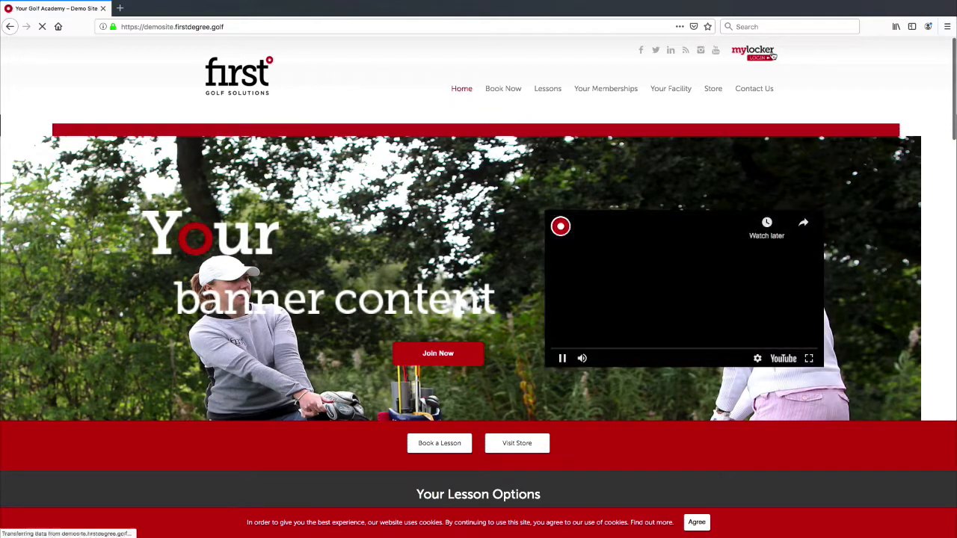
Open the MyLocker sign-in page, view the public Book Now page, and return to Sign In.
scroll(772, 56, down, 1)
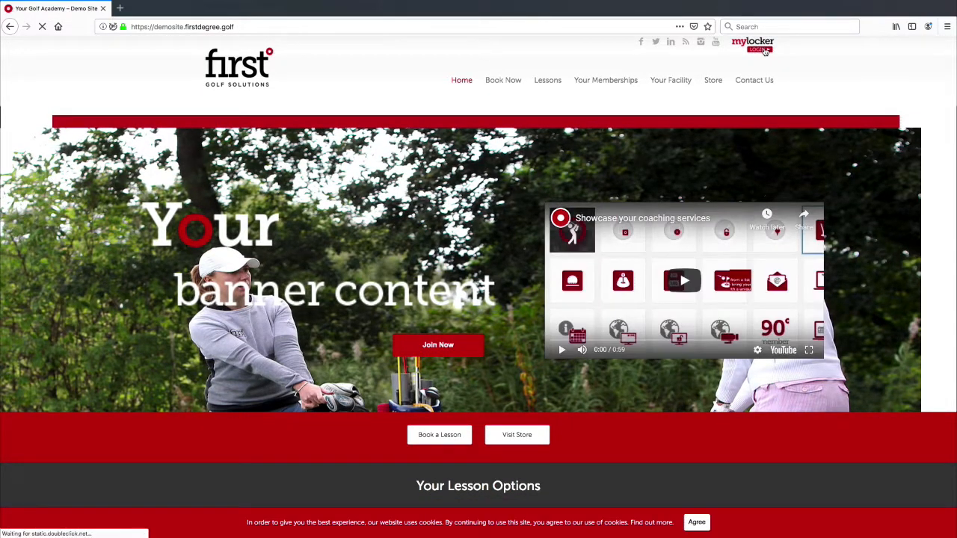
click(764, 51)
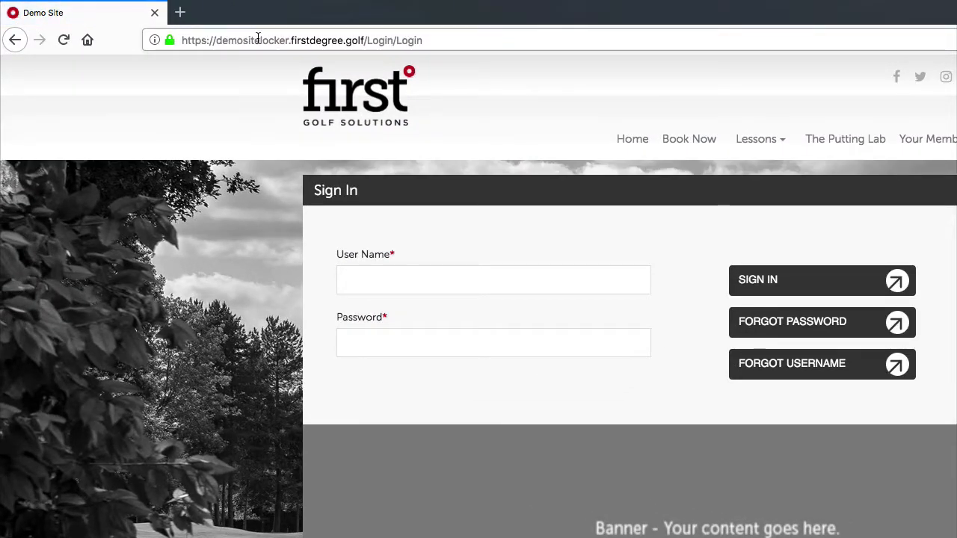
drag(261, 40, 290, 40)
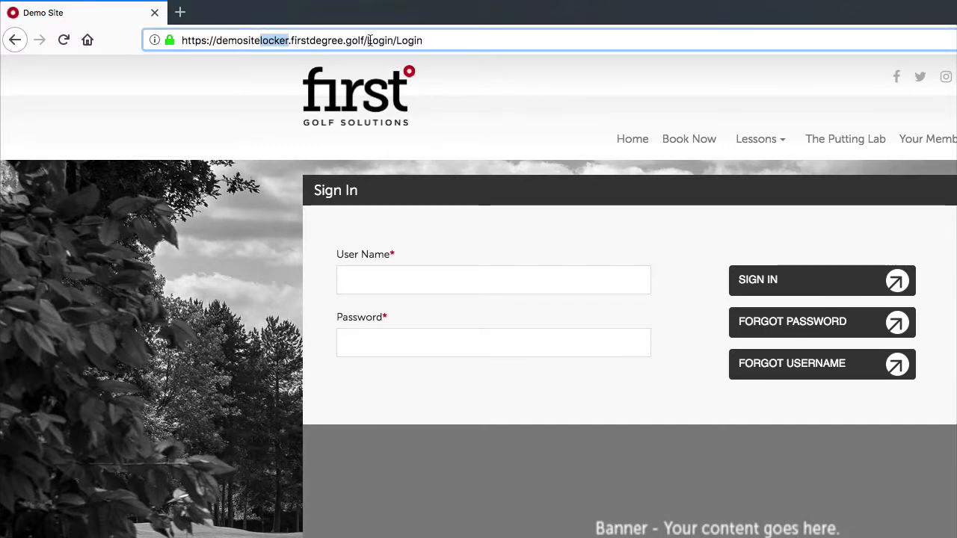
click(415, 40)
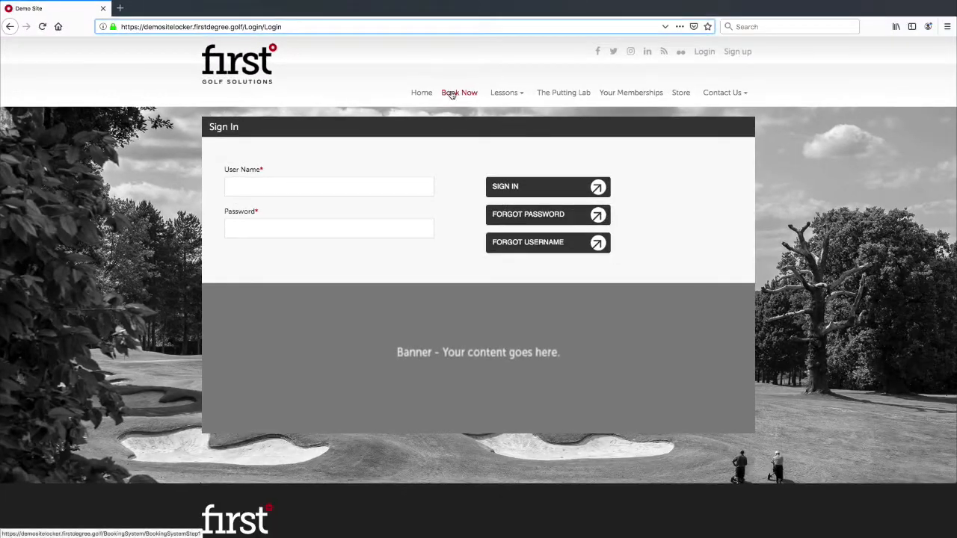
click(631, 133)
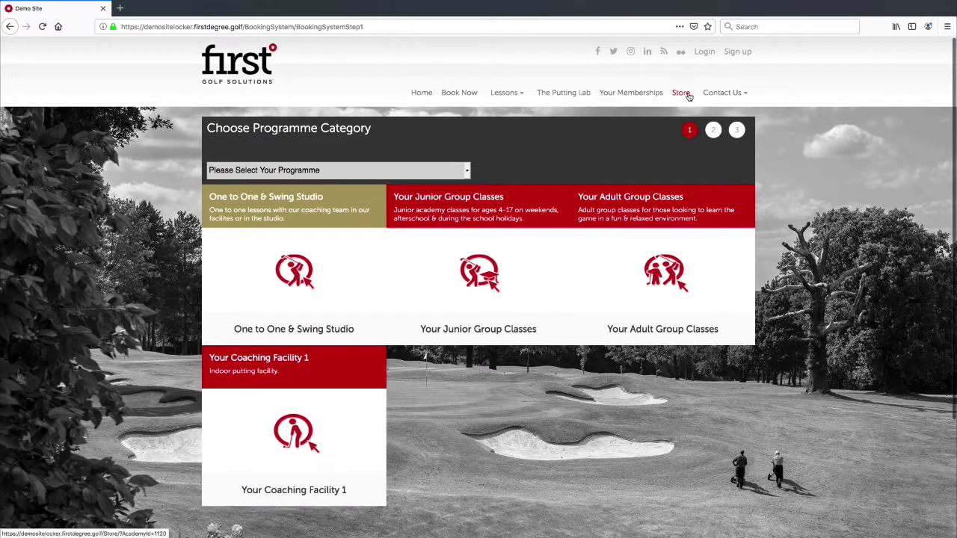
click(707, 52)
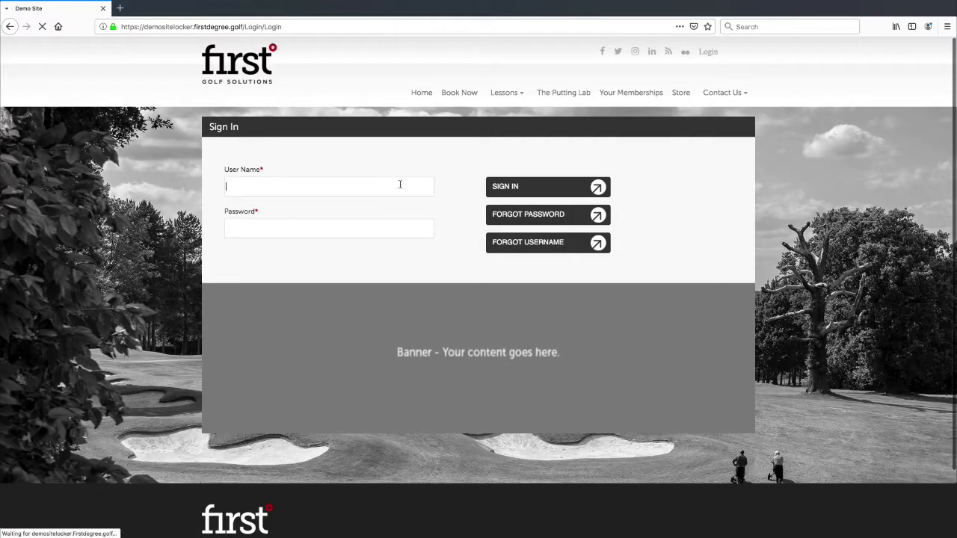
Sign in with the demo coach account and review the dashboard's income and lesson panels.
click(548, 186)
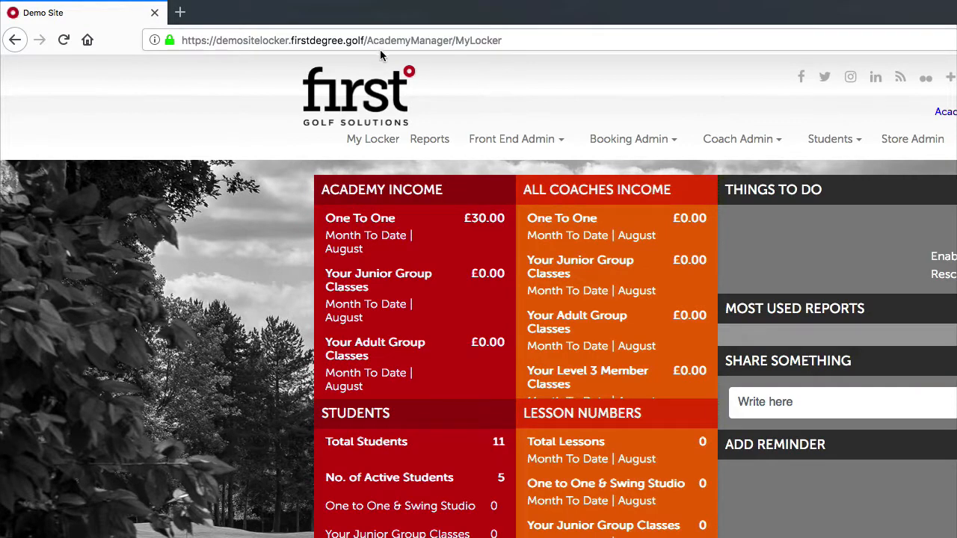
click(366, 41)
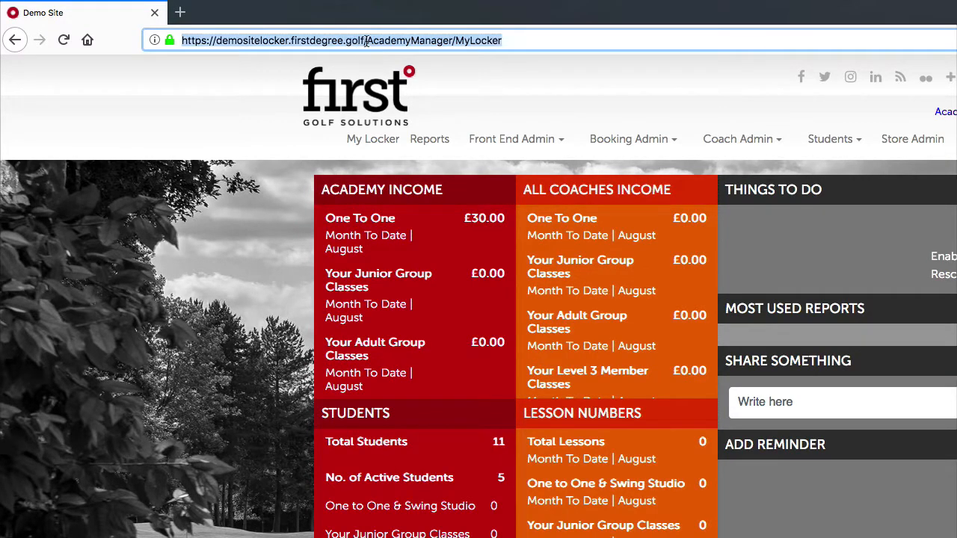
click(427, 39)
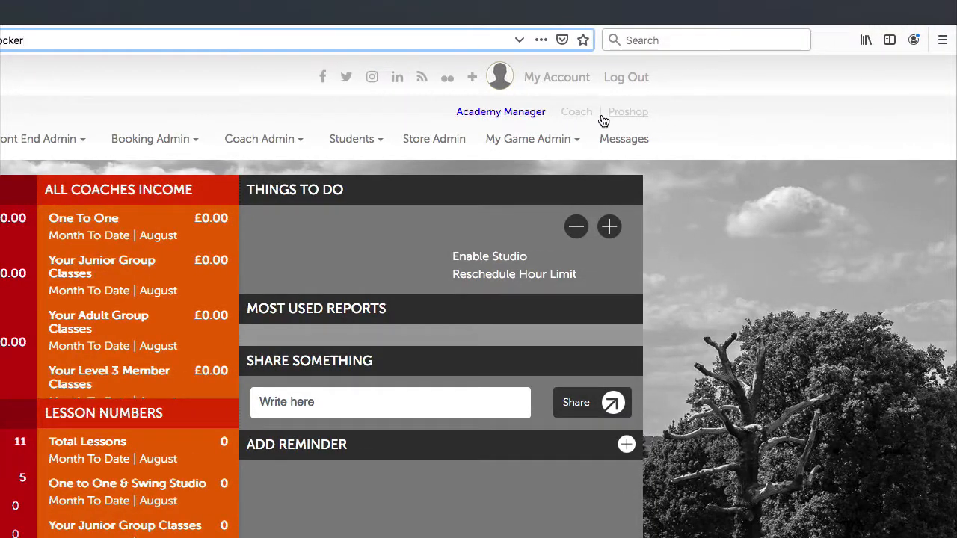
mouse_move(528, 133)
scroll(640, 120, down, 1)
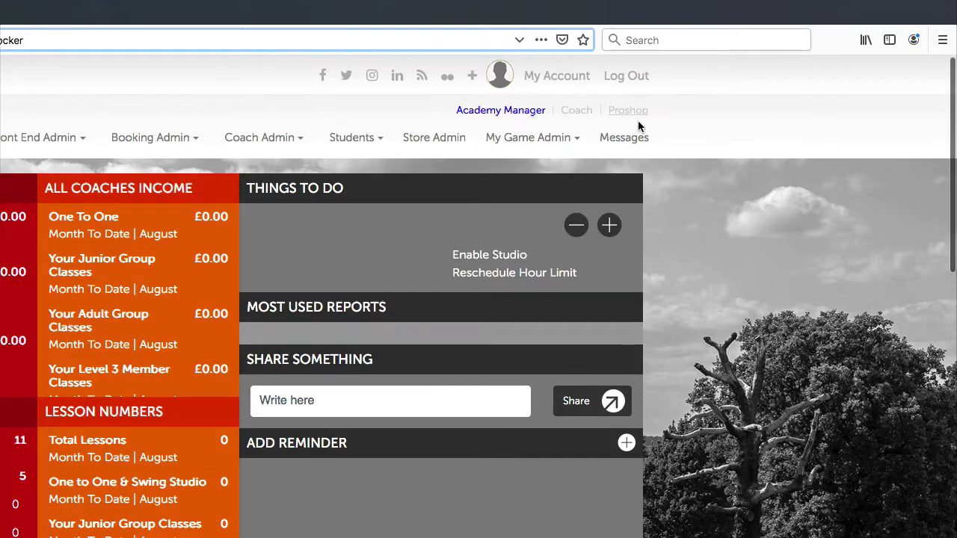
scroll(490, 79, down, 1)
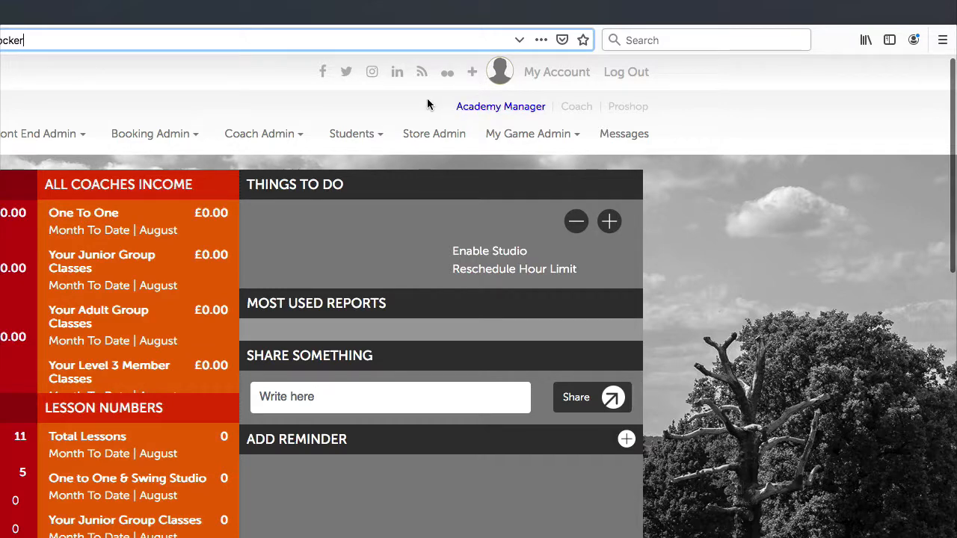
scroll(449, 116, up, 1)
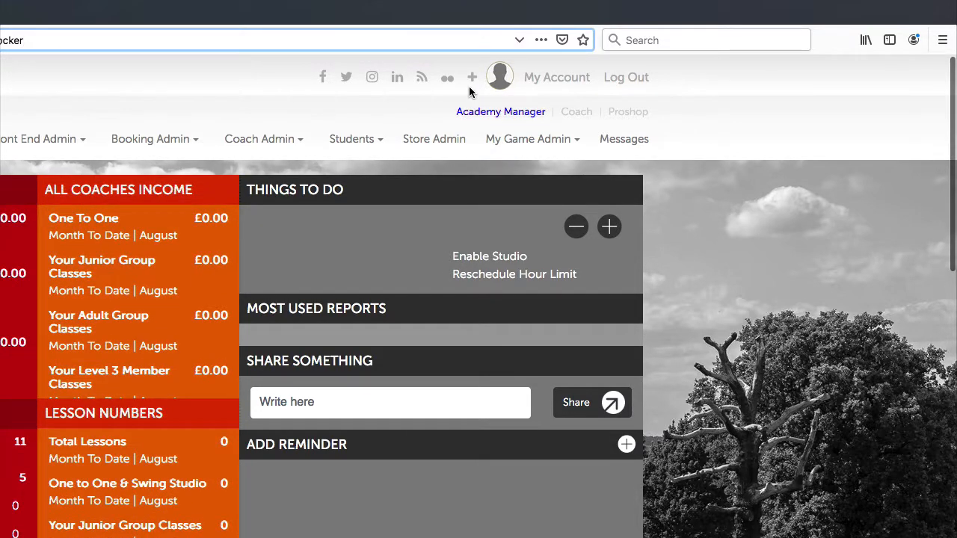
Expand the personal details summary and open the Edit Personal Details form.
click(473, 79)
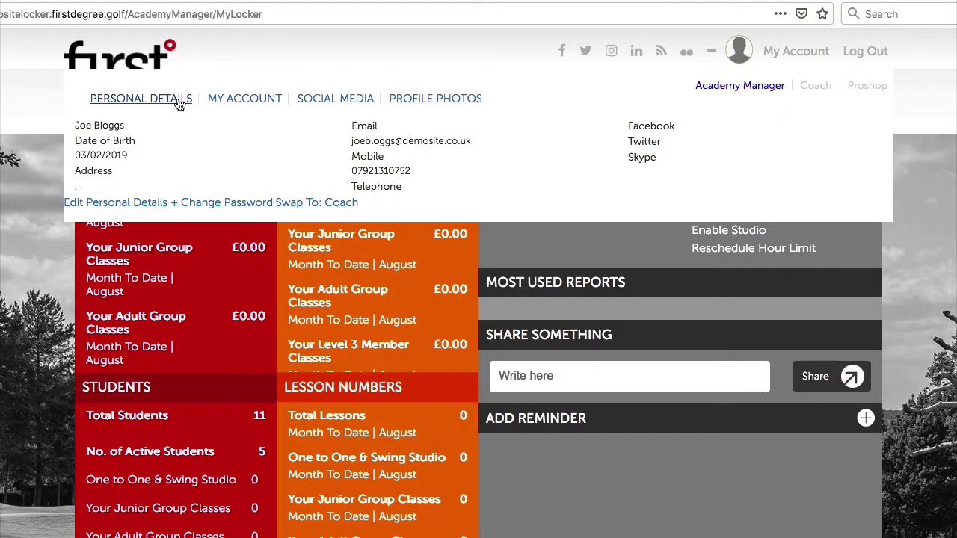
click(121, 205)
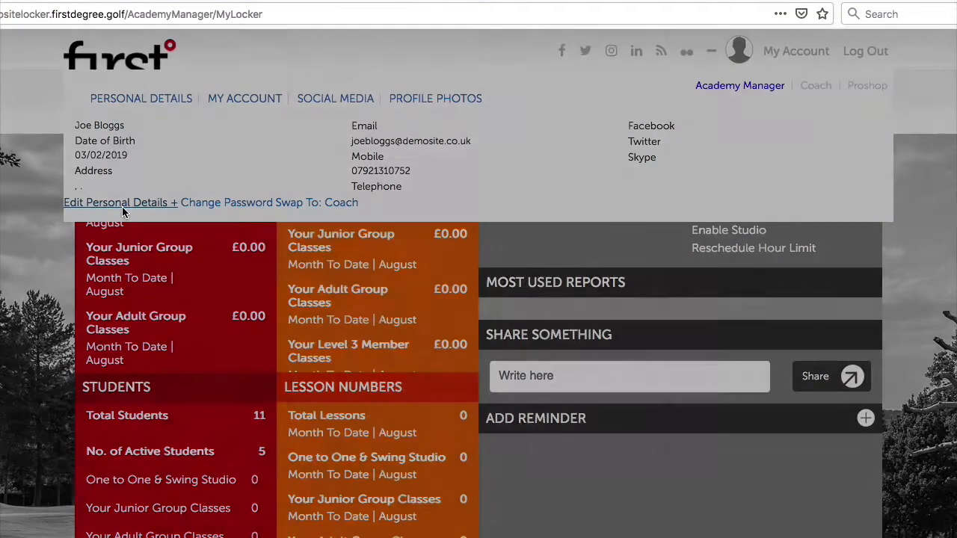
scroll(383, 262, down, 2)
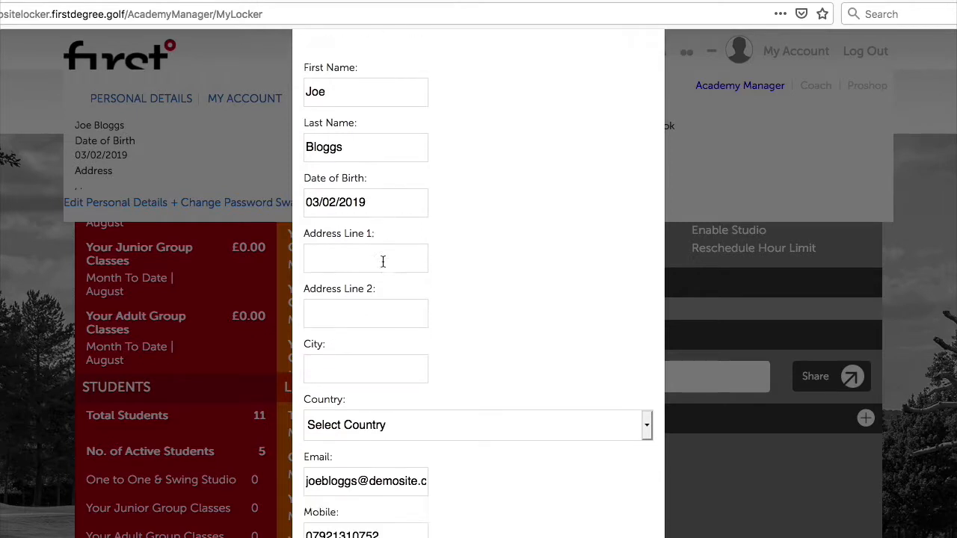
scroll(386, 247, up, 2)
scroll(388, 256, down, 10)
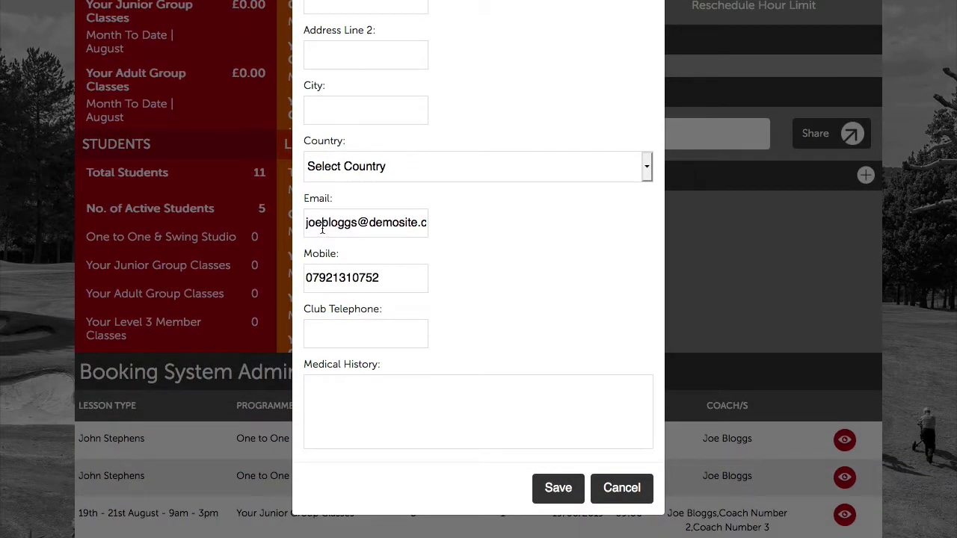
Inspect the Email field, attempt to save, then close the edit form.
click(308, 223)
drag(314, 224, 396, 228)
click(372, 225)
click(575, 499)
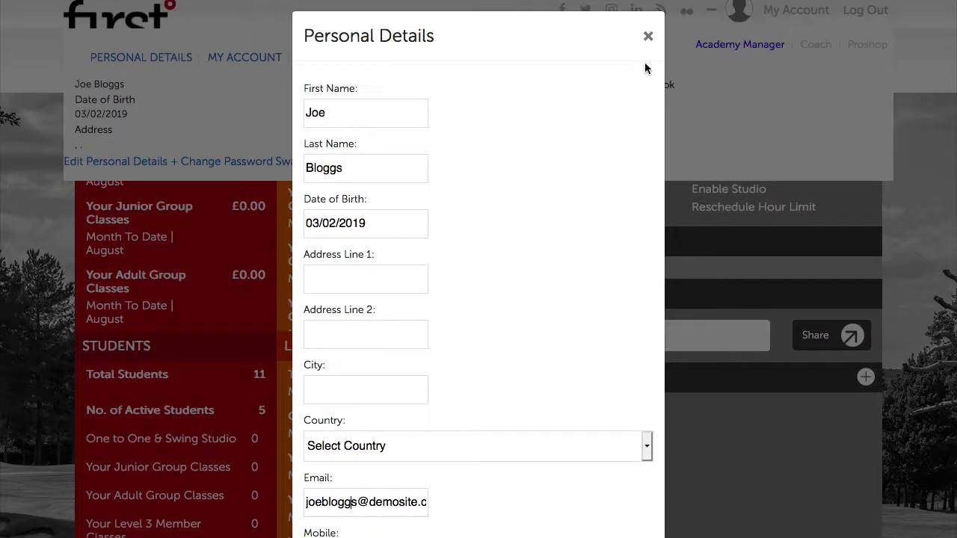
click(648, 37)
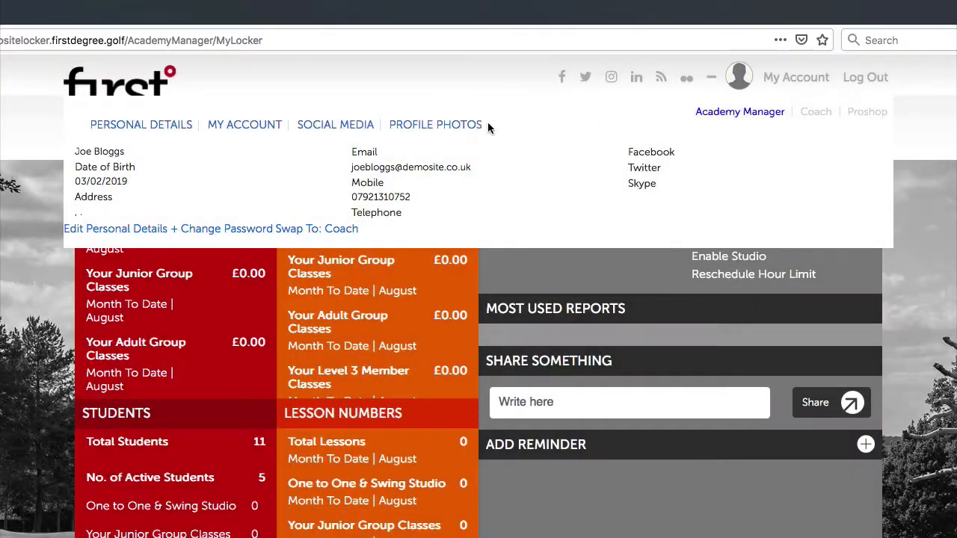
Look over the Change Password form, close it unsaved, and collapse the details panel.
click(193, 230)
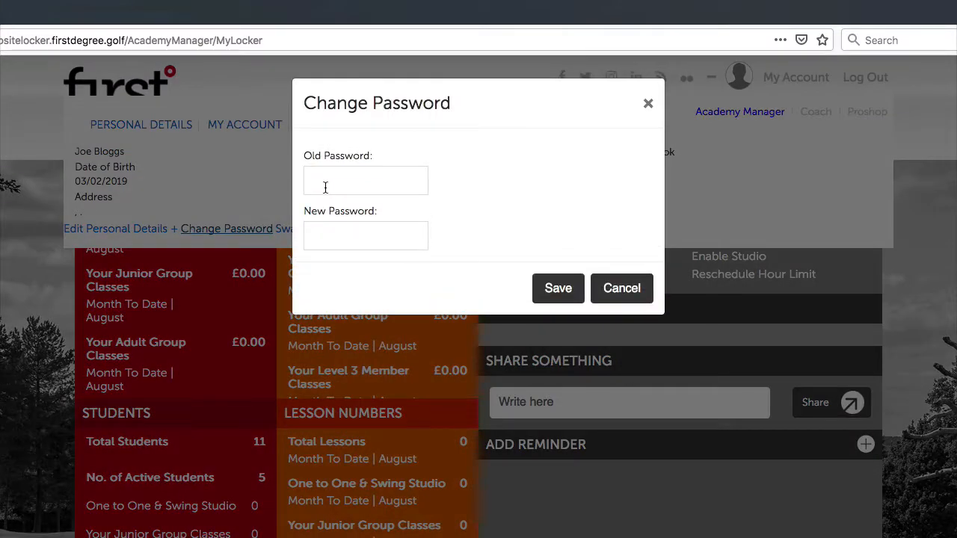
click(359, 232)
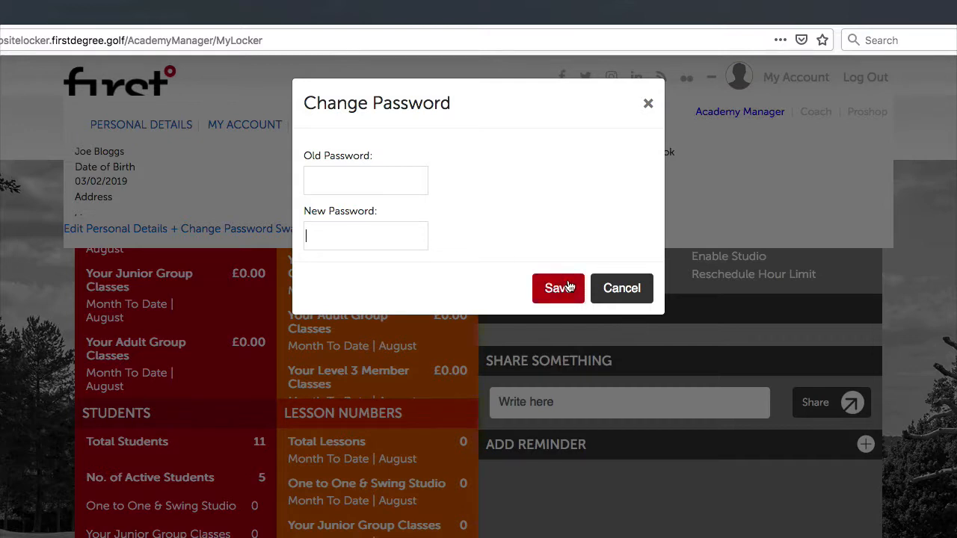
click(647, 103)
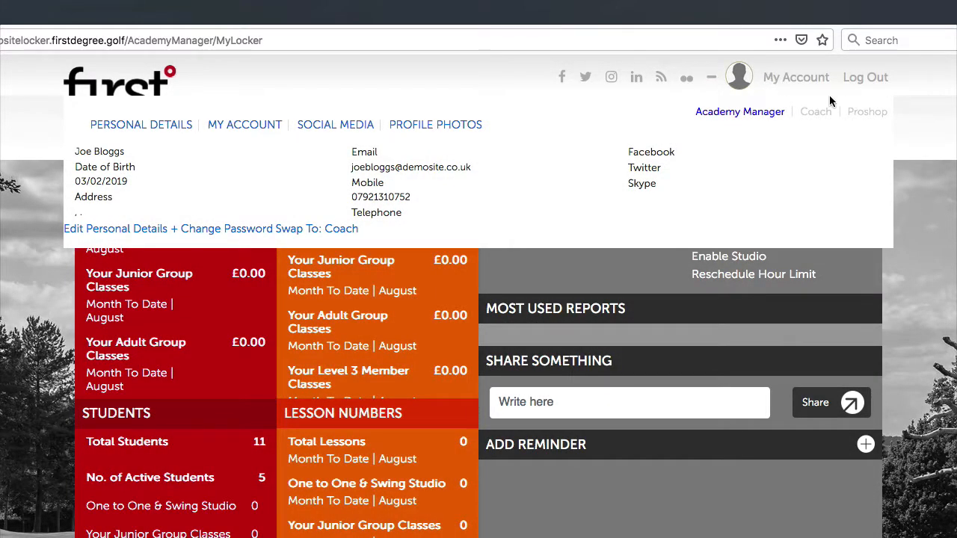
click(712, 78)
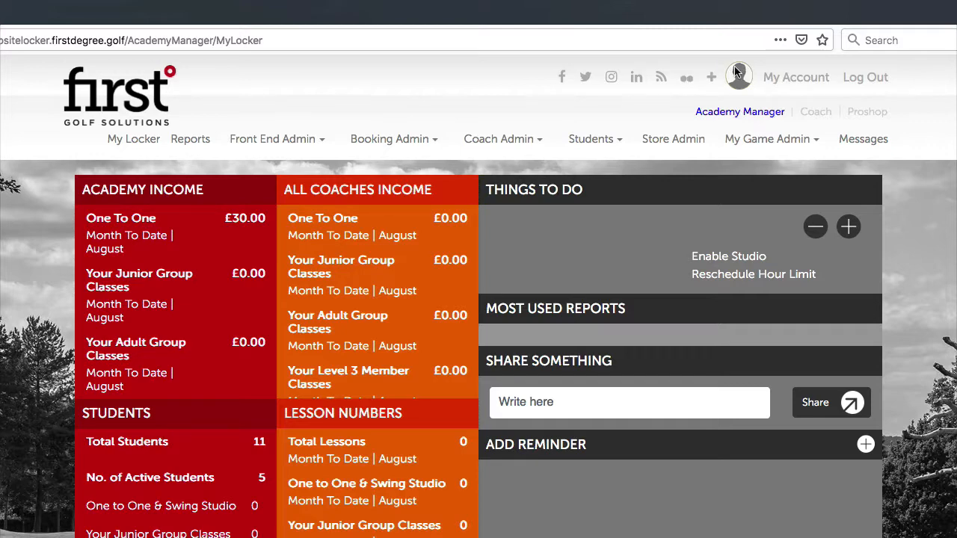
click(774, 78)
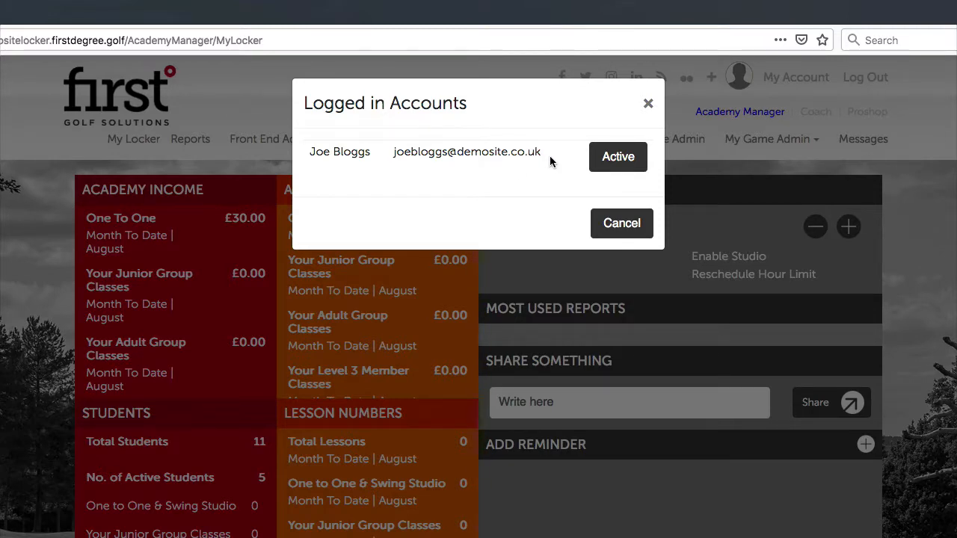
click(647, 98)
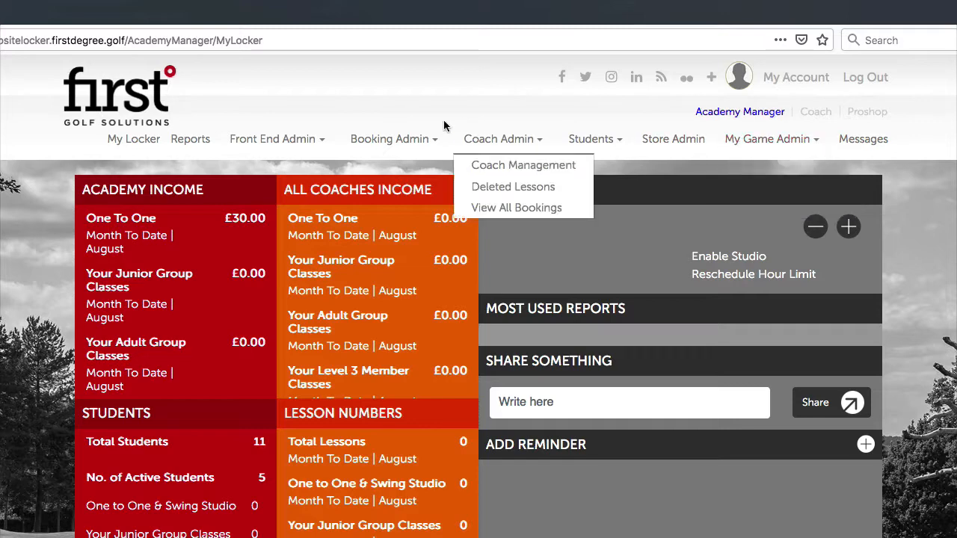
mouse_move(240, 148)
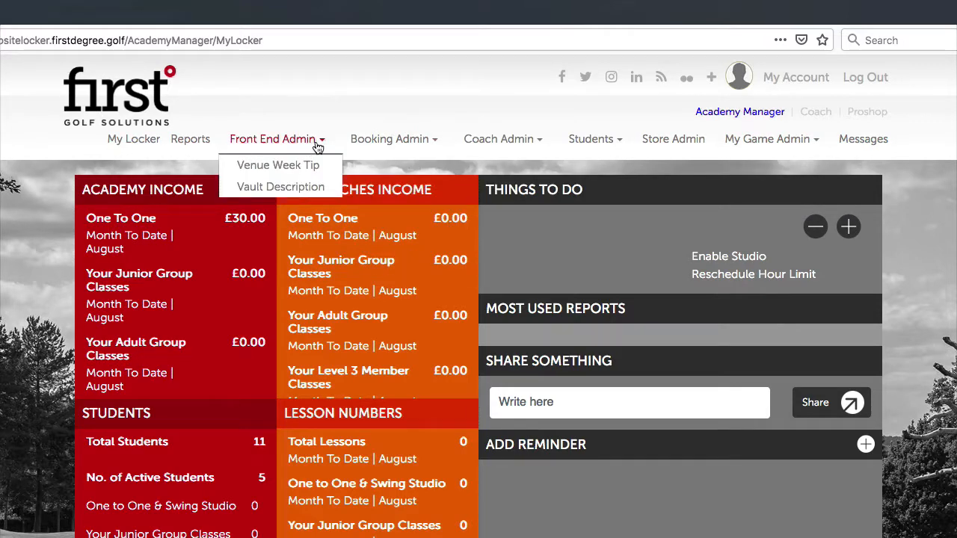
mouse_move(521, 143)
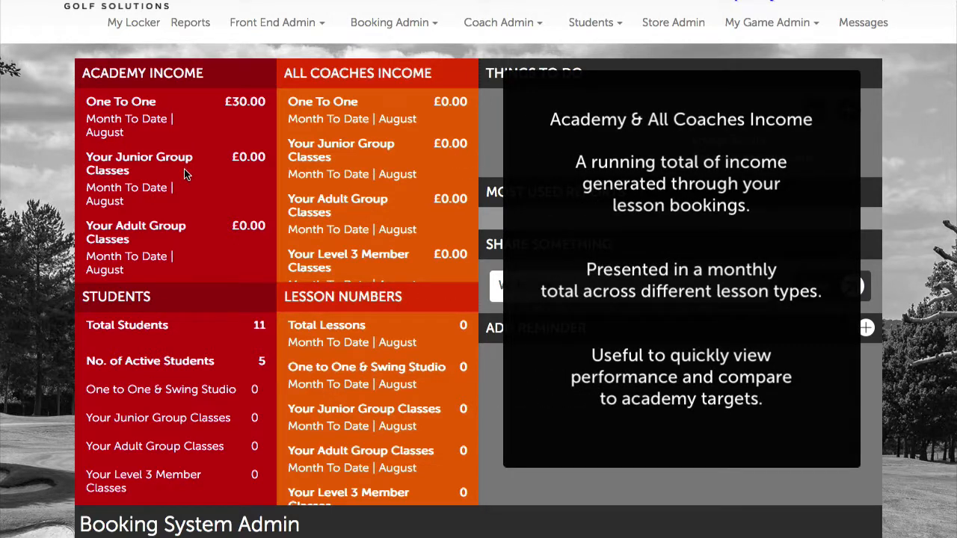
scroll(184, 174, down, 3)
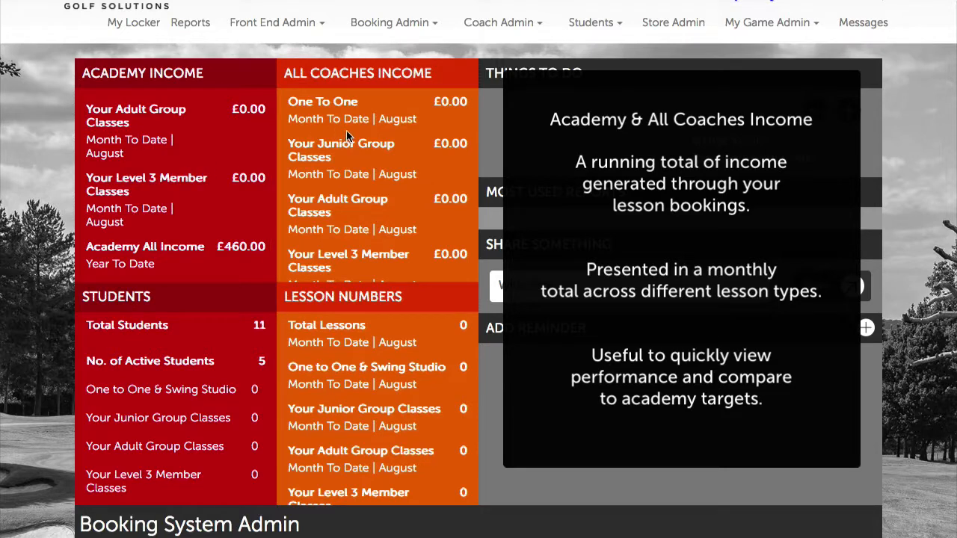
scroll(346, 133, down, 2)
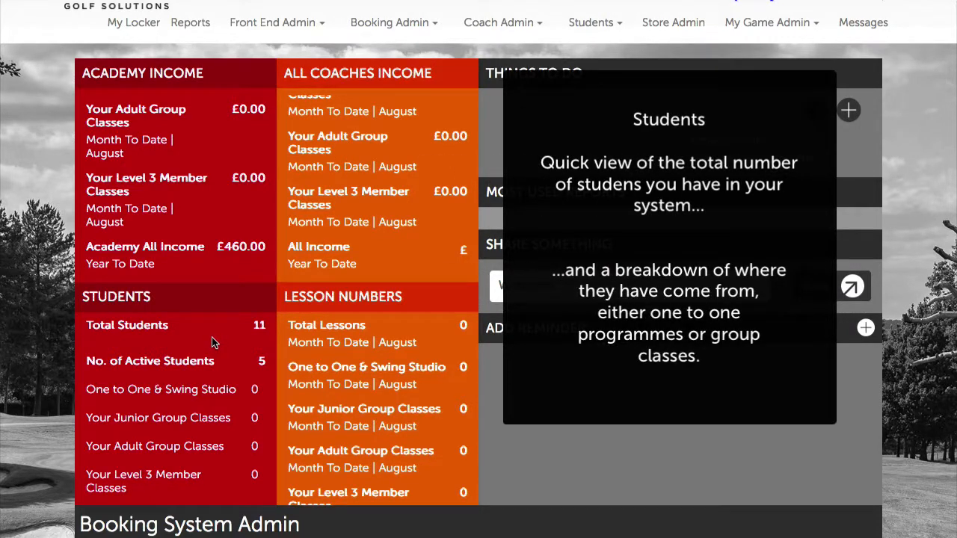
scroll(212, 343, down, 1)
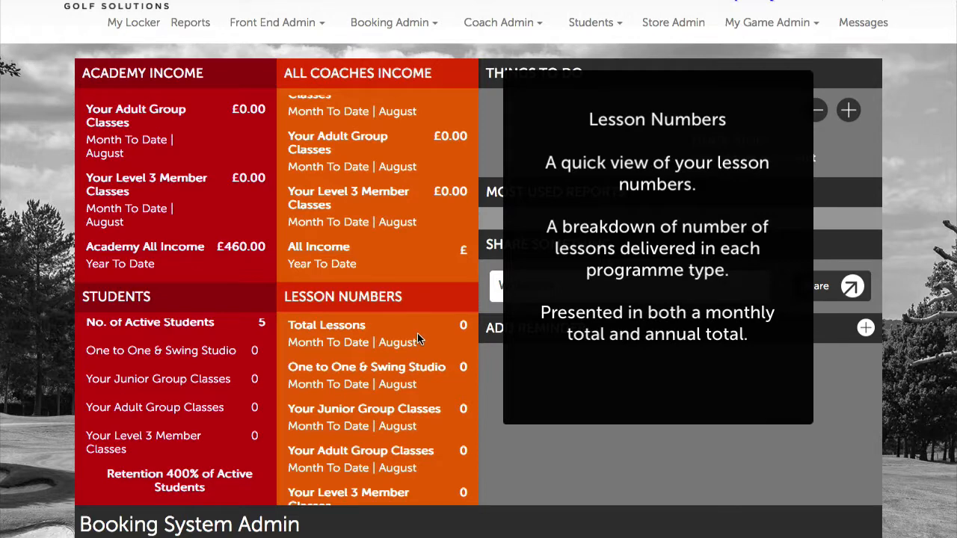
scroll(417, 334, down, 2)
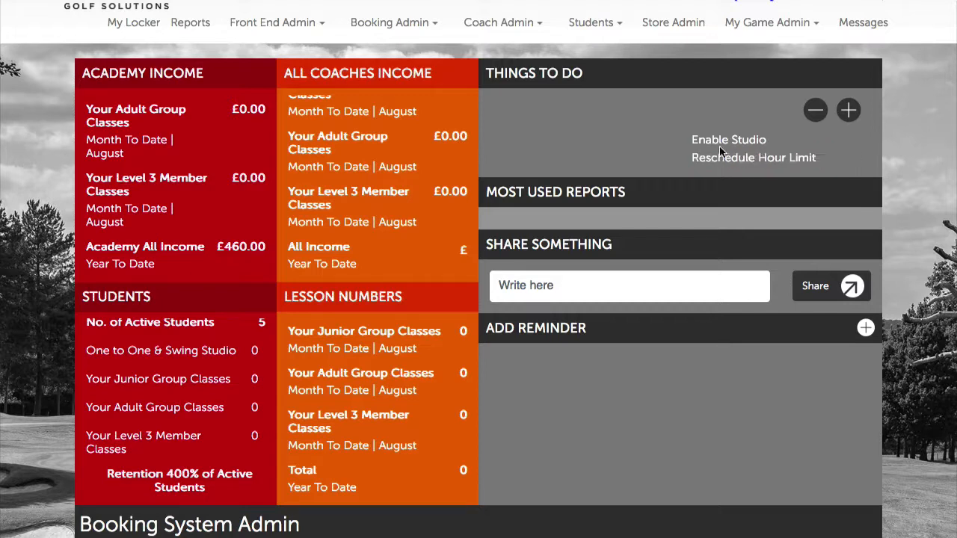
Scroll down to the Booking System Admin table showing Junior Group Classes, 1 of 8 booked.
scroll(599, 193, down, 1)
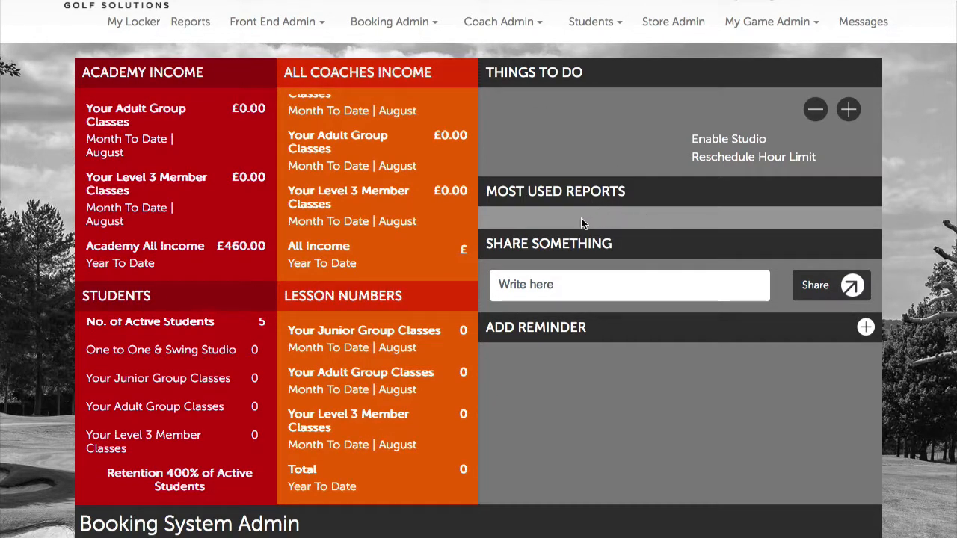
scroll(582, 220, down, 1)
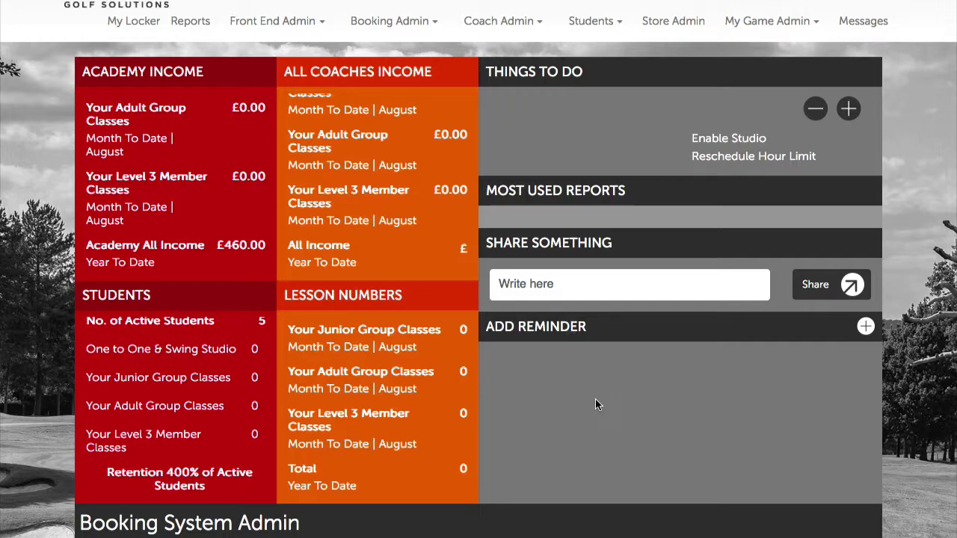
scroll(604, 413, down, 3)
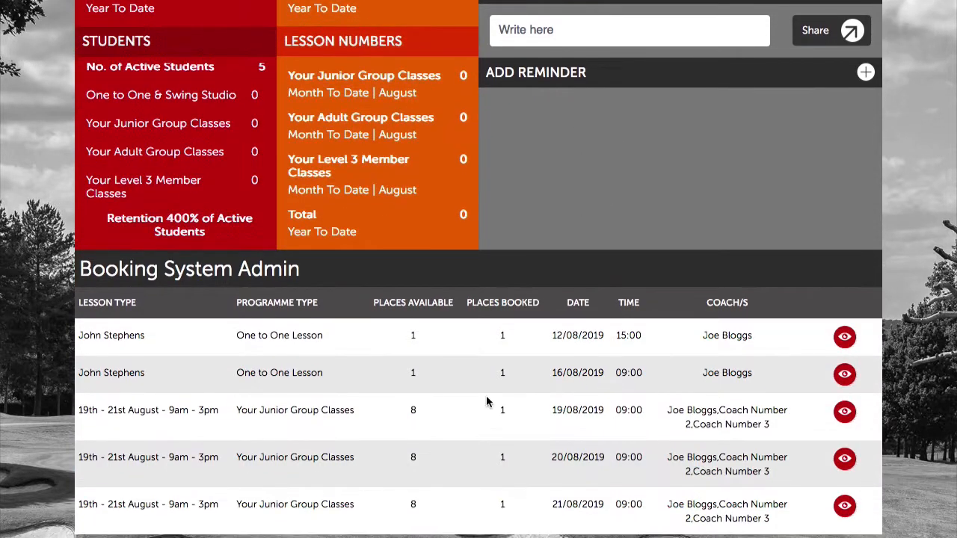
scroll(337, 396, down, 1)
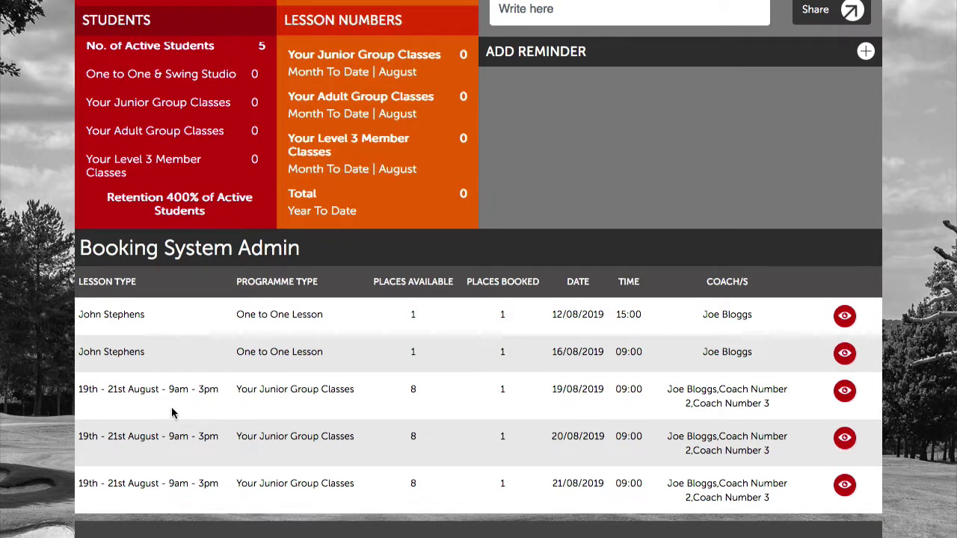
scroll(303, 414, down, 1)
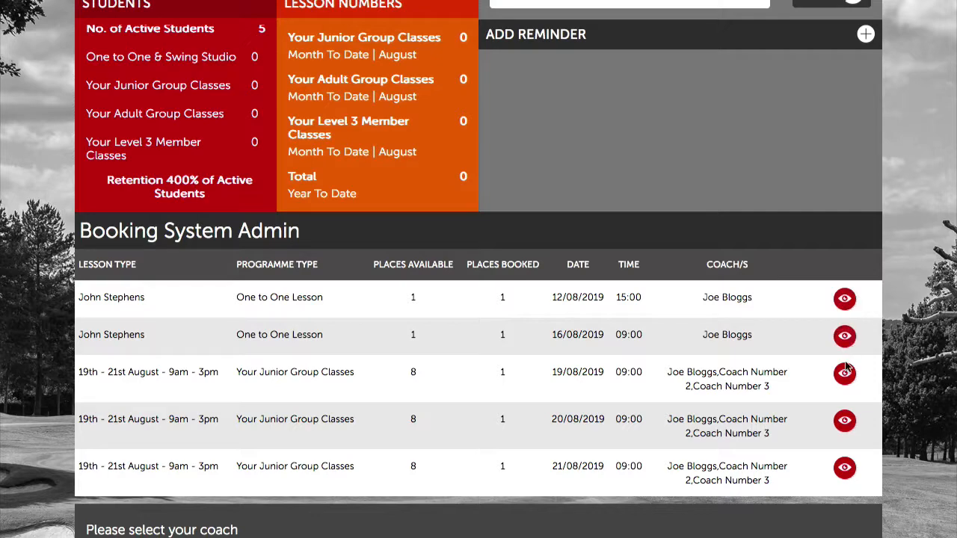
scroll(308, 373, down, 5)
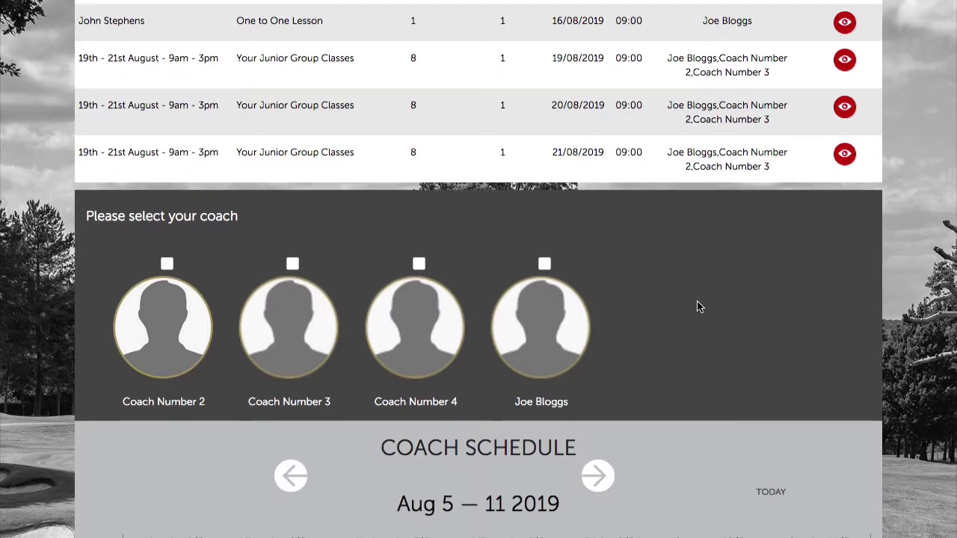
Select the fourth coach to display their Coach Schedule.
scroll(697, 305, down, 2)
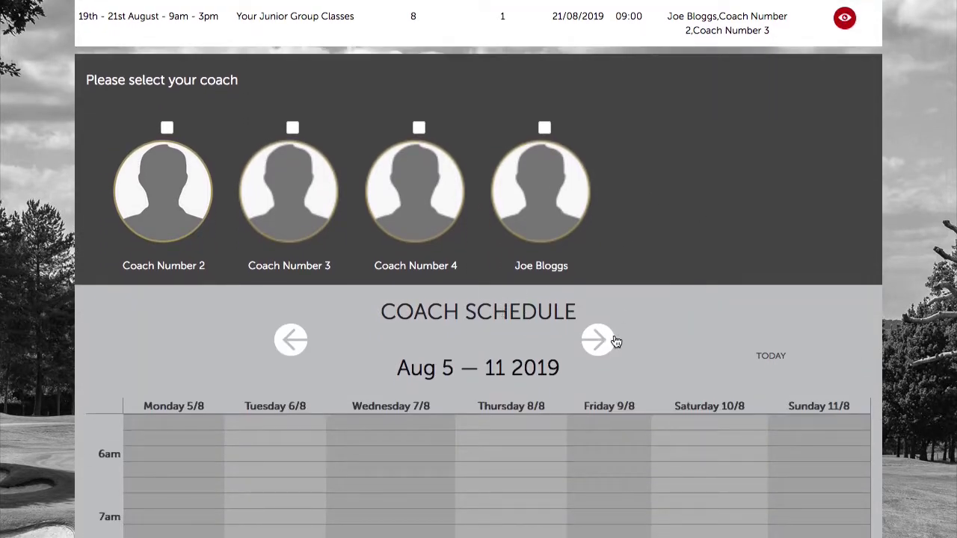
scroll(580, 354, down, 1)
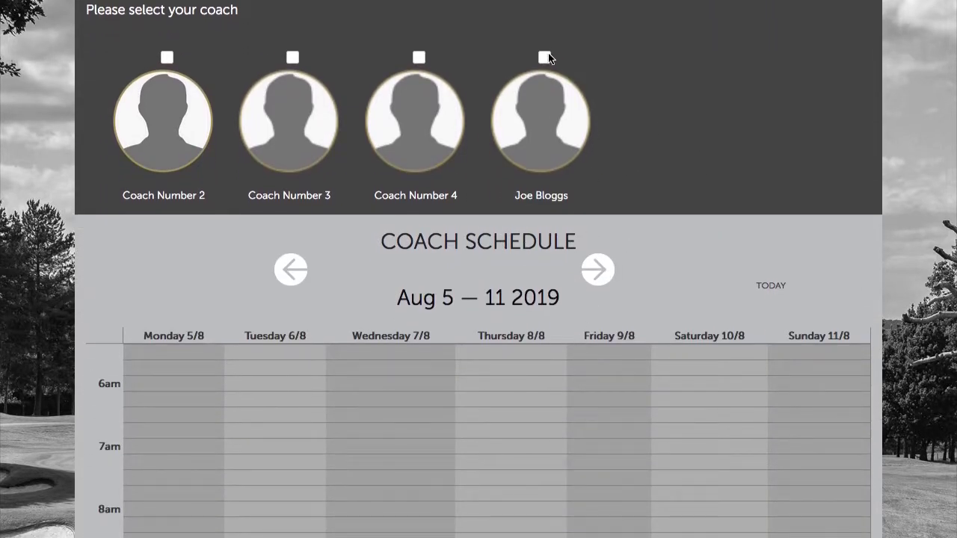
click(545, 57)
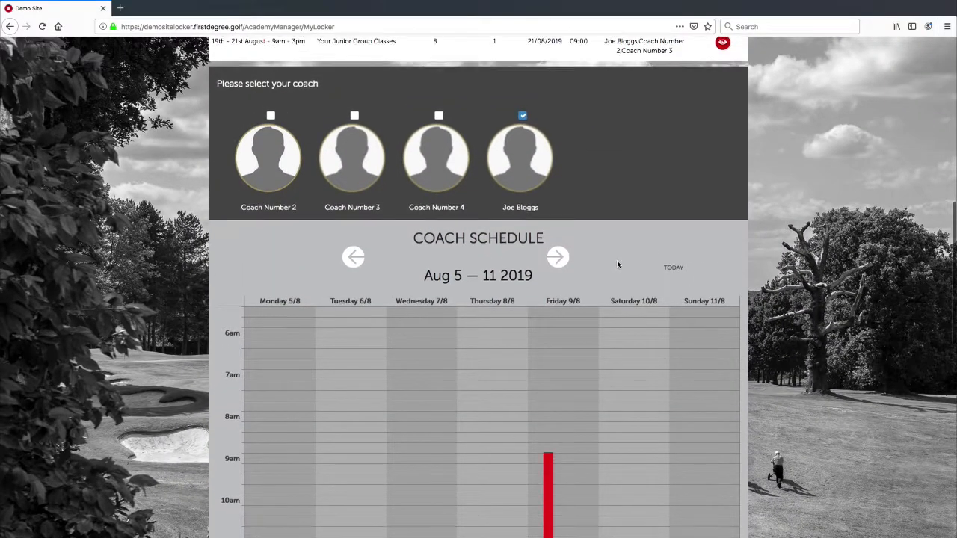
scroll(616, 260, down, 3)
scroll(615, 270, down, 4)
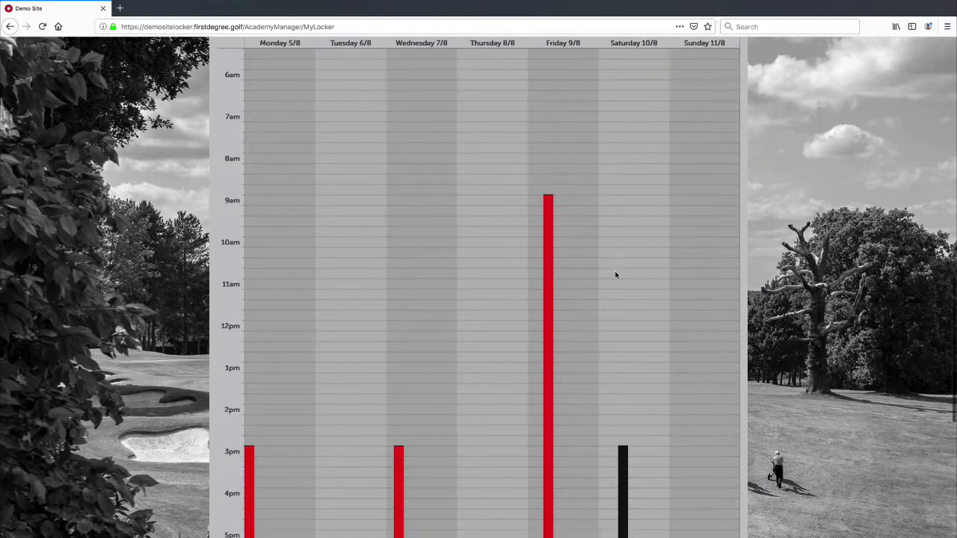
scroll(616, 276, down, 4)
scroll(616, 275, up, 4)
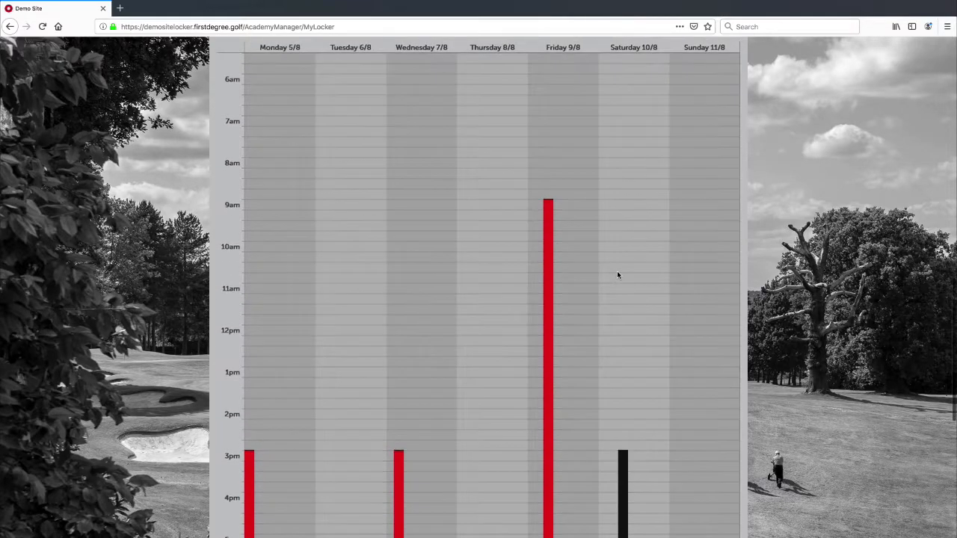
scroll(609, 276, down, 2)
scroll(609, 276, up, 4)
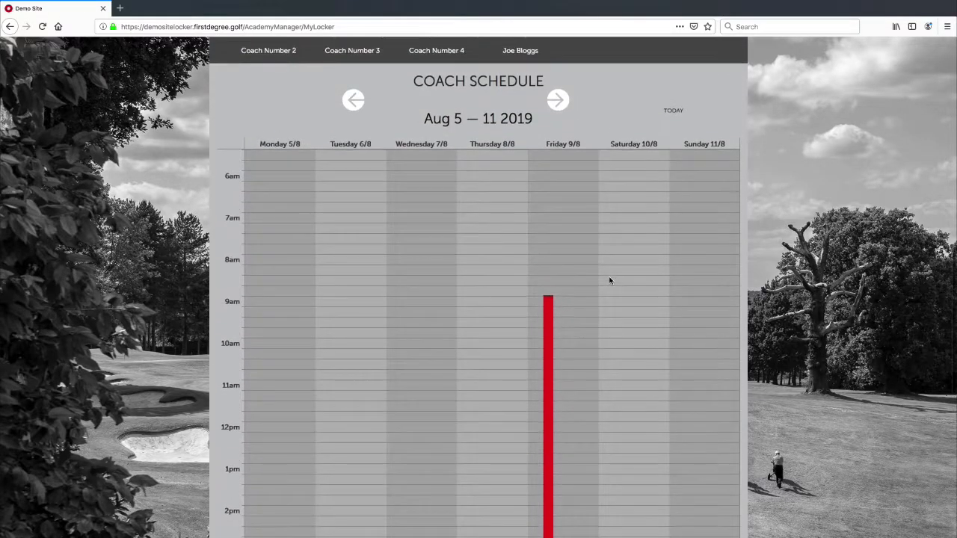
scroll(609, 278, up, 2)
scroll(610, 278, down, 6)
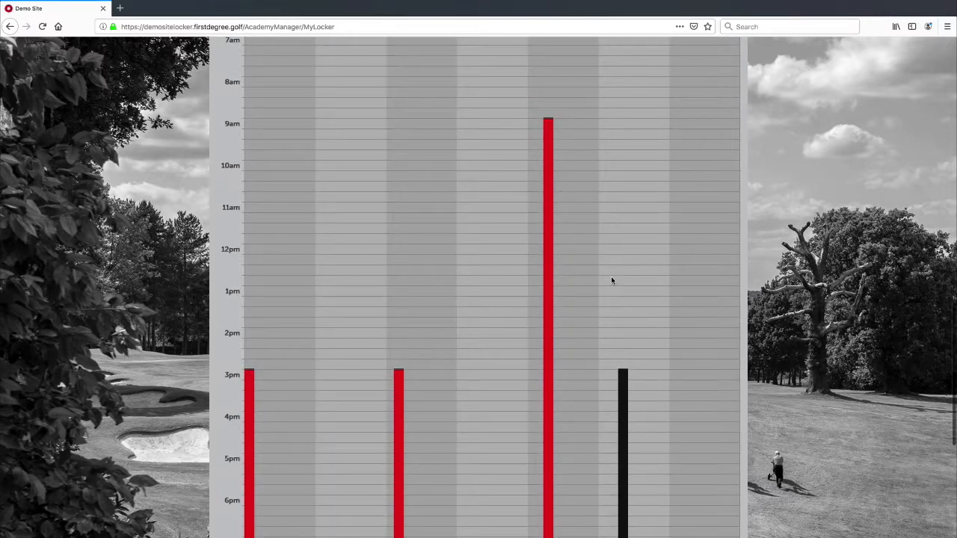
scroll(611, 278, down, 4)
scroll(611, 278, up, 10)
Advance the schedule to the week of Aug 12 — 18 2019, then return to the top.
click(556, 238)
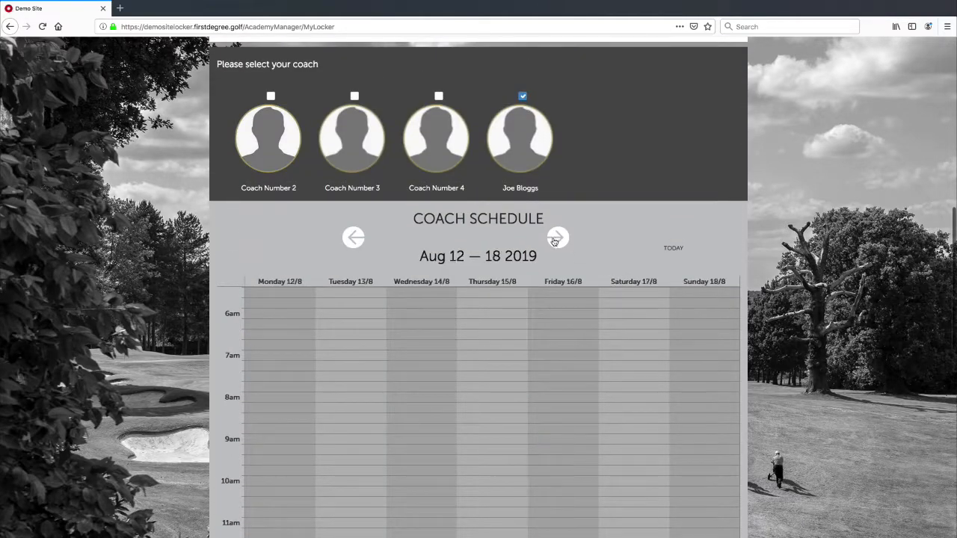
scroll(630, 285, down, 6)
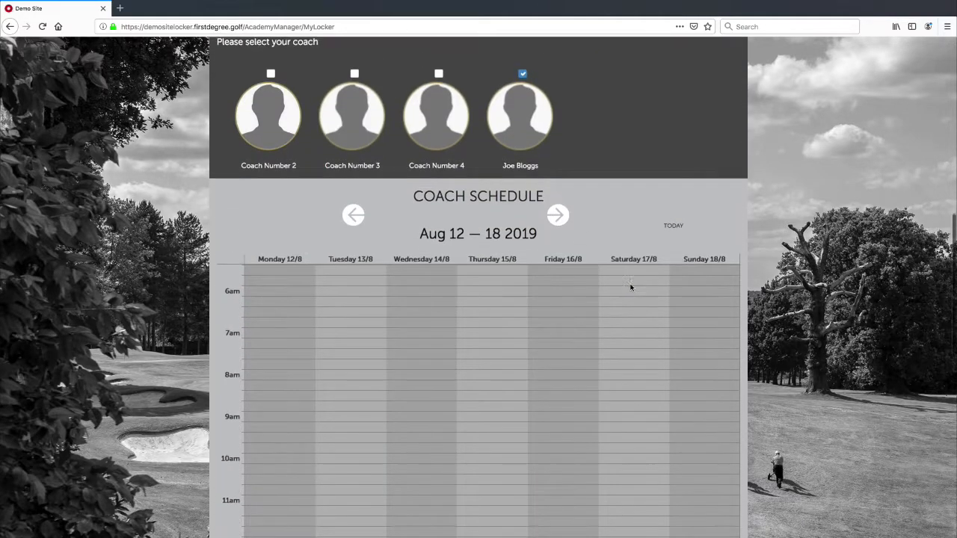
scroll(631, 287, up, 3)
scroll(630, 285, down, 4)
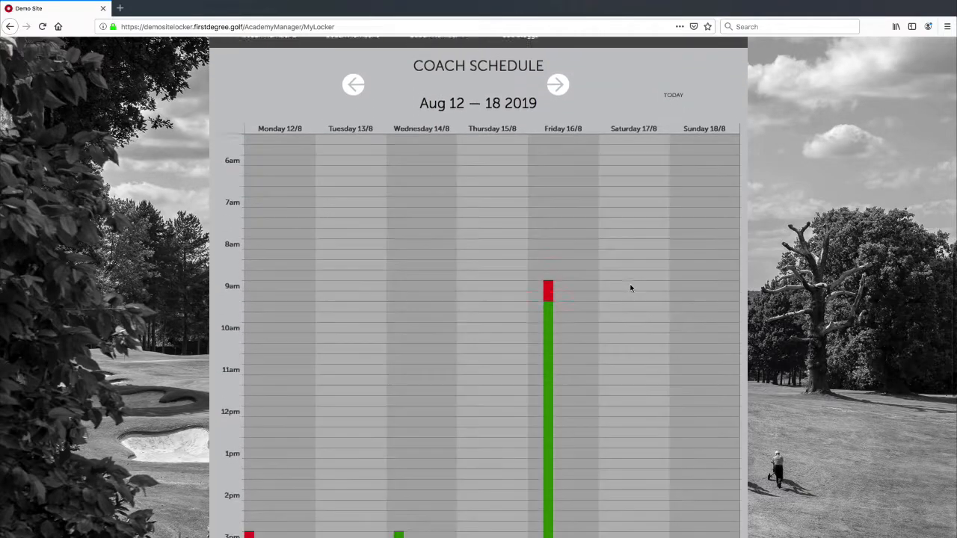
scroll(630, 287, down, 5)
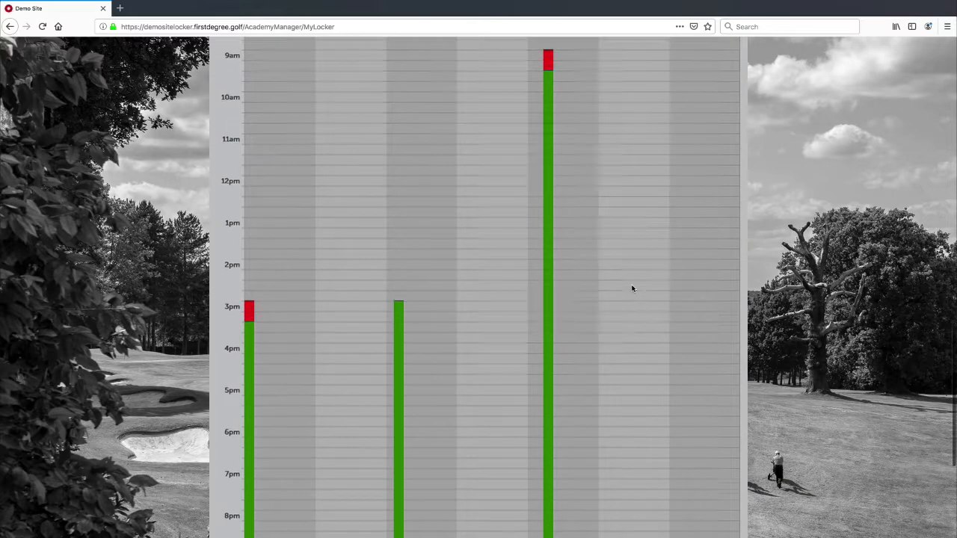
scroll(344, 329, down, 1)
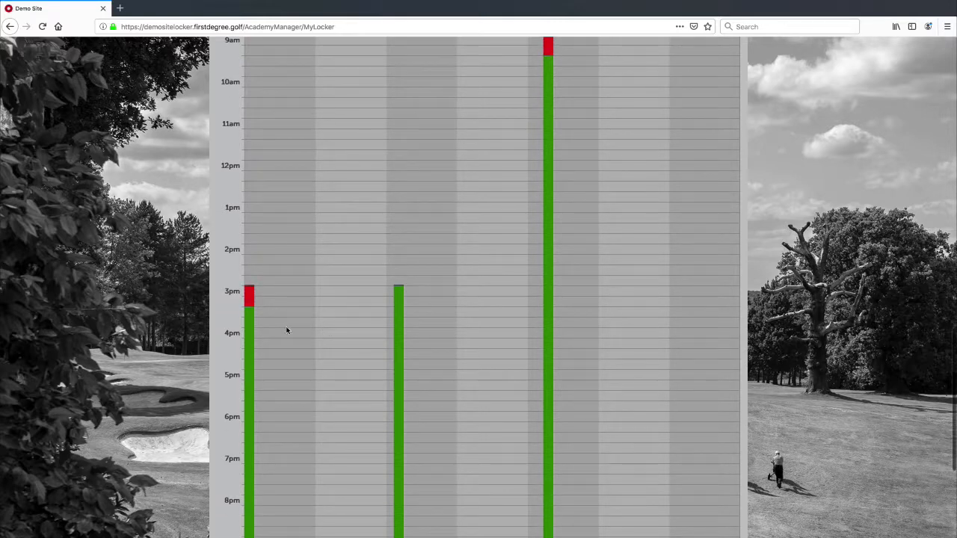
scroll(551, 299, up, 6)
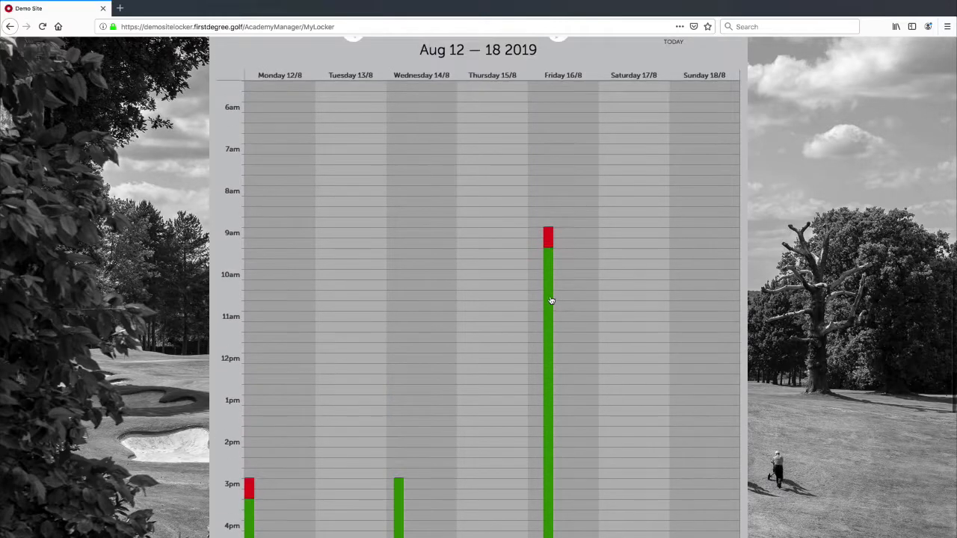
scroll(533, 367, down, 4)
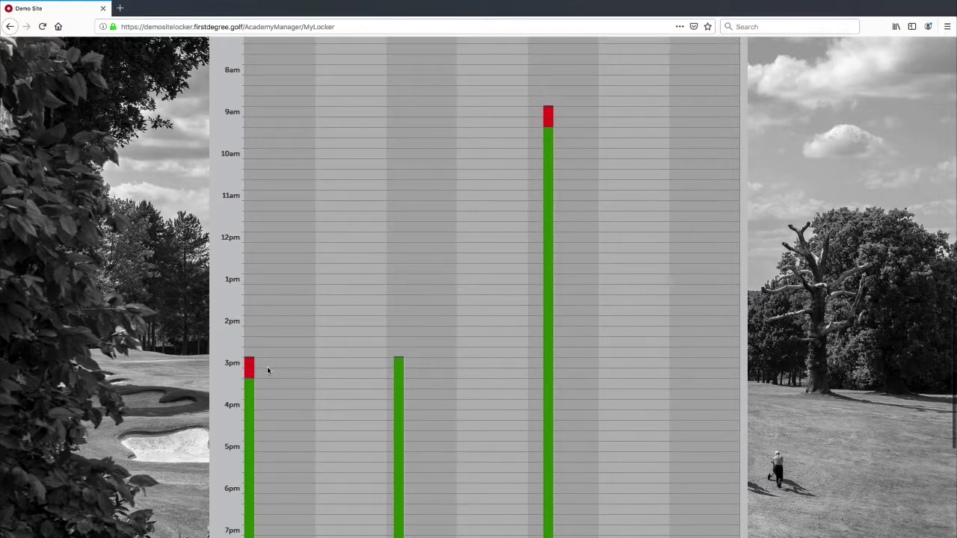
scroll(258, 374, down, 3)
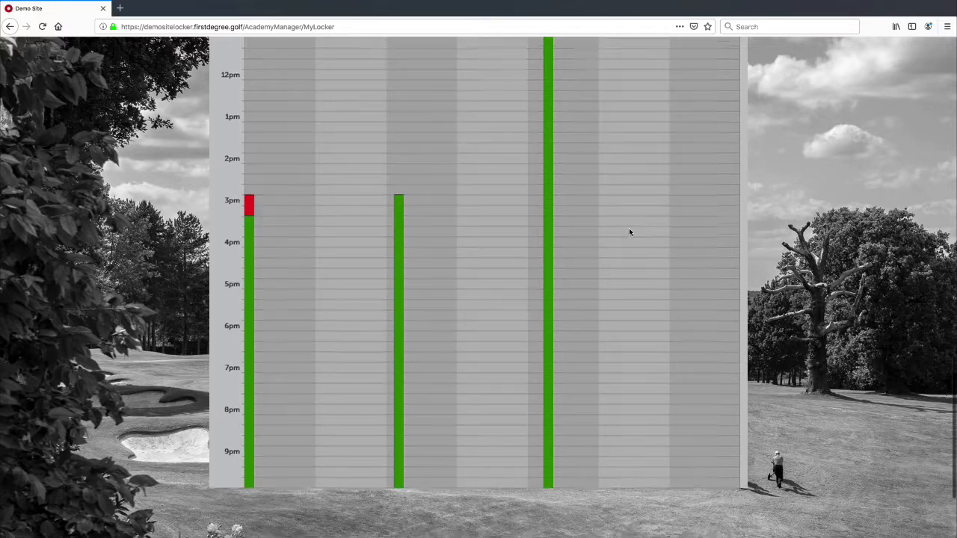
scroll(630, 229, up, 2)
scroll(658, 202, up, 3)
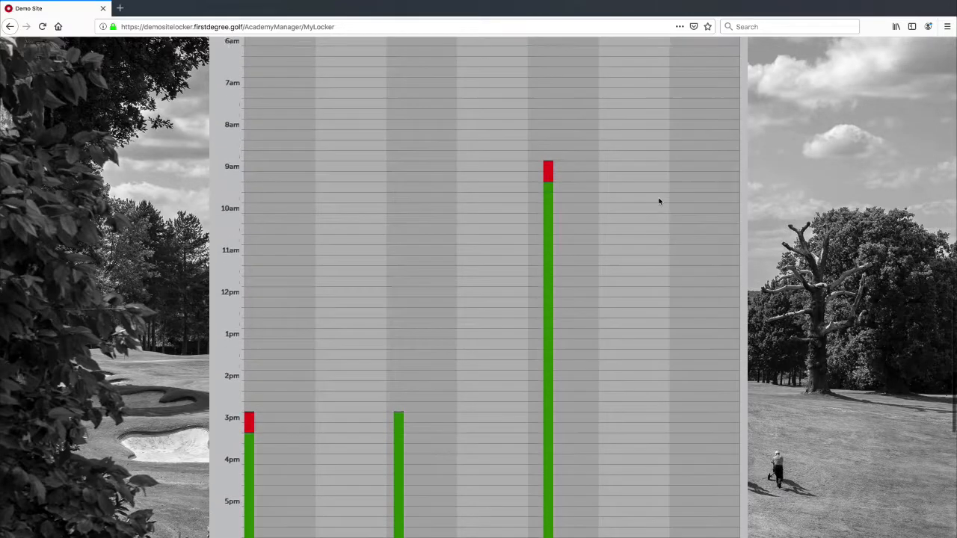
scroll(675, 203, up, 2)
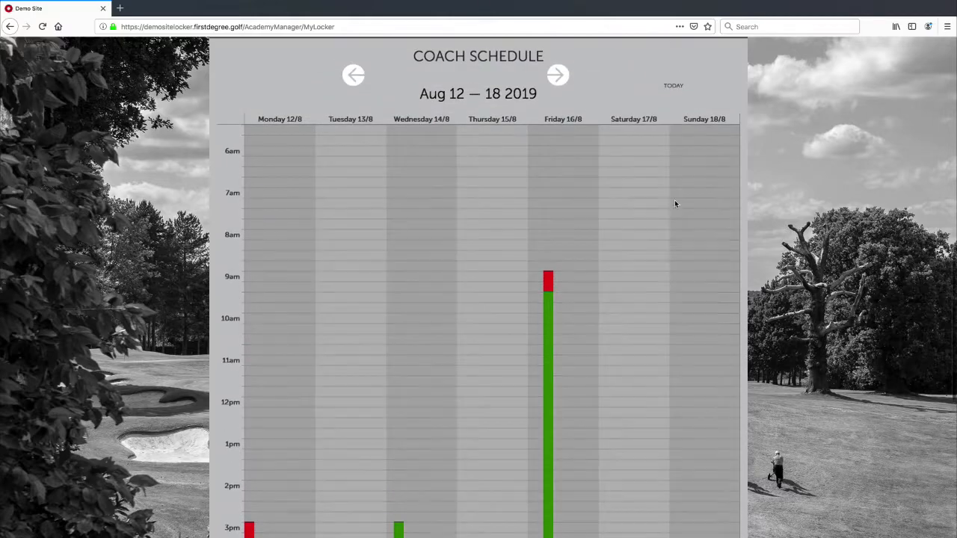
scroll(655, 252, down, 1)
scroll(655, 254, up, 4)
scroll(655, 255, up, 10)
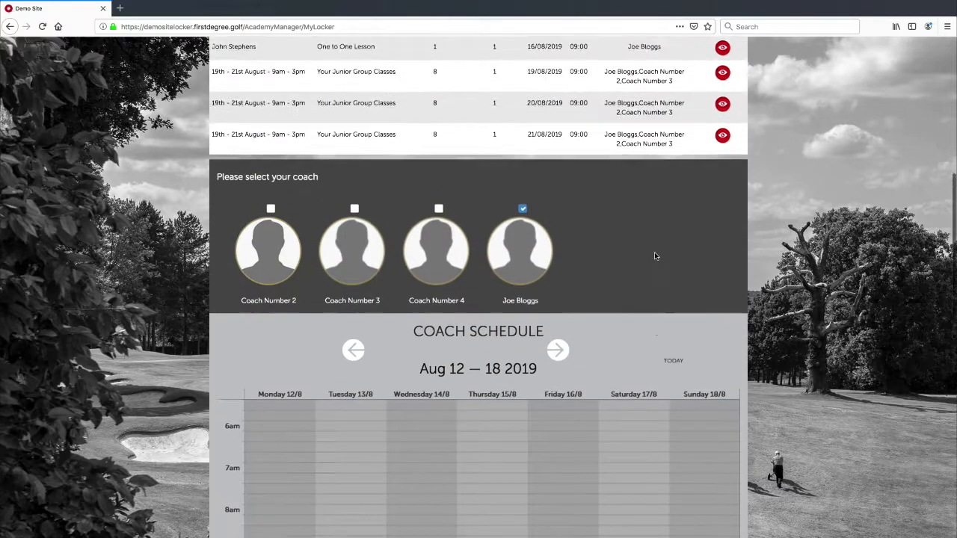
scroll(654, 256, up, 1)
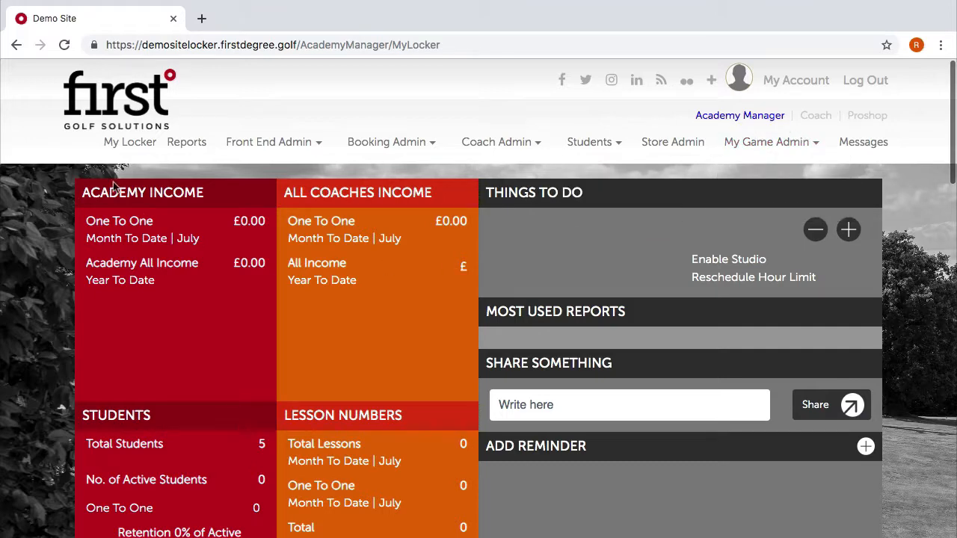
Enable Studio from Things To Do, save, and acknowledge the 'Studio property updated successfully' message.
click(133, 144)
click(751, 258)
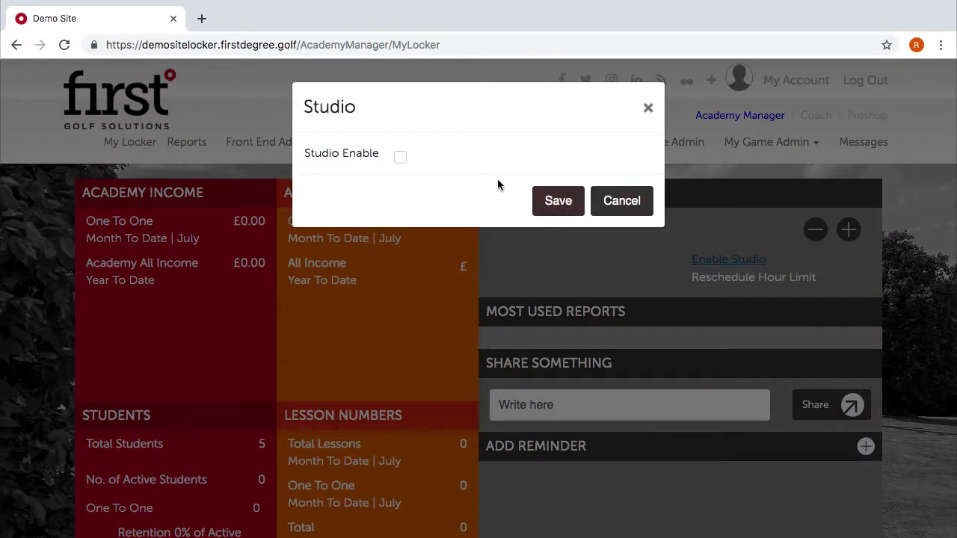
click(401, 156)
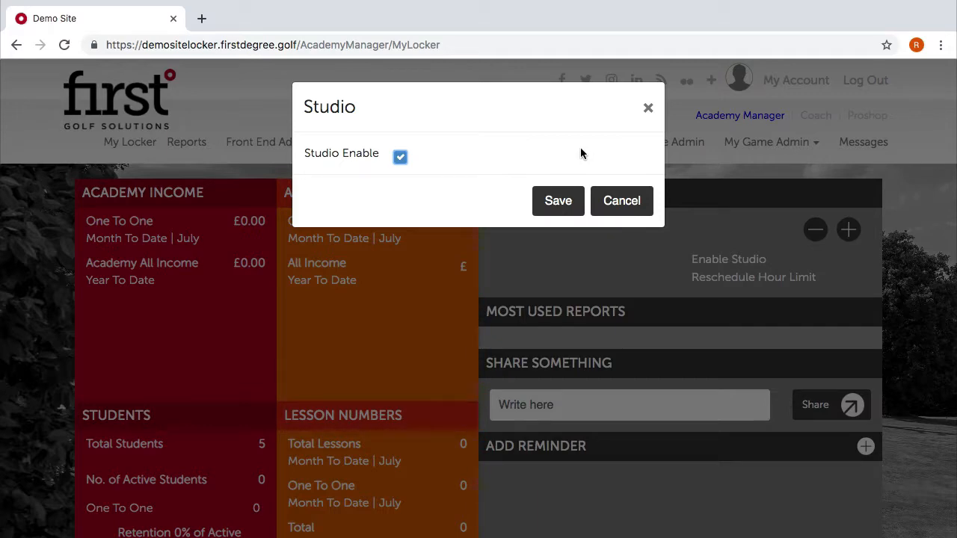
click(551, 199)
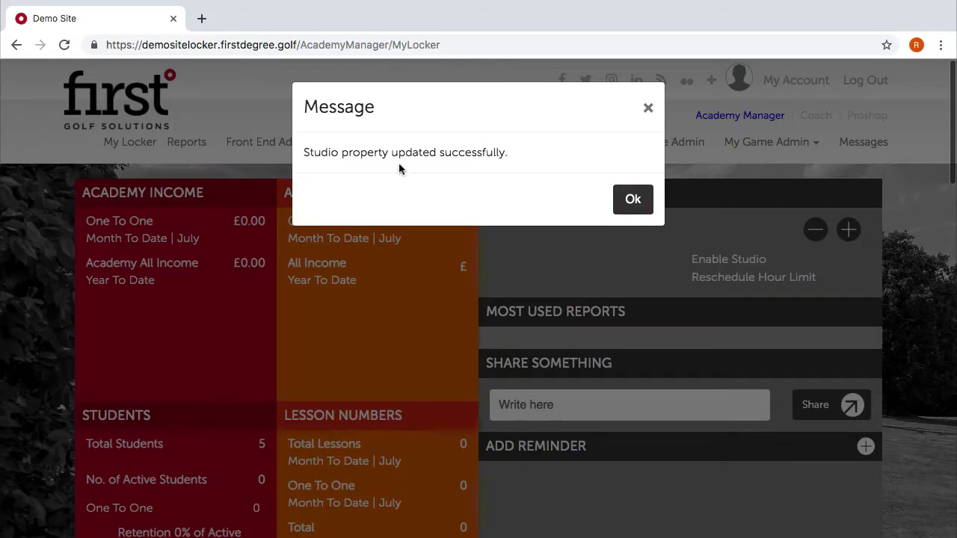
click(651, 199)
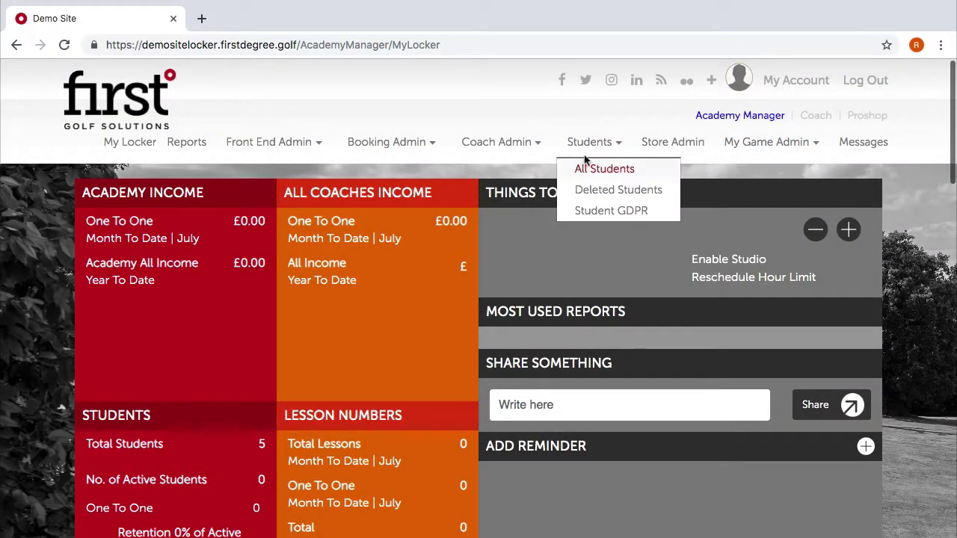
Go to the Group Programmes Admin filters page and open the Add Programme Category form.
mouse_move(417, 143)
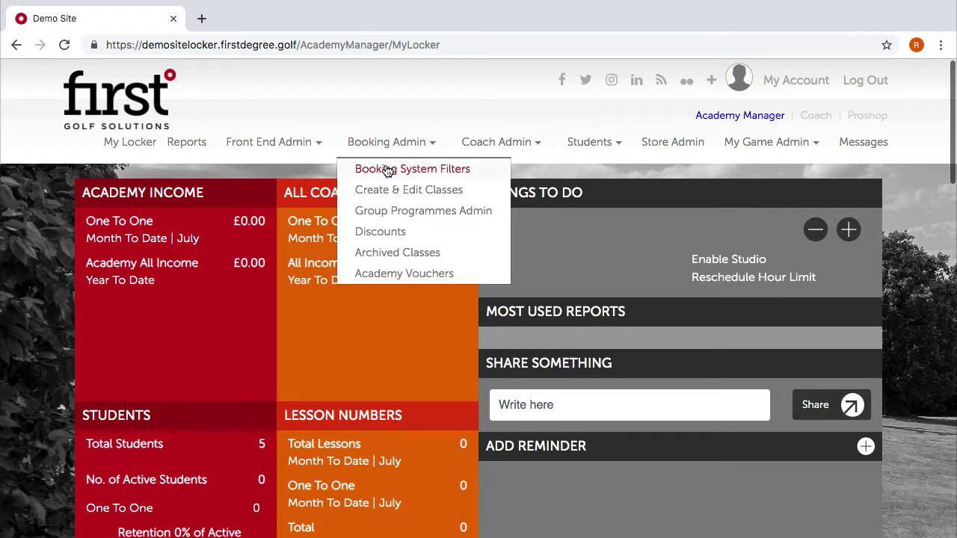
click(388, 171)
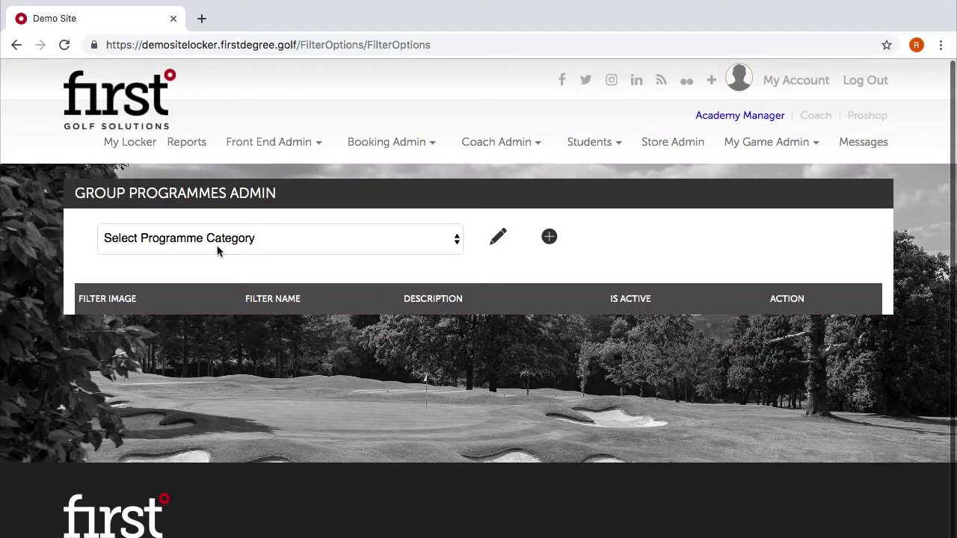
scroll(385, 236, down, 1)
click(350, 212)
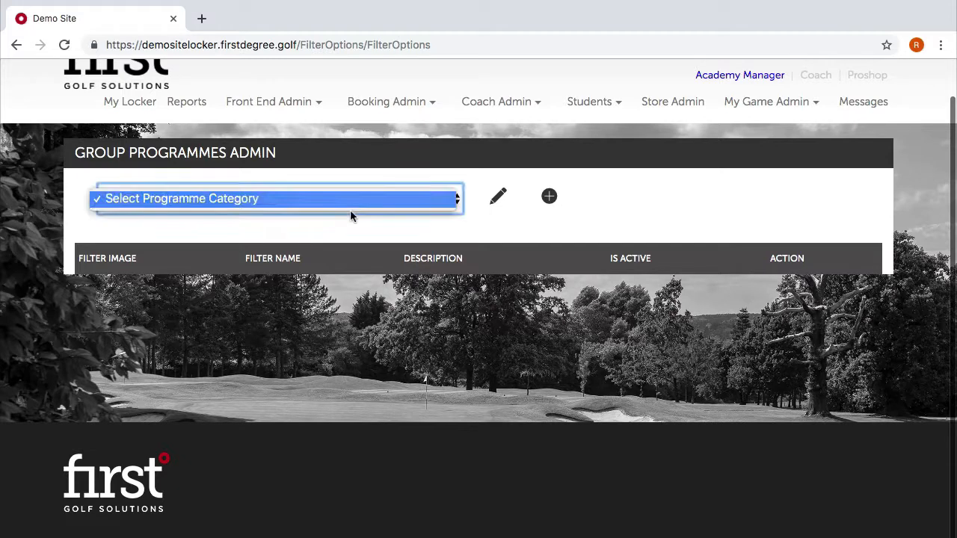
click(331, 225)
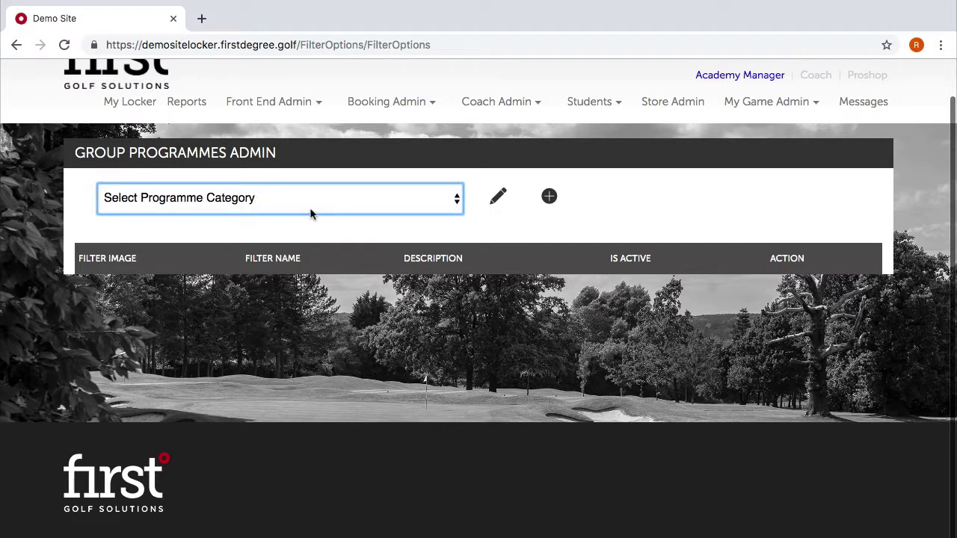
click(550, 197)
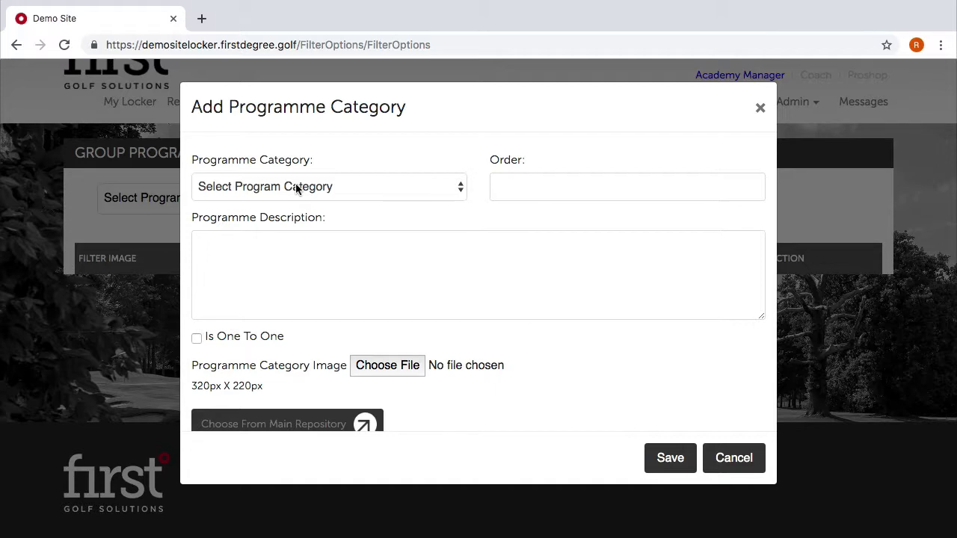
Choose One to One & Swing Studio as the programme category.
click(295, 186)
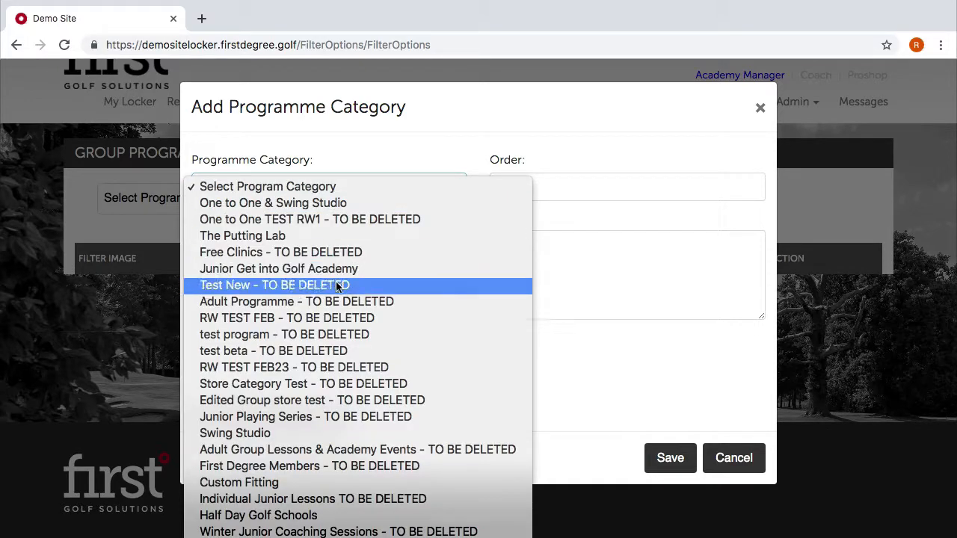
scroll(340, 299, down, 3)
scroll(341, 305, down, 2)
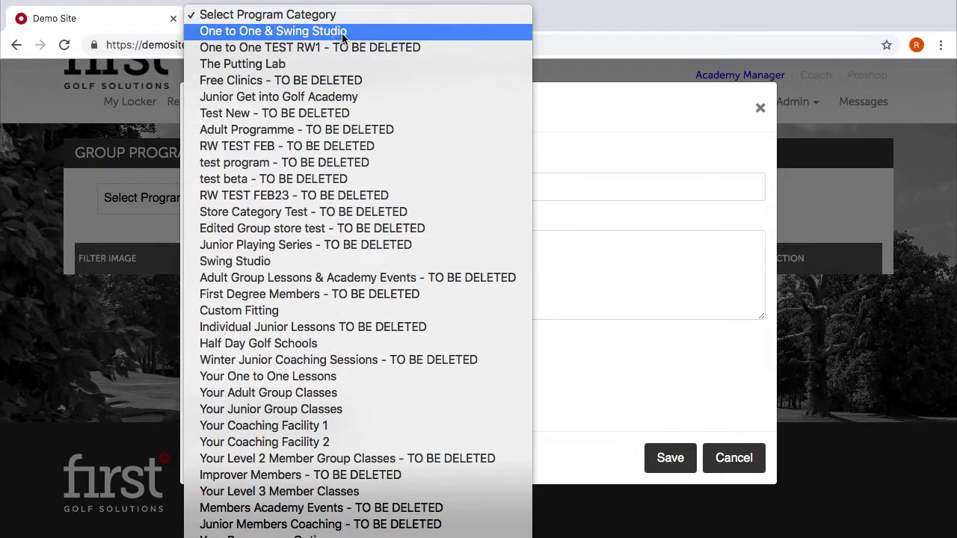
click(283, 31)
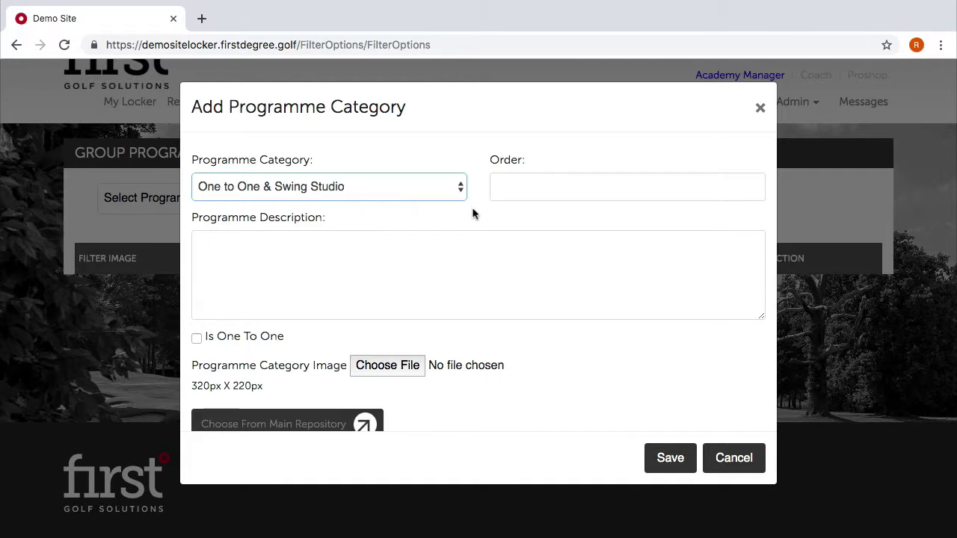
Set Order to 1 and describe it as 'One to one lessons with our coaching team in our facilites or in the studio.'.
click(569, 183)
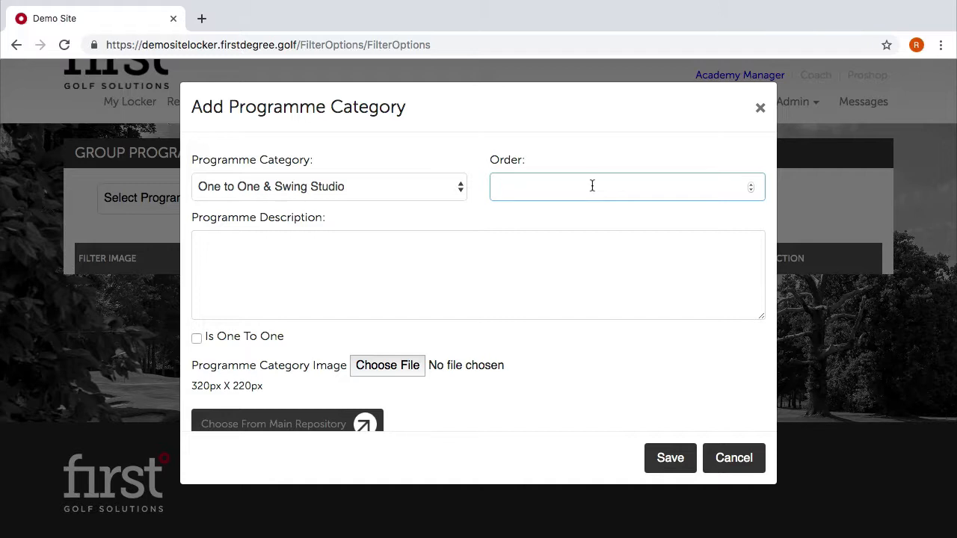
text(1)
click(335, 248)
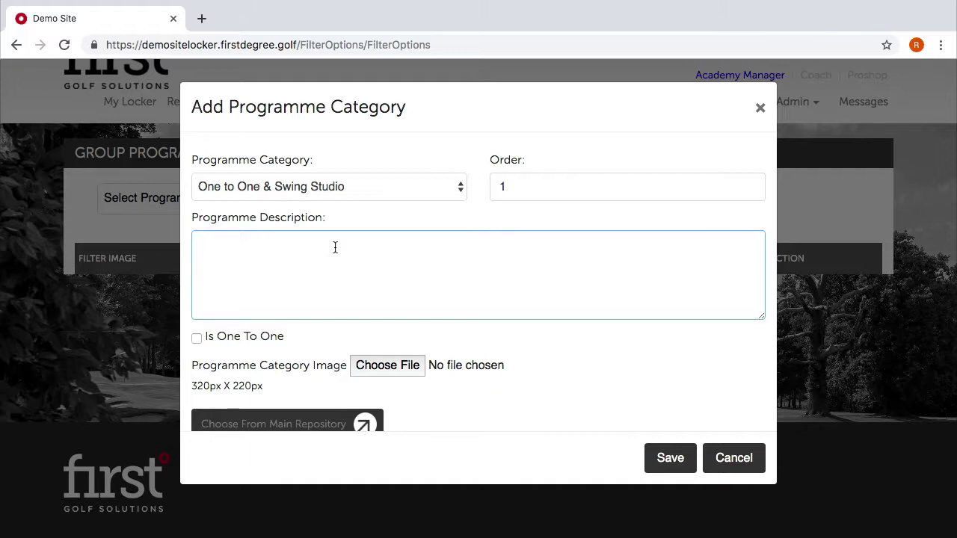
text(One to one le)
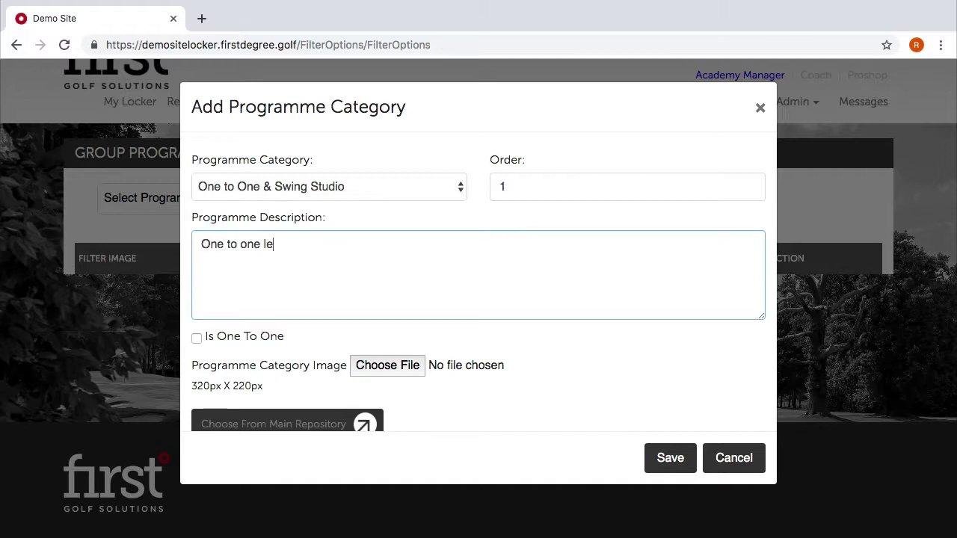
text(ssons with our coaching team )
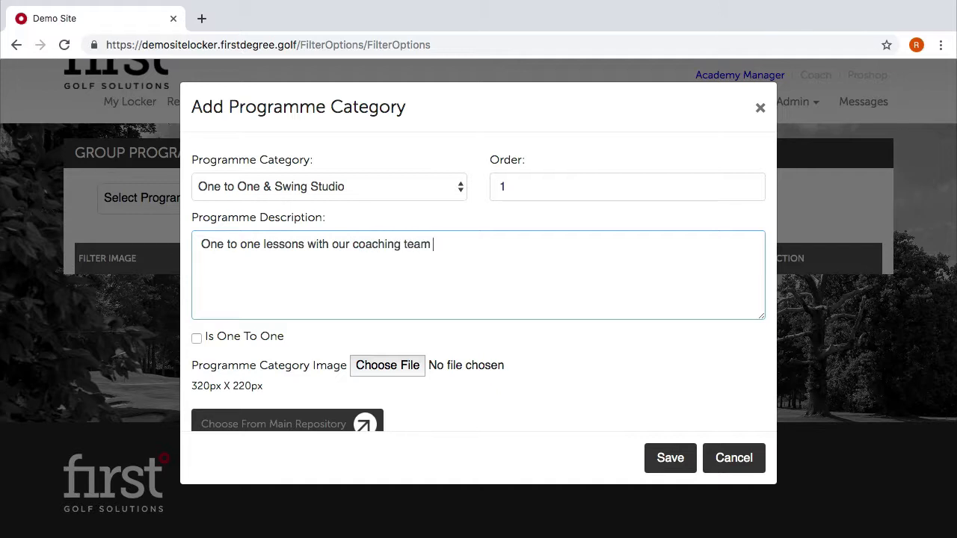
text(in our facilites )
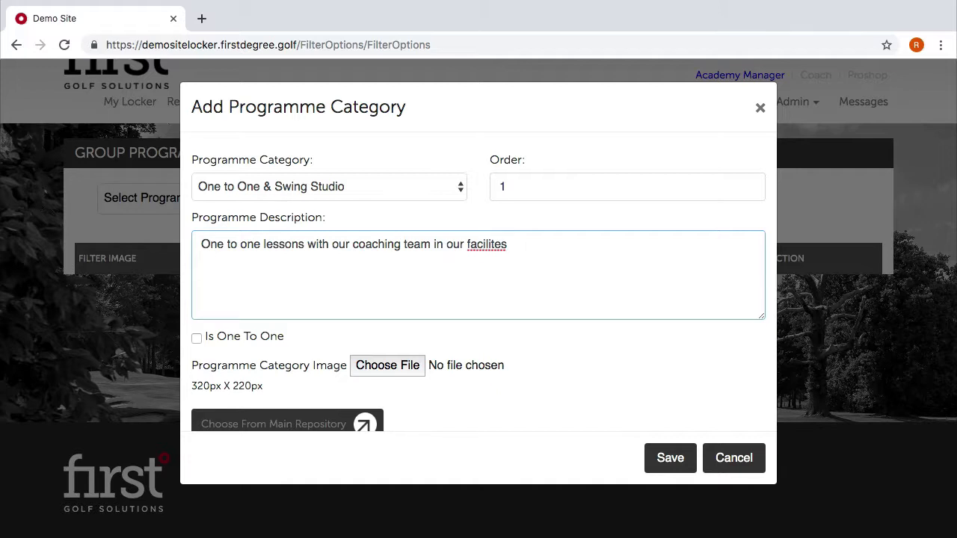
text(or in the studio.)
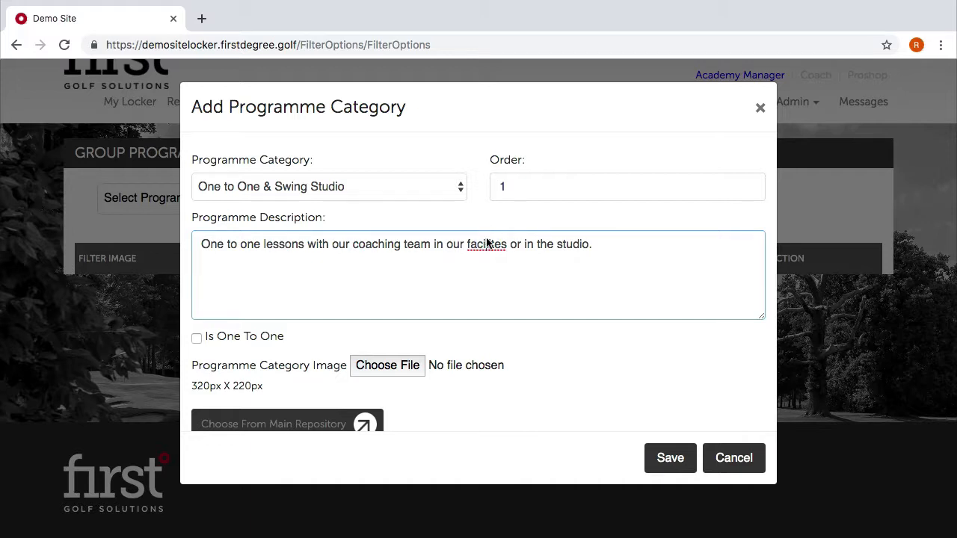
right_click(487, 241)
click(423, 261)
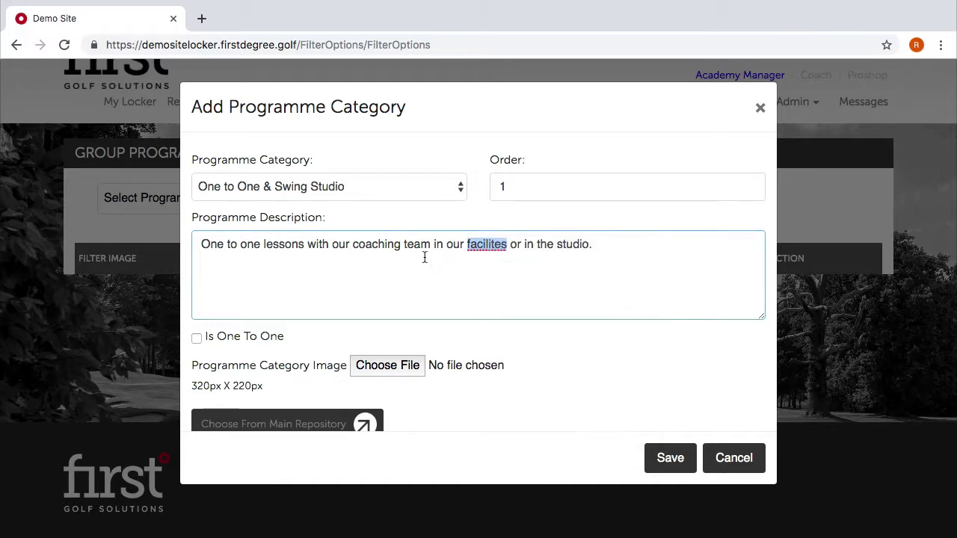
Tick Is One To One and pick an icon from the main image repository.
click(197, 339)
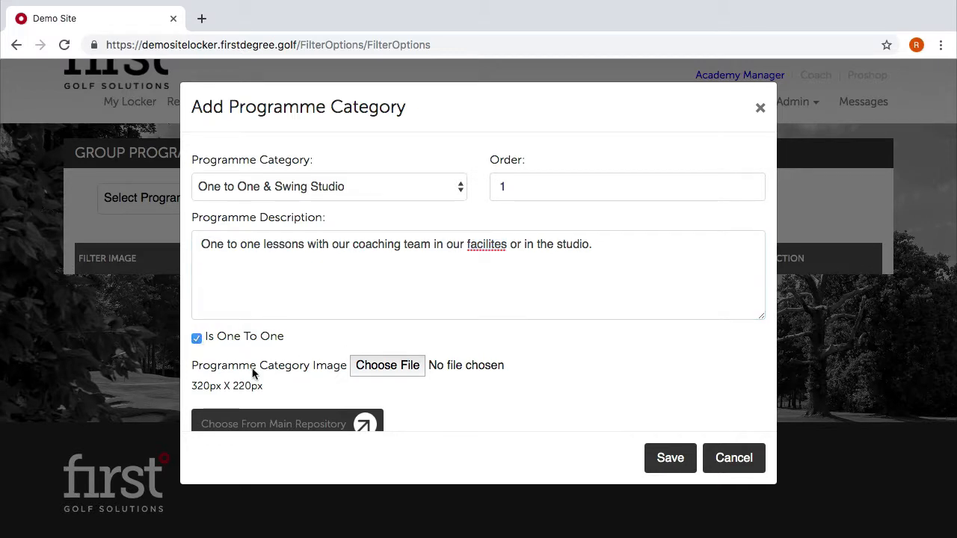
scroll(342, 337, down, 1)
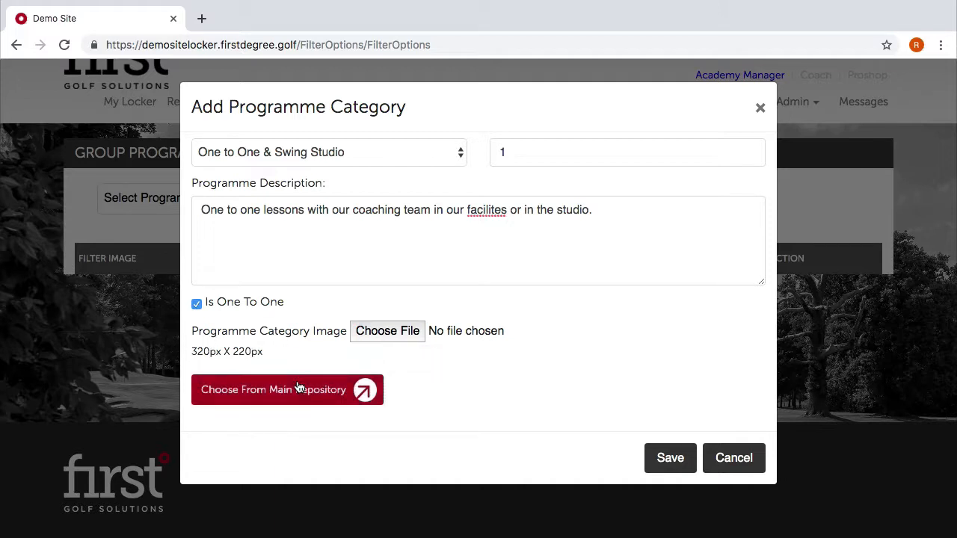
click(250, 388)
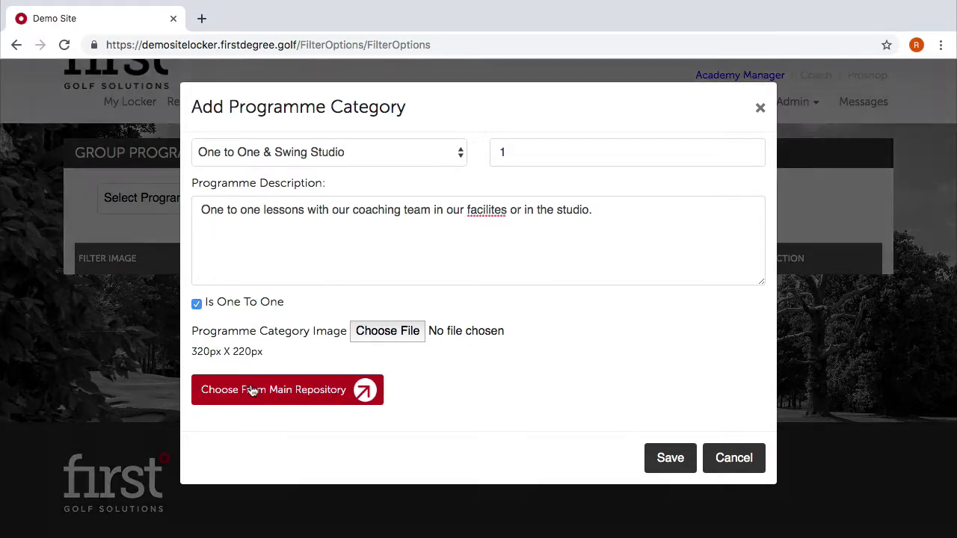
scroll(361, 338, down, 5)
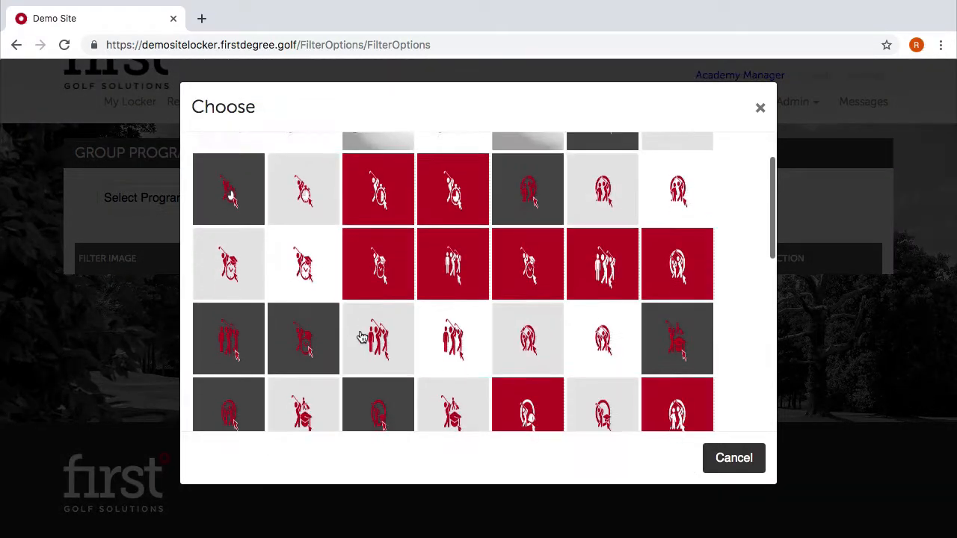
scroll(362, 338, up, 5)
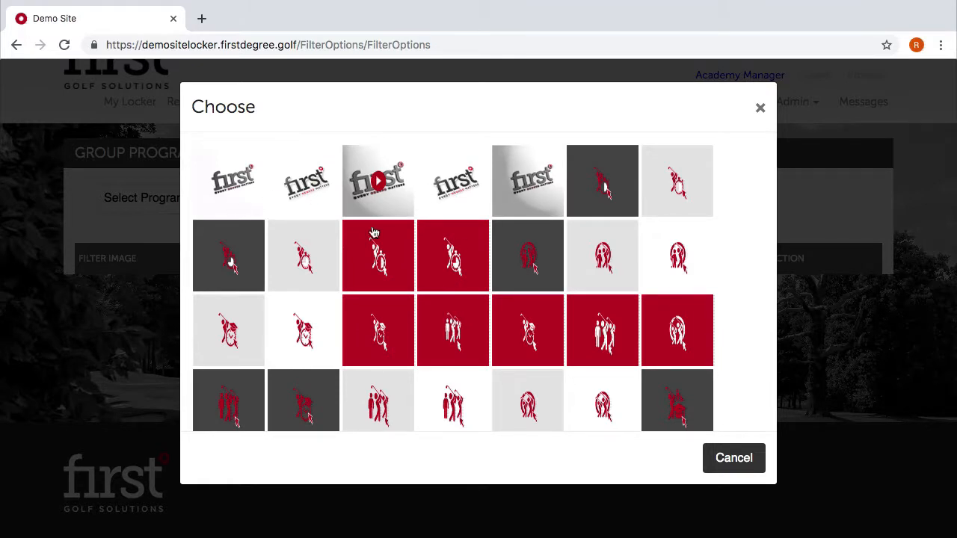
scroll(514, 298, down, 1)
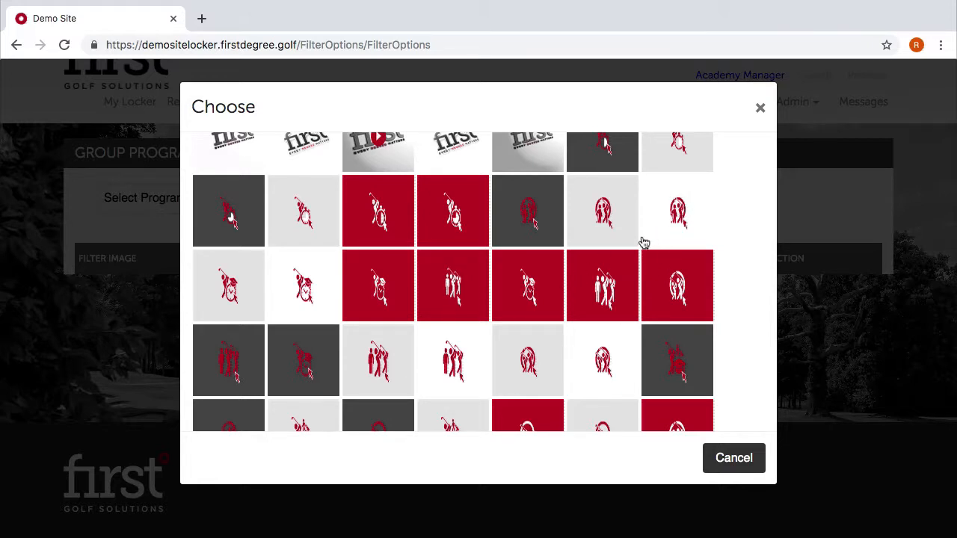
scroll(583, 299, down, 2)
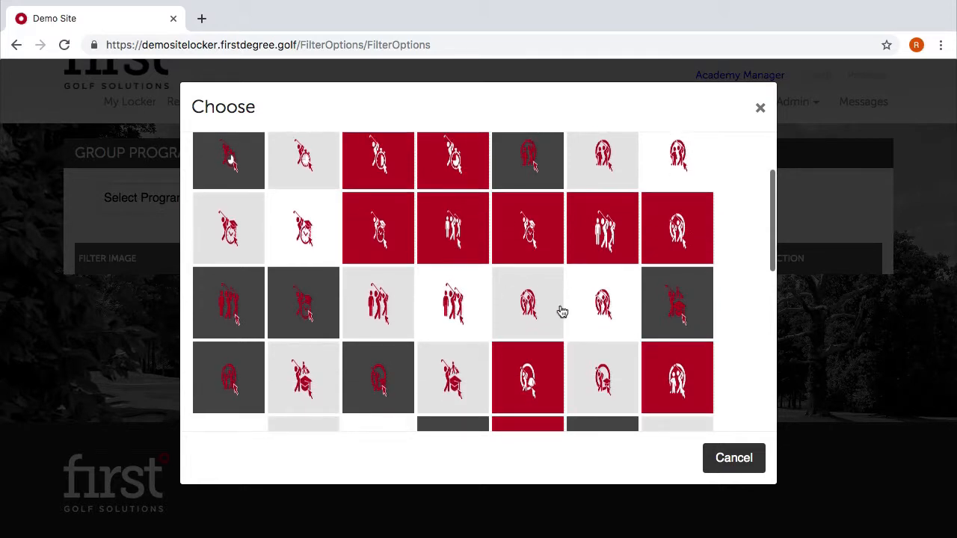
scroll(563, 312, down, 5)
scroll(562, 312, down, 3)
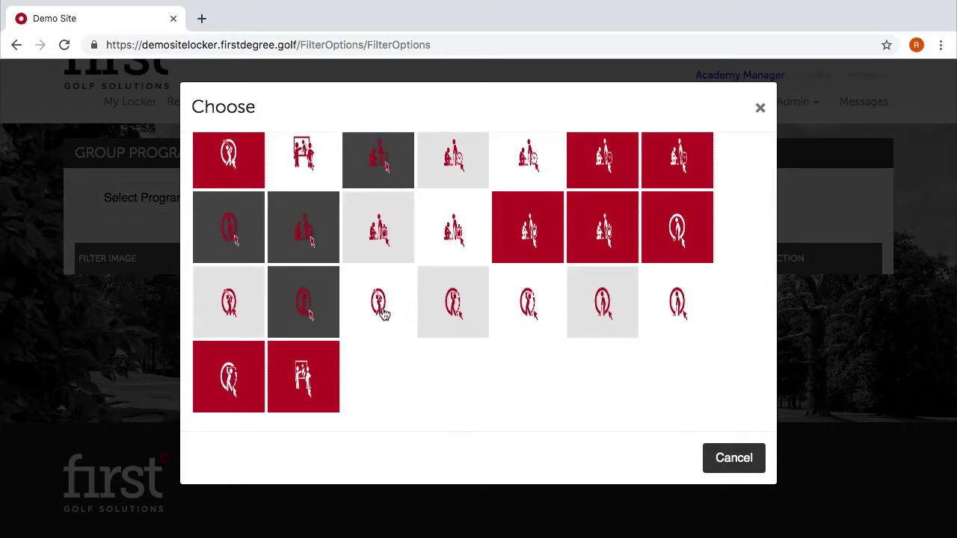
click(380, 316)
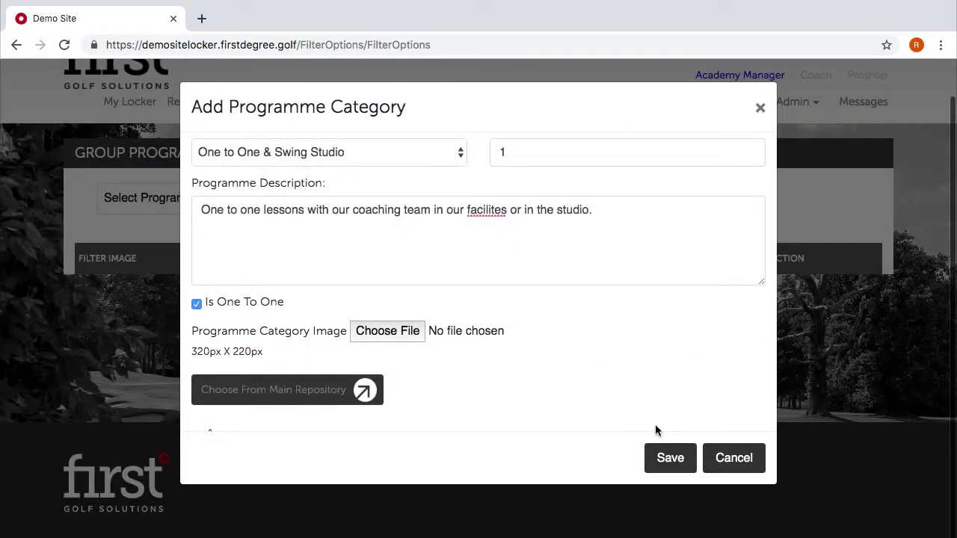
Save the new programme category and acknowledge the added-successfully confirmation.
click(688, 459)
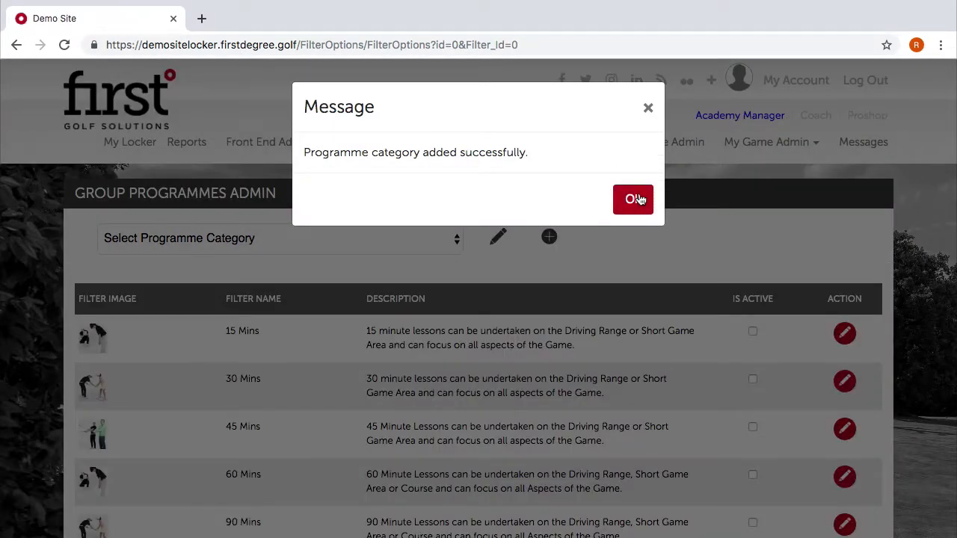
click(639, 200)
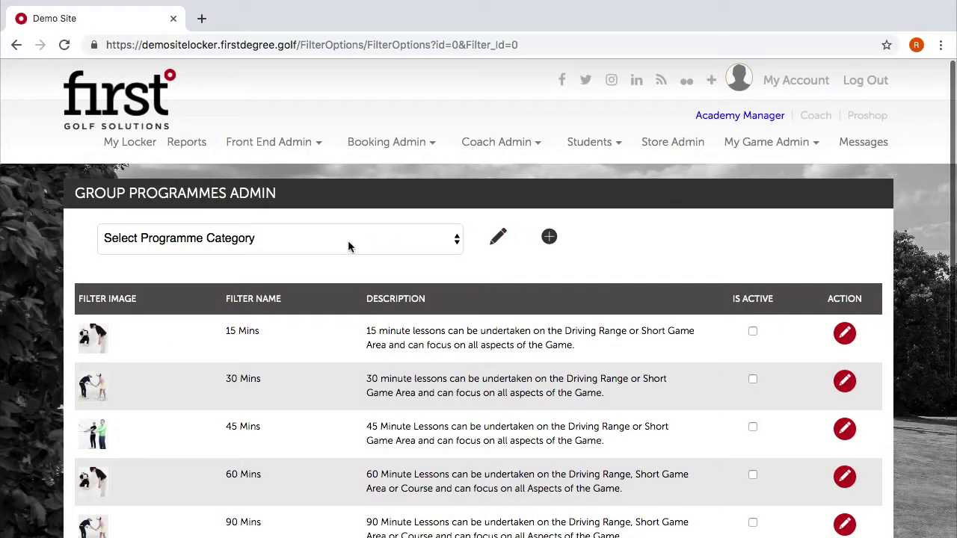
click(348, 246)
Select the One to One & Swing Studio category and review its saved details.
click(643, 237)
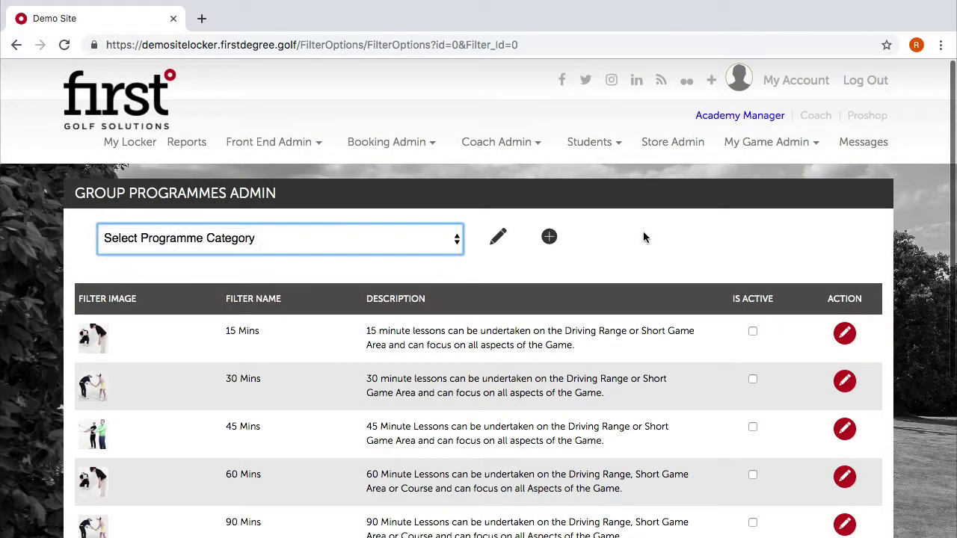
click(407, 238)
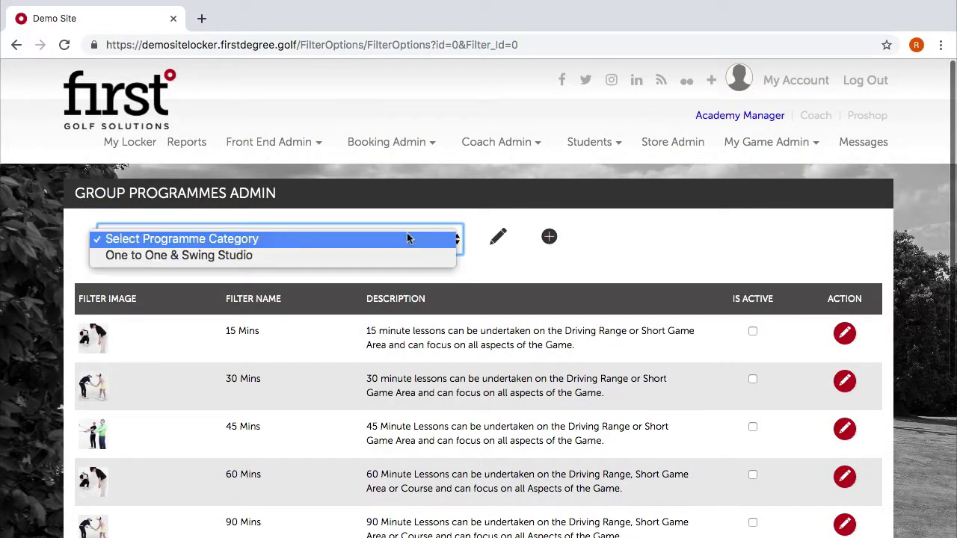
click(348, 260)
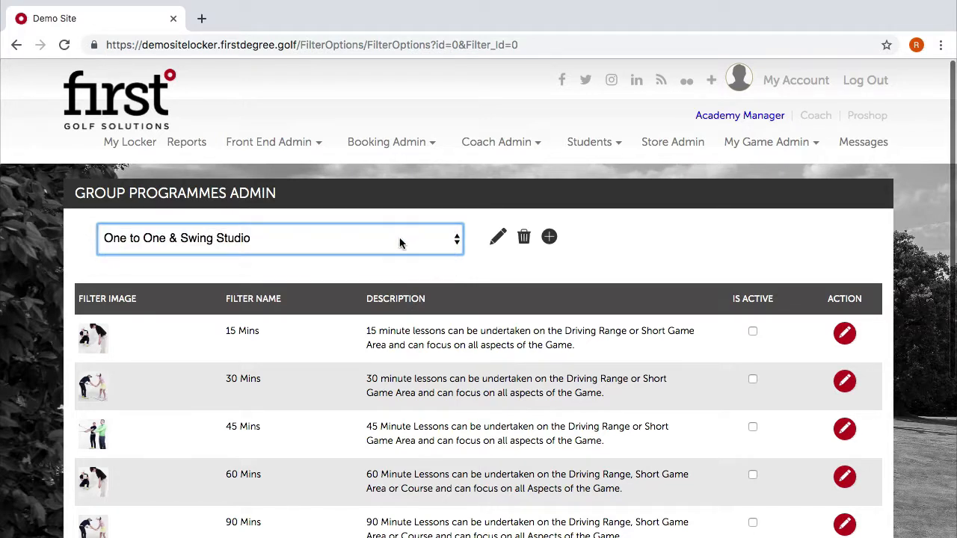
click(497, 238)
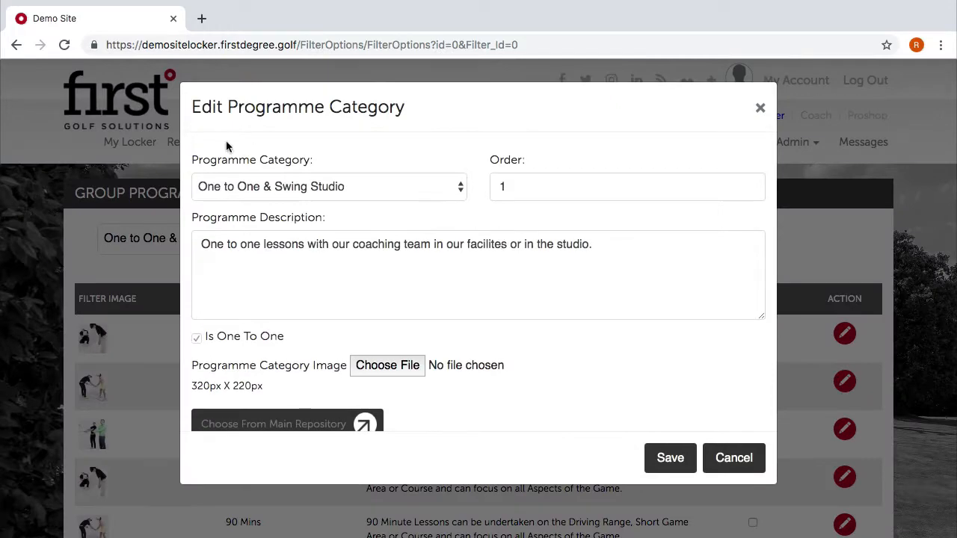
click(753, 111)
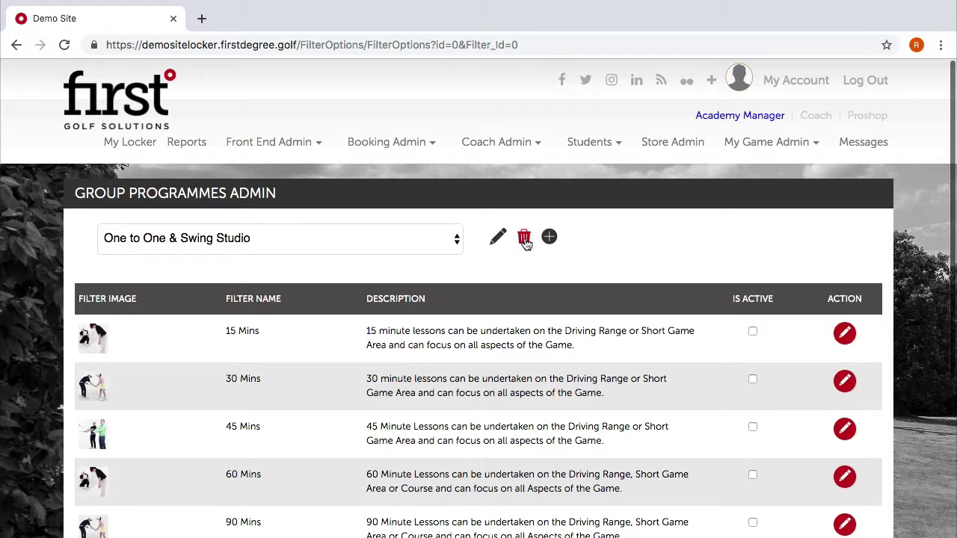
Keep One to One & Swing Studio selected and switch to the Coach dashboard.
click(327, 242)
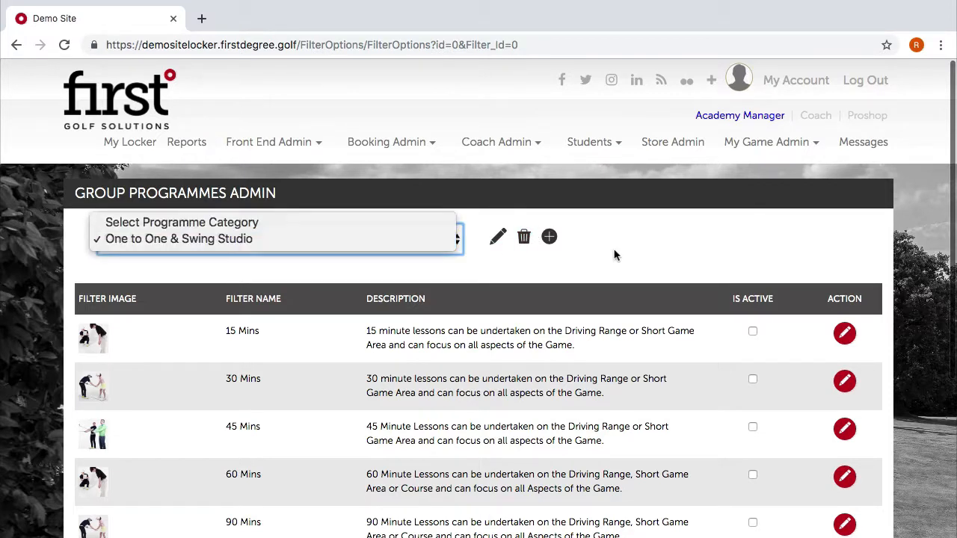
click(788, 142)
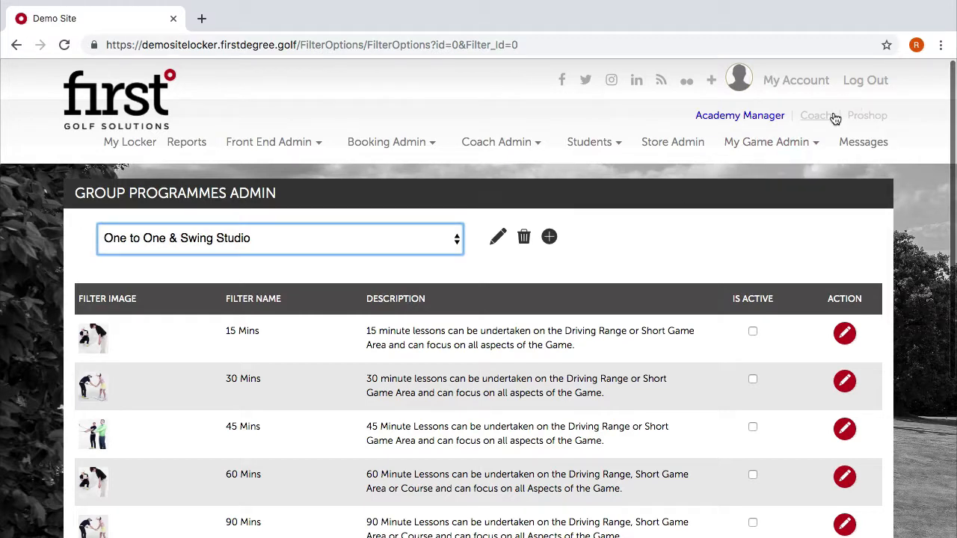
click(835, 120)
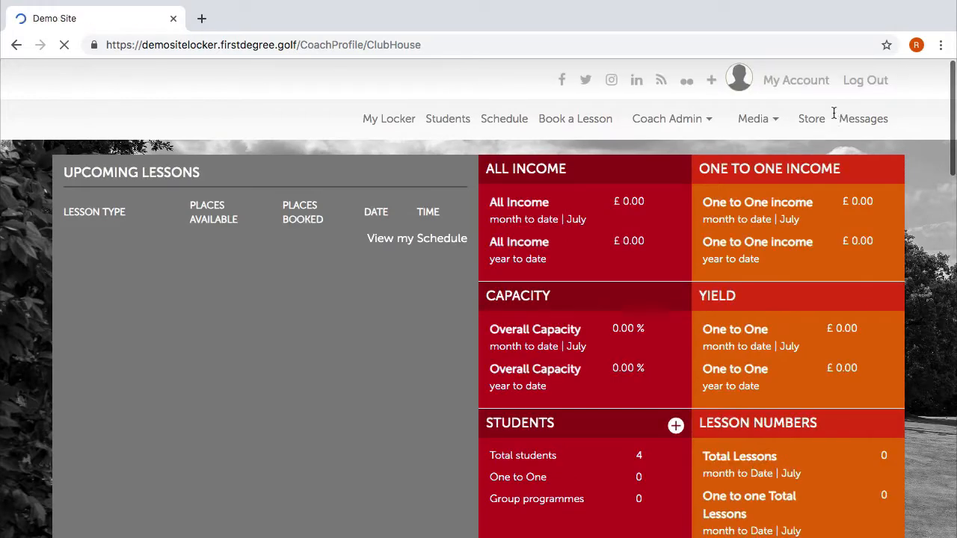
Look over the coach's lesson booking page, then return to the Academy Manager dashboard.
click(588, 143)
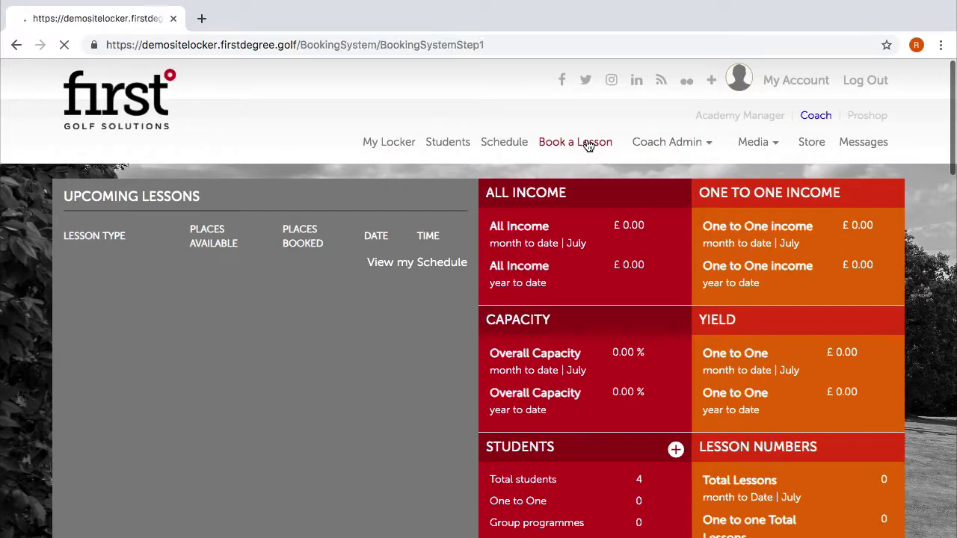
scroll(427, 419, down, 1)
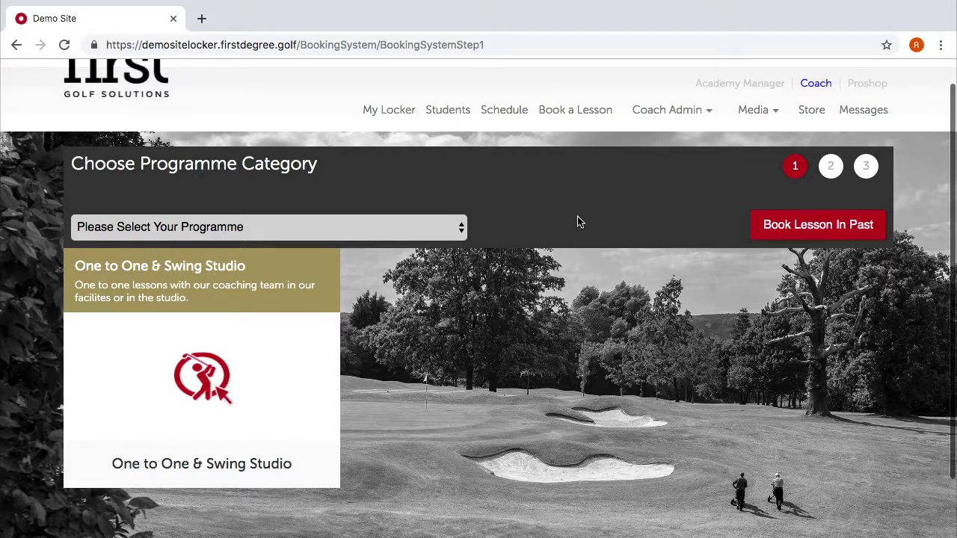
scroll(734, 262, up, 1)
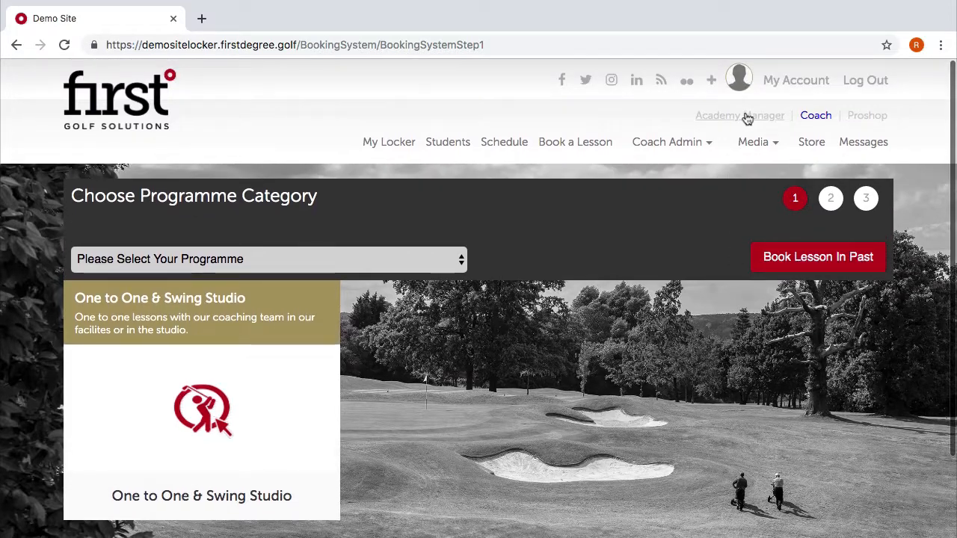
click(747, 117)
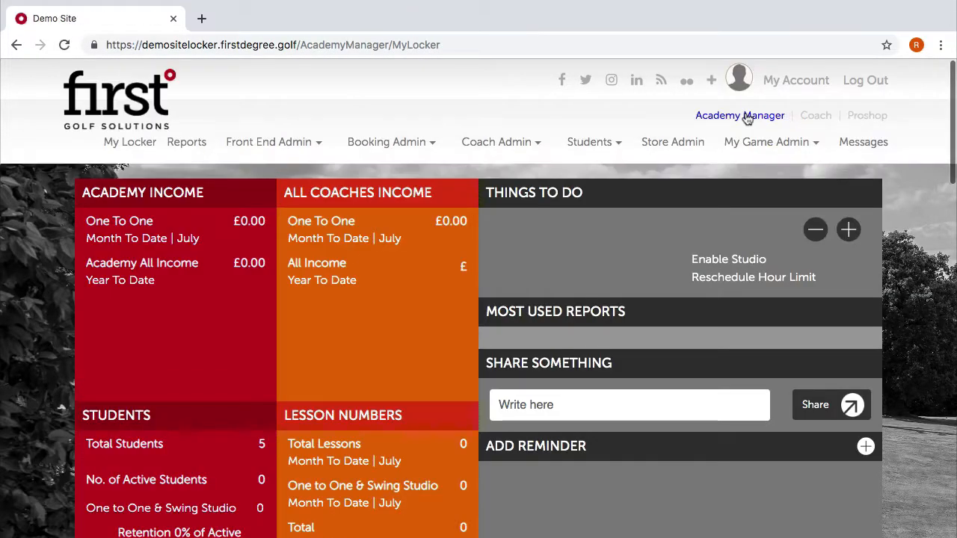
Open Booking System Filters and select the One to One & Swing Studio category.
click(380, 142)
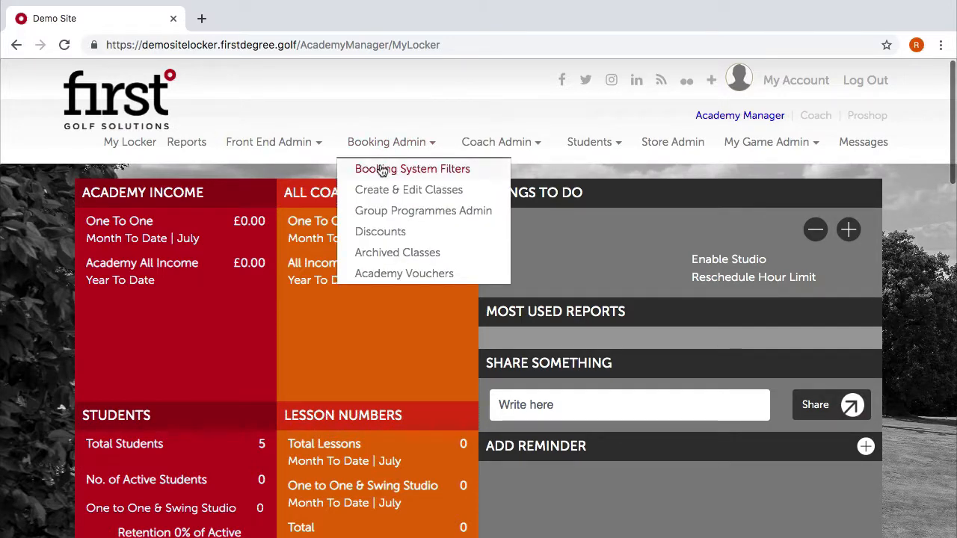
click(381, 169)
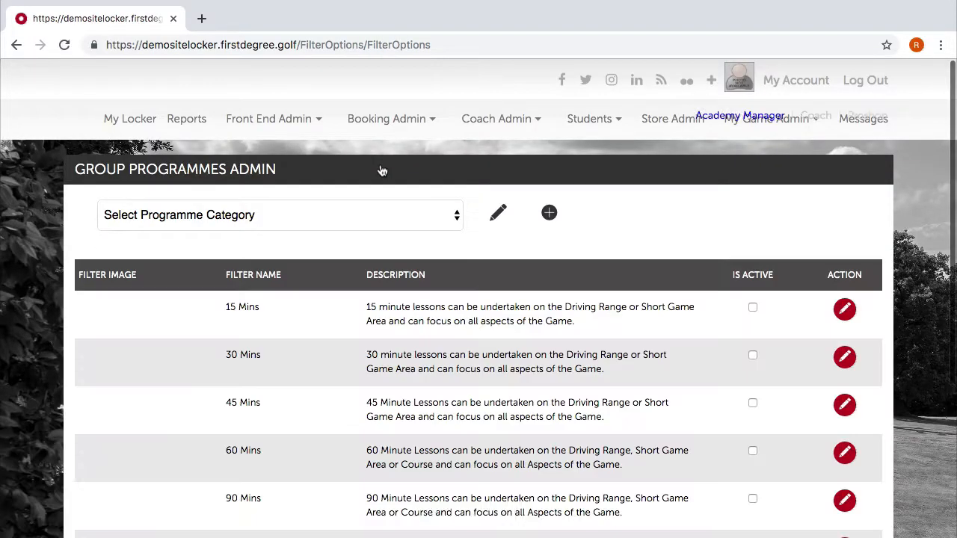
click(317, 233)
click(290, 254)
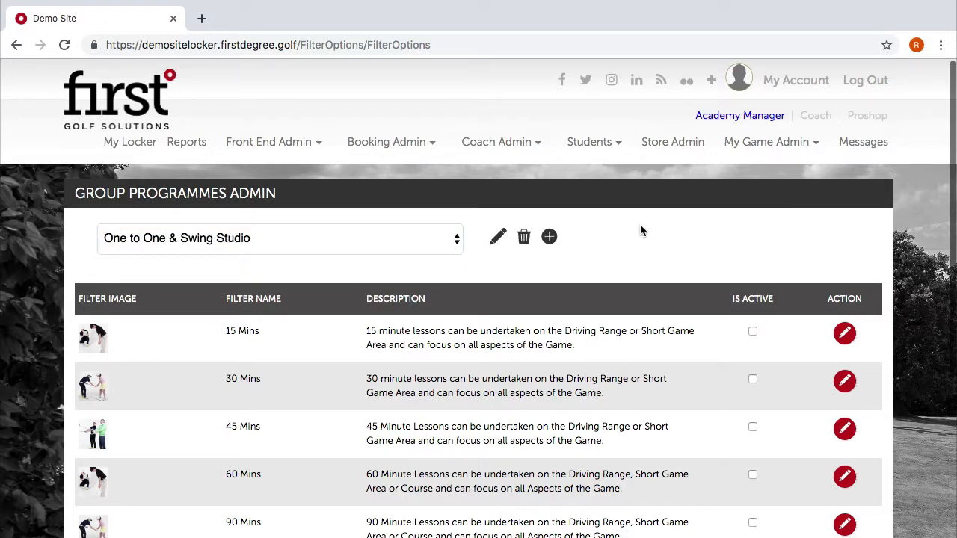
Mark the 30 Mins filter IS ACTIVE, then switch to the Coach view.
scroll(640, 231, down, 2)
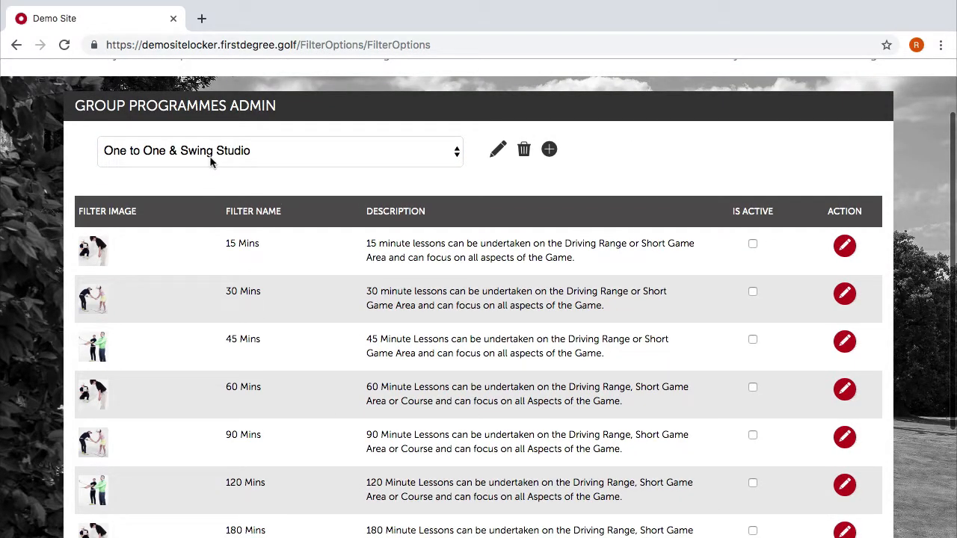
scroll(200, 293, down, 2)
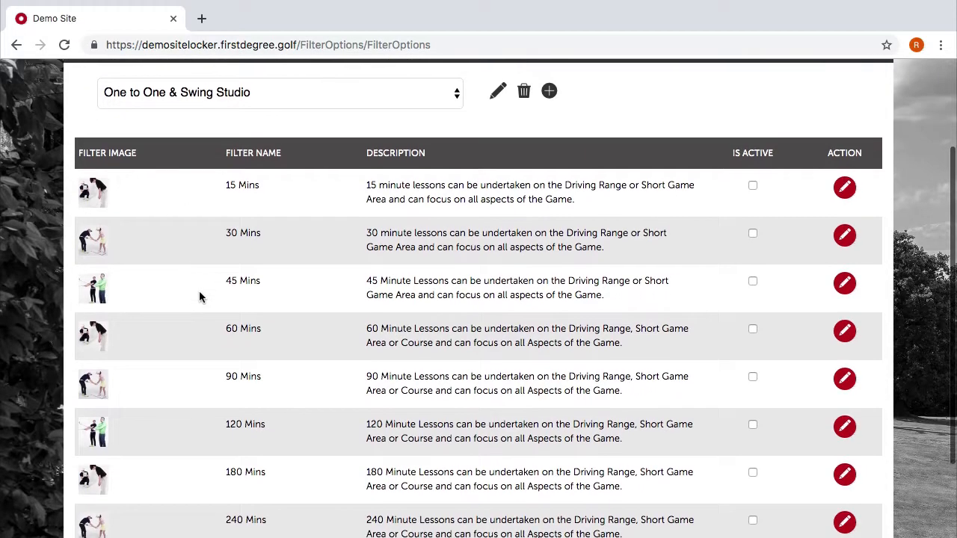
scroll(269, 322, up, 2)
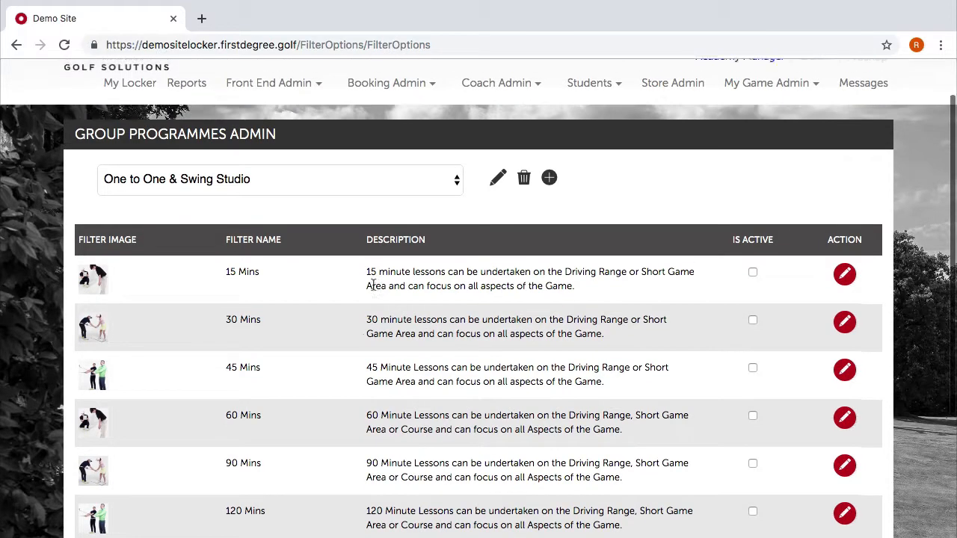
scroll(374, 311, up, 1)
scroll(368, 402, down, 3)
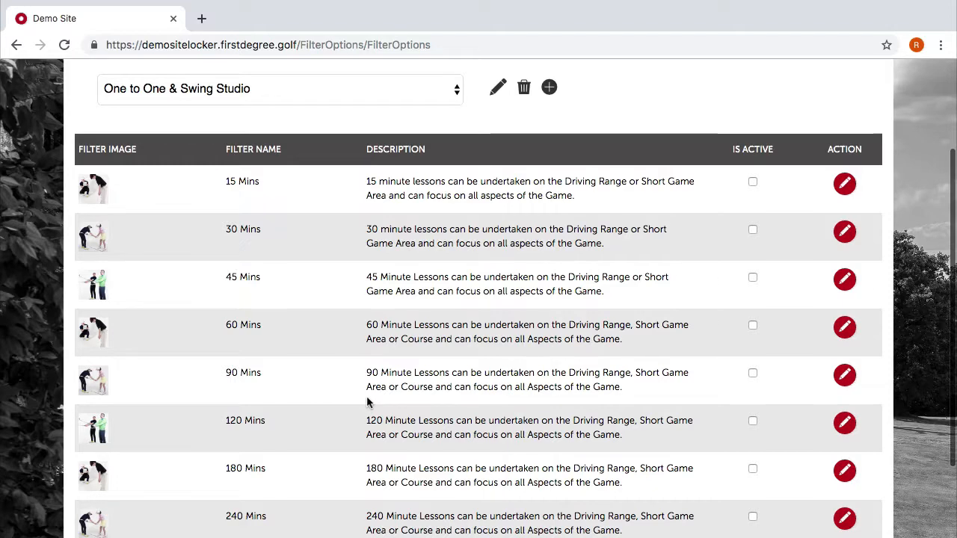
scroll(367, 402, down, 2)
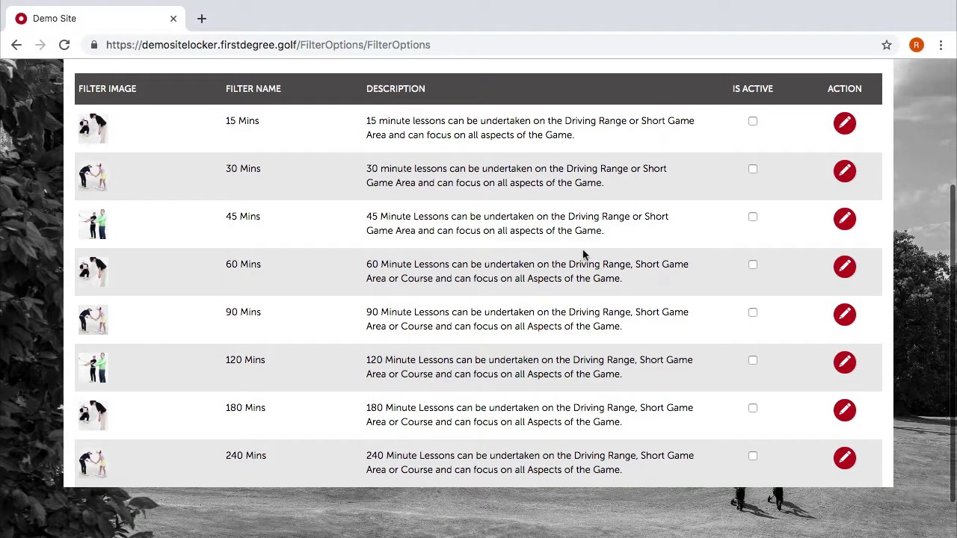
scroll(613, 213, up, 1)
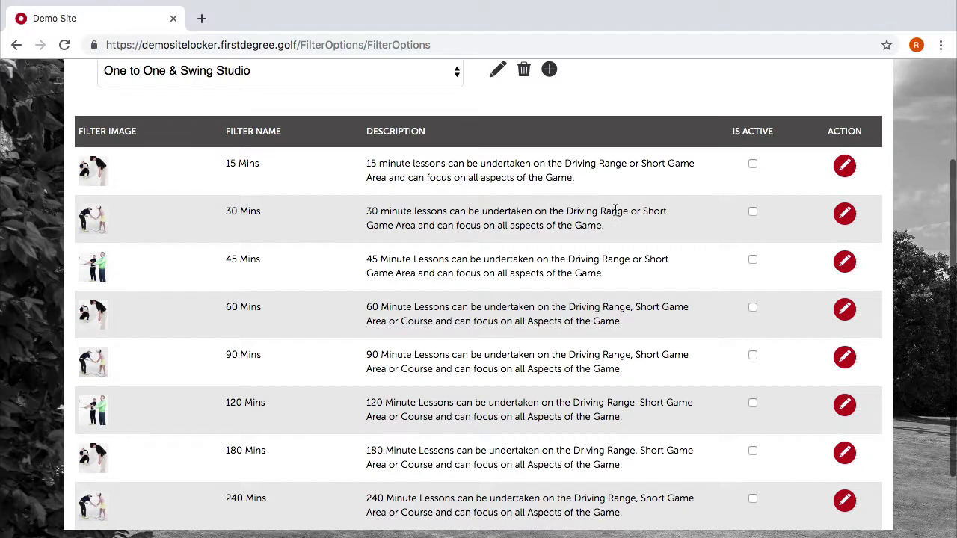
click(752, 213)
scroll(729, 241, up, 3)
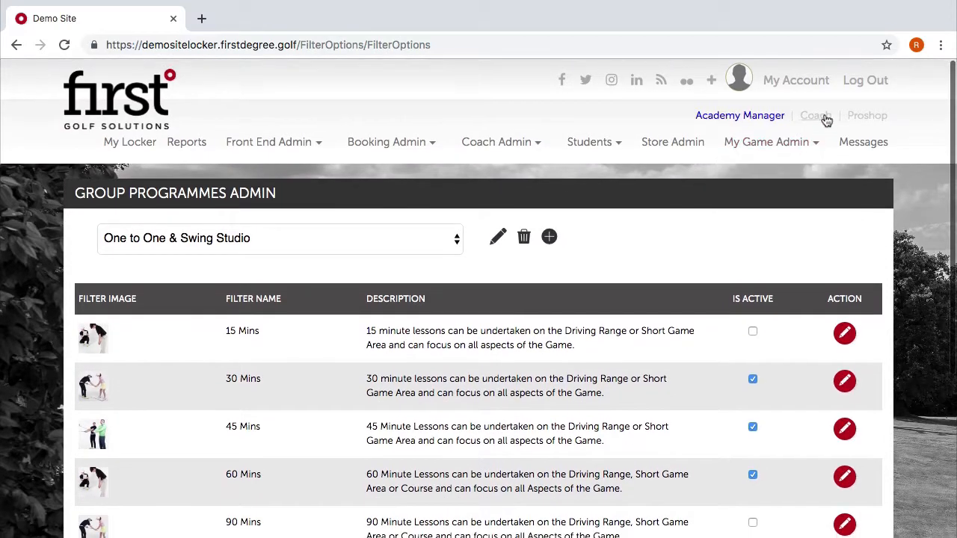
click(823, 118)
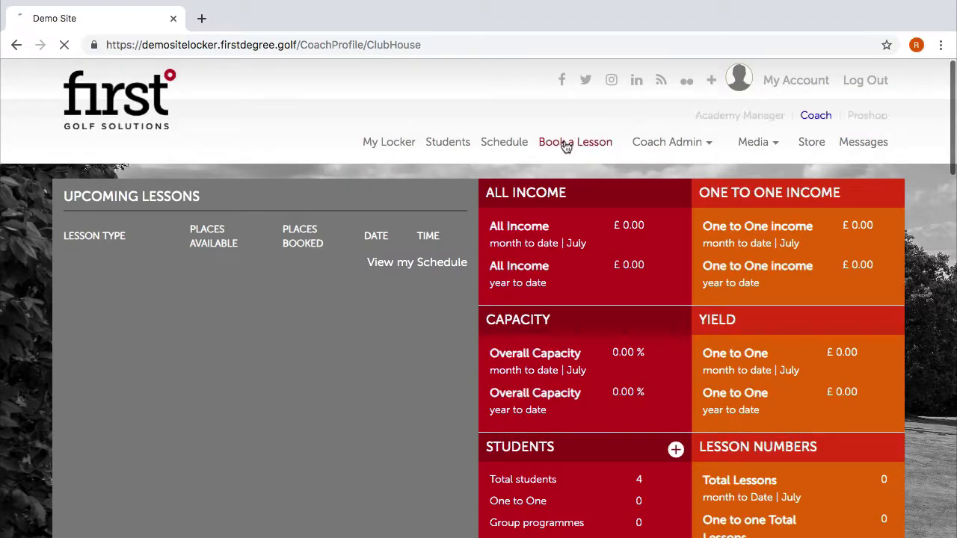
Book a One to One lesson as coach, answering No to studio, and confirm the 30–120 Mins durations.
click(566, 142)
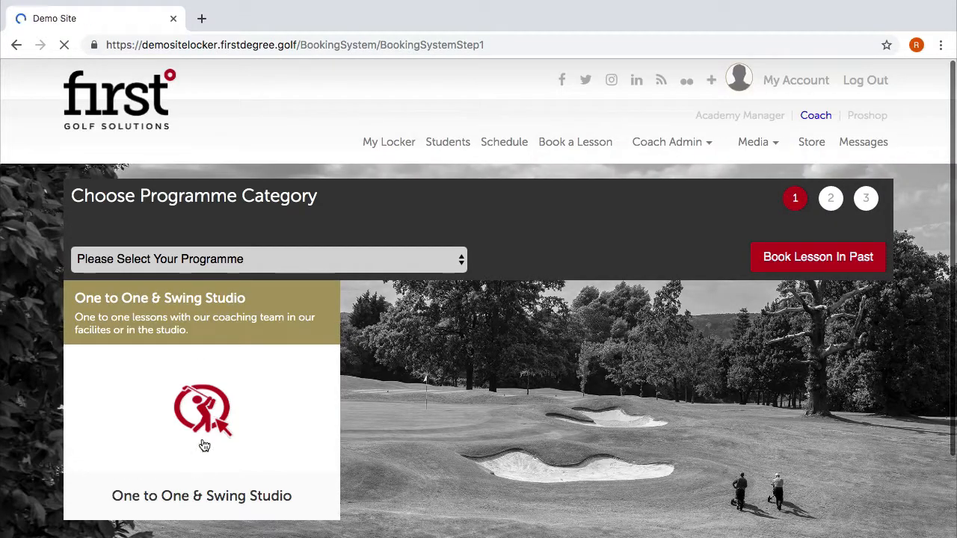
click(236, 397)
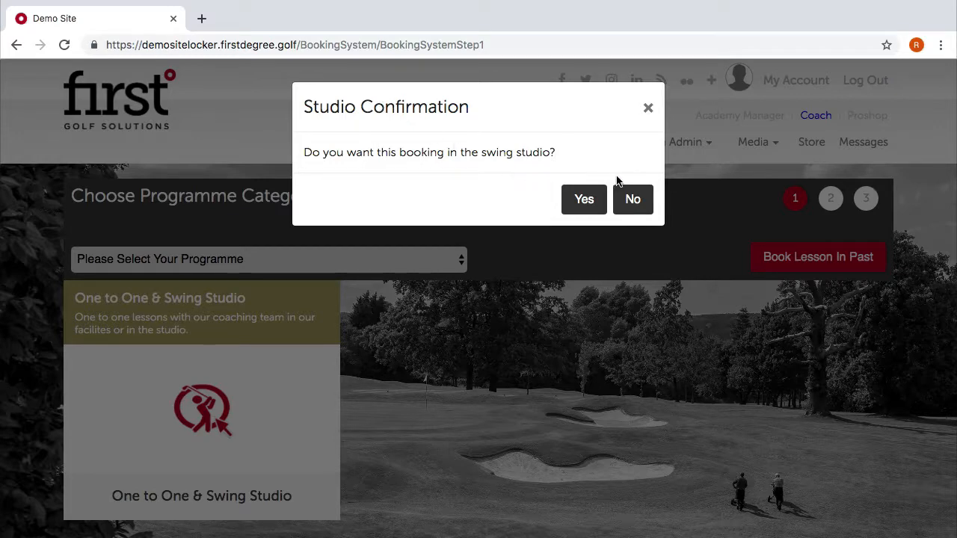
click(632, 200)
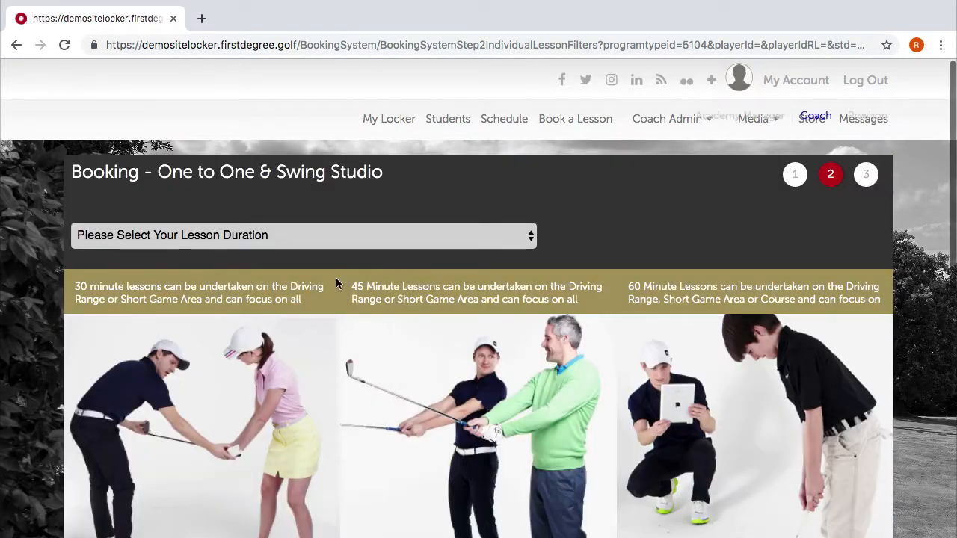
scroll(333, 329, down, 6)
scroll(331, 343, up, 6)
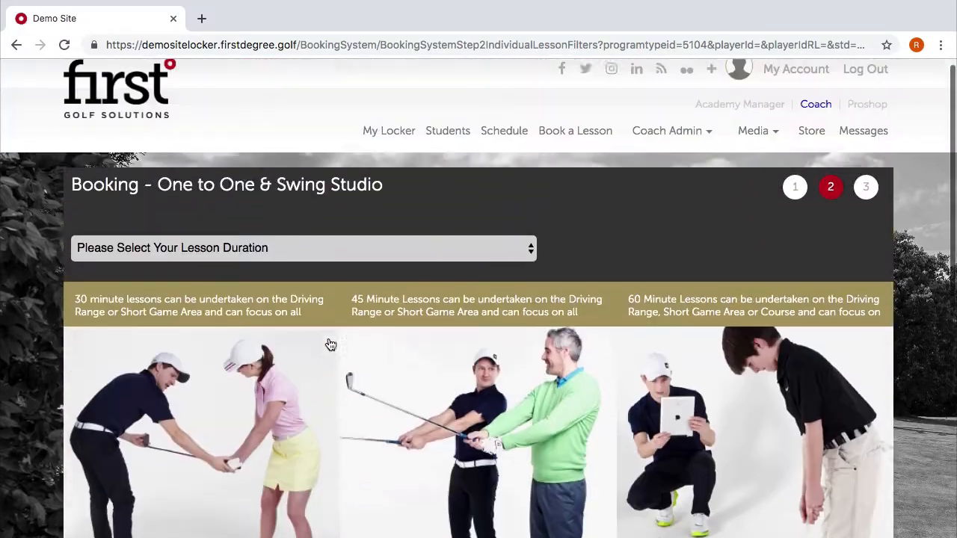
scroll(331, 344, down, 4)
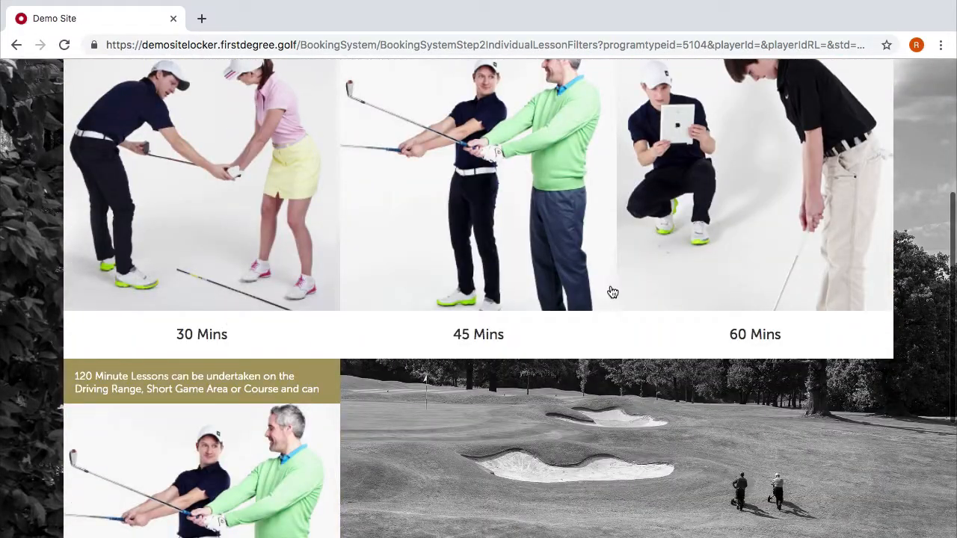
scroll(613, 292, down, 3)
scroll(712, 294, up, 6)
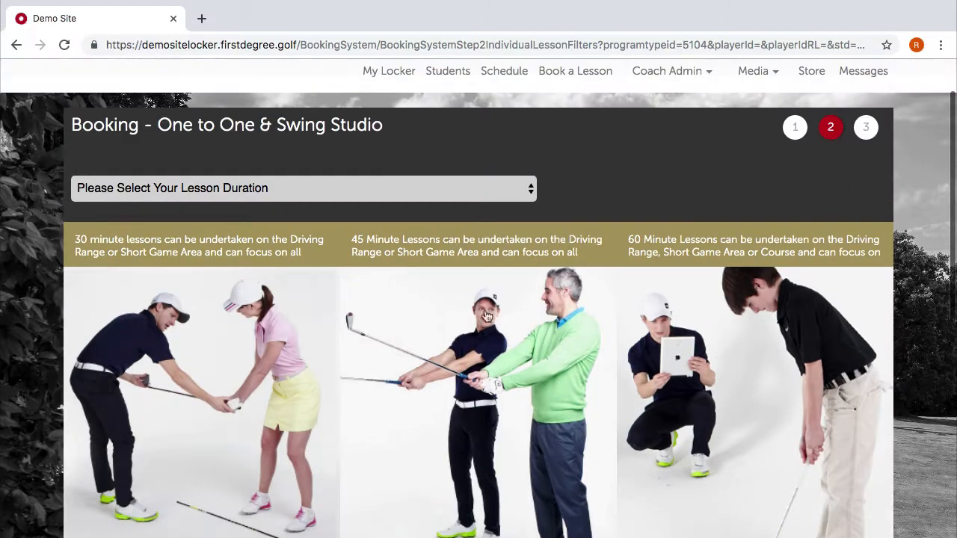
scroll(606, 239, up, 2)
click(760, 117)
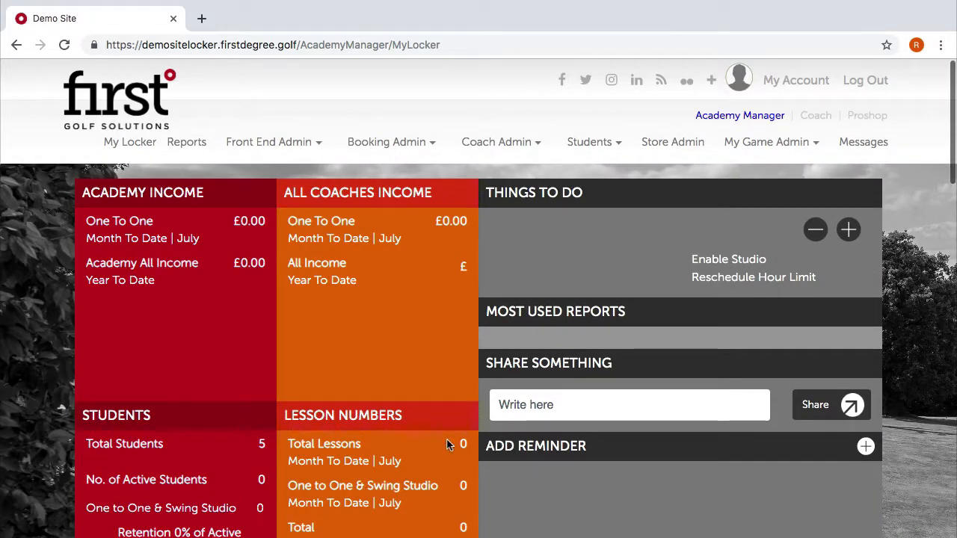
Open the 30 Mins filter's edit form and clear its old description for the coaching-team wording.
mouse_move(617, 143)
mouse_move(391, 142)
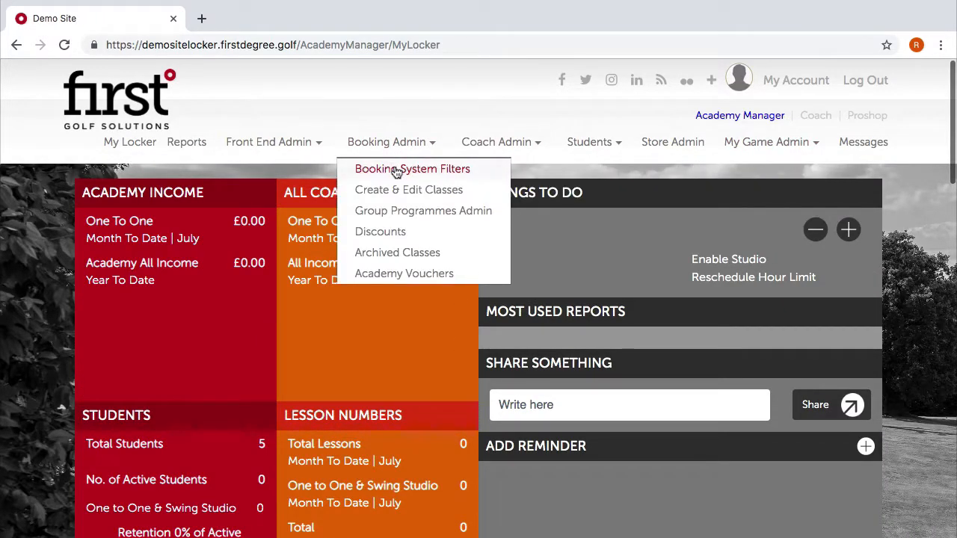
click(396, 171)
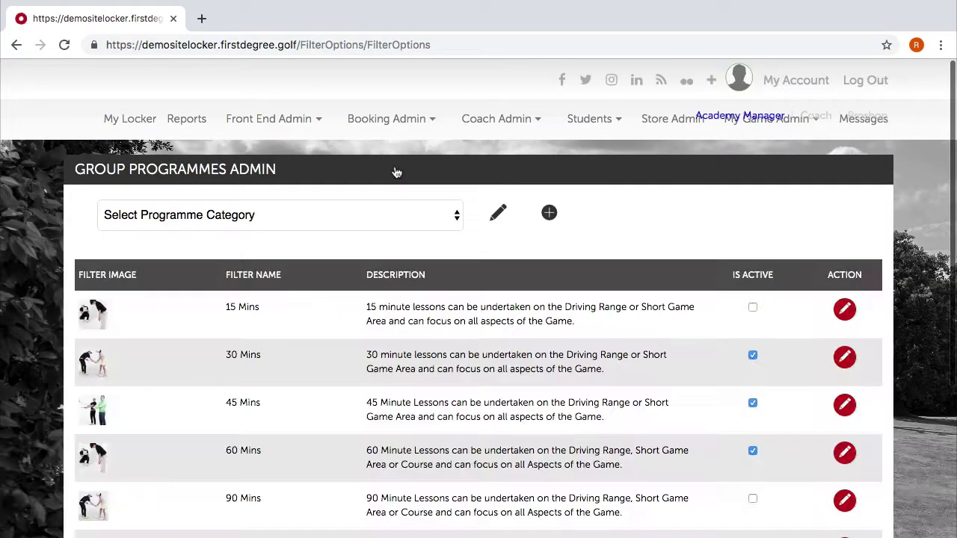
scroll(498, 342, down, 3)
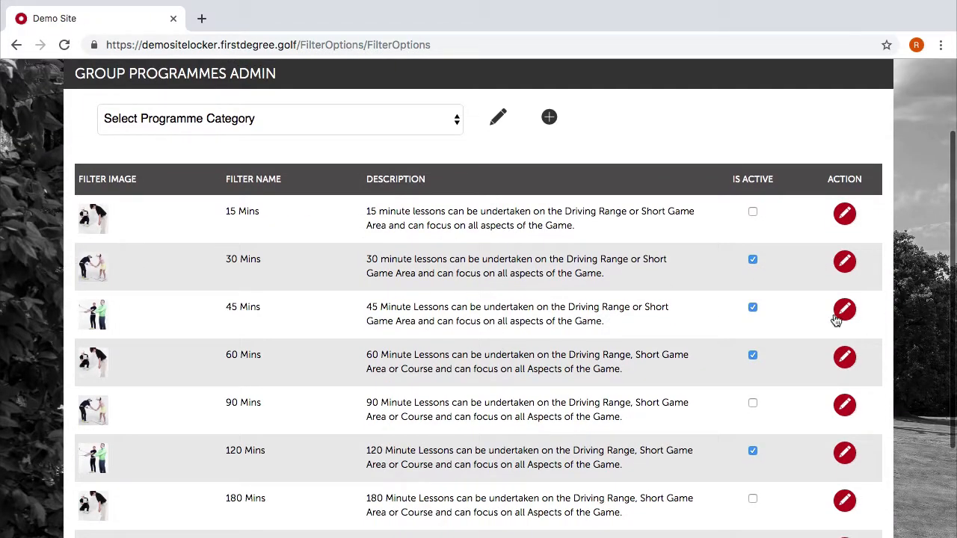
click(845, 262)
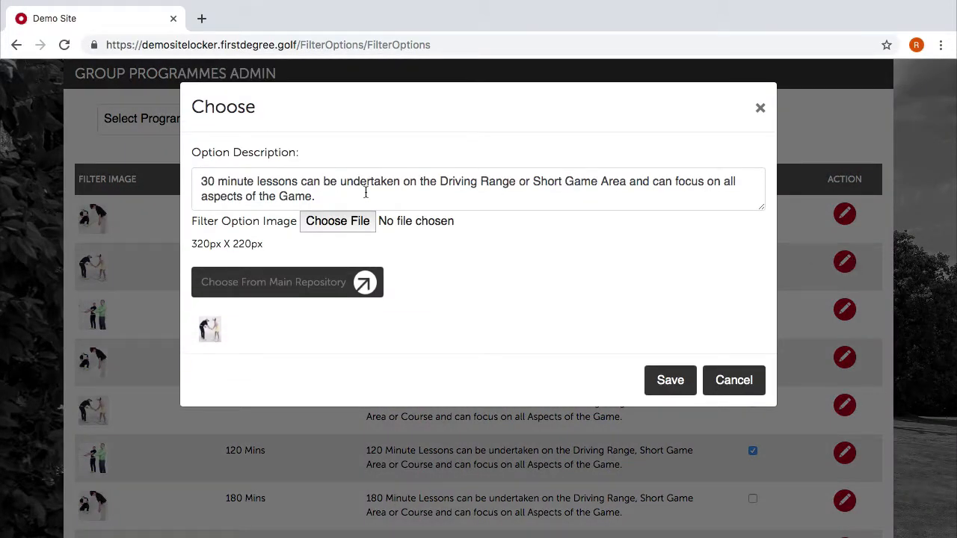
click(366, 192)
drag(365, 188, 199, 166)
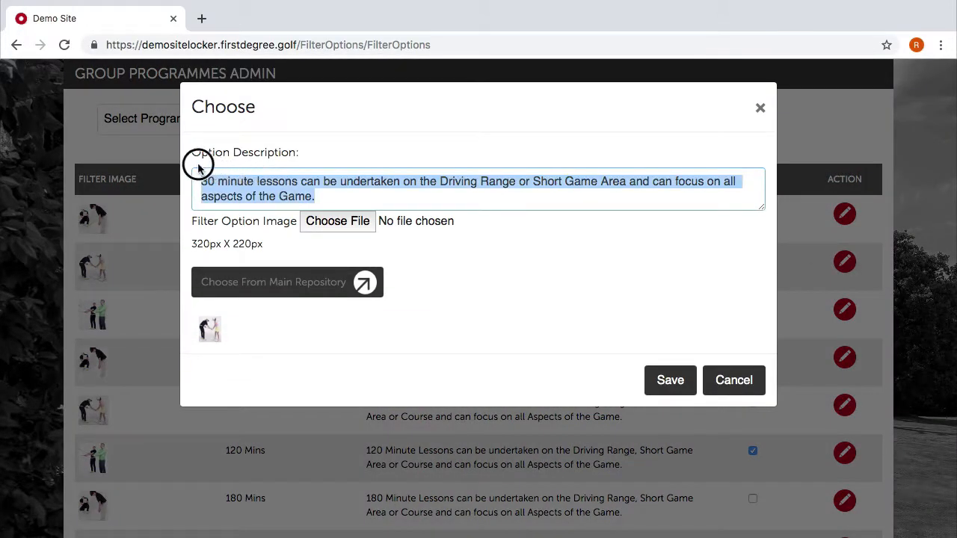
key(BackSpace)
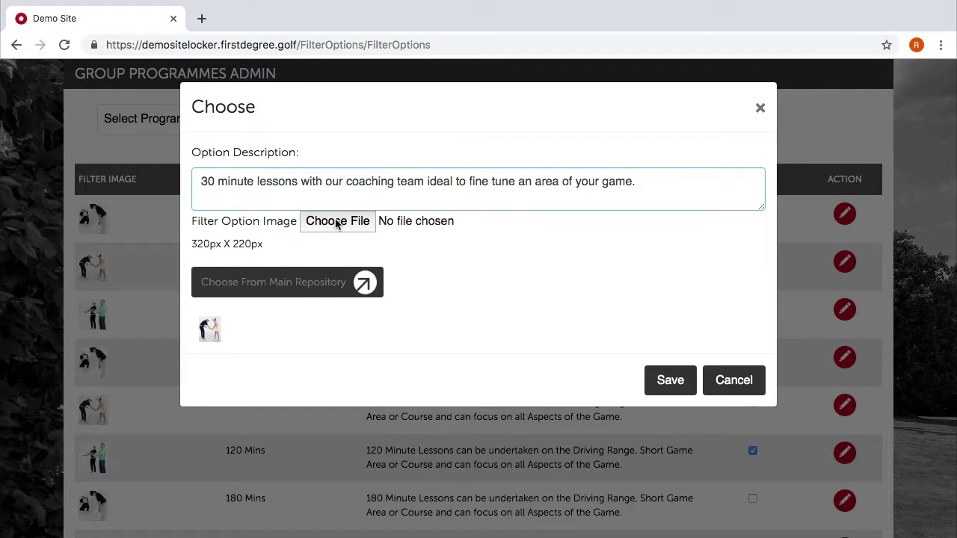
Pick a red icon from the Main Repository and save the 30 Mins filter.
click(352, 279)
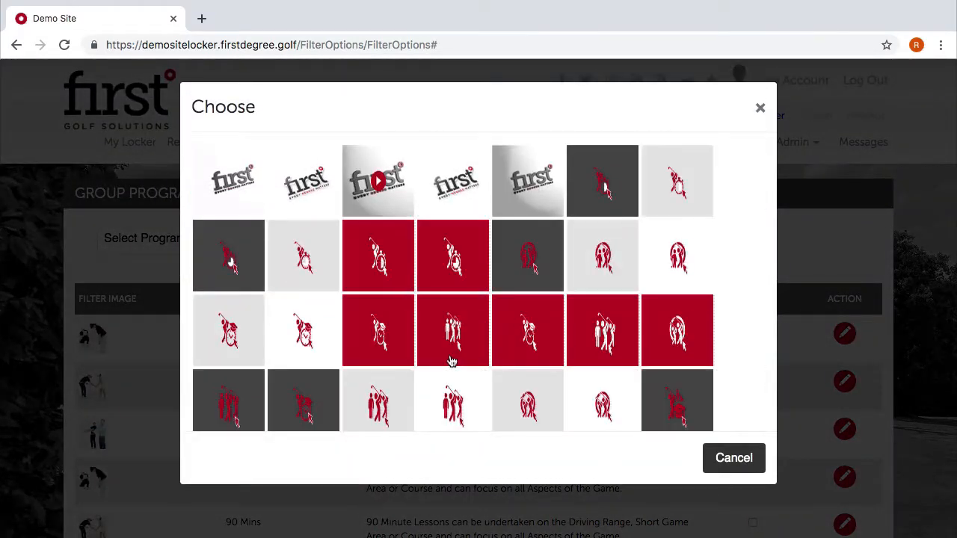
scroll(451, 362, down, 10)
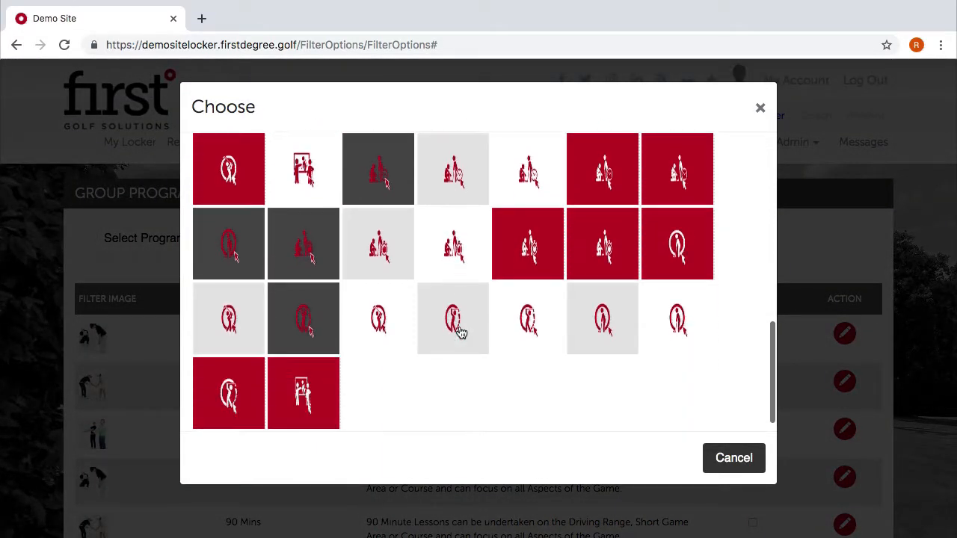
click(376, 314)
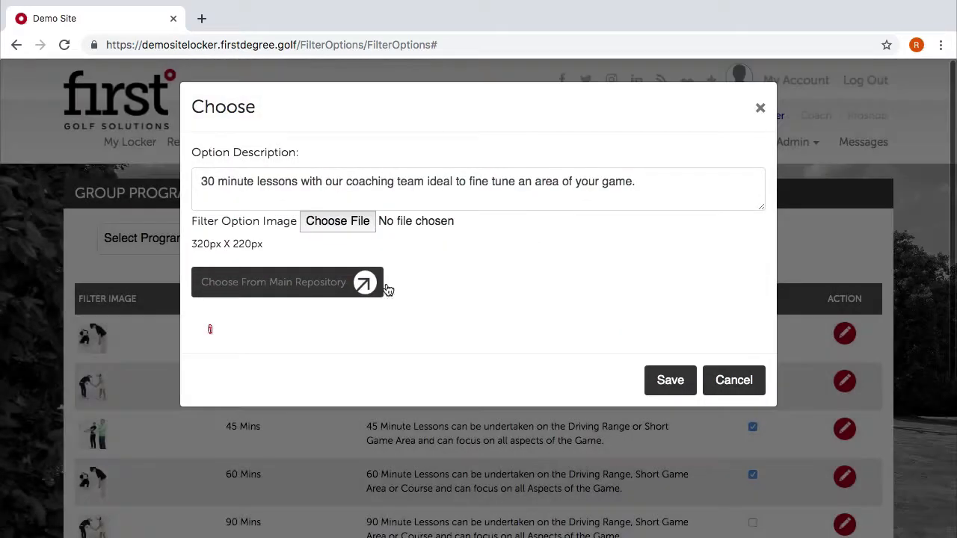
click(662, 383)
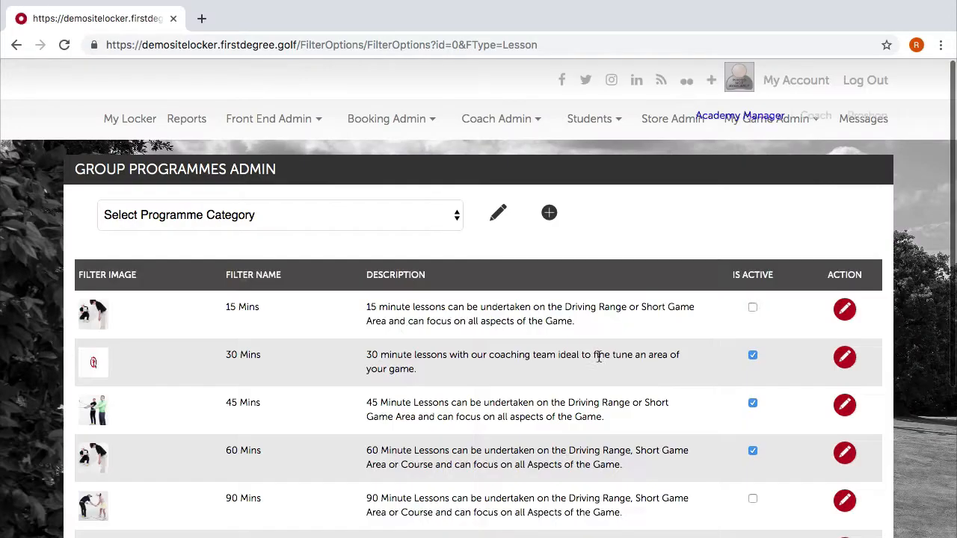
scroll(599, 358, down, 1)
Replace the ending of the 45 Mins description with the coaching-team wording.
click(844, 357)
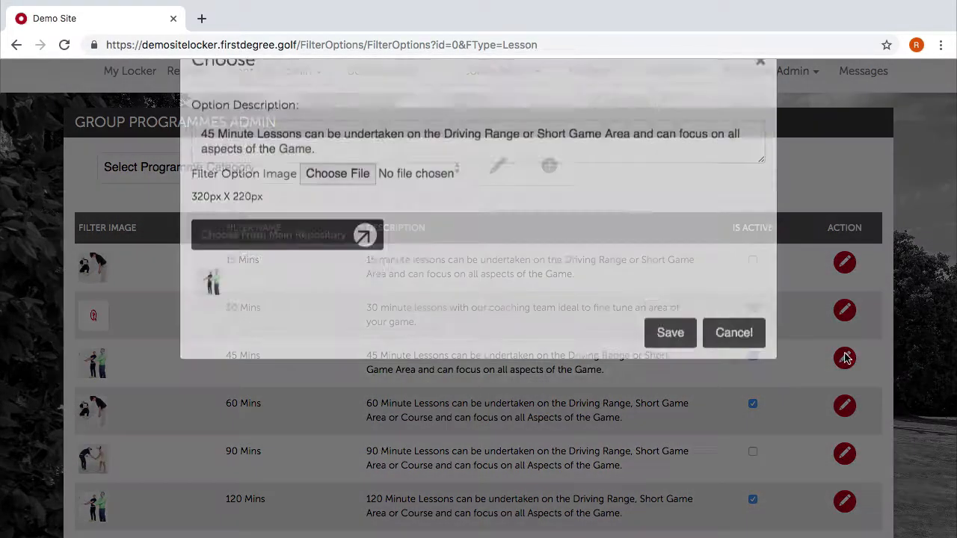
drag(384, 192, 304, 182)
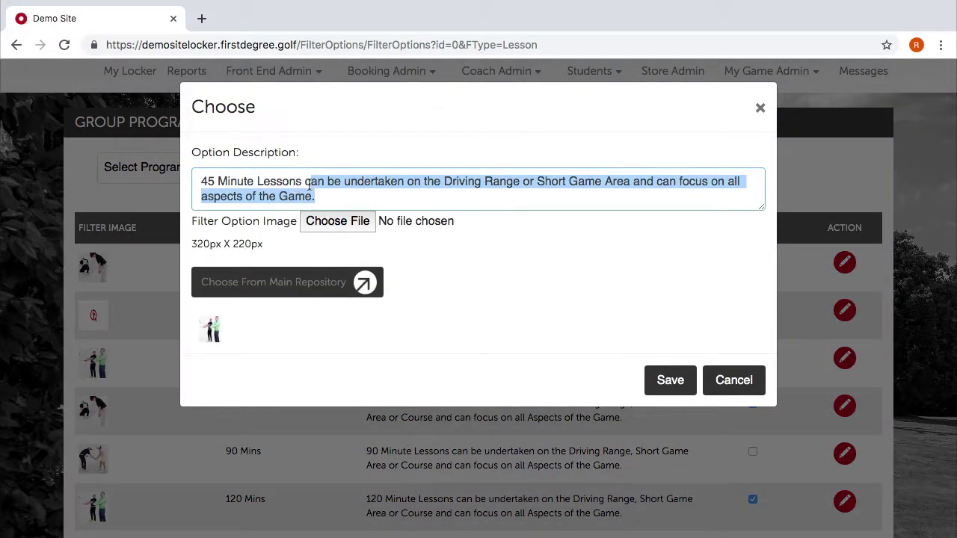
text(c)
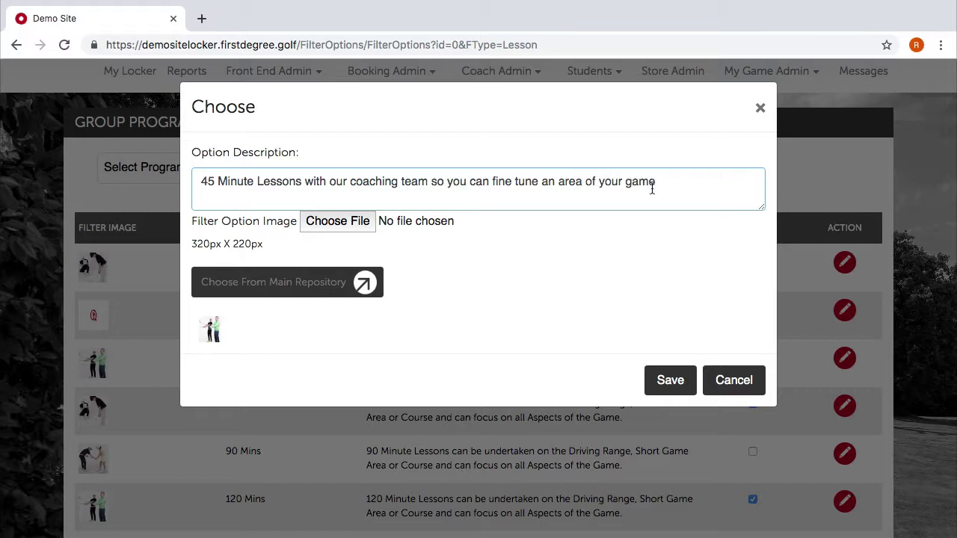
drag(652, 189, 303, 181)
key(ctrl+c)
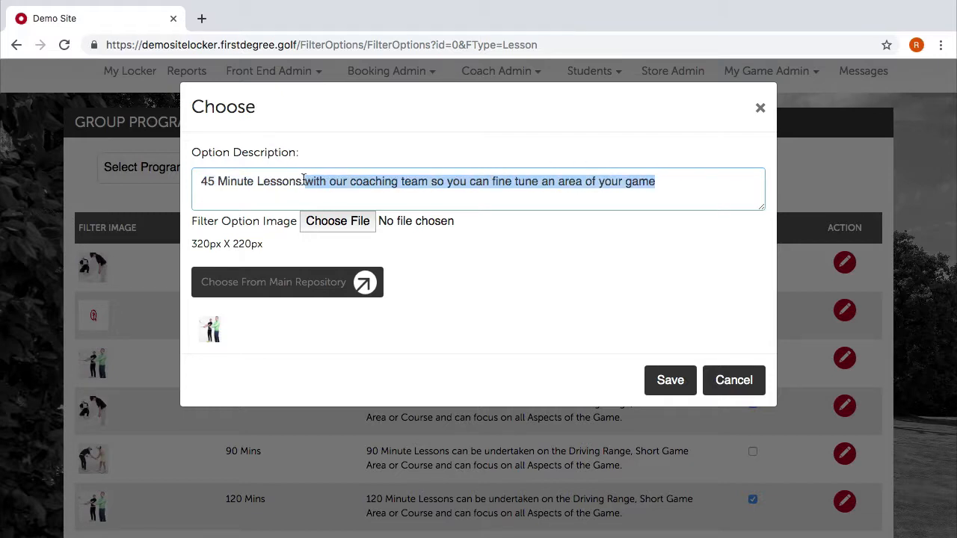
Choose the red logo icon from the Main Repository and save the 45 Mins option.
click(502, 277)
click(346, 285)
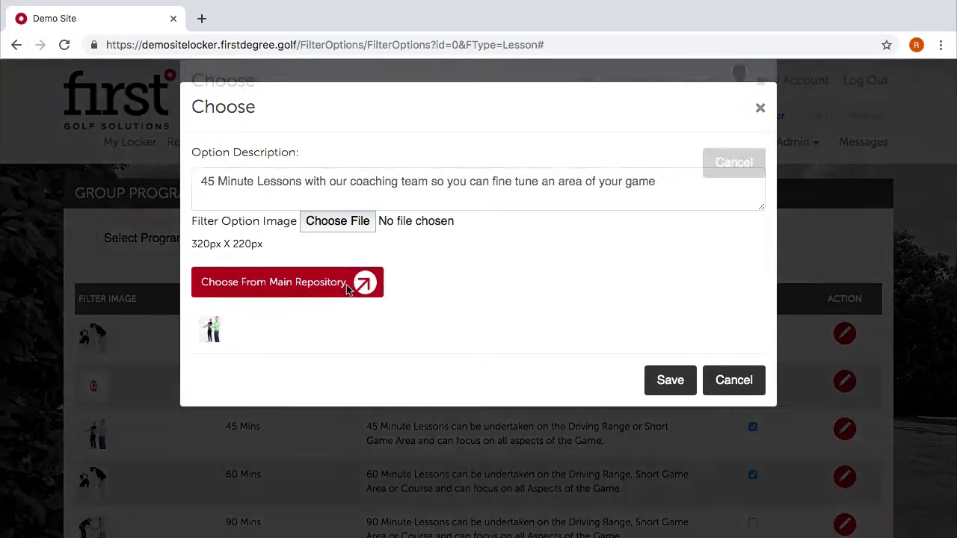
scroll(450, 271, down, 10)
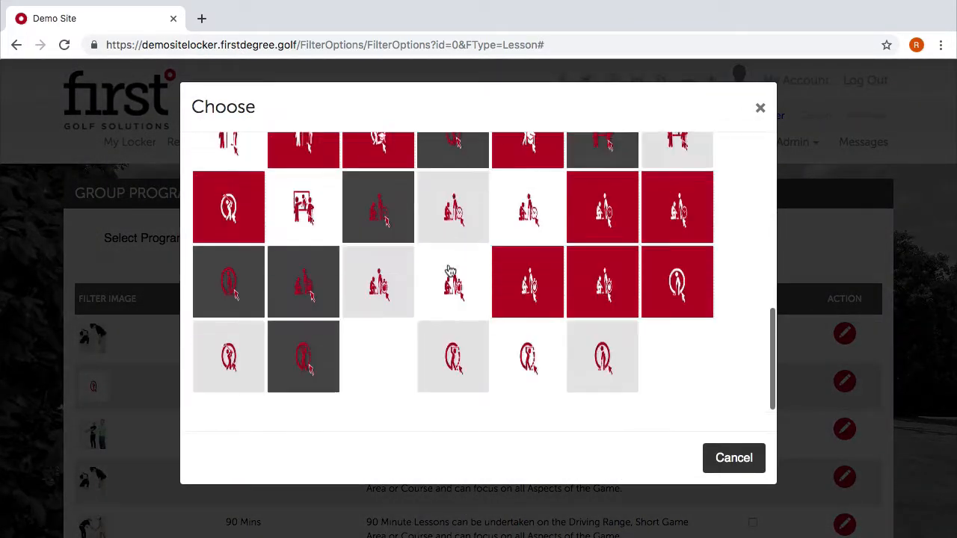
click(385, 299)
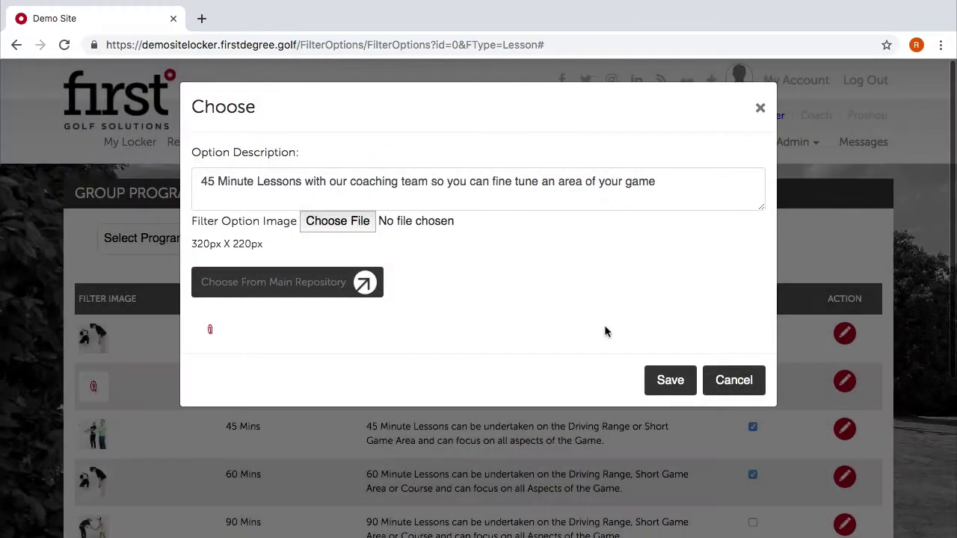
click(665, 381)
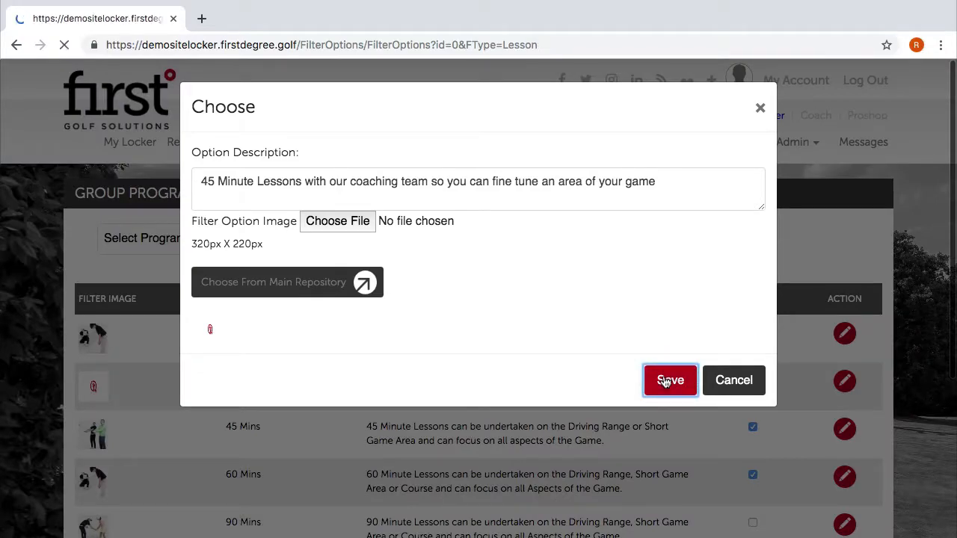
scroll(590, 434, down, 5)
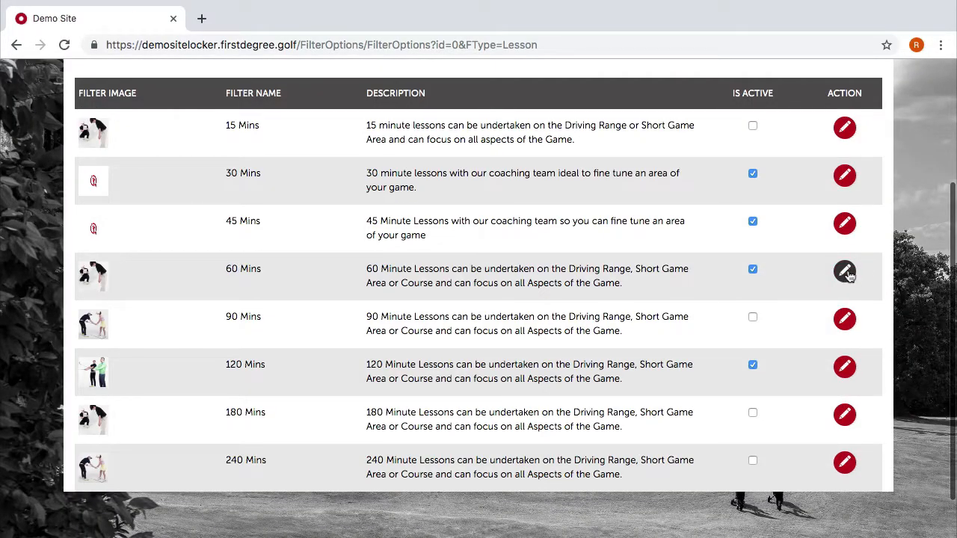
Paste the coaching-team description into 60 Mins, give it the red logo image, and save.
click(845, 271)
drag(354, 199, 305, 184)
key(ctrl+v)
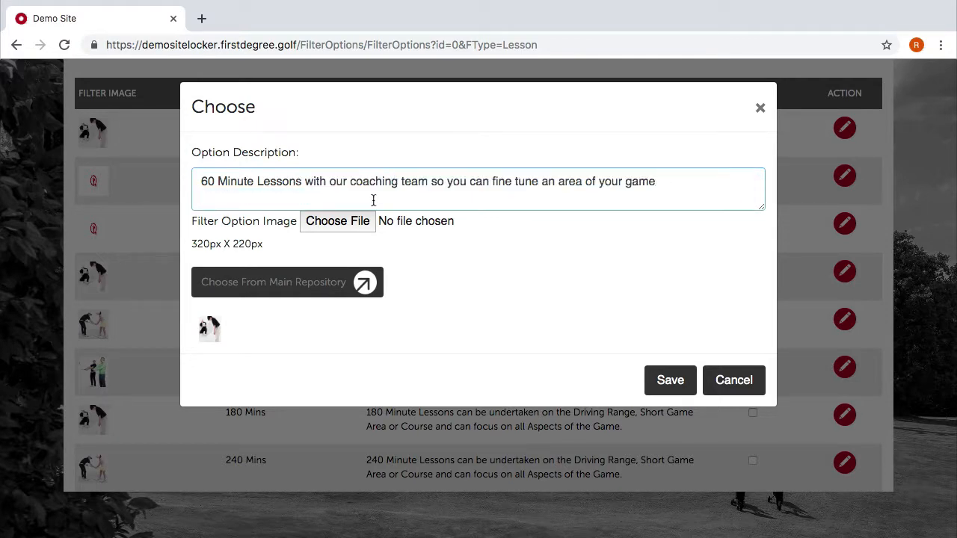
click(321, 283)
scroll(427, 383, down, 8)
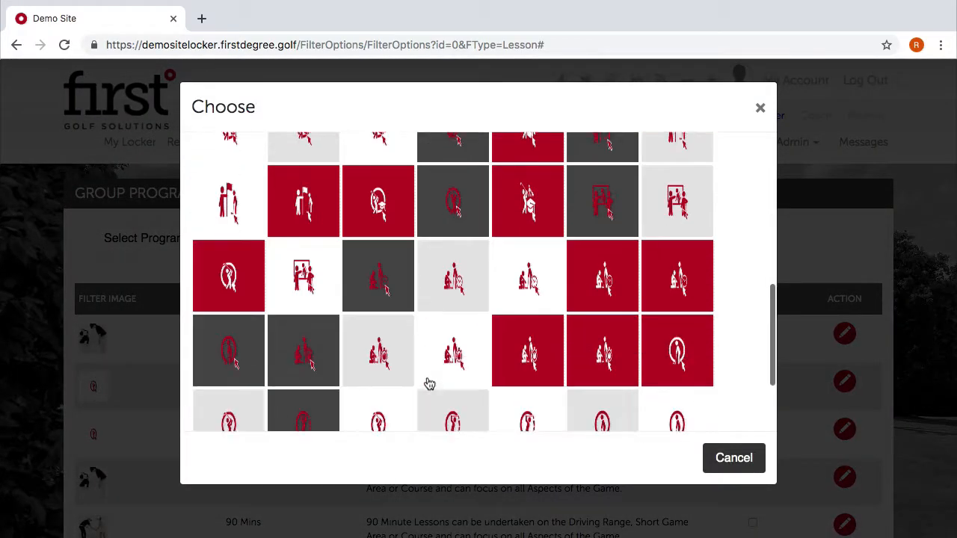
click(388, 291)
click(667, 378)
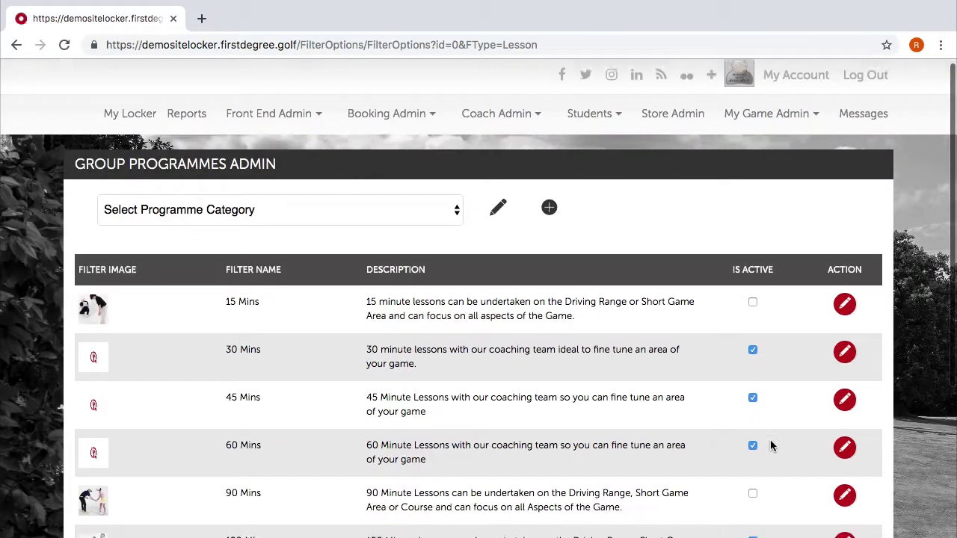
scroll(771, 444, down, 3)
Paste the coaching-team description into 120 Mins, give it the red logo image, and save.
click(843, 329)
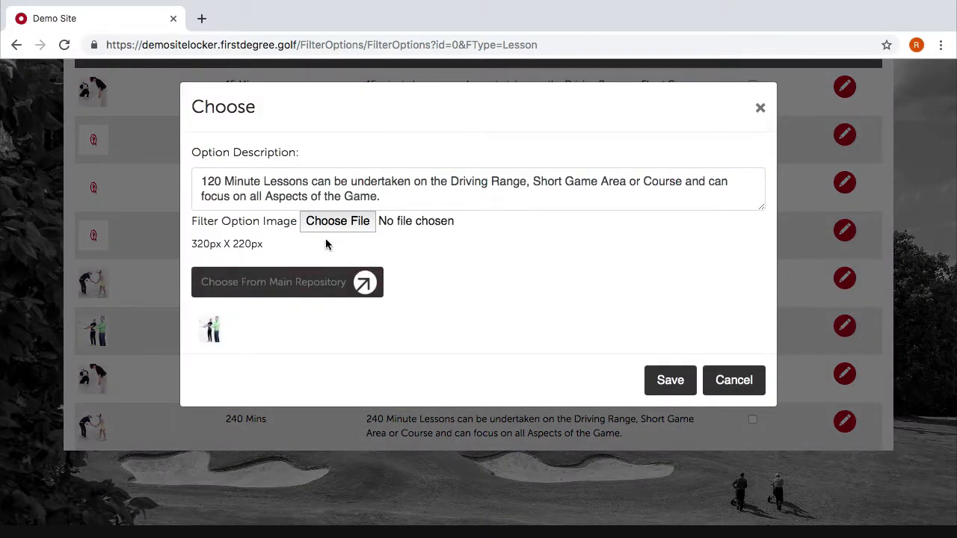
drag(386, 196, 312, 180)
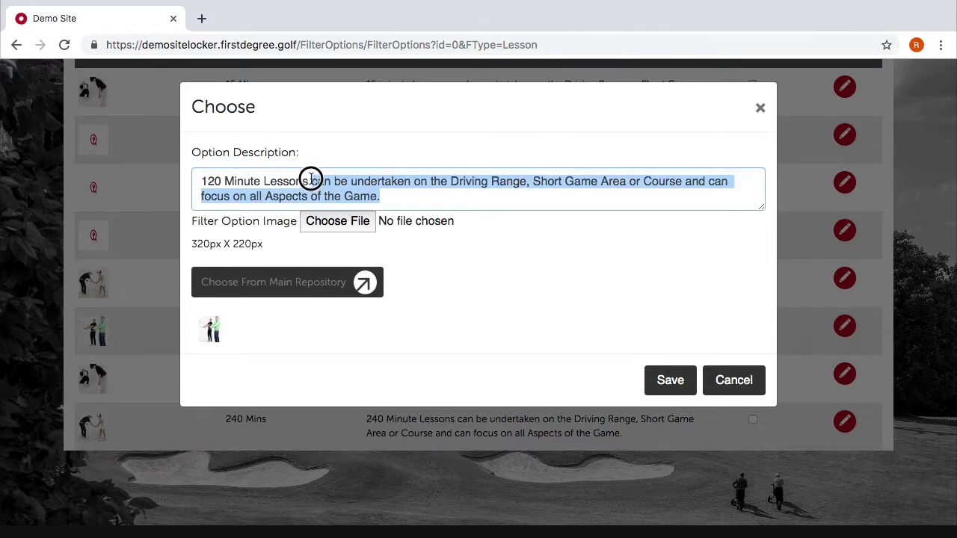
key(super+v)
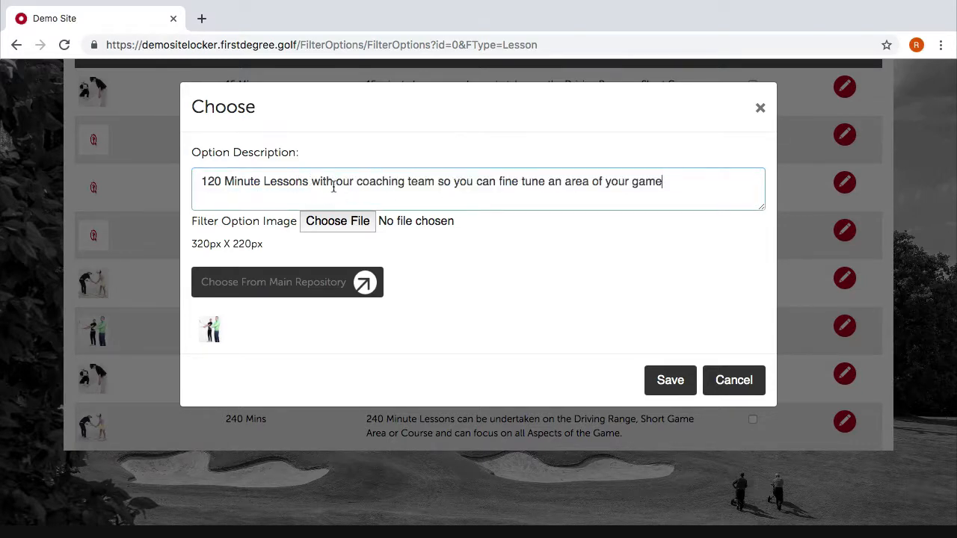
click(349, 291)
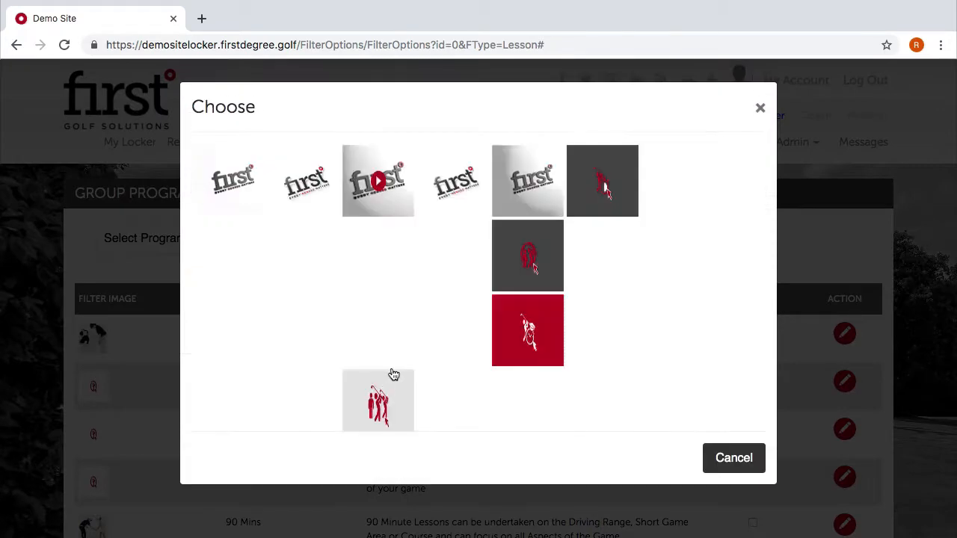
scroll(395, 374, down, 3)
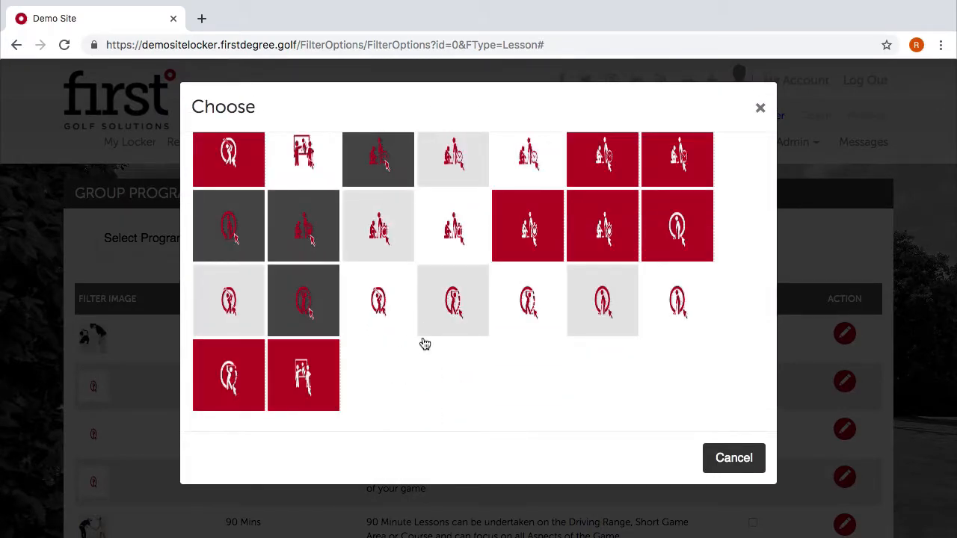
click(392, 330)
click(668, 381)
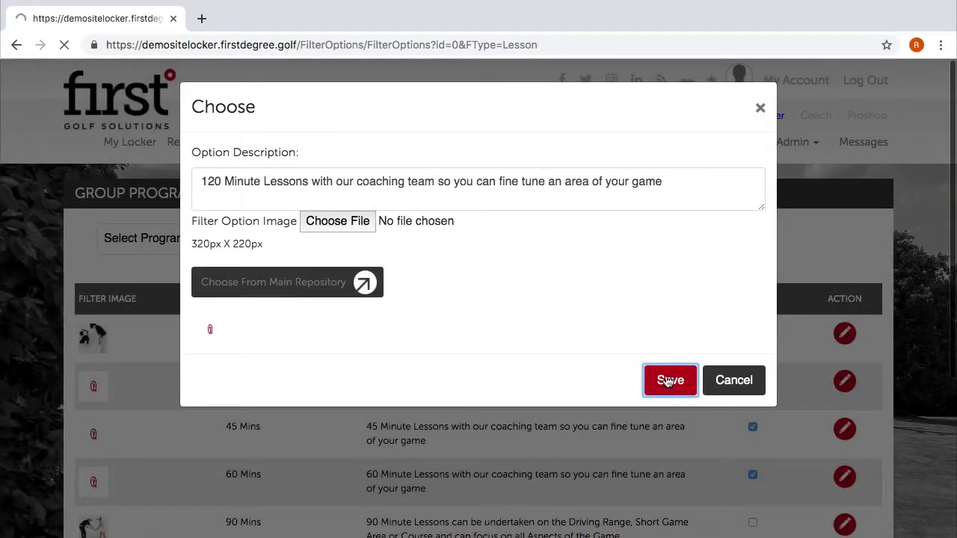
scroll(673, 447, down, 4)
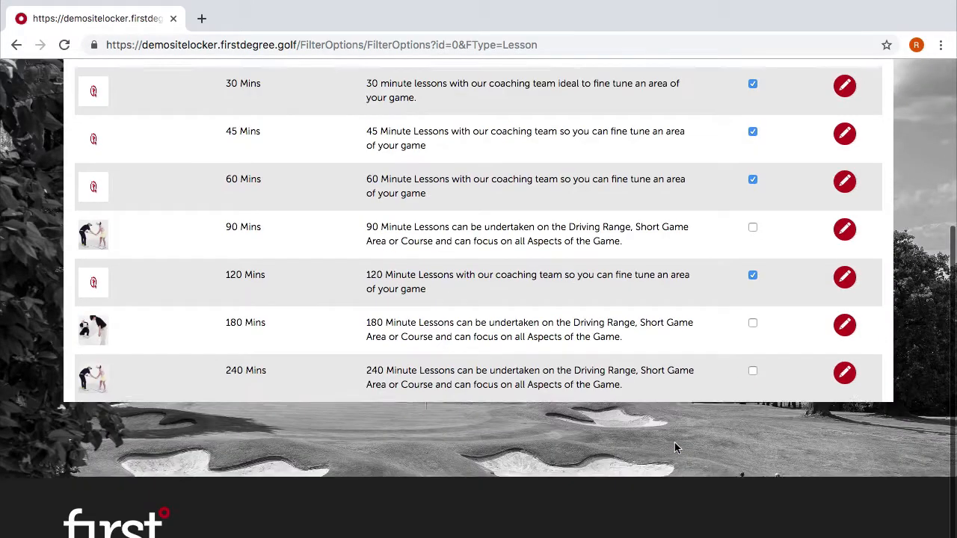
scroll(674, 447, up, 2)
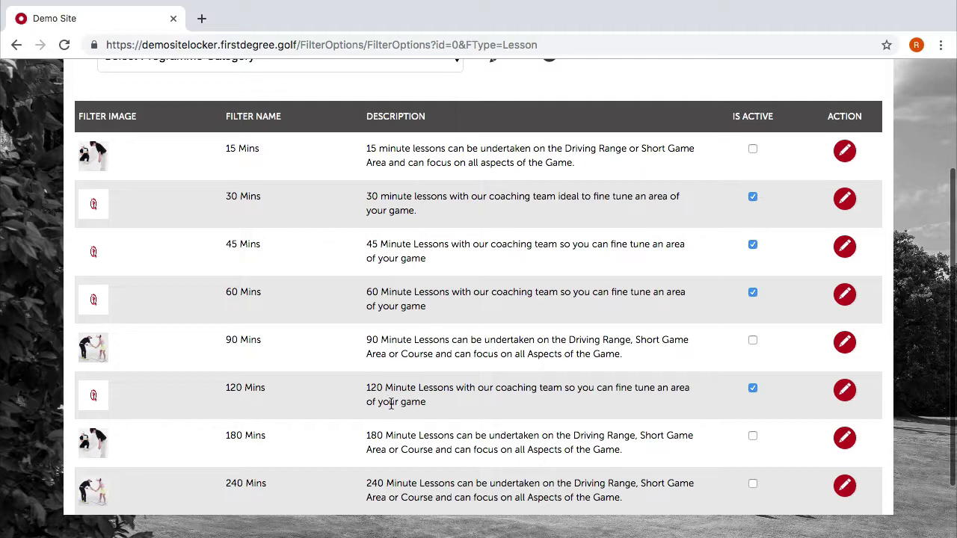
As coach, start a One to One & Swing Studio booking, answering No to the studio.
scroll(592, 247, up, 3)
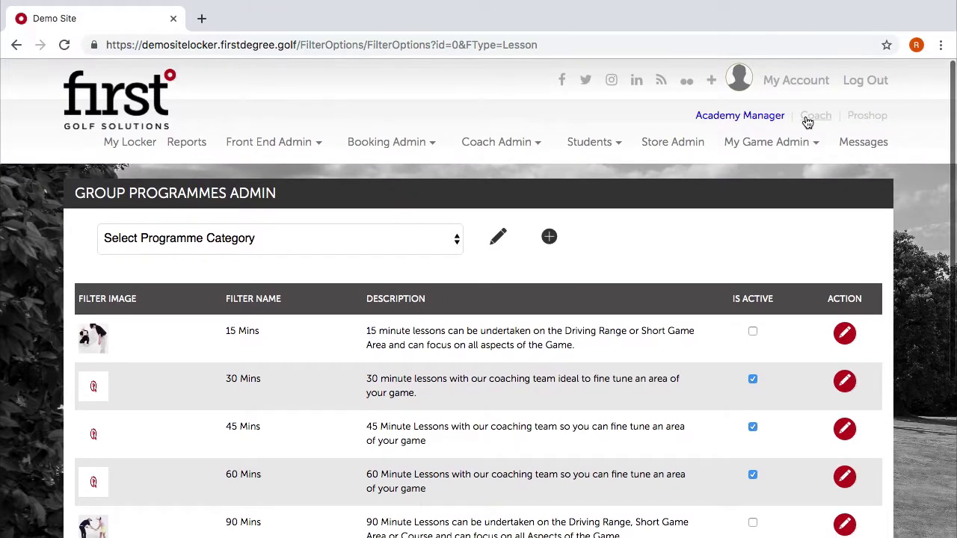
click(807, 122)
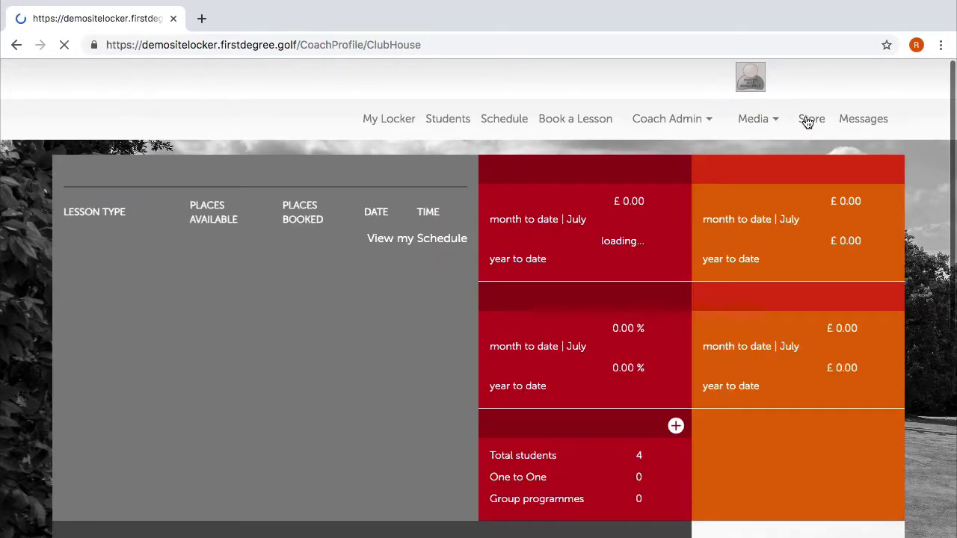
click(574, 123)
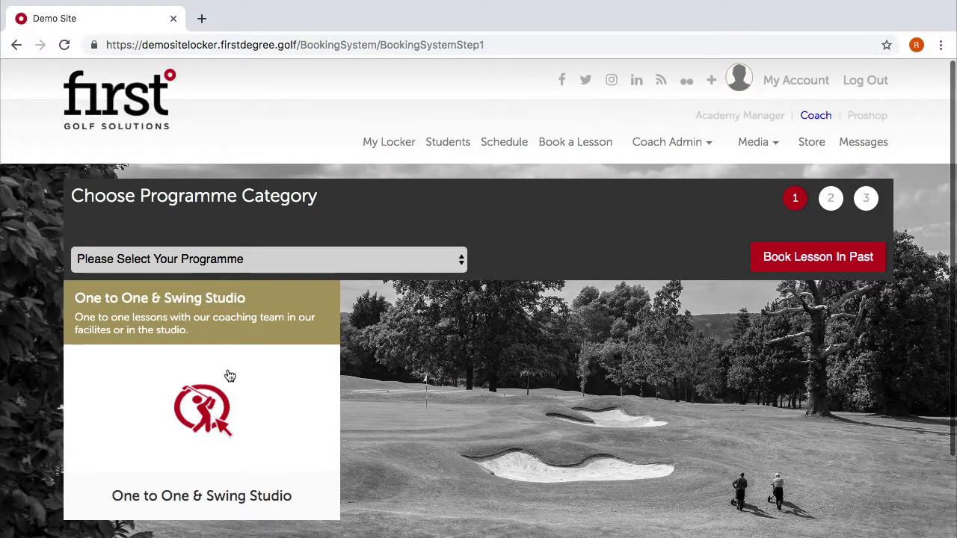
click(228, 370)
click(628, 199)
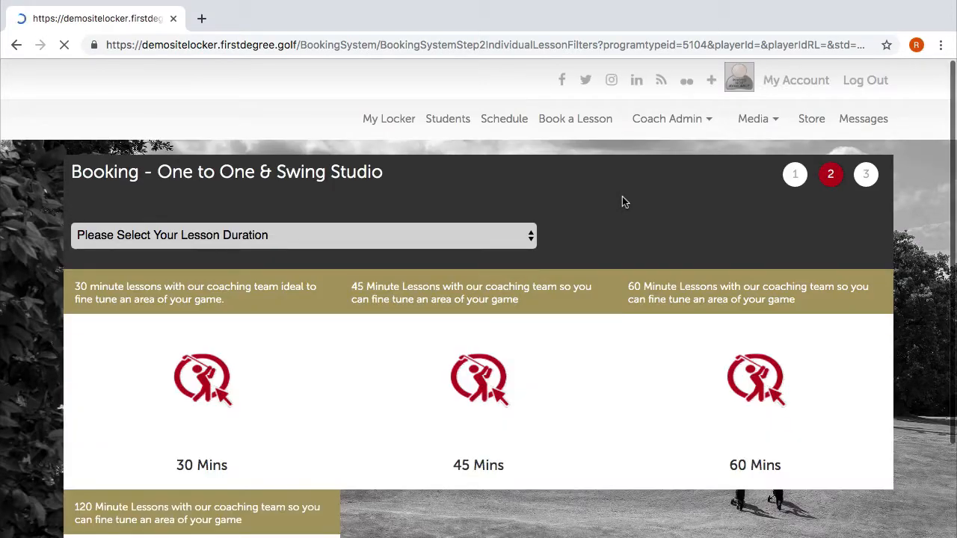
Pick the 30 Mins tile and scroll through its booking calendar.
scroll(480, 305, down, 2)
click(222, 258)
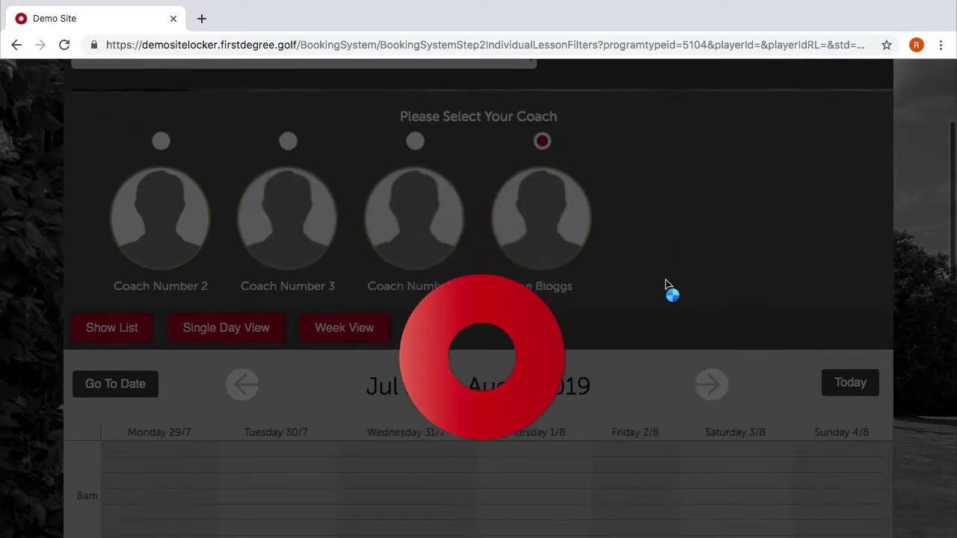
scroll(378, 359, down, 4)
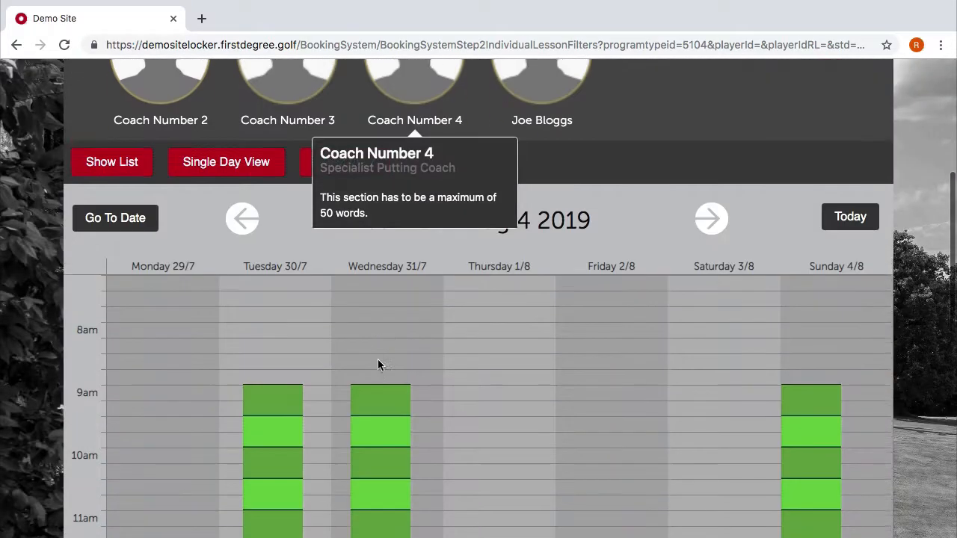
scroll(600, 324, up, 4)
scroll(482, 405, down, 4)
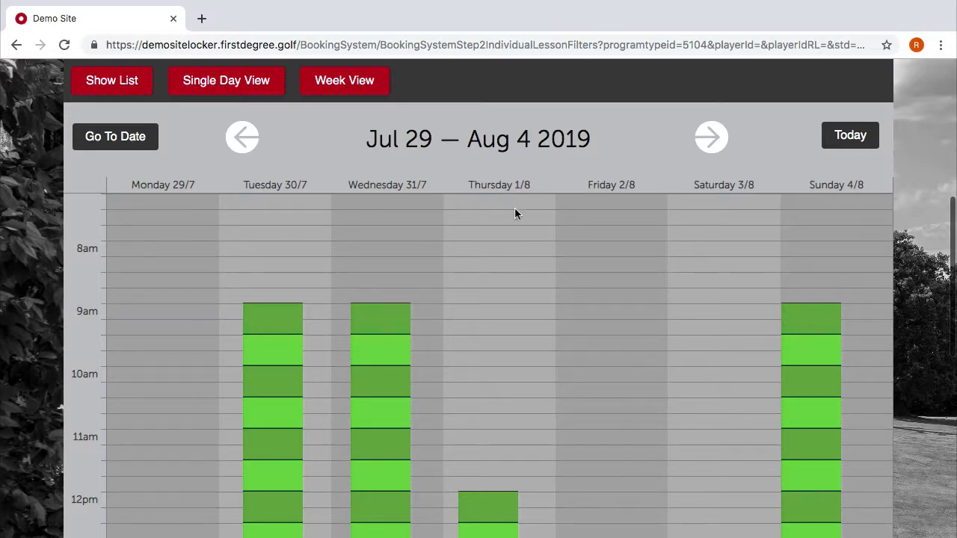
scroll(515, 214, up, 3)
scroll(708, 367, down, 3)
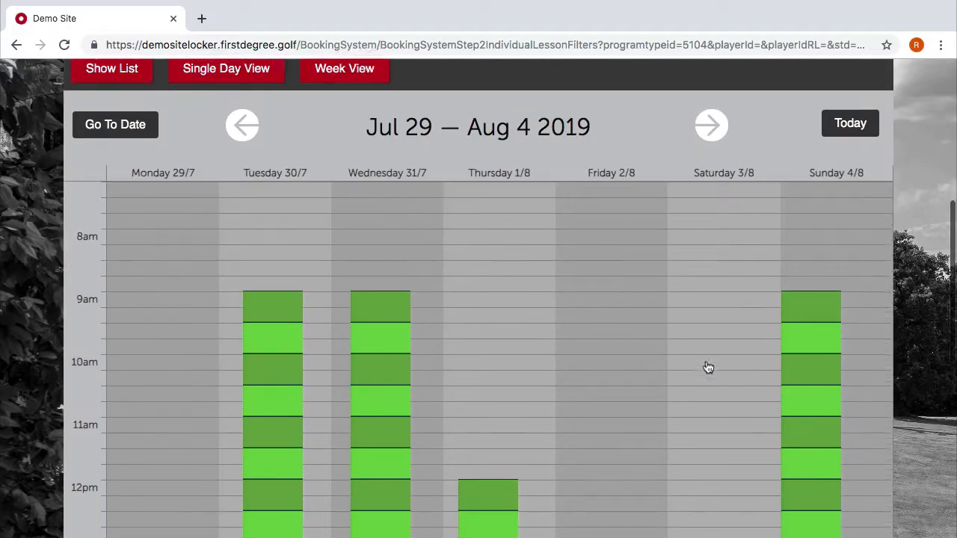
scroll(708, 367, up, 5)
scroll(708, 367, down, 4)
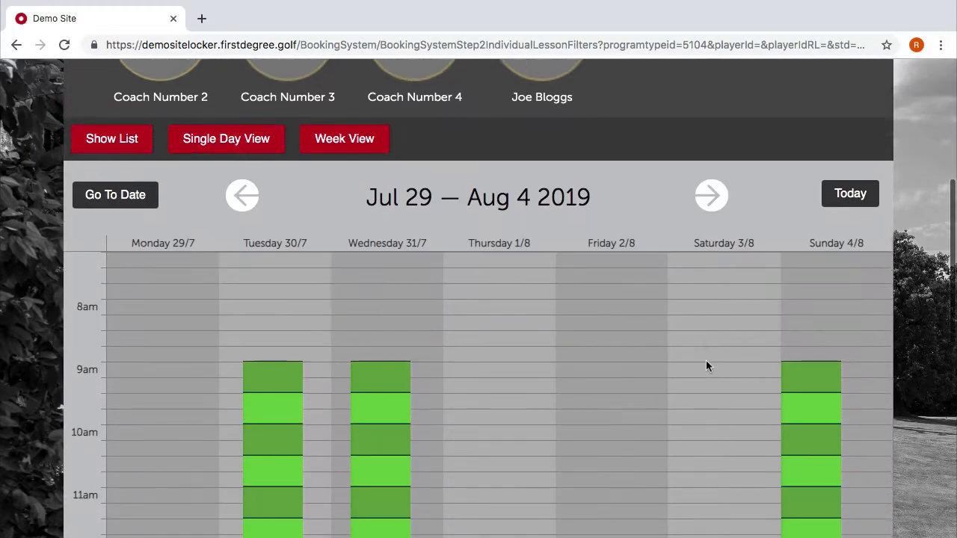
scroll(707, 366, down, 4)
scroll(708, 366, up, 8)
scroll(707, 365, down, 1)
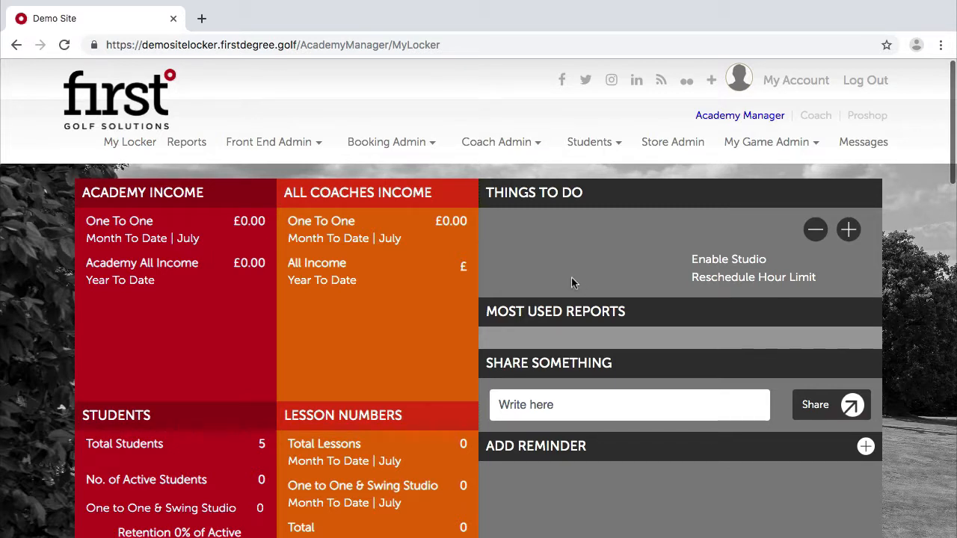
Go to Booking System Filters and look over the existing programme categories.
click(418, 142)
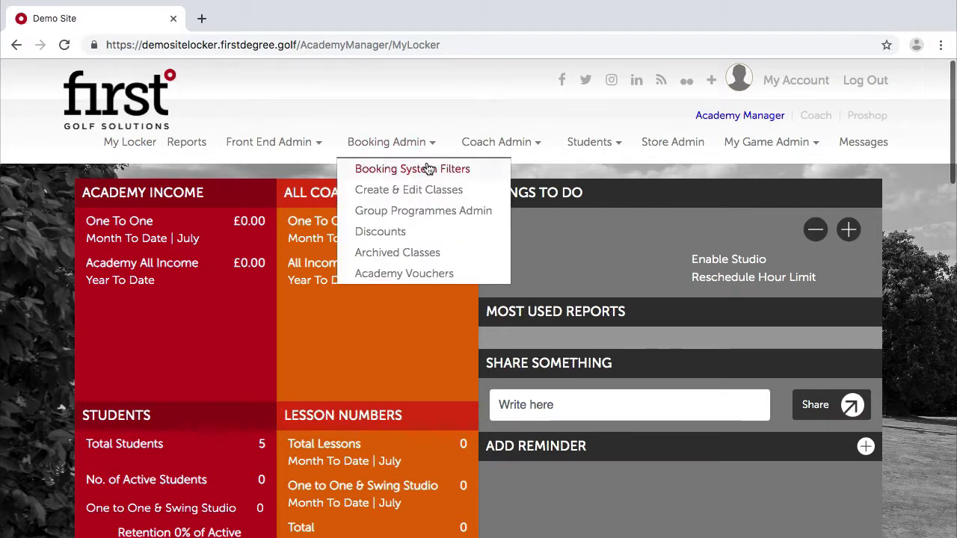
click(428, 169)
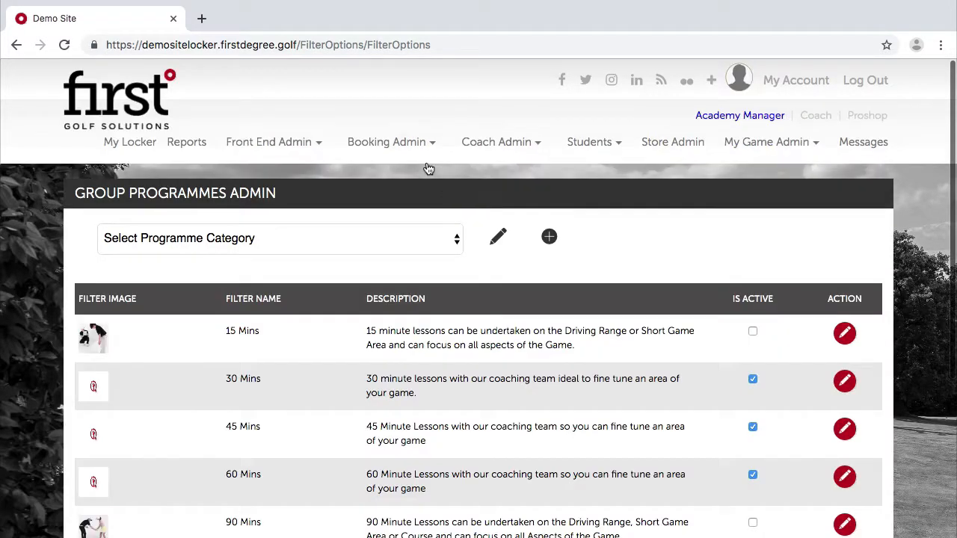
click(318, 239)
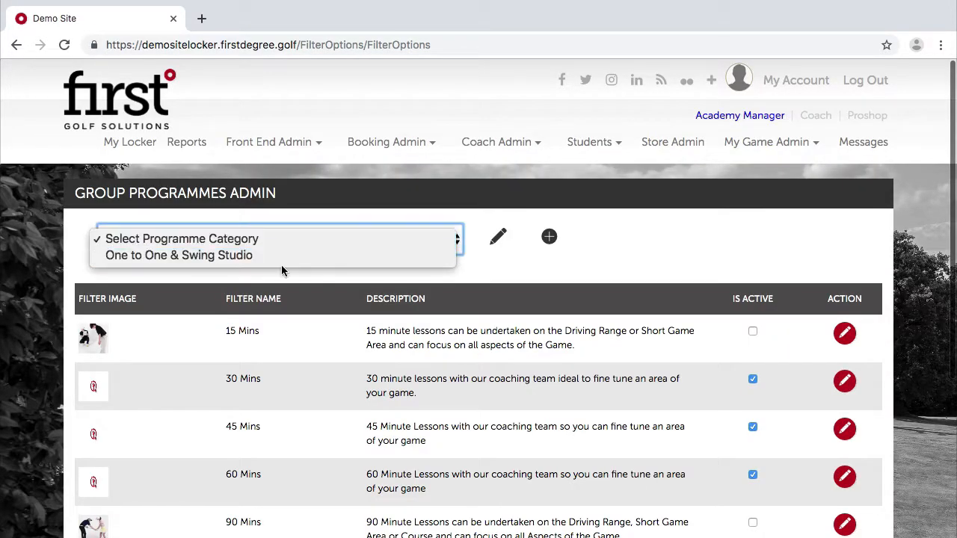
click(655, 282)
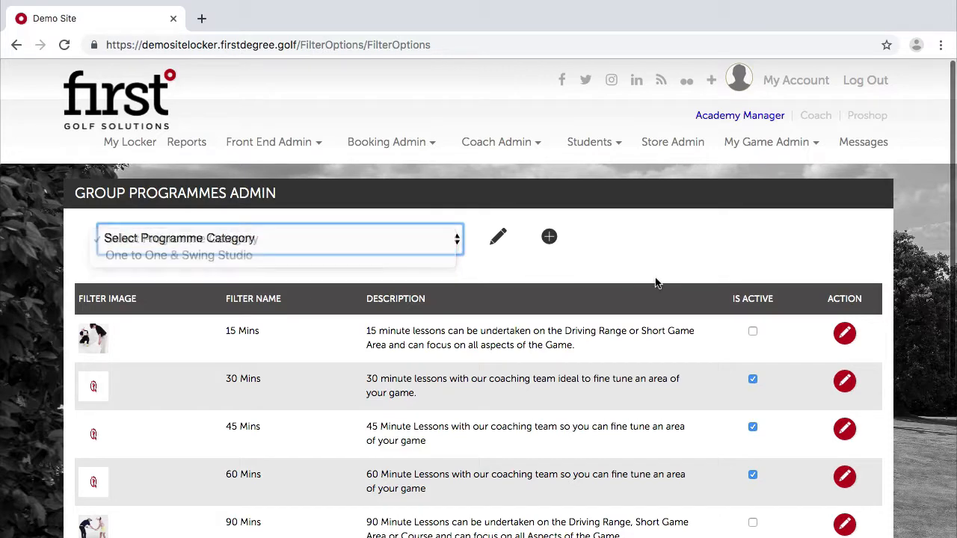
Add a new category, Your Junior Group Classes, with display order 2.
click(548, 239)
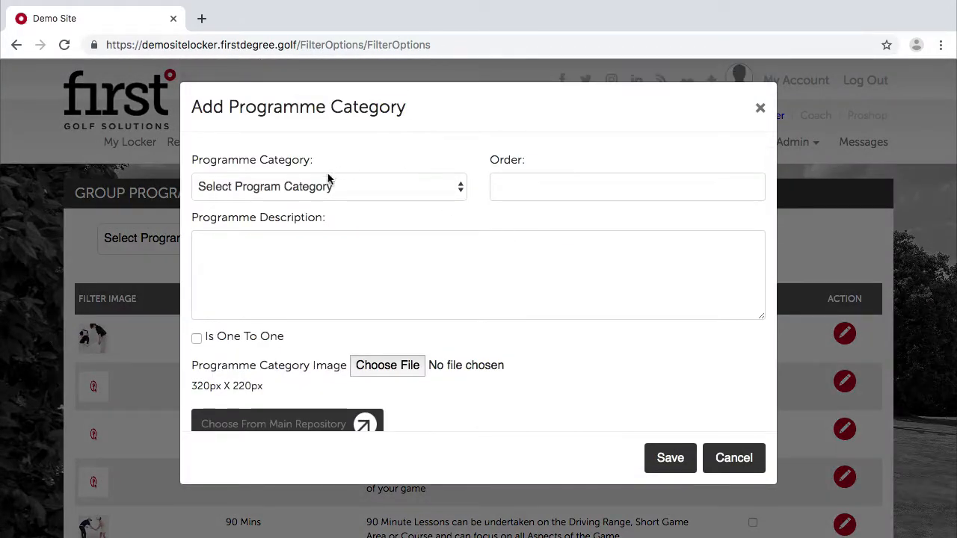
click(323, 191)
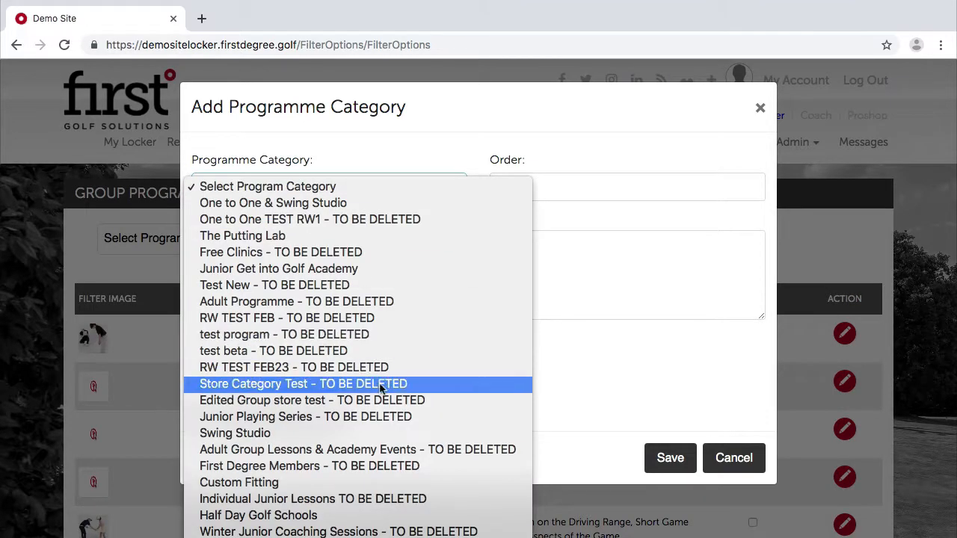
scroll(381, 387, down, 5)
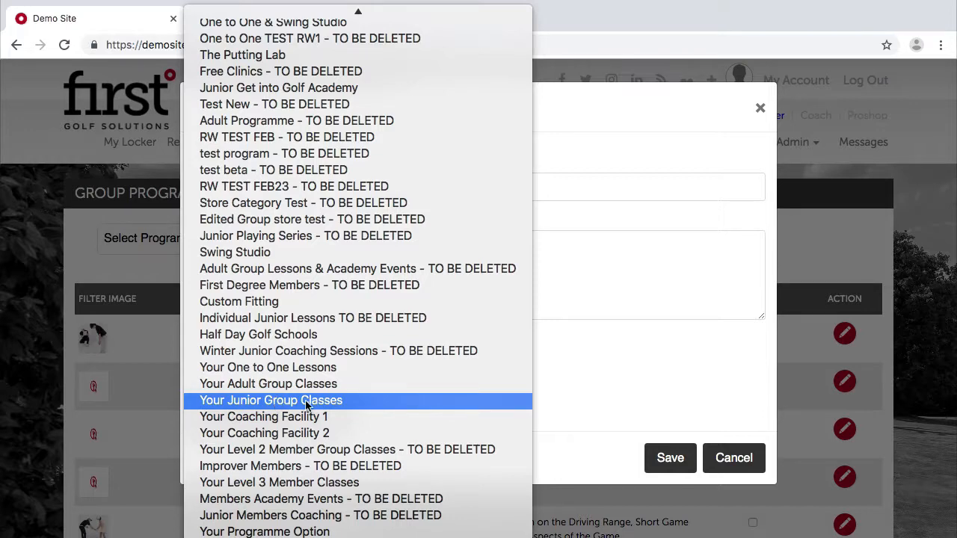
click(275, 401)
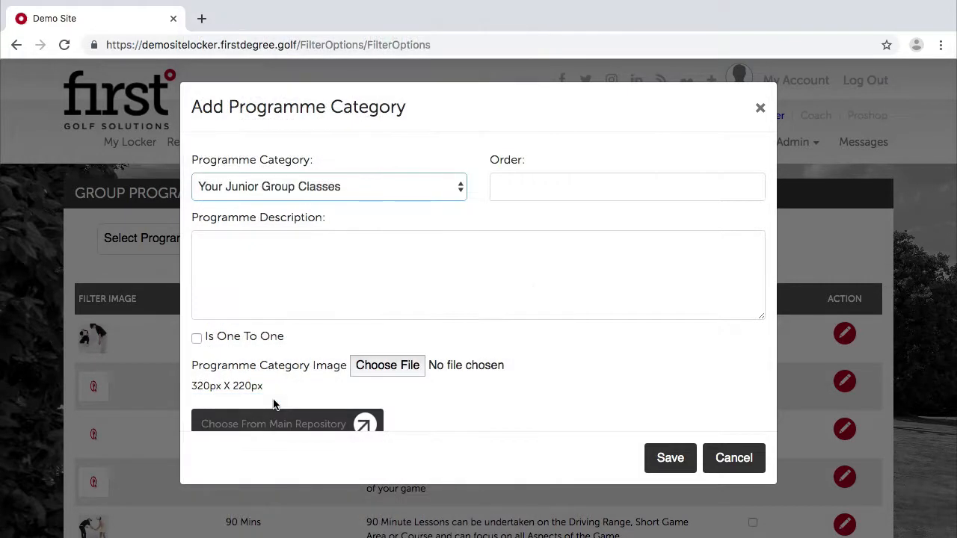
click(474, 294)
click(578, 179)
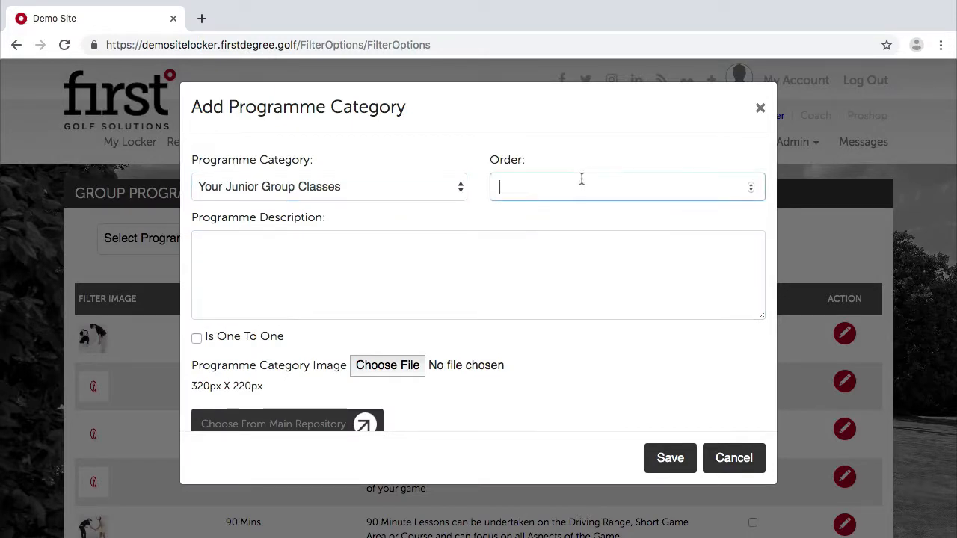
text(2)
Describe it as junior academy classes on weekends, after school and during school holidays.
click(391, 245)
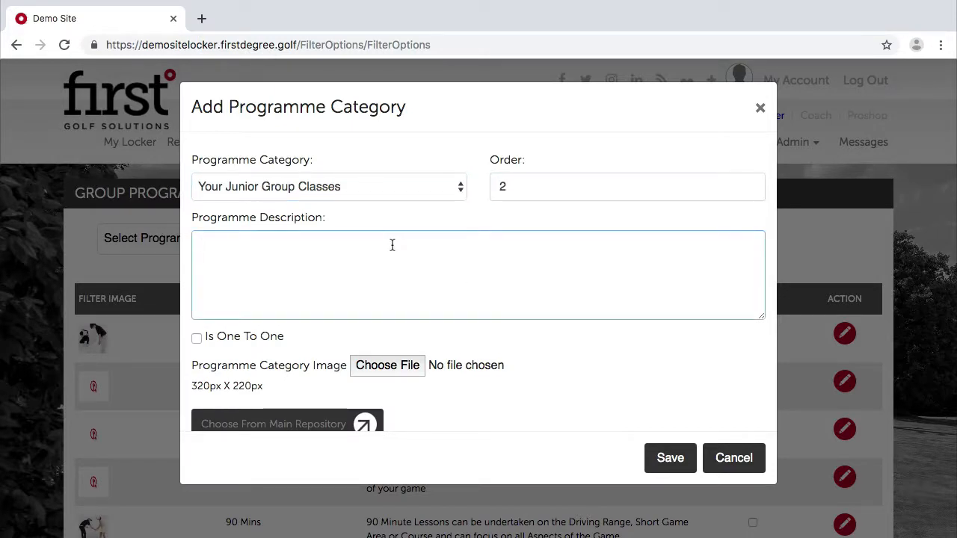
text(Junior academy)
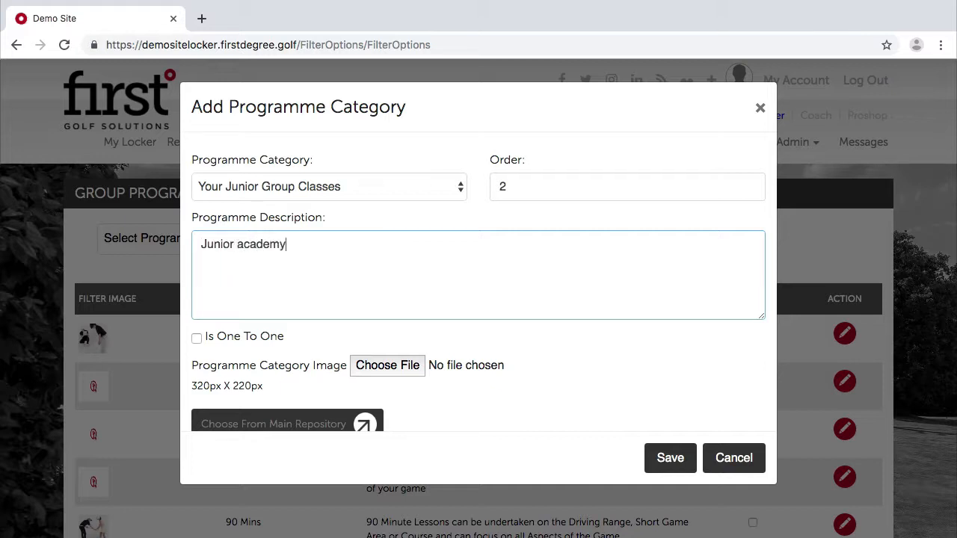
text( classes for ages)
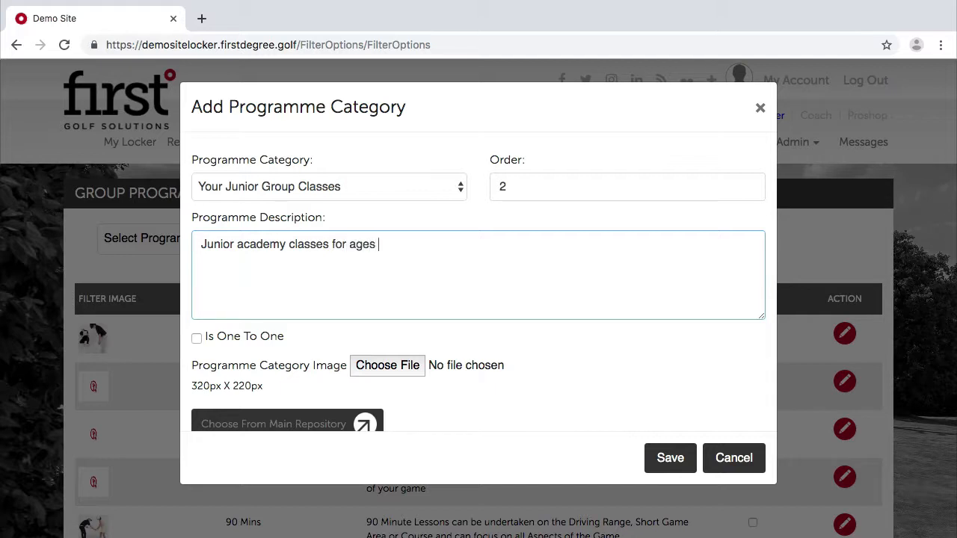
text( 4-§)
text(7 on weekend)
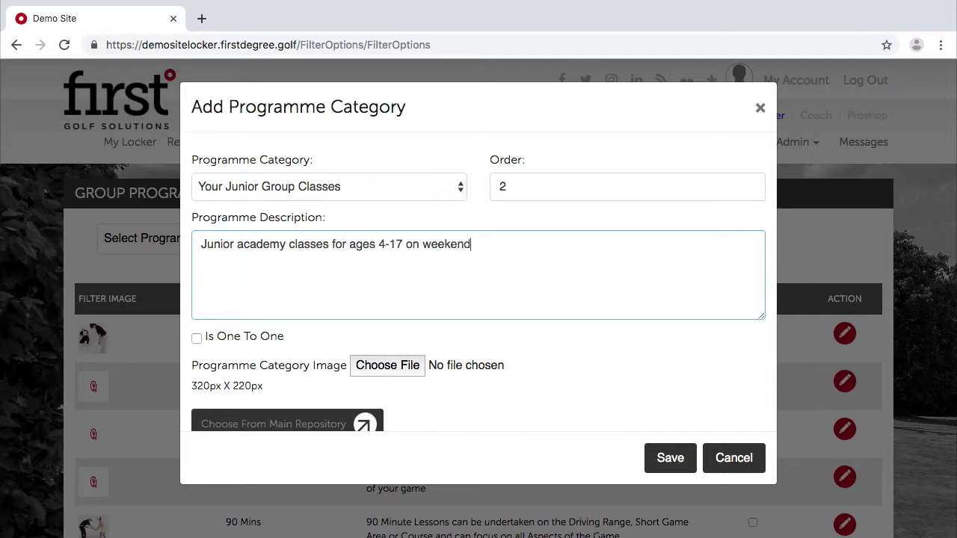
text(s, afterschool )
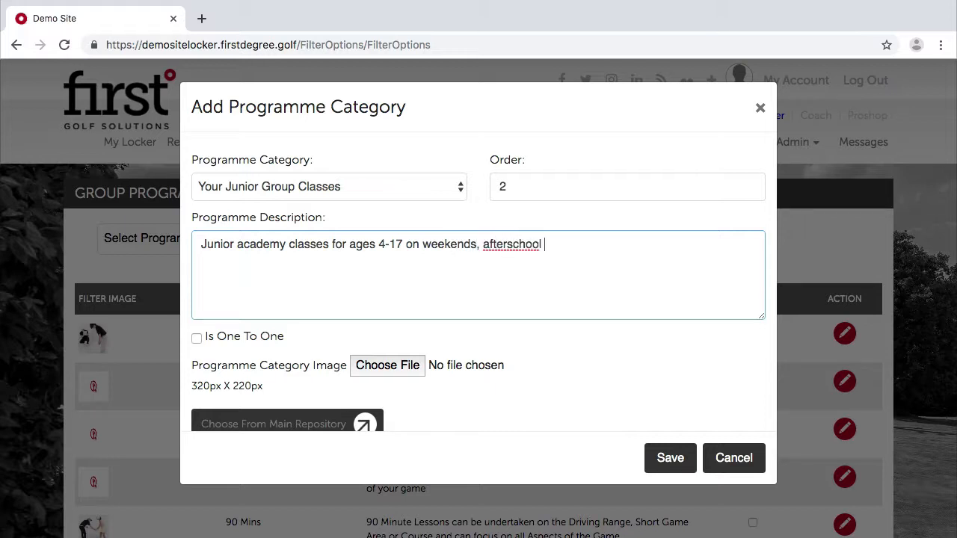
text(& during the school holidays.)
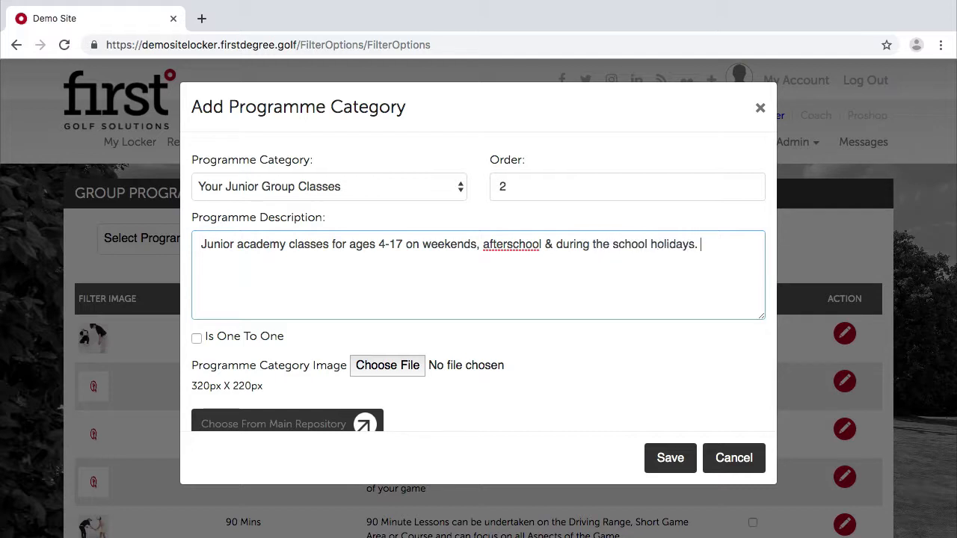
click(347, 370)
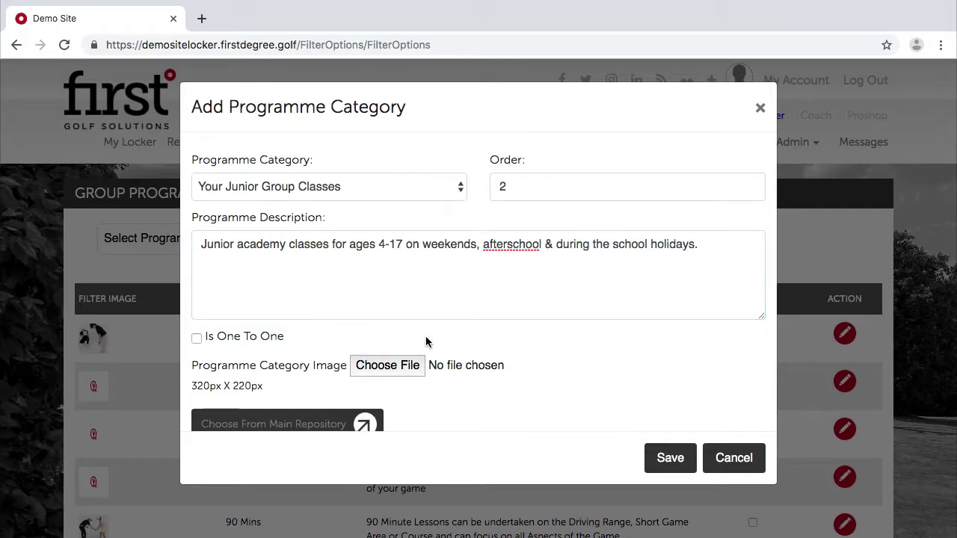
scroll(586, 390, down, 1)
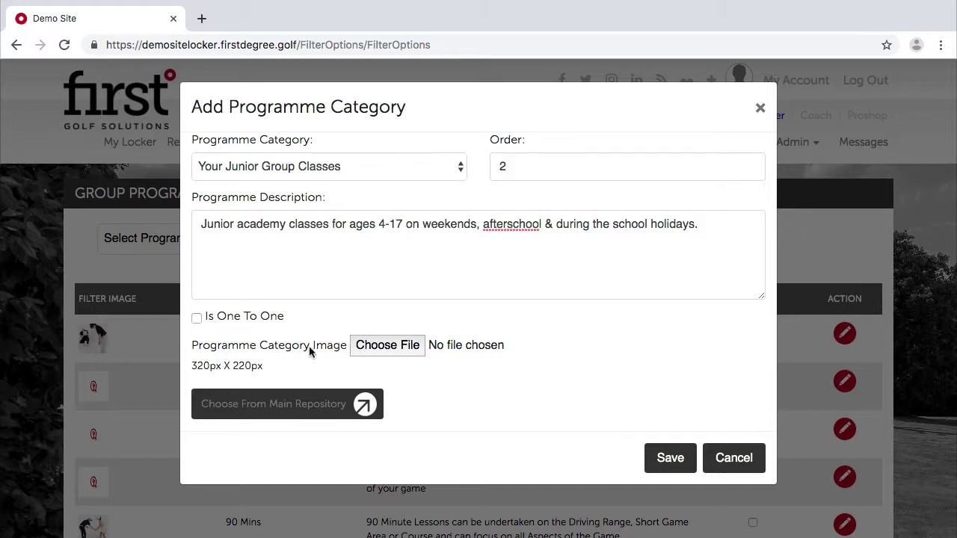
scroll(344, 381, down, 1)
Pick a golfer icon from the Main Repository and save the new category.
click(278, 389)
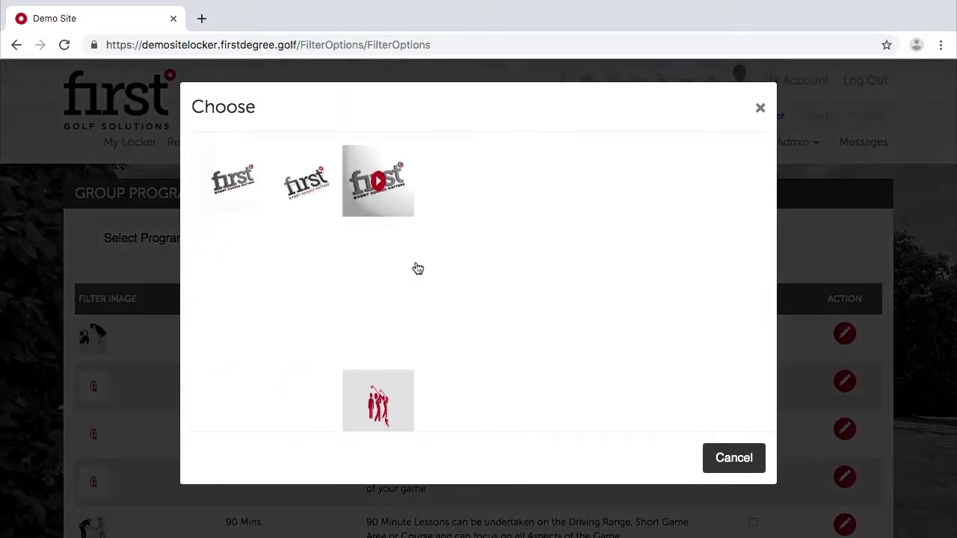
scroll(438, 271, down, 3)
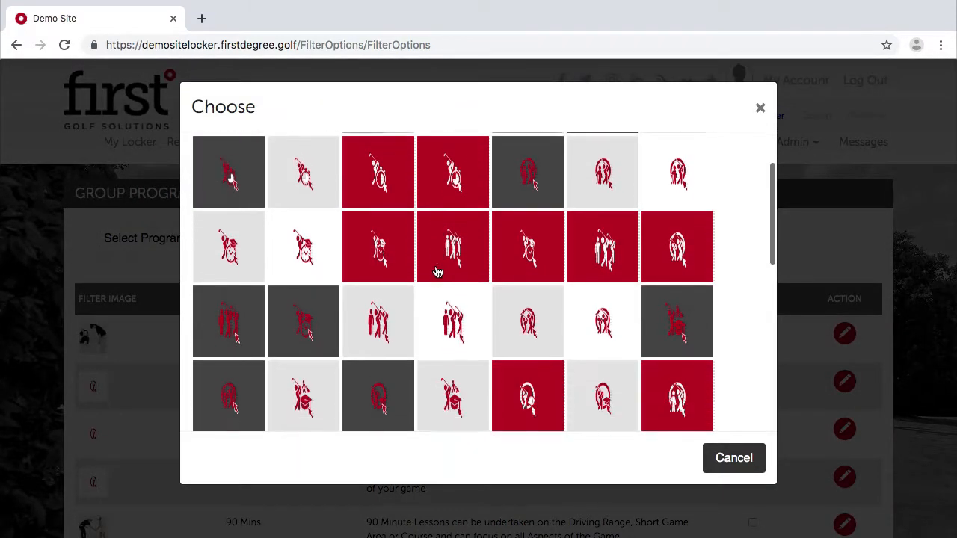
scroll(438, 272, down, 3)
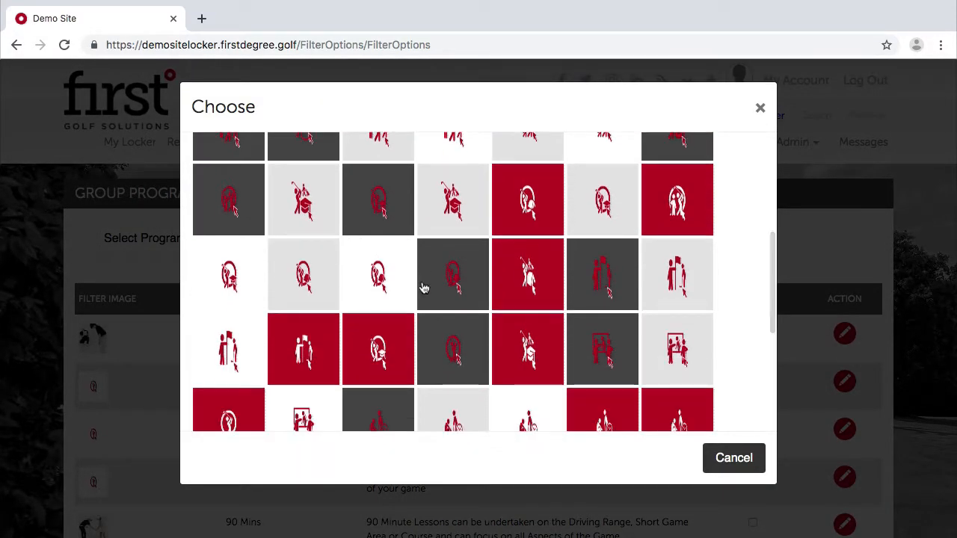
scroll(262, 254, up, 1)
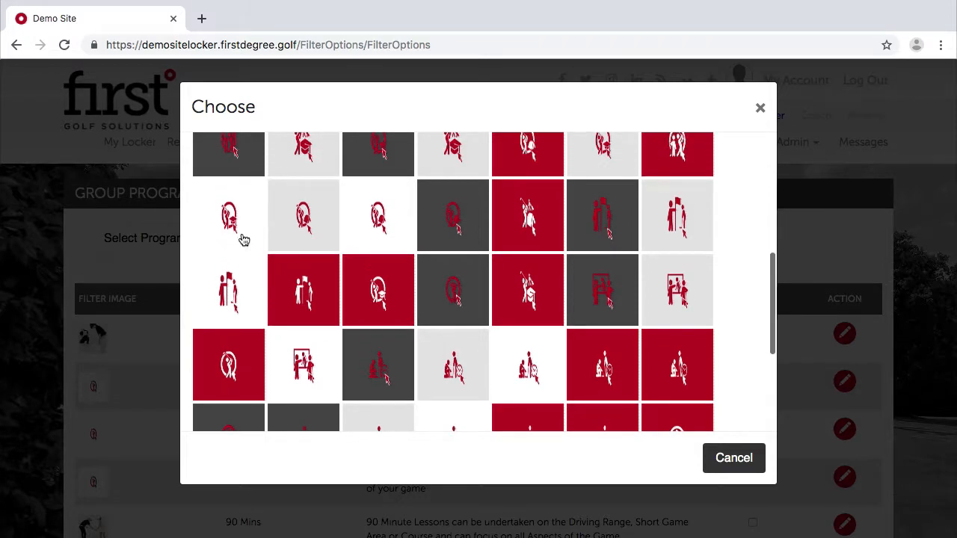
click(243, 235)
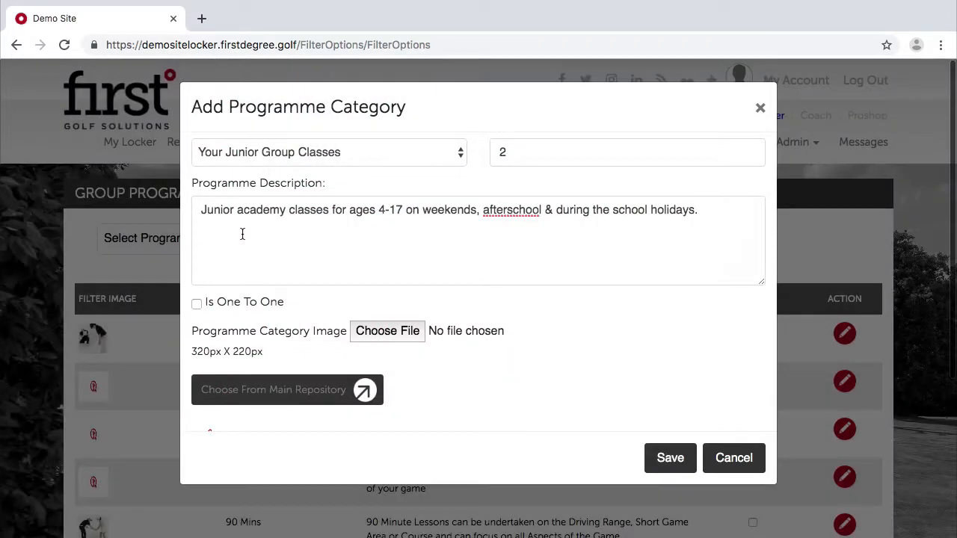
click(673, 462)
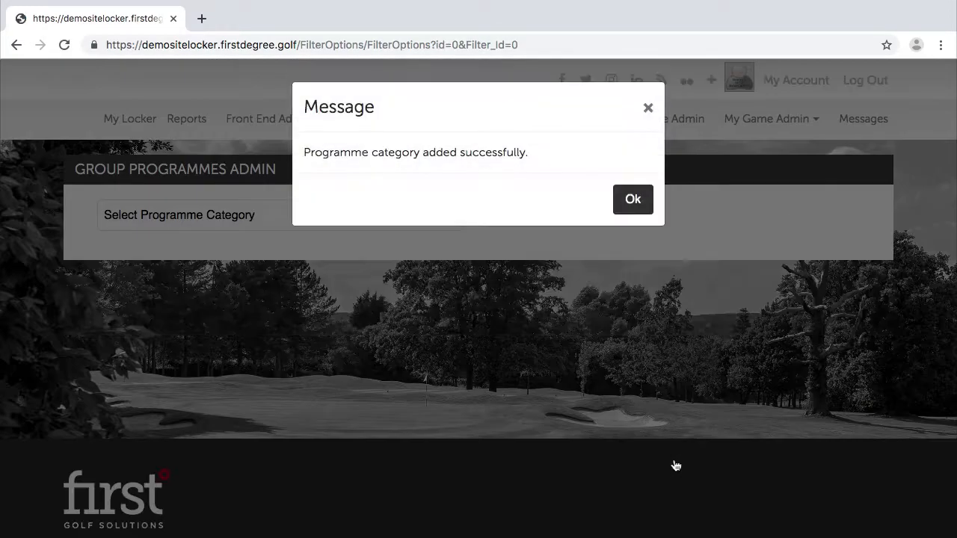
click(647, 196)
click(257, 239)
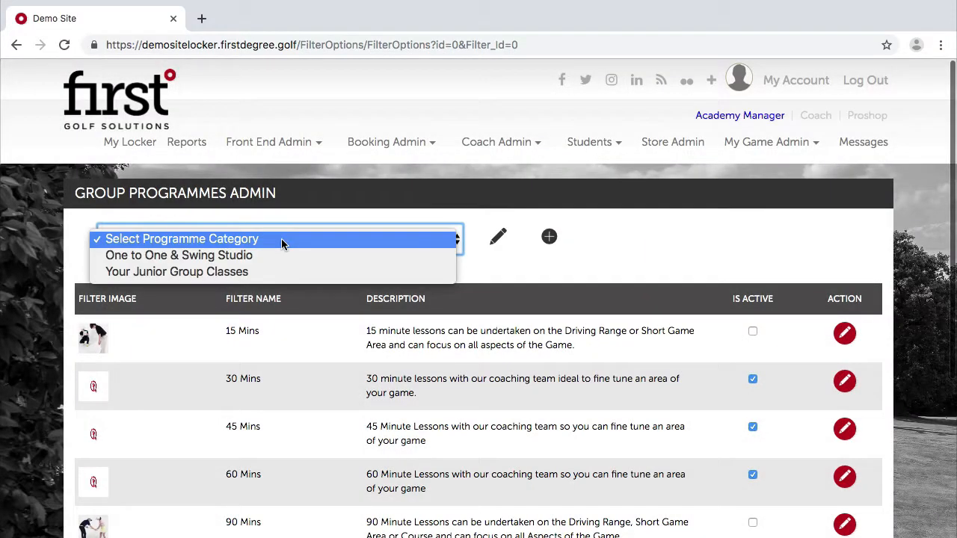
Select Your Junior Group Classes and add a new filter named Choose Group.
click(216, 274)
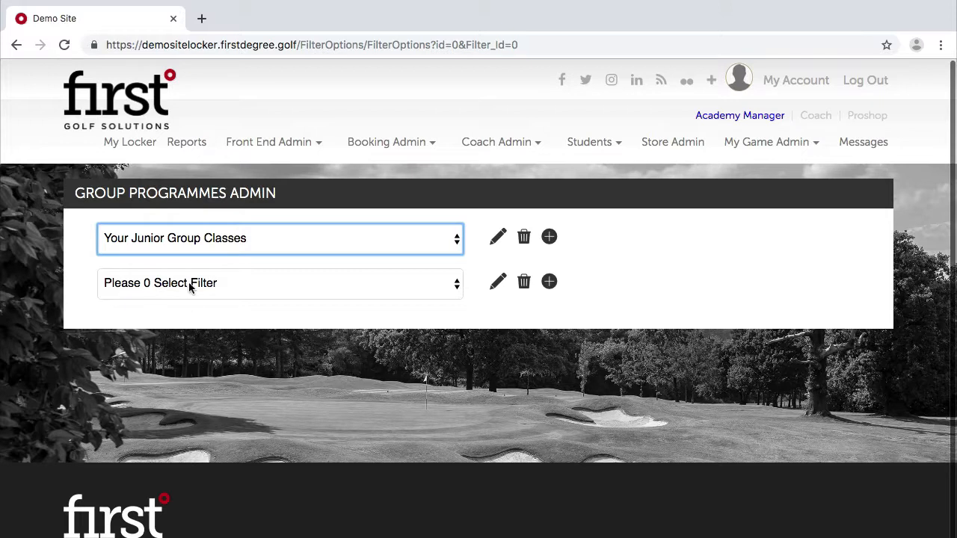
click(190, 285)
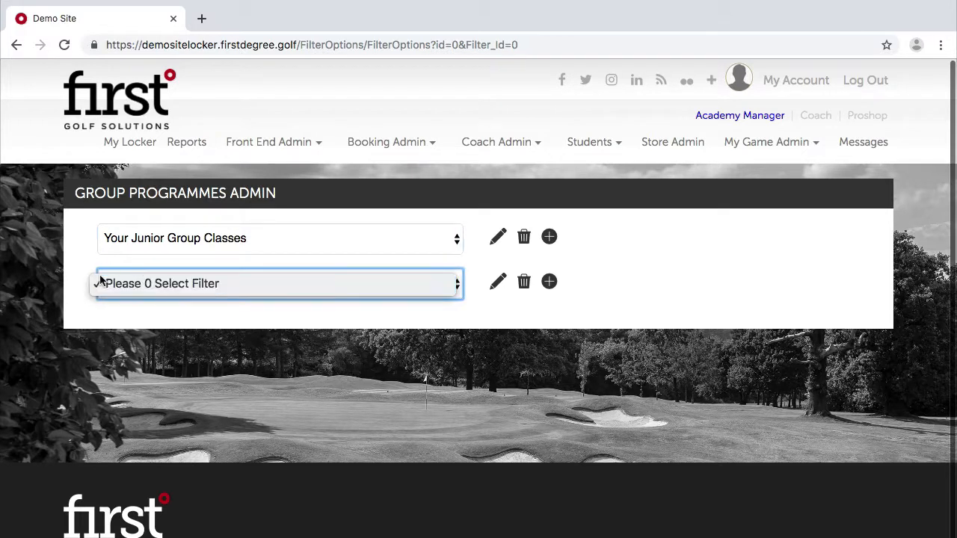
click(214, 312)
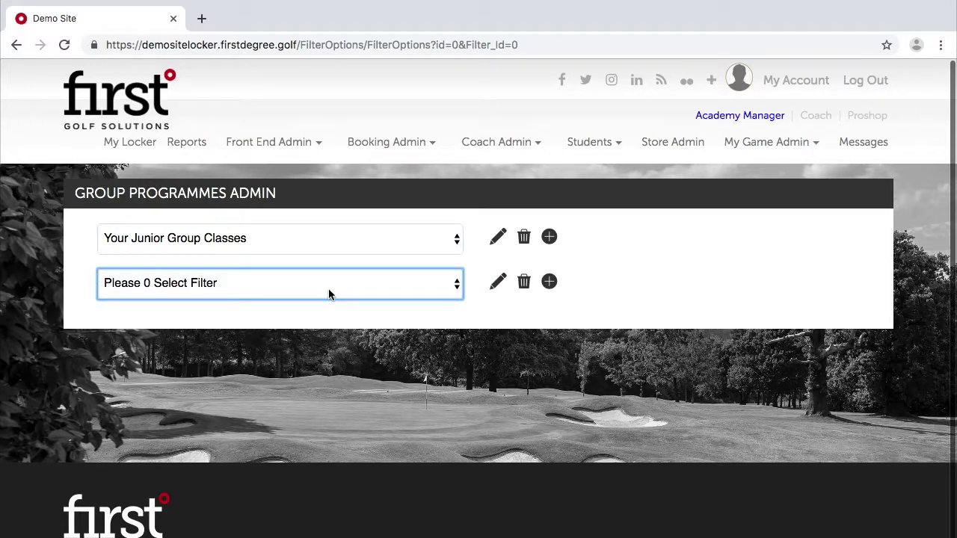
click(549, 281)
click(269, 173)
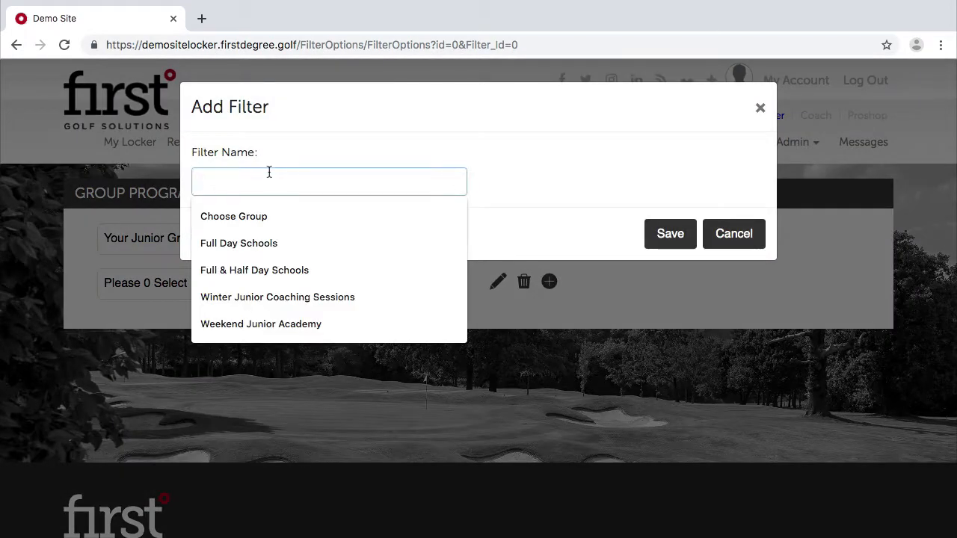
text(Choose Group)
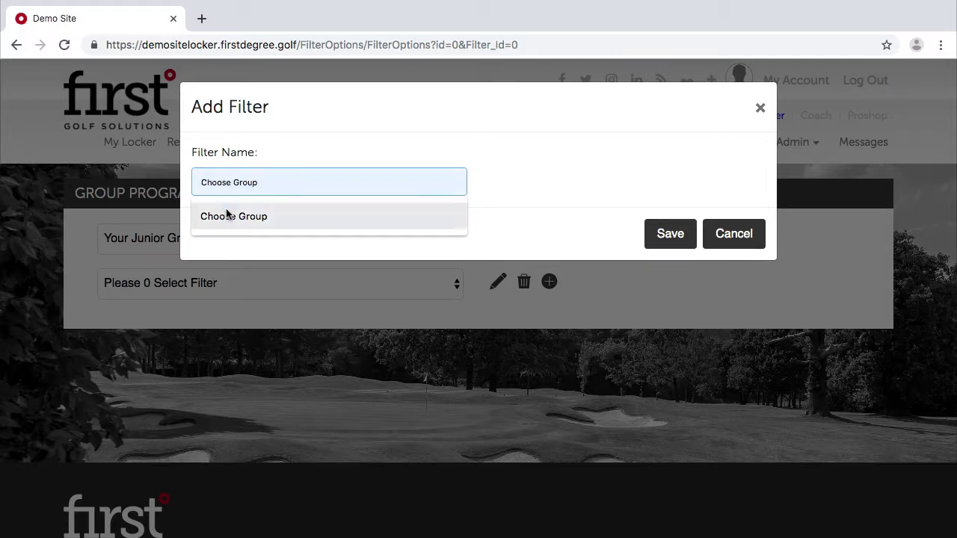
click(229, 214)
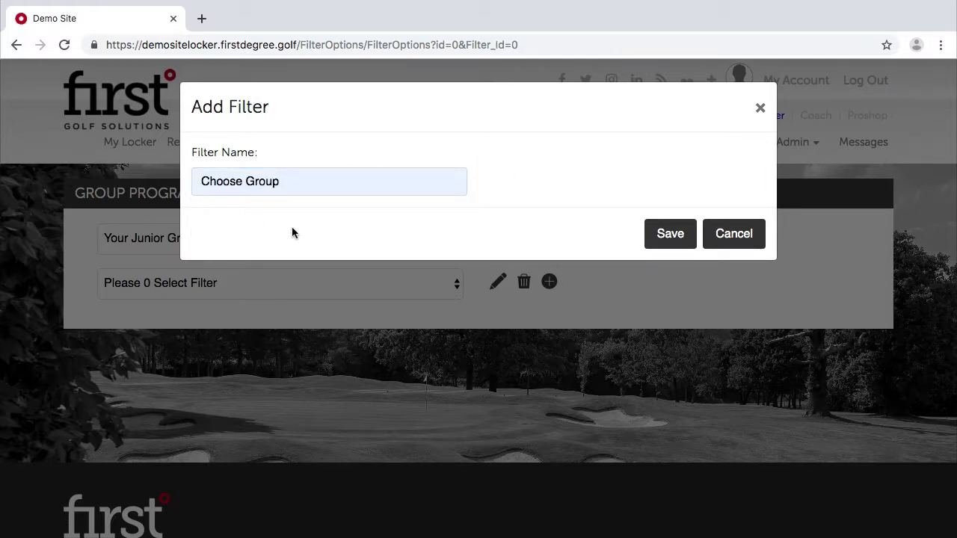
click(663, 235)
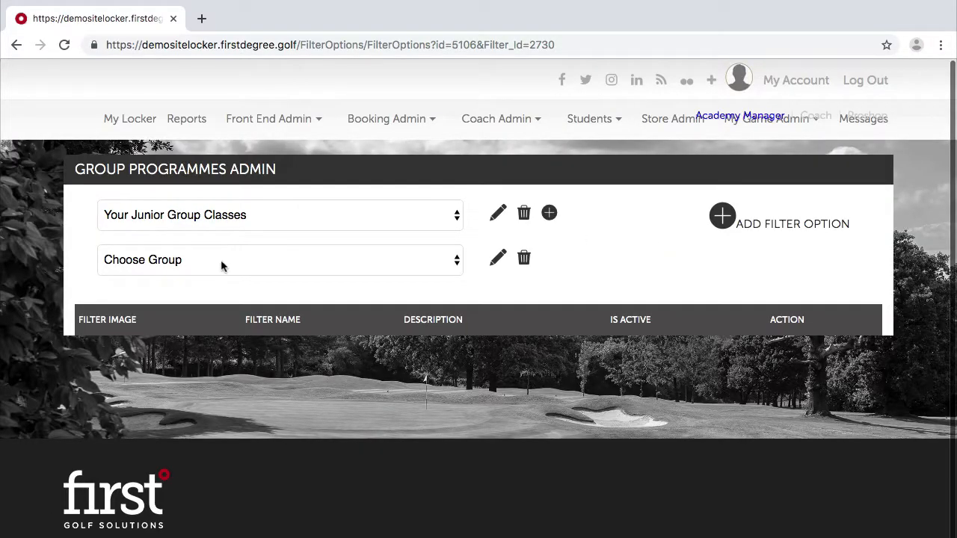
Check the category's filters and settings, then start a new Choose Group filter option.
click(221, 265)
click(239, 259)
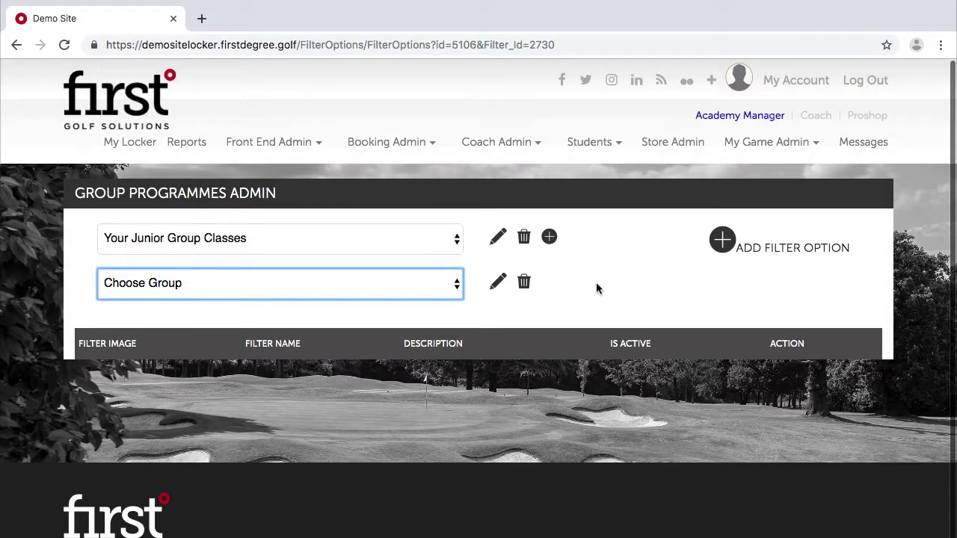
click(636, 296)
scroll(719, 307, down, 1)
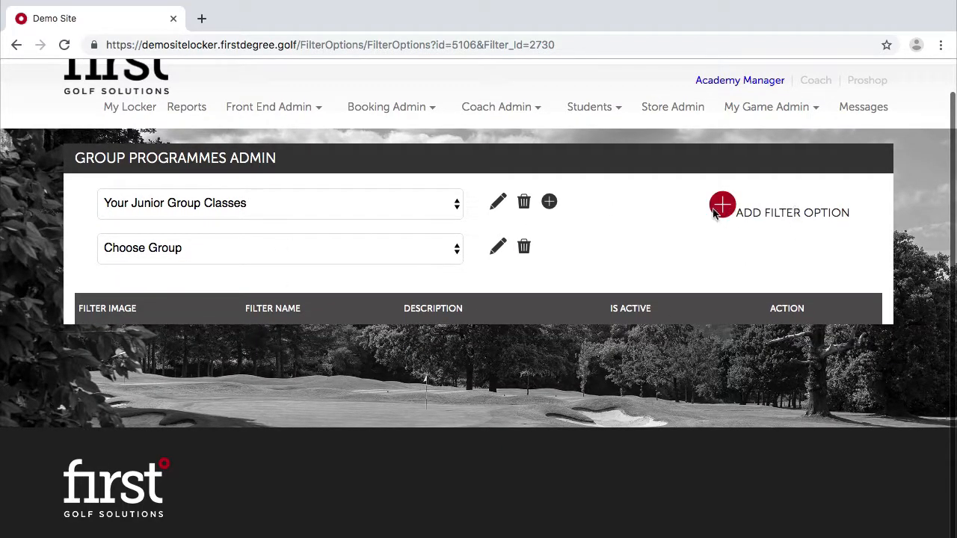
click(500, 204)
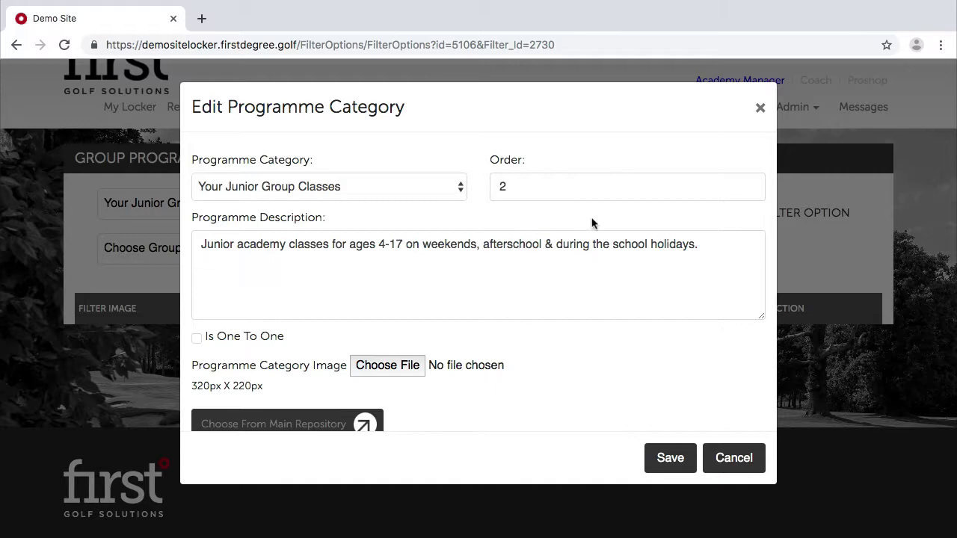
click(757, 108)
scroll(733, 266, down, 1)
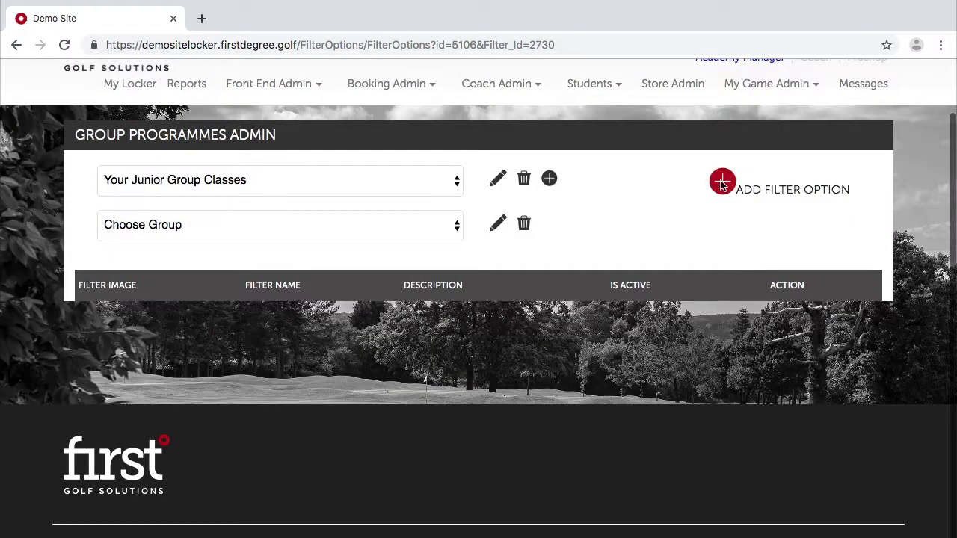
click(723, 185)
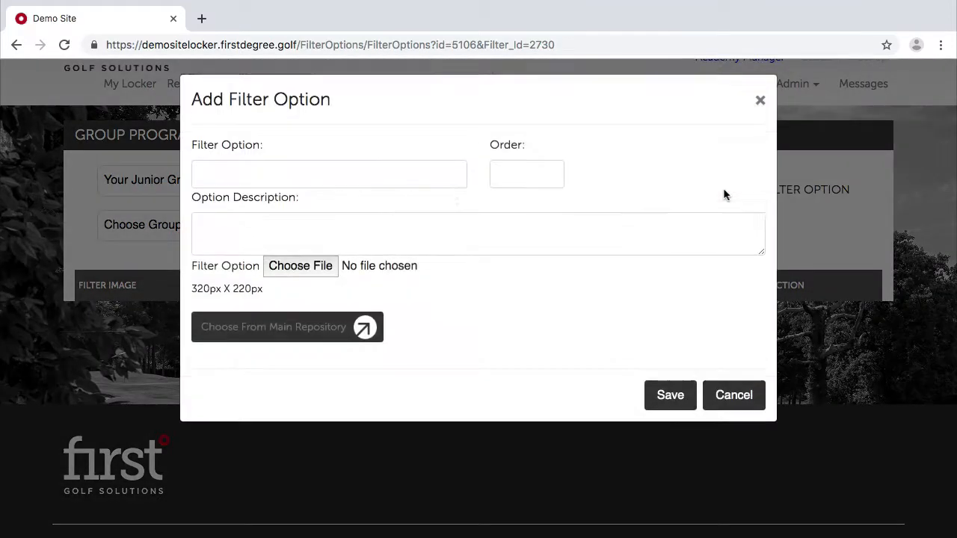
Start a new filter option named Weekend Junior Academy Ages 4-6 with order 1.
click(260, 180)
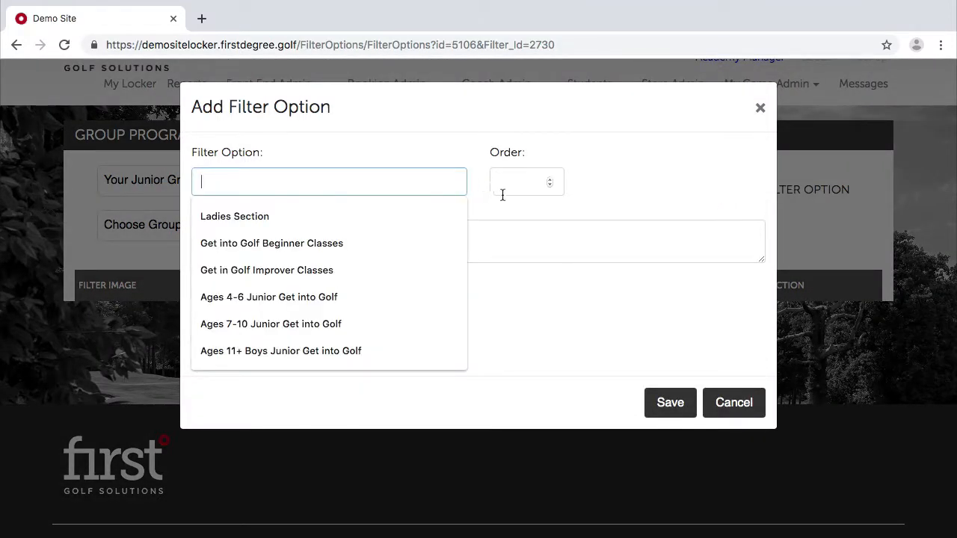
click(634, 188)
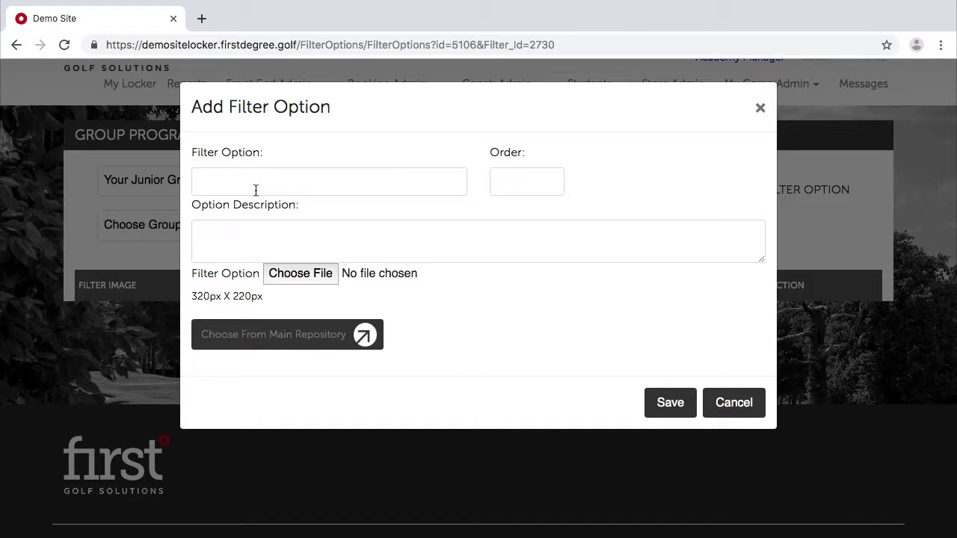
click(254, 190)
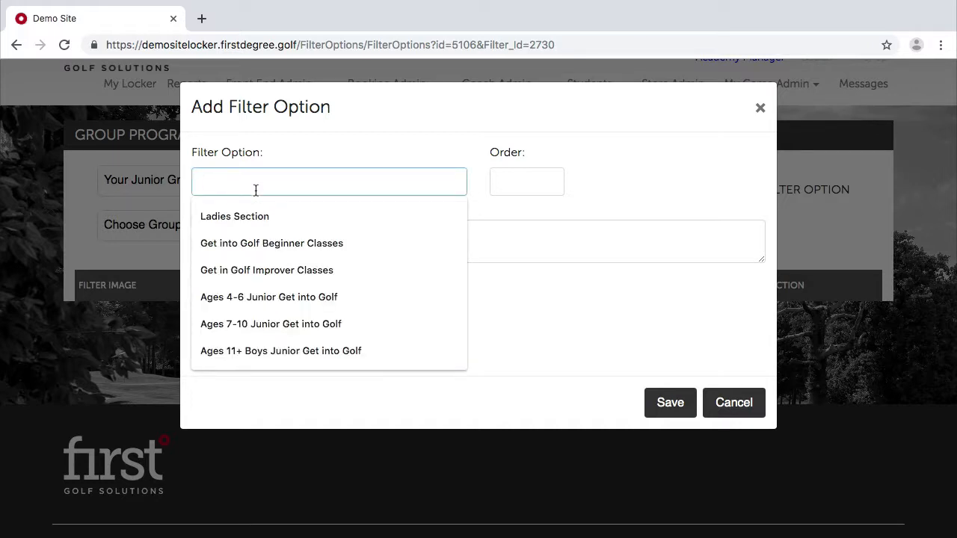
text(Weeke)
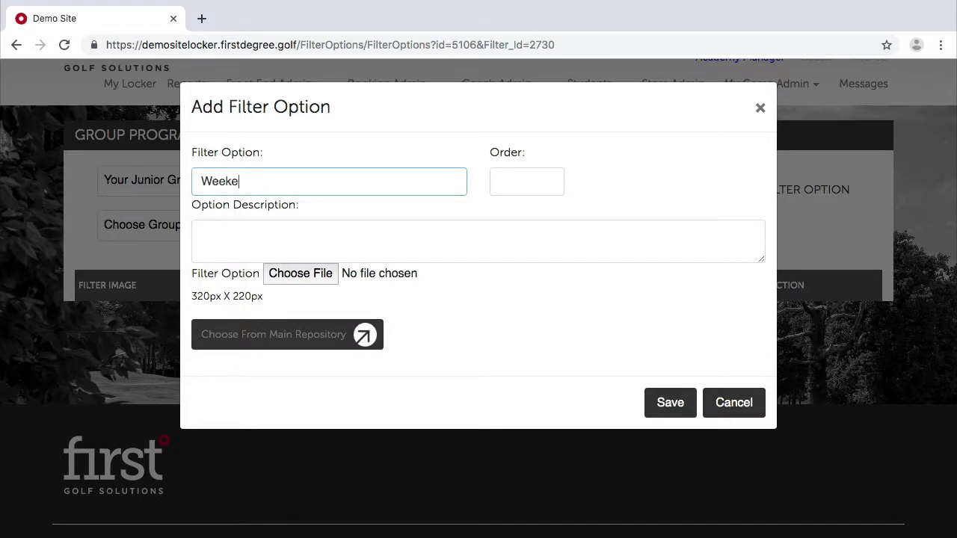
text(nd Junior aCADEMY)
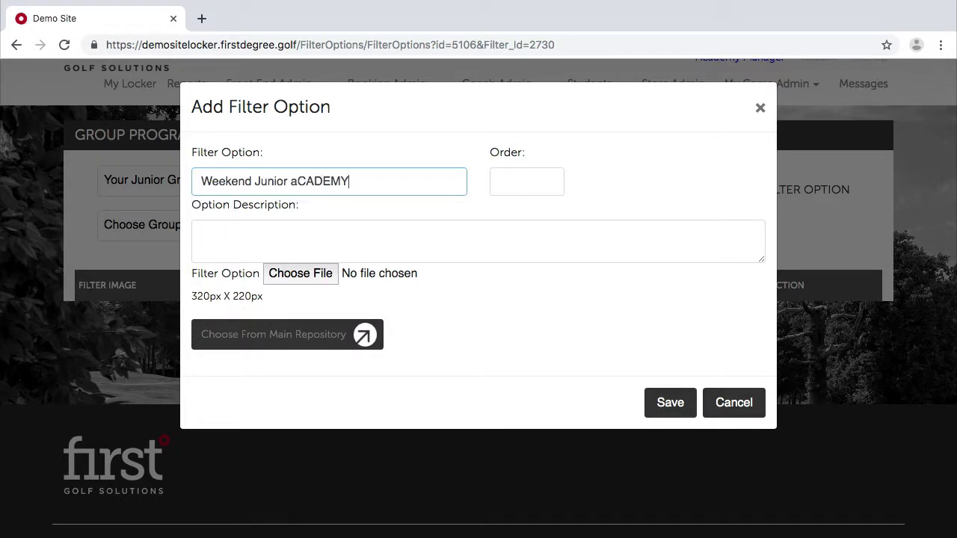
key(BackSpace)
key(BackSpace)
key(BackSpace)
key(BackSpace)
key(BackSpace)
text(demy Ag)
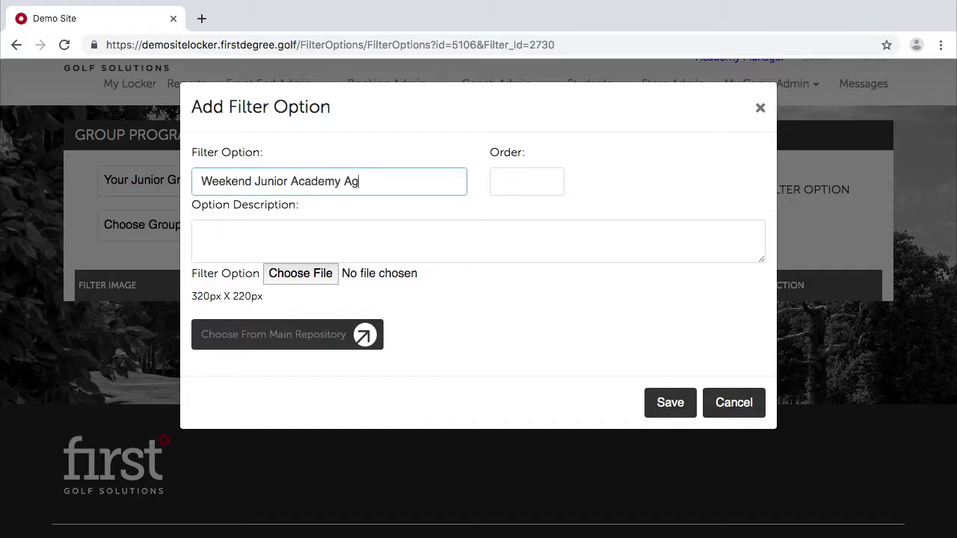
text(es 4-6)
click(371, 248)
click(503, 182)
text(1)
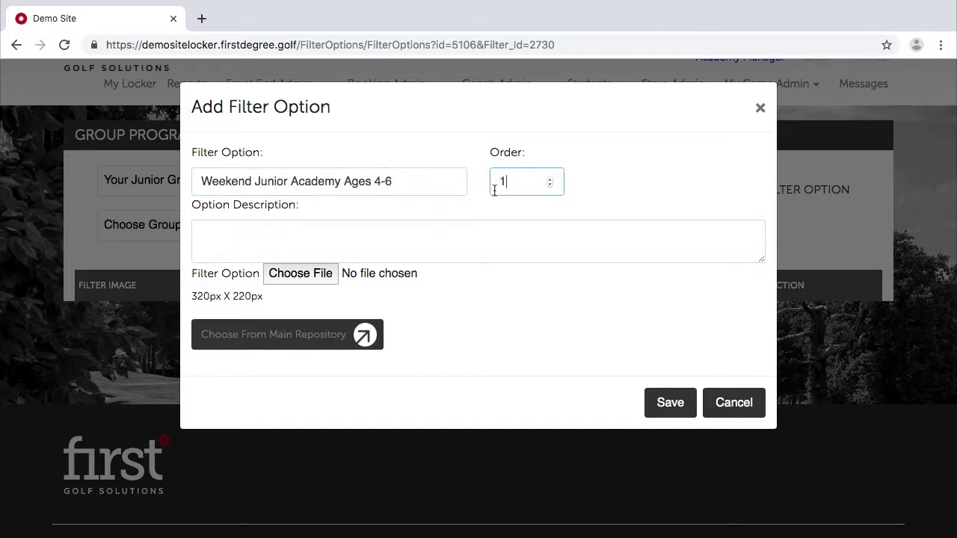
Describe it as 'Weekend junior academy classes for ages 4-6.', pick a golfer library icon, and save.
click(360, 234)
text(Weekend jun)
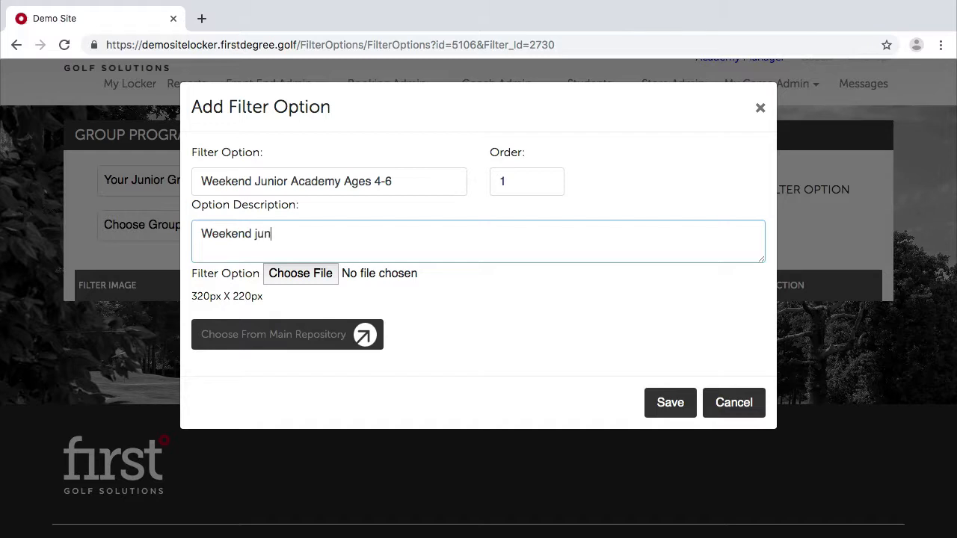
text(ior academy cladd)
key(BackSpace)
key(BackSpace)
text(se)
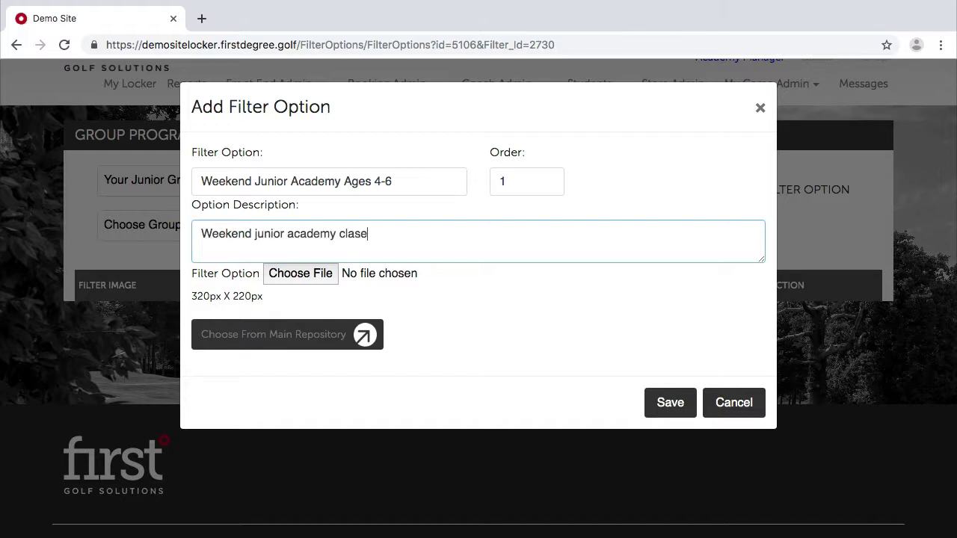
key(BackSpace)
text(ses for ages 4-6)
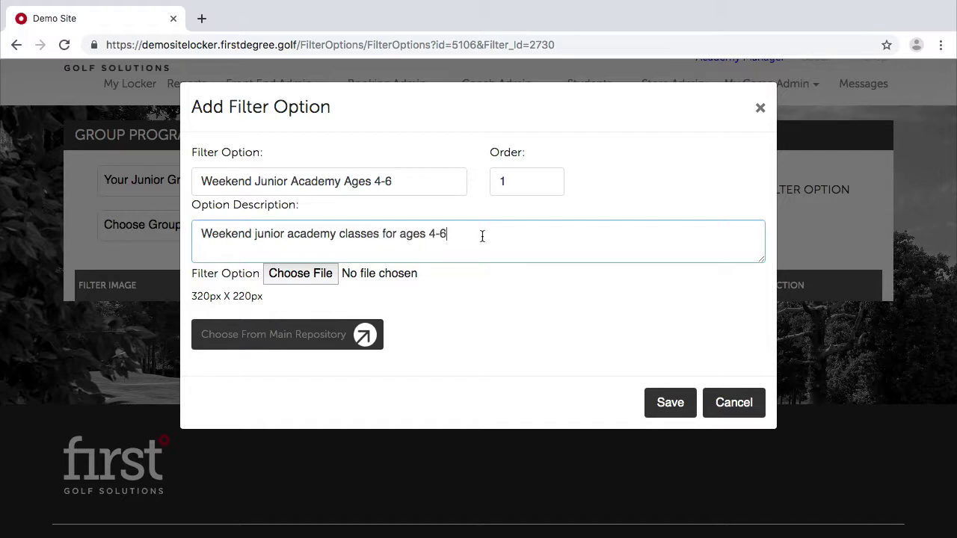
text(.)
drag(448, 233, 211, 216)
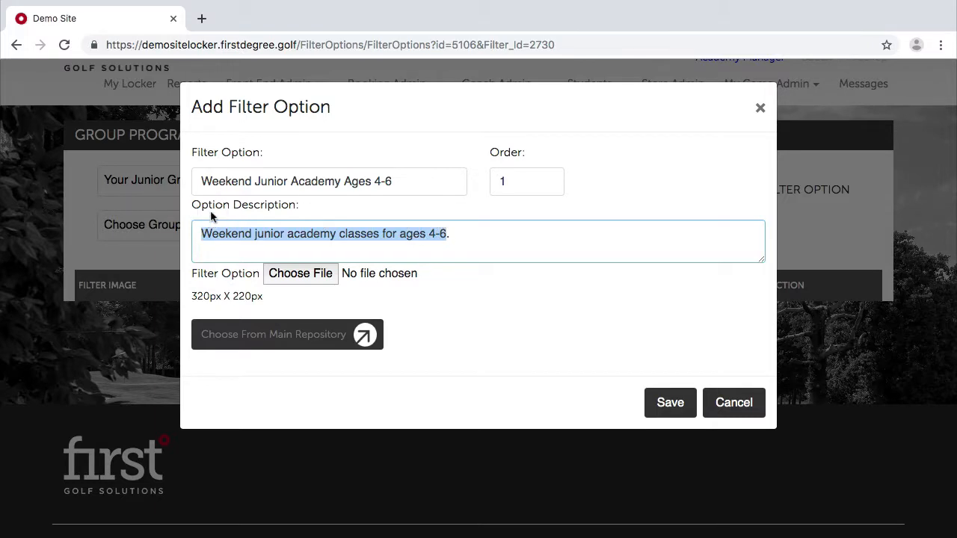
click(284, 336)
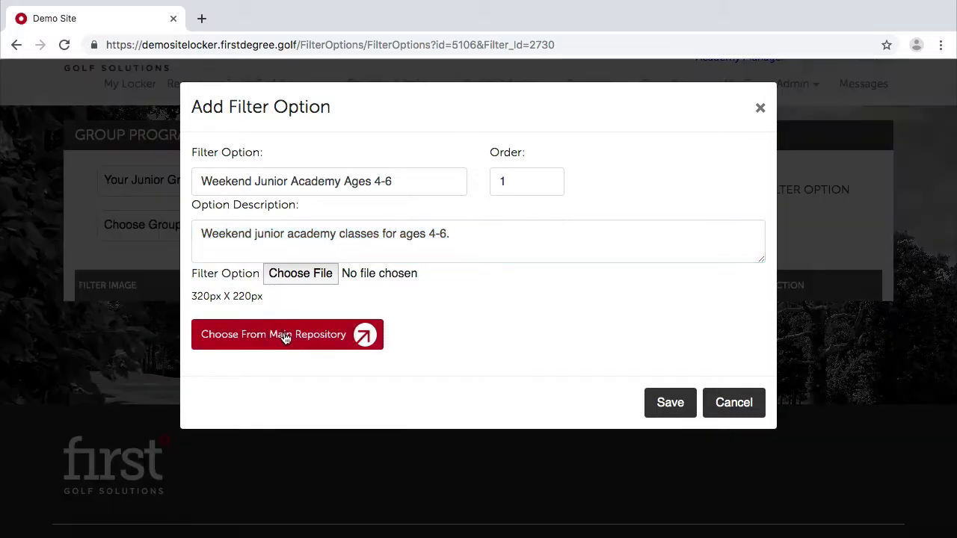
scroll(258, 383, down, 5)
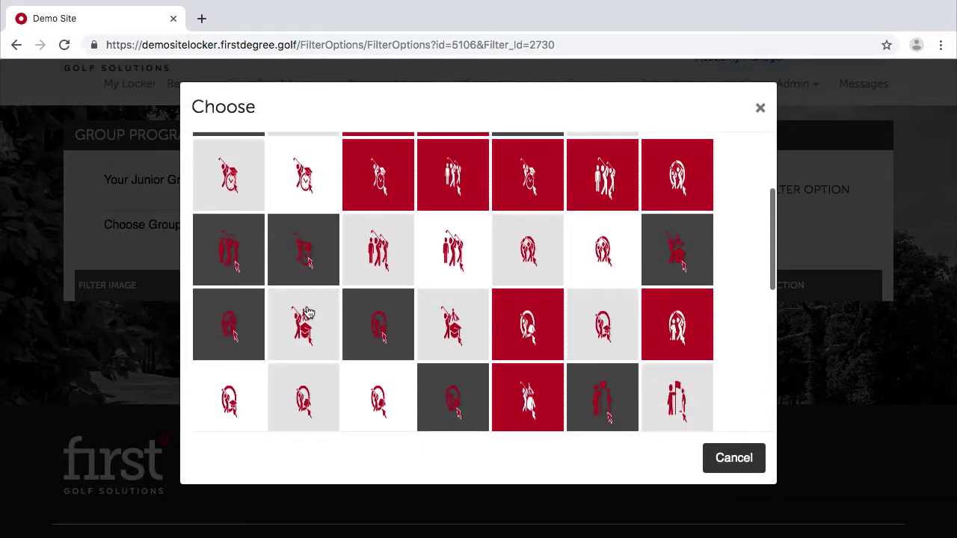
click(236, 391)
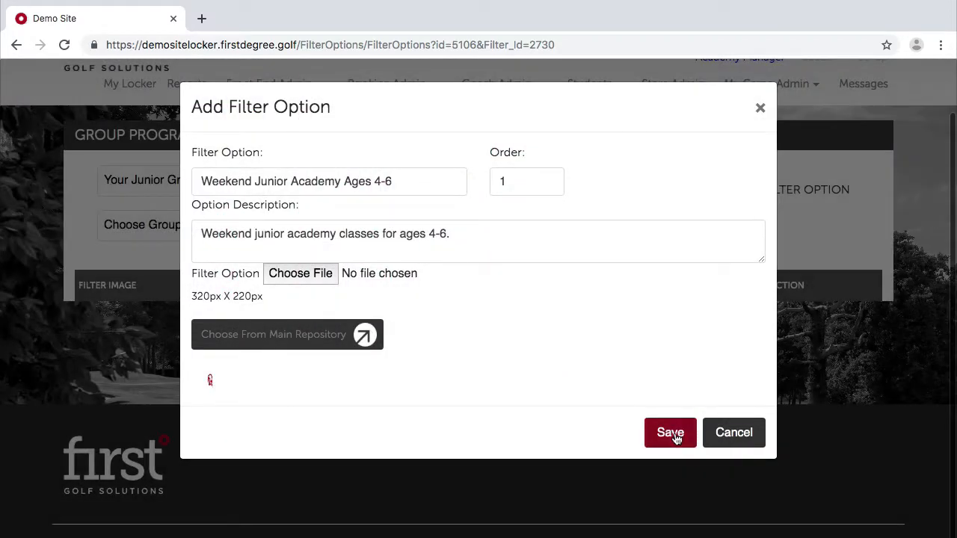
click(676, 438)
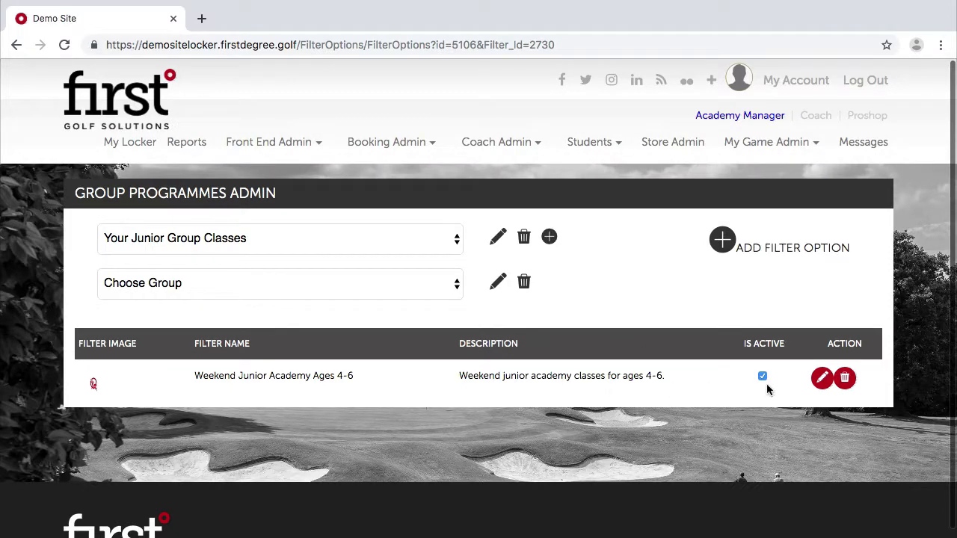
Start a new filter option named Weekend Junior Academy Ages 7-10 with order 2.
click(723, 239)
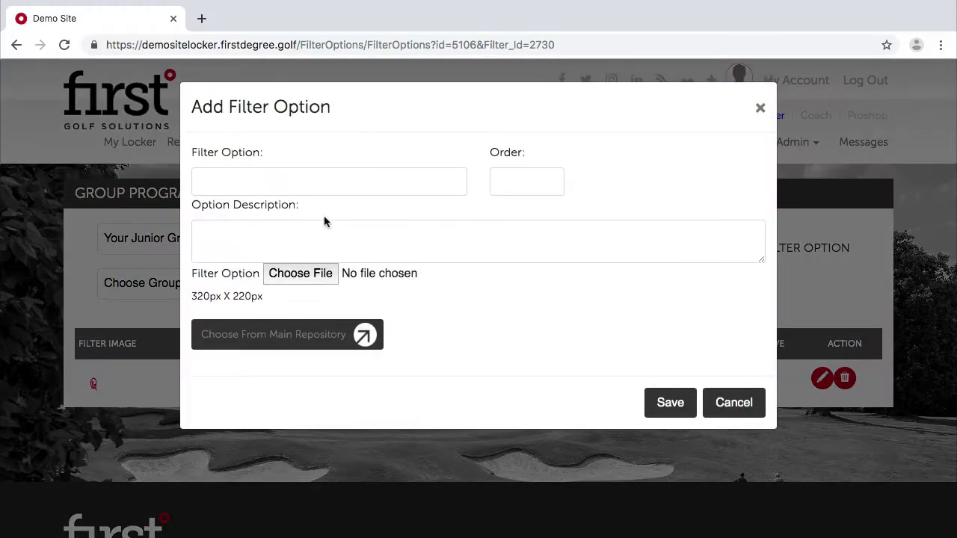
click(329, 183)
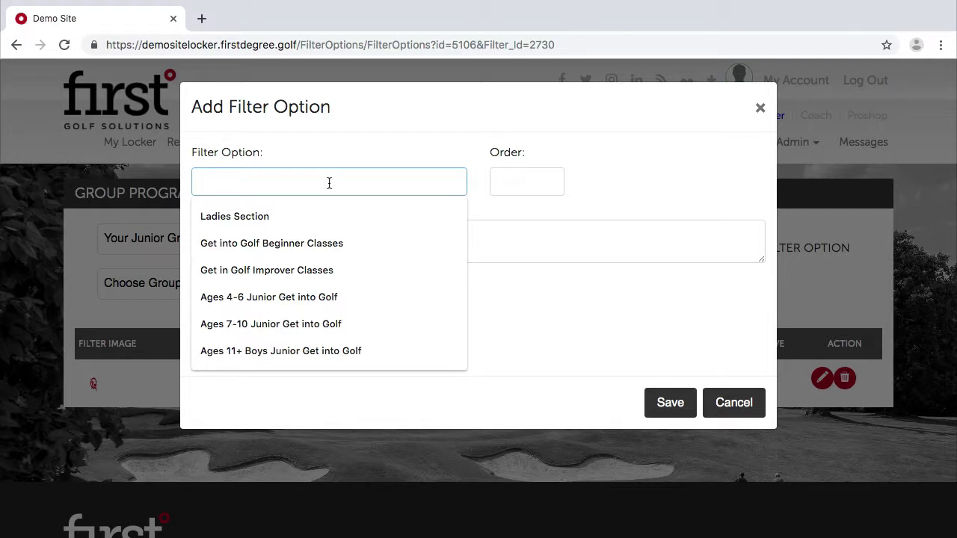
text(Weekend Junior Academy Ages 4-6)
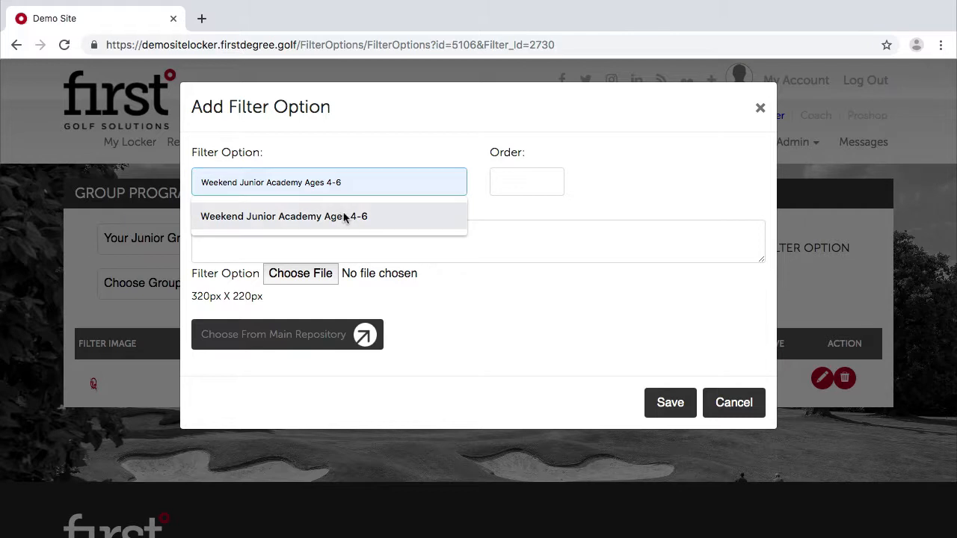
click(342, 216)
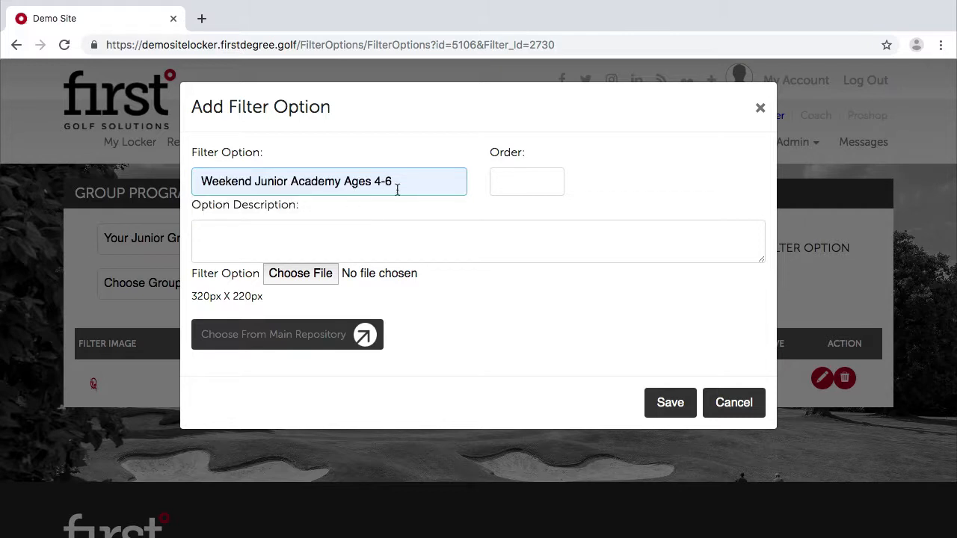
key(BackSpace)
key(BackSpace)
key(BackSpace)
text(7-10)
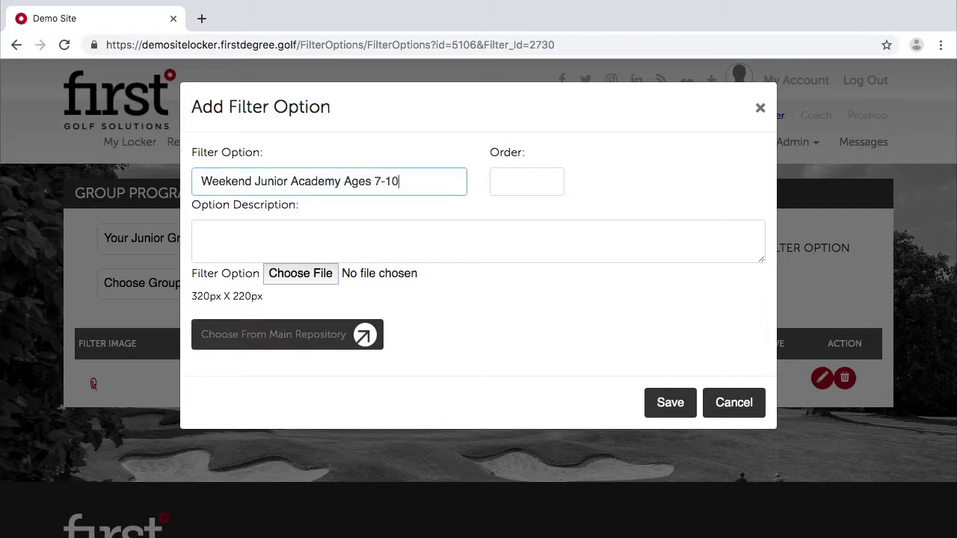
click(545, 190)
text(0)
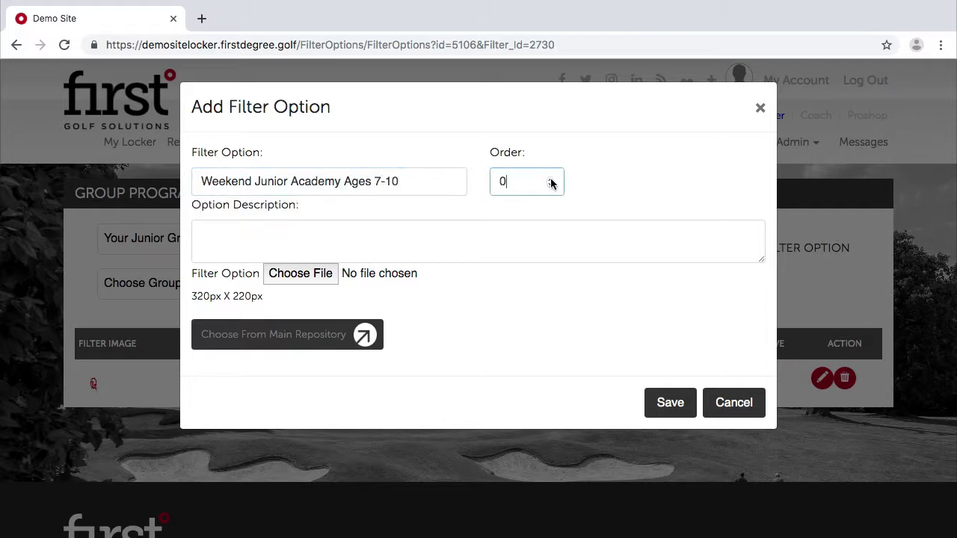
Add the weekend junior academy classes description, pick a library icon, and save the option.
click(329, 241)
text(Weekend junior academy classes for ages 4-6)
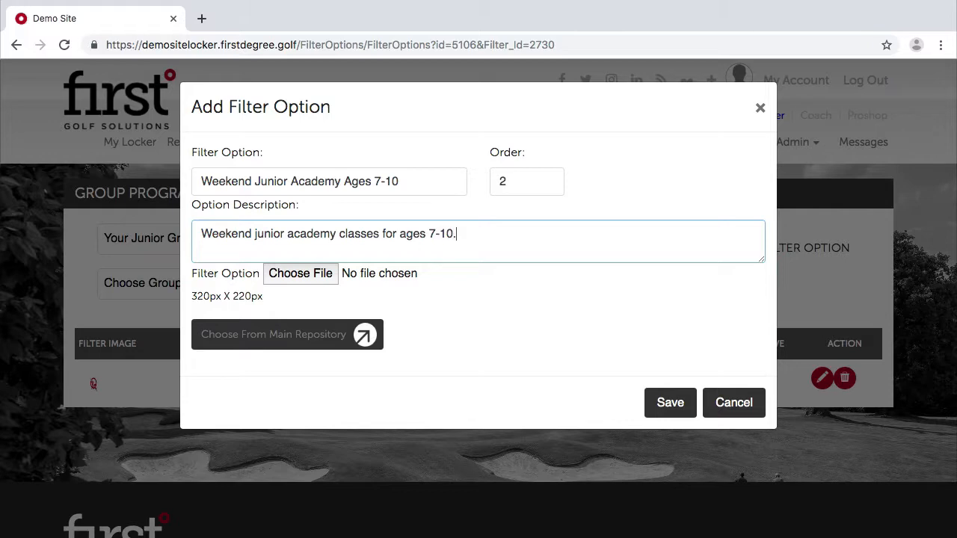
click(322, 334)
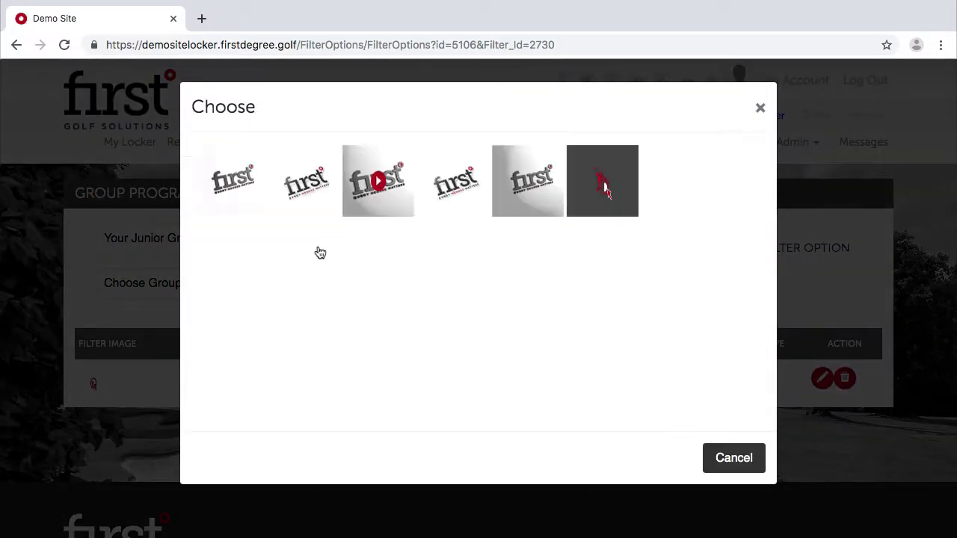
scroll(320, 252, down, 10)
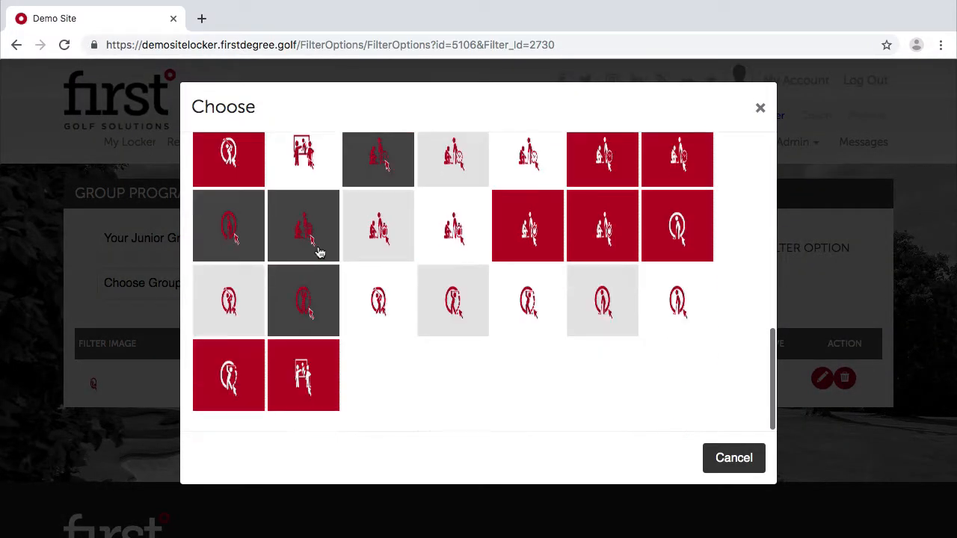
scroll(243, 217, up, 3)
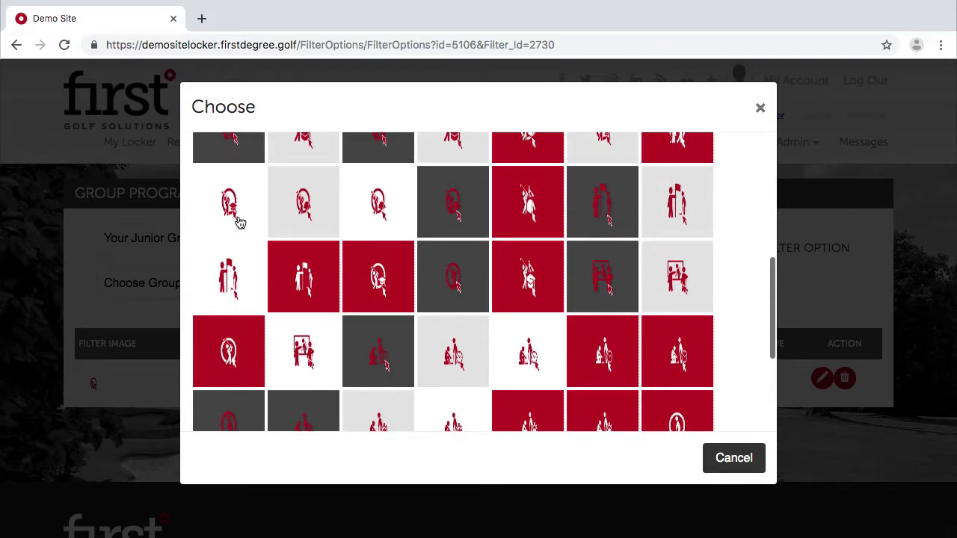
click(240, 222)
click(662, 432)
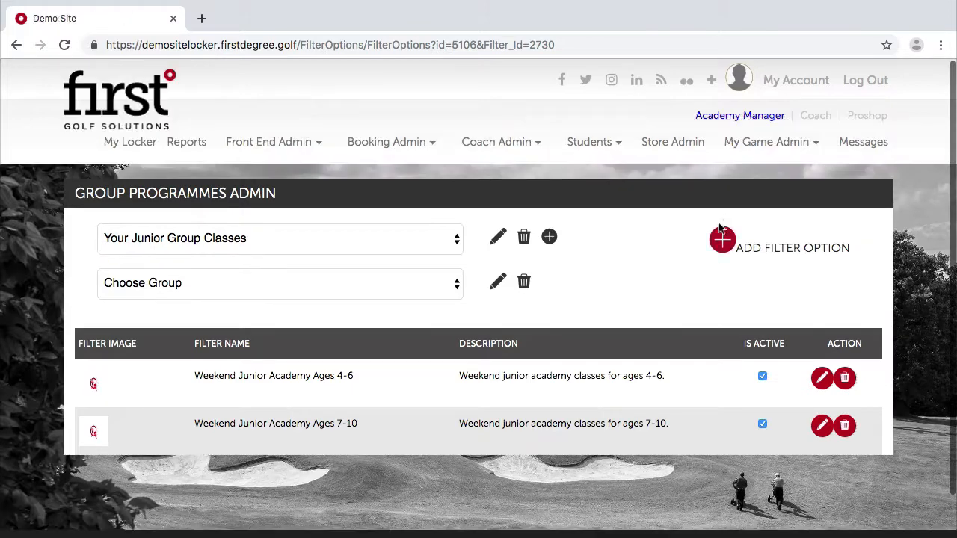
Add a Weekend Junior Academy Ages 11+ option with a library icon and save it.
click(722, 238)
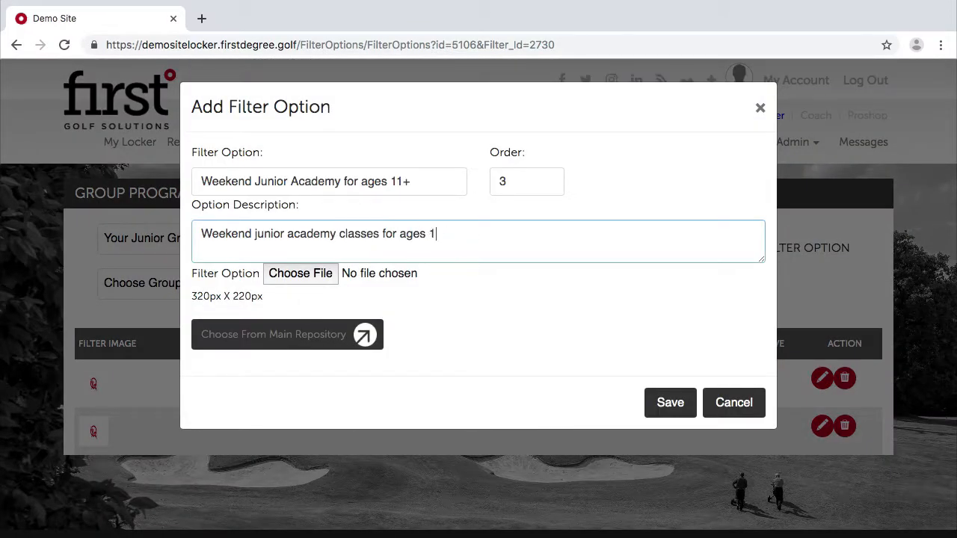
click(250, 333)
scroll(345, 276, down, 5)
scroll(345, 276, down, 1)
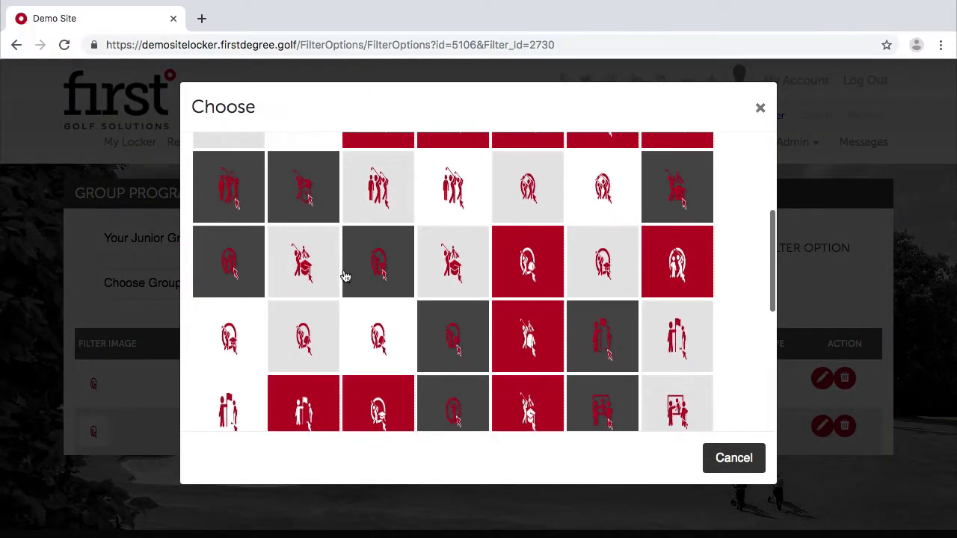
click(258, 322)
click(670, 441)
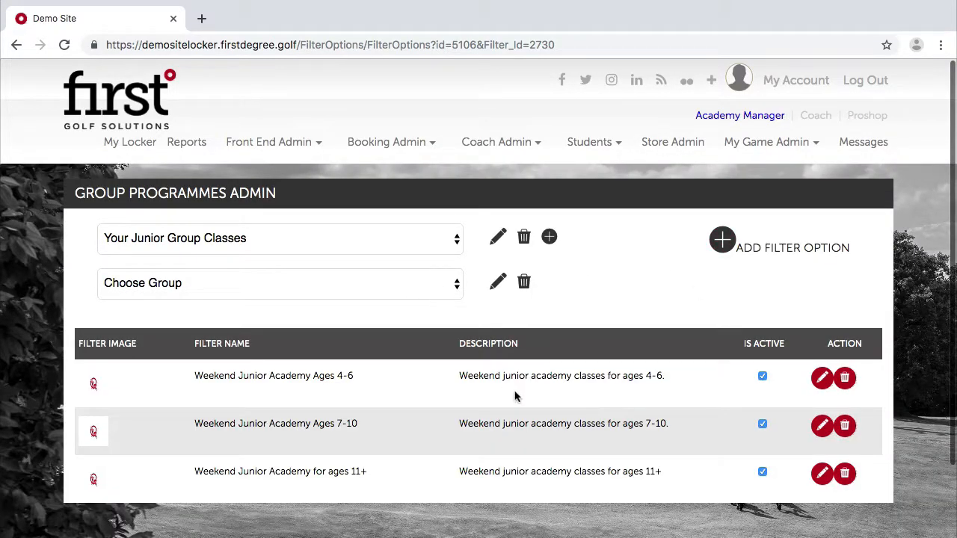
Fix the typo in the Ages 11+ option's name, save it, and open a fresh Add Filter Option form.
click(821, 473)
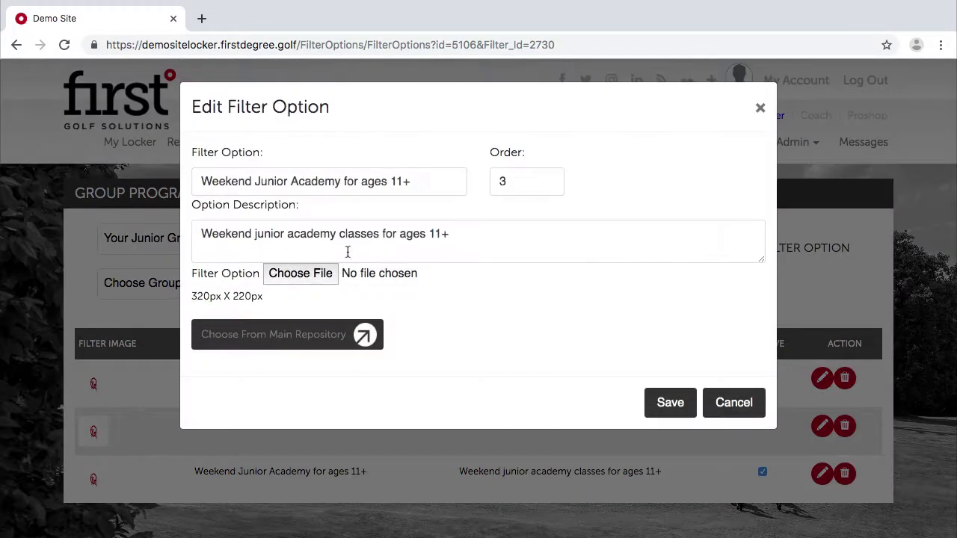
click(365, 181)
key(BackSpace)
key(BackSpace)
key(BackSpace)
key(BackSpace)
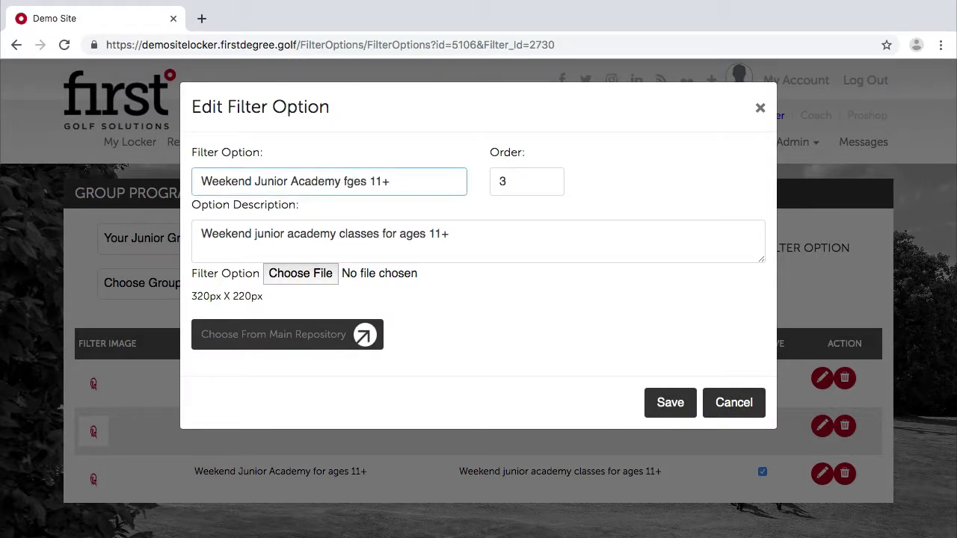
key(BackSpace)
text(A)
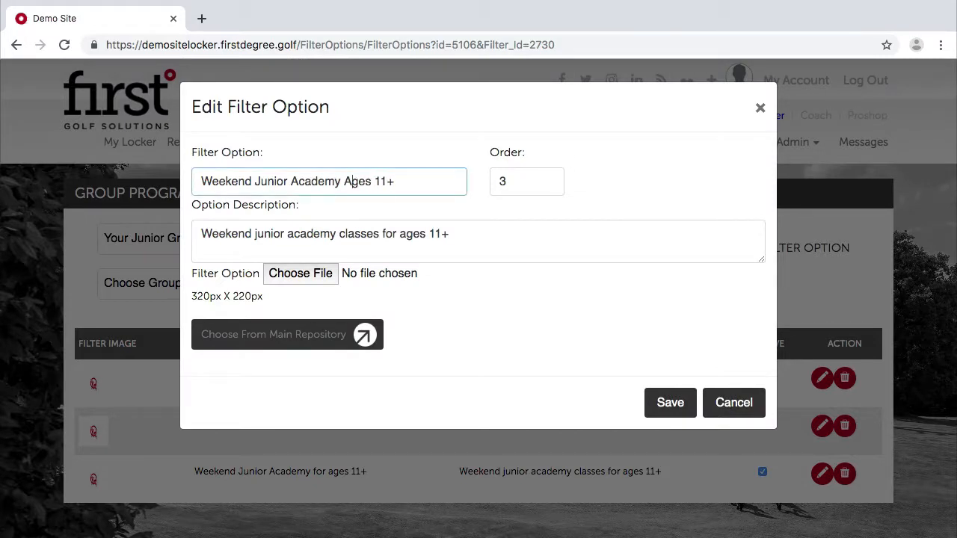
click(666, 413)
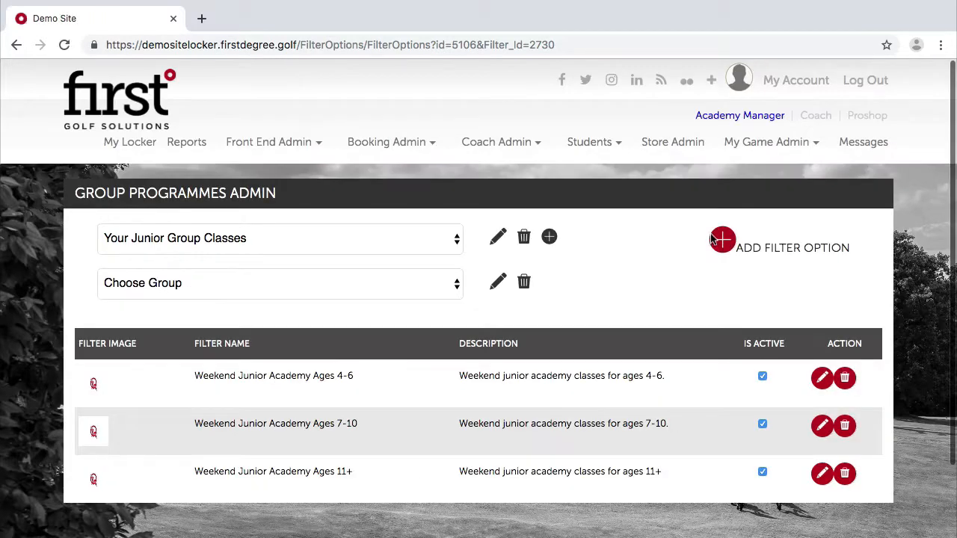
click(716, 244)
Add a Golf Camps option with description 'Golf Camps in the School Holidays' and a library thumbnail.
click(332, 184)
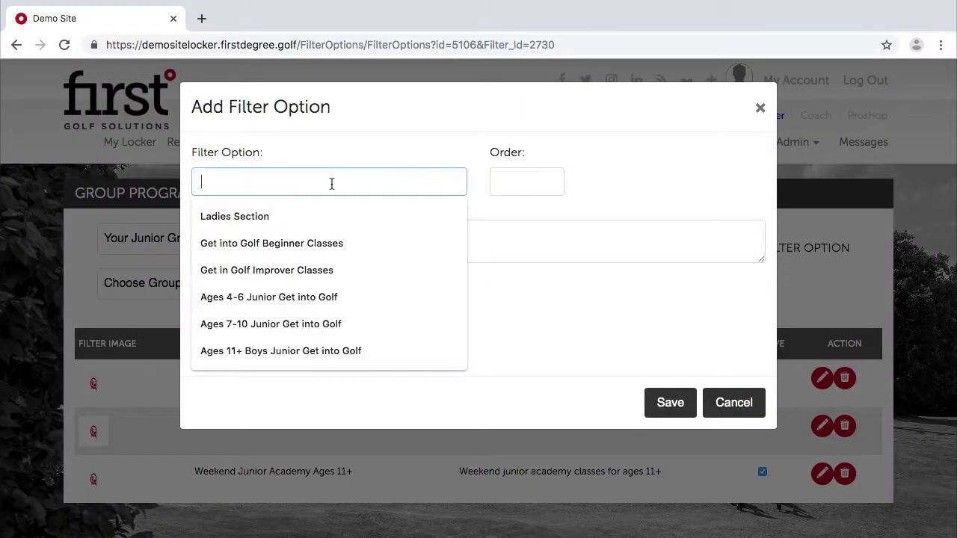
text(Golf Camps)
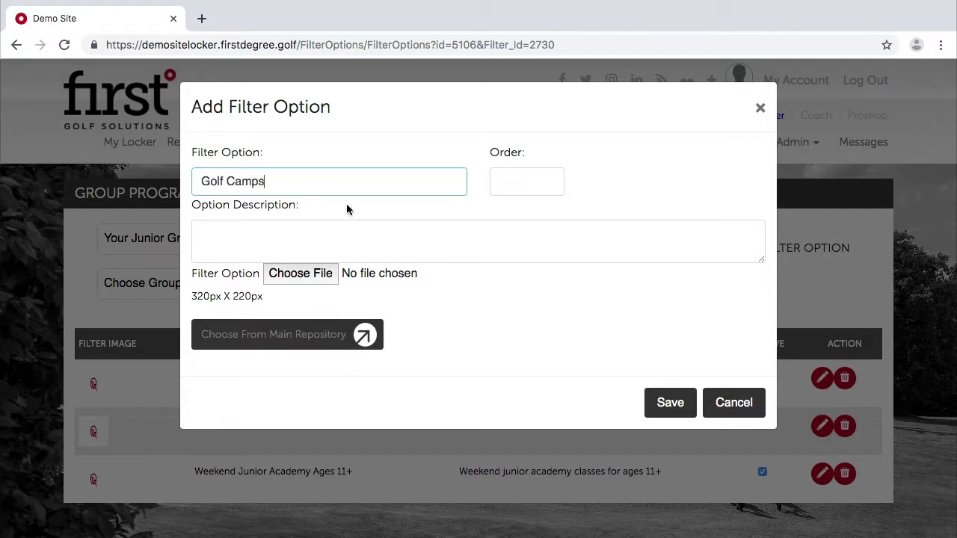
click(330, 233)
text(Golf )
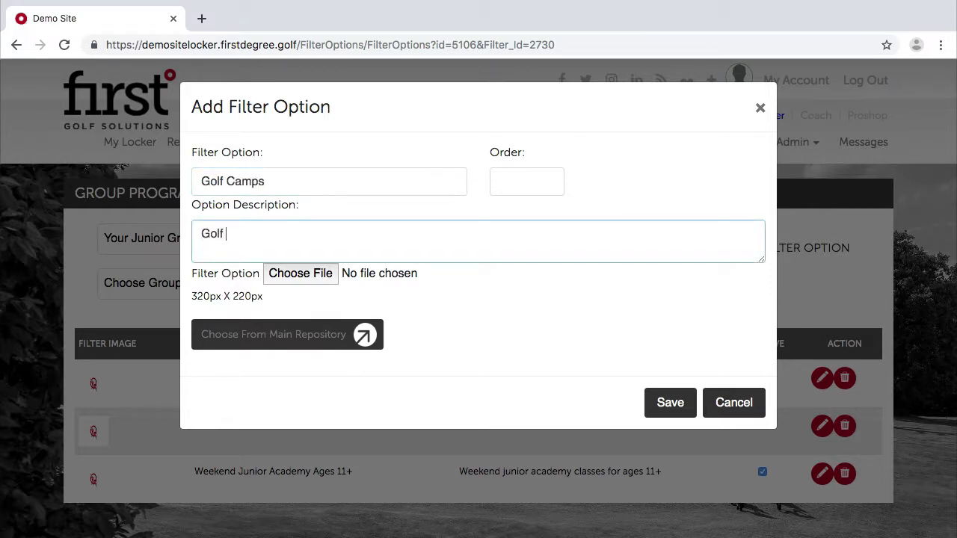
text(Camps in the School H)
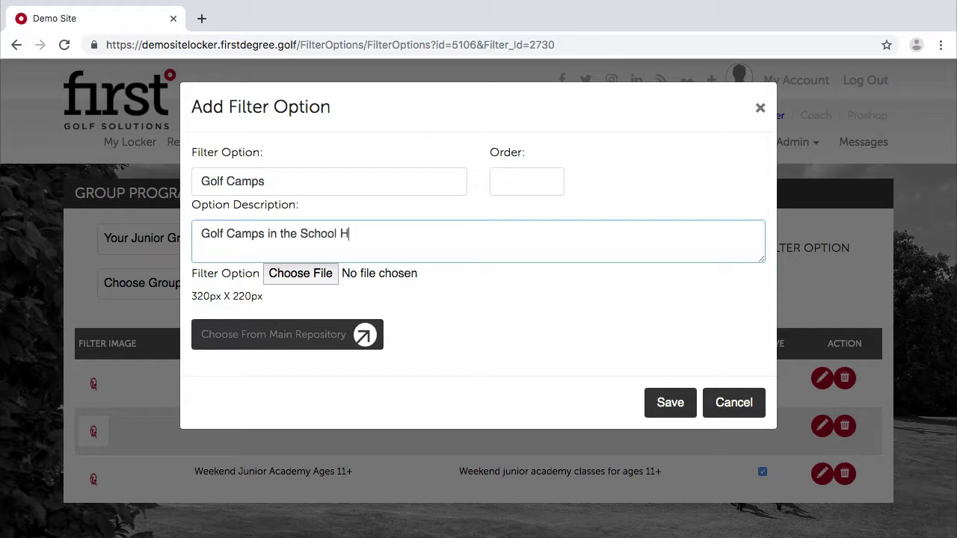
text(olidays)
click(299, 337)
scroll(314, 277, down, 3)
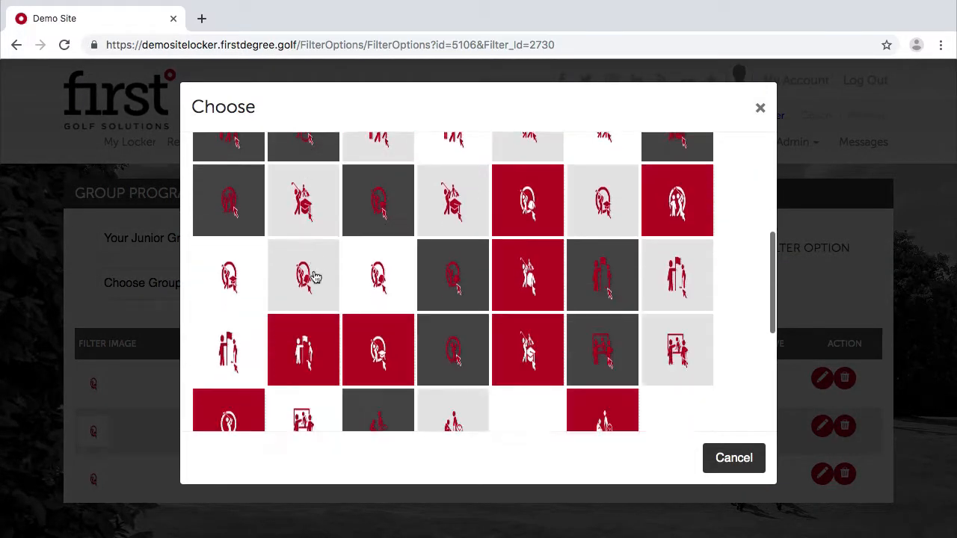
click(244, 241)
click(671, 433)
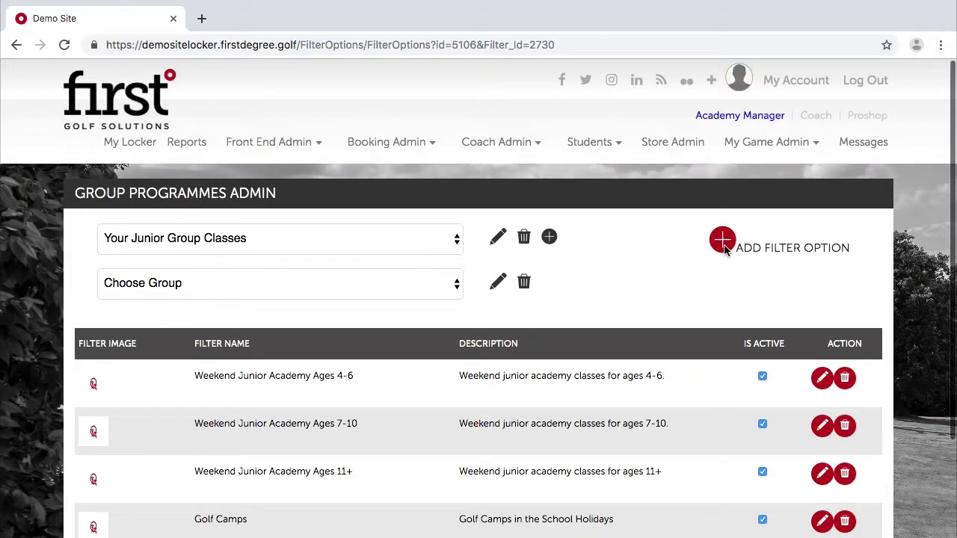
click(724, 247)
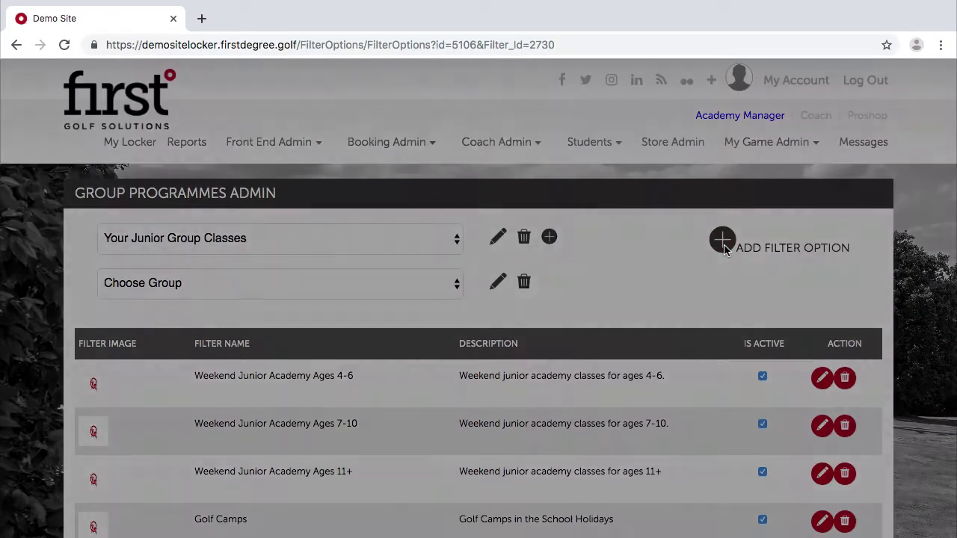
Add an Afterschool Academy Ages 7-10 option with order 4 and a library thumbnail.
click(312, 179)
text(Afterschool A)
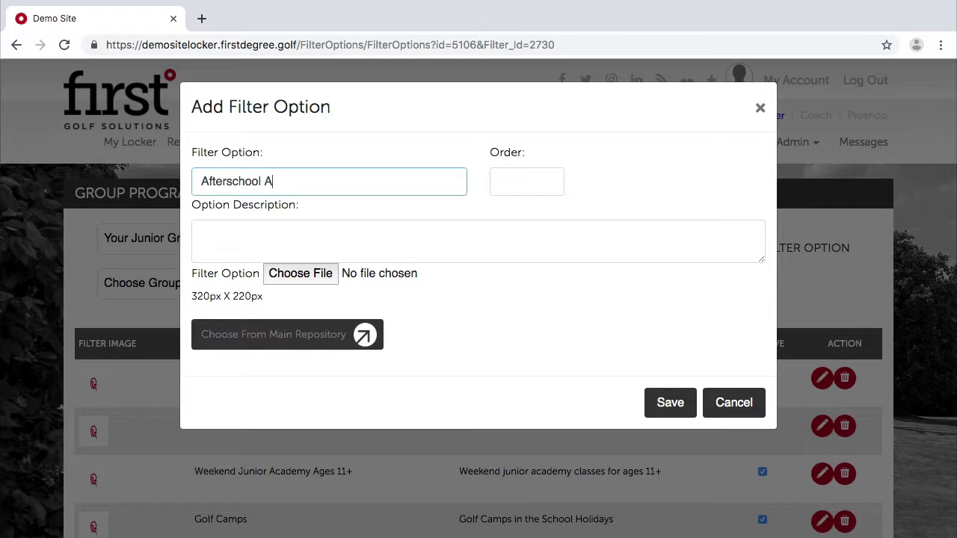
text(cademy Ages 7-10)
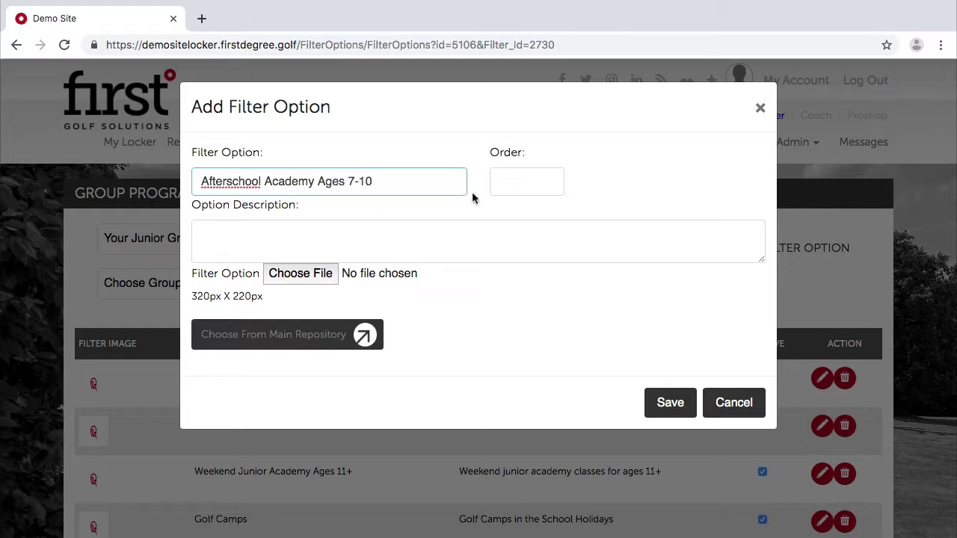
click(505, 182)
text(4)
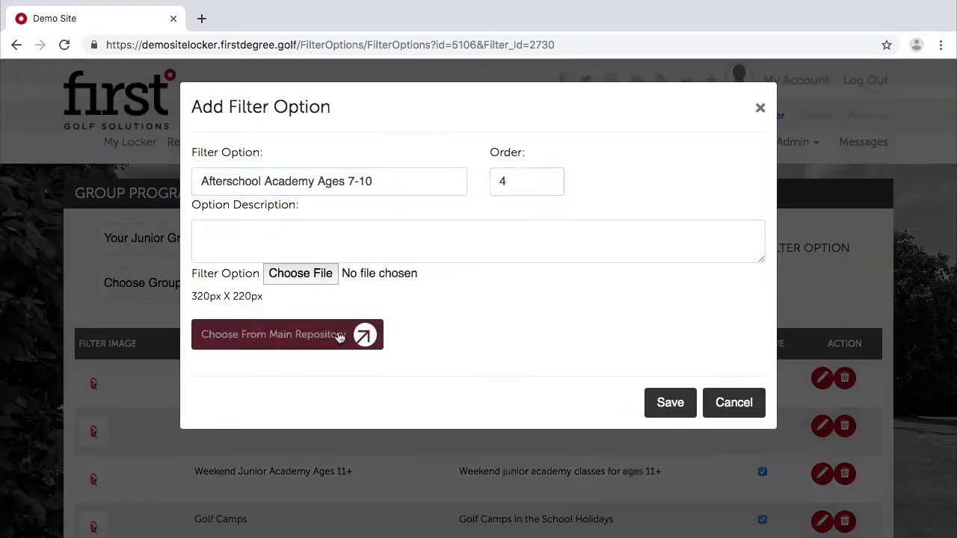
click(349, 333)
scroll(355, 338, down, 2)
scroll(203, 378, down, 1)
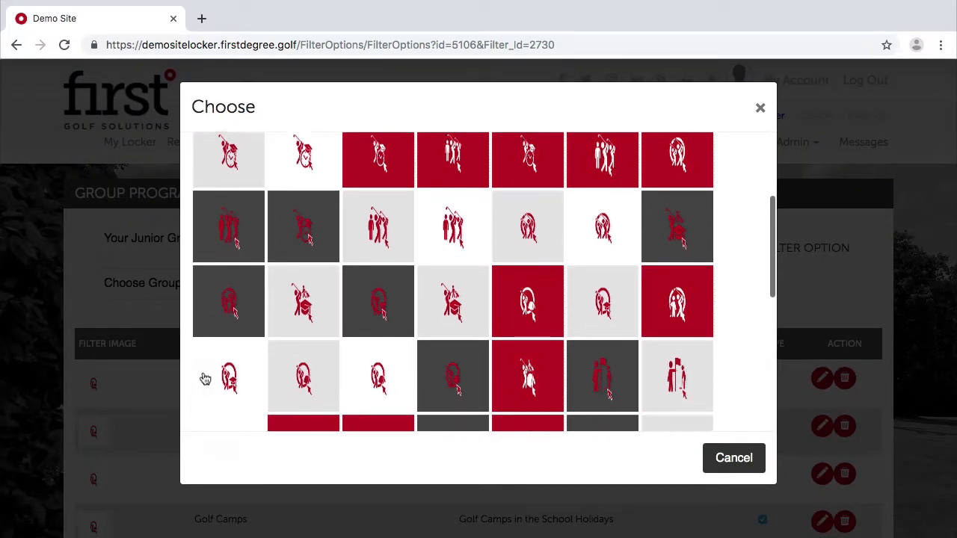
click(203, 378)
click(663, 435)
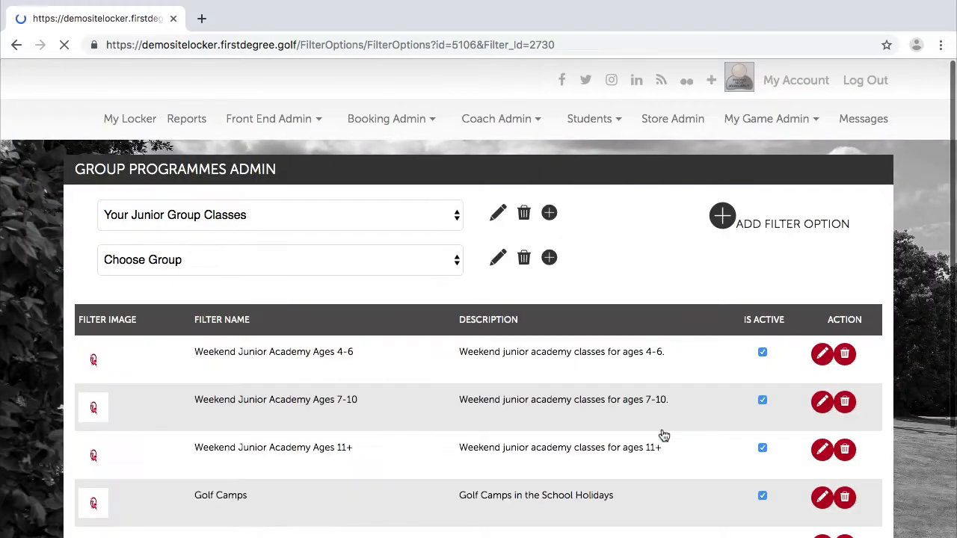
scroll(463, 418, down, 2)
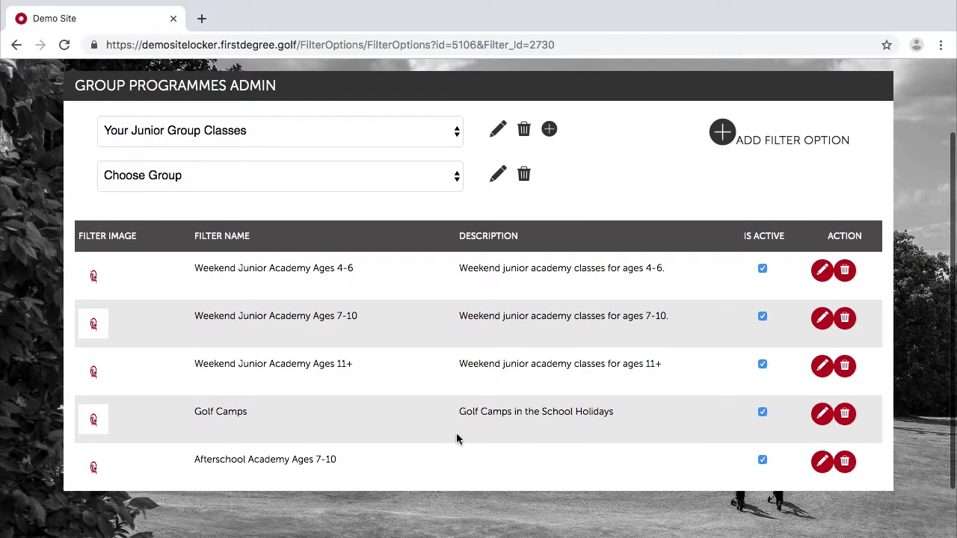
Edit the Afterschool Academy Ages 7-10 row to add the description 'Afterschool junior academy for ages 7-10.'.
click(821, 462)
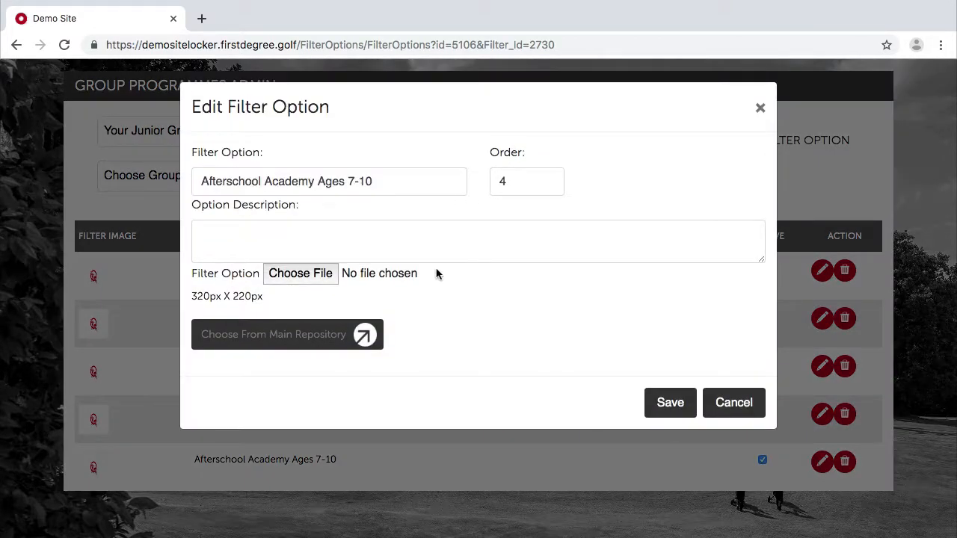
click(376, 238)
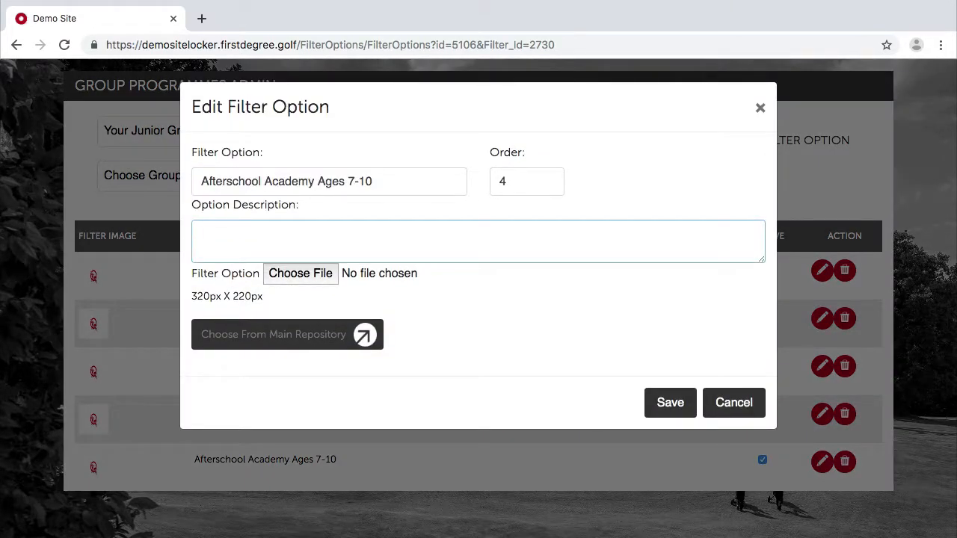
text(Afterschool junior aca)
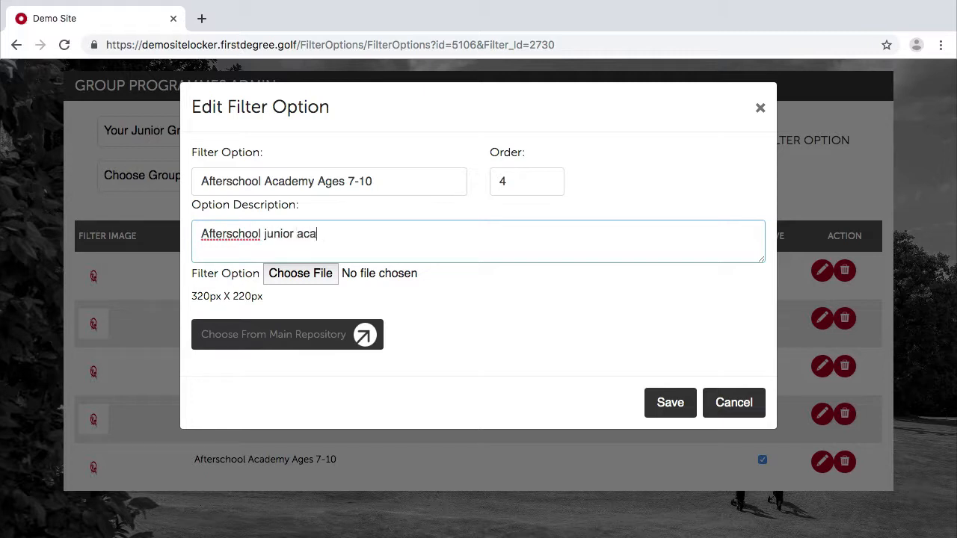
text(demy for ages 7-10.)
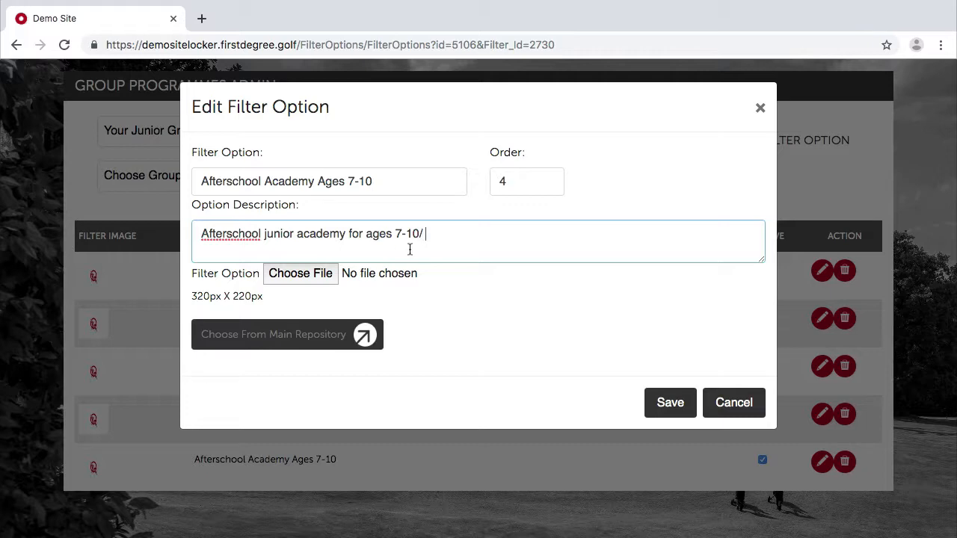
click(669, 402)
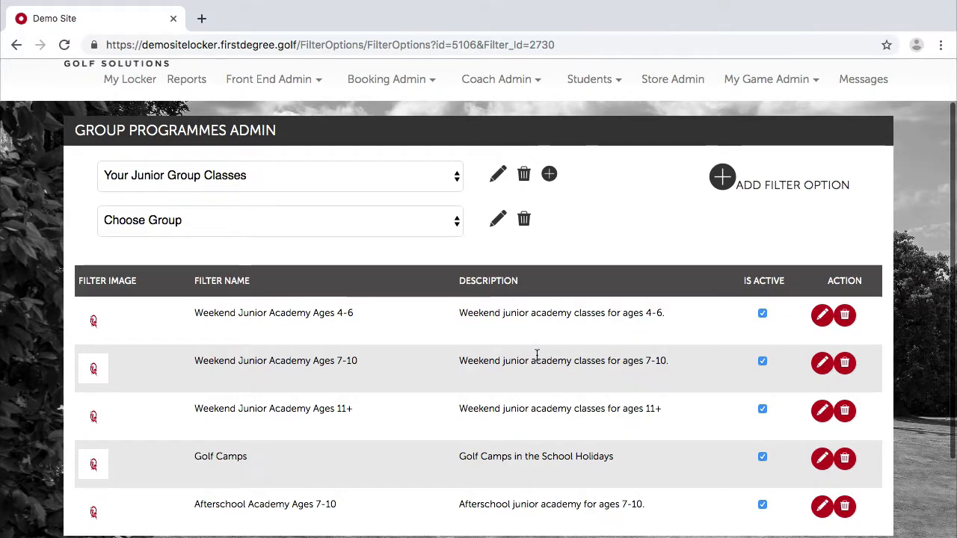
scroll(535, 358, down, 3)
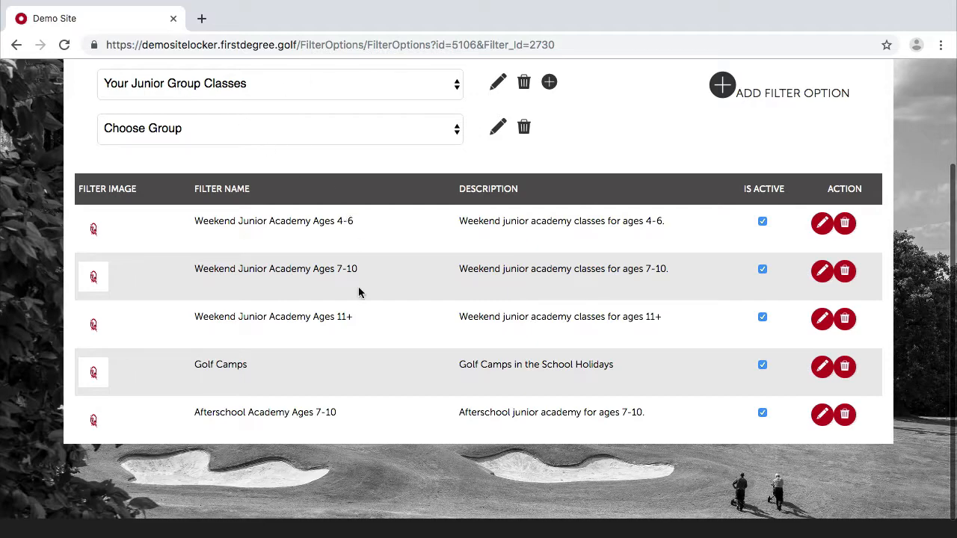
scroll(358, 290, down, 2)
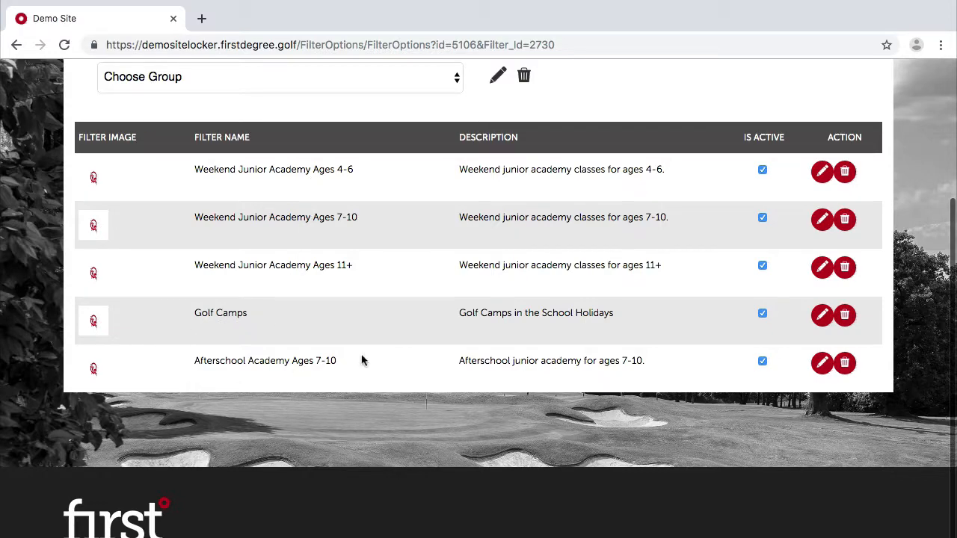
scroll(220, 338, down, 1)
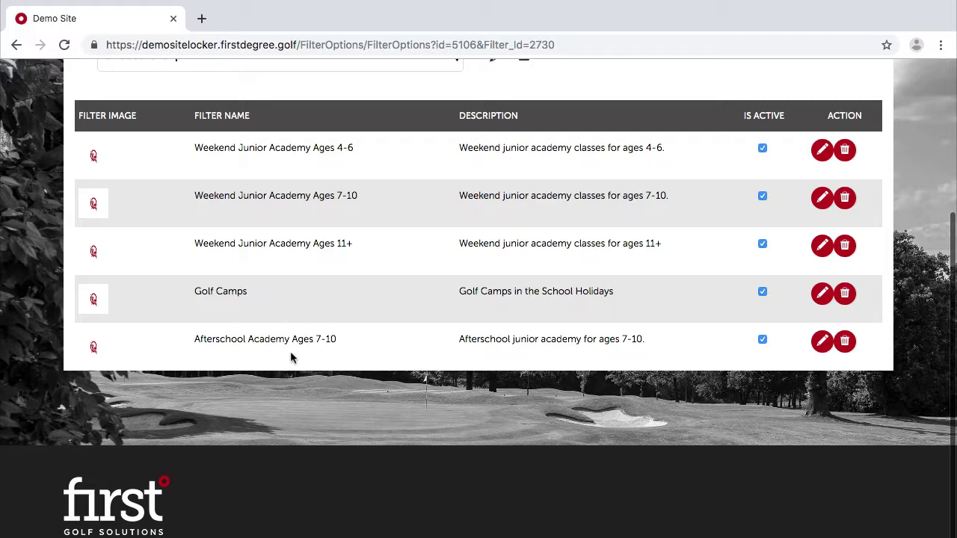
scroll(614, 210, up, 2)
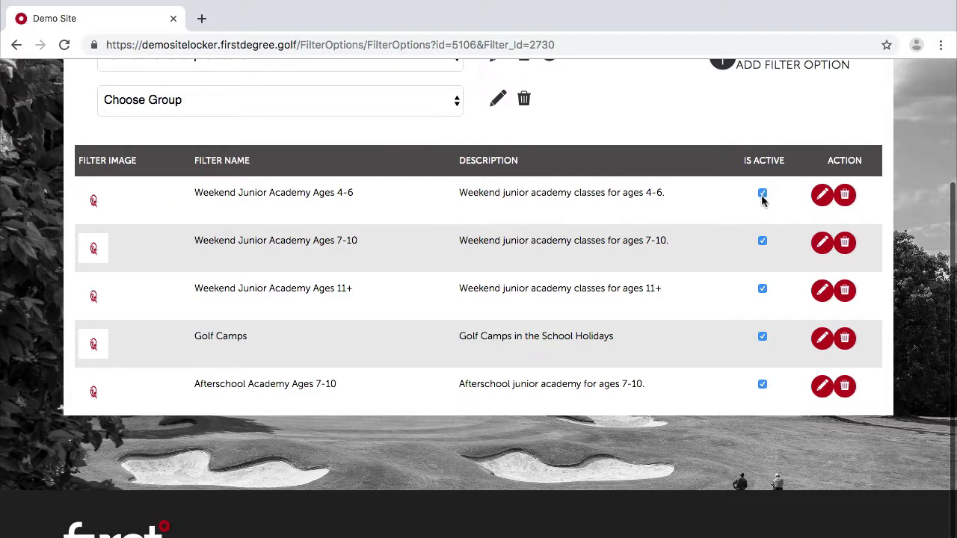
scroll(685, 281, up, 3)
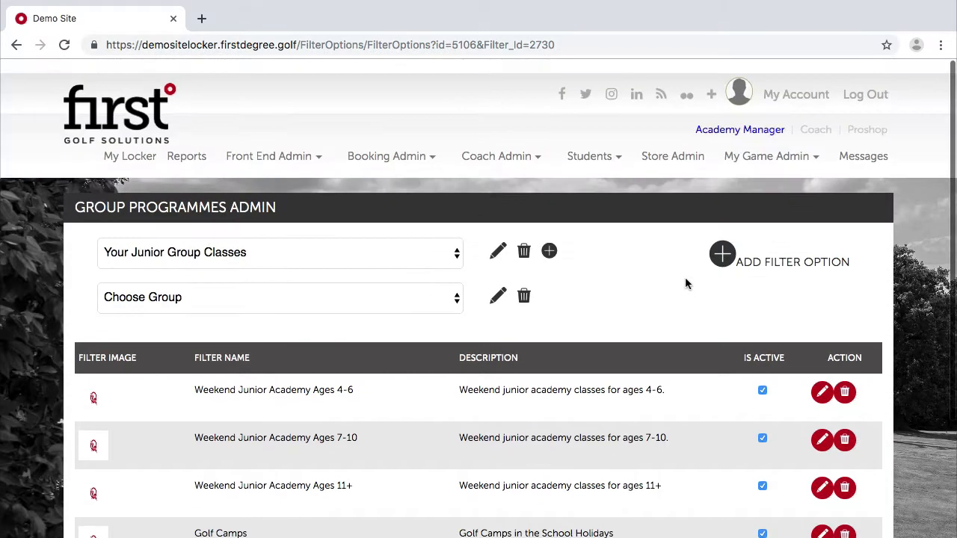
mouse_move(808, 130)
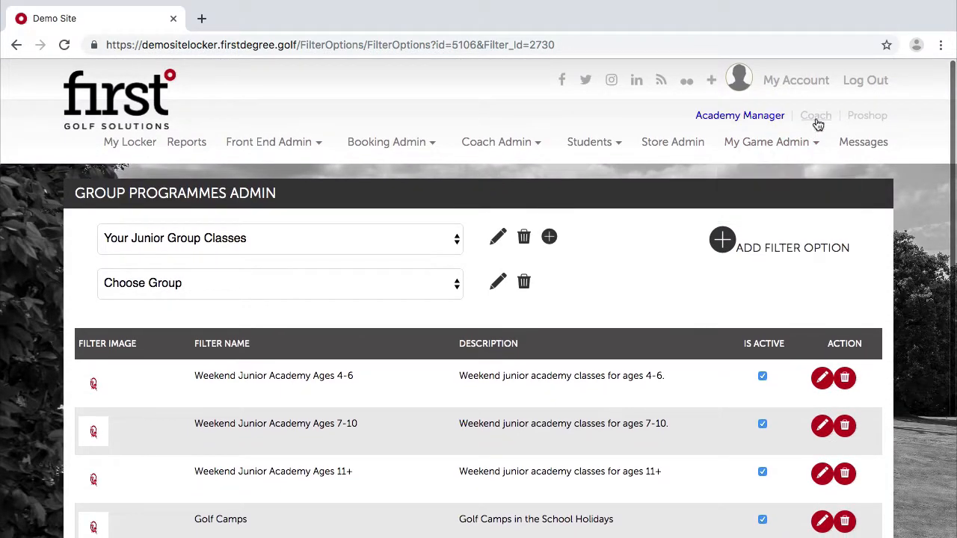
As Coach, begin booking a lesson and choose the Your Junior Group Classes programme.
click(818, 124)
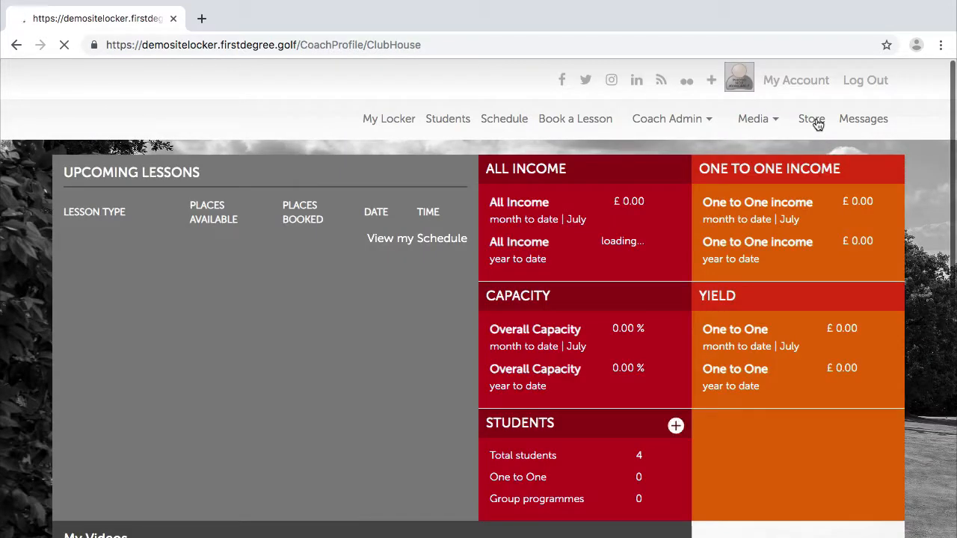
click(583, 143)
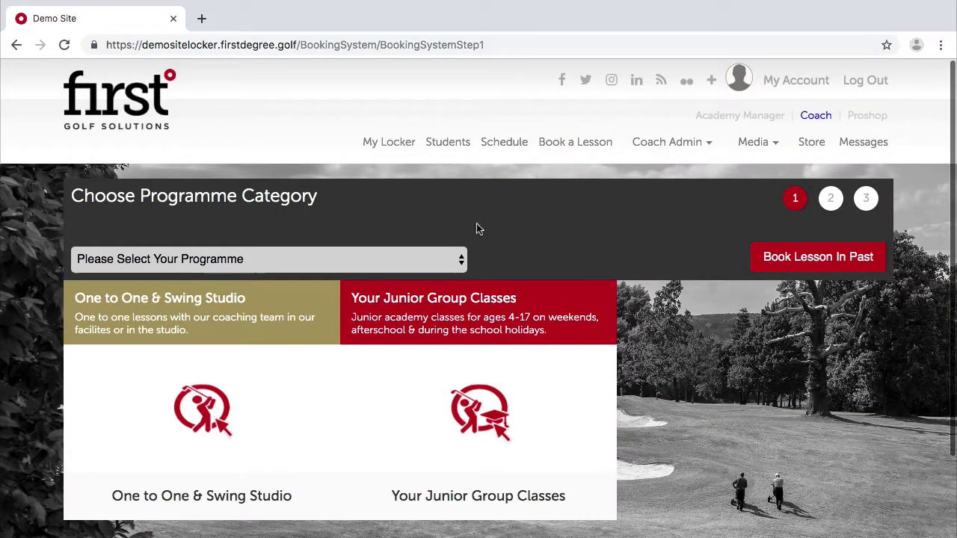
scroll(466, 457, down, 1)
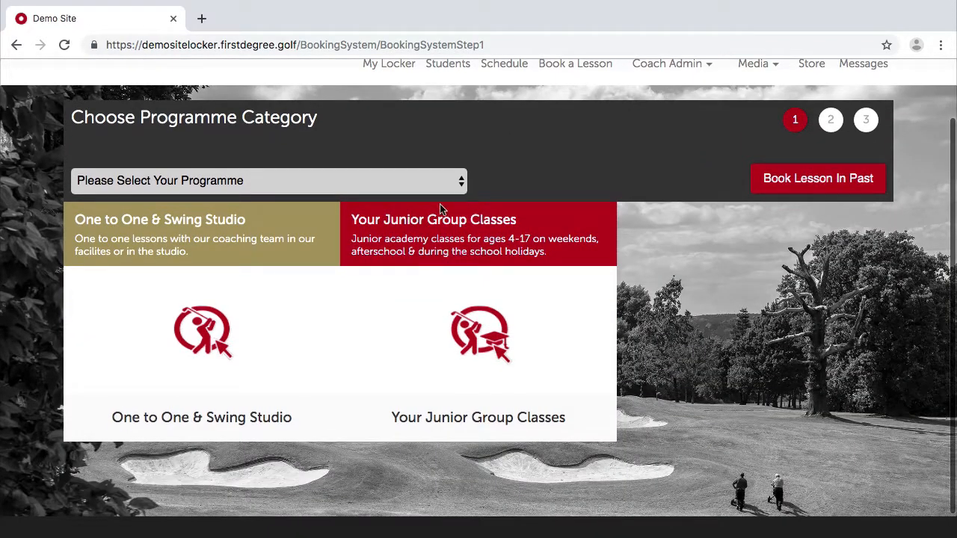
click(493, 327)
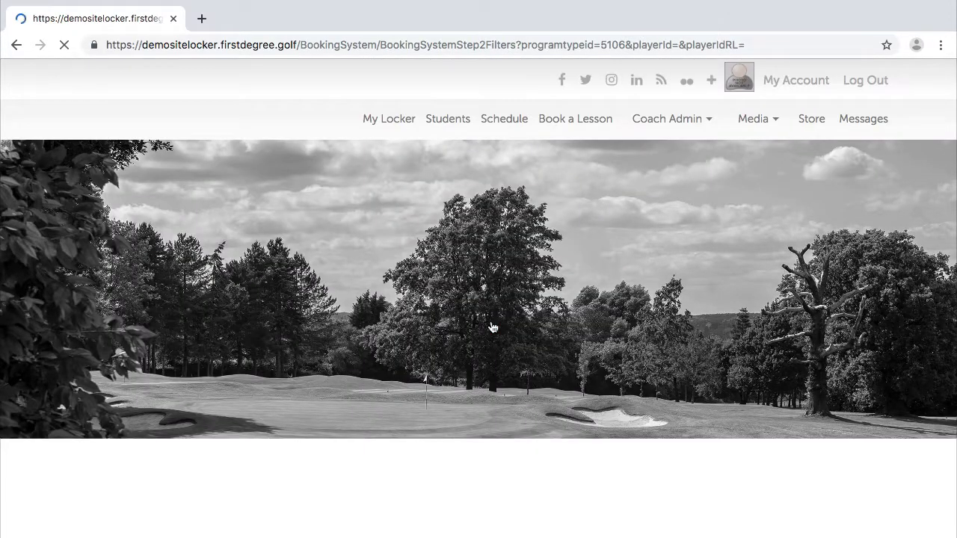
Browse the five group tiles and select Golf Camps, which shows no sessions available.
scroll(333, 336, down, 4)
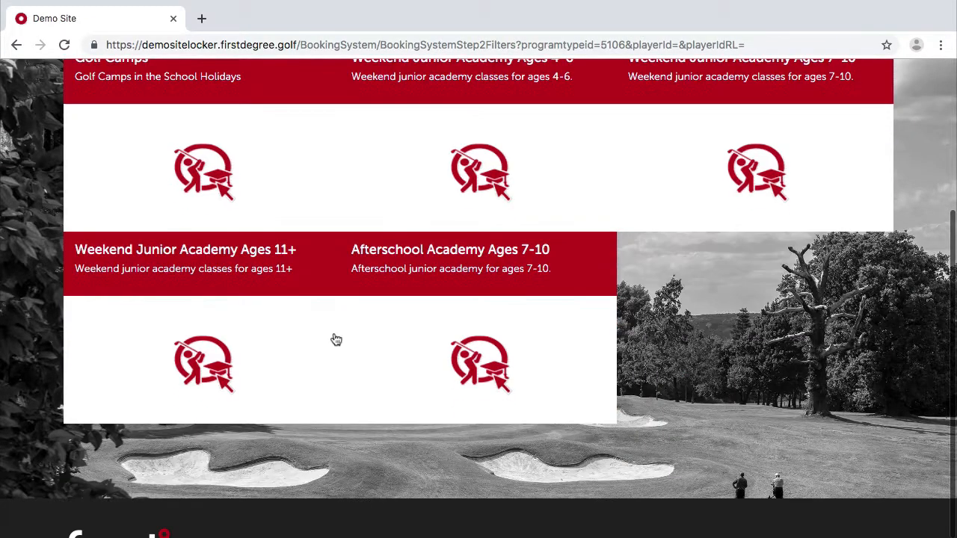
scroll(334, 336, up, 1)
scroll(335, 337, up, 1)
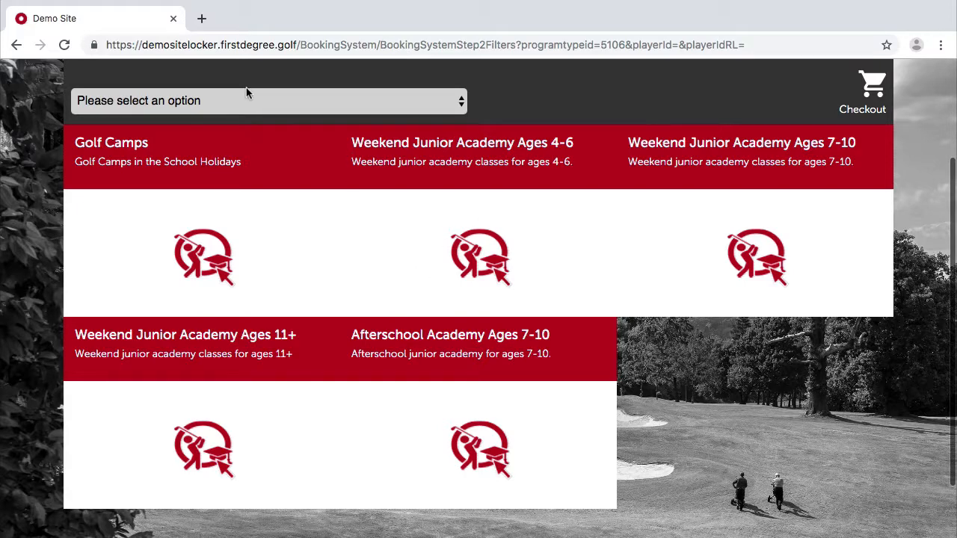
click(193, 248)
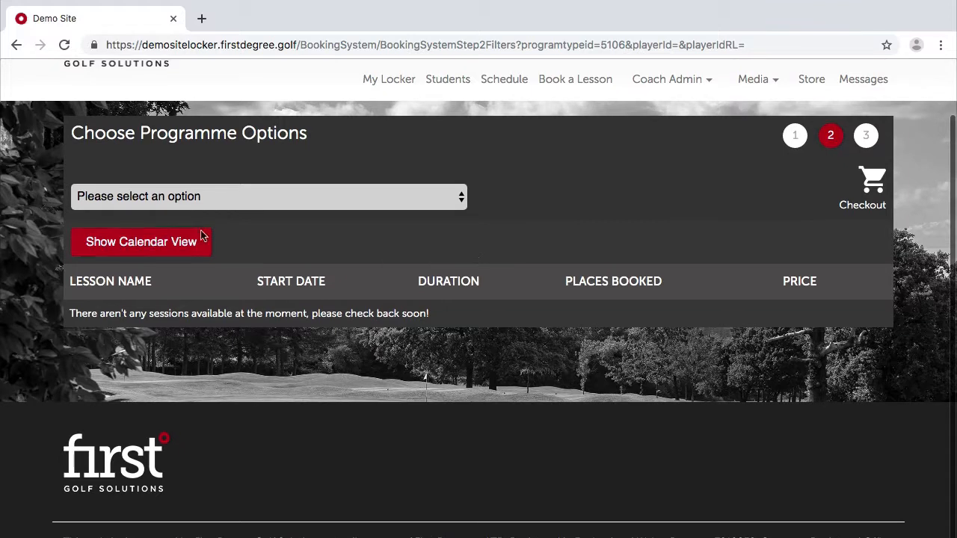
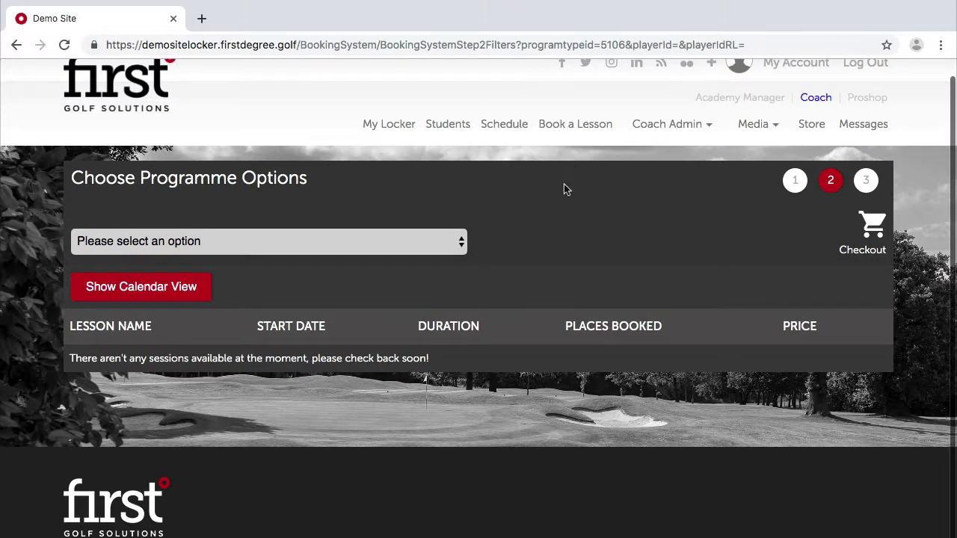
Switch from the Coach booking page to the Academy Manager's My Locker dashboard.
scroll(546, 299, up, 1)
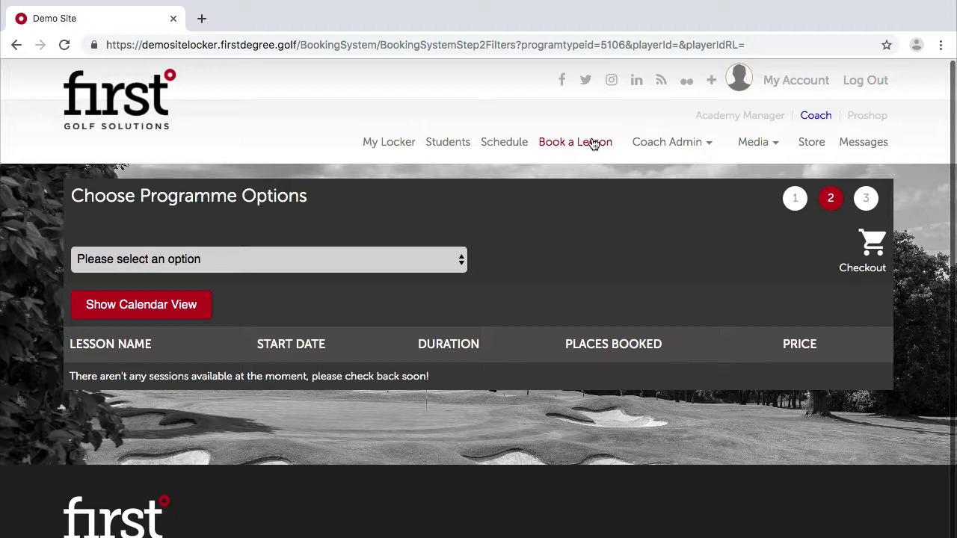
click(766, 124)
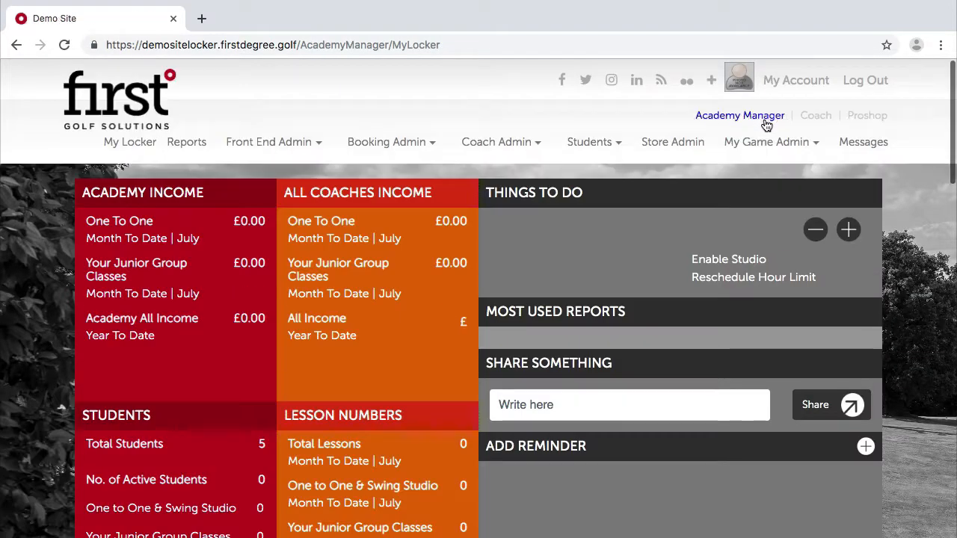
Go to the Group Programmes Admin page of booking system filters.
mouse_move(589, 134)
mouse_move(408, 150)
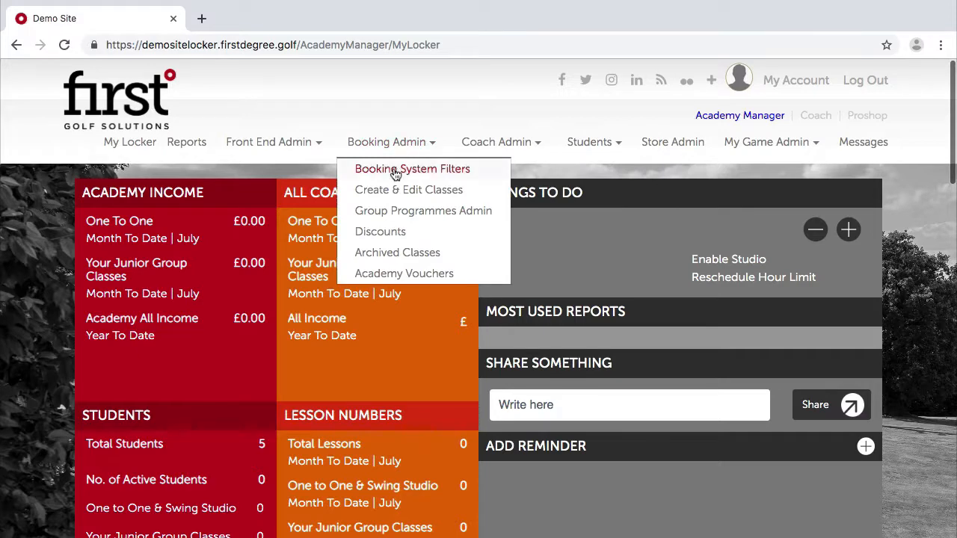
click(395, 170)
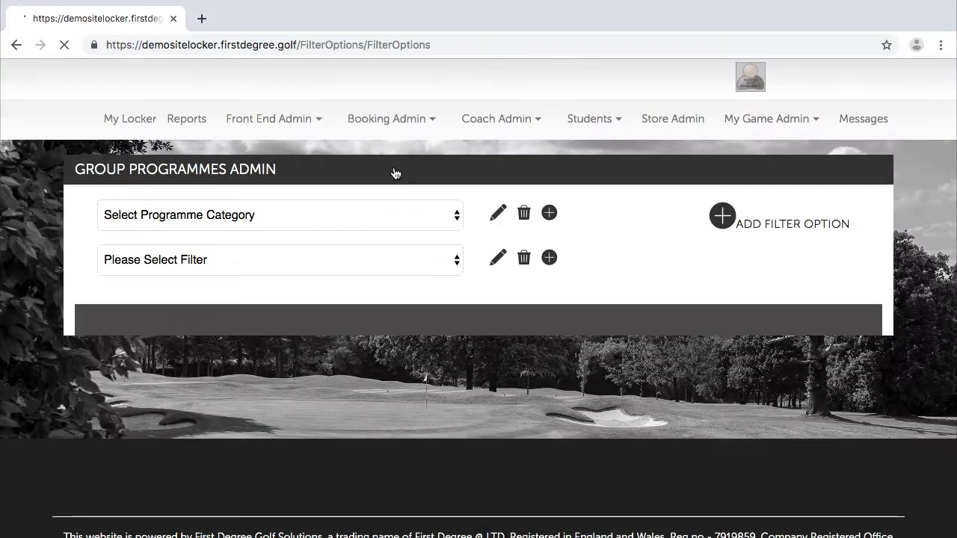
scroll(519, 301, down, 2)
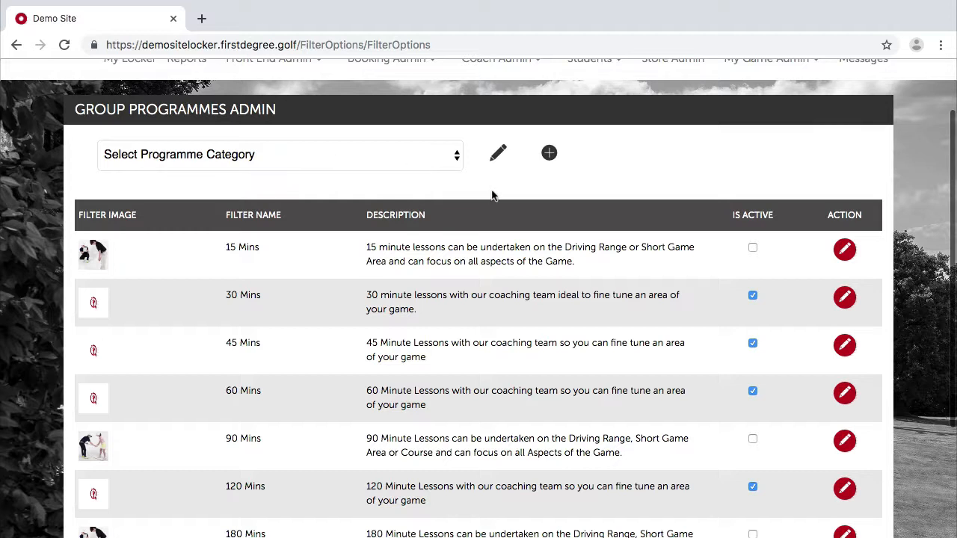
Review the existing programme categories, then start adding a new programme category.
click(349, 155)
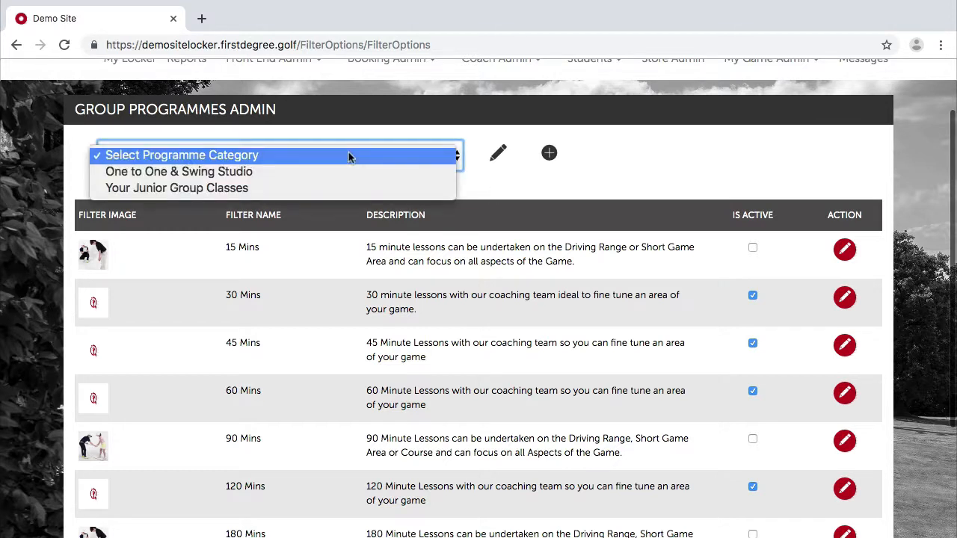
click(498, 179)
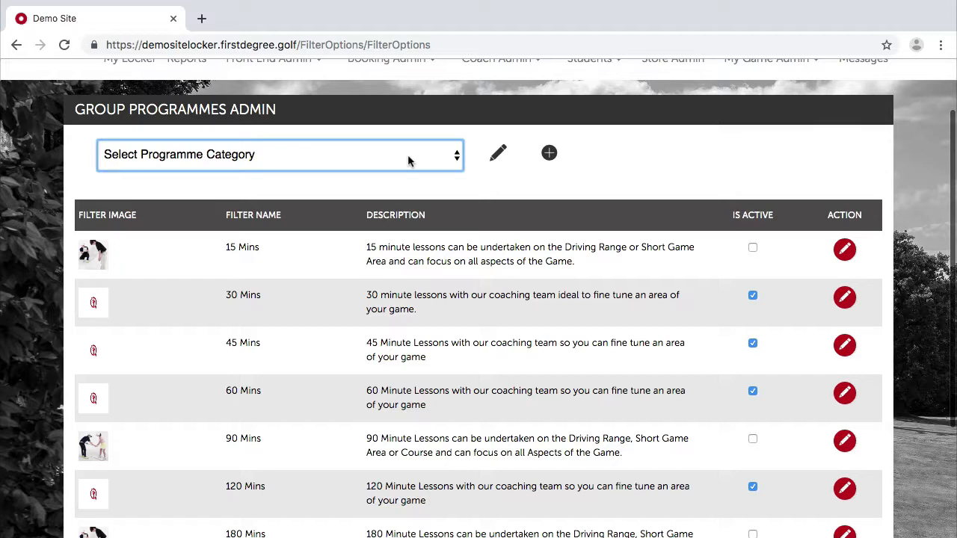
click(357, 169)
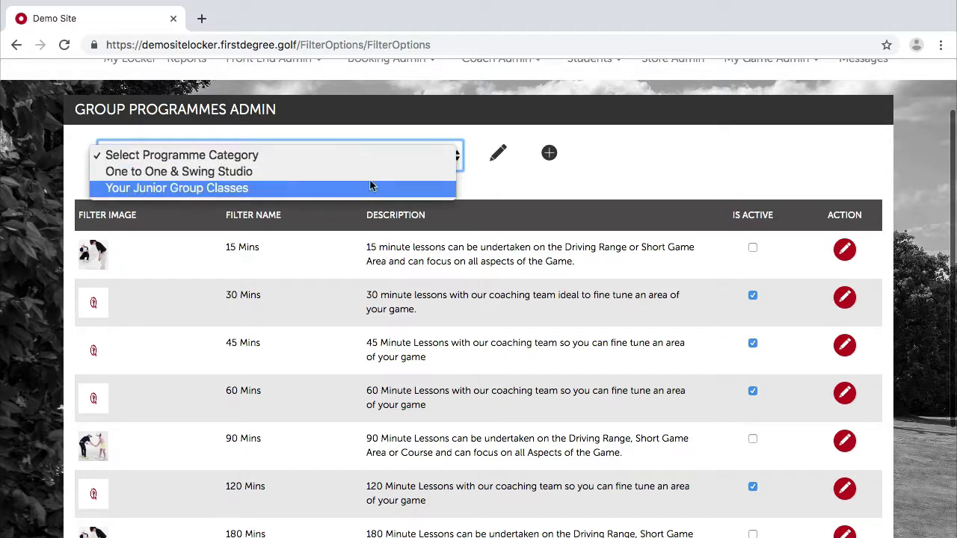
click(498, 186)
click(549, 154)
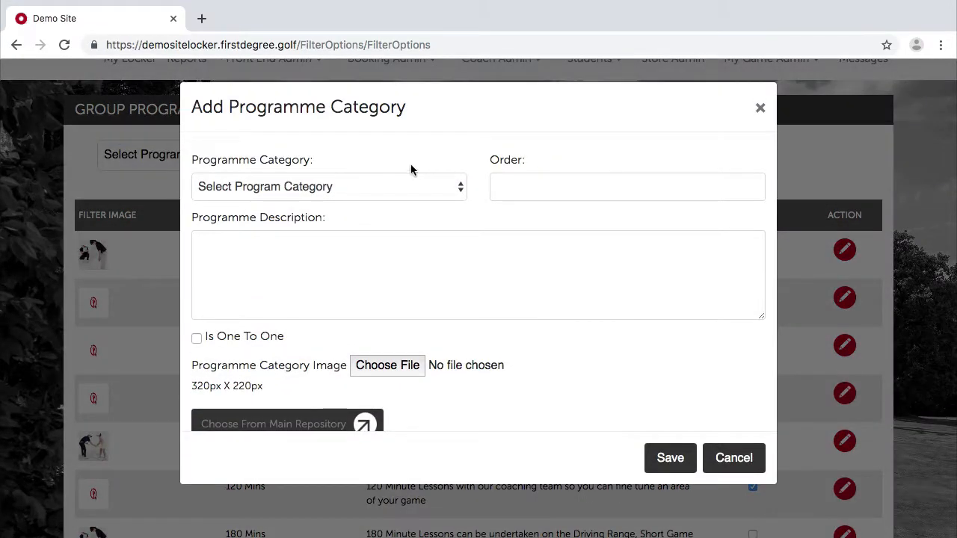
Choose Your Adult Group Classes as the new category with display order 3.
click(378, 192)
scroll(315, 369, down, 3)
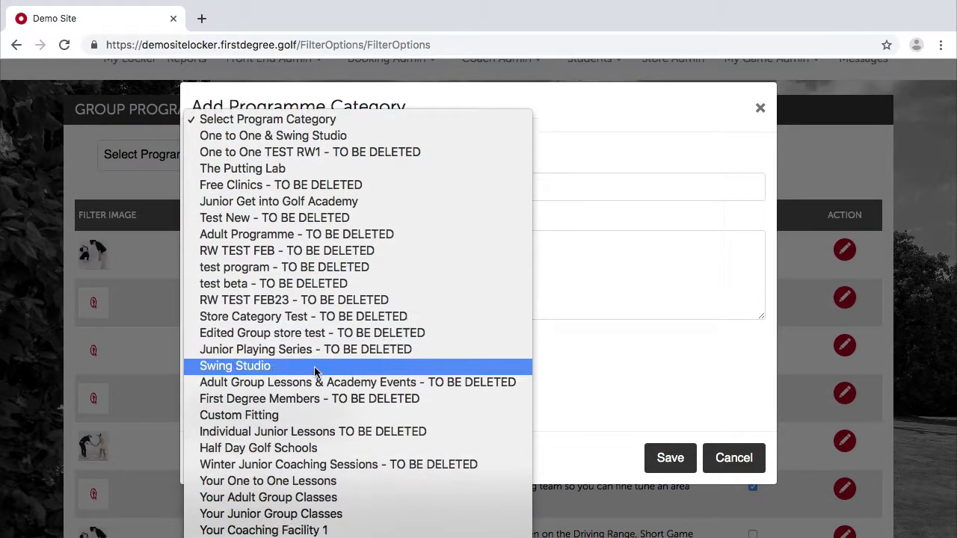
scroll(325, 451, down, 3)
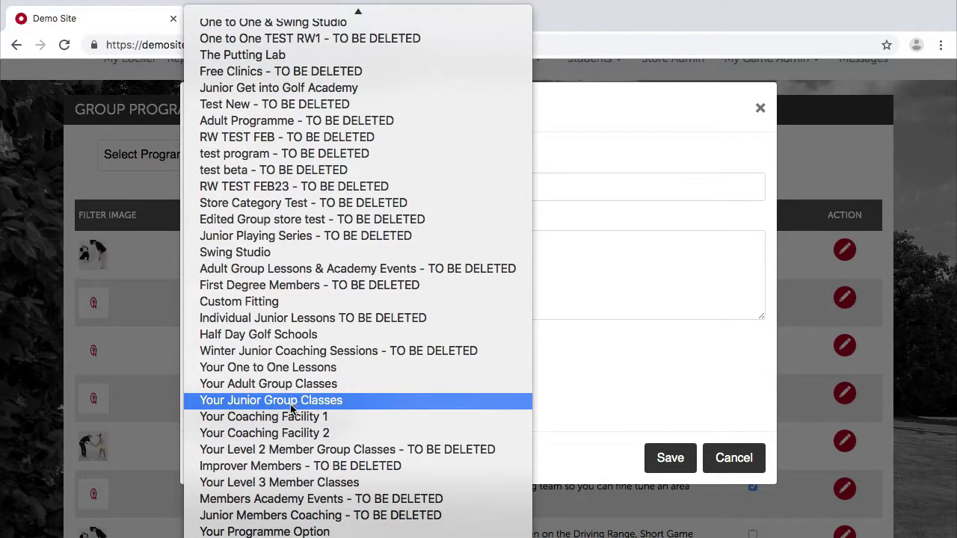
click(313, 384)
click(528, 188)
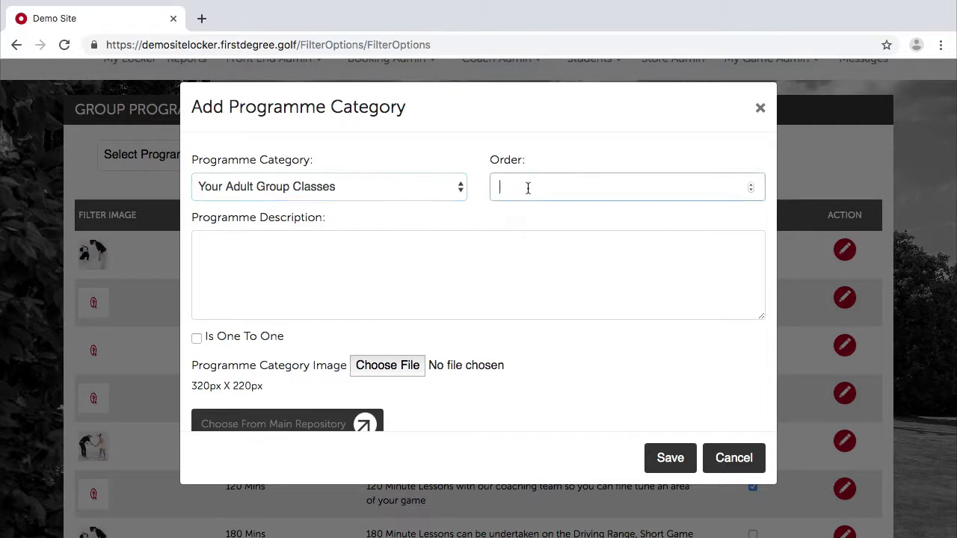
text(3)
Describe it as 'Adult group classes for those looking to learn the game in a fun & relaxed environment', leaving one to one off.
click(459, 255)
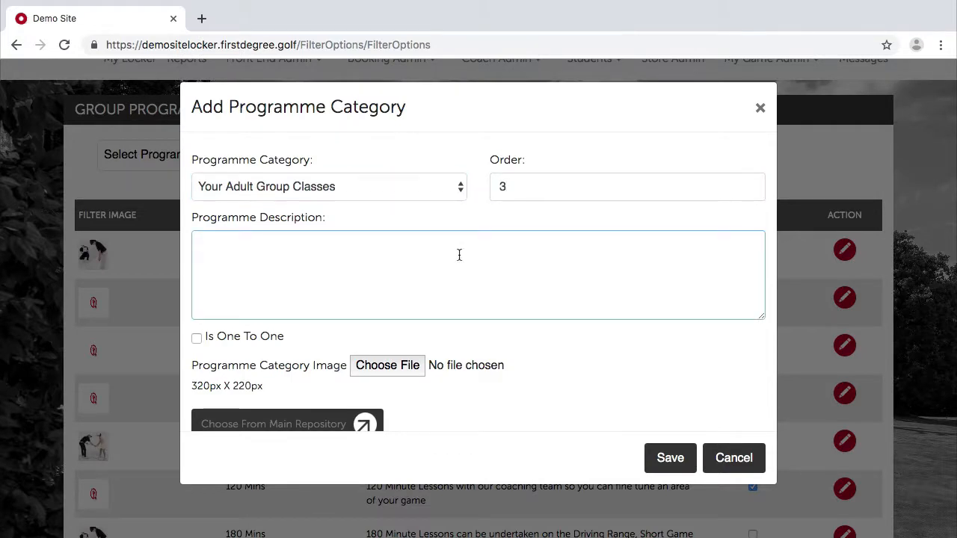
text(Adult group classes)
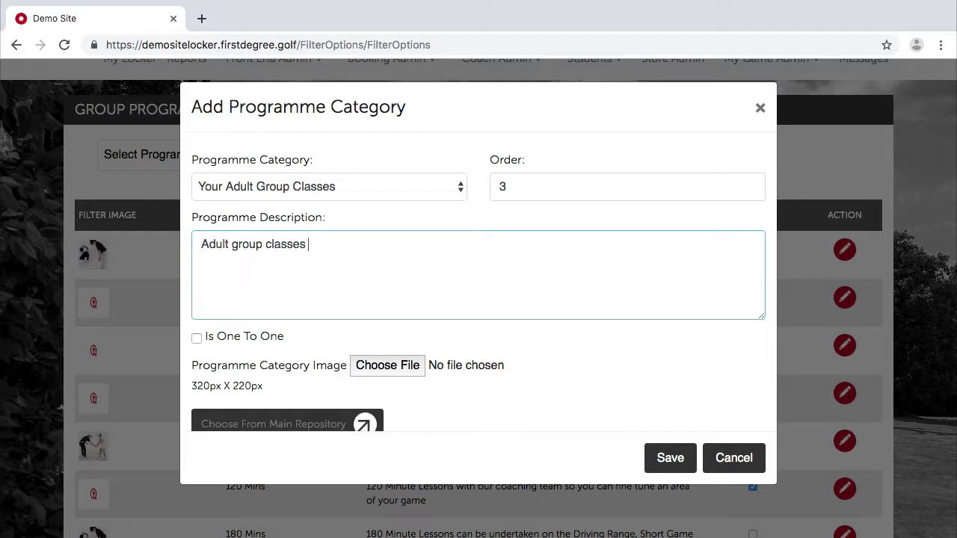
text( for those looking to learn)
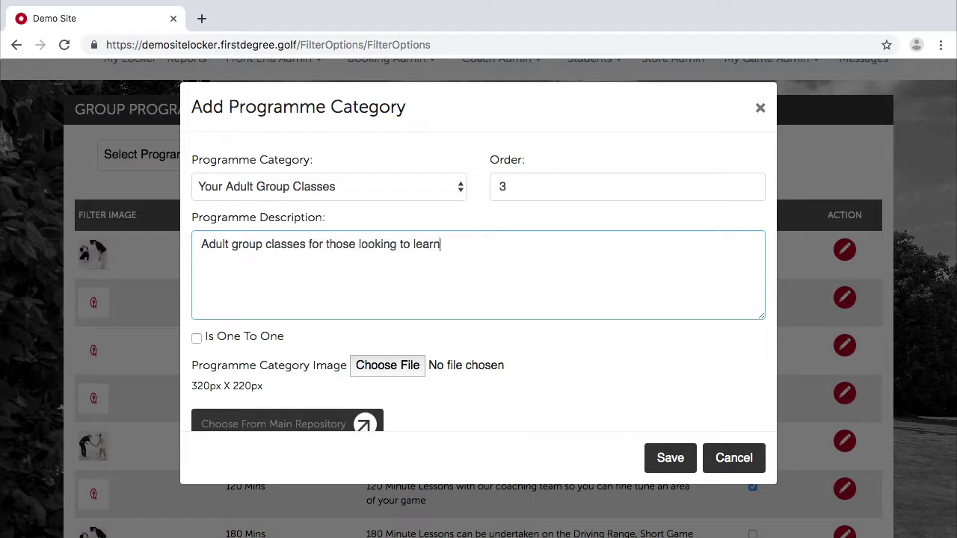
text( the game in a fun)
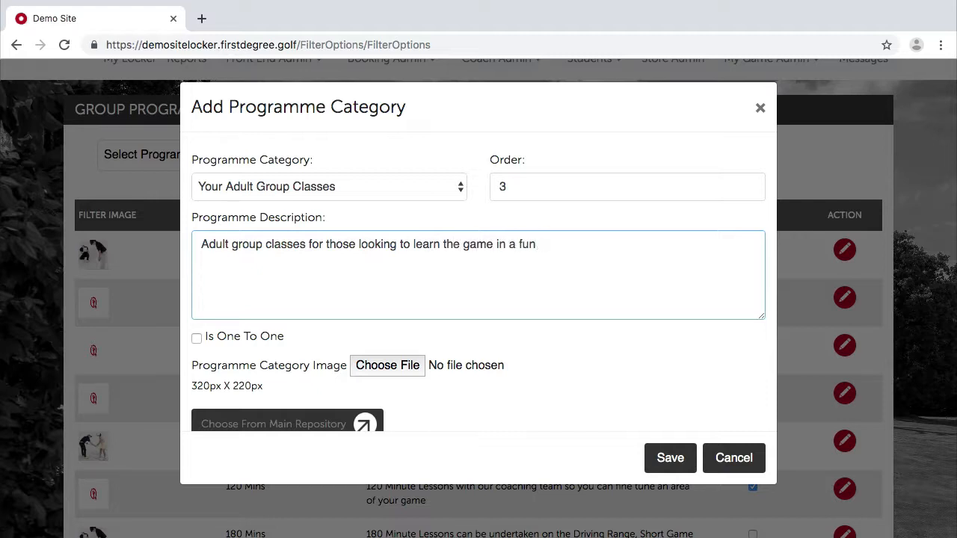
text( & releaxed)
key(BackSpace)
key(BackSpace)
key(BackSpace)
key(BackSpace)
text(xed environment.)
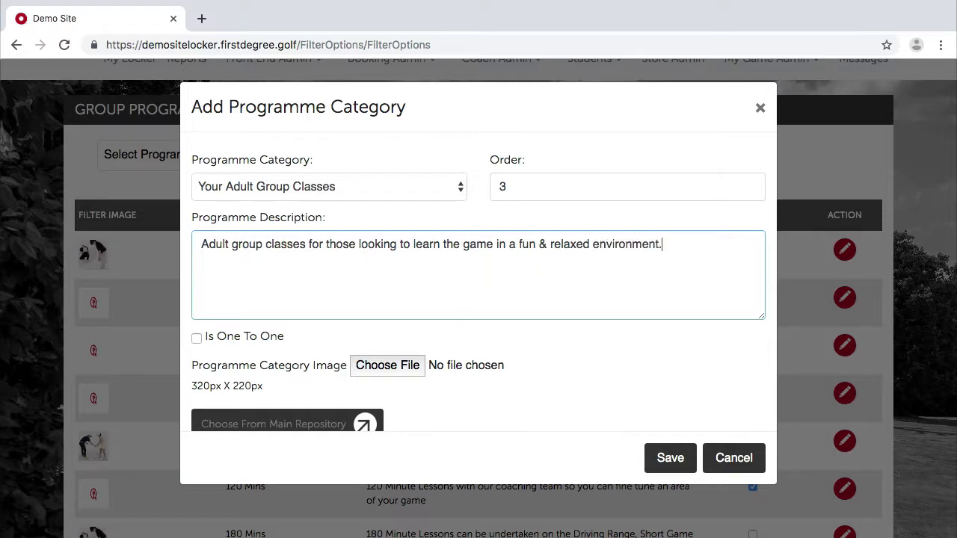
click(274, 336)
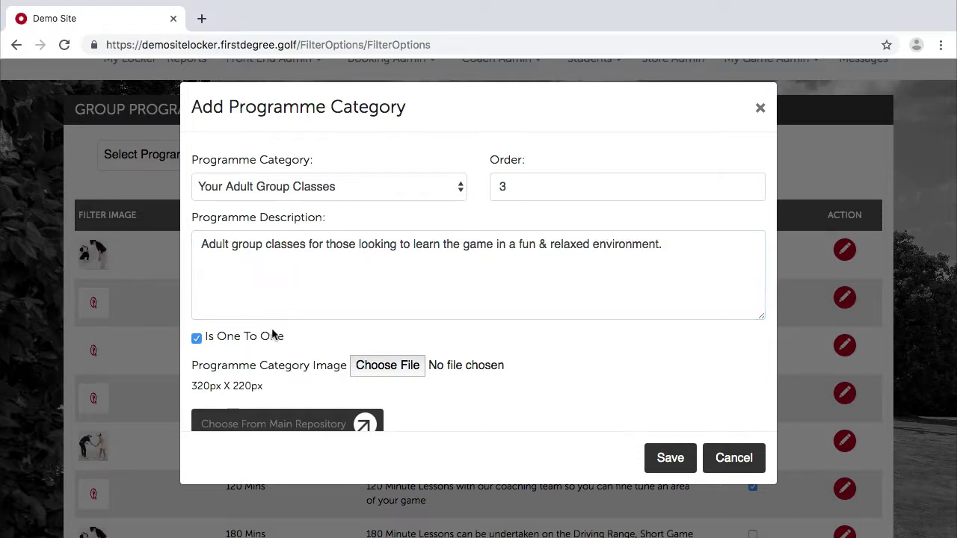
click(196, 338)
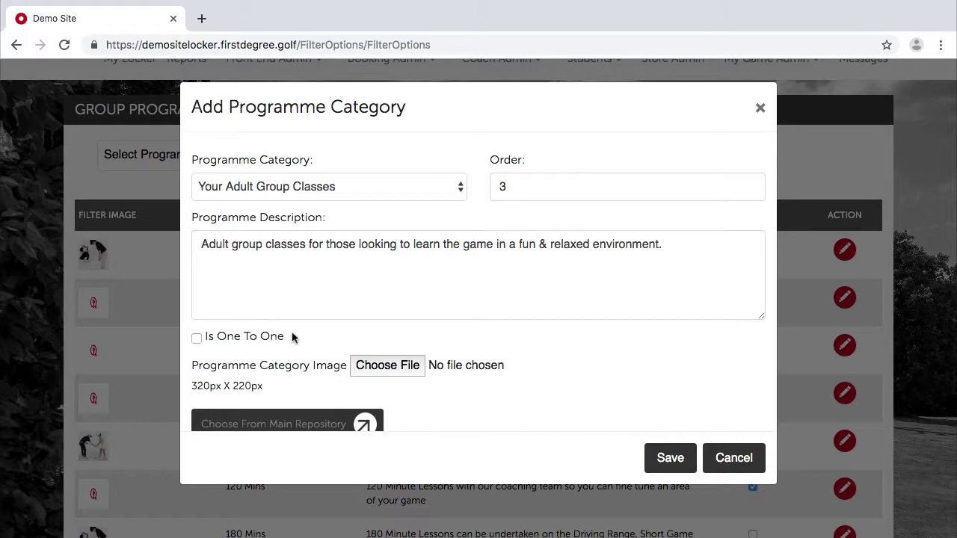
Pick a golfer image from the main image repository and save the category.
click(388, 367)
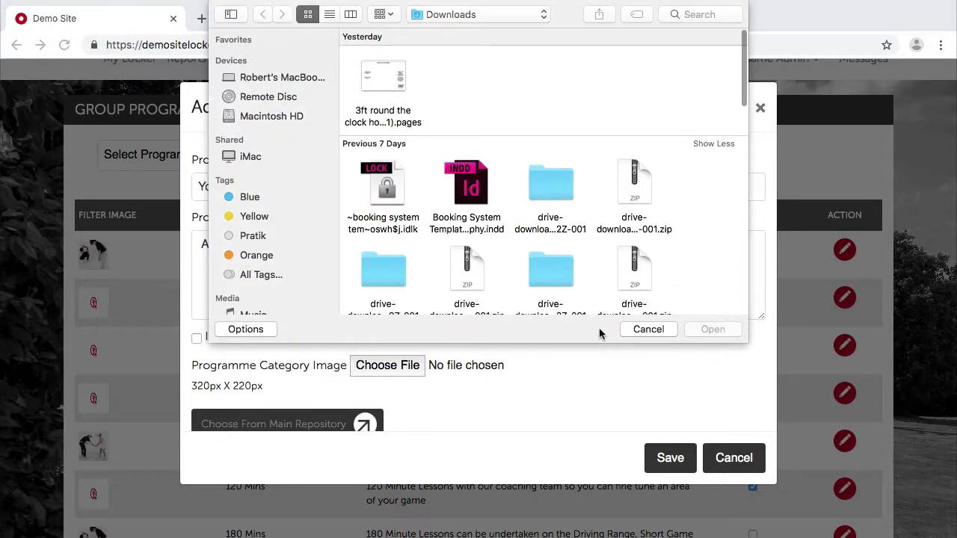
click(642, 332)
click(299, 424)
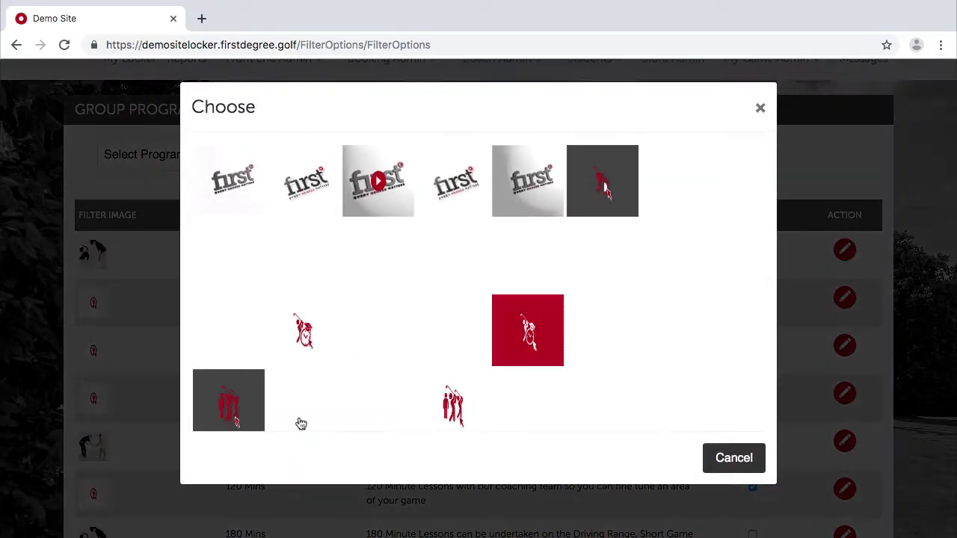
scroll(401, 288, down, 1)
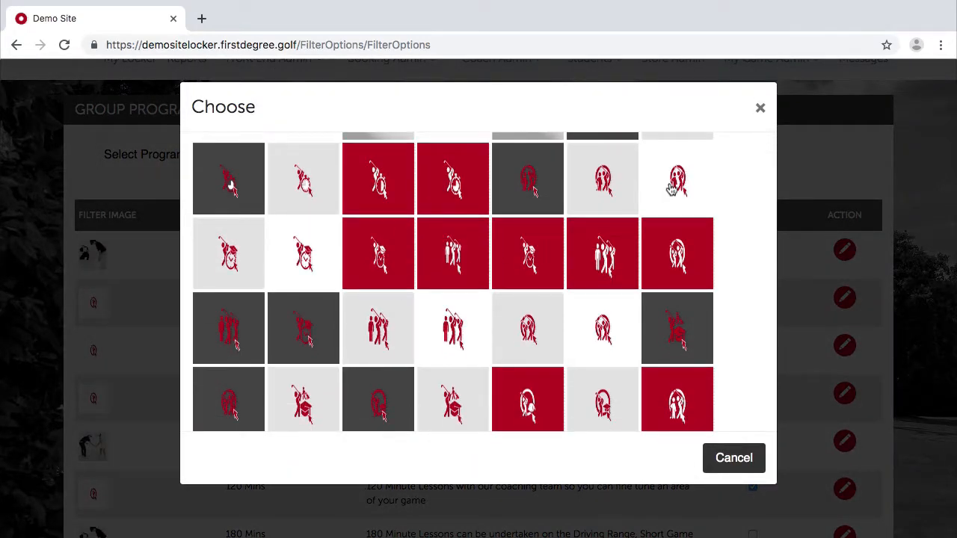
scroll(613, 308, down, 1)
scroll(604, 312, down, 3)
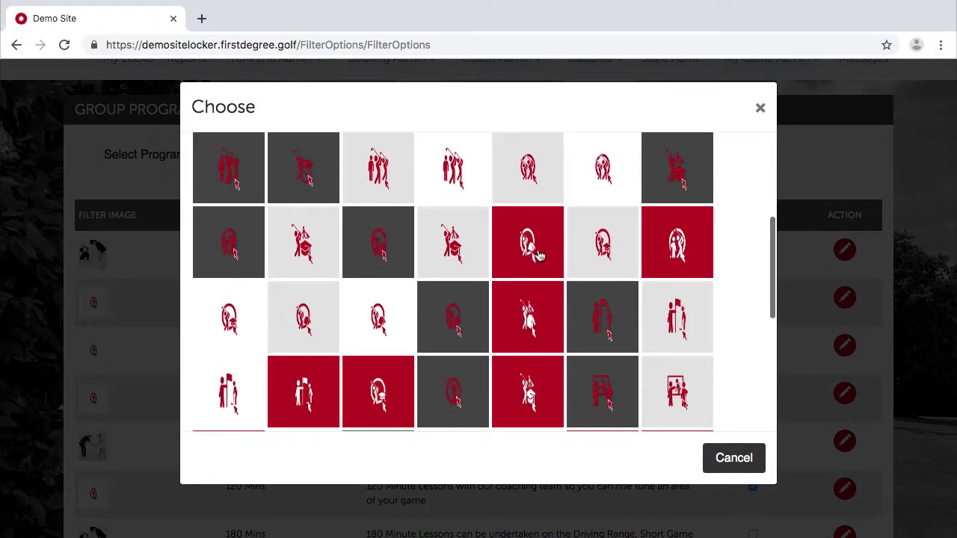
click(536, 255)
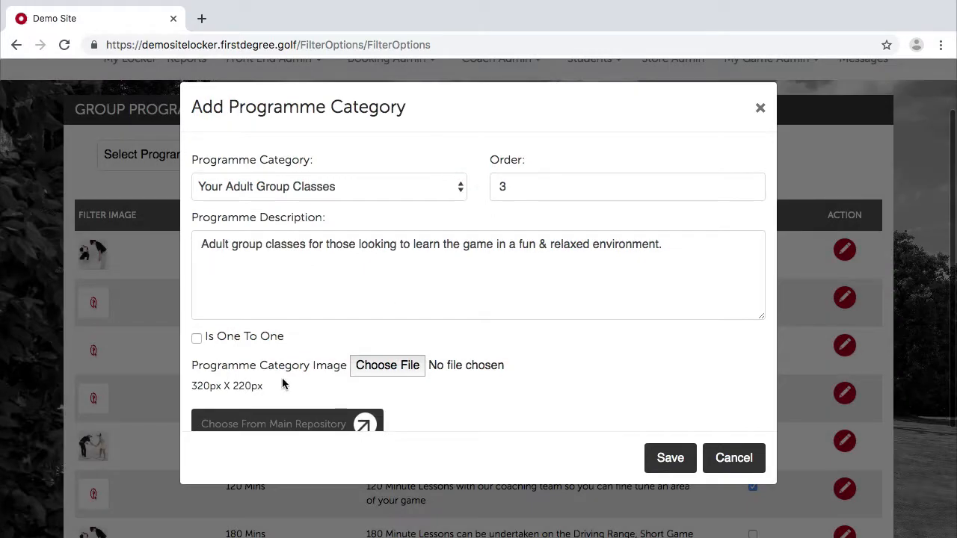
click(282, 423)
scroll(408, 329, down, 1)
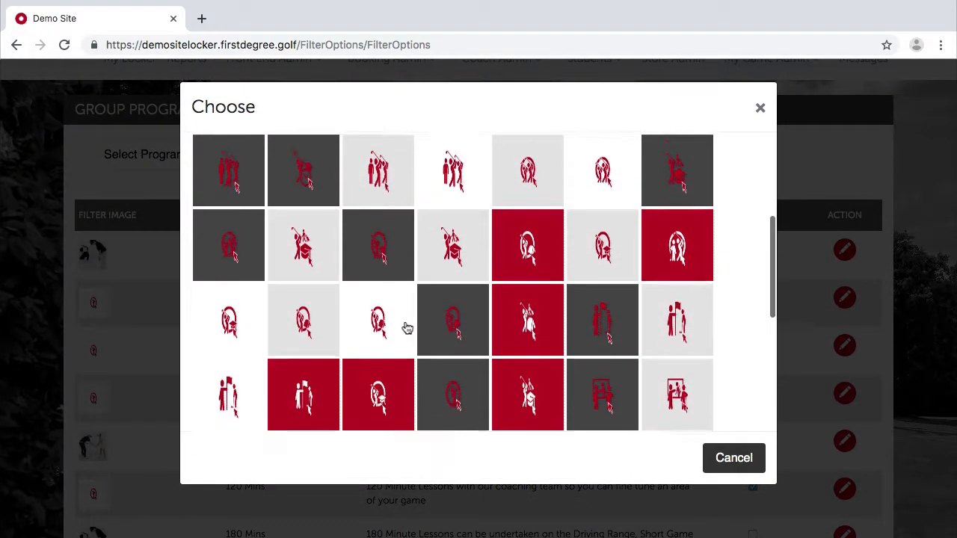
scroll(408, 329, up, 1)
scroll(407, 329, up, 3)
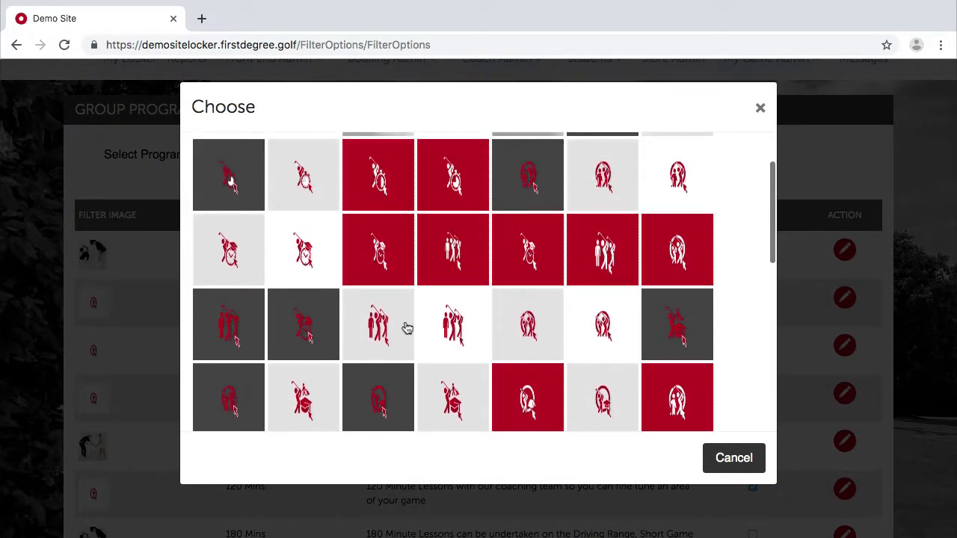
scroll(408, 329, down, 5)
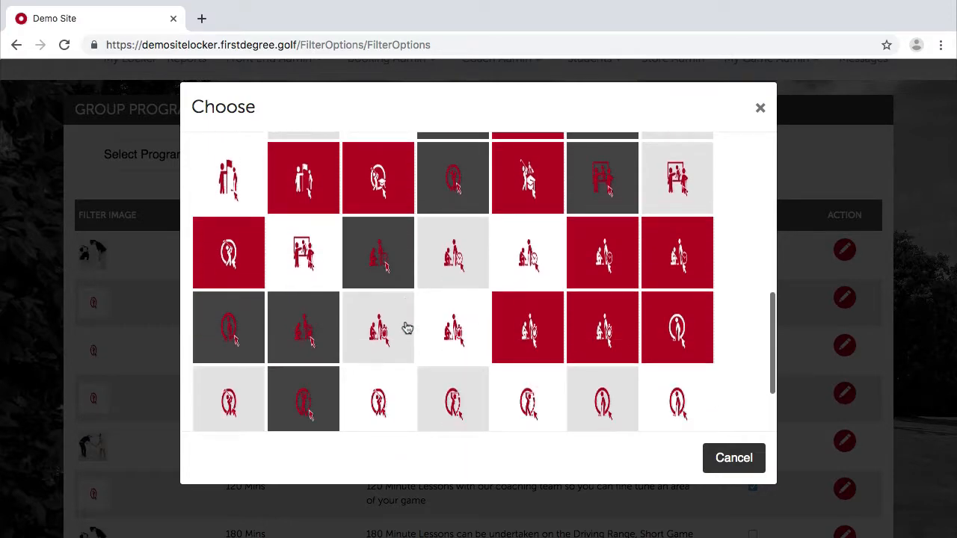
scroll(407, 329, up, 5)
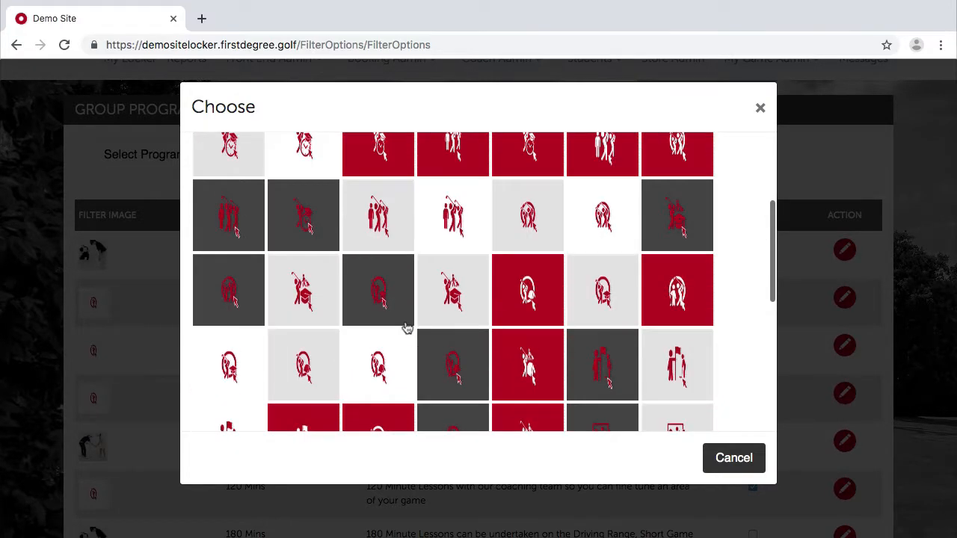
scroll(407, 329, up, 2)
click(692, 192)
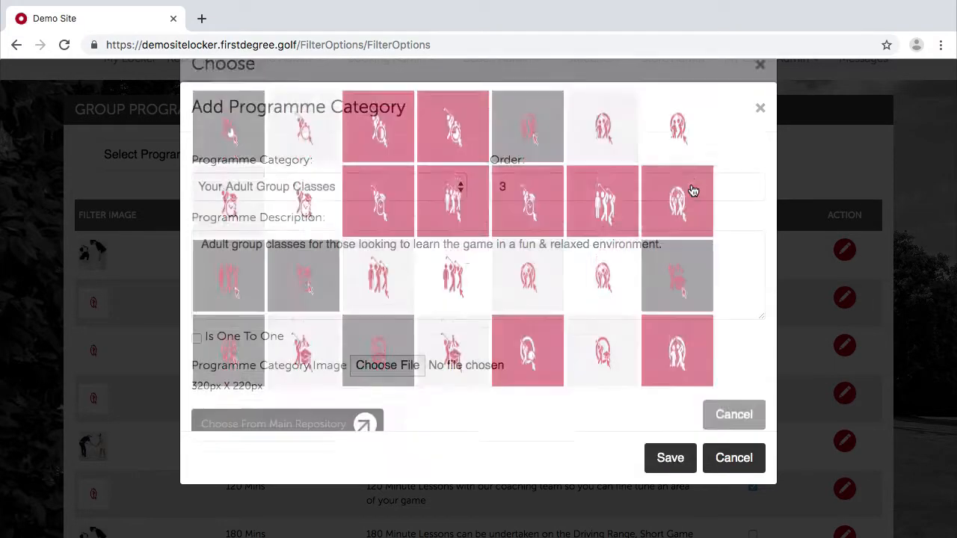
click(670, 458)
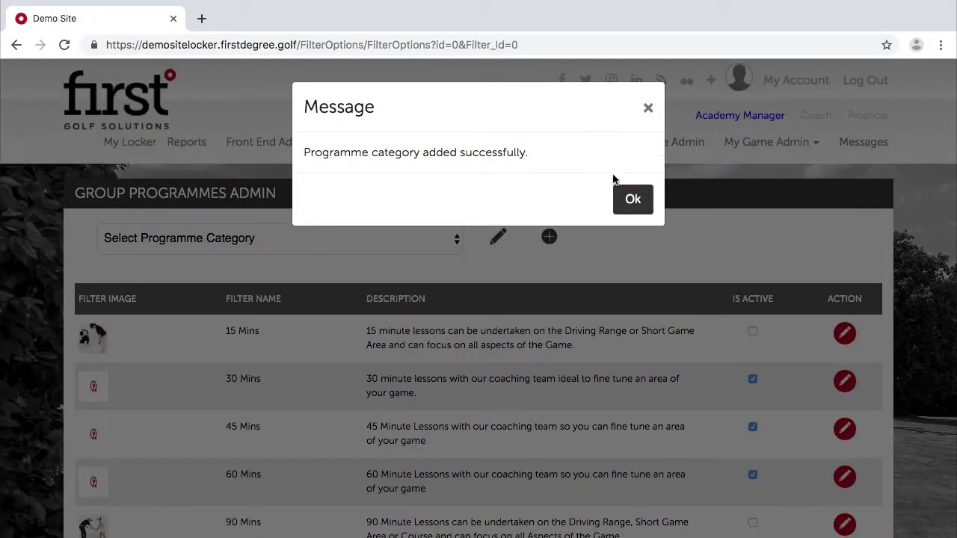
click(627, 198)
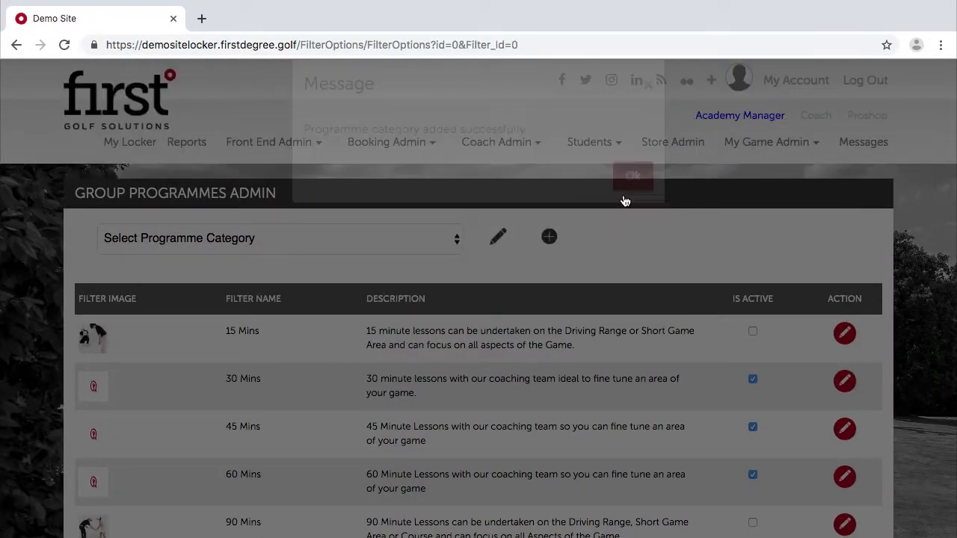
Select Your Adult Group Classes in the category dropdown and check its existing filters.
click(262, 238)
click(196, 289)
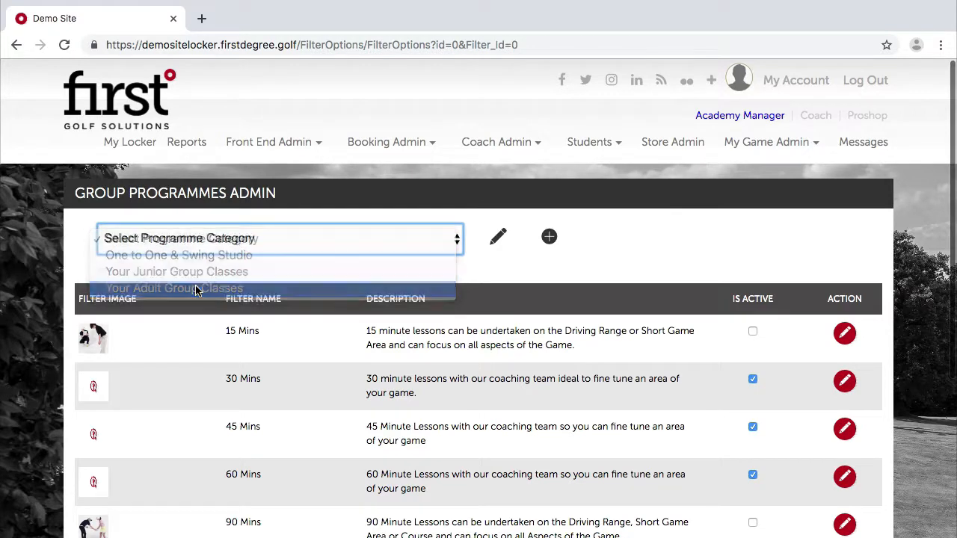
click(274, 279)
click(509, 308)
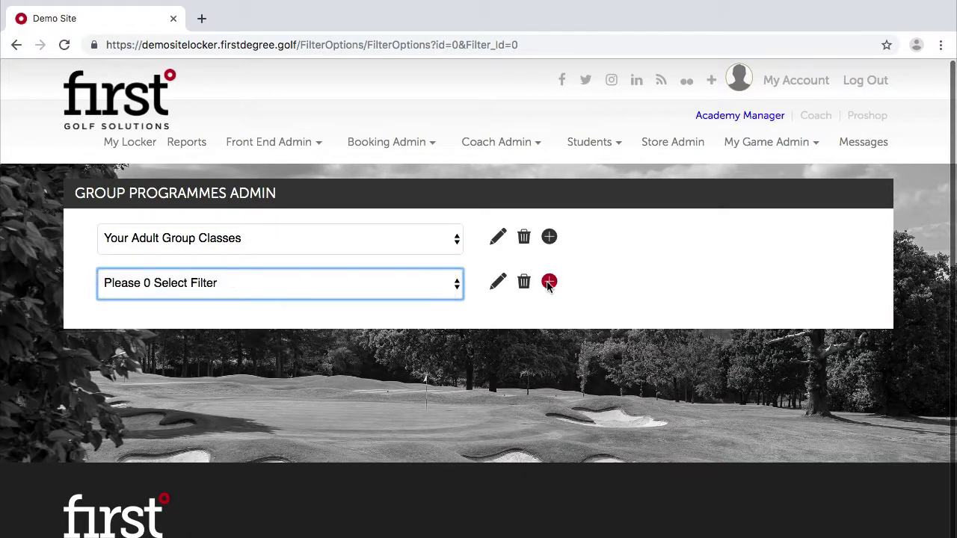
Create and save a 'Choose Group' filter for the category.
click(549, 283)
click(235, 191)
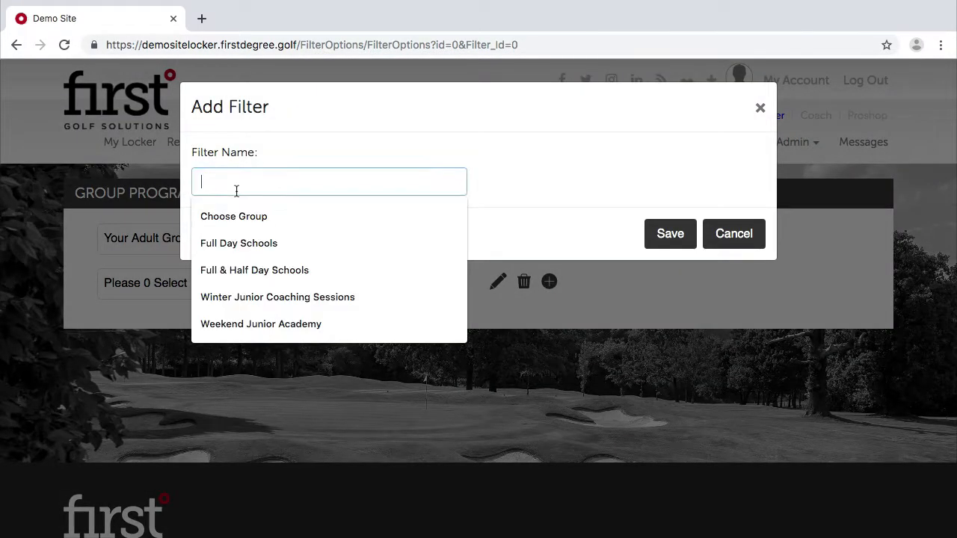
text(Choose Group)
click(217, 221)
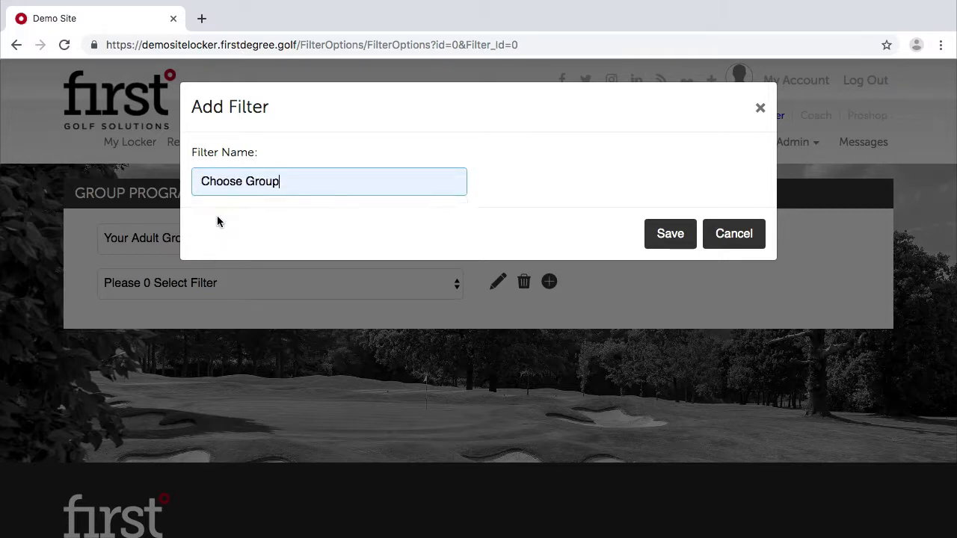
click(665, 230)
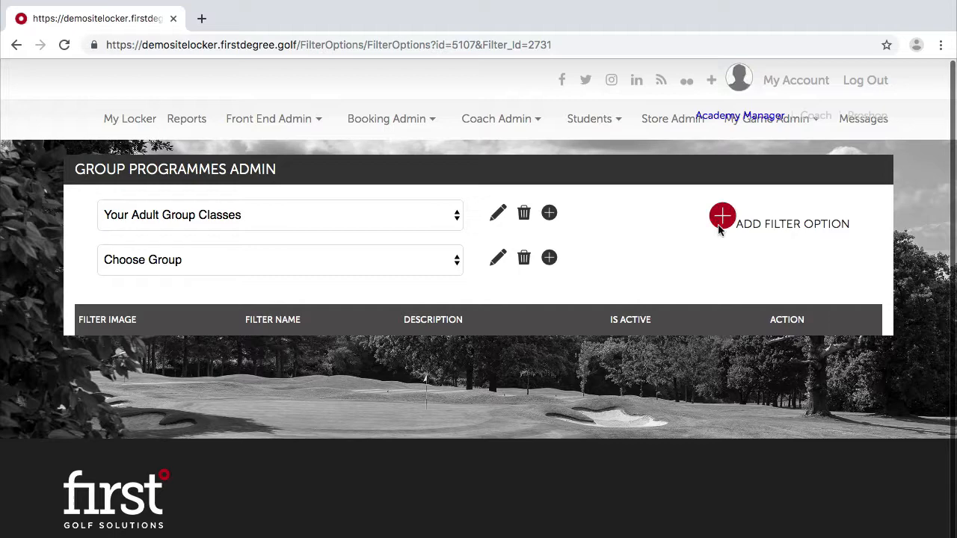
click(720, 225)
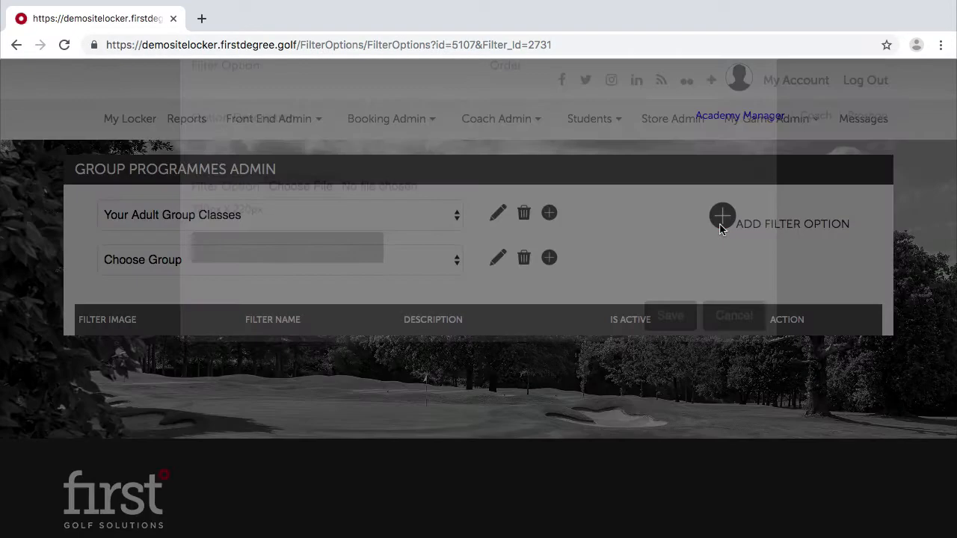
click(240, 179)
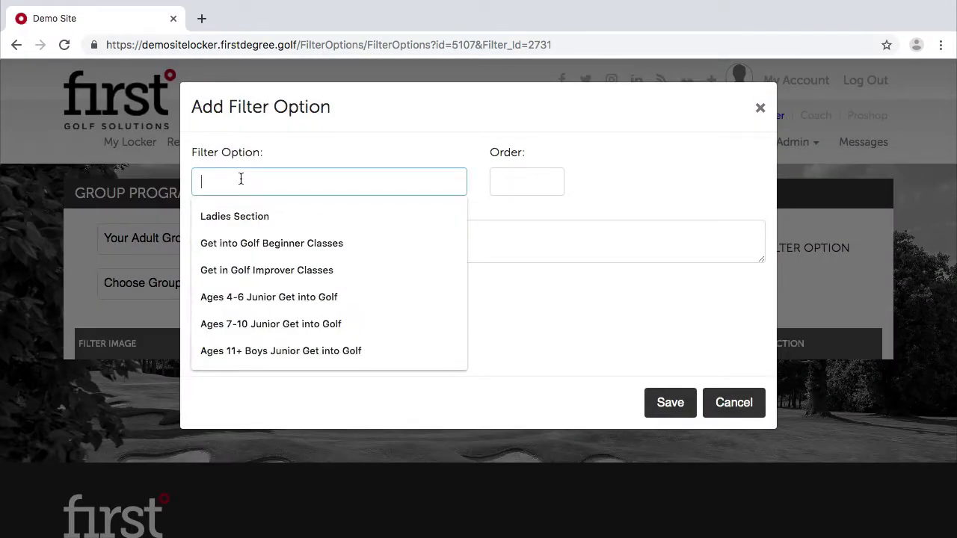
Name the option 'Weekend Learn to Play Golf Scheme', order 1, described as weekend group classes for golf newcomers.
text(Learn to P)
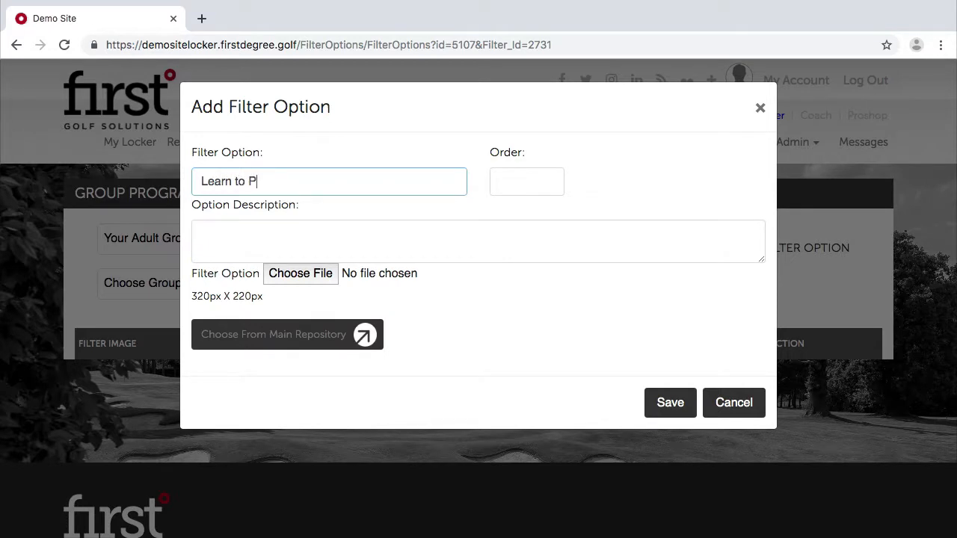
text(lay golf Scheam)
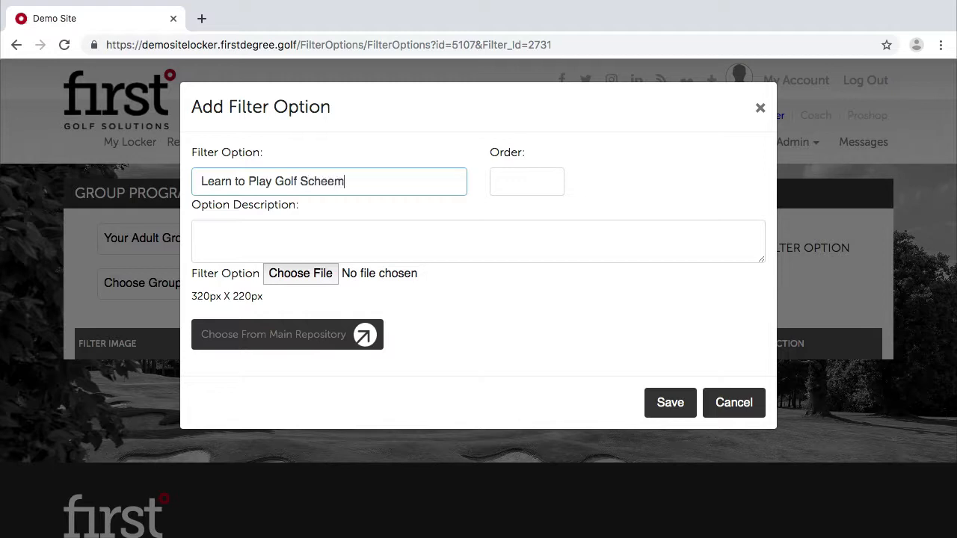
key(BackSpace)
key(BackSpace)
click(198, 182)
text(Weekend)
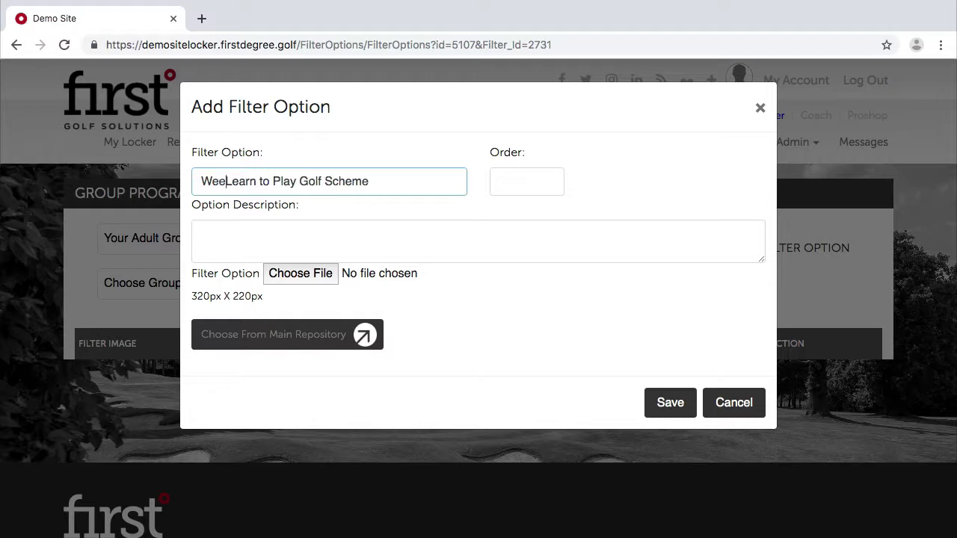
click(224, 237)
text(W)
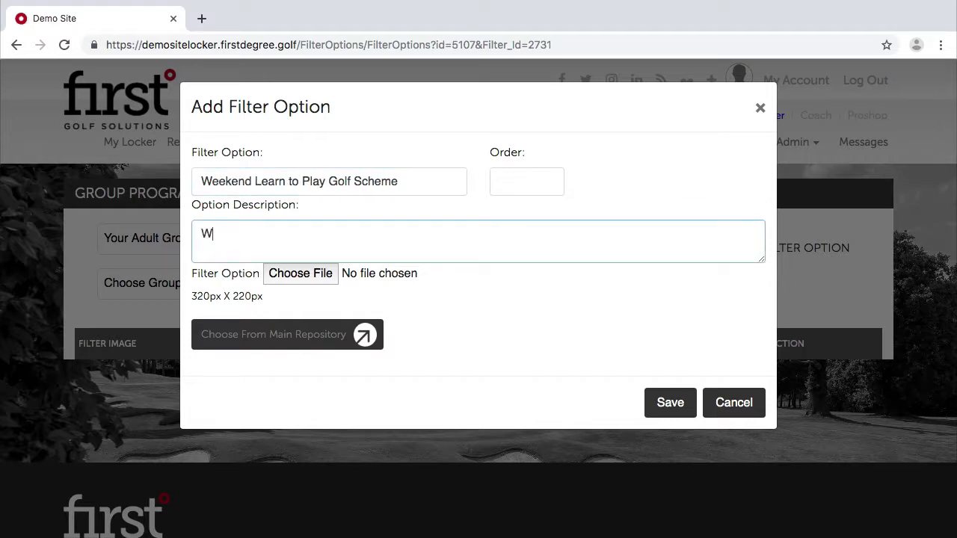
text(eekend group classeso)
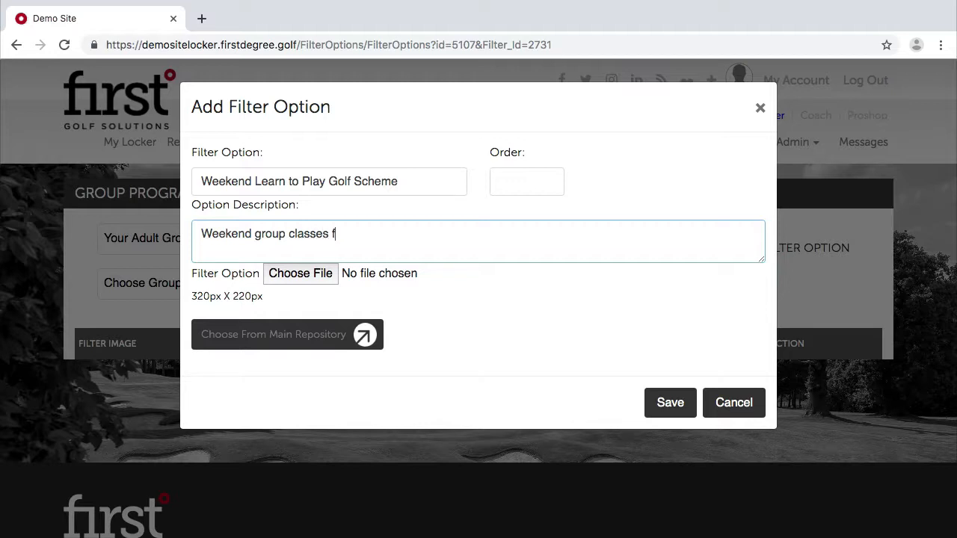
text(or those new to )
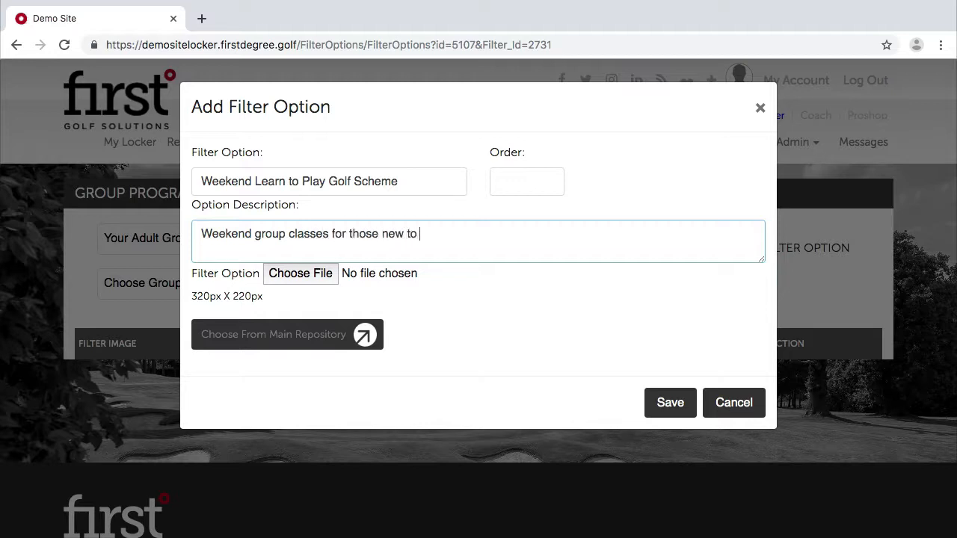
text(golf.)
click(523, 187)
text(1)
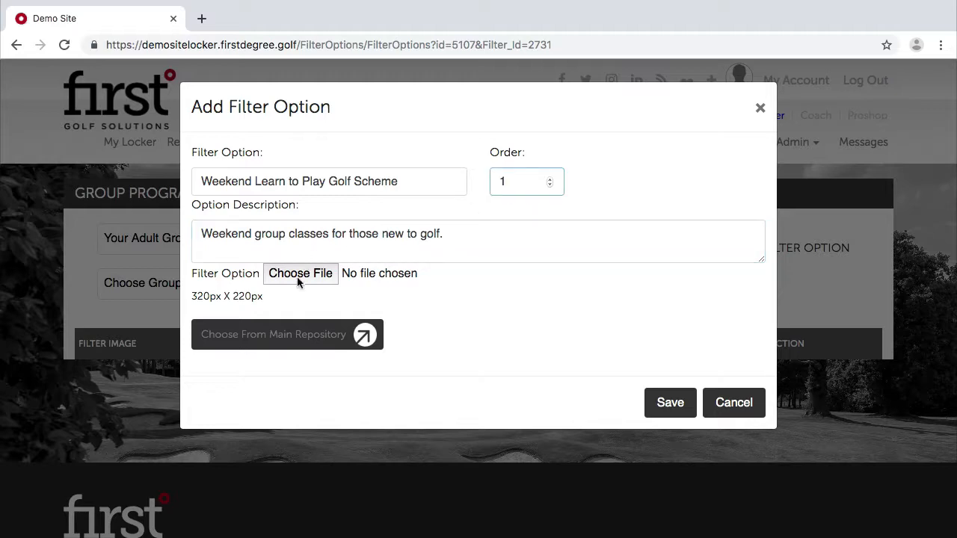
Choose a golfer icon from the image repository and save the option.
click(337, 332)
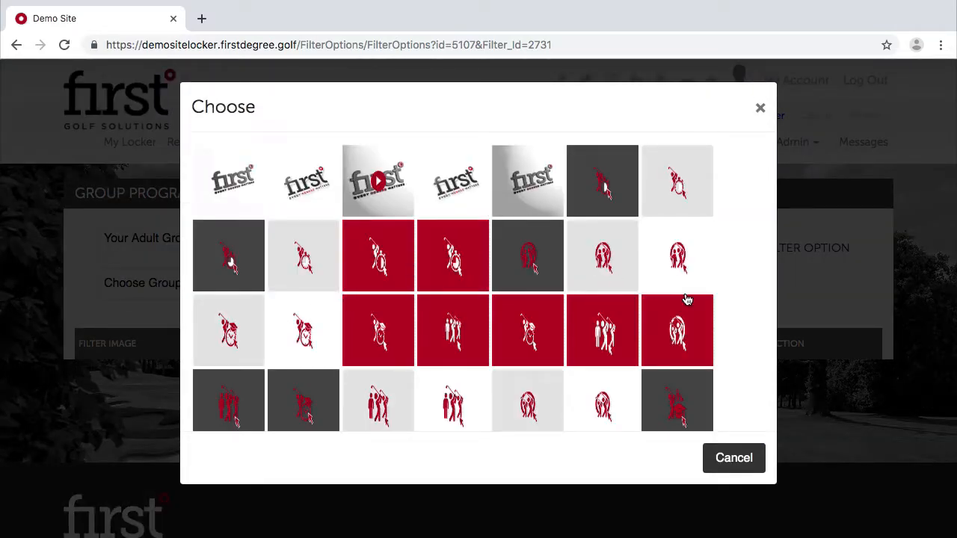
scroll(686, 299, down, 1)
click(690, 228)
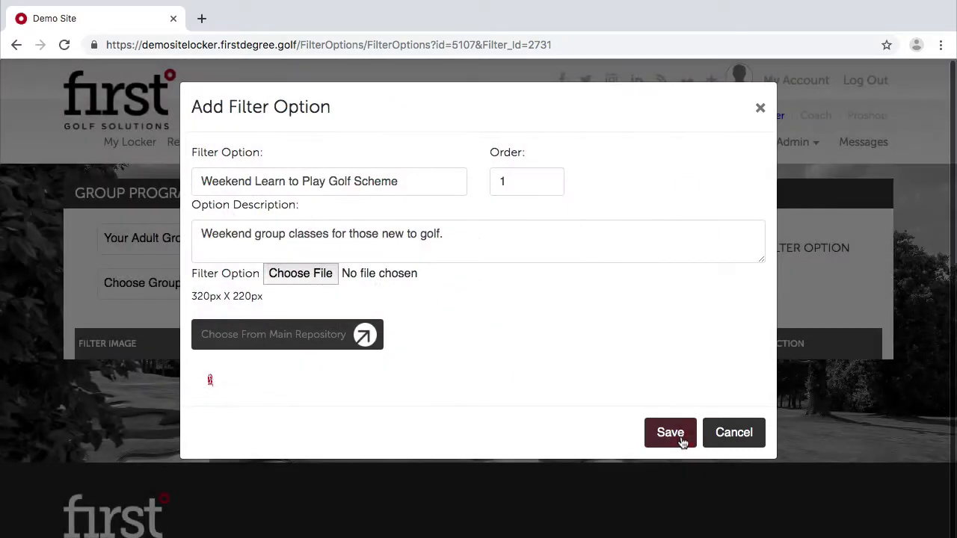
click(679, 437)
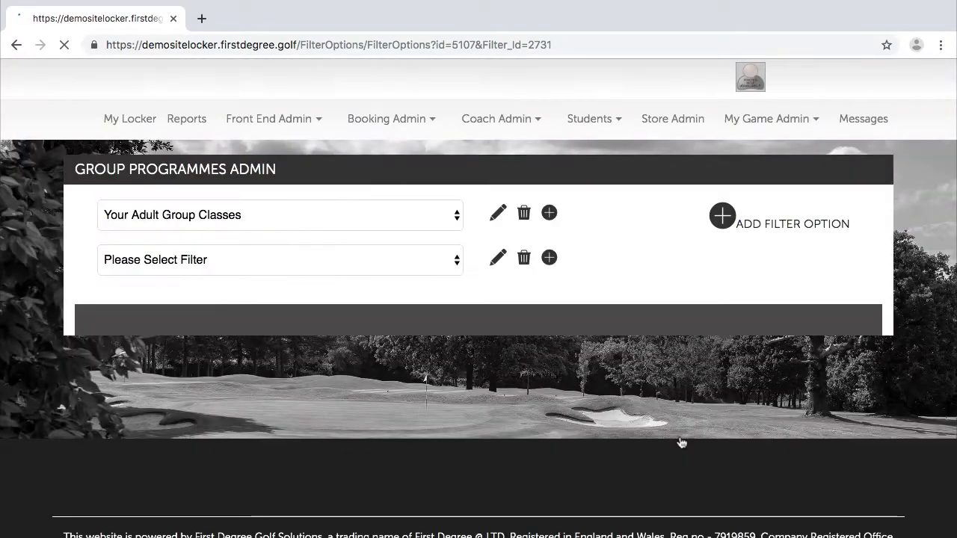
Add another filter option named 'Learn to Play at Lunch' with order 2.
click(721, 239)
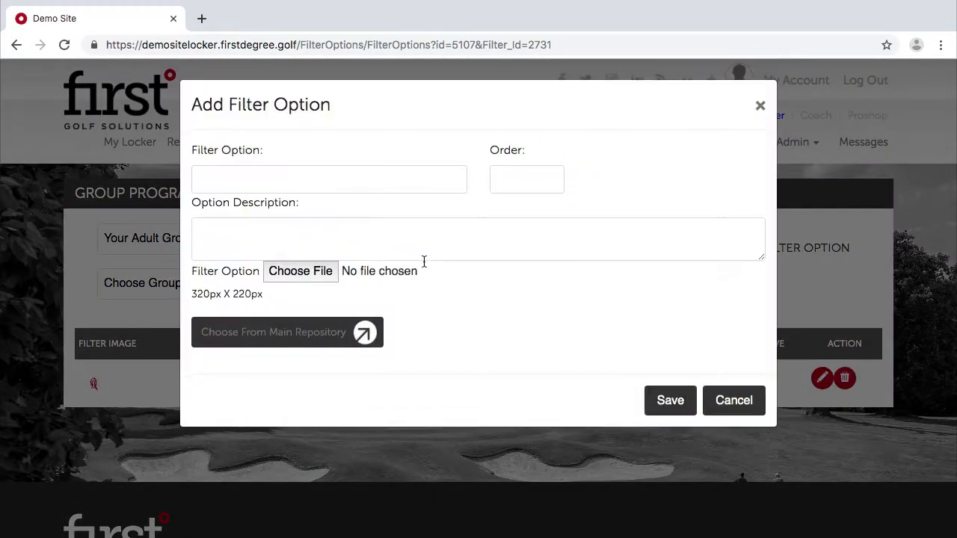
click(360, 172)
text(Ler)
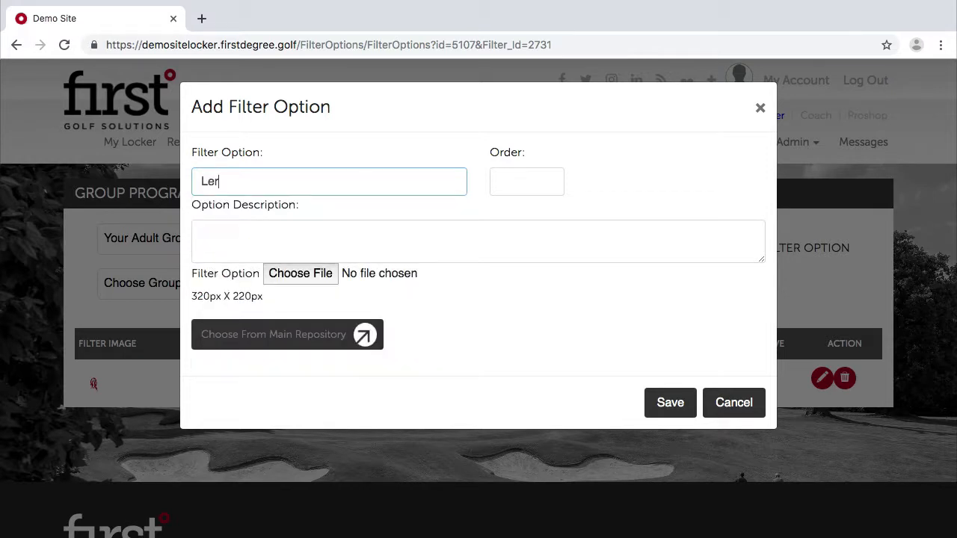
text(arn to pla)
key(BackSpace)
key(BackSpace)
text(Play at lun)
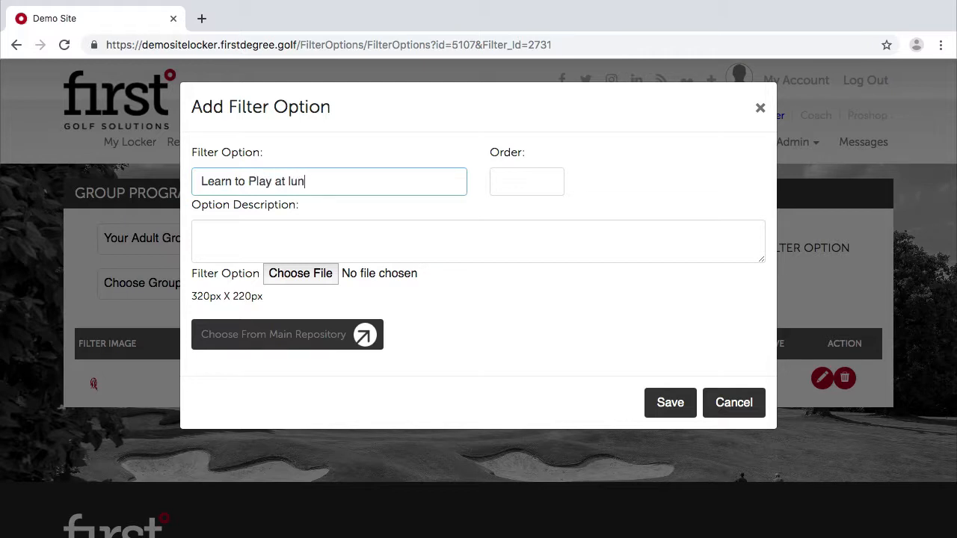
text(ch)
click(314, 239)
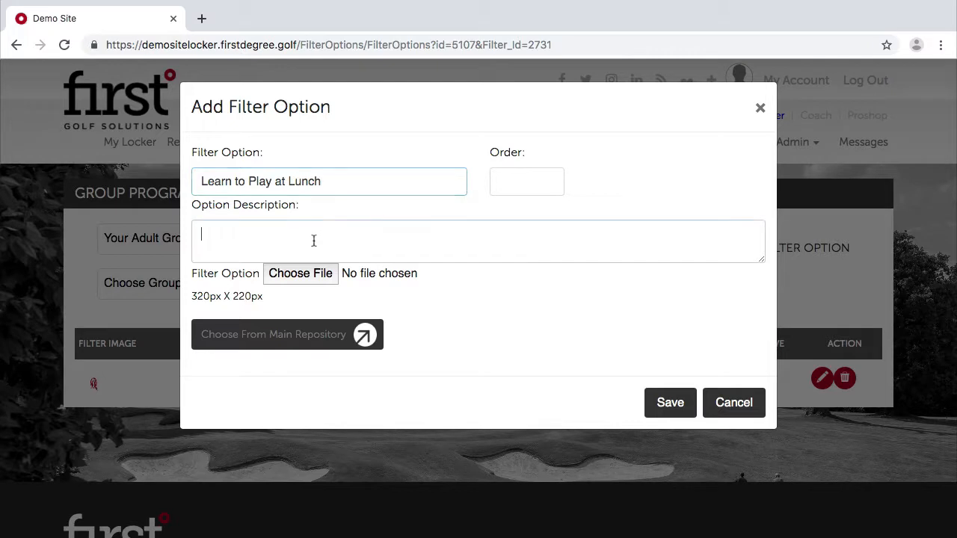
click(528, 182)
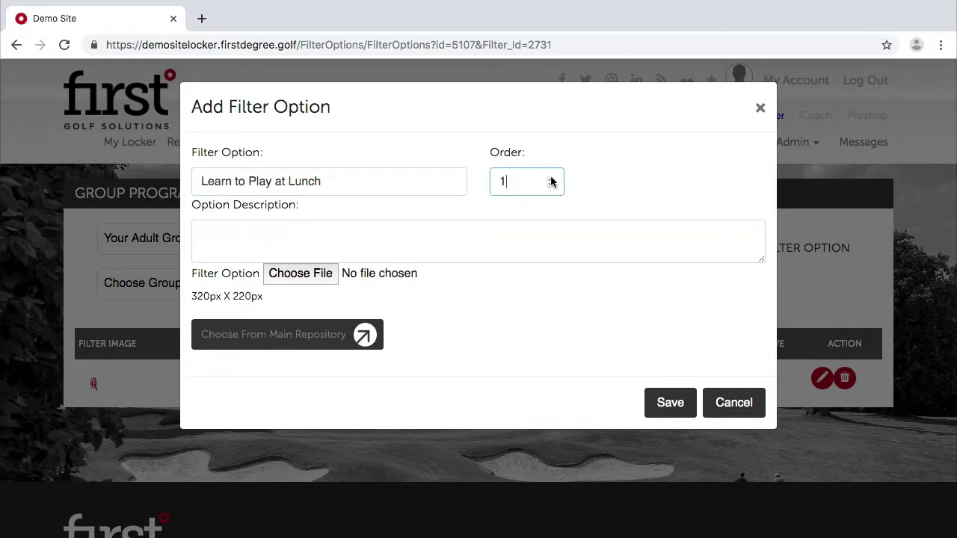
click(551, 186)
click(550, 181)
click(550, 181)
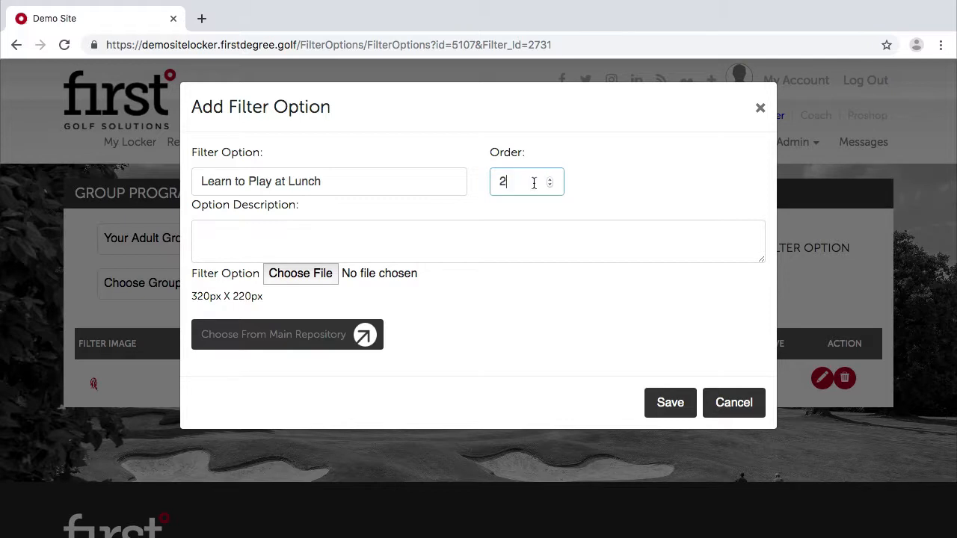
Describe it as 'Lunchtime classes for those new to golf.', pick a golfer icon and save.
click(326, 245)
text(Lucn)
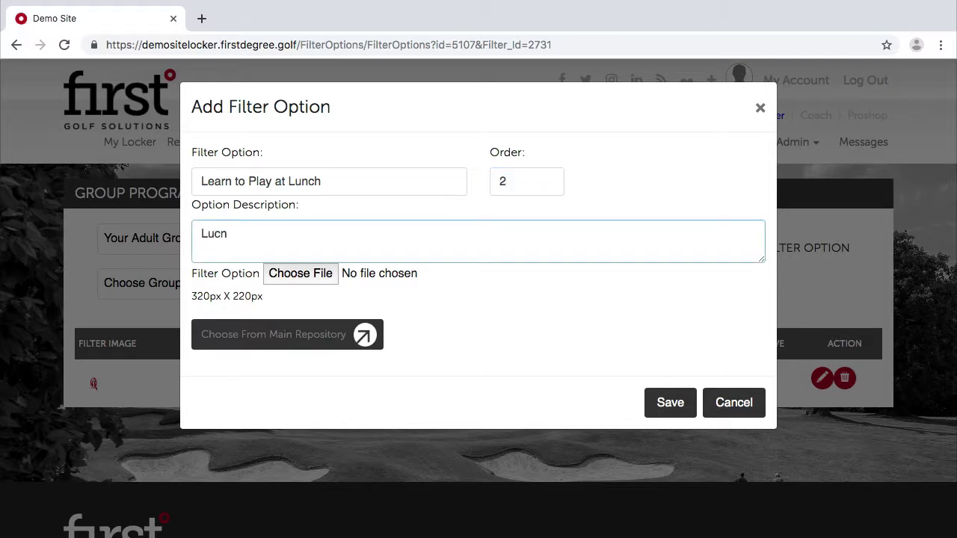
key(BackSpace)
key(BackSpace)
text(nchtime classes for t)
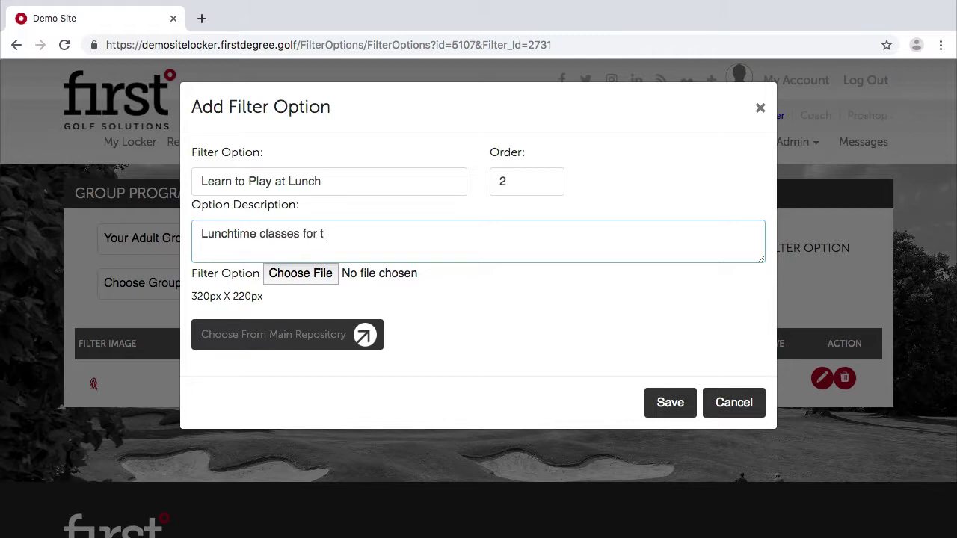
text(hose new to gol)
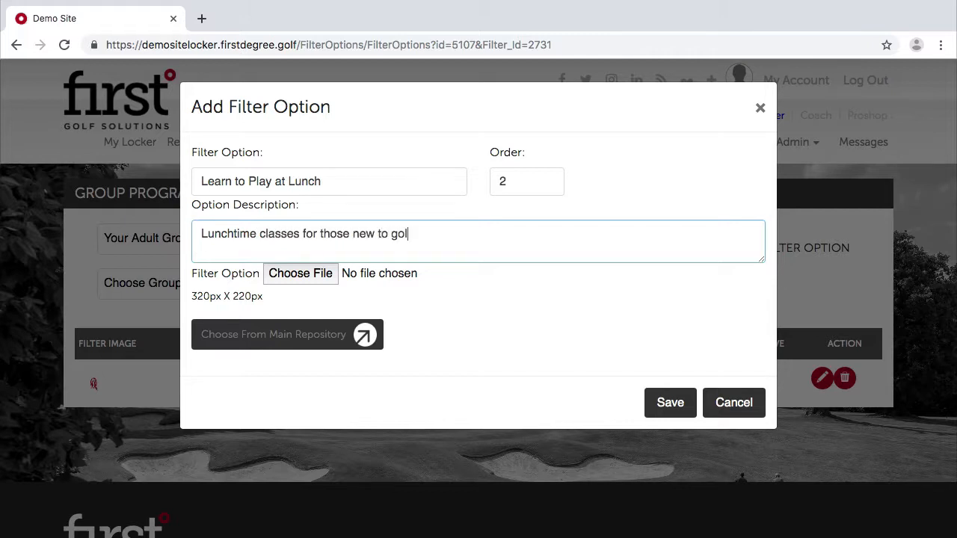
text(f.)
click(280, 335)
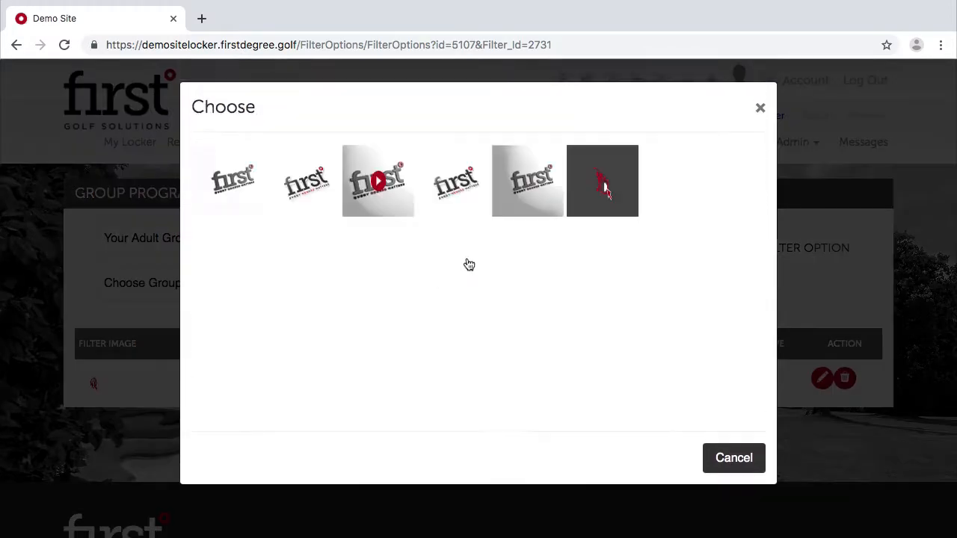
click(670, 256)
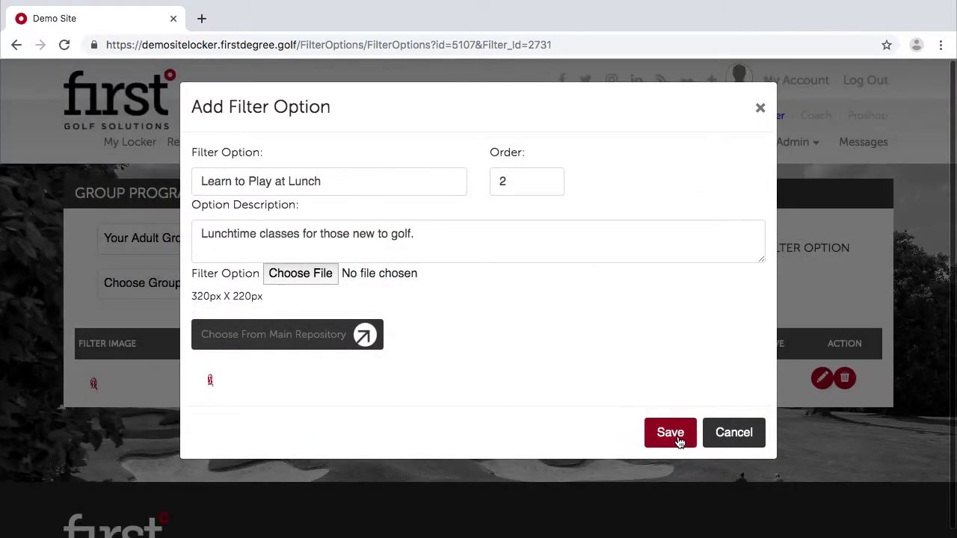
click(677, 439)
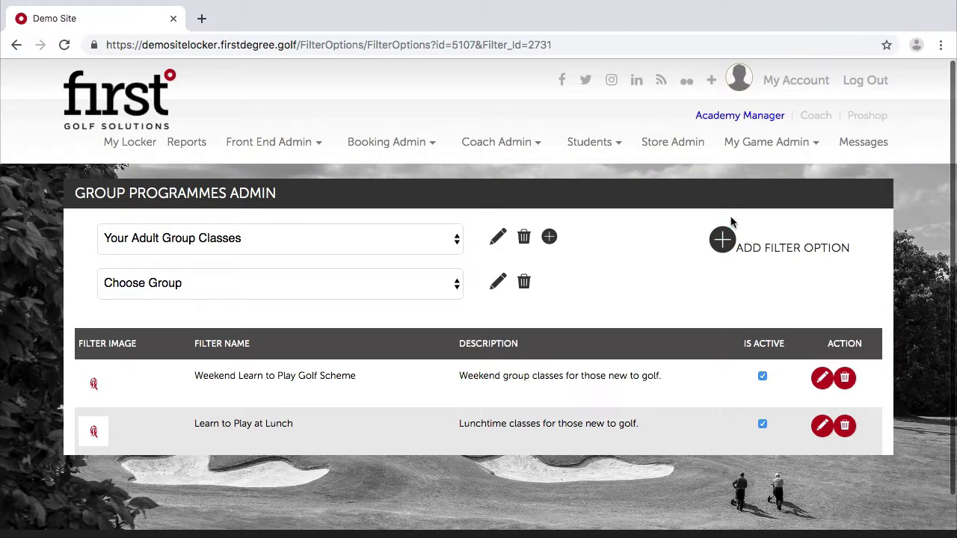
Add option 'Learn to Play the Golf Course' at order 3, described for improver-level golfers.
click(722, 240)
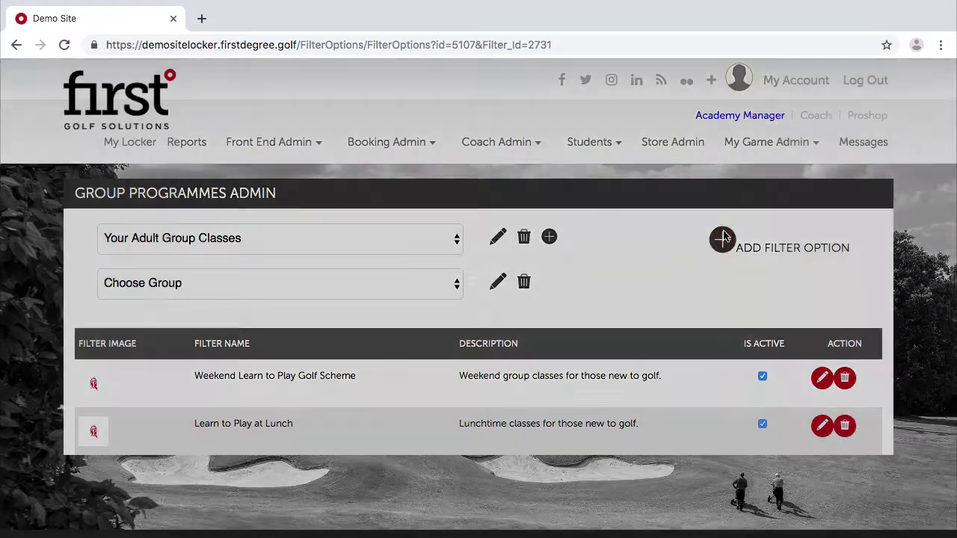
click(295, 192)
text(Le)
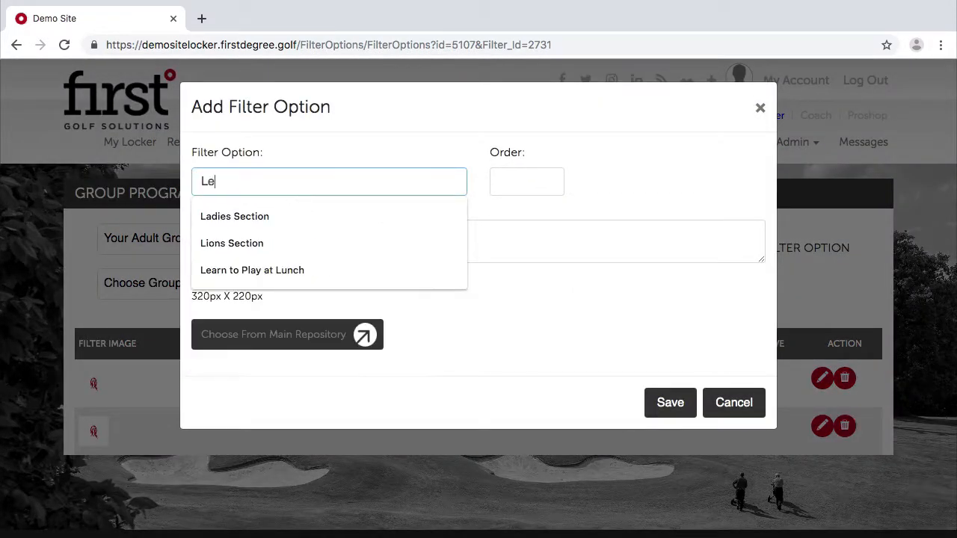
text(arn to Pl)
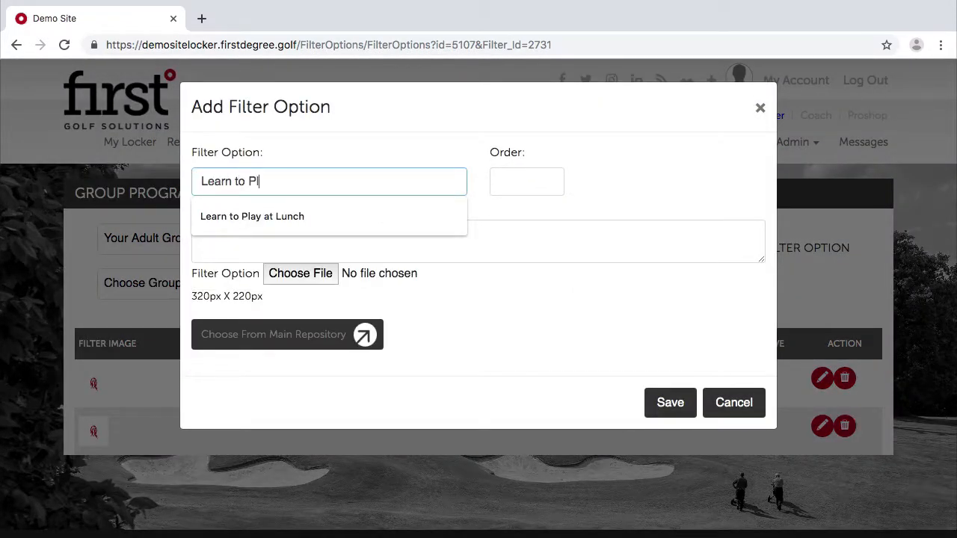
text(ay the Golf)
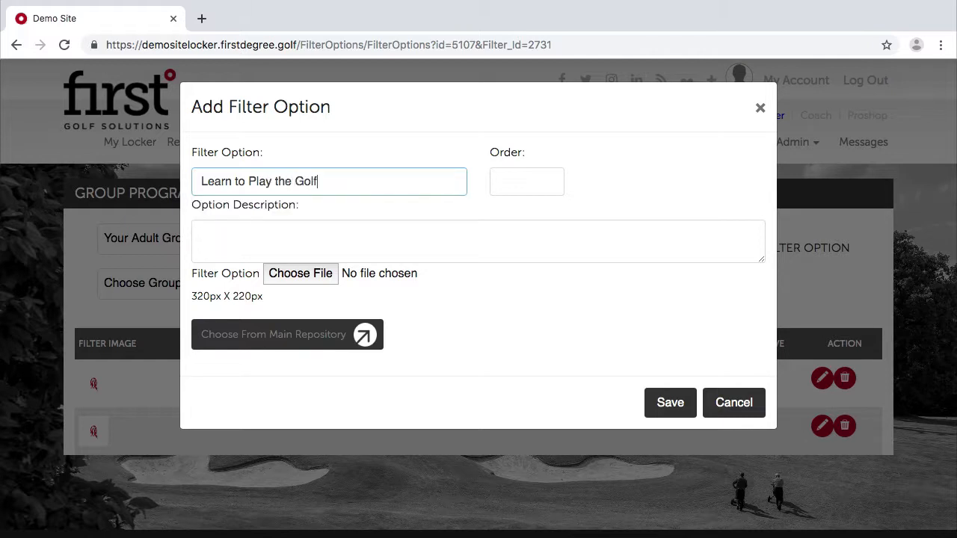
text( Course)
click(268, 226)
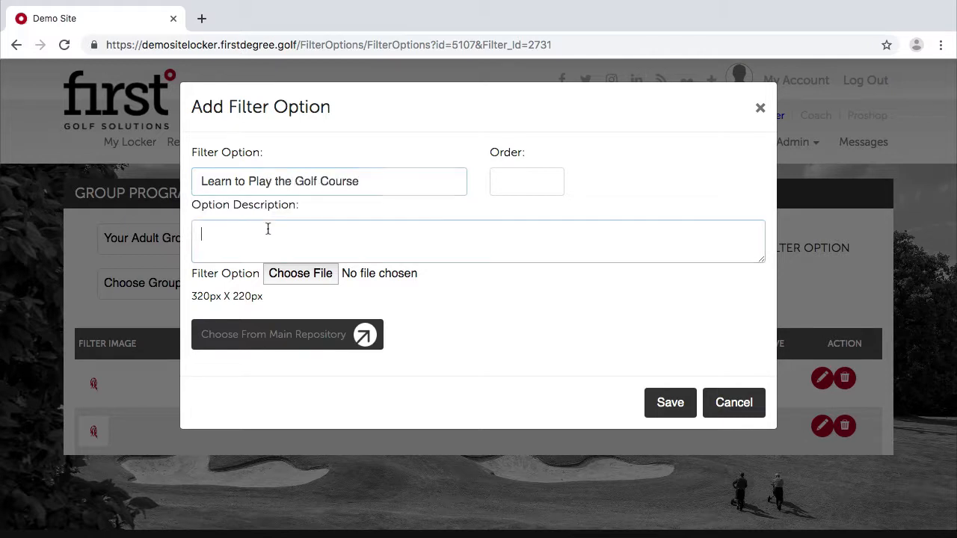
click(502, 182)
text(3)
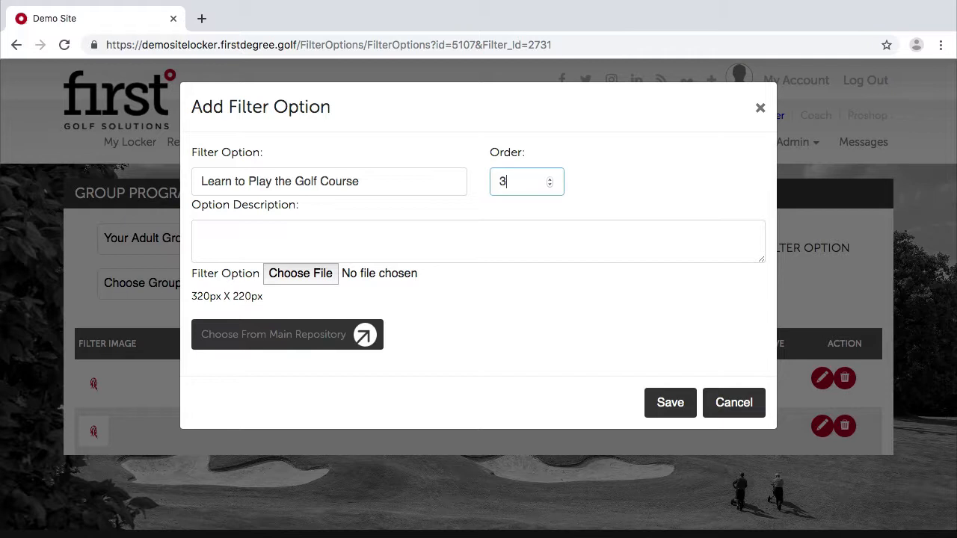
click(359, 232)
text(Group cla)
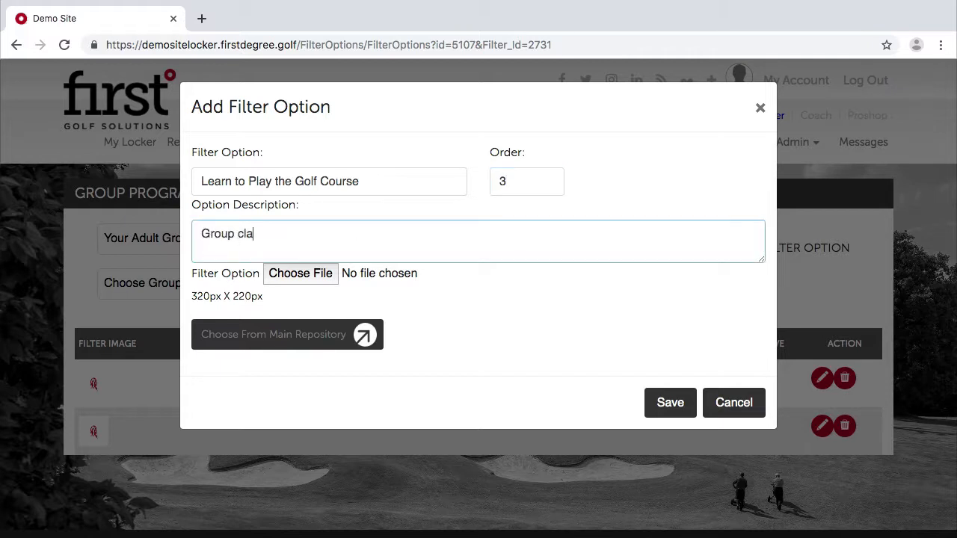
text(sses for those)
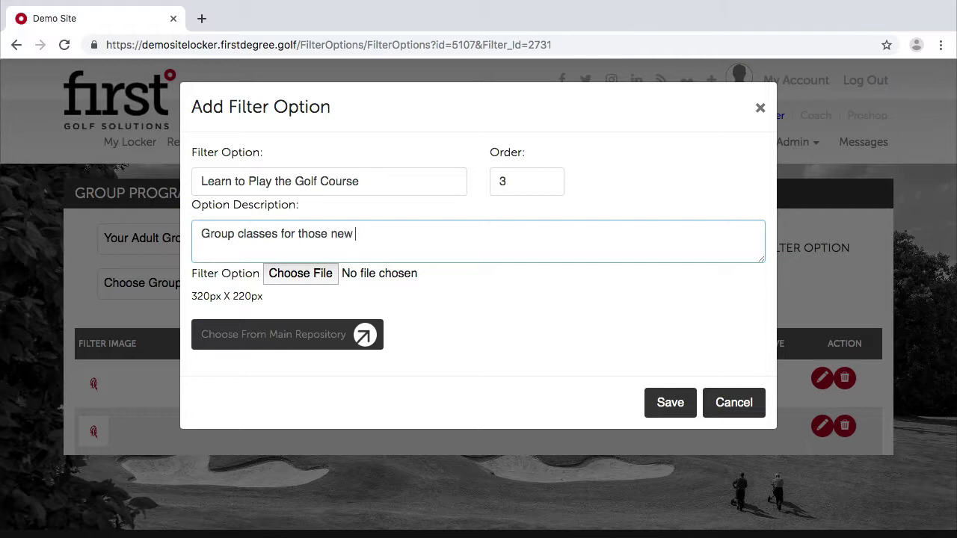
text( new)
key(BackSpace)
key(BackSpace)
text(mprover level and look)
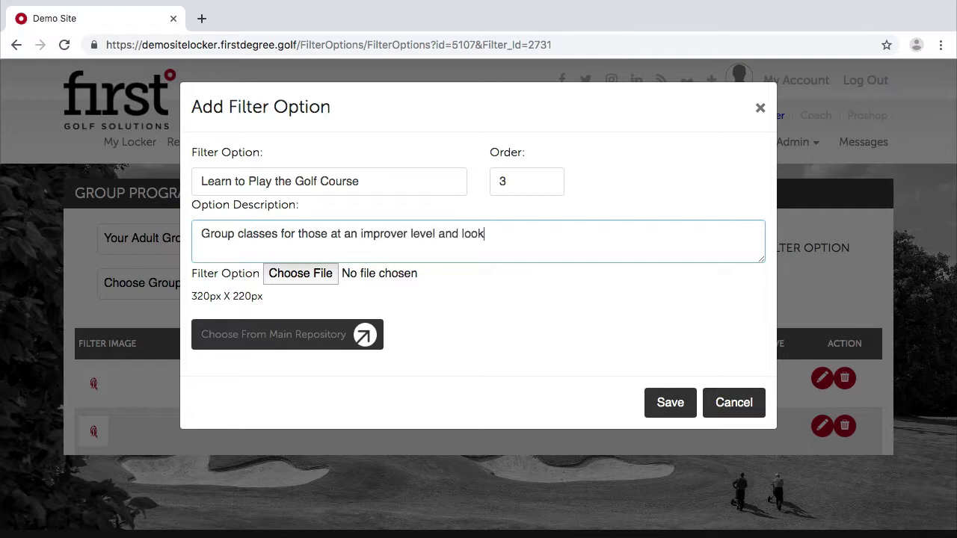
text(ing to learn to play the course.)
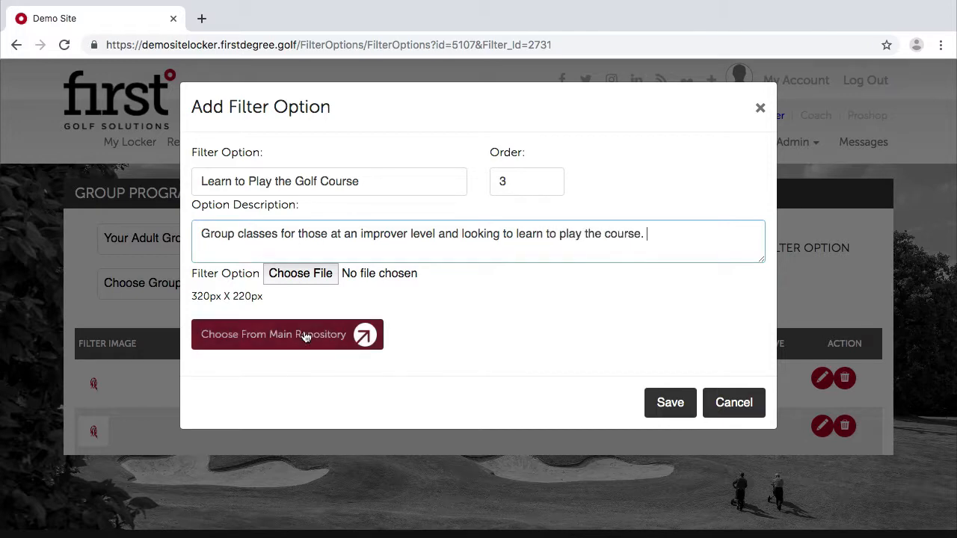
Pick a golf image from the repository, save the option and review the updated option list.
click(309, 335)
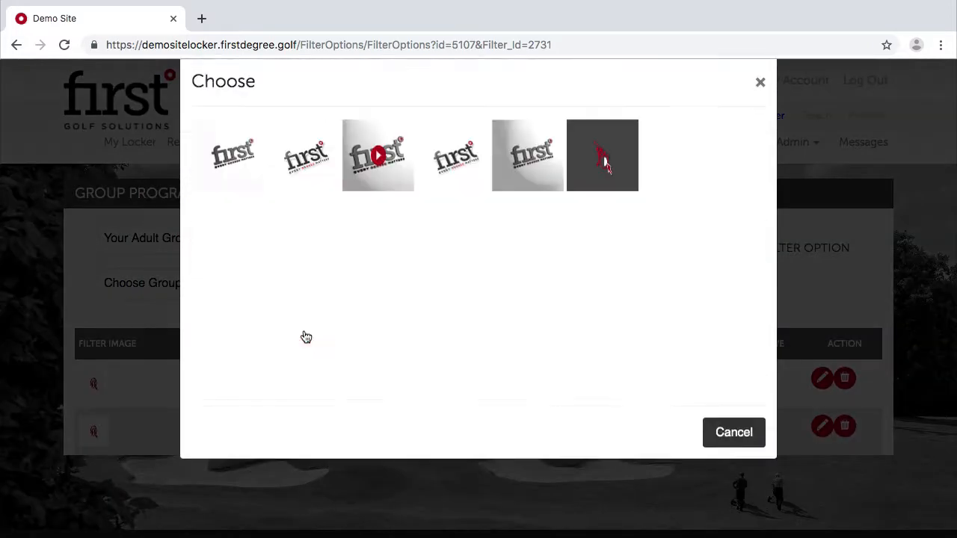
scroll(515, 304, down, 2)
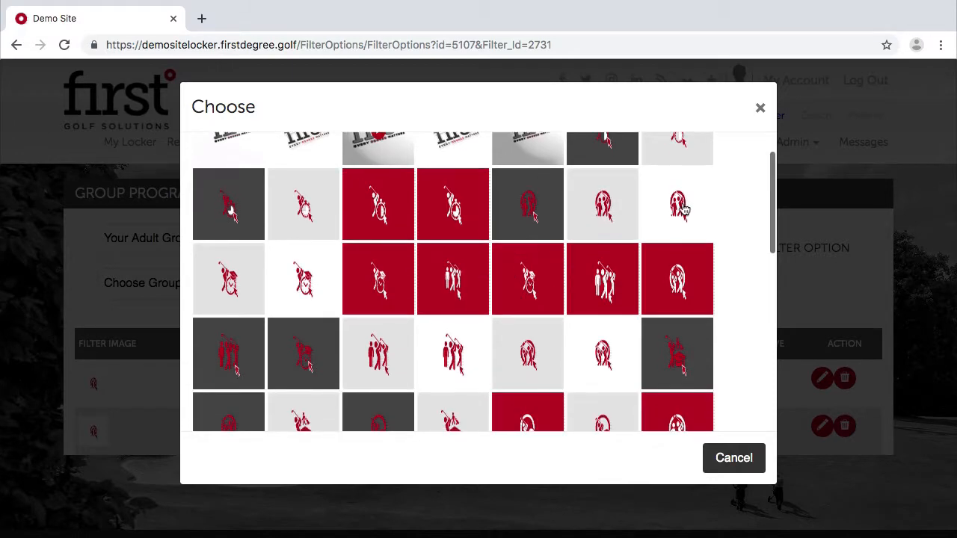
click(682, 210)
click(671, 432)
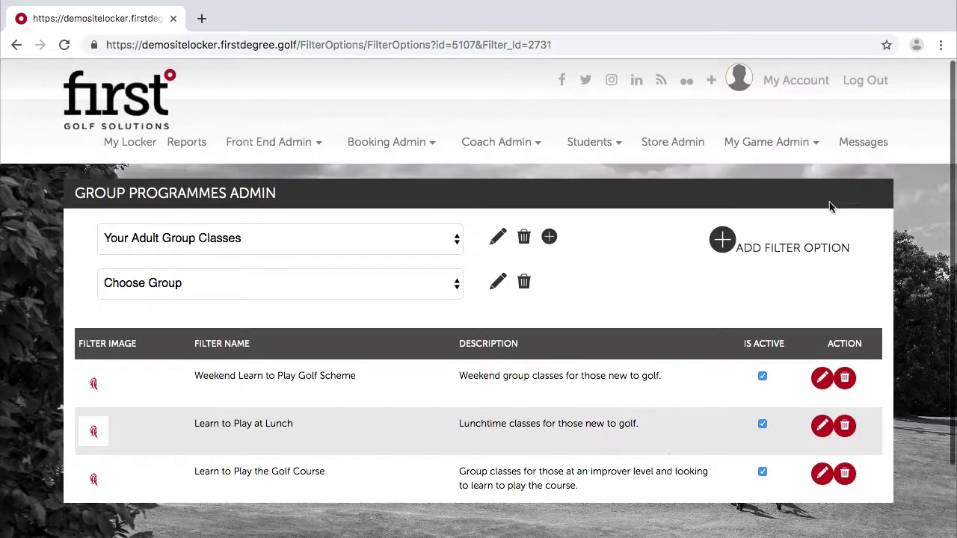
scroll(616, 322, down, 1)
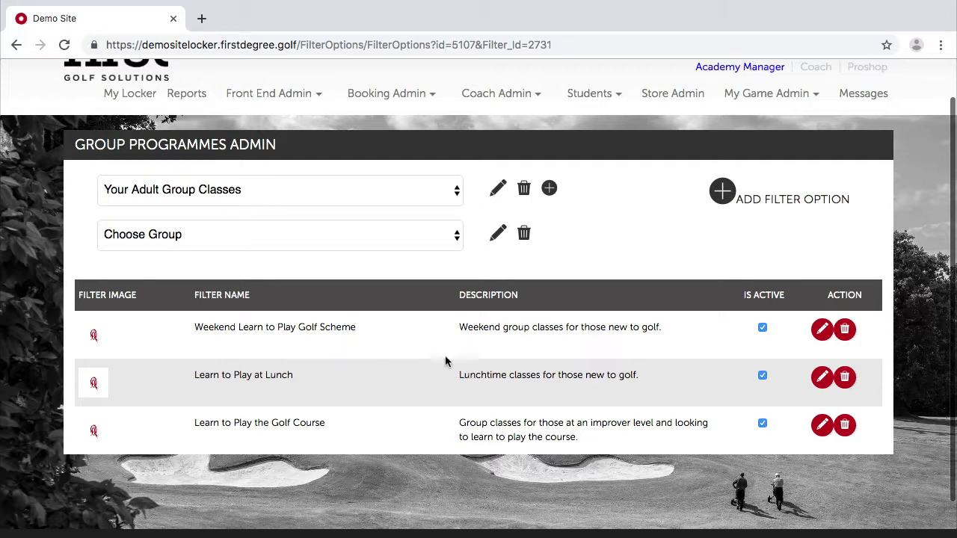
scroll(464, 374, down, 3)
scroll(510, 355, up, 3)
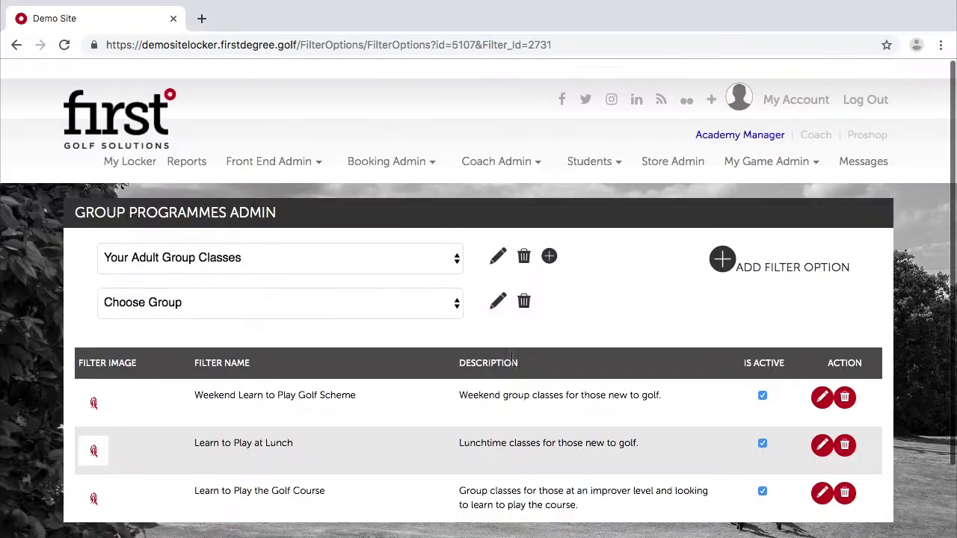
As Coach, verify the three adult group class booking options, then return to Academy Manager.
click(811, 115)
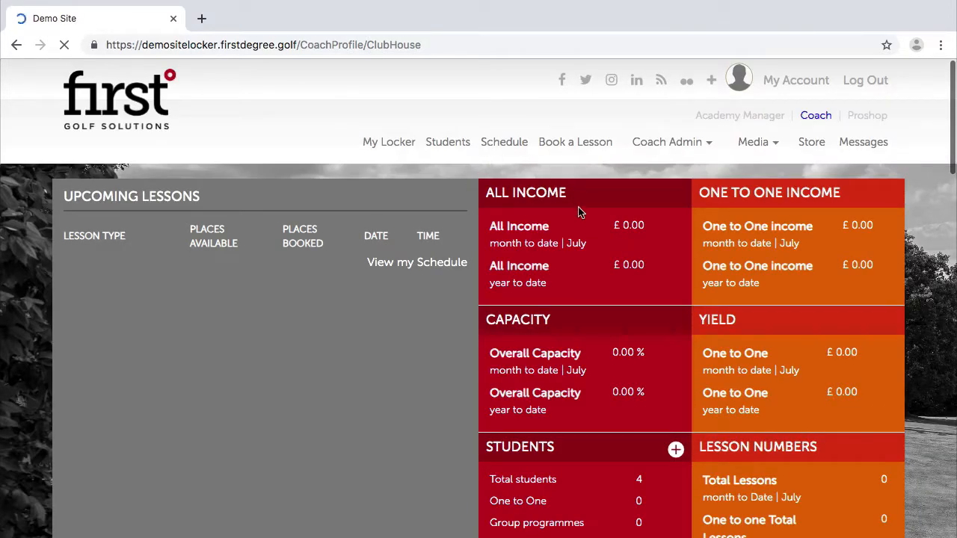
click(585, 147)
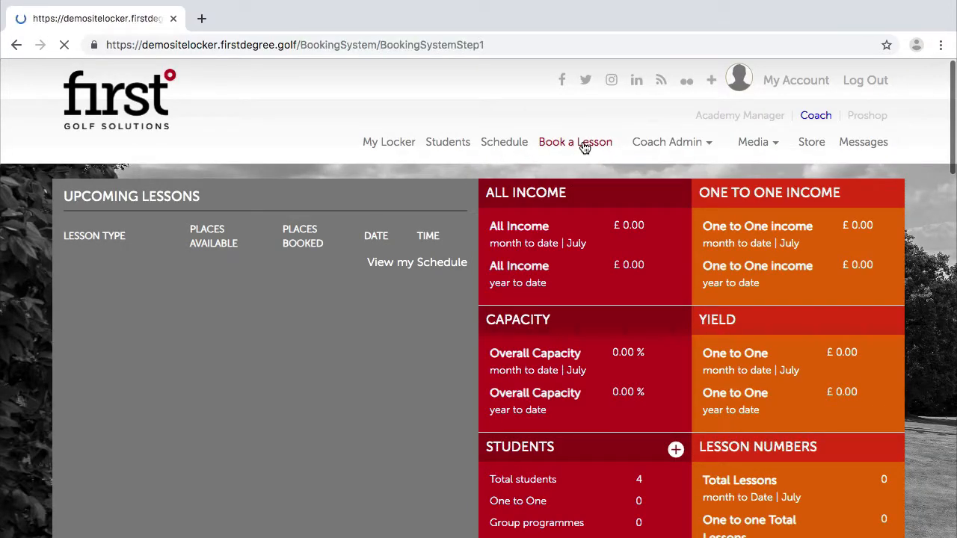
scroll(583, 348, down, 1)
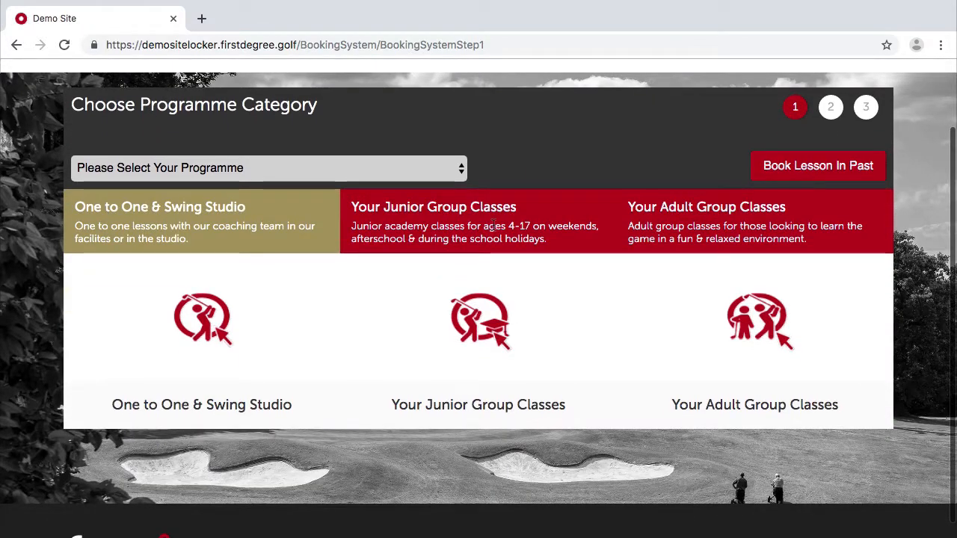
click(766, 307)
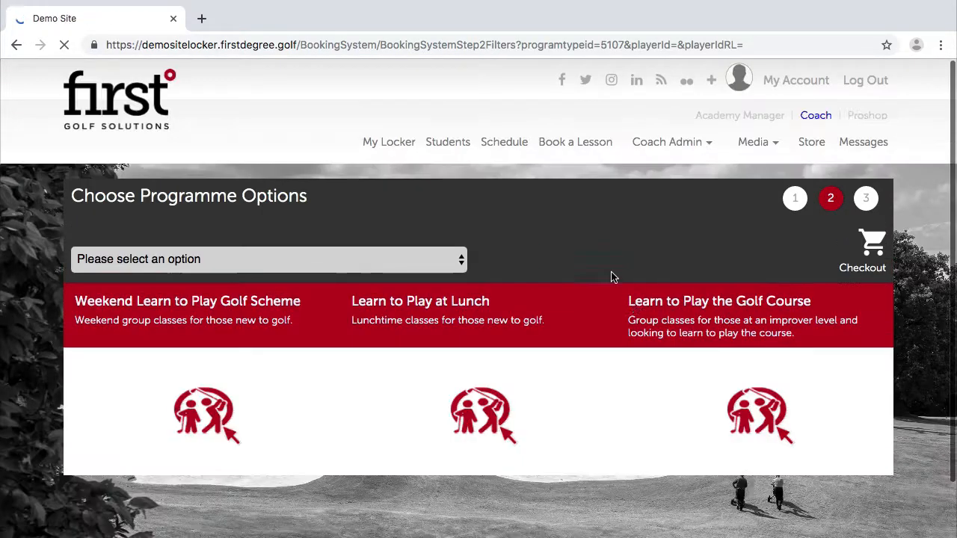
scroll(605, 273, down, 1)
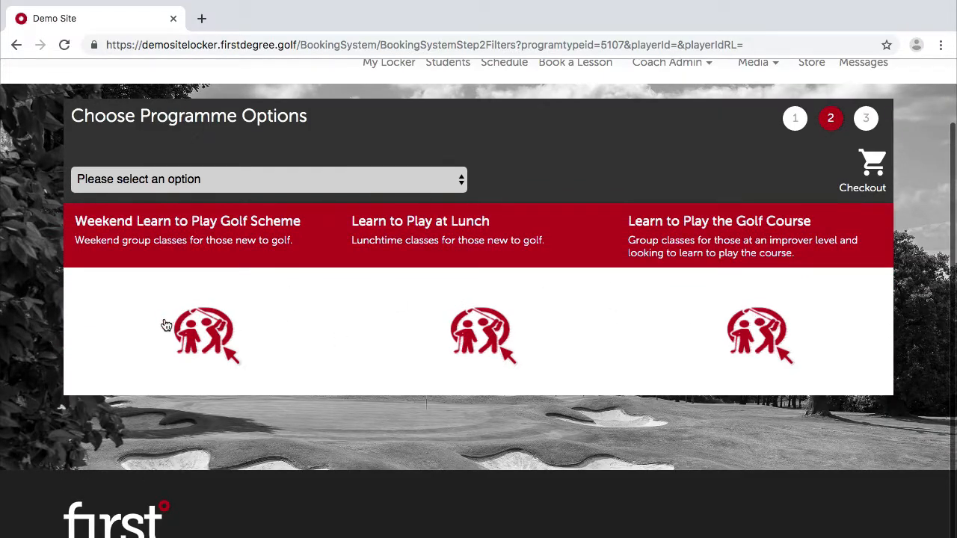
click(215, 314)
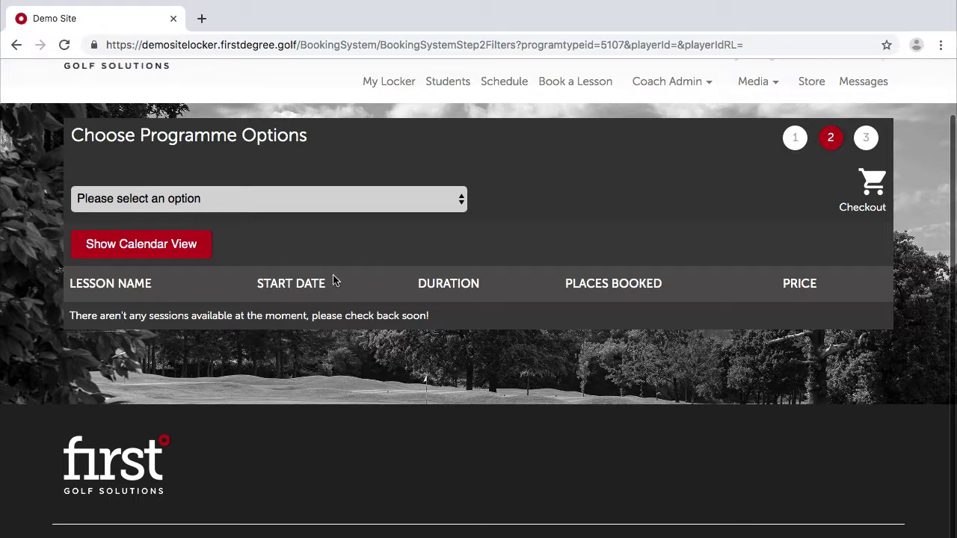
scroll(355, 161, up, 2)
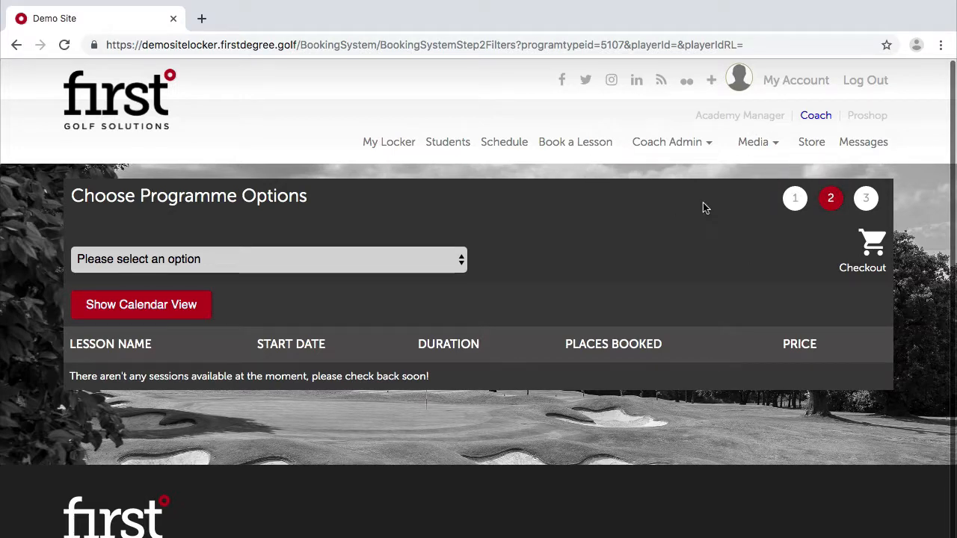
click(739, 118)
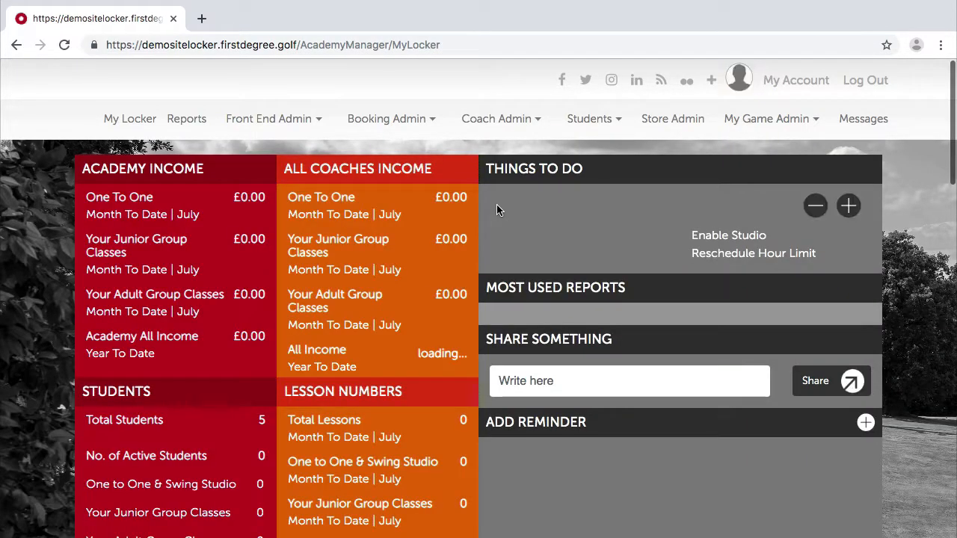
Open the Booking System Filters page and start a new programme category.
mouse_move(389, 120)
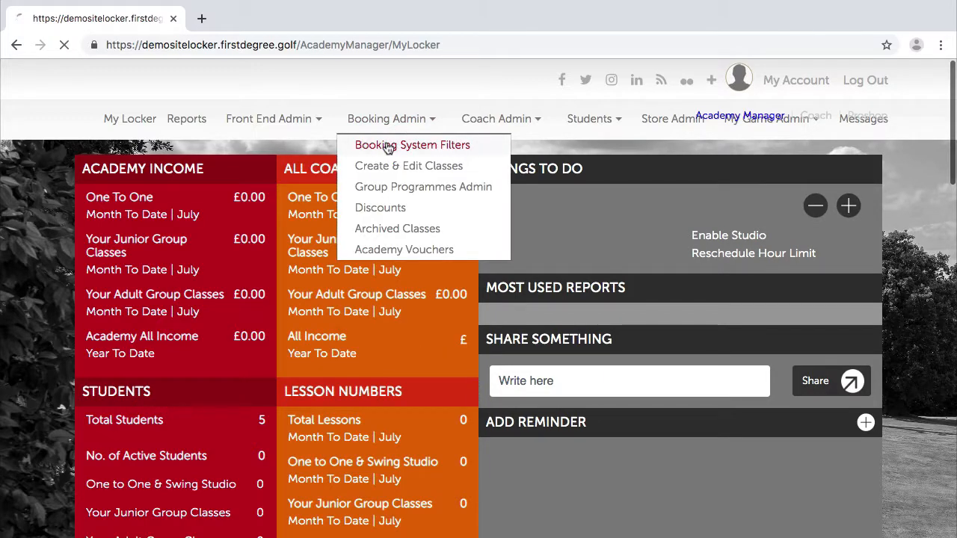
click(388, 145)
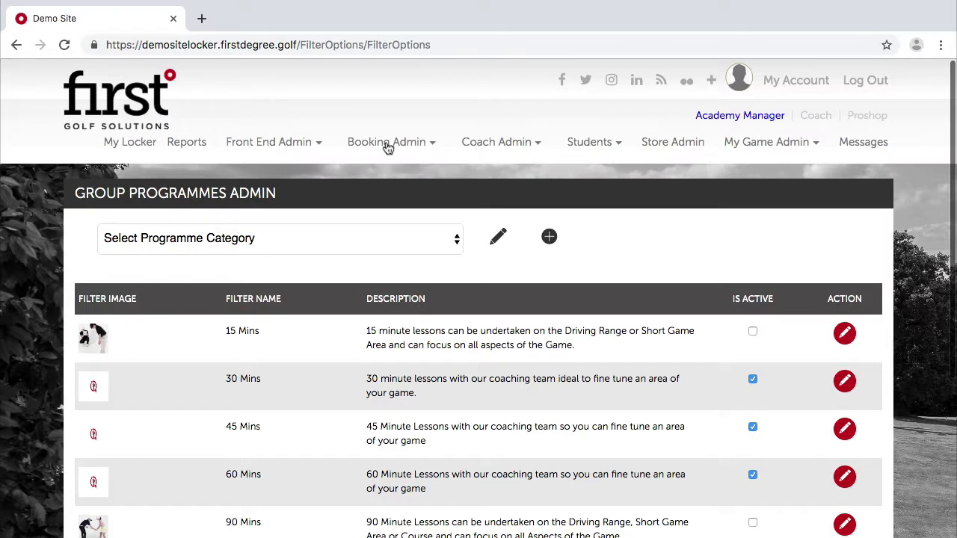
click(385, 238)
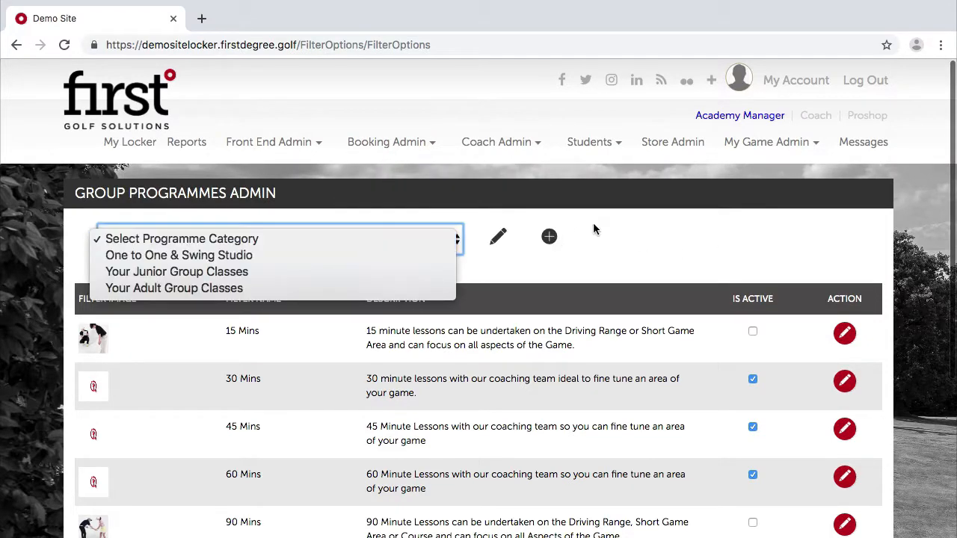
click(597, 224)
click(549, 236)
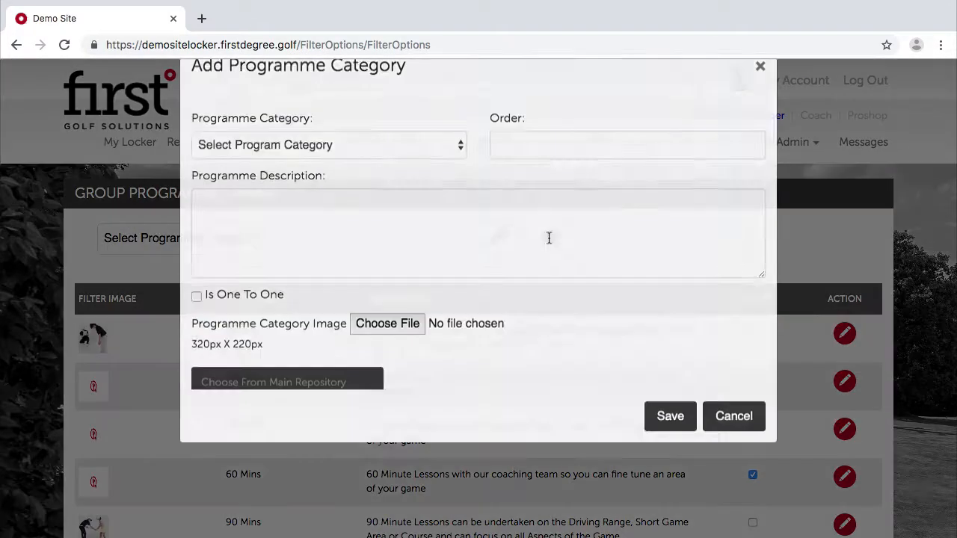
Choose Your Level 3 Member Classes, order 4, described as 'Classes and clinics exclusive for Level 3 Members at the Academy.'.
click(290, 187)
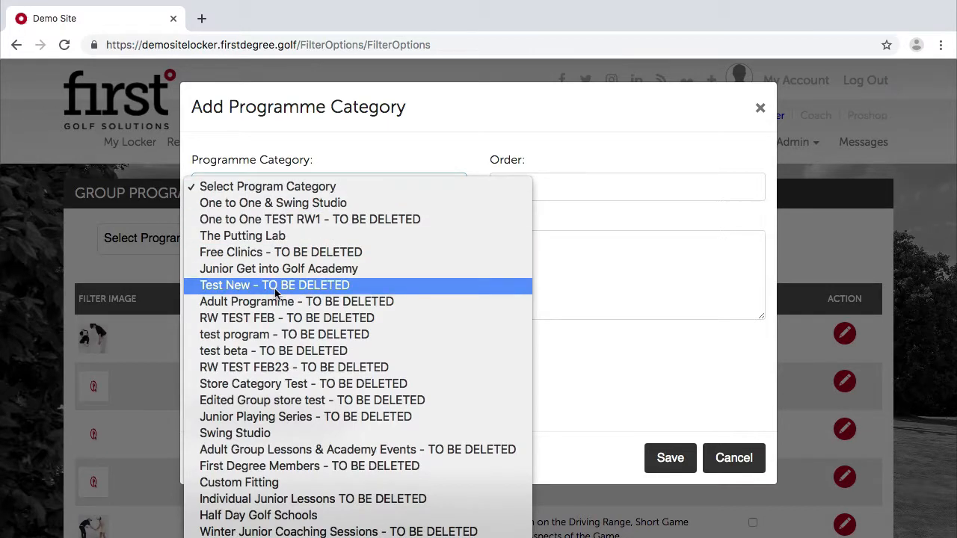
scroll(275, 291, down, 5)
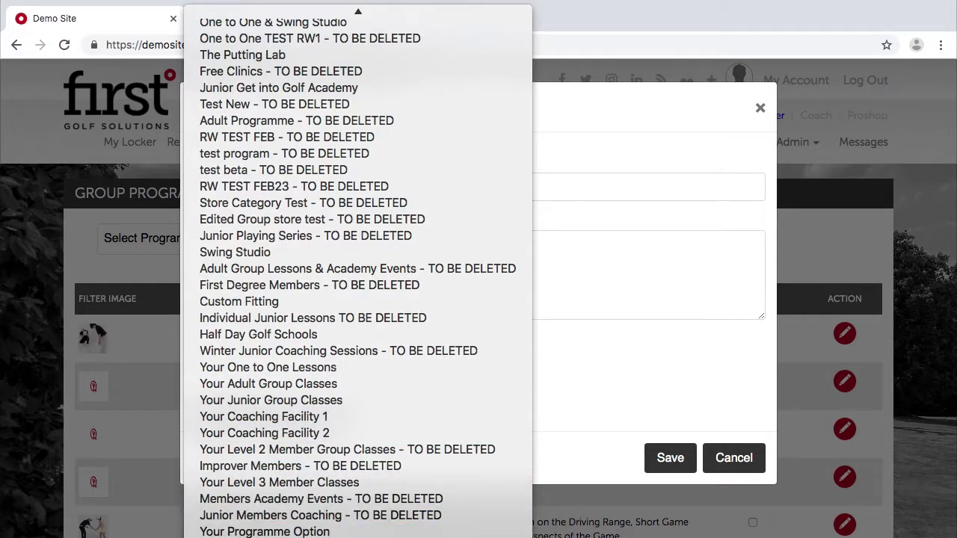
click(309, 482)
click(544, 189)
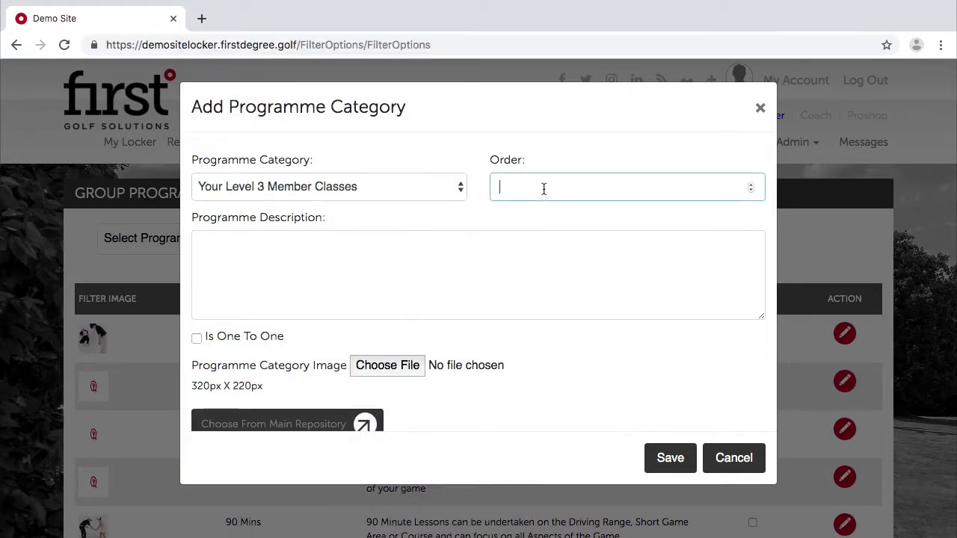
click(323, 271)
text(Clas)
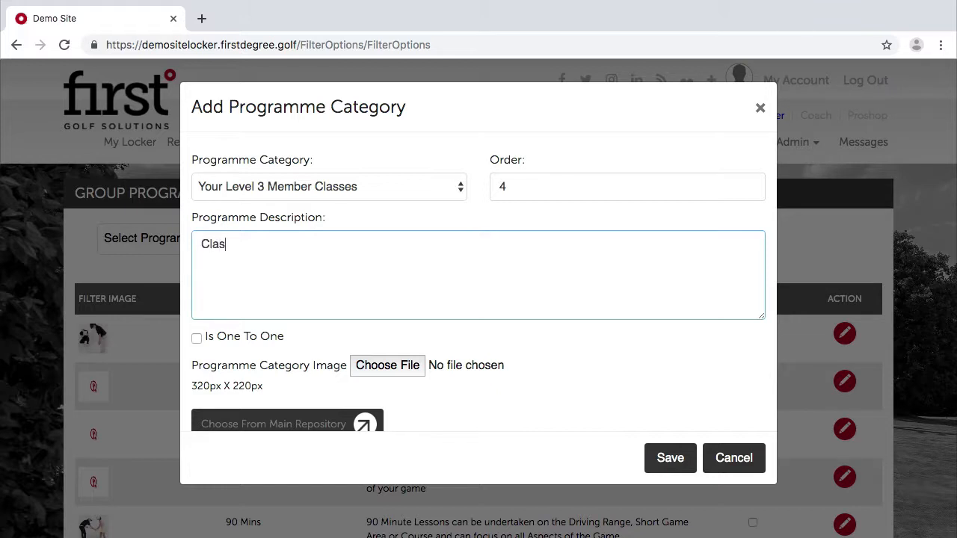
text(ses and clinics exclusive for Level)
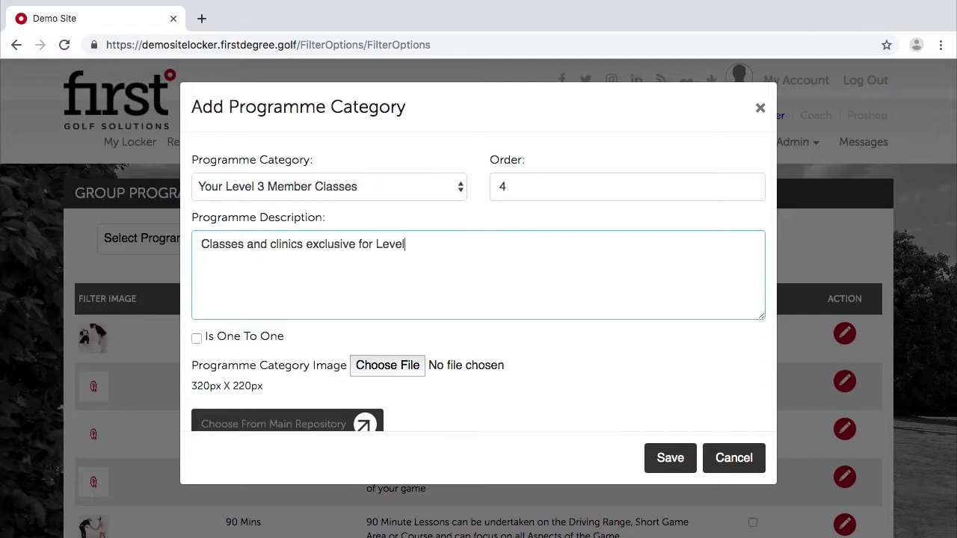
text( 3 Members at the Academy.)
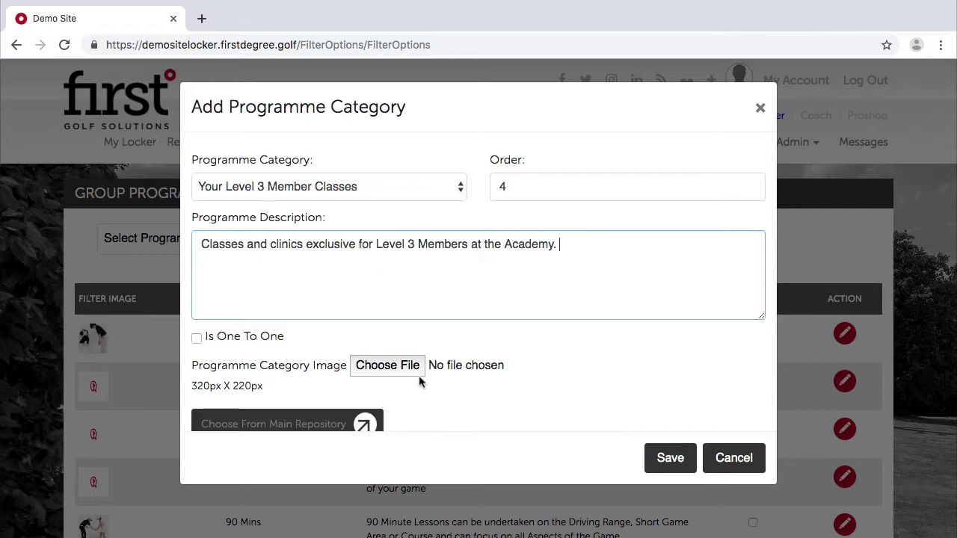
Pick an icon from the main image repository and save the category.
click(382, 367)
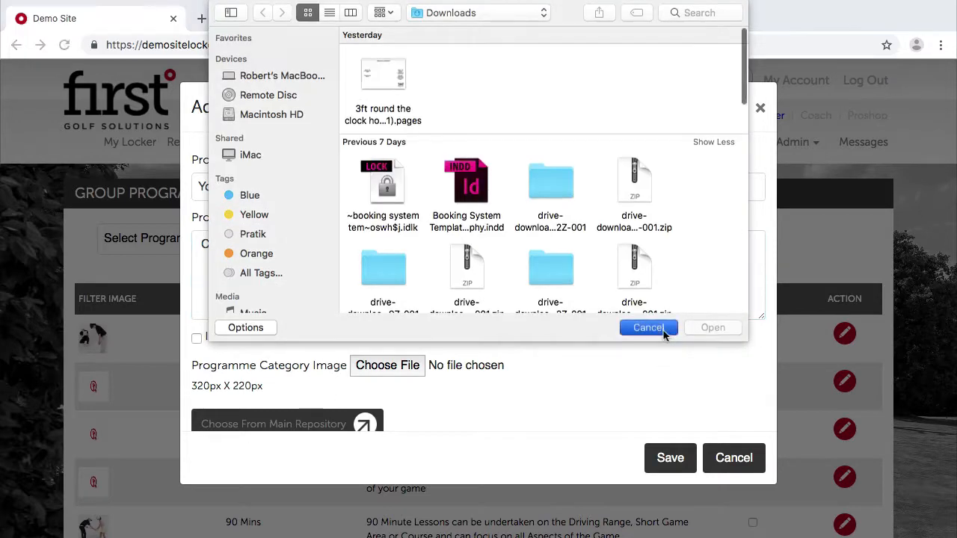
click(647, 328)
click(314, 424)
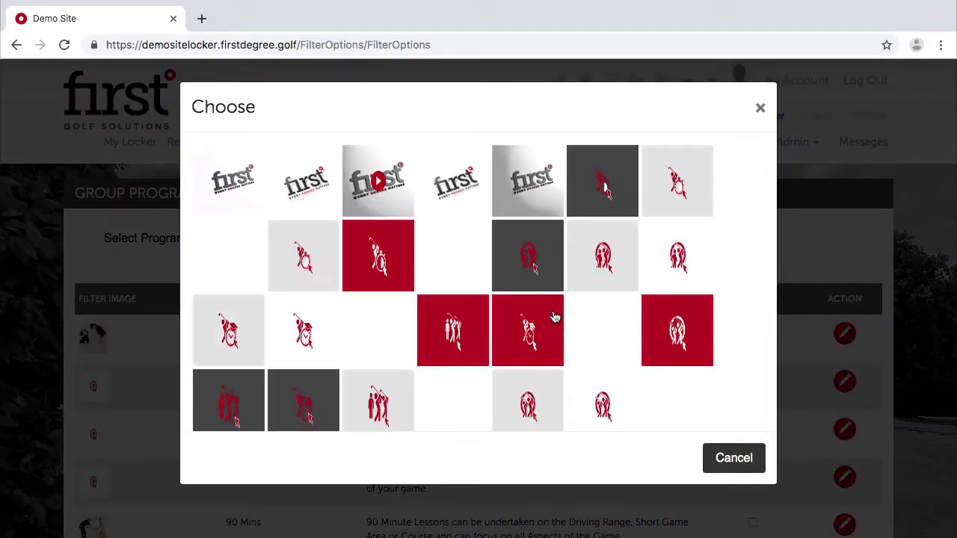
scroll(554, 317, down, 5)
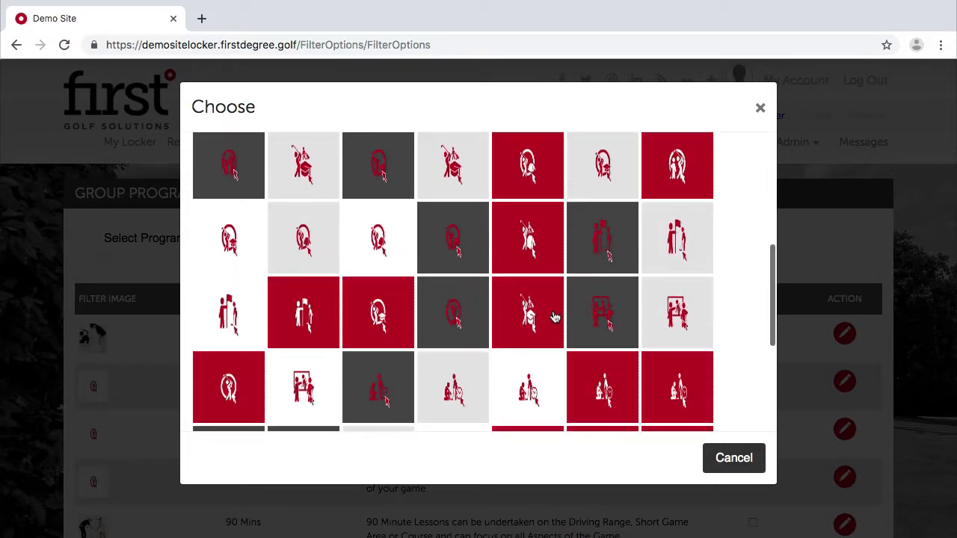
scroll(553, 316, down, 3)
scroll(337, 269, up, 3)
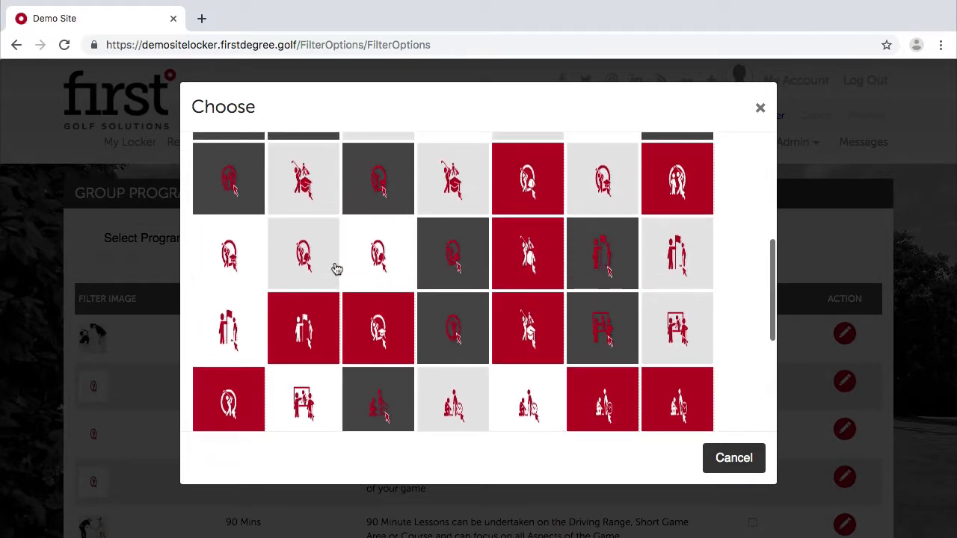
scroll(337, 269, down, 5)
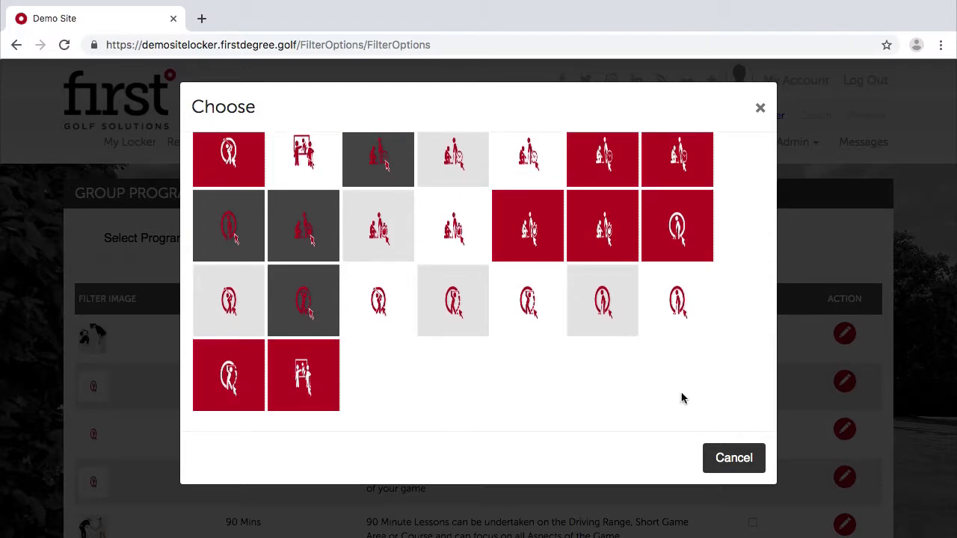
click(538, 316)
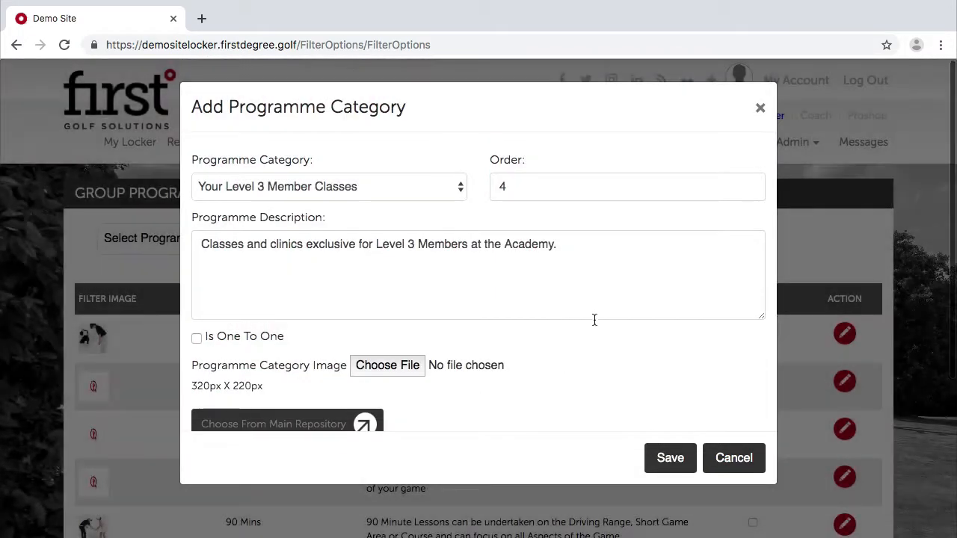
click(667, 462)
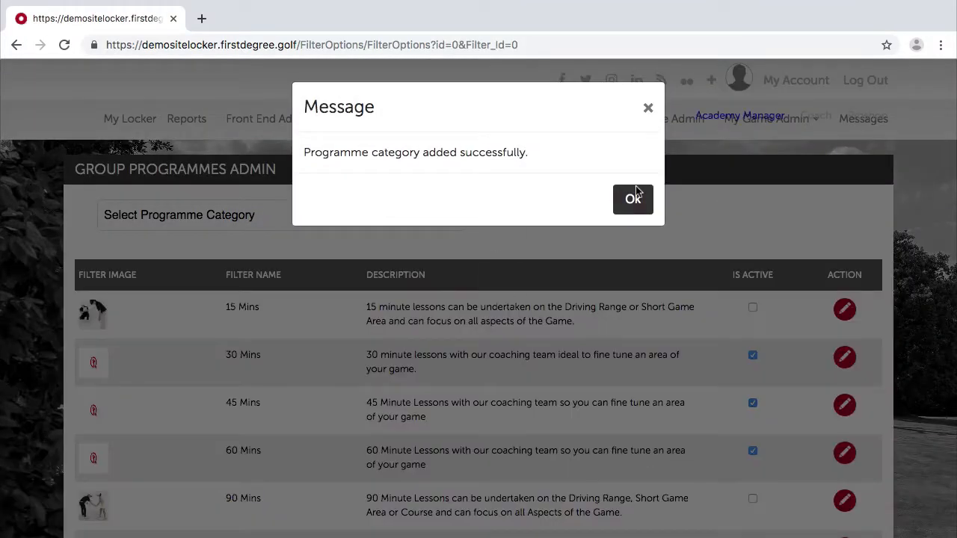
Add and save a 'Choose Group' filter for the Your Level 3 Member Classes category.
click(622, 209)
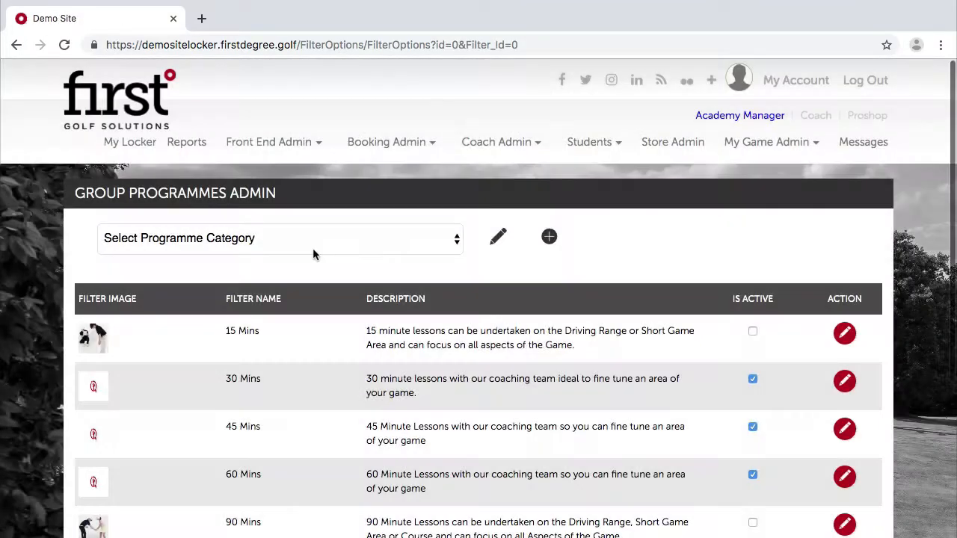
click(313, 248)
click(513, 271)
click(415, 234)
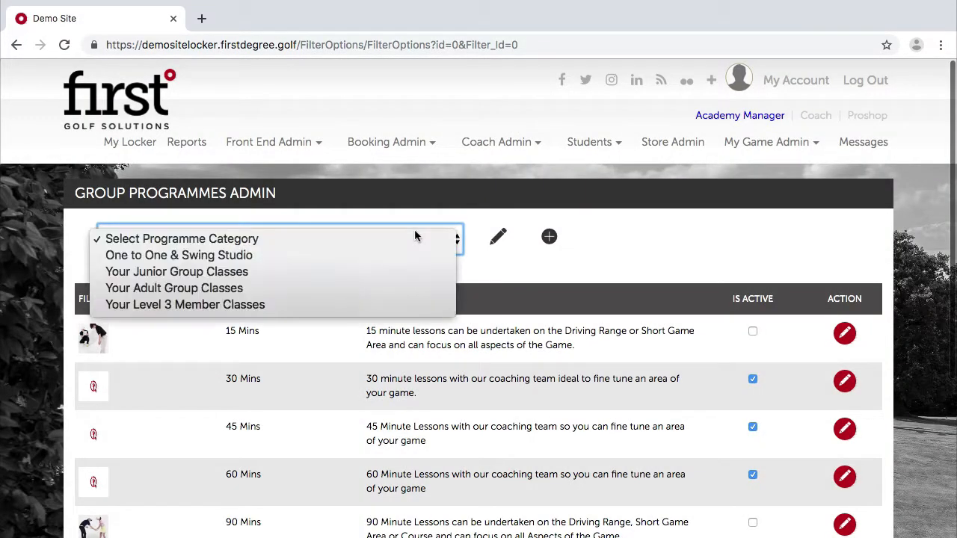
click(273, 305)
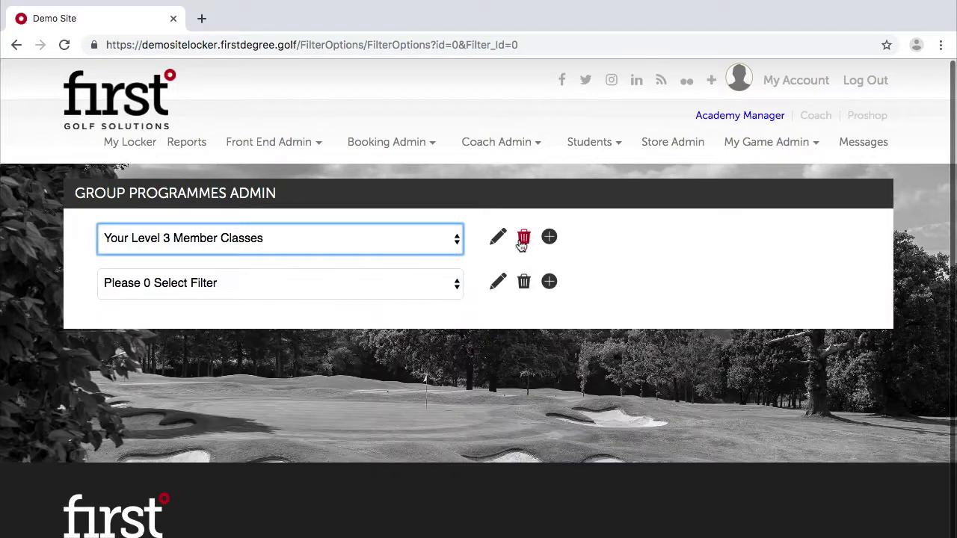
click(363, 284)
click(550, 282)
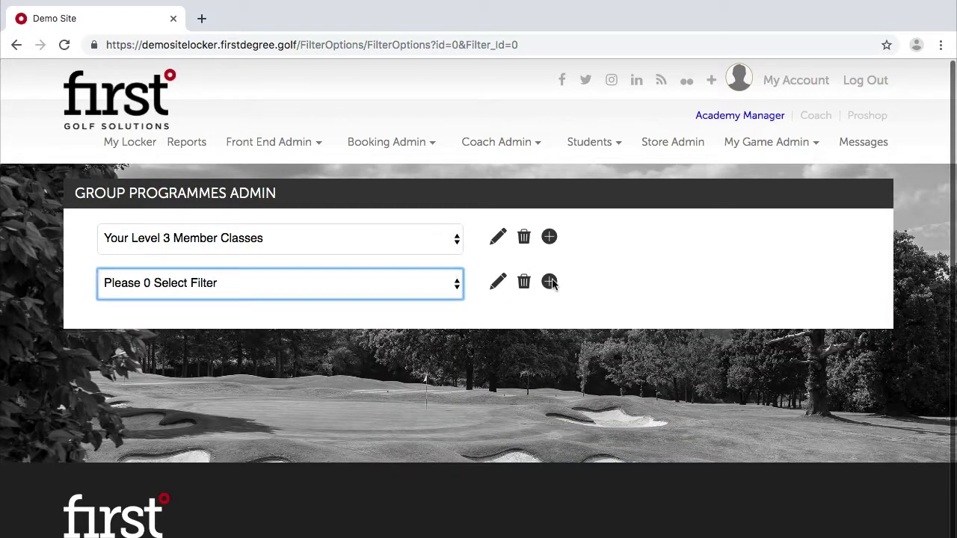
click(550, 282)
click(346, 189)
text(C)
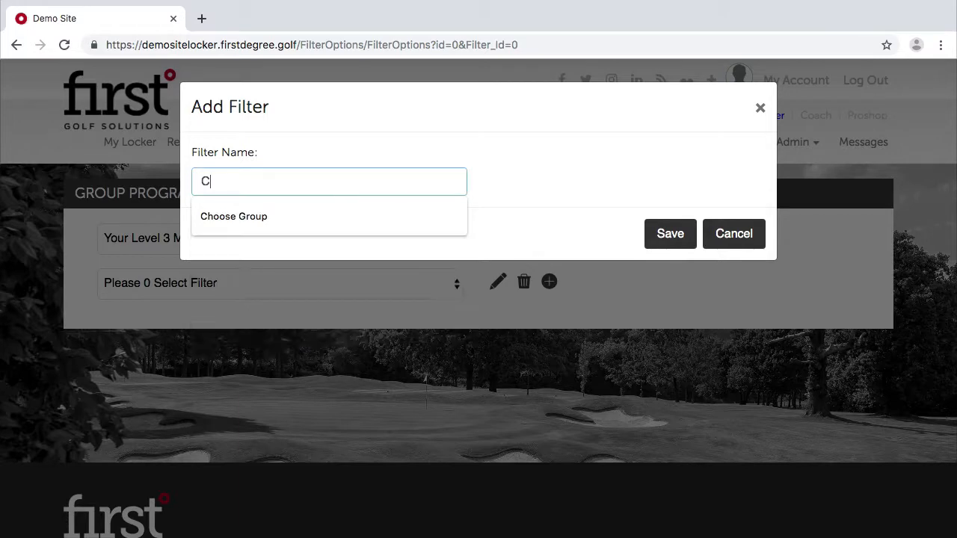
text(hoose Group)
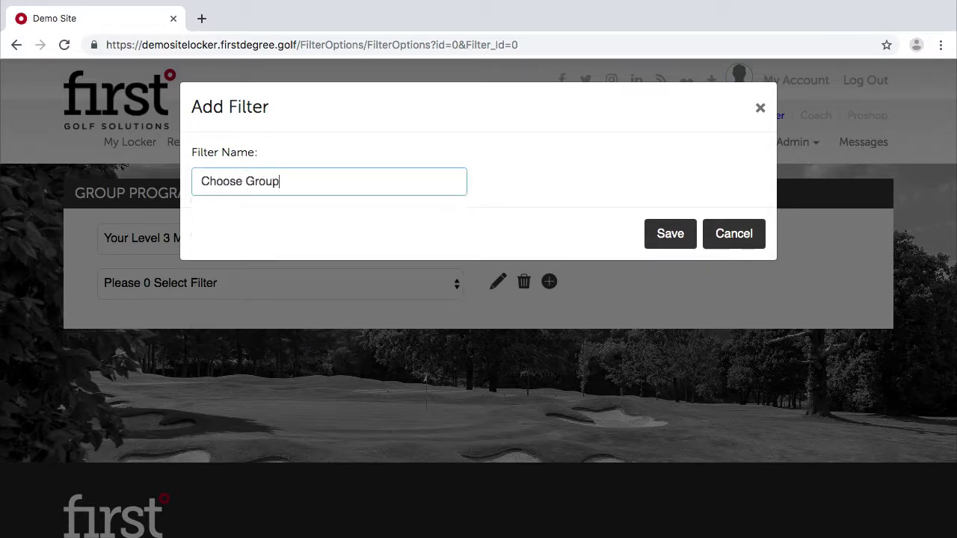
click(668, 238)
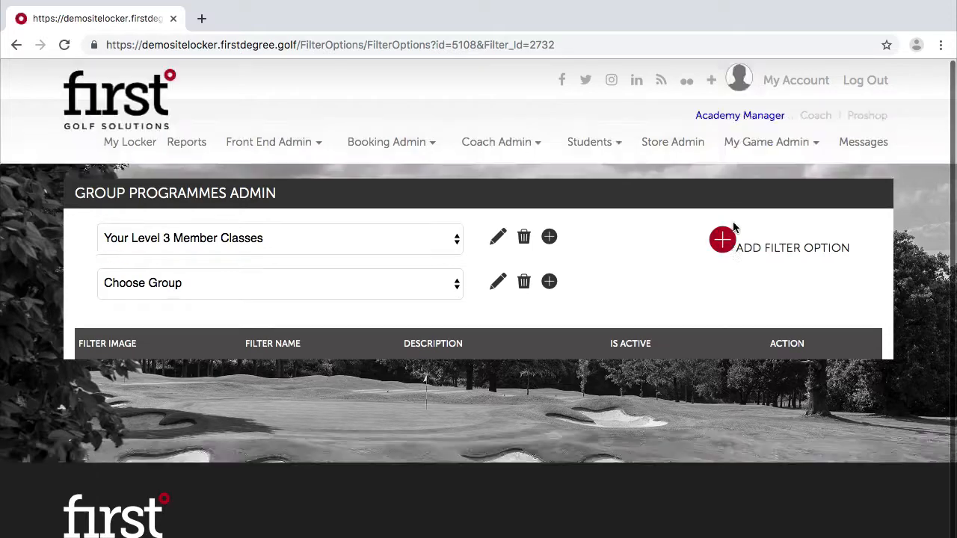
Start a new filter option named Weekend Clinics with display order 1.
click(732, 228)
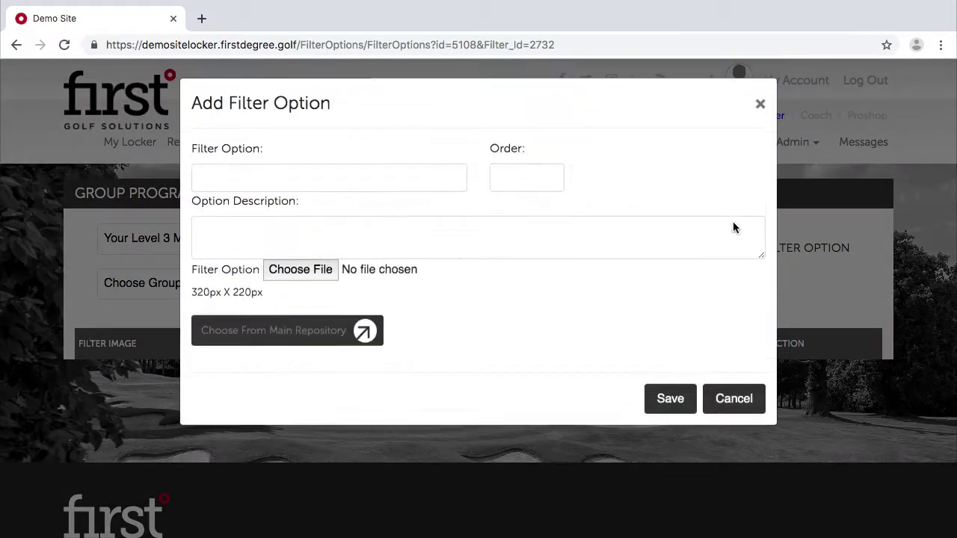
click(262, 180)
text(Cl)
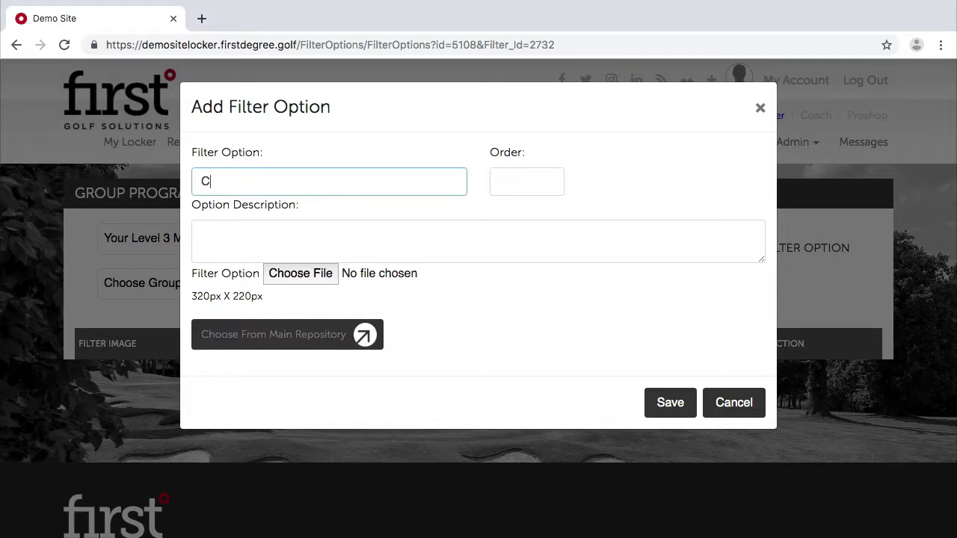
key(BackSpace)
text(Weekend Clinics)
click(524, 178)
text(1)
Give Weekend Clinics a Level 3 Members description and a repository icon, then save it.
click(419, 224)
text(W)
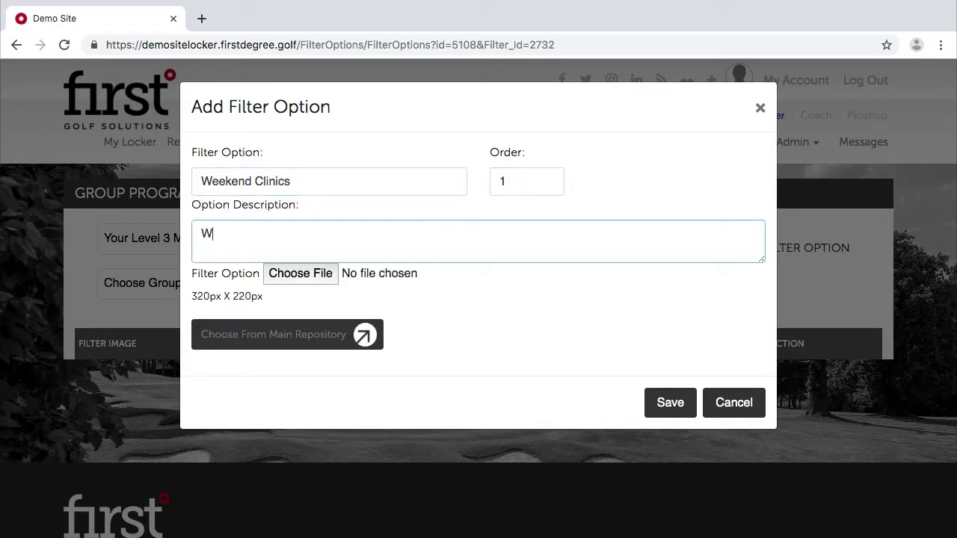
text(eekend clinics exclusive for Leve)
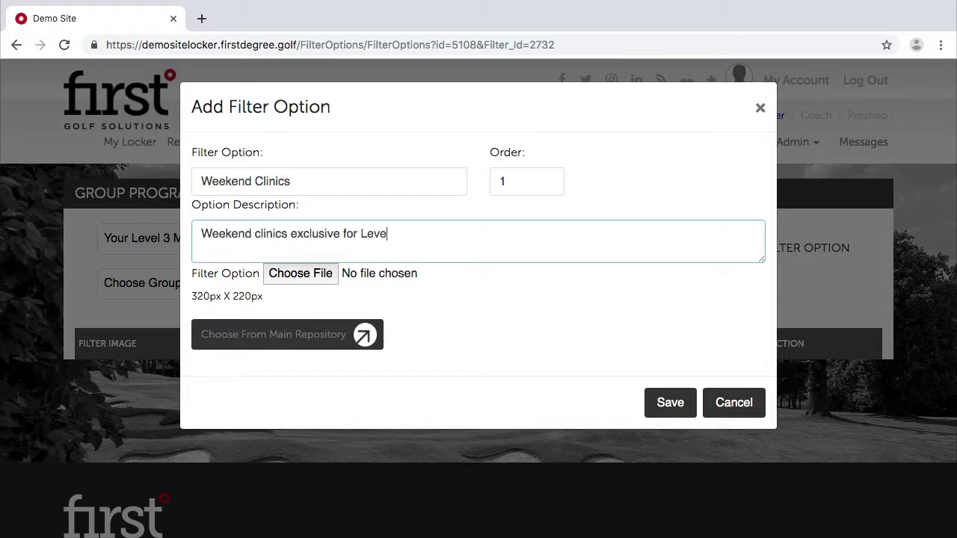
text(Members.)
click(331, 324)
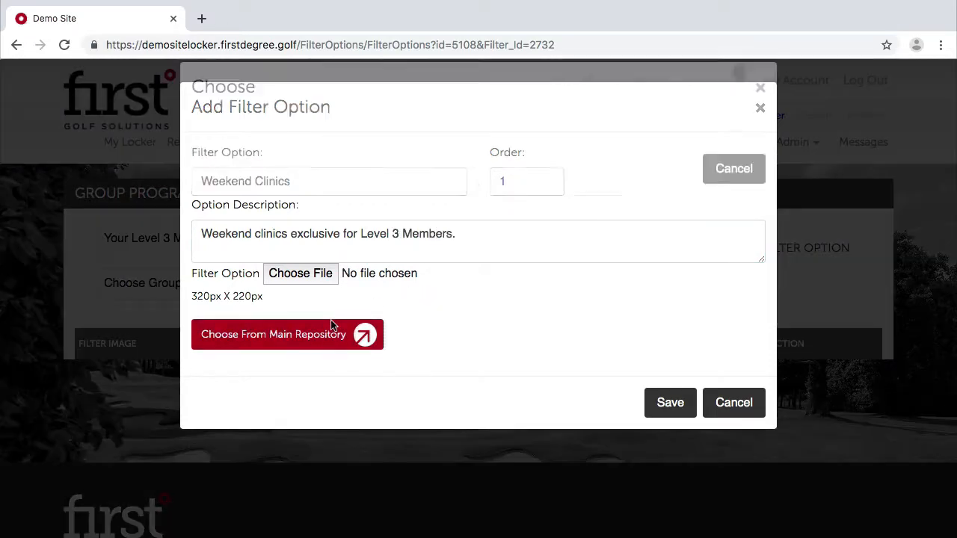
scroll(583, 315, down, 10)
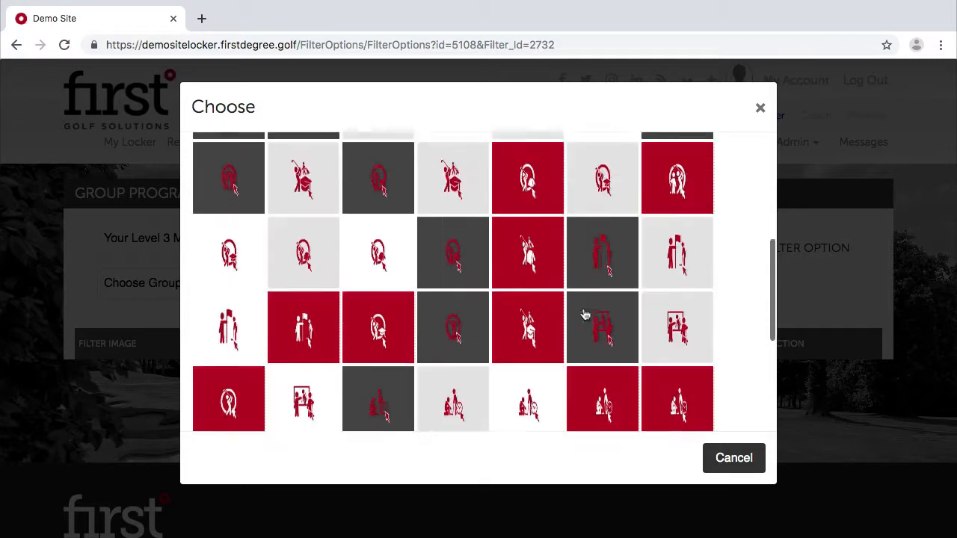
click(494, 302)
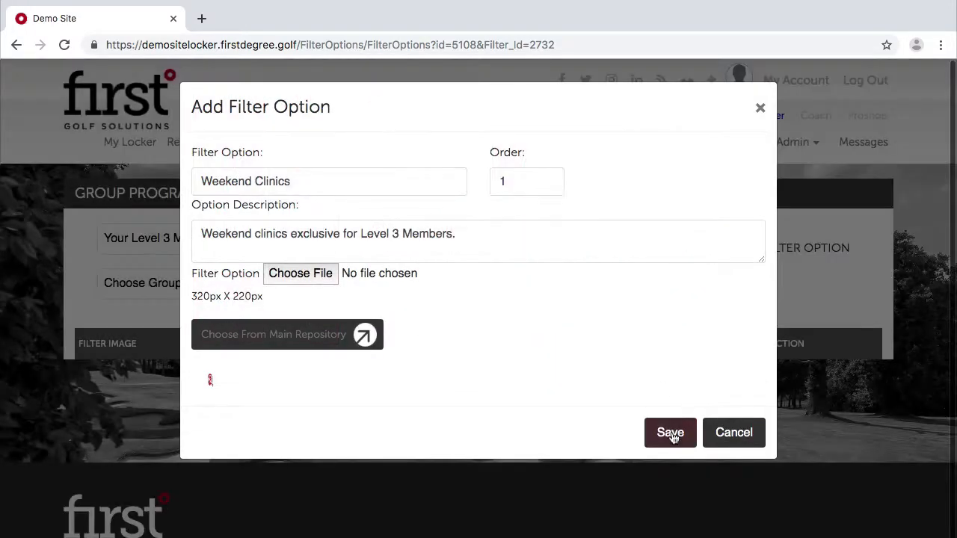
click(671, 433)
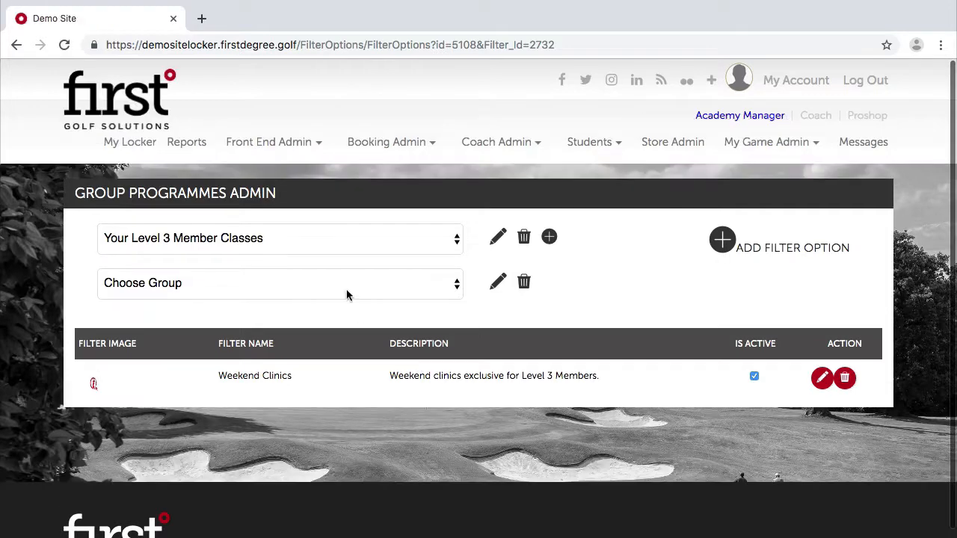
click(722, 239)
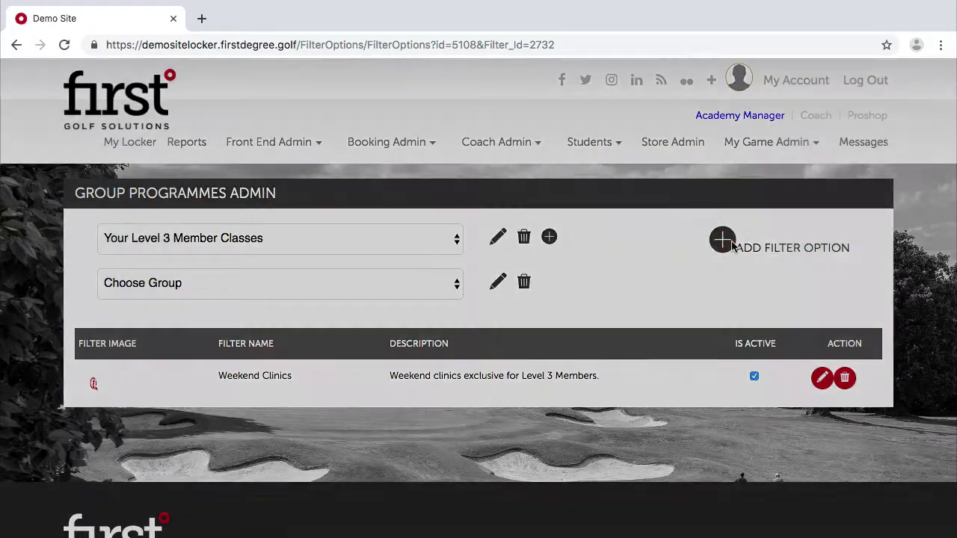
Enter option Weekday Clinics, order 2, described as weekday clinics for Level 3 Members.
click(278, 185)
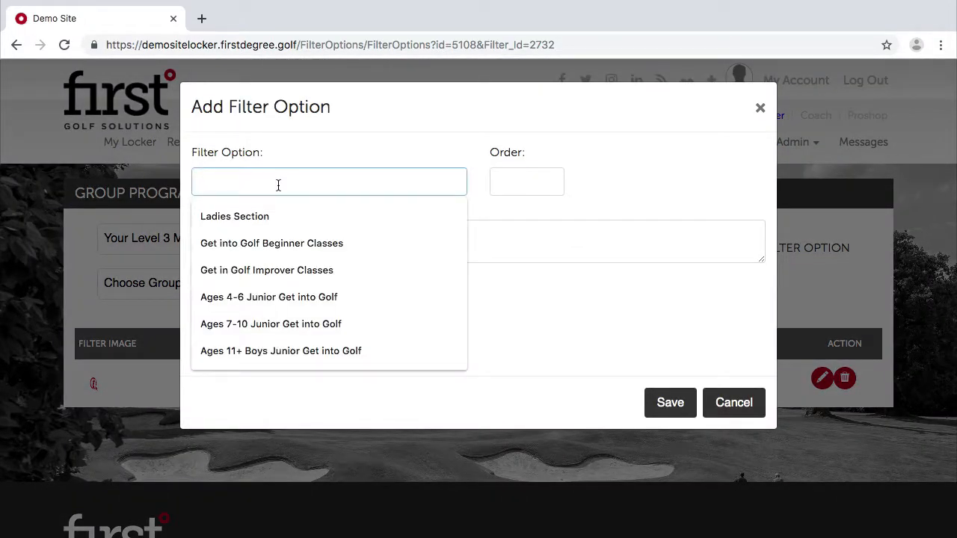
text(Weekday C)
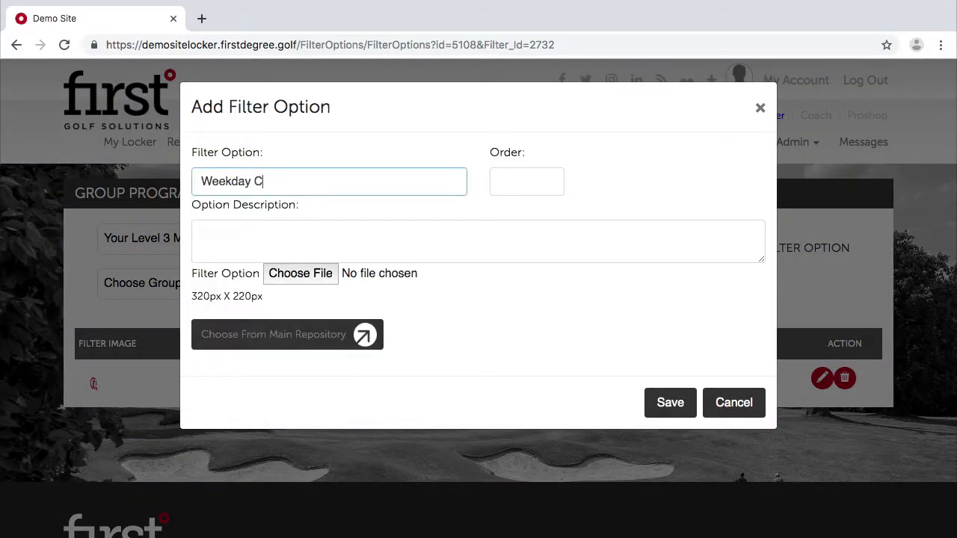
text(linics)
click(505, 183)
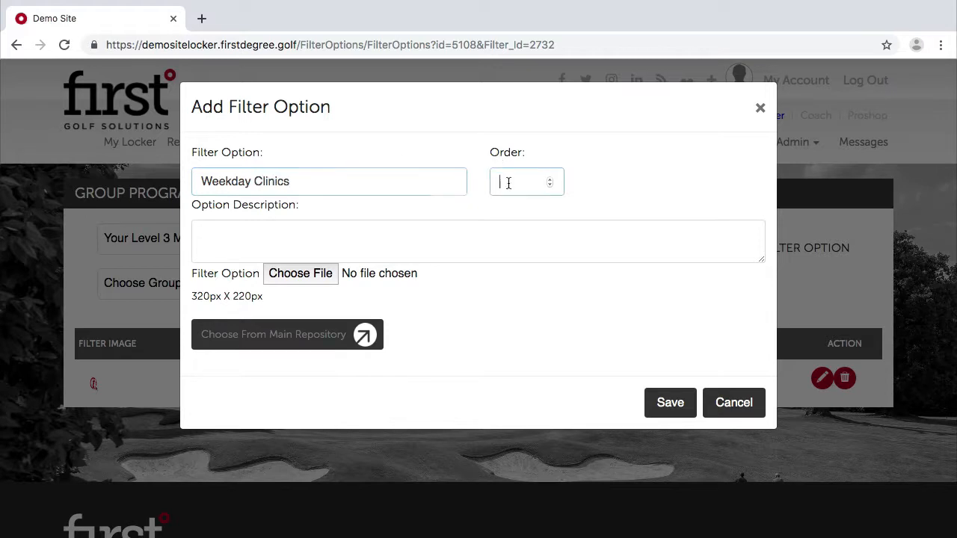
text(2)
click(380, 241)
text(W)
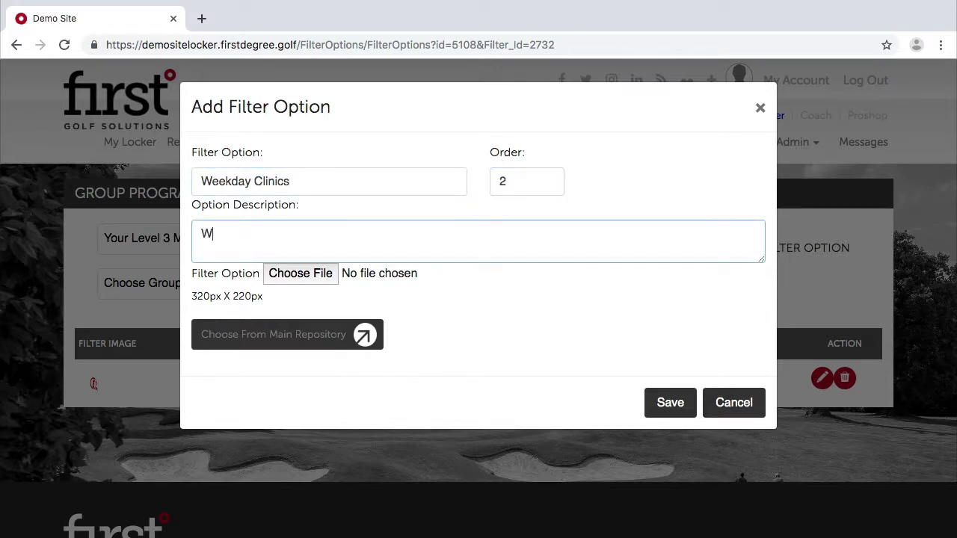
text(eekday clinics for Lev)
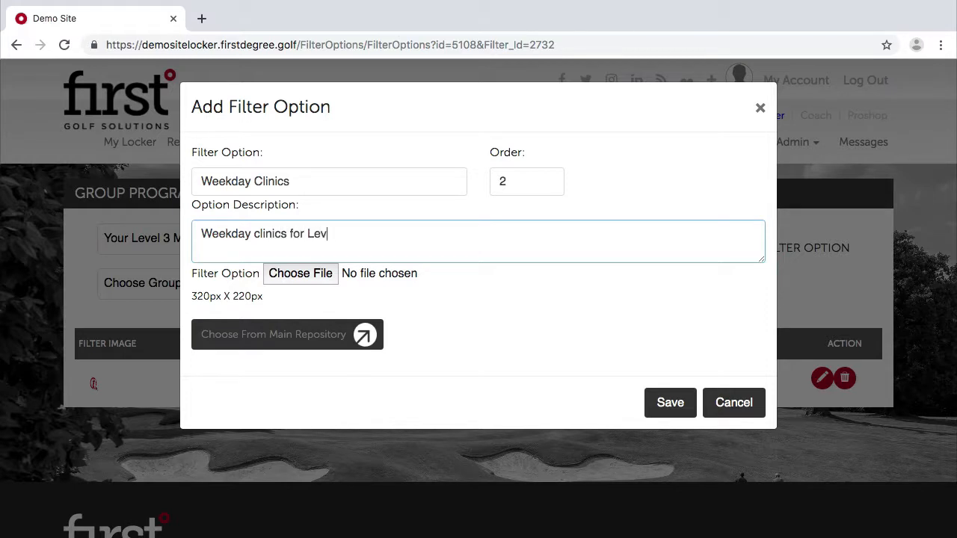
text(el 3 Members.)
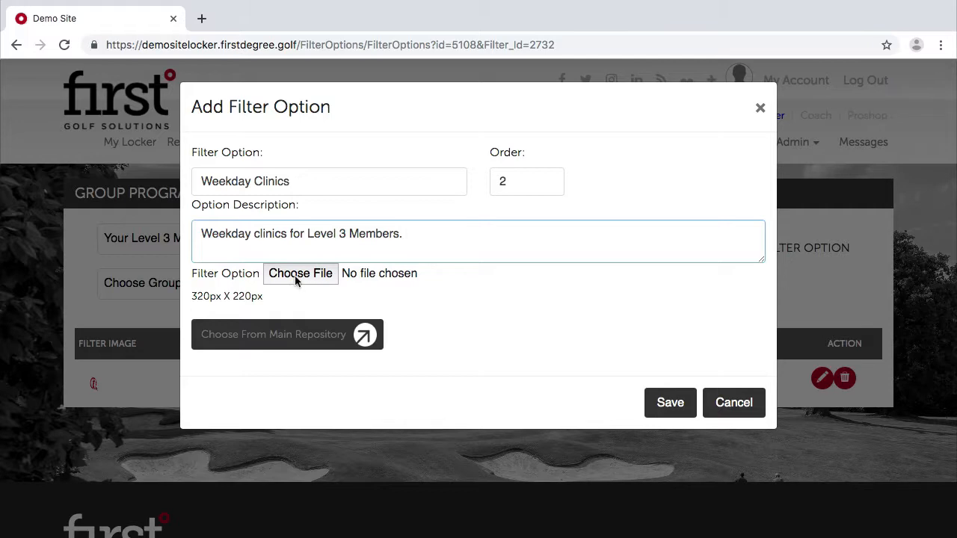
Pick a Main Repository icon for Weekday Clinics, save it, and switch to Coach view.
click(297, 274)
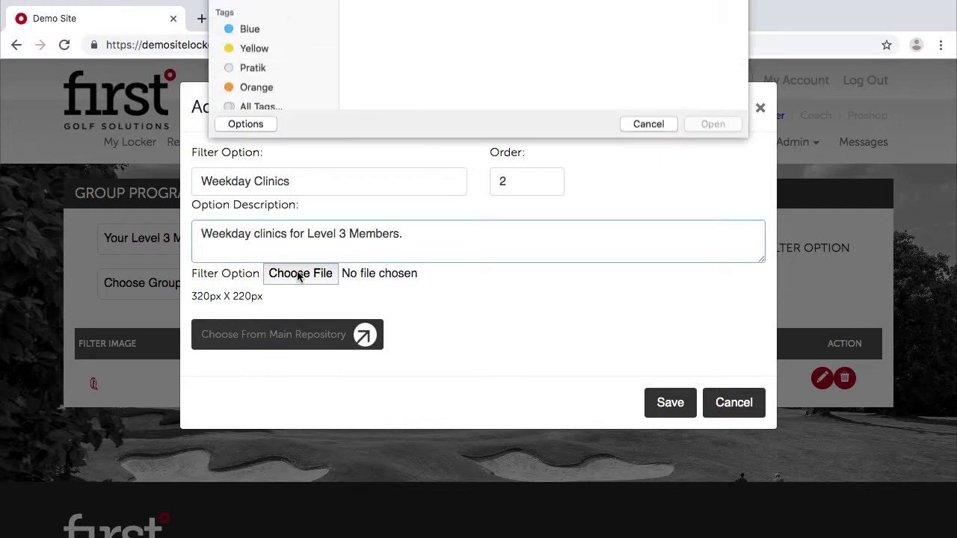
click(648, 329)
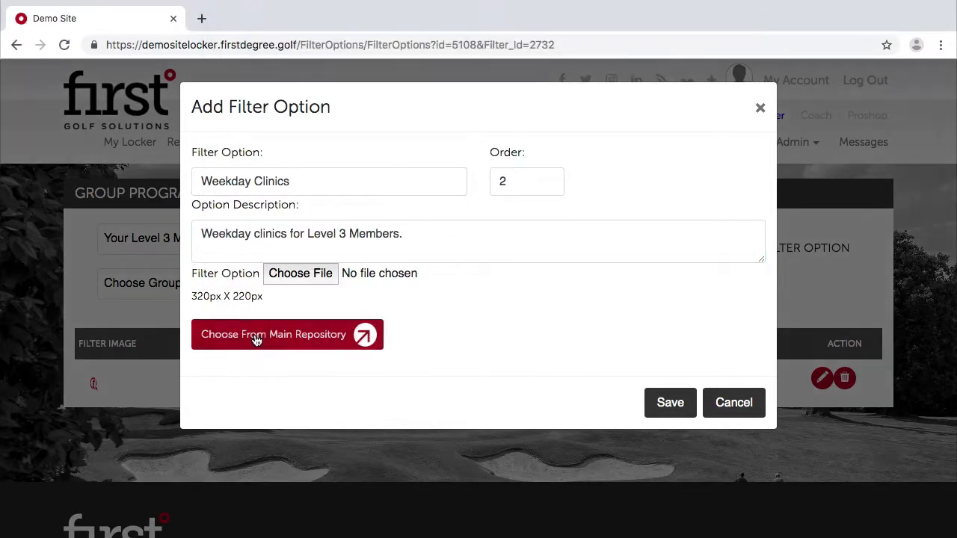
click(254, 337)
scroll(628, 269, down, 5)
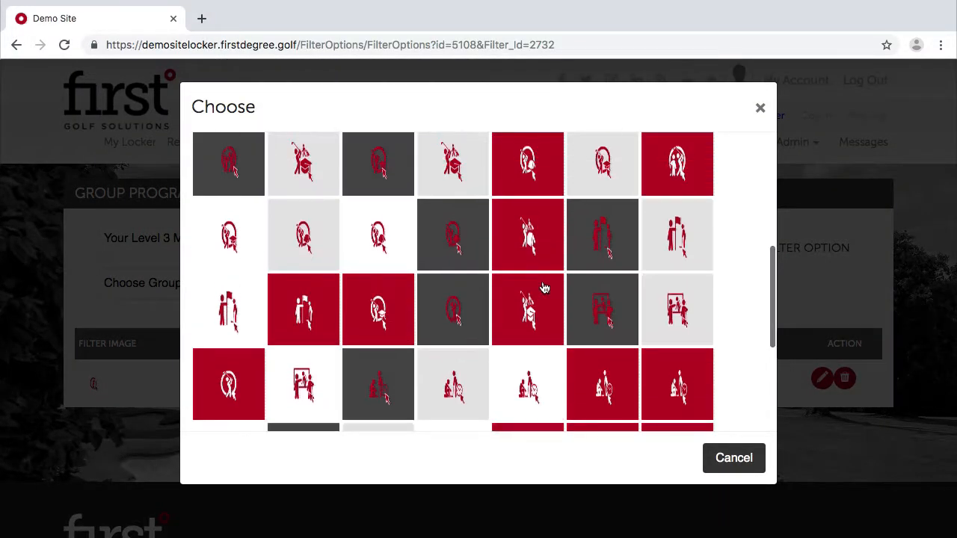
click(528, 302)
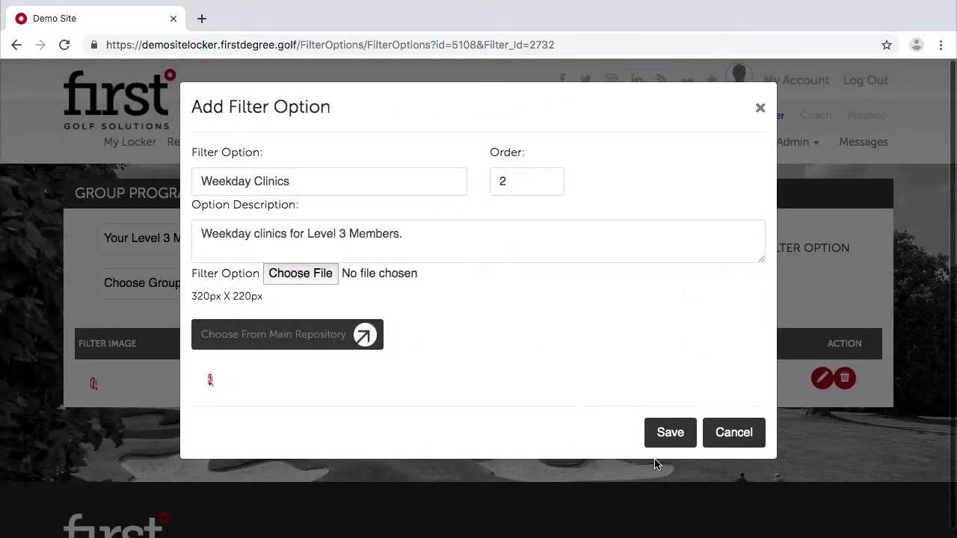
click(680, 445)
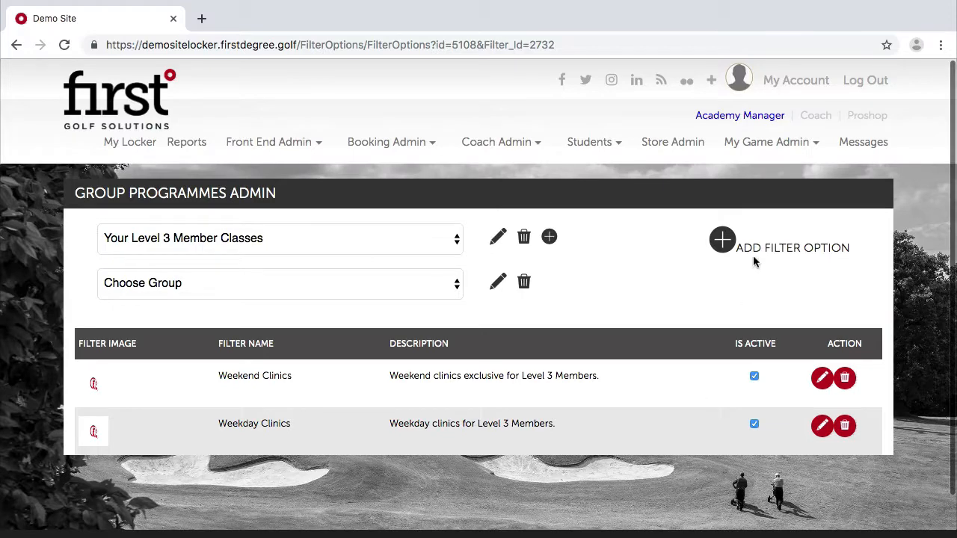
click(815, 117)
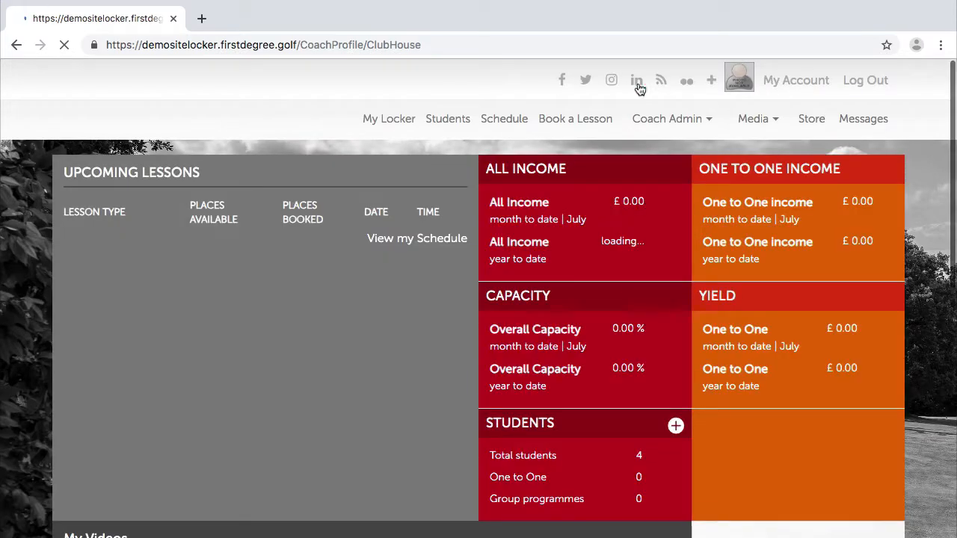
Open Book a Lesson and scroll through the Choose Programme Category cards.
click(581, 142)
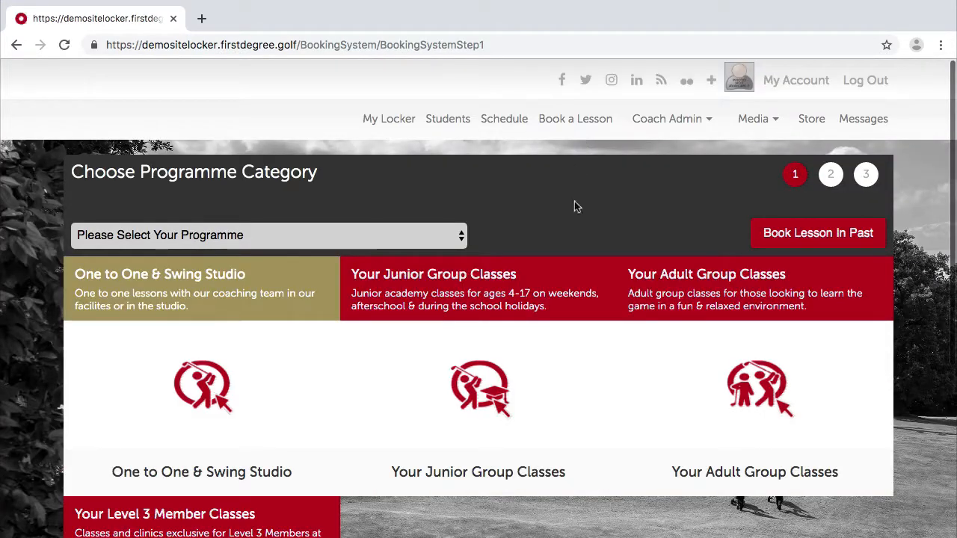
scroll(574, 205, down, 3)
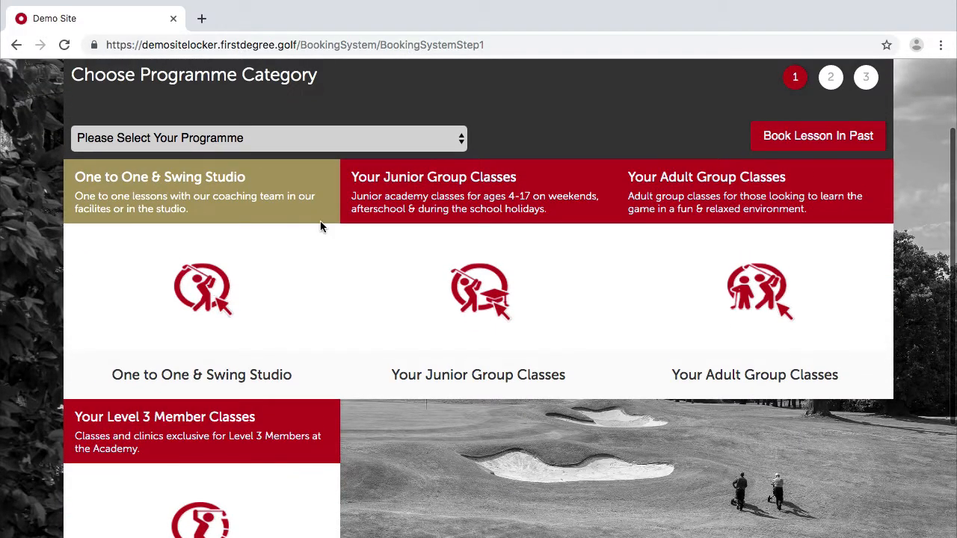
scroll(320, 221, up, 2)
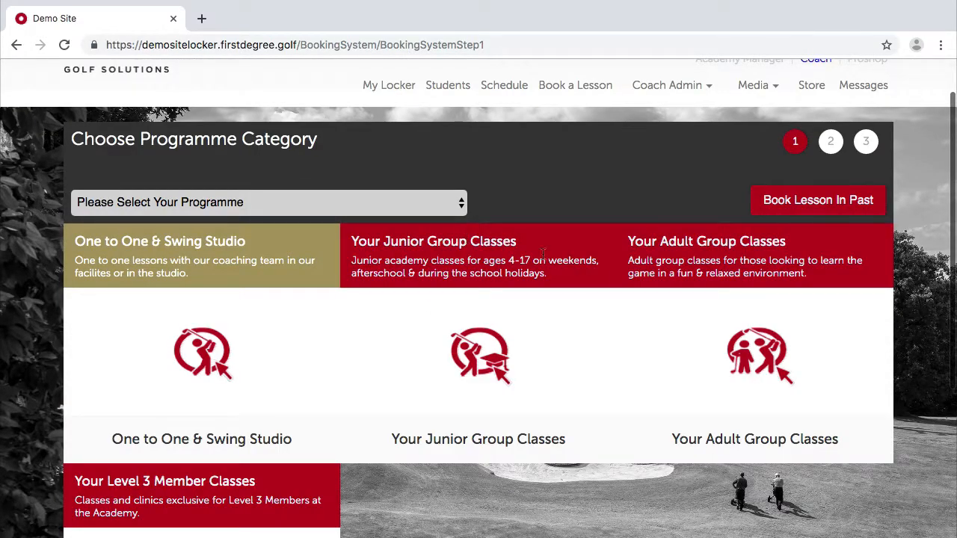
scroll(729, 337, down, 2)
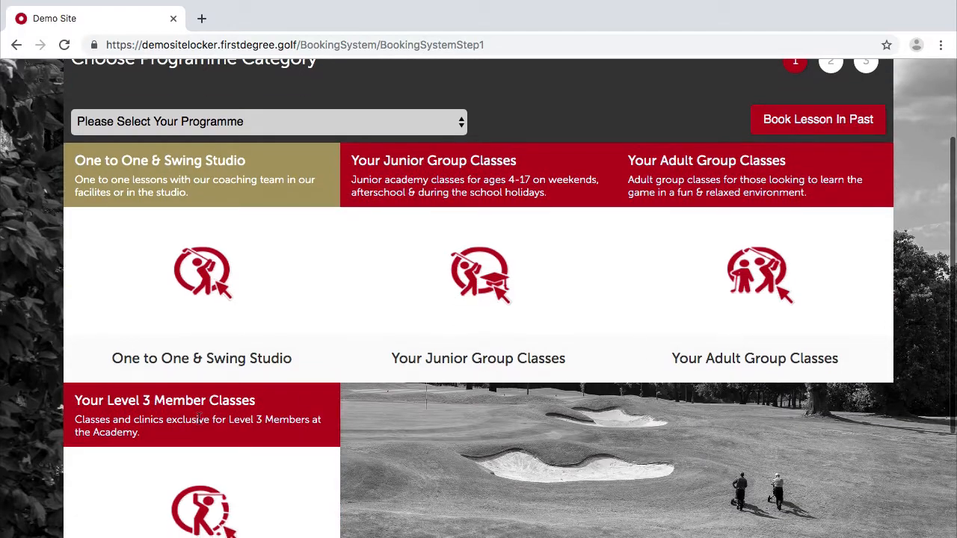
scroll(416, 501, up, 1)
scroll(417, 506, down, 4)
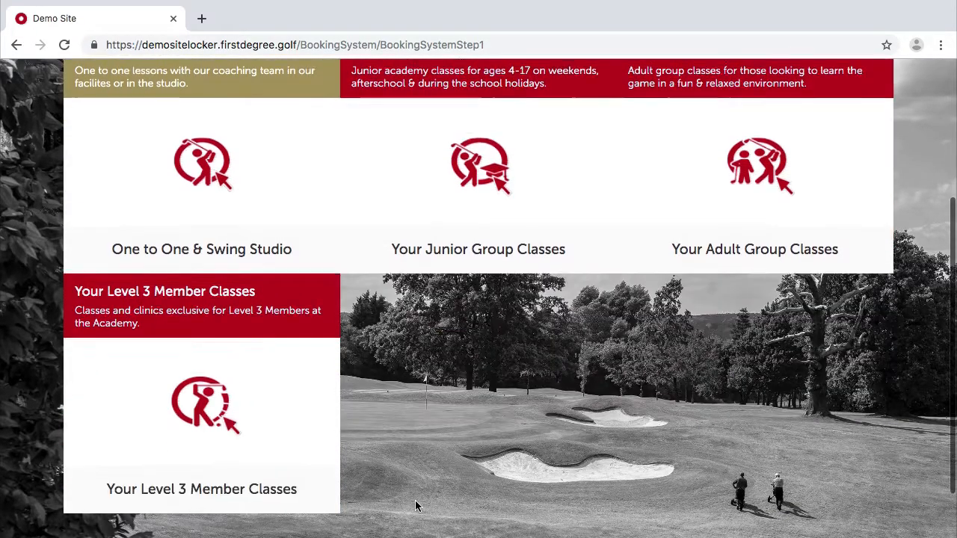
scroll(417, 506, up, 5)
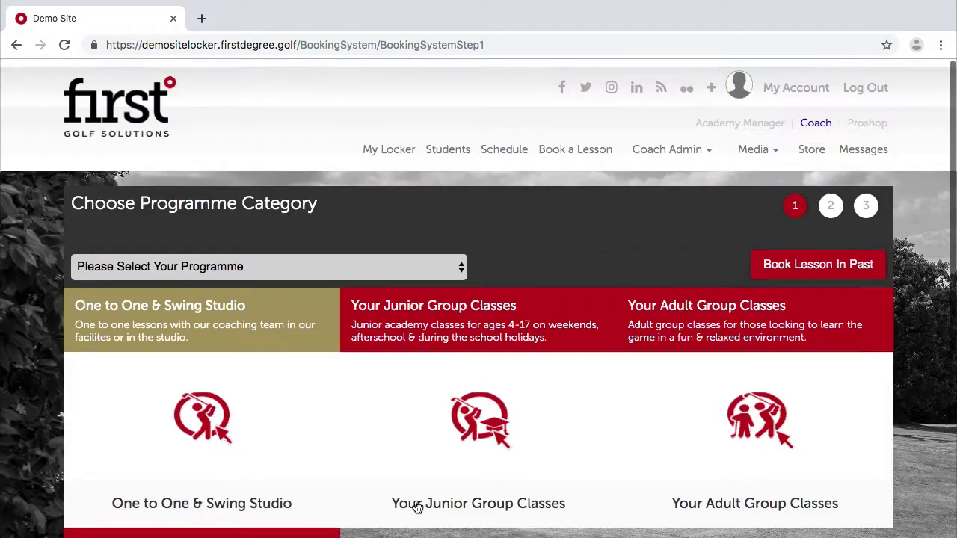
mouse_move(643, 152)
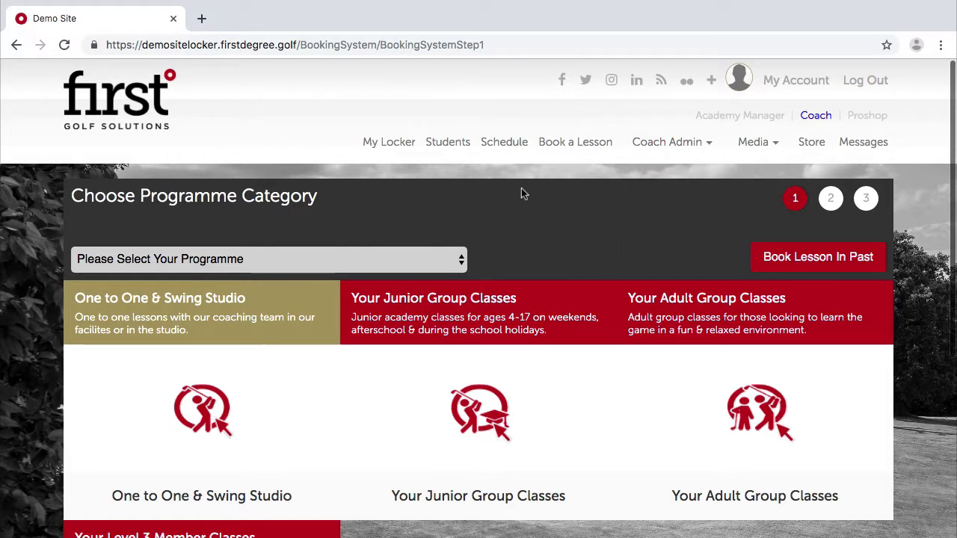
scroll(468, 243, down, 2)
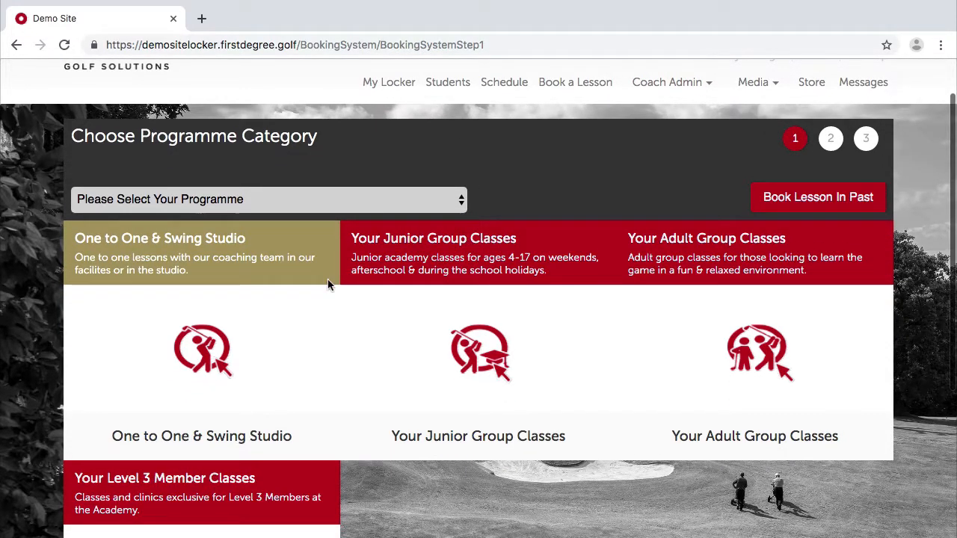
scroll(577, 412, down, 2)
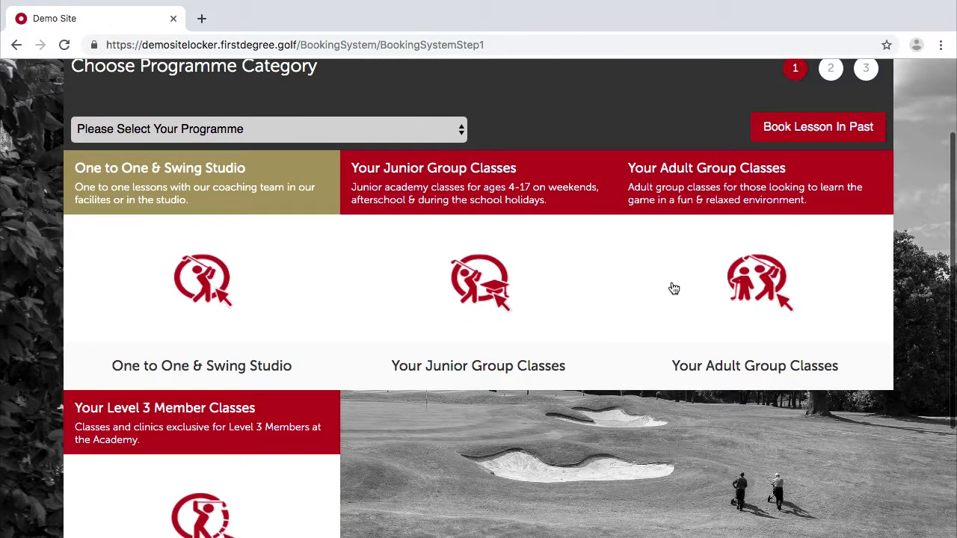
scroll(637, 314, down, 2)
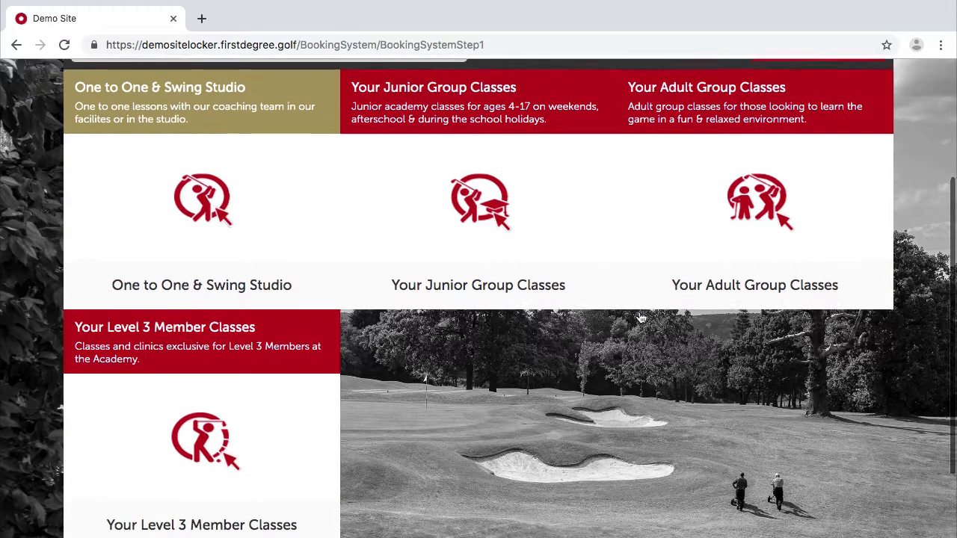
scroll(607, 286, up, 5)
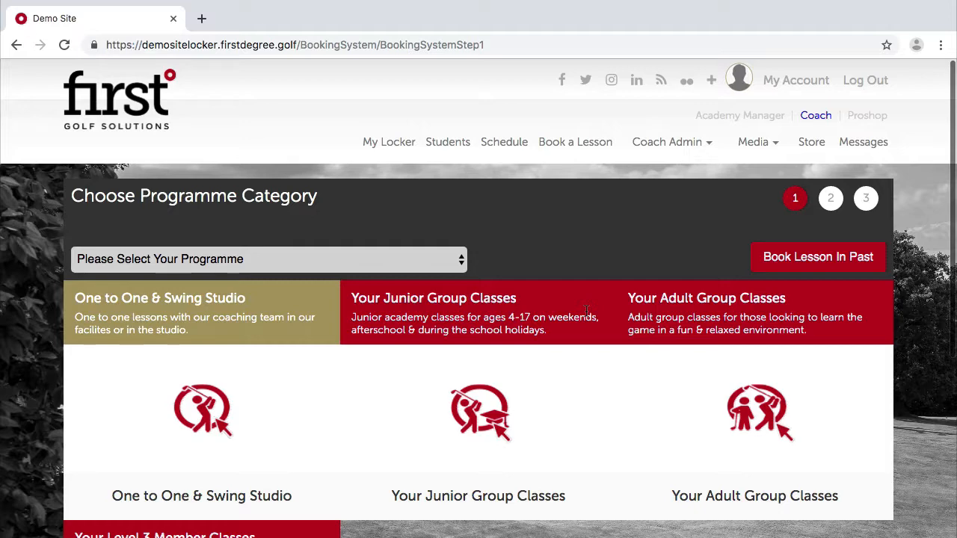
scroll(423, 388, down, 3)
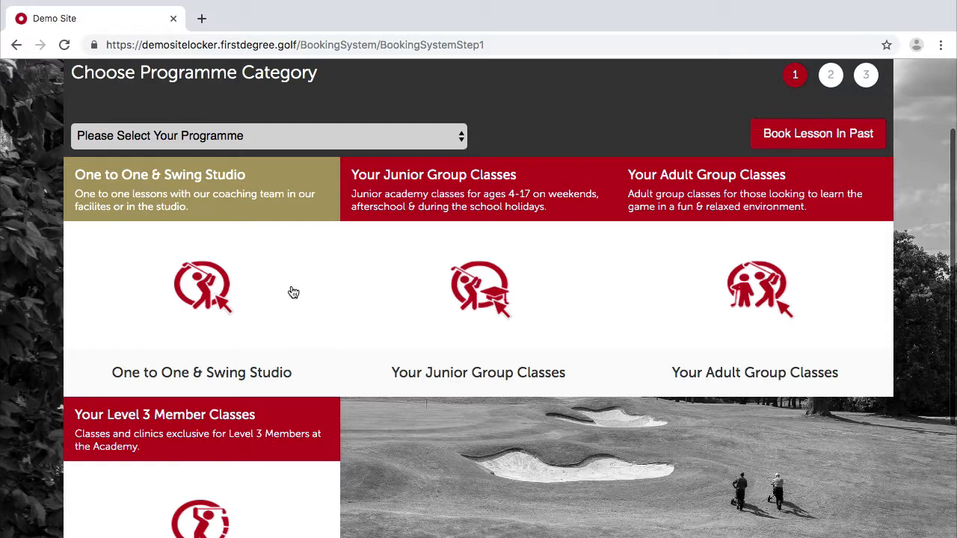
scroll(276, 405, down, 3)
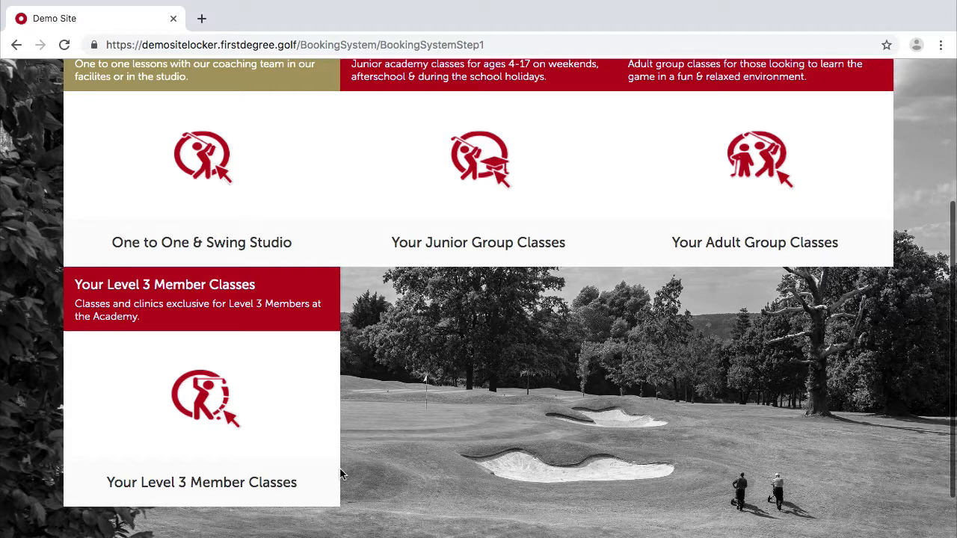
scroll(340, 473, up, 5)
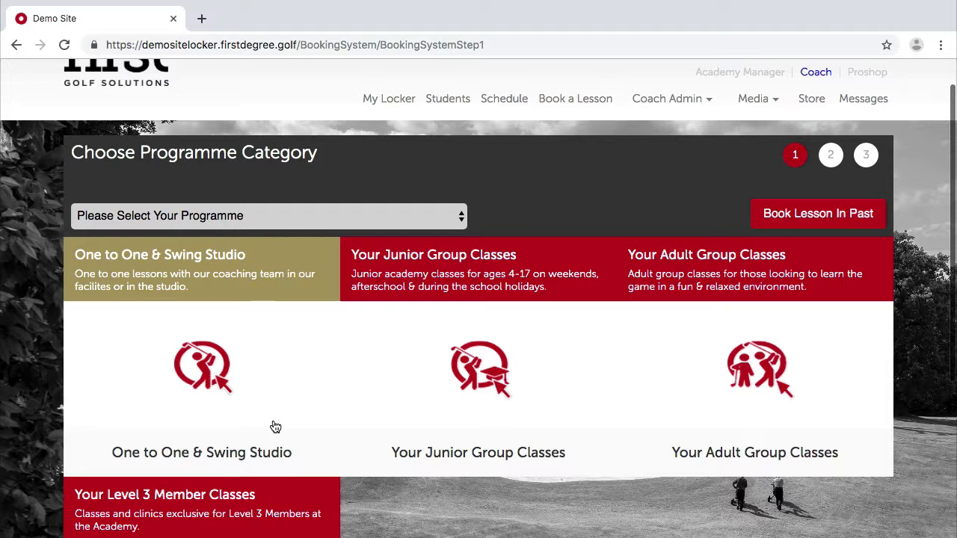
scroll(299, 346, down, 3)
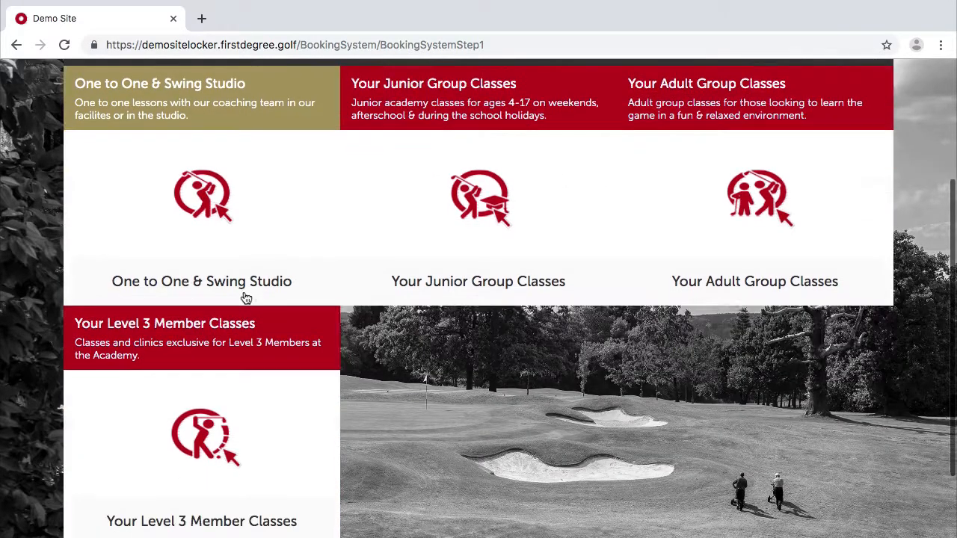
scroll(225, 299, down, 2)
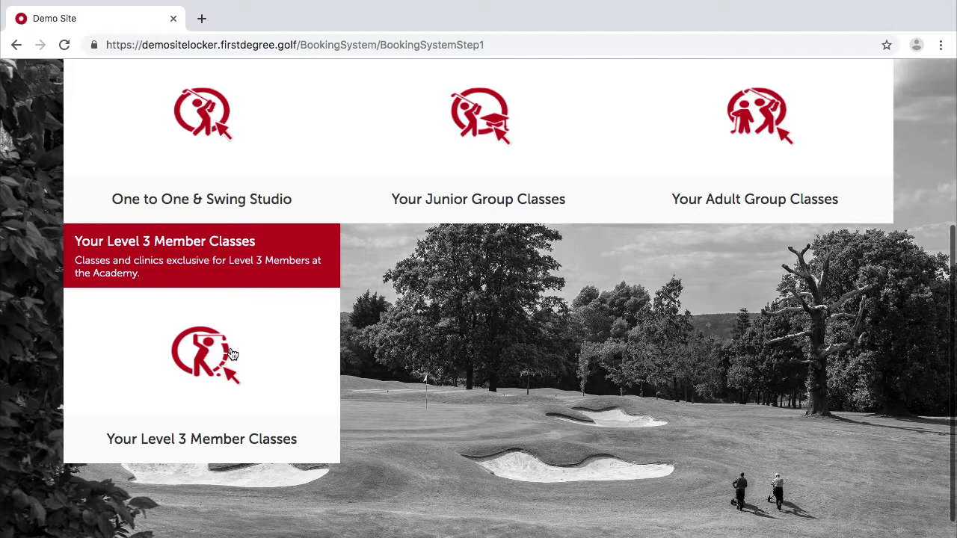
scroll(534, 291, up, 4)
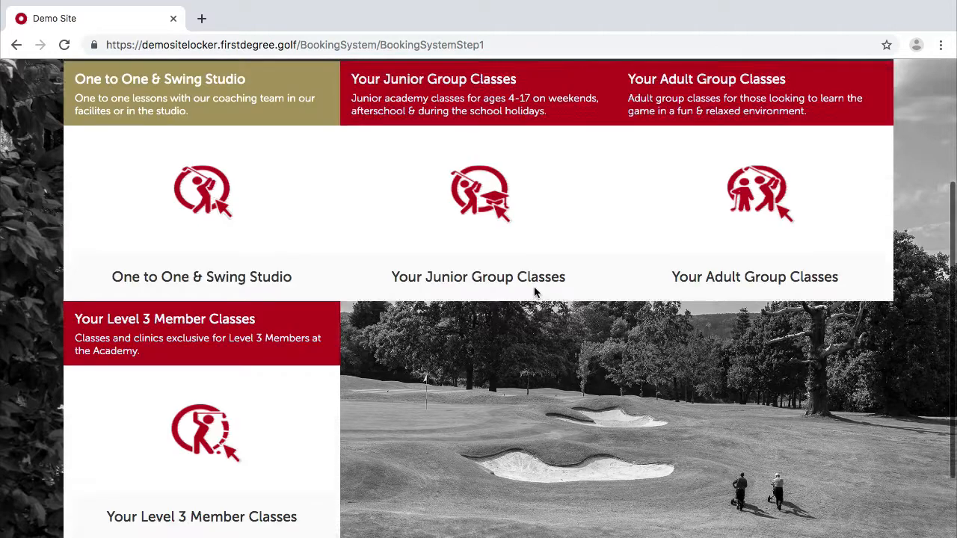
scroll(535, 294, down, 3)
scroll(536, 294, up, 3)
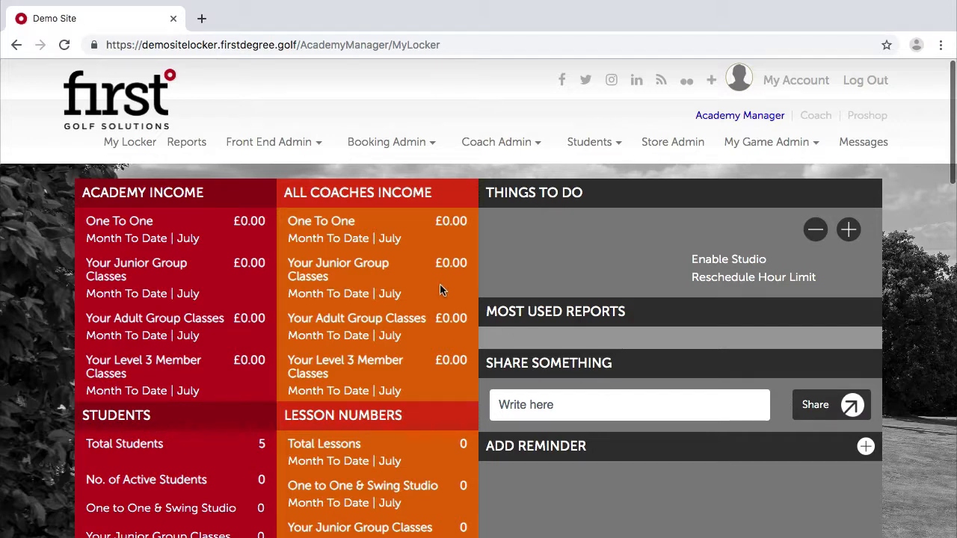
Go to Booking Admin > Create & Edit Classes.
mouse_move(401, 146)
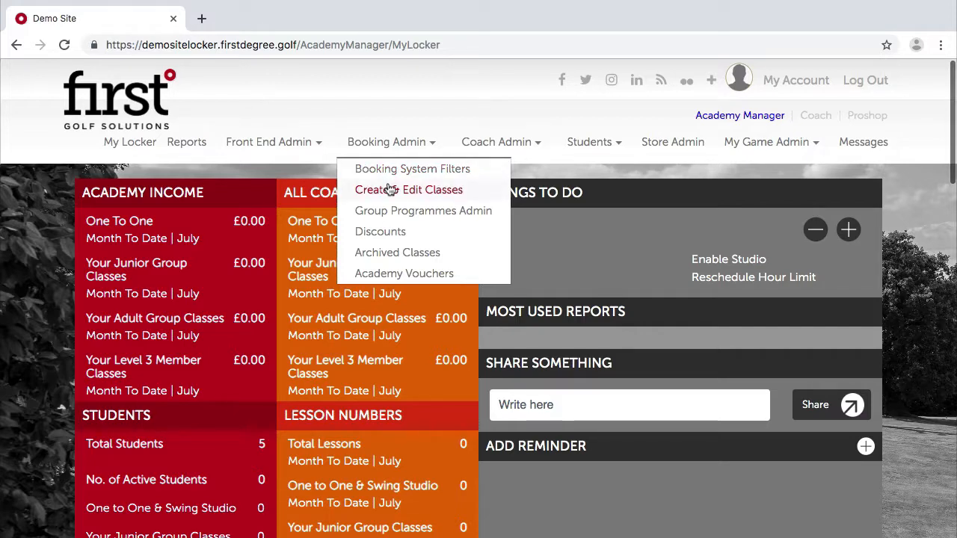
click(390, 189)
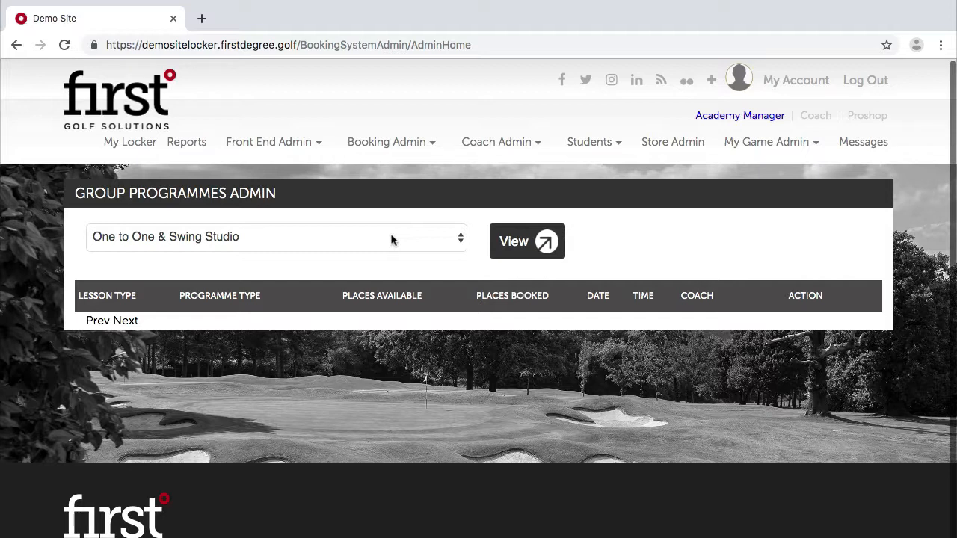
Select the Your Junior Group Classes category, check the group and type lists, and add a class.
click(392, 240)
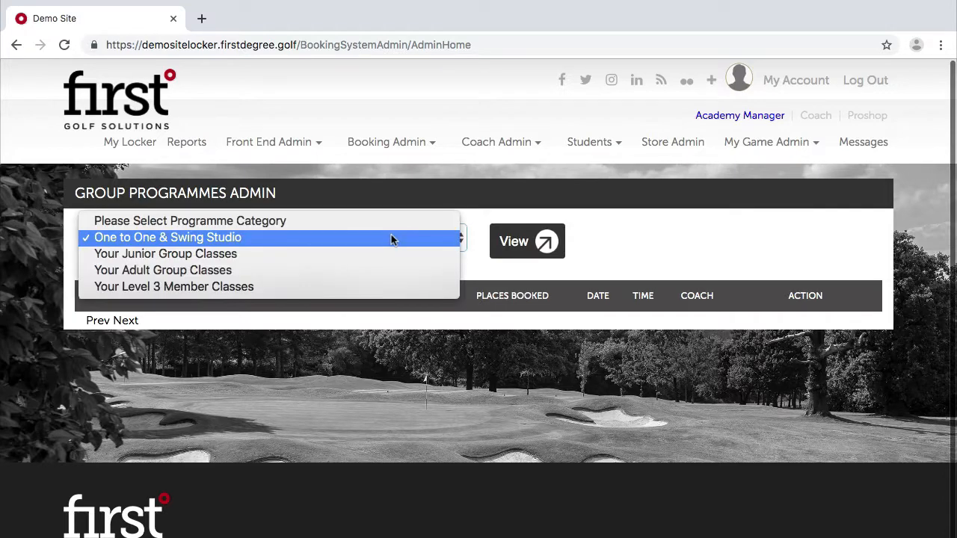
click(209, 255)
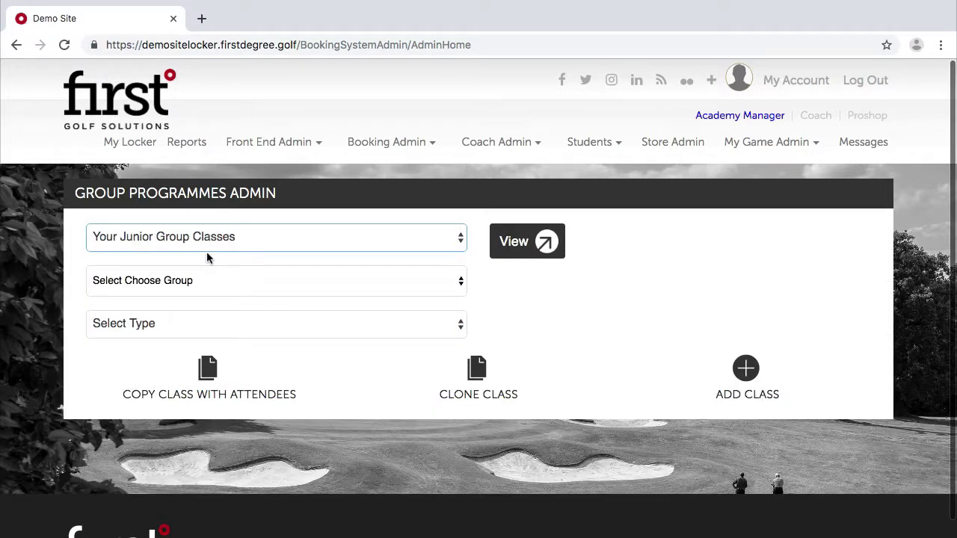
click(239, 282)
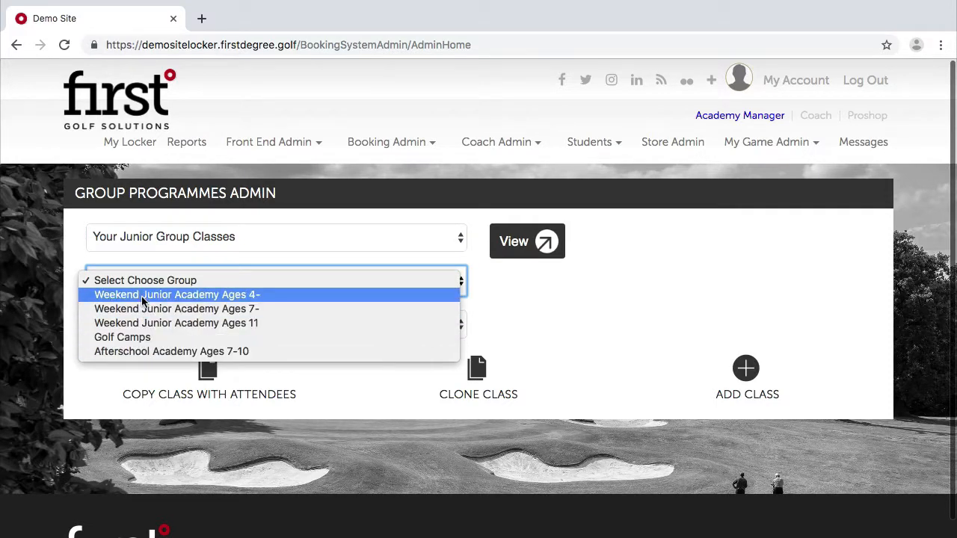
click(552, 302)
click(206, 323)
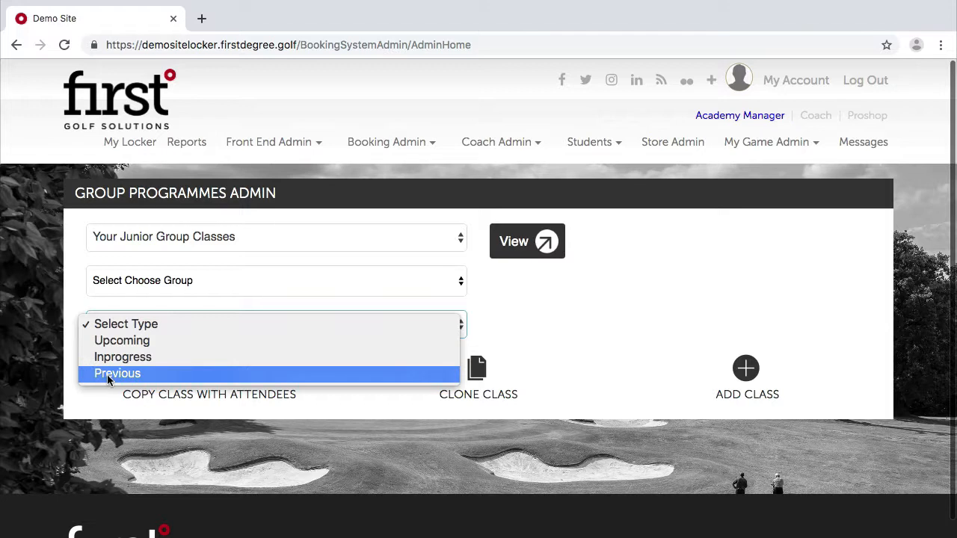
click(512, 302)
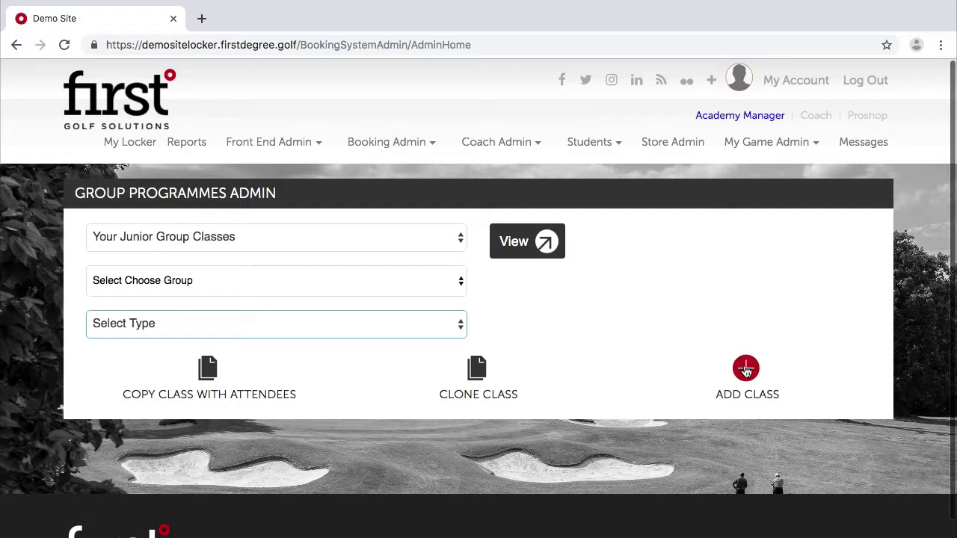
click(745, 369)
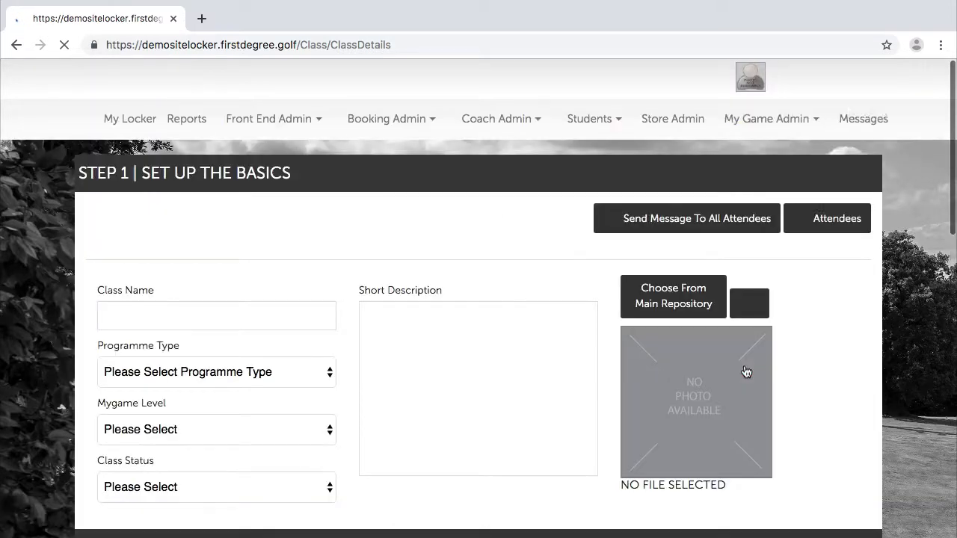
Enter 'Saturday 24th August 2019 - 3pm - 4pm' as the class name.
scroll(333, 367, down, 7)
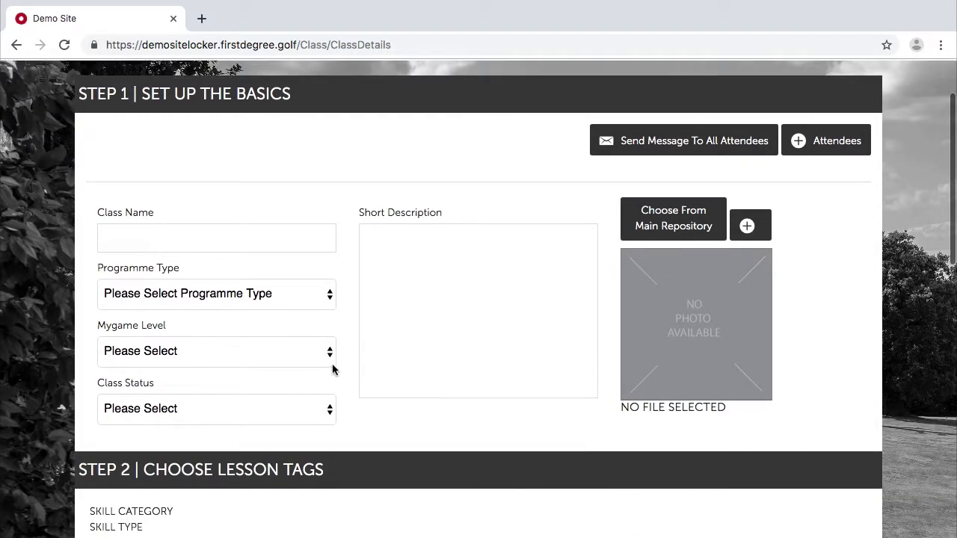
scroll(332, 363, down, 8)
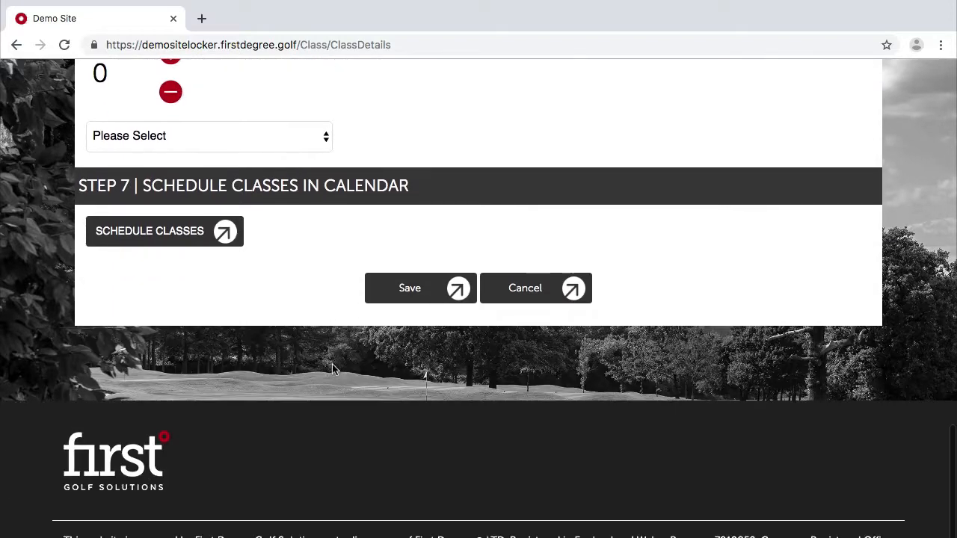
scroll(332, 363, up, 15)
click(216, 351)
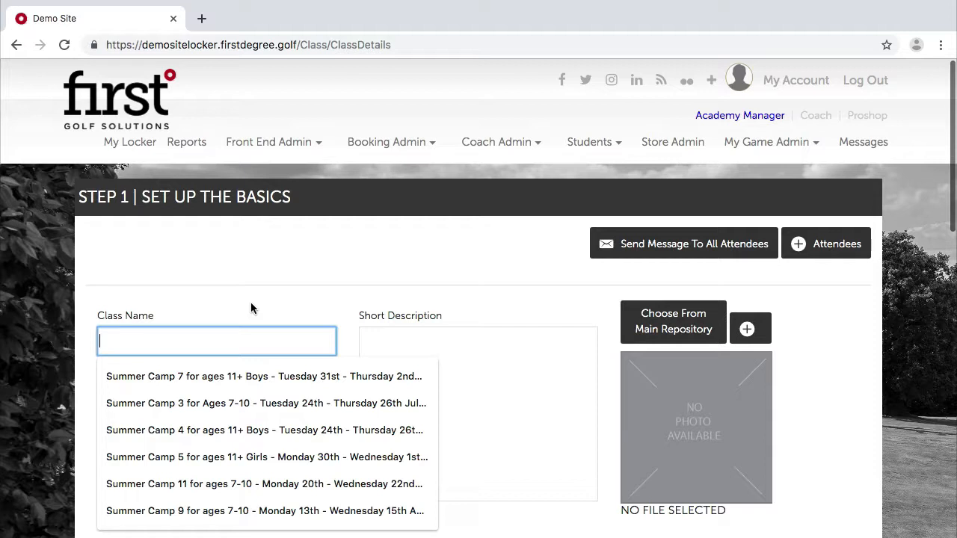
text(Satu)
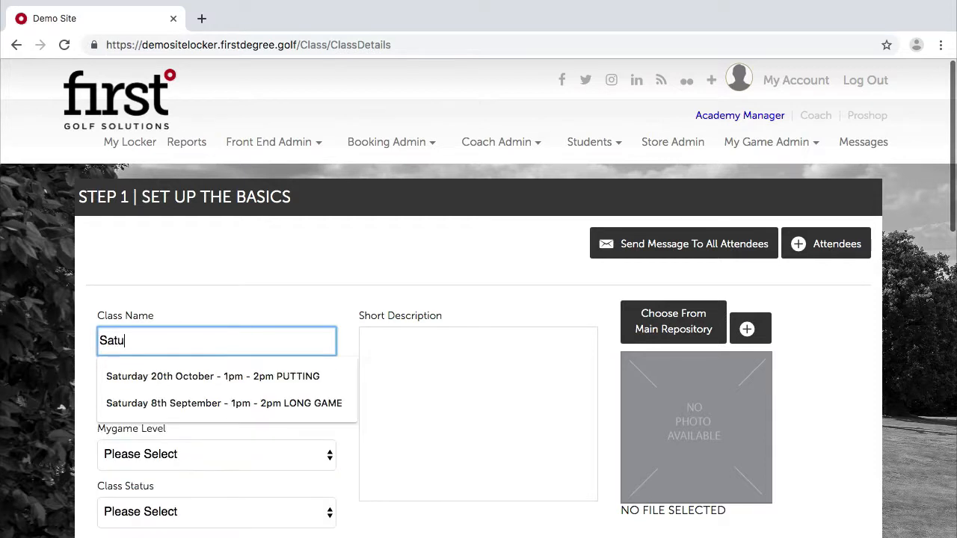
text(rday 24th)
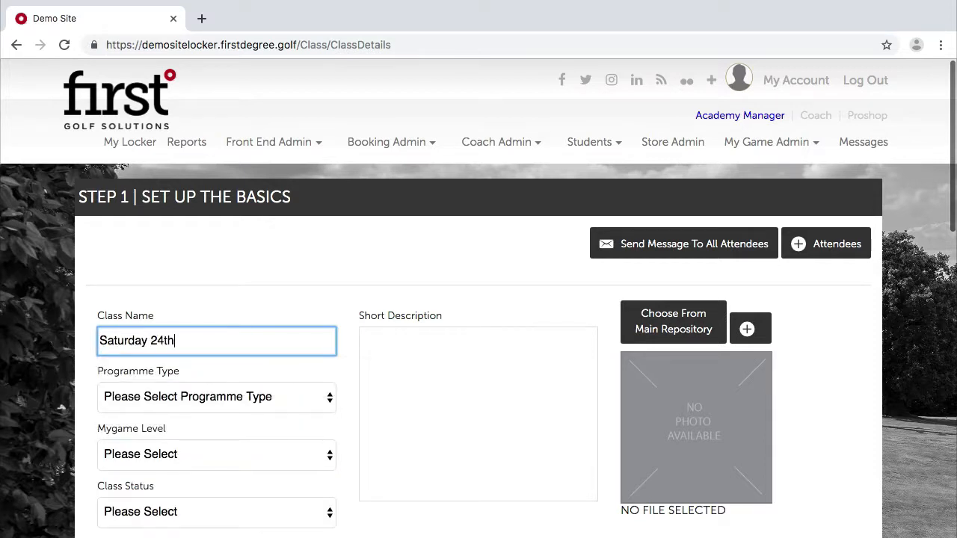
text( August 2019 - 3pm)
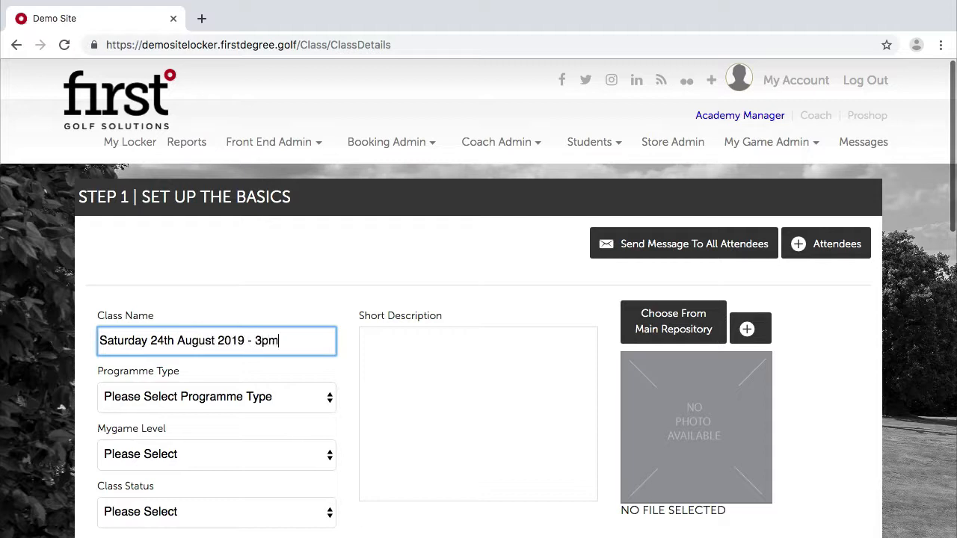
text( - 4pm)
click(429, 353)
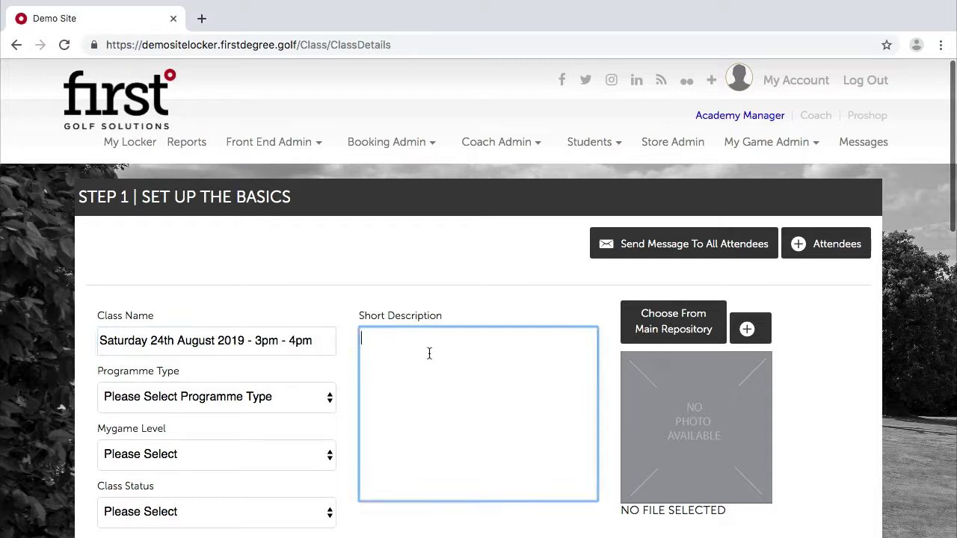
click(214, 397)
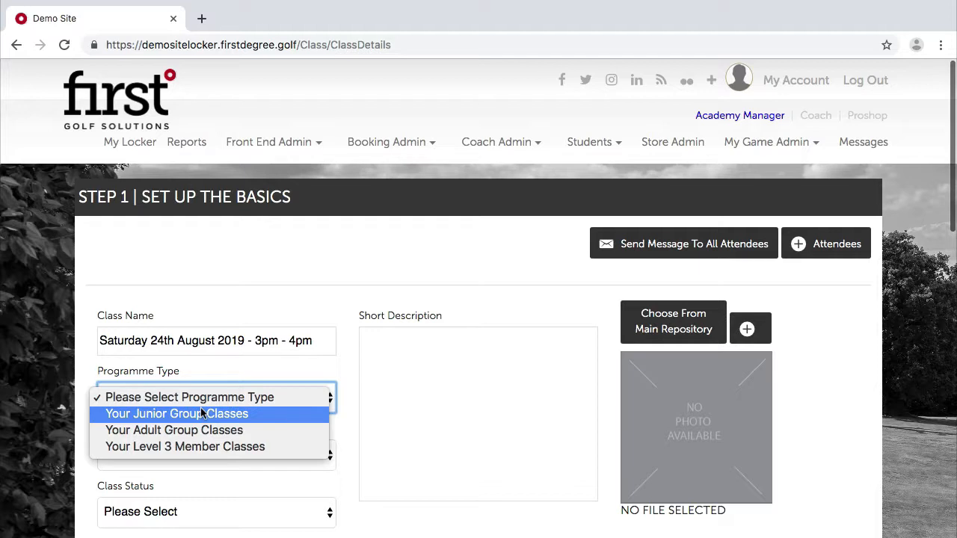
Set programme type Your Junior Group Classes, level Junior, group Weekend Junior Academy Ages 4-6, status Active.
click(200, 411)
click(184, 457)
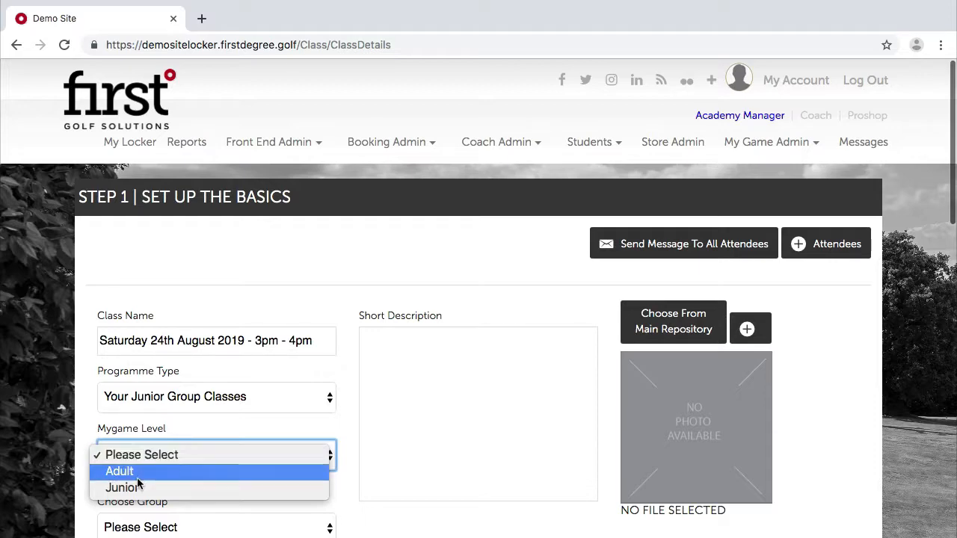
click(161, 489)
scroll(207, 495, down, 3)
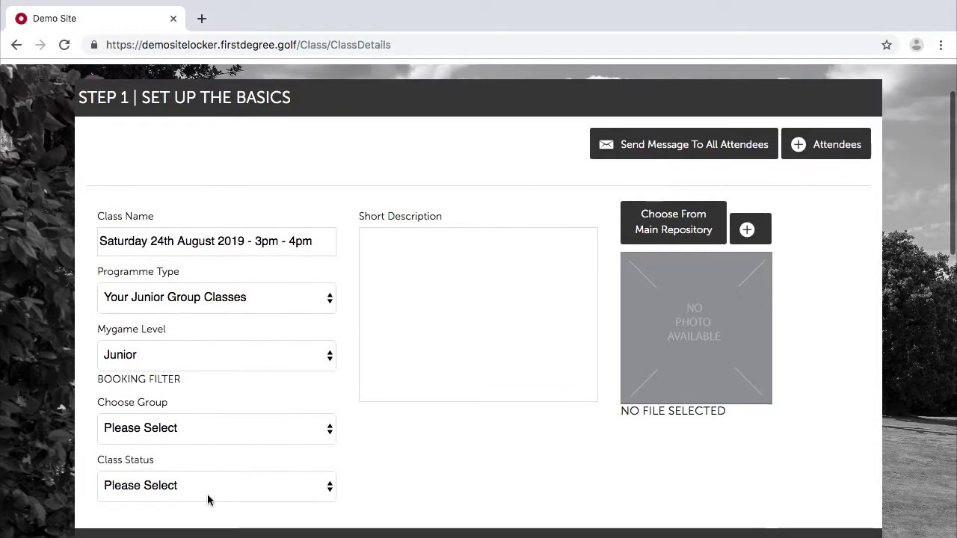
click(196, 428)
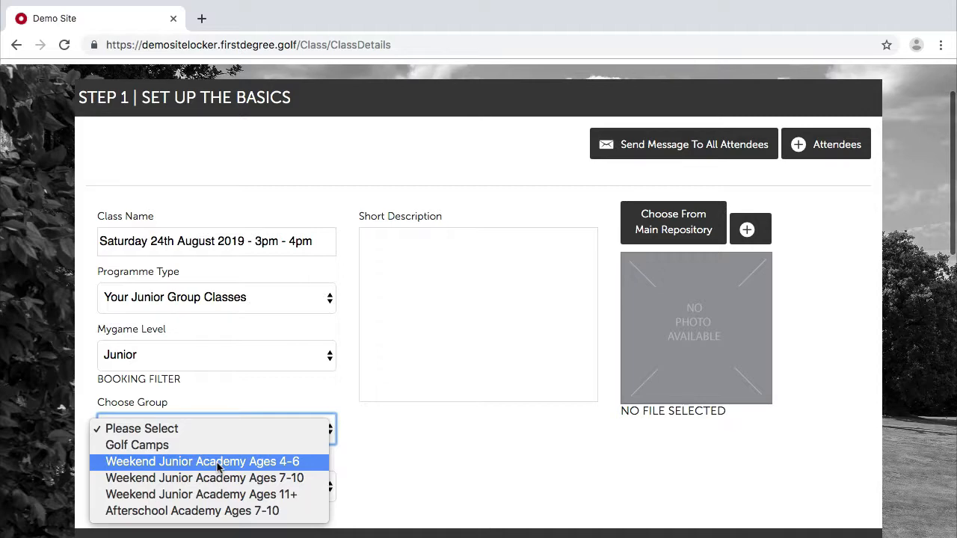
click(218, 467)
scroll(365, 400, down, 2)
click(214, 426)
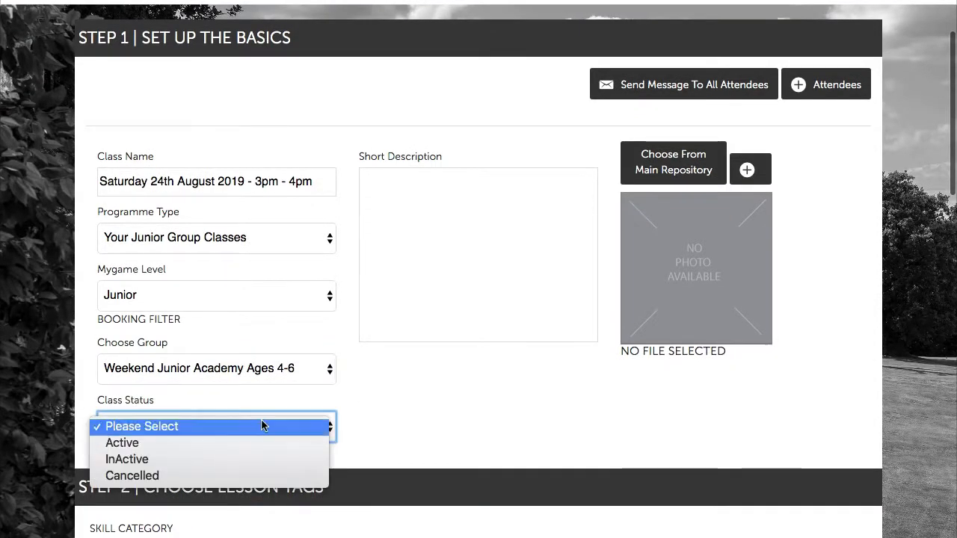
click(203, 443)
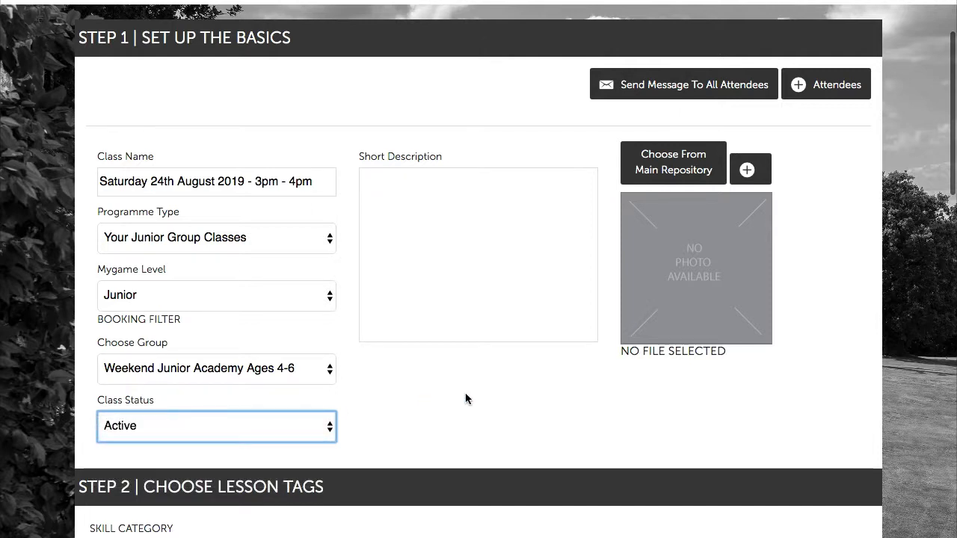
Paste the prepared short description and choose a golfer image from the Main Repository.
click(437, 206)
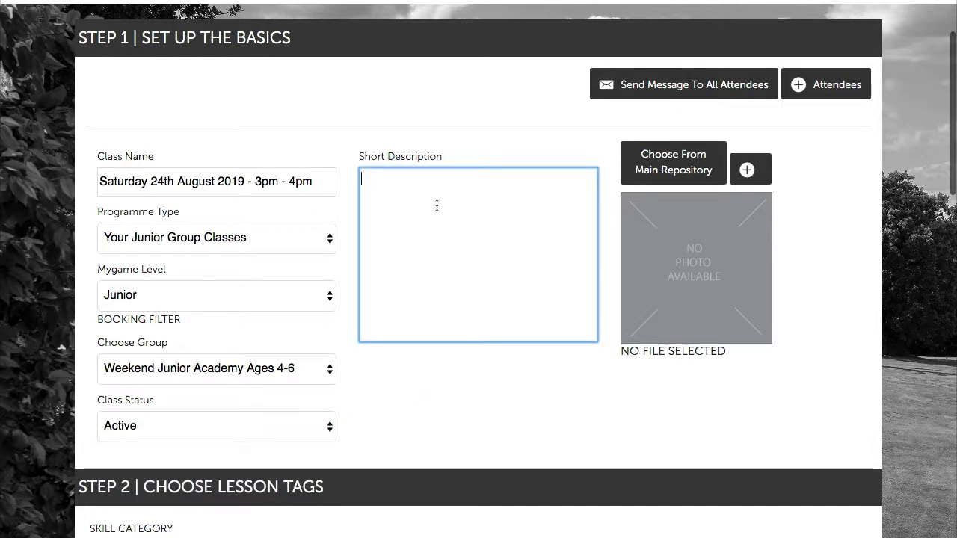
text(Weekend junior class for ages 4-6 starting at 3pm.)
click(525, 410)
click(696, 166)
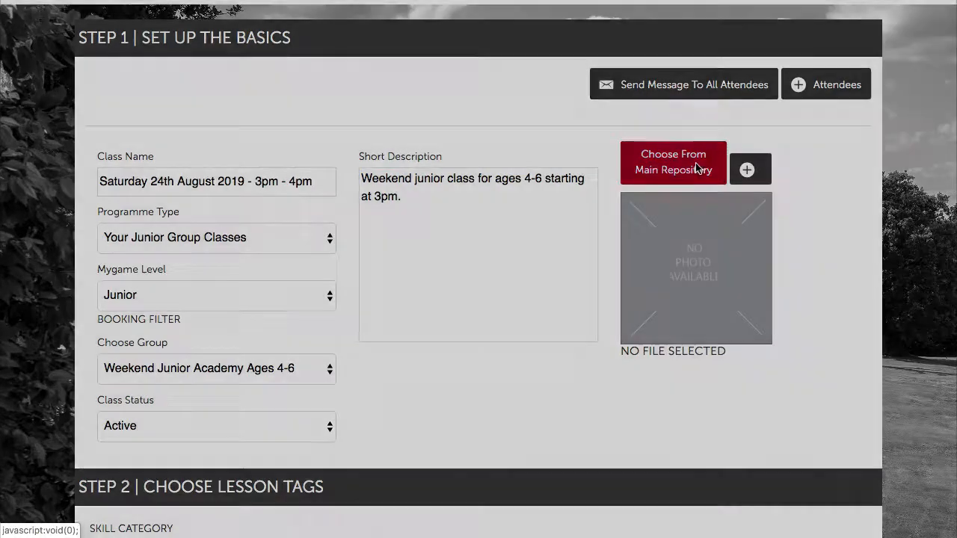
scroll(441, 275, down, 5)
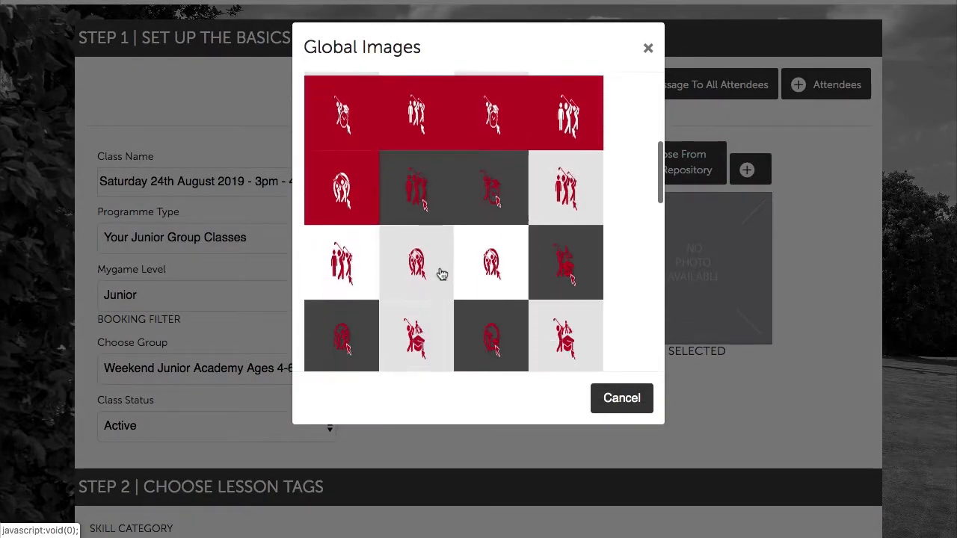
scroll(441, 274, down, 3)
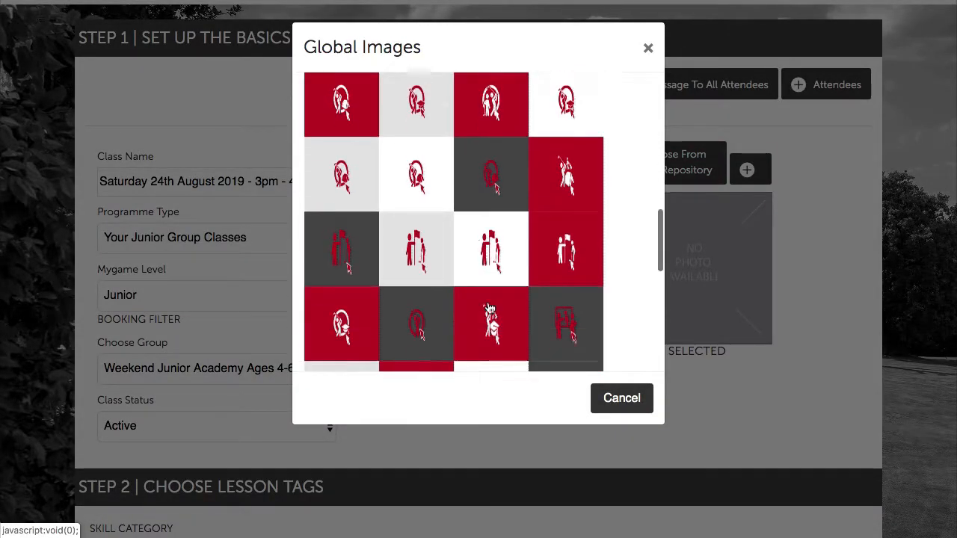
scroll(513, 331, up, 2)
click(571, 152)
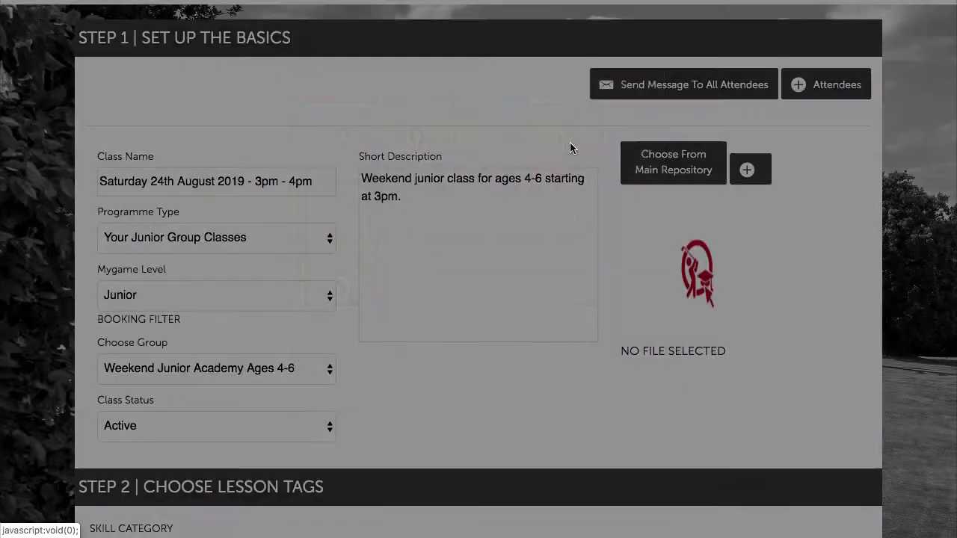
scroll(786, 350, down, 3)
scroll(786, 349, up, 3)
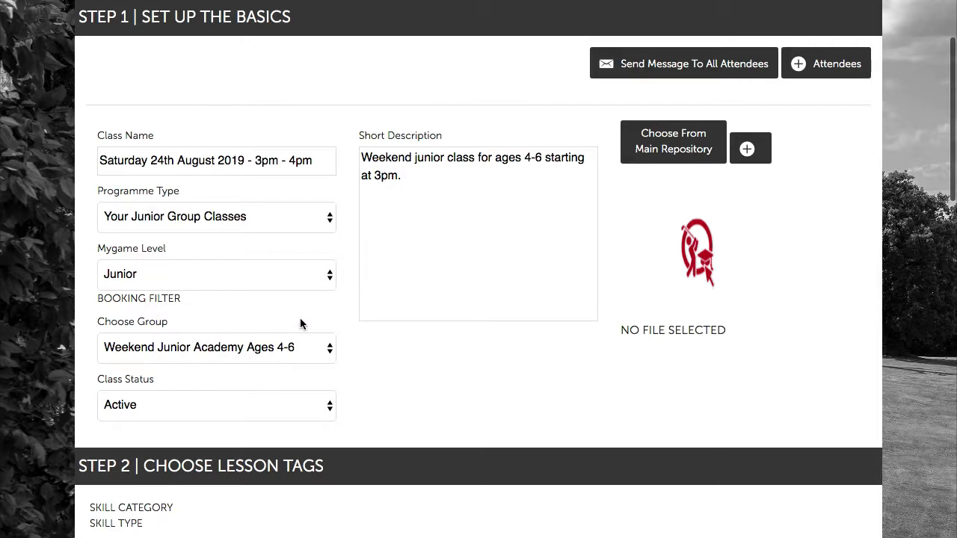
Assign the first coach in the list to the class.
scroll(301, 324, down, 3)
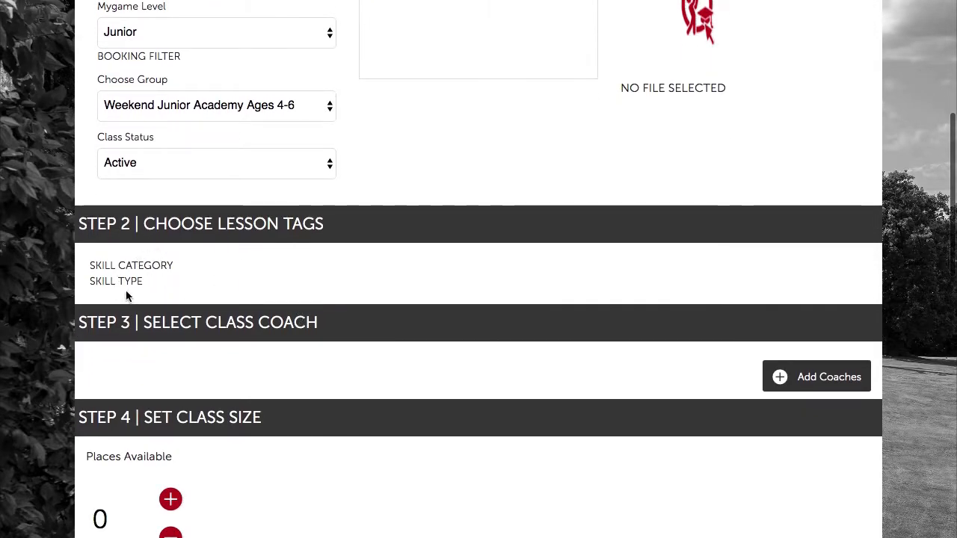
scroll(286, 267, down, 1)
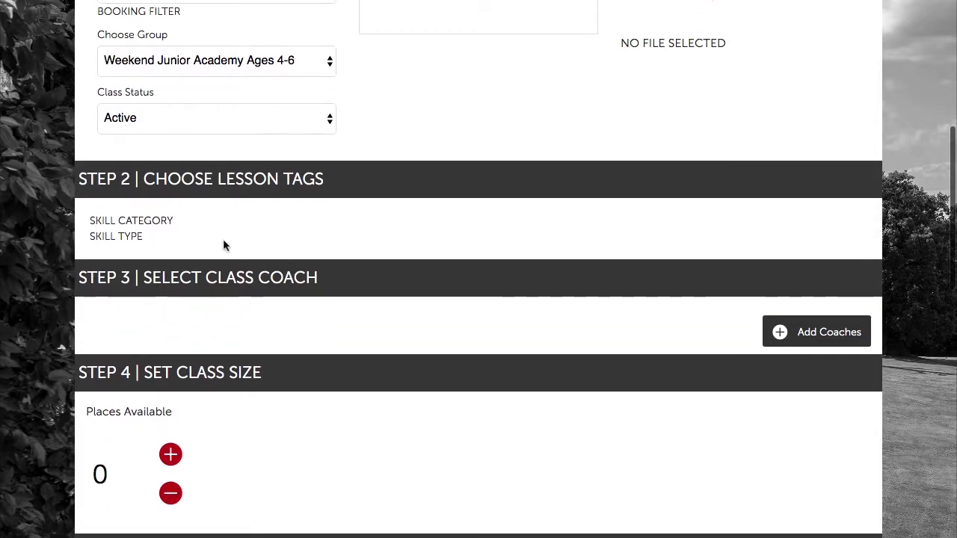
scroll(277, 247, down, 1)
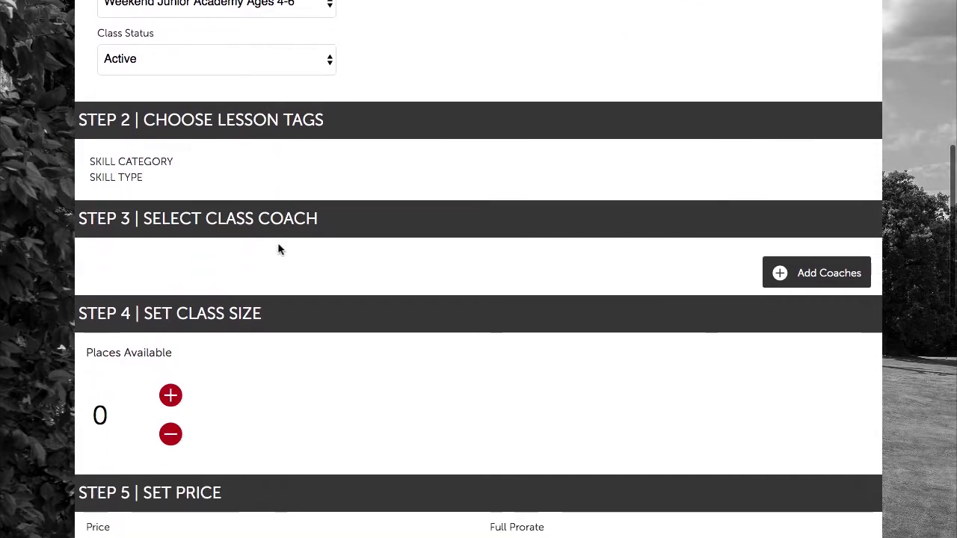
click(797, 269)
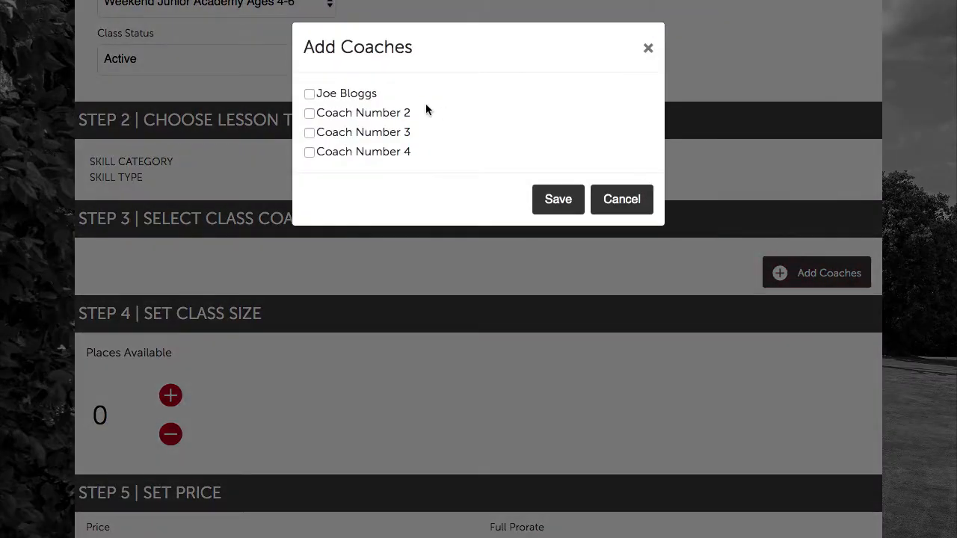
click(310, 95)
click(560, 200)
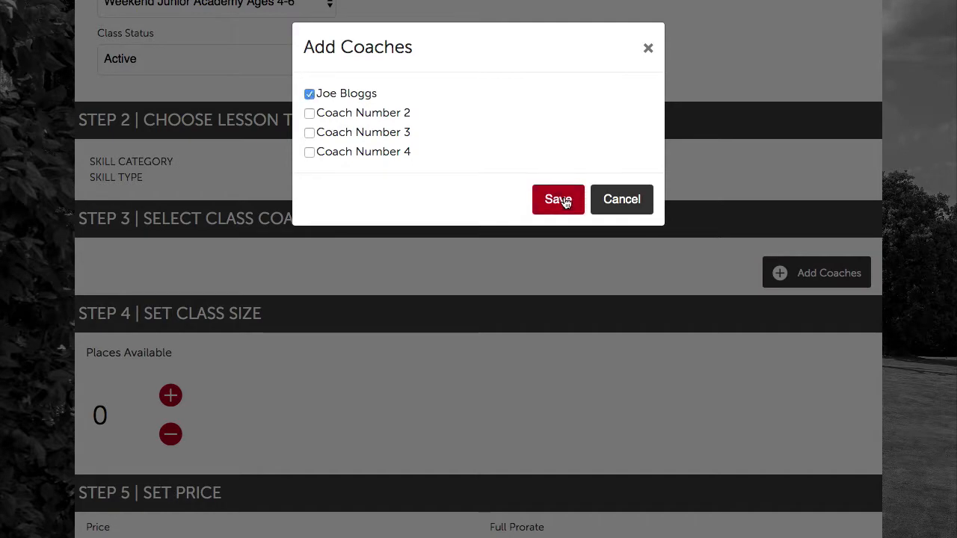
scroll(528, 273, down, 1)
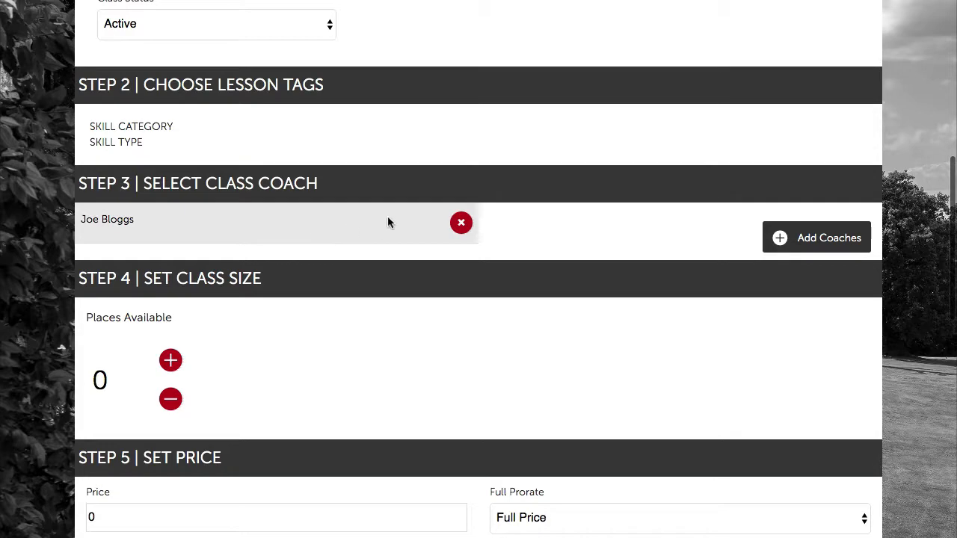
click(462, 224)
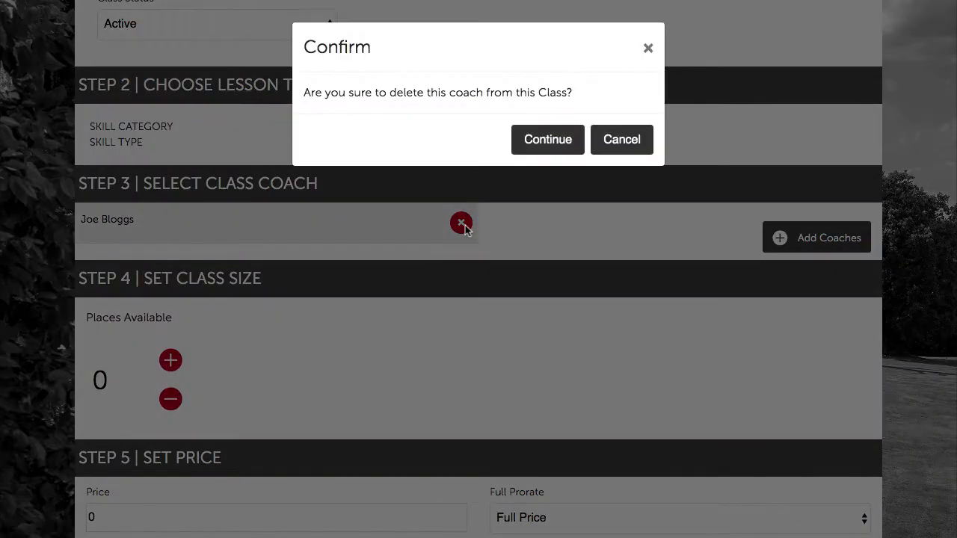
click(555, 139)
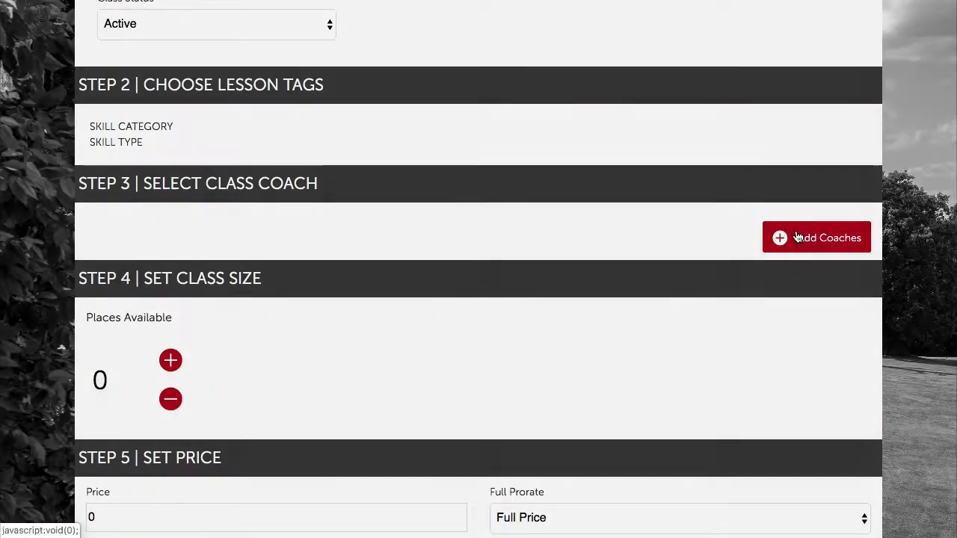
click(816, 238)
click(310, 93)
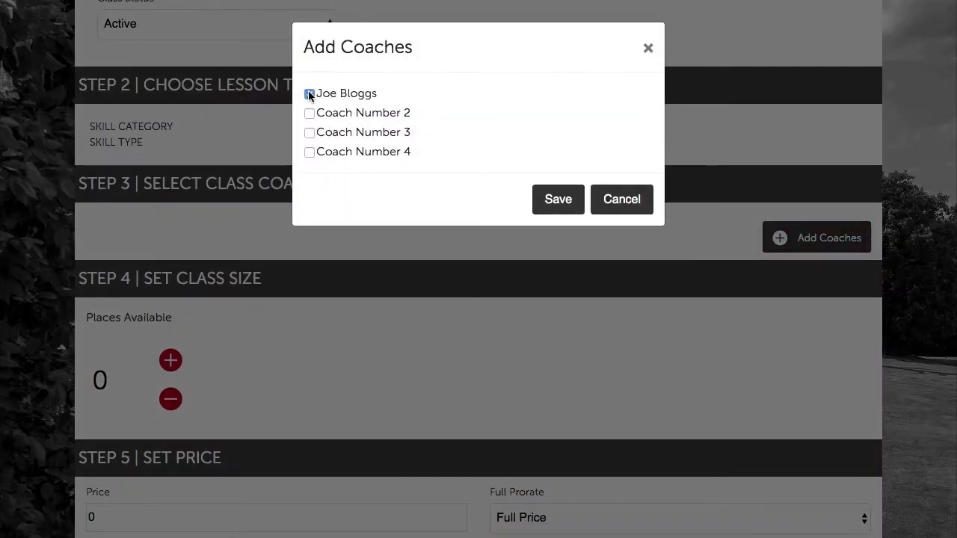
click(558, 199)
Raise Places Available to 8.
scroll(547, 289, down, 1)
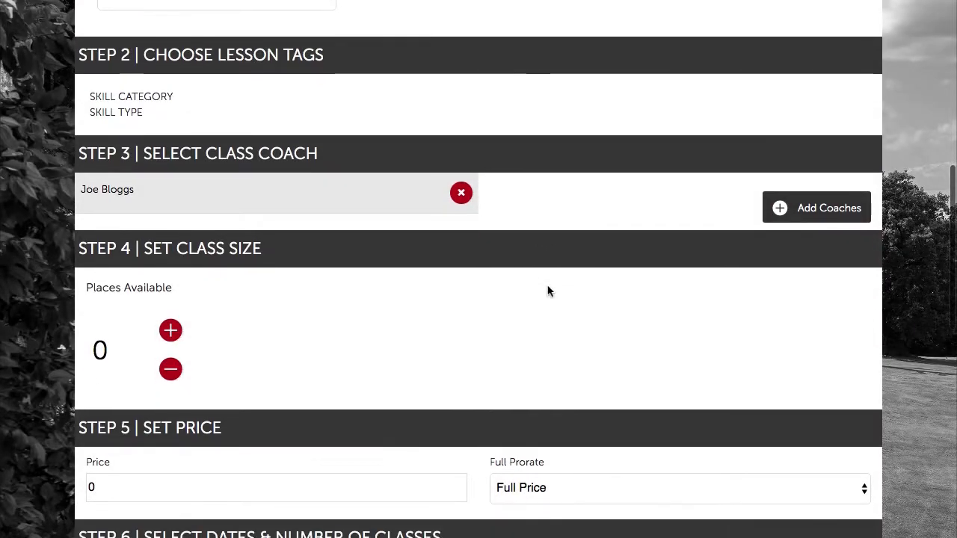
scroll(548, 288, up, 3)
scroll(548, 290, down, 5)
scroll(547, 290, down, 1)
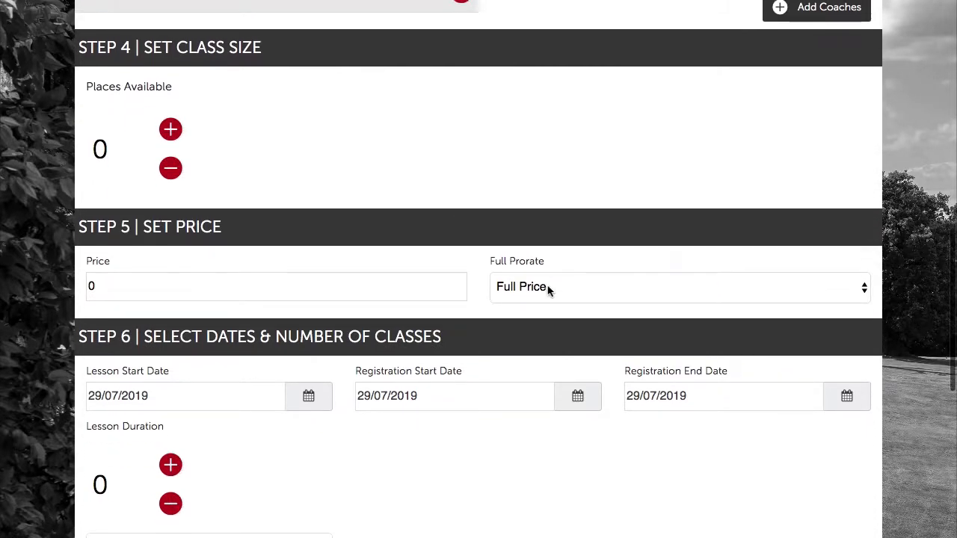
click(172, 133)
click(172, 132)
click(172, 132)
click(171, 133)
click(171, 132)
click(171, 133)
click(171, 132)
click(171, 132)
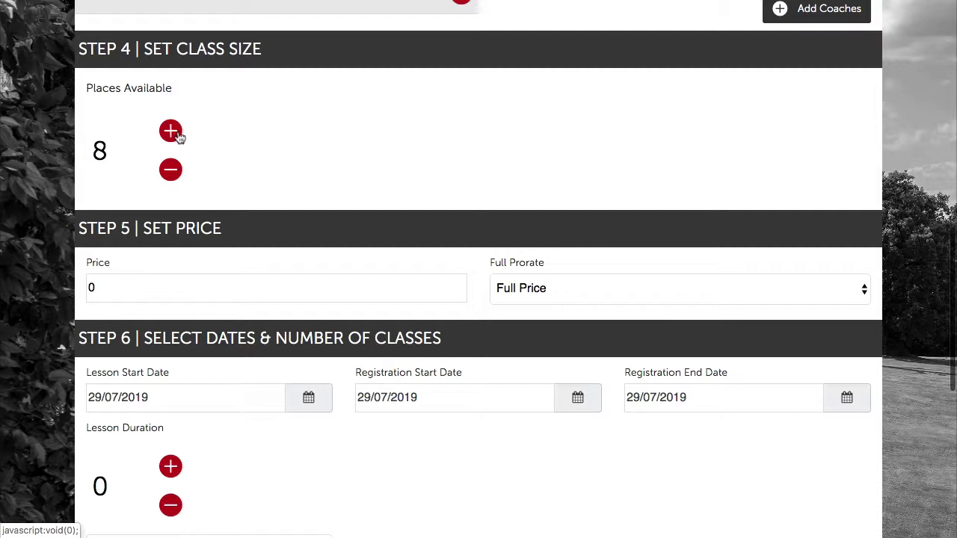
scroll(363, 215, down, 2)
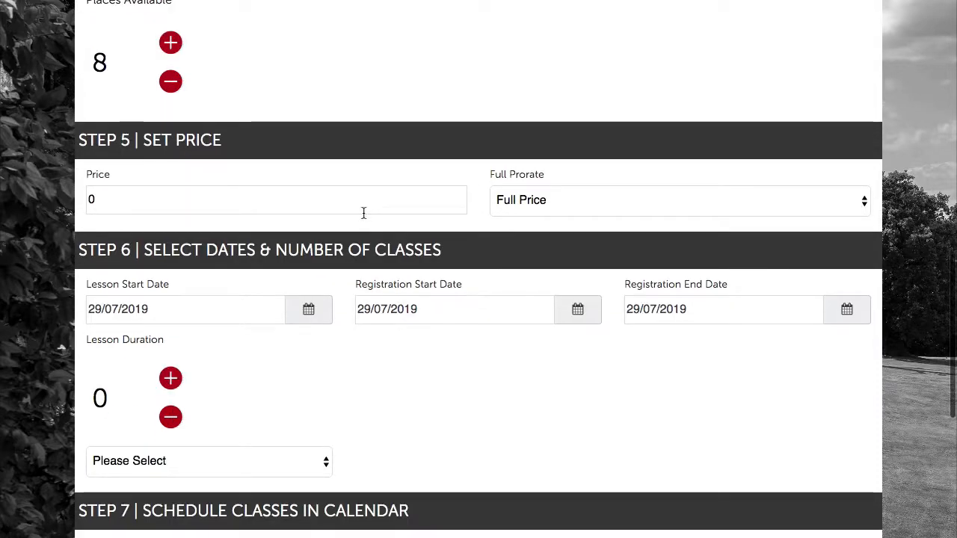
Replace the 0 price with 79.95.
scroll(321, 215, up, 1)
click(243, 228)
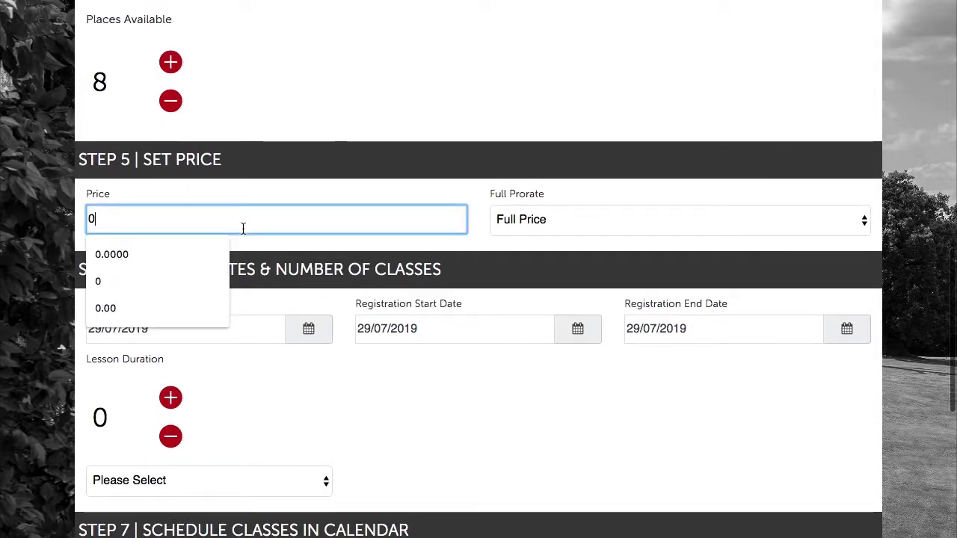
click(327, 204)
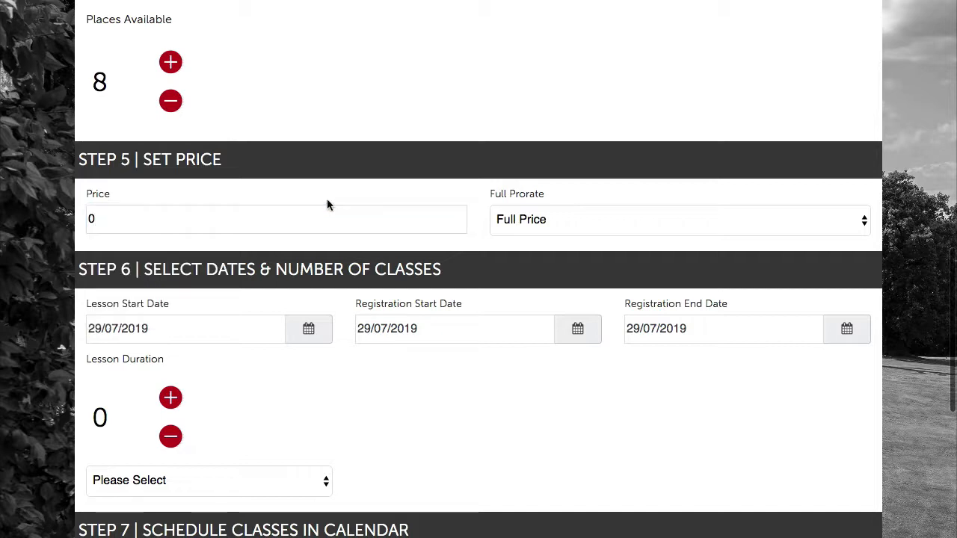
scroll(433, 184, up, 3)
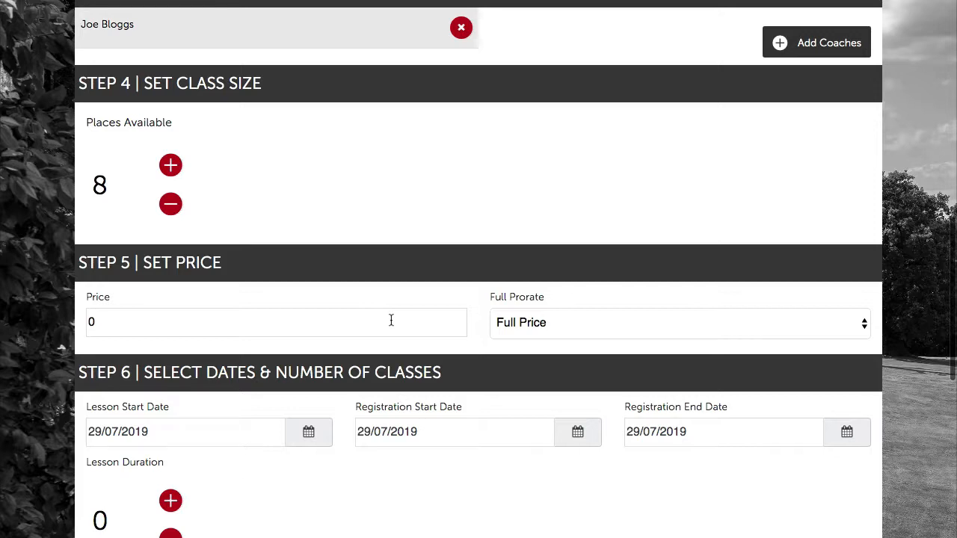
click(391, 320)
key(BackSpace)
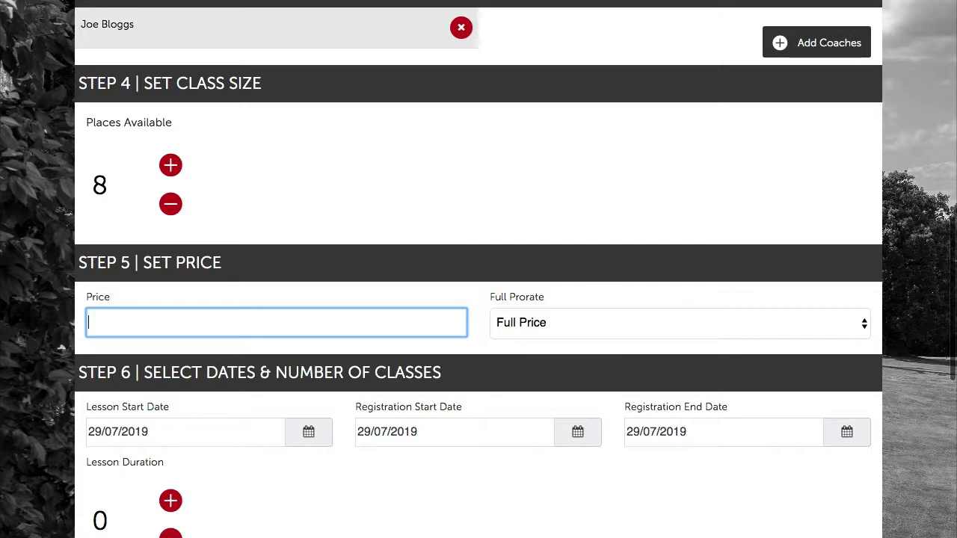
text(79.95)
click(380, 304)
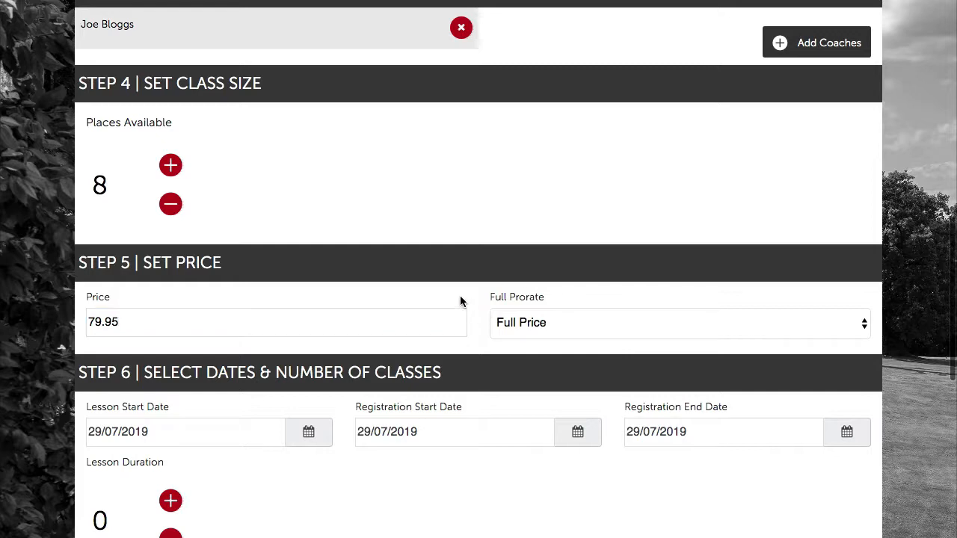
Keep the pricing mode set to Full Price.
click(511, 330)
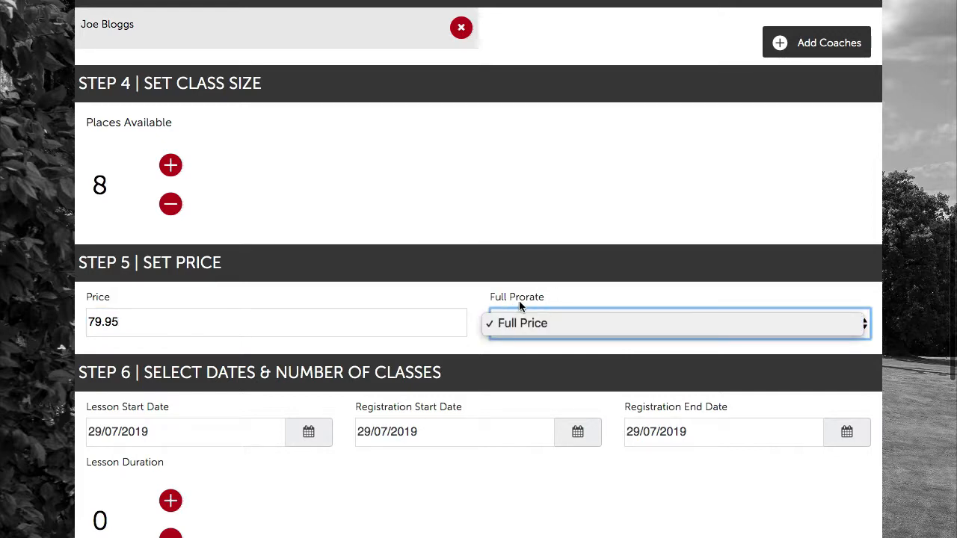
click(581, 299)
click(548, 326)
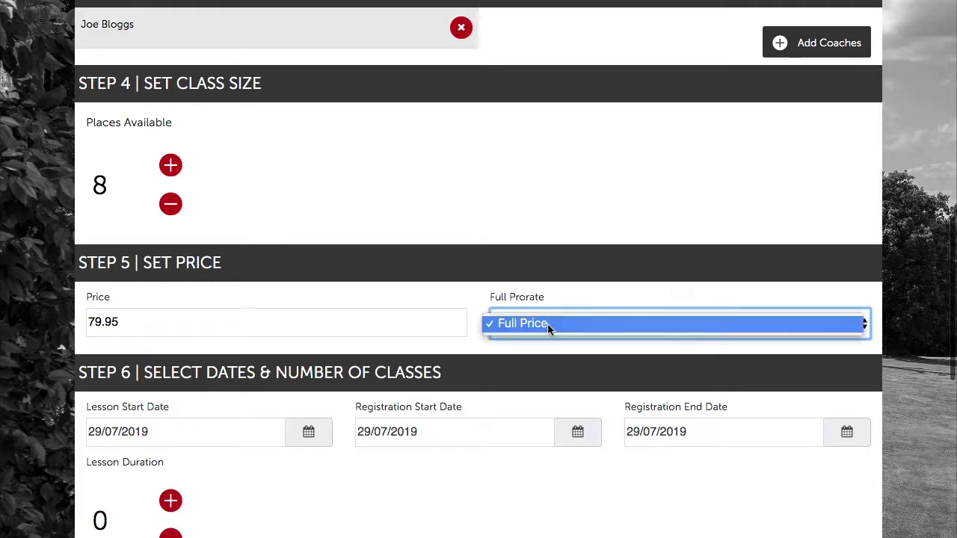
click(548, 326)
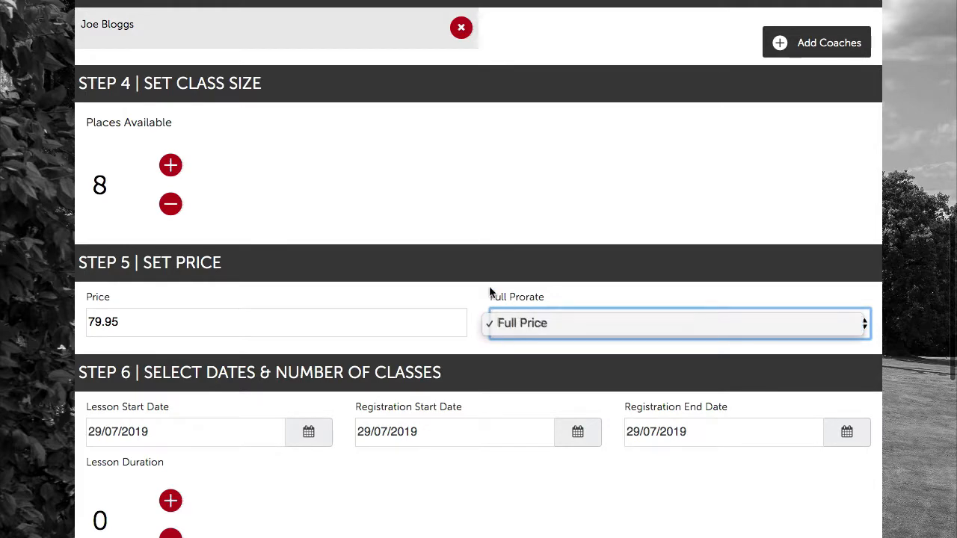
click(437, 301)
Set the lesson start date to 24/08/2019.
scroll(437, 301, down, 5)
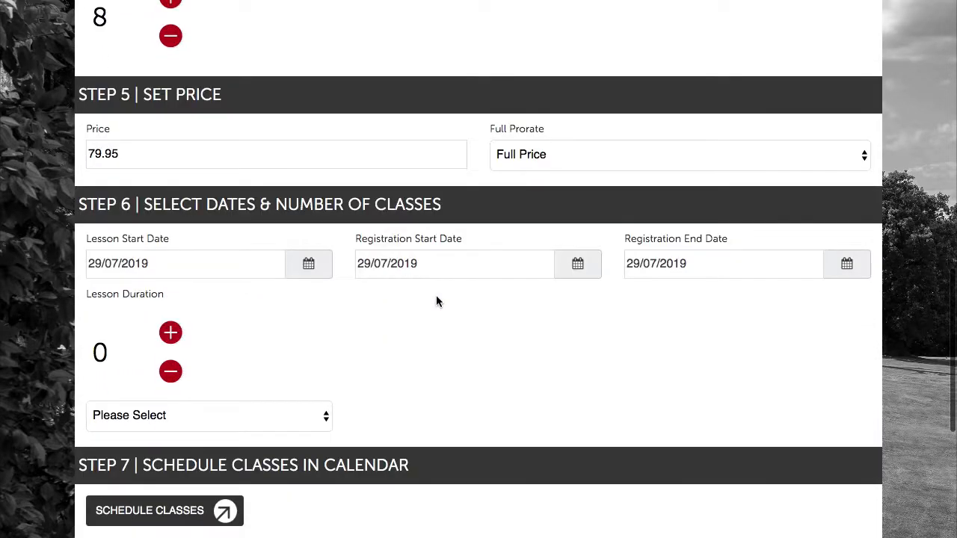
scroll(438, 302, down, 5)
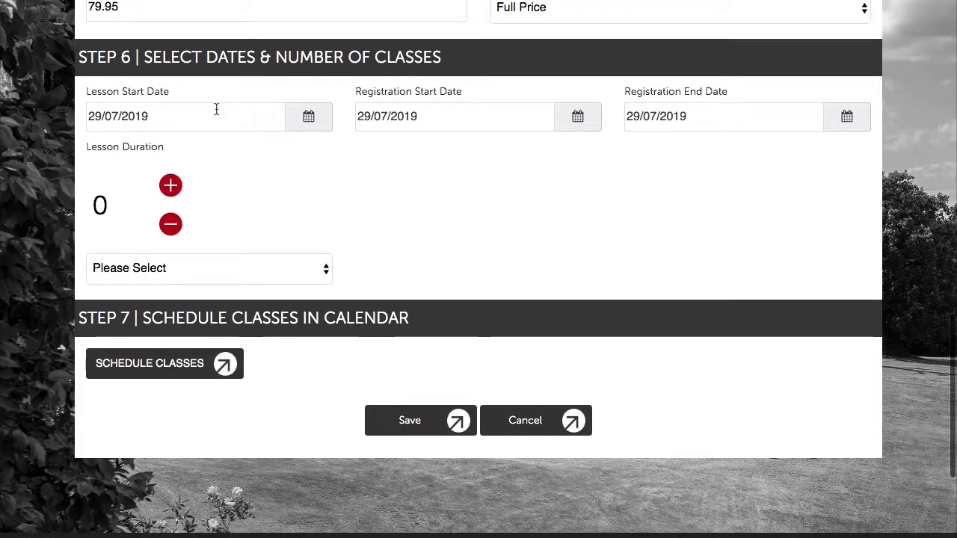
click(309, 116)
click(277, 146)
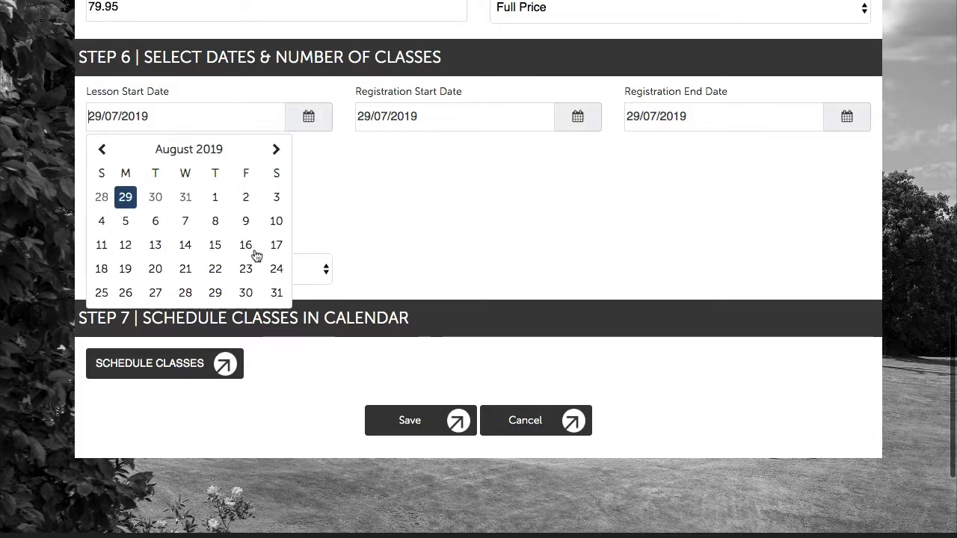
click(274, 267)
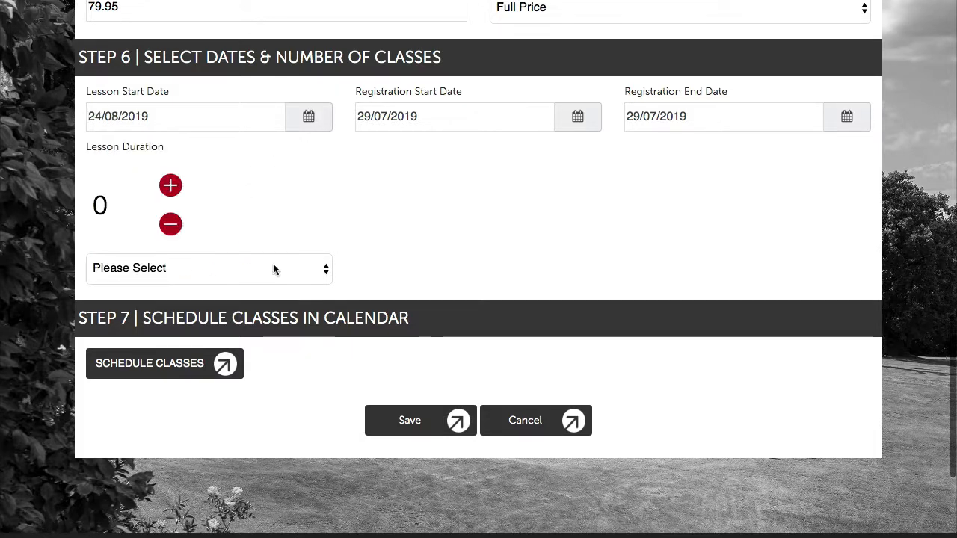
Set the registration period from 29/07/2019 to 23/08/2019.
click(575, 119)
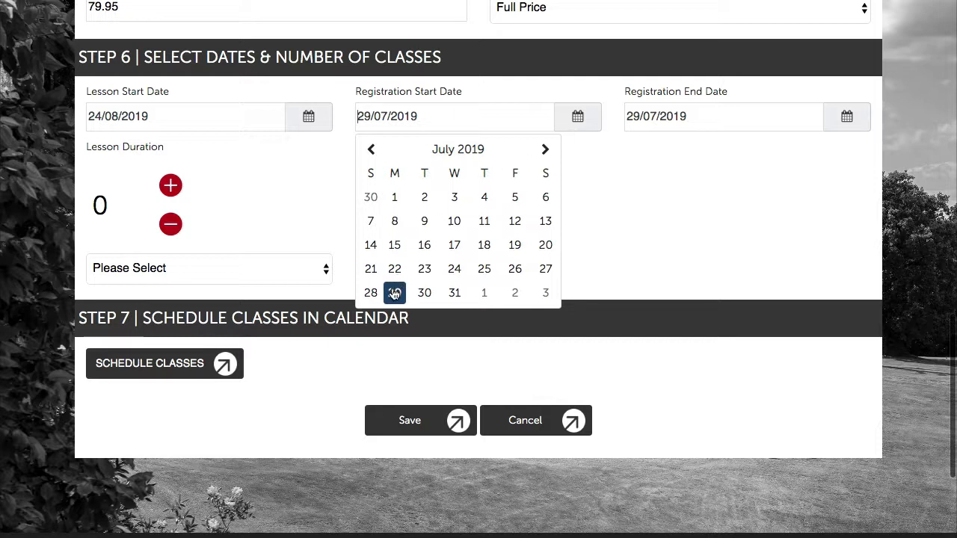
click(394, 293)
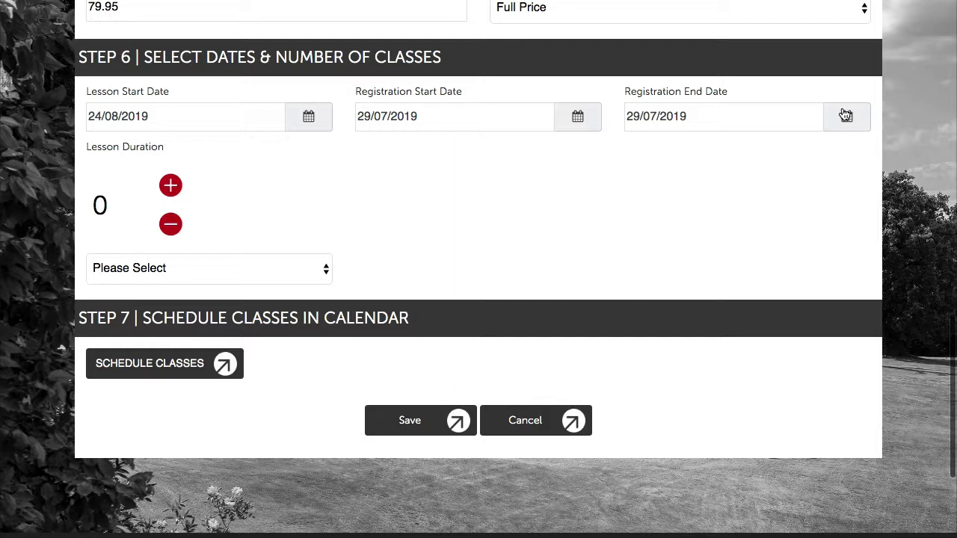
click(846, 116)
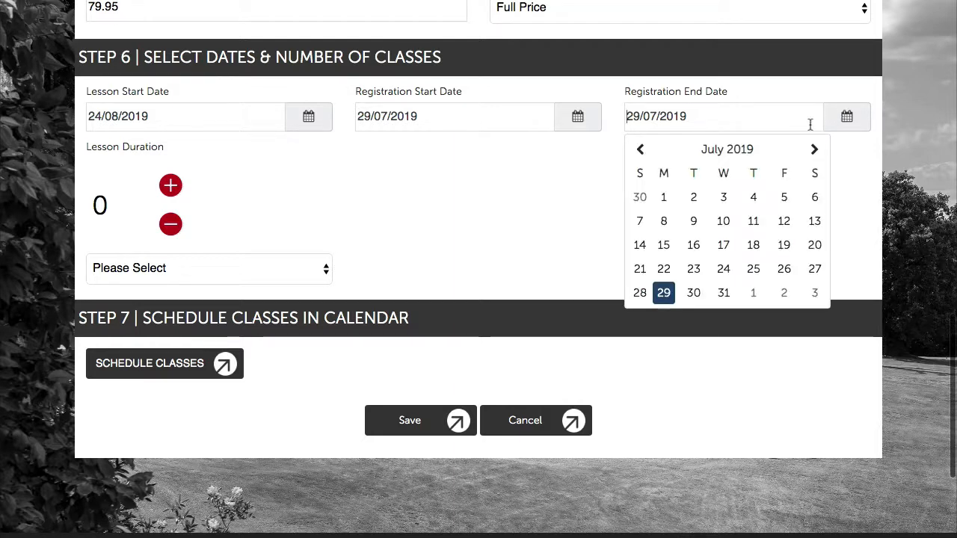
click(815, 150)
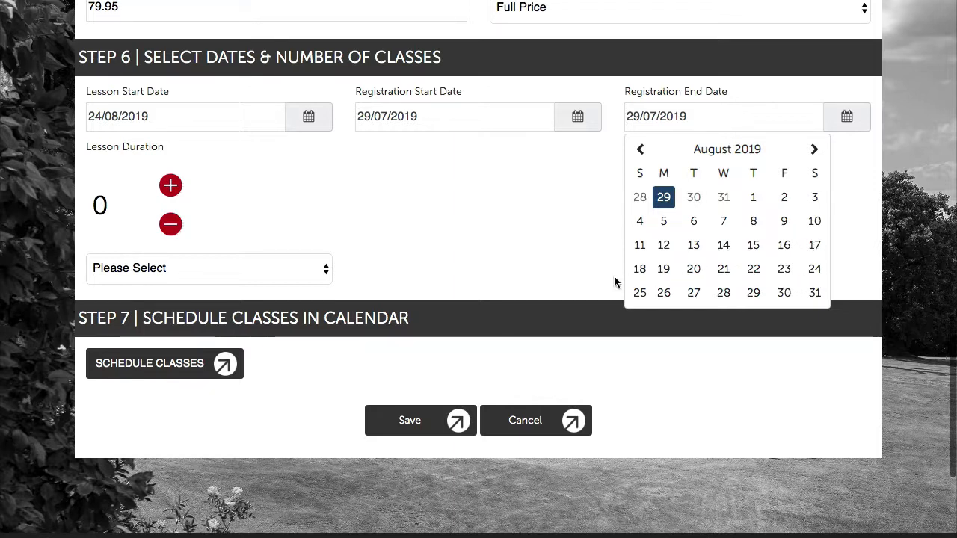
click(786, 272)
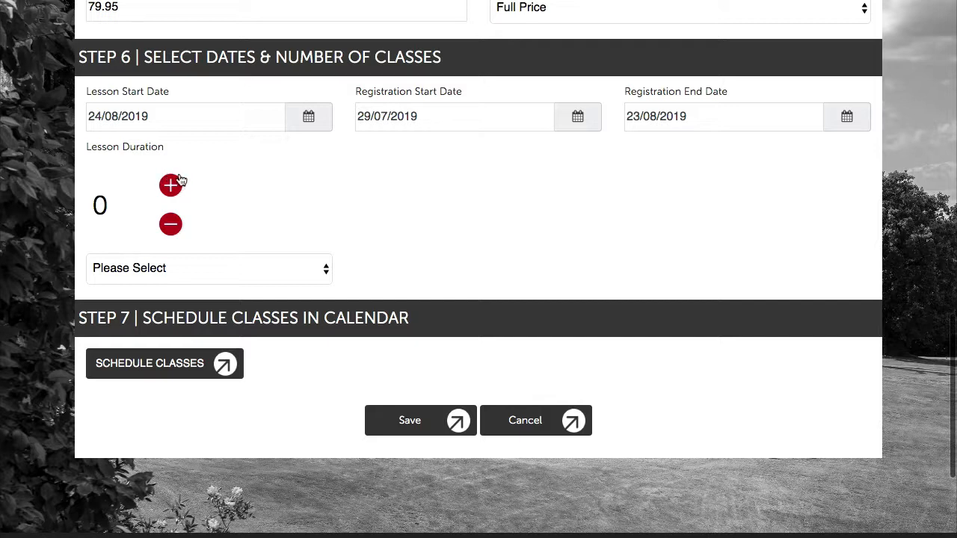
Make the lesson duration read 6 Week(s) by choosing the Week(s) unit.
double_click(171, 183)
triple_click(171, 184)
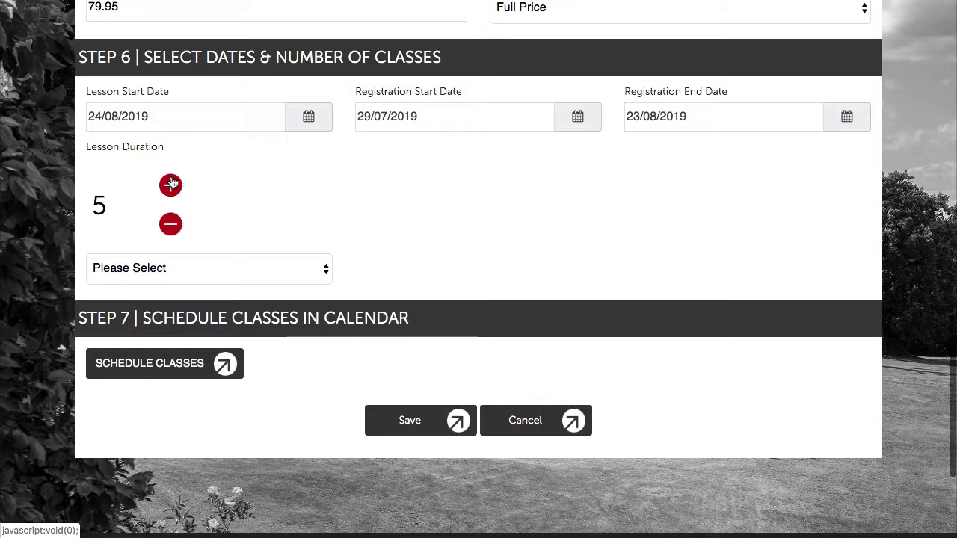
click(172, 184)
click(180, 268)
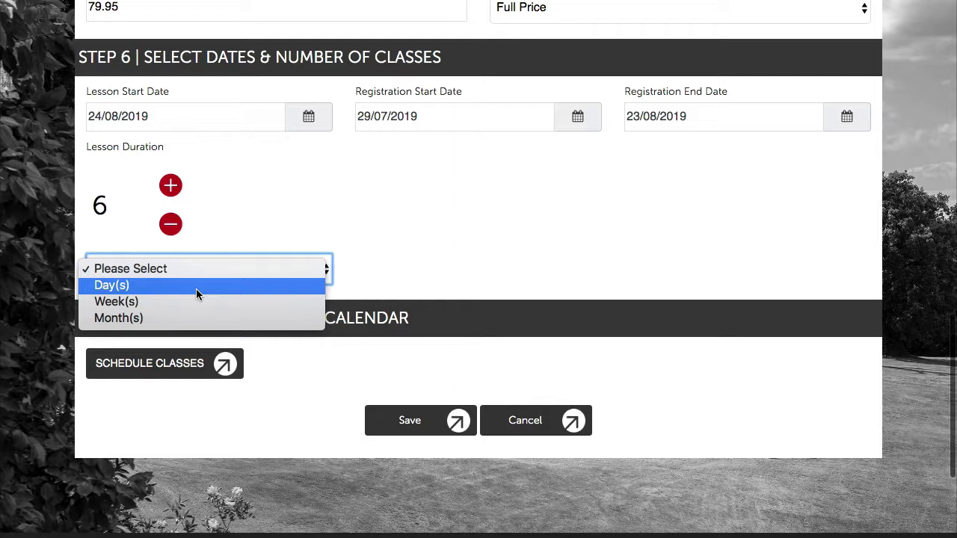
click(137, 302)
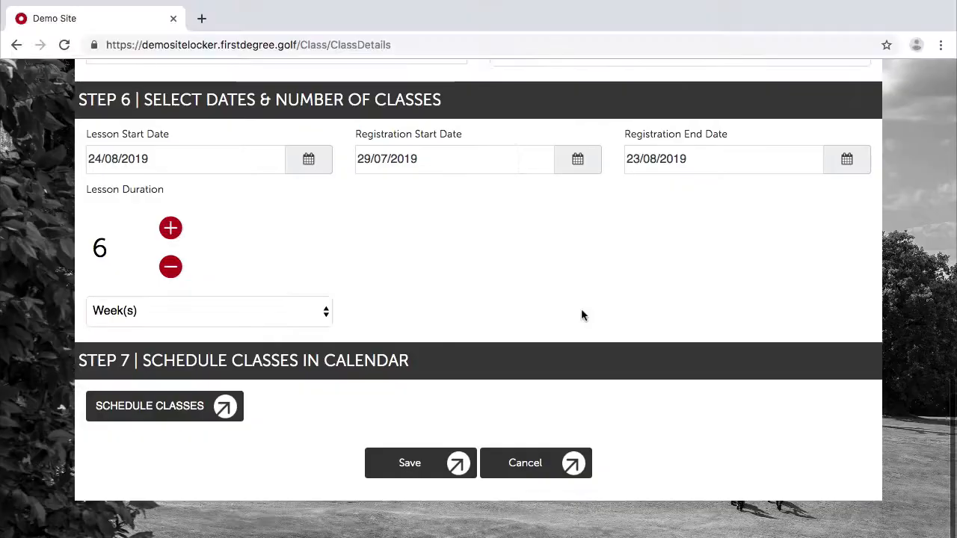
scroll(582, 314, down, 1)
scroll(387, 239, down, 1)
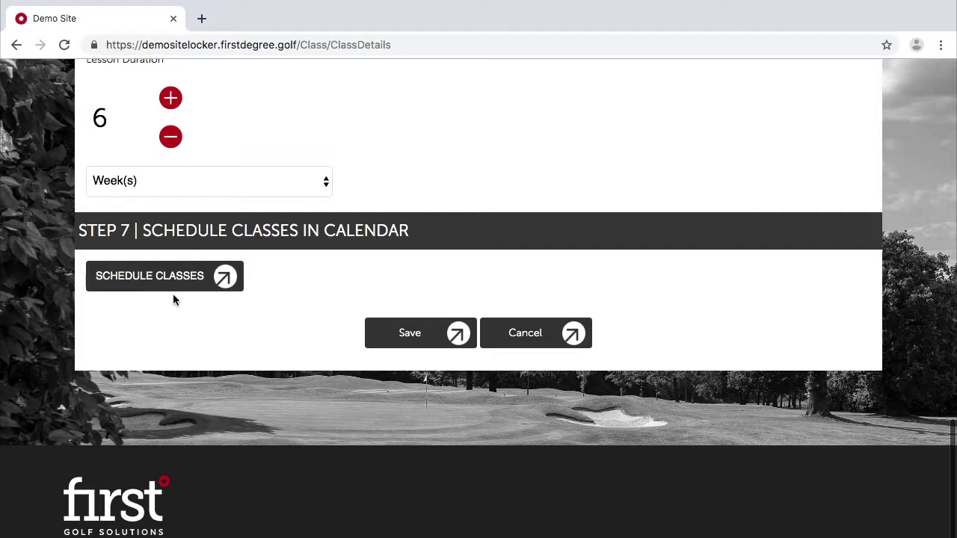
Open the Schedule Classes calendar at August 2019 and start a session on Saturday 24 August.
click(219, 278)
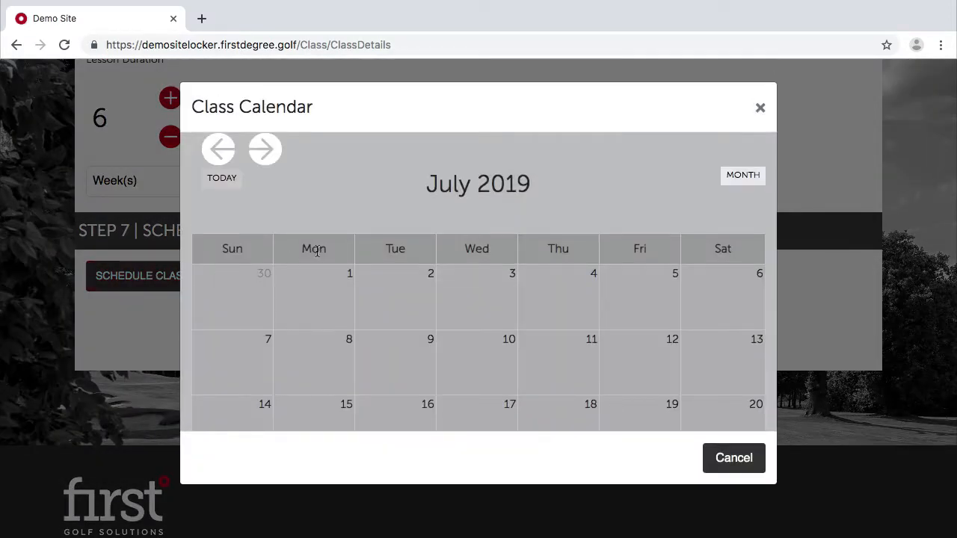
scroll(359, 320, down, 1)
scroll(297, 263, up, 1)
click(266, 149)
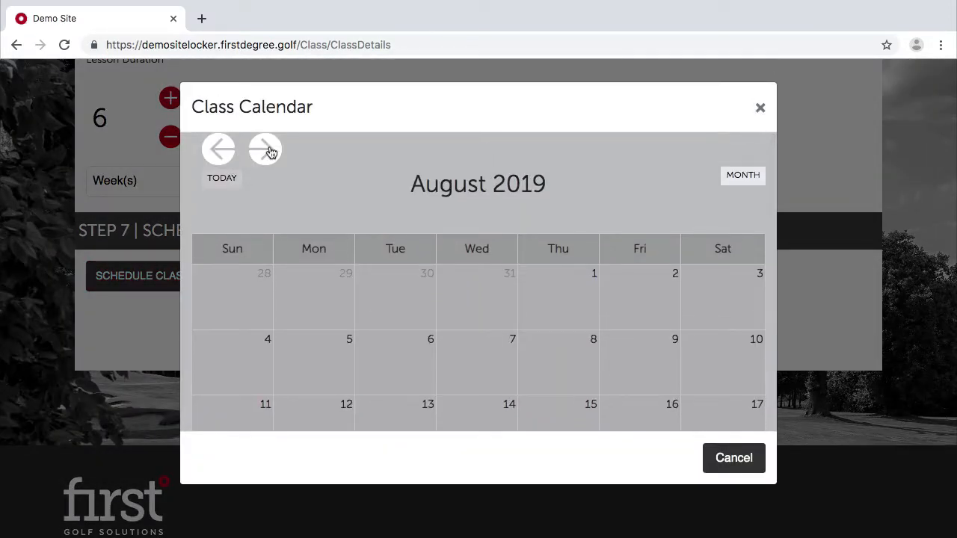
click(219, 149)
click(265, 149)
scroll(356, 281, down, 3)
scroll(663, 309, down, 1)
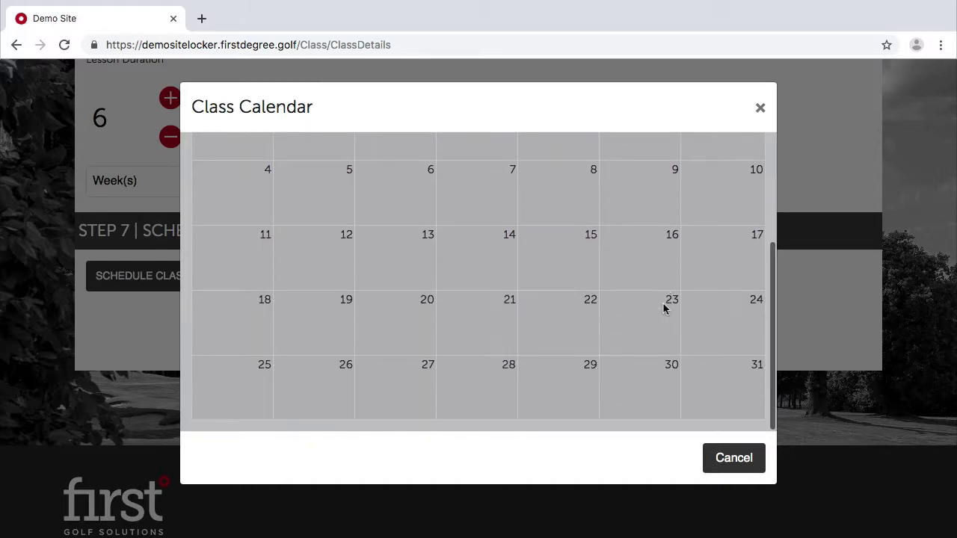
click(700, 314)
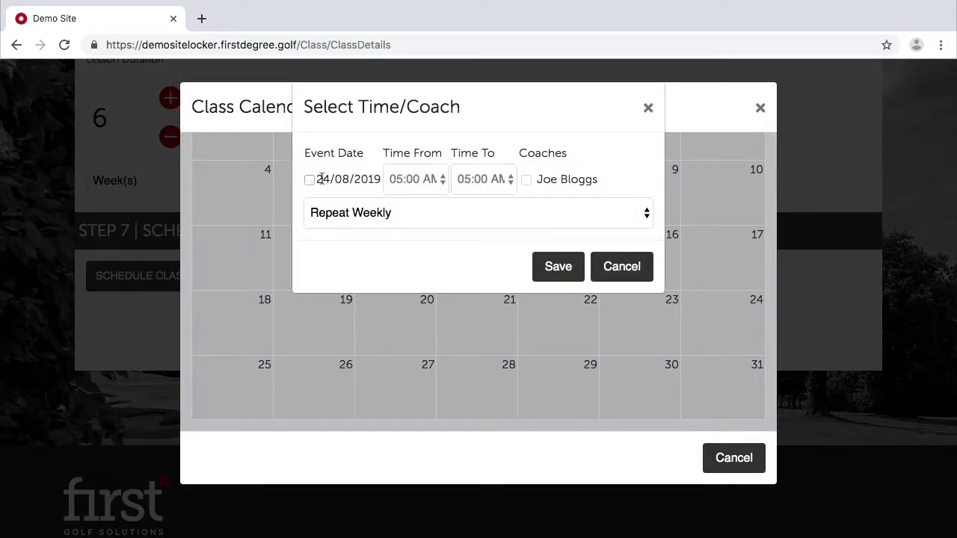
For the 24/08/2019 session, tick the date and set the time to 03:00 PM–04:00 PM.
click(648, 108)
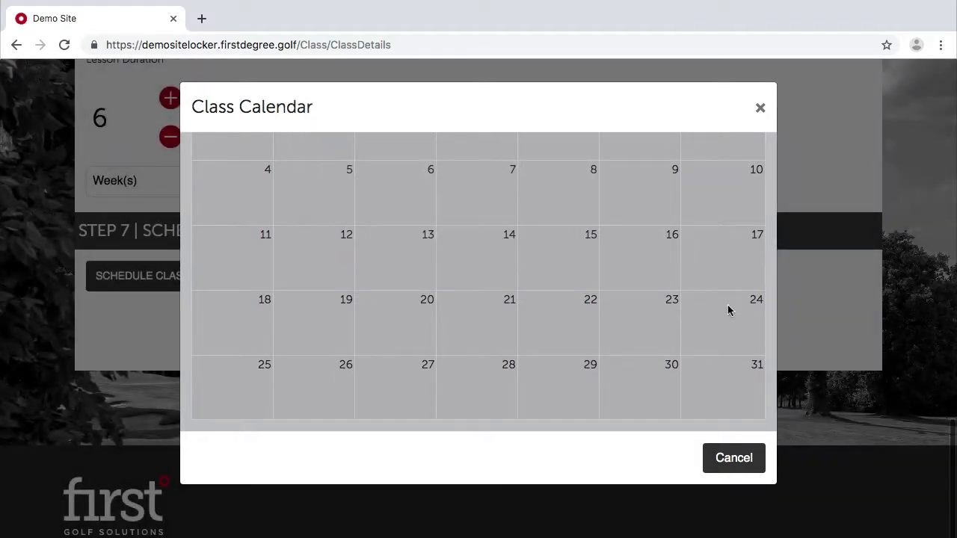
click(729, 311)
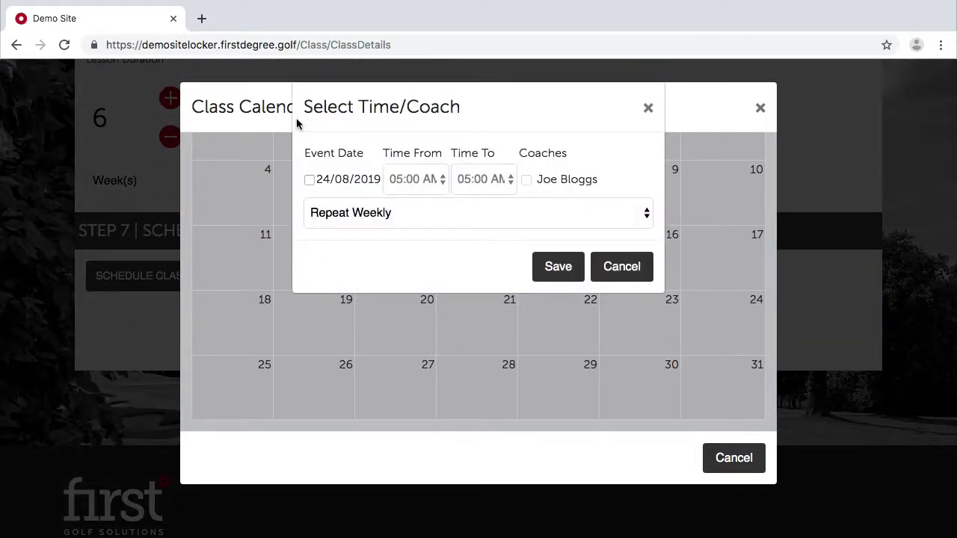
click(309, 180)
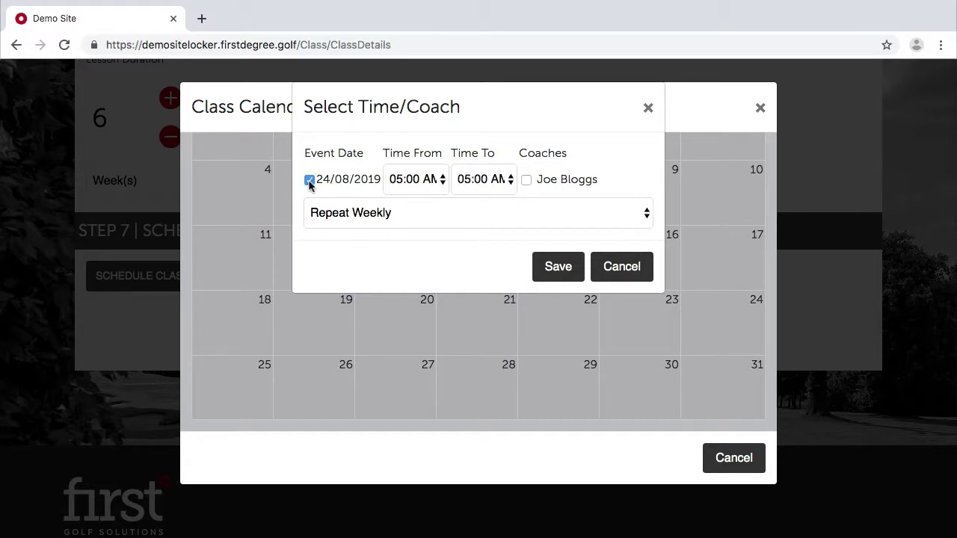
click(401, 181)
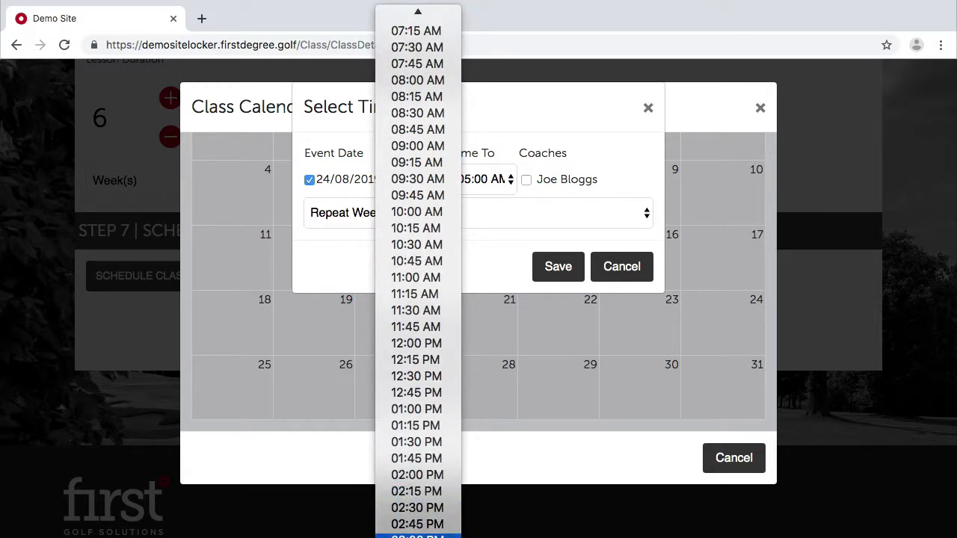
click(417, 536)
click(480, 180)
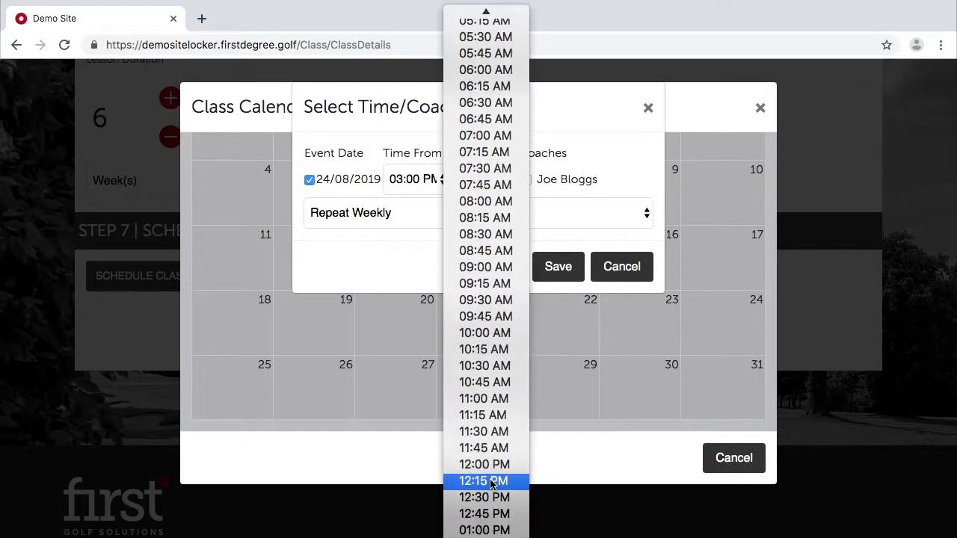
scroll(492, 485, down, 5)
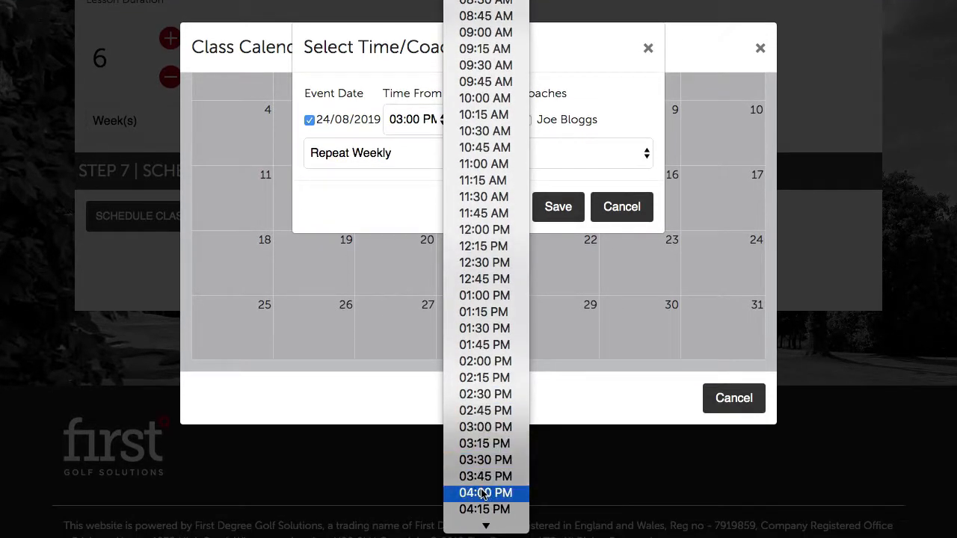
click(484, 494)
Assign the coach, keep Repeat Weekly, and save the session.
click(527, 121)
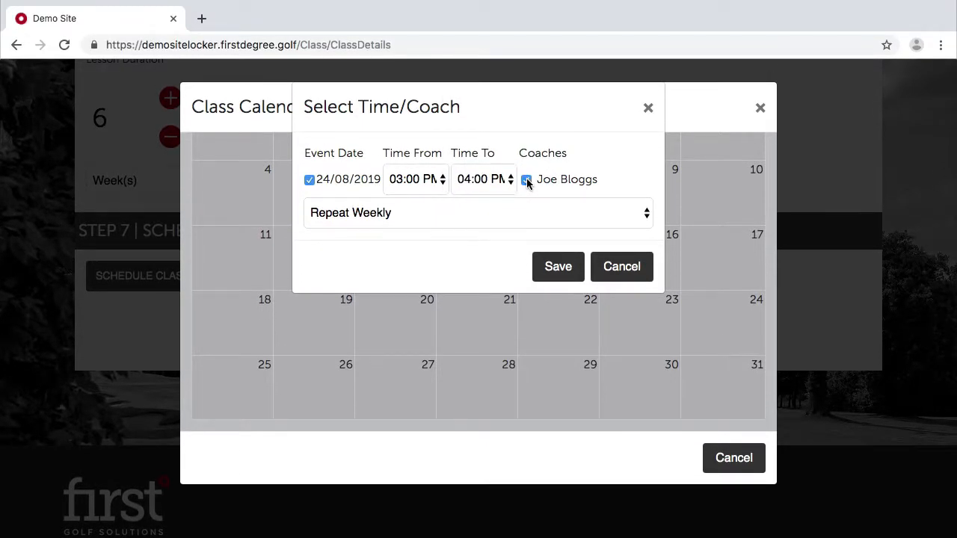
click(456, 211)
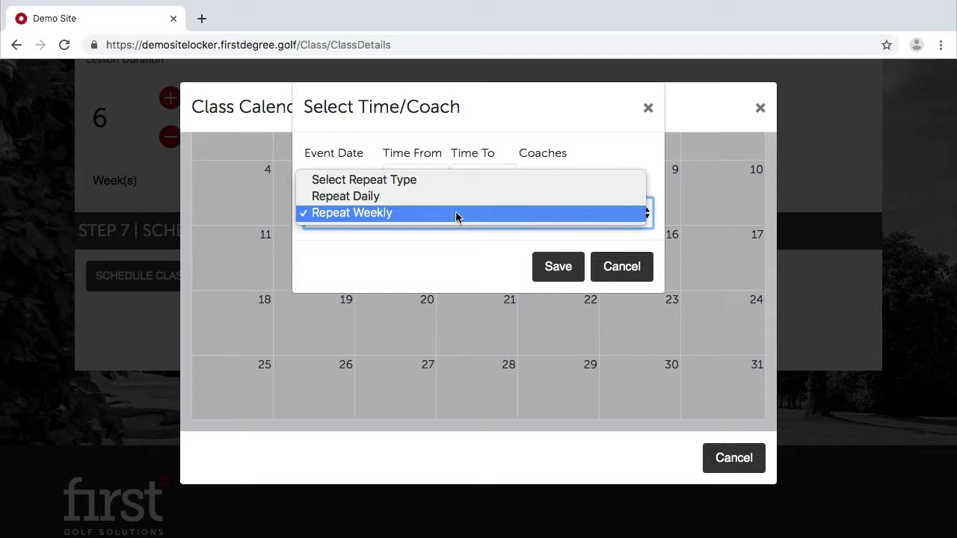
click(415, 211)
click(459, 271)
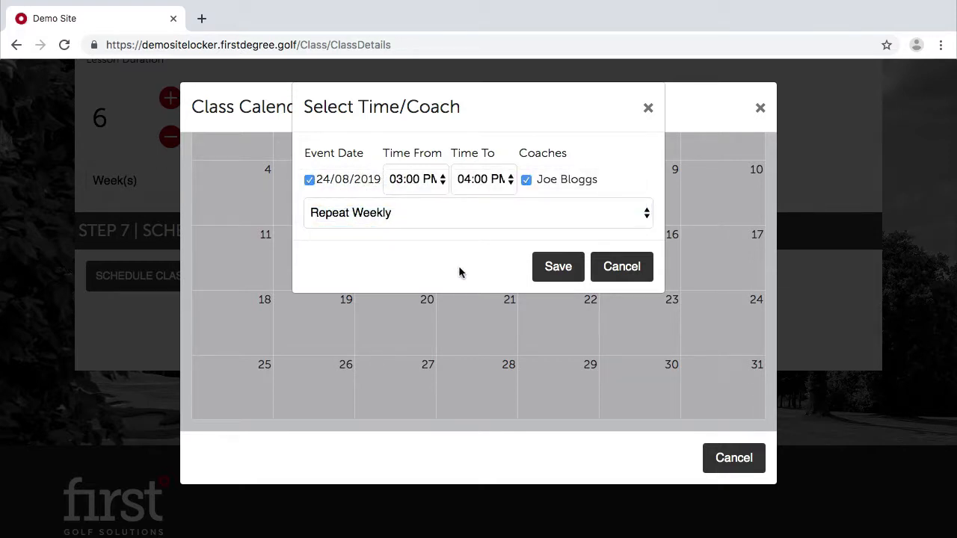
click(558, 264)
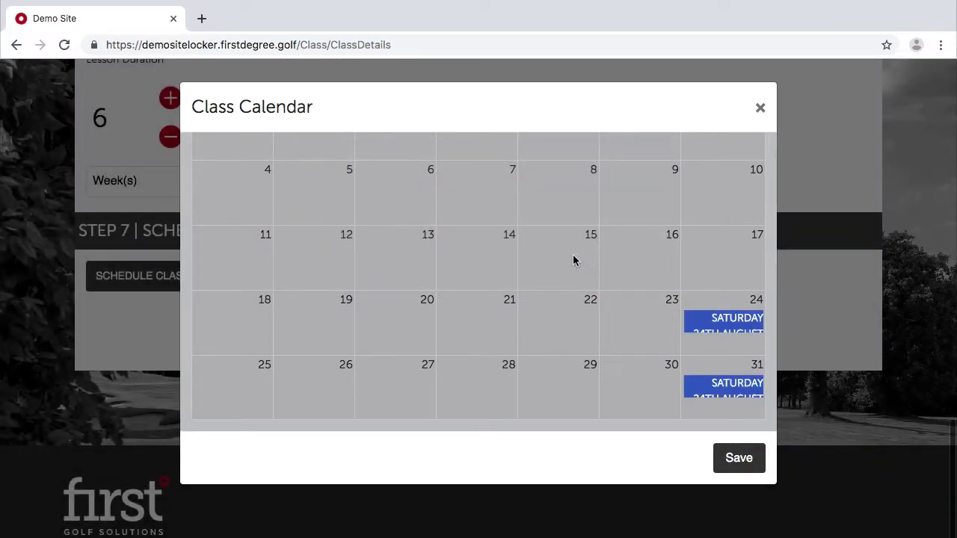
Check the September 2019 calendar for the repeated Saturday sessions, then return to August.
scroll(553, 266, up, 5)
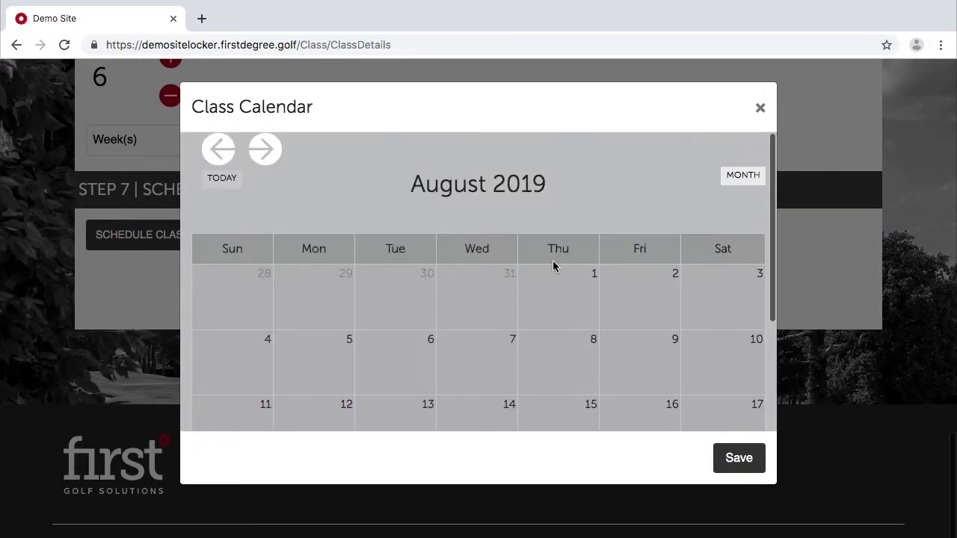
click(265, 150)
scroll(578, 324, down, 5)
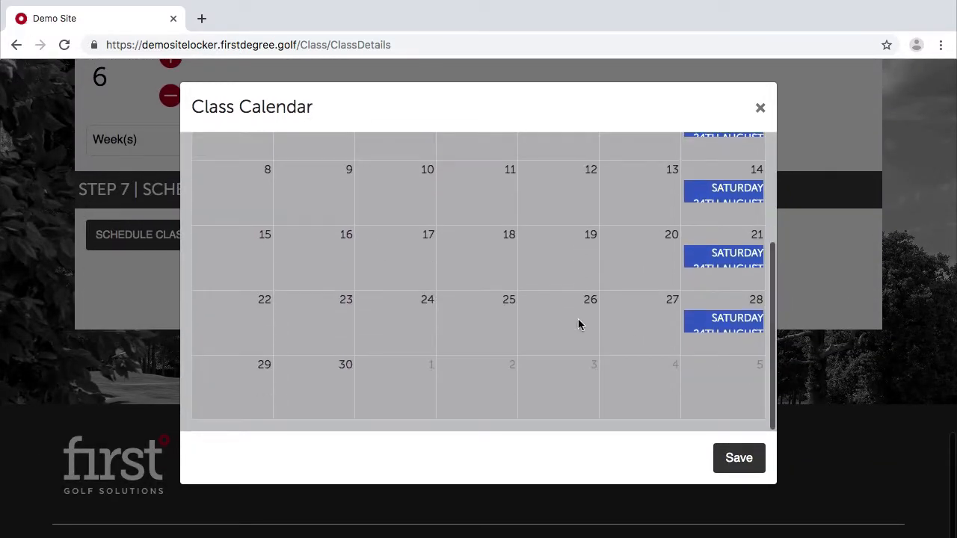
scroll(578, 324, up, 2)
scroll(578, 325, up, 3)
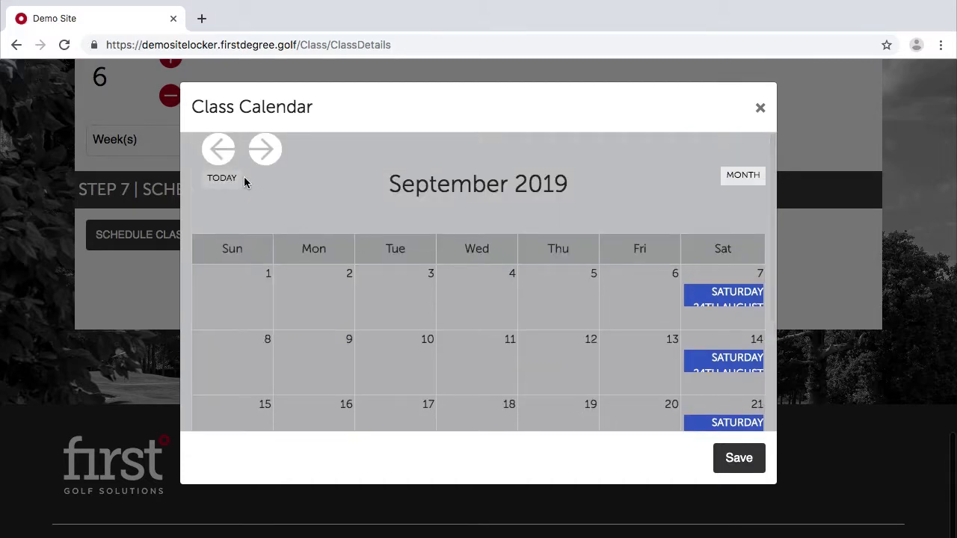
click(217, 153)
Save the Class Calendar sessions and the class form so the class appears in Group Programmes Admin.
click(737, 458)
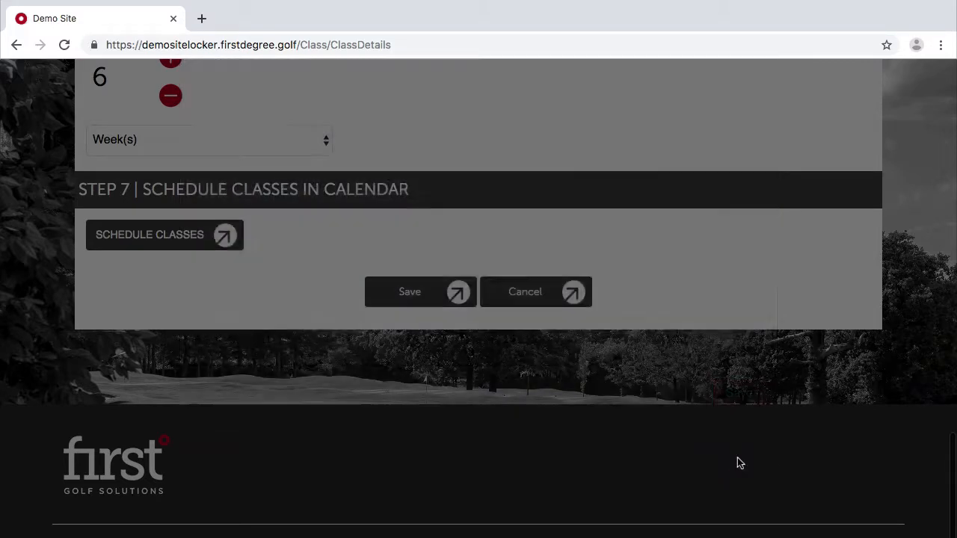
scroll(777, 298, up, 1)
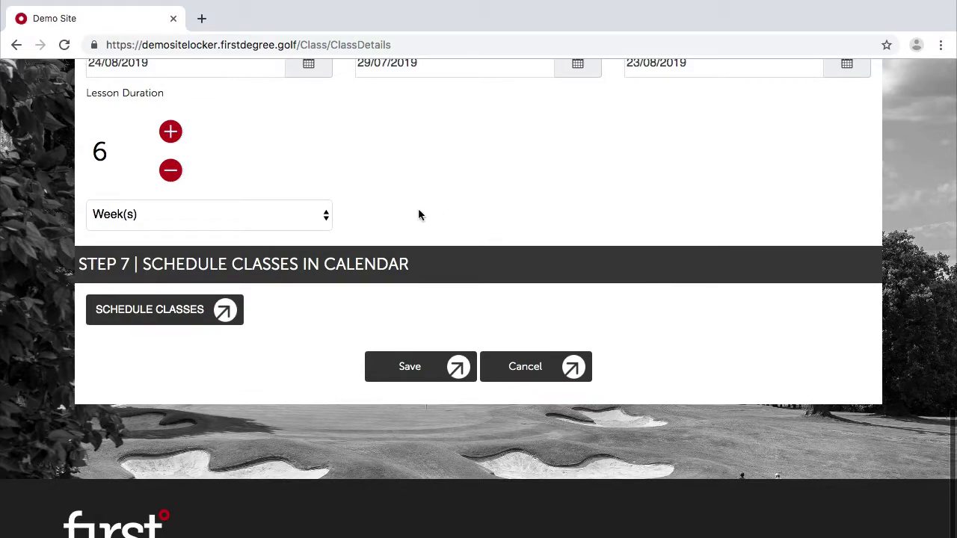
scroll(418, 214, up, 15)
scroll(453, 408, down, 8)
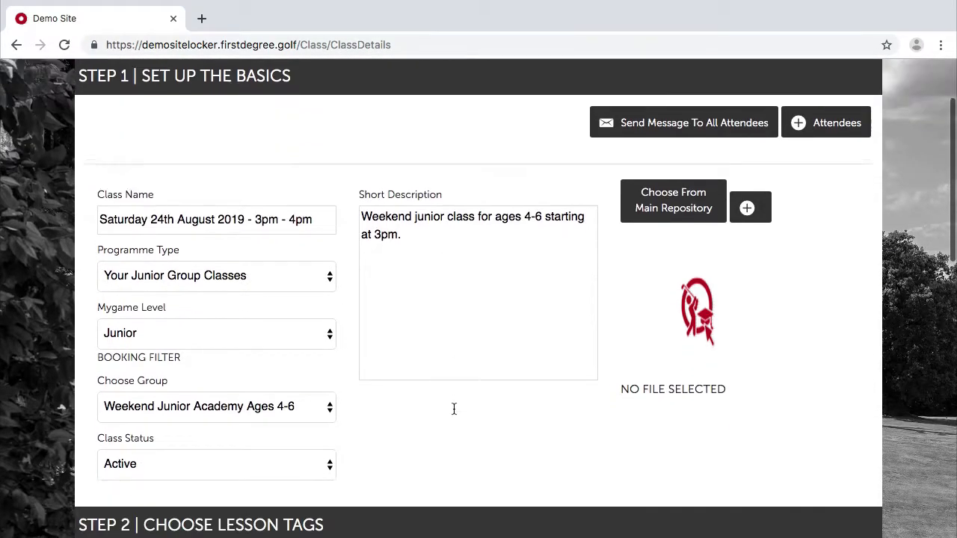
scroll(454, 409, down, 10)
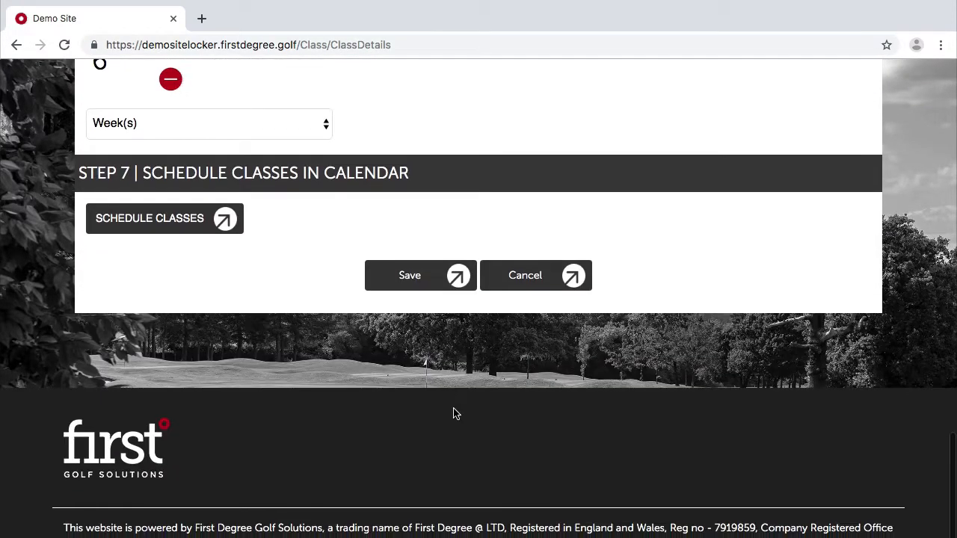
click(421, 293)
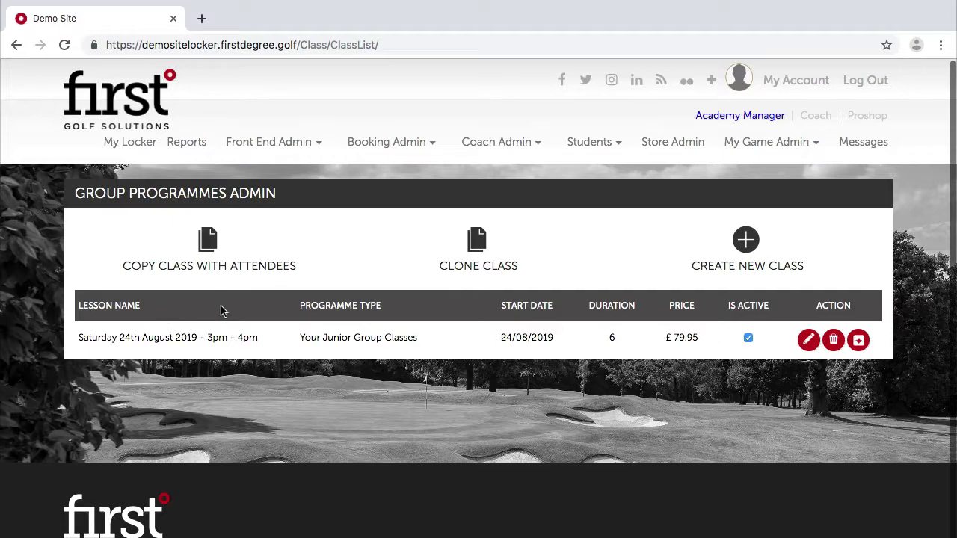
mouse_move(344, 143)
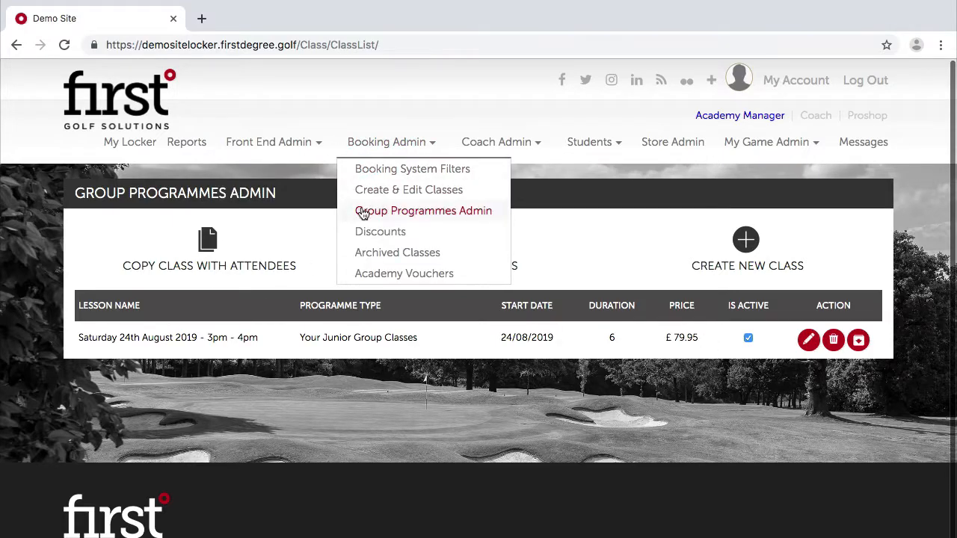
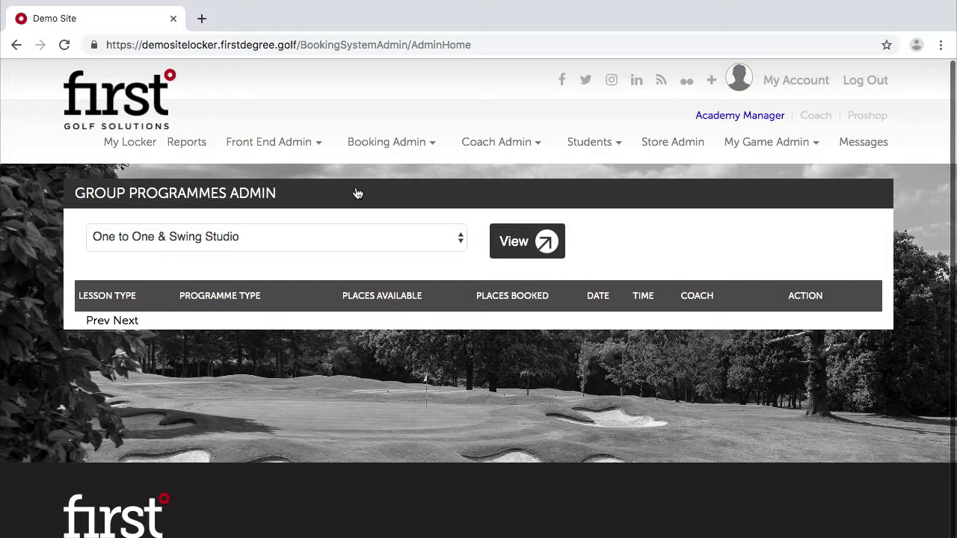
Pick the Your Adult Group Classes category and start a new class.
click(275, 237)
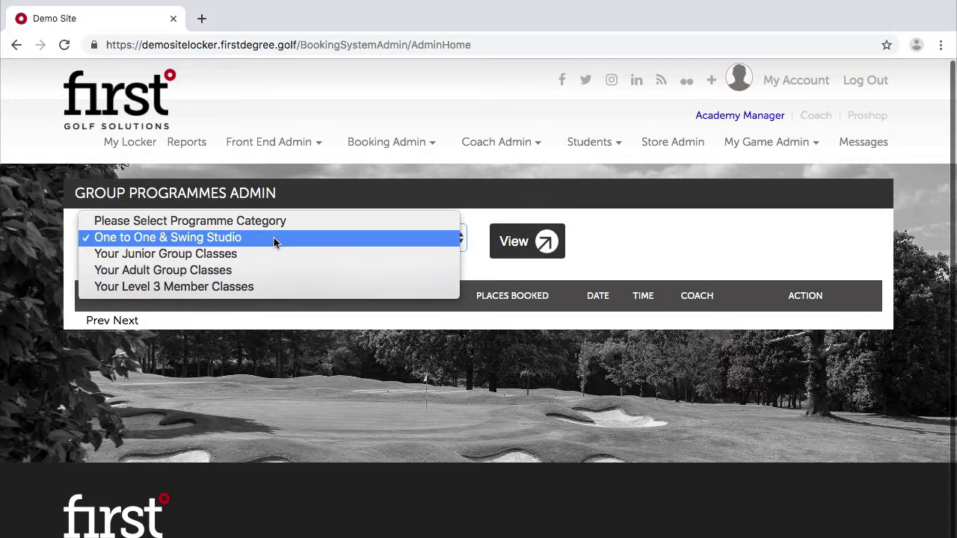
click(232, 269)
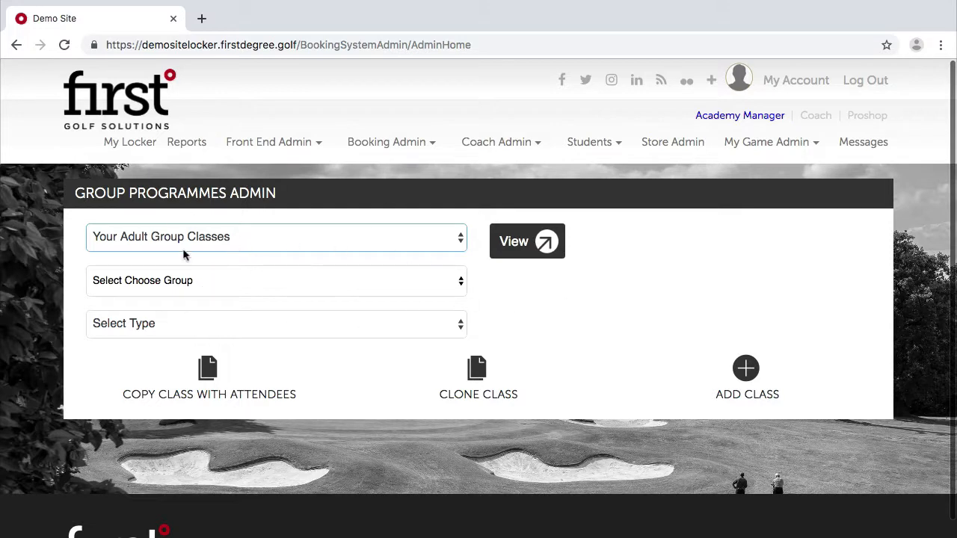
click(757, 377)
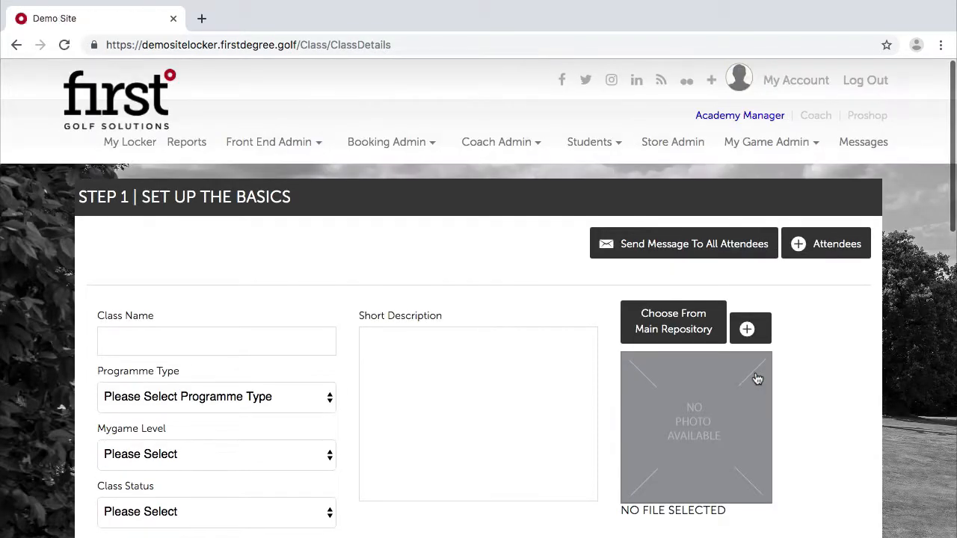
Name the class 'Saturday 24th August 2019 - 1pm - 2pm'.
scroll(255, 284, down, 2)
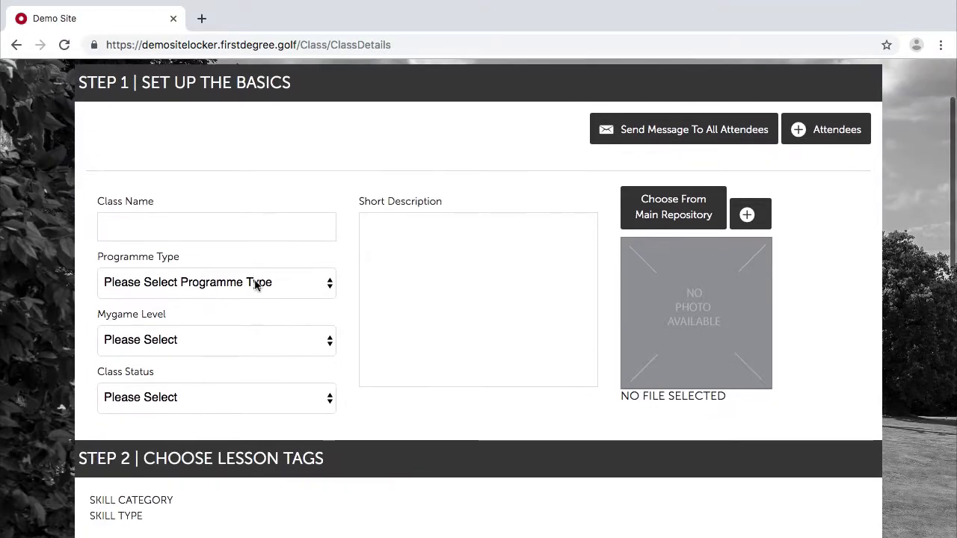
click(218, 227)
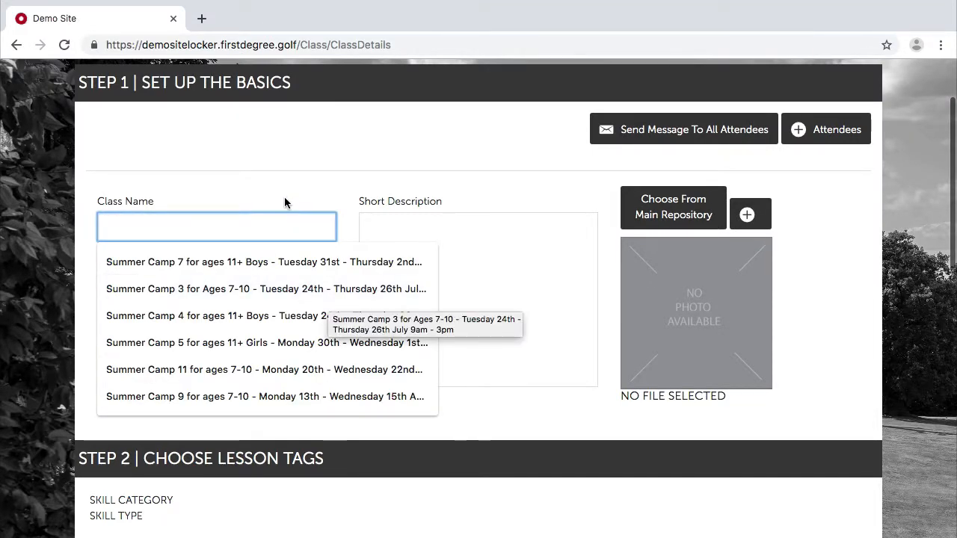
click(213, 200)
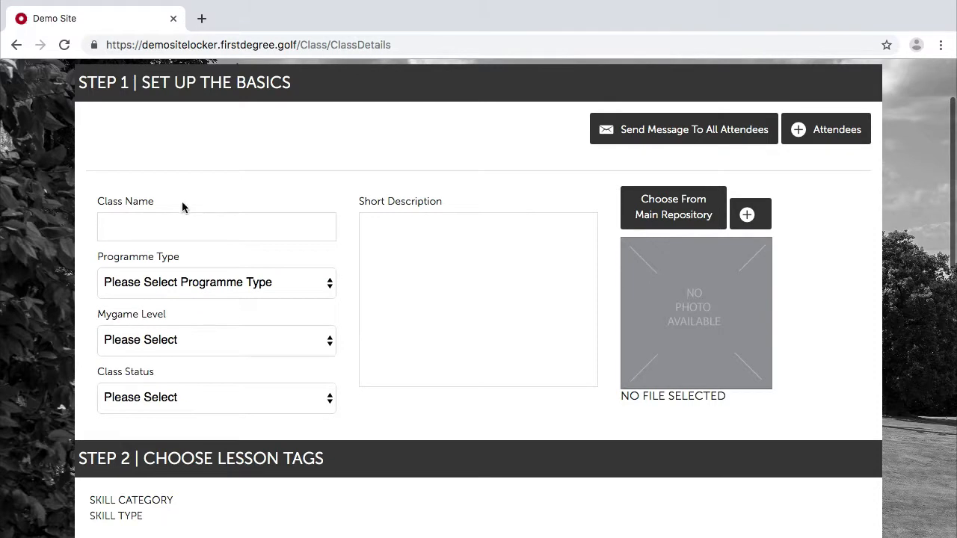
click(152, 230)
text(Sat)
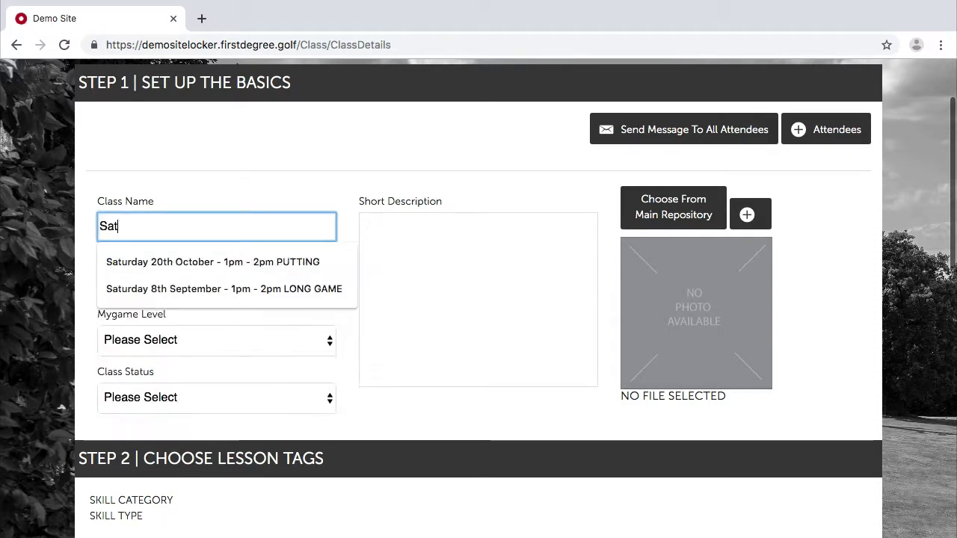
text(urday 24)
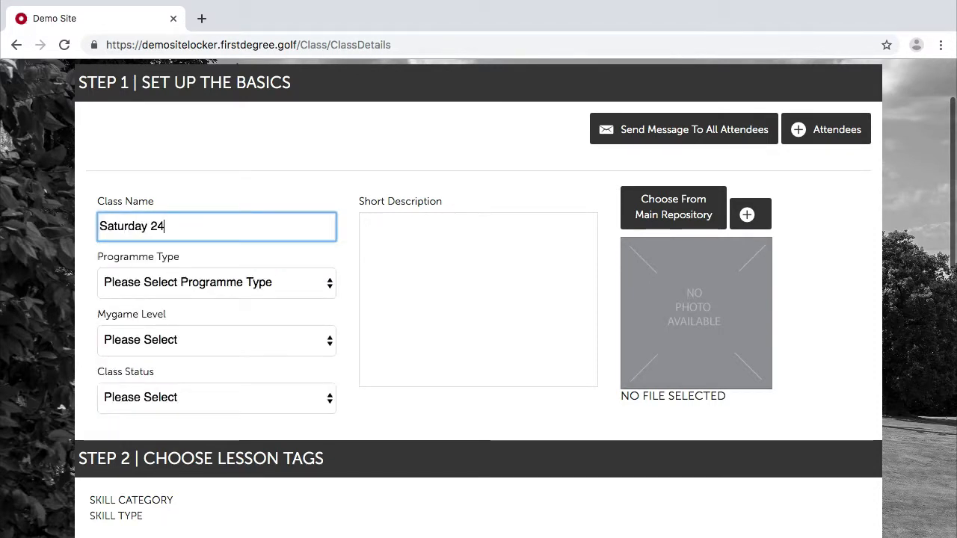
text(th August 2019 - 1pm - 20)
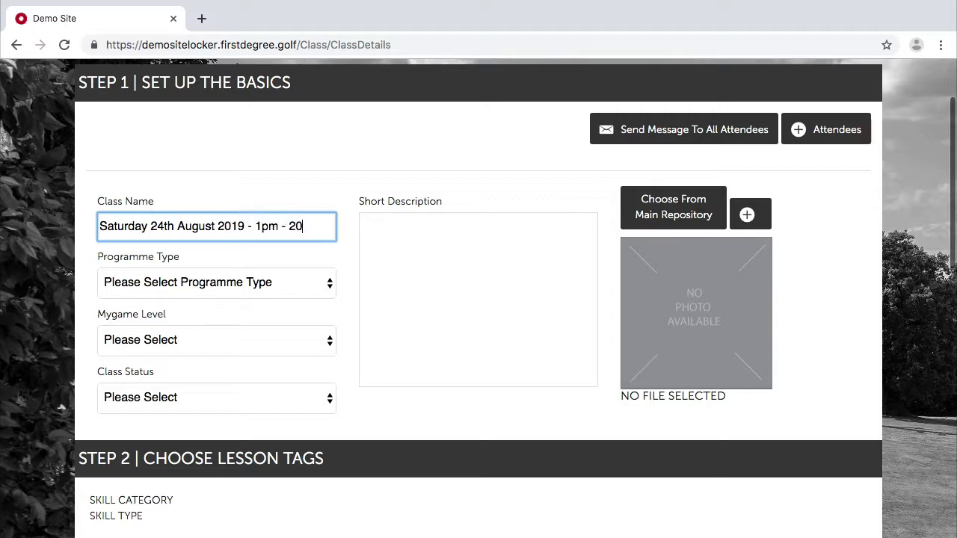
key(BackSpace)
text(pm)
Set programme type Your Adult Group Classes, level Adult, group Weekend Learn to Play Golf Scheme, status Active.
click(124, 293)
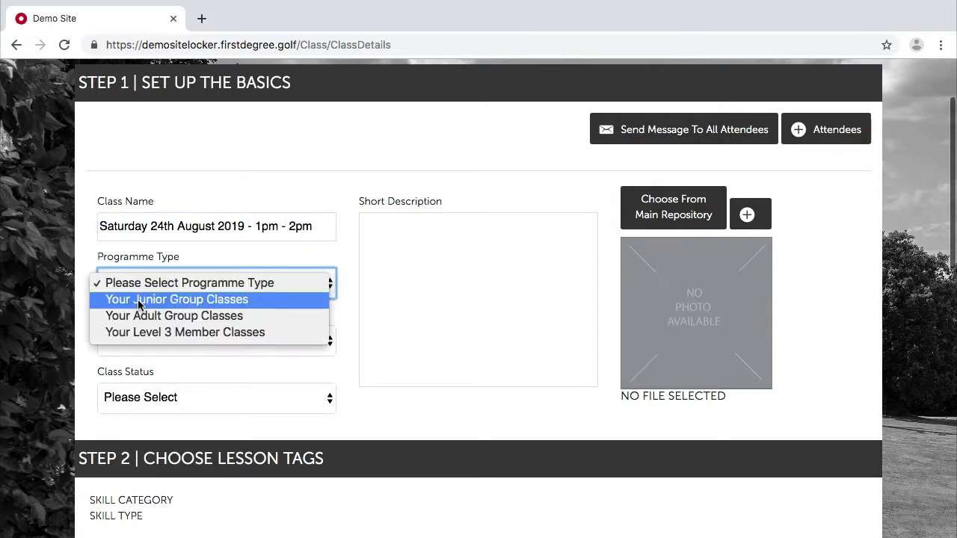
click(119, 316)
click(139, 342)
click(127, 357)
click(138, 412)
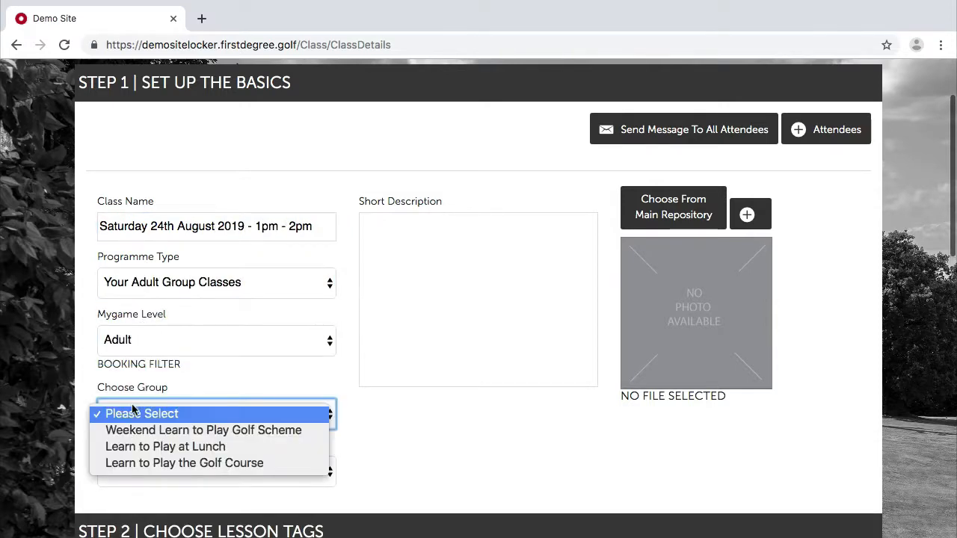
click(131, 429)
click(130, 471)
click(130, 487)
Add the description 'Adult group class on Saturday 24th August starting at 1pm.' and tag Shot Shaping.
click(409, 270)
text(Weeken)
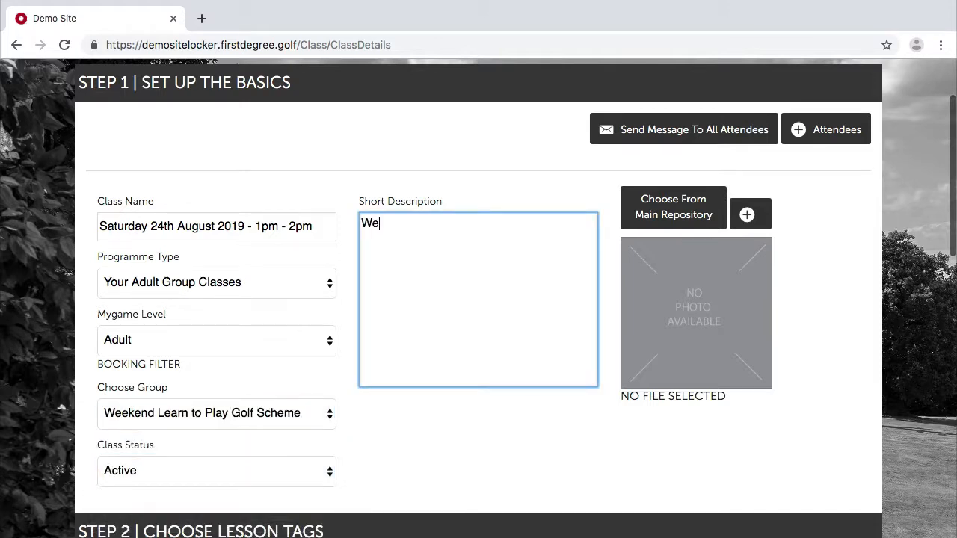
key(BackSpace)
key(BackSpace)
key(BackSpace)
key(BackSpace)
key(BackSpace)
key(BackSpace)
text(Adult group class on Sa)
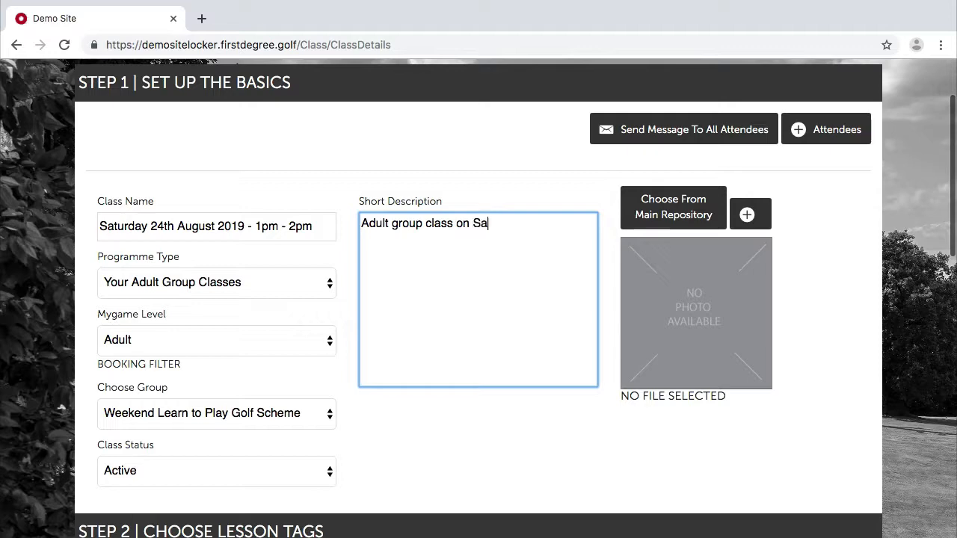
text(turday 24th August s)
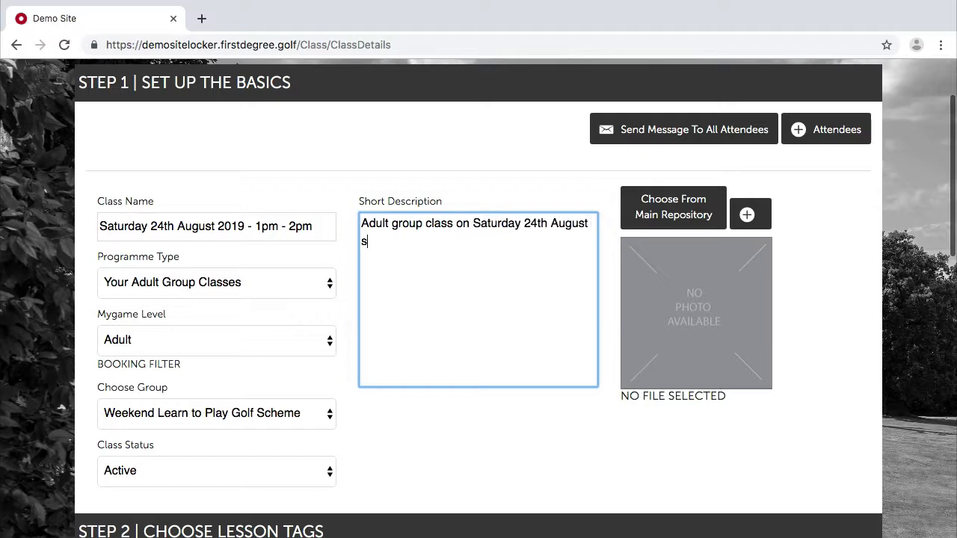
text(tarting at 1pm.)
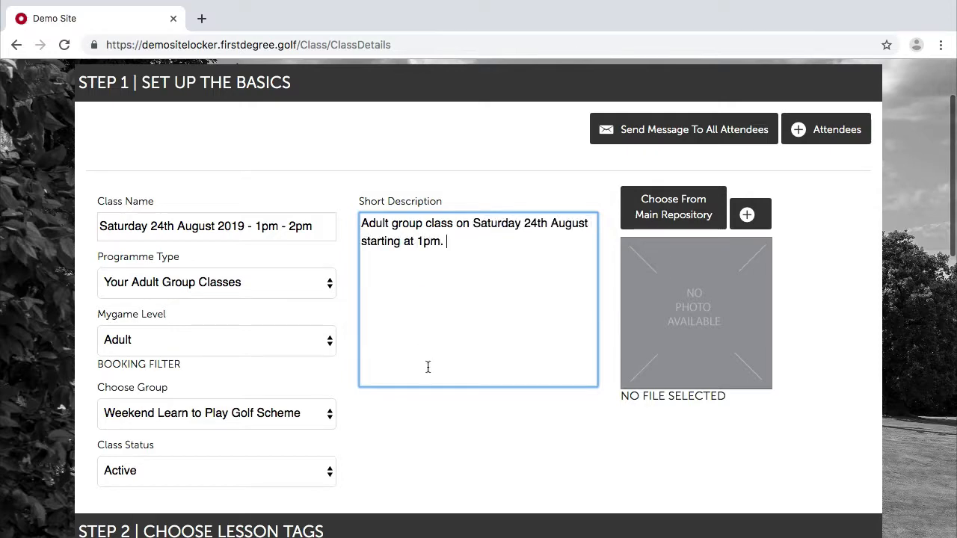
scroll(427, 366, down, 3)
click(140, 358)
Assign a coach to the class.
scroll(234, 340, down, 1)
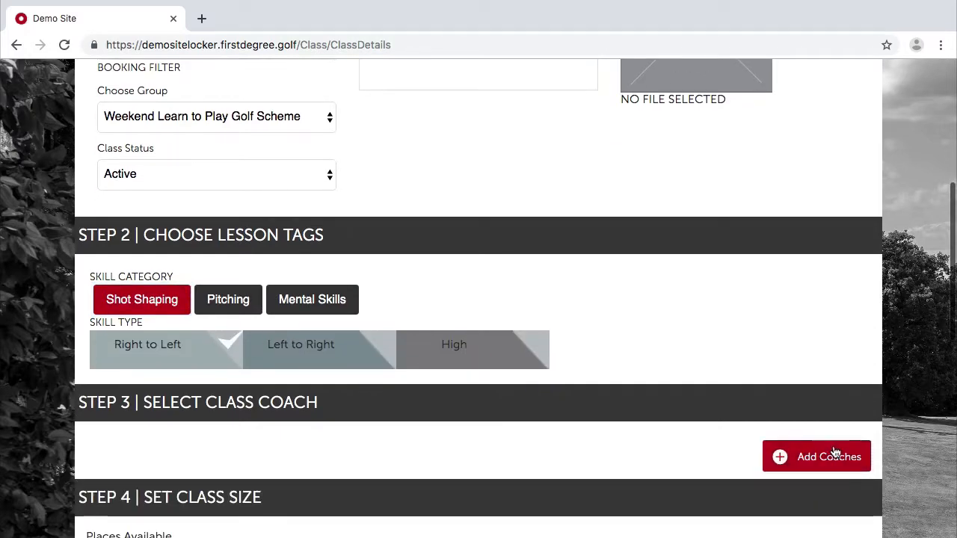
click(794, 457)
click(310, 154)
click(558, 272)
Set 6 available places and a price of 99.00.
scroll(224, 233, down, 5)
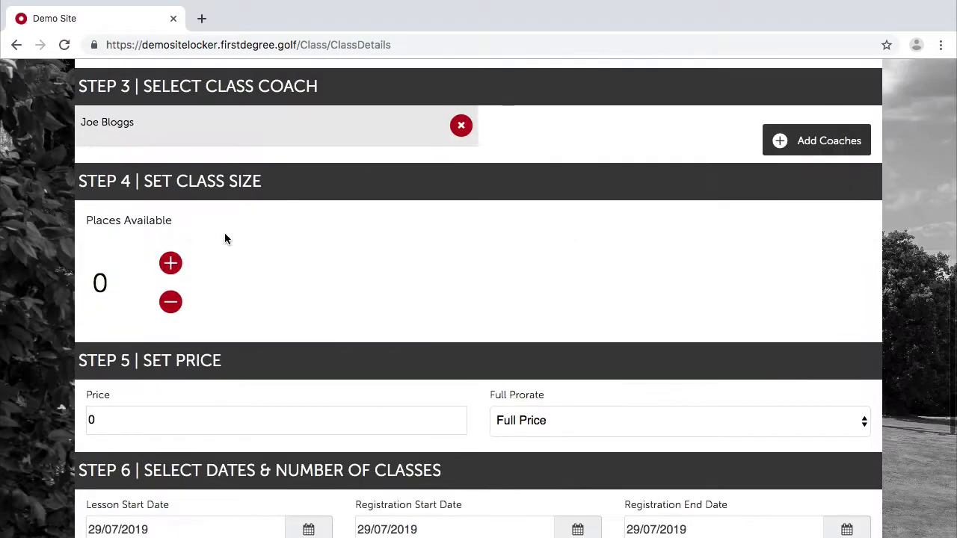
click(171, 263)
click(170, 263)
click(170, 263)
click(170, 263)
click(170, 263)
click(170, 263)
scroll(240, 360, down, 2)
click(197, 300)
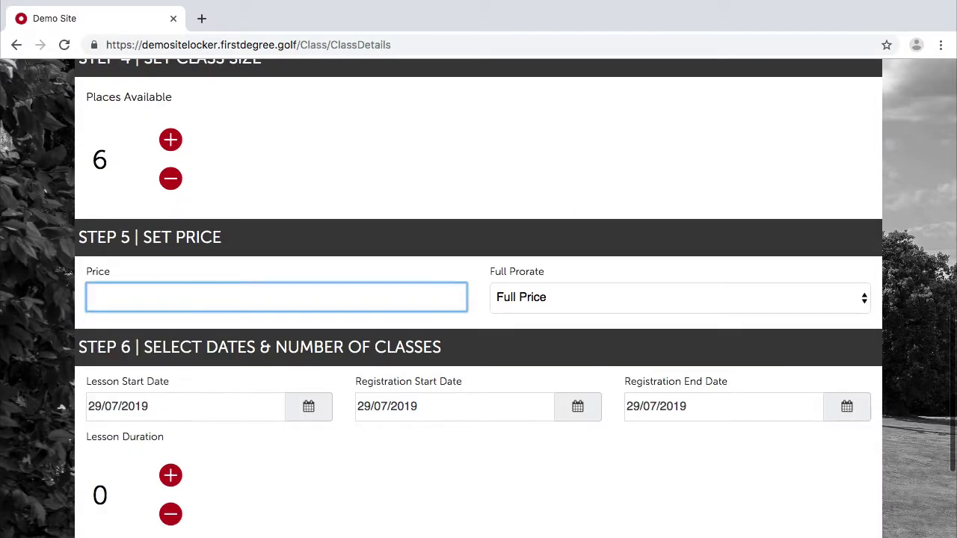
text(99.00)
click(440, 438)
scroll(350, 487, down, 3)
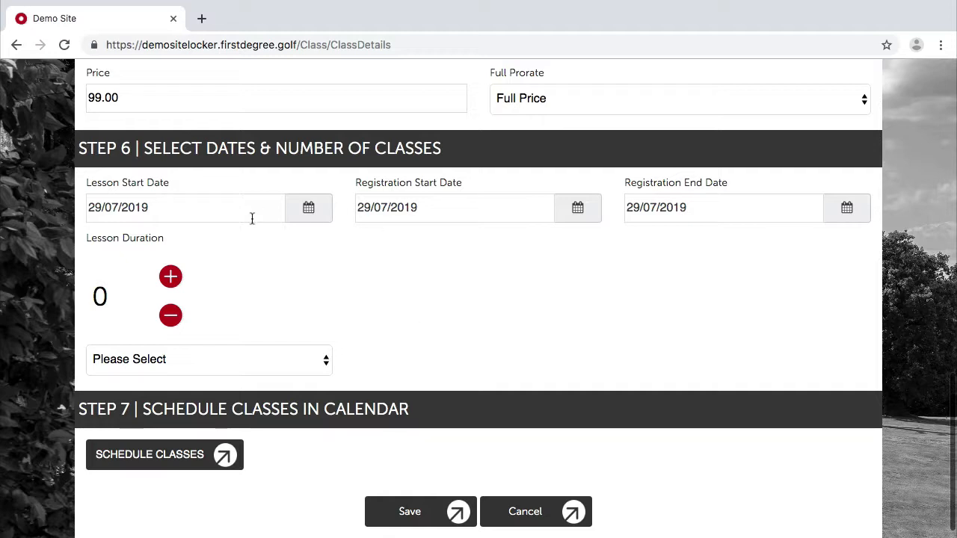
Set lesson start 24 August 2019, registration from 29 July to 23 August 2019.
click(309, 210)
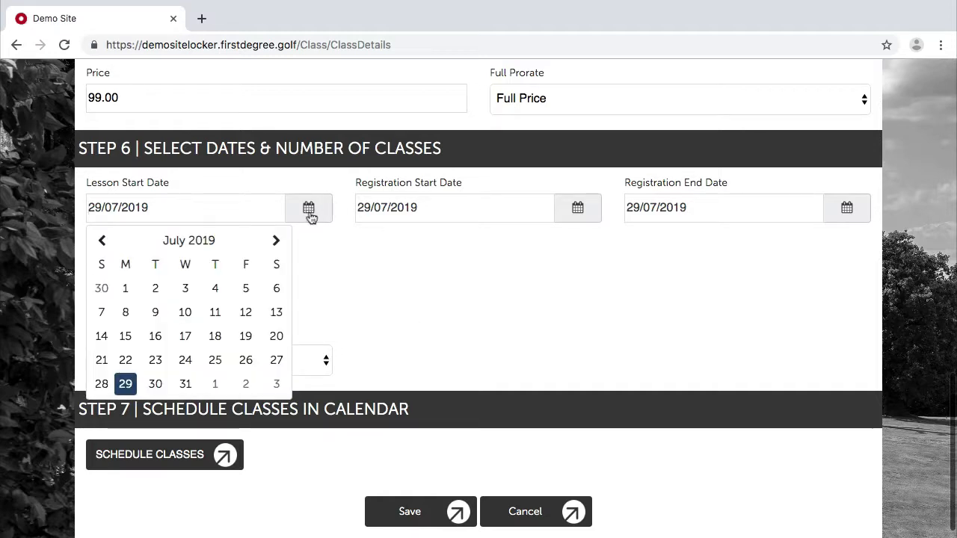
click(275, 243)
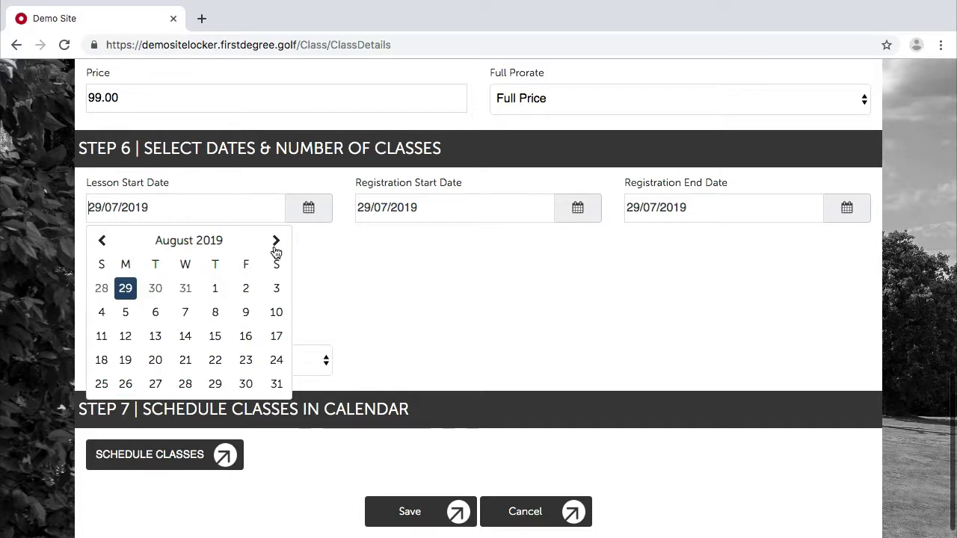
click(273, 362)
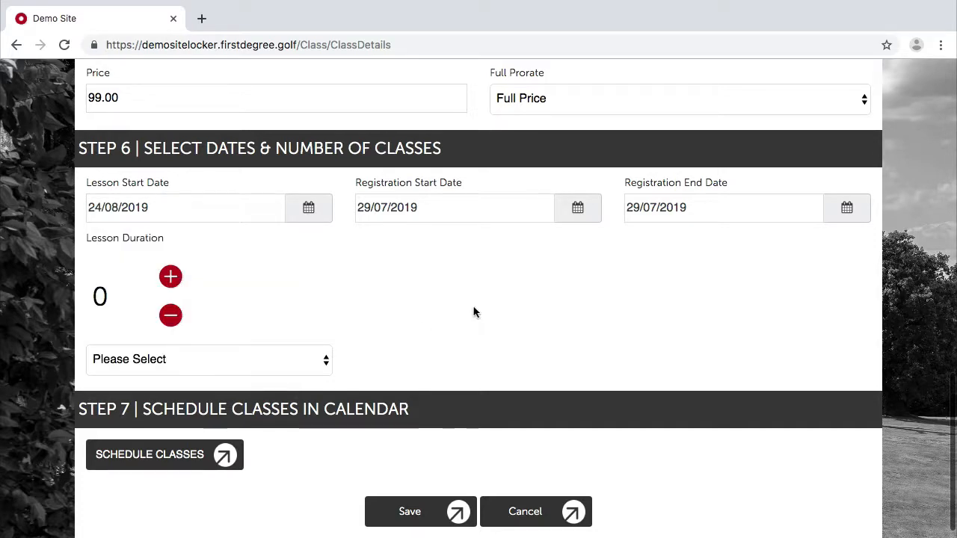
click(578, 216)
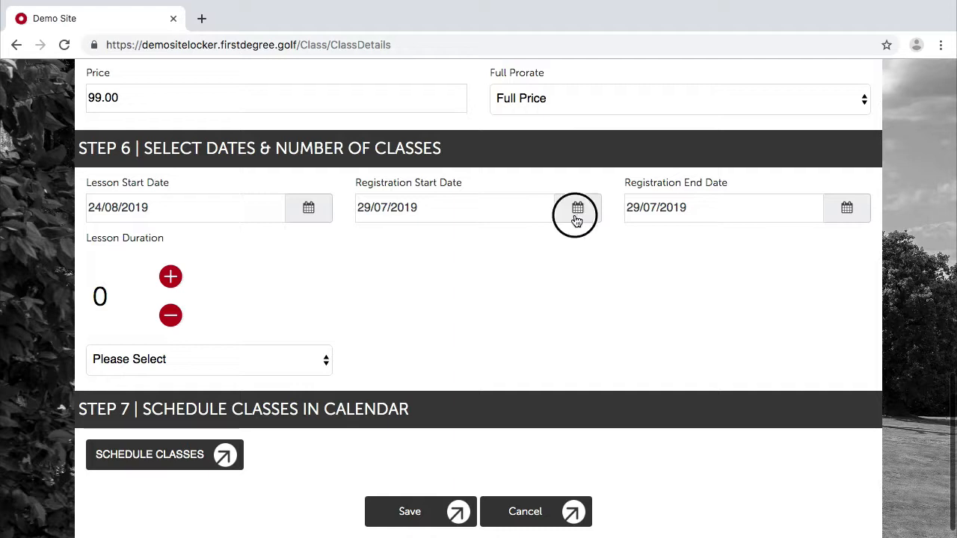
click(394, 385)
click(845, 212)
click(816, 240)
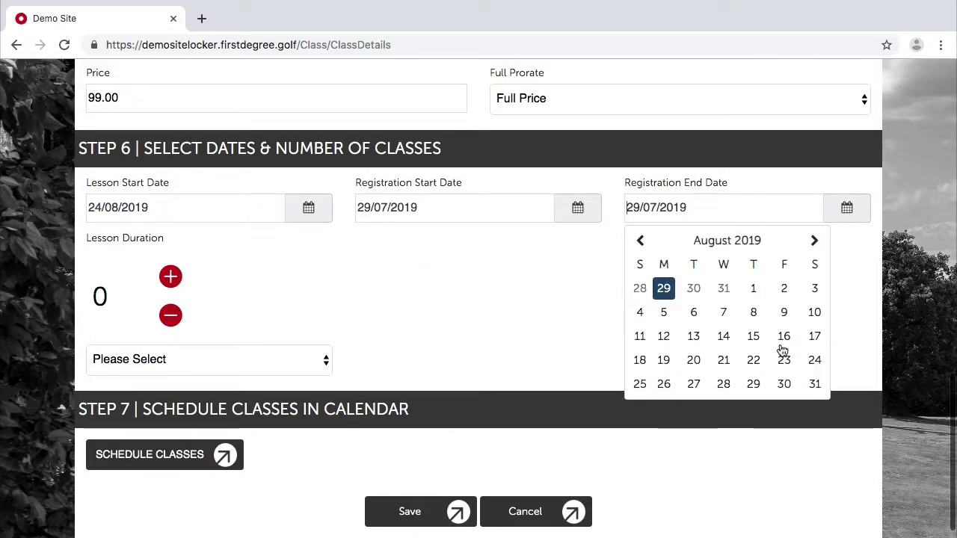
click(784, 359)
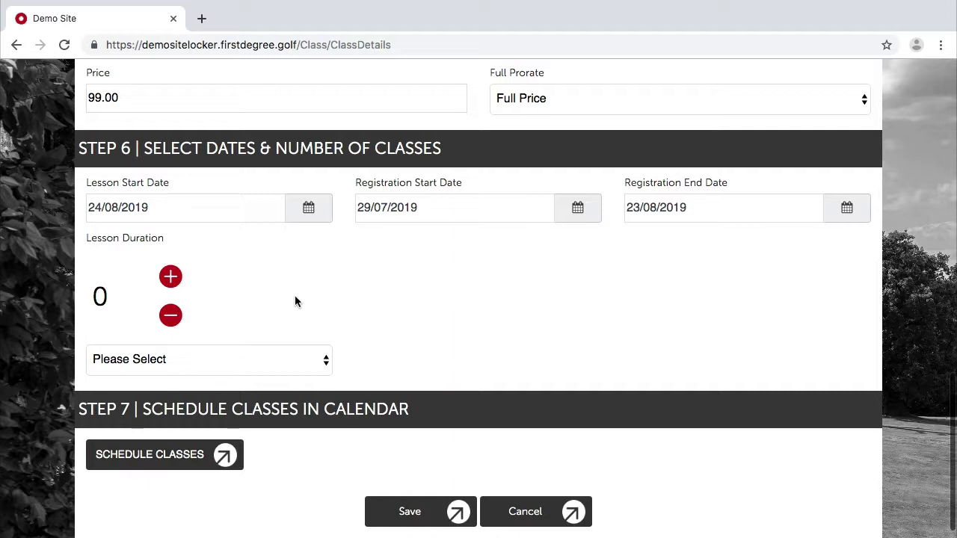
Set the lesson duration to 7 Week(s).
click(170, 277)
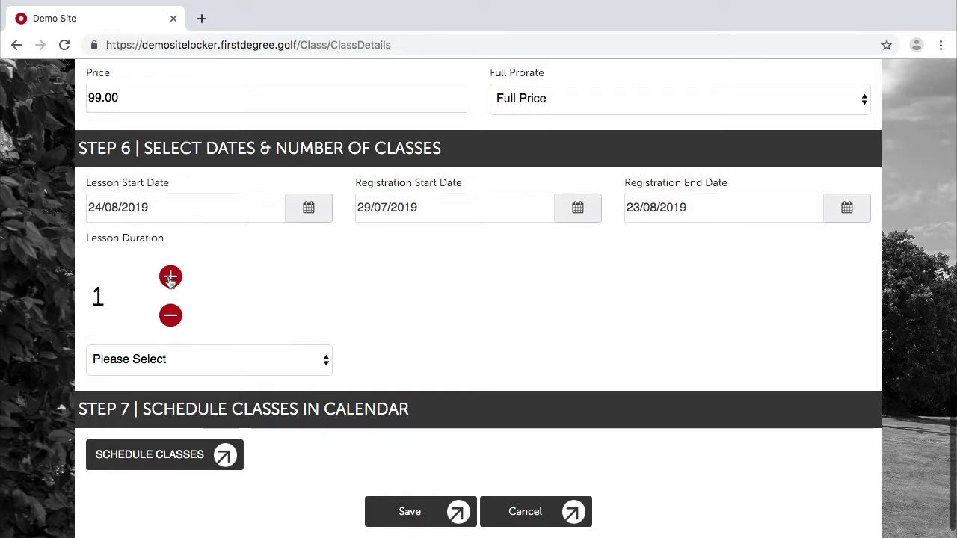
click(171, 276)
click(170, 277)
click(170, 277)
click(171, 276)
click(171, 277)
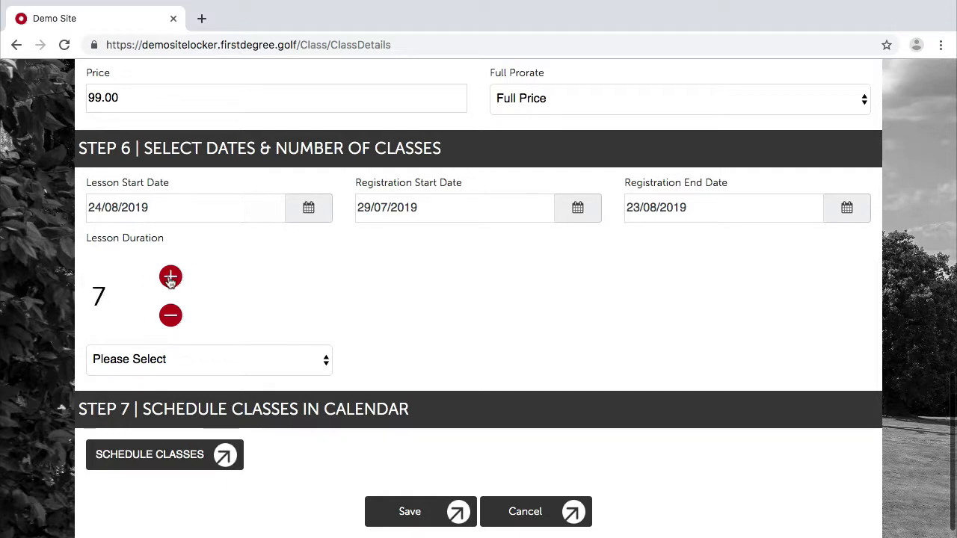
click(137, 359)
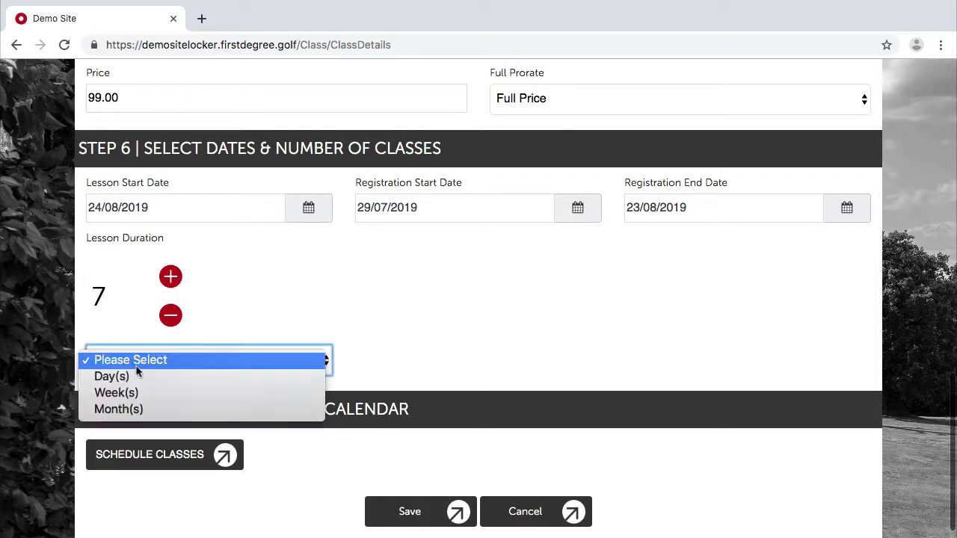
click(131, 393)
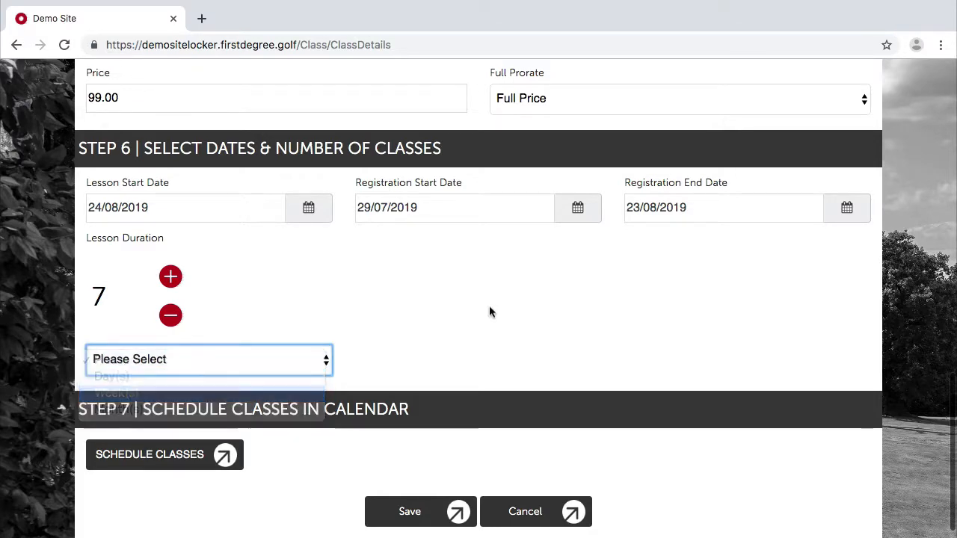
scroll(521, 305, down, 3)
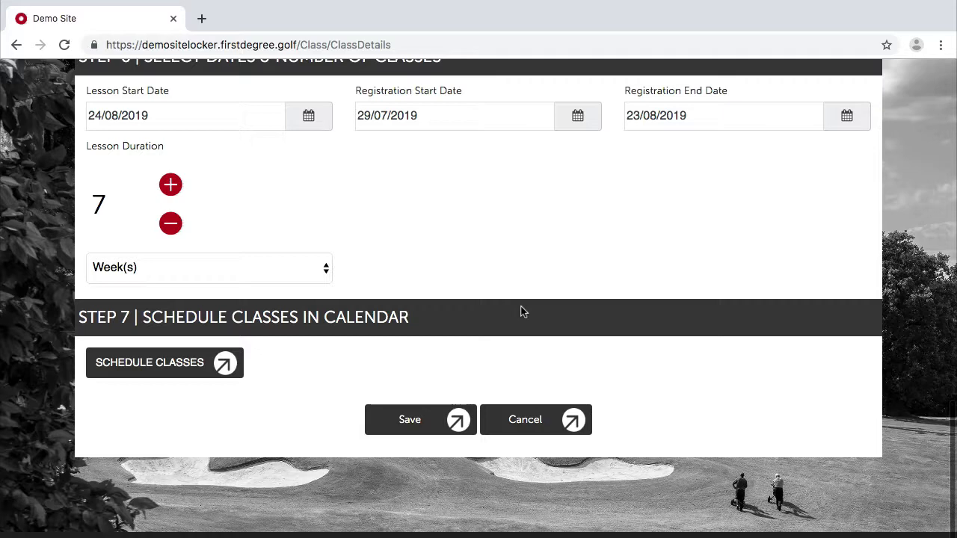
Schedule a session on Saturday 24 August 2019 from 01:00 PM to 02:00 PM.
click(150, 366)
click(264, 148)
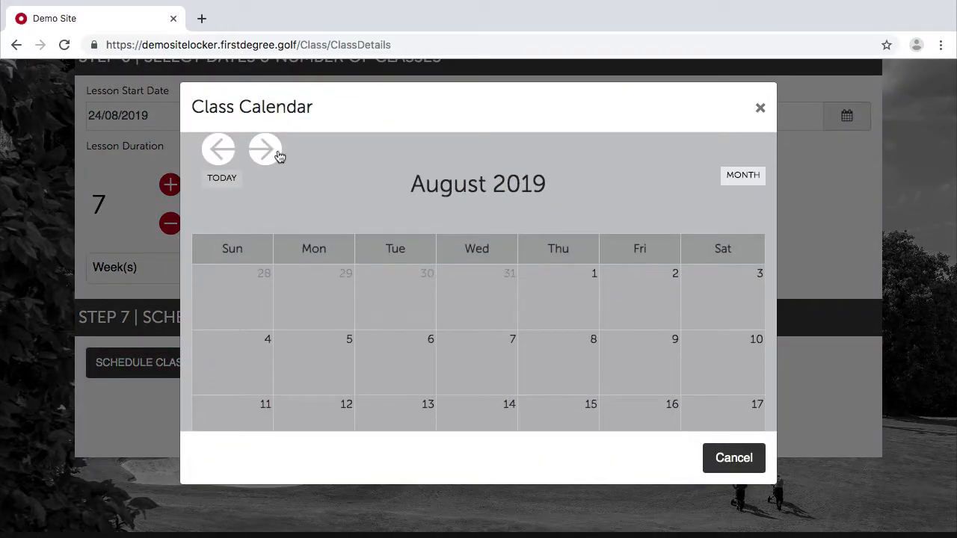
scroll(486, 280, down, 2)
scroll(682, 339, down, 2)
click(708, 348)
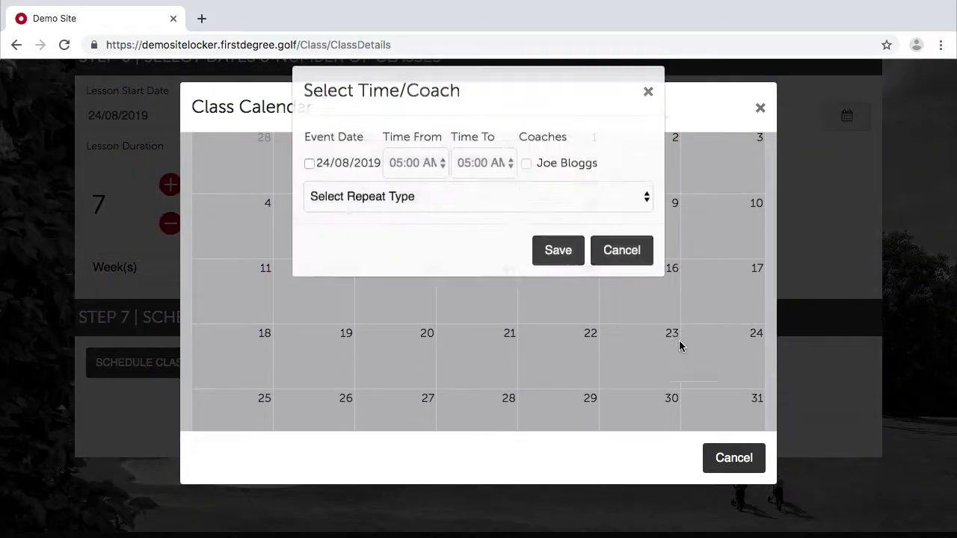
click(309, 180)
click(423, 183)
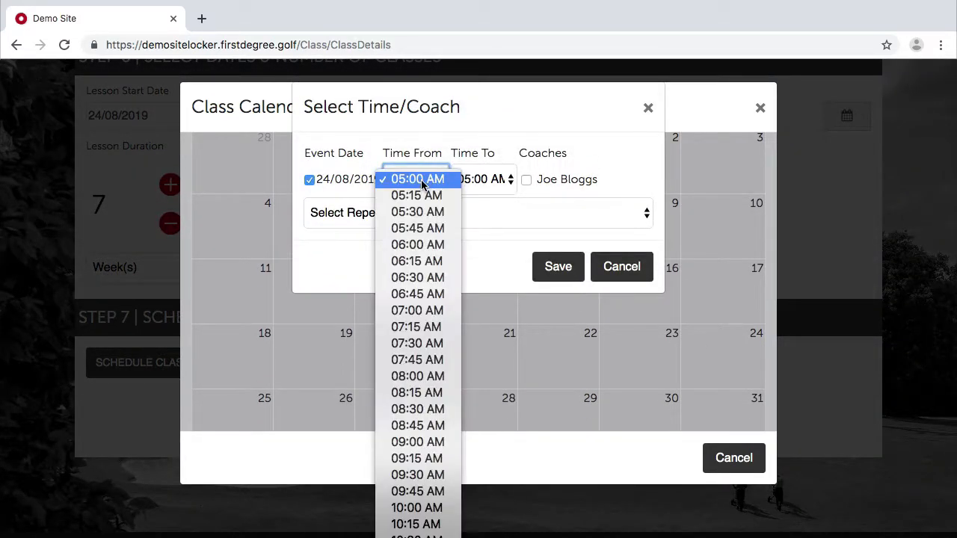
scroll(436, 433, down, 1)
scroll(436, 432, down, 3)
click(410, 504)
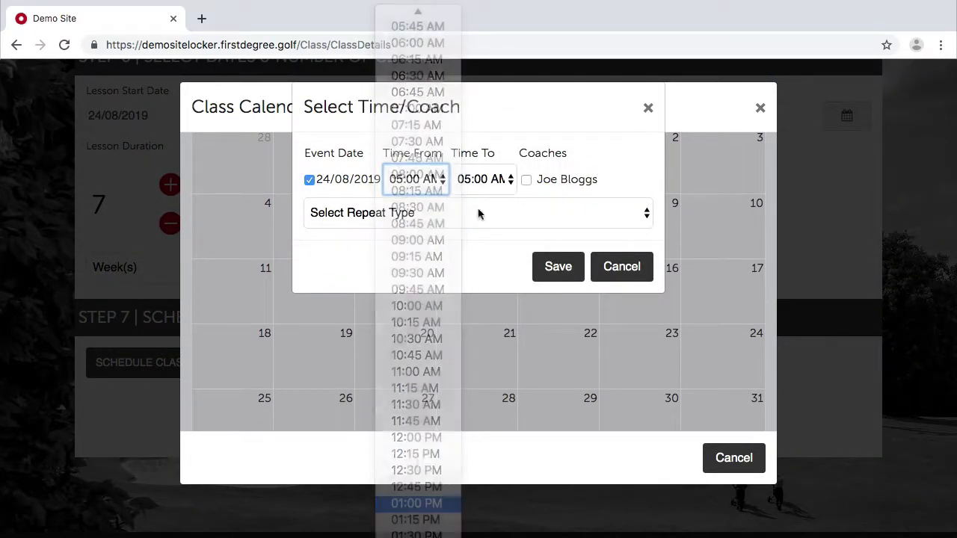
click(480, 186)
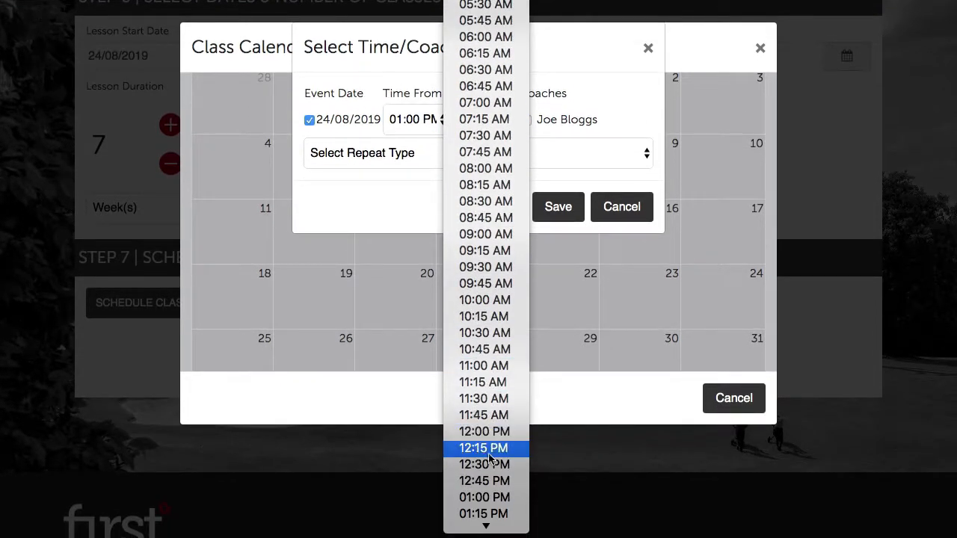
scroll(481, 497, down, 3)
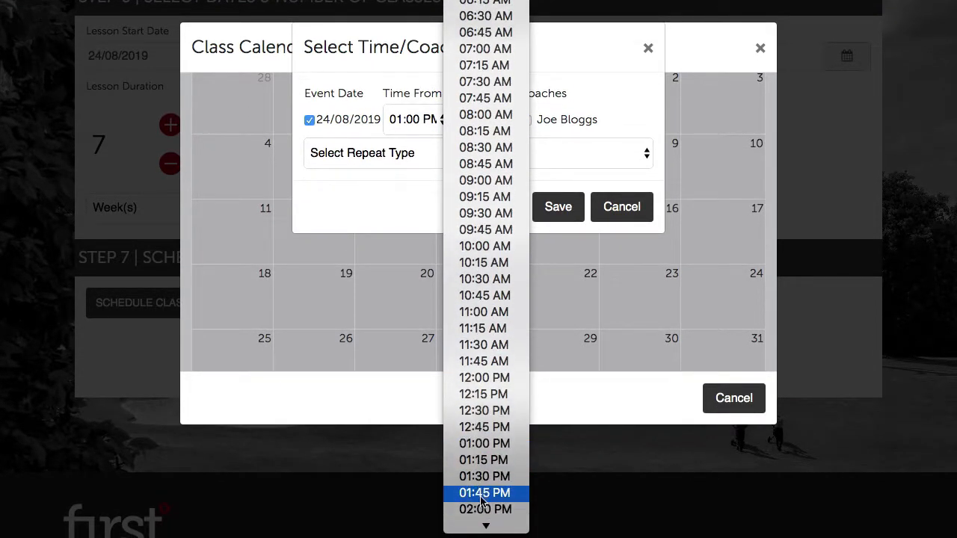
click(477, 509)
Assign the coach, set the session to Repeat Weekly, and save it.
click(527, 120)
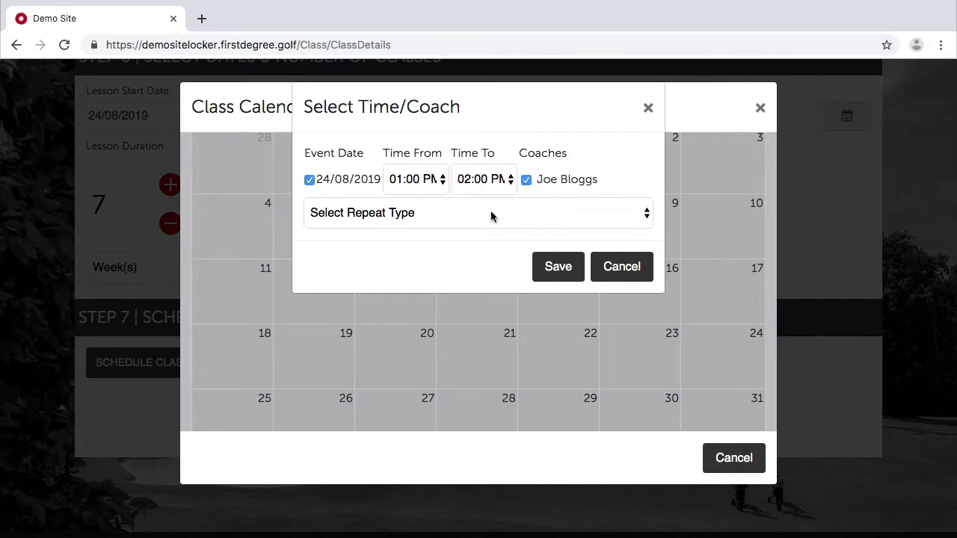
click(491, 155)
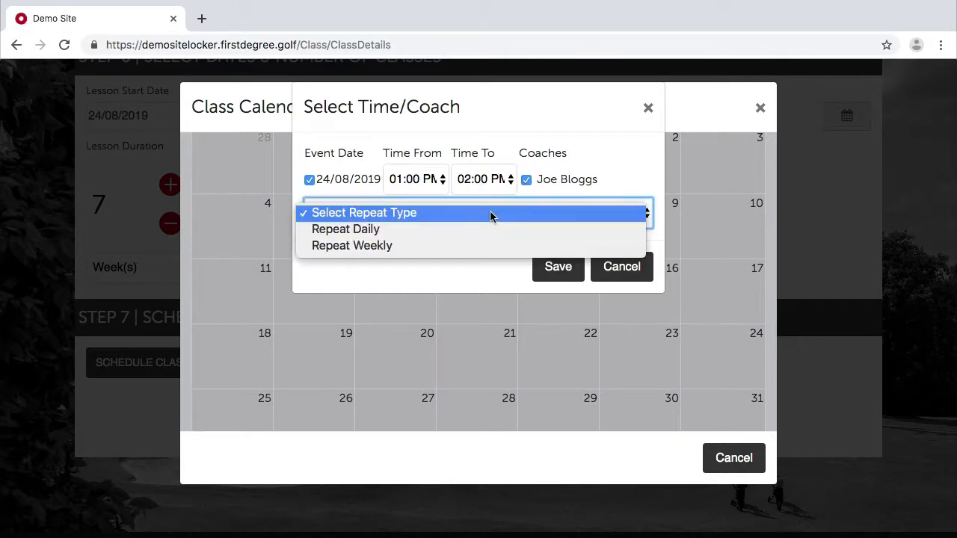
click(432, 248)
click(434, 268)
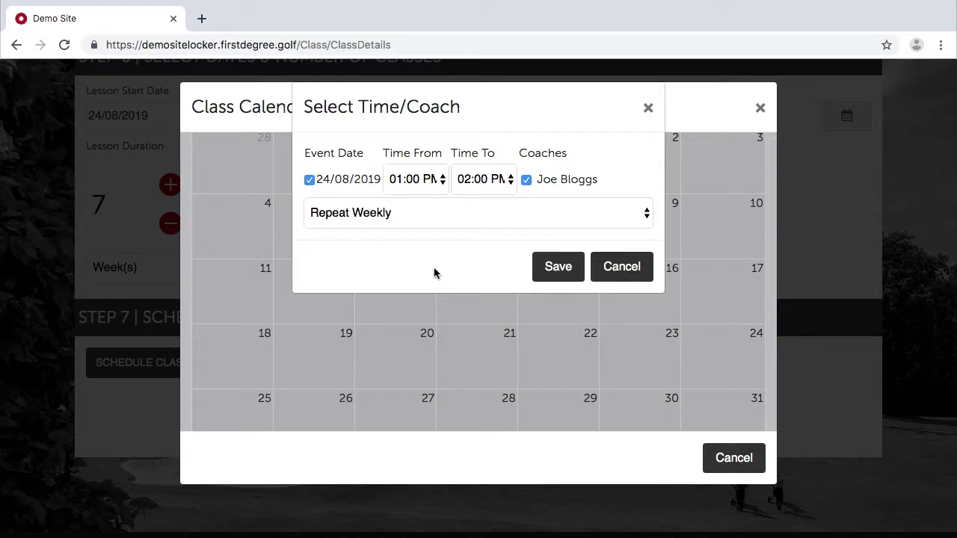
click(548, 271)
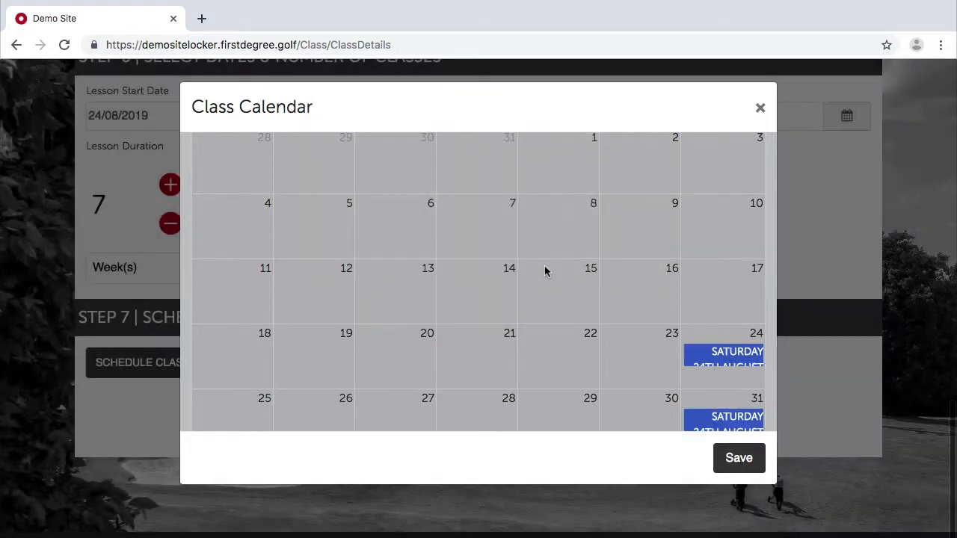
Delete the 7 September 2019 session from the repeated schedule.
scroll(598, 297, down, 1)
scroll(591, 295, up, 3)
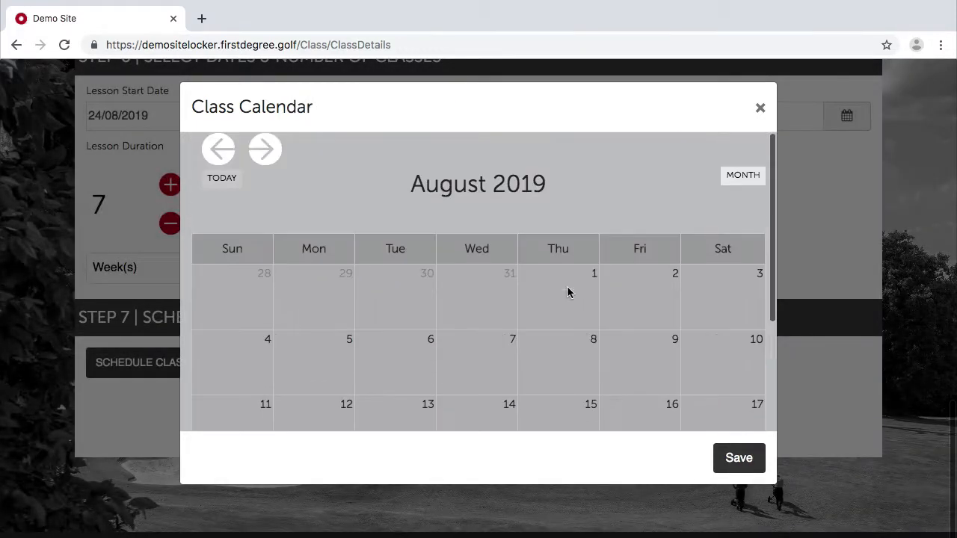
click(264, 150)
scroll(565, 265, down, 3)
scroll(566, 264, up, 3)
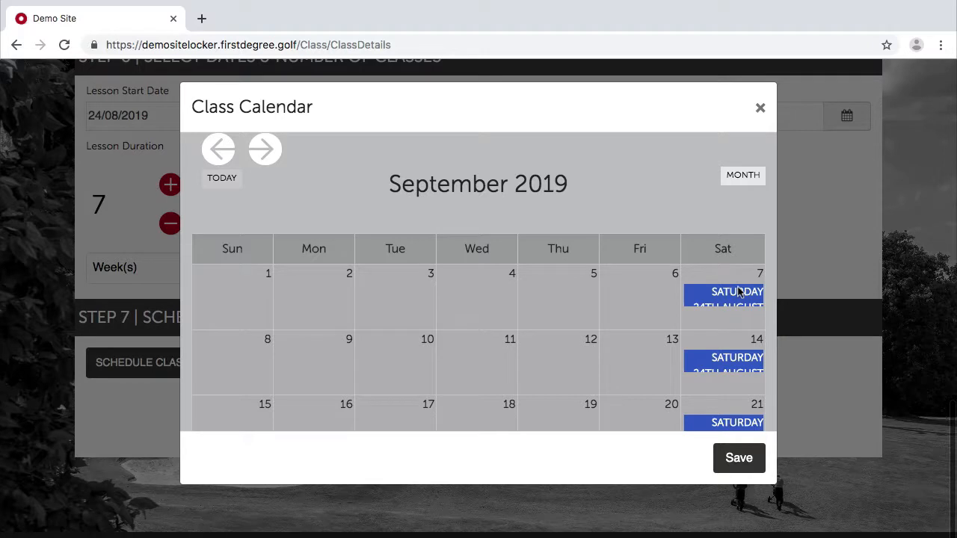
click(220, 157)
click(266, 150)
click(729, 293)
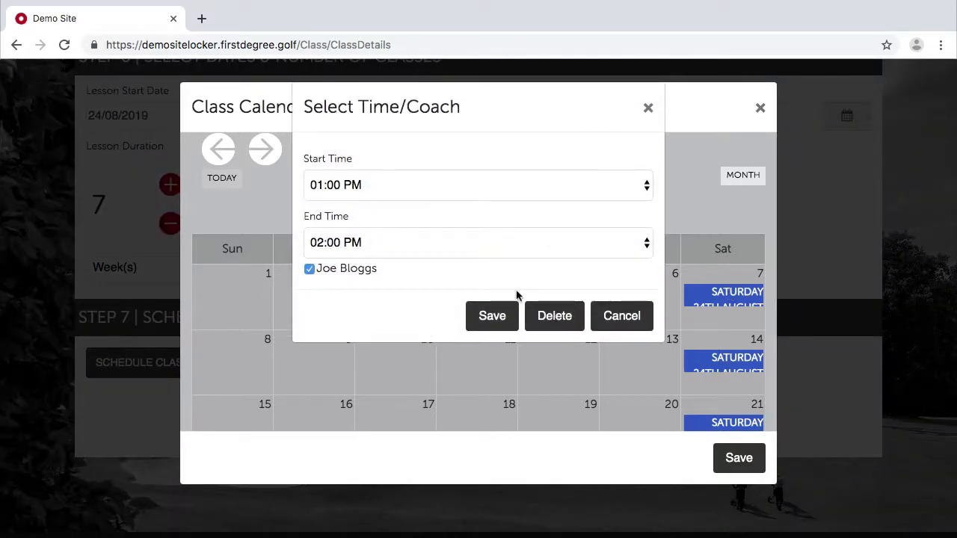
click(553, 316)
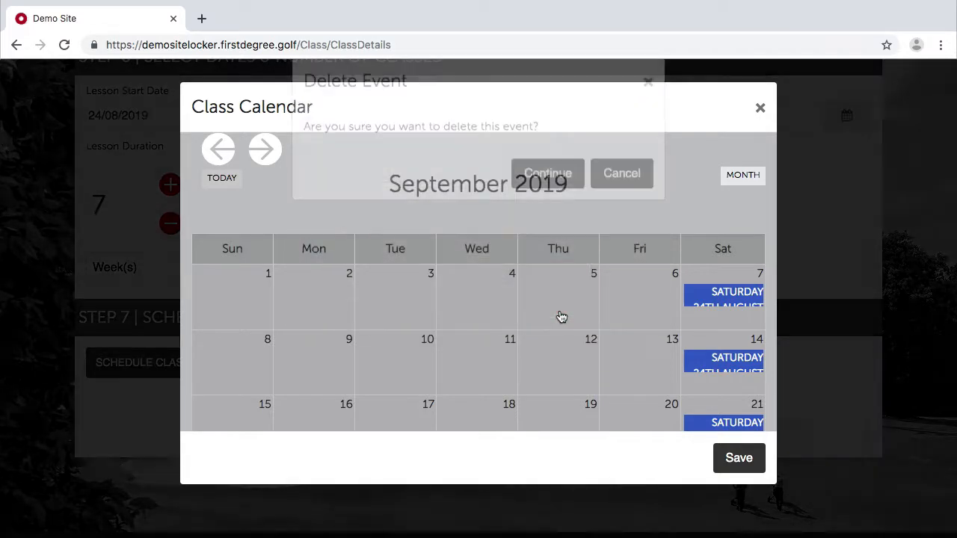
click(551, 208)
Review the remaining August and September sessions, then save the schedule and the class.
scroll(631, 343, down, 1)
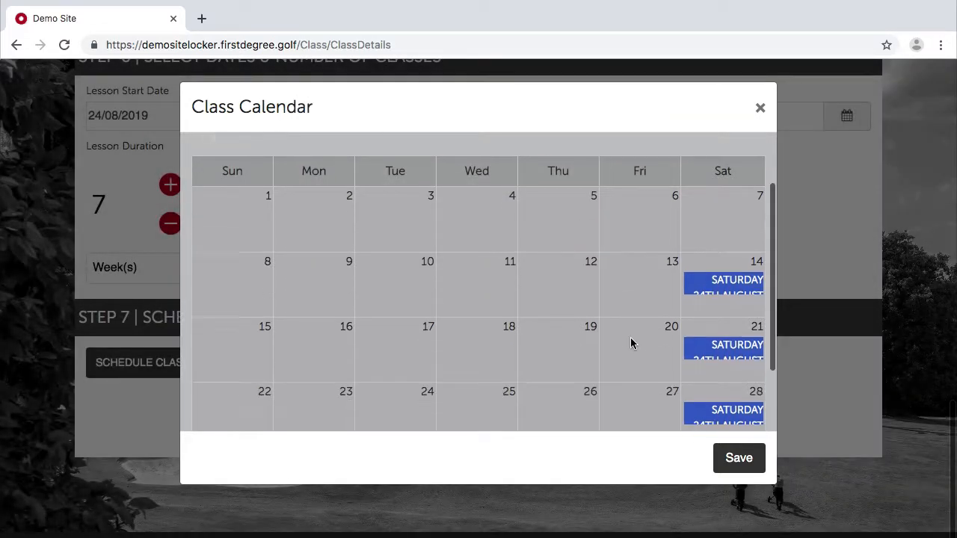
scroll(631, 341, up, 1)
click(226, 144)
scroll(389, 210, down, 2)
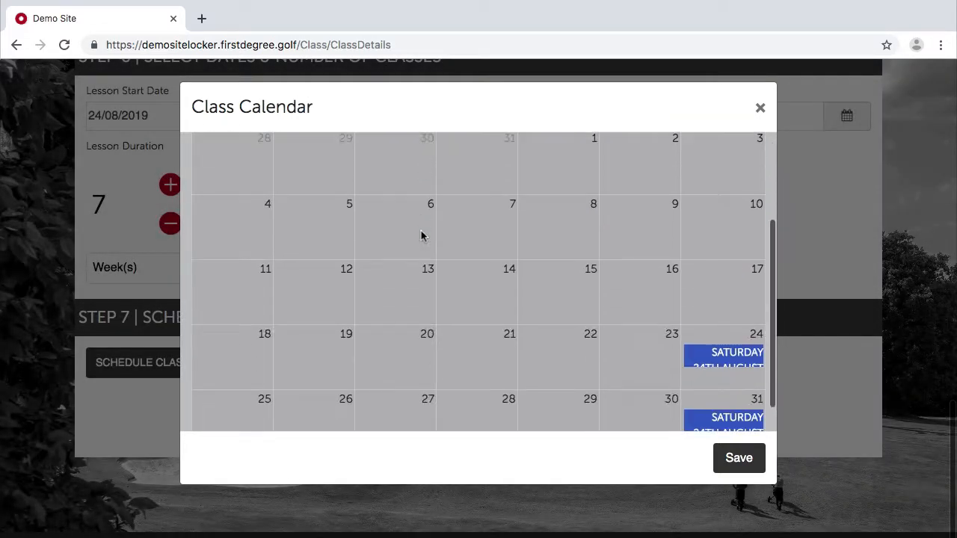
scroll(421, 236, down, 1)
scroll(419, 224, up, 2)
click(265, 146)
scroll(563, 243, down, 1)
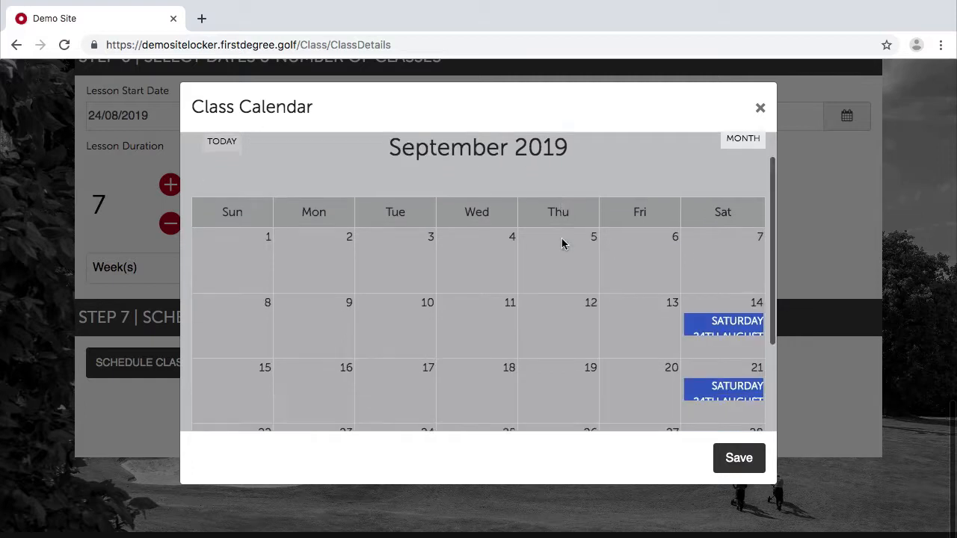
scroll(562, 243, down, 2)
scroll(604, 216, up, 1)
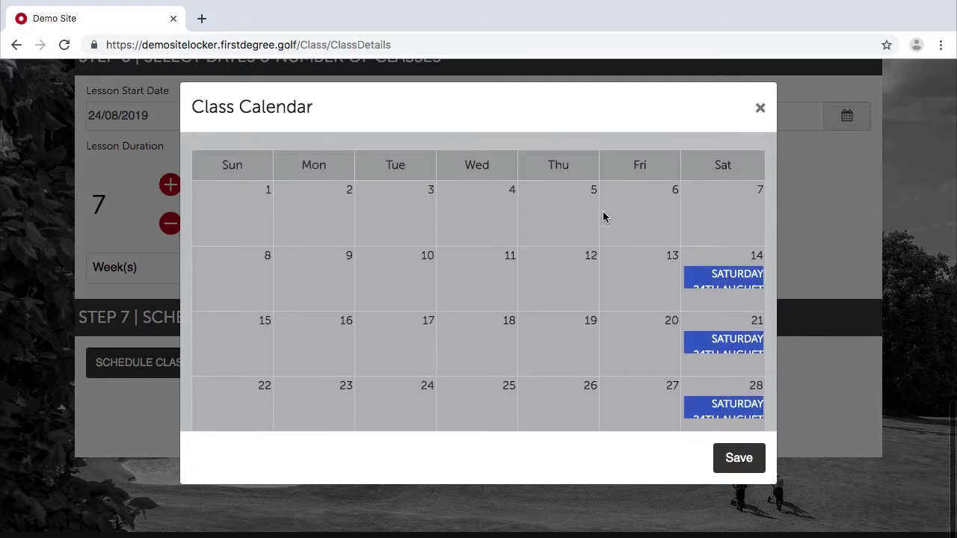
scroll(683, 319, down, 1)
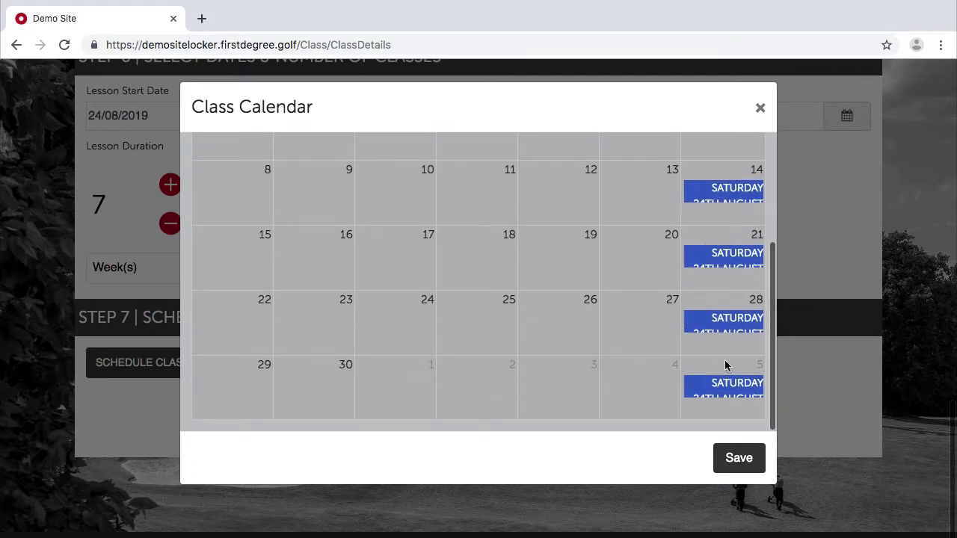
scroll(686, 249, up, 1)
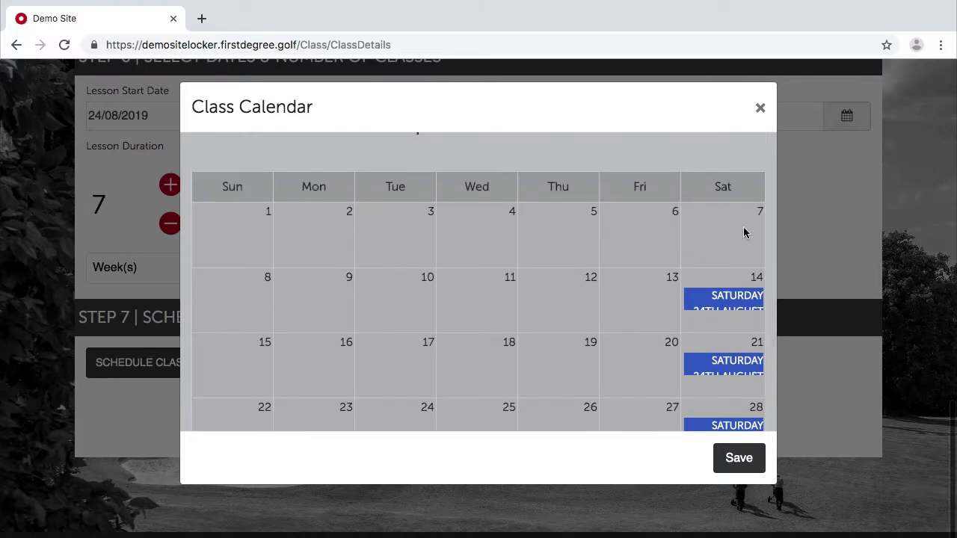
scroll(667, 297, up, 1)
scroll(667, 314, down, 2)
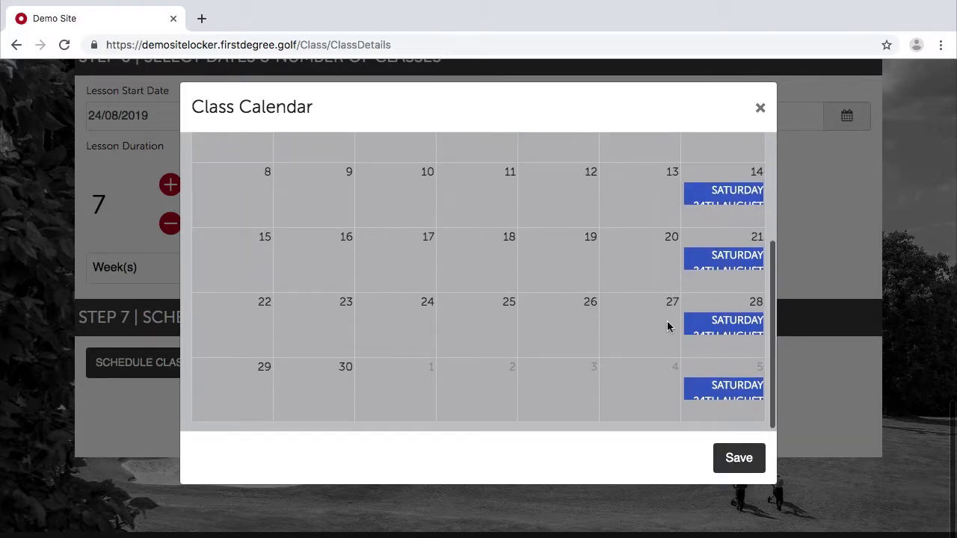
click(738, 456)
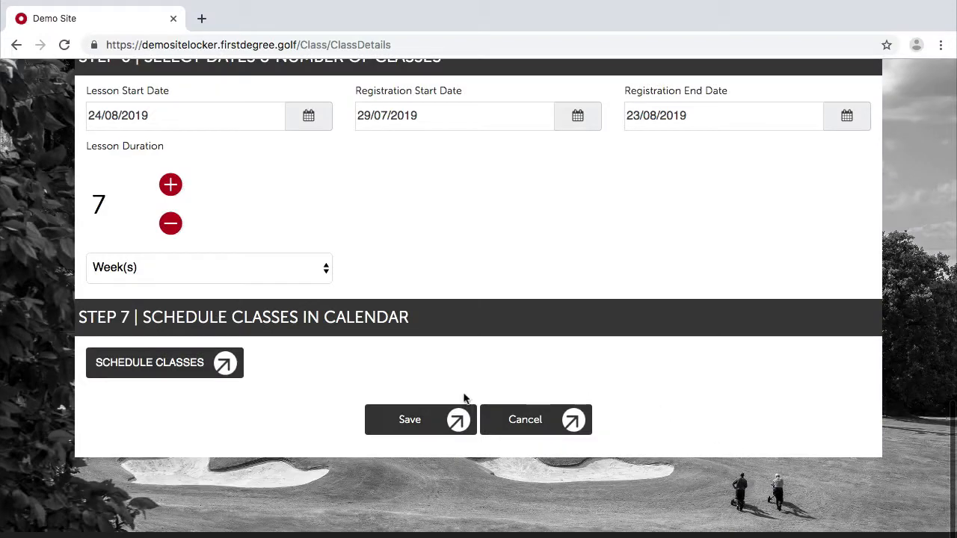
click(424, 421)
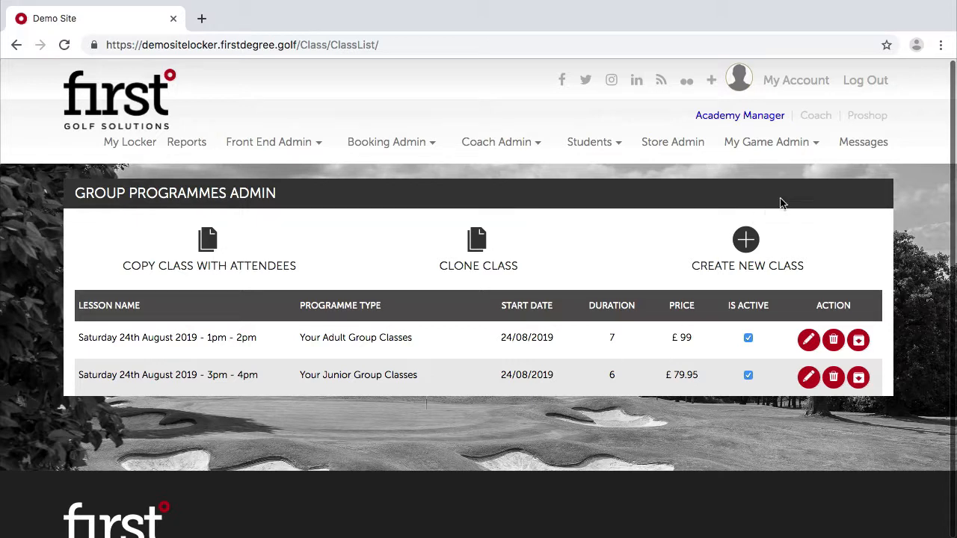
click(822, 119)
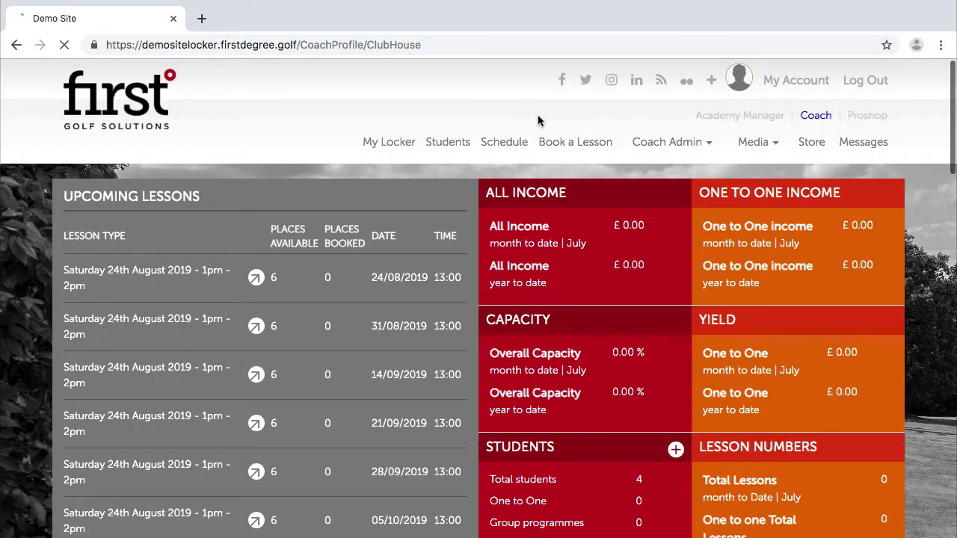
scroll(467, 405, down, 2)
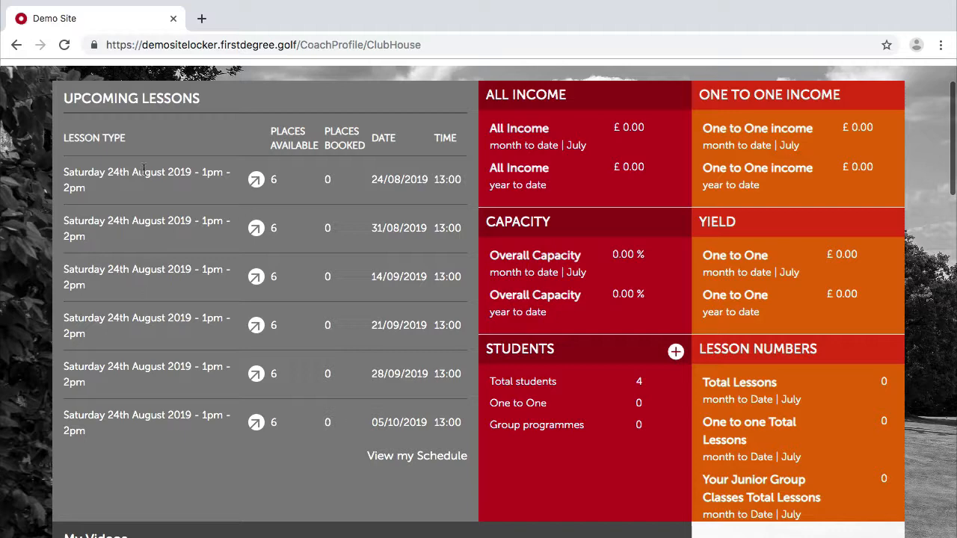
scroll(147, 363, down, 2)
scroll(146, 361, down, 10)
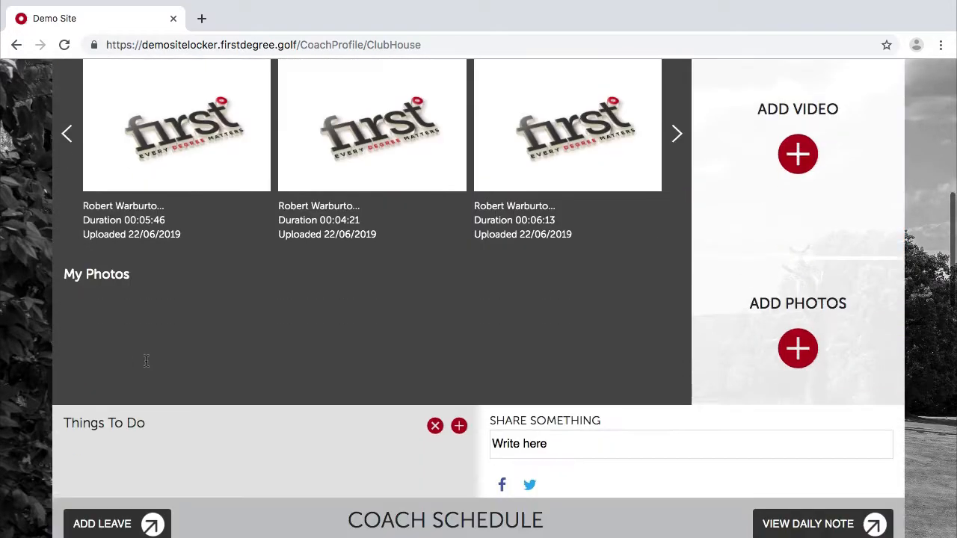
click(711, 159)
click(710, 159)
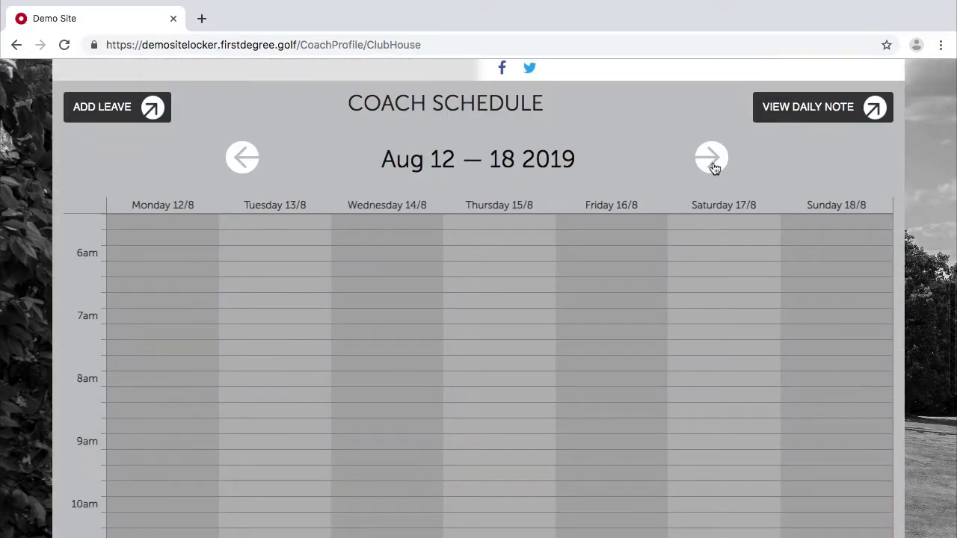
click(712, 161)
scroll(756, 353, down, 4)
scroll(757, 352, down, 2)
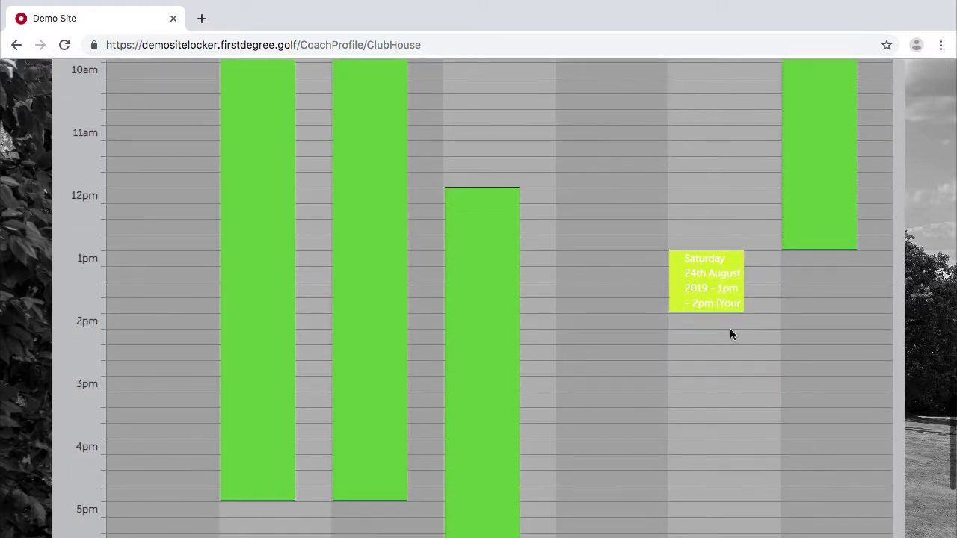
scroll(763, 321, up, 2)
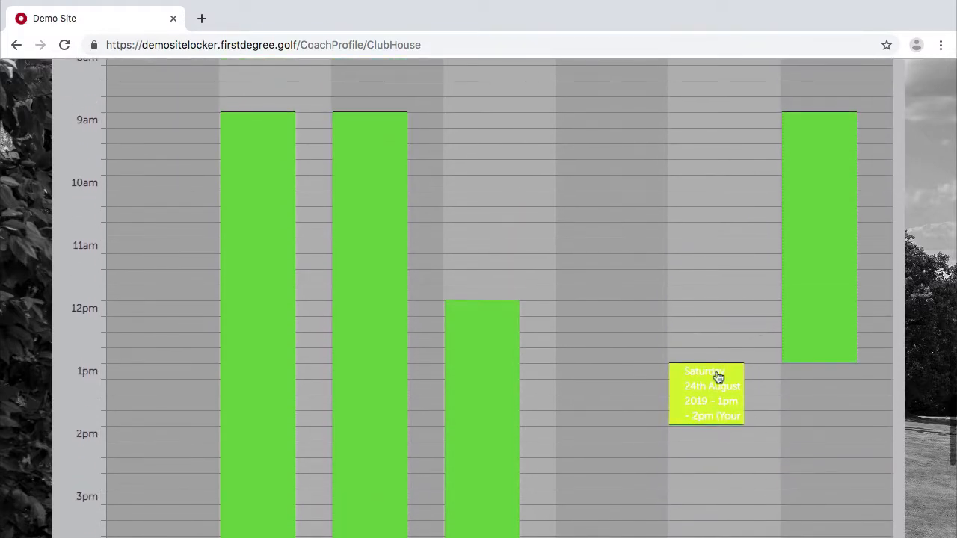
scroll(726, 419, up, 3)
scroll(727, 419, down, 2)
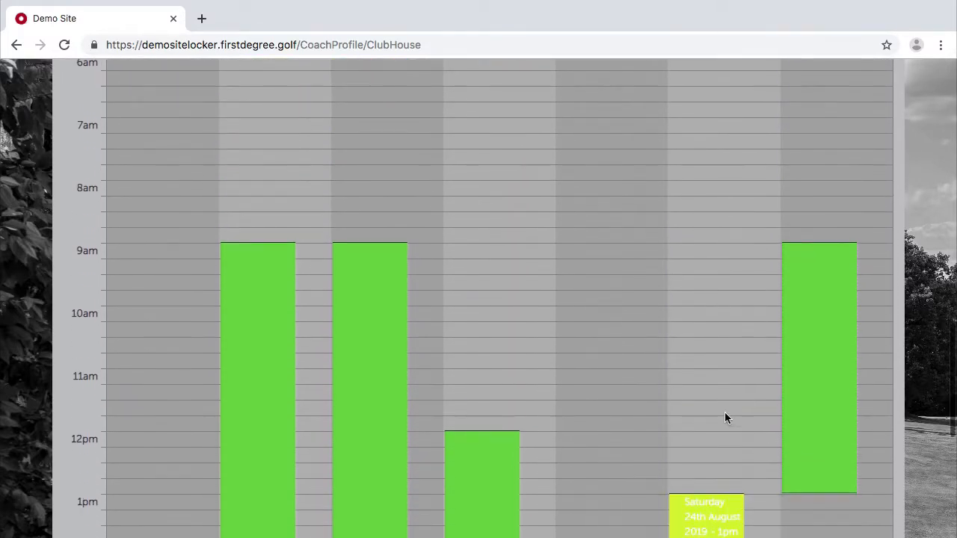
scroll(726, 419, up, 2)
scroll(727, 419, down, 2)
scroll(798, 367, up, 12)
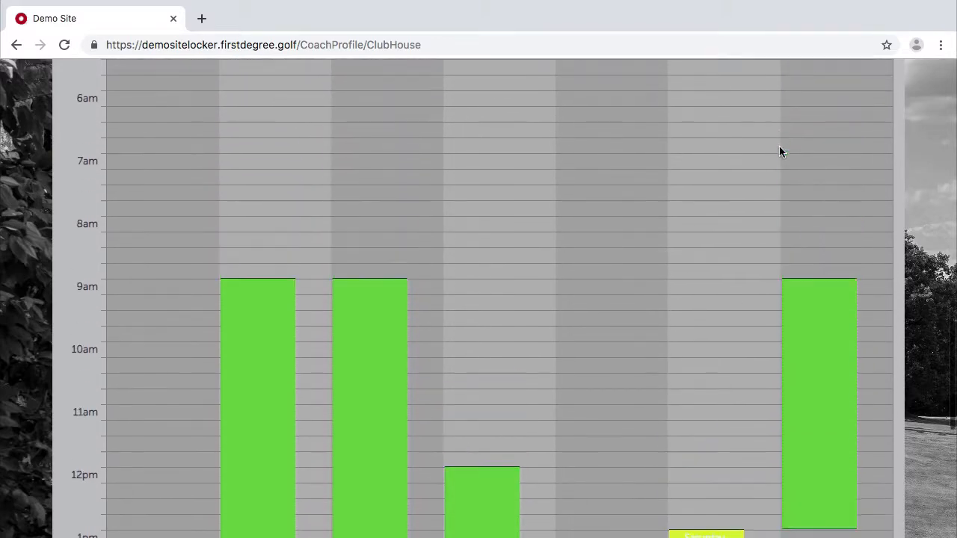
scroll(797, 362, up, 4)
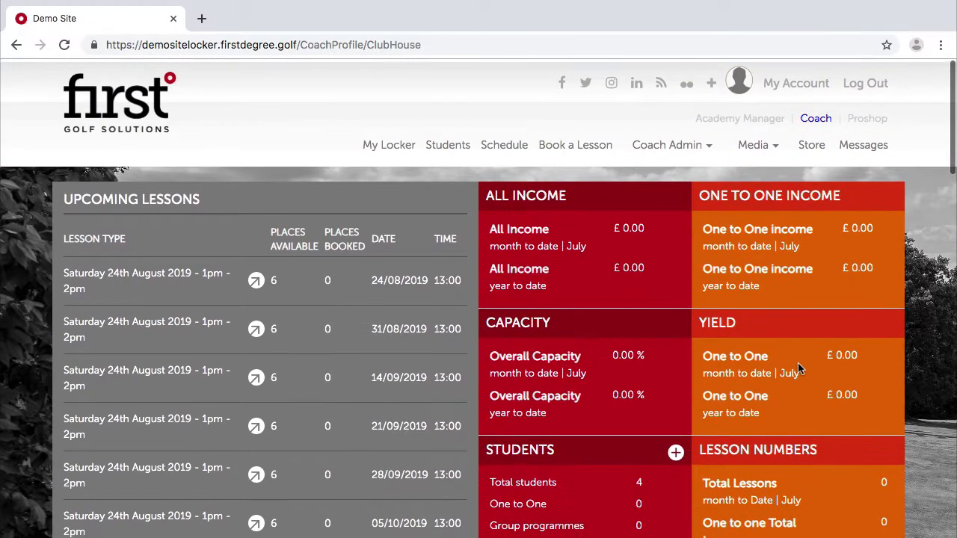
Go to Book a Lesson and list the adult Weekend Learn to Play Golf Scheme classes.
click(563, 142)
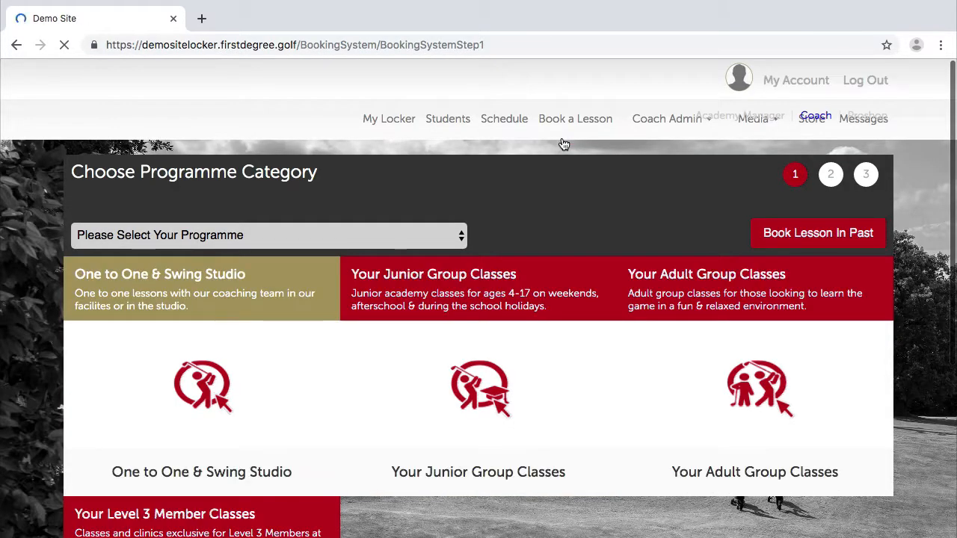
scroll(715, 225, down, 3)
click(717, 224)
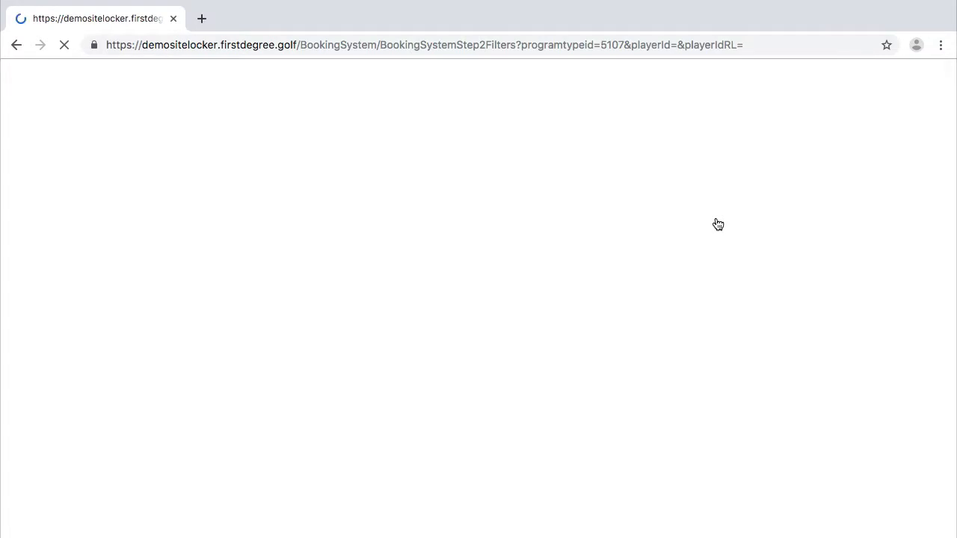
scroll(454, 303, down, 2)
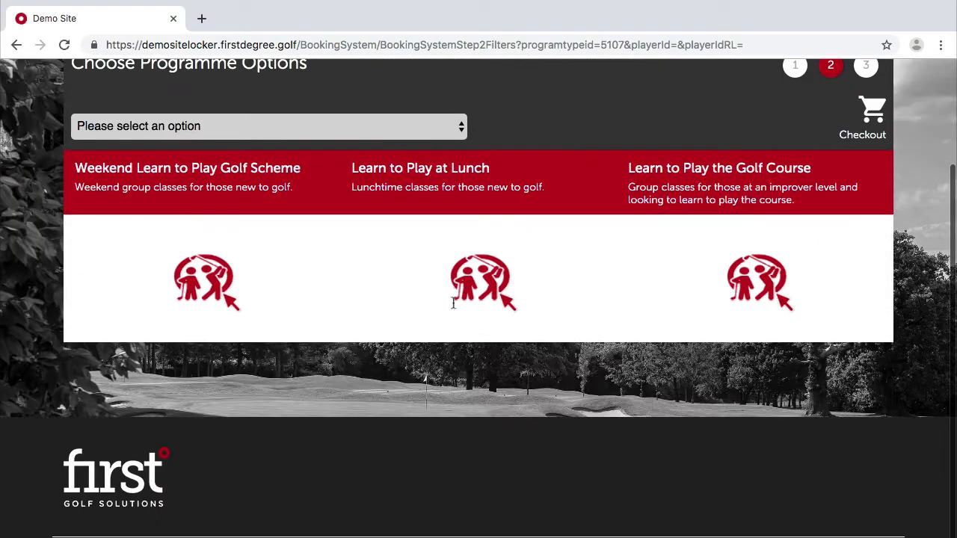
click(191, 292)
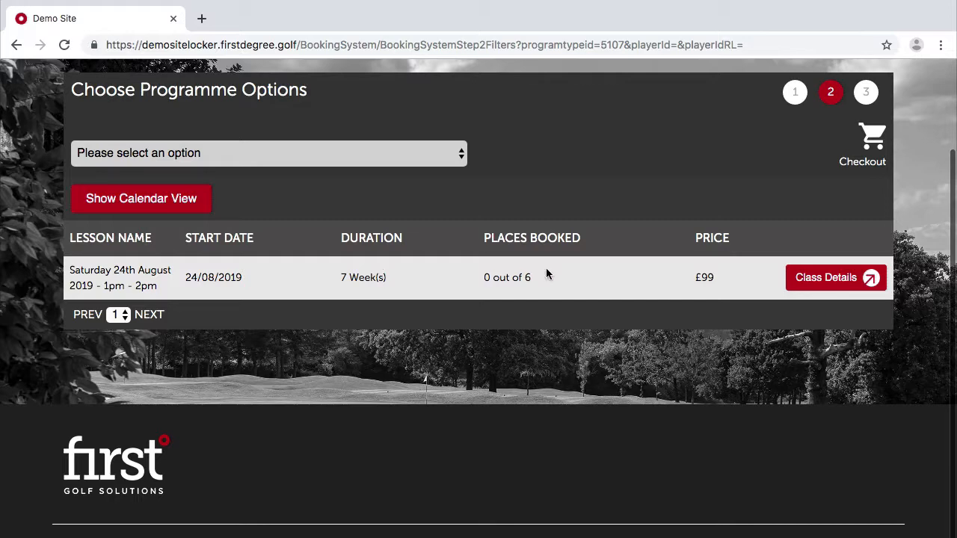
Review the Saturday 24th August class details and sessions, then close them.
click(819, 277)
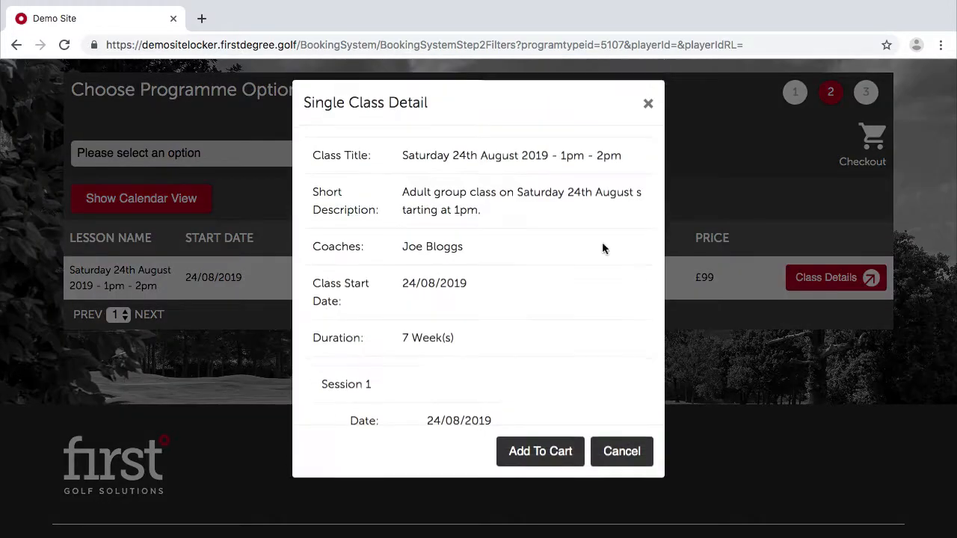
scroll(478, 230, down, 5)
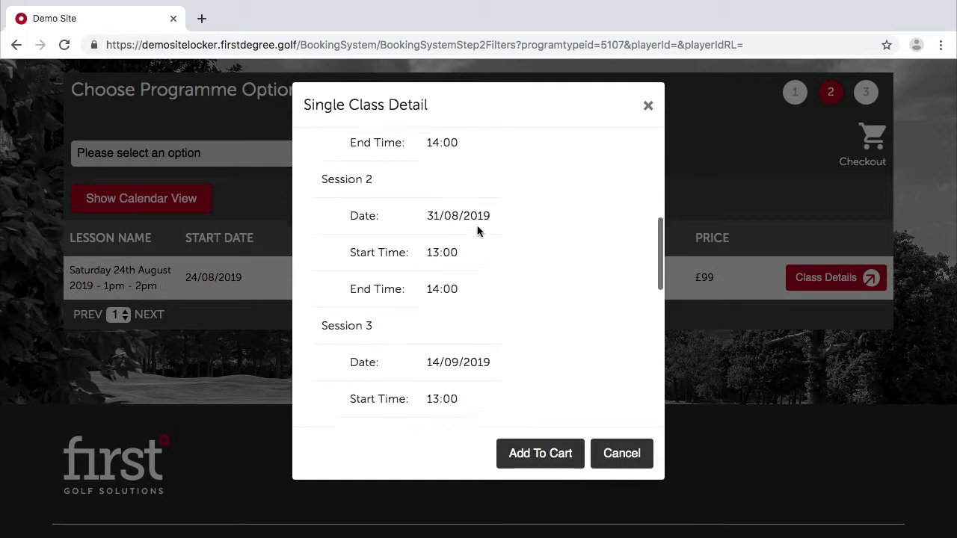
scroll(479, 230, down, 6)
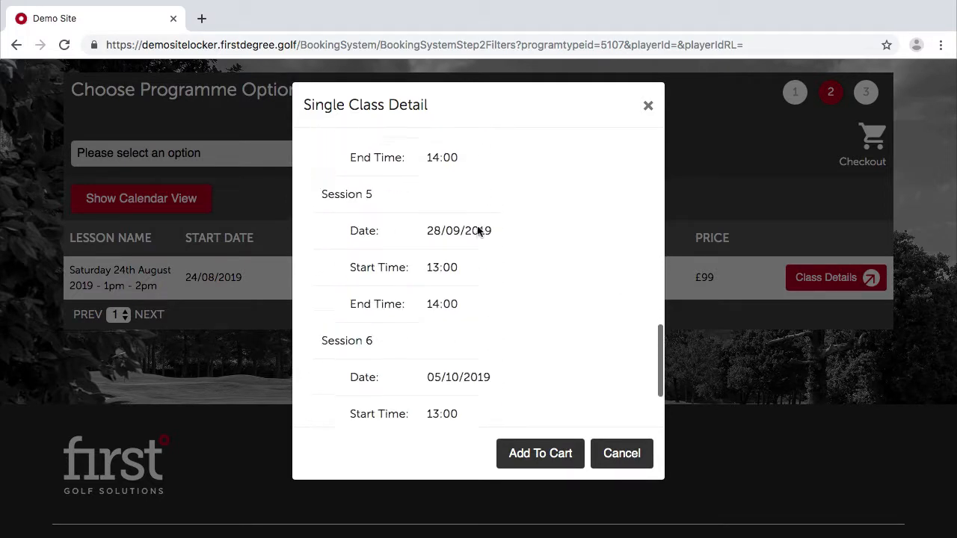
scroll(478, 230, down, 2)
scroll(478, 230, up, 8)
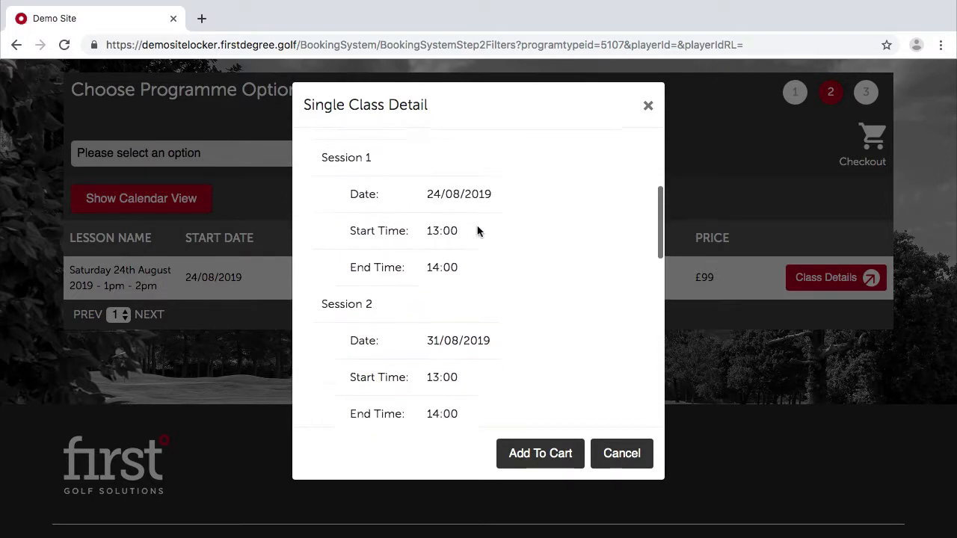
scroll(478, 230, up, 2)
scroll(478, 230, down, 3)
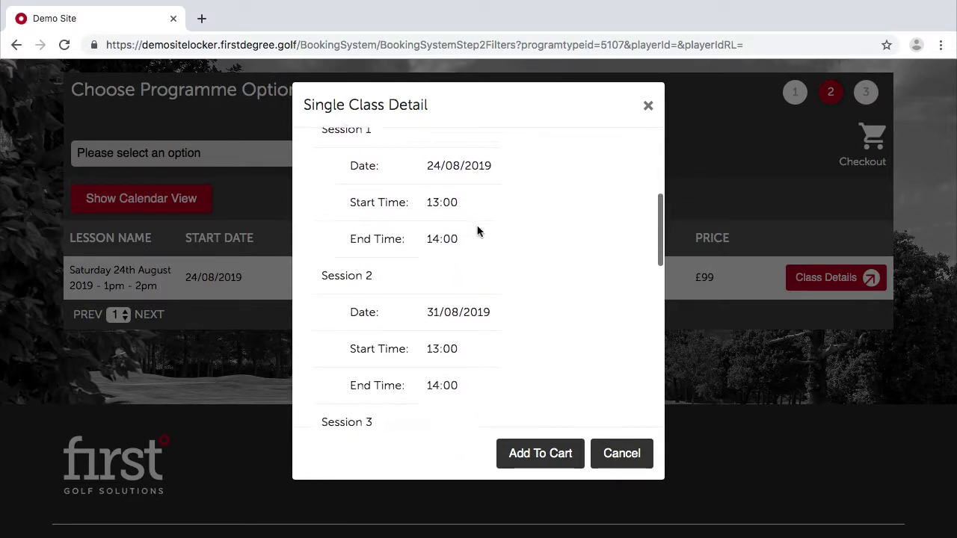
scroll(426, 168, down, 3)
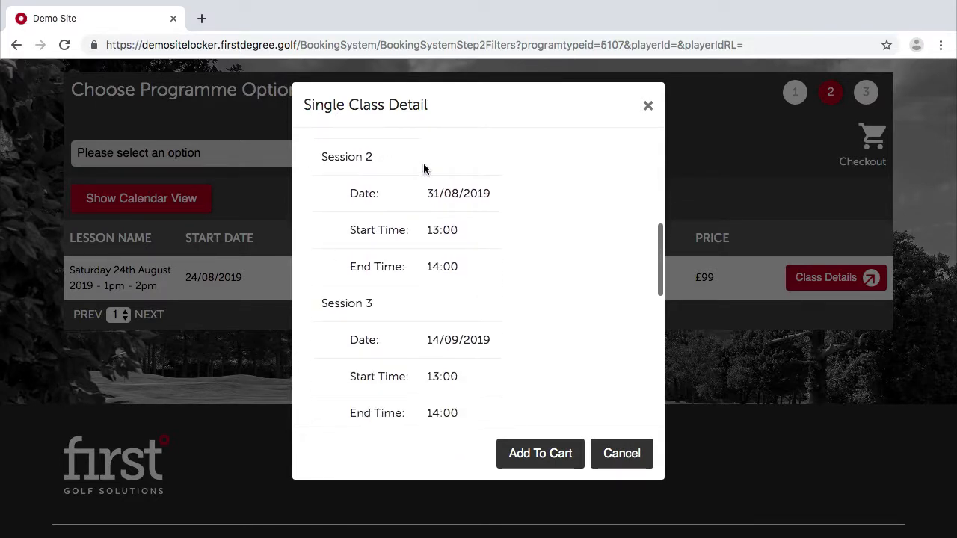
scroll(449, 341, down, 3)
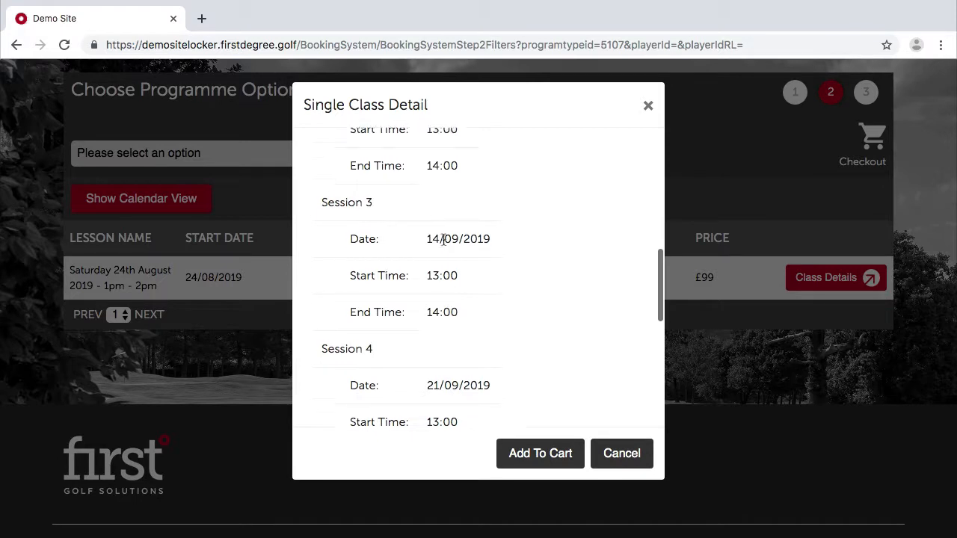
scroll(443, 239, down, 5)
scroll(443, 239, up, 3)
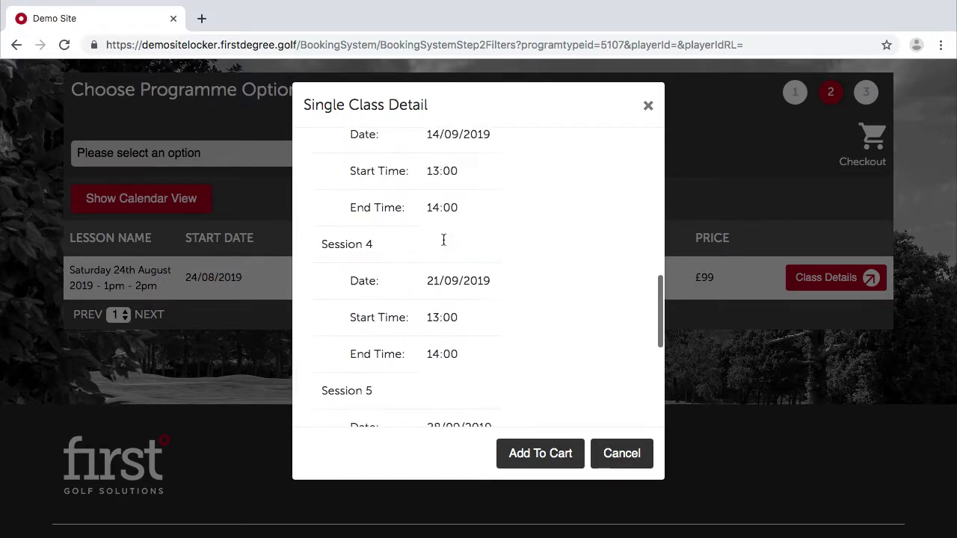
scroll(443, 240, up, 10)
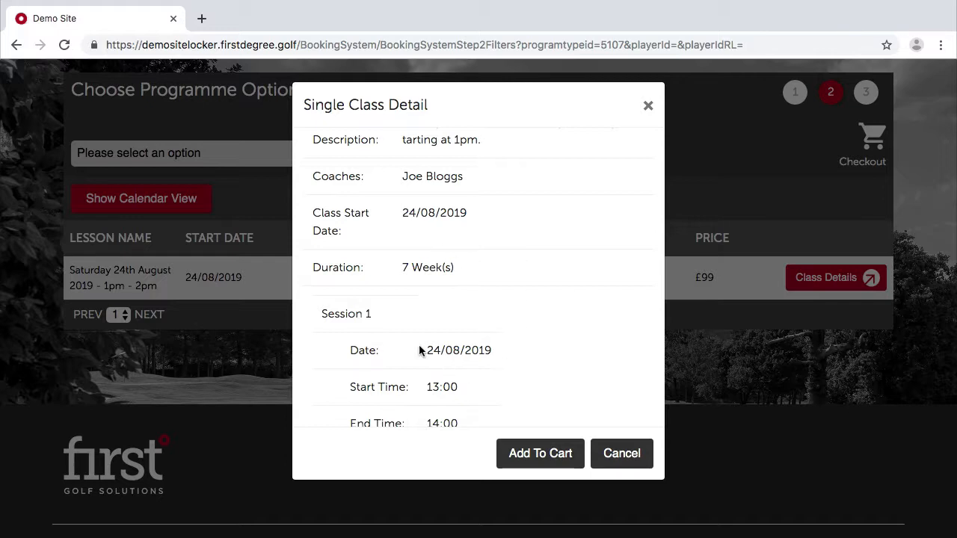
scroll(412, 341, down, 3)
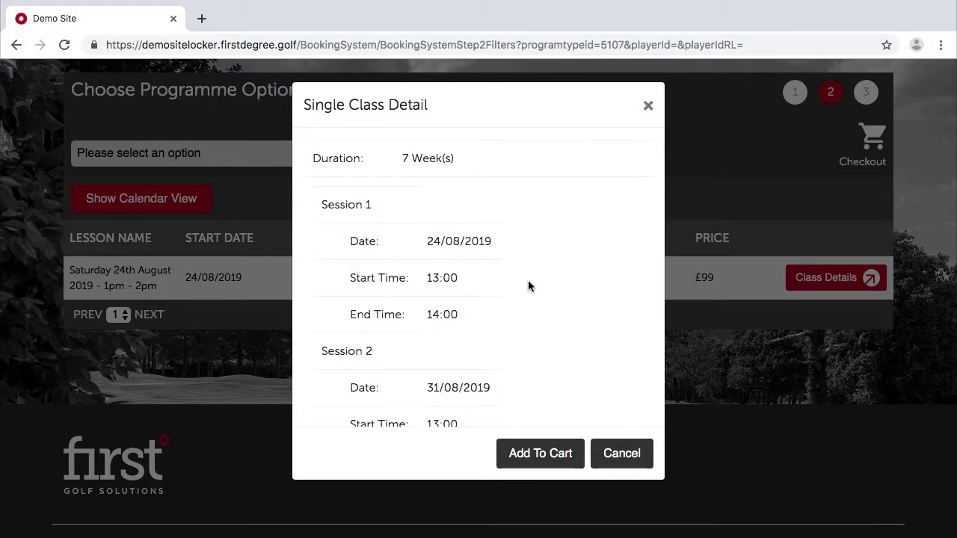
scroll(528, 284, down, 2)
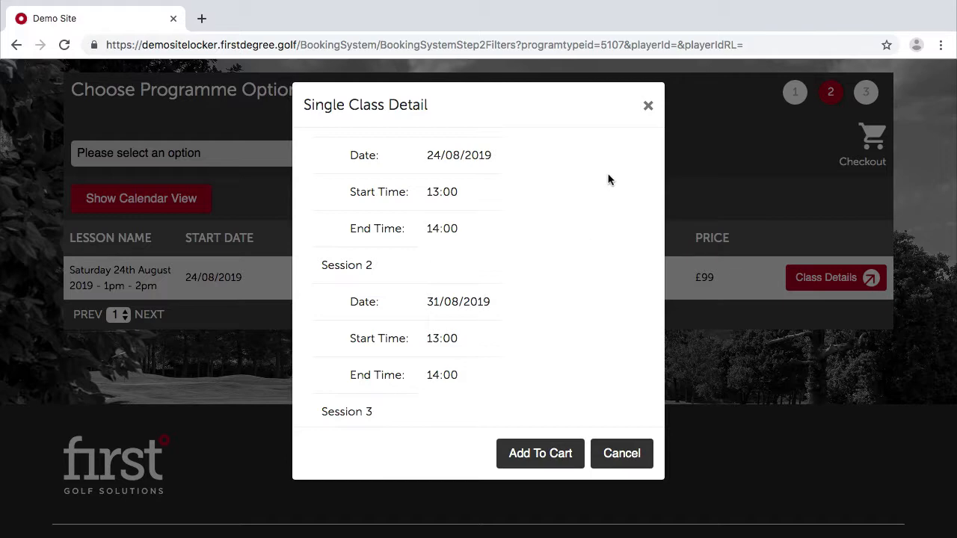
click(647, 105)
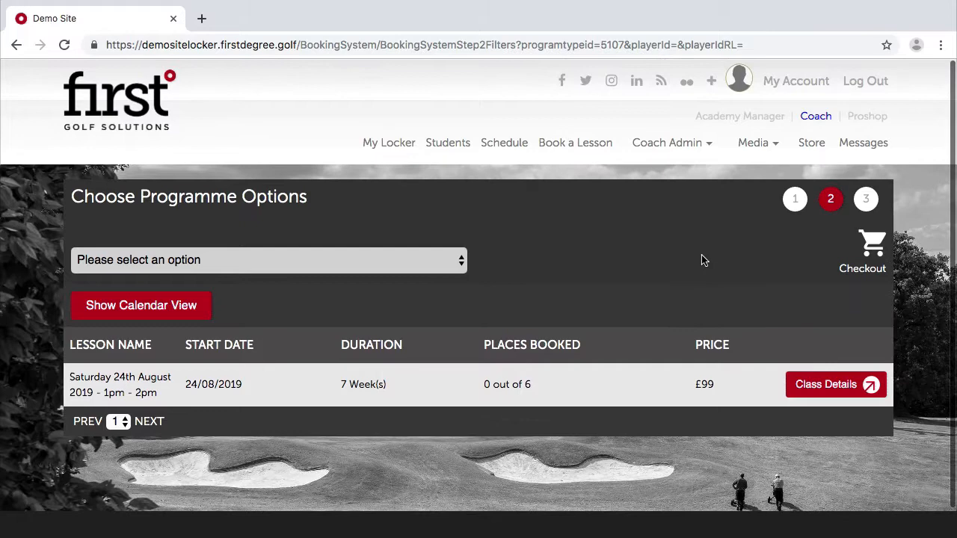
In Group Programmes Admin, untick Is Active for the Saturday 24th August 1pm–2pm adult class.
click(739, 117)
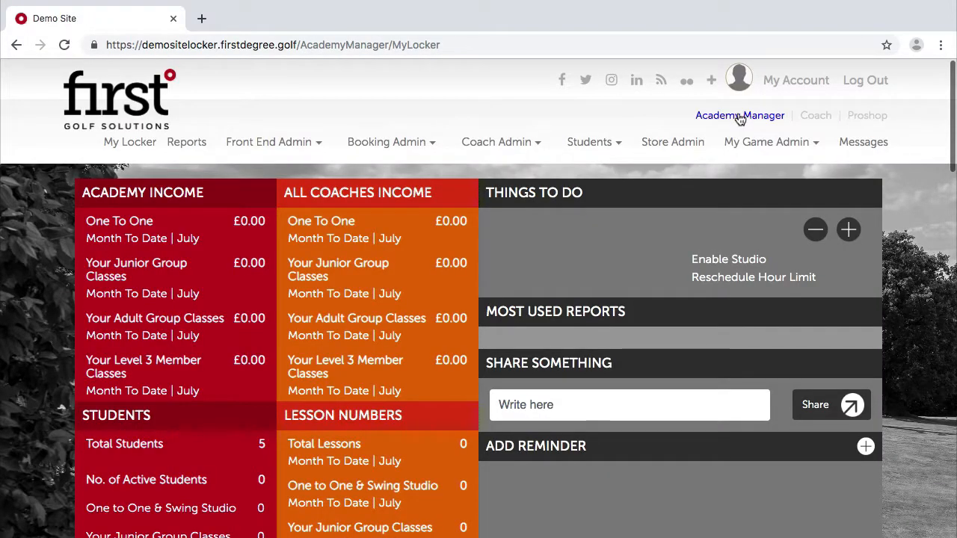
mouse_move(395, 145)
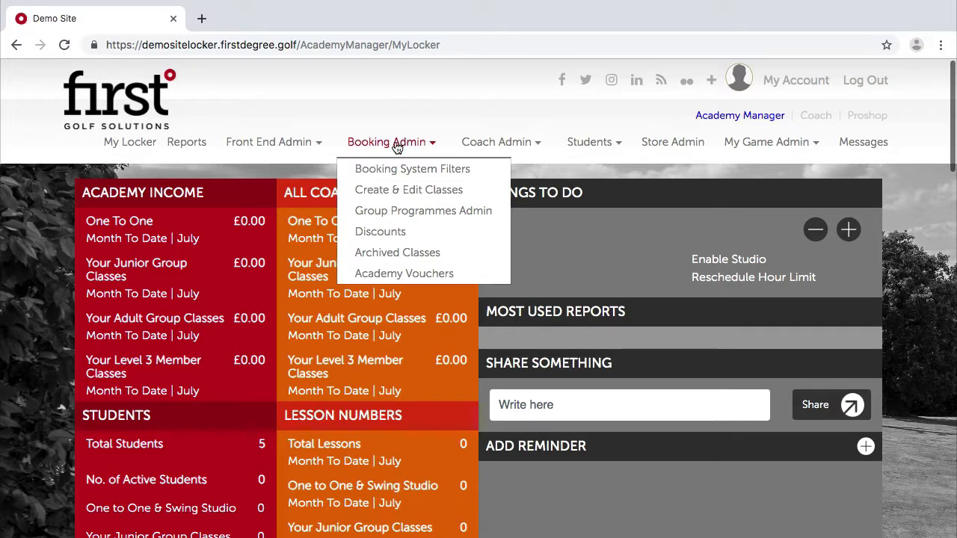
click(378, 213)
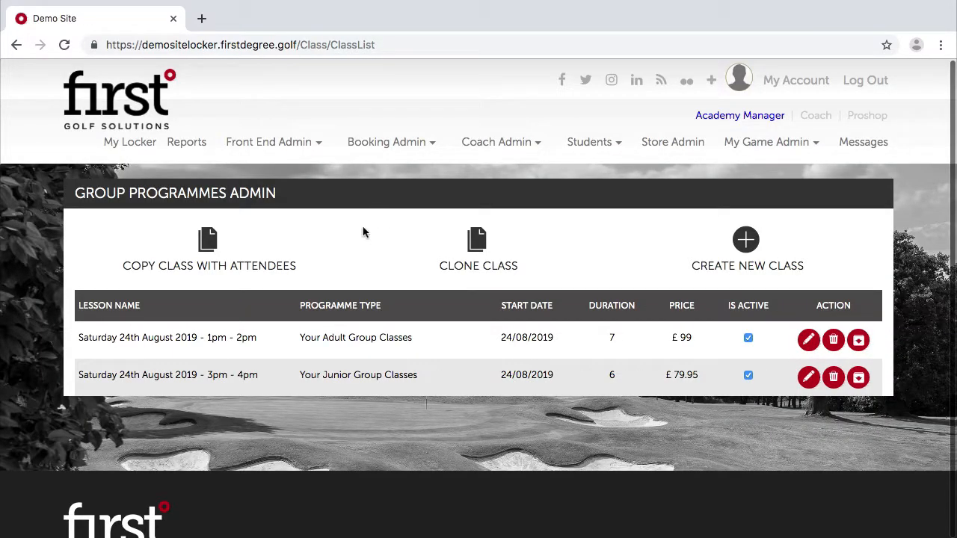
scroll(256, 363, down, 1)
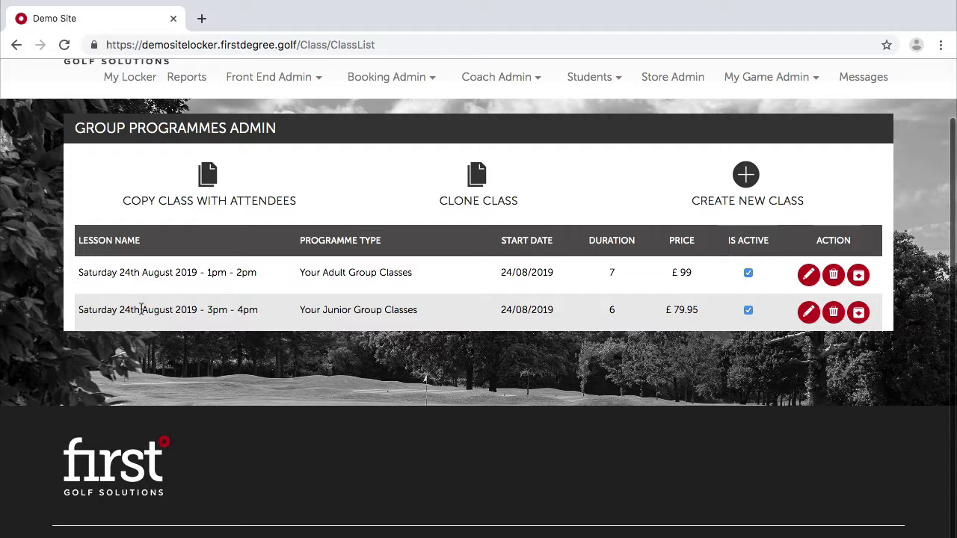
click(748, 274)
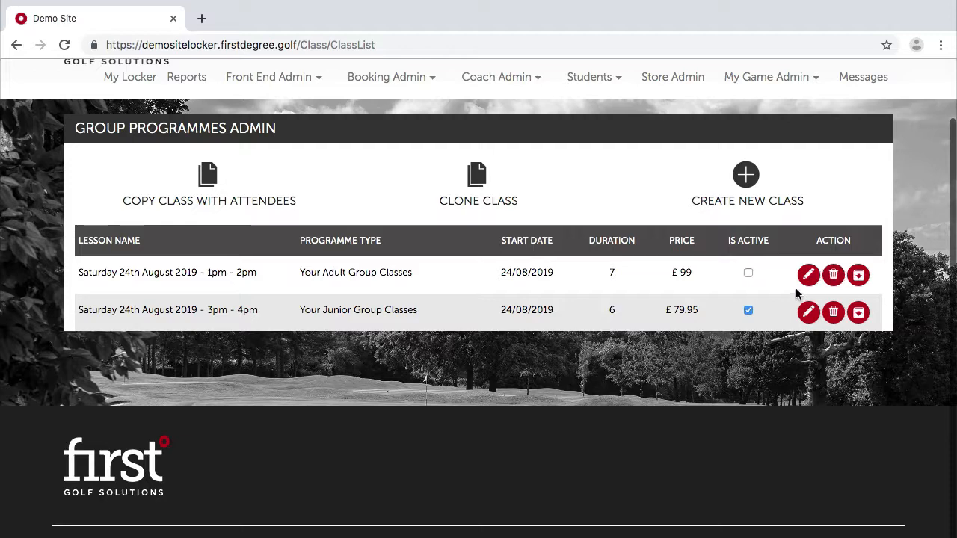
scroll(769, 296, up, 3)
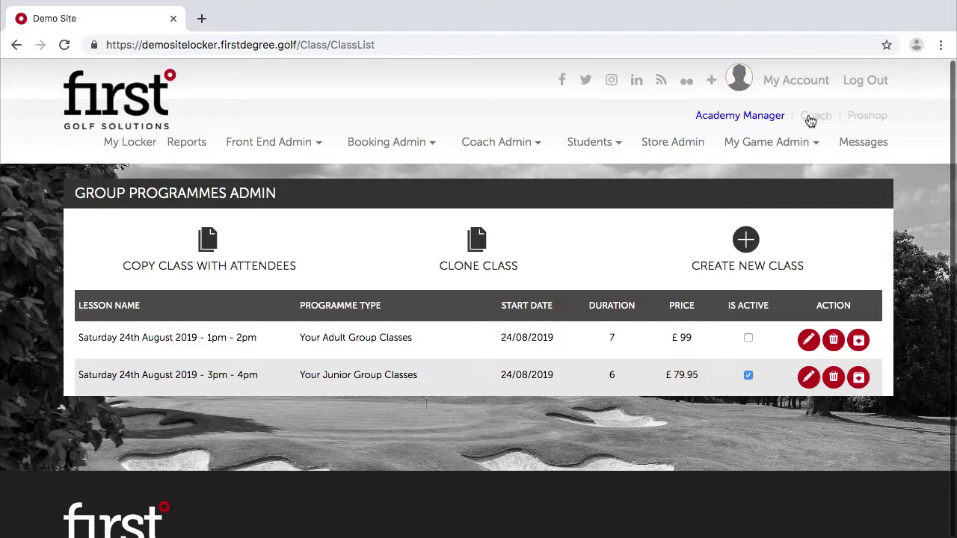
Reopen booking for the adult Weekend Learn to Play Golf Scheme, now showing no sessions.
click(814, 117)
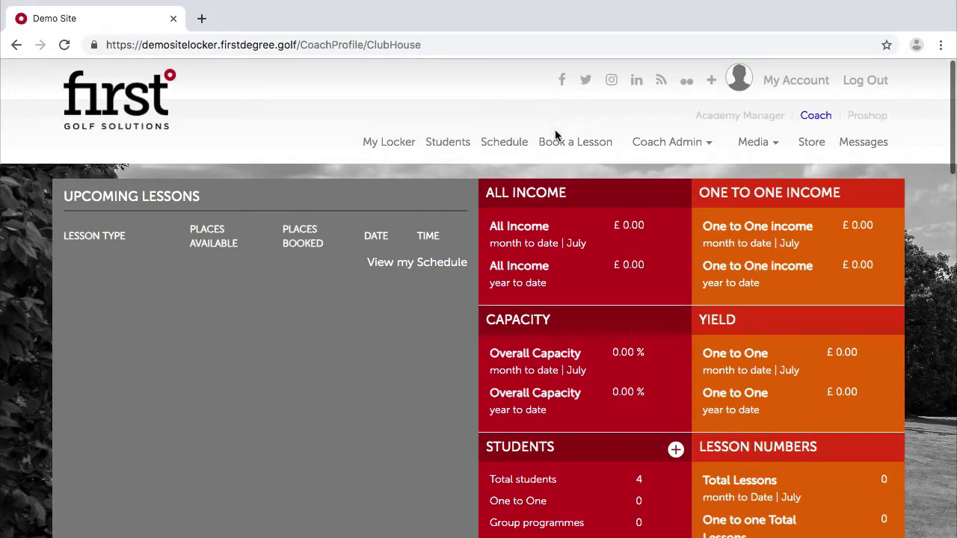
click(557, 144)
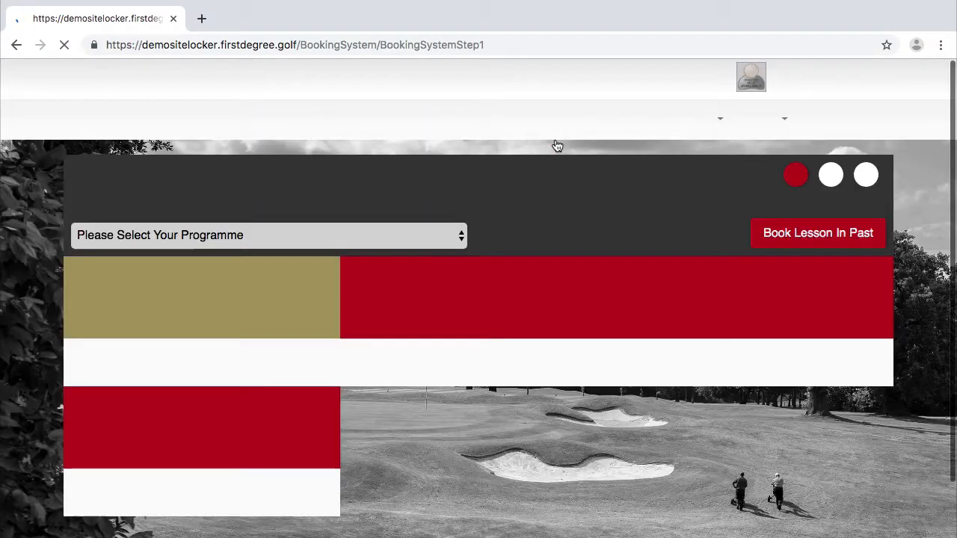
scroll(491, 375, down, 2)
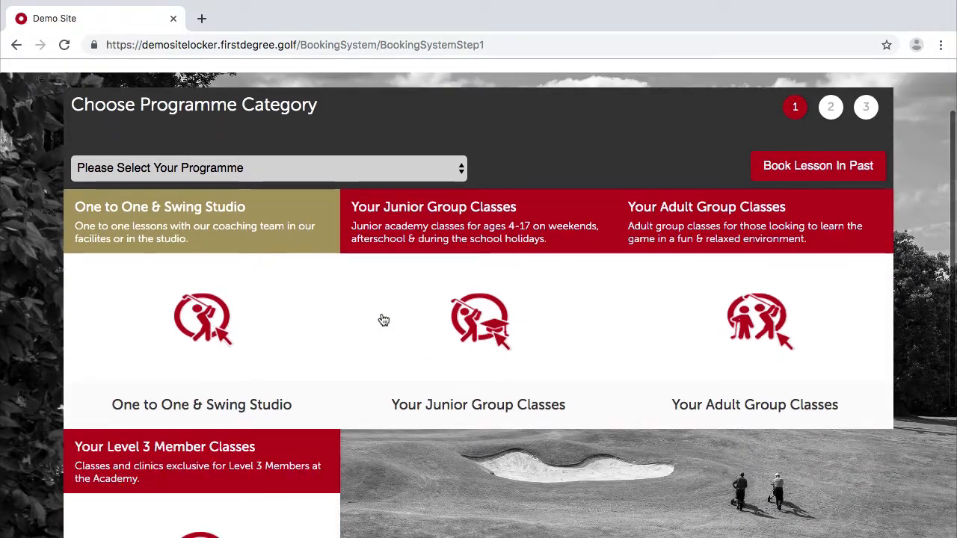
click(744, 331)
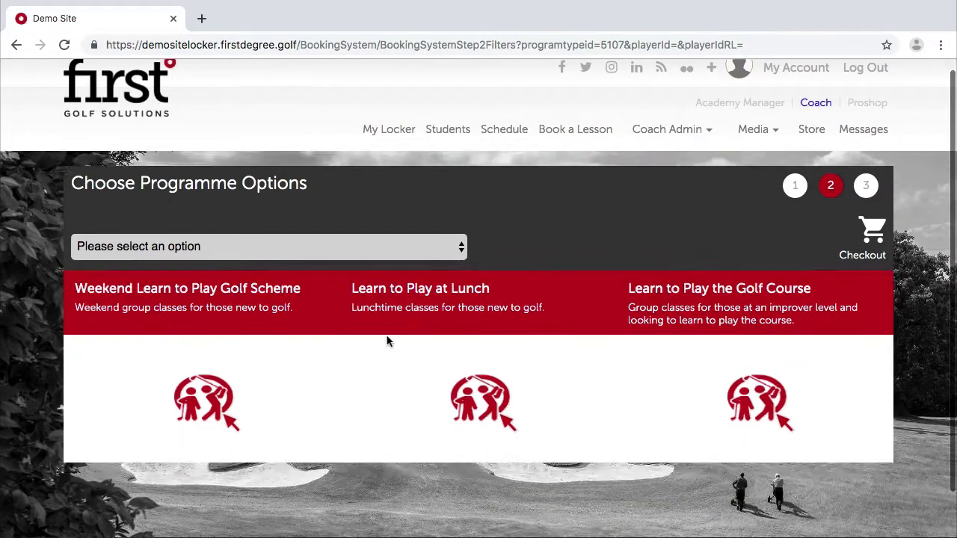
scroll(169, 253, down, 3)
click(207, 274)
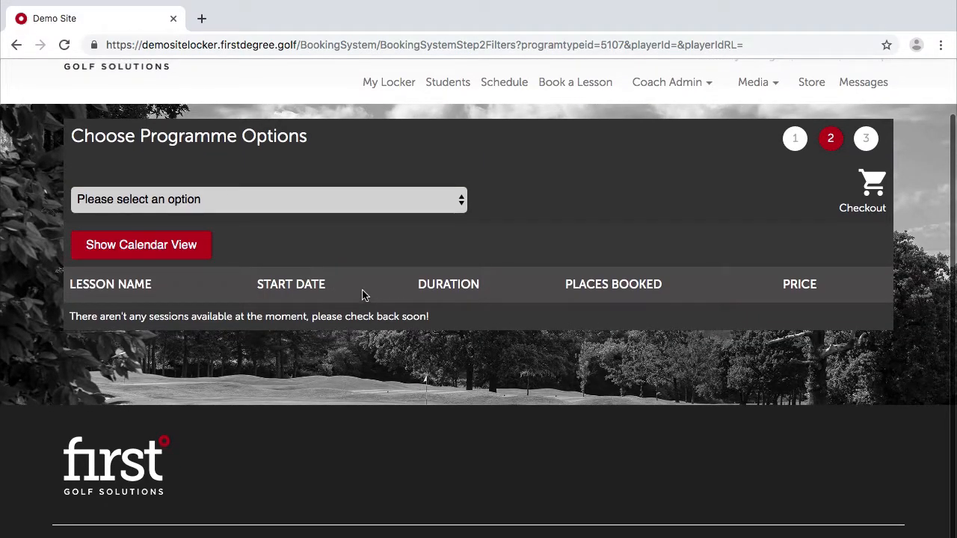
scroll(362, 295, up, 2)
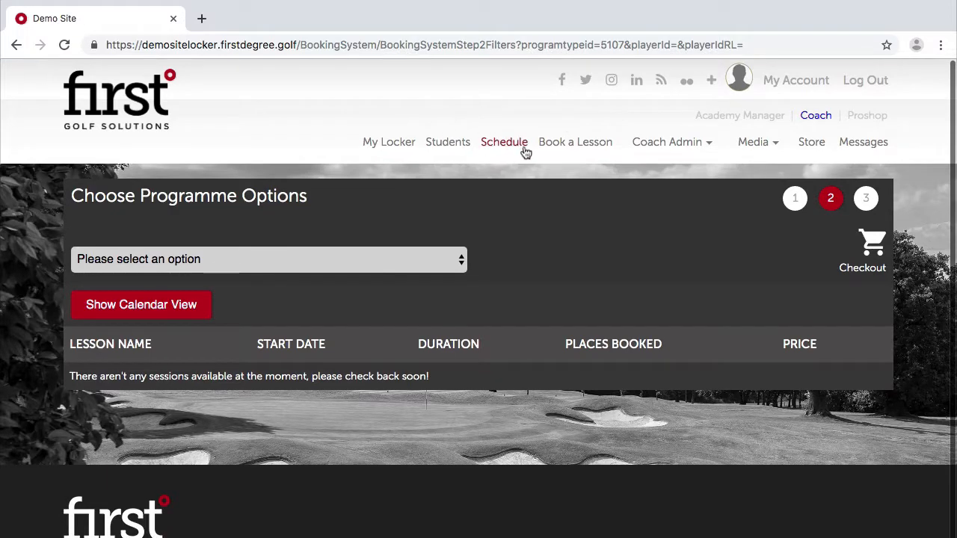
Open the Coach Schedule and step forward to the week of Aug 26 – Sep 1 2019.
click(505, 146)
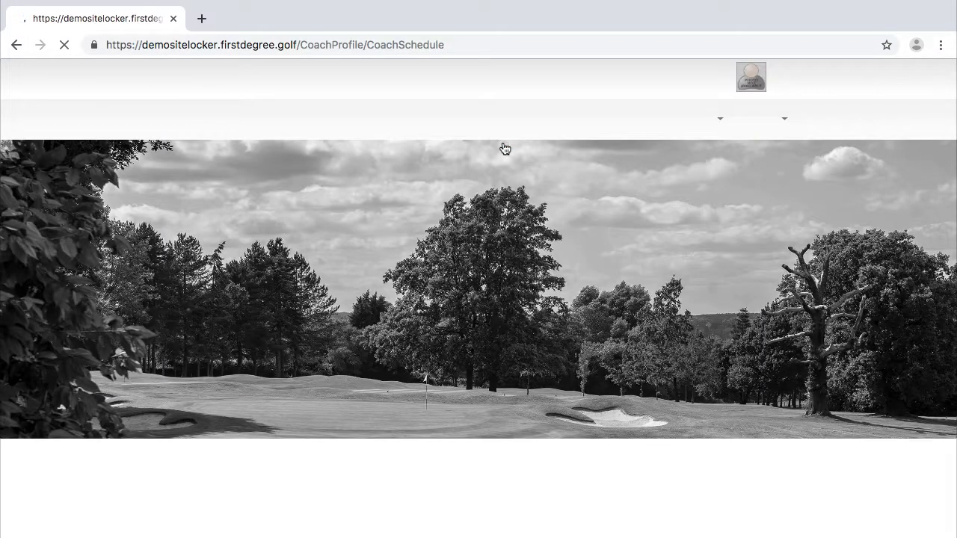
scroll(529, 257, down, 8)
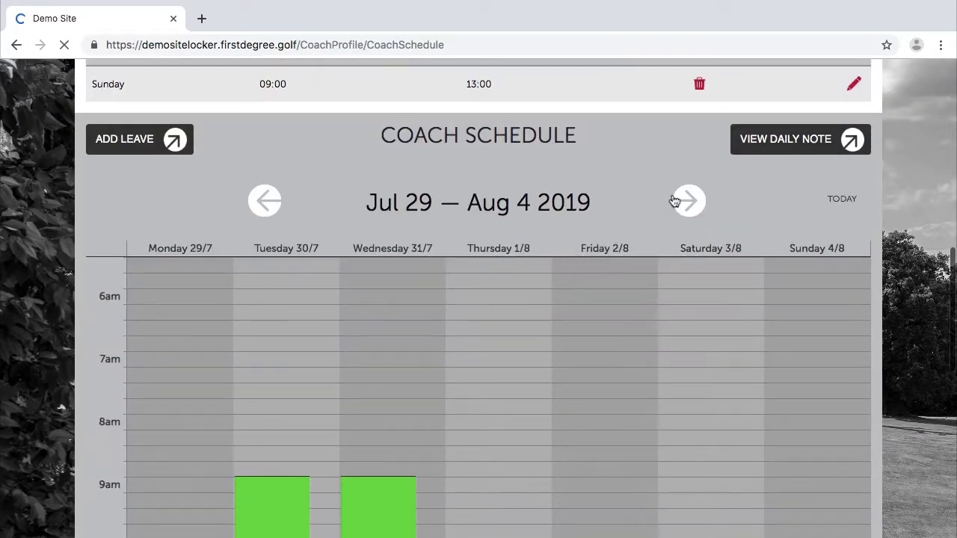
click(699, 207)
click(699, 208)
click(699, 207)
scroll(715, 277, down, 7)
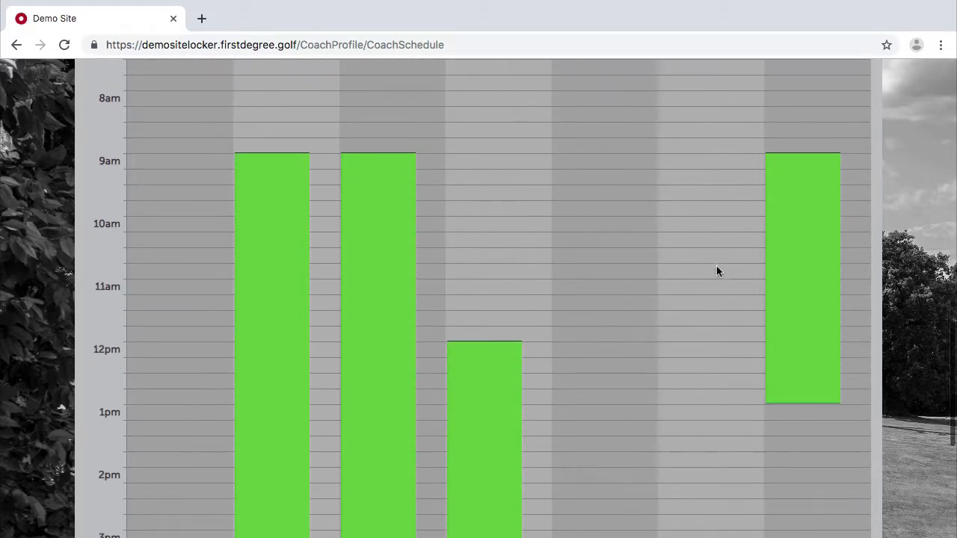
scroll(717, 271, up, 1)
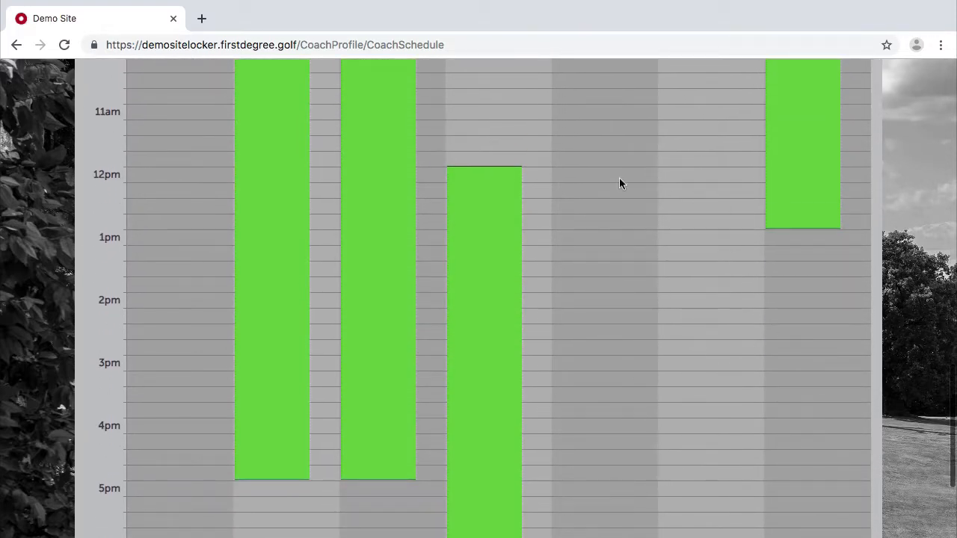
scroll(619, 183, up, 5)
click(691, 96)
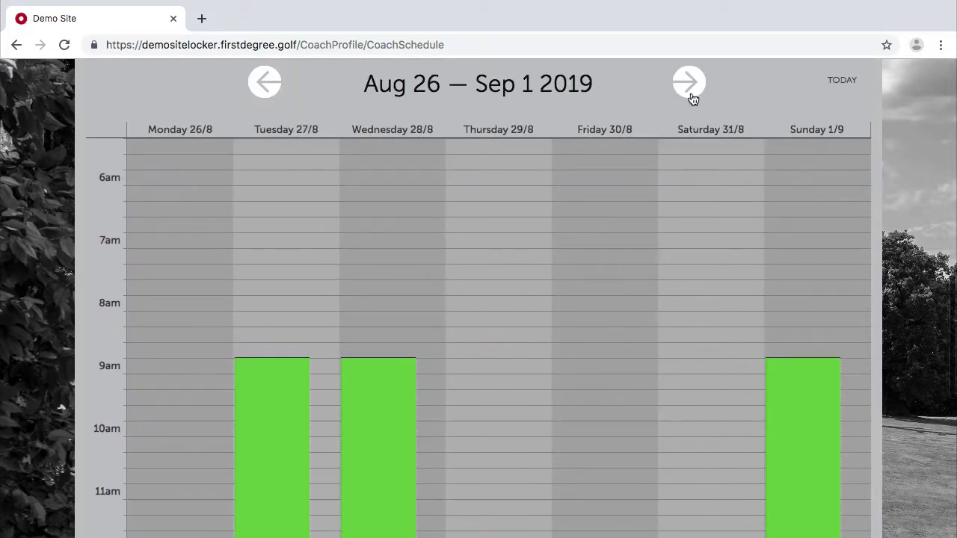
scroll(700, 336, down, 3)
scroll(700, 335, up, 10)
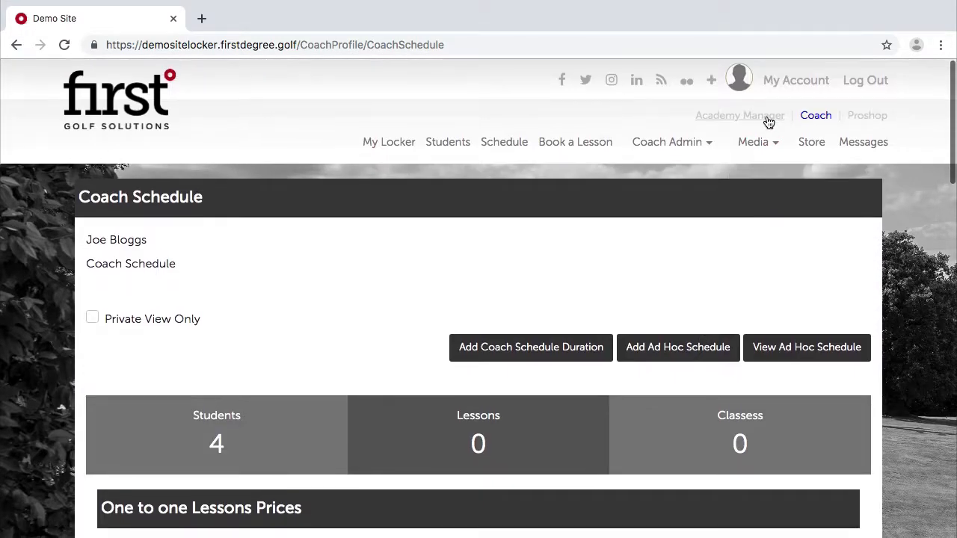
Tick Is Active on the Saturday 24th August 1pm–2pm adult class in Group Programmes Admin.
click(767, 120)
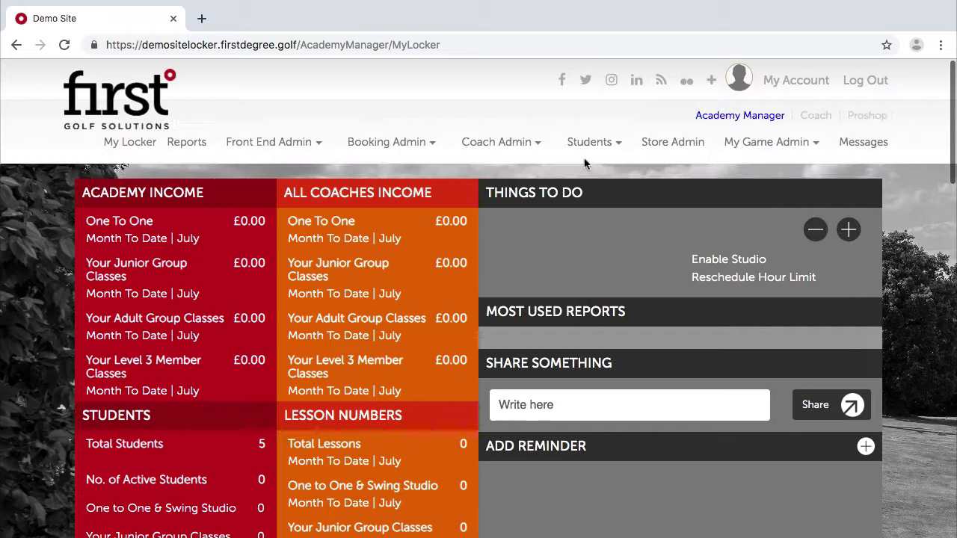
mouse_move(370, 130)
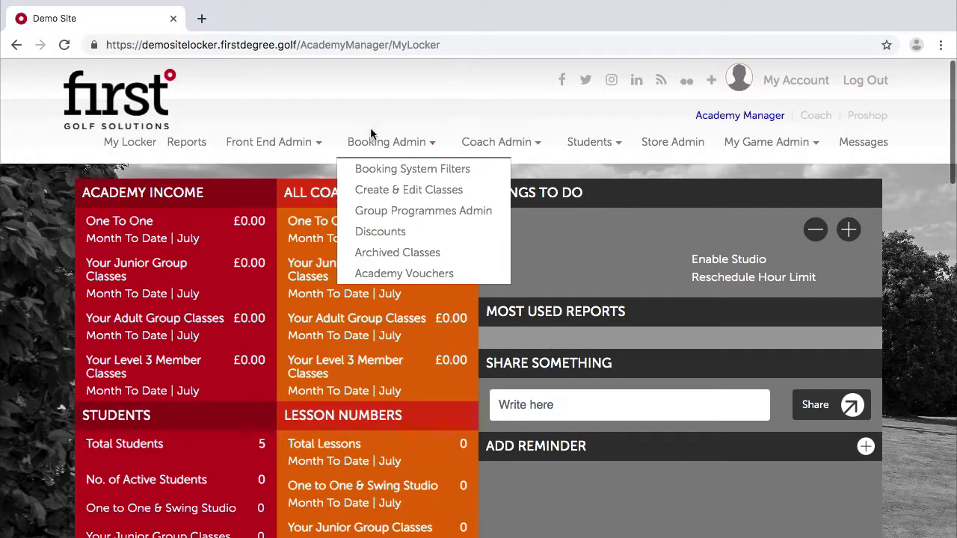
click(365, 211)
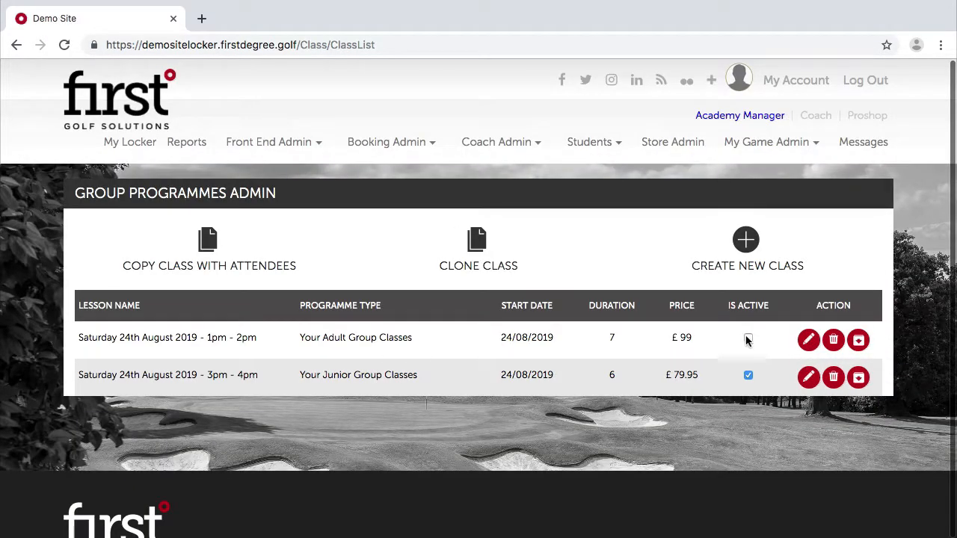
click(747, 338)
Review the 1pm adult class's edit page, then go back to the class list.
scroll(745, 447, down, 2)
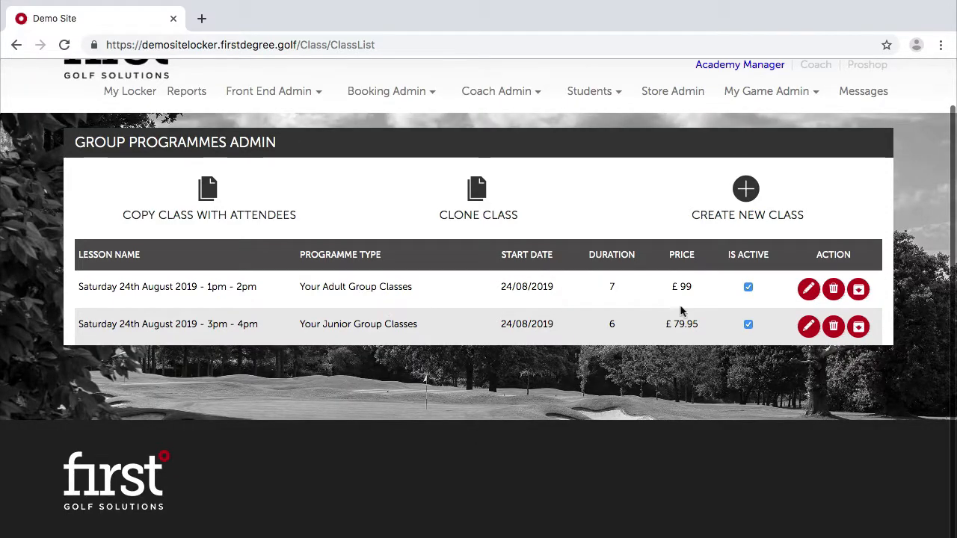
click(808, 290)
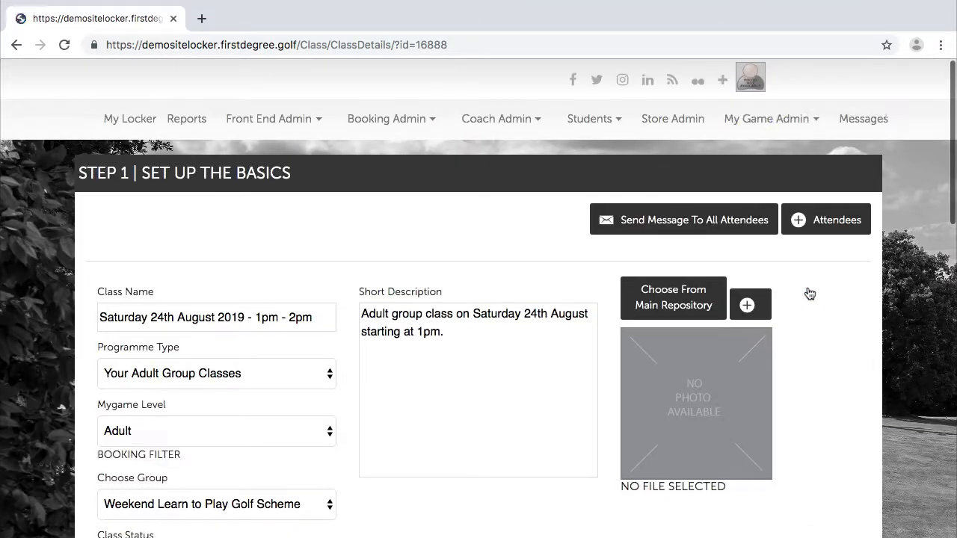
scroll(400, 312, down, 10)
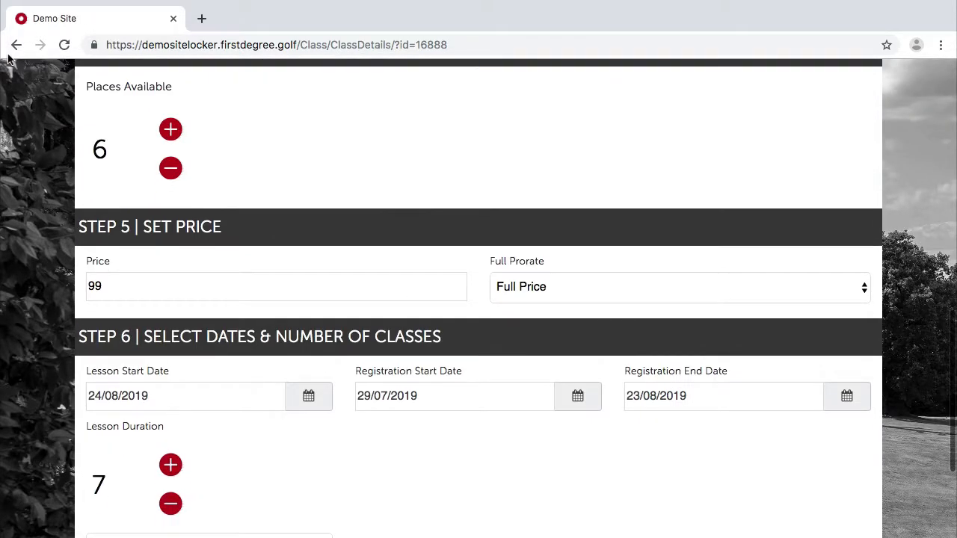
click(17, 45)
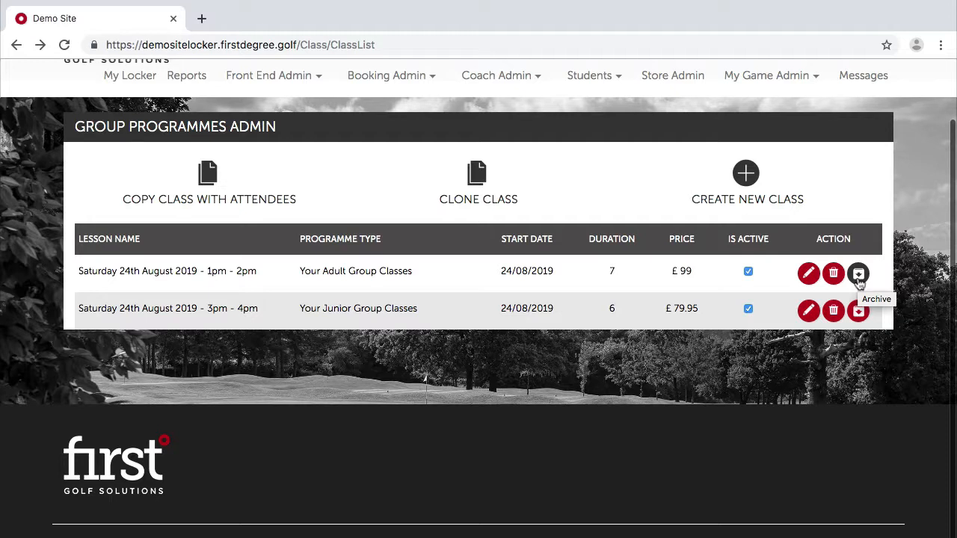
mouse_move(424, 78)
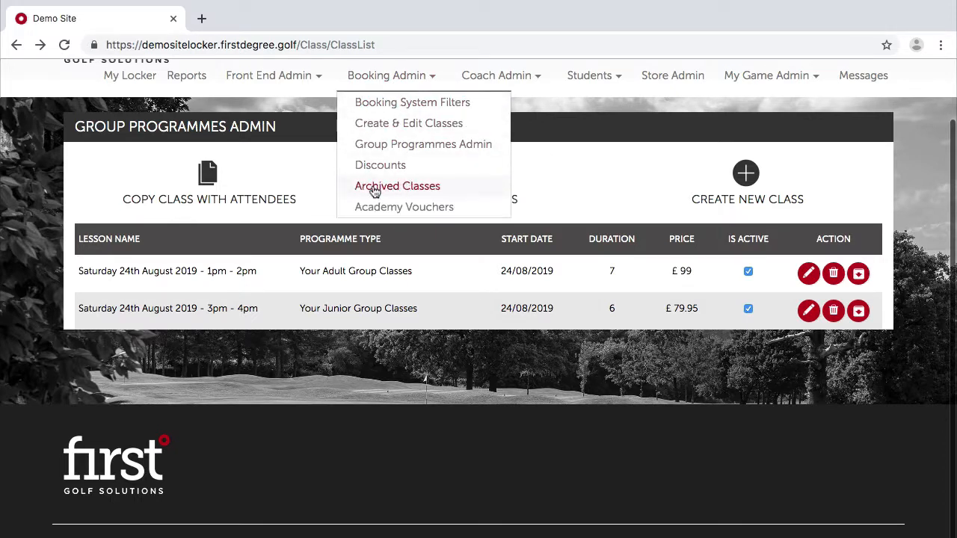
click(860, 274)
click(550, 199)
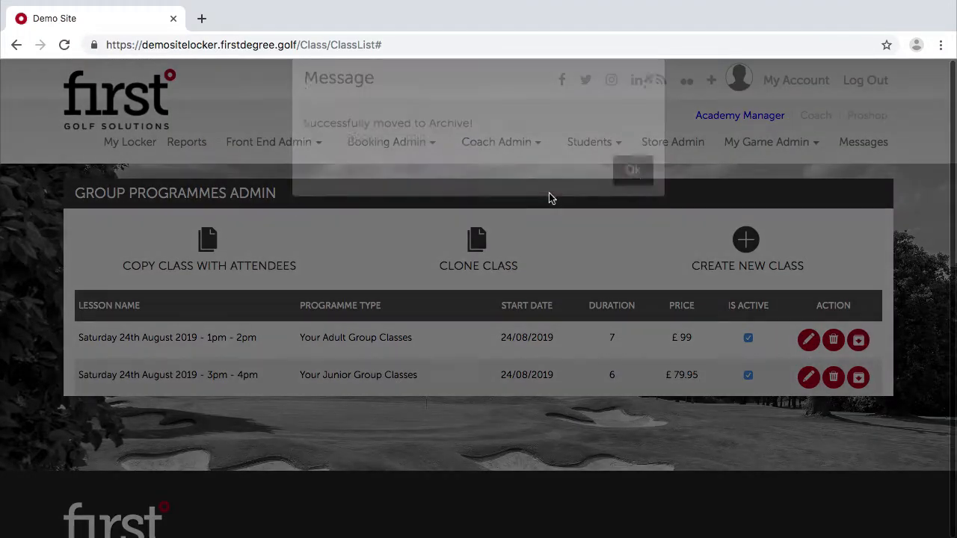
click(629, 199)
mouse_move(424, 146)
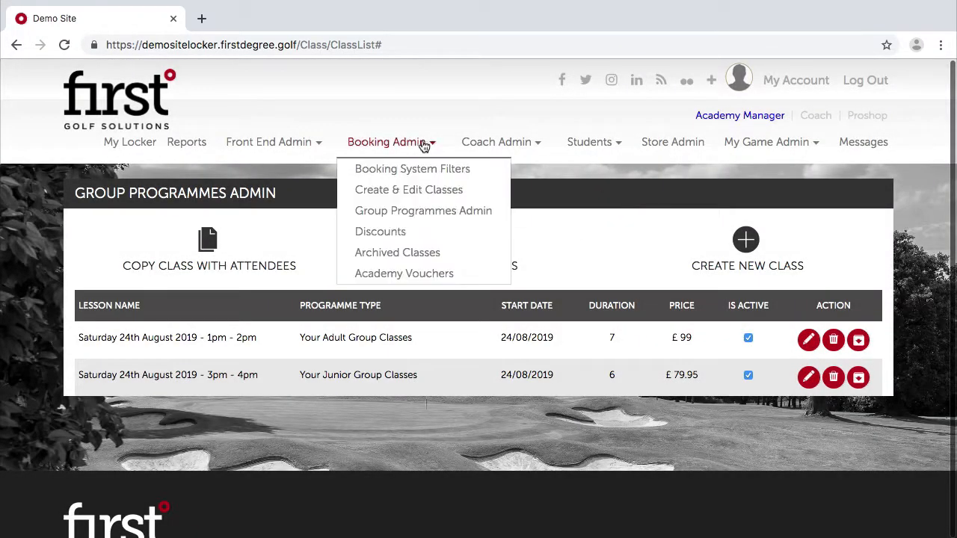
click(402, 251)
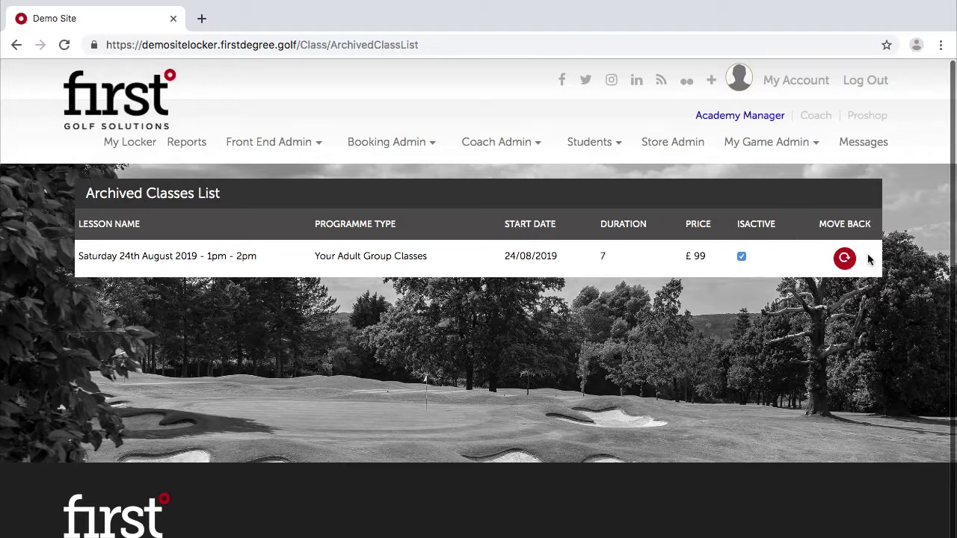
click(844, 258)
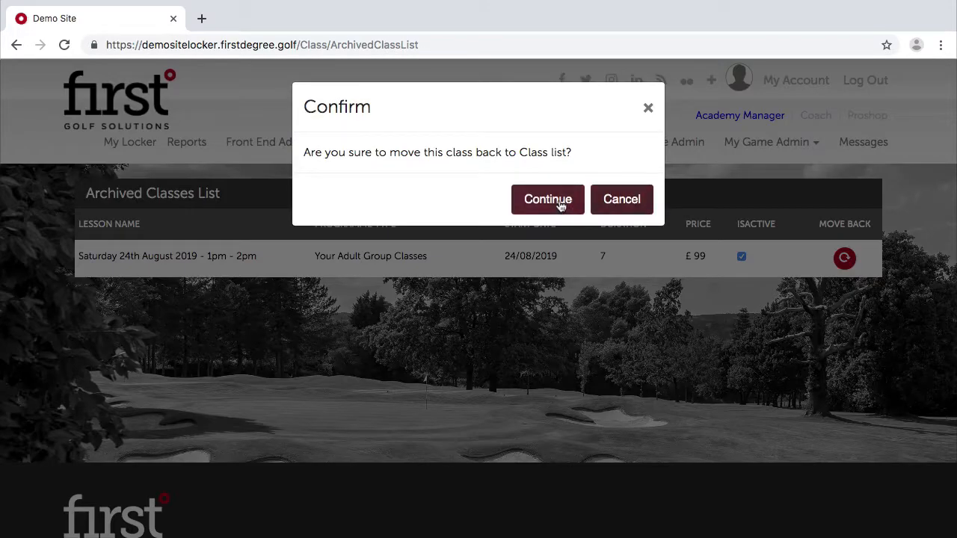
click(561, 203)
click(634, 197)
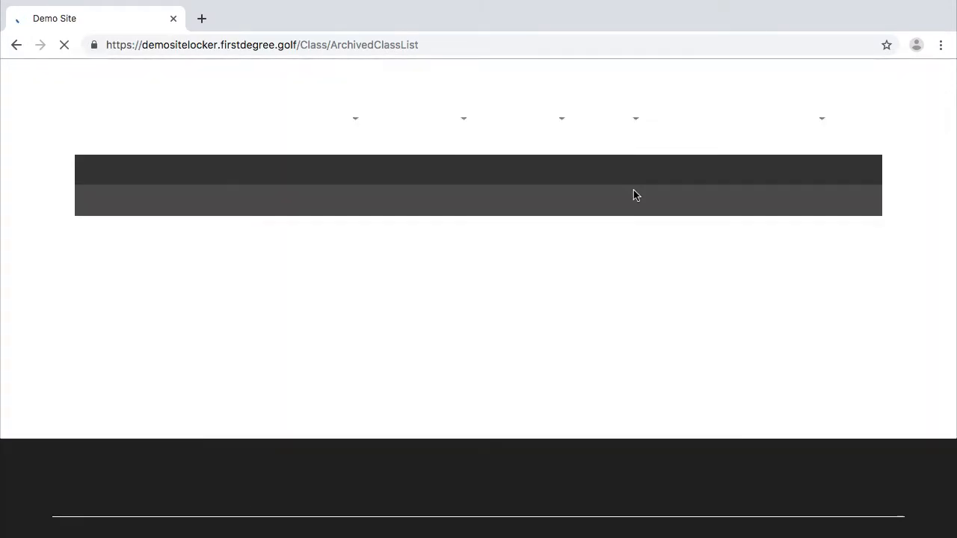
mouse_move(406, 129)
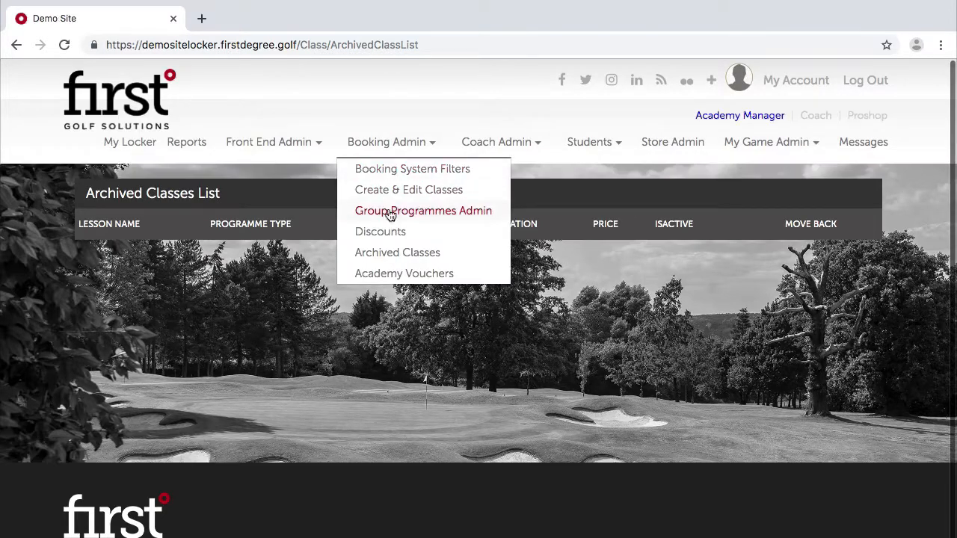
click(389, 213)
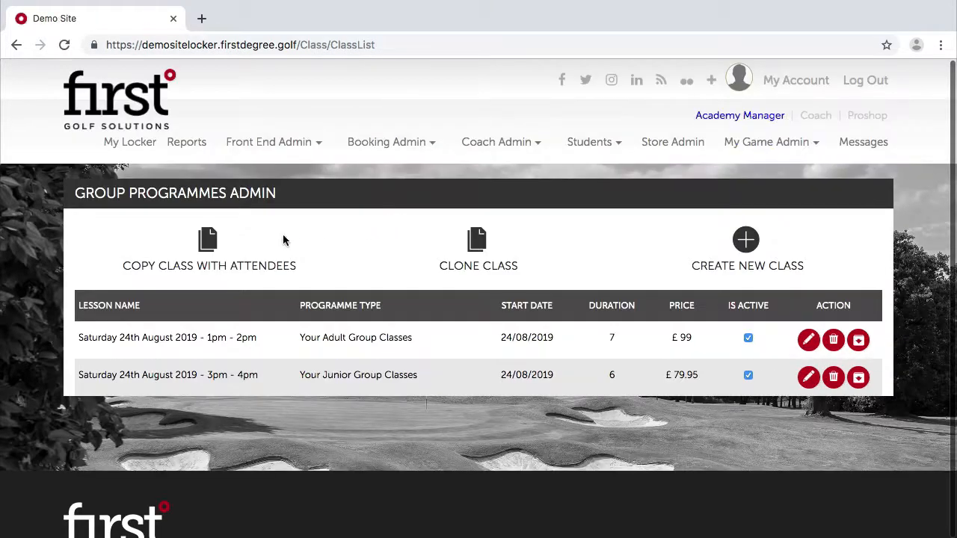
Start a Copy Class with the 1pm class as source, then dismiss it without naming or copying.
scroll(368, 326, down, 1)
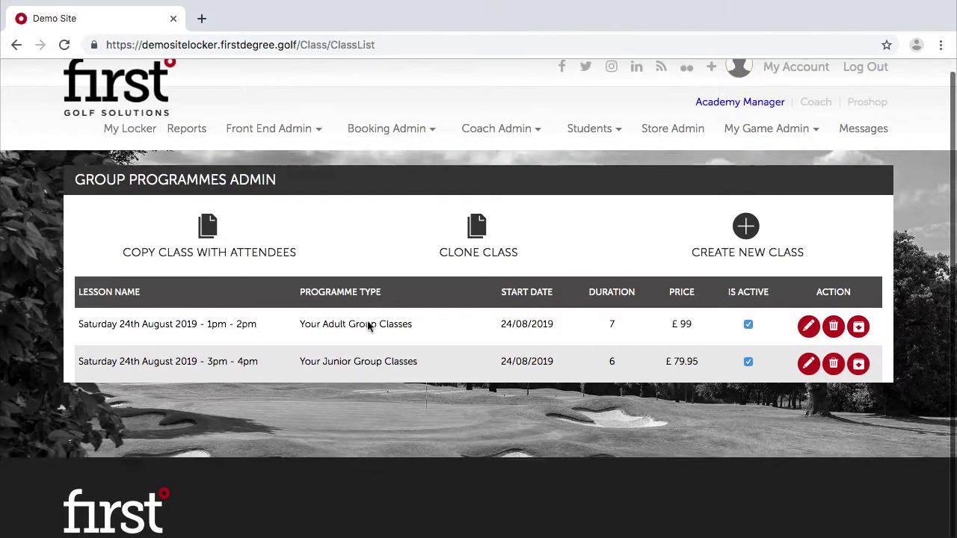
scroll(368, 325, down, 1)
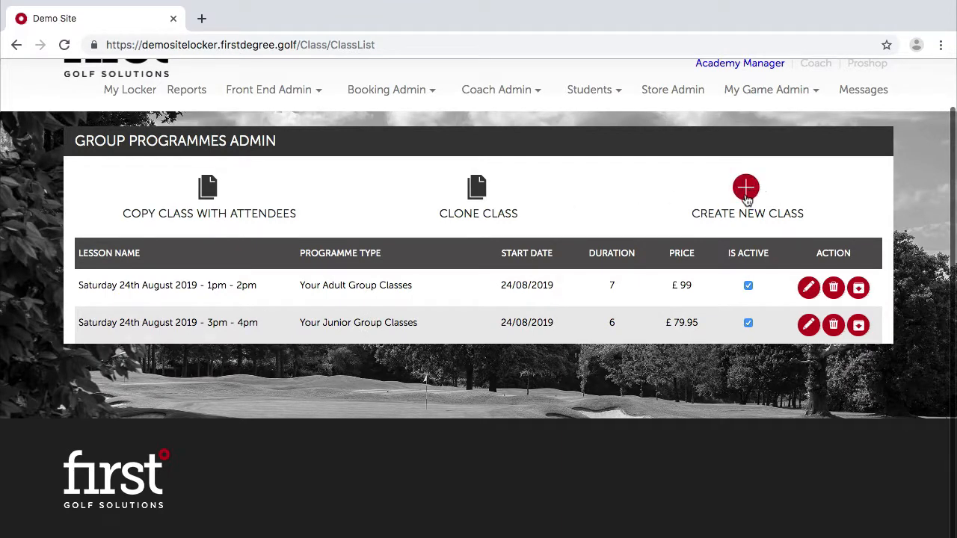
click(404, 90)
click(203, 191)
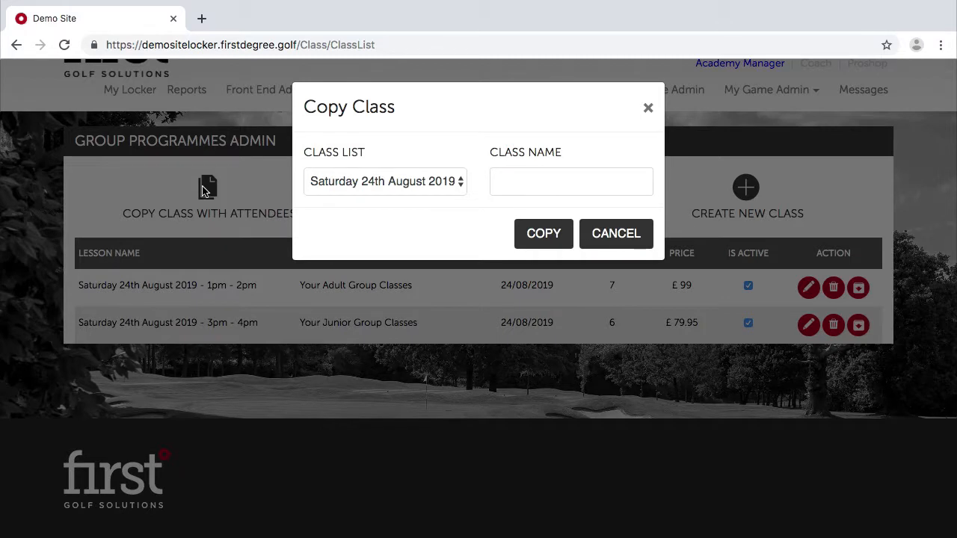
click(353, 186)
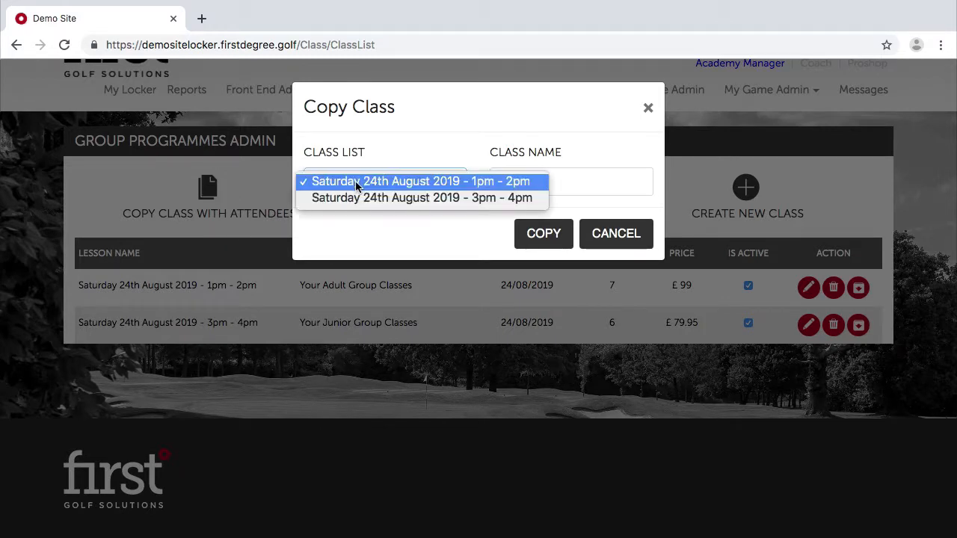
click(573, 161)
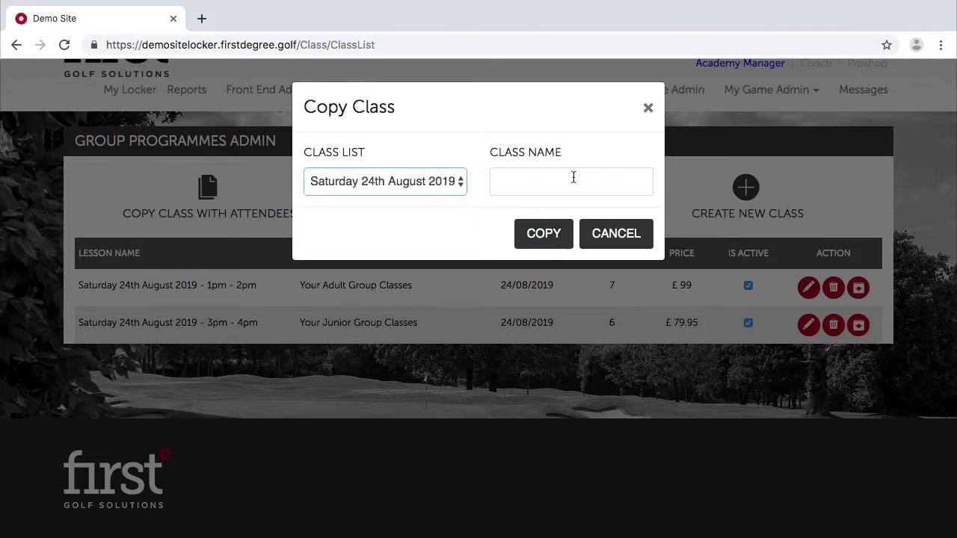
click(573, 177)
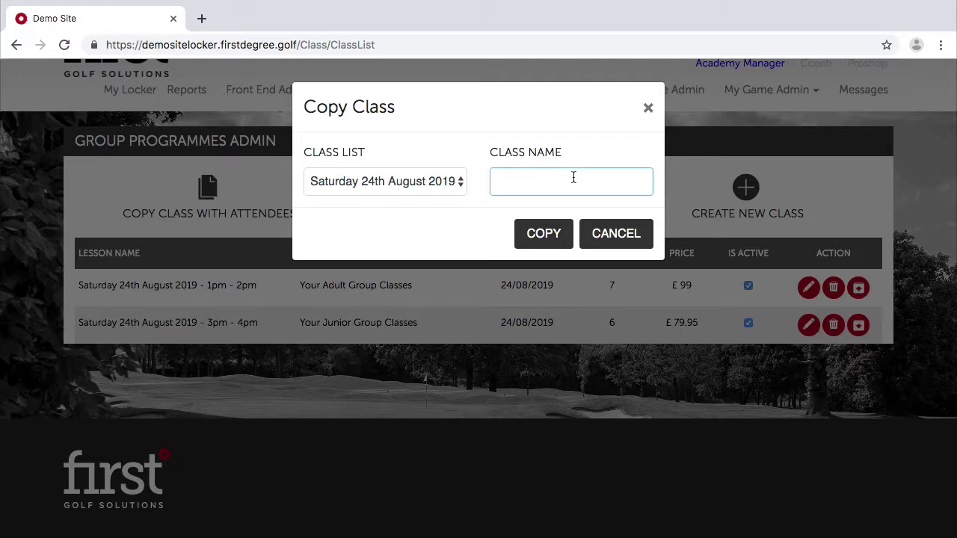
click(648, 107)
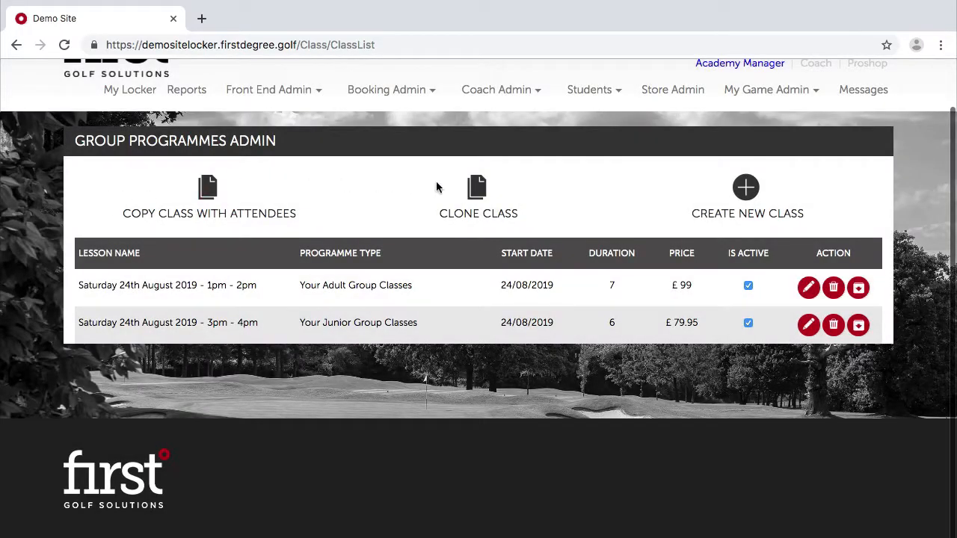
click(477, 188)
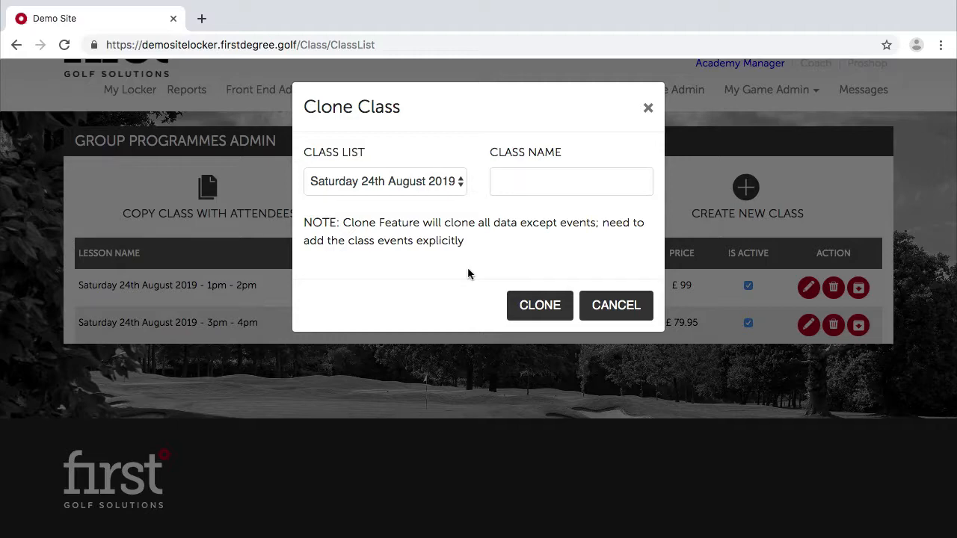
click(647, 108)
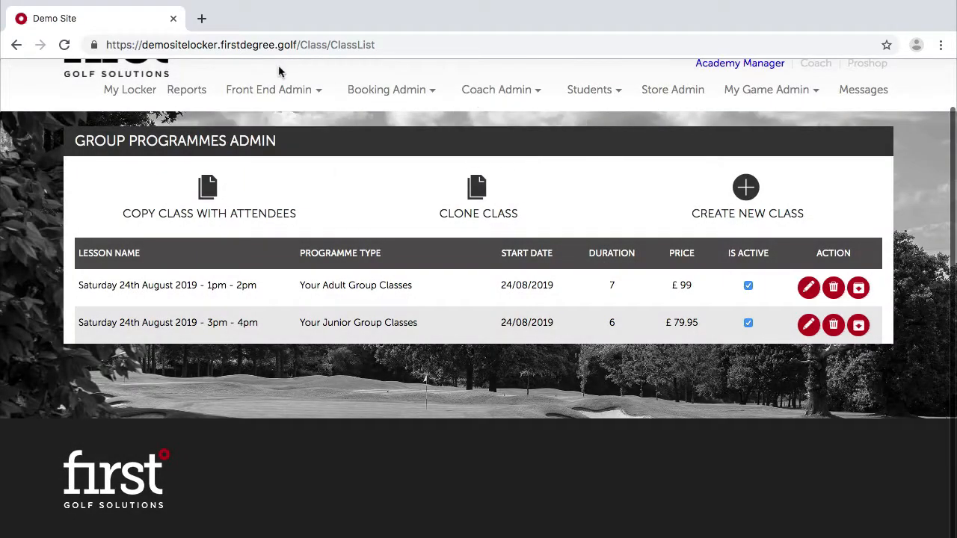
Open the Booking Admin menu of booking management pages.
click(383, 91)
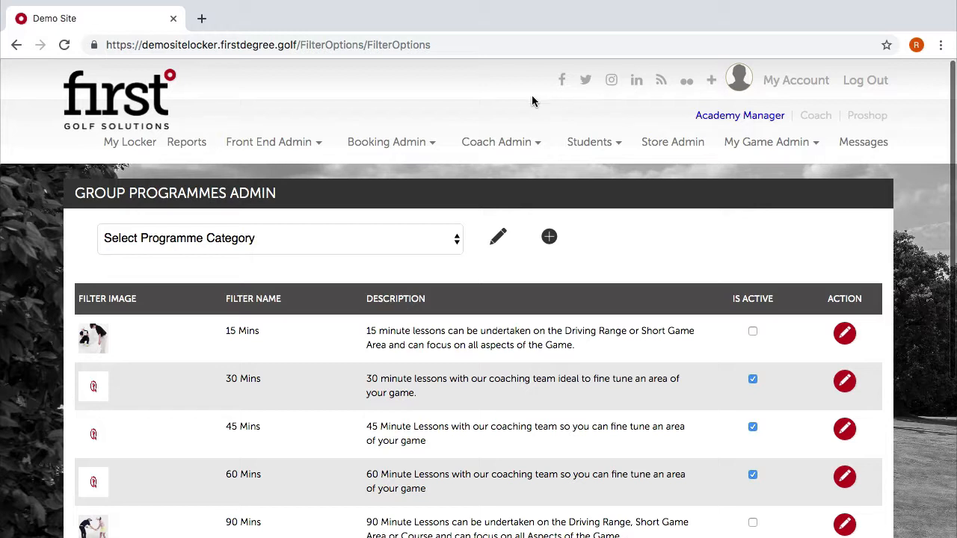
List the Your Junior Group Classes category's classes on the Create & Edit Classes page.
click(390, 143)
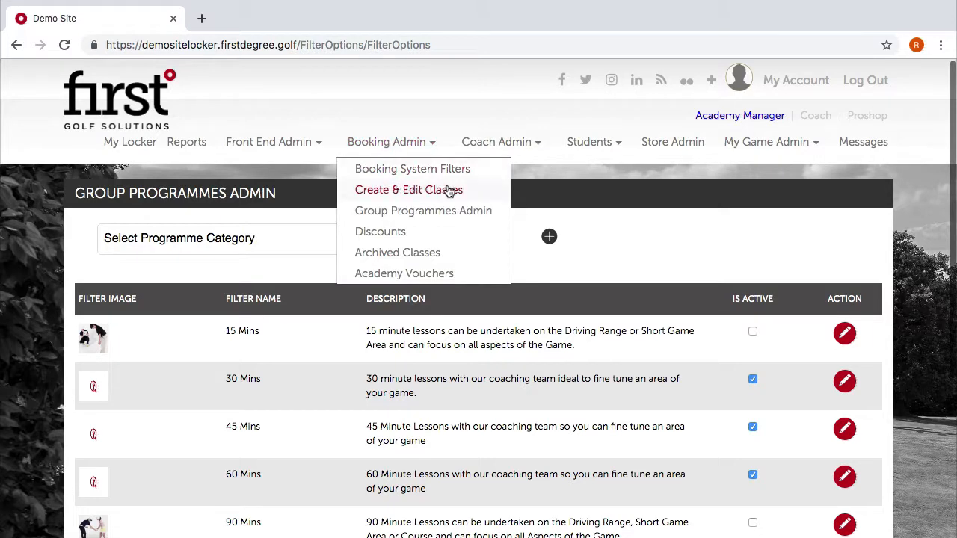
click(420, 189)
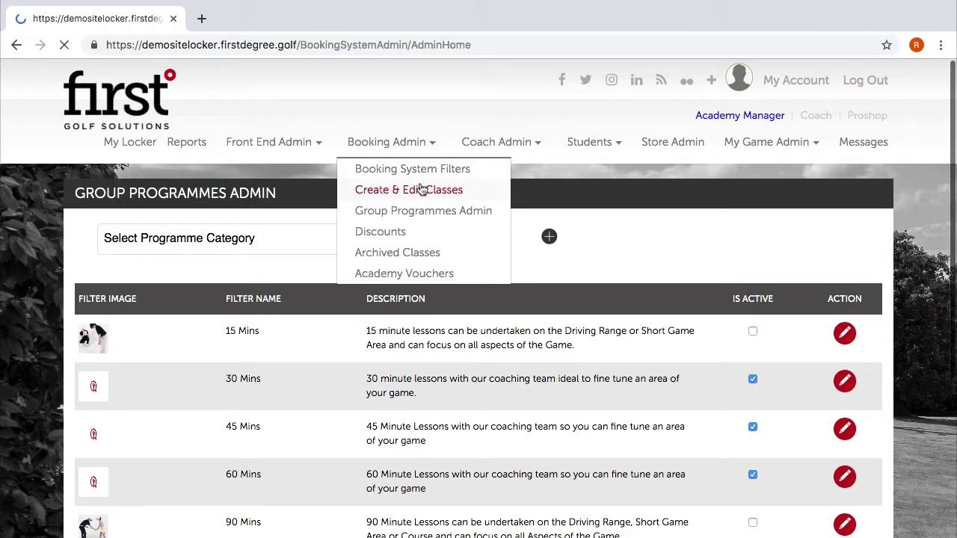
click(516, 232)
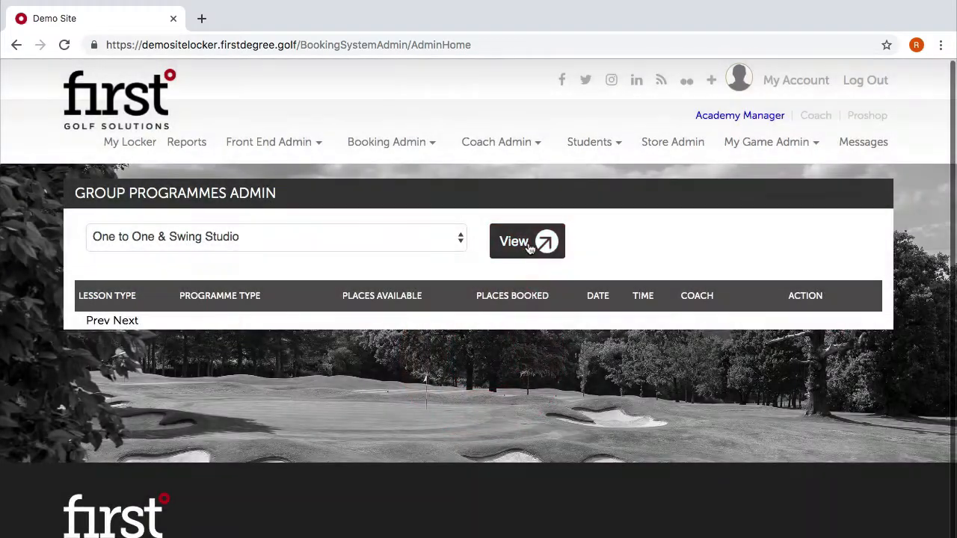
click(444, 236)
click(392, 255)
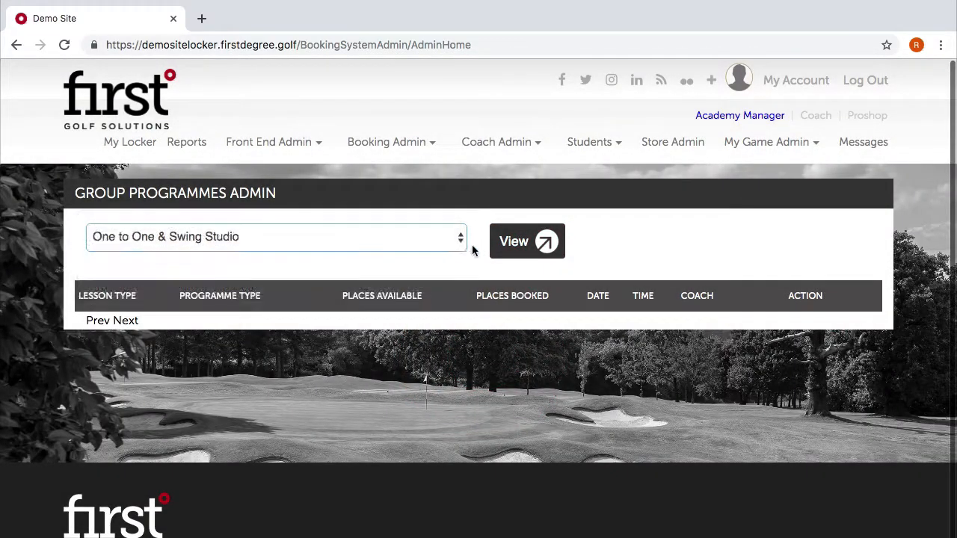
click(523, 240)
scroll(503, 383, down, 4)
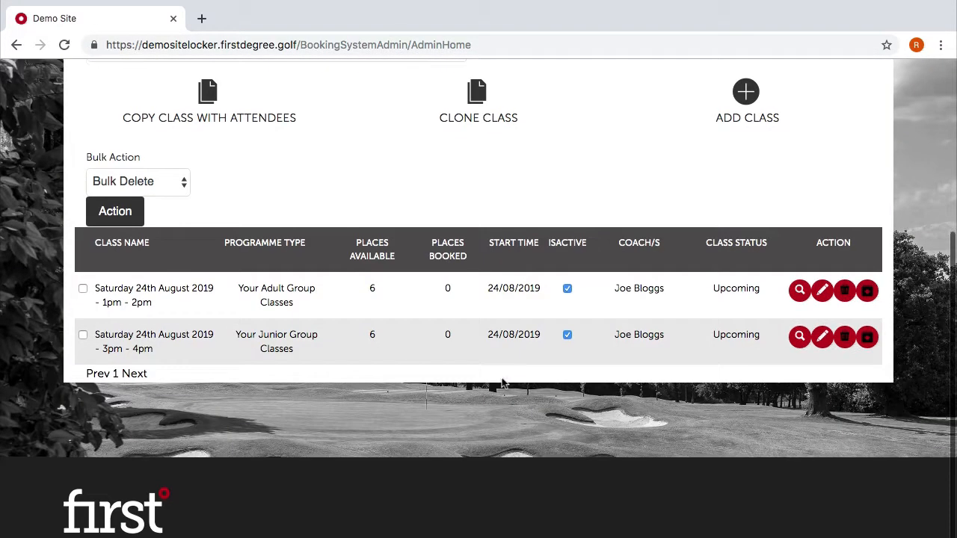
scroll(502, 382, up, 1)
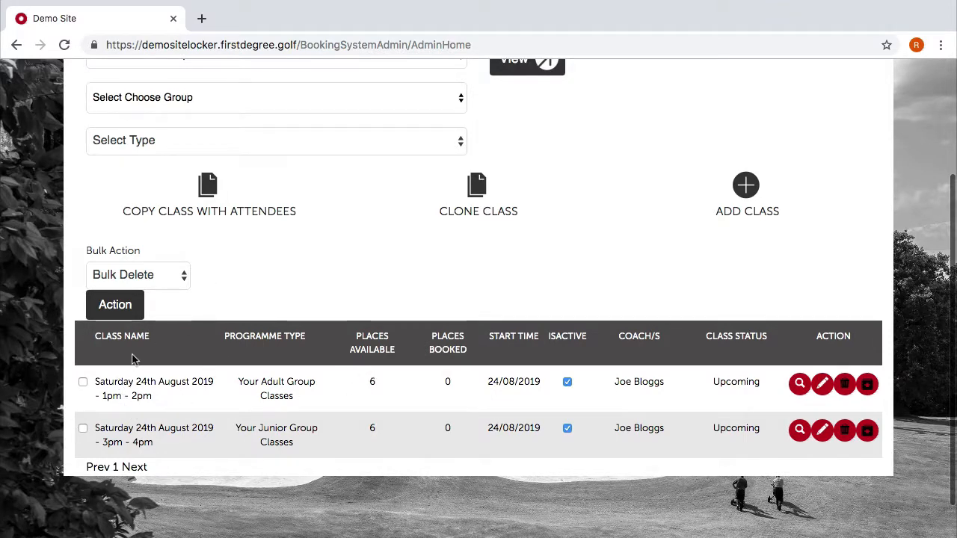
scroll(207, 365, up, 1)
scroll(207, 366, up, 3)
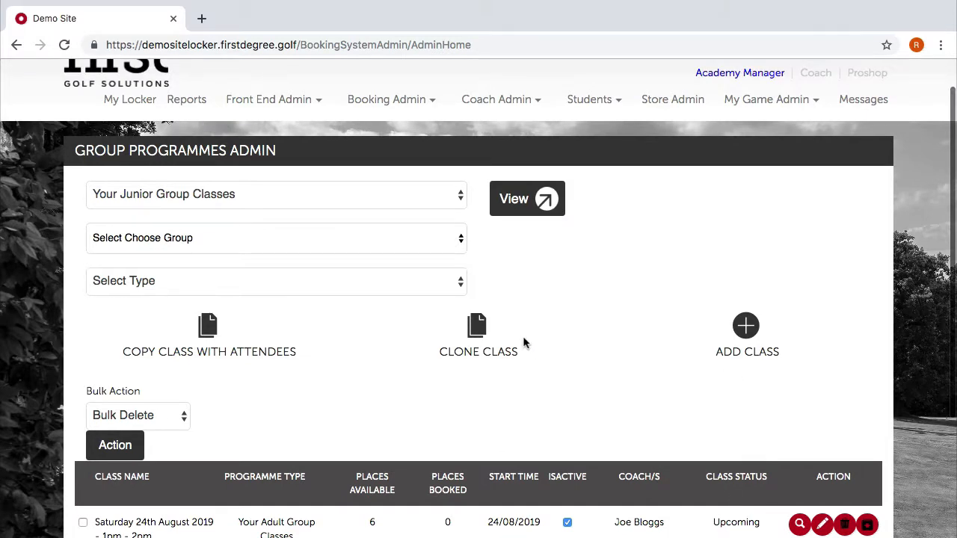
scroll(523, 336, up, 1)
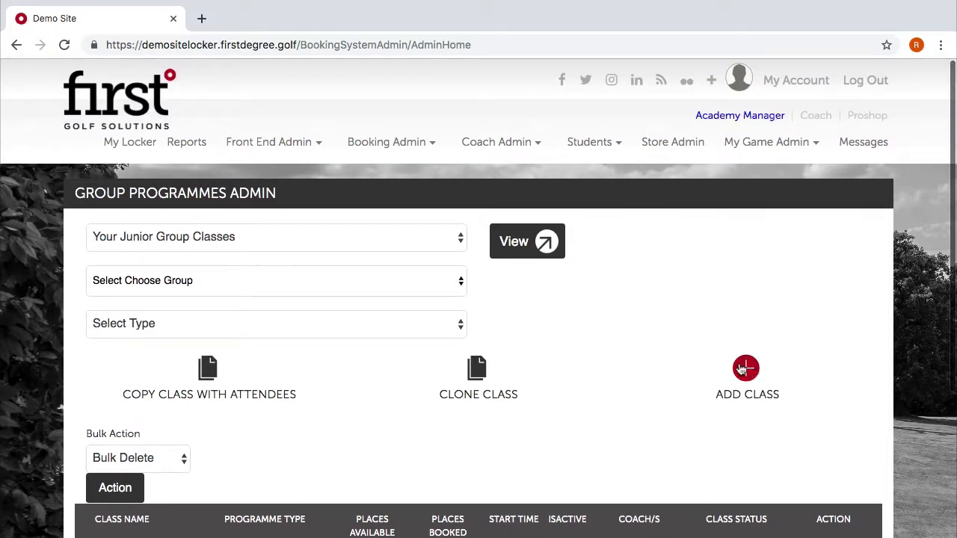
From Group Programmes Admin, create a new class and bring up its empty Step 1 basics form.
click(407, 138)
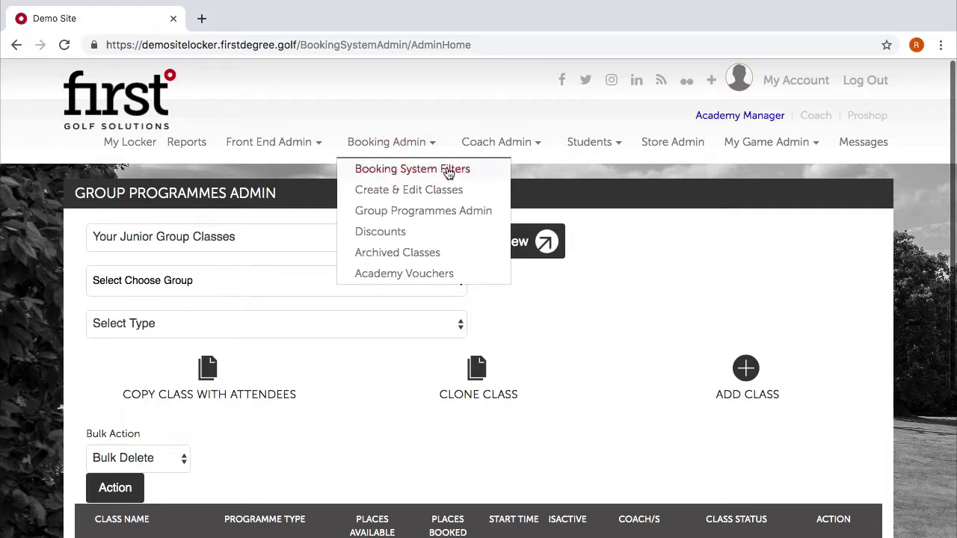
click(373, 220)
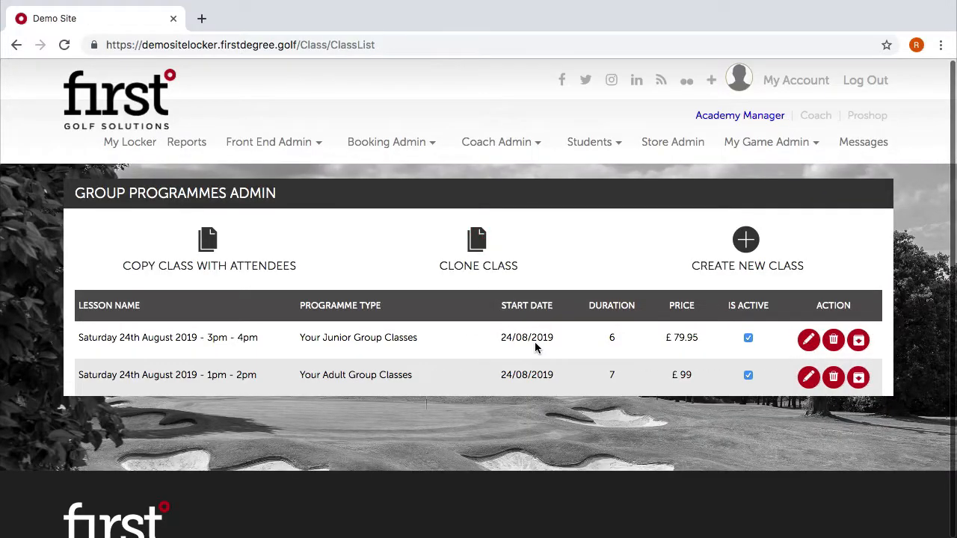
click(751, 249)
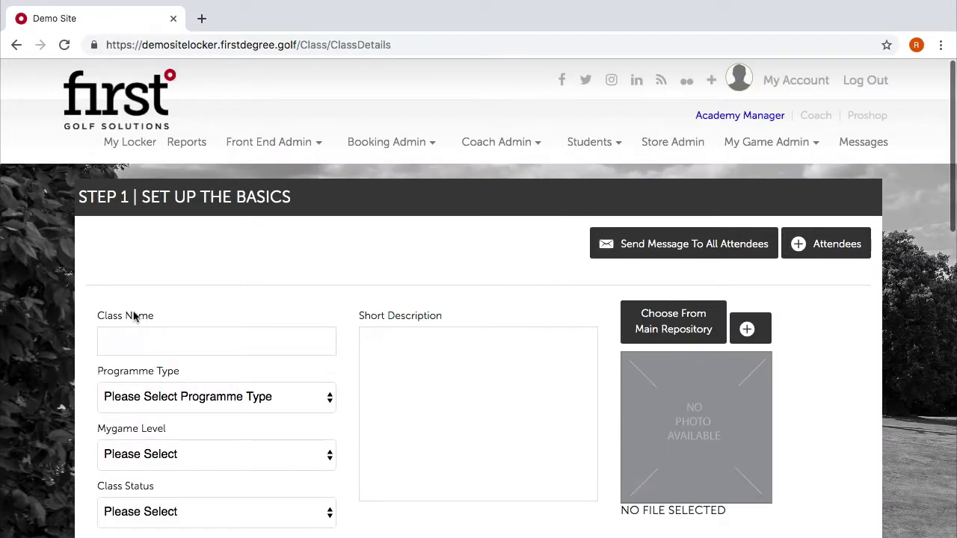
click(130, 344)
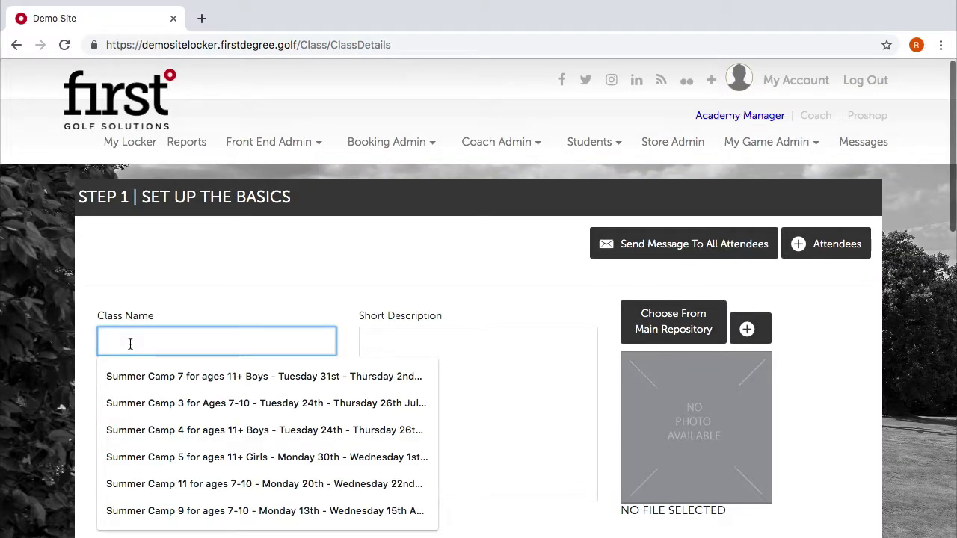
click(205, 297)
click(181, 396)
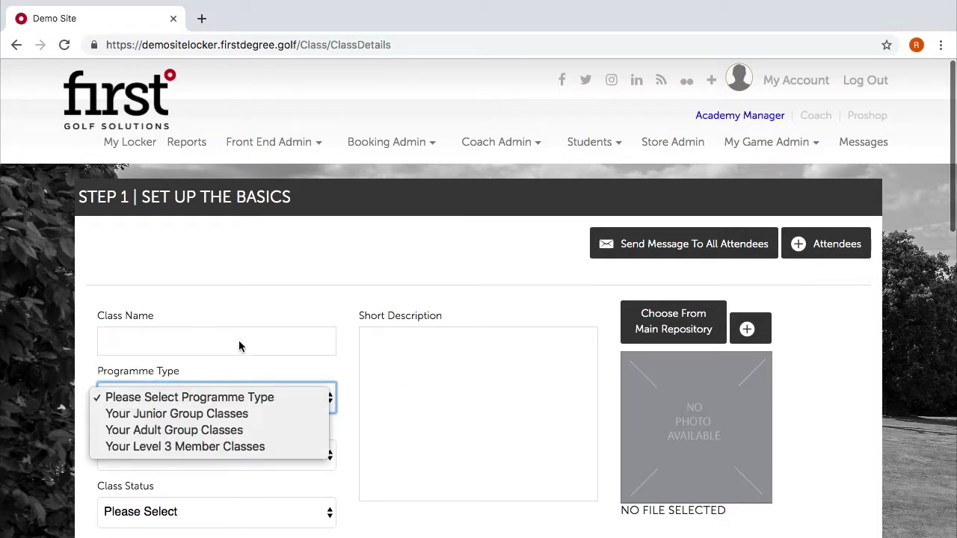
click(195, 344)
click(195, 344)
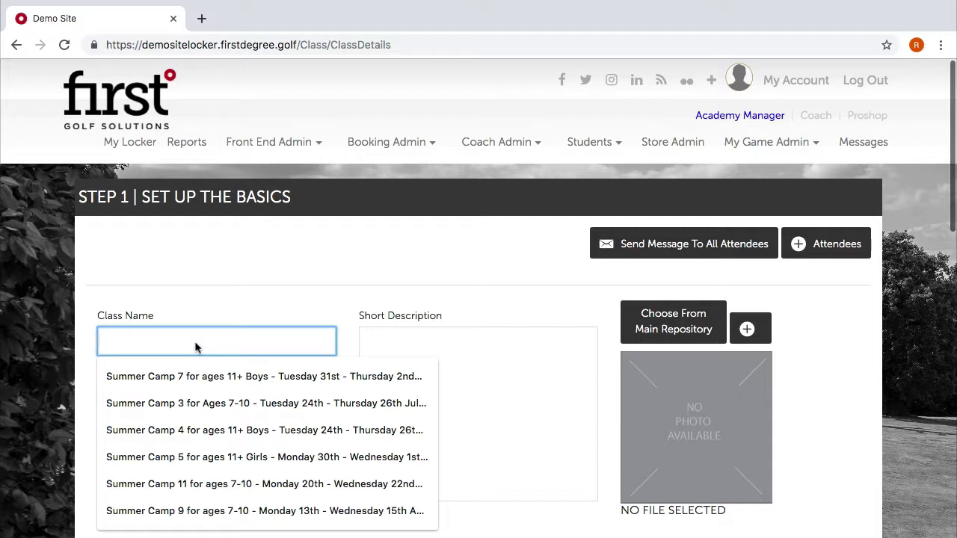
Name the class '19th - 21st August - 9am - 3pm': Your Junior Group Classes, Junior, Golf Camps, Active.
text(19th -)
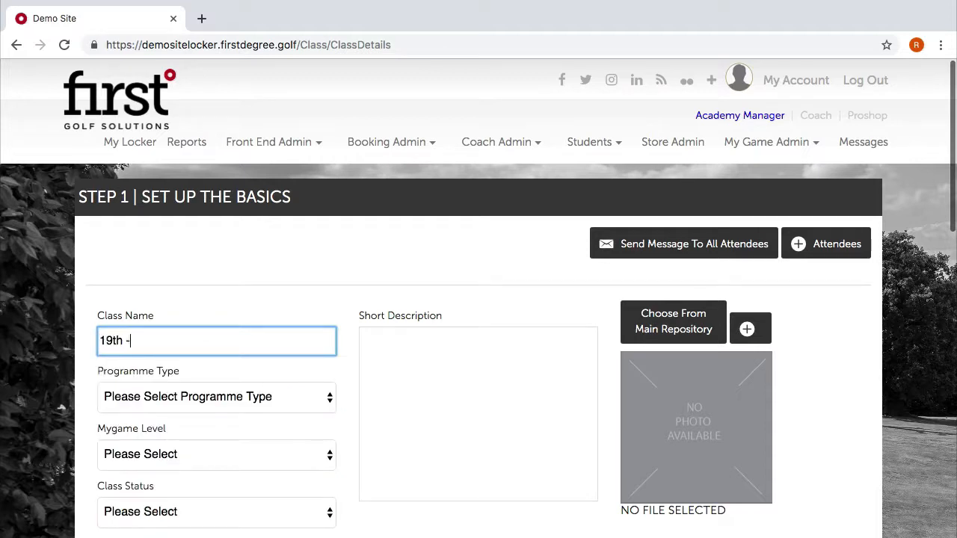
text( 21st August - 9)
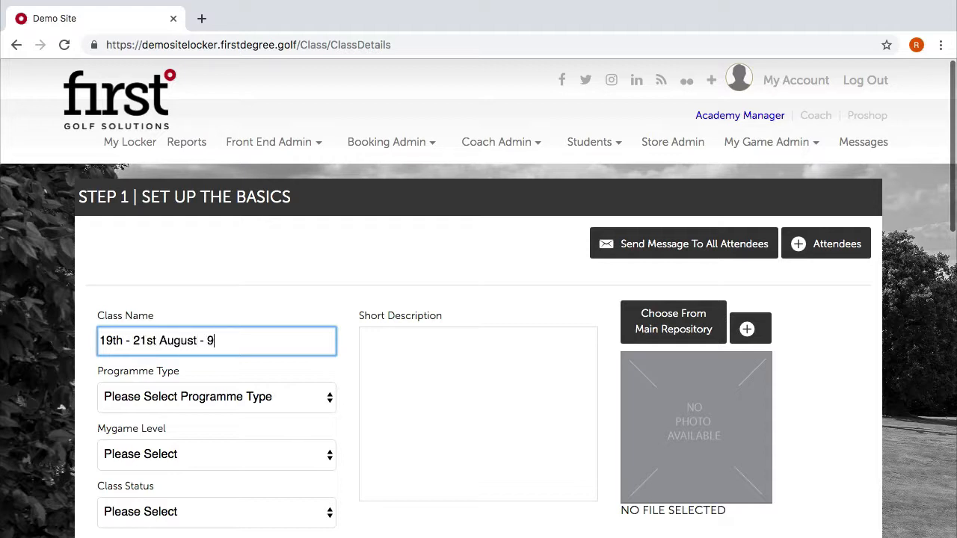
text(am - 3pm)
click(255, 397)
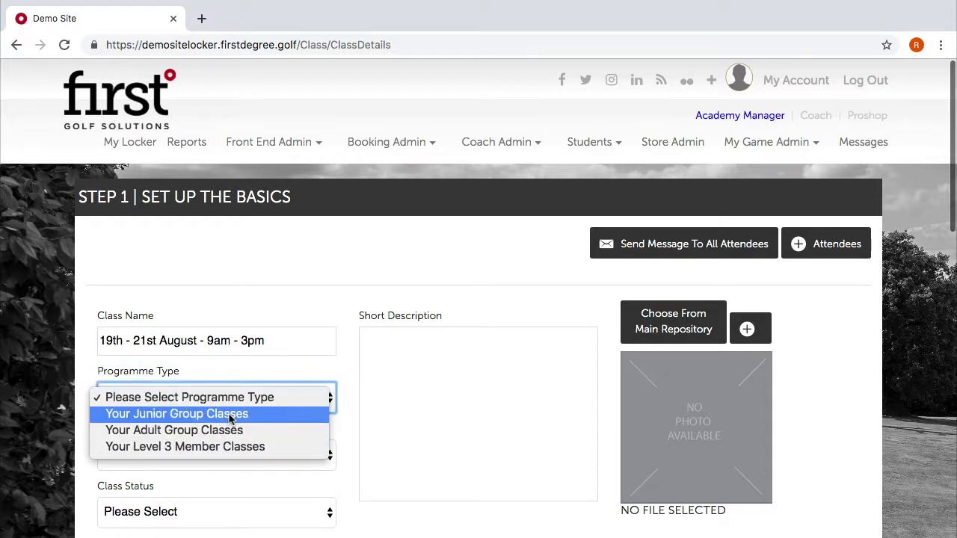
click(235, 412)
scroll(267, 427, down, 2)
click(274, 402)
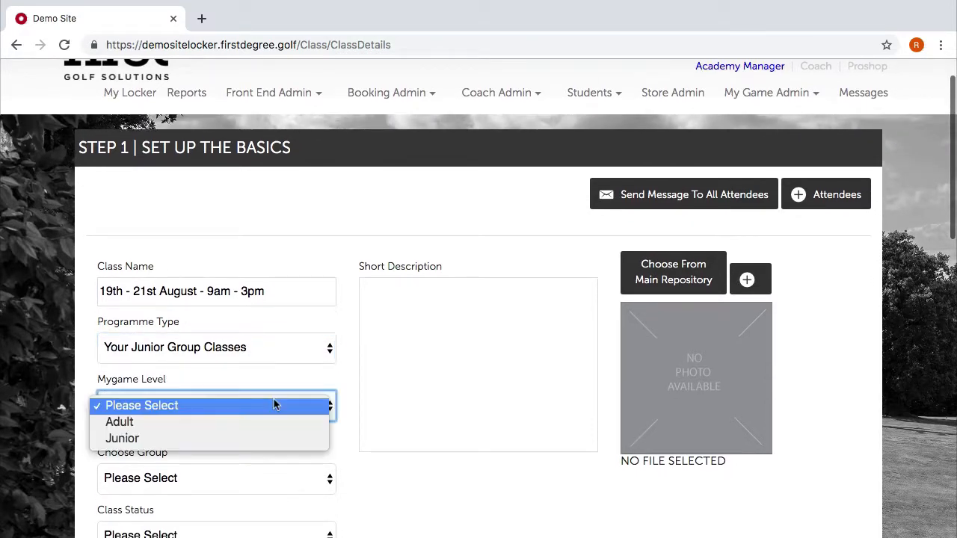
click(223, 438)
scroll(222, 440, down, 3)
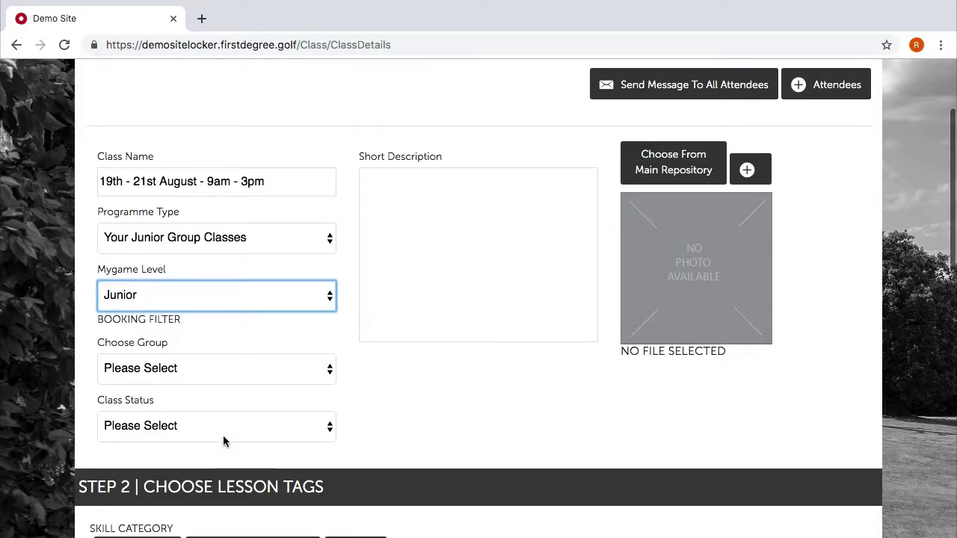
click(208, 367)
click(189, 386)
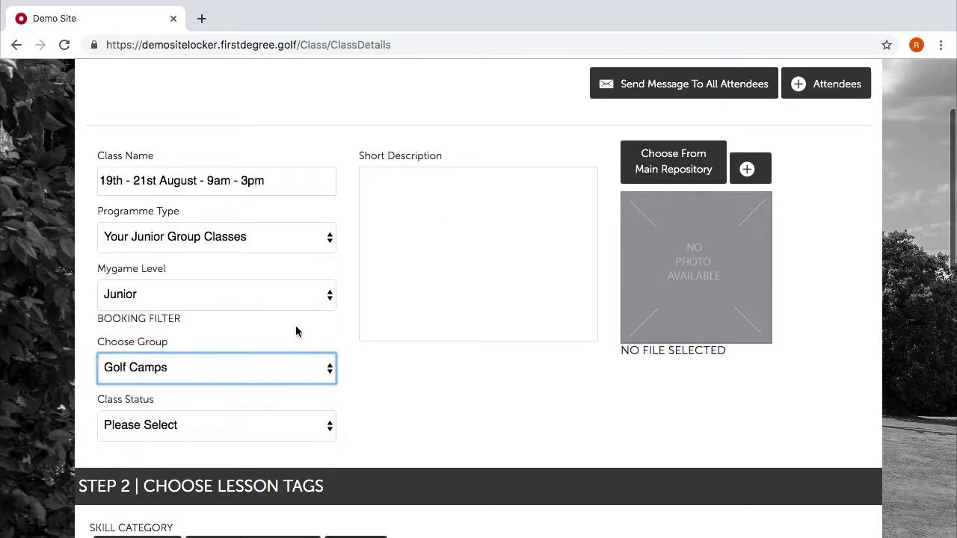
click(247, 428)
click(214, 442)
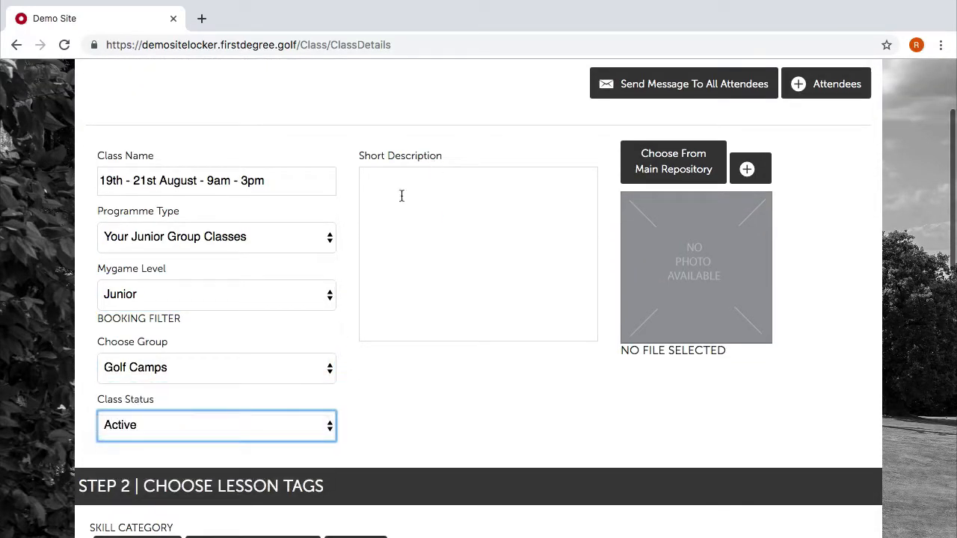
Enter the short description 'Golf camps for ages 7-11 on the school holidays.'.
click(398, 201)
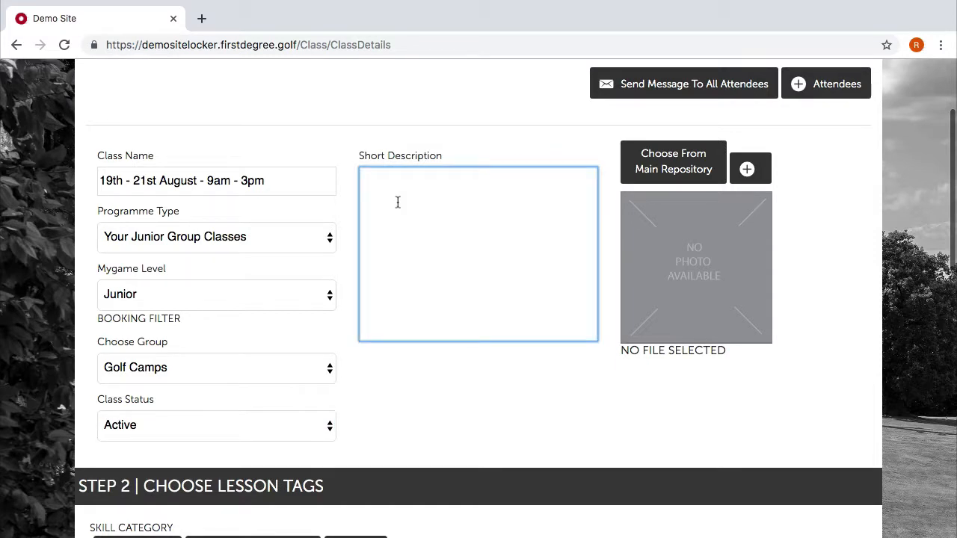
text(G)
key(BackSpace)
text(Golf camps for ages )
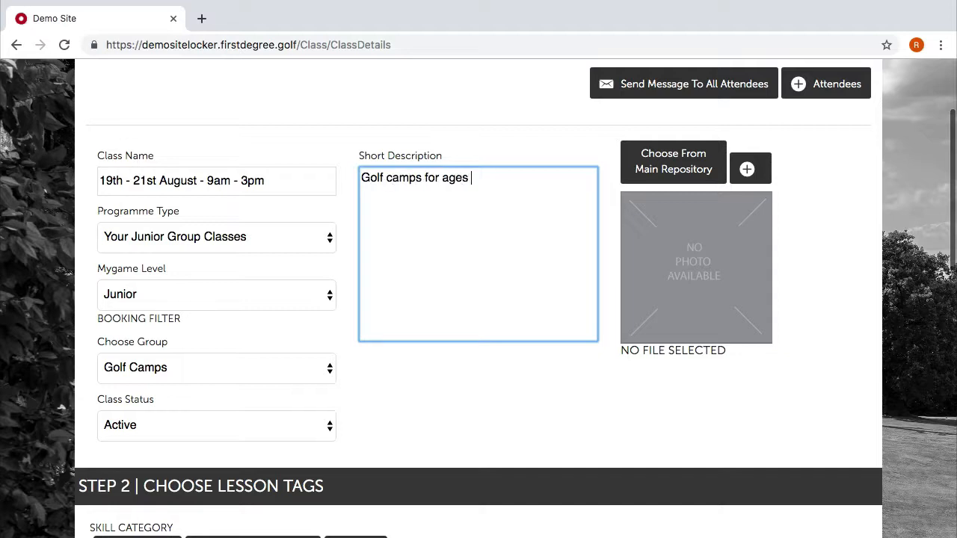
text(7-11 on the school holidays.)
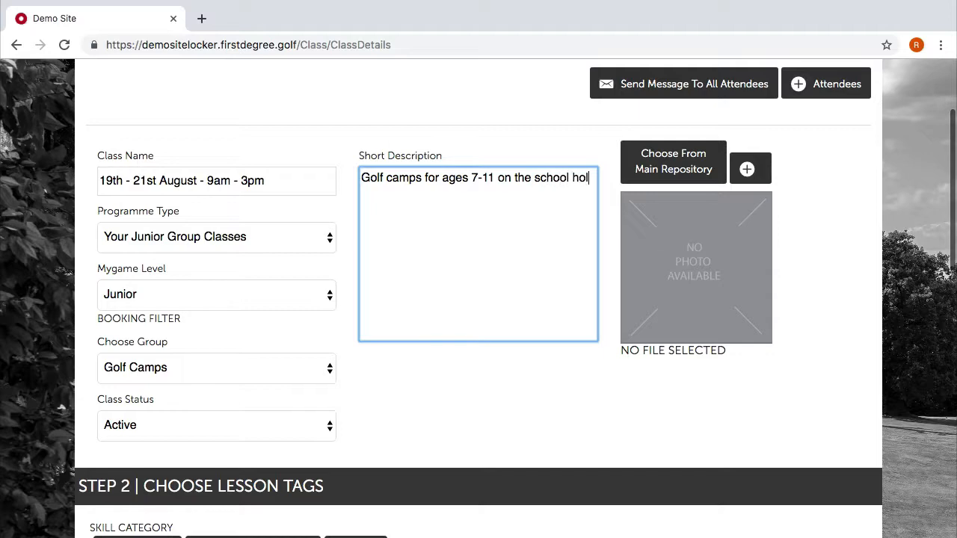
Set the class image to the red golfer logo from the Global Images repository.
click(660, 154)
scroll(545, 350, down, 5)
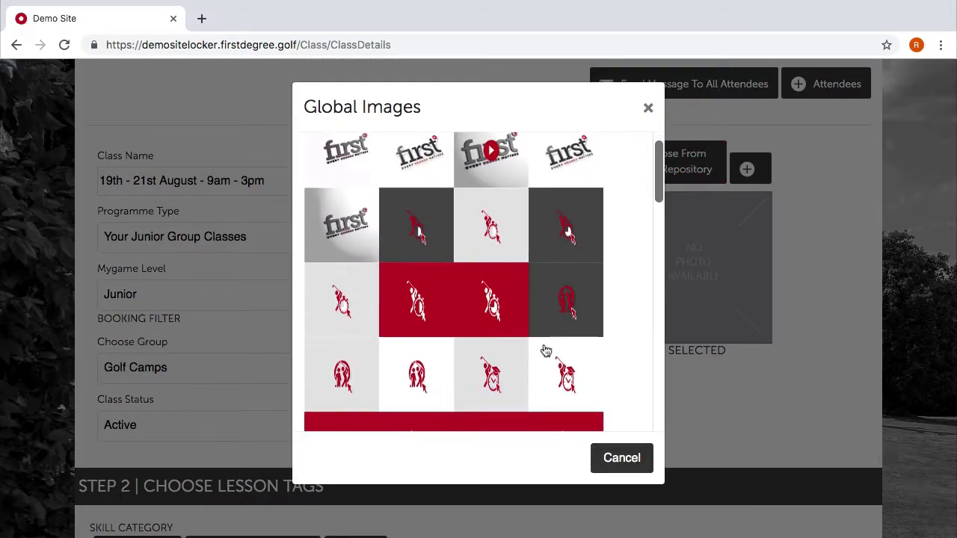
scroll(545, 350, down, 2)
scroll(546, 348, up, 1)
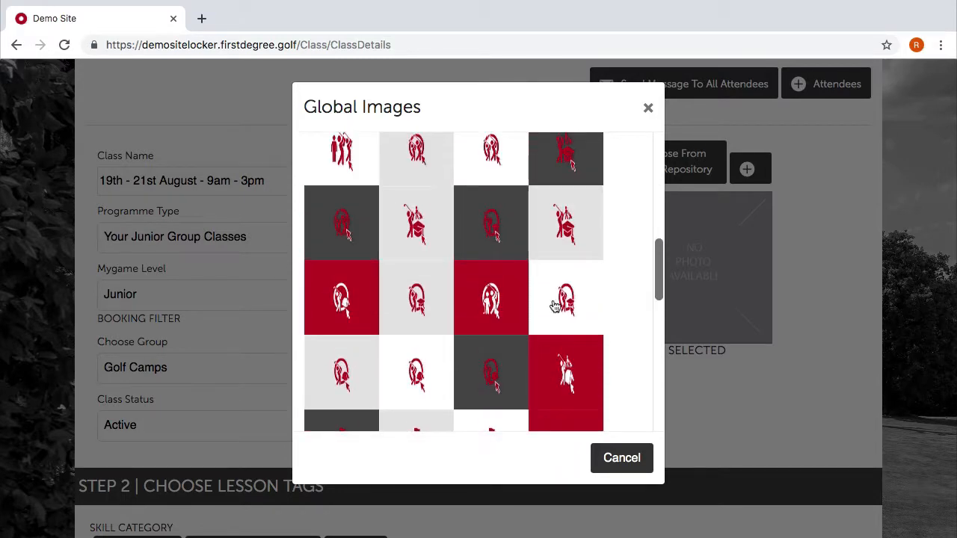
click(578, 302)
scroll(696, 406, down, 4)
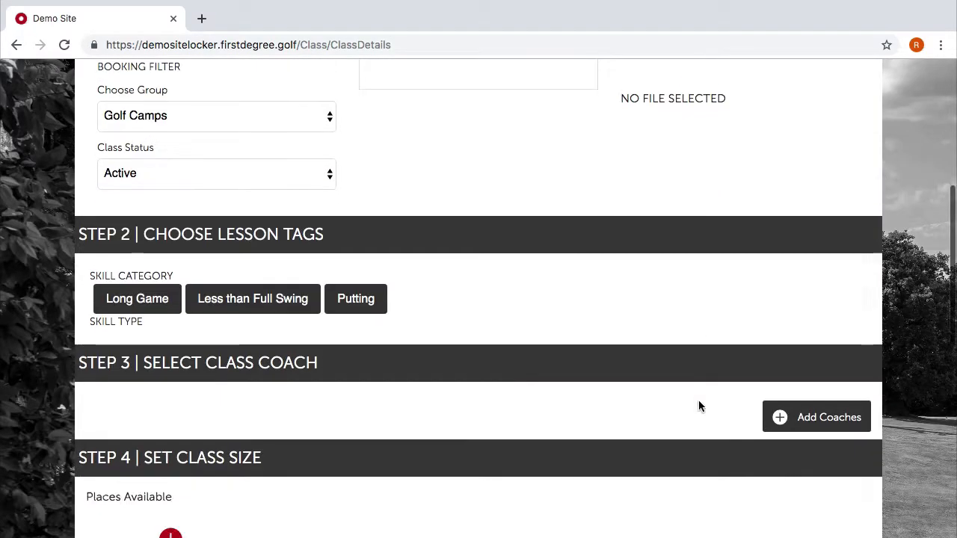
scroll(179, 367, up, 1)
scroll(166, 279, up, 1)
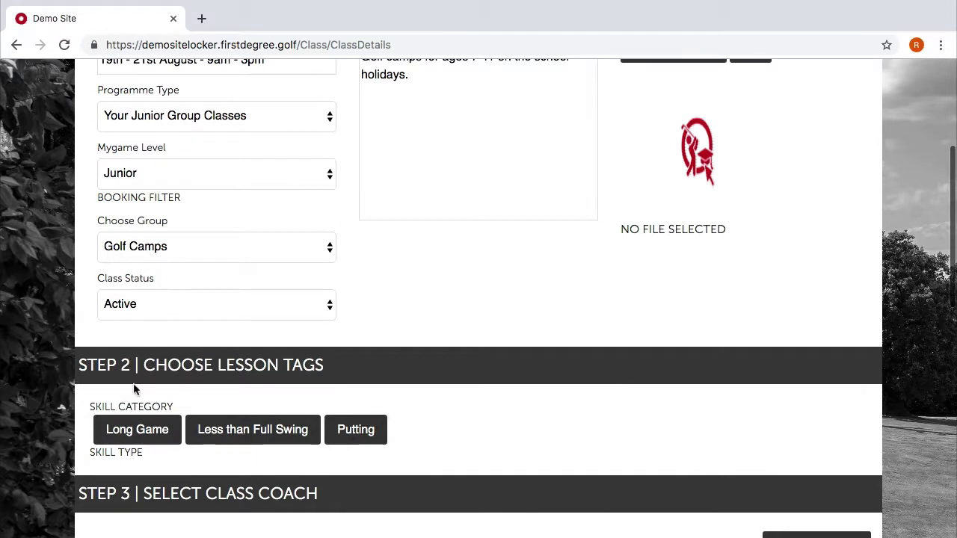
scroll(497, 350, down, 1)
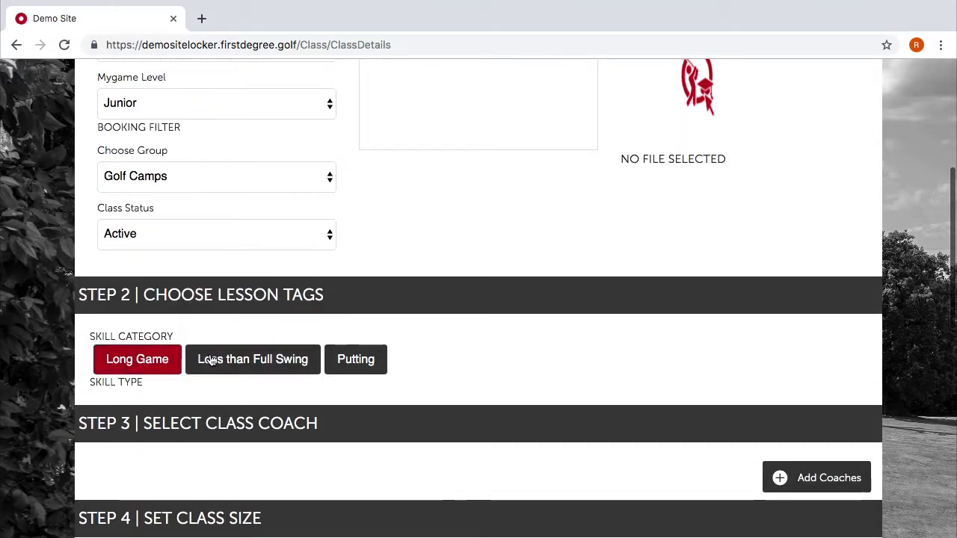
Tag the class with the Putting skill category.
click(119, 362)
click(273, 357)
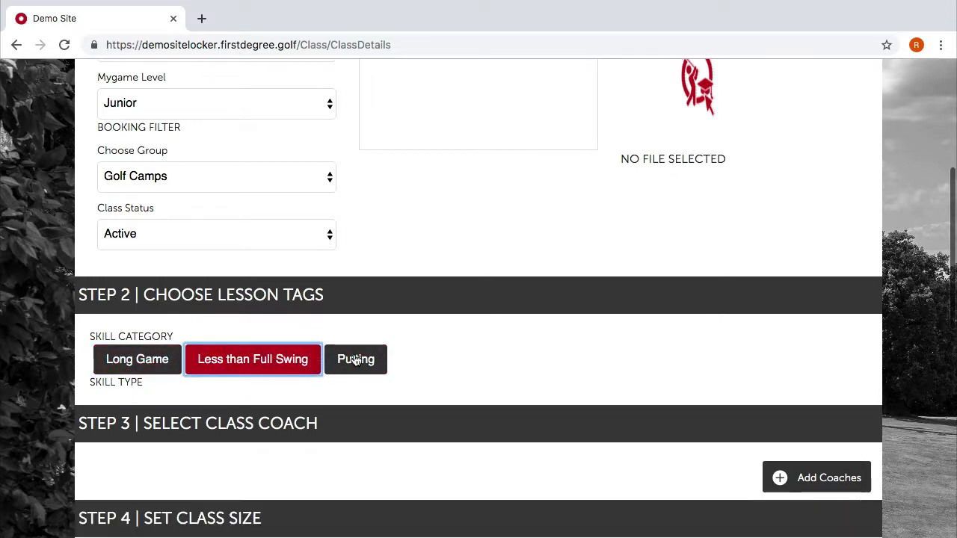
click(356, 360)
scroll(225, 396, down, 1)
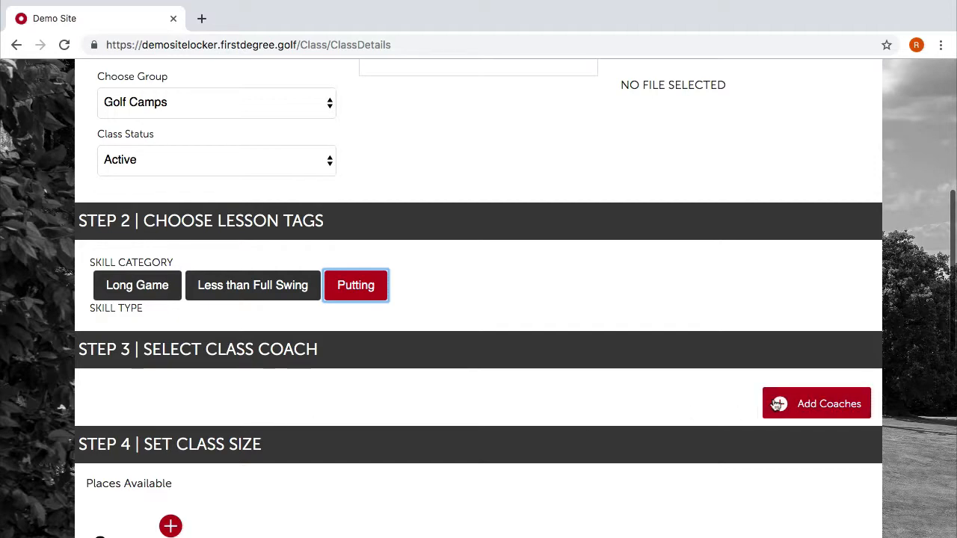
Assign the first coach and Coach Number 2 to the class and save.
click(777, 404)
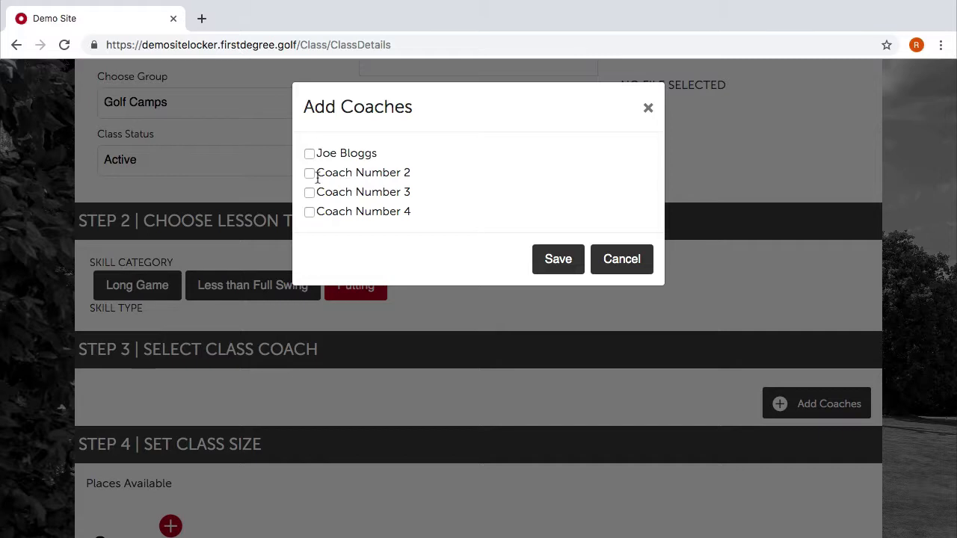
click(309, 153)
click(309, 174)
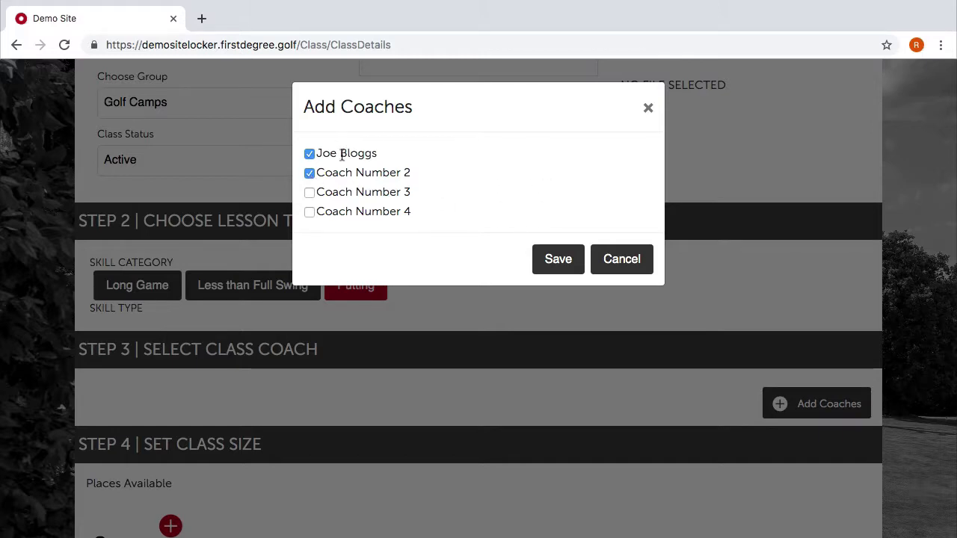
click(563, 251)
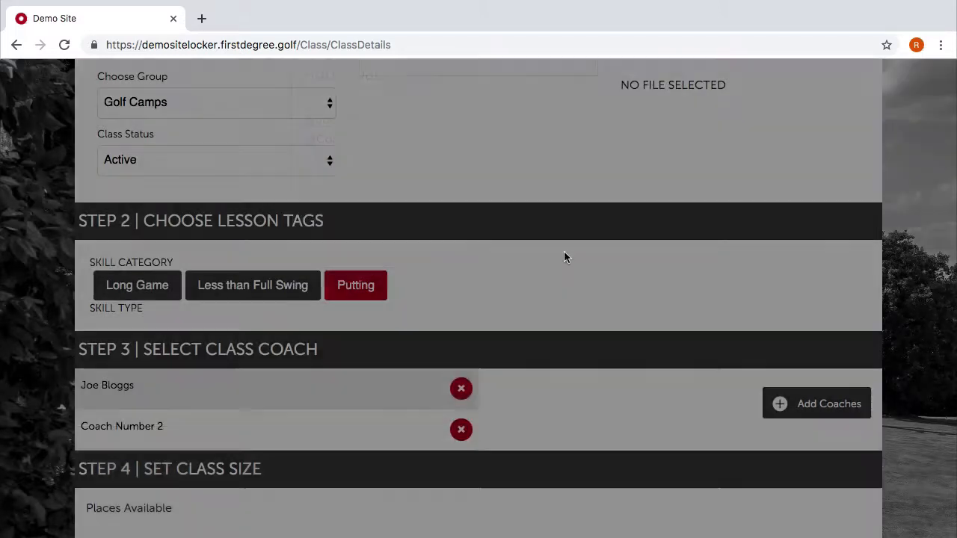
Raise Places Available to 8.
scroll(396, 236, down, 3)
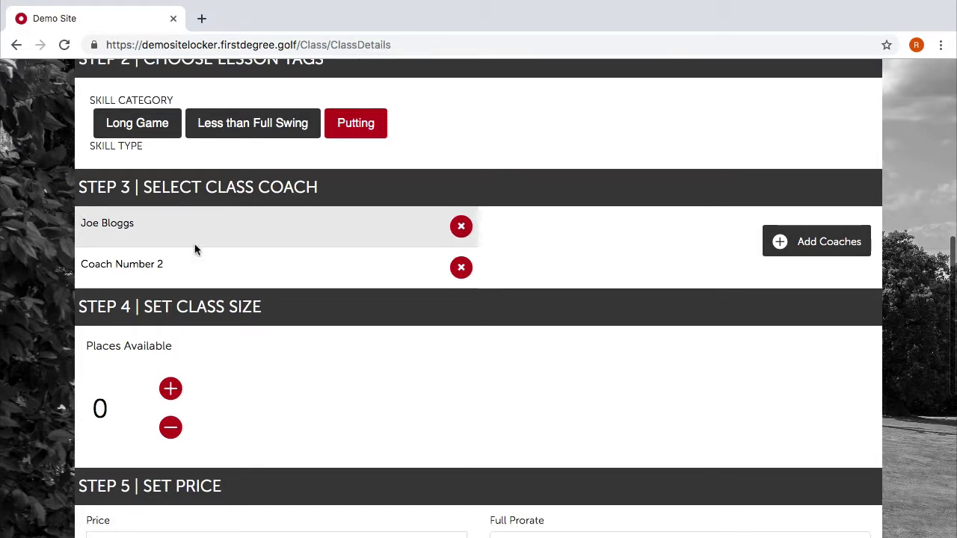
click(170, 390)
click(171, 389)
click(171, 390)
click(171, 390)
click(170, 390)
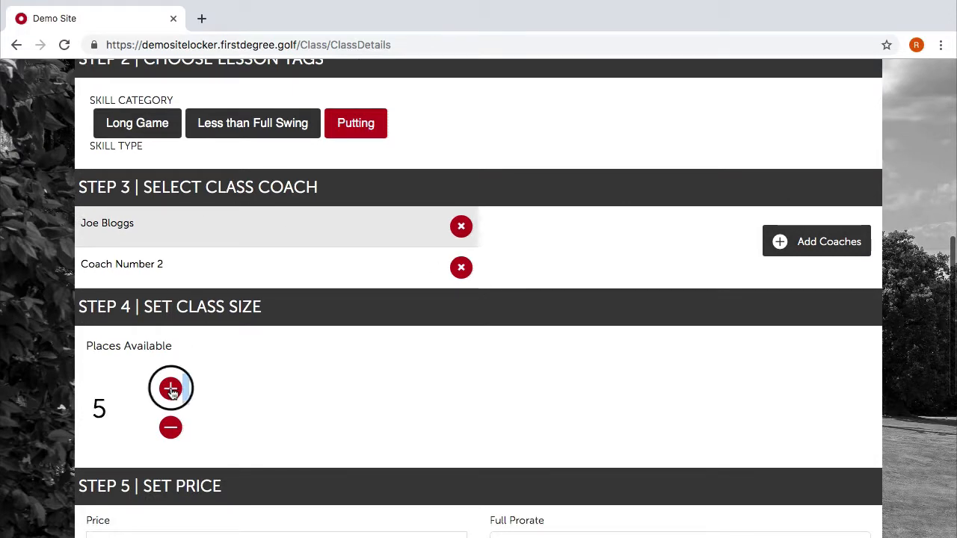
click(172, 391)
click(171, 390)
click(171, 390)
click(259, 423)
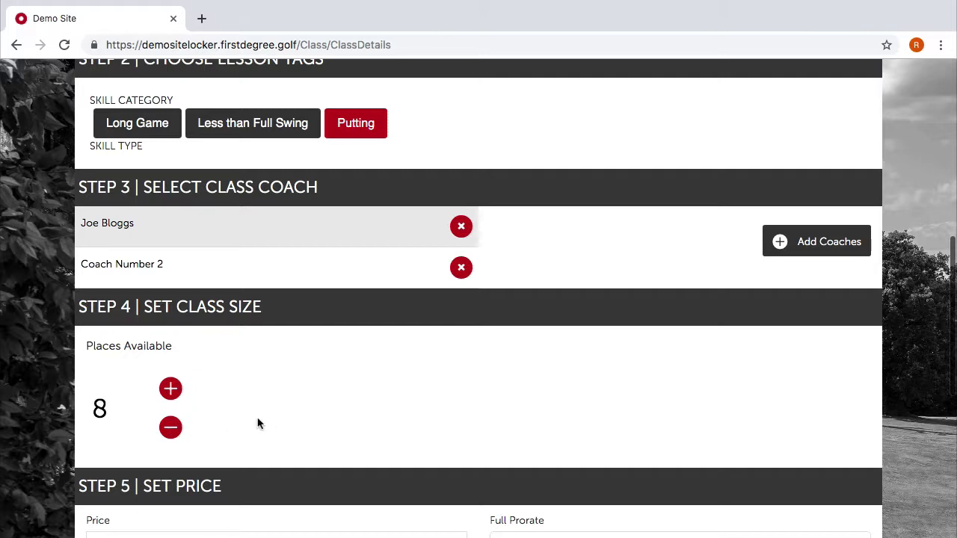
scroll(354, 433, down, 1)
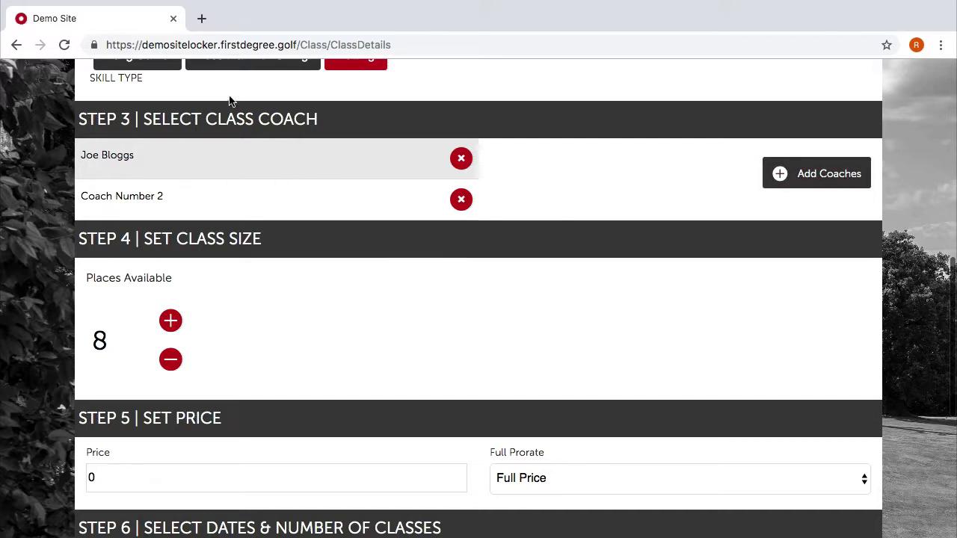
Add Coach Number 3 to the class's coaches and save.
scroll(261, 227, down, 3)
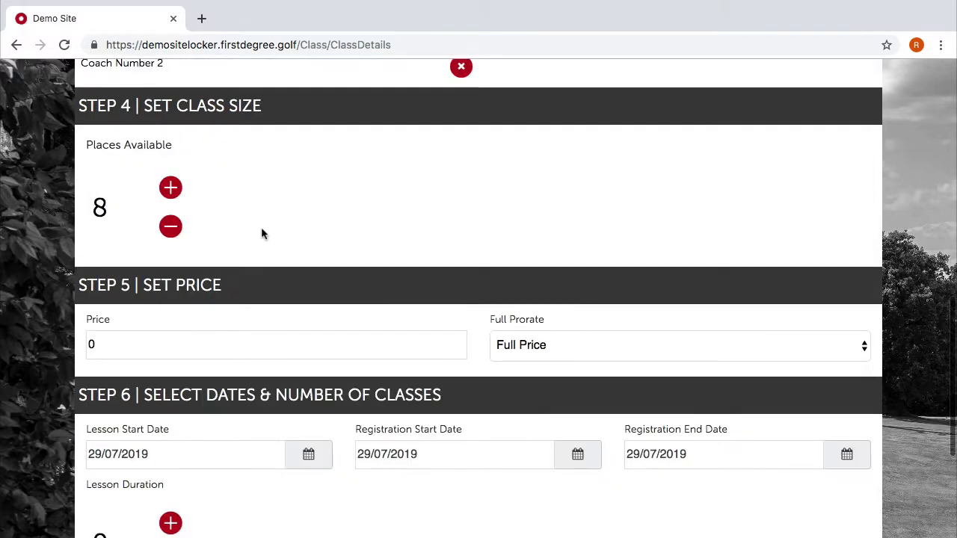
scroll(325, 273, up, 5)
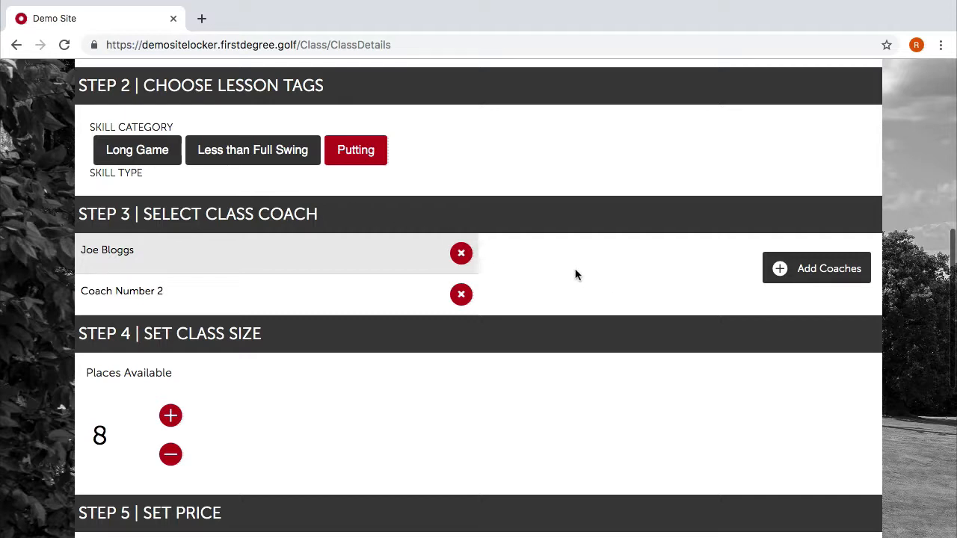
click(812, 272)
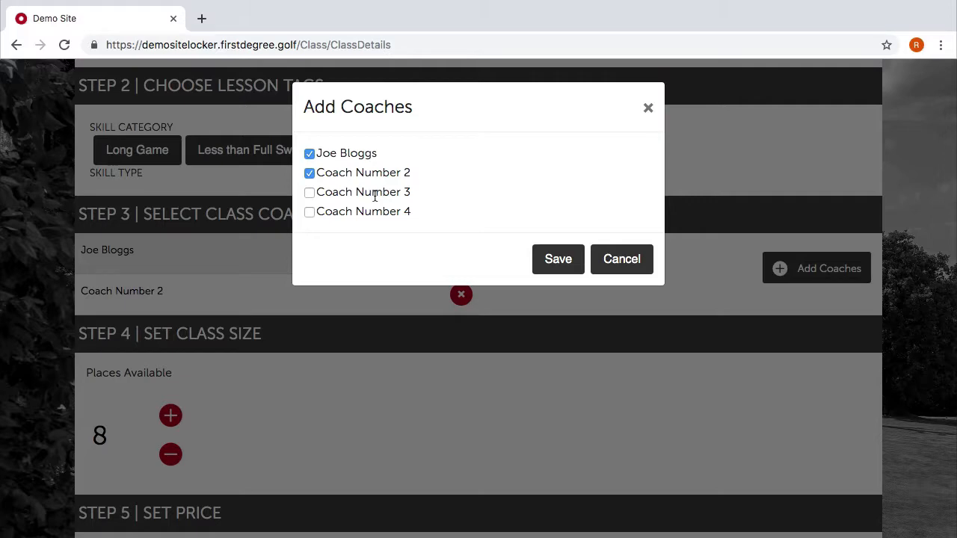
click(309, 193)
click(559, 268)
scroll(556, 272, down, 2)
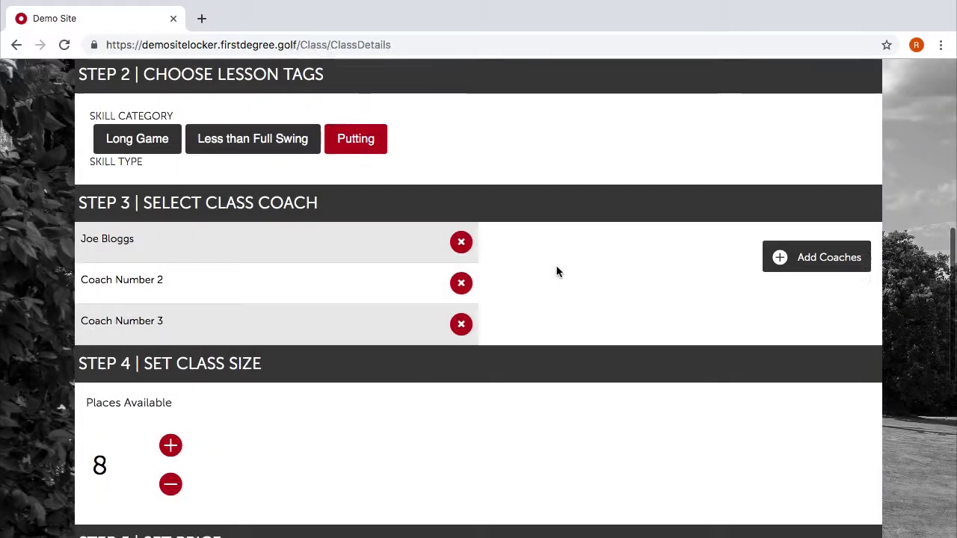
scroll(556, 271, down, 5)
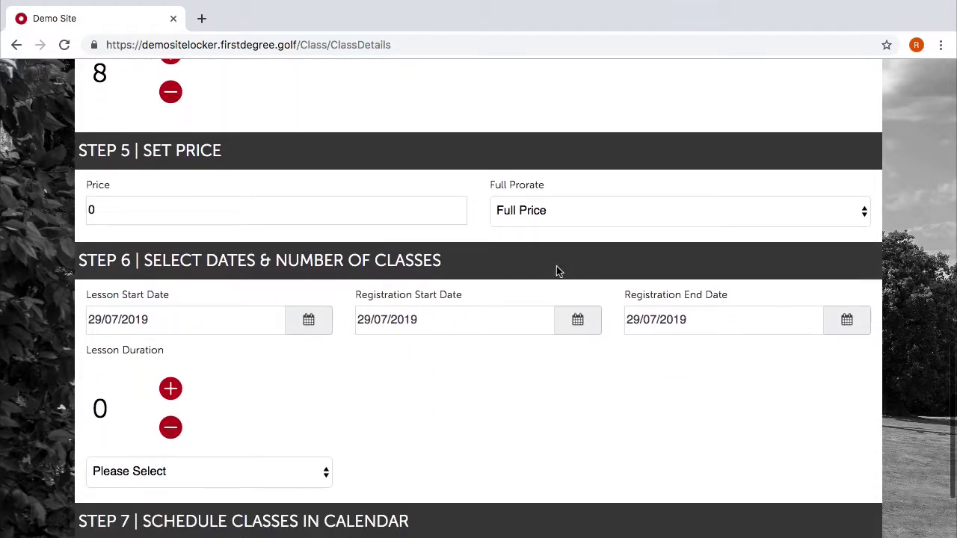
scroll(557, 271, up, 4)
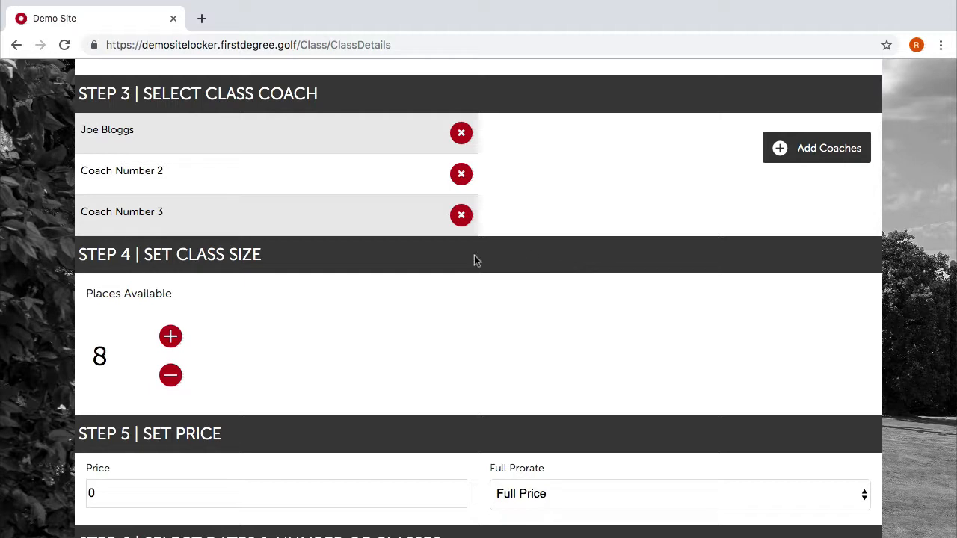
scroll(401, 321, down, 2)
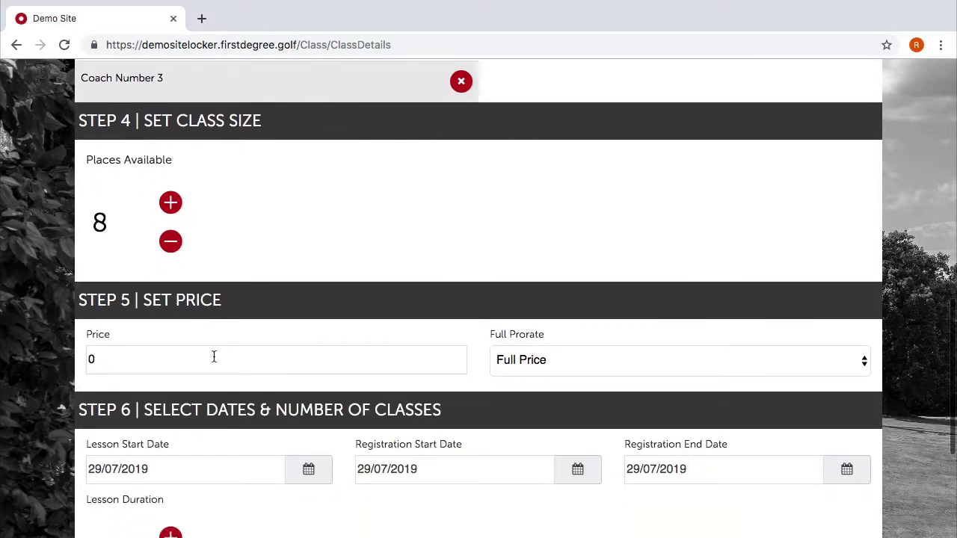
Set the class's Full Price to 120.00.
click(175, 362)
key(BackSpace)
text(120.00)
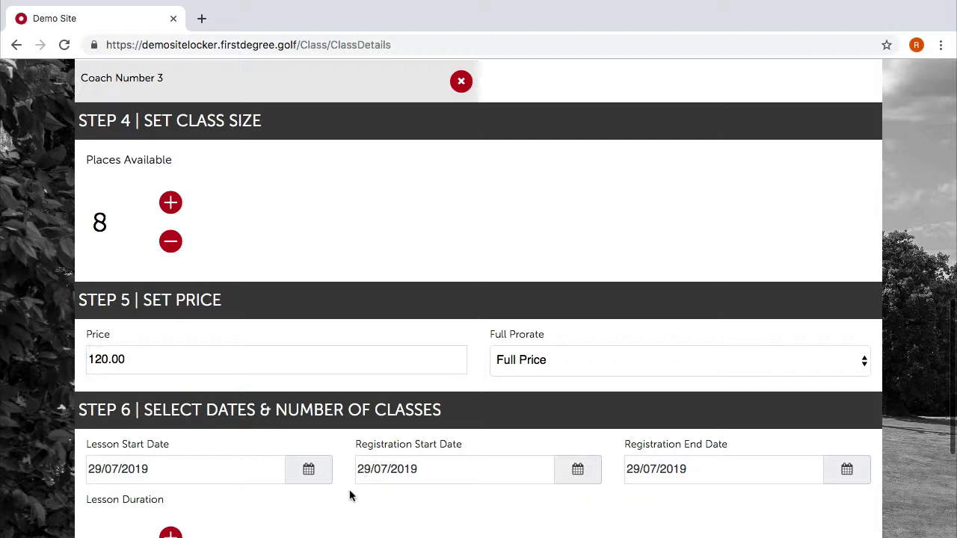
Set the lesson start date to 19/08/2019.
click(310, 471)
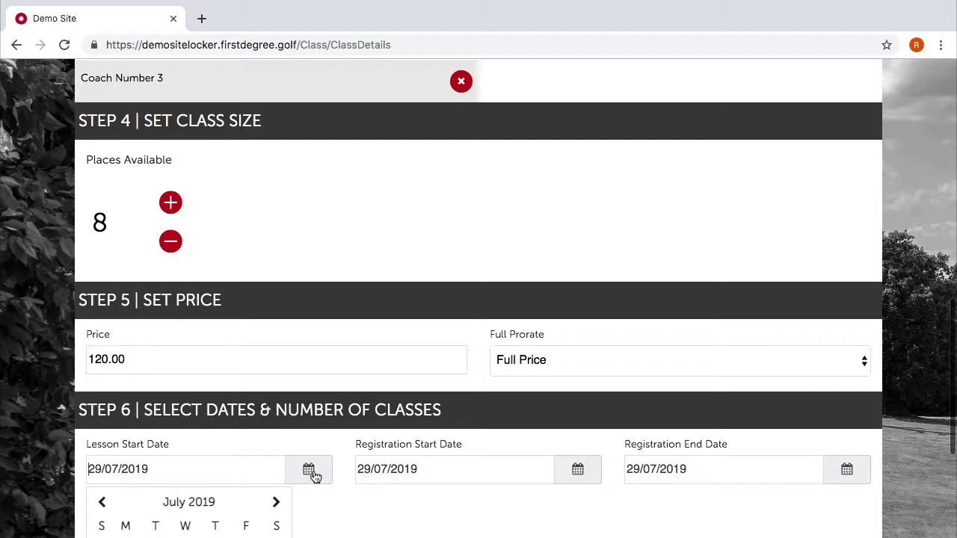
scroll(254, 510, down, 2)
click(274, 330)
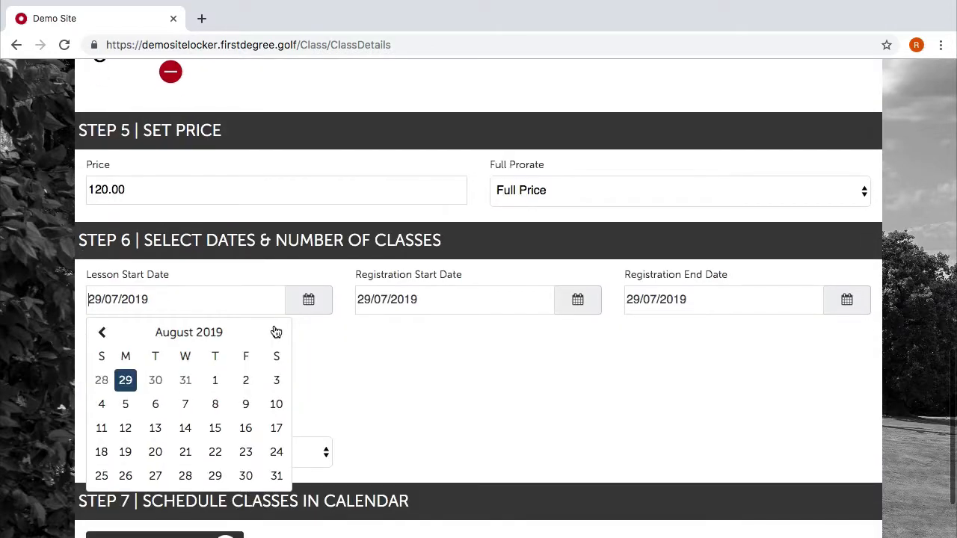
click(125, 452)
Set registration to run from 29/07/2019 to 18/08/2019.
click(590, 303)
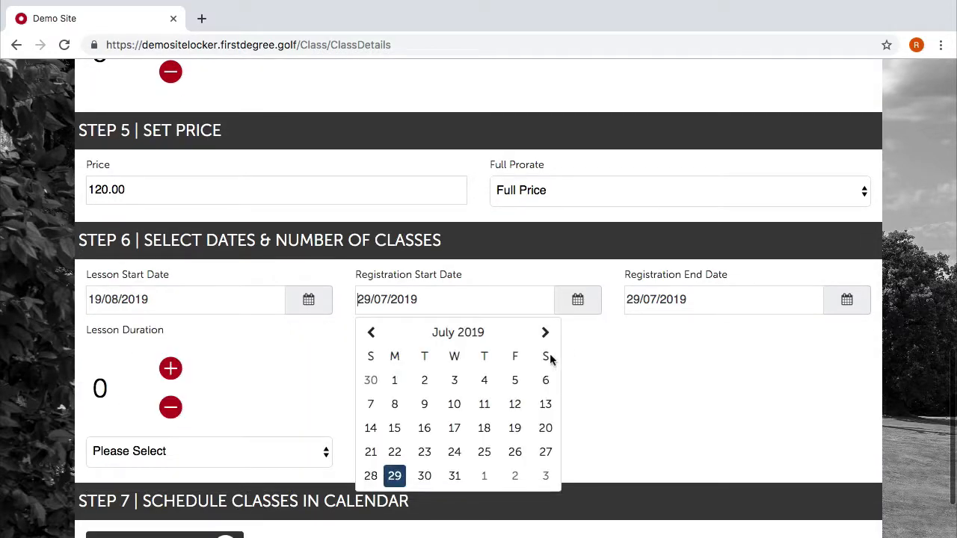
click(396, 475)
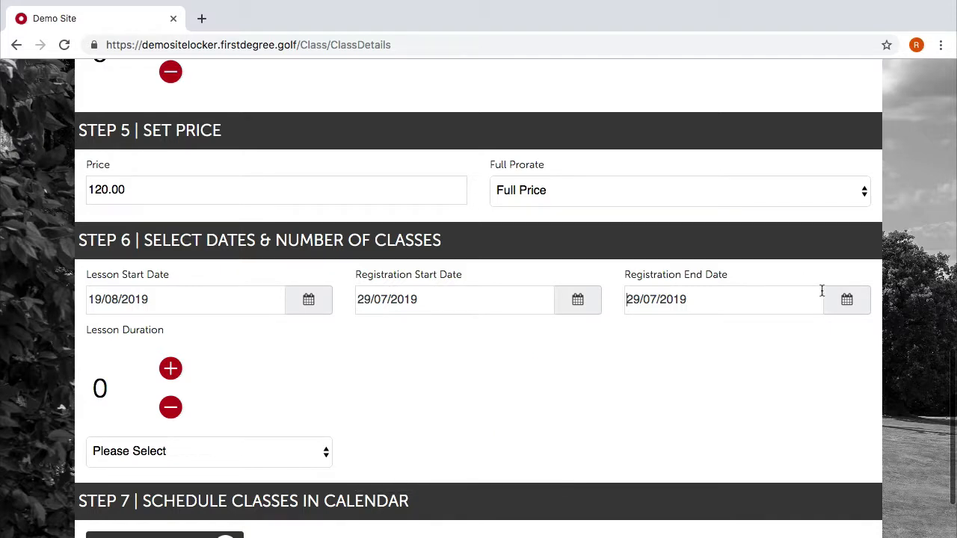
click(839, 298)
scroll(696, 400, down, 1)
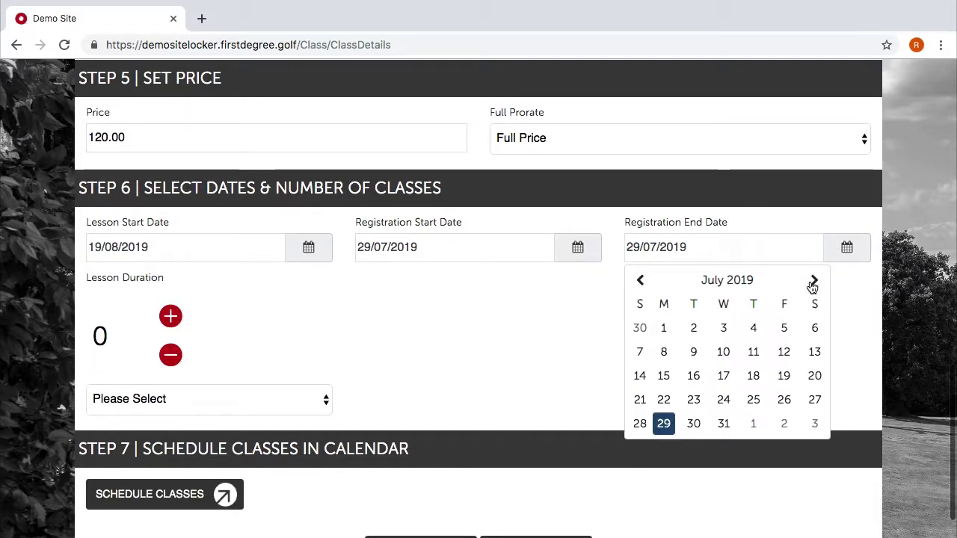
click(814, 281)
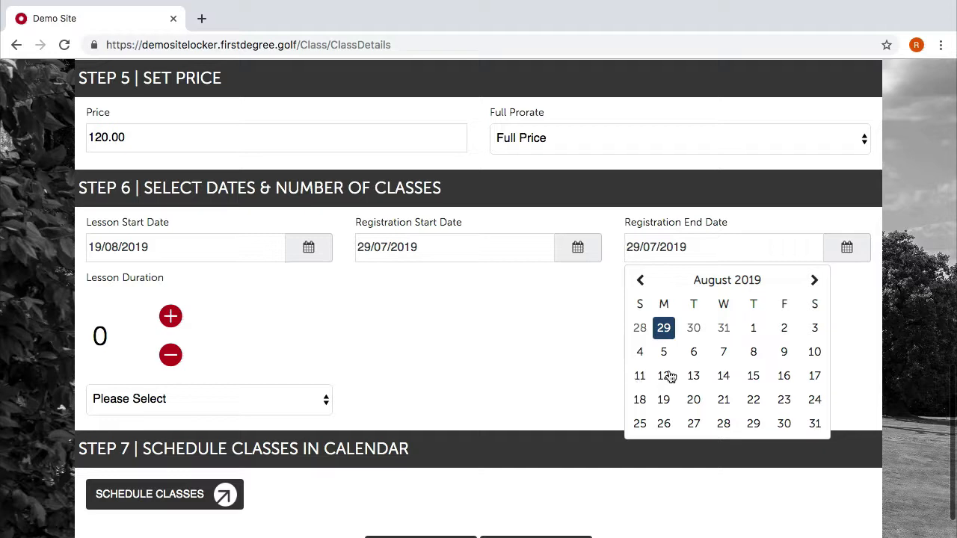
click(642, 398)
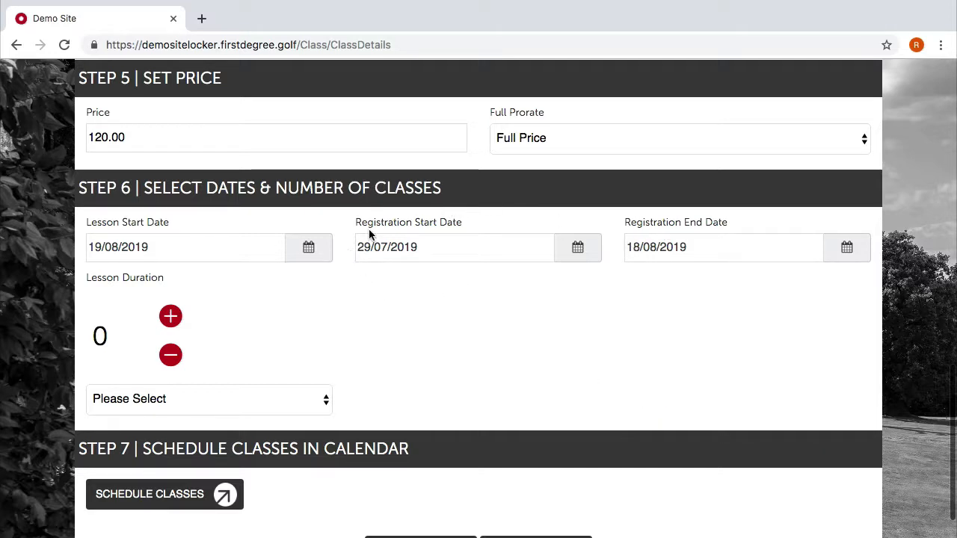
click(577, 246)
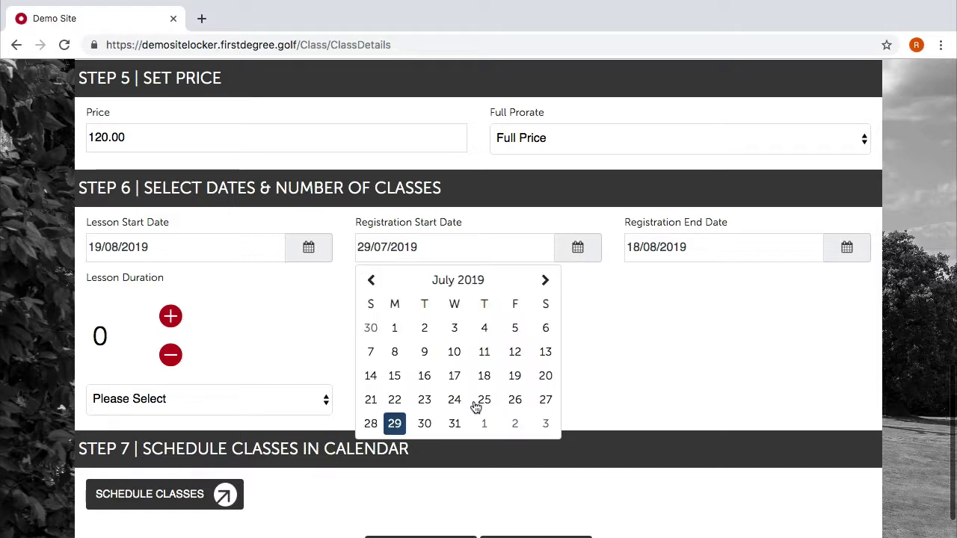
click(651, 377)
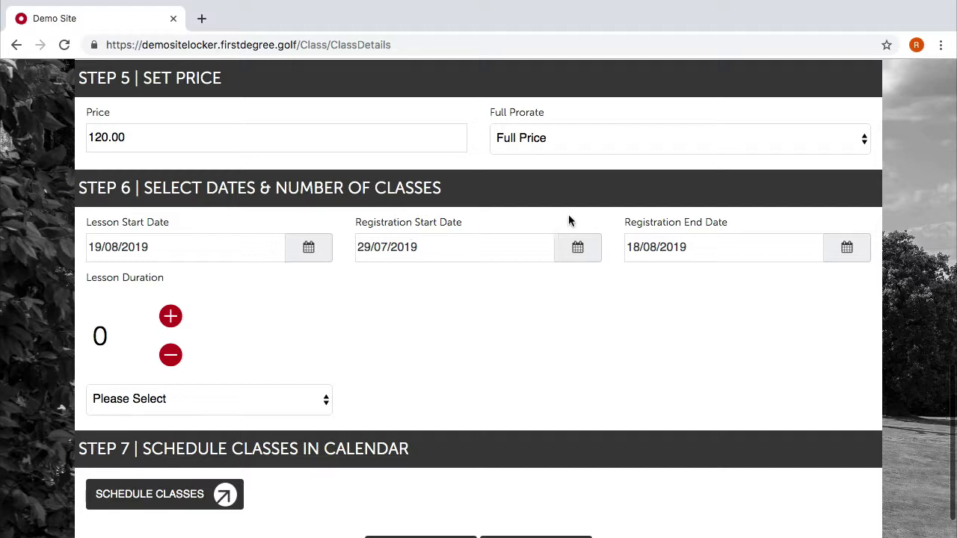
click(574, 247)
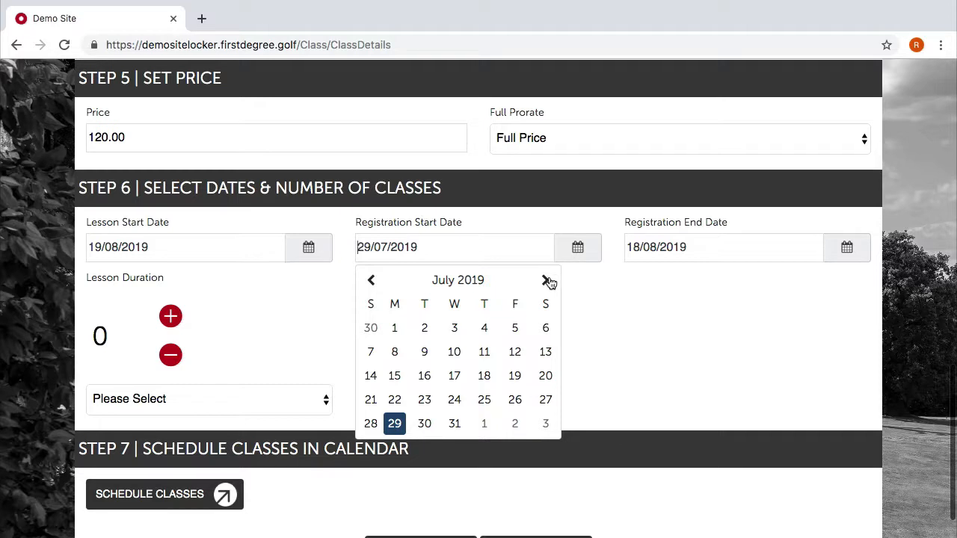
click(755, 346)
Raise the lesson duration to 3.
scroll(437, 317, down, 2)
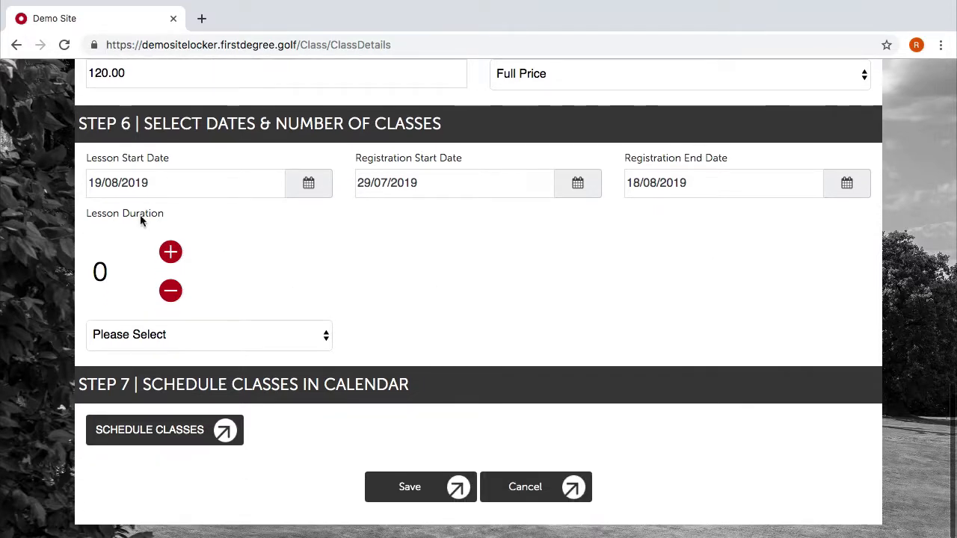
click(171, 252)
click(170, 252)
click(170, 252)
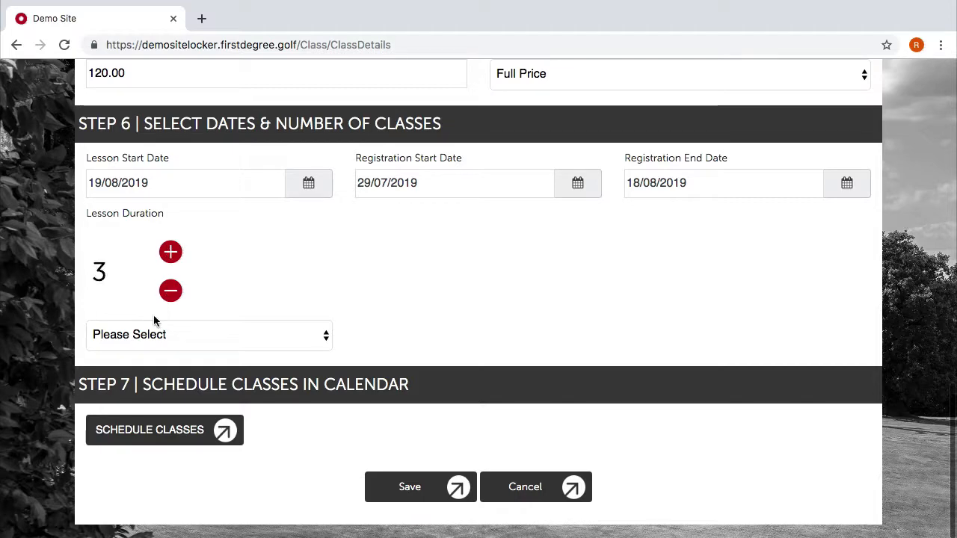
click(152, 342)
Measure the class duration in days and start a session on 19 August 2019.
click(150, 352)
scroll(460, 337, down, 2)
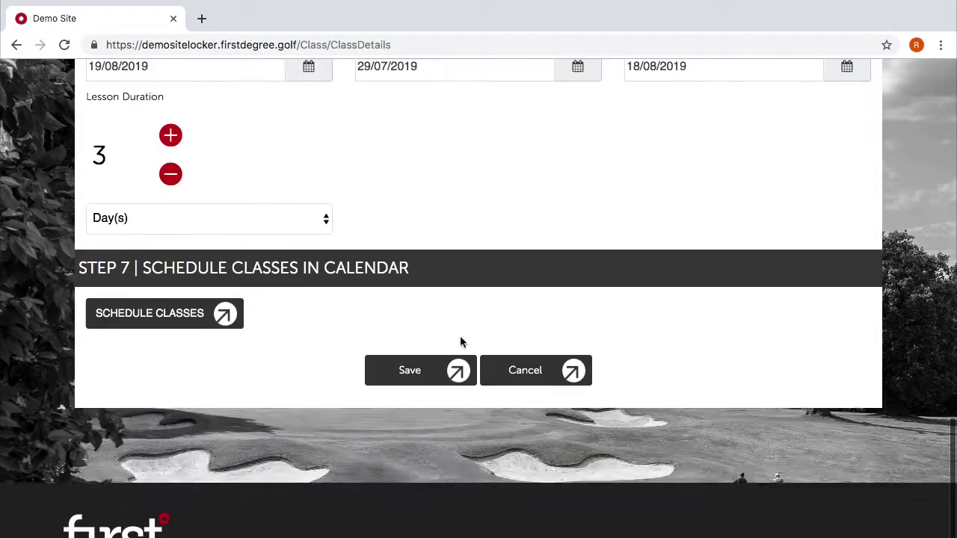
click(186, 300)
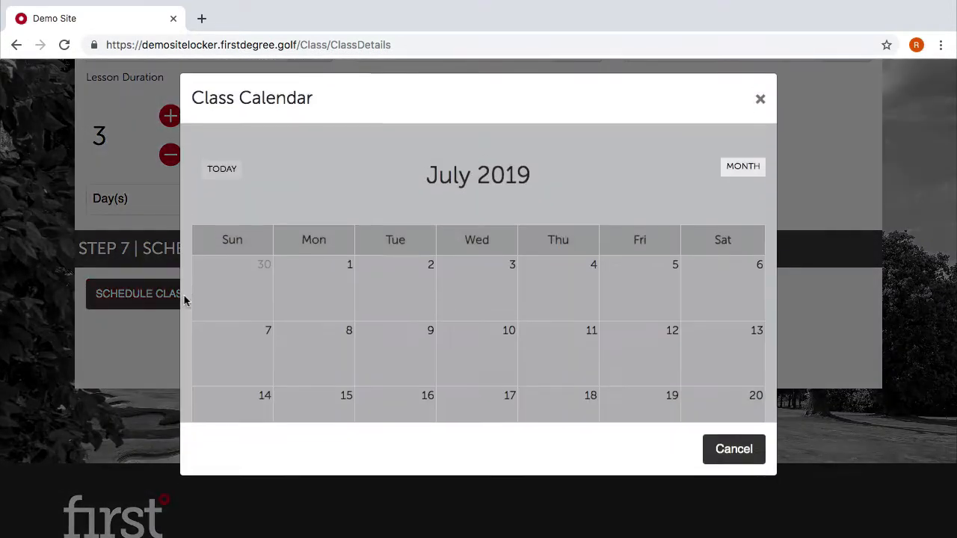
click(263, 156)
scroll(337, 316, down, 3)
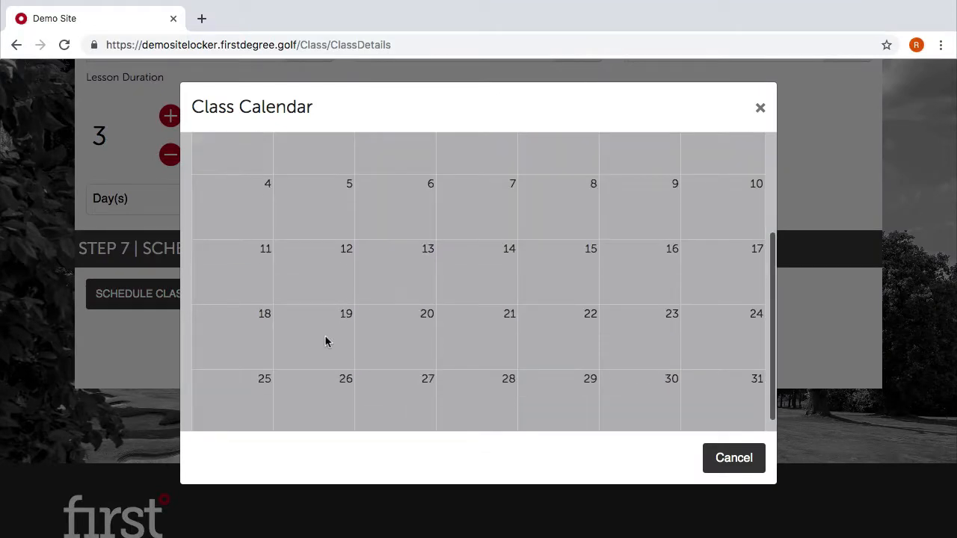
click(326, 342)
click(309, 218)
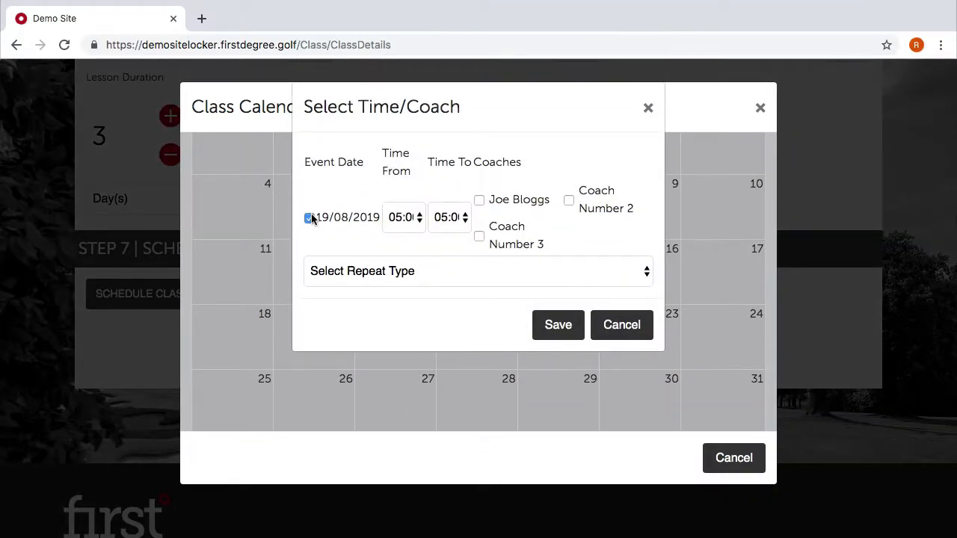
Set the session time to 09:00 AM–03:00 PM.
click(396, 217)
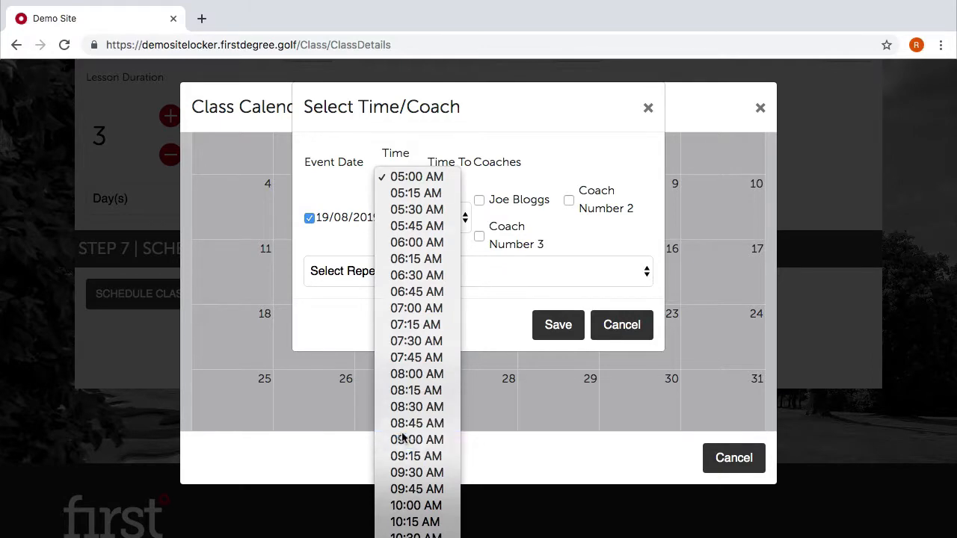
click(416, 480)
click(452, 219)
scroll(456, 329, down, 10)
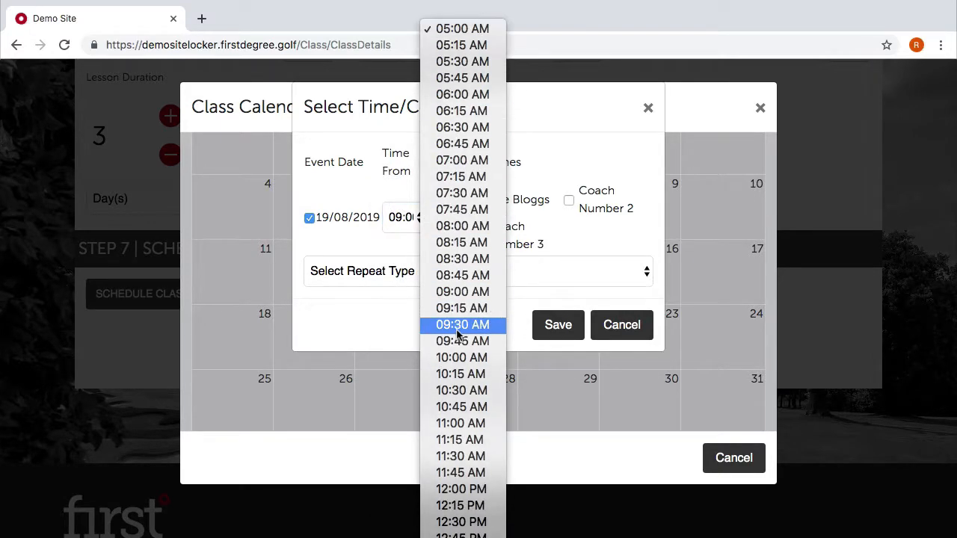
click(452, 512)
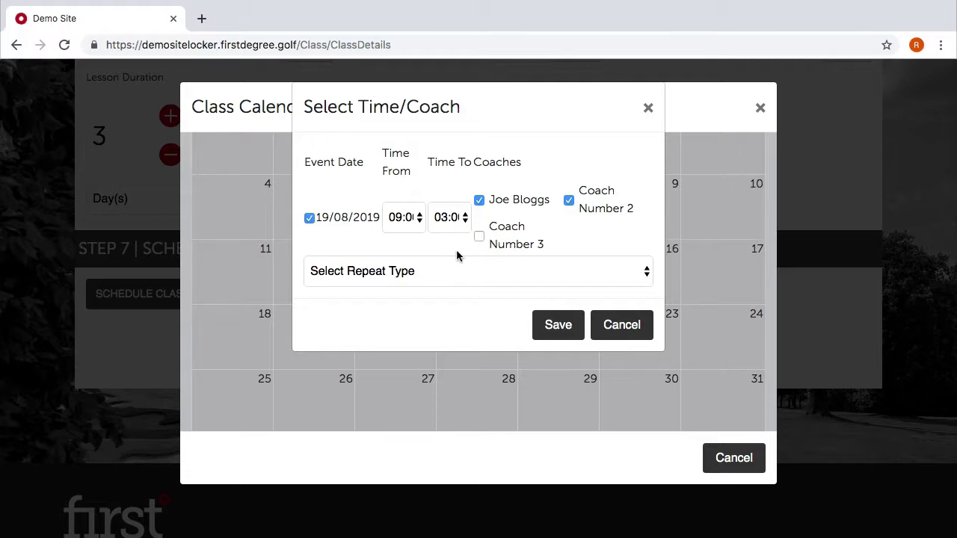
Make the session repeat daily and add the daily sessions to the calendar.
click(437, 271)
click(425, 290)
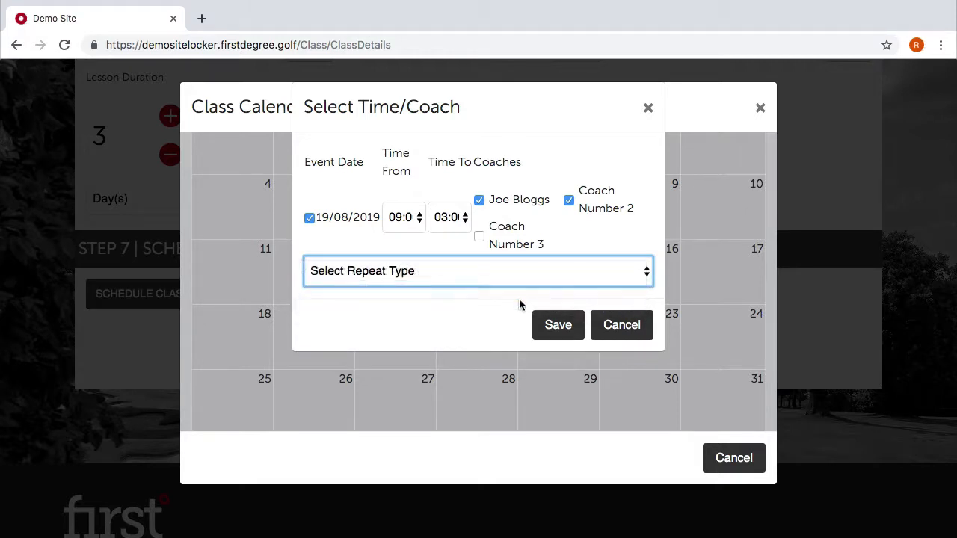
click(563, 328)
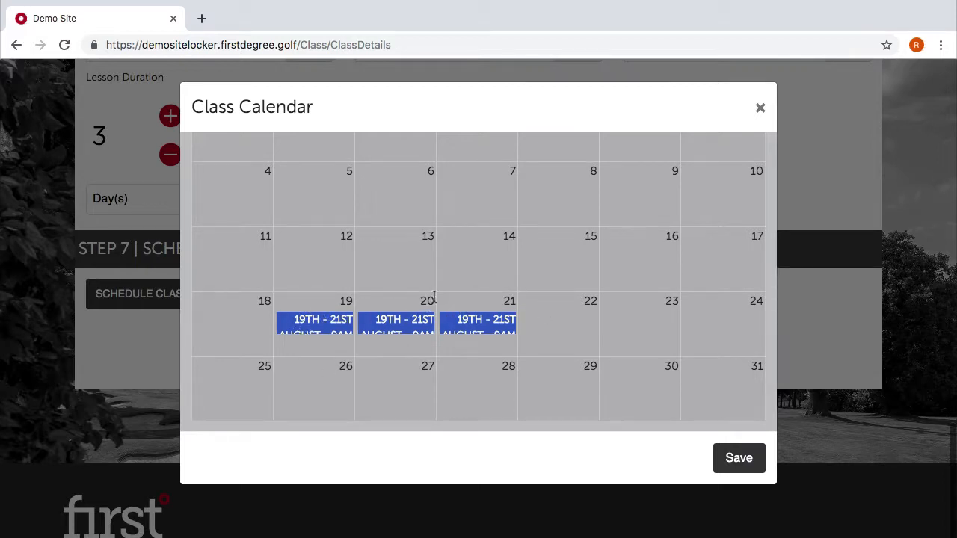
Review and save the coach settings for the 19 August session.
scroll(433, 299, up, 5)
scroll(434, 299, down, 5)
scroll(379, 229, up, 3)
scroll(378, 229, down, 1)
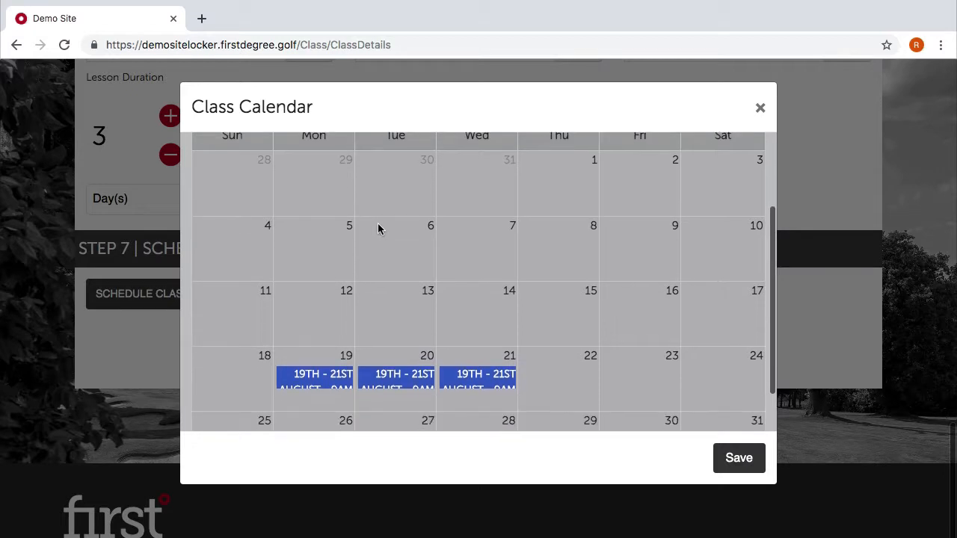
scroll(404, 323, down, 1)
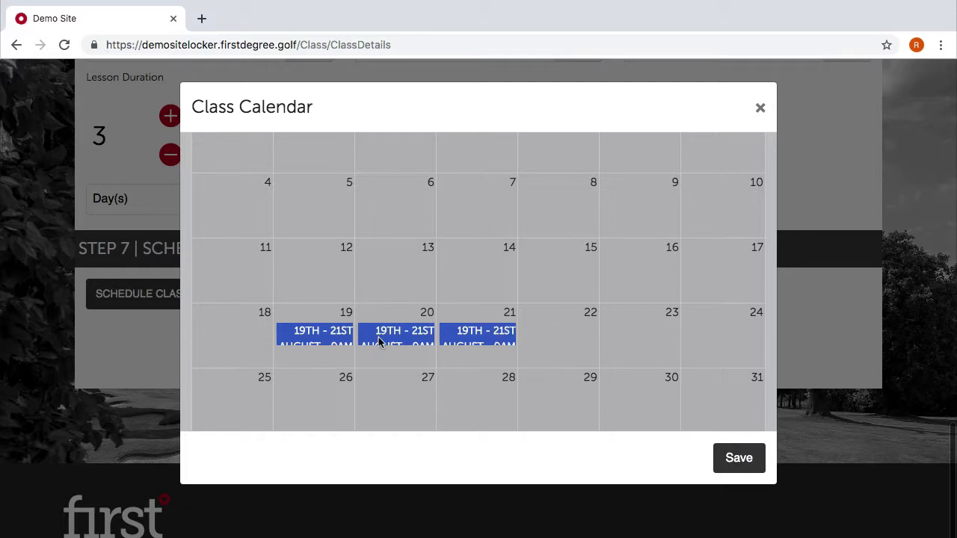
click(316, 334)
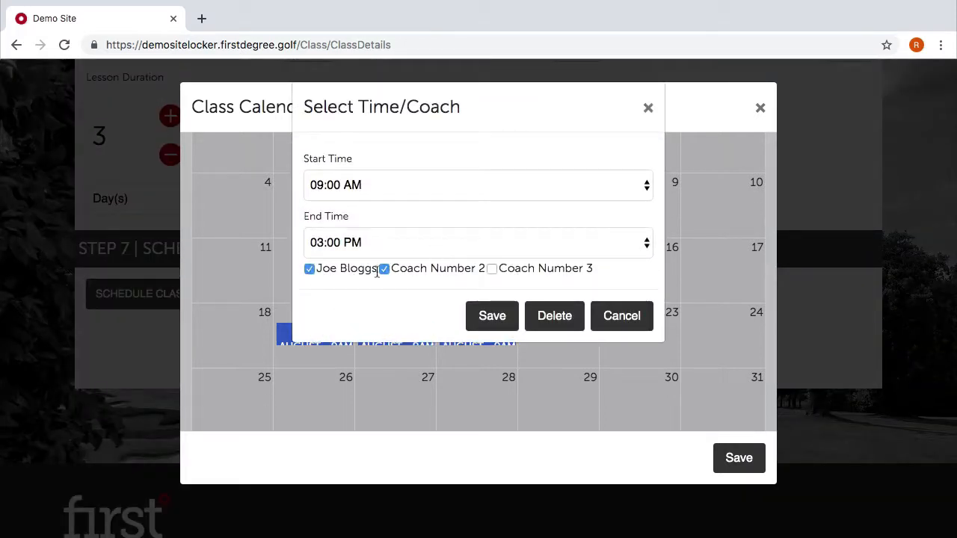
click(475, 315)
Adjust the coaches for the 20 August session, then save the 21 August session with Coach Number 2.
click(394, 338)
click(385, 269)
click(490, 315)
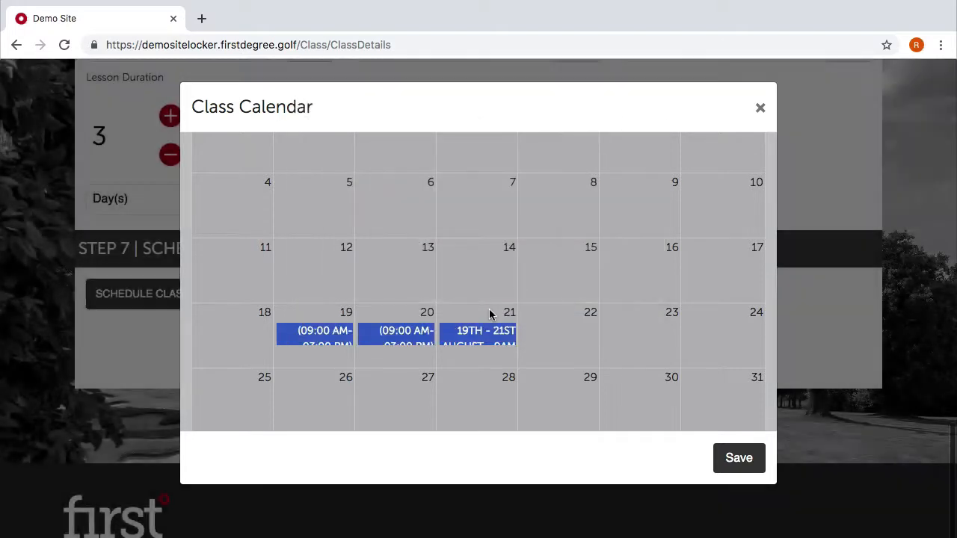
click(494, 335)
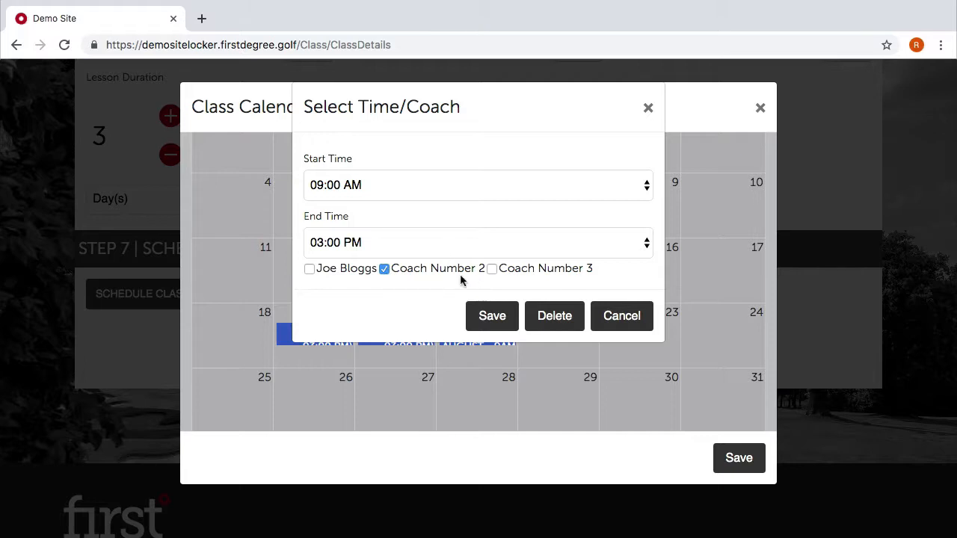
click(492, 312)
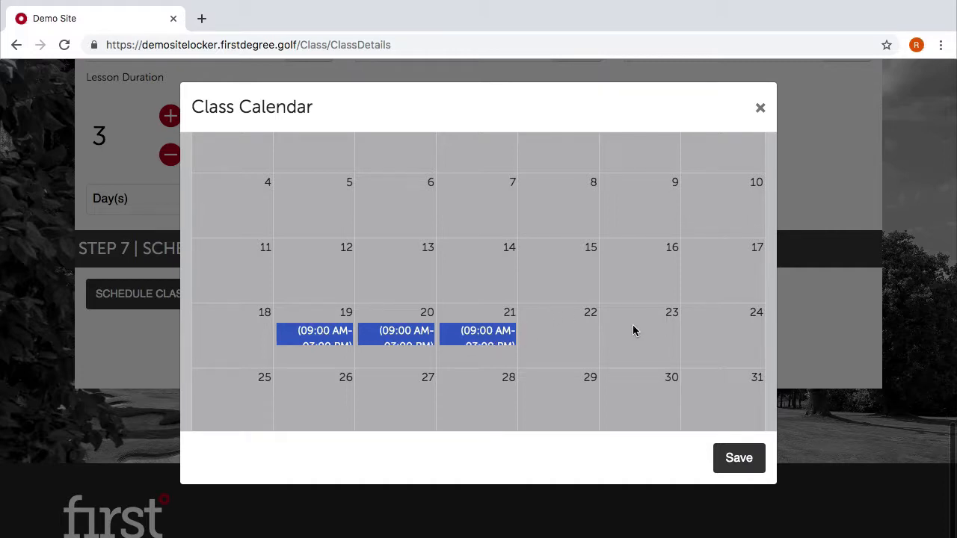
Keep the three 09:00 AM–03:00 PM sessions and close the Class Calendar.
scroll(602, 340, down, 1)
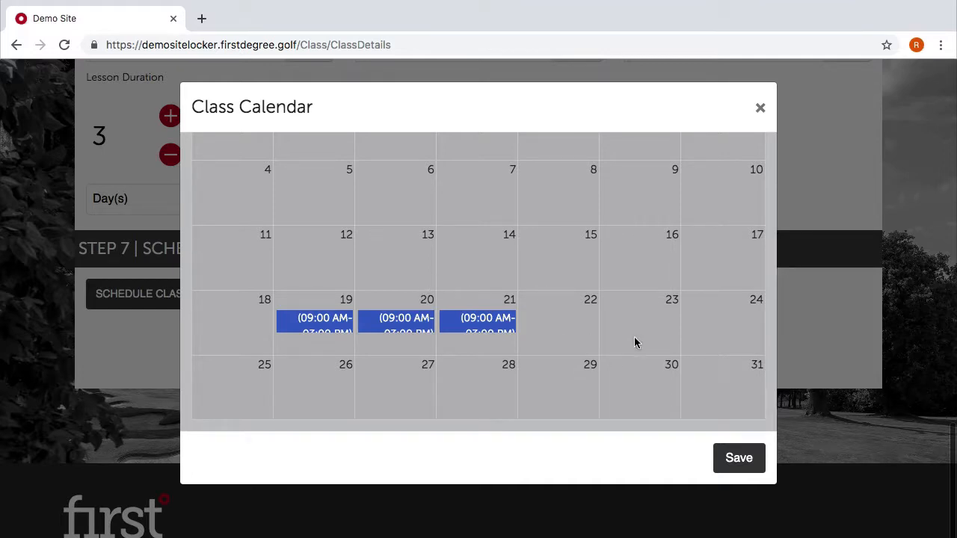
scroll(740, 407, down, 1)
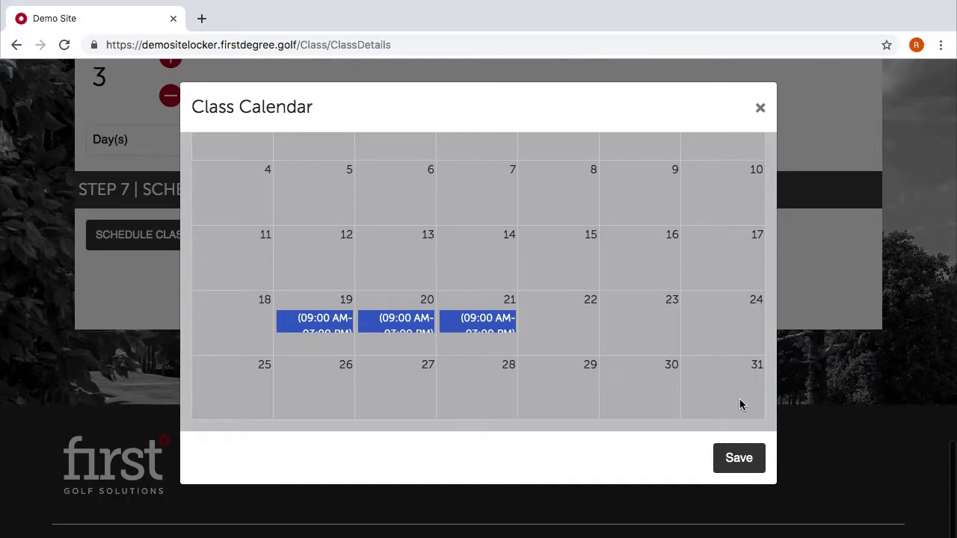
click(755, 457)
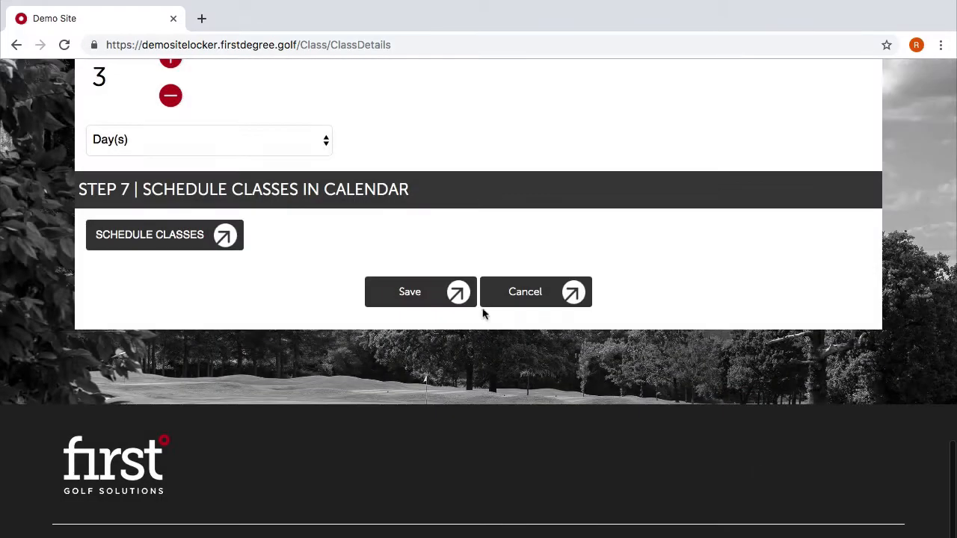
Save the 19th–21st August junior class to the Group Programmes list, then go to Proshop.
click(428, 290)
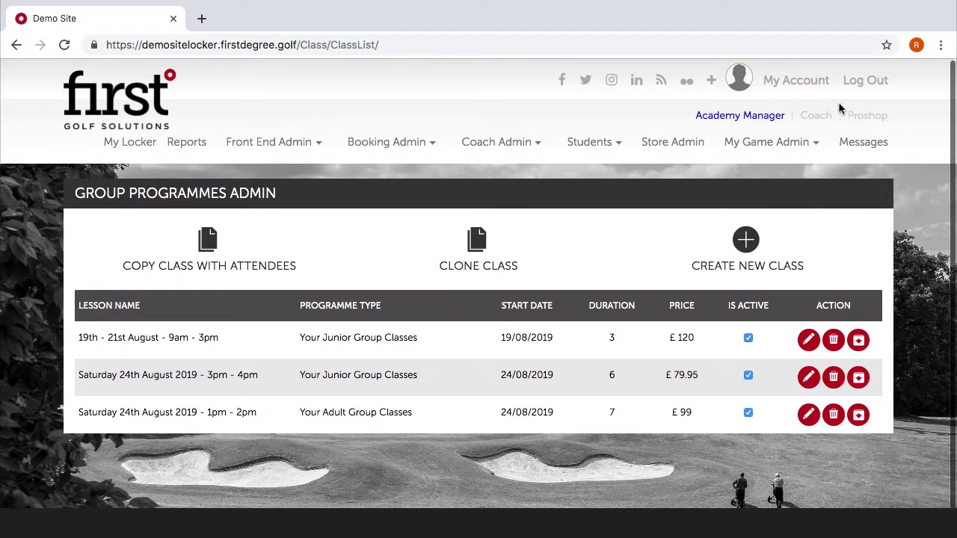
click(862, 120)
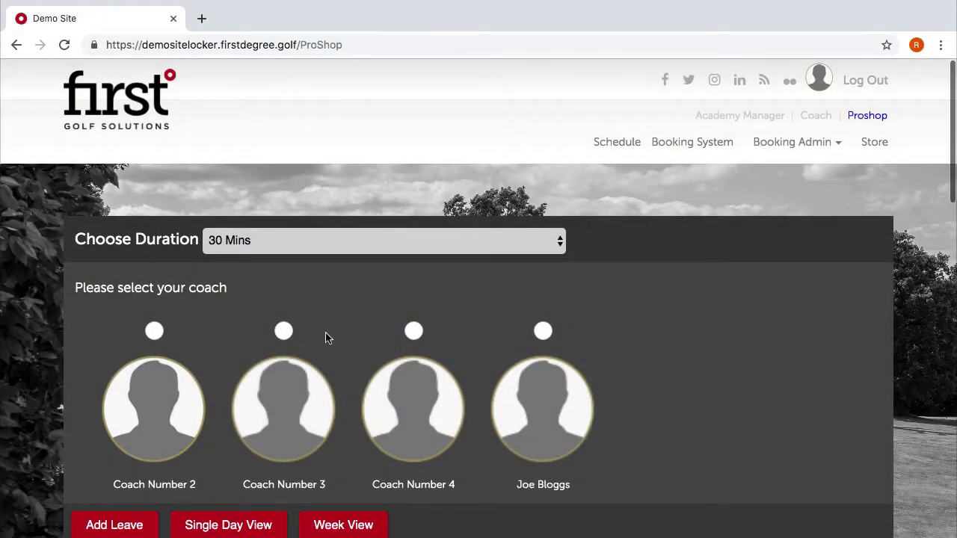
Show the fourth coach's schedule weekly and advance it to Aug 19–25 2019.
scroll(327, 336, down, 3)
click(347, 344)
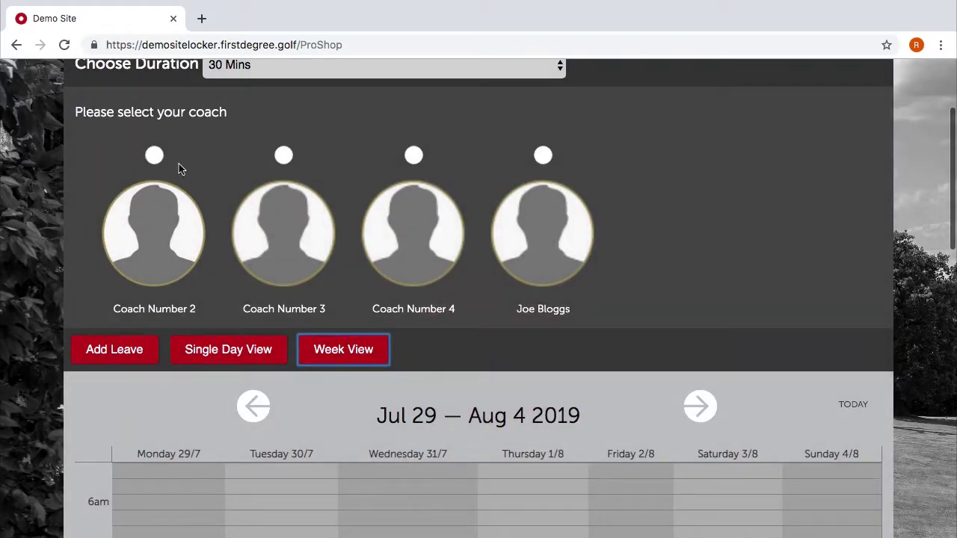
click(541, 155)
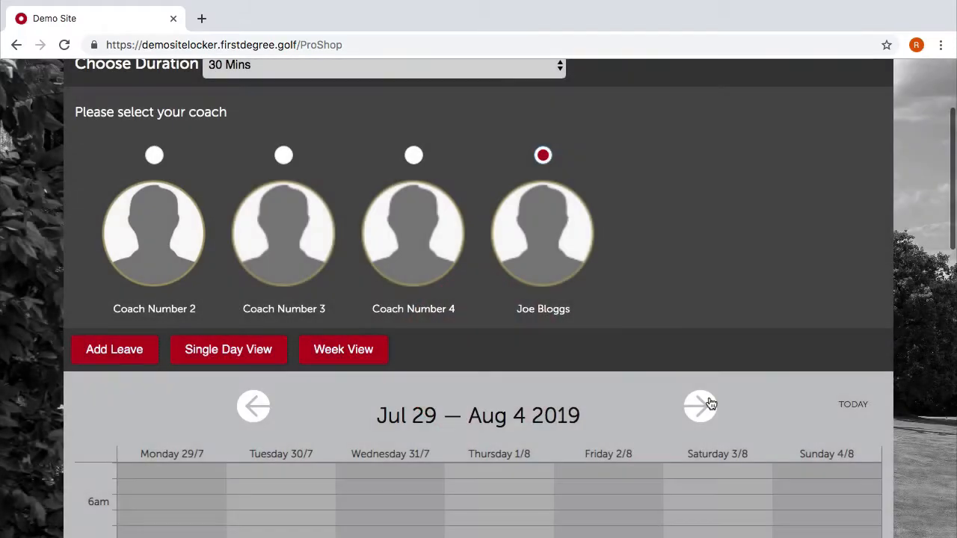
click(710, 398)
click(708, 397)
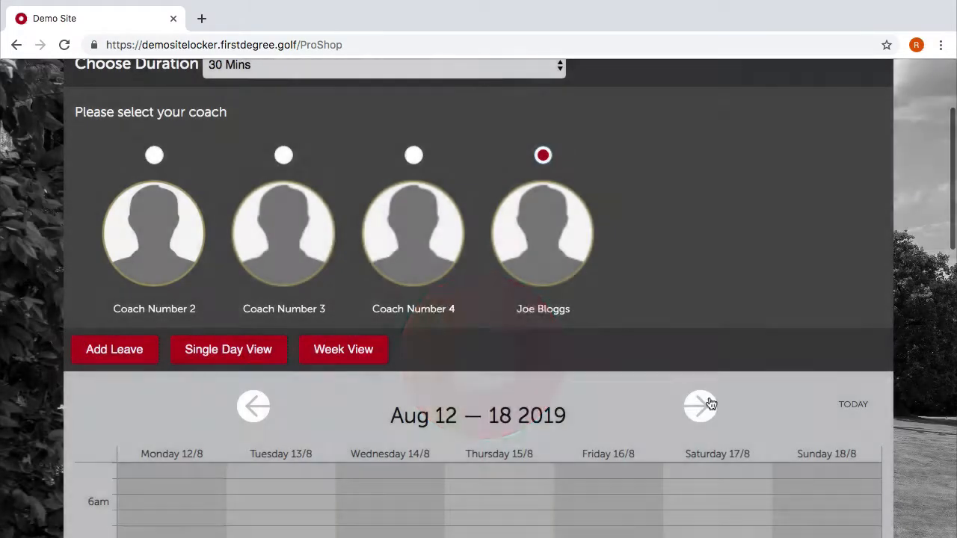
click(709, 397)
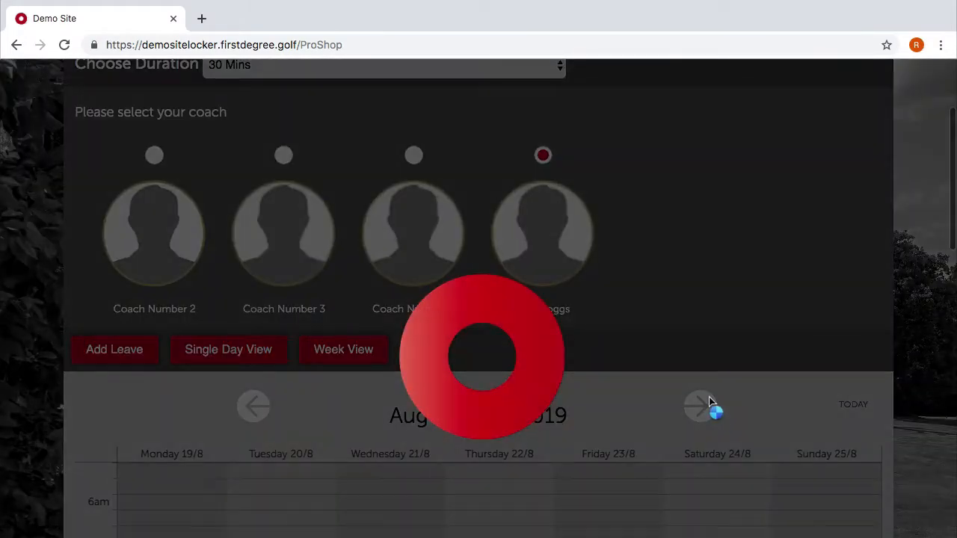
Load the last coach's week and review the 9am Monday and Tuesday junior class blocks.
scroll(479, 400, down, 2)
scroll(486, 359, up, 3)
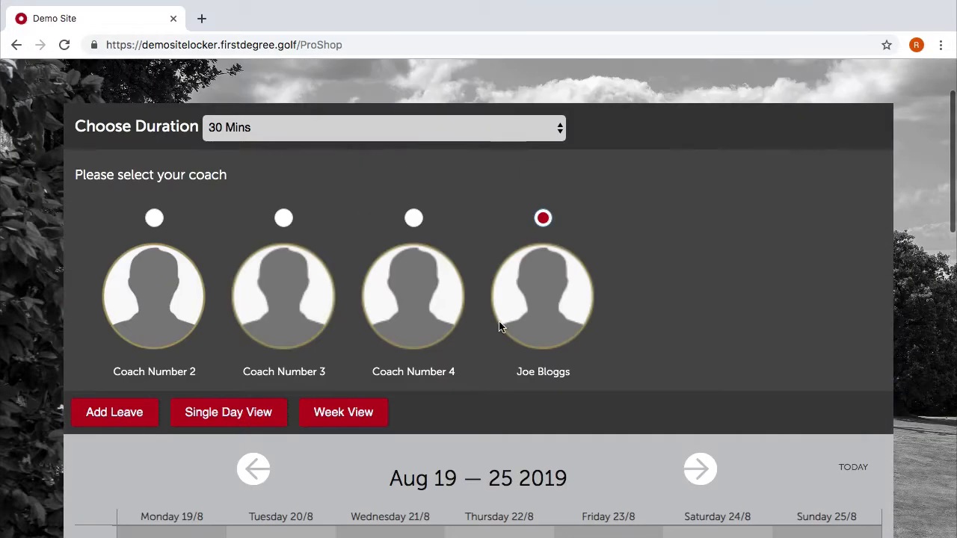
click(544, 218)
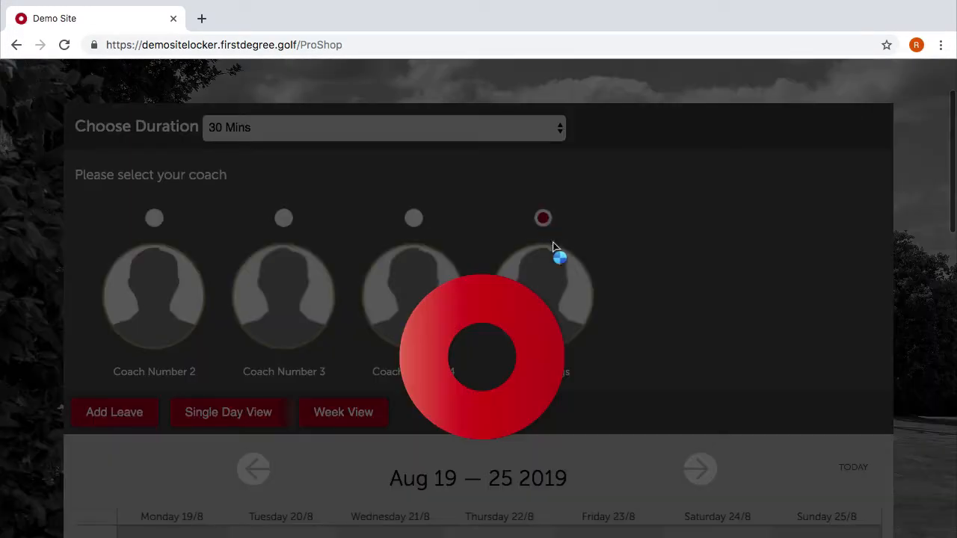
scroll(618, 421, down, 7)
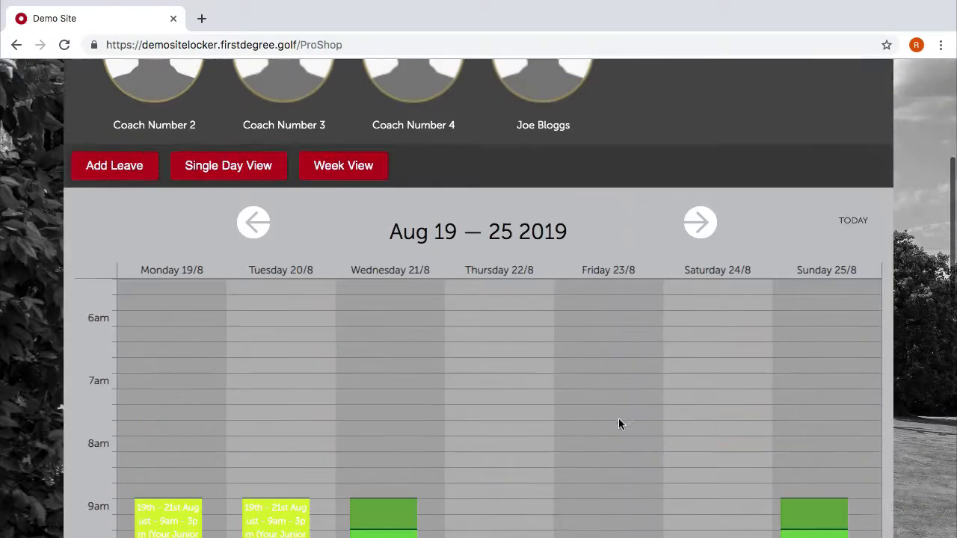
scroll(200, 380, up, 3)
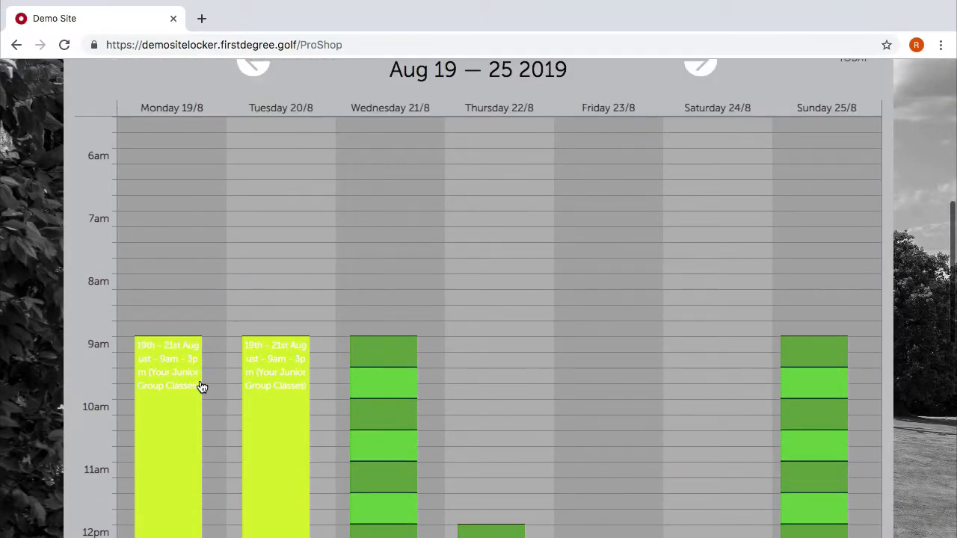
scroll(199, 384, down, 3)
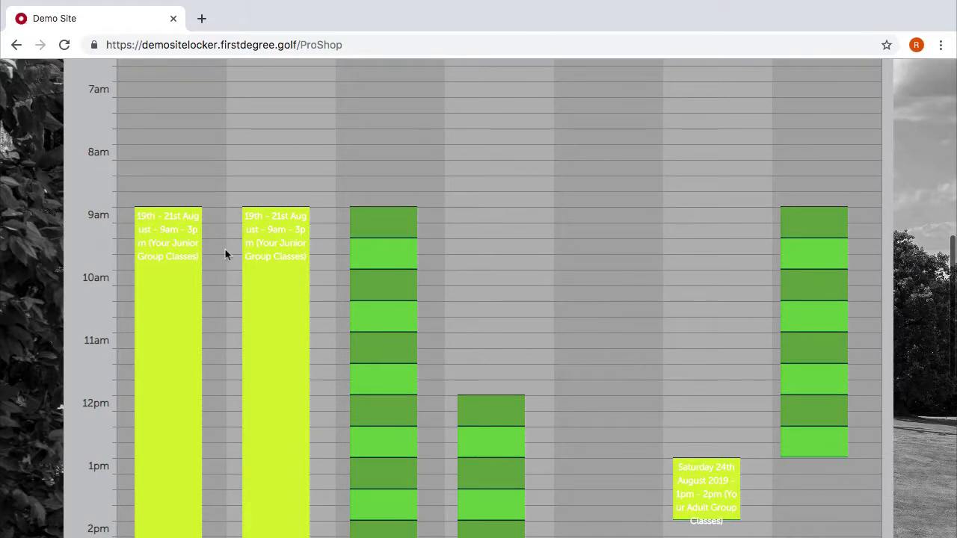
scroll(240, 241, up, 3)
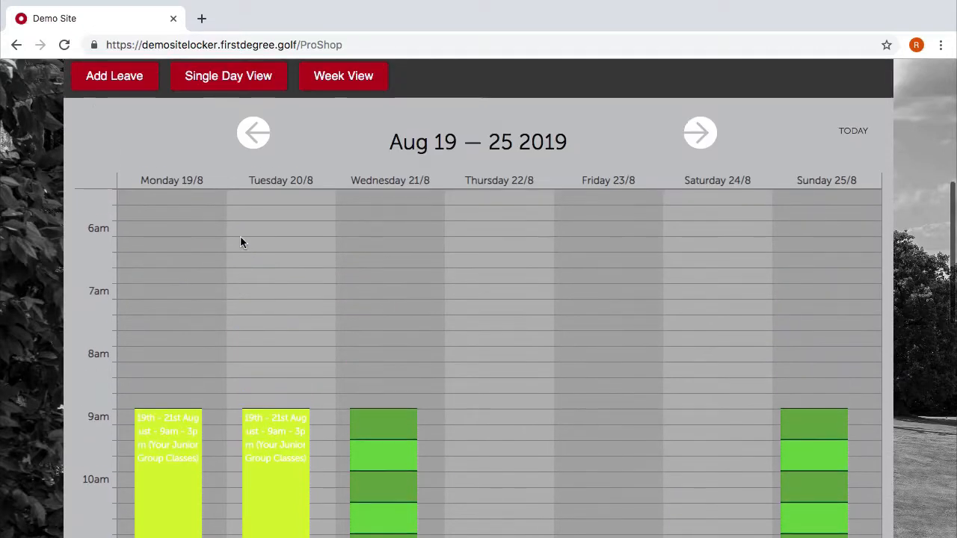
scroll(240, 242, down, 3)
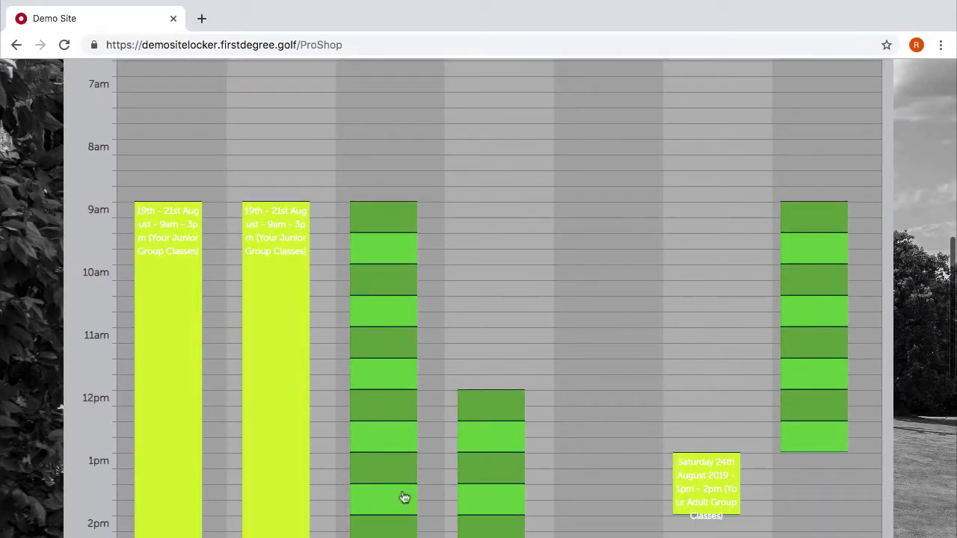
scroll(403, 498, down, 1)
scroll(404, 508, up, 3)
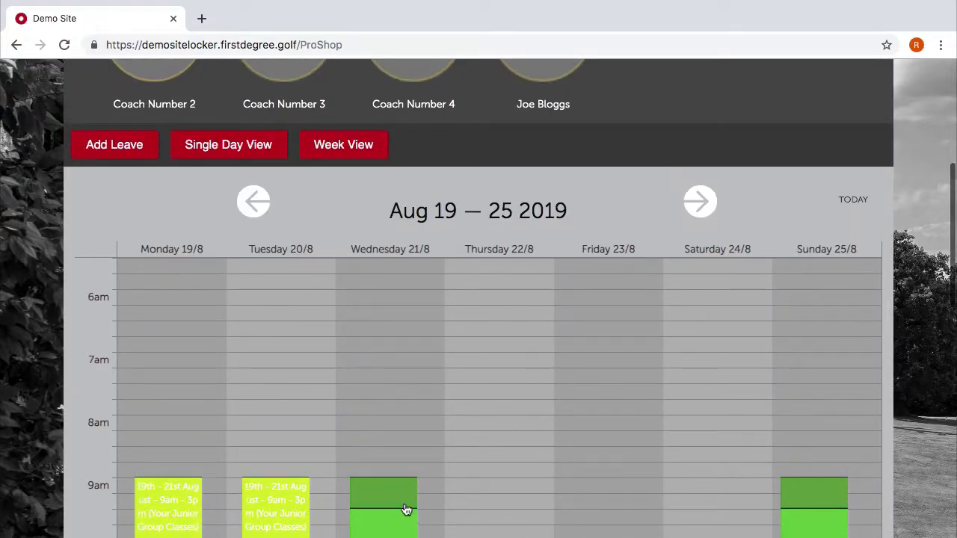
scroll(406, 508, down, 5)
scroll(387, 179, up, 5)
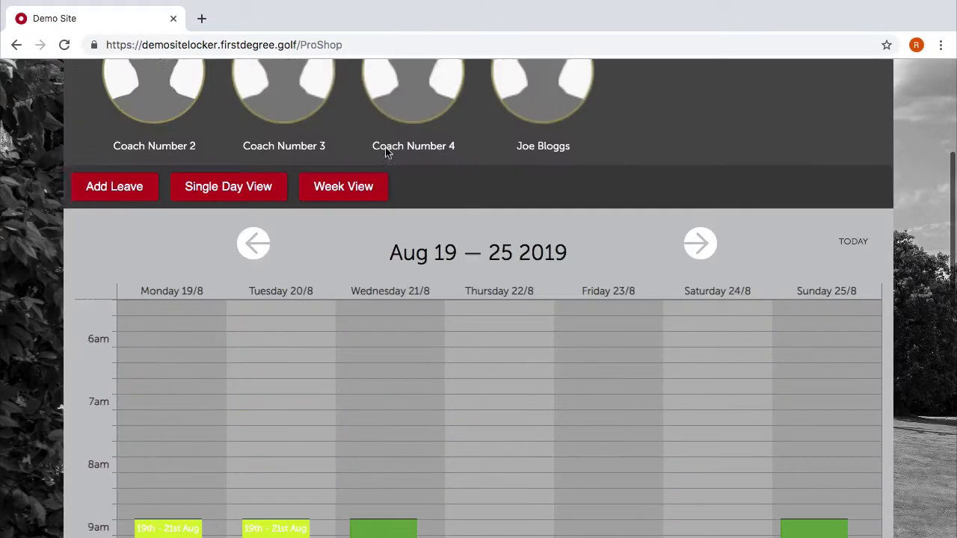
scroll(386, 151, up, 3)
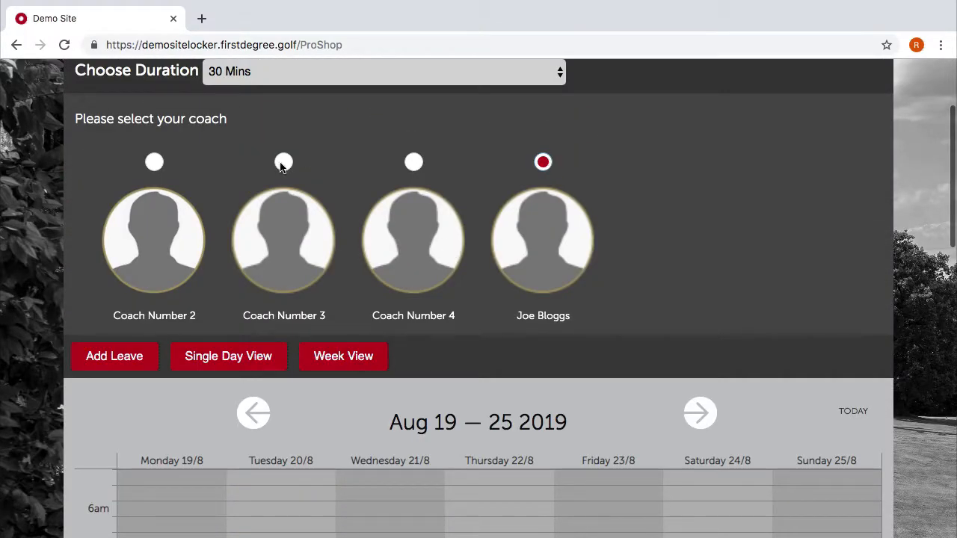
View and scroll through Coach Number 3's weekly schedule.
click(283, 162)
scroll(700, 422, down, 5)
scroll(700, 423, down, 3)
scroll(700, 423, up, 3)
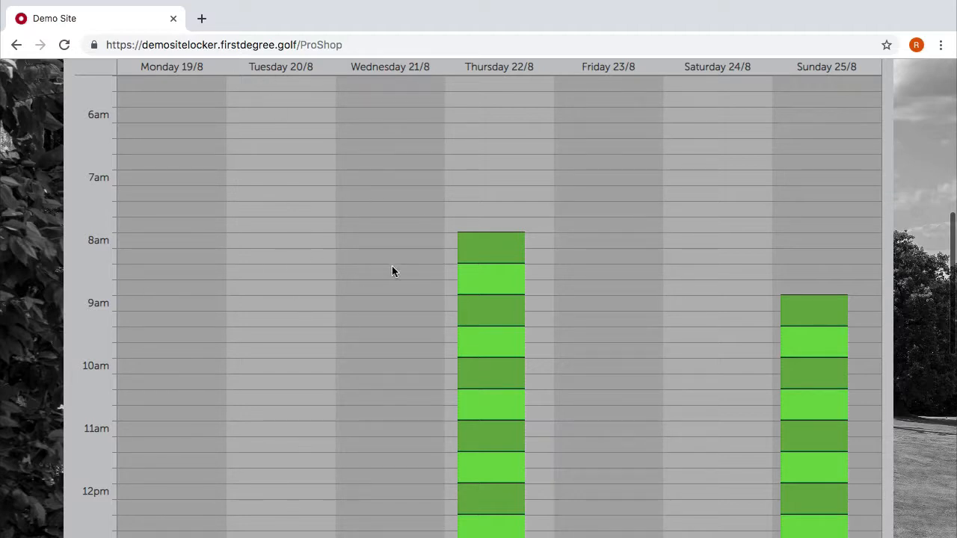
scroll(392, 271, up, 6)
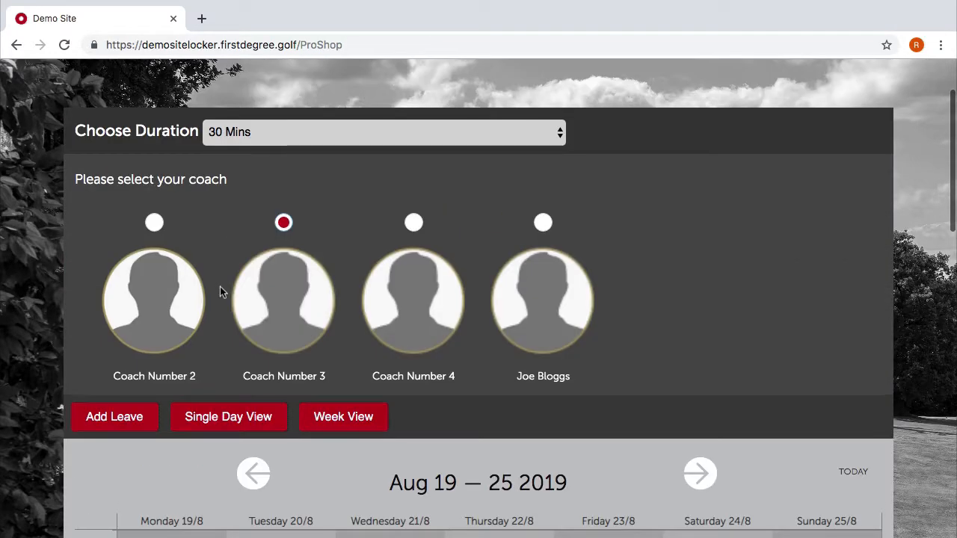
View Coach Number 2's week and confirm Wednesday's junior class.
click(154, 223)
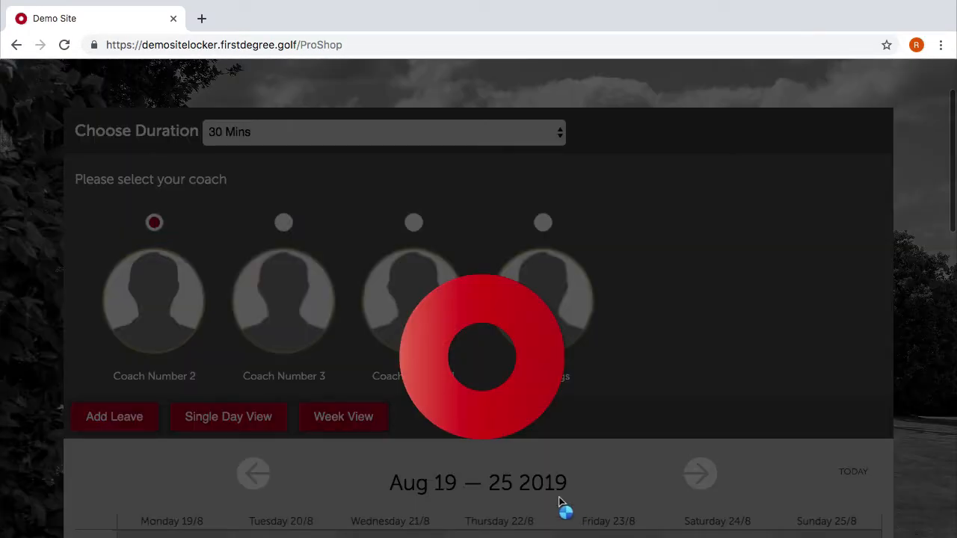
scroll(559, 486, down, 5)
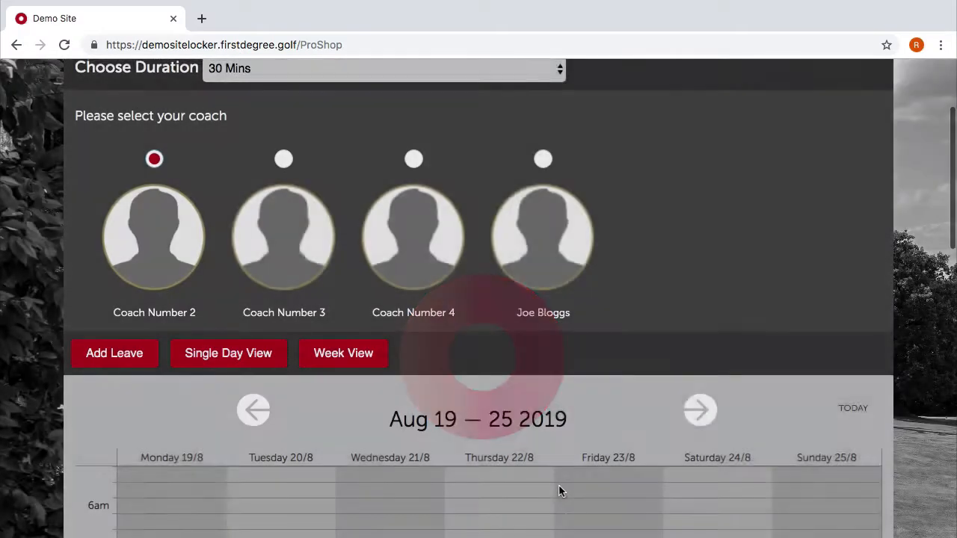
scroll(507, 317, down, 2)
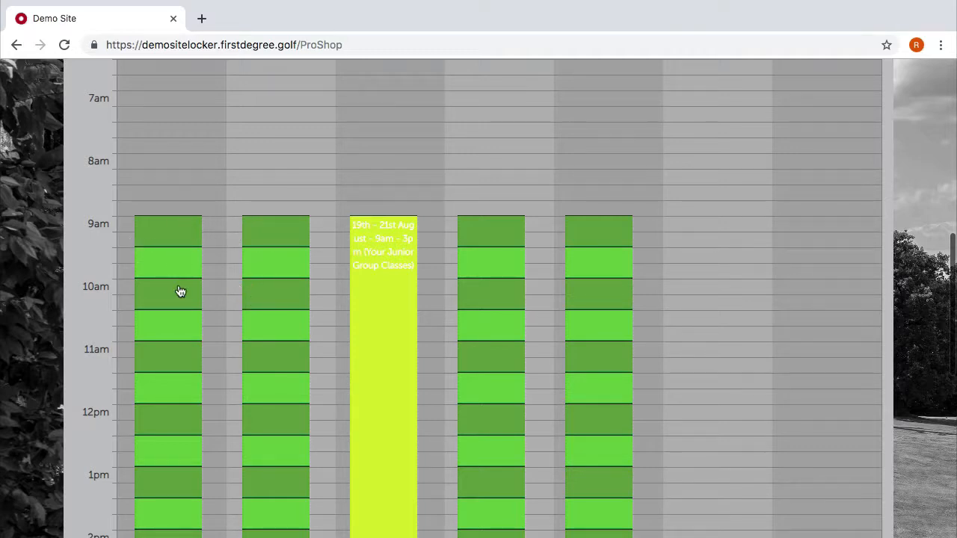
scroll(180, 292, up, 2)
scroll(318, 370, down, 5)
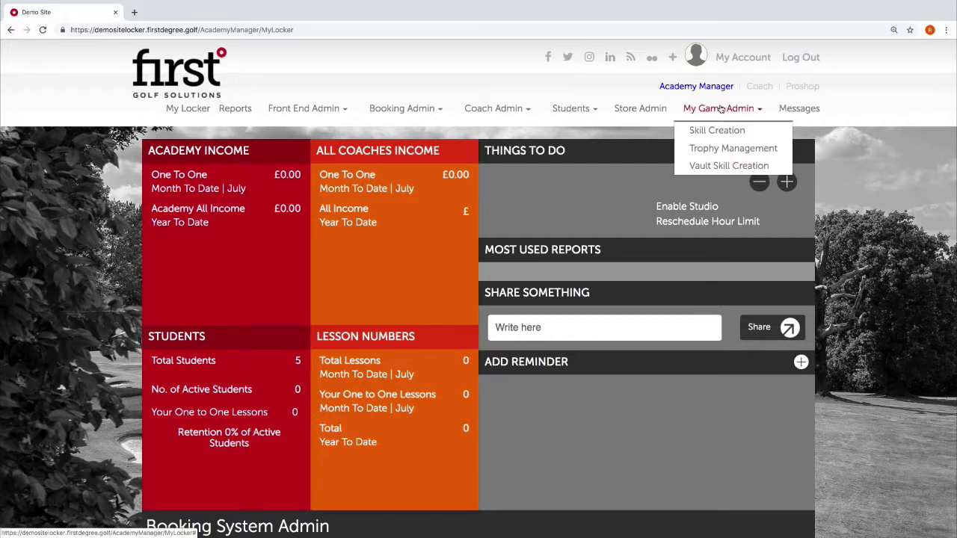
Open Coach Admin > Coach Management listing Coach Number 1–4 as active, then focus Search Coaches.
mouse_move(526, 110)
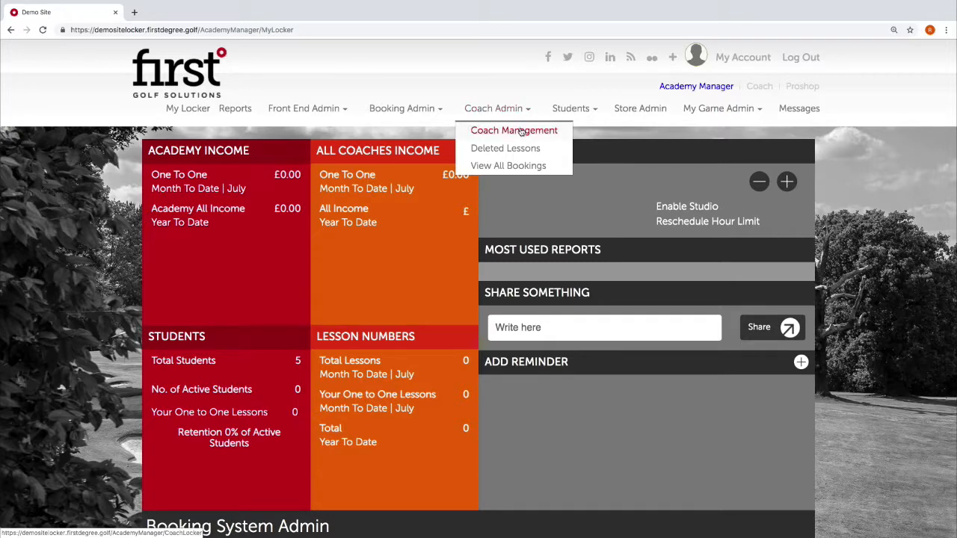
click(522, 131)
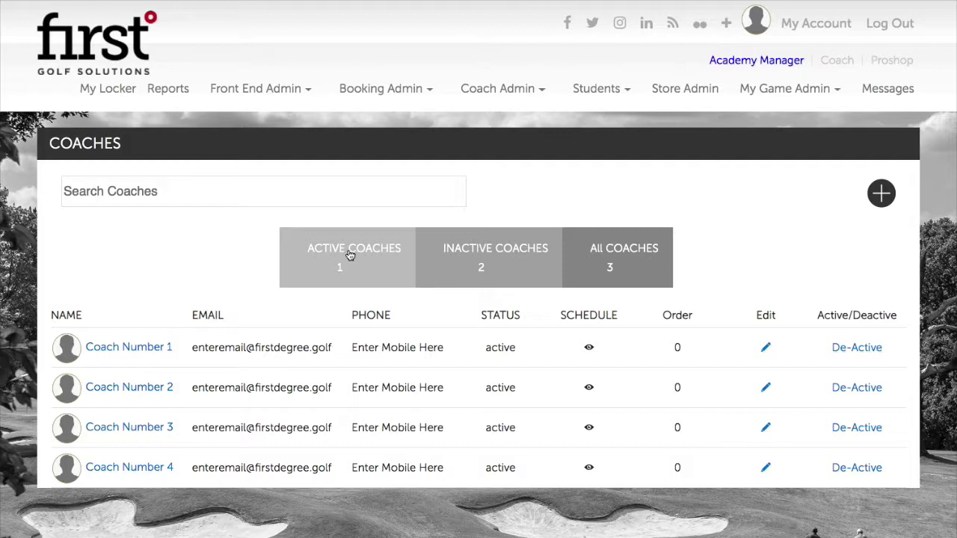
click(170, 188)
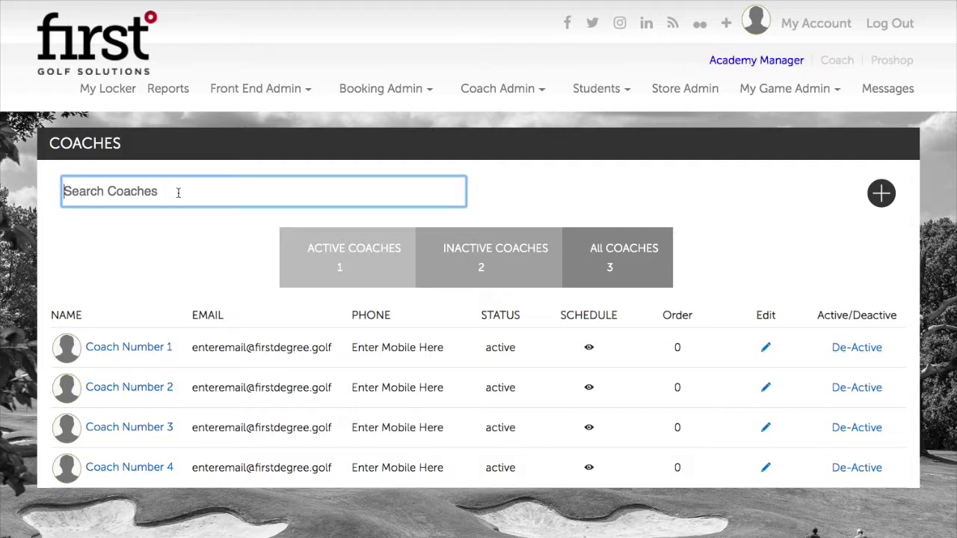
scroll(251, 262, down, 1)
scroll(250, 259, down, 2)
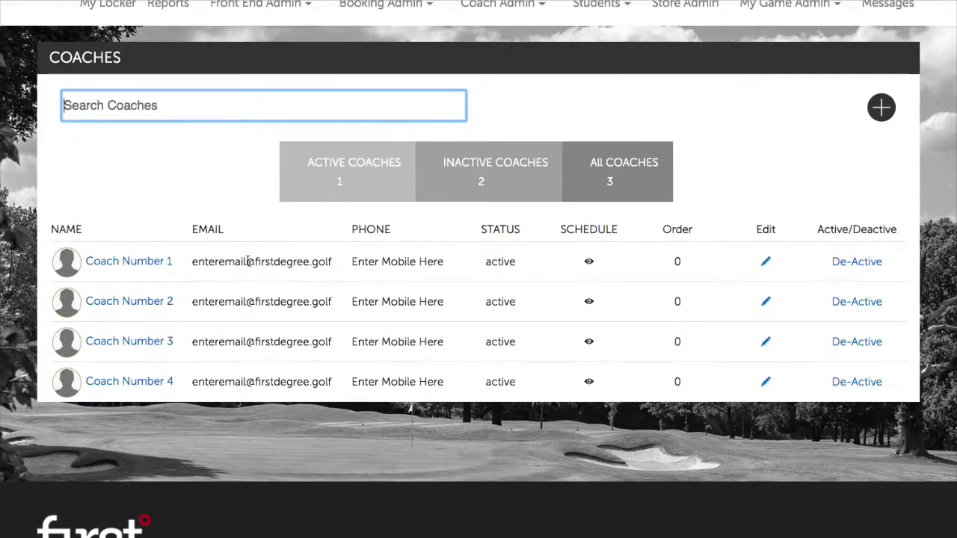
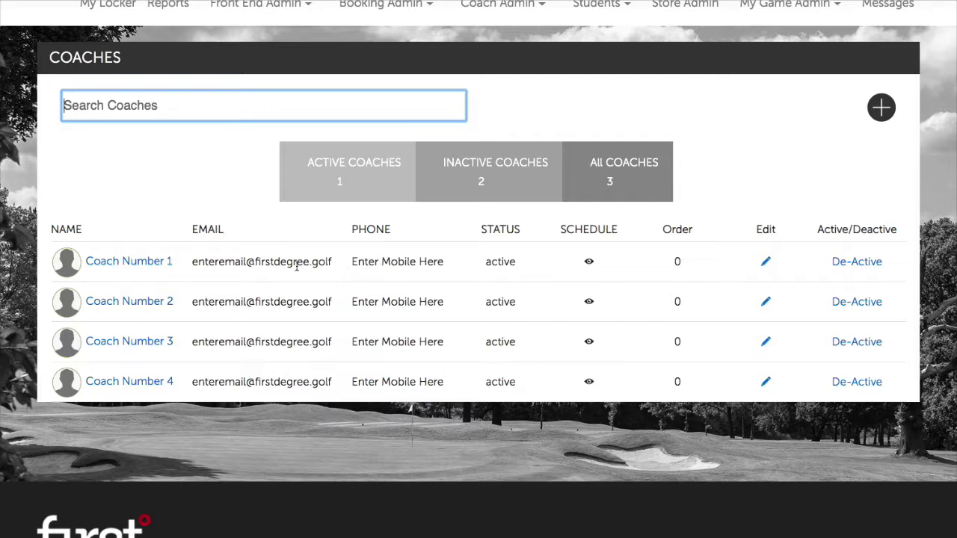
Open Coach Number 1's profile and replace the placeholder first and last name with the coach's name.
click(149, 269)
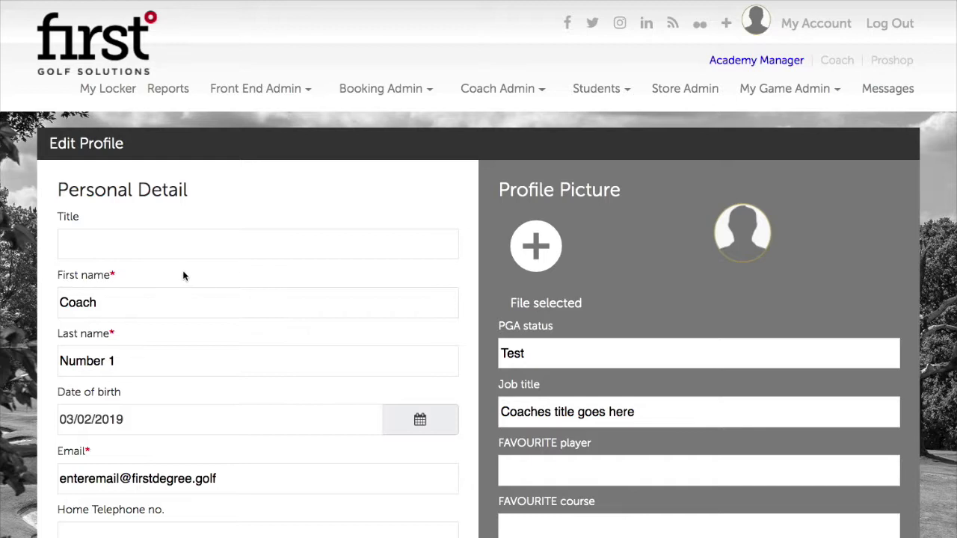
scroll(187, 282, down, 1)
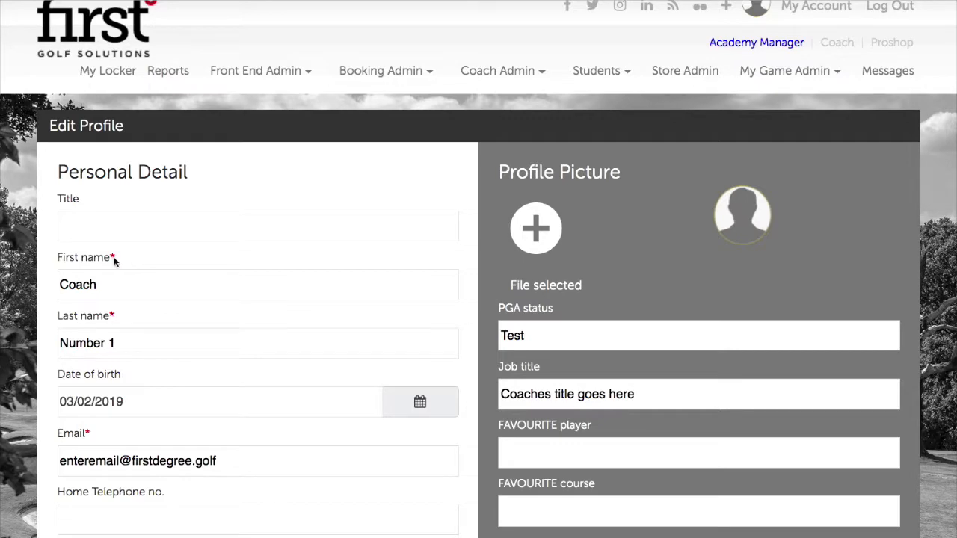
scroll(126, 293, down, 1)
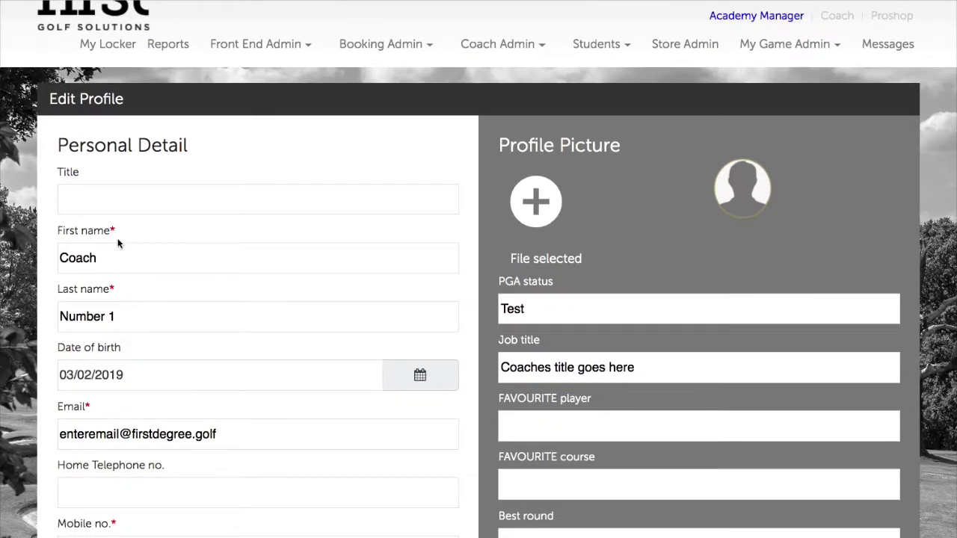
scroll(159, 312, down, 1)
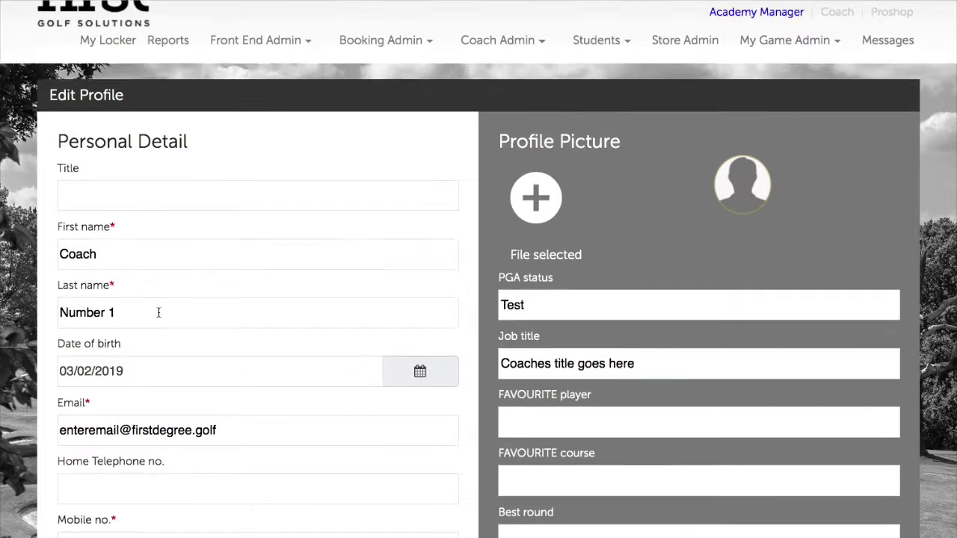
scroll(158, 312, down, 4)
scroll(160, 306, up, 3)
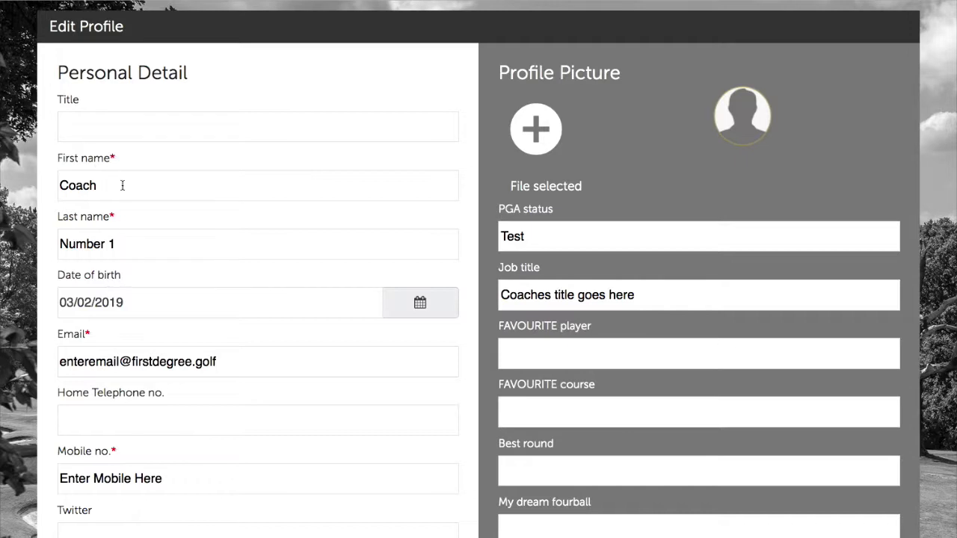
drag(122, 185, 57, 186)
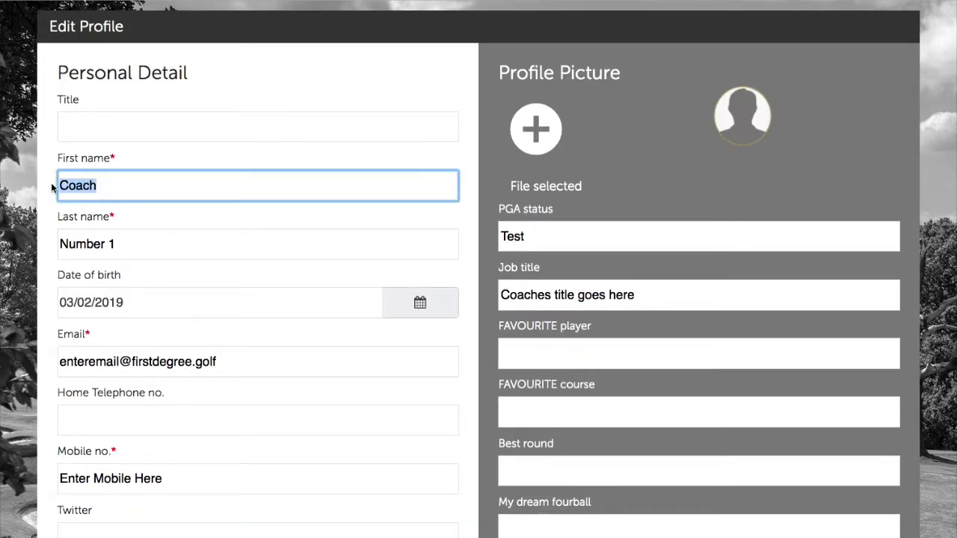
text(Joe)
key(Tab)
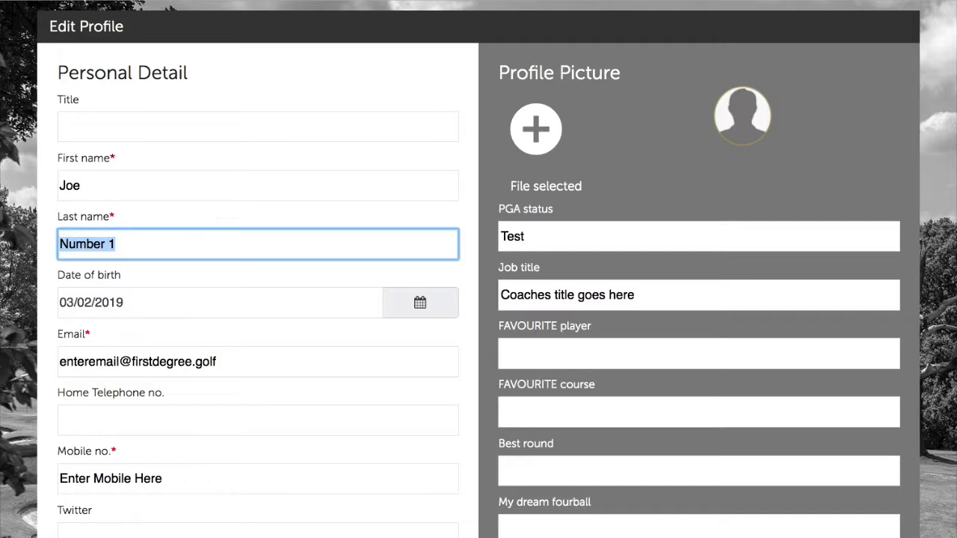
text(Bloggs)
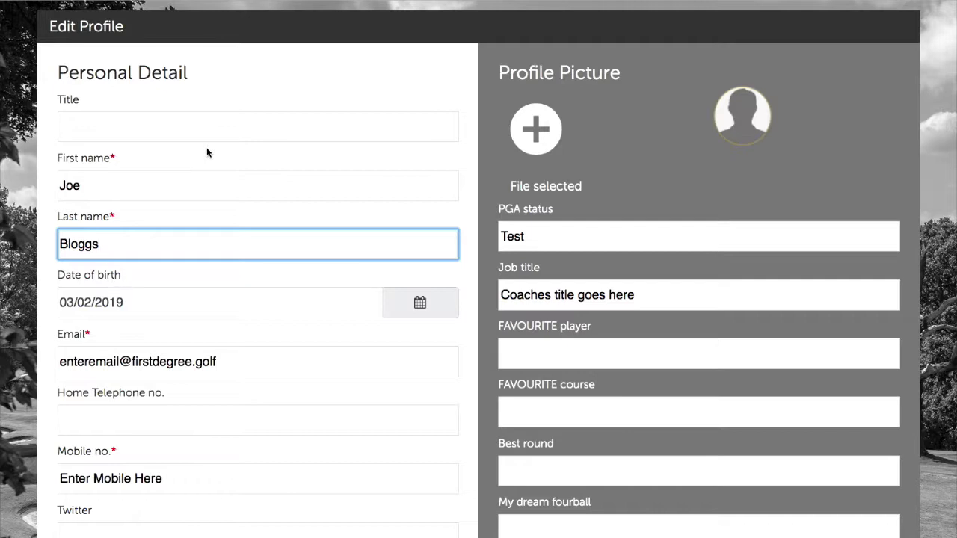
click(252, 276)
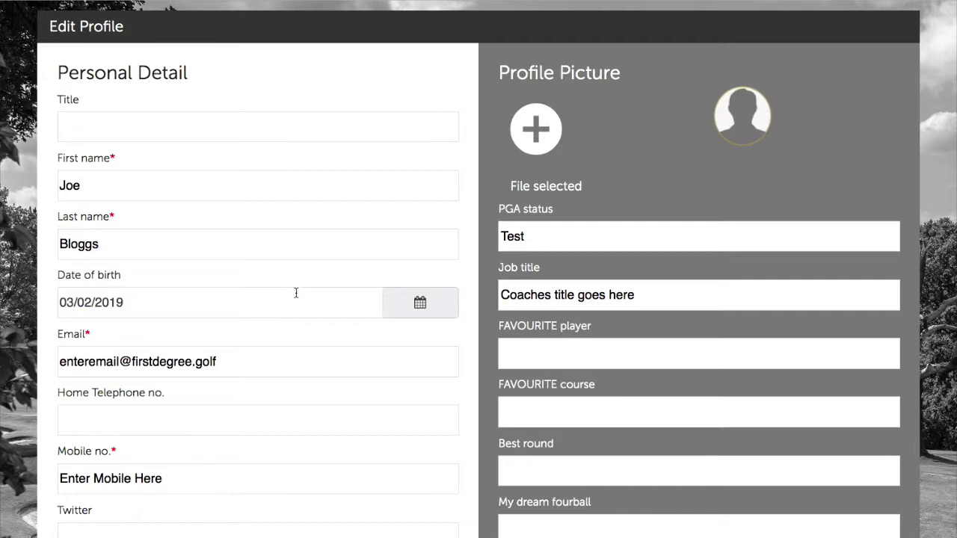
Replace the placeholder e-mail and mobile number with the coach's real contact details.
drag(276, 363, 59, 362)
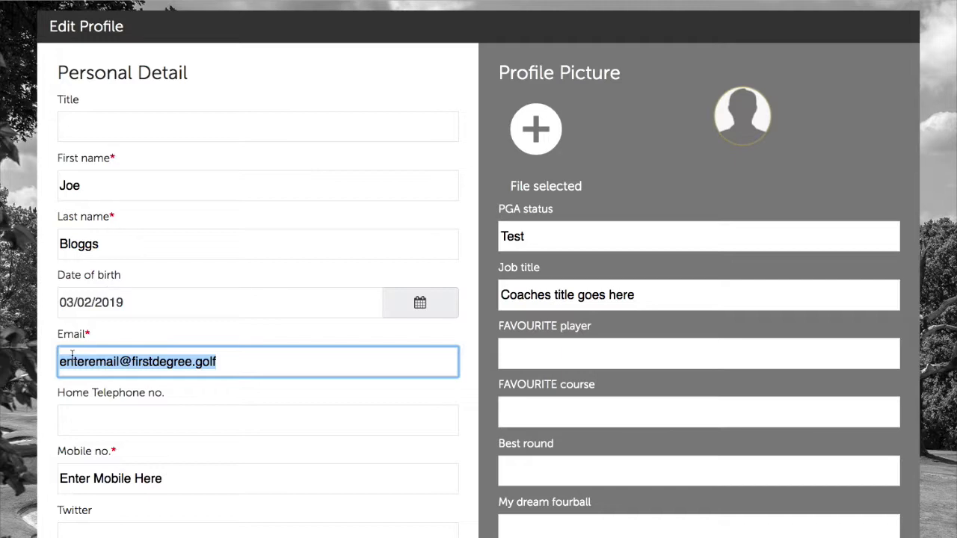
text(demo)
key(BackSpace)
key(BackSpace)
key(BackSpace)
key(BackSpace)
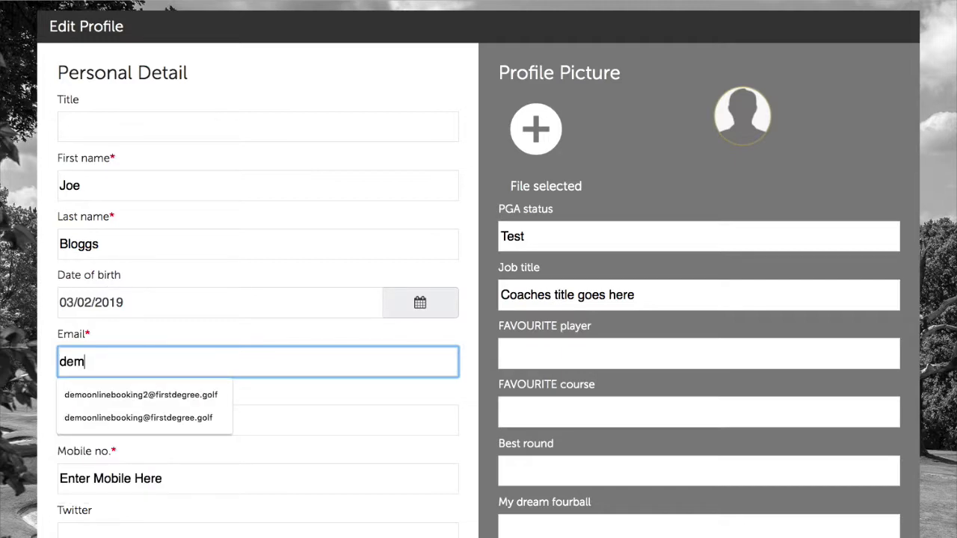
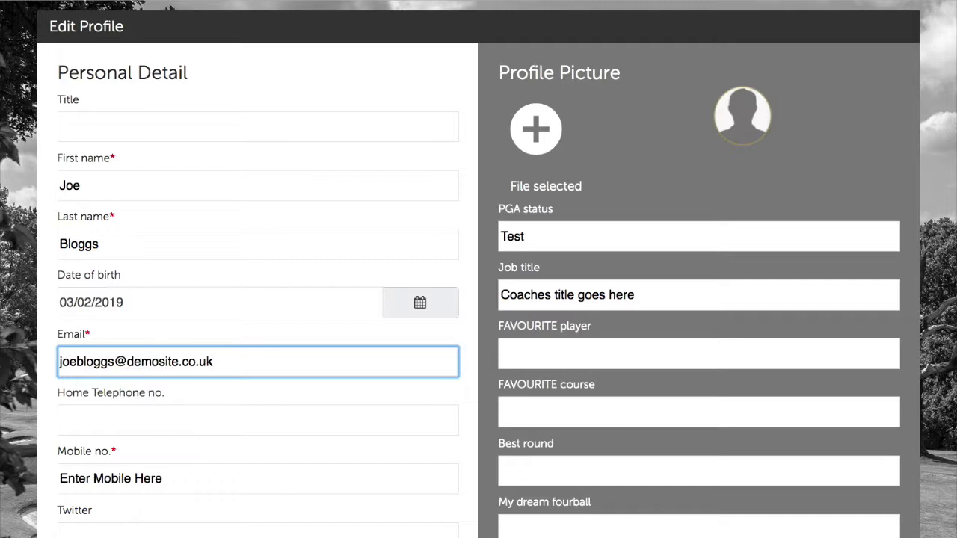
click(145, 412)
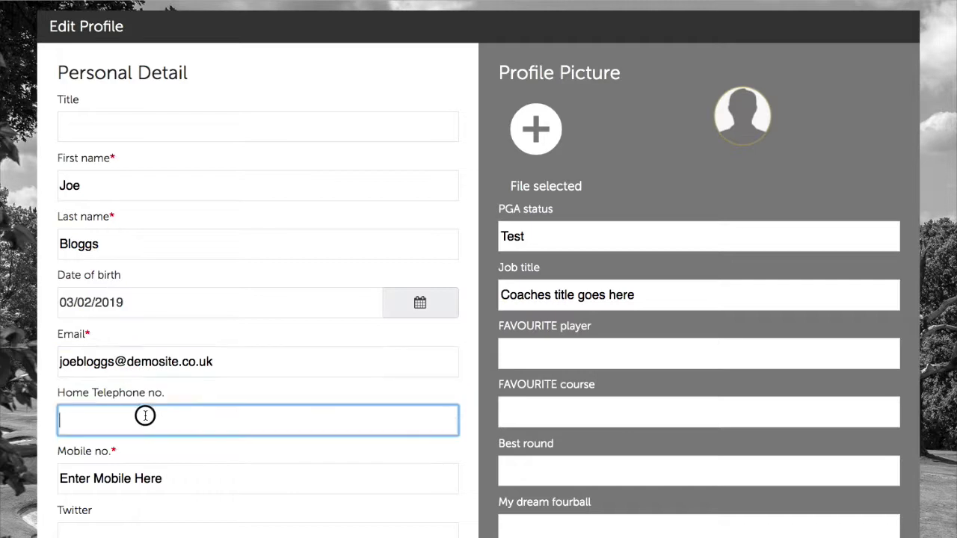
scroll(247, 414, down, 1)
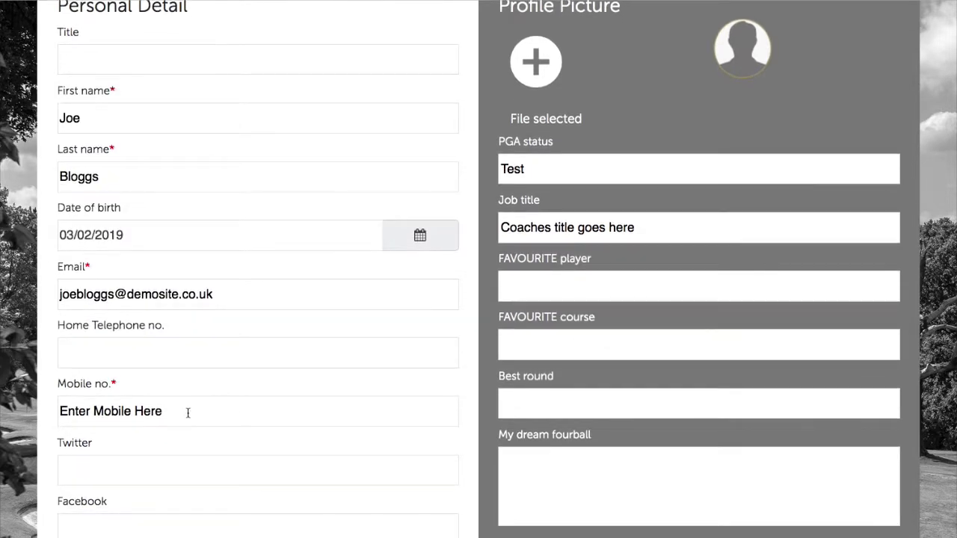
click(192, 413)
drag(192, 413, 48, 410)
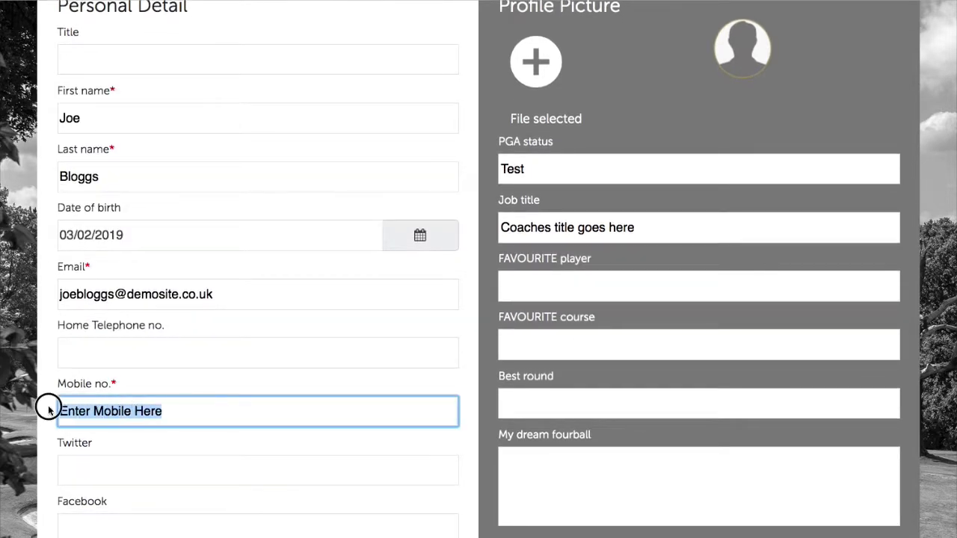
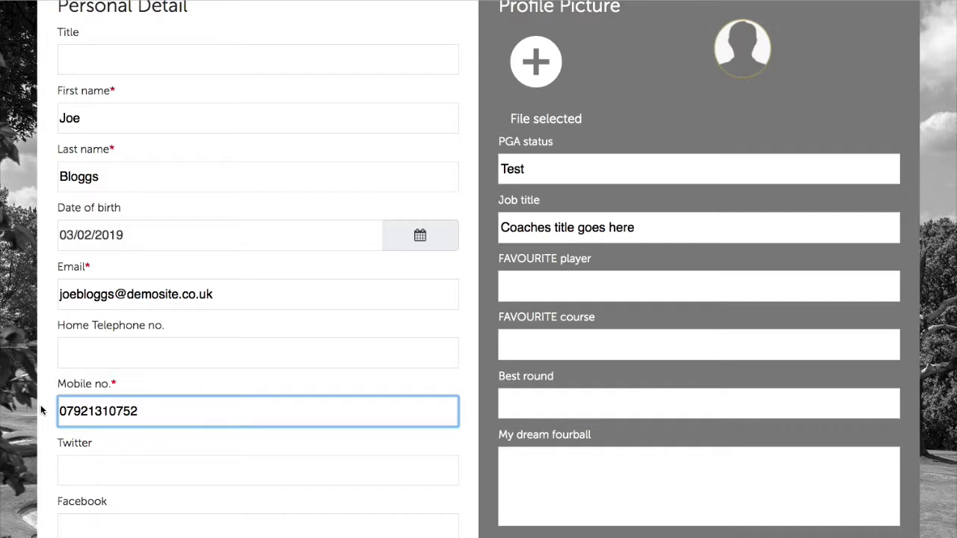
click(239, 382)
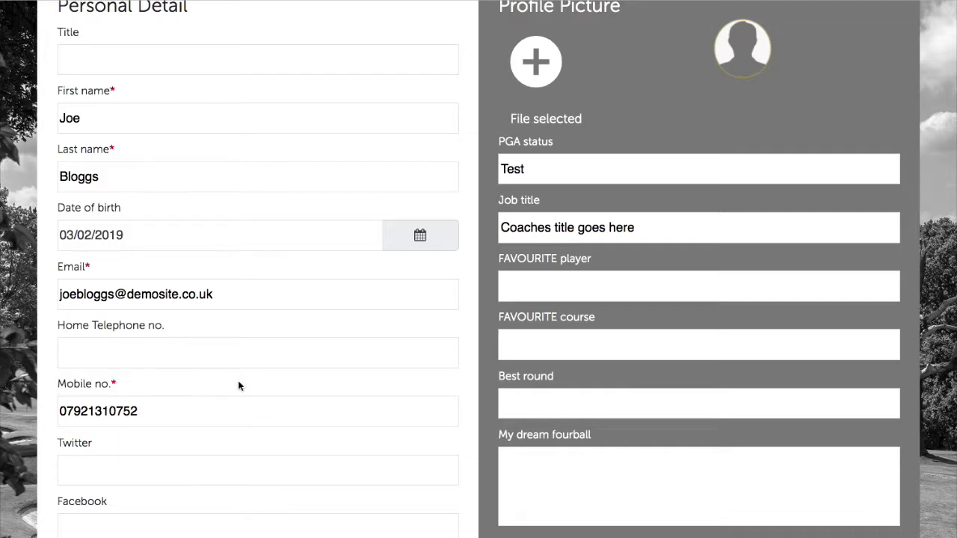
scroll(239, 382, down, 2)
scroll(239, 382, down, 5)
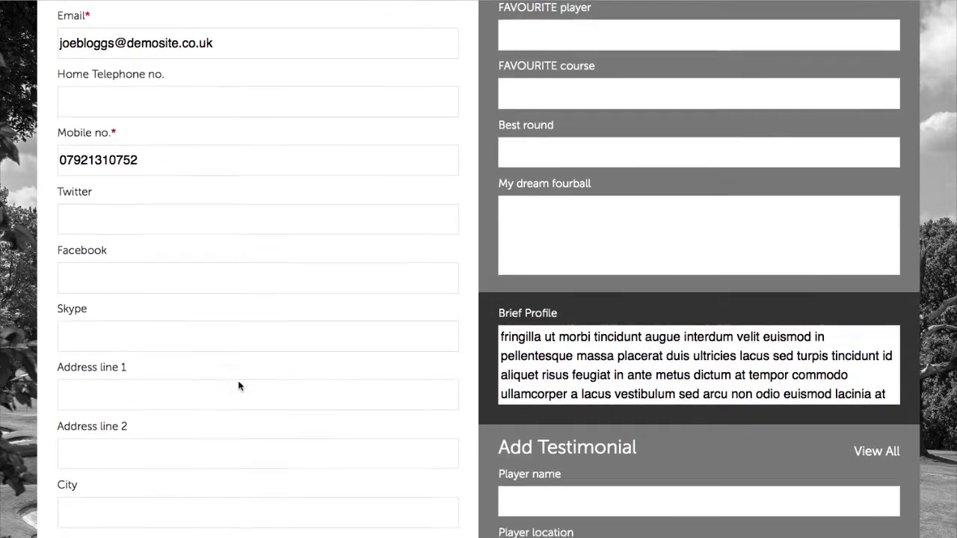
scroll(239, 386, down, 4)
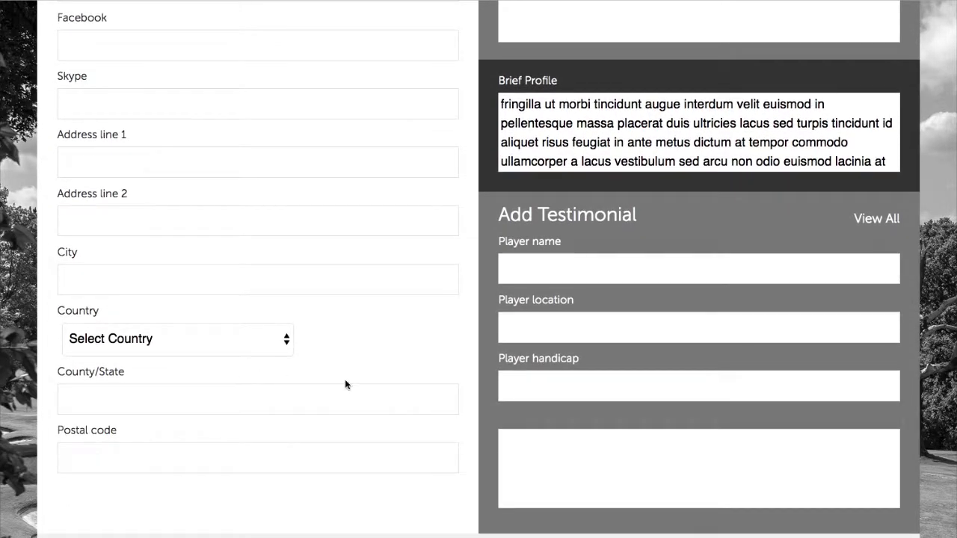
scroll(382, 411, down, 1)
scroll(384, 410, up, 8)
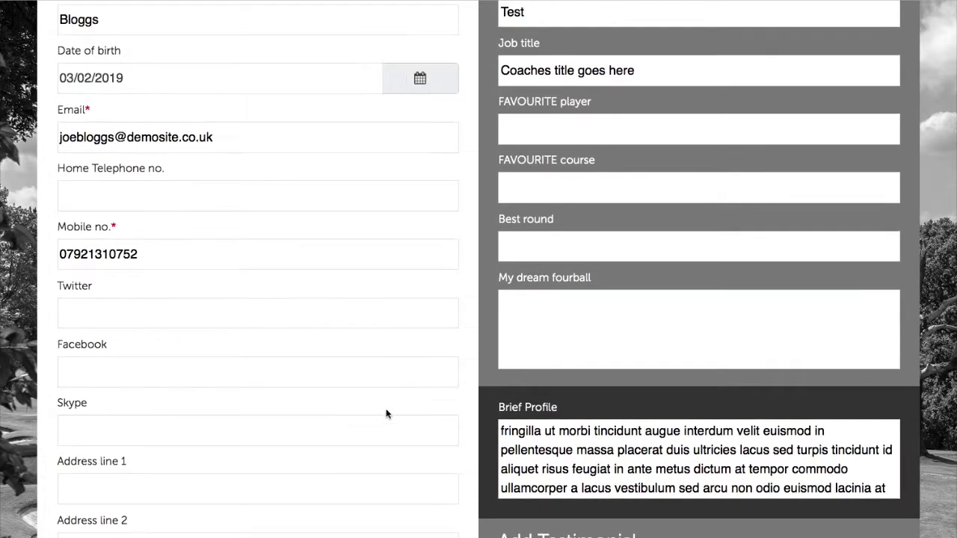
scroll(359, 351, up, 3)
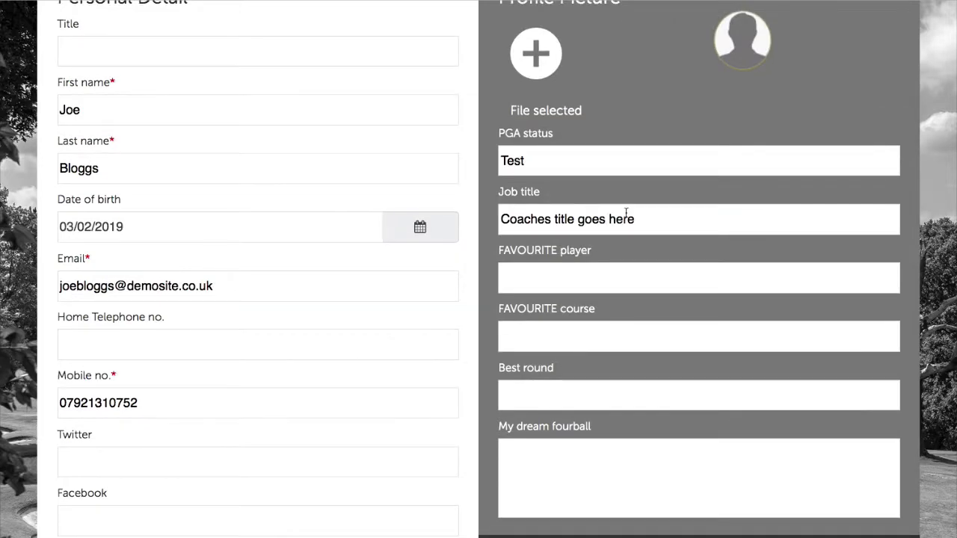
scroll(626, 213, up, 3)
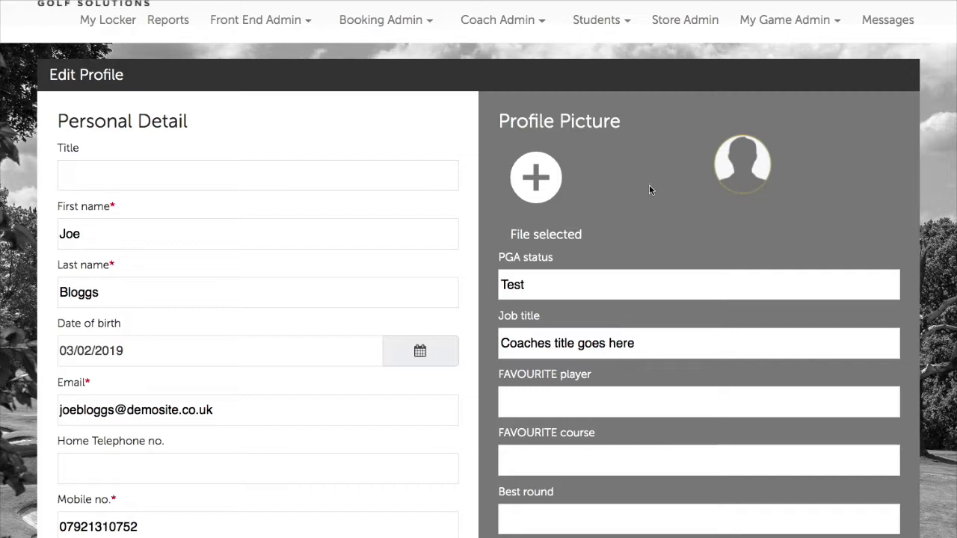
Choose the 80×80 silhouette PNG from the Desktop as the coach's profile picture.
click(544, 190)
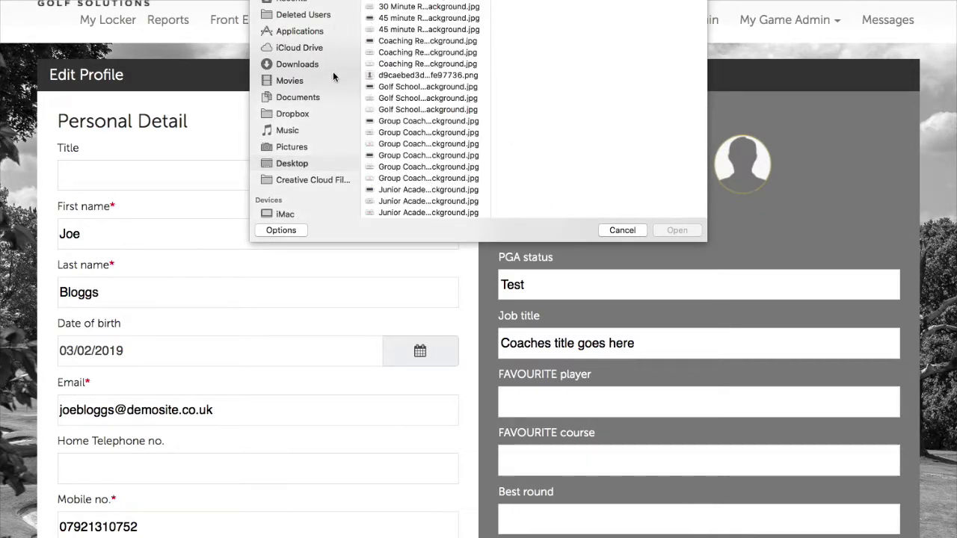
scroll(421, 77, down, 5)
scroll(421, 77, up, 5)
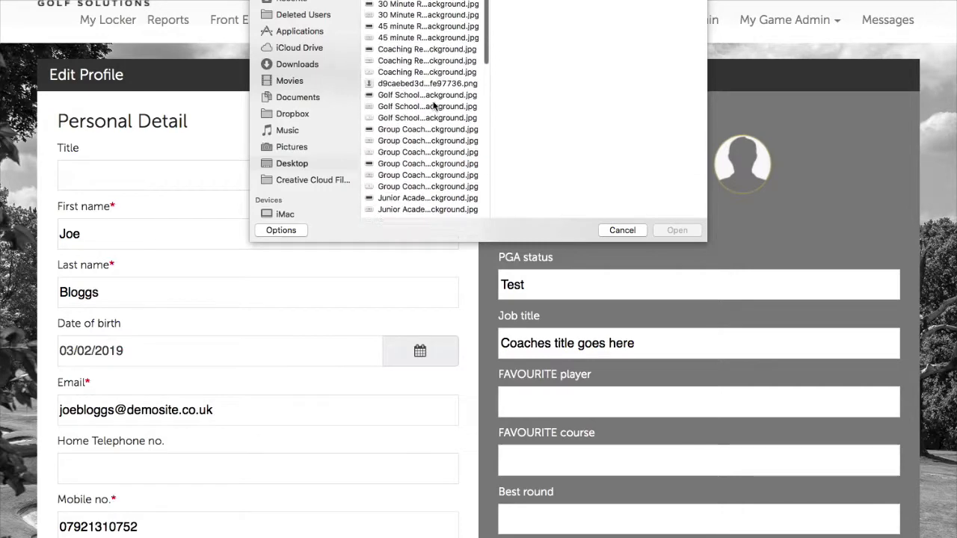
click(421, 76)
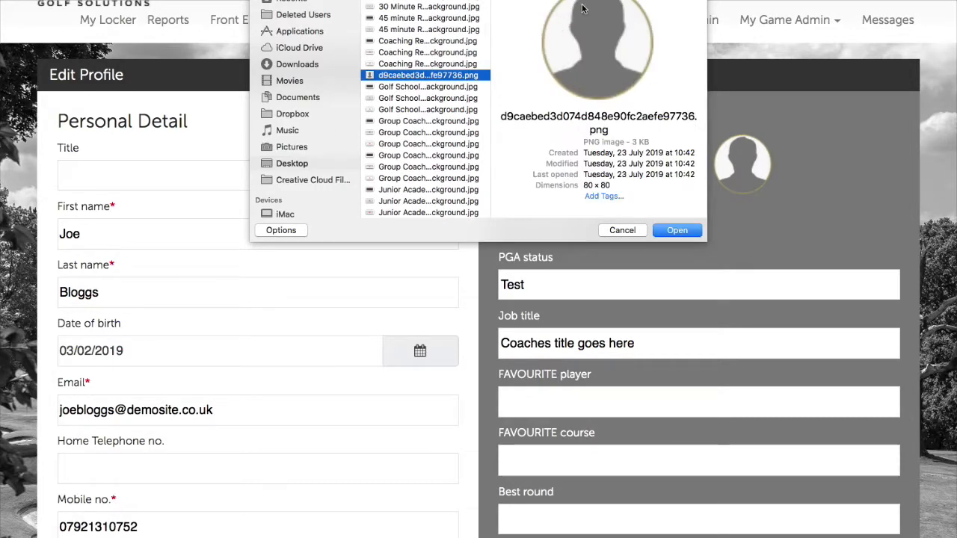
click(677, 231)
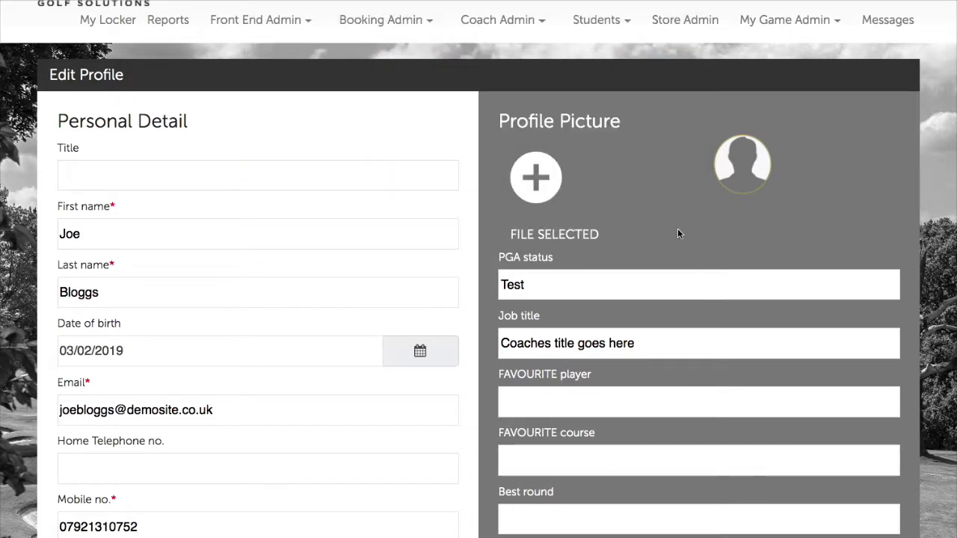
Clear the 'Test' value from the PGA status field.
scroll(658, 236, down, 2)
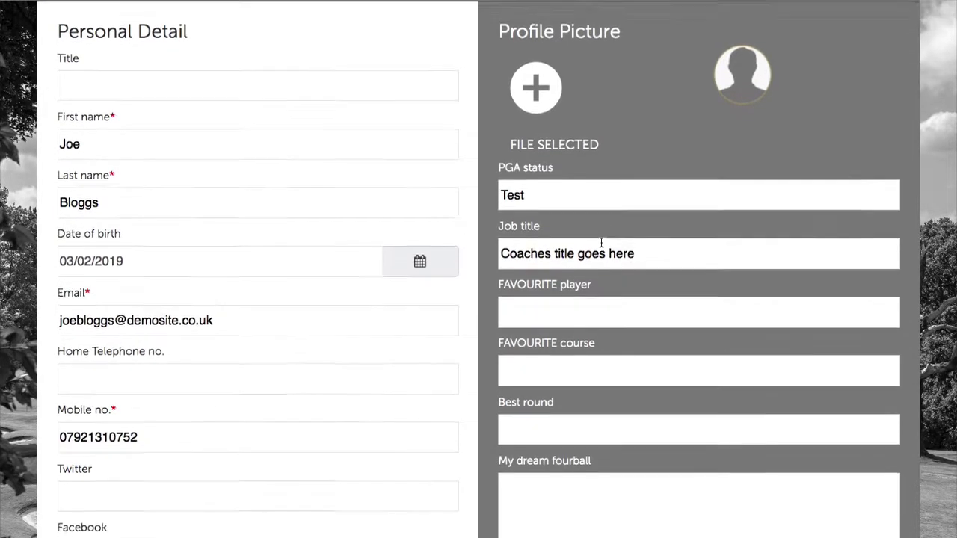
double_click(526, 193)
key(BackSpace)
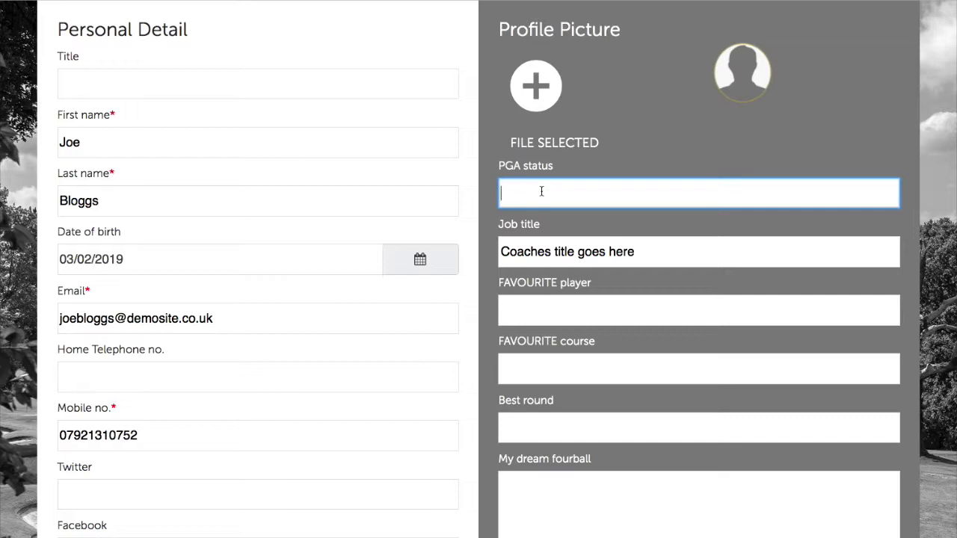
click(671, 223)
Replace the job title text with the 'PGA Professional' suggestion.
scroll(669, 234, down, 1)
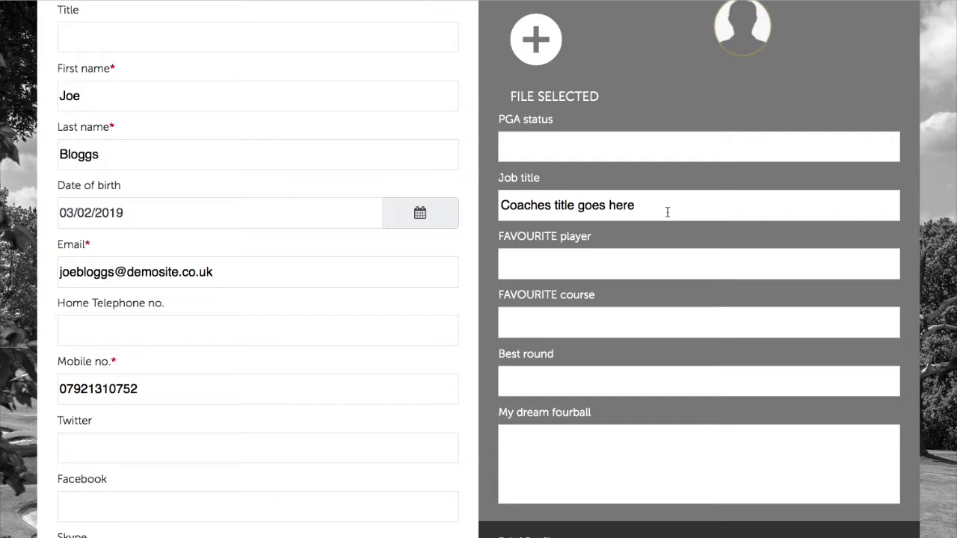
click(652, 206)
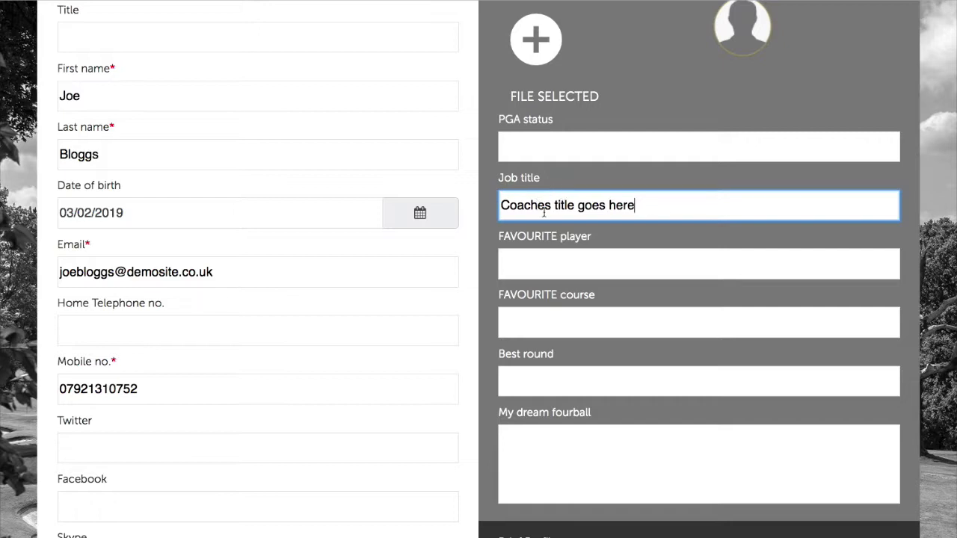
drag(664, 205, 460, 195)
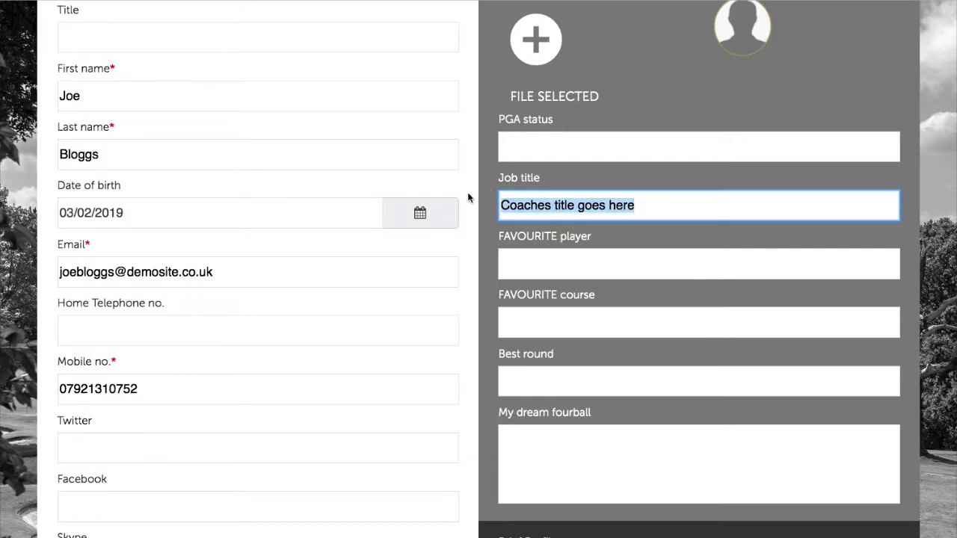
key(BackSpace)
text(PGA Professional)
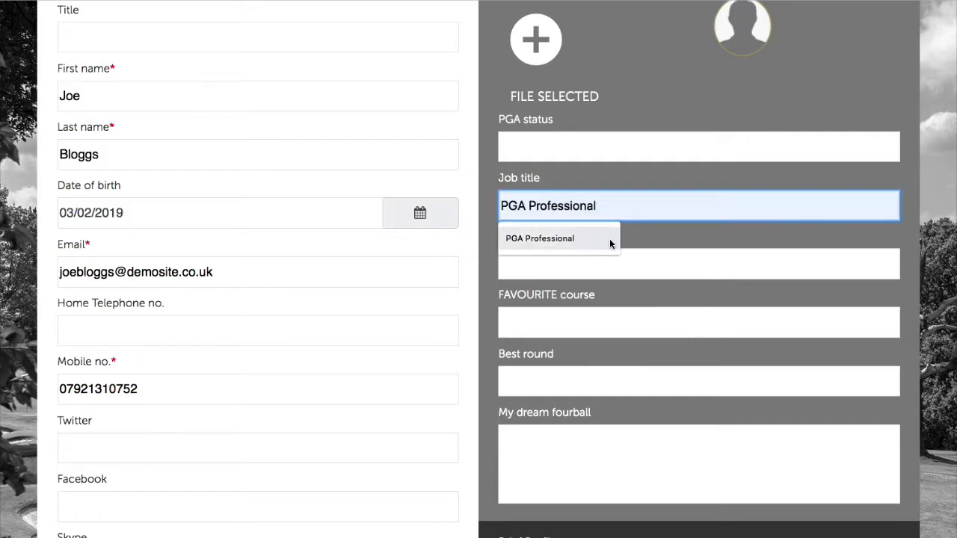
click(610, 238)
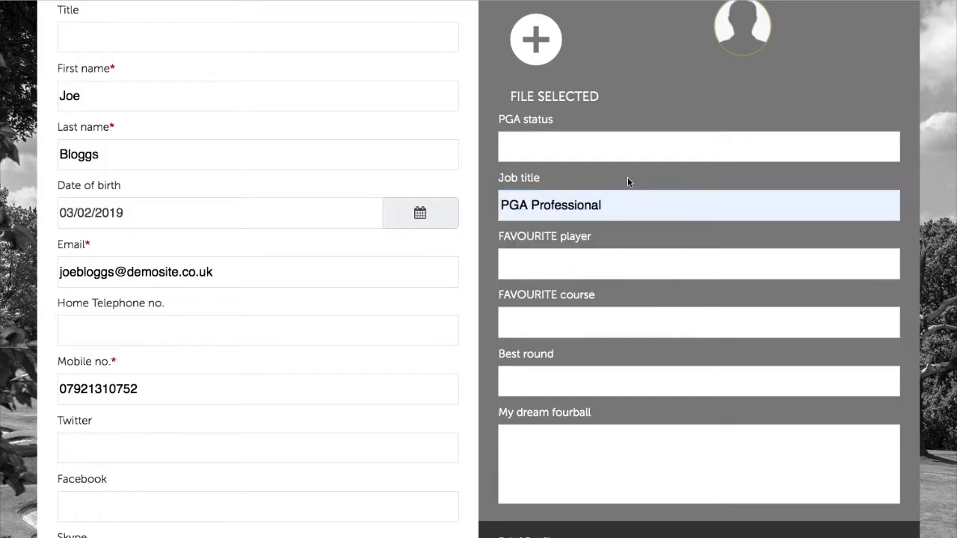
Review the Brief Profile, save with Update Profile, and dismiss the 'Coach profile updated' message.
scroll(627, 177, down, 1)
scroll(590, 239, down, 2)
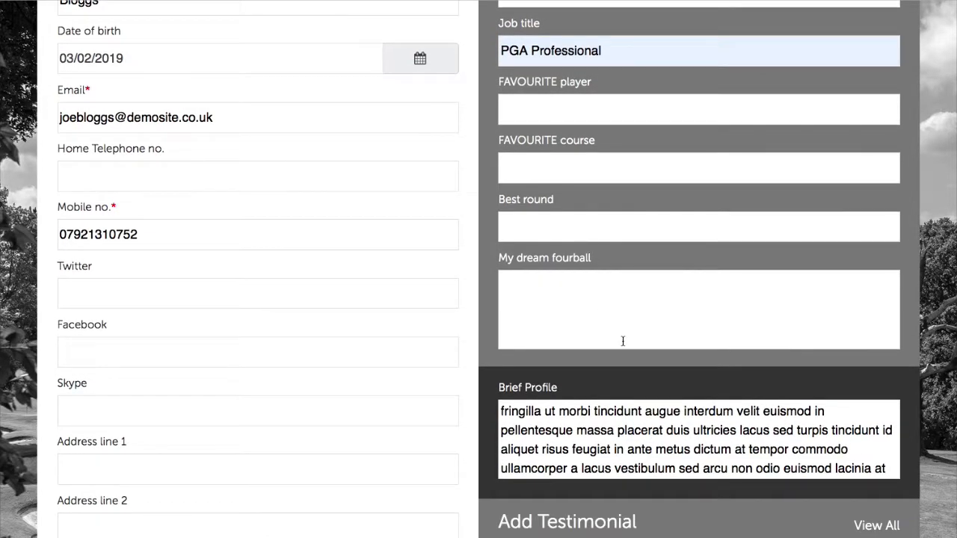
scroll(622, 341, down, 1)
click(546, 367)
scroll(538, 359, down, 2)
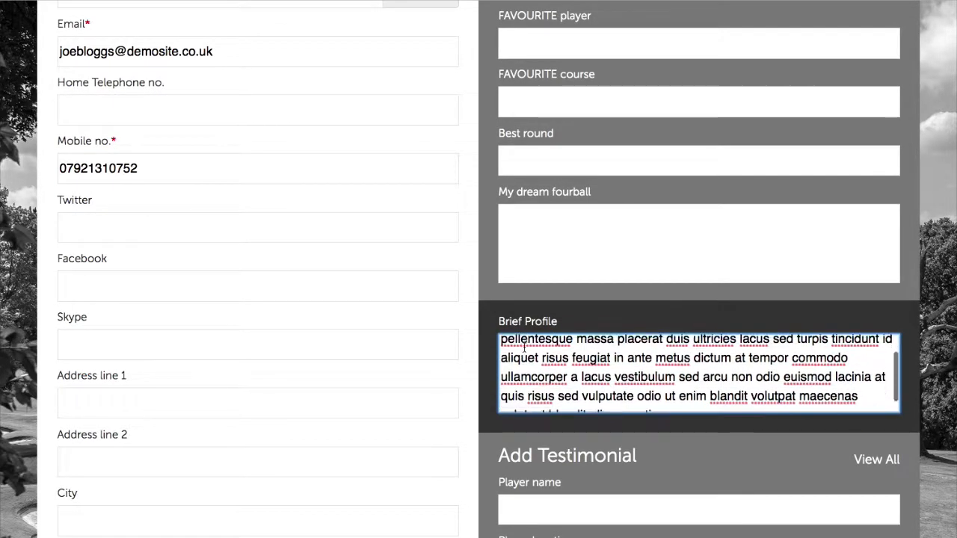
scroll(673, 385, up, 2)
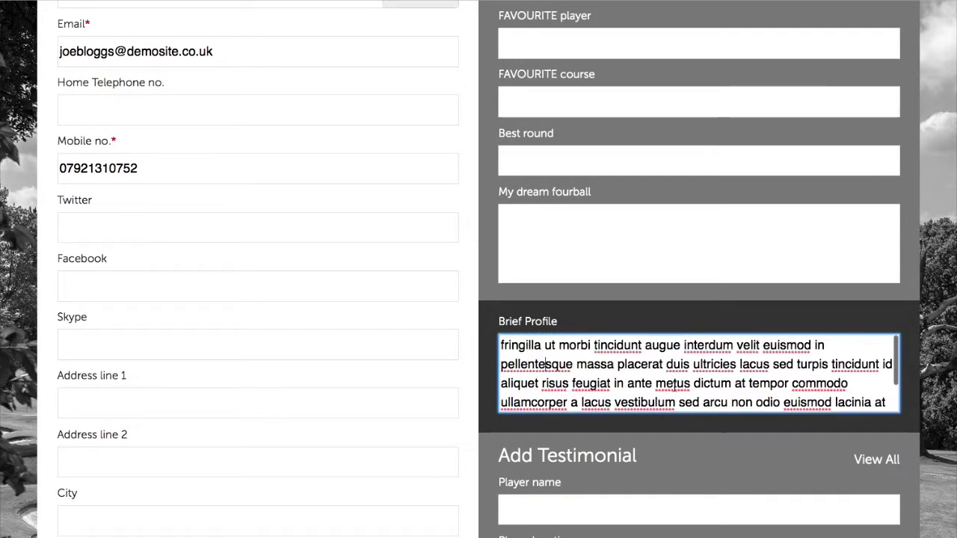
scroll(671, 385, down, 2)
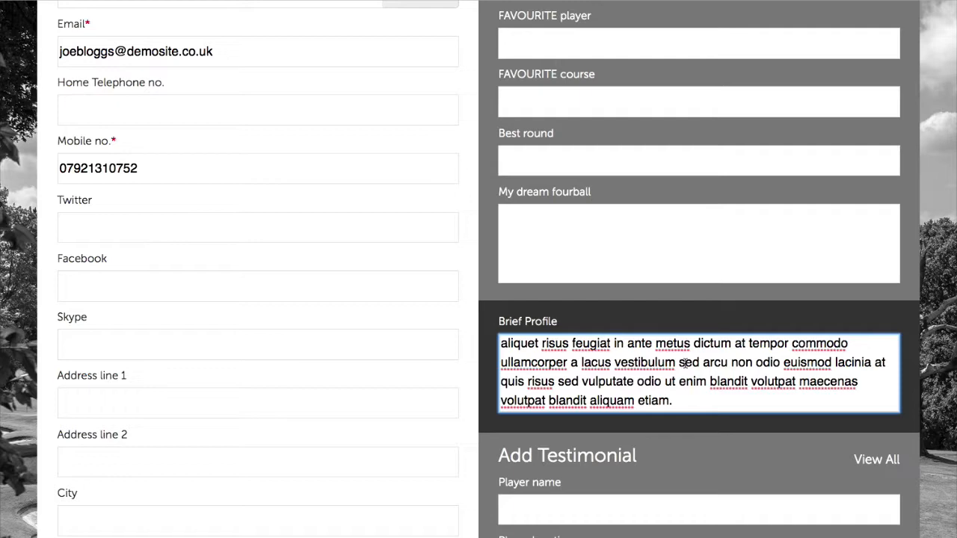
scroll(705, 390, up, 2)
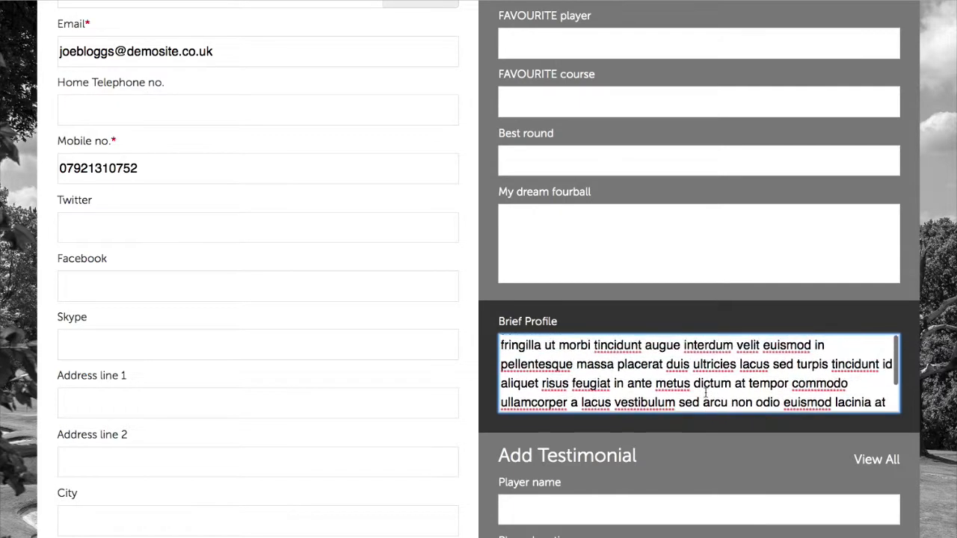
scroll(705, 394, down, 2)
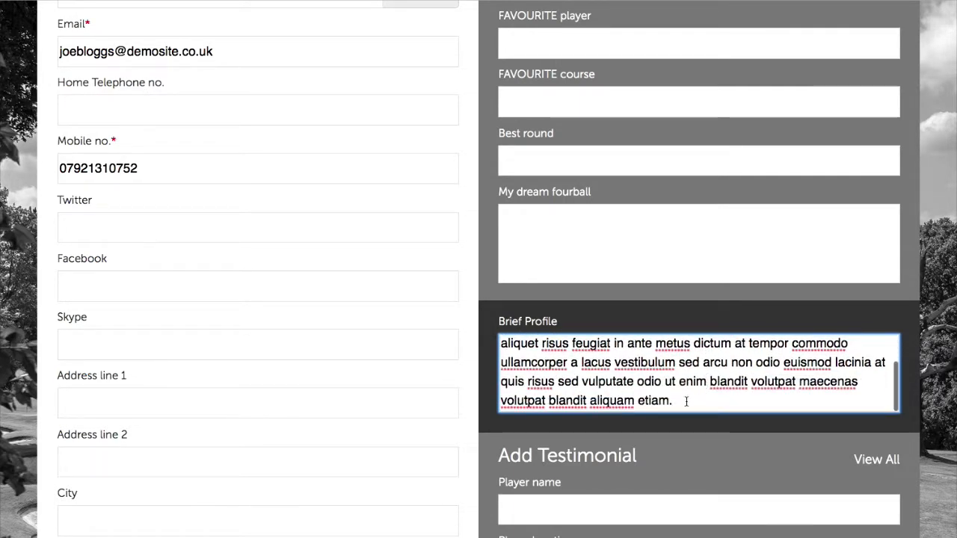
scroll(672, 382, up, 2)
scroll(684, 389, down, 2)
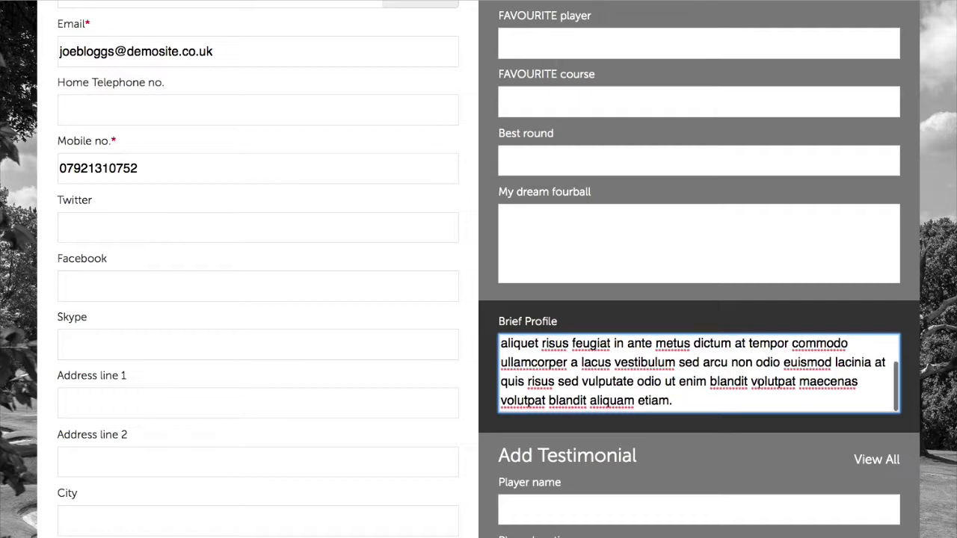
scroll(439, 351, down, 10)
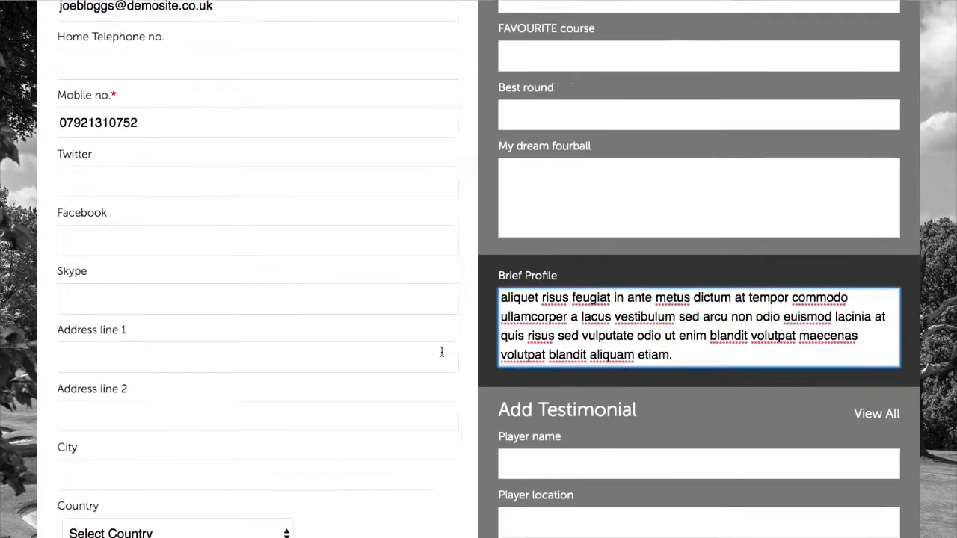
scroll(509, 364, down, 4)
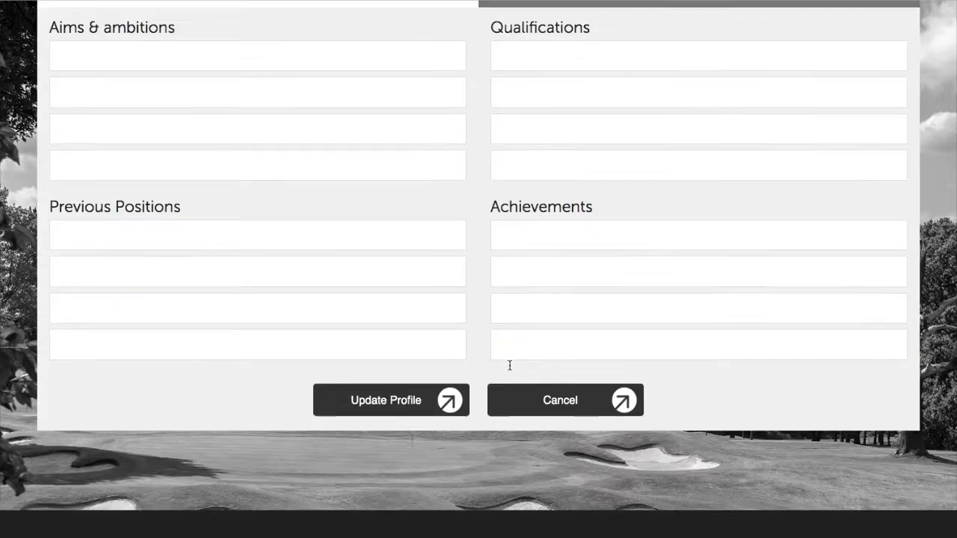
click(421, 401)
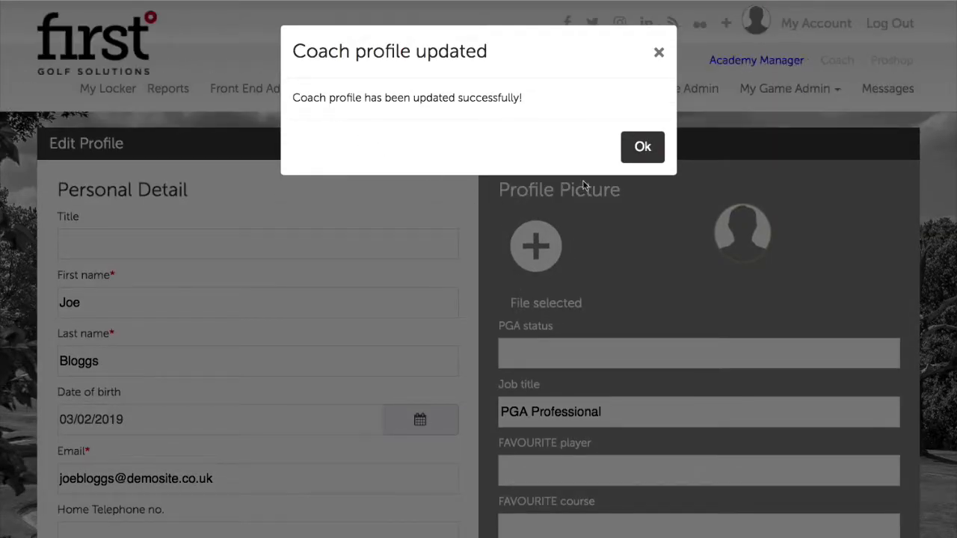
click(654, 153)
mouse_move(475, 76)
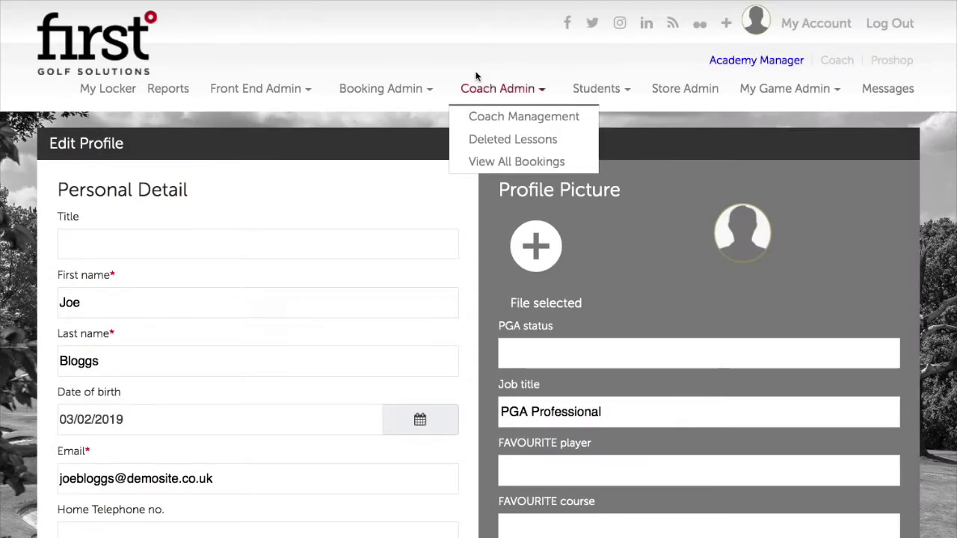
Open Coach Management and scroll the Coaches table to check the first coach's updated details.
click(499, 119)
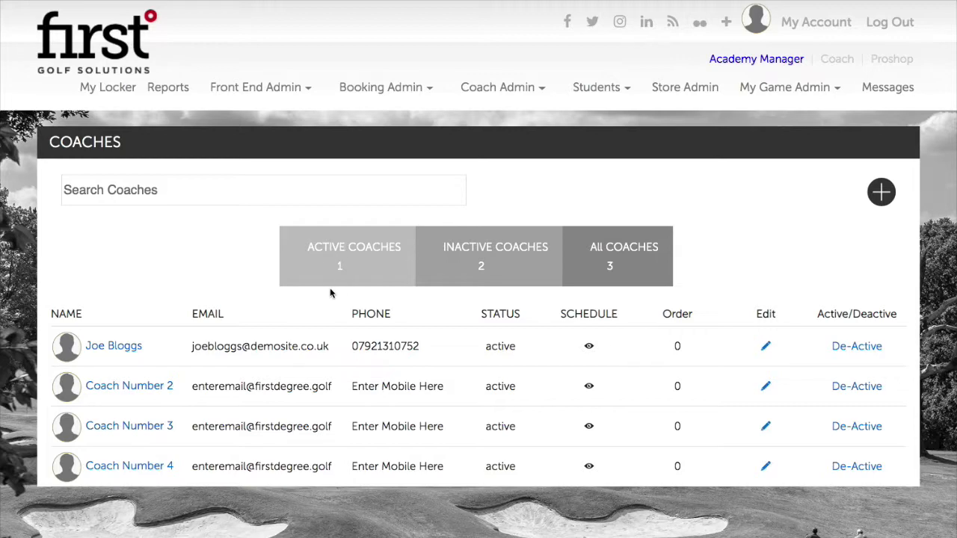
scroll(804, 329, down, 1)
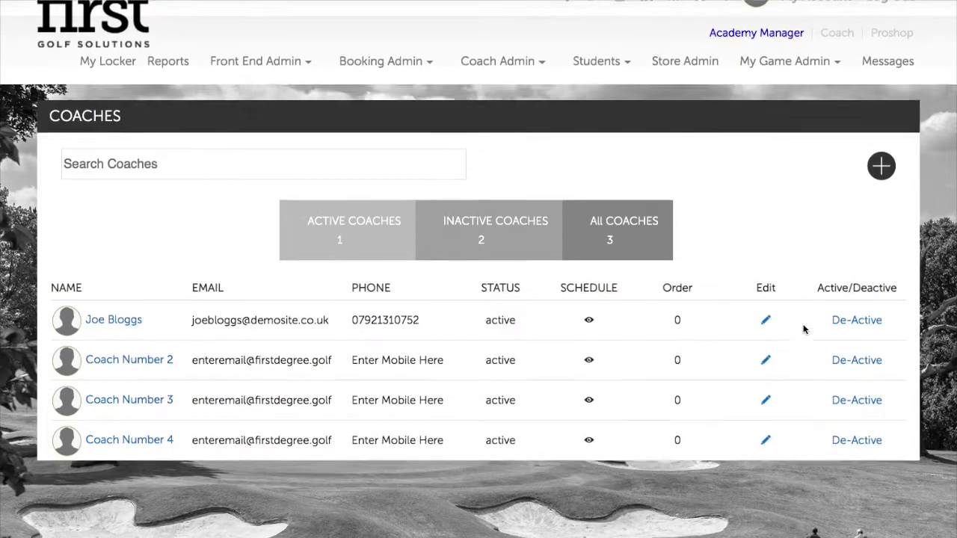
scroll(804, 329, down, 1)
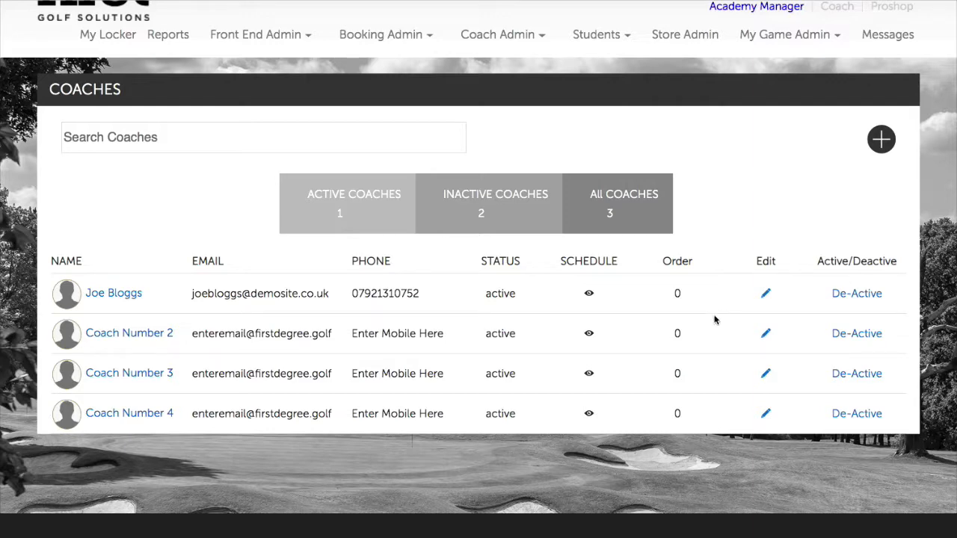
scroll(711, 321, down, 2)
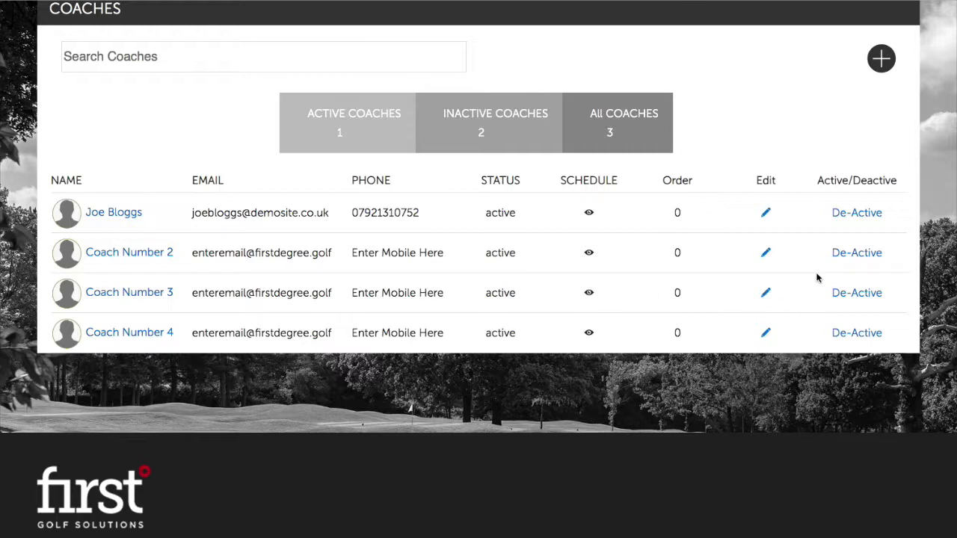
Deactivate Coach Number 2, confirming both prompts, and view the Inactive Coaches list.
click(858, 255)
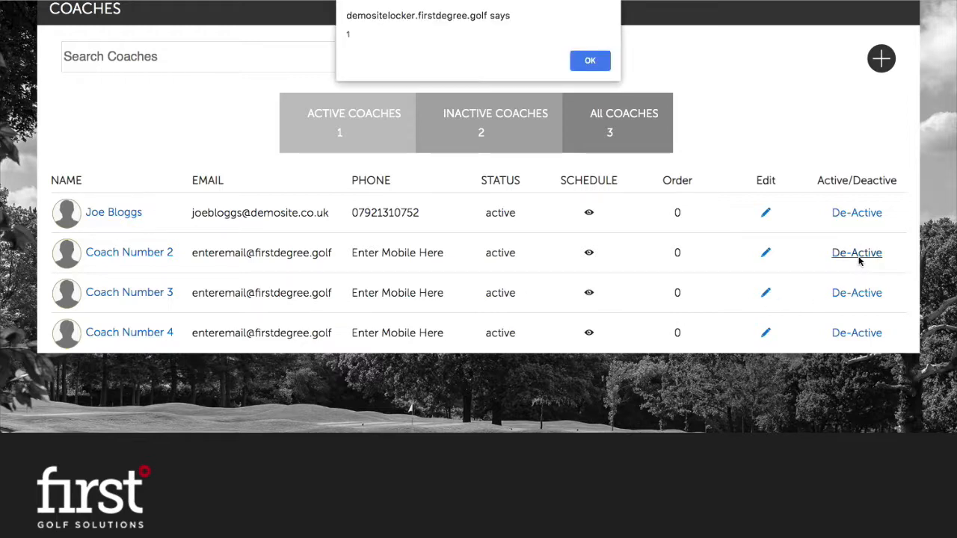
click(605, 63)
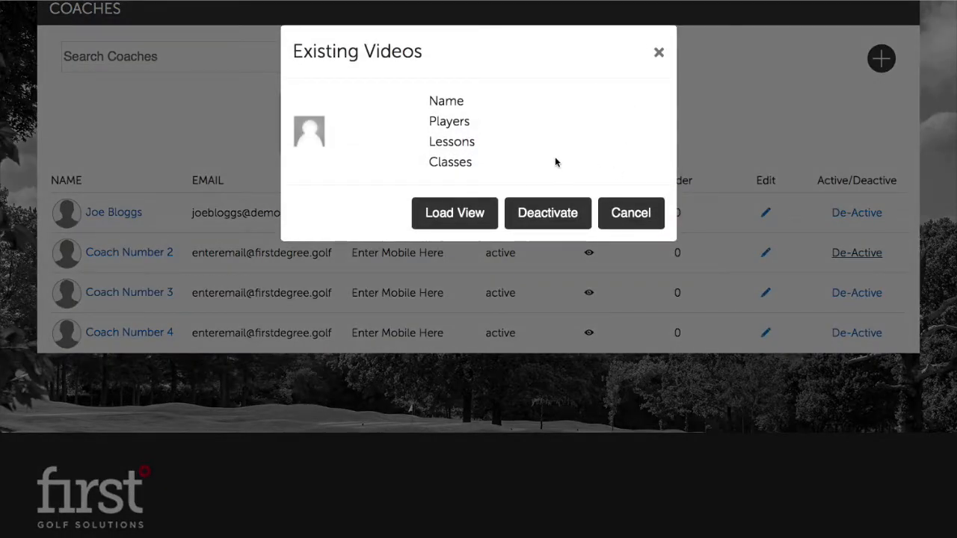
click(537, 215)
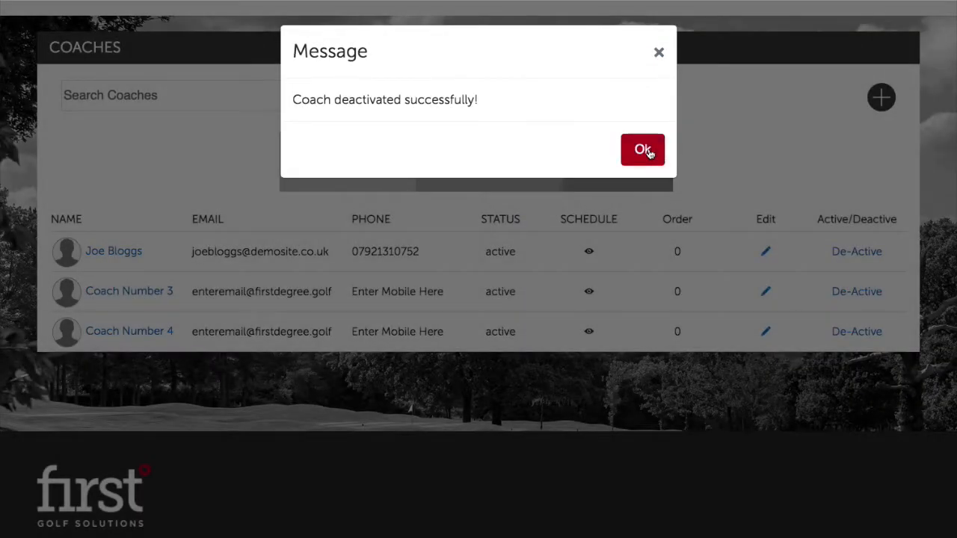
click(647, 152)
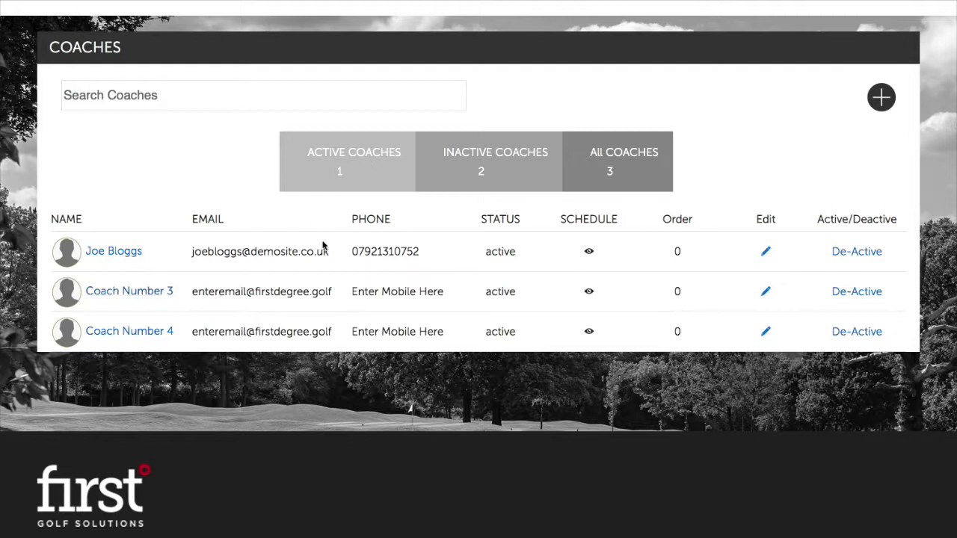
click(502, 166)
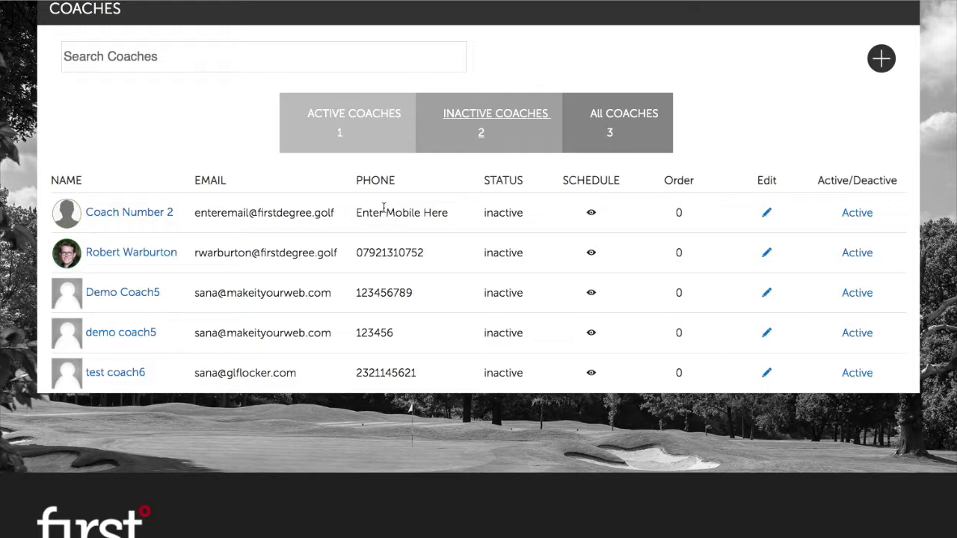
Reactivate Coach Number 2 from the inactive list and return to the active coaches.
click(860, 213)
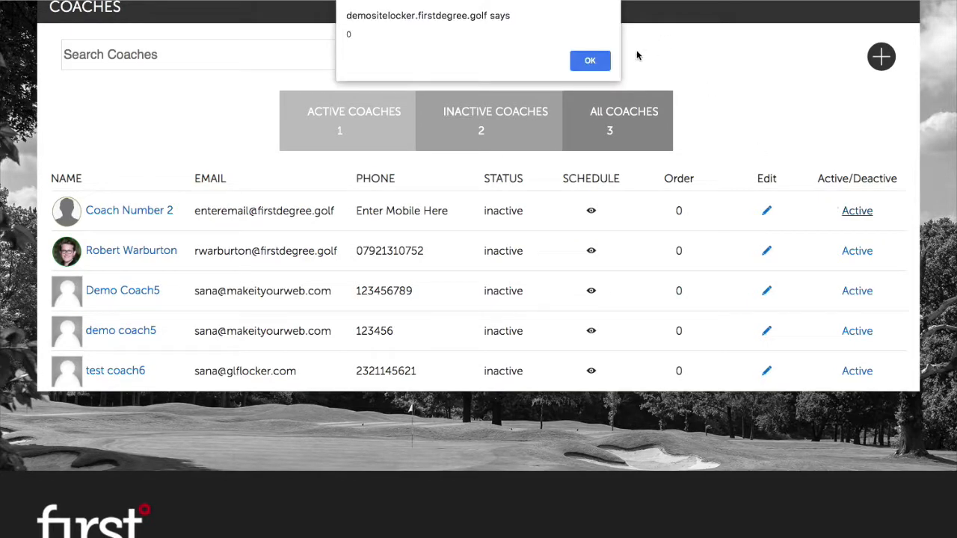
click(600, 59)
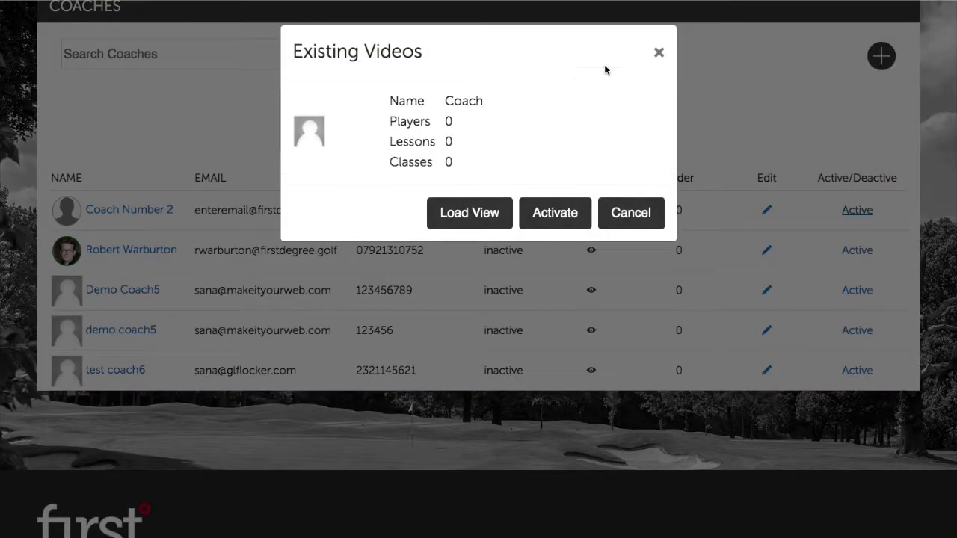
click(565, 216)
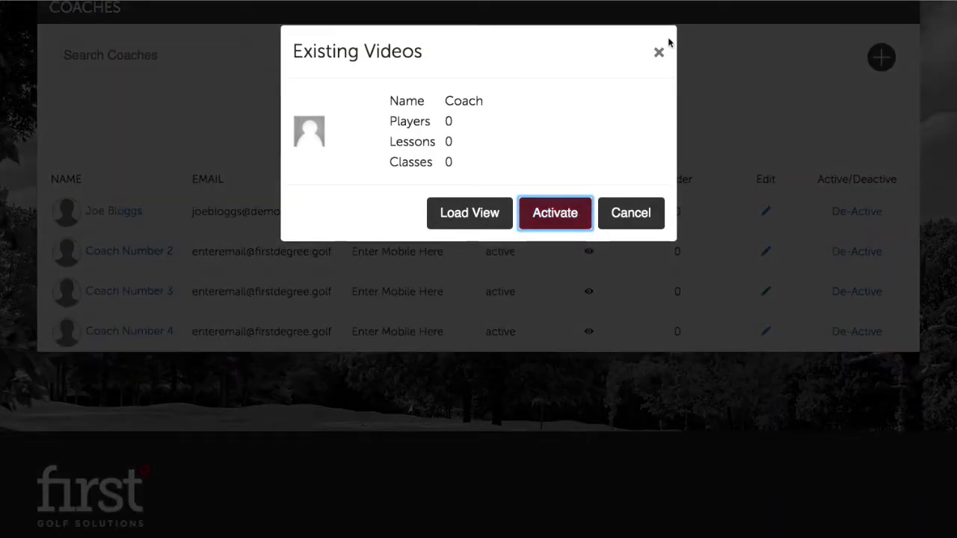
click(658, 51)
click(640, 144)
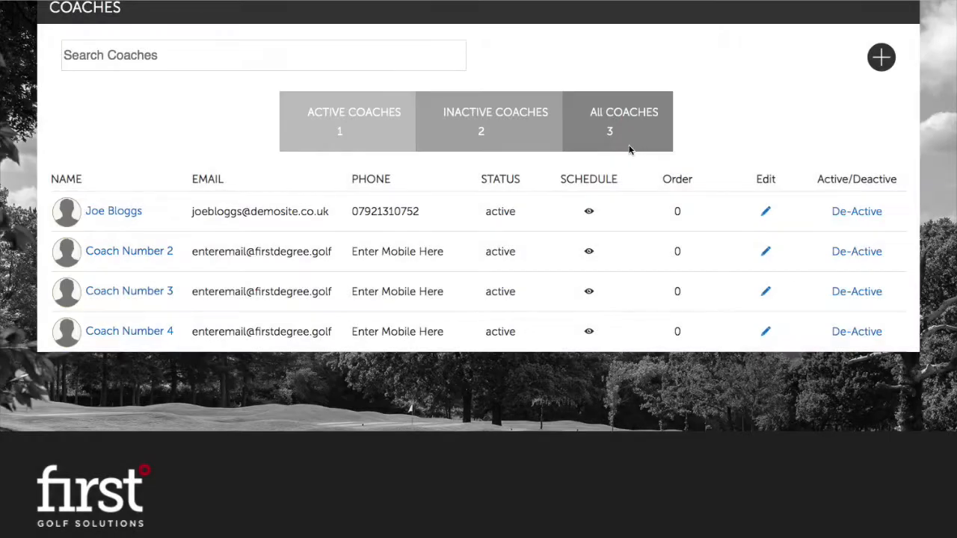
click(357, 130)
Deactivate Coach Number 2 again and acknowledge the confirmation.
click(858, 253)
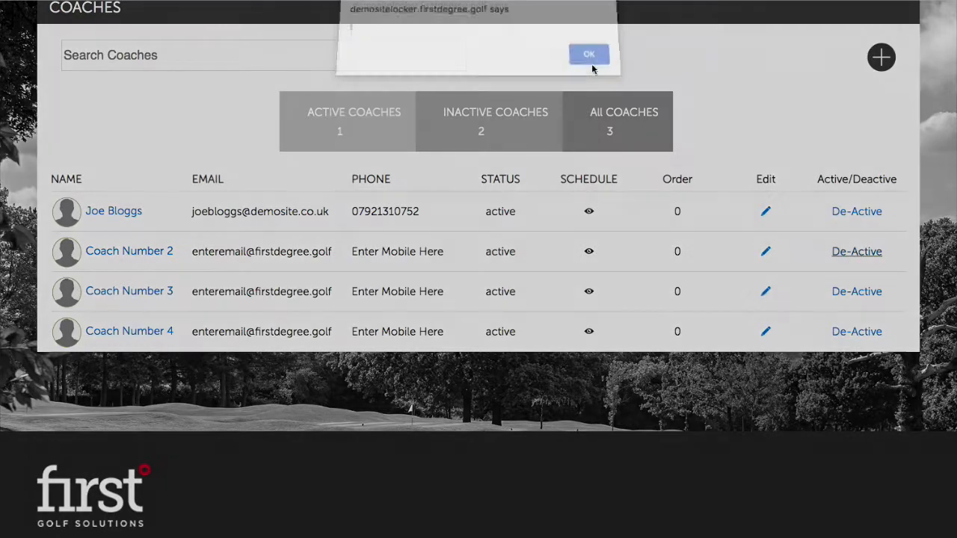
click(590, 61)
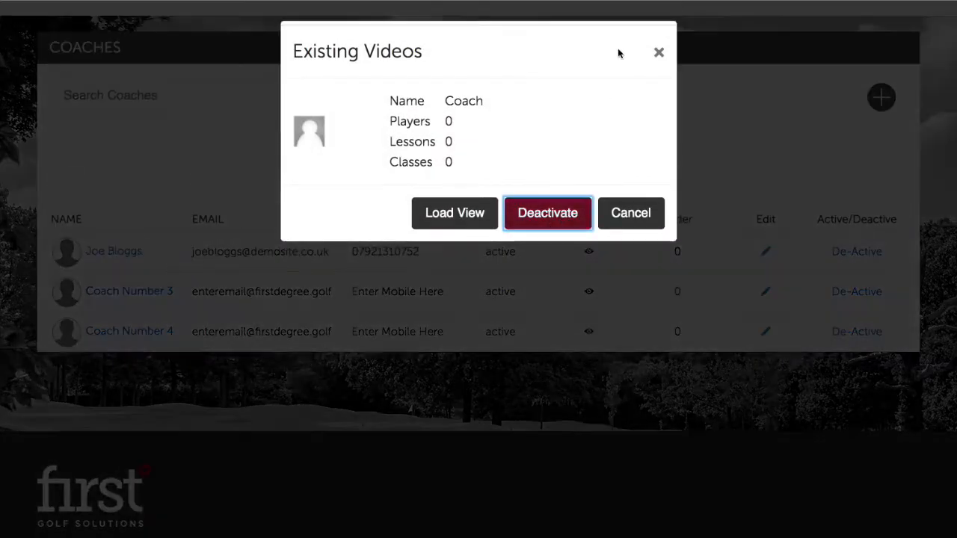
click(658, 52)
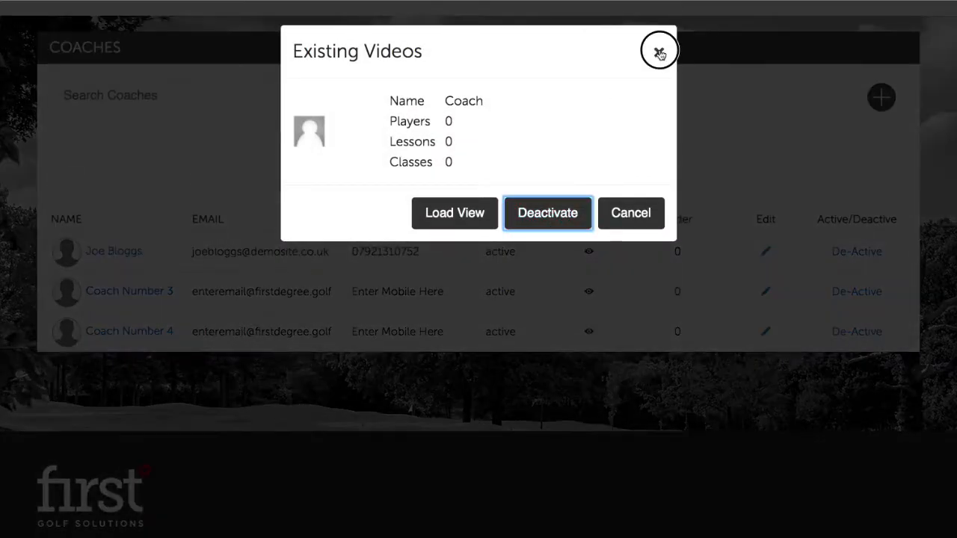
click(641, 149)
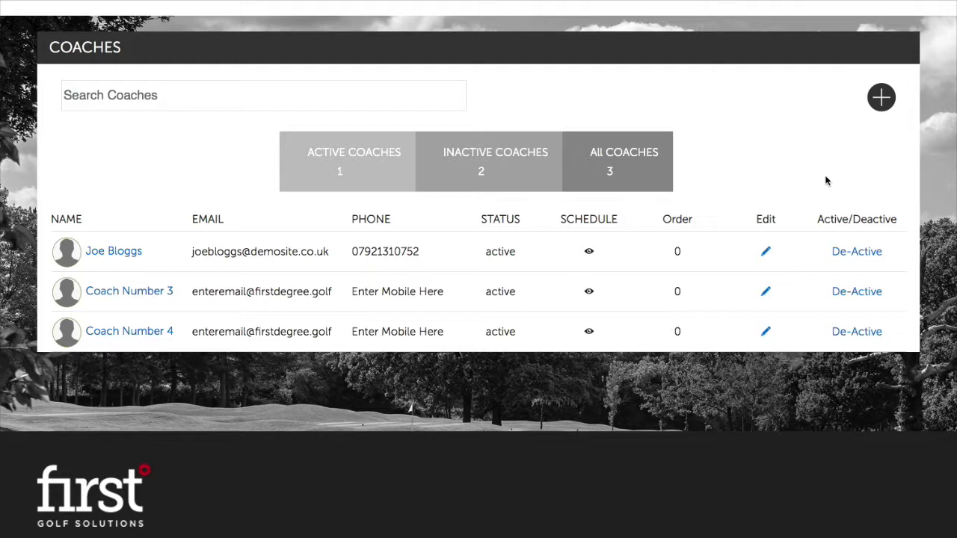
Start a new coach and enter the username, first and last name, and account password.
click(883, 100)
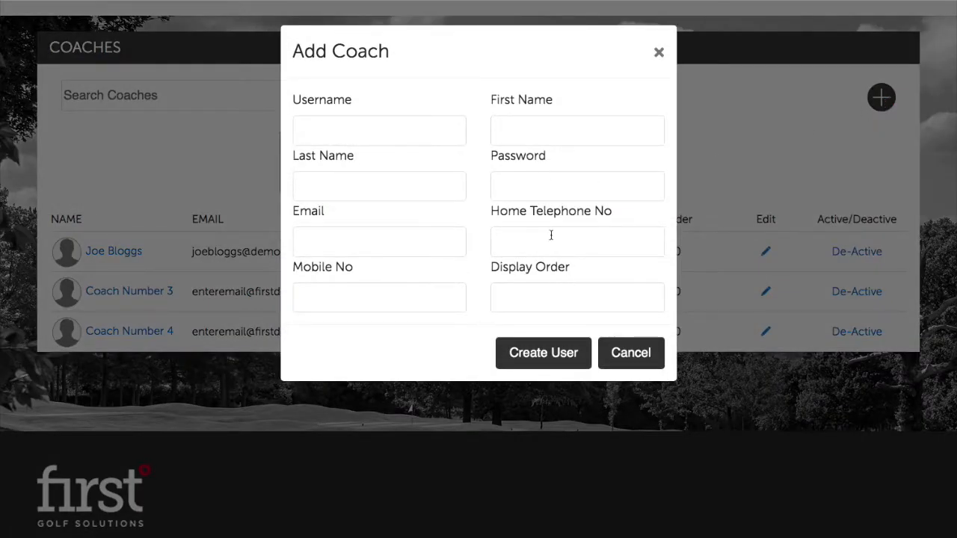
click(413, 138)
click(519, 110)
click(380, 136)
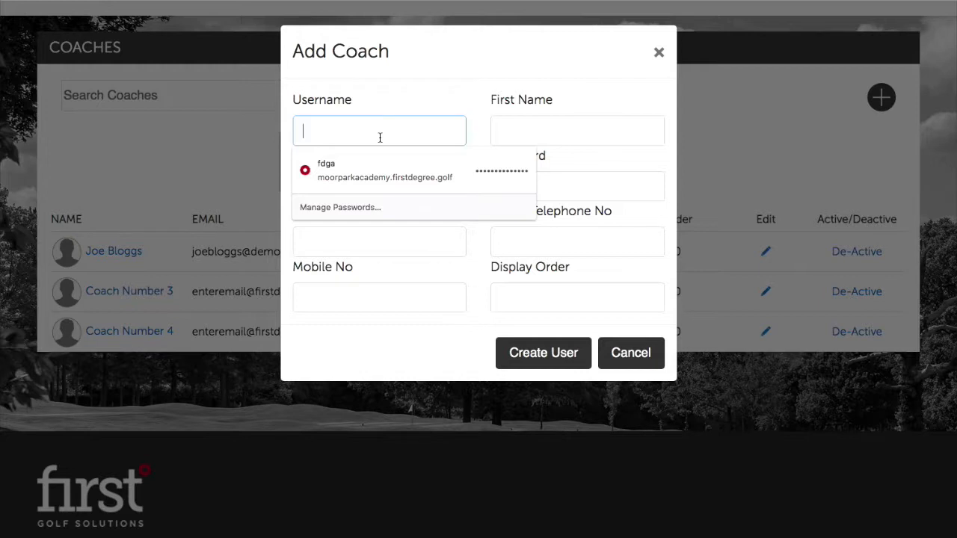
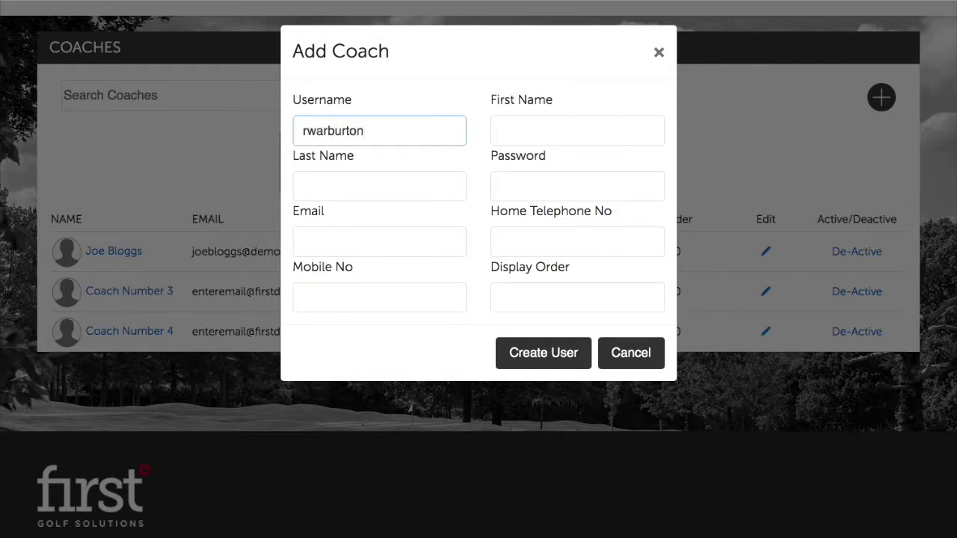
click(523, 132)
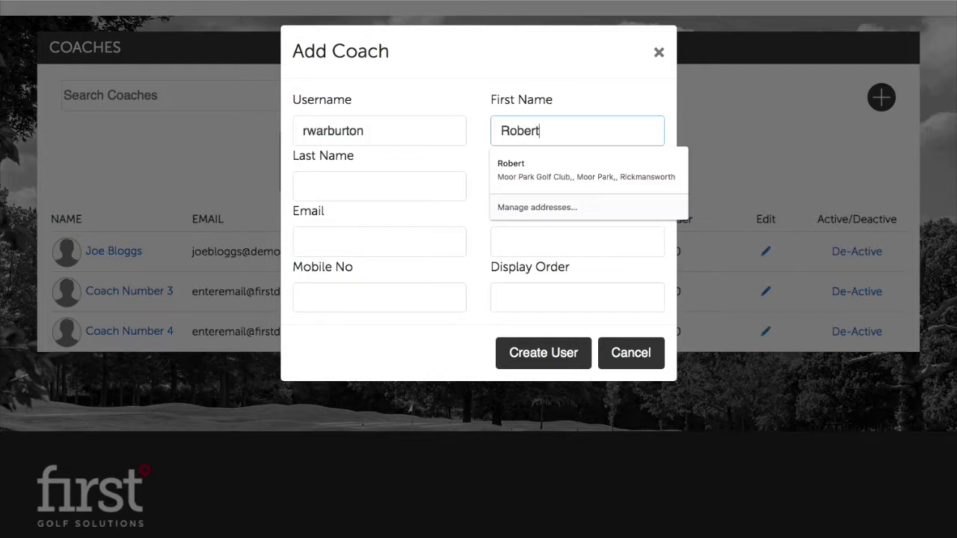
key(Tab)
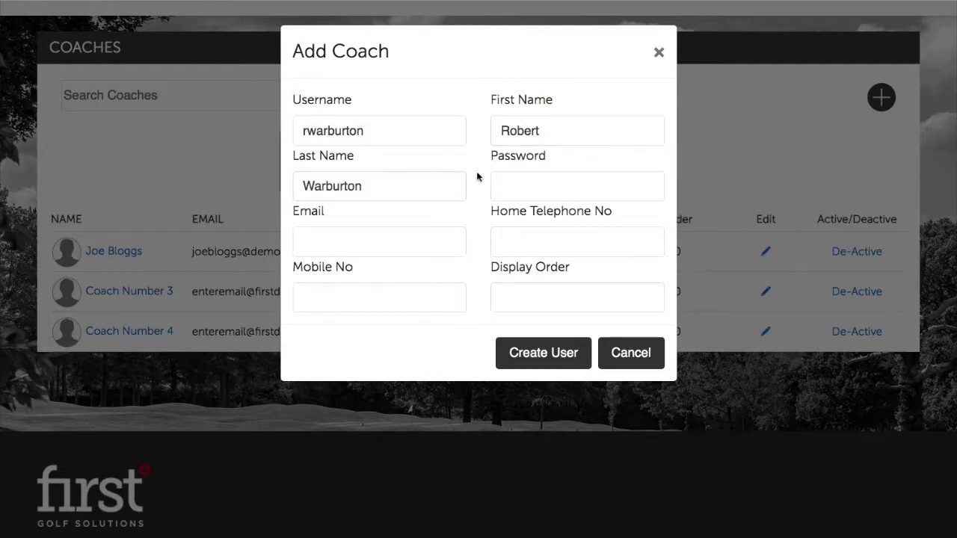
click(517, 180)
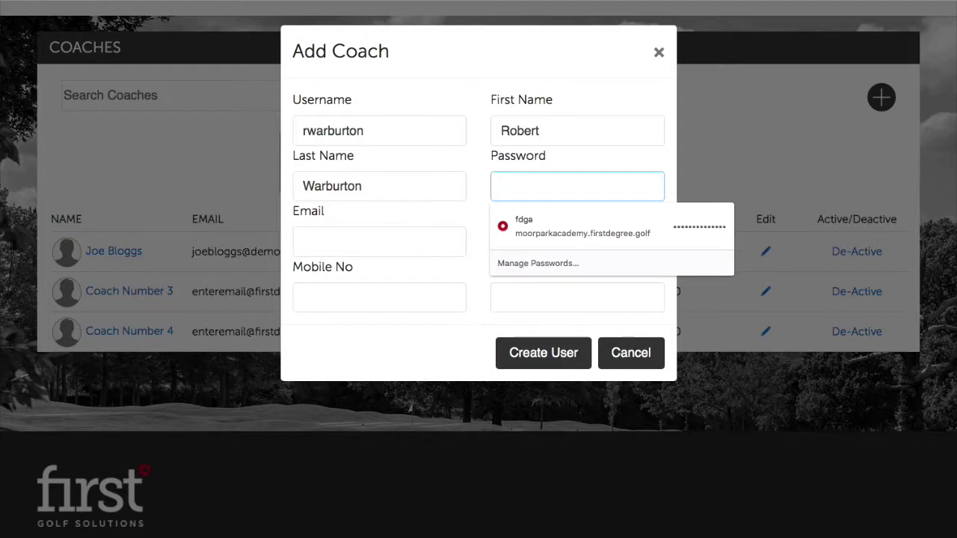
text(**********)
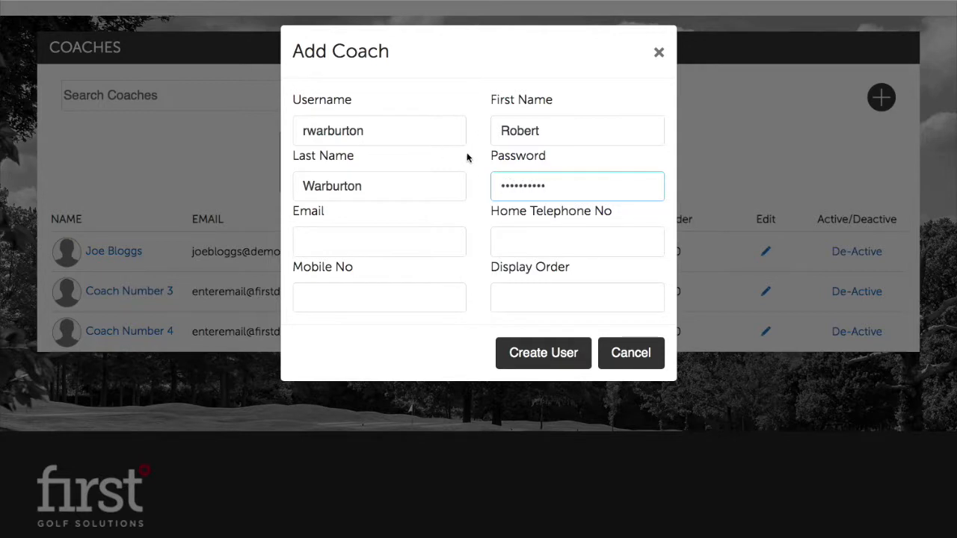
Enter the coach's e-mail, home telephone N/A, mobile number and display order 2, then create the user.
click(405, 247)
click(412, 225)
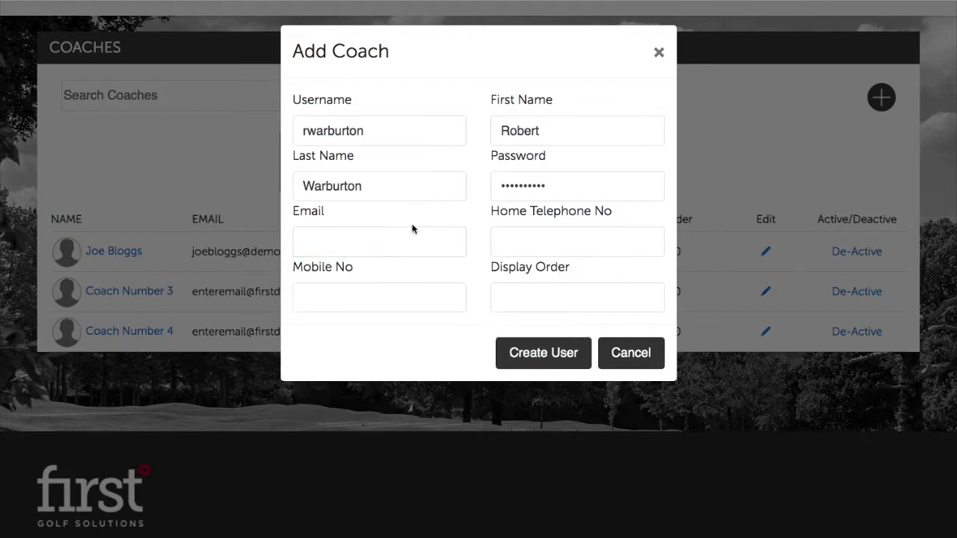
click(396, 236)
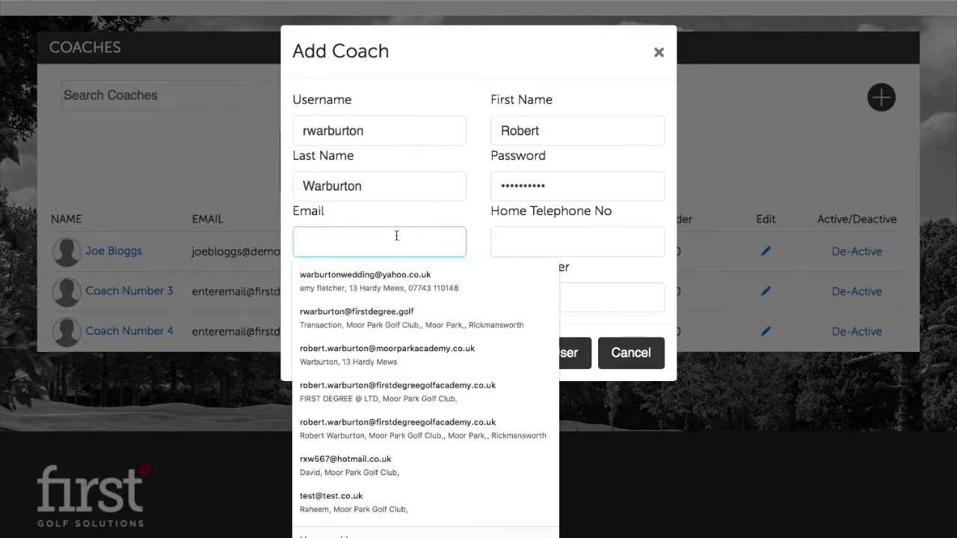
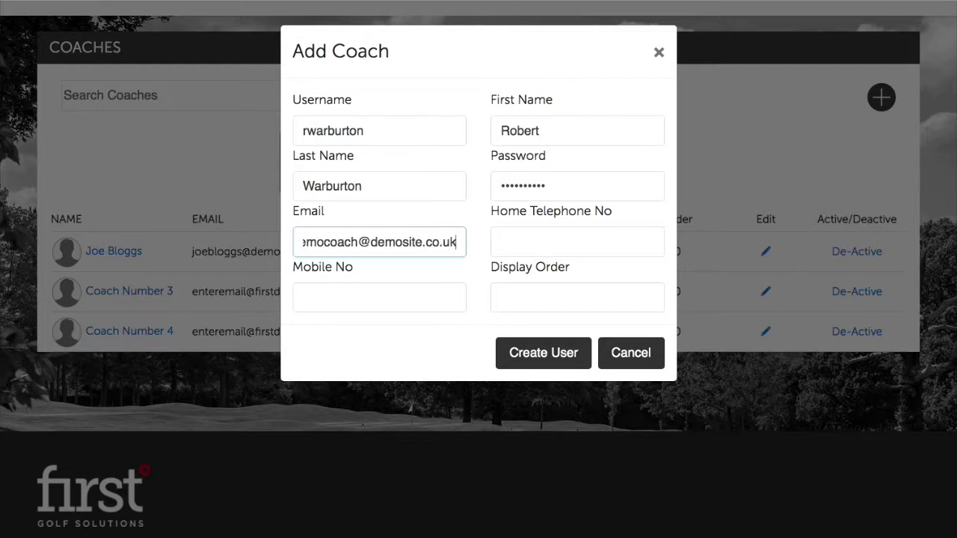
click(509, 246)
text(N/A)
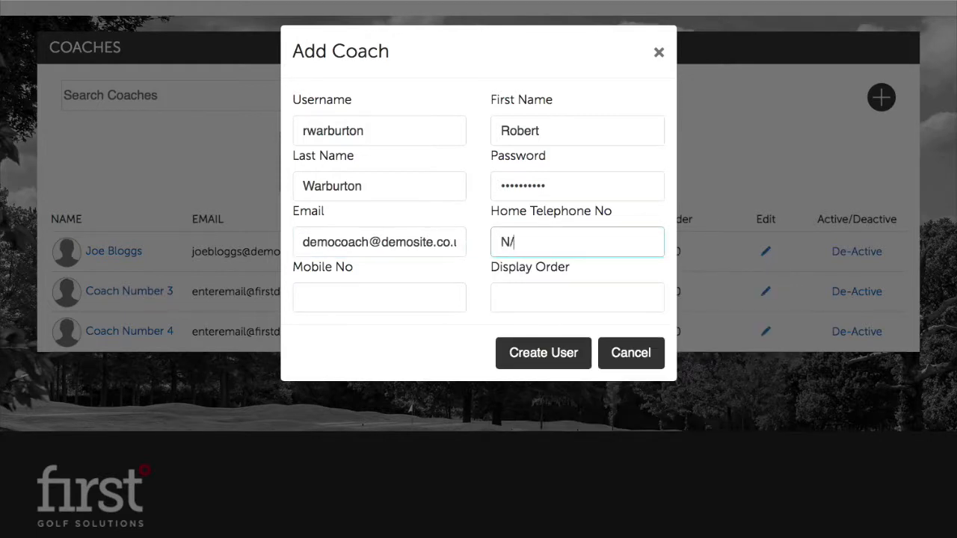
click(439, 296)
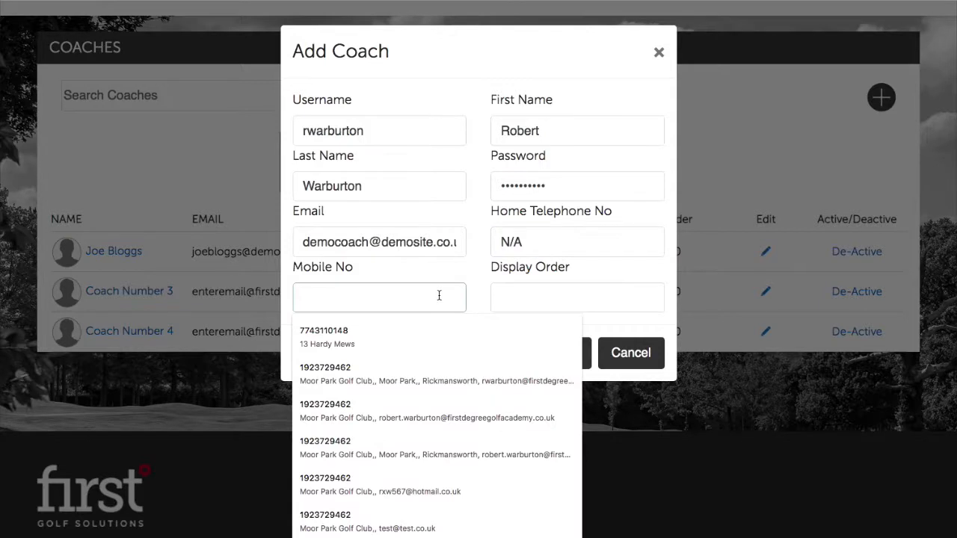
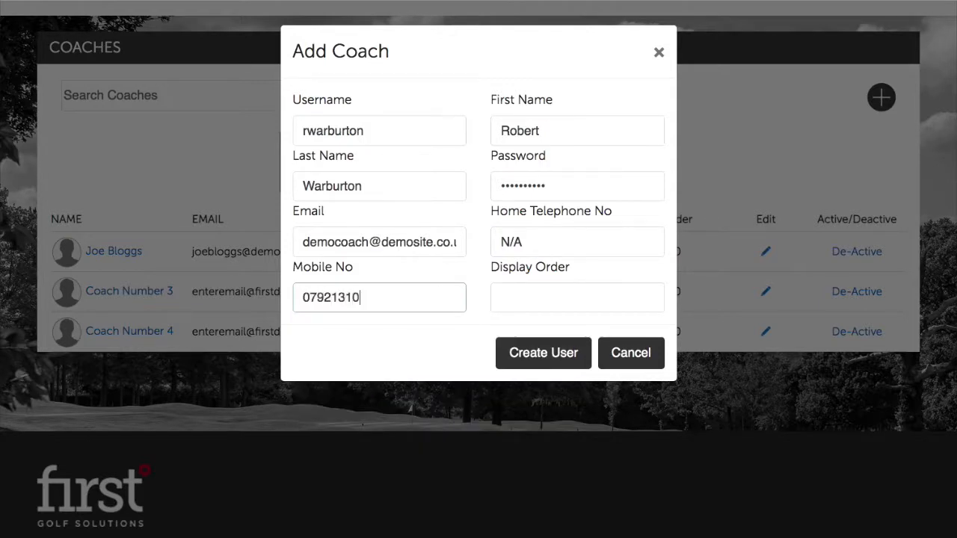
click(557, 294)
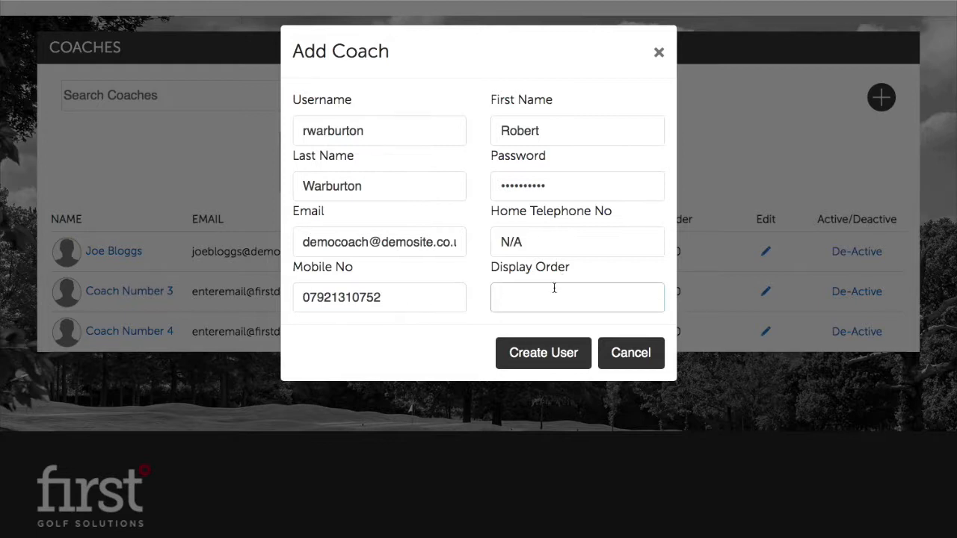
text(2)
click(553, 349)
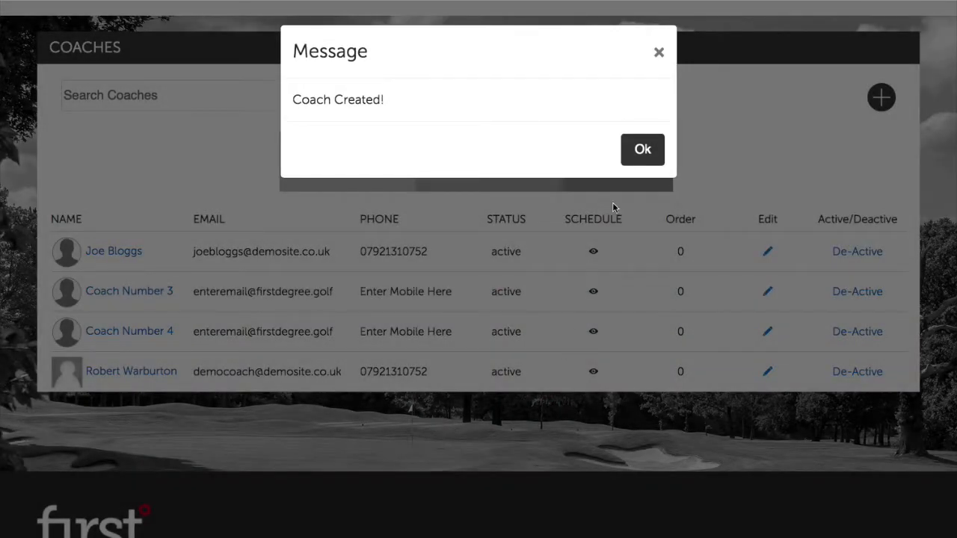
Dismiss the Coach Created message and open the new coach's Edit Profile page to scroll through it.
click(634, 153)
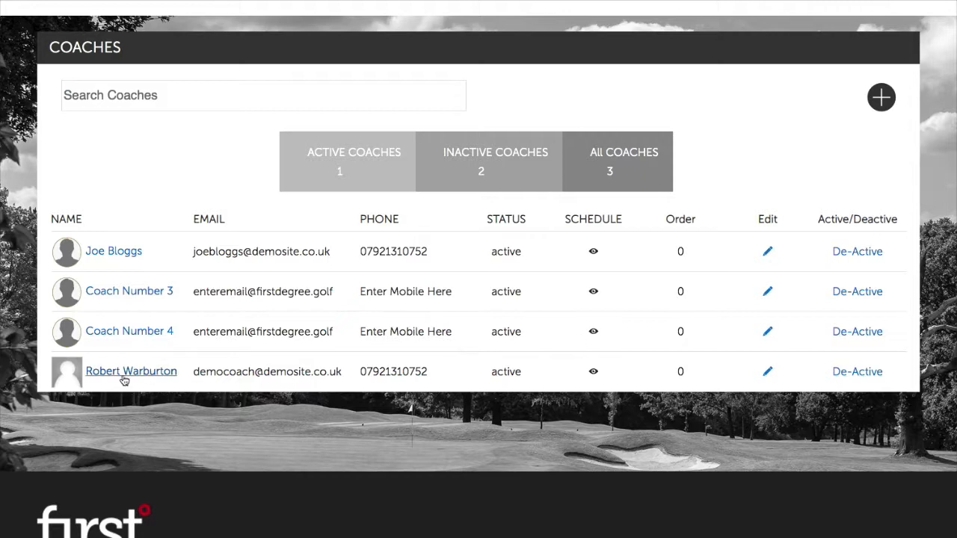
scroll(124, 374, down, 1)
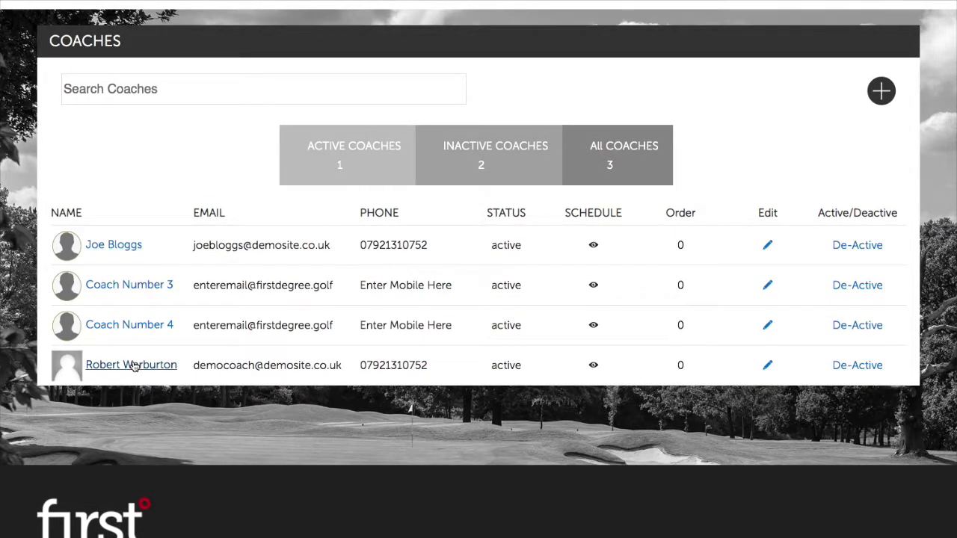
click(130, 365)
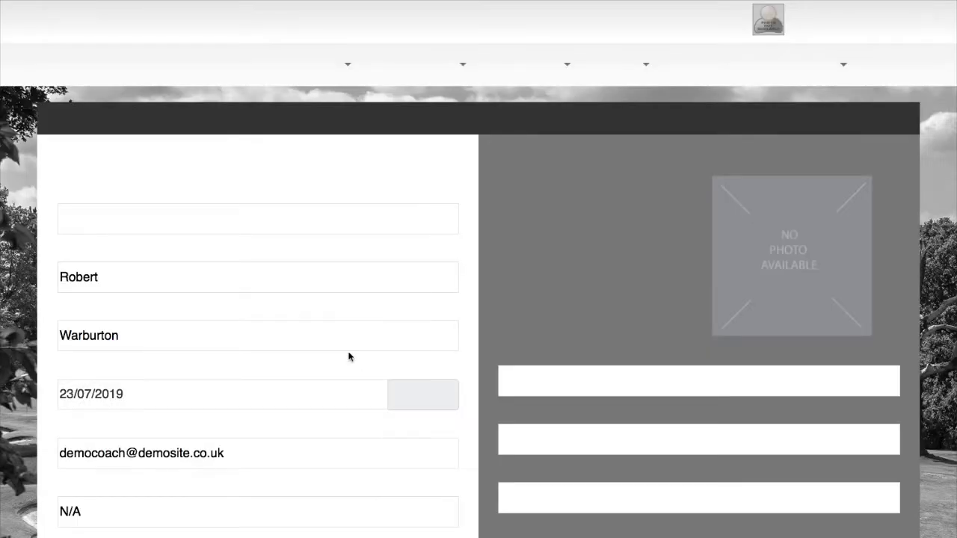
scroll(244, 416, down, 1)
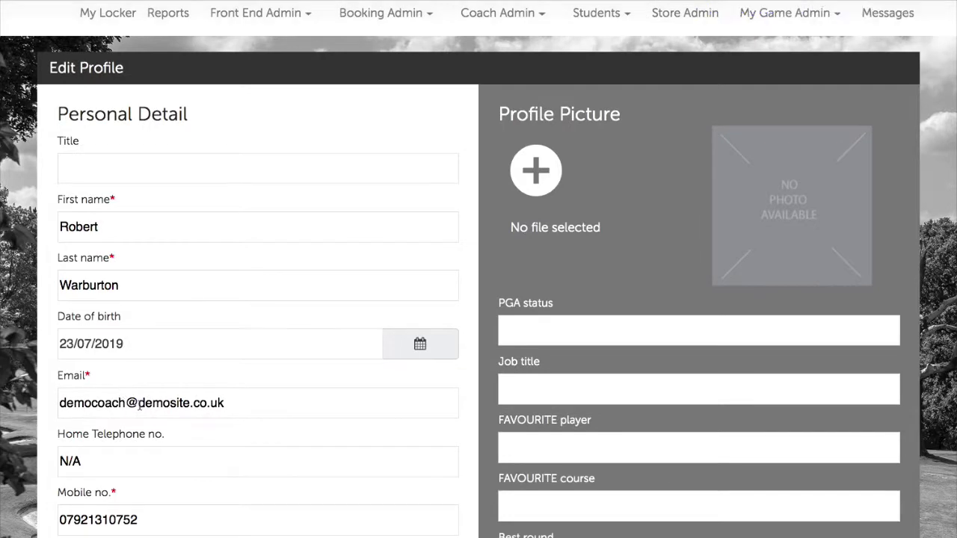
scroll(138, 415, down, 2)
scroll(332, 404, down, 2)
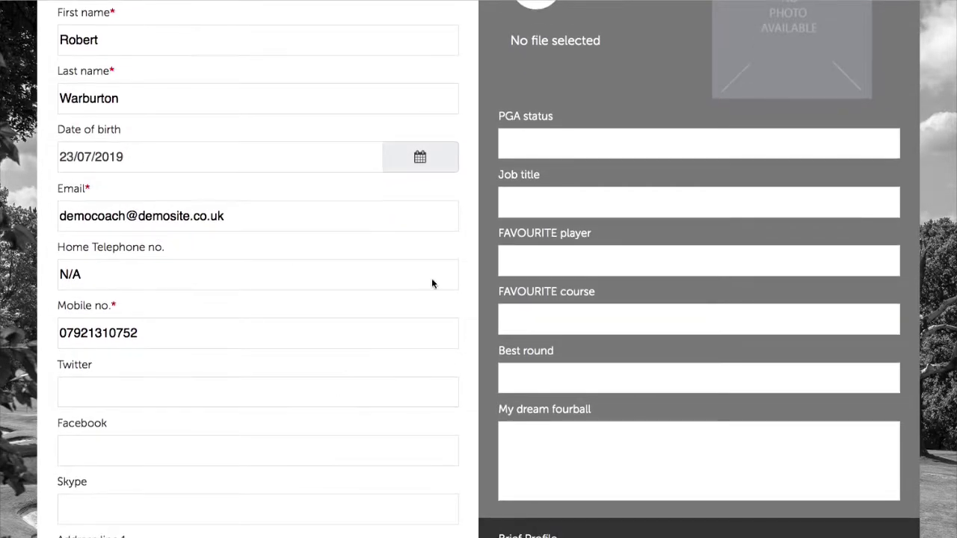
scroll(606, 255, down, 3)
scroll(610, 359, down, 3)
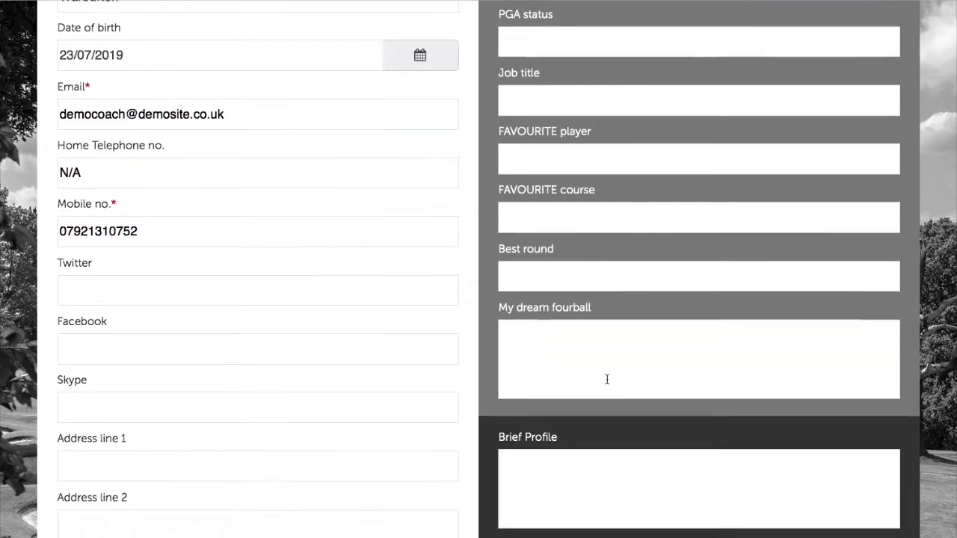
scroll(602, 378, up, 10)
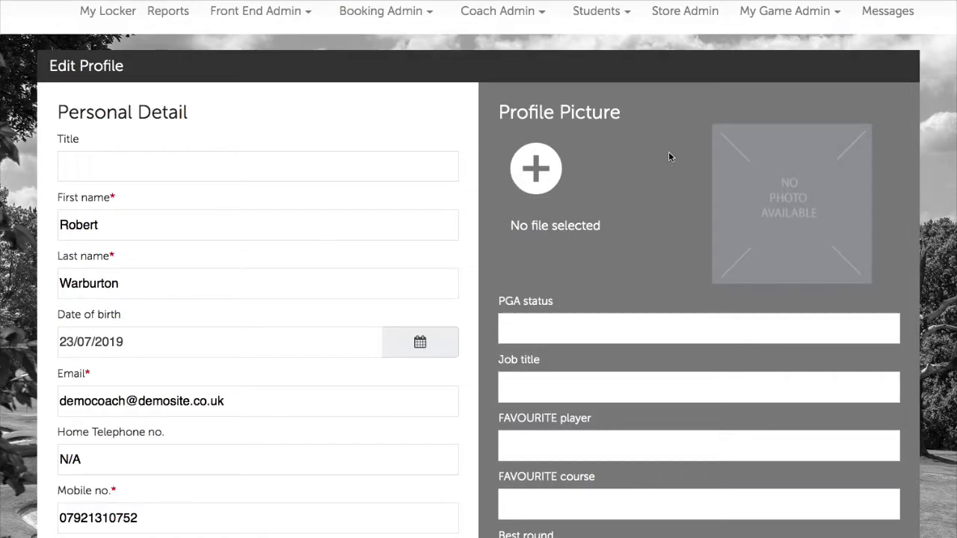
scroll(544, 178, down, 1)
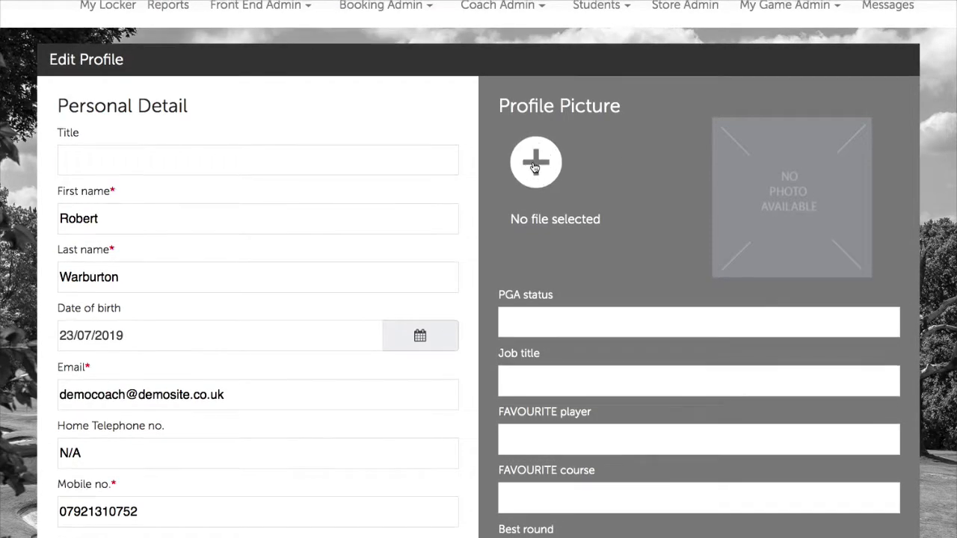
Set the small avatar PNG as the new coach's profile picture.
click(533, 173)
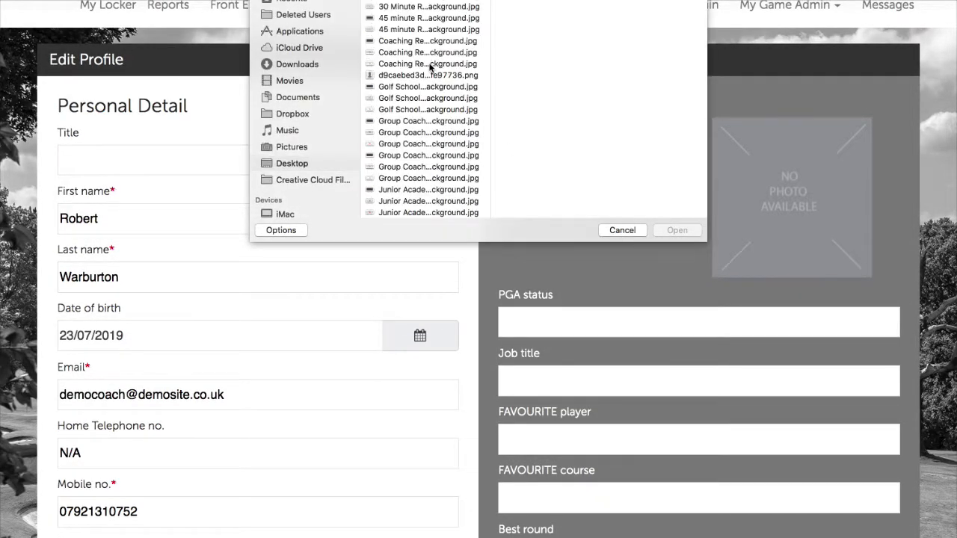
click(428, 74)
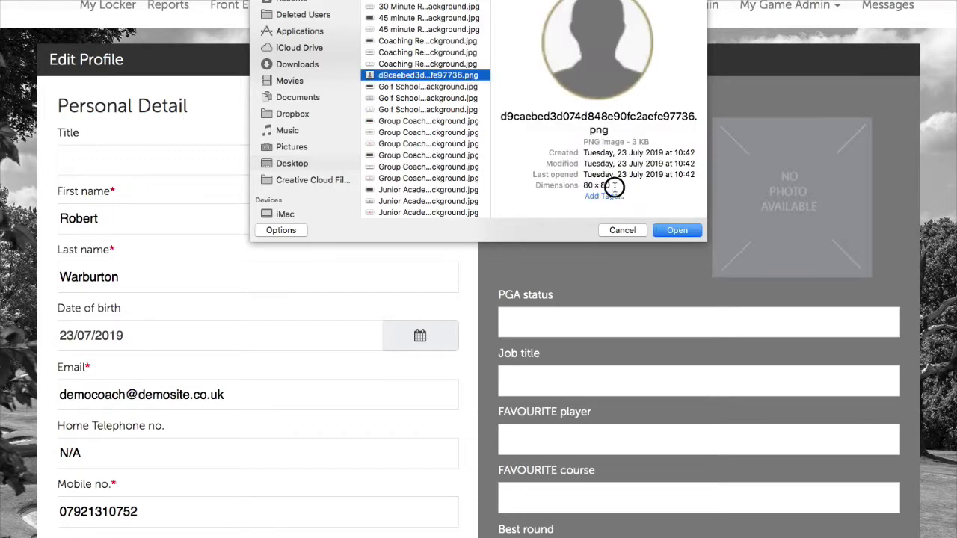
drag(611, 186, 582, 186)
click(677, 230)
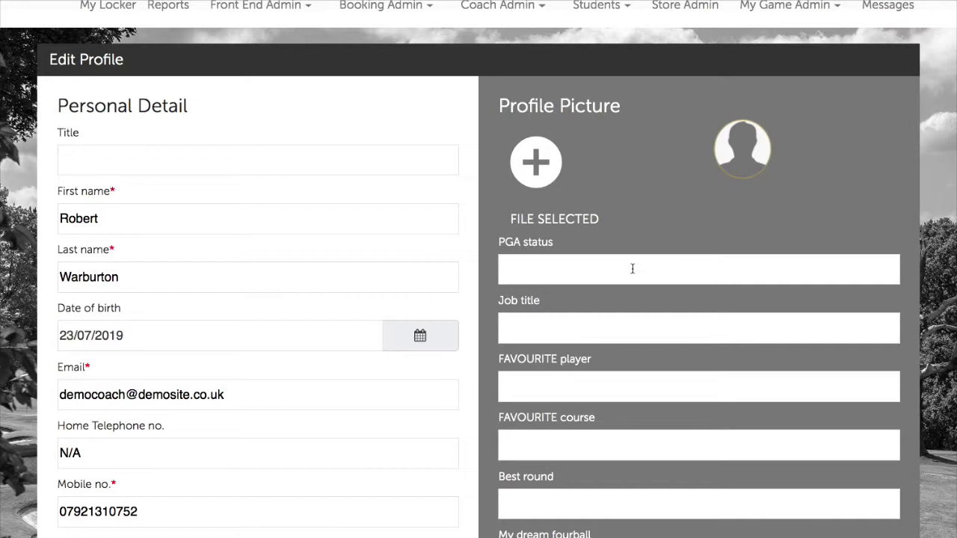
Set the job title to 'Specialist Putting Coach' from the suggestions.
click(625, 323)
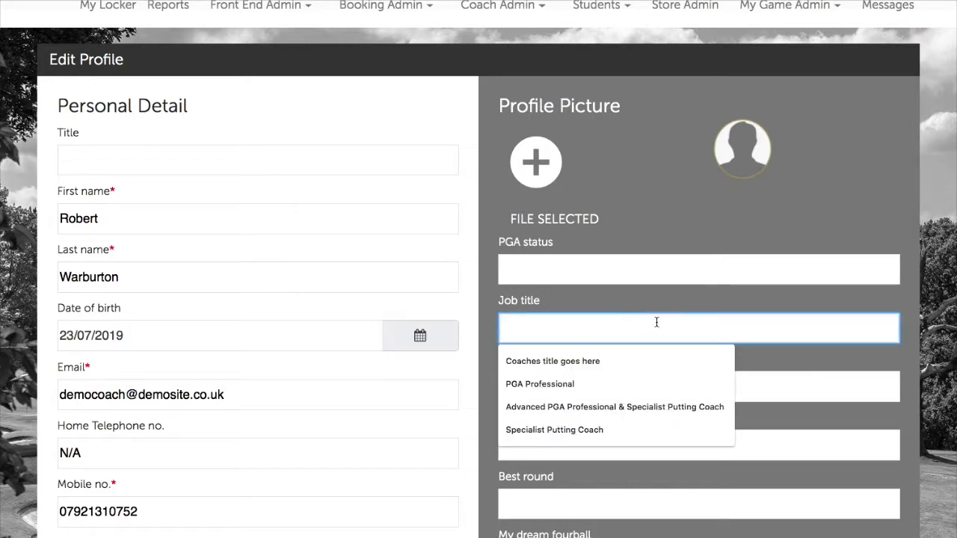
text(Speci)
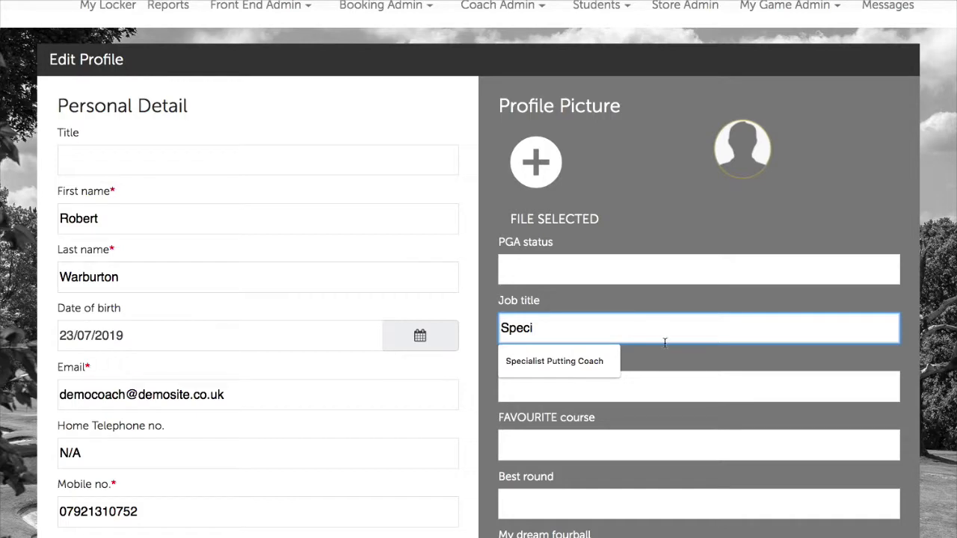
click(591, 360)
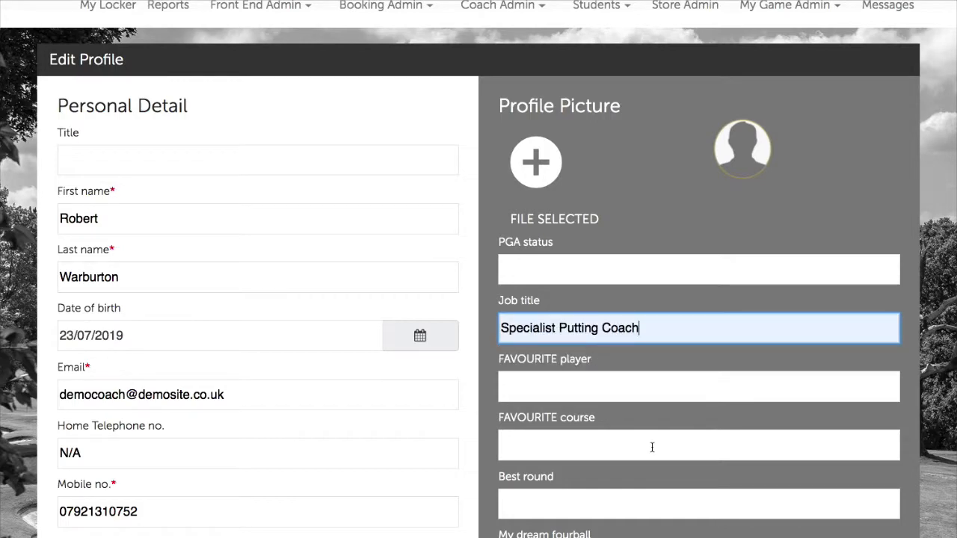
click(645, 532)
scroll(655, 501, down, 3)
Write 'This section has to be a maximum of 50 words.' as the brief profile and save.
click(545, 471)
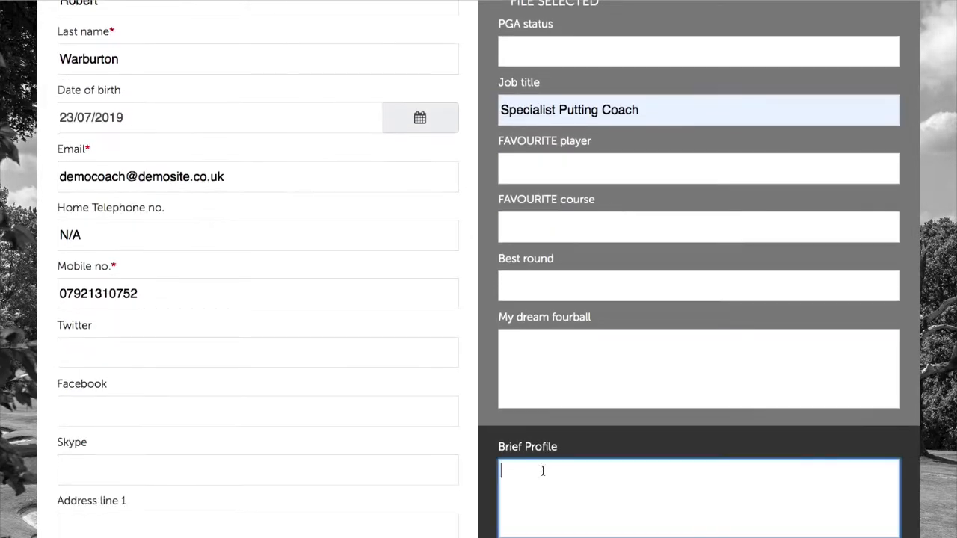
text(This section has to be a mix)
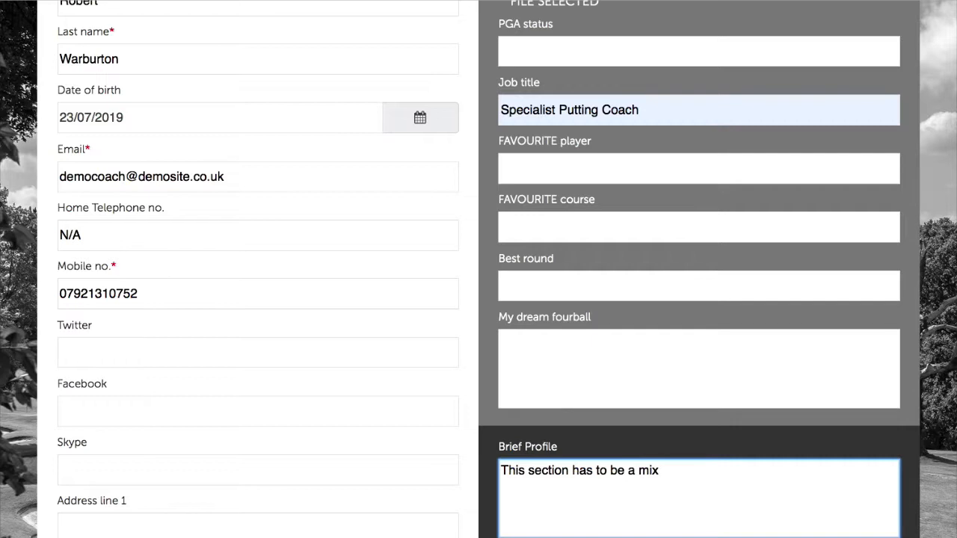
key(BackSpace)
key(BackSpace)
text(aximum of 50 w)
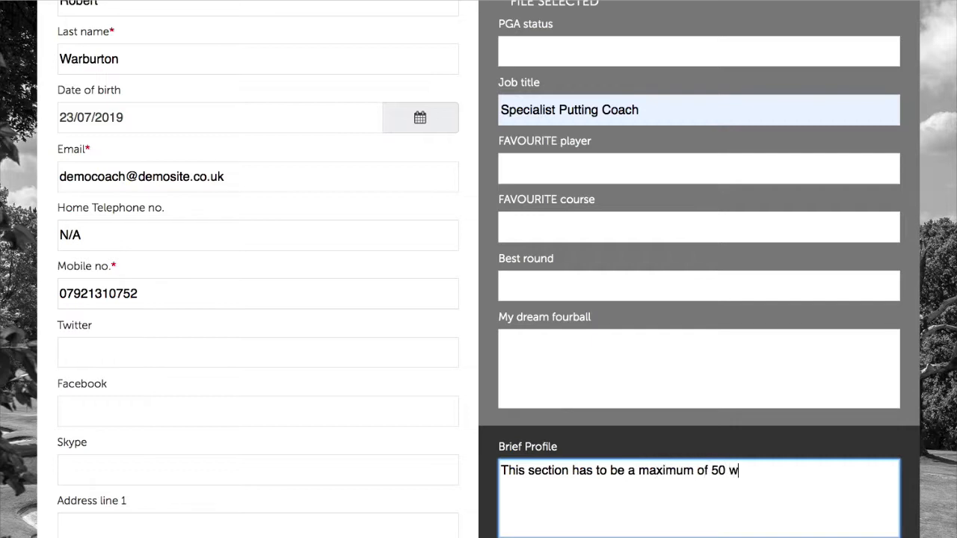
text(ords.)
scroll(772, 419, down, 2)
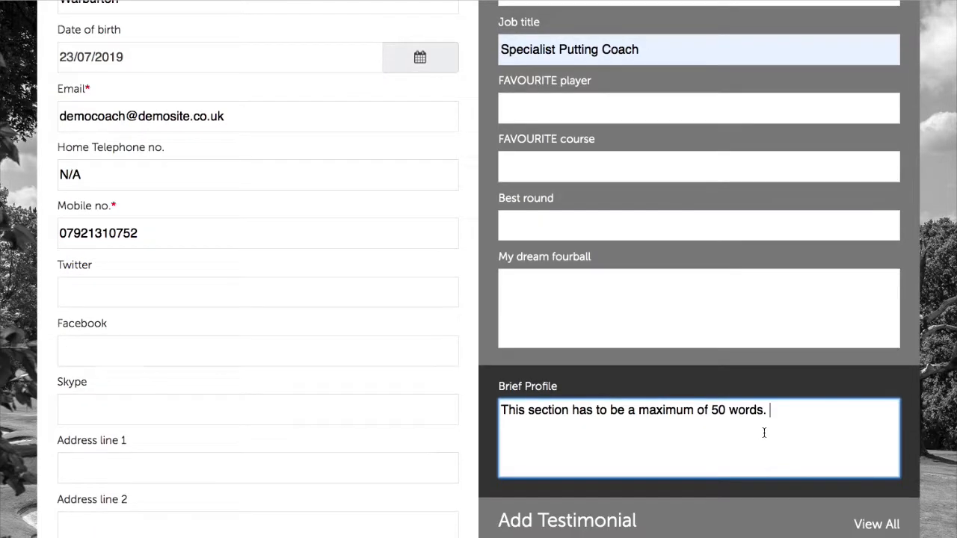
scroll(764, 432, down, 12)
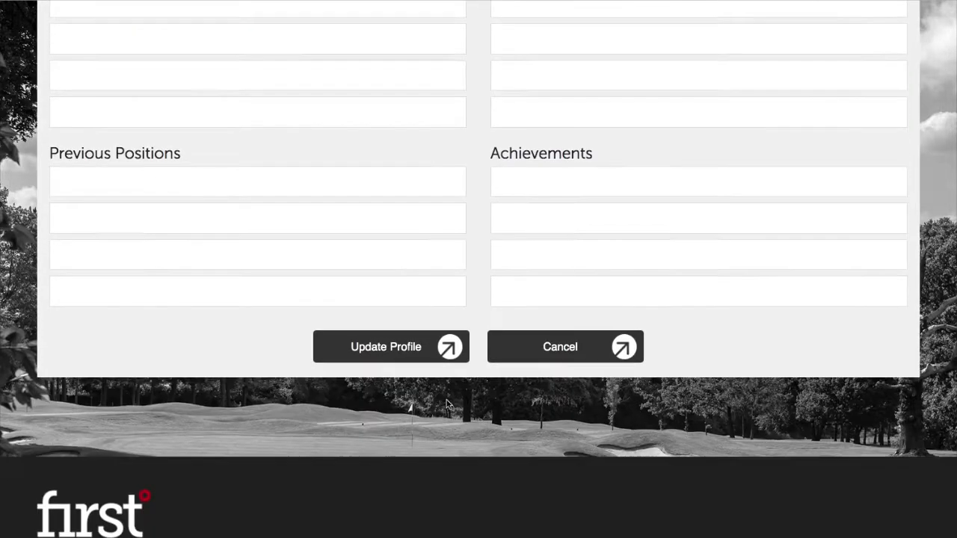
click(432, 361)
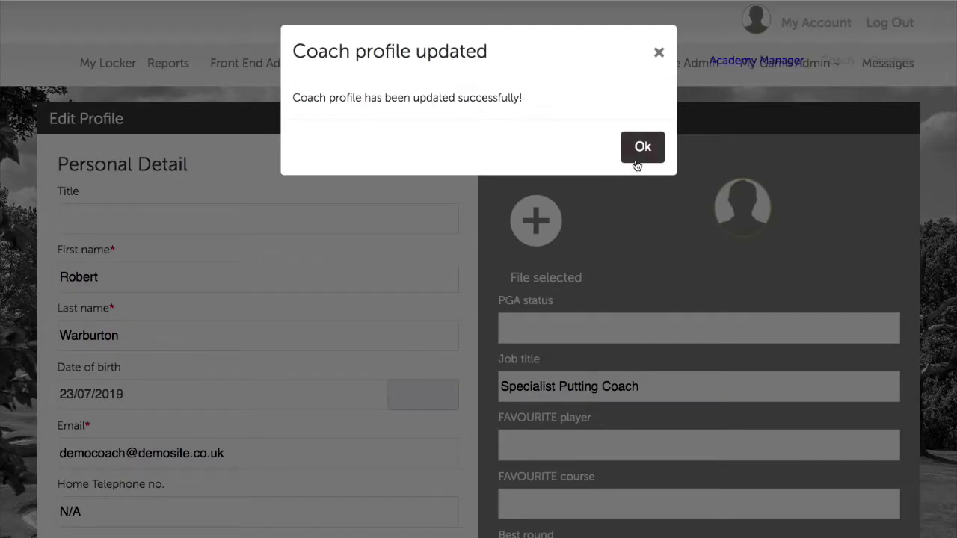
click(642, 147)
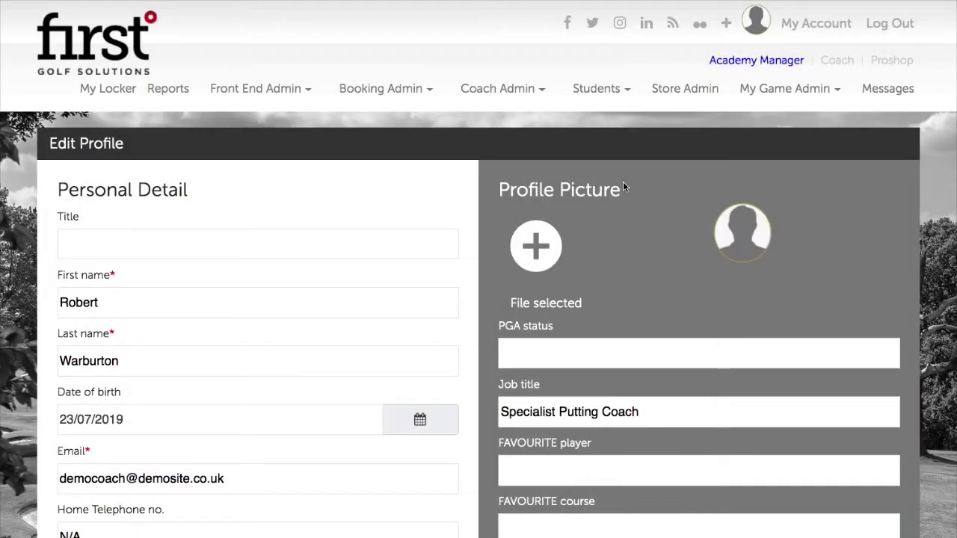
Go to Coach Management under Coach Admin, ending on the academy dashboard.
mouse_move(497, 88)
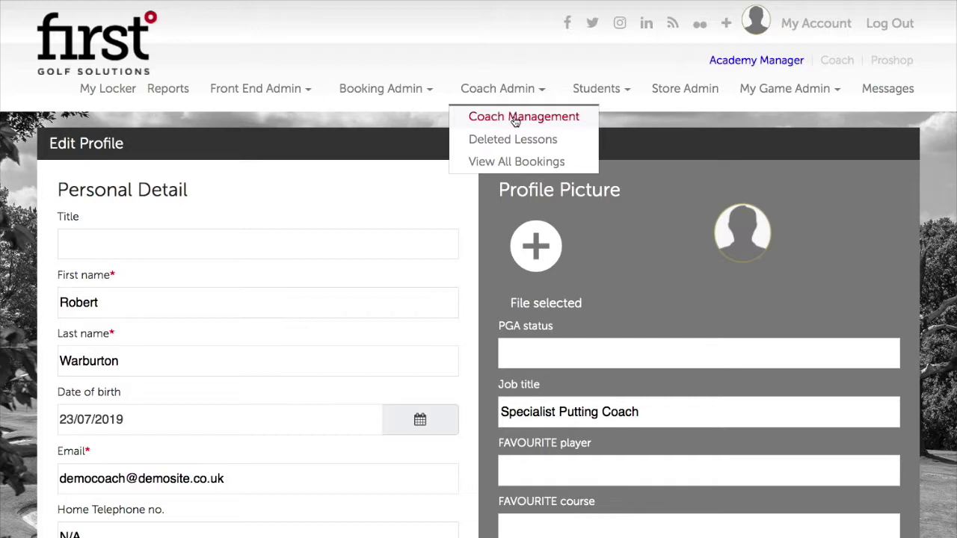
click(515, 119)
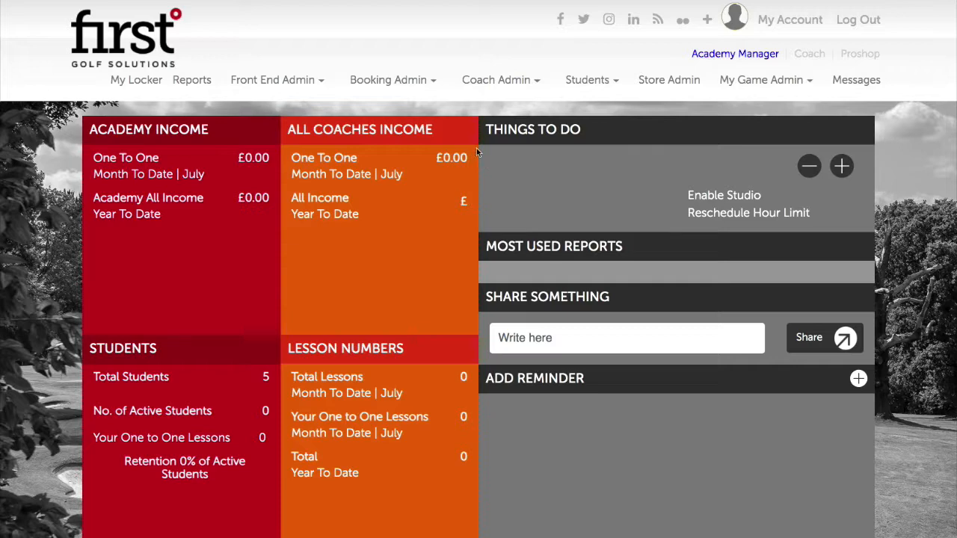
Open Skill Creation from the My Game Admin menu.
click(766, 79)
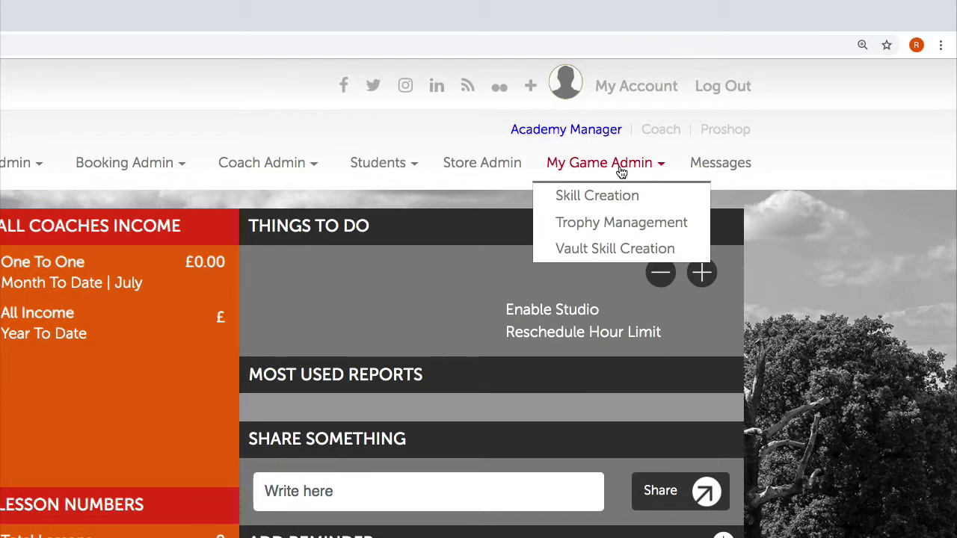
click(612, 195)
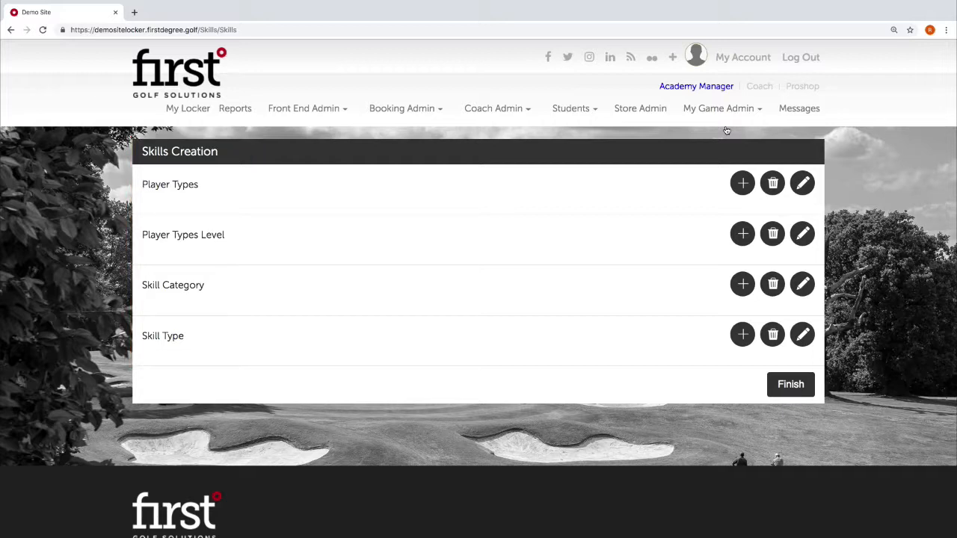
Add the player type Adult with order number 1.
click(746, 183)
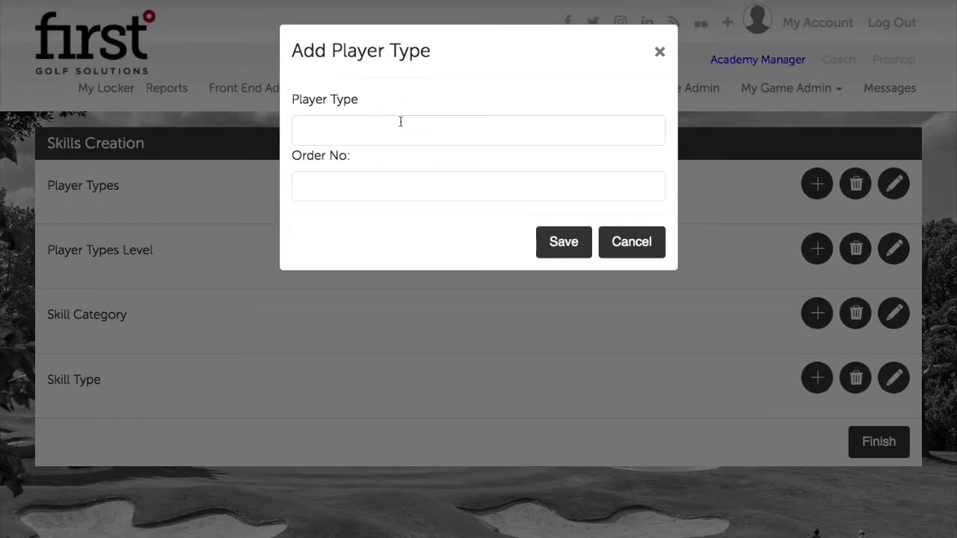
click(417, 137)
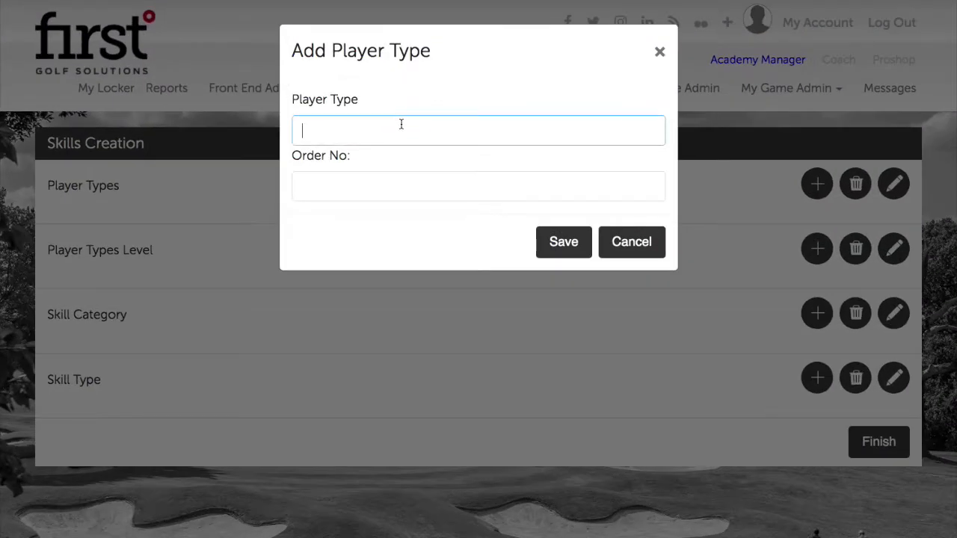
text(Adult)
click(406, 183)
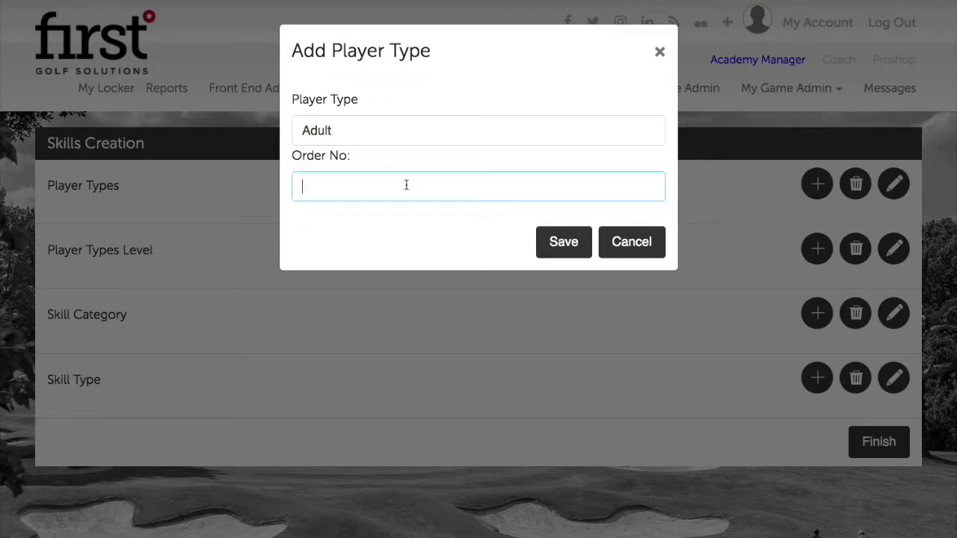
text(1)
click(462, 217)
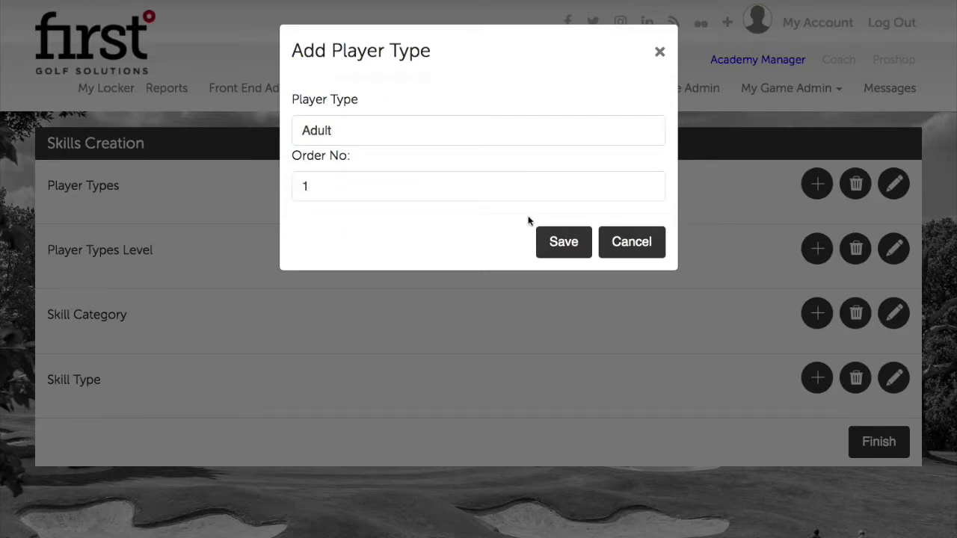
click(574, 241)
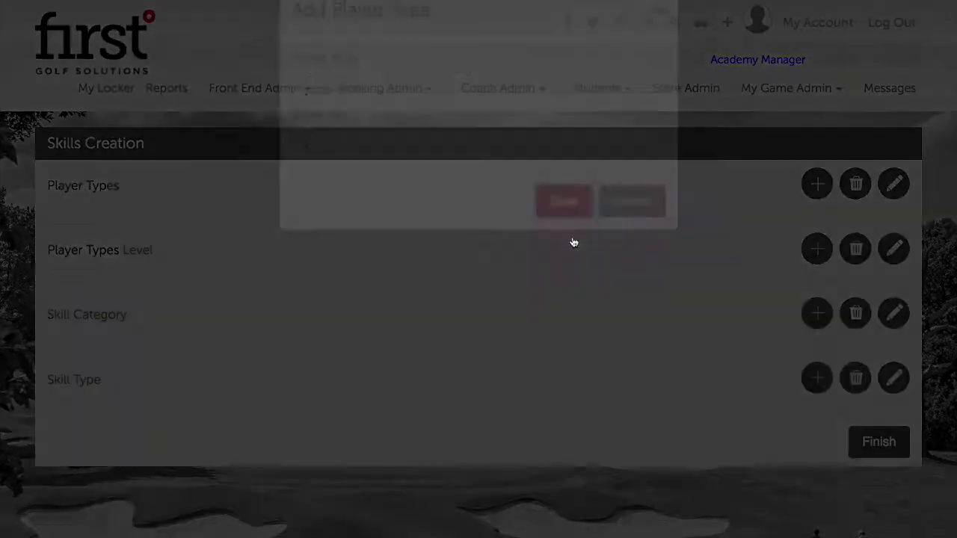
click(641, 152)
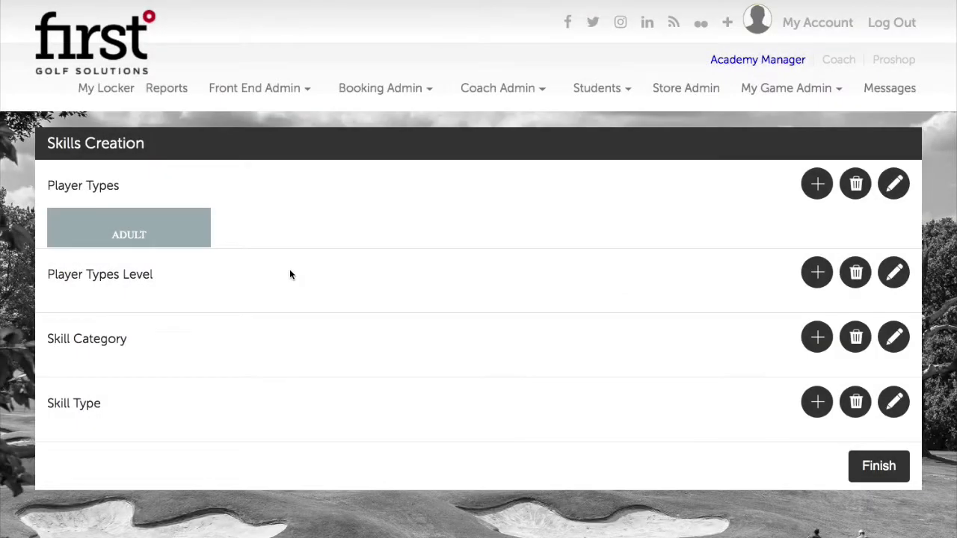
Add the player type Junior with order number 2.
click(817, 184)
click(365, 119)
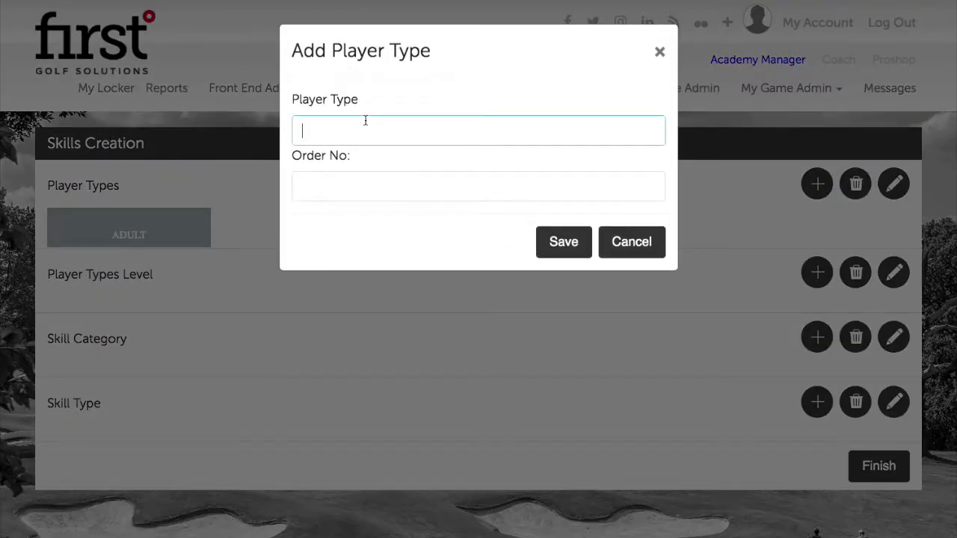
text(Junior)
click(370, 187)
text(2)
click(568, 244)
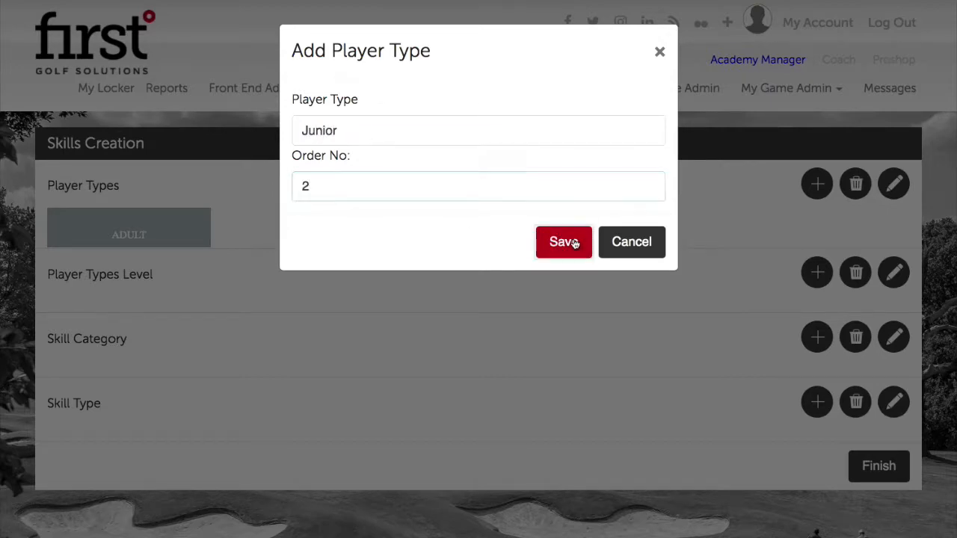
click(644, 150)
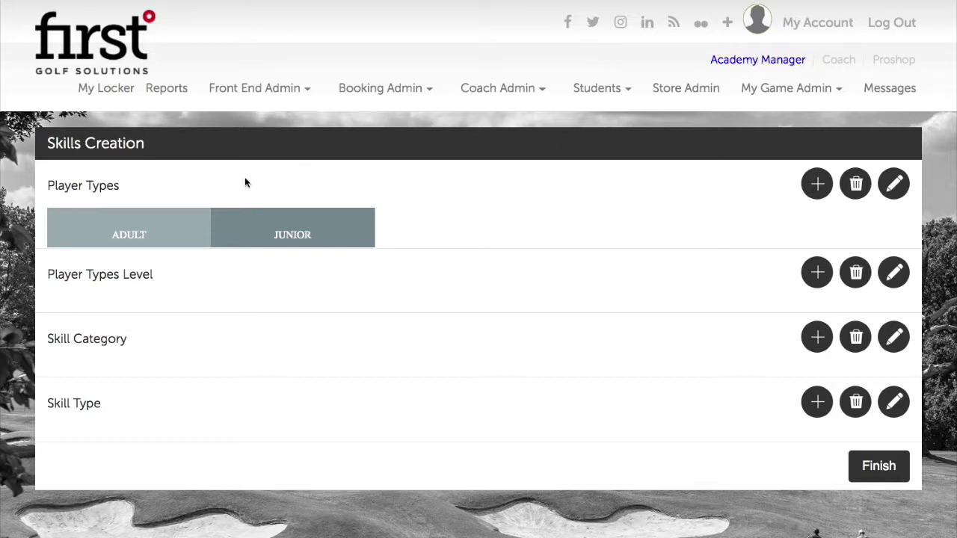
Switch between the ADULT and JUNIOR player types, ending on ADULT.
click(173, 223)
click(273, 220)
click(154, 218)
click(286, 221)
click(134, 219)
Add player levels Beginner (order 1) and Learner (order 2).
click(818, 274)
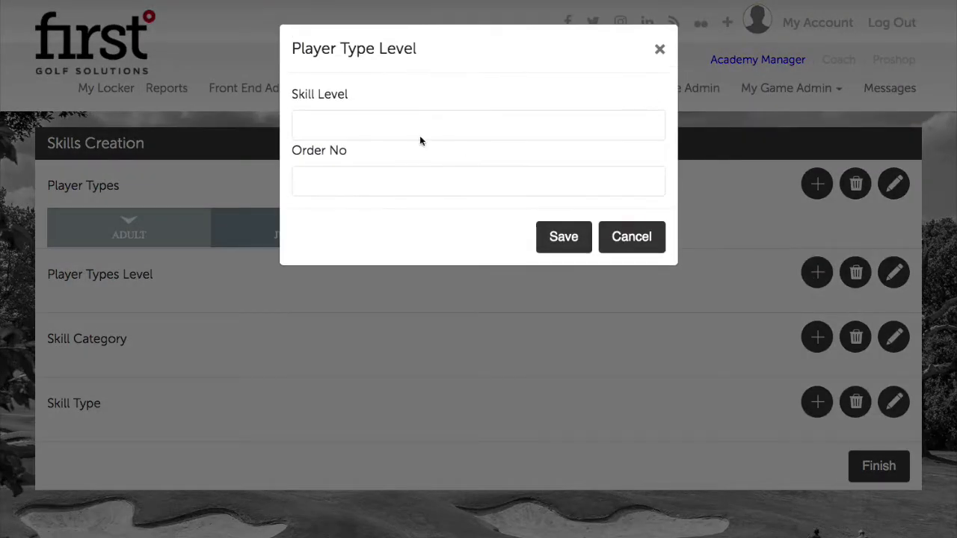
click(389, 124)
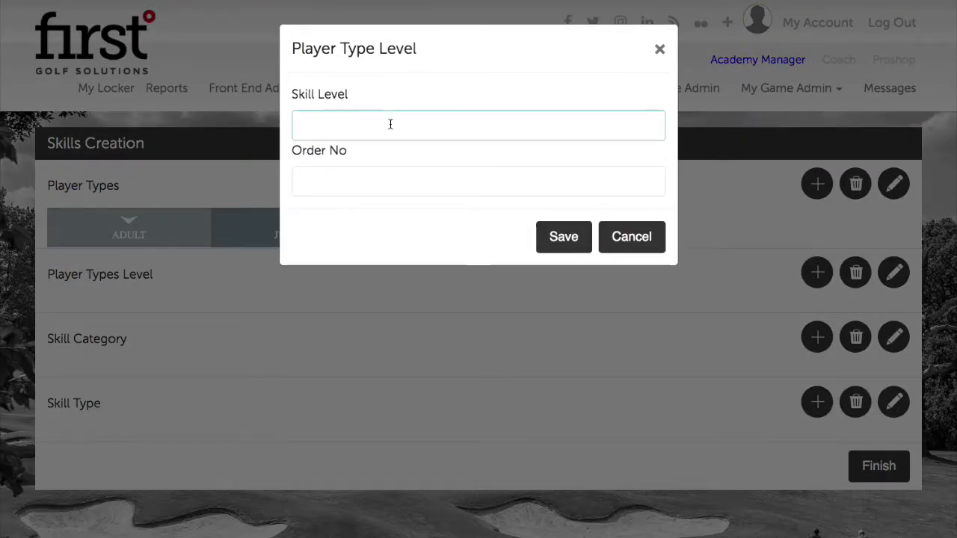
text(Beginner)
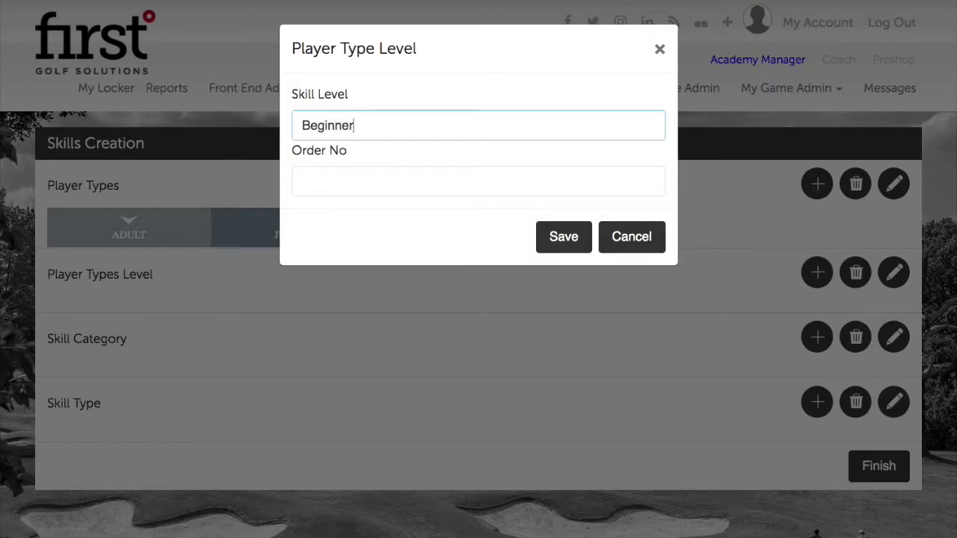
click(401, 172)
text(1)
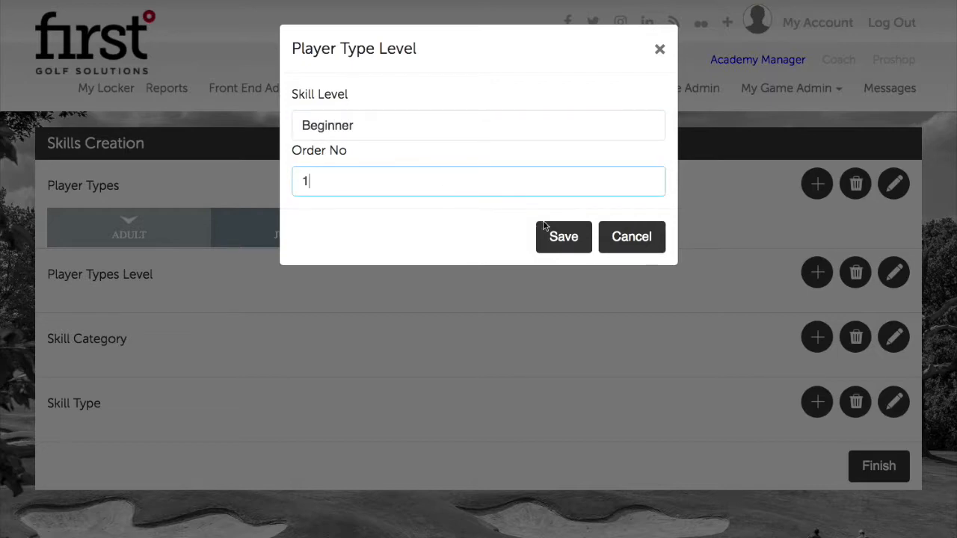
click(557, 234)
click(638, 148)
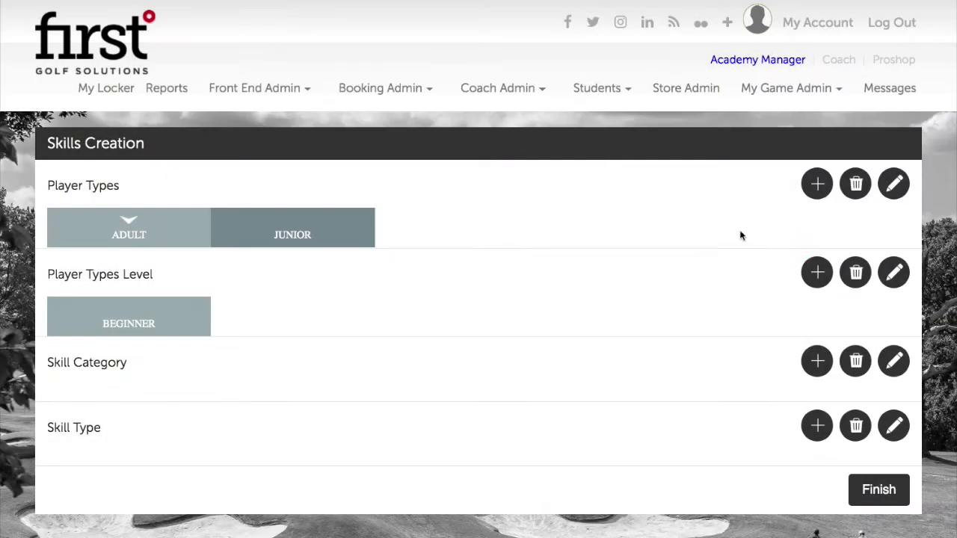
click(817, 273)
click(403, 114)
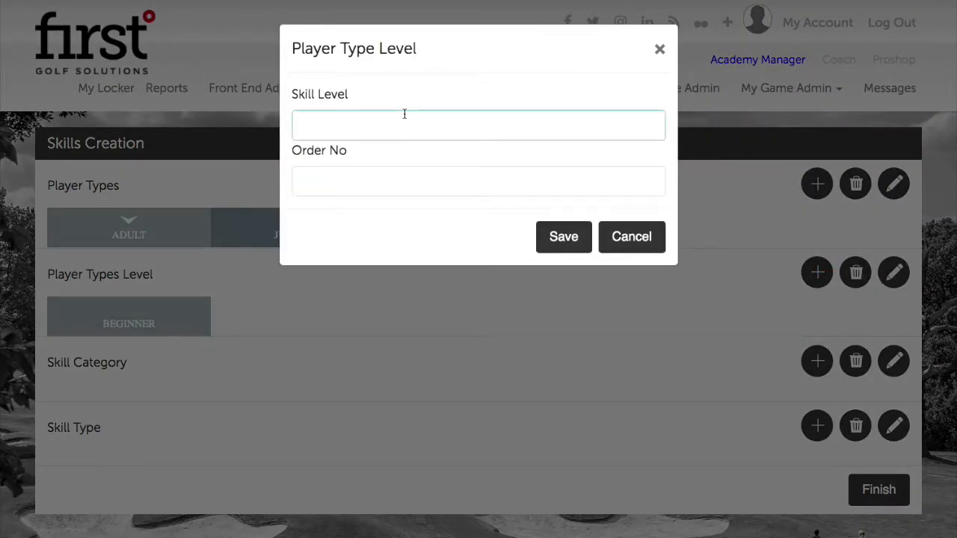
text(Learner)
click(421, 177)
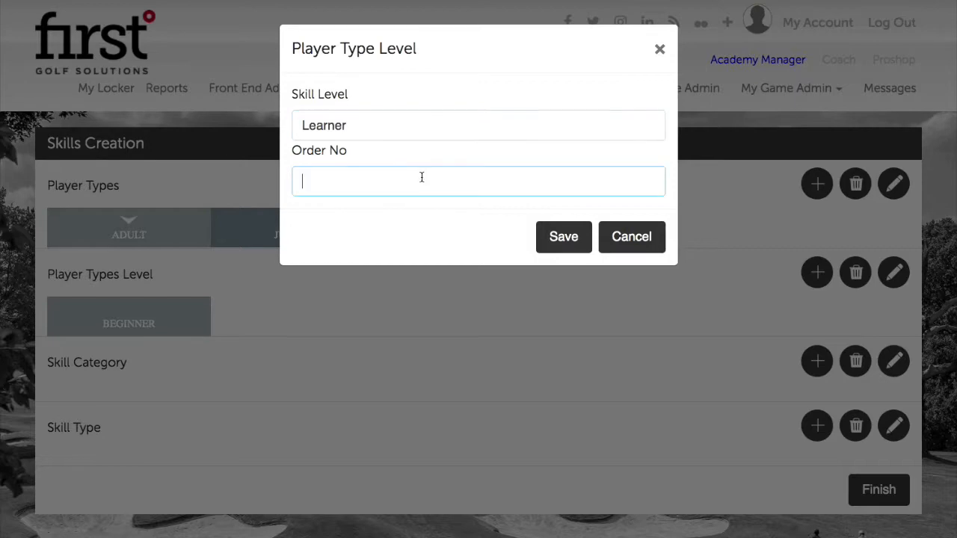
text(2)
click(564, 237)
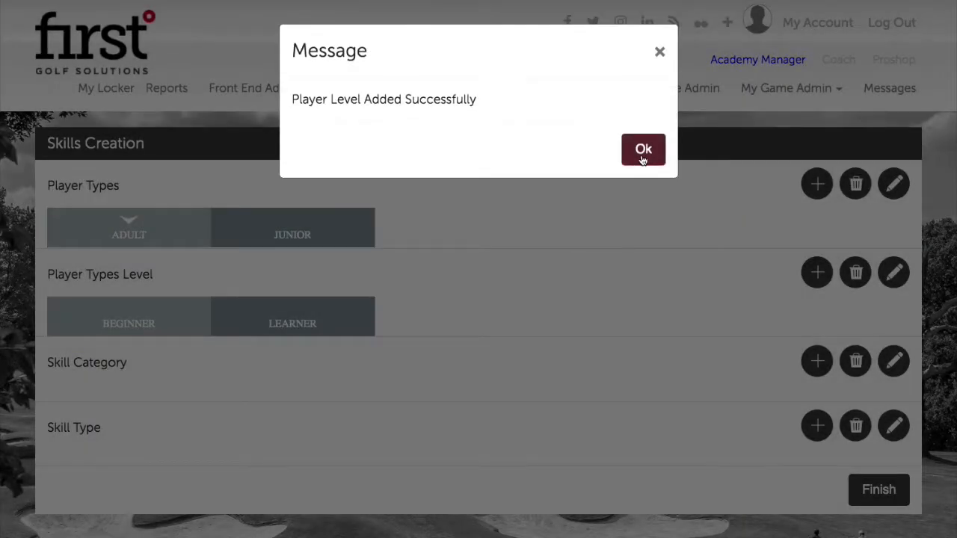
click(643, 150)
Add the player level Handicaps 10 & Above with order number 3.
click(817, 271)
click(474, 131)
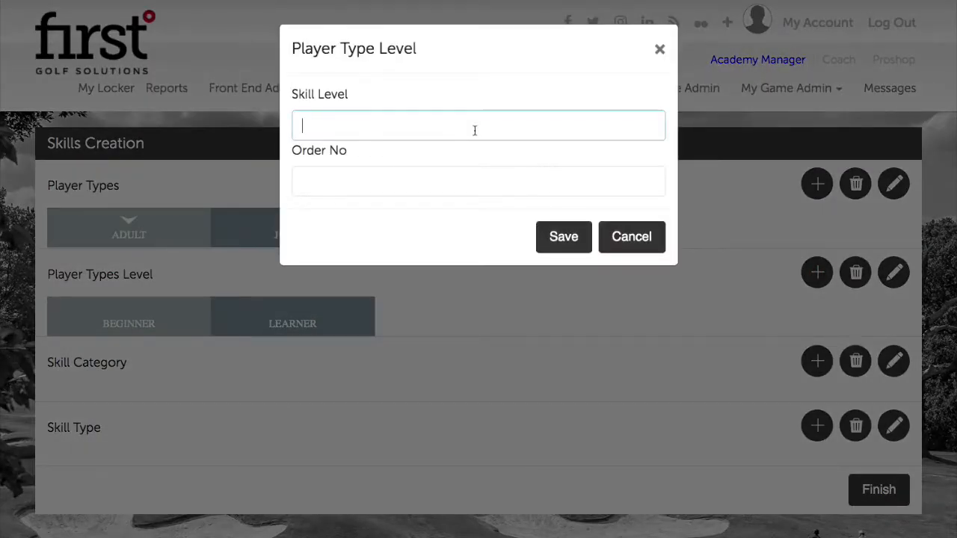
text(Handicaps 1\0)
key(BackSpace)
key(BackSpace)
text(0 & Above)
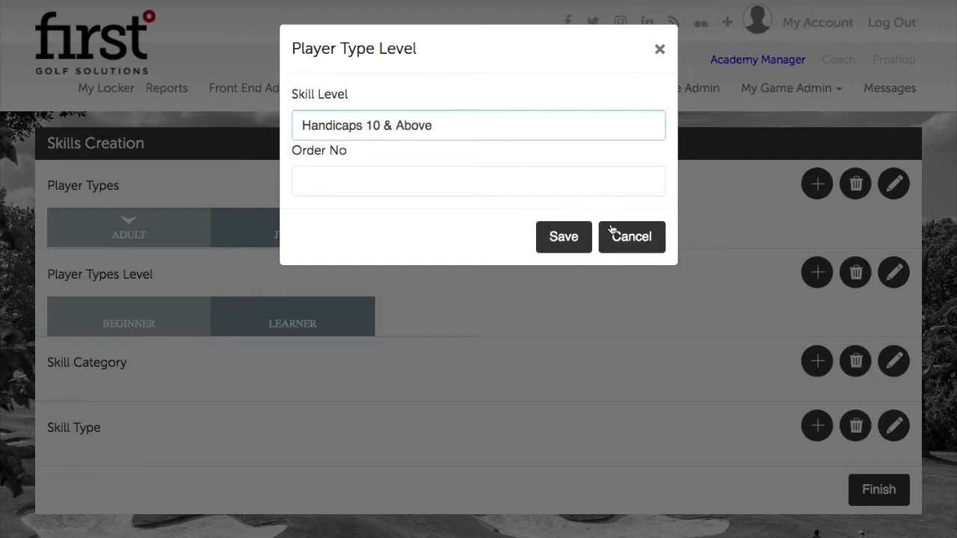
click(494, 184)
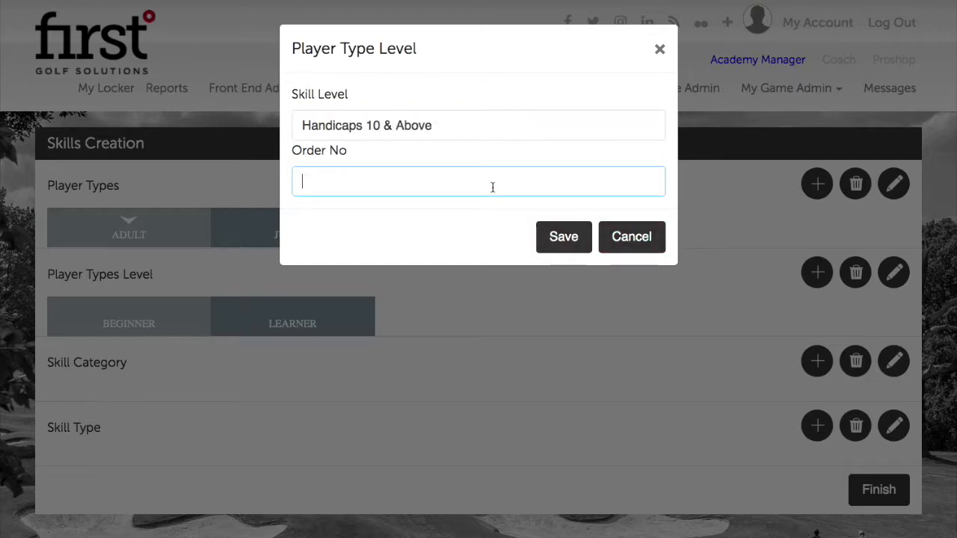
text(3)
click(571, 237)
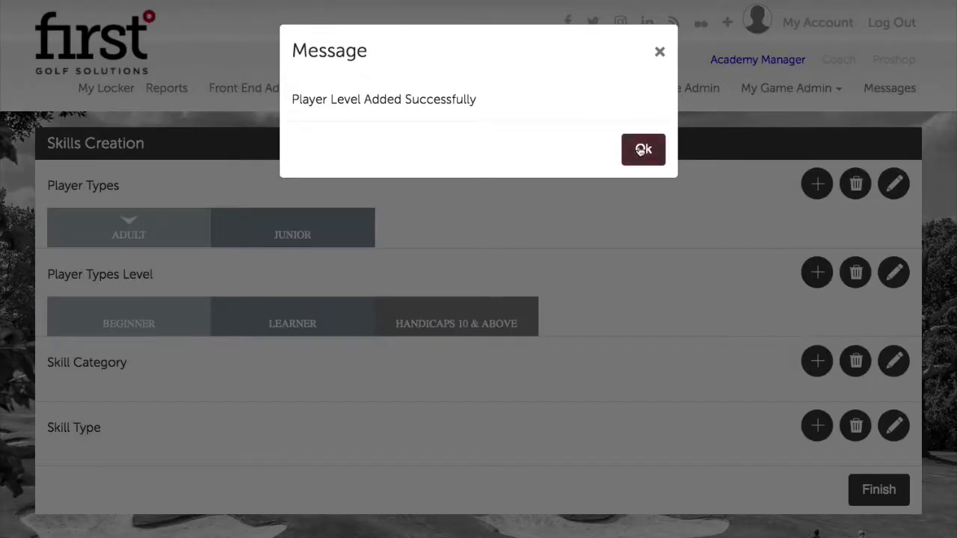
click(641, 150)
Add the player level Hnadicaps 9 & Below with order number 4.
click(455, 131)
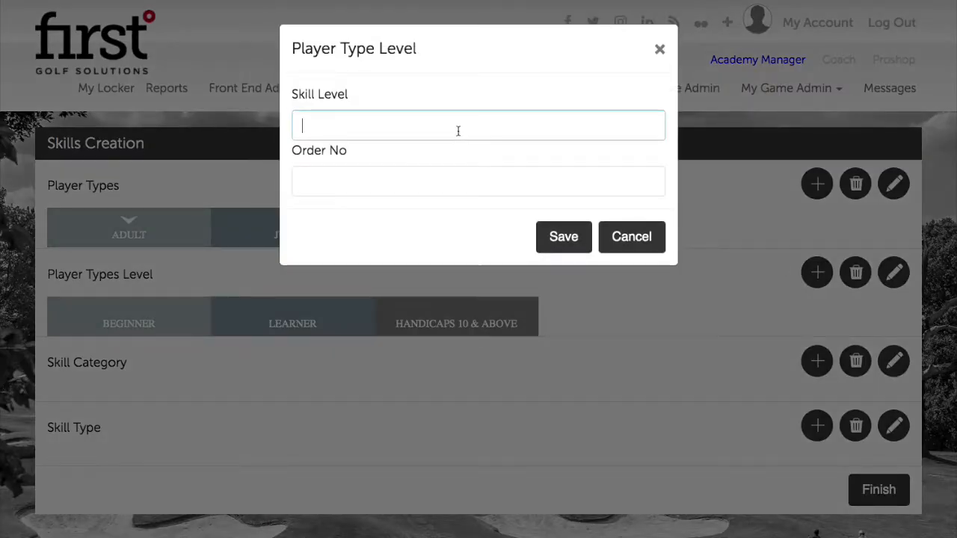
text(Hnadicaps 9 & B)
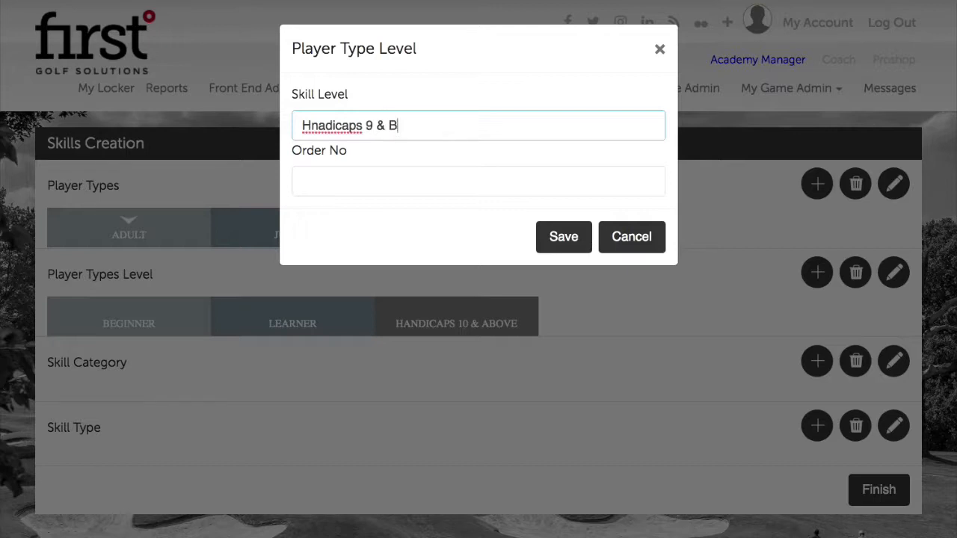
text(elow)
click(560, 228)
click(642, 147)
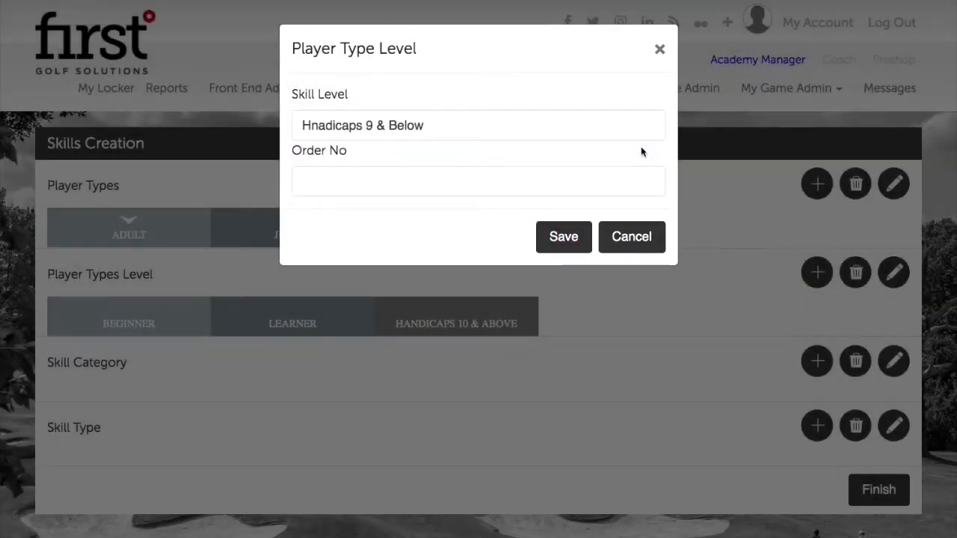
click(435, 126)
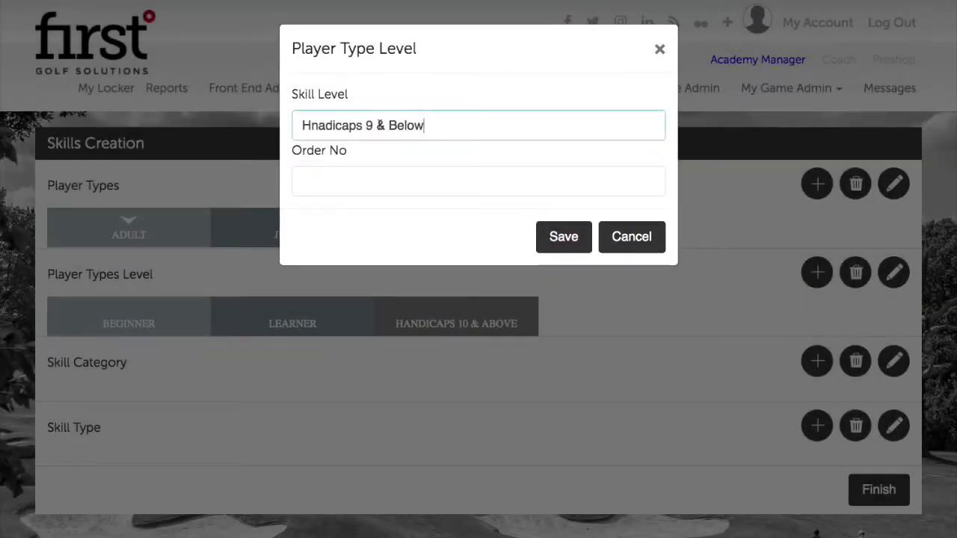
click(384, 175)
text(4)
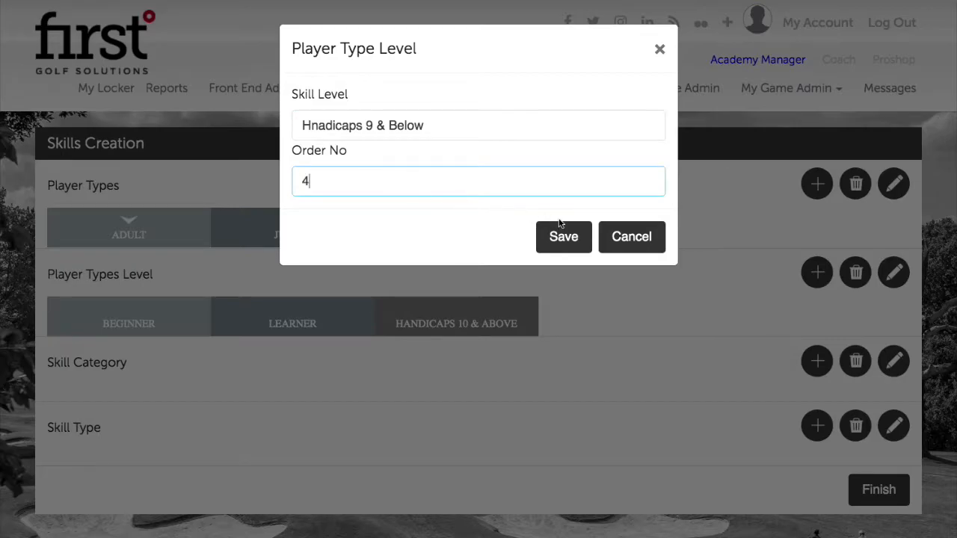
click(565, 227)
click(628, 149)
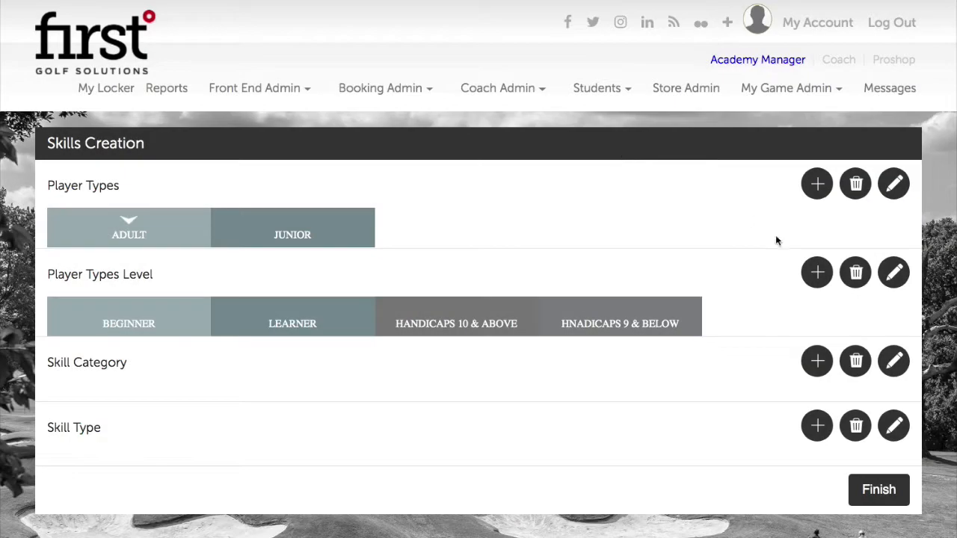
Add the player level Elite with order number 5, then select BEGINNER.
click(815, 273)
click(477, 117)
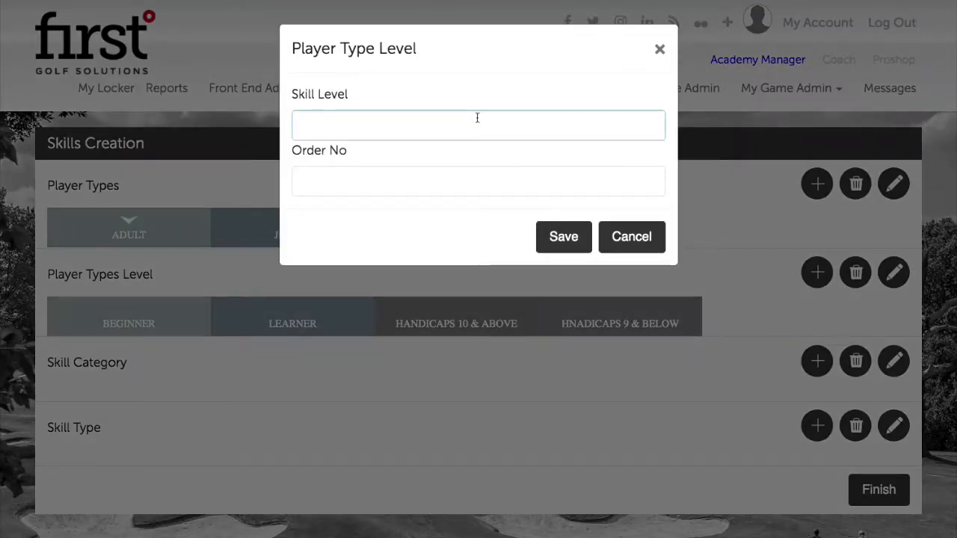
text(Elite)
click(490, 182)
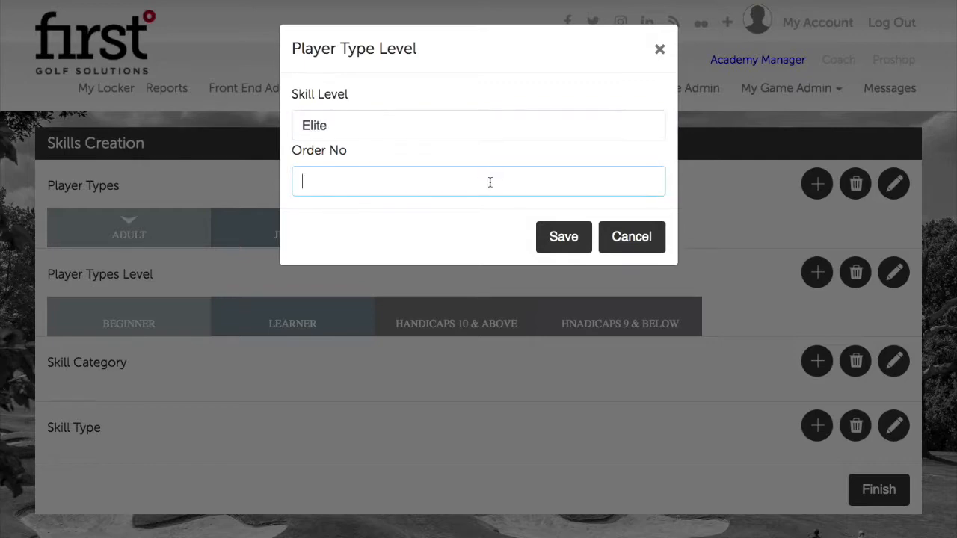
text(5)
click(562, 238)
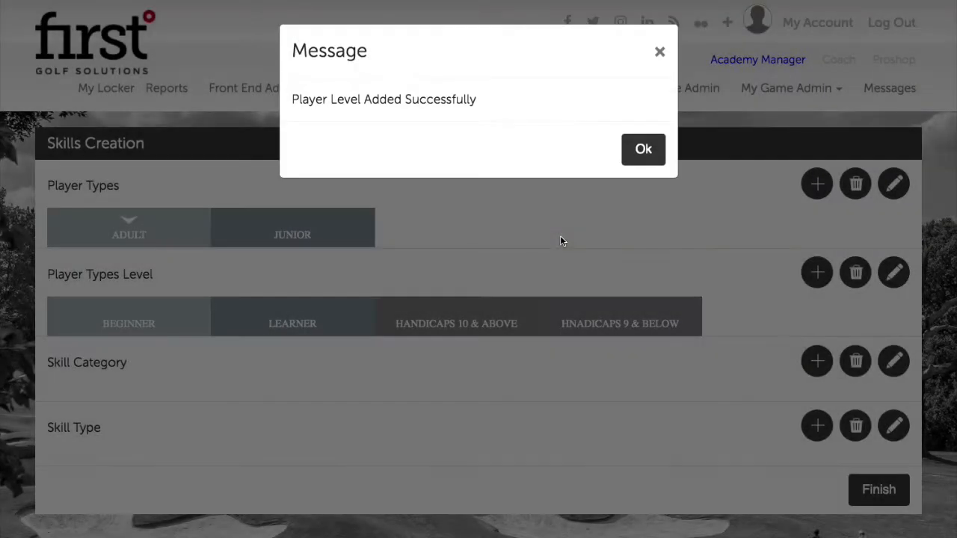
click(645, 150)
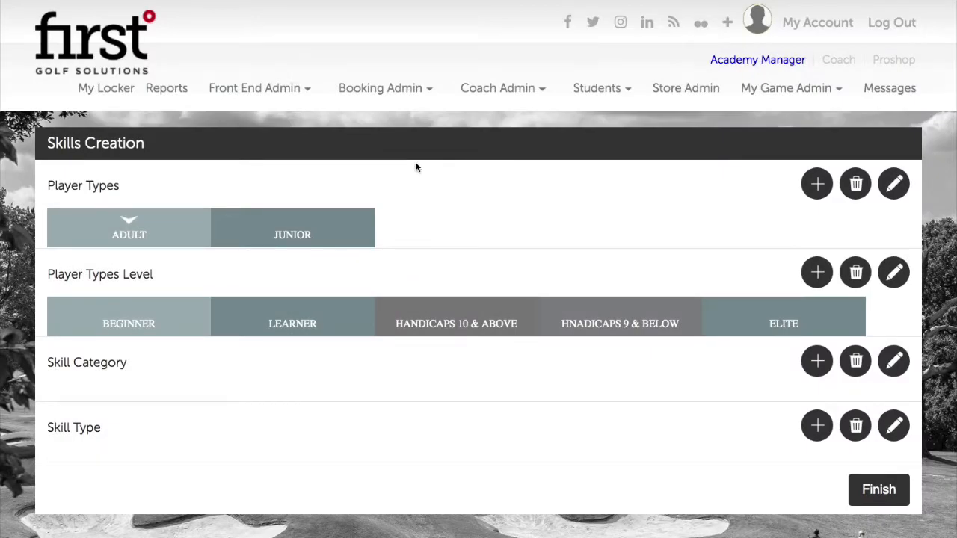
click(135, 323)
scroll(178, 321, down, 1)
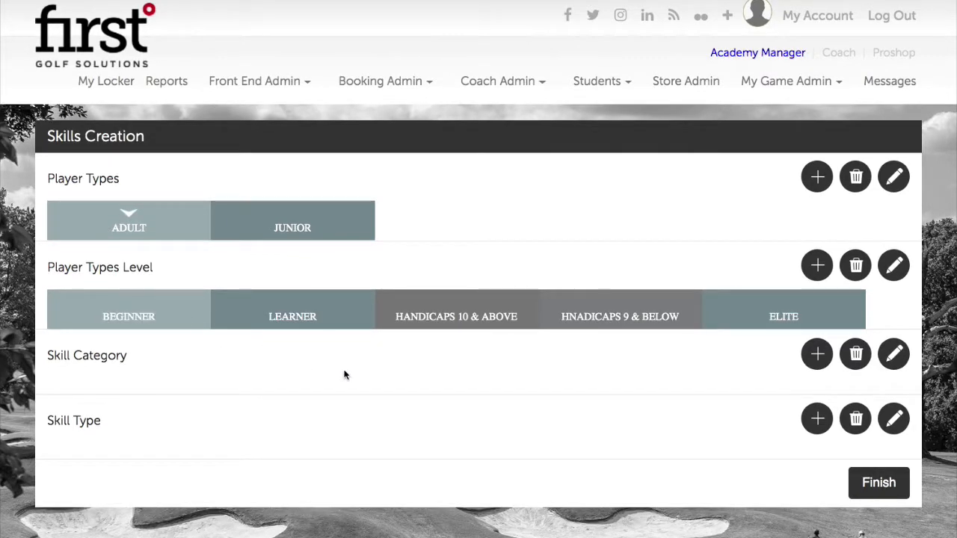
scroll(345, 375, down, 2)
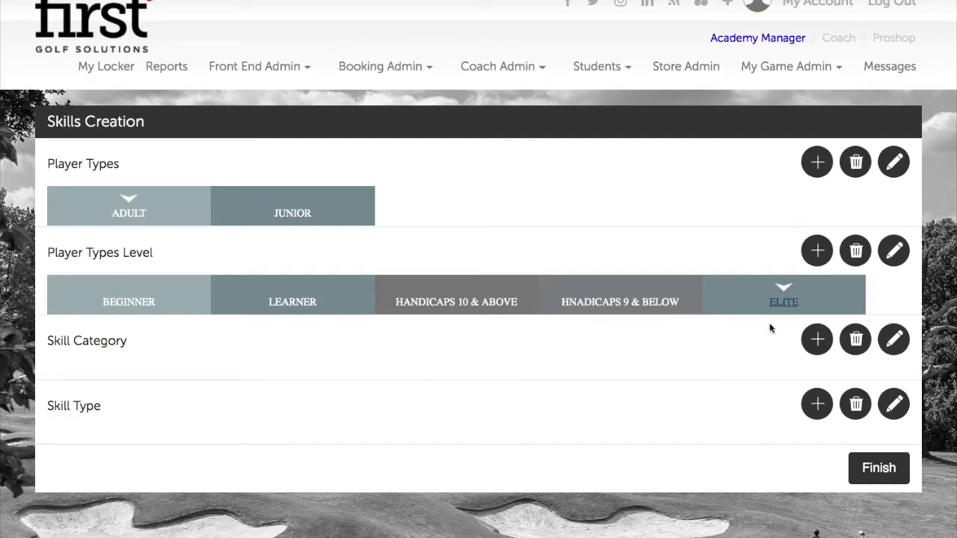
click(817, 340)
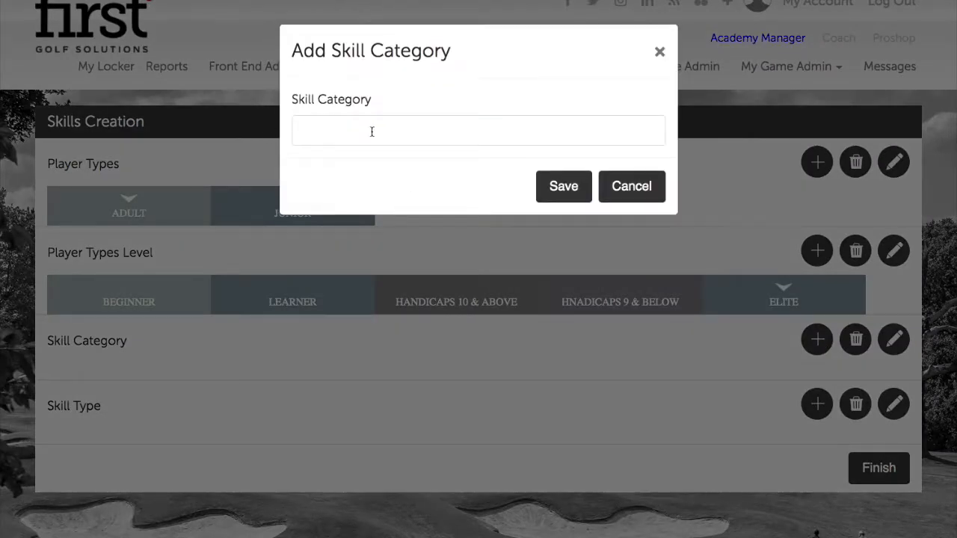
Create the skill categories Shot Shaping and Pitching.
click(372, 131)
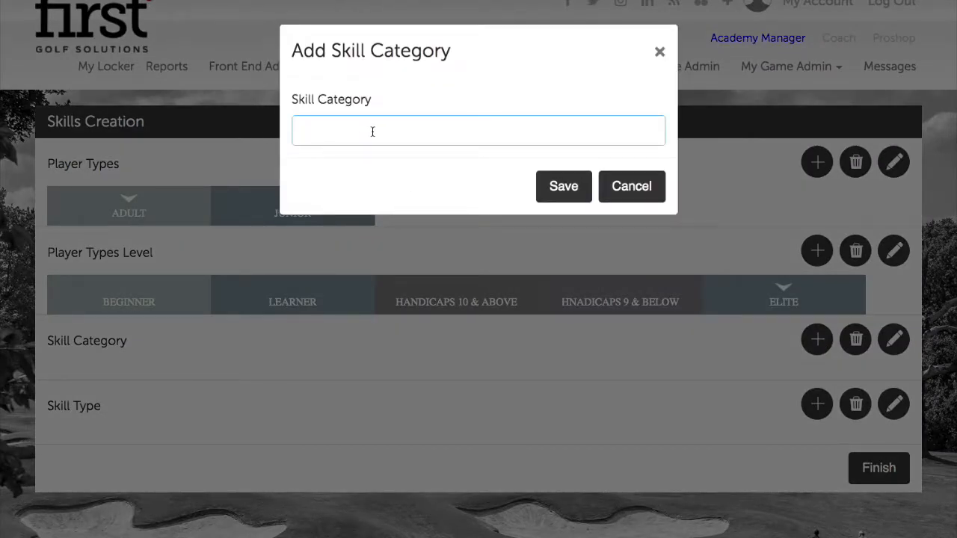
text(S)
text(hot Shaping)
click(565, 186)
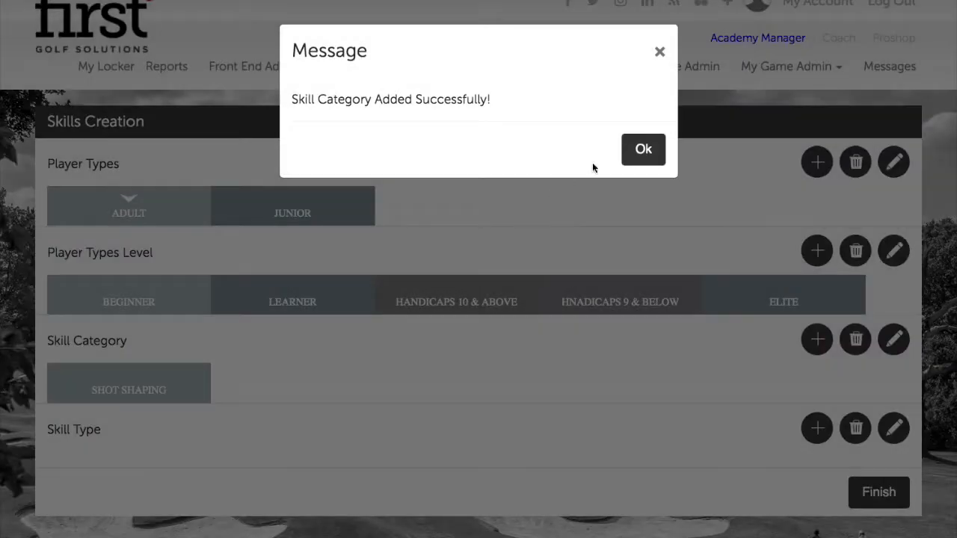
click(643, 149)
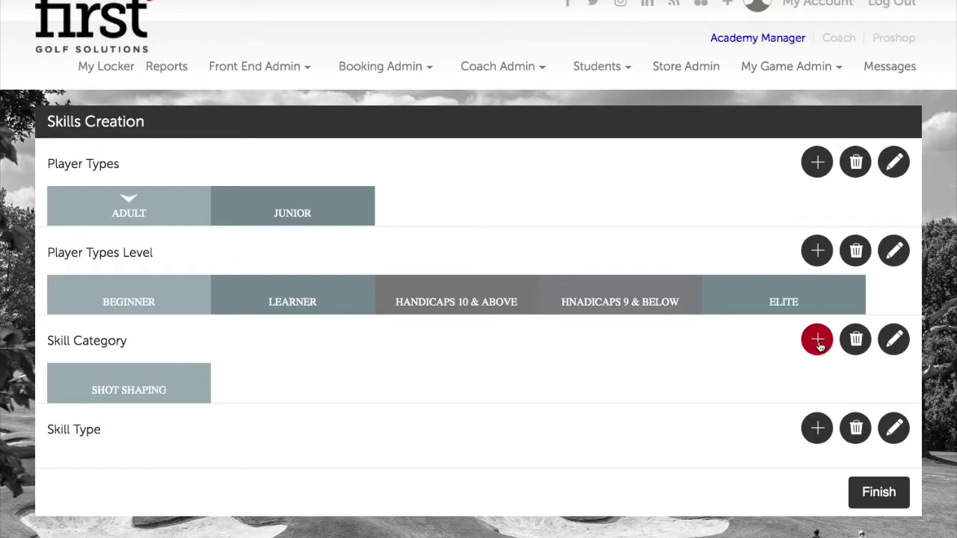
click(816, 339)
click(451, 121)
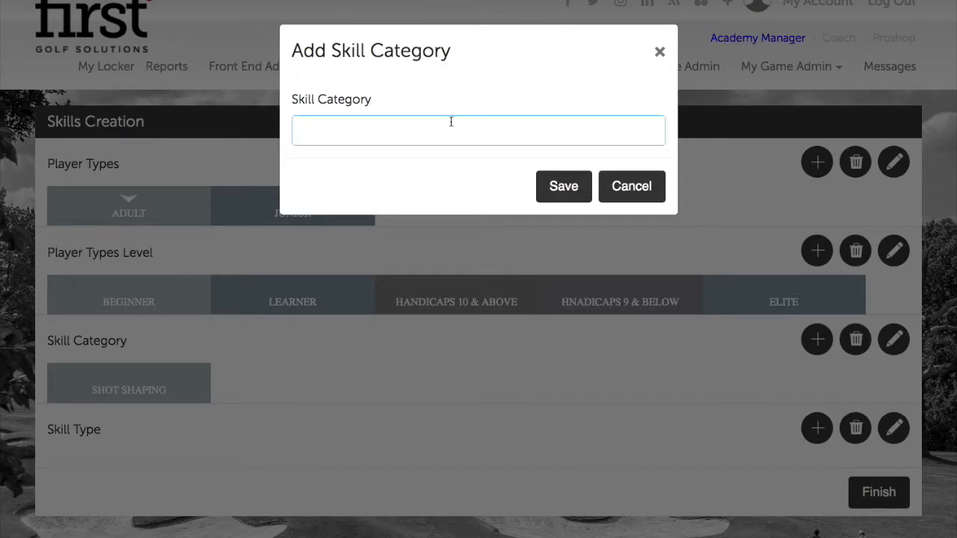
text(Pitching)
click(553, 186)
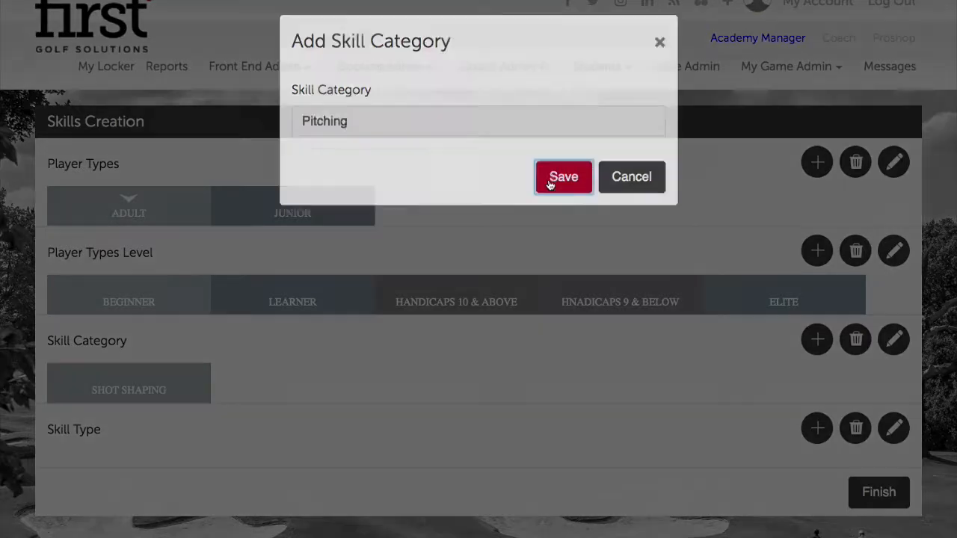
click(634, 154)
Create the skill categories Mental Skills and Strategy.
click(815, 340)
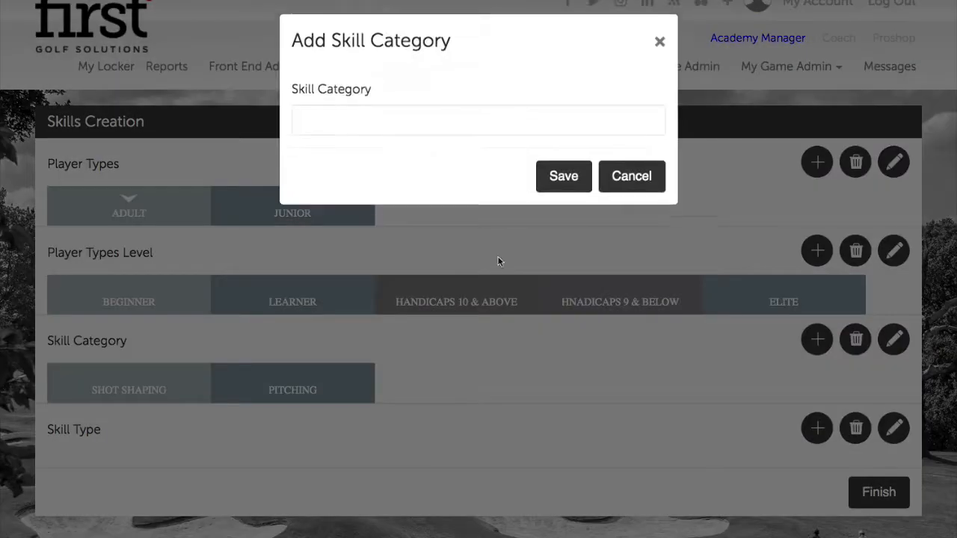
click(419, 132)
text(Mental Skills)
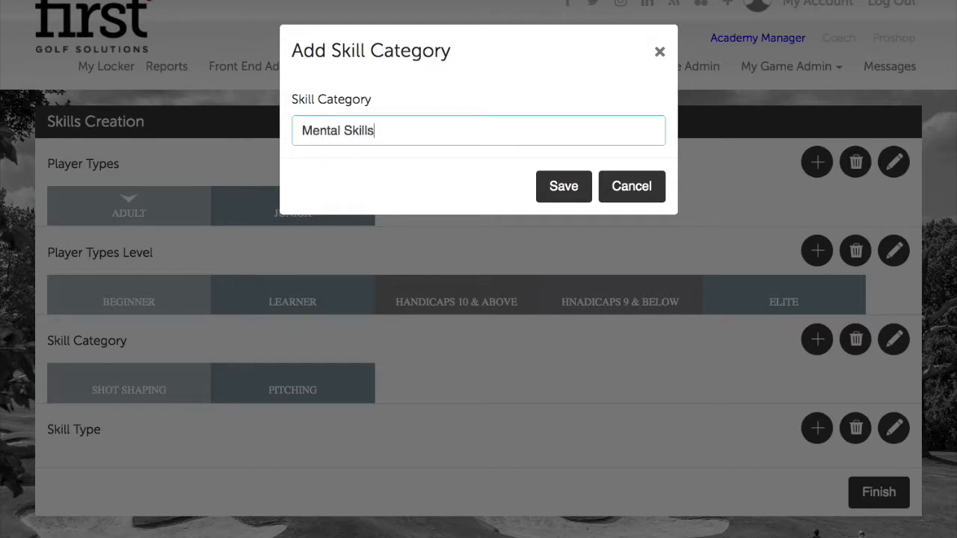
click(562, 180)
click(642, 149)
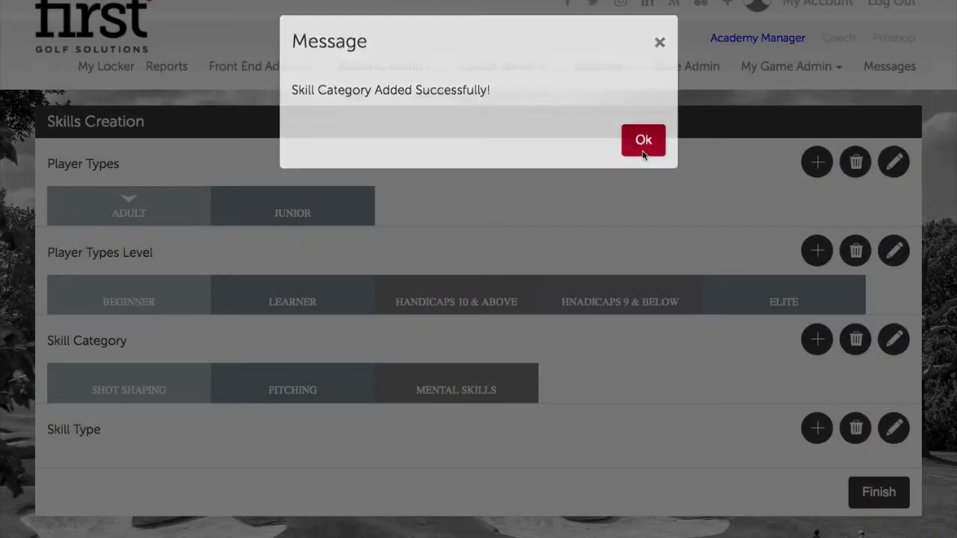
click(822, 341)
click(434, 117)
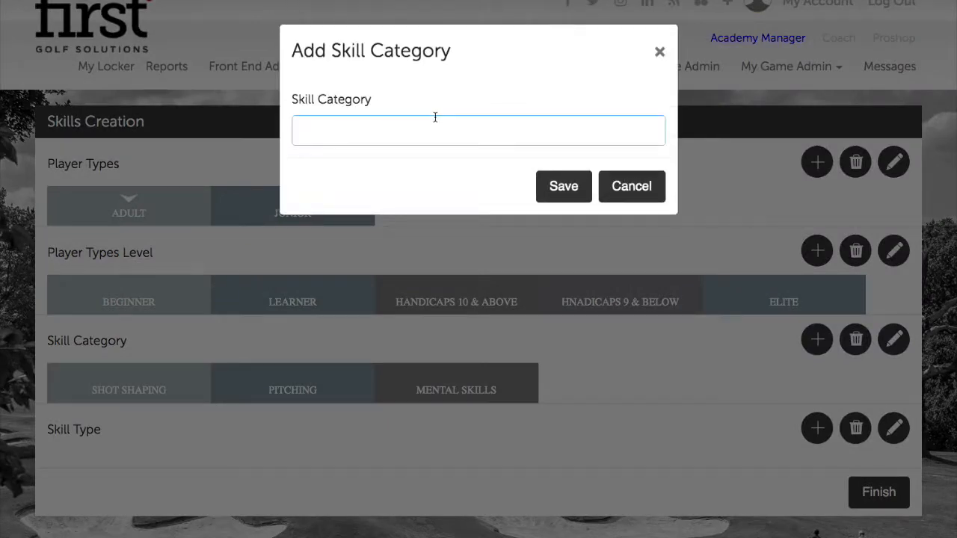
text(Strategy)
click(580, 187)
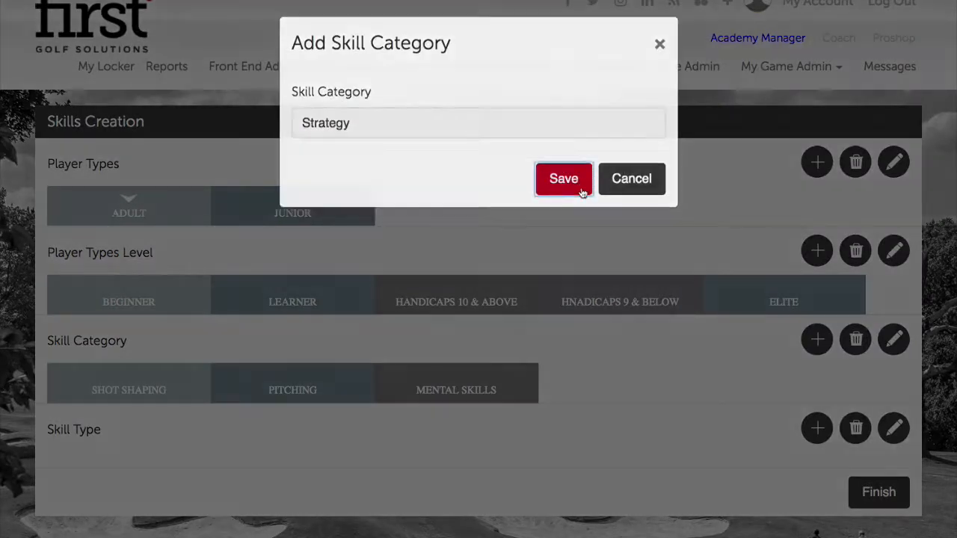
click(643, 153)
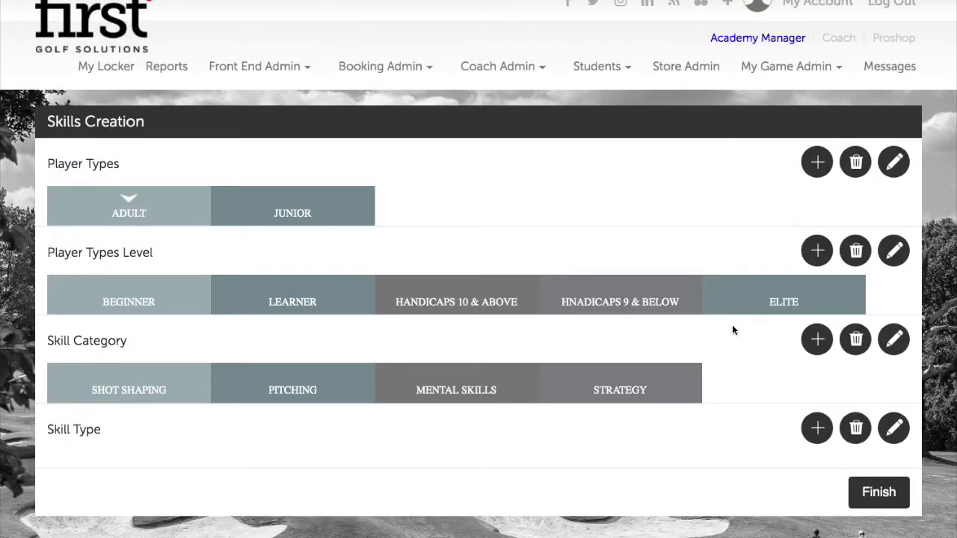
click(751, 306)
Select the SHOT SHAPING category and add the skill type Right to Left.
click(606, 380)
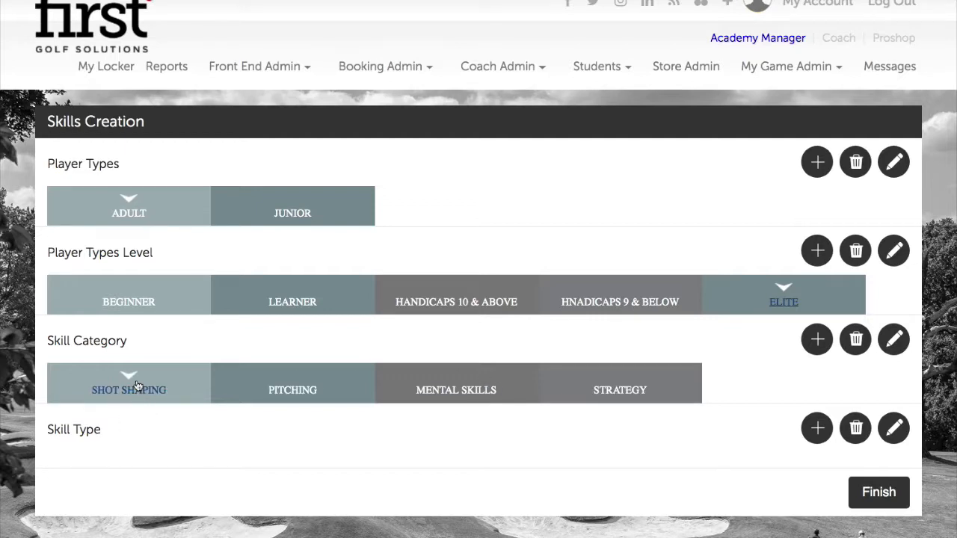
scroll(142, 382, down, 1)
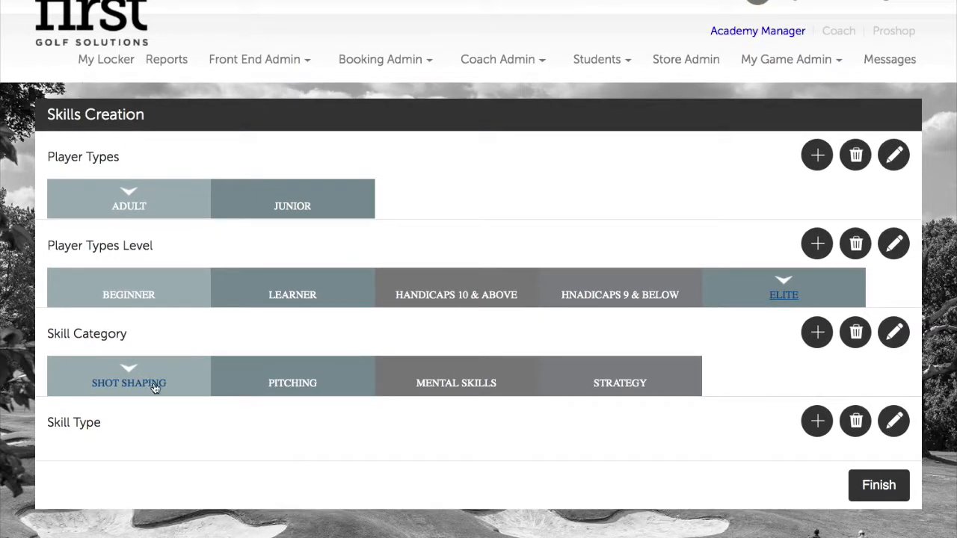
scroll(146, 373, down, 1)
click(151, 361)
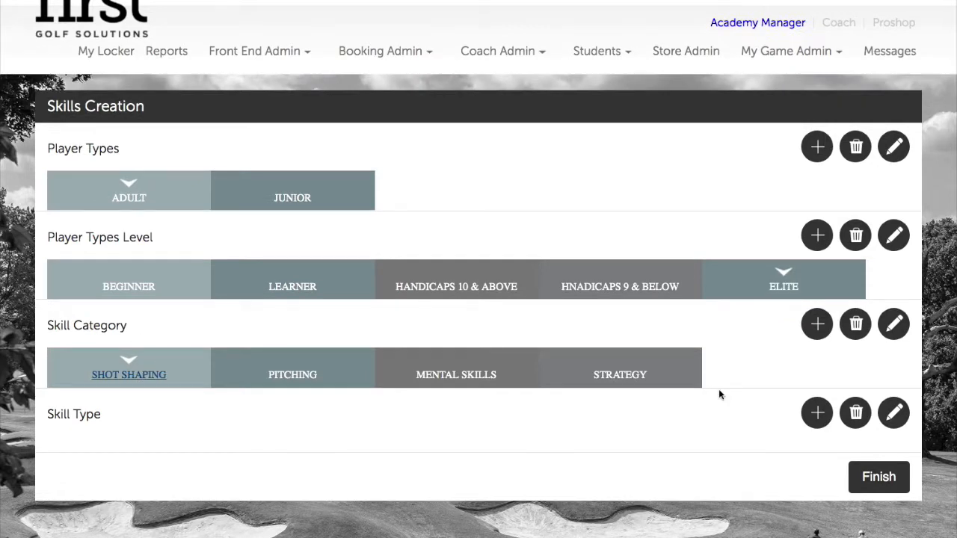
click(816, 413)
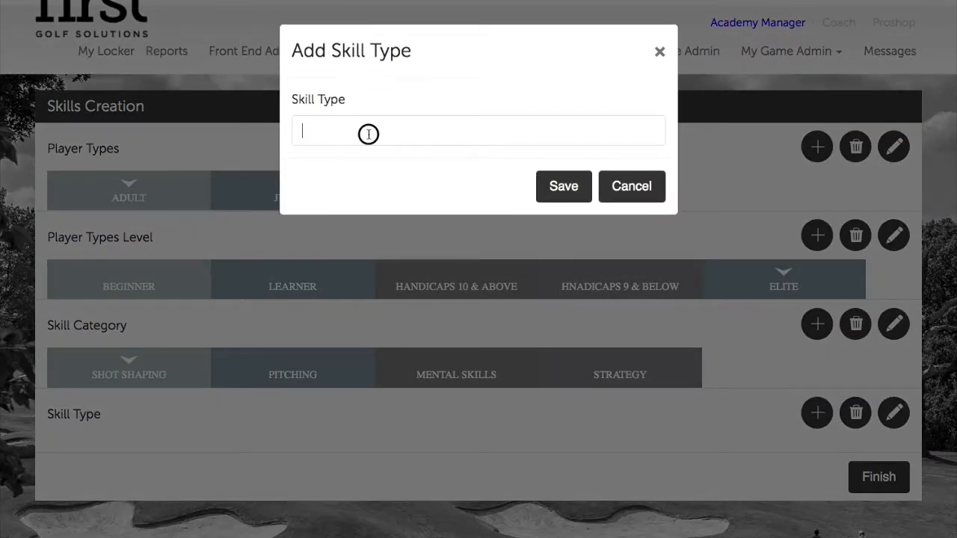
click(368, 134)
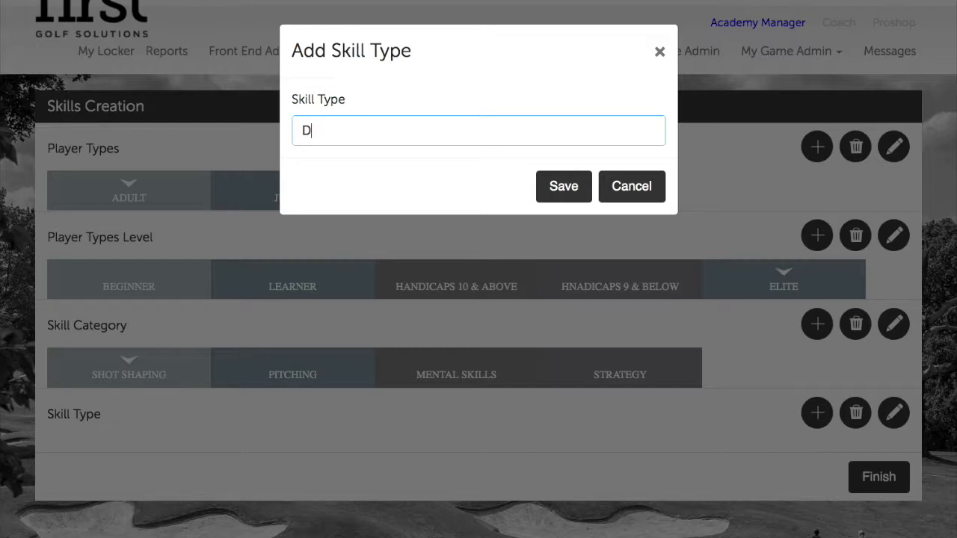
text(Right to Left)
click(568, 189)
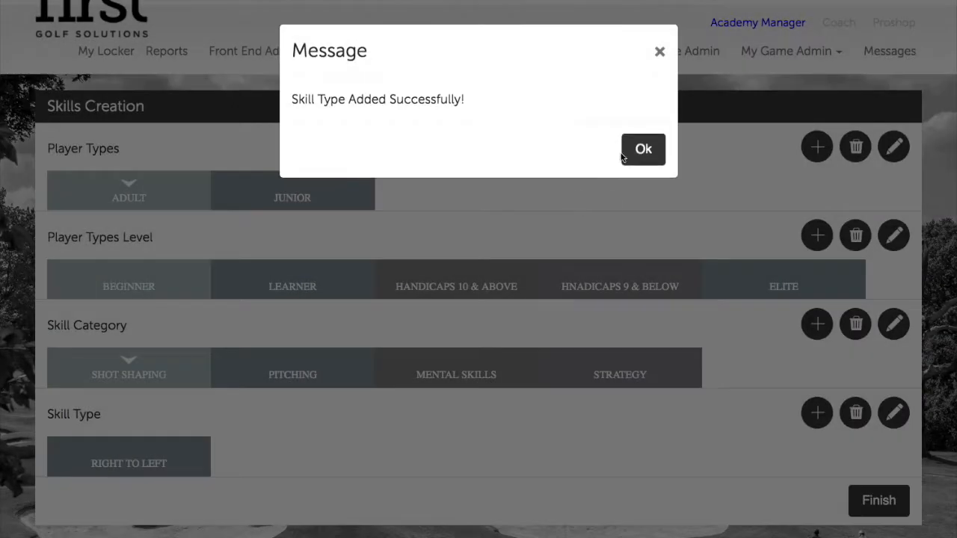
click(624, 153)
Add the skill types Left to Right and High.
click(817, 413)
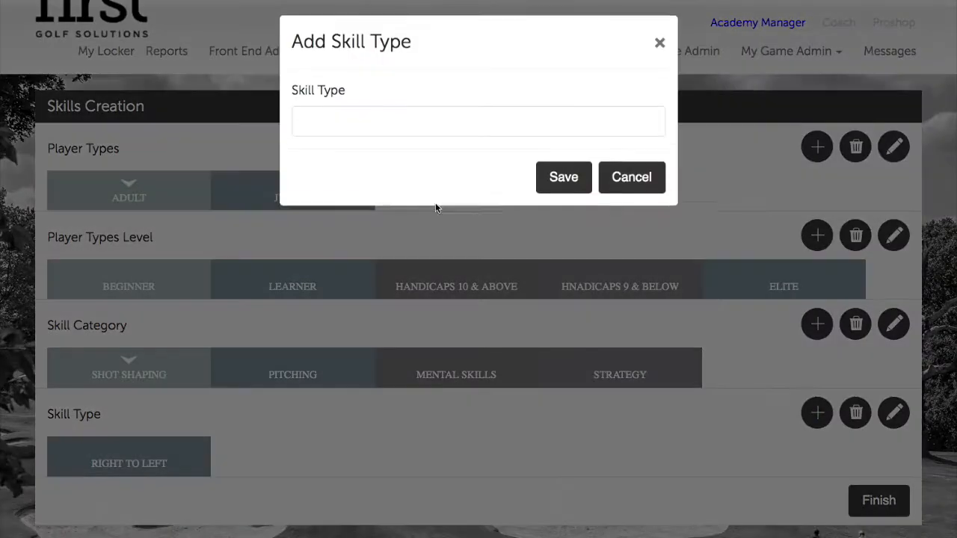
click(411, 131)
text(Left)
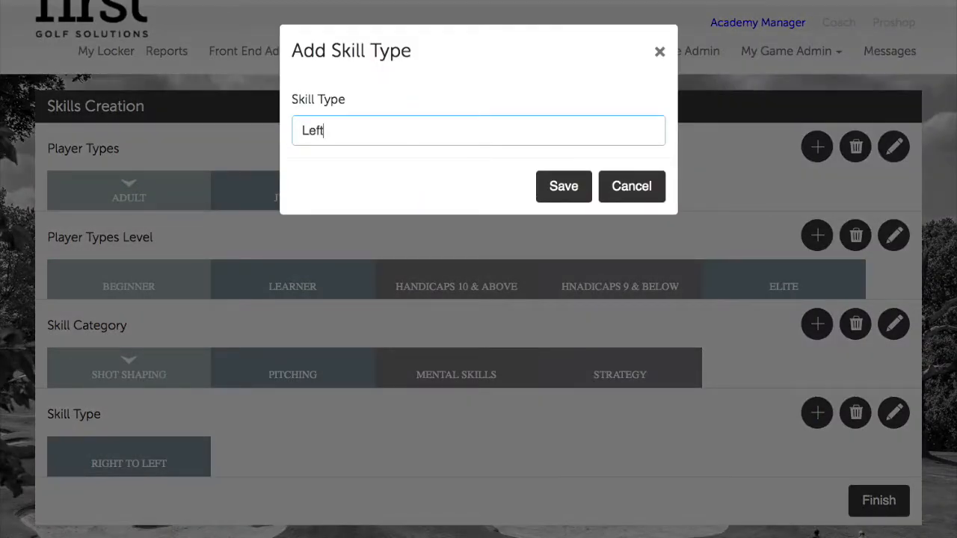
text( to Right)
click(564, 187)
click(638, 150)
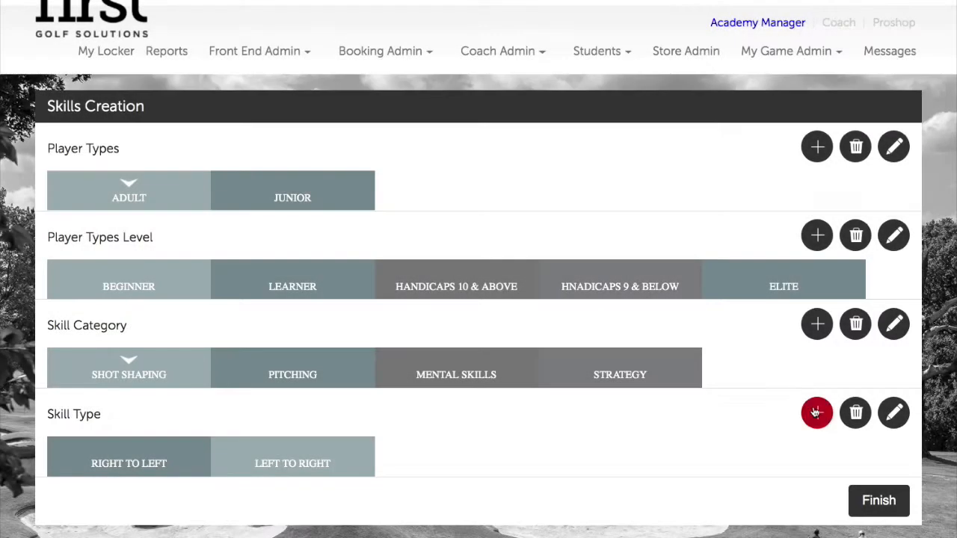
click(816, 412)
click(376, 131)
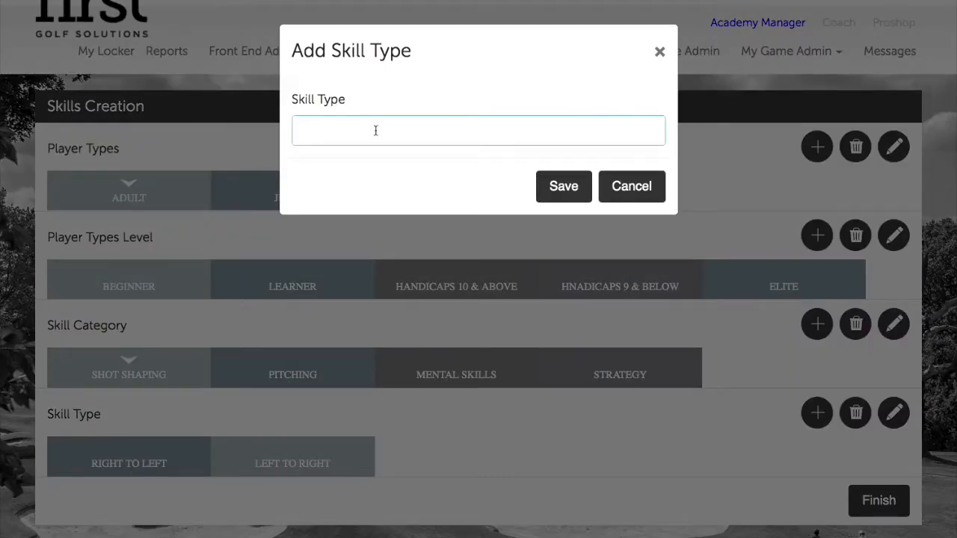
text(High)
click(563, 187)
click(641, 149)
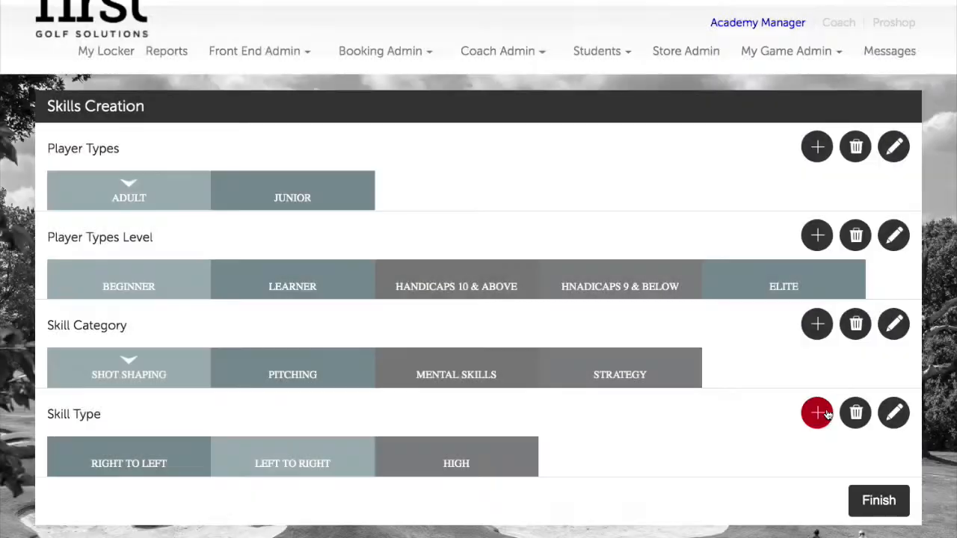
Add the skill type Low.
click(825, 414)
click(442, 140)
text(L)
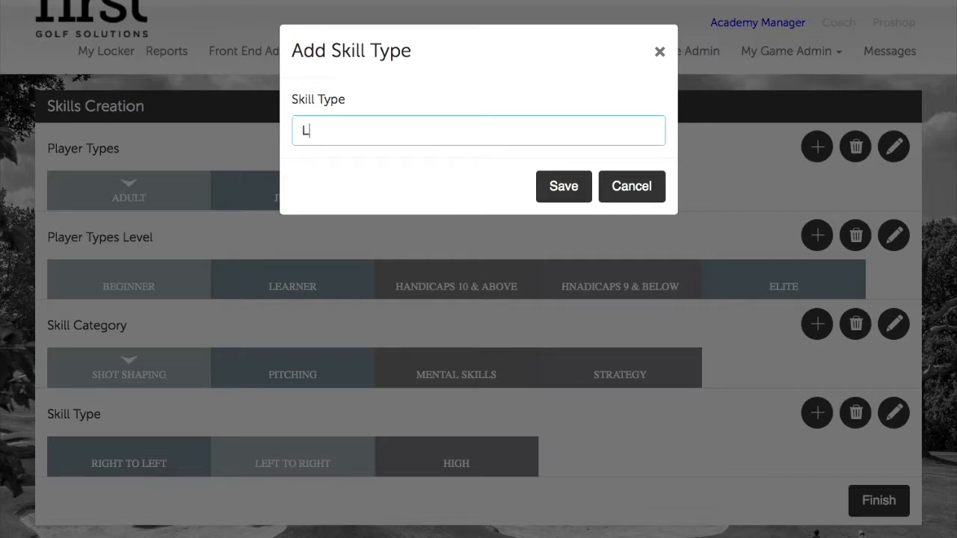
text(ow)
click(564, 186)
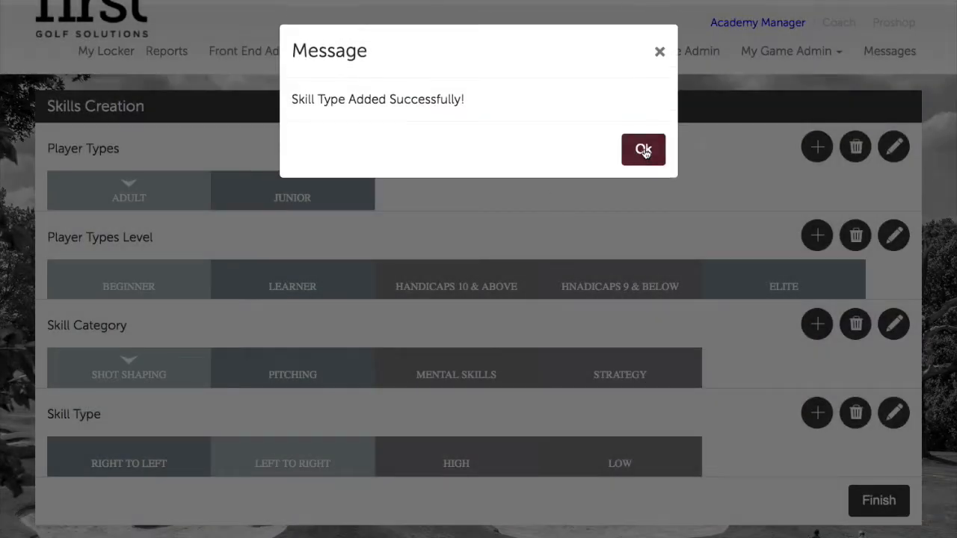
click(643, 150)
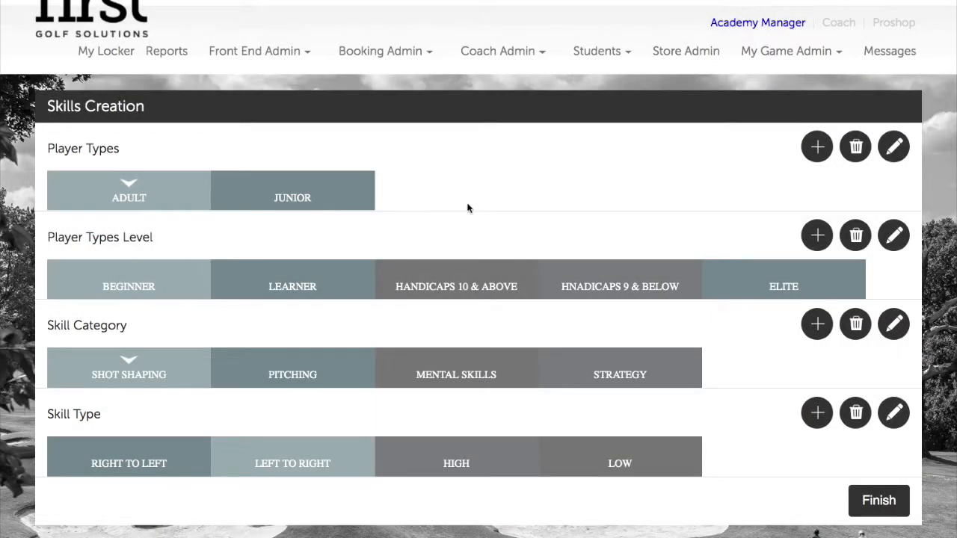
click(164, 189)
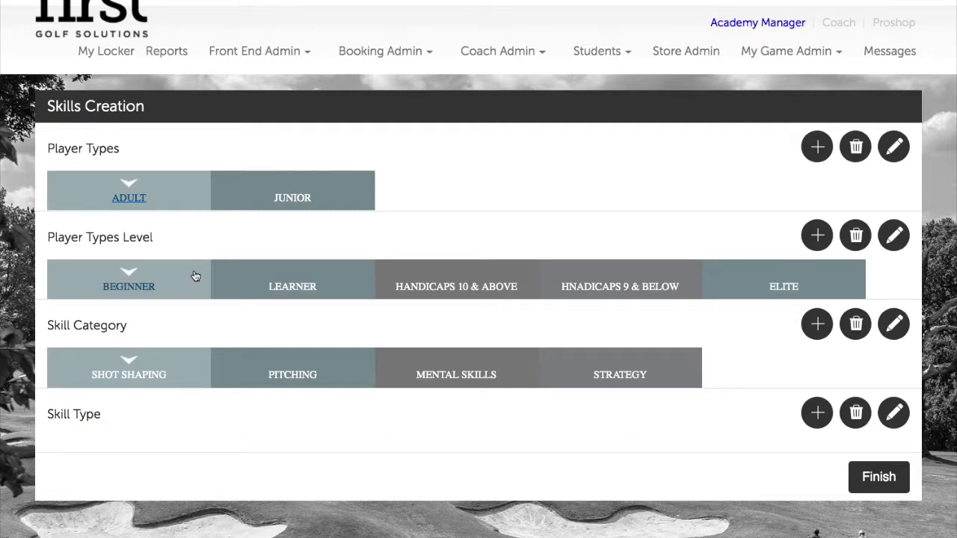
click(786, 276)
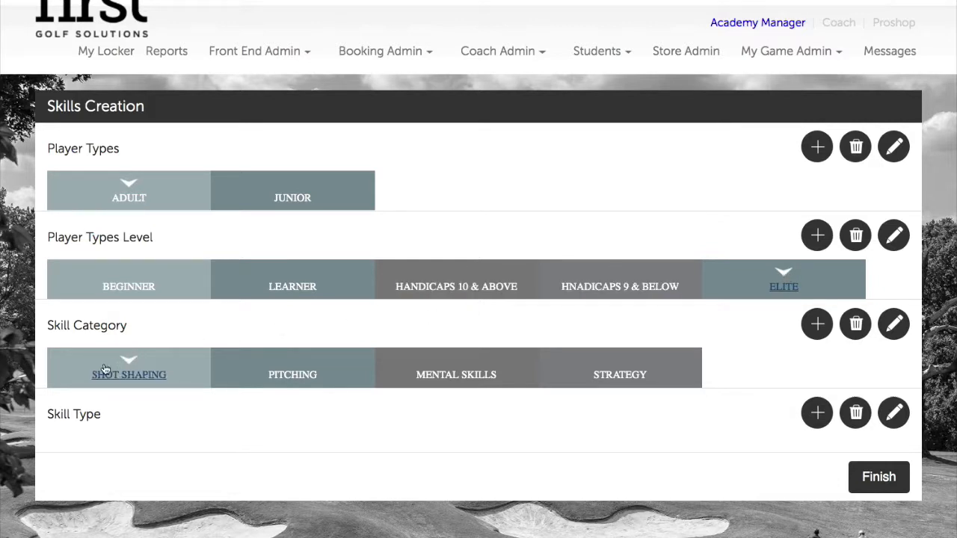
click(228, 360)
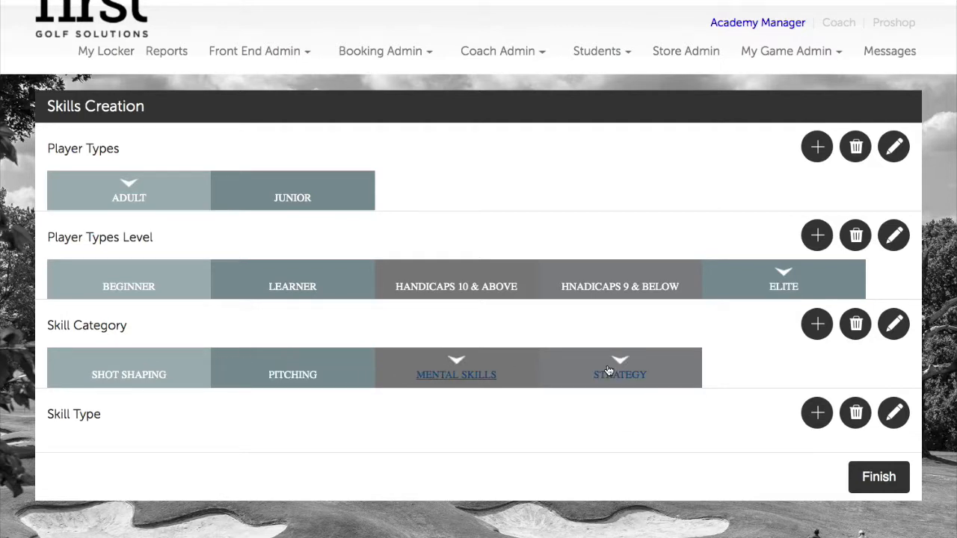
click(168, 357)
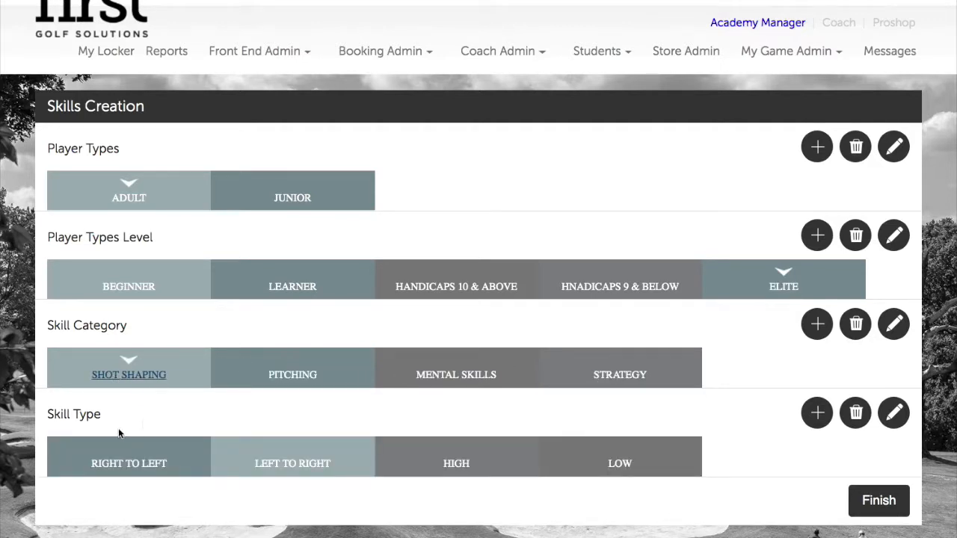
click(215, 467)
click(296, 204)
click(143, 181)
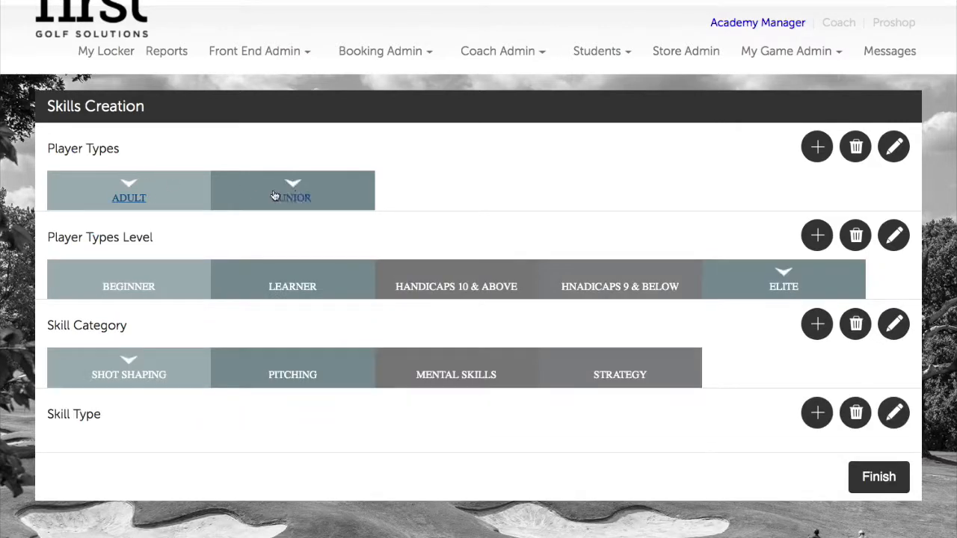
click(297, 196)
click(106, 181)
click(232, 190)
click(133, 192)
click(128, 280)
click(320, 286)
click(456, 286)
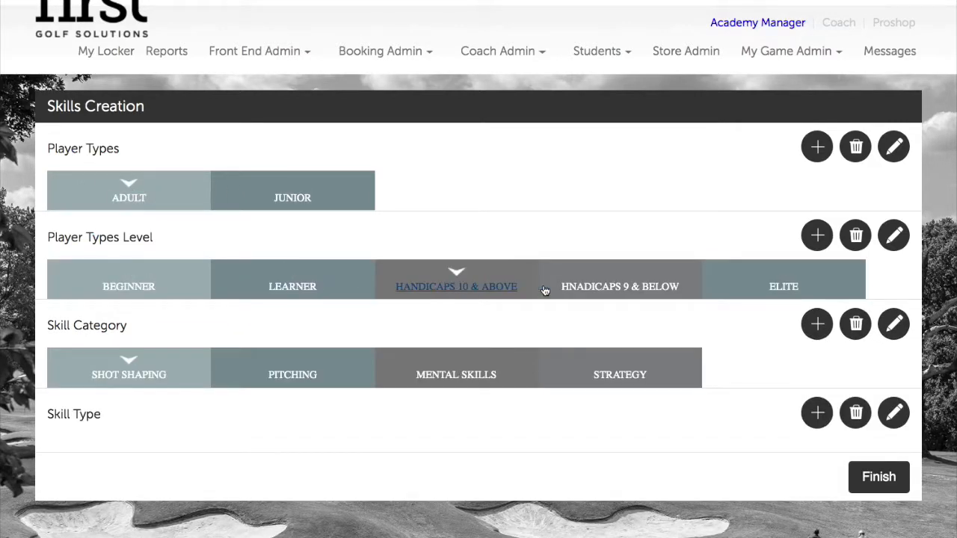
click(598, 287)
click(762, 290)
click(149, 374)
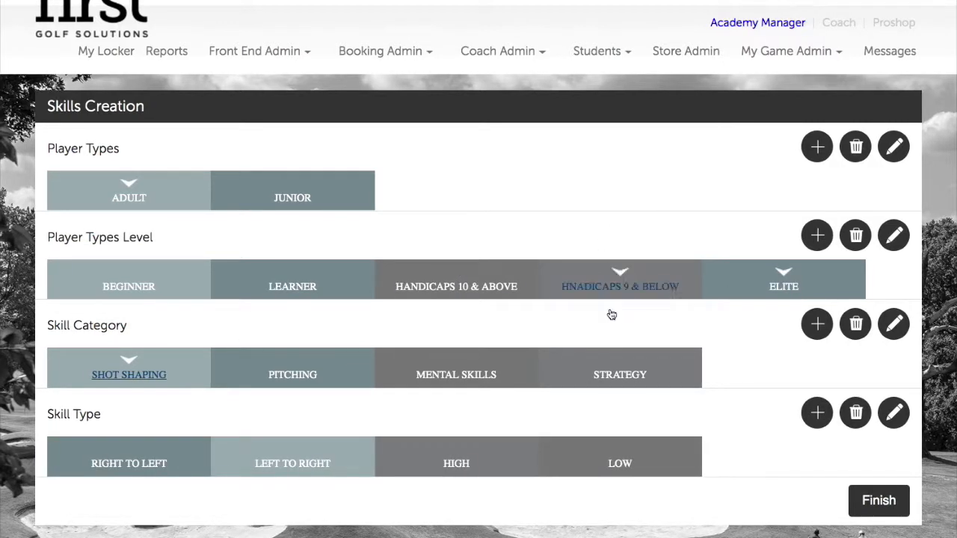
click(659, 458)
click(430, 447)
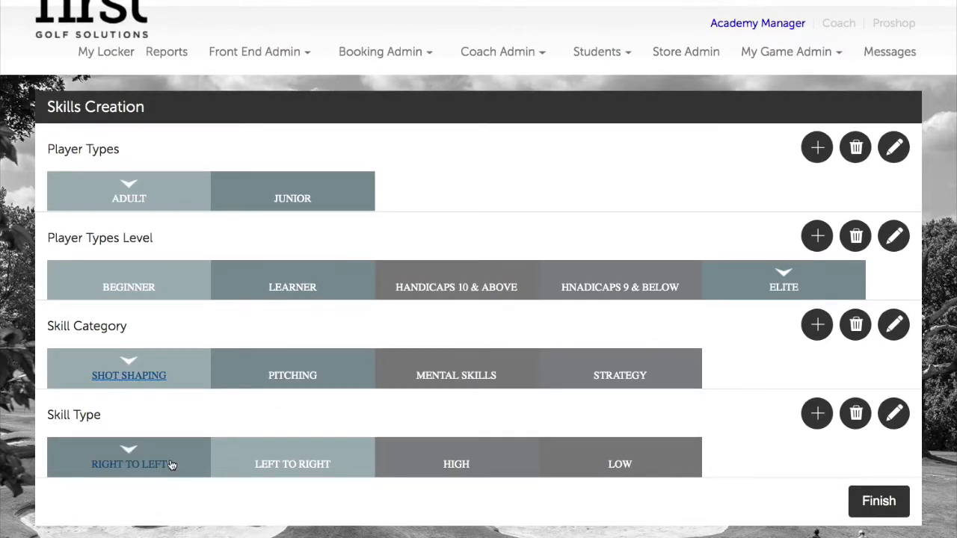
click(333, 184)
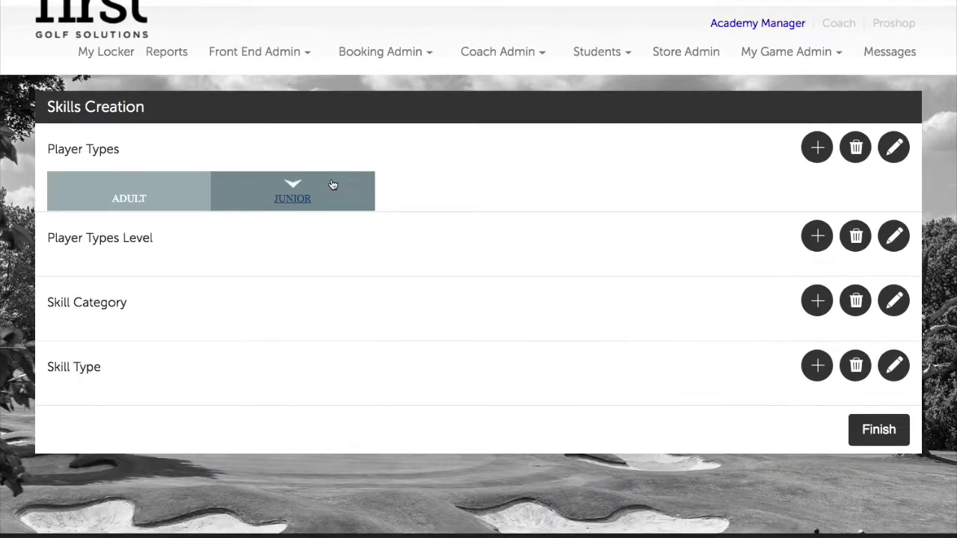
click(122, 189)
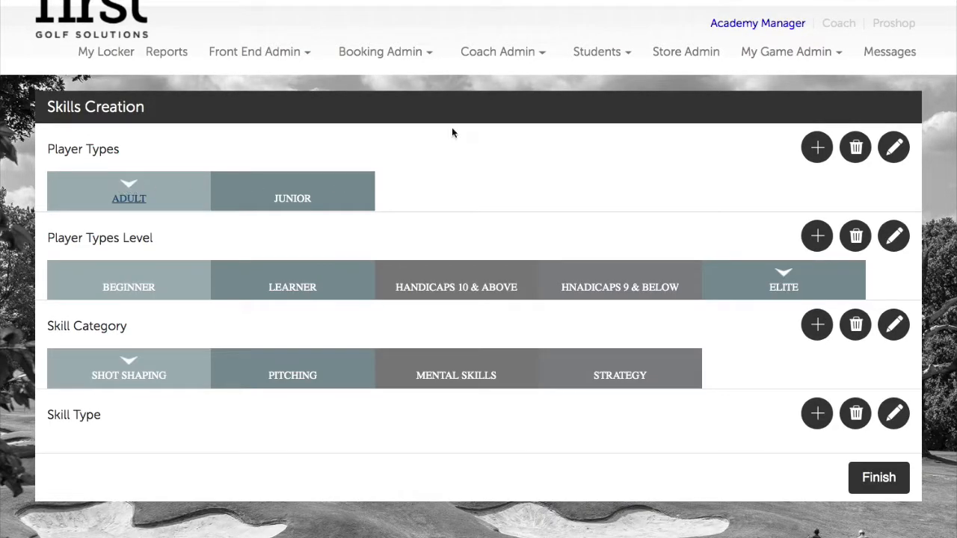
Cancel a player type deletion, then delete the STRATEGY skill category.
click(857, 151)
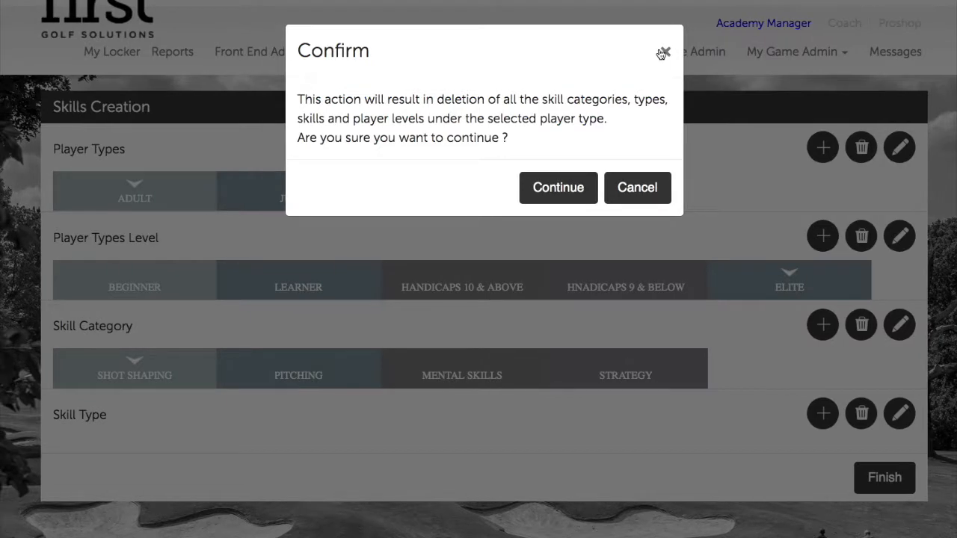
click(660, 53)
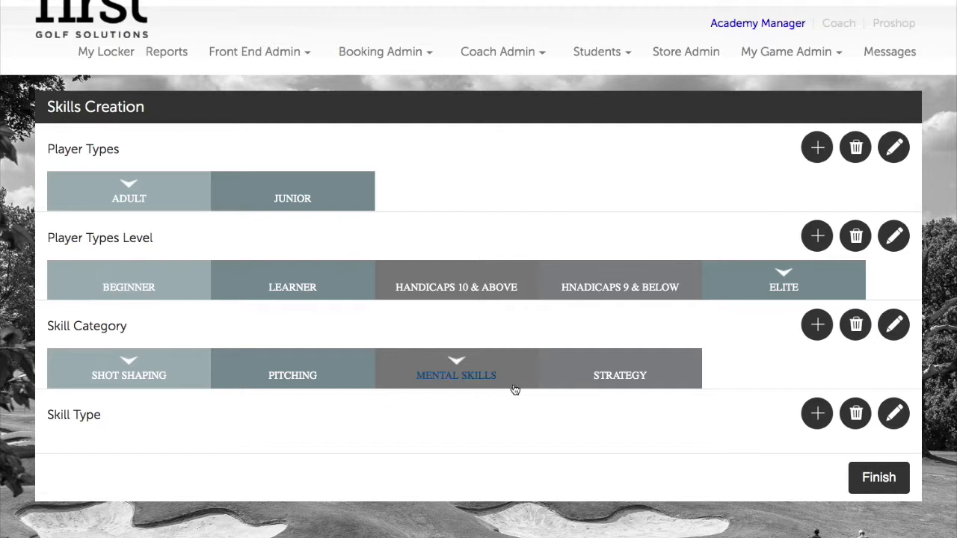
click(607, 379)
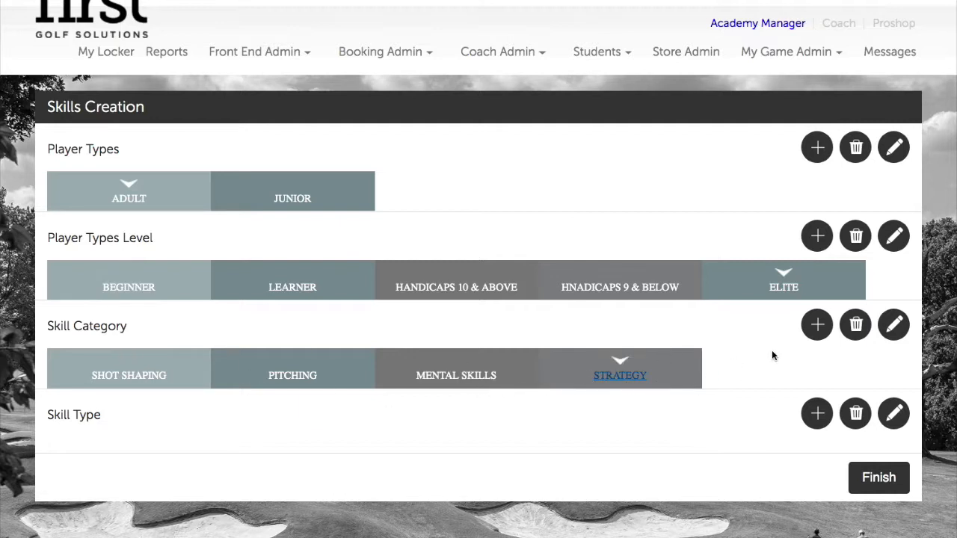
click(859, 332)
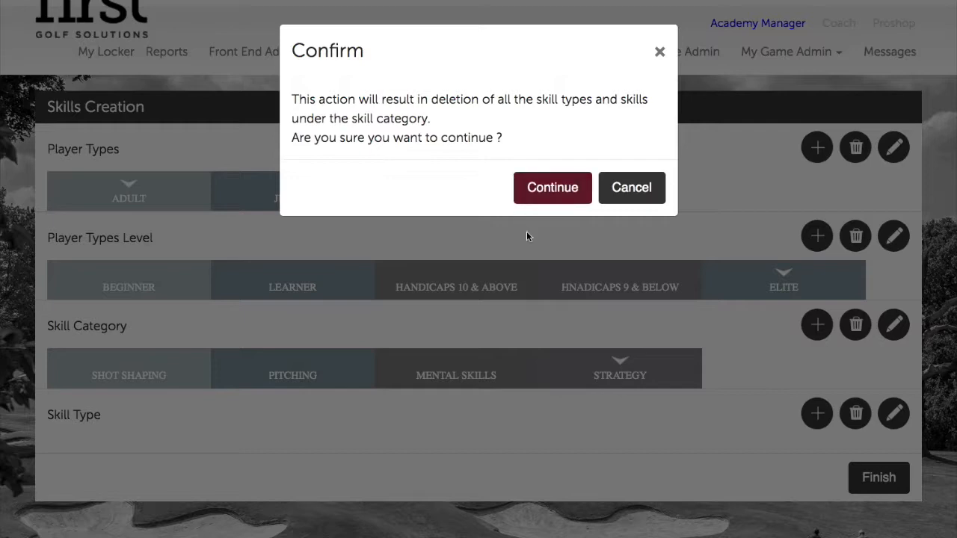
click(560, 196)
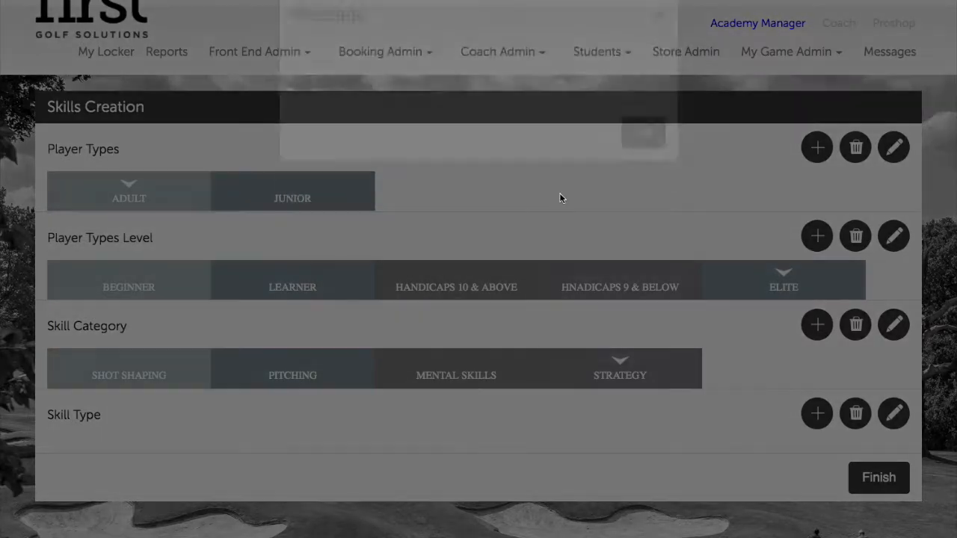
click(648, 173)
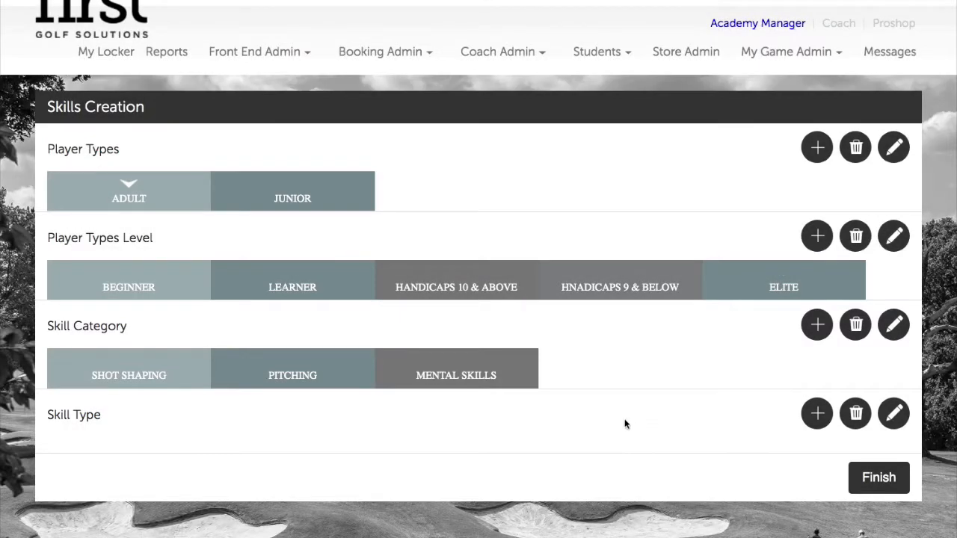
Delete the LOW skill type under Shot Shaping and review the remaining types.
click(171, 361)
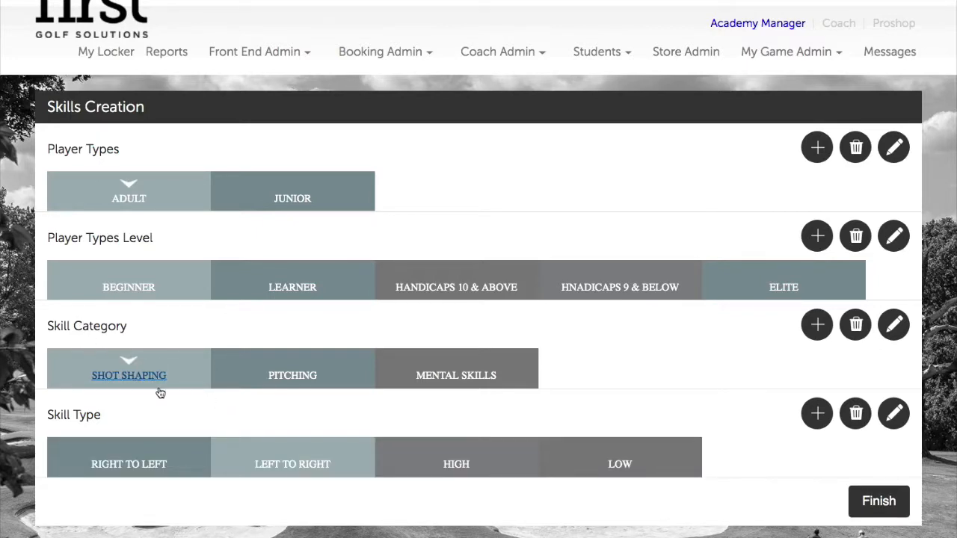
scroll(158, 391, up, 1)
scroll(147, 452, down, 1)
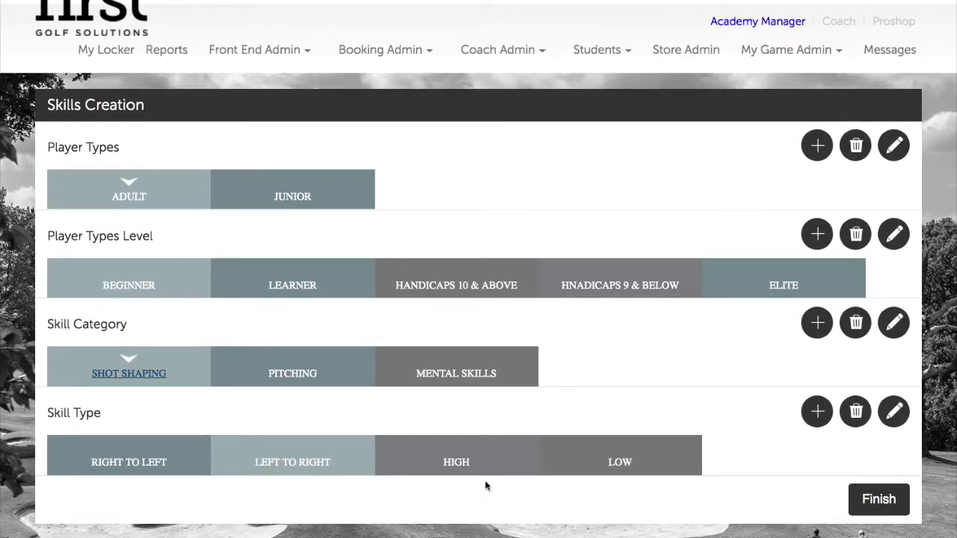
click(621, 459)
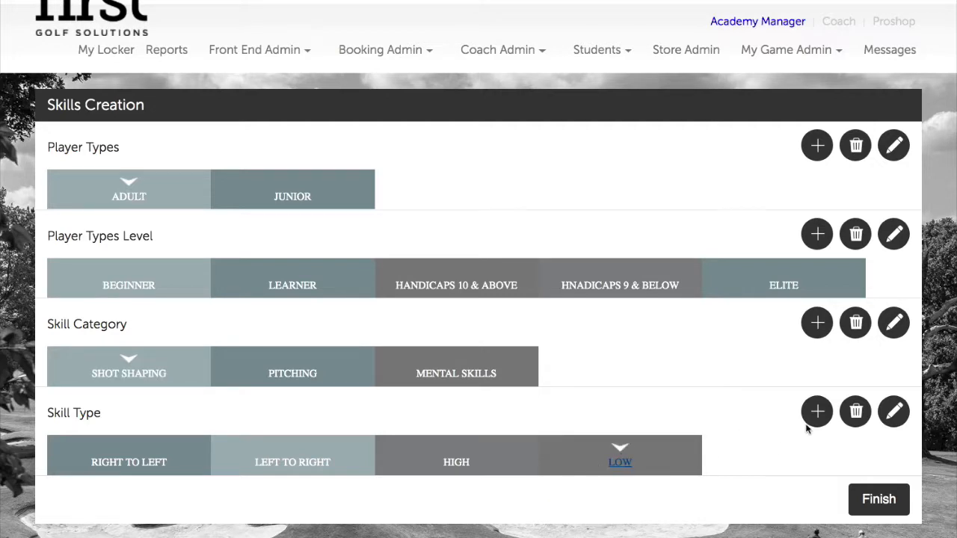
click(854, 417)
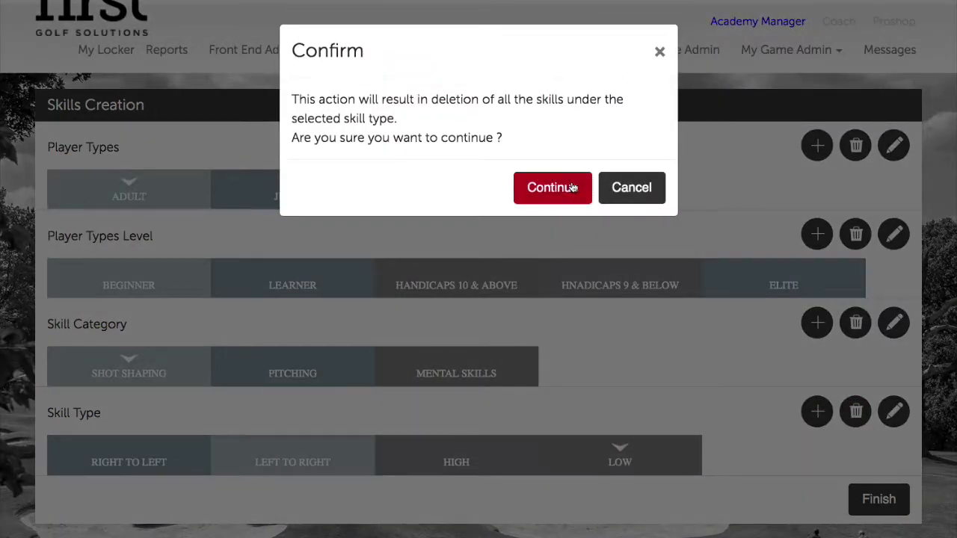
click(566, 187)
click(647, 179)
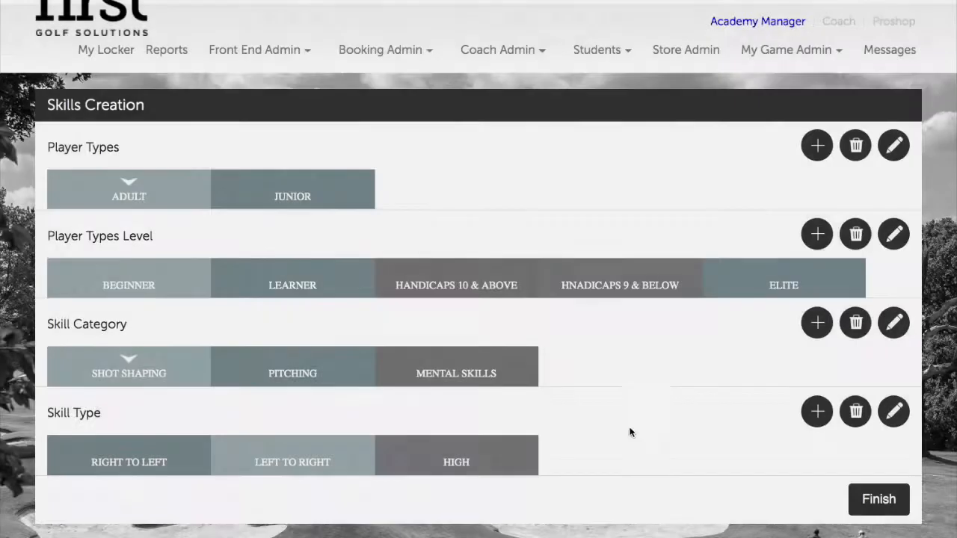
scroll(631, 432, down, 3)
scroll(569, 274, up, 4)
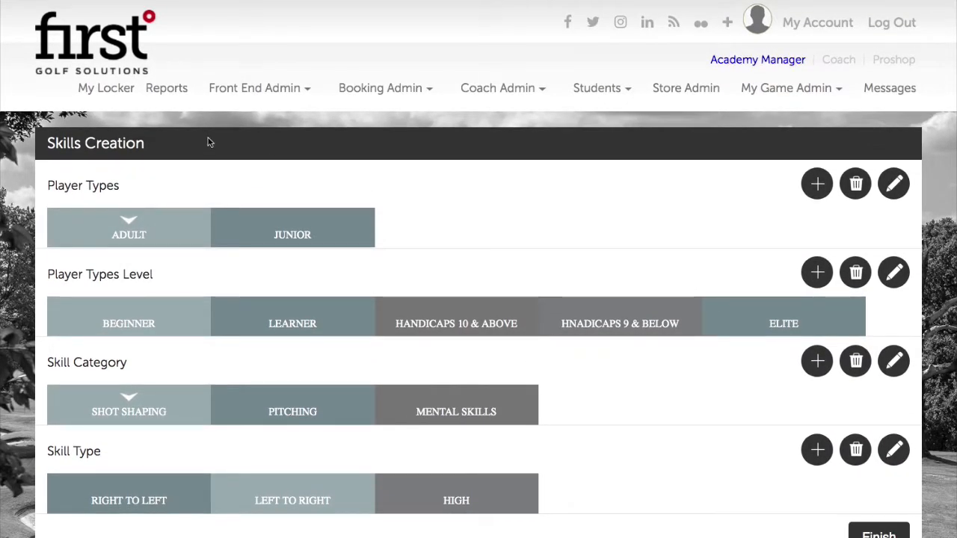
click(350, 233)
click(494, 233)
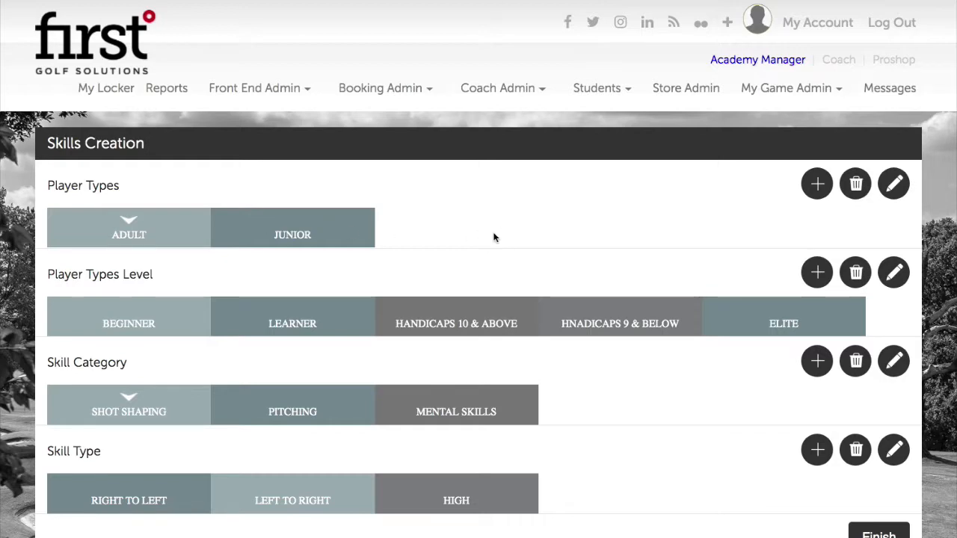
scroll(770, 454, down, 4)
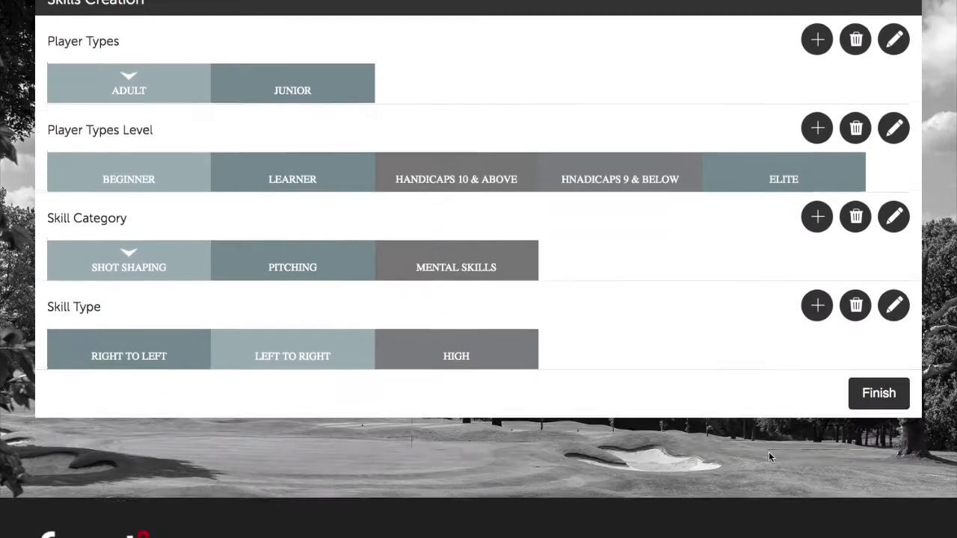
scroll(650, 317, up, 4)
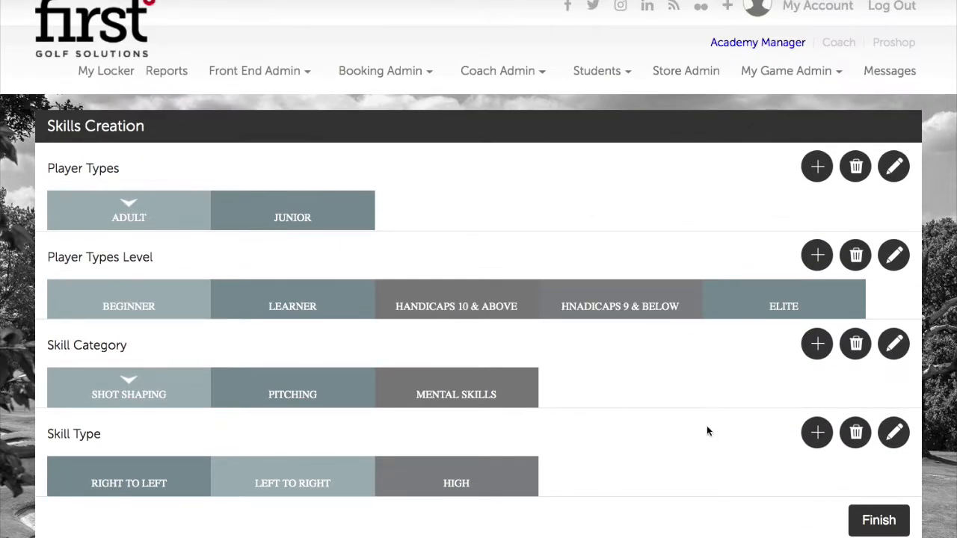
Finish the Skills Creation page, returning to the academy dashboard.
click(881, 521)
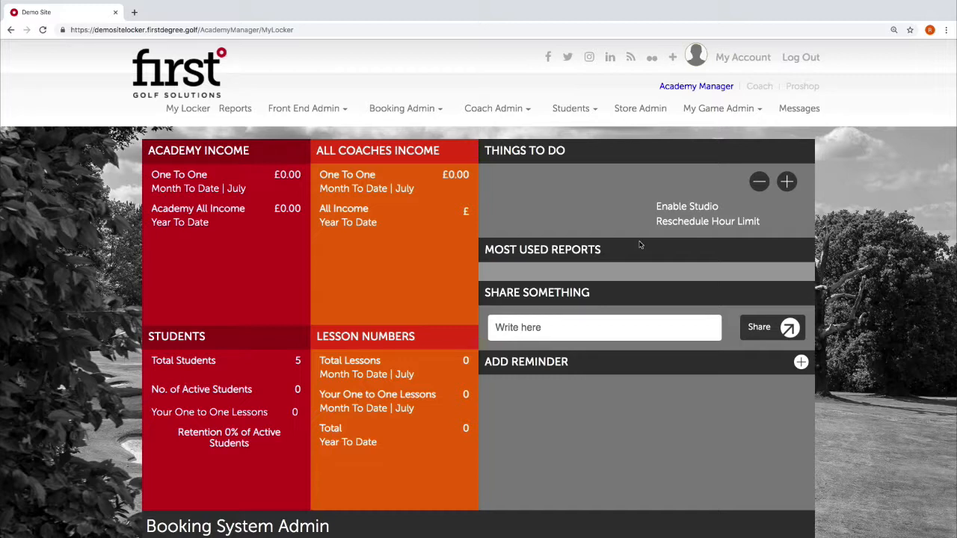
mouse_move(721, 110)
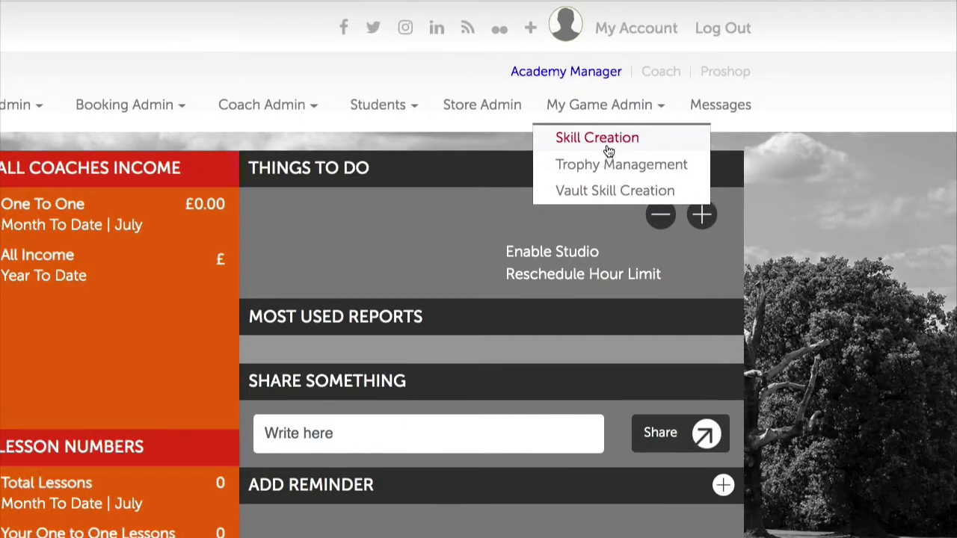
Choose Vault Skill Creation from the My Game Admin menu.
click(607, 193)
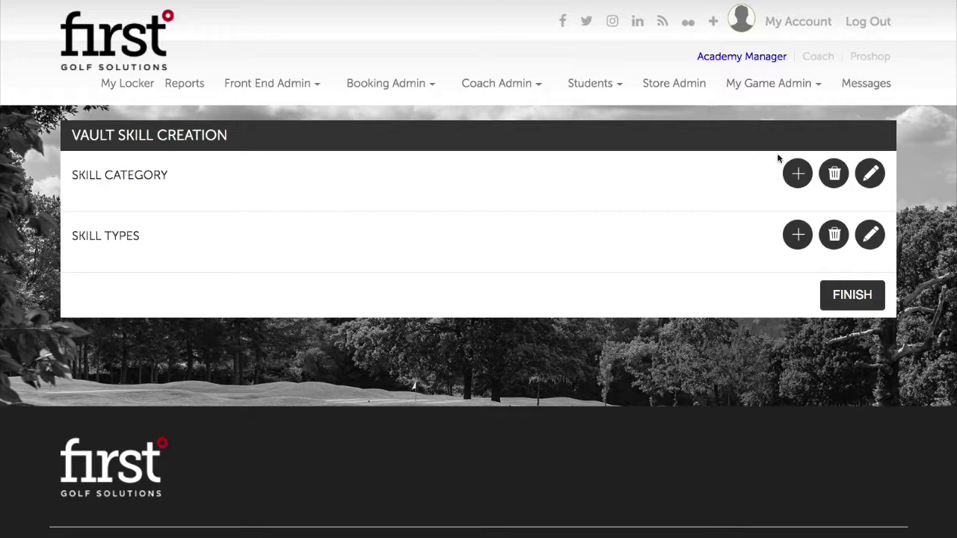
Add a skill category named Putting and save it.
click(797, 176)
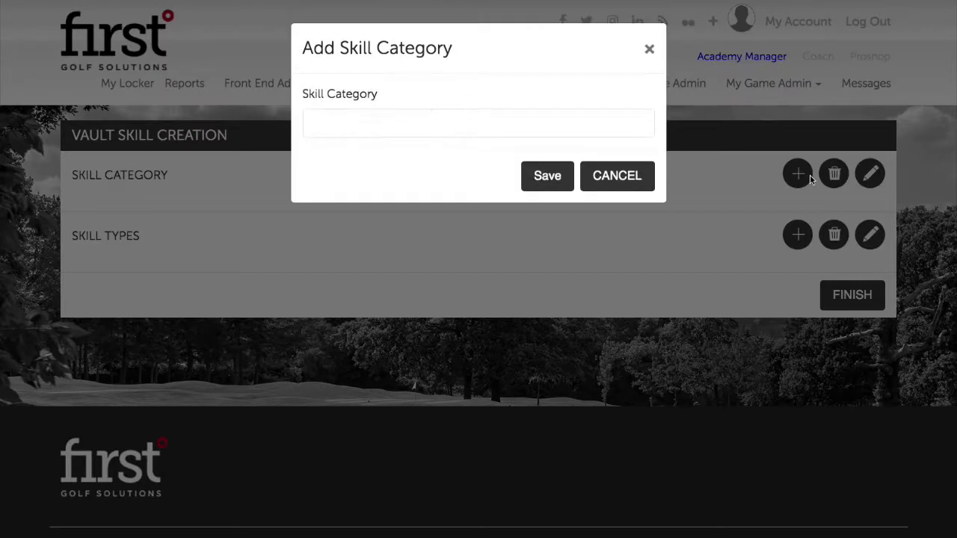
click(350, 116)
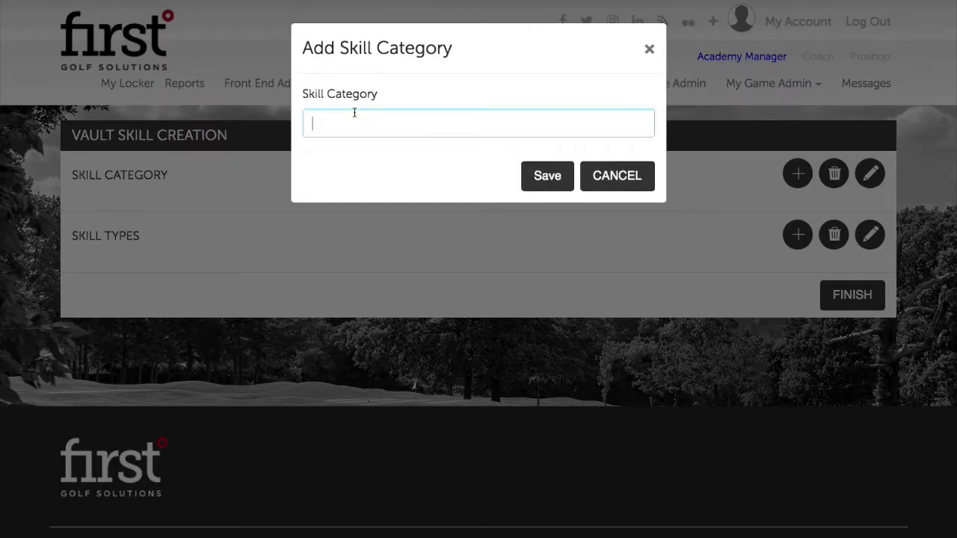
text(Putting)
click(529, 175)
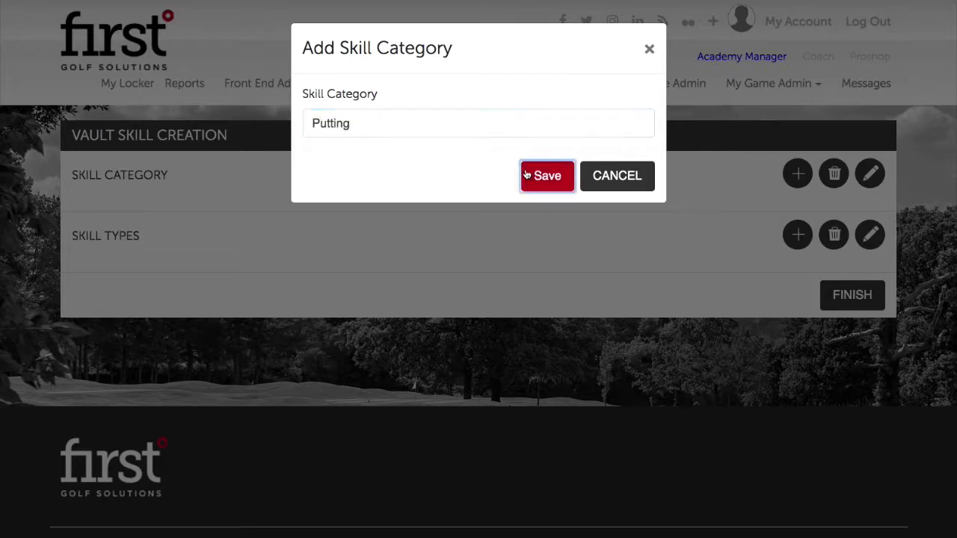
click(633, 148)
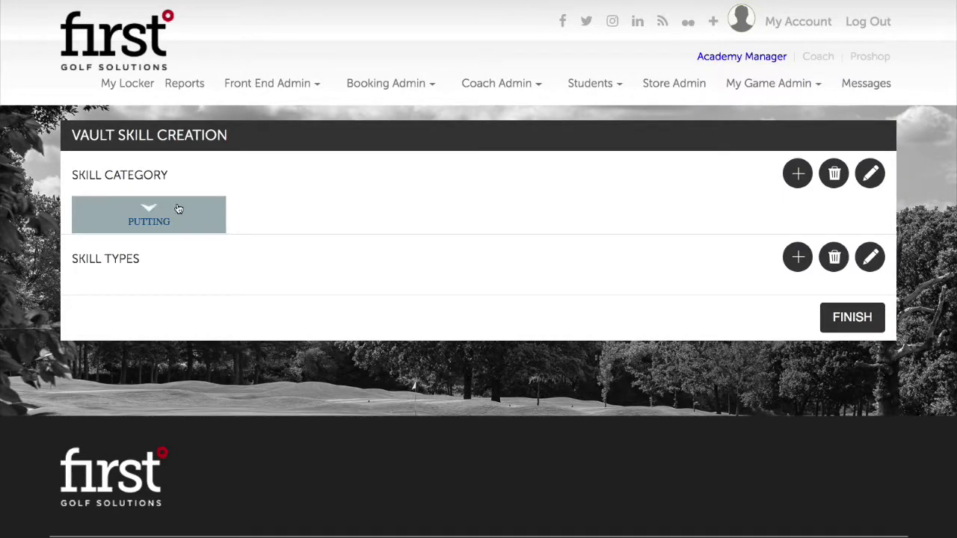
Add the Course Strategy skill category.
click(798, 173)
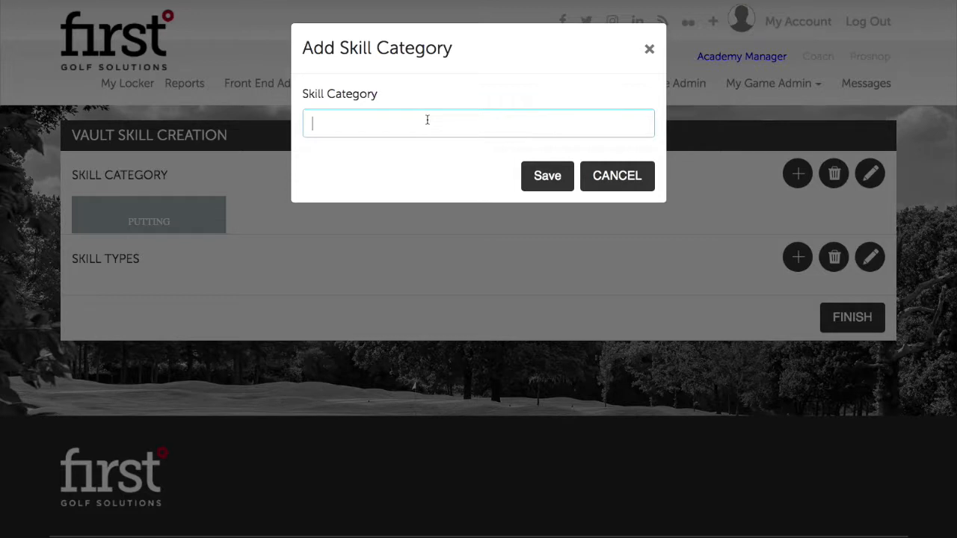
text(Course Strategy)
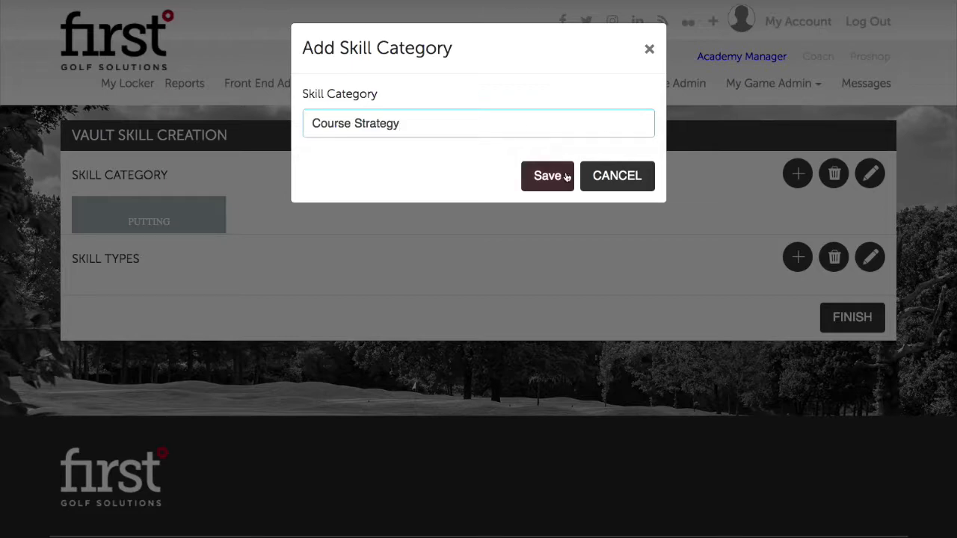
click(567, 177)
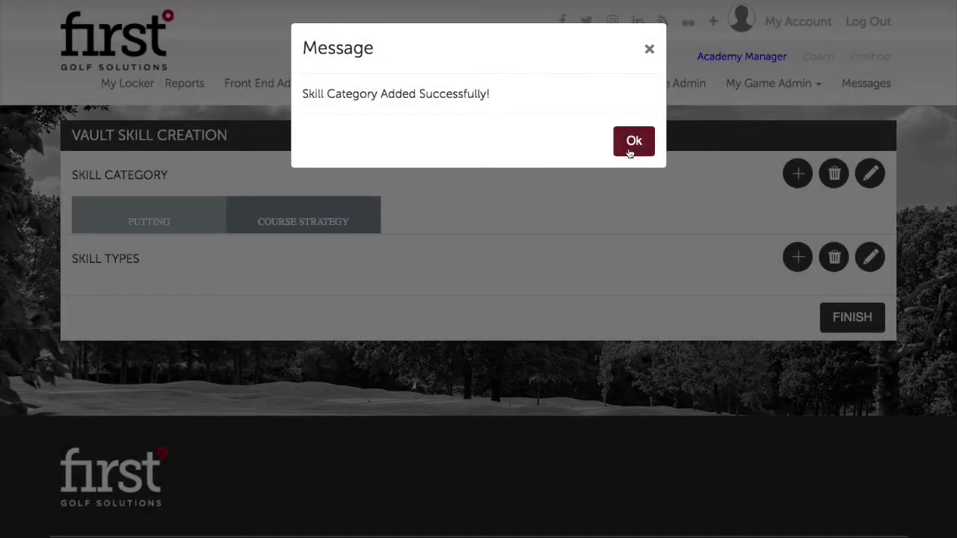
click(633, 142)
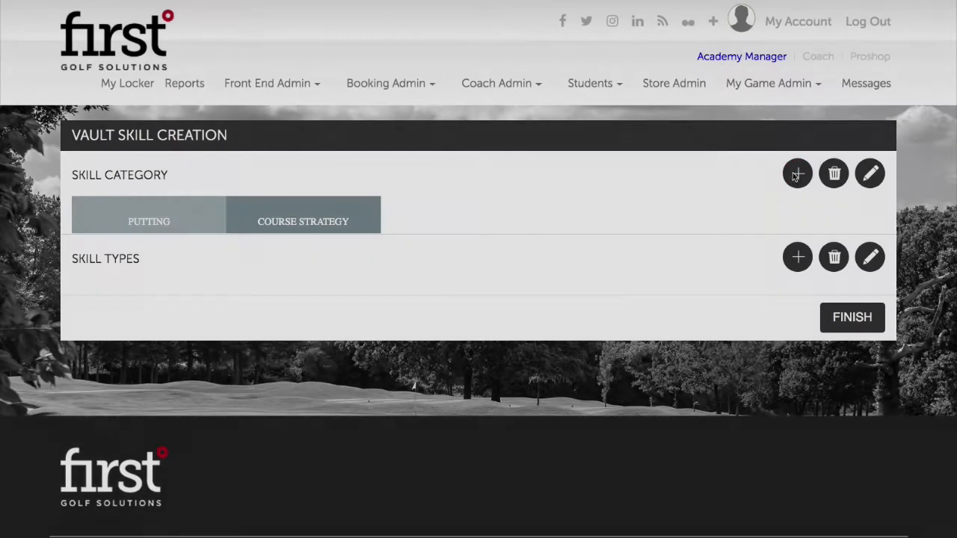
Add the Short Game skill category.
click(797, 173)
click(482, 126)
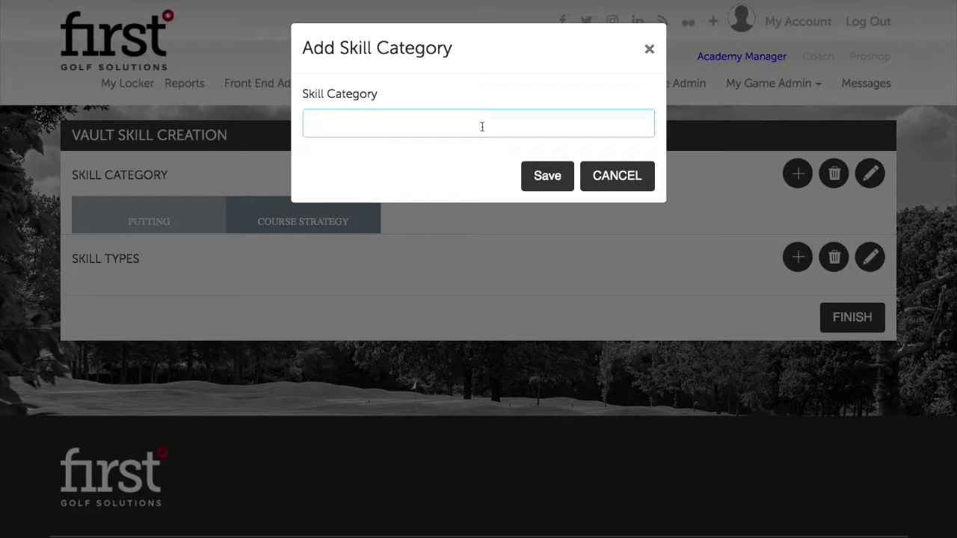
text(Short Game)
click(547, 176)
click(627, 148)
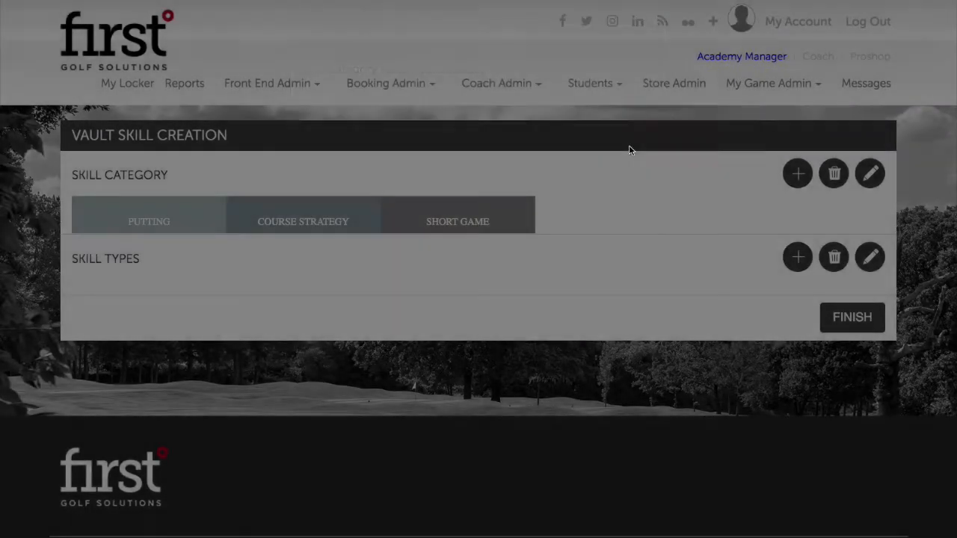
Add the Long Game skill category, correcting the typo in its name.
click(799, 174)
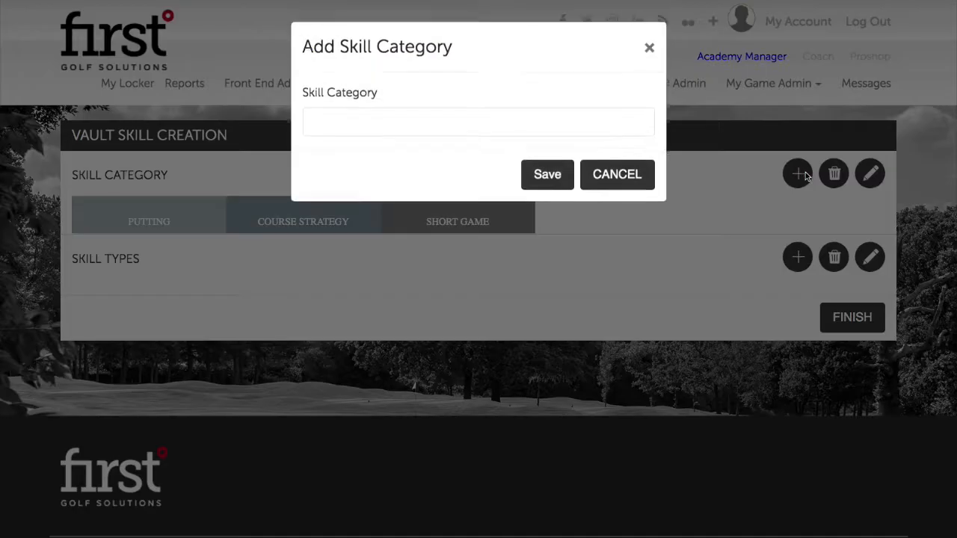
click(490, 130)
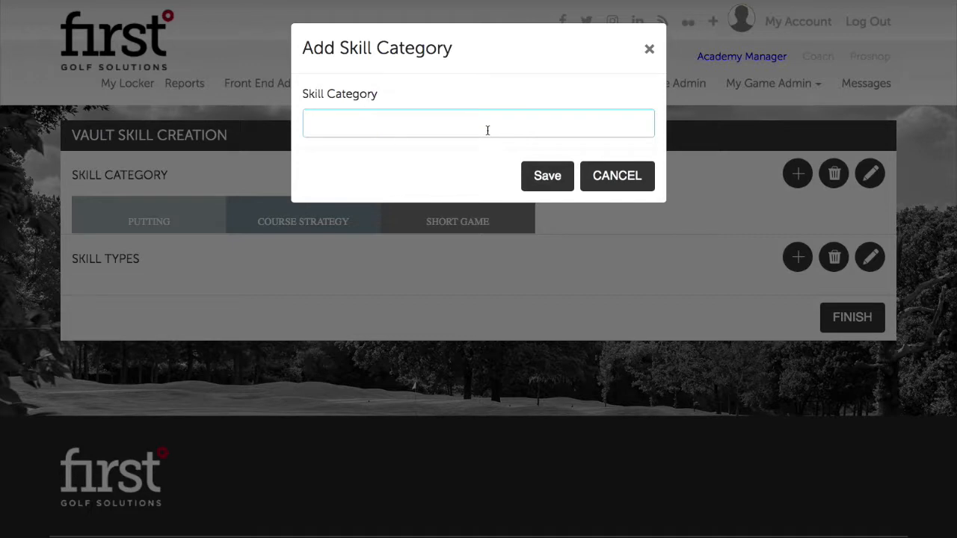
text(Long game)
key(BackSpace)
key(BackSpace)
text(ame)
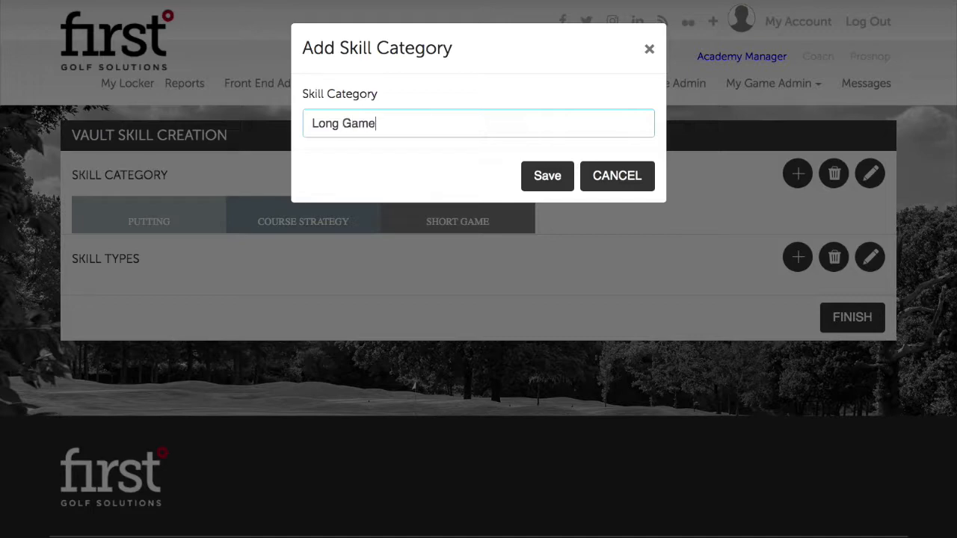
click(551, 180)
click(625, 147)
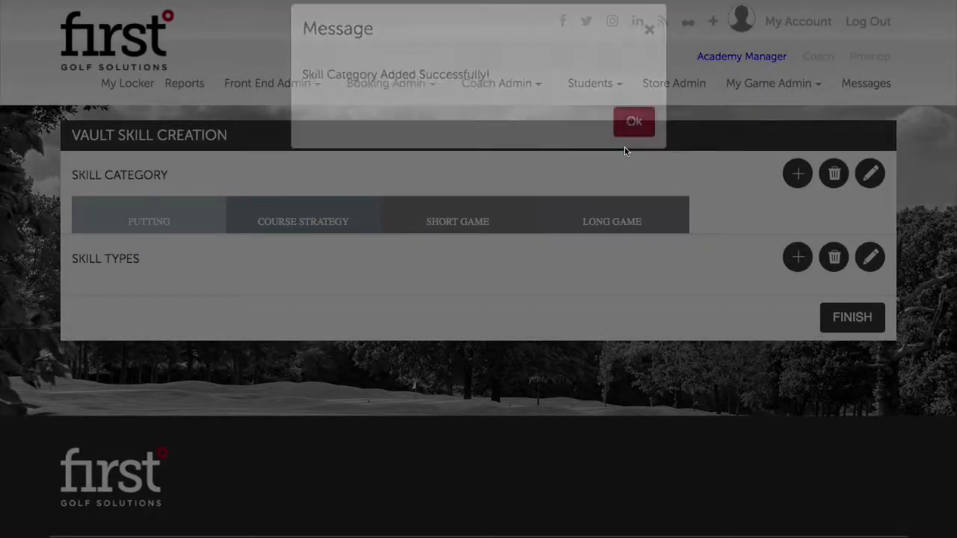
Check the new PUTTING and COURSE STRATEGY entries in the category list.
click(248, 216)
click(160, 222)
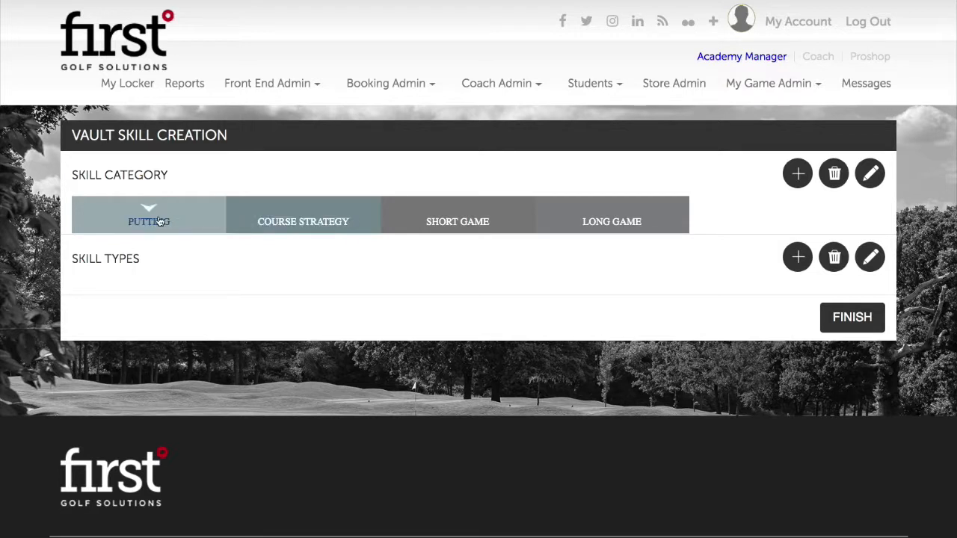
click(246, 215)
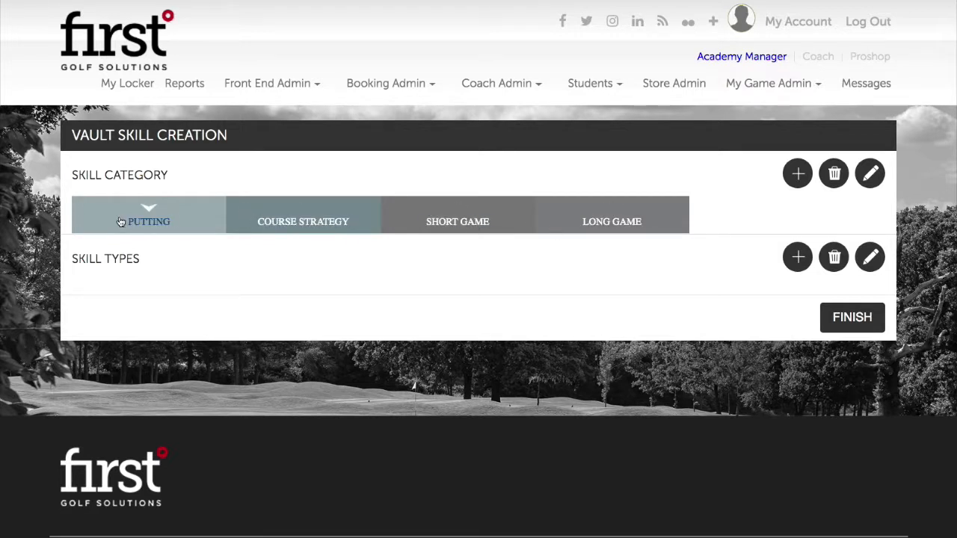
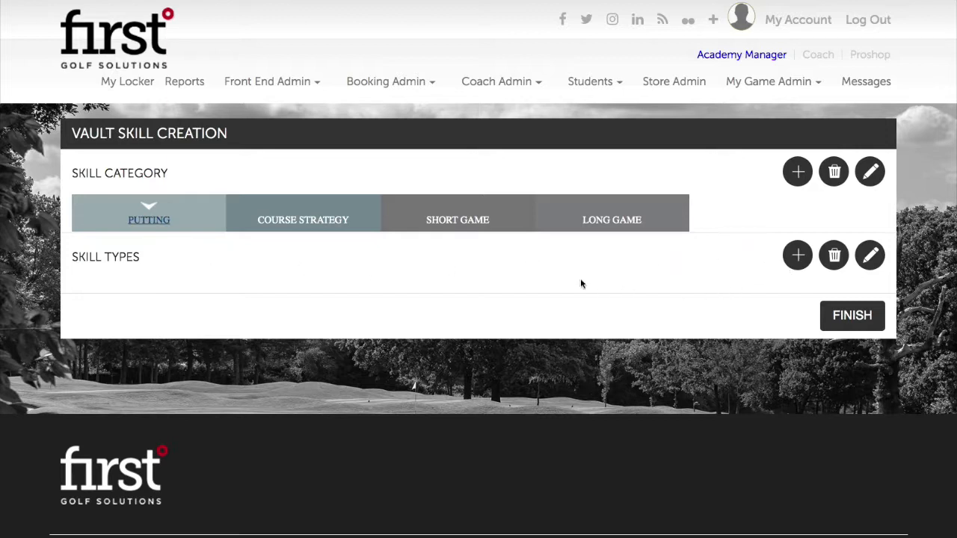
Add the Reading Greens and Pre Shot Routine skill types to the Putting category.
click(798, 255)
click(413, 118)
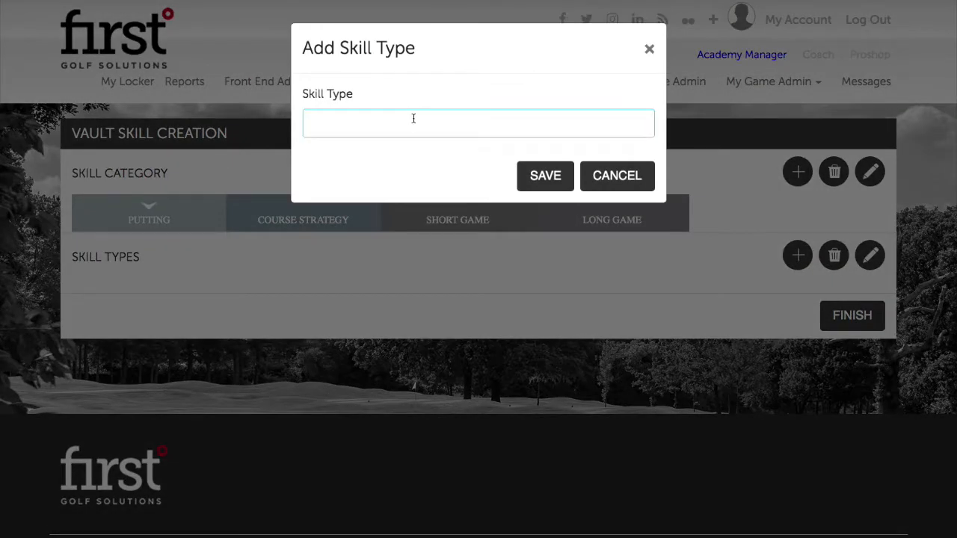
text(Reading Greens)
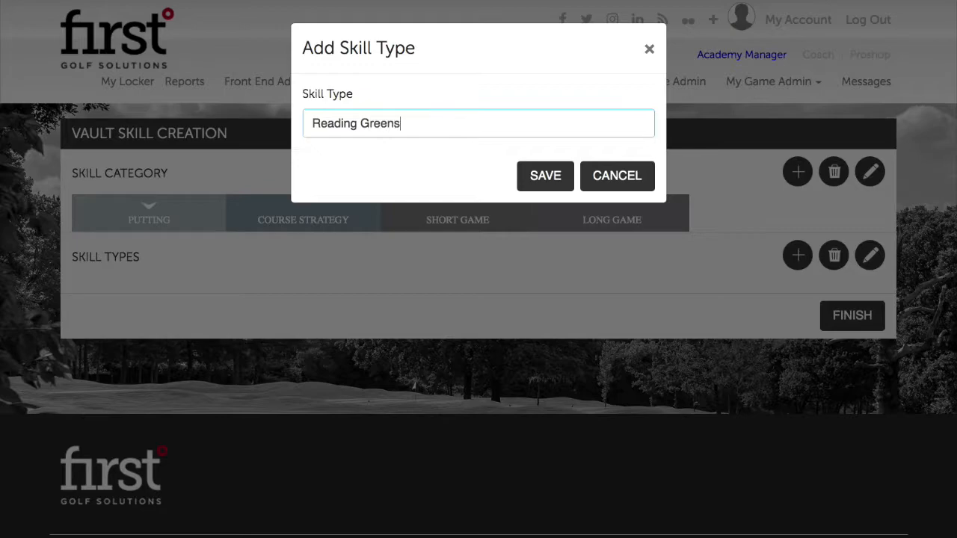
click(542, 171)
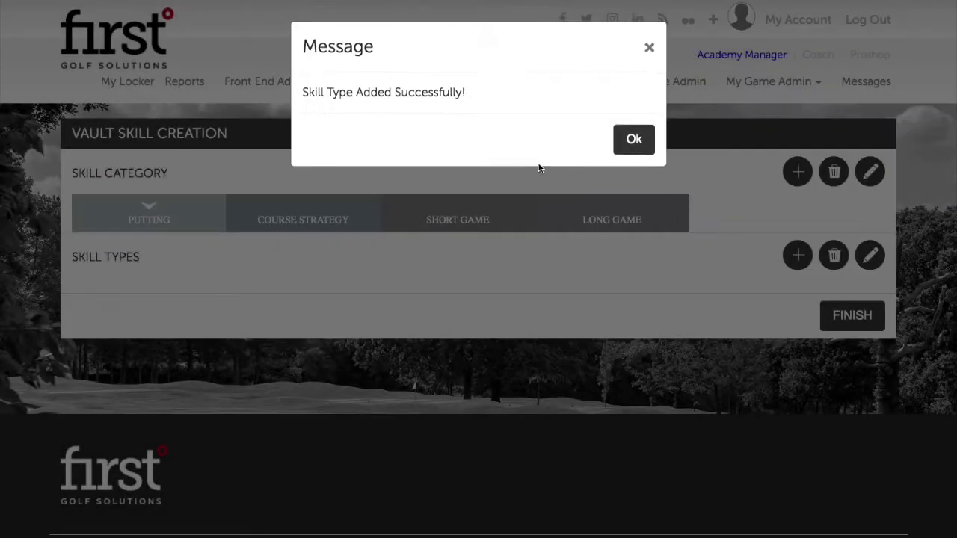
click(623, 140)
click(798, 255)
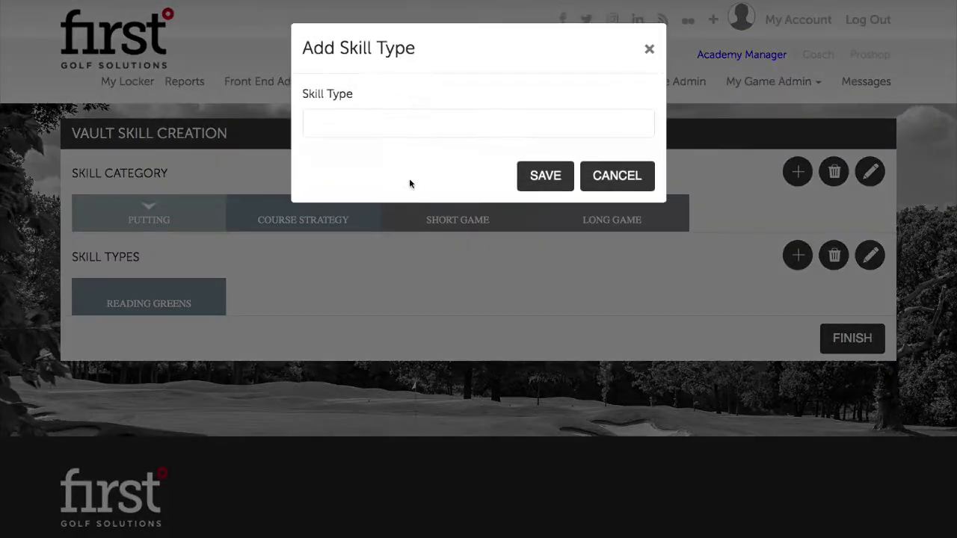
click(409, 136)
text(Pre Shot)
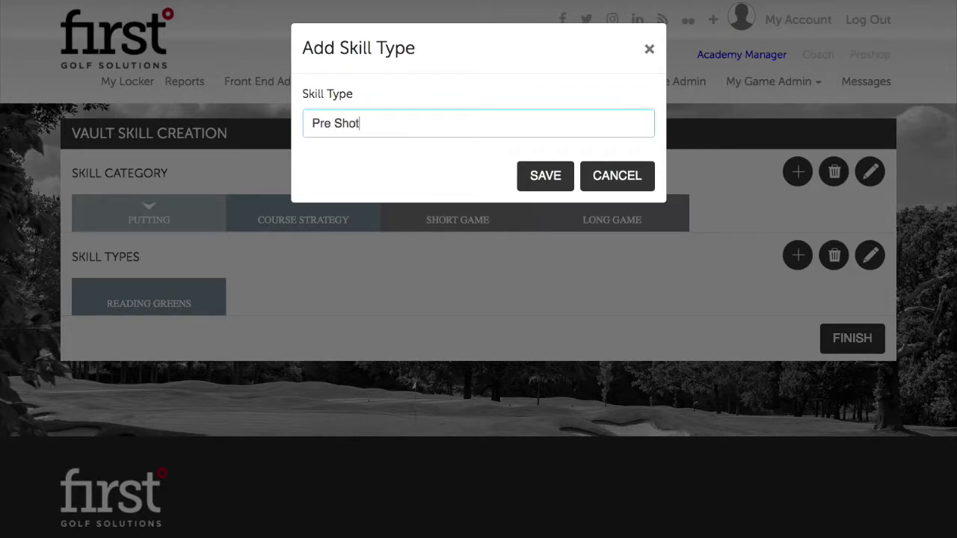
text( Routine)
click(547, 180)
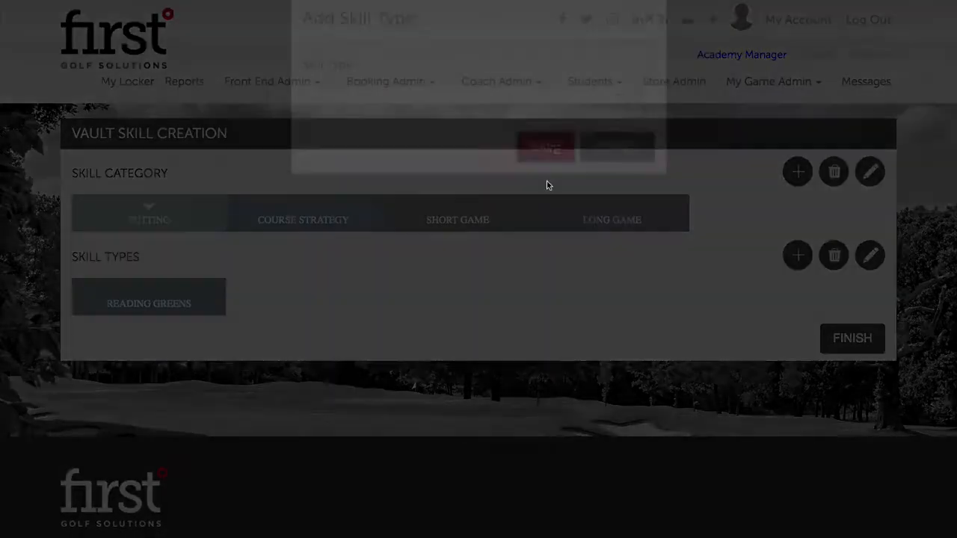
click(640, 142)
Add the Speed Control and Games skill types, then finish the vault skill setup.
click(797, 255)
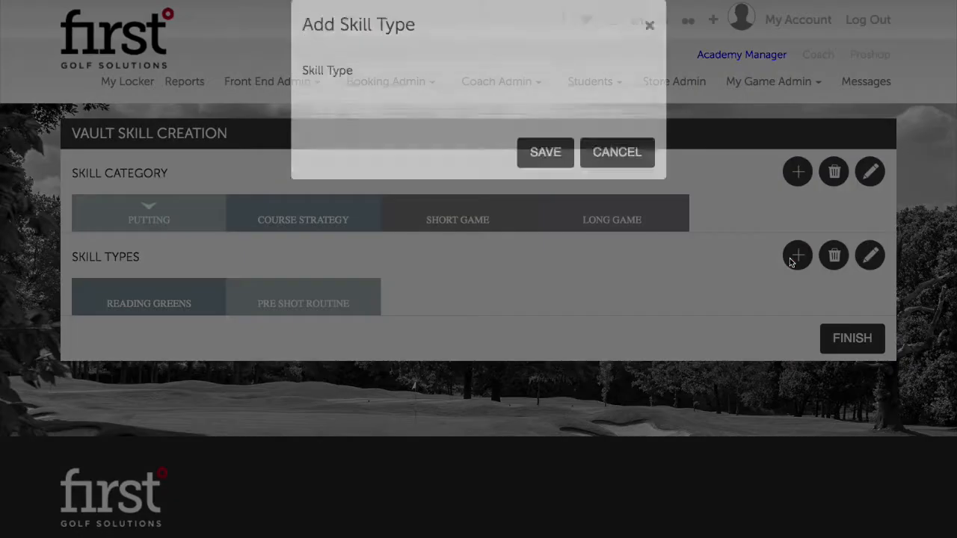
click(446, 125)
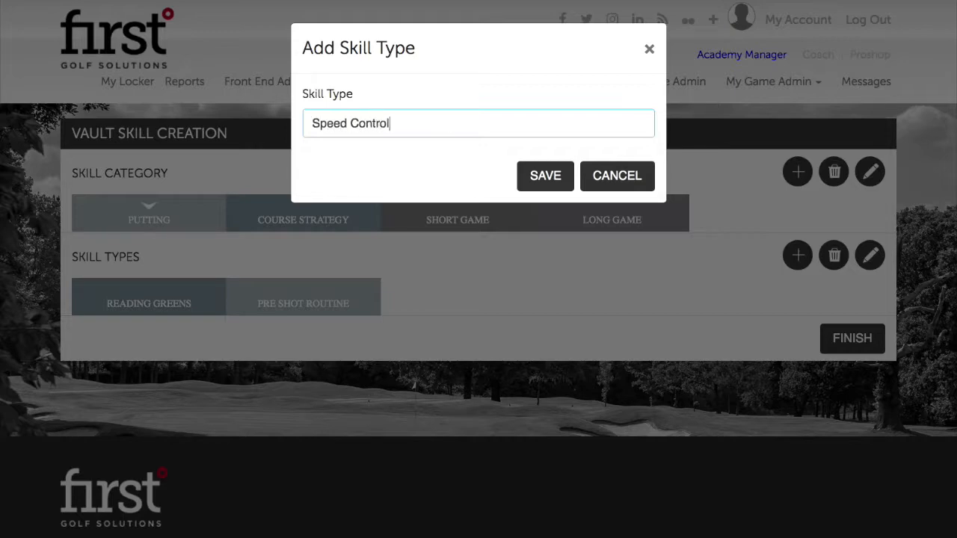
click(527, 176)
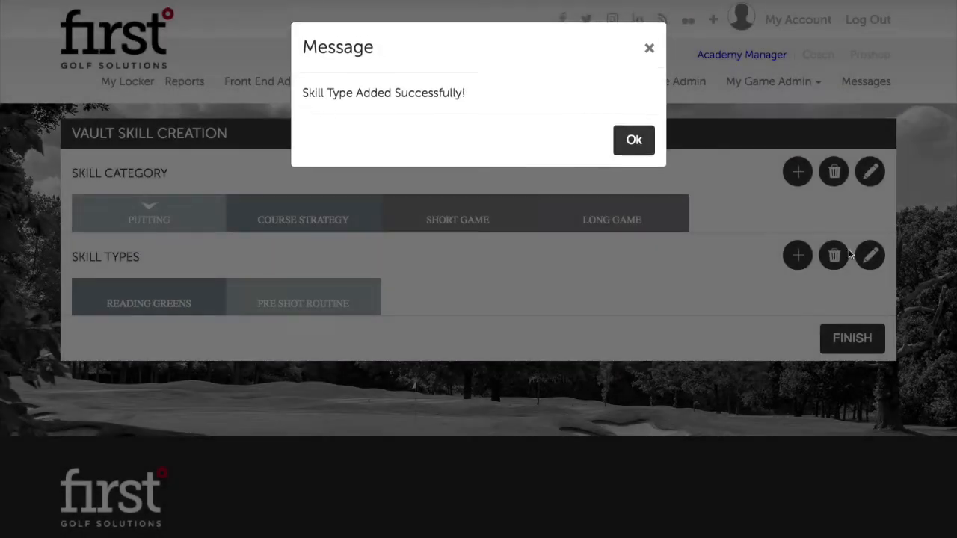
click(633, 142)
click(797, 256)
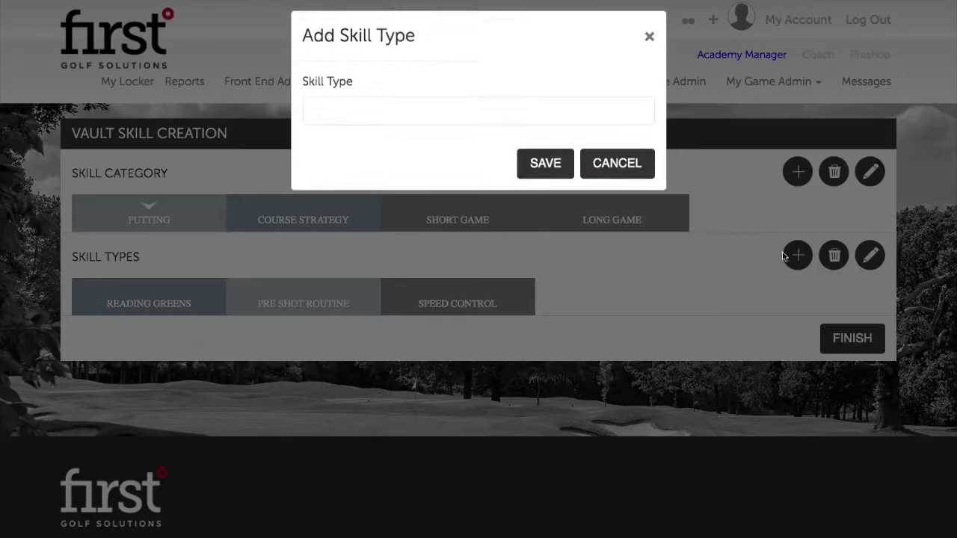
click(486, 117)
text(Games)
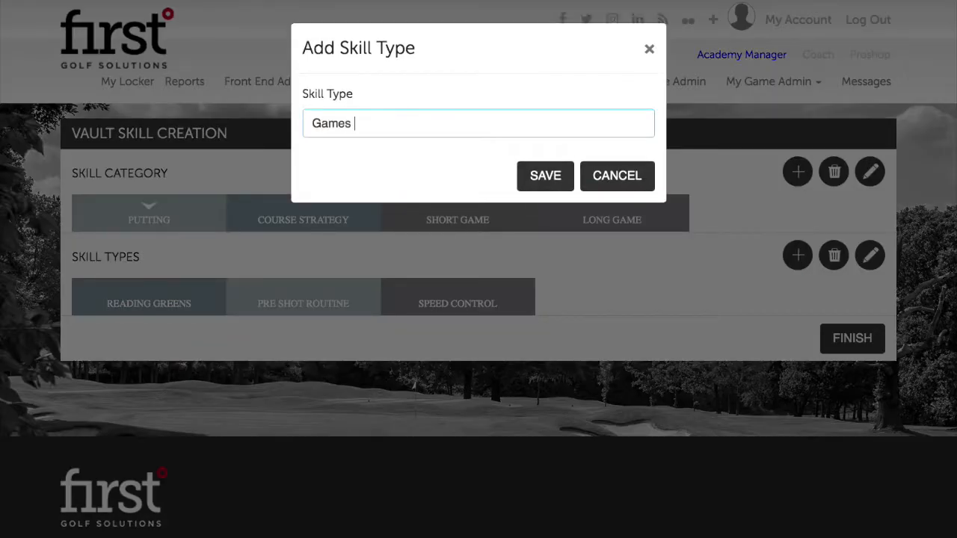
click(567, 177)
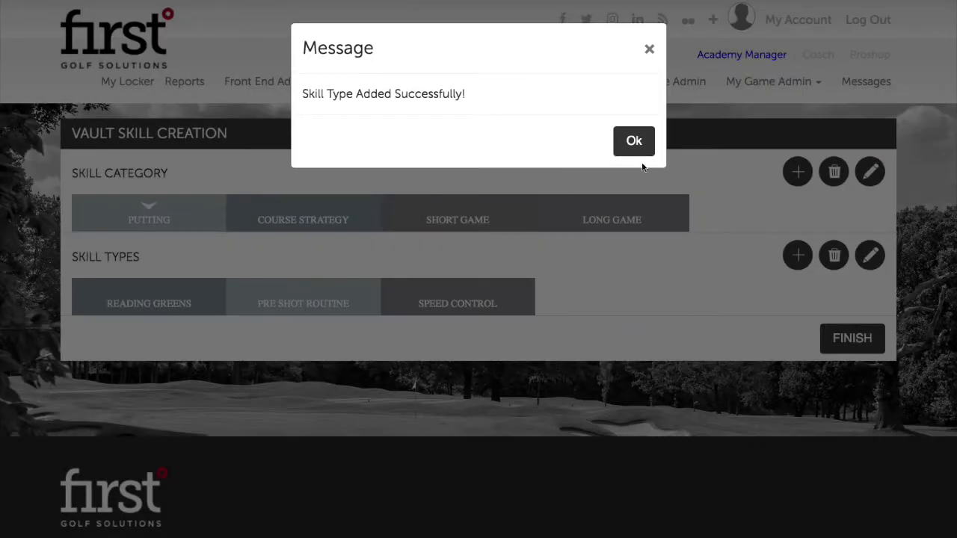
click(648, 145)
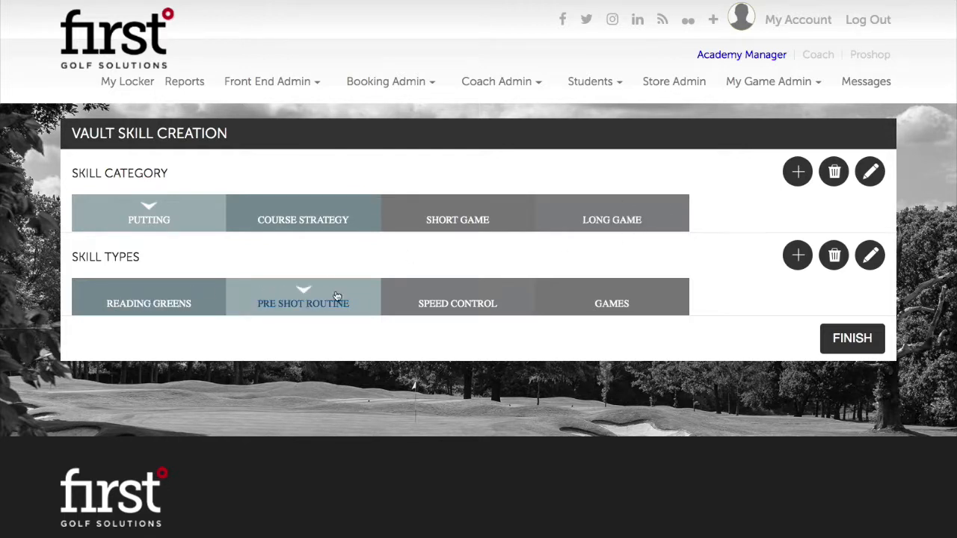
click(180, 216)
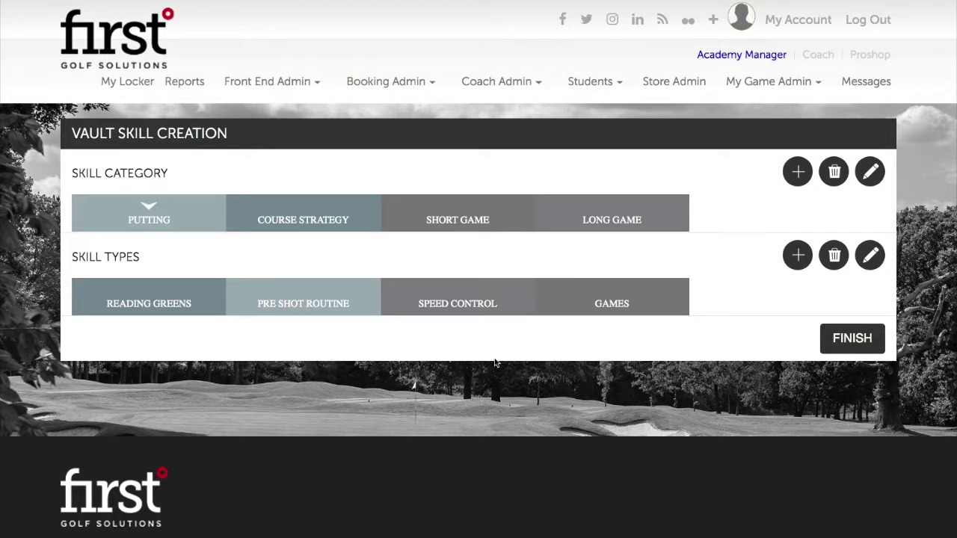
click(852, 340)
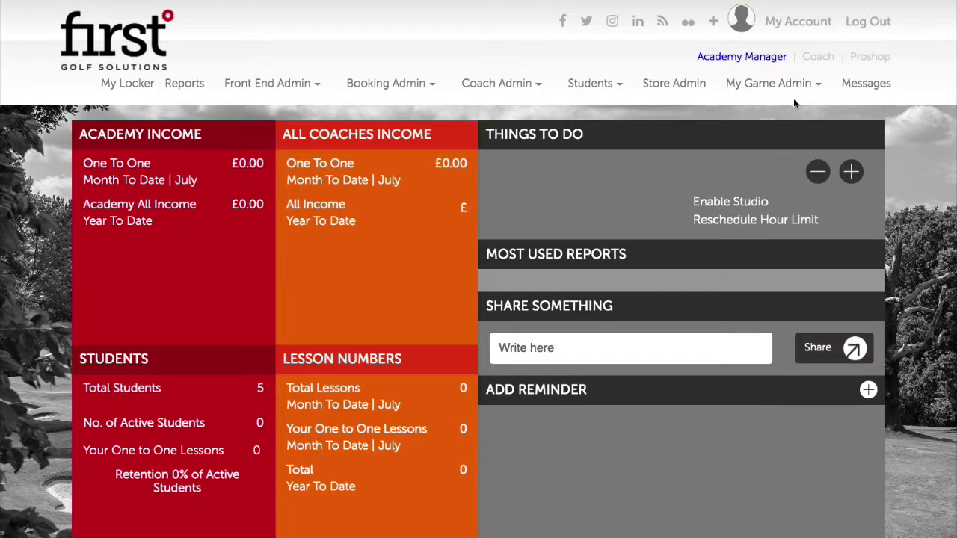
Switch to the coach view and open Video Section 2 from Media > Video Vault.
mouse_move(768, 71)
click(815, 56)
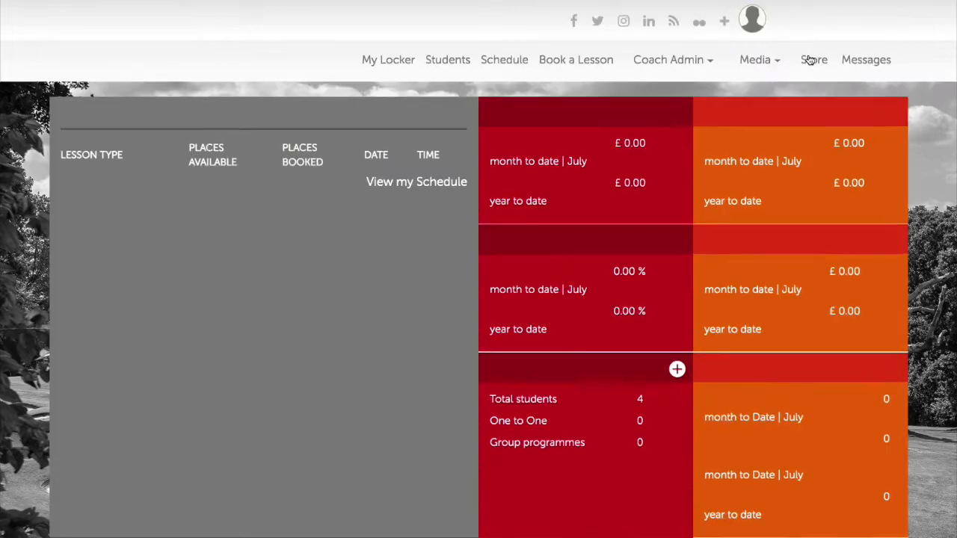
mouse_move(763, 86)
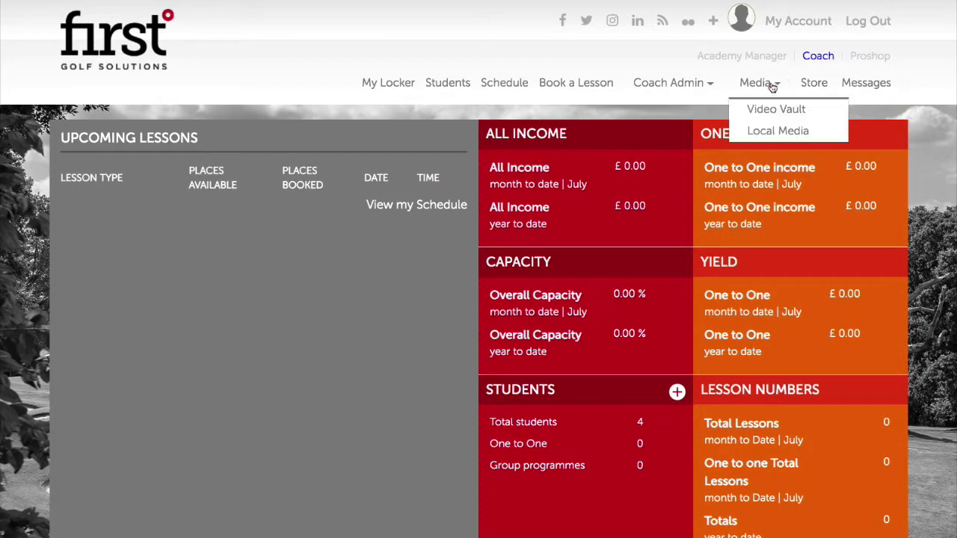
click(764, 112)
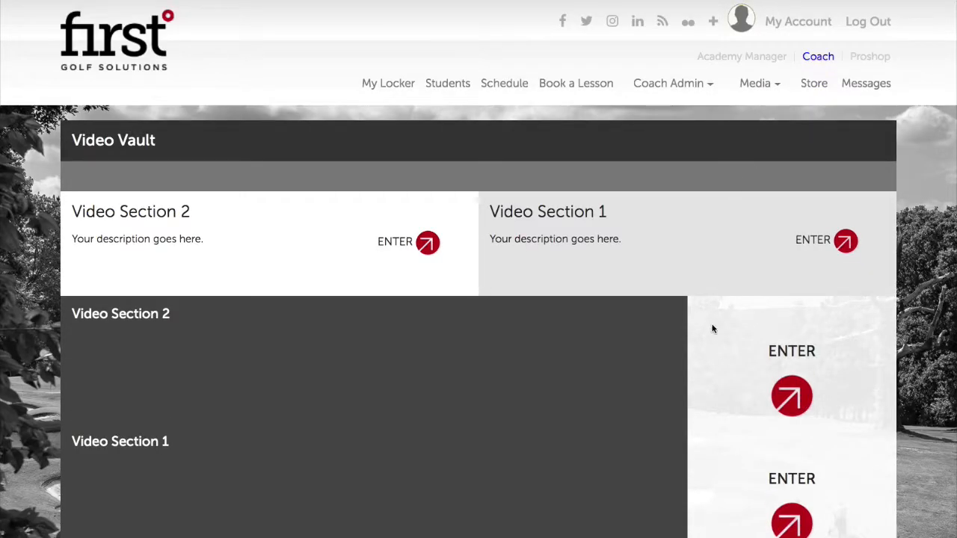
scroll(713, 327, down, 1)
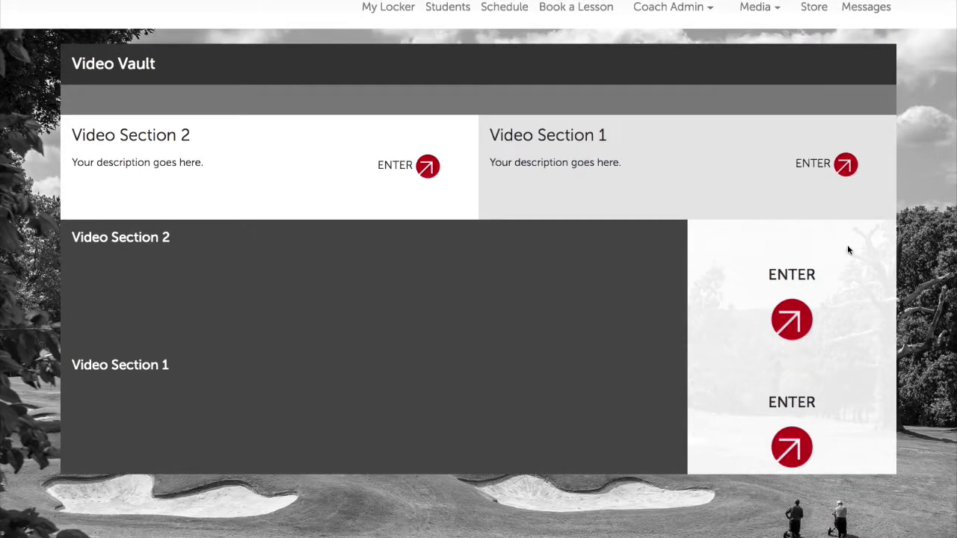
click(792, 319)
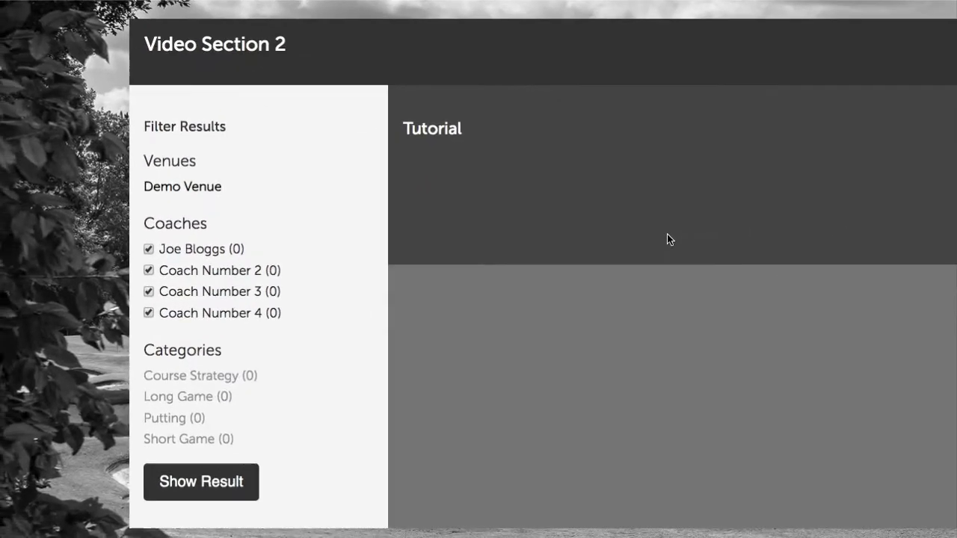
Filter Video Section 2 to Putting and review its empty Games, Pre Shot Routine, Reading Greens and Speed Control sections.
scroll(287, 240, down, 1)
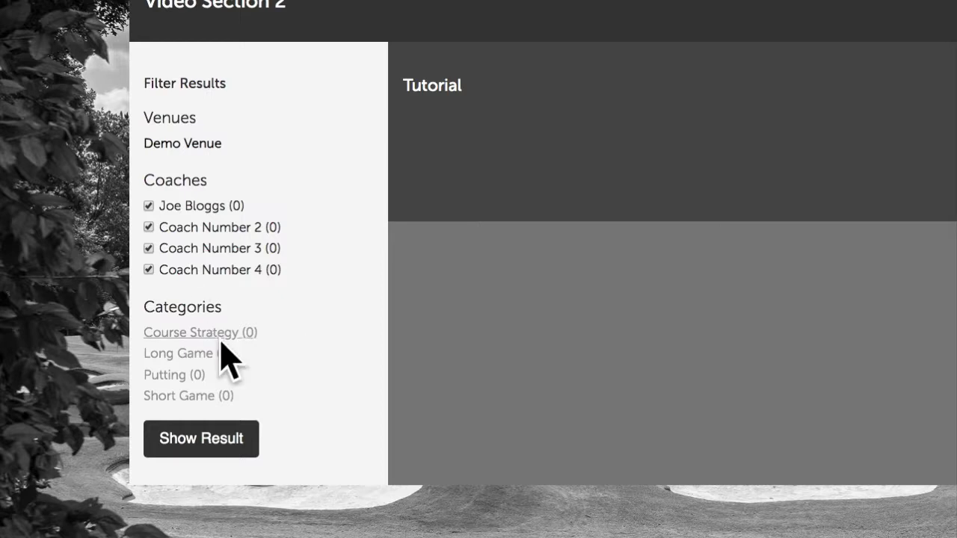
scroll(224, 344, down, 4)
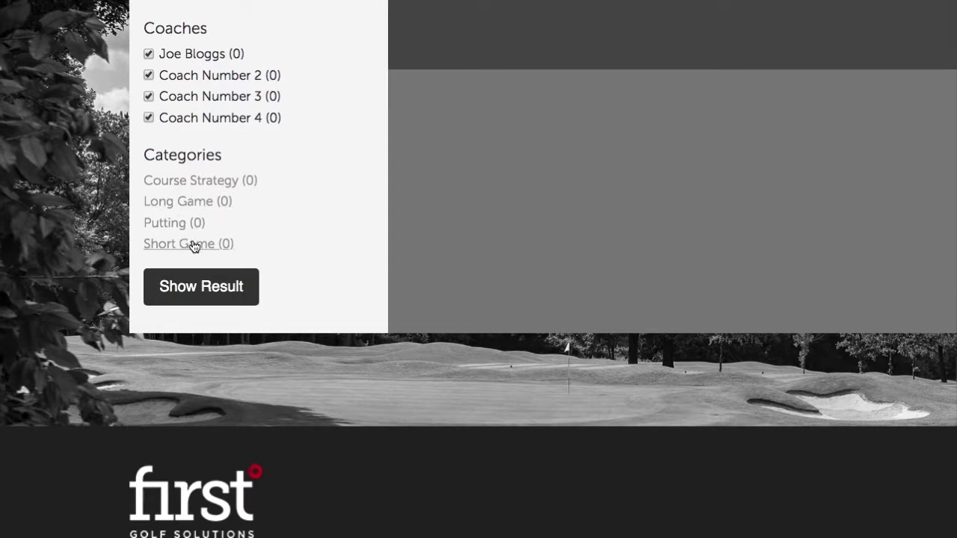
scroll(275, 252, down, 1)
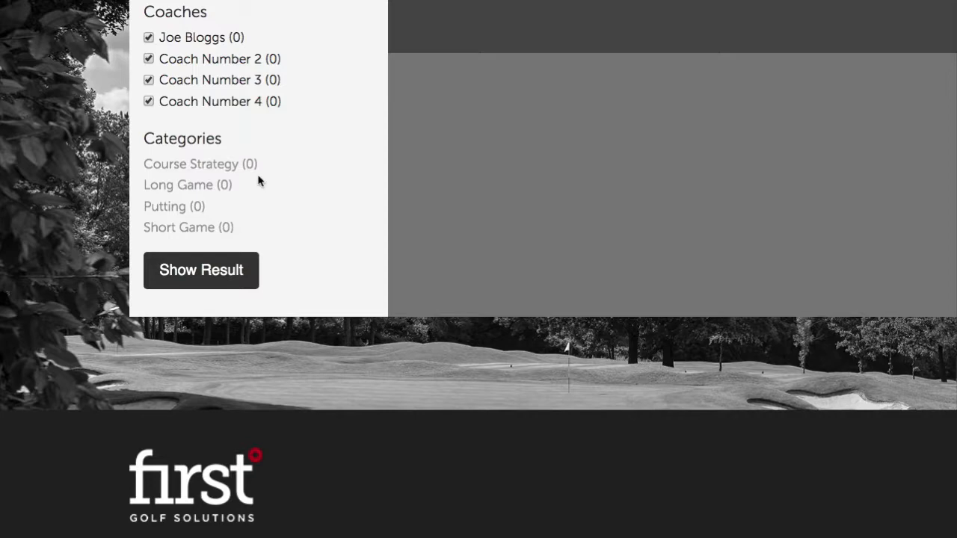
click(167, 205)
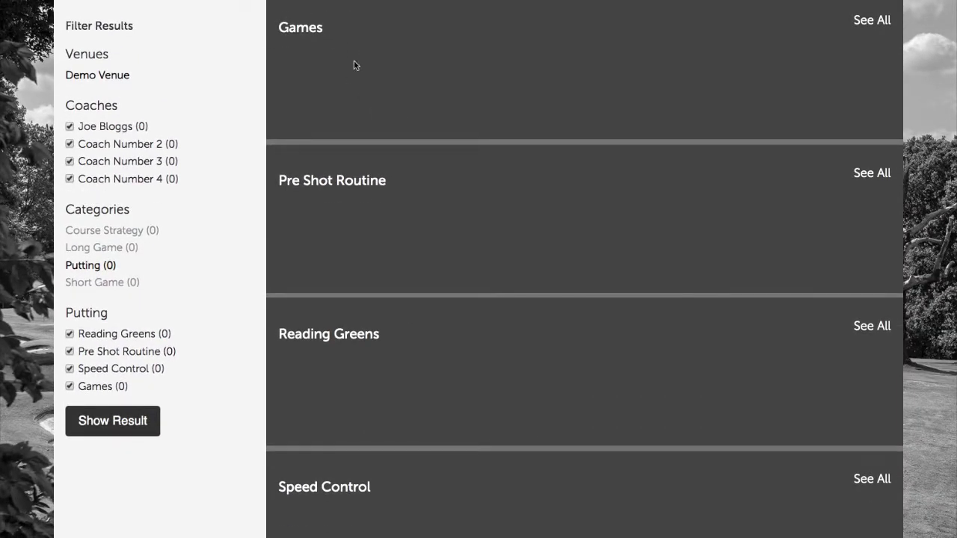
scroll(338, 90, down, 5)
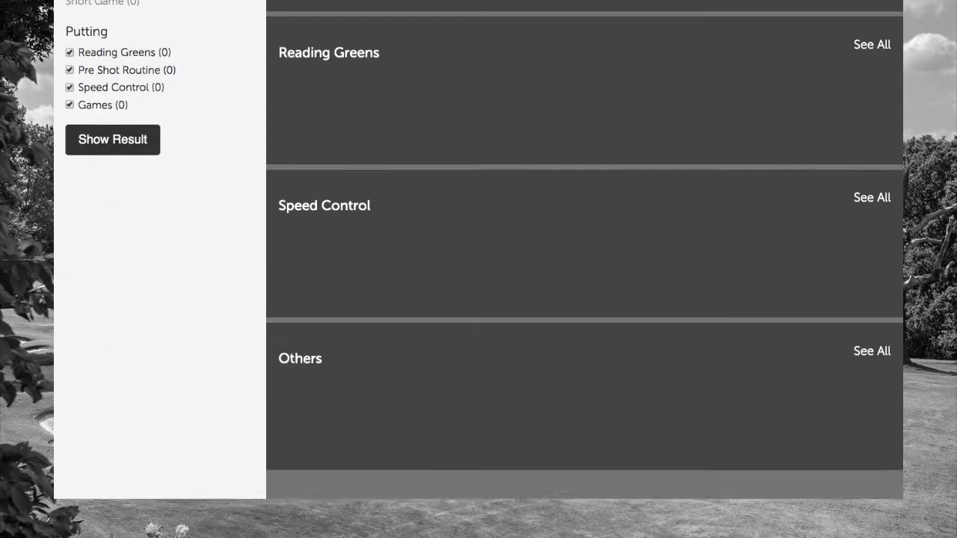
scroll(351, 10, down, 4)
scroll(351, 11, up, 10)
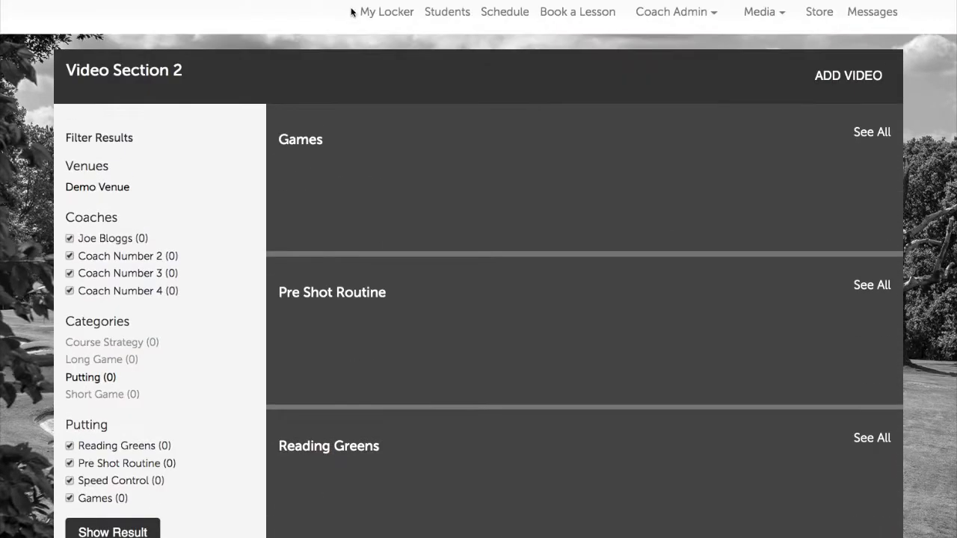
Start a new video and set its Skill Category to Putting, leaving Coaches unchanged.
click(850, 76)
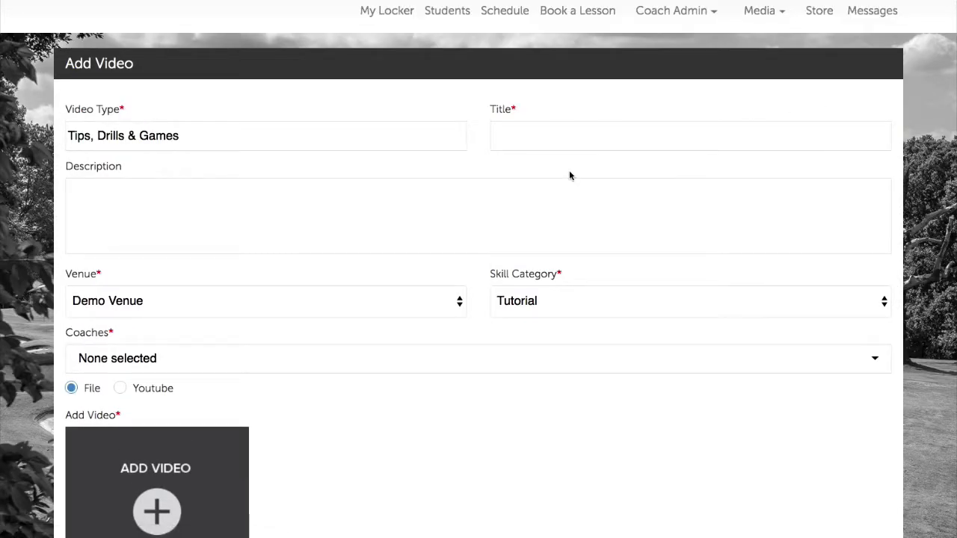
scroll(324, 207, down, 3)
click(571, 197)
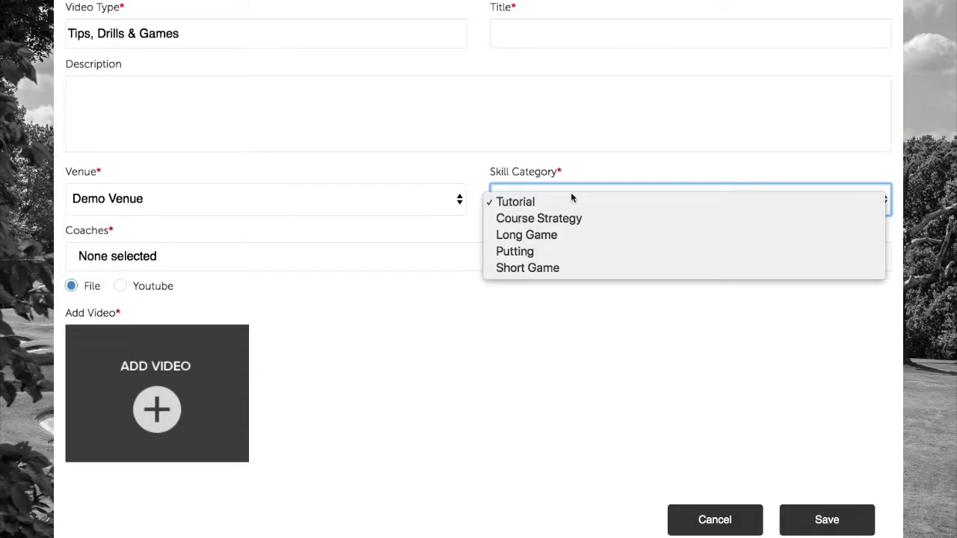
click(537, 221)
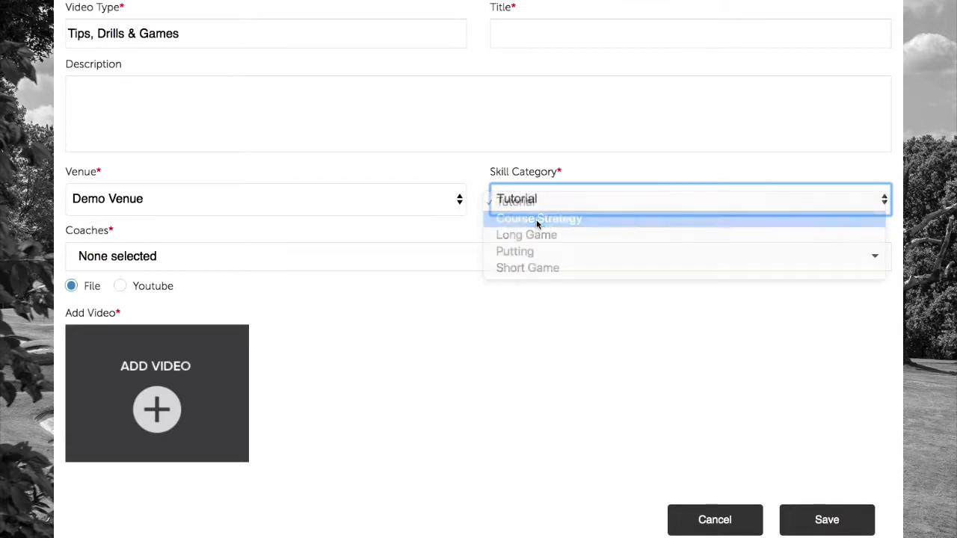
click(548, 201)
click(546, 235)
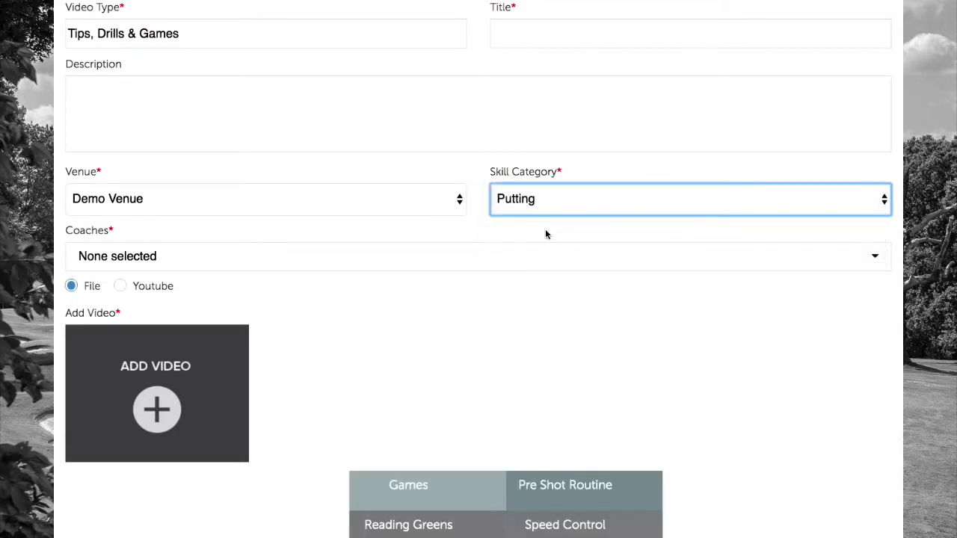
scroll(542, 187, down, 3)
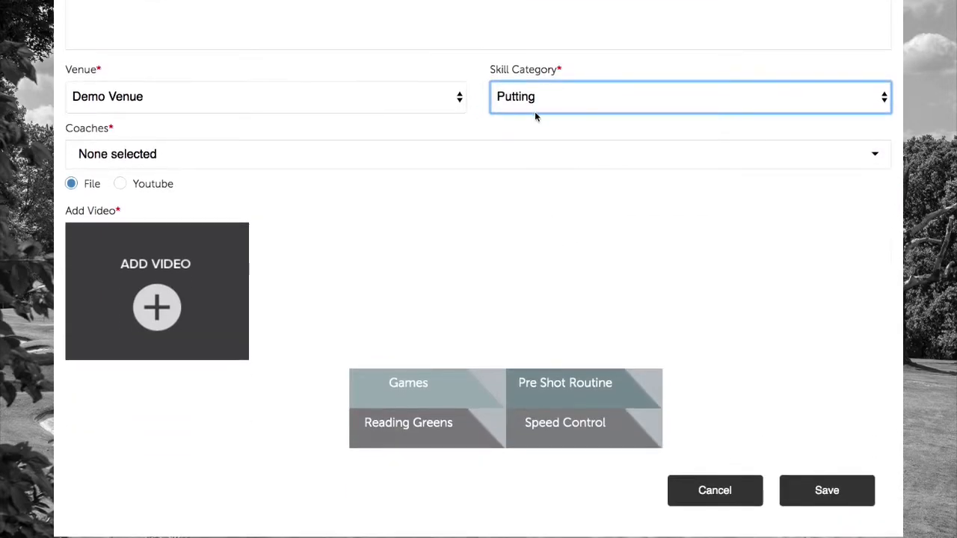
click(190, 155)
click(166, 131)
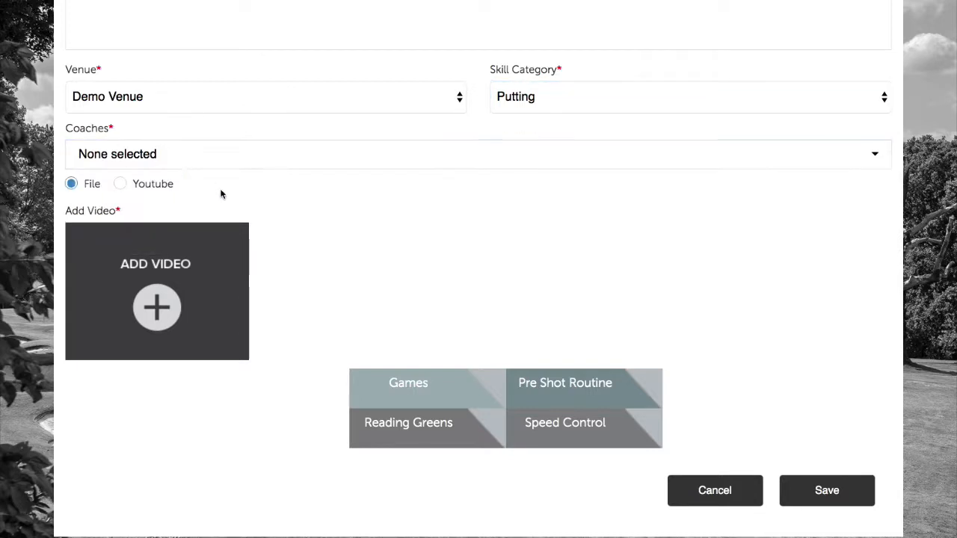
scroll(221, 194, down, 3)
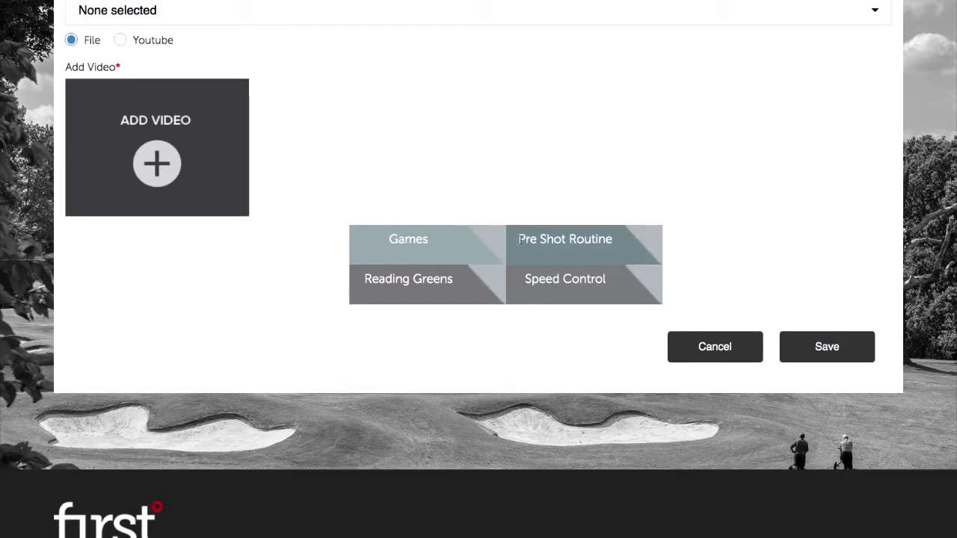
scroll(556, 269, up, 5)
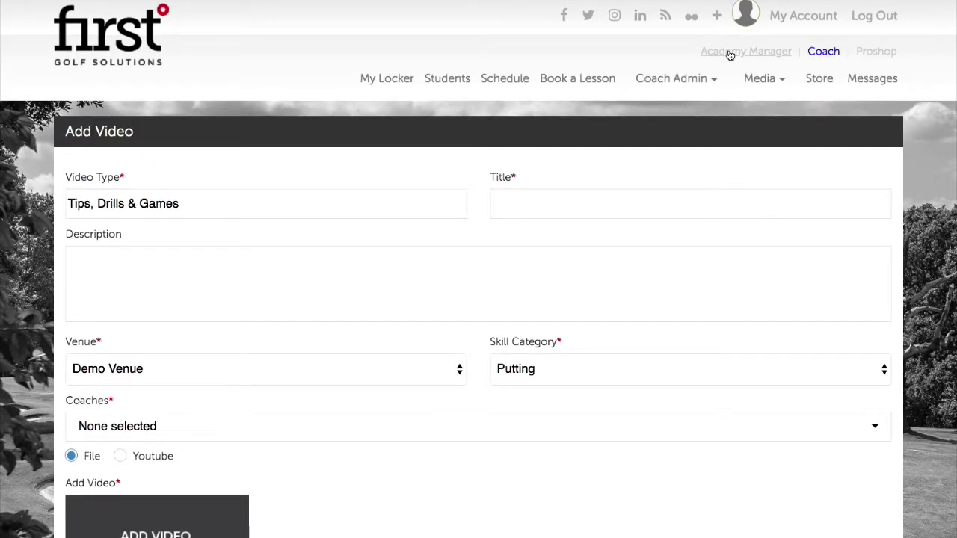
Visit the Academy Manager dashboard, then return to the coach view's Video Vault page.
click(730, 53)
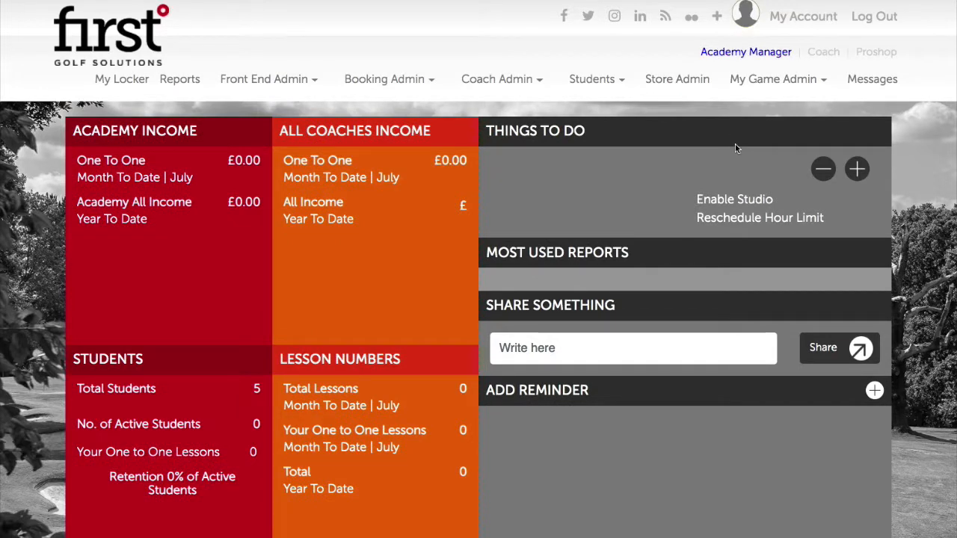
click(779, 82)
click(834, 56)
mouse_move(759, 60)
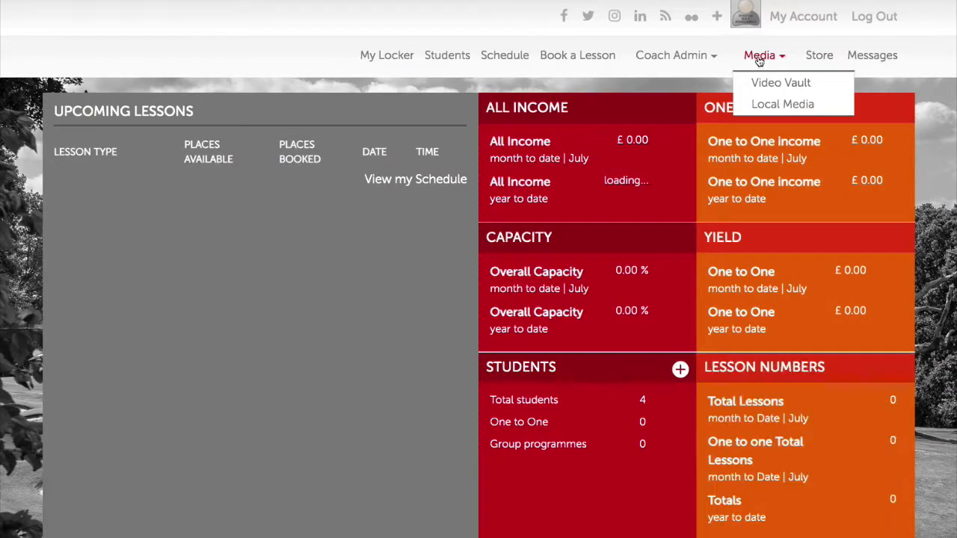
click(774, 108)
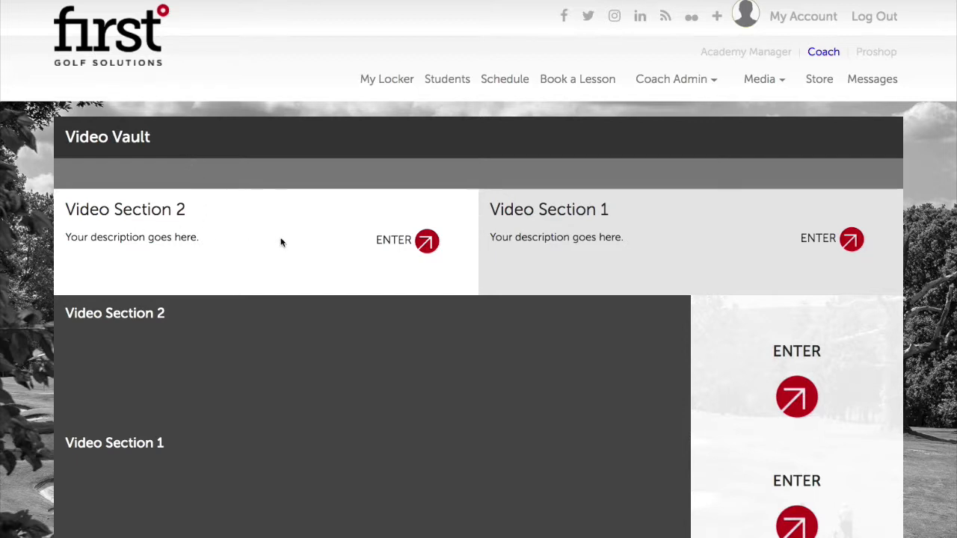
scroll(281, 242, down, 1)
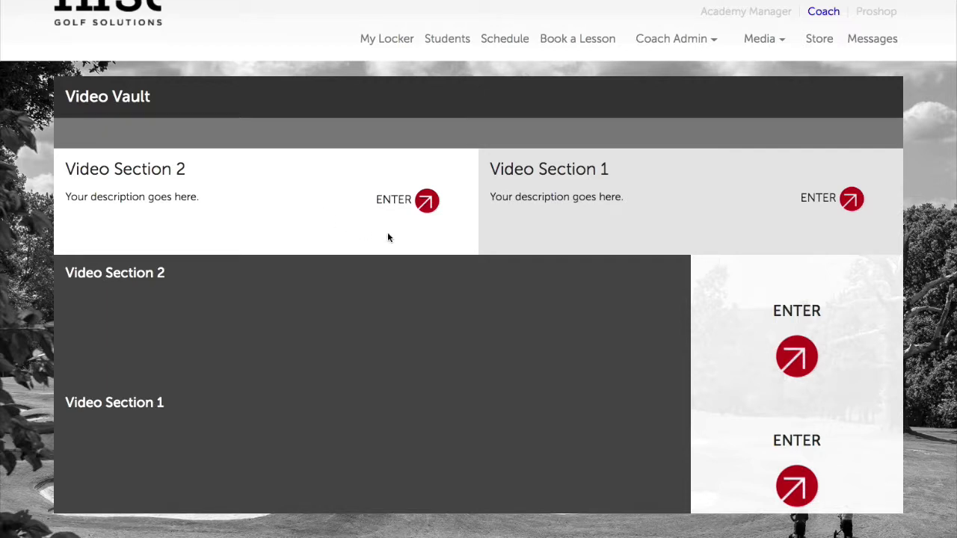
click(167, 134)
scroll(343, 296, down, 1)
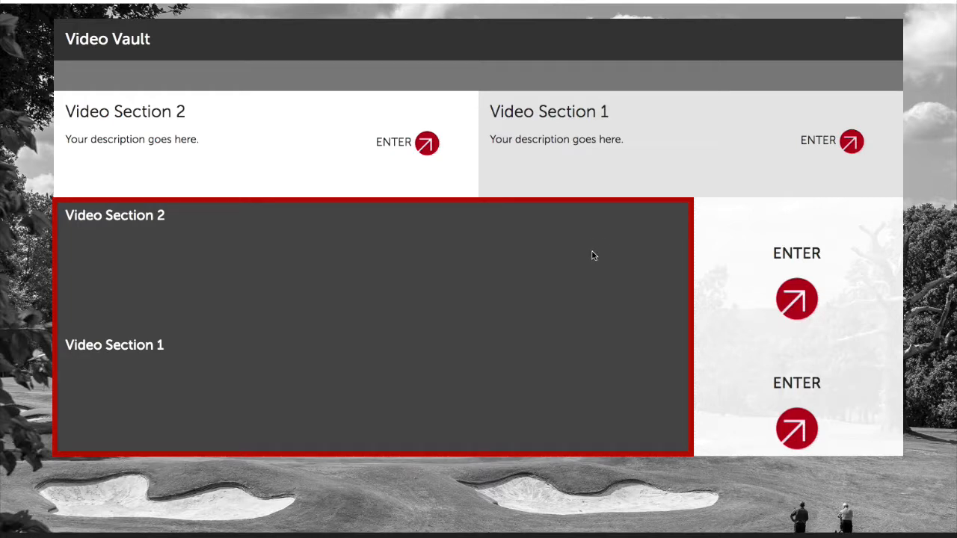
scroll(655, 231, up, 2)
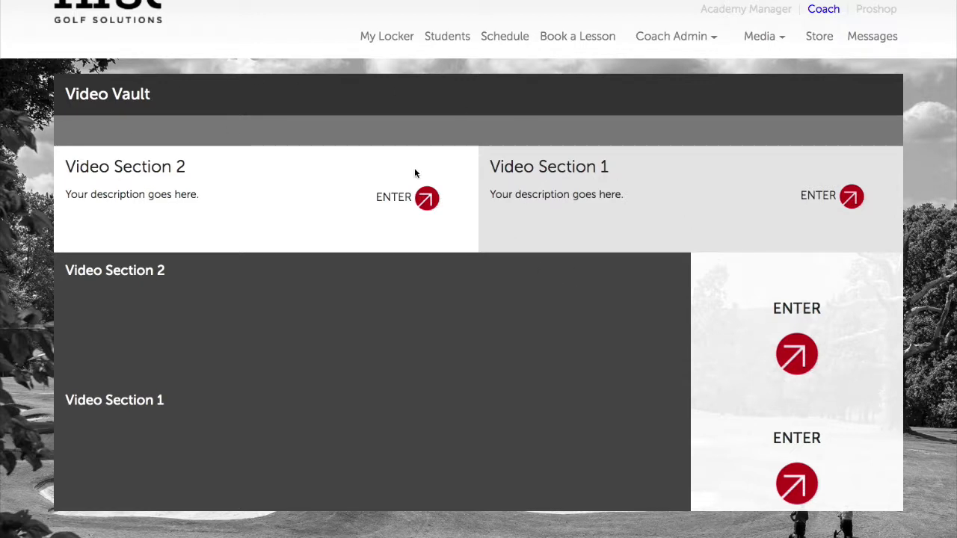
scroll(636, 164, up, 1)
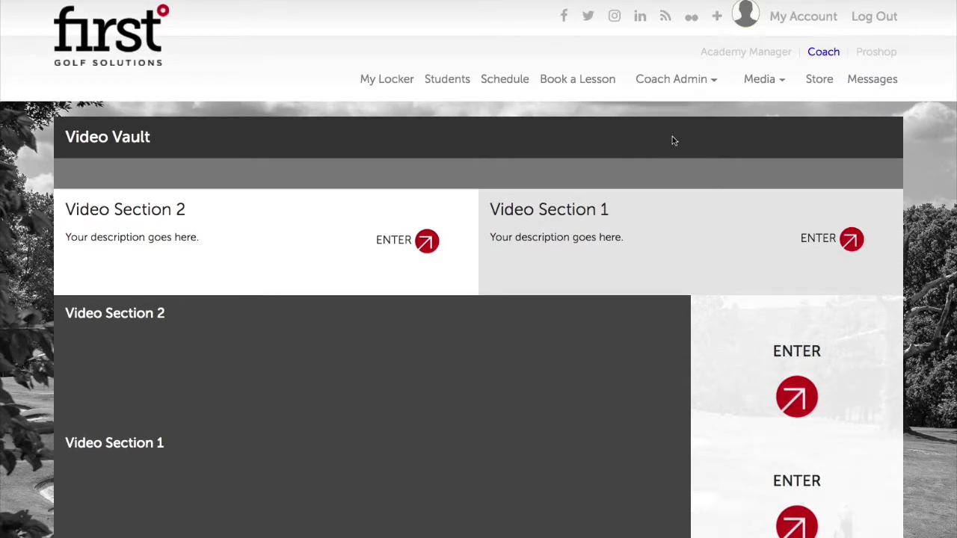
Open the Vault Description settings page from the Academy Manager dashboard.
click(766, 55)
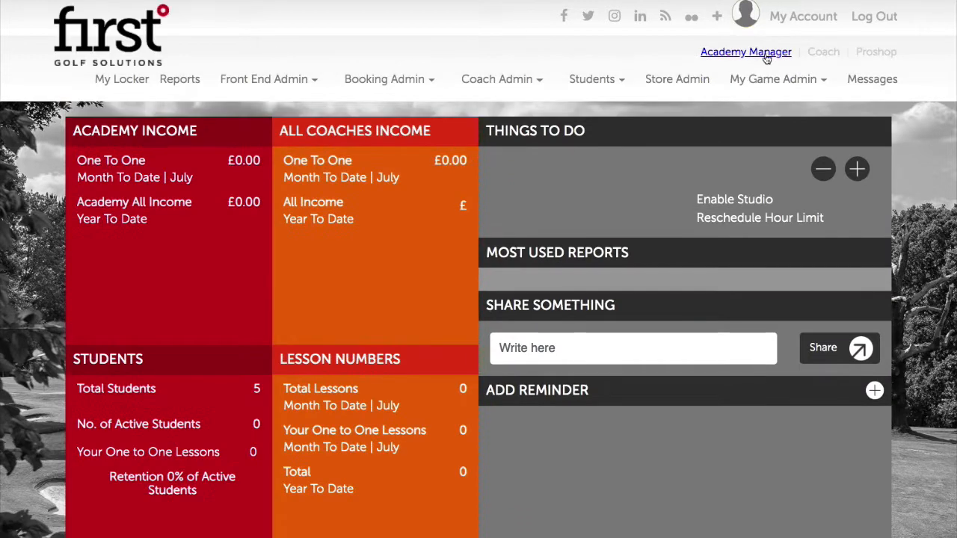
mouse_move(306, 79)
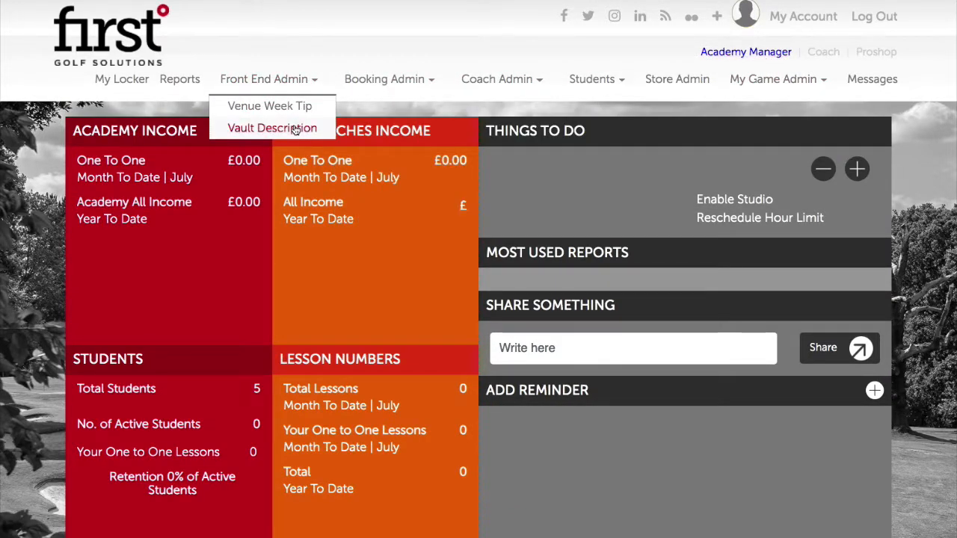
click(296, 128)
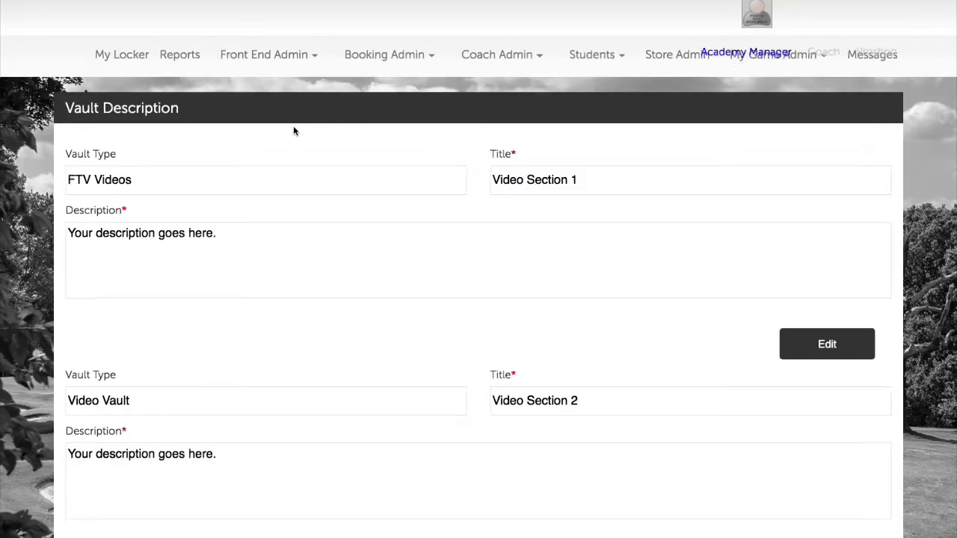
scroll(408, 224, down, 2)
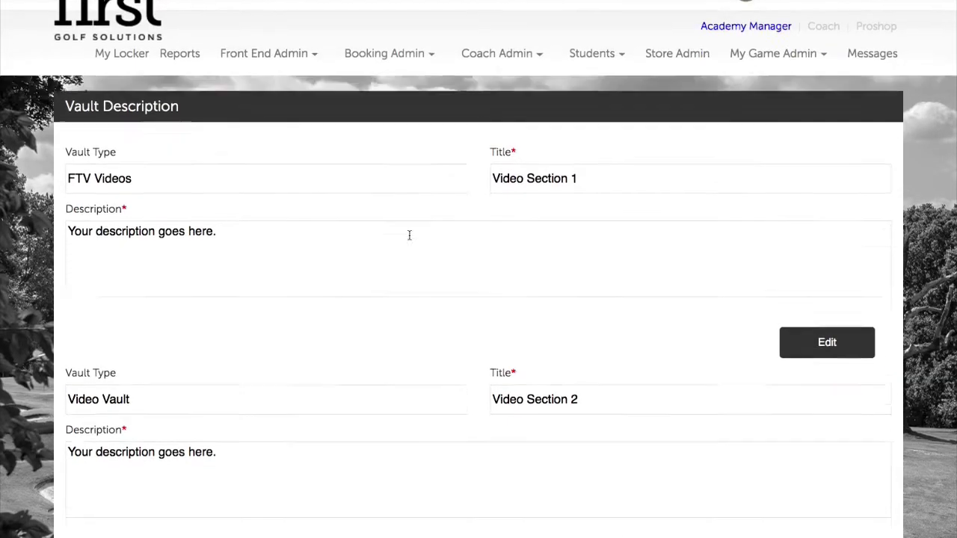
scroll(409, 235, down, 1)
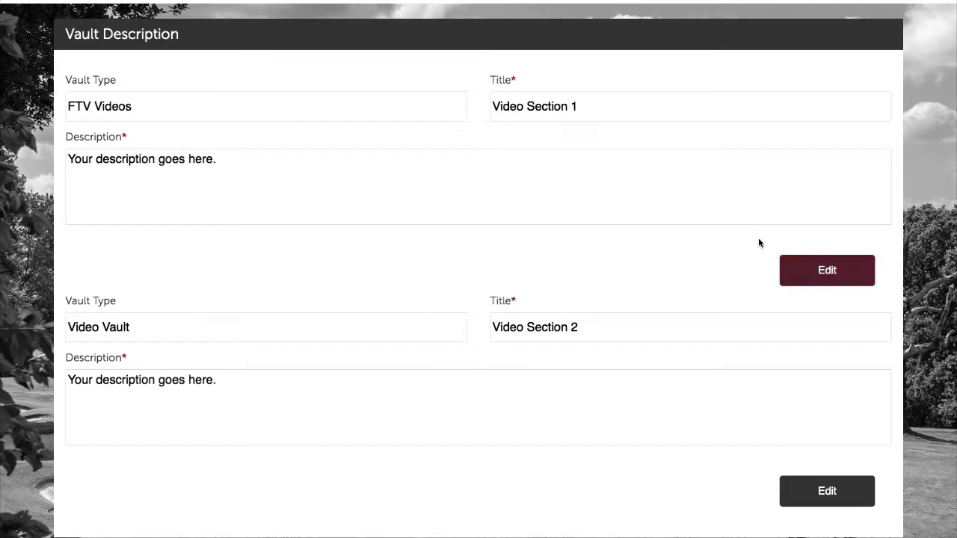
Retitle the first vault section from Video Section 1 to 'Short Tips'.
click(827, 270)
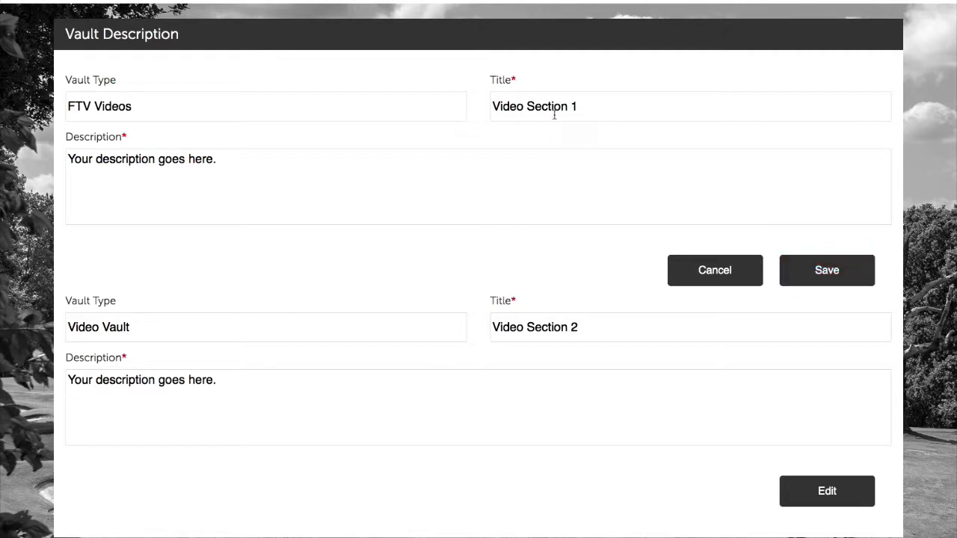
click(596, 107)
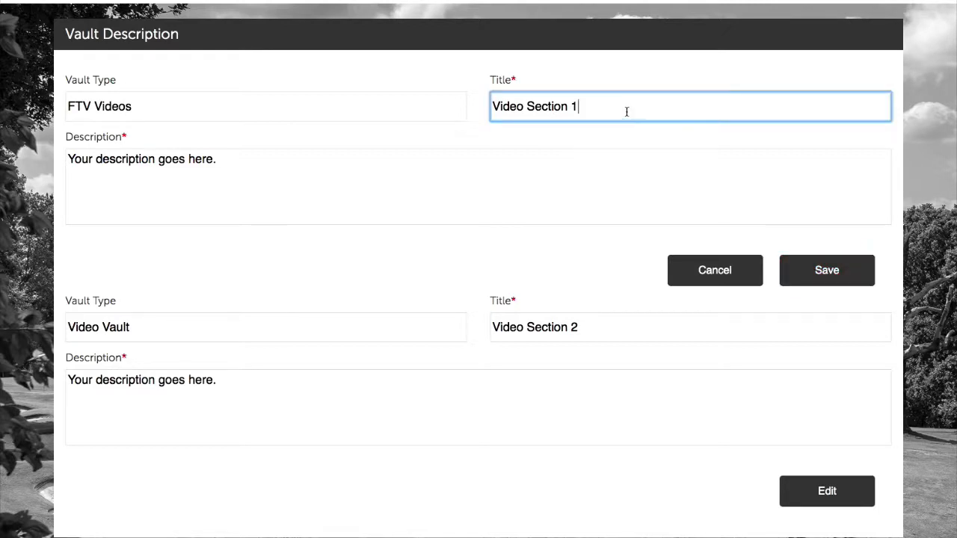
drag(624, 107, 598, 107)
click(222, 174)
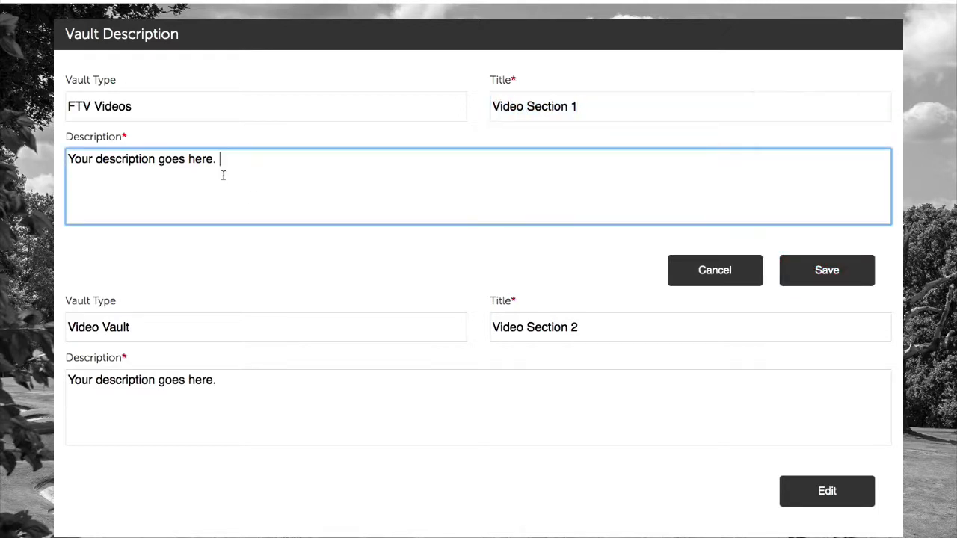
click(152, 102)
drag(154, 102, 84, 103)
click(463, 136)
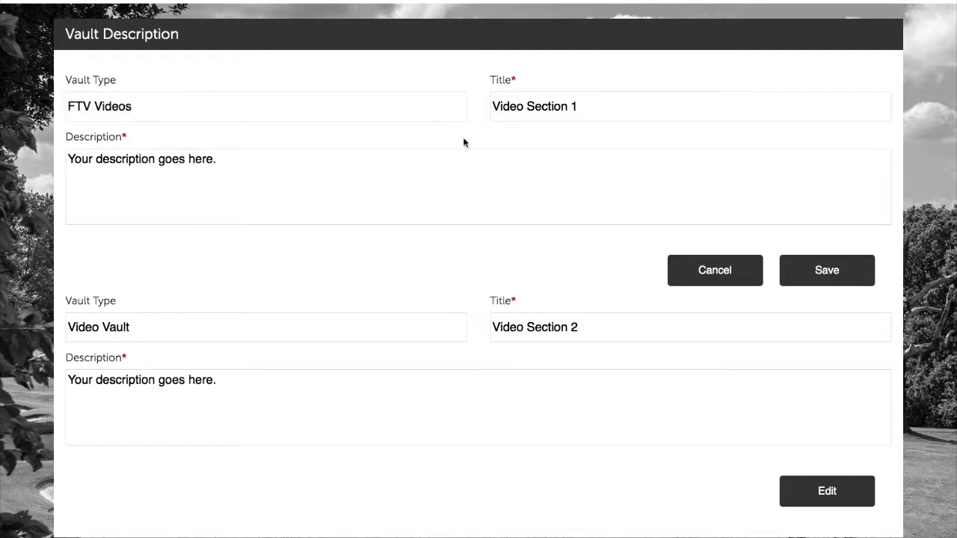
click(587, 114)
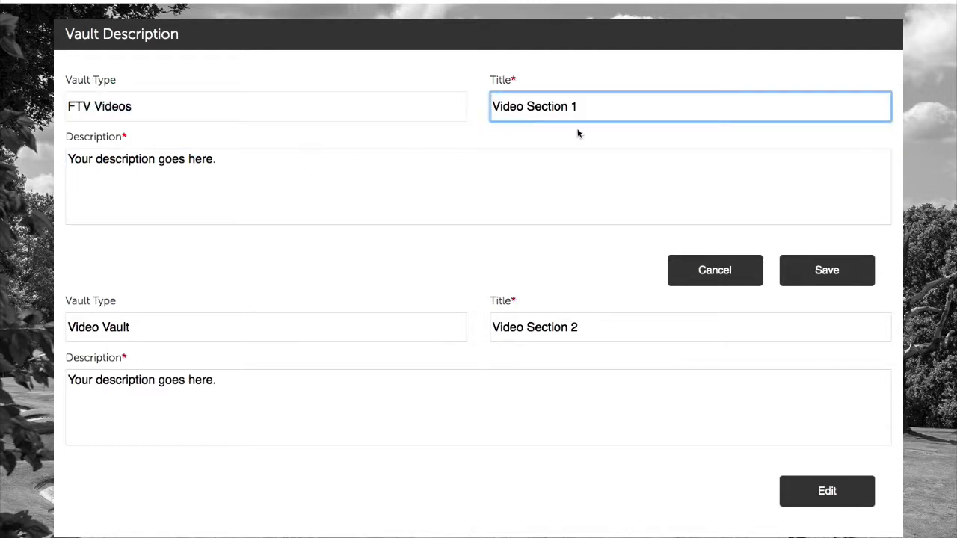
drag(578, 107, 489, 106)
key(BackSpace)
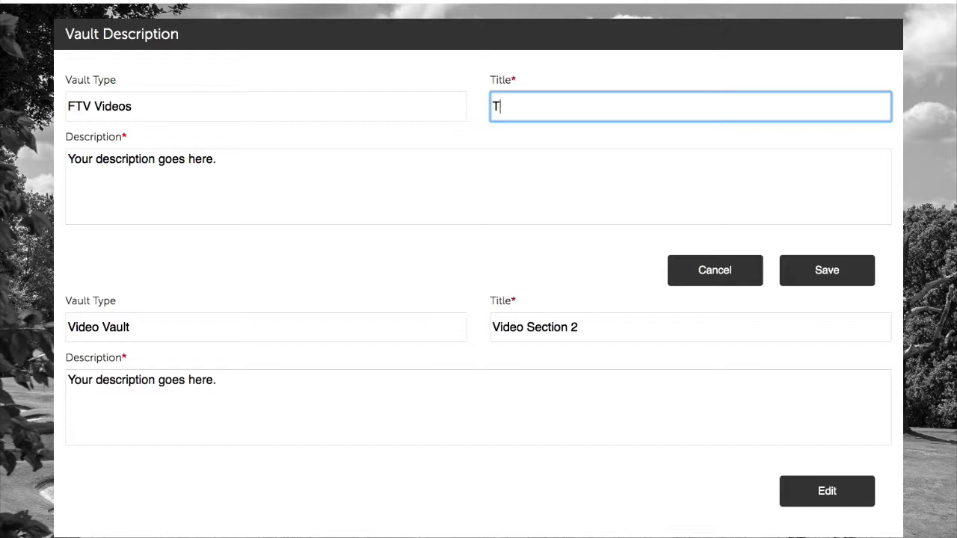
text(T)
key(BackSpace)
text(Short Tips)
Describe it as 'Short tips from our coaching team to help your game!' and save.
click(419, 162)
drag(419, 162, 79, 152)
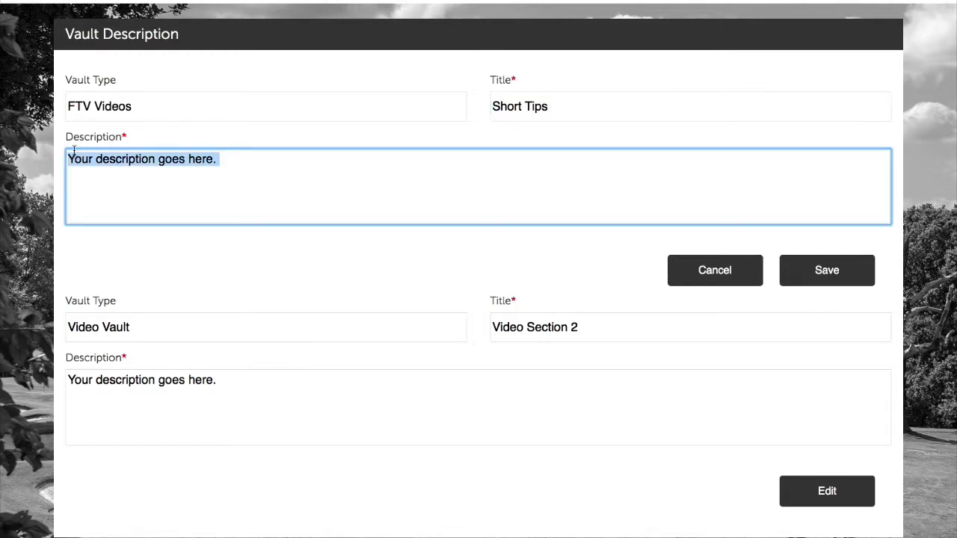
key(BackSpace)
text(Sho)
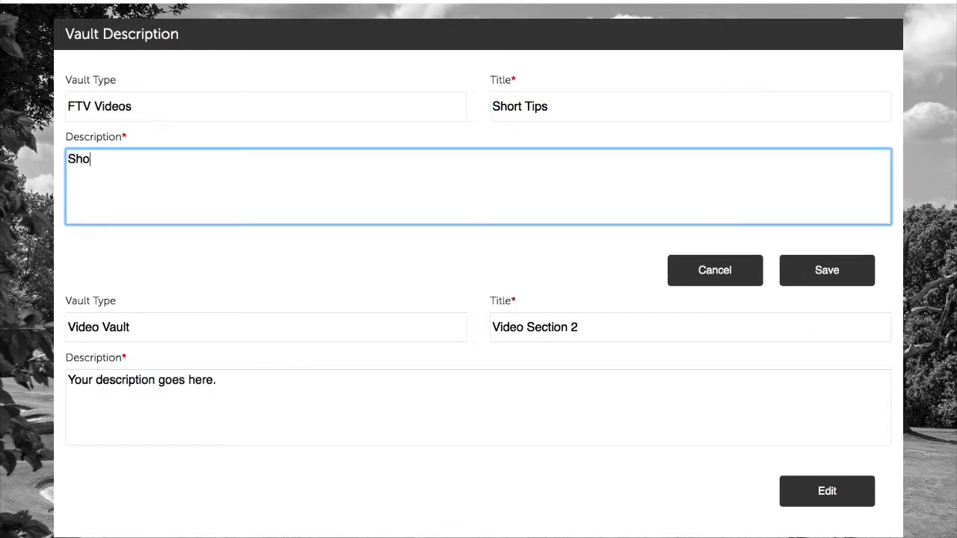
text(rt tips from our co)
key(BackSpace)
key(BackSpace)
key(BackSpace)
text(rom our coaching )
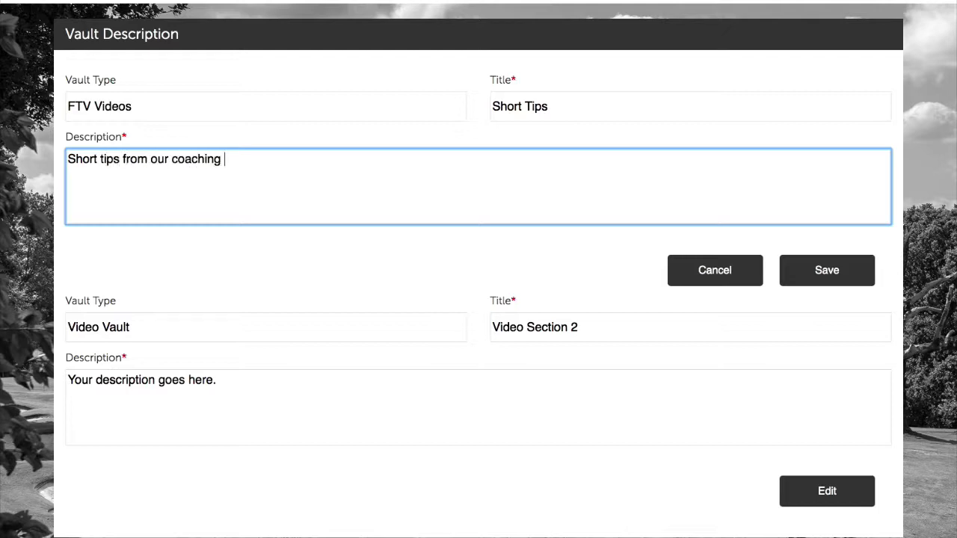
text(team to help your game!)
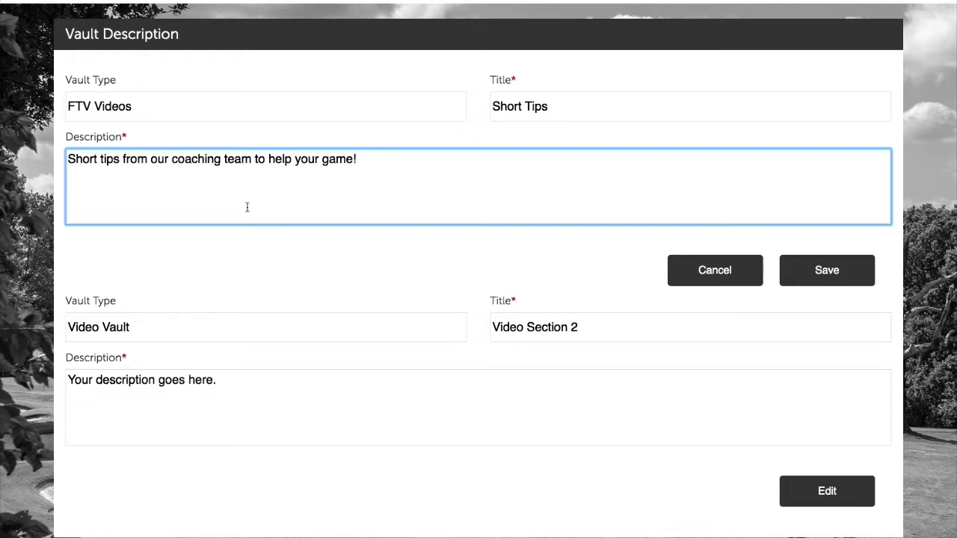
click(807, 271)
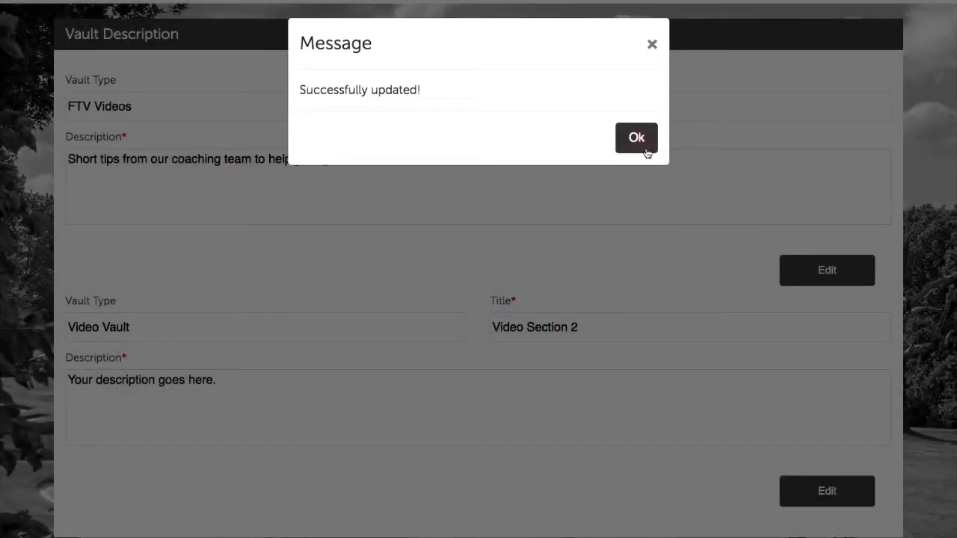
Retitle the second vault section from Video Section 2 to 'TV Shows'.
click(636, 138)
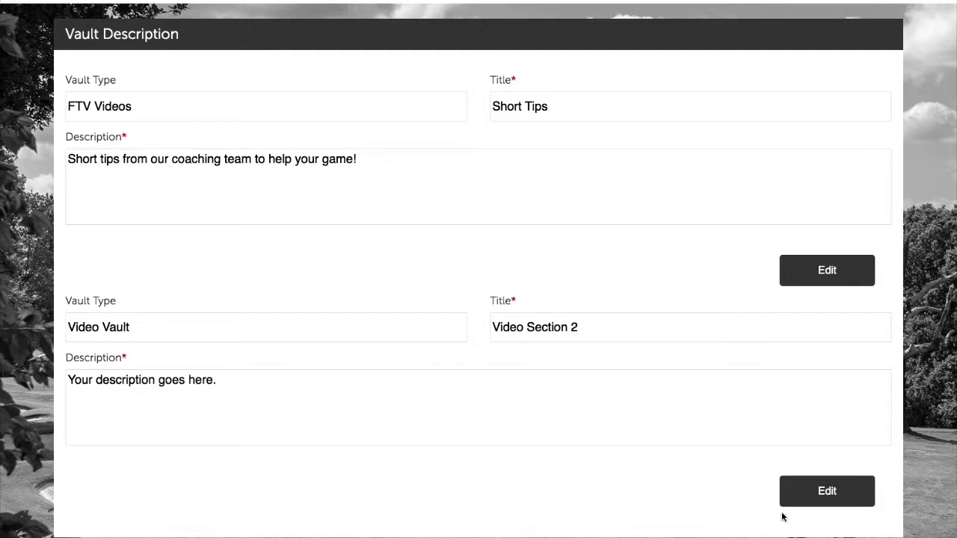
scroll(783, 518, down, 2)
click(783, 430)
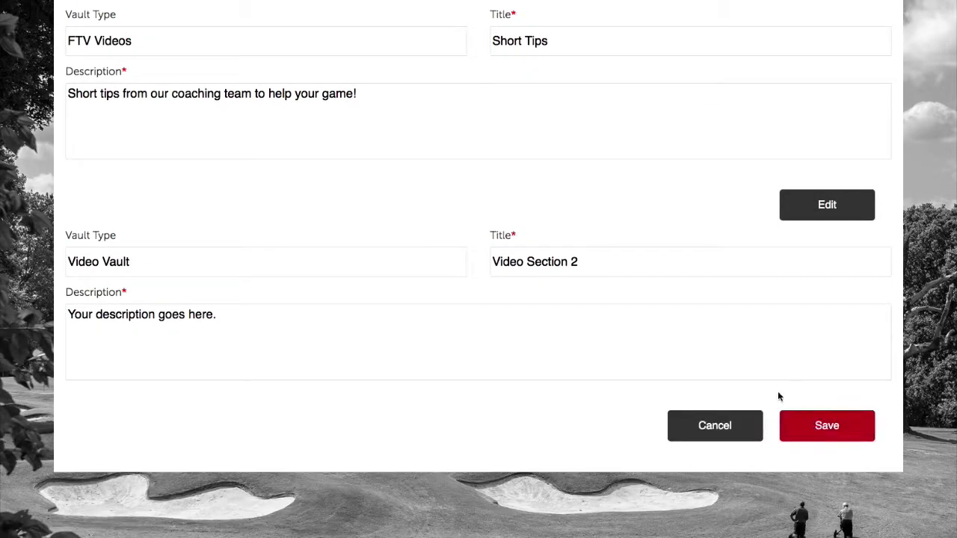
drag(609, 264, 447, 250)
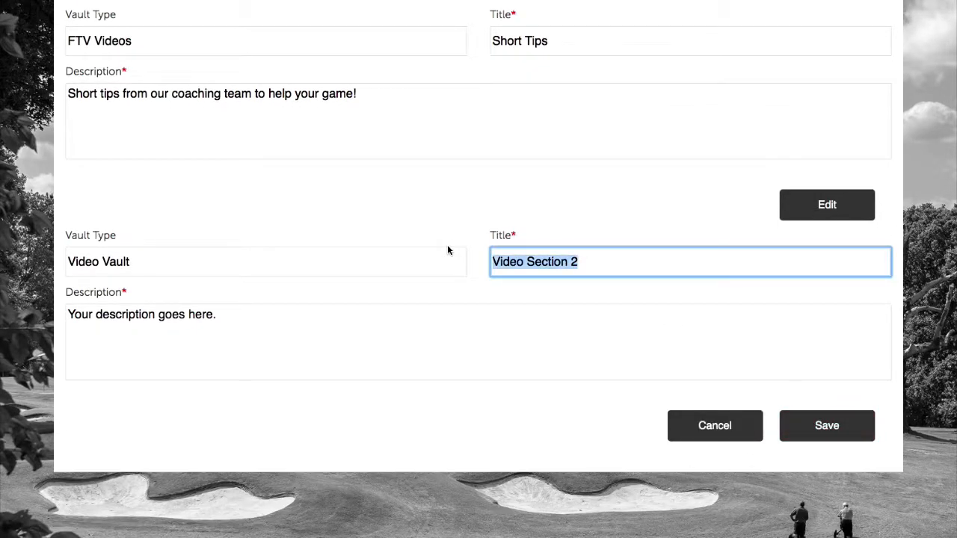
text(TV S)
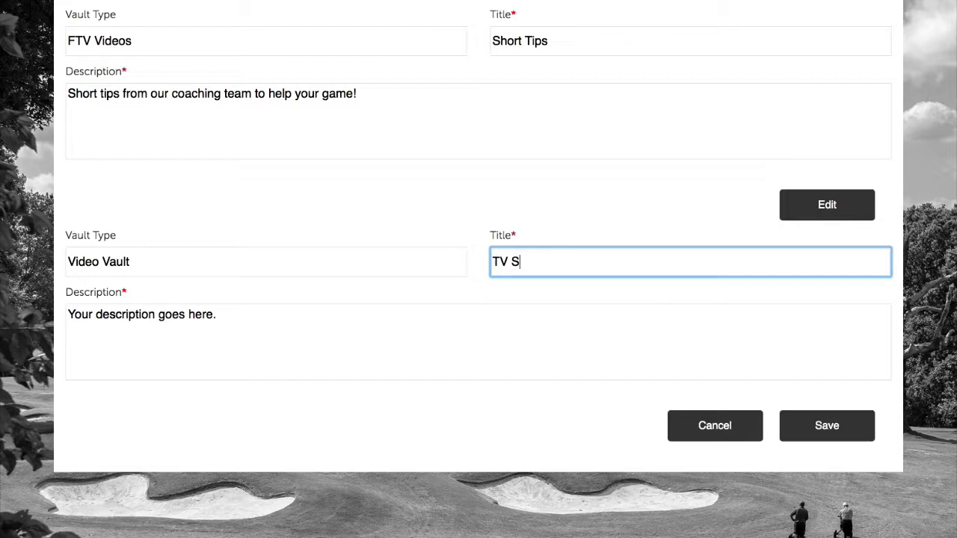
text(hows)
Describe TV Shows as coaching-team shows exploring key themes to help improve your game, and save.
drag(376, 318, 128, 304)
key(BackSpace)
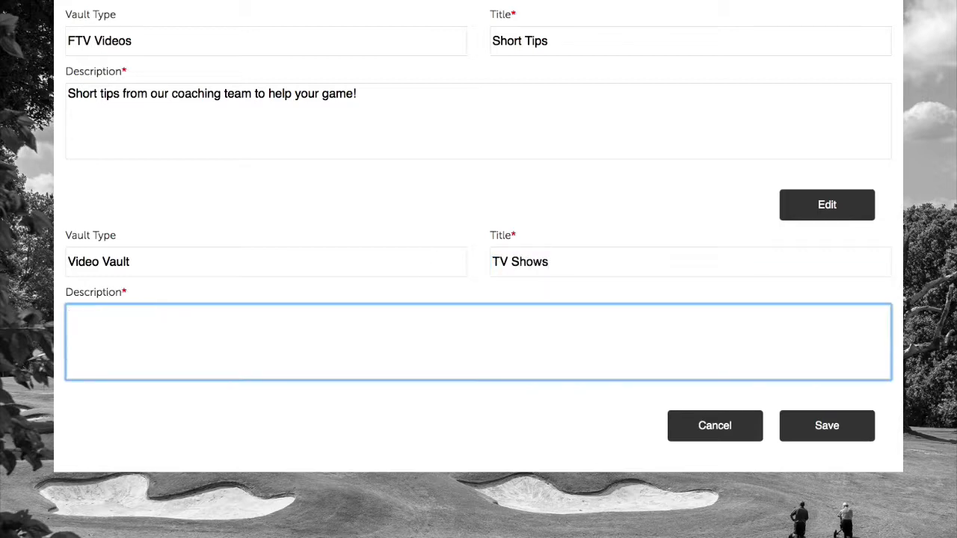
text(TV shows from our coaching )
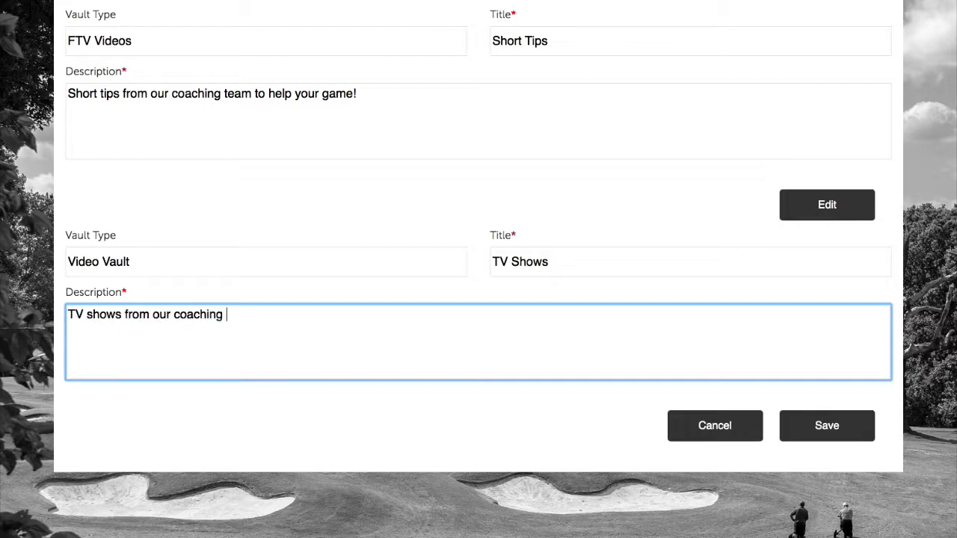
text(team exploring )
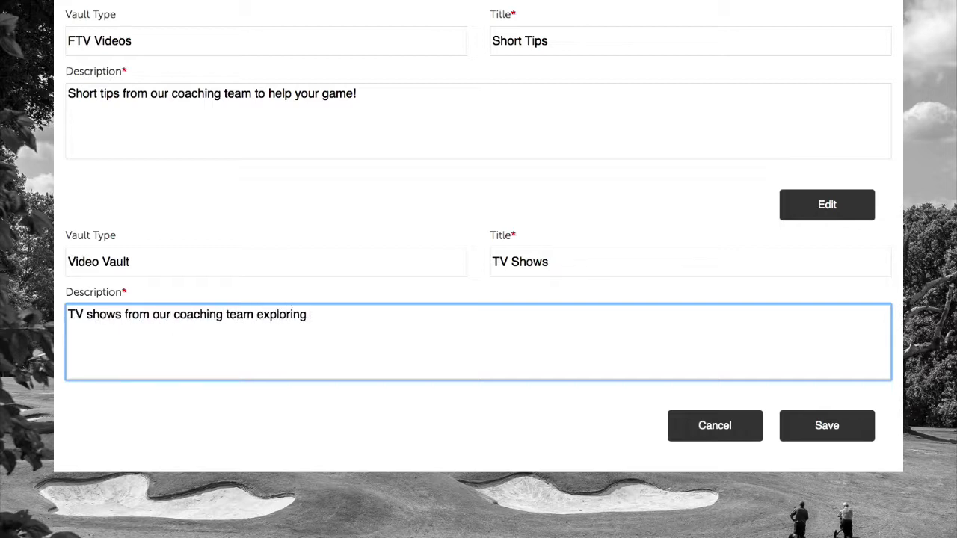
text(key themese to h)
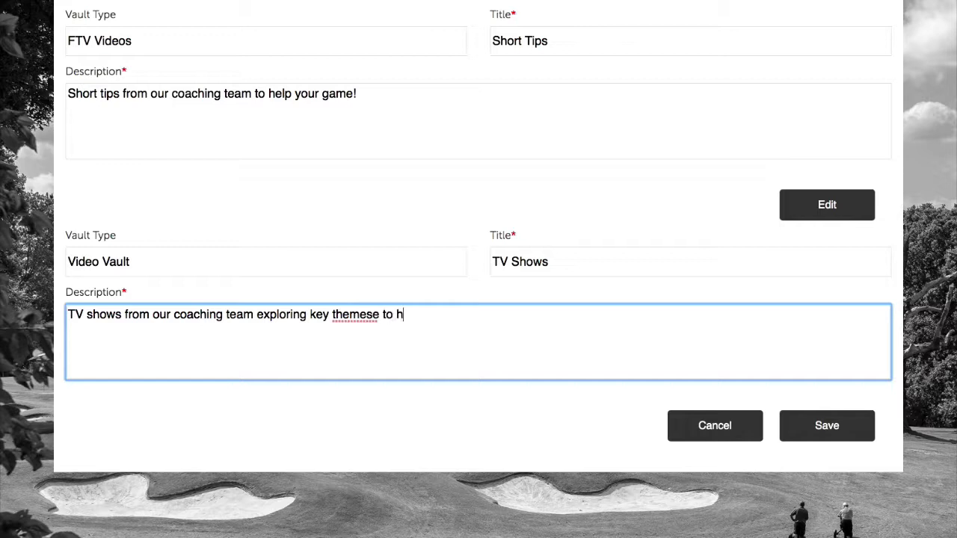
key(BackSpace)
key(BackSpace)
key(BackSpace)
key(BackSpace)
key(BackSpace)
key(BackSpace)
text(to help improve your game!)
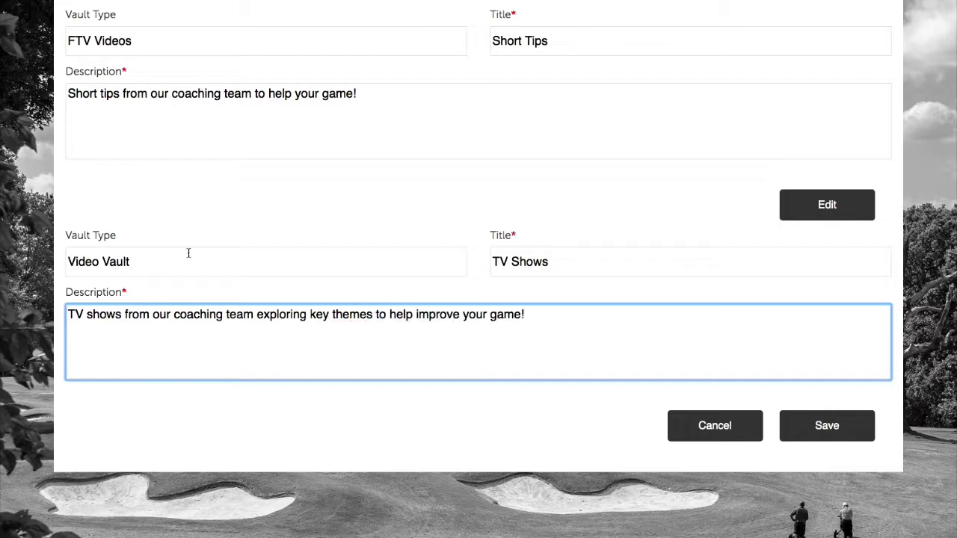
click(280, 216)
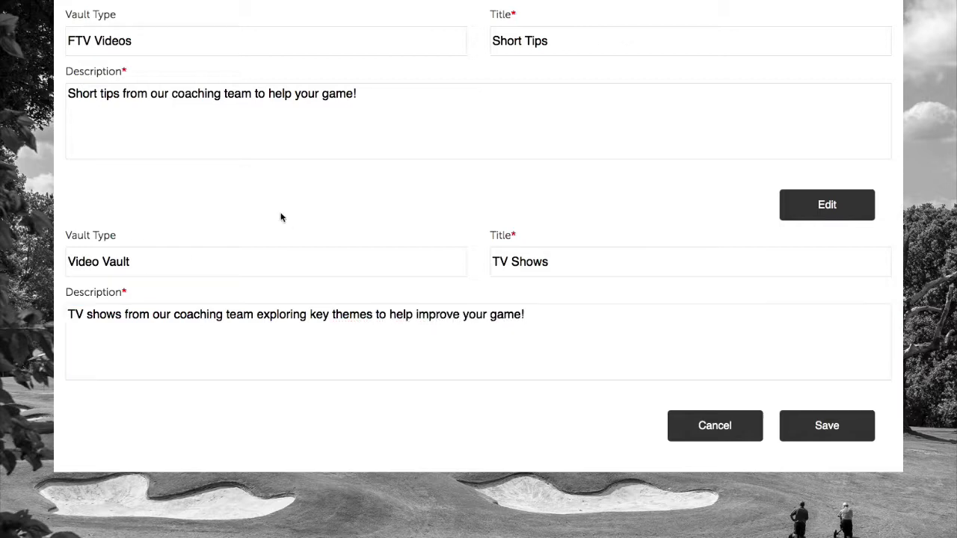
scroll(451, 167, up, 2)
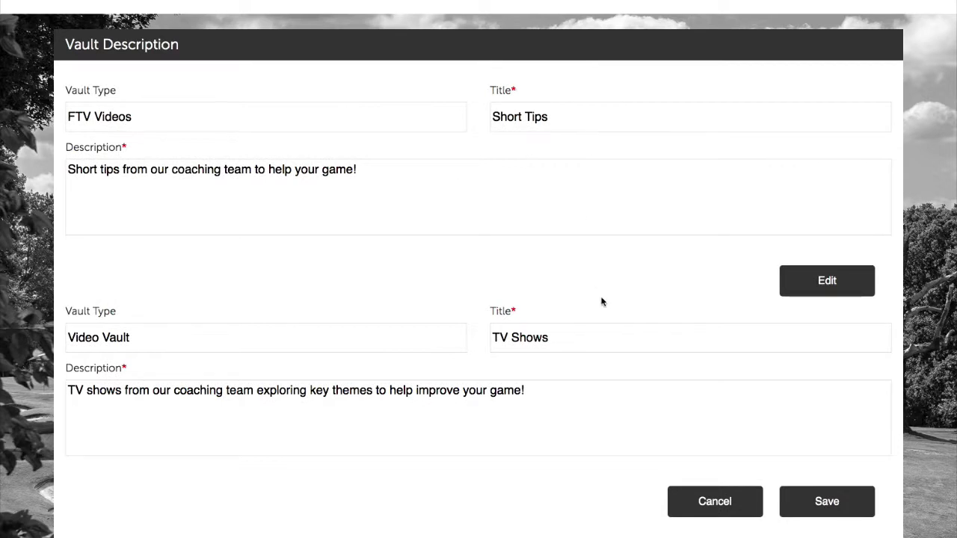
scroll(318, 417, down, 1)
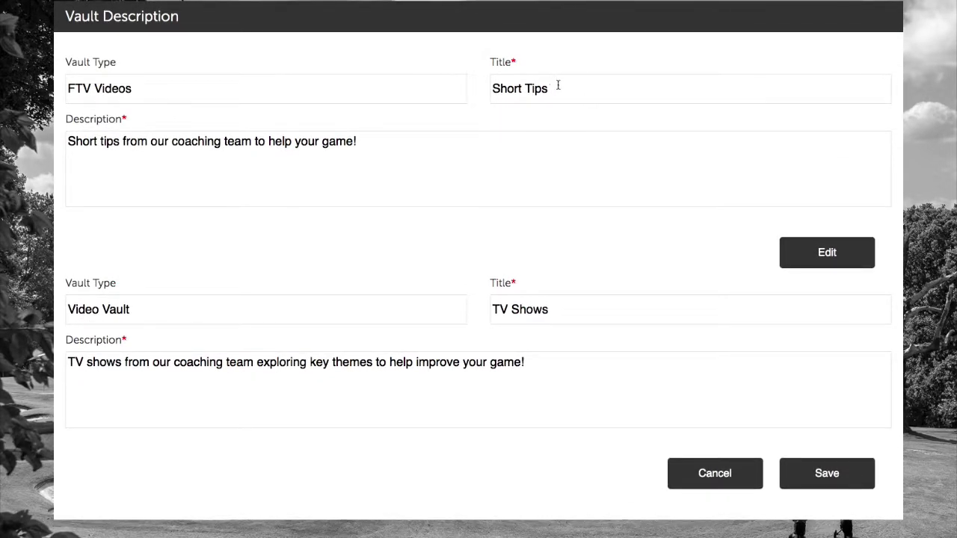
scroll(524, 254, down, 2)
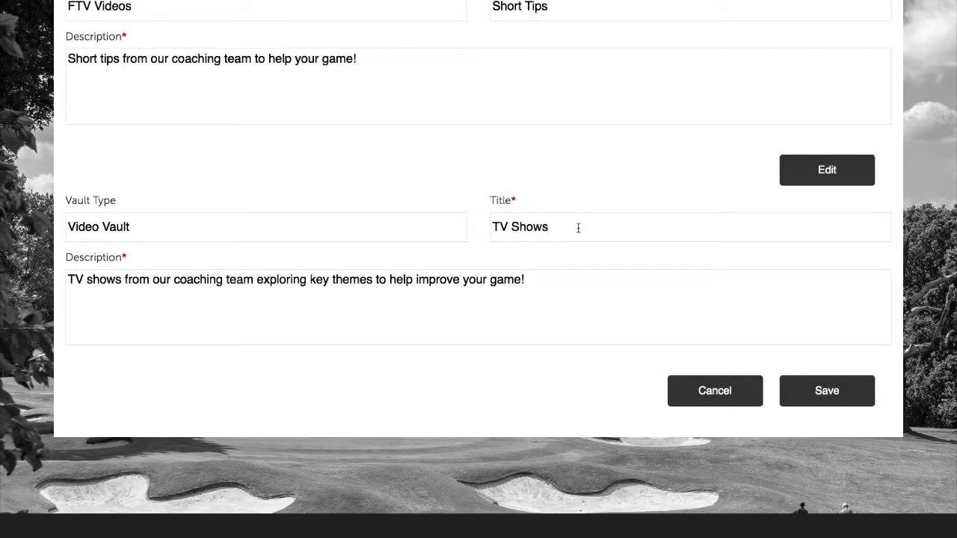
click(607, 311)
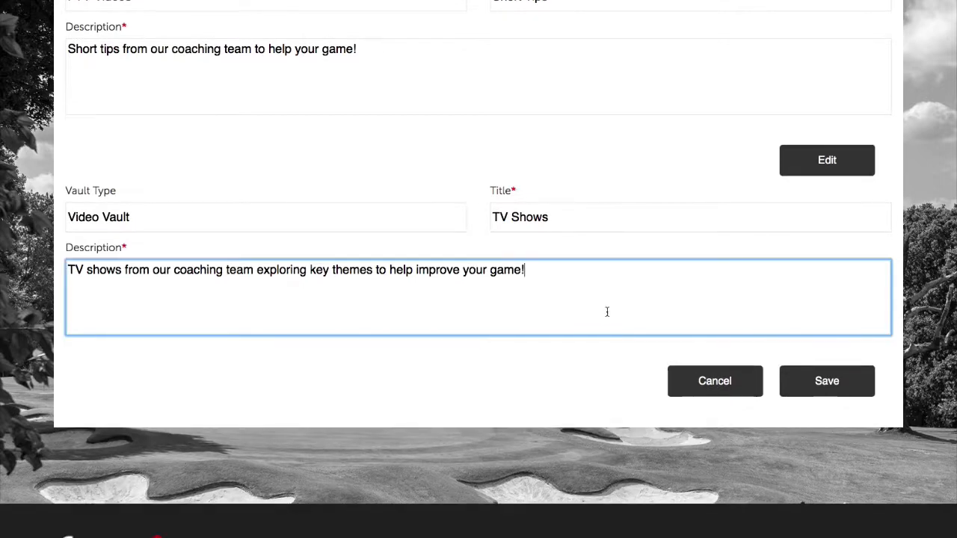
click(827, 382)
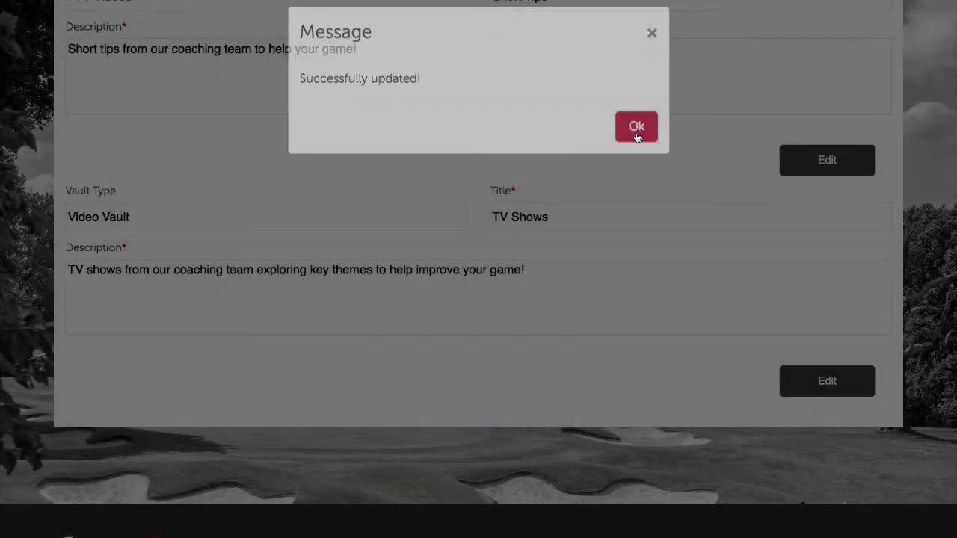
click(634, 137)
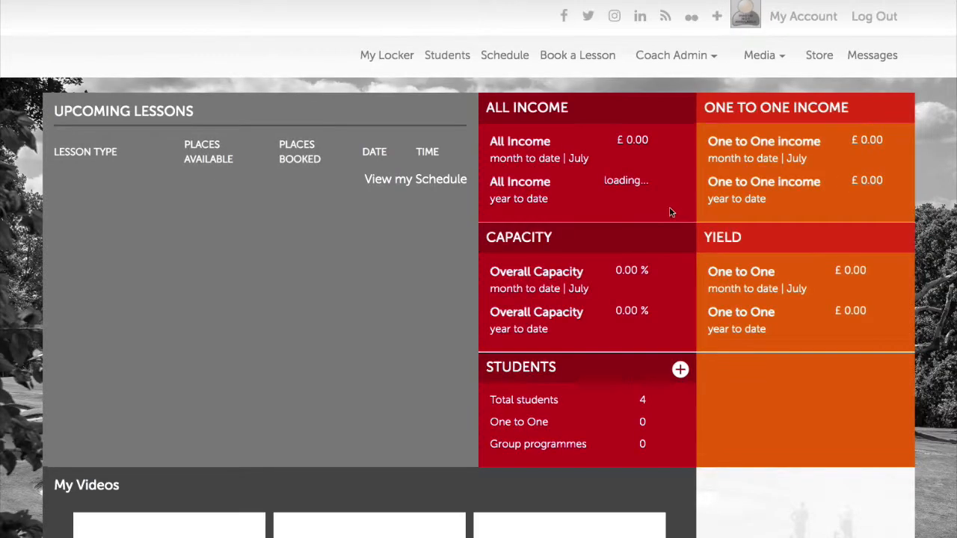
Open Media > Video Vault to confirm the TV Shows and Short Tips sections.
click(759, 64)
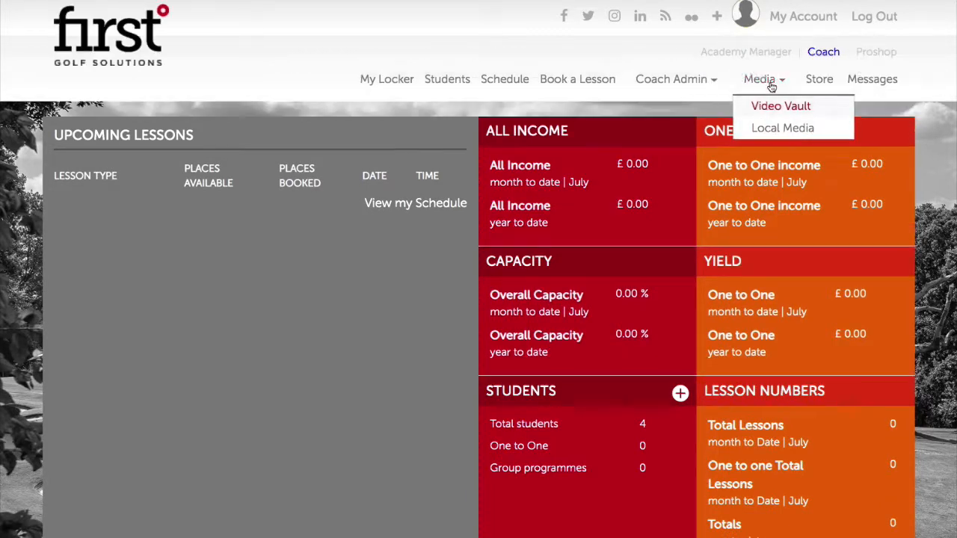
click(768, 106)
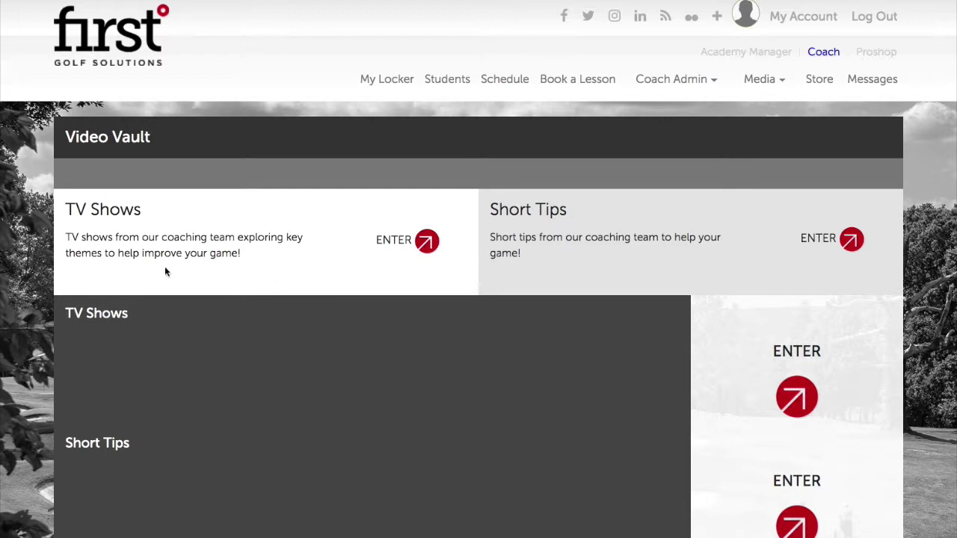
scroll(164, 269, down, 1)
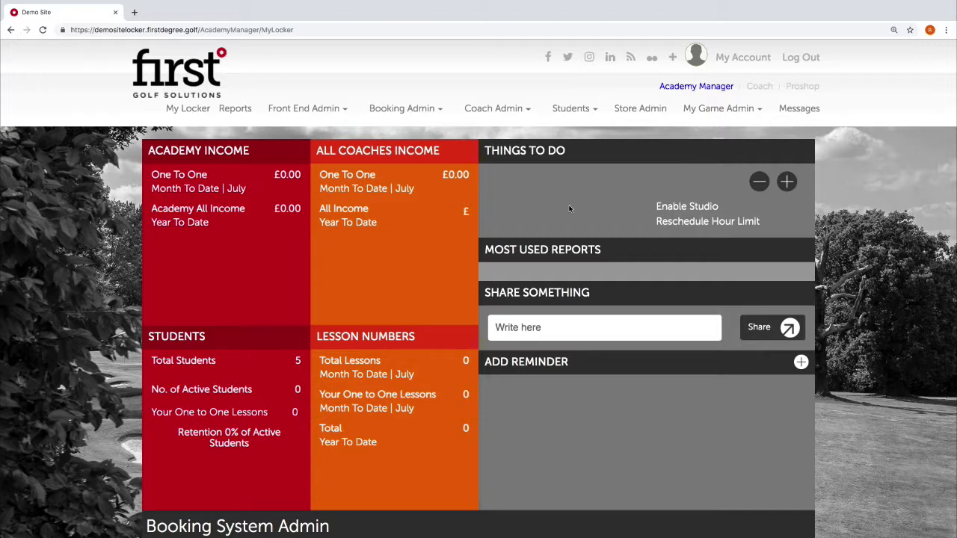
Switch to the coach view and open the Video Vault page.
click(760, 87)
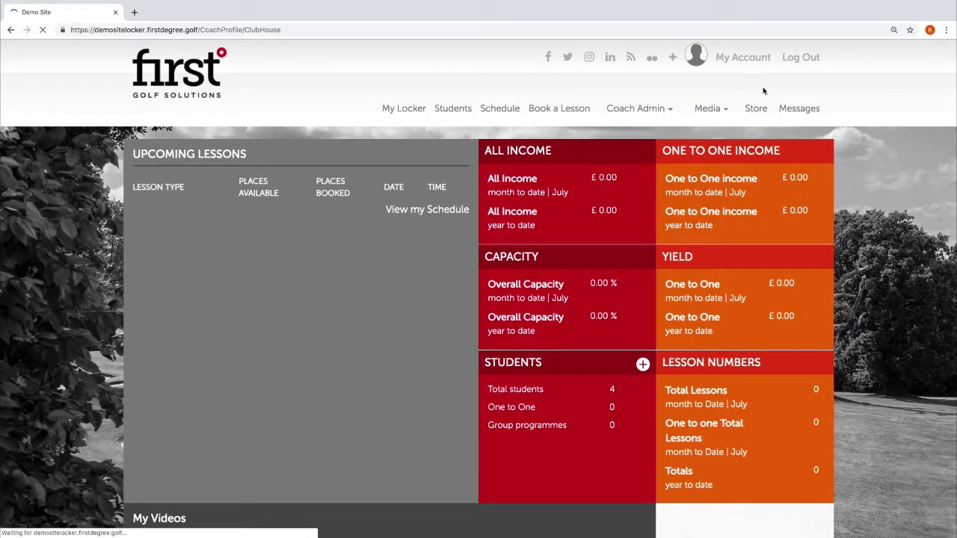
mouse_move(723, 111)
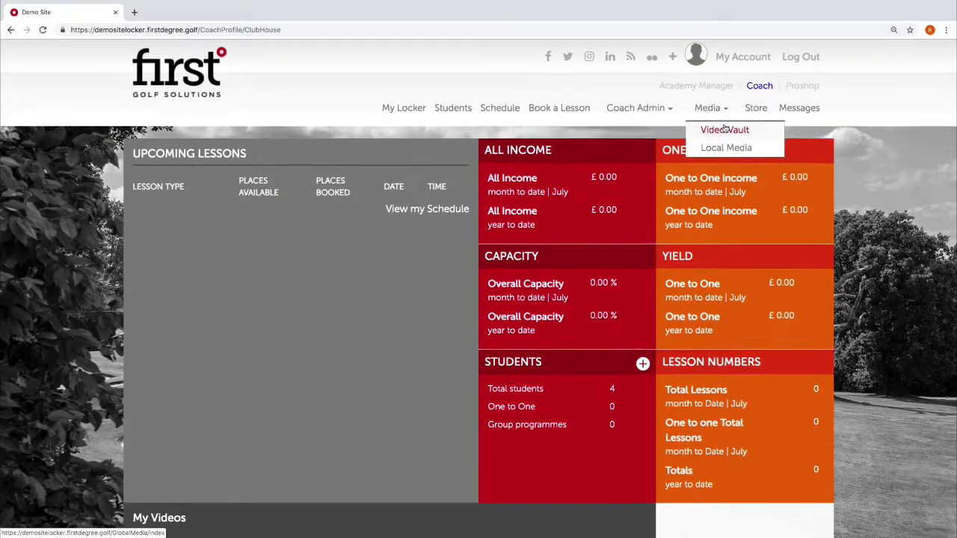
scroll(725, 125, down, 1)
click(732, 118)
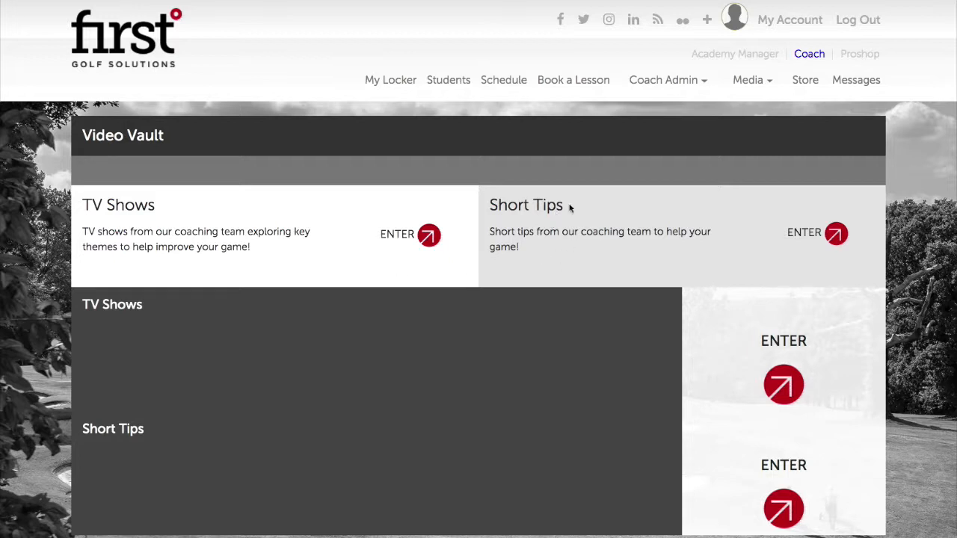
drag(570, 208, 493, 206)
click(492, 207)
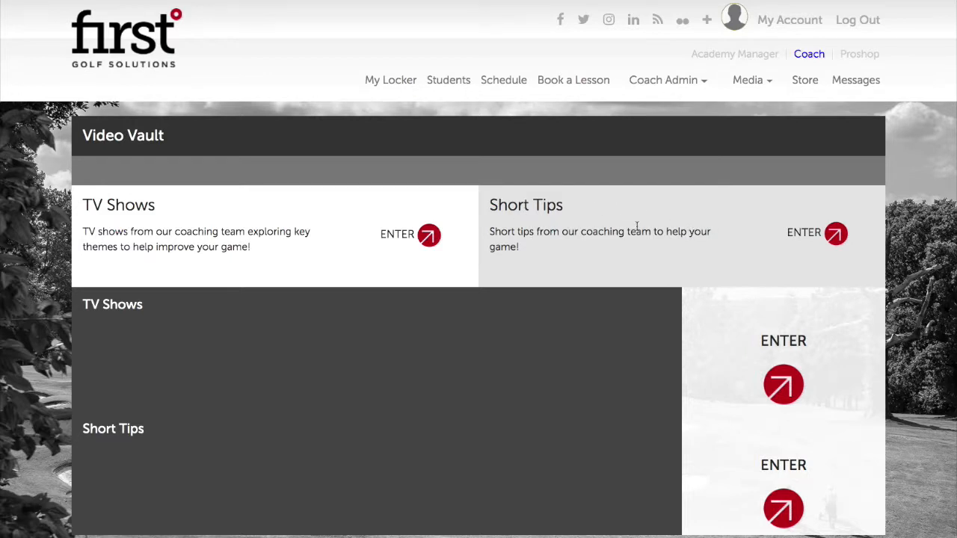
Enter the Short Tips section and start adding a new video.
click(844, 244)
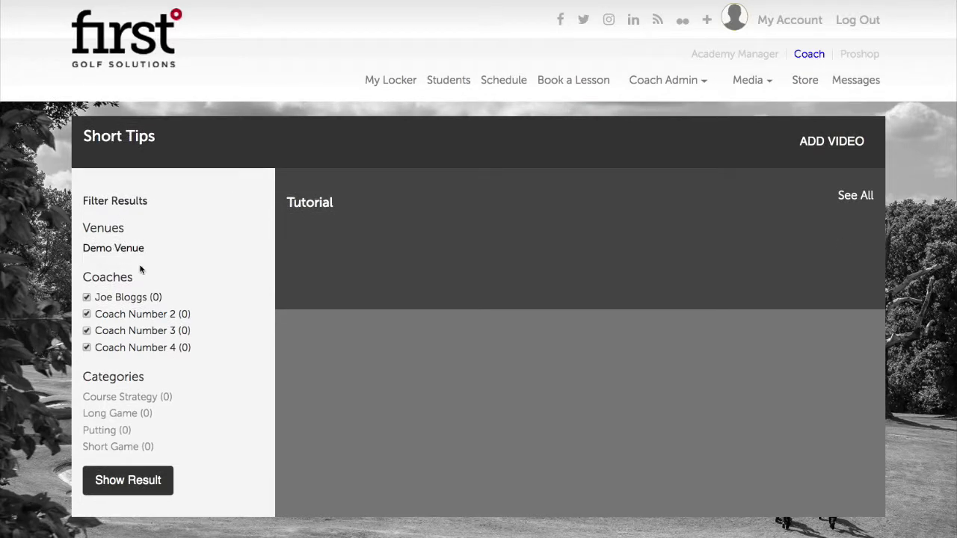
scroll(143, 271, down, 1)
scroll(149, 335, down, 3)
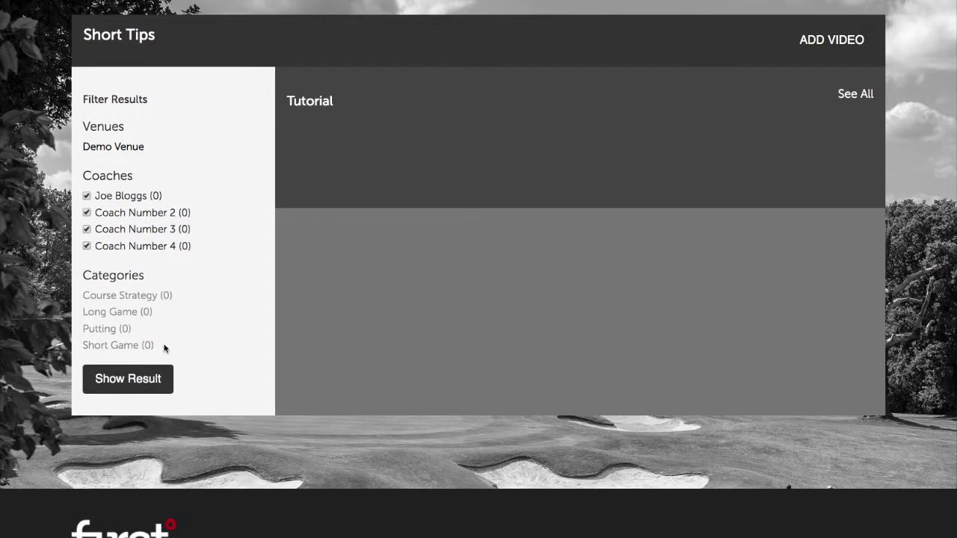
scroll(583, 254, up, 4)
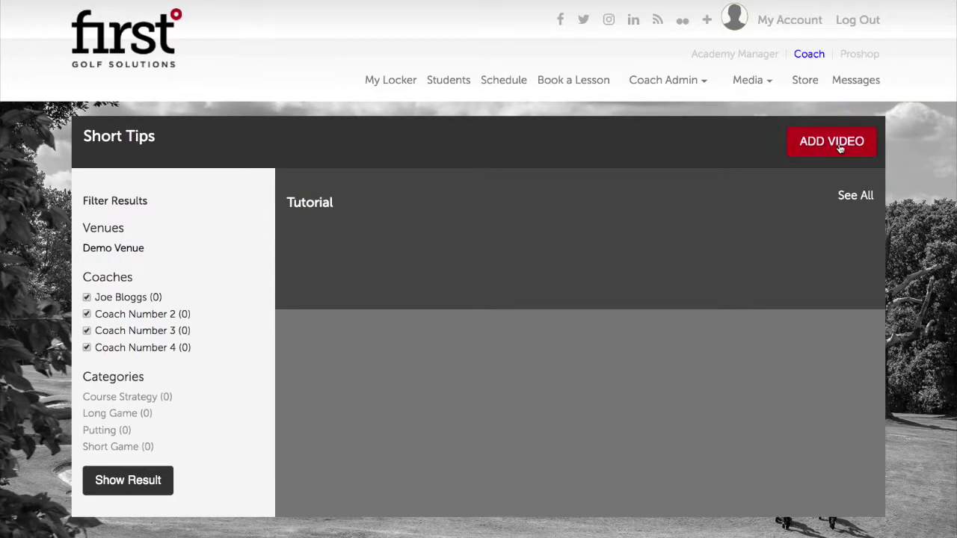
click(849, 147)
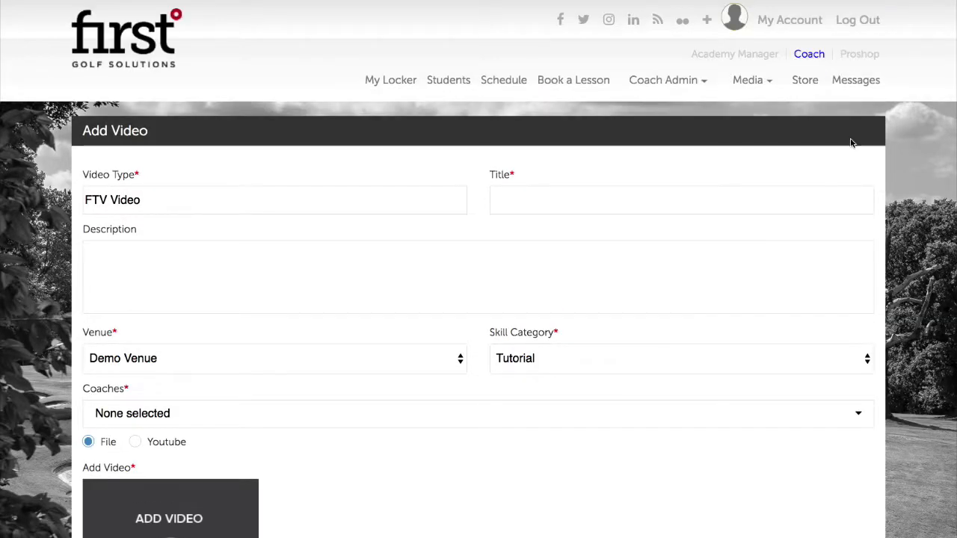
Title the video 'Putting Game' with description 'This is a great putting game to use in your practice!'.
scroll(135, 180, down, 1)
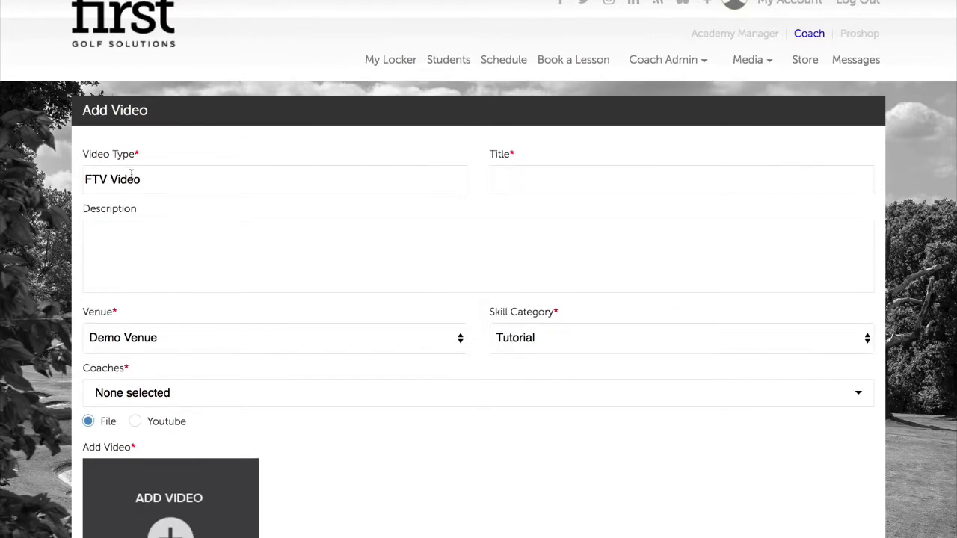
click(524, 177)
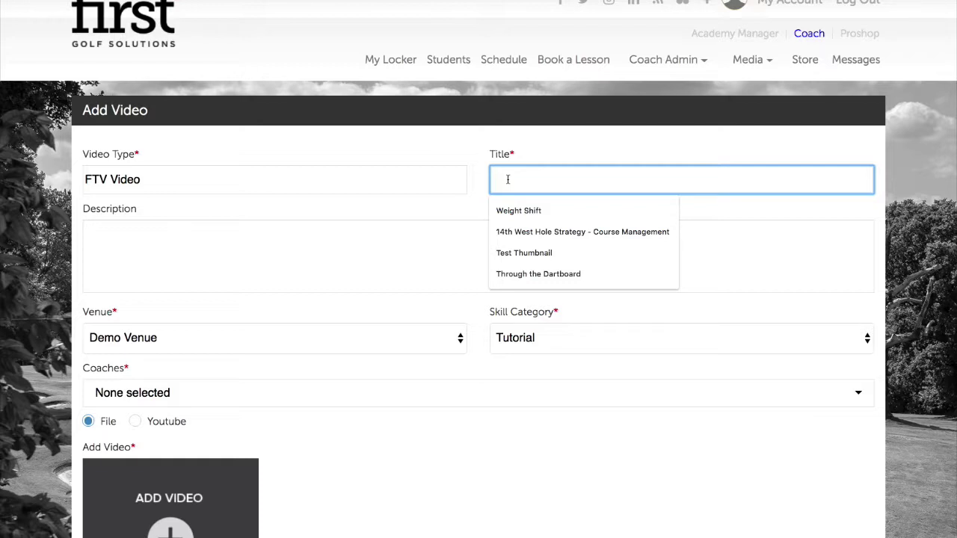
text(Putting Ga)
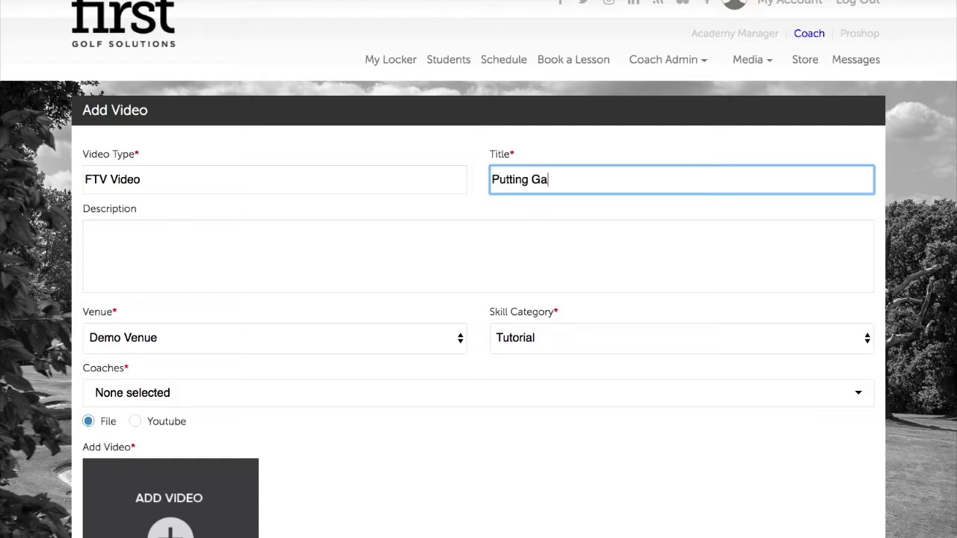
text(me)
click(286, 231)
text(Th)
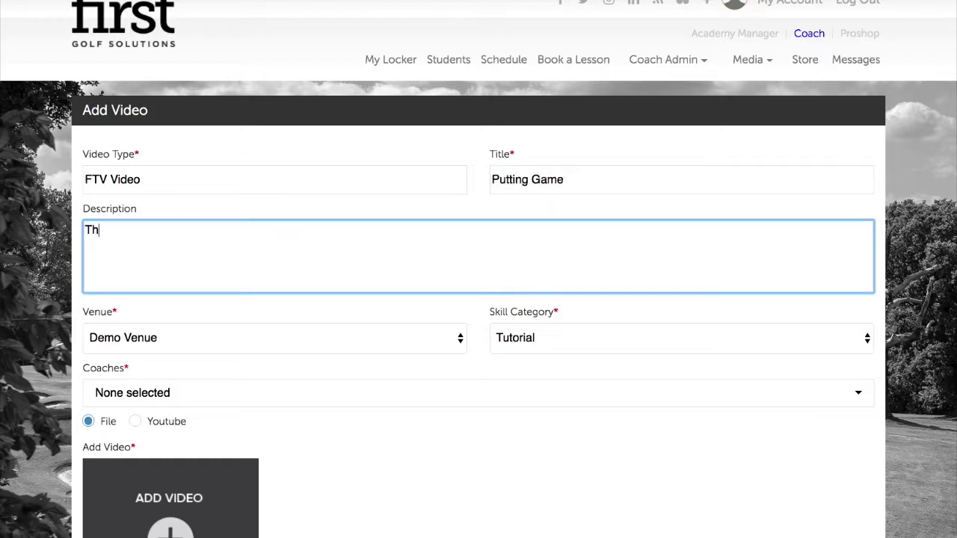
text(is is a great putting game to )
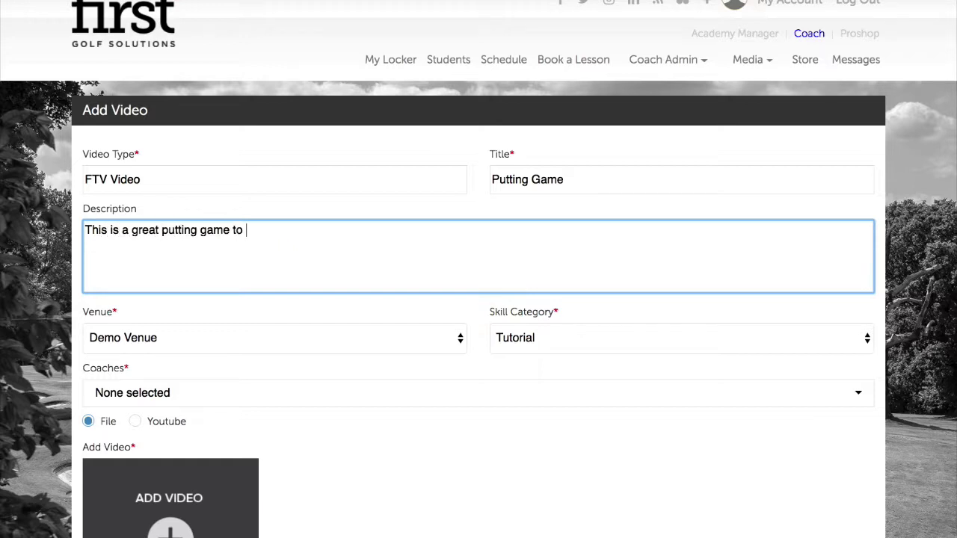
text(use in your practice)
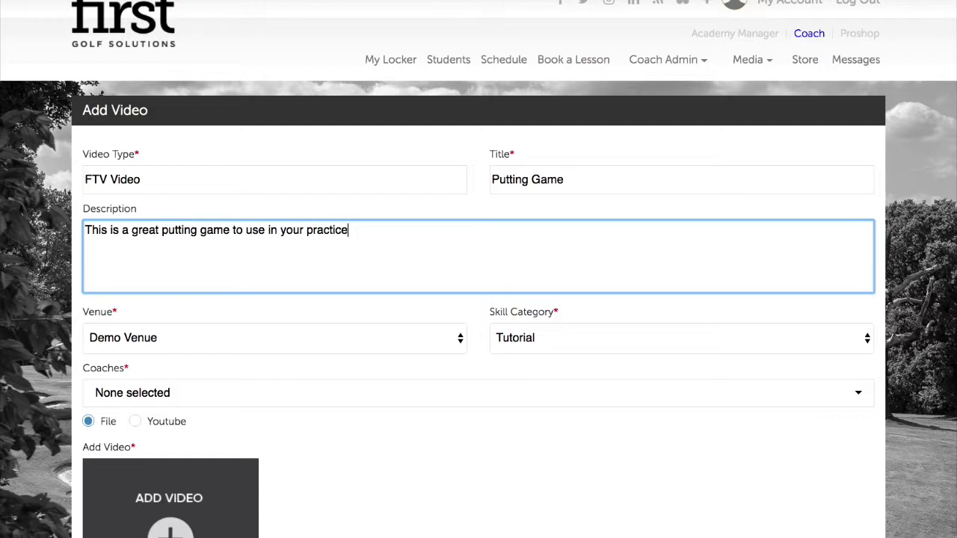
text(!)
click(186, 320)
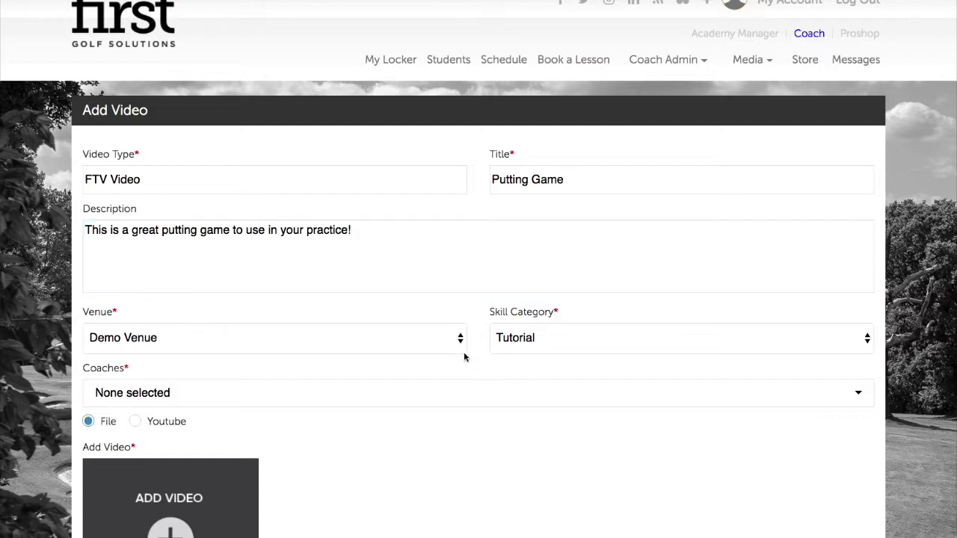
Set skill category Putting, assign the first coach, and tag Games and Pre Shot Routine.
click(589, 340)
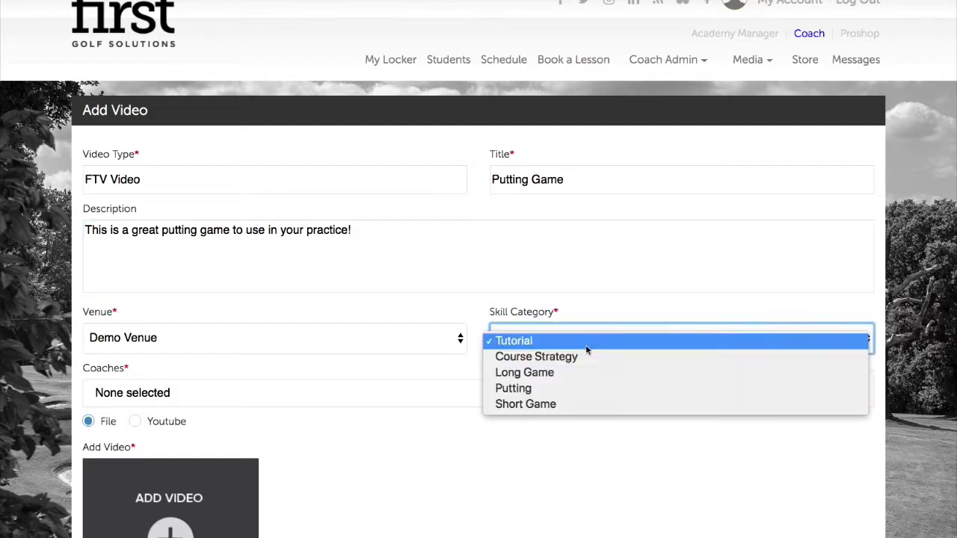
click(569, 388)
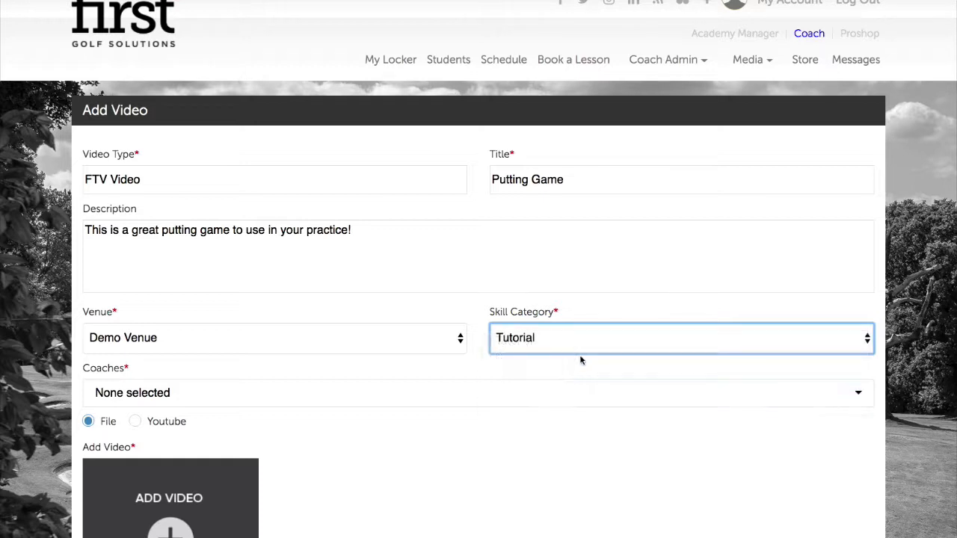
scroll(577, 305, down, 5)
click(178, 219)
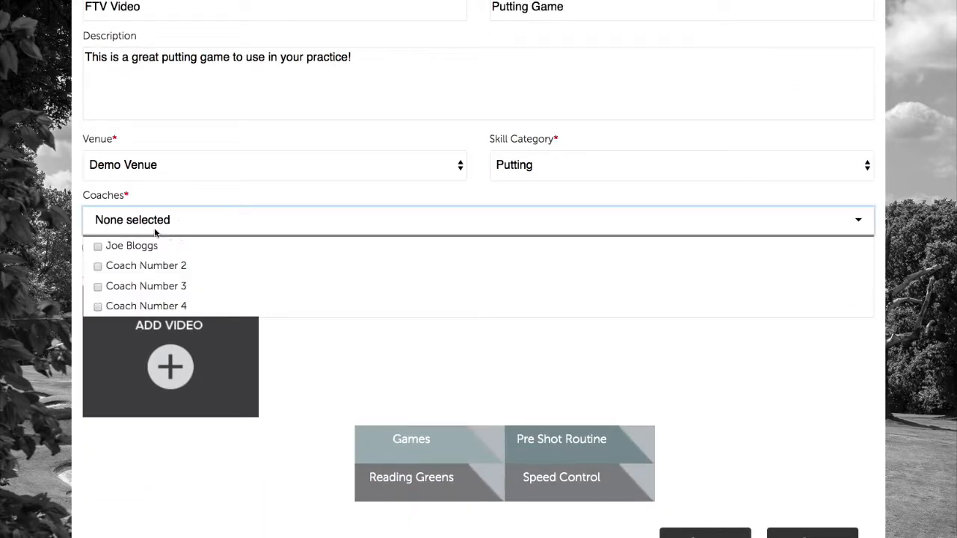
click(98, 246)
click(402, 361)
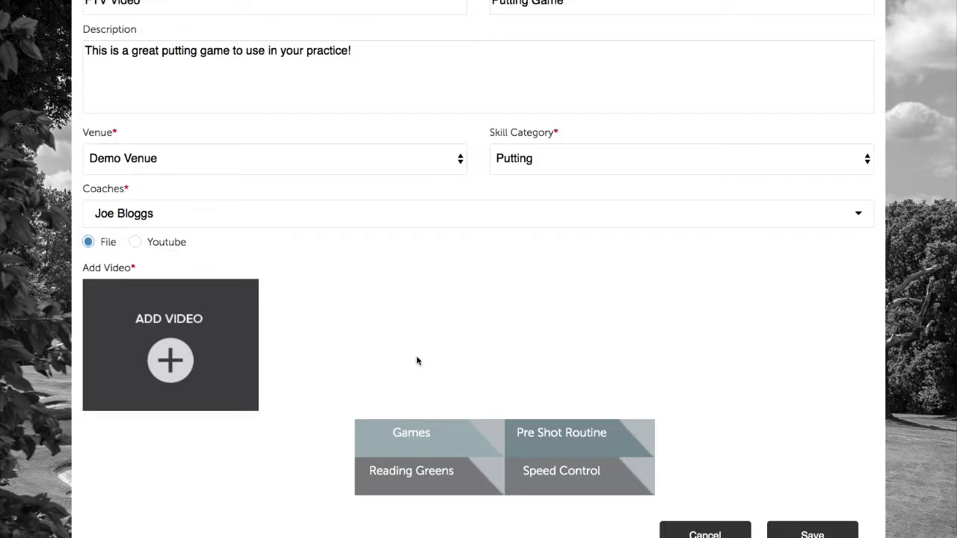
scroll(416, 359, down, 1)
scroll(378, 339, down, 2)
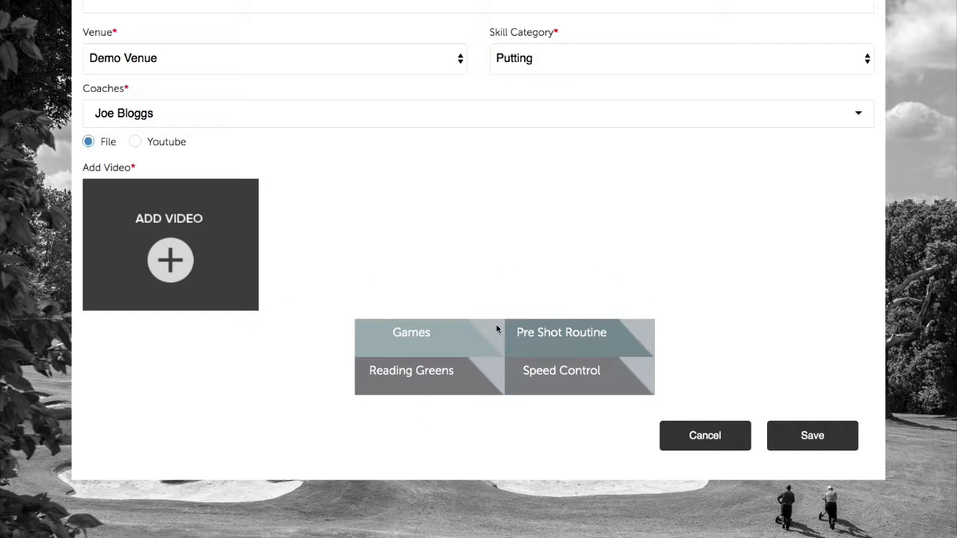
click(641, 330)
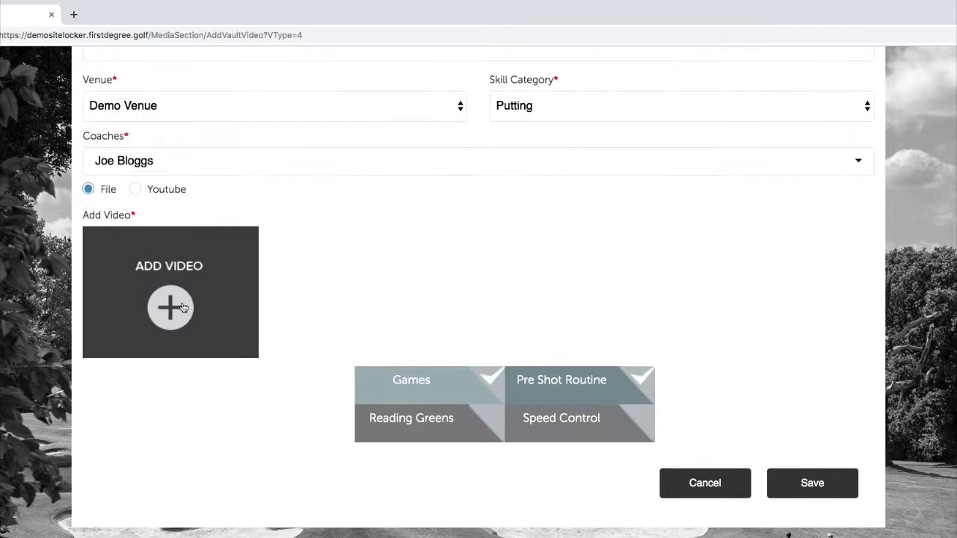
Upload the 'Putting Game New' video from the Desktop into the Add Video form.
click(181, 273)
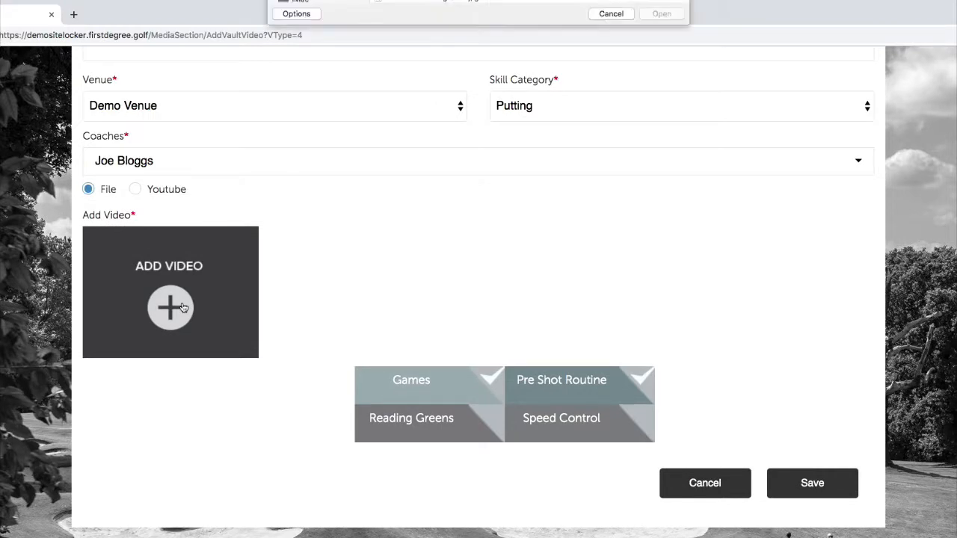
scroll(422, 145, down, 10)
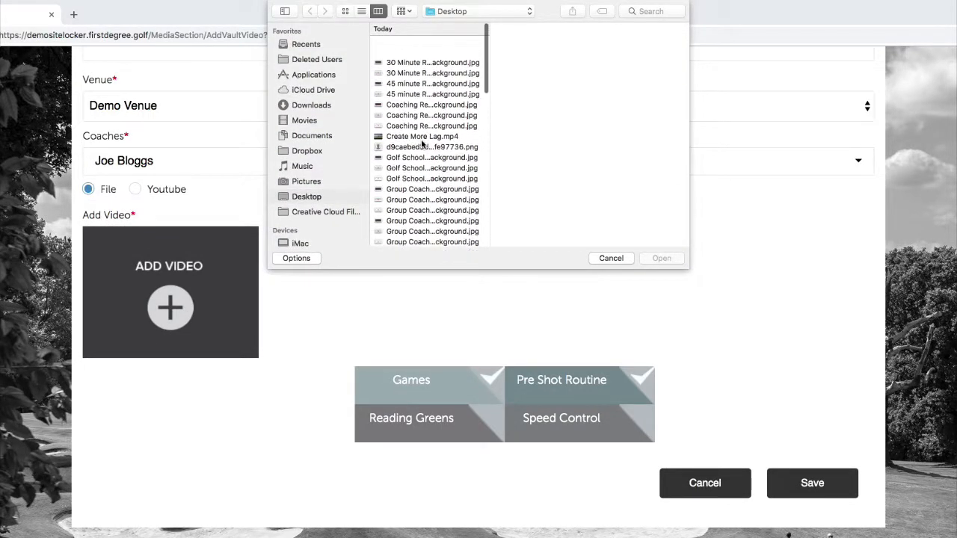
scroll(421, 146, down, 2)
click(417, 158)
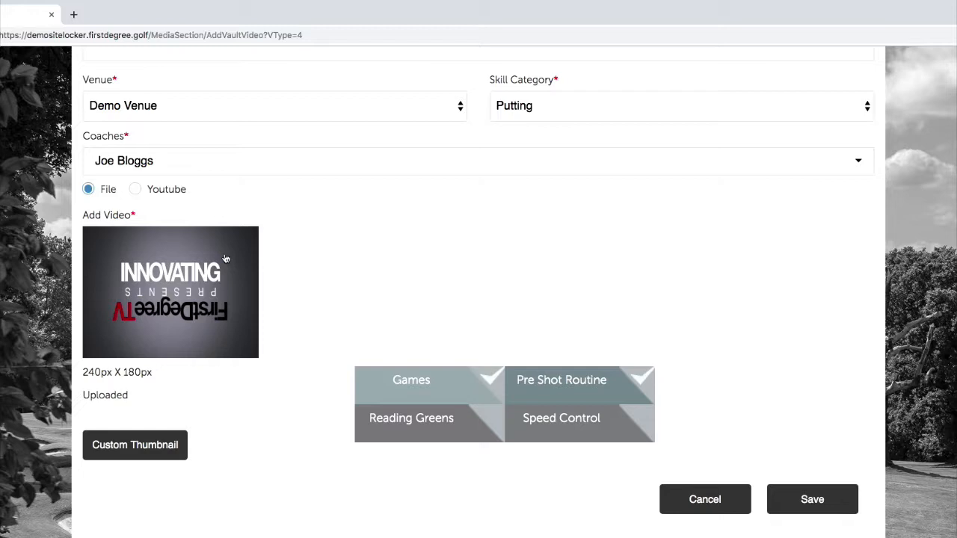
Set unnamed.jpg from the Desktop as the video's custom thumbnail, then review the form.
click(177, 449)
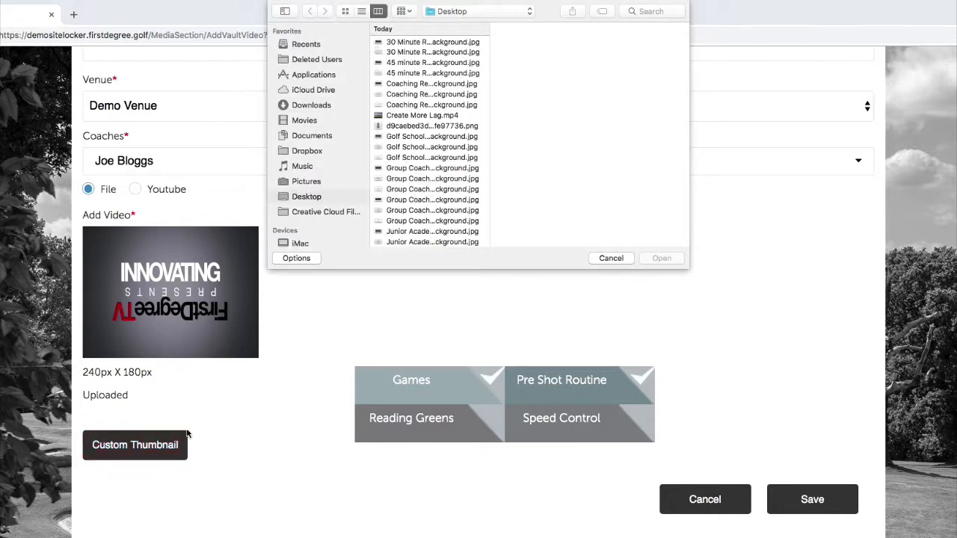
scroll(464, 119, down, 10)
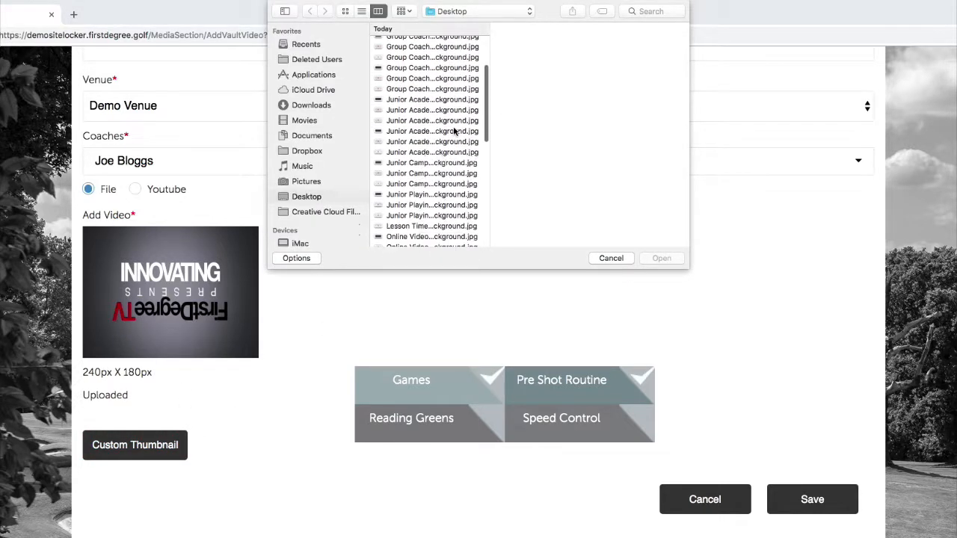
scroll(453, 131, down, 6)
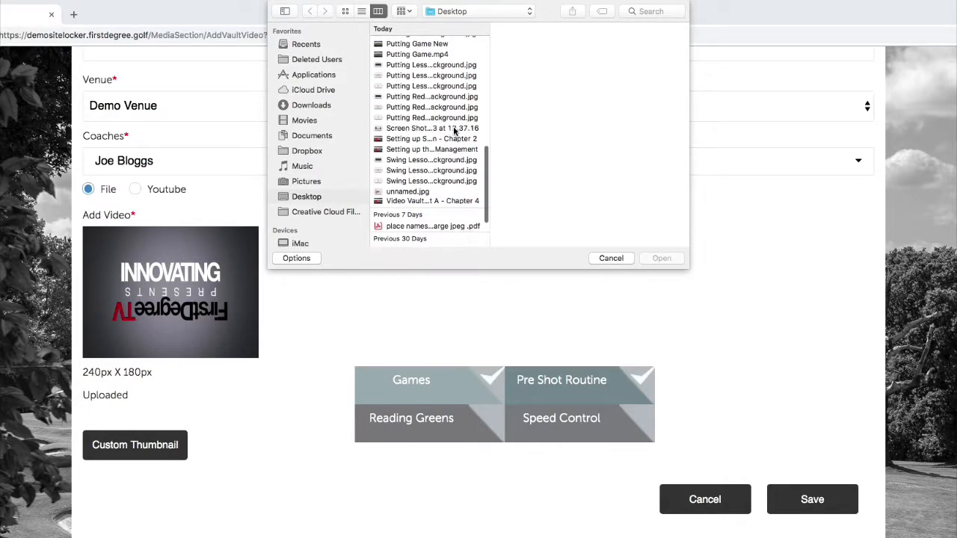
scroll(454, 131, down, 3)
click(451, 119)
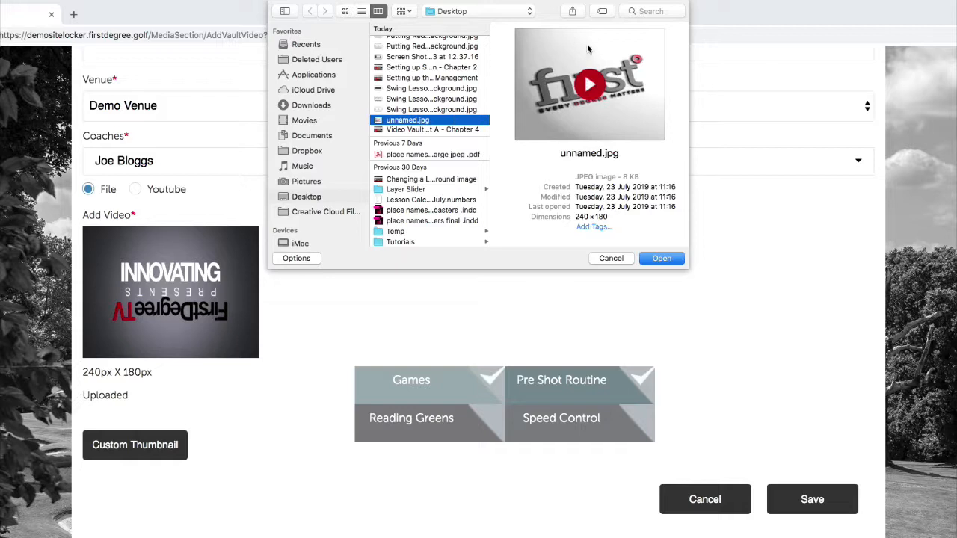
click(661, 258)
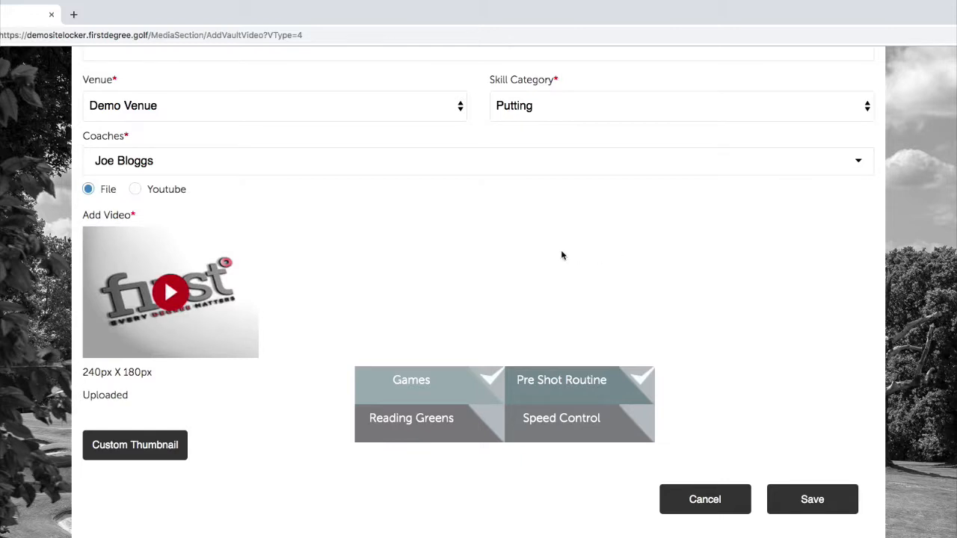
scroll(561, 255, down, 1)
scroll(782, 384, up, 5)
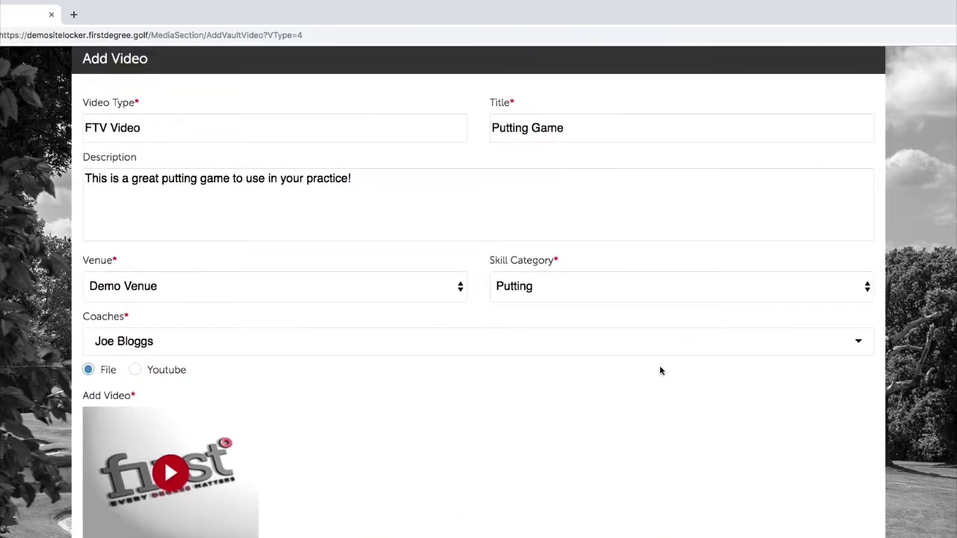
scroll(667, 376, down, 2)
scroll(667, 389, down, 4)
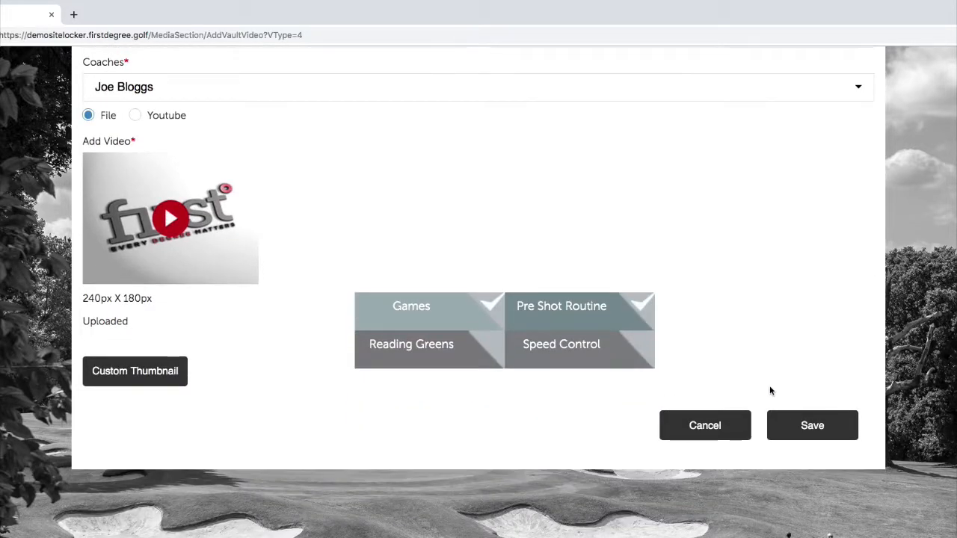
Save the new video and acknowledge the sent-for-approval message.
click(813, 419)
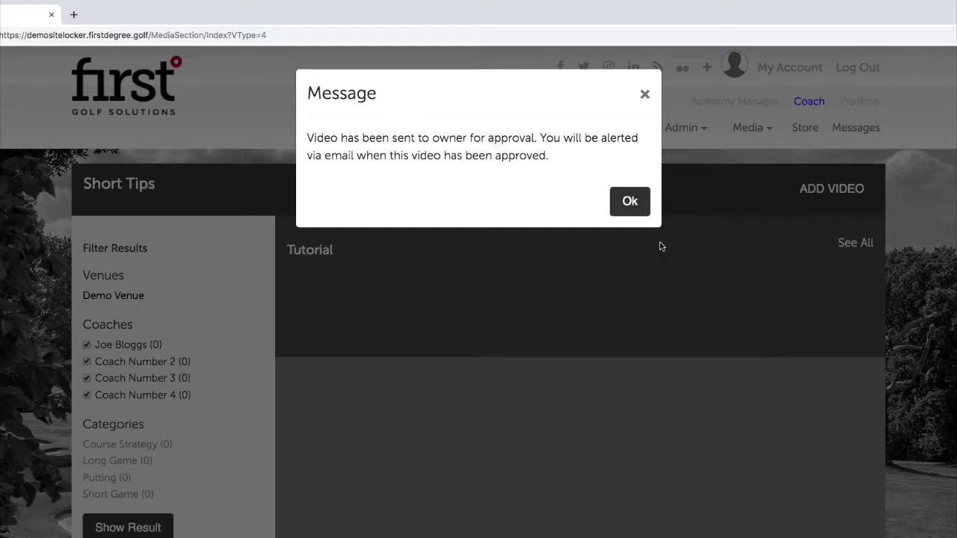
click(635, 206)
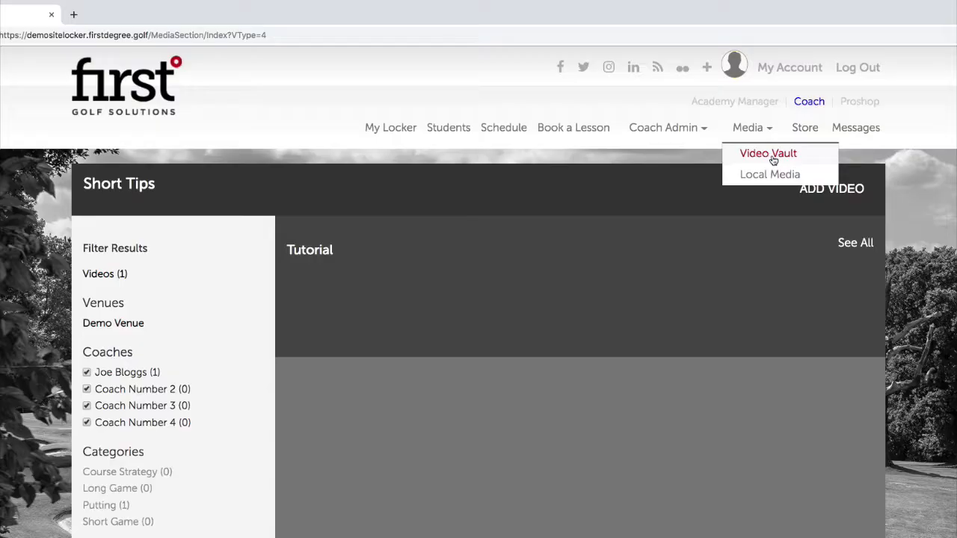
click(774, 159)
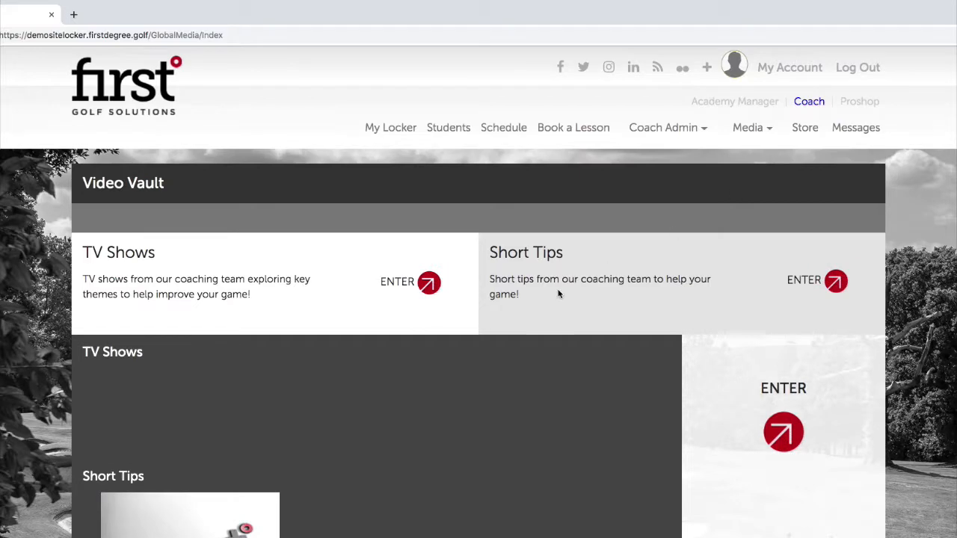
scroll(558, 293, down, 1)
scroll(557, 293, down, 4)
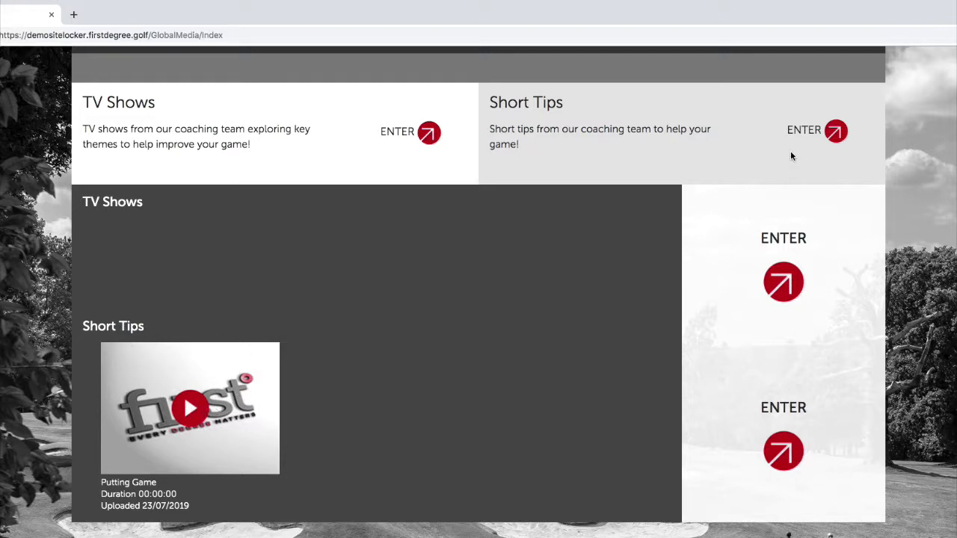
scroll(792, 165, up, 1)
click(832, 178)
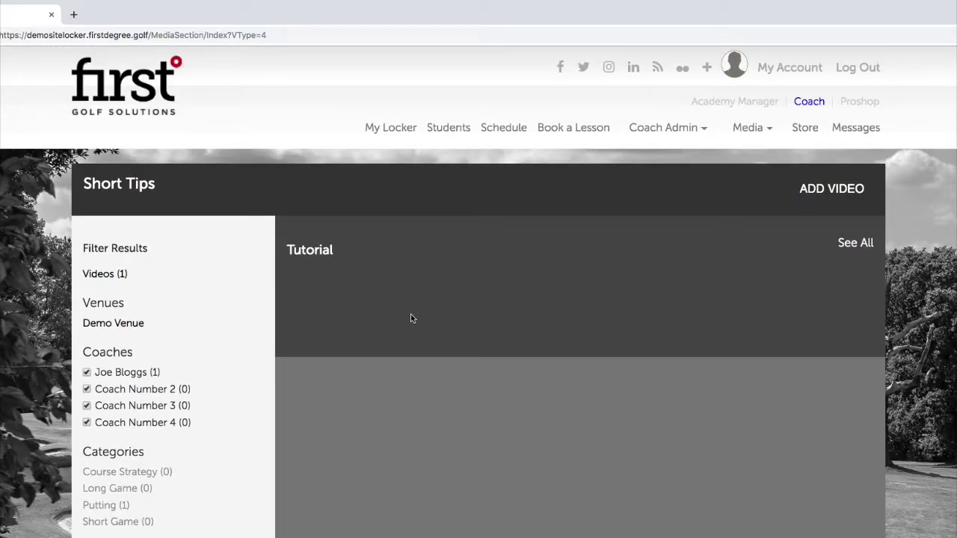
scroll(216, 331, down, 2)
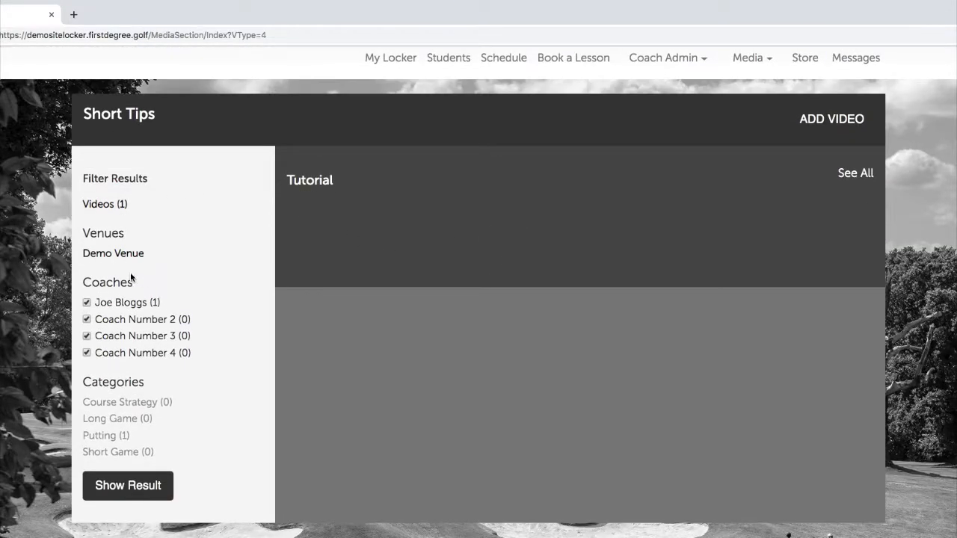
click(103, 435)
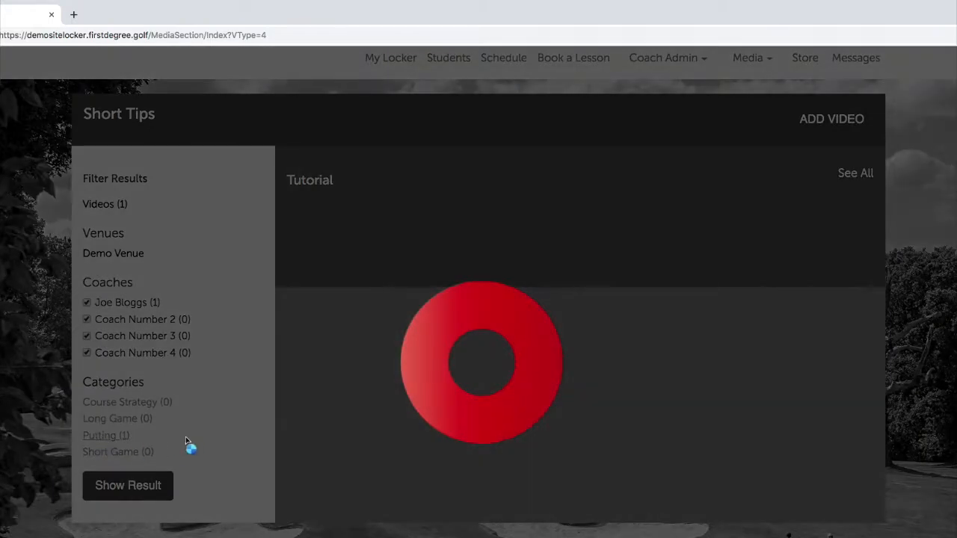
scroll(387, 249, down, 3)
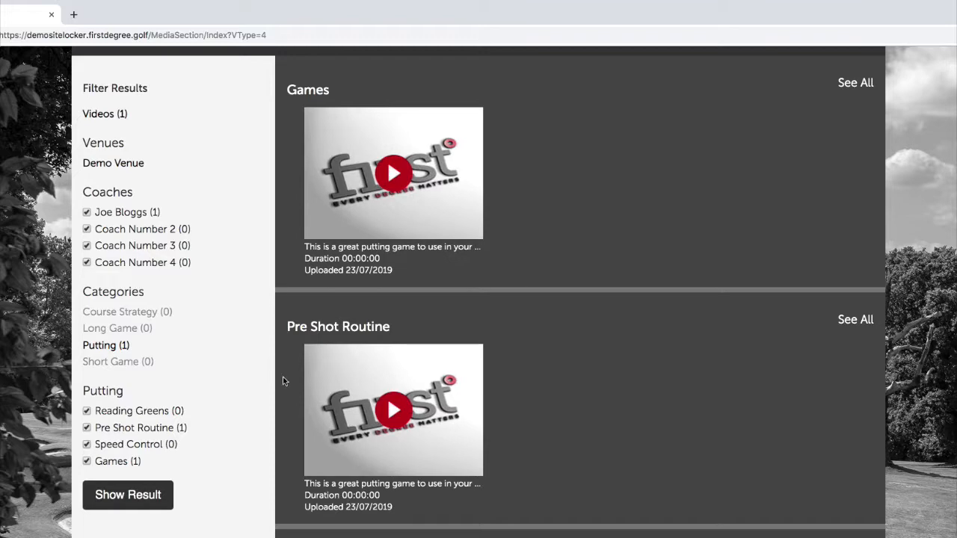
scroll(139, 176, up, 1)
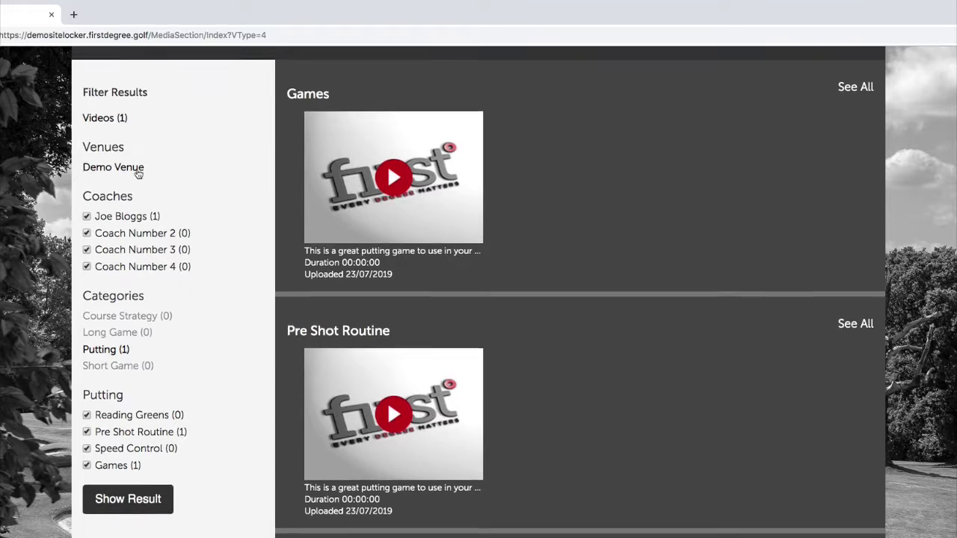
scroll(121, 183, up, 2)
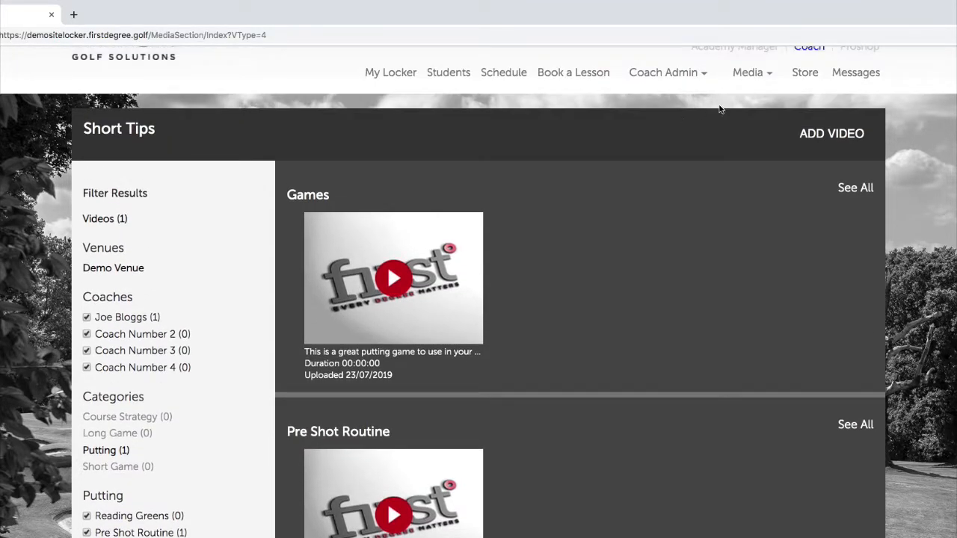
click(755, 100)
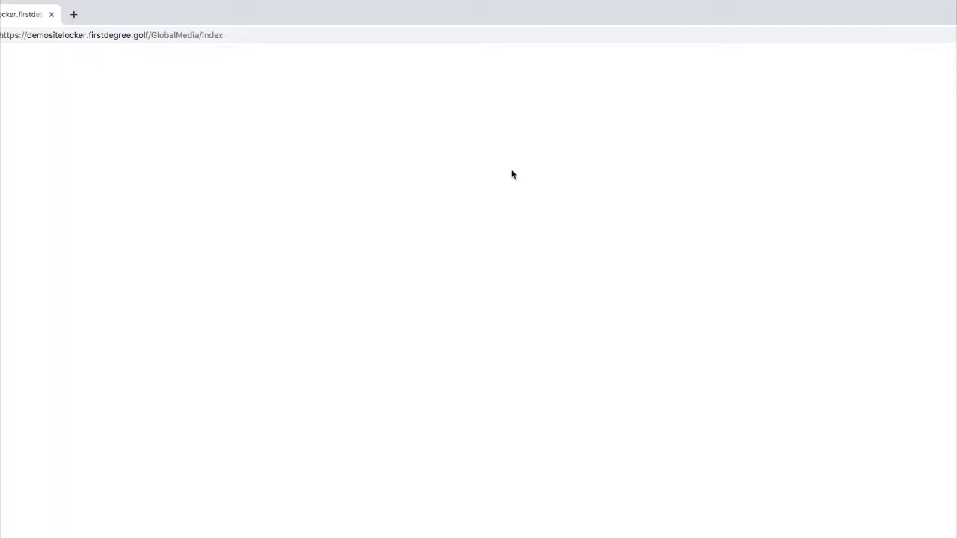
scroll(692, 302, down, 2)
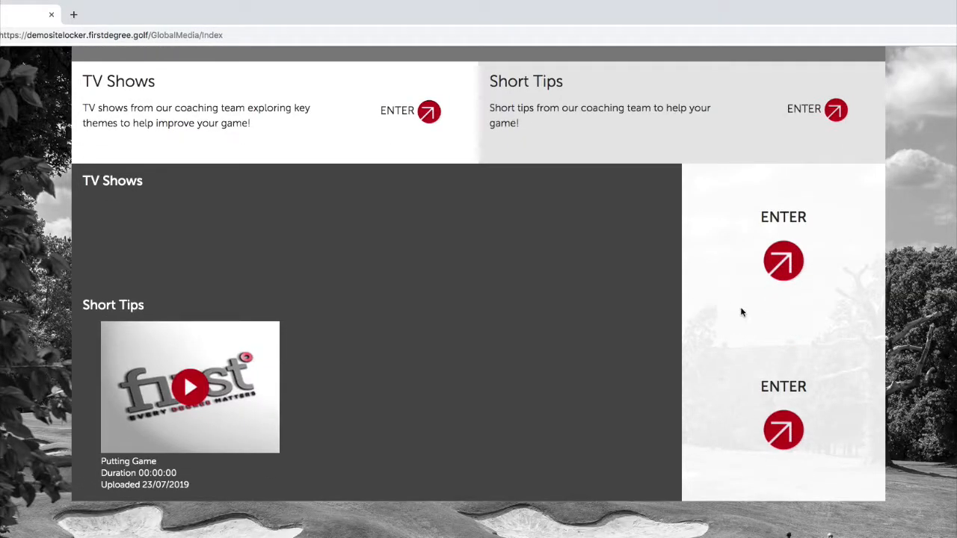
click(783, 431)
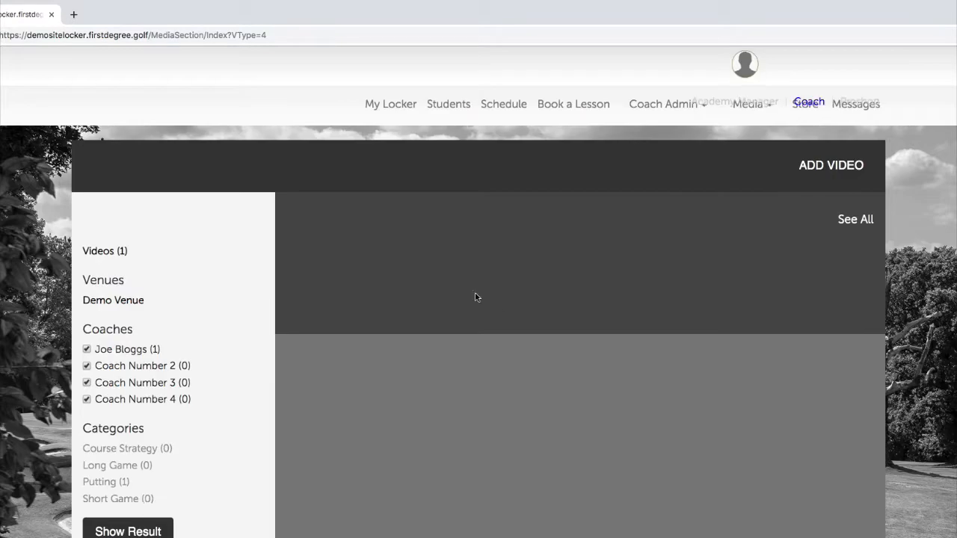
scroll(221, 361, down, 1)
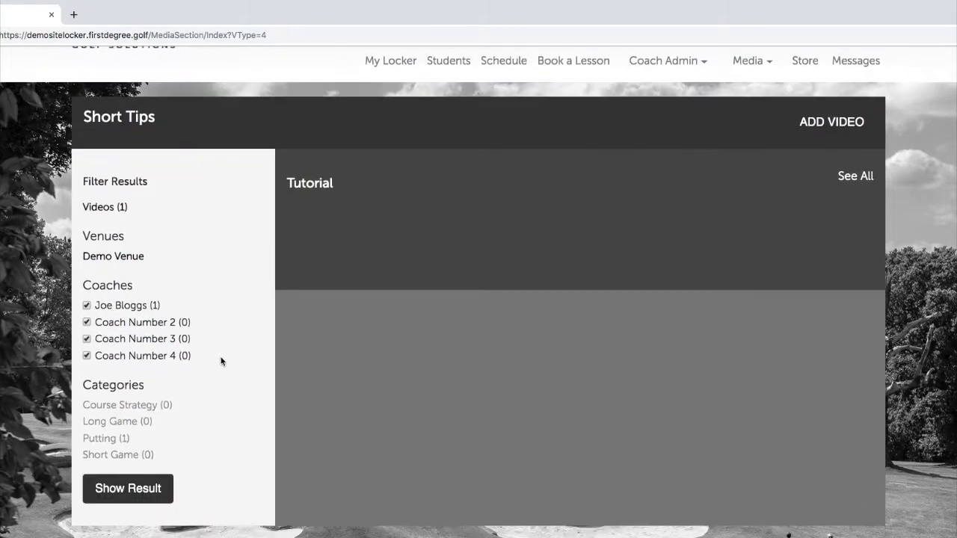
Show only the first coach's videos by excluding Coach Numbers 2, 3 and 4.
click(87, 323)
click(87, 339)
click(87, 355)
click(131, 481)
Filter the Short Tips videos to the Putting category and scroll the results.
click(117, 439)
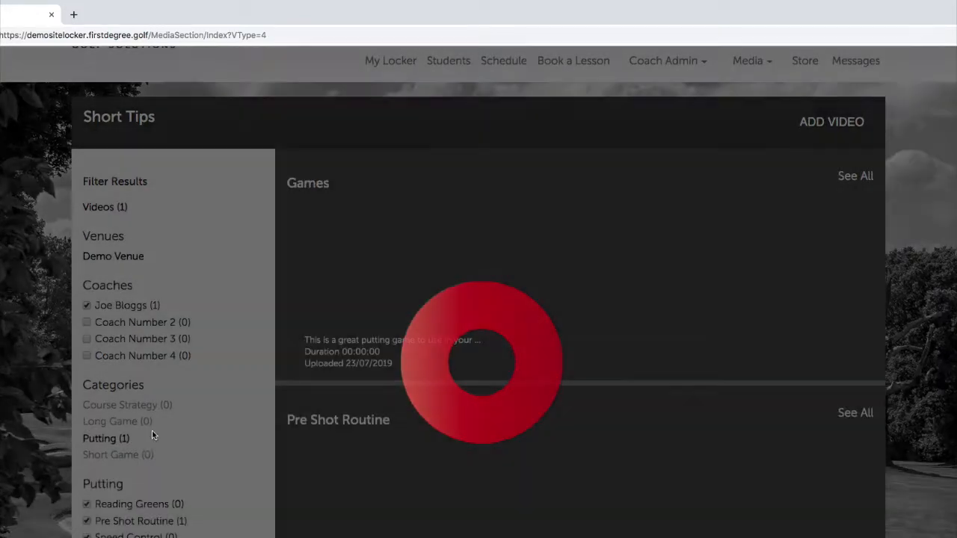
scroll(159, 410, down, 1)
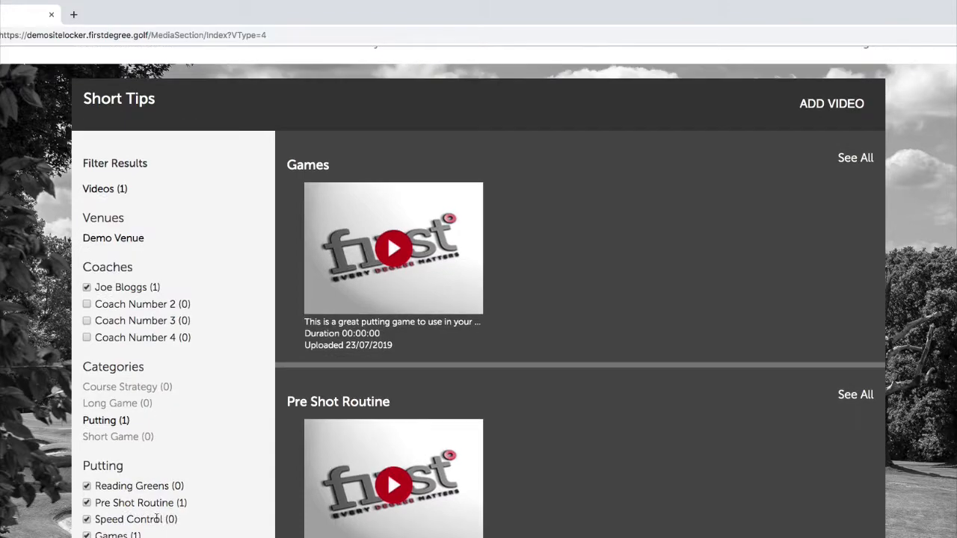
scroll(157, 516, down, 3)
scroll(396, 247, up, 5)
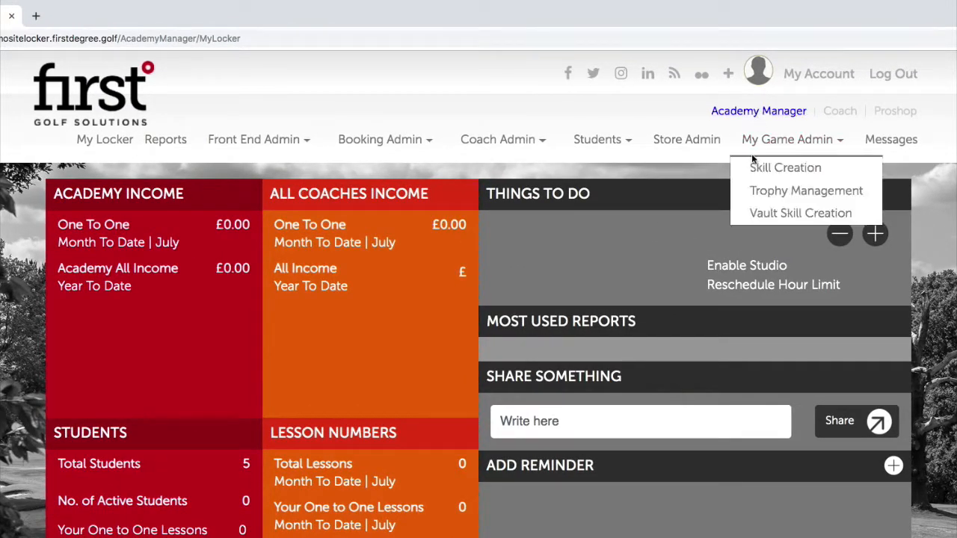
Go to Front End Admin > Venue Week Tip and start a new week tip.
mouse_move(304, 144)
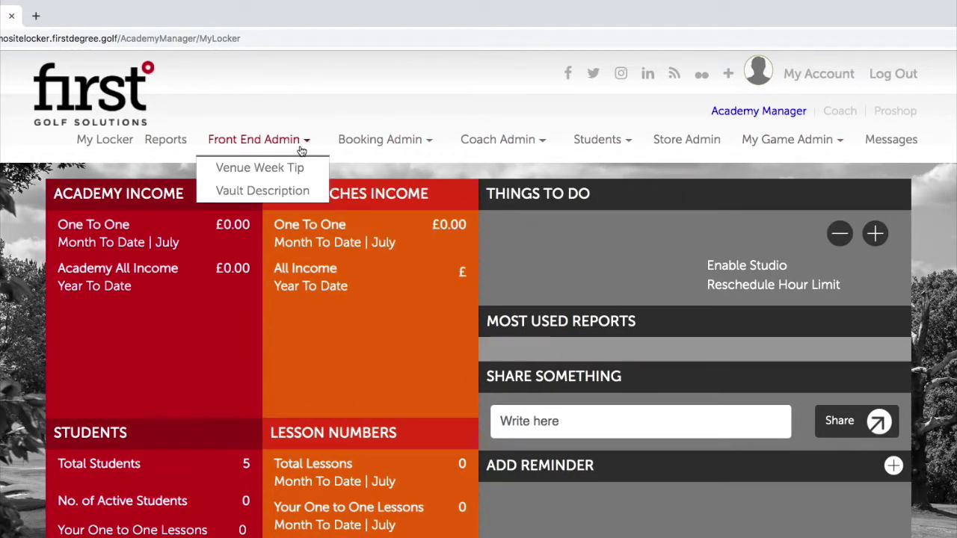
click(297, 169)
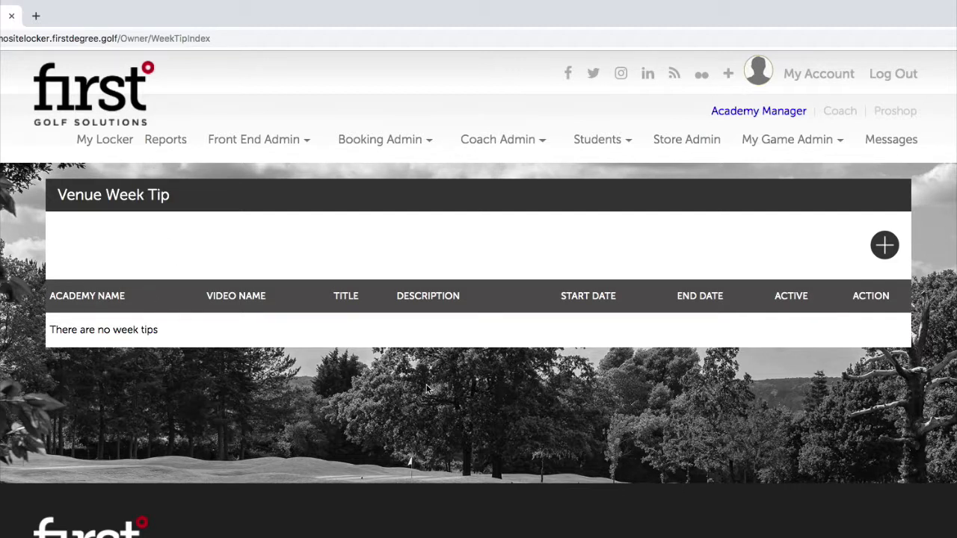
click(885, 245)
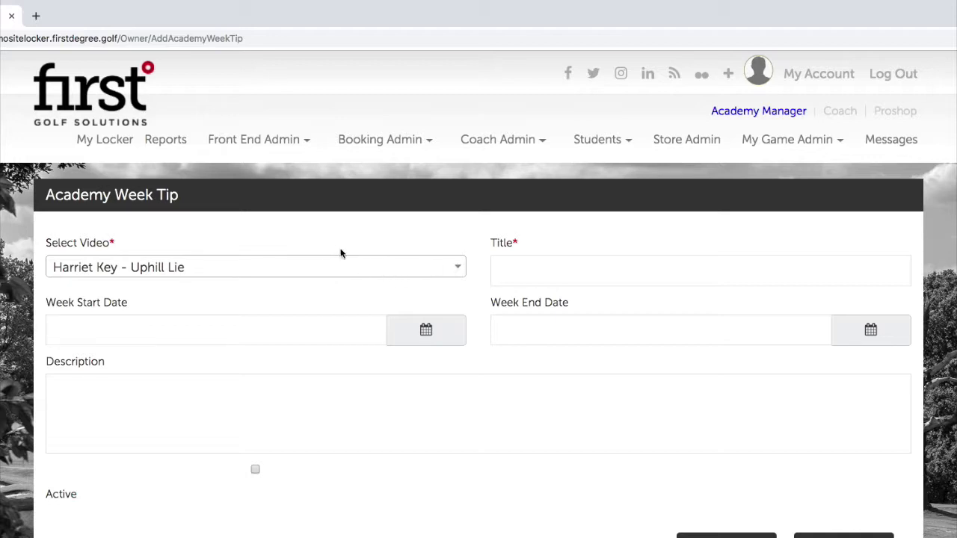
Choose the Putting Game video and enter 'Putting Game' as the week tip's title.
scroll(269, 277, down, 1)
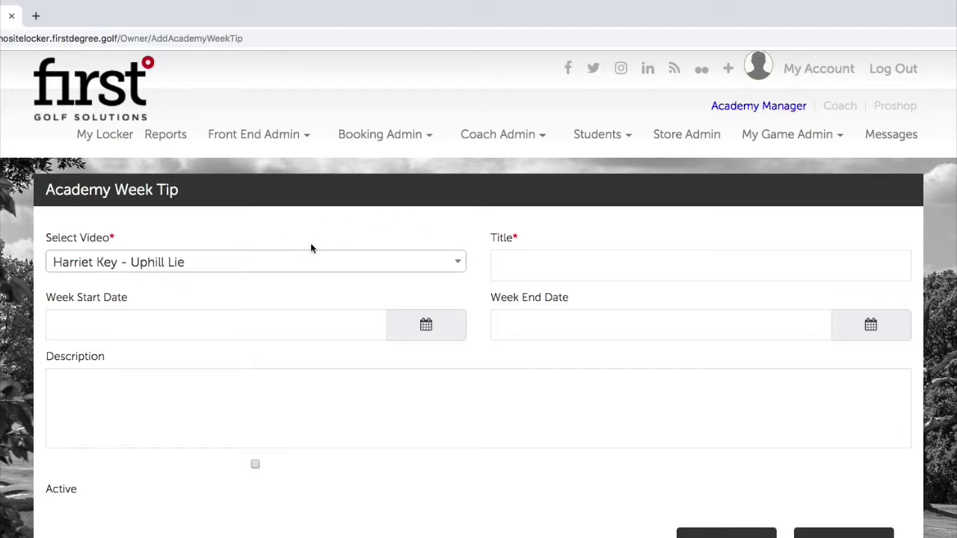
click(335, 269)
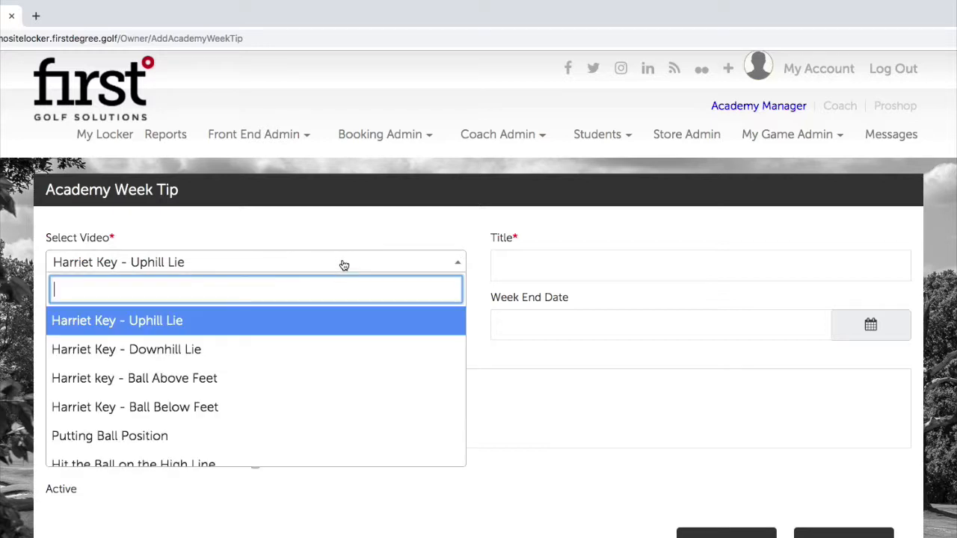
scroll(329, 359, down, 3)
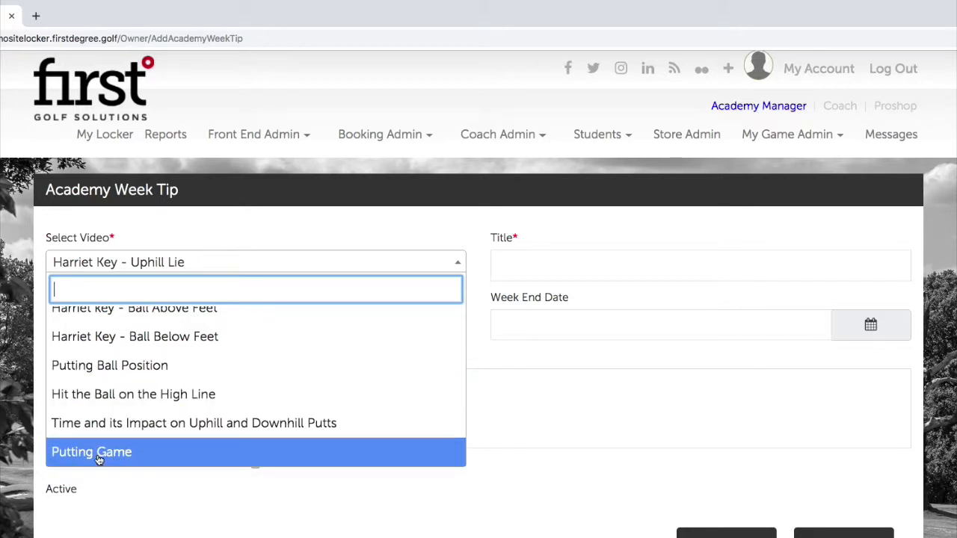
scroll(91, 459, down, 1)
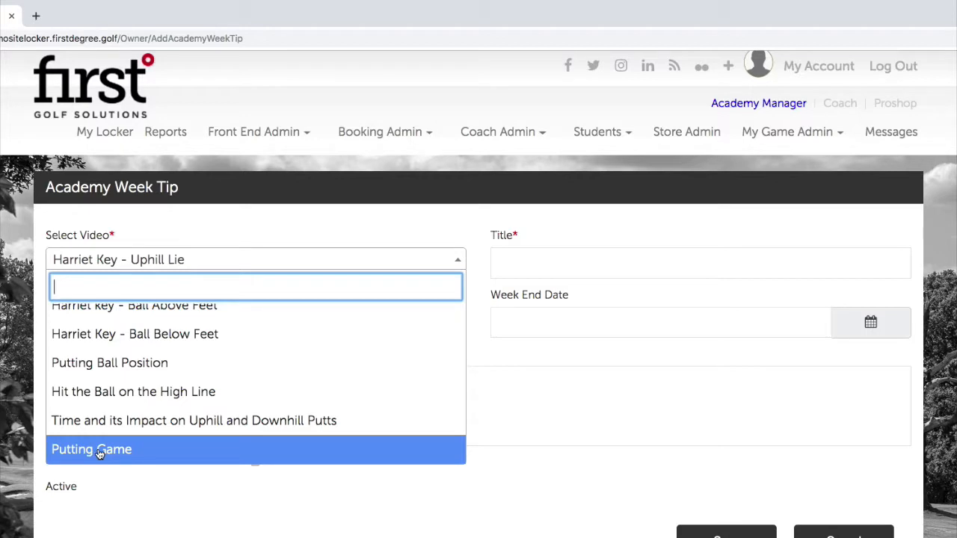
click(100, 454)
click(537, 267)
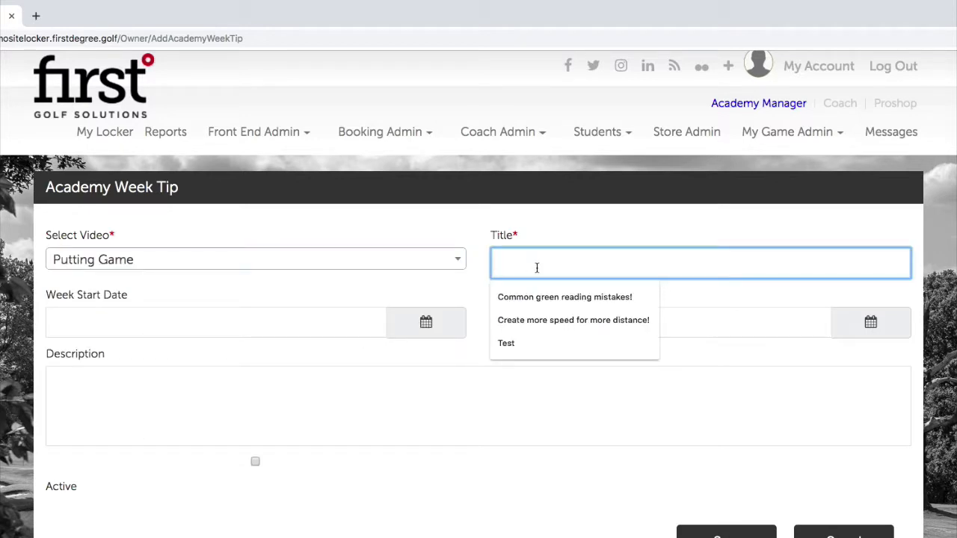
text(Put)
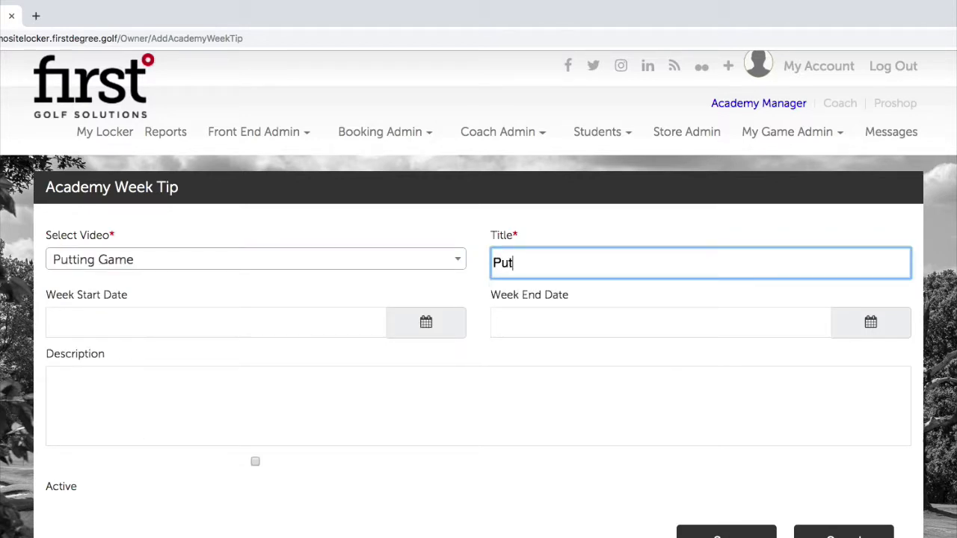
text(ting Game)
click(208, 293)
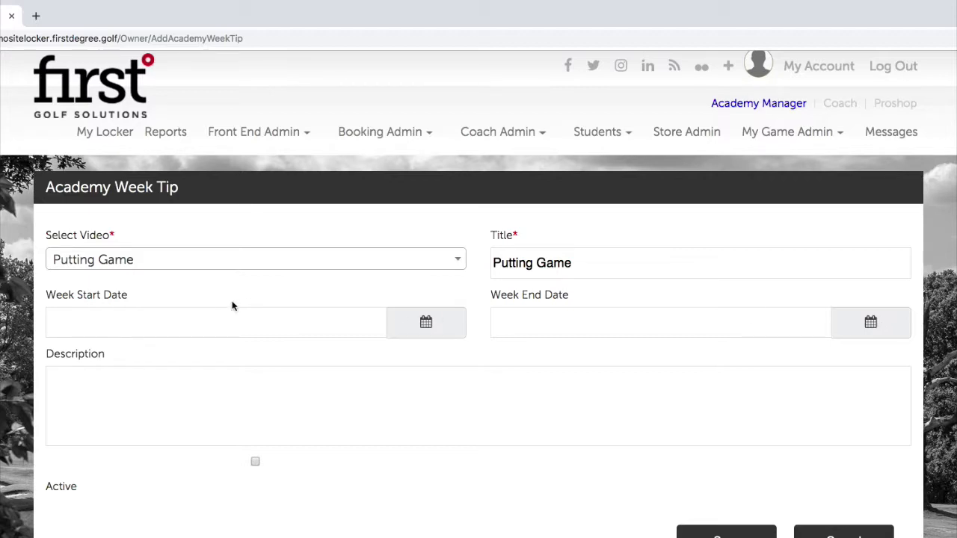
Set the week tip to run from 25 July 2019 to 1 August 2019.
click(437, 326)
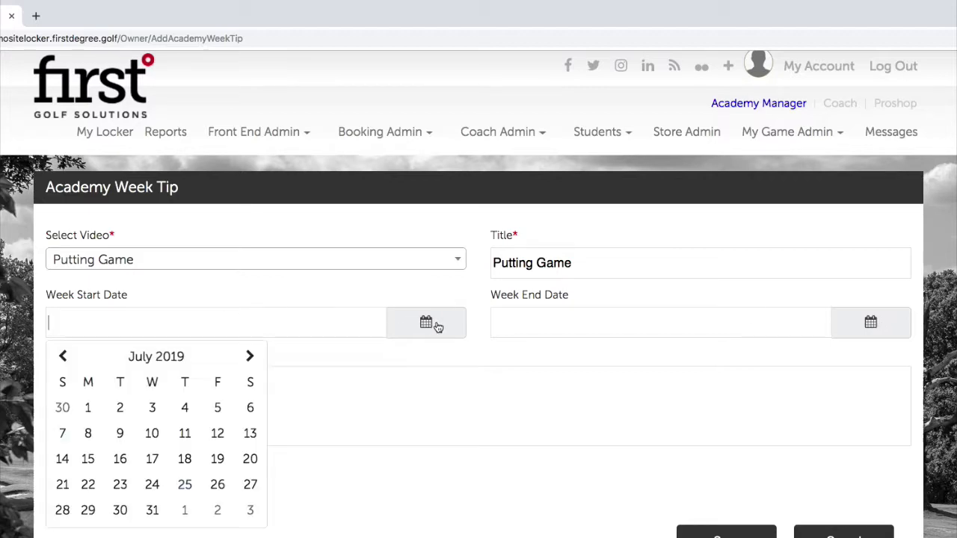
click(186, 484)
click(861, 320)
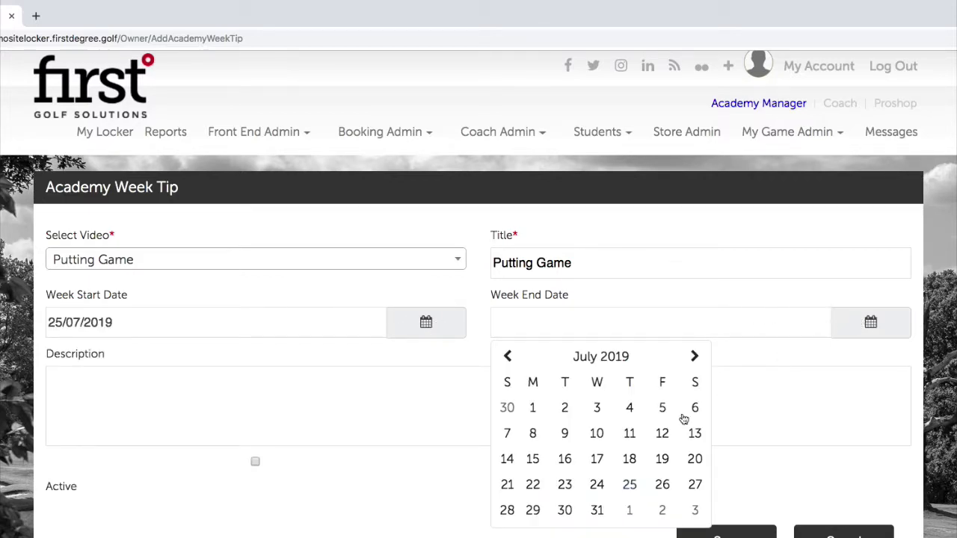
click(629, 510)
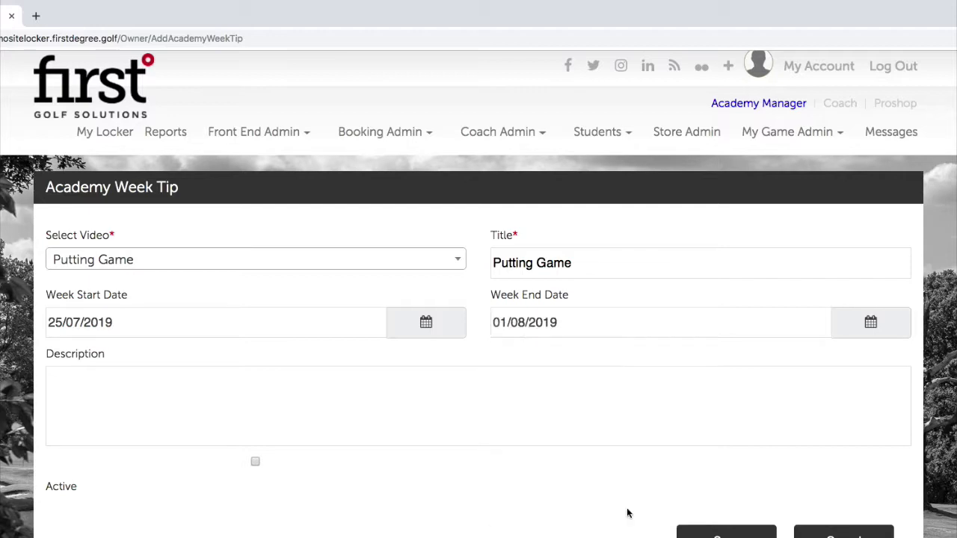
Enter the putting-practice description and save the week tip.
click(216, 372)
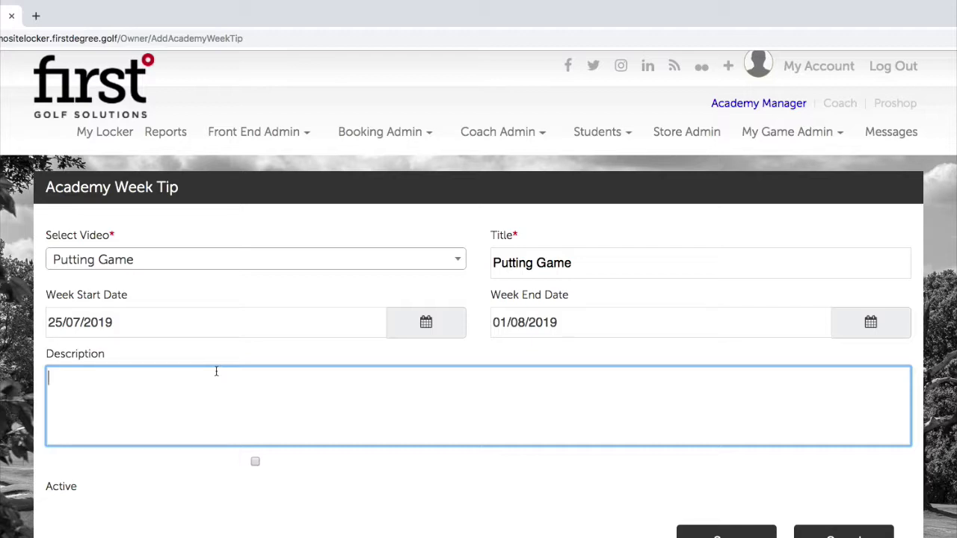
text(This is a great putting game to use in your pra)
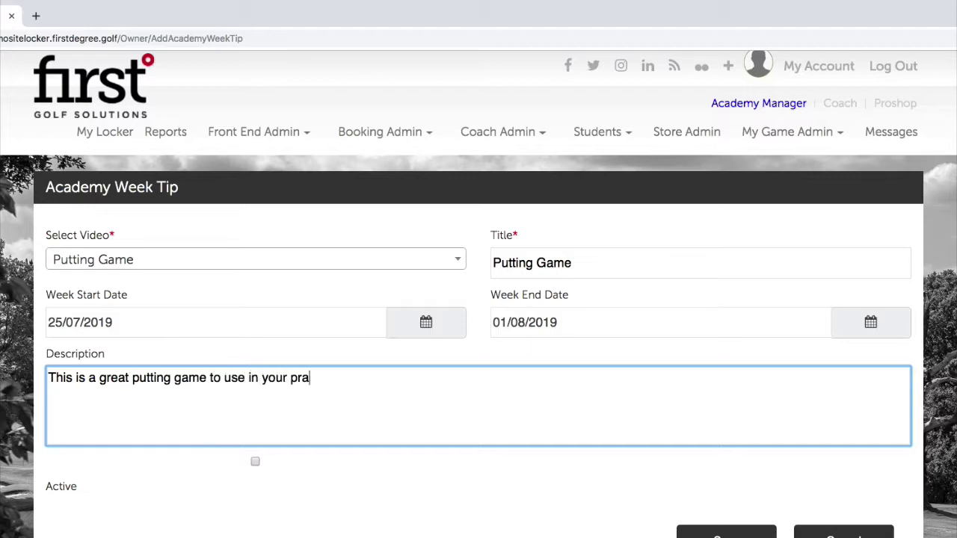
text(ctice and help you reduce)
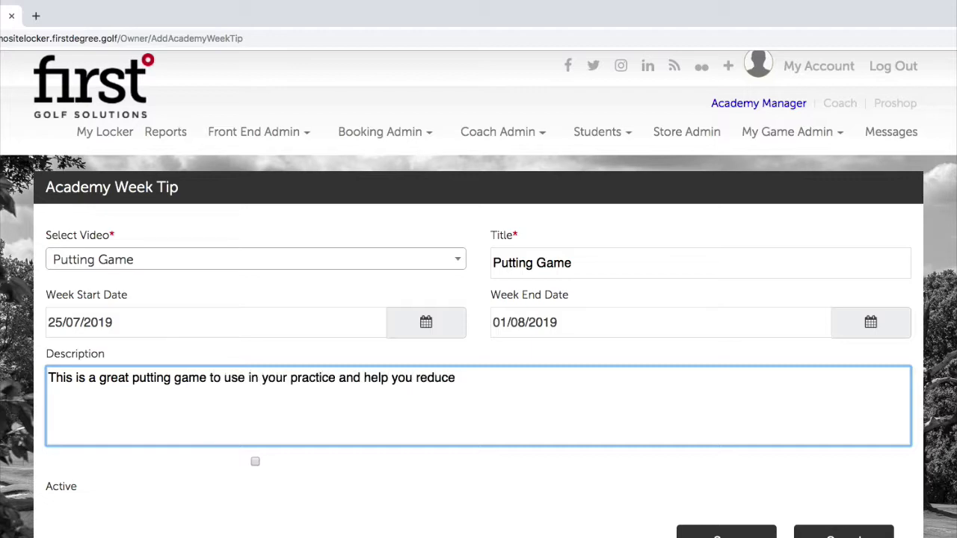
text( the putts you take on the course!)
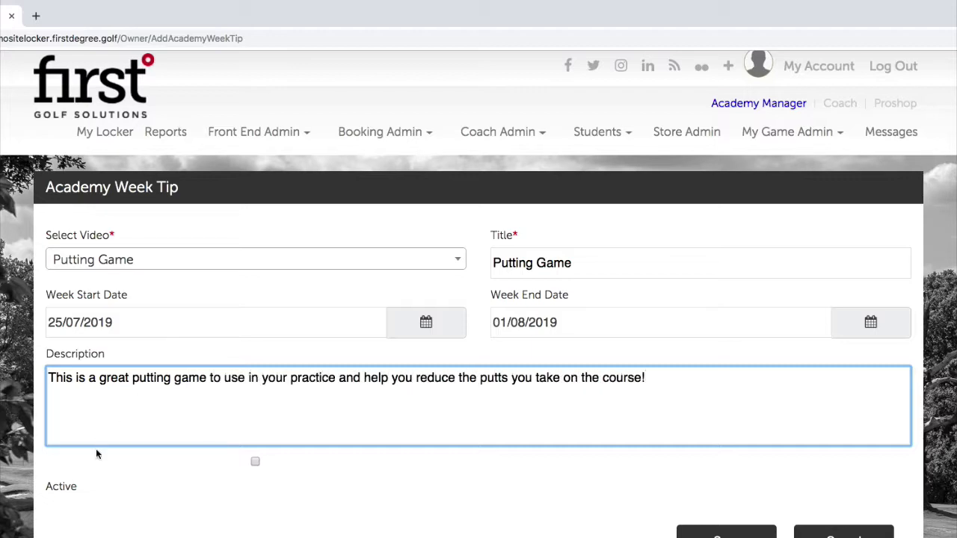
click(269, 504)
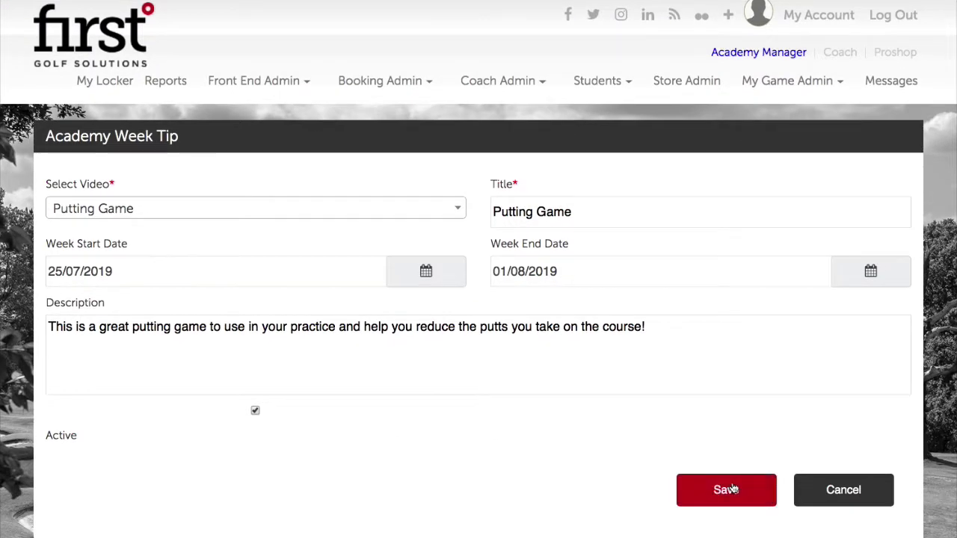
click(732, 536)
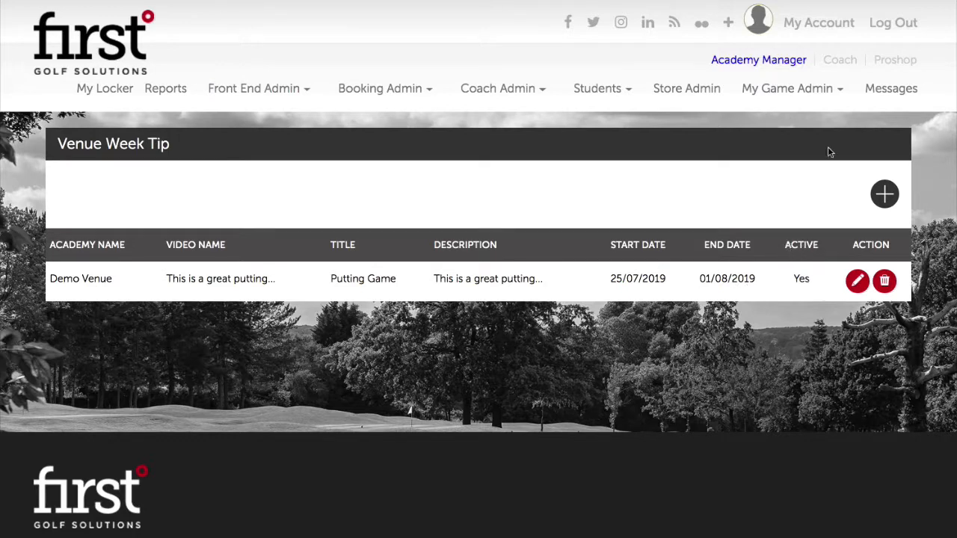
In the coach view, open Media > Video Vault and play the Tip of the Week video.
click(841, 62)
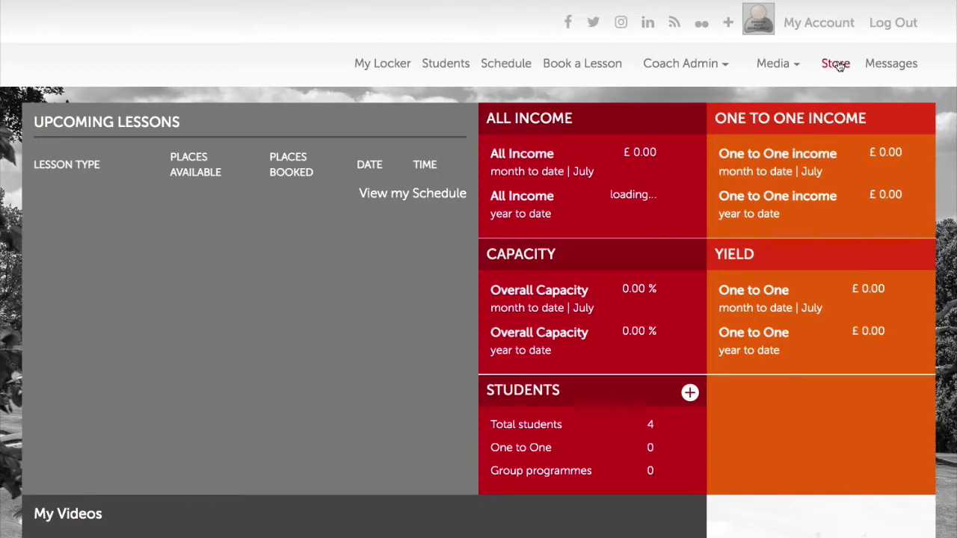
click(773, 69)
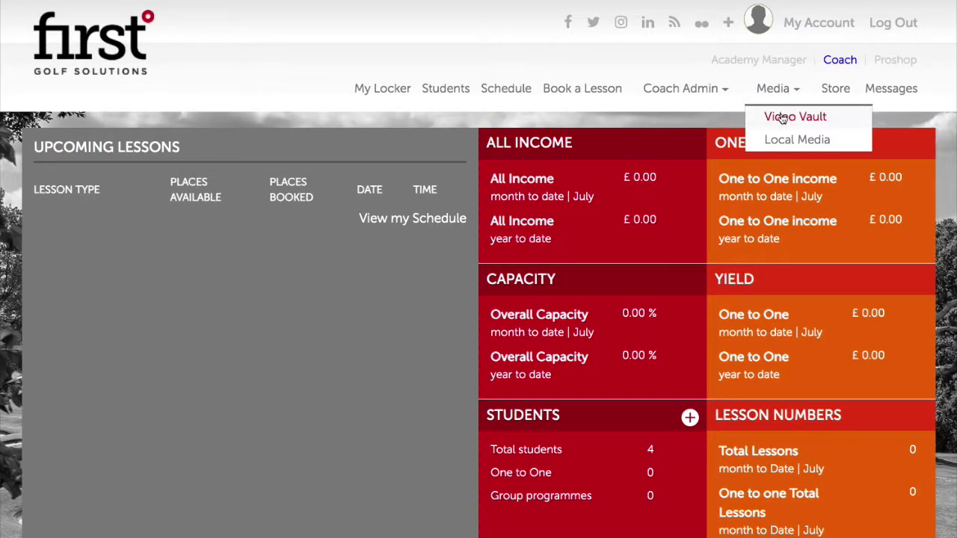
click(782, 118)
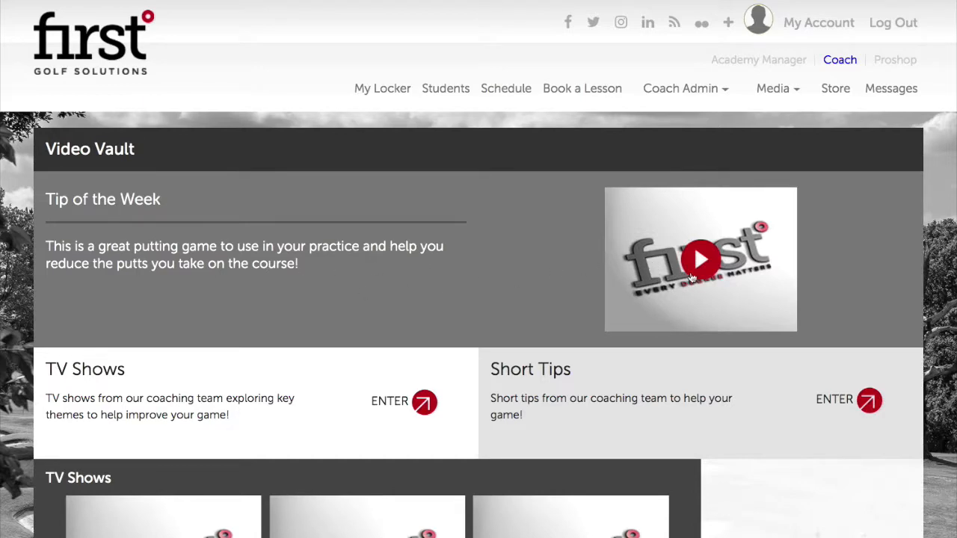
click(694, 275)
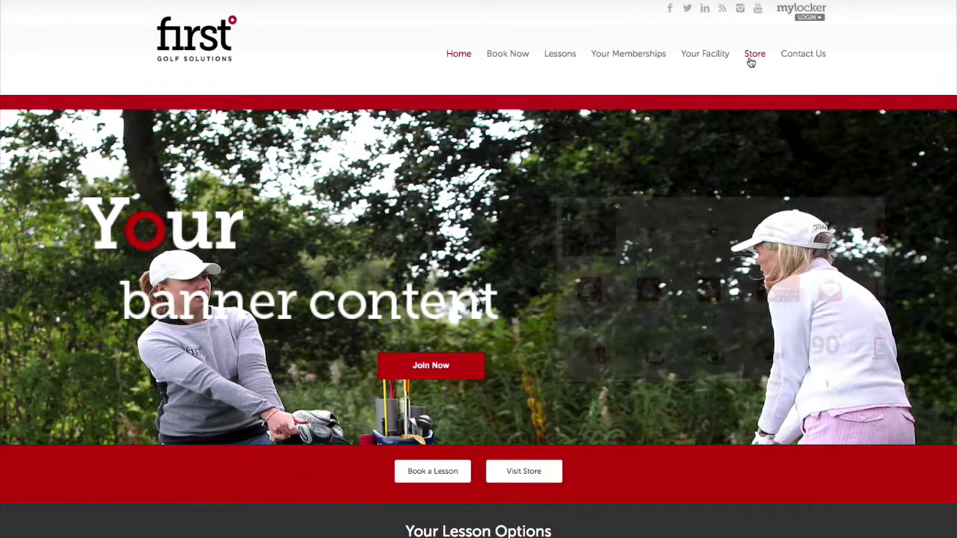
Open the public Store page, highlight its welcome text, then clear the selection.
click(752, 56)
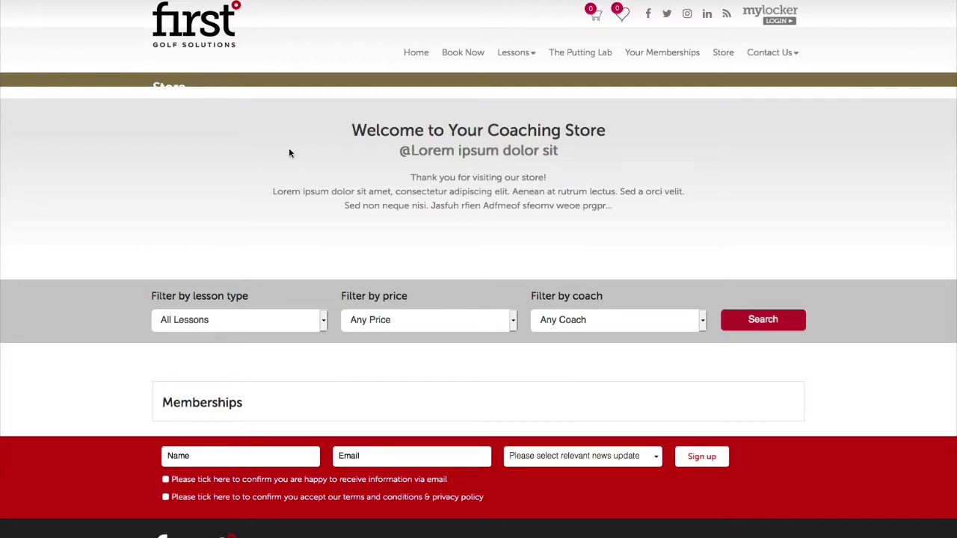
drag(351, 130, 606, 204)
click(423, 142)
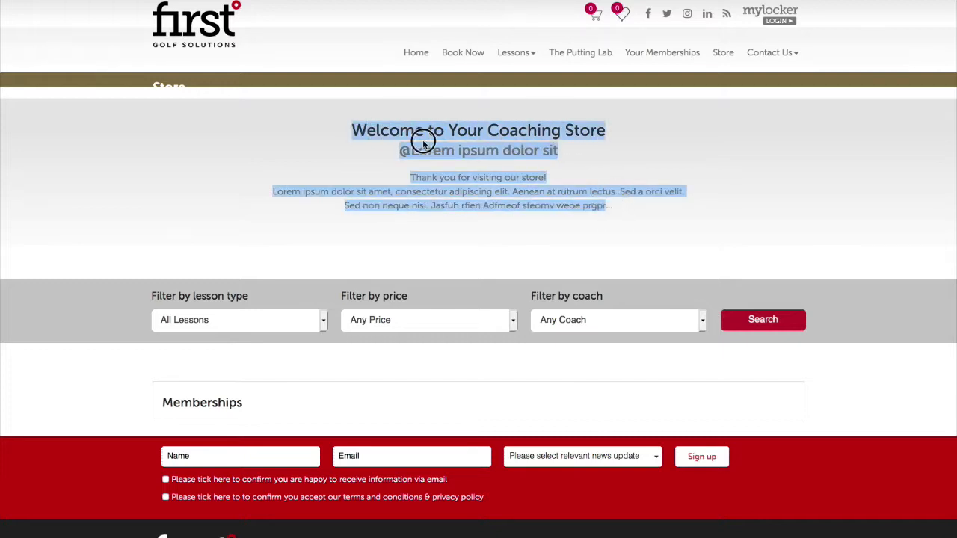
drag(346, 128, 604, 235)
click(149, 139)
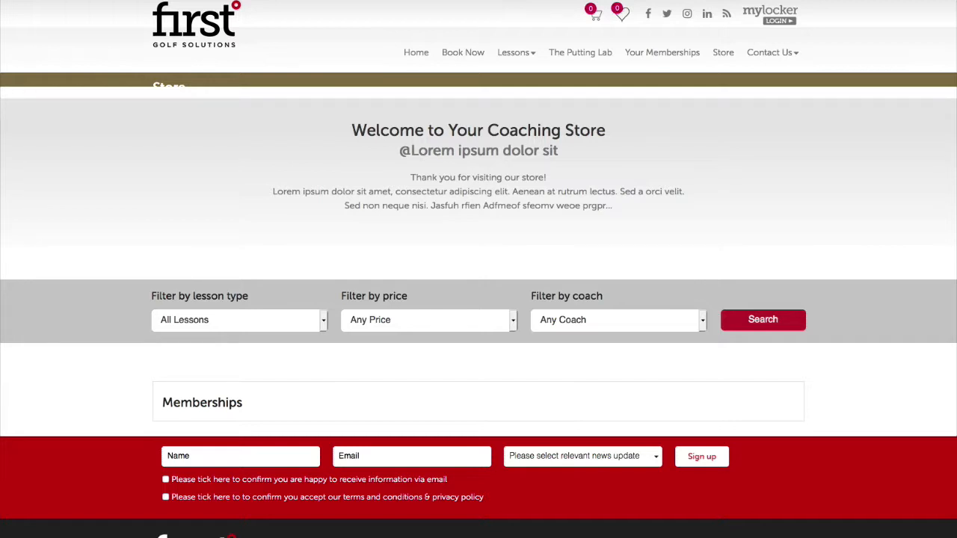
scroll(334, 275, down, 1)
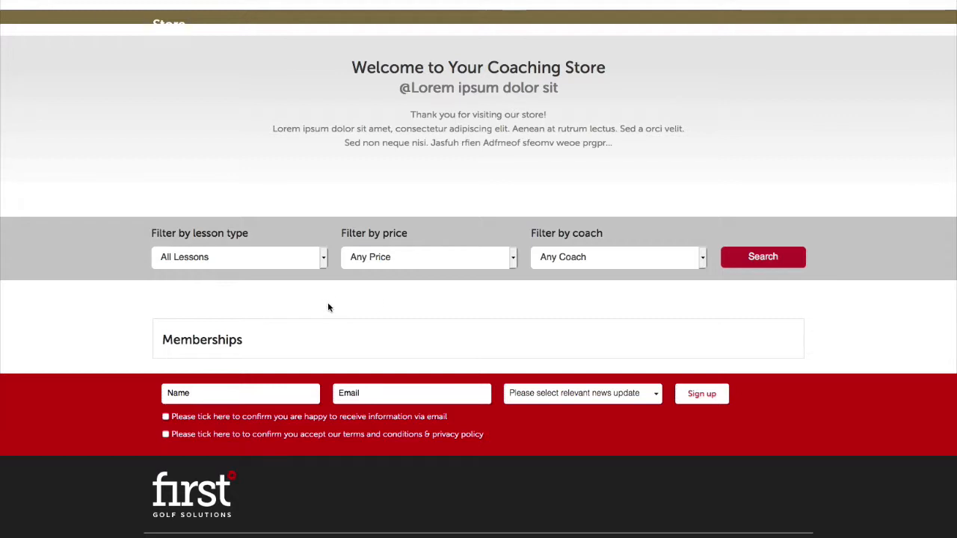
scroll(328, 302, up, 1)
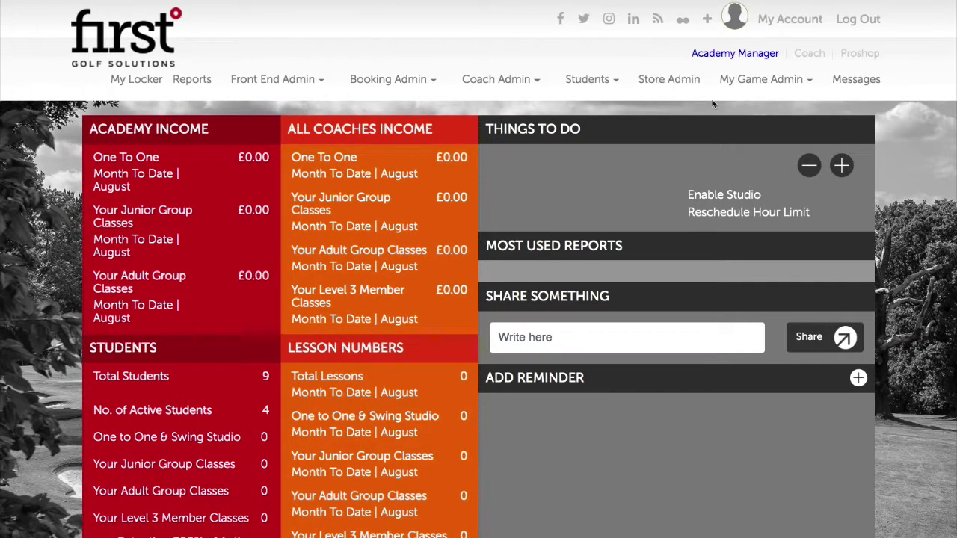
Open the nopCommerce admin Dashboard from Store Admin in the top navigation.
click(673, 83)
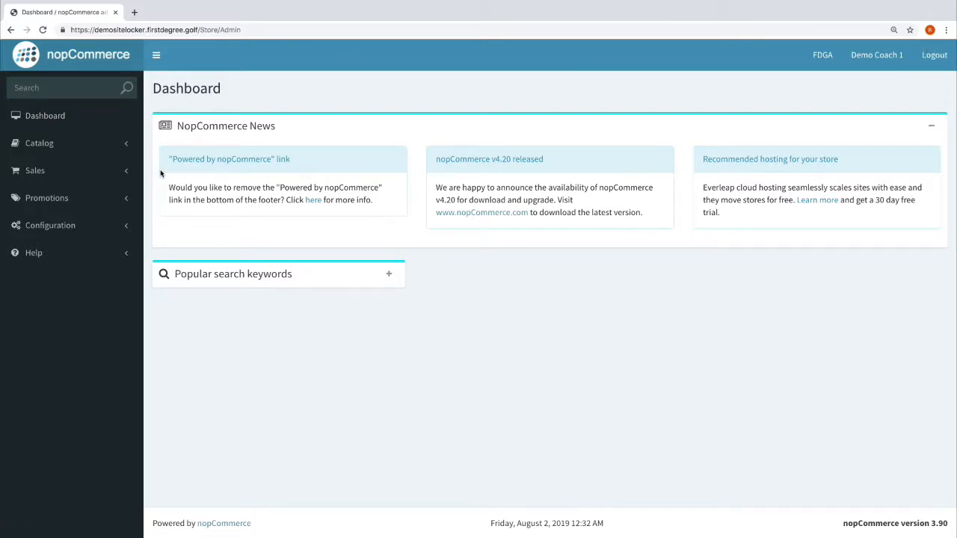
Collapse and re-expand the admin sidebar, then return to the store admin dashboard via the MyLocker page.
click(155, 57)
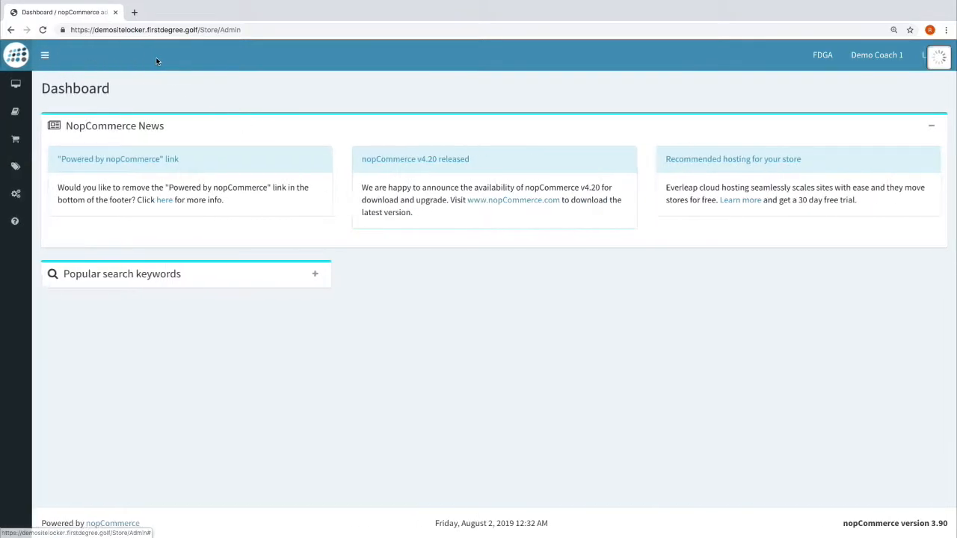
click(46, 57)
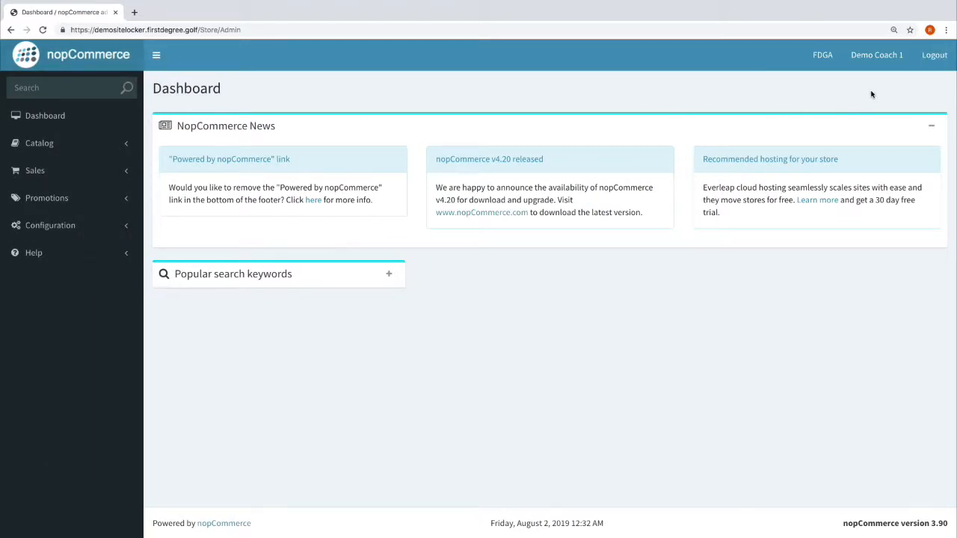
click(827, 59)
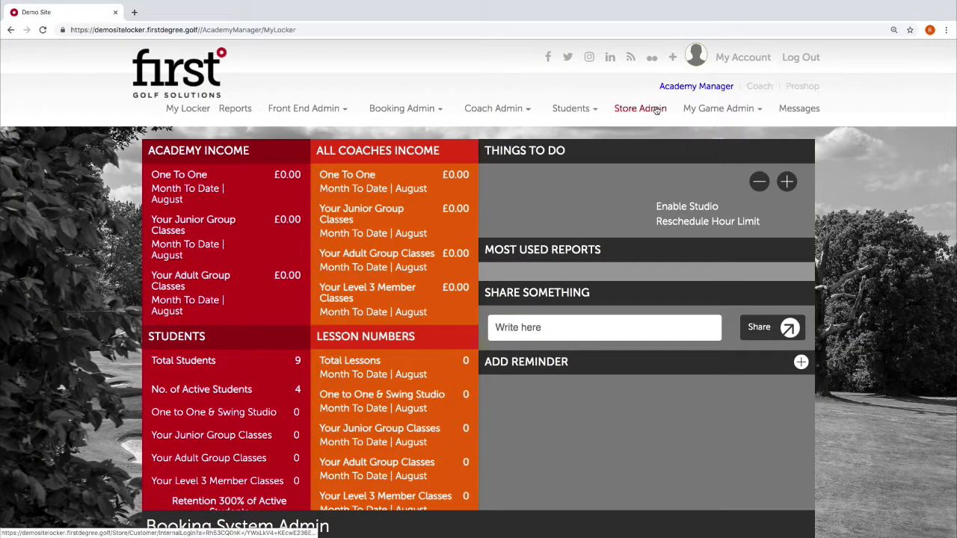
click(657, 110)
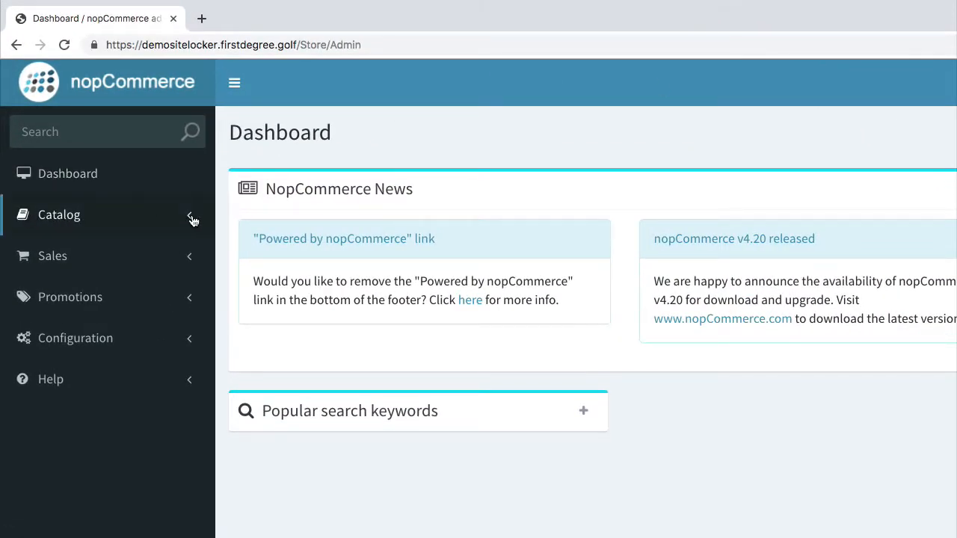
Expand and collapse Catalog, Sales and Promotions in turn, leaving Configuration expanded.
click(184, 216)
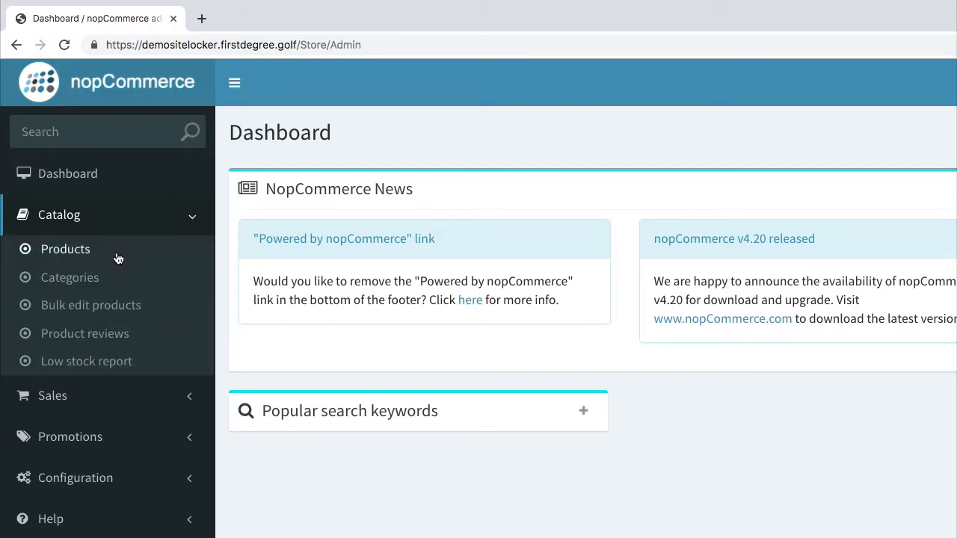
click(184, 218)
click(187, 263)
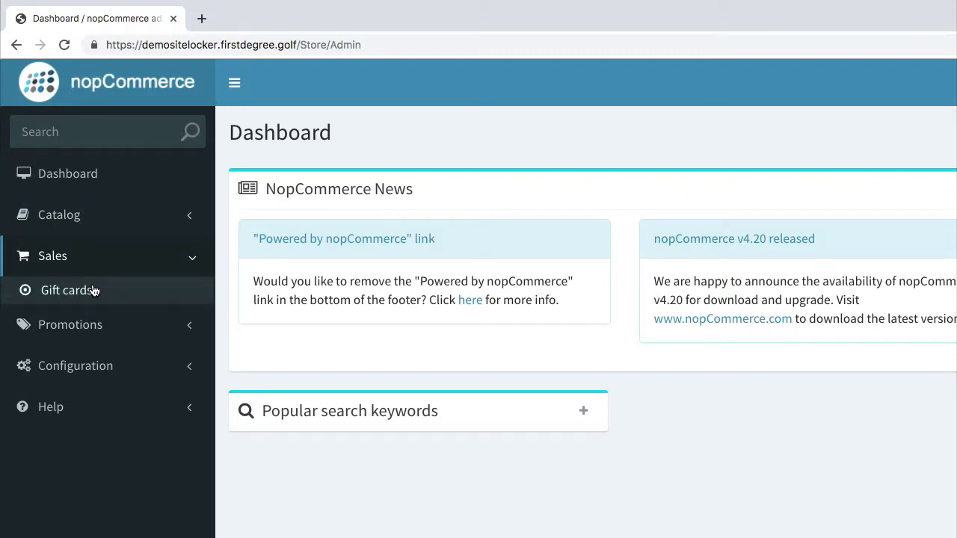
click(193, 266)
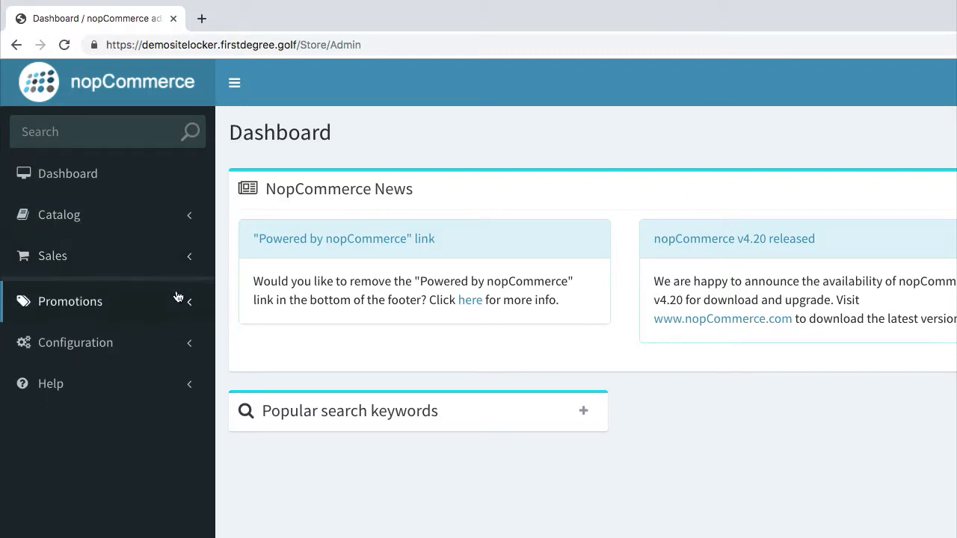
click(180, 297)
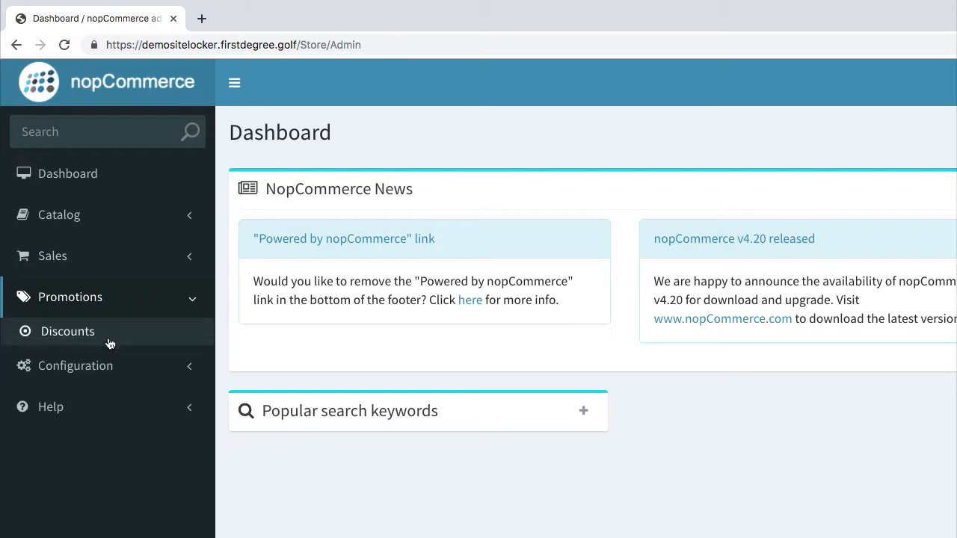
click(138, 305)
click(191, 346)
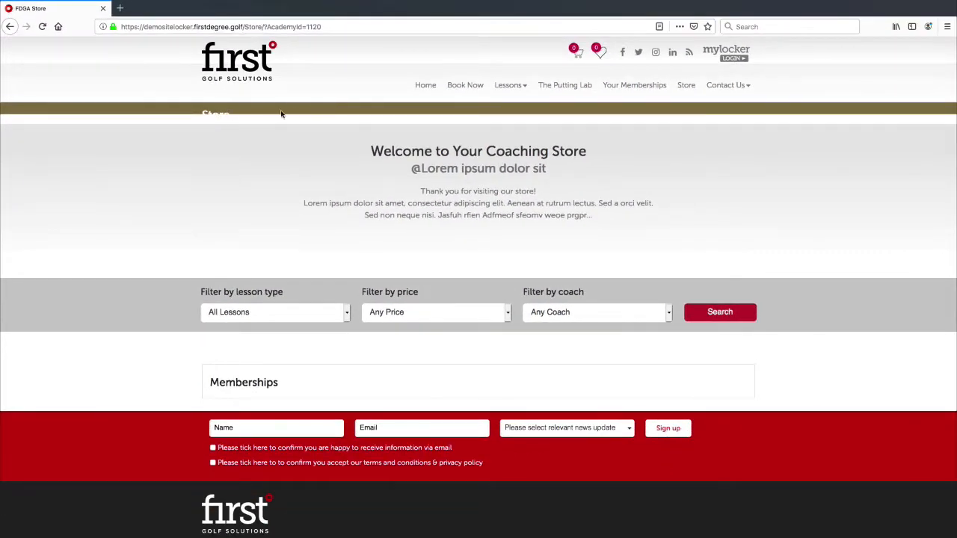
Scroll down the public coaching store page.
scroll(307, 142, down, 1)
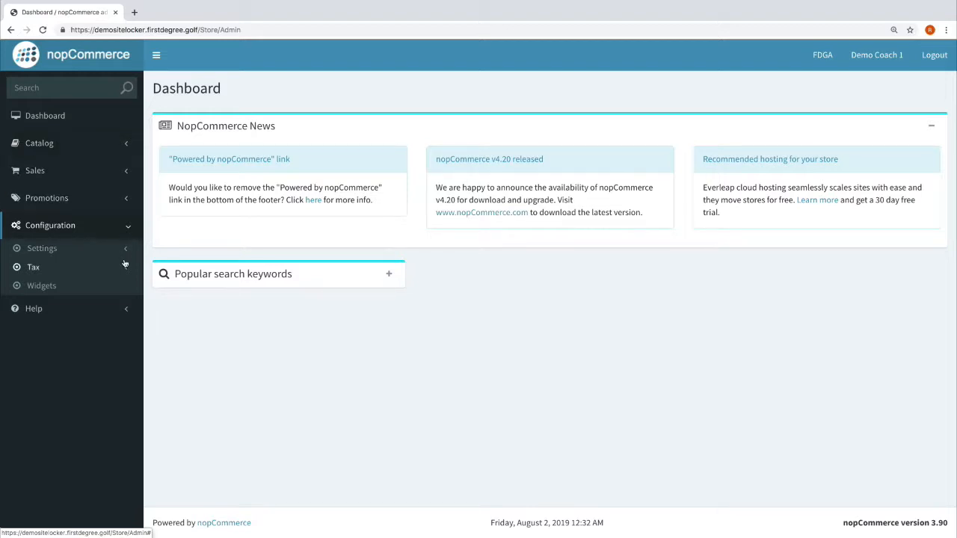
Collapse Configuration, expand Catalog and open Categories to list all seven categories.
click(127, 227)
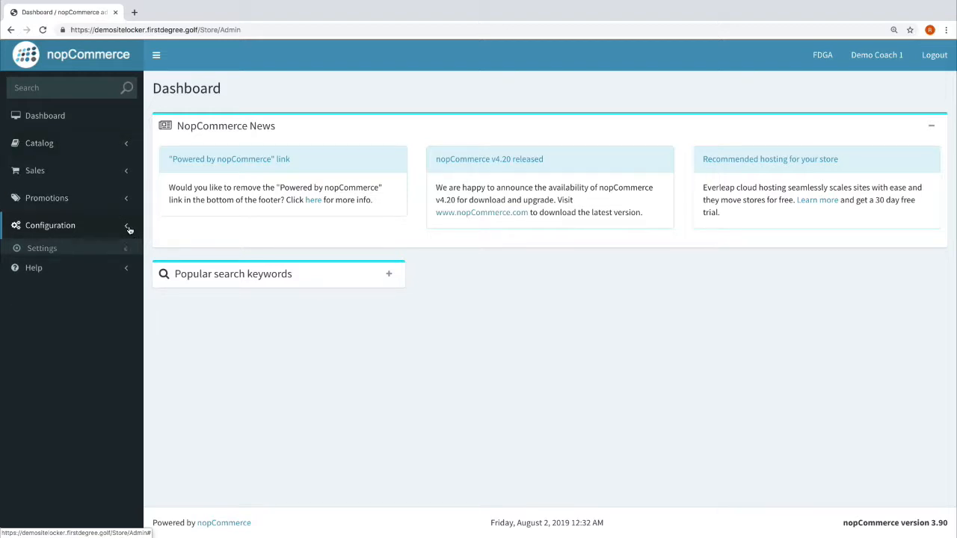
click(120, 147)
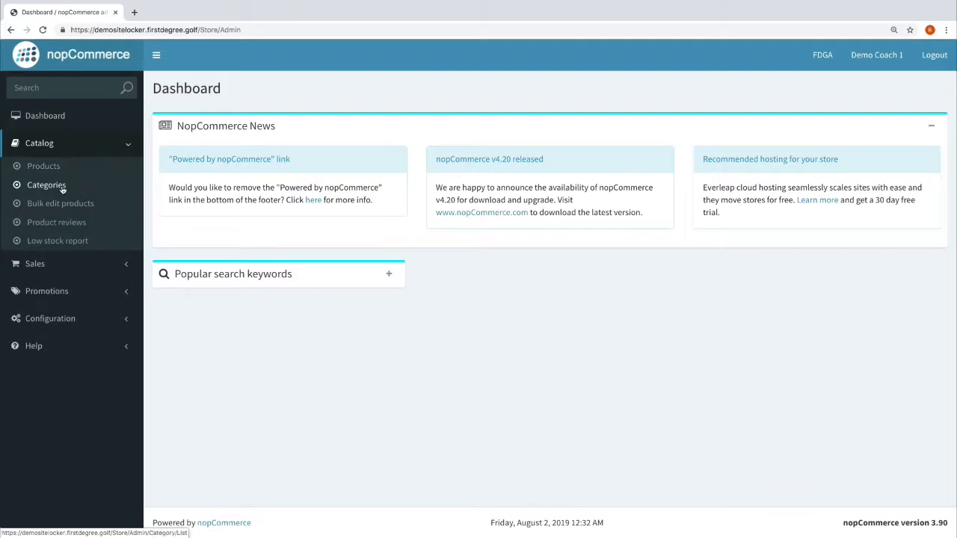
click(63, 187)
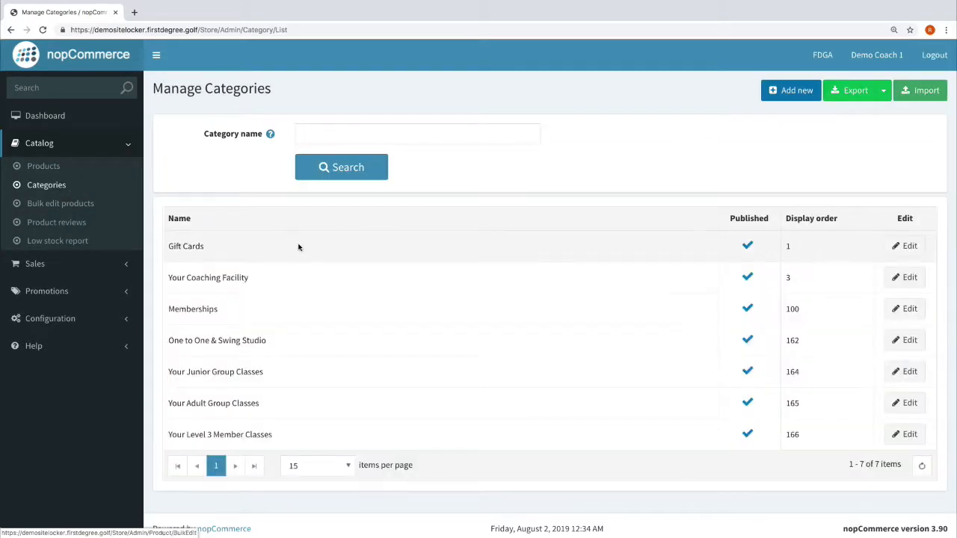
scroll(265, 256, down, 1)
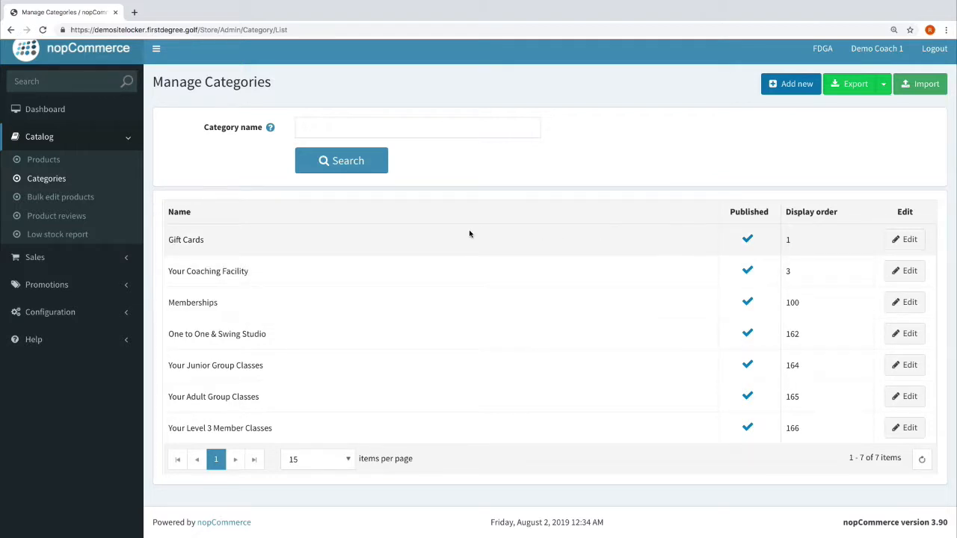
Include the Gift Cards category in the top menu and save it.
click(903, 238)
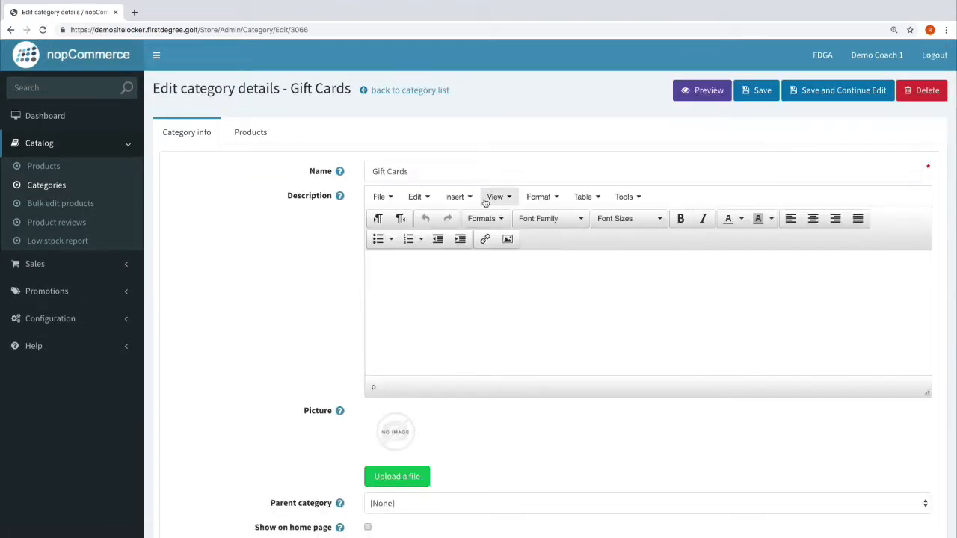
scroll(331, 257, down, 3)
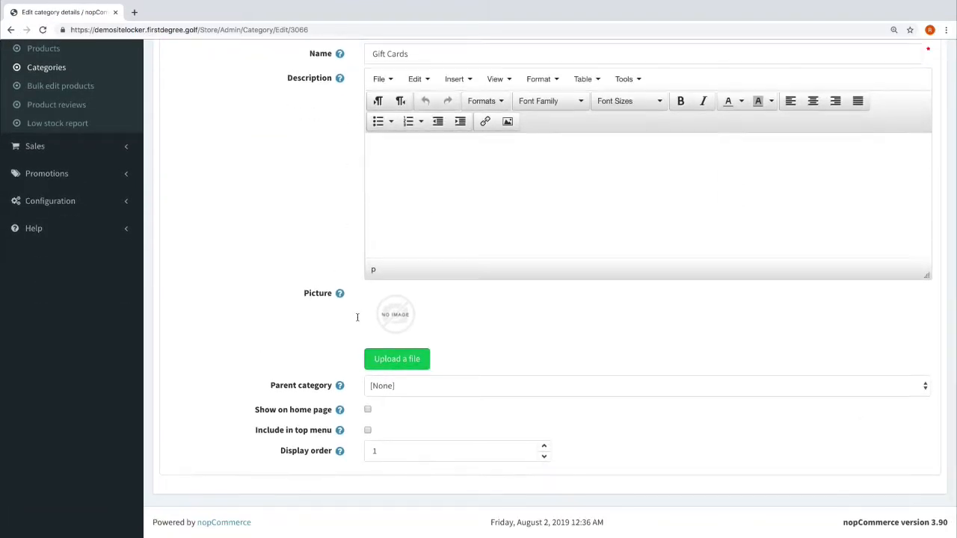
click(367, 432)
scroll(592, 338, up, 3)
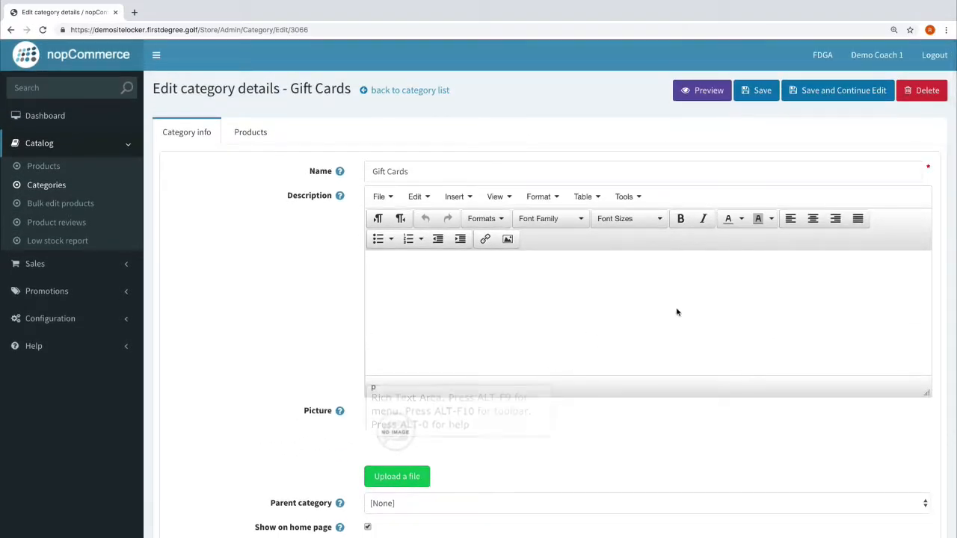
click(773, 96)
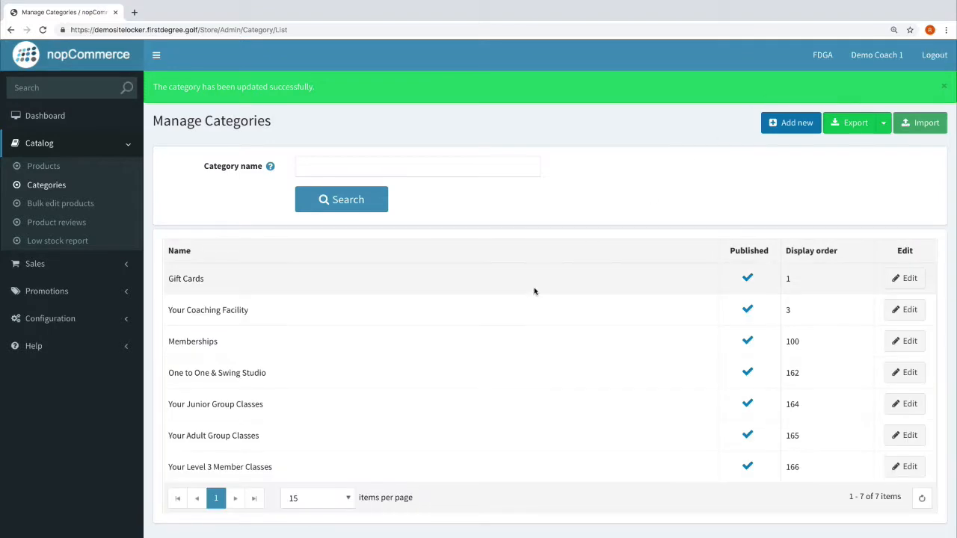
Set Your Coaching Facility to show on the home page and in the top menu, then save.
scroll(534, 290, down, 1)
click(909, 277)
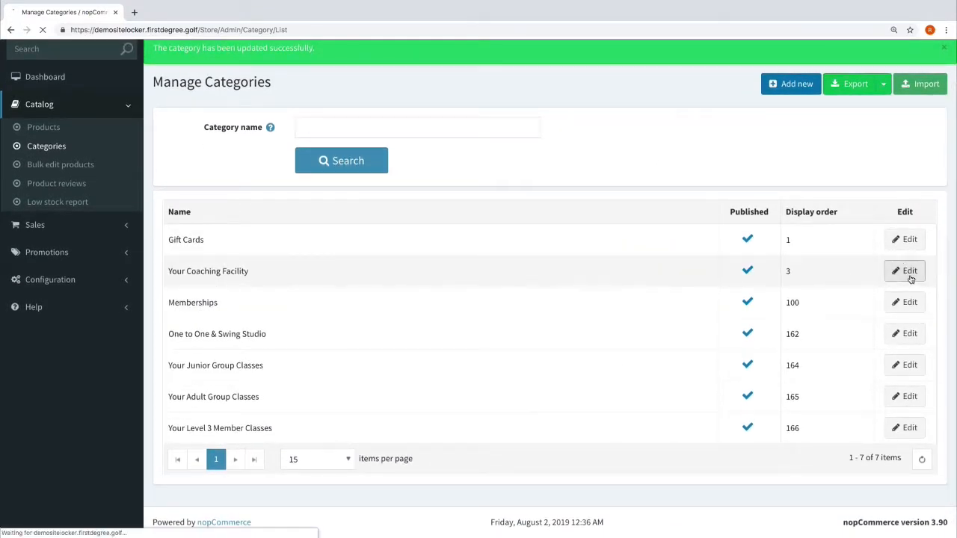
scroll(323, 337, down, 2)
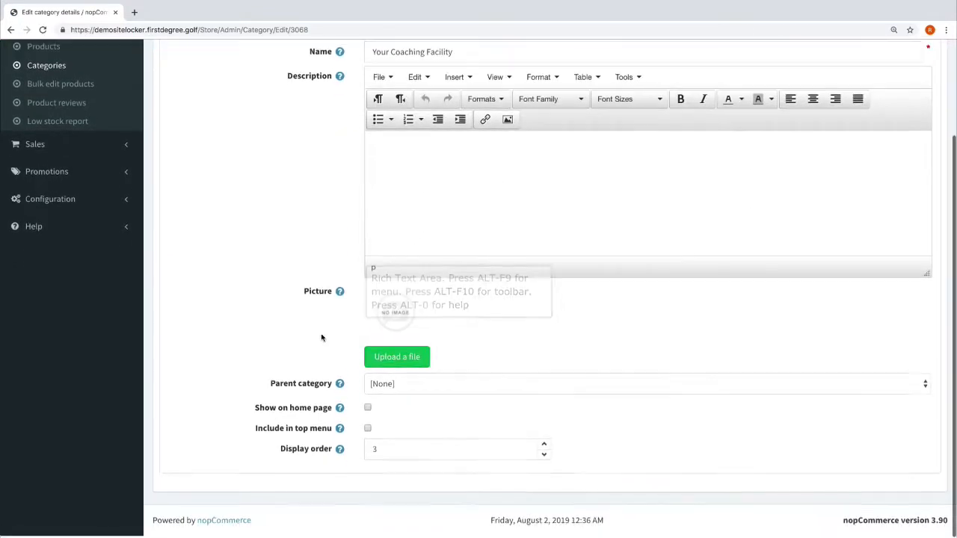
click(366, 410)
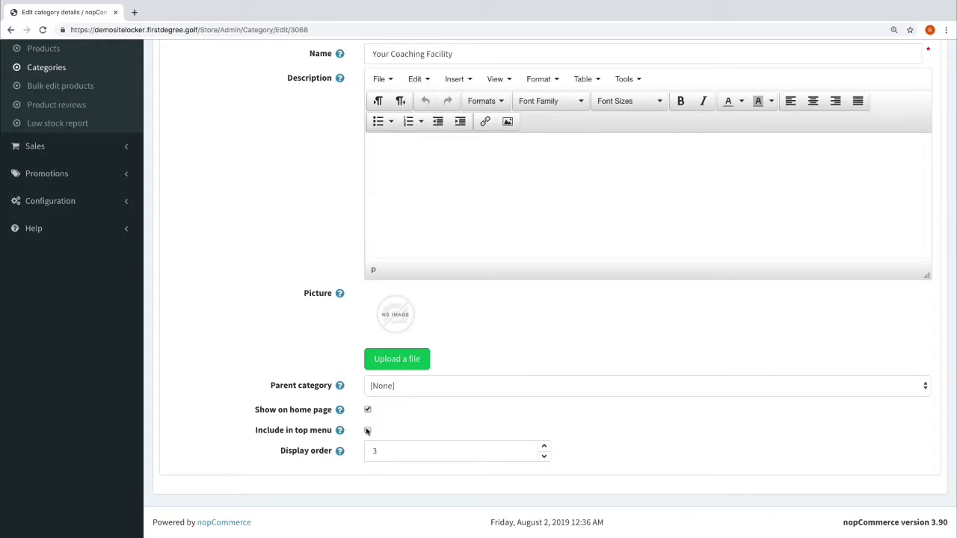
click(368, 430)
scroll(530, 399, up, 3)
click(749, 98)
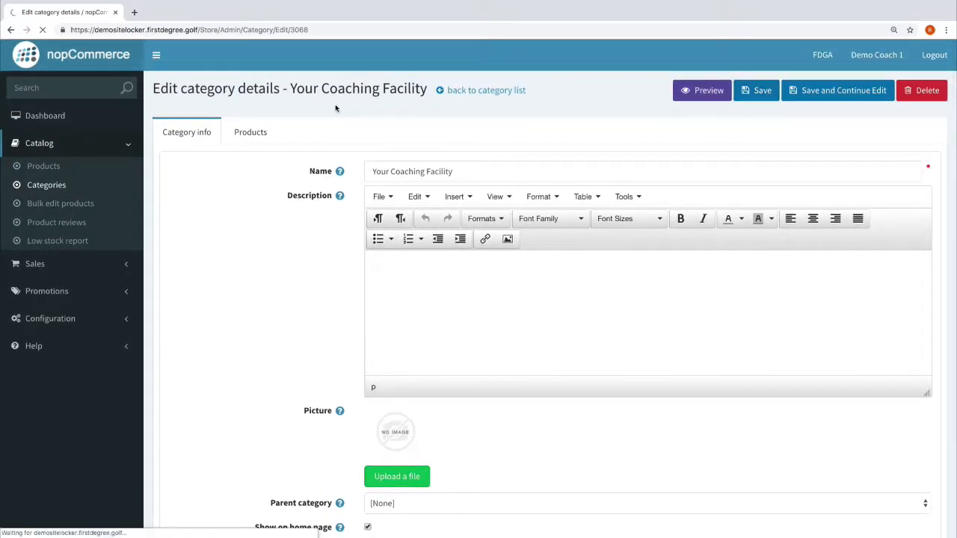
Set One to One & Swing Studio to show on the home page, save it, and switch to the public store.
scroll(524, 342, down, 1)
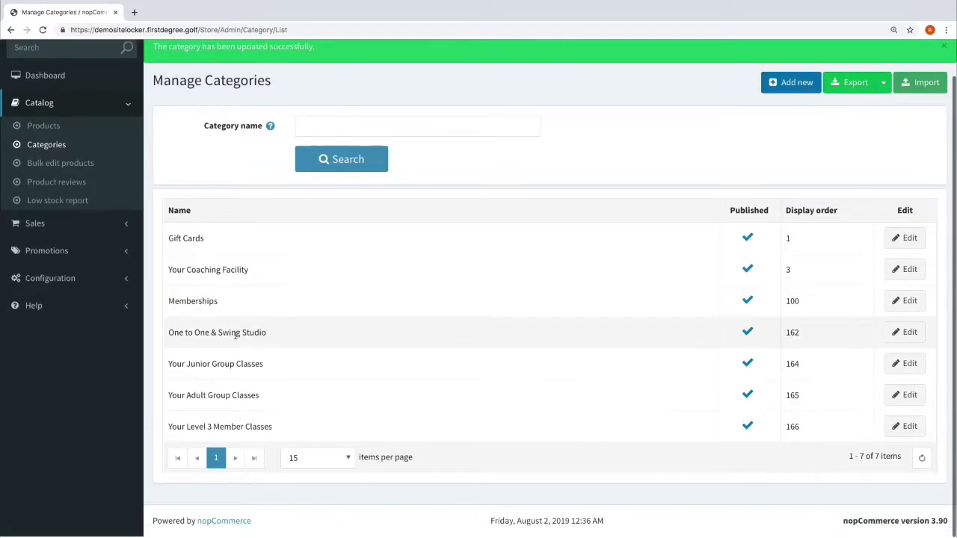
click(904, 336)
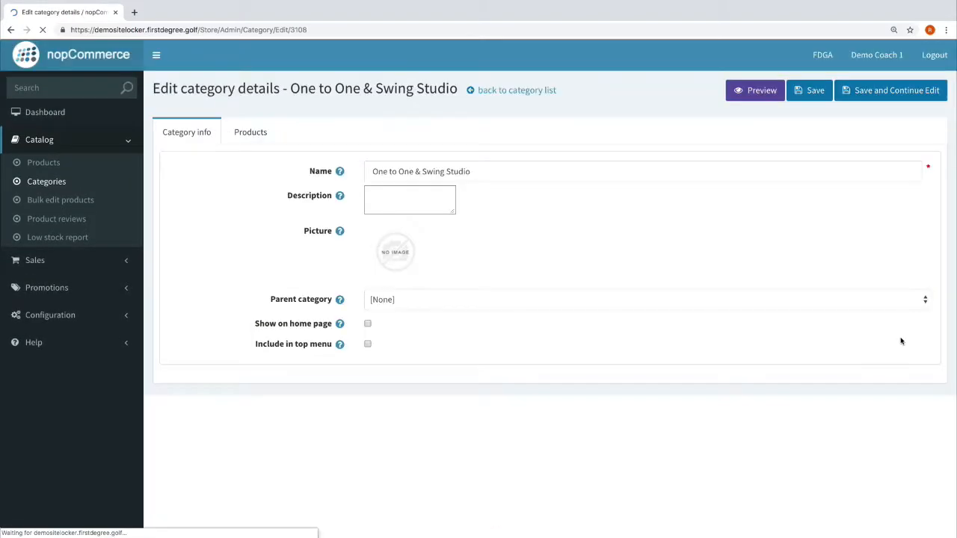
scroll(386, 407, down, 3)
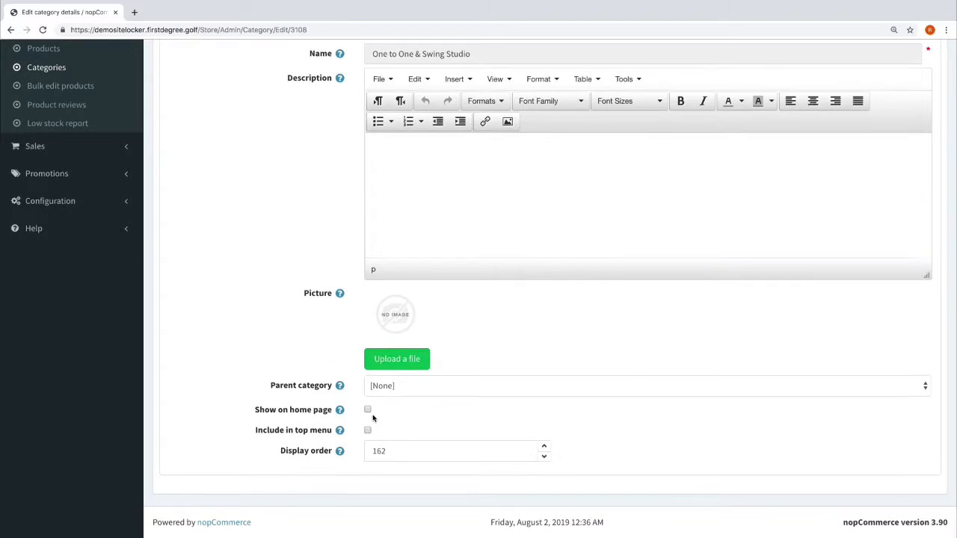
click(368, 409)
scroll(371, 432, up, 3)
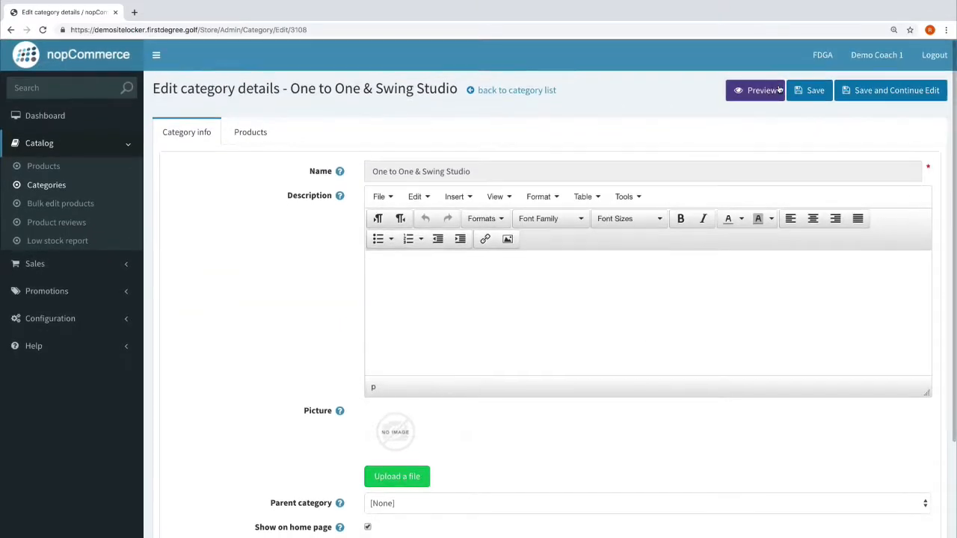
click(799, 91)
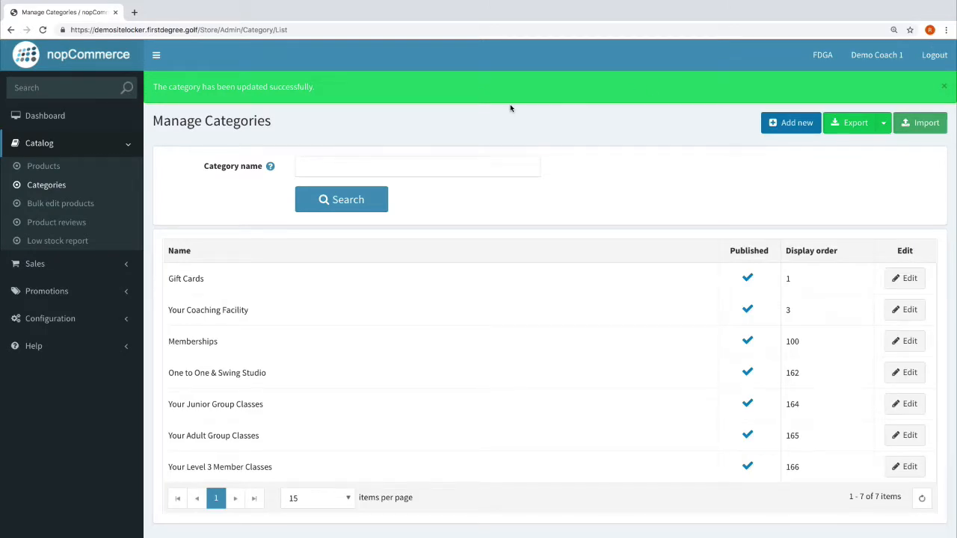
key(ctrl+Left)
Reload the public coaching store page and scroll down to the filters.
scroll(318, 98, up, 2)
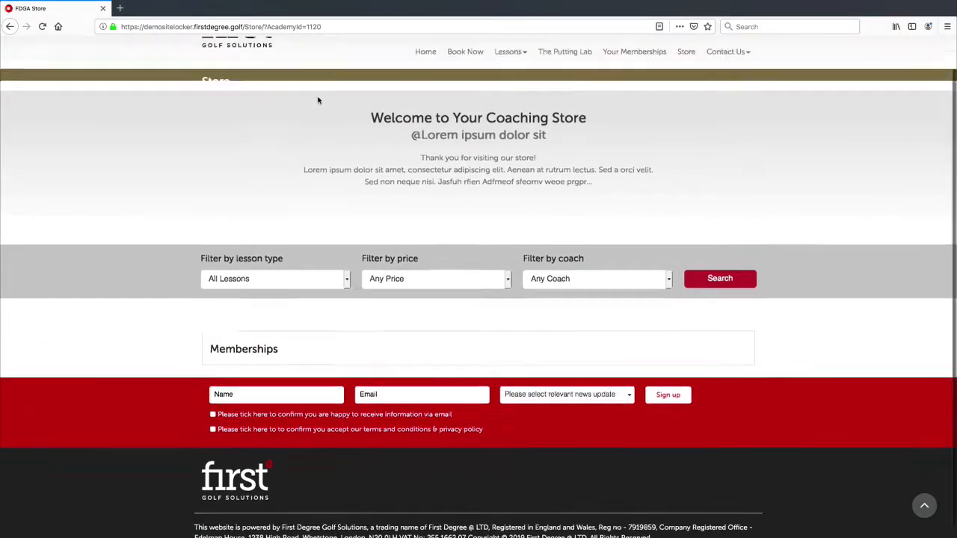
key(super+l)
key(Return)
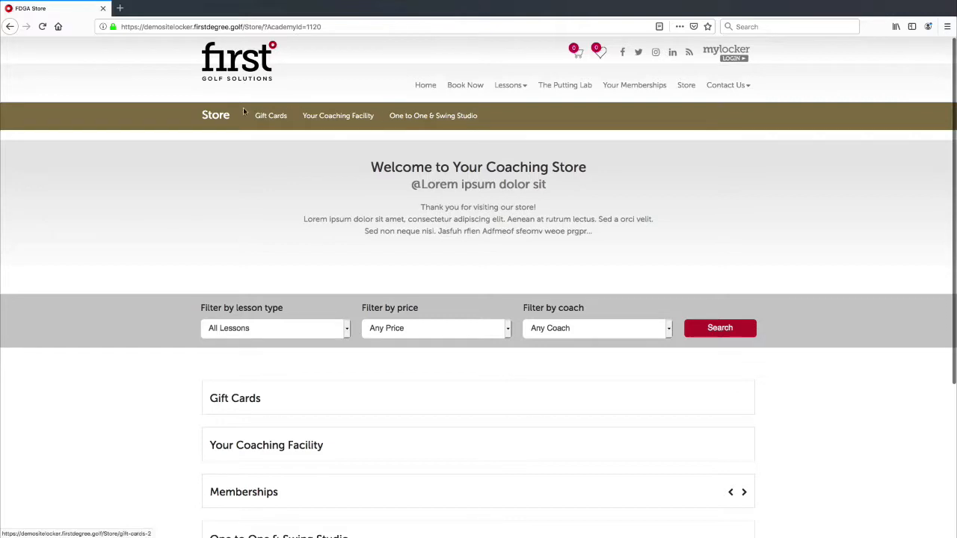
scroll(371, 155, down, 1)
scroll(371, 155, down, 3)
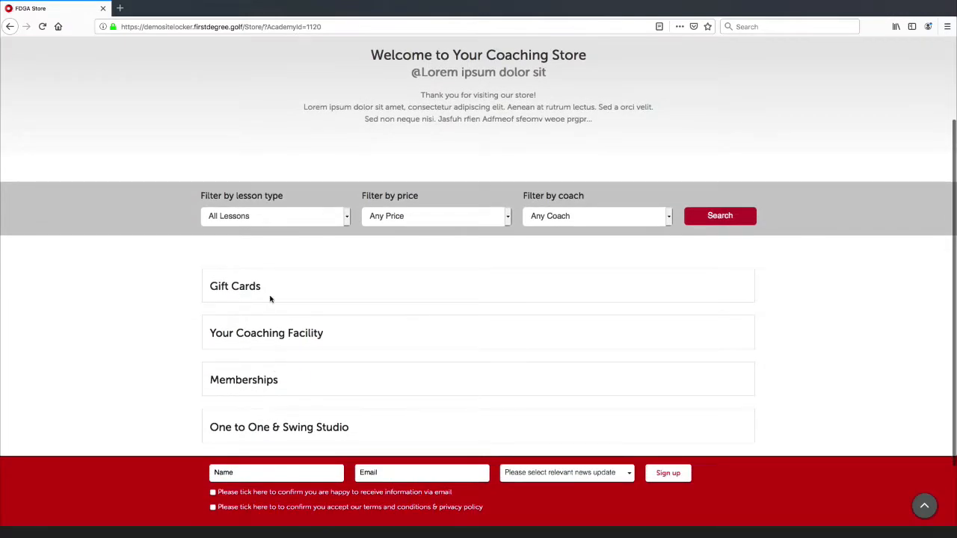
scroll(291, 261, down, 2)
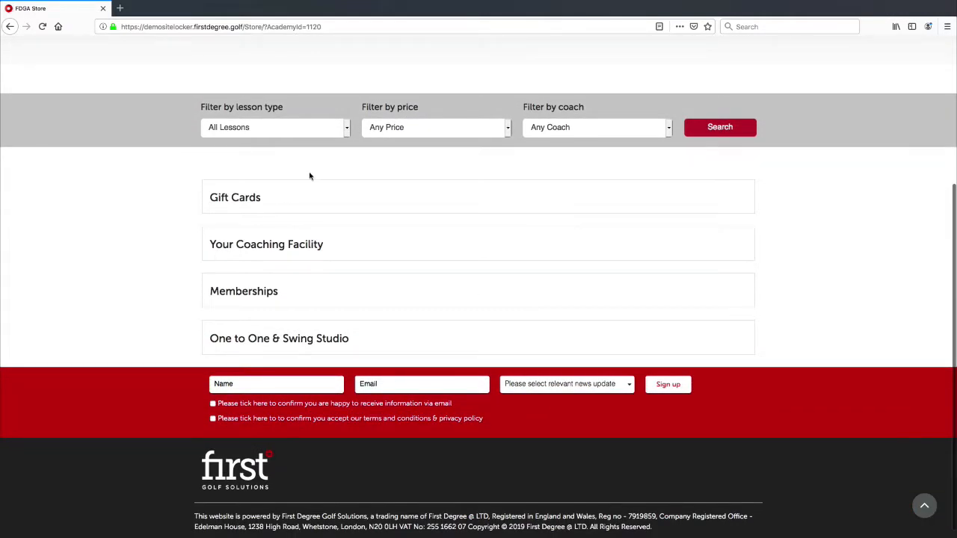
Try the lesson type filter, choosing Gift Cards and then Your Coaching Facility.
click(505, 132)
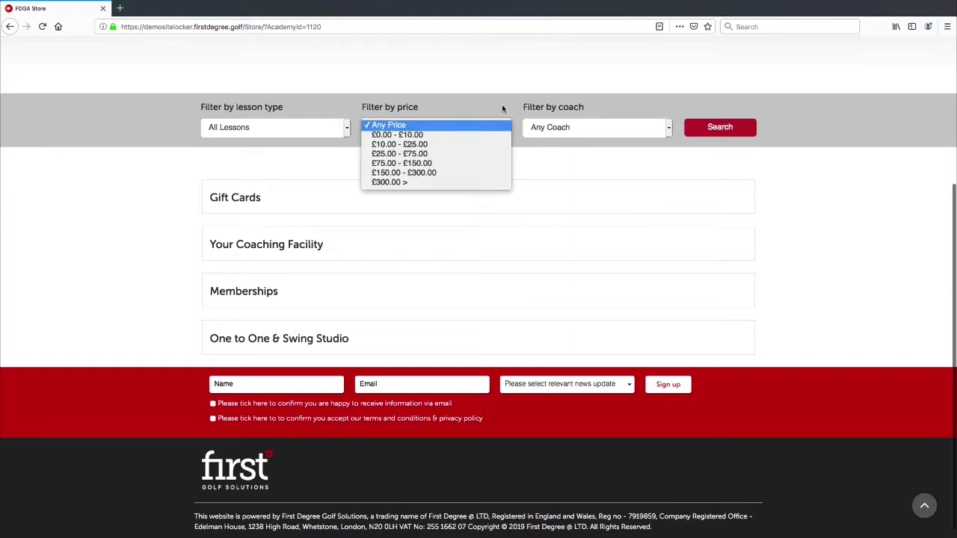
click(434, 114)
click(331, 131)
click(324, 135)
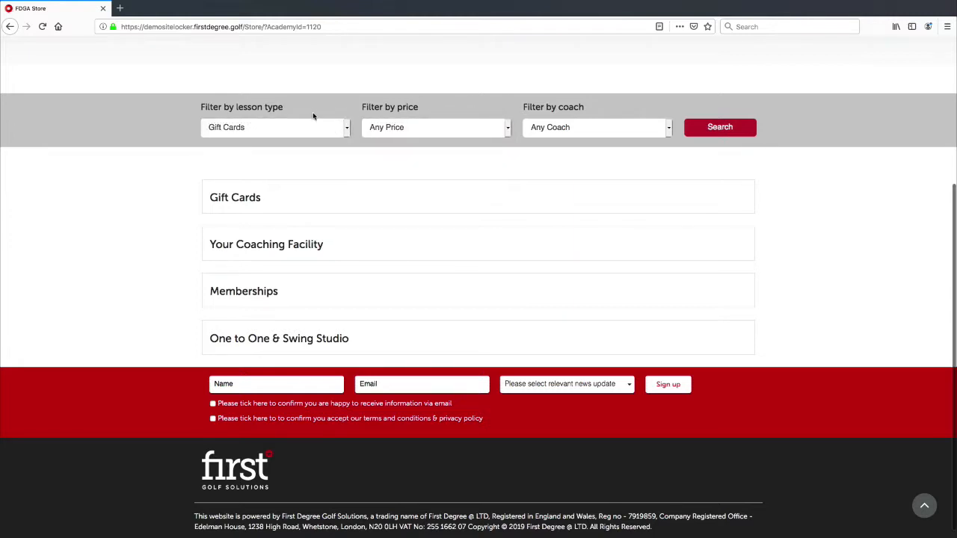
scroll(294, 118, up, 1)
scroll(294, 118, up, 1)
click(299, 228)
click(300, 228)
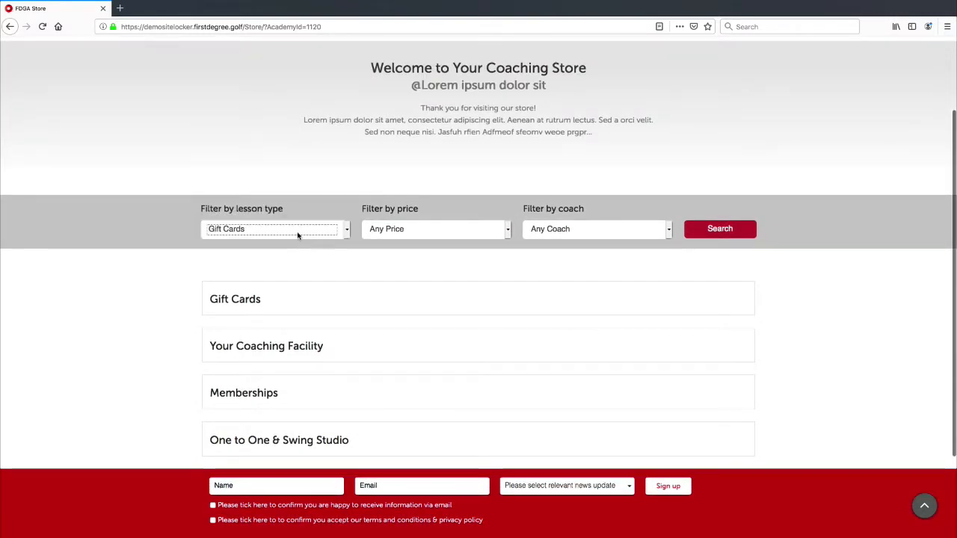
click(297, 233)
click(293, 235)
click(292, 231)
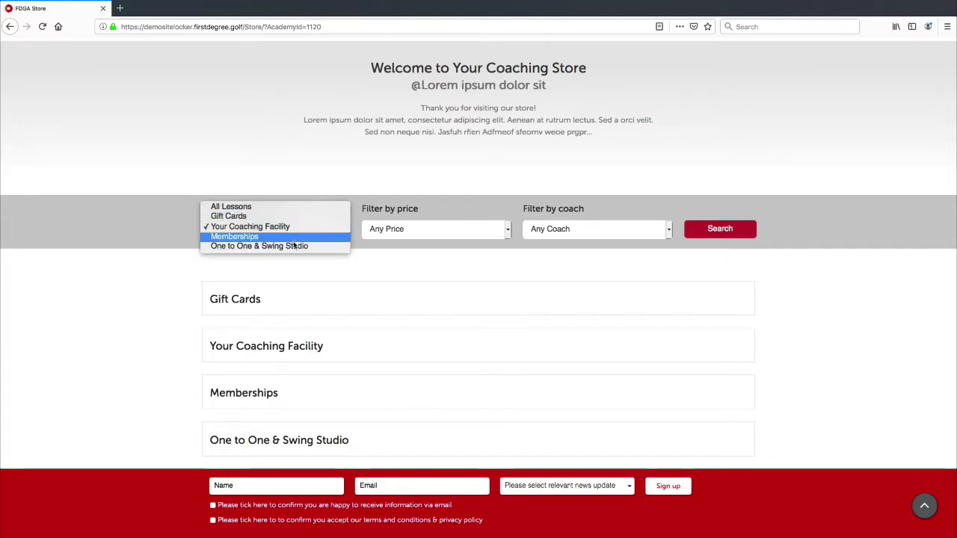
click(438, 256)
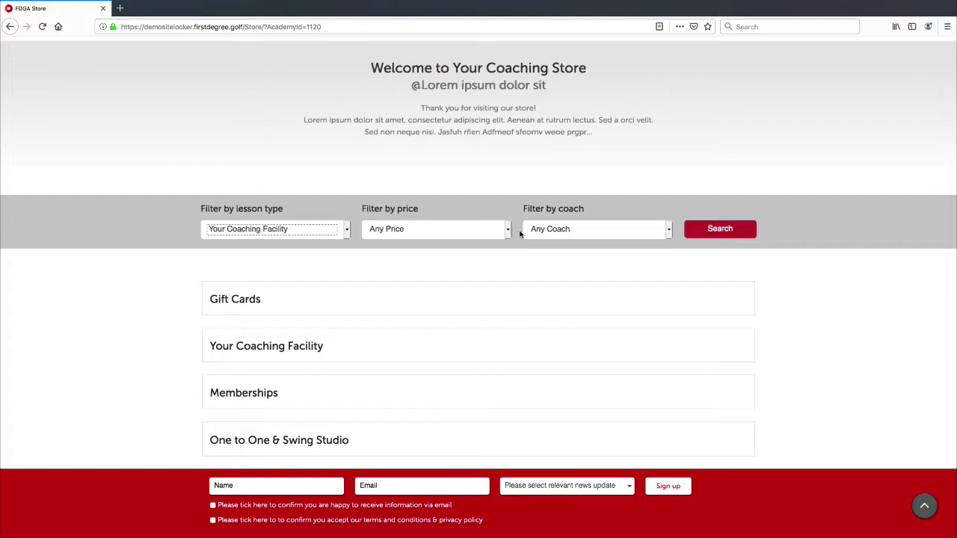
Set the price filter to £0.00 - £10.00.
click(478, 230)
click(450, 236)
click(455, 236)
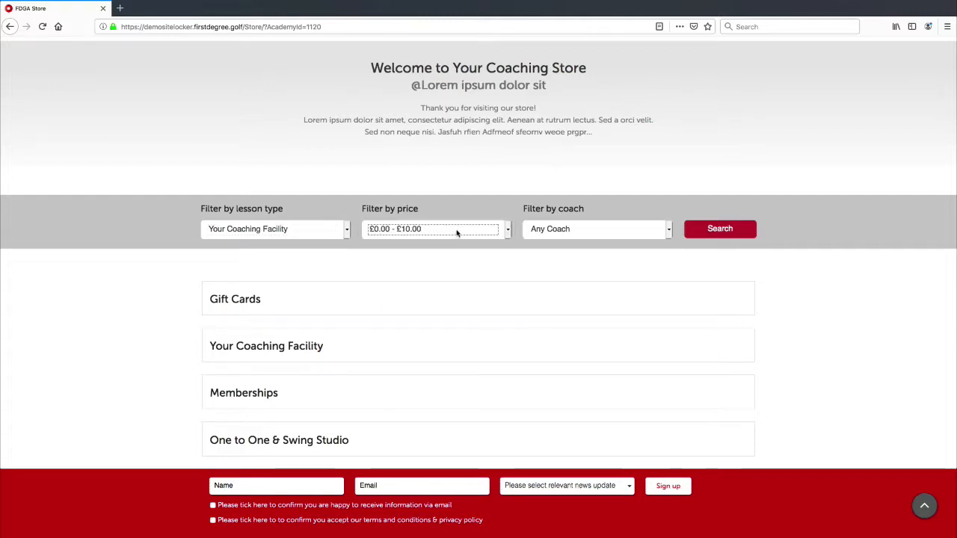
click(457, 231)
click(454, 232)
click(455, 231)
click(457, 230)
click(525, 247)
Filter the lessons by coach Demo Club Fitter.
click(575, 235)
click(576, 236)
click(577, 234)
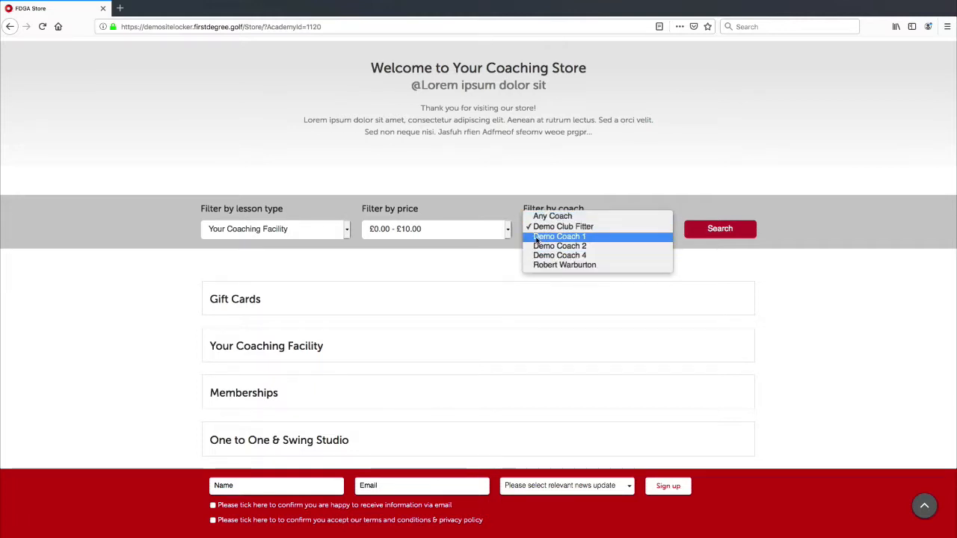
click(490, 258)
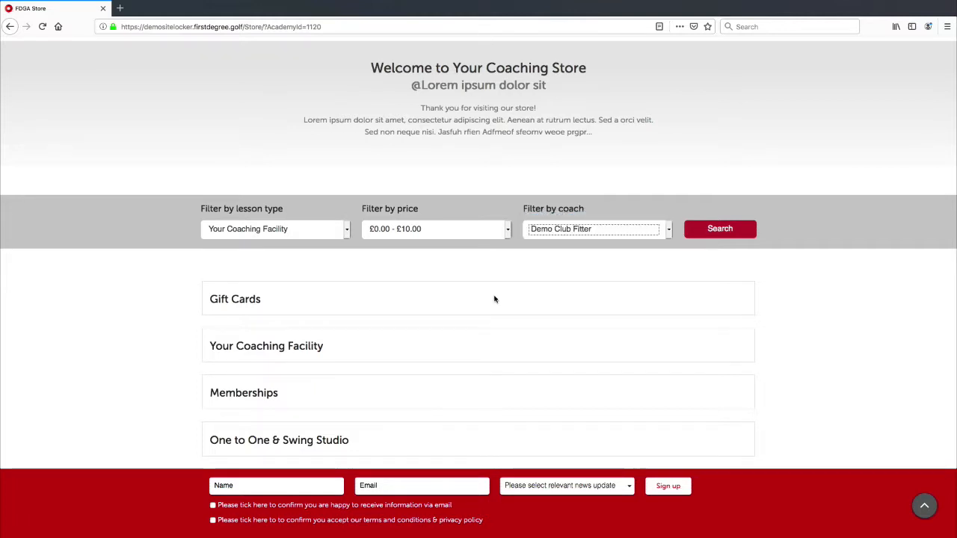
Scroll the page and select the store welcome heading and text.
scroll(493, 300, down, 3)
scroll(493, 299, up, 5)
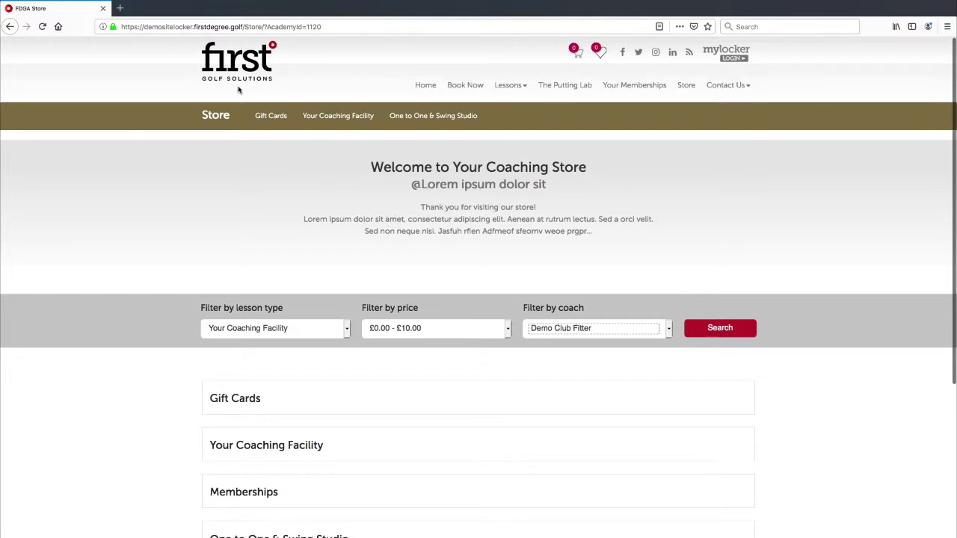
scroll(264, 184, down, 3)
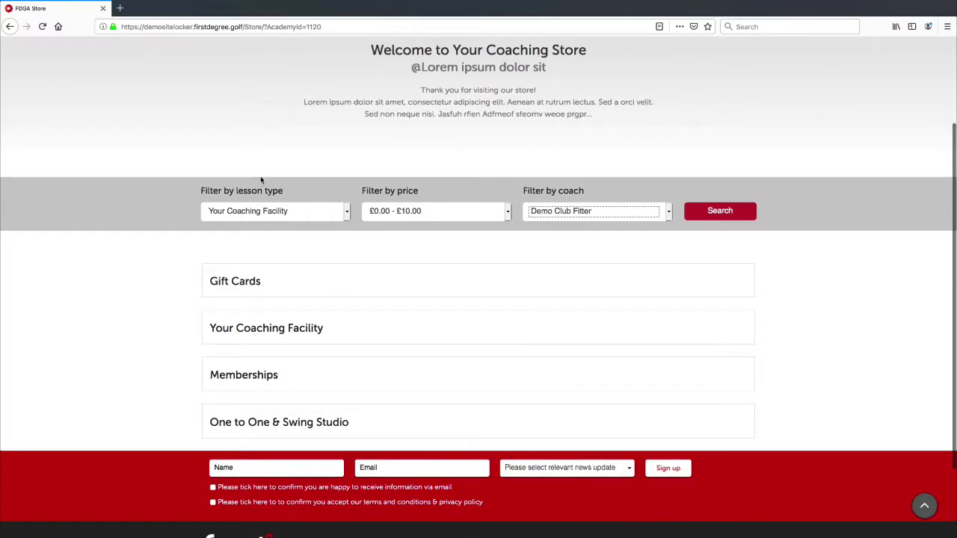
scroll(243, 287, up, 2)
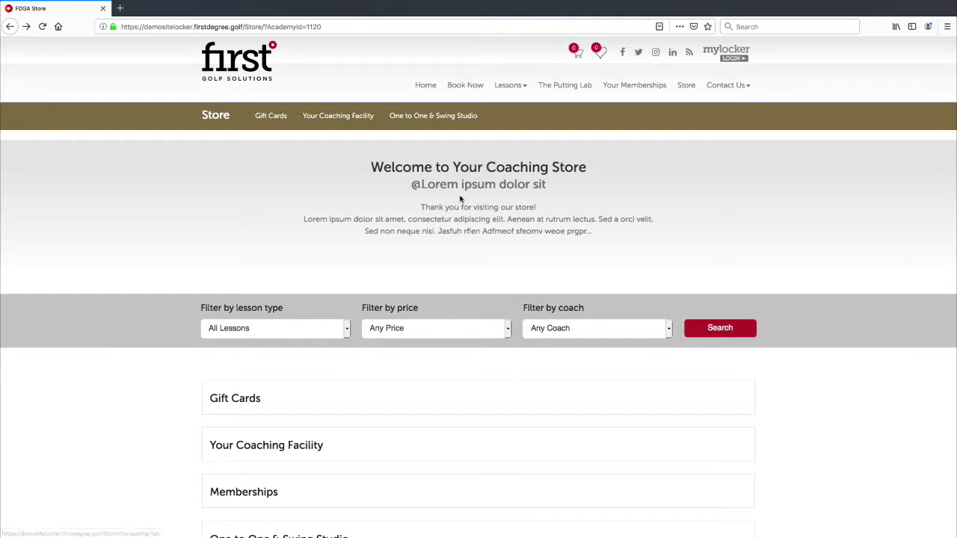
drag(371, 166, 591, 231)
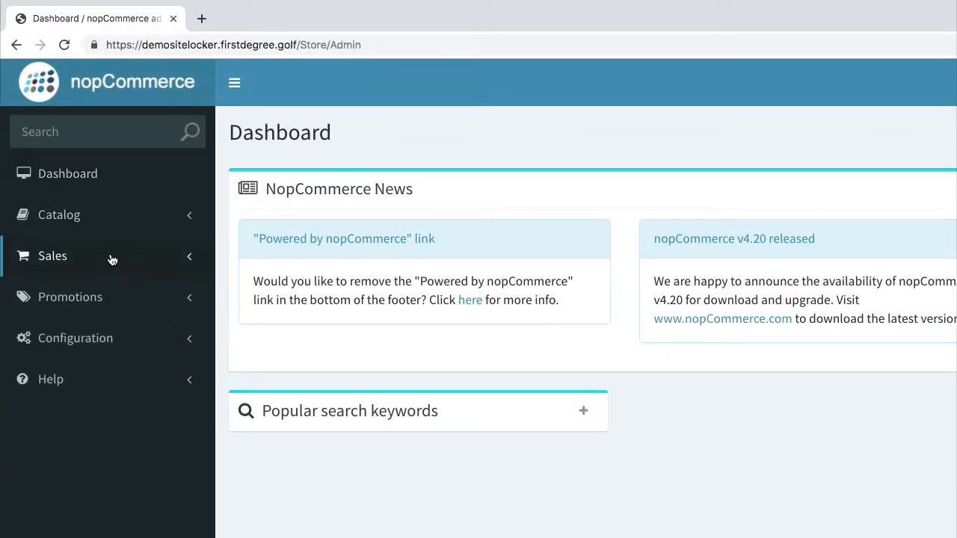
Open the Nivo Slider widget configuration from Configuration > Widgets.
click(122, 343)
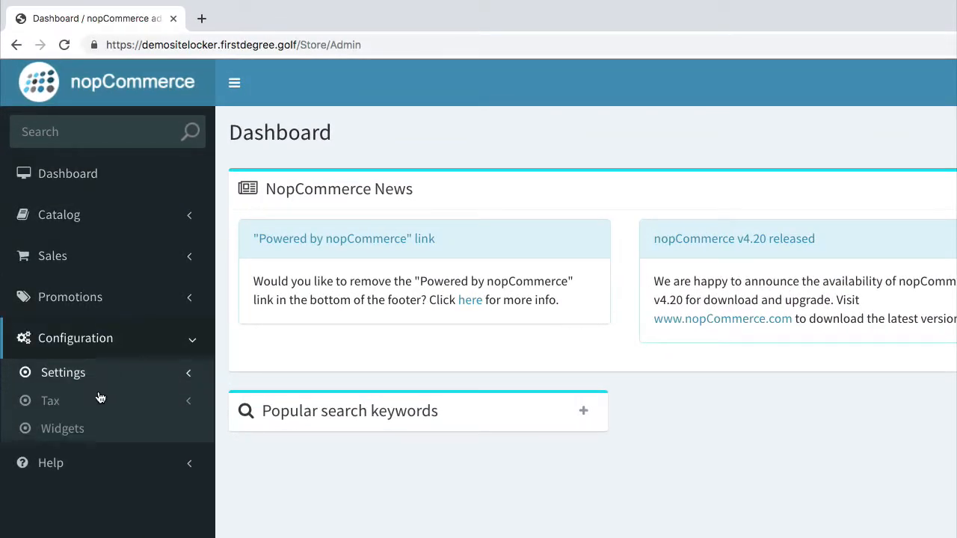
click(76, 435)
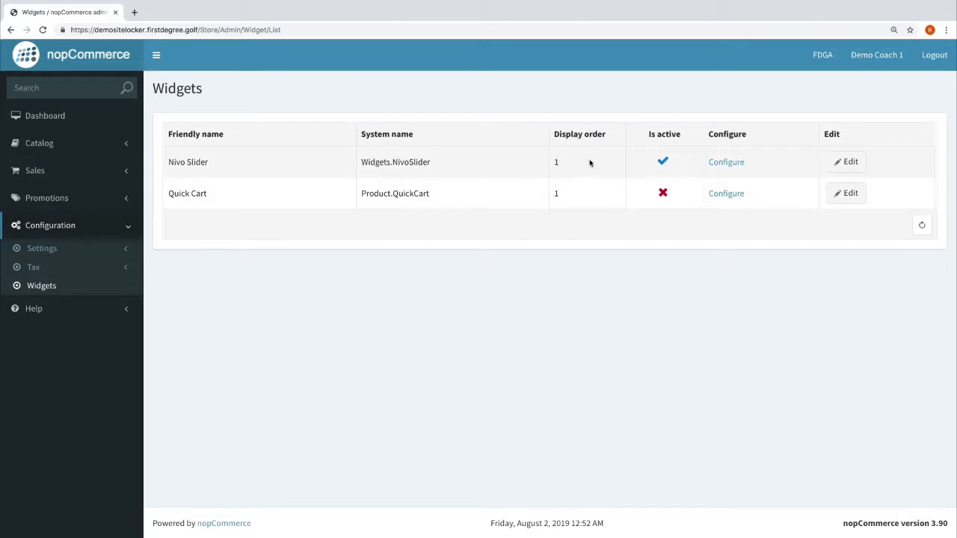
click(738, 164)
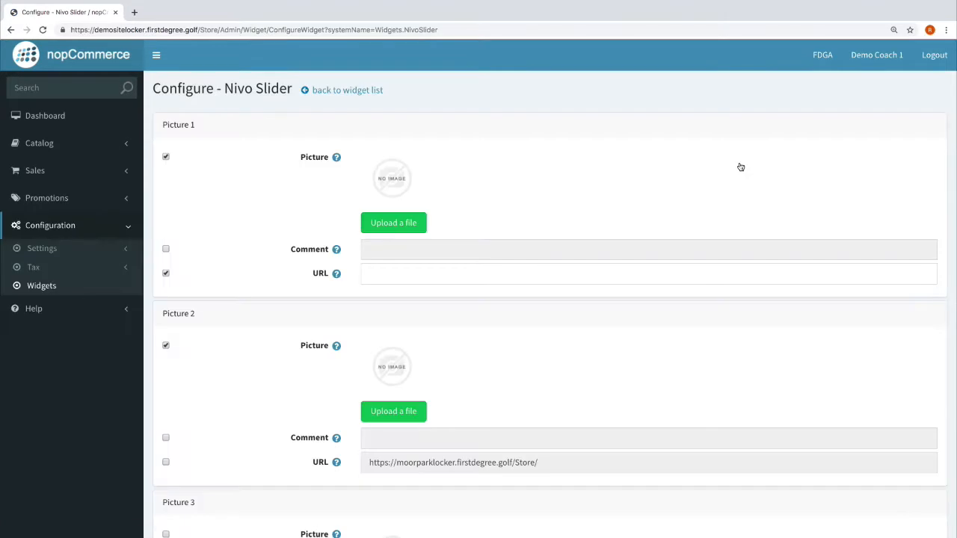
scroll(583, 192, down, 7)
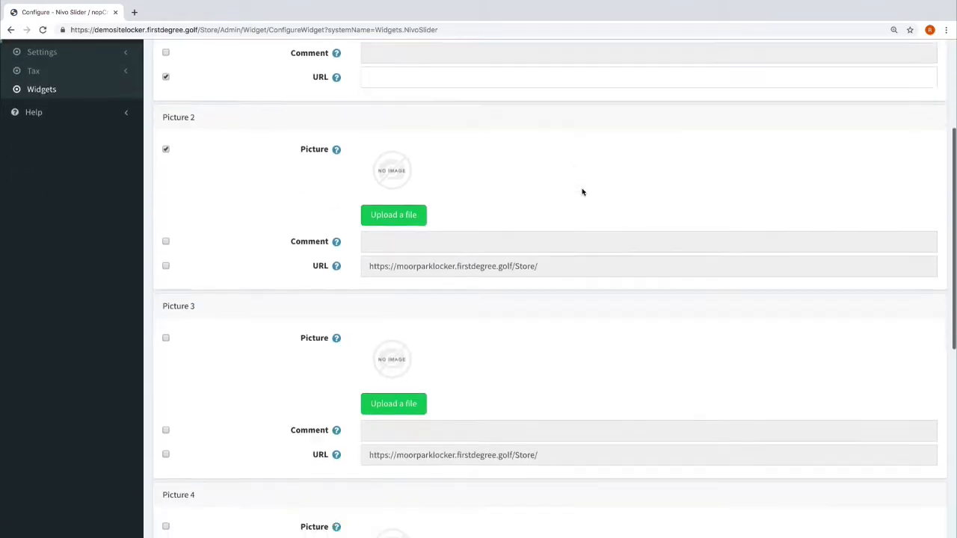
scroll(577, 195, up, 7)
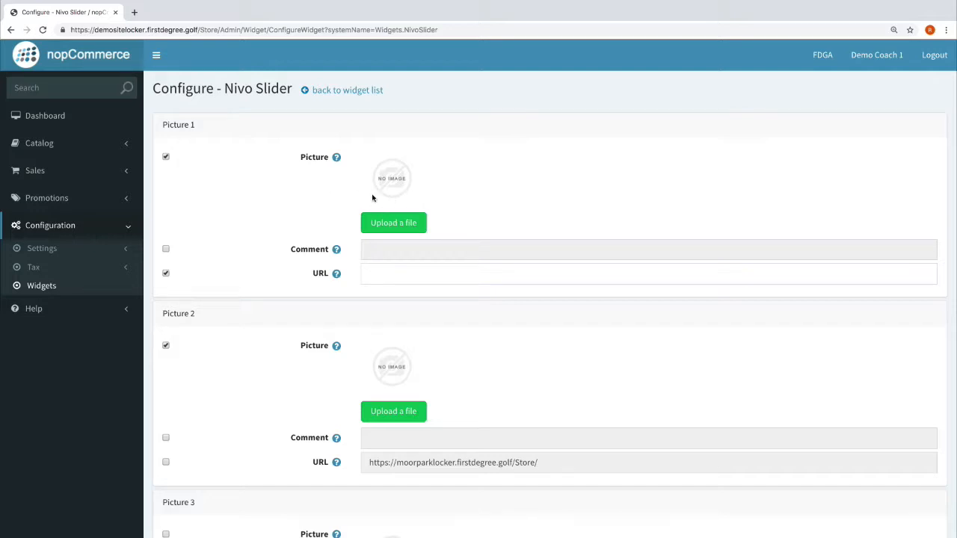
scroll(295, 216, down, 1)
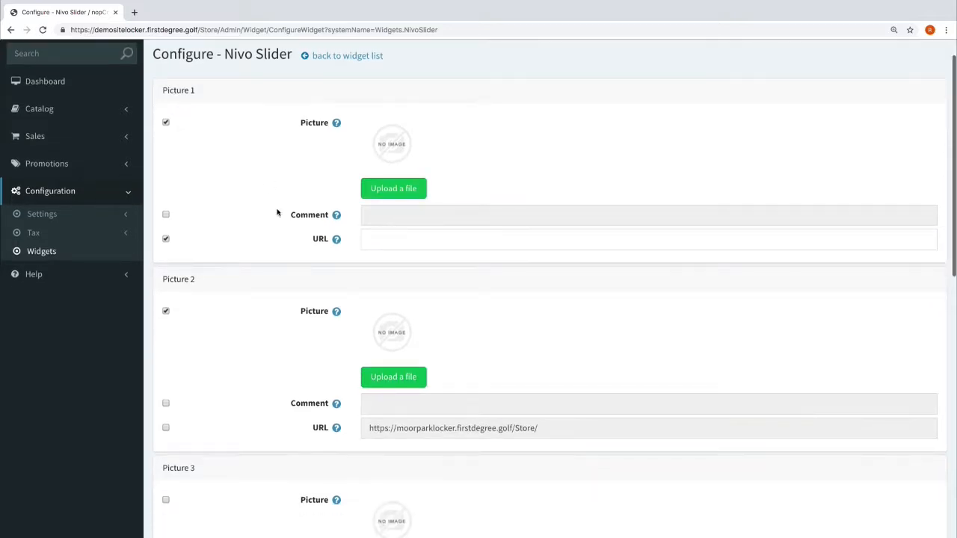
Uncheck Picture 1's URL and Picture 2's picture, keeping Picture 1's picture enabled.
click(165, 123)
click(166, 240)
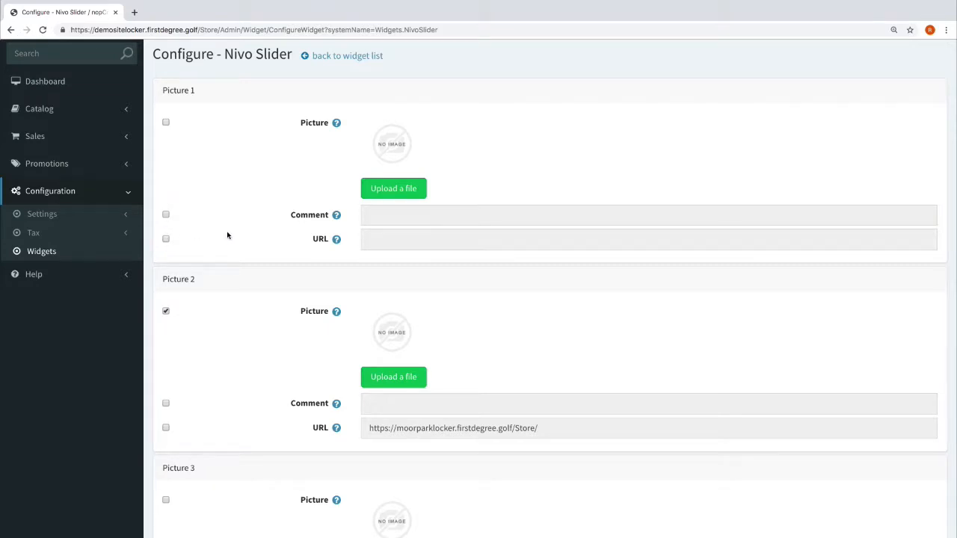
scroll(180, 202, down, 4)
click(166, 178)
scroll(209, 219, down, 4)
scroll(208, 219, up, 10)
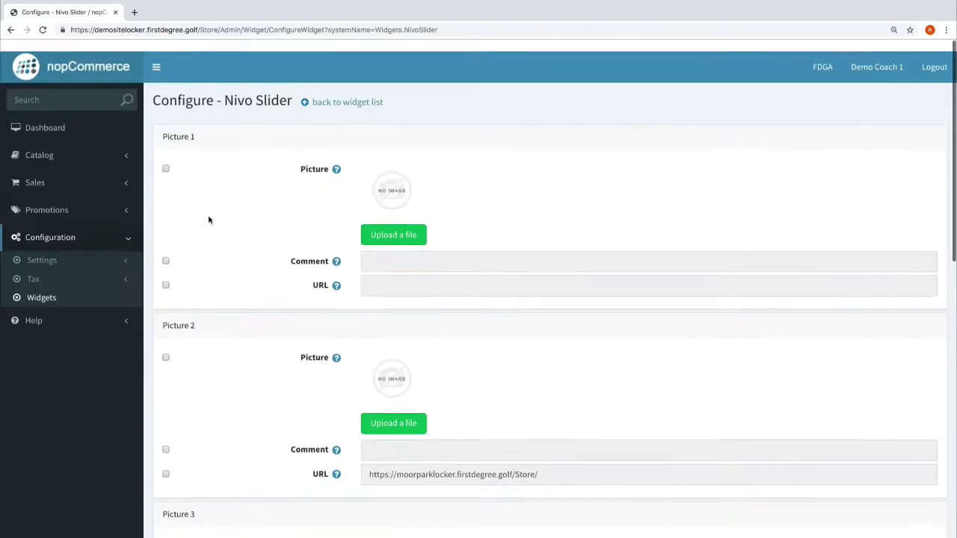
click(166, 156)
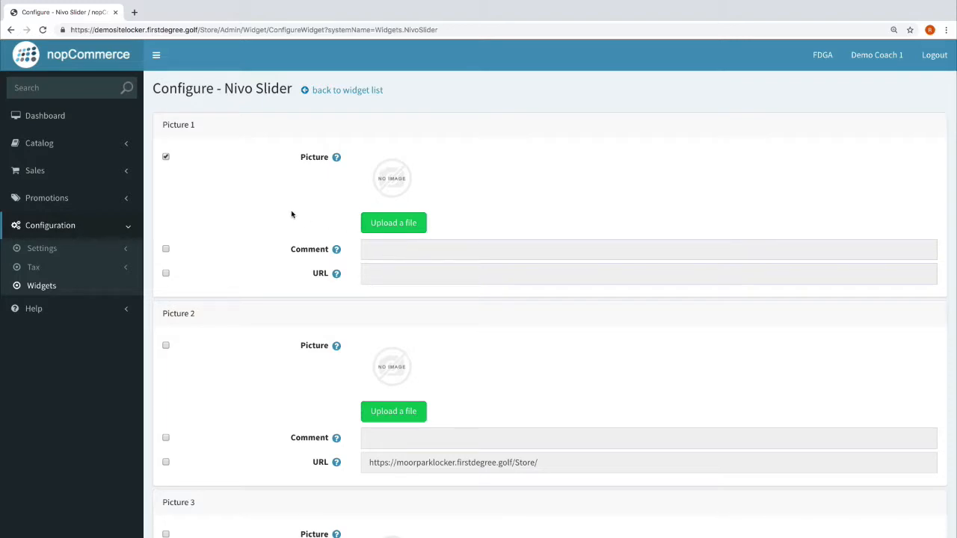
Upload Store Banner - Training .jpg into both Picture 1 and Picture 2.
click(394, 224)
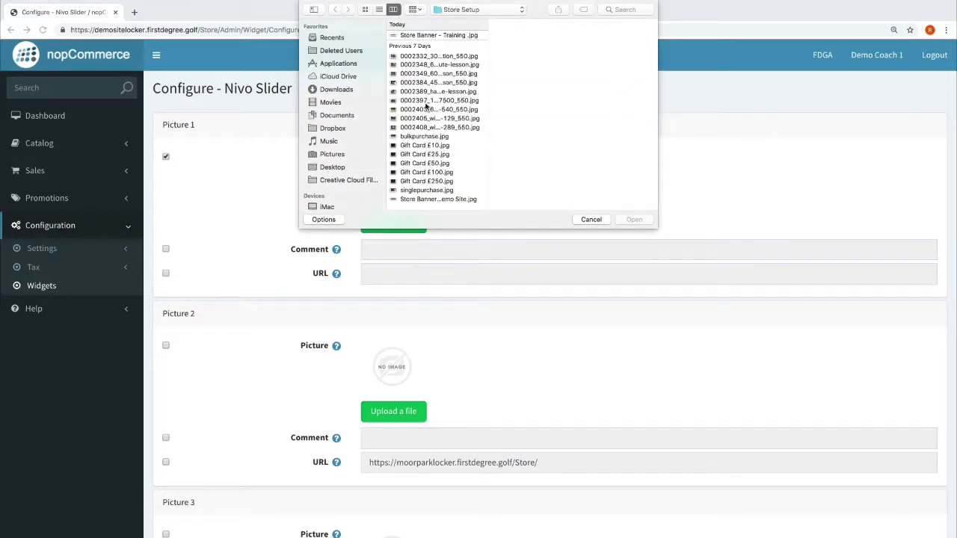
click(457, 35)
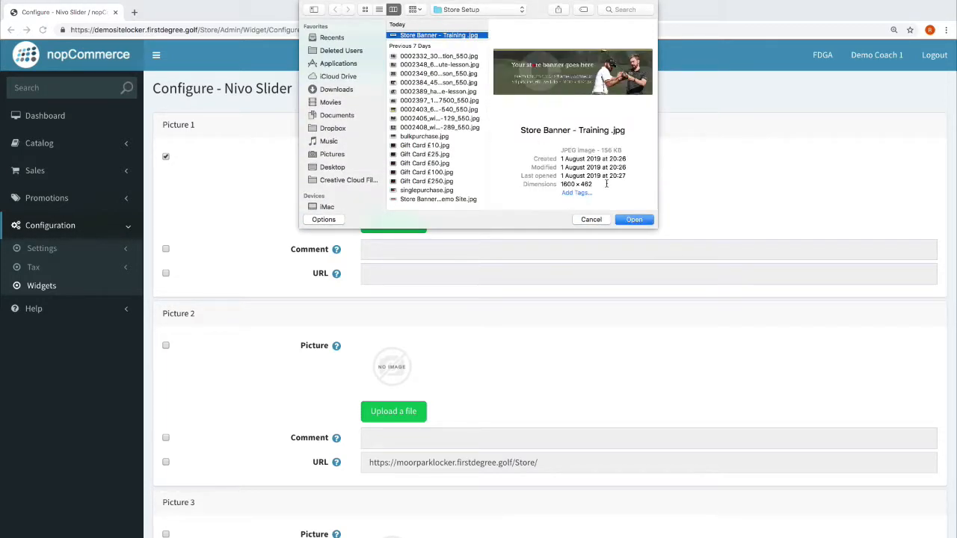
click(640, 219)
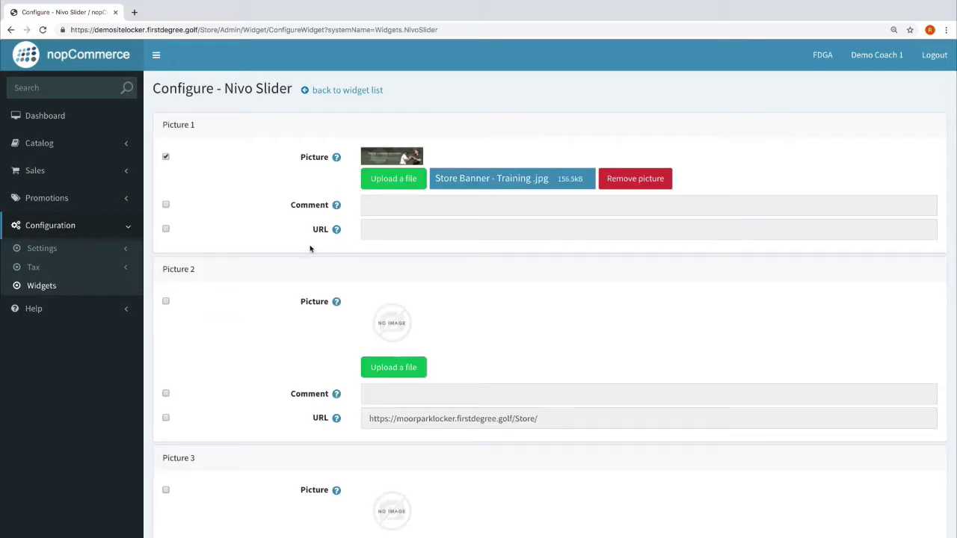
click(165, 302)
click(400, 374)
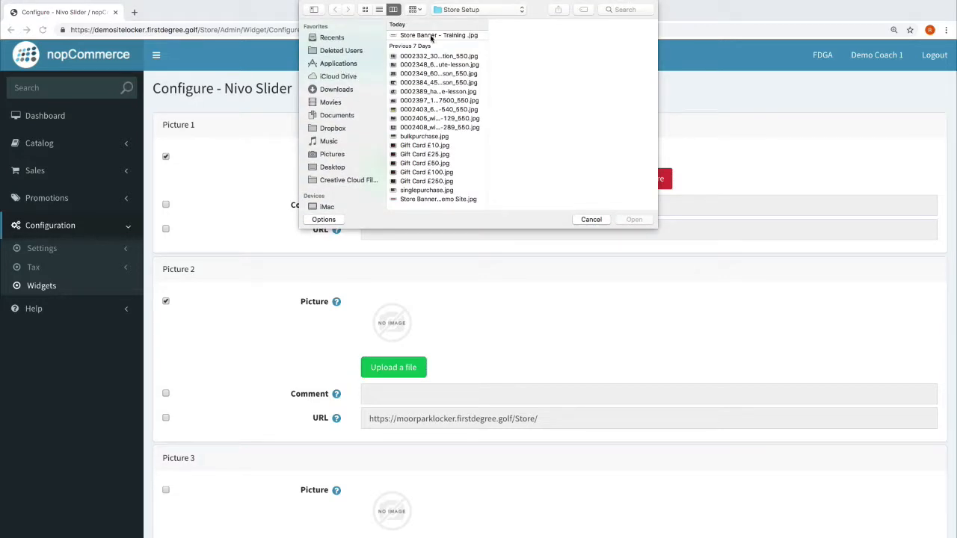
click(431, 36)
click(632, 220)
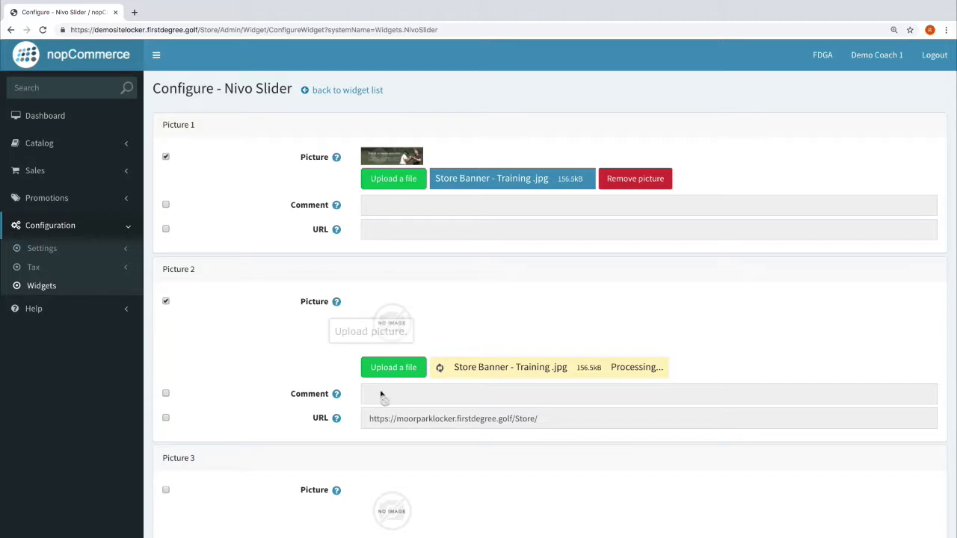
Delete Picture 2's link URL, leave its comment off, and untick its URL option.
click(165, 373)
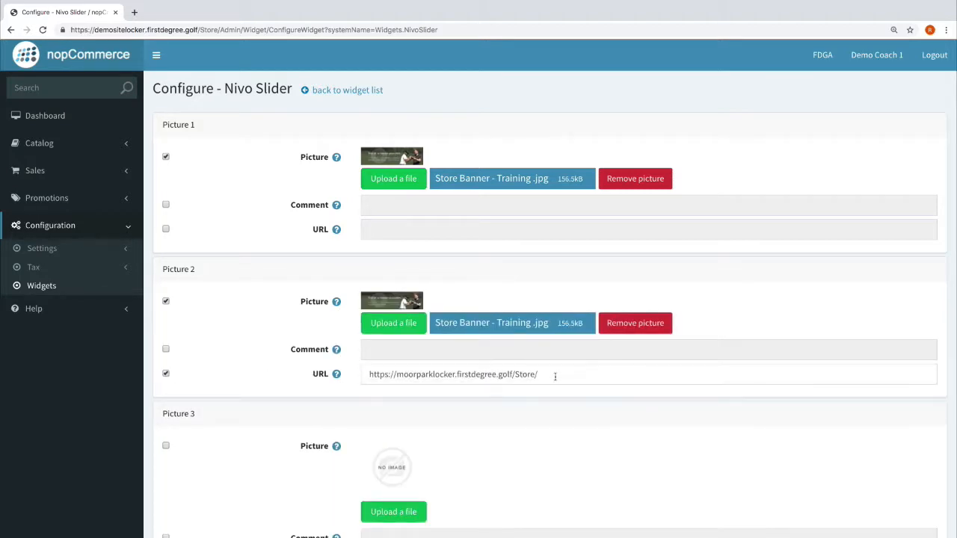
triple_click(396, 377)
mouse_move(336, 349)
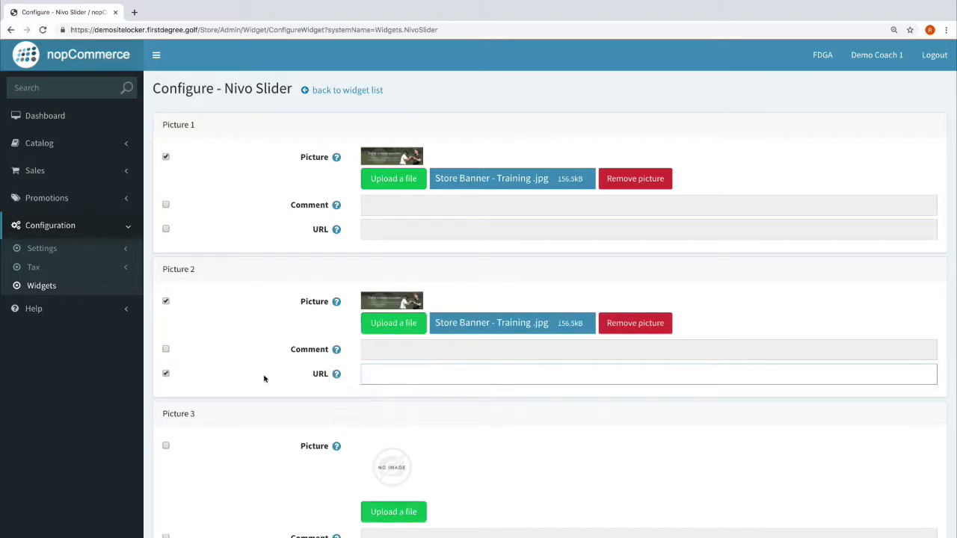
key(BackSpace)
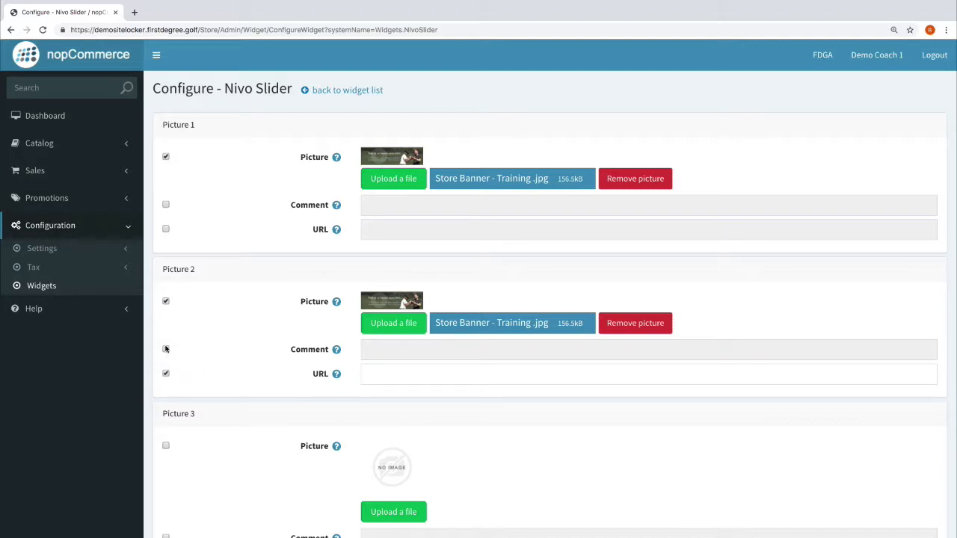
click(166, 349)
click(388, 350)
click(166, 350)
click(166, 374)
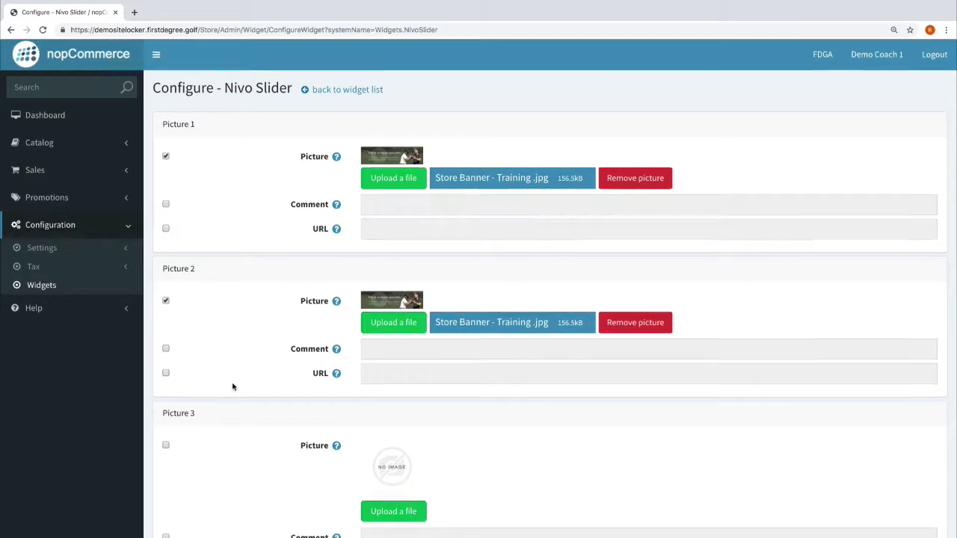
scroll(228, 388, down, 4)
scroll(224, 397, down, 2)
scroll(225, 397, up, 5)
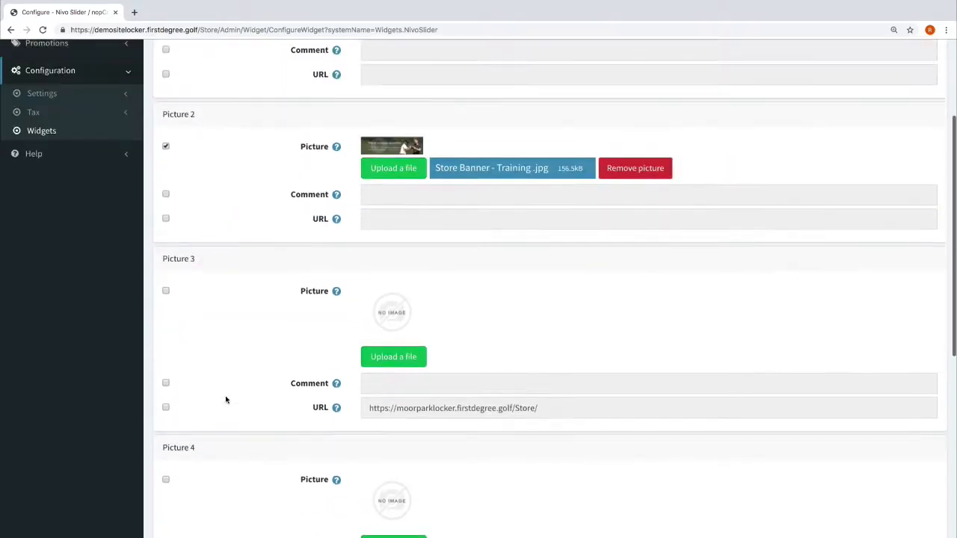
scroll(224, 415, down, 6)
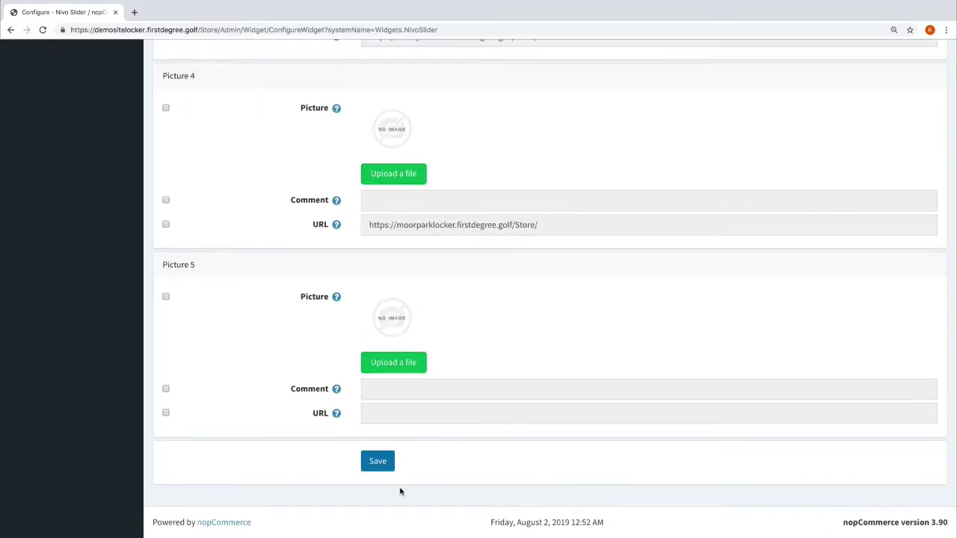
Save the slider, then delete the link URLs of Pictures 1 and 2.
click(378, 461)
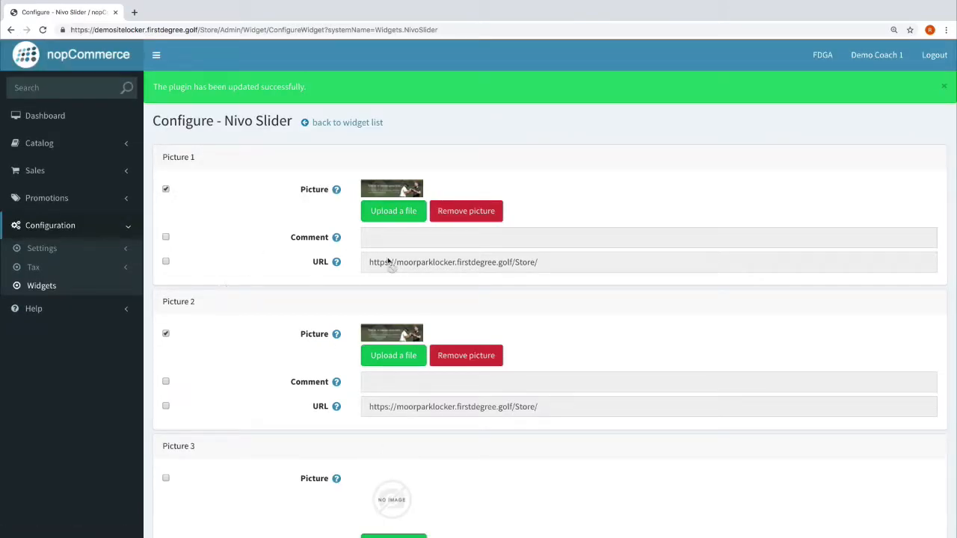
click(166, 261)
drag(555, 263, 374, 252)
key(BackSpace)
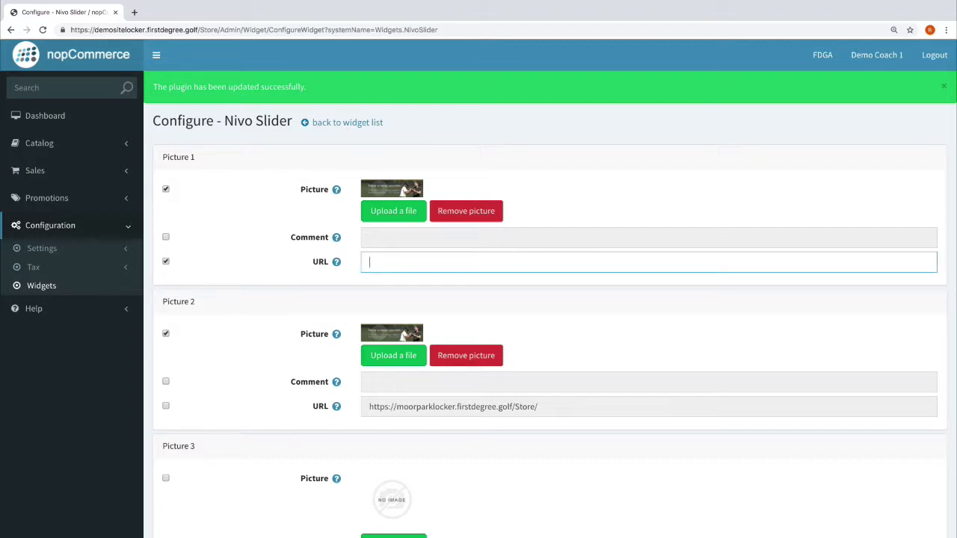
click(166, 406)
drag(530, 406, 374, 406)
key(BackSpace)
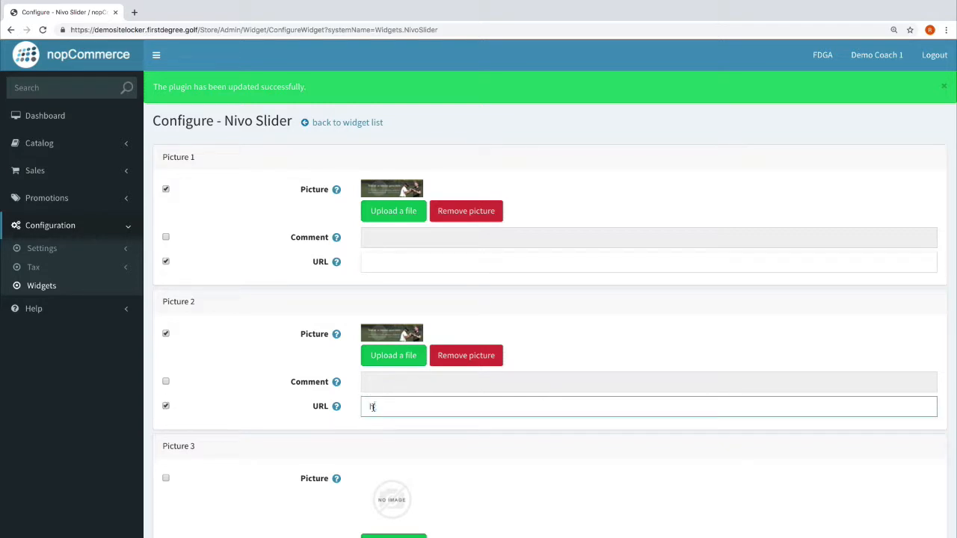
click(269, 415)
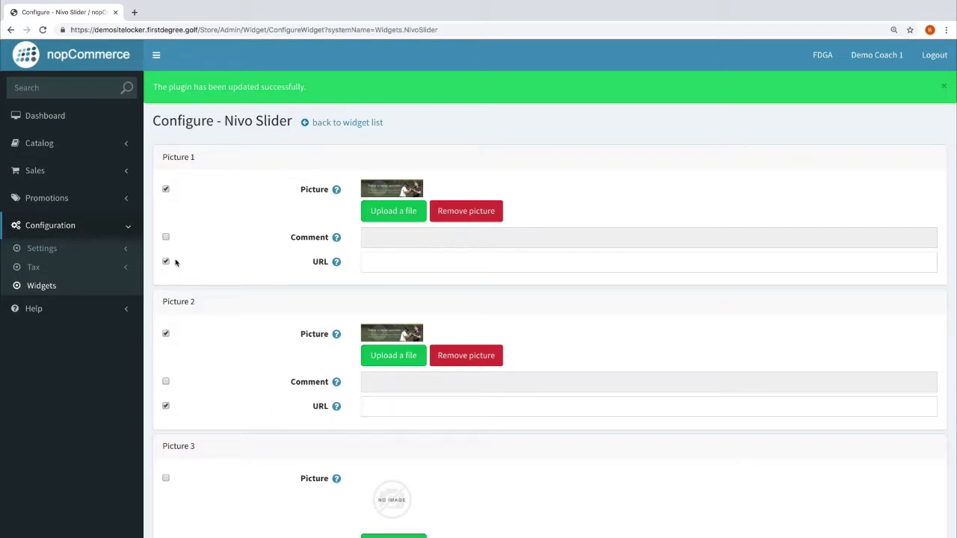
Save the Nivo Slider settings again and confirm both URL fields stayed empty.
scroll(329, 324, down, 6)
click(378, 461)
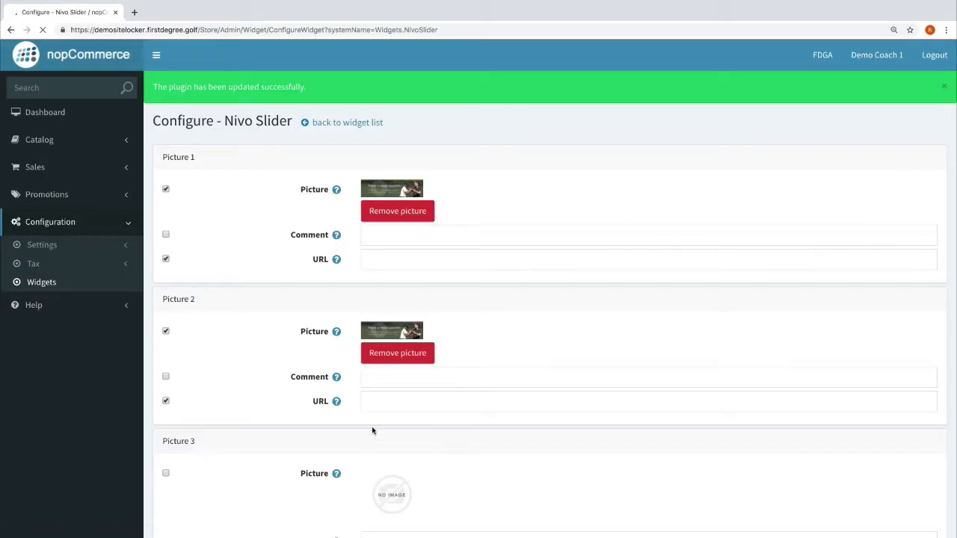
click(406, 262)
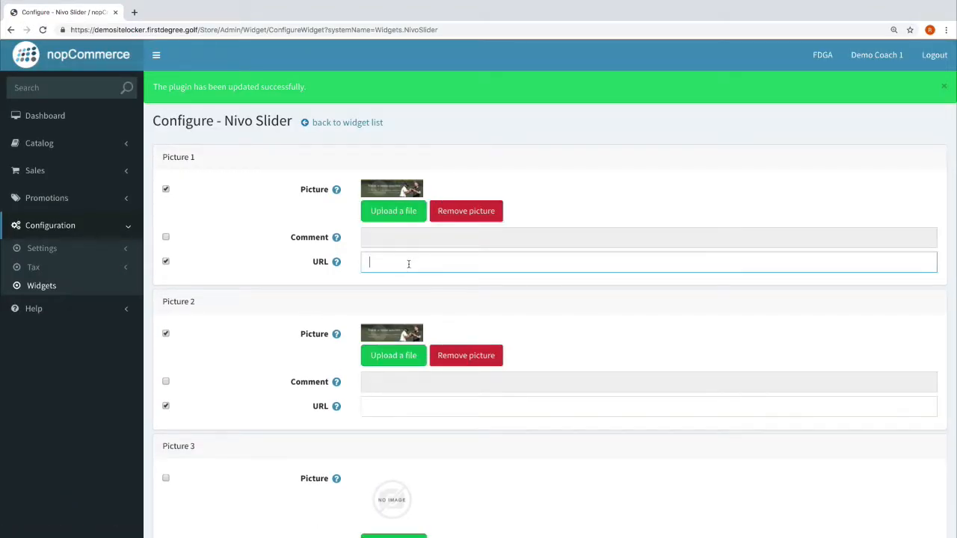
click(397, 404)
click(380, 263)
click(344, 313)
scroll(361, 329, down, 8)
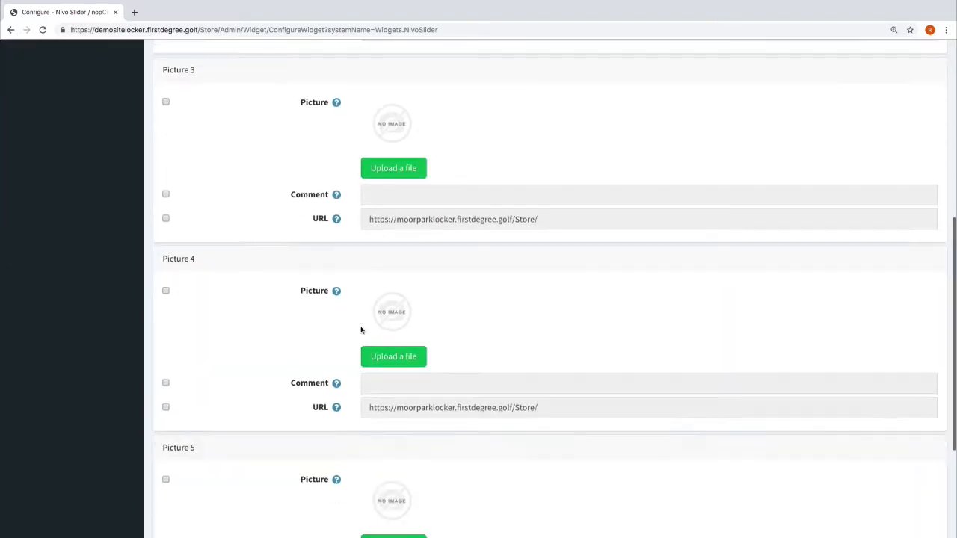
Reload the public store page so the new banner slider appears.
key(ctrl+Left)
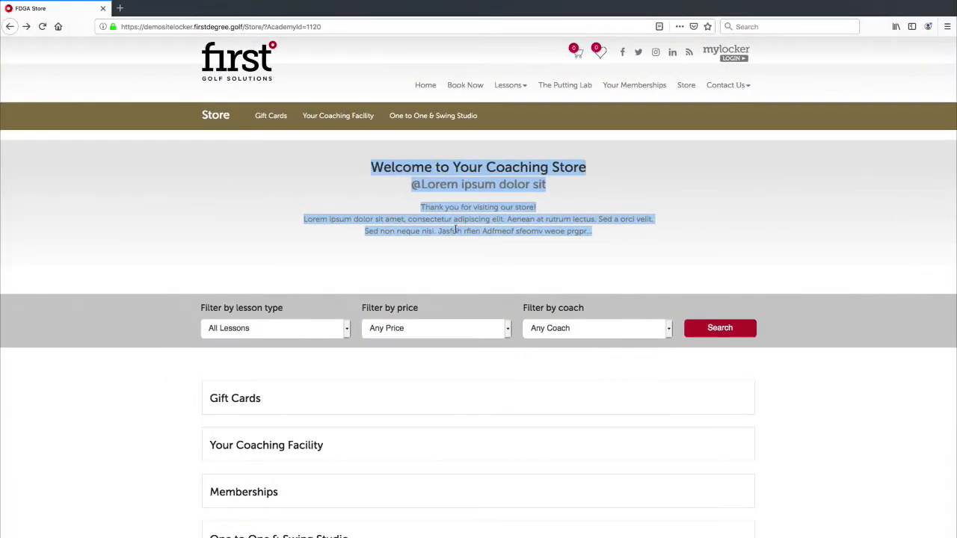
click(482, 30)
key(Return)
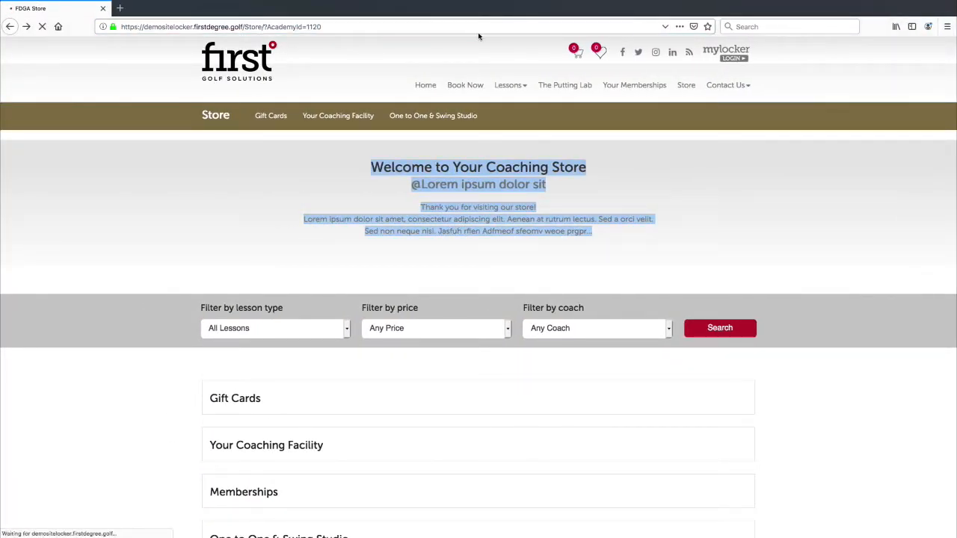
scroll(441, 212, down, 3)
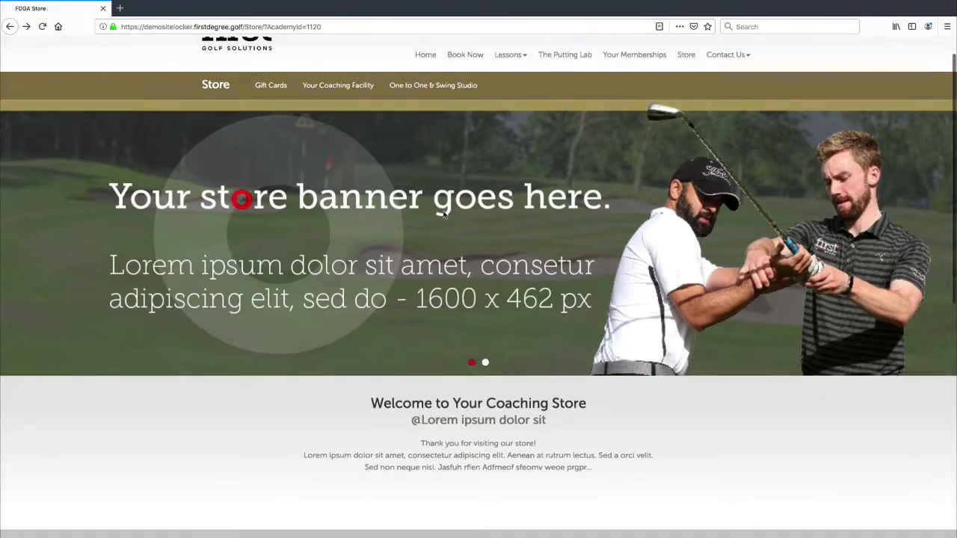
scroll(442, 215, up, 3)
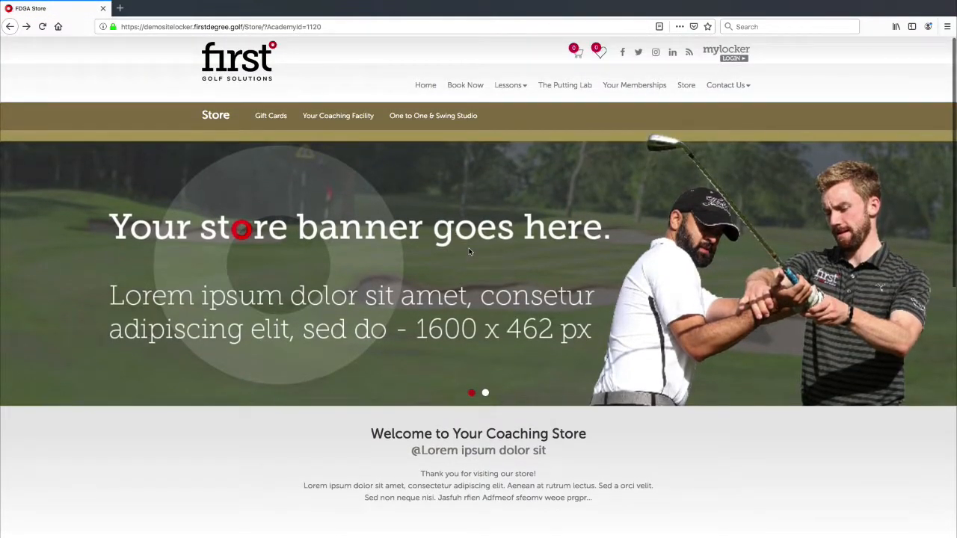
scroll(470, 252, down, 3)
scroll(448, 250, up, 3)
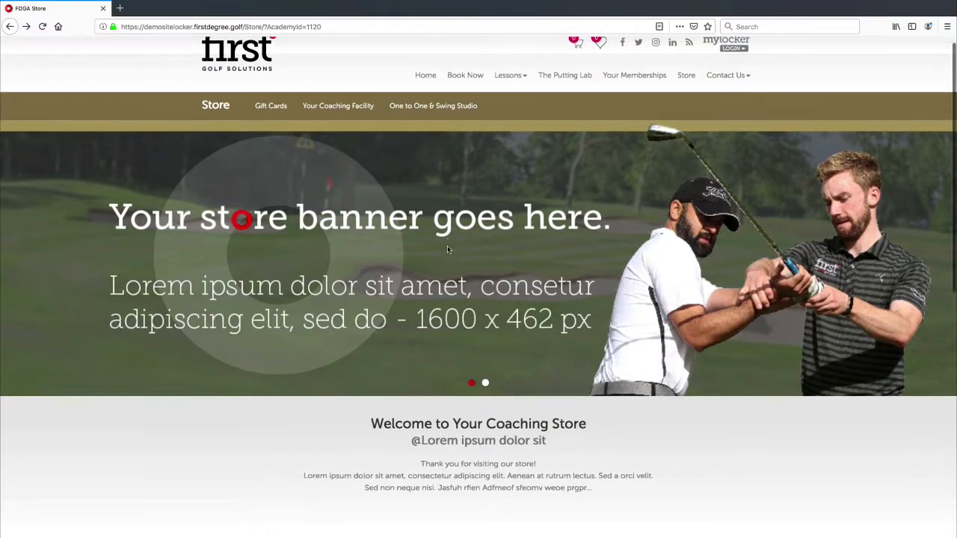
scroll(447, 250, down, 3)
scroll(447, 247, up, 3)
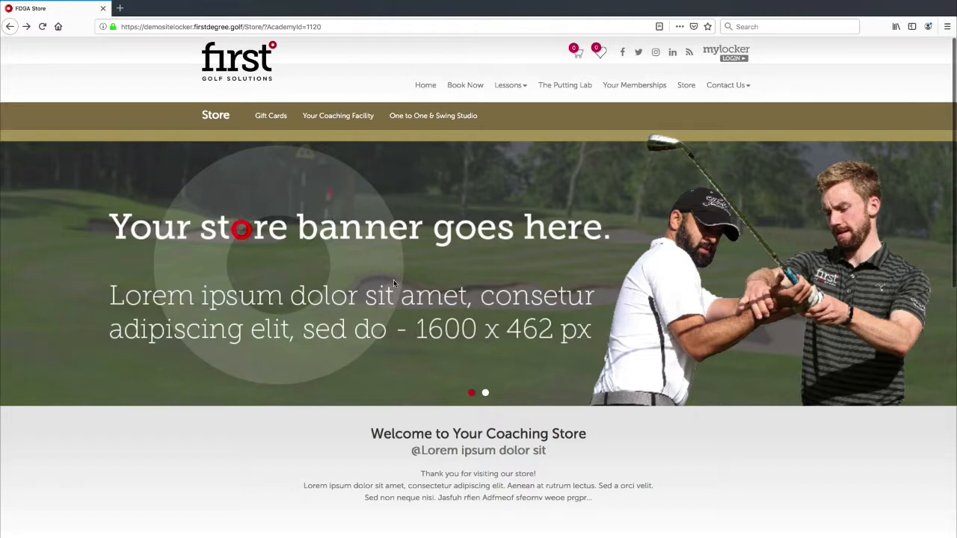
scroll(393, 279, down, 3)
View the second banner slide and compare the store page against the slider settings.
click(484, 271)
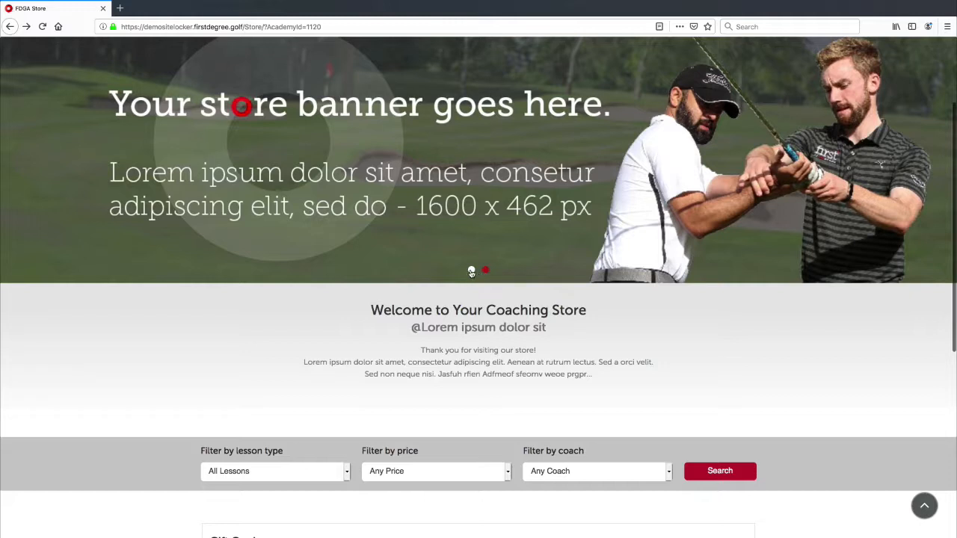
scroll(463, 200, up, 3)
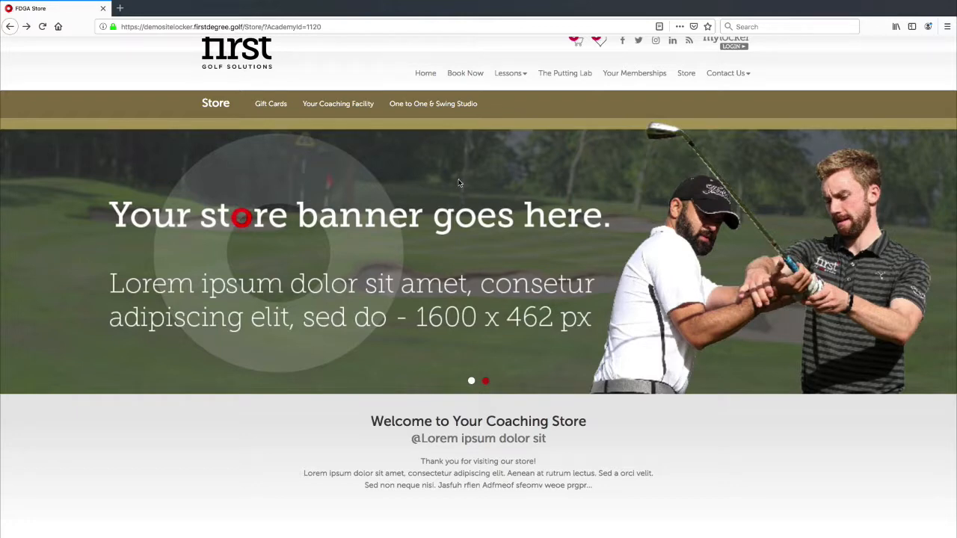
key(ctrl+Right)
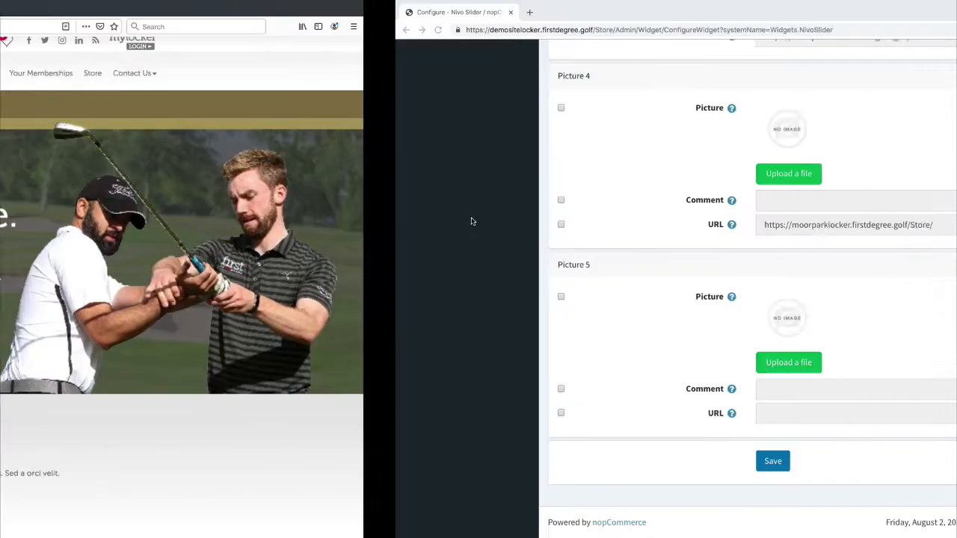
key(ctrl+Left)
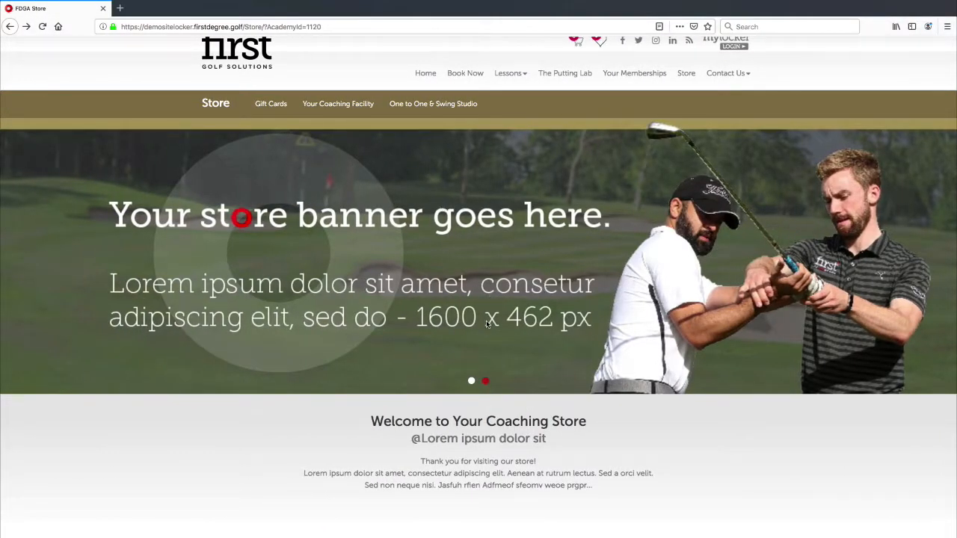
scroll(486, 322, down, 6)
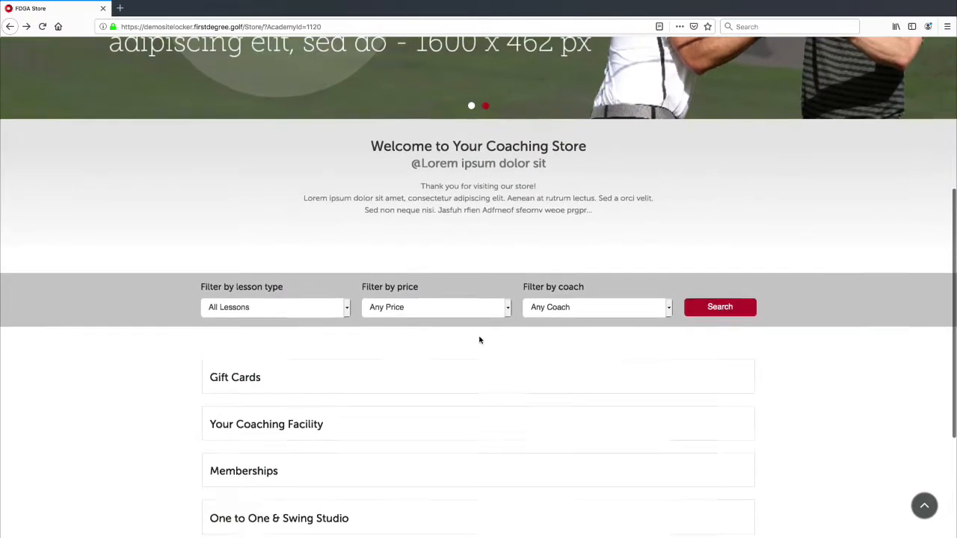
scroll(480, 340, up, 6)
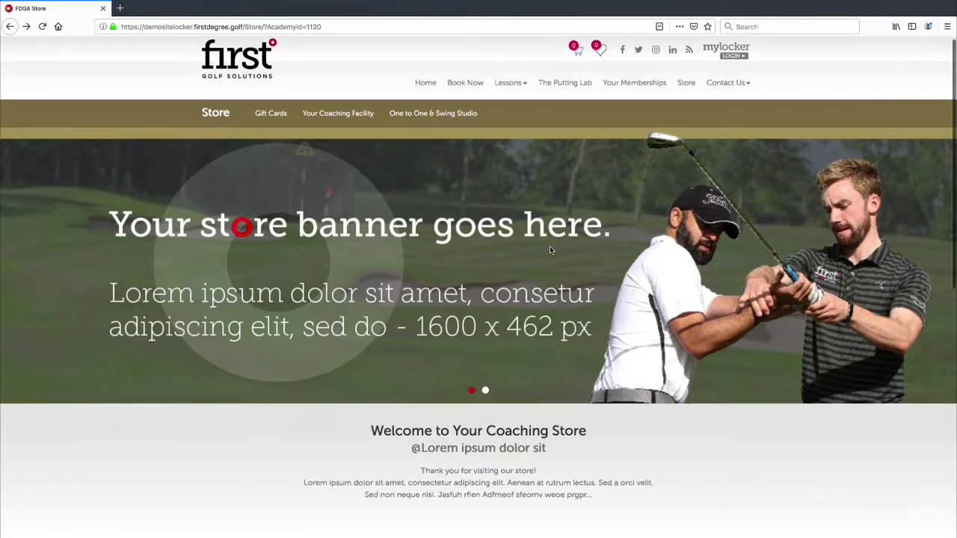
scroll(551, 247, down, 2)
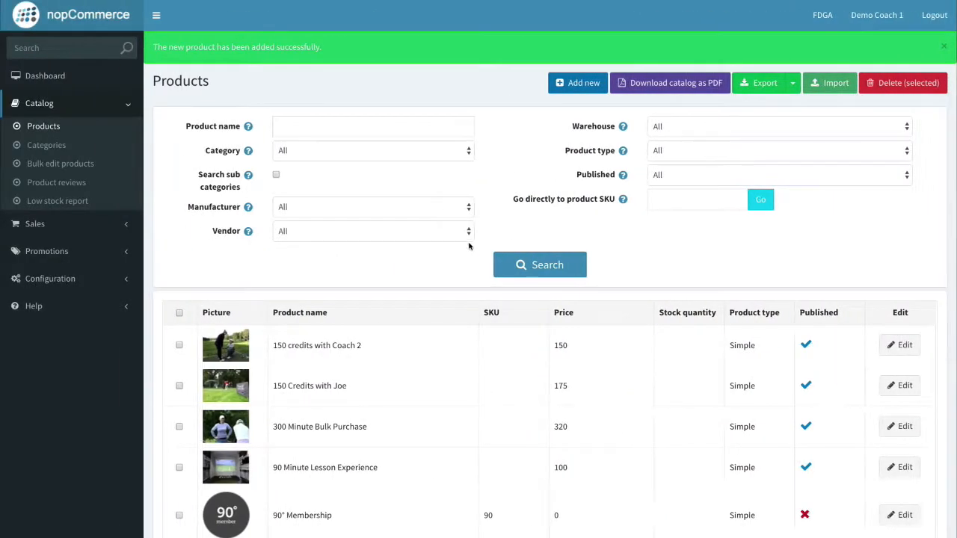
Start a new product from the Products list and focus the Product name field.
click(579, 87)
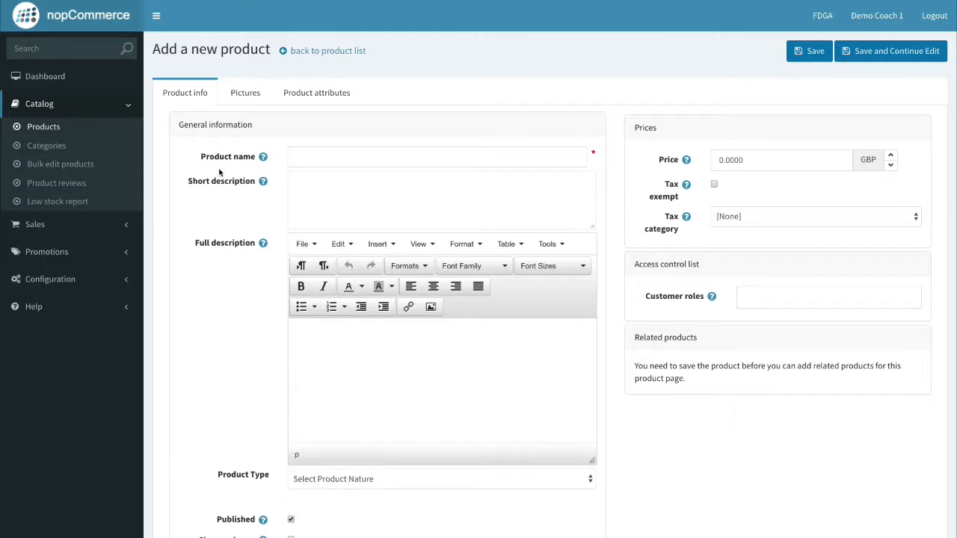
click(303, 159)
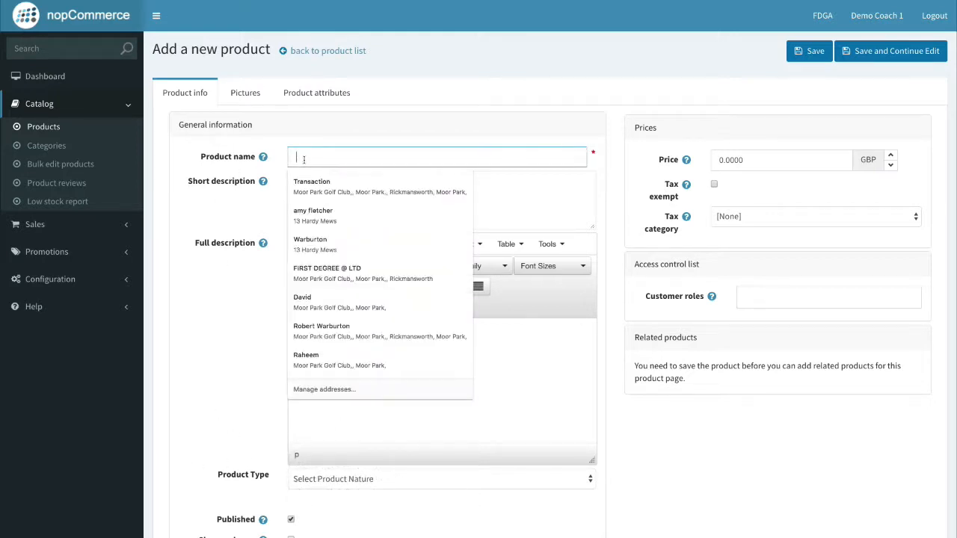
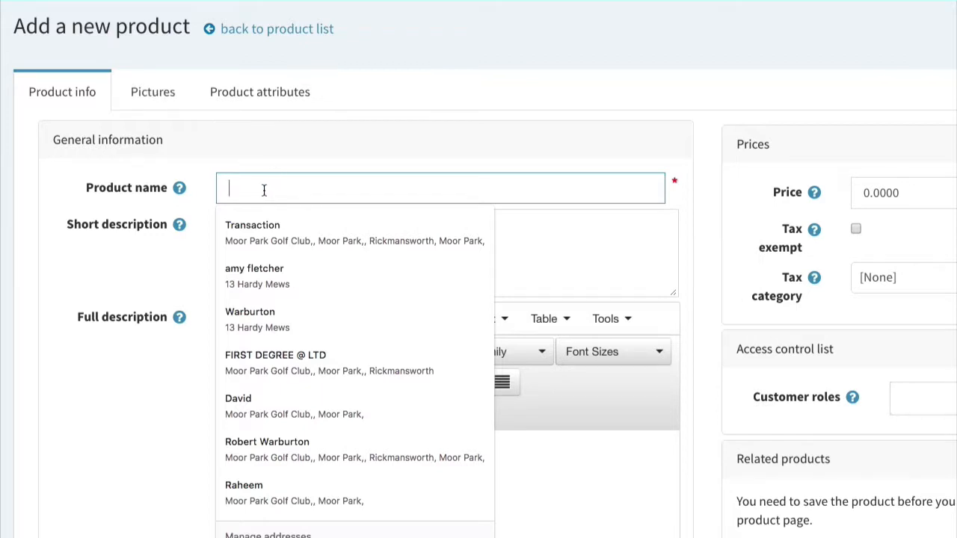
Name the product '£200 Worth of Lesson Time with Joe' and extend it into a short description ending 'giving you flexibility'.
text(£)
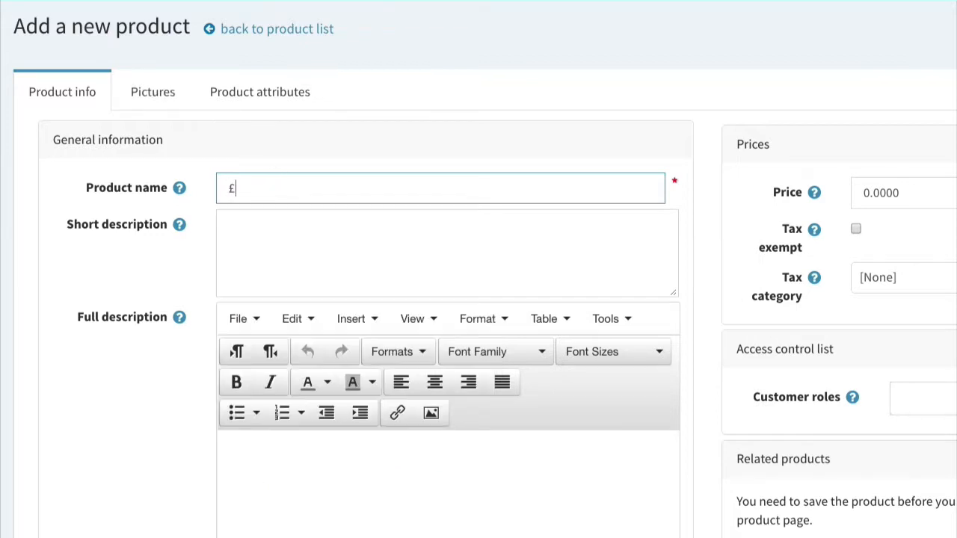
text(200)
text(Lesson Time with Joe)
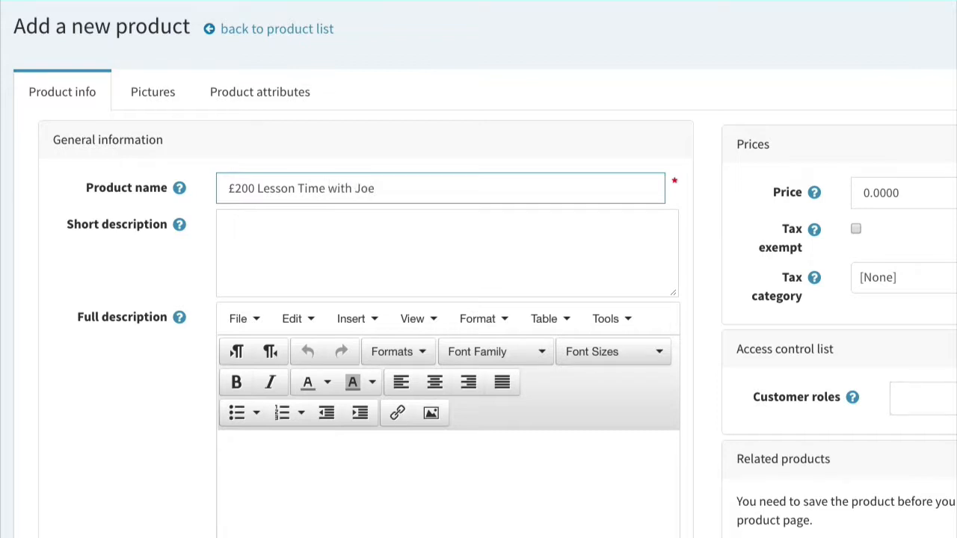
text(of)
click(260, 234)
drag(397, 186, 201, 179)
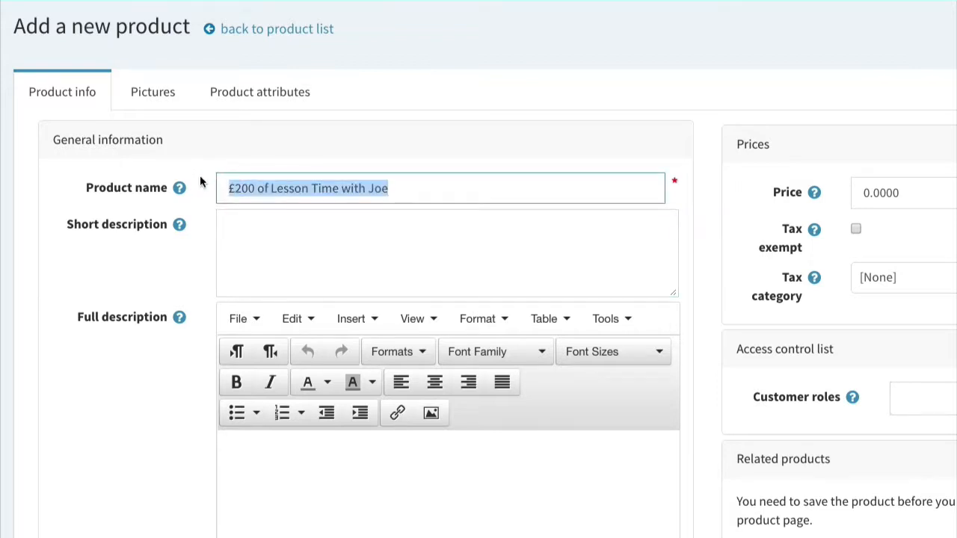
key(ctrl+c)
click(307, 239)
key(ctrl+v)
click(258, 189)
text(Worth)
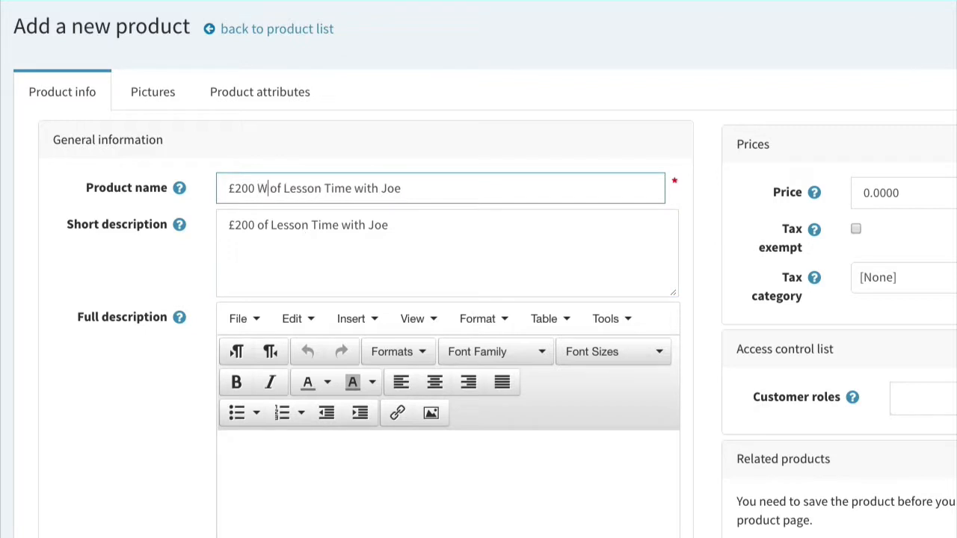
click(415, 226)
text(giving )
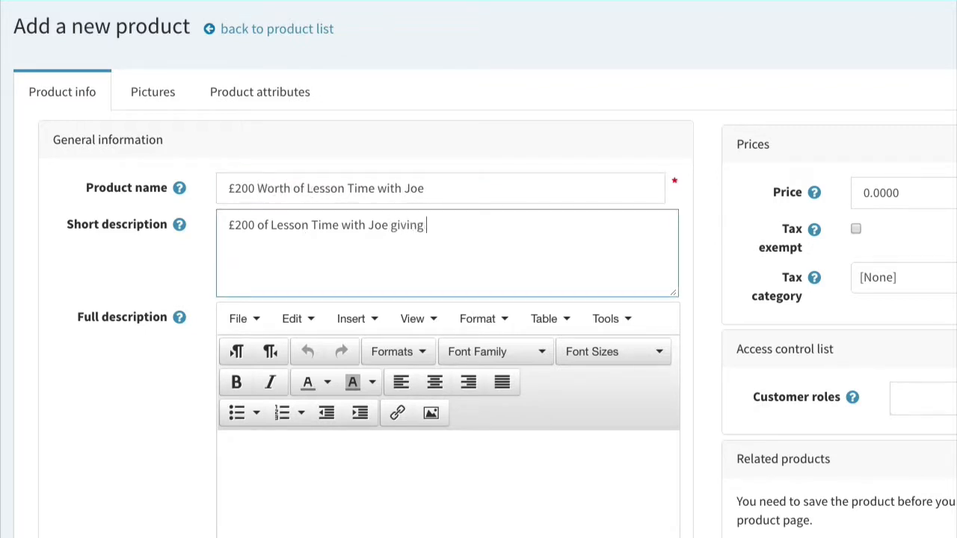
text(you flexibilit)
Copy the short-description sentence into the Full description several times.
drag(499, 217, 207, 213)
key(ctrl+c)
scroll(367, 396, down, 3)
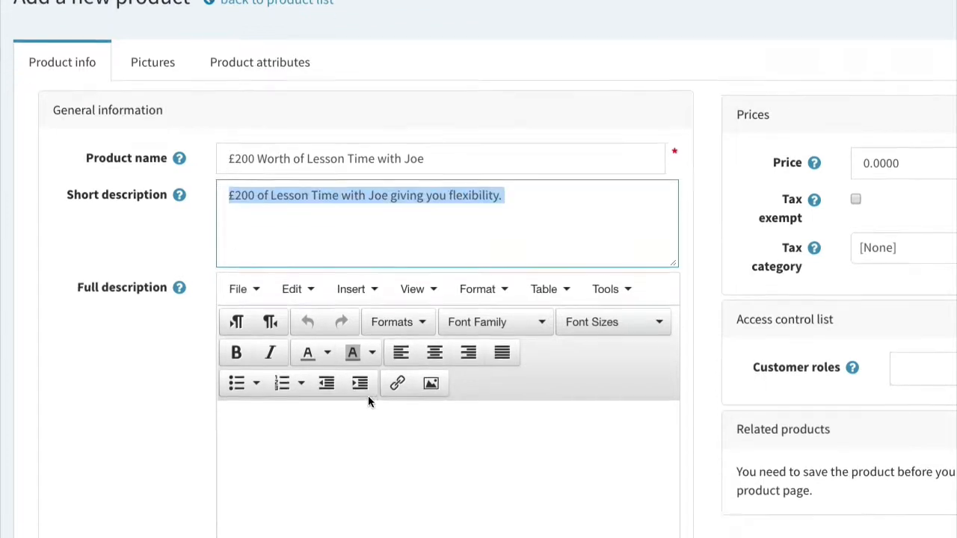
click(316, 231)
key(ctrl+v)
key(ctrl+v)
key(ctrl+v)
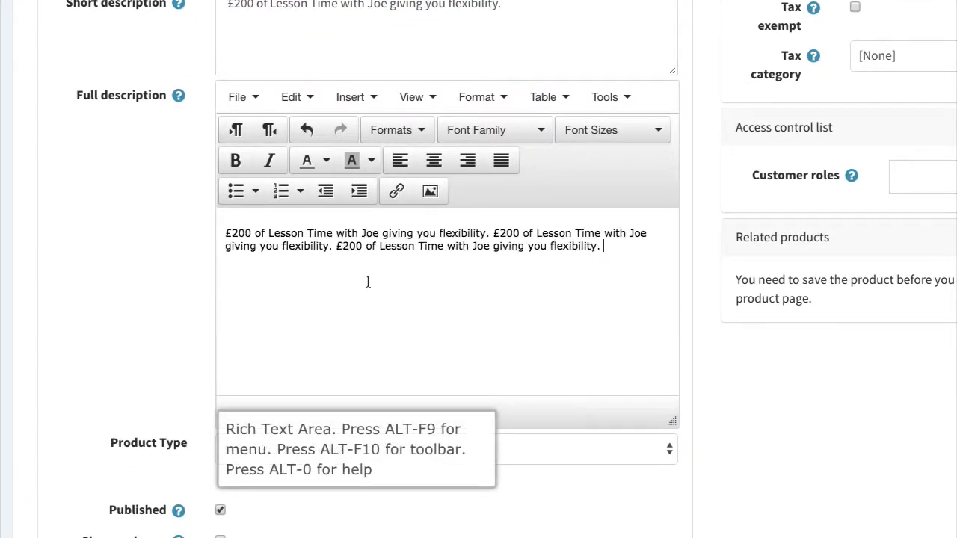
key(ctrl+v)
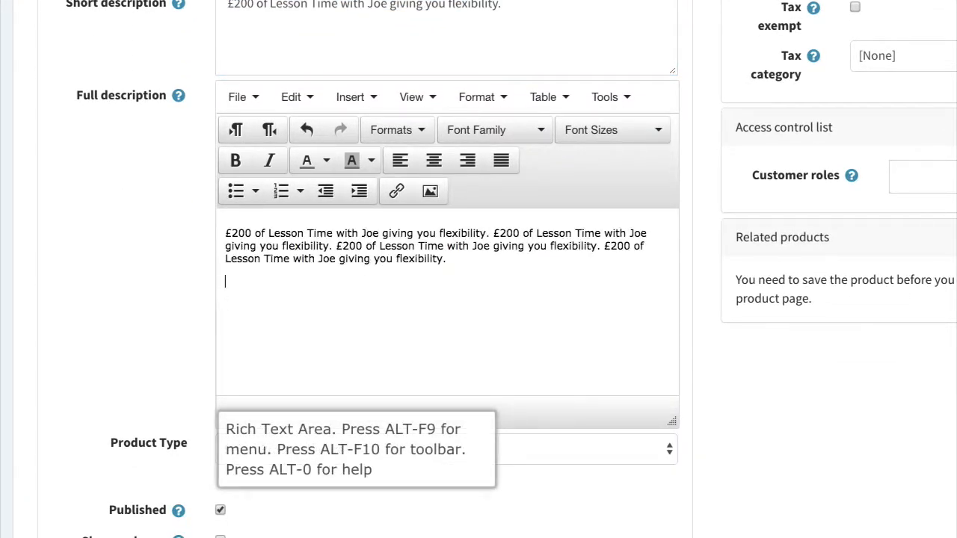
key(ctrl+v)
scroll(374, 292, down, 2)
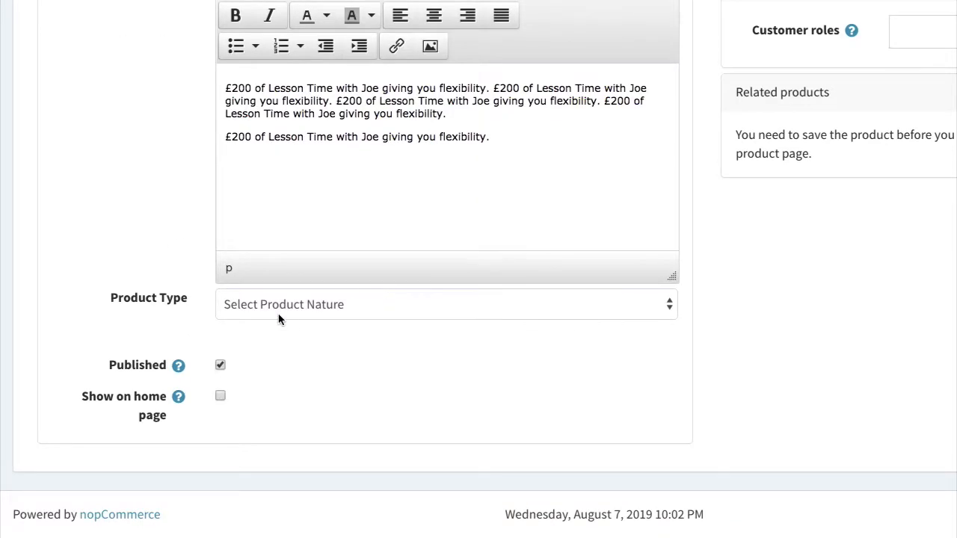
Set Product Type Lesson Credits, Program Type One To One, program One to One & Swing Studio, Customized price.
click(279, 319)
click(334, 337)
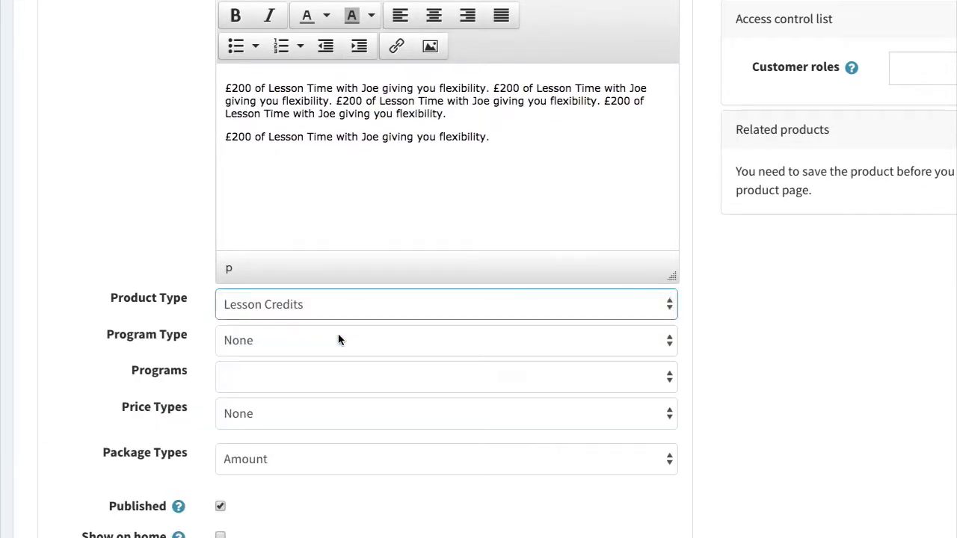
click(336, 338)
click(307, 378)
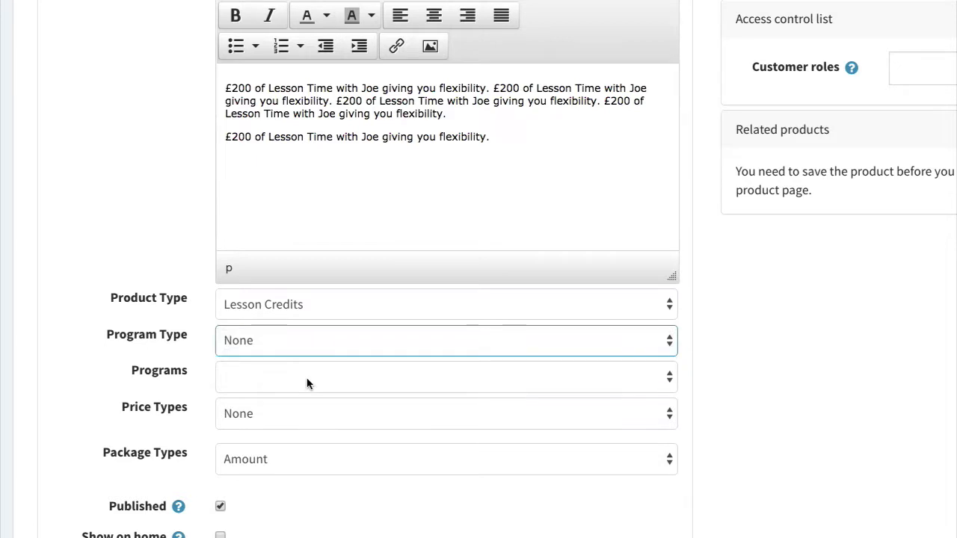
click(307, 383)
click(247, 393)
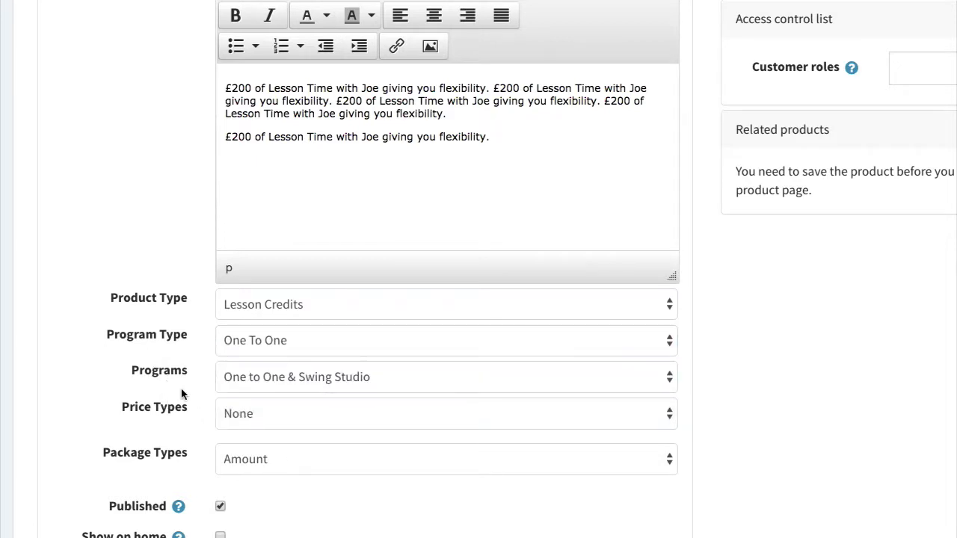
scroll(182, 394, down, 2)
click(277, 282)
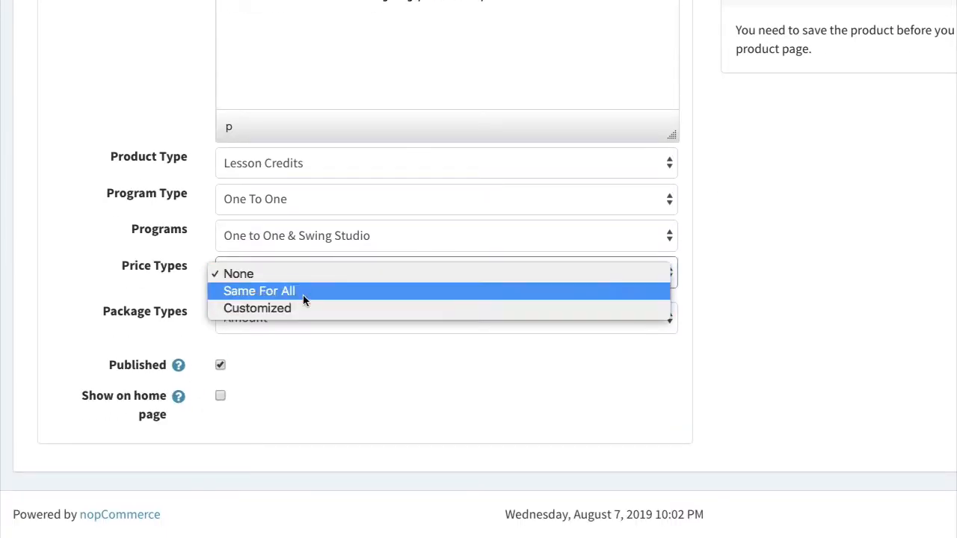
click(296, 305)
scroll(135, 176, up, 2)
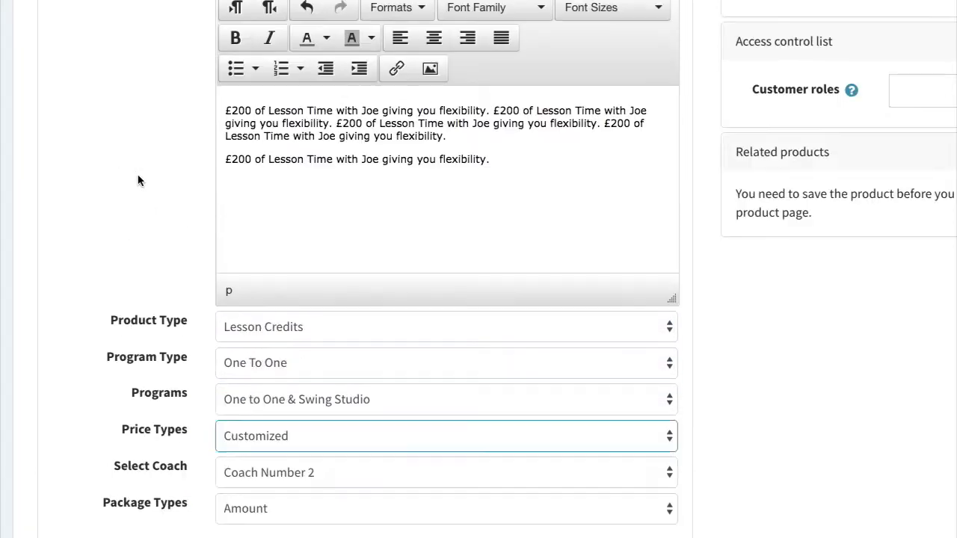
scroll(138, 181, up, 2)
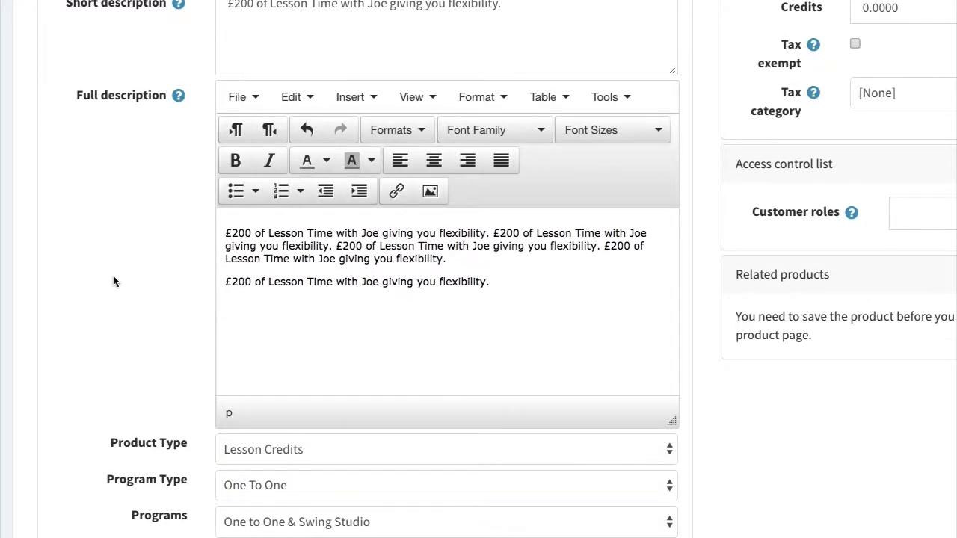
scroll(113, 276, down, 4)
Choose the coach, keep the package type at Amount, and unpublish the product.
click(320, 288)
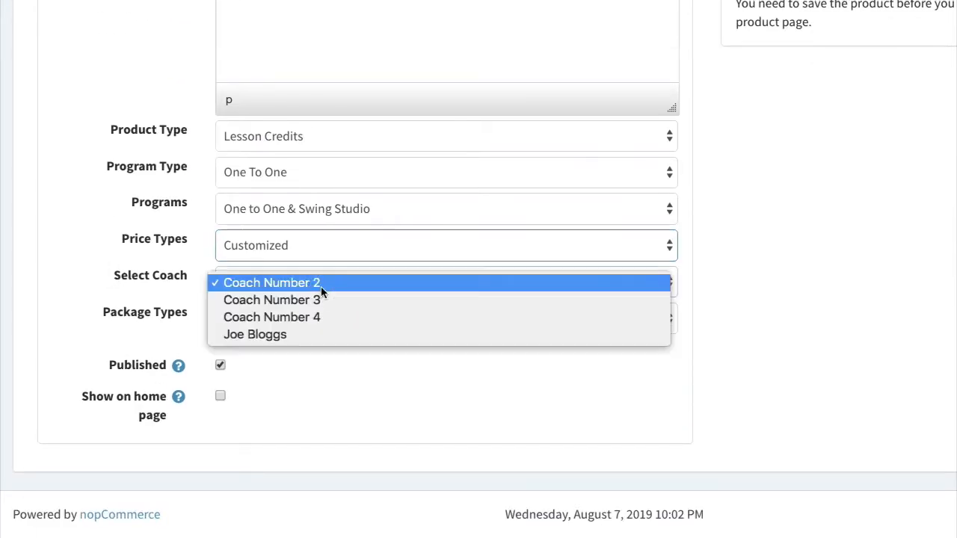
click(319, 332)
click(281, 318)
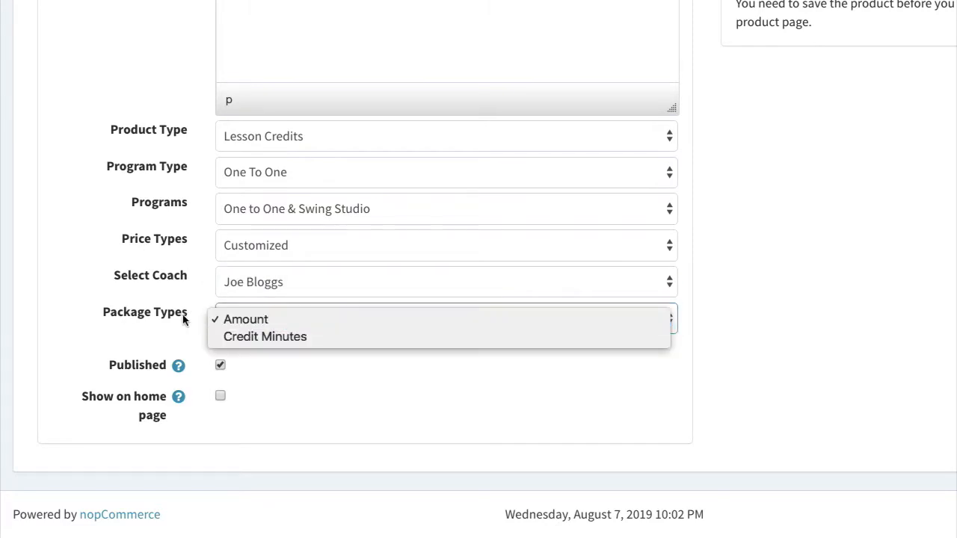
click(181, 318)
click(266, 321)
click(264, 327)
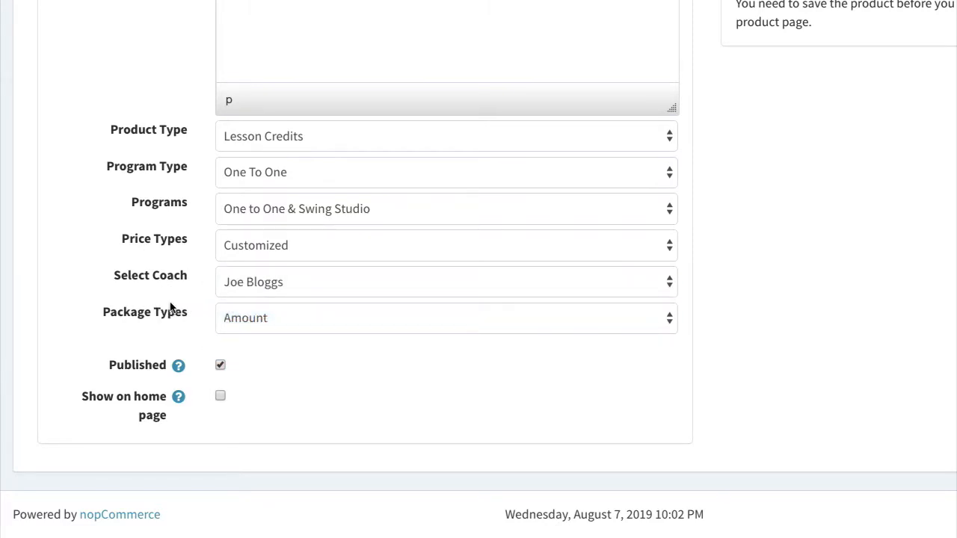
click(262, 326)
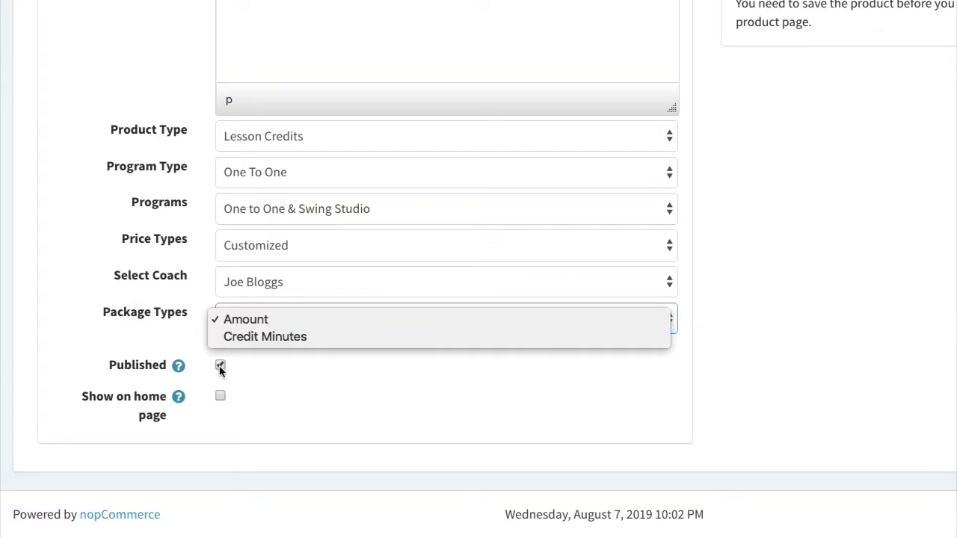
click(220, 365)
click(220, 364)
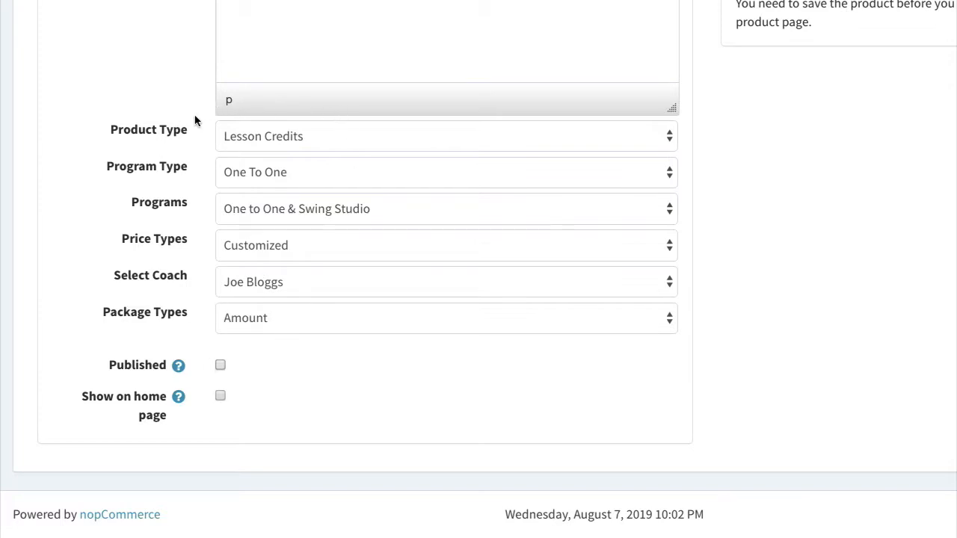
Set the package type to Credit Minutes and publish the product again.
click(286, 317)
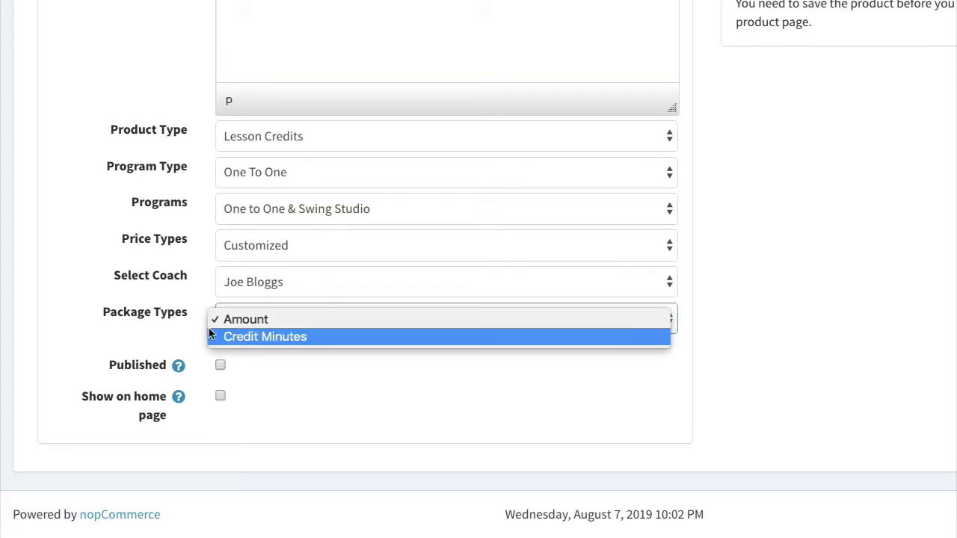
click(155, 199)
click(269, 326)
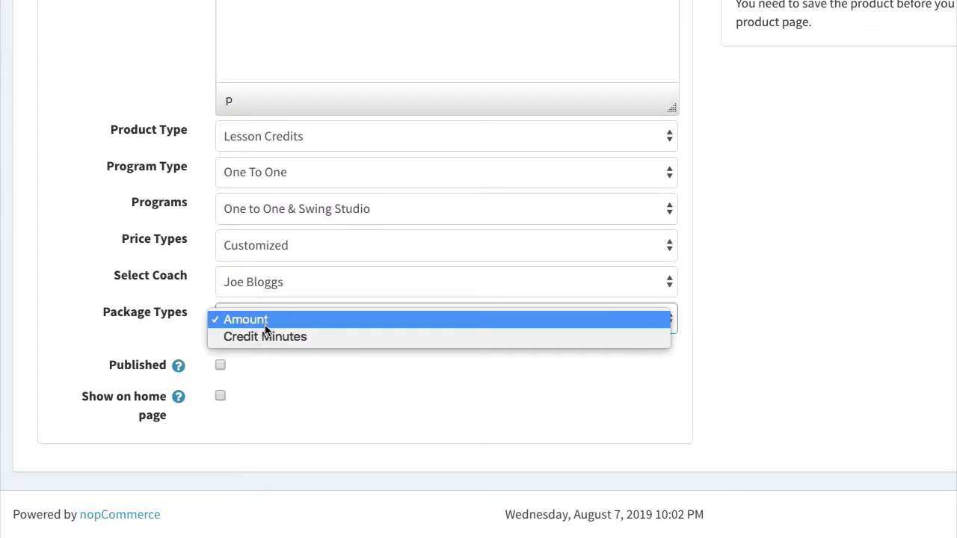
click(253, 332)
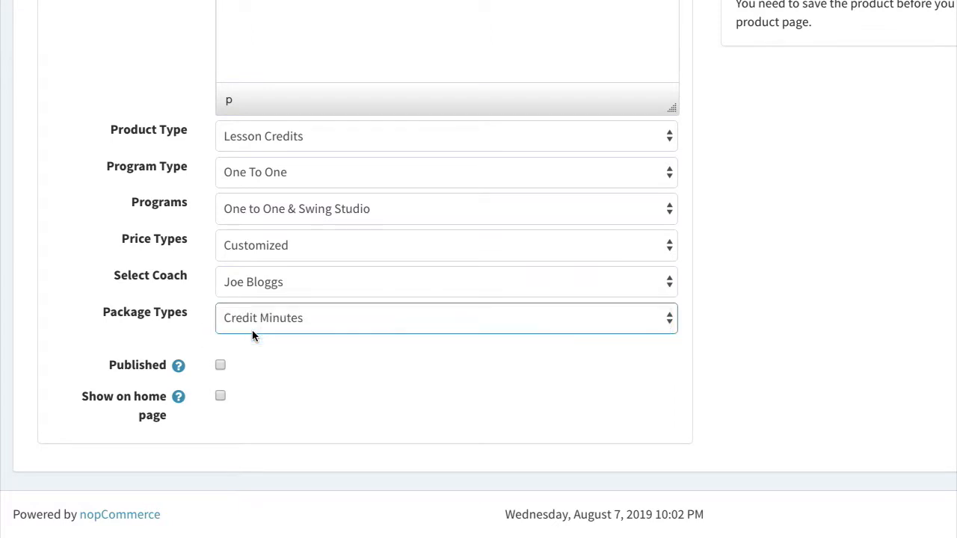
click(259, 325)
click(254, 314)
scroll(254, 314, up, 1)
click(221, 364)
scroll(684, 337, up, 3)
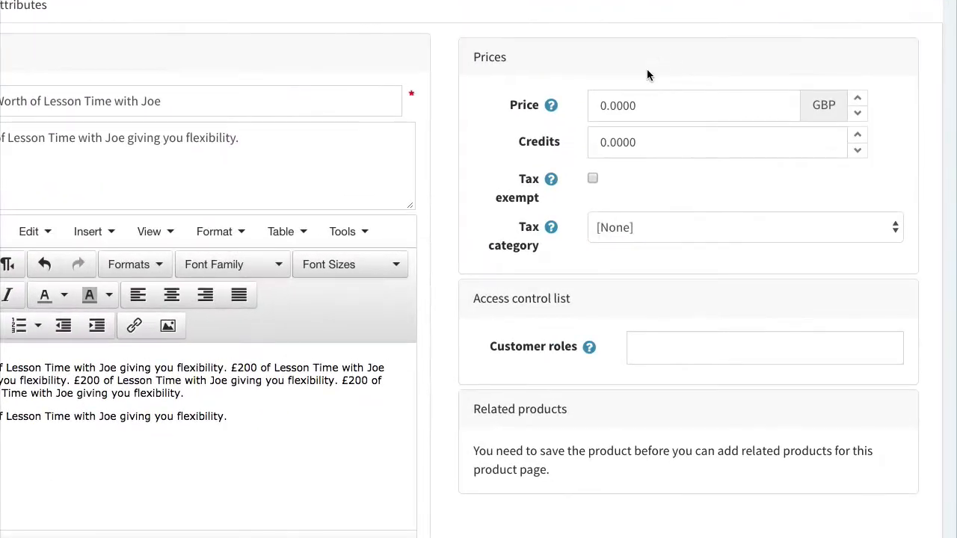
Set both the product price and the Credits amount to 200.00.
click(643, 101)
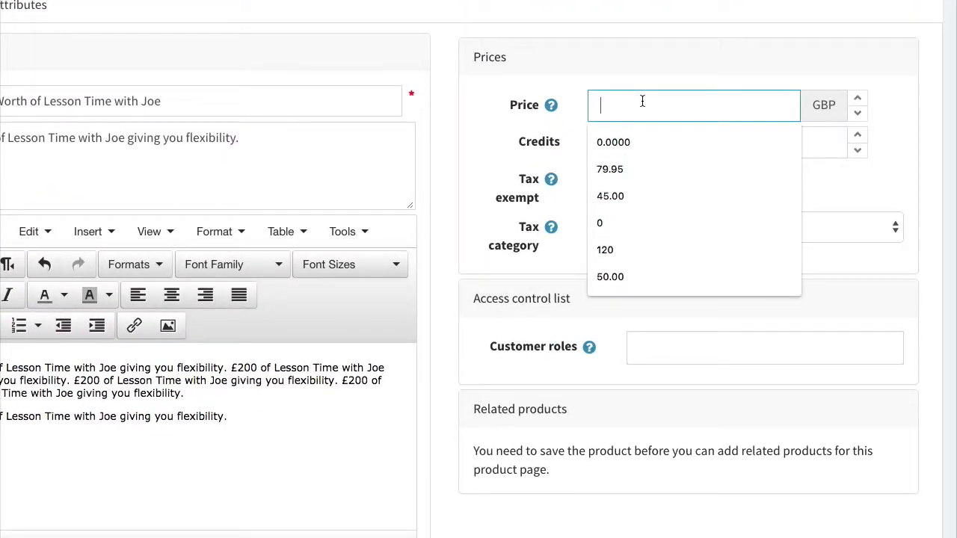
text(200.0)
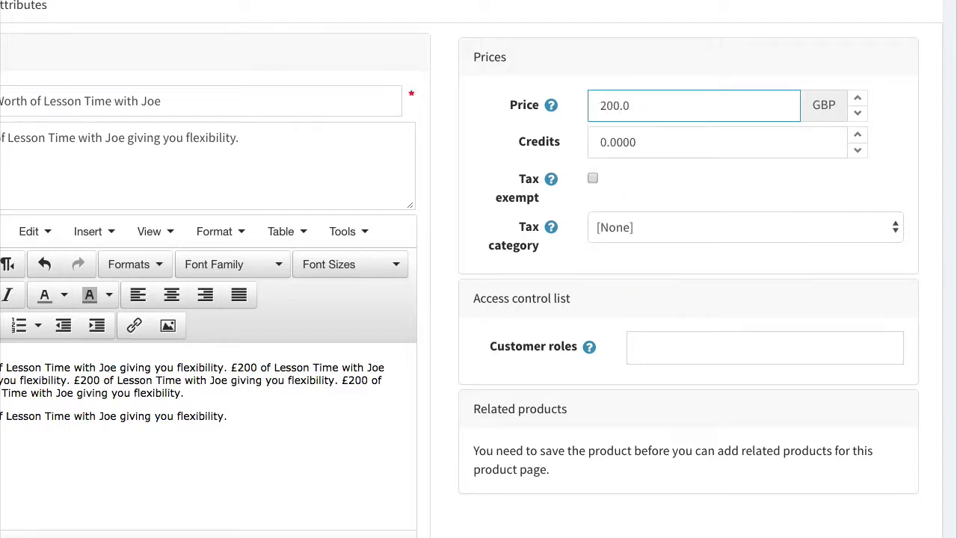
key(BackSpace)
key(BackSpace)
key(BackSpace)
text(265)
key(BackSpace)
text(50.00)
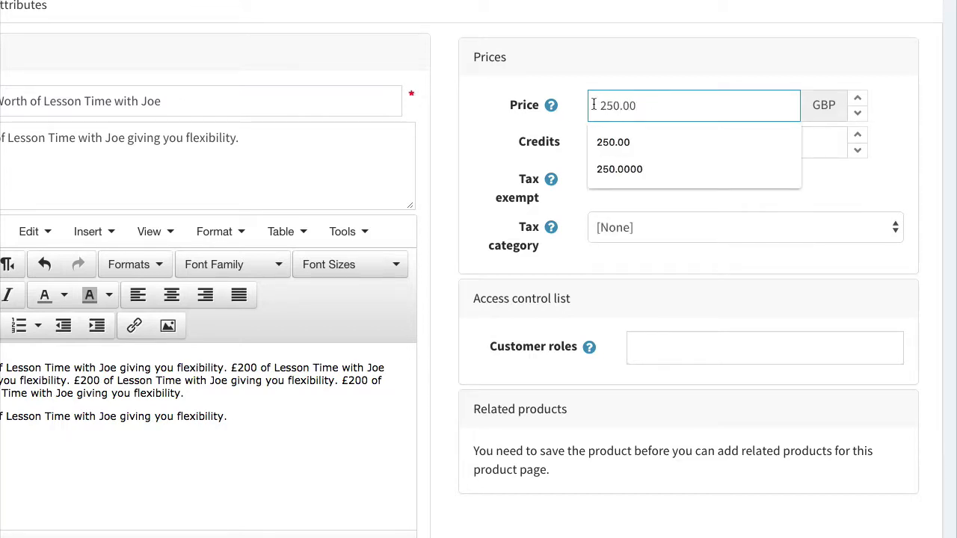
click(505, 139)
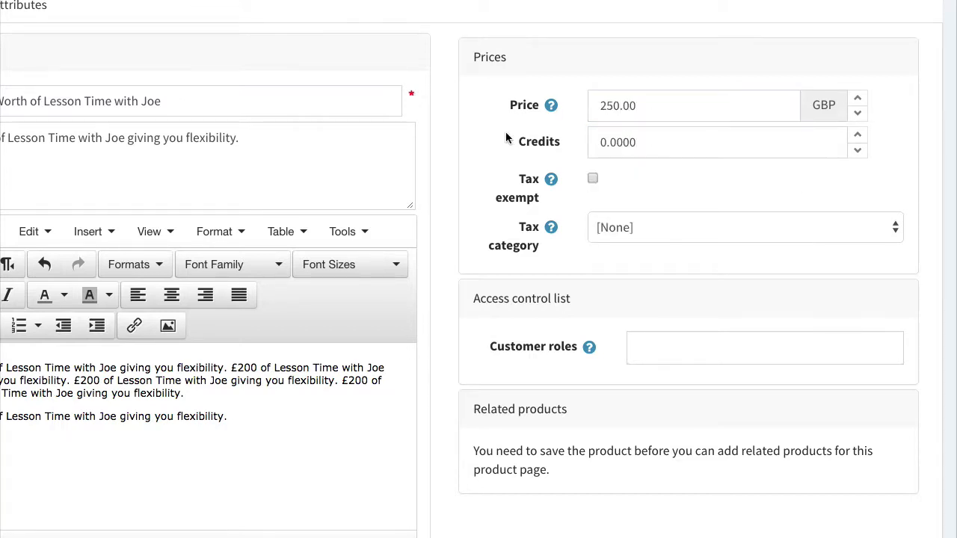
click(566, 104)
text(200.00)
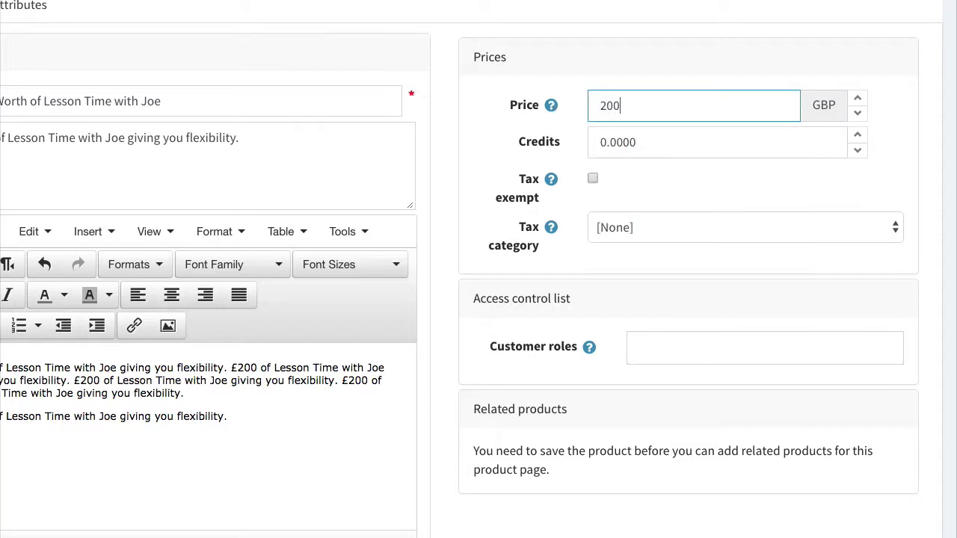
click(639, 135)
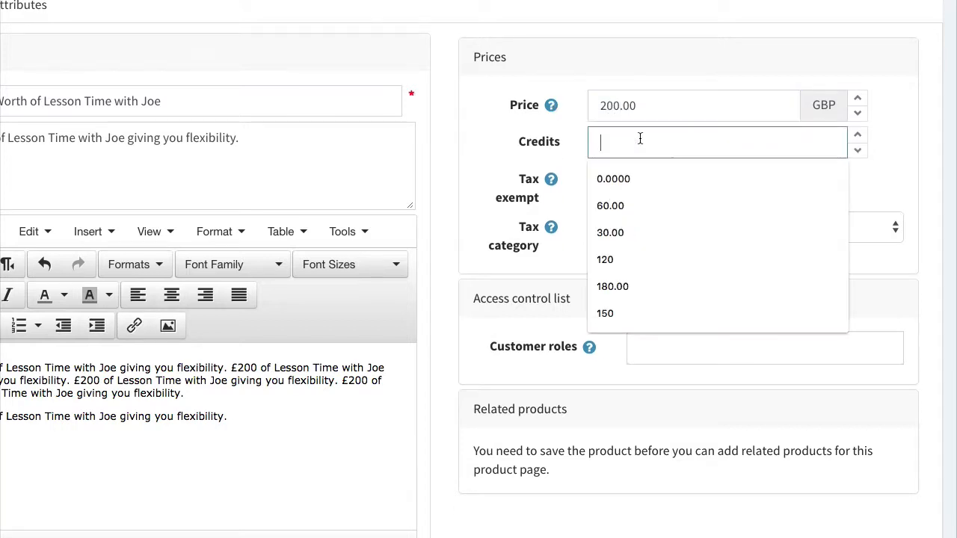
text(200.00)
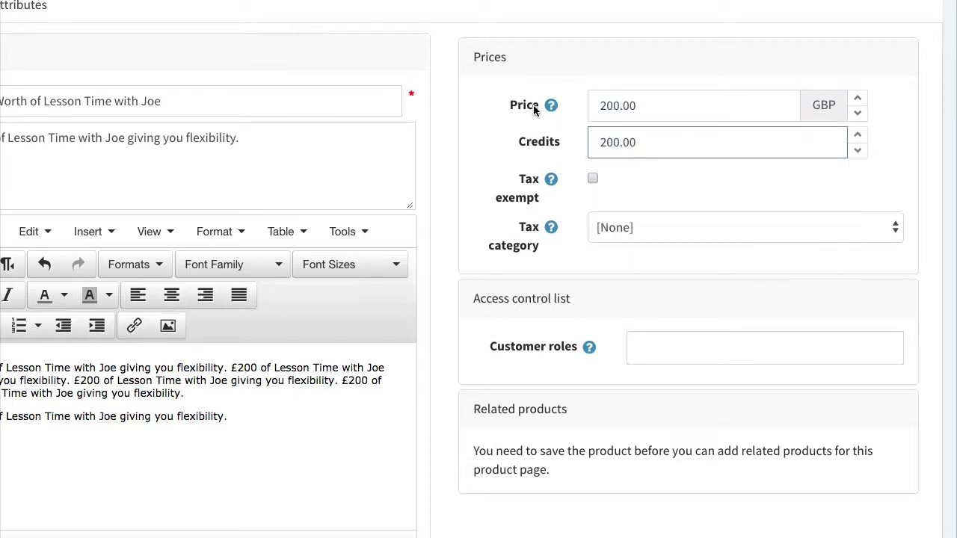
click(672, 182)
scroll(716, 179, down, 2)
Allow the Coach, Guests, Player and Pro Shop customer roles, then save and continue editing.
click(706, 196)
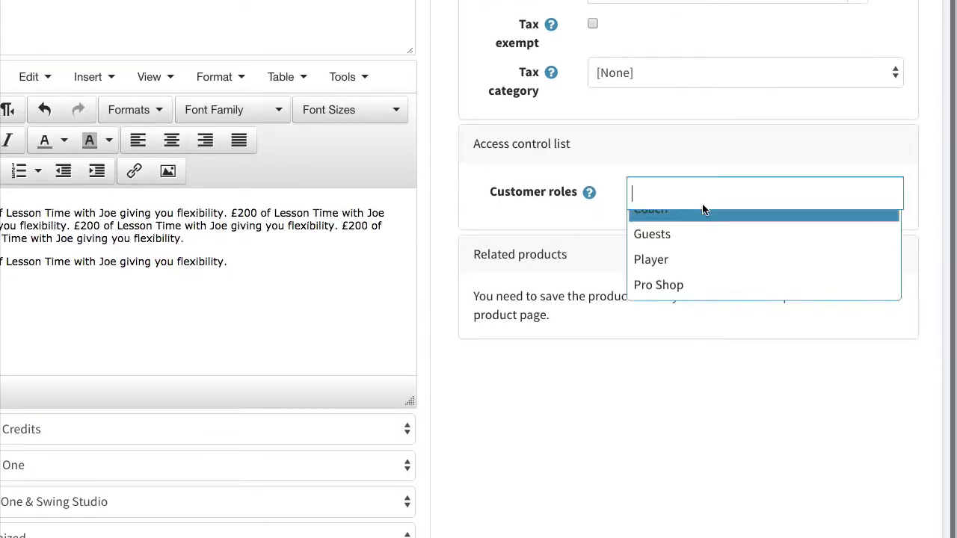
click(703, 213)
click(681, 223)
click(679, 223)
click(676, 224)
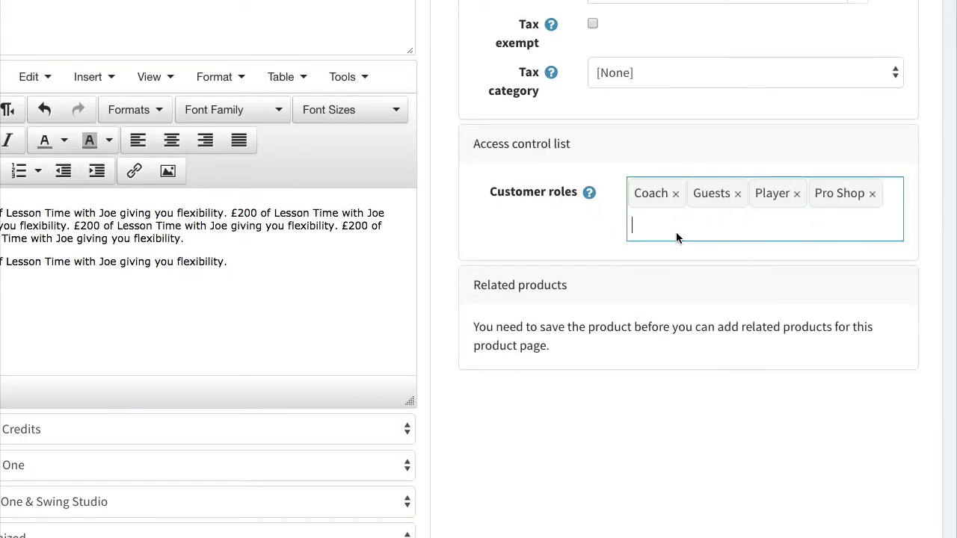
scroll(741, 348, up, 2)
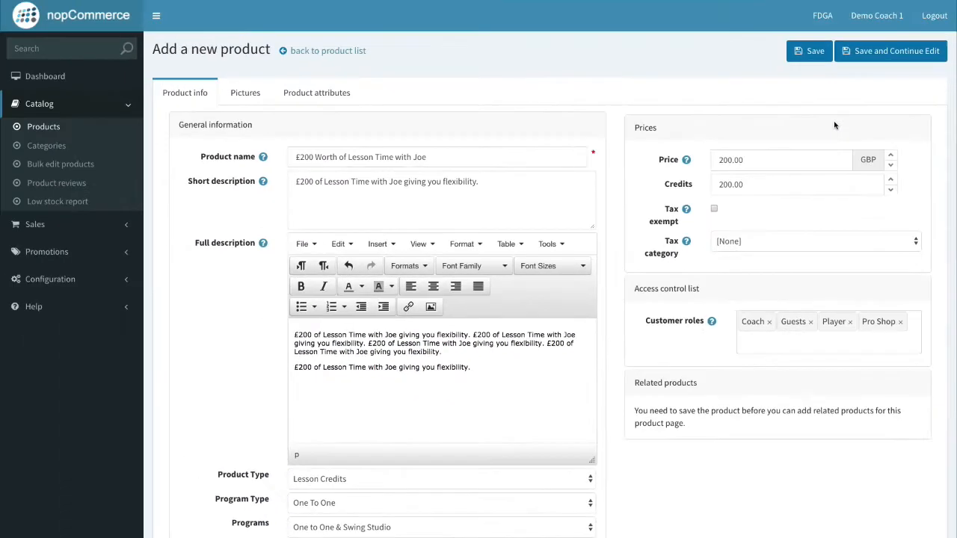
click(853, 53)
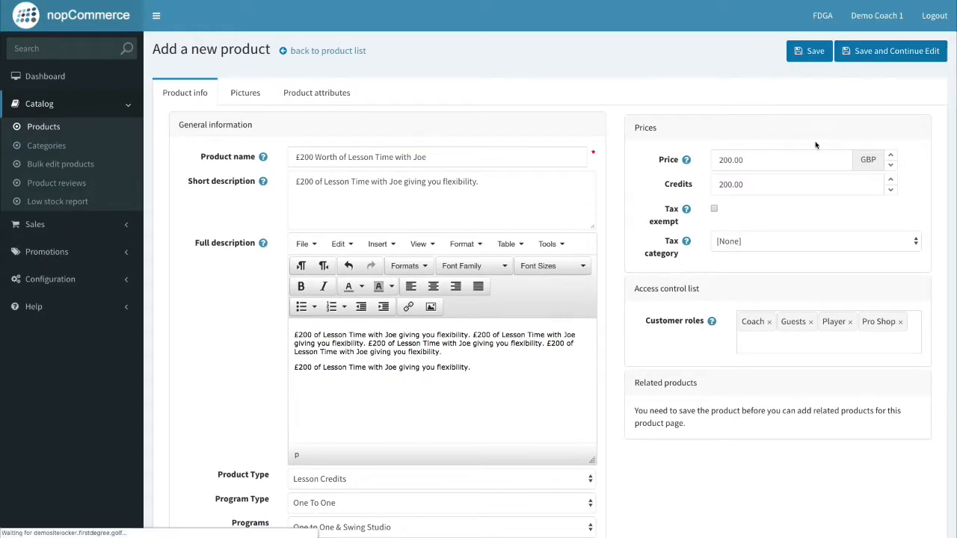
On the Pictures tab, upload the half-day lesson image, then discard it.
click(247, 125)
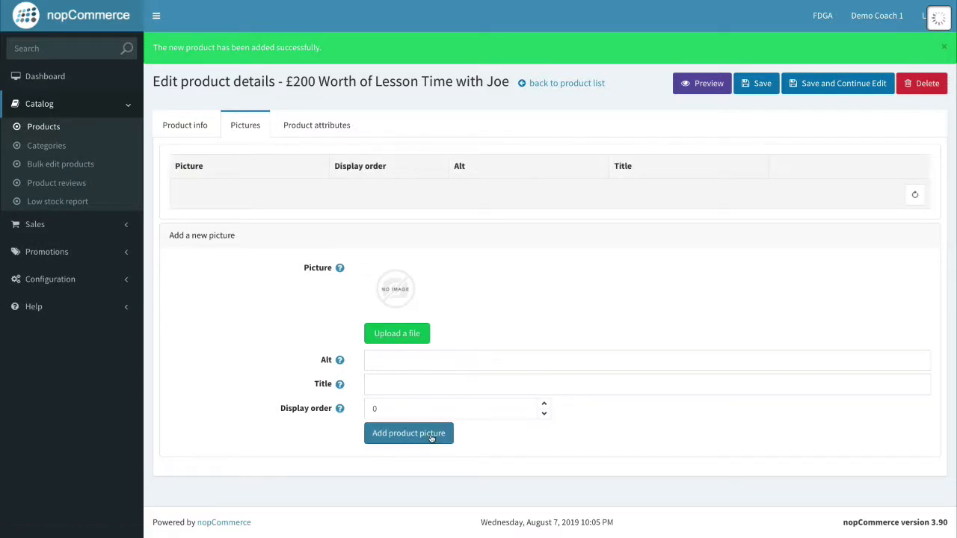
click(430, 438)
click(566, 60)
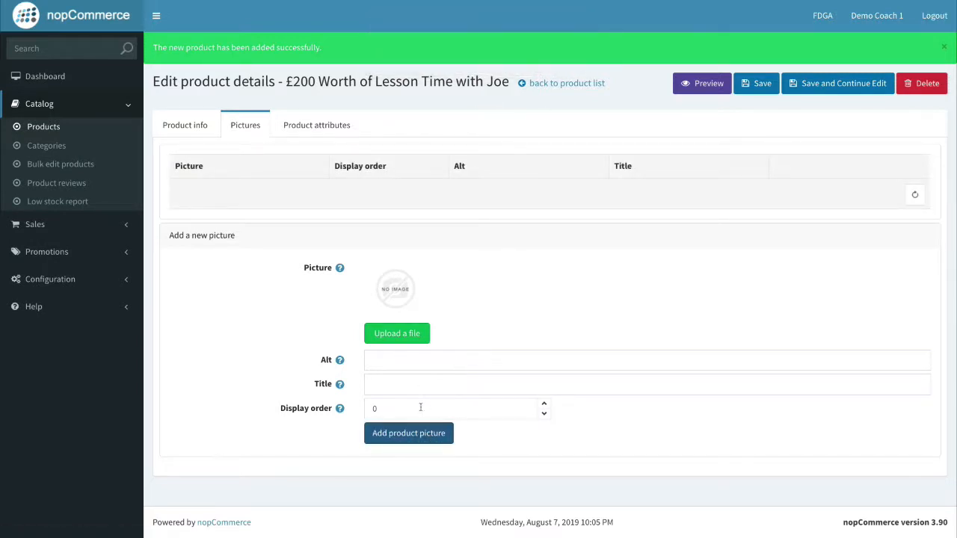
click(395, 332)
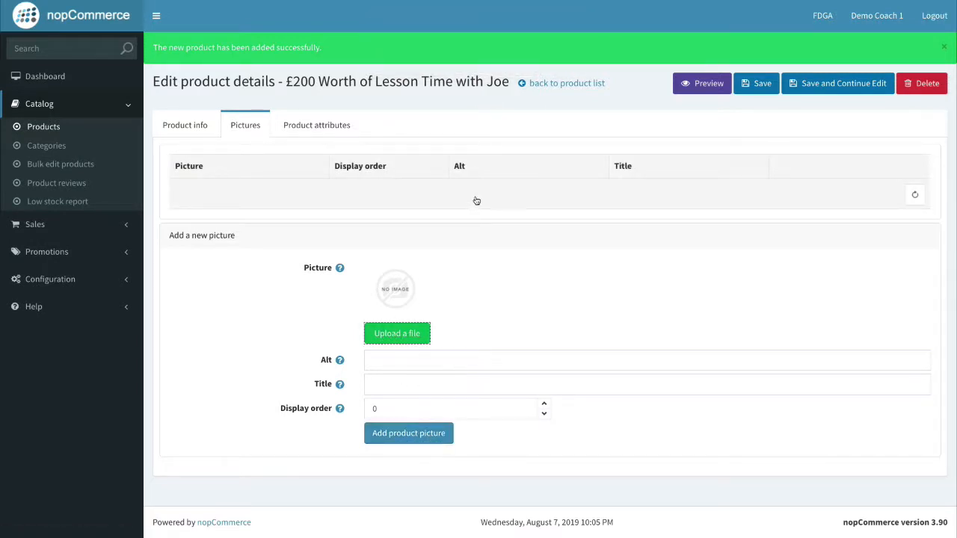
click(420, 101)
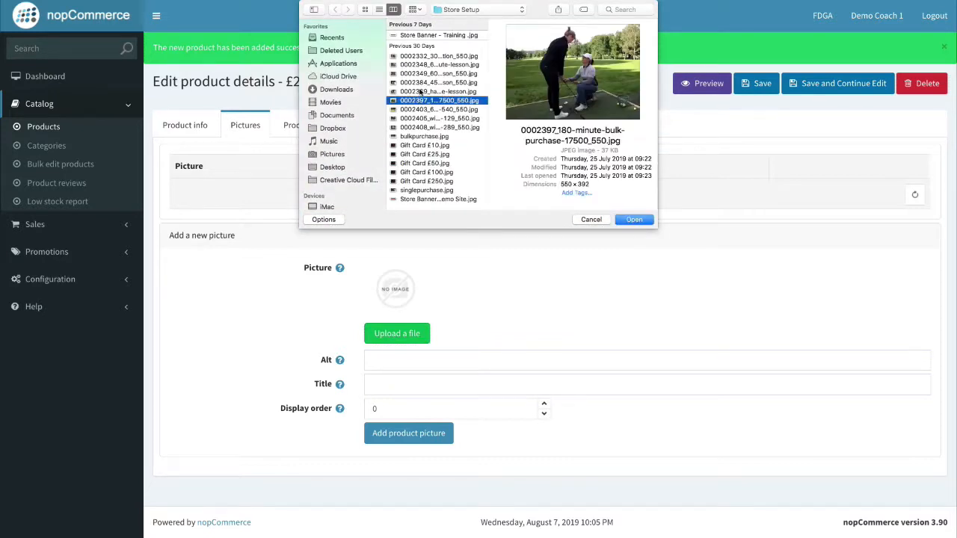
click(420, 91)
click(423, 73)
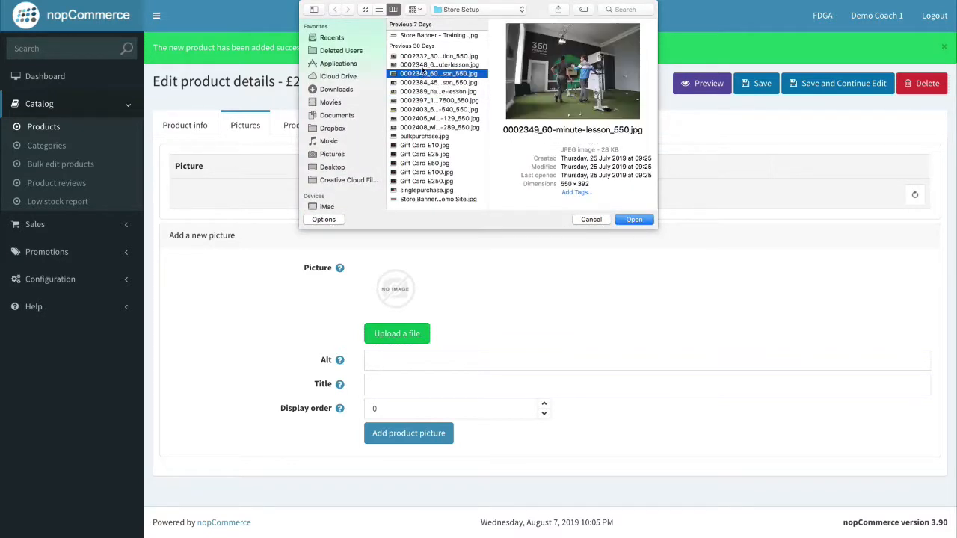
click(422, 65)
click(423, 91)
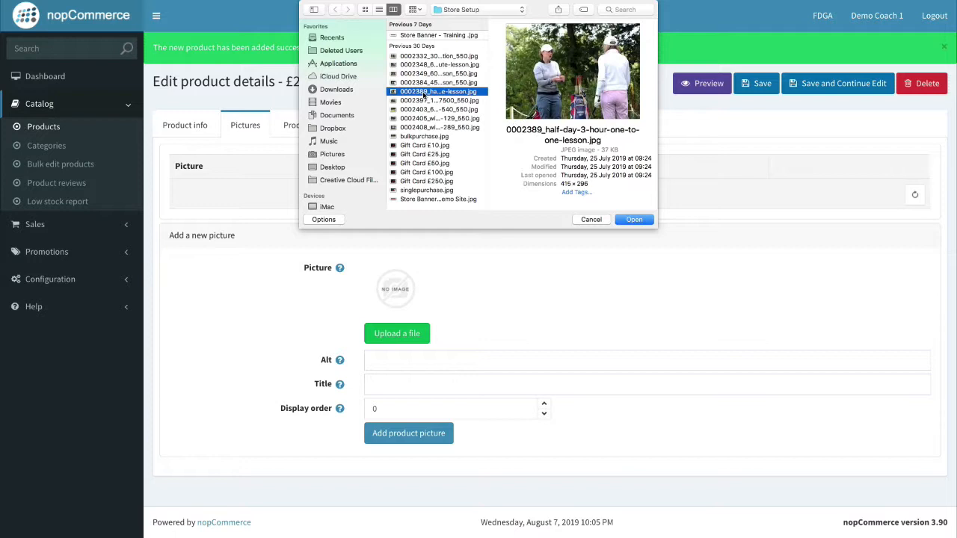
click(632, 219)
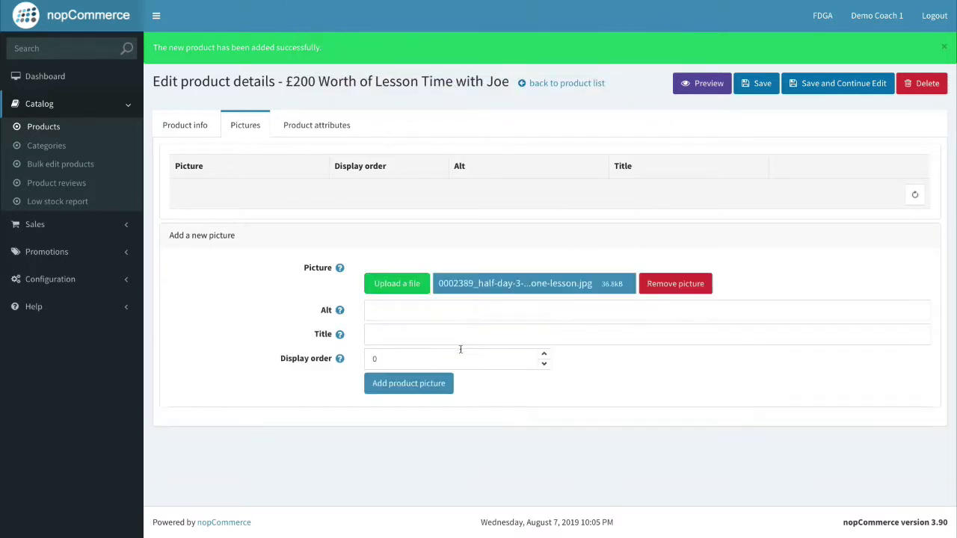
click(668, 311)
Upload the winter programme option 1 image, add it as the product picture, and save.
click(381, 331)
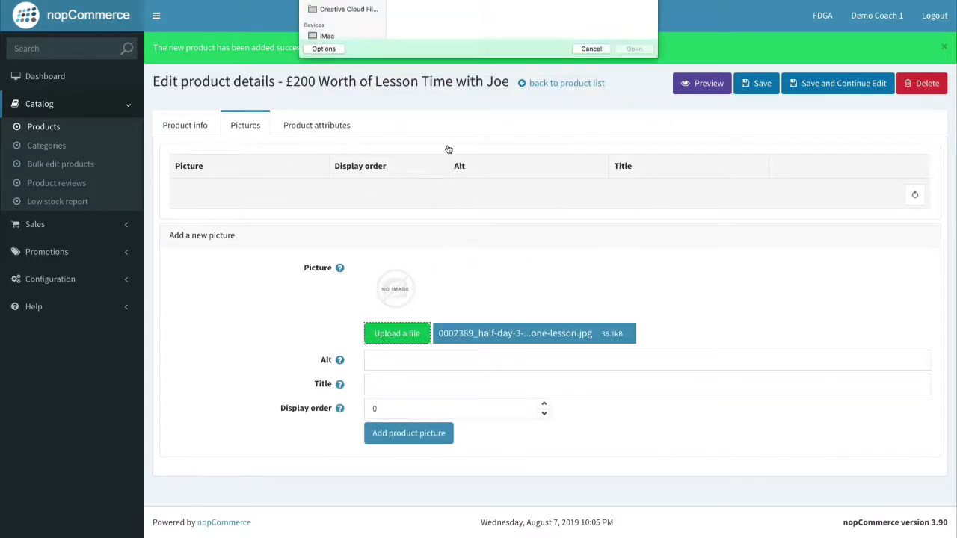
click(425, 136)
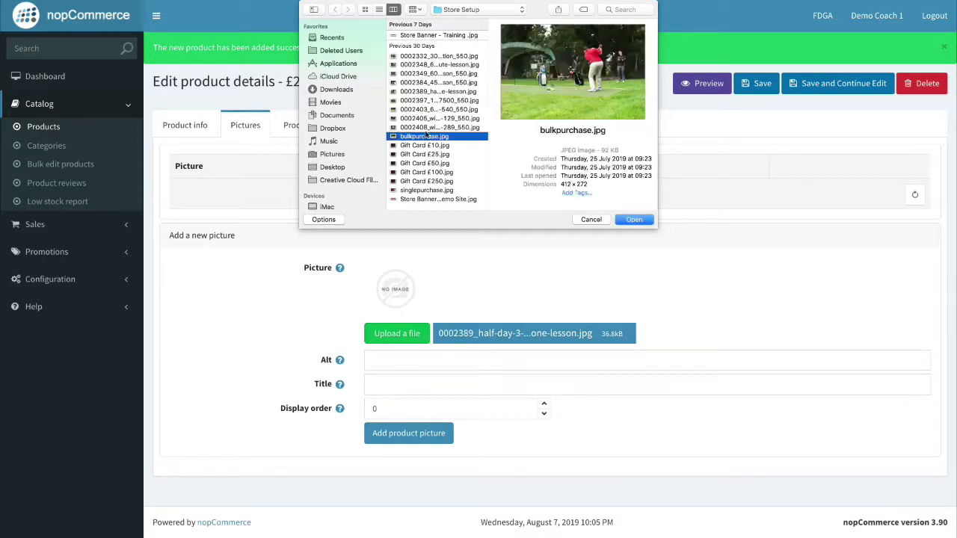
click(430, 128)
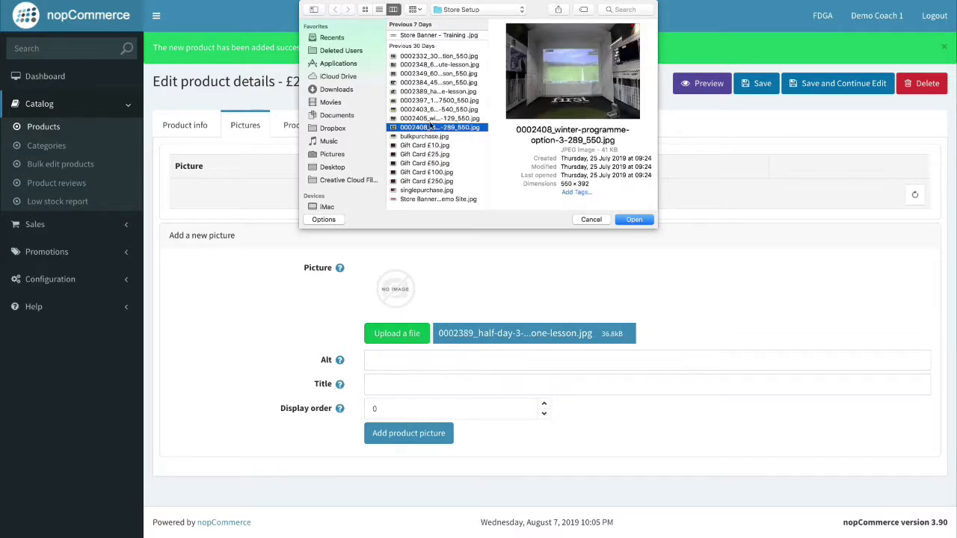
click(431, 119)
click(632, 220)
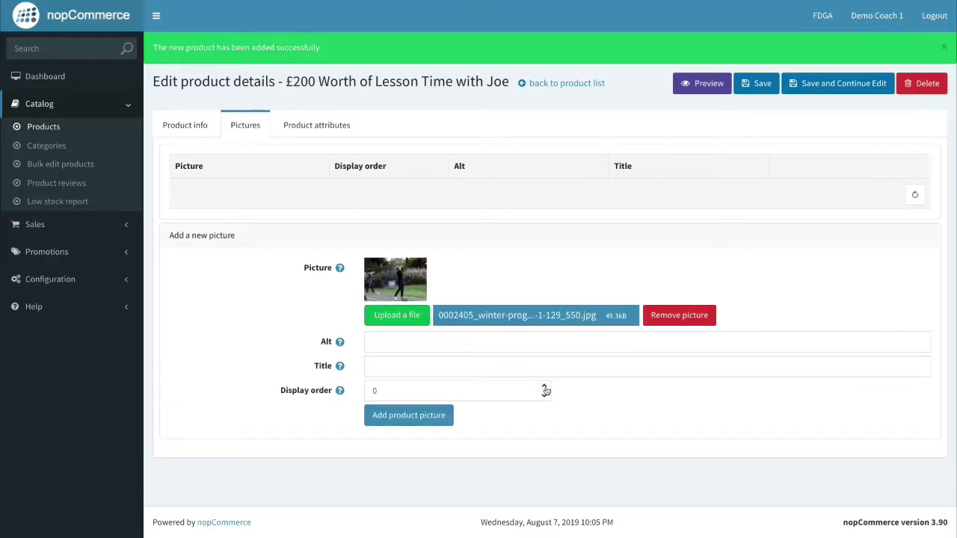
click(545, 385)
click(424, 417)
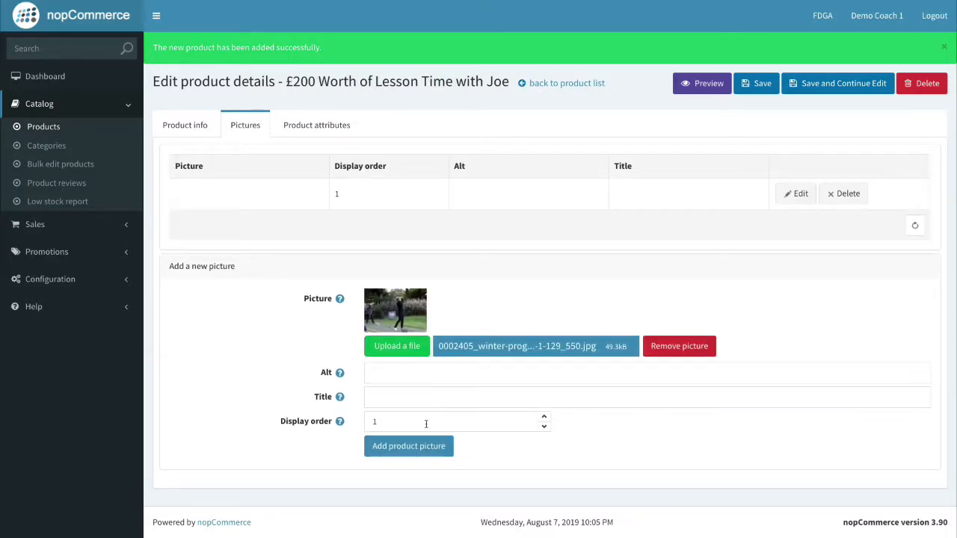
click(759, 85)
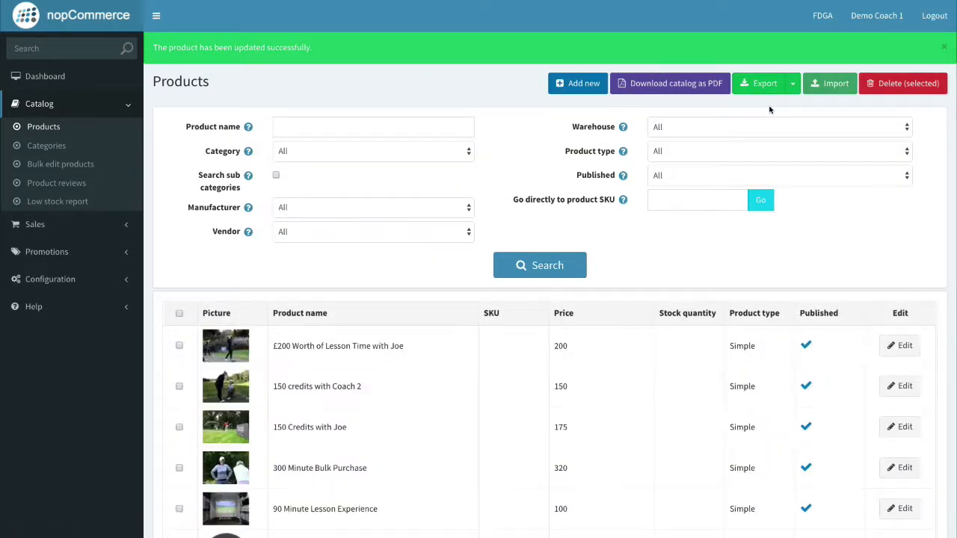
Reload the storefront and open the new £200 lesson product page.
scroll(739, 150, down, 1)
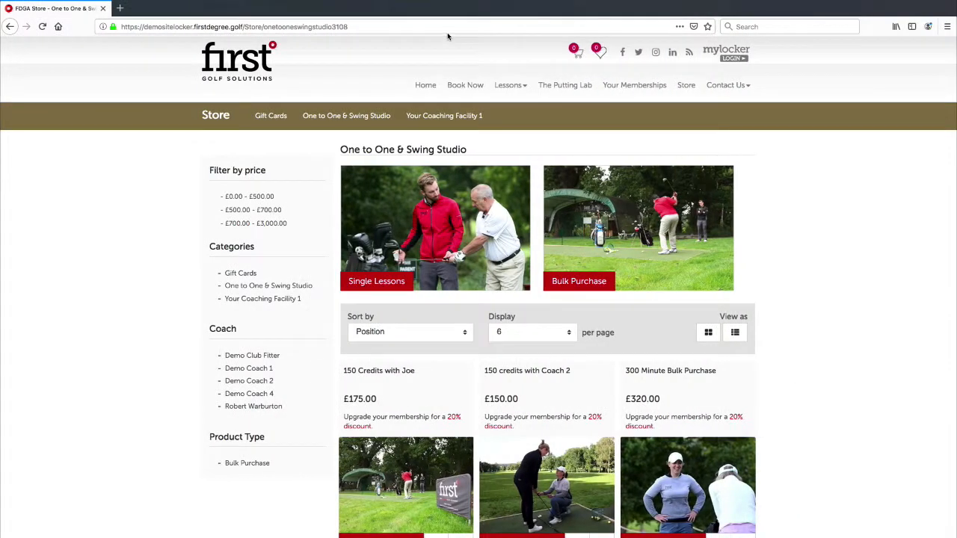
click(446, 29)
key(Return)
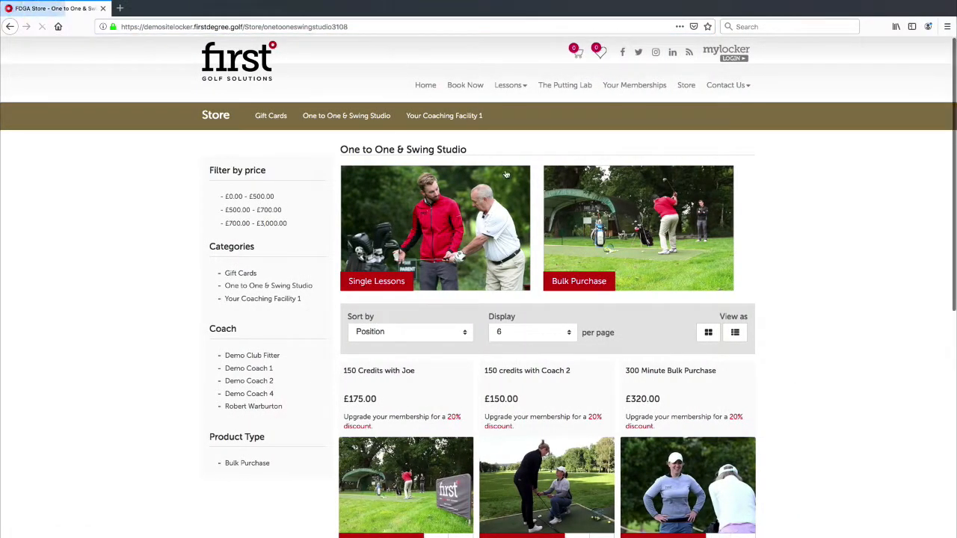
scroll(501, 187, down, 4)
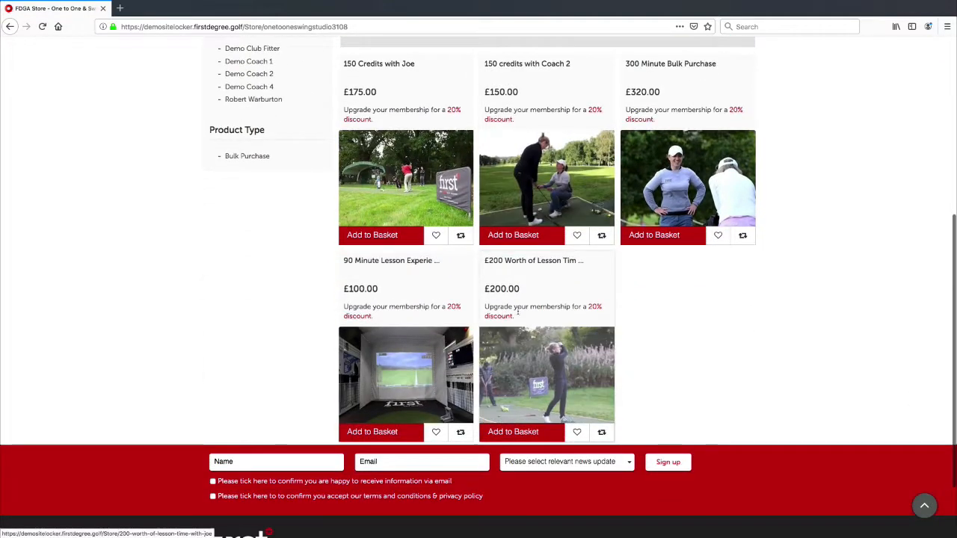
click(533, 378)
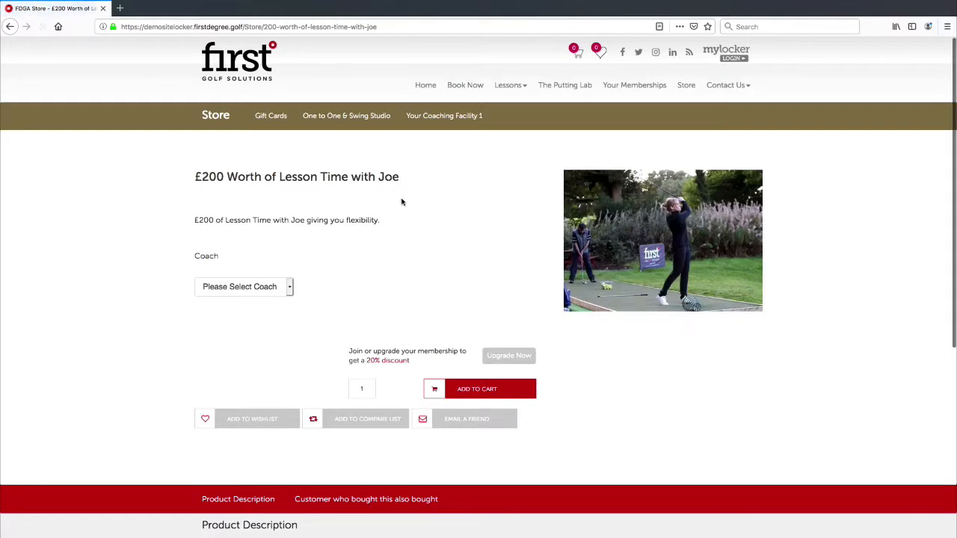
Choose a coach so the £200.00 price appears, and highlight the price.
click(289, 285)
click(251, 297)
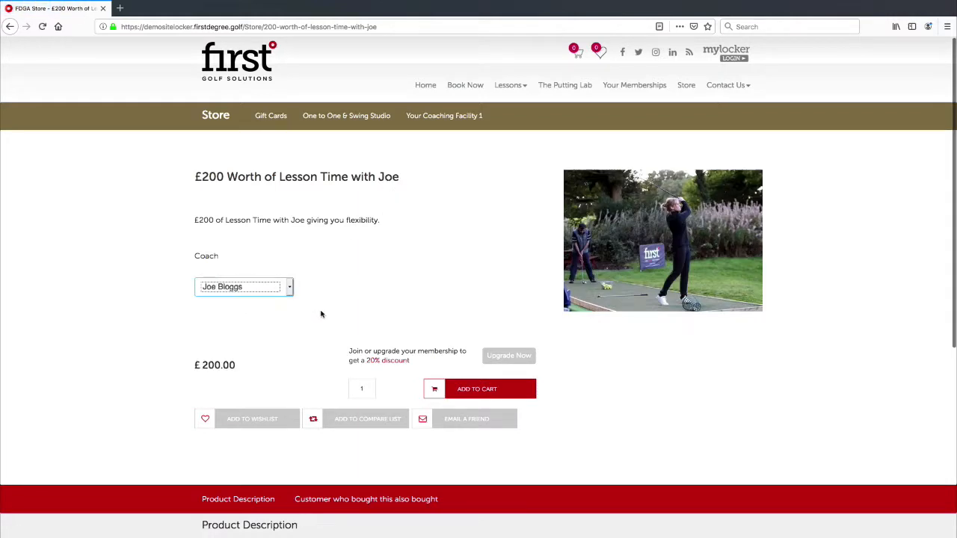
drag(266, 366, 191, 366)
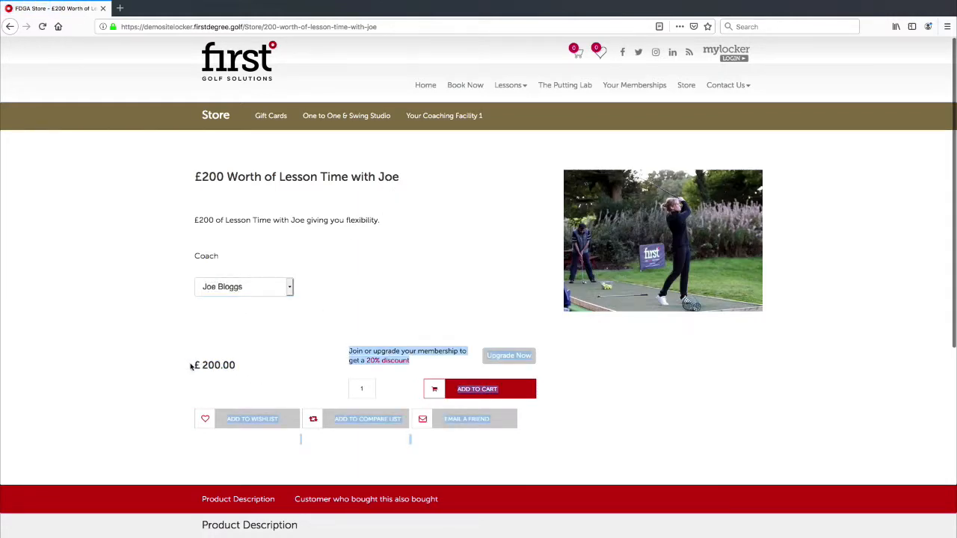
drag(257, 372, 208, 364)
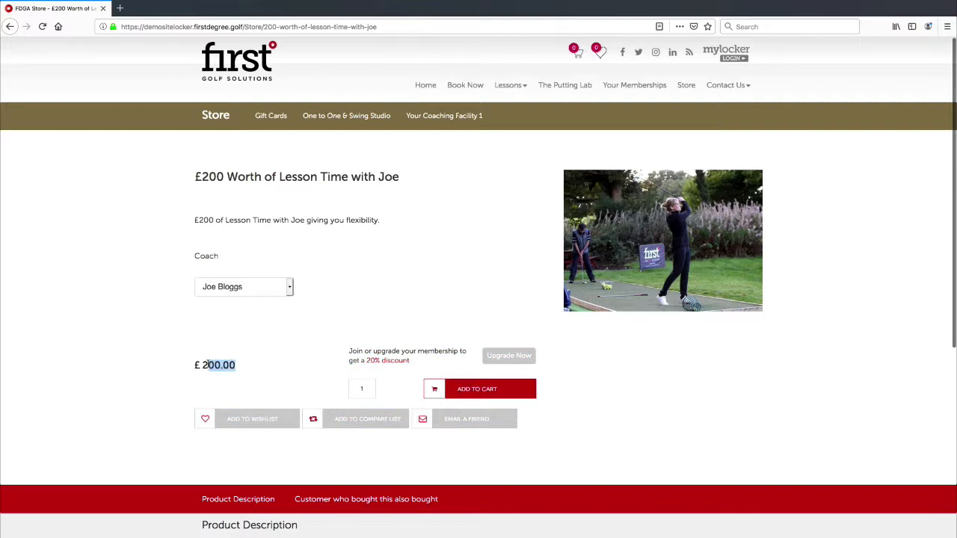
Review the £200.00 price and the amount shown in the product heading.
click(237, 359)
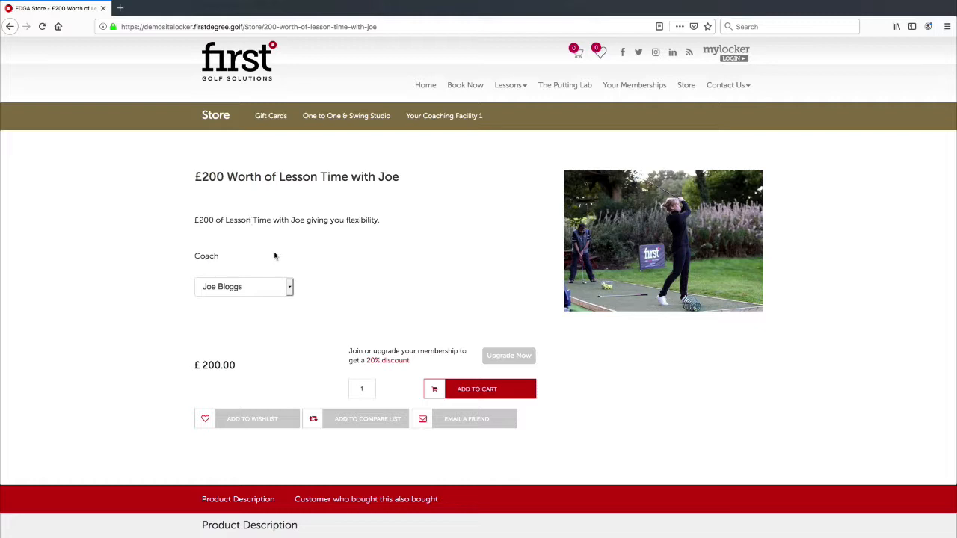
mouse_move(215, 176)
mouse_down()
mouse_move(233, 178)
mouse_move(197, 175)
mouse_up()
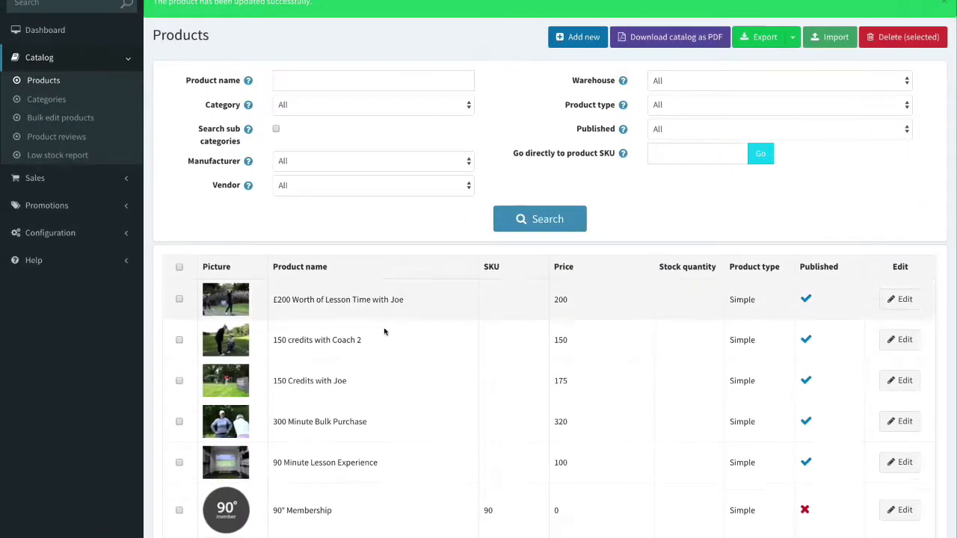
Add a new product named '£200 worth of lessons' and begin its short description with 'with our coaching team'.
scroll(449, 224, up, 1)
click(561, 85)
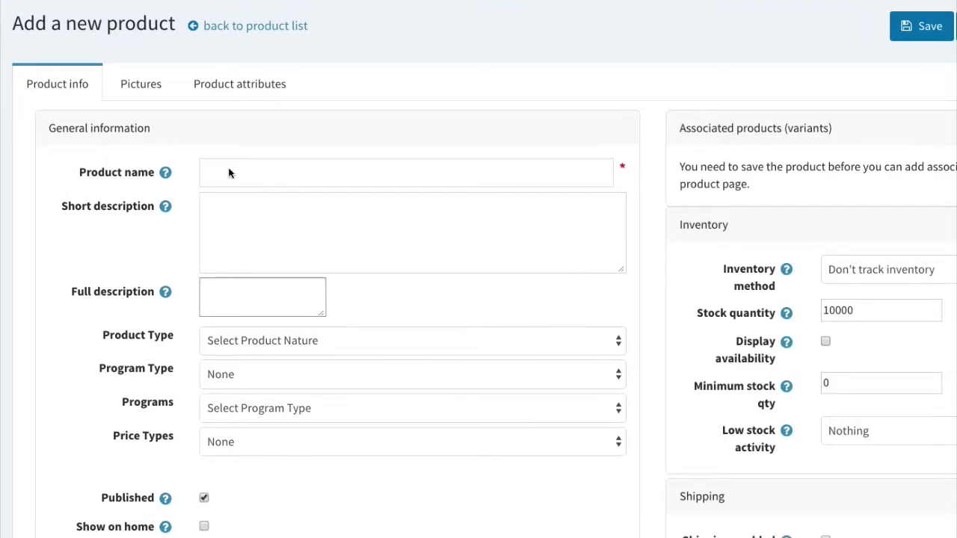
click(231, 172)
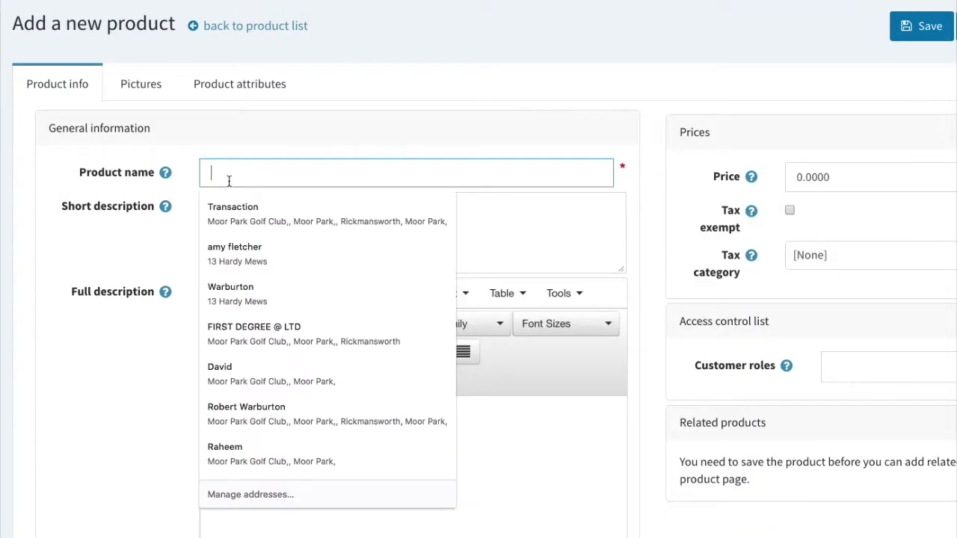
text(20)
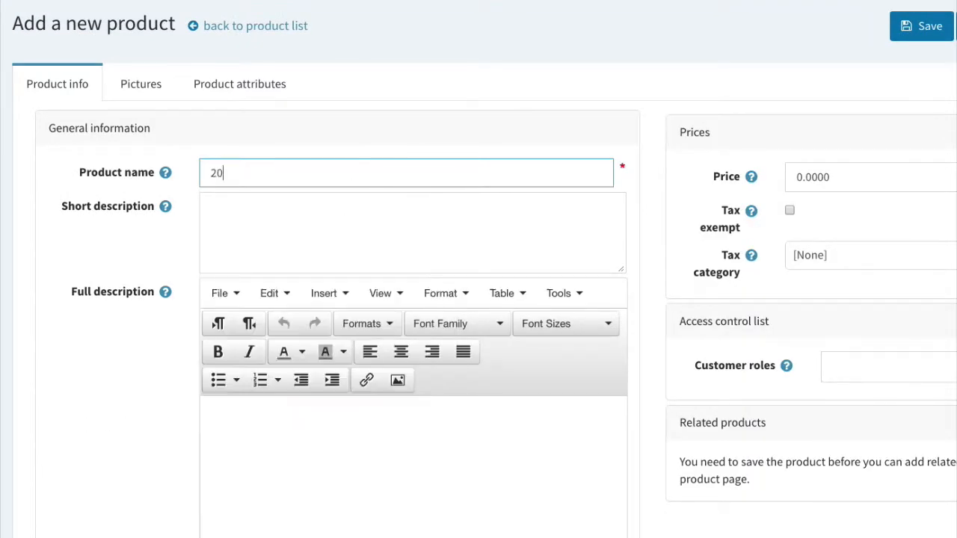
text(£200)
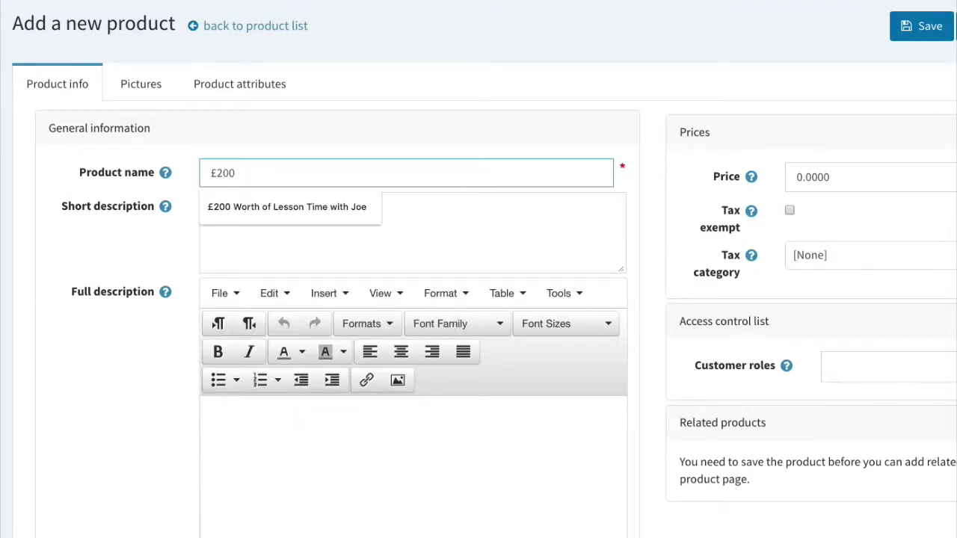
text( worth of le)
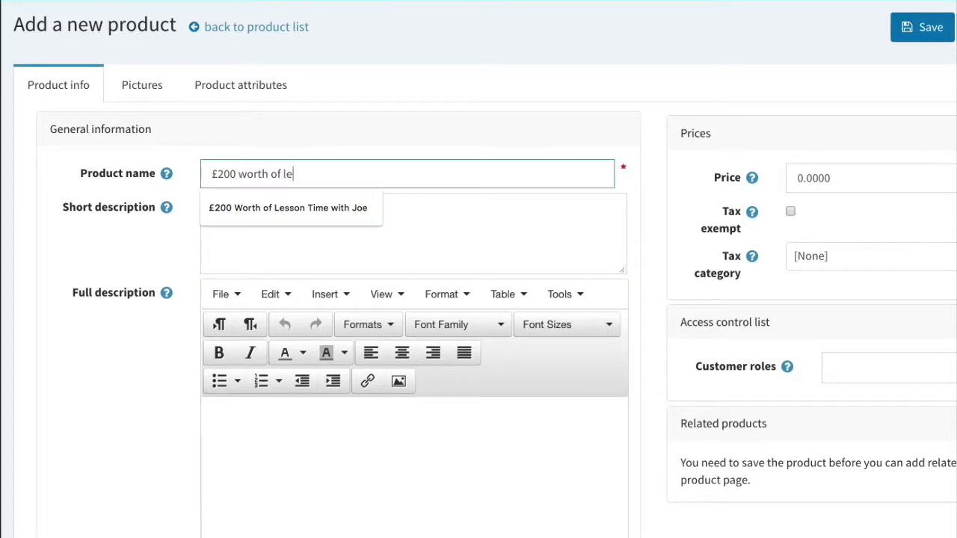
text(ssons)
triple_click(314, 171)
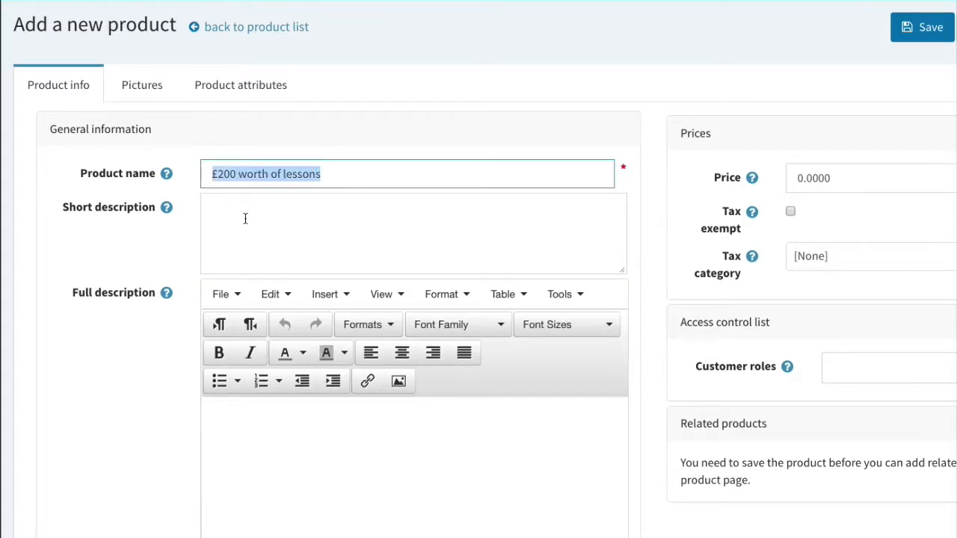
key(ctrl+c)
click(273, 225)
key(ctrl+v)
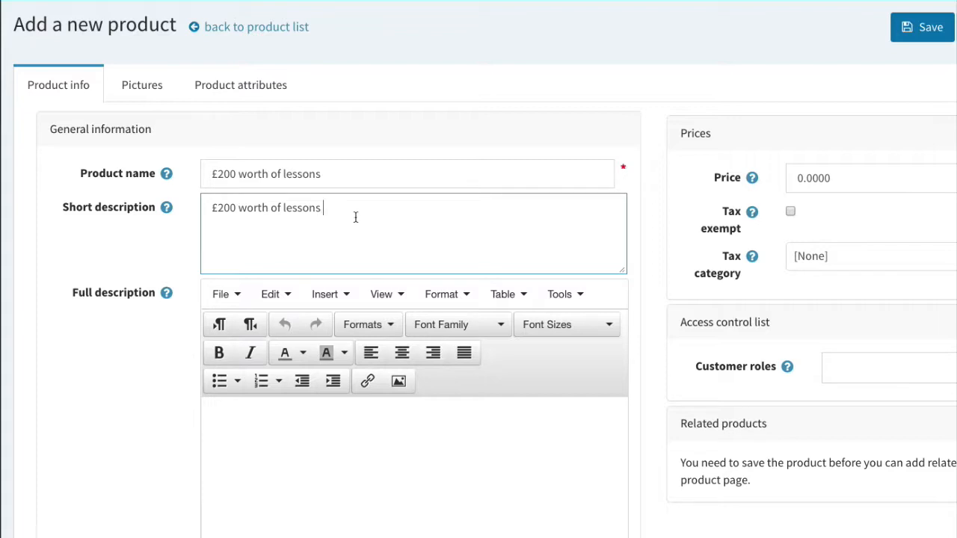
text(with our coaching team)
End the short description with a full stop and copy it into the Full description.
click(346, 434)
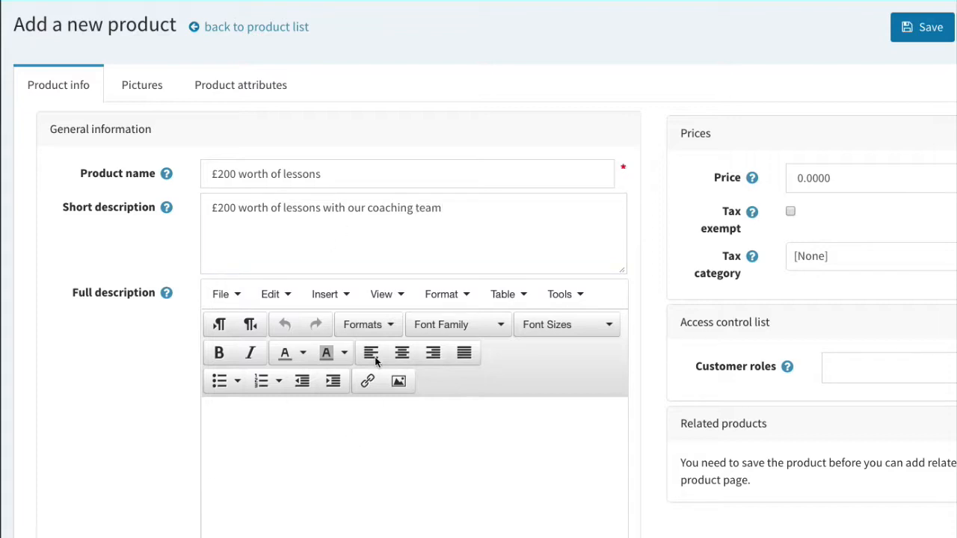
drag(486, 226, 96, 208)
key(super+c)
key(super+v)
text(.)
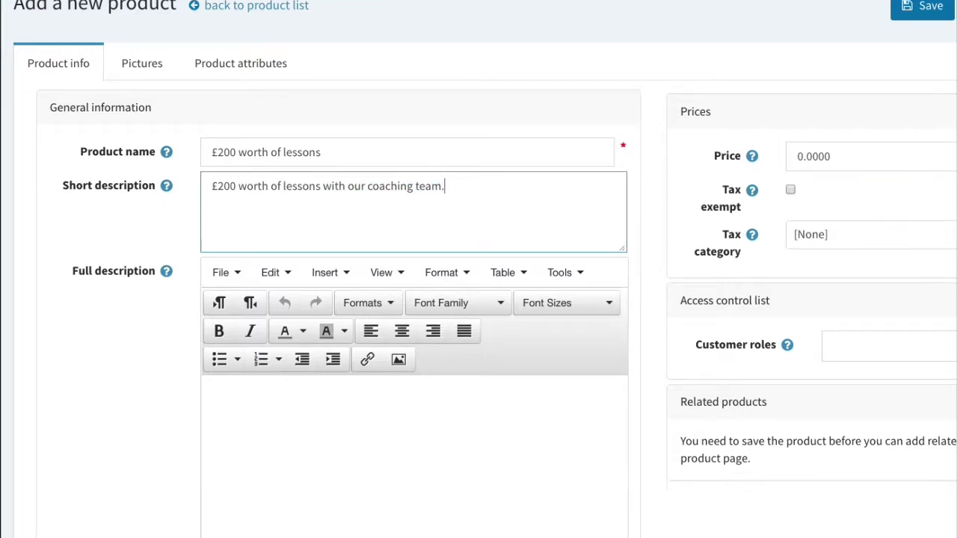
key(super+a)
key(super+c)
click(284, 261)
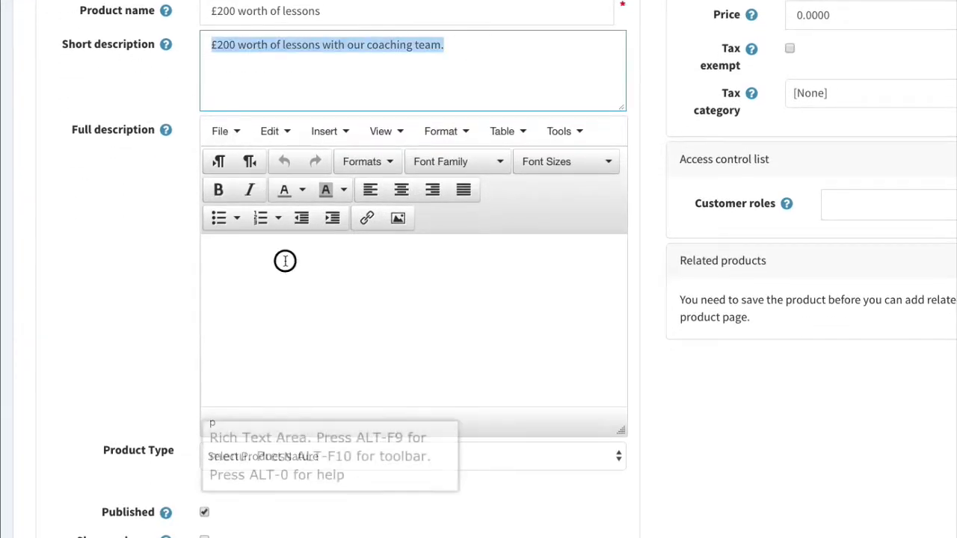
key(super+v)
key(super+v)
key(super+v)
key(super+v)
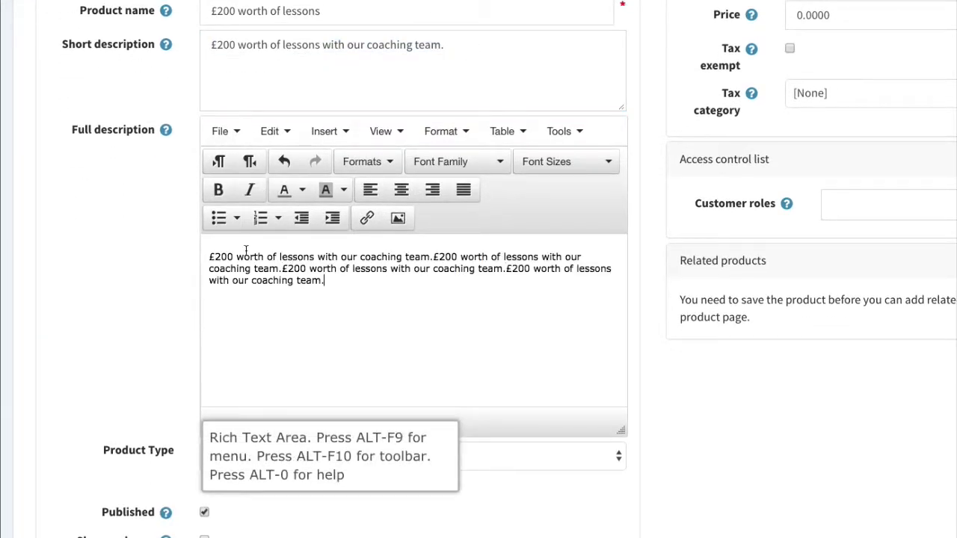
key(super+v)
key(super+v)
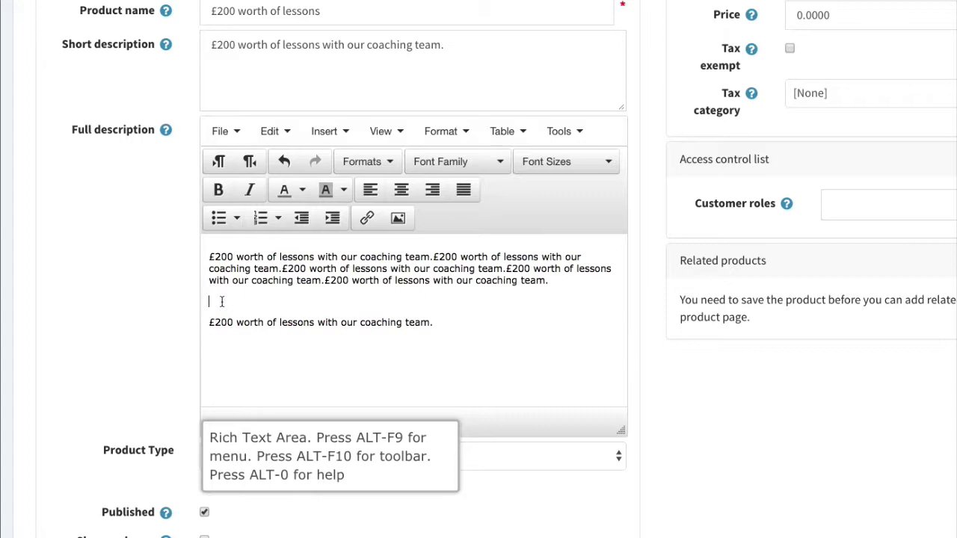
key(BackSpace)
click(299, 456)
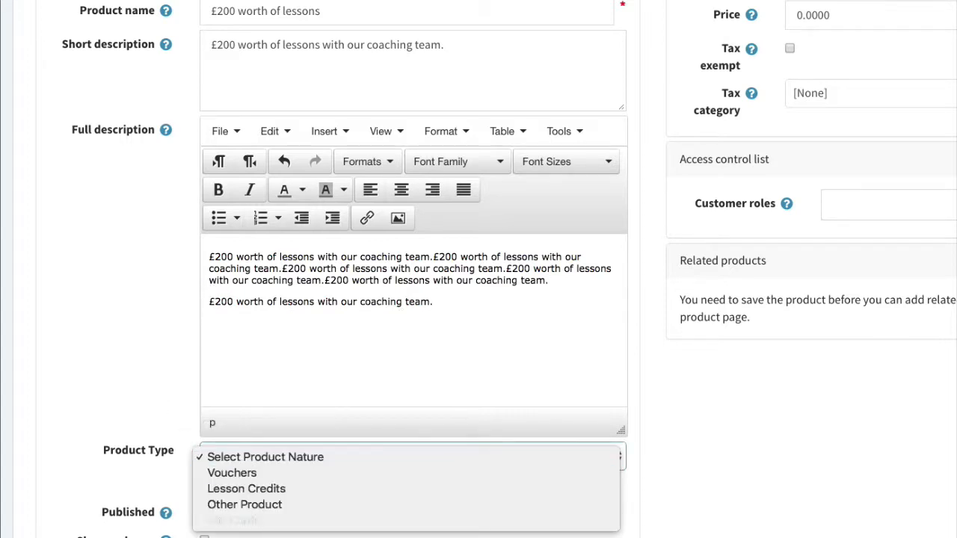
Make it a Lesson Credits product: One To One type, One to One & Swing Studio program, Same For All pricing.
click(261, 485)
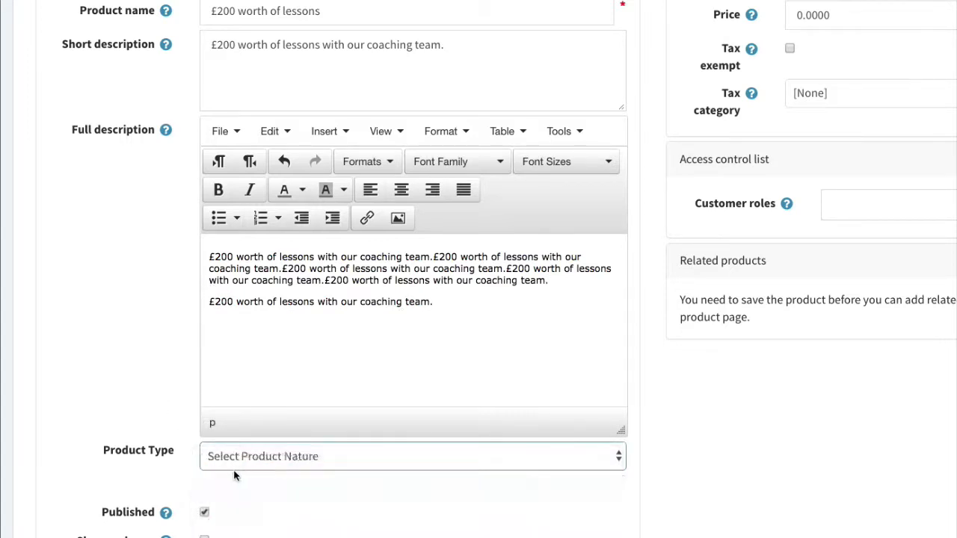
scroll(230, 456, down, 1)
click(258, 405)
click(251, 420)
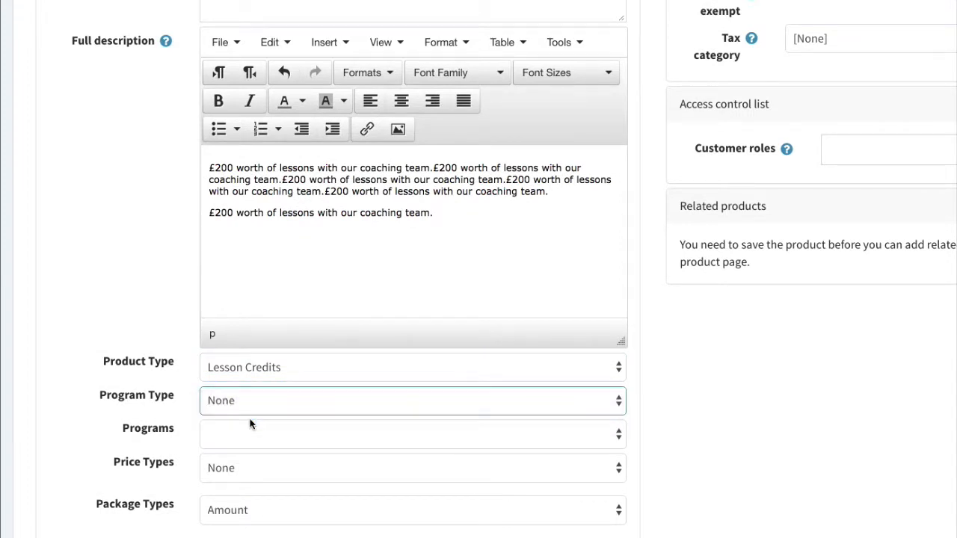
click(250, 432)
click(252, 453)
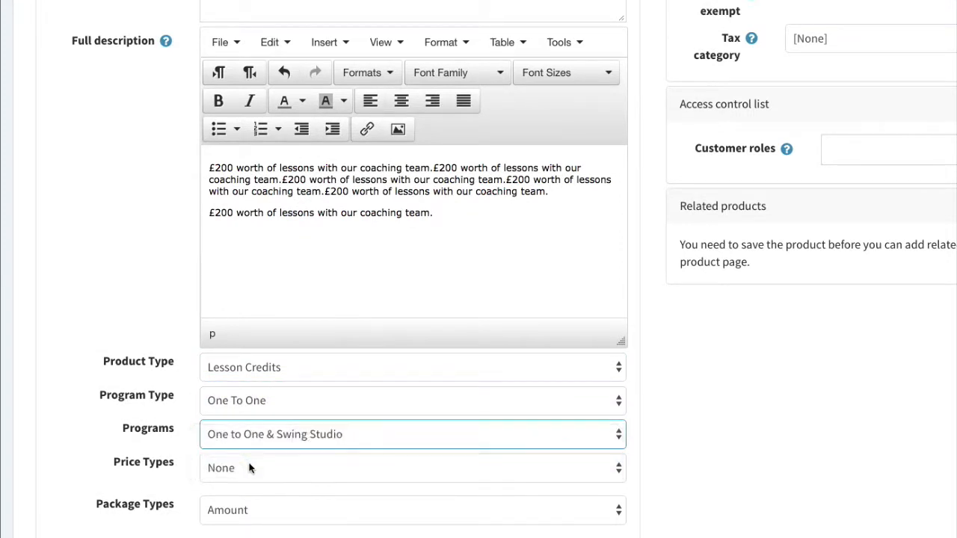
click(250, 468)
click(254, 488)
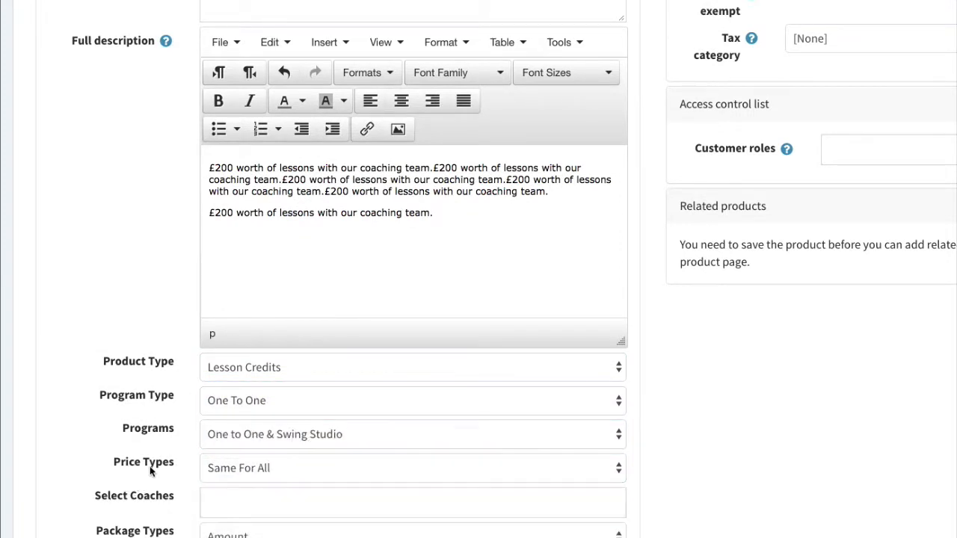
Assign three coaches to the product, including Coach Number 2 and Coach Number 3.
scroll(235, 438, down, 1)
click(245, 425)
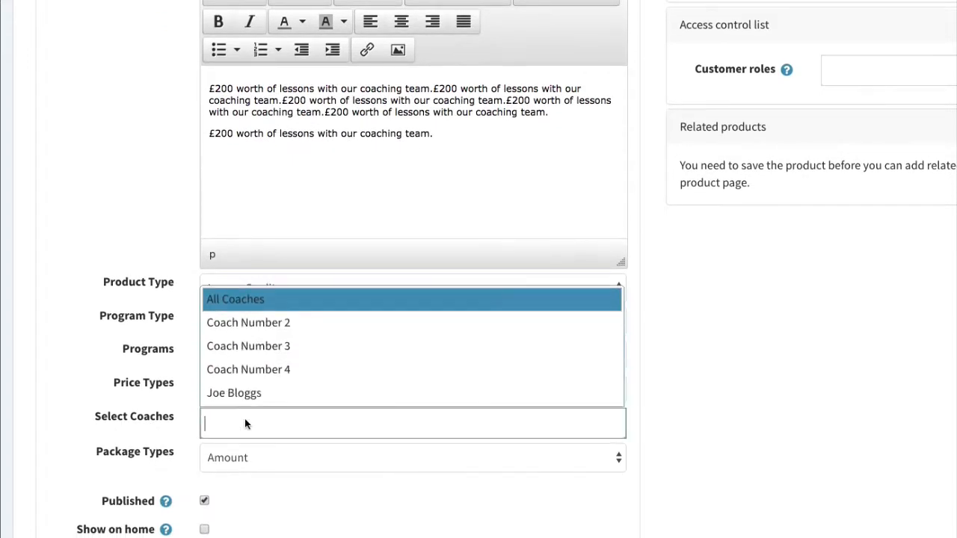
click(275, 324)
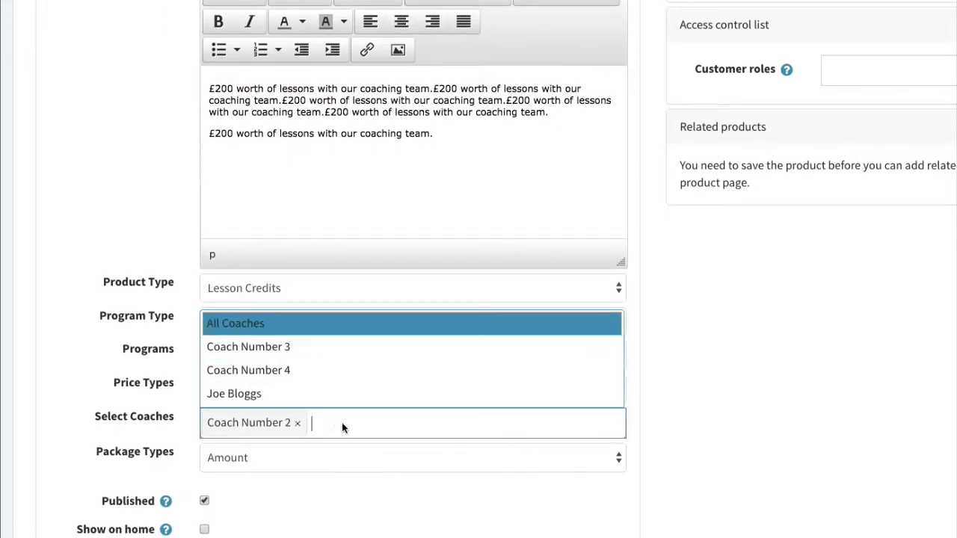
click(297, 347)
click(294, 499)
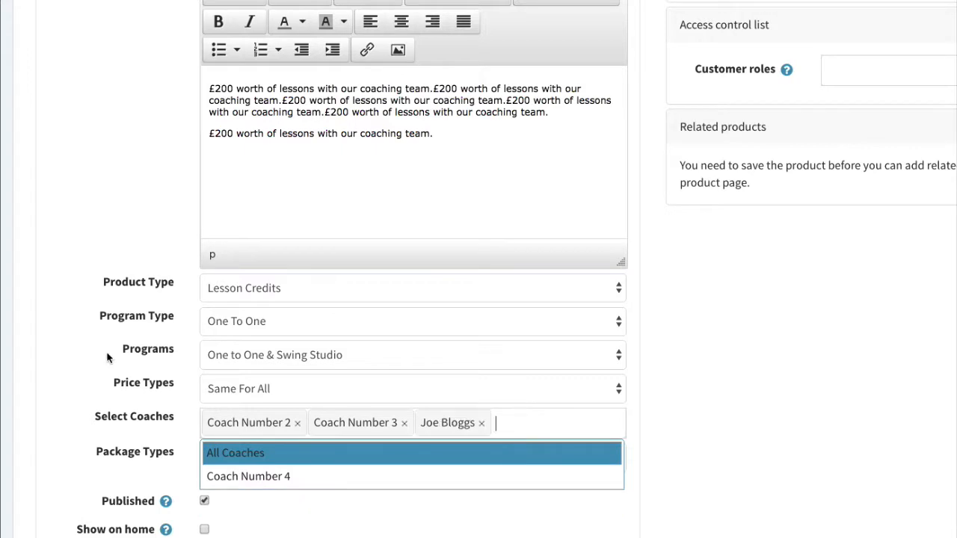
click(105, 357)
Keep Amount as the package type and set the price to 200 with 200.00 credits.
scroll(224, 321, down, 2)
click(310, 336)
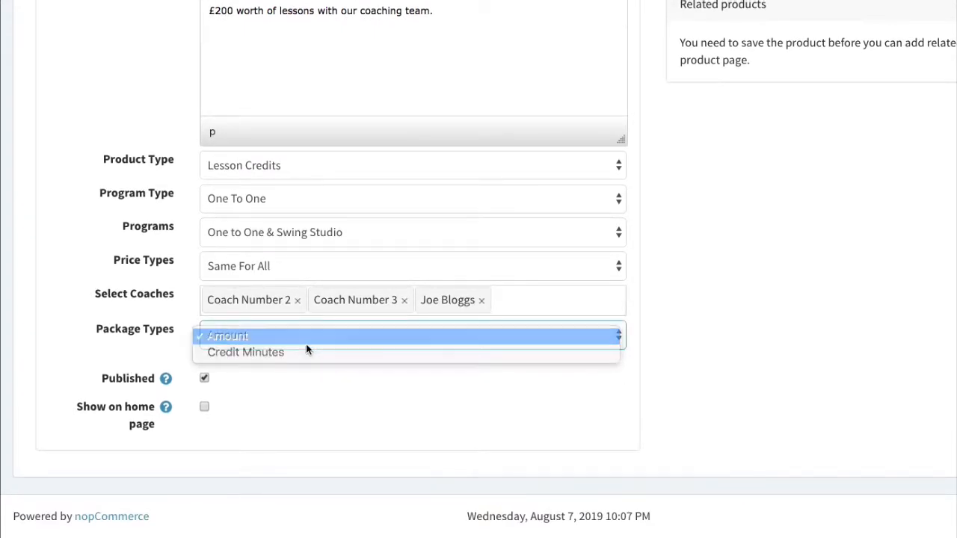
click(306, 339)
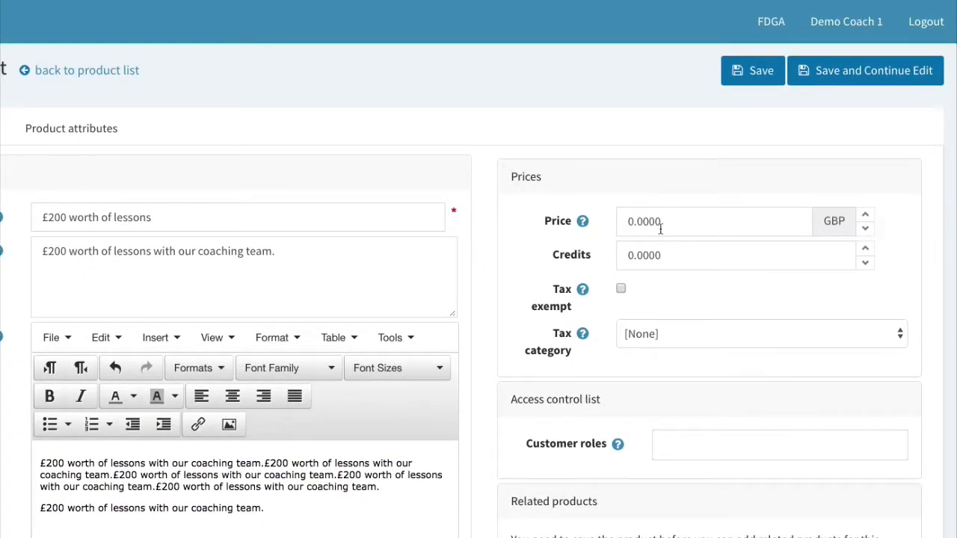
click(688, 188)
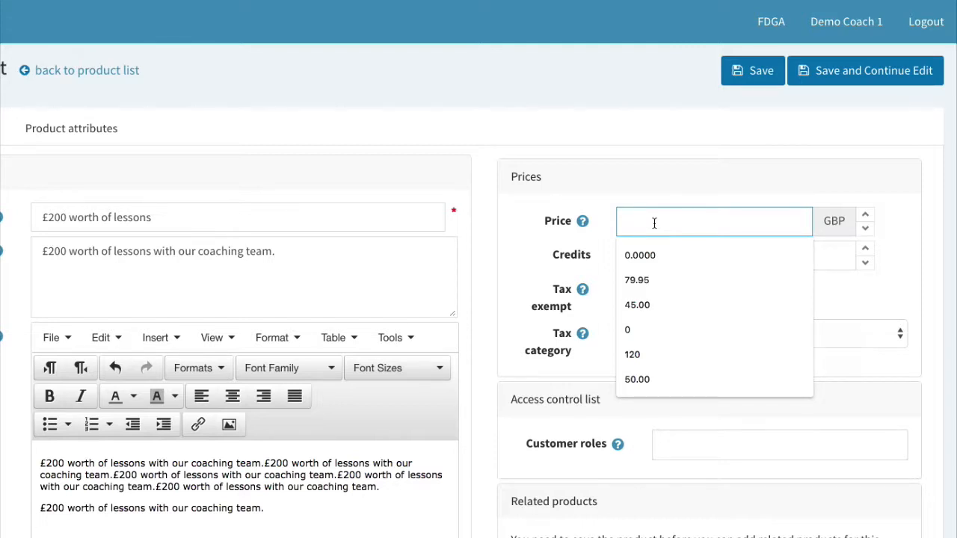
text(30)
key(BackSpace)
key(BackSpace)
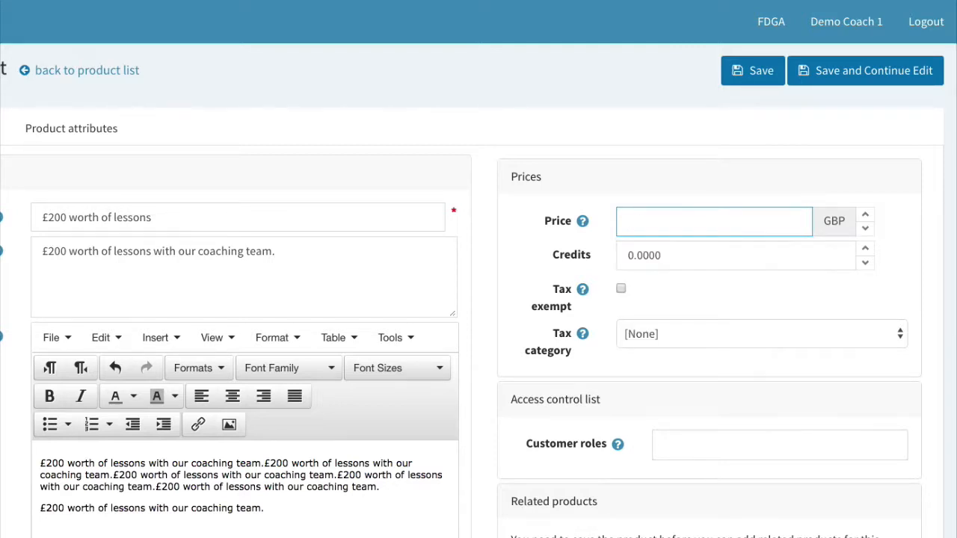
text(200.0)
click(673, 255)
text(200)
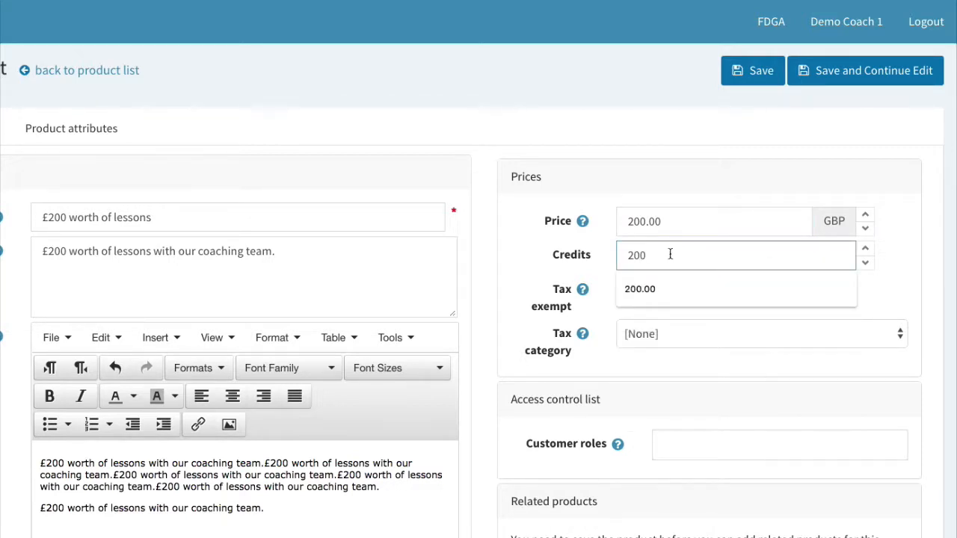
click(673, 290)
Grant the Coach, Guests, Player and Pro Shop customer roles, then Save and Continue Edit.
scroll(681, 367, down, 1)
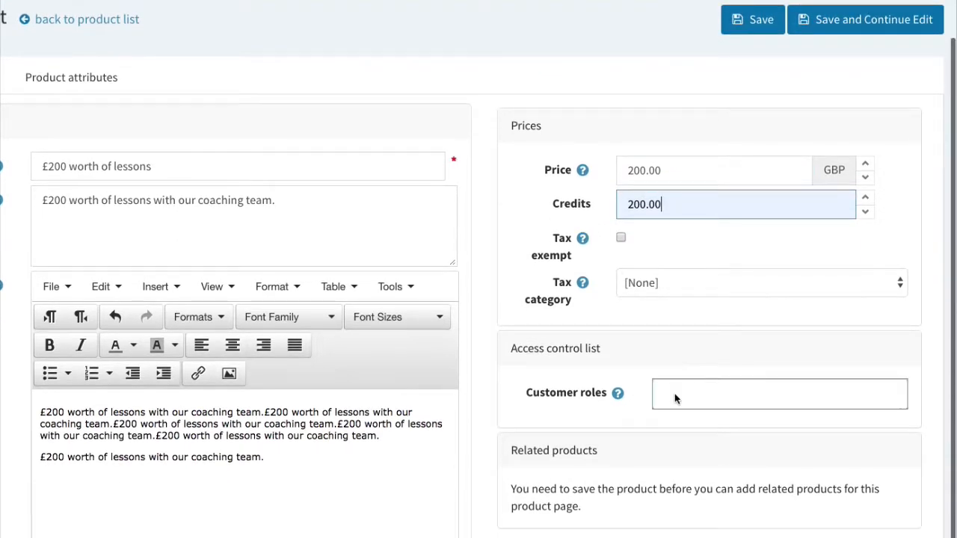
click(675, 393)
click(679, 419)
click(679, 423)
click(682, 426)
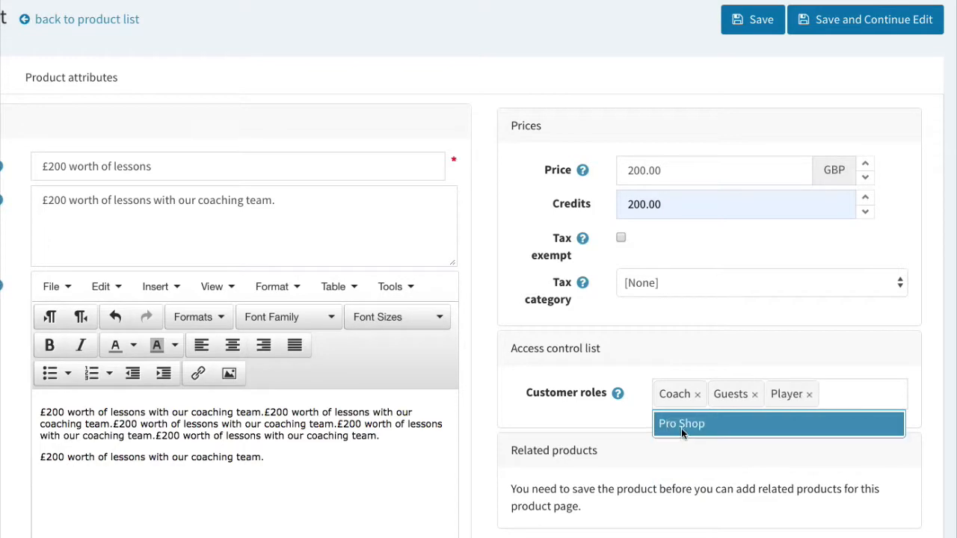
click(681, 428)
scroll(649, 410, up, 1)
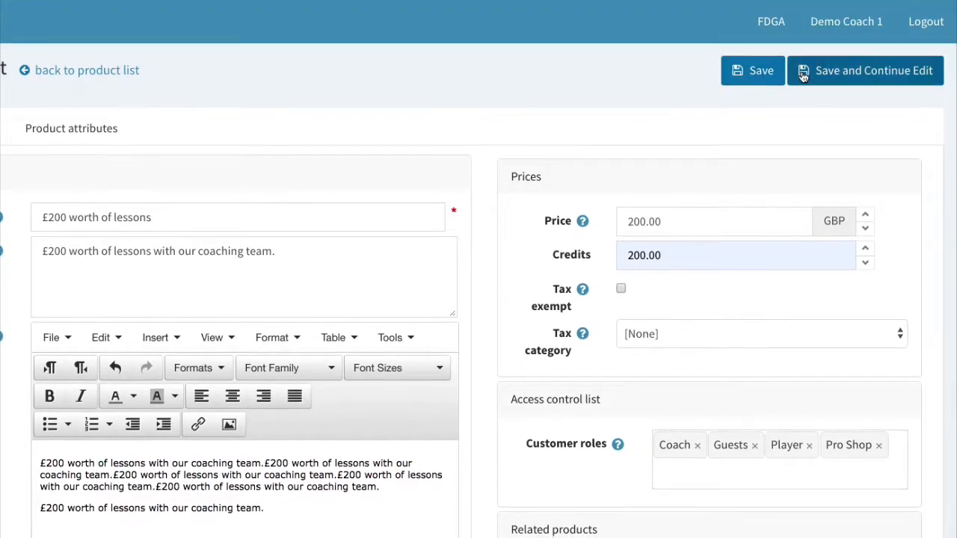
click(832, 72)
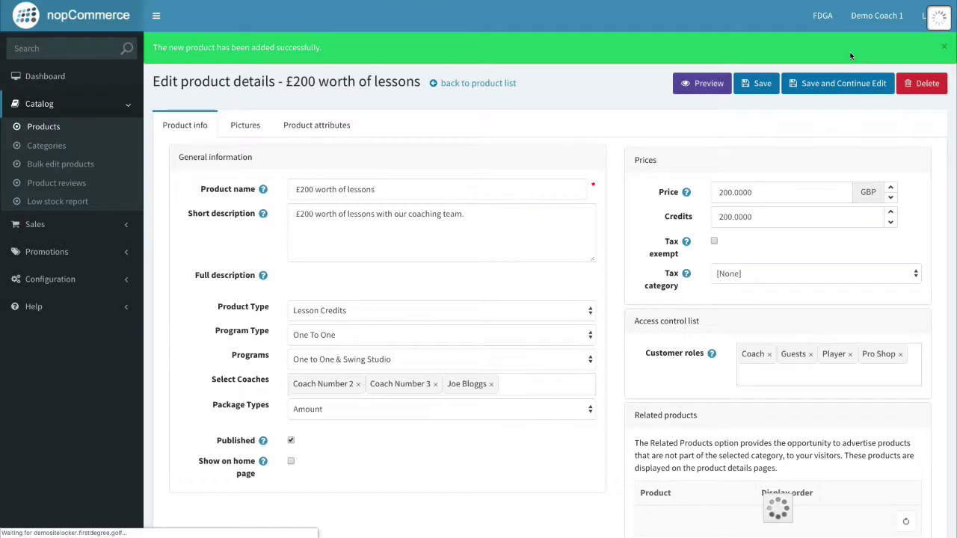
Upload the golf lesson photo at display order 1, save the product, and switch to the store.
click(245, 125)
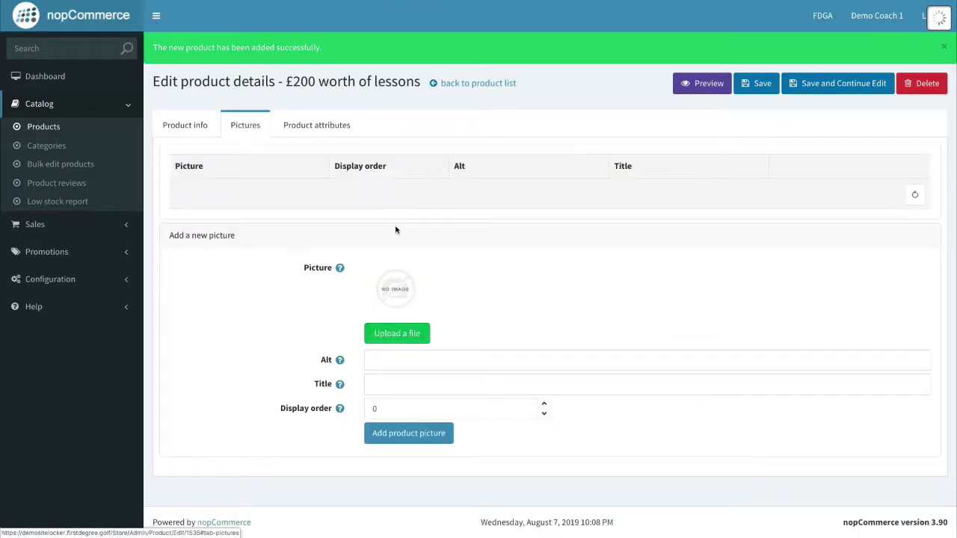
click(409, 330)
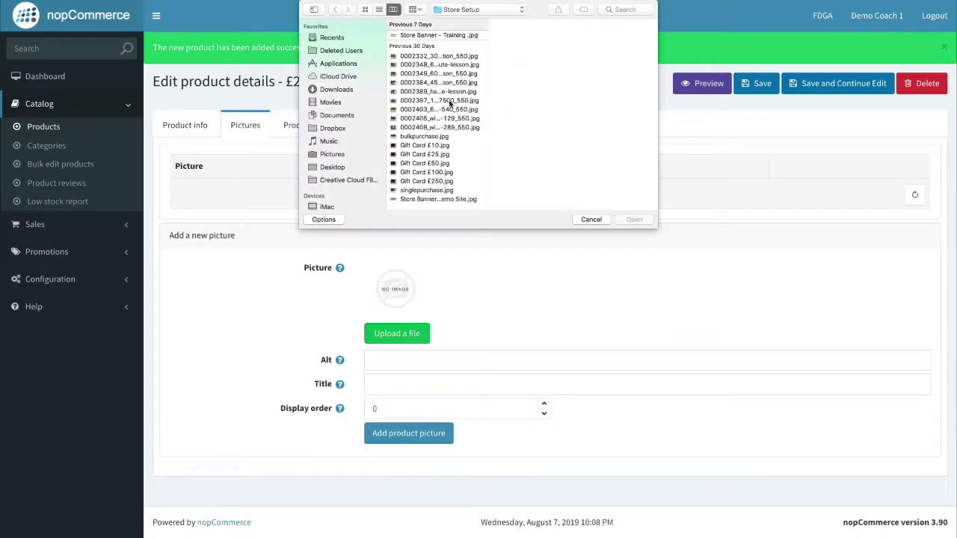
click(633, 219)
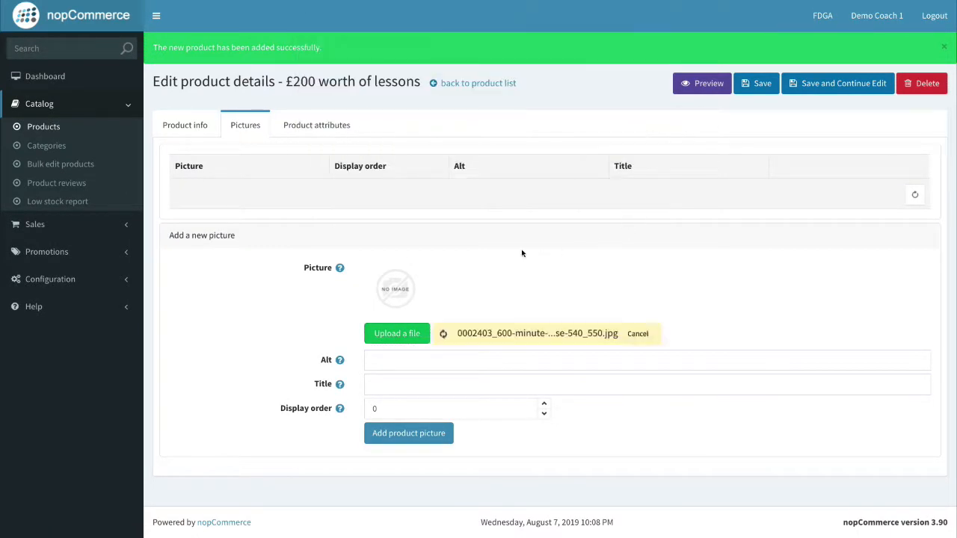
click(544, 386)
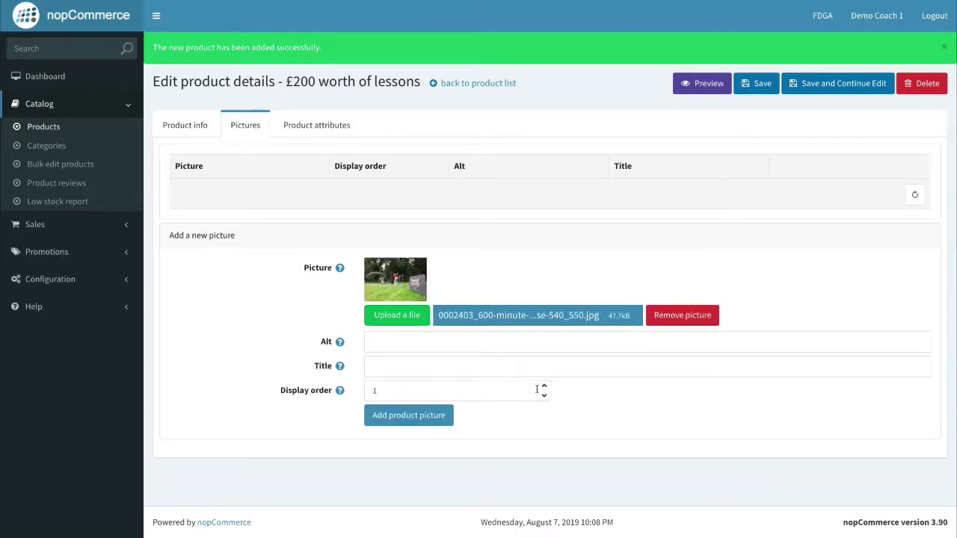
click(416, 424)
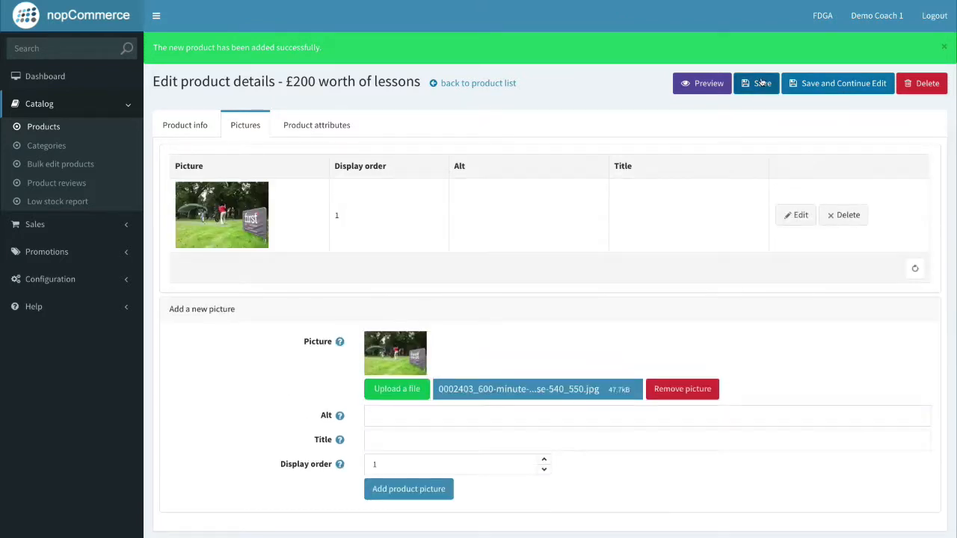
click(761, 84)
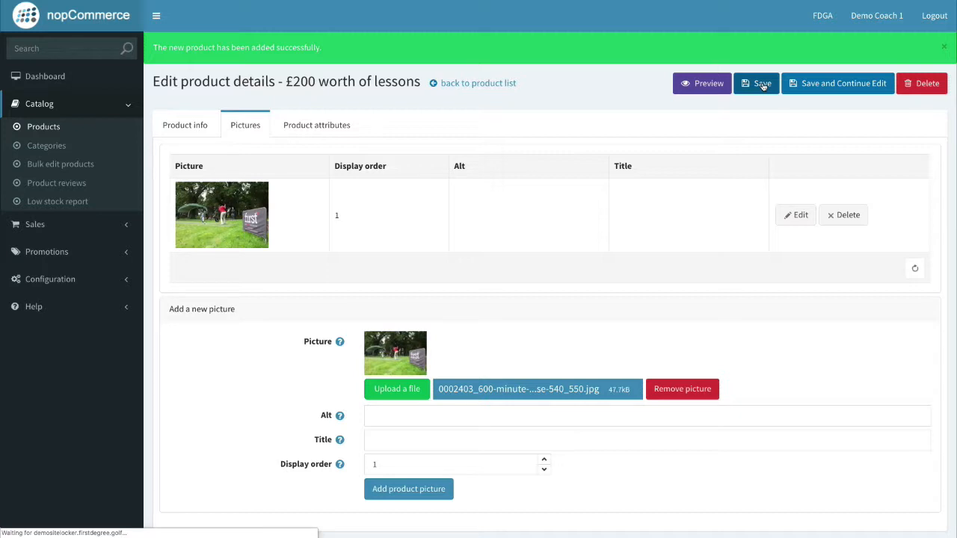
key(ctrl+Right)
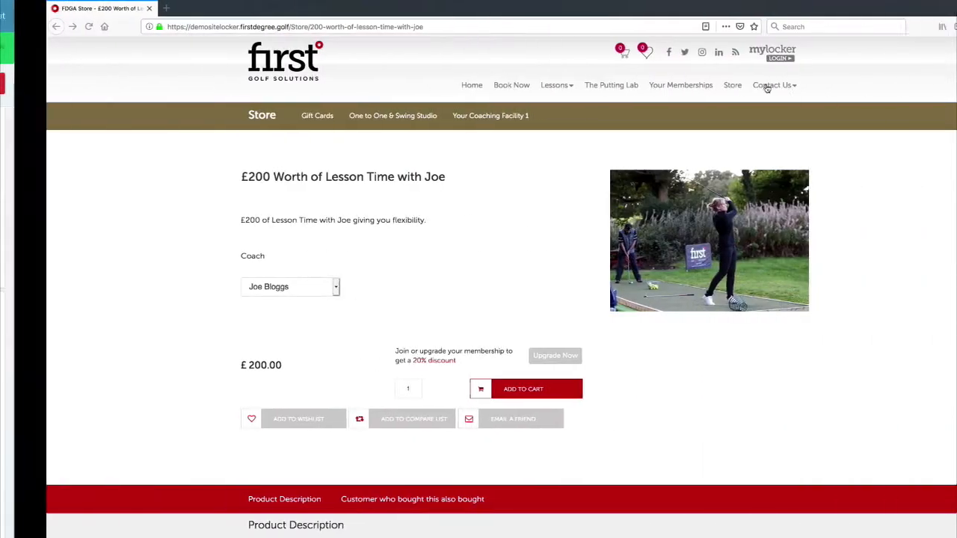
Go to the One to One & Swing Studio listing and open £200 worth of lessons.
click(298, 26)
click(370, 116)
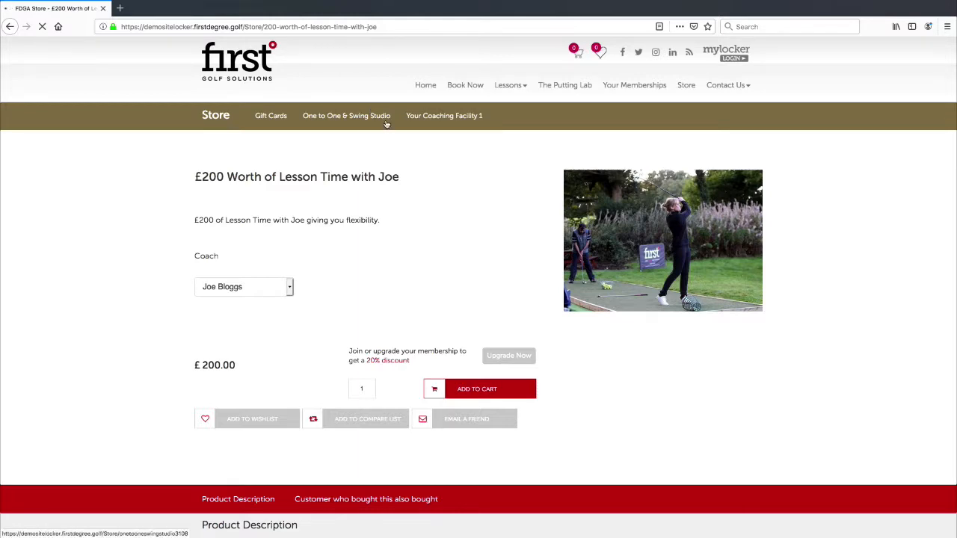
scroll(744, 315, down, 4)
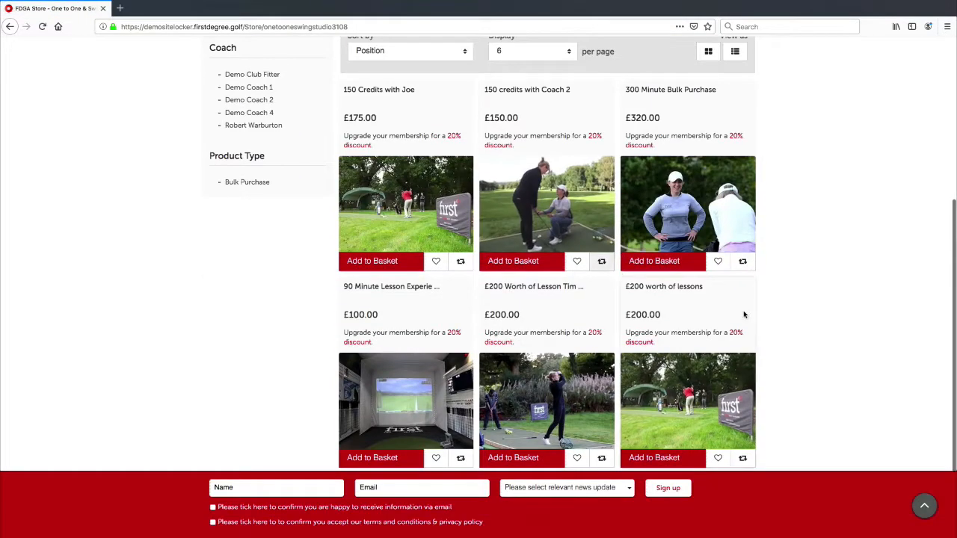
click(675, 287)
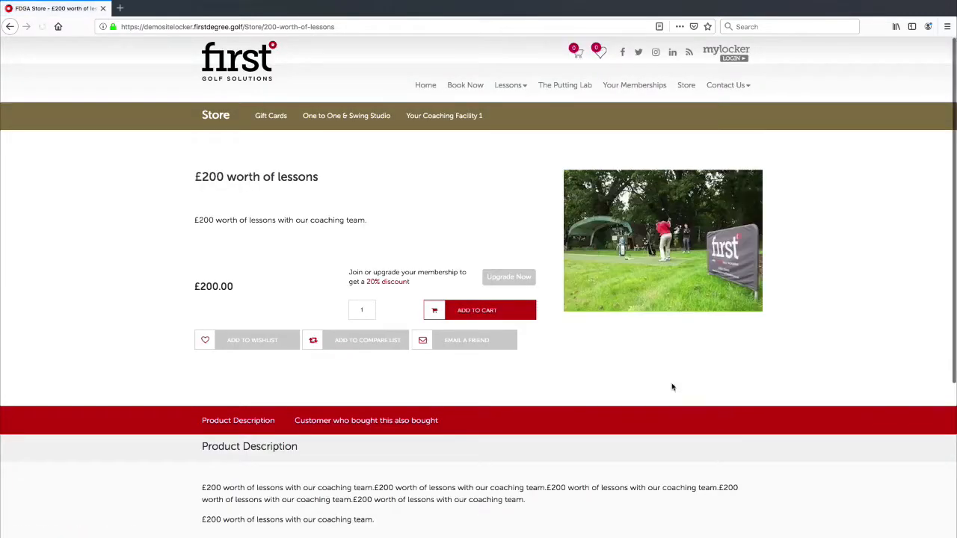
Review the product page's title, description and £200.00 price details.
drag(203, 176, 344, 179)
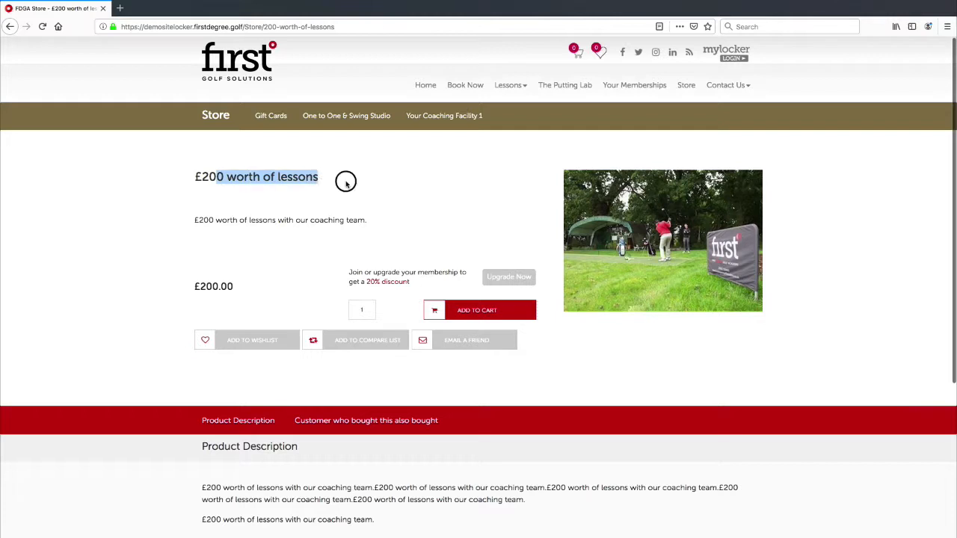
click(226, 226)
drag(204, 219, 267, 222)
drag(238, 286, 190, 284)
click(189, 285)
click(188, 285)
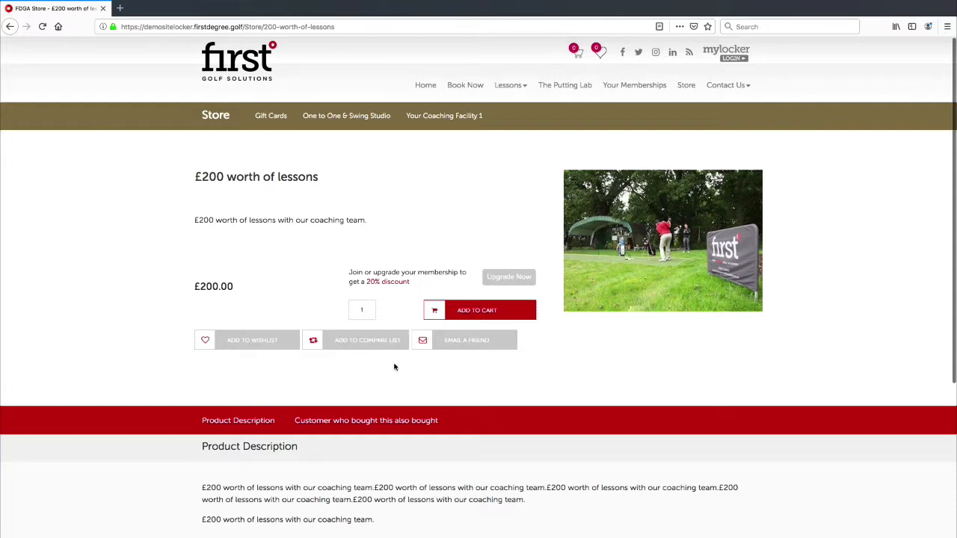
scroll(394, 366, down, 5)
scroll(391, 367, up, 5)
drag(194, 195, 263, 177)
click(243, 176)
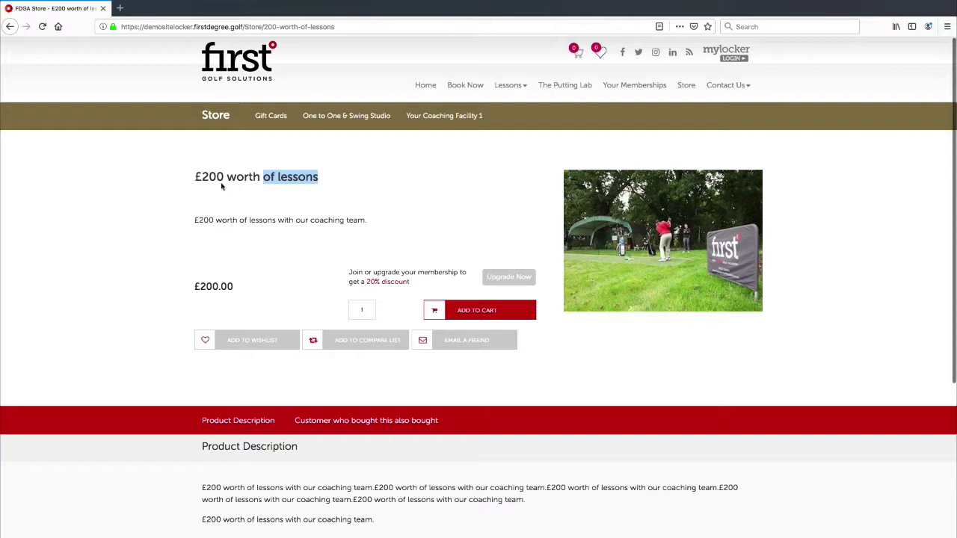
drag(210, 176, 203, 176)
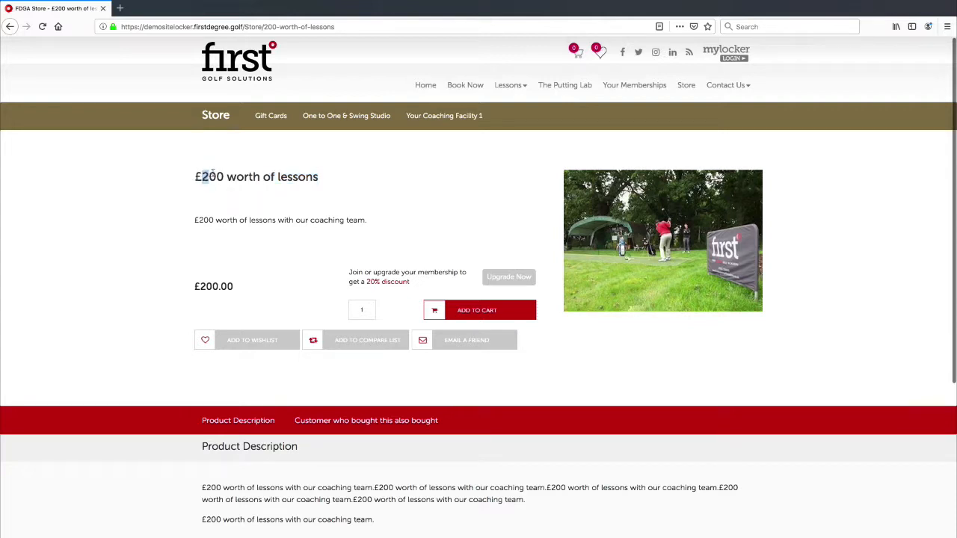
click(218, 172)
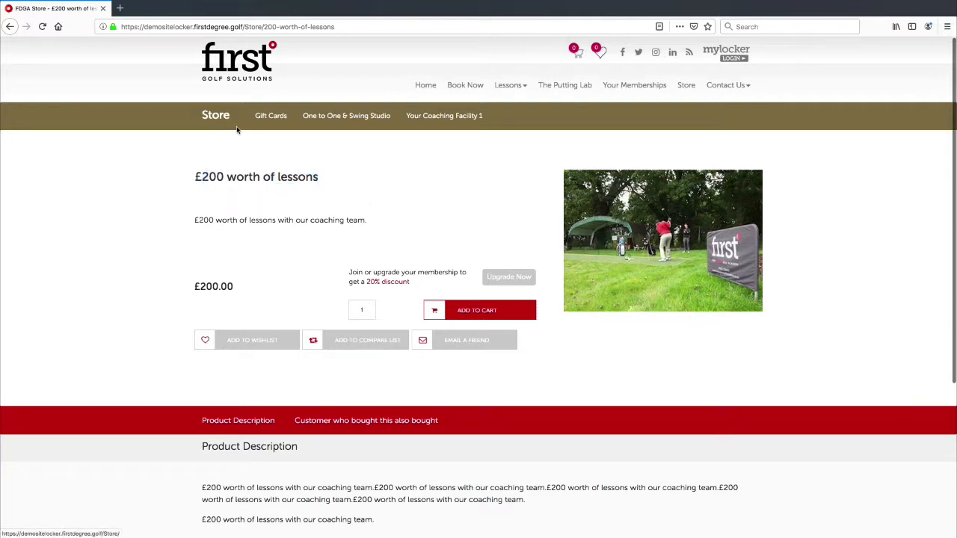
Open the One to One & Swing Studio category and check its sort and 6-per-page options.
click(361, 118)
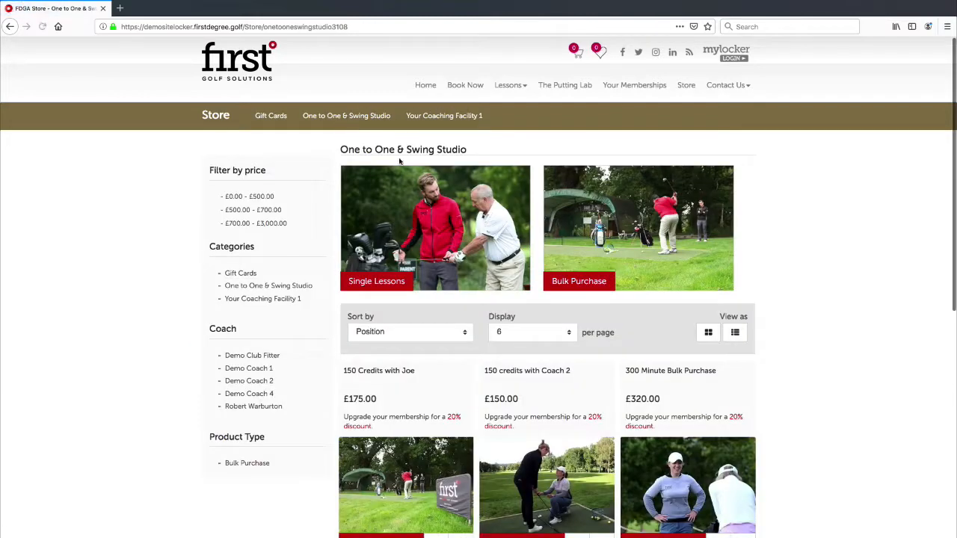
scroll(546, 260, down, 5)
scroll(546, 260, up, 2)
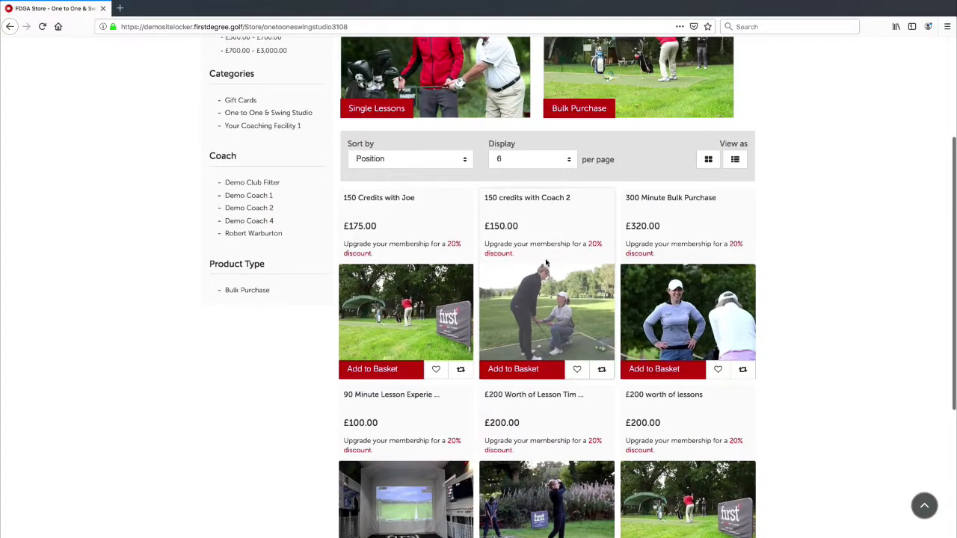
scroll(541, 262, down, 3)
scroll(493, 195, up, 3)
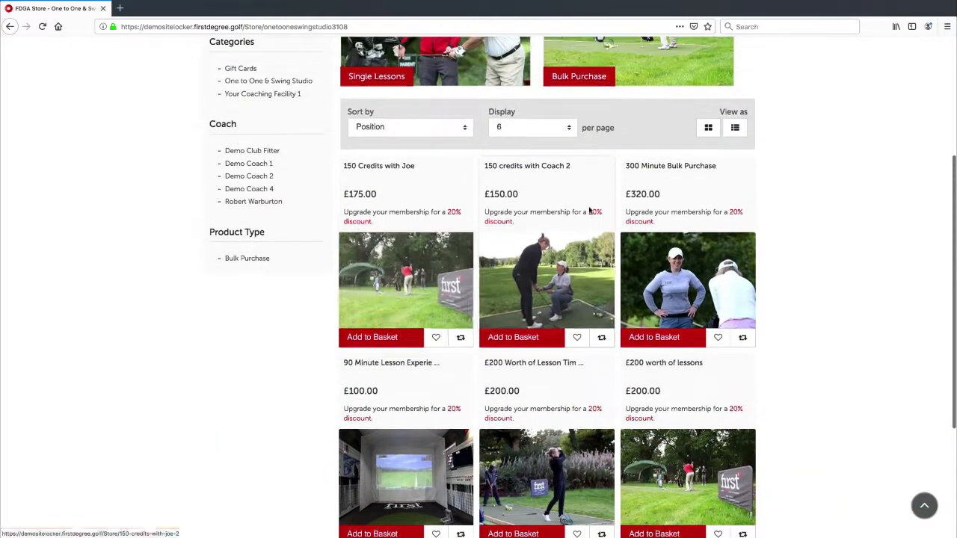
scroll(505, 218, up, 2)
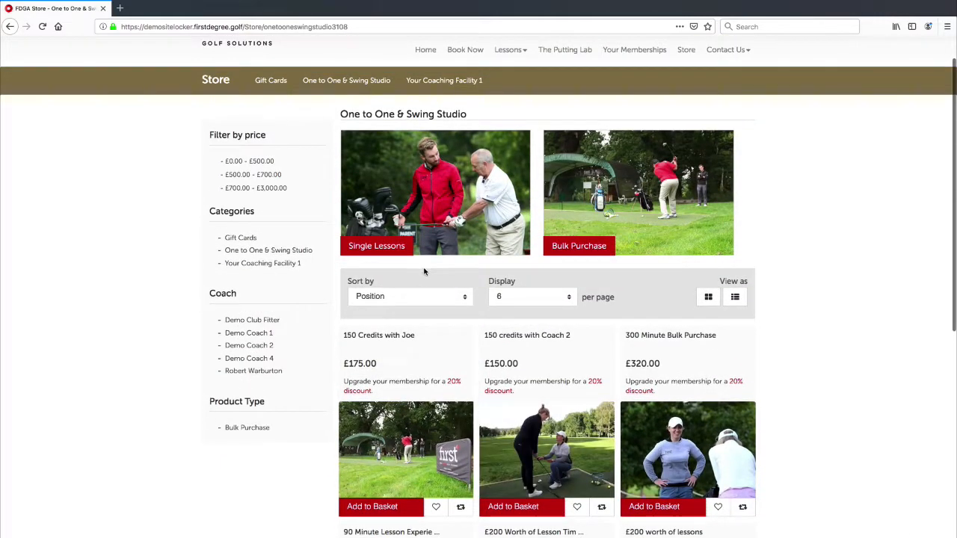
click(394, 297)
click(354, 261)
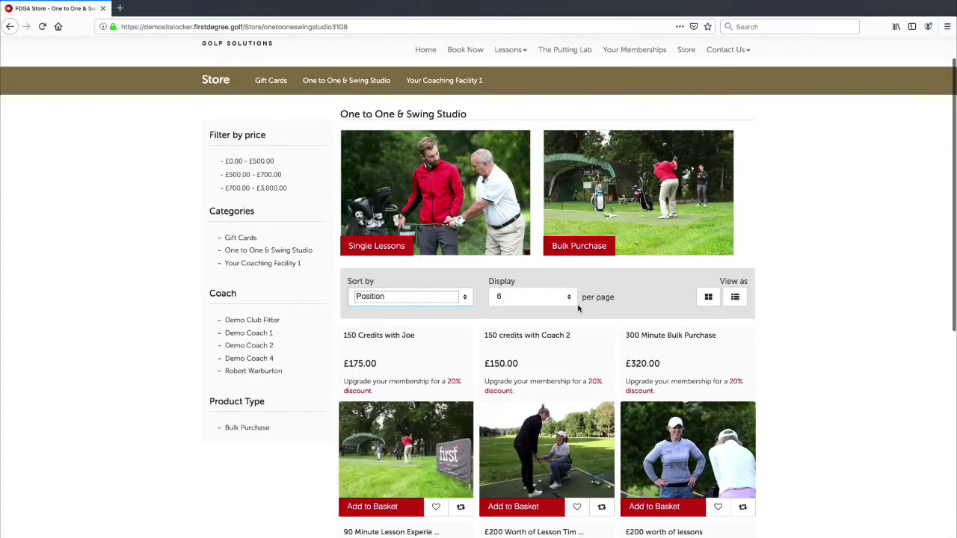
click(523, 296)
click(523, 294)
Sort the products by Name: A to Z, then Z to A, and finally Created on.
click(435, 295)
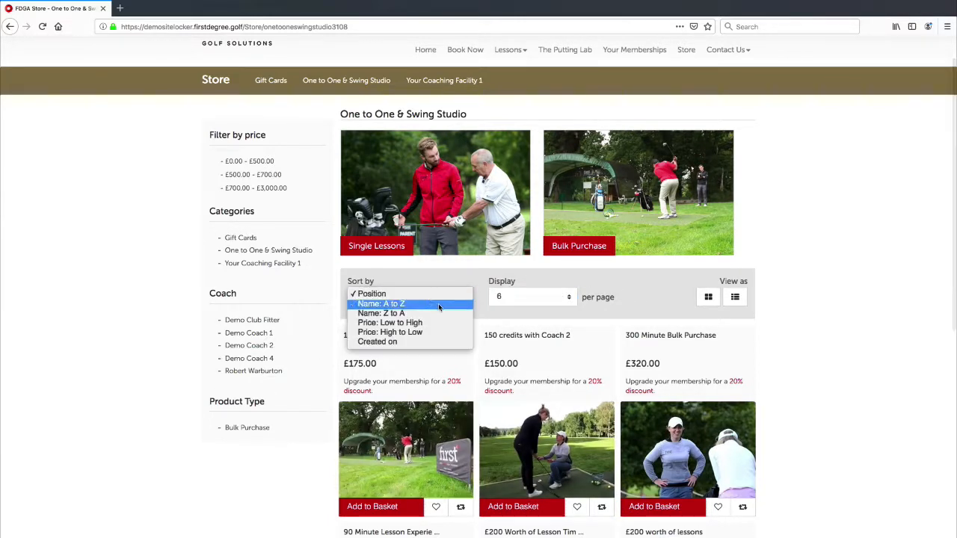
click(439, 305)
click(441, 299)
click(442, 303)
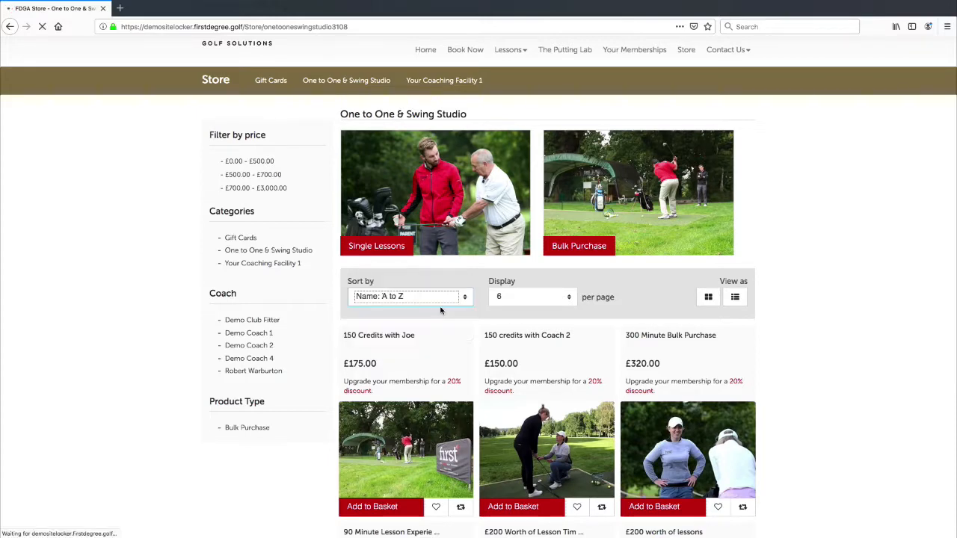
click(447, 299)
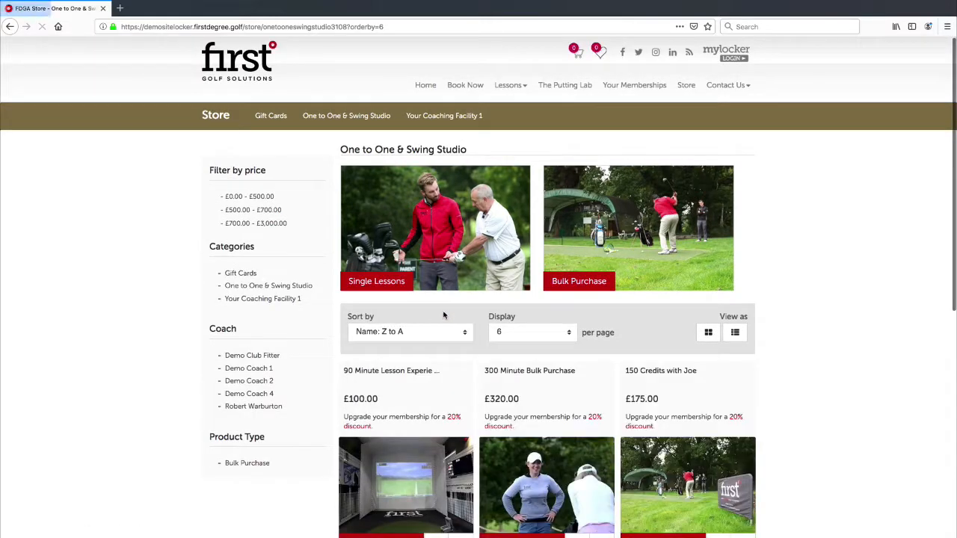
click(442, 327)
click(442, 332)
click(442, 338)
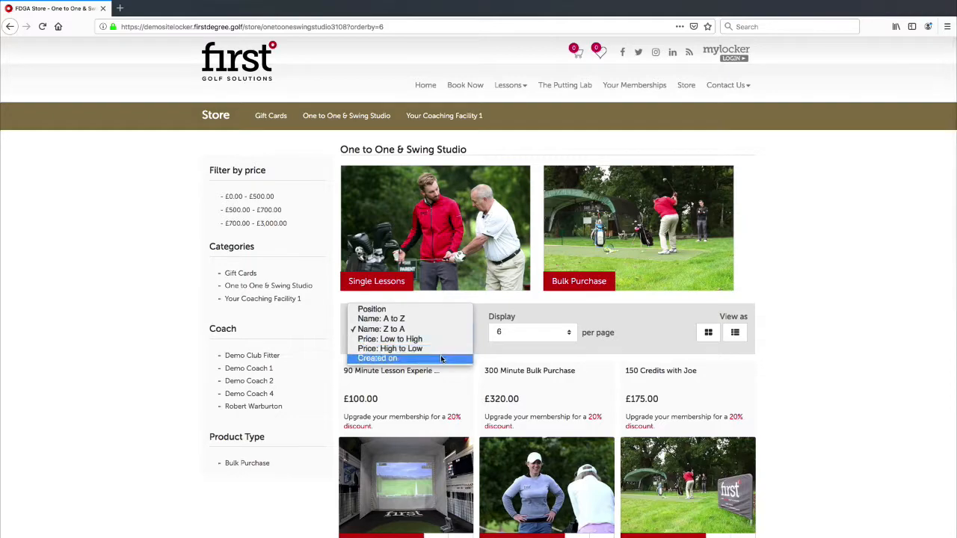
click(441, 358)
Return to the main Store page.
scroll(620, 340, down, 3)
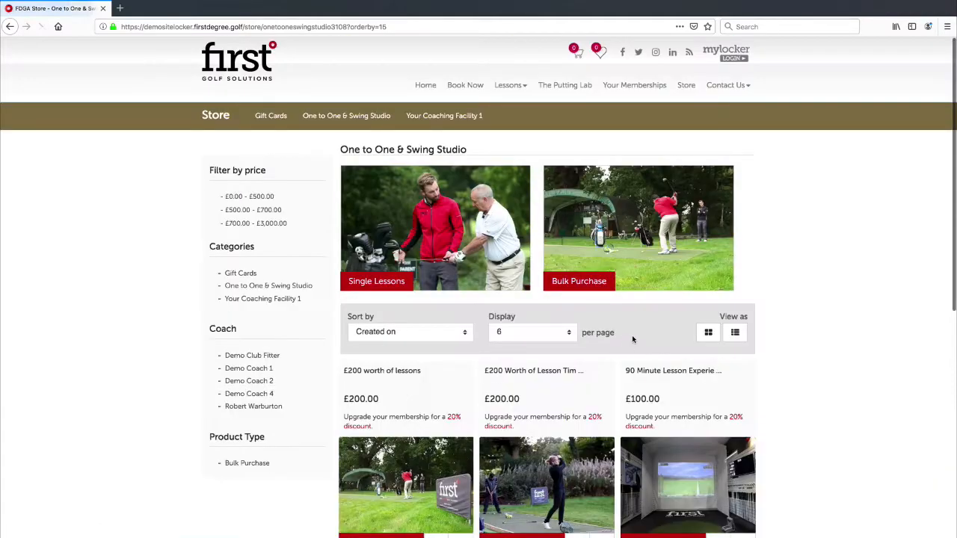
scroll(632, 341, down, 10)
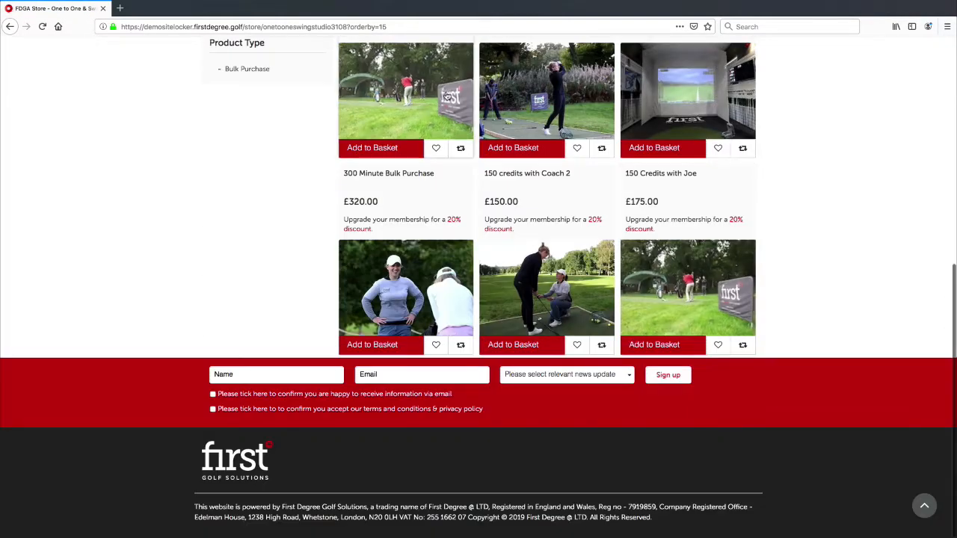
scroll(543, 200, up, 5)
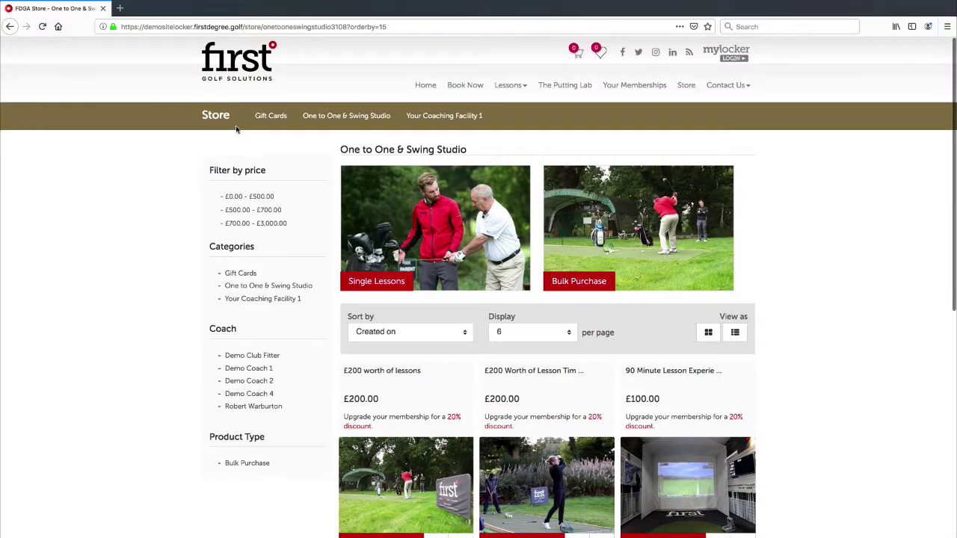
click(206, 119)
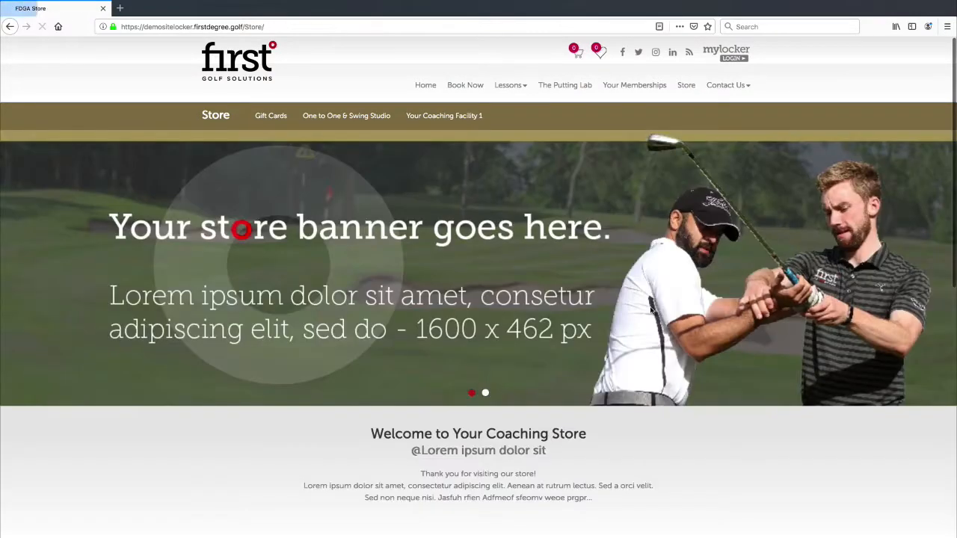
Open Catalog > Categories to list the store's product categories.
scroll(650, 311, down, 10)
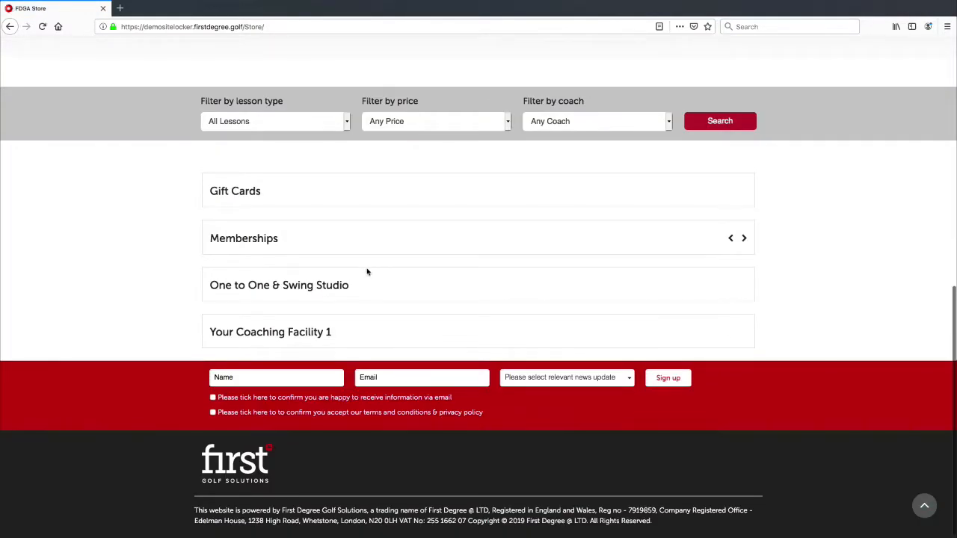
scroll(263, 202, up, 8)
scroll(312, 330, down, 8)
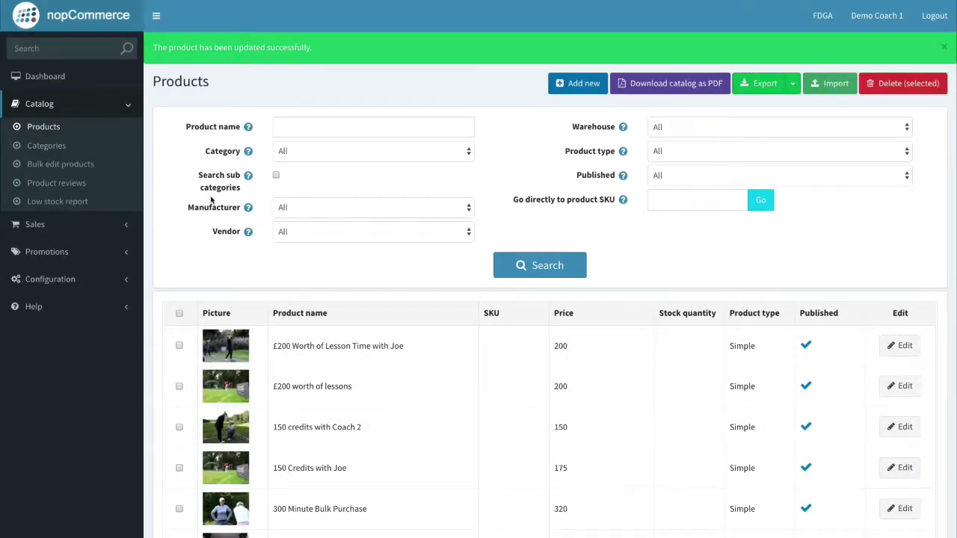
click(56, 147)
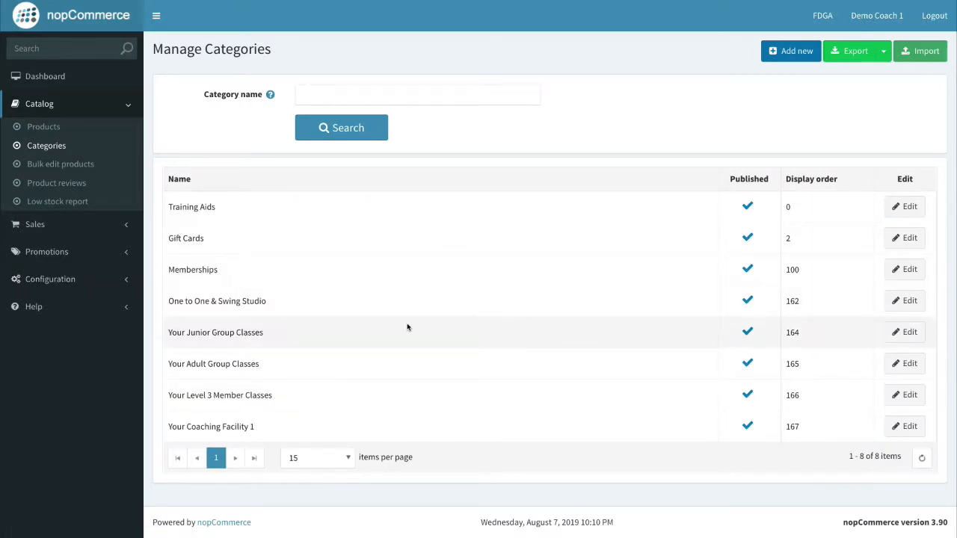
Edit the One to One & Swing Studio category and view its six assigned products.
click(897, 300)
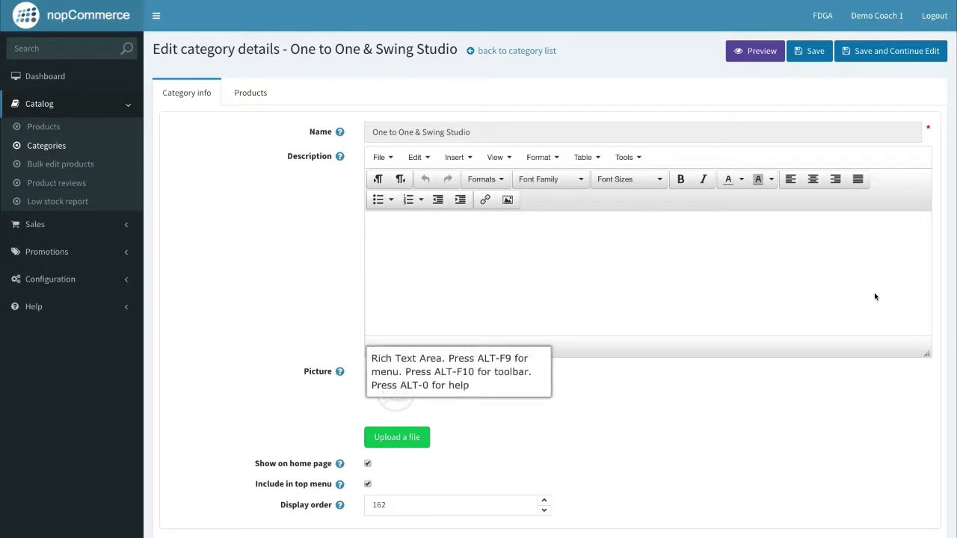
scroll(282, 236, down, 2)
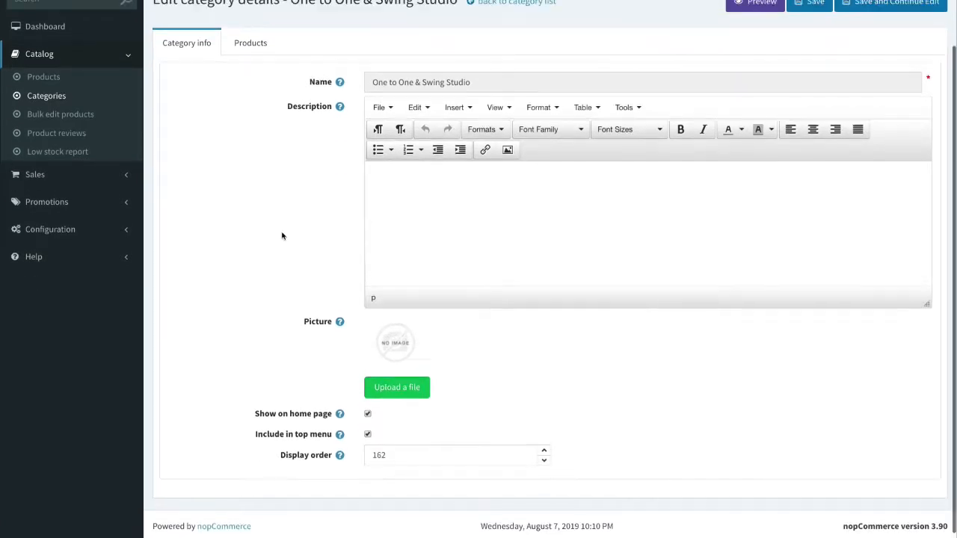
scroll(327, 169, up, 2)
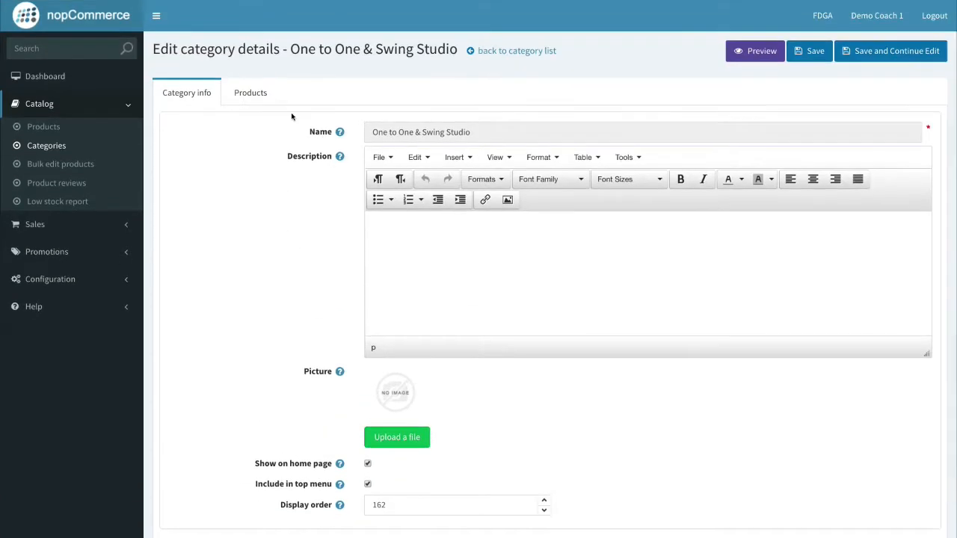
click(250, 94)
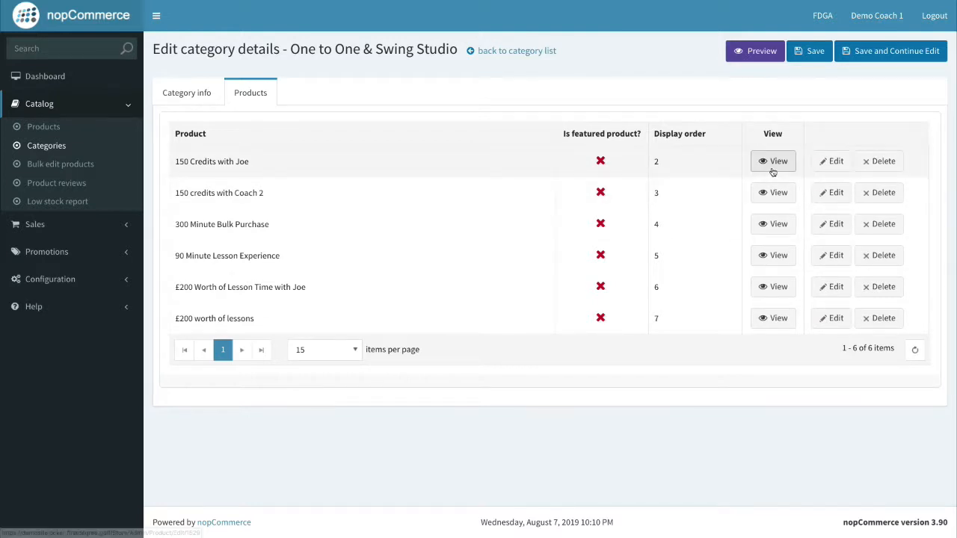
Tick Is featured for 300 Minute Bulk Purchase, 90 Minute Lesson Experience and £200 worth of lessons, then save.
click(830, 164)
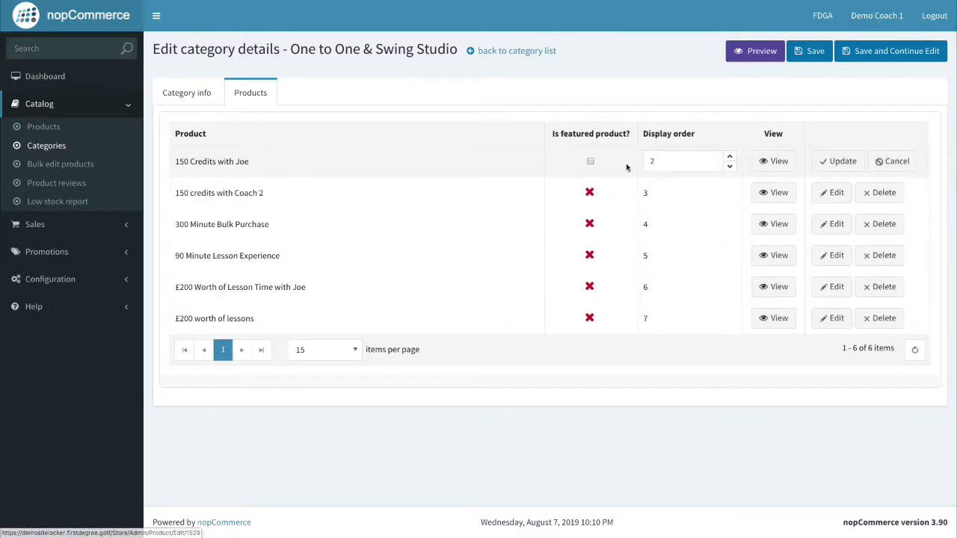
click(891, 162)
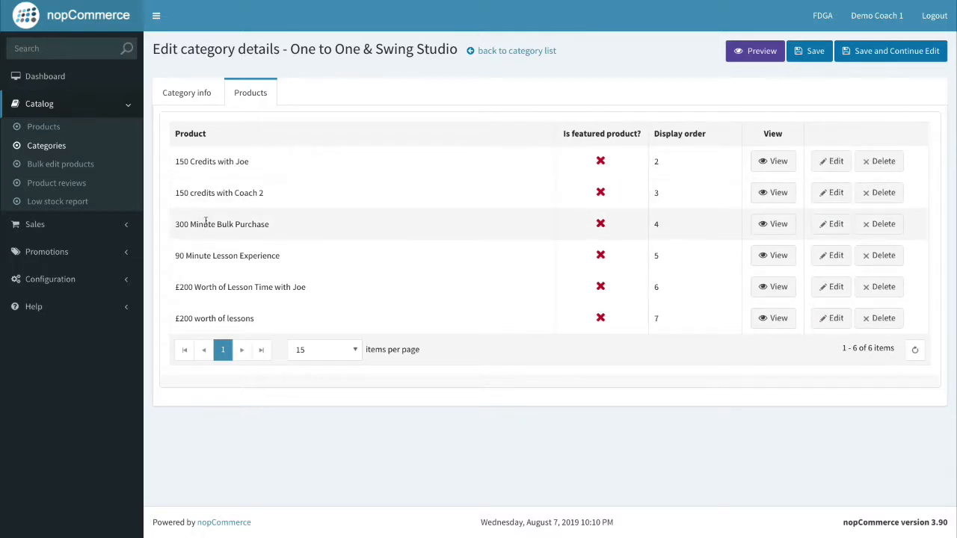
click(835, 224)
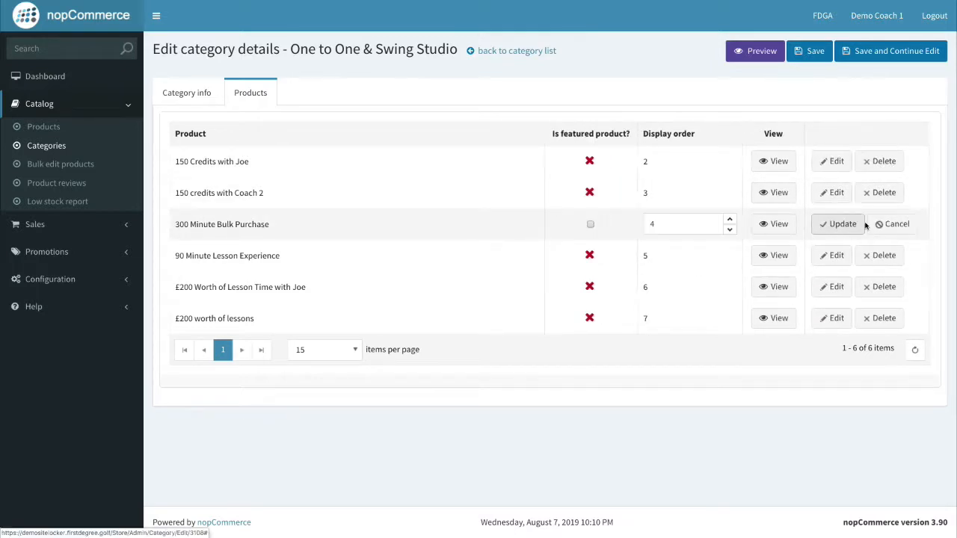
click(590, 224)
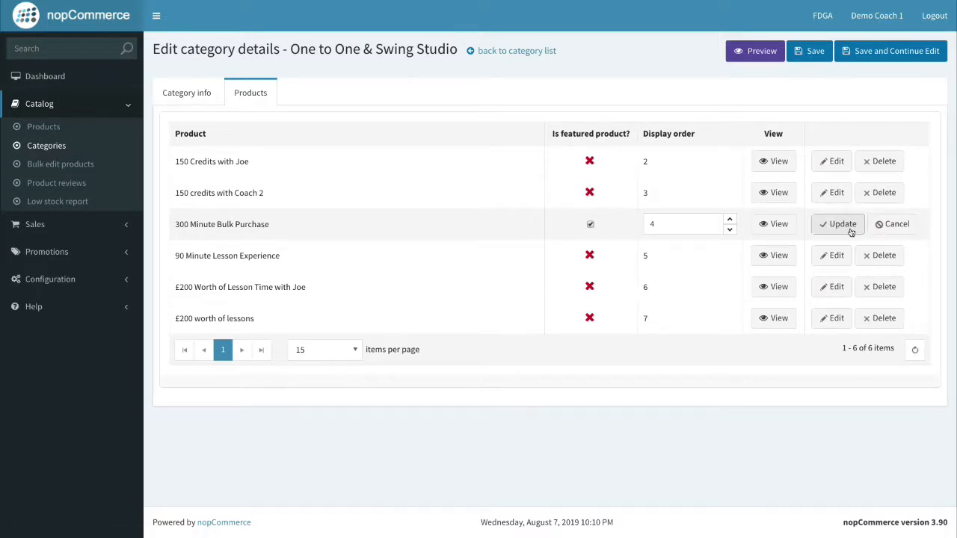
click(826, 227)
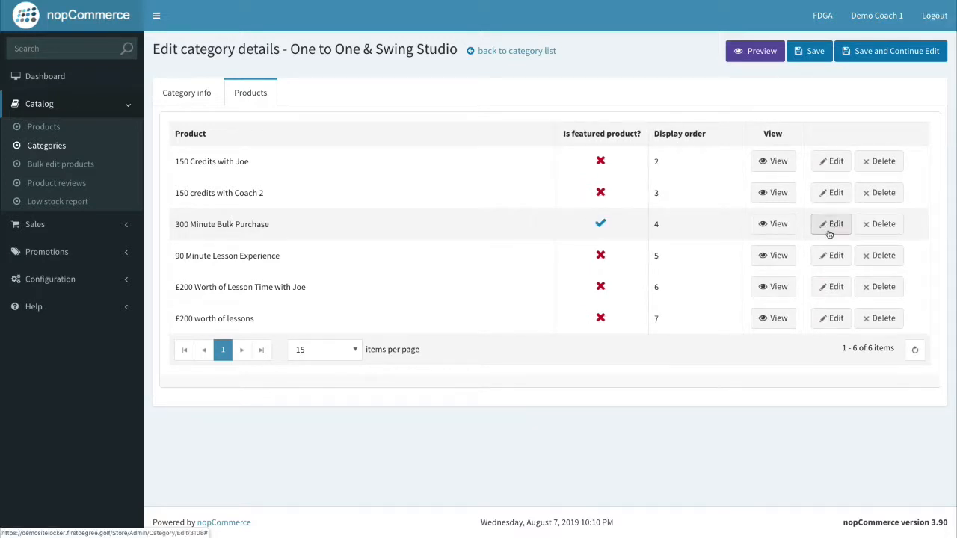
click(830, 256)
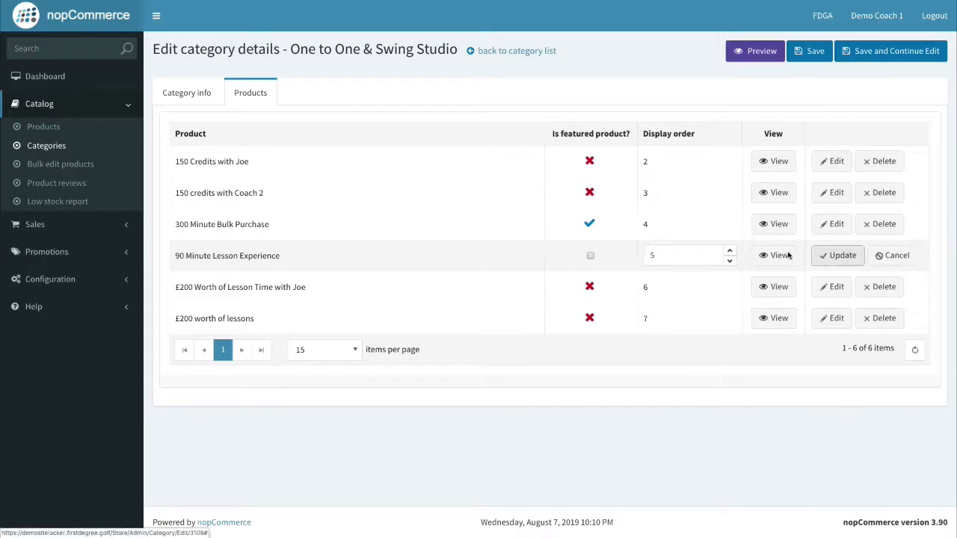
click(591, 256)
click(822, 258)
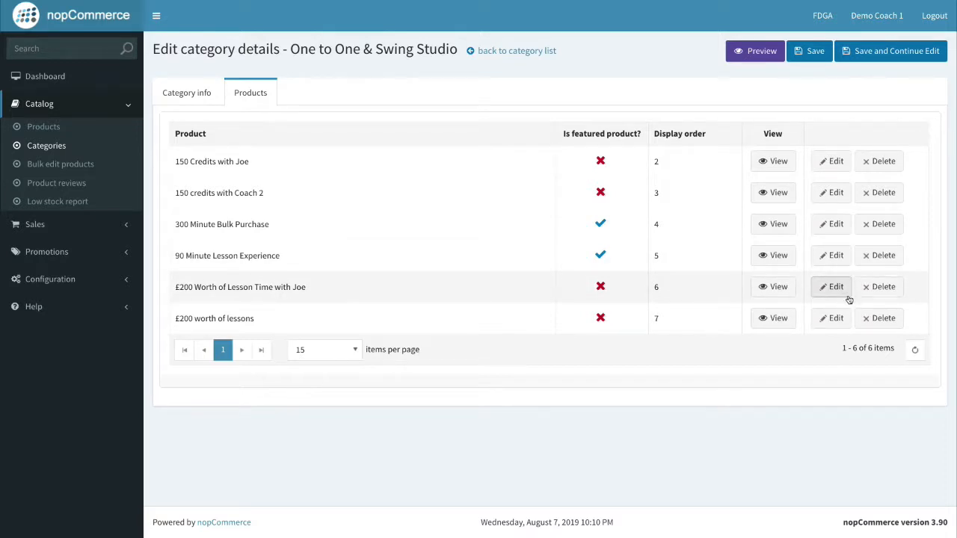
click(843, 318)
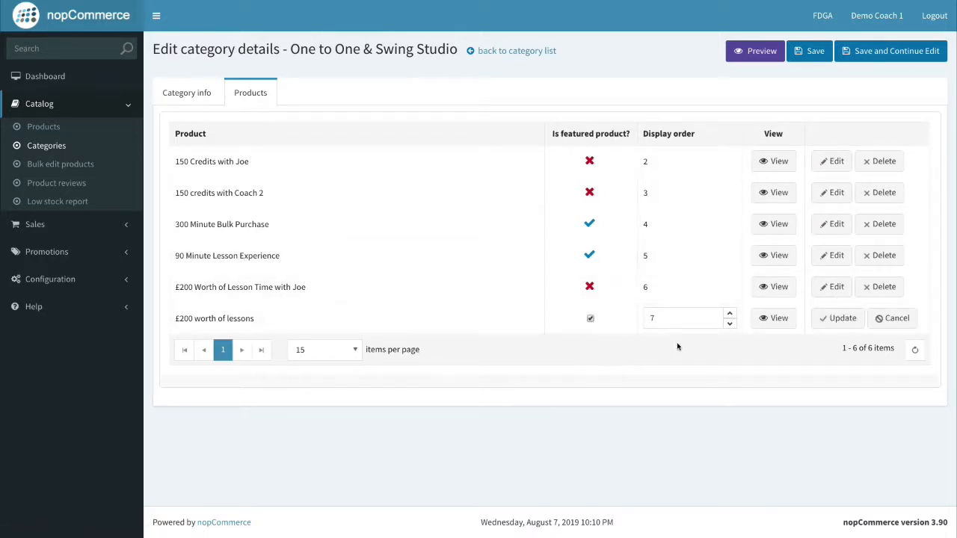
click(856, 326)
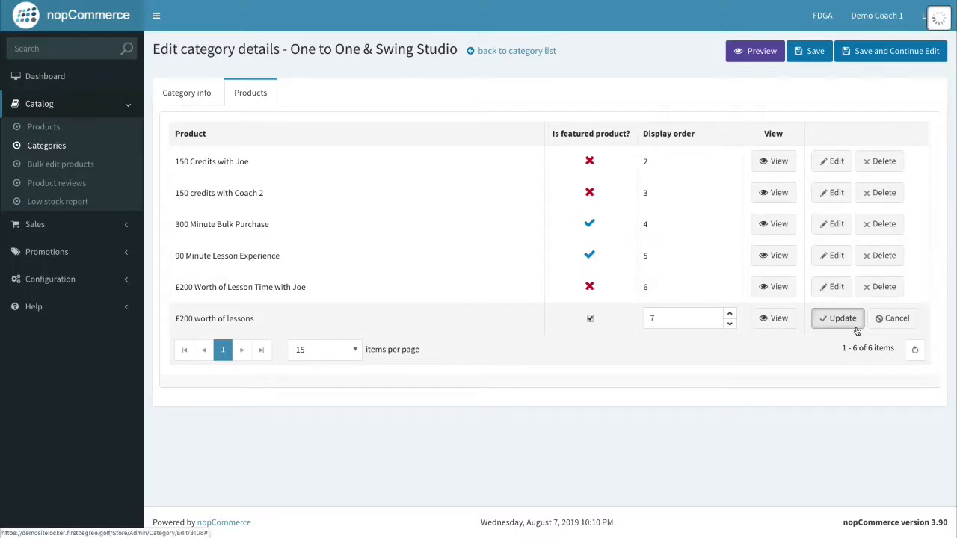
click(807, 54)
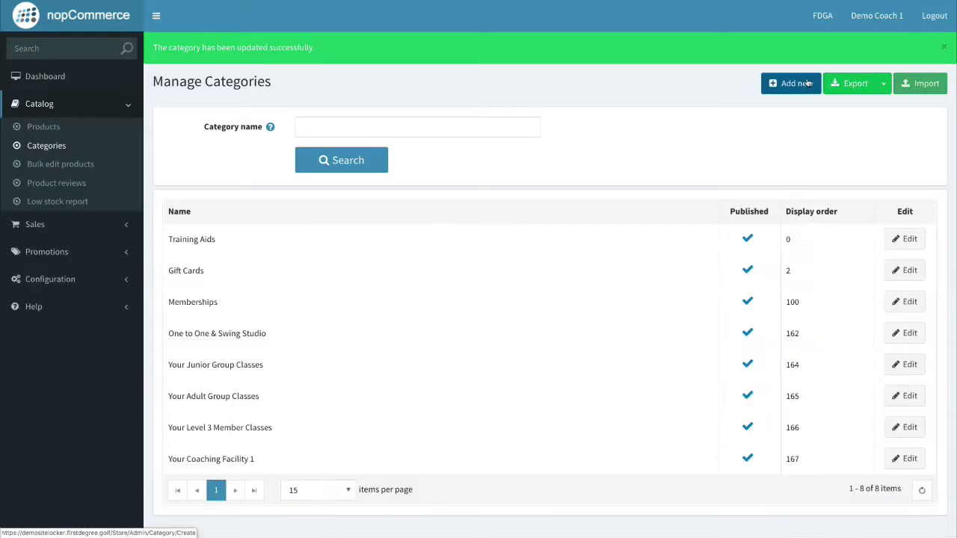
key(ctrl+Right)
click(293, 24)
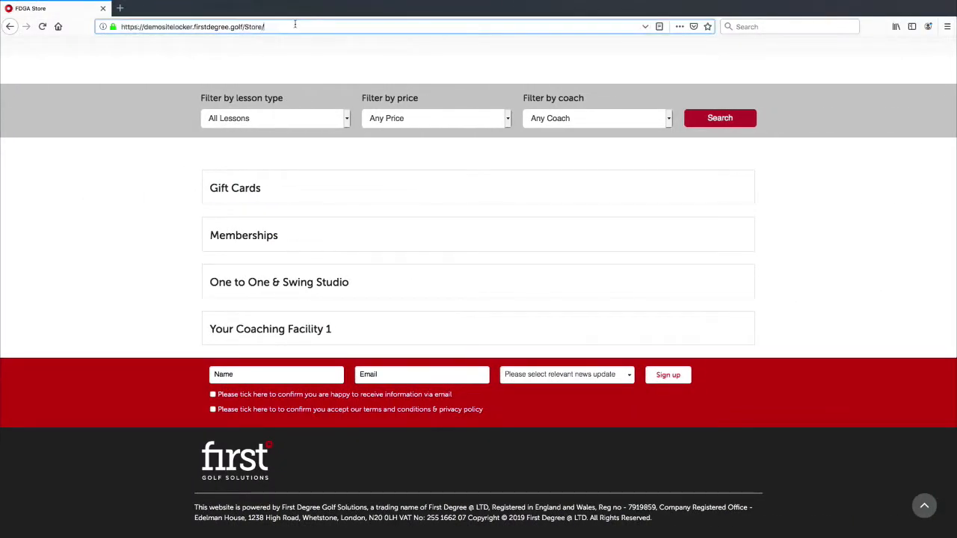
key(Return)
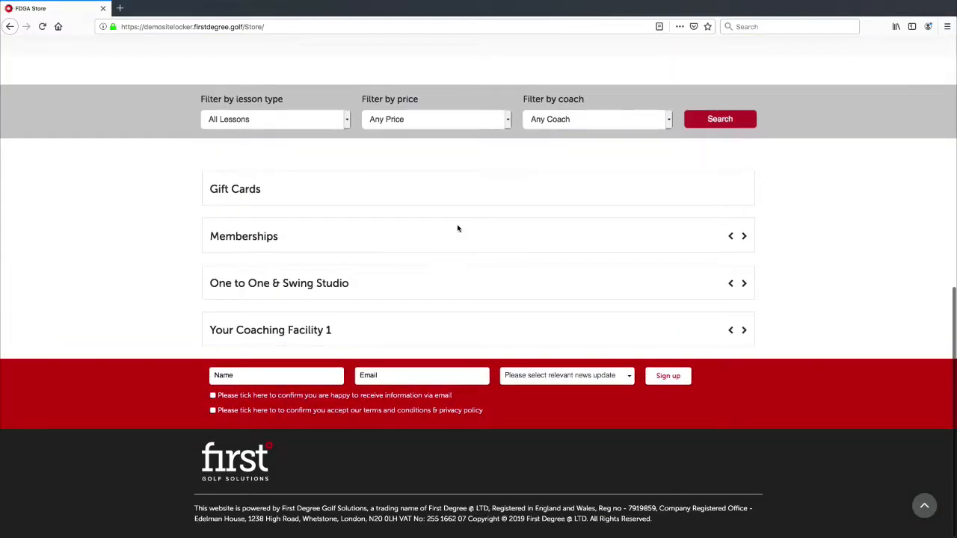
scroll(457, 229, up, 6)
click(258, 27)
key(Return)
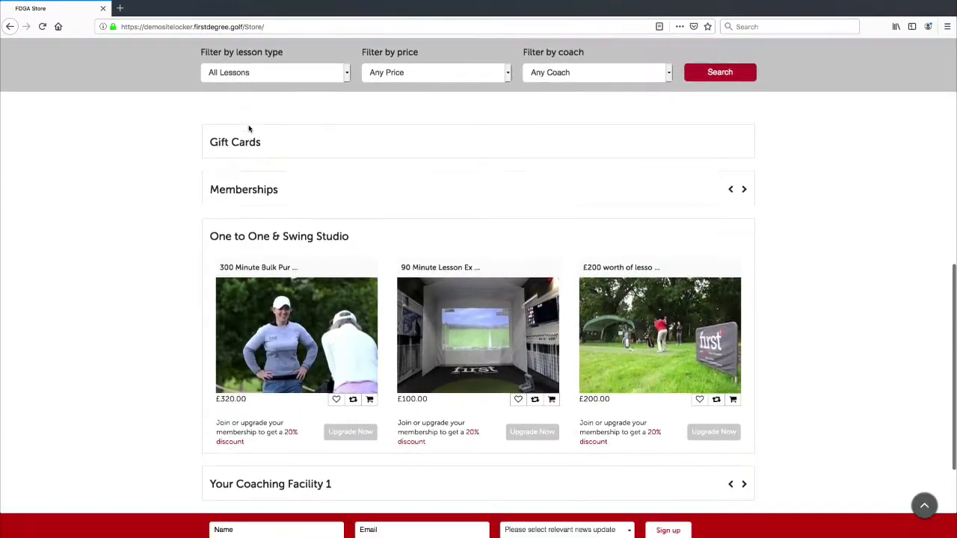
click(244, 125)
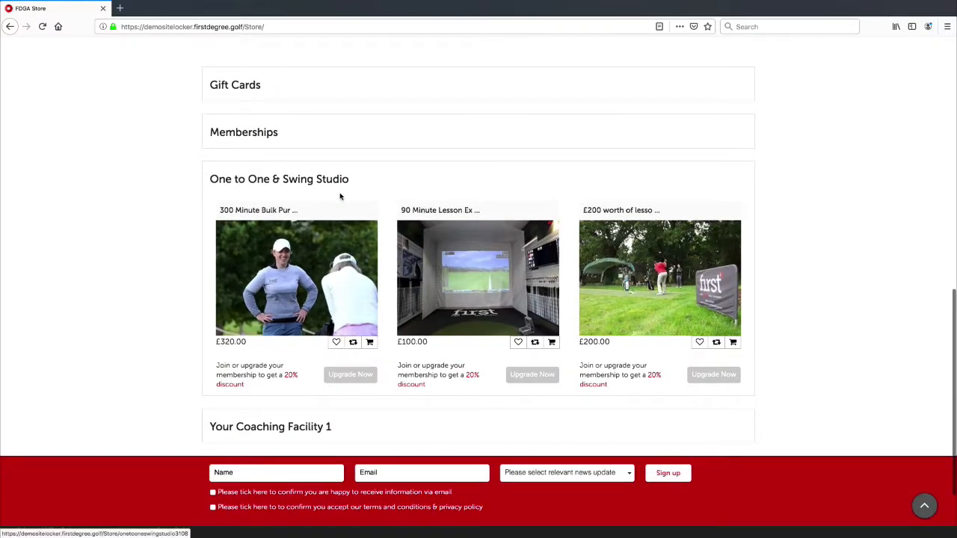
scroll(341, 197, down, 2)
scroll(341, 196, up, 4)
scroll(341, 196, up, 2)
scroll(341, 194, down, 6)
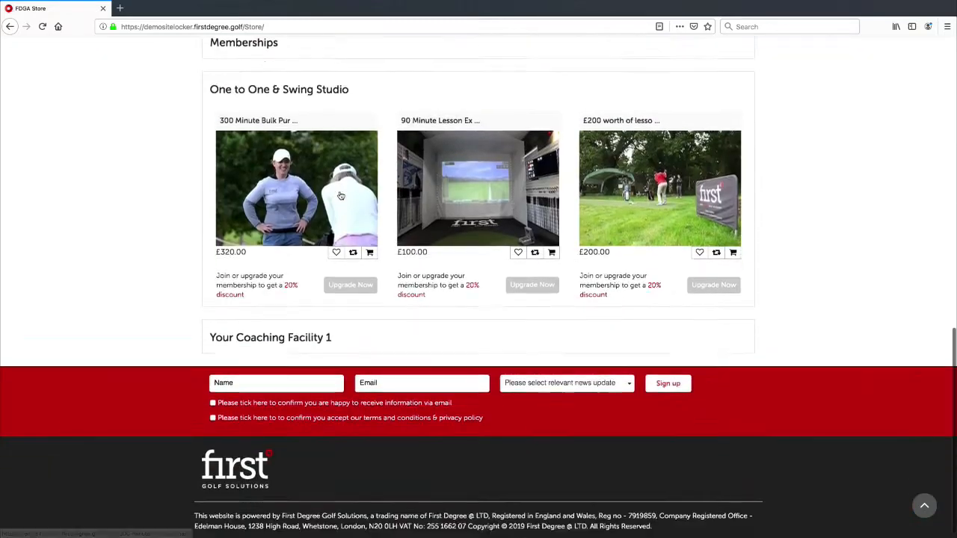
scroll(341, 190, up, 3)
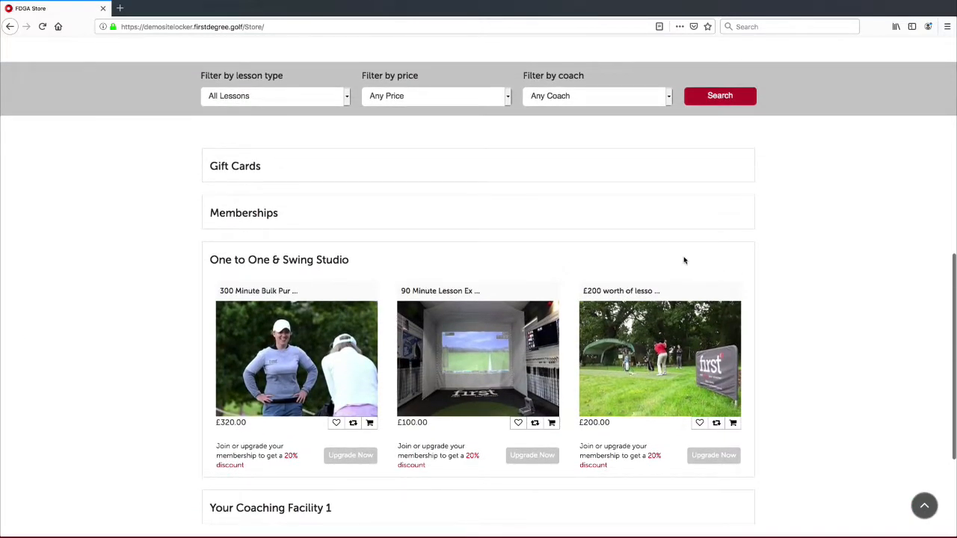
scroll(292, 316, down, 3)
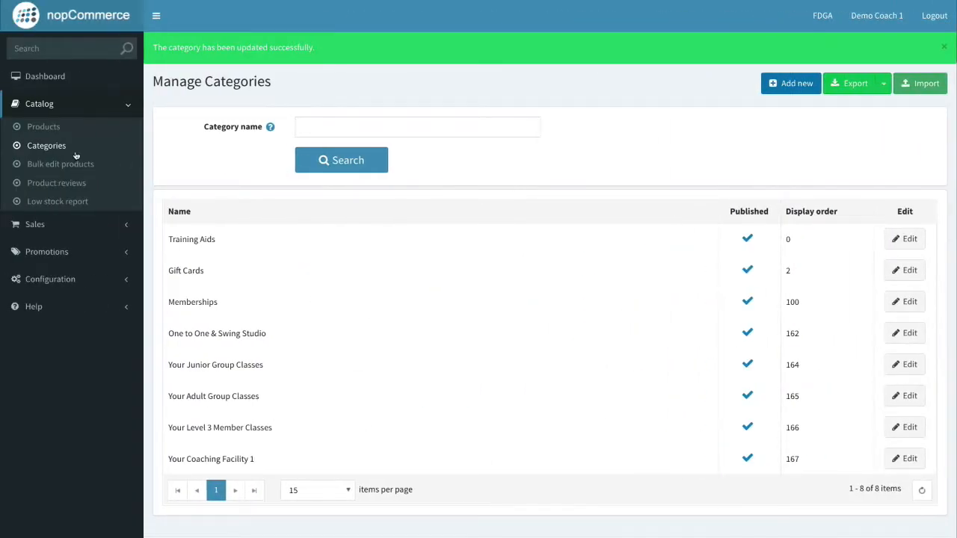
Enable Show on home page for 90 Minute Lesson Experience, save it, and return to the store.
click(47, 129)
scroll(344, 309, down, 3)
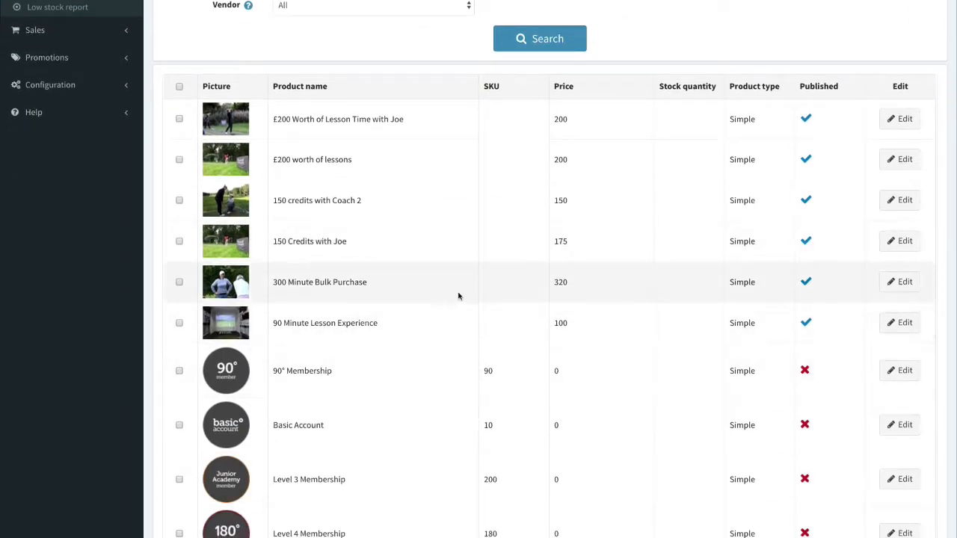
click(905, 328)
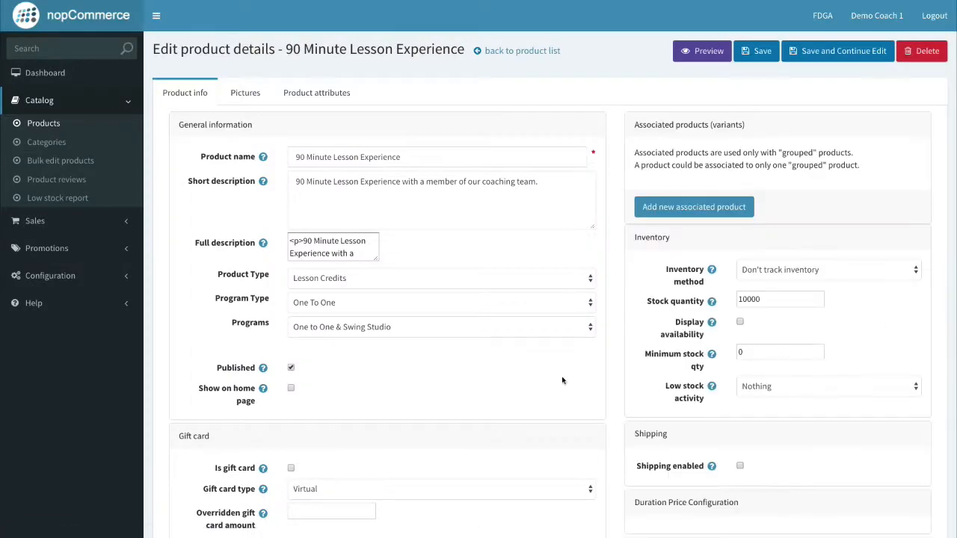
scroll(474, 407, down, 2)
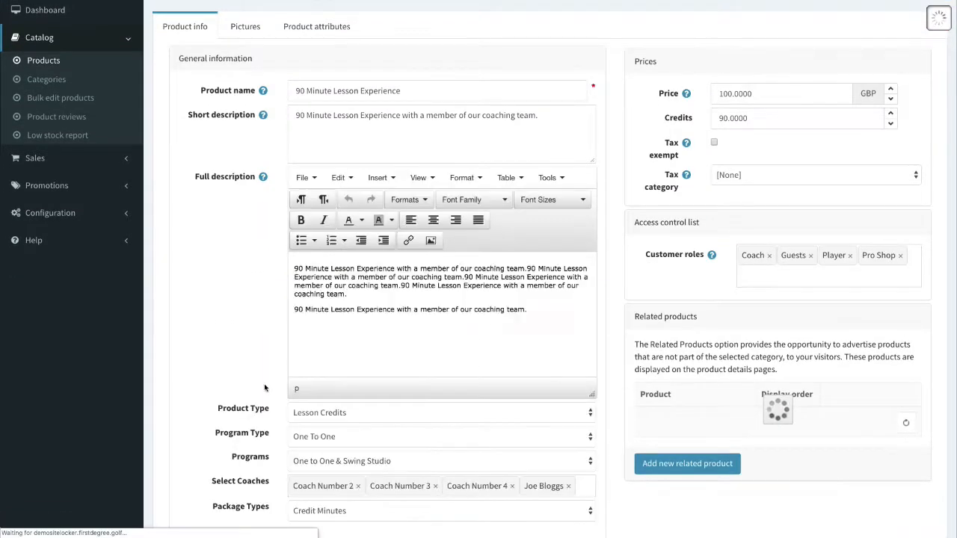
scroll(258, 423, down, 3)
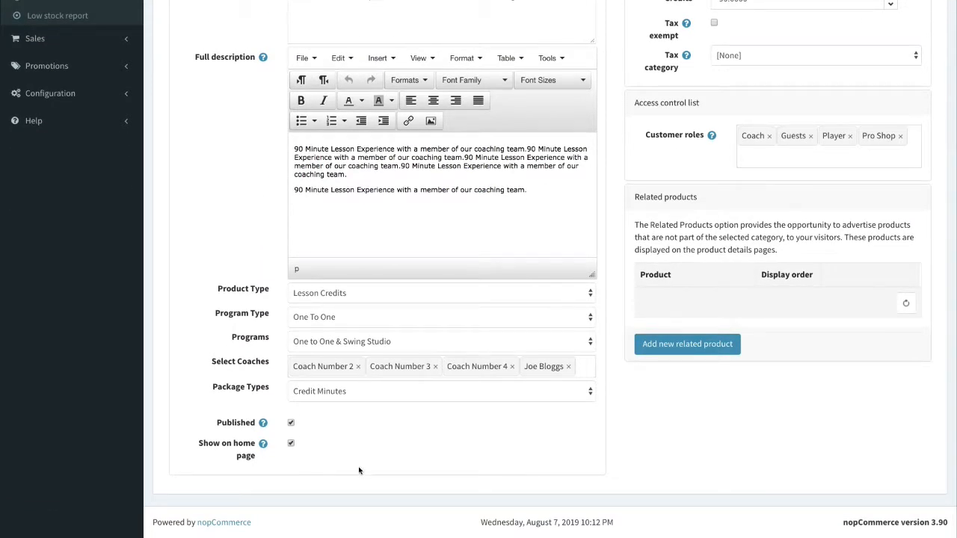
scroll(736, 449, up, 5)
click(761, 50)
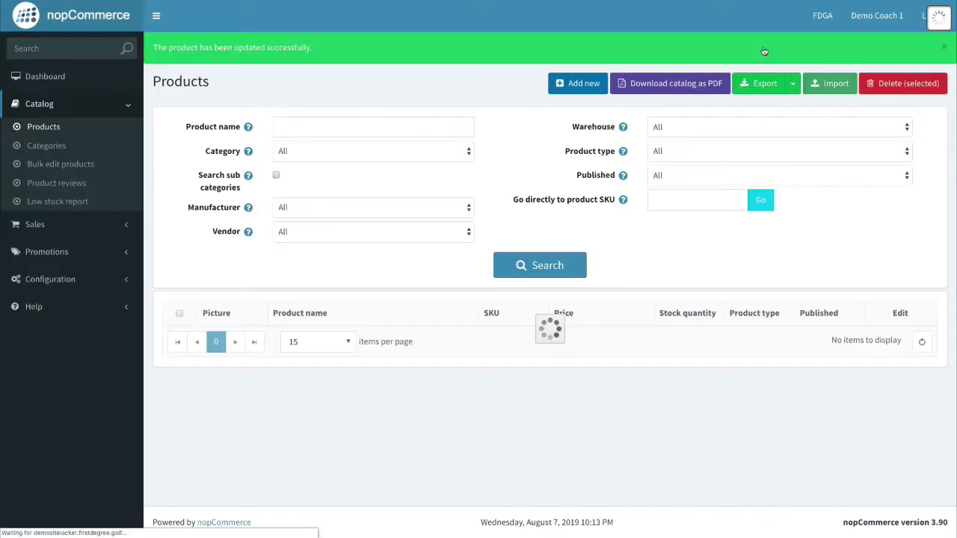
key(ctrl+Right)
click(347, 26)
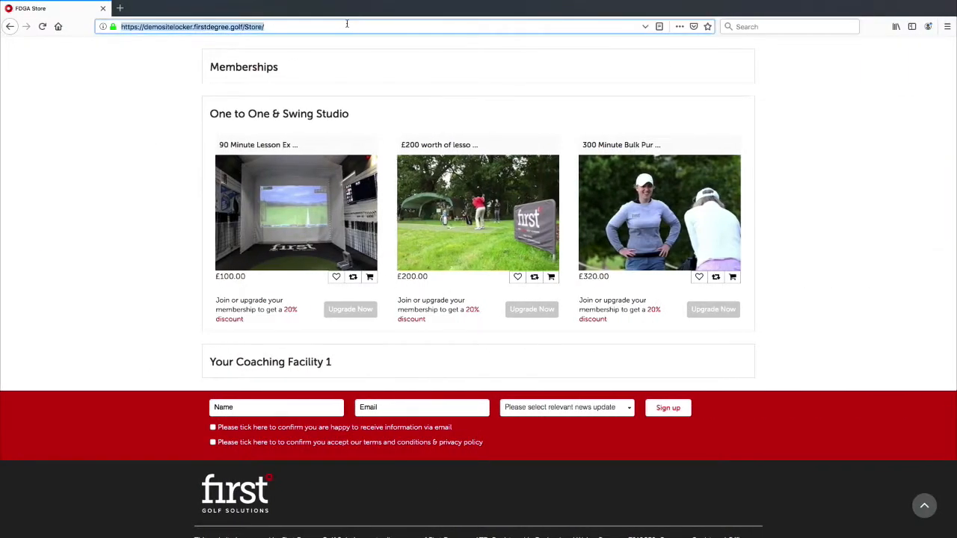
Reload the store and scroll to find 90 Minute Lesson Experience under Featured products.
key(Return)
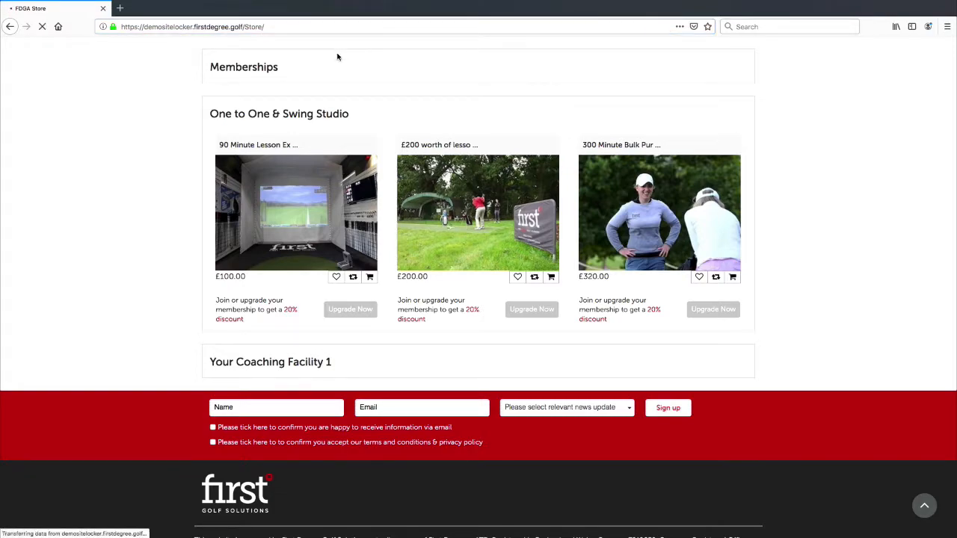
scroll(364, 116, down, 15)
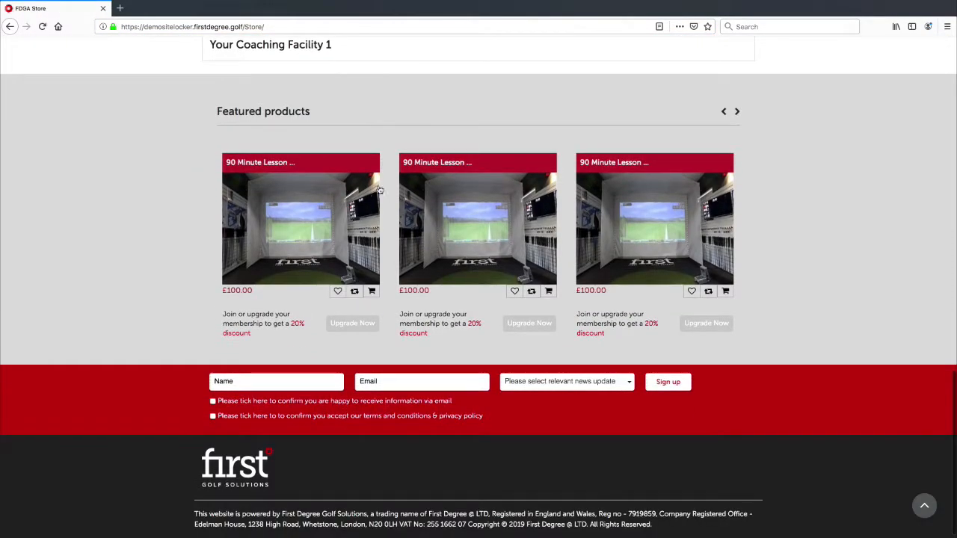
scroll(278, 168, up, 2)
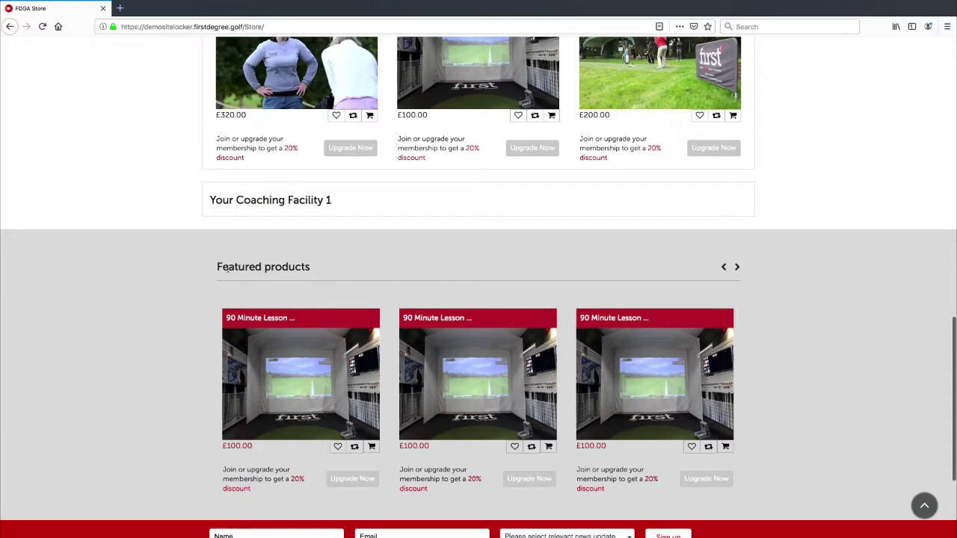
scroll(217, 317, down, 1)
scroll(214, 320, up, 5)
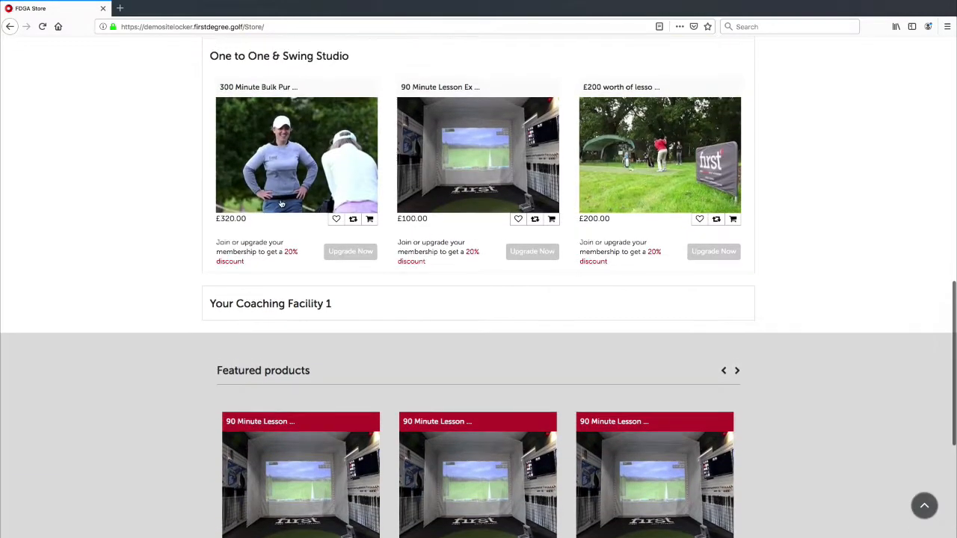
scroll(290, 269, down, 6)
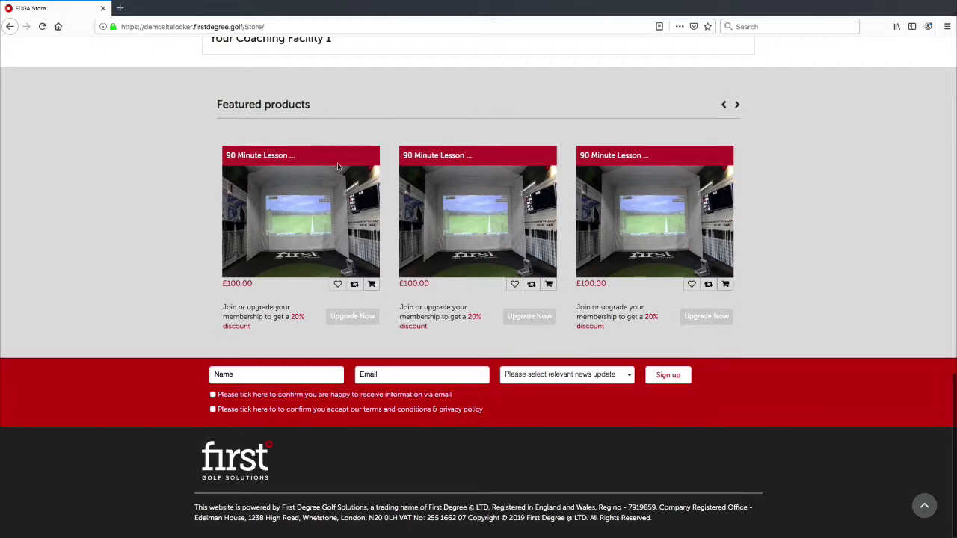
scroll(321, 201, up, 4)
scroll(341, 214, down, 4)
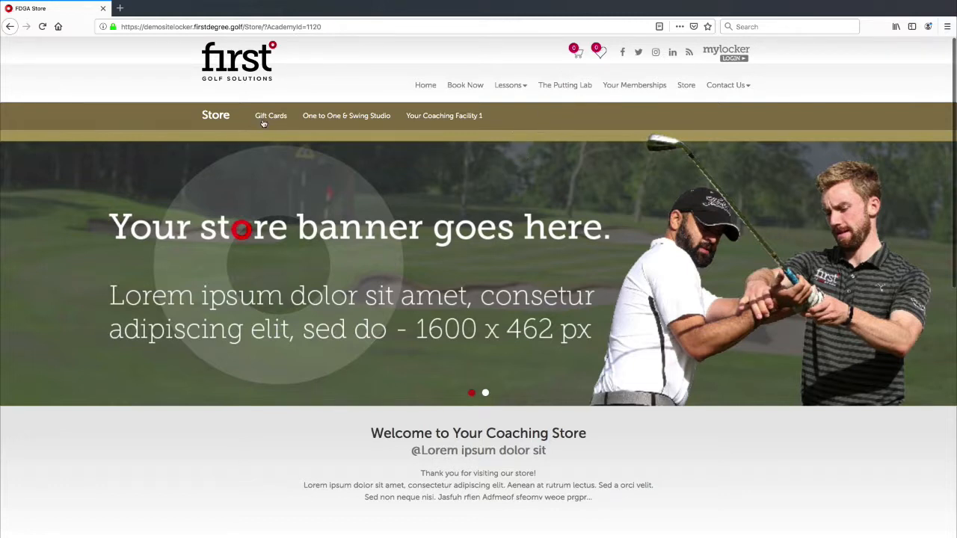
scroll(506, 254, down, 3)
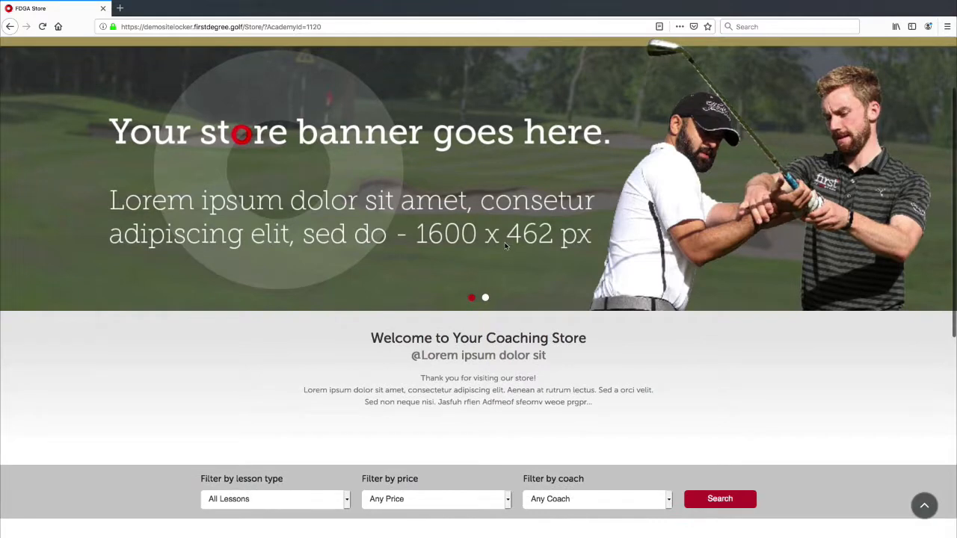
scroll(506, 245, down, 5)
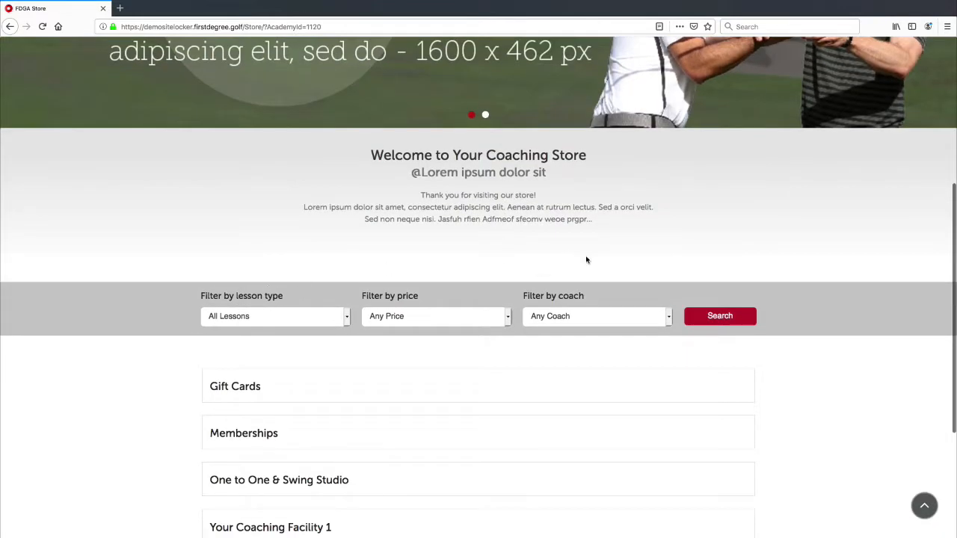
scroll(341, 310, down, 3)
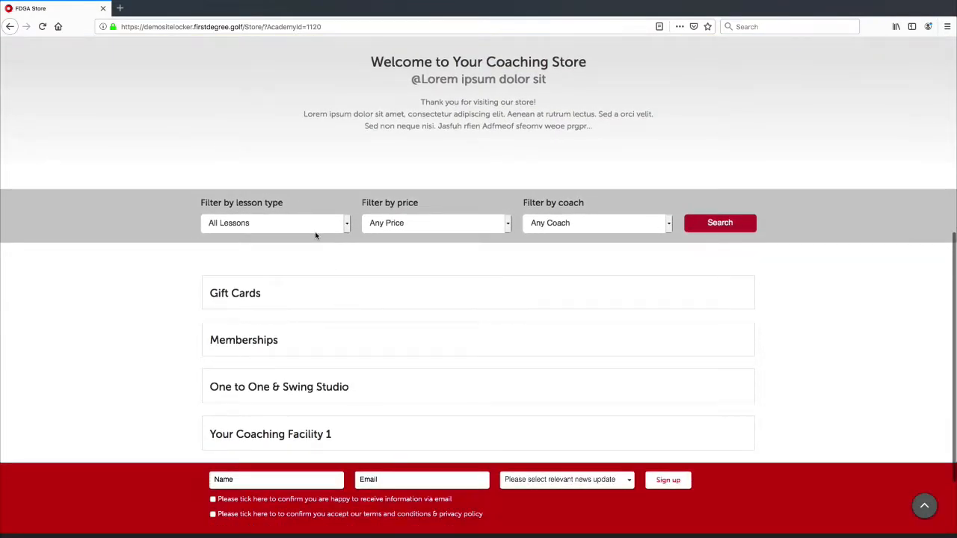
scroll(263, 292, down, 2)
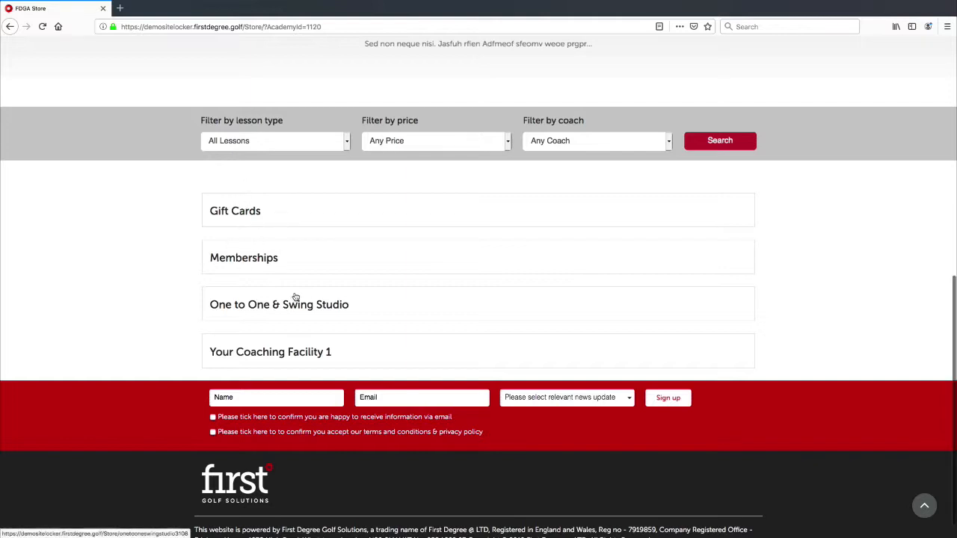
scroll(296, 285, down, 1)
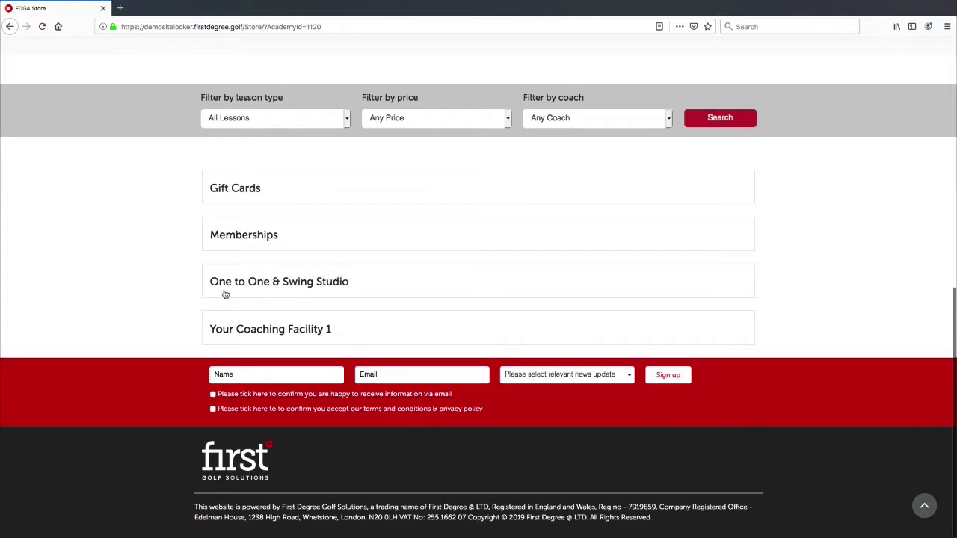
click(350, 290)
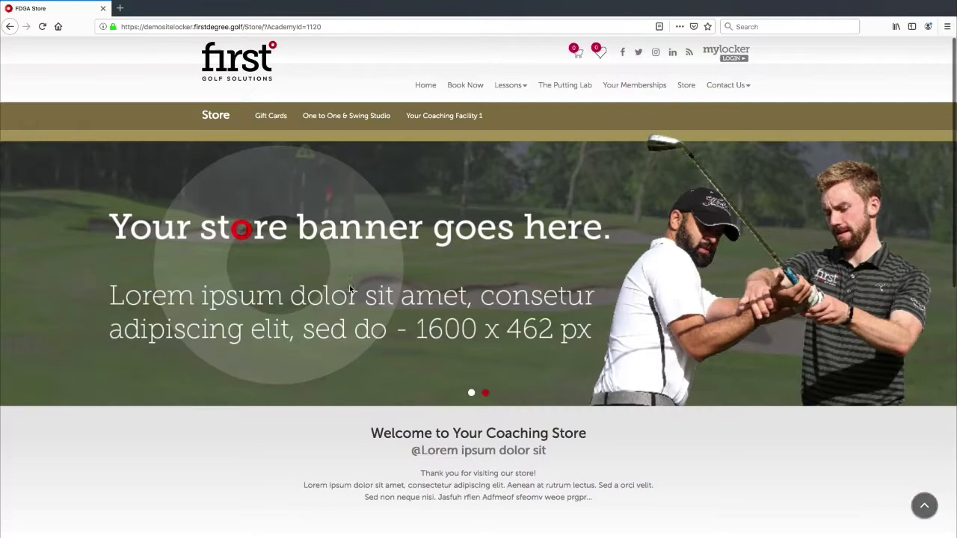
click(465, 85)
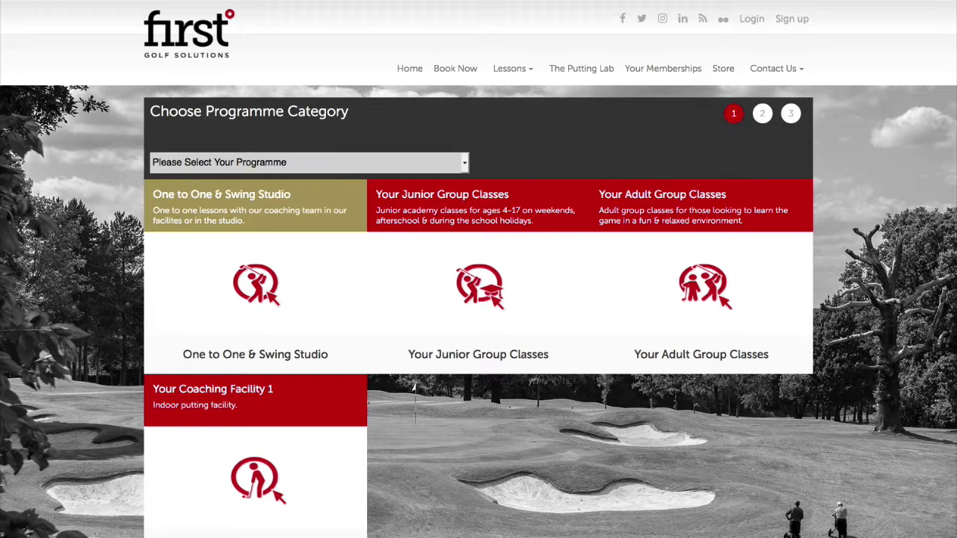
scroll(322, 258, down, 2)
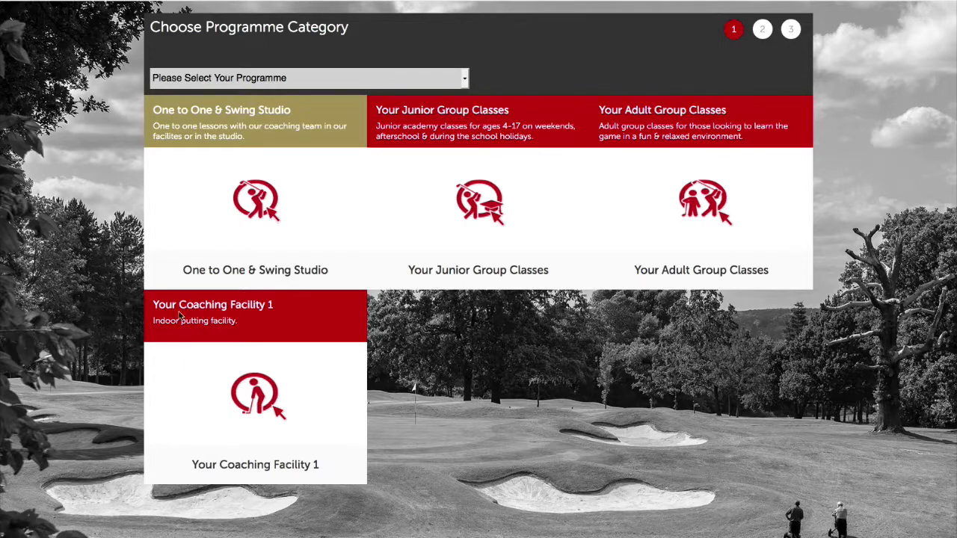
click(260, 309)
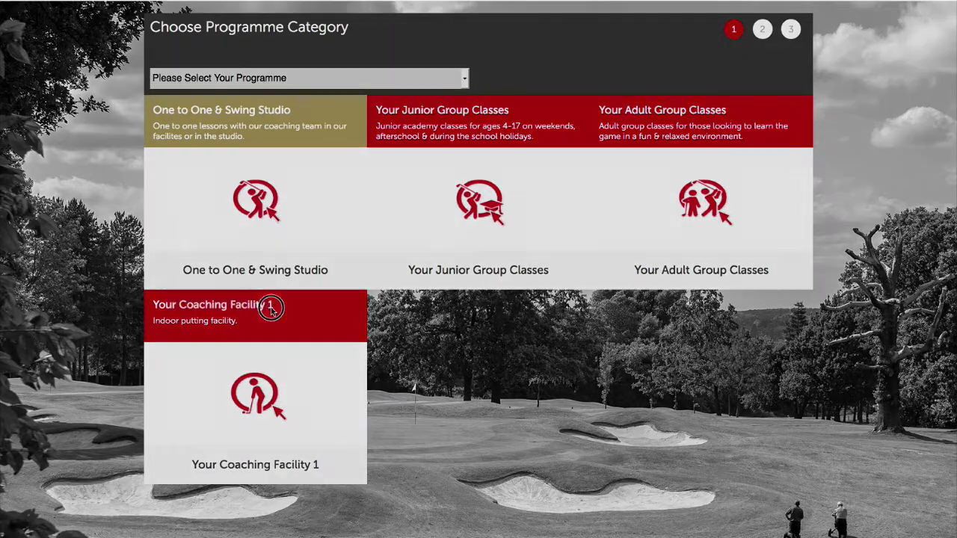
click(615, 40)
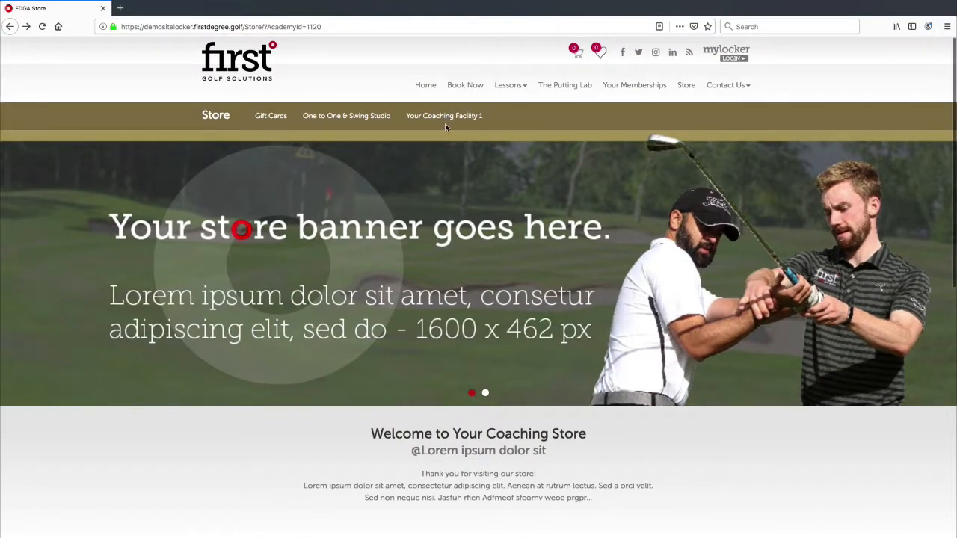
scroll(449, 157, down, 10)
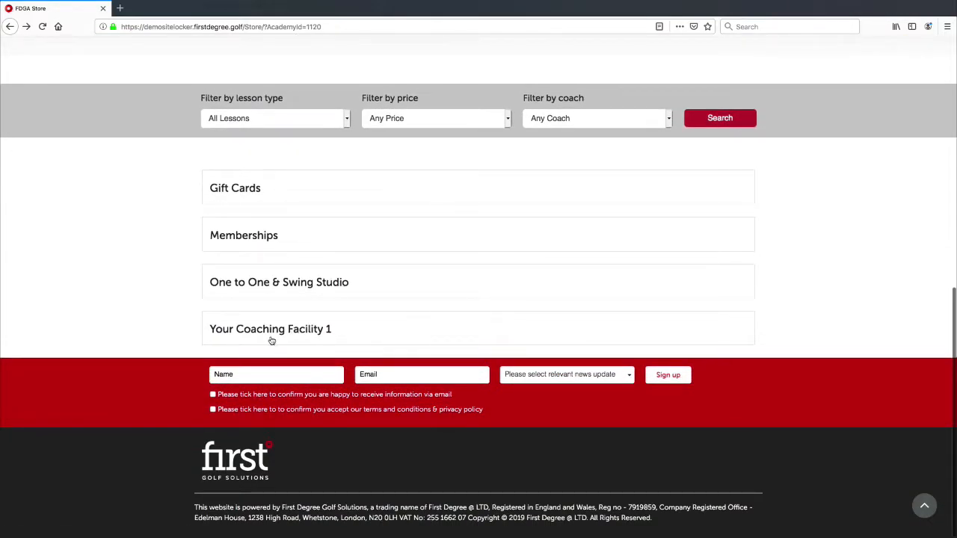
scroll(387, 96, up, 5)
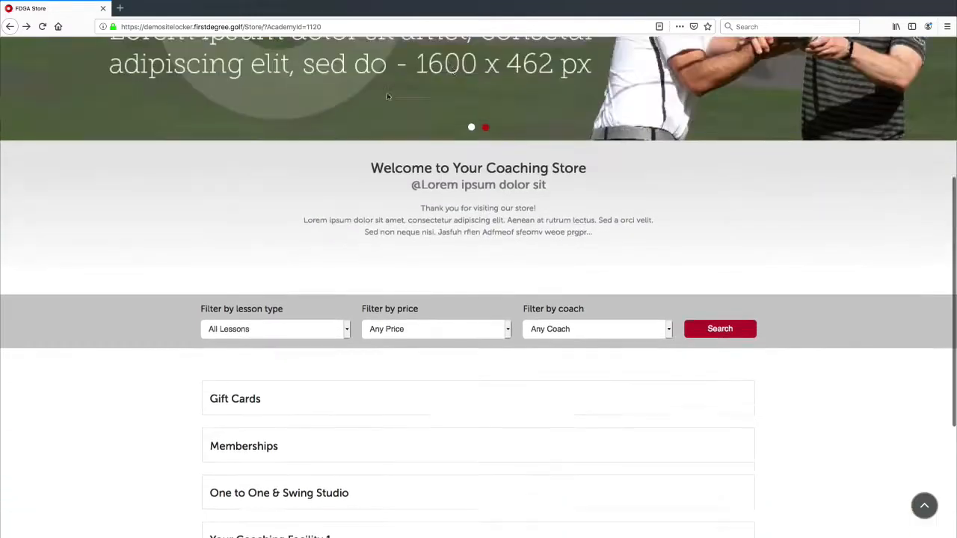
scroll(386, 96, up, 5)
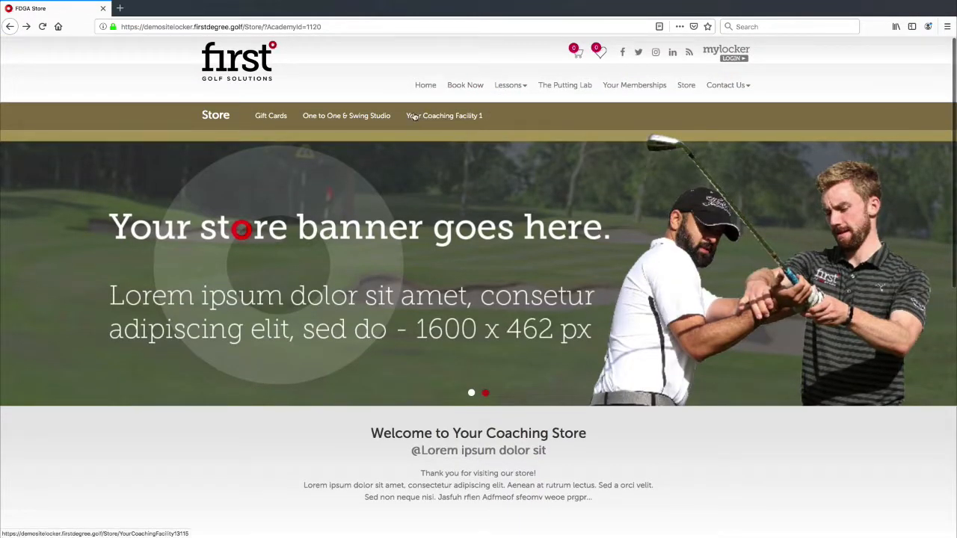
scroll(479, 205, down, 6)
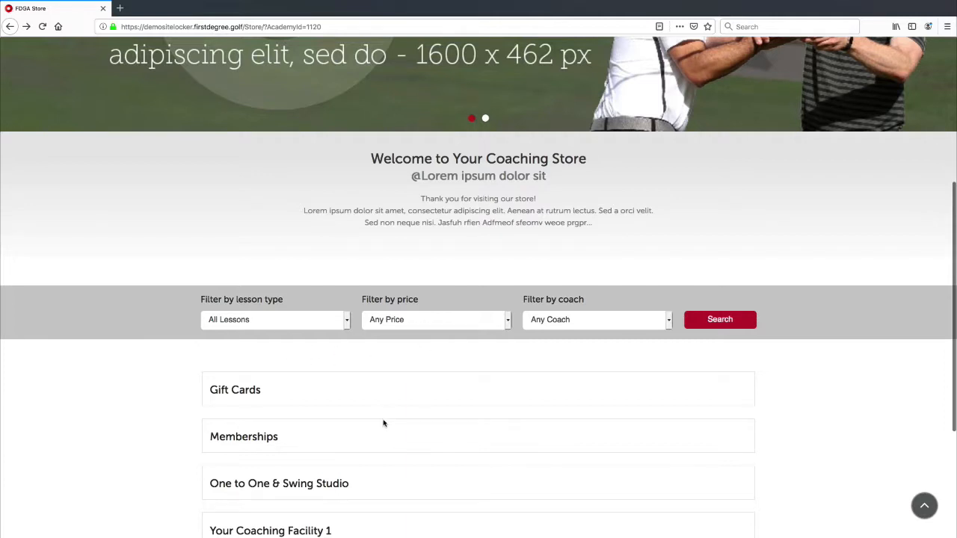
scroll(382, 423, down, 3)
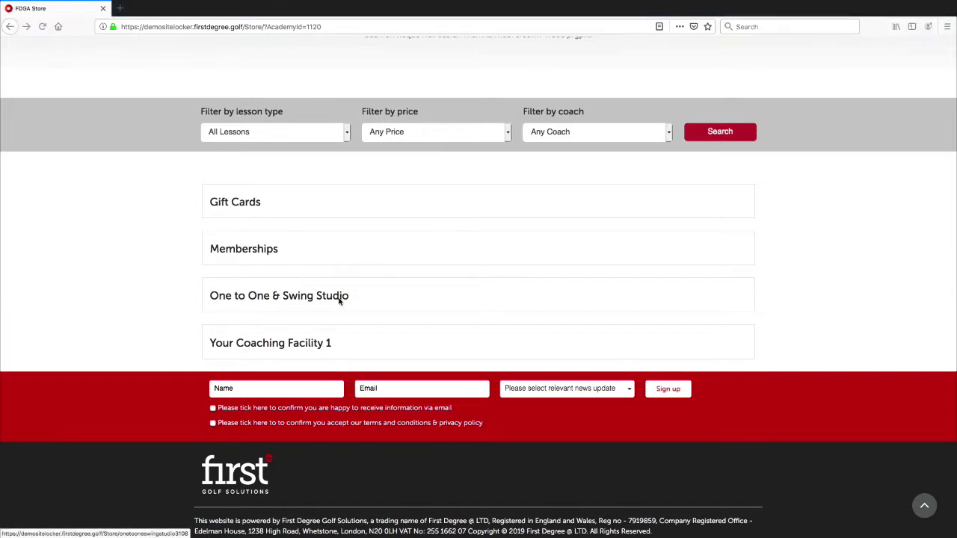
Close the Crash Report dialog and move to the full-screen nopCommerce admin Dashboard.
click(347, 114)
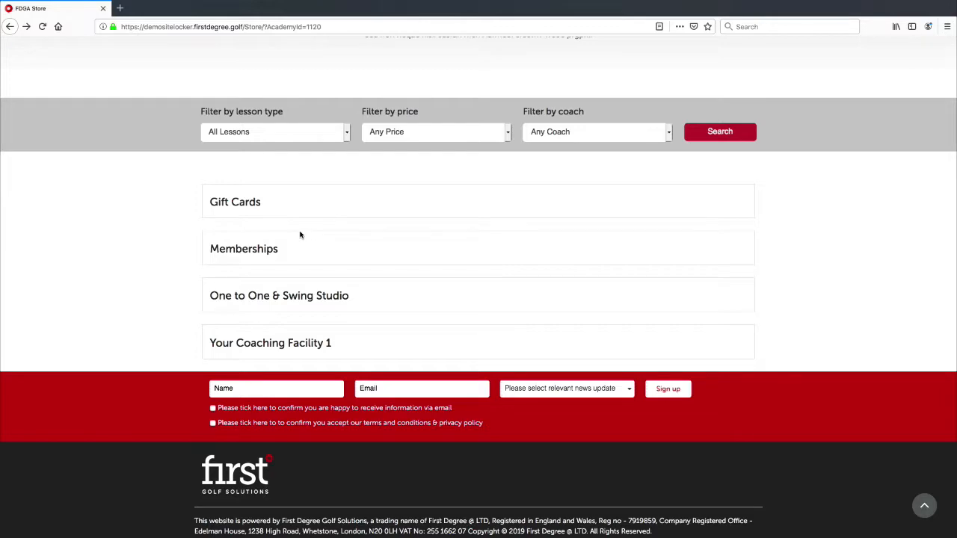
key(ctrl+Left)
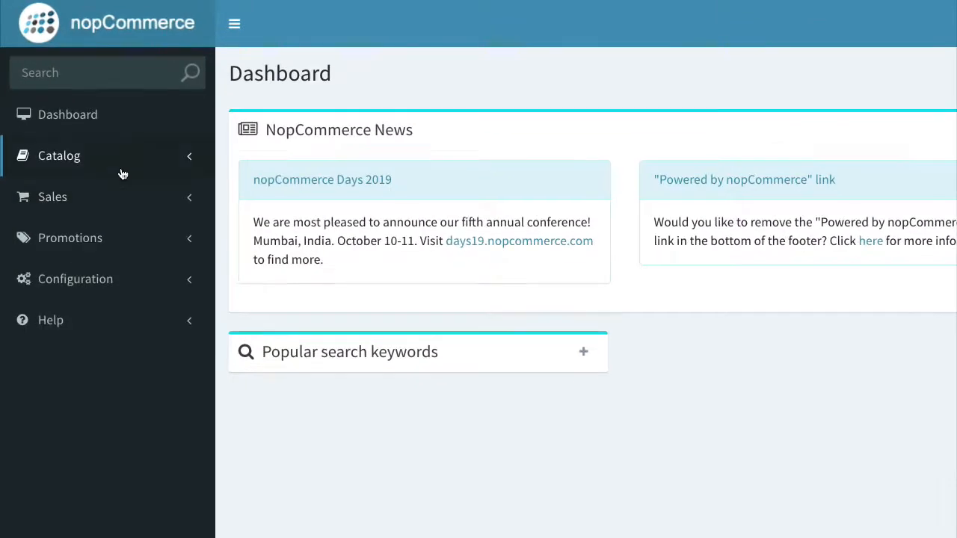
Open Catalog > Products to list 90° Membership, Basic Account, Level 3 and Level 4.
click(80, 115)
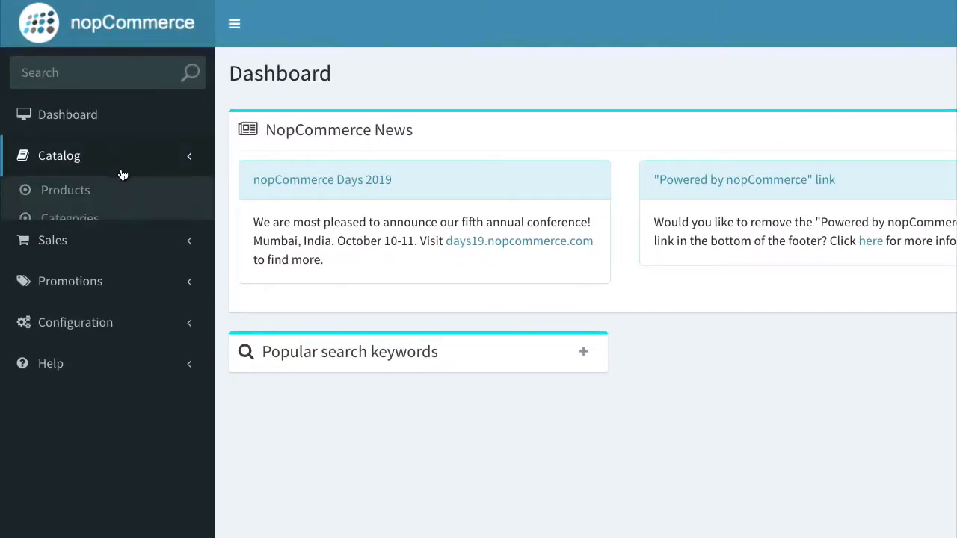
click(80, 200)
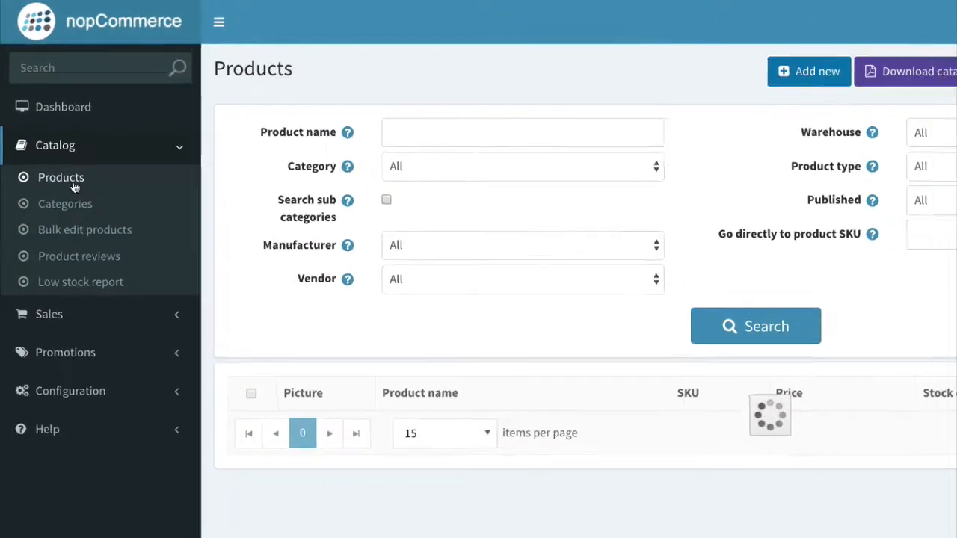
scroll(375, 274, down, 2)
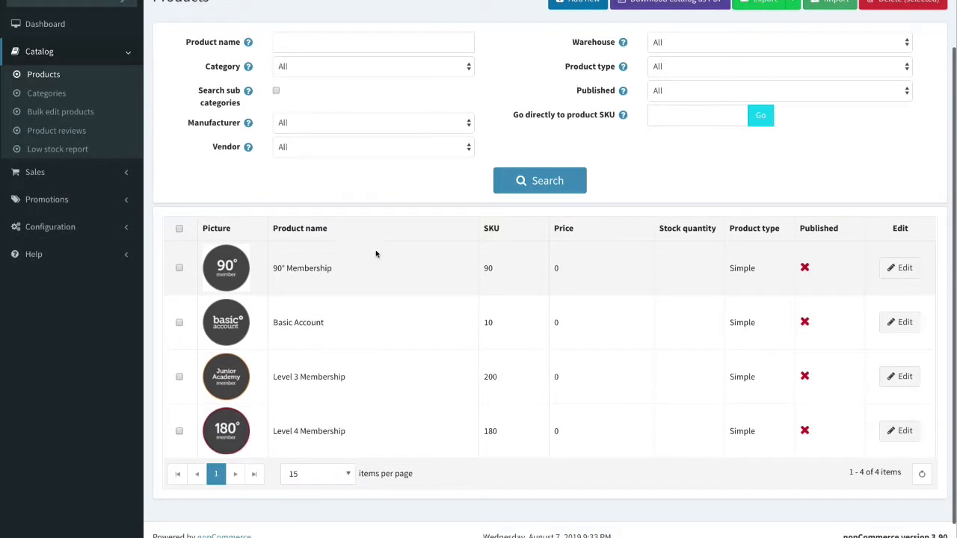
scroll(376, 253, up, 2)
scroll(379, 269, down, 2)
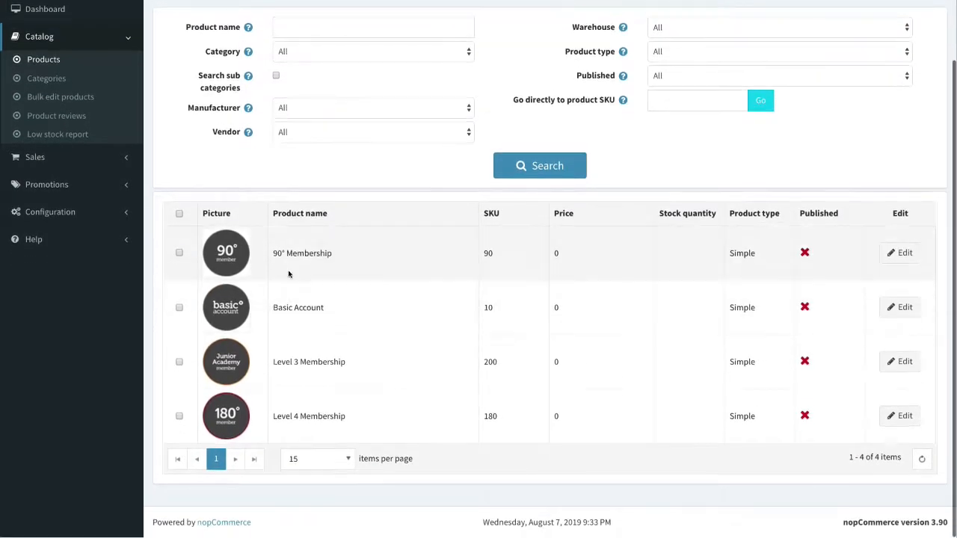
scroll(483, 205, up, 1)
scroll(483, 206, up, 1)
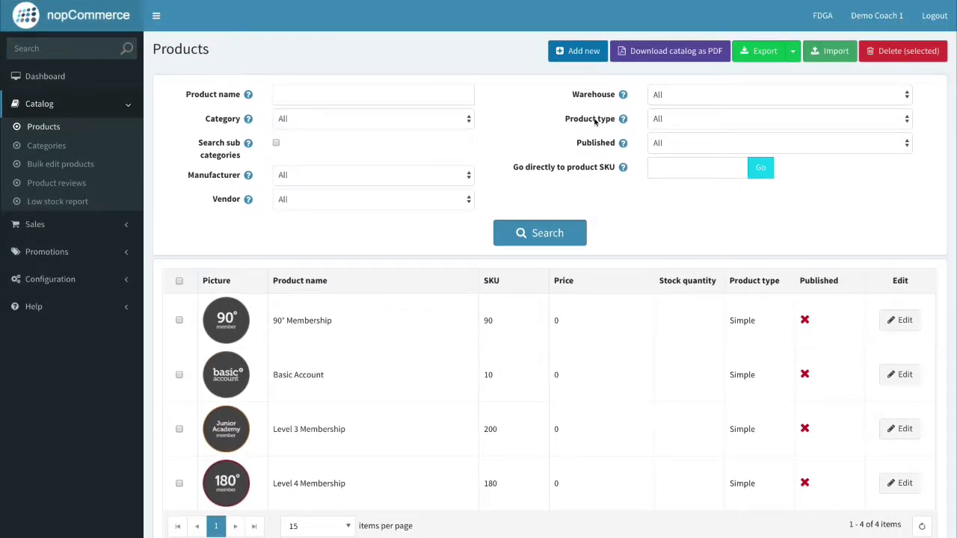
Start a new product named '150 Credits with Joe'.
click(592, 55)
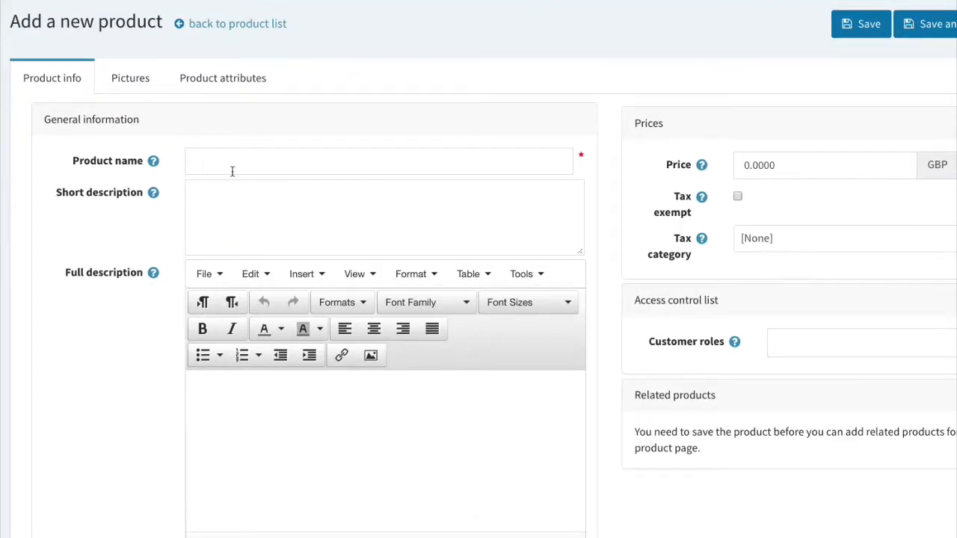
click(261, 168)
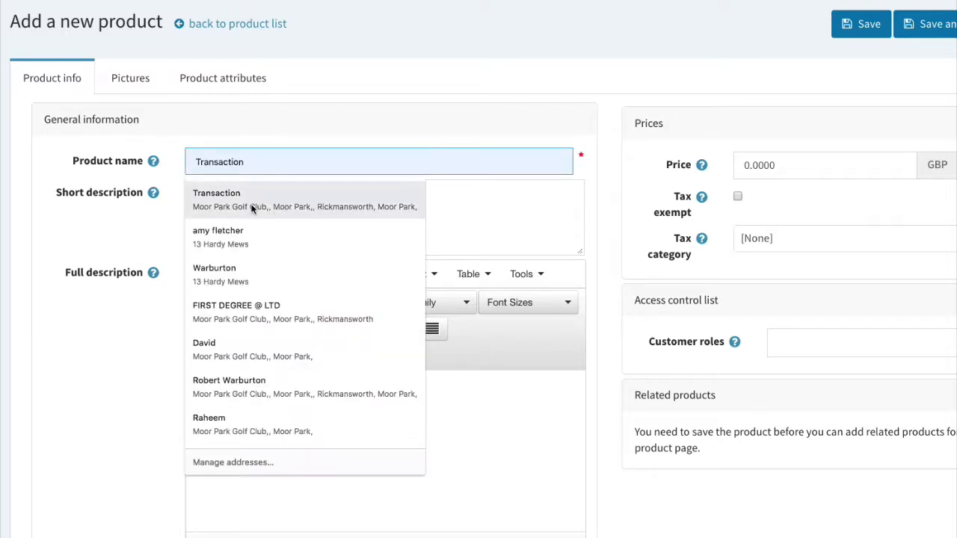
click(311, 144)
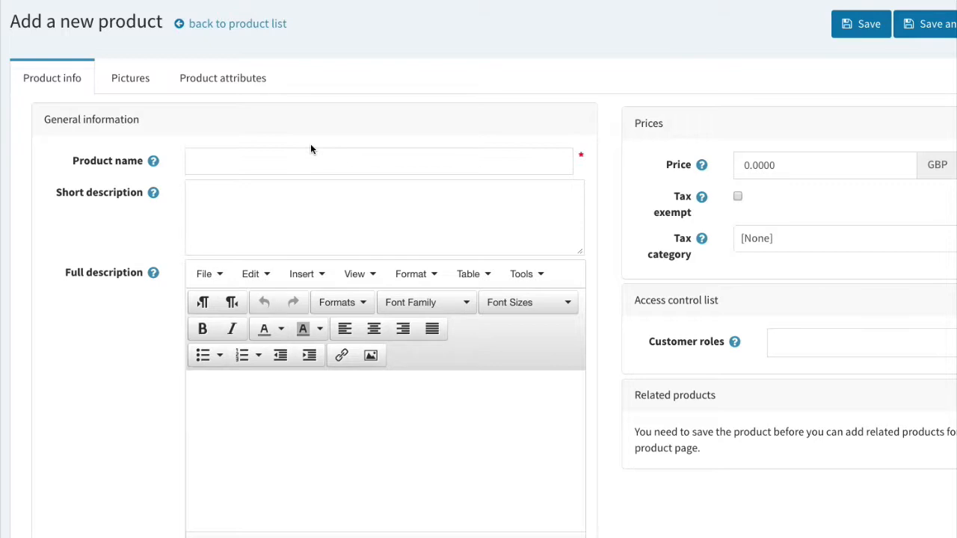
click(312, 156)
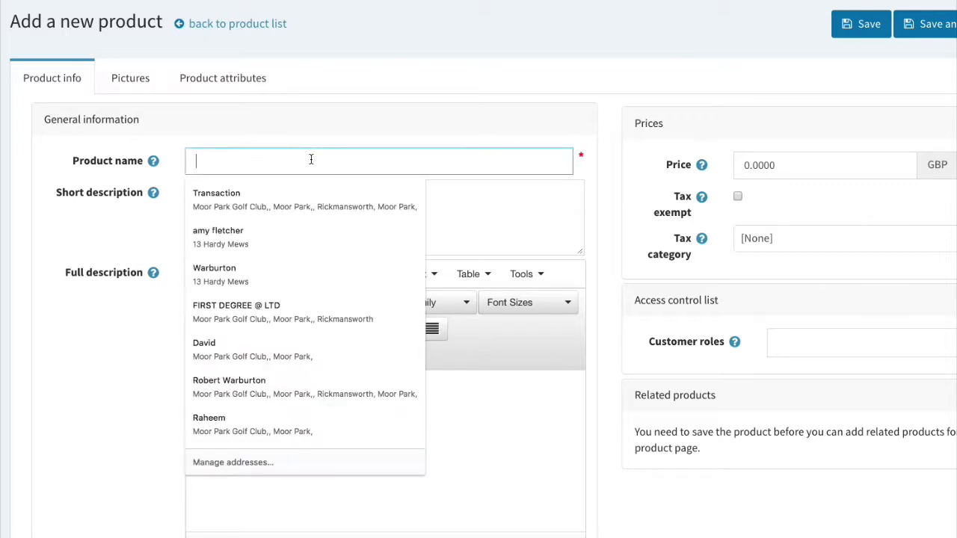
text(150 Cred)
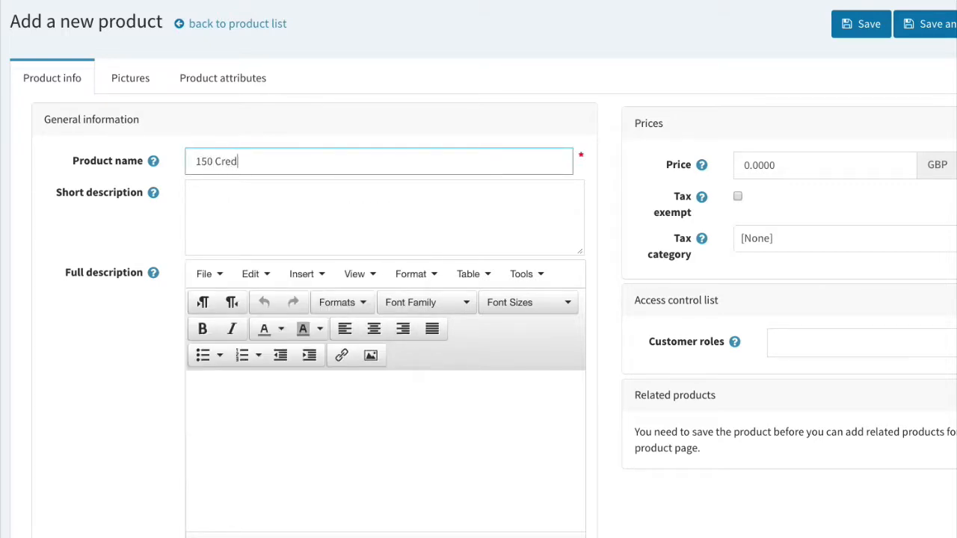
text(its with Joe)
Enter the short description about credits with the PGA professional, correcting 'flexibility'.
click(288, 200)
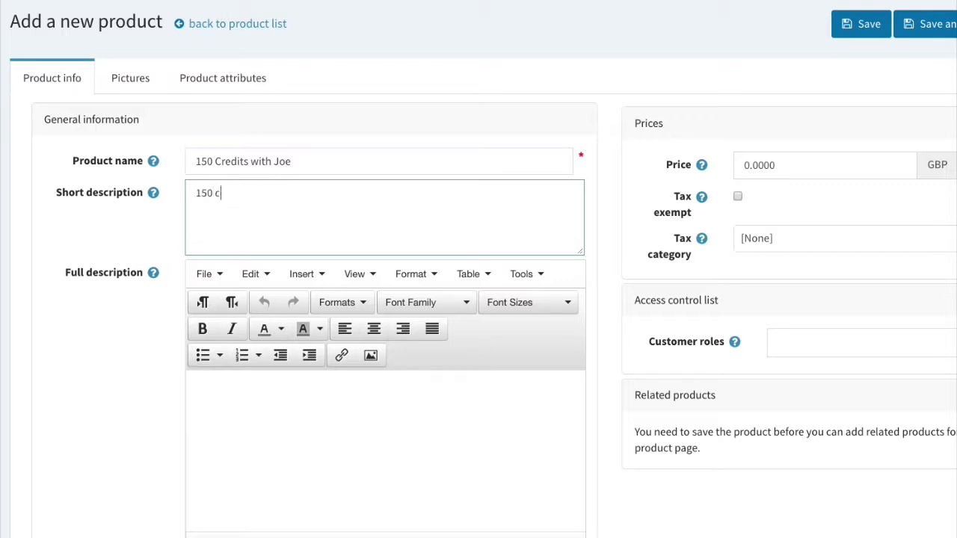
text(dits to use with PGA P)
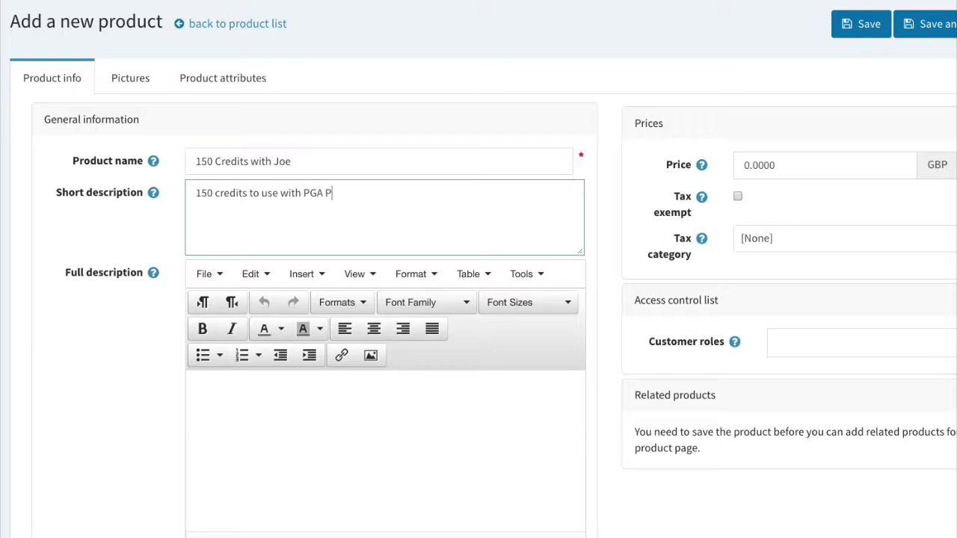
text(rofession Joe Bloggs g)
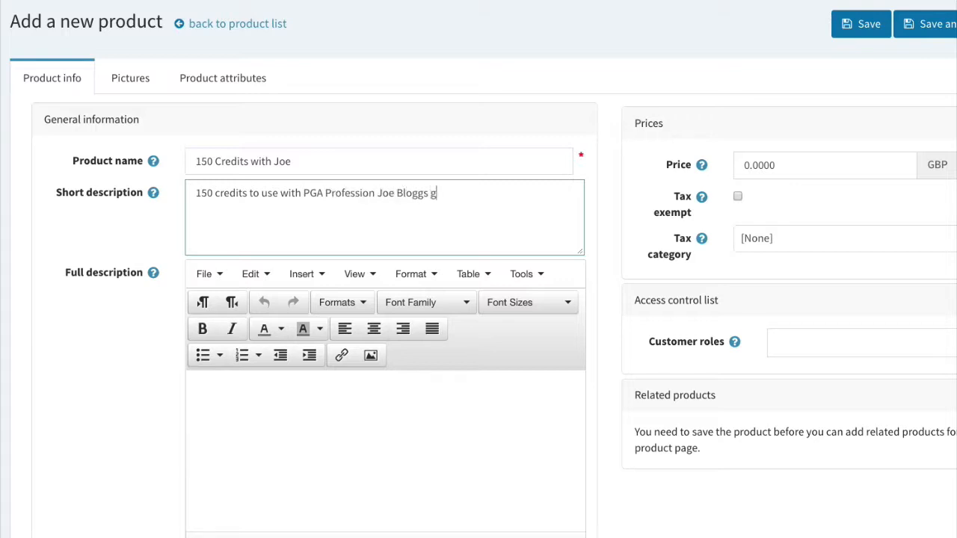
text(ivig g you complete fliexb)
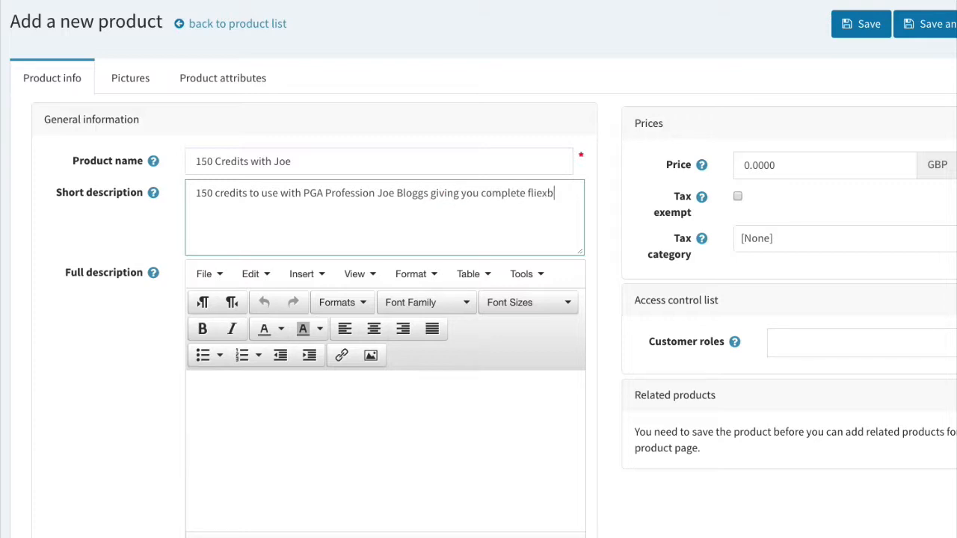
text(ility.)
click(539, 193)
right_click(540, 193)
click(559, 197)
Select the entire short description text for copying.
click(271, 398)
scroll(228, 319, down, 1)
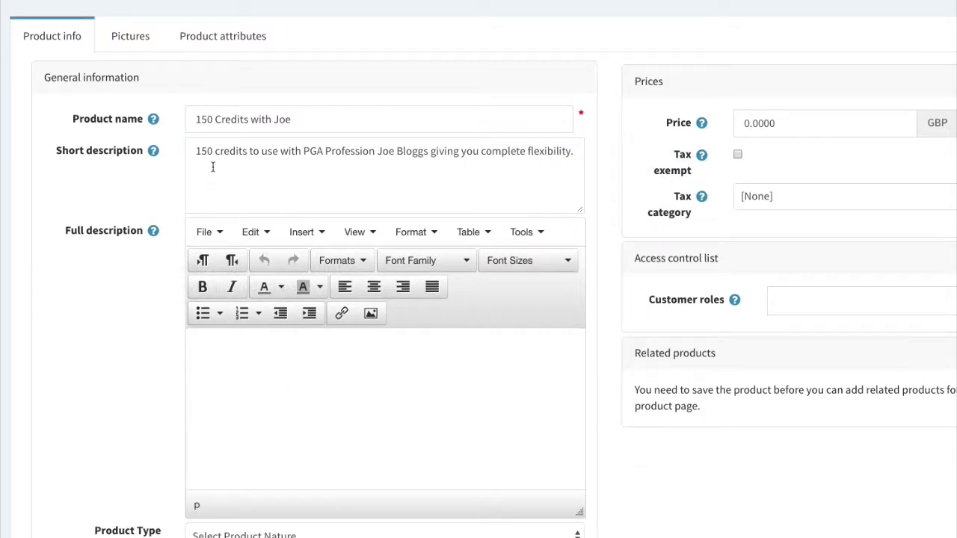
drag(184, 150, 455, 160)
key(ctrl+c)
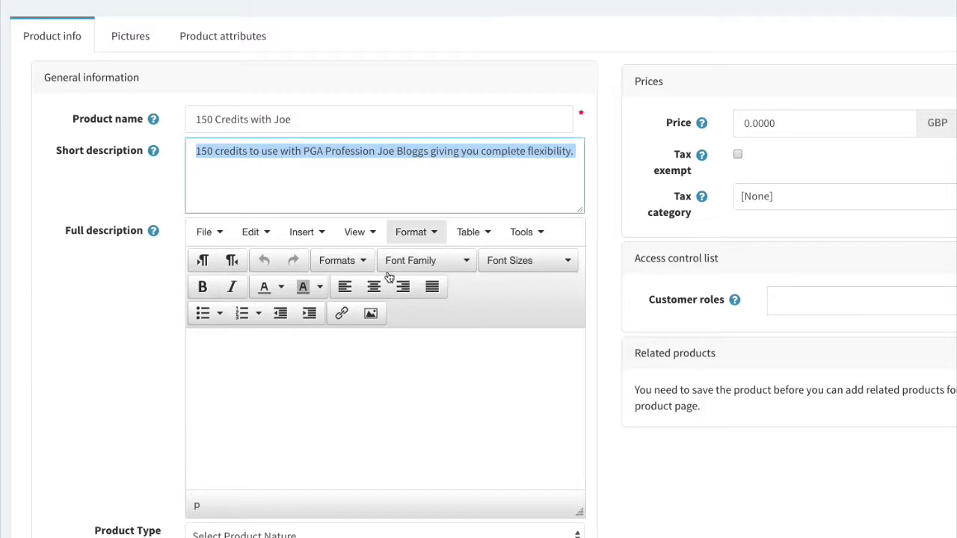
Paste the flexibility sentence into Full description four times, plus once in a new paragraph.
click(281, 353)
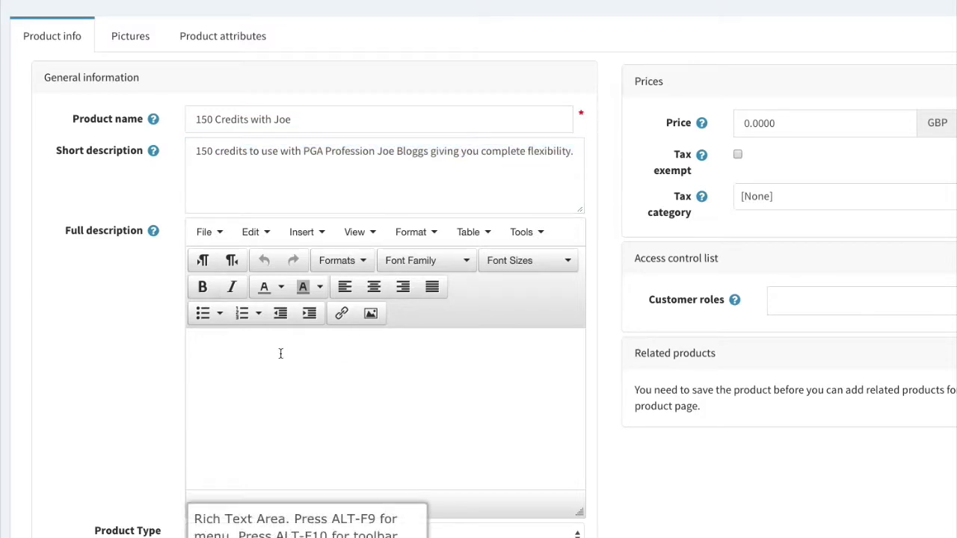
key(ctrl+v)
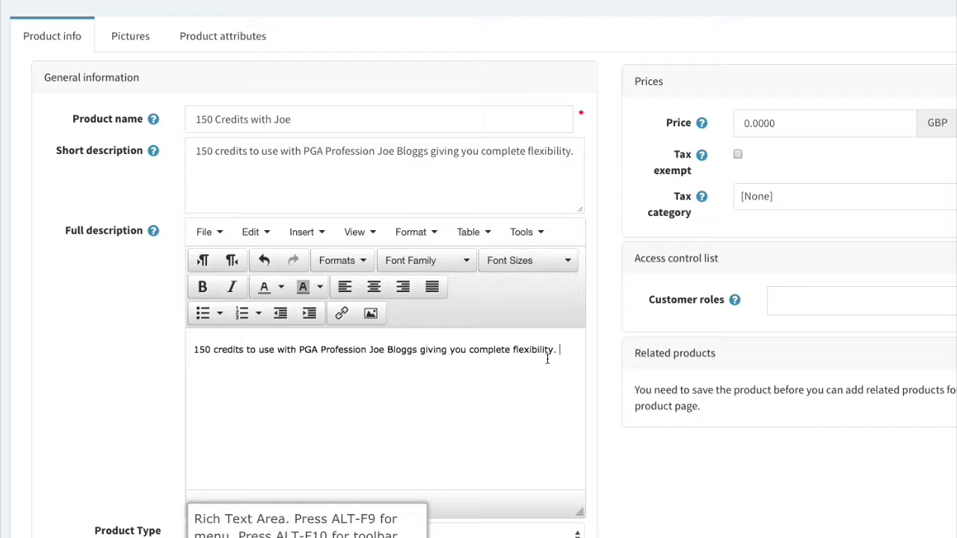
key(ctrl+v)
key(ctrl+v)
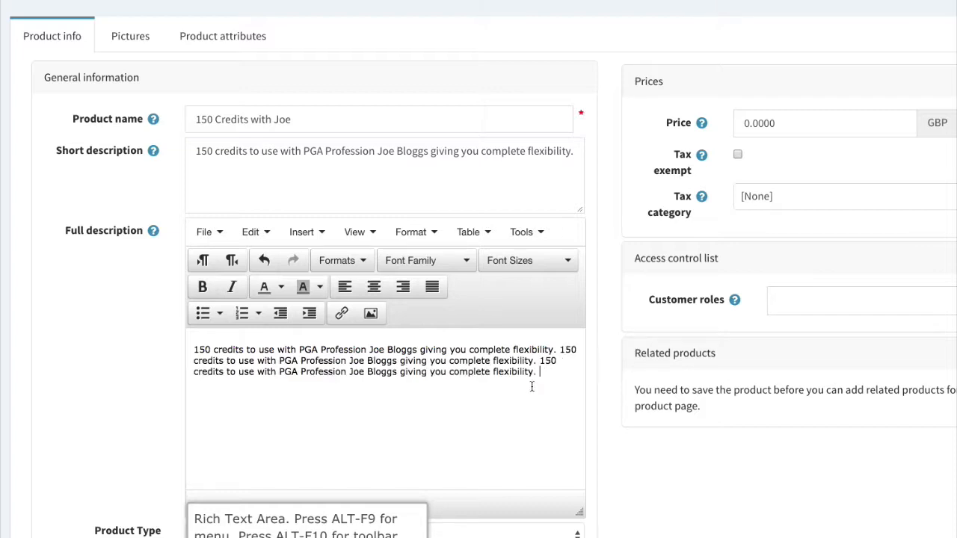
key(ctrl+v)
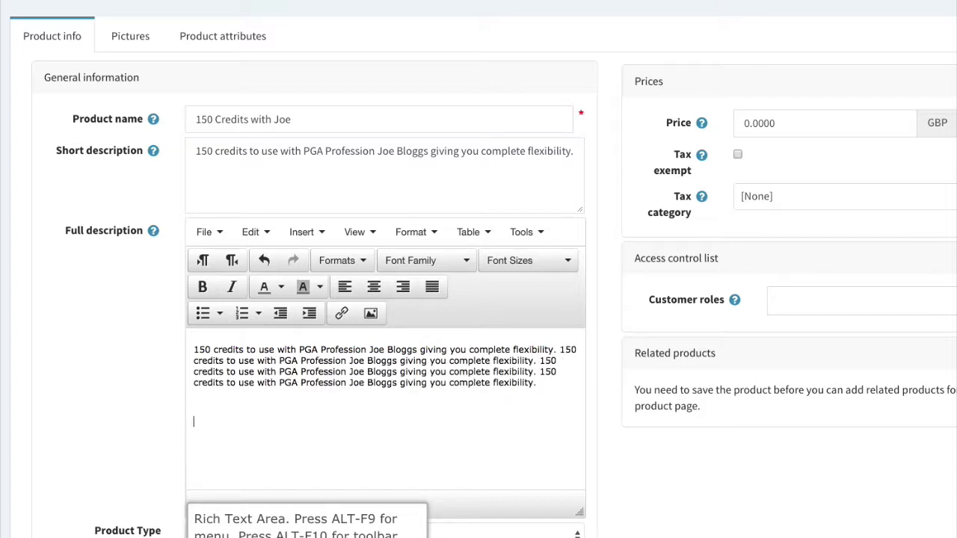
key(ctrl+v)
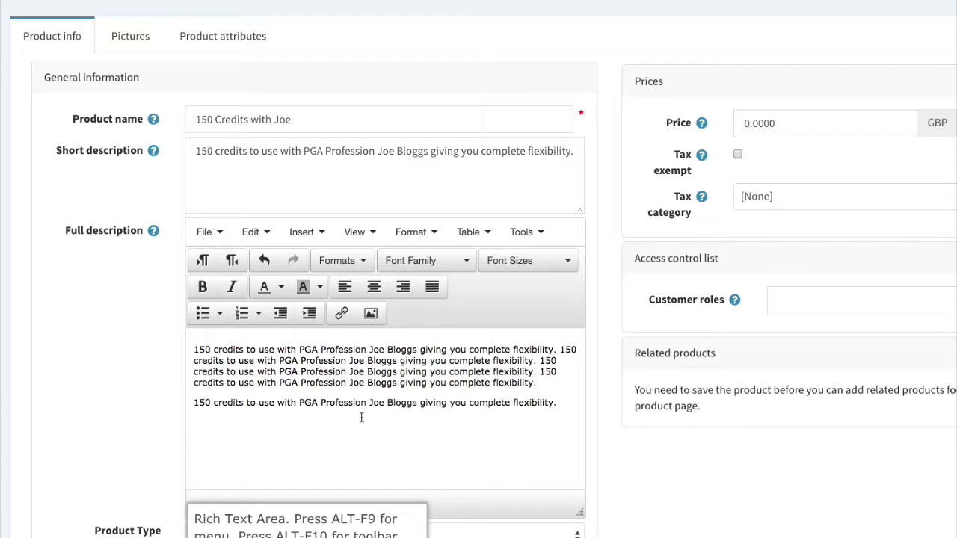
scroll(361, 417, down, 1)
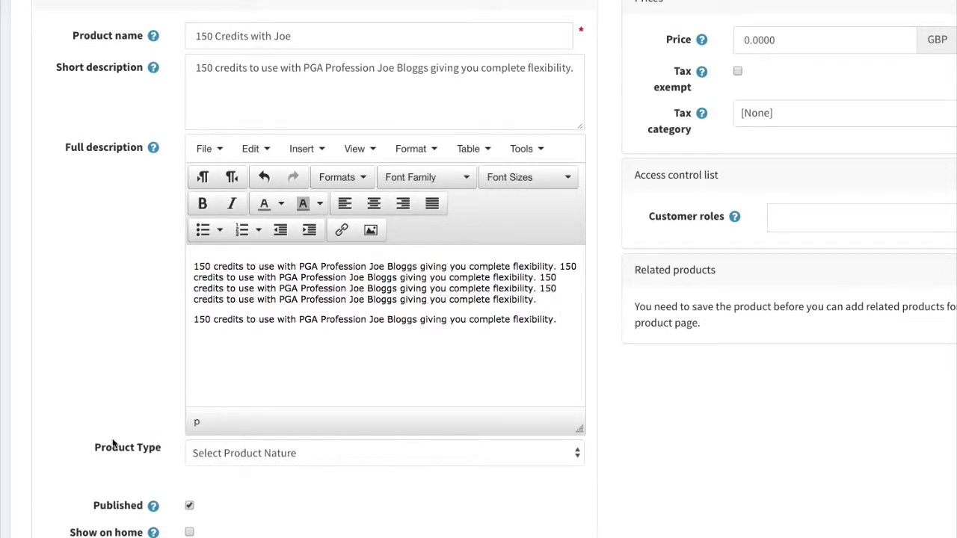
scroll(93, 452, down, 2)
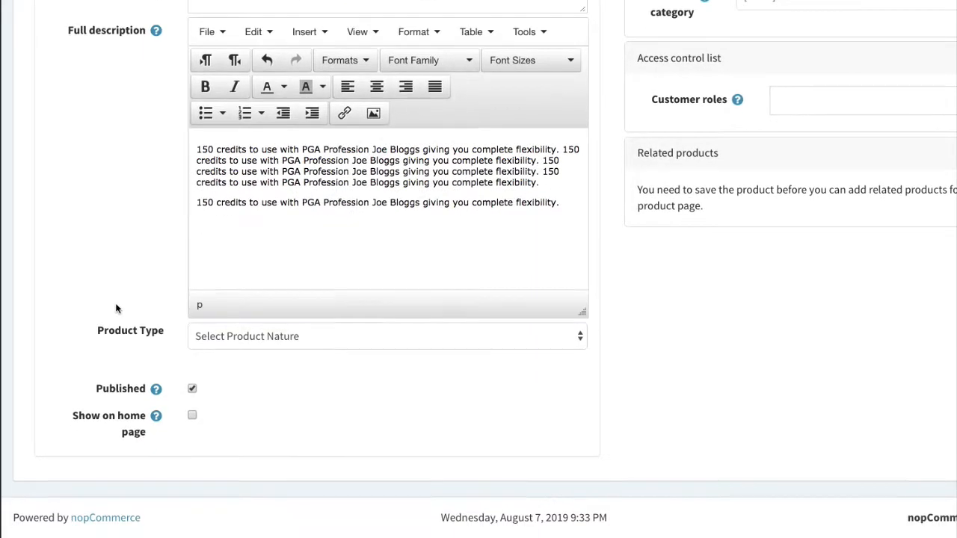
Set Product Type to Lesson Credits and Program Type to One To One.
click(274, 340)
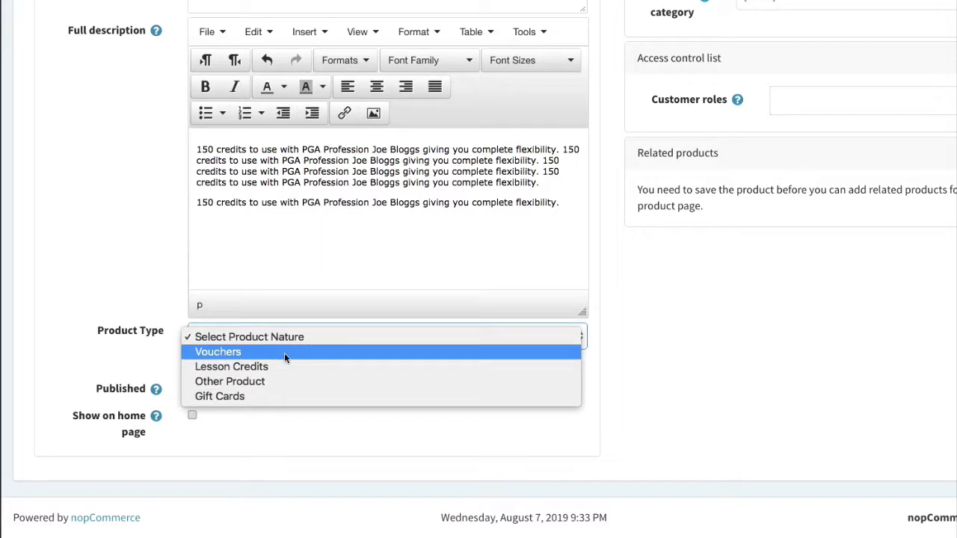
click(245, 368)
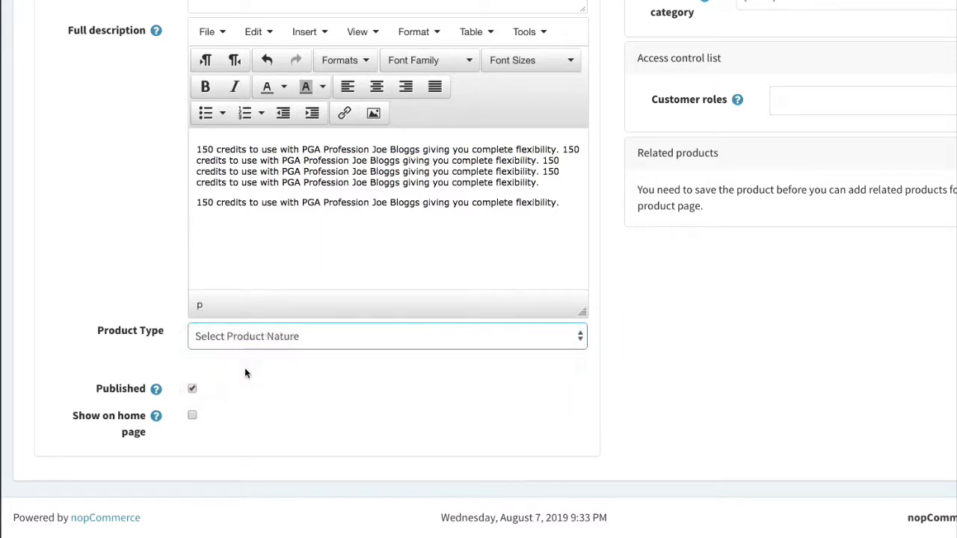
scroll(157, 318, down, 1)
click(220, 299)
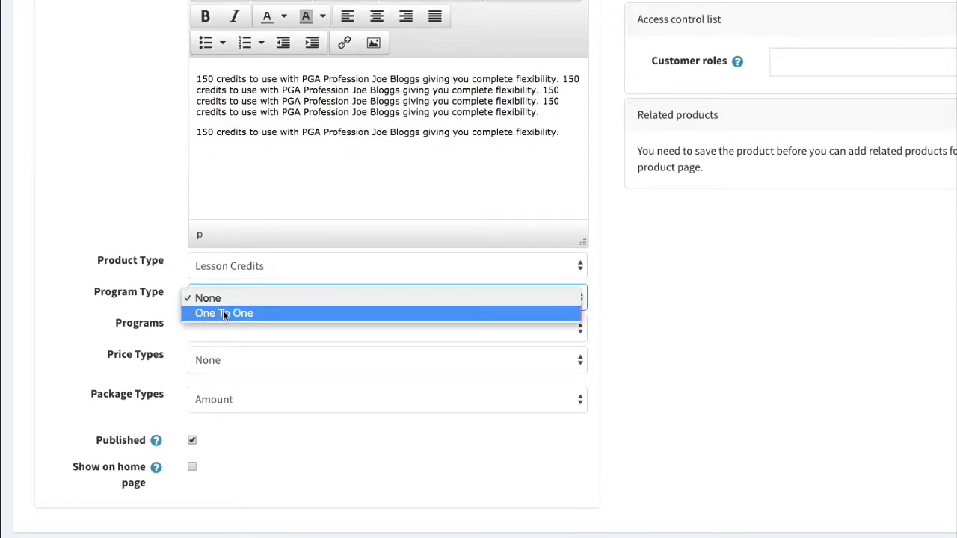
click(223, 313)
Choose the One to One & Swing Studio program and Customized price type.
click(251, 334)
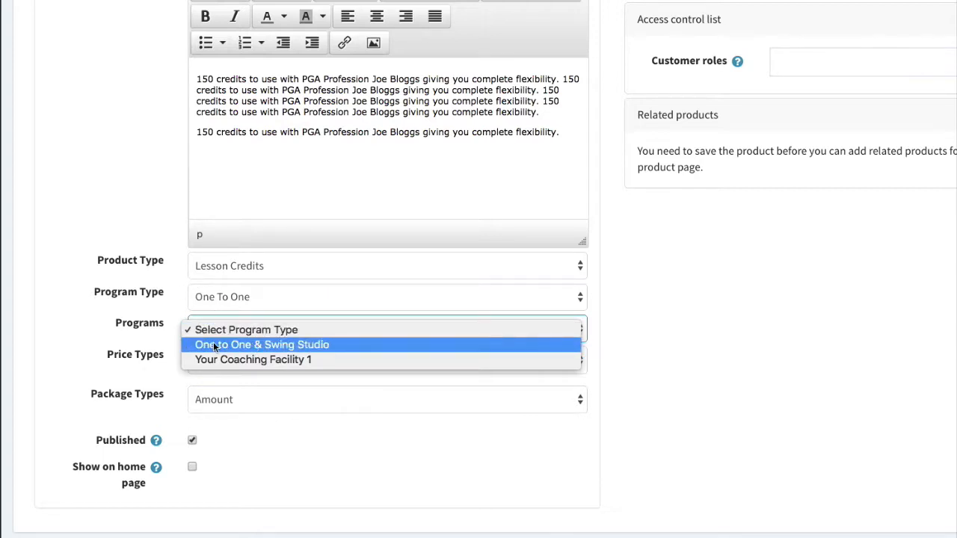
click(231, 344)
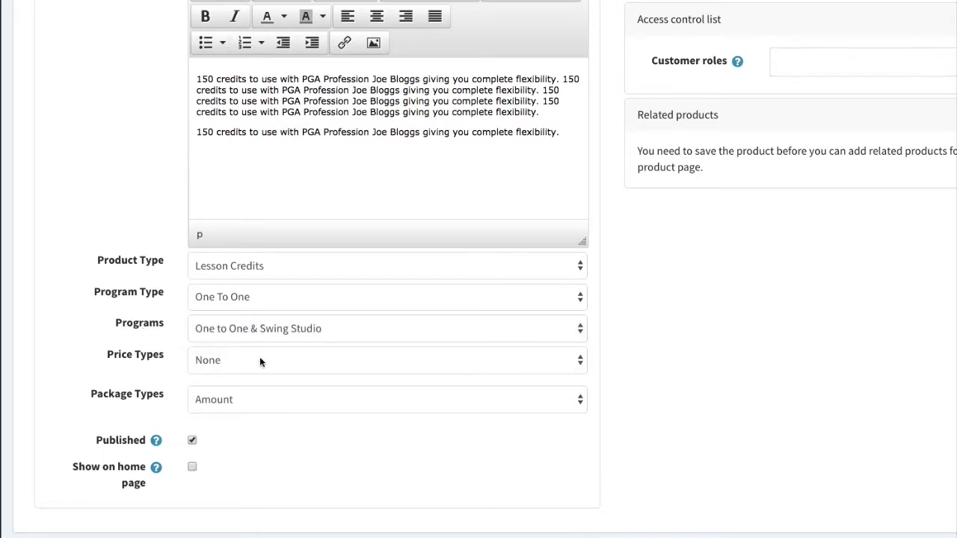
click(262, 367)
click(157, 339)
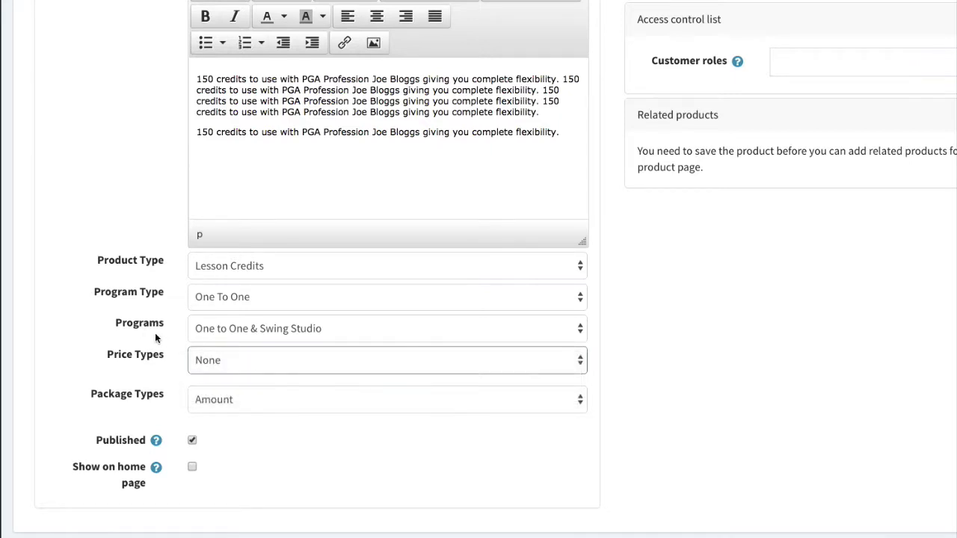
click(217, 361)
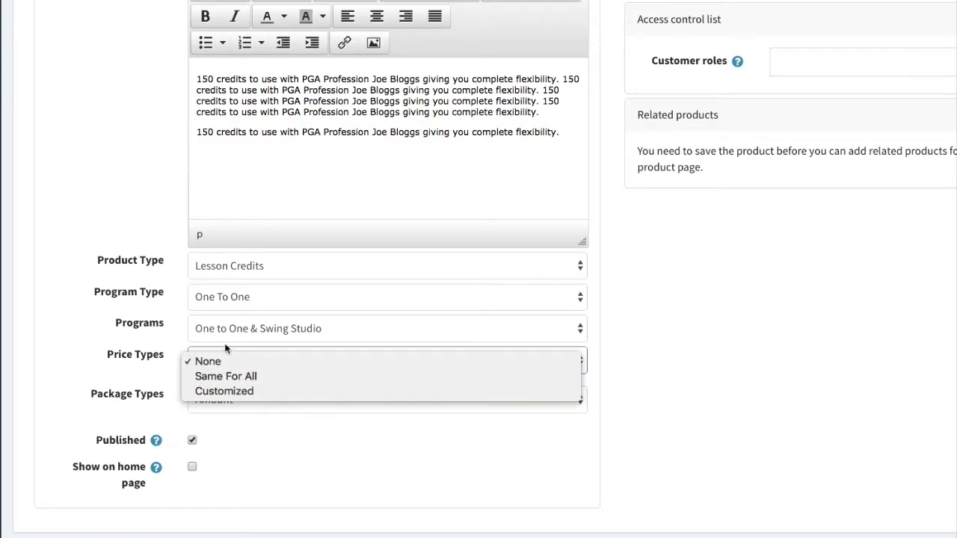
click(236, 391)
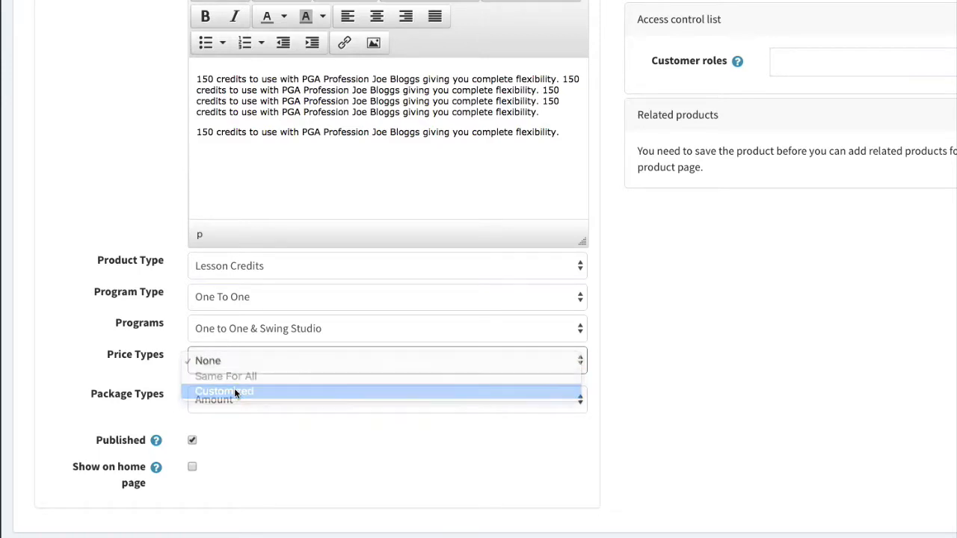
scroll(105, 262, up, 5)
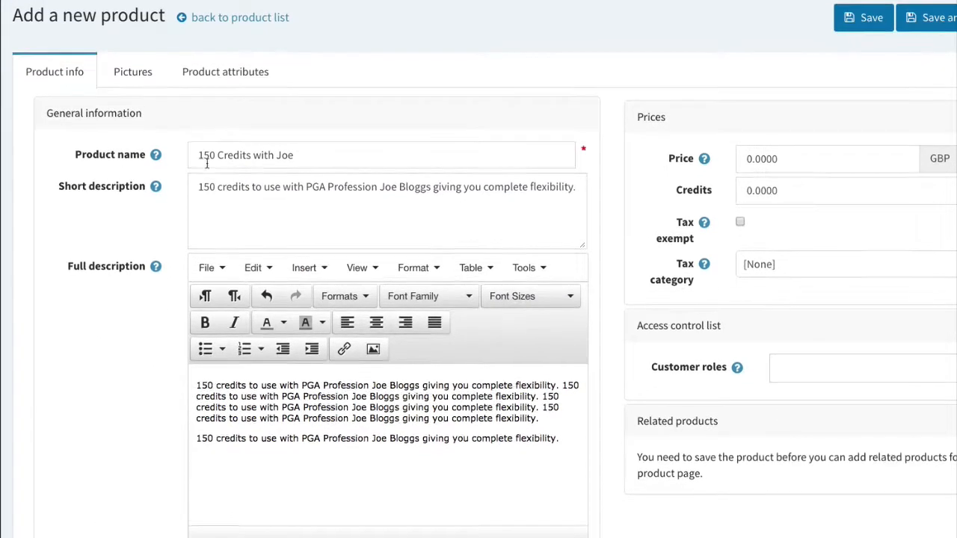
Select the coach named in the description in Select Coach.
click(349, 154)
scroll(127, 426, down, 5)
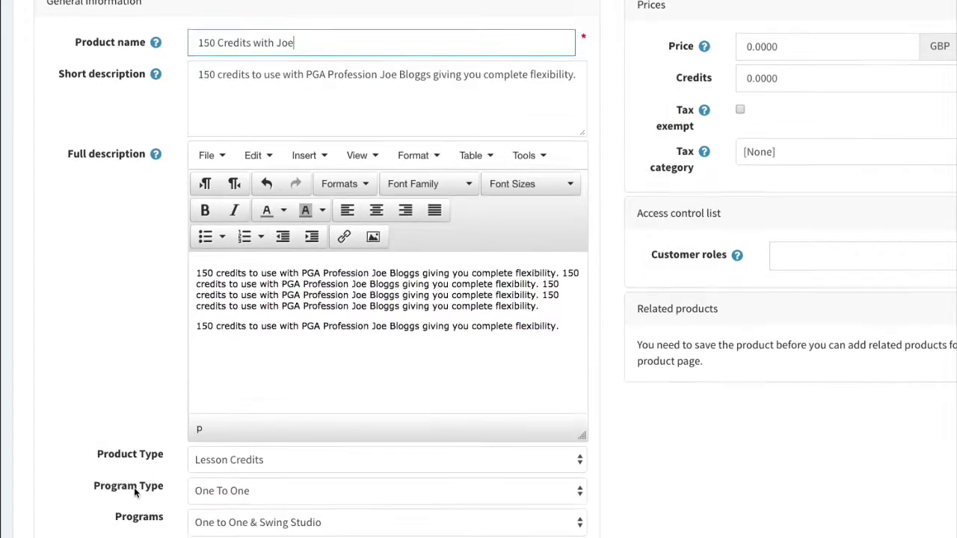
click(215, 371)
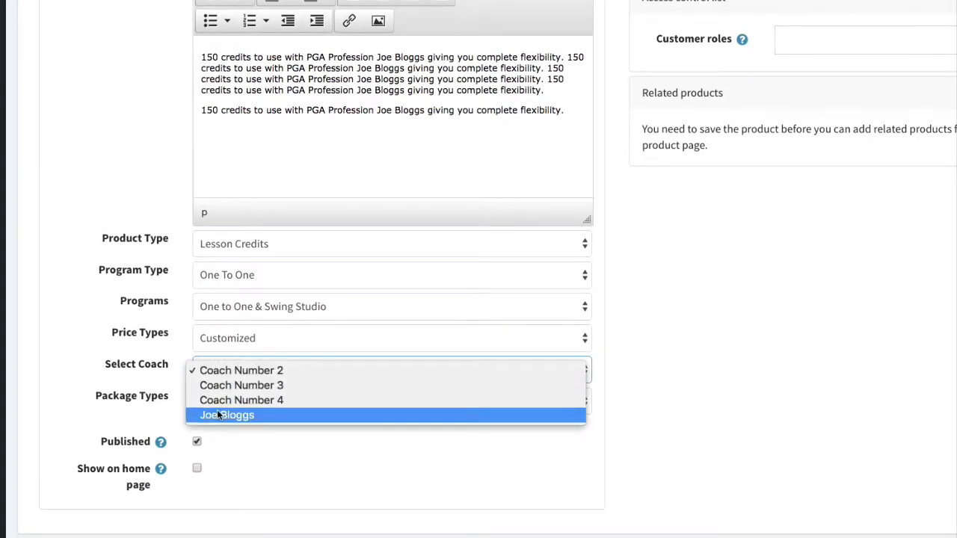
click(217, 413)
Set Package Types to Credit Minutes.
click(208, 401)
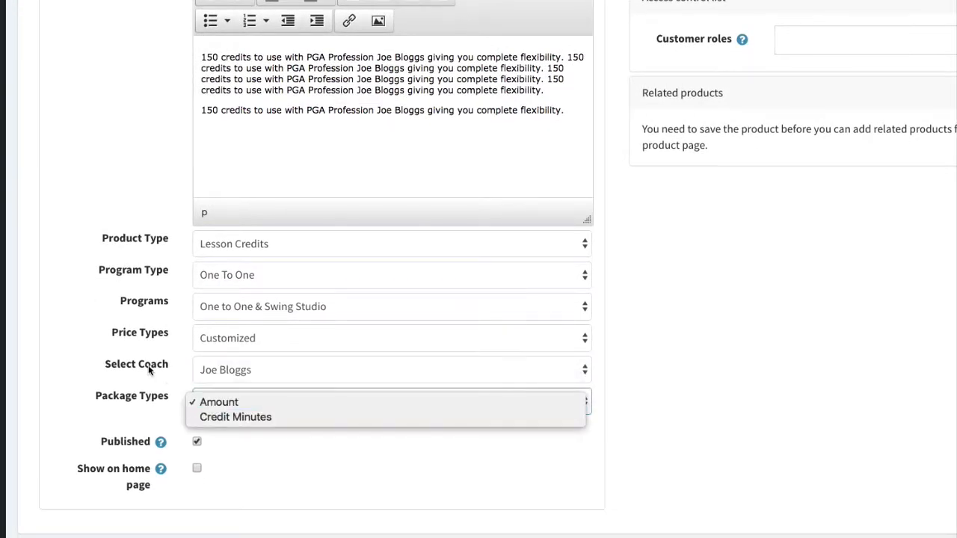
click(236, 417)
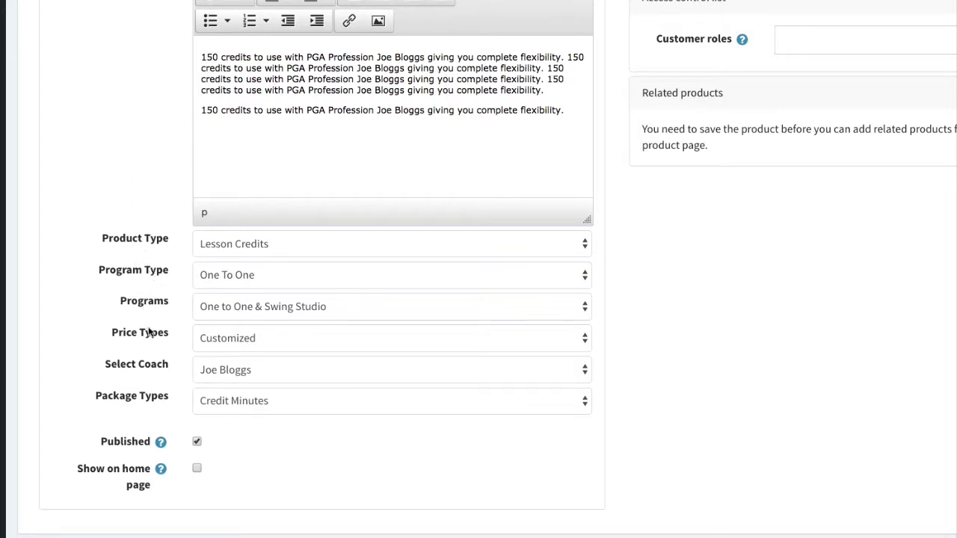
click(250, 409)
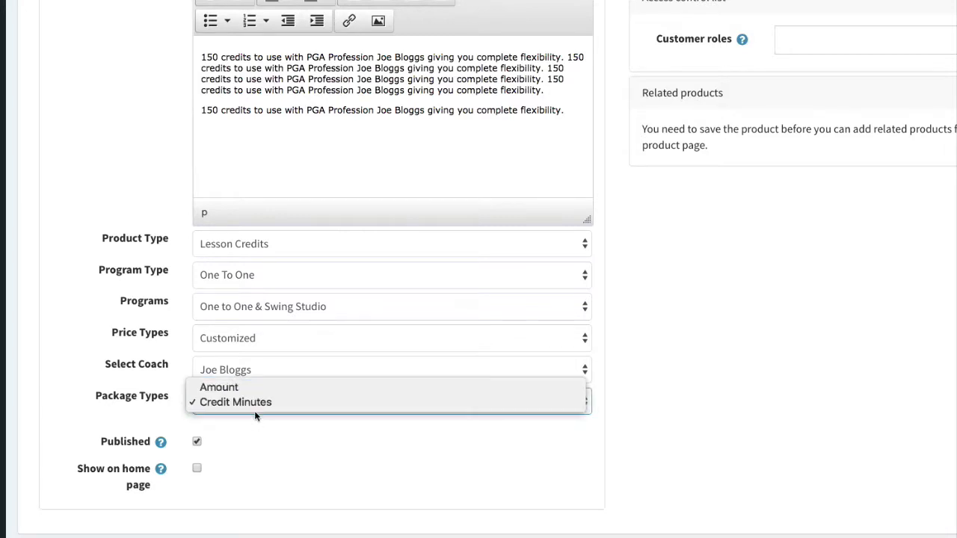
click(148, 390)
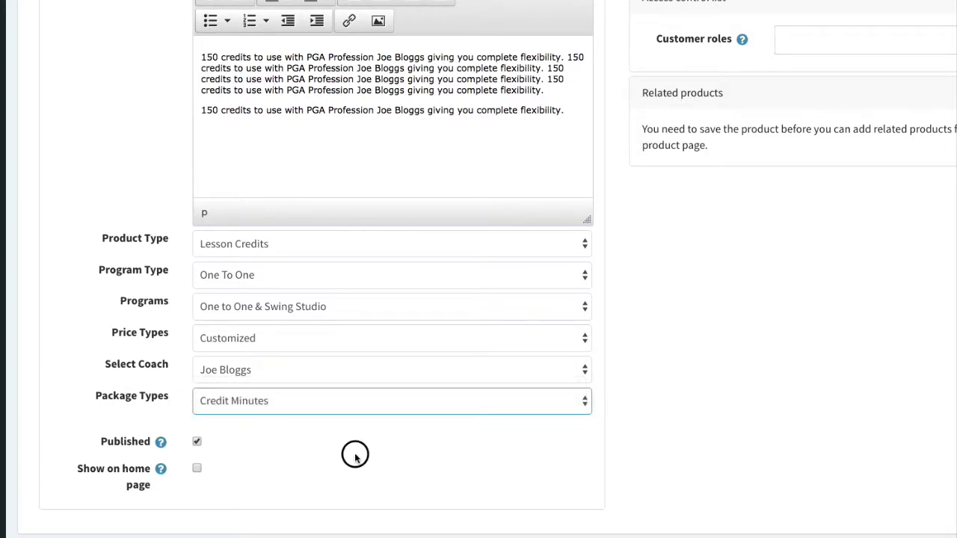
click(355, 456)
scroll(355, 455, down, 1)
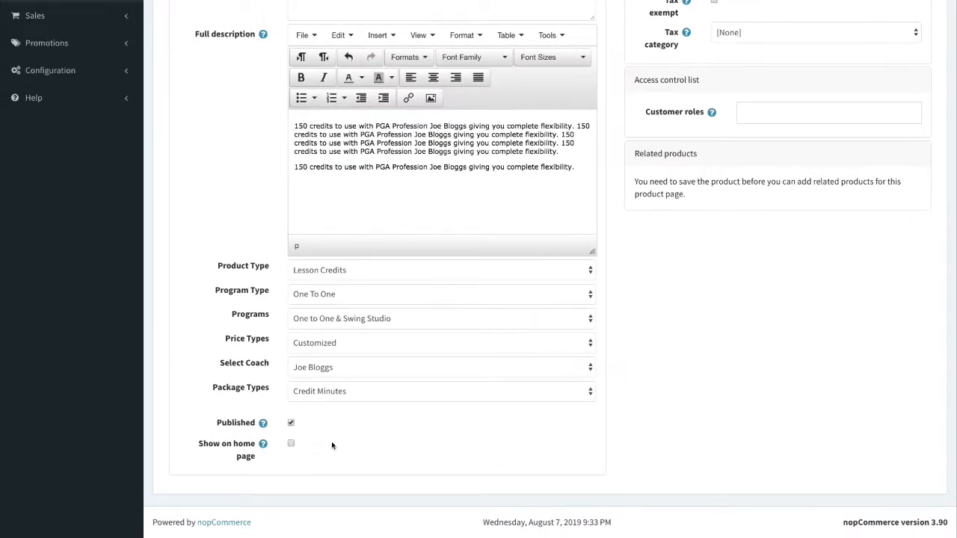
scroll(433, 440, up, 1)
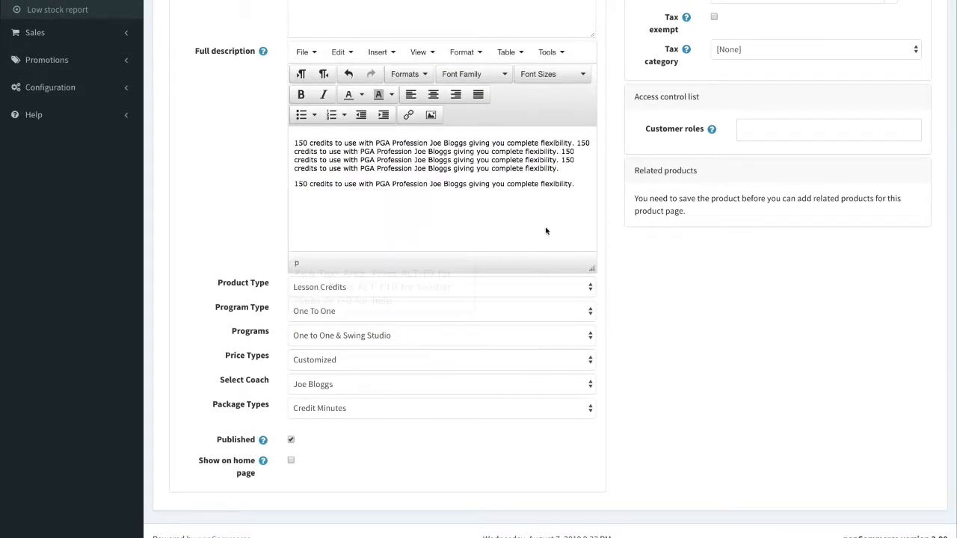
scroll(419, 389, up, 4)
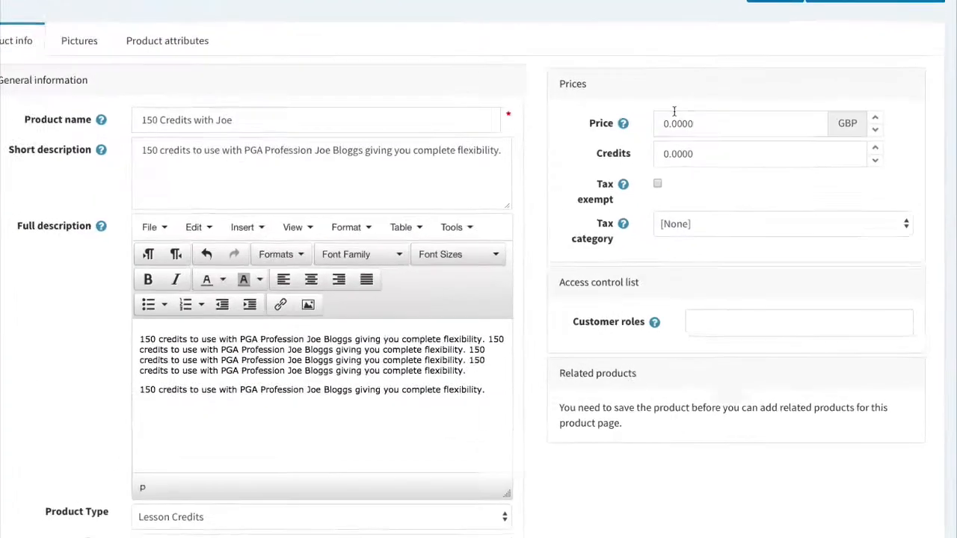
click(684, 123)
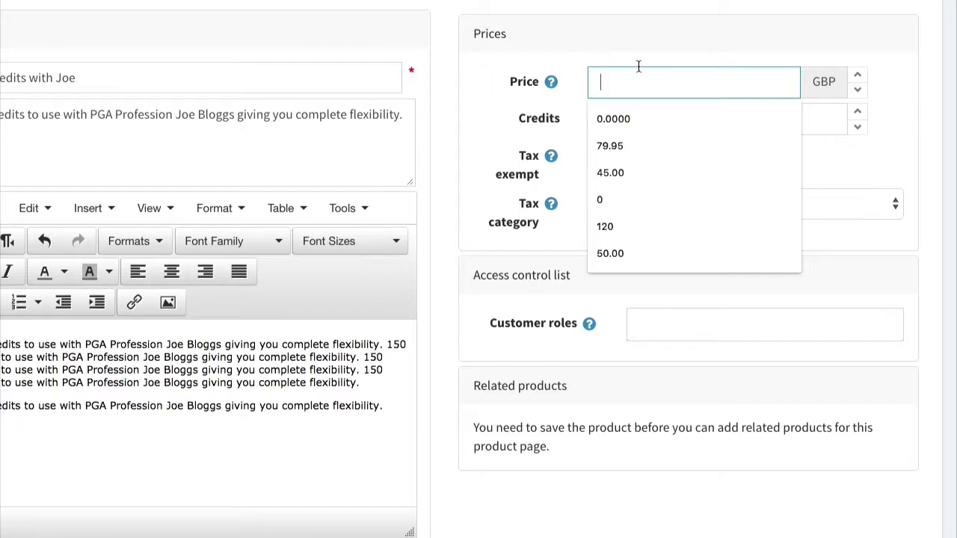
click(544, 4)
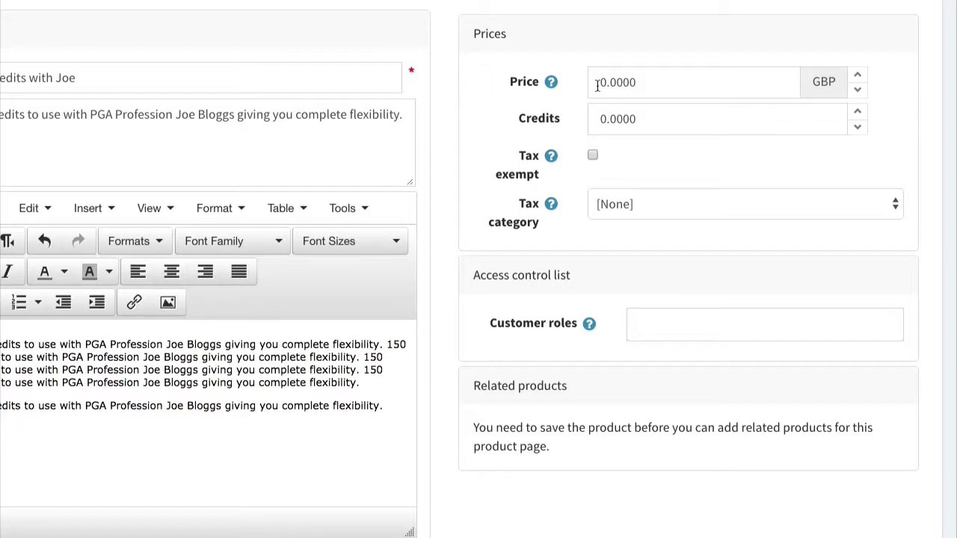
Enter a price of 175.00 GBP and 150 credits on the product form.
click(600, 85)
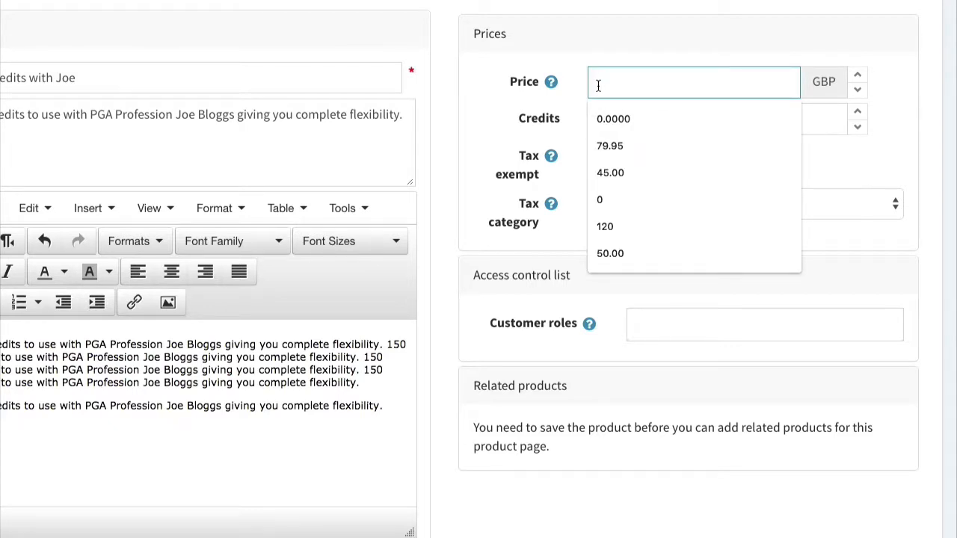
text(1)
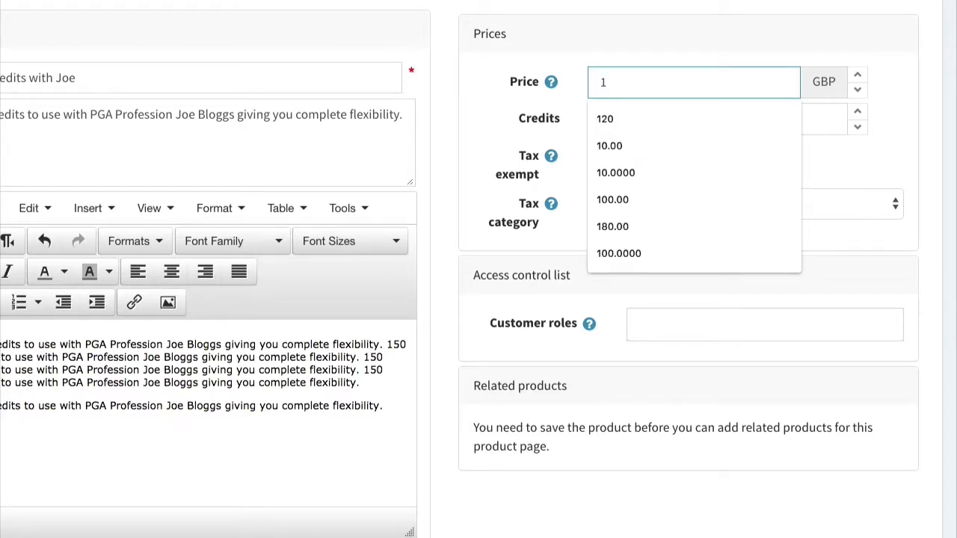
text(75.00)
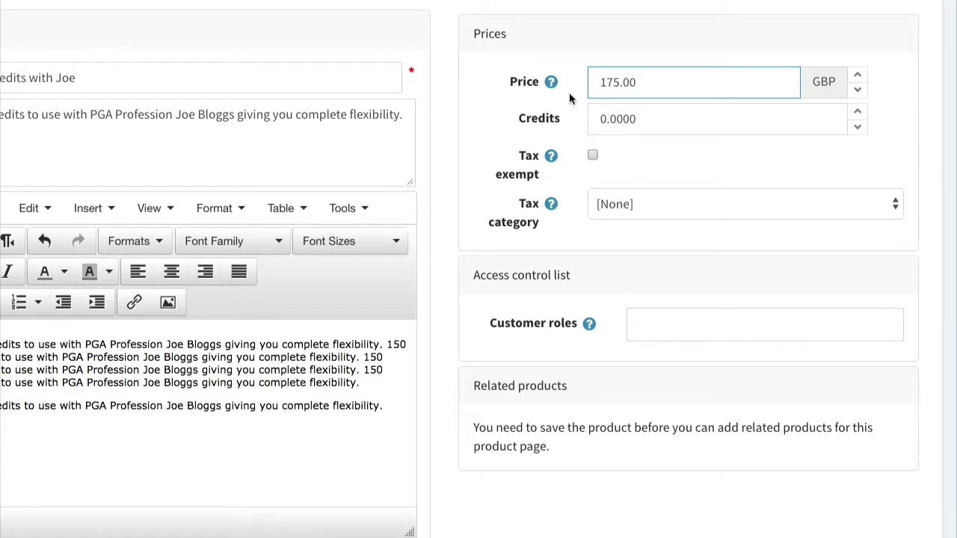
click(664, 132)
text(1)
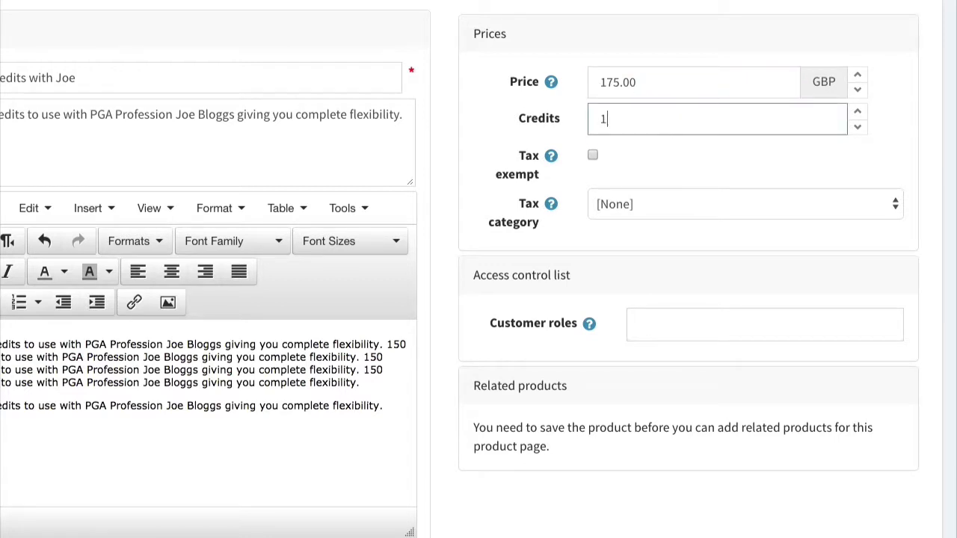
text(50)
click(463, 119)
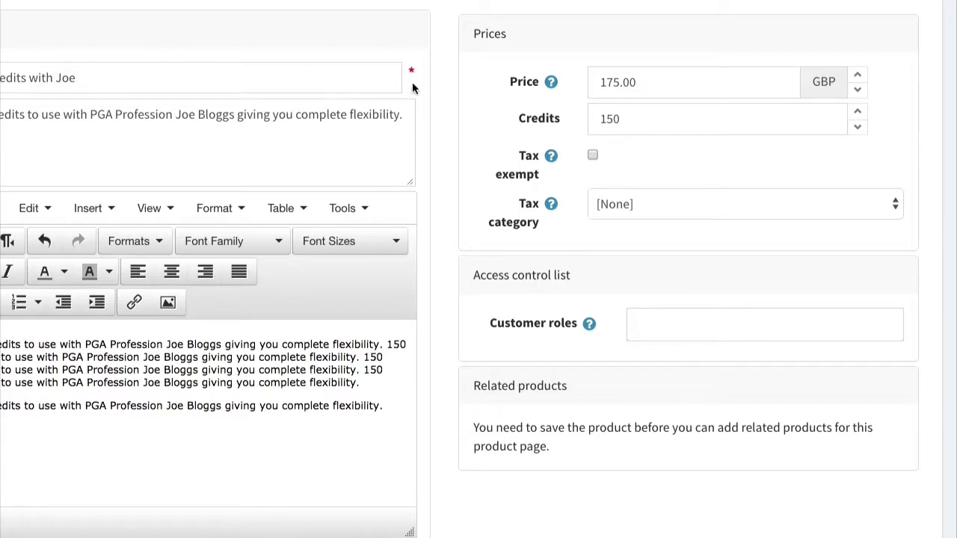
click(606, 82)
drag(634, 120, 589, 117)
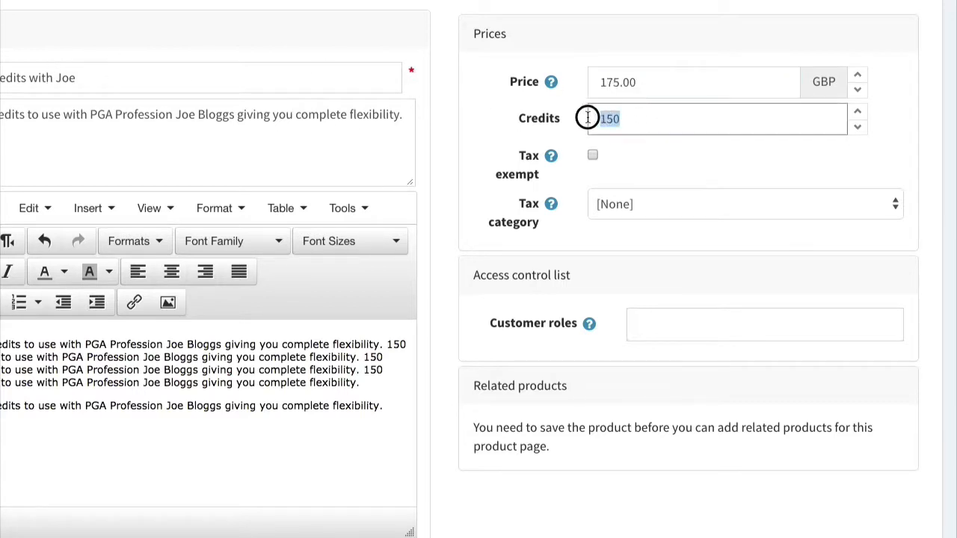
click(600, 130)
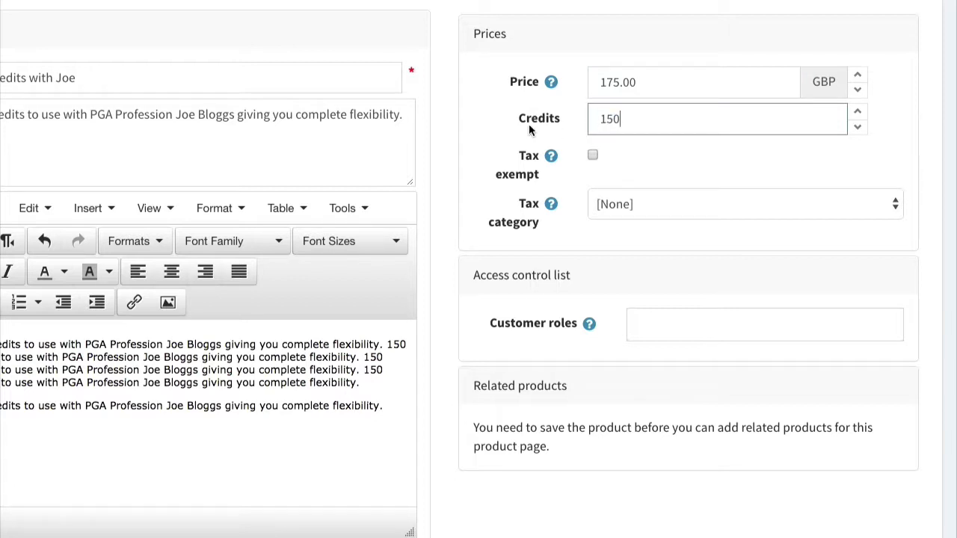
click(645, 163)
scroll(559, 262, down, 1)
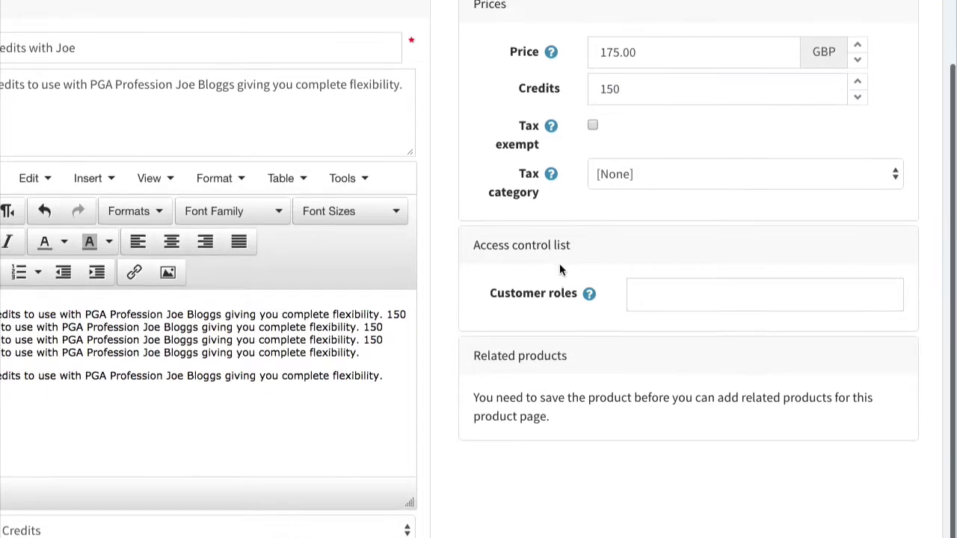
scroll(559, 263, up, 1)
scroll(651, 177, up, 1)
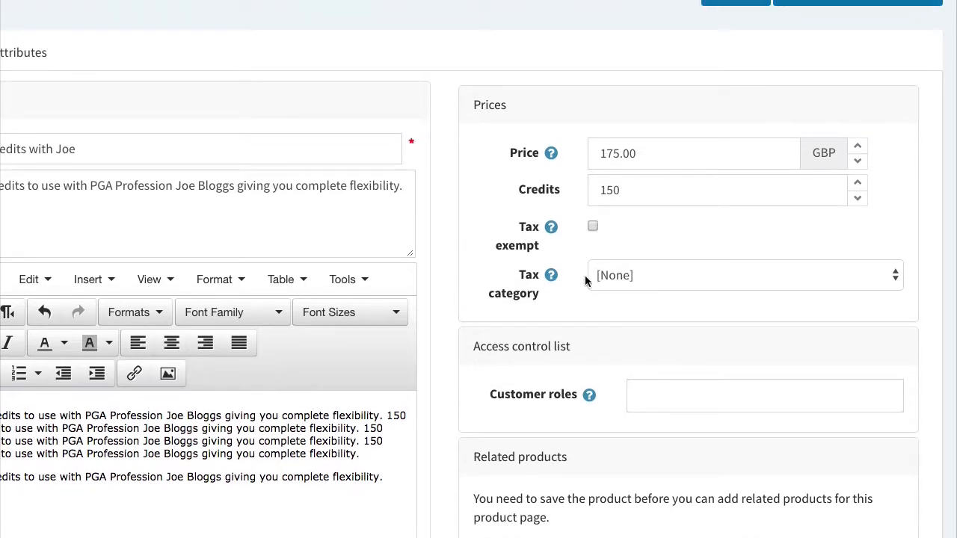
Add Coach, Guests, Player and Pro Shop to the product's Customer roles.
click(643, 395)
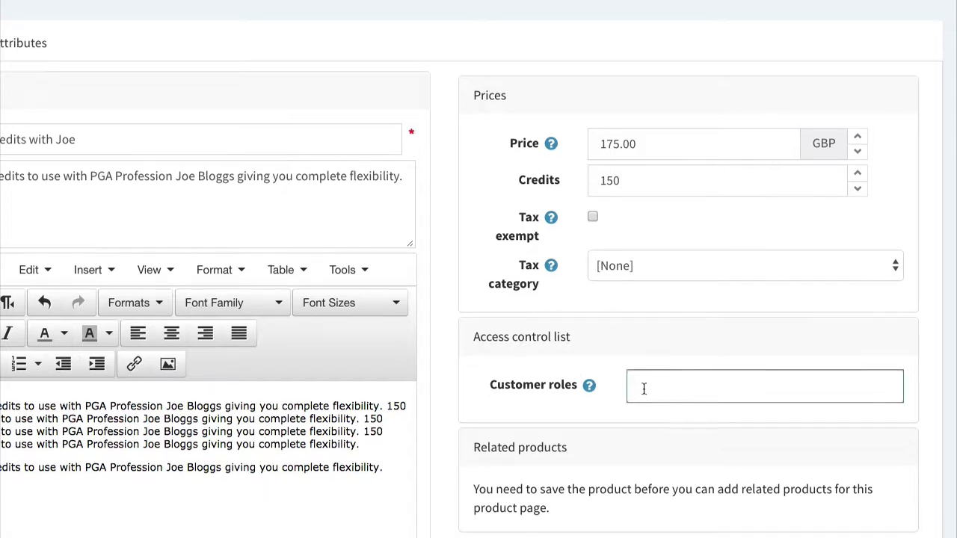
click(657, 193)
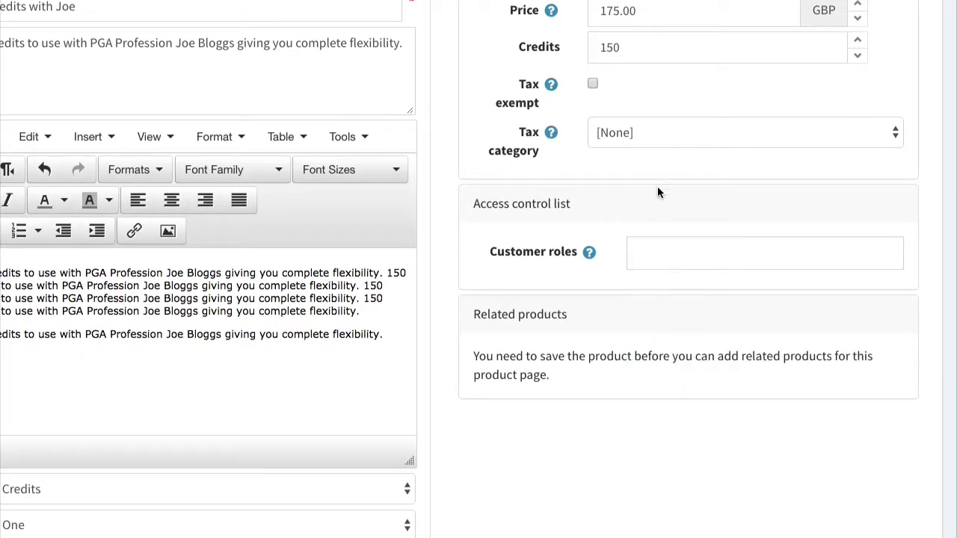
click(637, 254)
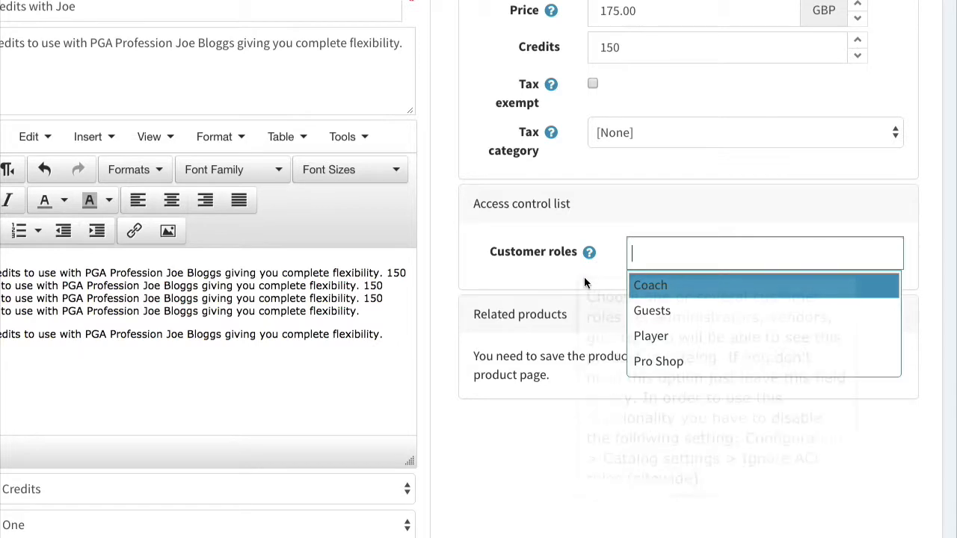
click(665, 277)
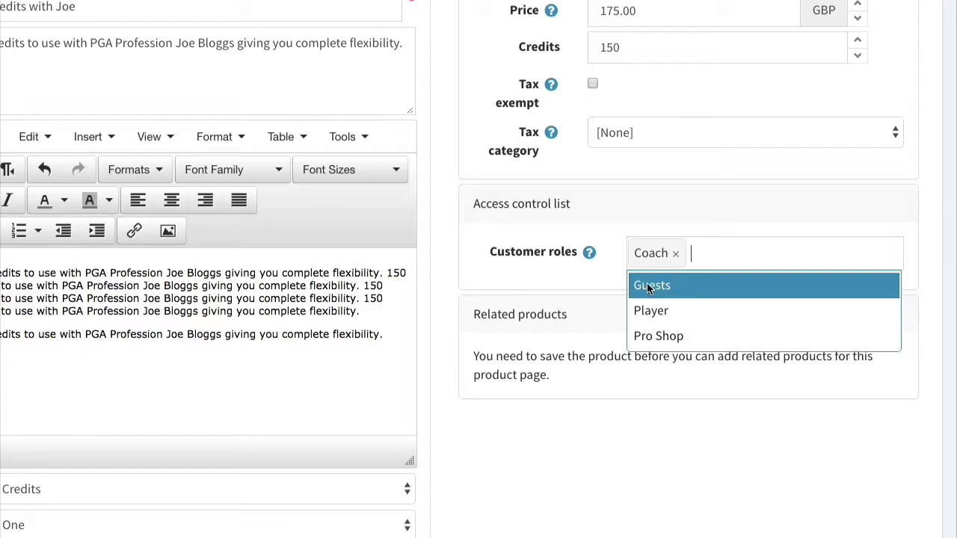
click(650, 287)
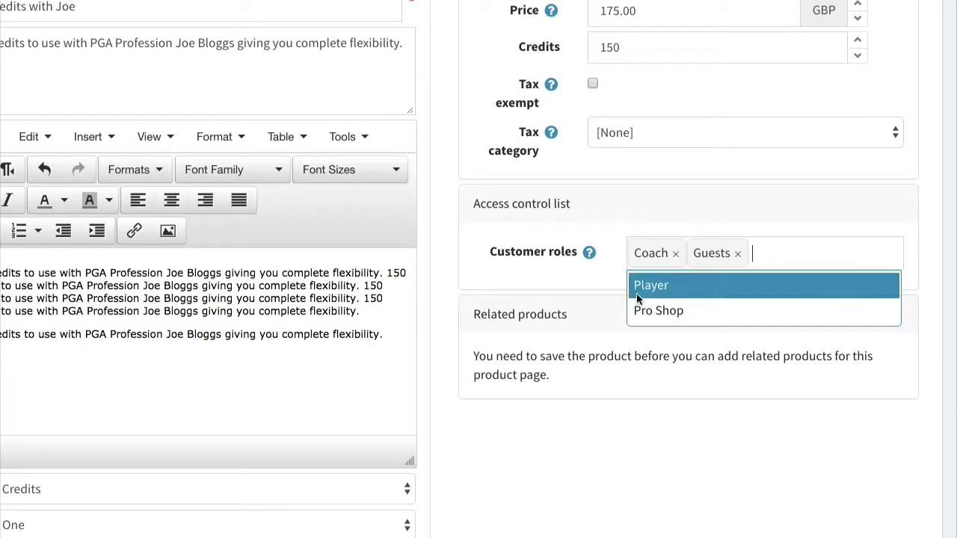
click(637, 293)
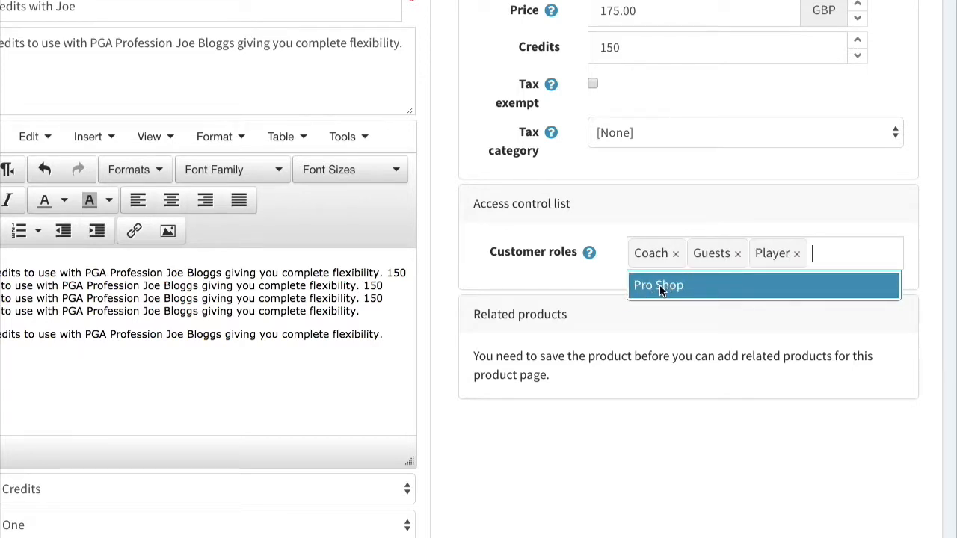
click(671, 292)
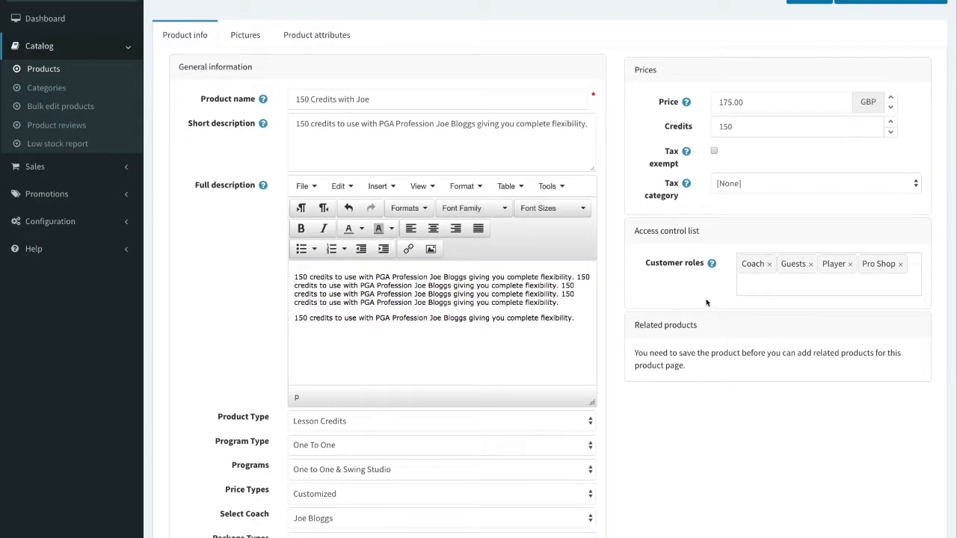
scroll(707, 302, up, 1)
scroll(742, 322, down, 3)
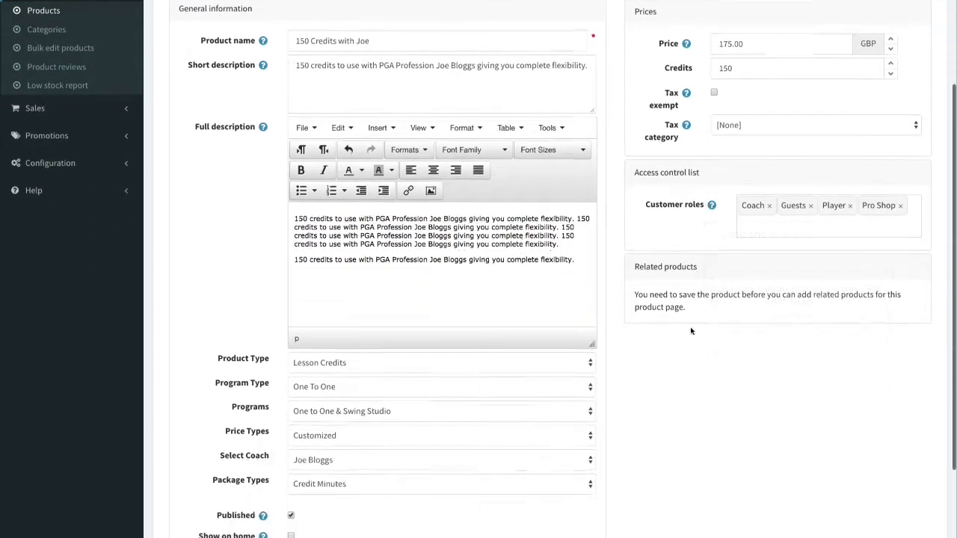
scroll(742, 323, up, 3)
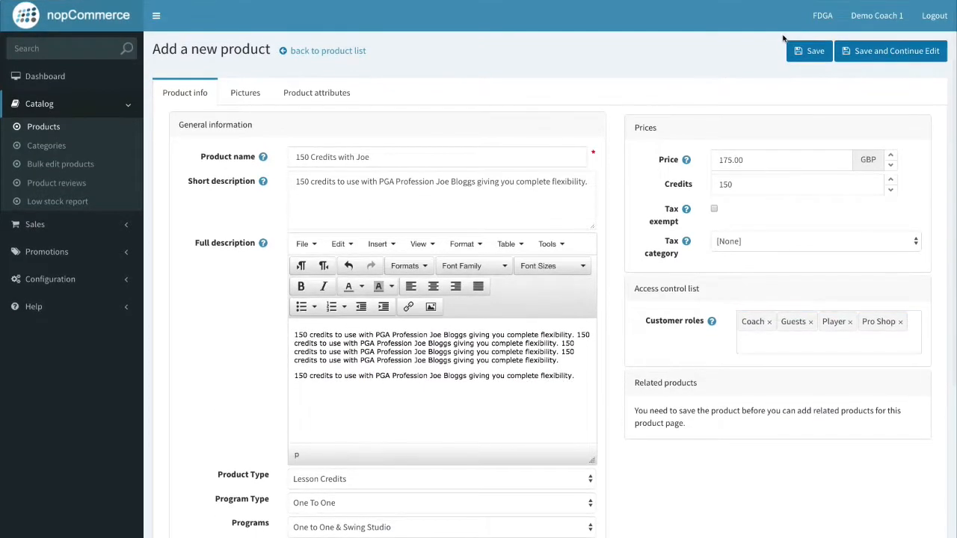
Save '150 Credits with Joe' with Save and Continue Edit, then show its Pictures section.
click(888, 58)
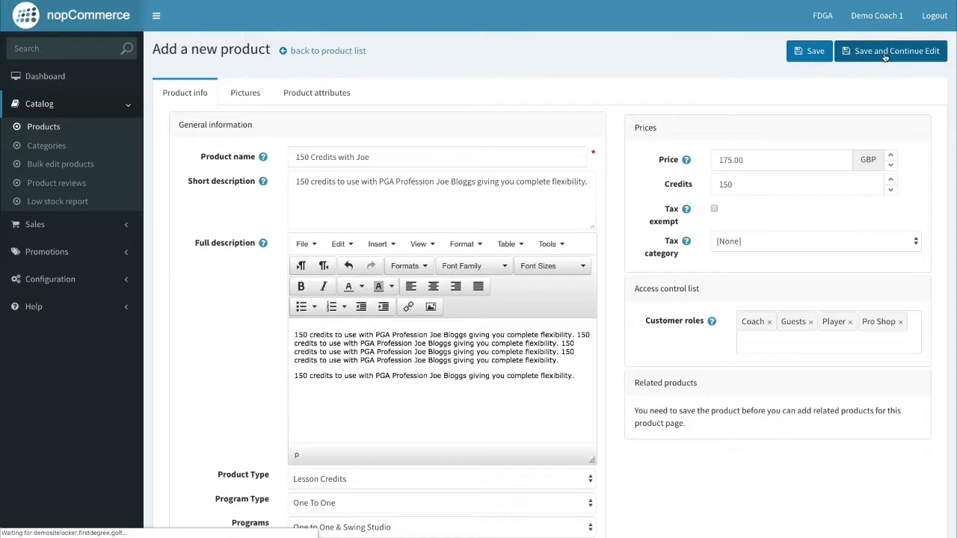
click(884, 51)
scroll(672, 139, down, 3)
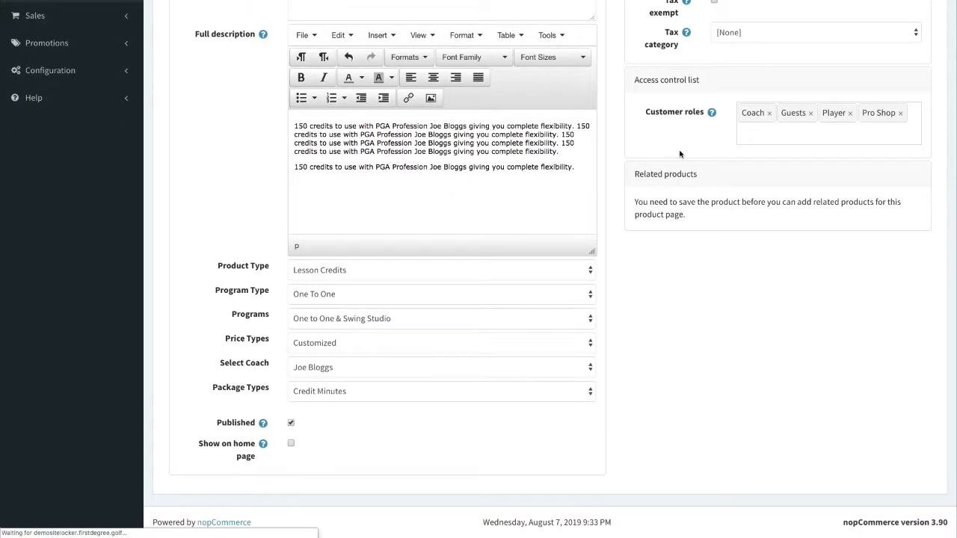
scroll(680, 158, up, 3)
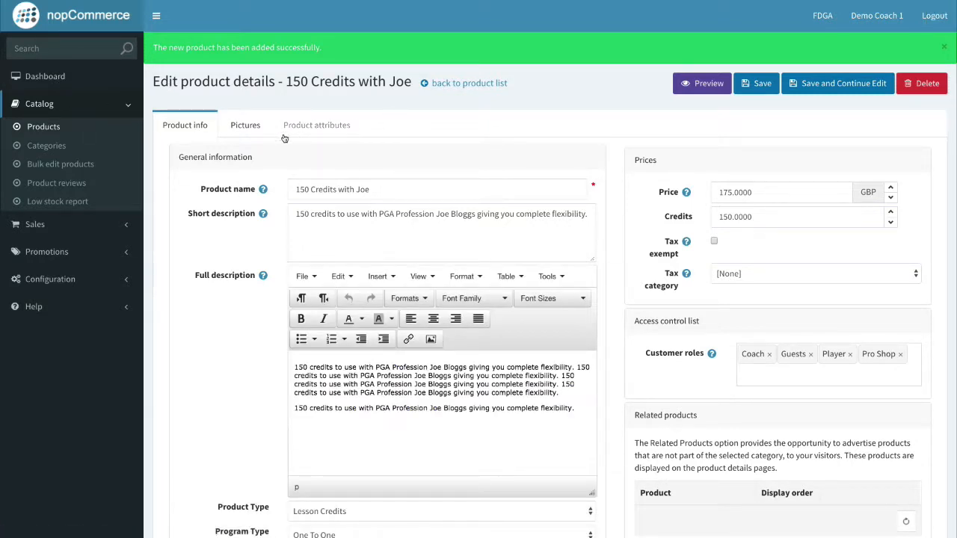
scroll(632, 100, down, 1)
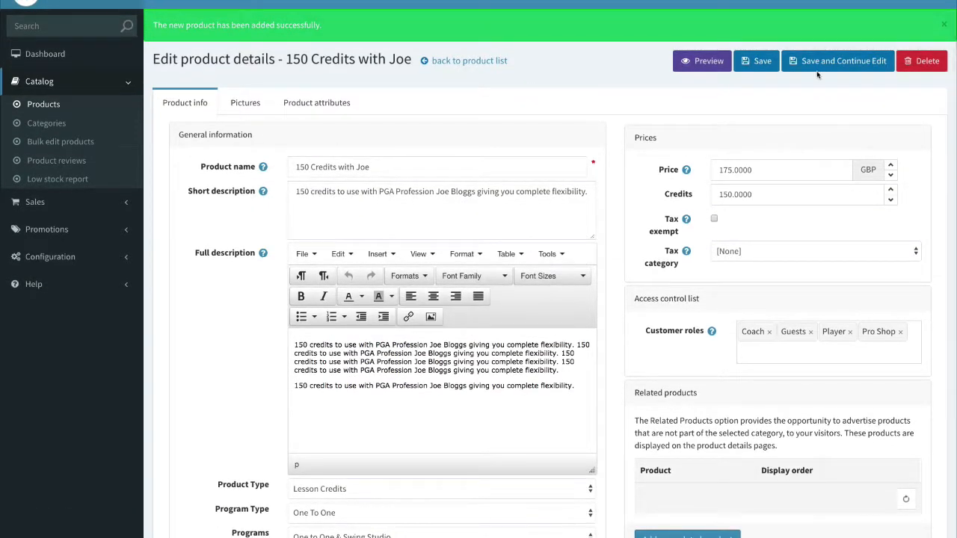
scroll(703, 182, down, 3)
scroll(255, 149, up, 4)
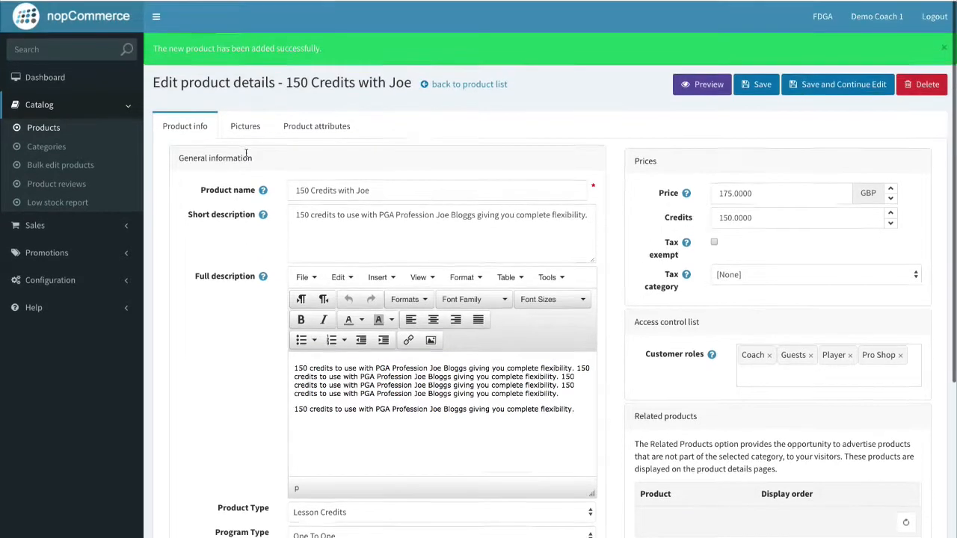
click(242, 126)
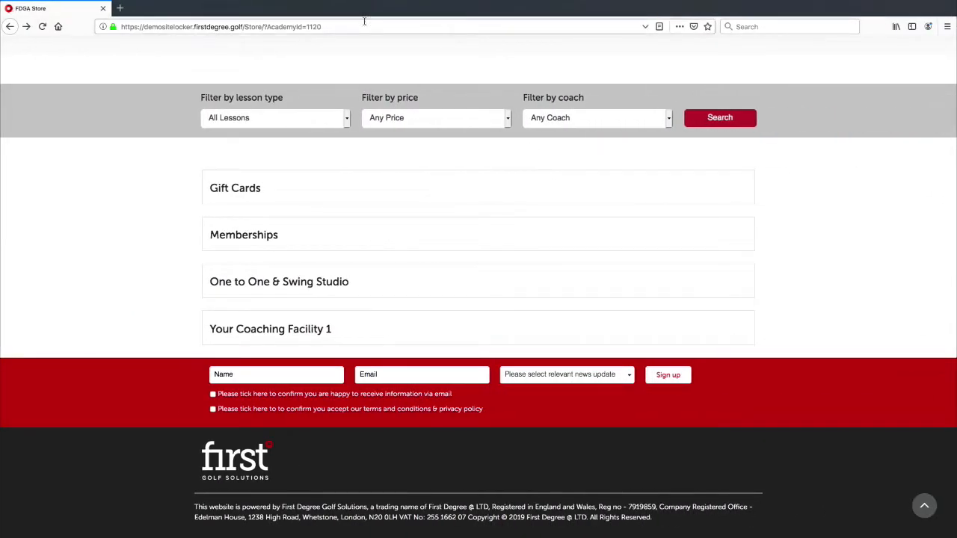
Reload the storefront and browse the One to One & Swing Studio category.
click(363, 25)
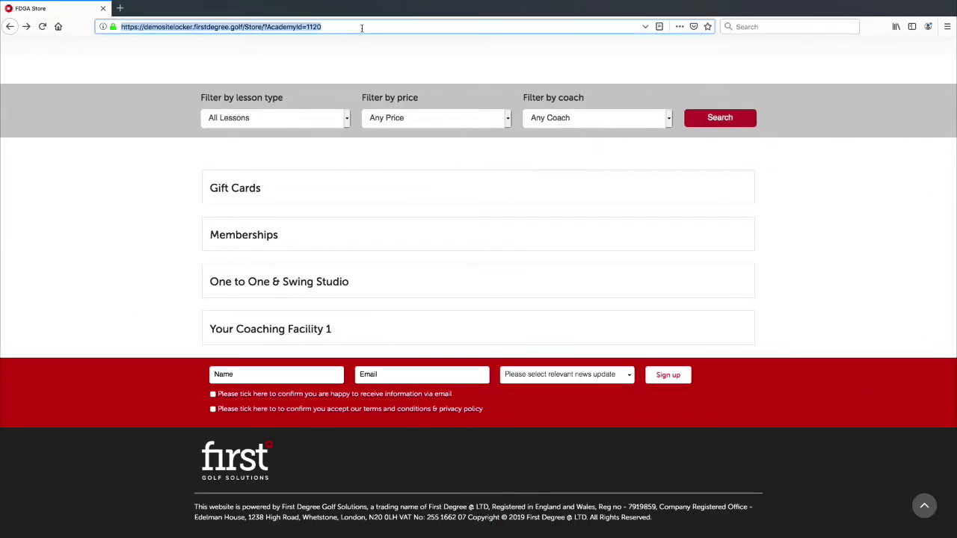
key(Return)
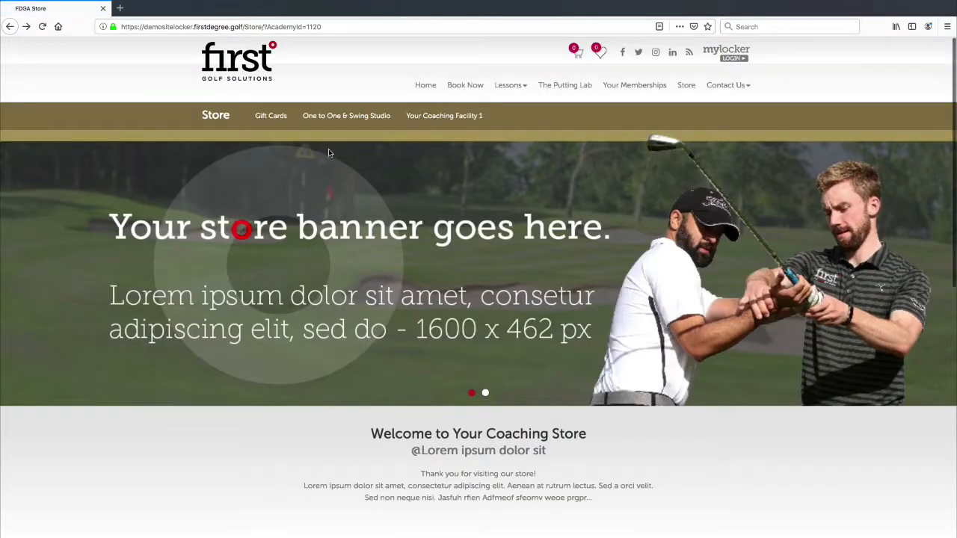
click(367, 121)
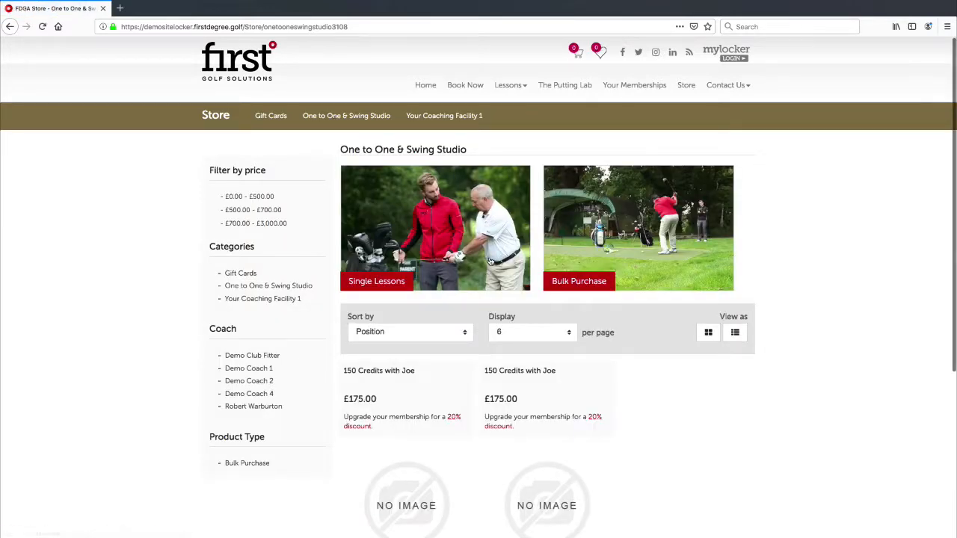
scroll(490, 260, down, 3)
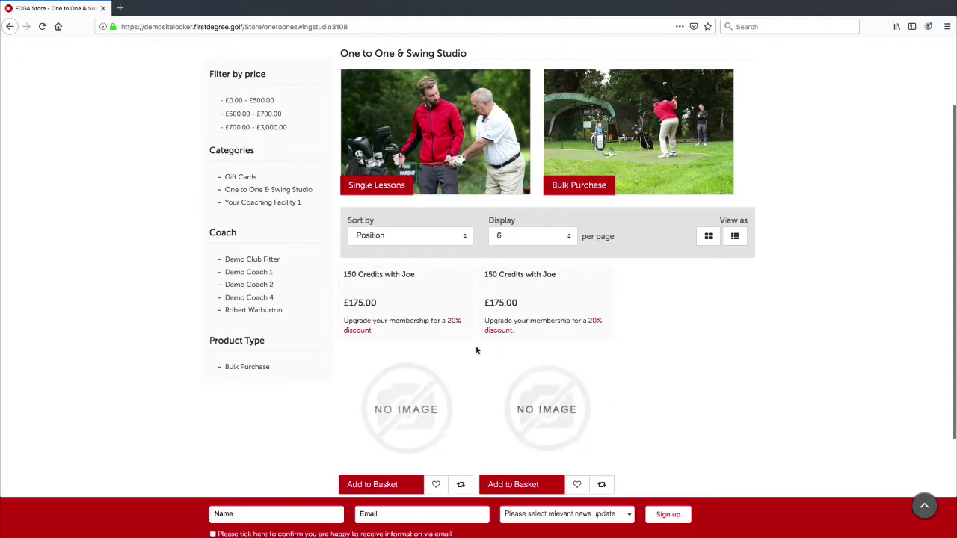
scroll(518, 335, up, 3)
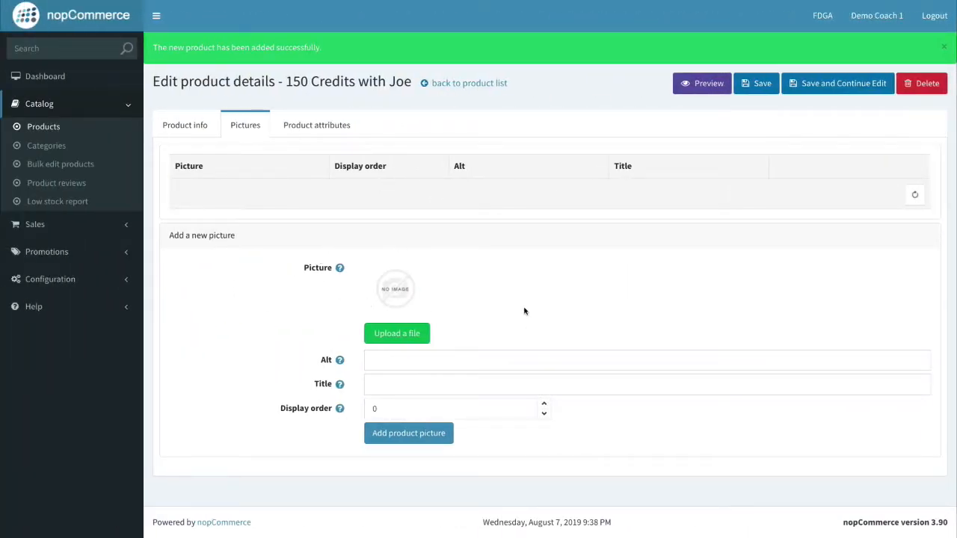
Upload the golf photo 0002403_600-minute-bulk-purchase-540_550.jpg in the product's Pictures tab.
click(209, 125)
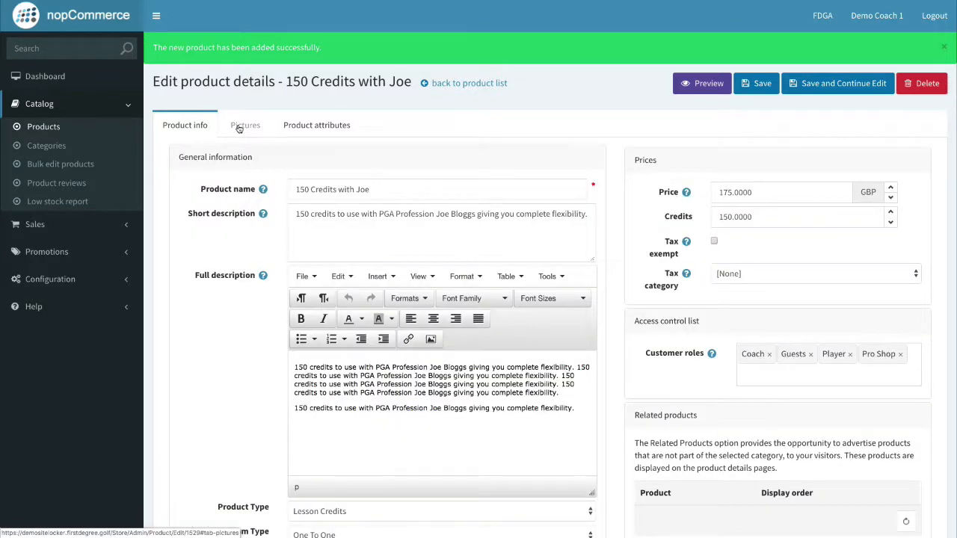
click(239, 126)
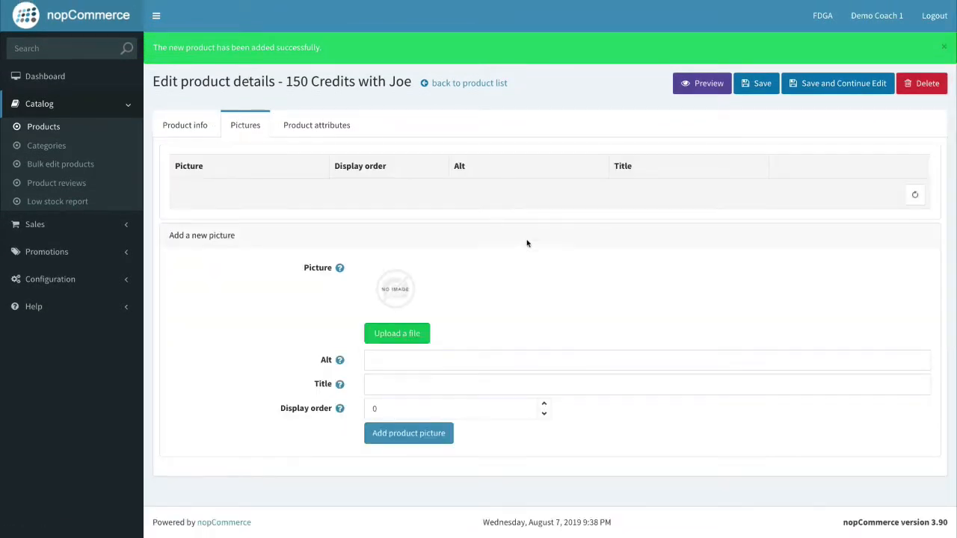
click(412, 334)
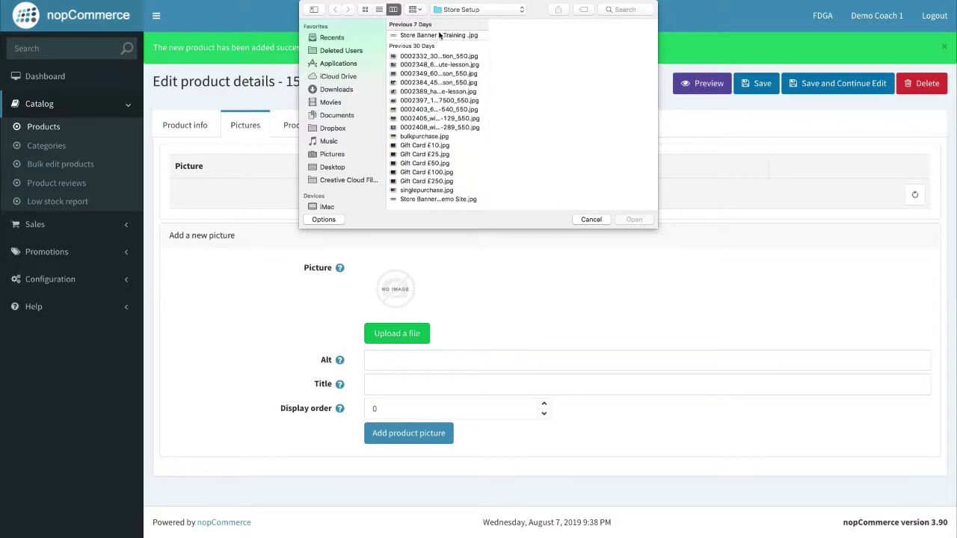
click(452, 127)
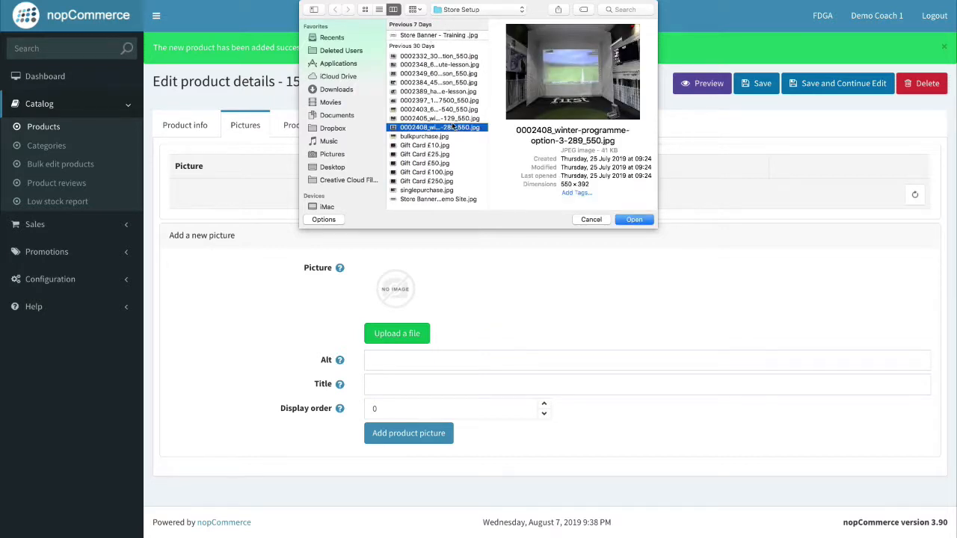
click(457, 117)
click(459, 109)
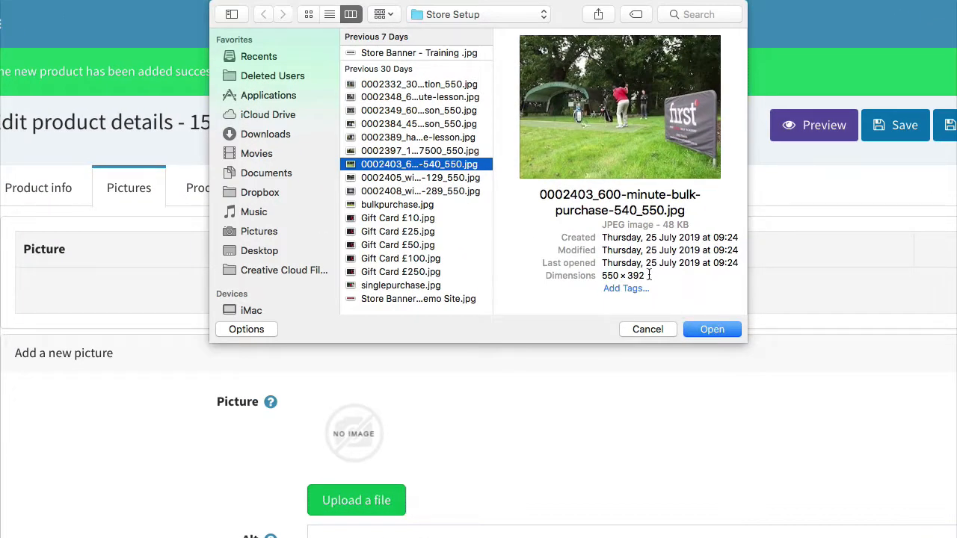
drag(649, 275, 603, 275)
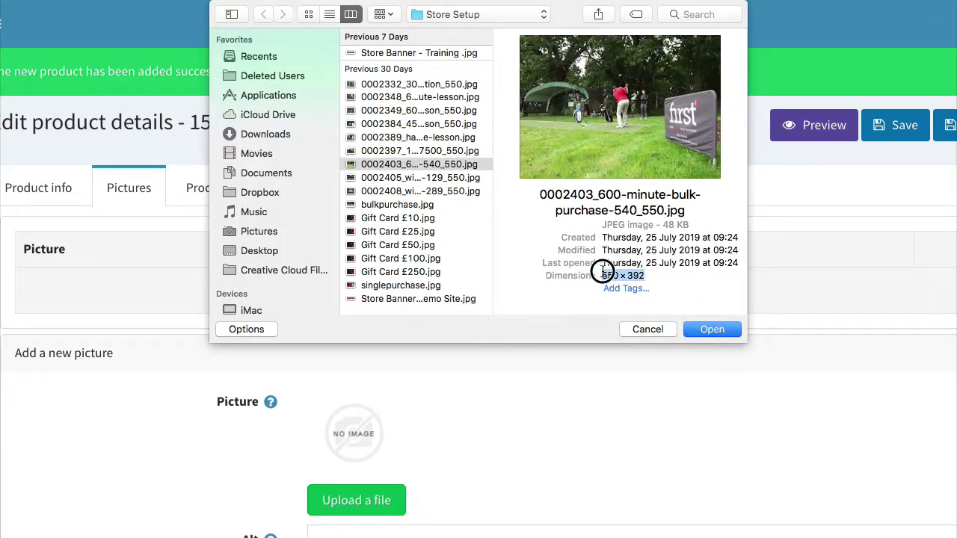
click(604, 275)
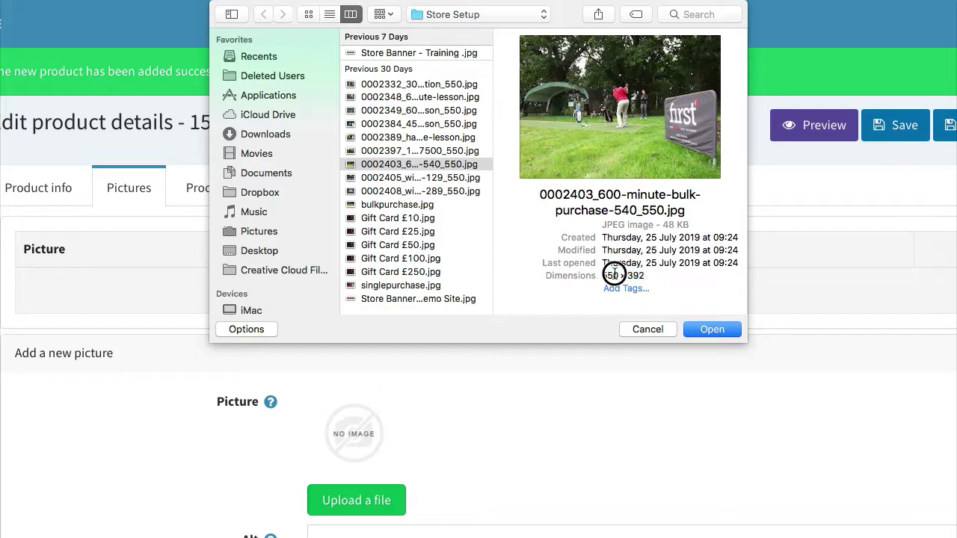
drag(664, 274, 596, 274)
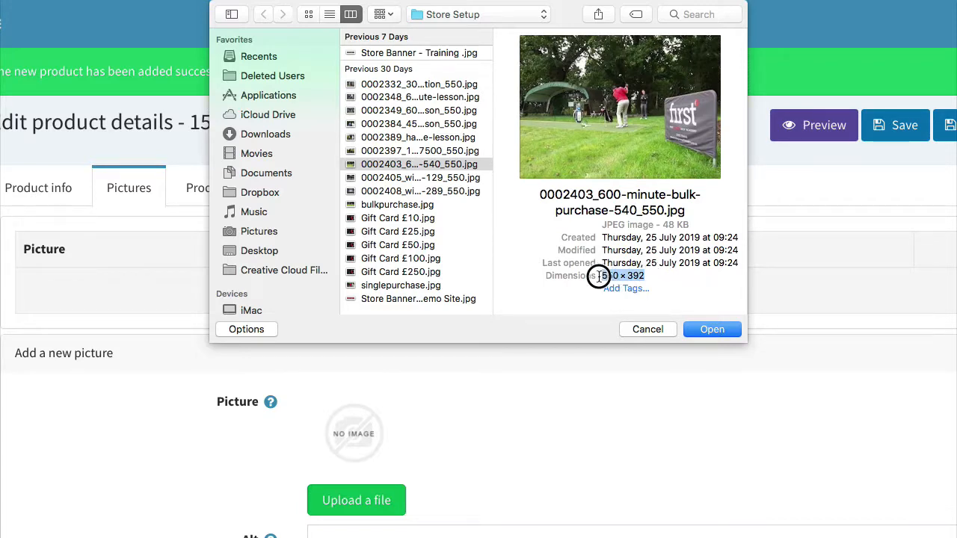
click(666, 274)
click(703, 326)
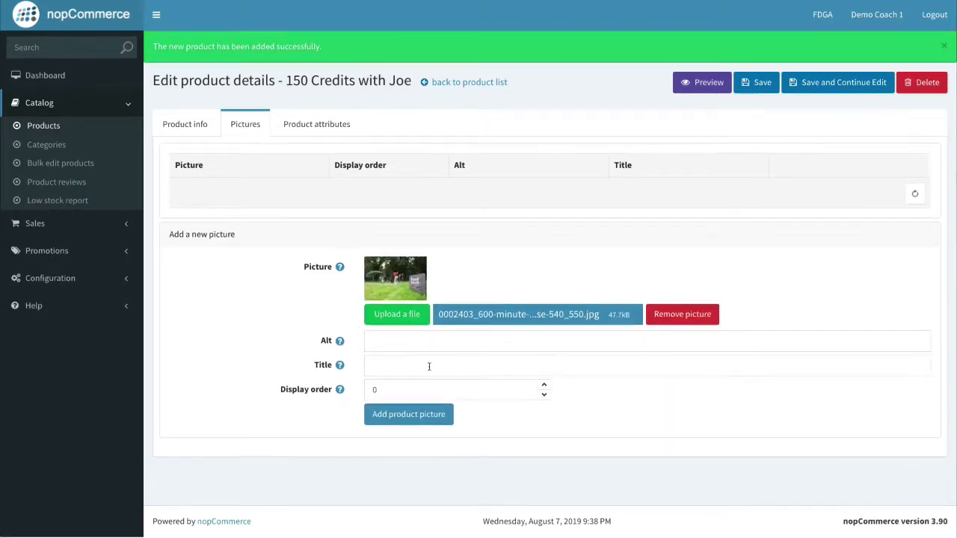
Add the uploaded photo as a product picture with display order 1 and save.
click(543, 387)
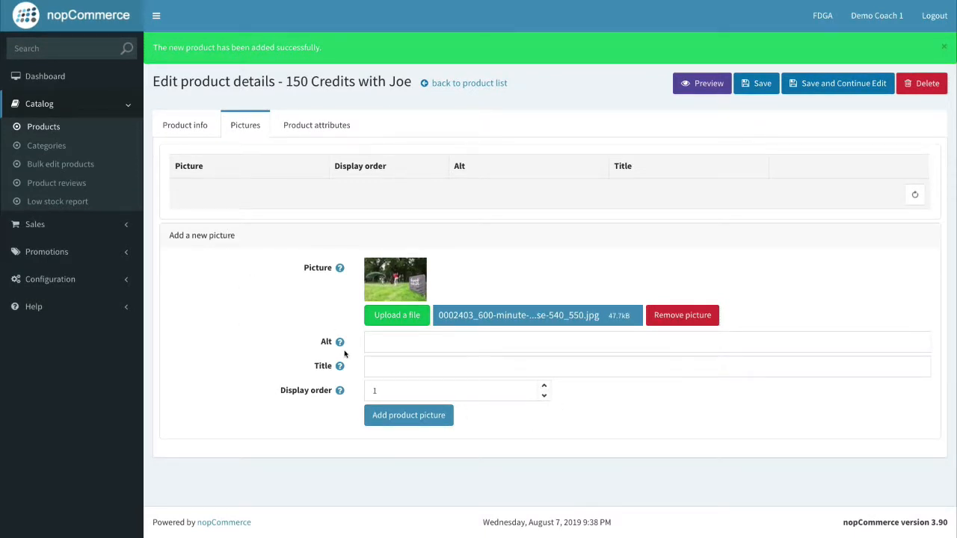
click(405, 423)
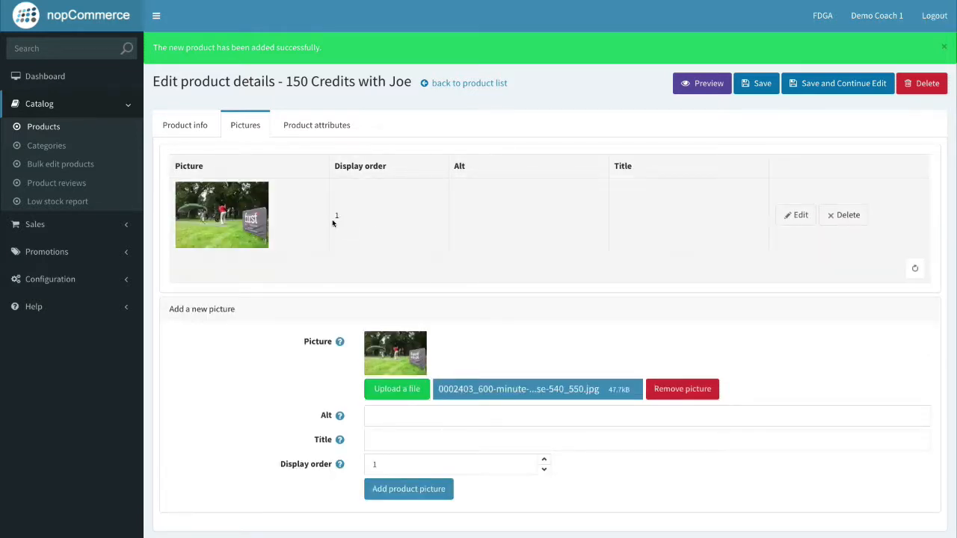
click(822, 84)
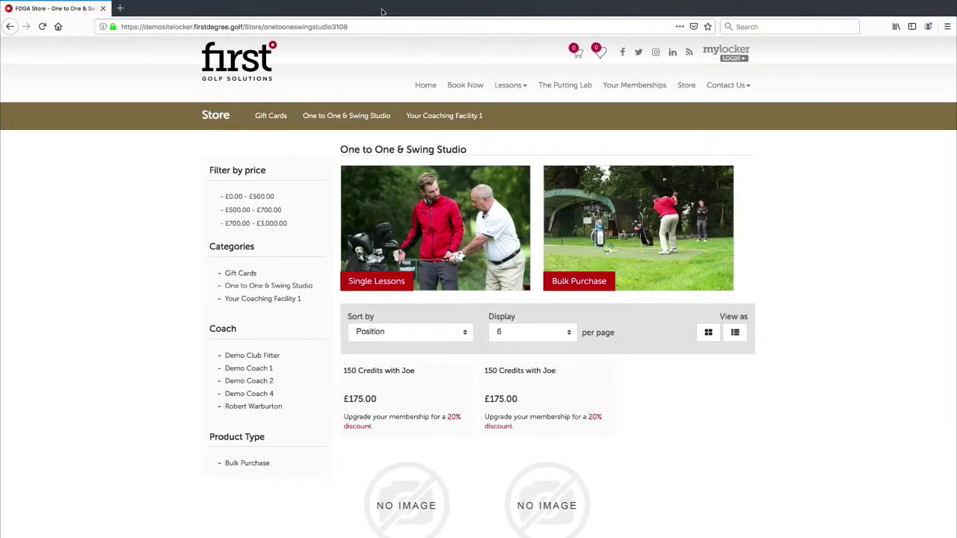
Reload the store page and check the second card's £175.00 price.
click(381, 26)
key(Return)
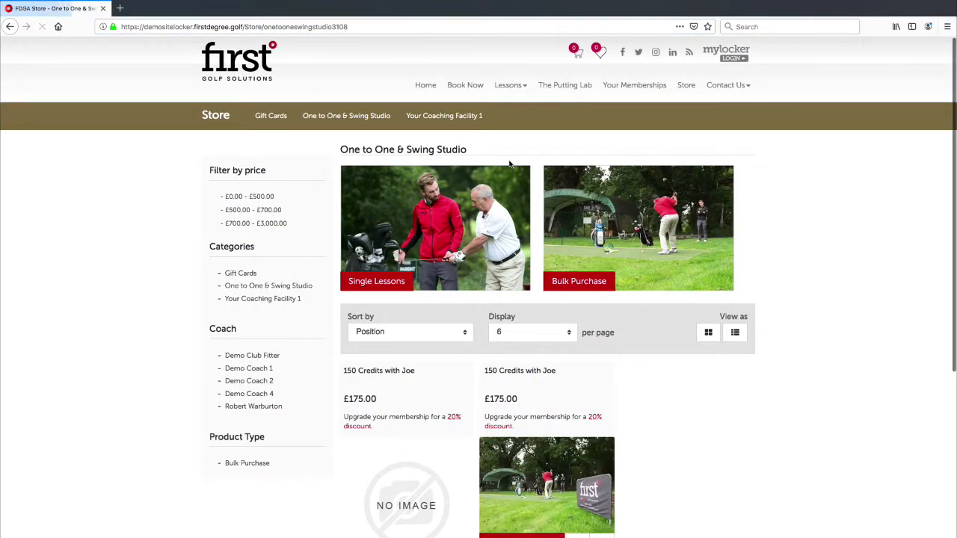
scroll(651, 391, down, 2)
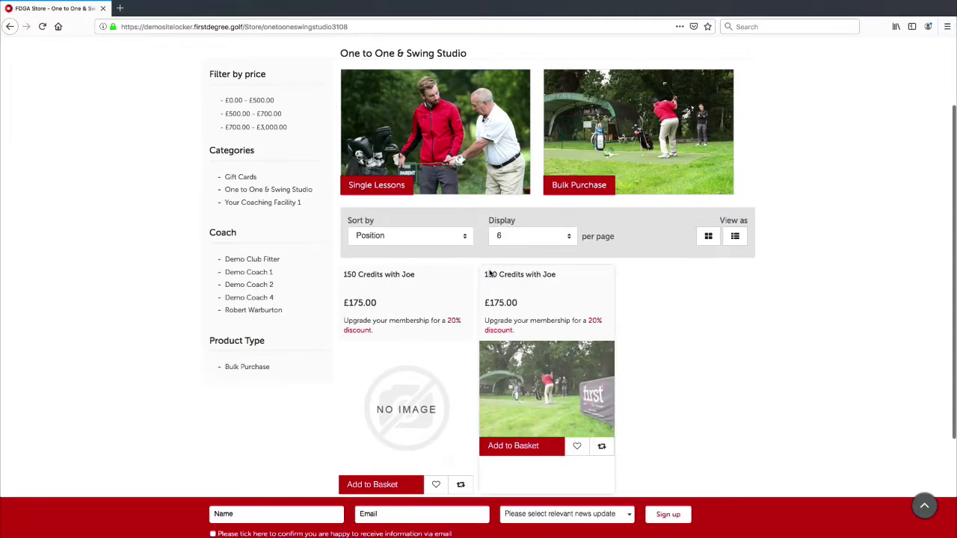
drag(518, 304, 484, 303)
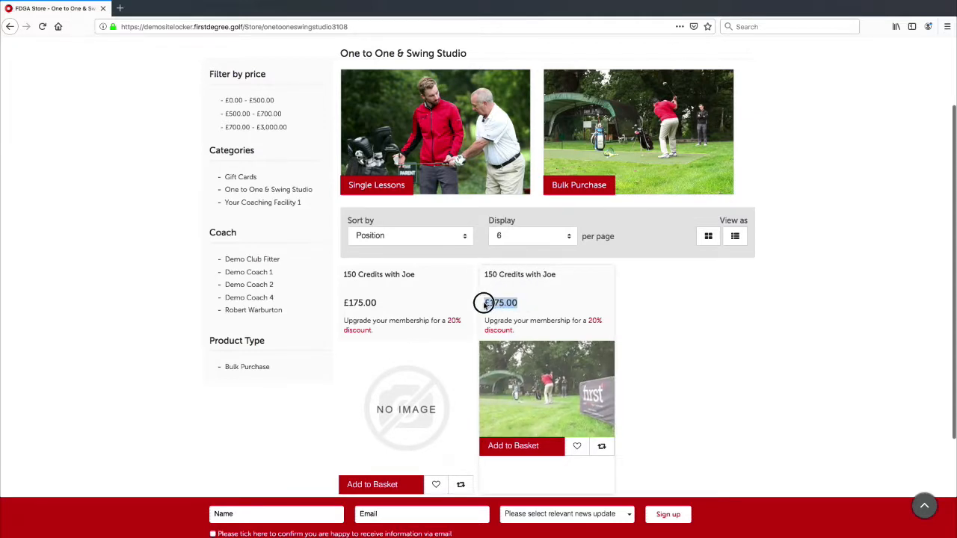
click(507, 303)
Open the 150 Credits with Joe product page and choose Joe Bloggs as coach.
click(546, 421)
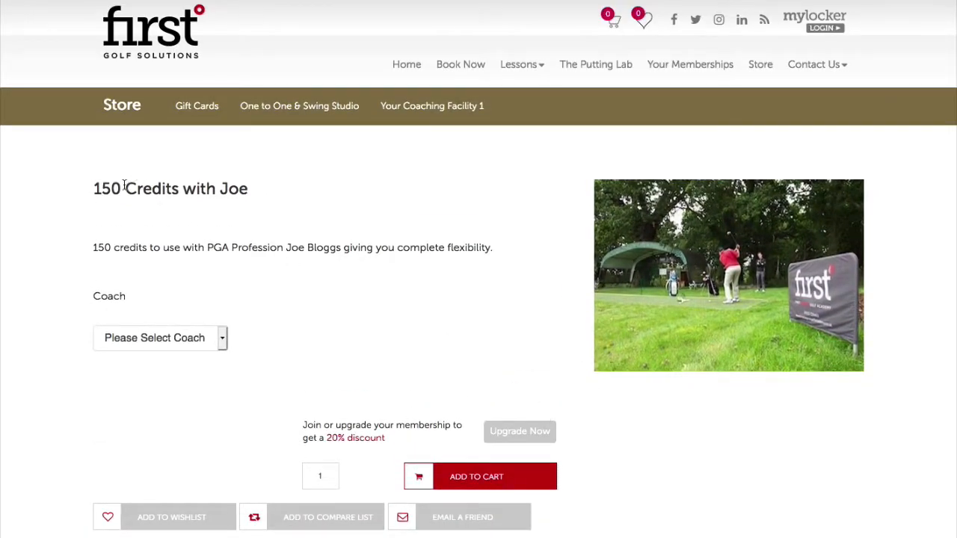
drag(93, 245, 503, 242)
click(504, 242)
click(117, 337)
click(269, 332)
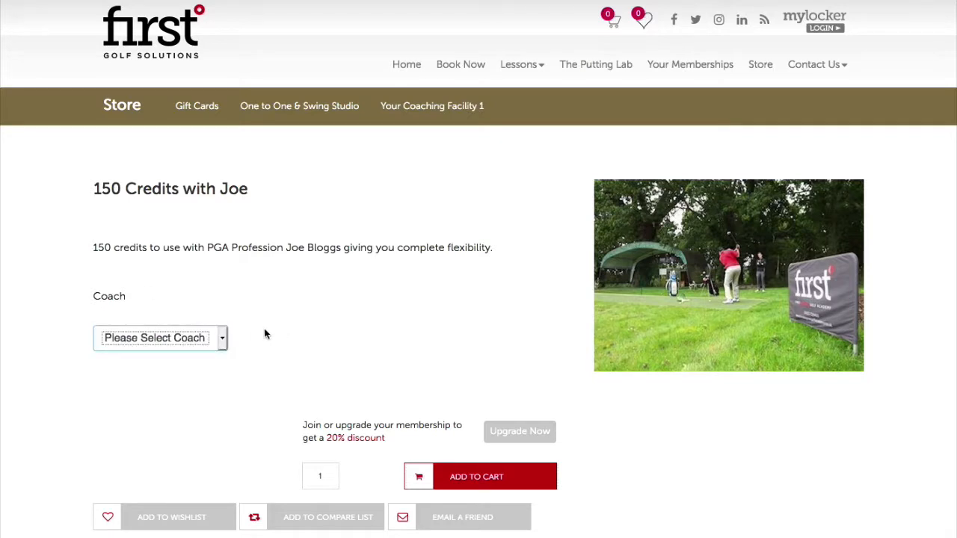
click(198, 340)
click(192, 349)
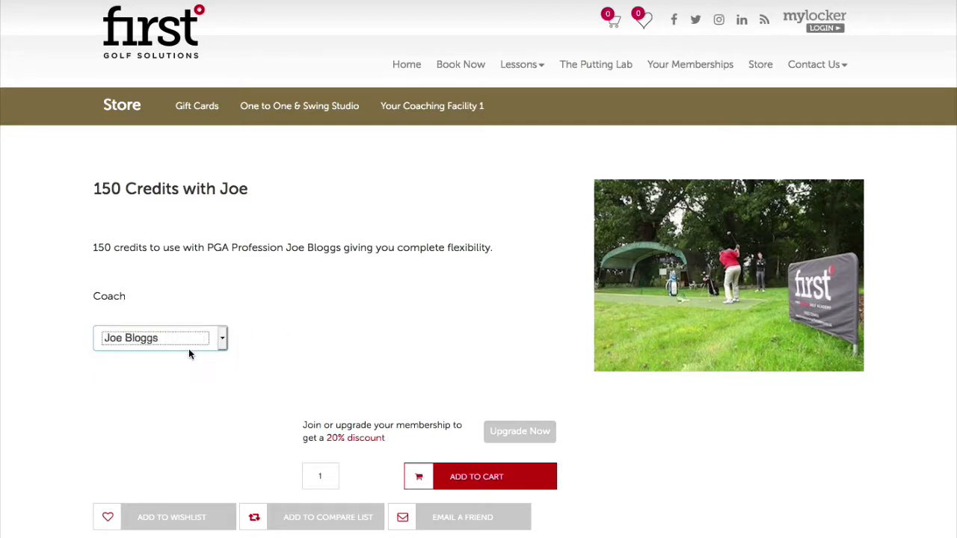
click(197, 341)
click(256, 349)
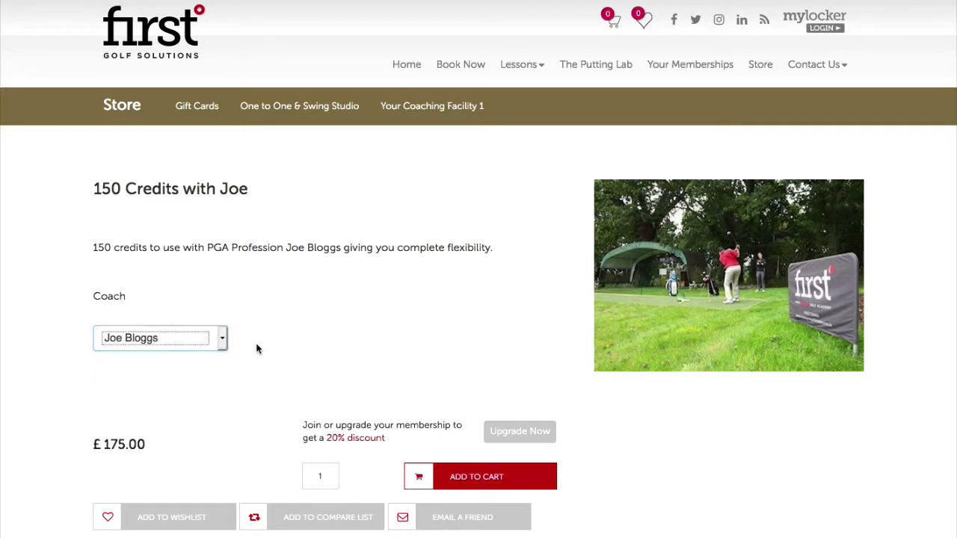
drag(147, 442, 90, 437)
click(158, 441)
Read through the product's full description on the storefront page.
scroll(198, 425, down, 1)
scroll(198, 428, down, 5)
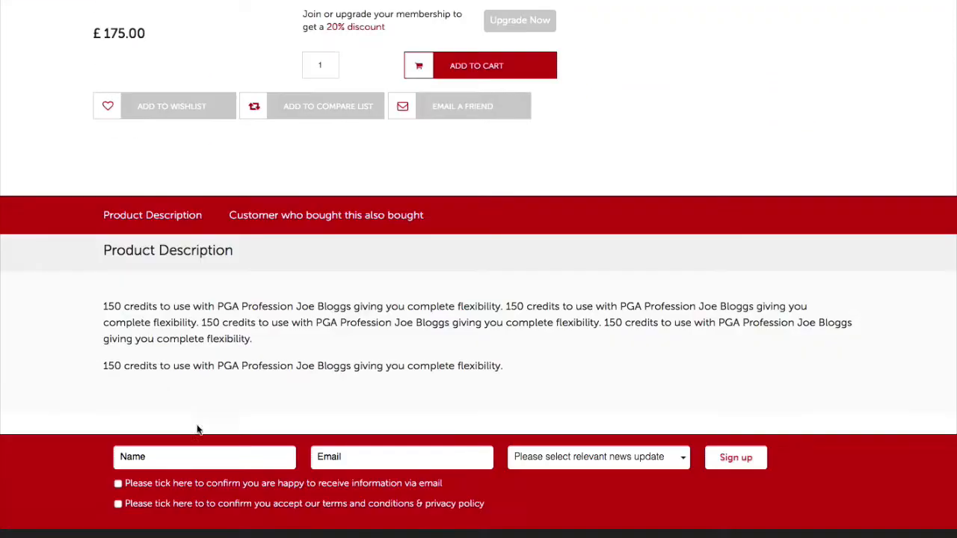
drag(105, 301, 524, 367)
click(190, 308)
scroll(118, 237, up, 1)
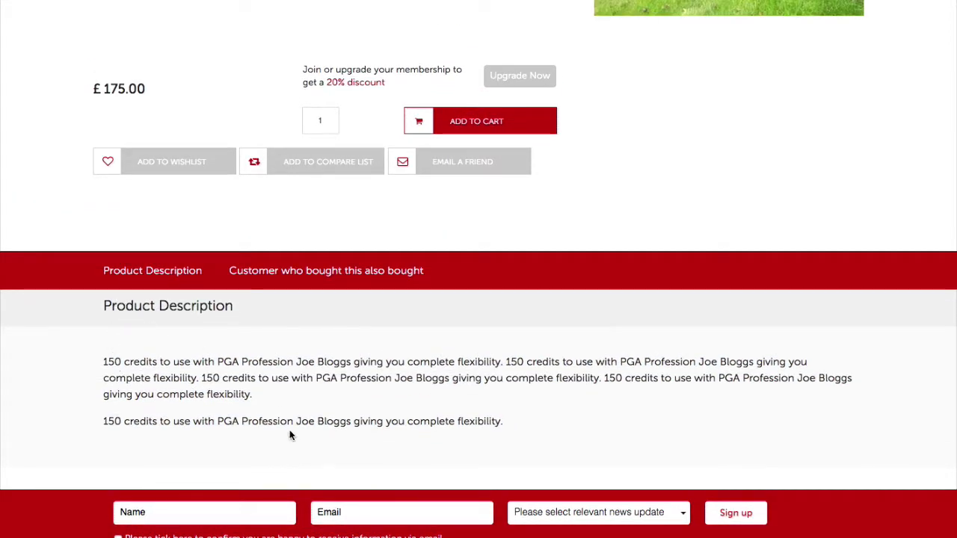
scroll(357, 391, up, 5)
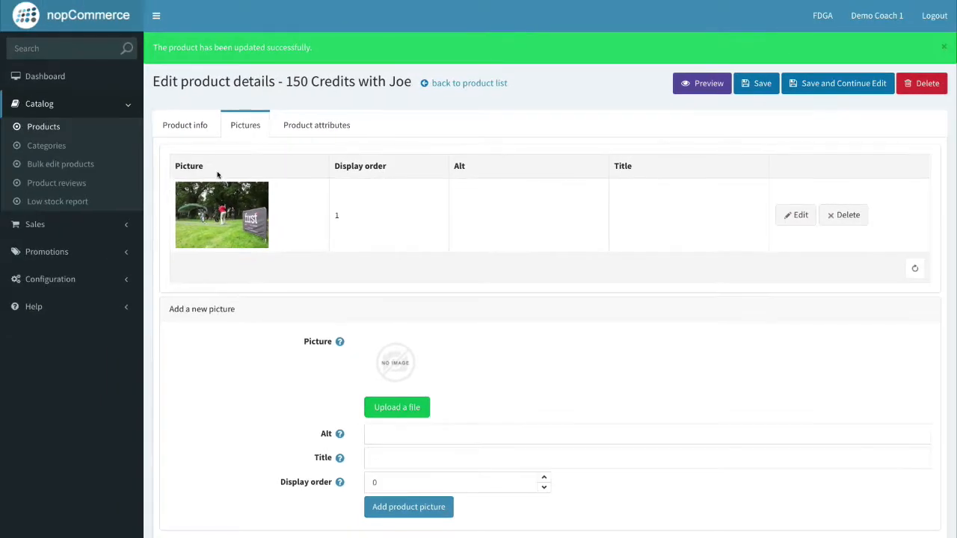
Review the 150 Credits with Joe entries in the admin product list, checking the first one.
click(42, 126)
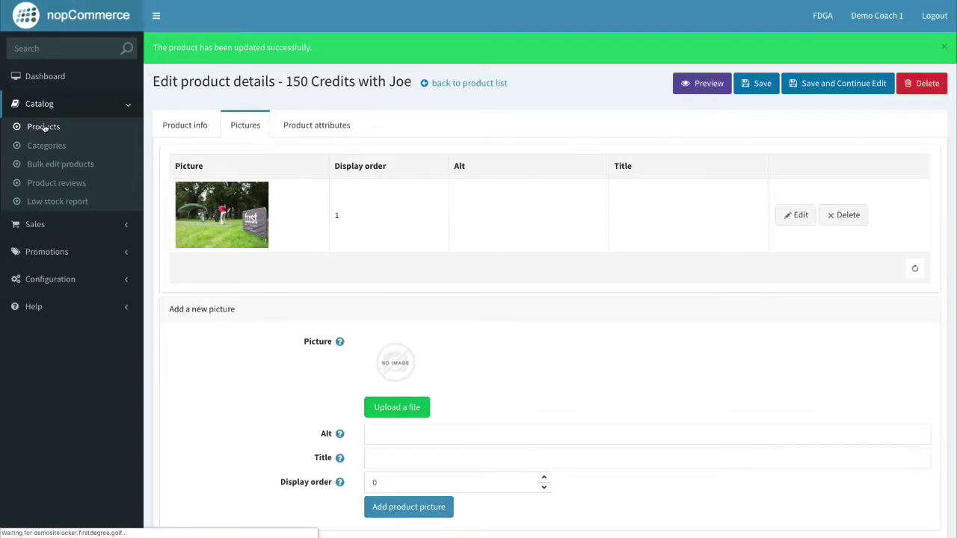
scroll(281, 283, down, 1)
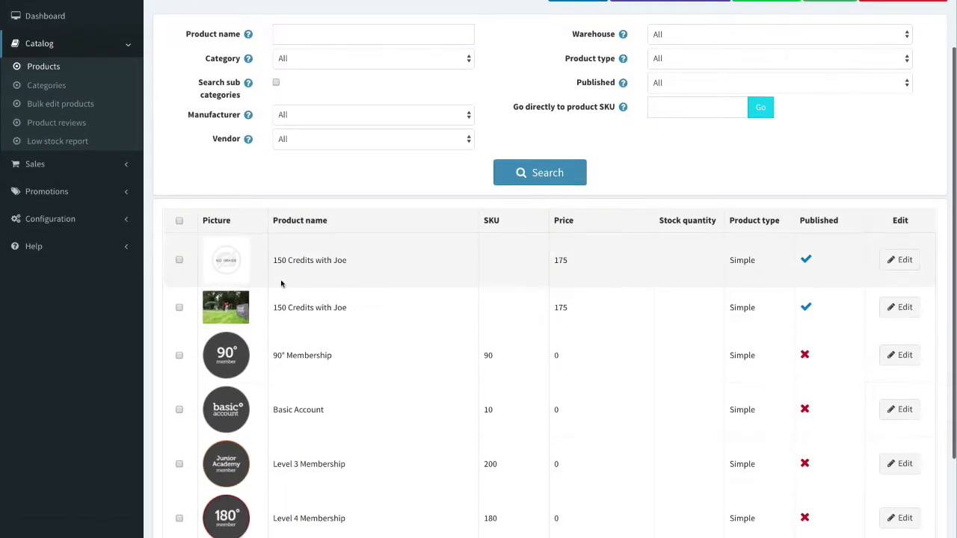
scroll(196, 317, up, 1)
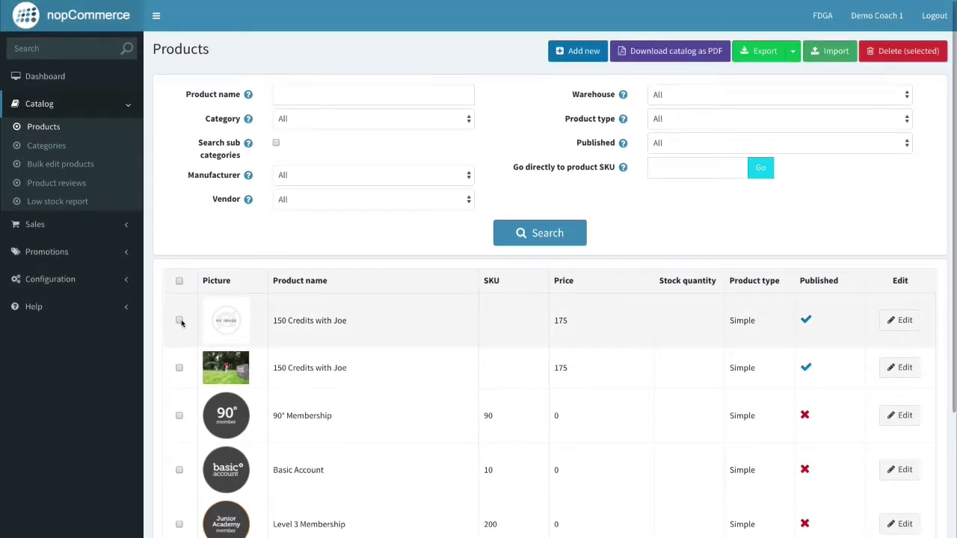
click(179, 321)
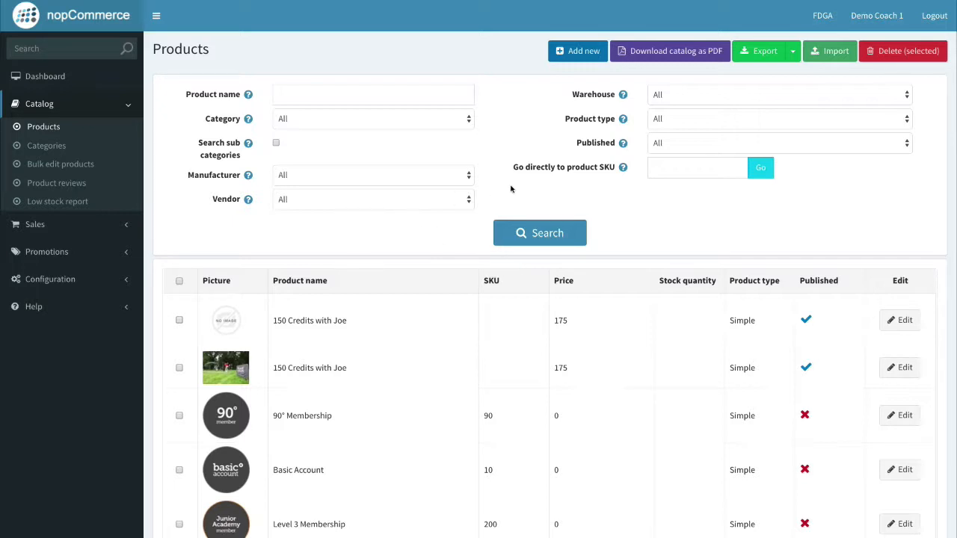
scroll(362, 323, down, 1)
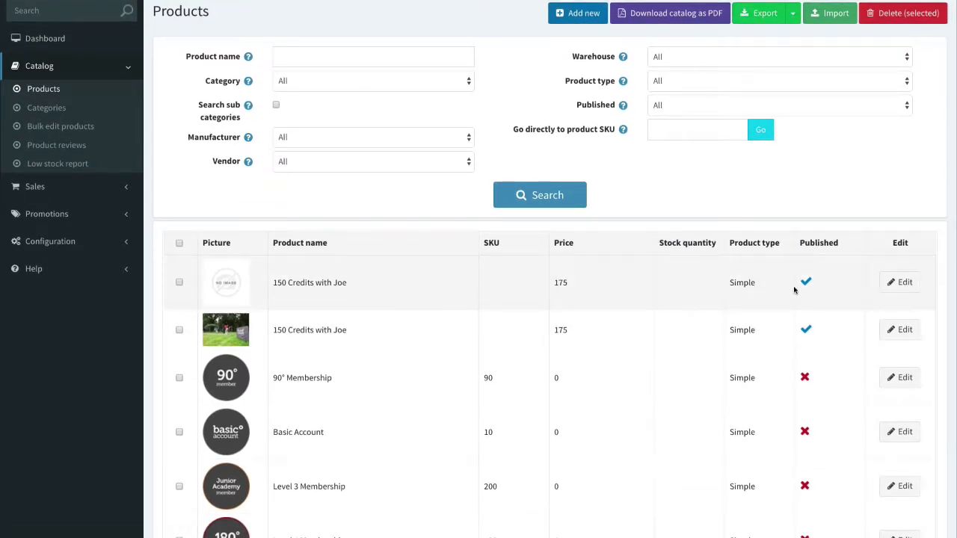
click(901, 287)
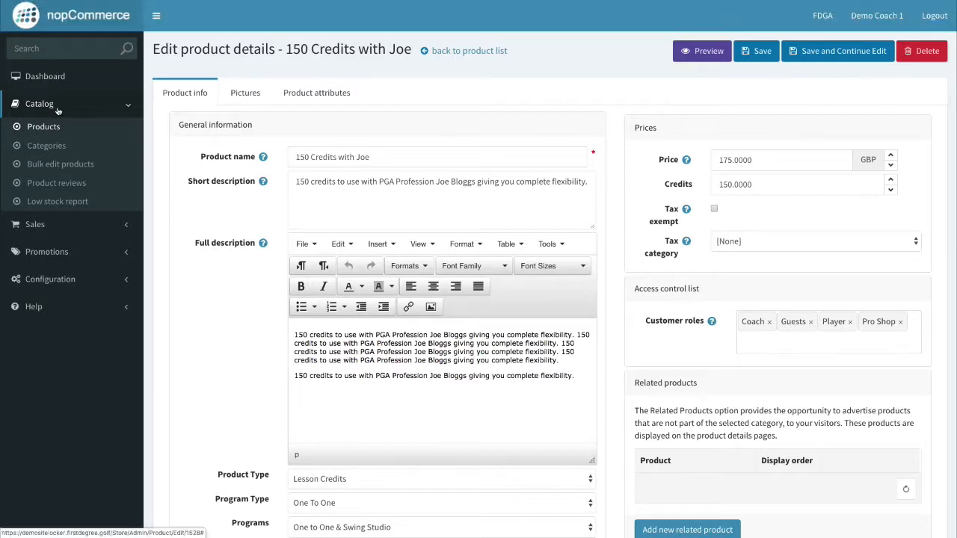
click(43, 127)
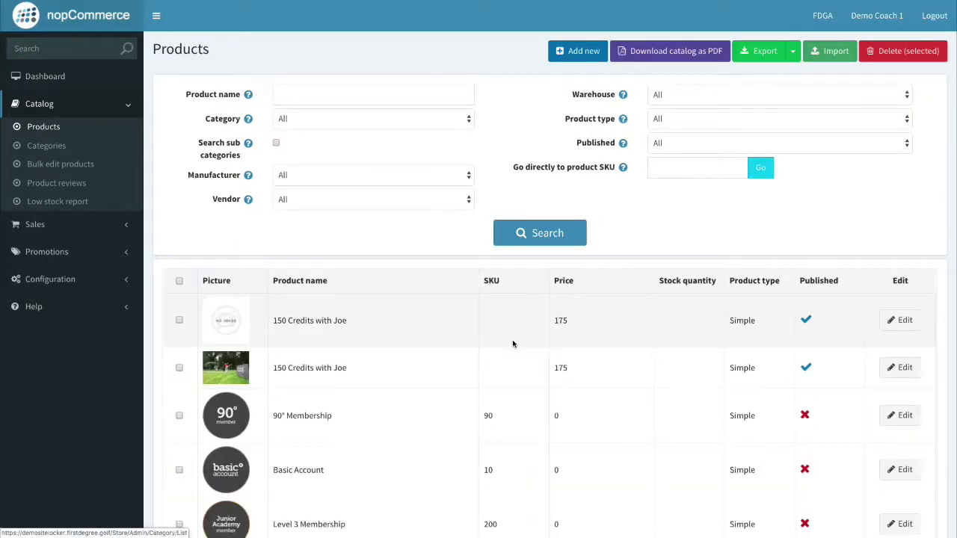
Delete the picture-less duplicate 150 Credits with Joe and reload the storefront product page.
scroll(371, 352, down, 2)
click(180, 278)
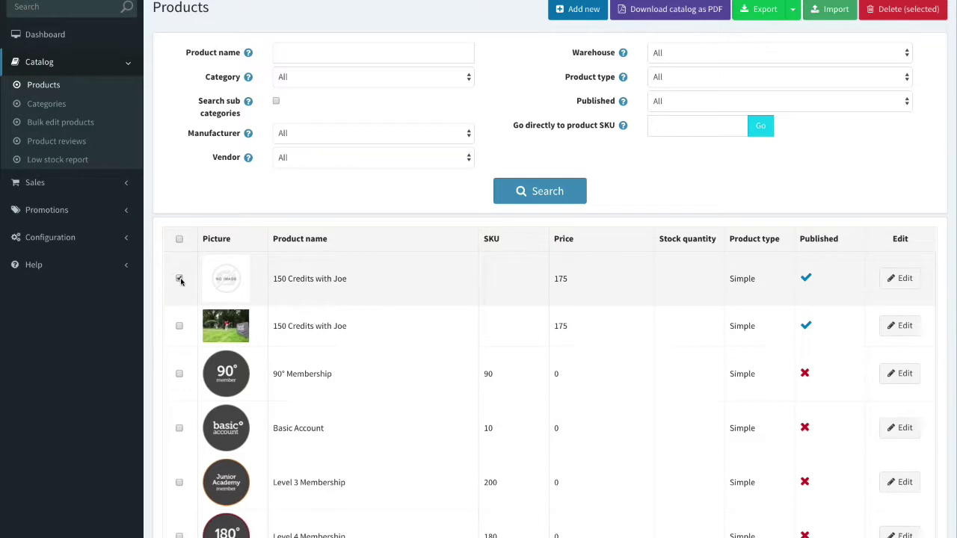
scroll(748, 337, up, 2)
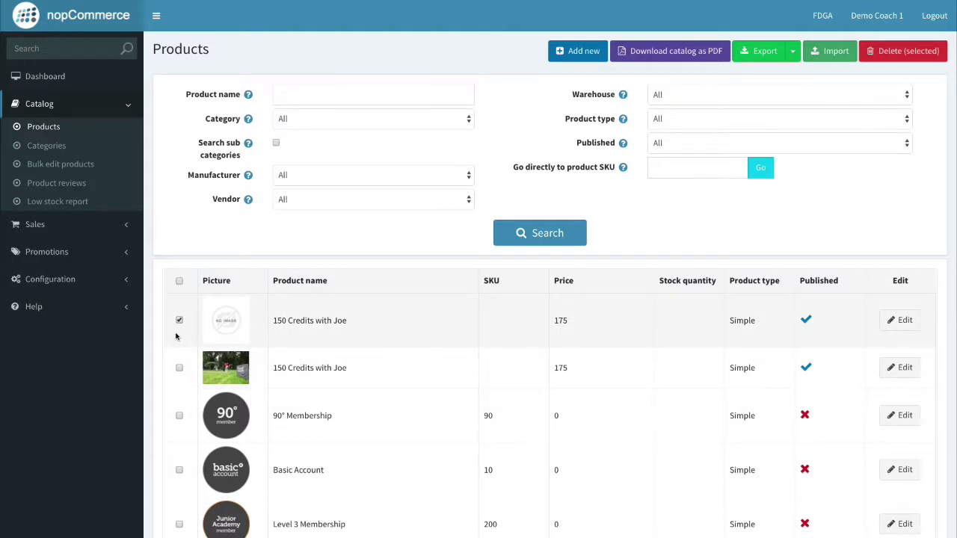
click(896, 51)
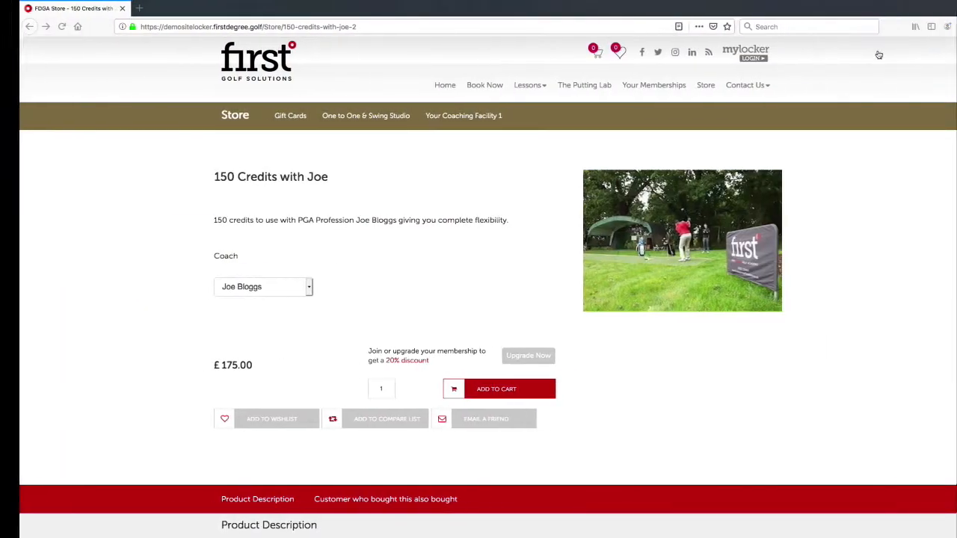
click(399, 30)
key(Return)
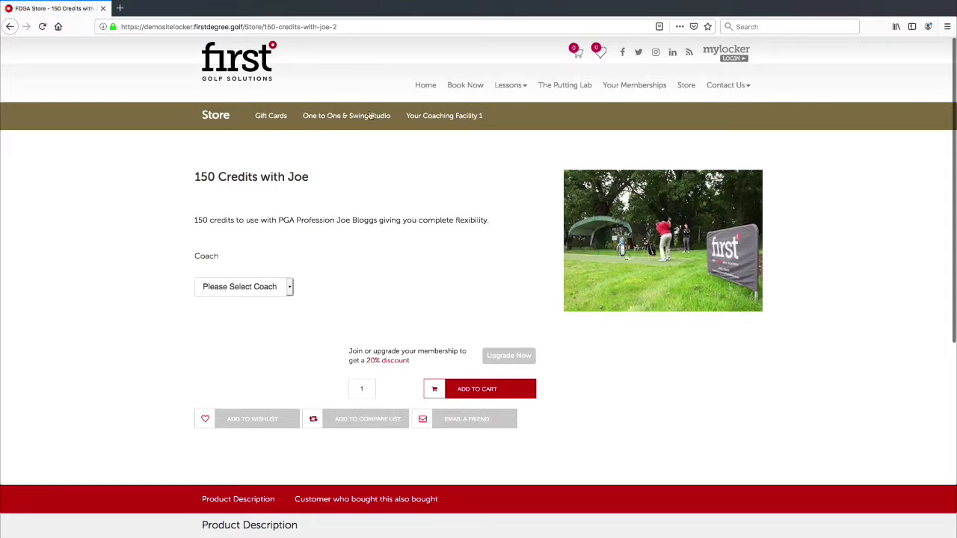
Open the Your Coaching Facility 1 section from the storefront menu bar.
click(464, 117)
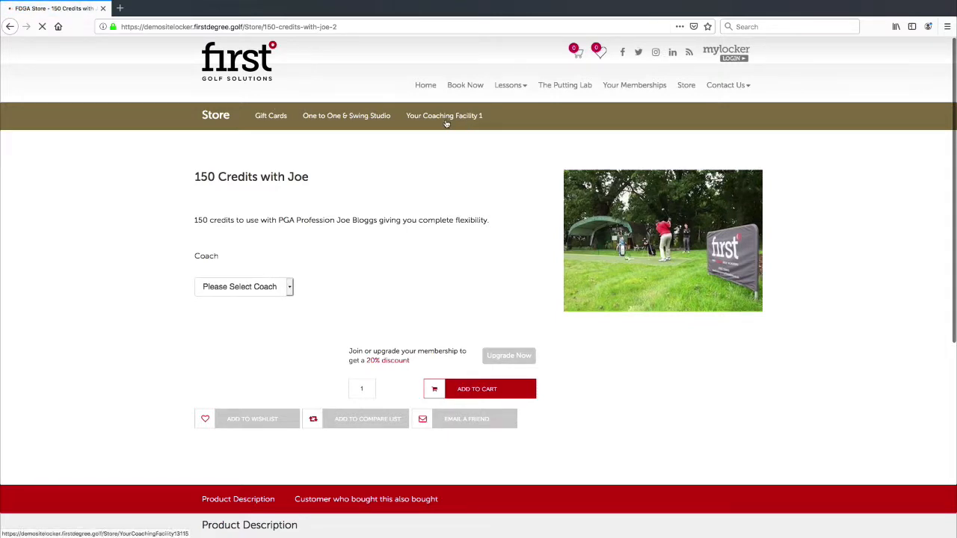
scroll(399, 281, down, 5)
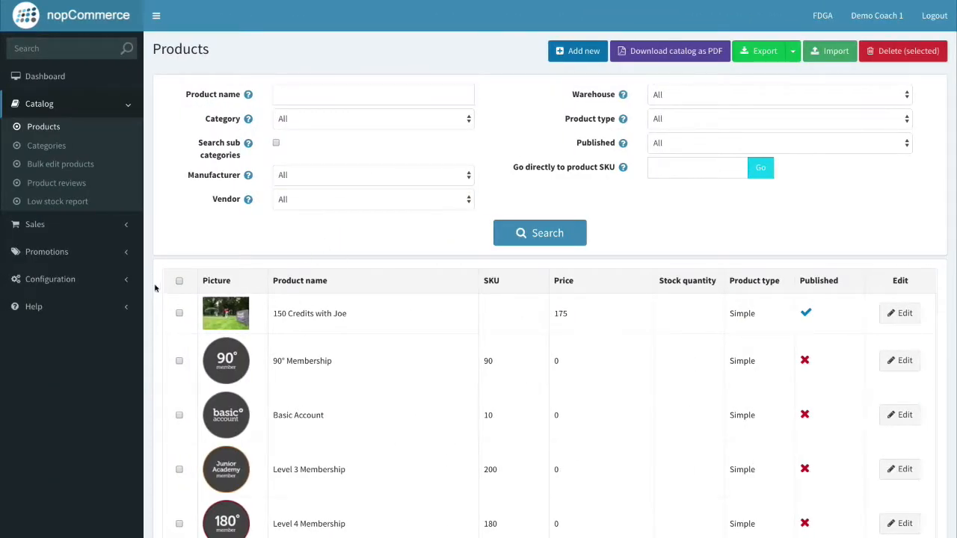
Start a new product named '150 credits with Coach 2' and enter its short description.
click(570, 59)
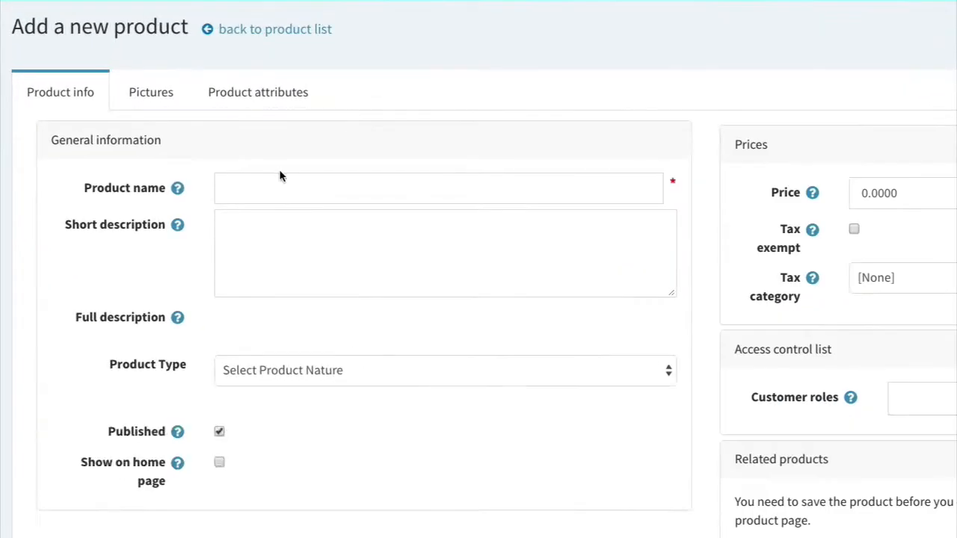
click(283, 185)
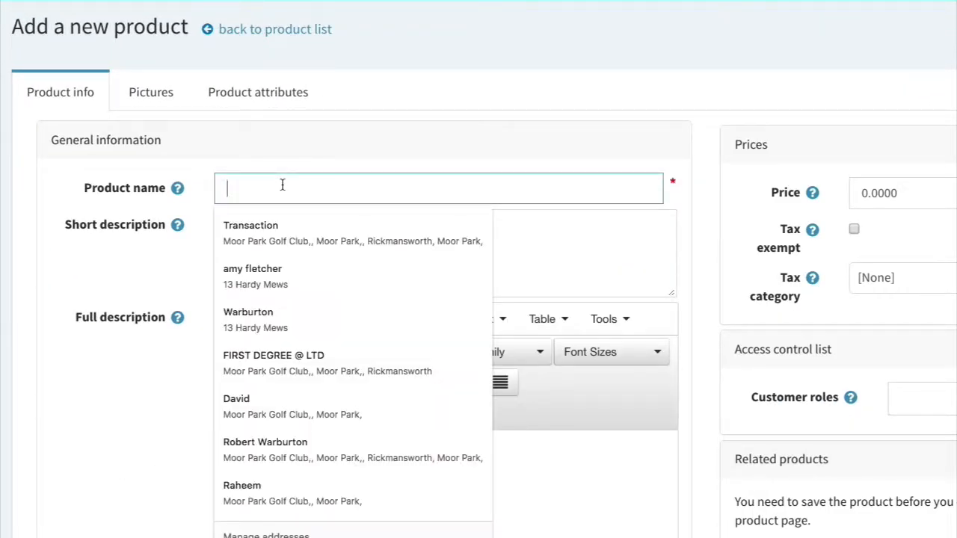
text(150 cred)
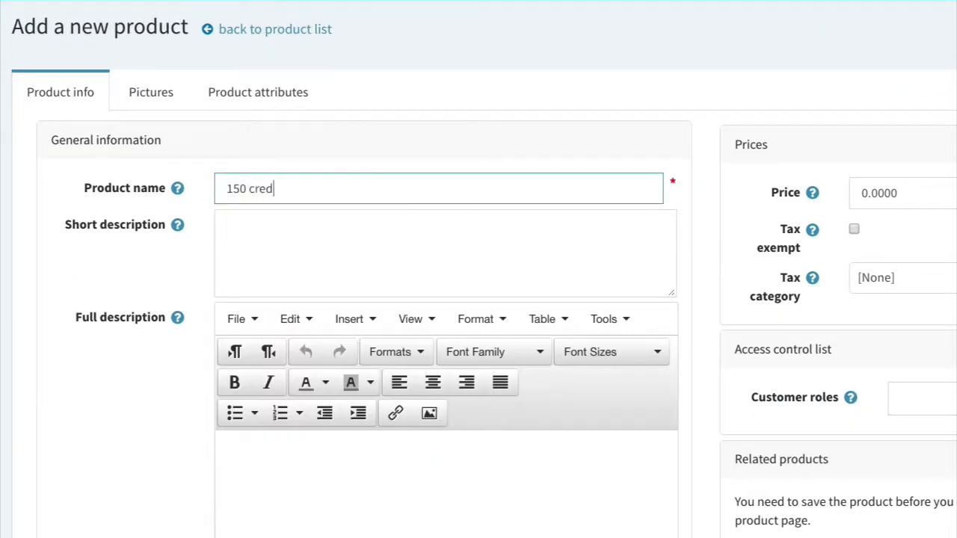
text(it)
key(BackSpace)
text(its with Coach 2)
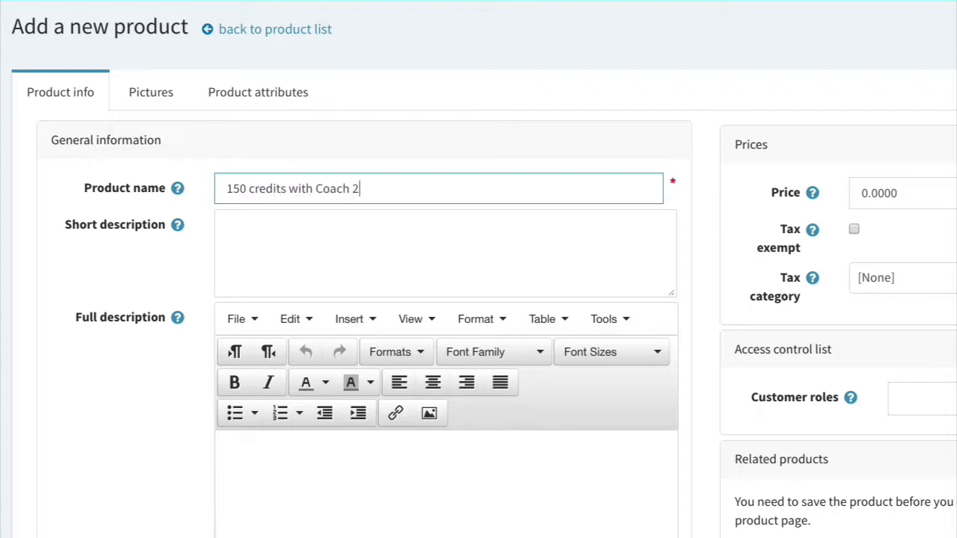
click(325, 234)
text(150 cre)
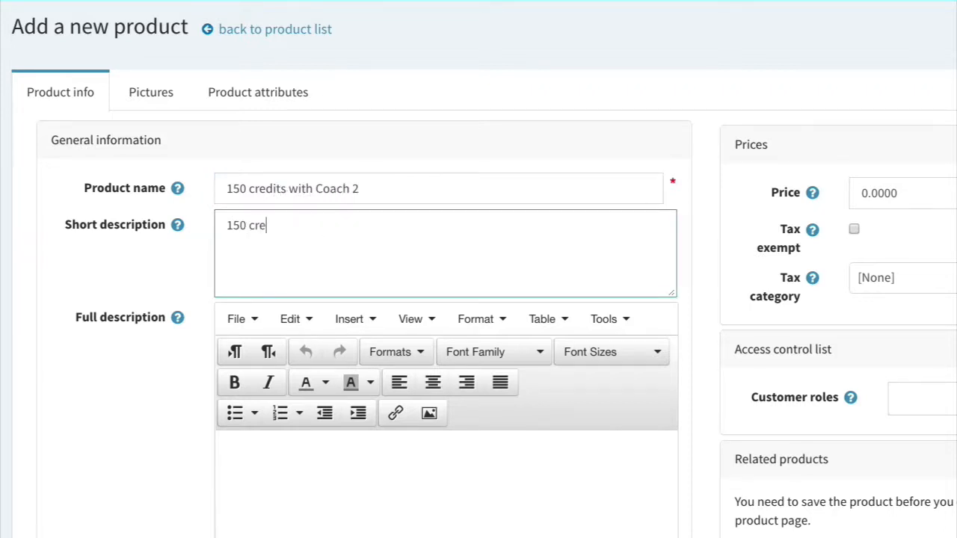
text(dits with )
text(coach)
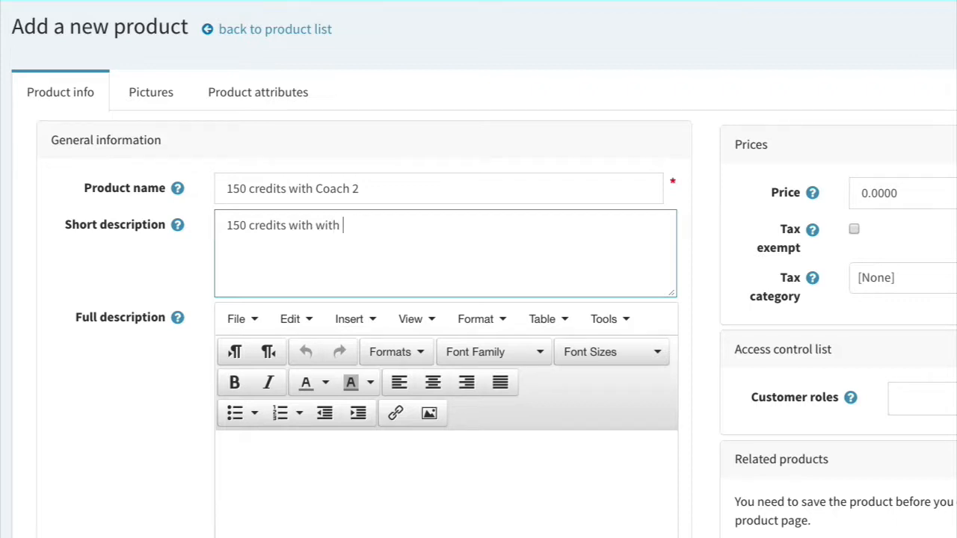
text(PGA Professiona)
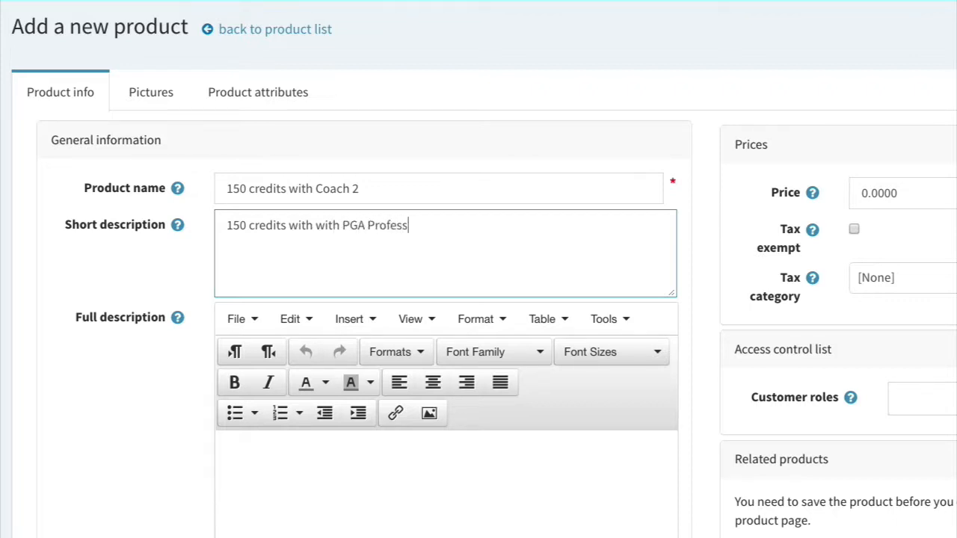
text(l Coach 2 giving you complete fli)
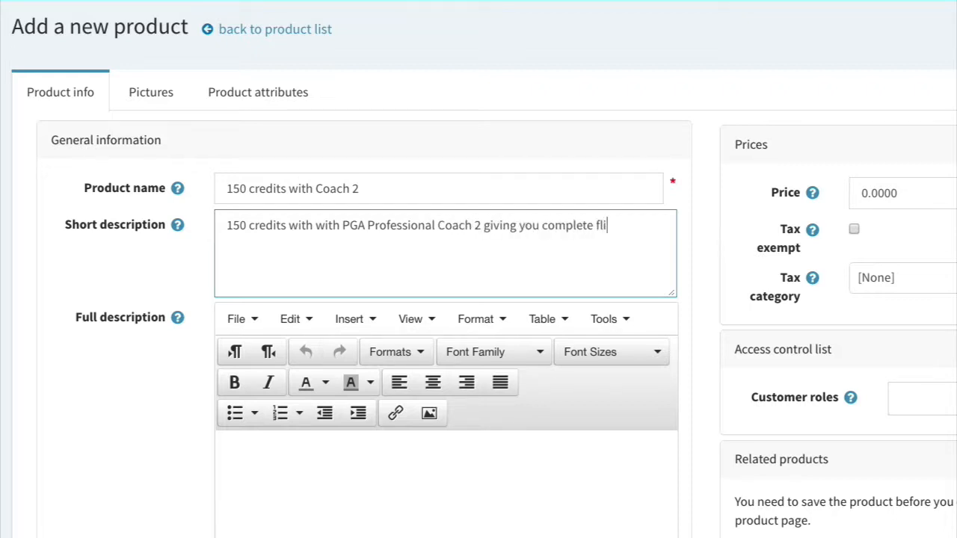
text(xbility.)
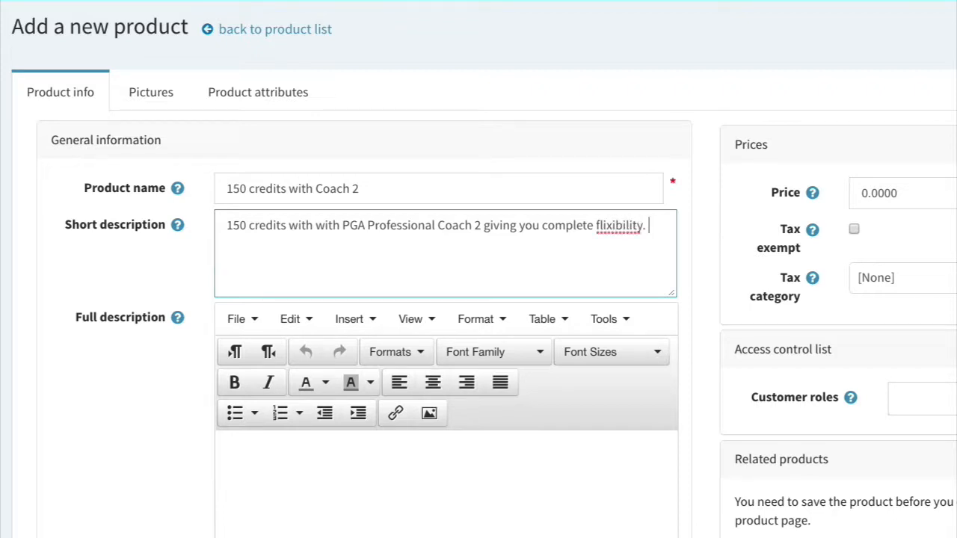
Copy the short description and paste it several times into the Full description.
key(ctrl+a)
key(ctrl+c)
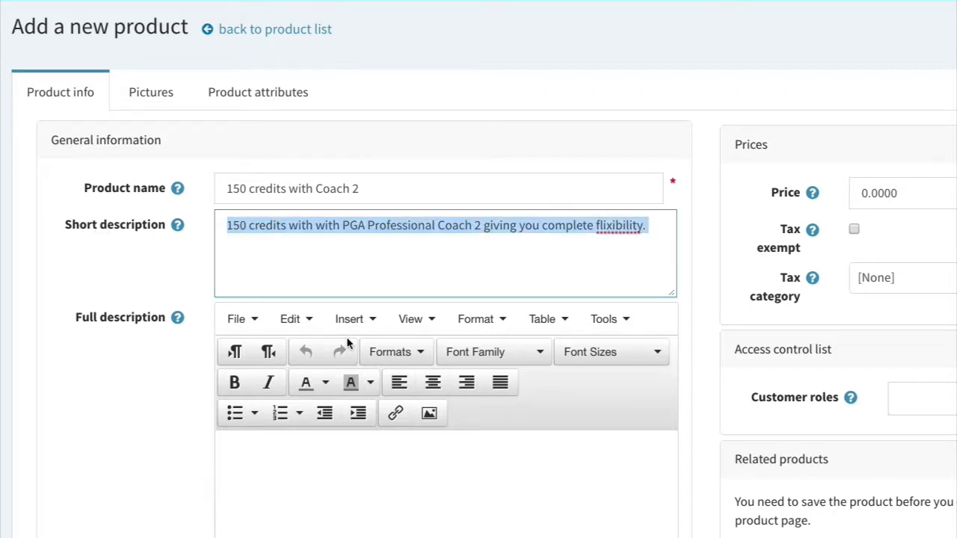
click(343, 450)
scroll(342, 449, down, 2)
key(ctrl+v)
key(ctrl+v)
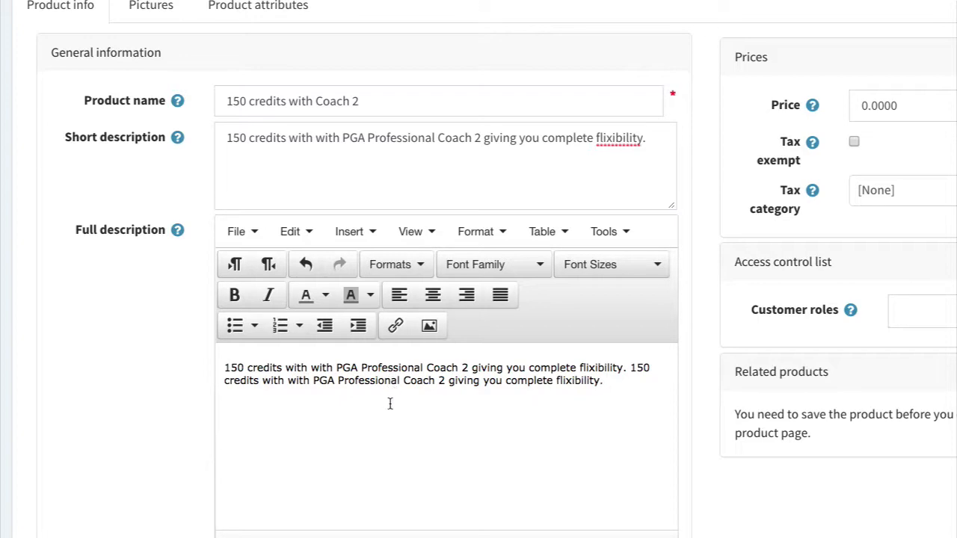
key(ctrl+v)
key(ctrl+v)
key(Return)
key(Return)
key(ctrl+v)
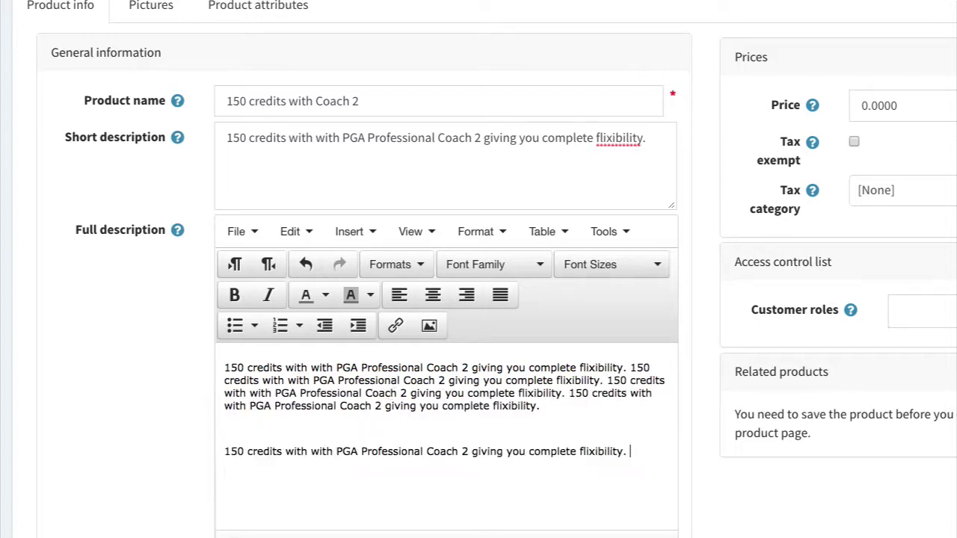
scroll(150, 316, down, 3)
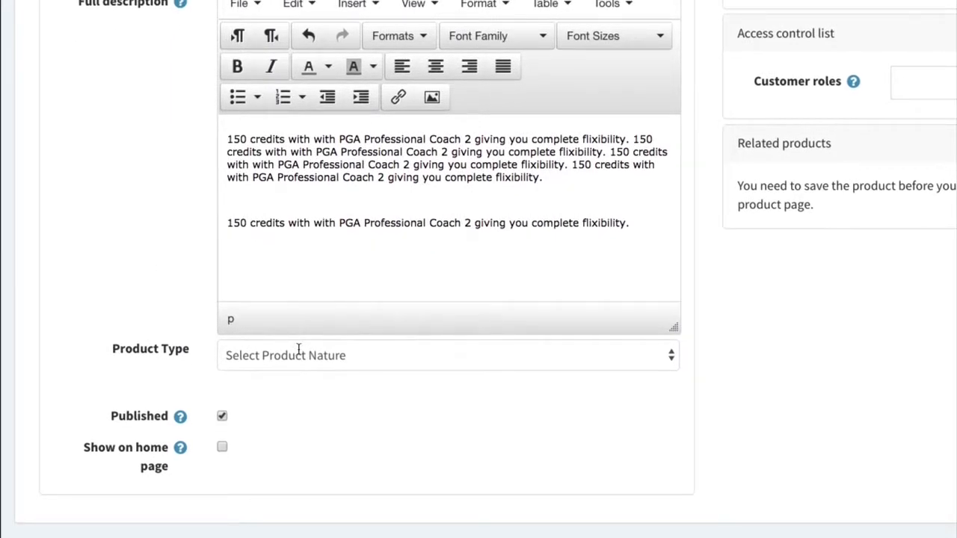
Set product type Lesson Credits, program type One To One, program One to One & Swing Studio.
click(288, 356)
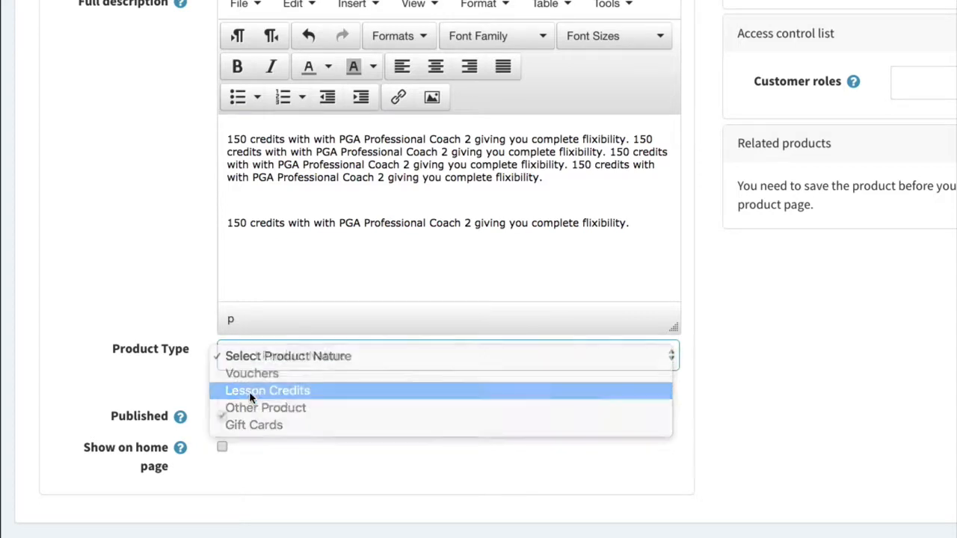
click(254, 391)
click(282, 396)
click(284, 410)
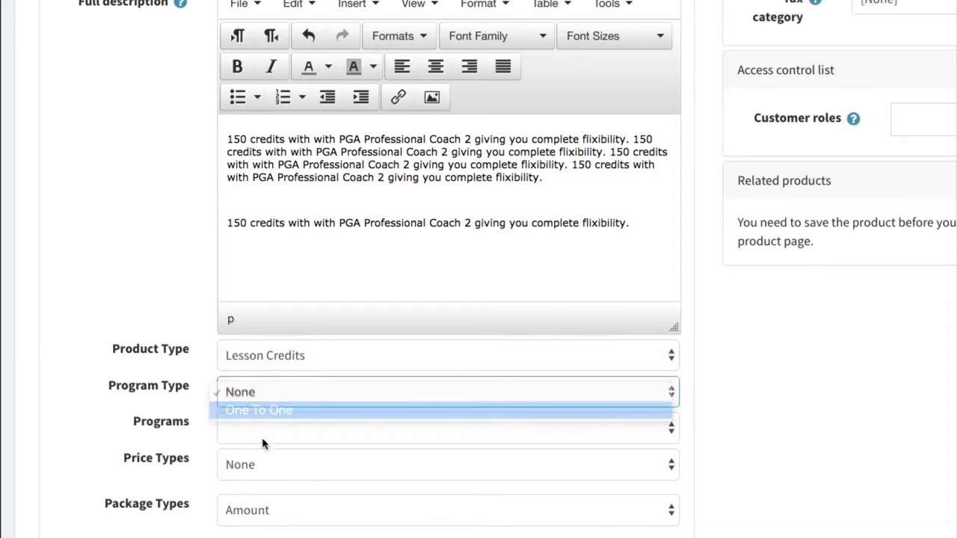
click(261, 428)
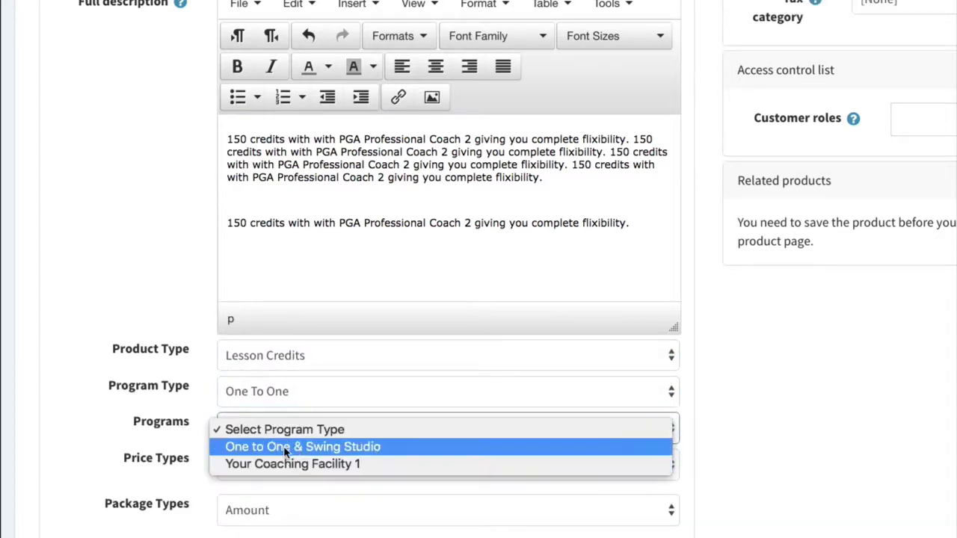
click(284, 447)
double_click(193, 420)
scroll(224, 404, down, 3)
Set price type Customized, keep Coach Number 2, and package type Credit Minutes.
click(332, 346)
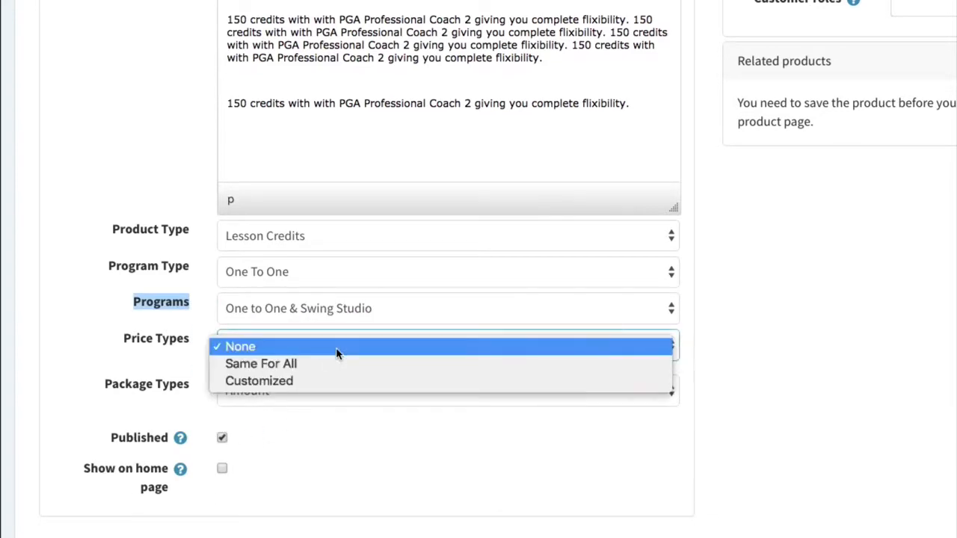
click(336, 382)
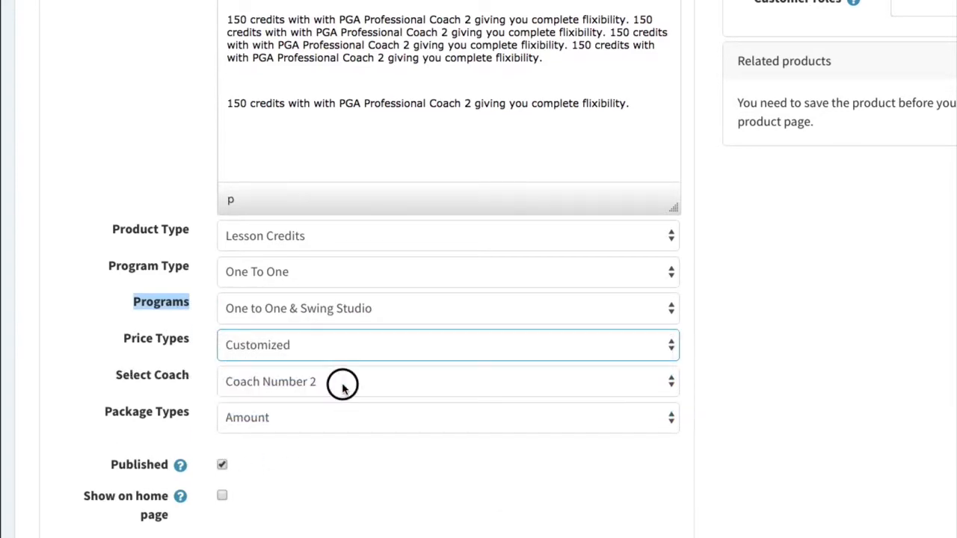
click(341, 383)
click(329, 382)
click(331, 420)
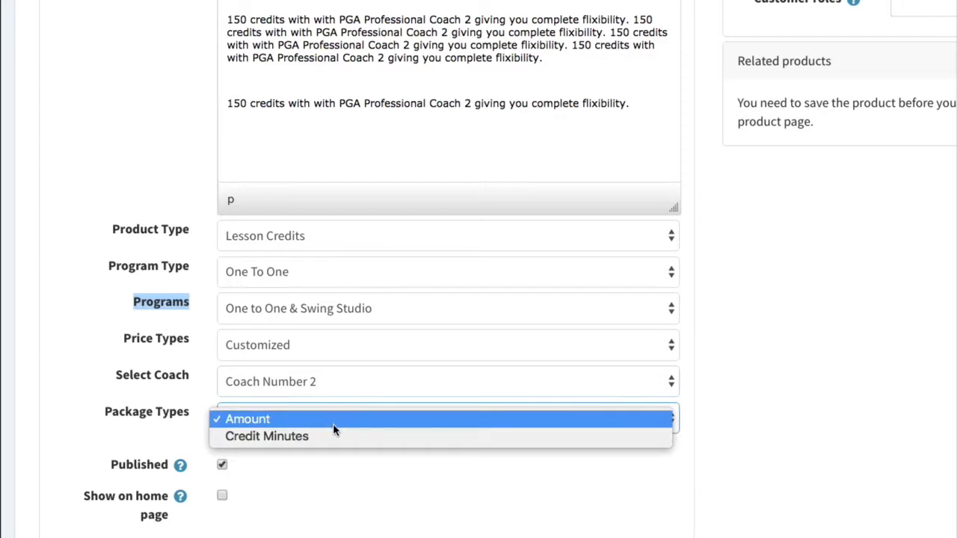
click(316, 436)
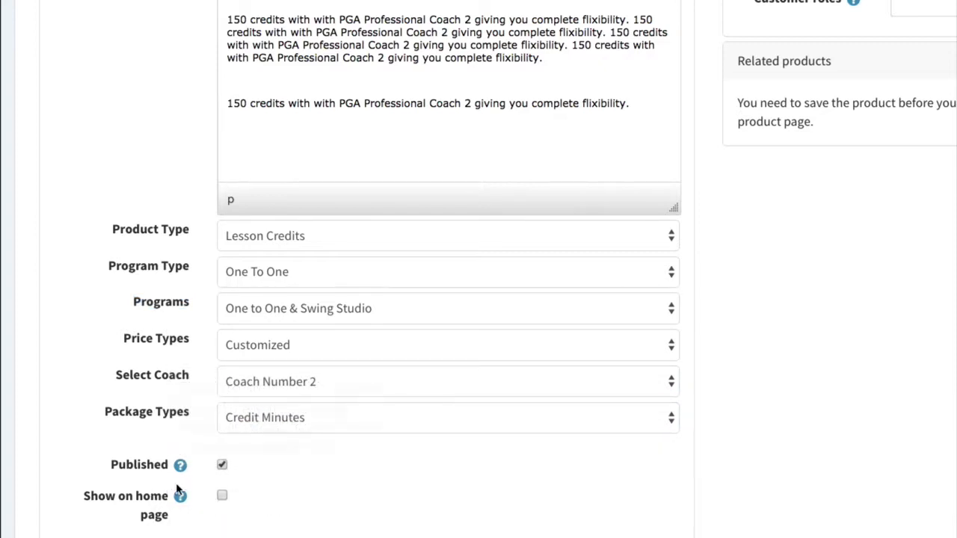
scroll(799, 411, up, 3)
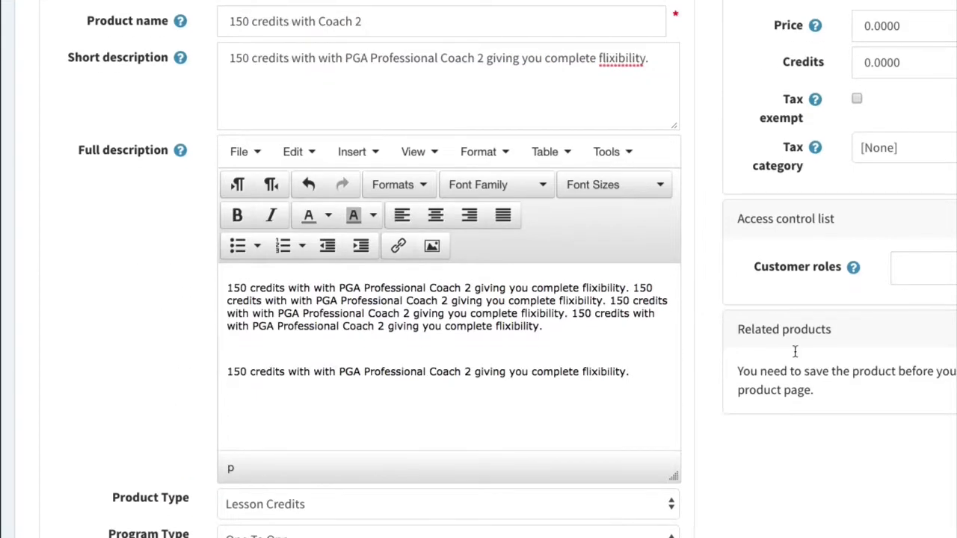
Enter a price of 150.00 and 150 credits.
click(870, 21)
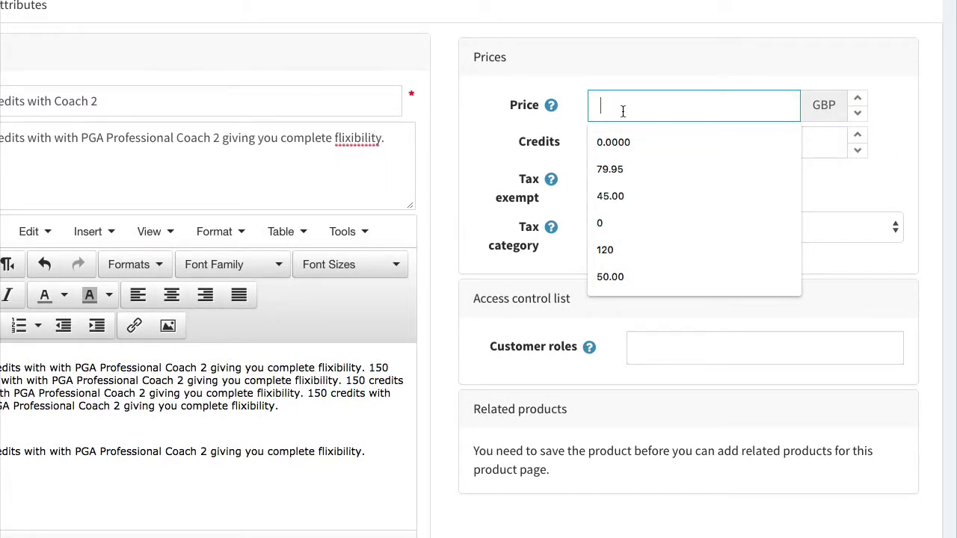
text(150)
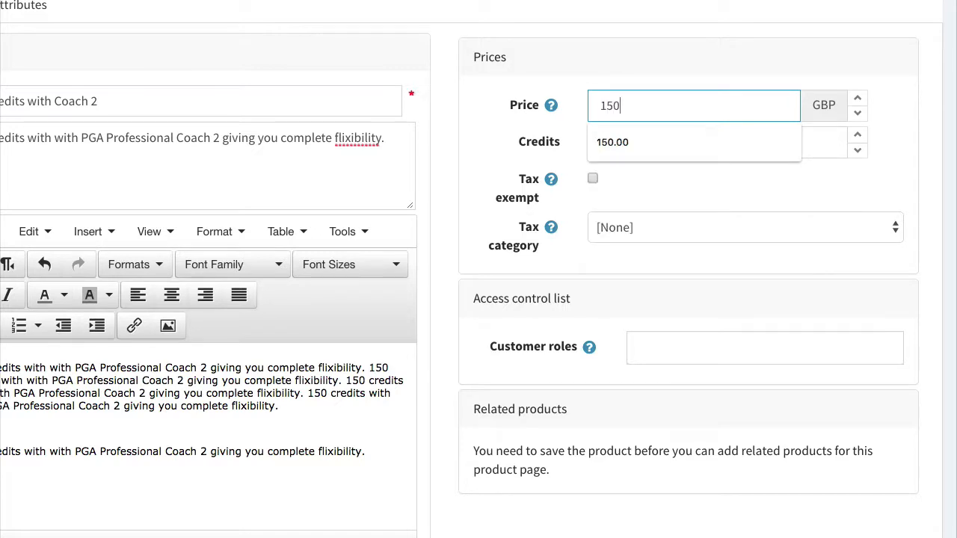
text(.00)
click(622, 142)
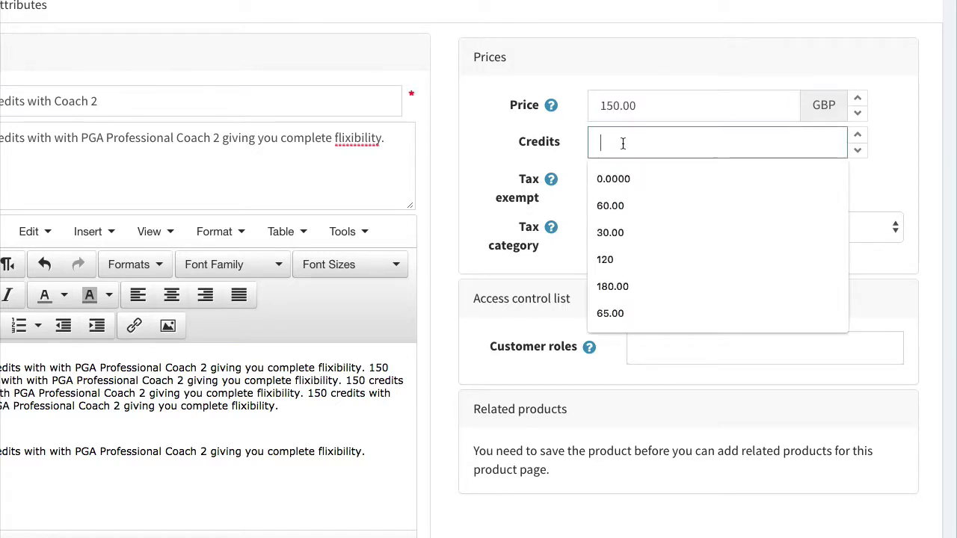
text(150.0)
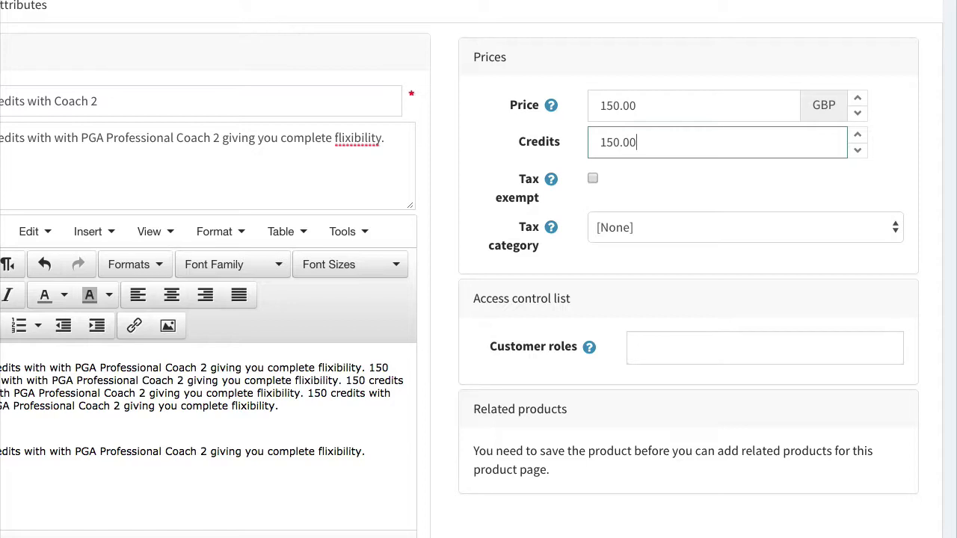
key(BackSpace)
Add Coach, Guests, Pro Shop and Player customer roles and save the product.
click(686, 349)
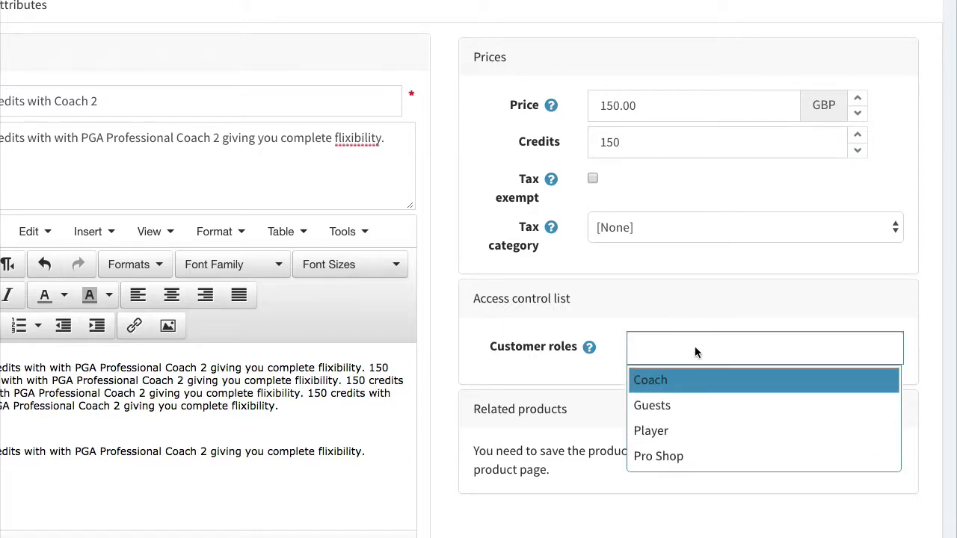
click(703, 387)
click(699, 388)
click(695, 396)
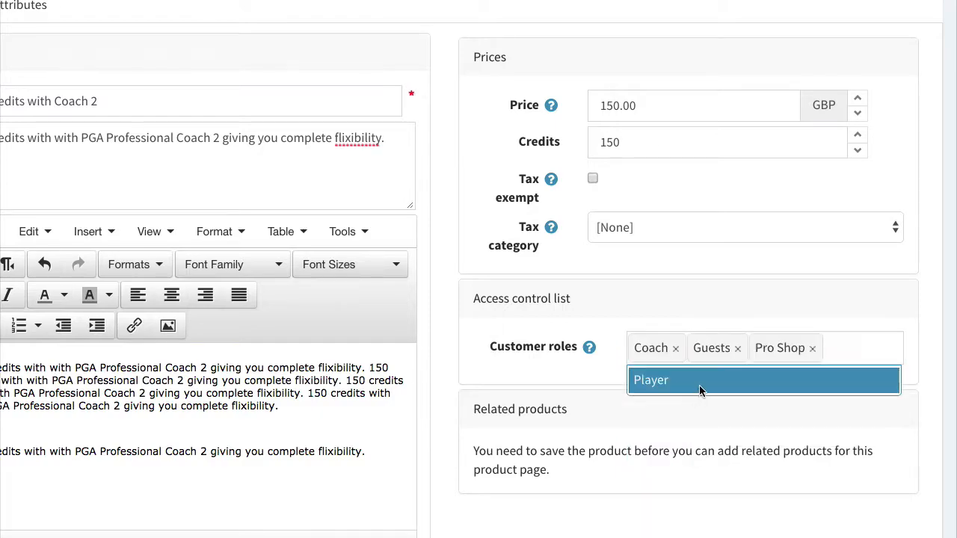
click(695, 380)
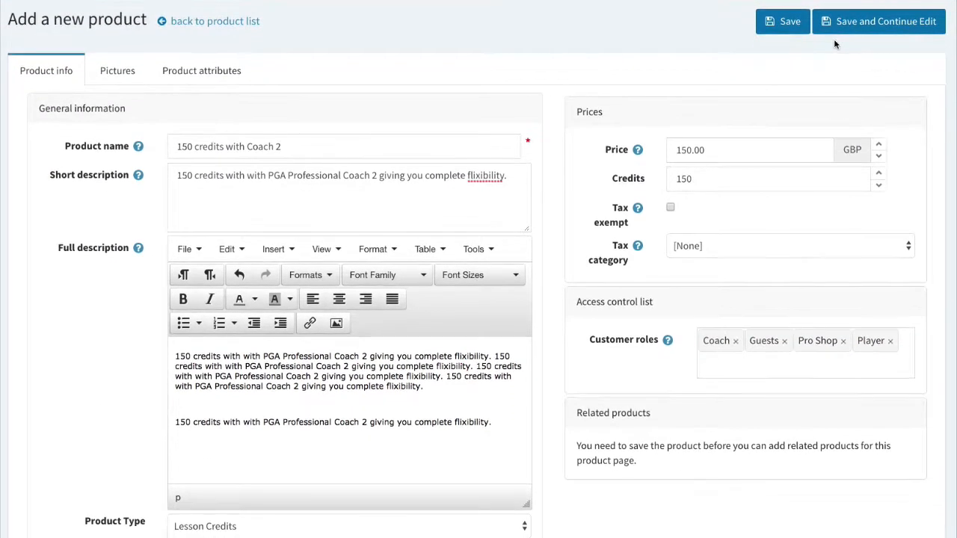
click(849, 31)
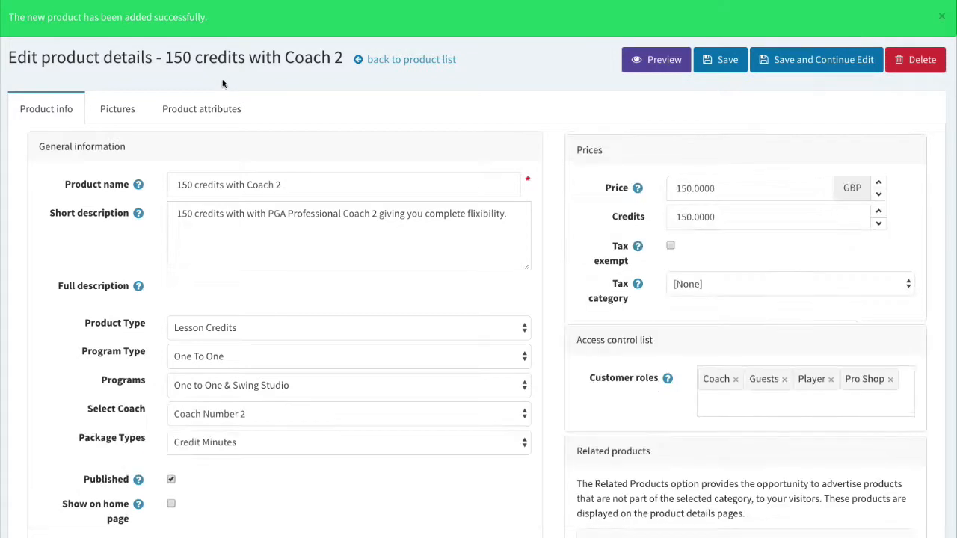
Correct 'flixibility' to 'flexibility' in the short description and save the product.
click(492, 215)
right_click(493, 215)
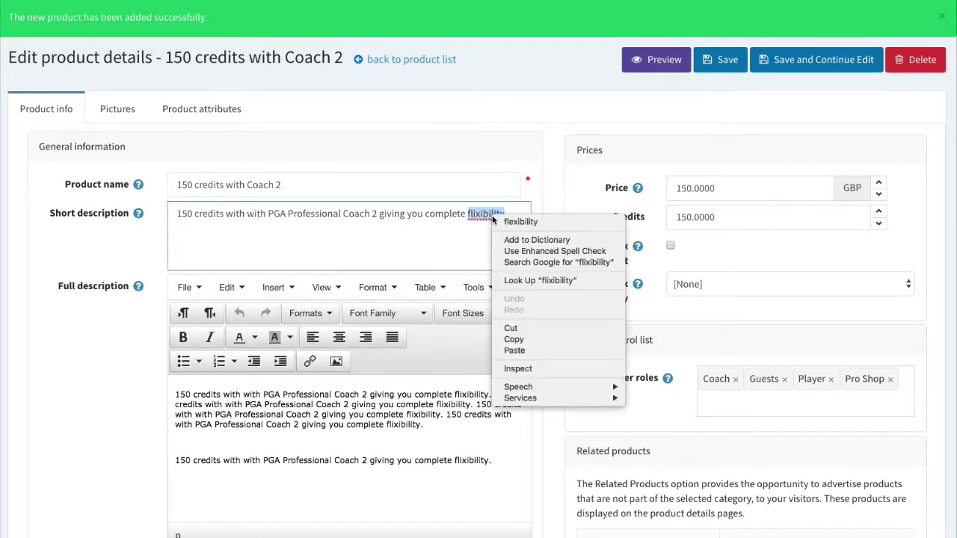
click(511, 219)
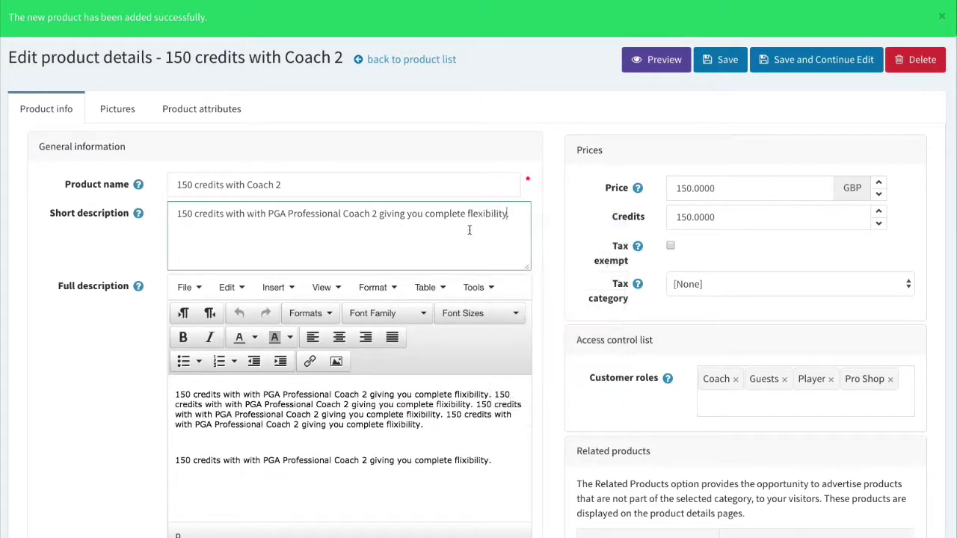
click(795, 71)
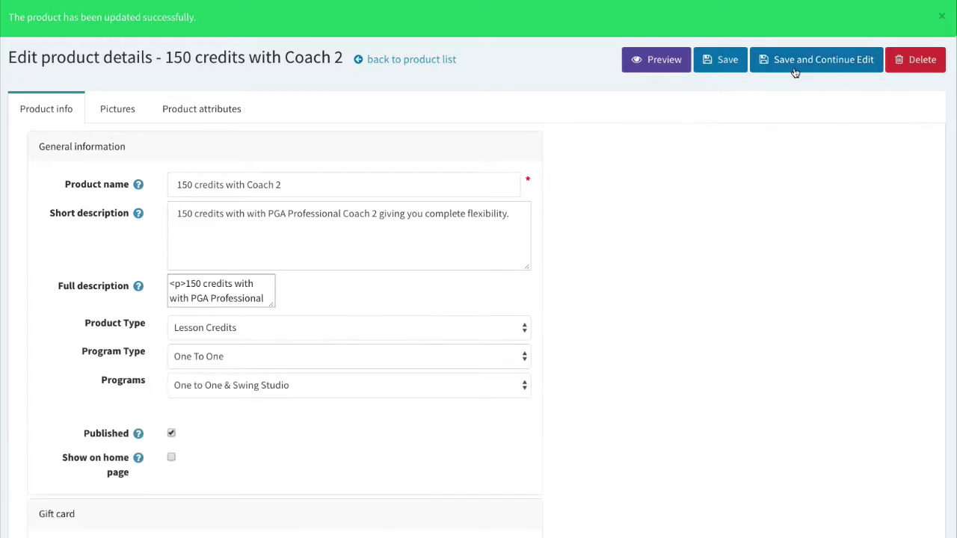
click(116, 110)
Upload the 0002397 lesson image as a product picture with display order 1.
scroll(317, 402, up, 1)
click(314, 404)
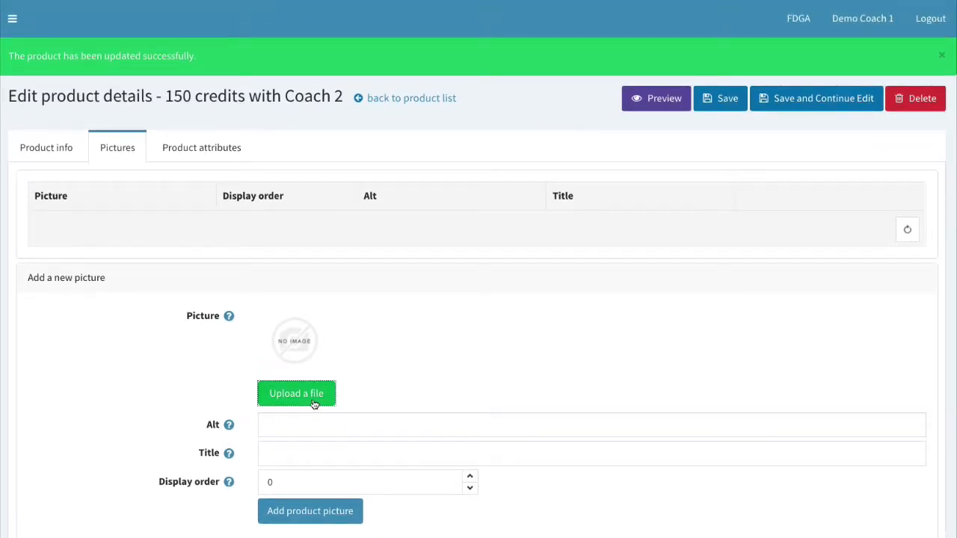
click(327, 67)
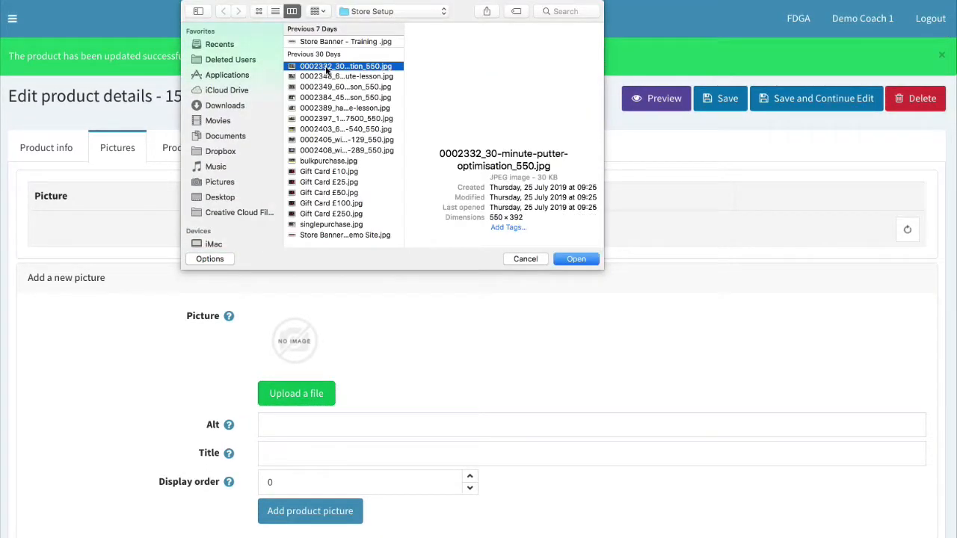
click(328, 78)
click(329, 88)
click(338, 108)
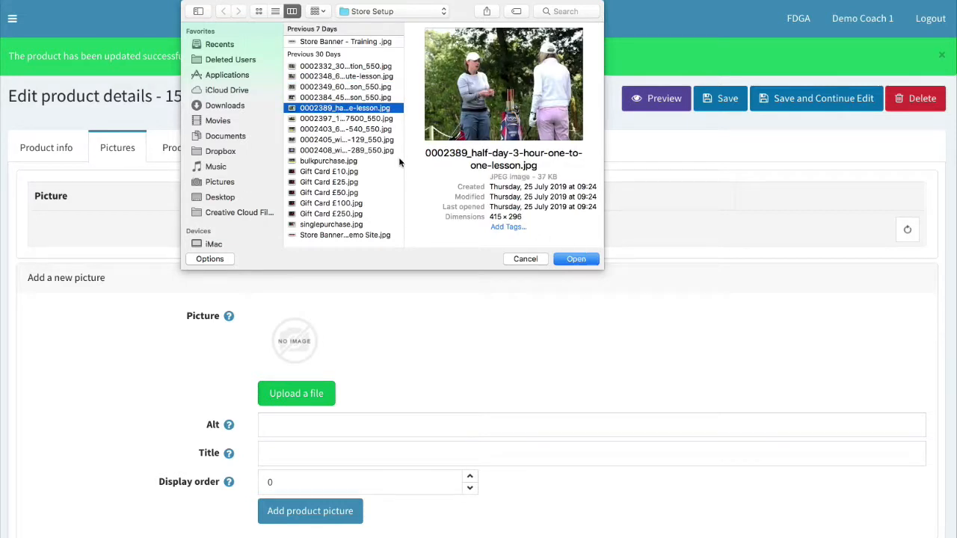
click(386, 121)
click(595, 259)
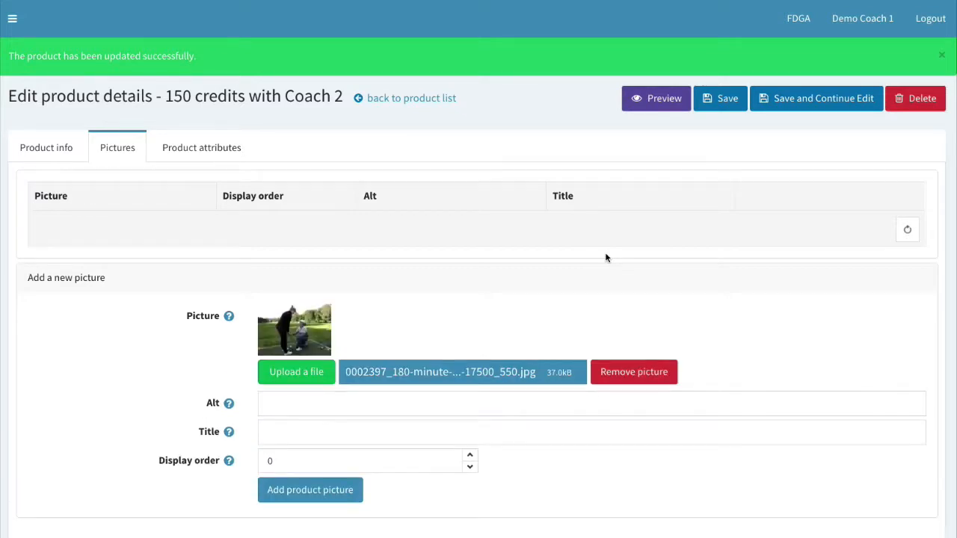
click(469, 453)
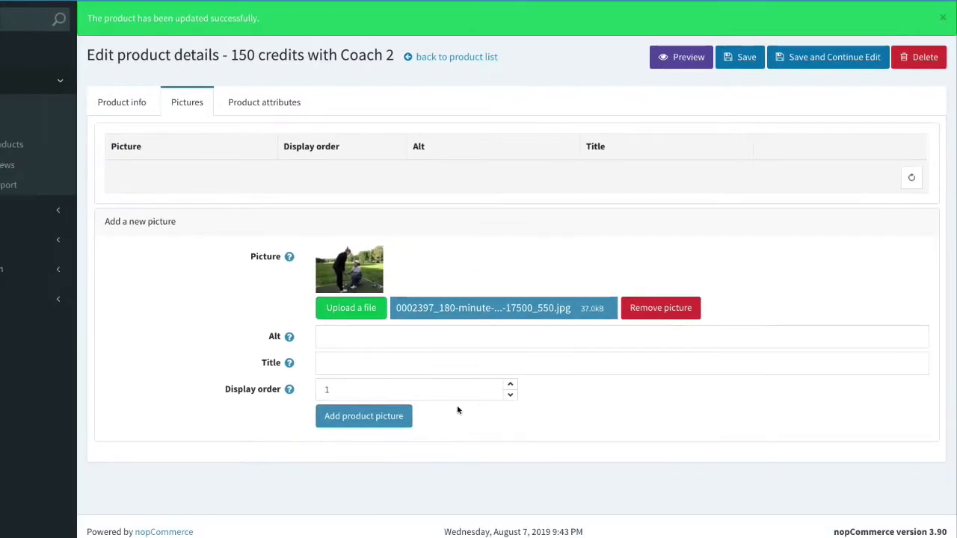
click(403, 421)
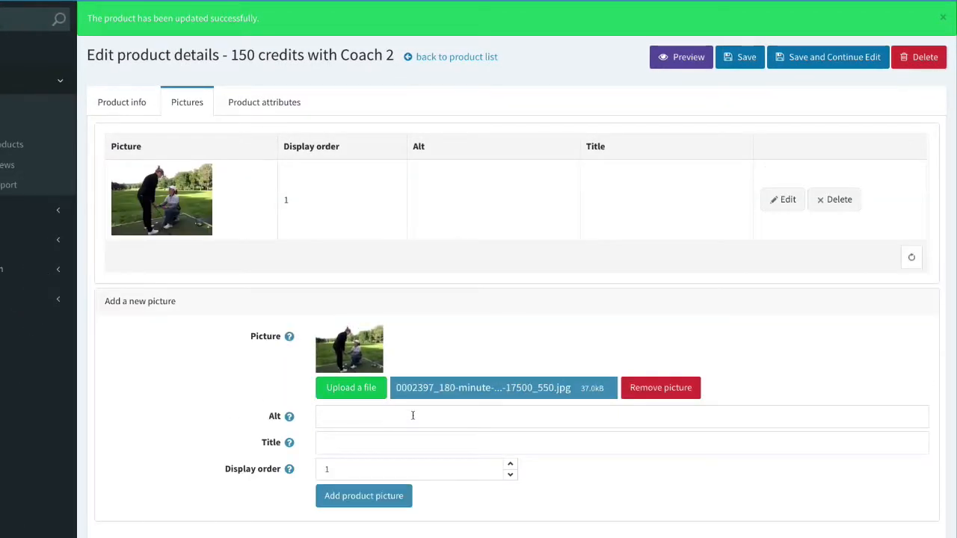
Add the 0002405 winter programme image as the second picture and save the product.
scroll(376, 430, down, 1)
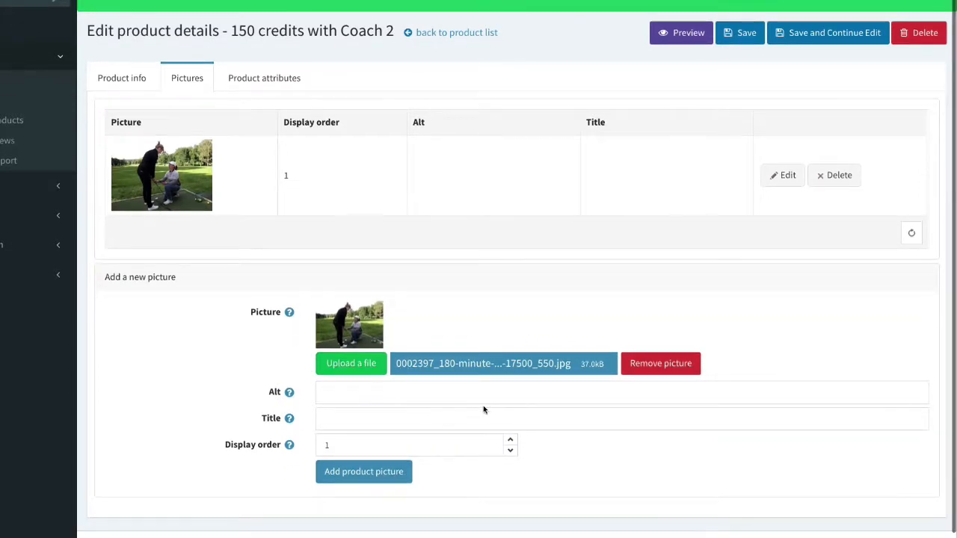
click(372, 369)
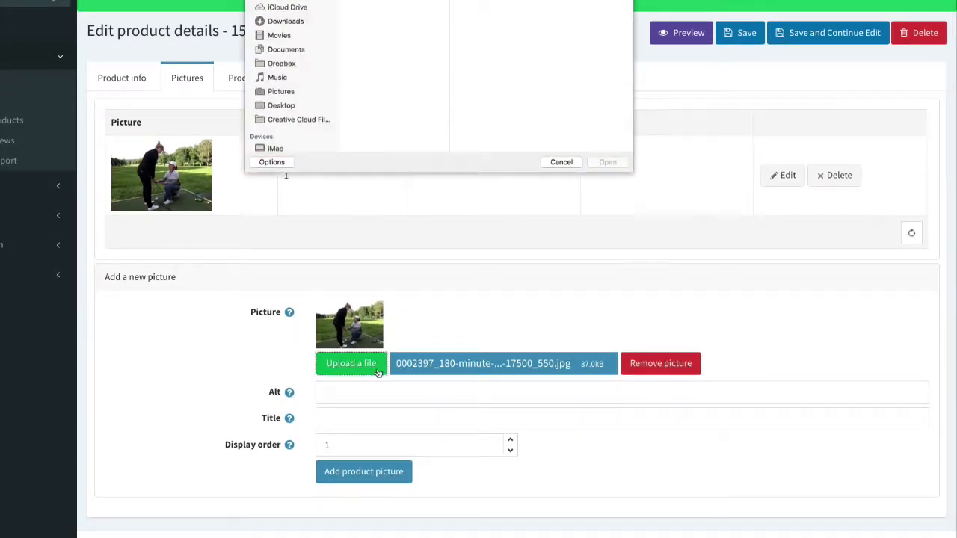
click(362, 127)
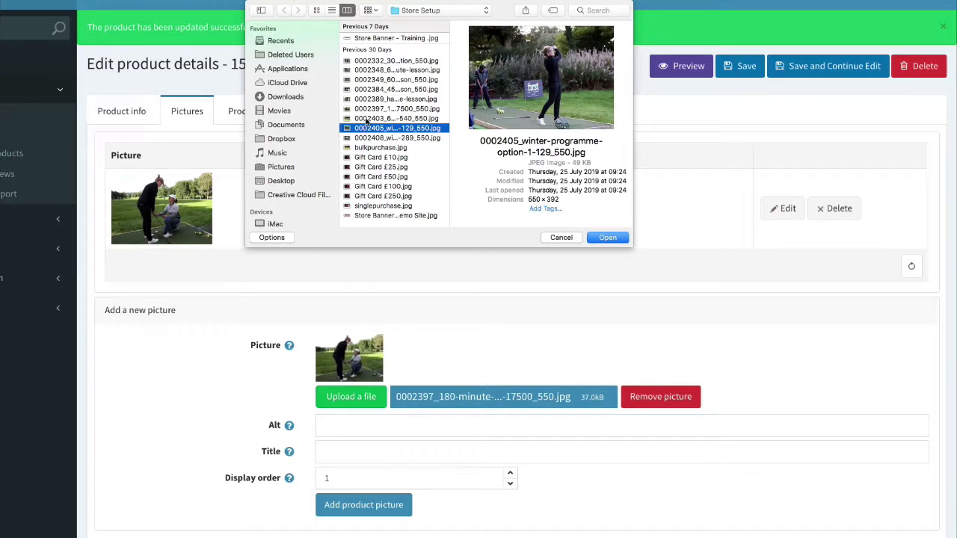
click(608, 237)
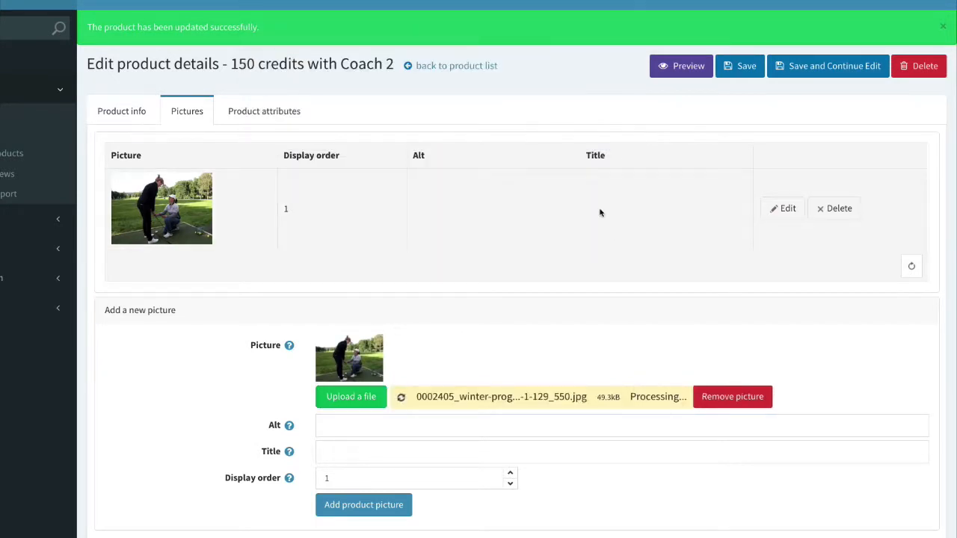
scroll(566, 363, down, 1)
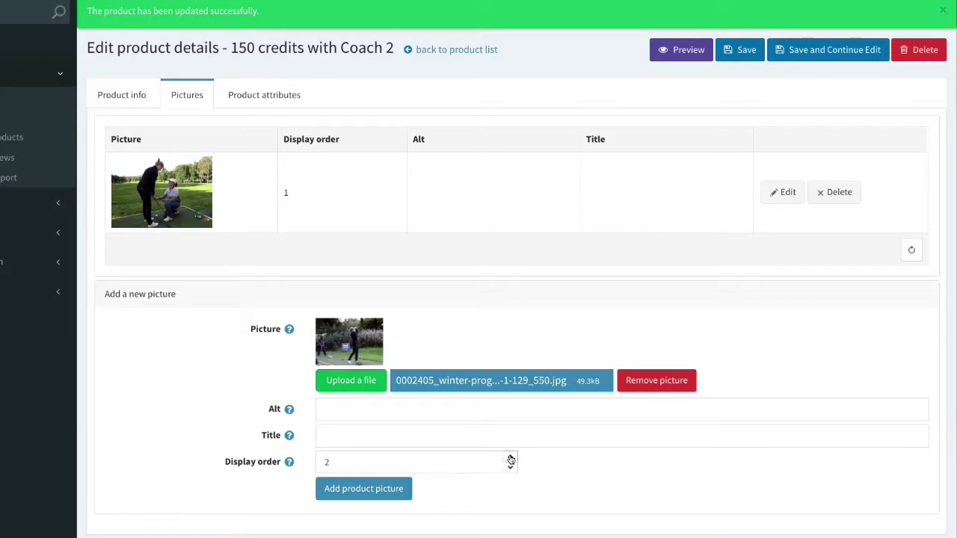
click(329, 487)
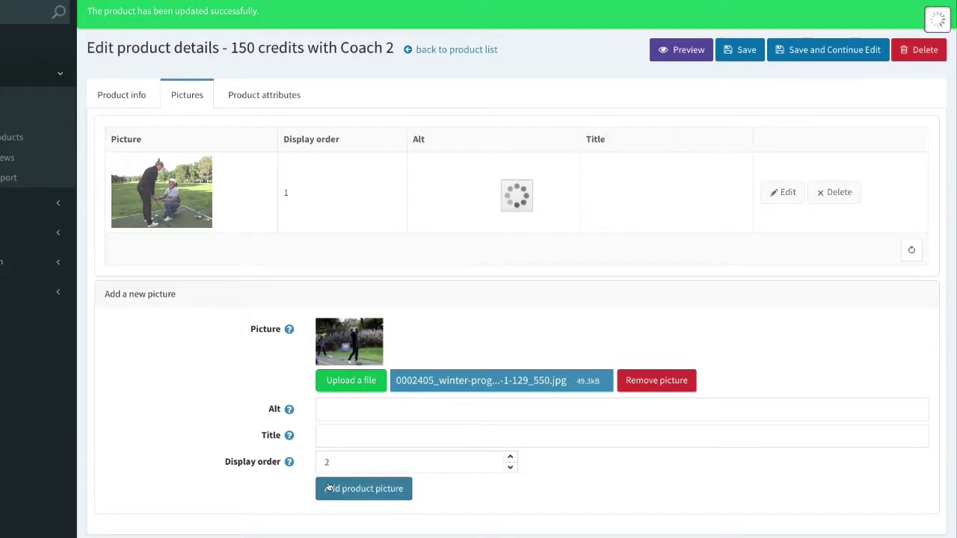
click(792, 54)
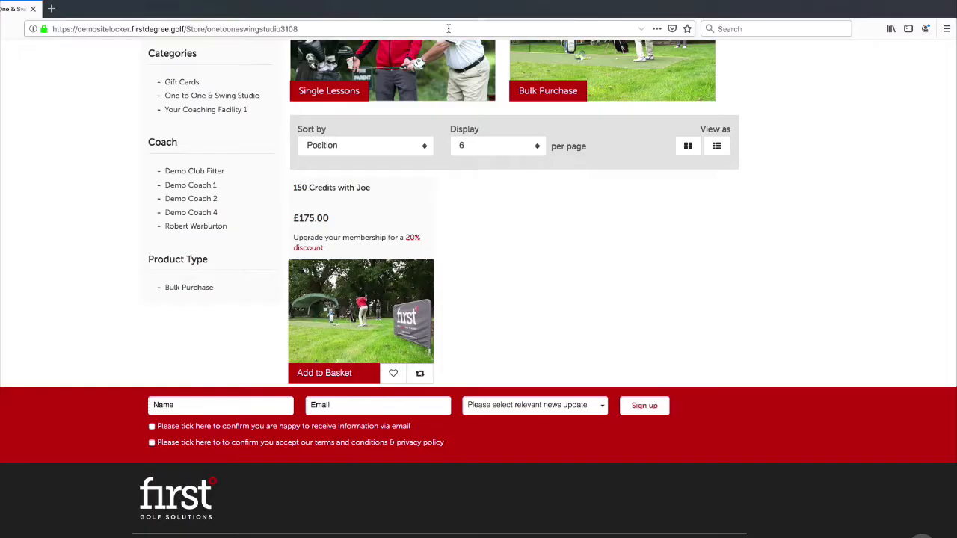
scroll(217, 118, up, 5)
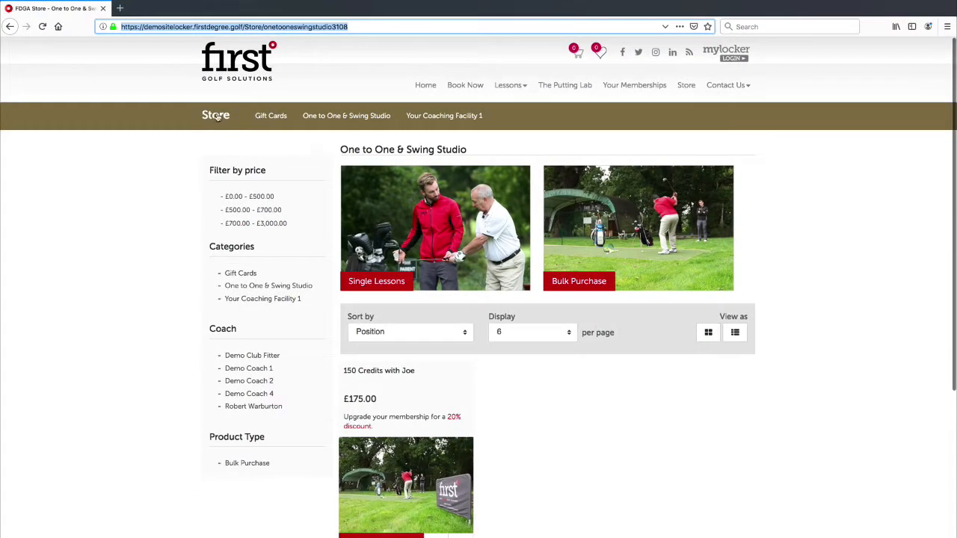
Go through Store to the One to One & Swing Studio listing and open '150 credits with Coach 2'.
click(217, 118)
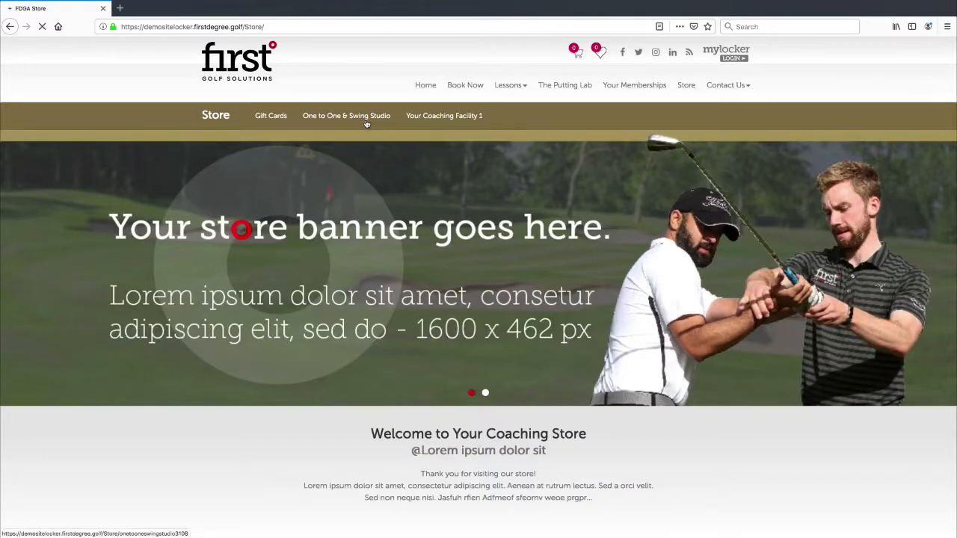
click(366, 124)
scroll(436, 171, down, 4)
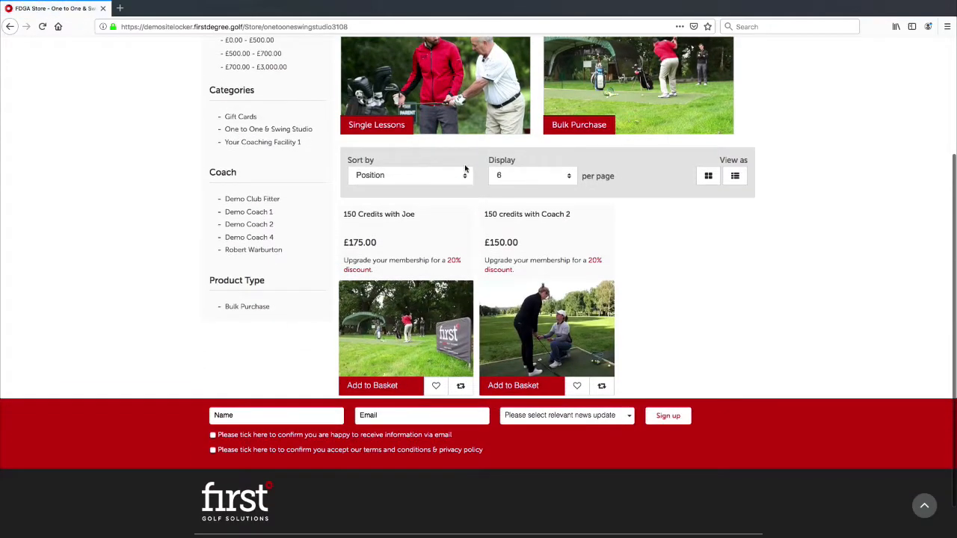
scroll(588, 242, up, 3)
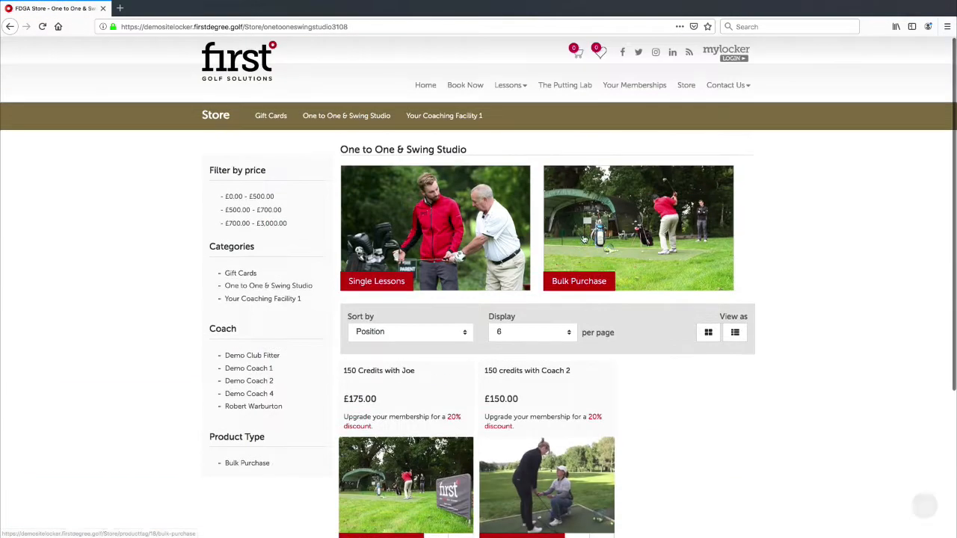
scroll(746, 384, down, 2)
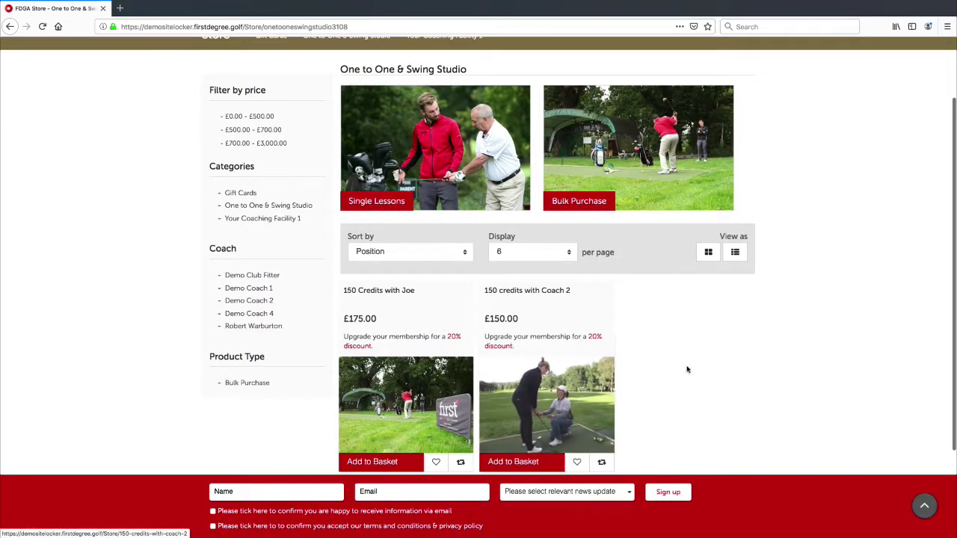
click(550, 412)
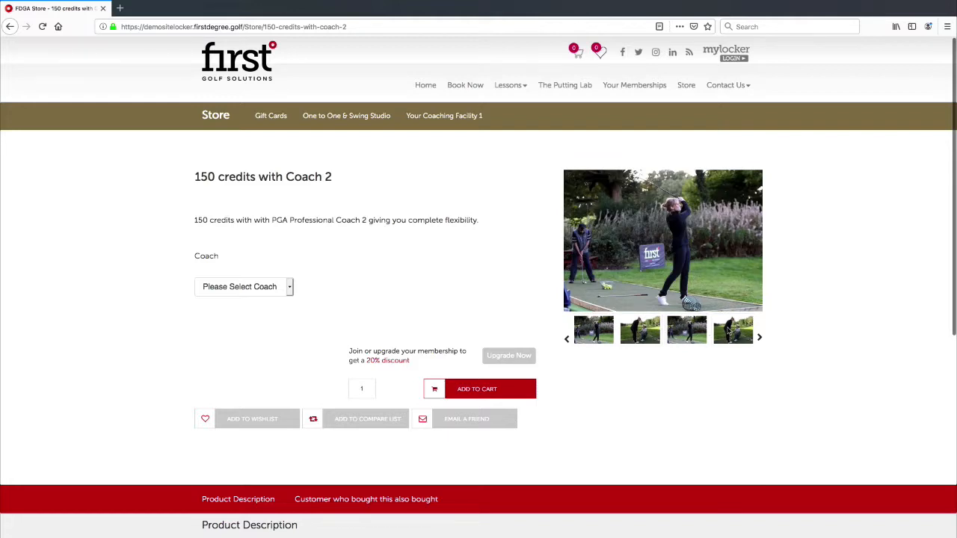
Browse the 150 credits with Coach 2 photo gallery and highlight the product title.
click(761, 339)
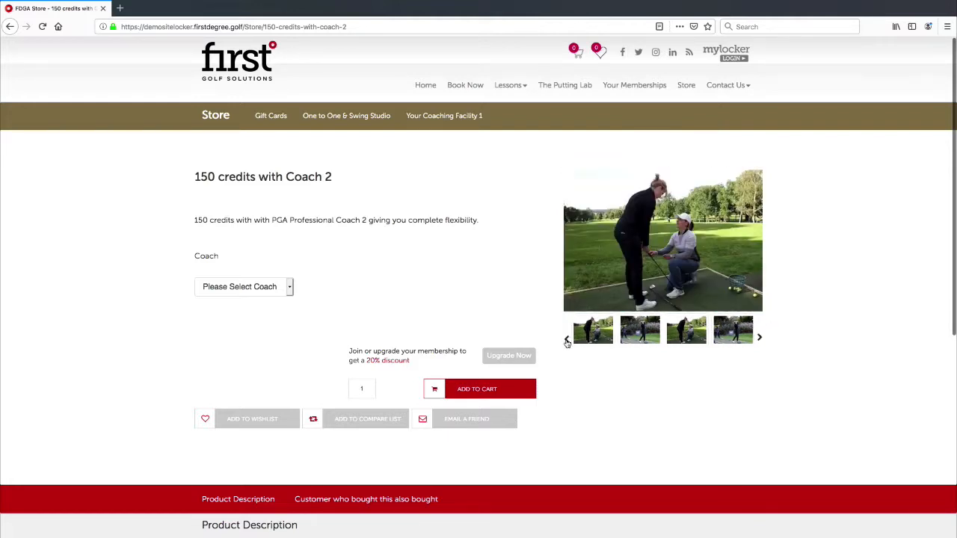
click(567, 341)
click(567, 342)
click(567, 342)
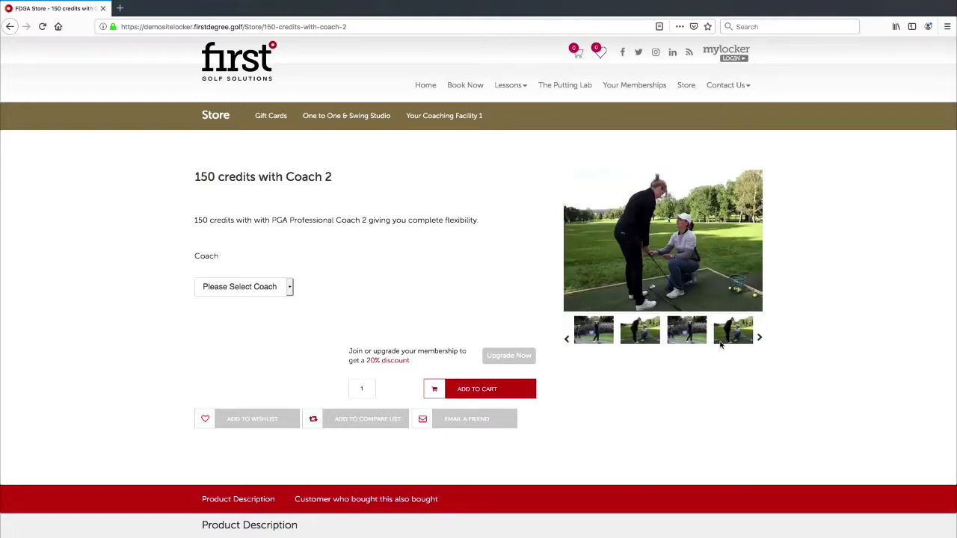
click(760, 341)
click(760, 341)
click(760, 341)
click(761, 341)
click(760, 340)
drag(193, 177, 327, 178)
click(326, 179)
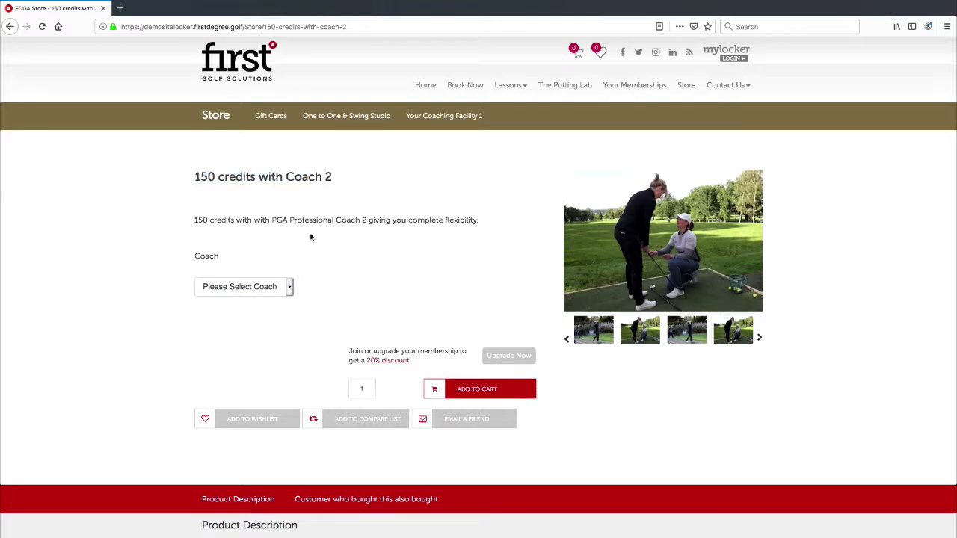
Choose Coach Number 2 to reveal the £150.00 price, then return to the admin page.
click(274, 288)
click(261, 293)
click(261, 296)
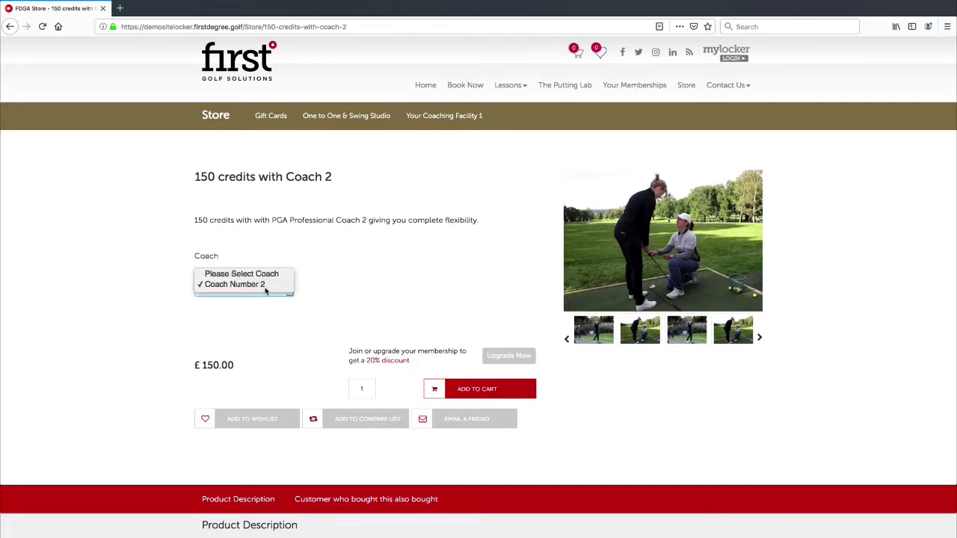
click(265, 285)
scroll(354, 284, down, 3)
scroll(395, 305, up, 3)
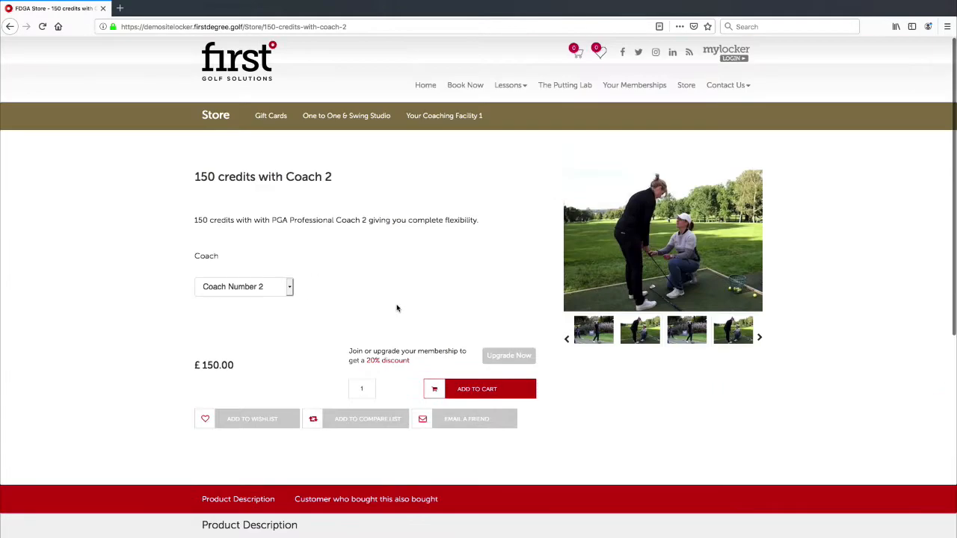
key(ctrl+Left)
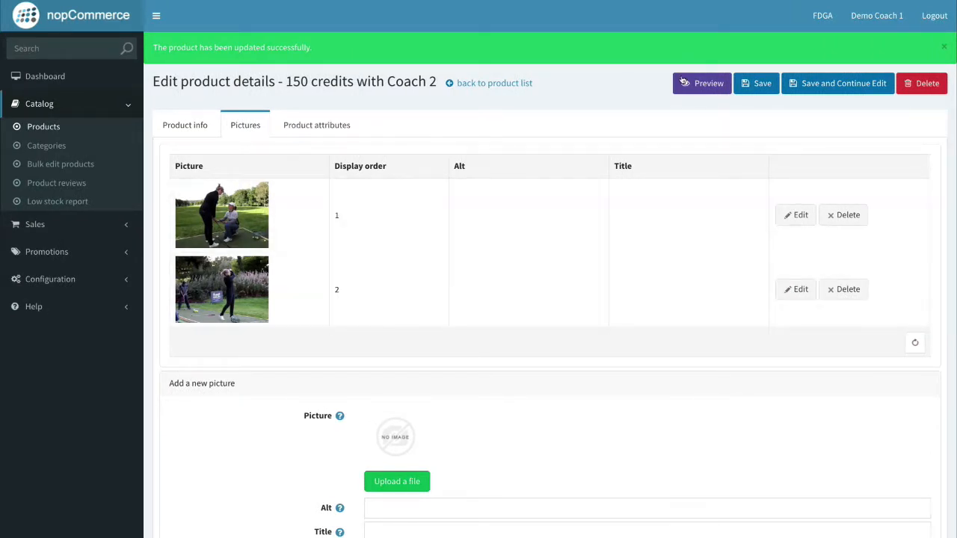
Save the Coach 2 product and start a blank Add a new product form.
click(775, 84)
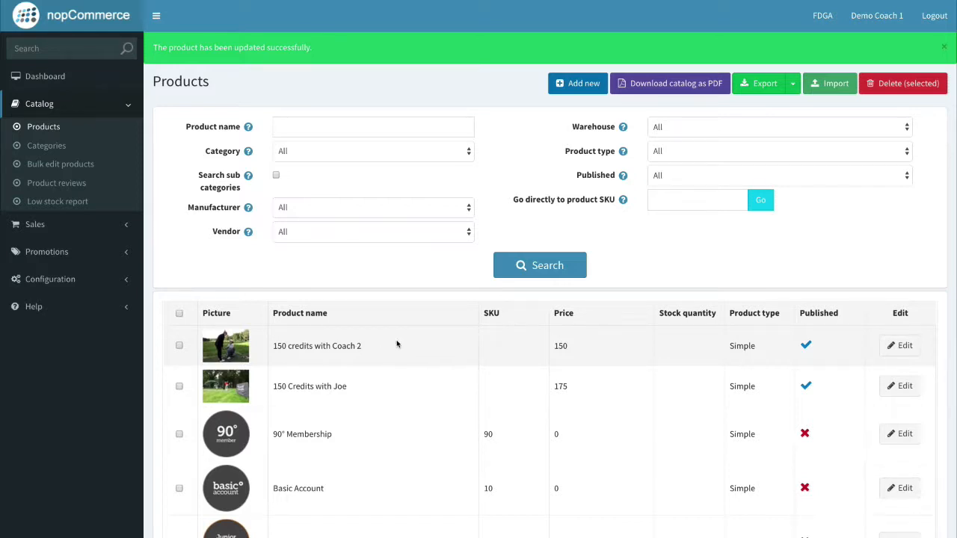
click(574, 86)
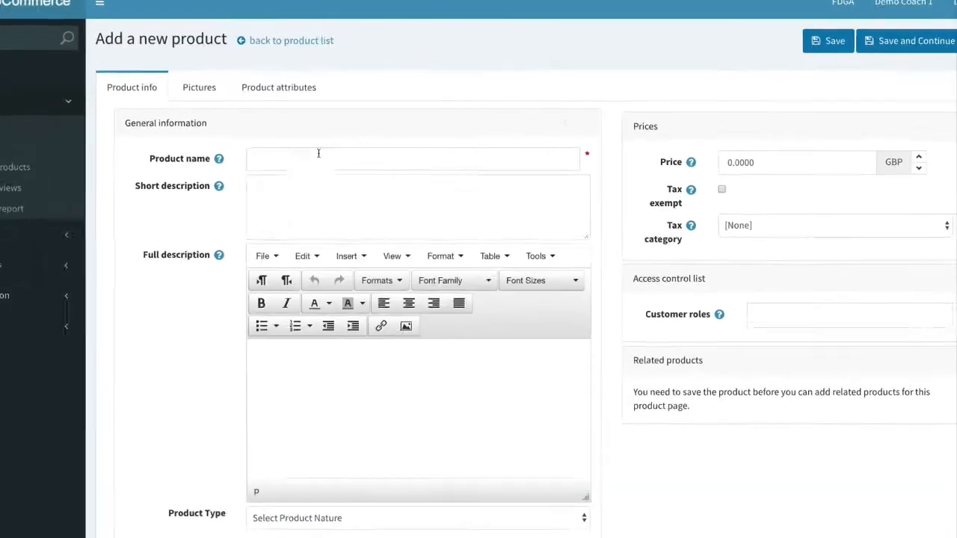
Name the new product '300 Minute Bulk Purchase'.
click(315, 152)
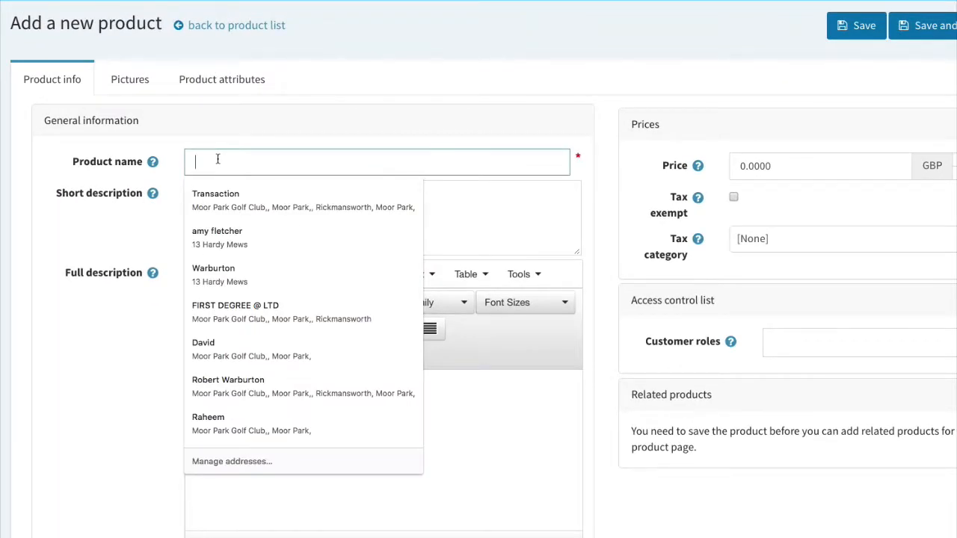
text(300 Minute Bulk P)
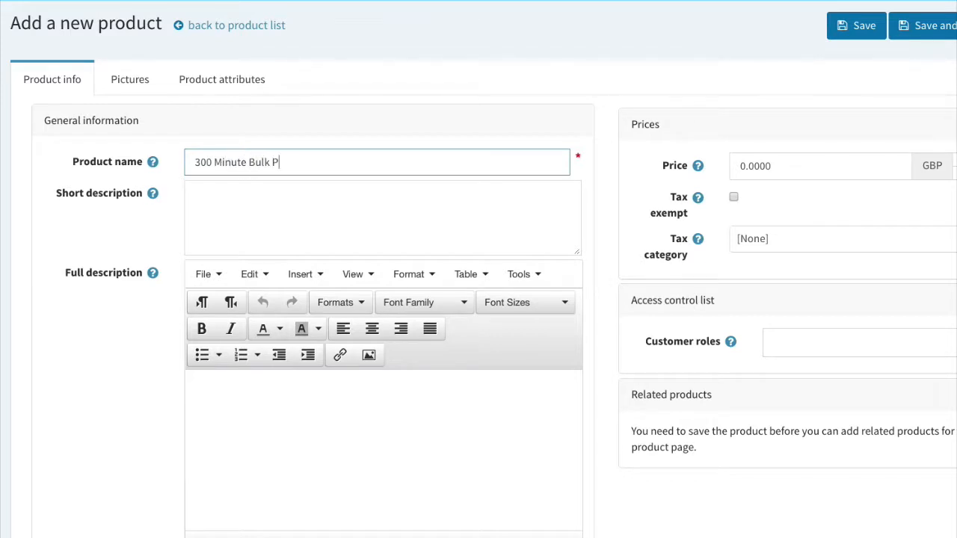
text(urchase)
click(279, 218)
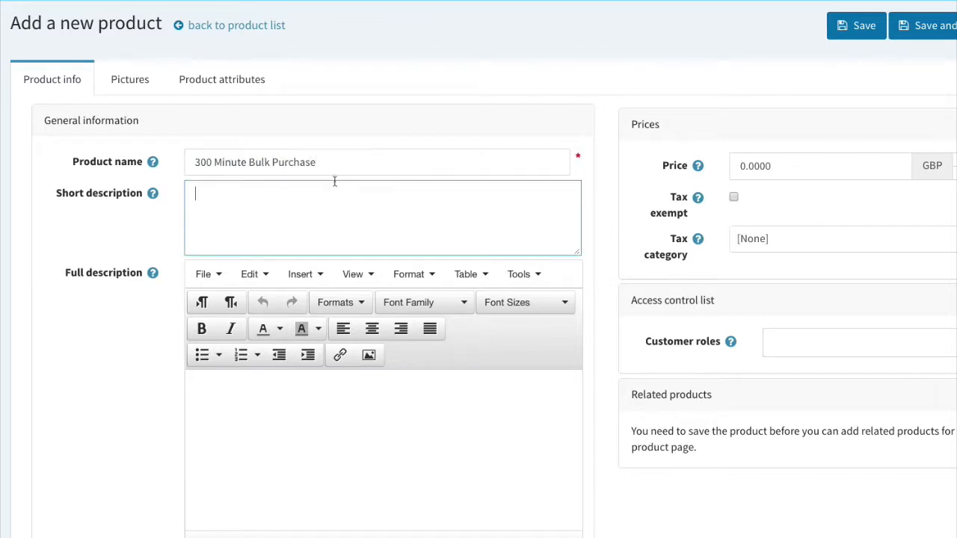
triple_click(264, 158)
click(231, 162)
click(276, 184)
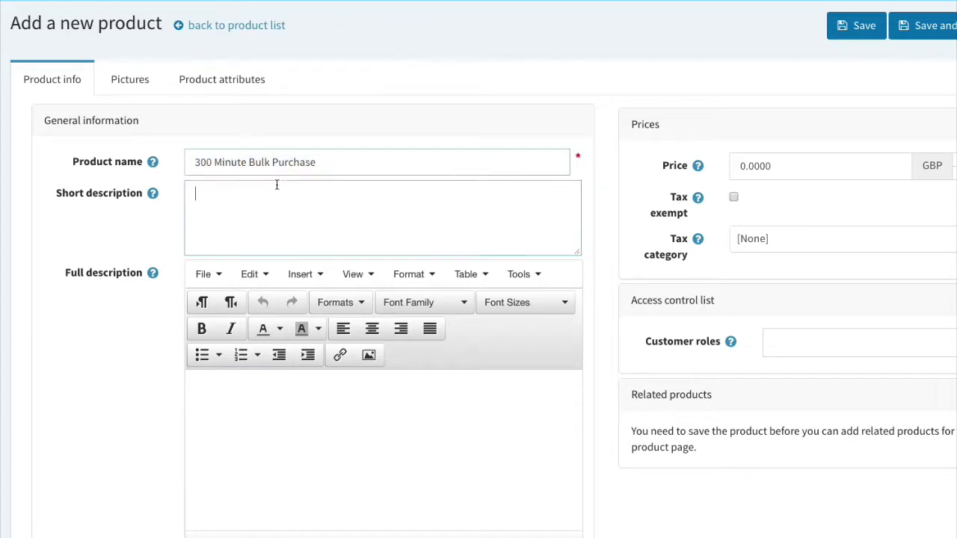
triple_click(265, 157)
key(ctrl+c)
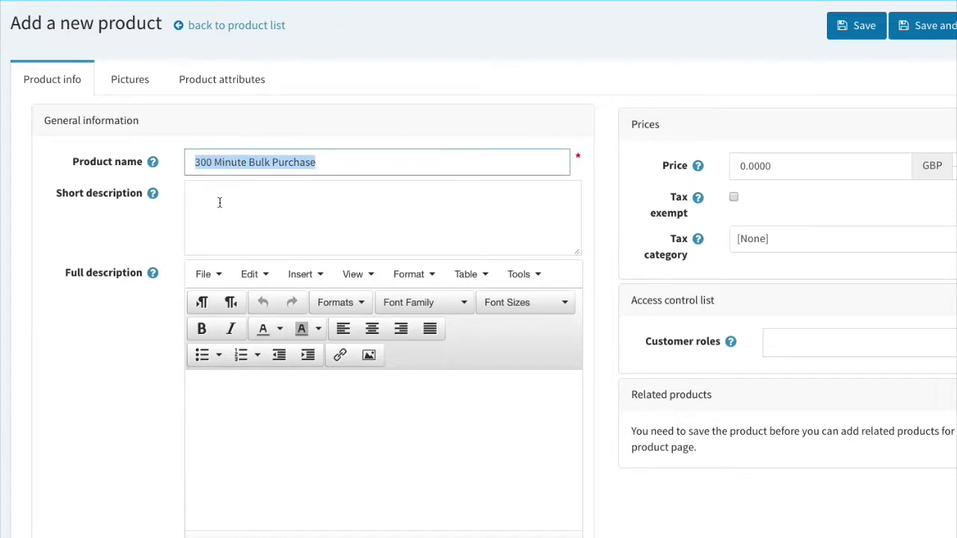
Write the short description '300 Minute Bulk Purchase with our coaching team giving you complete flexibility' and paste it into Full description.
click(219, 202)
key(ctrl+v)
text(wi)
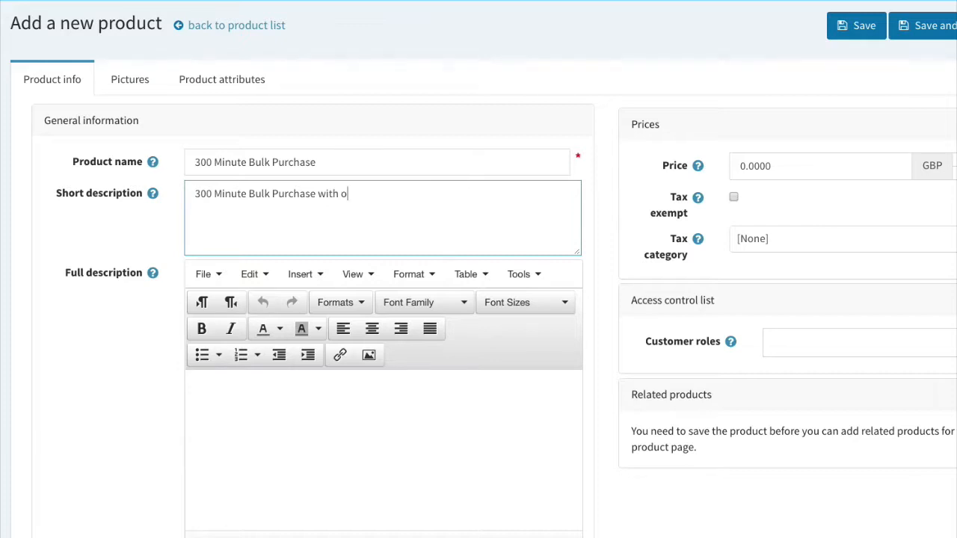
text(th our coaching team giving you)
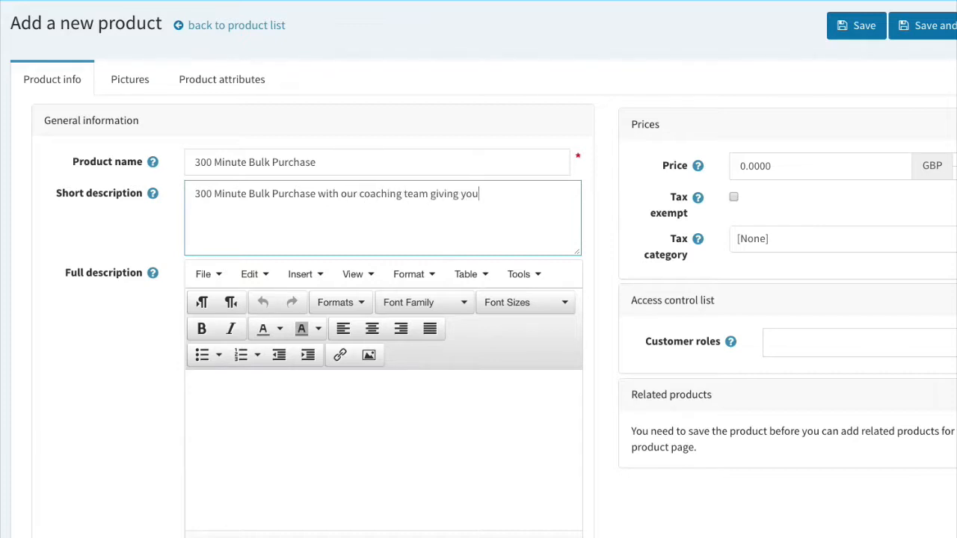
text( complete dlxi)
text(lexibi)
text(lity.)
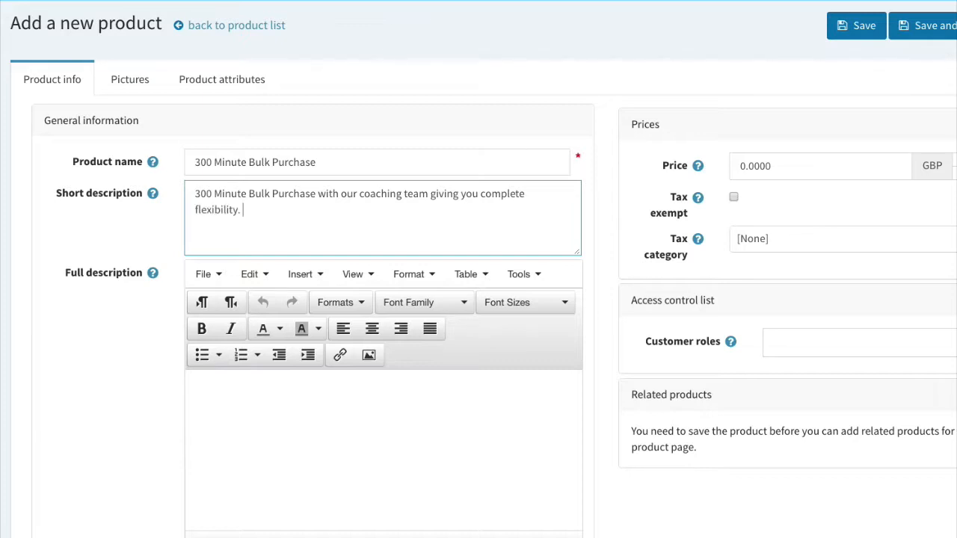
drag(276, 239, 205, 185)
key(ctrl+c)
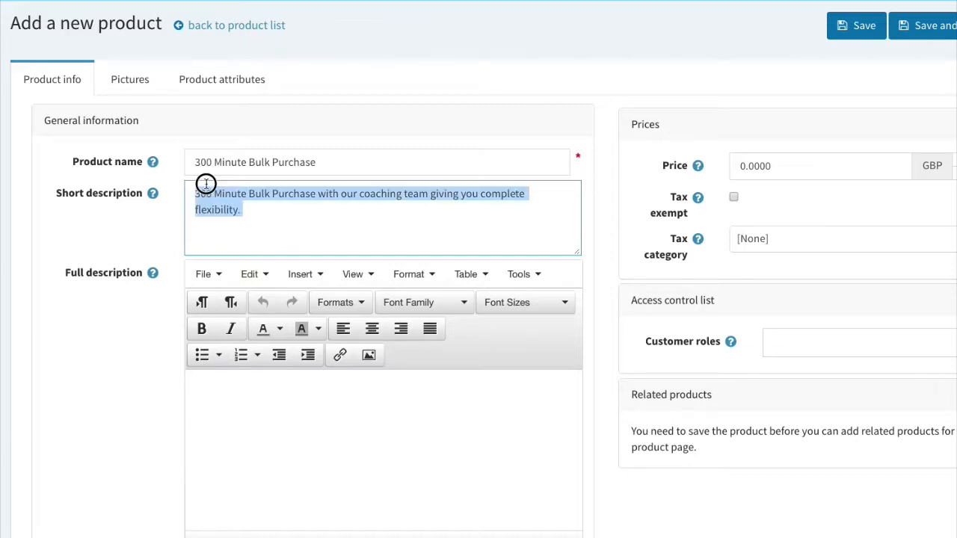
click(239, 385)
key(ctrl+v)
key(ctrl+v)
key(ctrl+v)
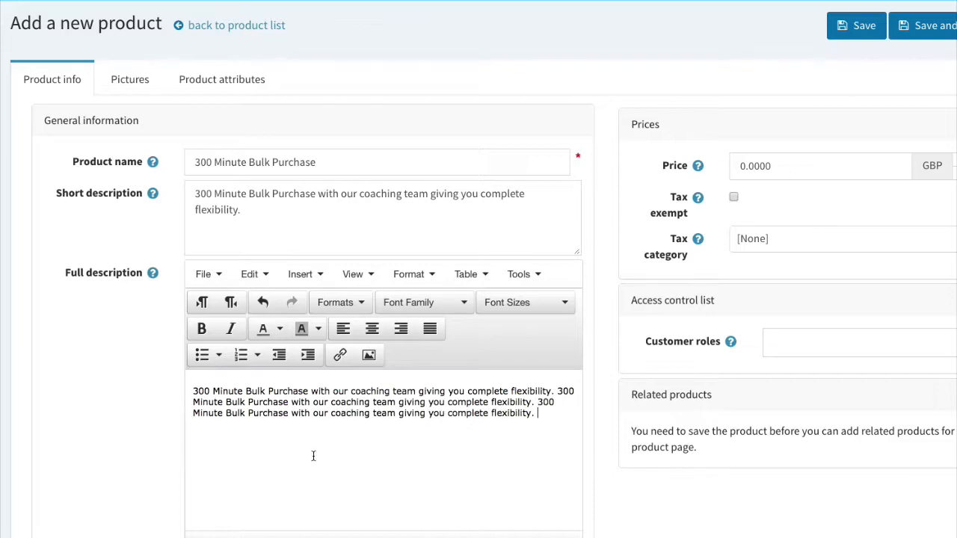
key(ctrl+v)
key(Return)
key(ctrl+v)
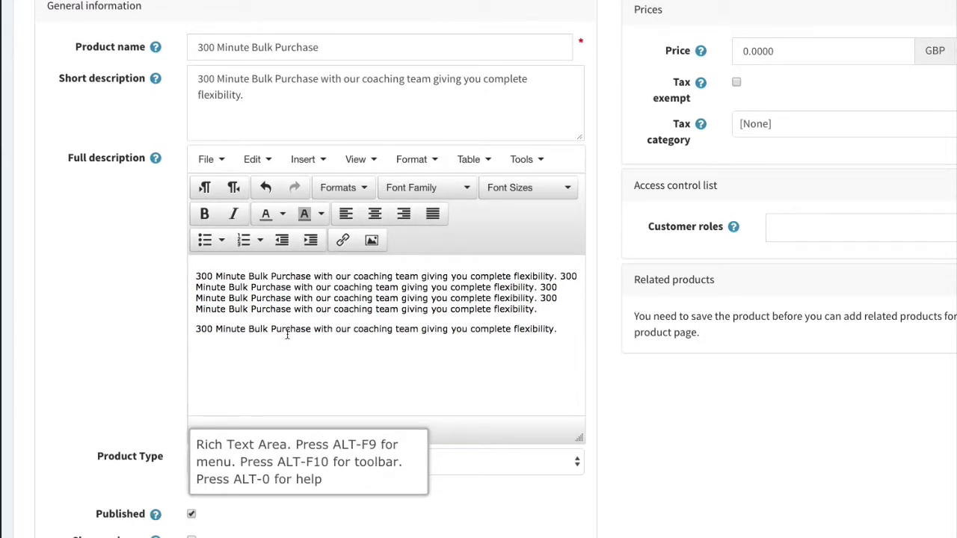
Set Product Type Lesson Credits, Program Type One To One, and Programs One to One & Swing Studio.
scroll(287, 334, down, 2)
click(255, 368)
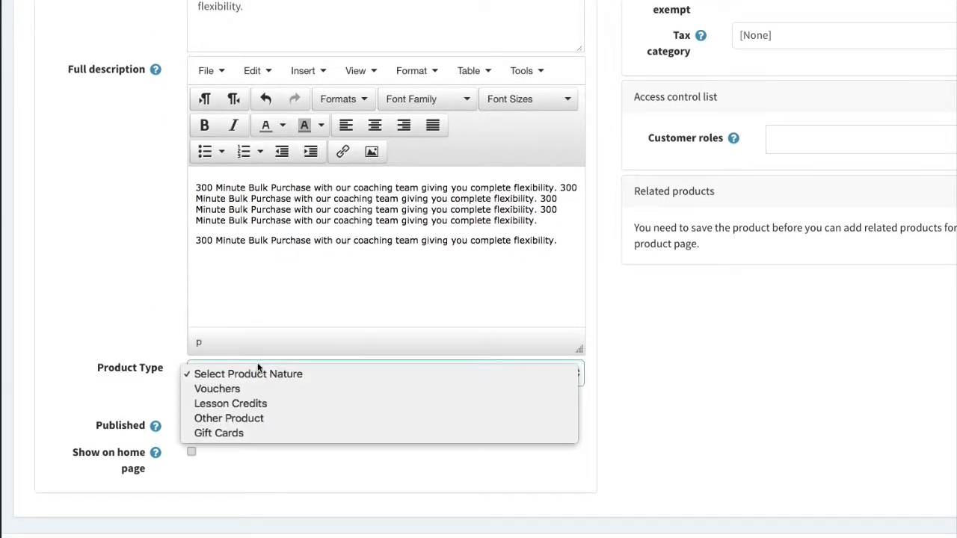
click(265, 402)
click(265, 406)
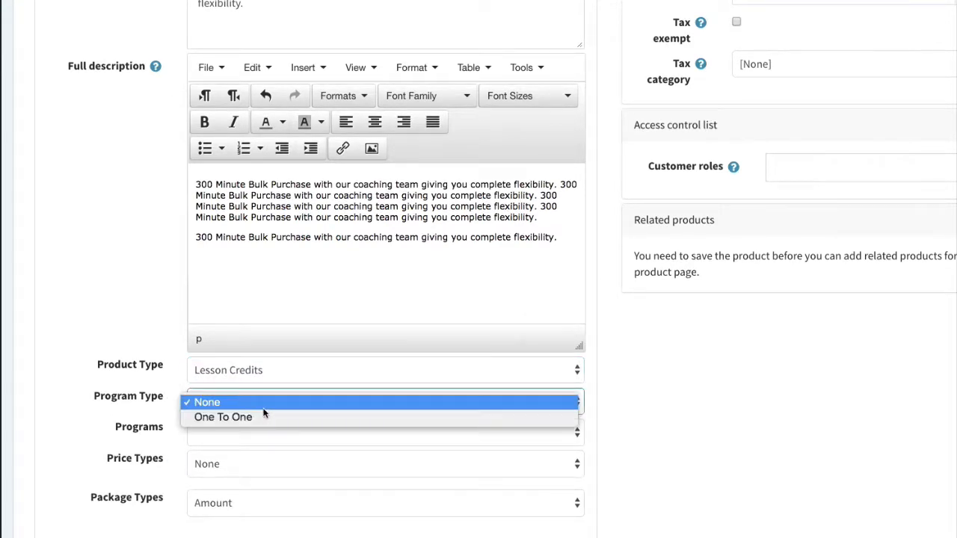
click(266, 416)
click(235, 433)
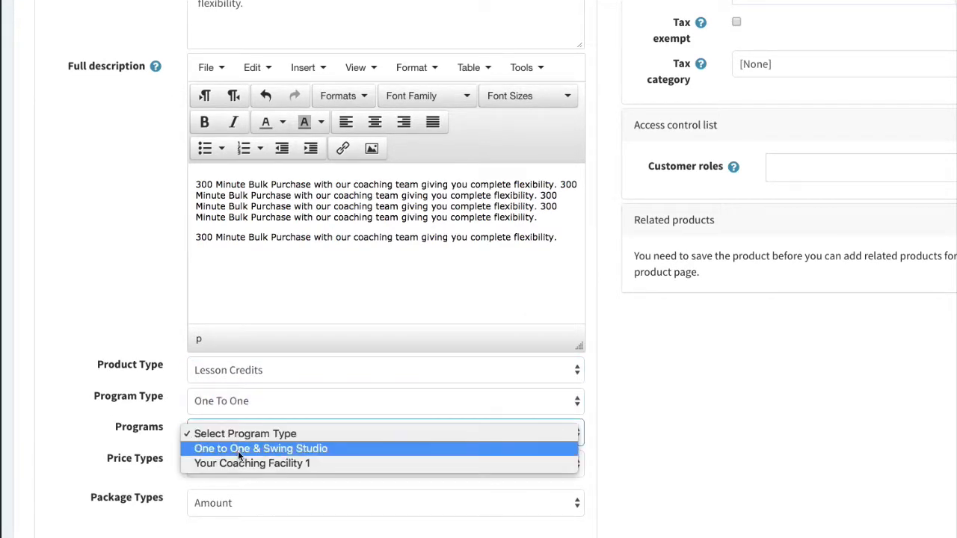
click(237, 451)
Choose Customized price type, assign the last listed coach, and set package type Credit Minutes.
scroll(214, 390, down, 2)
click(223, 366)
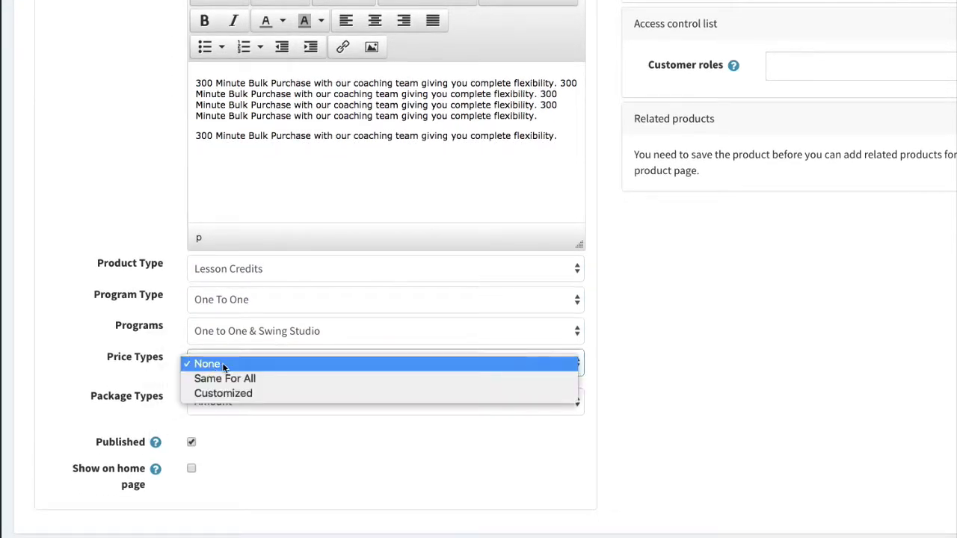
click(260, 391)
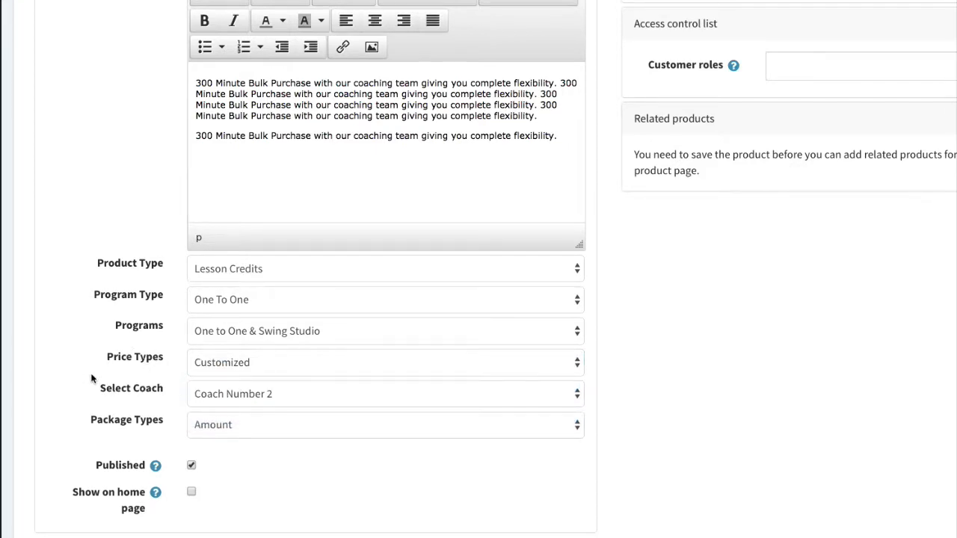
click(234, 403)
click(128, 375)
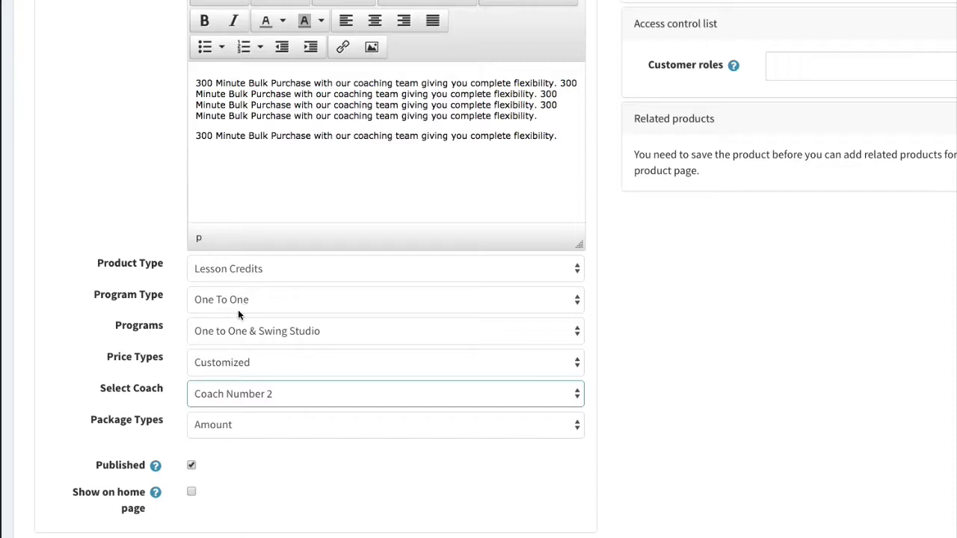
click(231, 399)
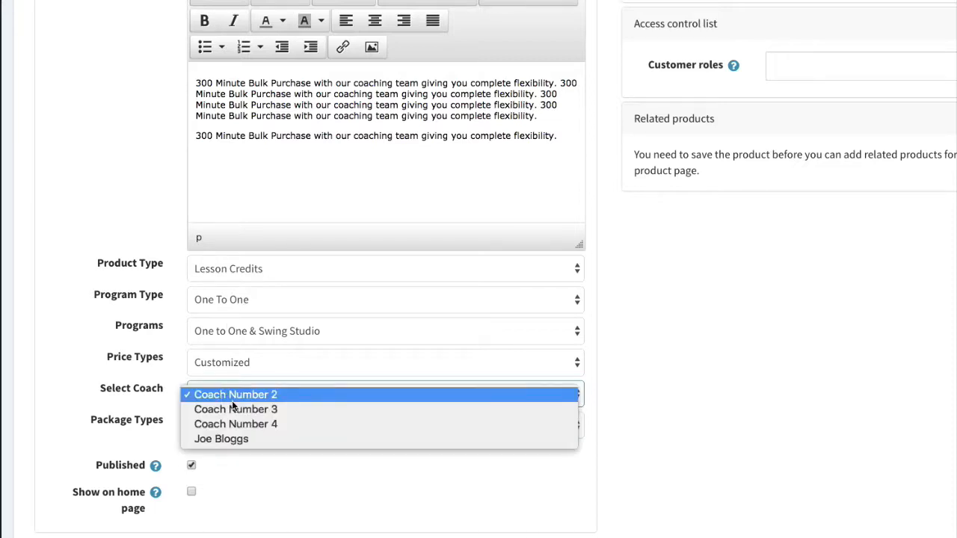
click(247, 439)
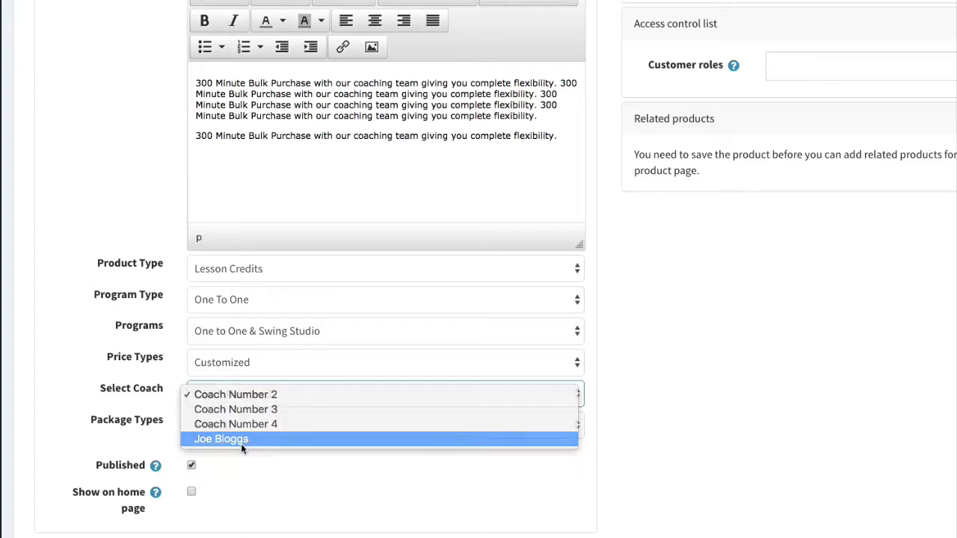
click(219, 422)
click(239, 439)
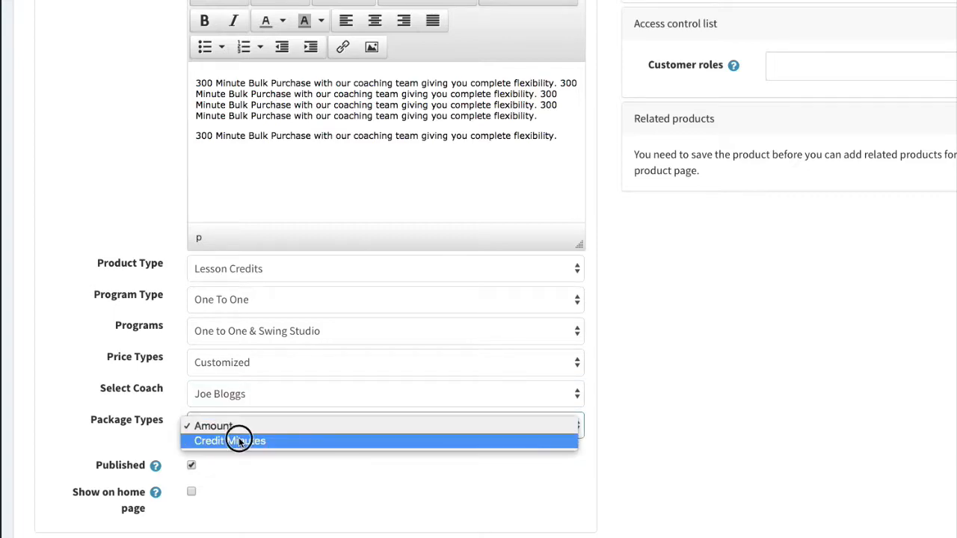
scroll(705, 448, down, 1)
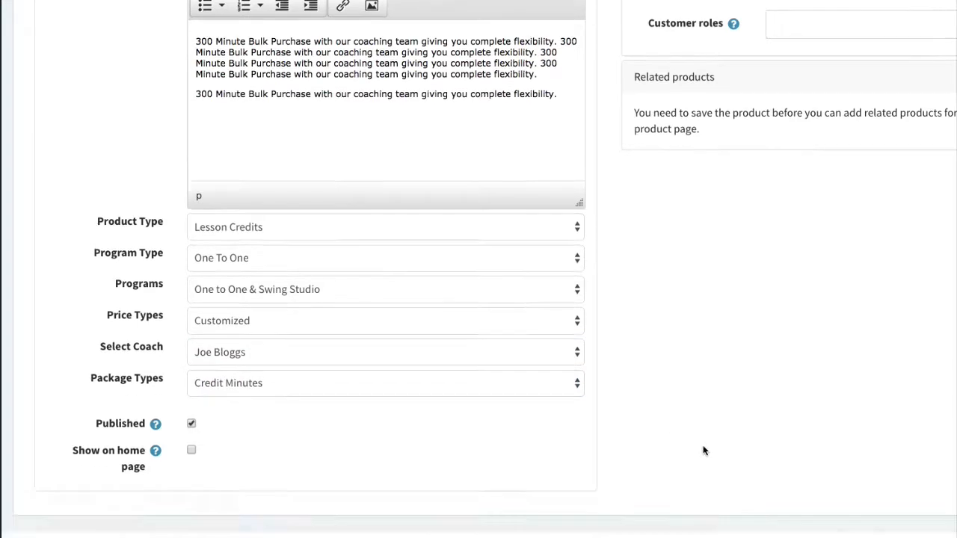
scroll(705, 451, up, 4)
scroll(672, 119, right, 1)
click(652, 98)
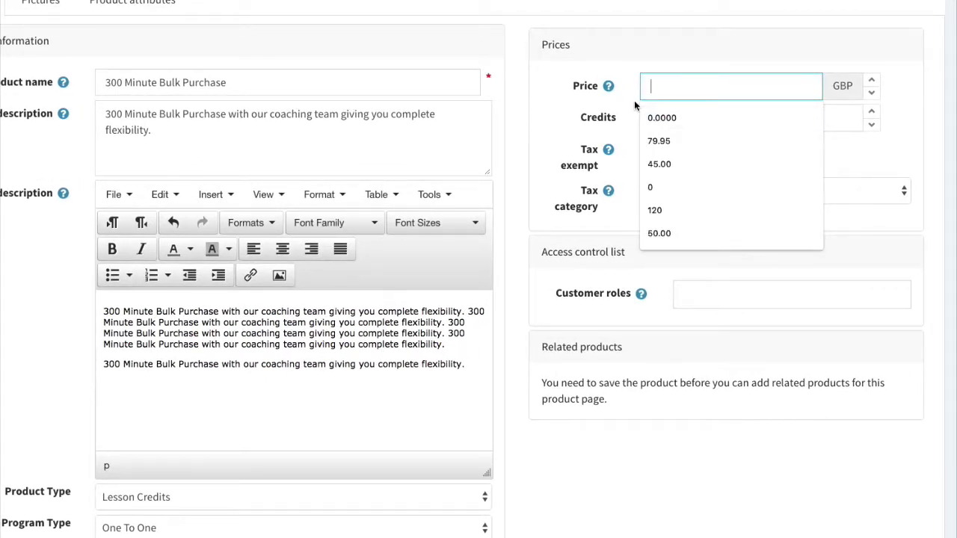
Enter price 320 and 300 credits, and grant the Coach, Guests, Player and Pro Shop roles.
text(320.)
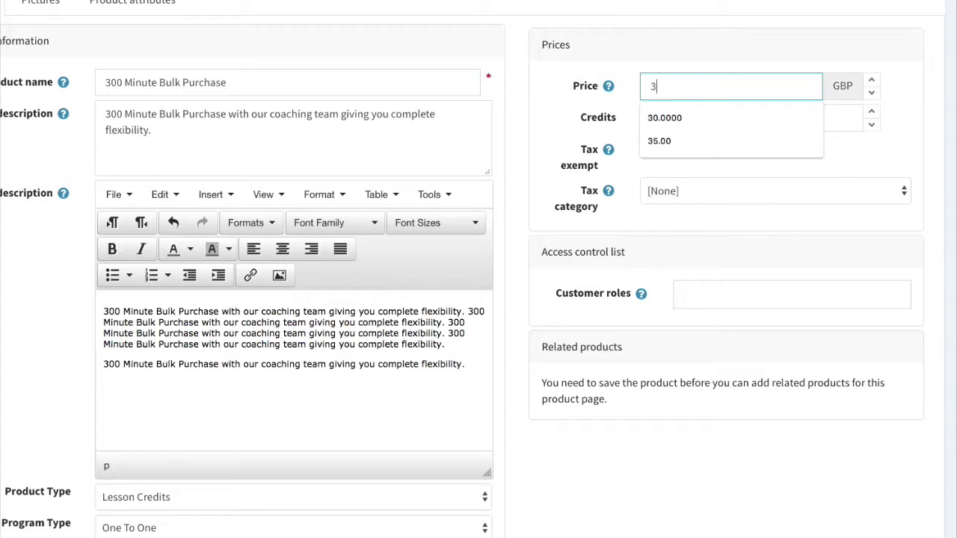
click(685, 114)
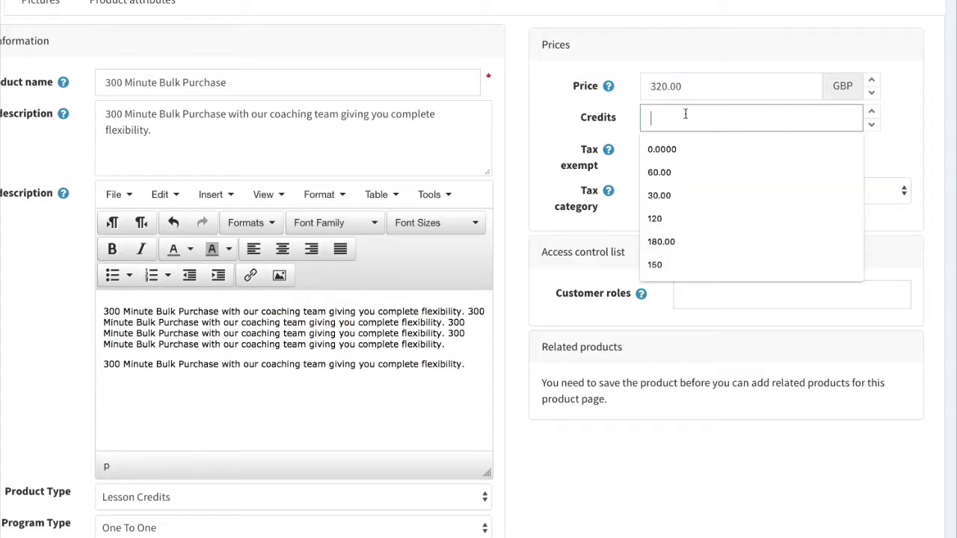
text(300)
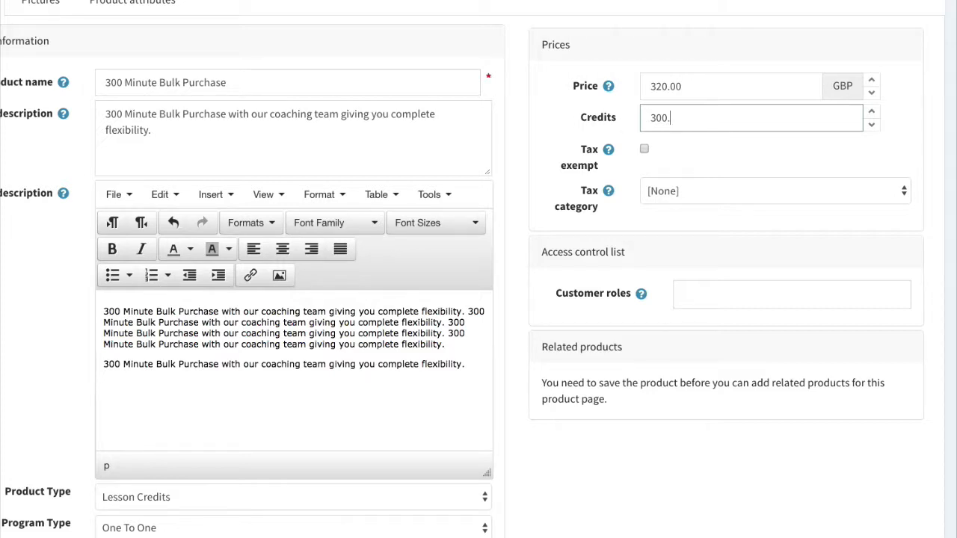
scroll(684, 194, down, 1)
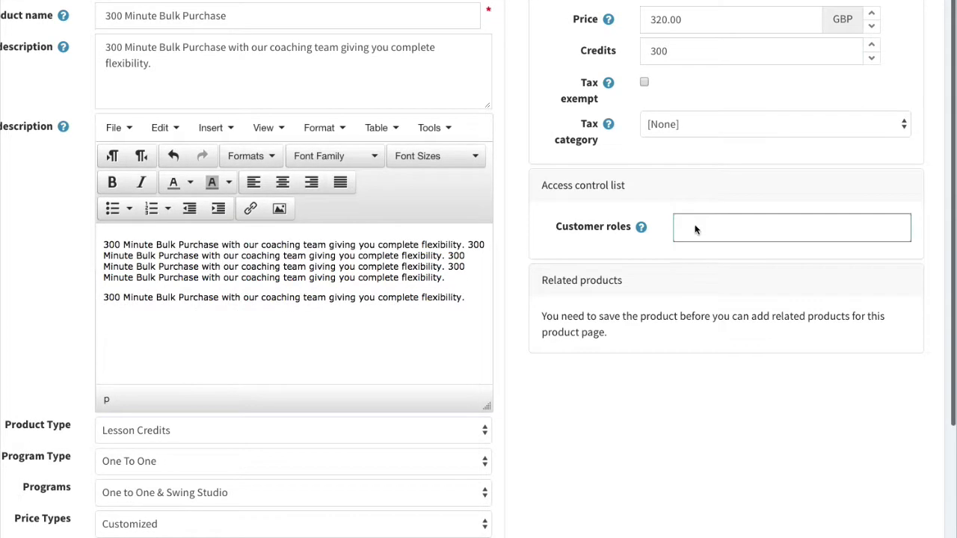
click(695, 228)
click(695, 255)
click(696, 256)
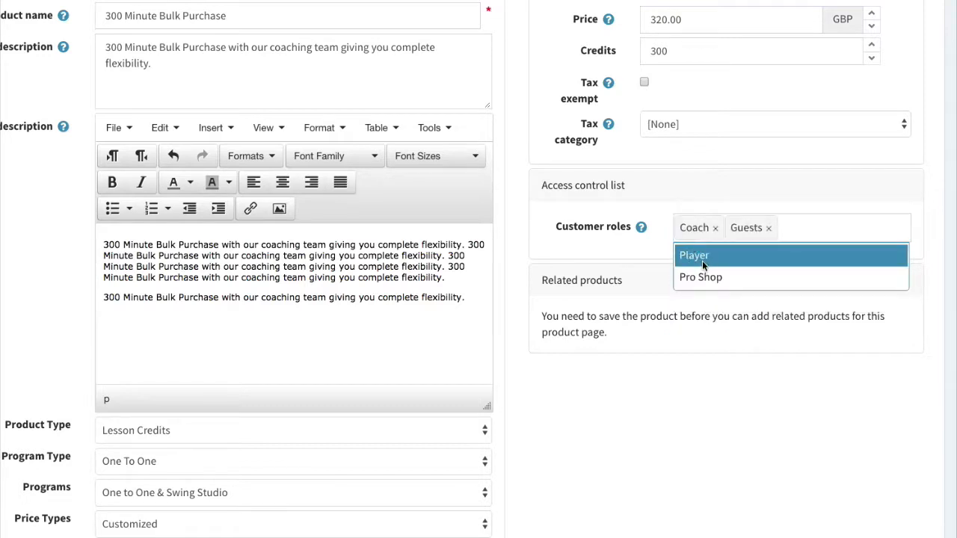
click(703, 259)
click(706, 260)
scroll(669, 331, down, 1)
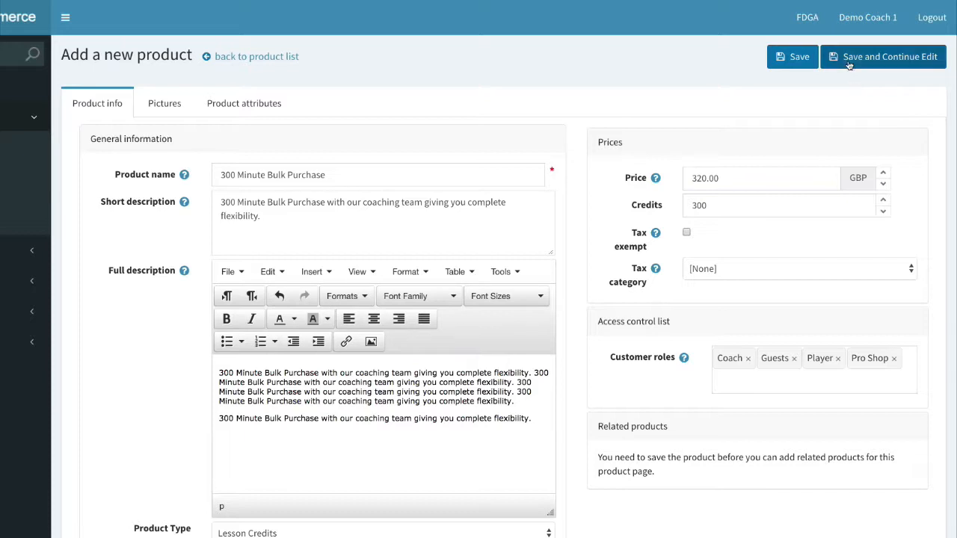
Save the new product, assign Coach Number 2, and dismiss the system alert.
click(849, 63)
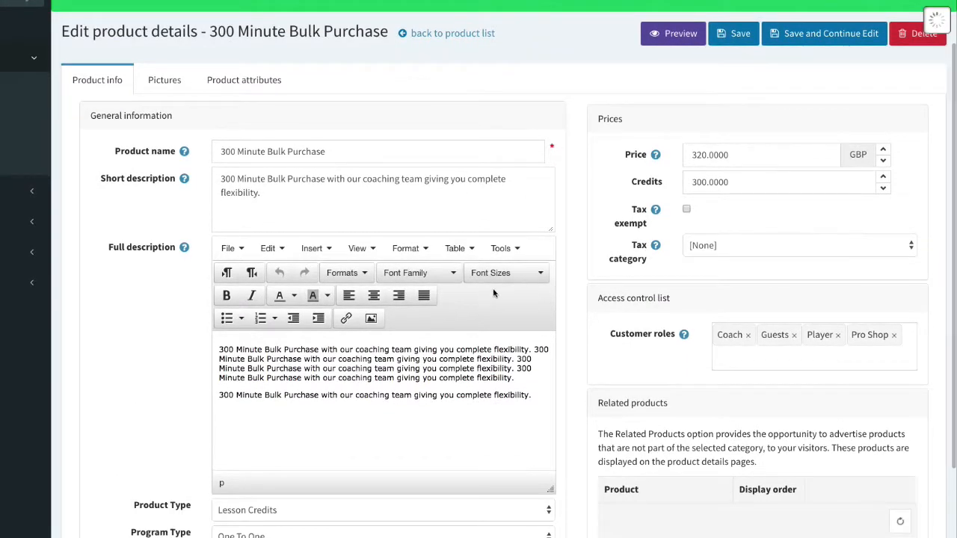
scroll(451, 396, down, 1)
scroll(451, 396, down, 2)
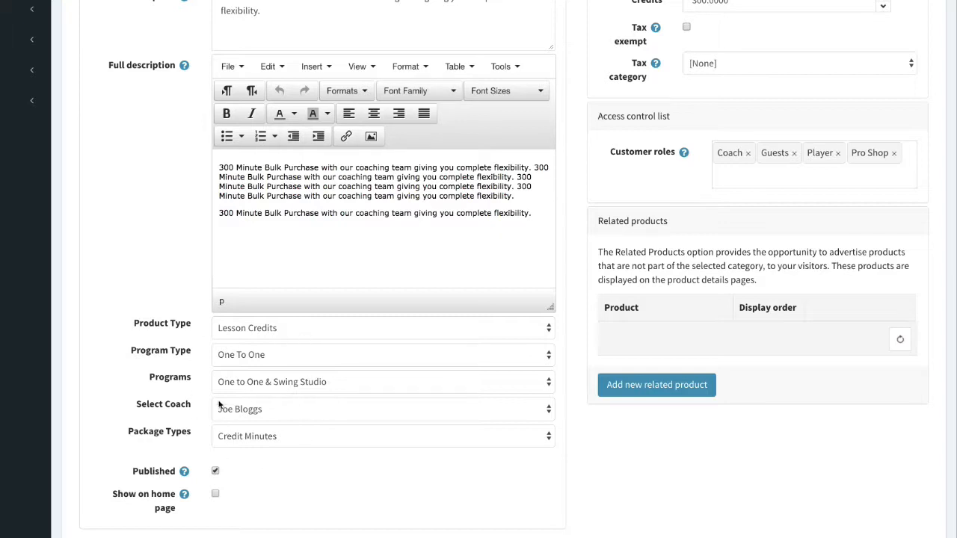
click(275, 416)
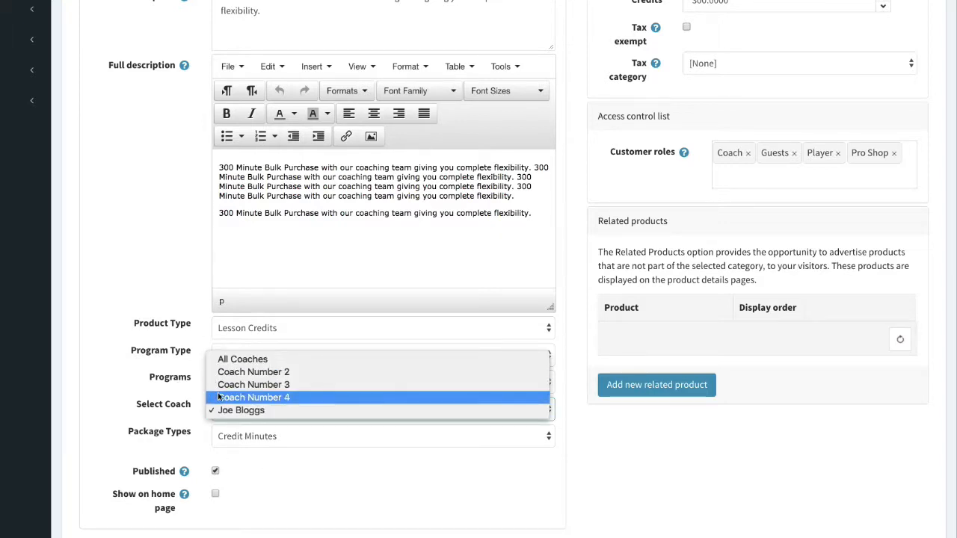
click(225, 371)
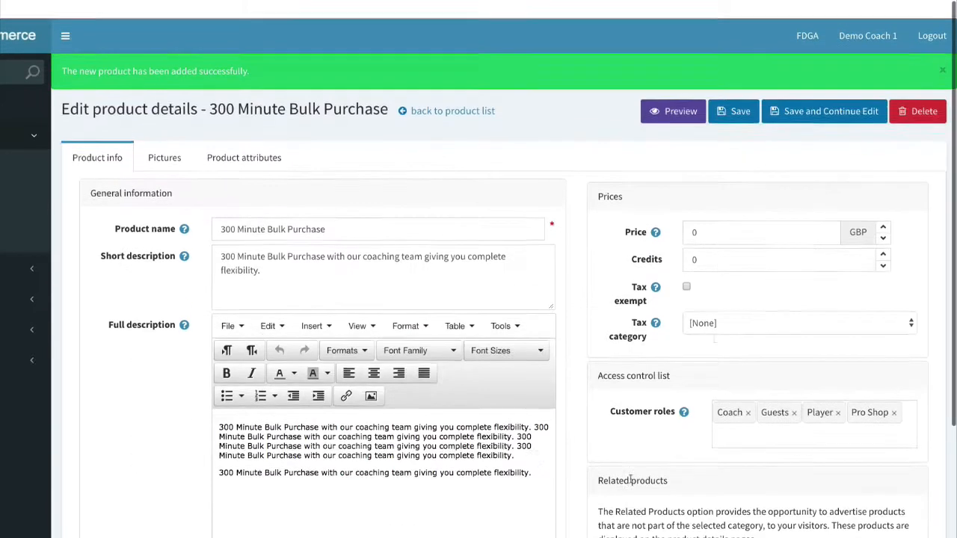
click(406, 202)
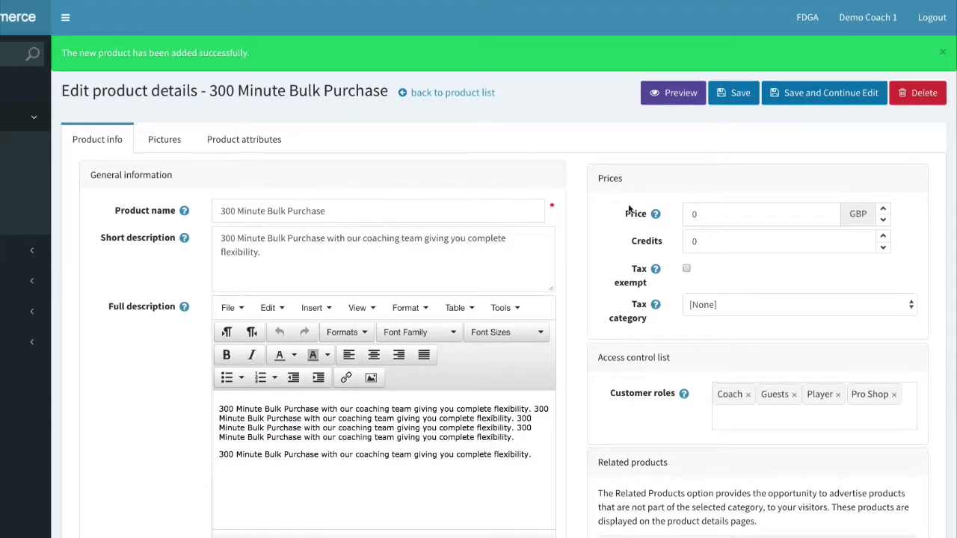
Re-enter the price and the 300 credits value, then save the product again.
click(699, 214)
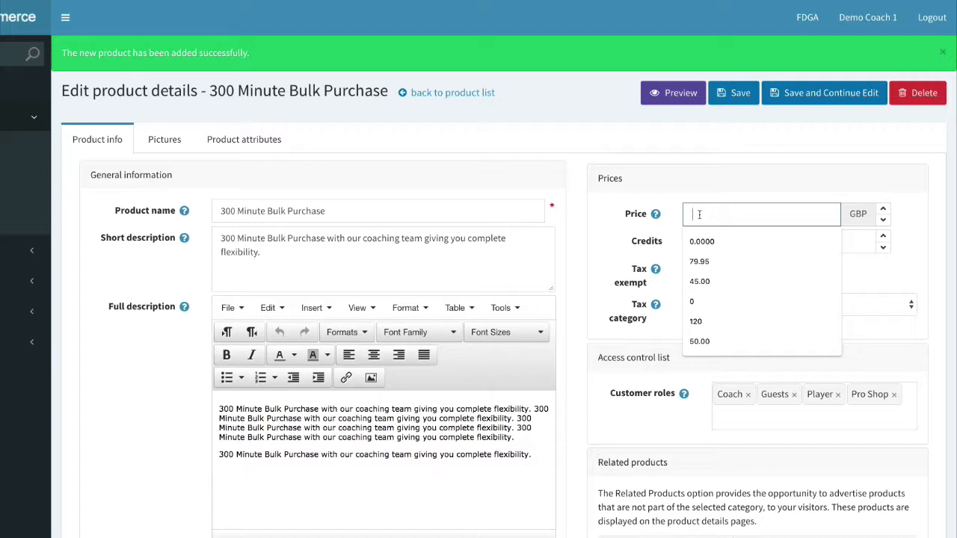
text(280.00)
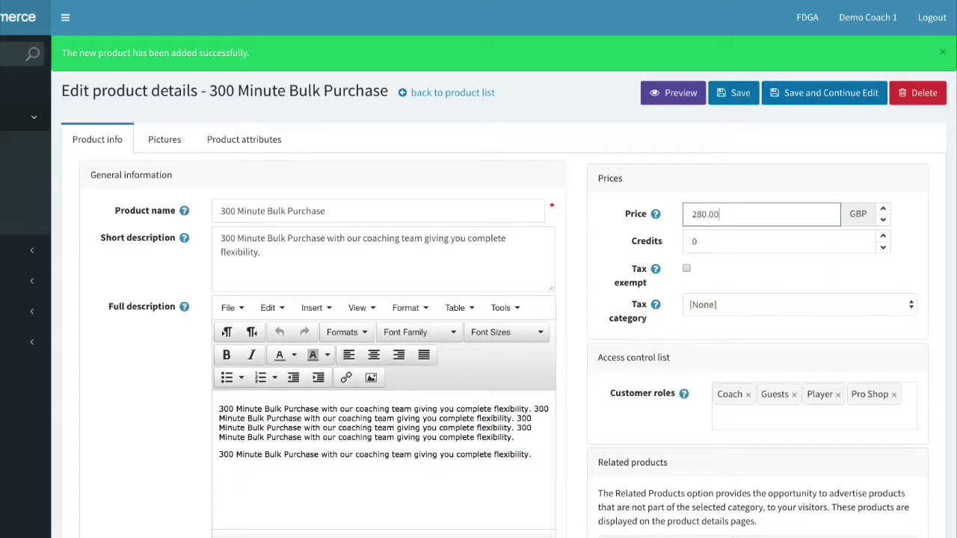
click(700, 245)
key(BackSpace)
text(300)
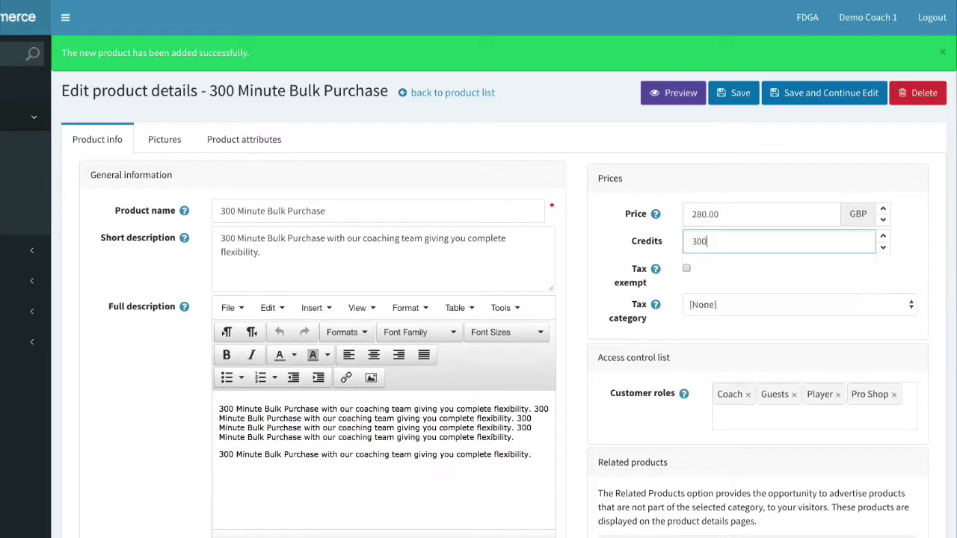
click(716, 265)
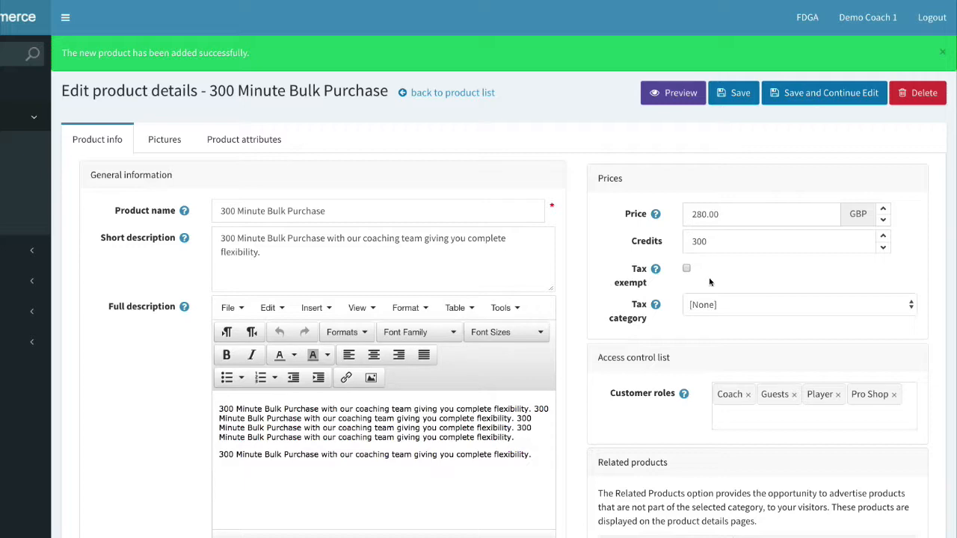
scroll(710, 282, down, 1)
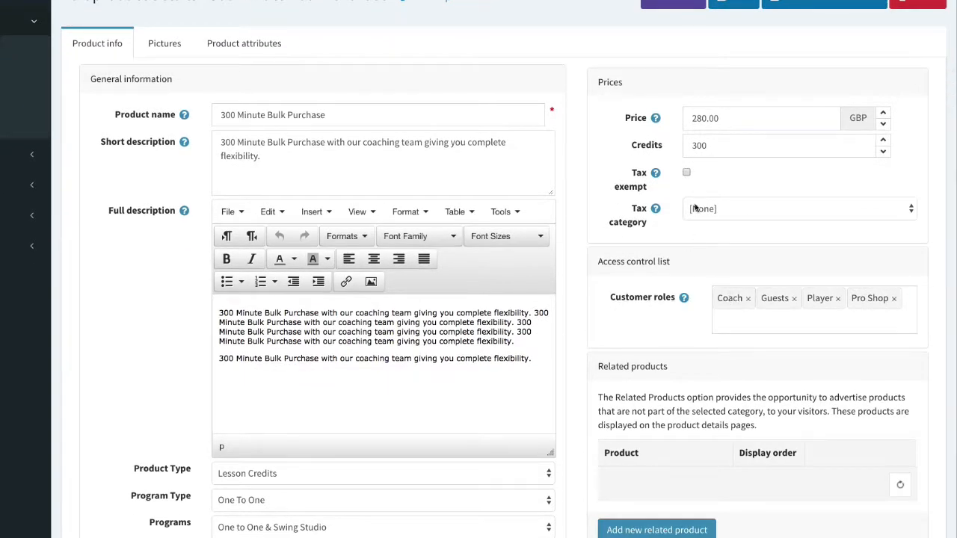
scroll(673, 299, down, 2)
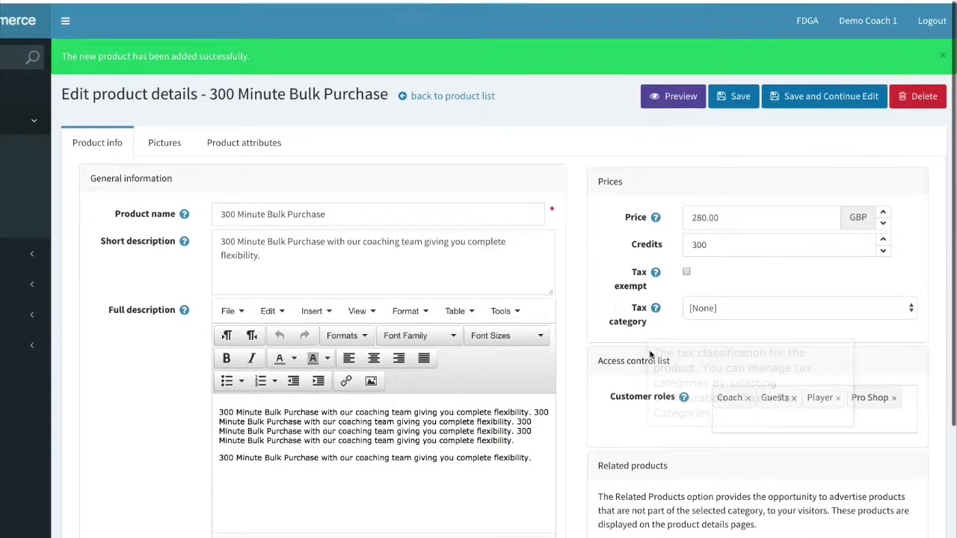
click(786, 96)
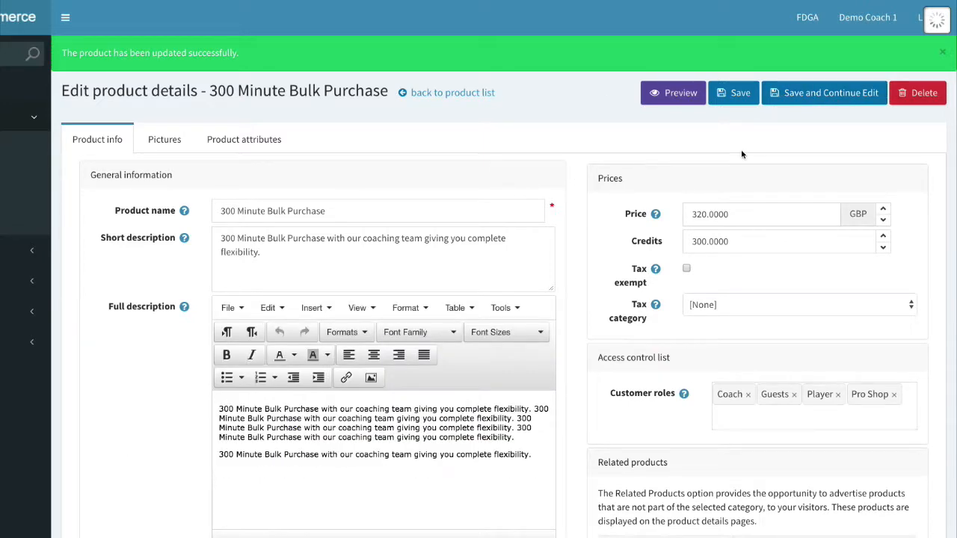
click(166, 142)
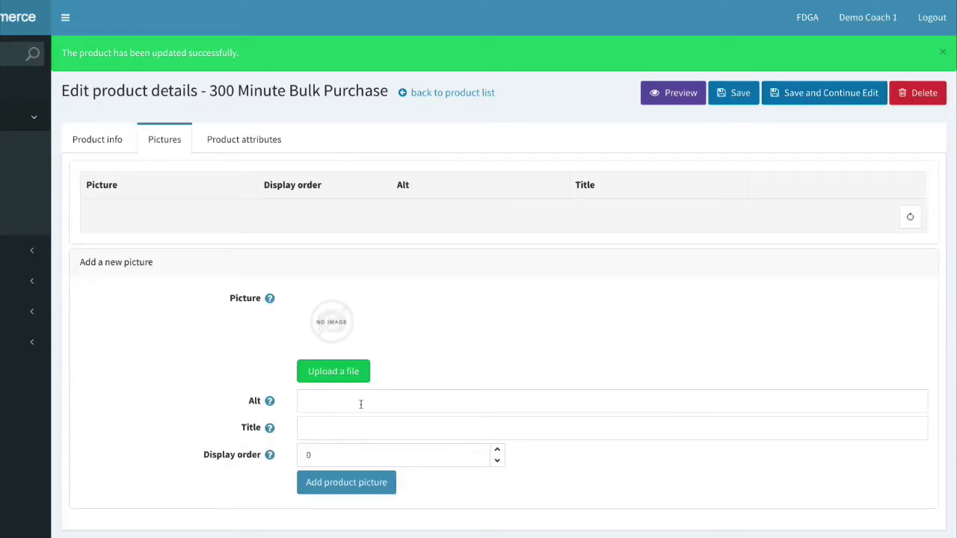
Attach 0002384_45-minute-single-lesson_550.jpg as the product picture and save the product.
click(357, 377)
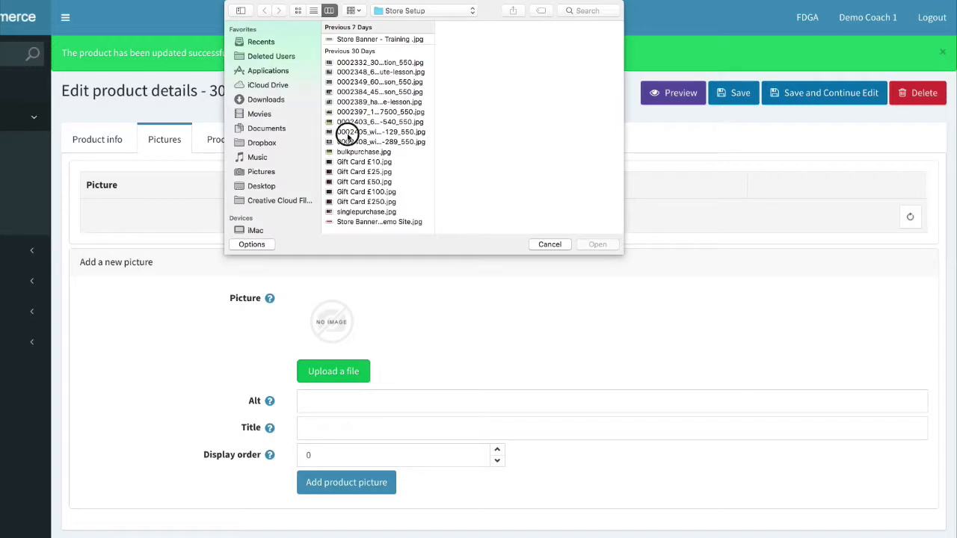
click(348, 133)
click(357, 122)
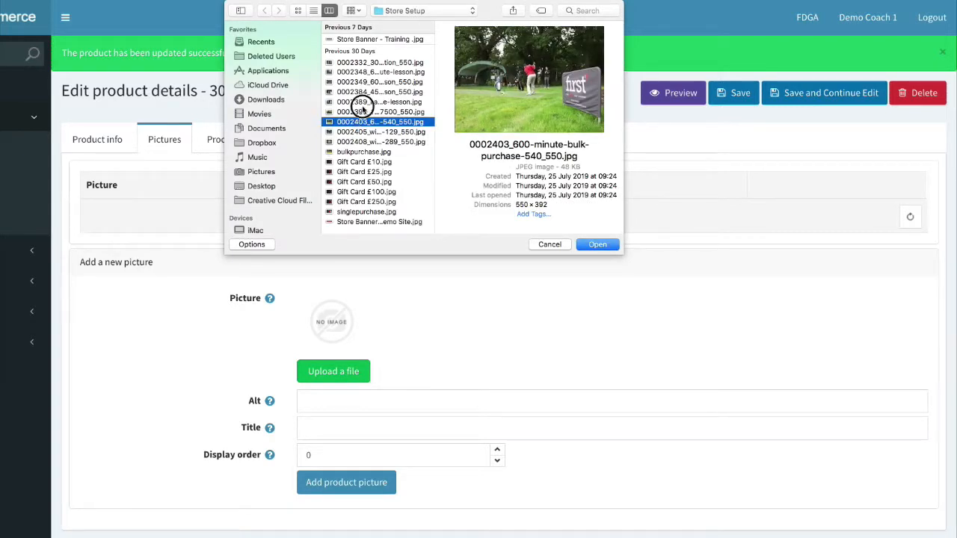
click(362, 102)
click(368, 92)
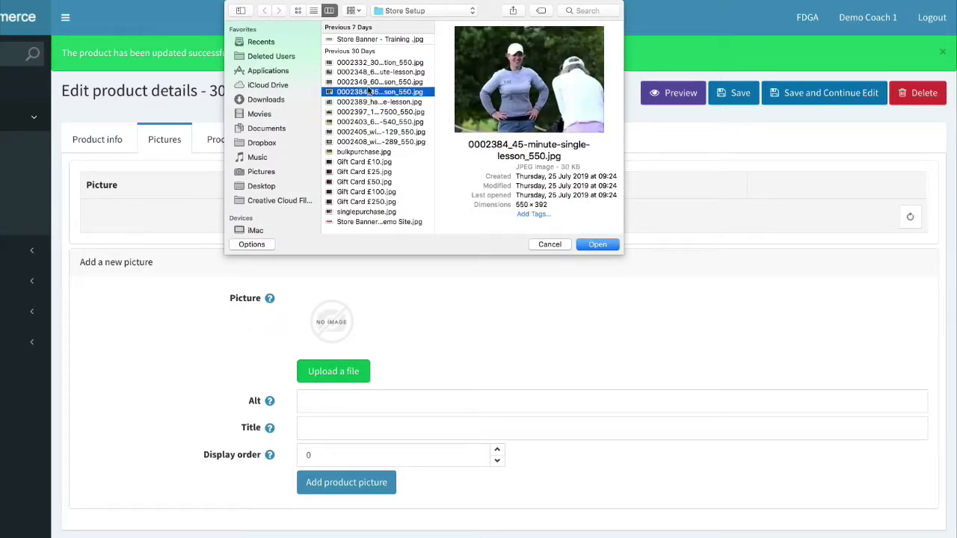
click(596, 247)
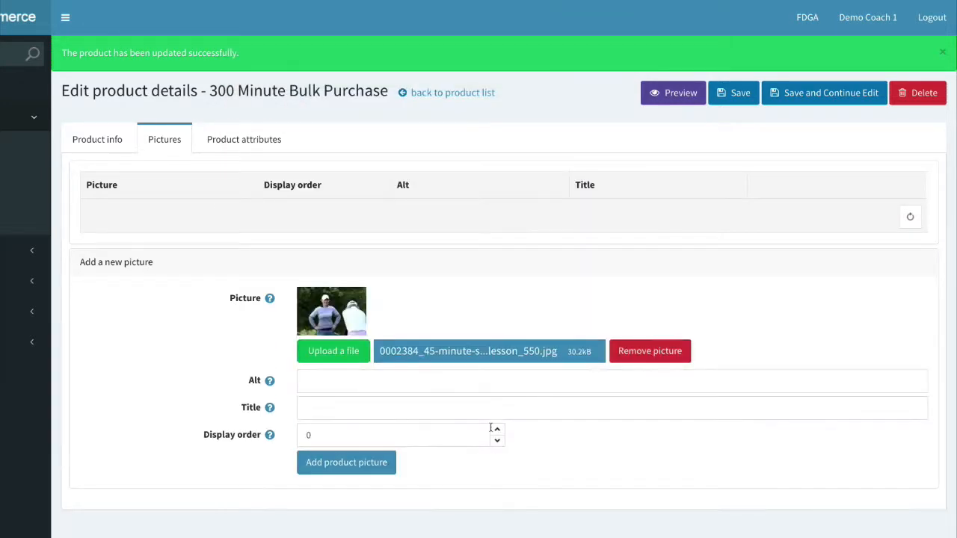
click(496, 429)
click(349, 464)
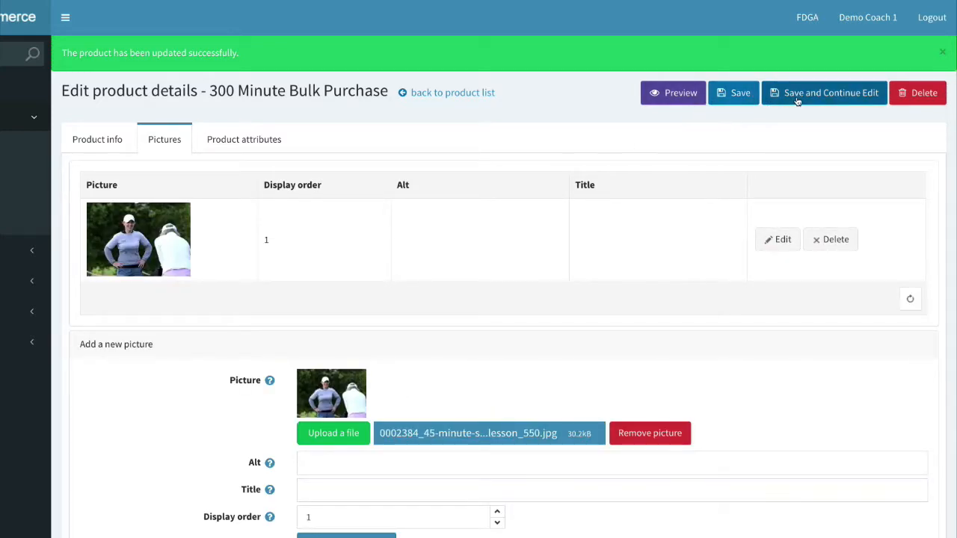
click(740, 97)
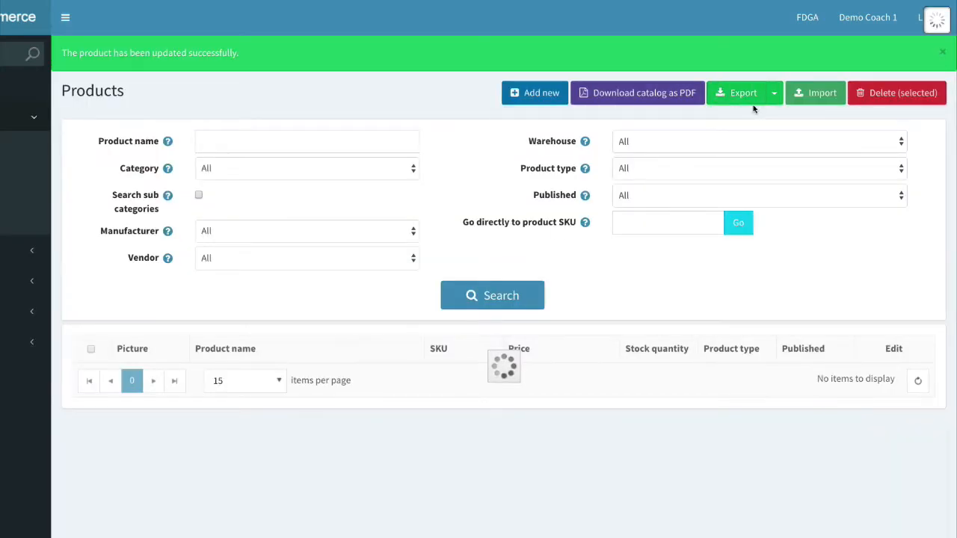
In the storefront, open the One to One & Swing Studio category and scroll to its products.
key(ctrl+Right)
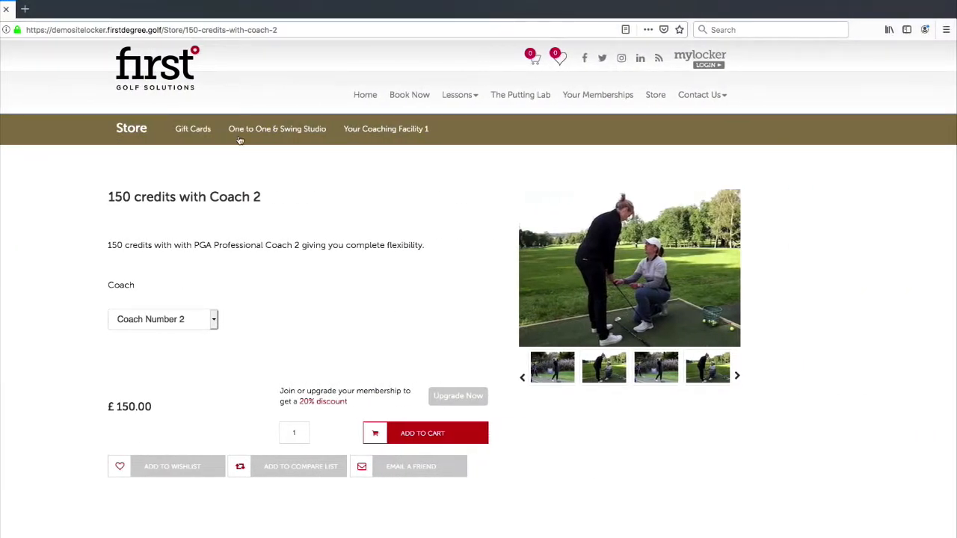
click(282, 136)
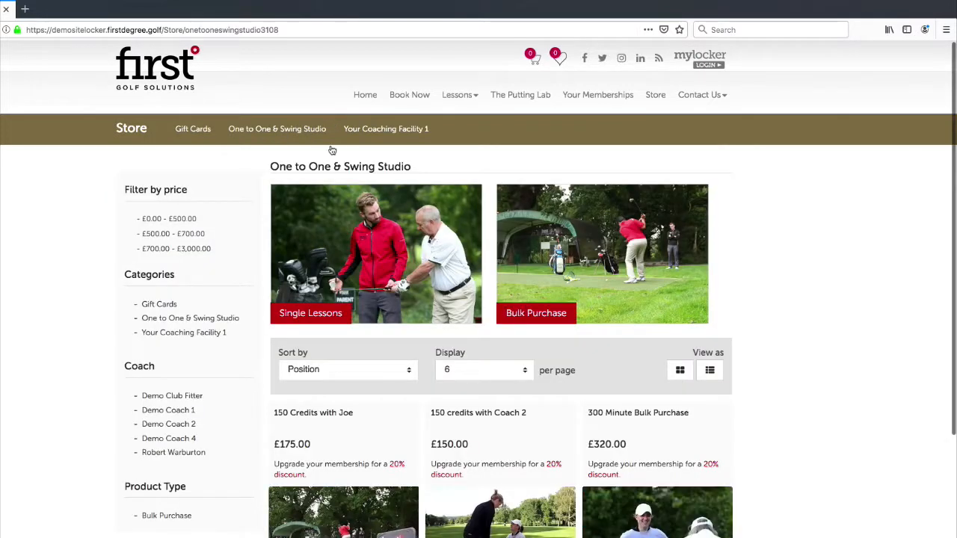
scroll(481, 340, down, 2)
scroll(607, 299, down, 2)
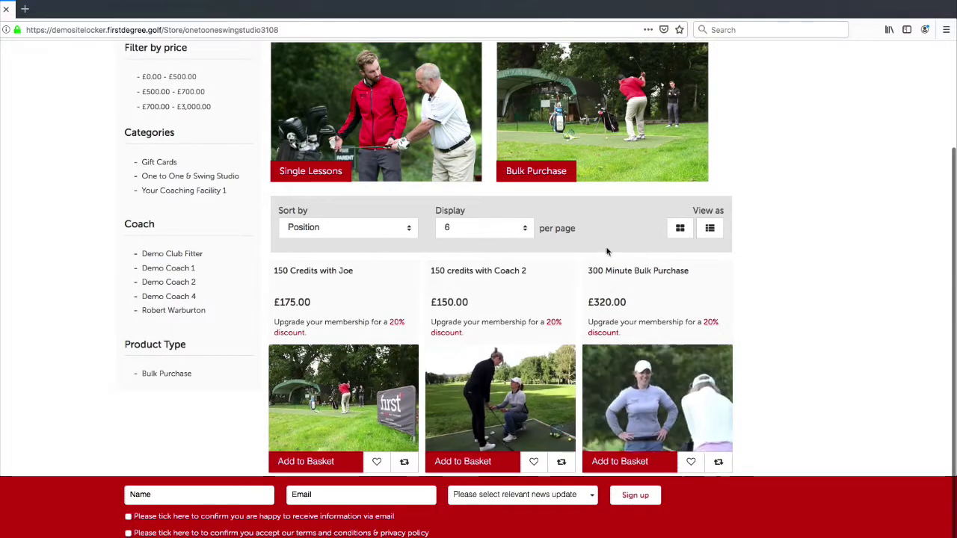
Check the listed £320.00 price, then open the 300 Minute Bulk Purchase product page.
drag(626, 301, 587, 299)
click(627, 302)
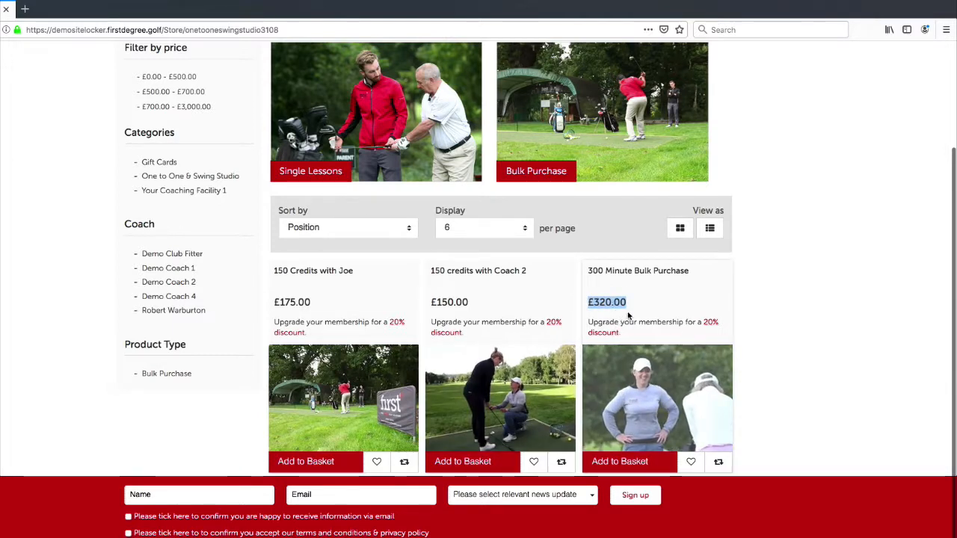
click(622, 305)
drag(625, 305, 600, 304)
click(605, 303)
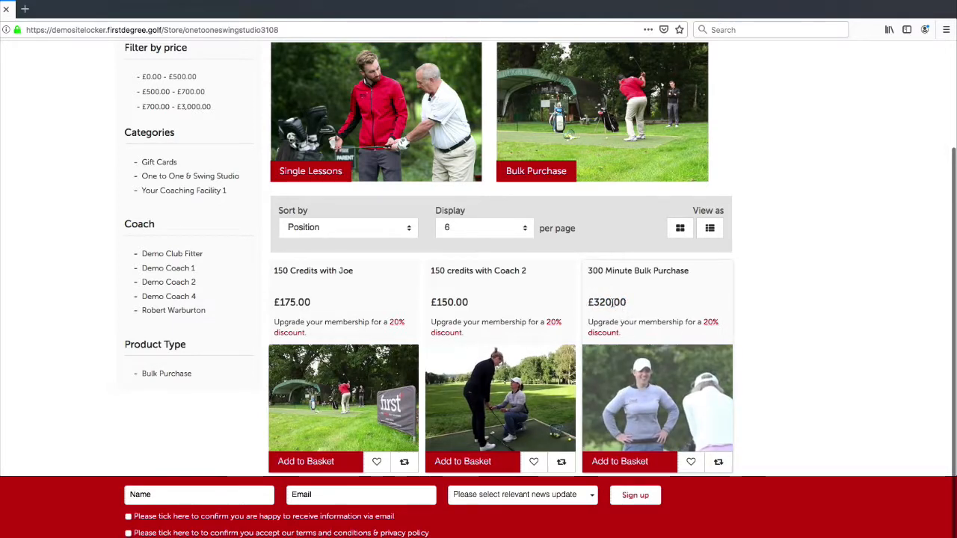
click(638, 388)
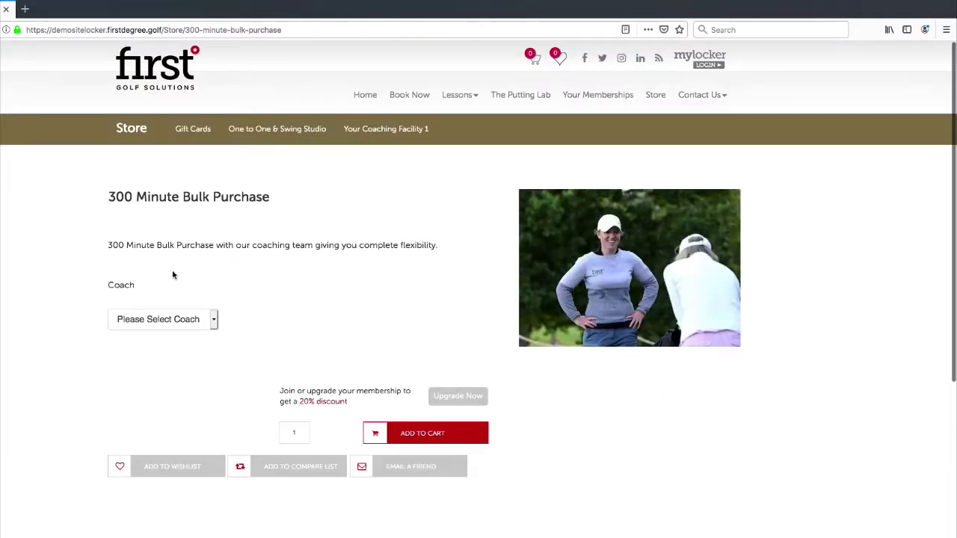
Choose the first coach to reveal the £320.00 price.
click(178, 321)
click(177, 325)
click(183, 322)
click(184, 321)
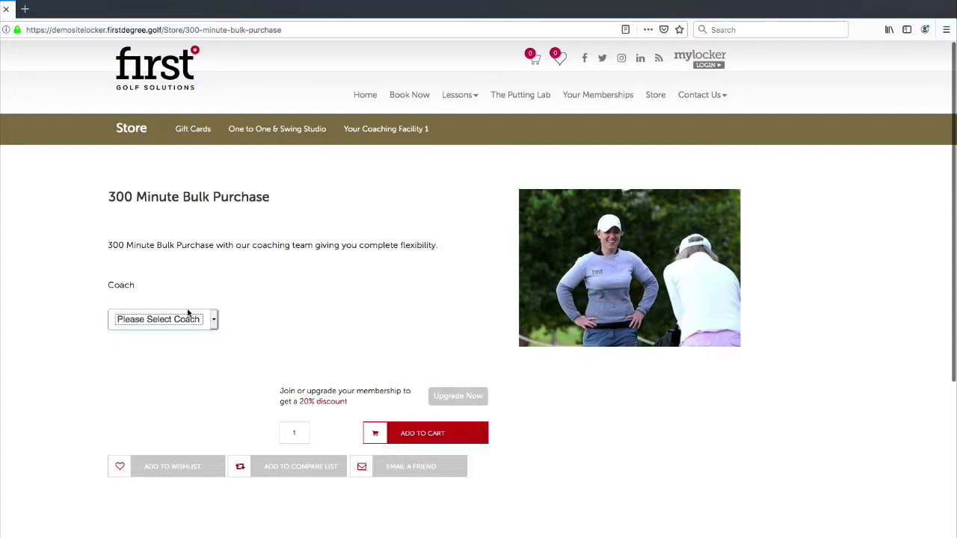
click(210, 324)
click(210, 328)
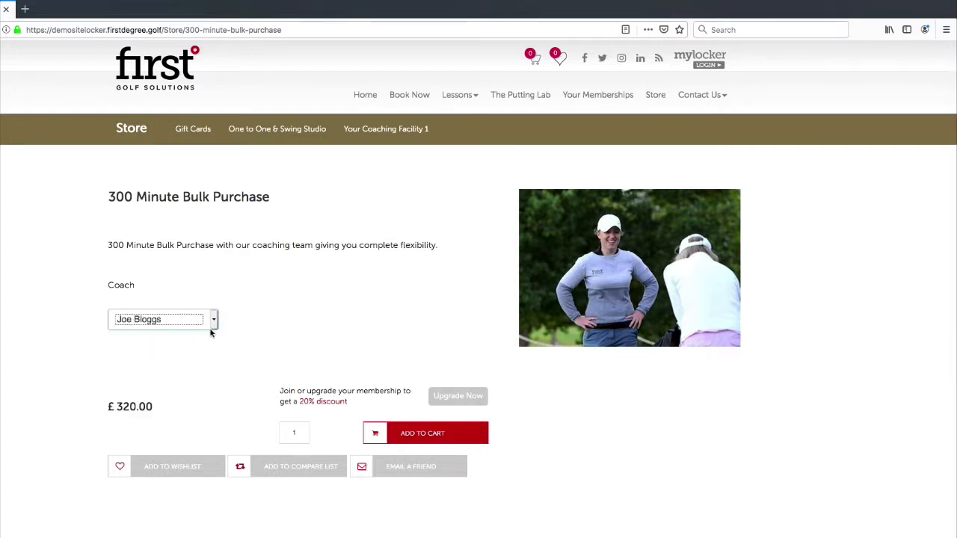
drag(165, 408, 115, 396)
click(116, 396)
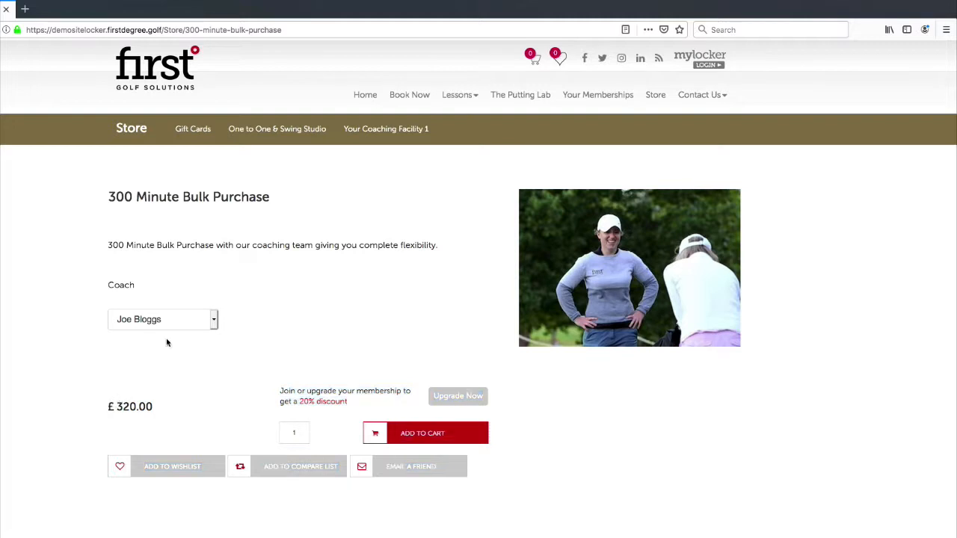
Switch to Coach Number 2 and compare its £280.00 price.
click(210, 321)
click(208, 329)
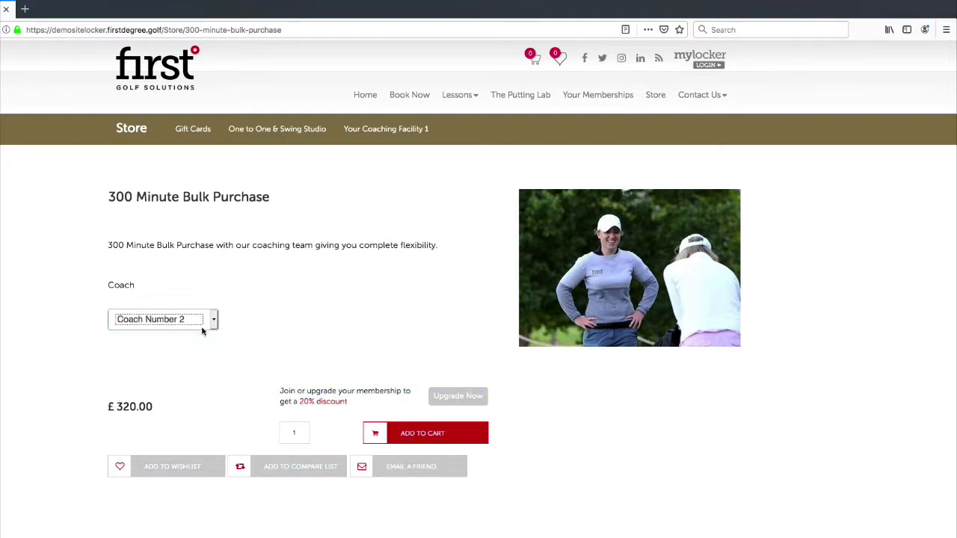
drag(155, 409, 104, 409)
click(105, 409)
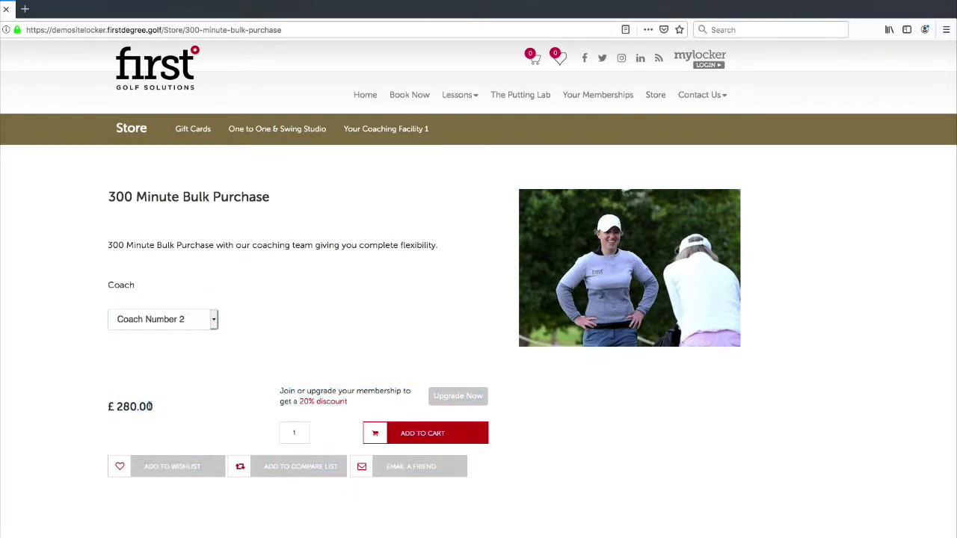
click(155, 324)
click(157, 320)
click(176, 328)
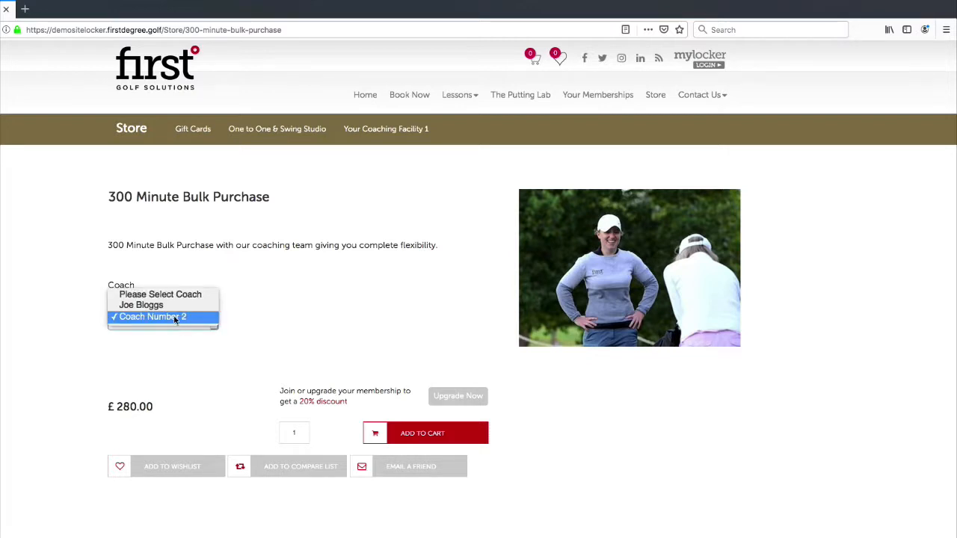
click(247, 275)
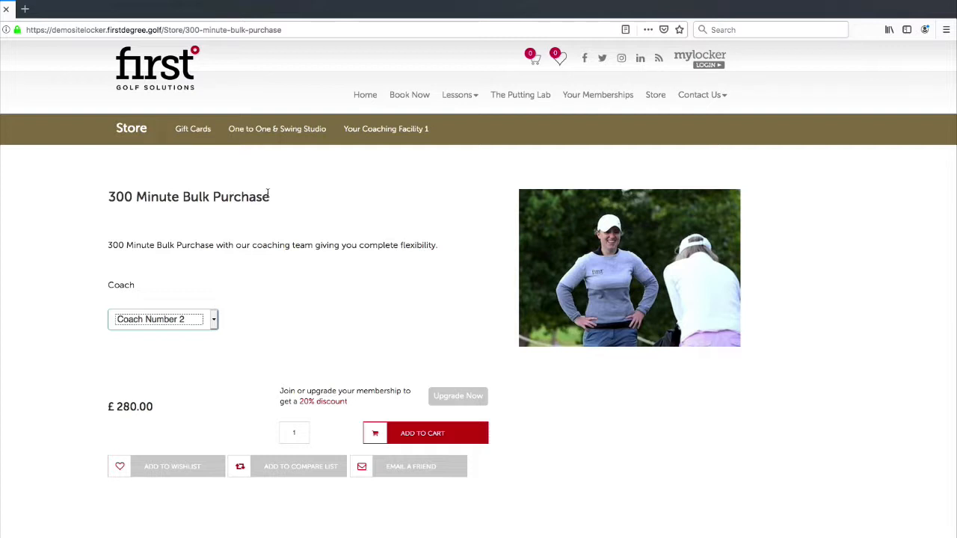
Note the 300 Minute Bulk Purchase title, then start a new product in admin.
drag(271, 198, 109, 196)
click(102, 206)
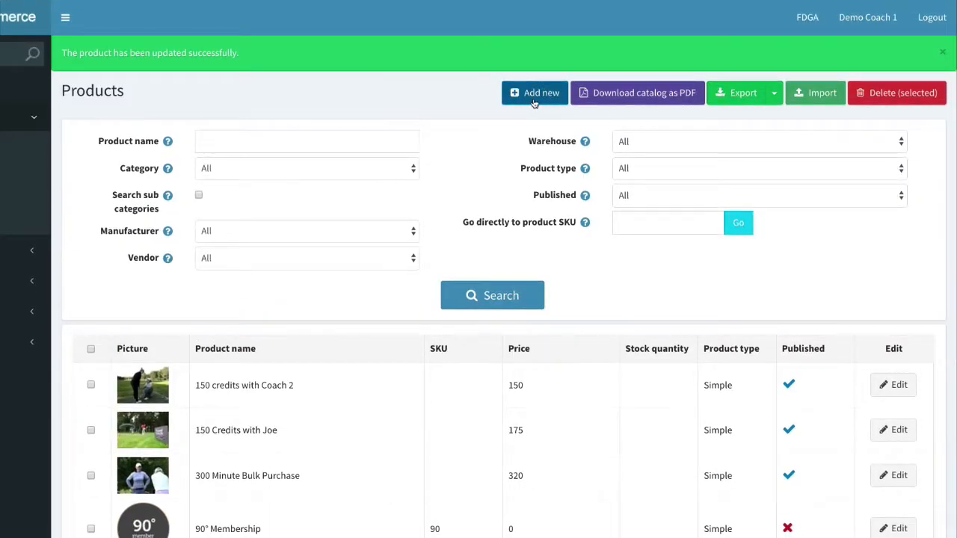
click(534, 102)
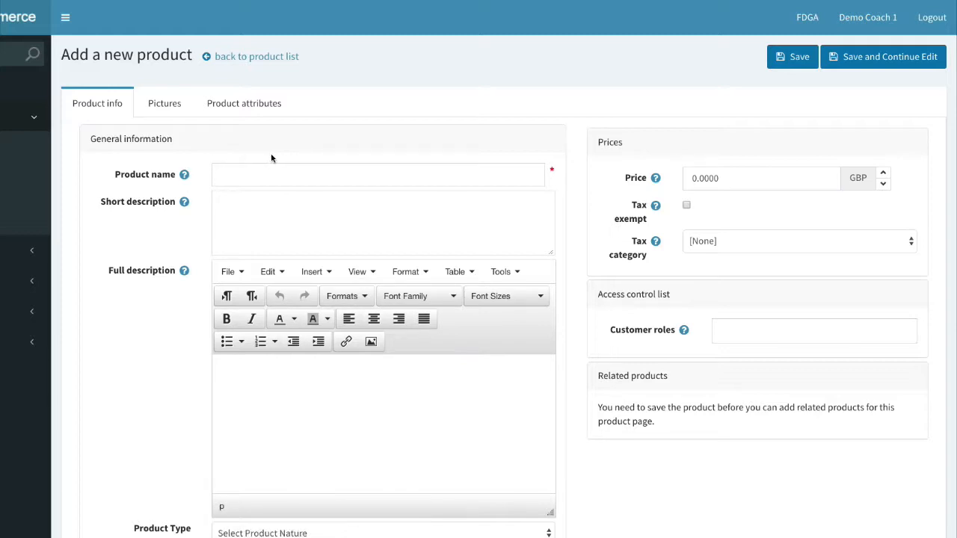
Name the new product '90 Minute Lesson Experience'.
click(252, 184)
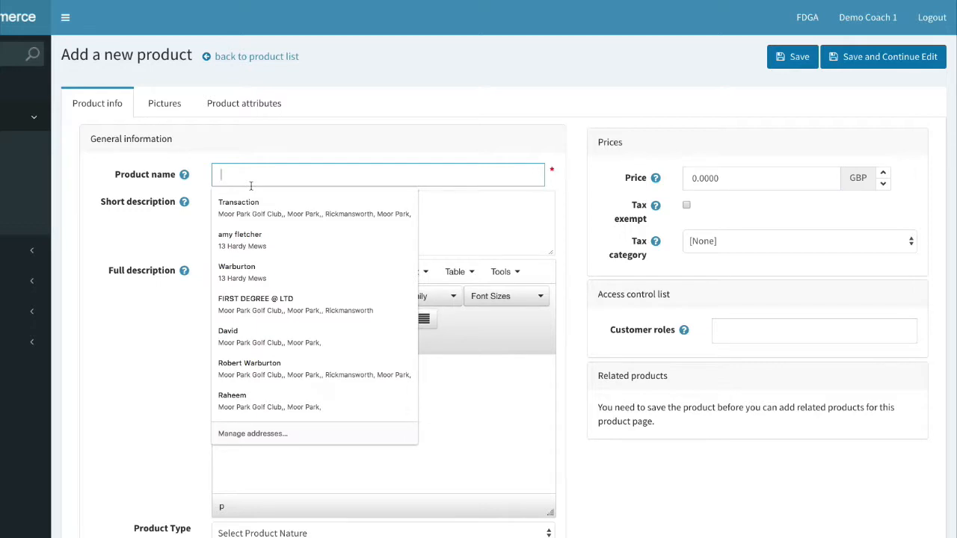
text(90 Minute Lesson Experience)
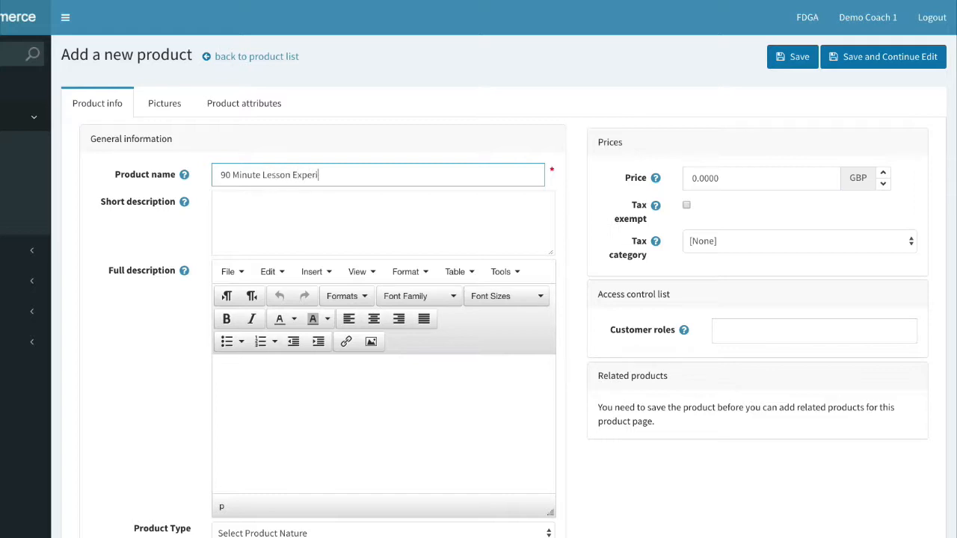
click(257, 221)
click(331, 156)
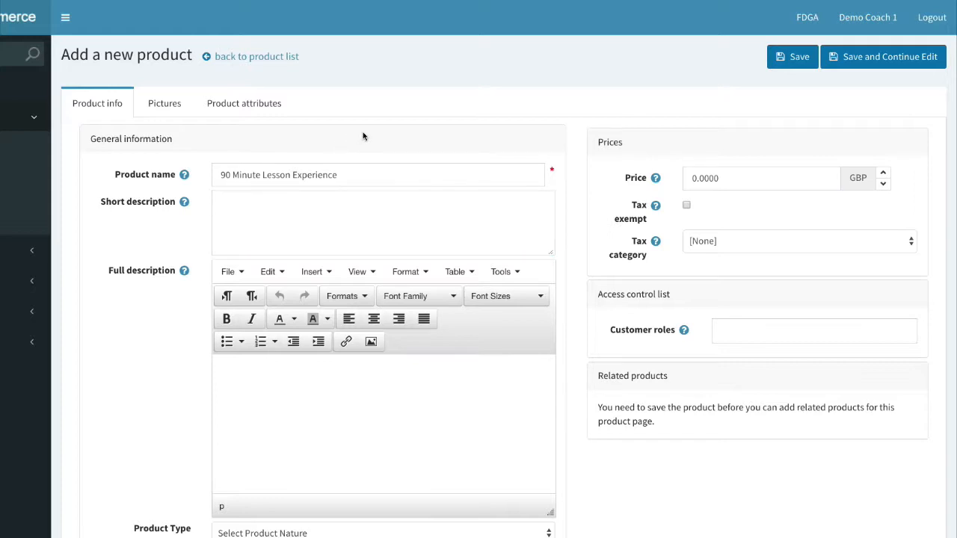
click(305, 196)
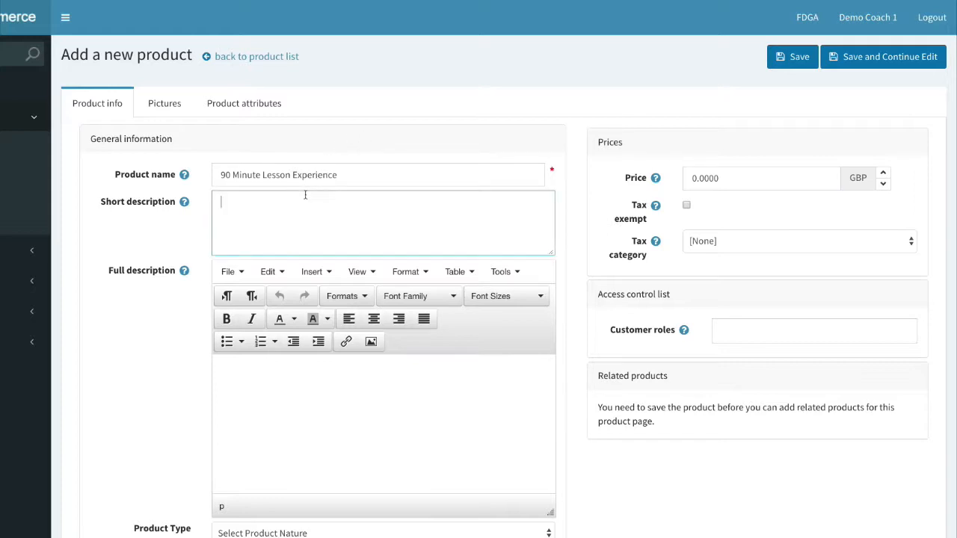
click(362, 177)
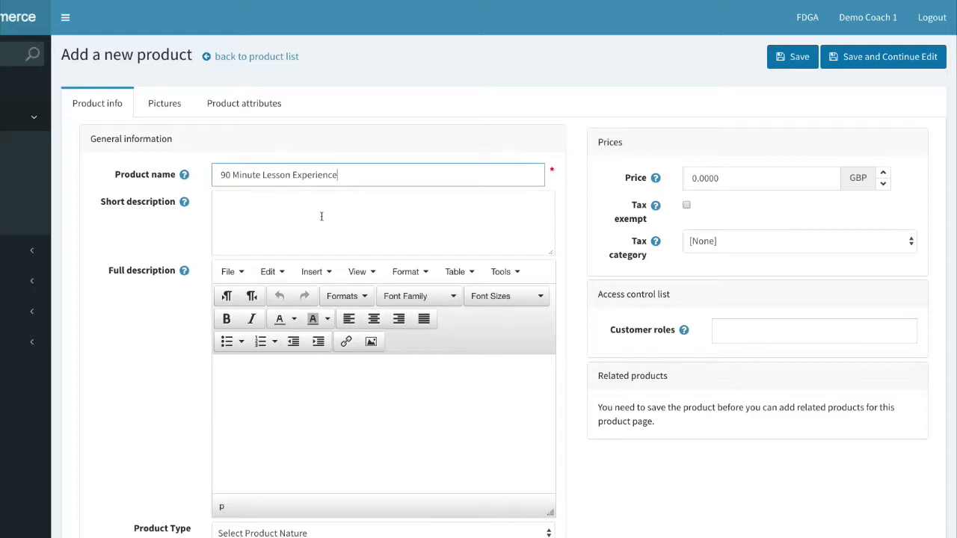
click(322, 216)
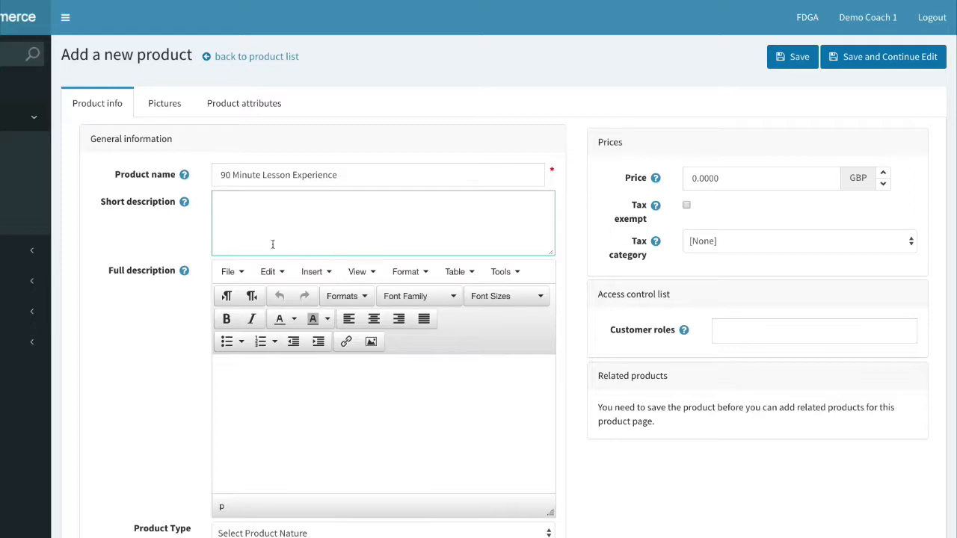
Set the short description to the product name plus 'with a member of our coaching team.'.
drag(370, 175, 224, 179)
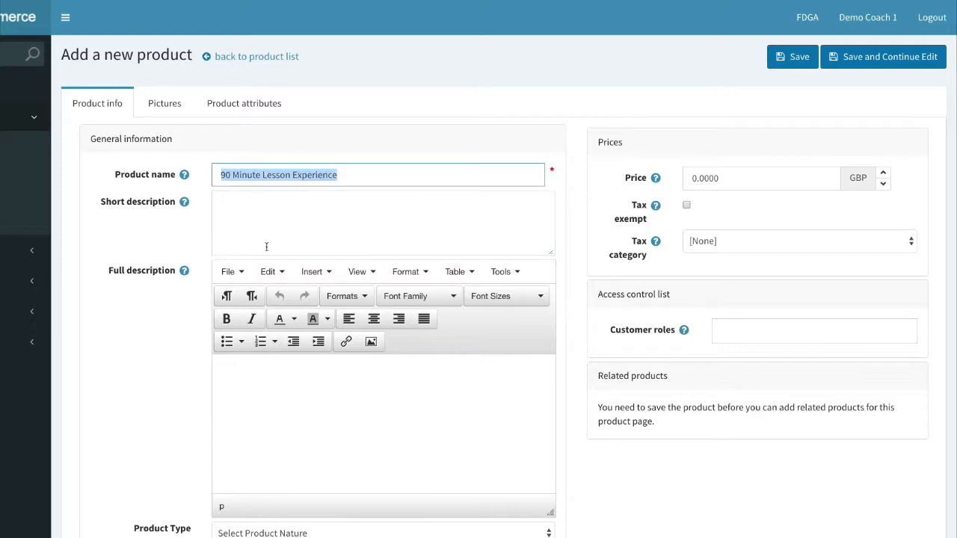
key(ctrl+c)
click(271, 223)
key(ctrl+v)
text(with)
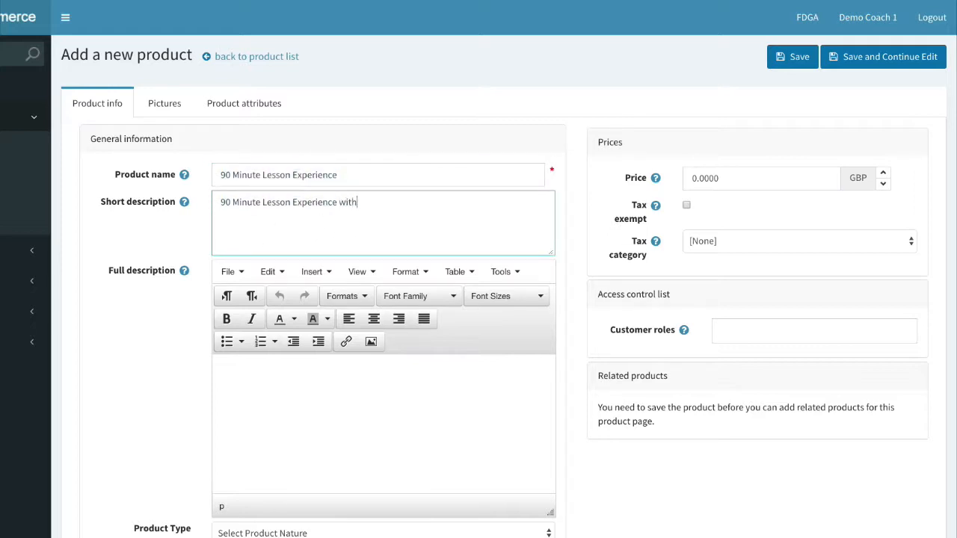
text( a member of our coaching)
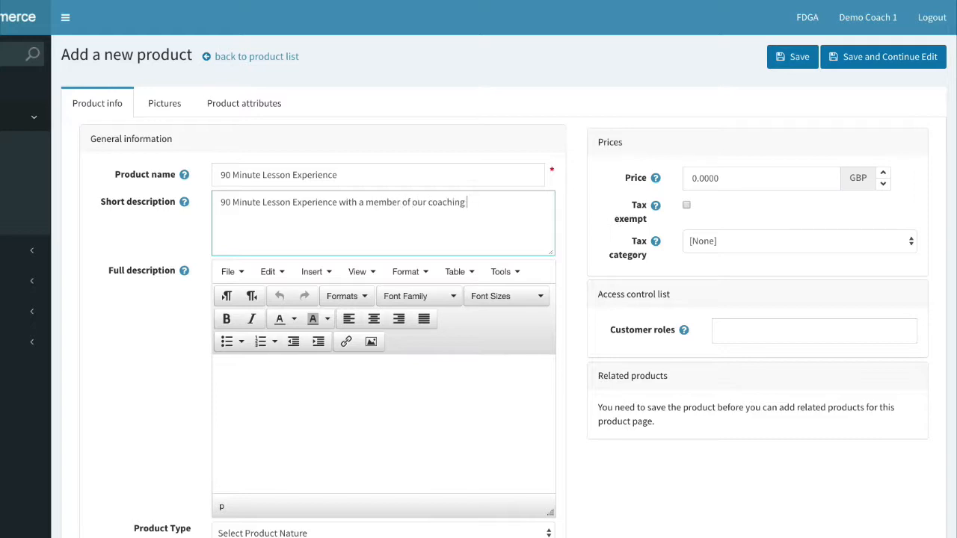
text( team.)
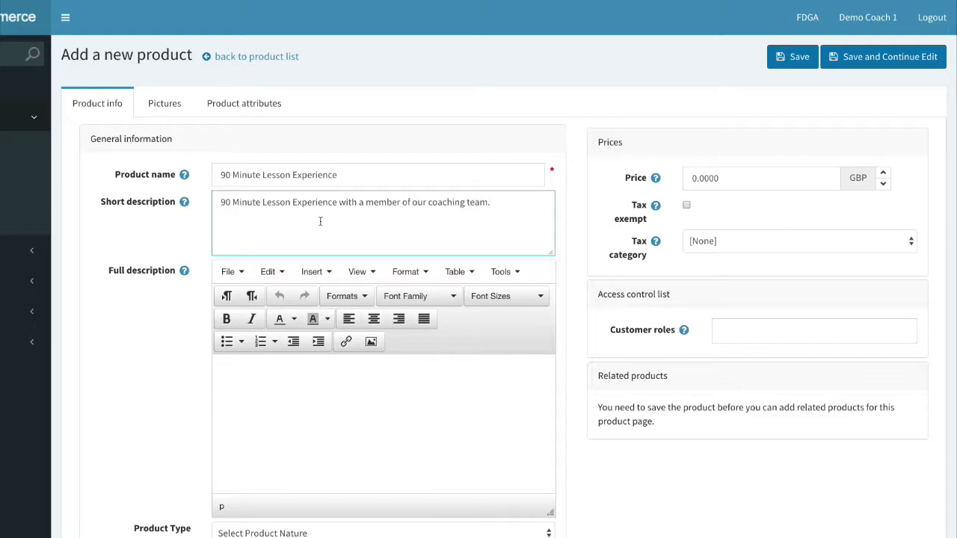
Copy the short description and paste it into the full description.
click(269, 366)
drag(493, 207, 184, 196)
key(ctrl+c)
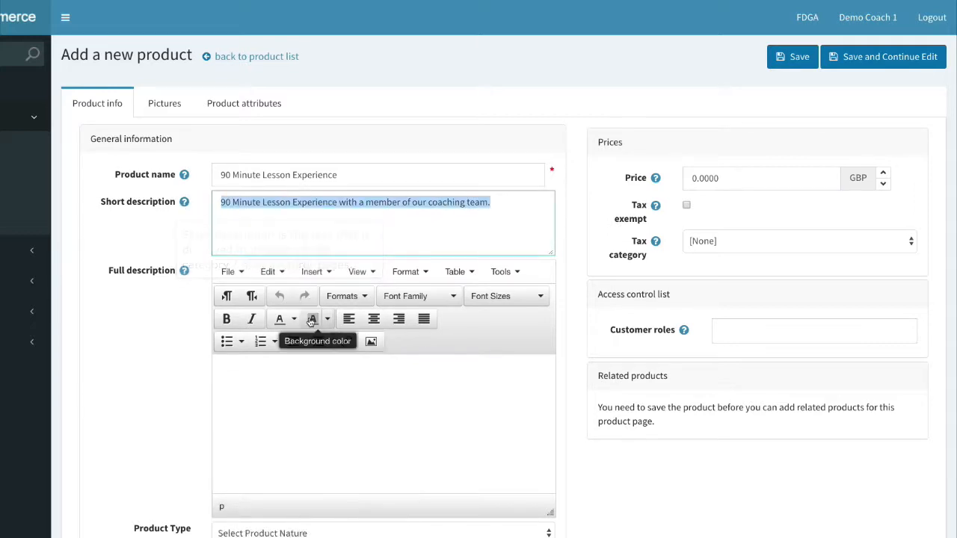
click(282, 363)
key(ctrl+v)
key(ctrl+v)
key(ctrl+v)
key(ctrl+v)
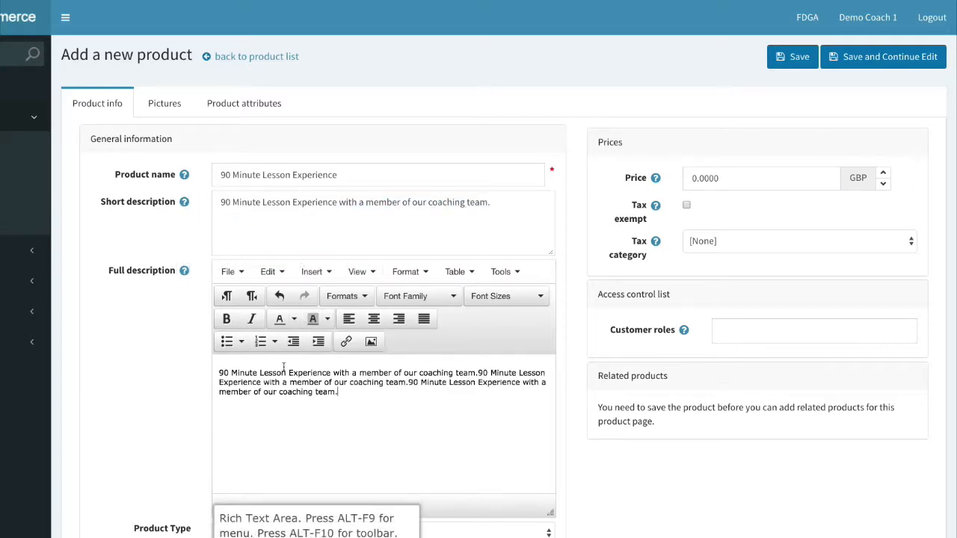
key(ctrl+v)
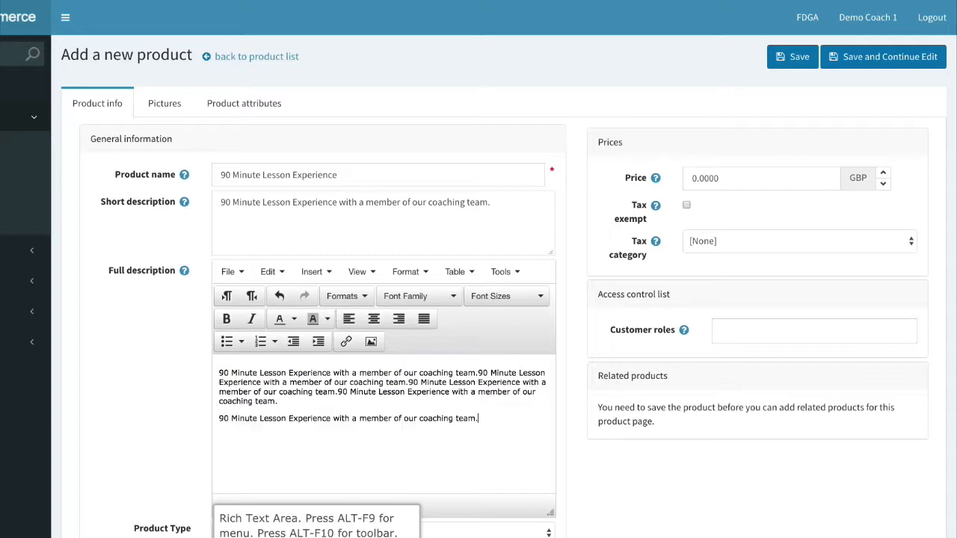
Set type Lesson Credits, program type One To One, program One to One & Swing Studio, price Same For All.
scroll(214, 410, down, 2)
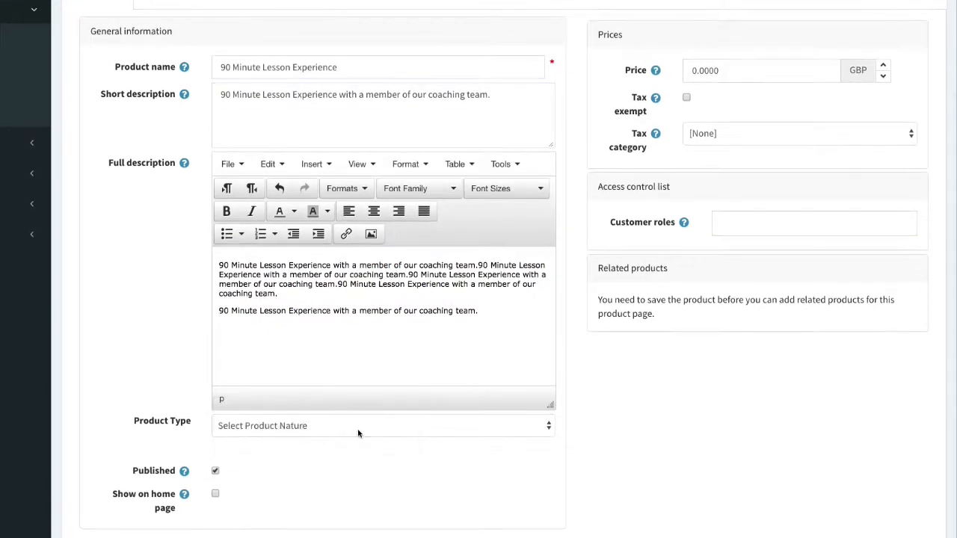
click(352, 428)
click(347, 449)
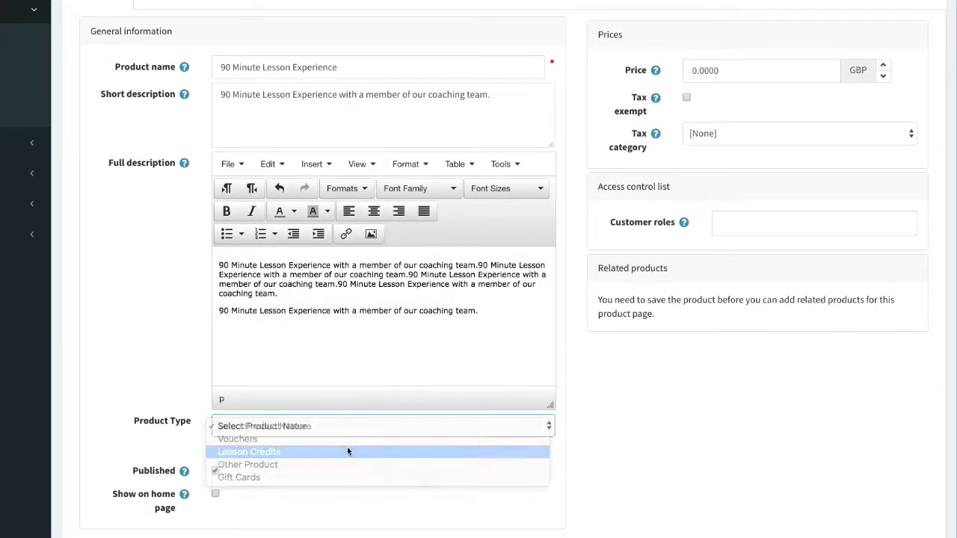
click(324, 451)
scroll(324, 451, down, 1)
click(327, 404)
click(327, 418)
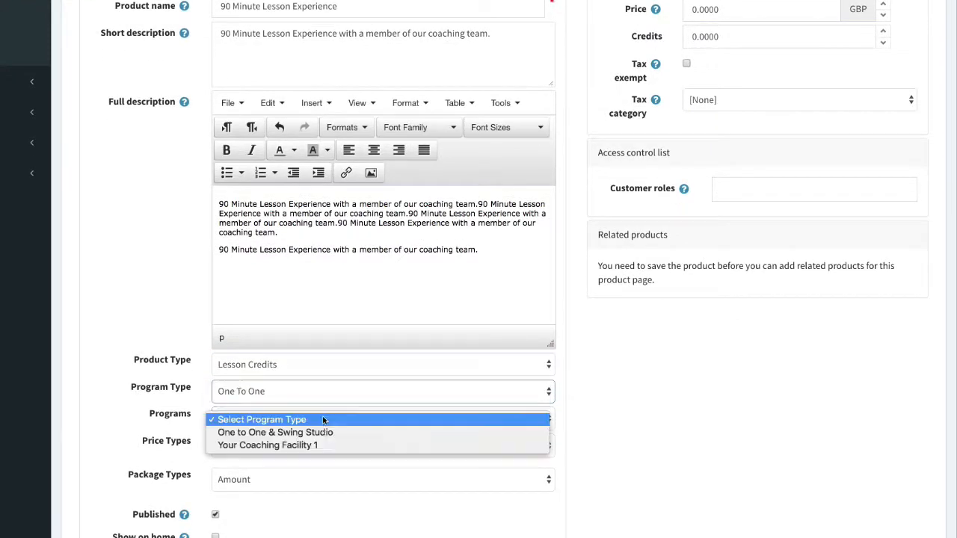
click(327, 433)
click(229, 445)
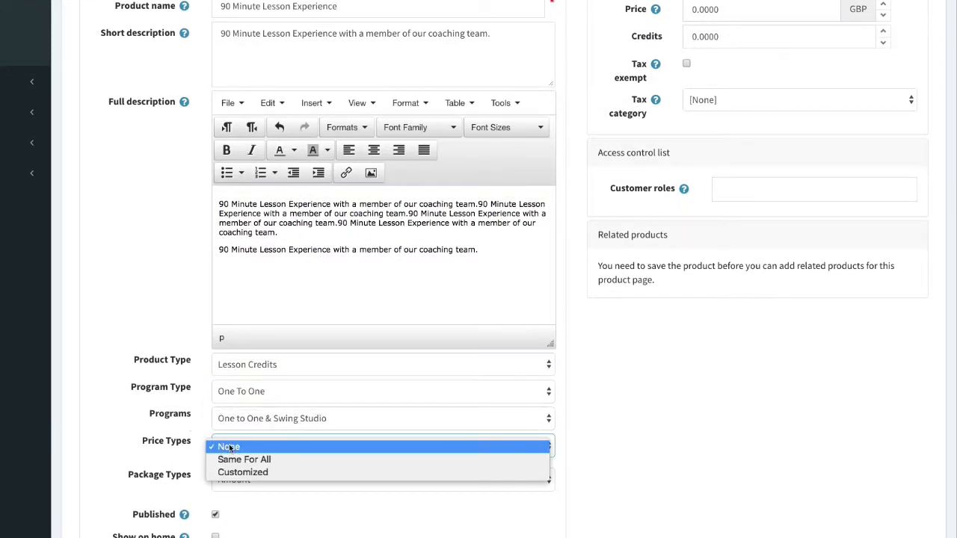
click(272, 459)
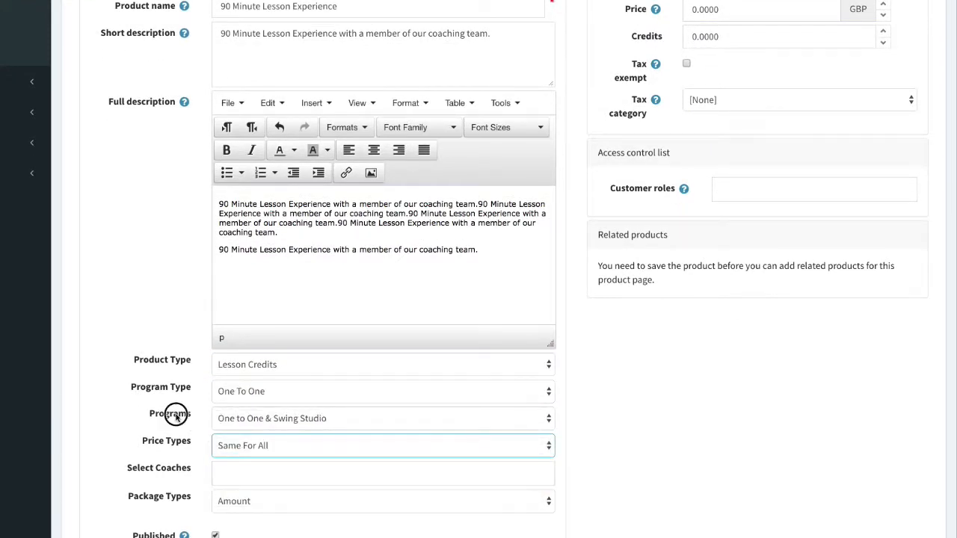
Assign all coaches and set the package type to Credit Minutes.
scroll(185, 421, down, 2)
click(271, 349)
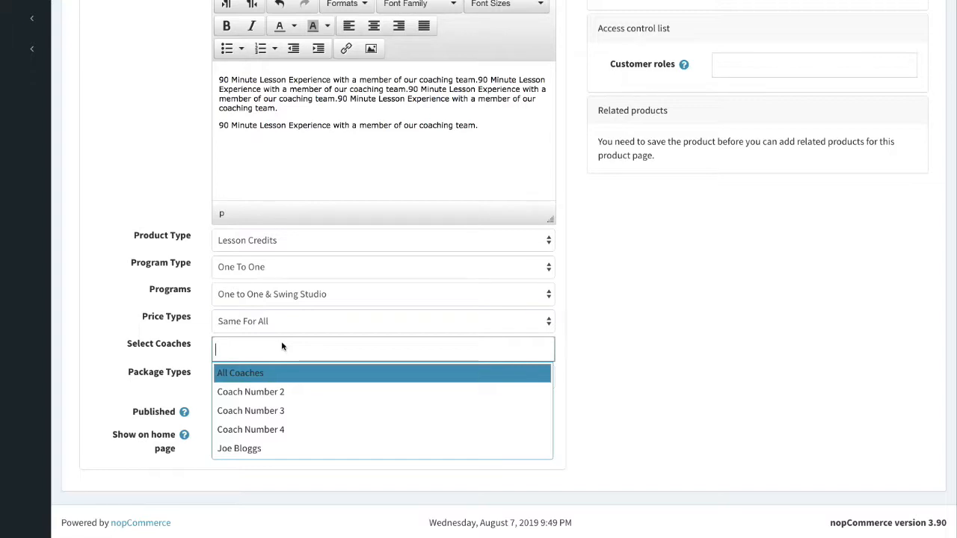
click(249, 372)
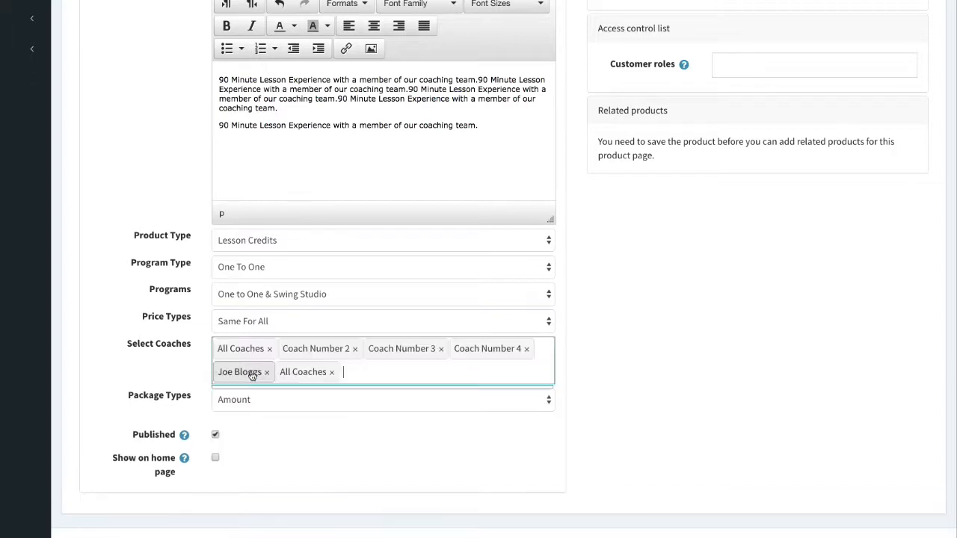
click(402, 402)
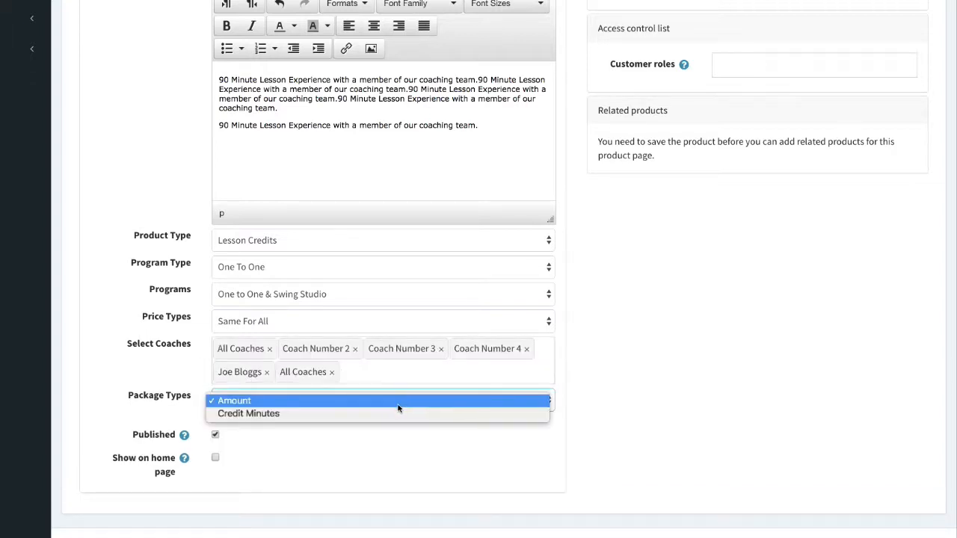
click(192, 386)
click(250, 401)
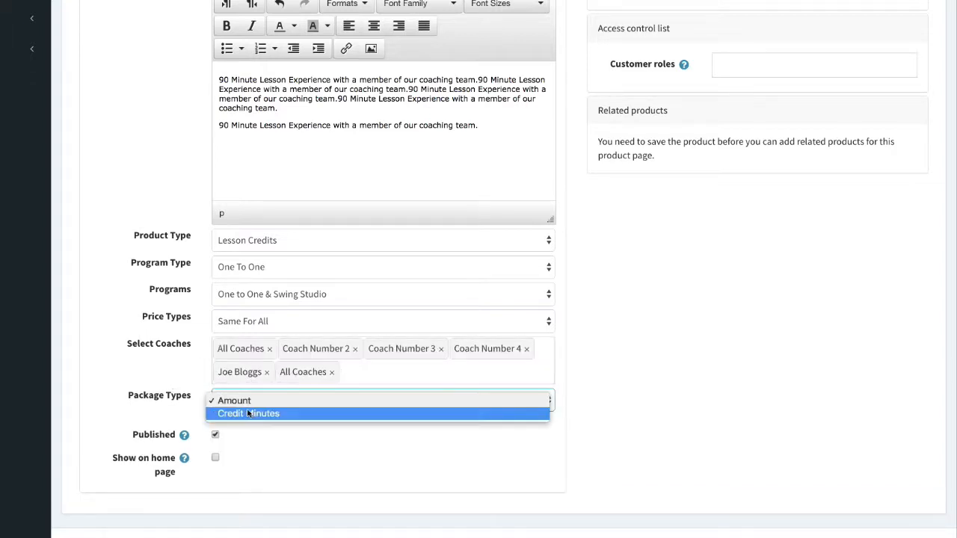
click(249, 413)
scroll(416, 444, up, 3)
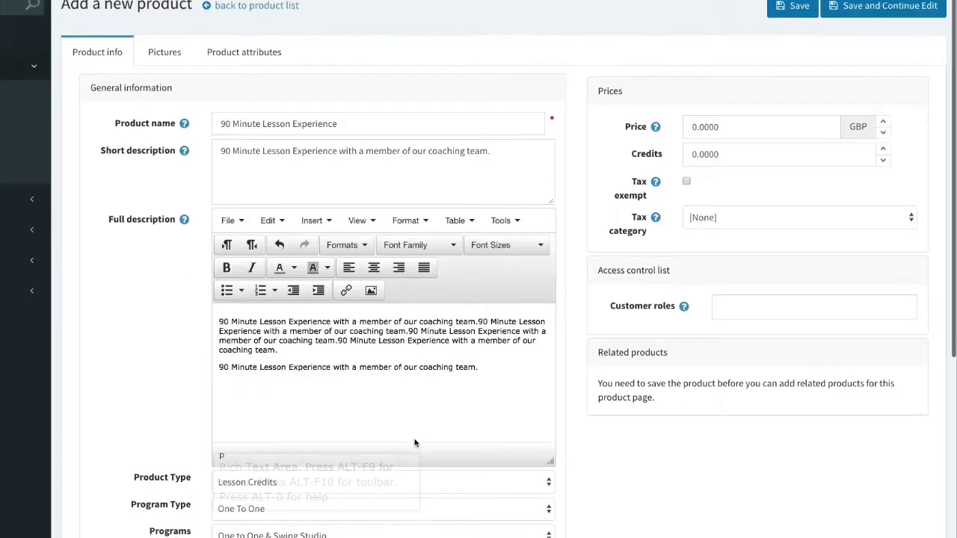
Enter a price of 100.00 and 90 credits.
scroll(416, 443, down, 1)
click(692, 118)
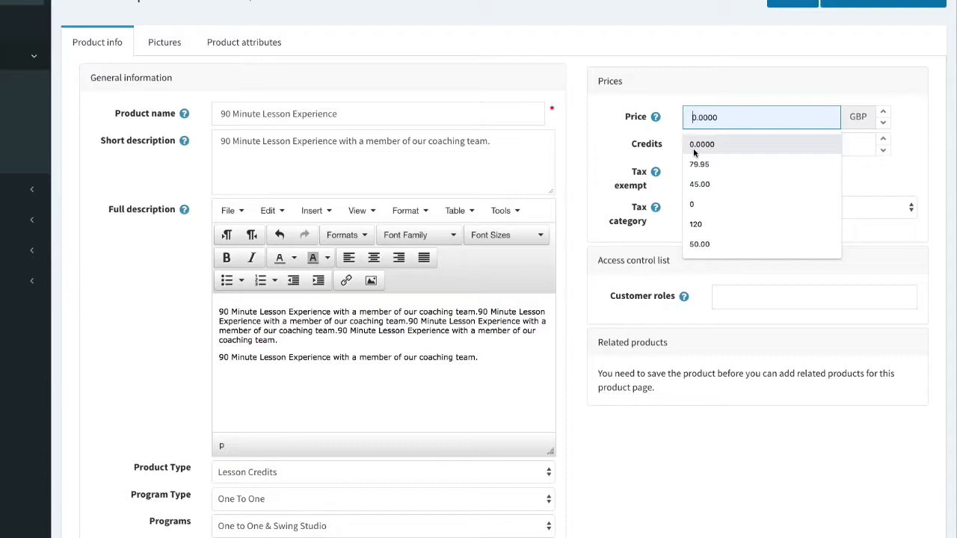
text(100.0)
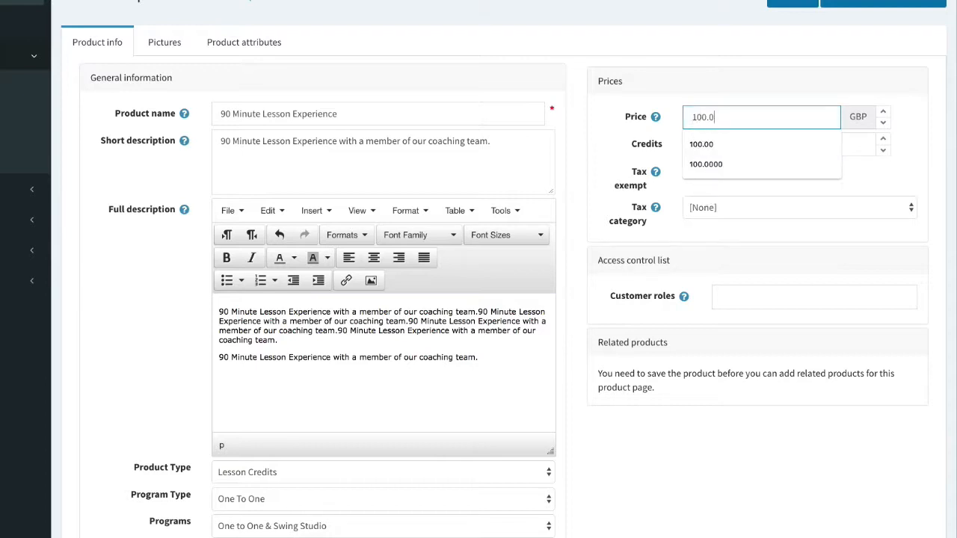
text(0)
key(Tab)
key(BackSpace)
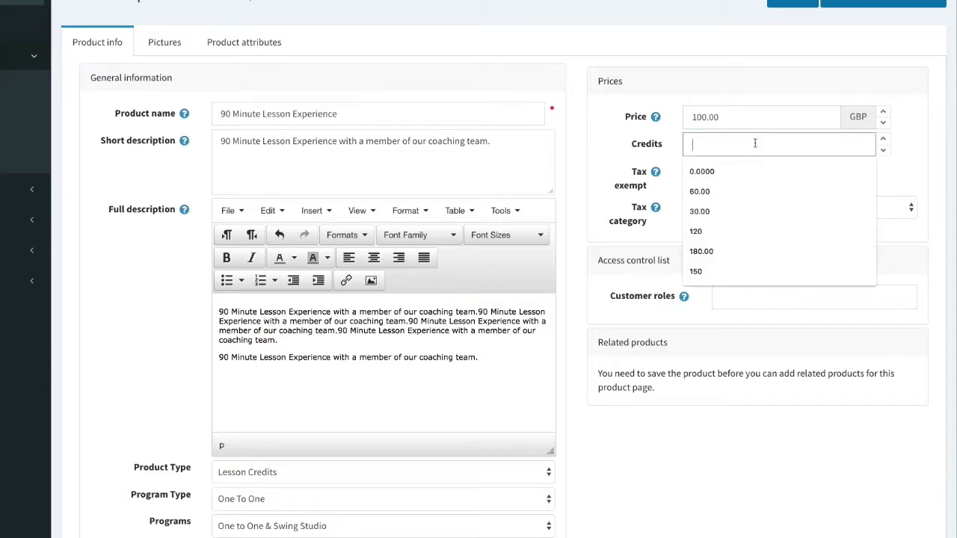
text(90)
click(804, 179)
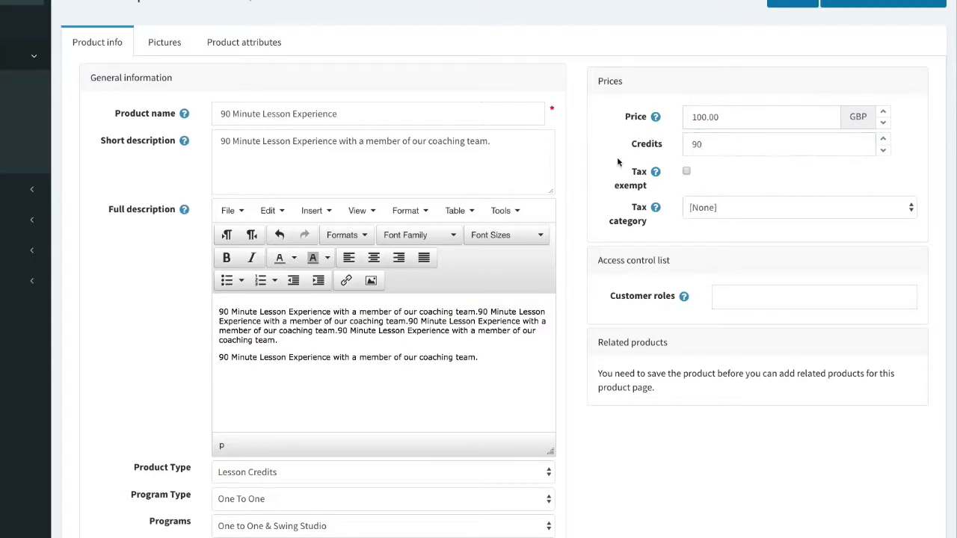
Allow the Coach, Guests, Player and Pro Shop customer roles.
scroll(770, 195, down, 2)
click(770, 181)
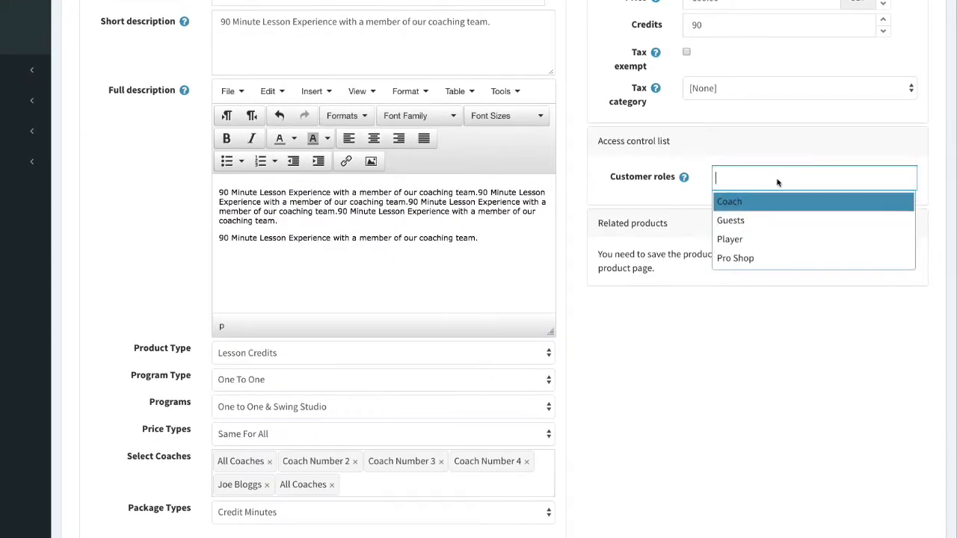
click(765, 202)
click(765, 202)
click(763, 204)
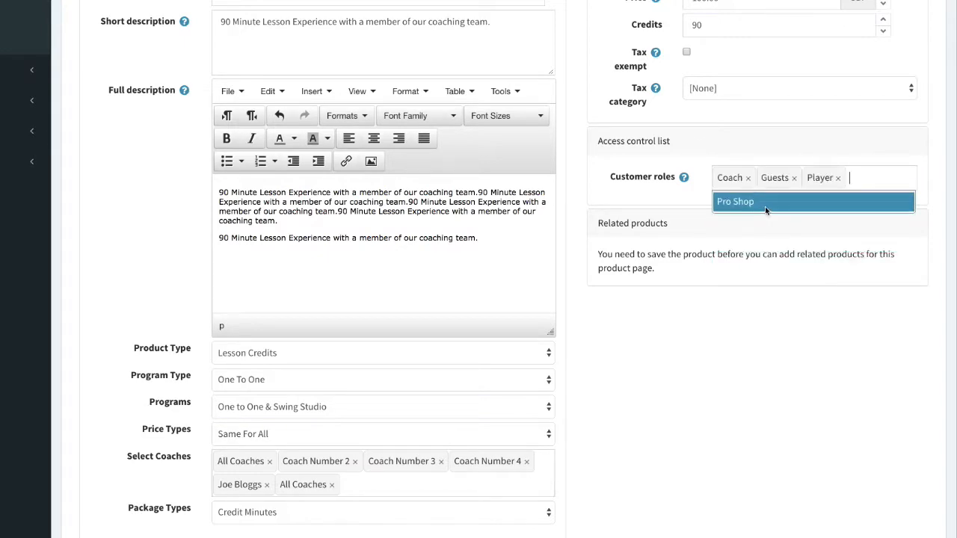
click(765, 207)
scroll(765, 207, up, 3)
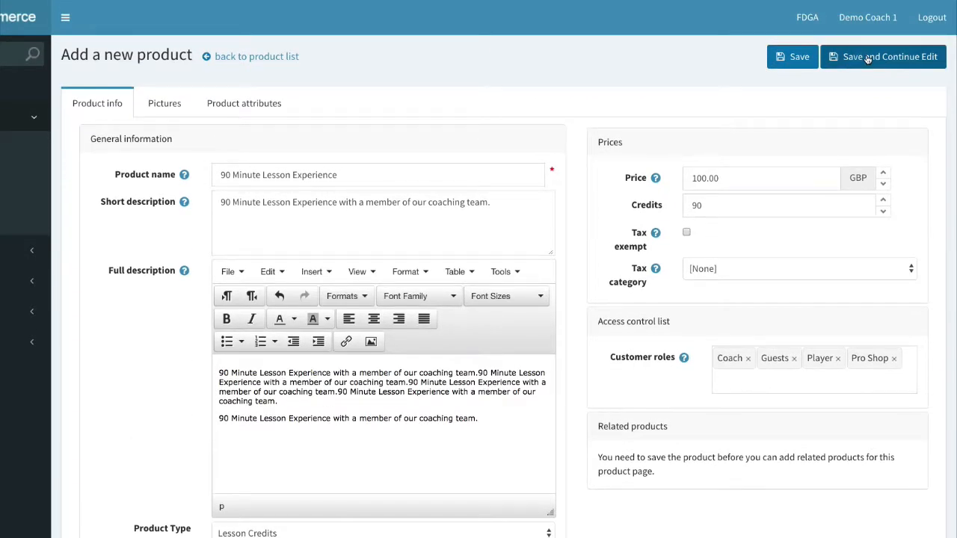
Save the product, attach the winter-programme simulator picture at display order 1, and save again.
click(932, 66)
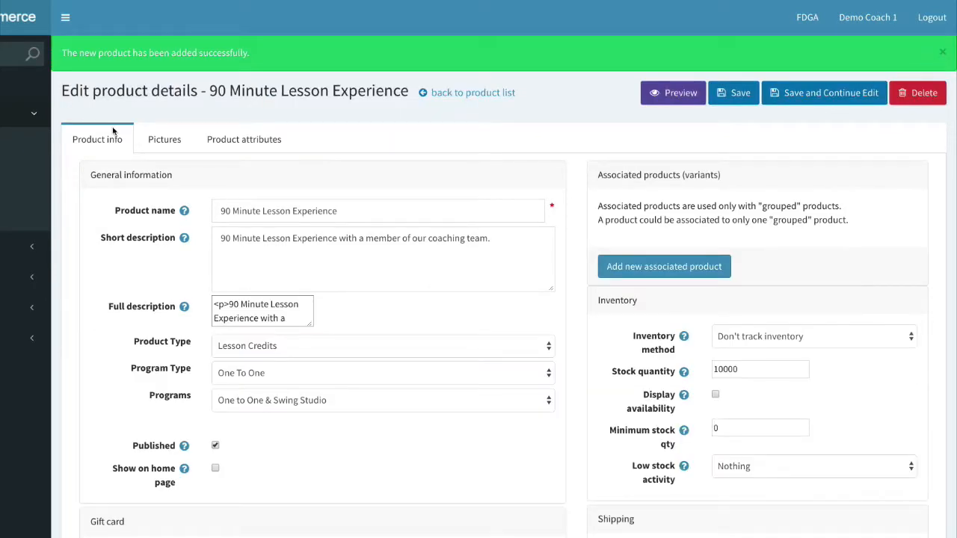
click(164, 140)
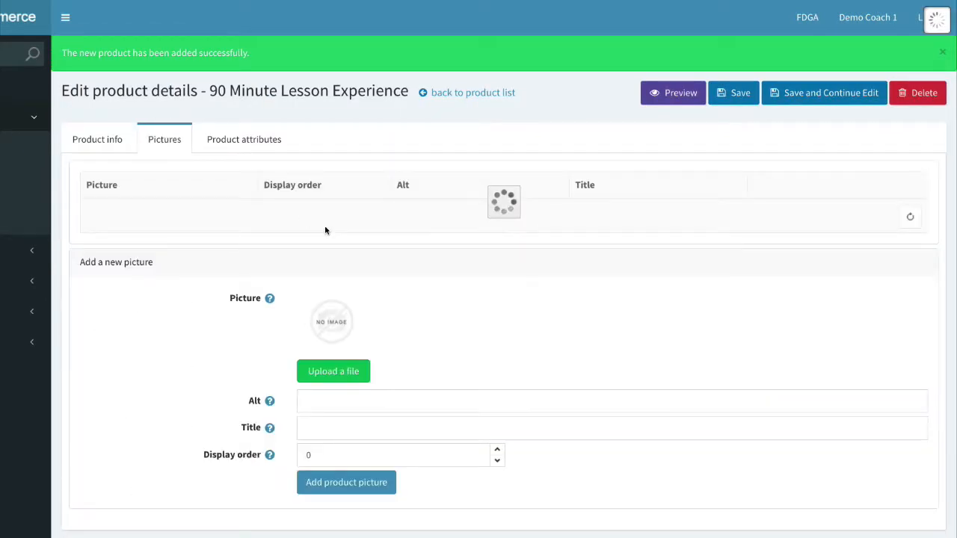
click(357, 379)
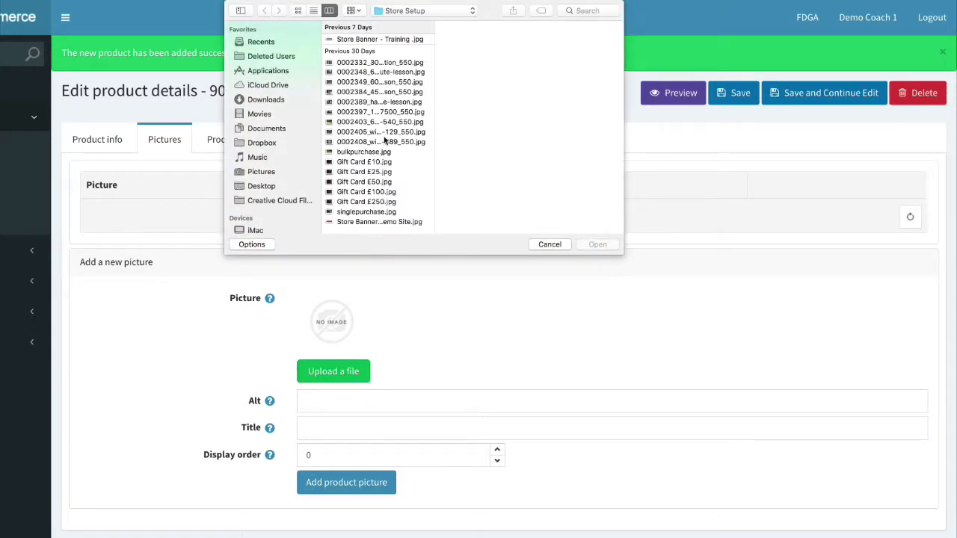
click(404, 142)
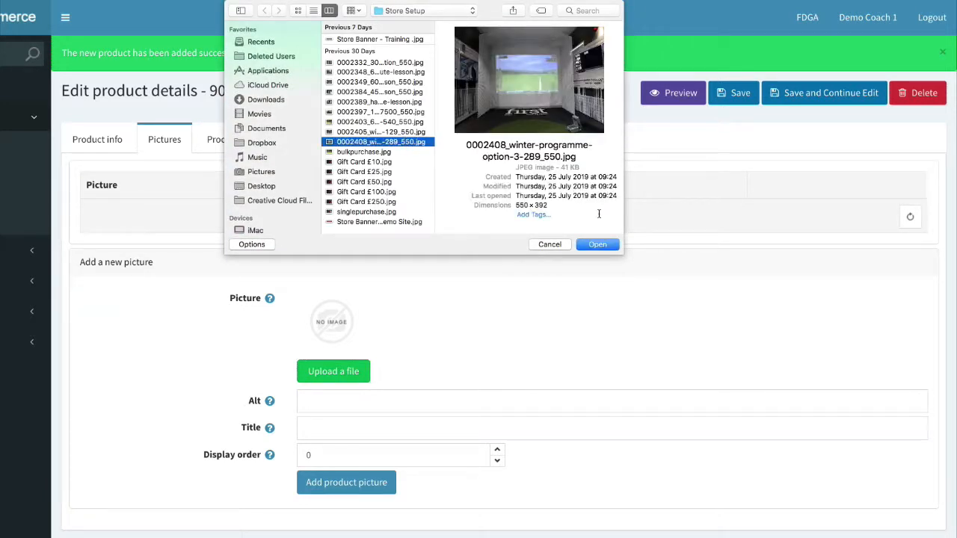
click(587, 243)
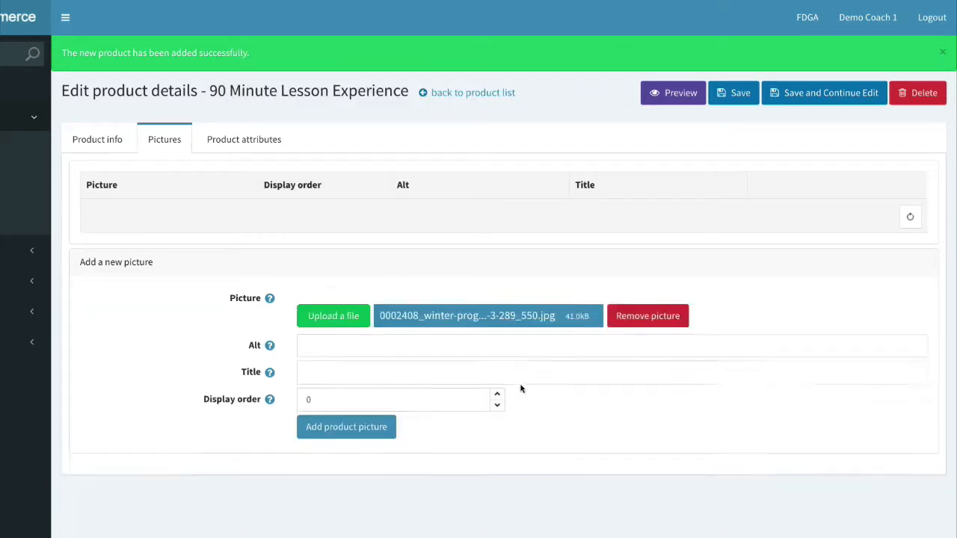
click(497, 430)
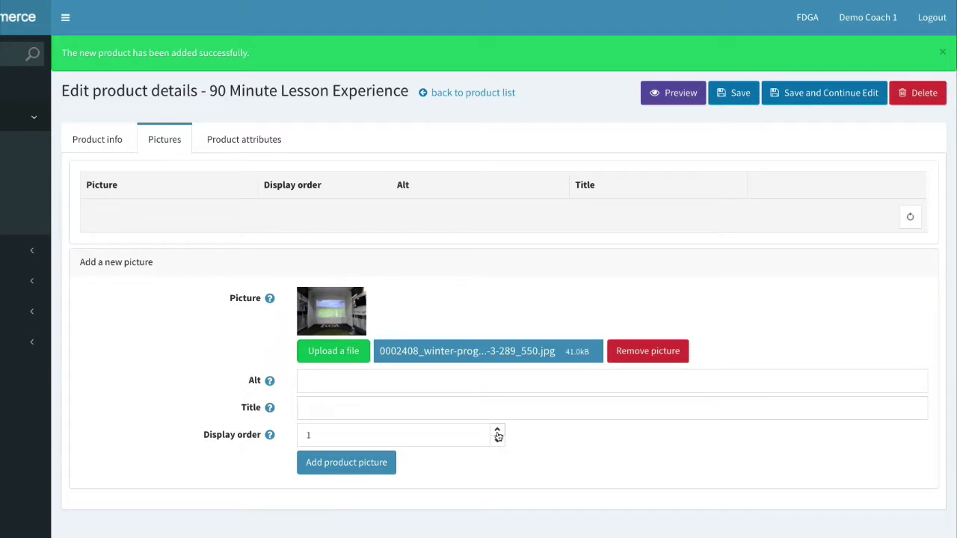
click(378, 463)
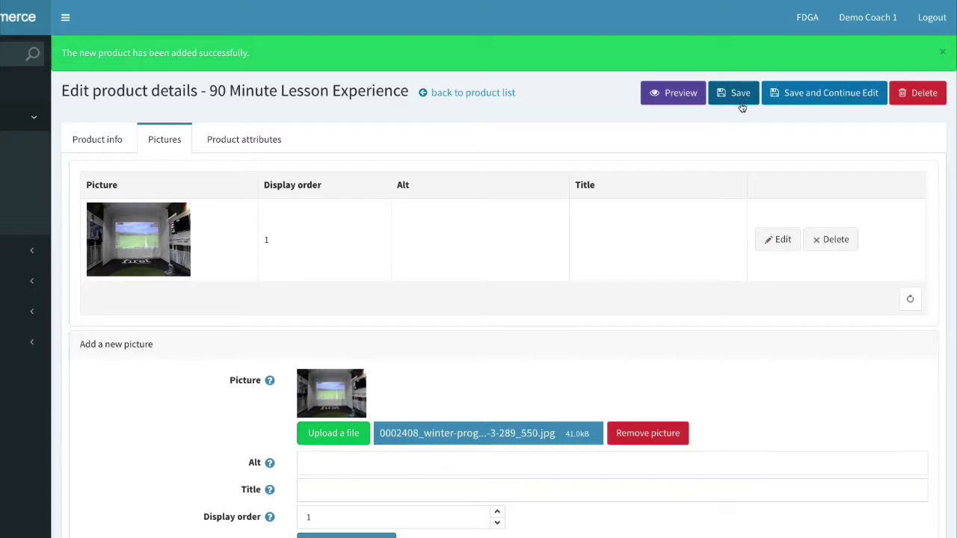
click(741, 105)
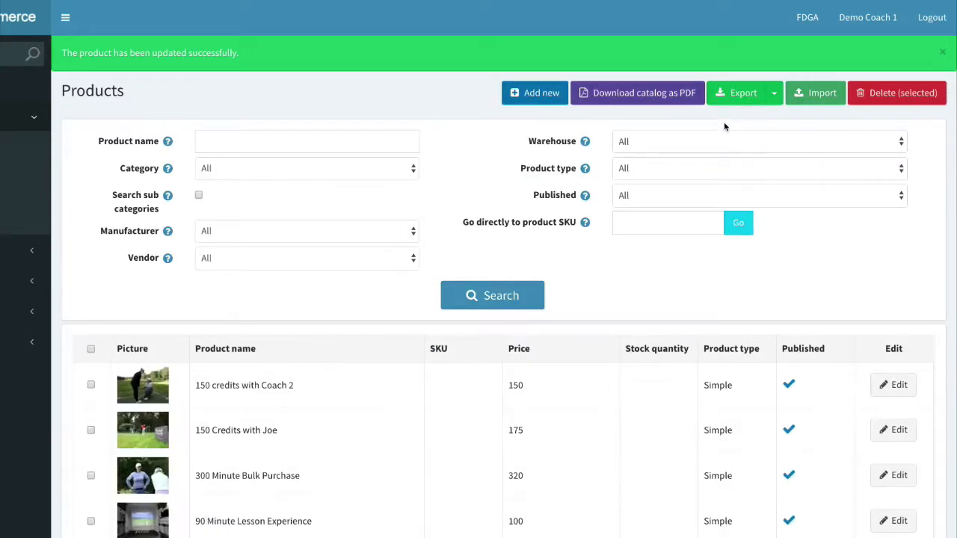
key(ctrl+Right)
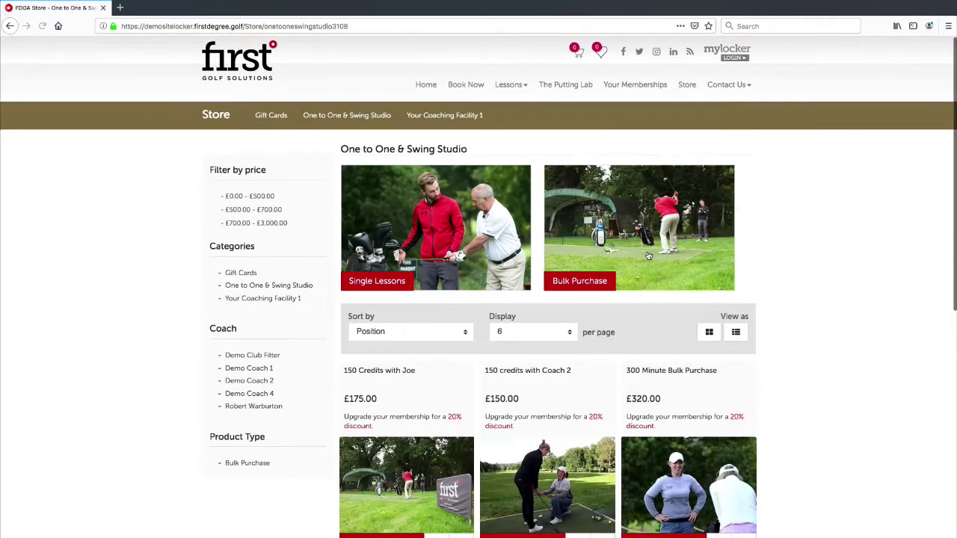
Open the 90 Minute Lesson Experience page from the listing and confirm its £100.00 price.
scroll(648, 255, down, 4)
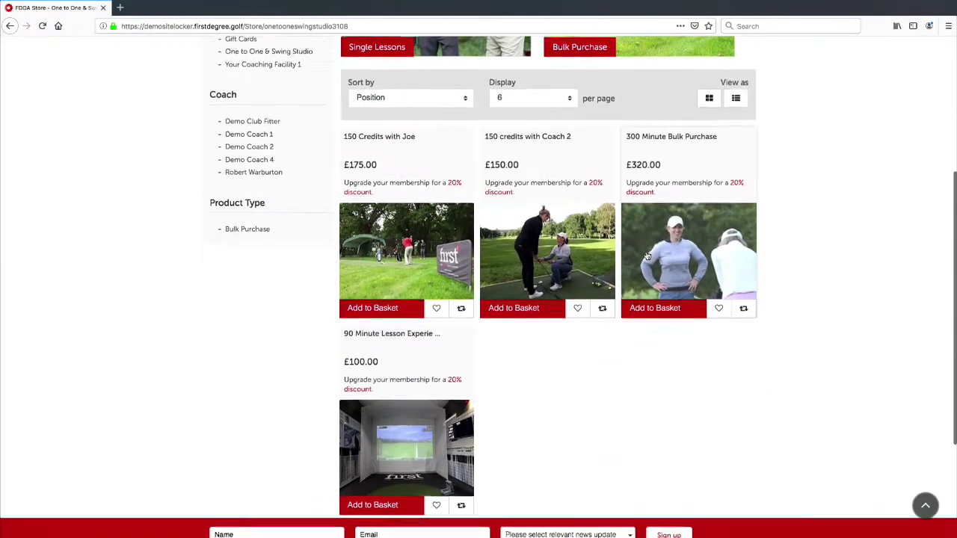
click(393, 420)
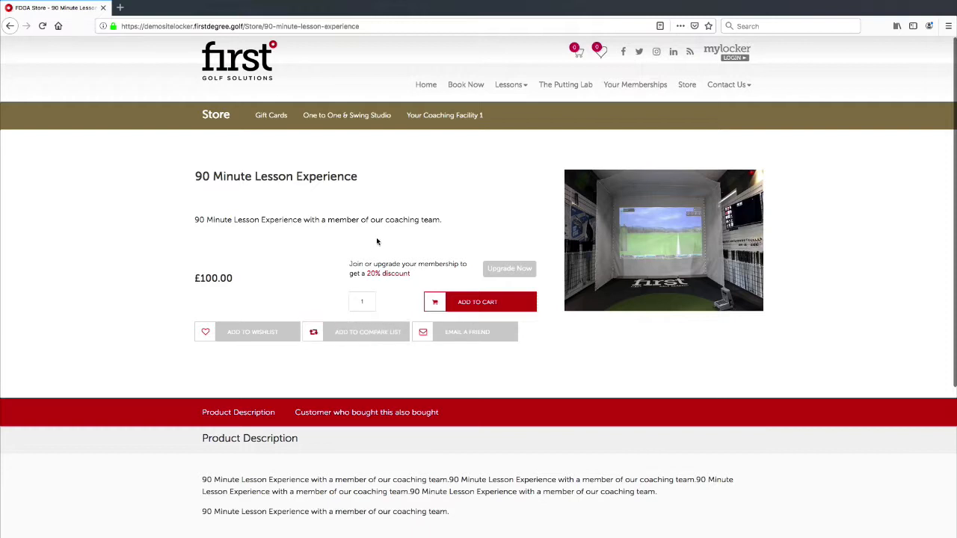
drag(237, 279, 211, 278)
click(219, 276)
click(219, 279)
click(209, 252)
click(196, 277)
click(240, 279)
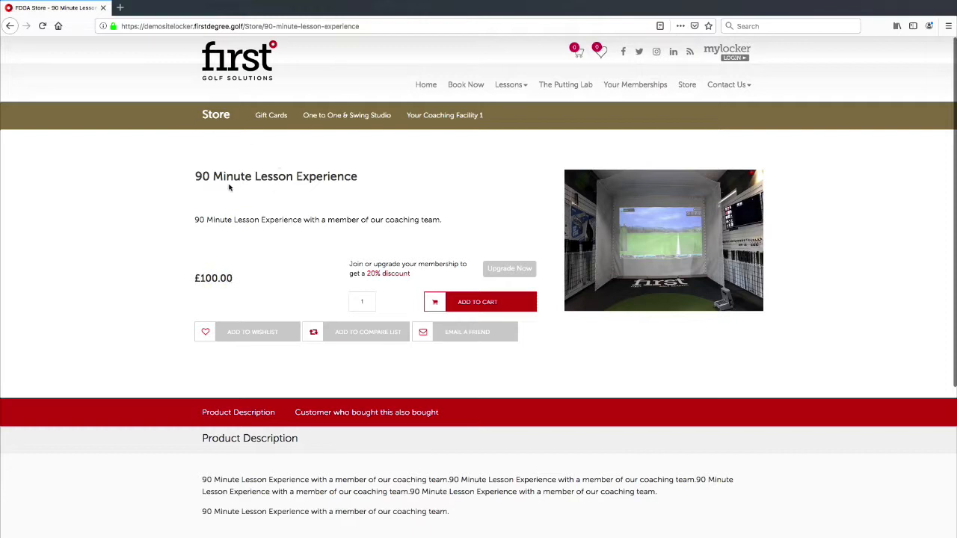
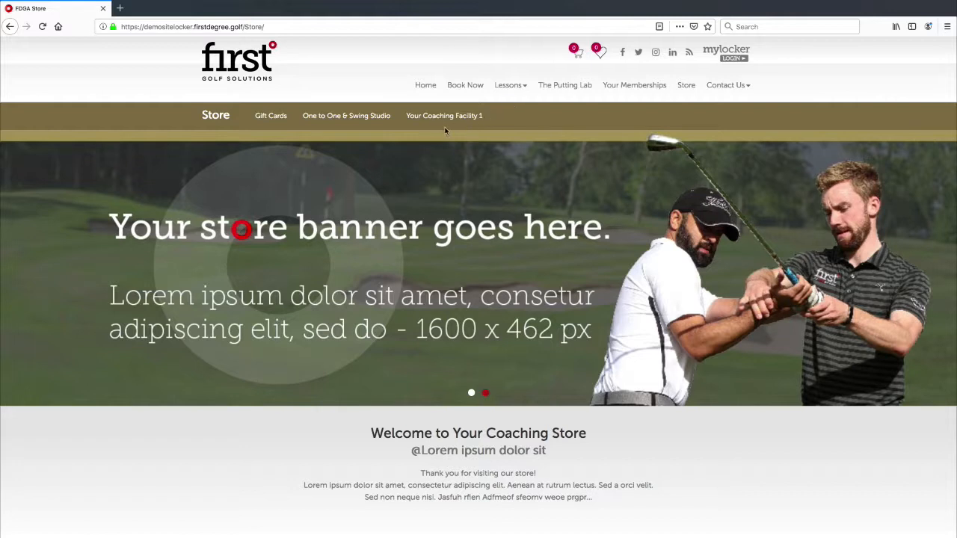
Scroll down the nopCommerce admin dashboard for the FDGA store.
scroll(438, 203, down, 1)
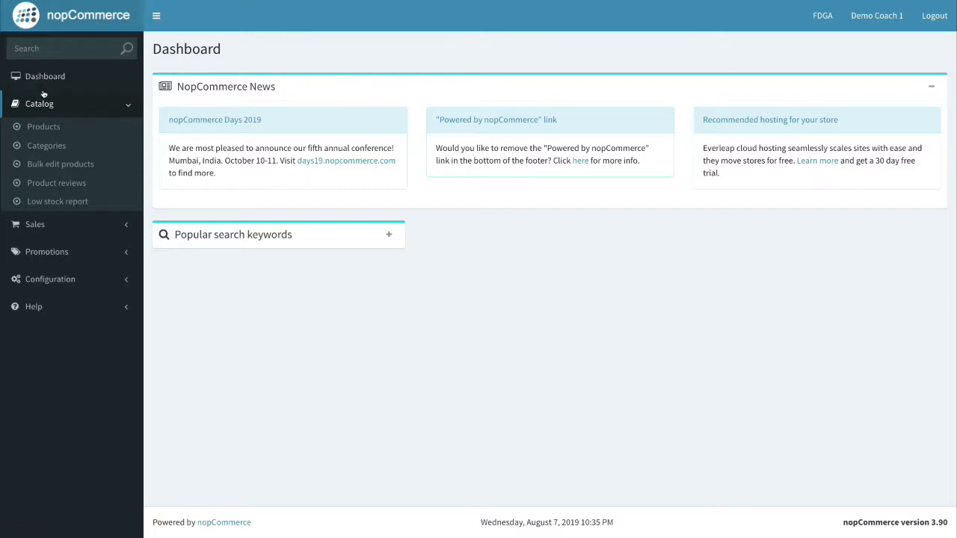
Add a new product named '5 for 4 on 60 minute lessons with Jo'.
click(44, 129)
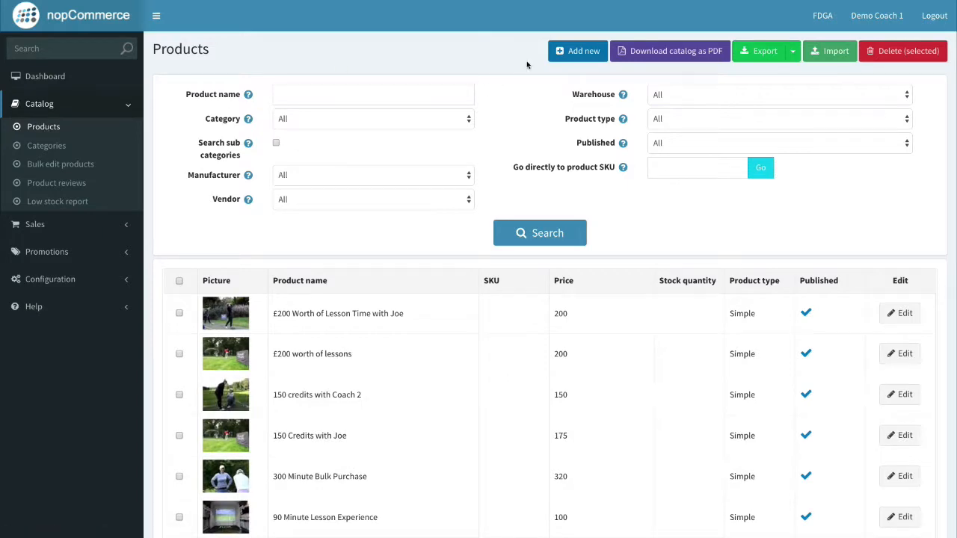
click(574, 60)
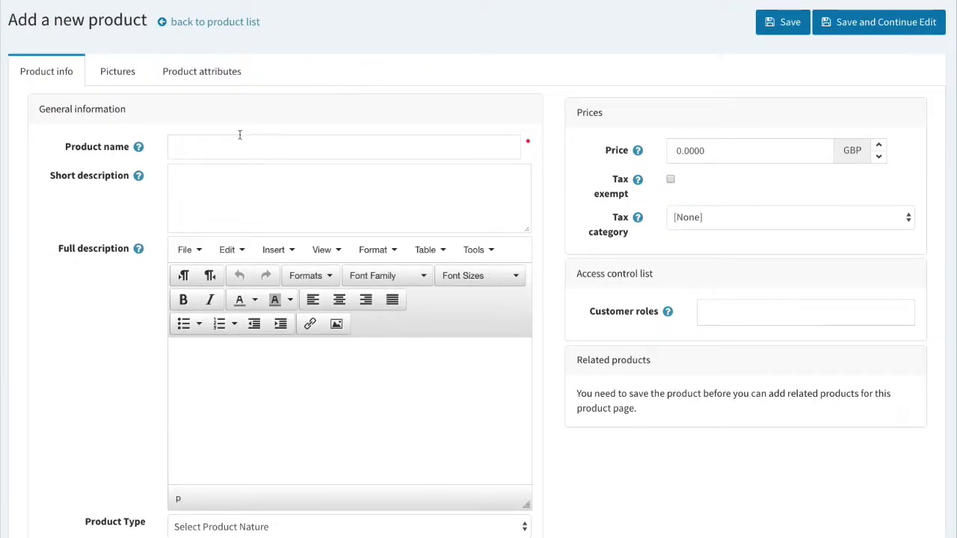
click(245, 143)
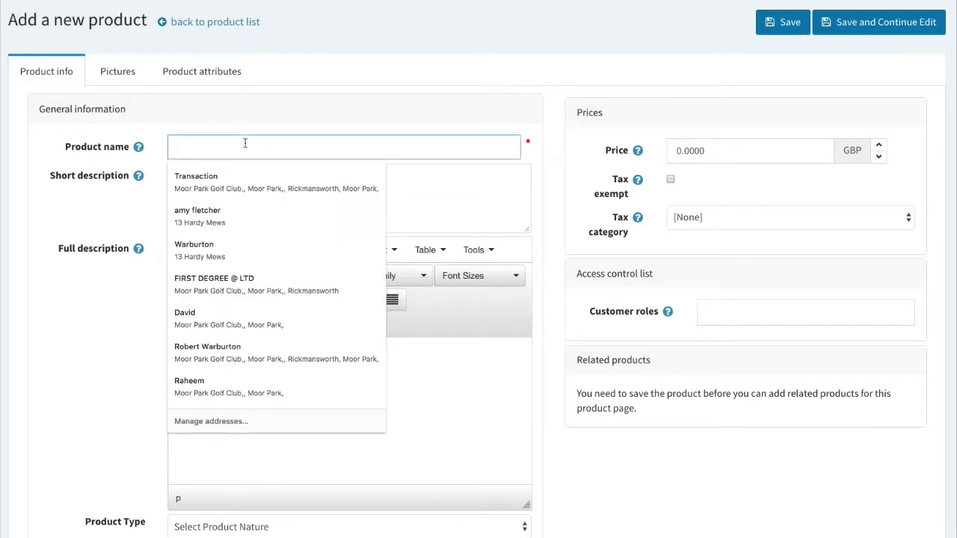
text(5 for )
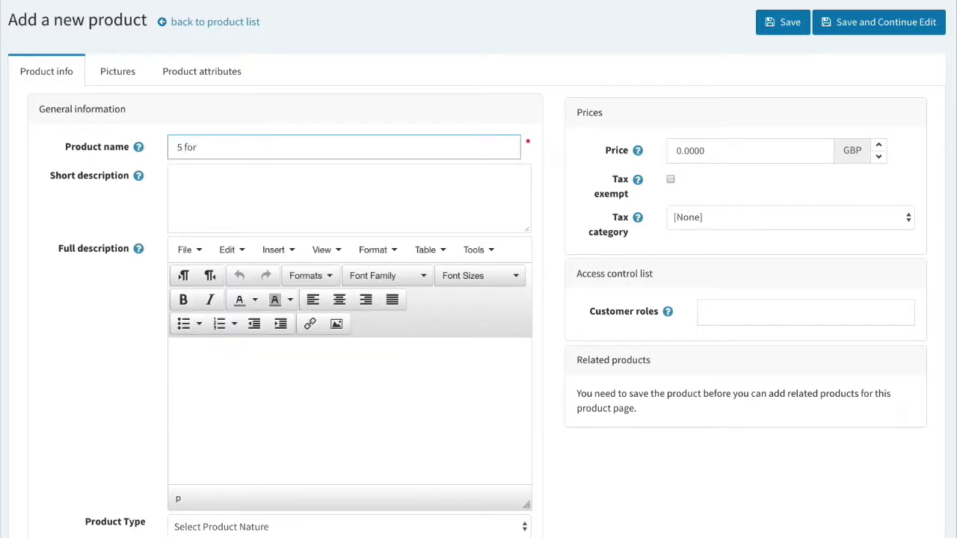
text(4 on 60 minute lessons with Joe)
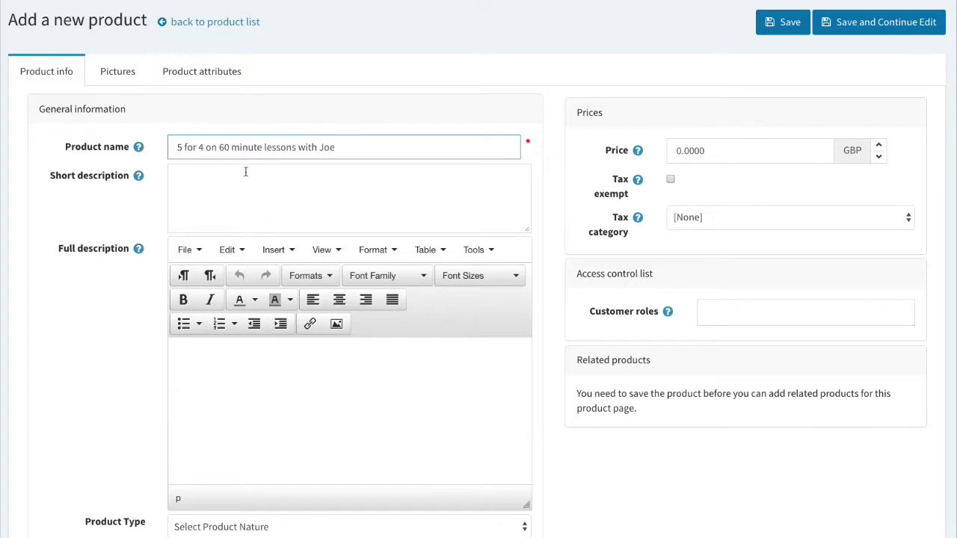
Set the short description to the product name followed by 'saving you money!'.
click(256, 182)
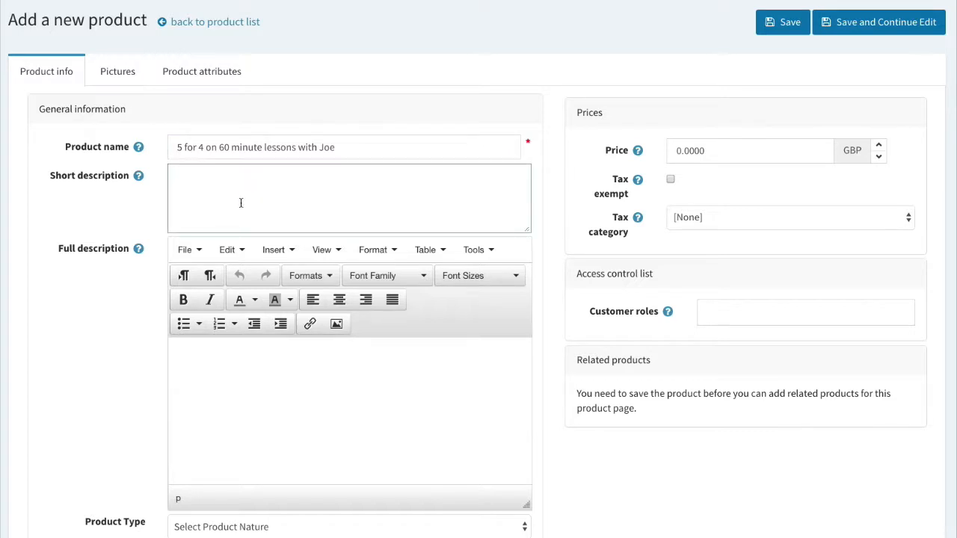
click(314, 196)
scroll(350, 158, down, 1)
click(340, 151)
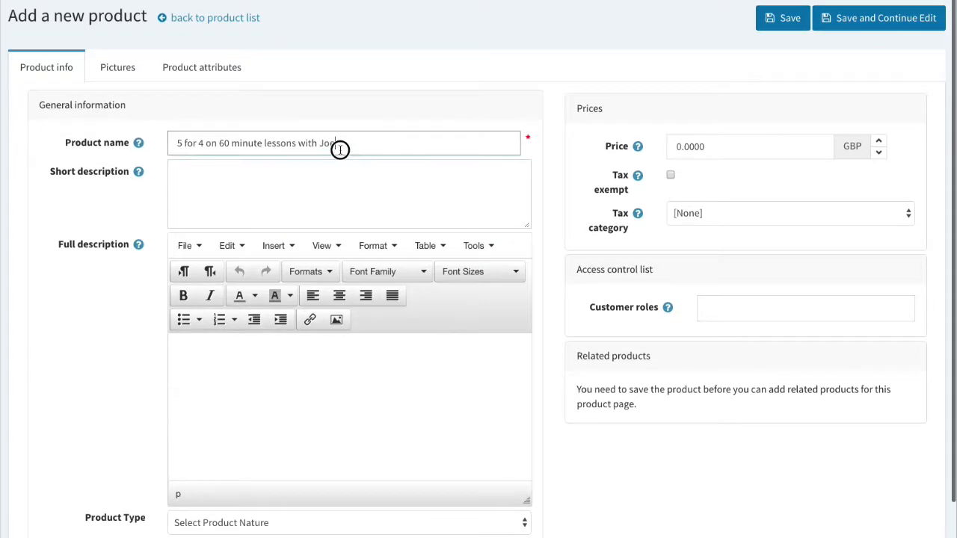
drag(352, 143, 142, 135)
key(ctrl+c)
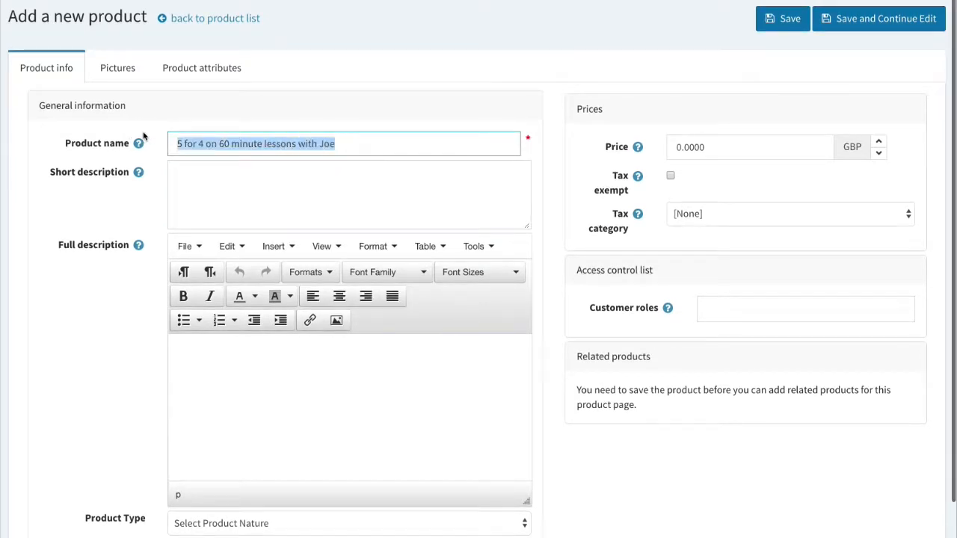
click(272, 185)
key(ctrl+v)
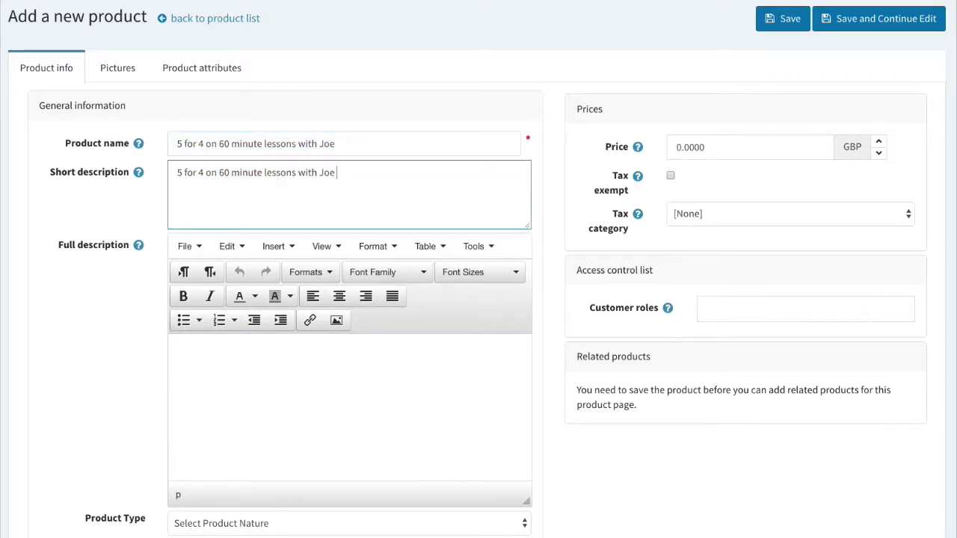
text(saving you money!)
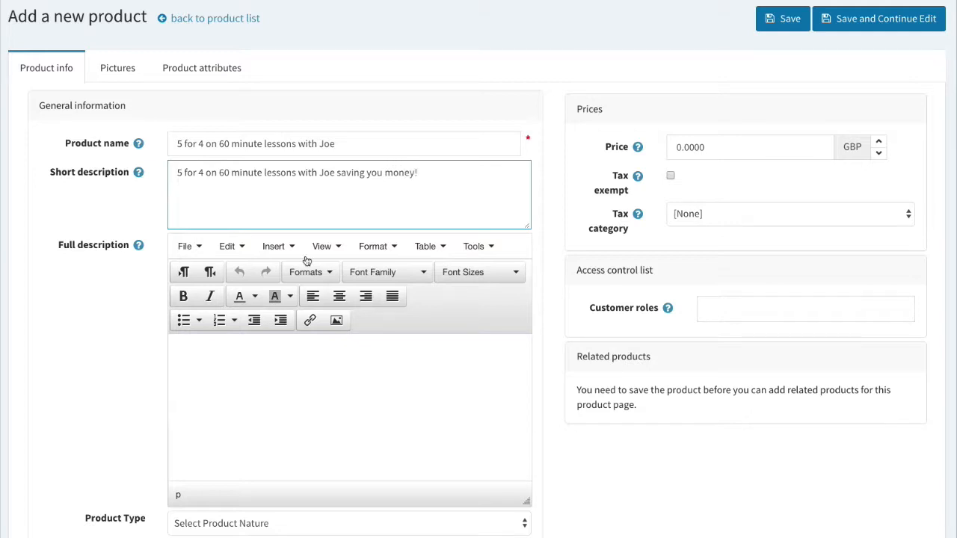
Fill the full description with the short-description sentence pasted several times.
click(271, 354)
click(453, 167)
key(ctrl+a)
key(ctrl+c)
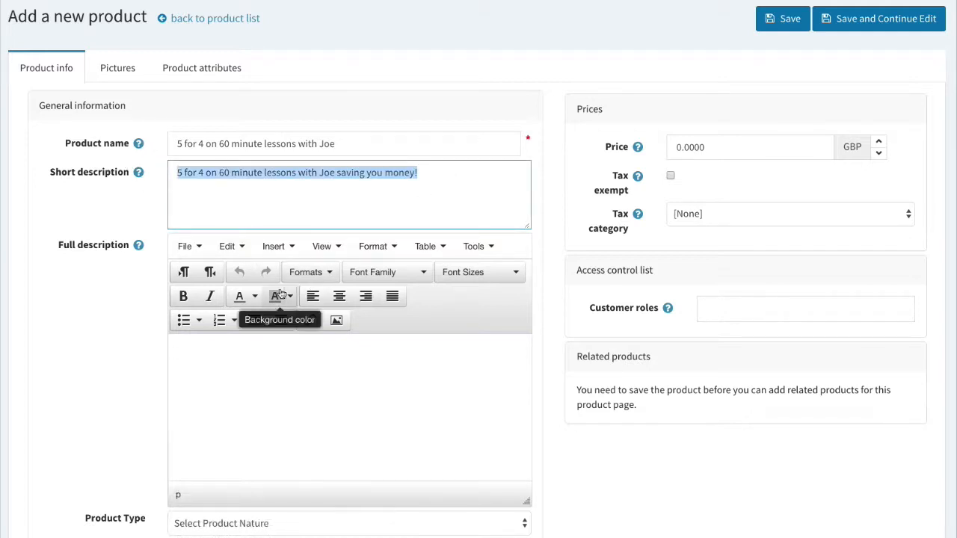
click(268, 340)
key(ctrl+v)
key(ctrl+v)
key(ctrl+v)
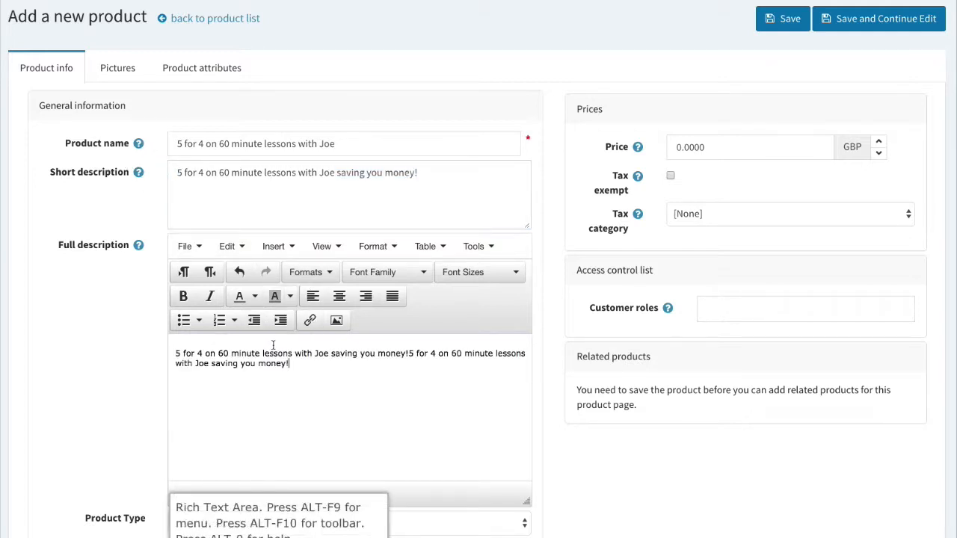
key(ctrl+v)
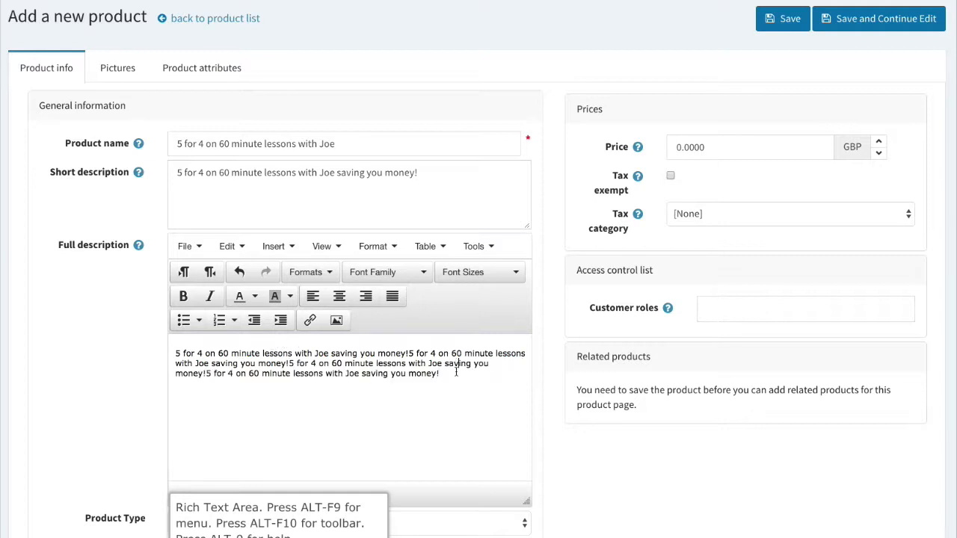
key(Return)
key(ctrl+v)
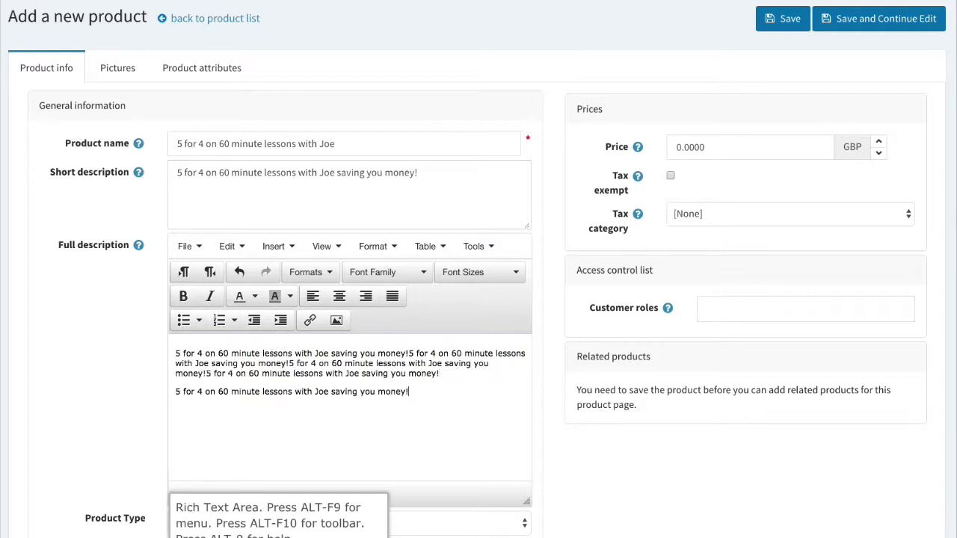
scroll(252, 427, down, 2)
scroll(149, 383, down, 1)
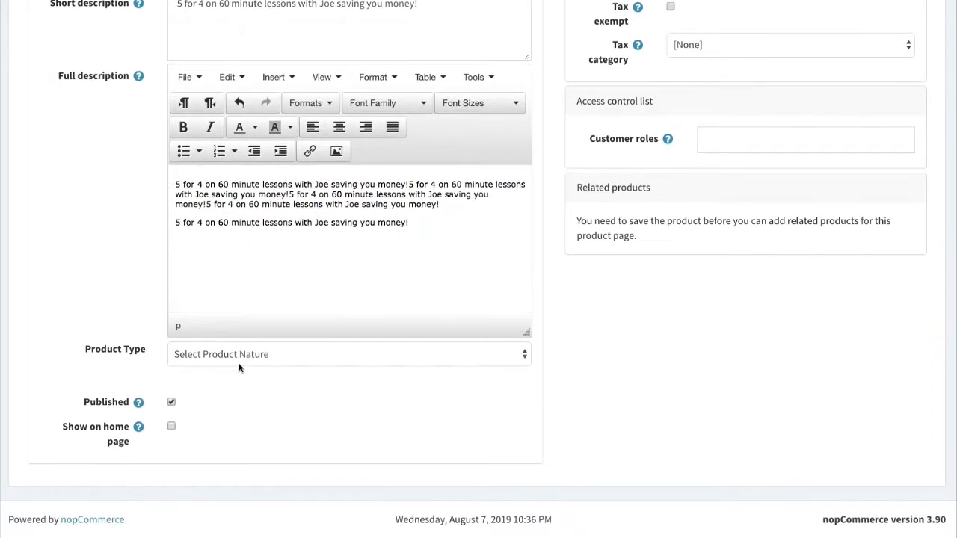
Set Vouchers type, One To One program, Your Coaching Facility 1, Customized price type, and a coach.
click(236, 359)
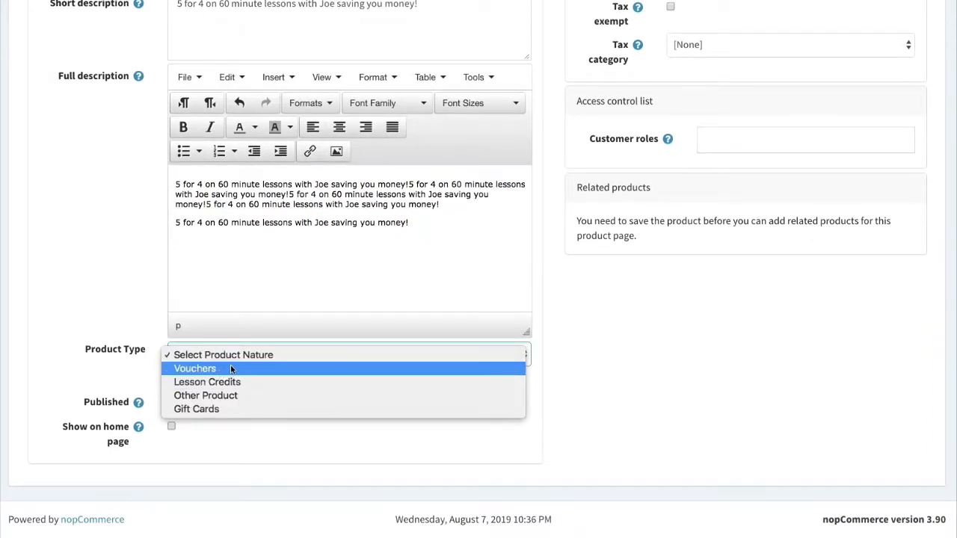
click(232, 369)
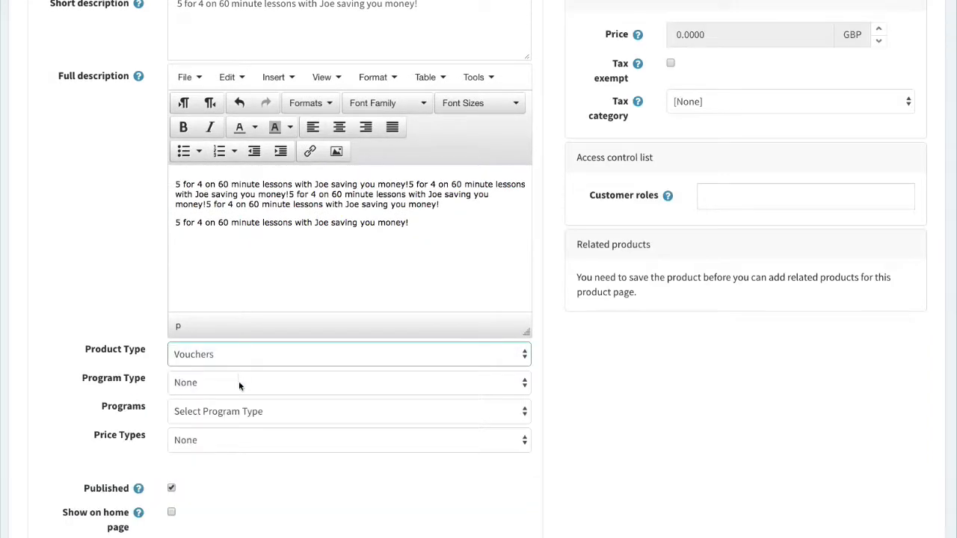
click(238, 382)
click(246, 397)
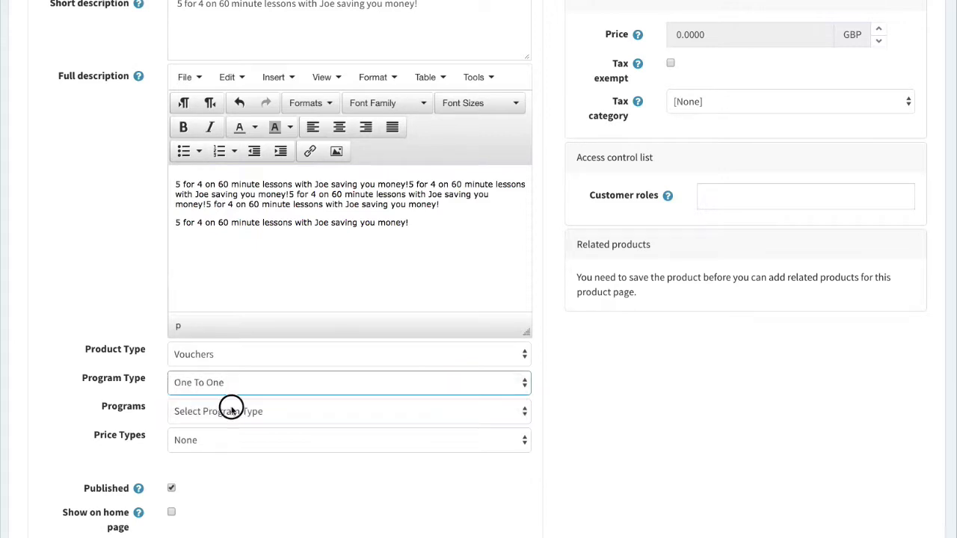
click(231, 409)
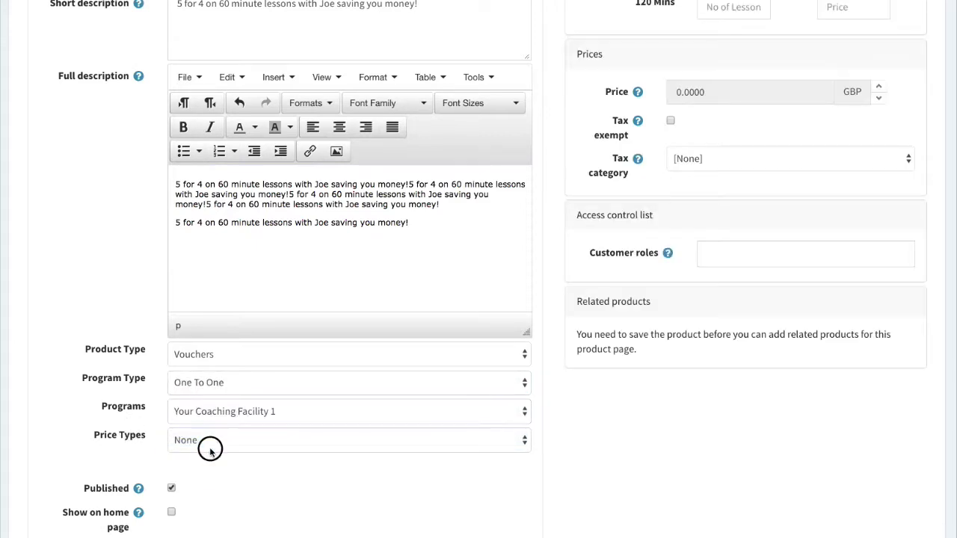
click(210, 445)
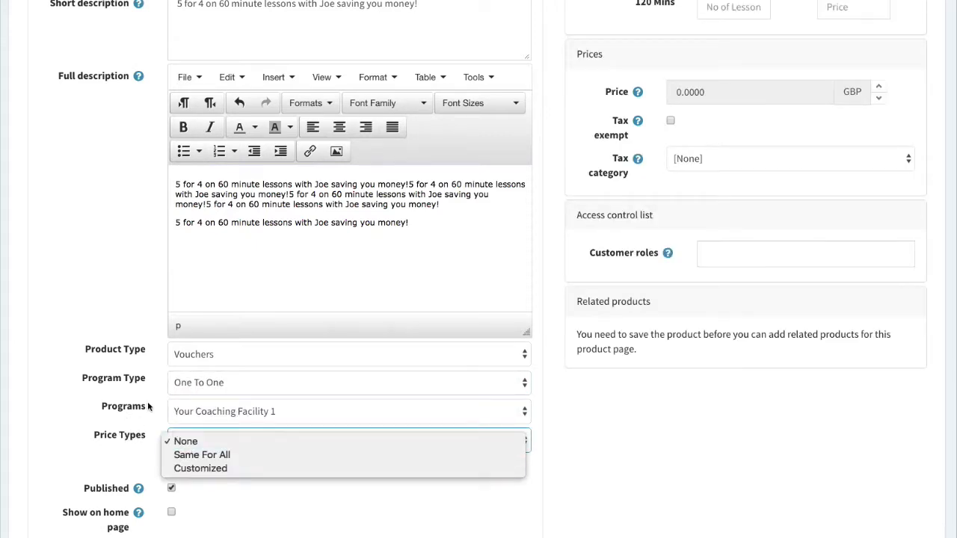
click(183, 468)
click(194, 468)
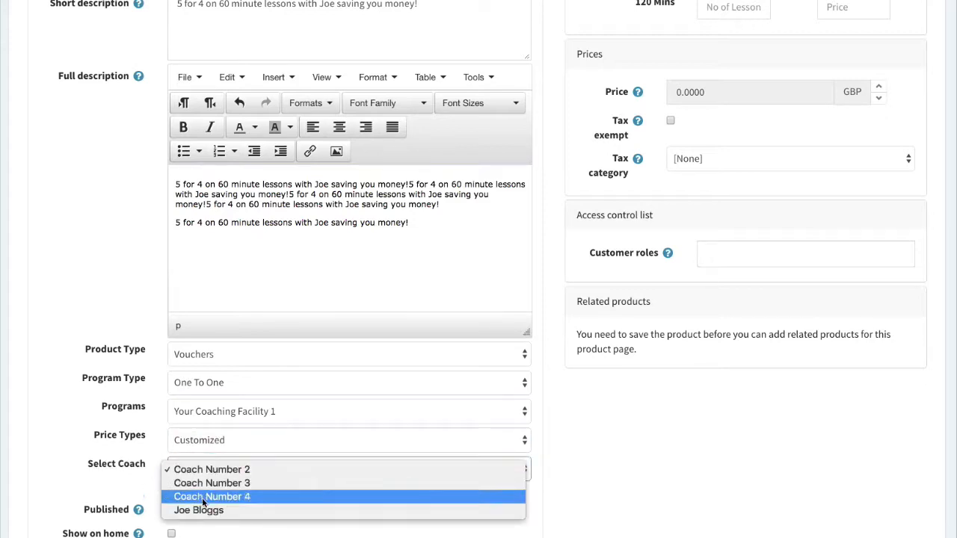
click(201, 512)
scroll(144, 463, down, 1)
scroll(145, 461, down, 2)
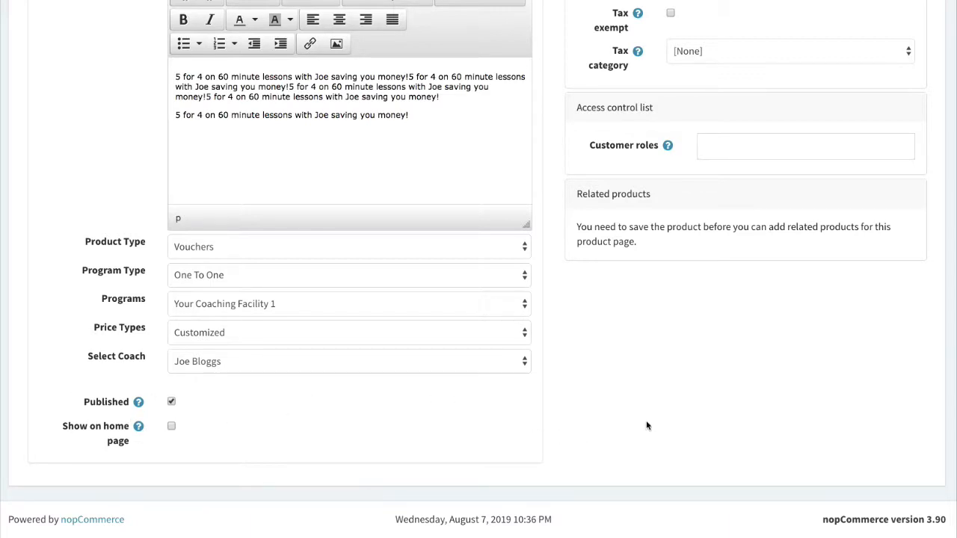
scroll(640, 427, up, 7)
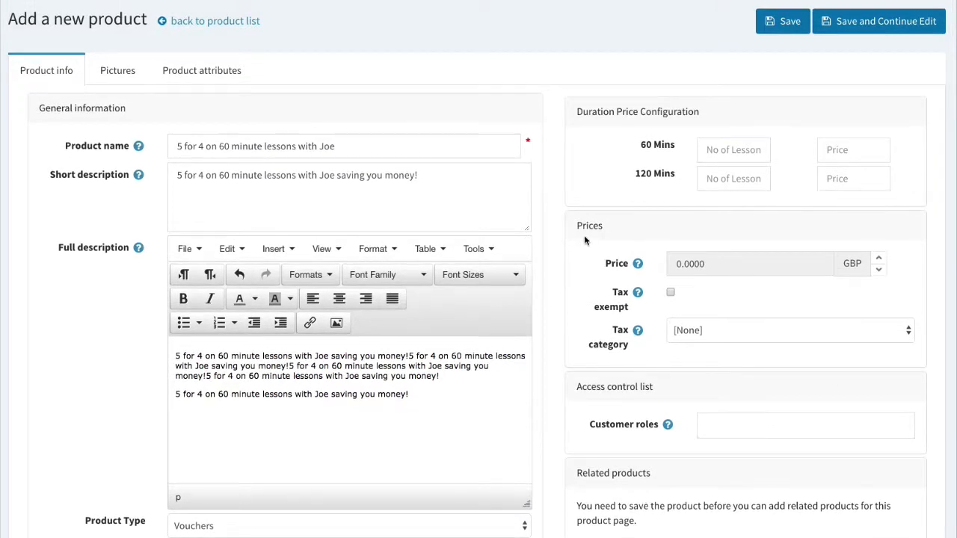
Enter 5 sixty-minute lessons at 44.00 each, giving a 220.00 total.
click(725, 149)
text(5)
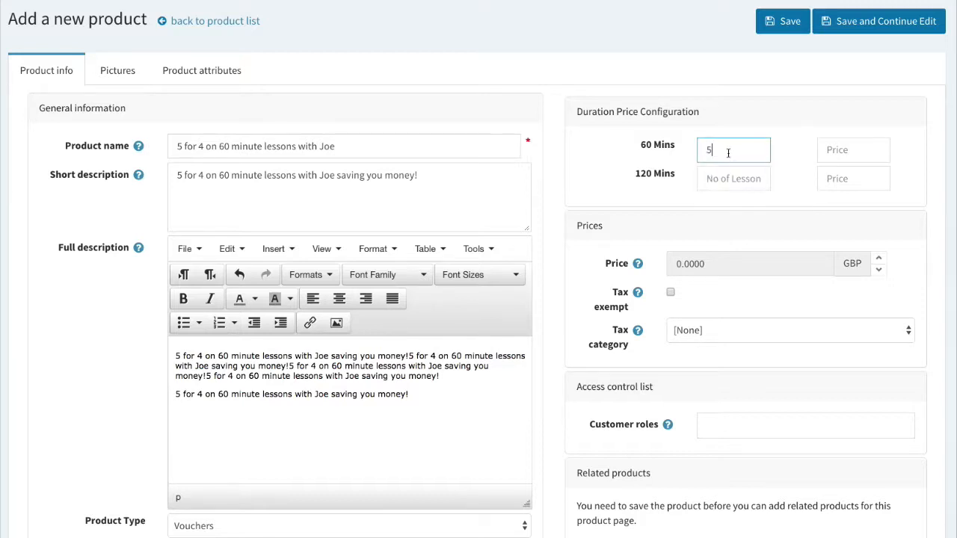
click(785, 150)
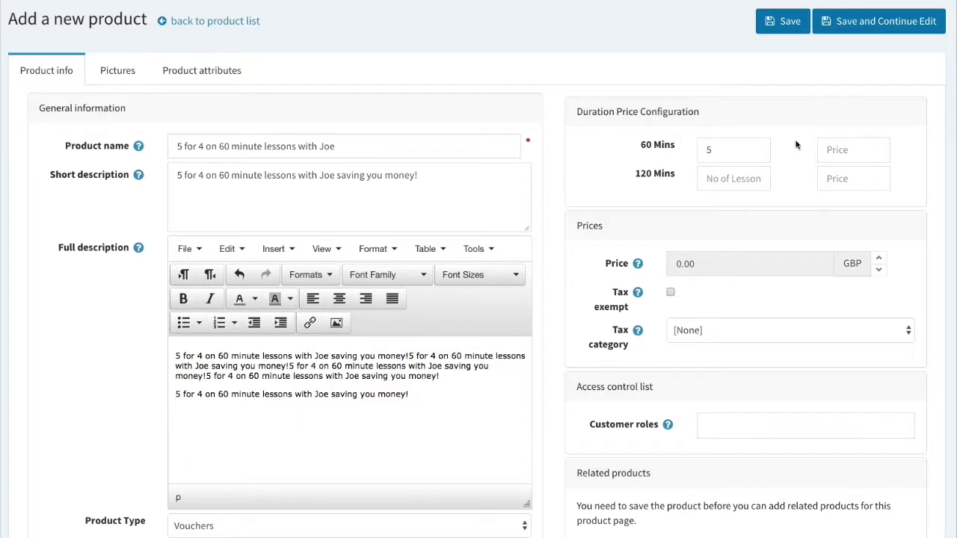
click(845, 146)
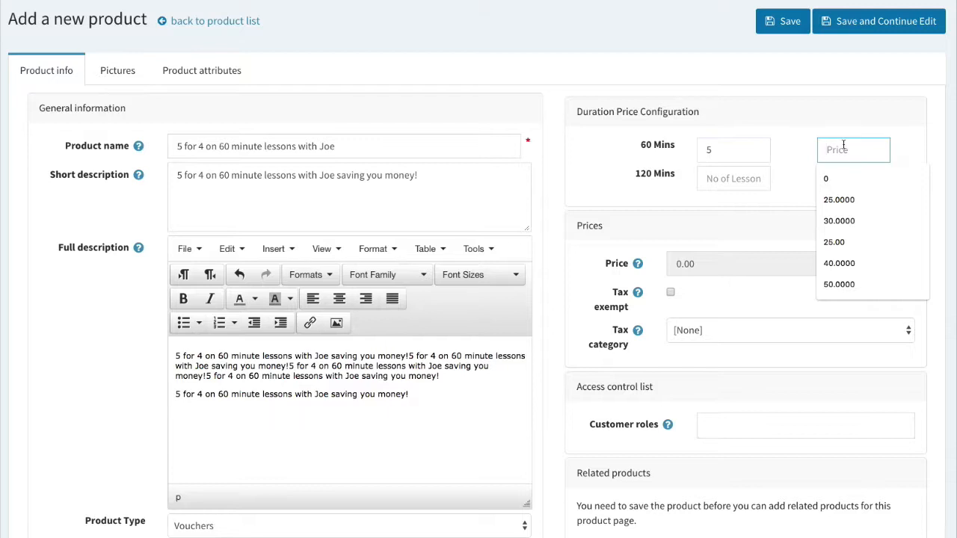
text(55.00)
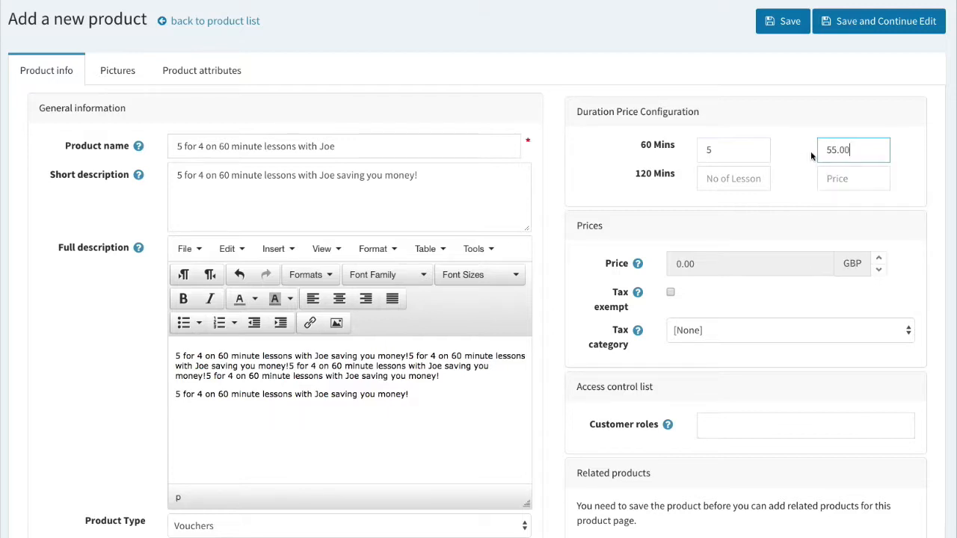
click(790, 151)
click(844, 149)
drag(858, 150, 813, 151)
text(44.00)
click(786, 159)
click(760, 268)
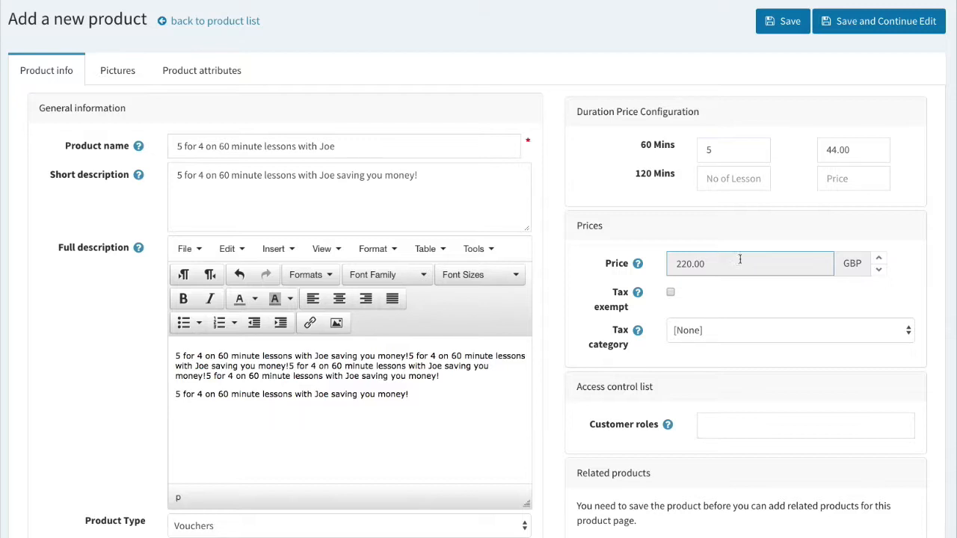
click(707, 148)
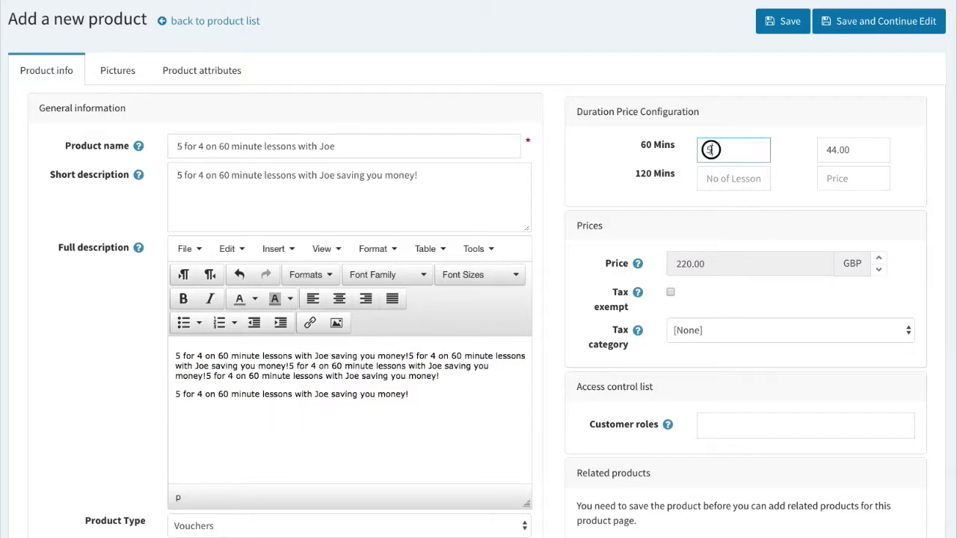
text(5)
click(843, 149)
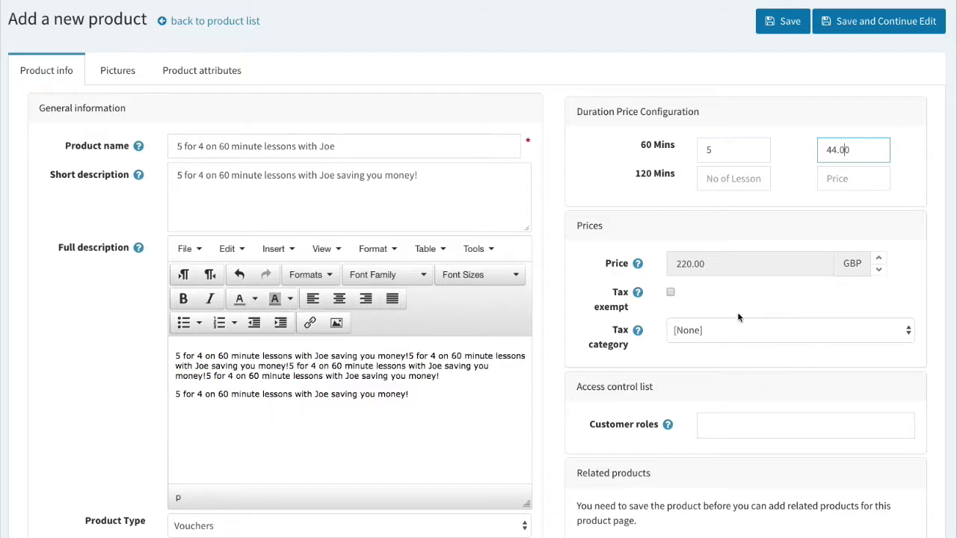
Allow the Coach, Guests, Player and Pro Shop roles and save the product.
click(755, 430)
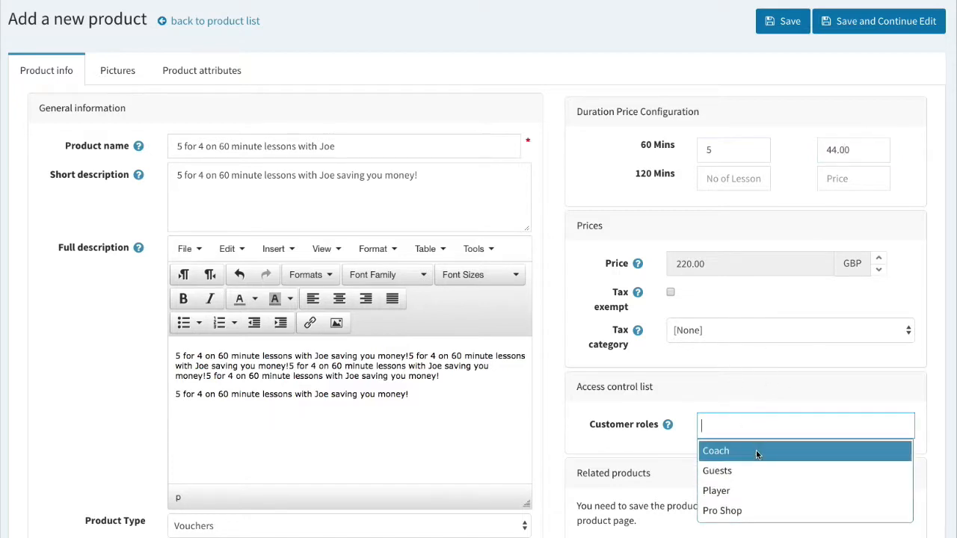
click(758, 450)
click(740, 452)
click(726, 456)
click(724, 453)
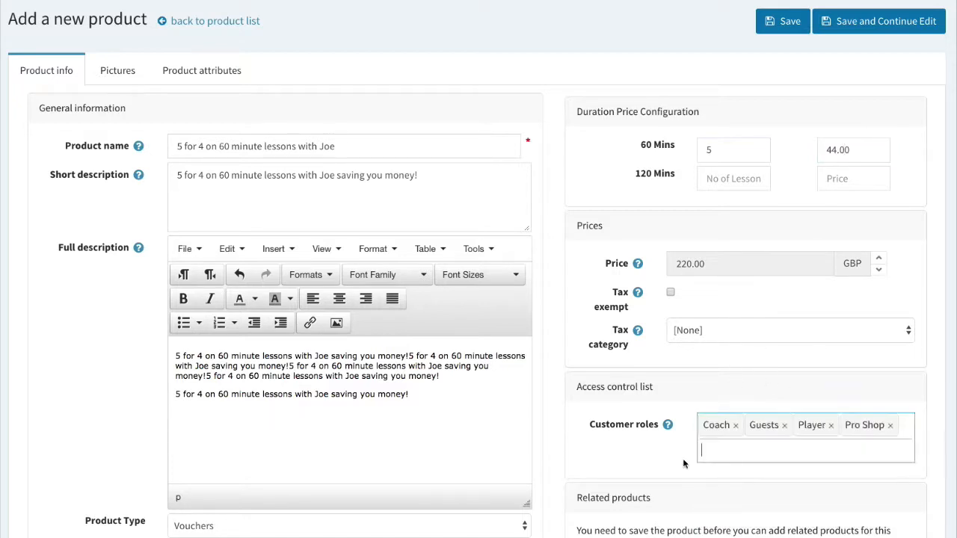
scroll(729, 479, down, 3)
scroll(729, 482, up, 4)
scroll(735, 483, down, 1)
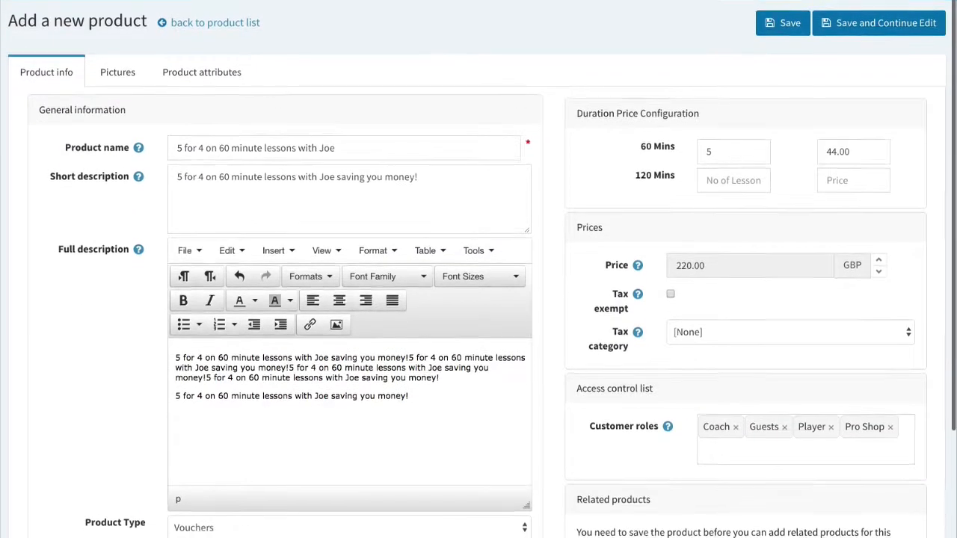
click(842, 24)
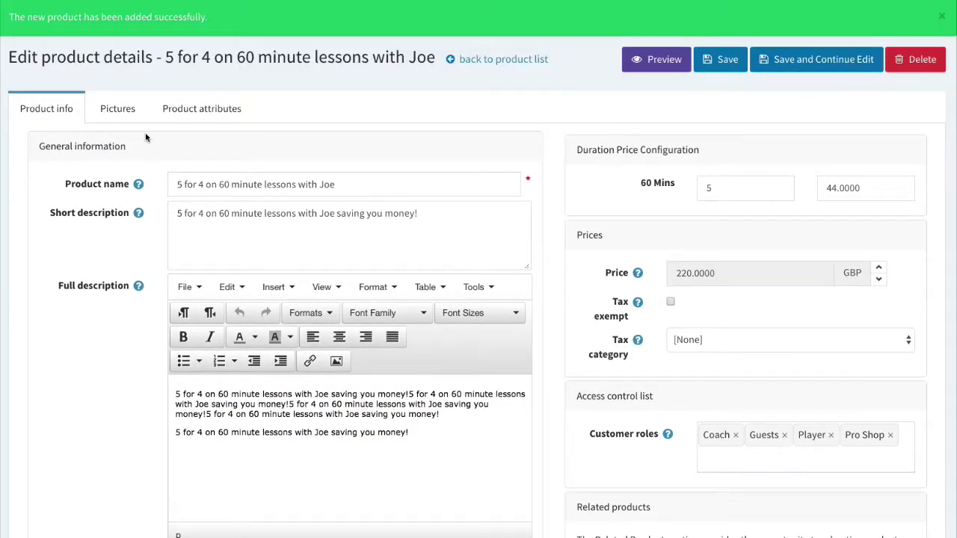
Upload the winter-programme golf photo as picture with display order 1 and save.
click(142, 114)
scroll(307, 342, up, 1)
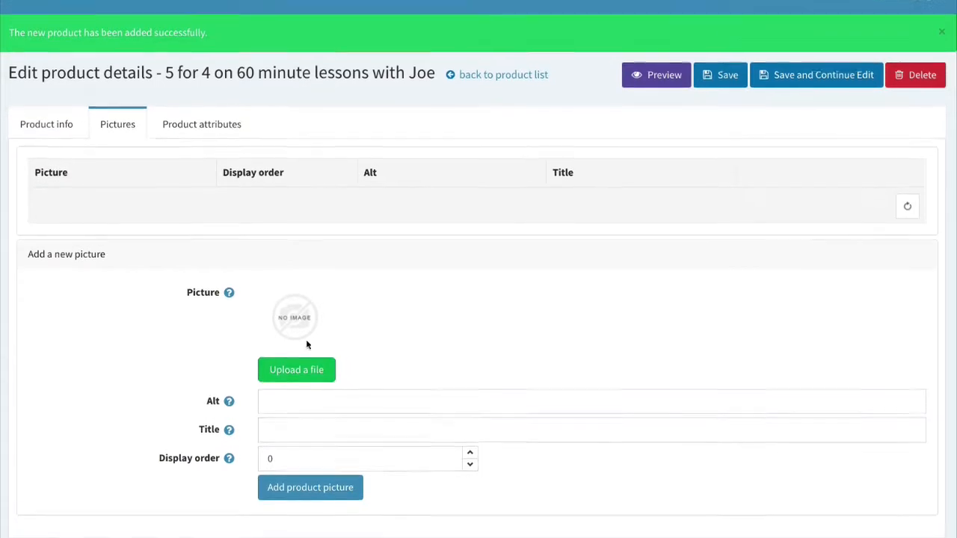
click(315, 396)
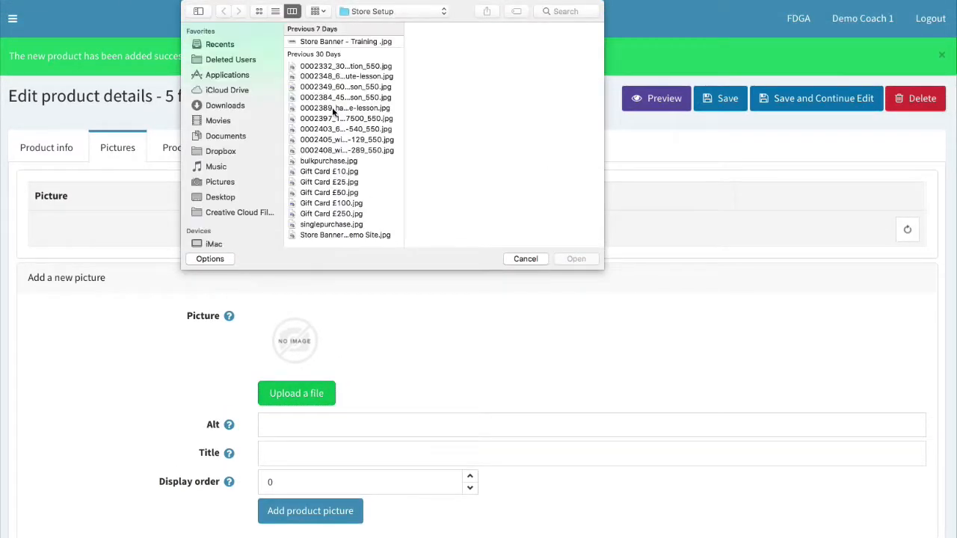
click(332, 141)
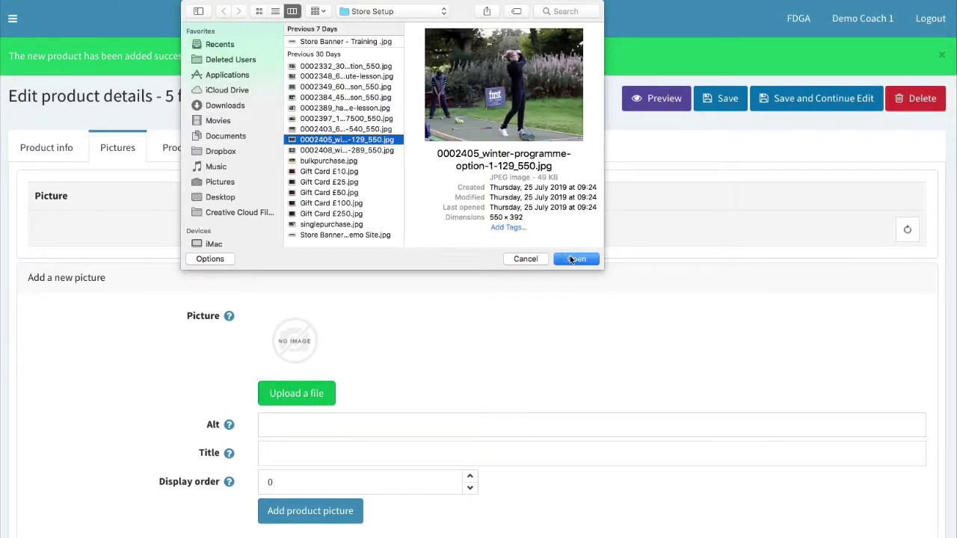
click(562, 259)
click(471, 477)
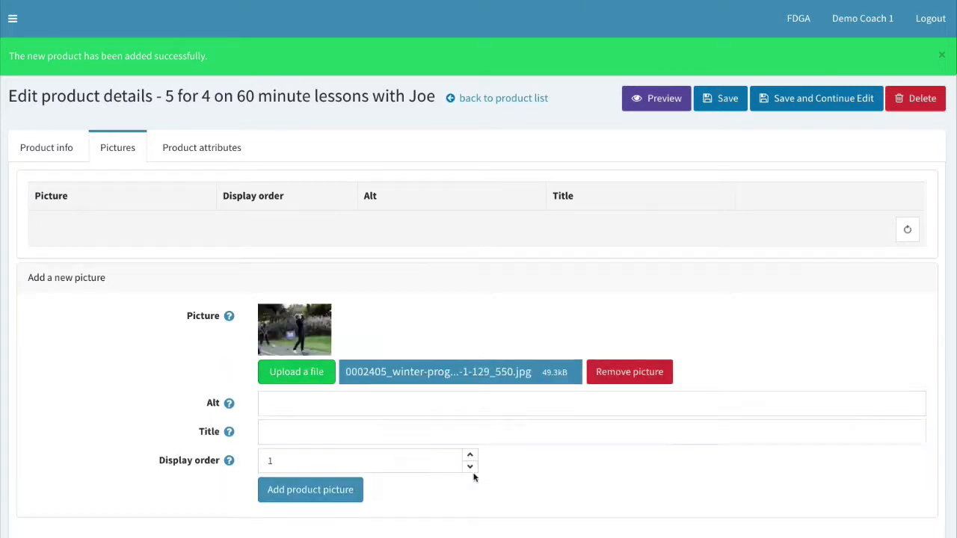
click(332, 491)
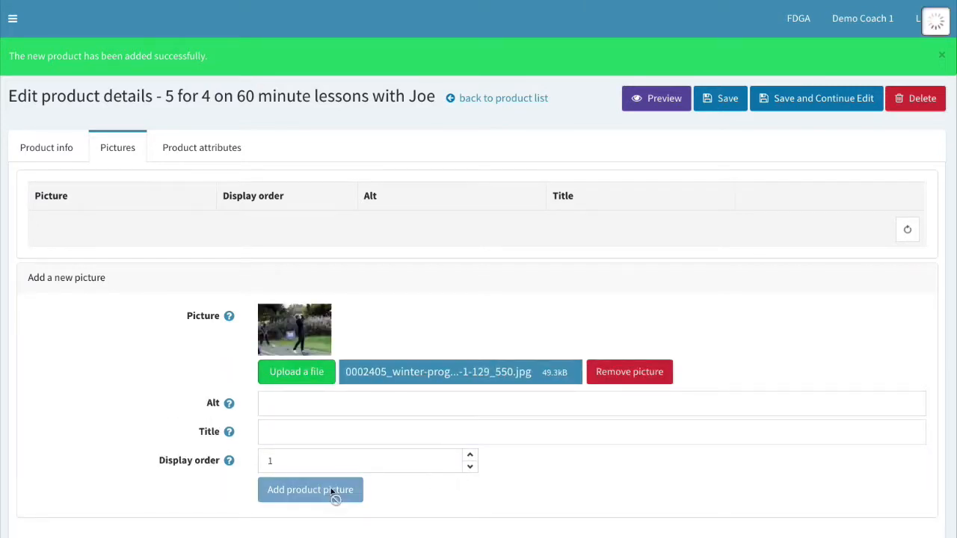
click(734, 109)
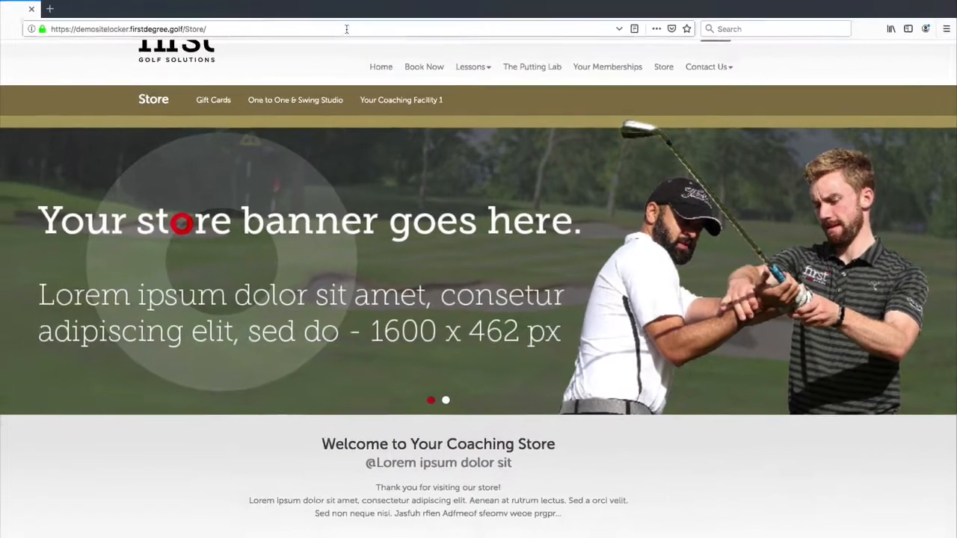
Reload the storefront and open the new lessons product under Your Coaching Facility 1.
click(295, 31)
key(Return)
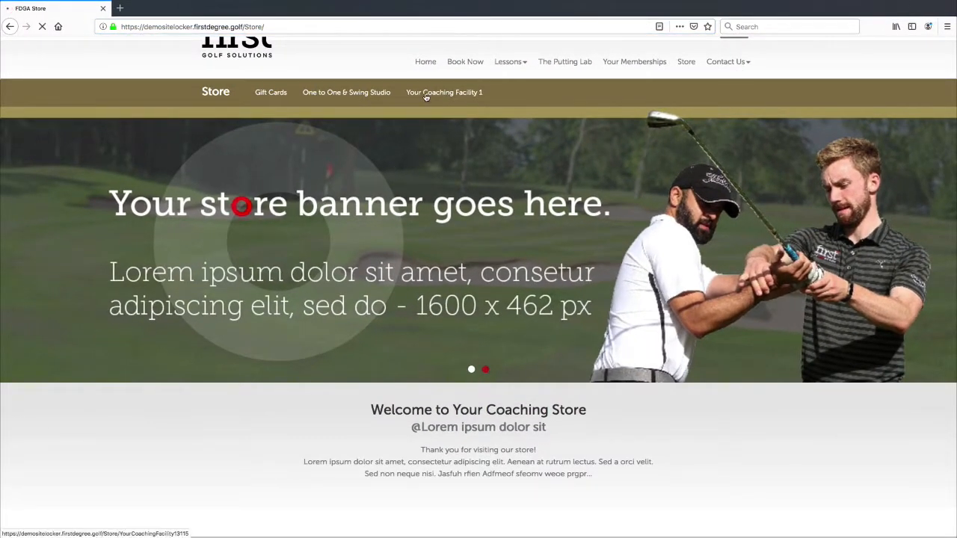
click(482, 105)
scroll(500, 209, down, 3)
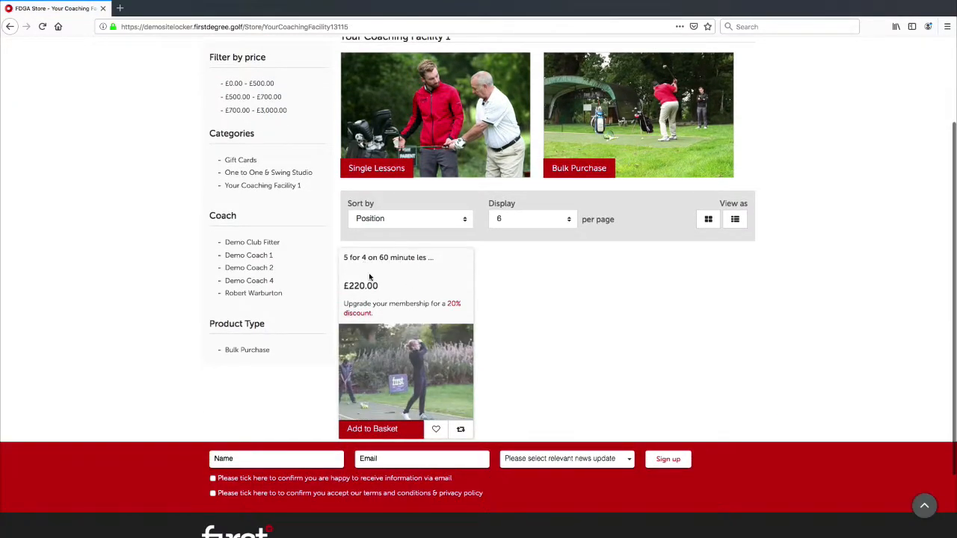
click(382, 379)
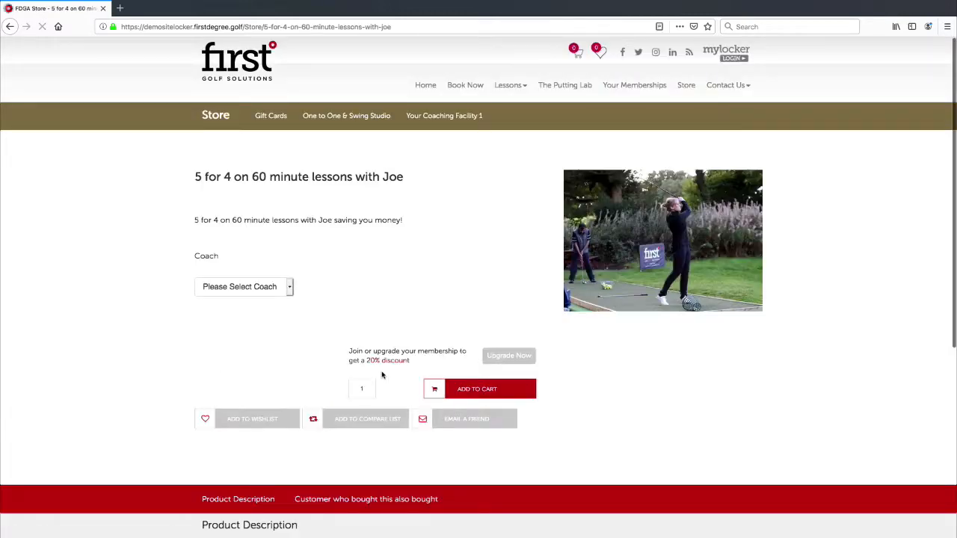
Choose a coach to show the £220.00 price, then return to the admin.
click(290, 286)
click(228, 295)
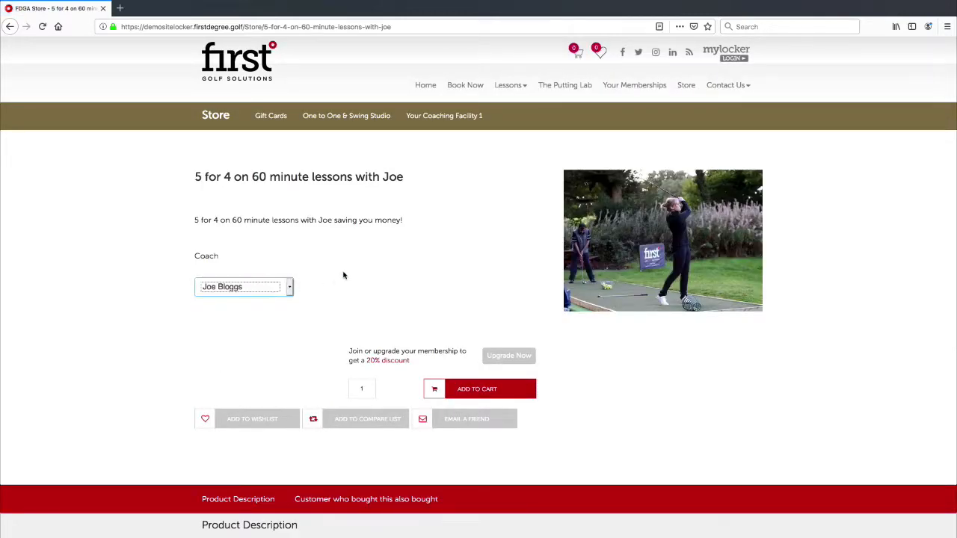
click(344, 273)
scroll(342, 291, down, 2)
drag(240, 295, 184, 290)
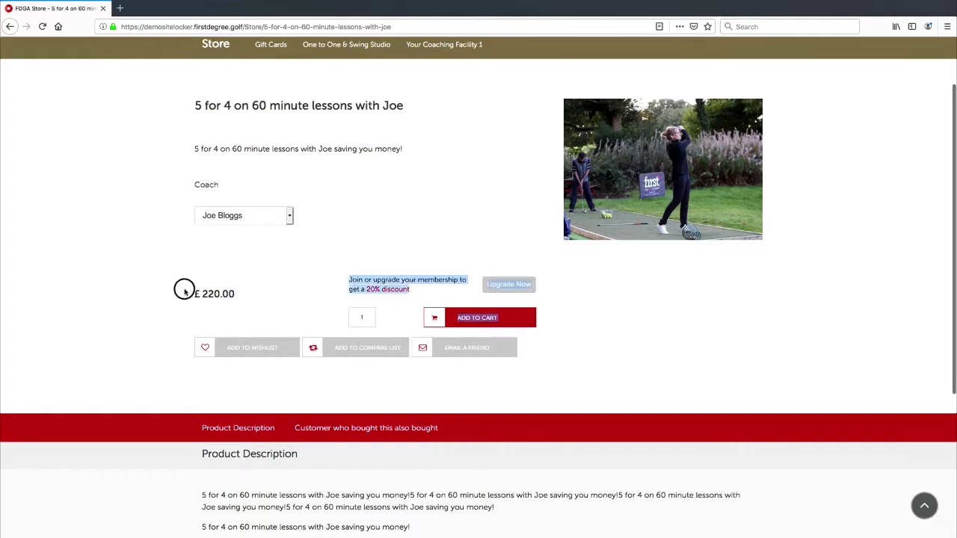
click(187, 291)
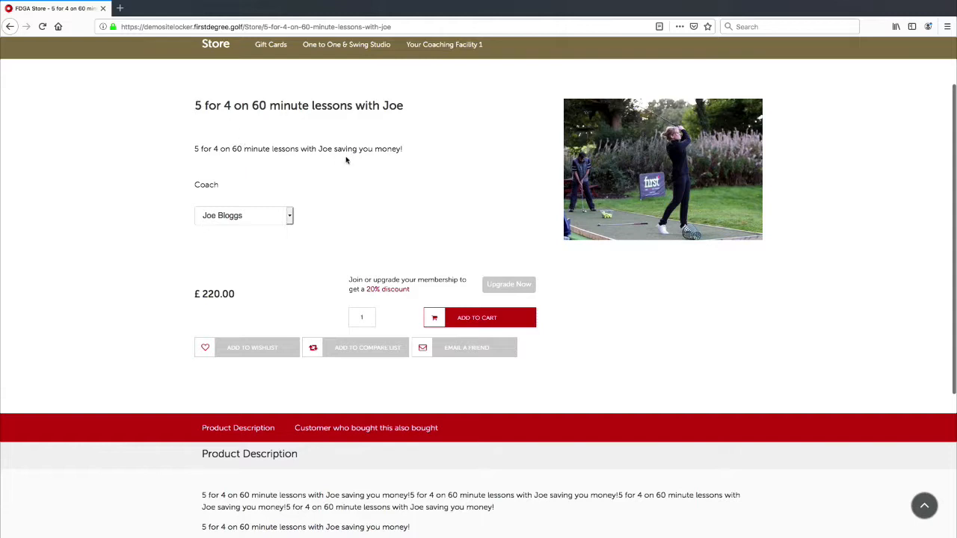
double_click(249, 148)
click(262, 160)
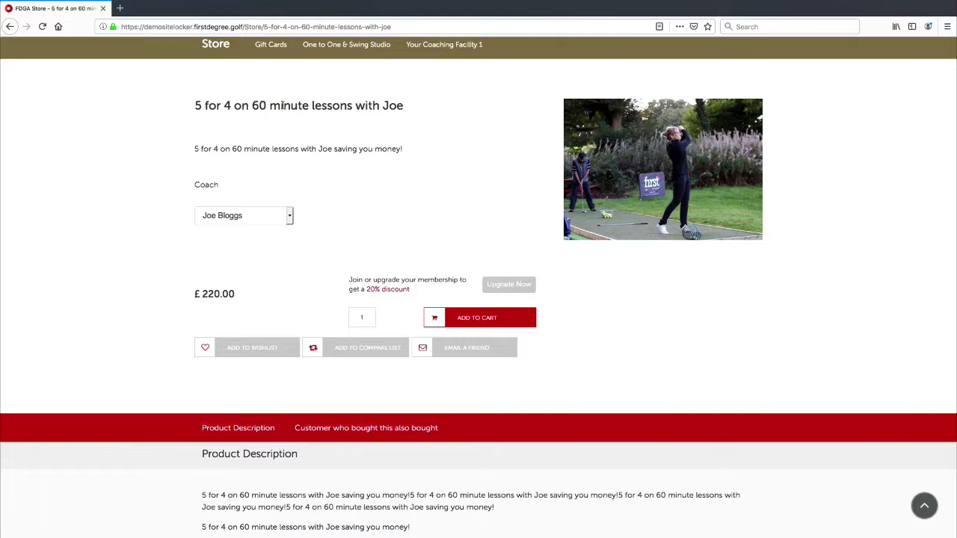
key(ctrl+Left)
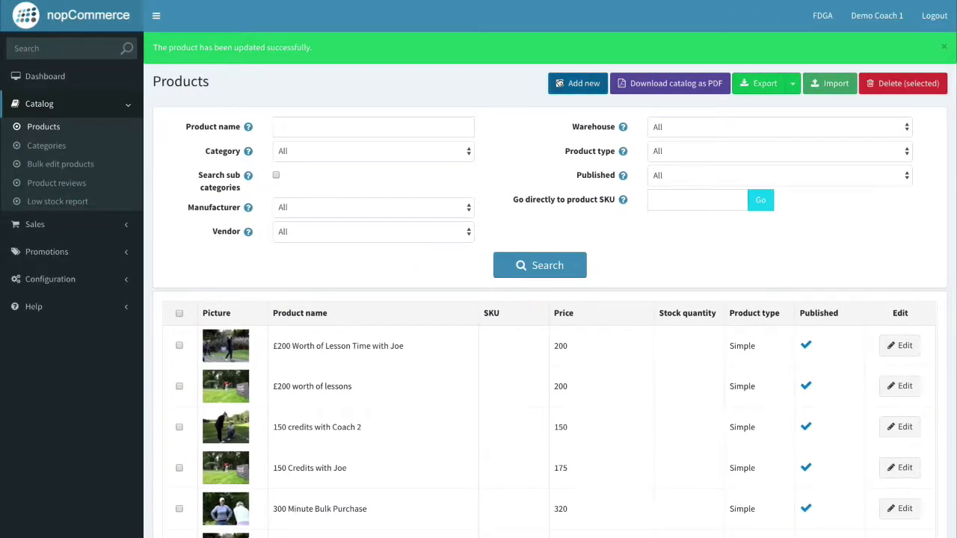
Add a new product named '10 x 60 Minute Lessons'.
click(560, 83)
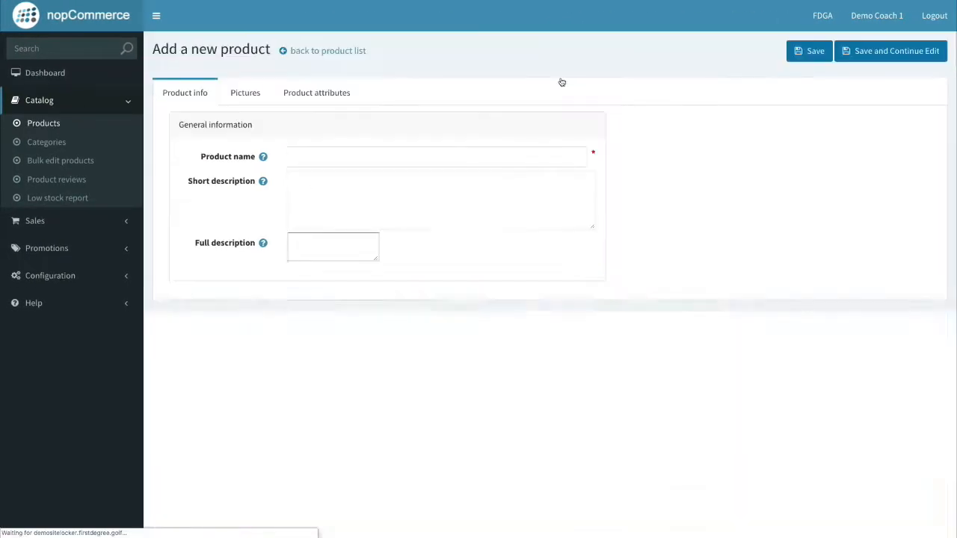
click(337, 158)
text(1)
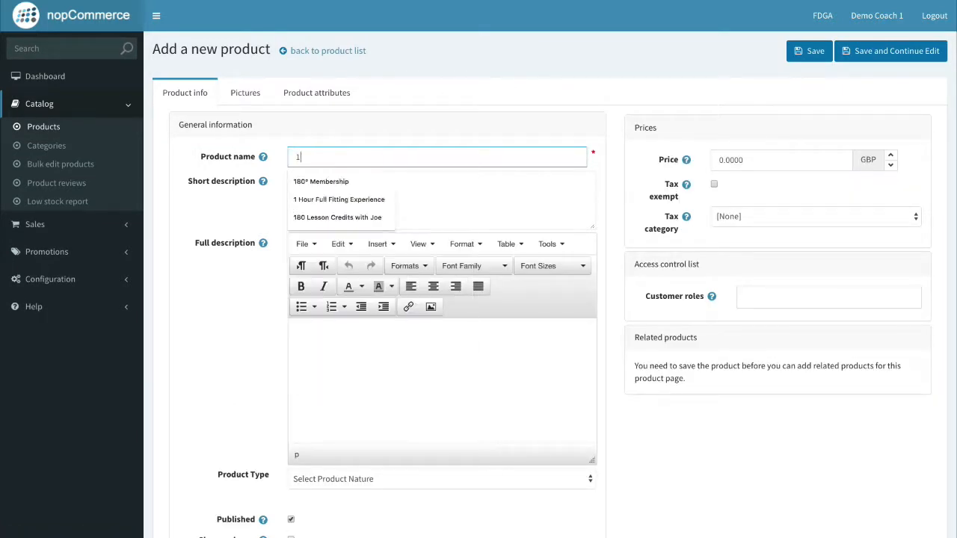
text(0 x 60 )
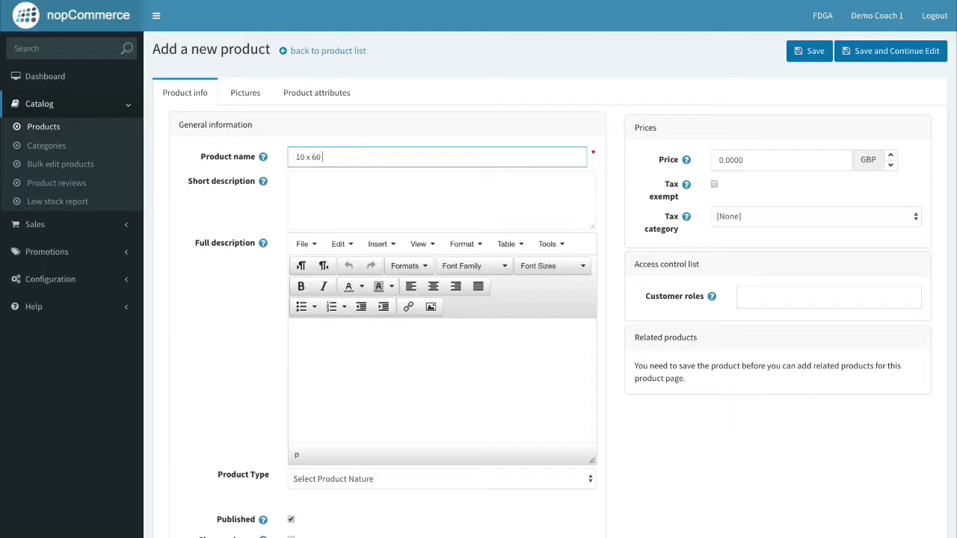
text(Minute Lessons)
Set the short description to '10 x 60 Minute Lessons with Coach number 2.'.
click(360, 181)
drag(412, 157, 259, 145)
key(ctrl+c)
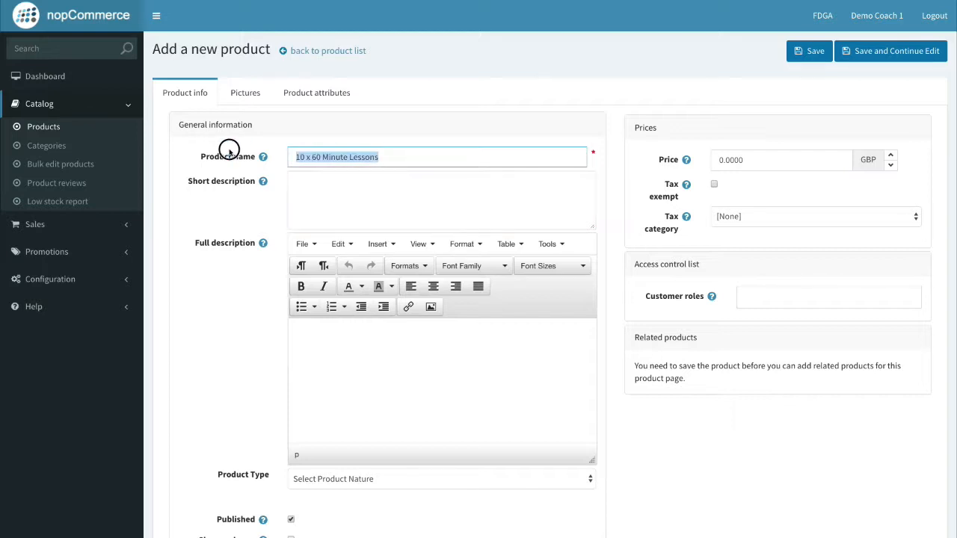
click(368, 184)
key(ctrl+v)
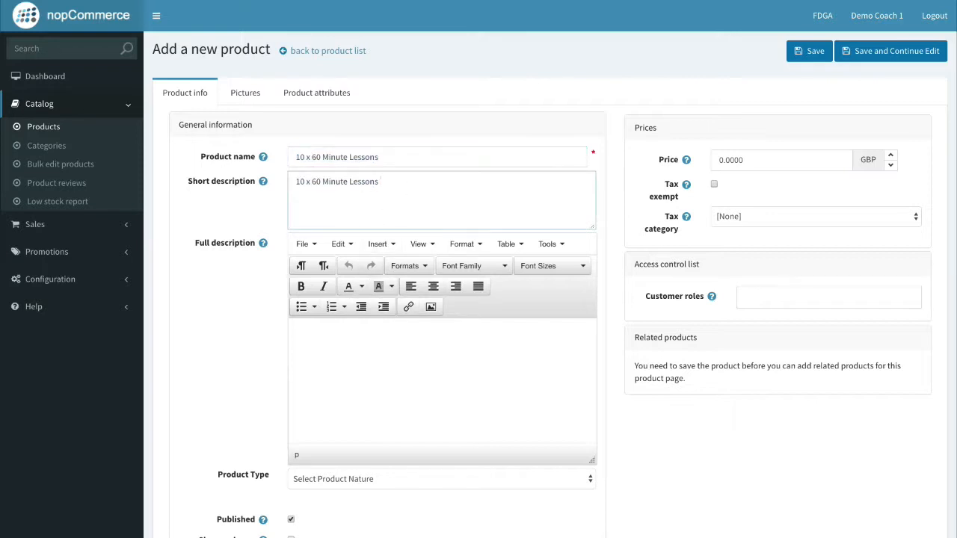
text(with )
text(J)
text(cOACH)
key(BackSpace)
key(BackSpace)
key(BackSpace)
key(BackSpace)
key(BackSpace)
text(OA)
key(BackSpace)
key(BackSpace)
key(BackSpace)
text(Coach number 2.)
Paste the short-description sentence twice into the full description.
drag(464, 182, 273, 166)
key(ctrl+c)
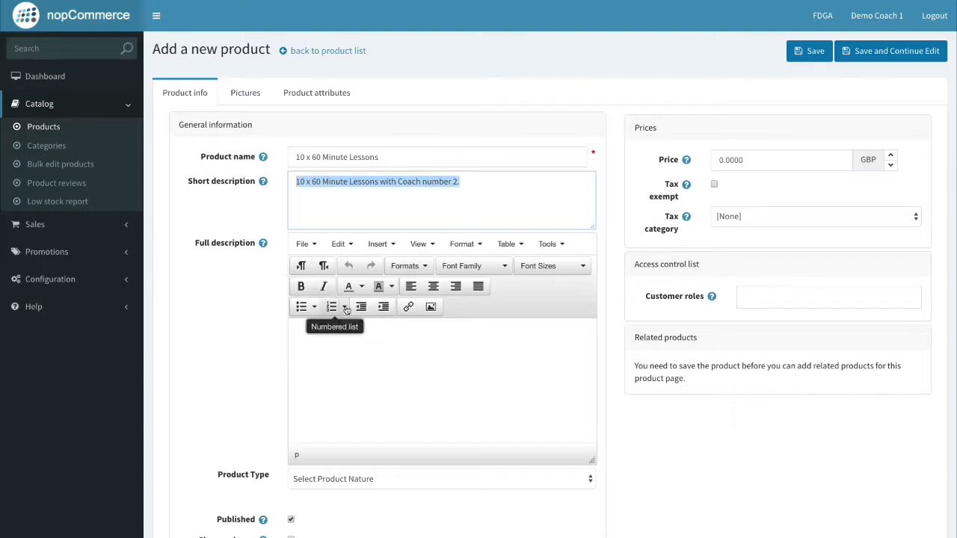
click(341, 333)
key(ctrl+v)
key(ctrl+v)
key(ctrl+v)
key(ctrl+v)
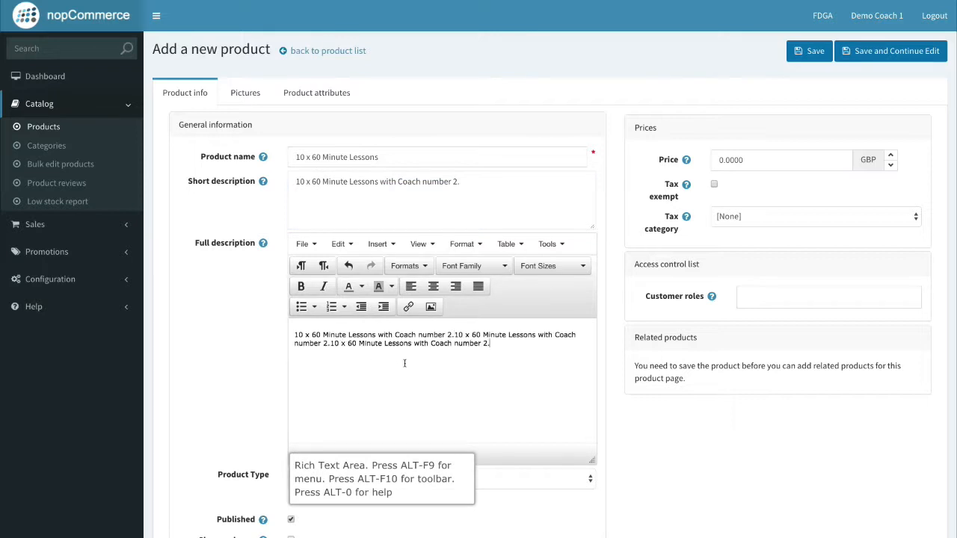
key(ctrl+v)
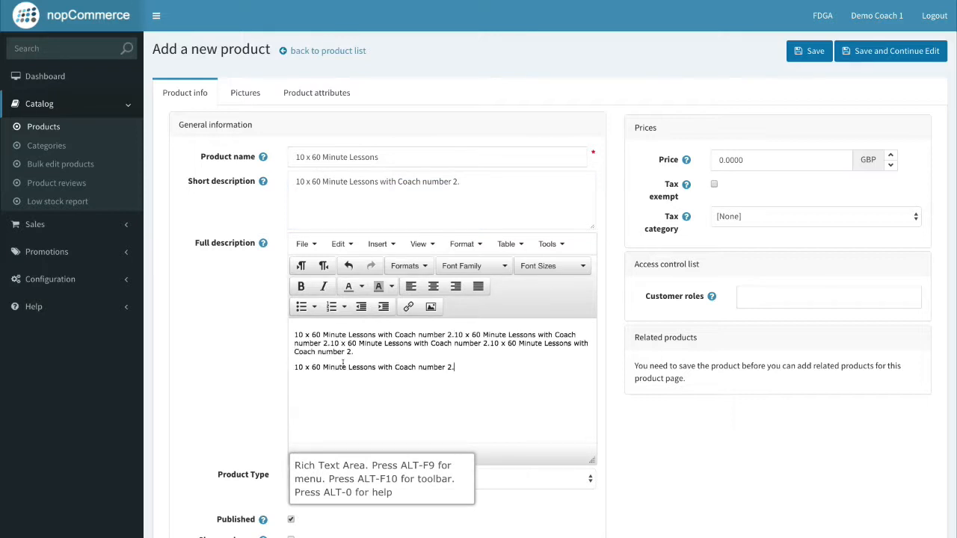
click(356, 482)
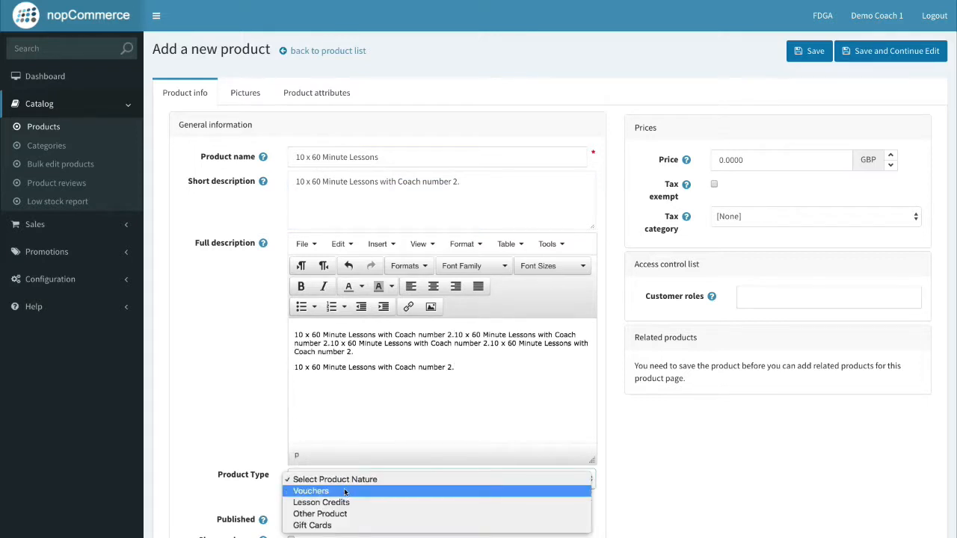
Choose Vouchers, One To One, Your Coaching Facility 1 and Customized in the product's type fields.
click(346, 491)
scroll(346, 478, down, 2)
click(342, 418)
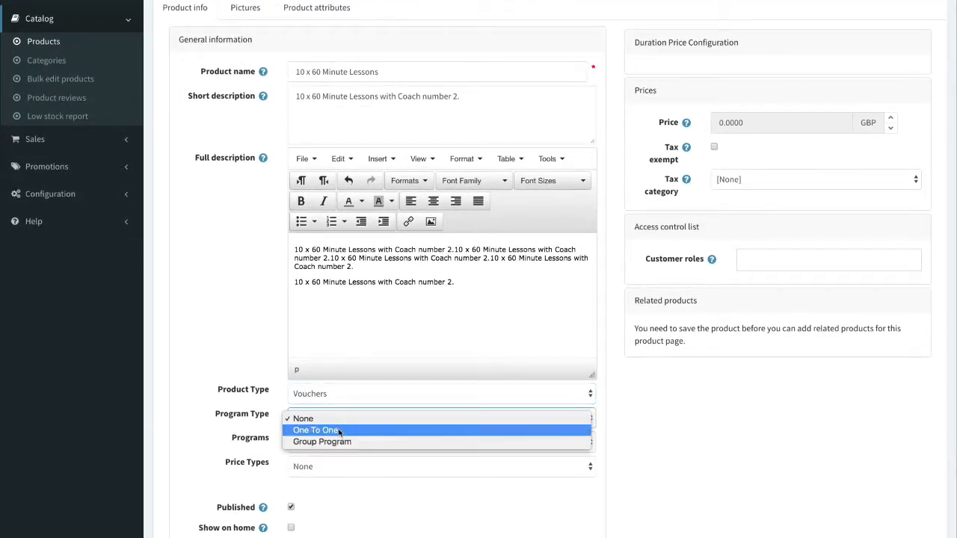
click(329, 430)
click(338, 444)
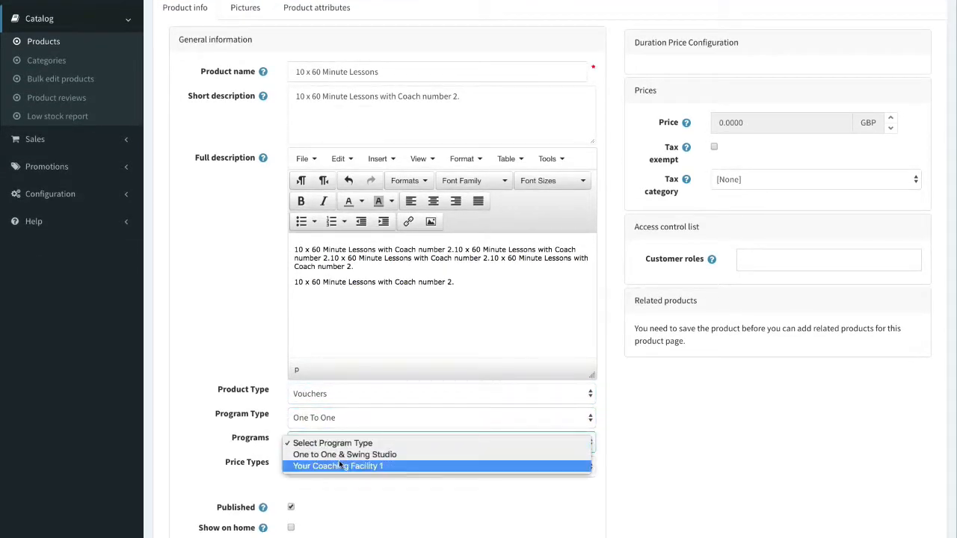
click(336, 465)
click(318, 468)
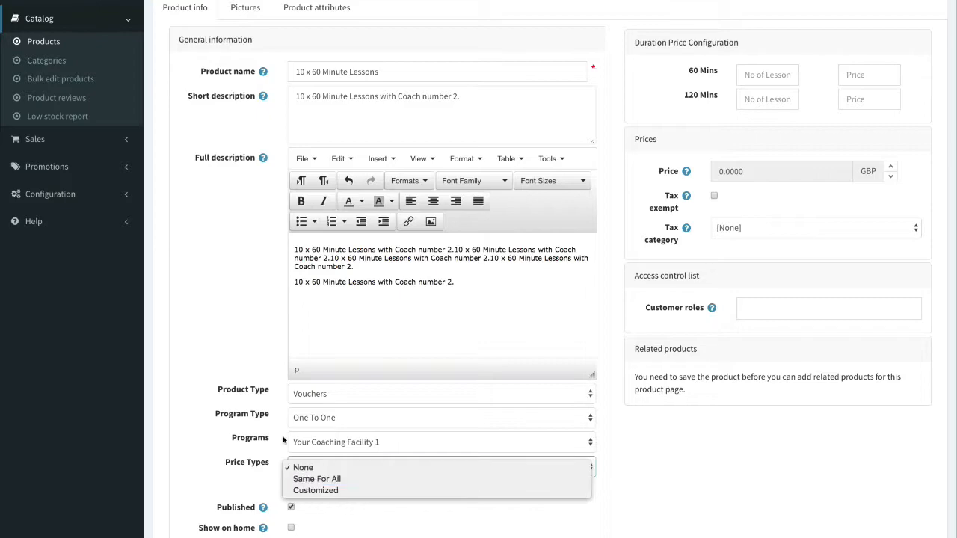
click(318, 492)
scroll(321, 478, down, 1)
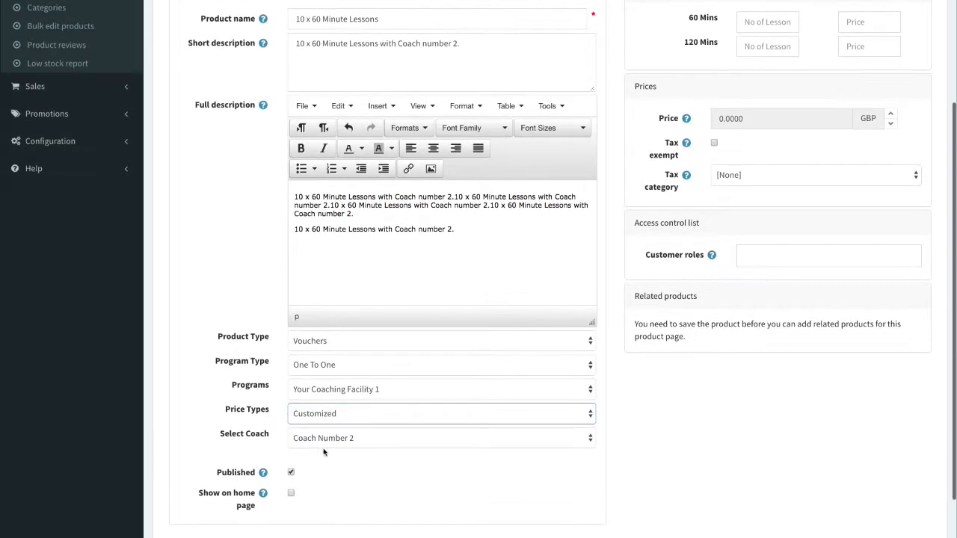
scroll(758, 173, up, 3)
click(763, 169)
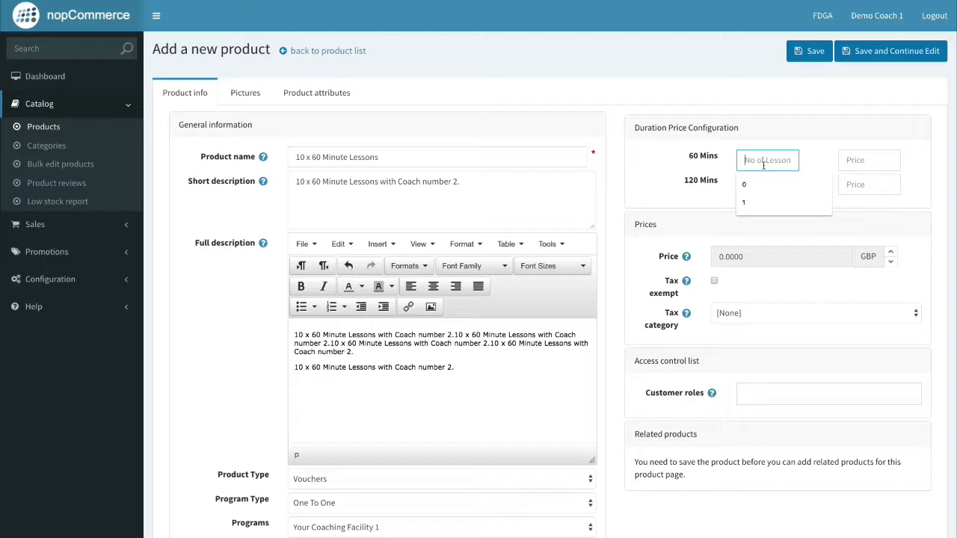
Enter 10 sixty-minute lessons at 45.00 each, for a 450.00 total.
text(10)
click(671, 167)
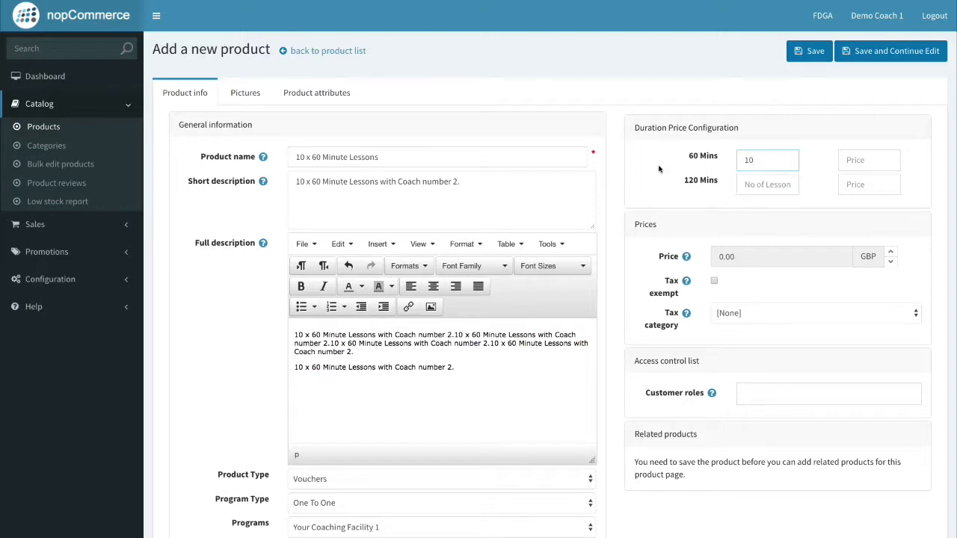
click(788, 161)
click(828, 171)
click(860, 159)
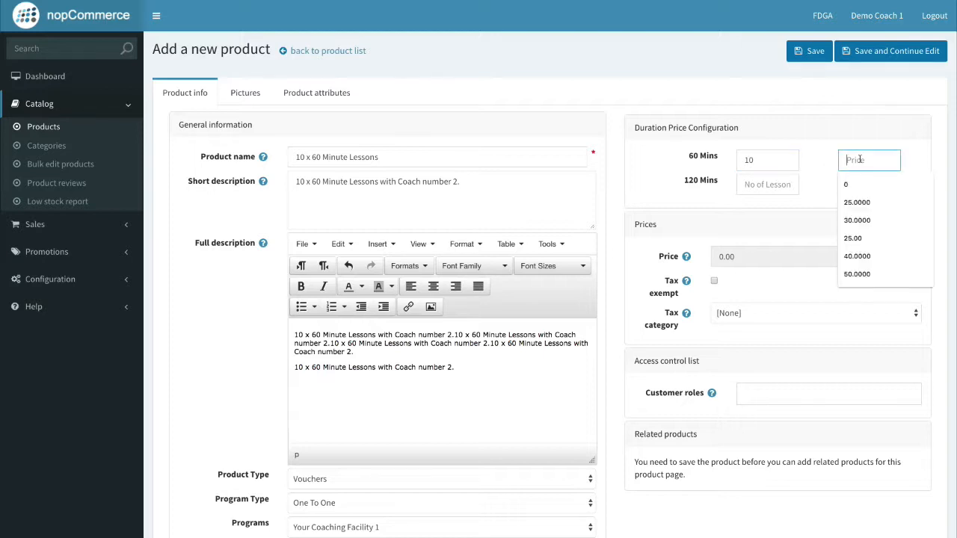
text(50.00)
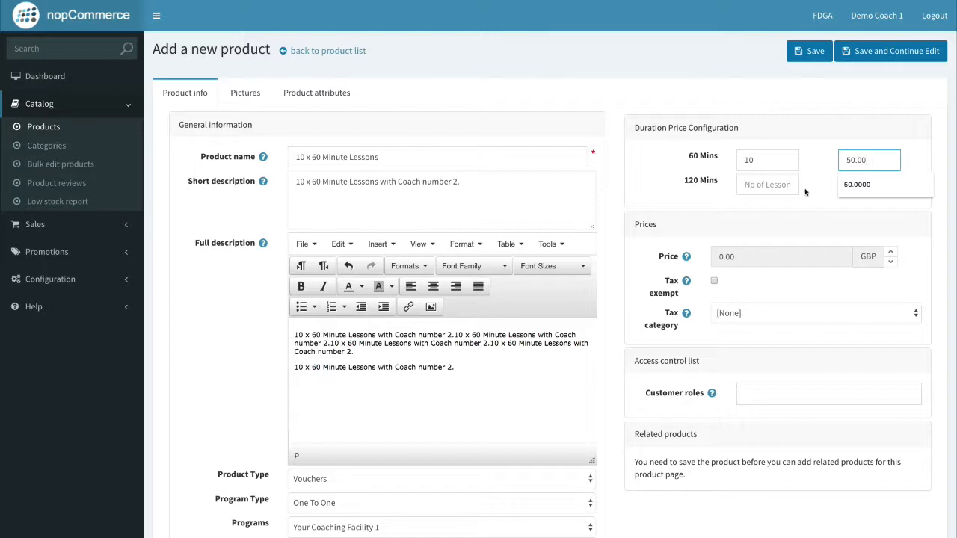
click(766, 223)
click(887, 157)
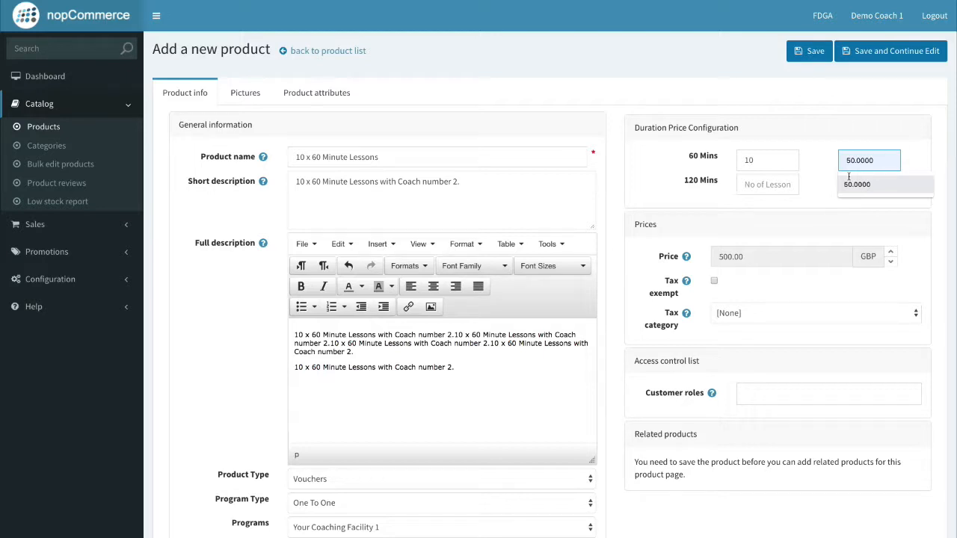
drag(891, 163, 799, 154)
text(45.00)
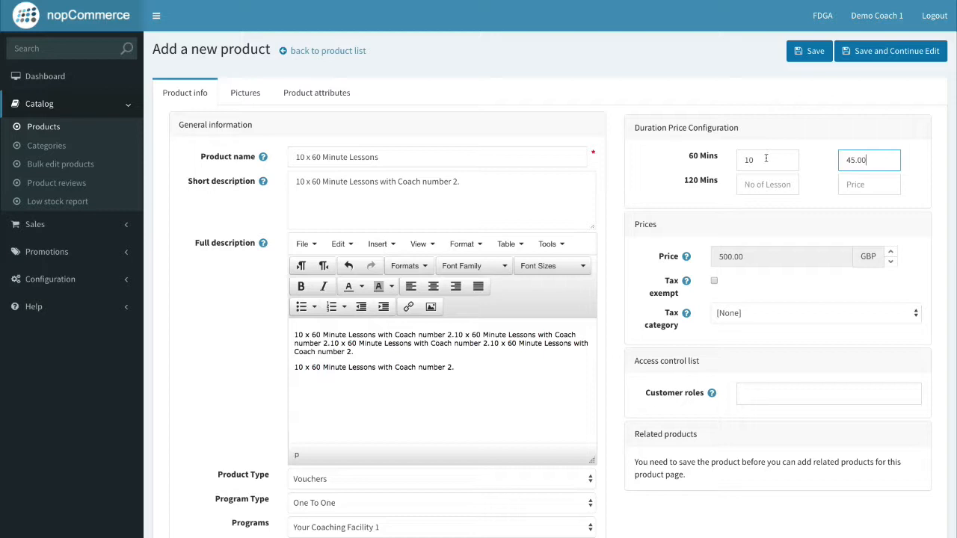
click(809, 159)
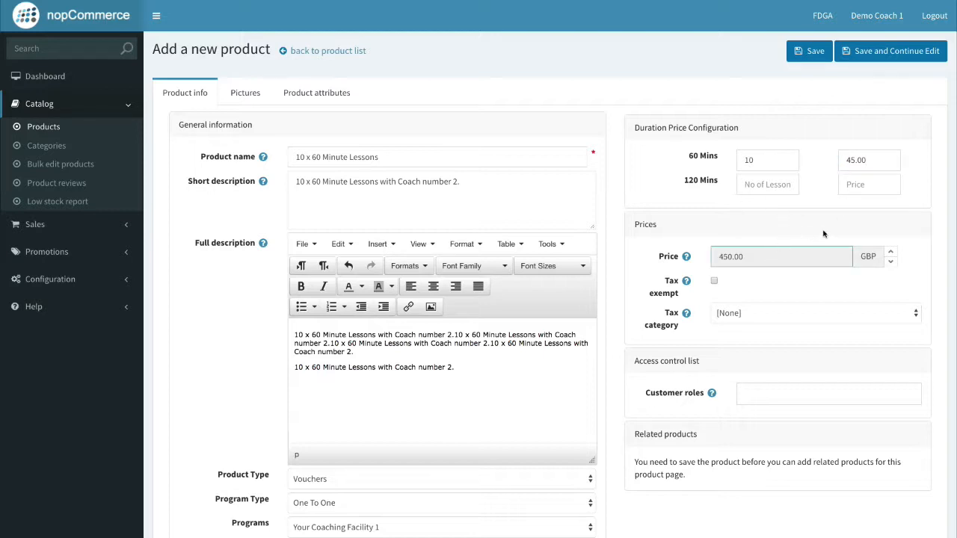
Allow the Coach, Player, Guests and Pro Shop roles and save the product.
scroll(777, 336, down, 1)
click(770, 376)
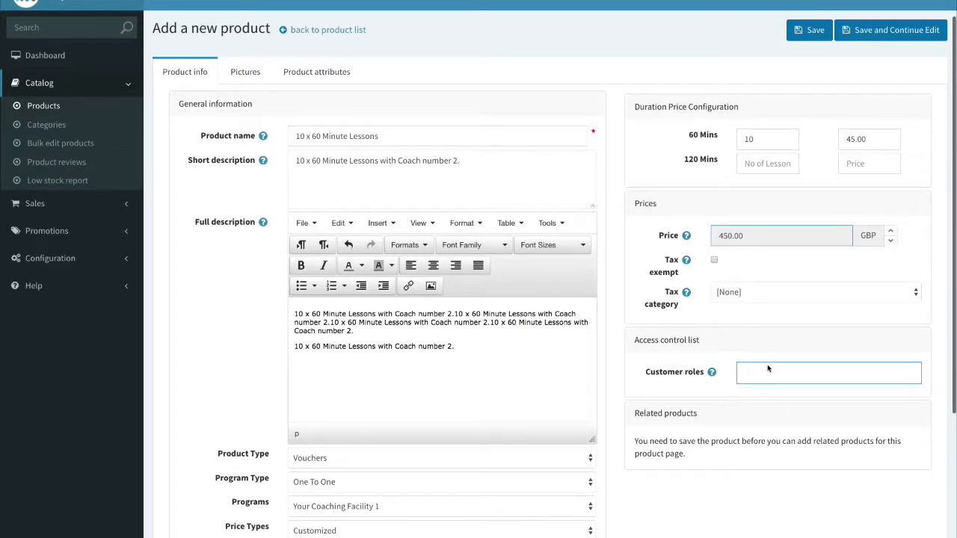
click(772, 394)
click(774, 408)
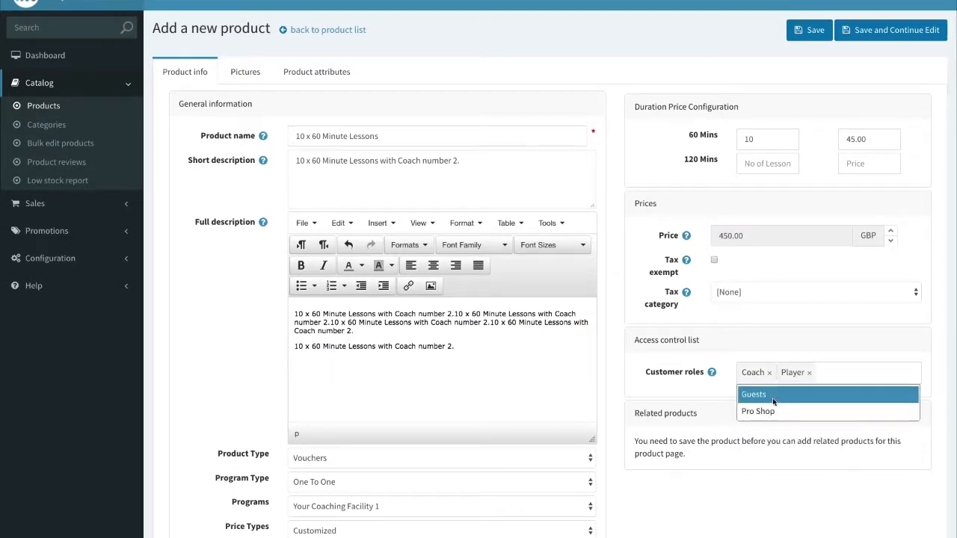
click(774, 396)
click(774, 400)
scroll(770, 384, down, 3)
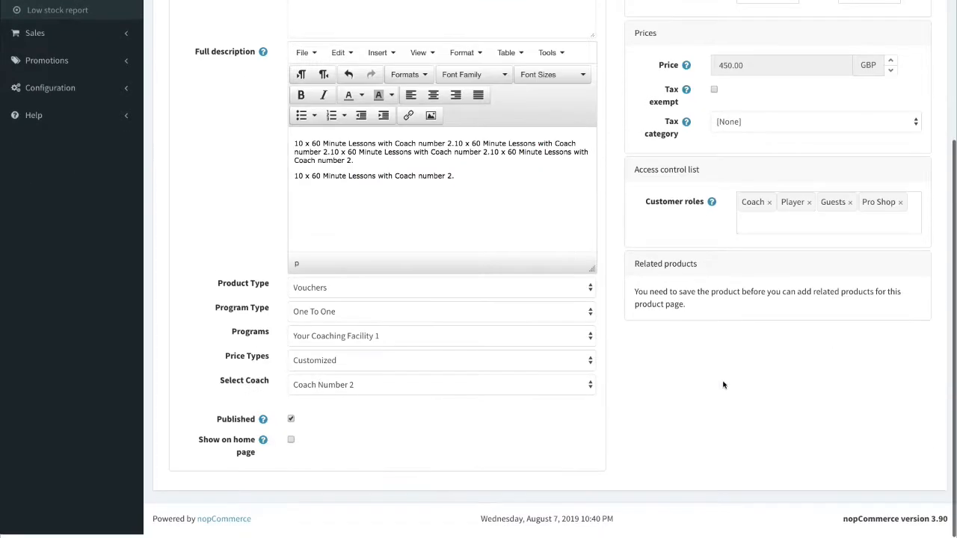
scroll(777, 308, up, 4)
click(856, 56)
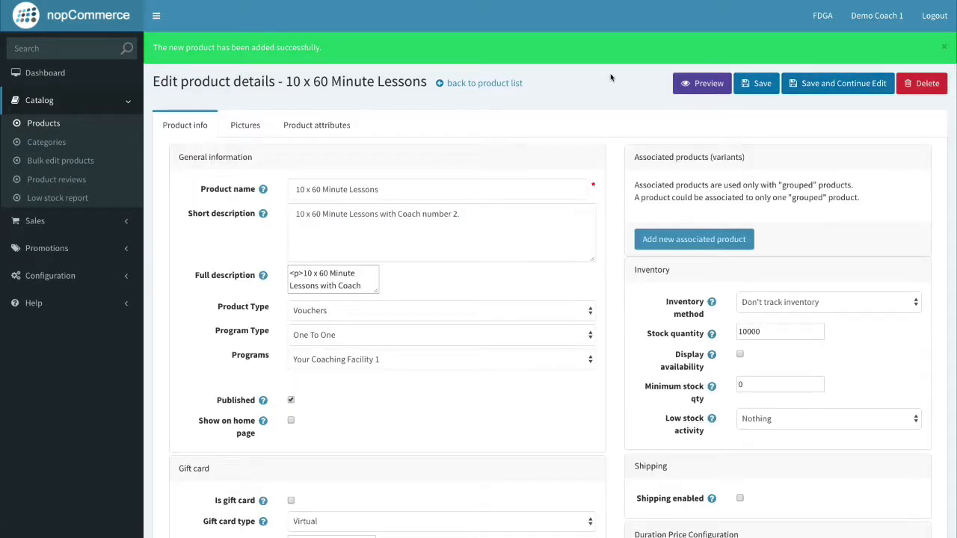
Upload 0002332_30-minute-putter-optimisation_550.jpg at display order 1 and save the product.
click(245, 125)
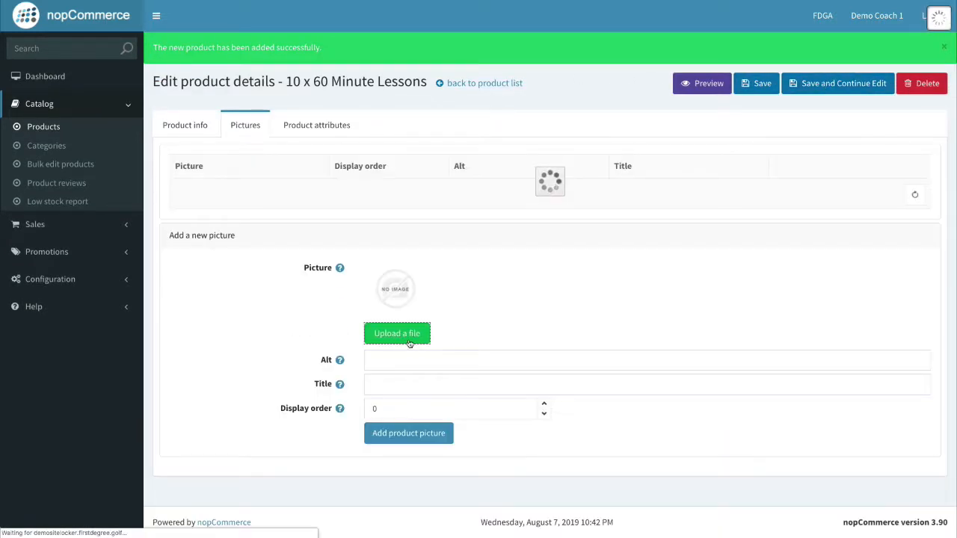
click(410, 343)
click(436, 83)
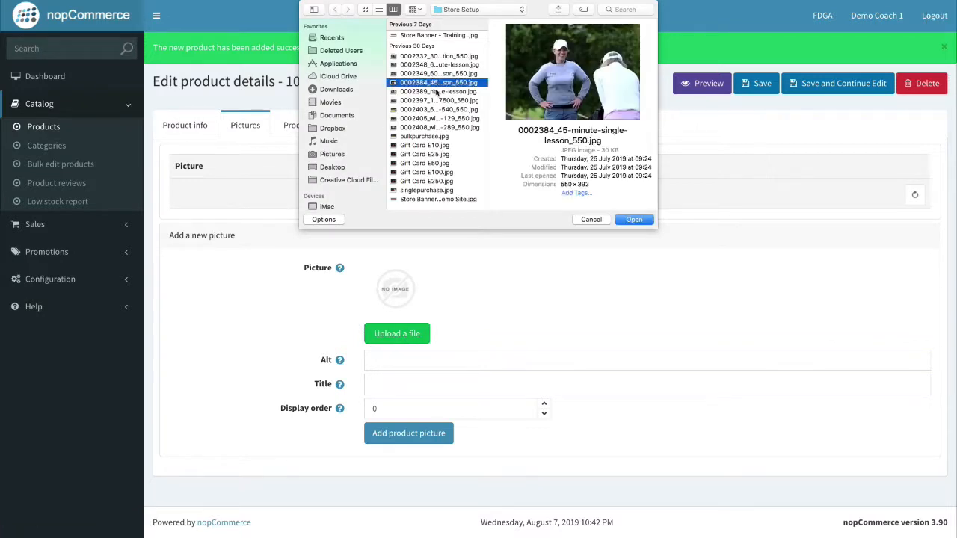
click(440, 76)
click(443, 66)
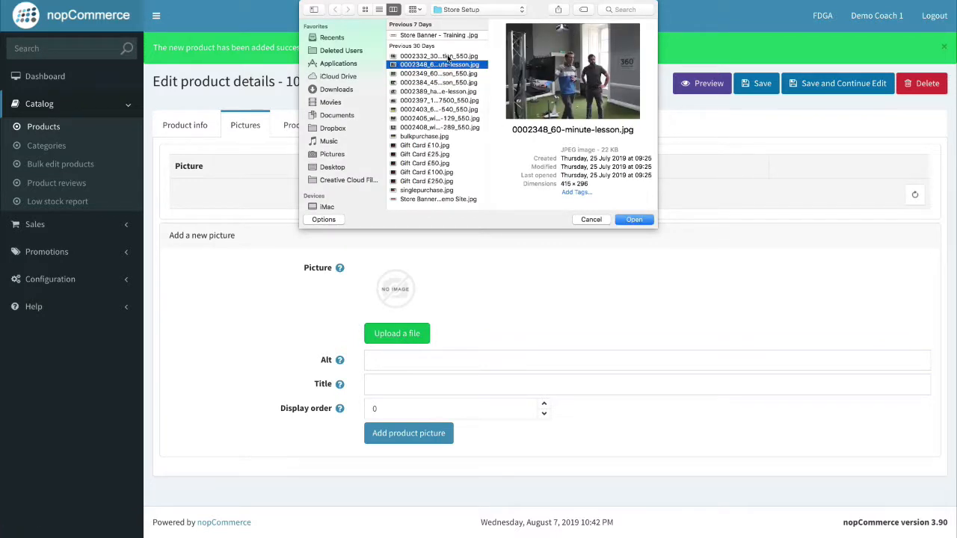
click(447, 57)
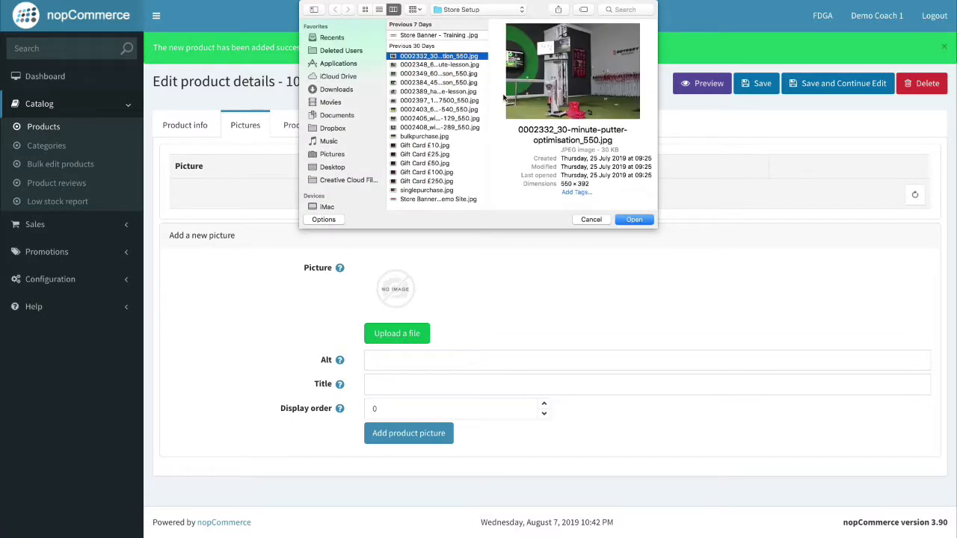
click(637, 217)
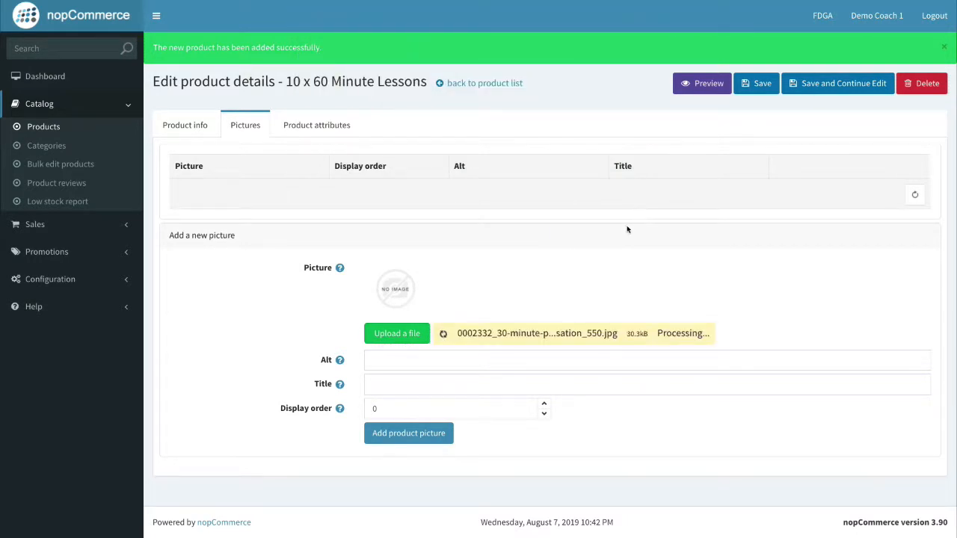
click(544, 386)
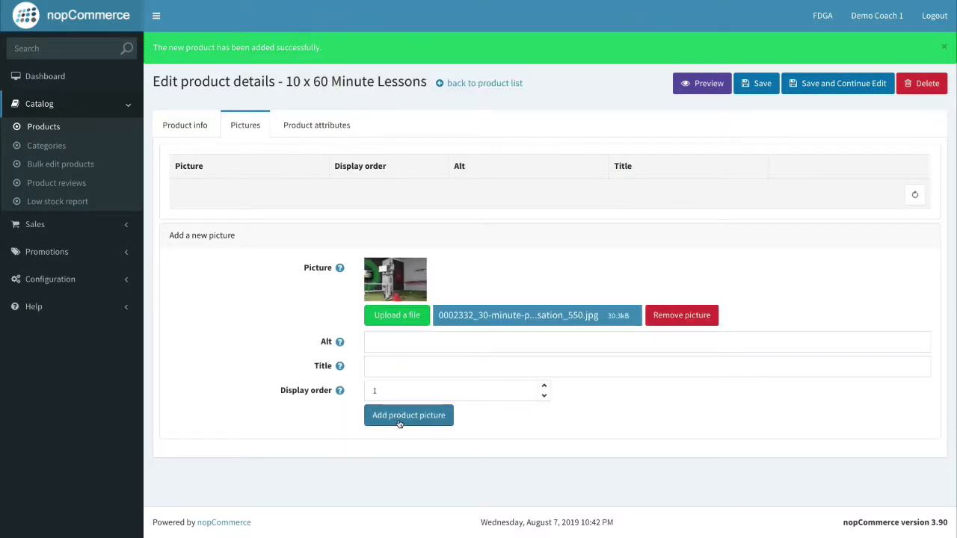
click(399, 424)
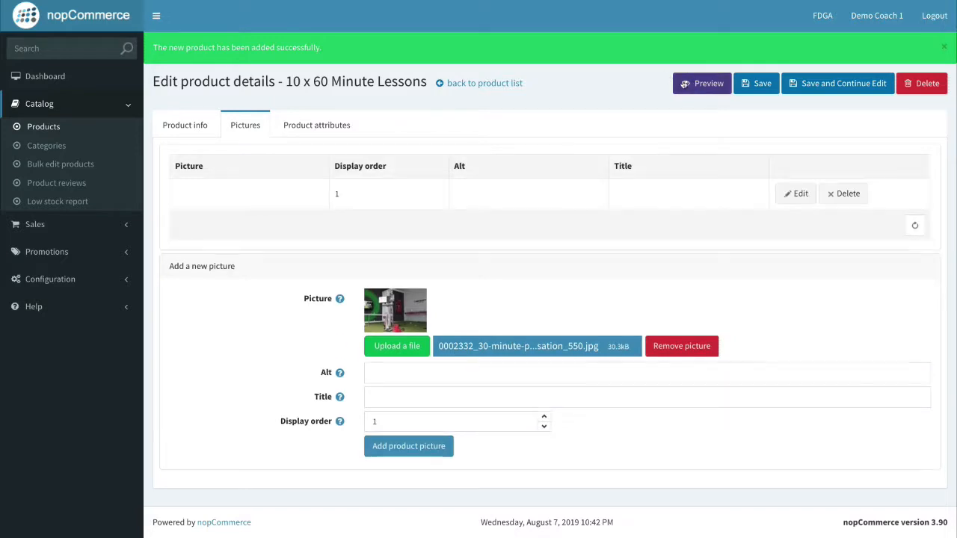
click(754, 86)
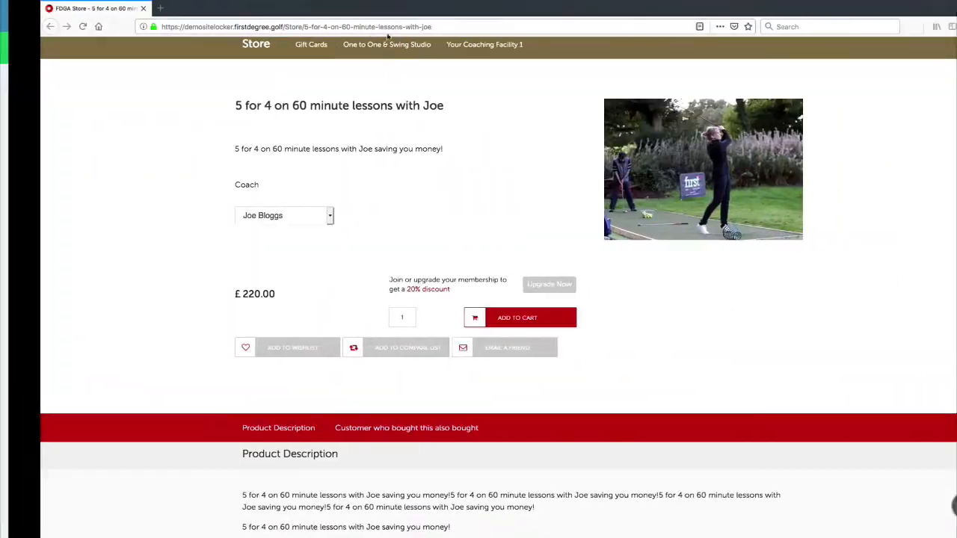
Check that Your Coaching Facility 1 lists 10 x 60 Minute Lessons at £450.00, then start a new admin product.
key(super+r)
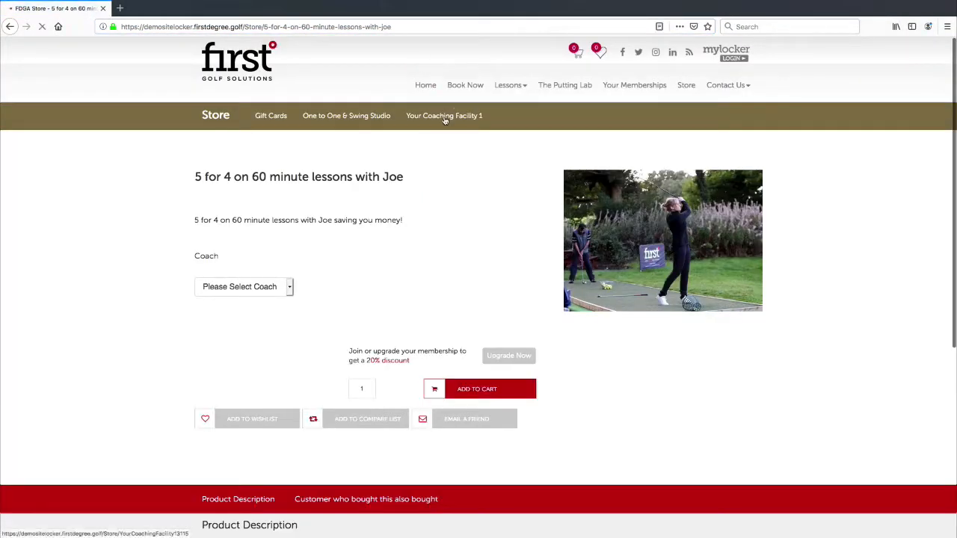
click(442, 120)
scroll(486, 209, down, 2)
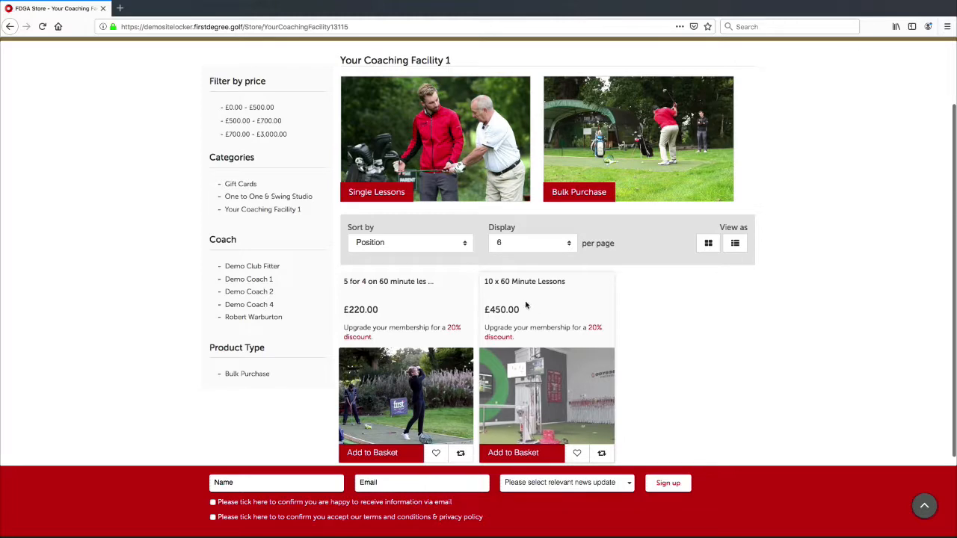
scroll(523, 334, down, 2)
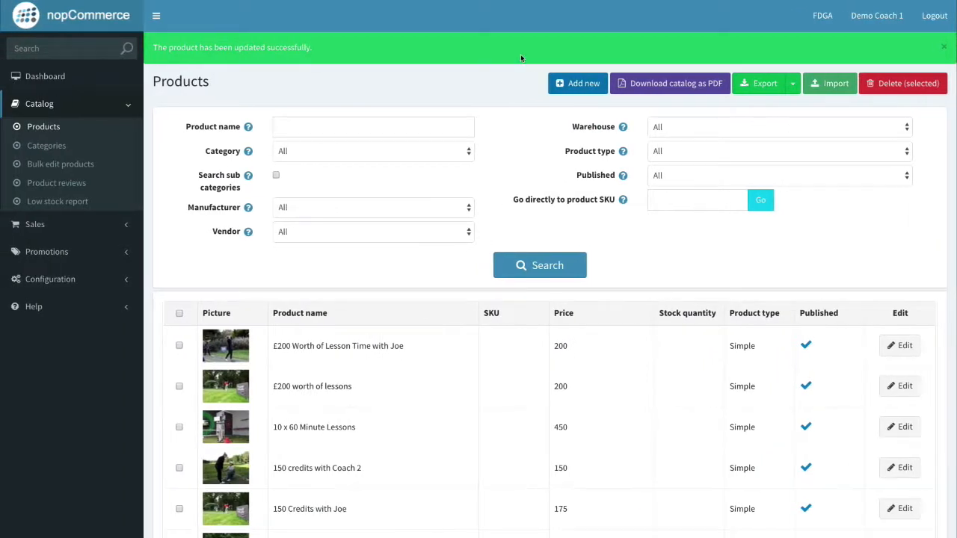
click(584, 83)
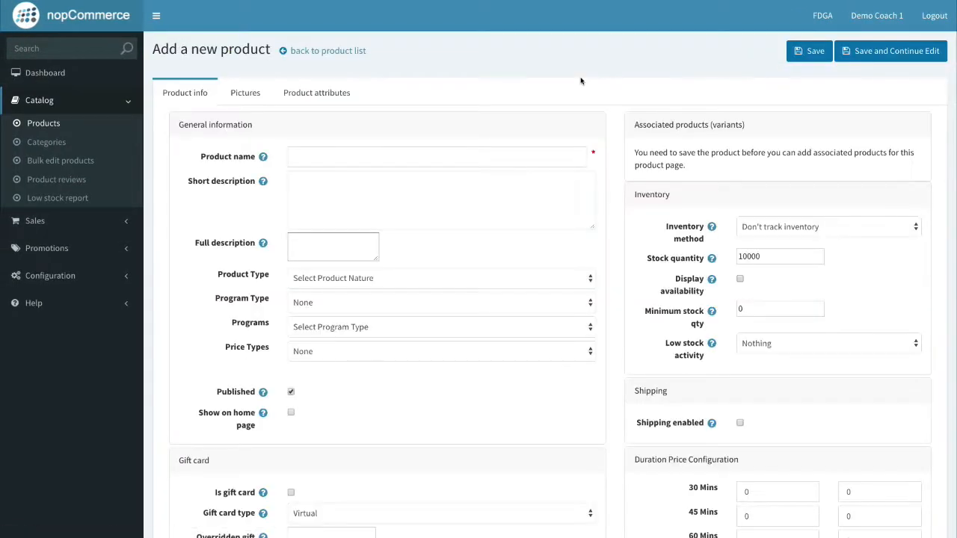
Name the product '5 x 60 Minute Lesson Product'.
click(324, 159)
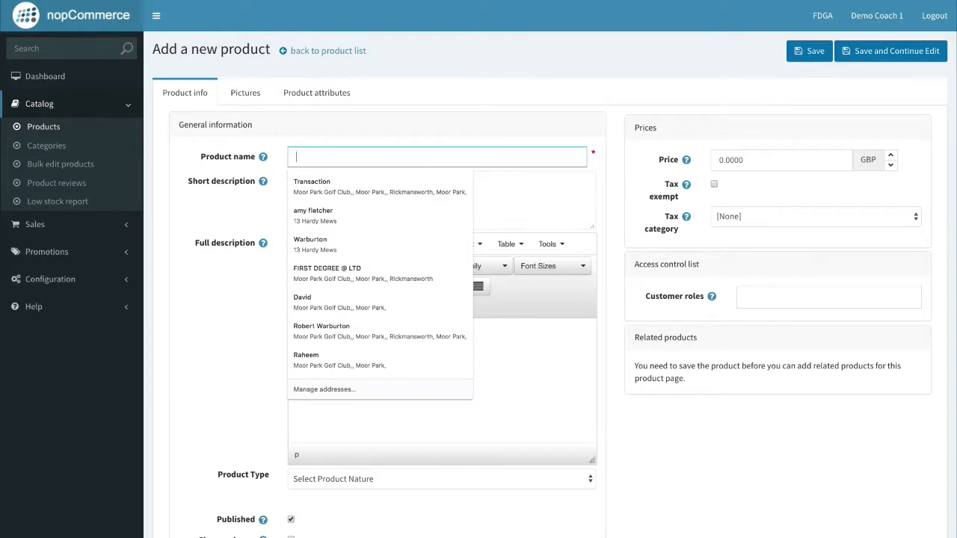
text(5 x 60 minut)
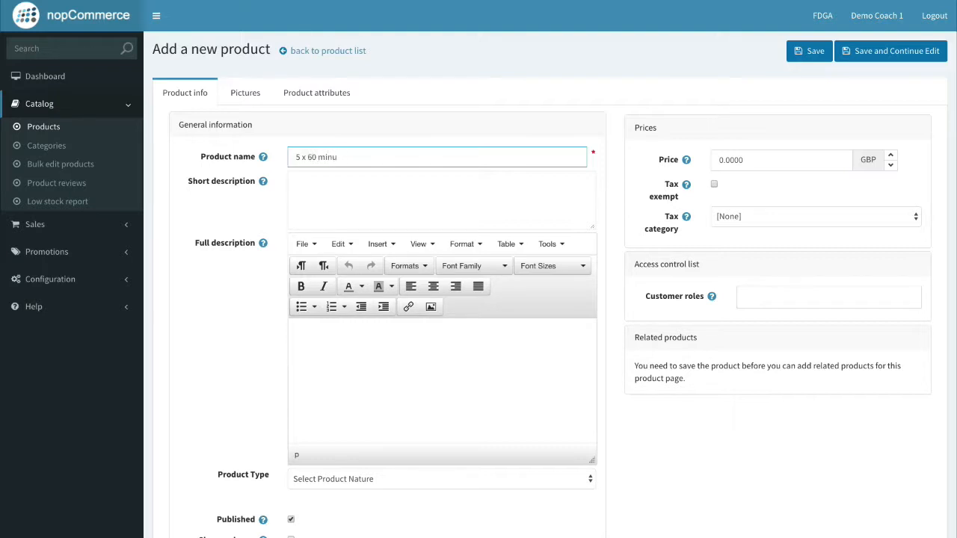
key(BackSpace)
text(Minute Lesson Product)
triple_click(433, 154)
key(ctrl+c)
Set the short description to '5 x 60 Minute Lesson Product with our coaching team'.
click(356, 184)
key(ctrl+v)
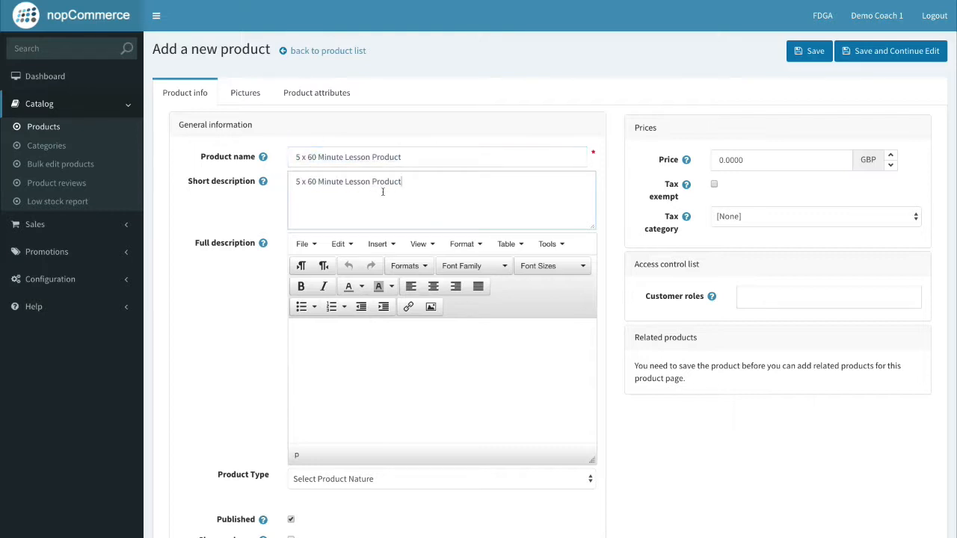
text(with our coaching team)
Copy the short description into the full description as two paragraphs.
drag(498, 187, 296, 181)
key(ctrl+c)
click(374, 333)
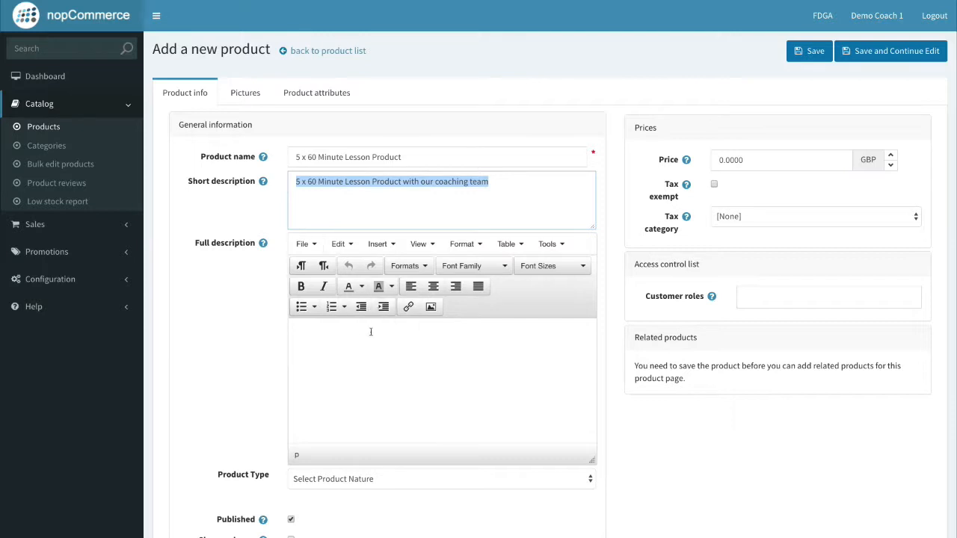
key(ctrl+v)
key(ctrl+v)
key(ctrl+v)
key(ctrl+v)
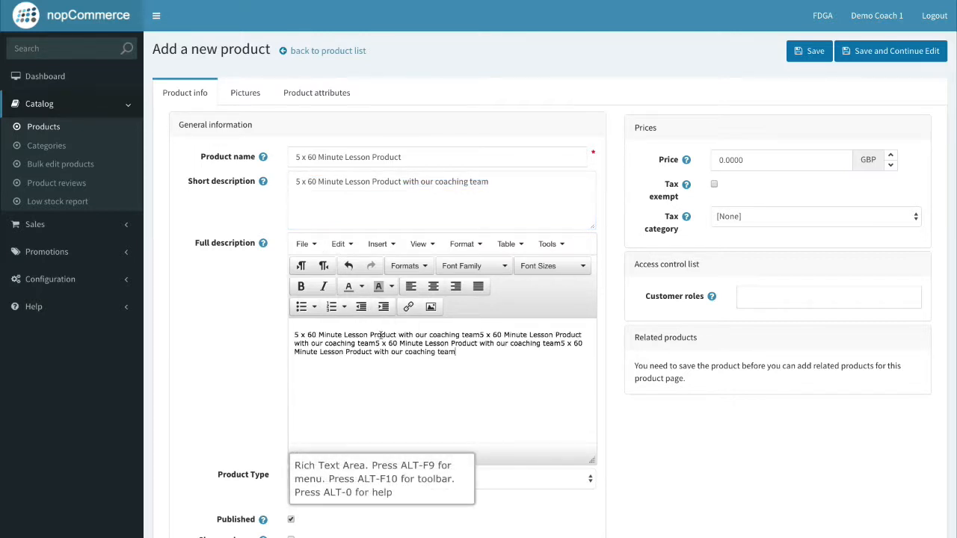
key(Return)
key(ctrl+v)
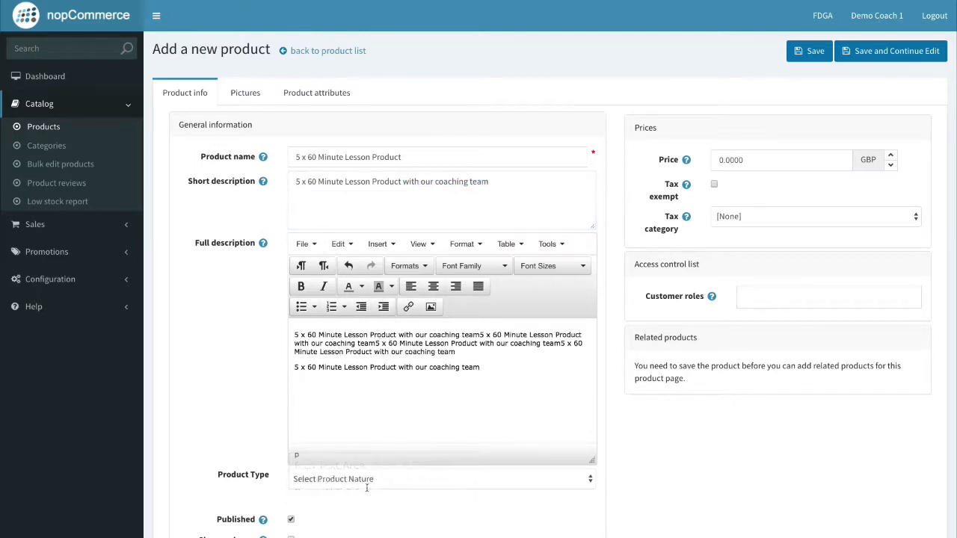
click(374, 480)
Make the product a Vouchers type with One To One program type and One to One & Swing Studio program.
click(354, 493)
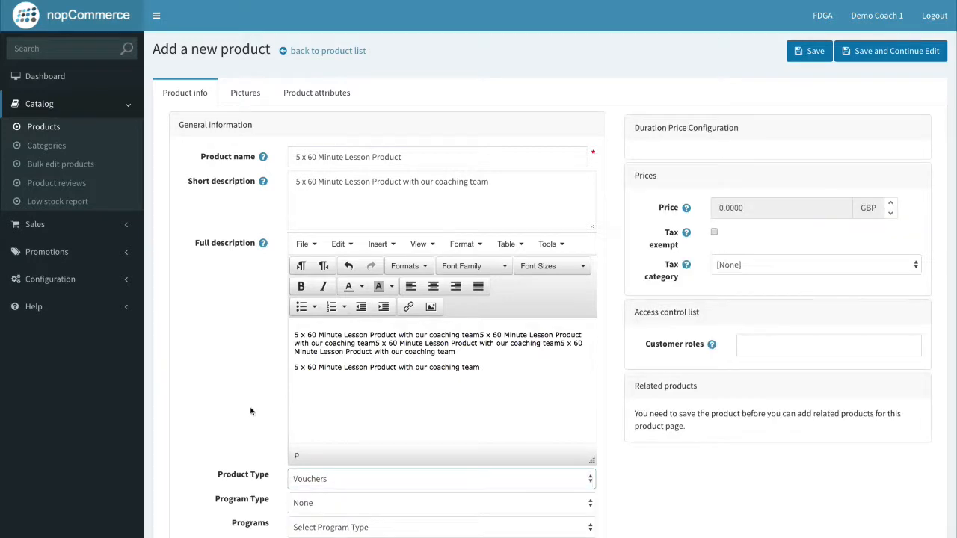
scroll(337, 395, down, 2)
click(337, 396)
click(335, 407)
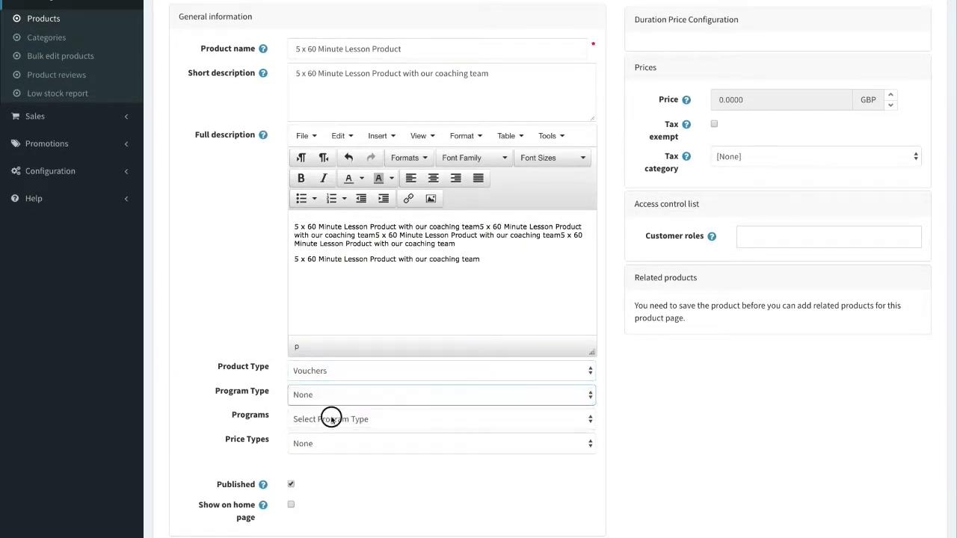
click(331, 417)
click(327, 432)
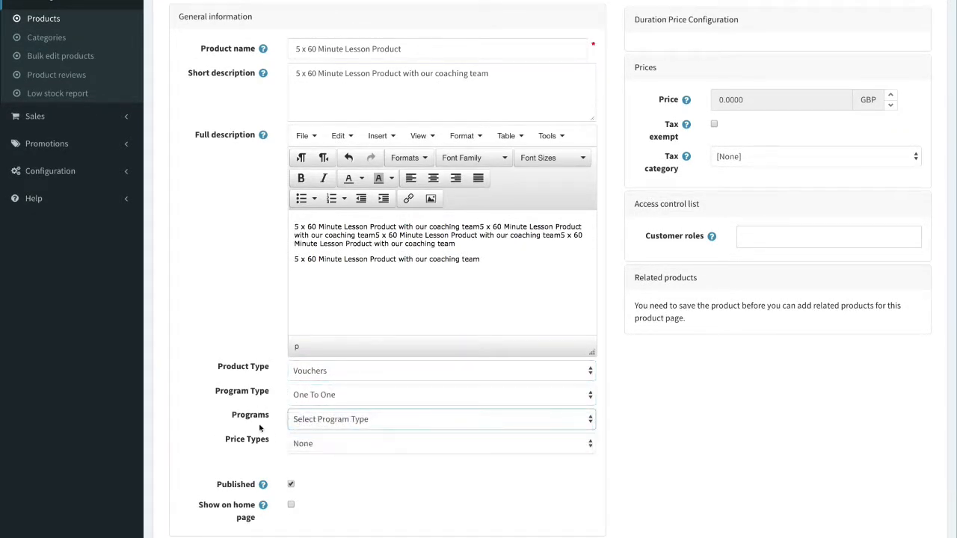
Set the price type to Customized and assign a coach in Select Coach.
click(329, 444)
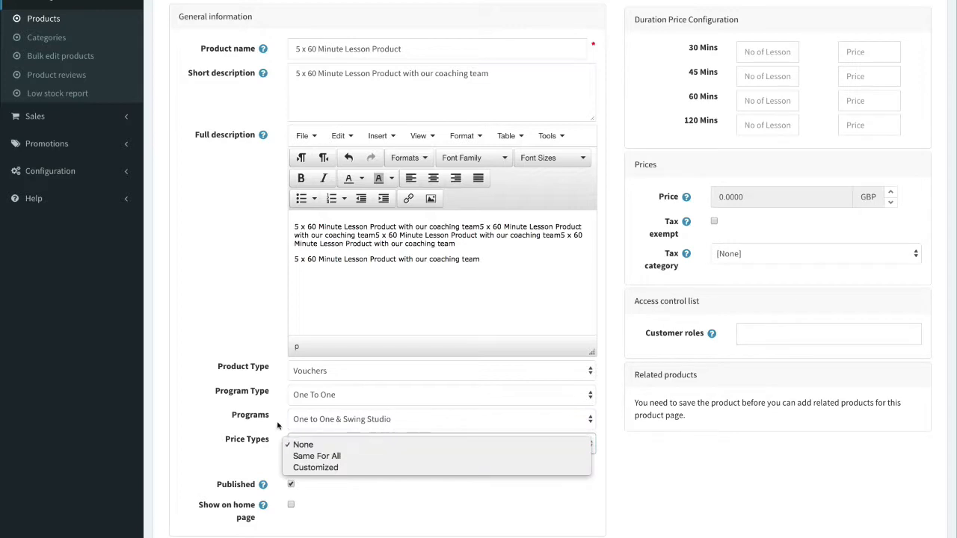
click(331, 469)
scroll(344, 441, down, 2)
click(329, 394)
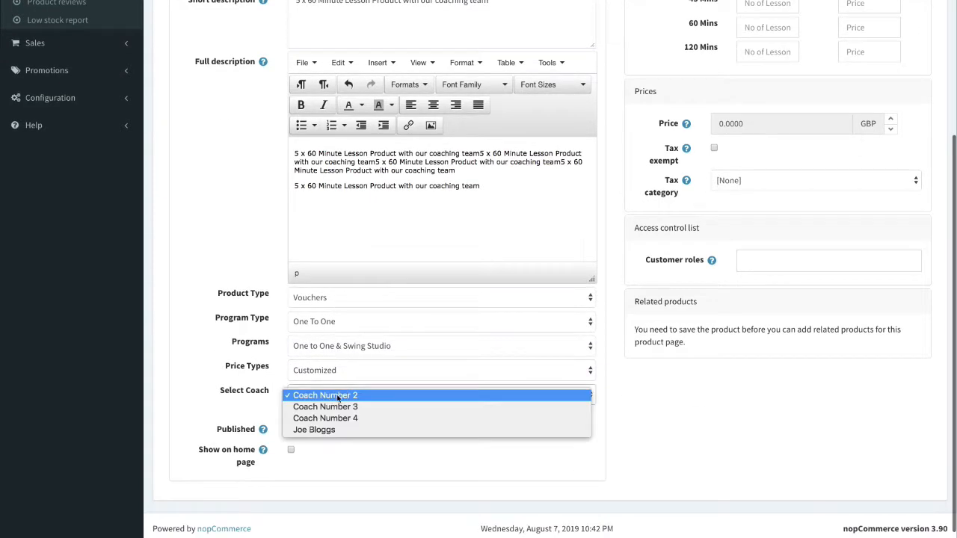
click(342, 429)
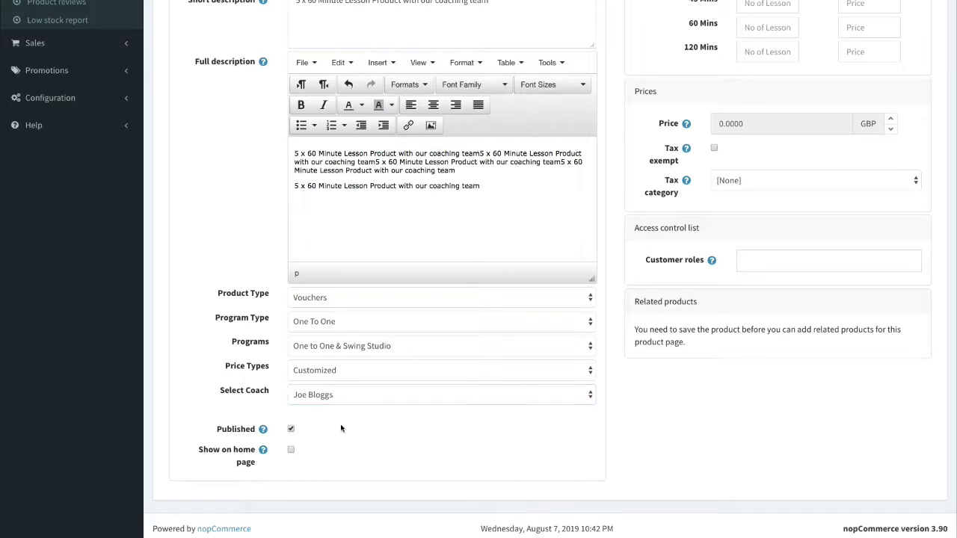
scroll(342, 429, up, 3)
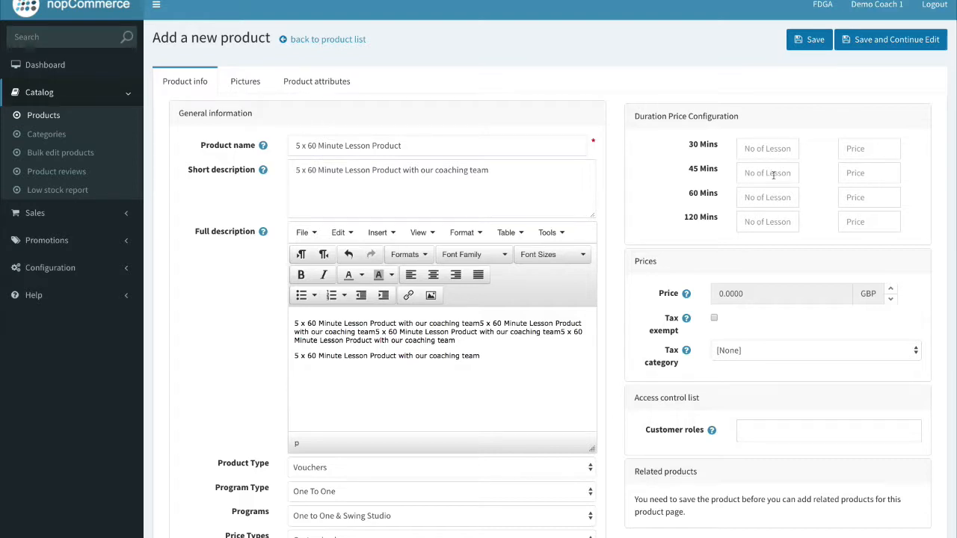
Change the program to Your Coaching Facility 1 and enter 5 sixty-minute lessons.
click(773, 197)
text(5)
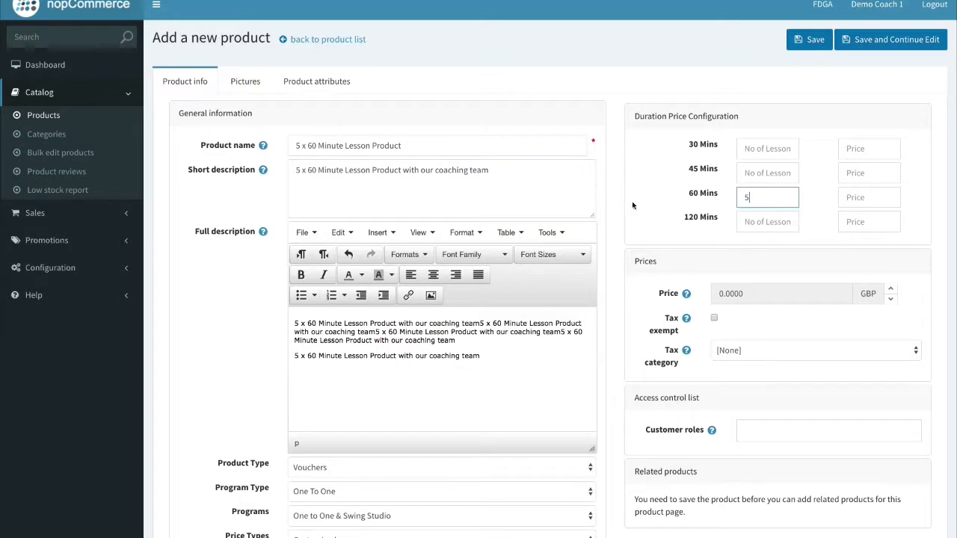
scroll(601, 214, down, 3)
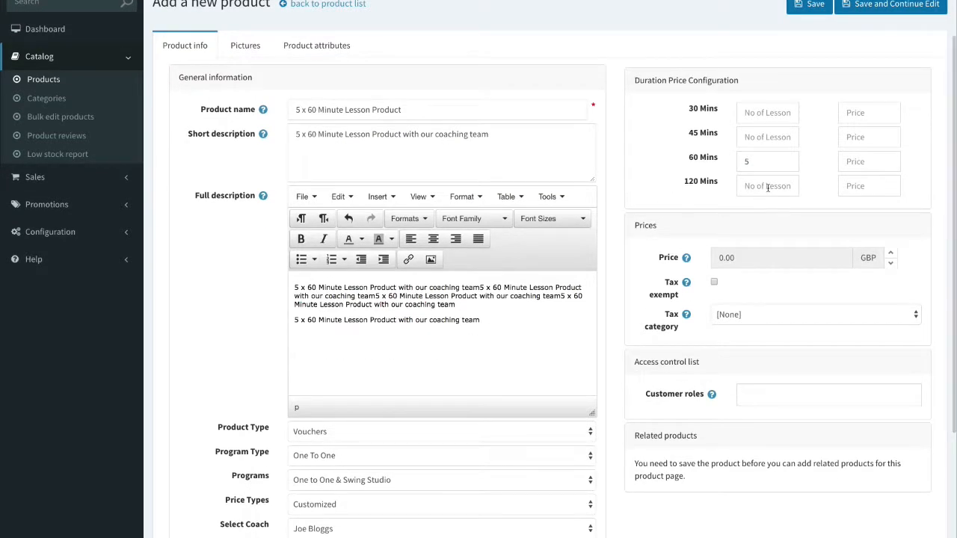
click(447, 402)
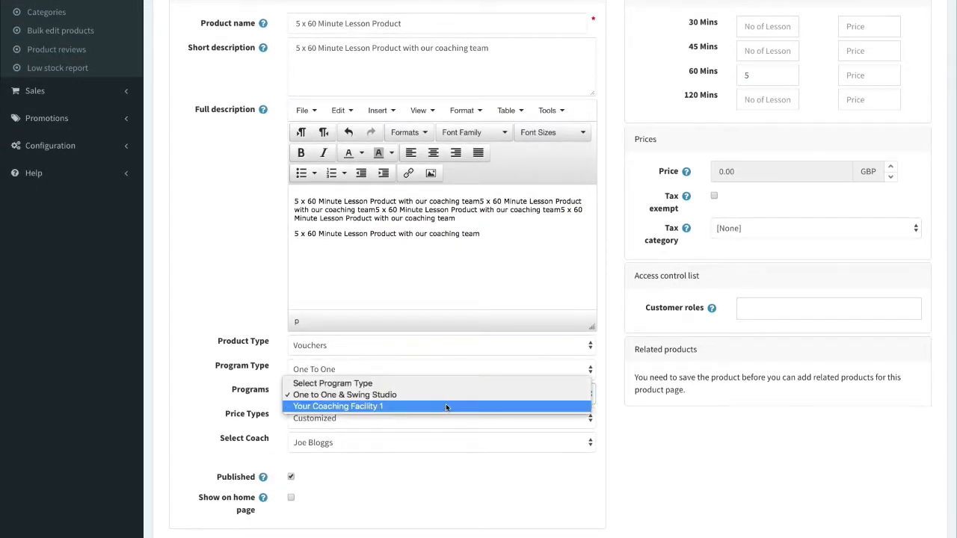
click(446, 404)
scroll(555, 376, up, 3)
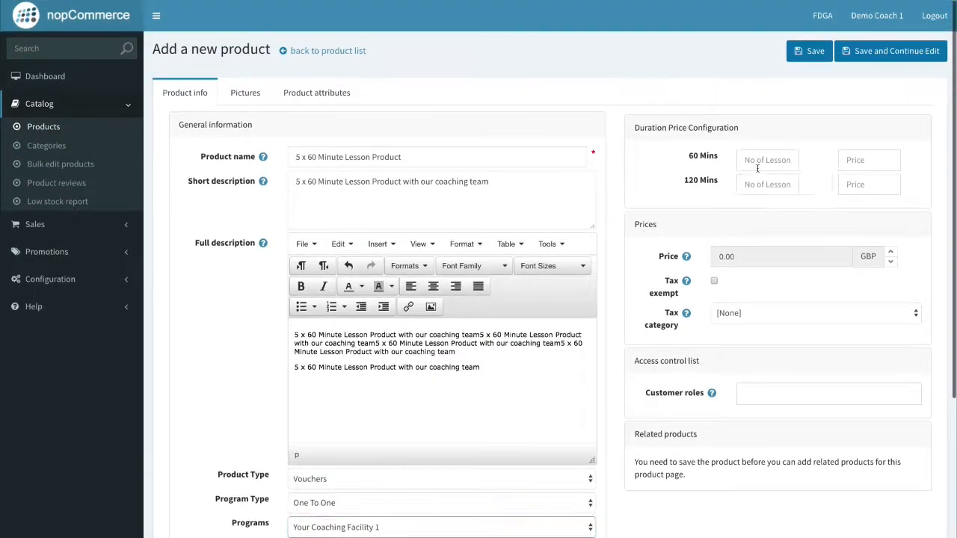
click(757, 167)
text(5)
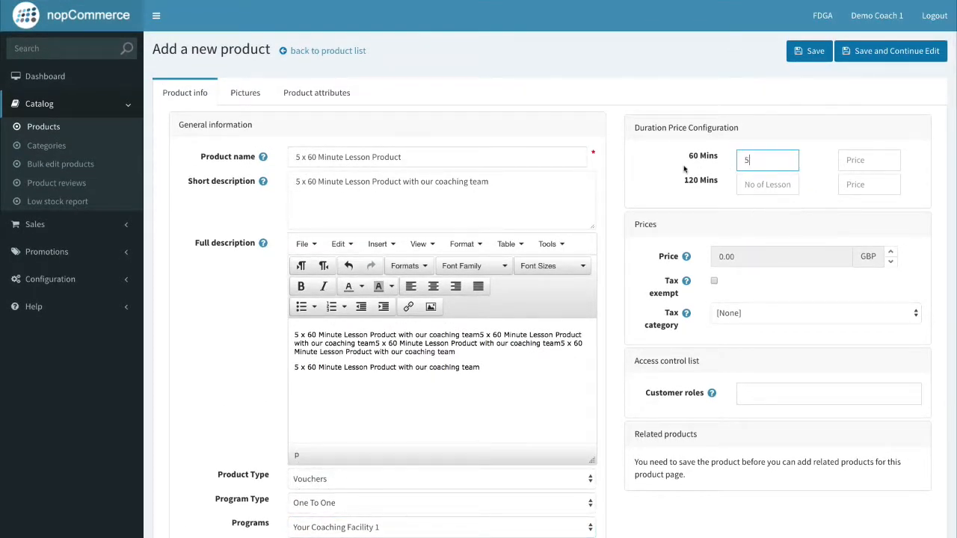
click(686, 169)
Price each 60-minute lesson at 49.50, giving a 247.50 total.
click(852, 160)
text(55.)
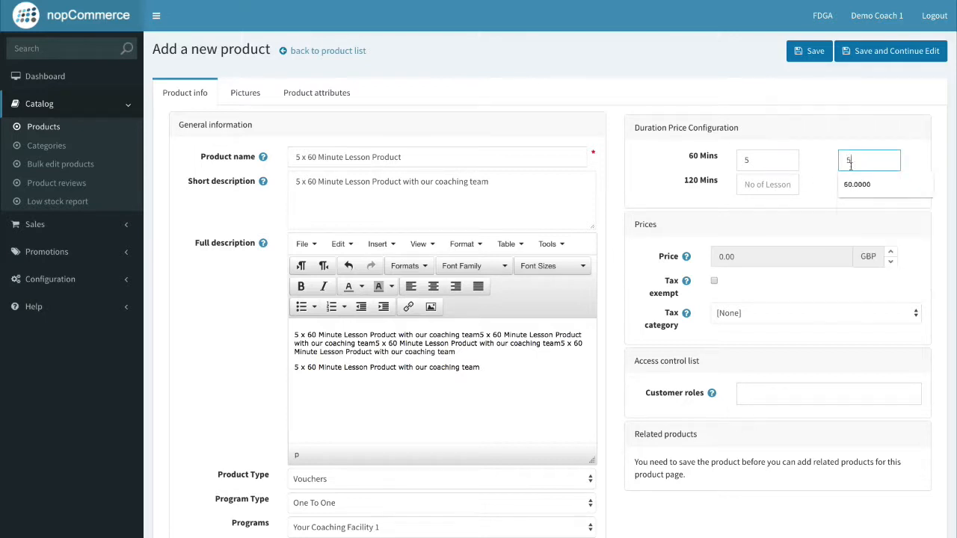
click(830, 188)
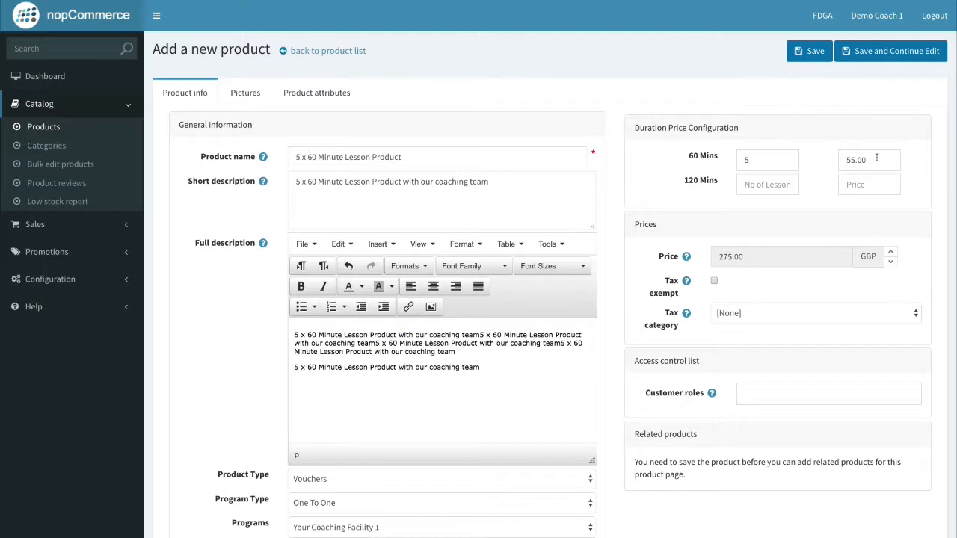
click(876, 159)
drag(886, 163, 831, 161)
text(49.50)
click(792, 234)
click(766, 256)
drag(750, 257, 722, 256)
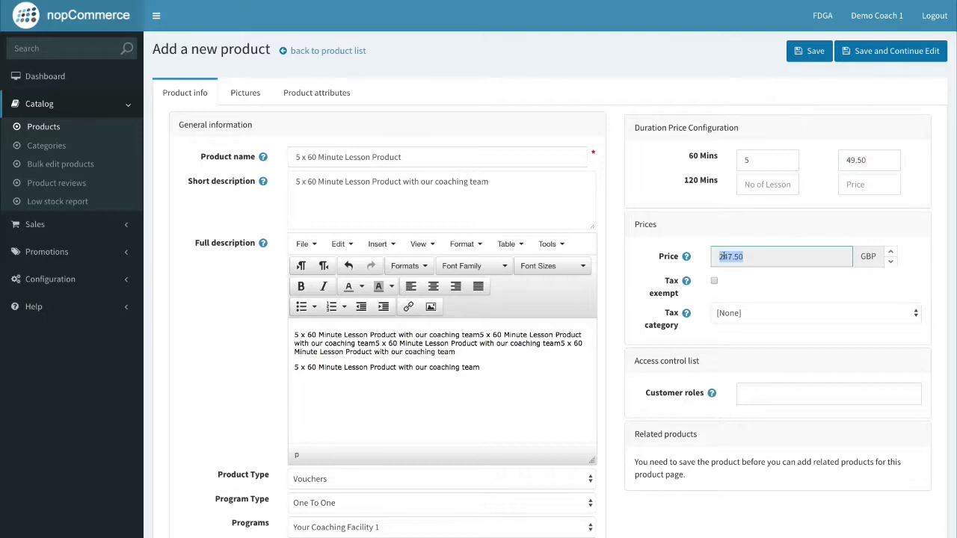
click(774, 255)
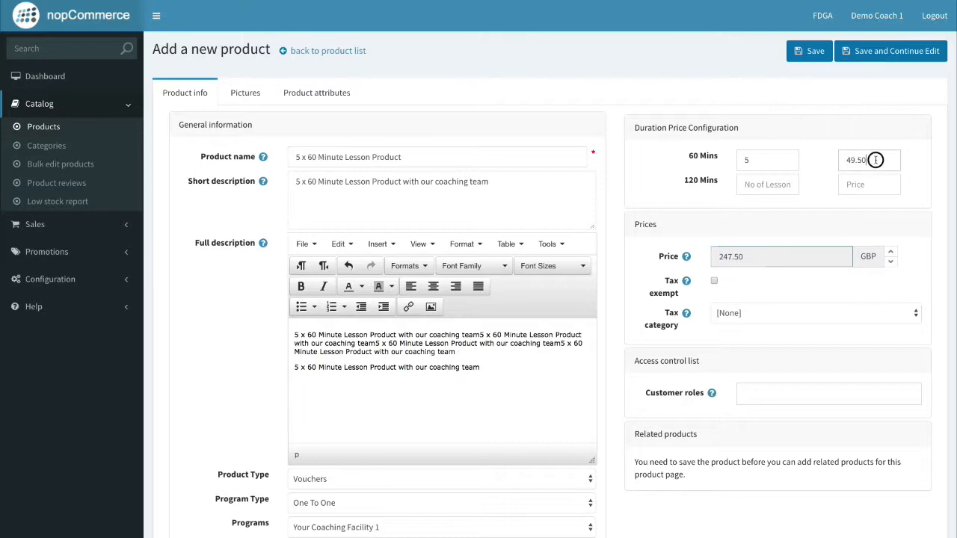
drag(867, 160, 844, 159)
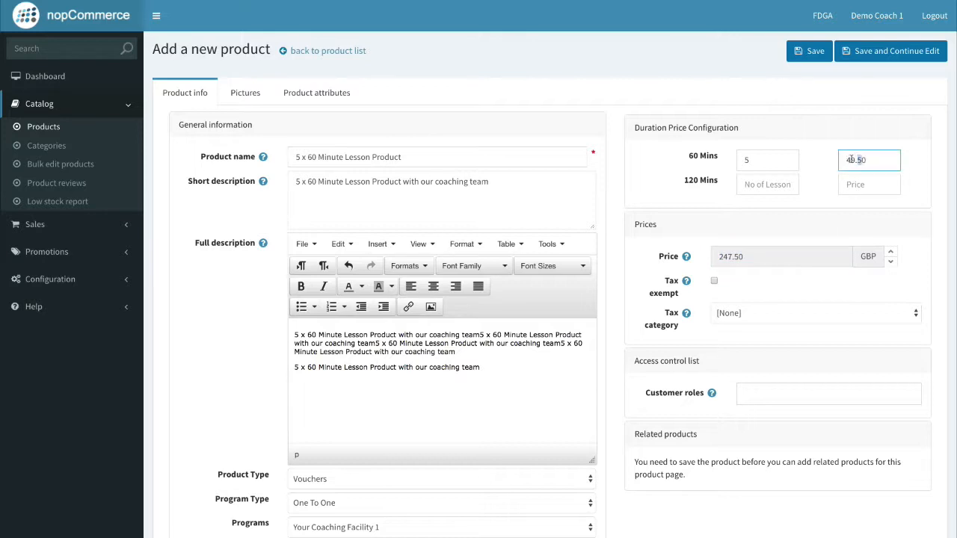
drag(753, 161, 746, 162)
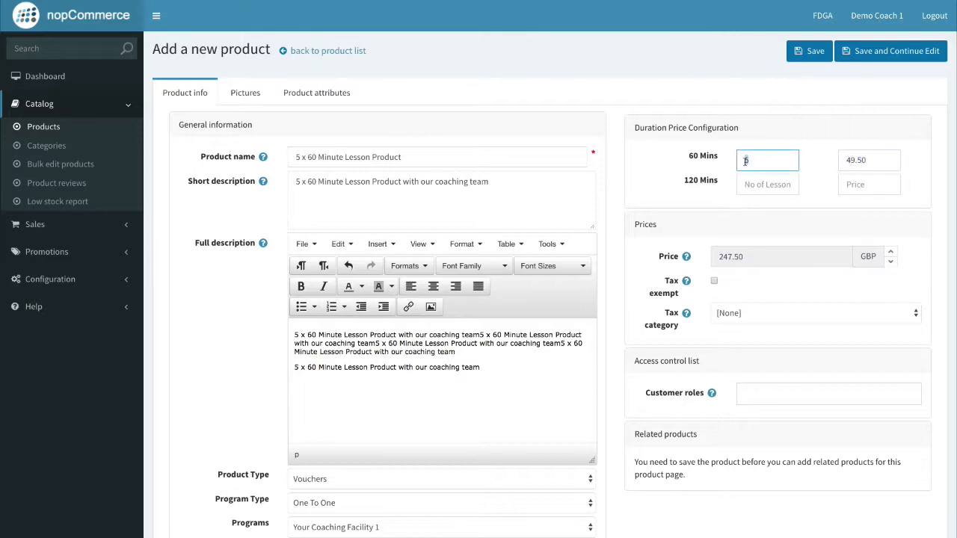
click(817, 163)
click(871, 160)
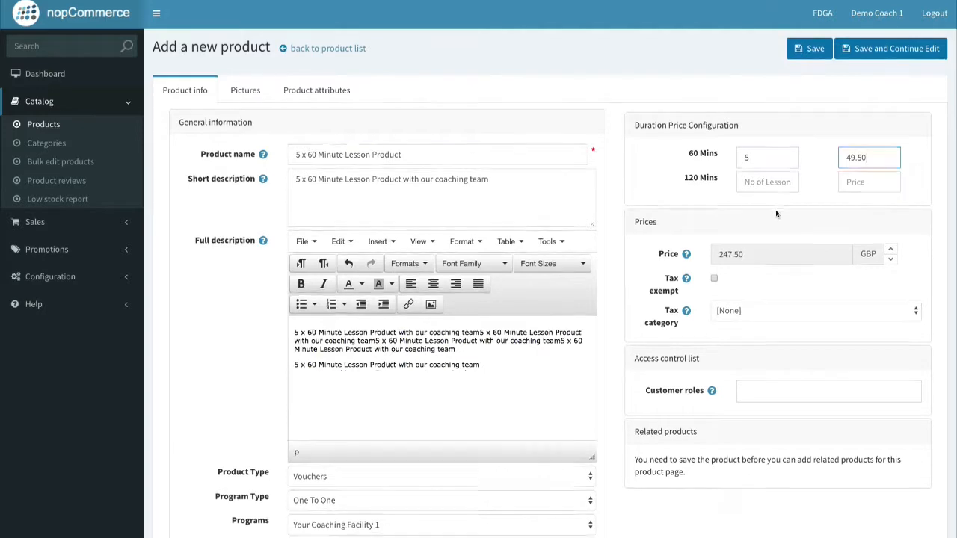
Allow customer roles Coach, Guests, Player and Pro Shop, then Save and Continue Edit.
scroll(777, 202, down, 3)
click(773, 209)
click(774, 233)
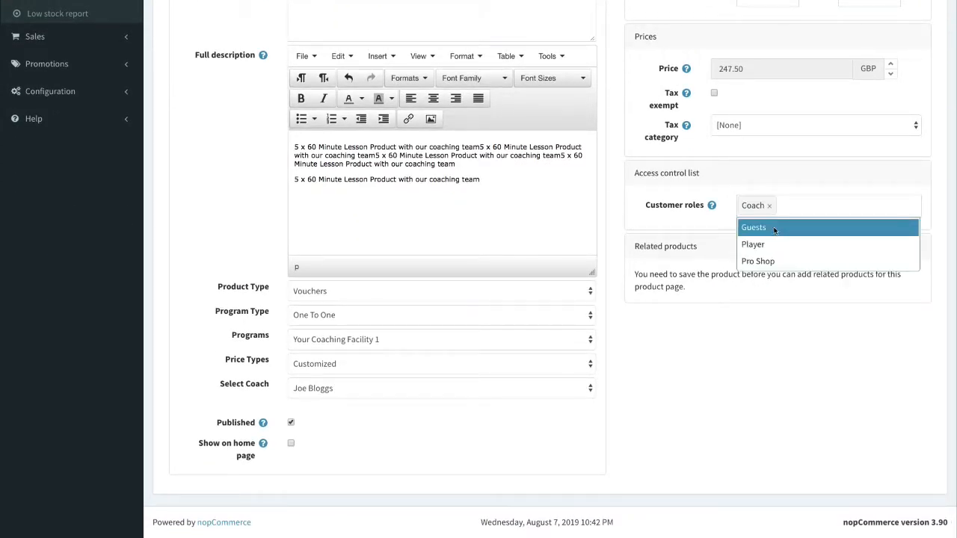
click(775, 233)
click(778, 235)
click(779, 228)
scroll(779, 236, up, 4)
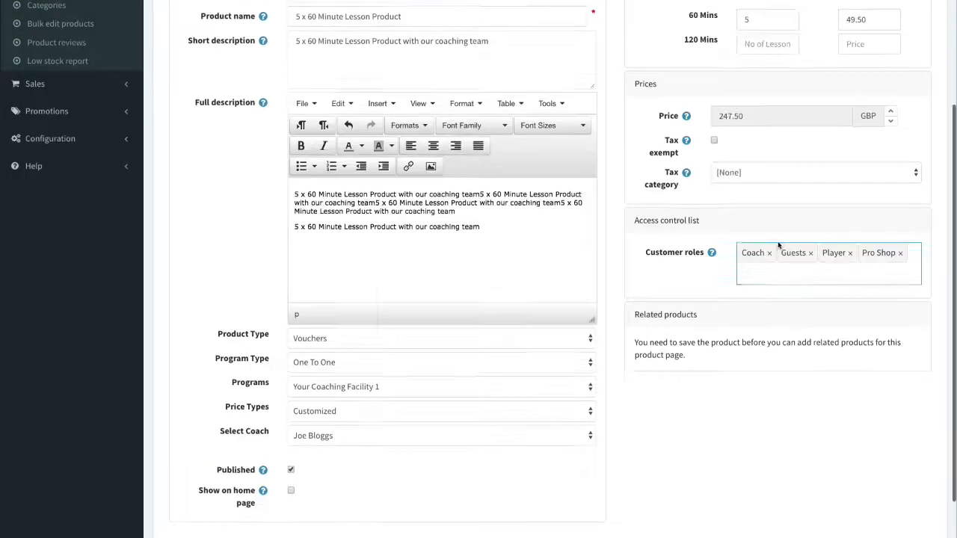
click(853, 51)
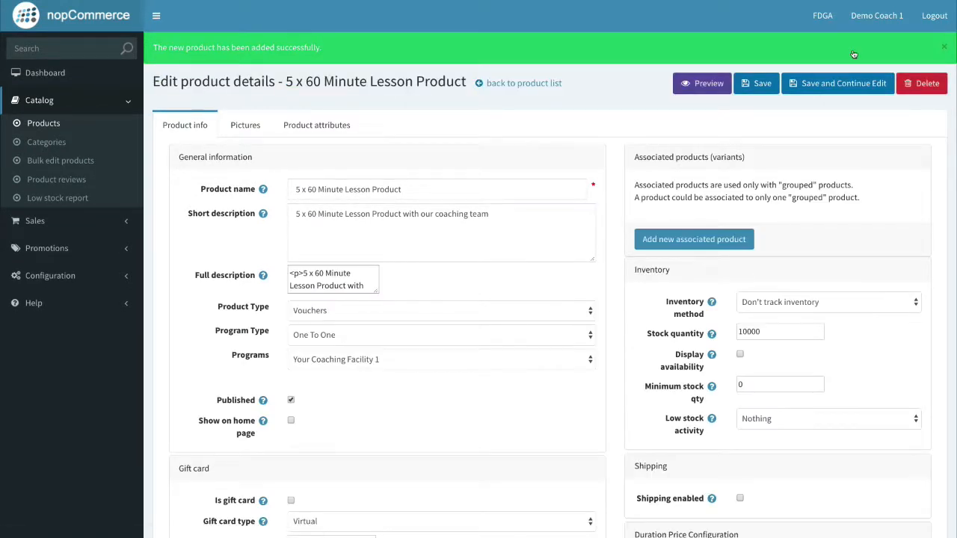
Choose Coach Number 2 in the Select Coach list.
scroll(358, 299, down, 3)
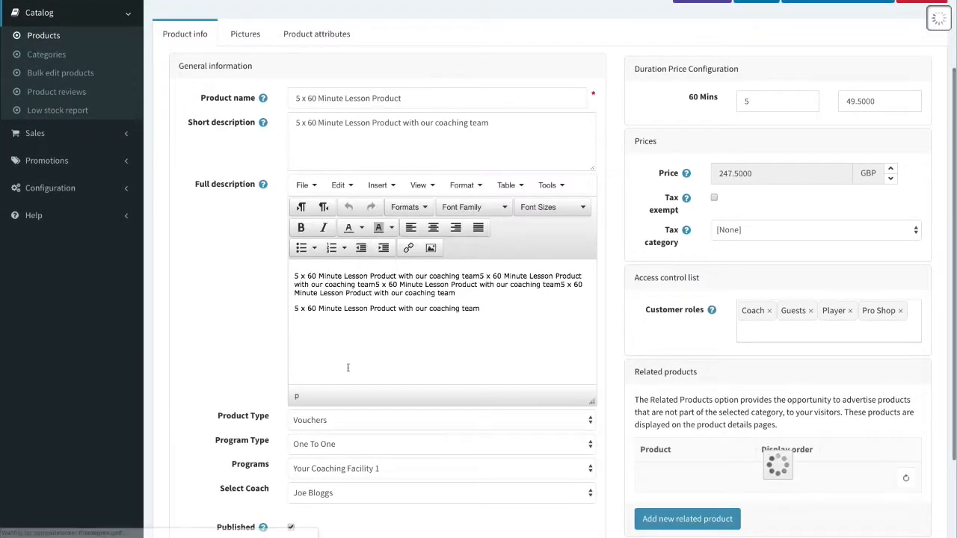
click(364, 389)
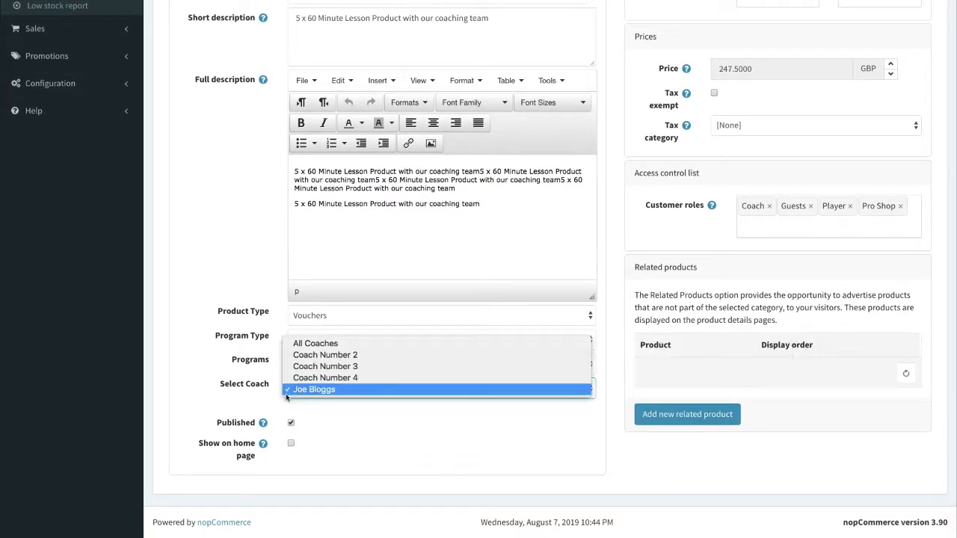
click(410, 412)
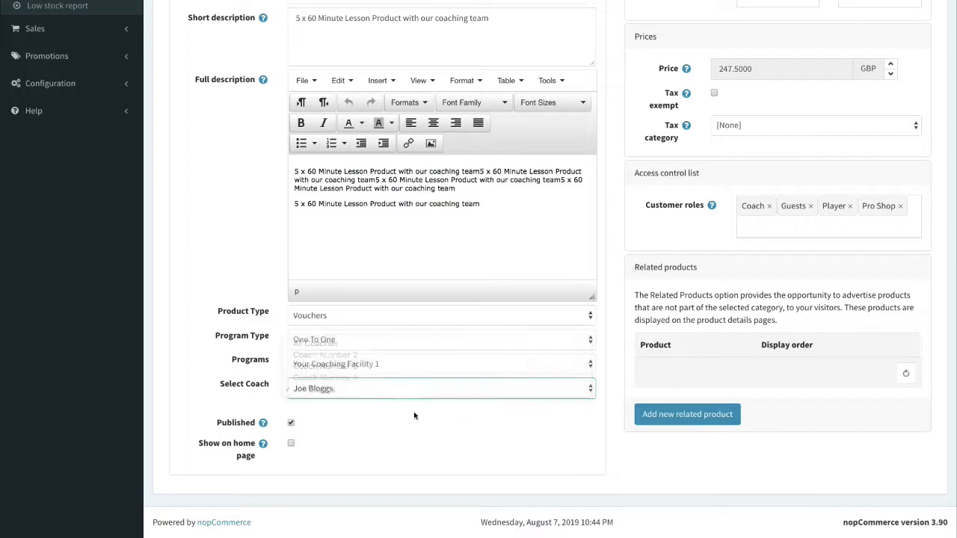
scroll(413, 413, up, 2)
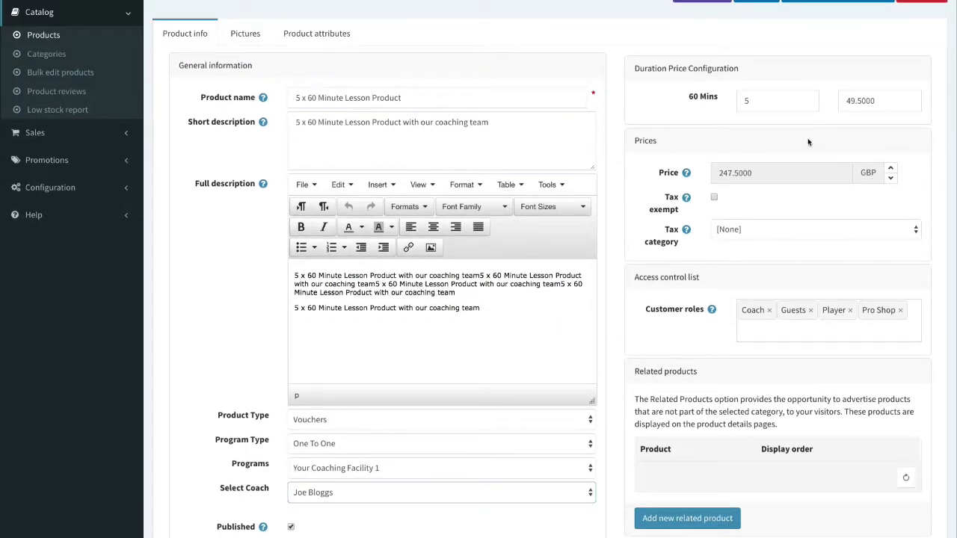
scroll(578, 204, down, 1)
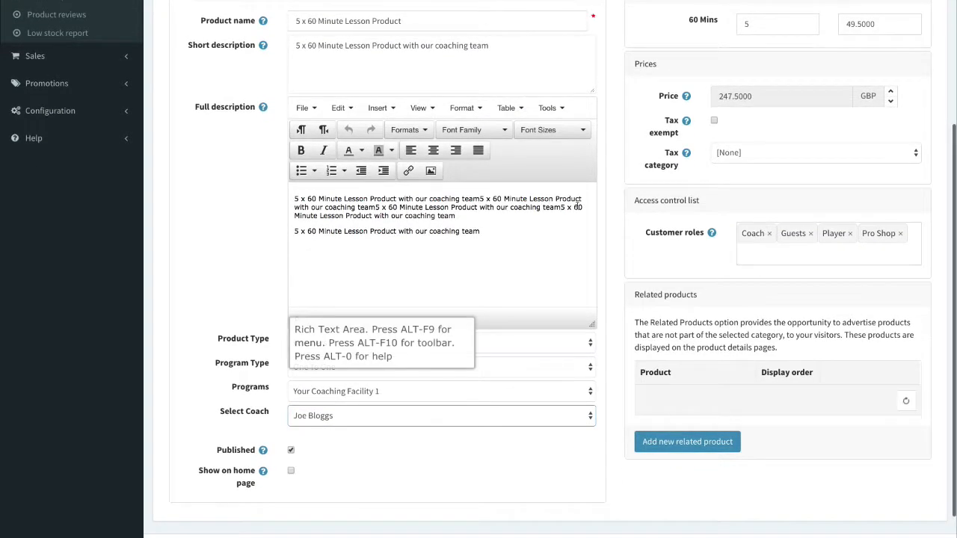
click(383, 415)
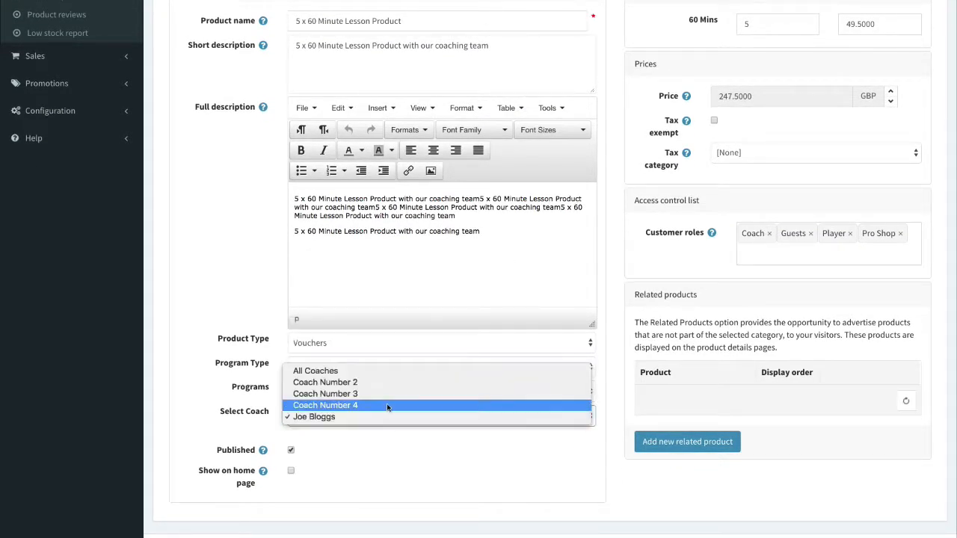
click(398, 384)
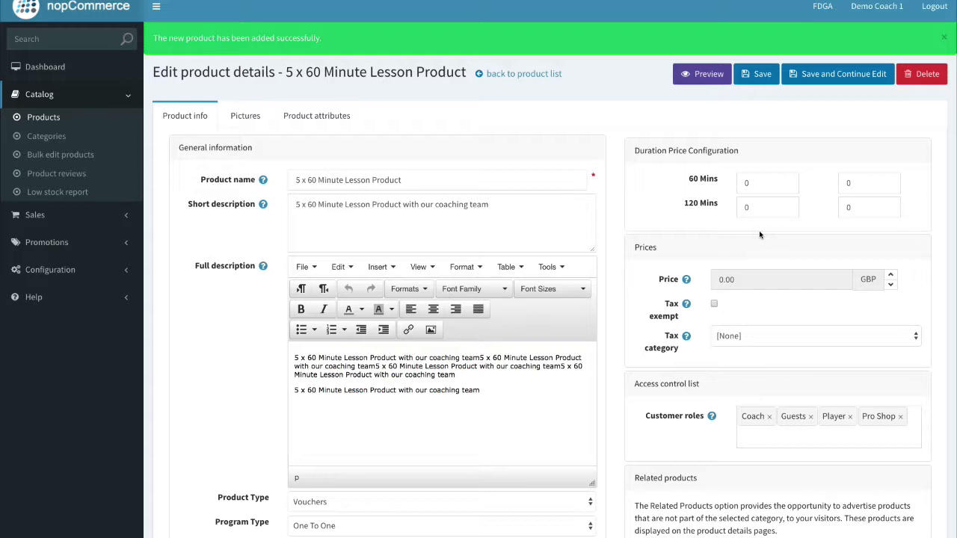
Enter 5 sessions at 50 in the 60 Mins duration price fields.
click(772, 185)
key(BackSpace)
text(5)
click(852, 182)
key(BackSpace)
text(50)
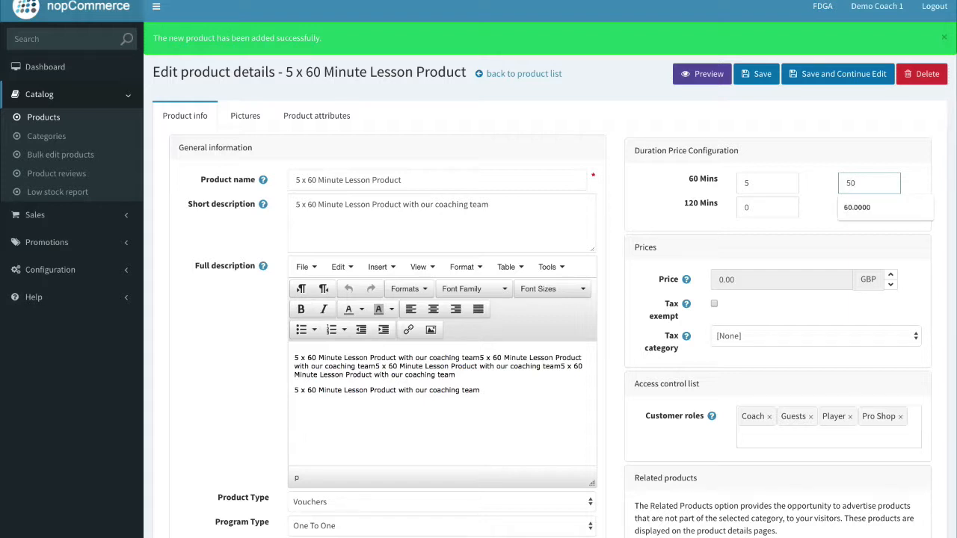
click(789, 249)
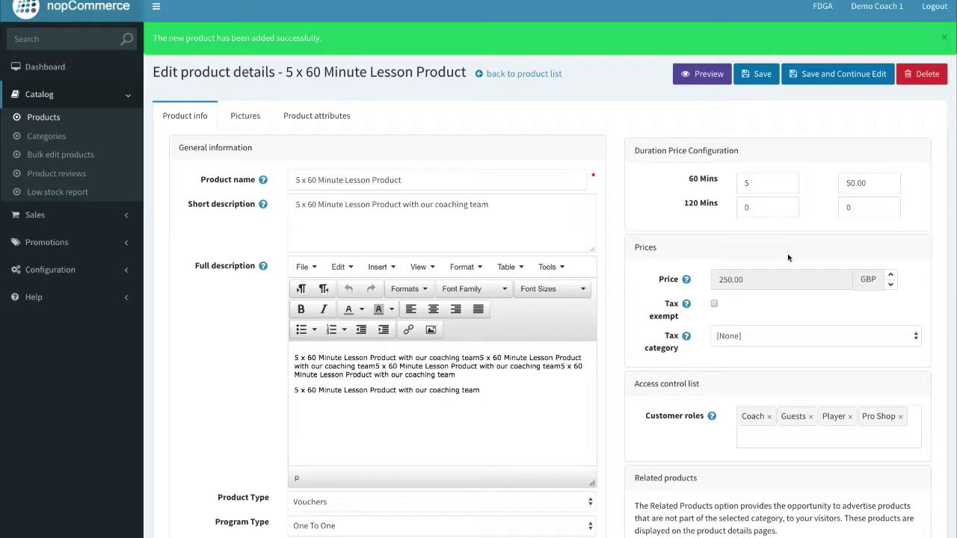
Change the 60-minute price to 45.00 for a 225.00 total, then Save and Continue Edit.
double_click(853, 187)
text(45.)
click(752, 247)
scroll(740, 298, down, 5)
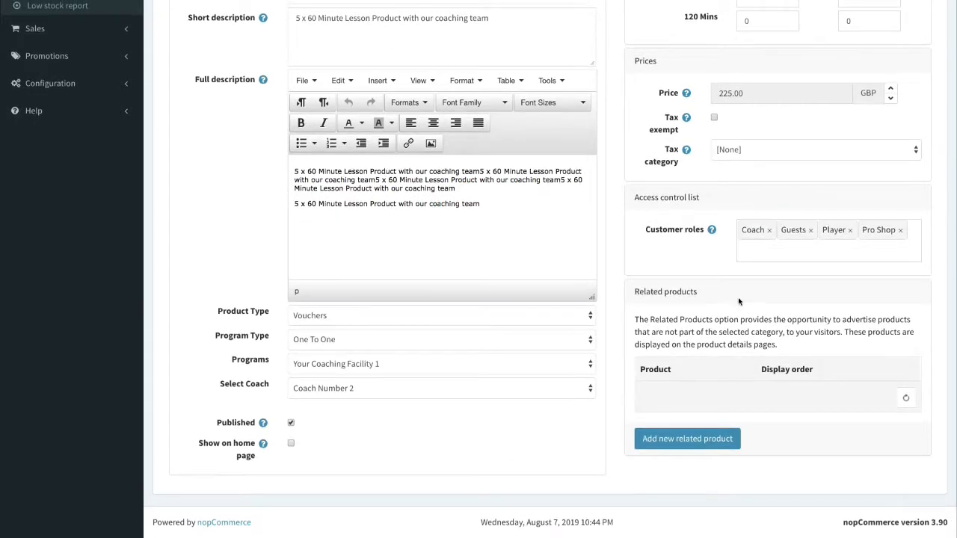
scroll(739, 301, up, 2)
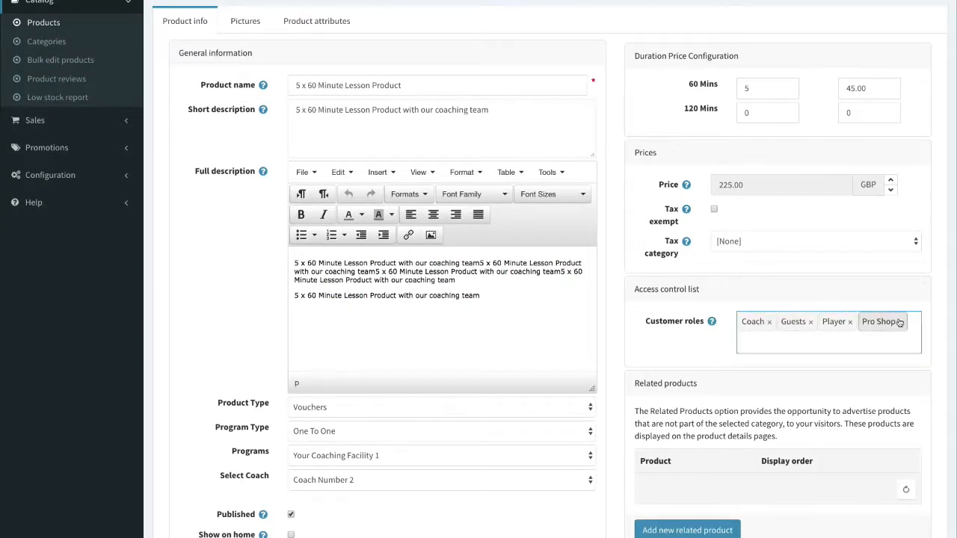
scroll(698, 362, down, 3)
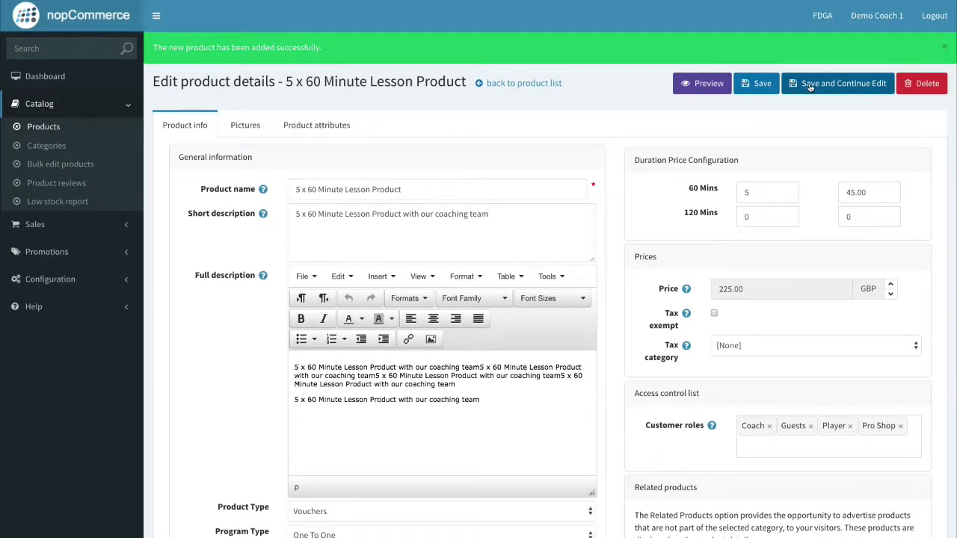
click(810, 88)
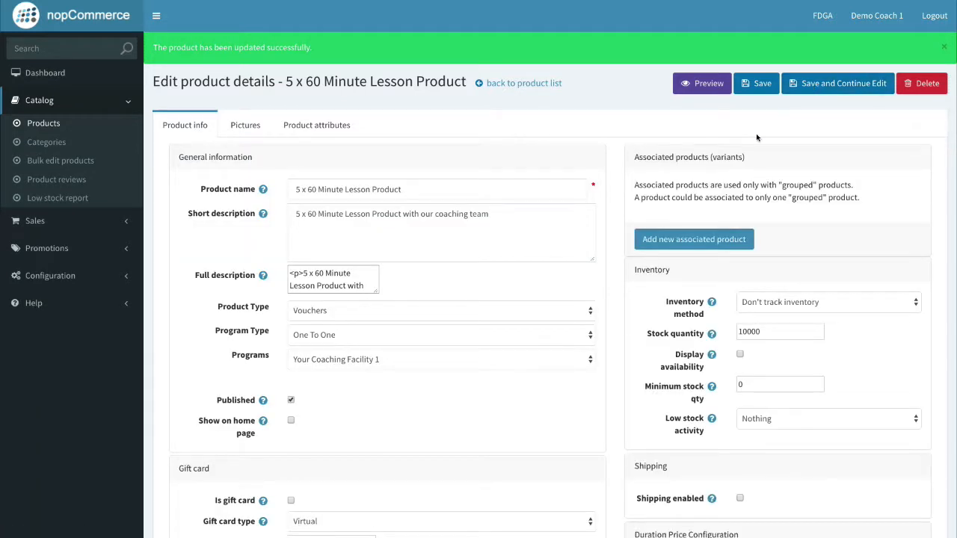
Save the product and confirm the storefront's Your Coaching Facility 1 category shows it at £225.00.
click(763, 86)
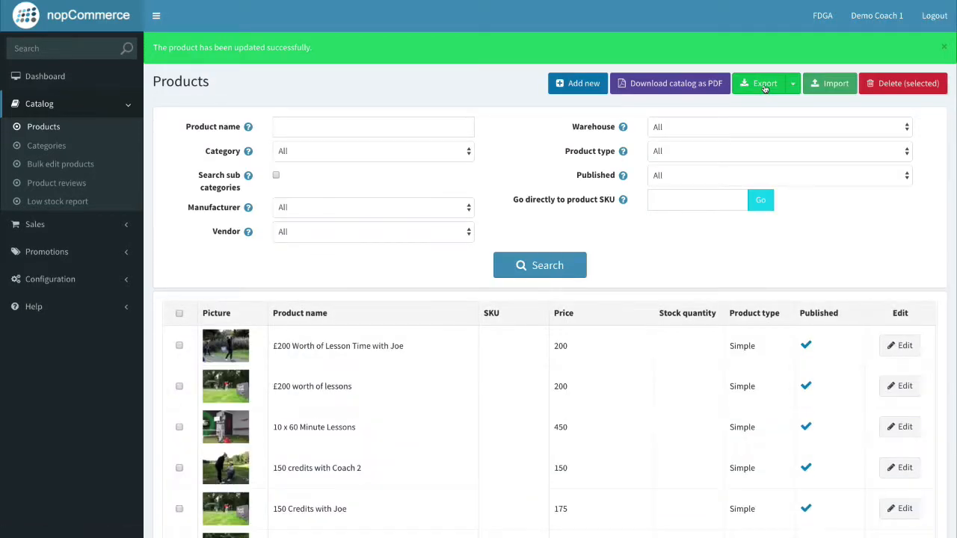
scroll(717, 267, down, 2)
key(ctrl+Right)
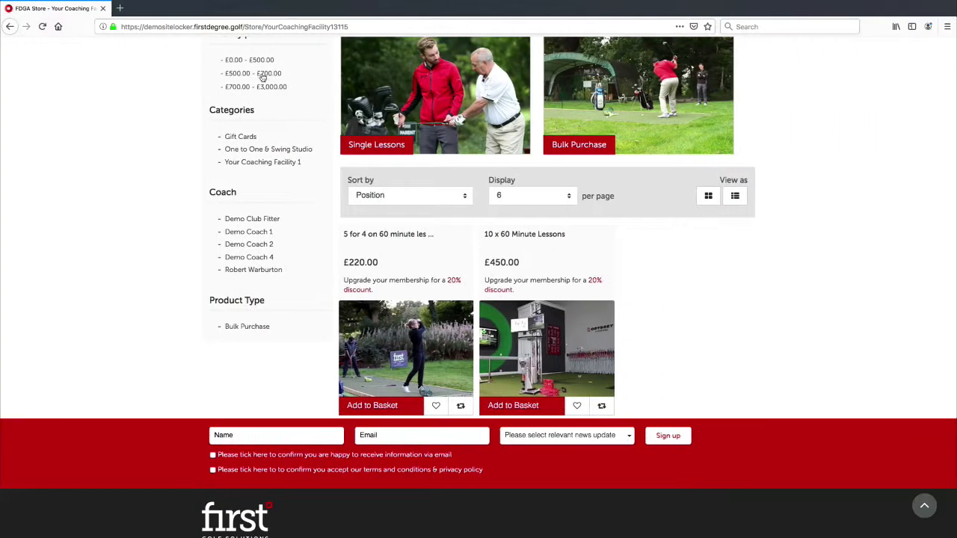
scroll(264, 79, up, 2)
click(423, 116)
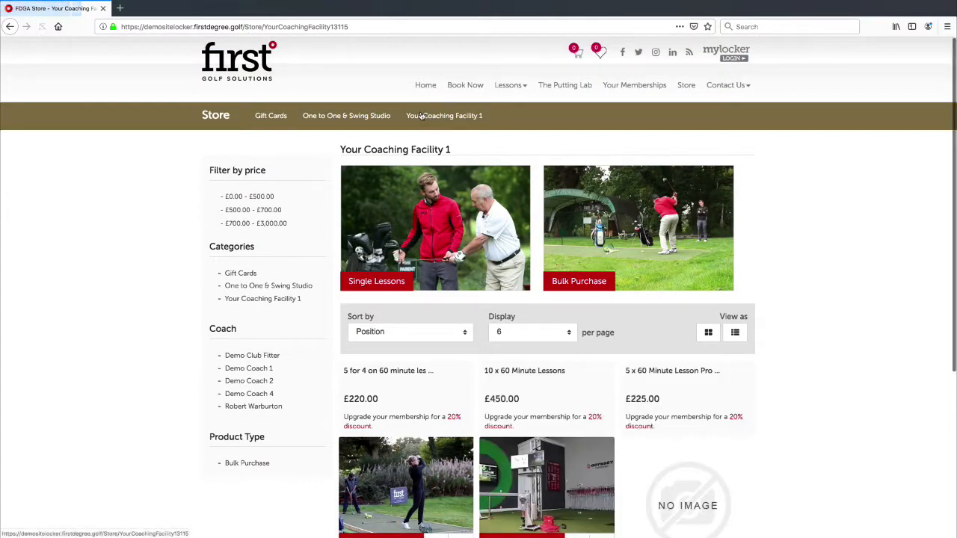
scroll(441, 160, down, 3)
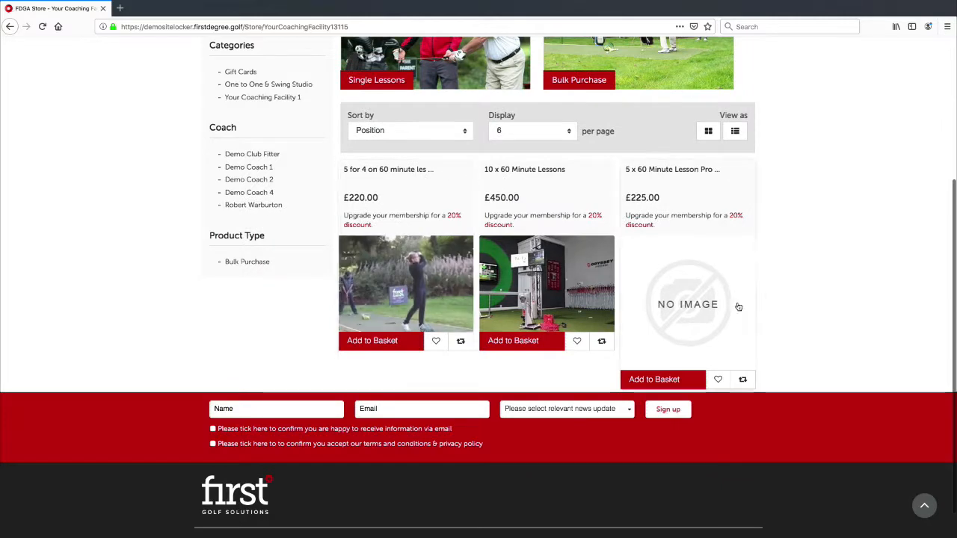
key(ctrl+Left)
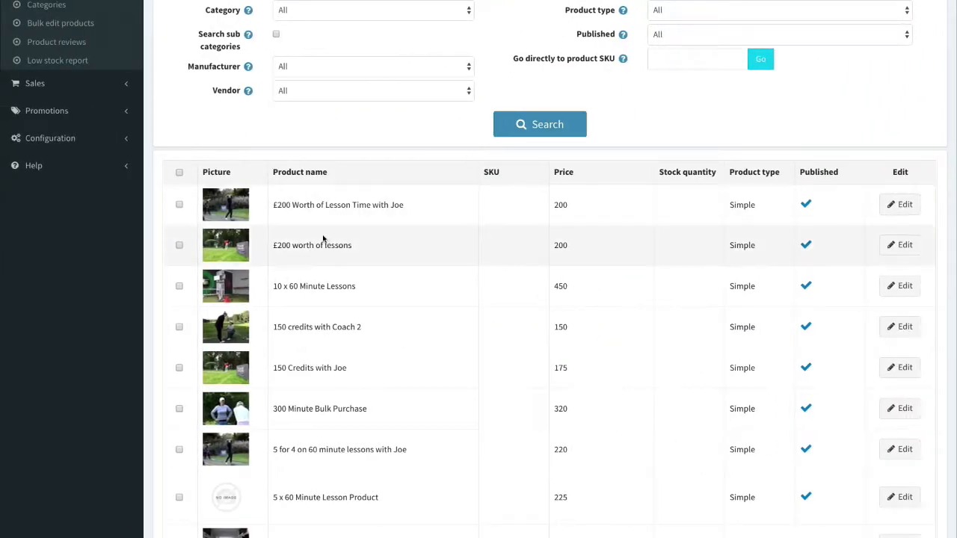
scroll(410, 216, up, 3)
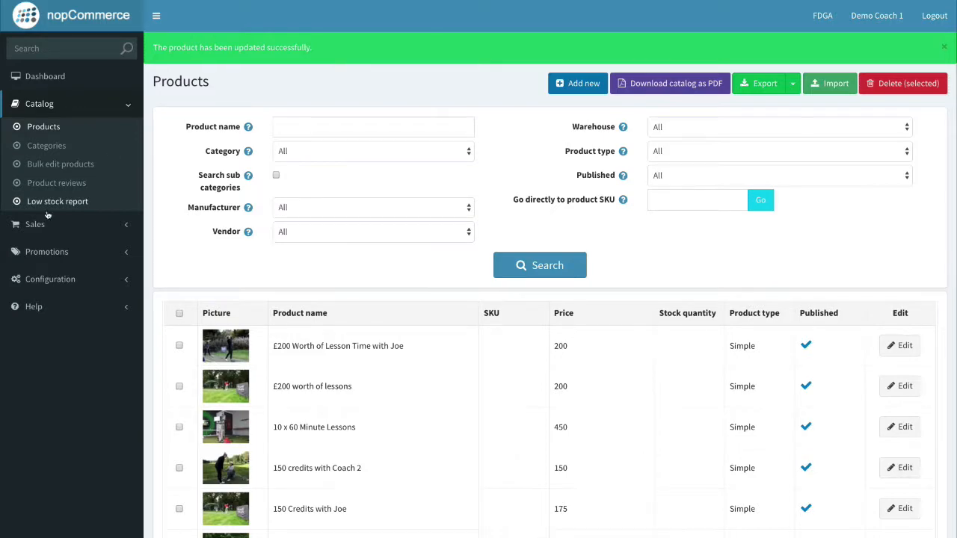
Show 50 products per page and browse the full product list.
scroll(497, 252, down, 5)
scroll(485, 263, up, 4)
scroll(171, 231, up, 2)
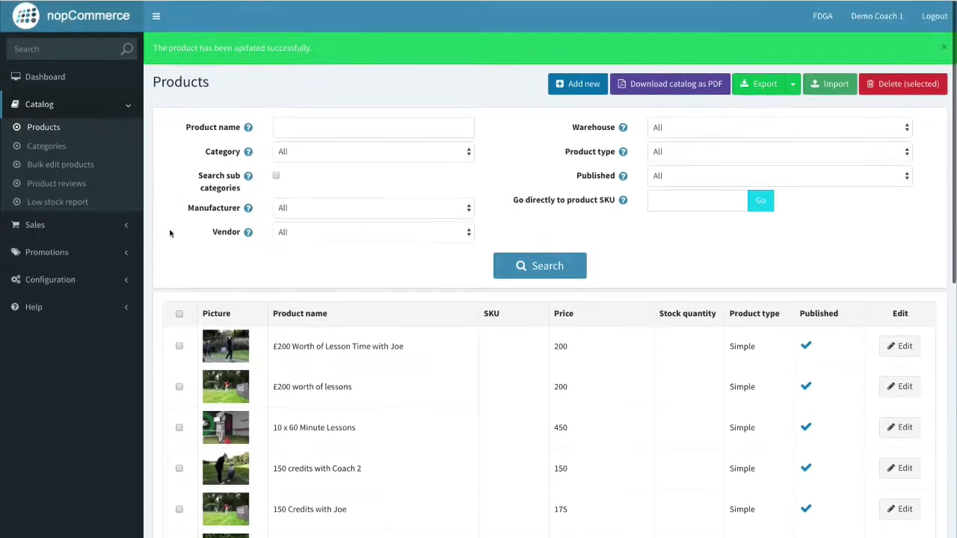
scroll(292, 248, down, 4)
scroll(258, 255, up, 4)
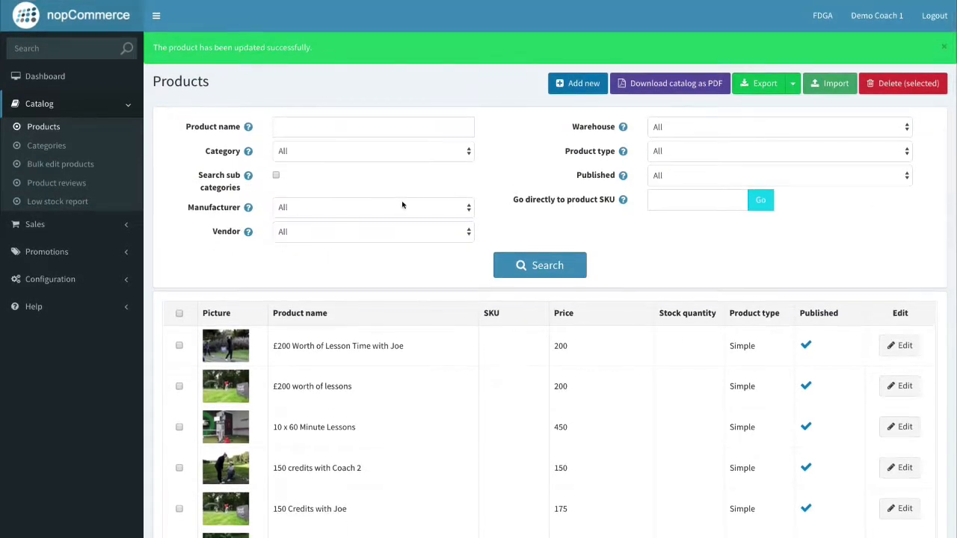
scroll(401, 204, down, 6)
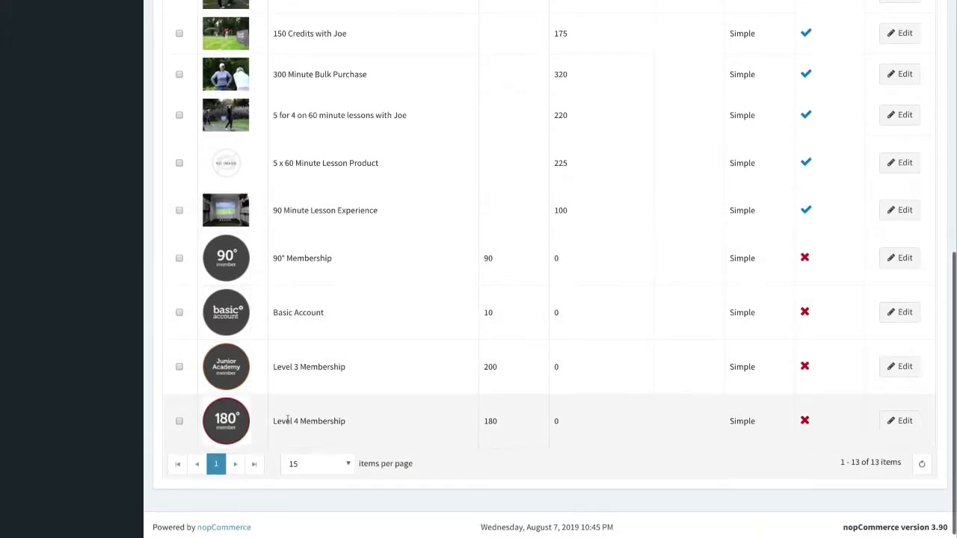
click(341, 463)
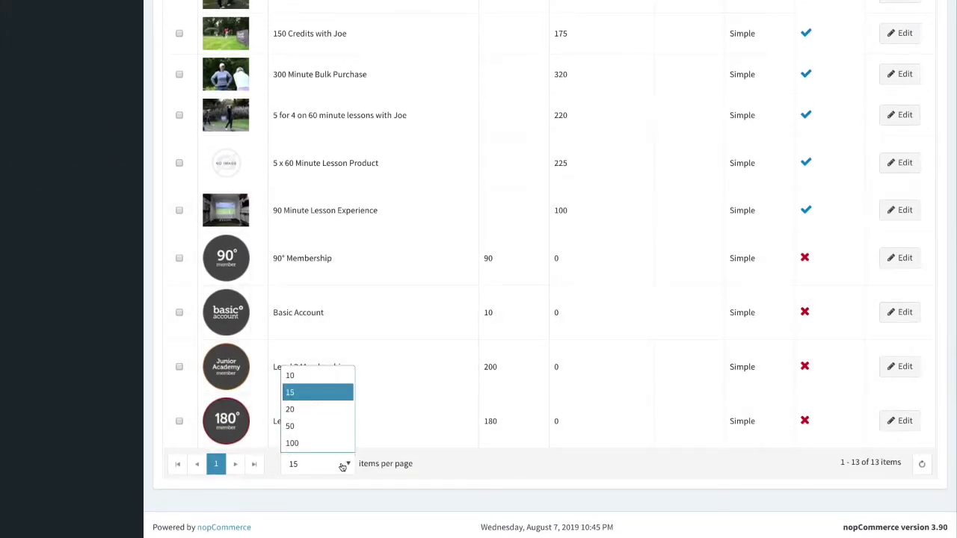
click(318, 426)
scroll(360, 400, up, 5)
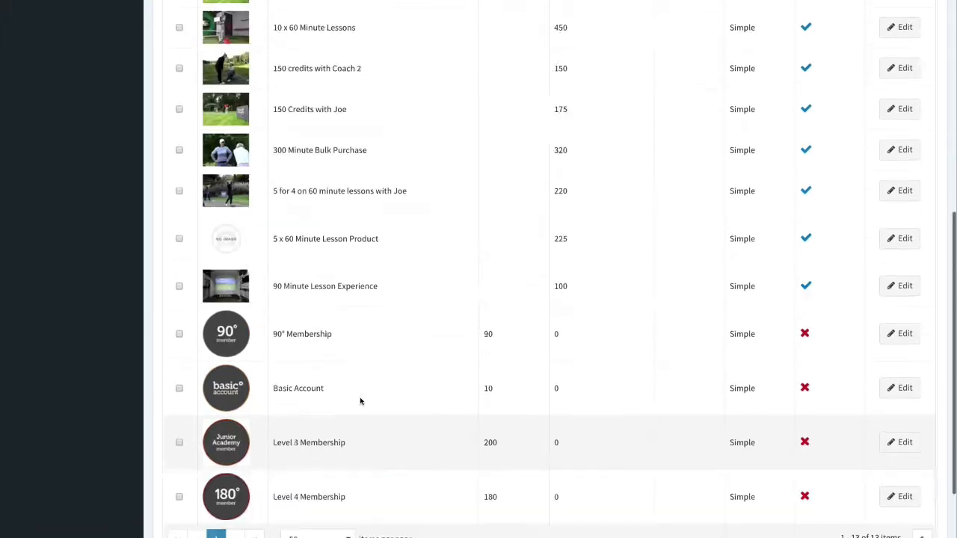
scroll(360, 399, down, 3)
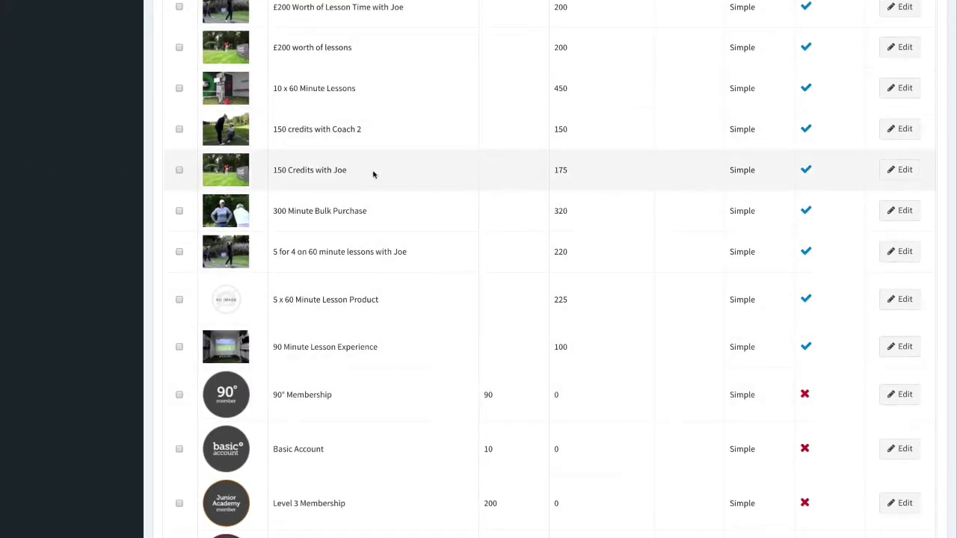
scroll(374, 175, up, 3)
scroll(386, 320, down, 1)
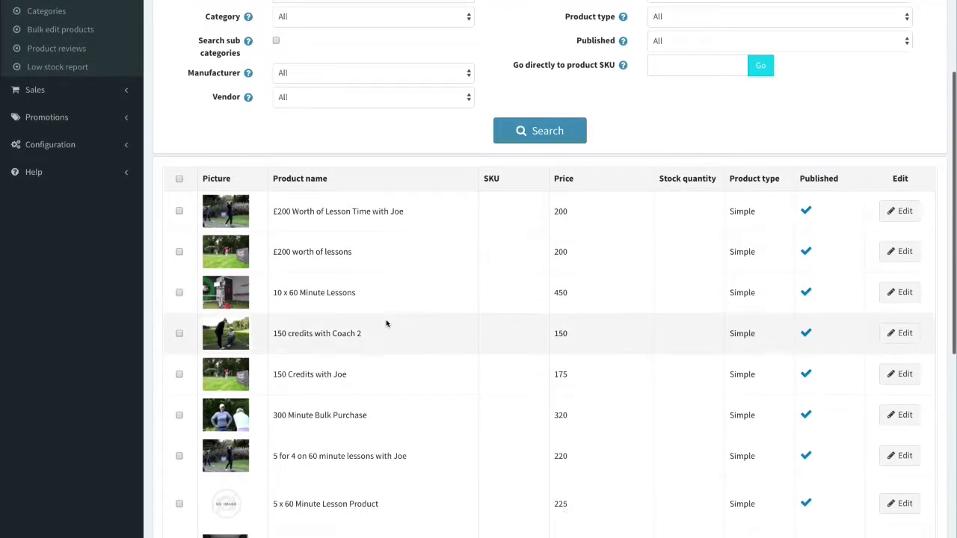
scroll(386, 321, up, 4)
scroll(342, 306, down, 6)
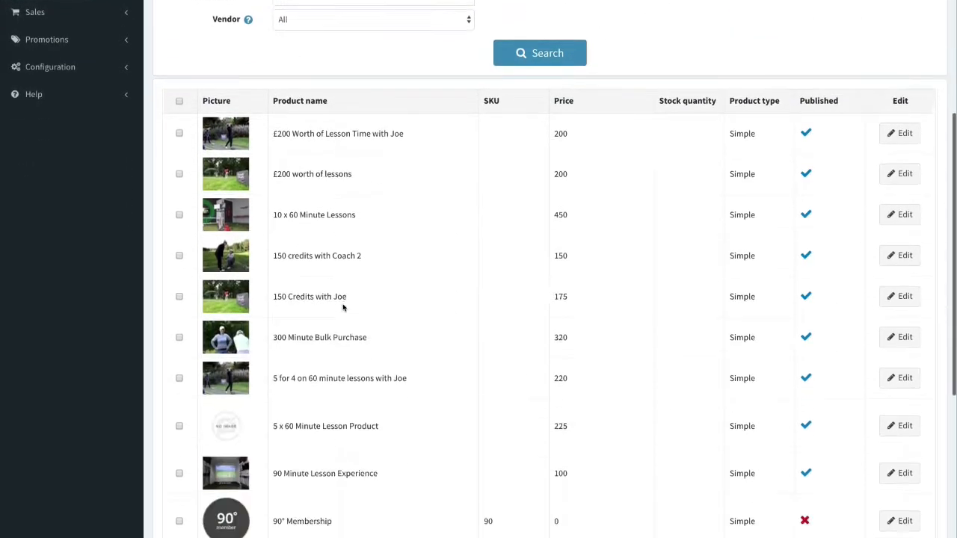
scroll(340, 318, up, 4)
scroll(340, 318, down, 4)
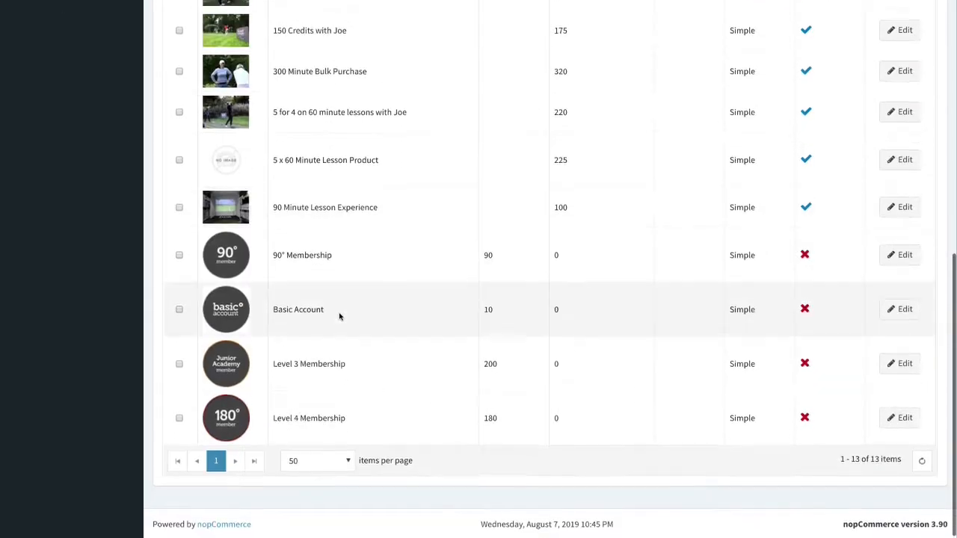
scroll(339, 314, up, 9)
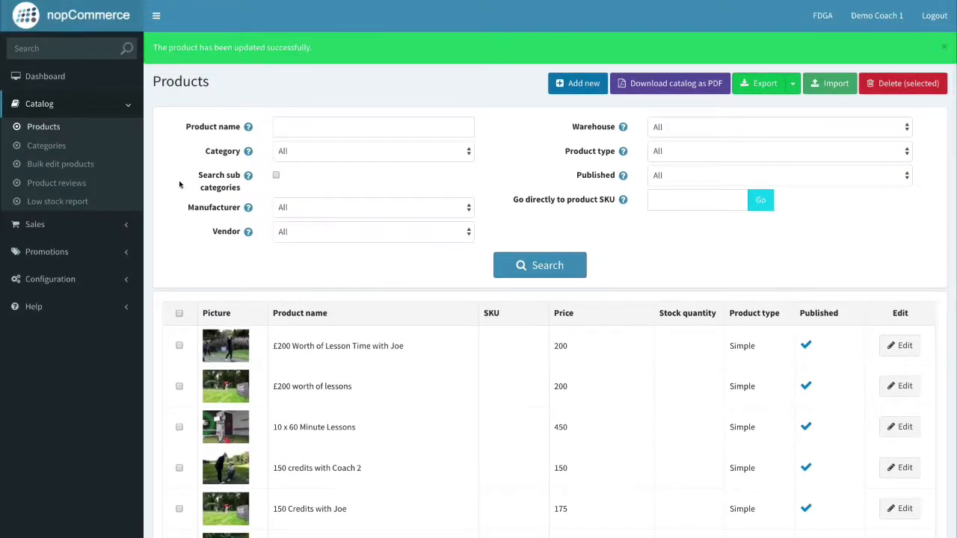
Review the products assigned to Your Coaching Facility 1, then return to the full product list.
click(80, 145)
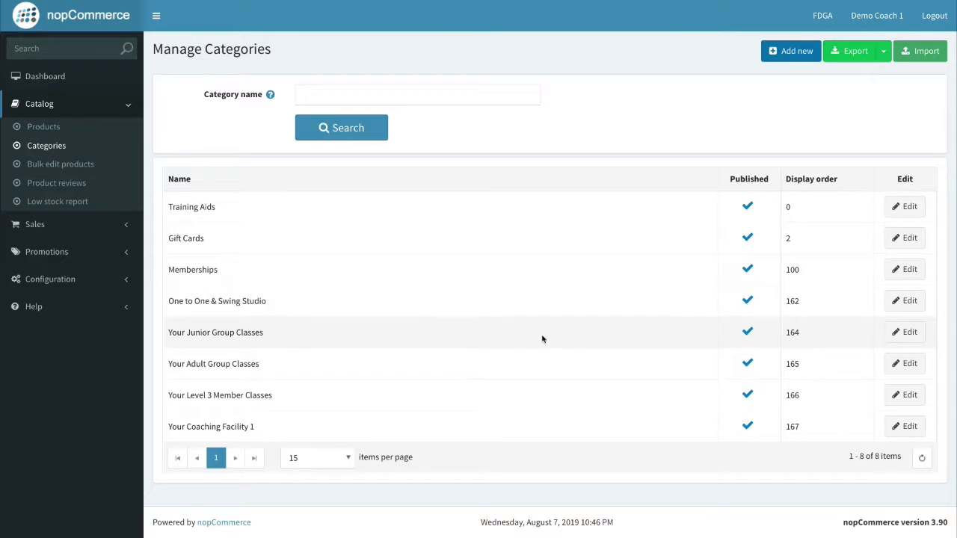
click(903, 433)
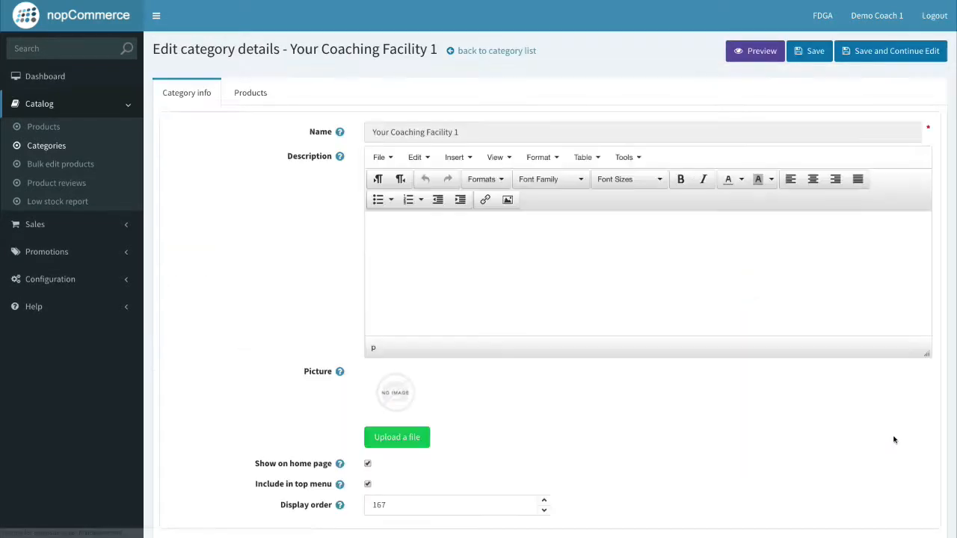
click(250, 93)
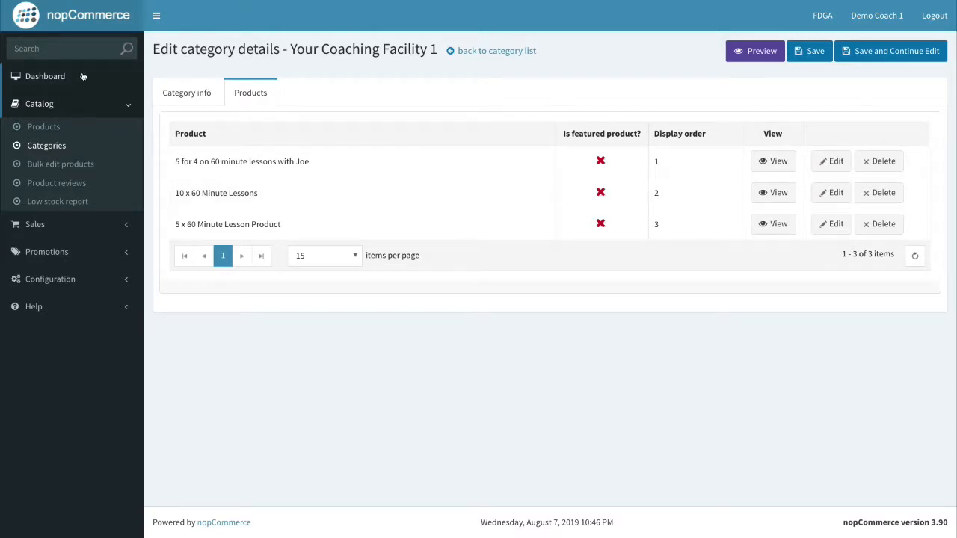
click(44, 126)
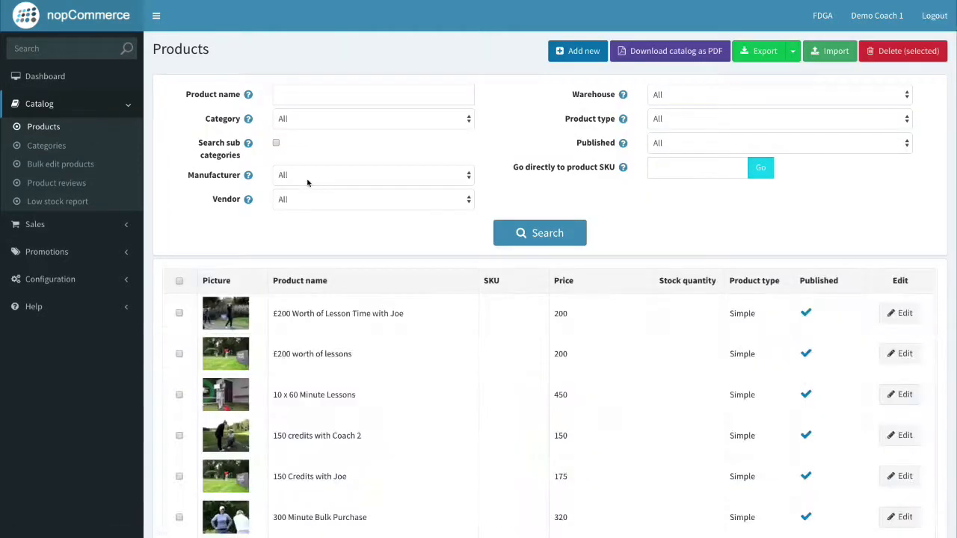
scroll(397, 359, down, 5)
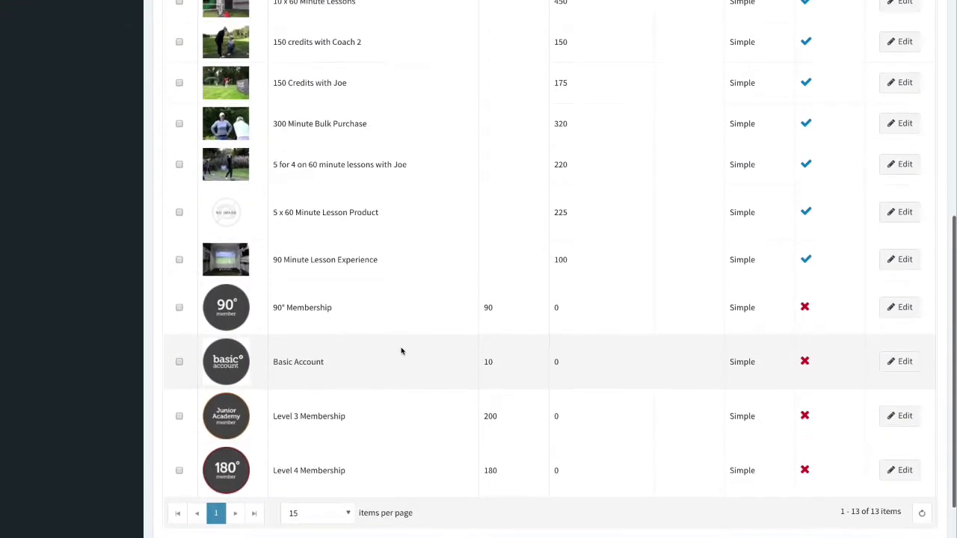
scroll(404, 348, up, 2)
scroll(389, 366, down, 1)
Add 0002349_60-minute-lesson_550.jpg as the 5 x 60 Minute Lesson Product's picture and save.
click(903, 382)
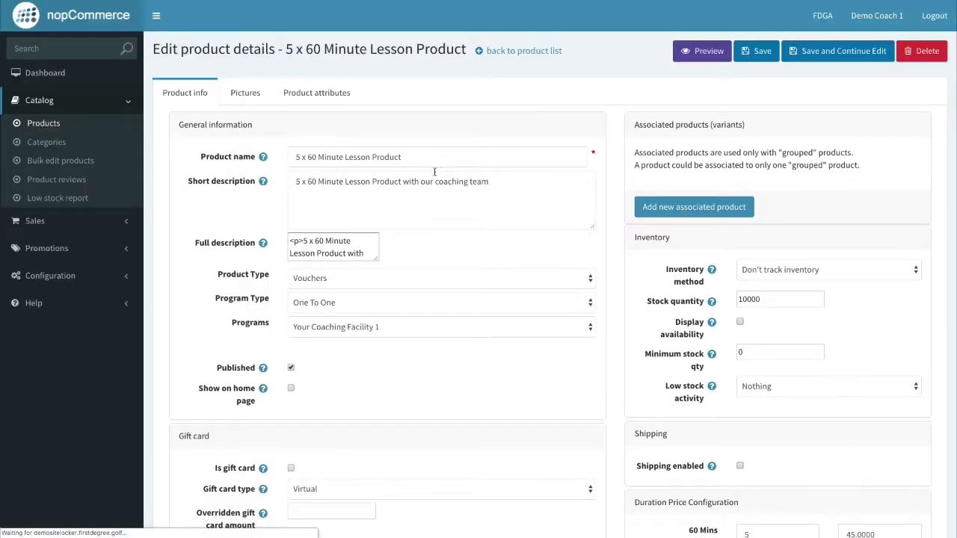
click(247, 94)
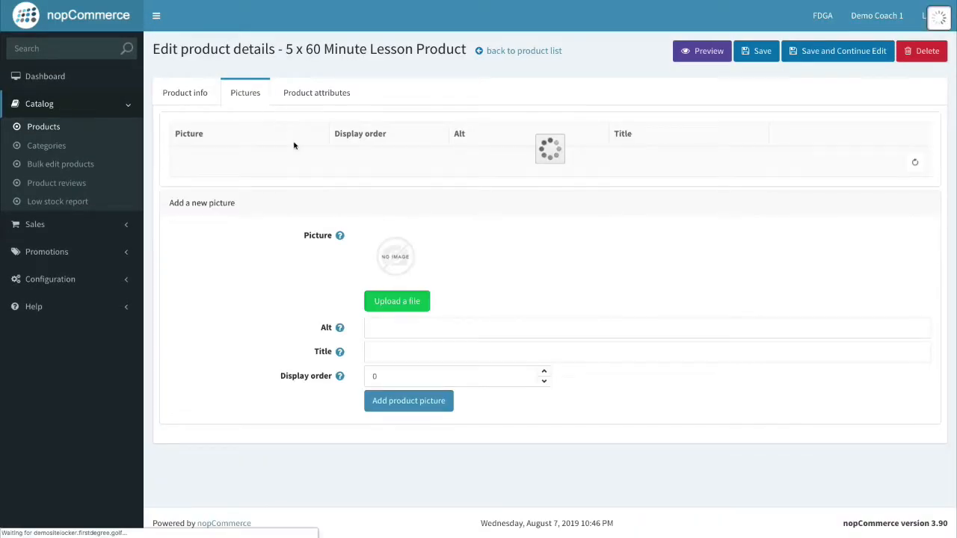
click(415, 302)
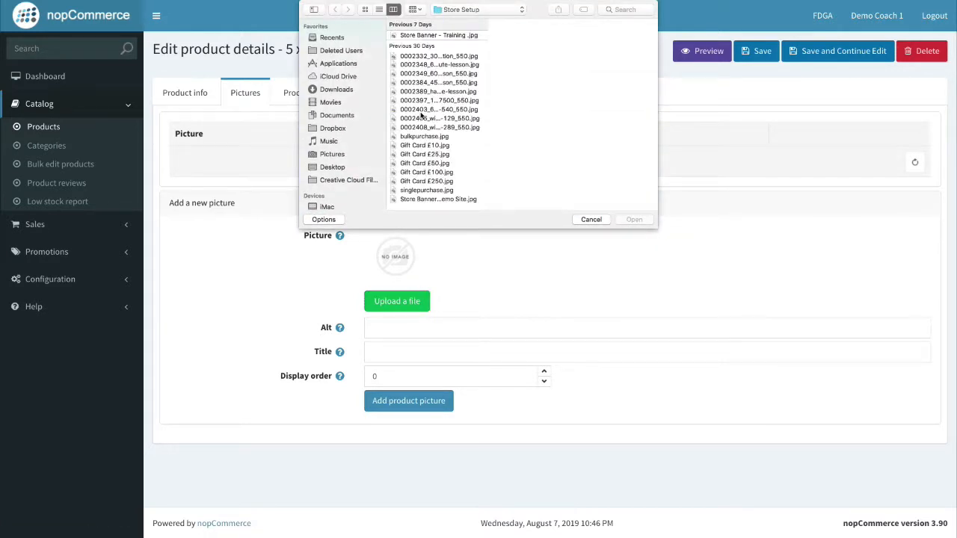
click(421, 109)
click(423, 82)
click(423, 73)
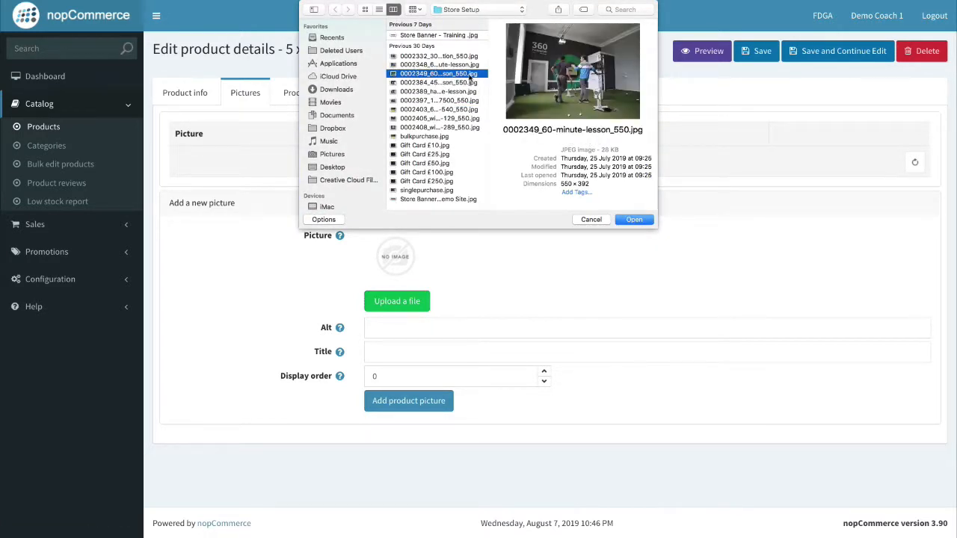
click(634, 219)
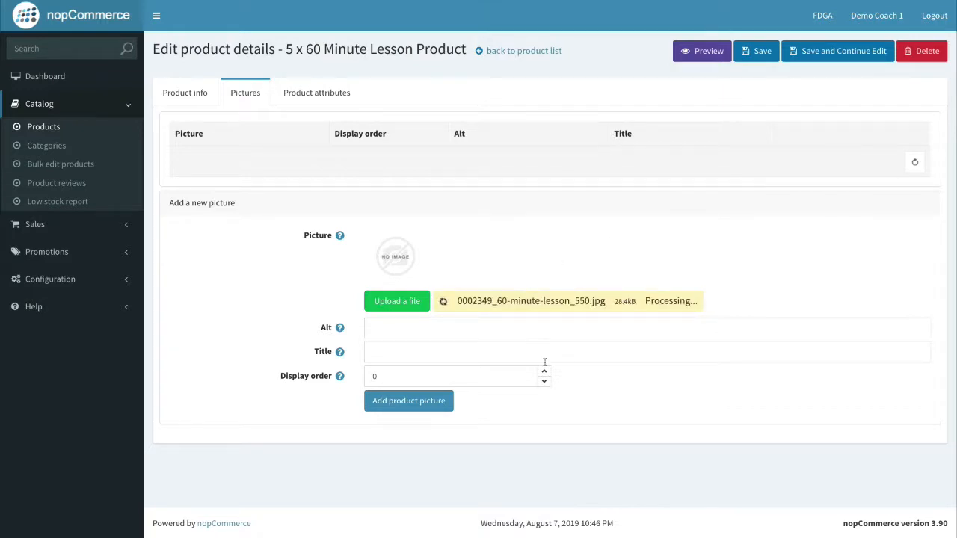
click(544, 353)
click(432, 384)
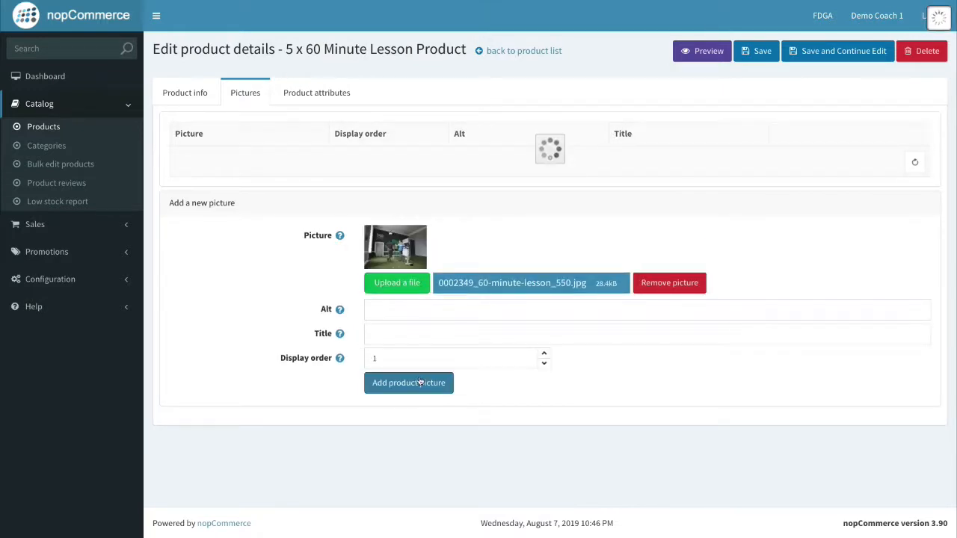
click(761, 52)
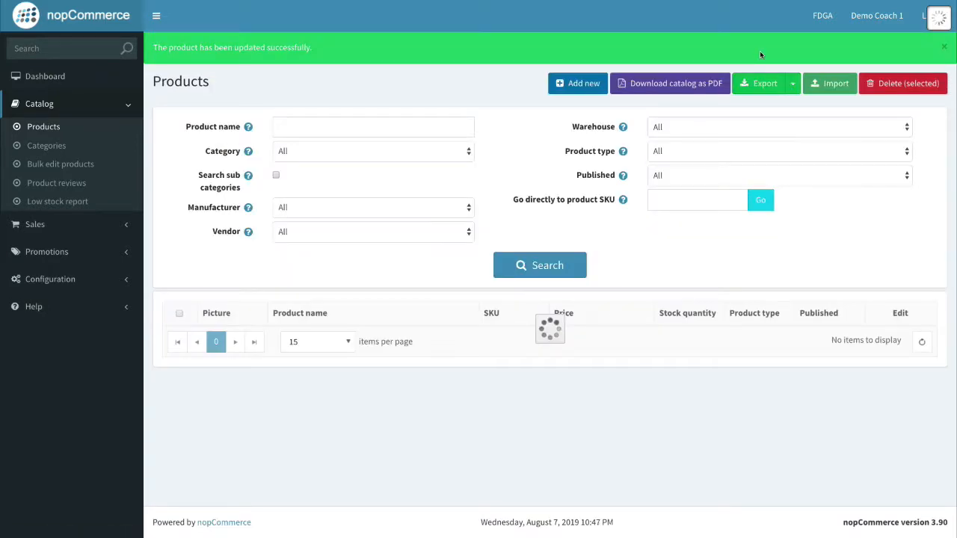
Reload the storefront category page and open the 5 x 60 Minute Lesson Product to check its picture.
key(ctrl+Right)
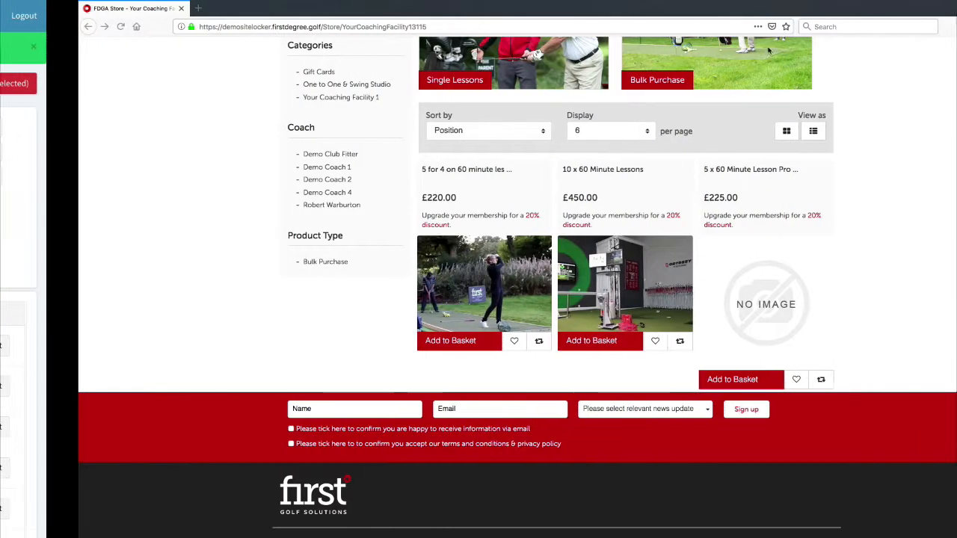
click(399, 27)
key(Return)
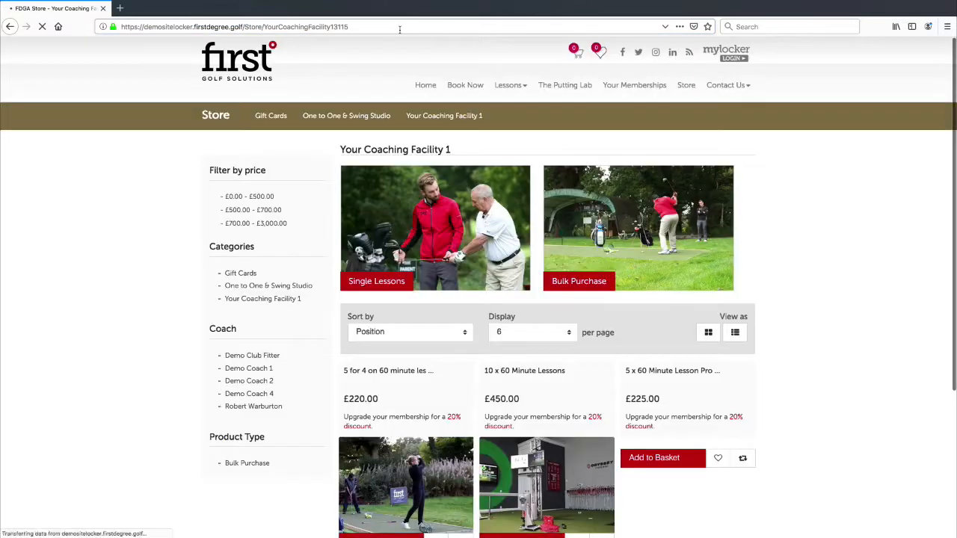
scroll(653, 217, down, 3)
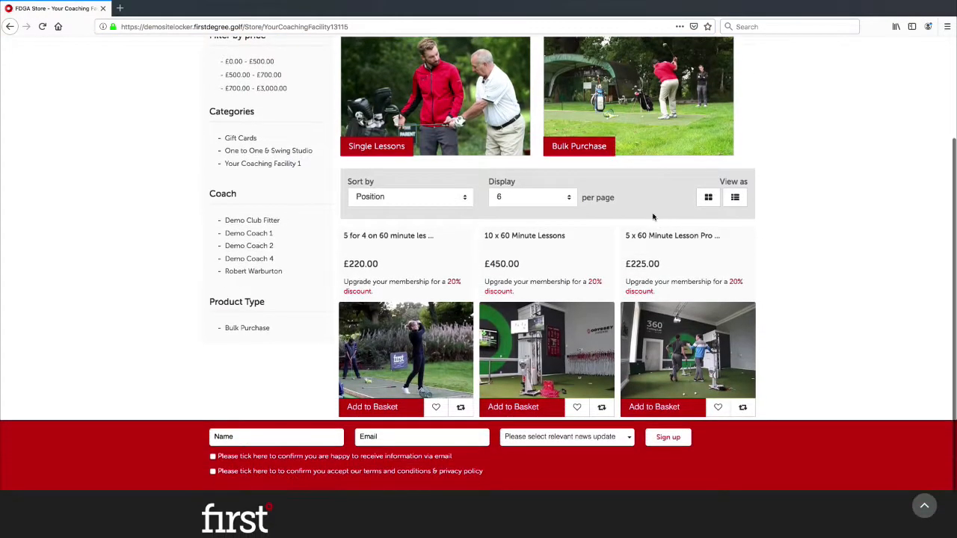
click(688, 334)
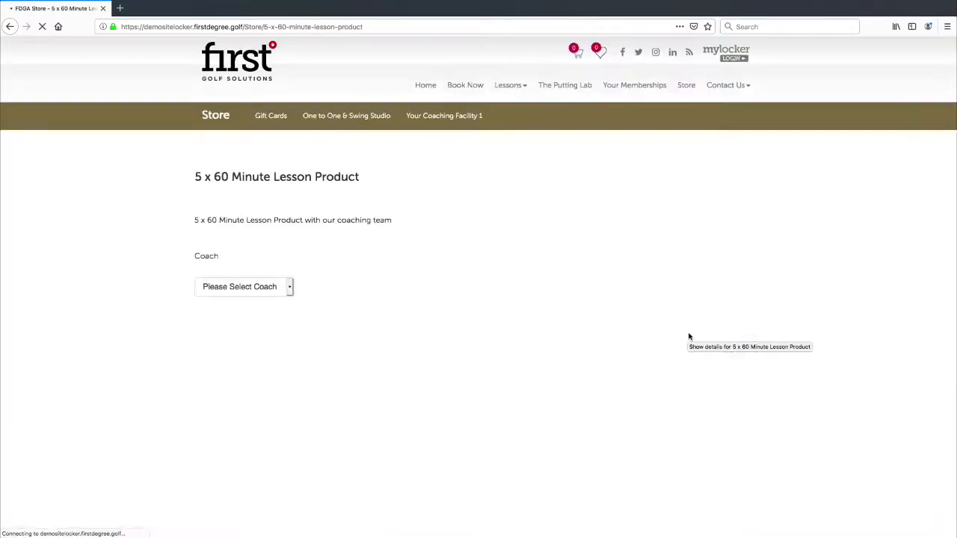
Try each coach in the Coach dropdown to compare prices, then reset it to no selection.
click(271, 295)
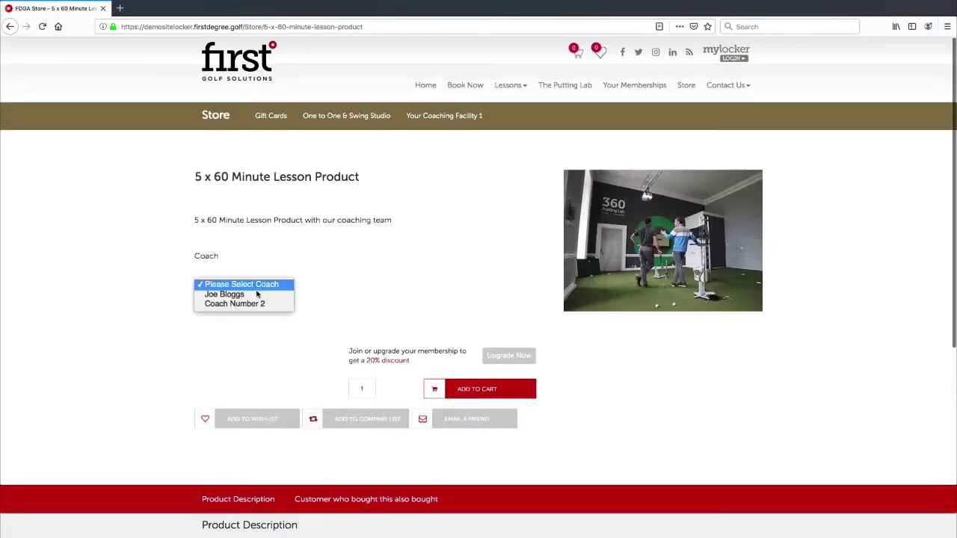
click(261, 294)
click(277, 296)
click(277, 295)
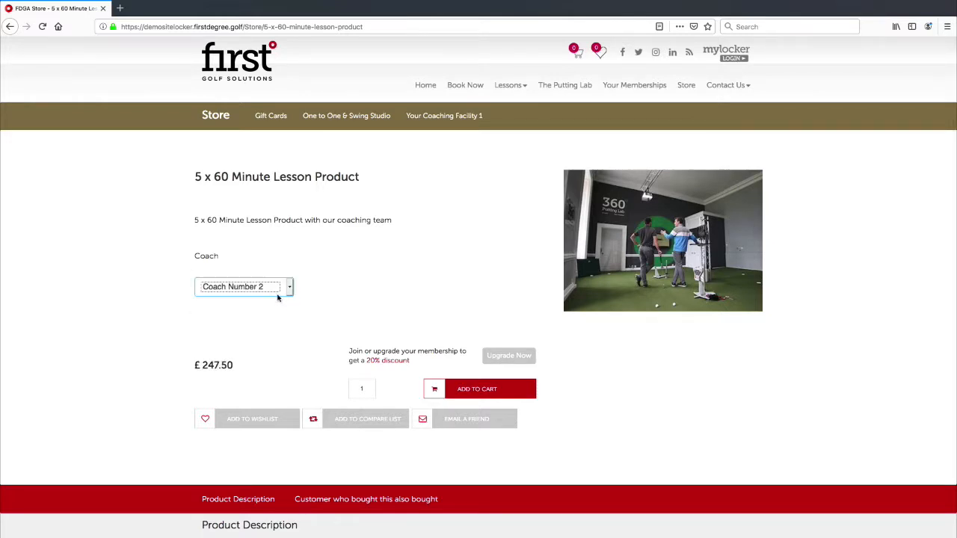
click(269, 290)
click(260, 278)
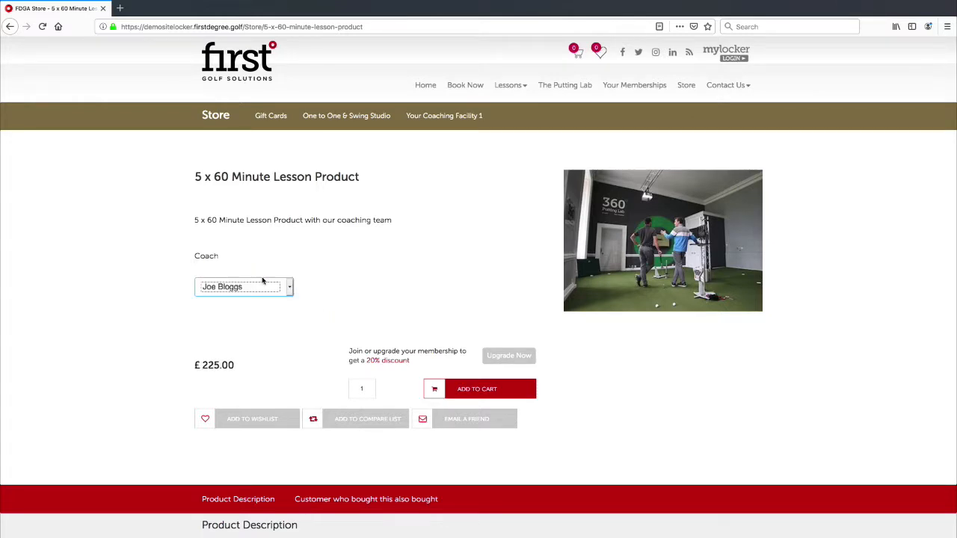
click(264, 286)
click(268, 274)
click(337, 290)
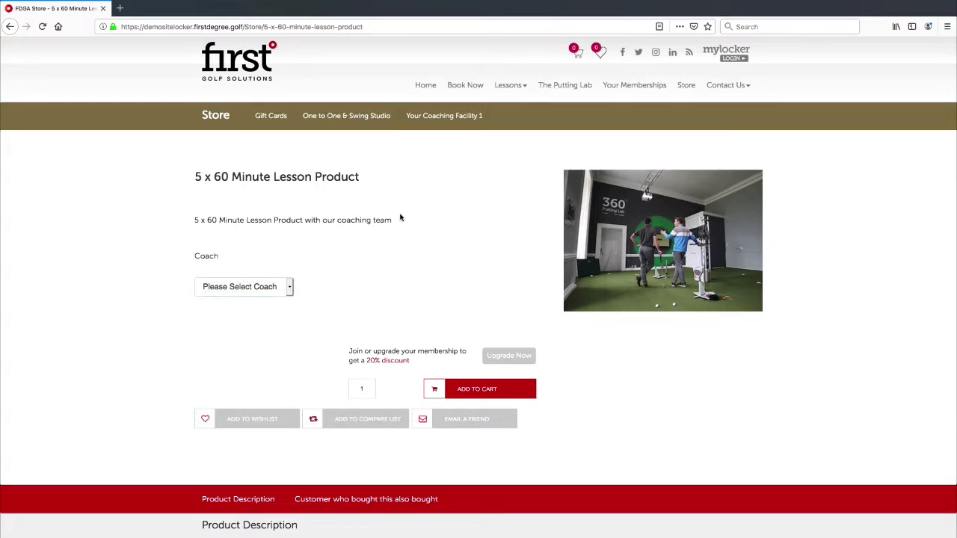
scroll(400, 217, left, 5)
scroll(406, 217, right, 5)
Go to the Store home page, reload it and scroll down to the category listing.
click(228, 127)
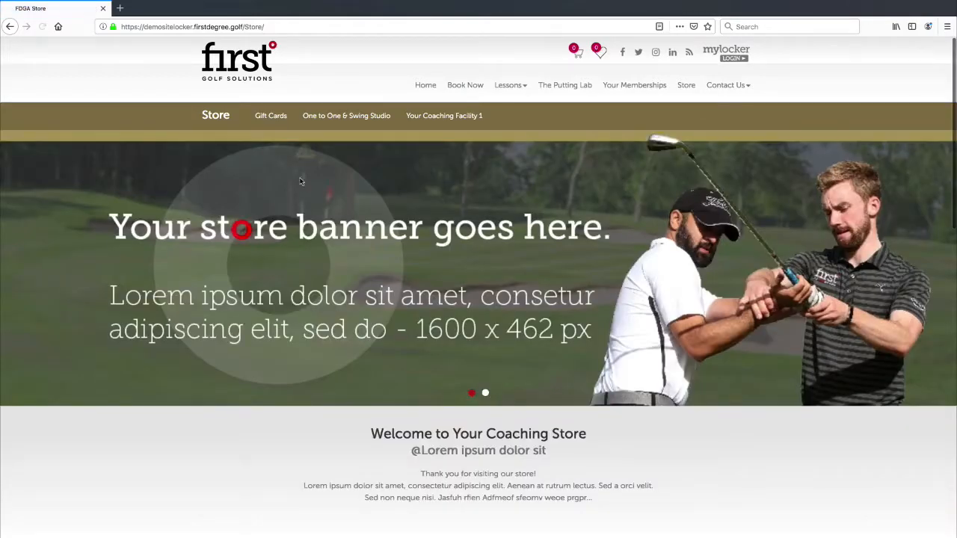
scroll(368, 227, down, 10)
scroll(367, 227, up, 10)
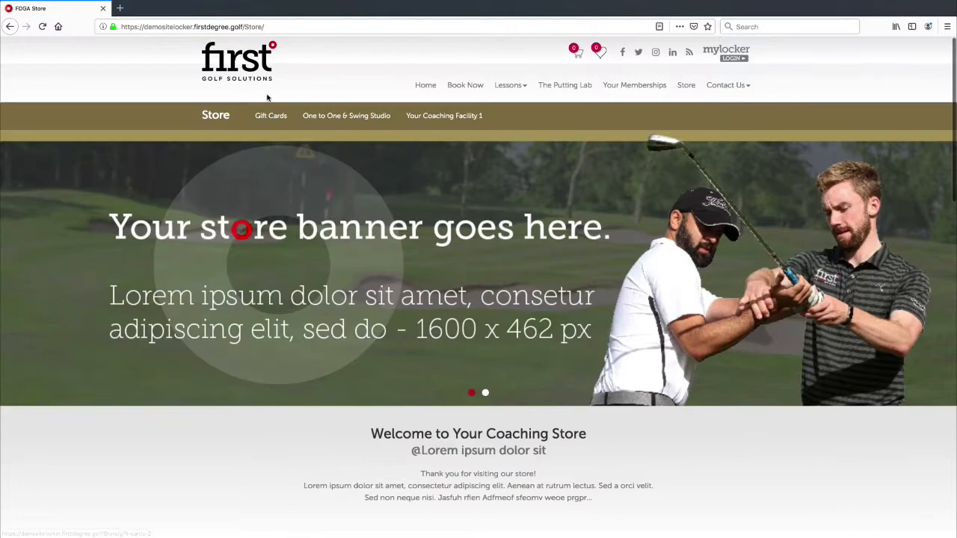
click(267, 26)
key(Return)
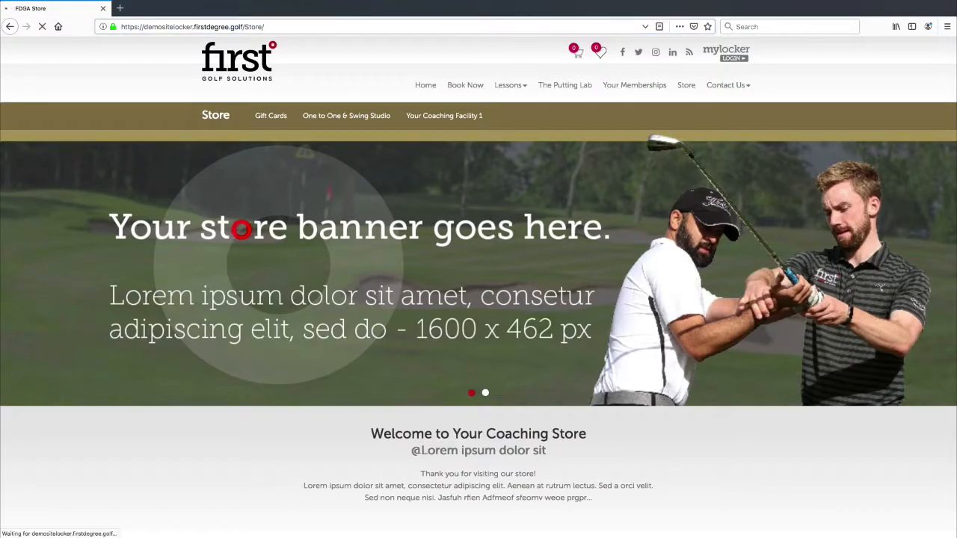
scroll(380, 240, down, 5)
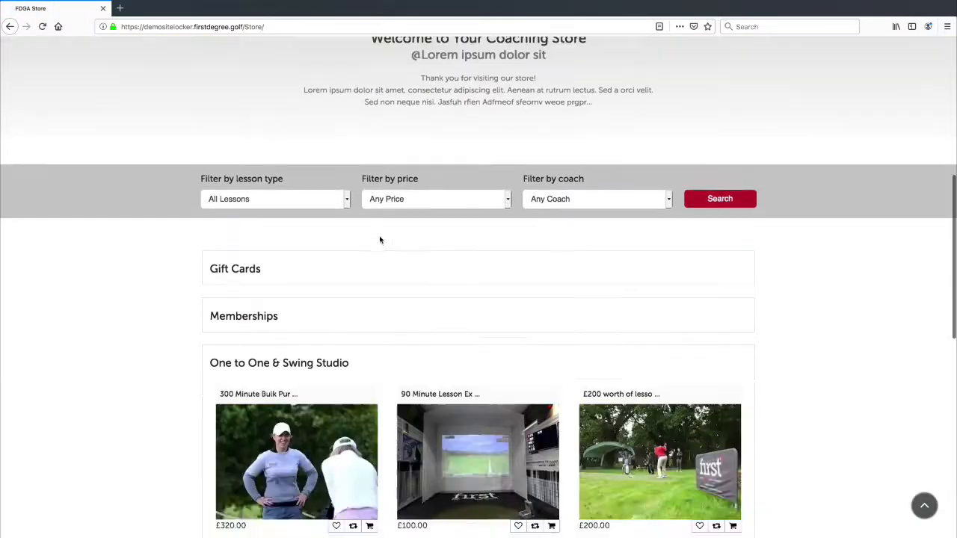
scroll(379, 241, up, 1)
scroll(377, 242, down, 1)
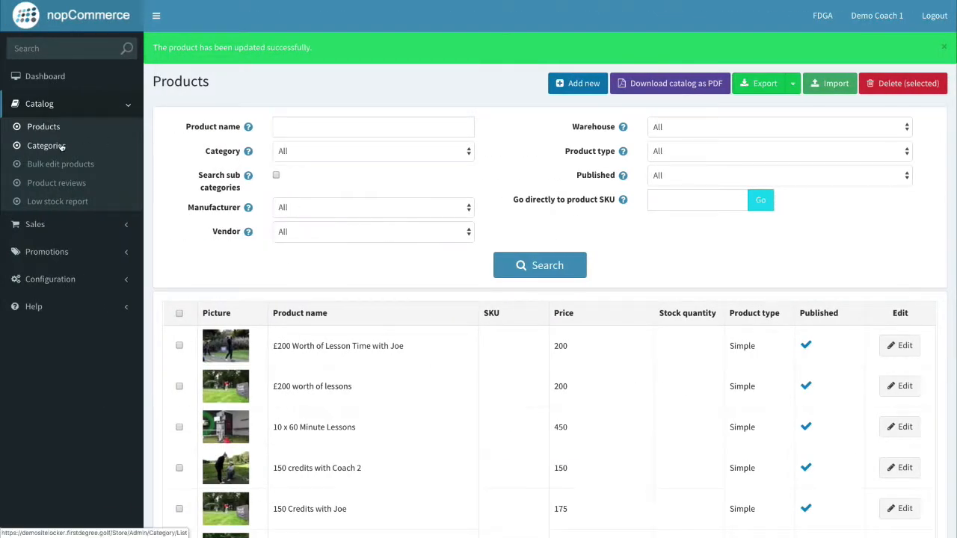
Open the Your Coaching Facility 1 category's Products tab.
click(61, 147)
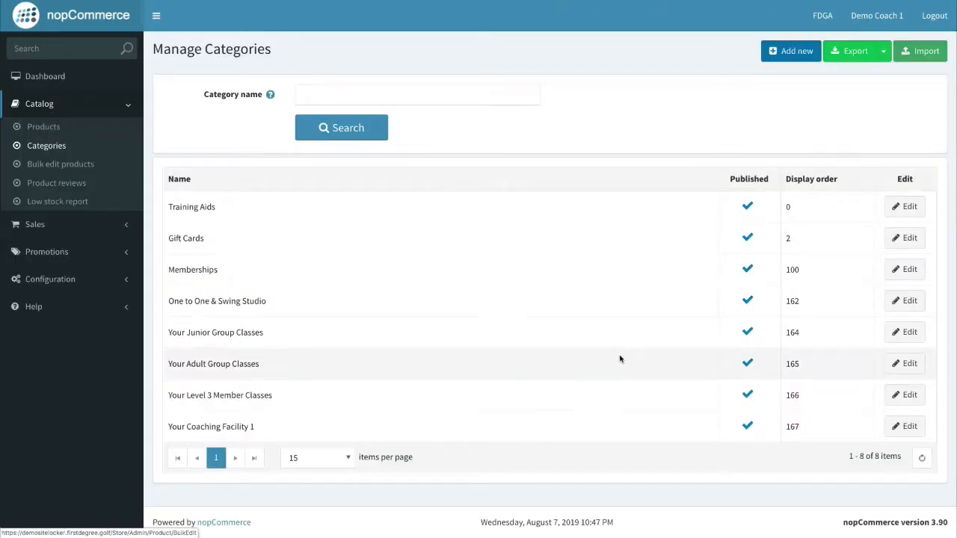
click(903, 427)
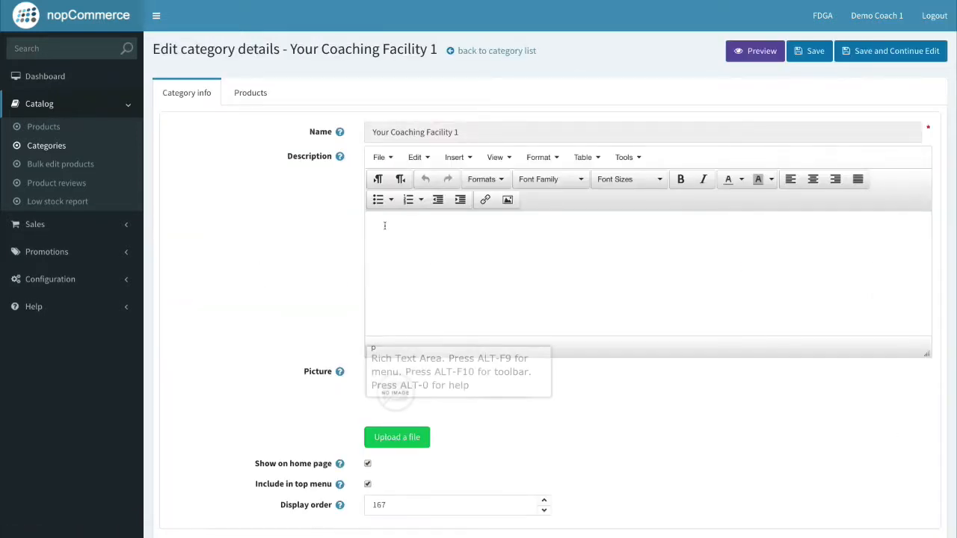
click(259, 100)
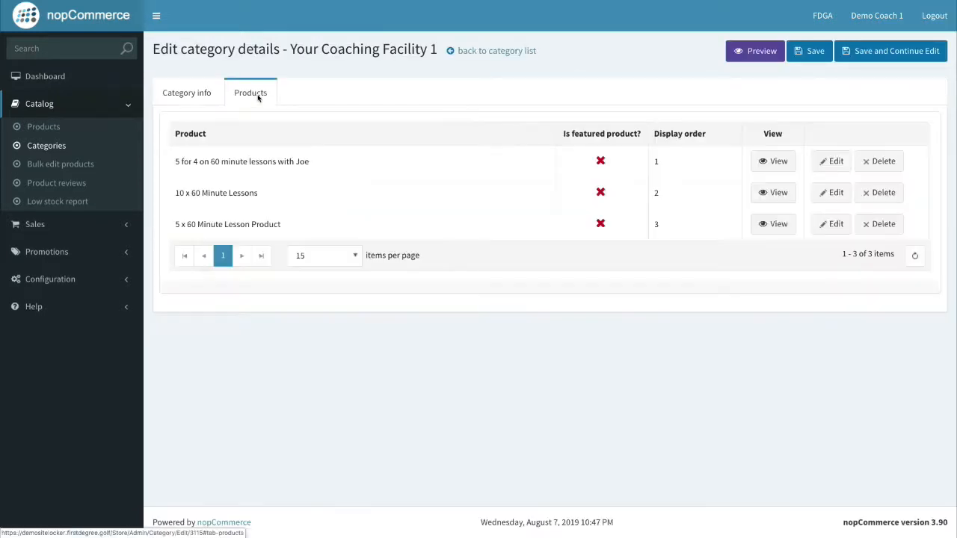
Mark '5 for 4 on 60 minute lessons with Joe', '10 x 60 Minute Lessons' and '5 x 60 Minute Lesson Product' featured, then save the category.
click(825, 172)
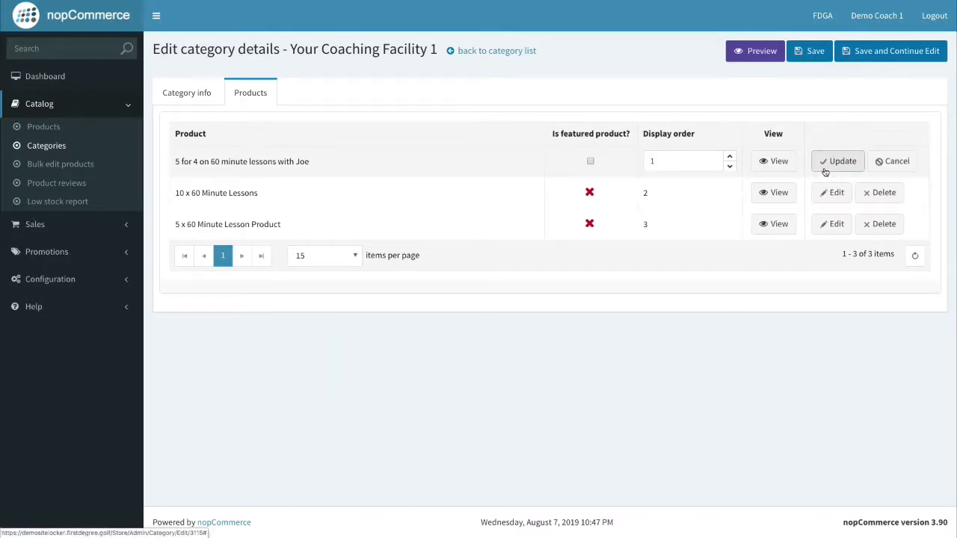
click(590, 161)
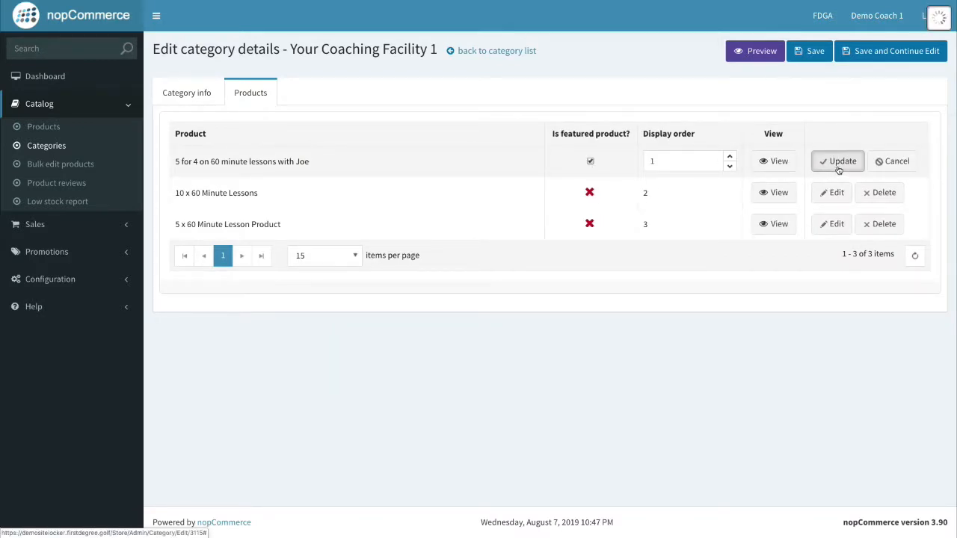
click(839, 163)
click(833, 192)
click(590, 193)
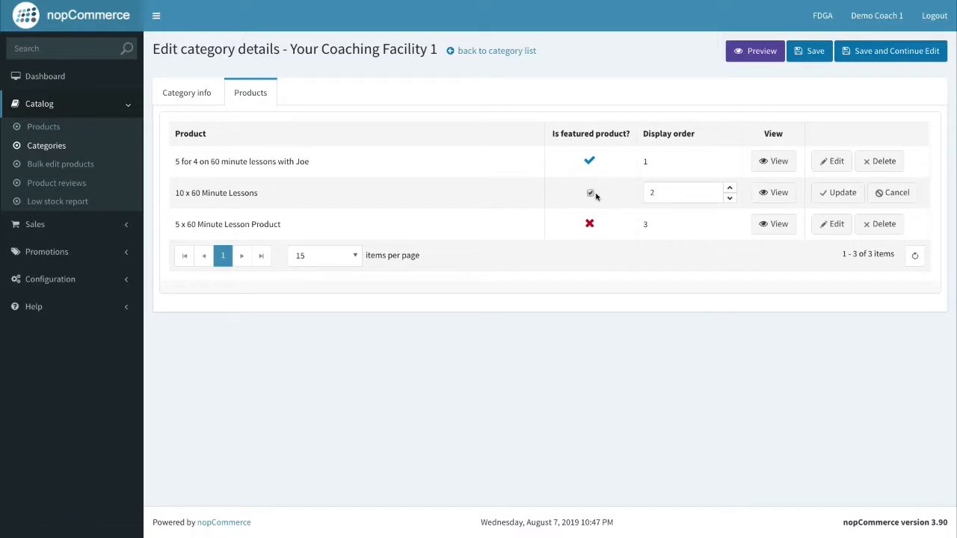
click(823, 194)
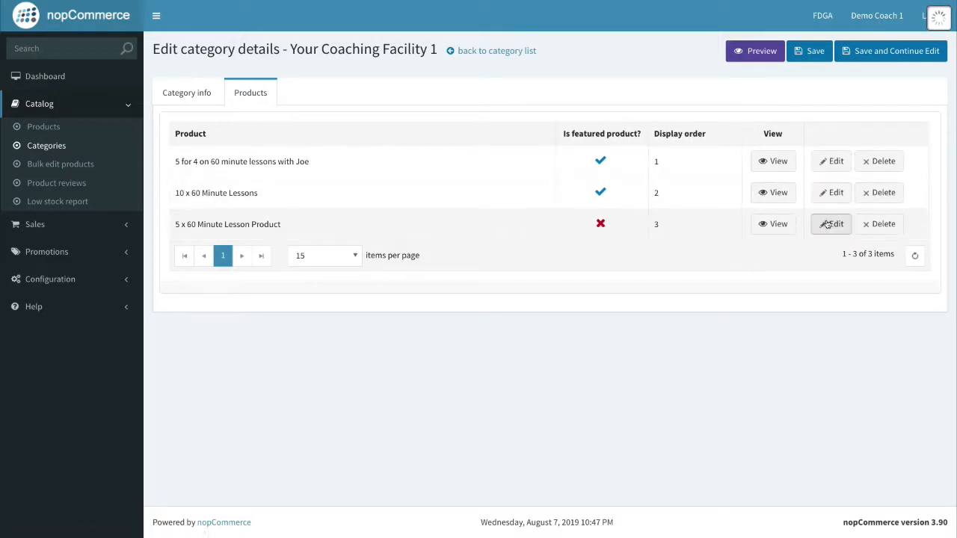
click(831, 223)
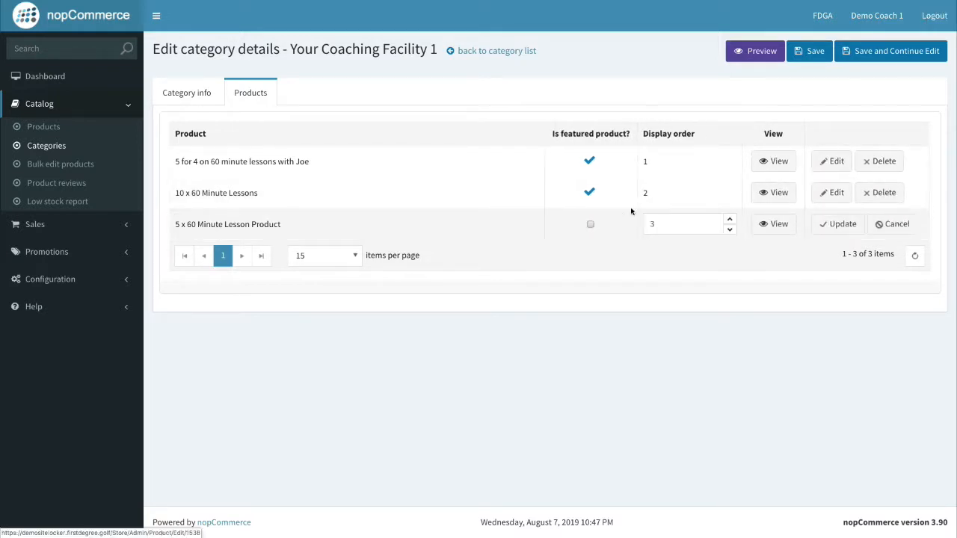
click(831, 228)
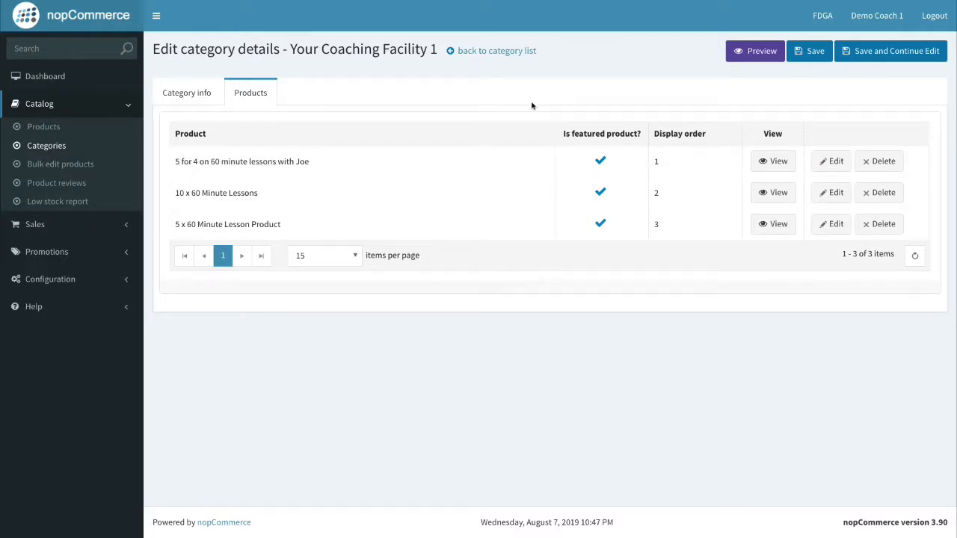
click(812, 53)
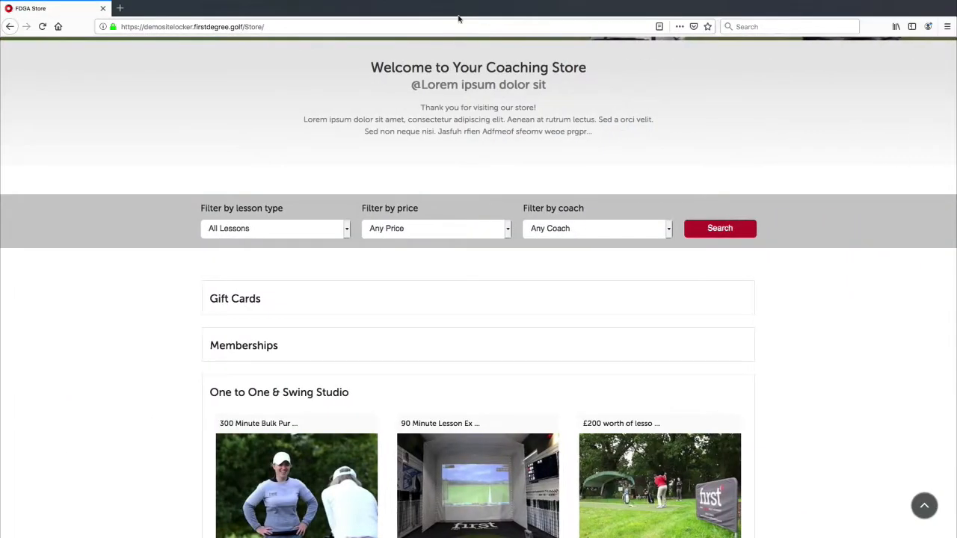
Reload the store and scroll through the Your Coaching Facility 1 category section and the Featured products list.
click(779, 27)
key(Return)
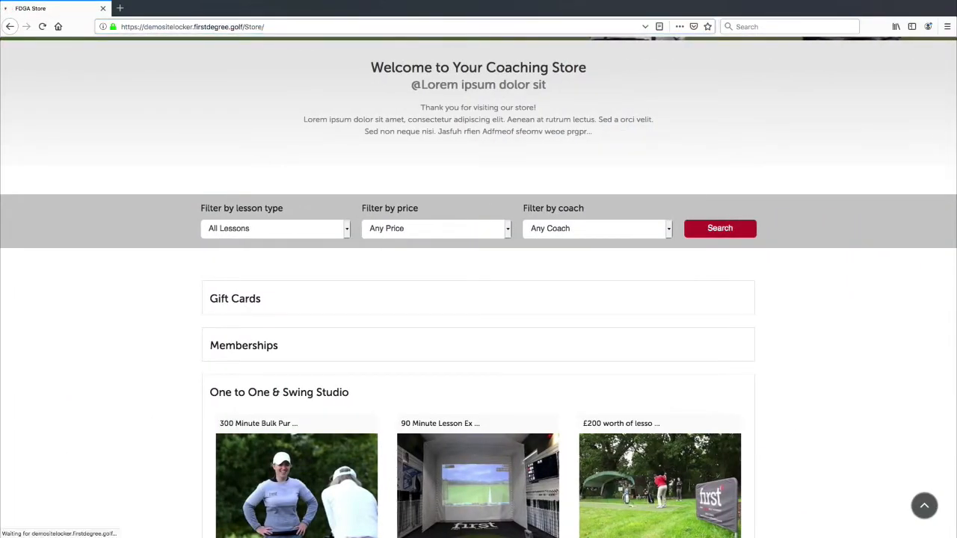
scroll(529, 232, down, 10)
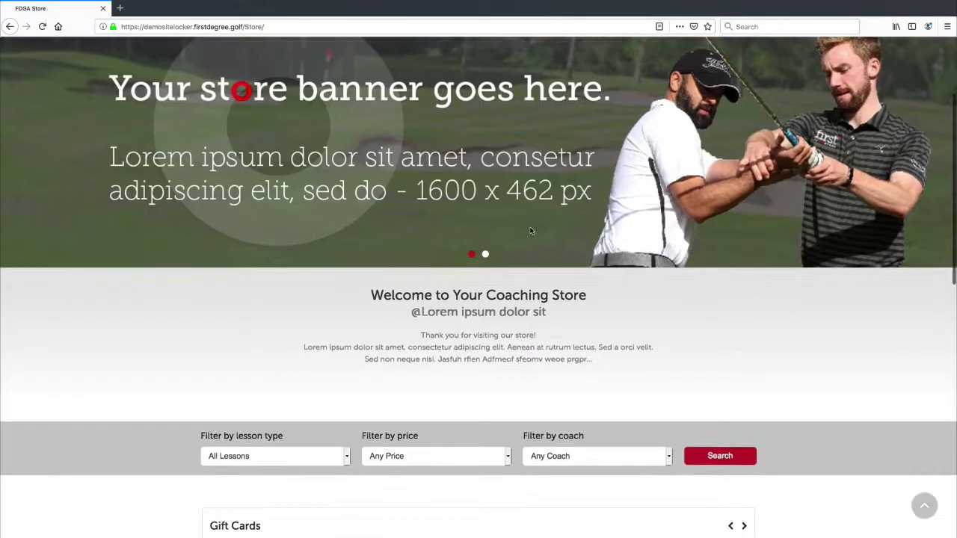
scroll(519, 238, down, 2)
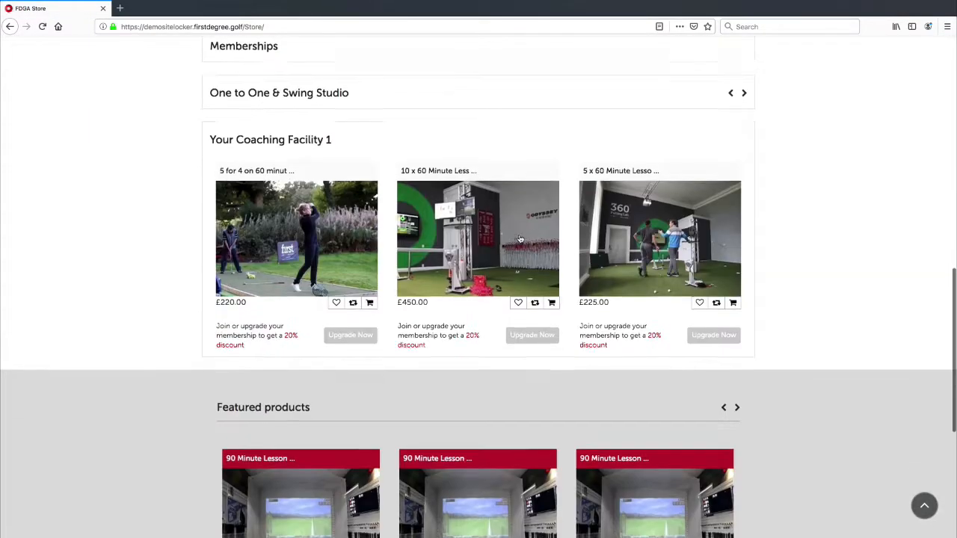
scroll(364, 173, down, 2)
scroll(364, 173, up, 2)
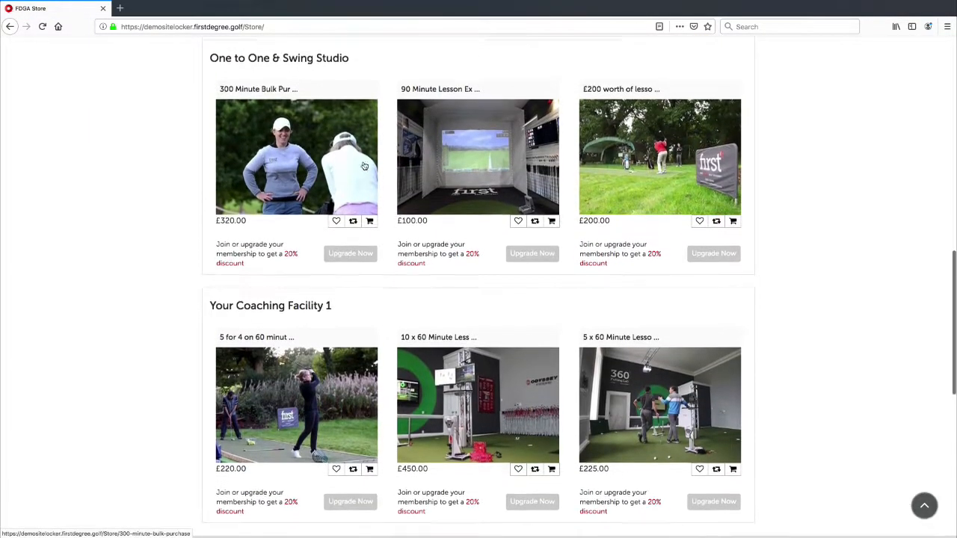
scroll(412, 375, down, 1)
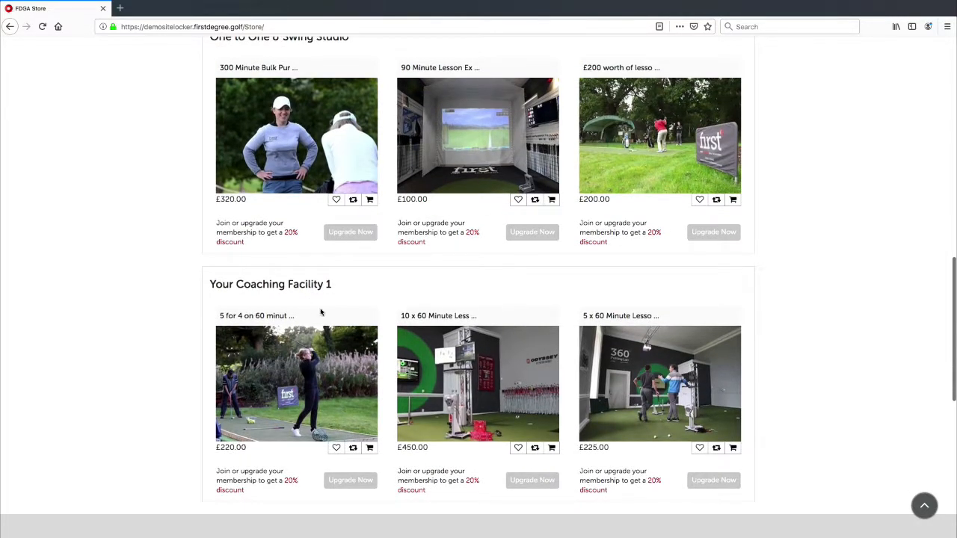
scroll(423, 322, down, 5)
scroll(428, 318, up, 10)
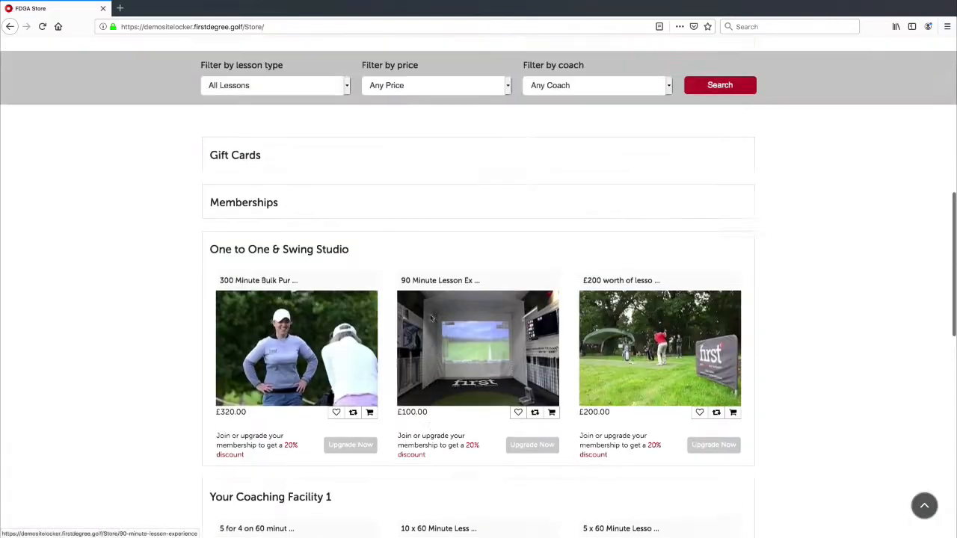
scroll(428, 314, up, 4)
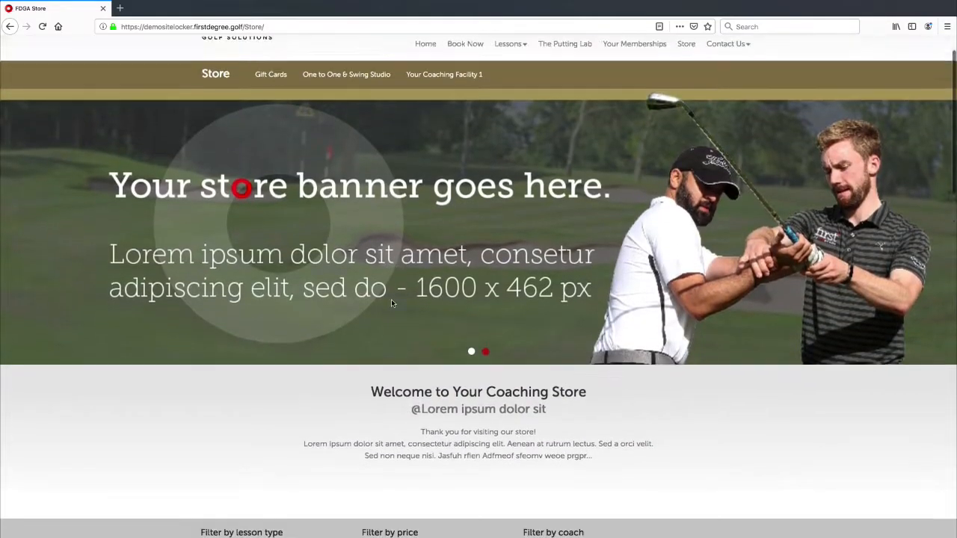
scroll(392, 303, down, 4)
scroll(393, 306, down, 4)
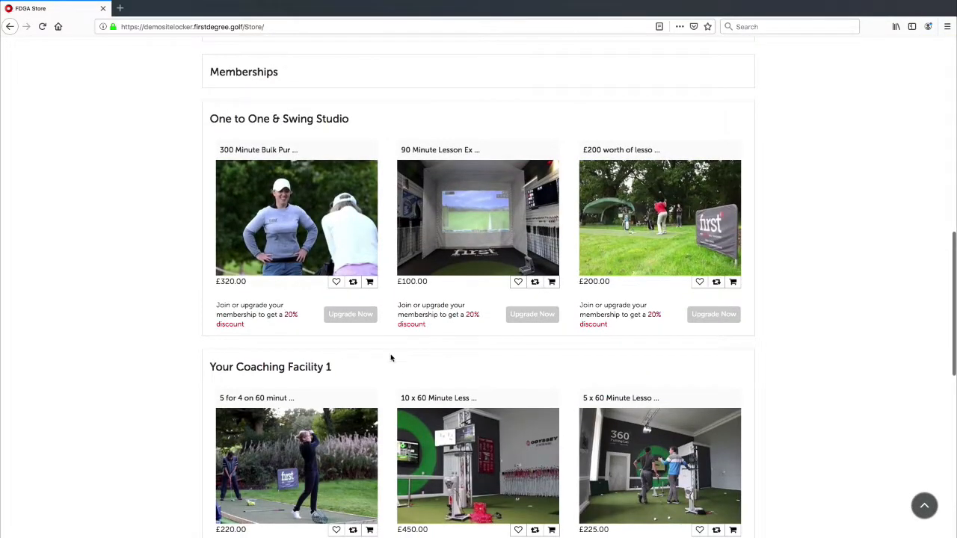
scroll(545, 439, down, 2)
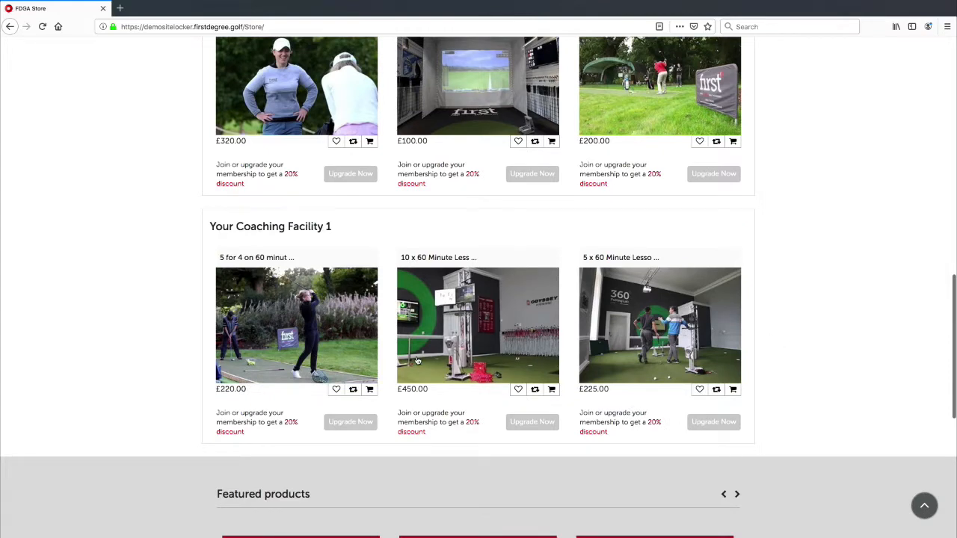
scroll(533, 359, down, 2)
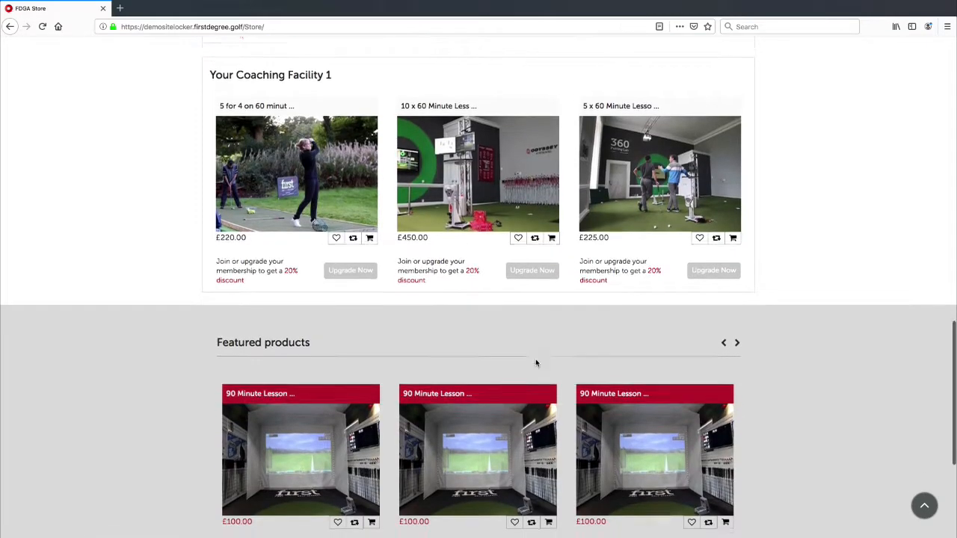
scroll(535, 357, up, 3)
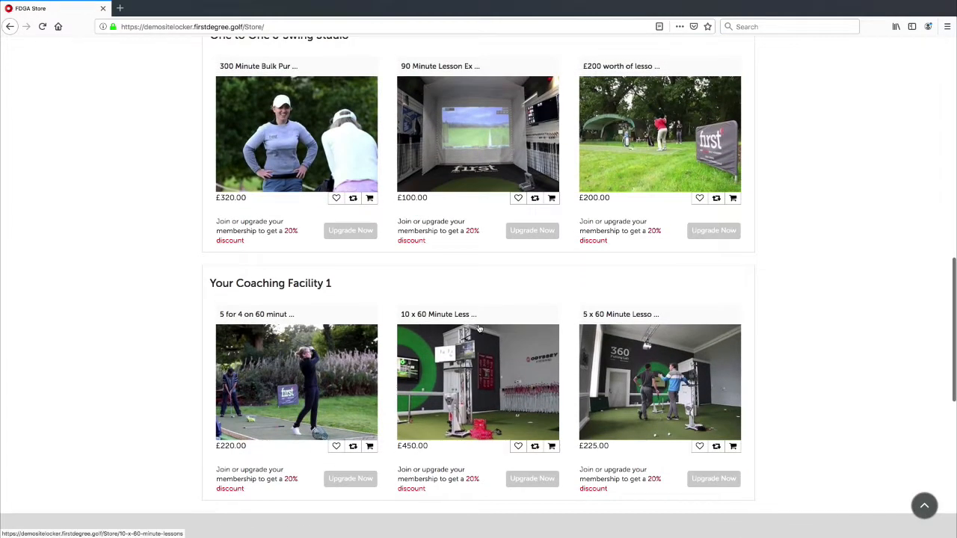
scroll(480, 329, up, 1)
scroll(454, 376, up, 2)
scroll(373, 396, down, 1)
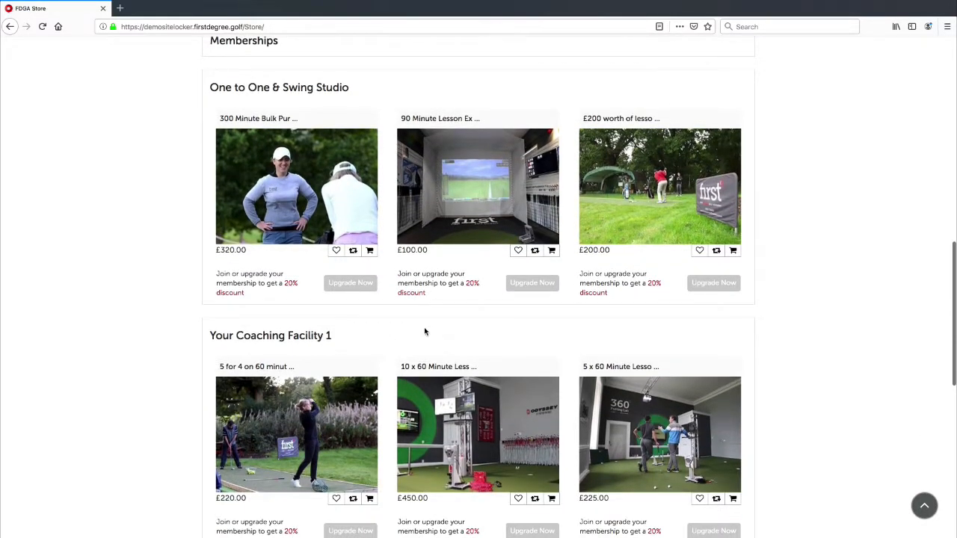
scroll(425, 332, down, 5)
scroll(521, 314, up, 10)
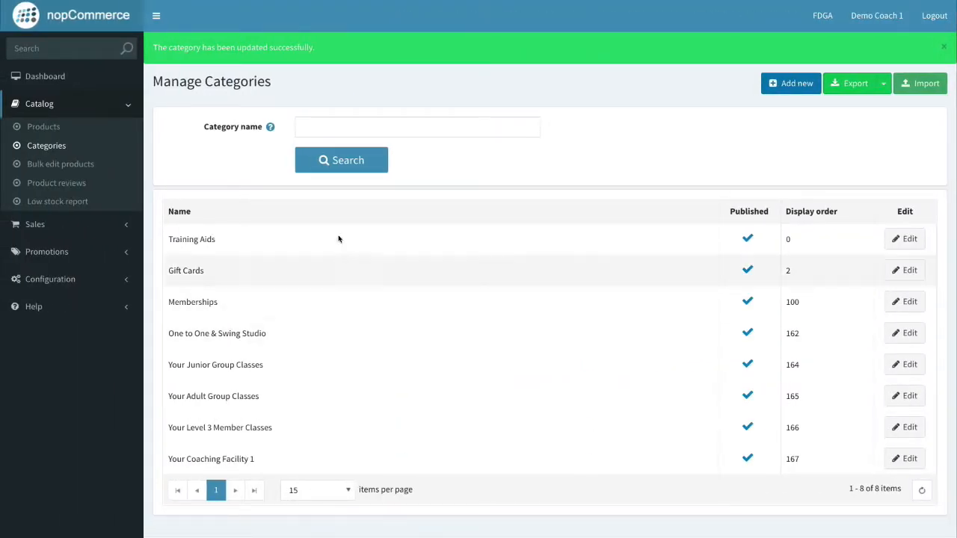
Tick Show on home page for '5 for 4 on 60 minute lessons with Joe' and save the product.
click(44, 127)
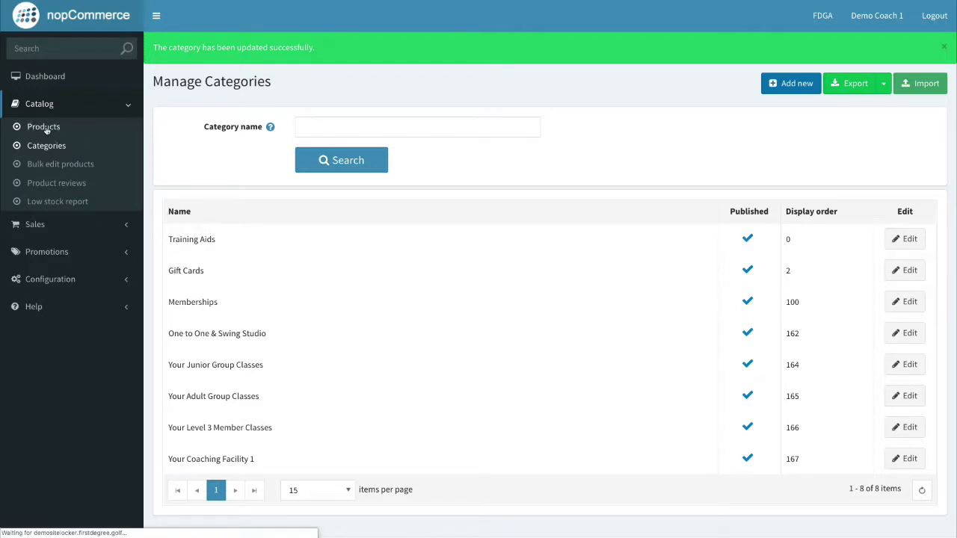
scroll(261, 326, down, 1)
scroll(261, 326, down, 3)
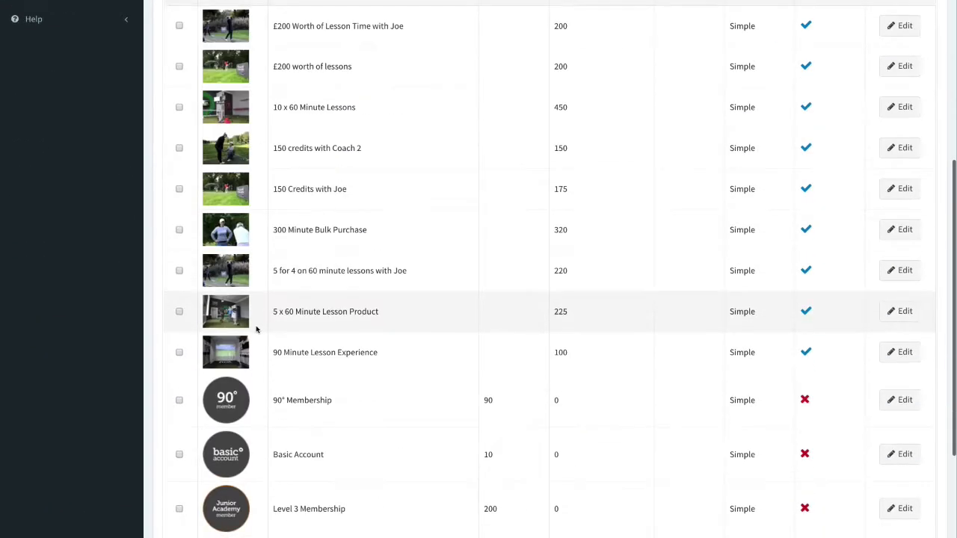
click(892, 273)
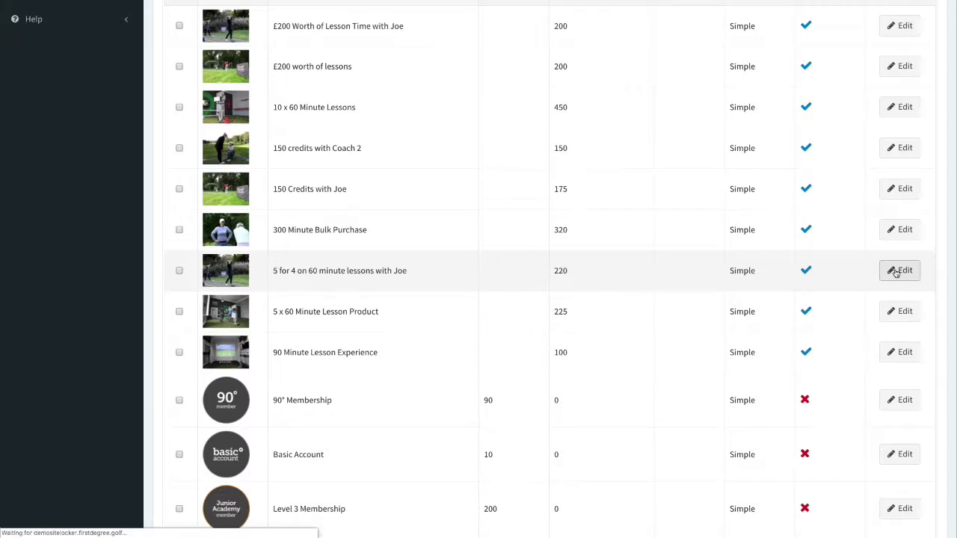
scroll(436, 343, down, 3)
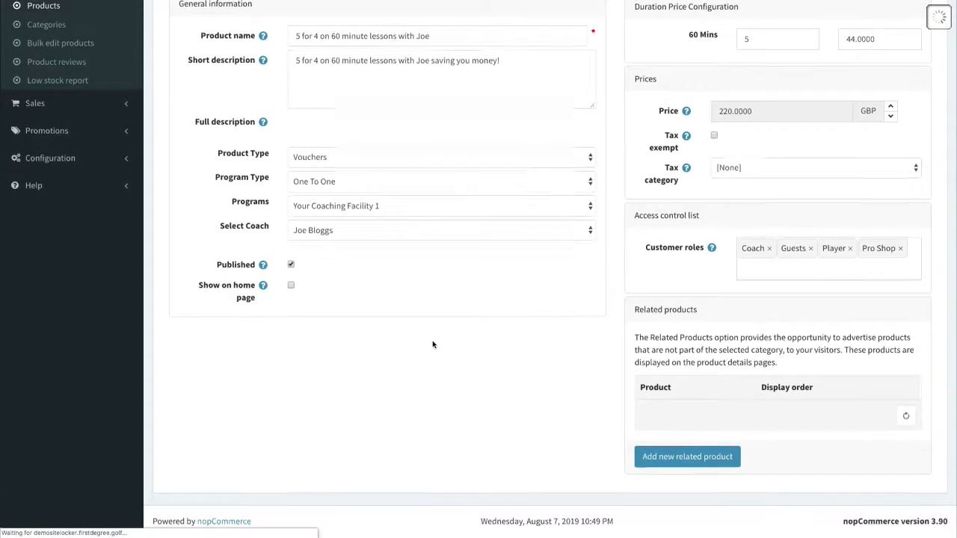
click(292, 489)
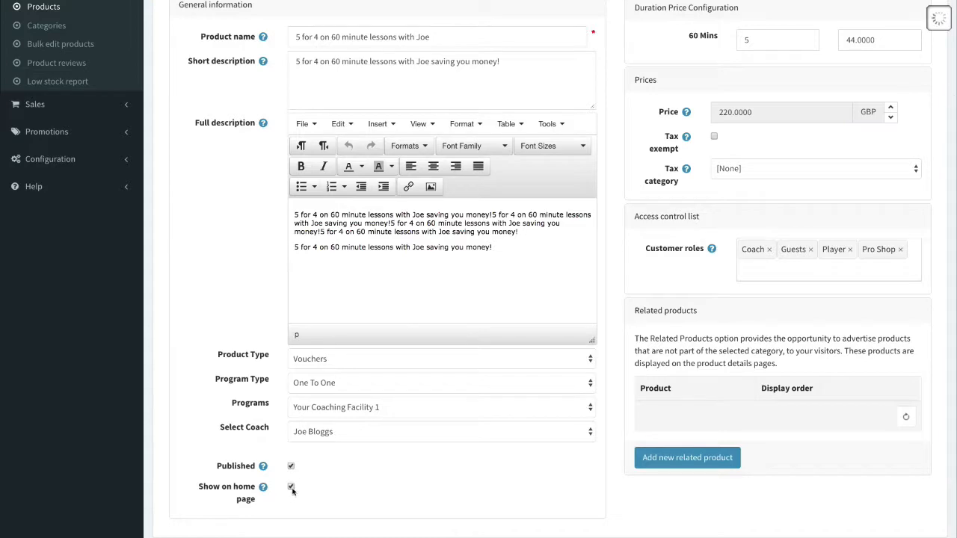
scroll(476, 447, up, 3)
click(763, 52)
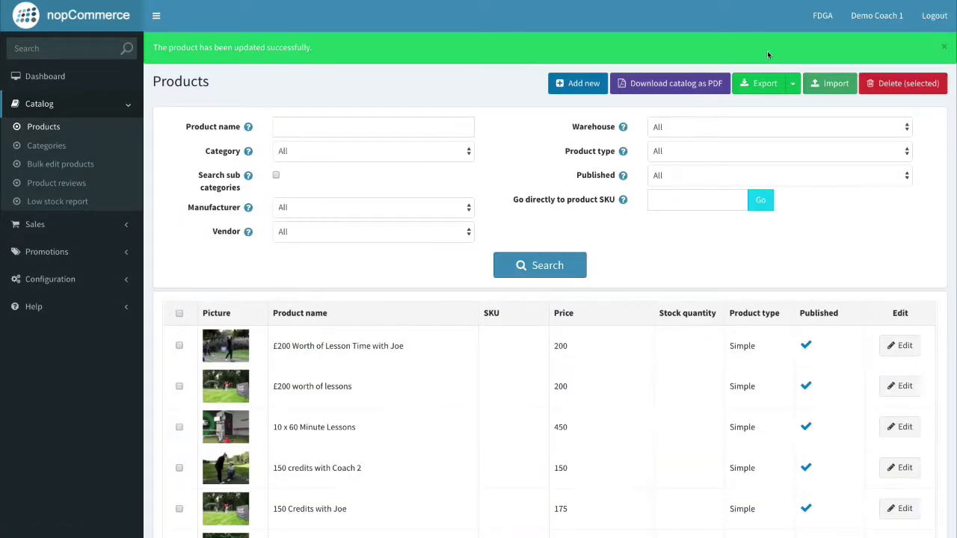
key(ctrl+Right)
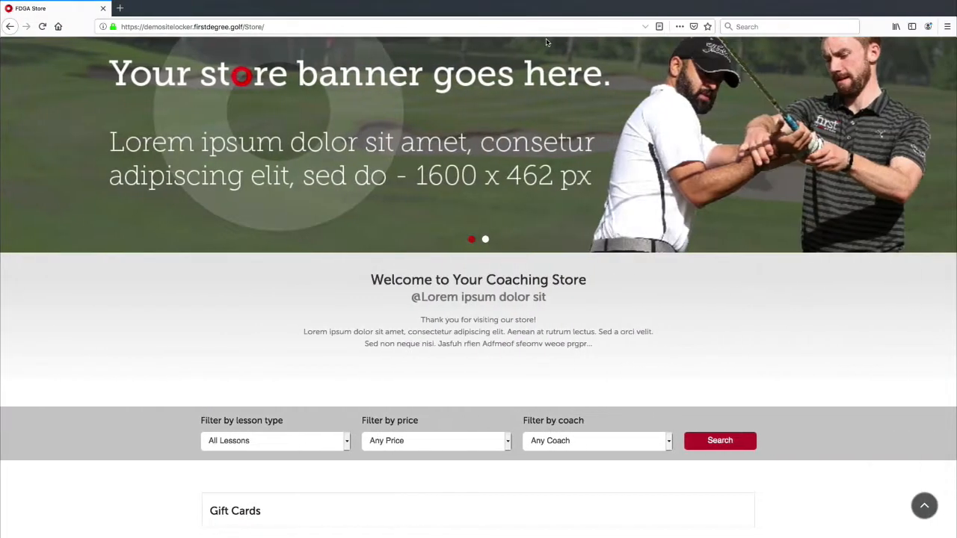
click(548, 27)
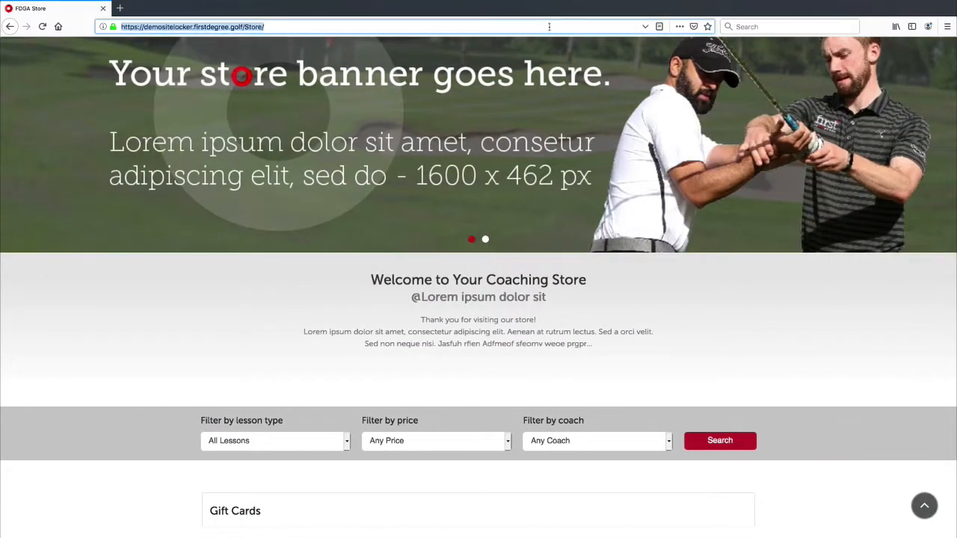
key(Return)
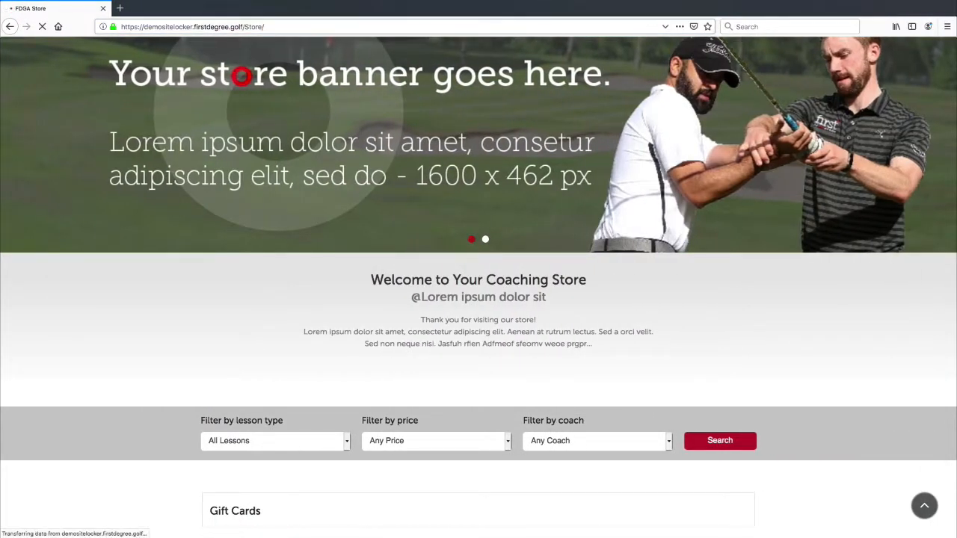
scroll(547, 204, down, 10)
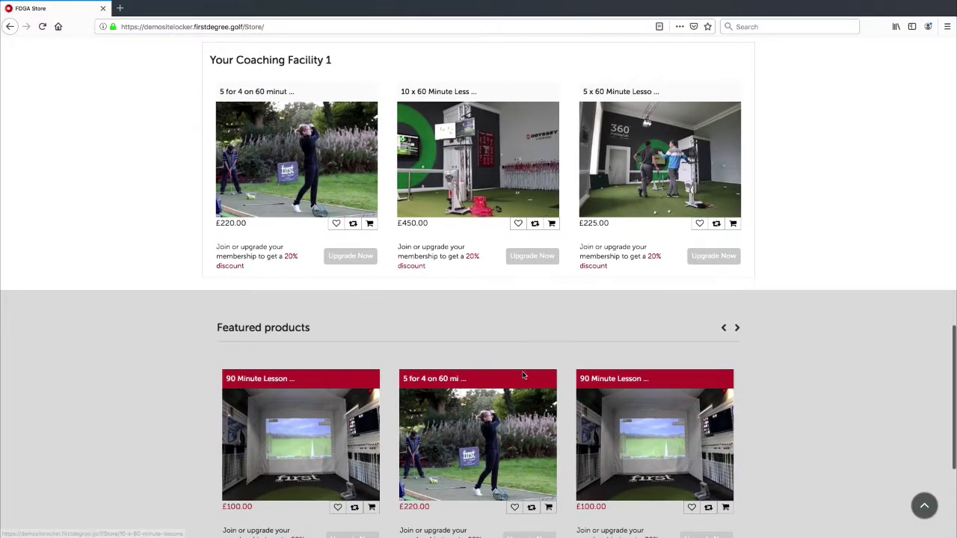
scroll(467, 376, down, 1)
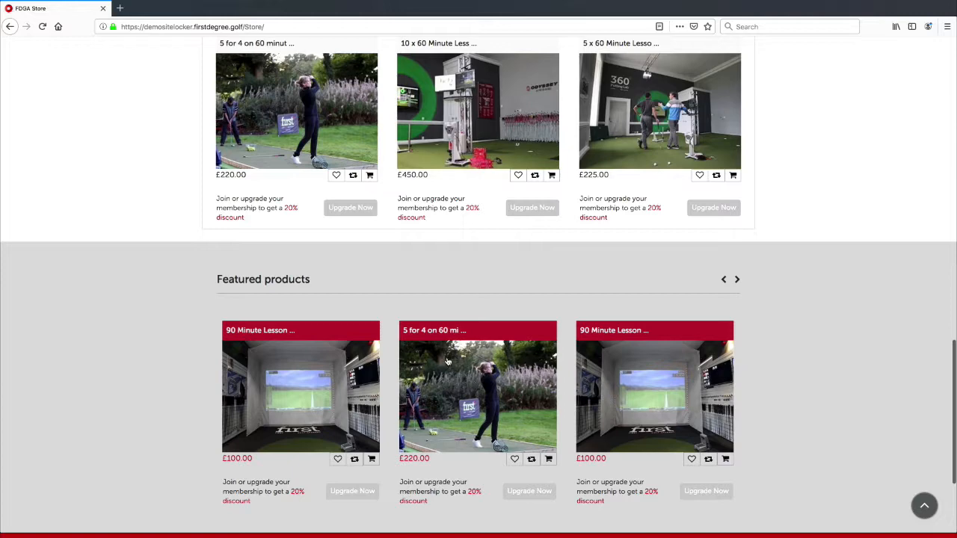
click(736, 279)
click(737, 279)
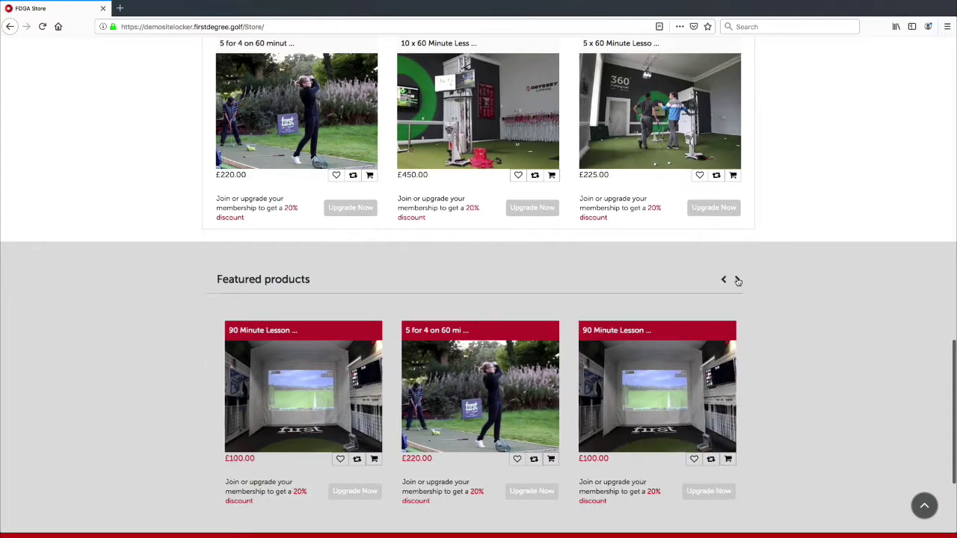
click(737, 280)
click(737, 280)
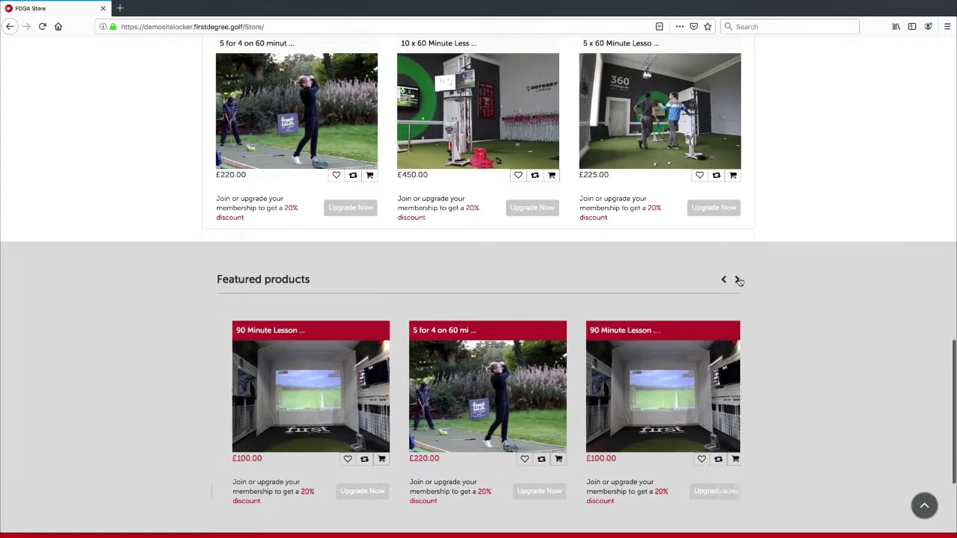
click(725, 280)
click(726, 280)
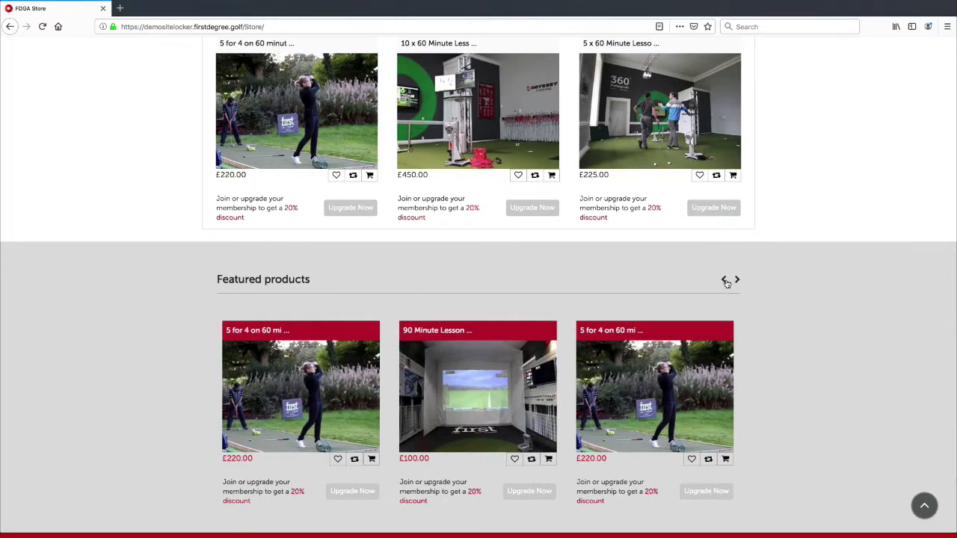
click(724, 279)
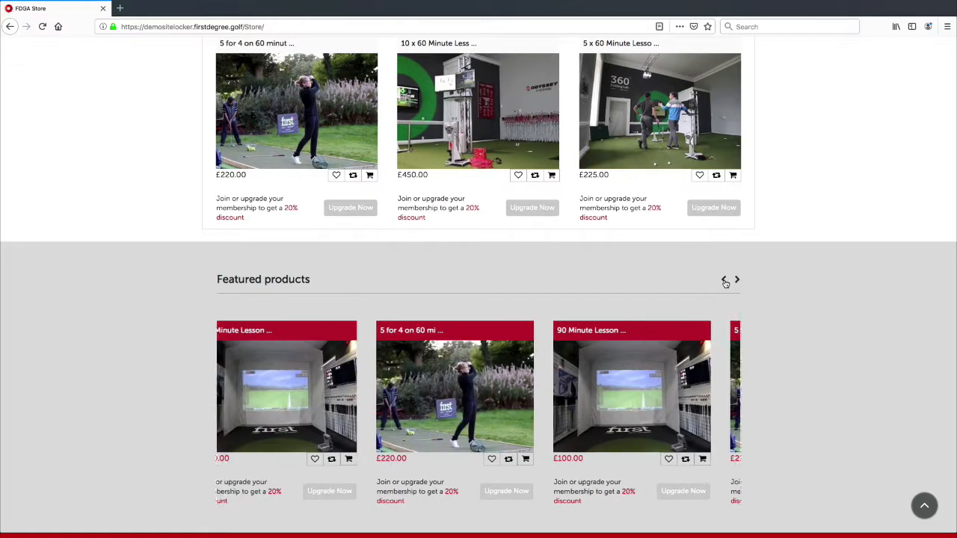
click(724, 281)
scroll(782, 264, up, 6)
scroll(785, 263, down, 1)
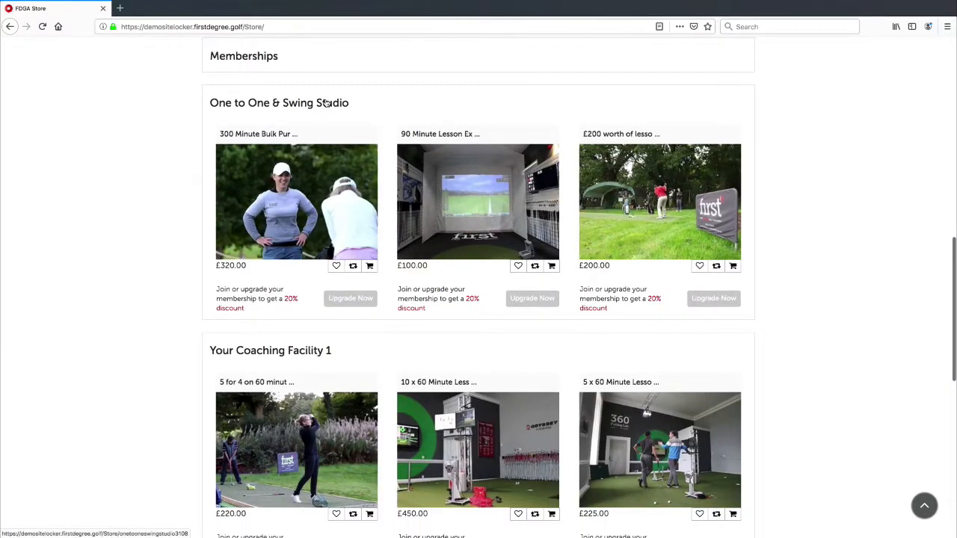
scroll(462, 253, down, 1)
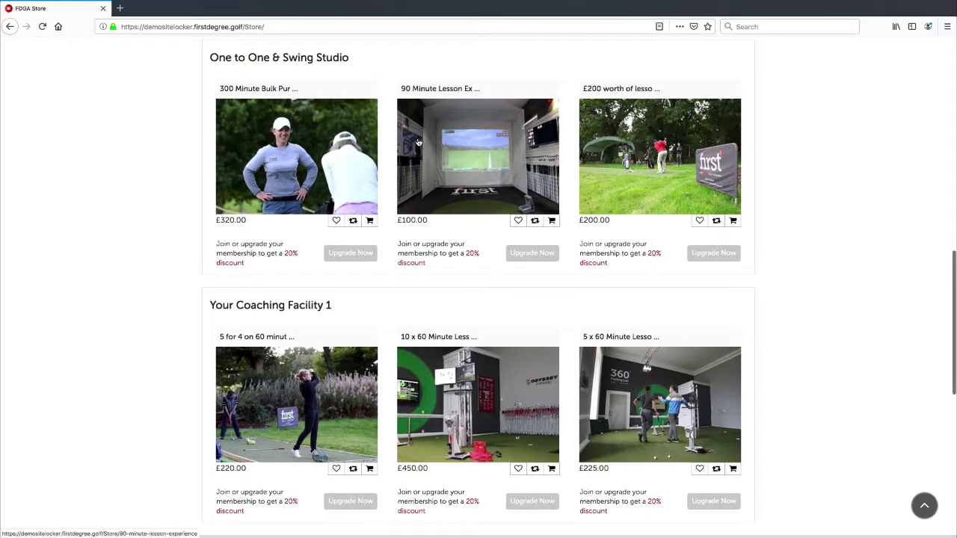
scroll(372, 92, up, 3)
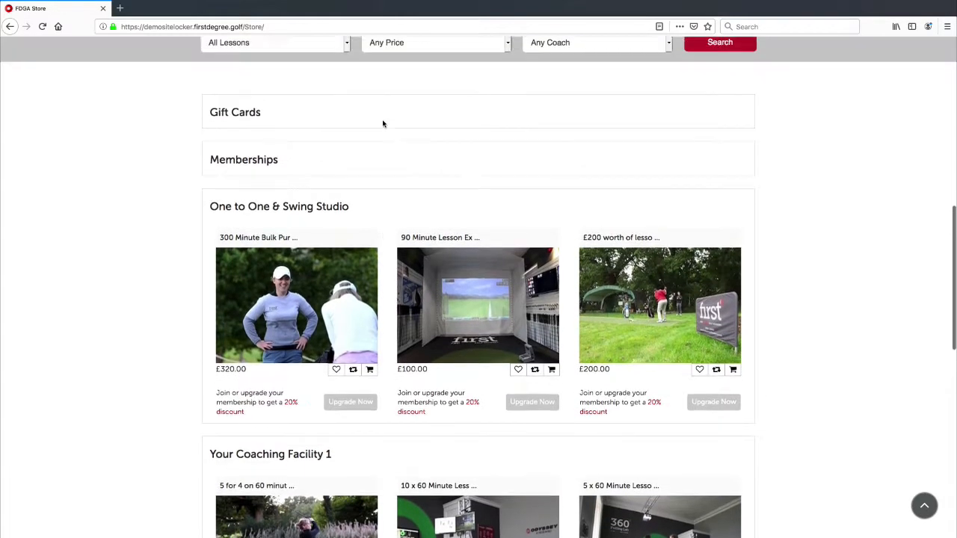
scroll(376, 122, up, 3)
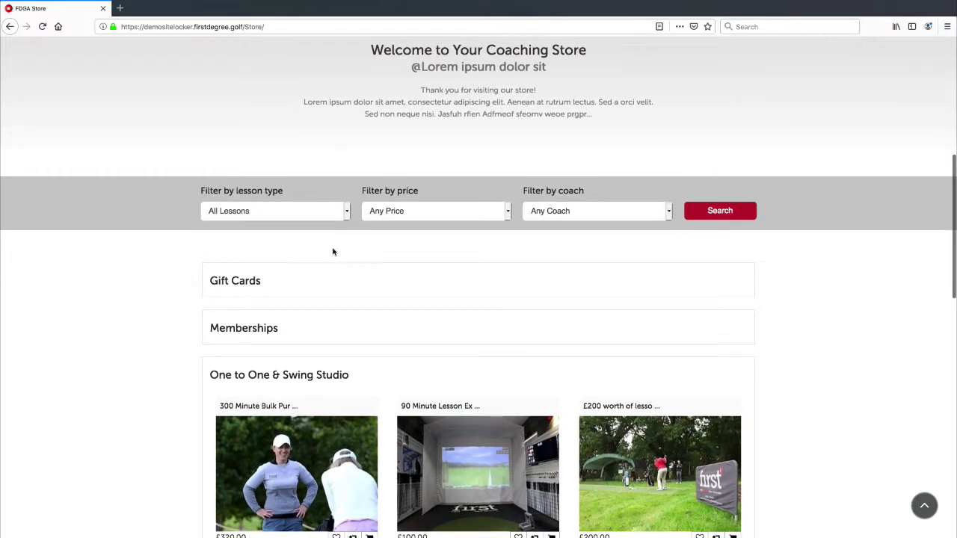
scroll(314, 259, up, 3)
scroll(310, 259, down, 4)
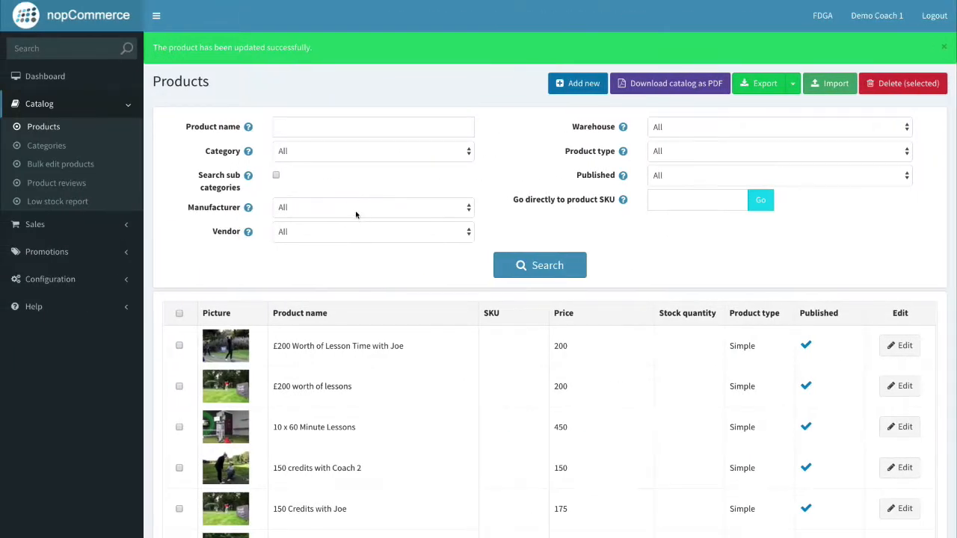
Start a new product named '£10 Gift Card'.
click(589, 86)
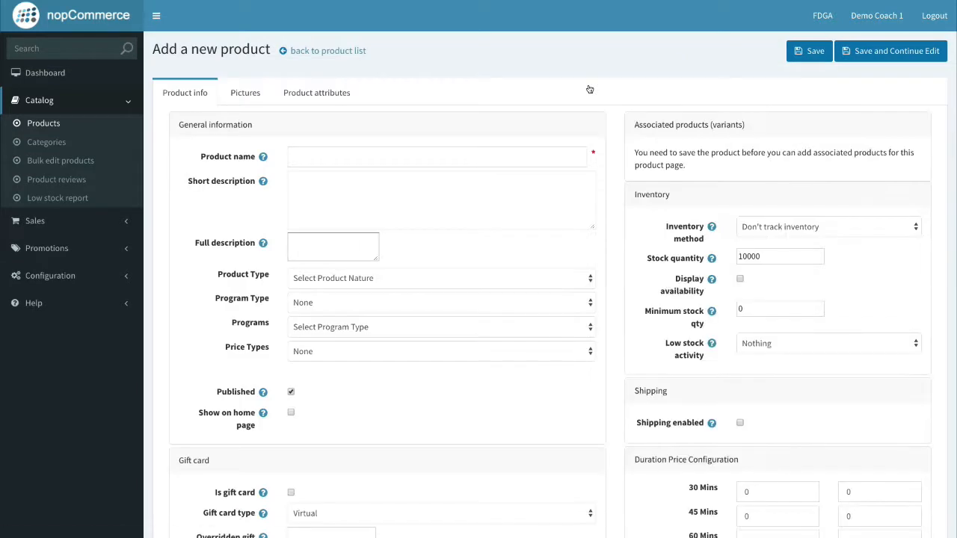
click(300, 155)
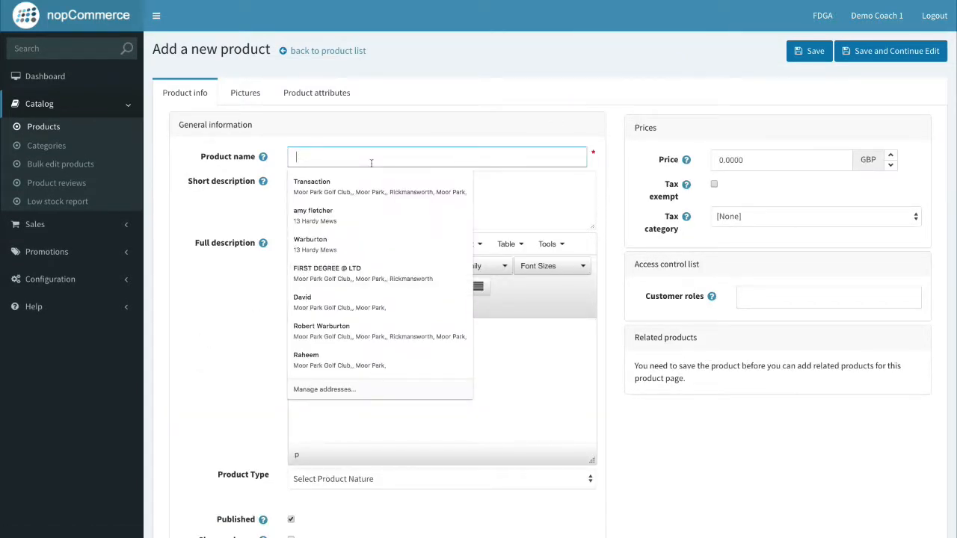
text(£10 Gift Card)
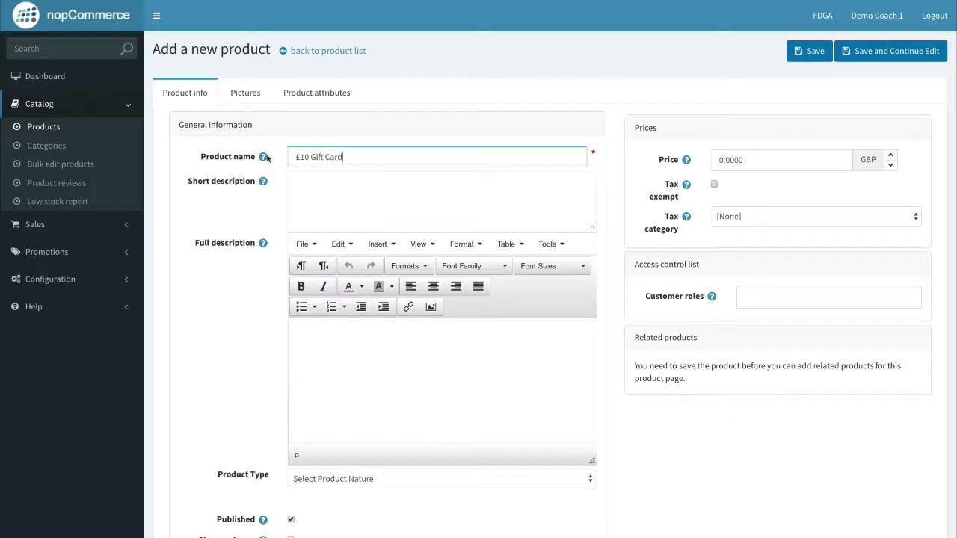
Fill in the short description and copy the same sentence into the full description.
click(351, 190)
key(super+v)
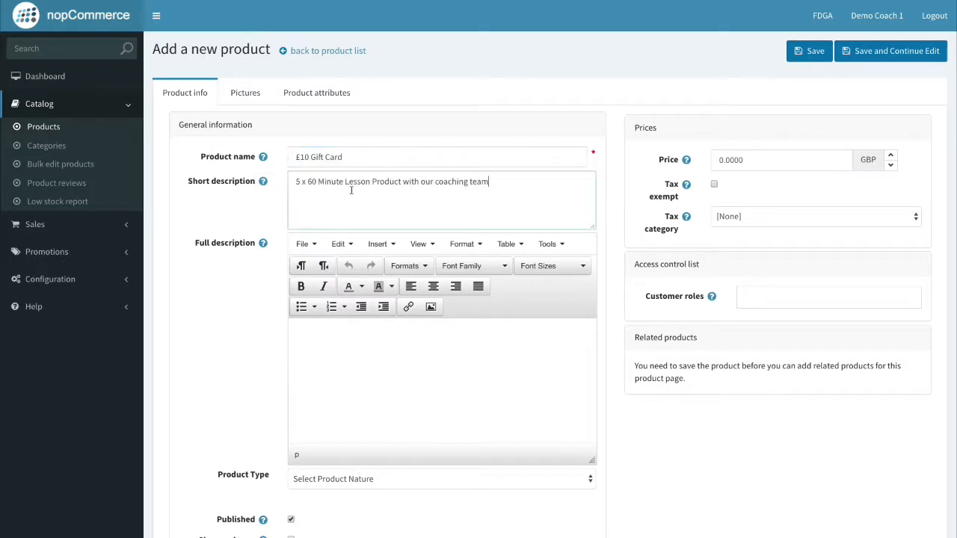
drag(522, 178, 297, 182)
key(BackSpace)
drag(354, 157, 278, 152)
key(super+c)
click(336, 190)
key(super+v)
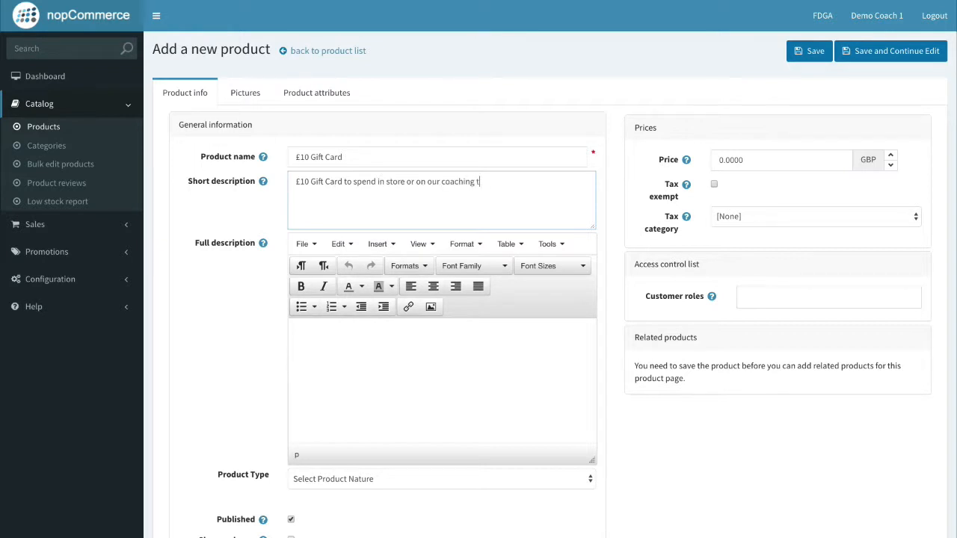
text(eam.)
click(364, 374)
drag(509, 183, 295, 182)
key(super+c)
click(352, 327)
key(super+v)
key(super+v)
key(super+v)
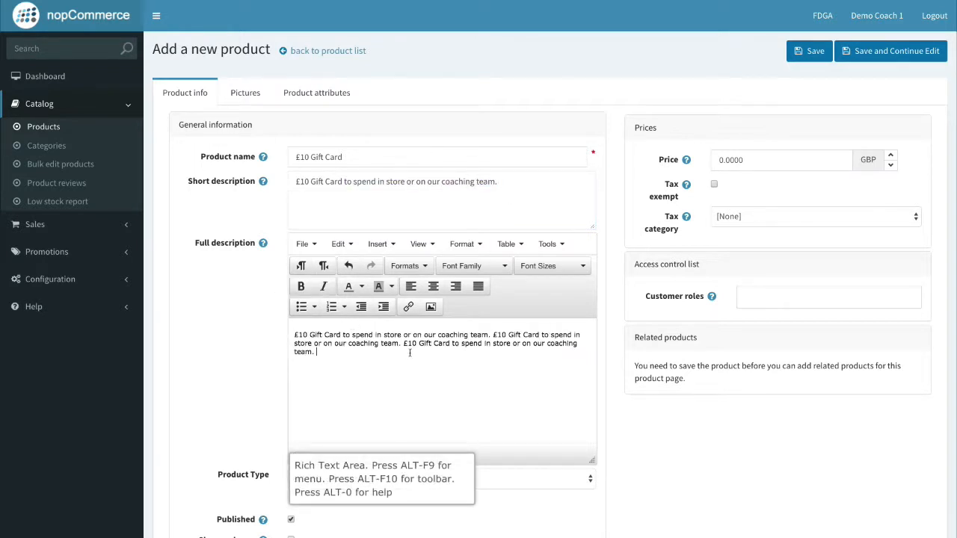
key(super+v)
key(Return)
key(super+v)
Set the product type to Gift Cards.
scroll(419, 374, down, 3)
click(449, 382)
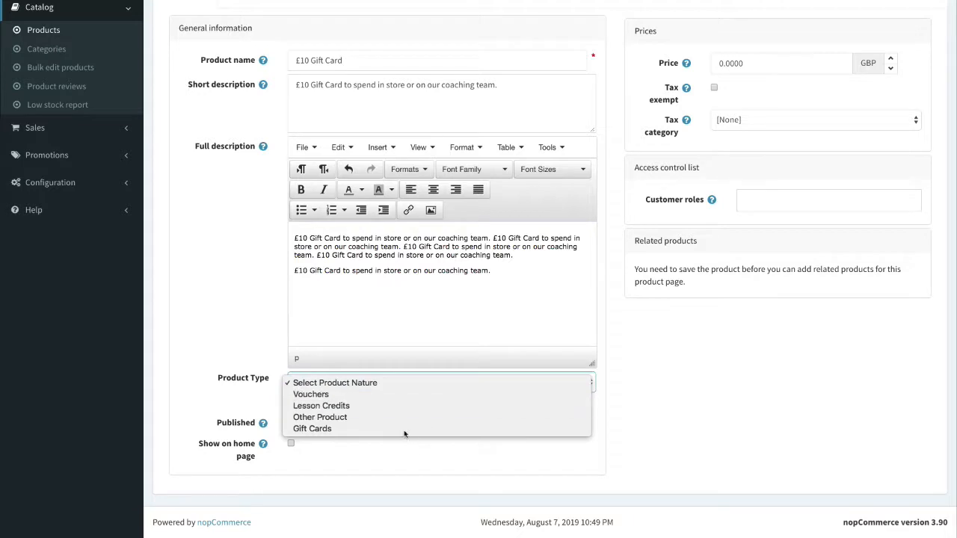
click(322, 429)
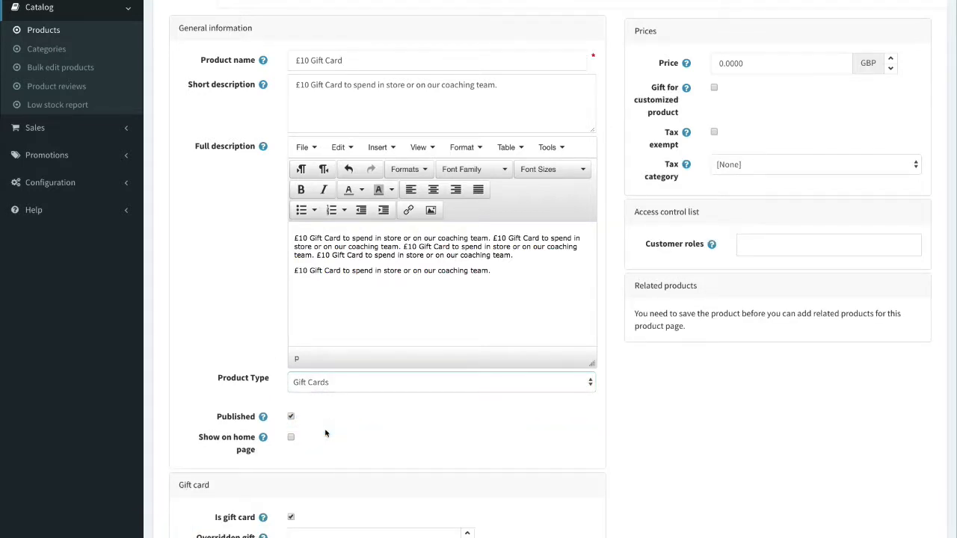
scroll(337, 433, down, 2)
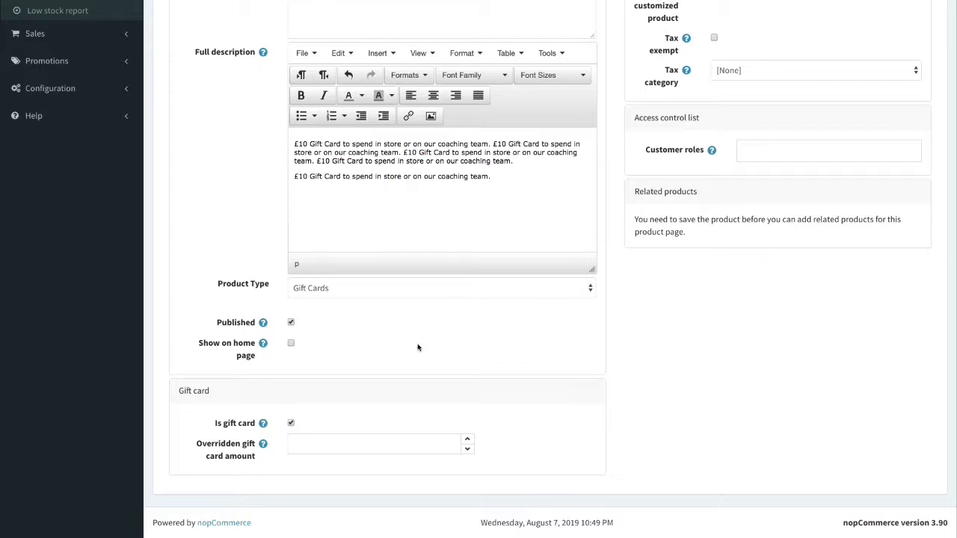
click(292, 424)
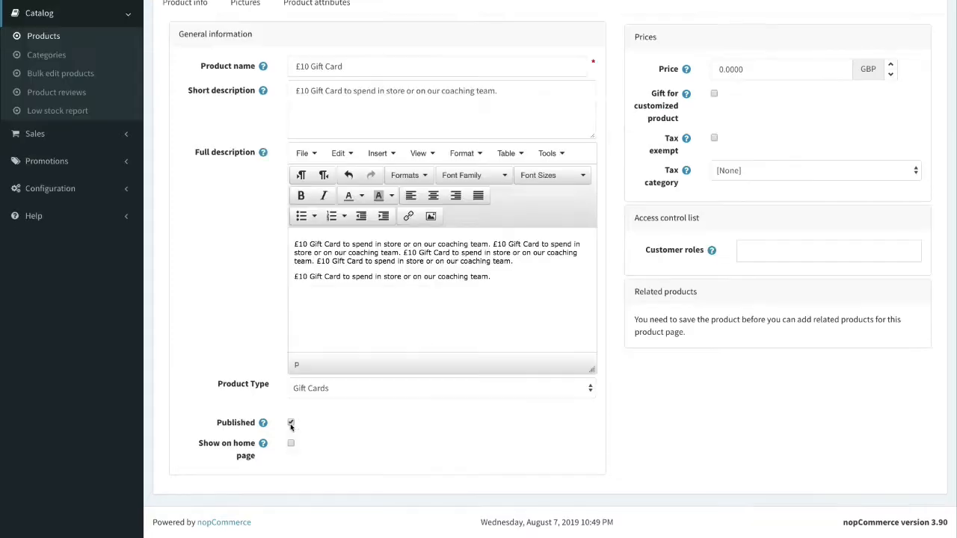
click(320, 396)
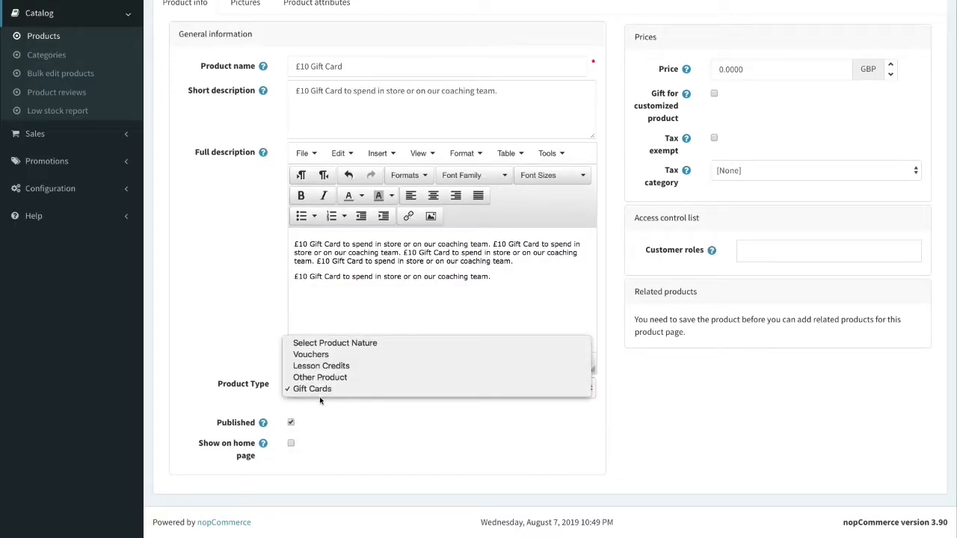
click(329, 377)
click(329, 333)
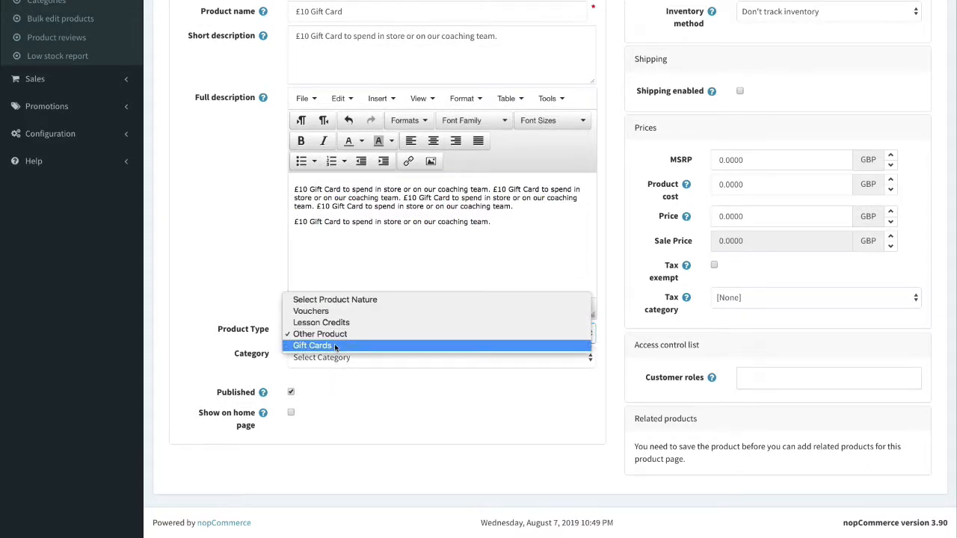
click(334, 344)
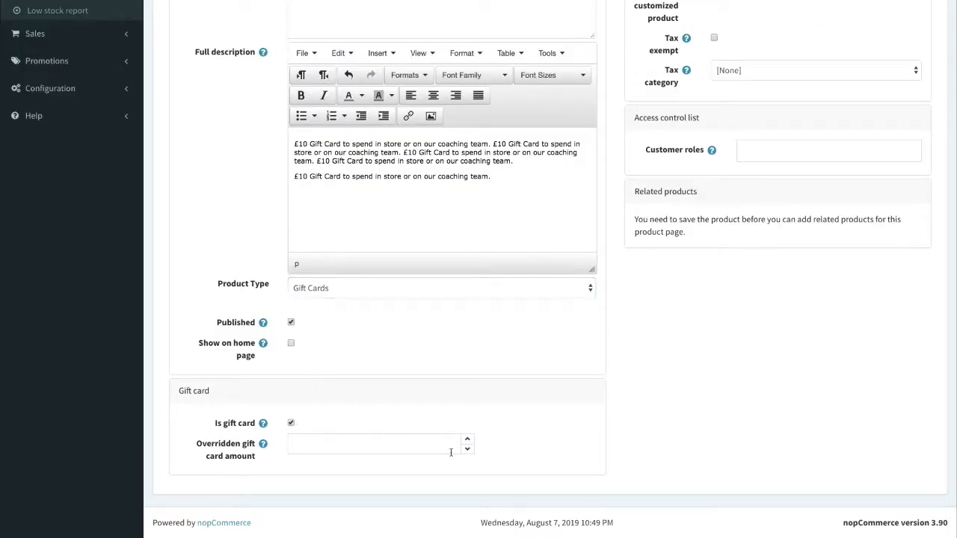
scroll(338, 424, up, 3)
Set the product price to 10.00 GBP.
click(747, 160)
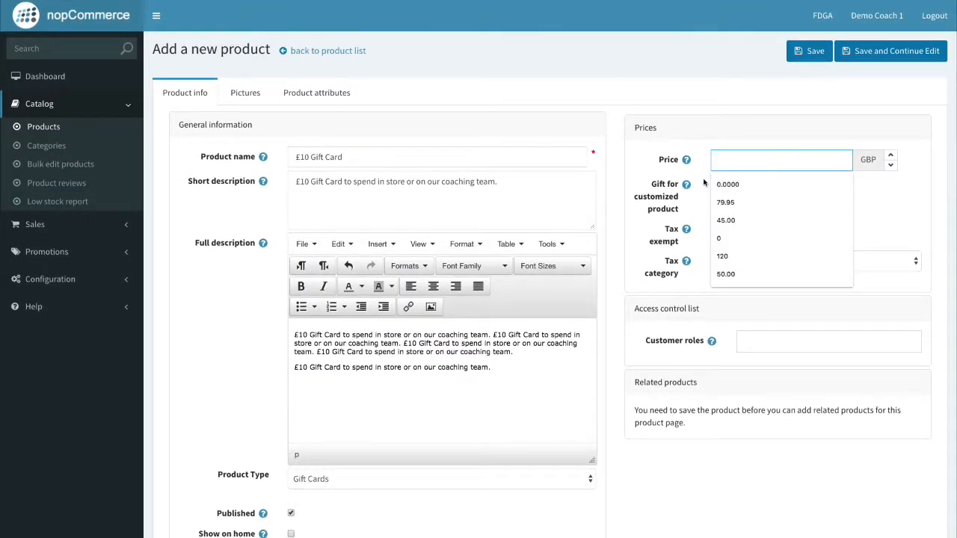
scroll(700, 203, down, 3)
scroll(706, 200, up, 3)
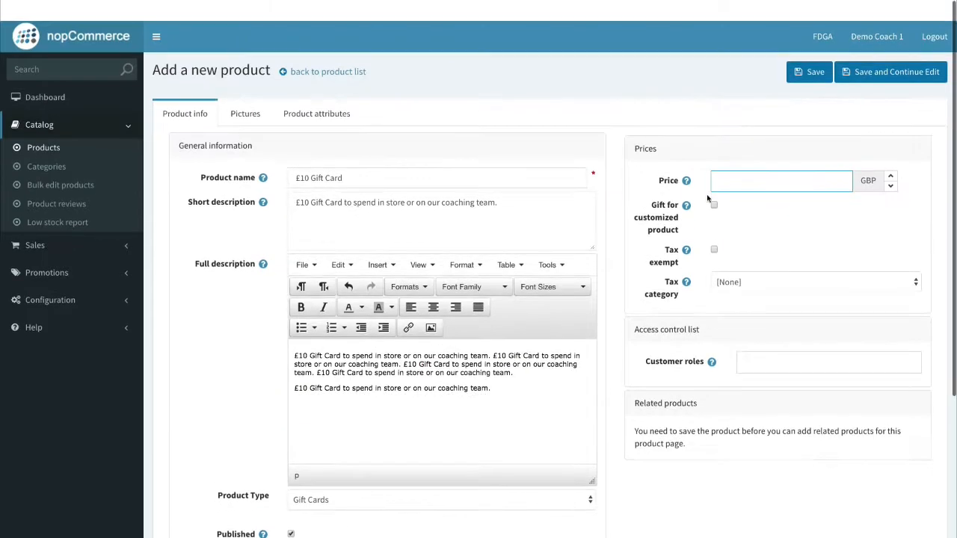
text(10.0)
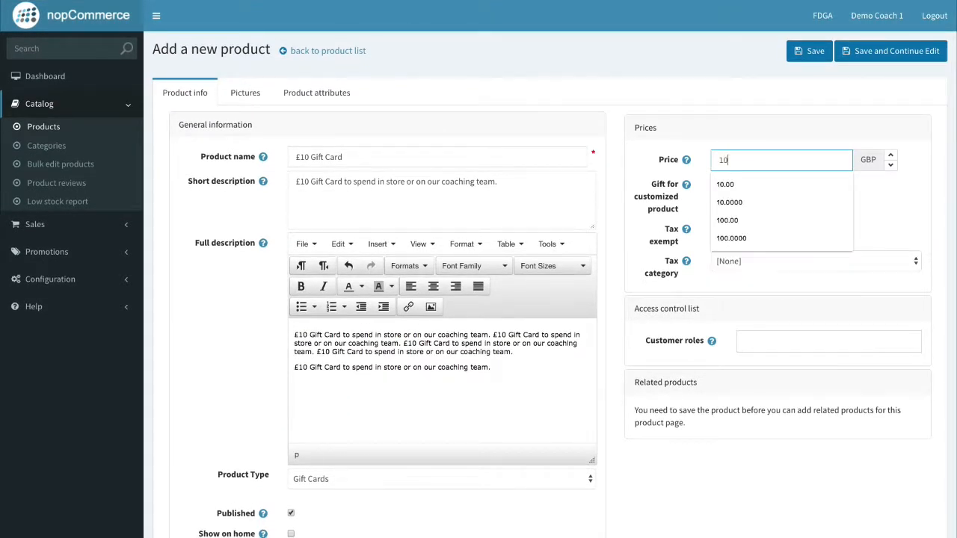
click(645, 162)
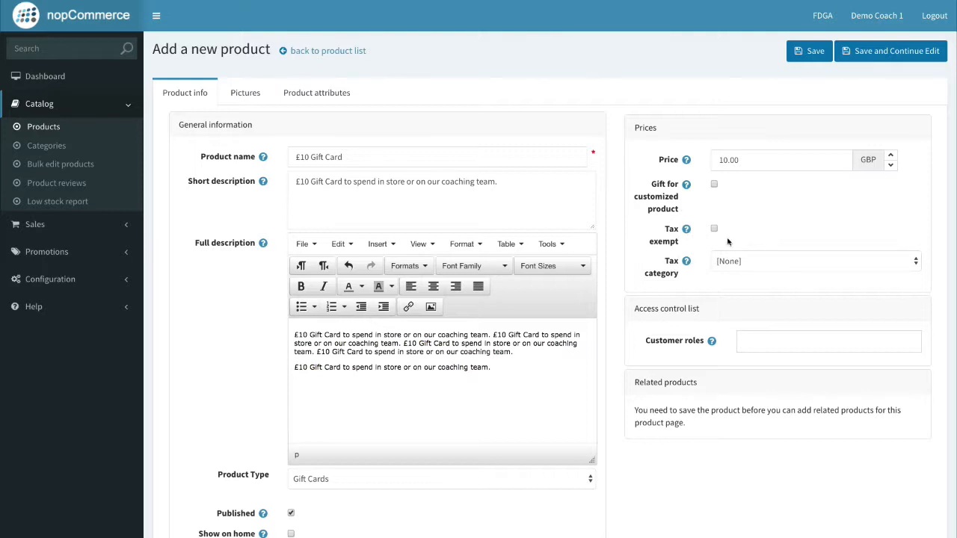
Grant the Coach, Guests, Player and Pro Shop customer roles, then save the product.
scroll(763, 314, down, 1)
click(763, 269)
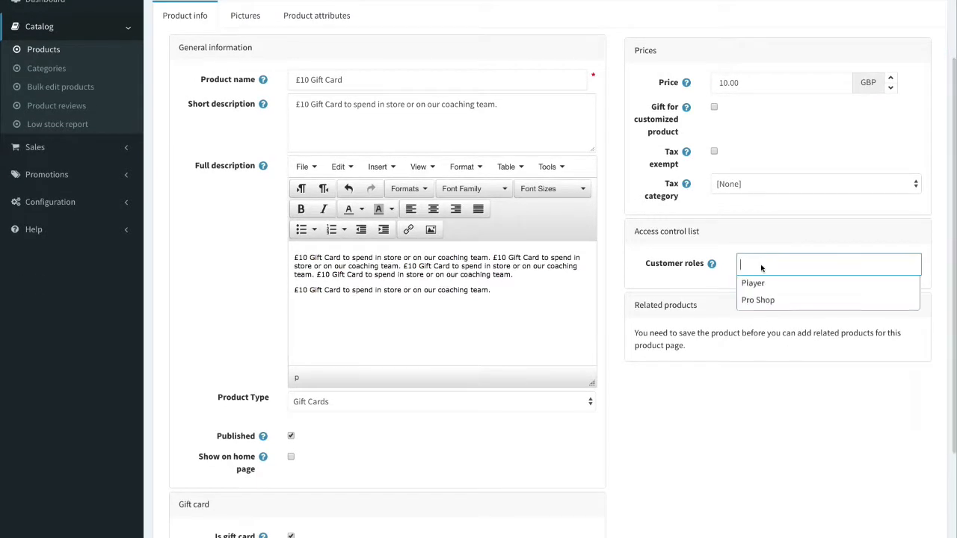
click(768, 286)
click(768, 287)
click(769, 288)
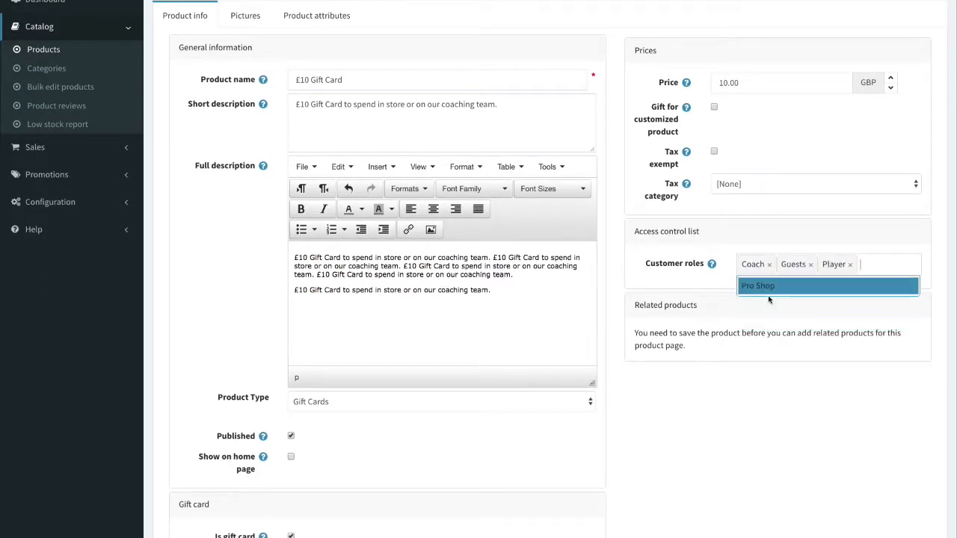
click(769, 288)
scroll(783, 354, up, 1)
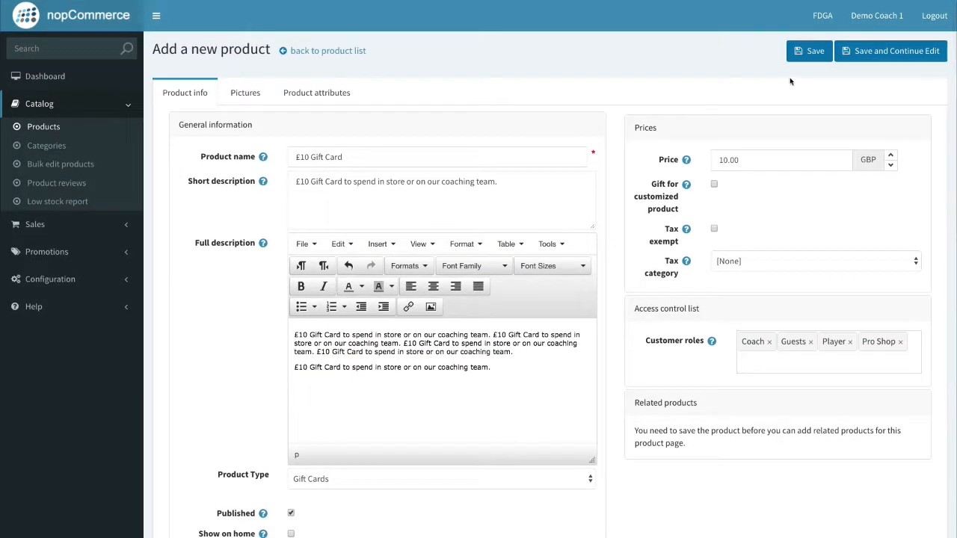
click(812, 53)
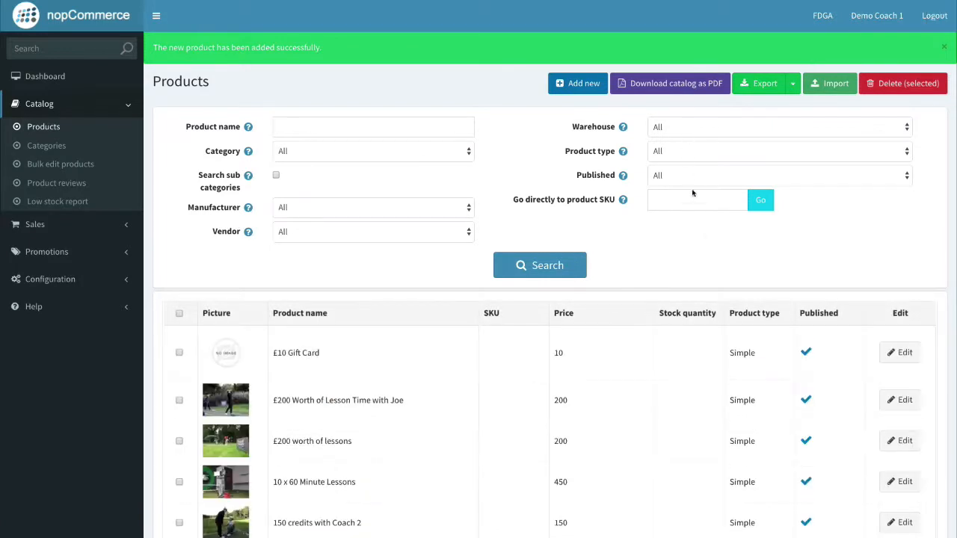
Upload Gift Card £10.jpg as the £10 Gift Card product's picture with display order 1.
scroll(824, 183, down, 3)
click(905, 155)
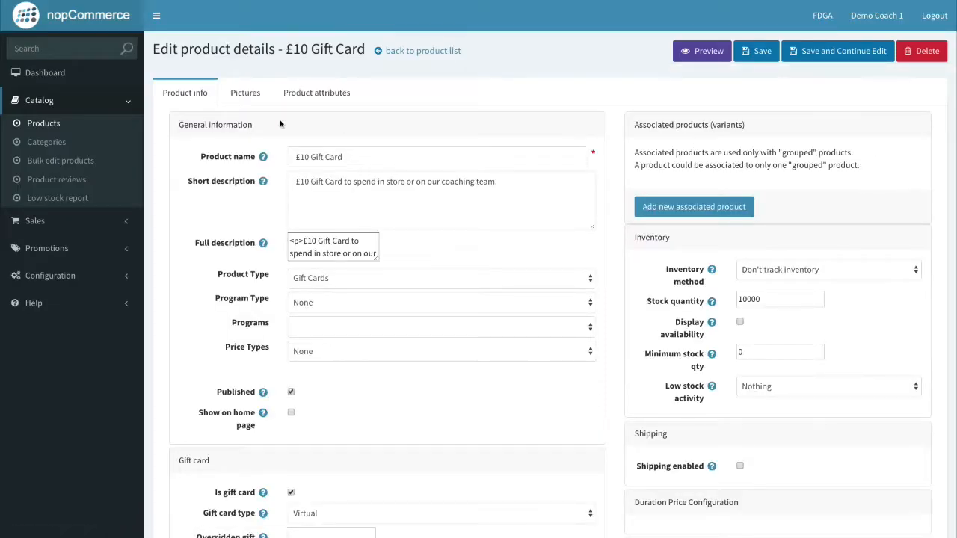
click(245, 93)
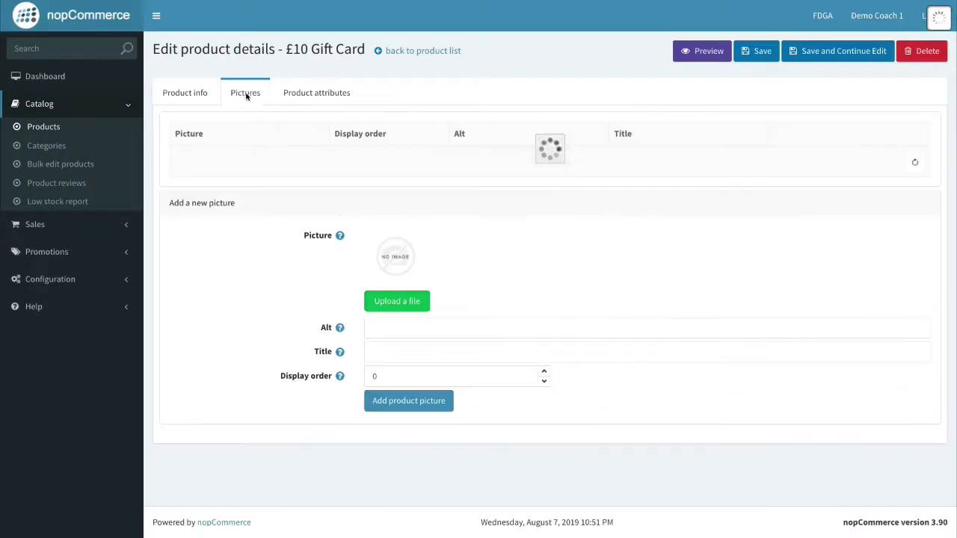
click(420, 302)
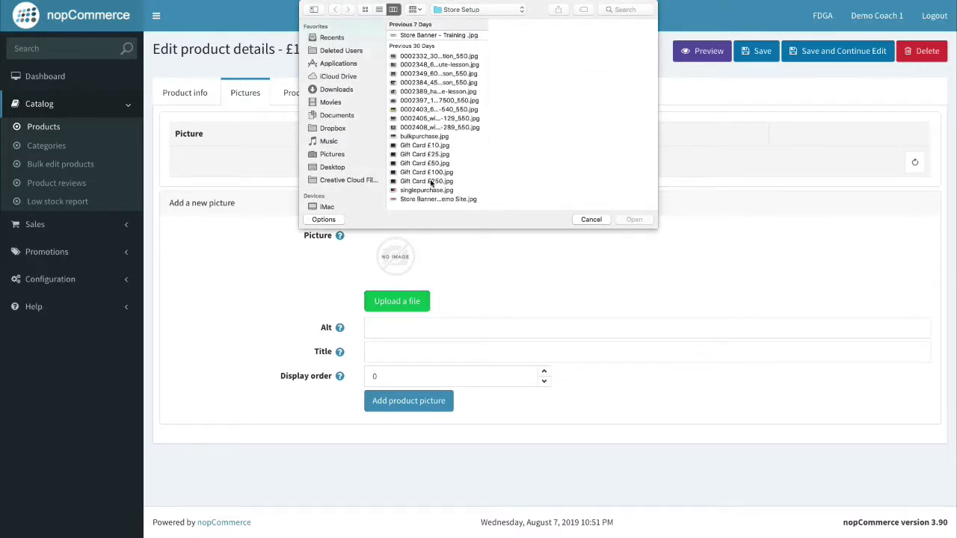
click(437, 147)
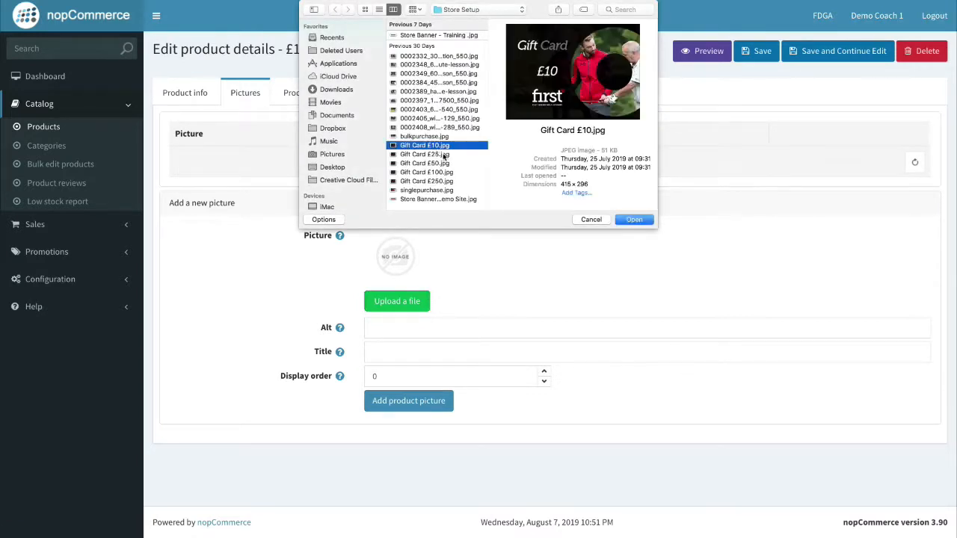
click(632, 219)
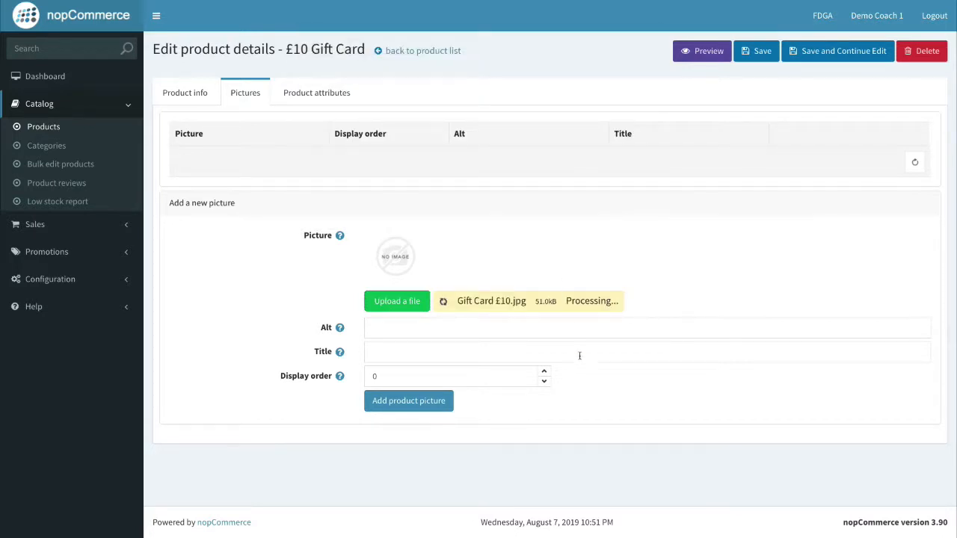
click(545, 354)
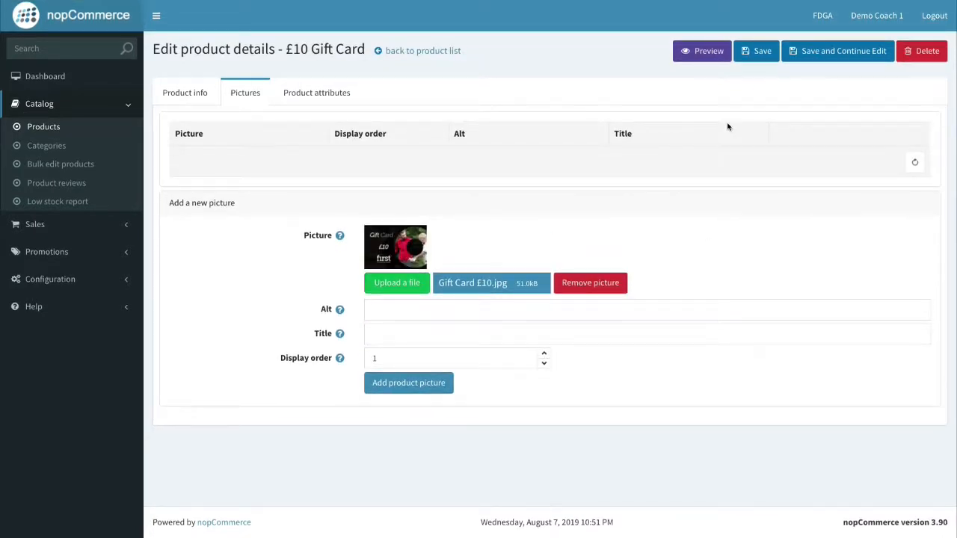
click(411, 389)
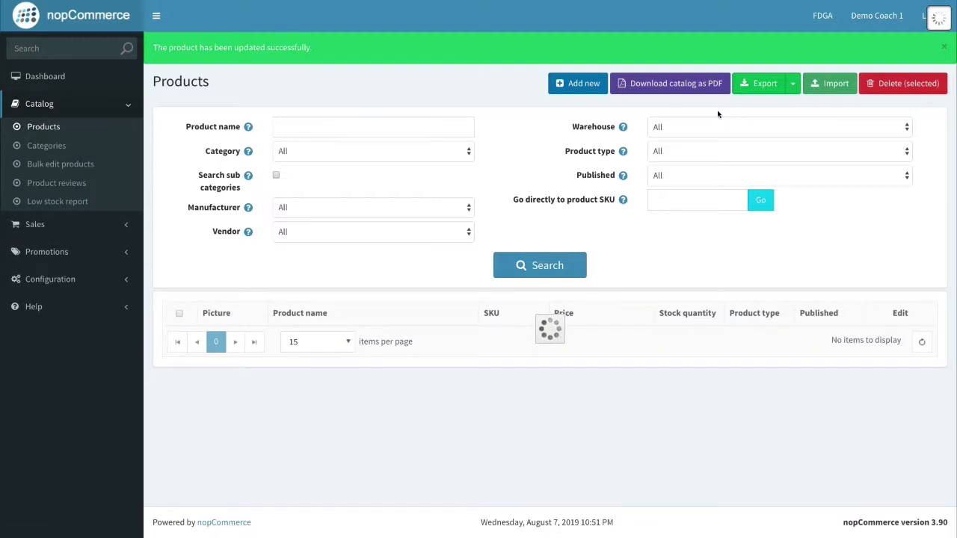
Reload the store and open the £10 Gift Card product page showing its image and £10.00 price.
key(ctrl+Right)
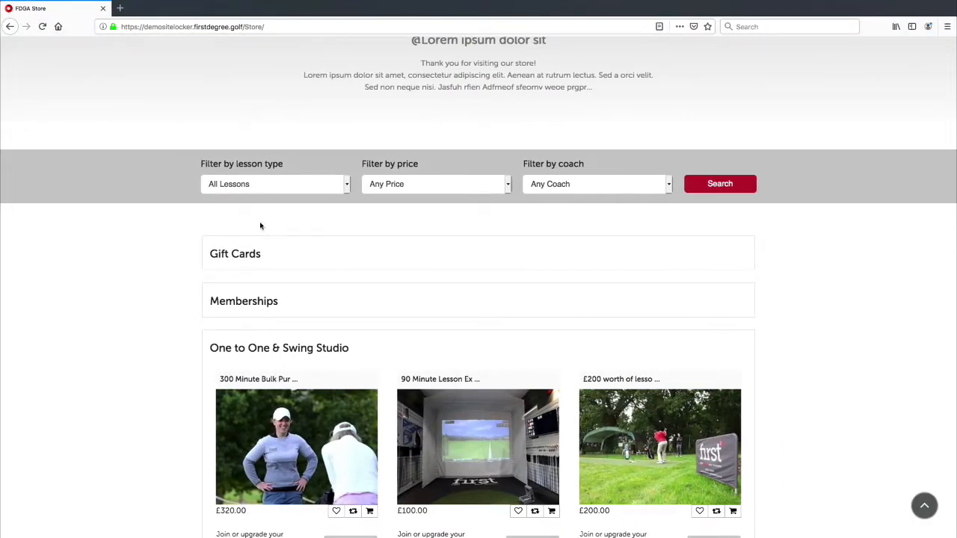
key(super+r)
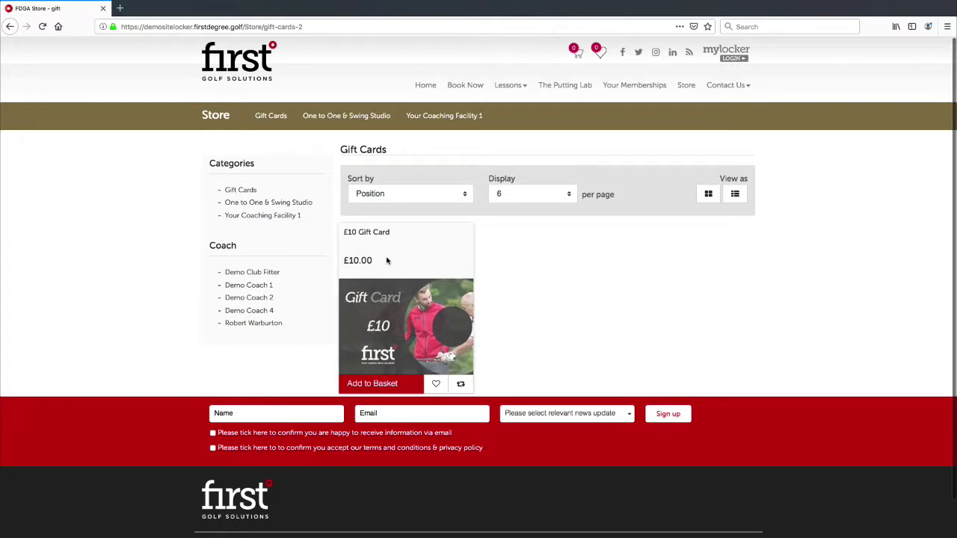
click(396, 307)
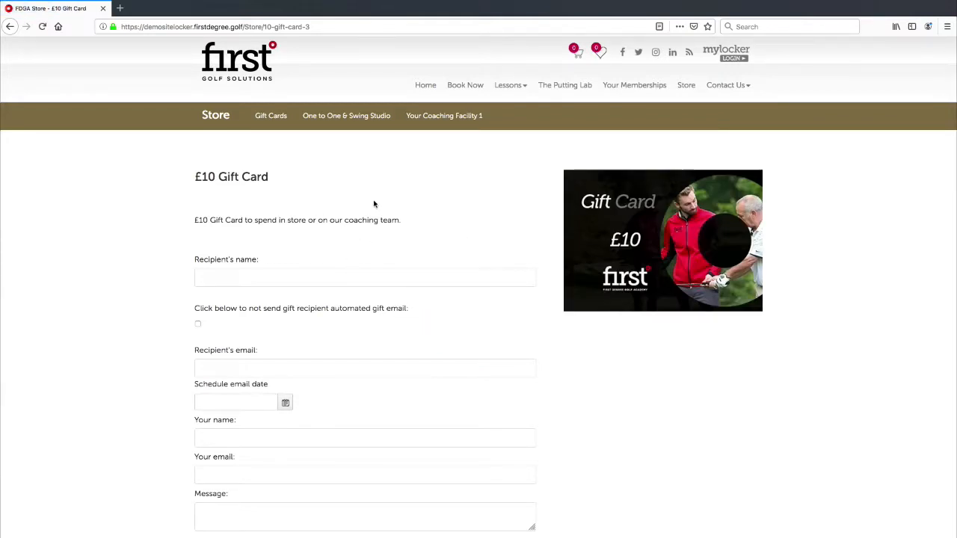
scroll(402, 216, down, 1)
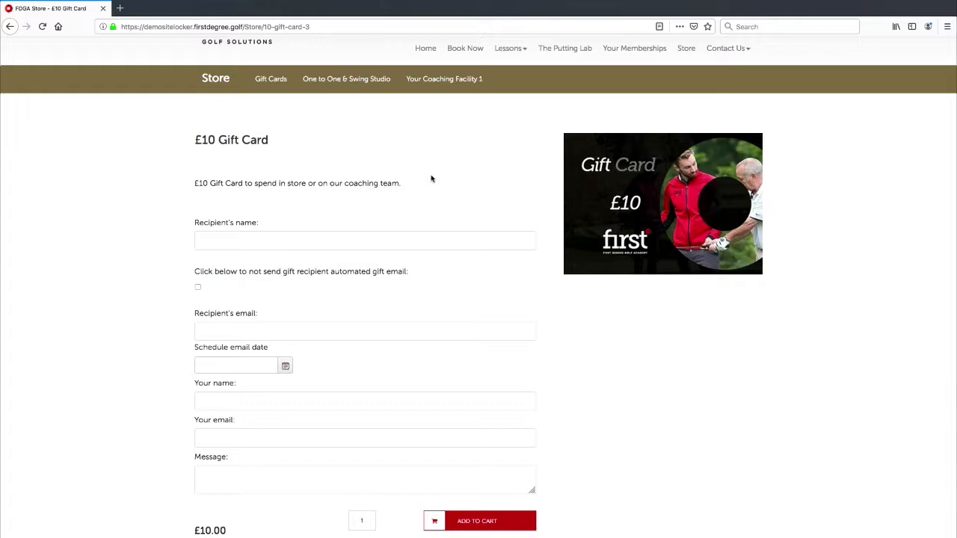
click(318, 239)
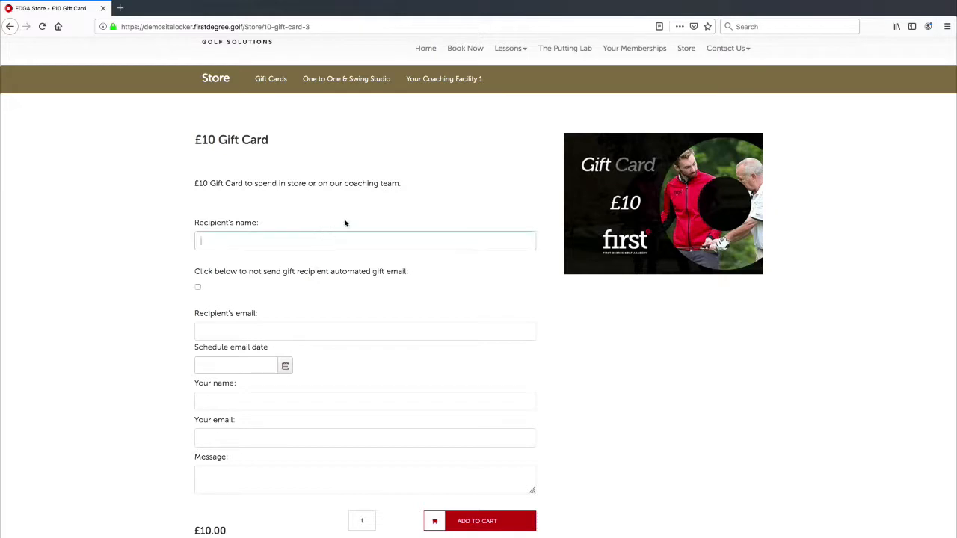
click(298, 238)
click(200, 234)
click(284, 215)
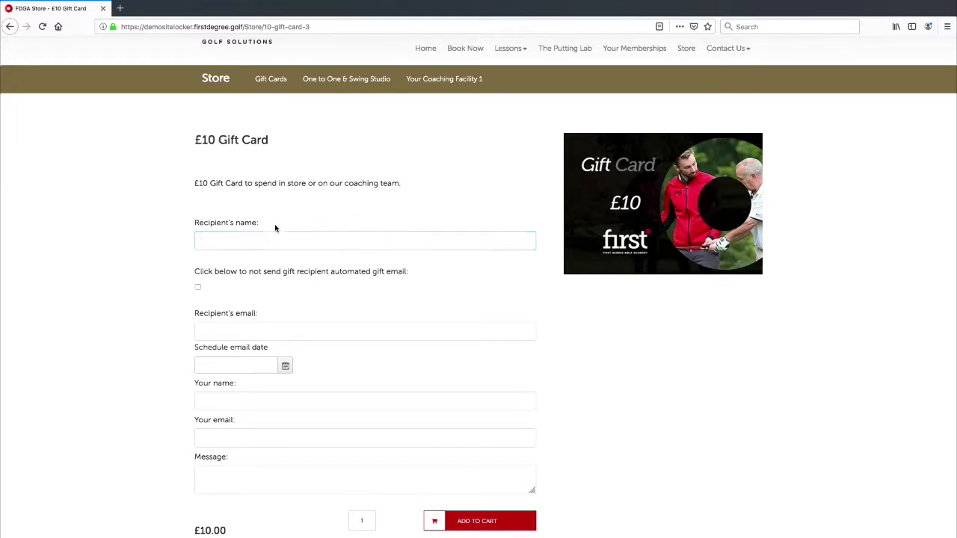
click(380, 243)
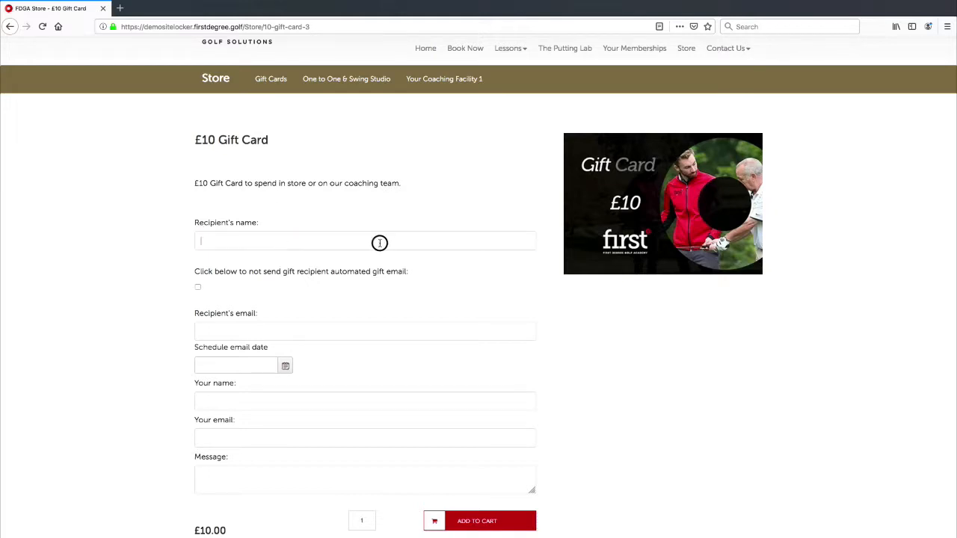
click(315, 240)
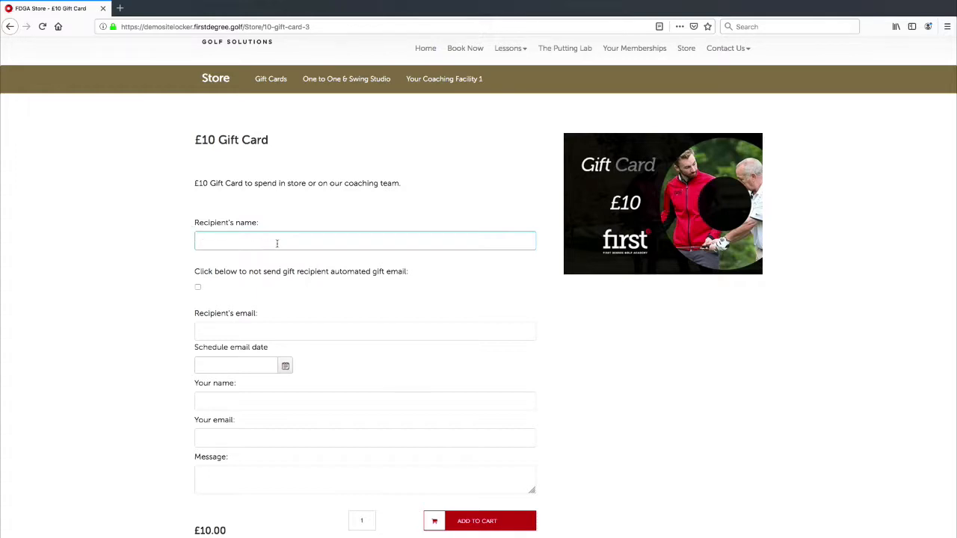
click(324, 223)
scroll(250, 267, down, 1)
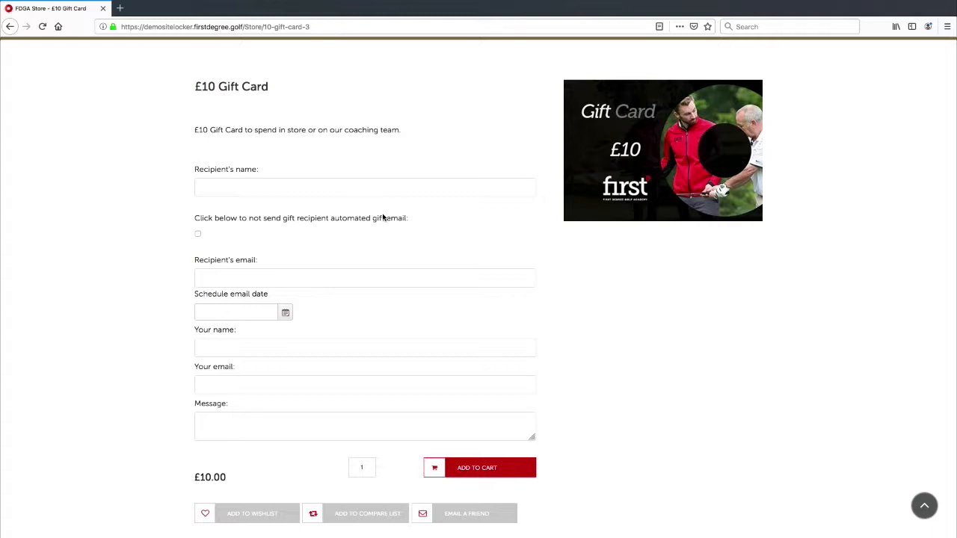
click(199, 234)
click(198, 234)
click(198, 234)
click(198, 234)
click(269, 276)
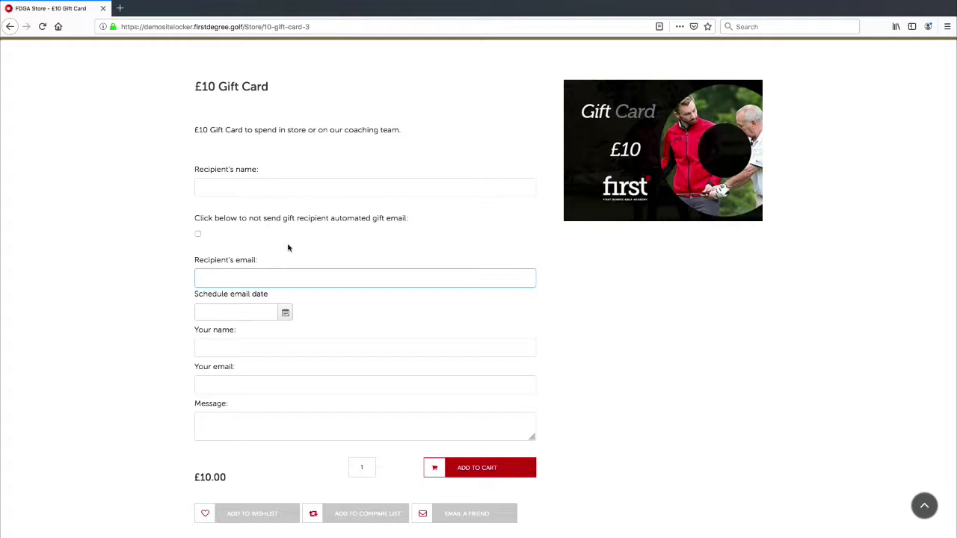
click(290, 249)
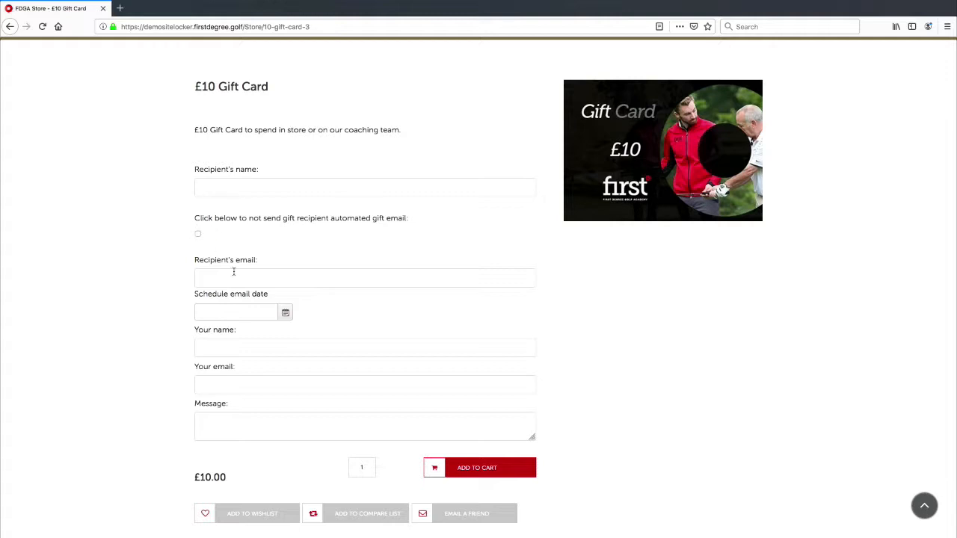
click(309, 282)
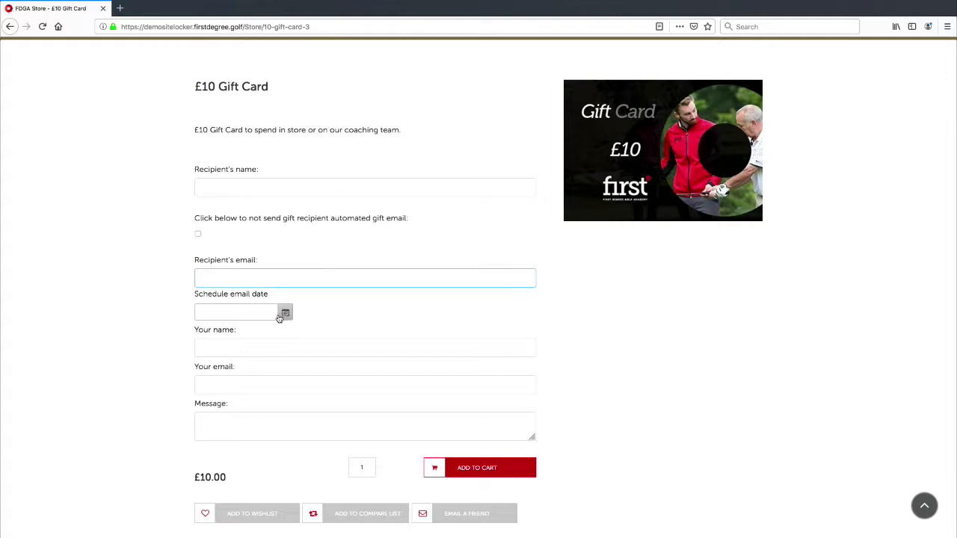
click(338, 326)
scroll(317, 332, down, 2)
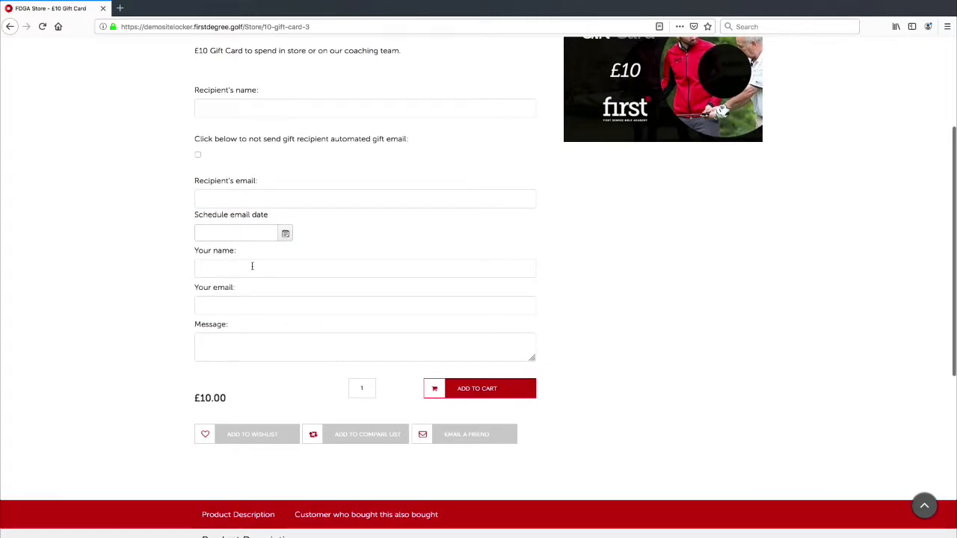
click(252, 267)
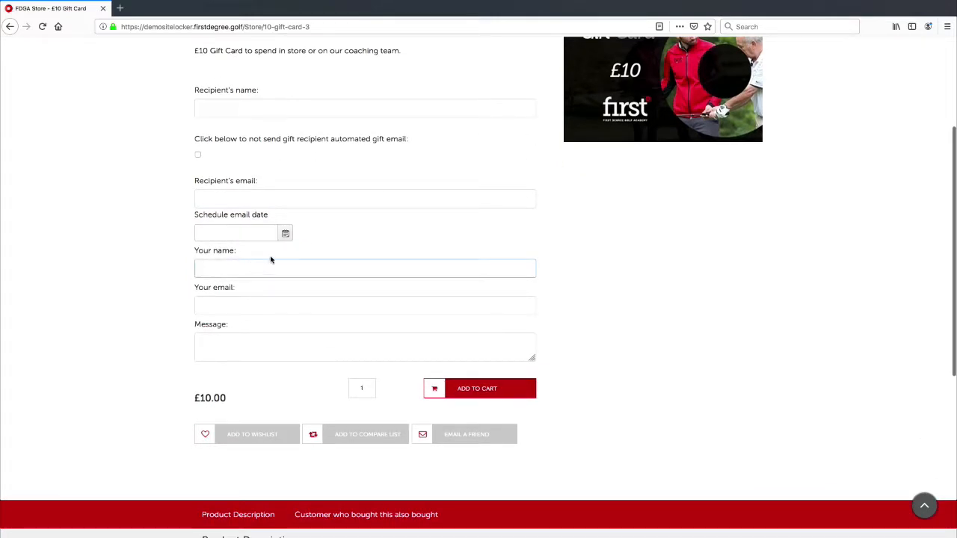
click(226, 300)
click(273, 341)
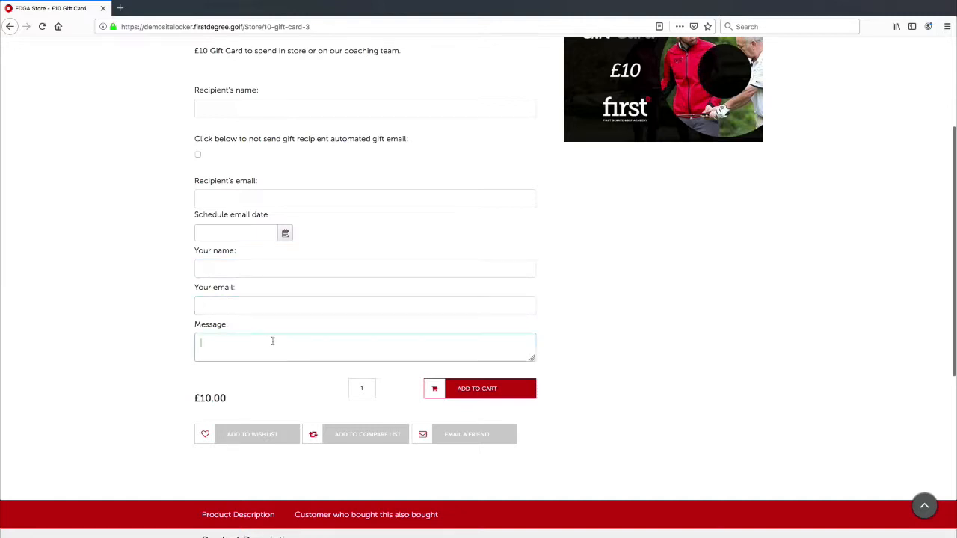
scroll(298, 330, down, 1)
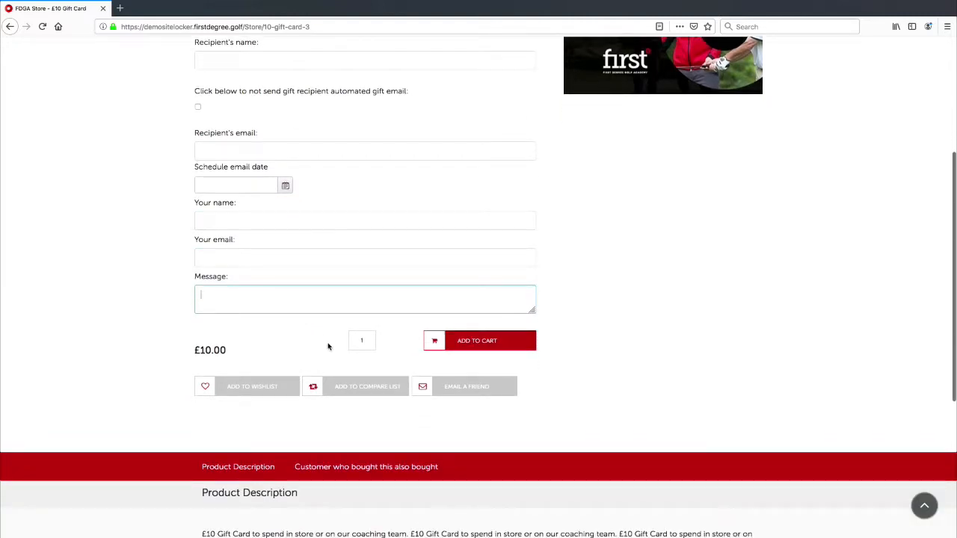
click(360, 341)
drag(368, 342, 357, 343)
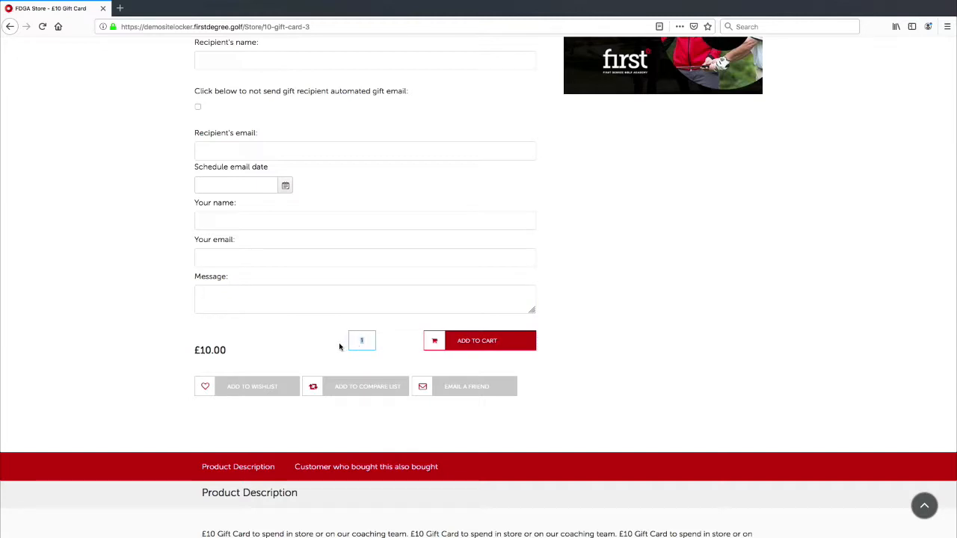
scroll(365, 360, up, 3)
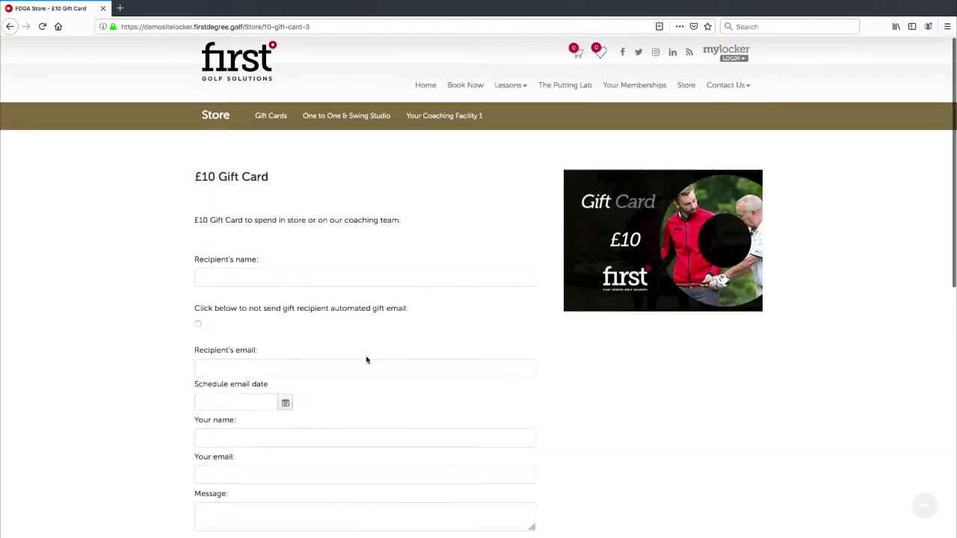
scroll(364, 361, down, 3)
click(308, 361)
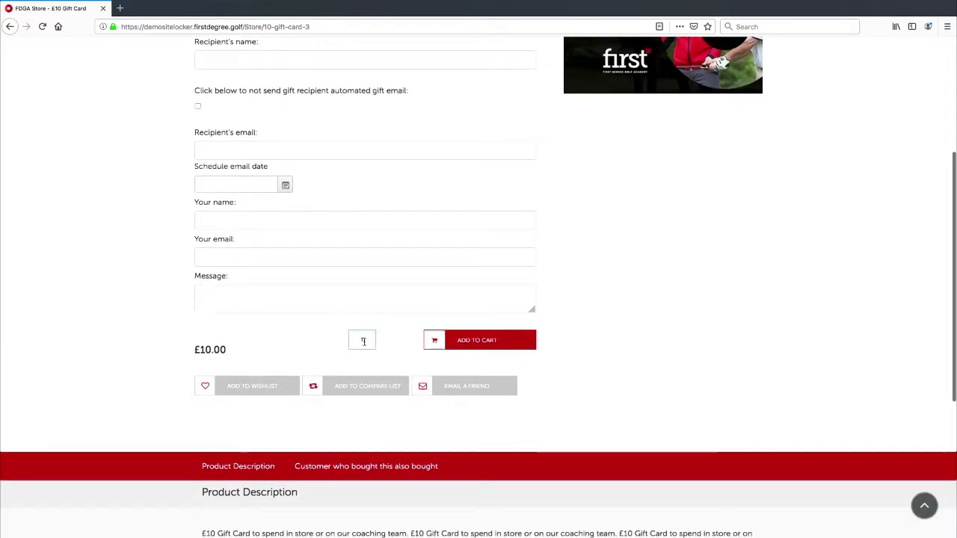
scroll(363, 339, up, 3)
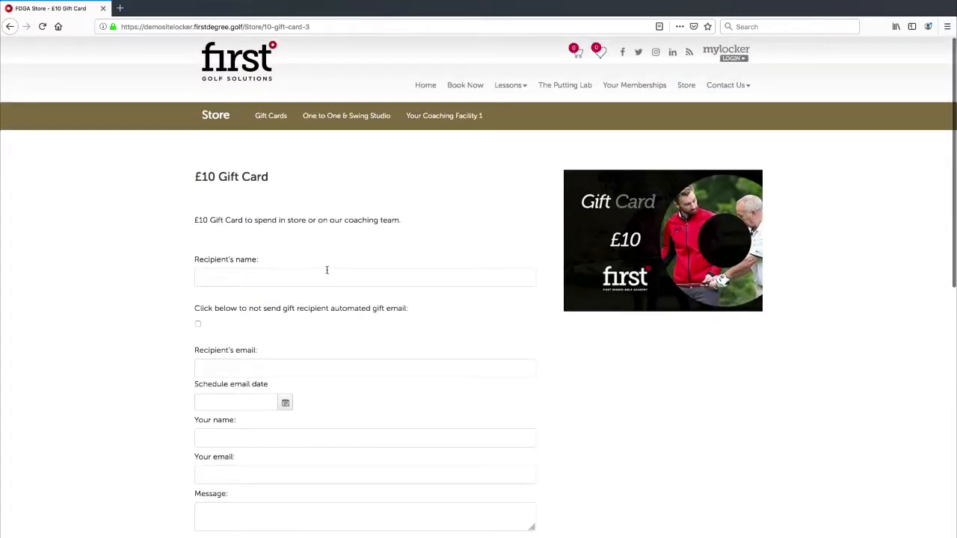
scroll(296, 299, down, 1)
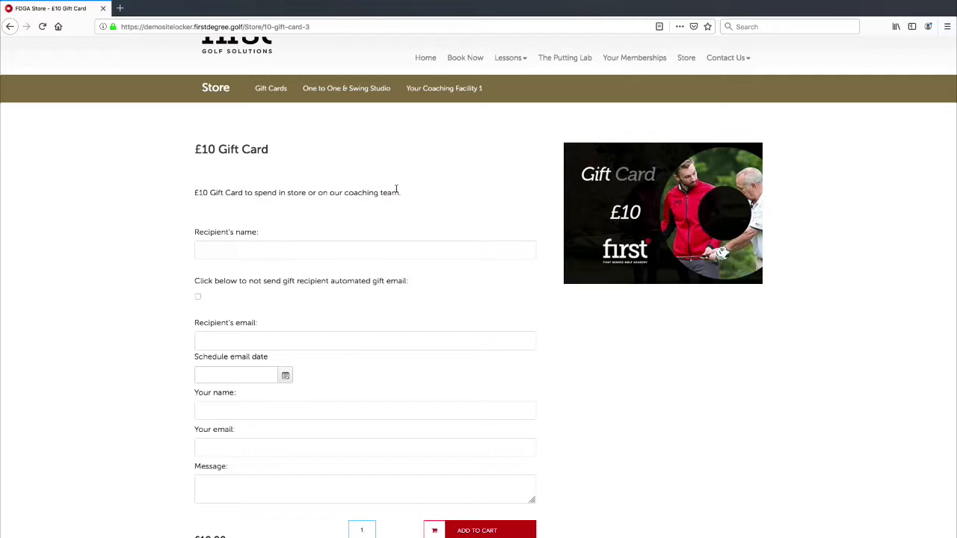
scroll(275, 257, down, 2)
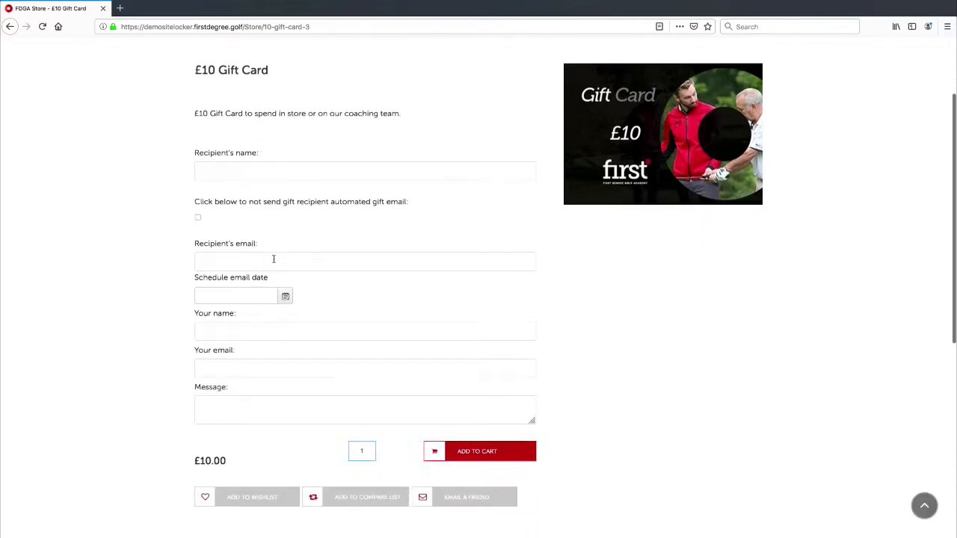
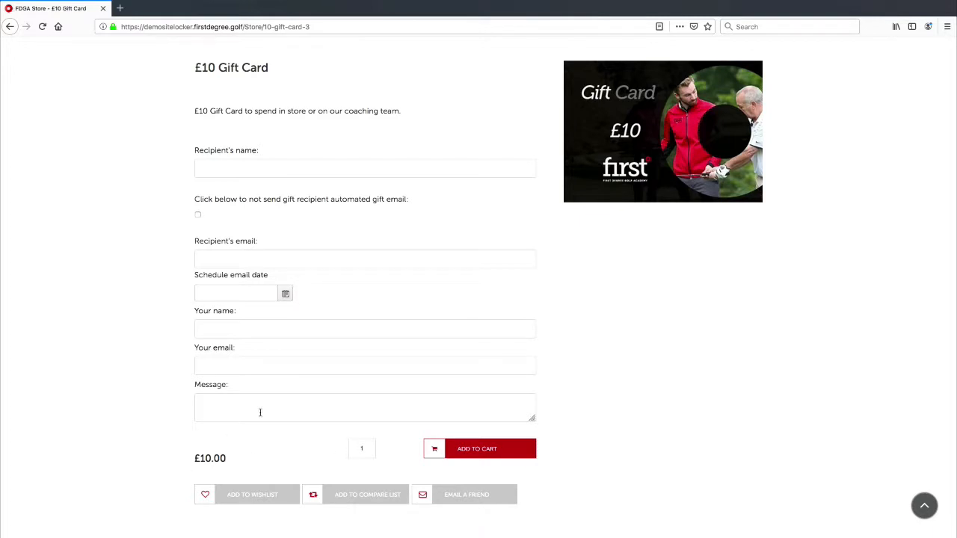
Leave the £10 Gift Card page and return to the nopCommerce admin Products list.
scroll(266, 414, down, 3)
scroll(272, 412, up, 5)
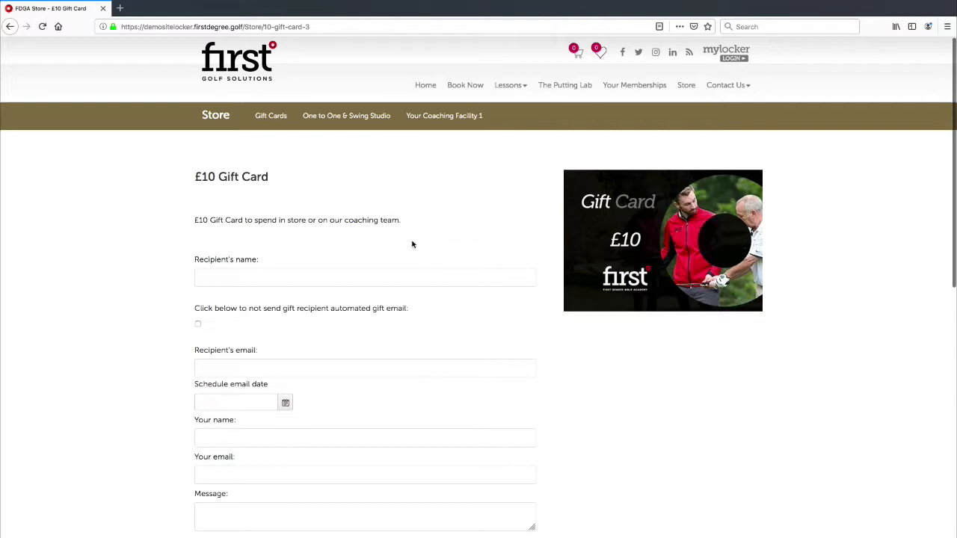
key(ctrl+Left)
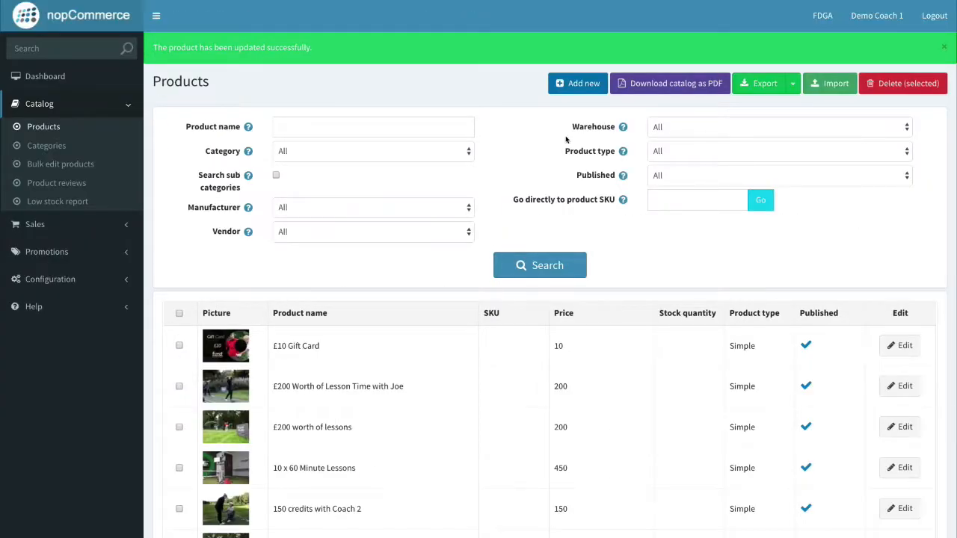
Start a new product named '£25.00 Gift Card'.
click(580, 84)
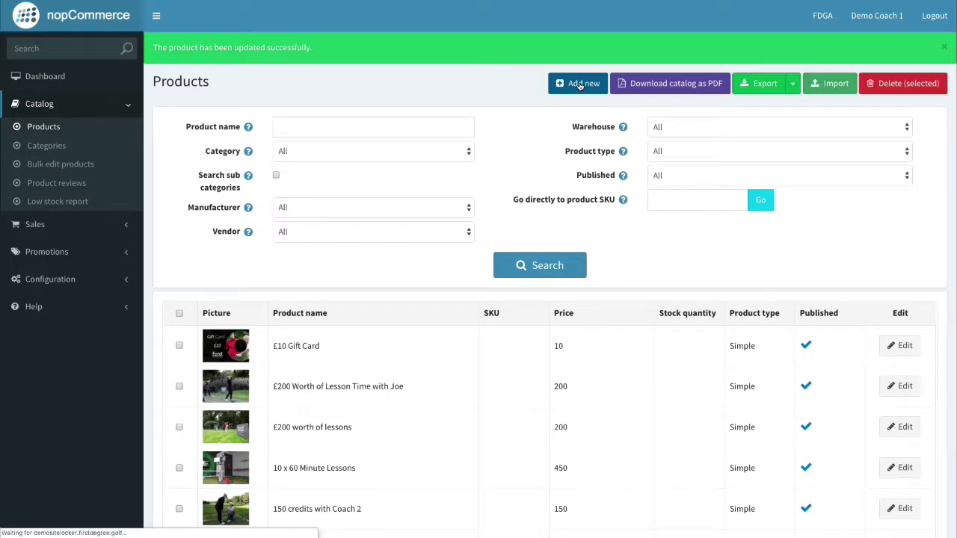
click(376, 155)
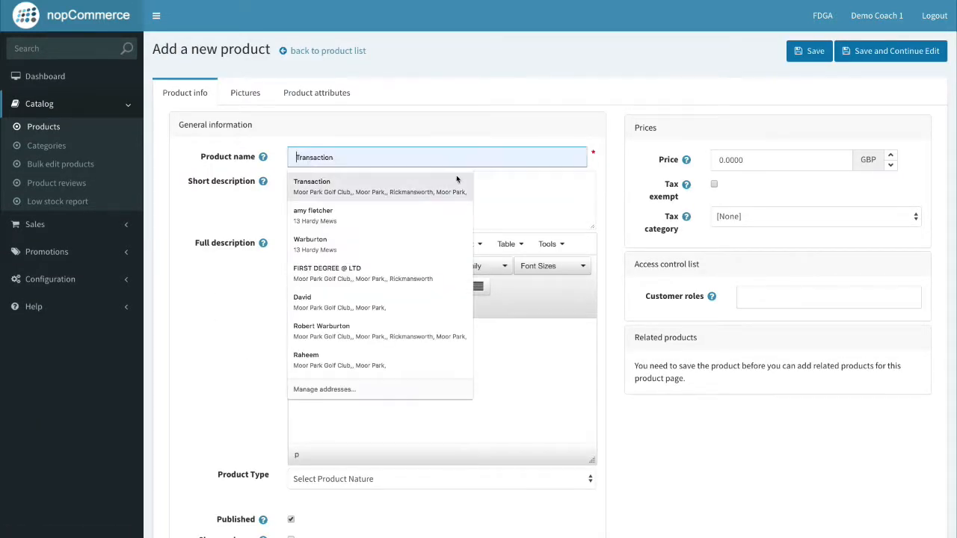
text(£)
key(BackSpace)
text(£25.00 Gif)
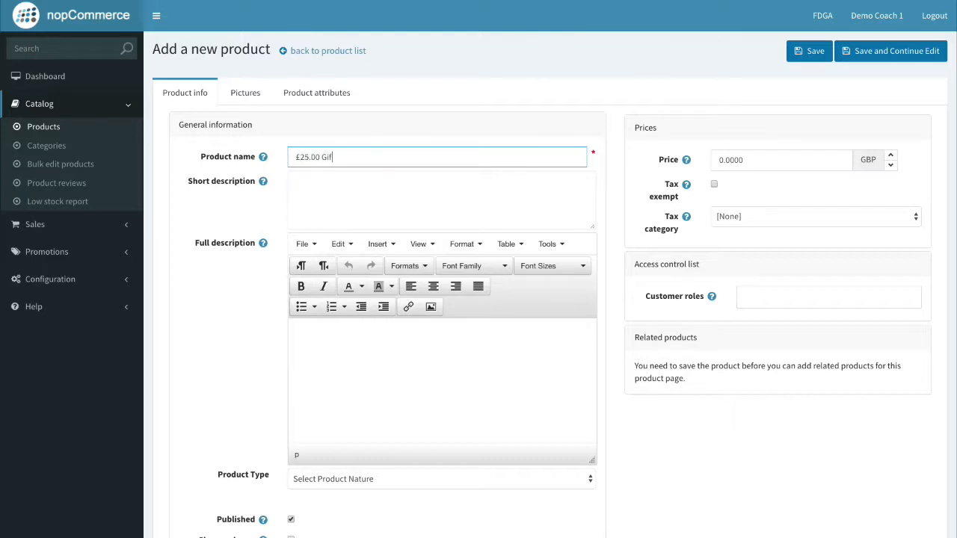
text(t Card)
triple_click(314, 159)
key(super+c)
Fill the short and full descriptions with text about spending it in the store or booking system.
click(354, 186)
key(super+v)
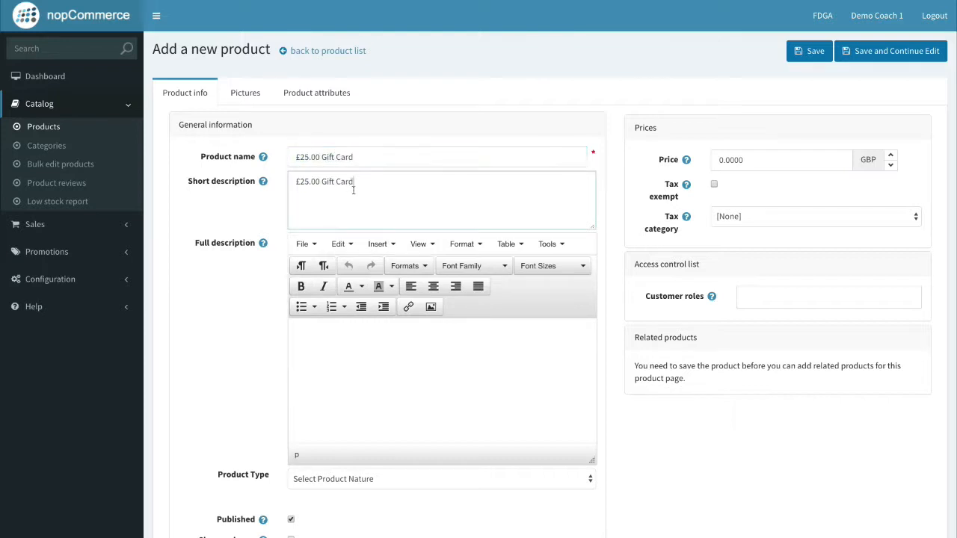
text(to spend with our)
key(BackSpace)
text(in our store or on the booking system.)
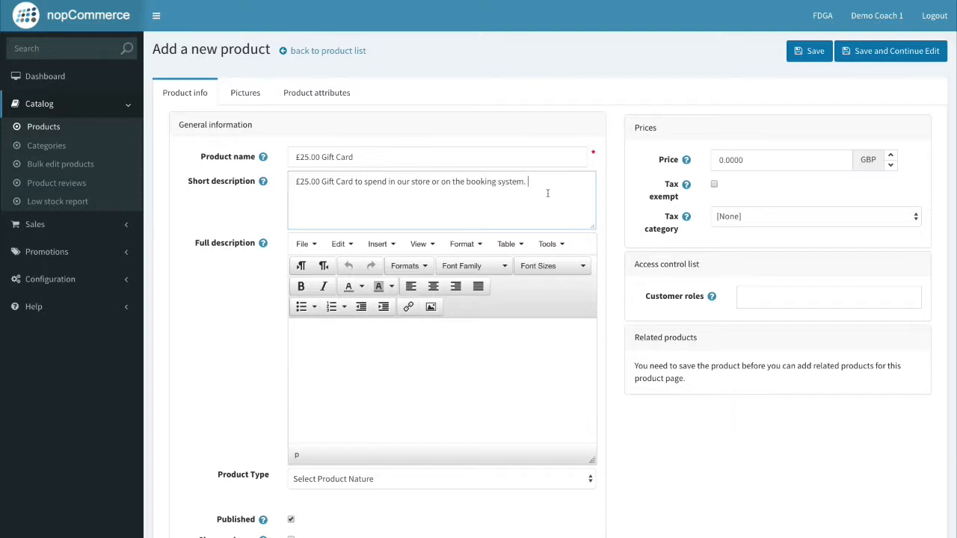
key(super+a)
key(super+c)
click(374, 326)
key(super+v)
key(super+v)
key(super+v)
key(super+v)
key(Return)
key(super+v)
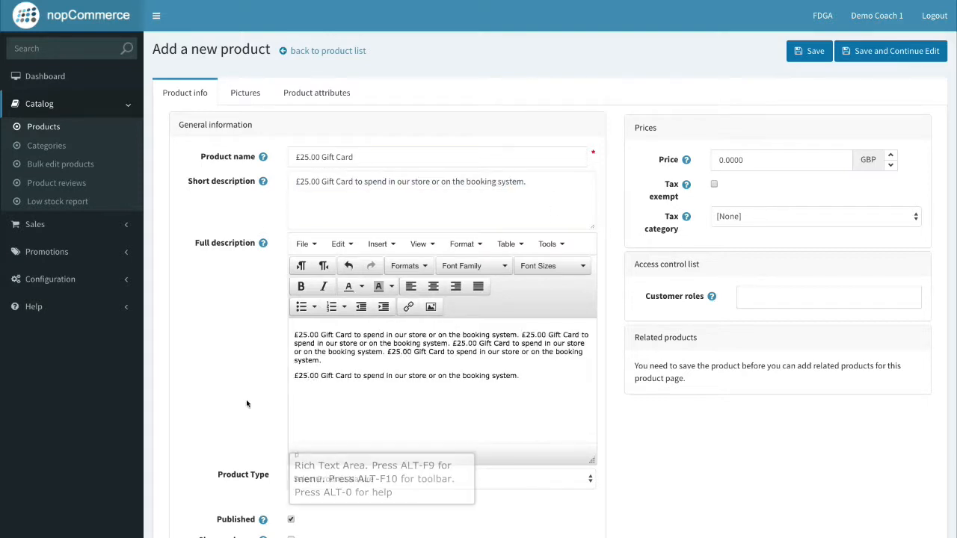
Set the product type to Gift Cards and the price to 25.00.
click(332, 479)
click(327, 526)
scroll(358, 408, down, 5)
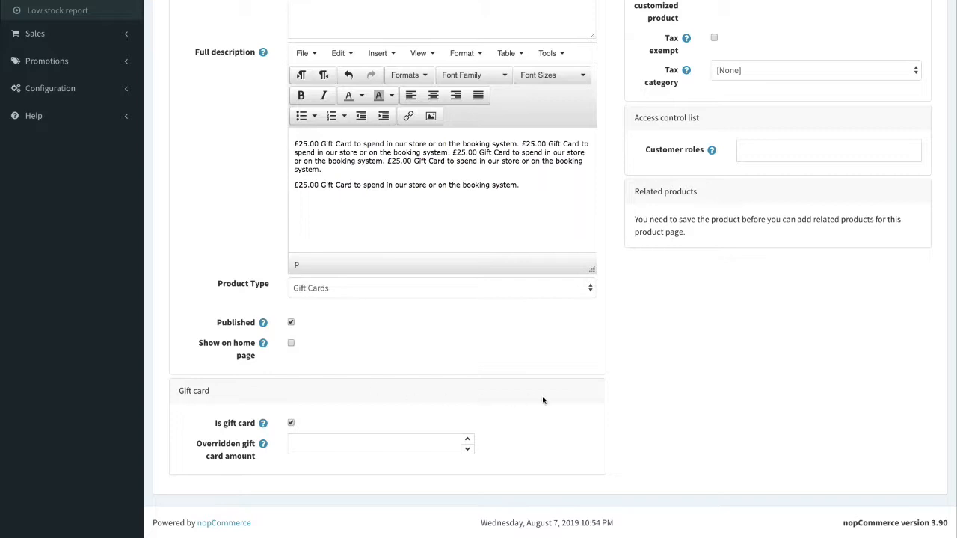
scroll(542, 401, up, 5)
triple_click(781, 159)
key(BackSpace)
text(2)
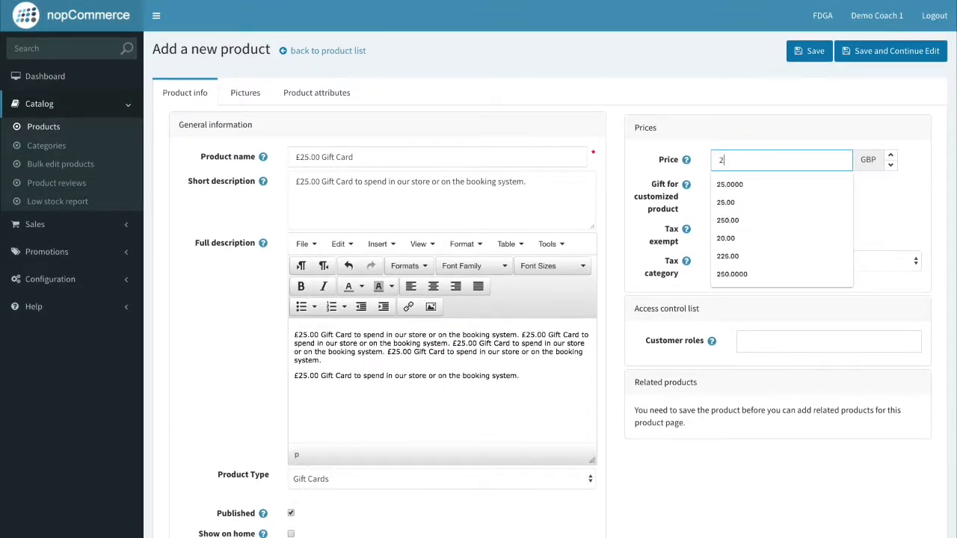
text(5.)
click(882, 205)
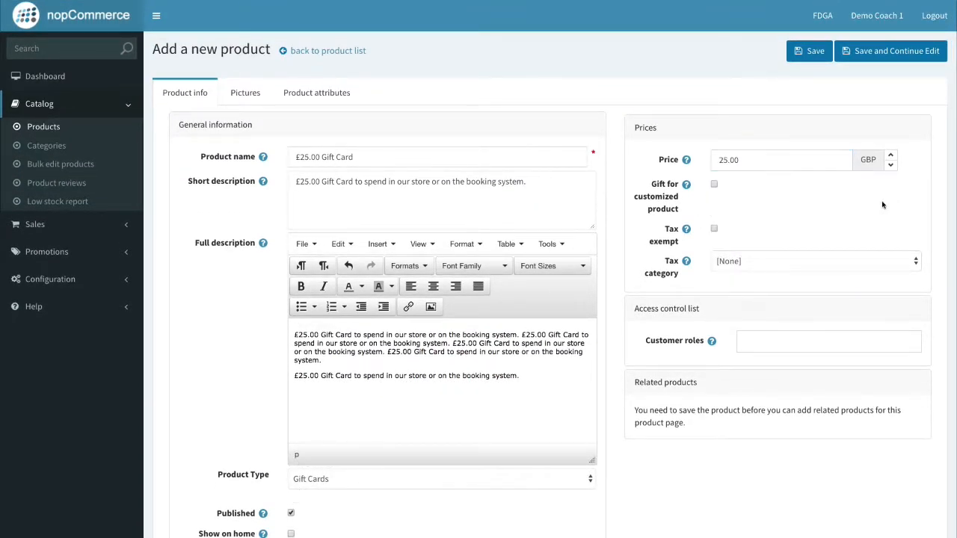
Allow the Coach, Guests, Player and Pro Shop roles and save the product.
scroll(768, 314, down, 1)
click(765, 321)
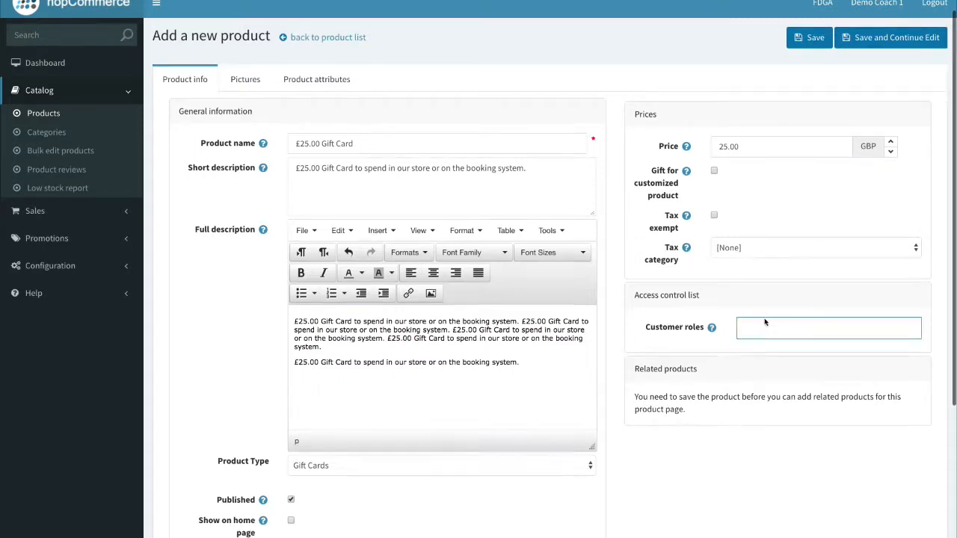
click(768, 349)
click(768, 349)
click(768, 349)
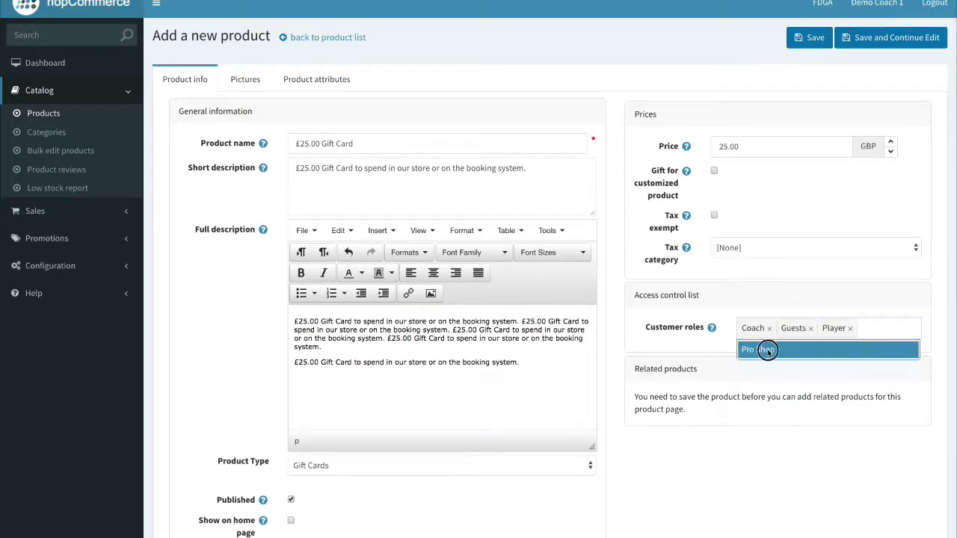
click(768, 349)
scroll(821, 76, up, 1)
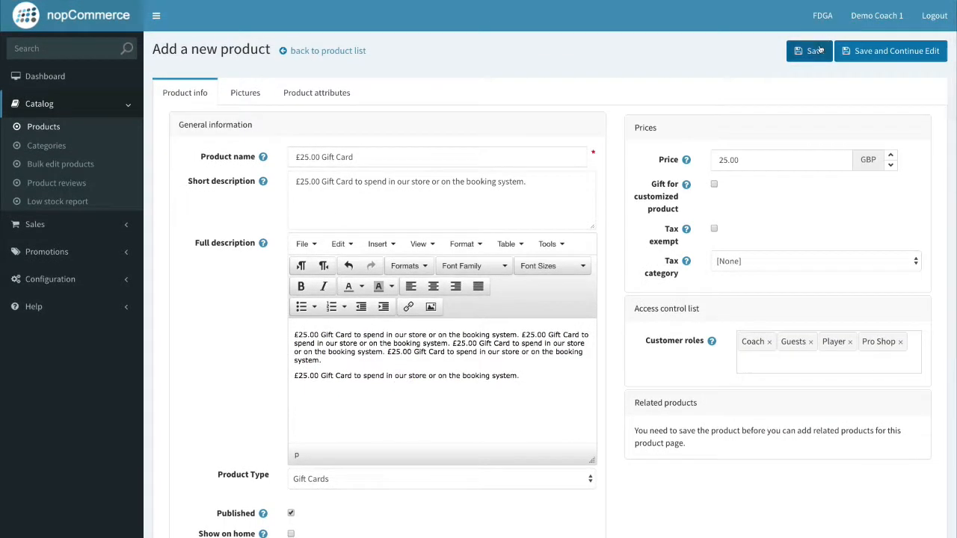
click(865, 55)
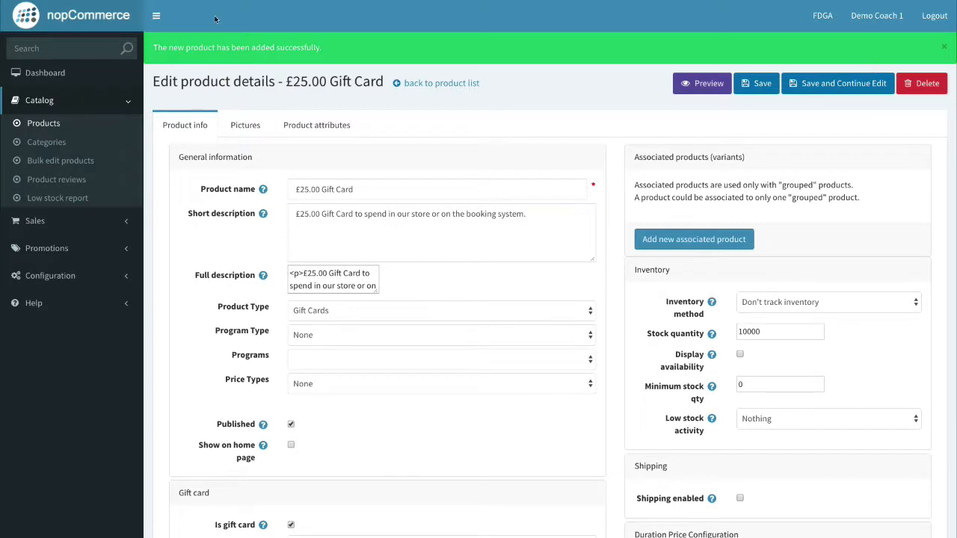
Upload Gift Card £25.jpg as the product picture with display order 1 and save.
click(246, 124)
click(404, 333)
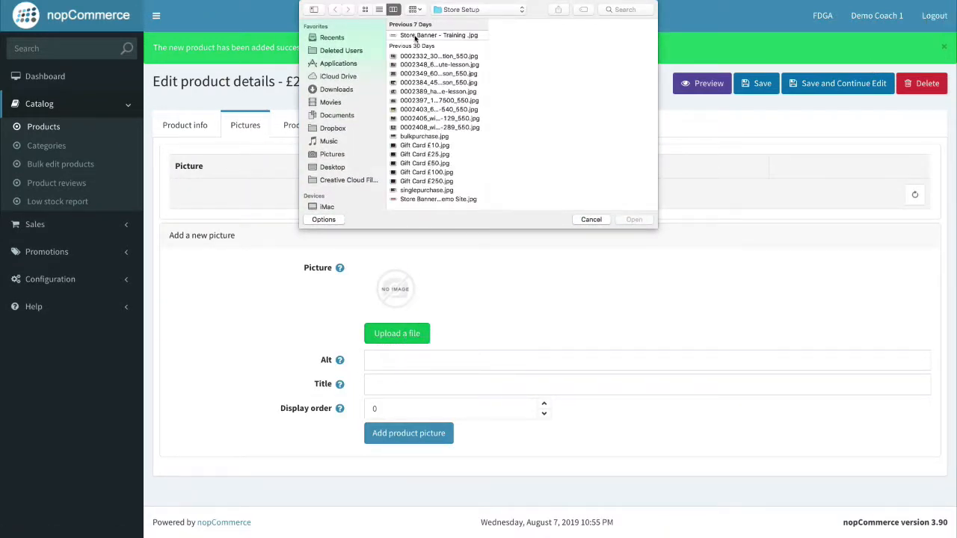
click(434, 154)
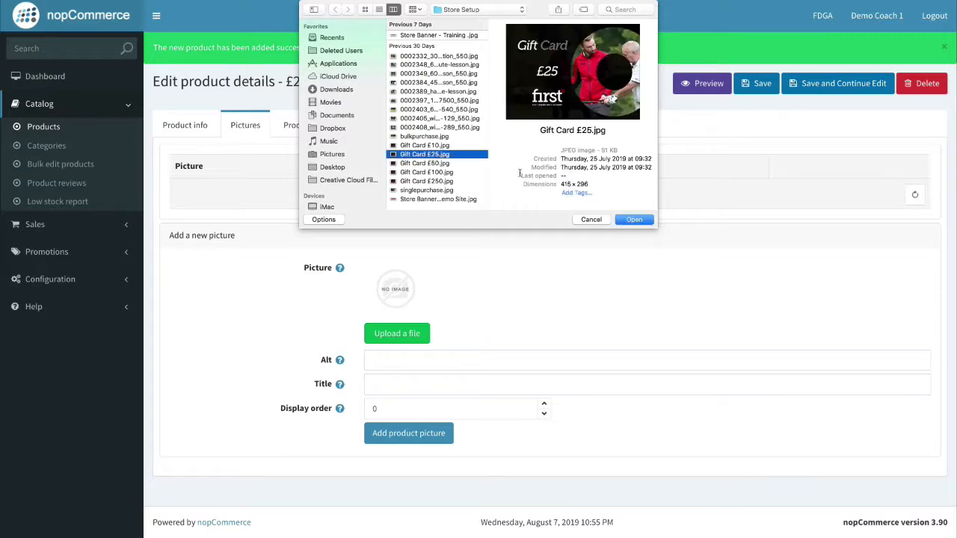
click(632, 220)
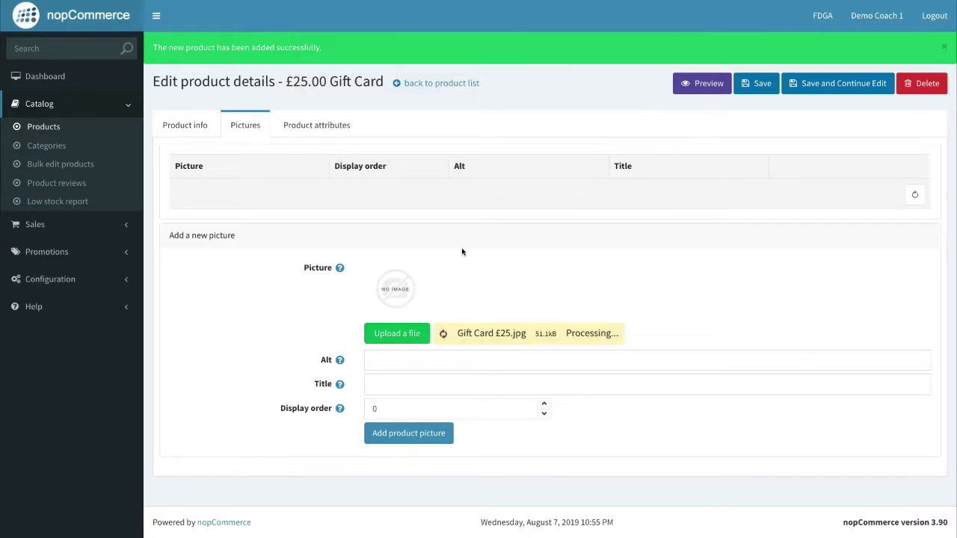
click(544, 386)
click(449, 416)
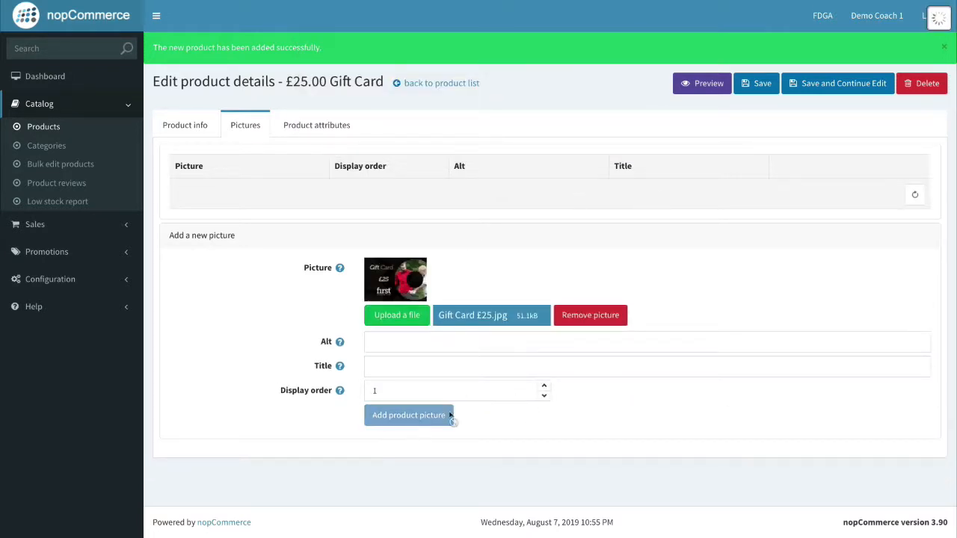
click(750, 88)
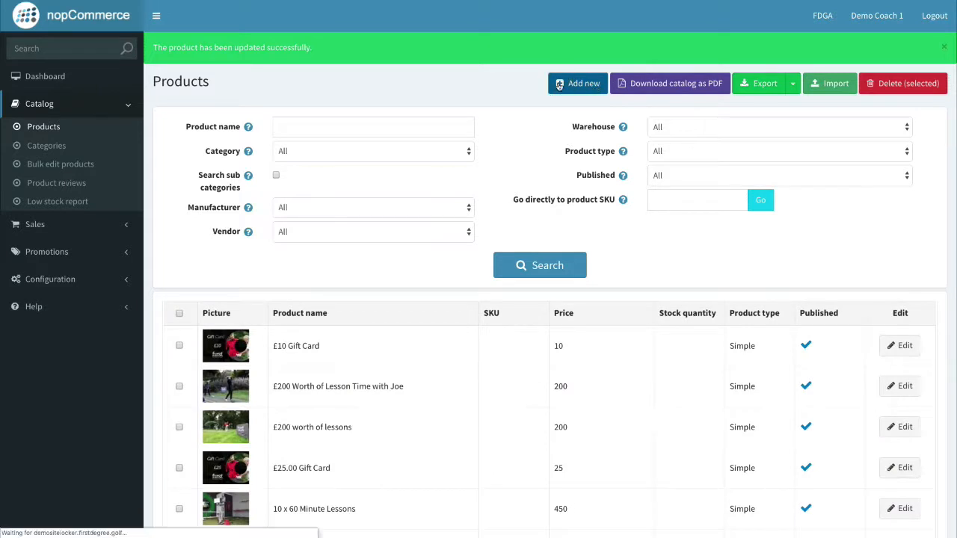
Add a new '£100 Gift Card' product described as '£100 Gift Card to spend on our store or on our booking system.'.
click(565, 93)
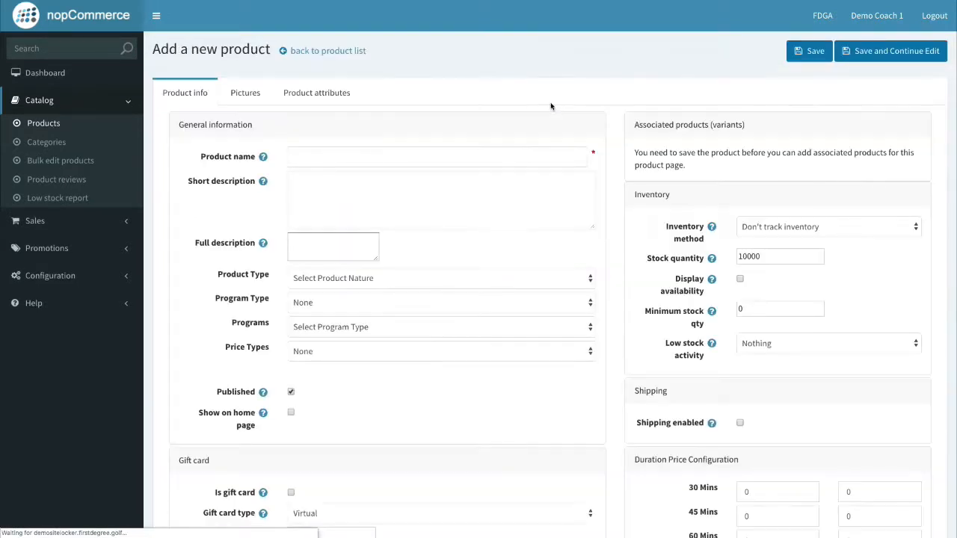
click(330, 153)
text(£100 Gift Ca)
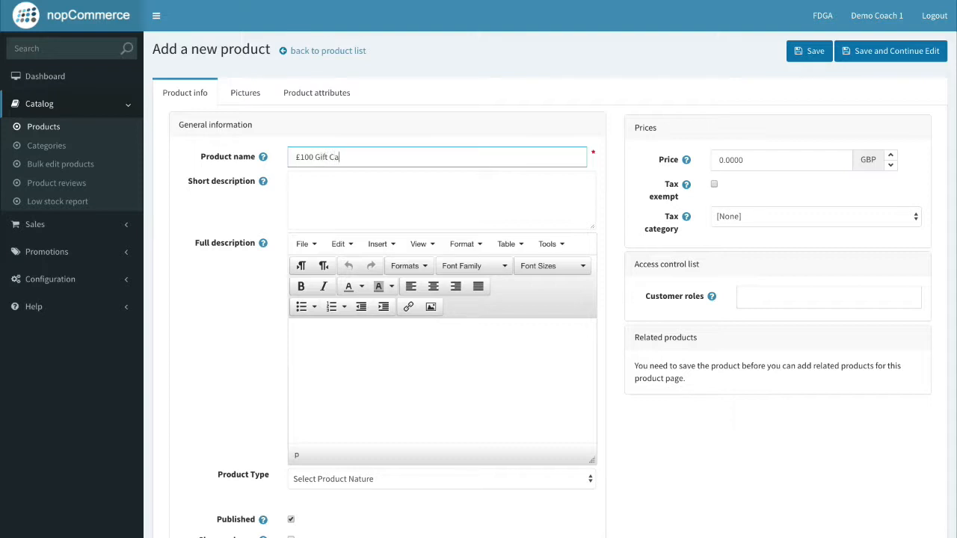
text(rd)
click(342, 192)
text(£100 Gift Card to spe)
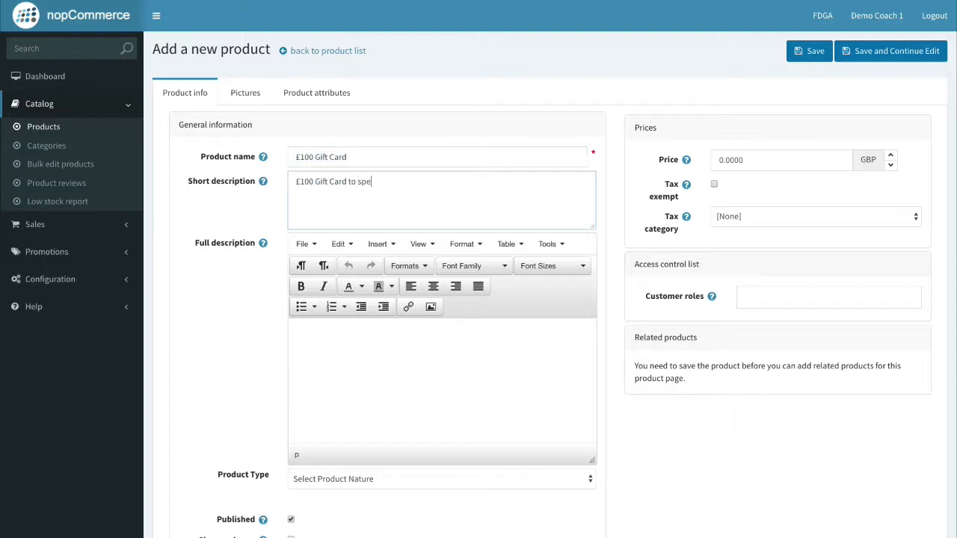
text(nd on our store or on our booking sys)
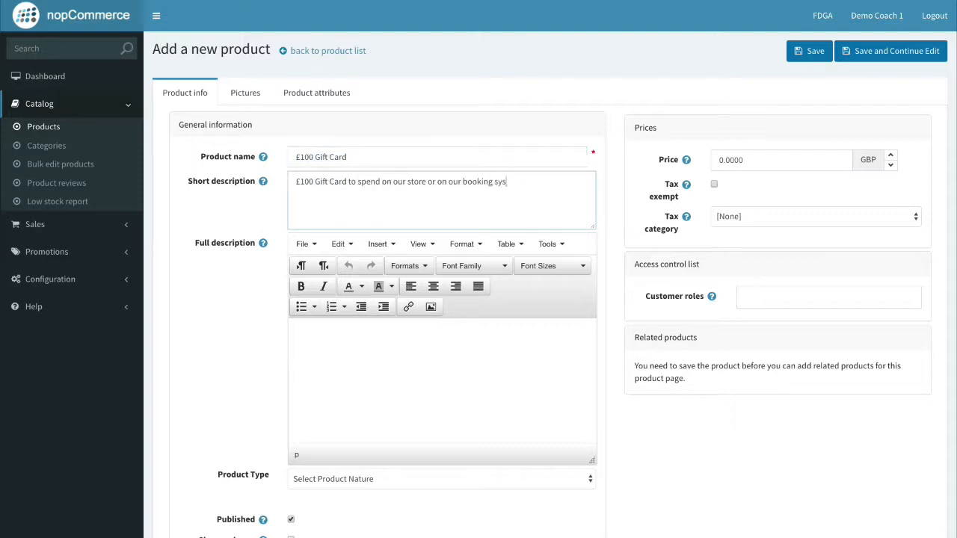
text(tem.)
key(ctrl+a)
key(ctrl+c)
click(366, 335)
key(ctrl+v)
key(ctrl+v)
key(ctrl+v)
key(ctrl+v)
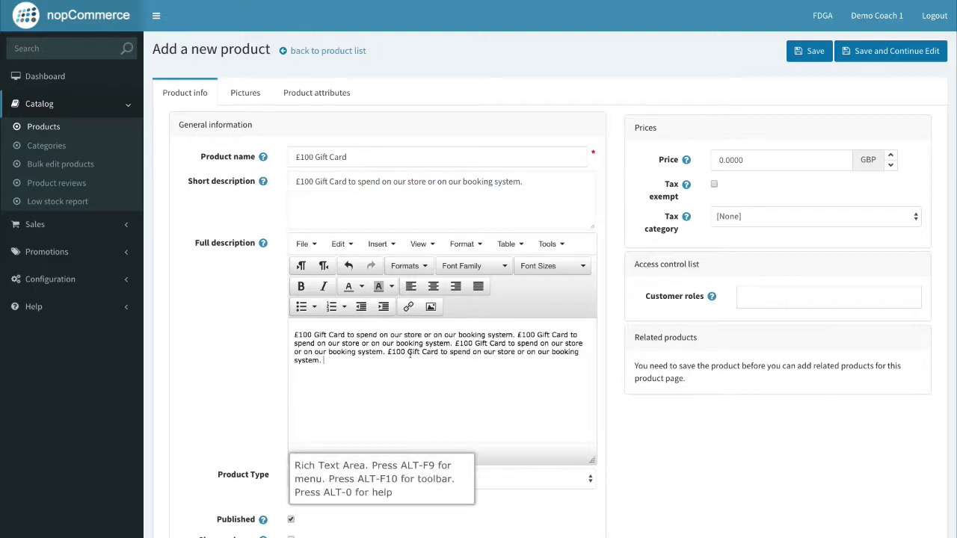
key(Return)
key(ctrl+v)
Make it a Gift Cards product priced 100.00 for all four customer roles, and save.
click(438, 479)
click(435, 526)
scroll(229, 394, down, 2)
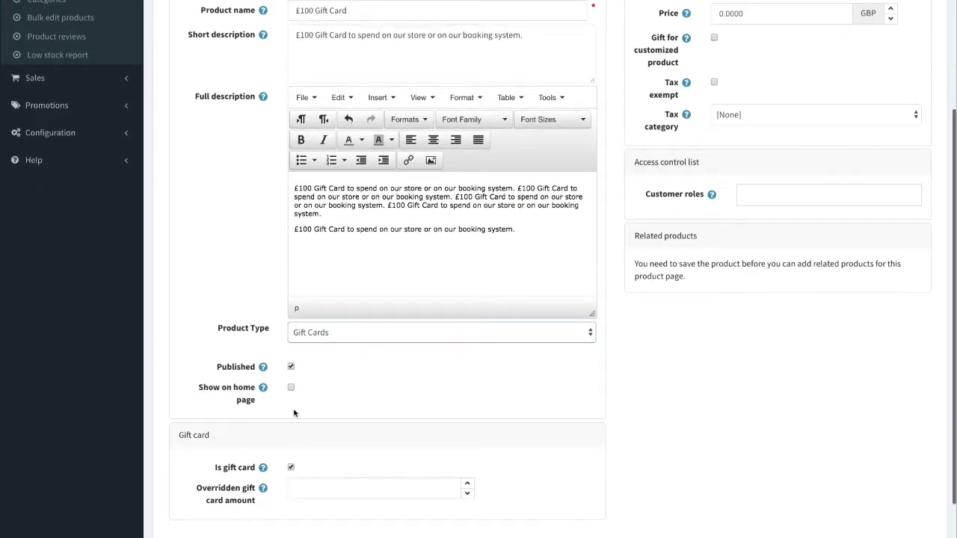
scroll(295, 414, up, 1)
double_click(740, 64)
text(100.00)
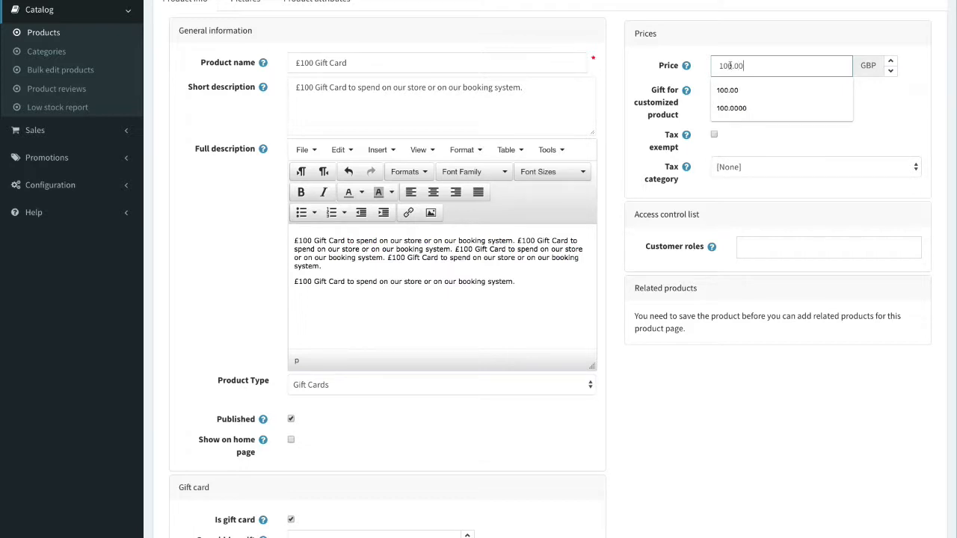
click(773, 248)
click(773, 268)
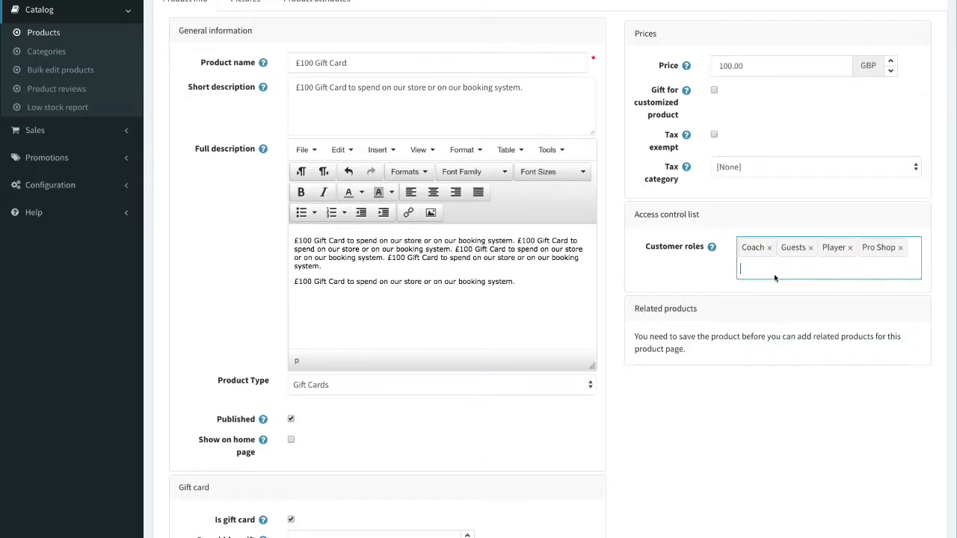
scroll(478, 269, up, 2)
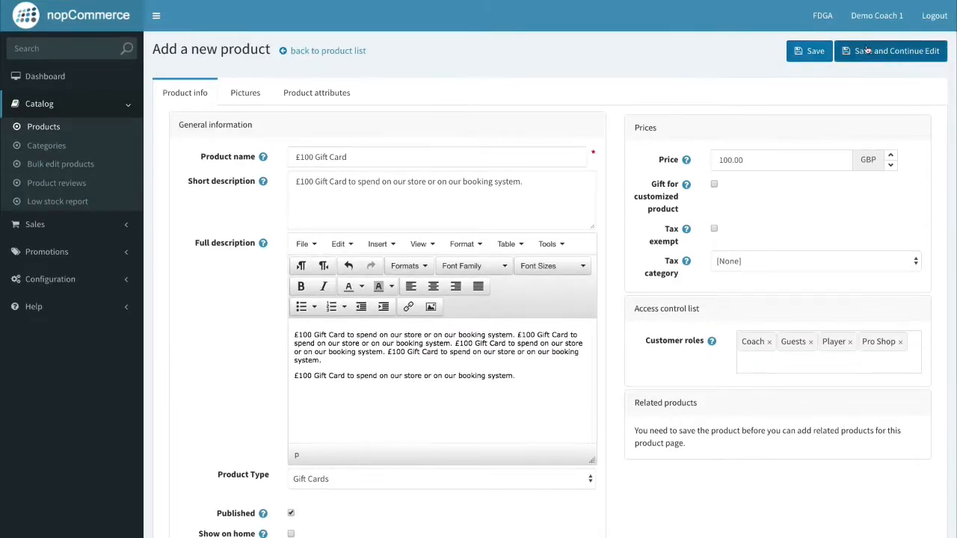
click(239, 89)
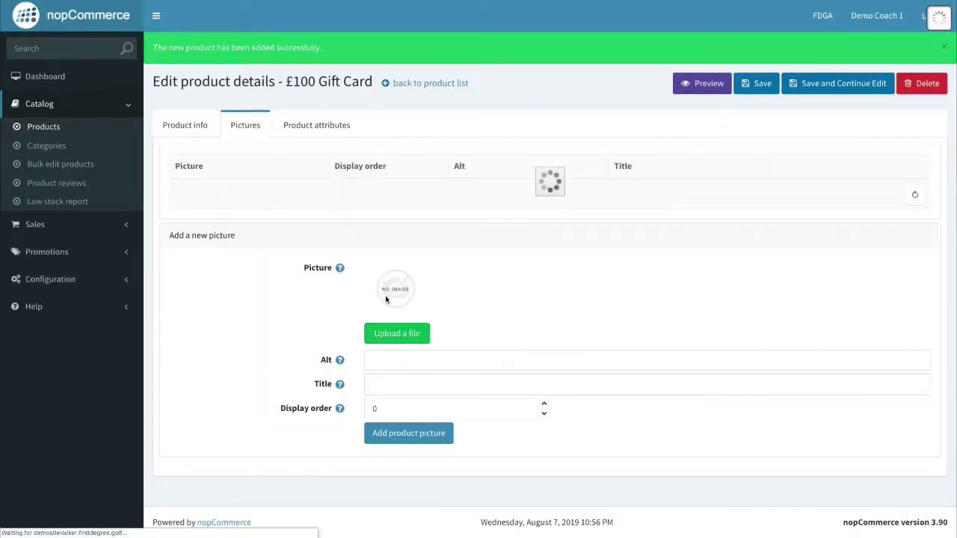
Upload Gift Card £100.jpg as its picture with display order 1 and save the product.
click(427, 424)
key(Return)
click(397, 333)
click(441, 171)
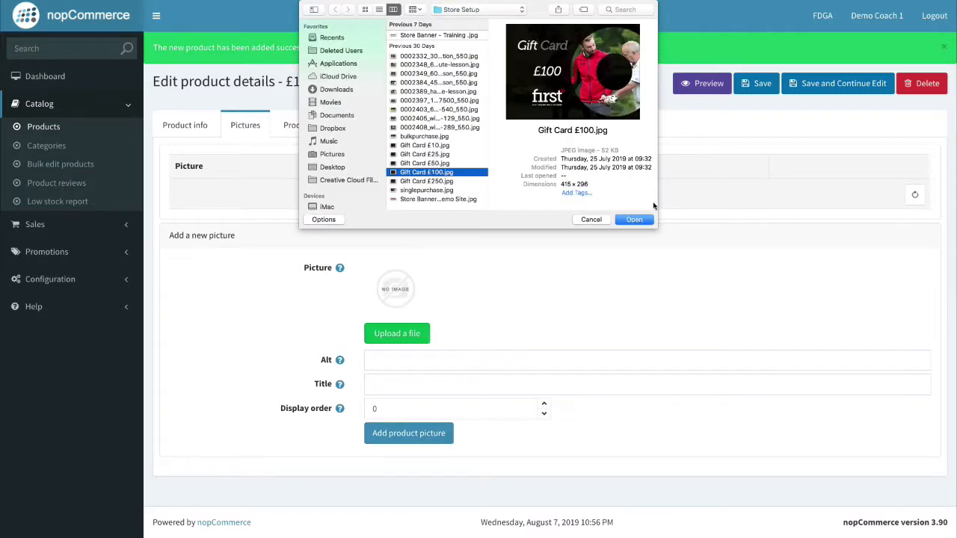
click(633, 216)
click(544, 386)
click(434, 415)
click(757, 86)
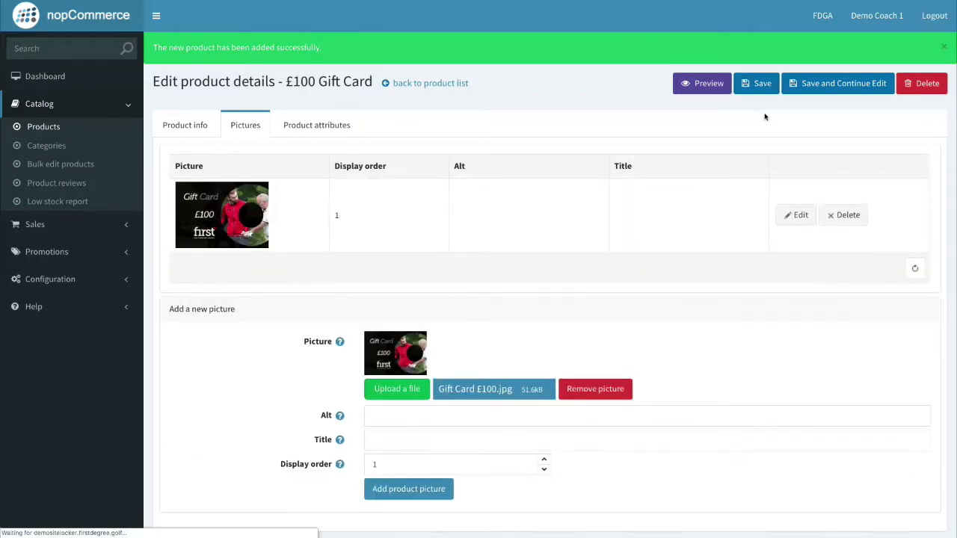
key(ctrl+Right)
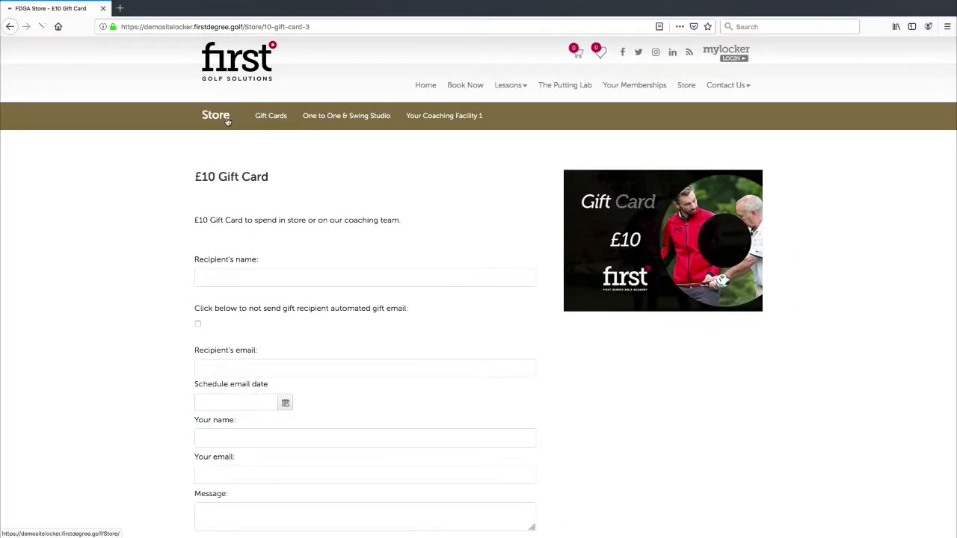
Open the £100 Gift Card from the Gift Cards category and check its picture and £100.00 price.
click(228, 119)
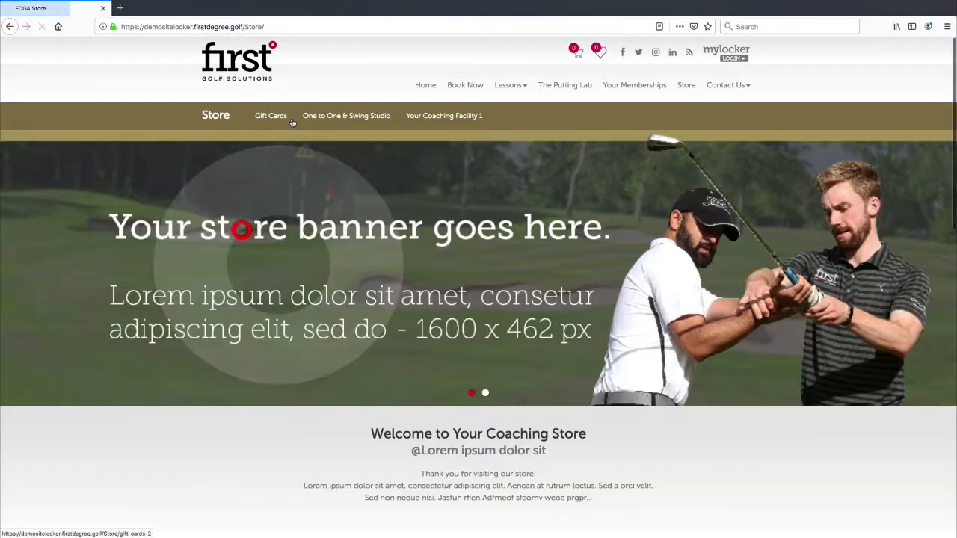
click(281, 119)
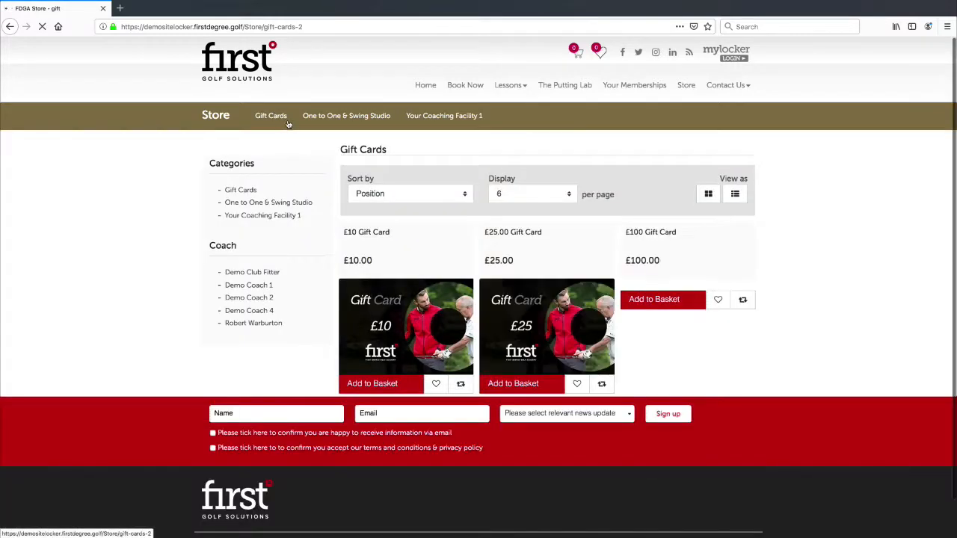
scroll(691, 300, down, 1)
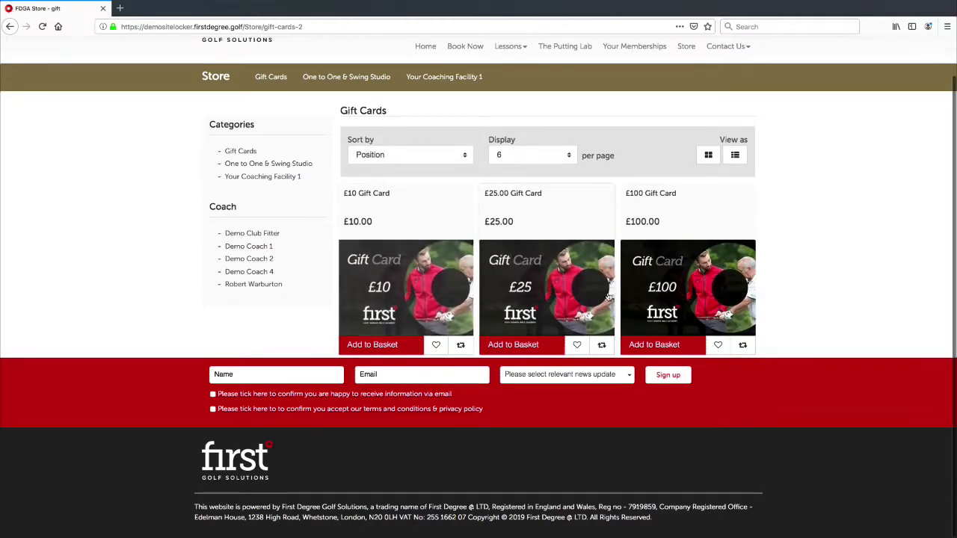
click(655, 289)
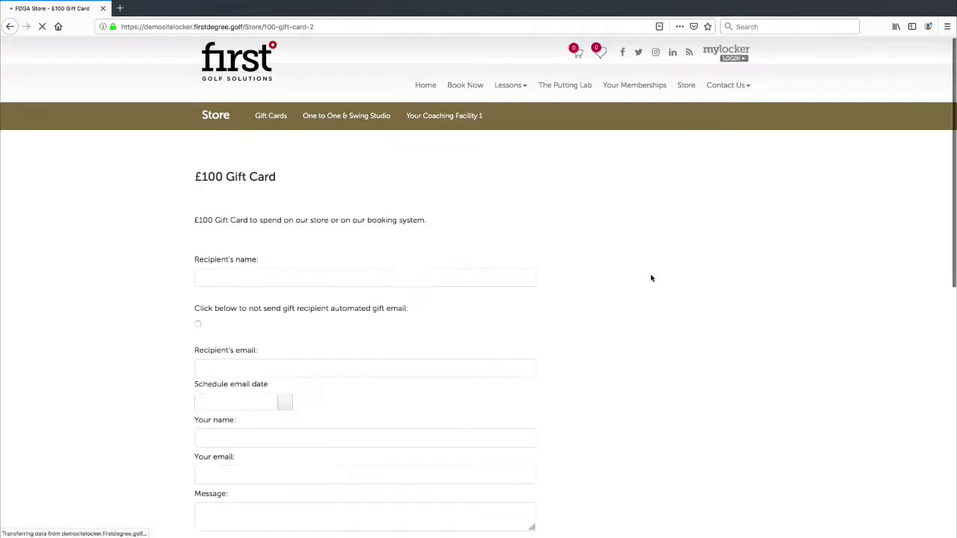
scroll(453, 298, down, 3)
scroll(459, 299, up, 1)
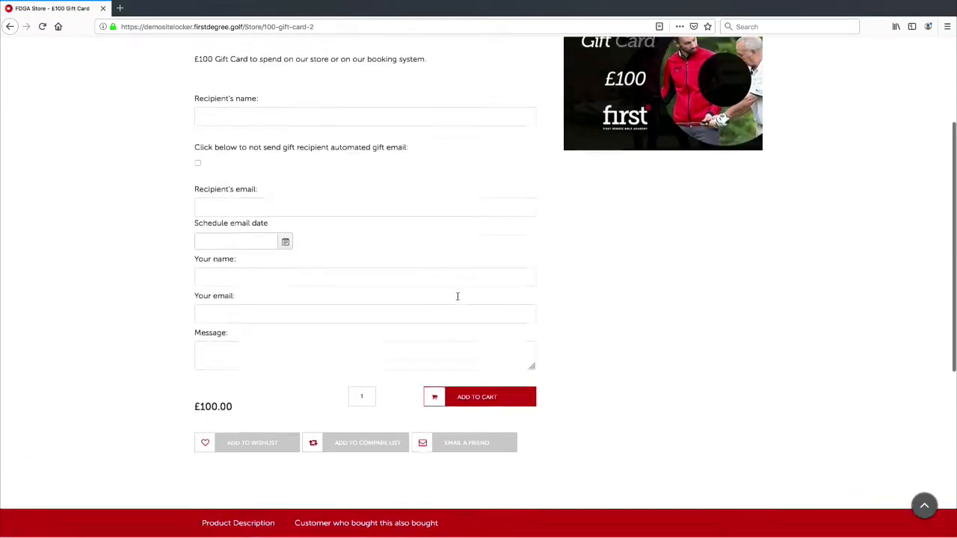
scroll(457, 297, down, 2)
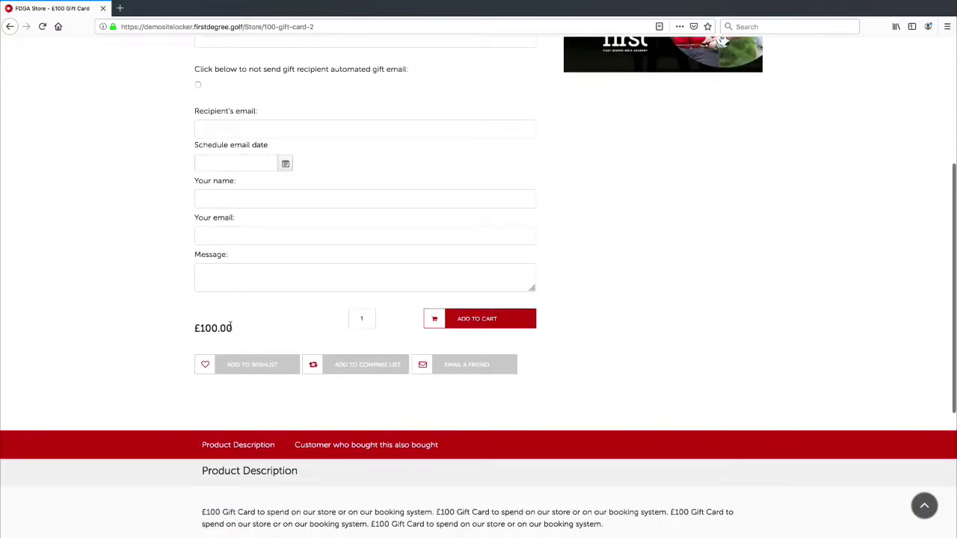
drag(232, 326, 200, 329)
scroll(324, 228, up, 4)
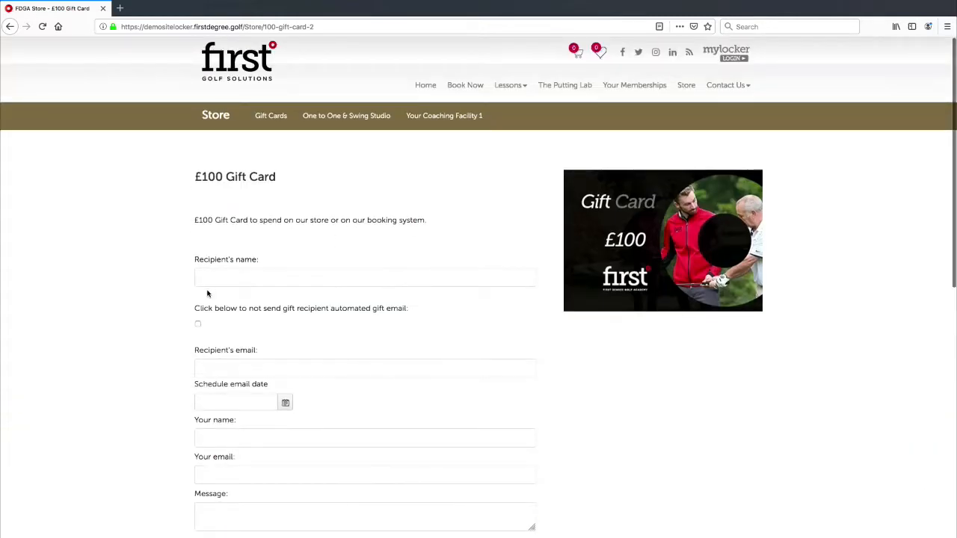
scroll(208, 294, down, 5)
scroll(479, 230, up, 5)
Go back to the main Store page and scroll through it.
click(218, 116)
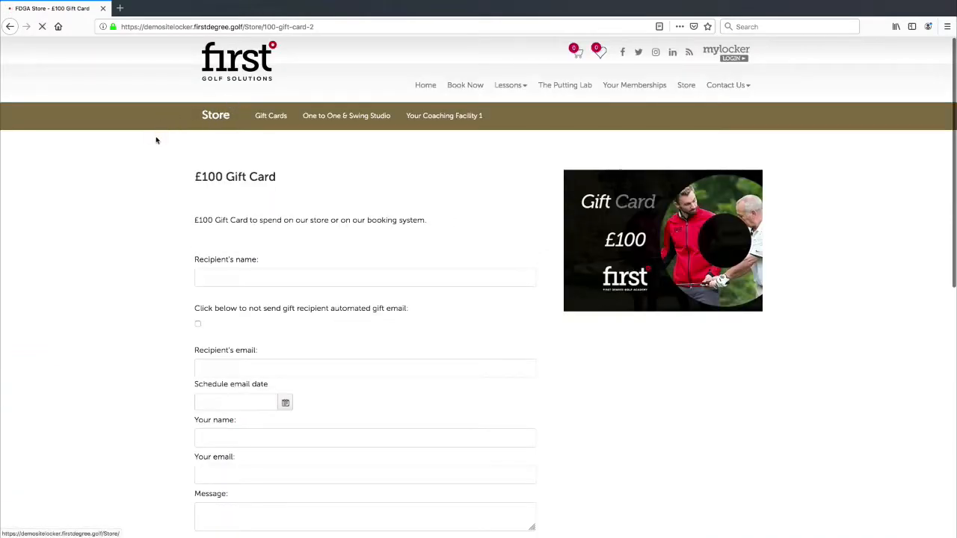
scroll(325, 161, down, 4)
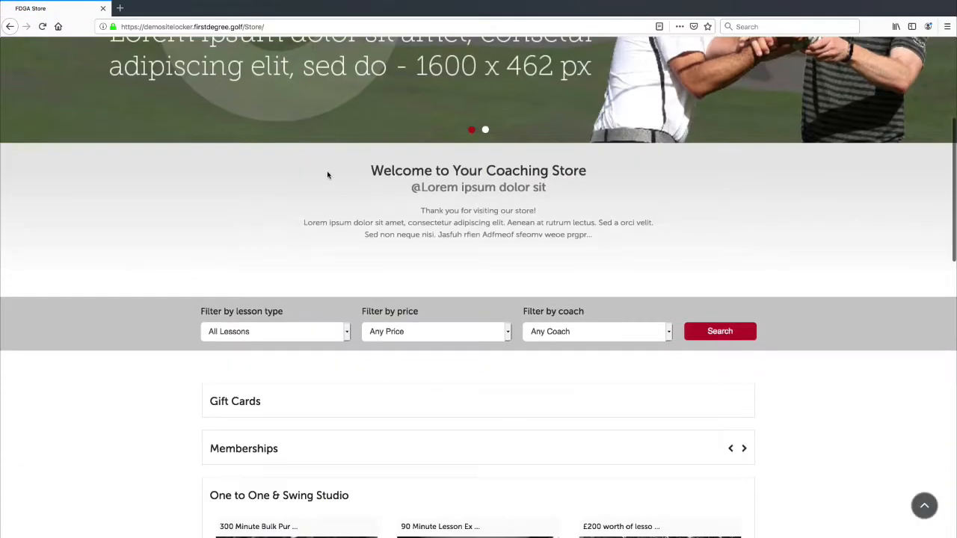
scroll(396, 248, down, 3)
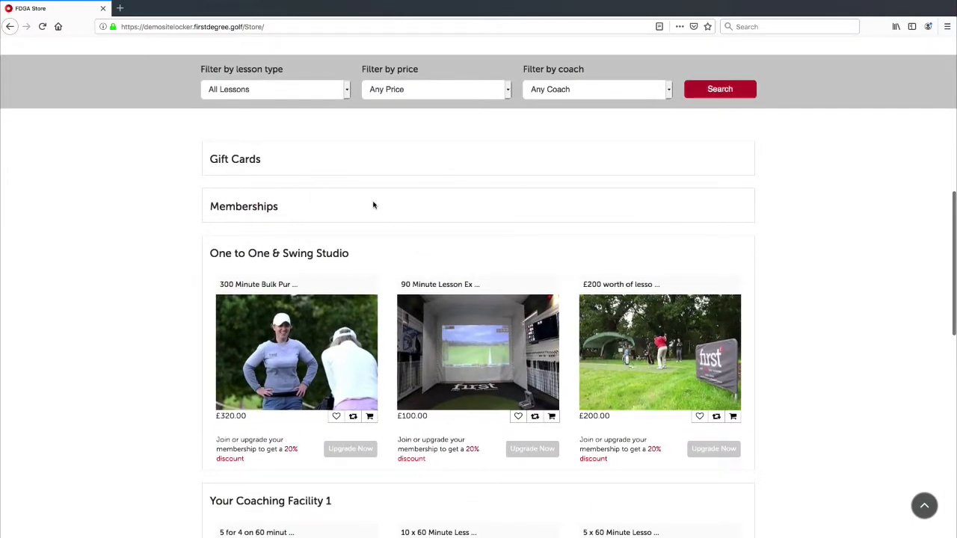
scroll(581, 187, down, 2)
scroll(581, 187, up, 6)
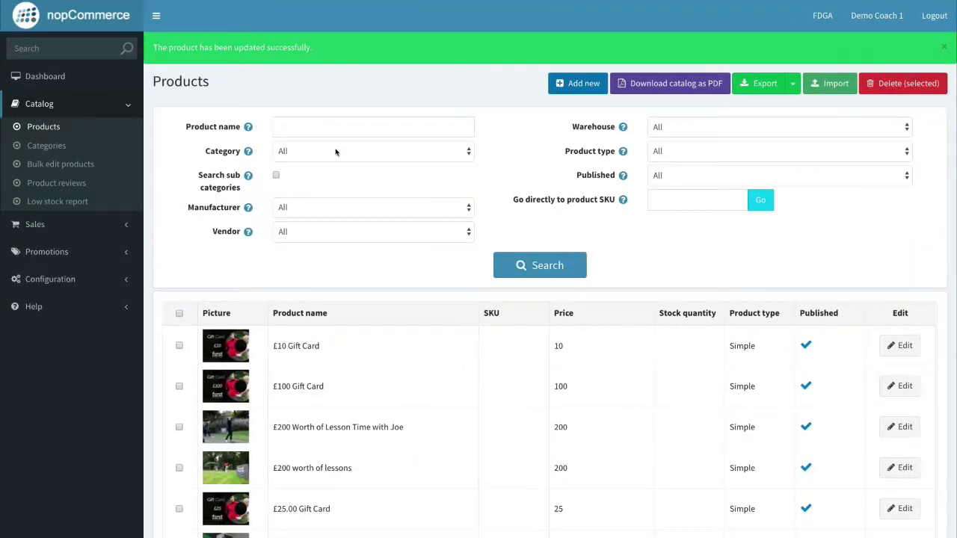
In the Gift Cards category, feature the £10, £25.00 and £100 gift cards, then save the category.
click(32, 149)
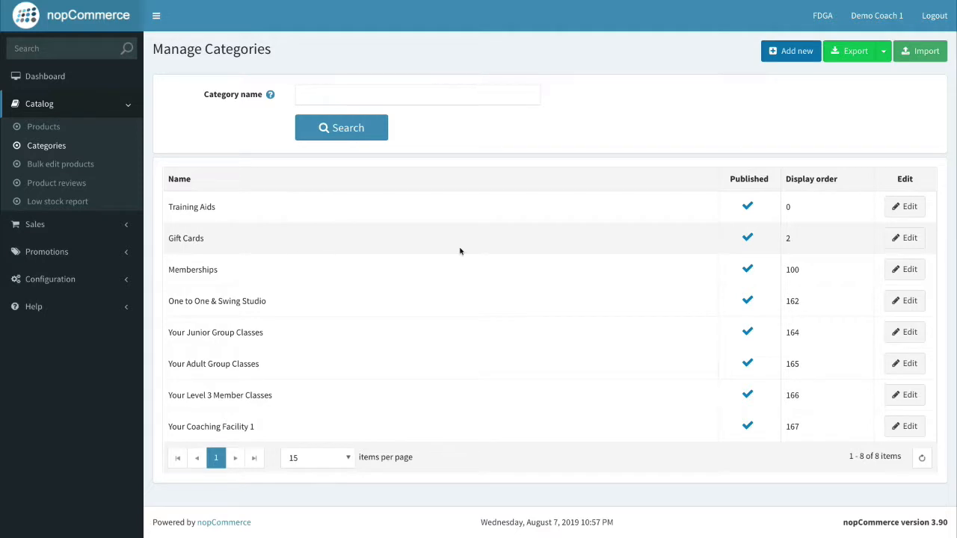
click(903, 238)
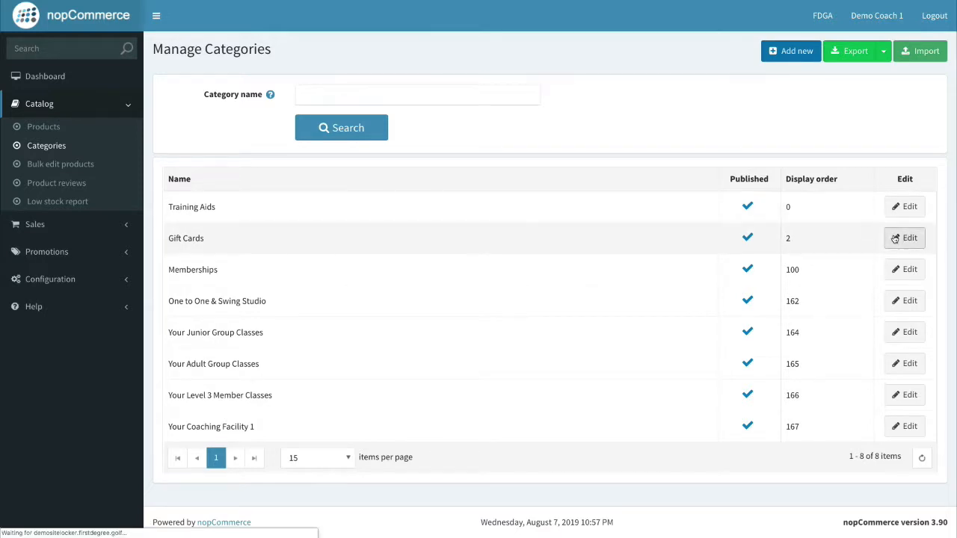
click(248, 95)
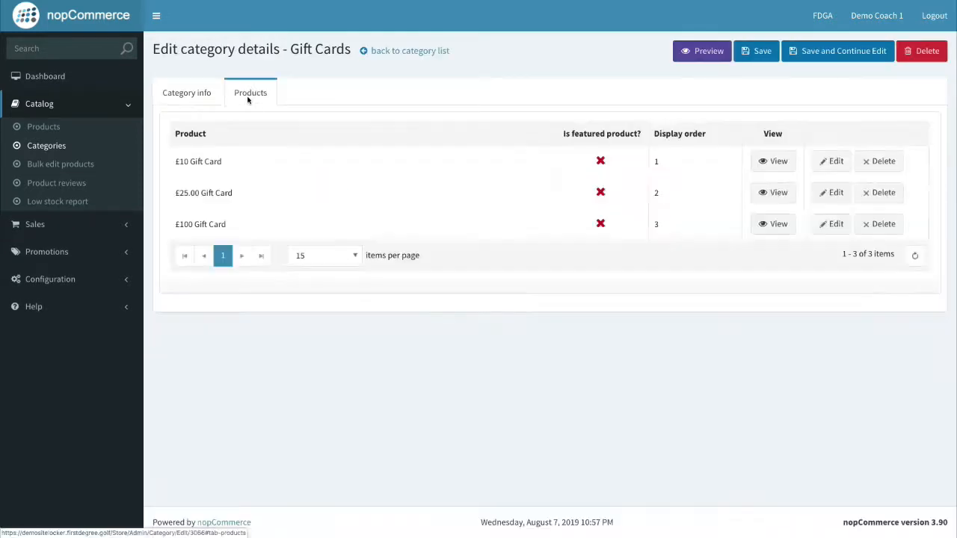
click(835, 161)
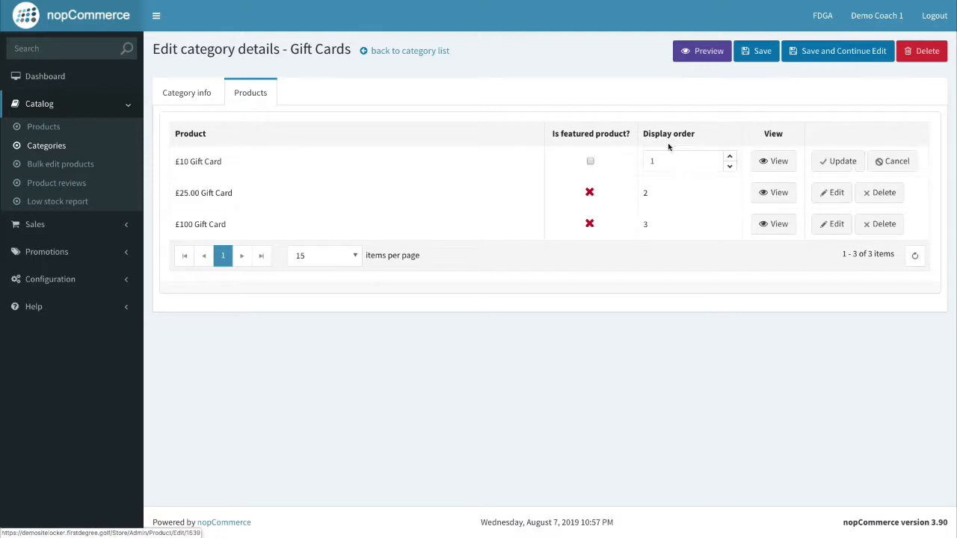
click(851, 165)
click(836, 196)
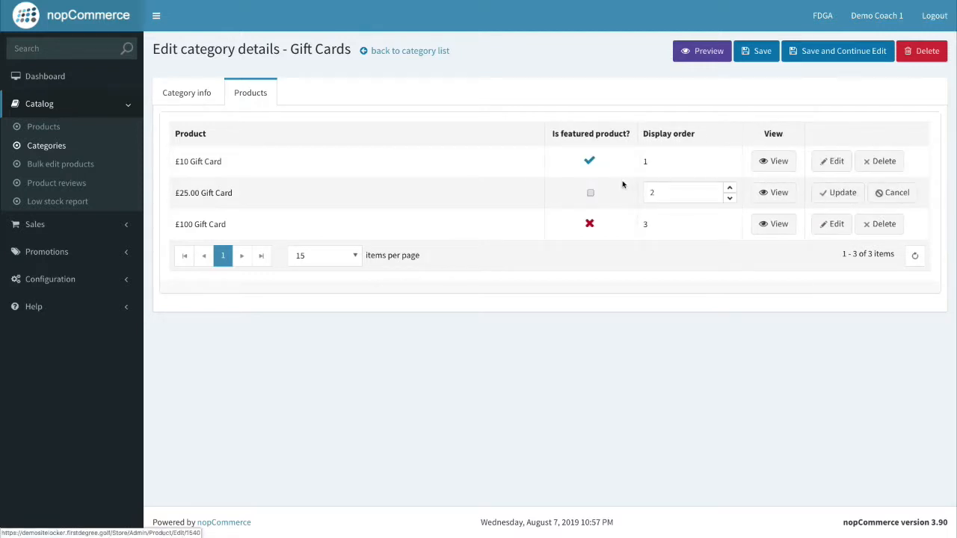
click(841, 193)
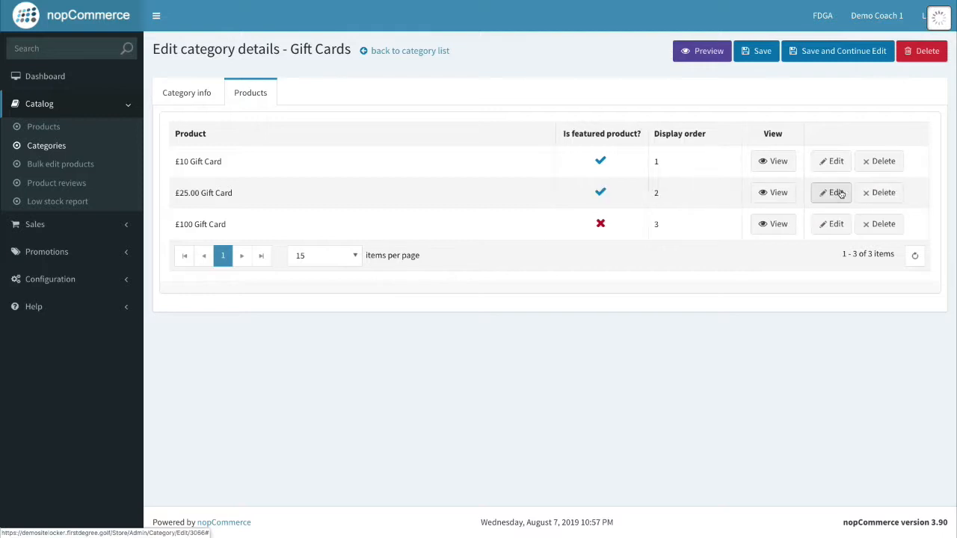
click(834, 223)
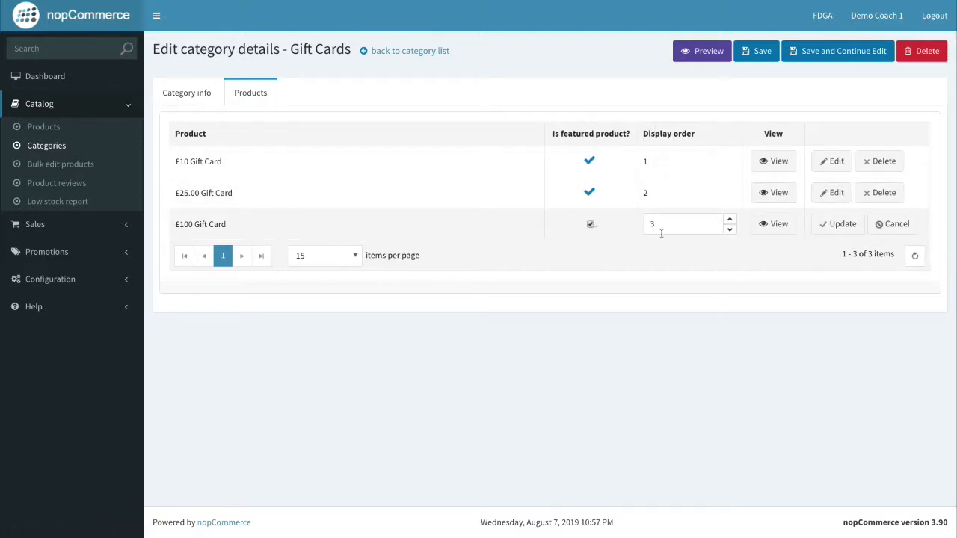
click(830, 224)
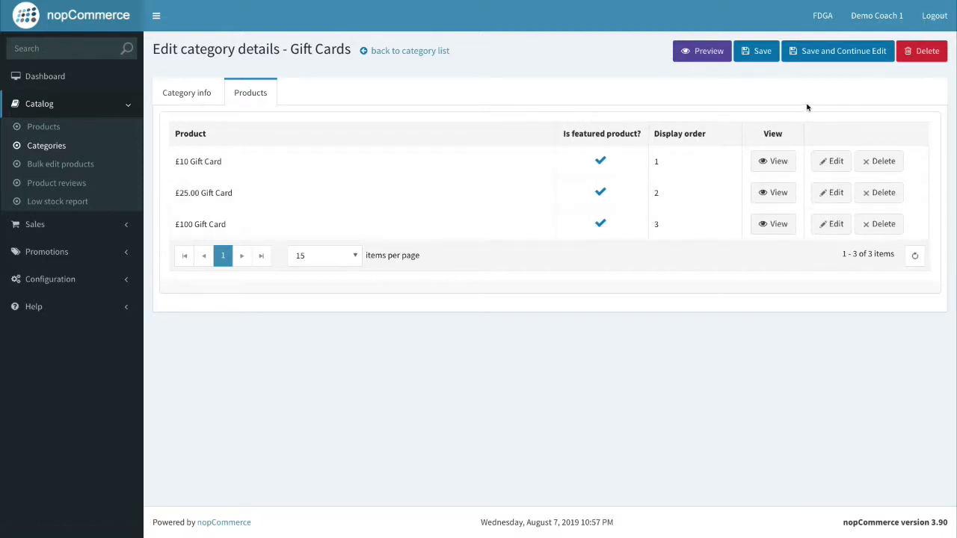
click(761, 64)
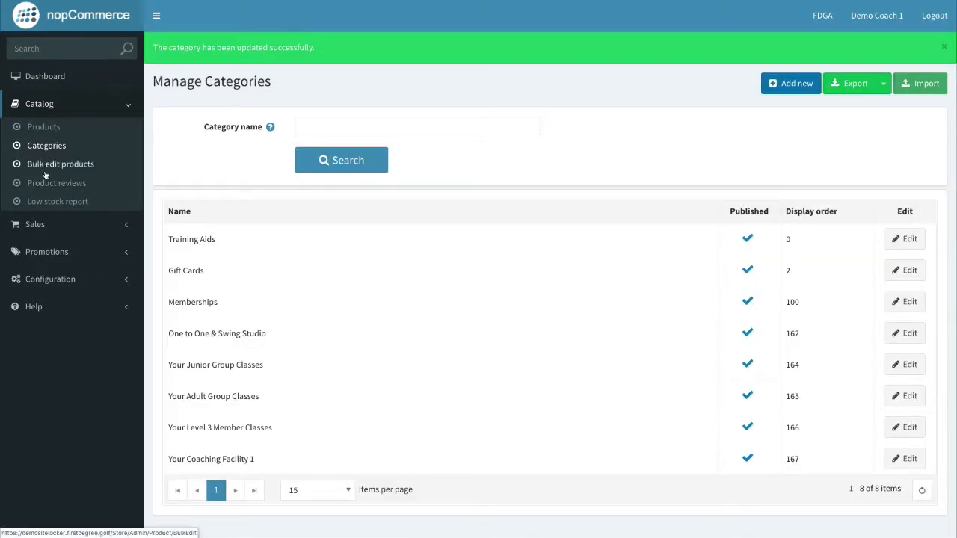
Turn on 'Show on home page' for the £100 Gift Card and save it.
click(42, 130)
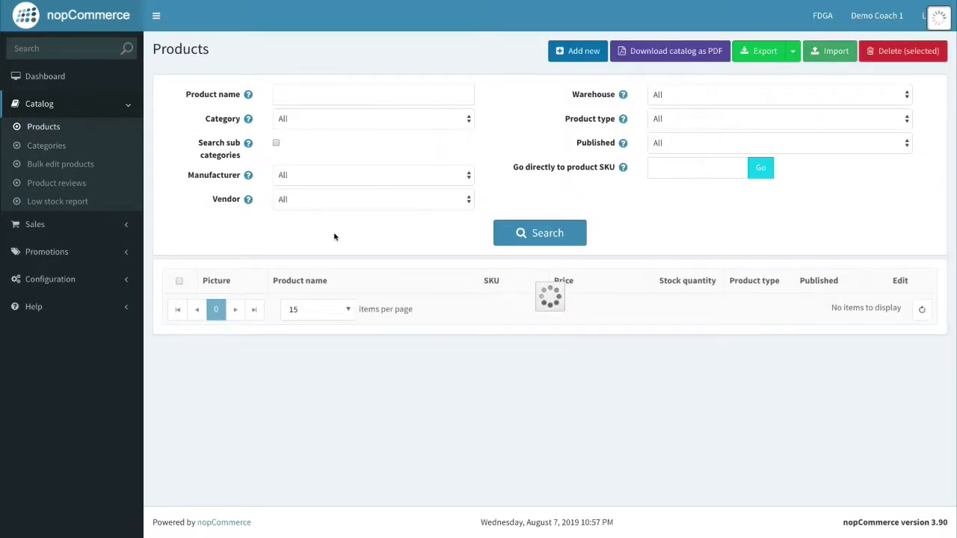
scroll(369, 291, down, 1)
scroll(369, 291, down, 3)
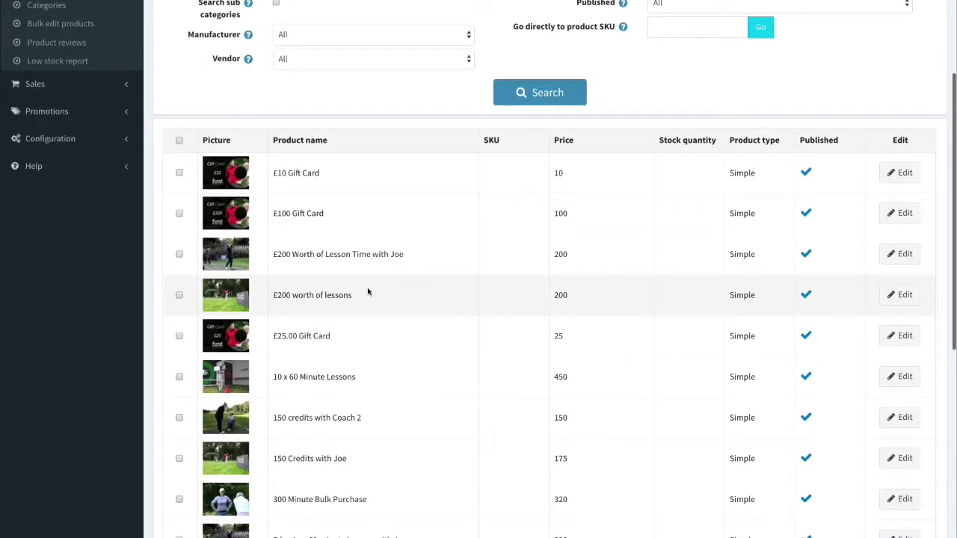
click(899, 215)
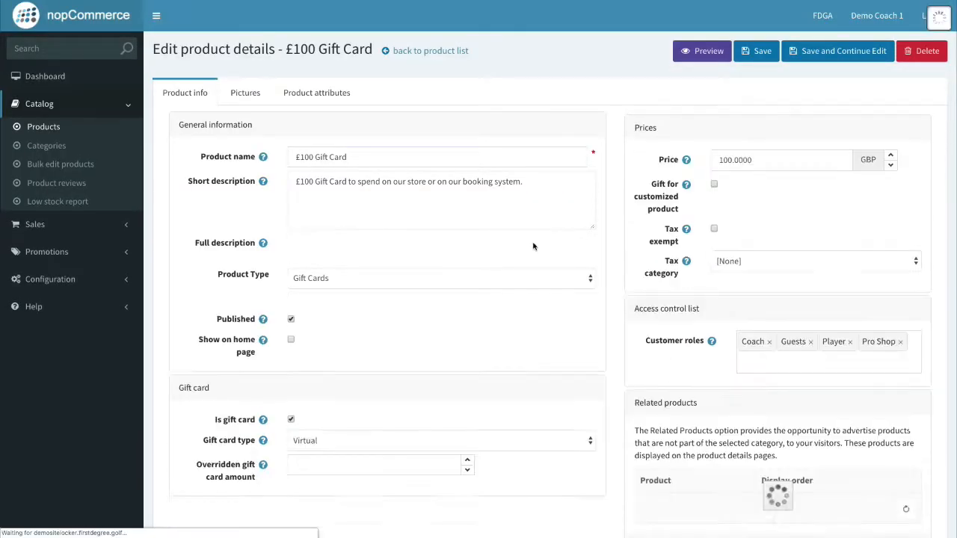
scroll(525, 304, down, 3)
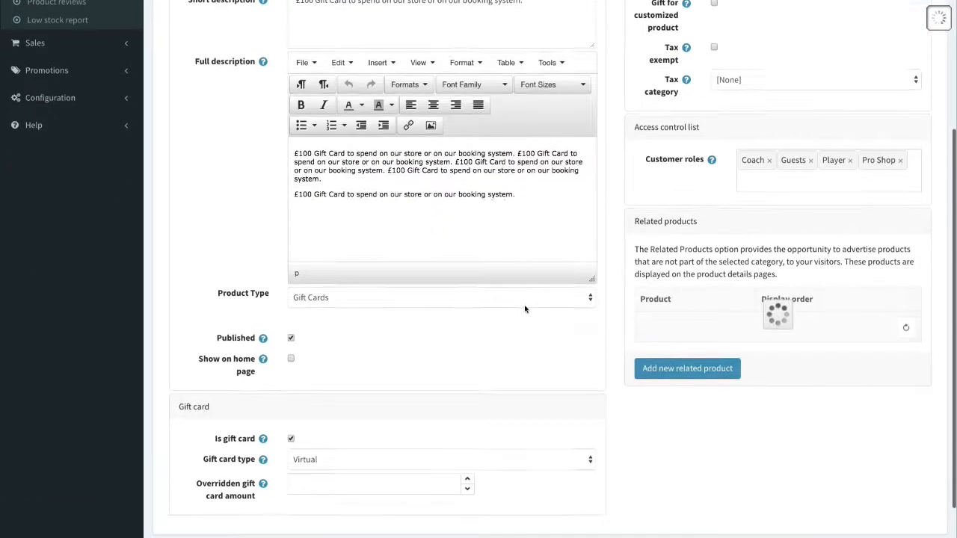
click(291, 358)
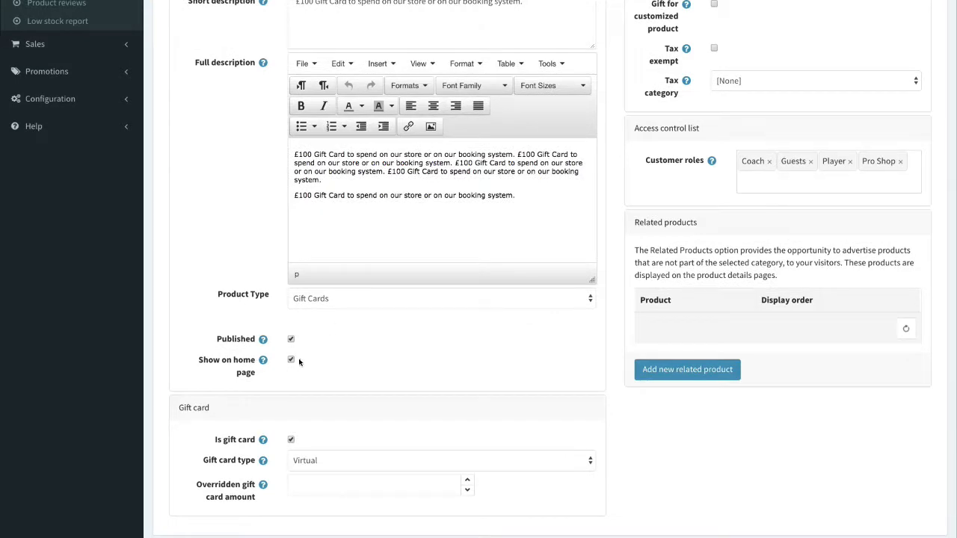
scroll(483, 369, up, 5)
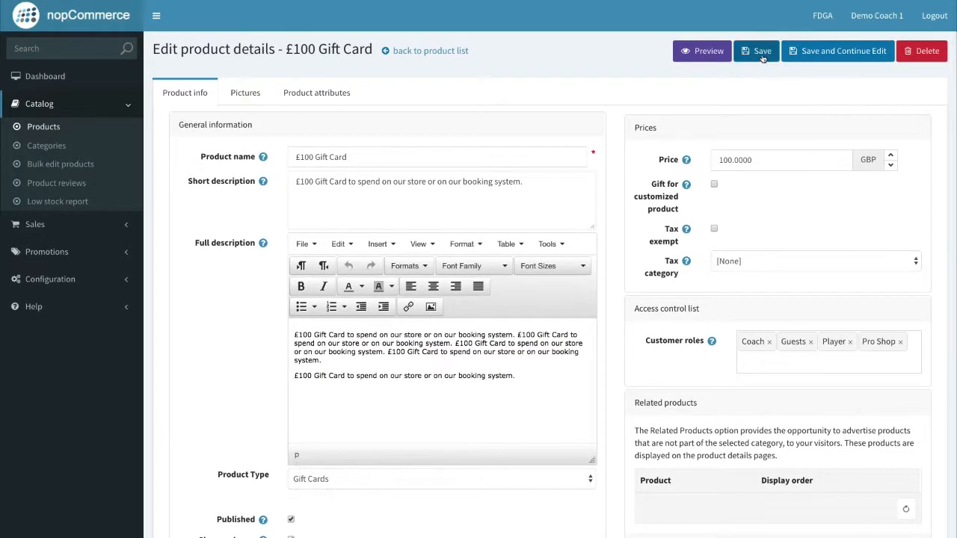
click(793, 58)
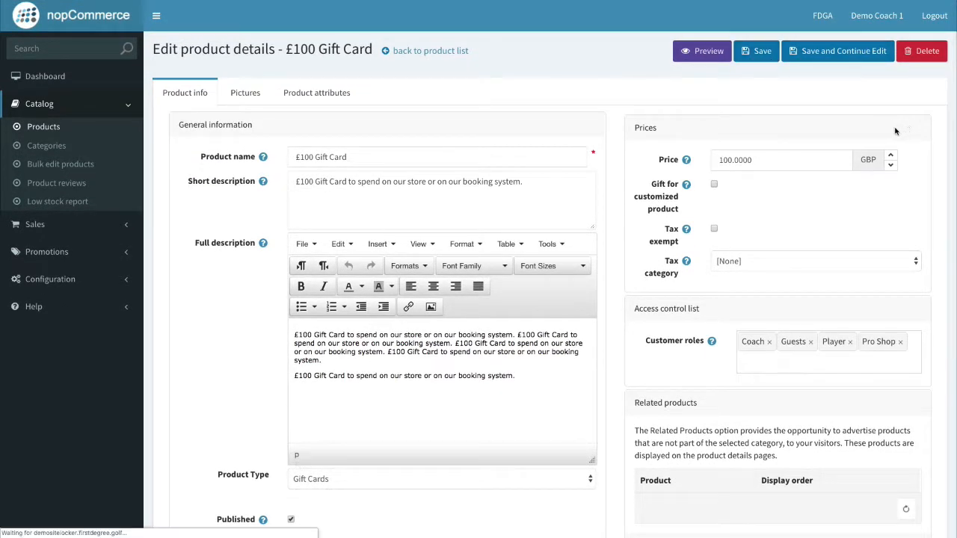
key(ctrl+Right)
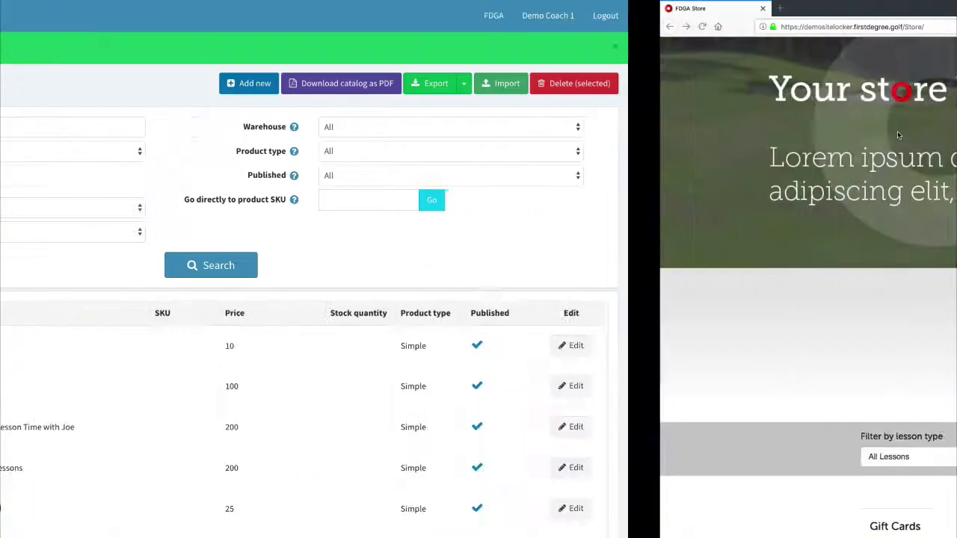
click(358, 22)
key(Return)
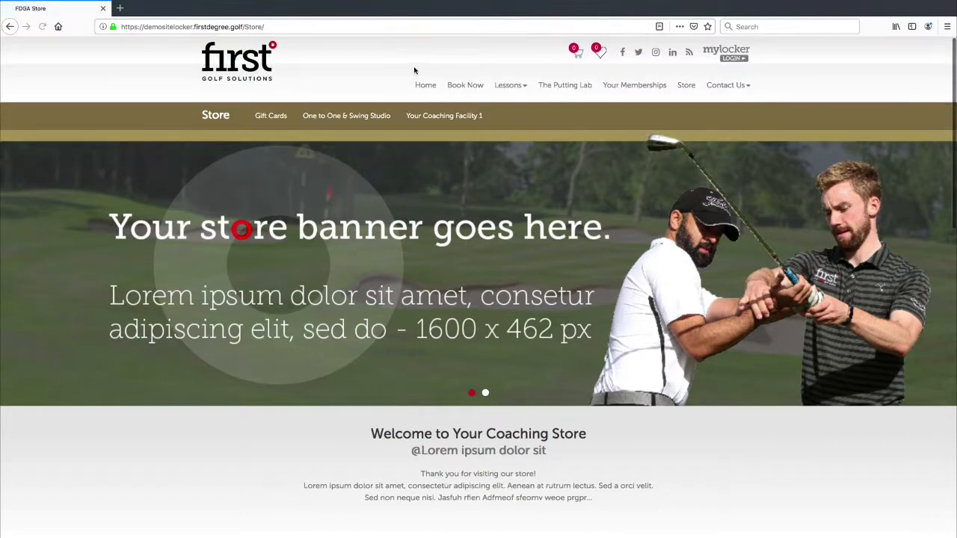
scroll(413, 79, down, 10)
scroll(421, 97, down, 3)
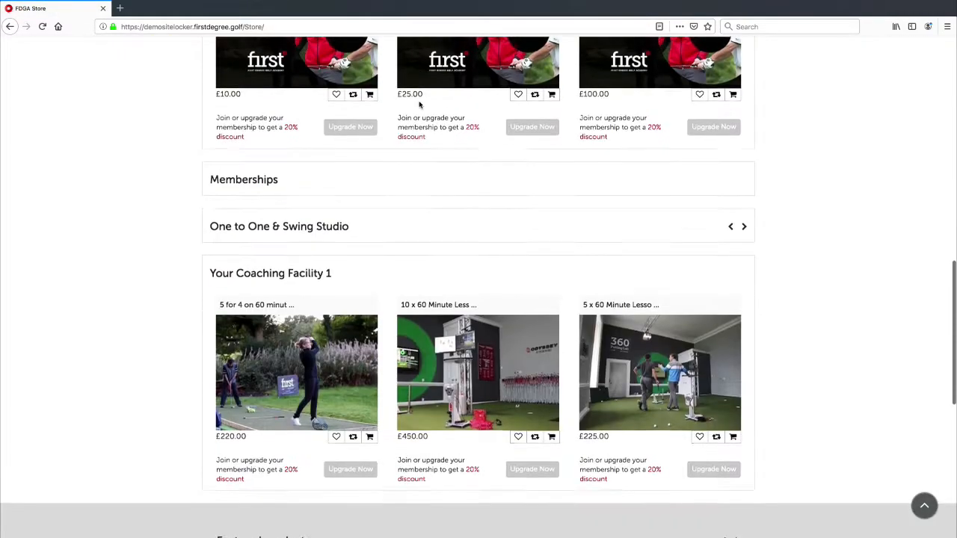
scroll(420, 97, up, 3)
scroll(522, 278, down, 10)
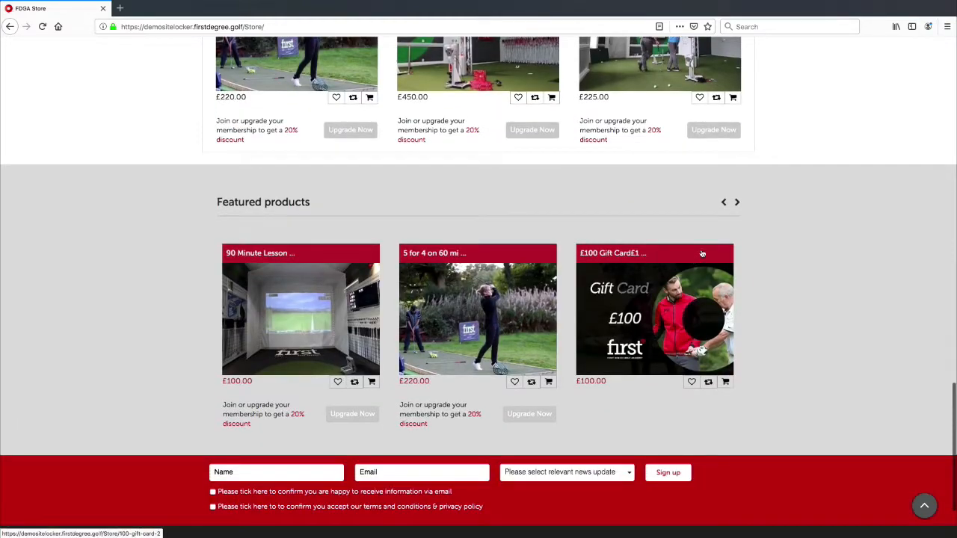
scroll(685, 330, up, 1)
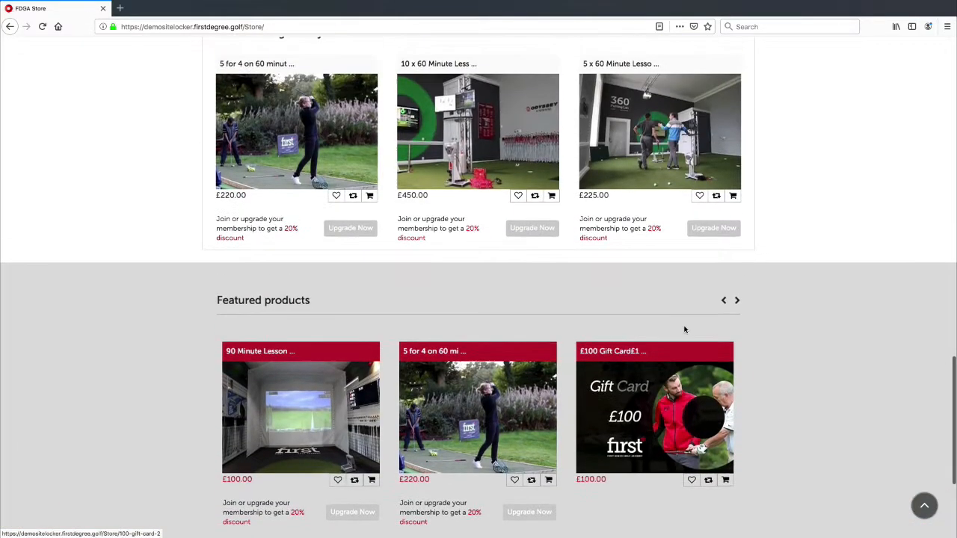
scroll(685, 330, down, 1)
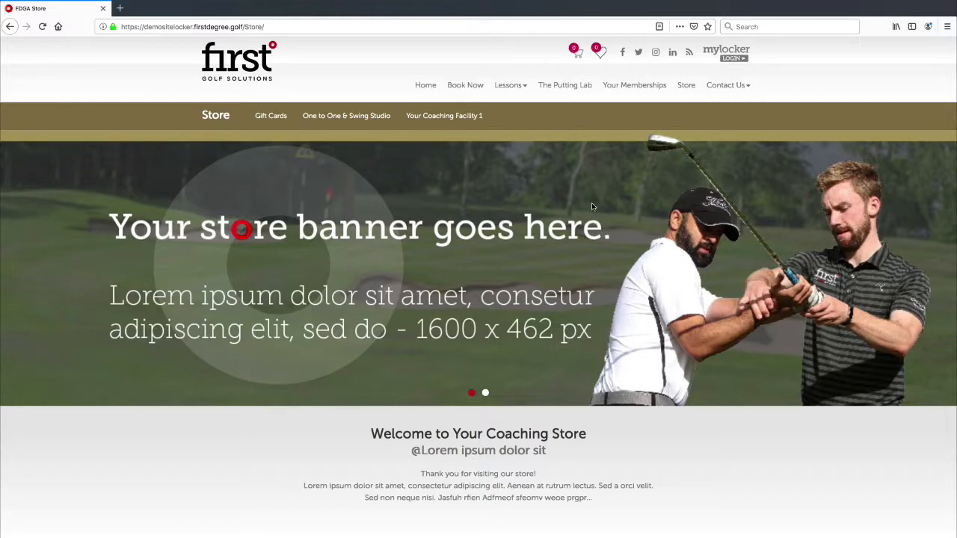
scroll(605, 216, down, 9)
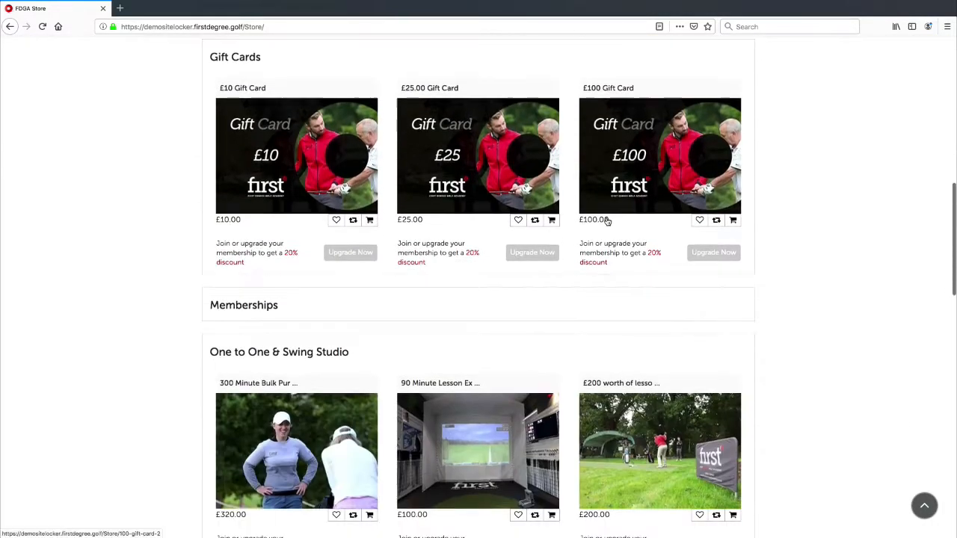
scroll(606, 220, up, 3)
scroll(604, 220, down, 2)
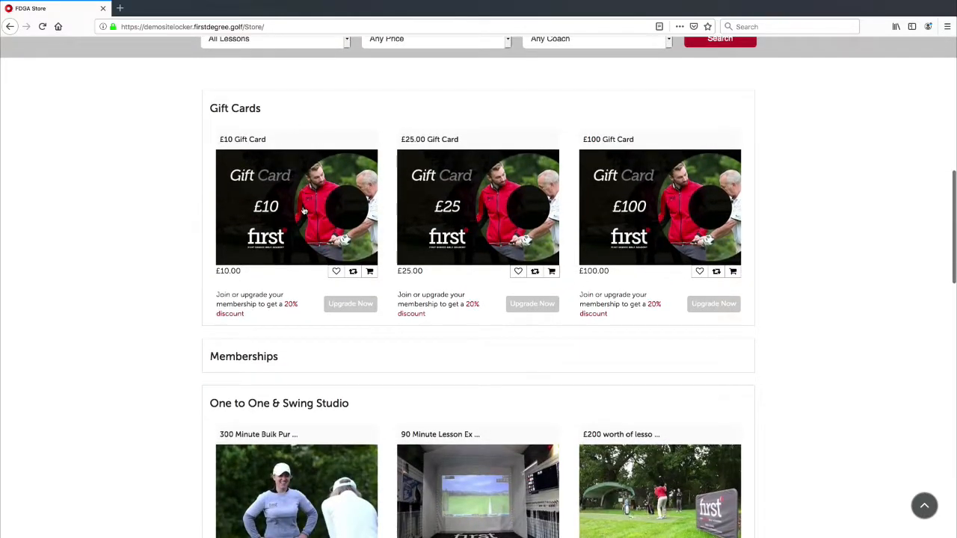
scroll(389, 187, up, 10)
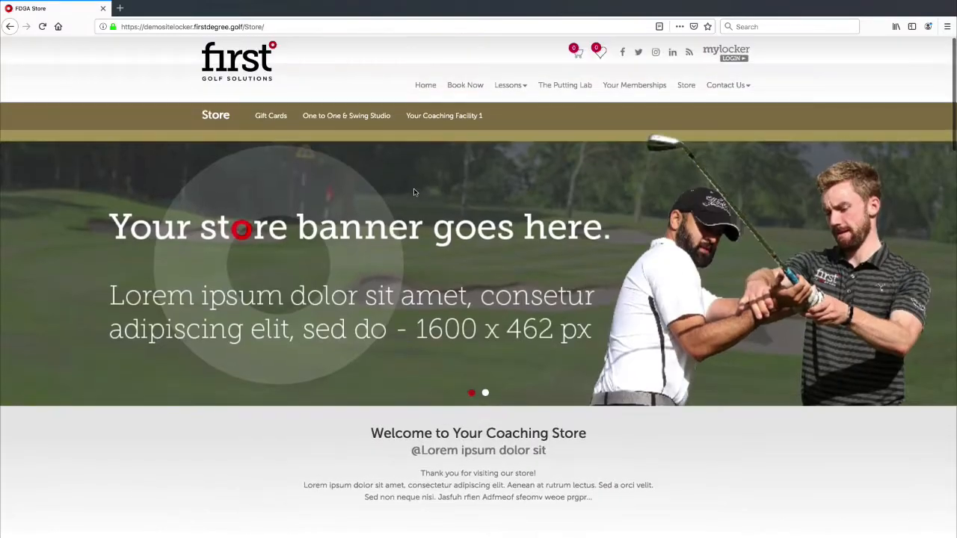
Browse the storefront Gift Cards category, highlighting the £50.00 gift card's title.
click(308, 124)
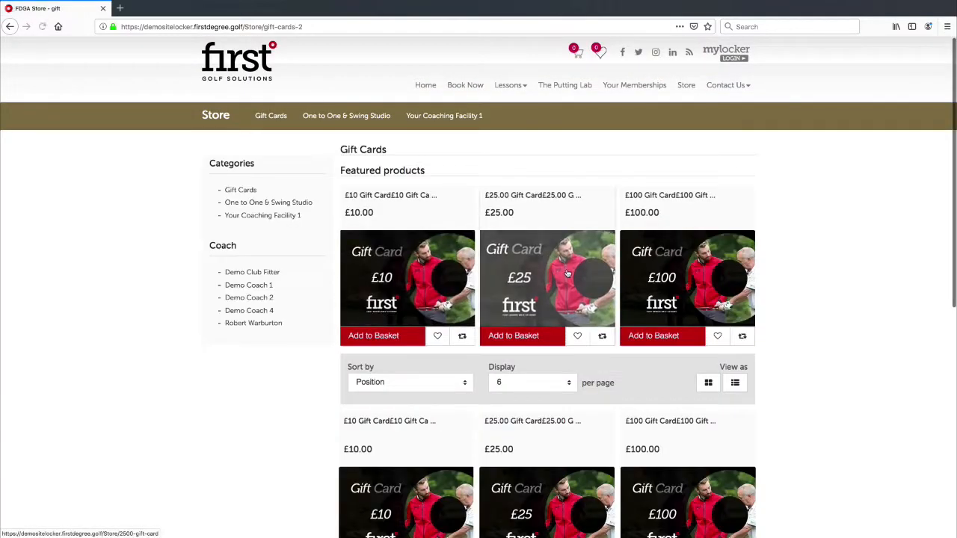
scroll(387, 284, down, 5)
scroll(418, 292, down, 3)
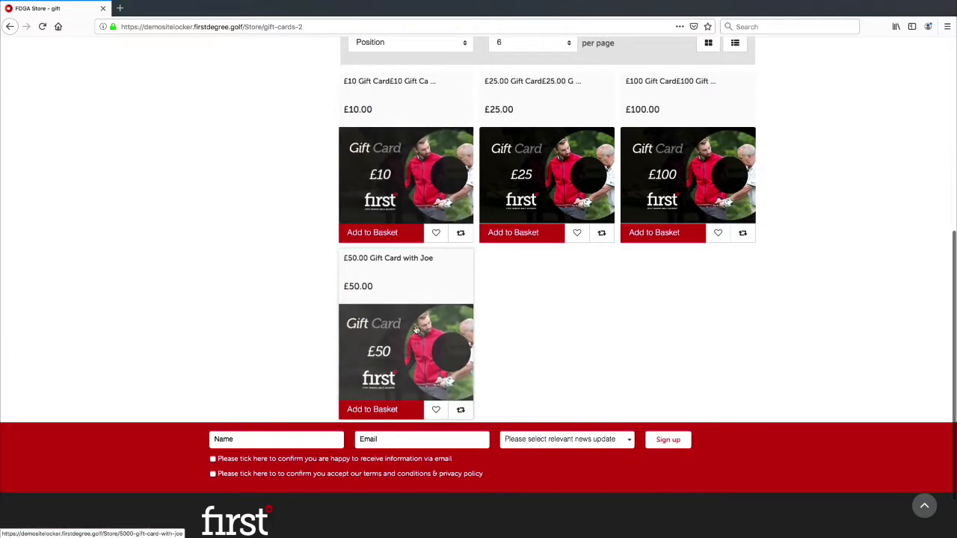
drag(437, 261, 342, 255)
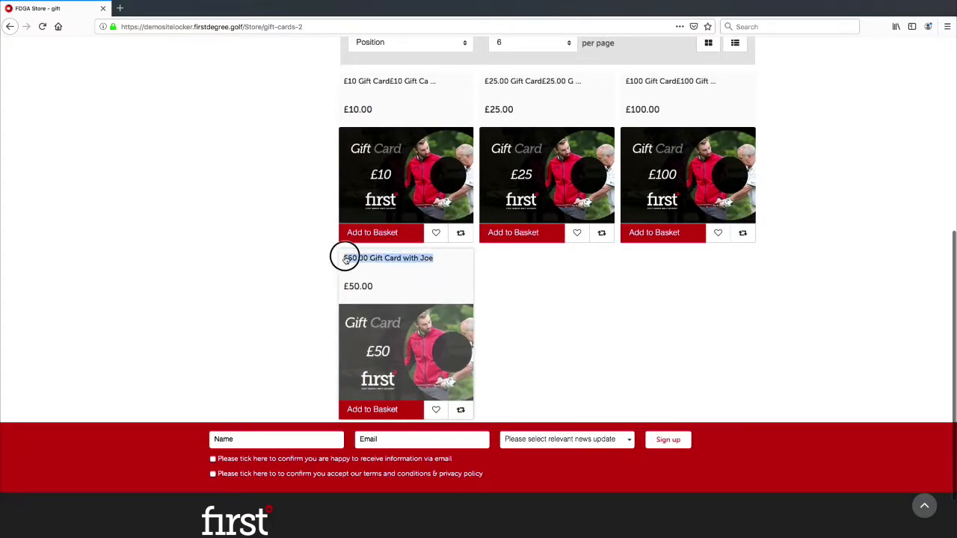
click(506, 276)
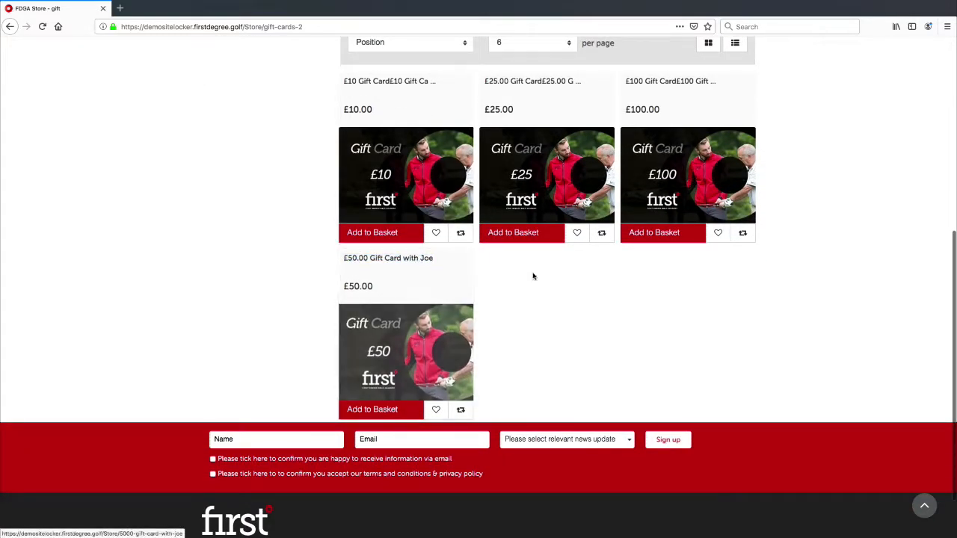
scroll(530, 279, up, 1)
scroll(528, 282, up, 1)
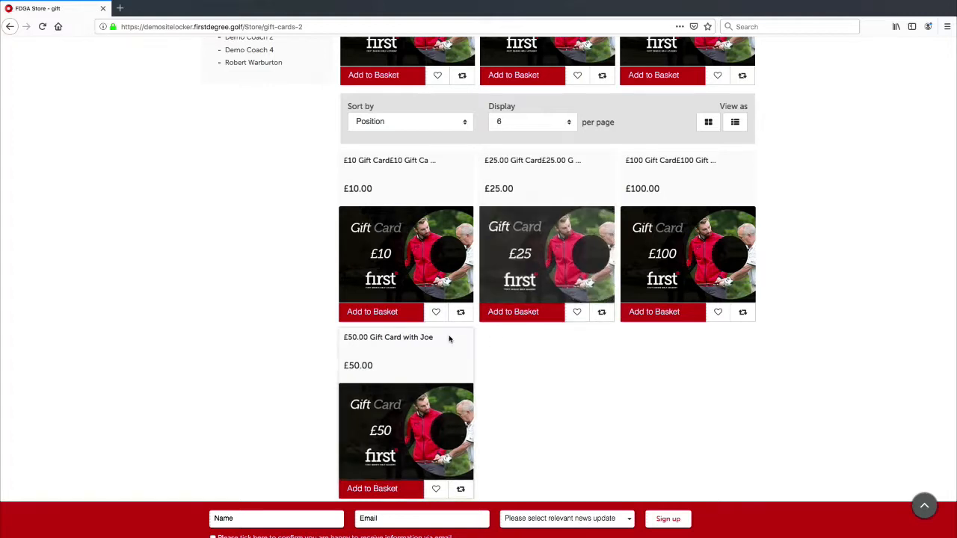
Highlight the £50.00 gift card's title again and scroll back up the category page.
drag(438, 337, 345, 340)
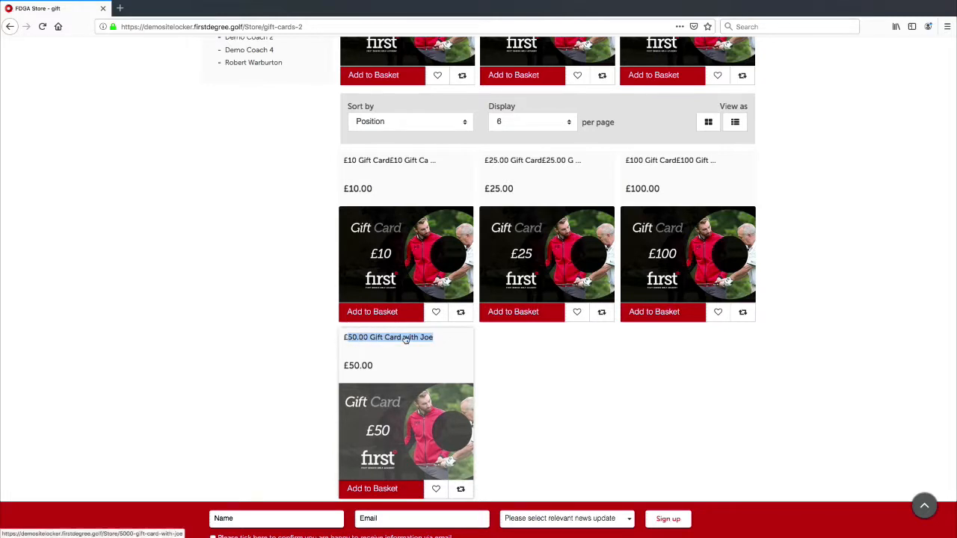
click(439, 351)
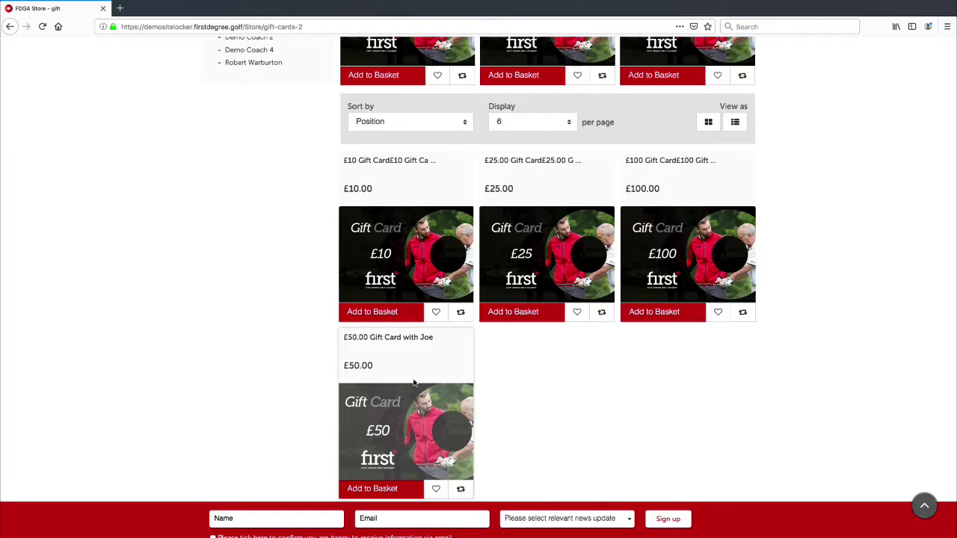
scroll(410, 272, up, 3)
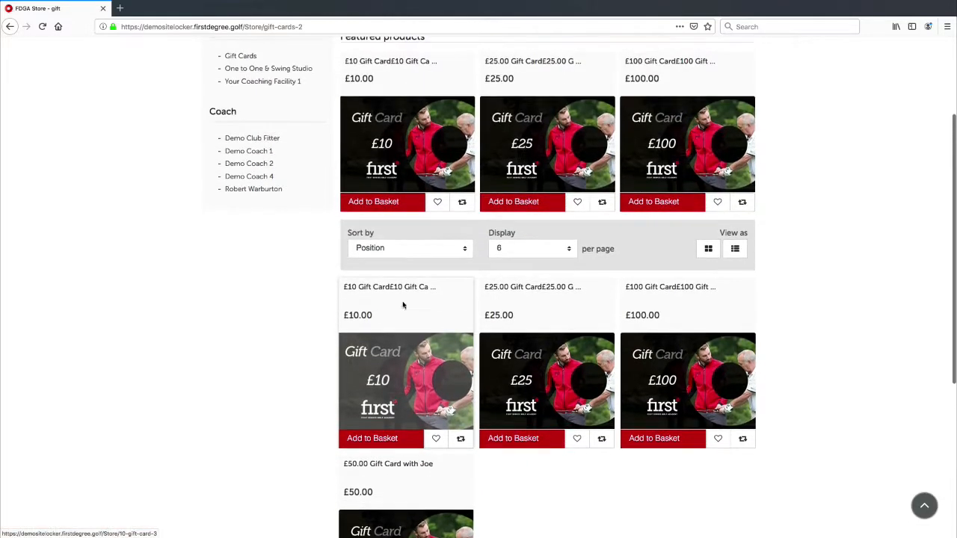
scroll(401, 297, up, 3)
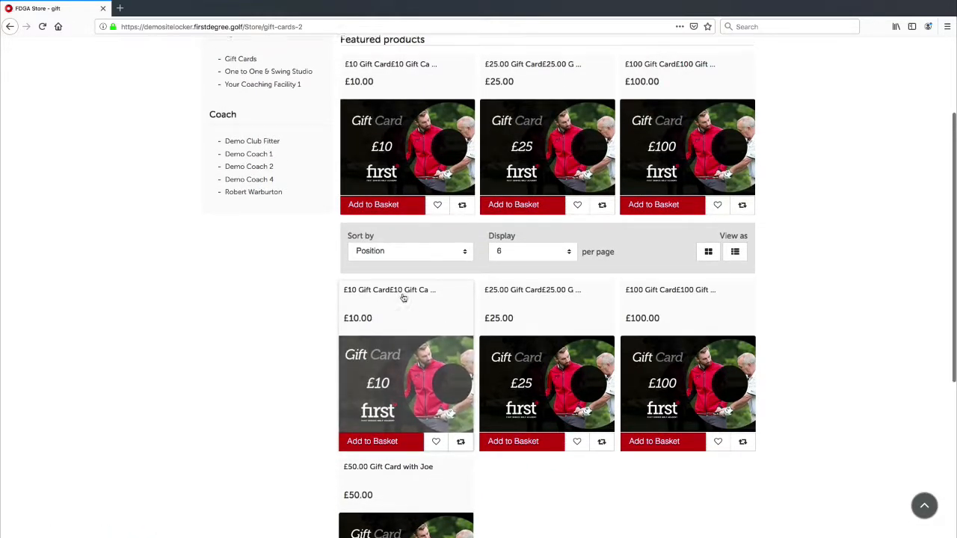
scroll(402, 297, down, 5)
scroll(401, 299, up, 5)
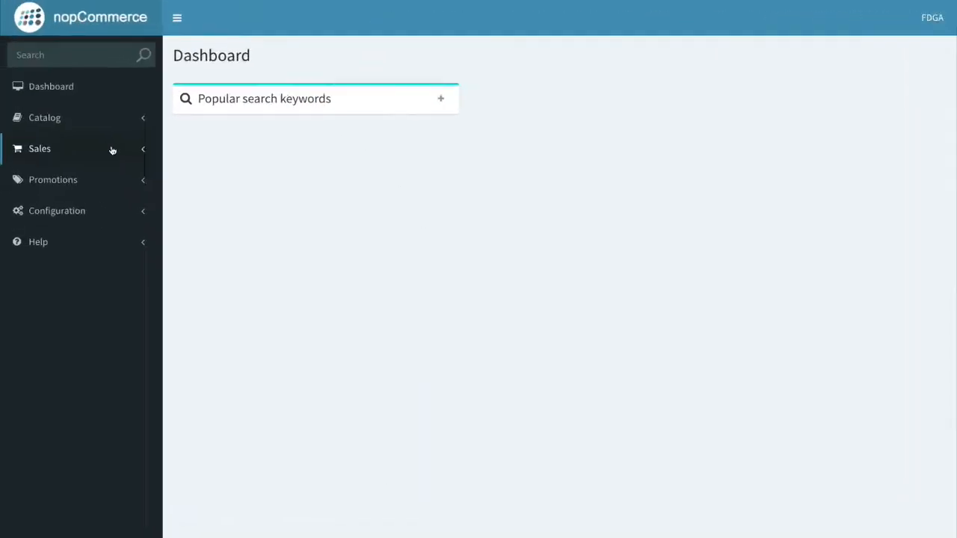
Open Sales > Gift cards and inspect the last card's £100.00 value, remaining amount and coupon code.
click(117, 153)
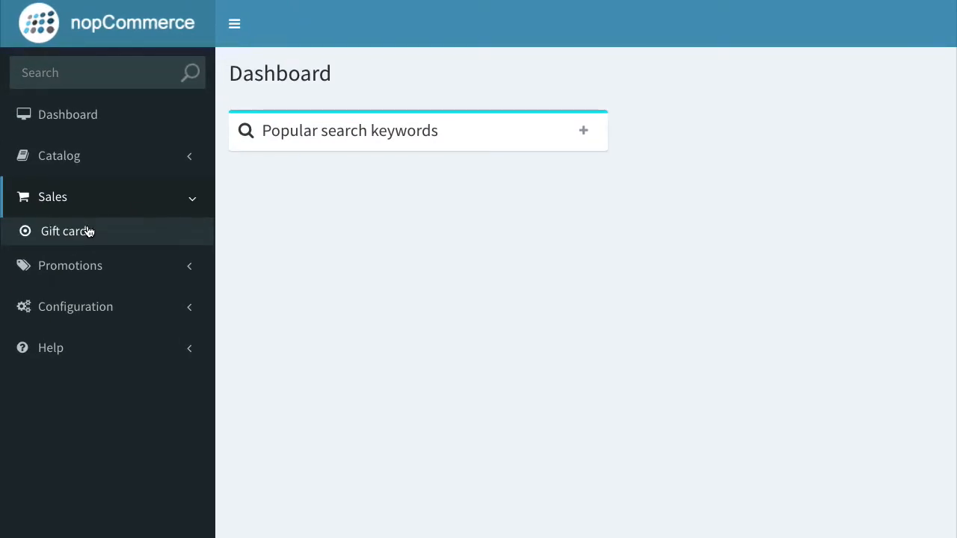
click(88, 231)
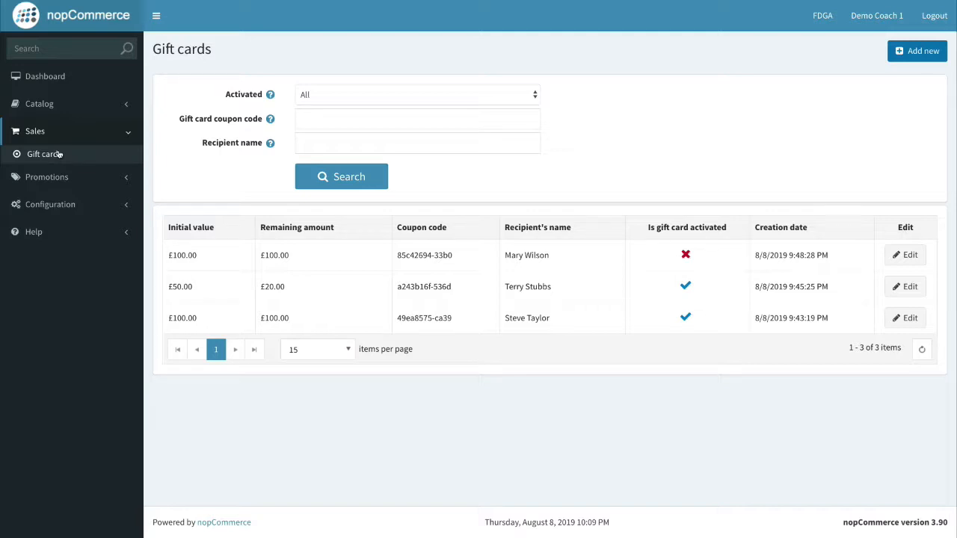
drag(198, 319, 158, 318)
click(206, 322)
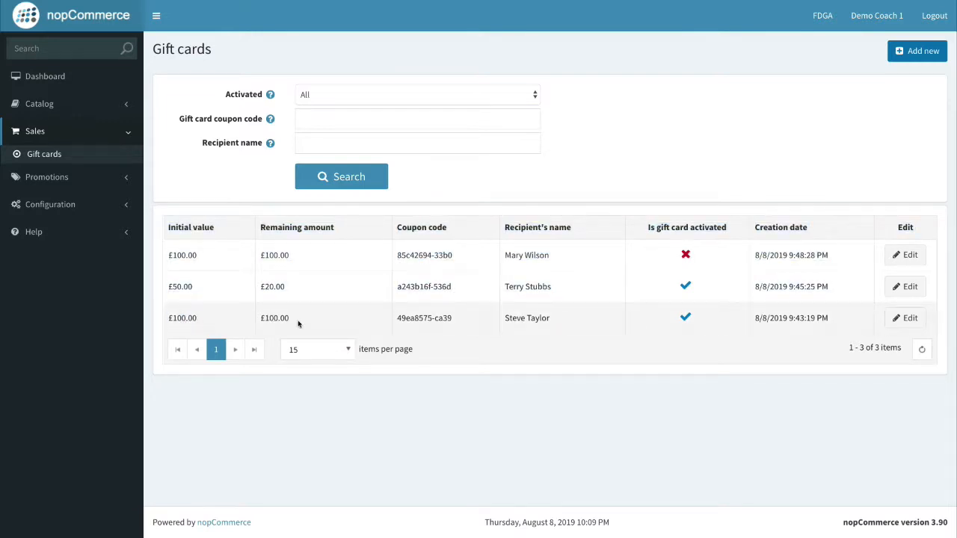
drag(290, 319, 258, 319)
click(290, 319)
drag(397, 317, 457, 316)
click(578, 333)
Review the recipient names and the last card's coupon code in the gift card list.
drag(565, 321, 504, 320)
click(502, 324)
click(451, 318)
drag(452, 318, 397, 317)
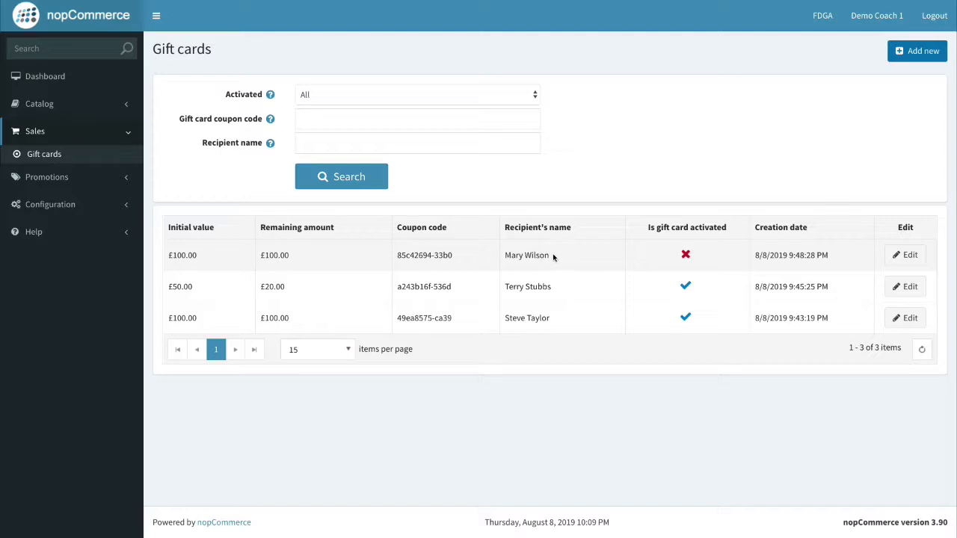
drag(554, 257, 502, 256)
click(688, 255)
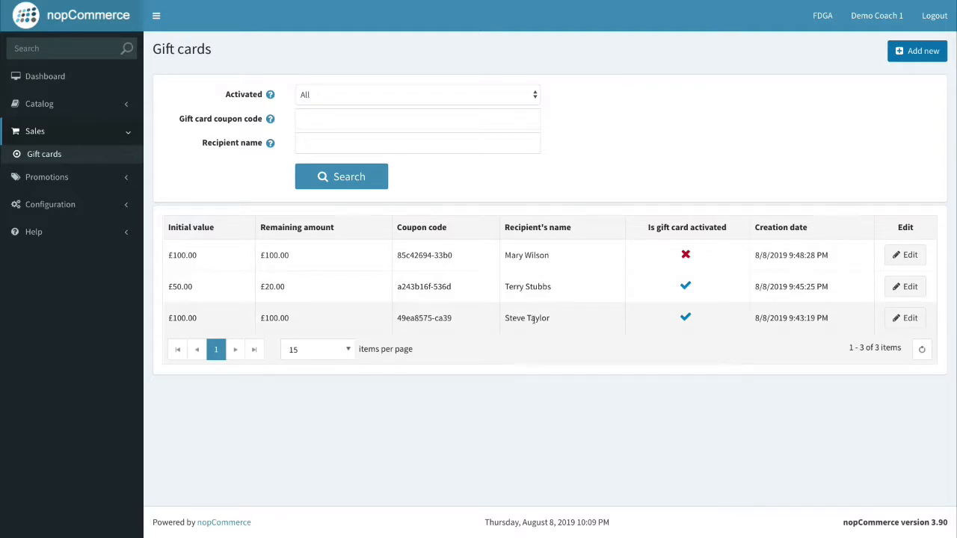
drag(550, 319, 505, 323)
click(500, 325)
Save the third £100.00 gift card with Is gift card activated left unticked.
click(908, 324)
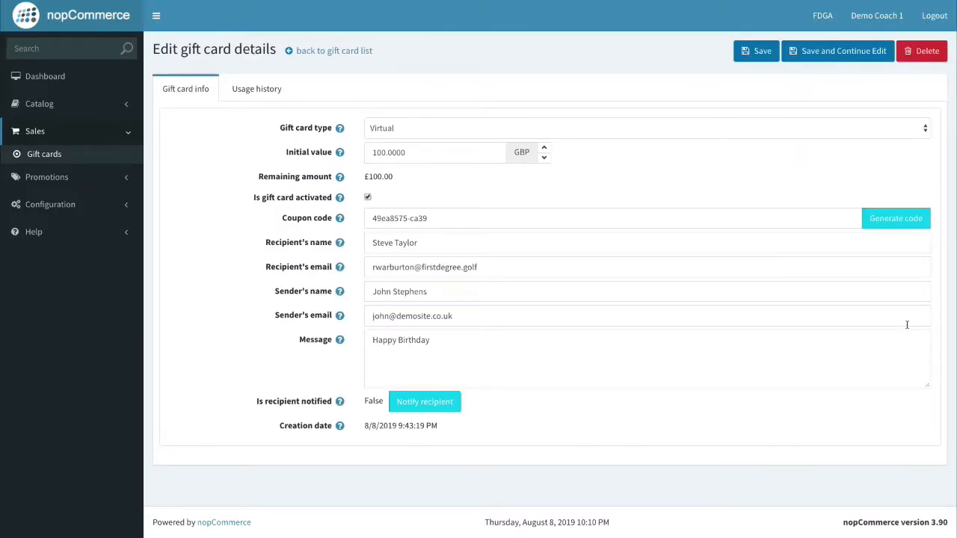
click(744, 52)
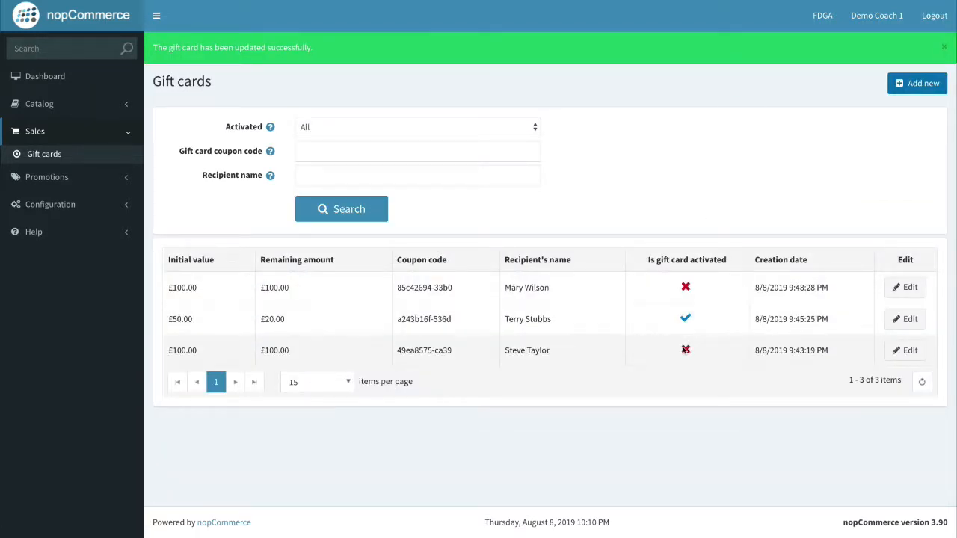
drag(451, 350, 387, 348)
click(406, 345)
click(400, 349)
drag(401, 351, 446, 351)
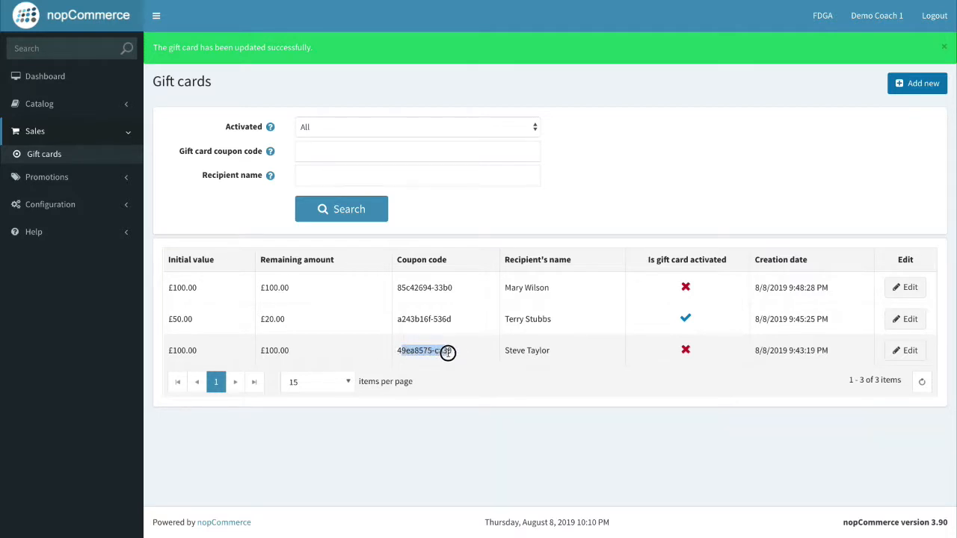
click(447, 351)
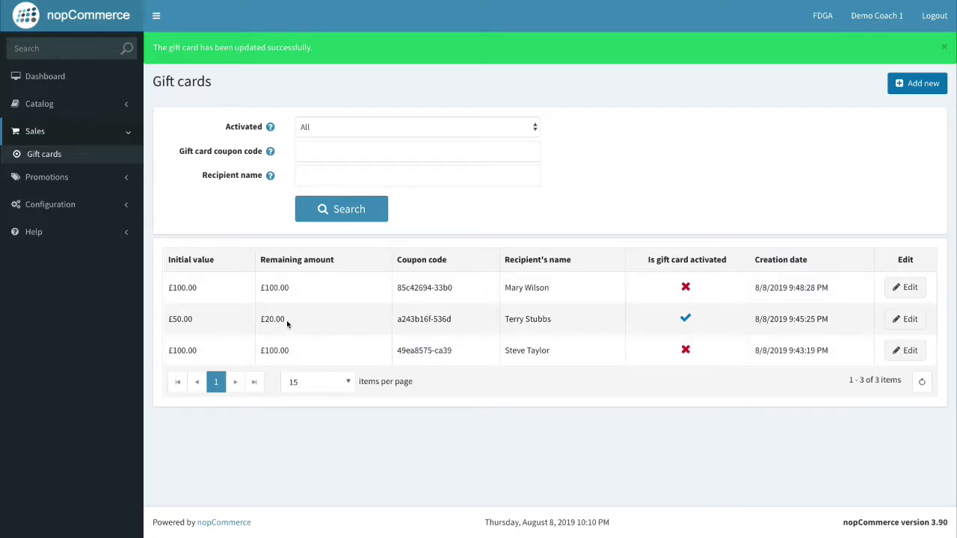
drag(287, 323, 258, 320)
click(285, 320)
drag(194, 321, 169, 322)
click(198, 323)
drag(260, 322, 279, 321)
click(281, 321)
click(909, 319)
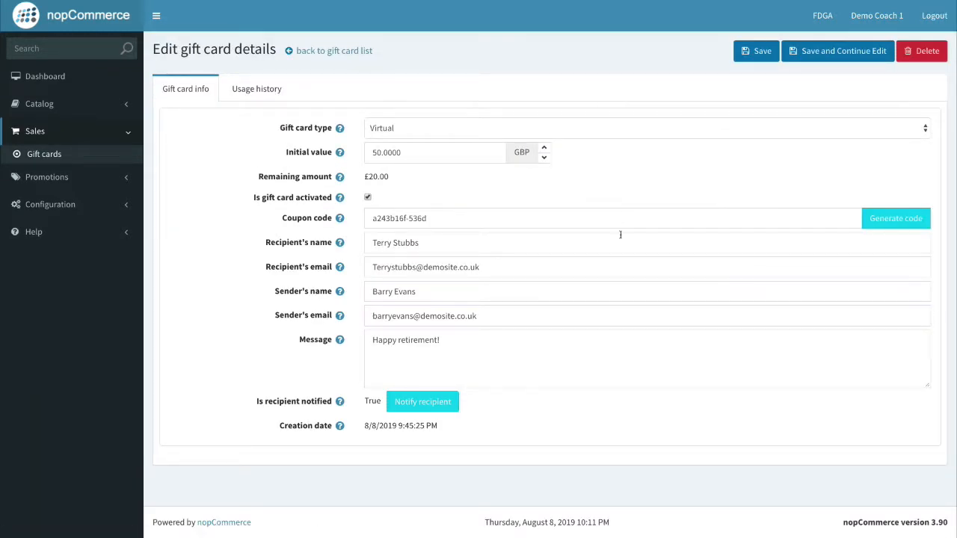
click(263, 90)
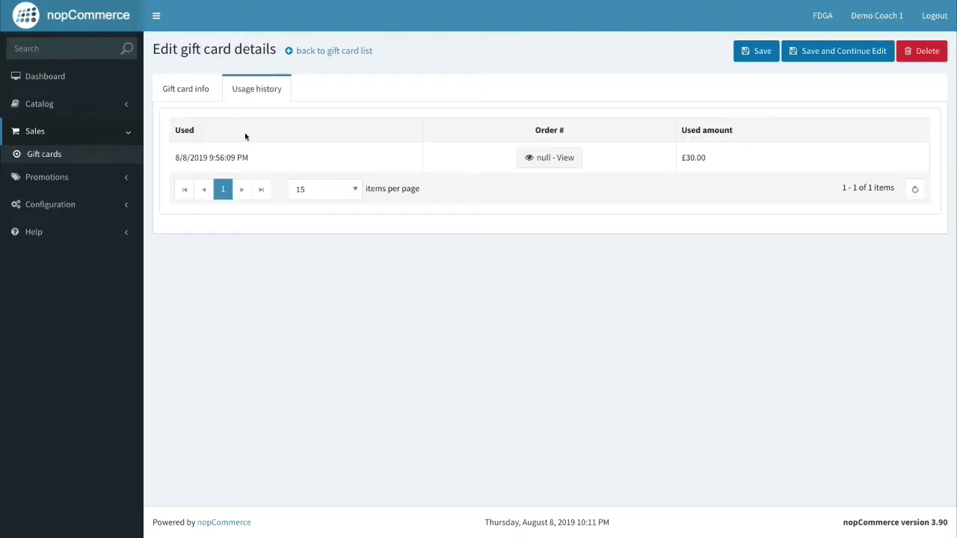
drag(175, 158, 252, 160)
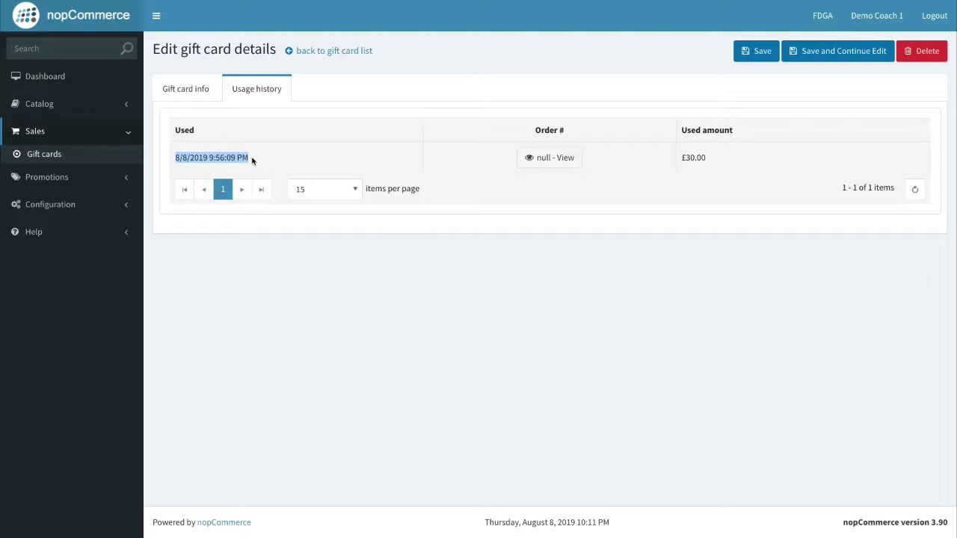
drag(175, 157, 207, 158)
click(207, 158)
mouse_move(704, 157)
mouse_down()
mouse_move(681, 160)
mouse_move(708, 159)
mouse_up()
click(711, 160)
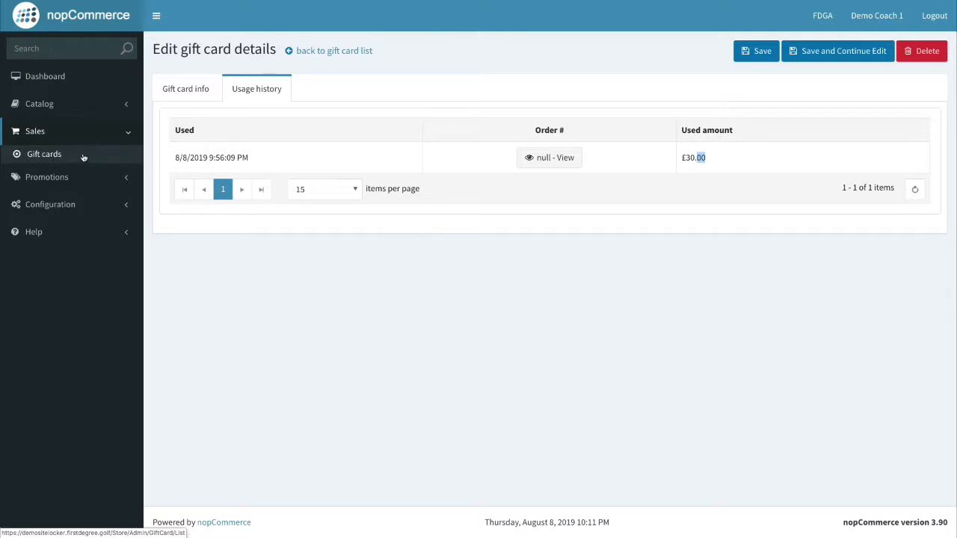
click(53, 155)
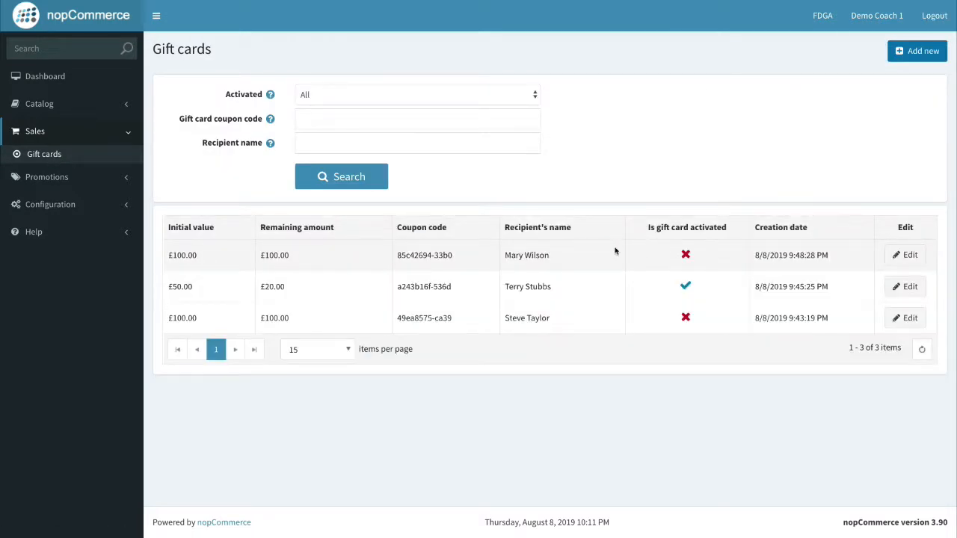
Start a new gift card and switch its Gift card type from Virtual to Physical.
click(919, 52)
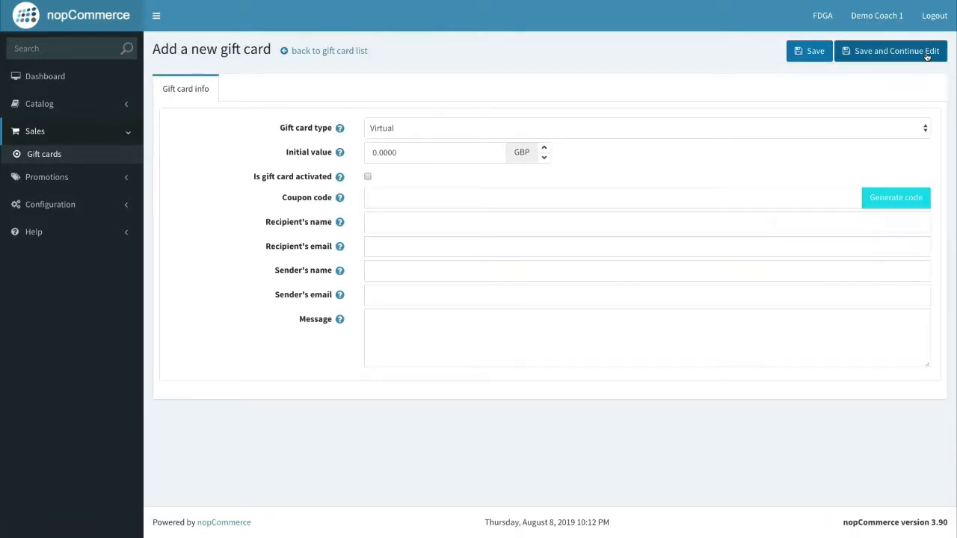
click(420, 128)
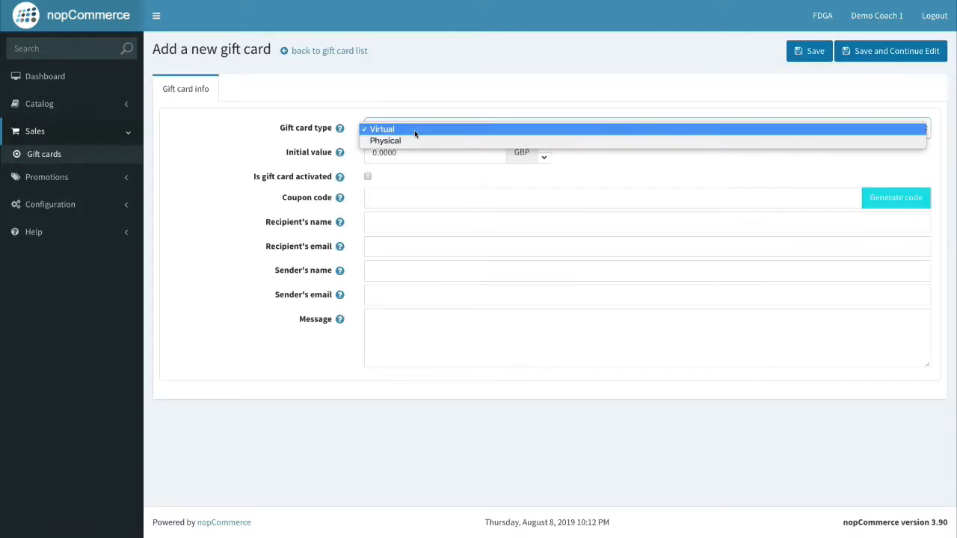
click(414, 142)
click(410, 127)
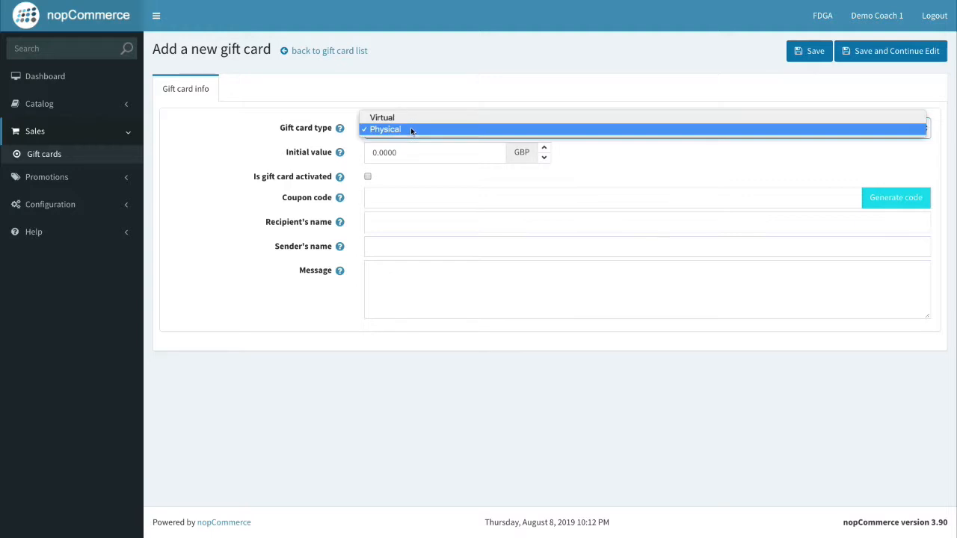
click(412, 120)
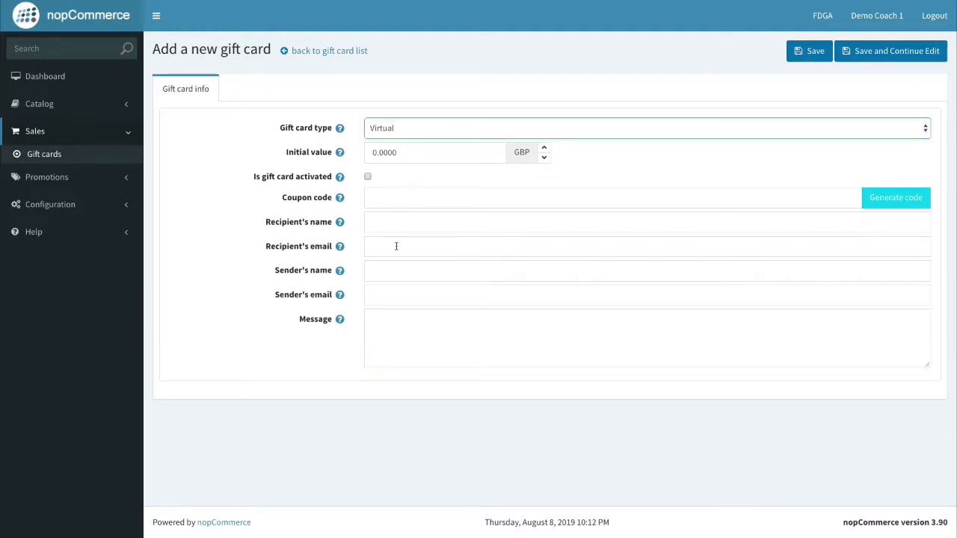
click(370, 249)
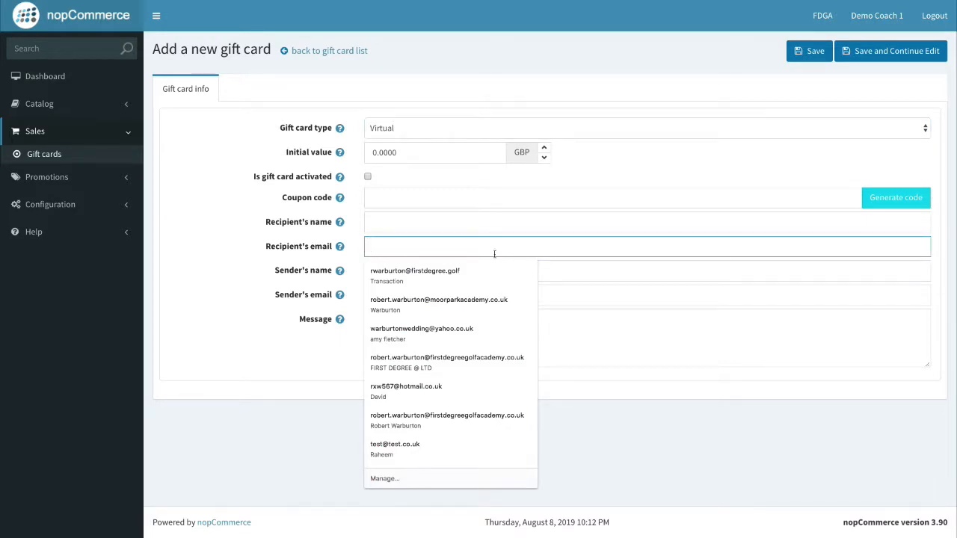
click(381, 128)
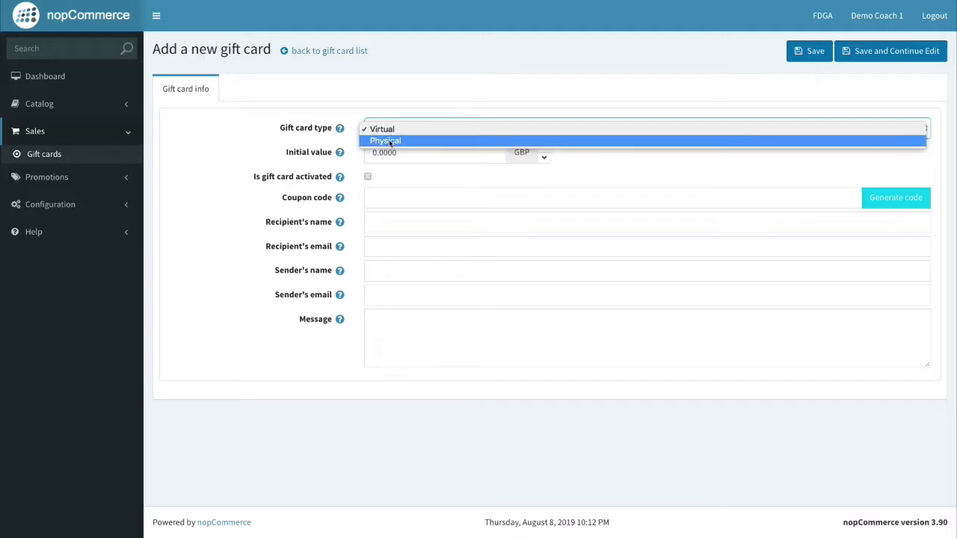
click(389, 142)
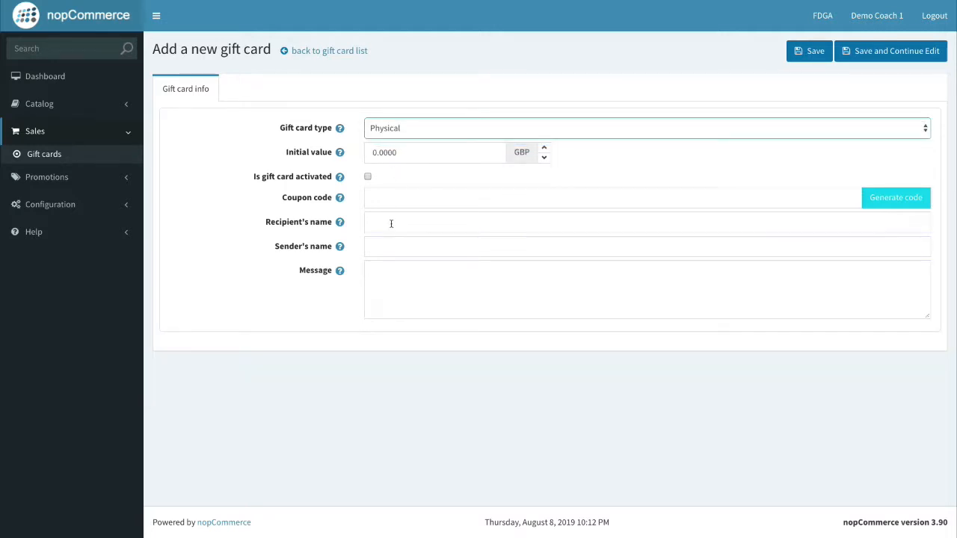
click(413, 202)
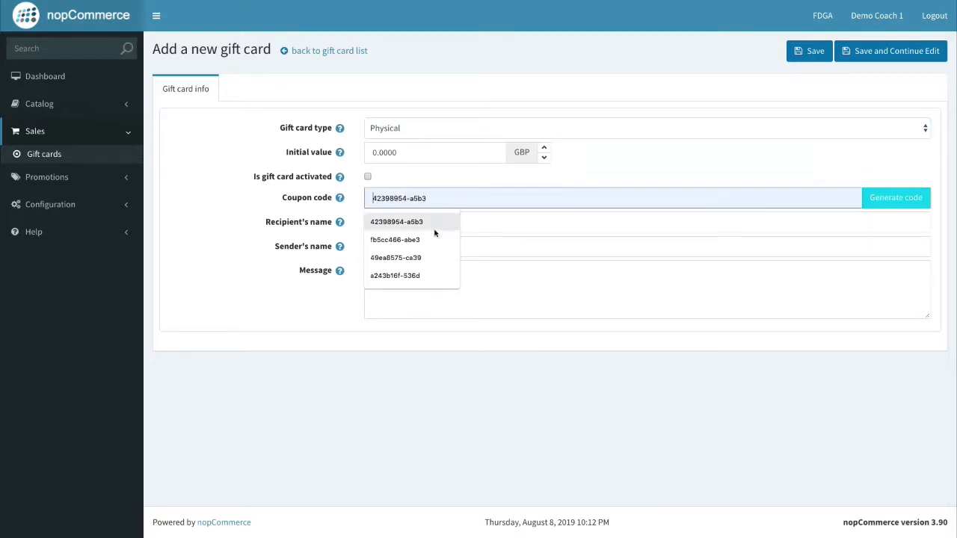
click(310, 303)
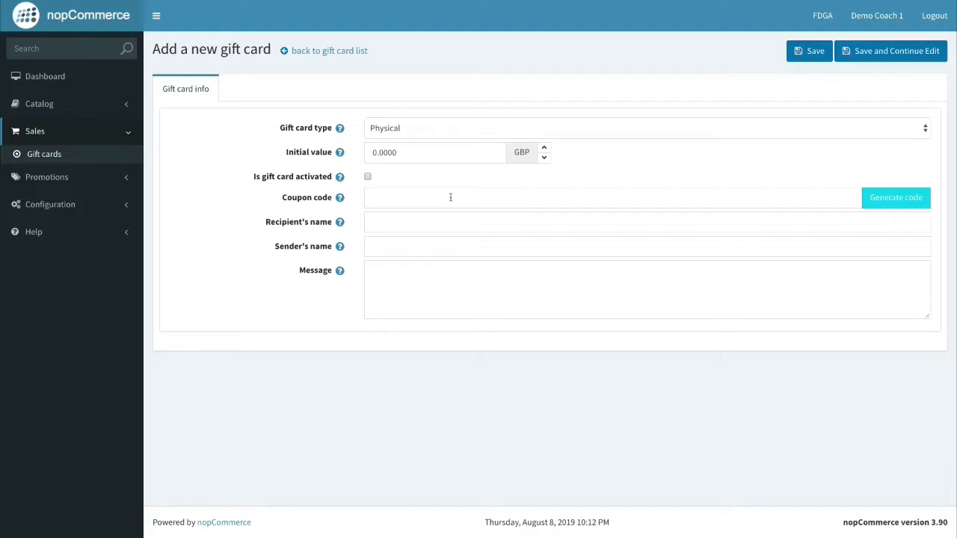
Set the initial value to 40, activate the card, and generate its coupon code.
click(544, 148)
click(544, 148)
click(544, 148)
drag(375, 153, 361, 154)
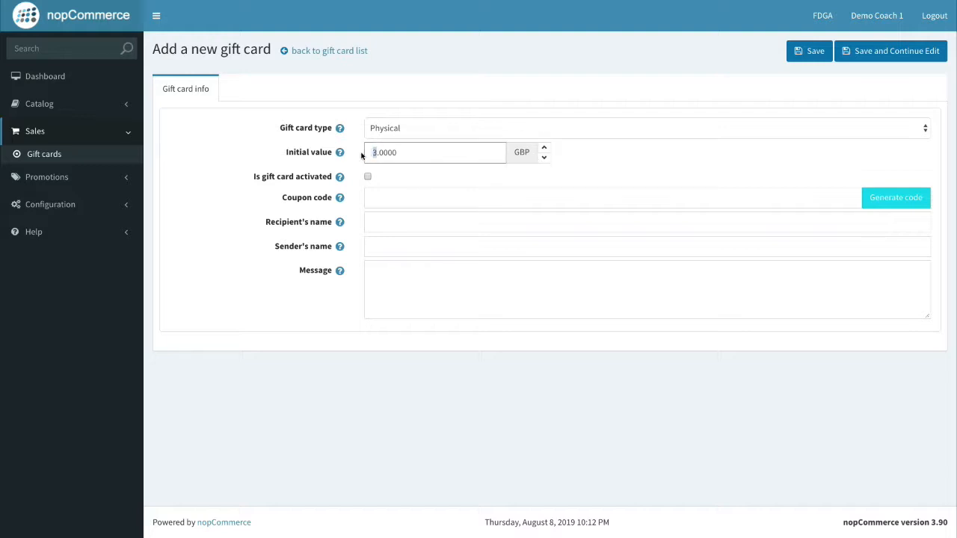
key(BackSpace)
text(40)
click(367, 177)
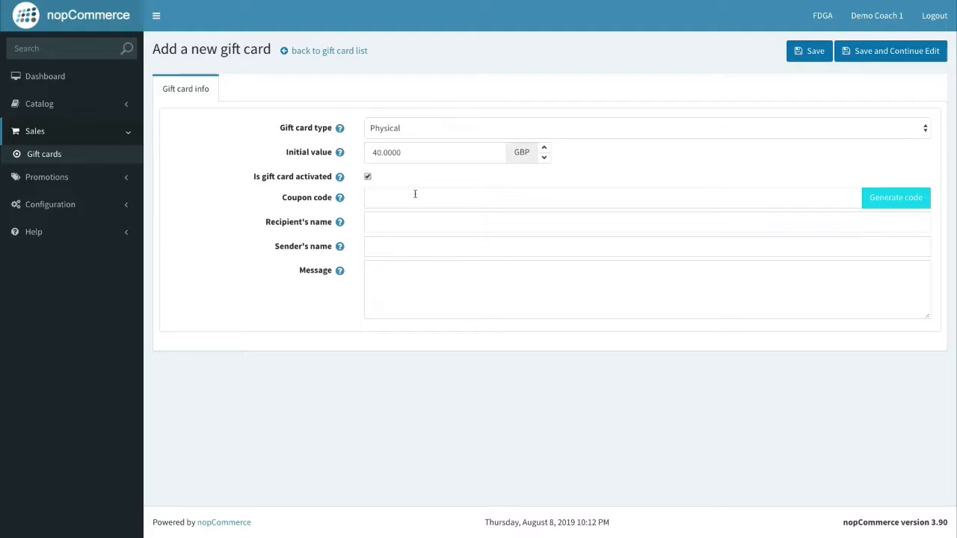
click(419, 196)
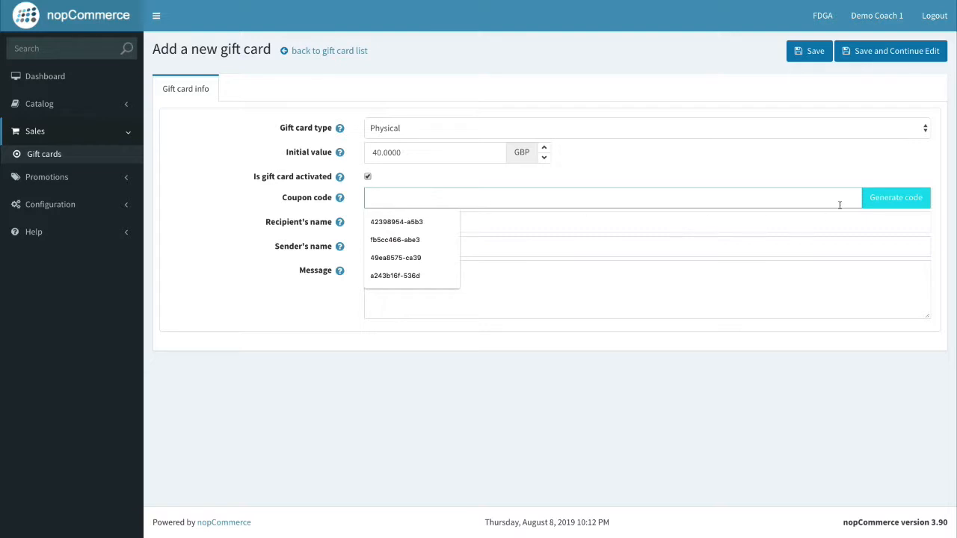
click(882, 199)
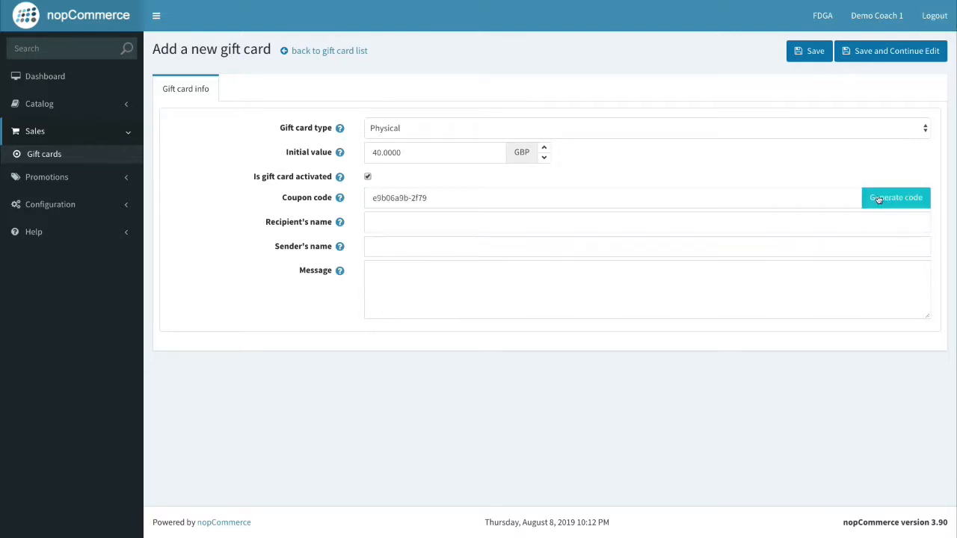
Enter recipient 'Charity Auction', sender 'Demo Site', and begin the gift card message.
click(524, 222)
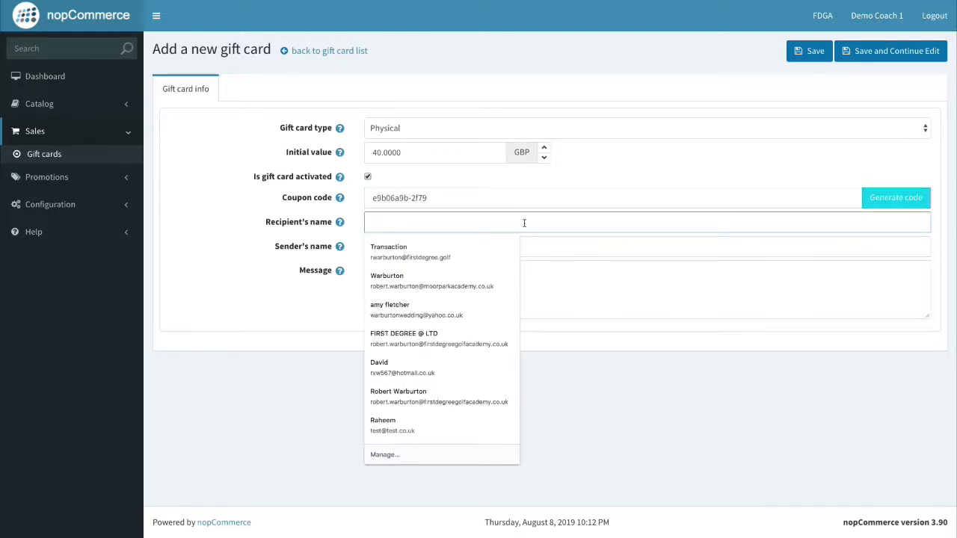
text(Charity A)
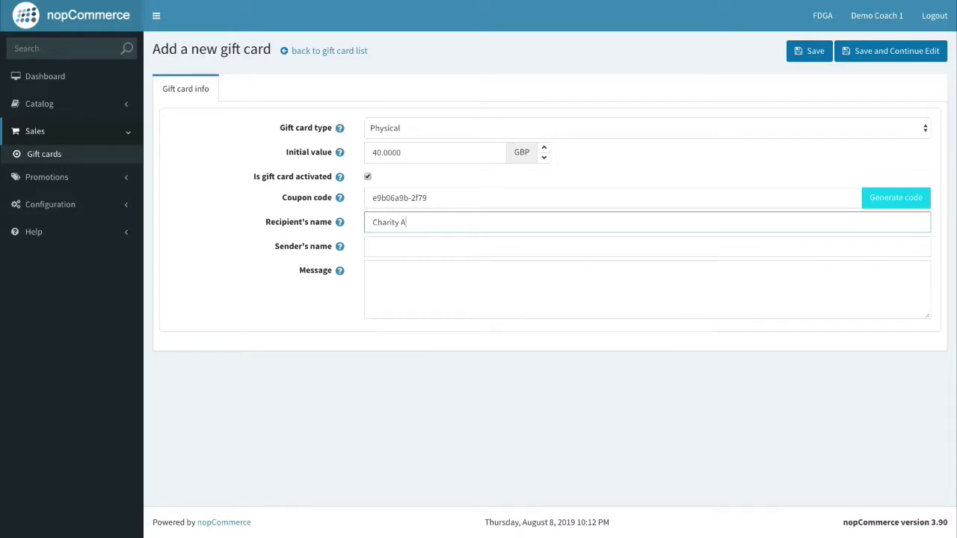
text(uction)
click(563, 242)
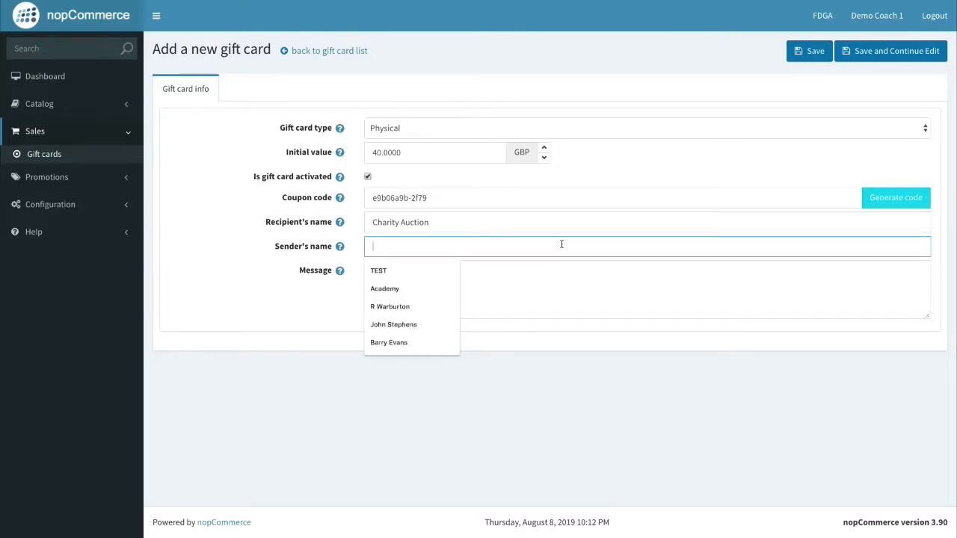
text(Demo S)
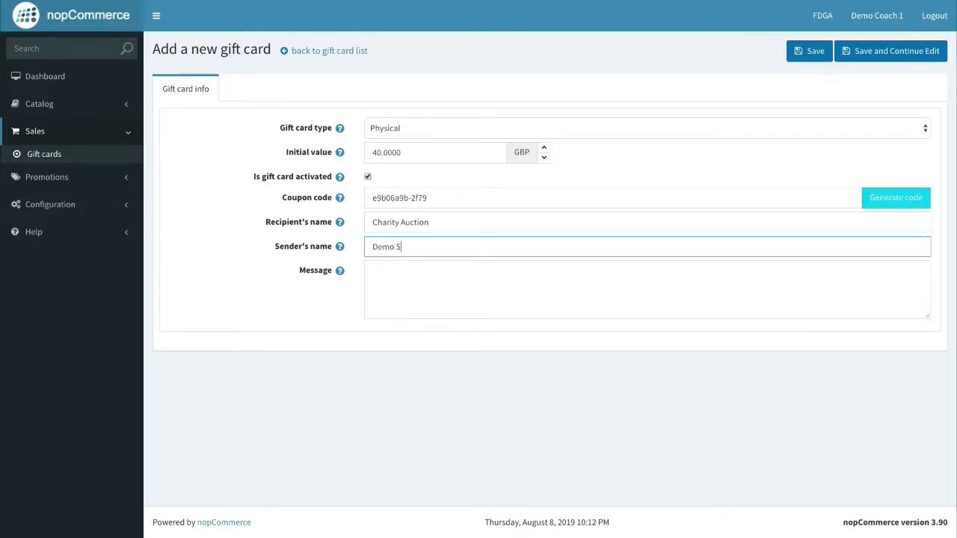
text(ite)
click(572, 270)
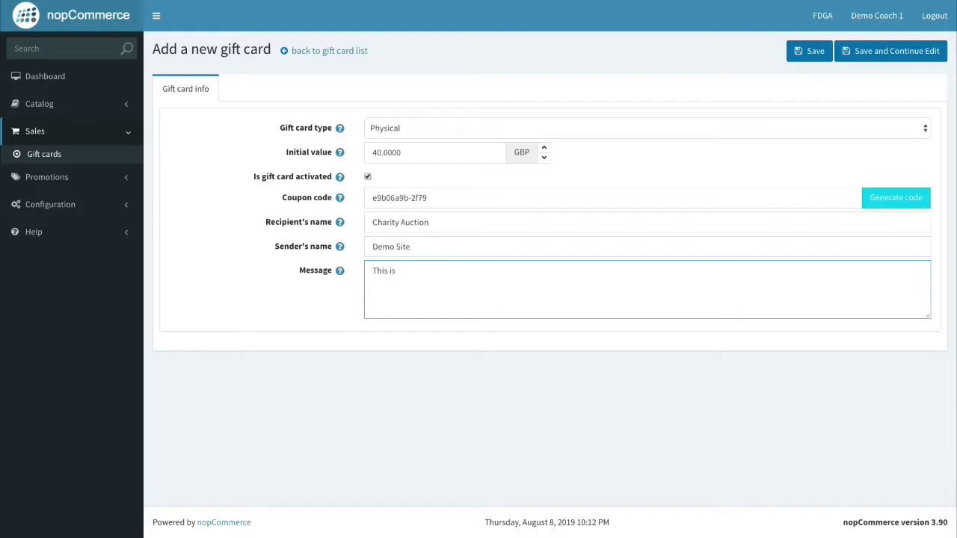
text(charity aut)
text(tion gift card.)
Save the gift card and review its Charity Auction recipient and £40.00 amounts in the list.
click(810, 59)
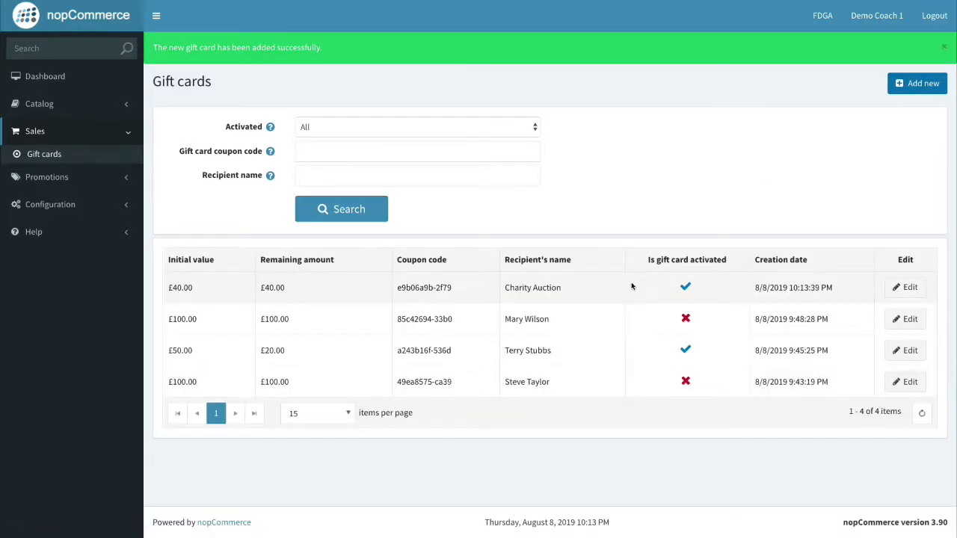
drag(562, 288, 453, 287)
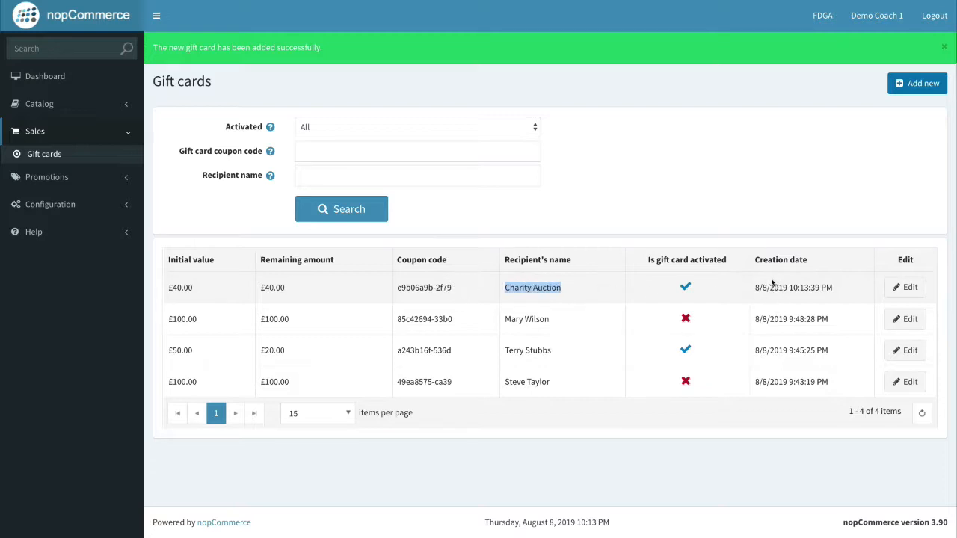
click(185, 287)
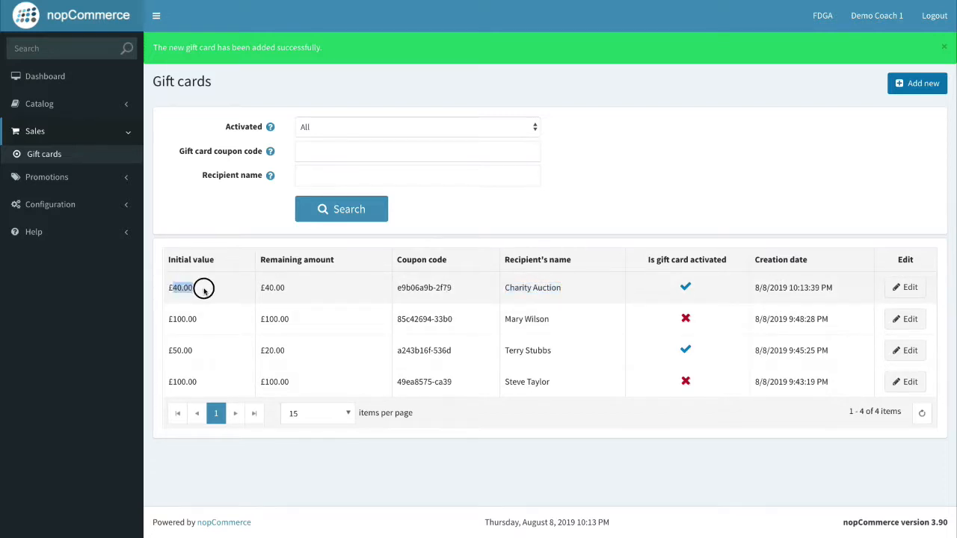
shift+click(285, 287)
drag(256, 287, 347, 286)
click(348, 287)
Check the new card's coupon code and £40.00 remaining, then return to the Dashboard.
drag(454, 290, 394, 284)
click(444, 287)
click(408, 284)
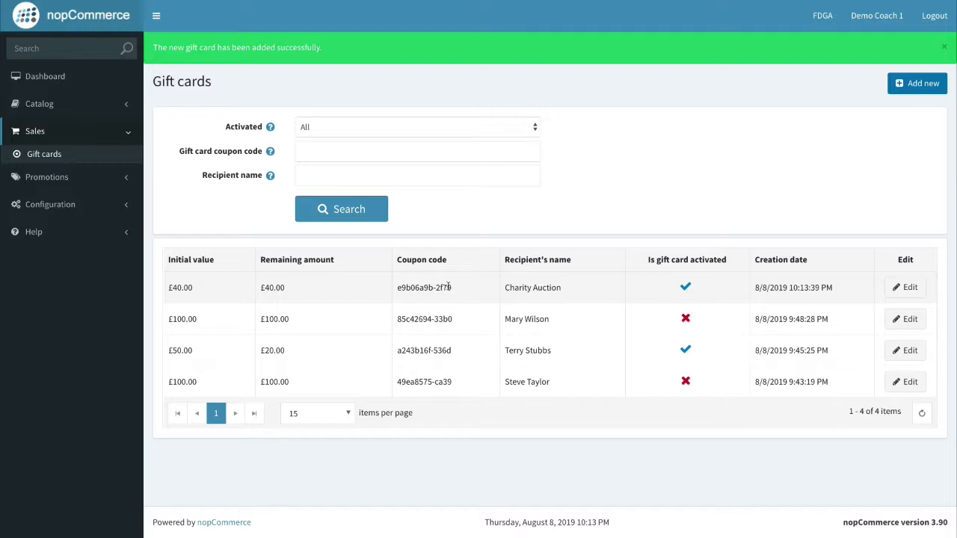
drag(453, 290, 394, 288)
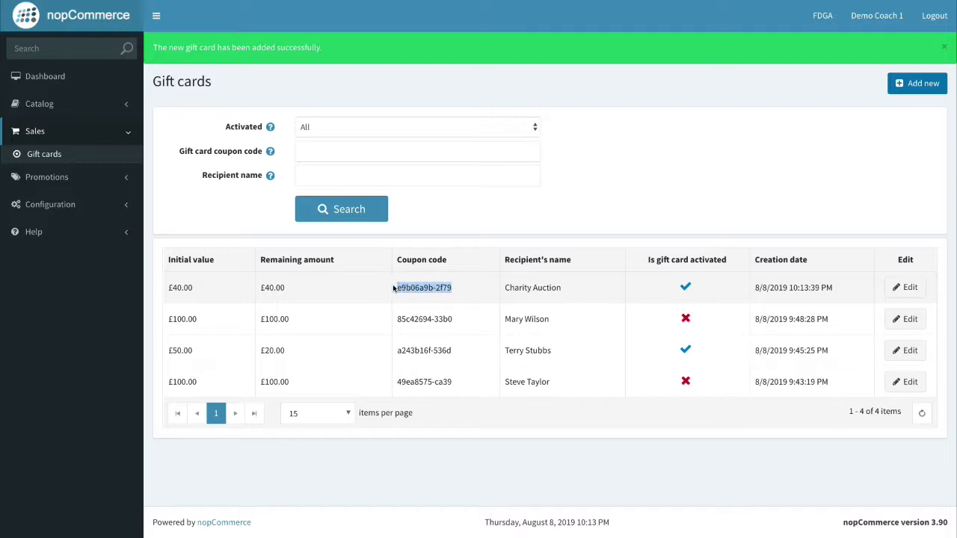
click(452, 290)
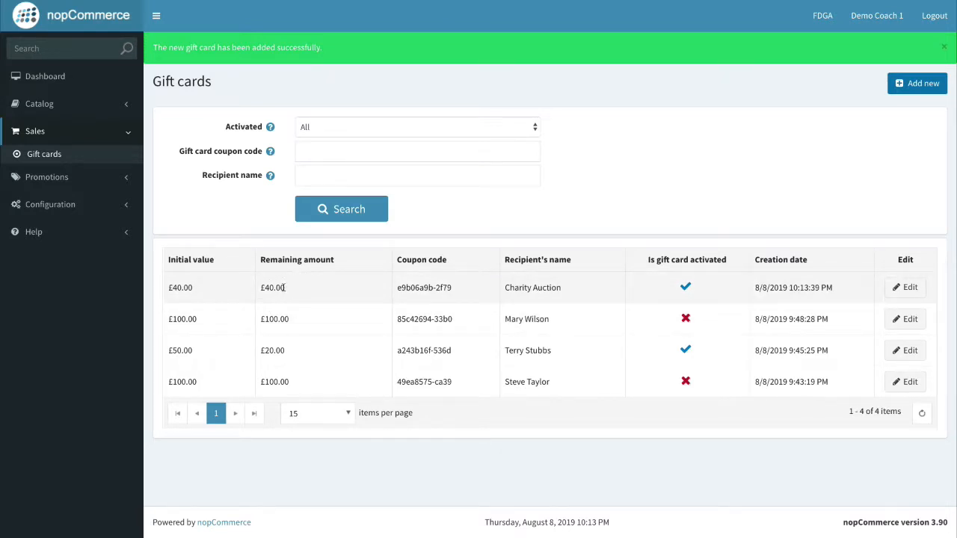
drag(291, 292, 207, 288)
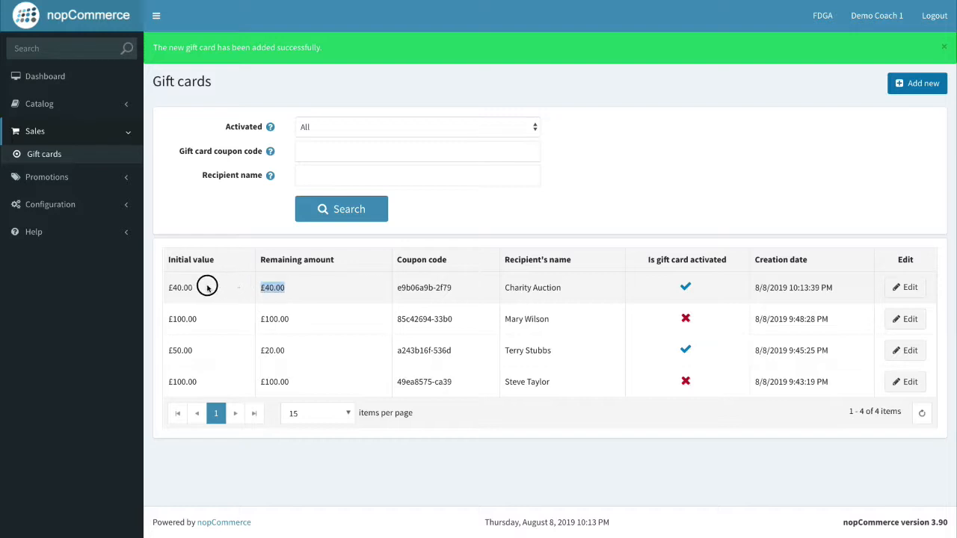
click(299, 288)
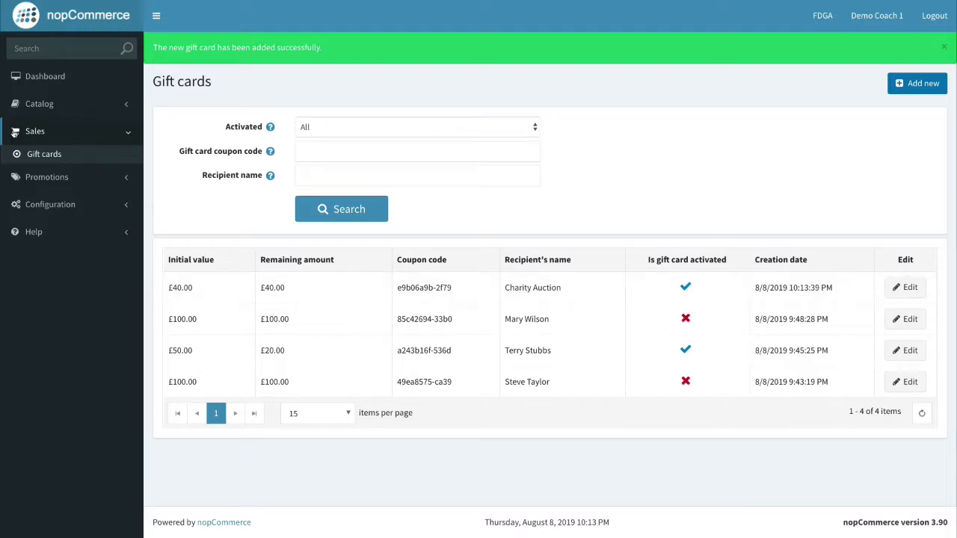
click(45, 75)
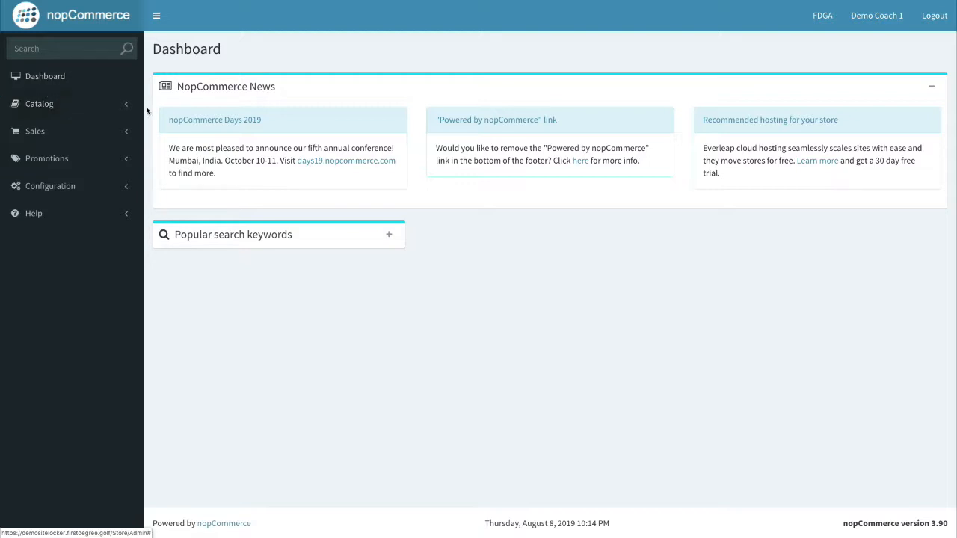
Switch to the storefront and open the 90 Minute Lesson Experience product page.
key(ctrl+Right)
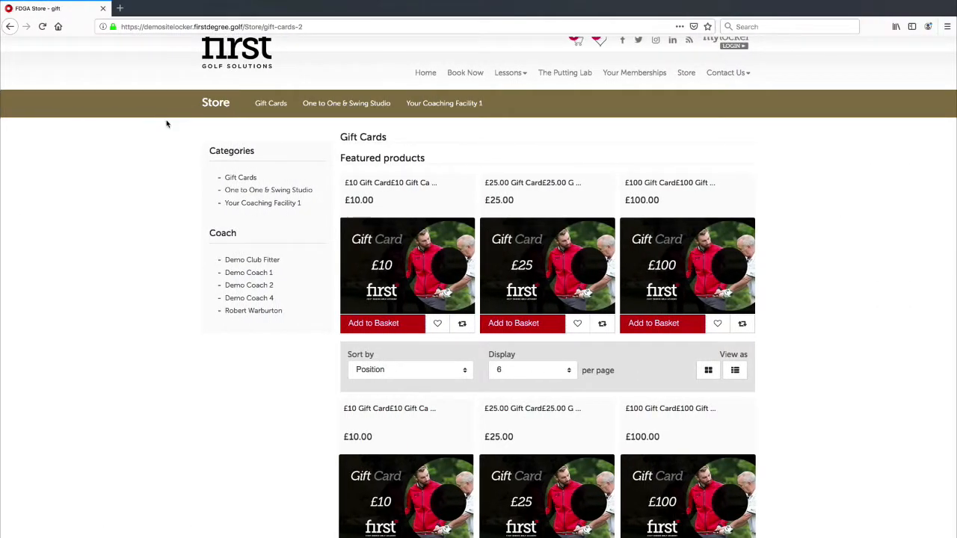
click(218, 103)
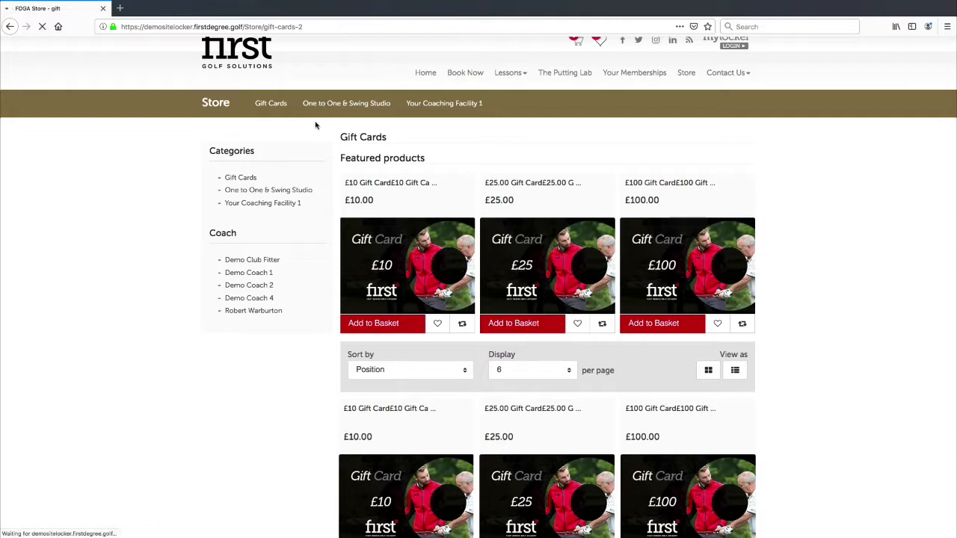
scroll(415, 194, down, 1)
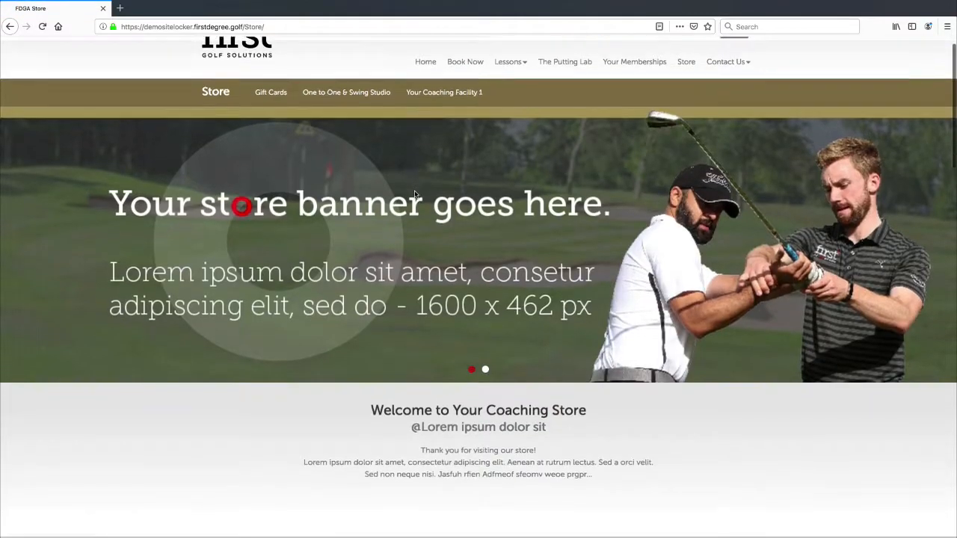
scroll(415, 194, down, 5)
scroll(406, 195, down, 3)
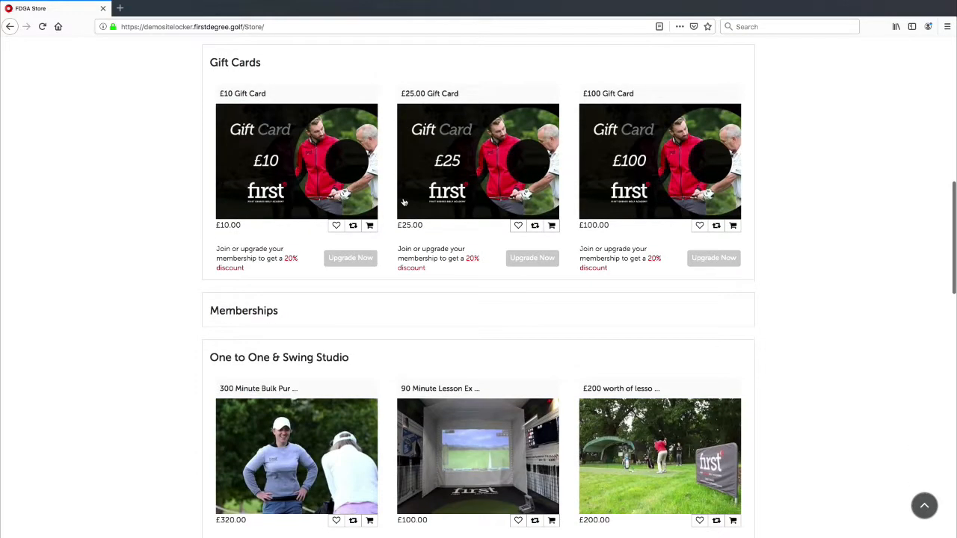
scroll(508, 278, down, 2)
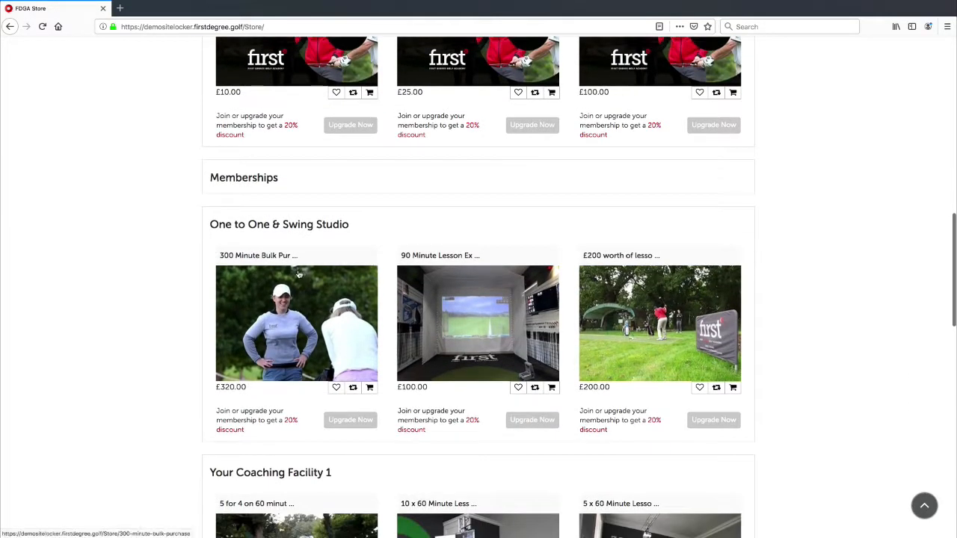
scroll(409, 258, down, 1)
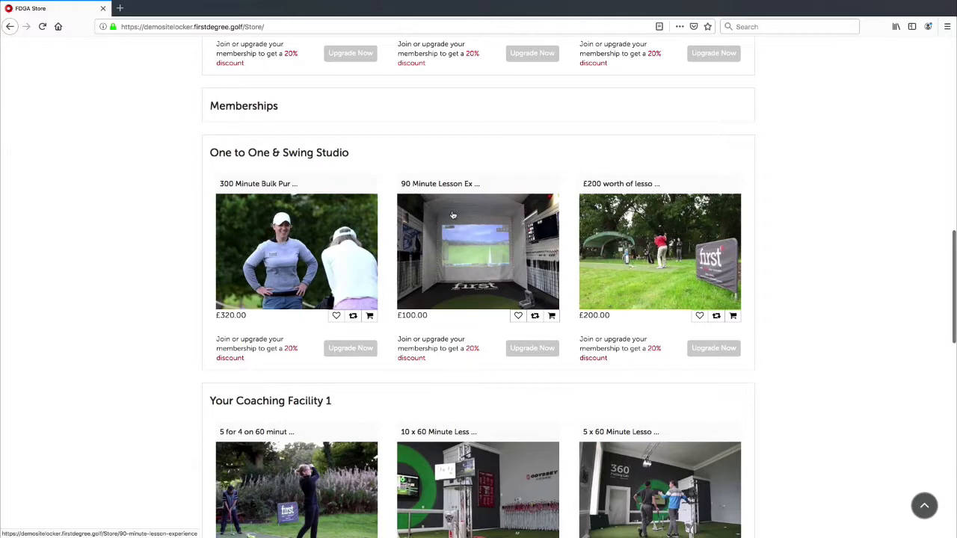
click(474, 244)
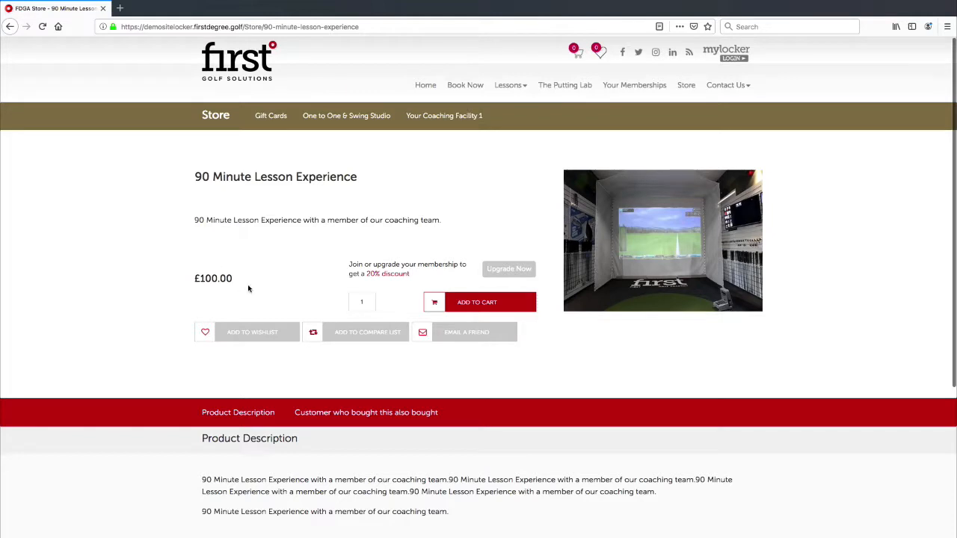
Highlight the product's £100.00 price to point it out.
drag(249, 220, 214, 220)
click(197, 183)
drag(236, 278, 191, 278)
click(239, 277)
click(196, 276)
click(236, 279)
drag(248, 277, 196, 277)
click(260, 285)
drag(228, 275, 194, 276)
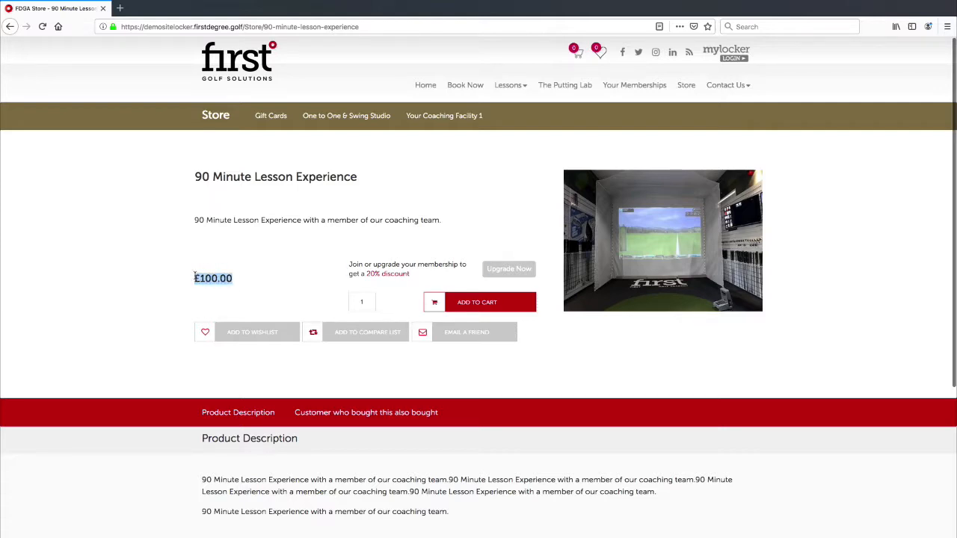
click(237, 278)
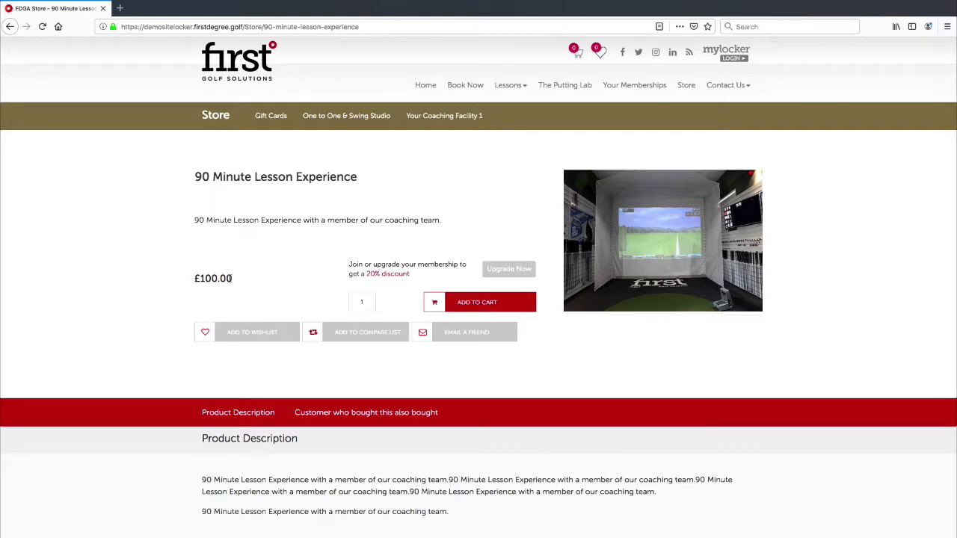
drag(234, 277, 193, 277)
click(198, 278)
click(209, 278)
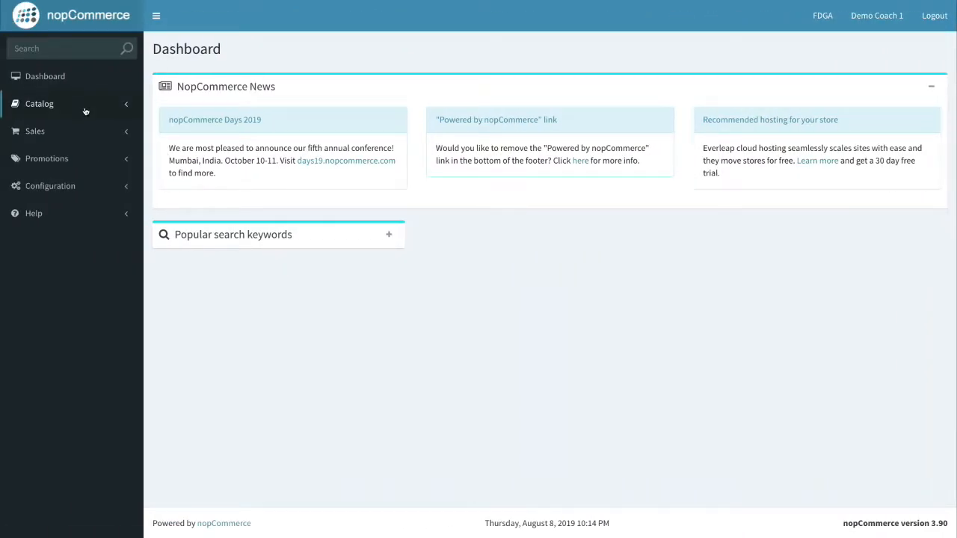
Open Promotions > Discounts, review the five existing discounts, and start a blank new discount.
click(89, 161)
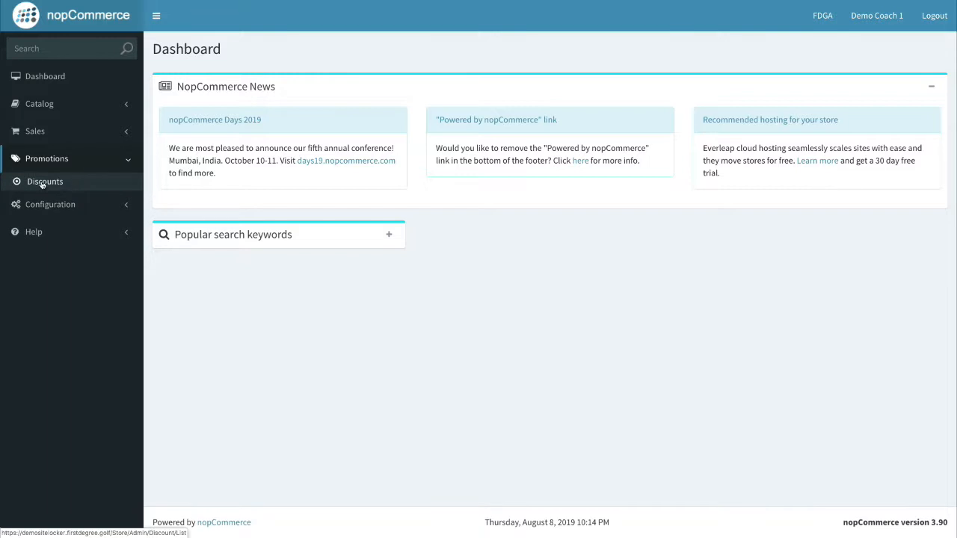
click(39, 187)
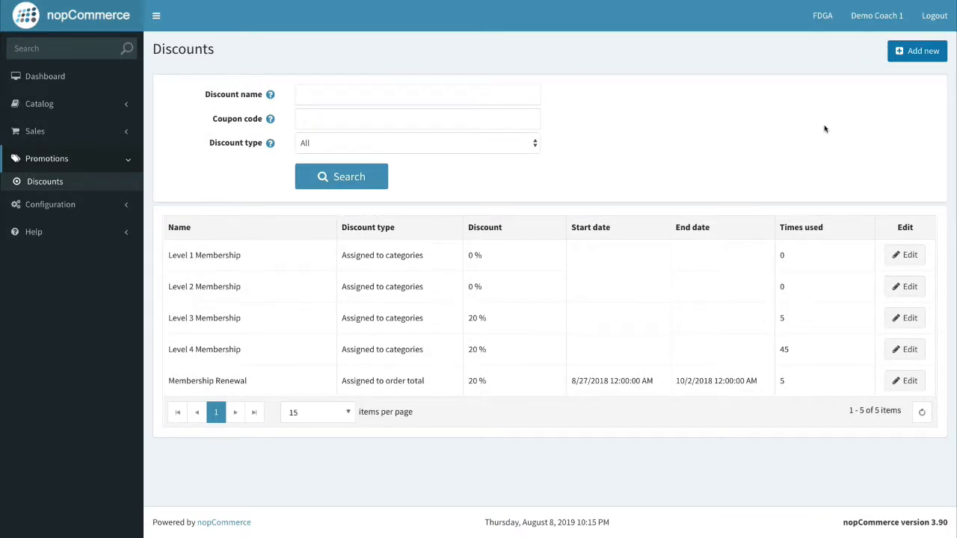
click(899, 50)
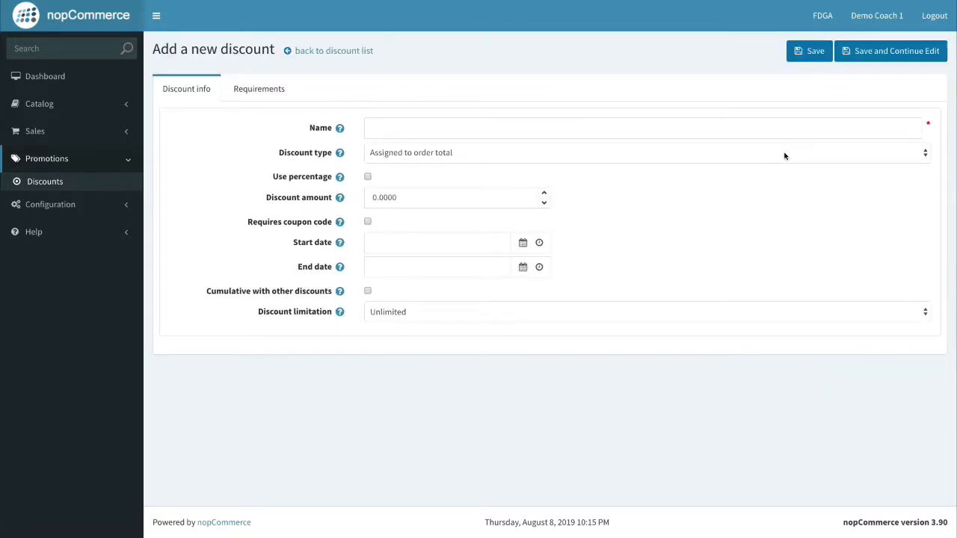
Enter 'Lesson Experience - Limited Time Offer' in the new discount's Name field.
click(374, 129)
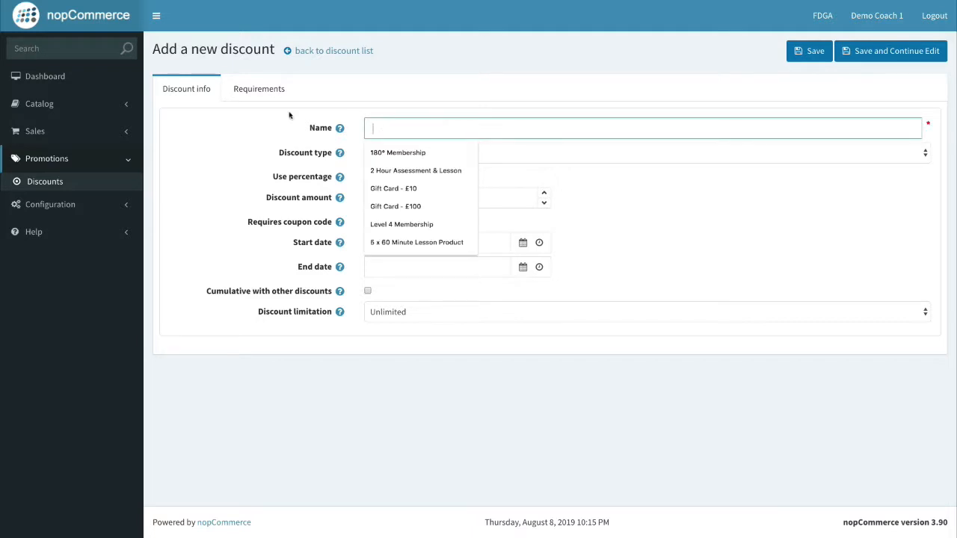
click(191, 94)
click(385, 127)
text(L)
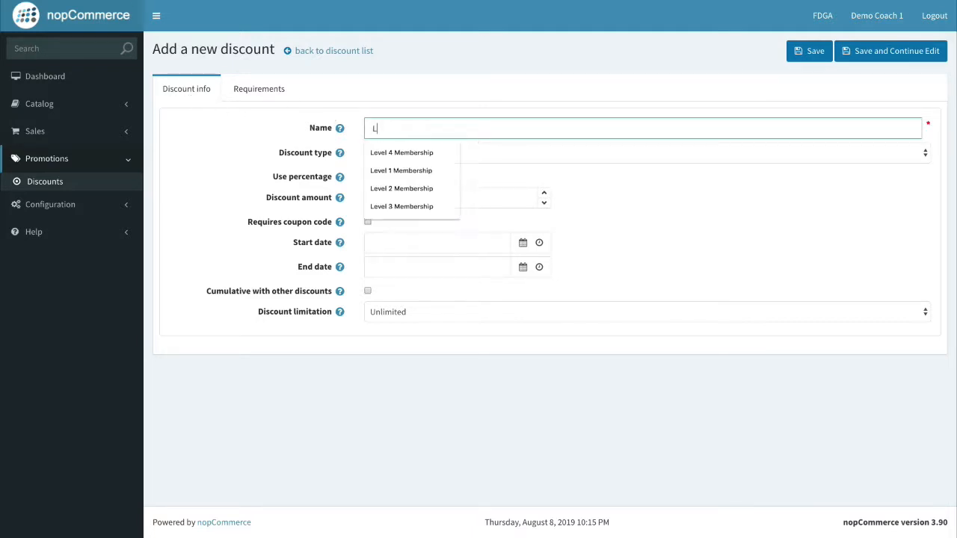
text(esson Experience - Lim)
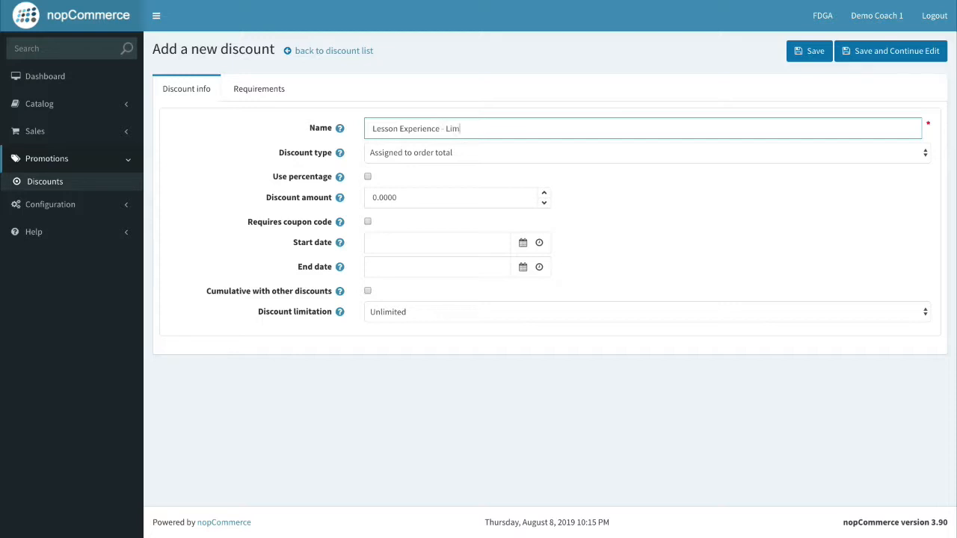
text(e Offer)
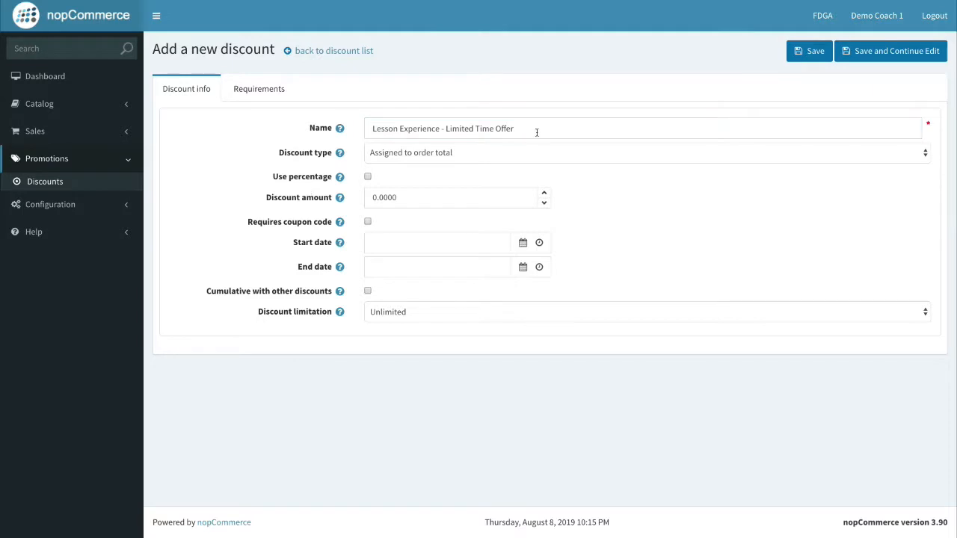
Try the products, categories and manufacturers discount types in the Discount type list.
click(268, 151)
click(427, 159)
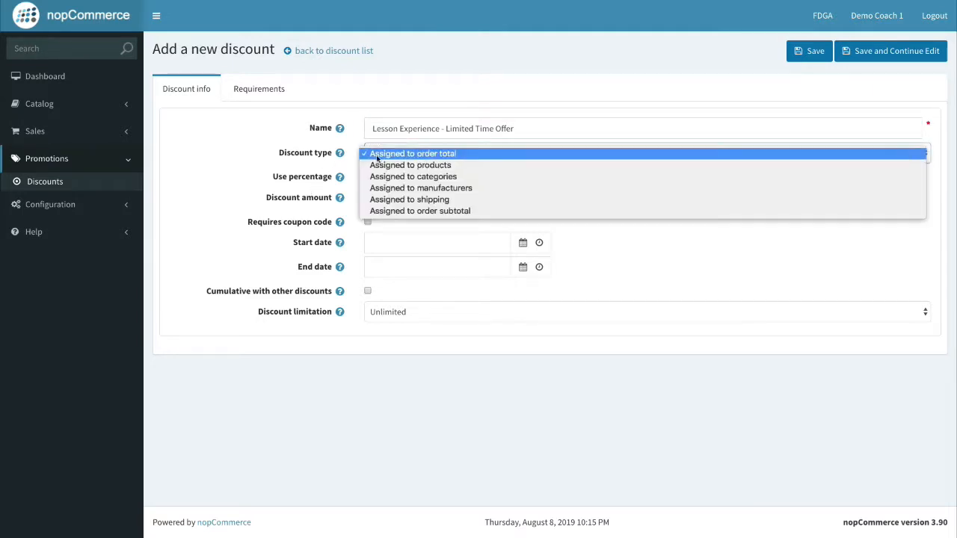
click(307, 156)
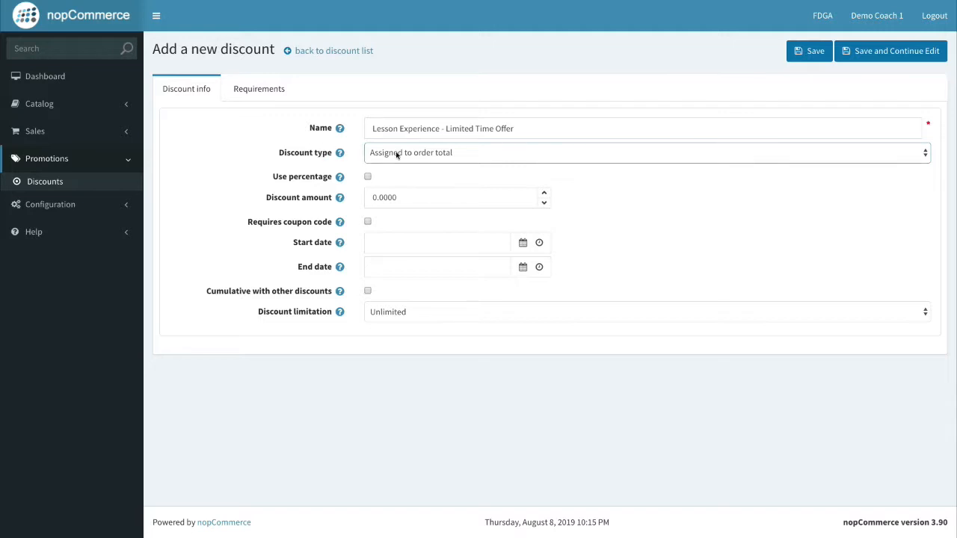
click(431, 157)
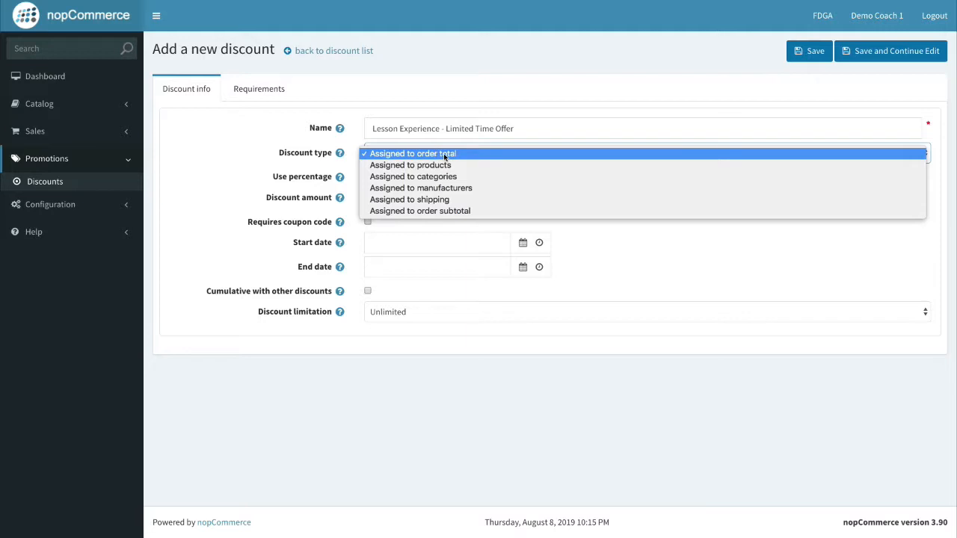
click(320, 159)
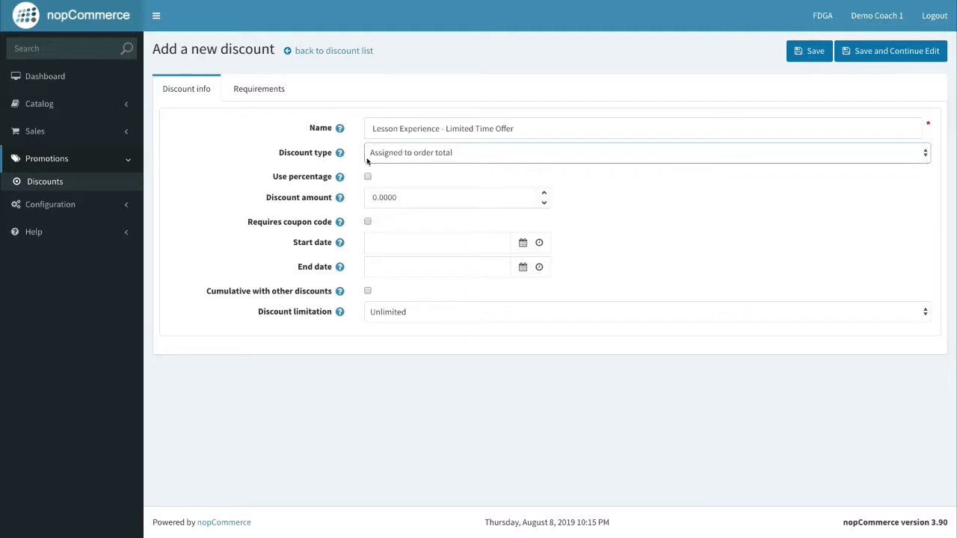
click(417, 159)
click(431, 165)
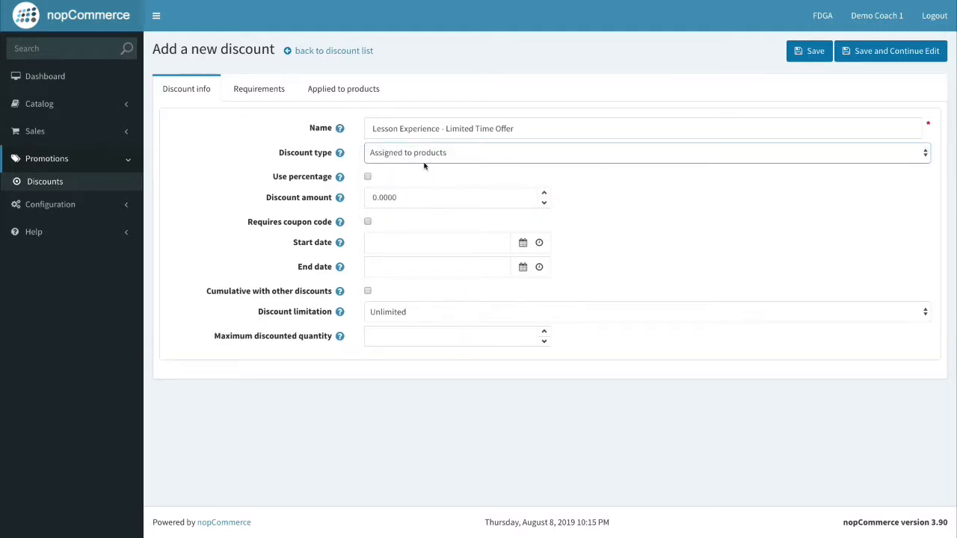
click(425, 158)
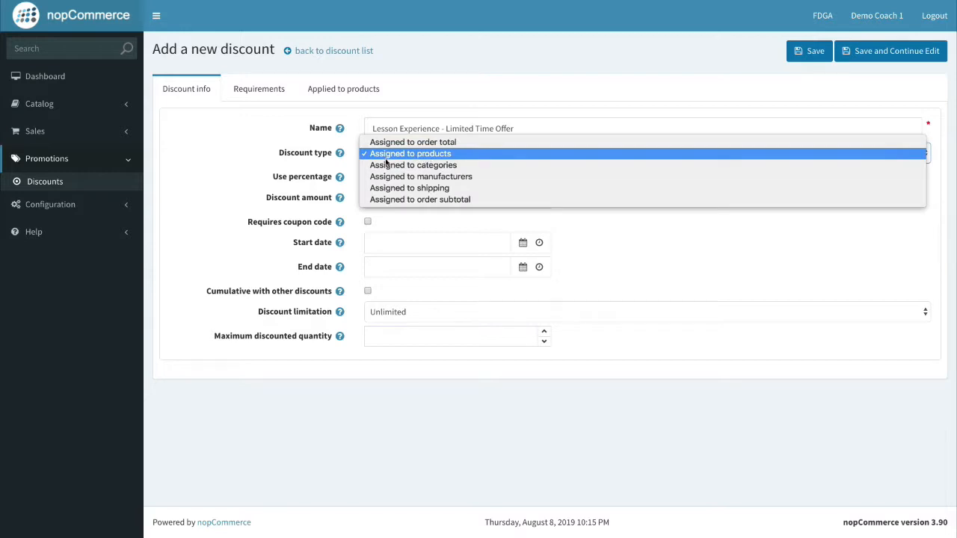
click(389, 165)
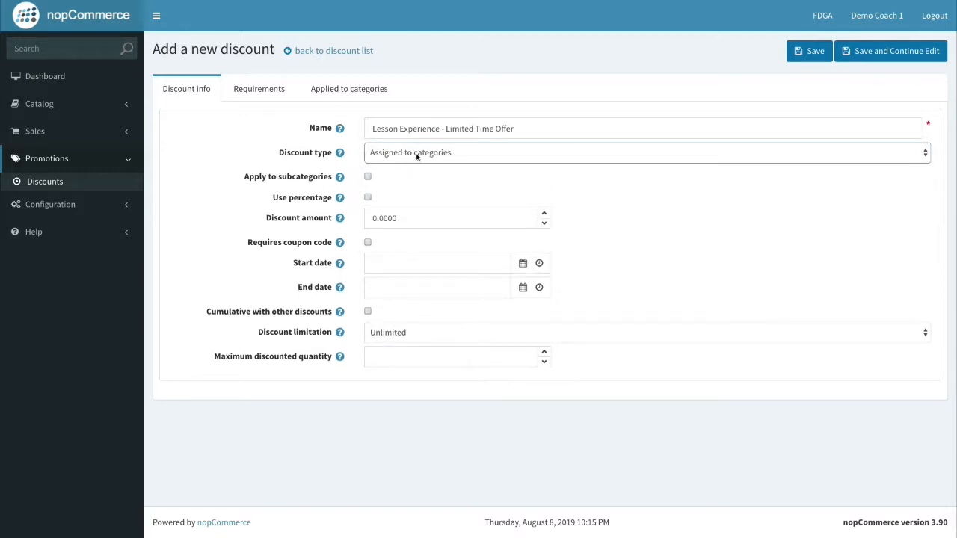
click(417, 154)
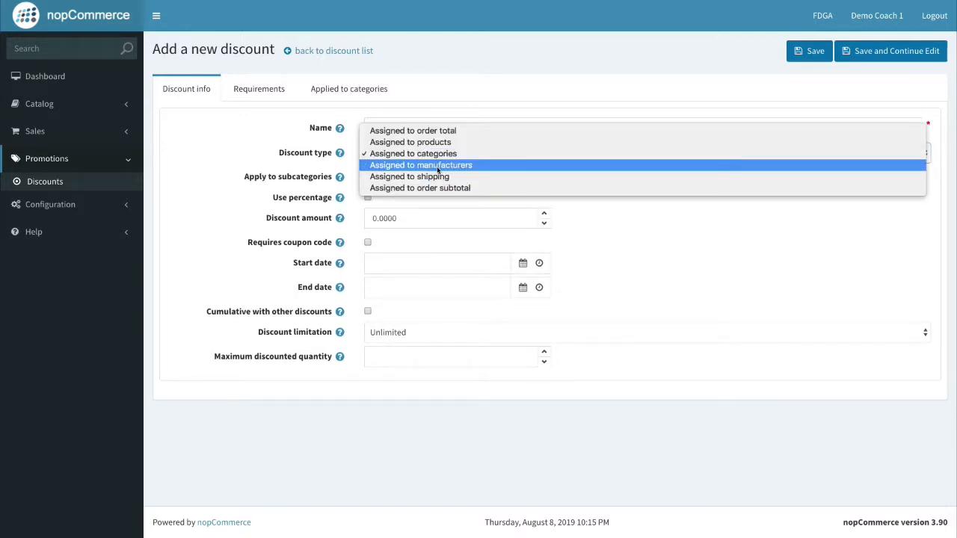
click(433, 165)
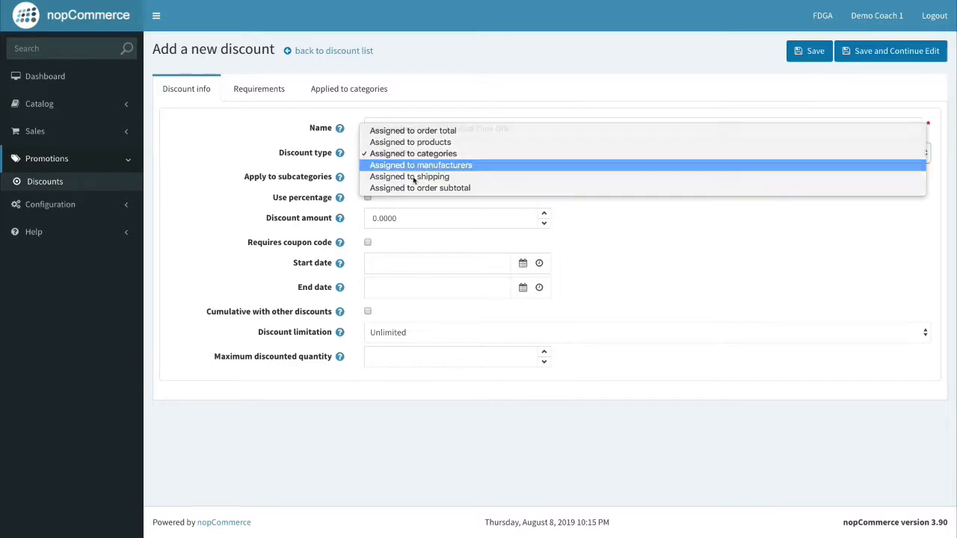
Try the shipping and order subtotal types, then settle on 'Assigned to products'.
click(422, 158)
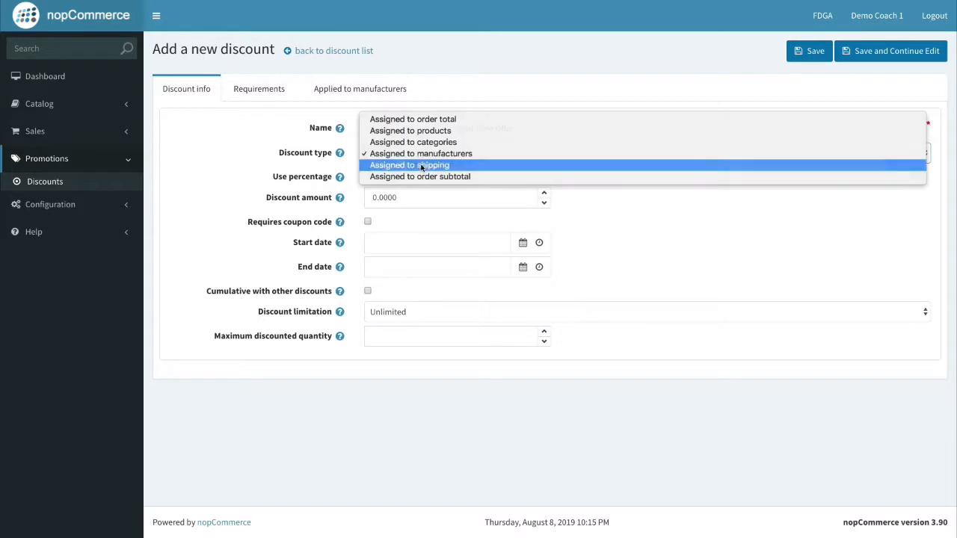
click(420, 166)
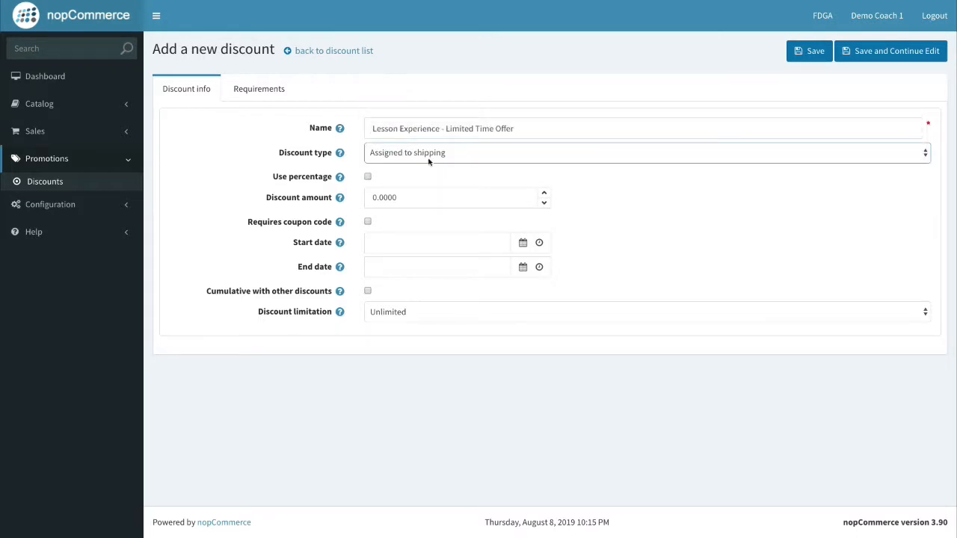
click(460, 158)
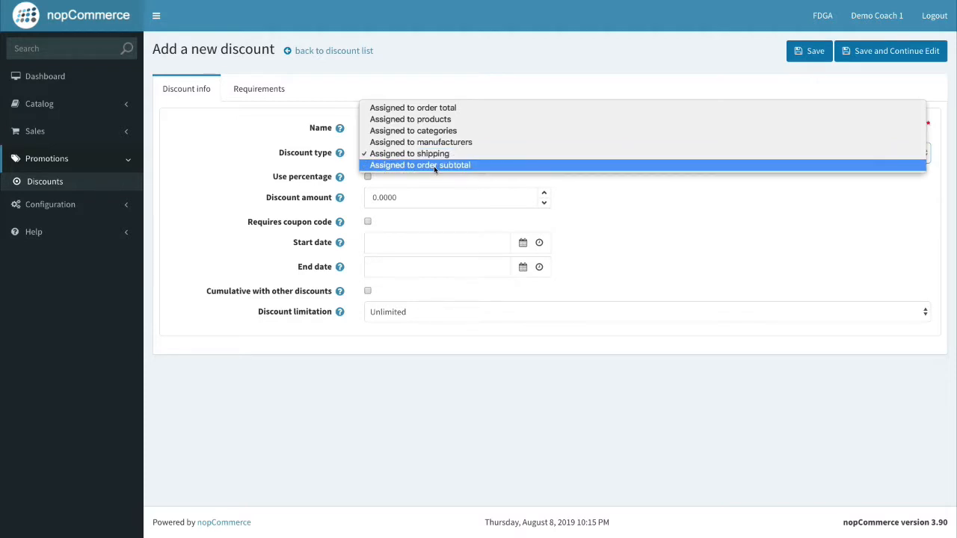
click(439, 175)
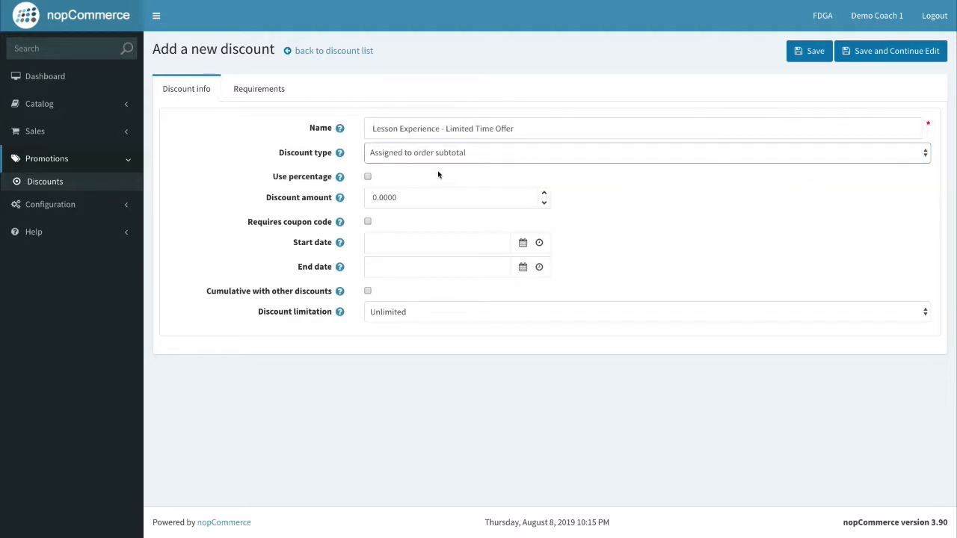
click(438, 155)
click(401, 128)
click(401, 129)
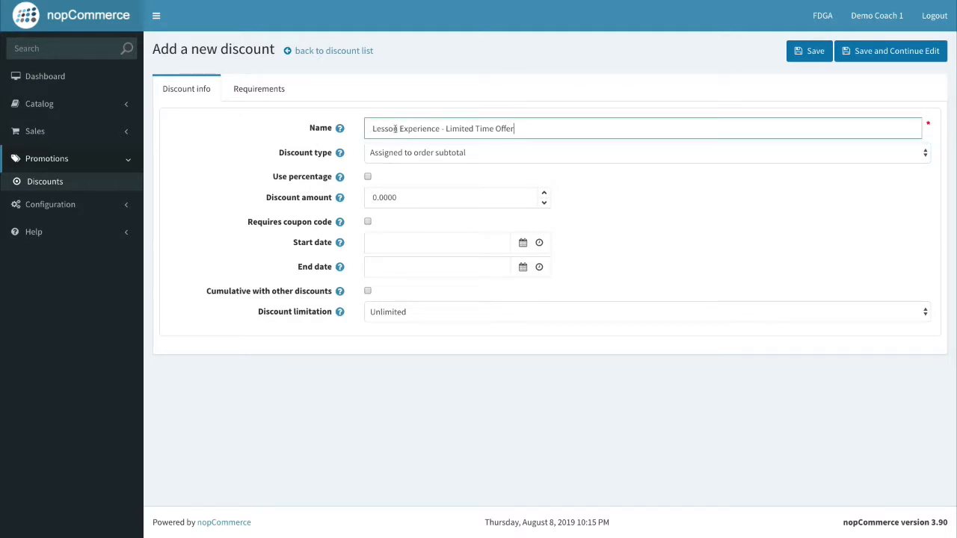
click(411, 152)
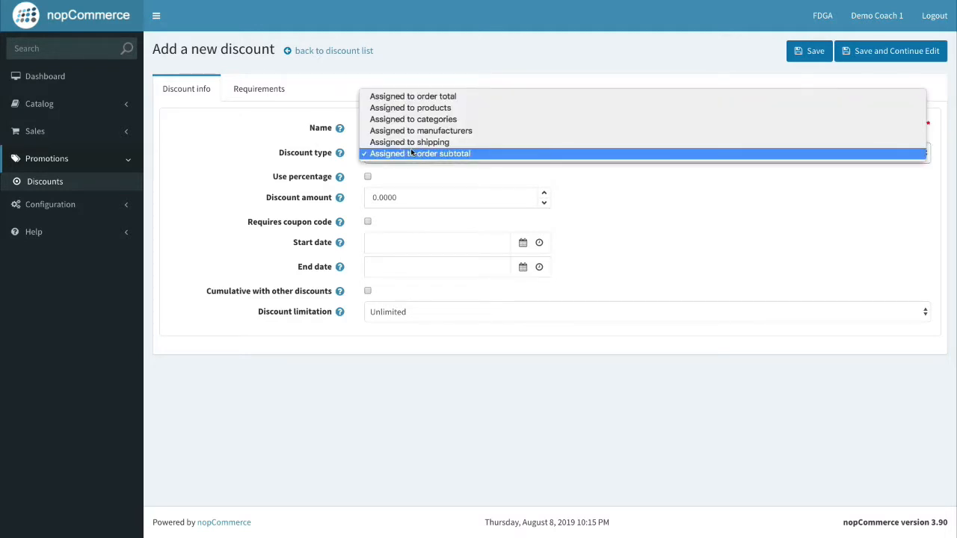
click(440, 109)
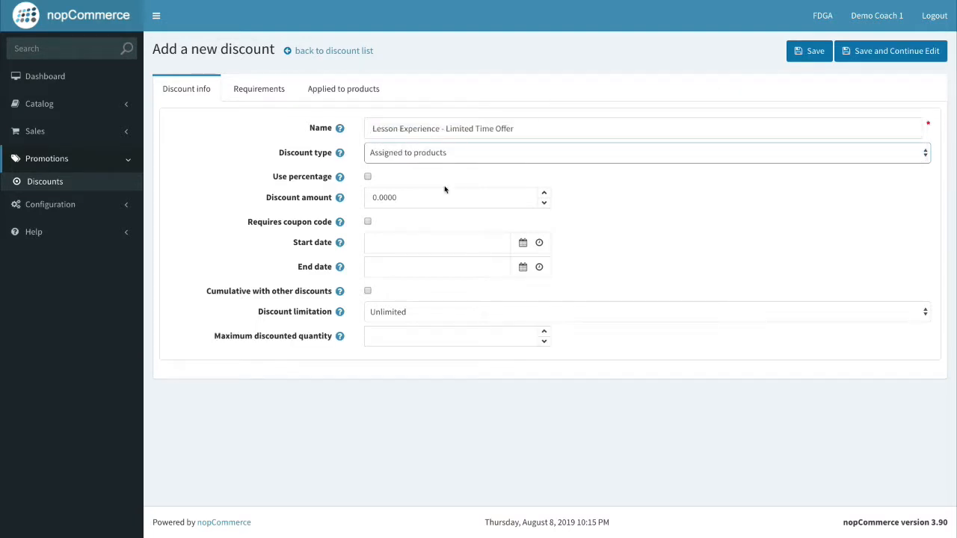
Keep the discount as 25.00 percent and cap the maximum discount amount at 25.00.
click(289, 196)
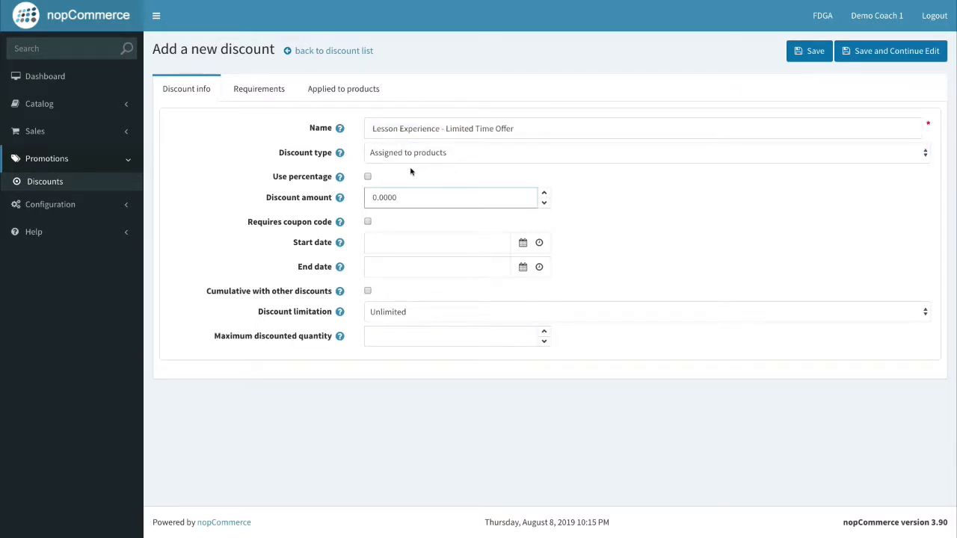
click(368, 178)
click(376, 197)
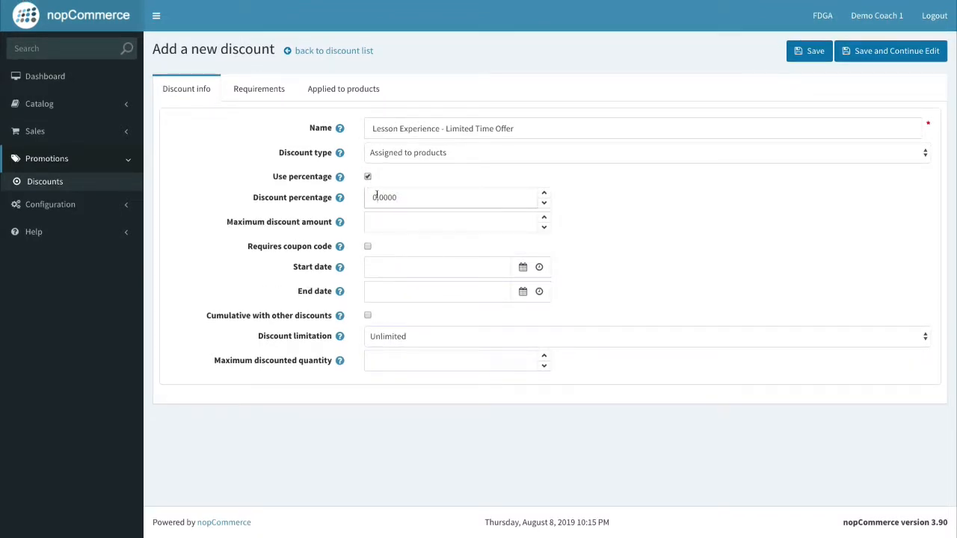
scroll(377, 201, up, 1)
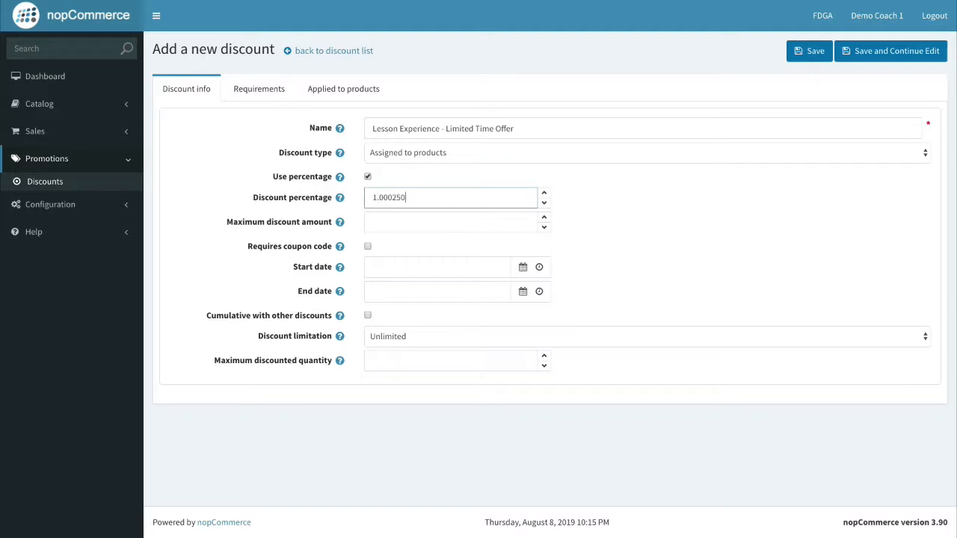
key(BackSpace)
key(BackSpace)
key(BackSpace)
key(BackSpace)
key(BackSpace)
click(406, 221)
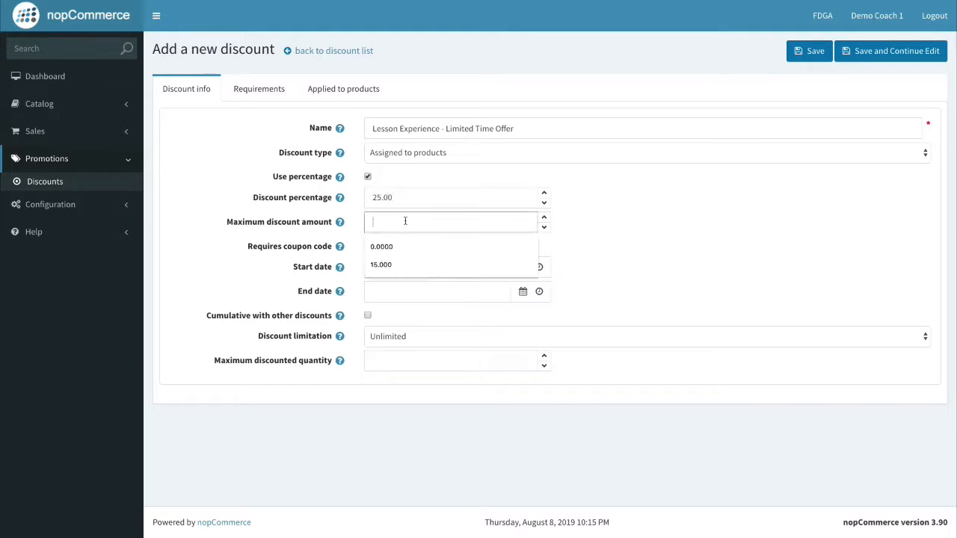
text(25.)
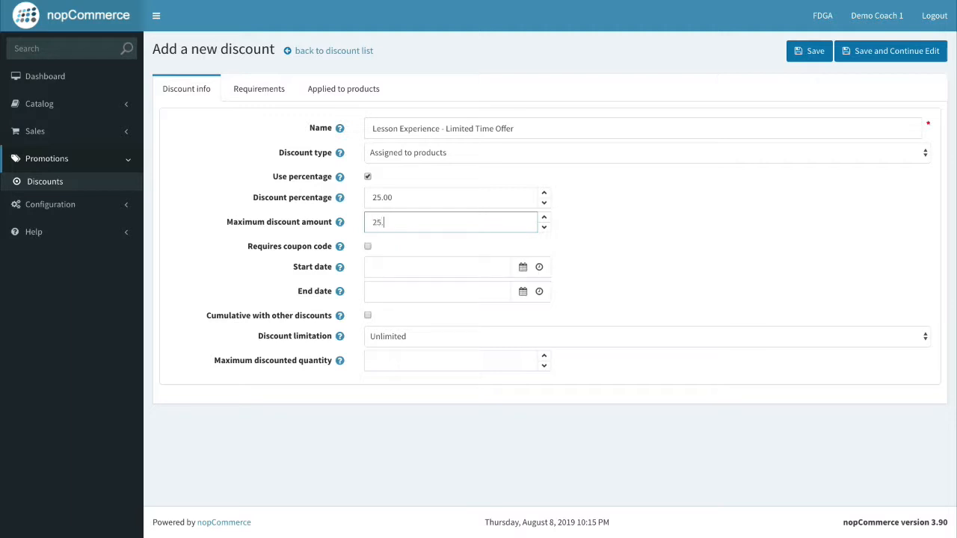
text(00)
click(626, 225)
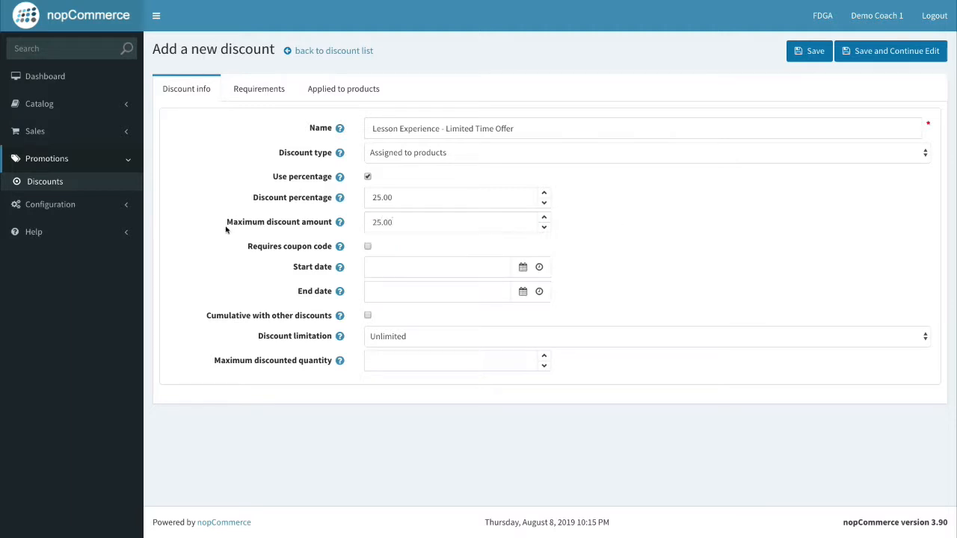
Require a coupon code and enter EXPERIENCE25 as the code.
click(273, 245)
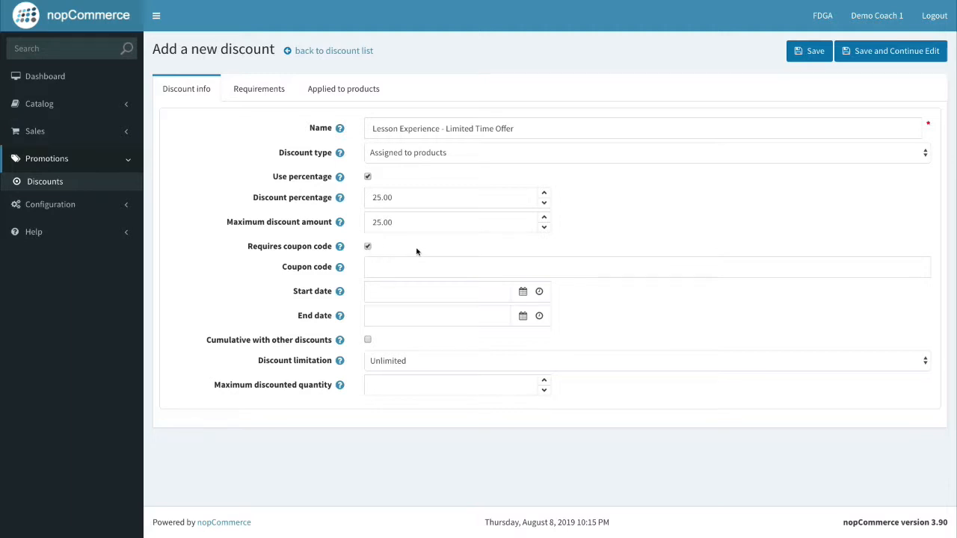
click(397, 273)
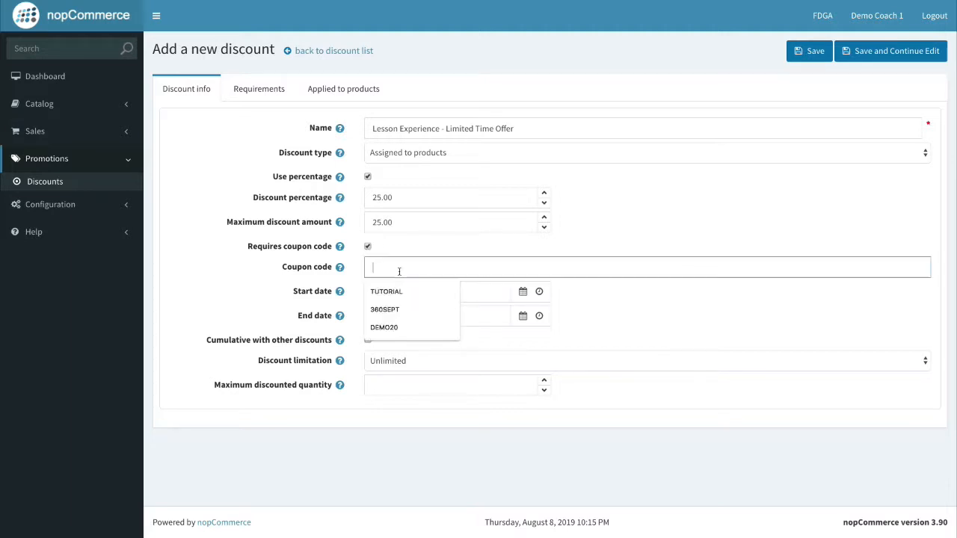
click(412, 250)
click(422, 266)
text(L)
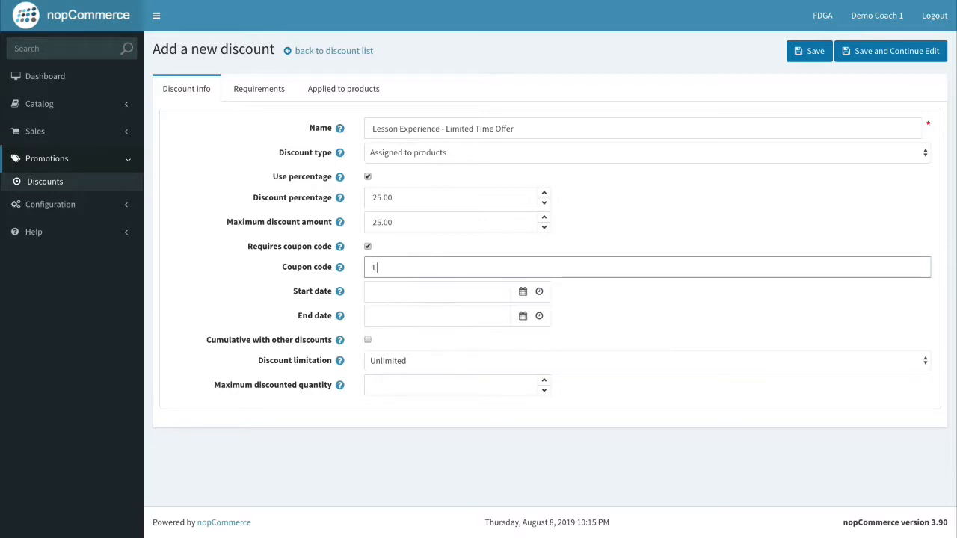
key(BackSpace)
text(EXPERIENCE25)
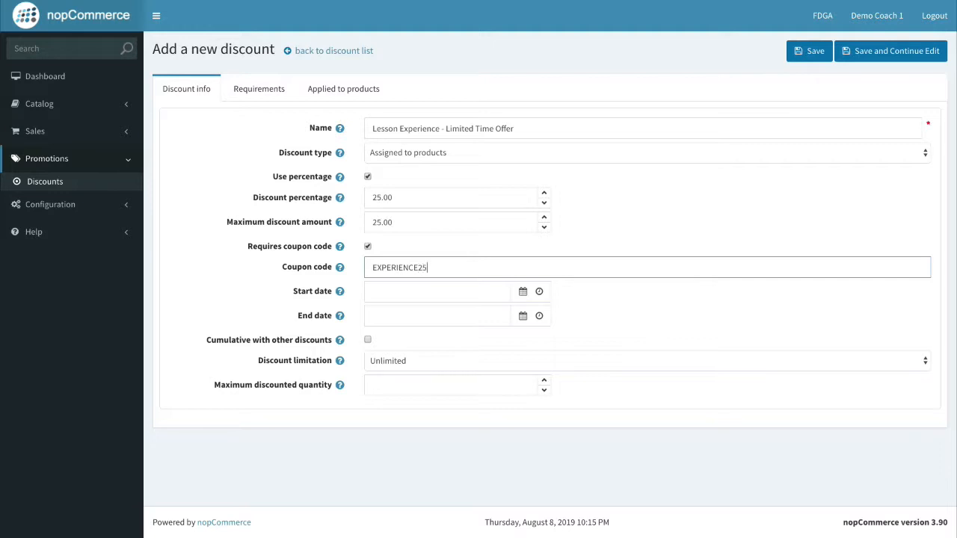
click(266, 268)
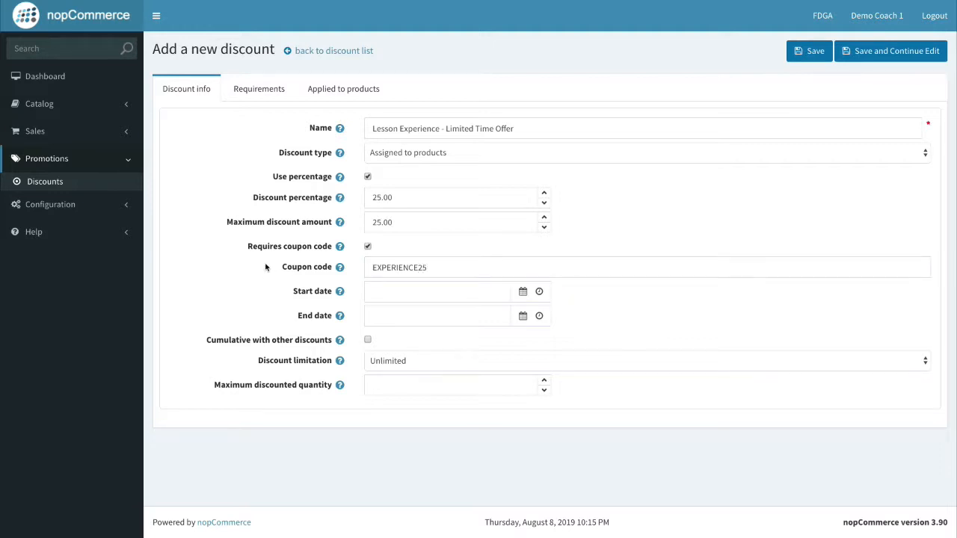
Pick August 8, 2019 as start date and August 15, 2019 as end date.
click(522, 293)
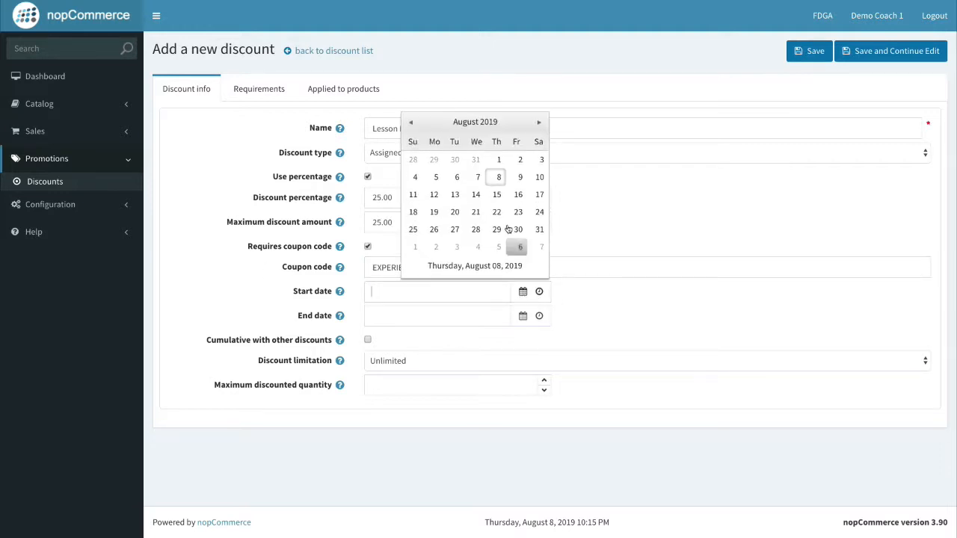
click(500, 177)
click(522, 316)
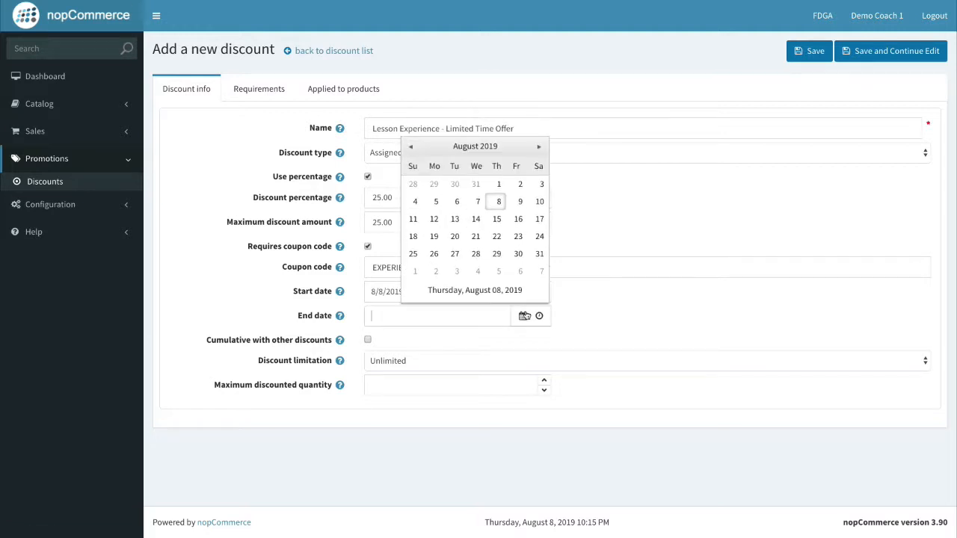
click(497, 219)
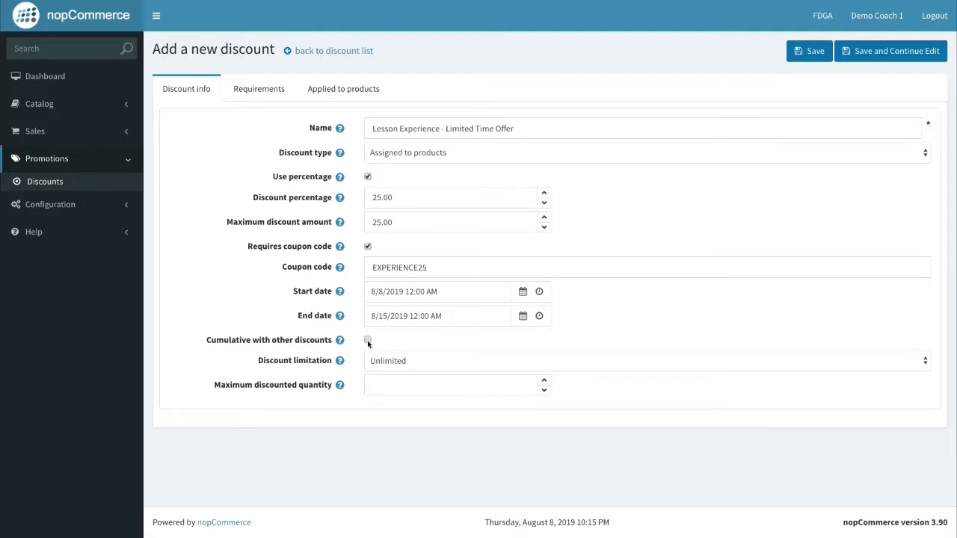
Set the discount limitation to N times per customer, allowing 1 use.
click(424, 364)
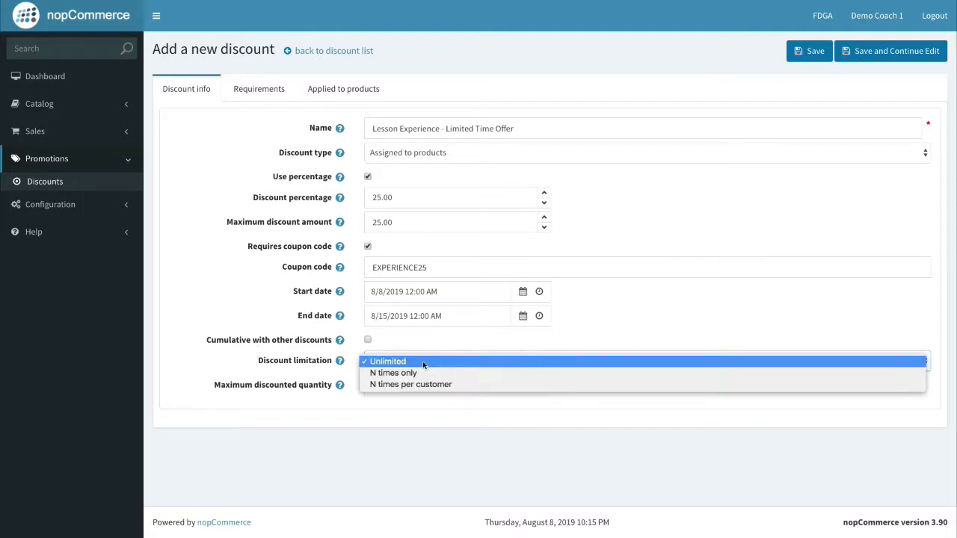
click(320, 364)
click(403, 361)
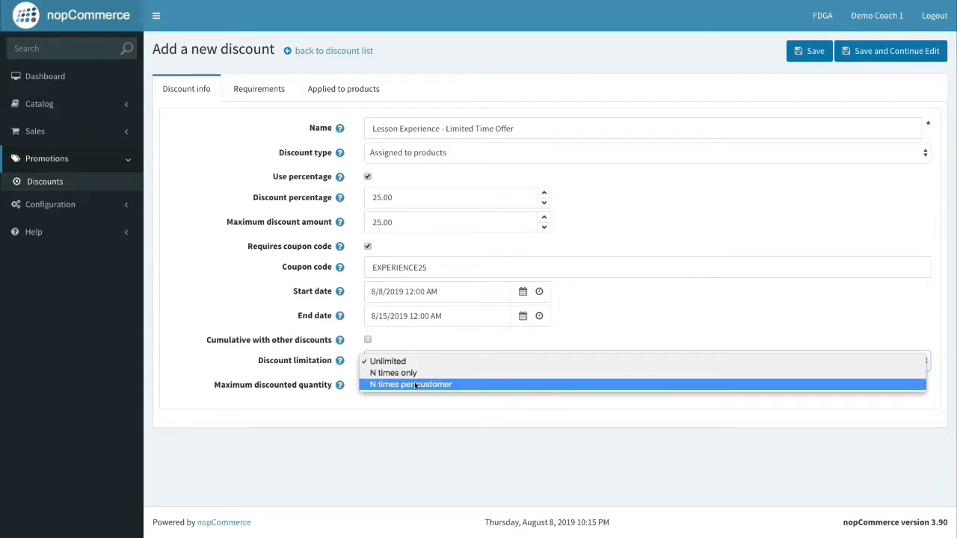
click(406, 342)
click(412, 361)
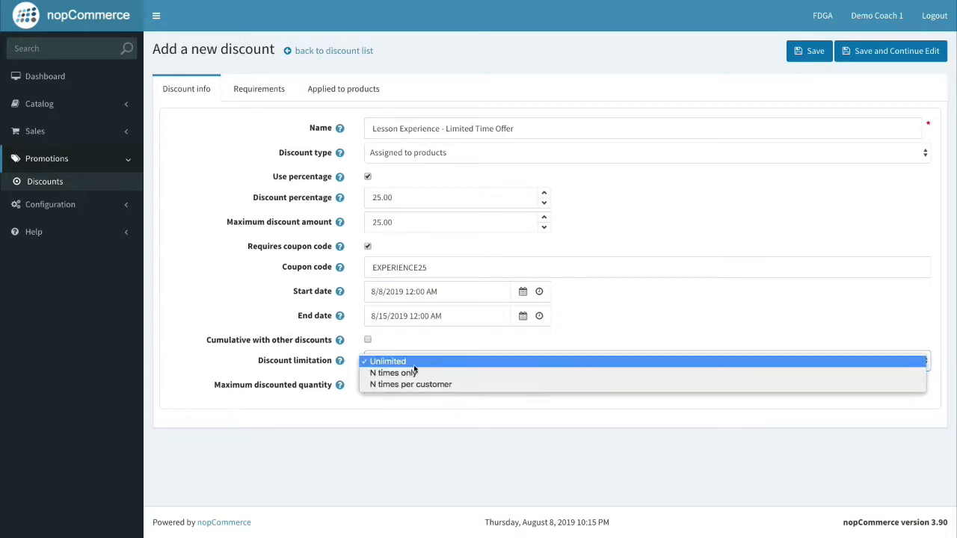
click(421, 385)
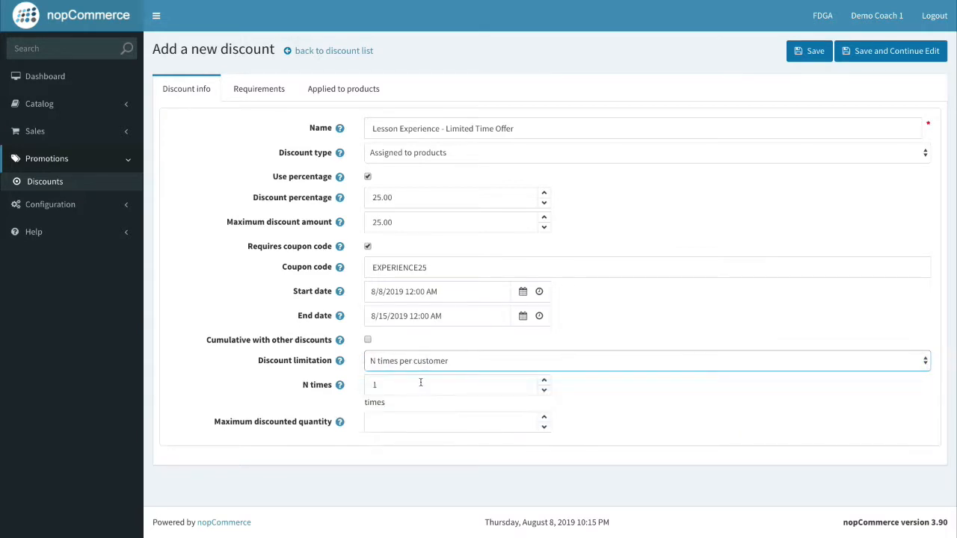
click(437, 343)
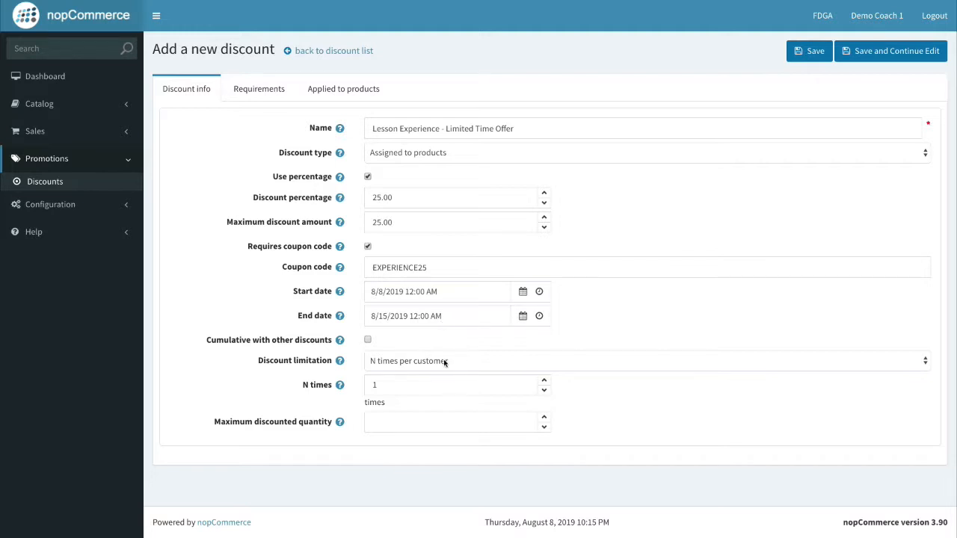
click(445, 362)
click(442, 350)
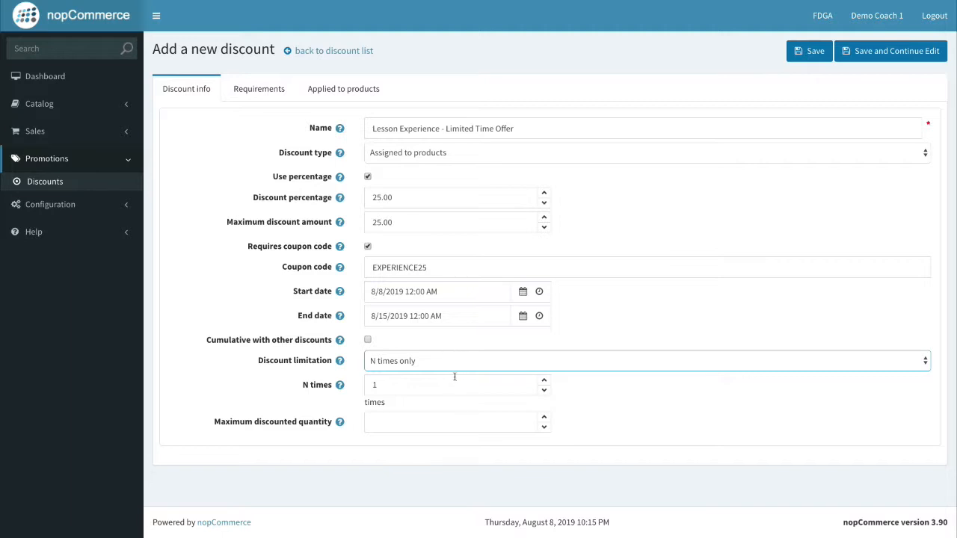
click(465, 361)
click(454, 351)
click(427, 364)
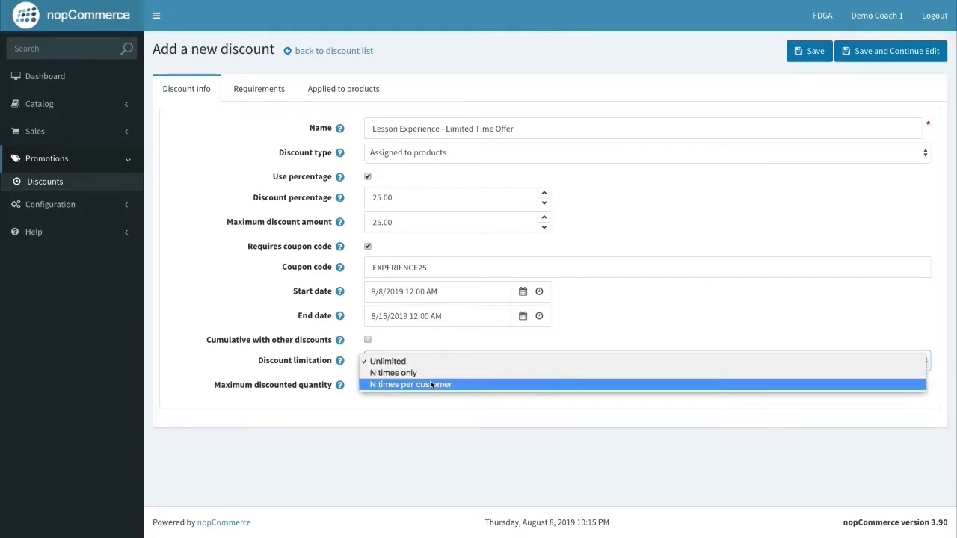
click(431, 383)
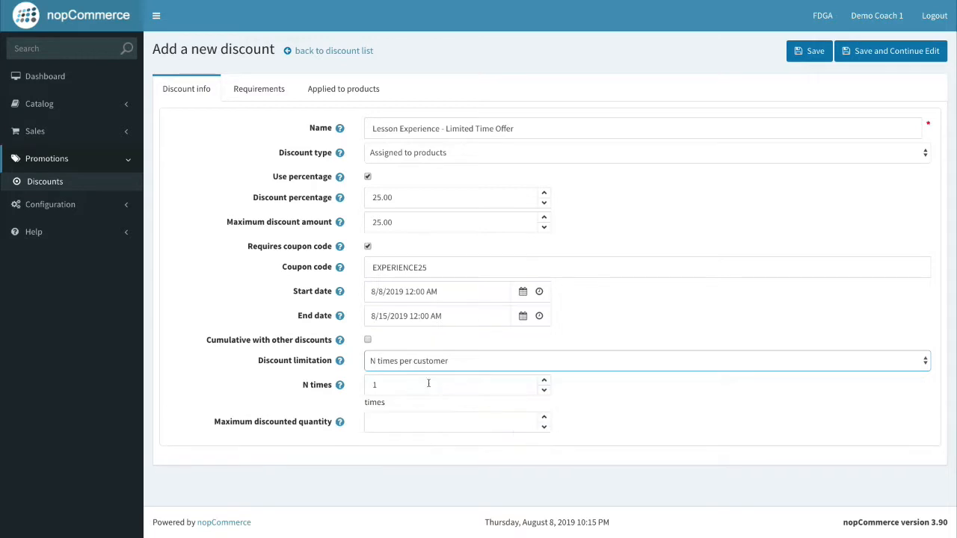
click(582, 396)
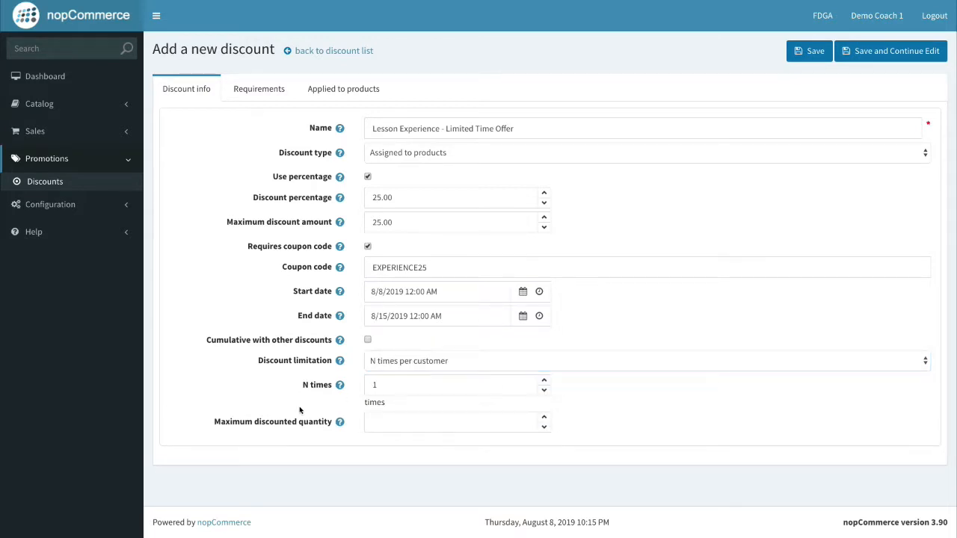
Set the maximum discounted quantity to 1 and save the discount.
mouse_move(340, 422)
click(544, 418)
click(852, 57)
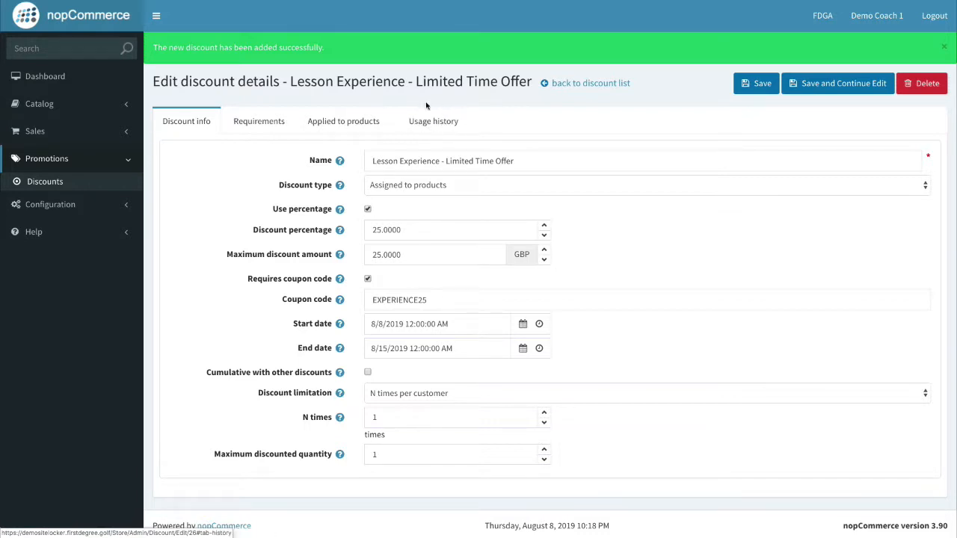
Look over the discount's Requirements and Applied to products tabs.
click(265, 124)
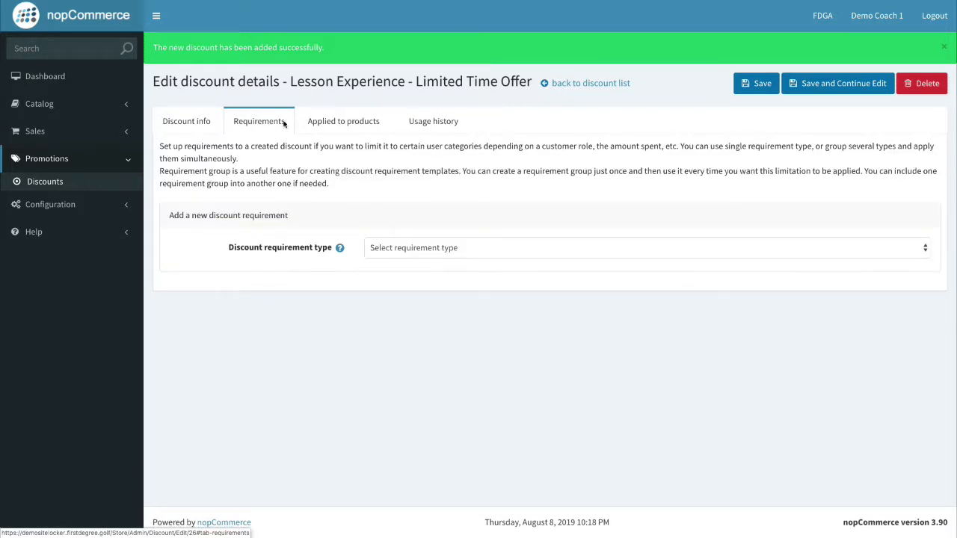
click(424, 253)
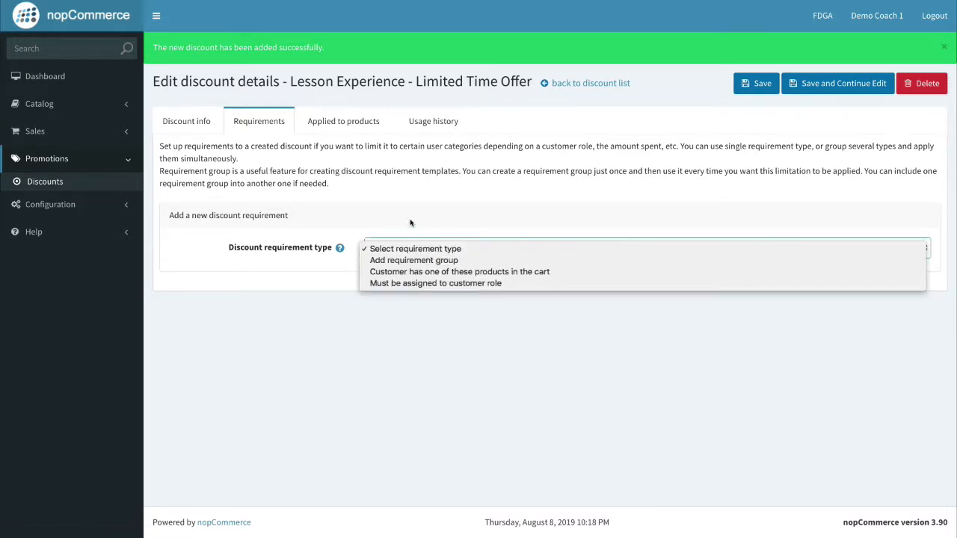
click(403, 319)
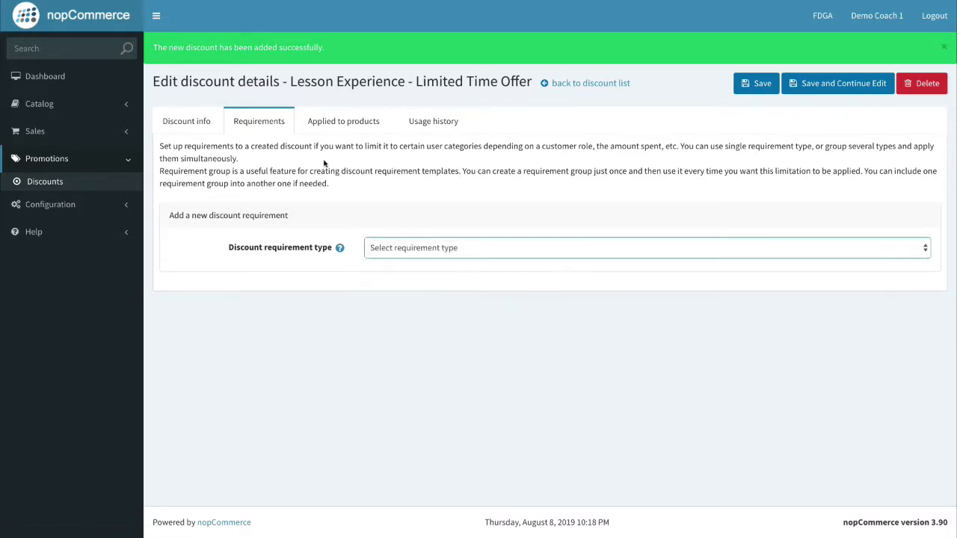
click(330, 123)
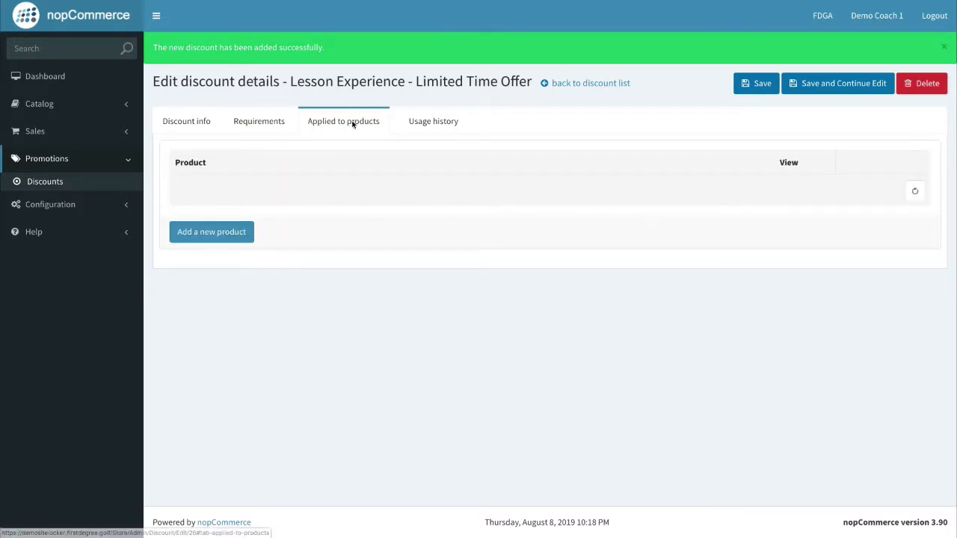
click(187, 121)
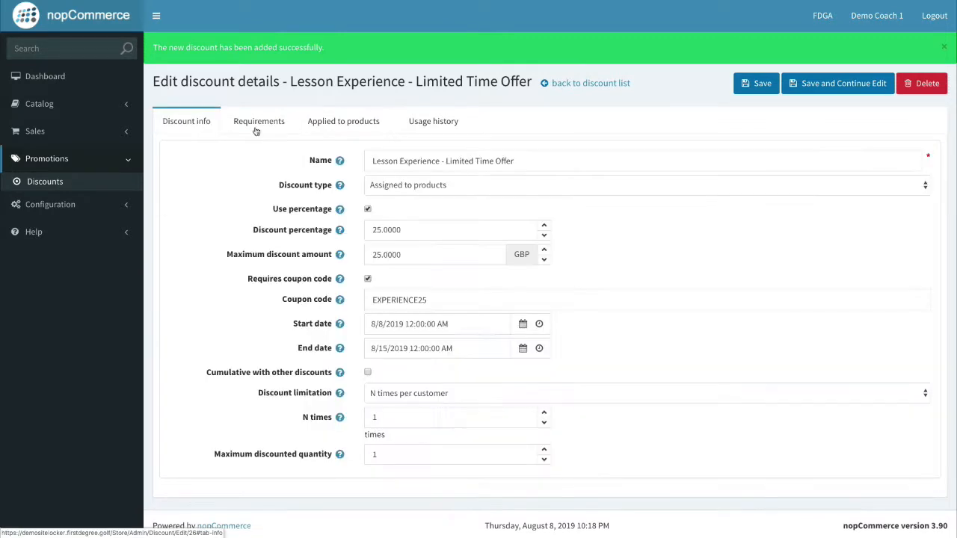
click(455, 160)
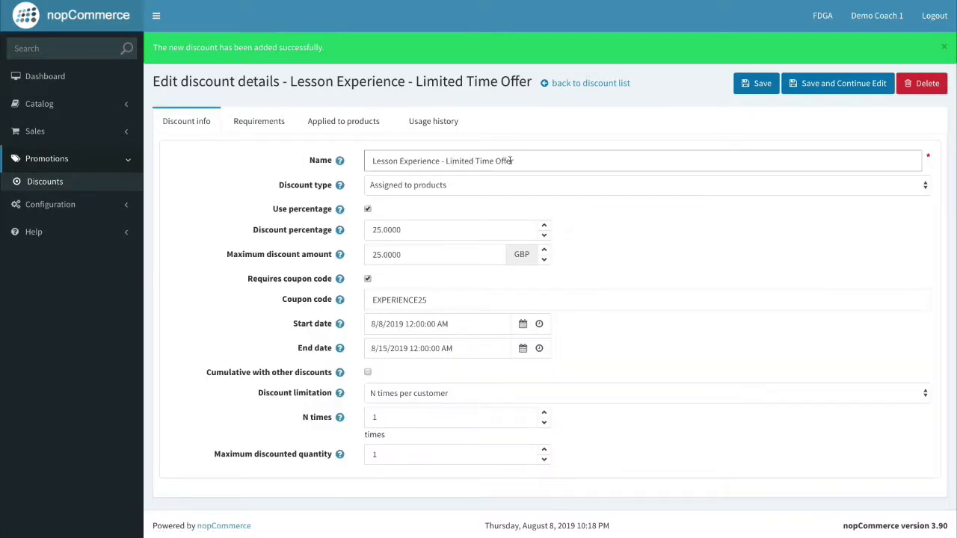
Apply the discount to the 90 Minute Lesson Experience product, found on page 3.
click(332, 124)
click(229, 231)
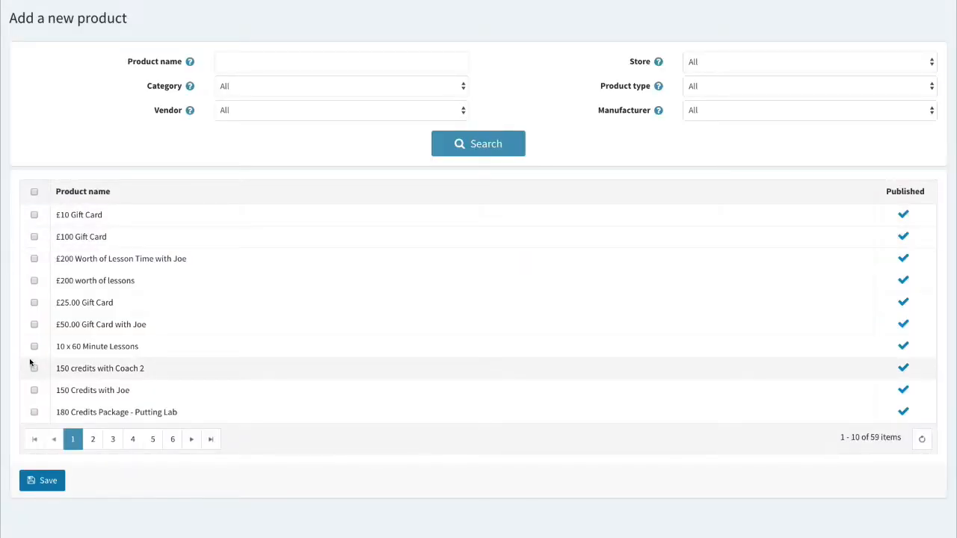
scroll(69, 367, down, 1)
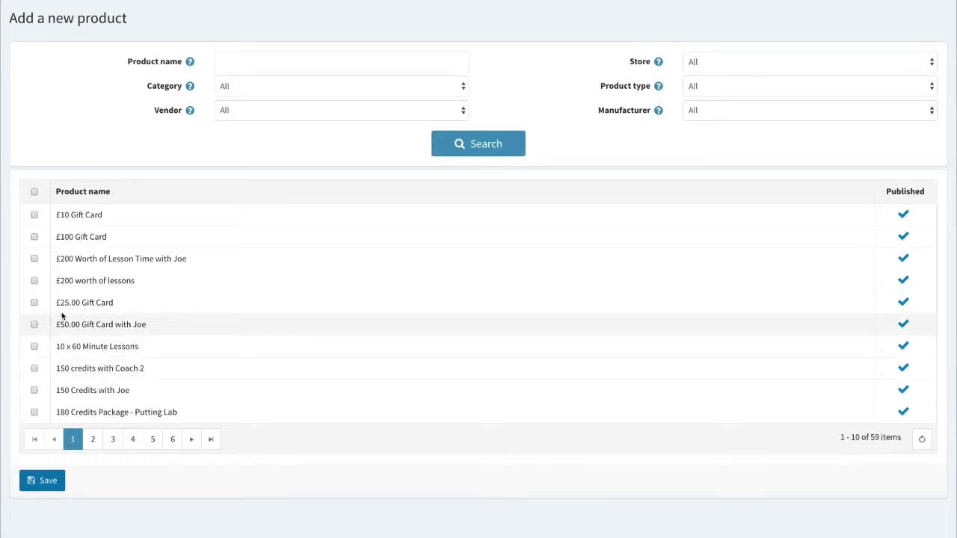
click(93, 439)
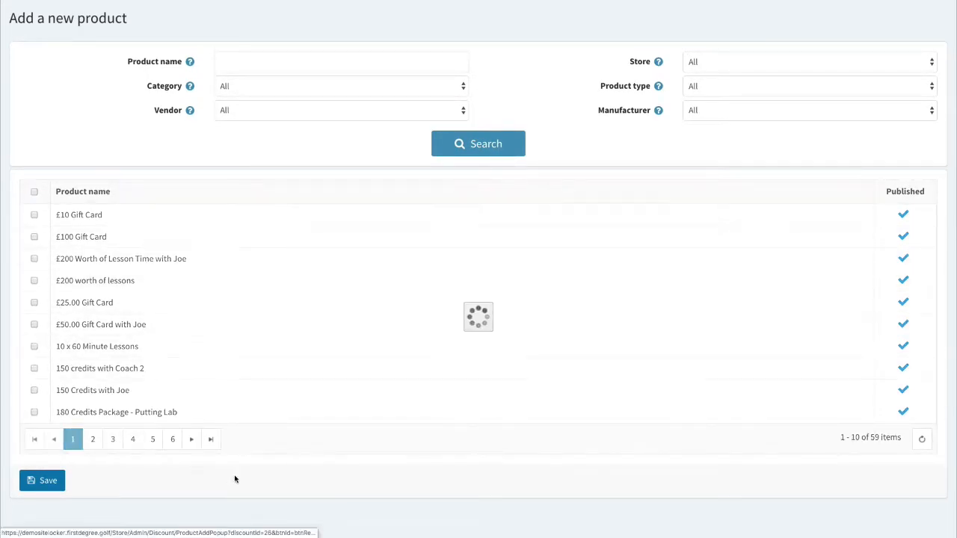
click(115, 439)
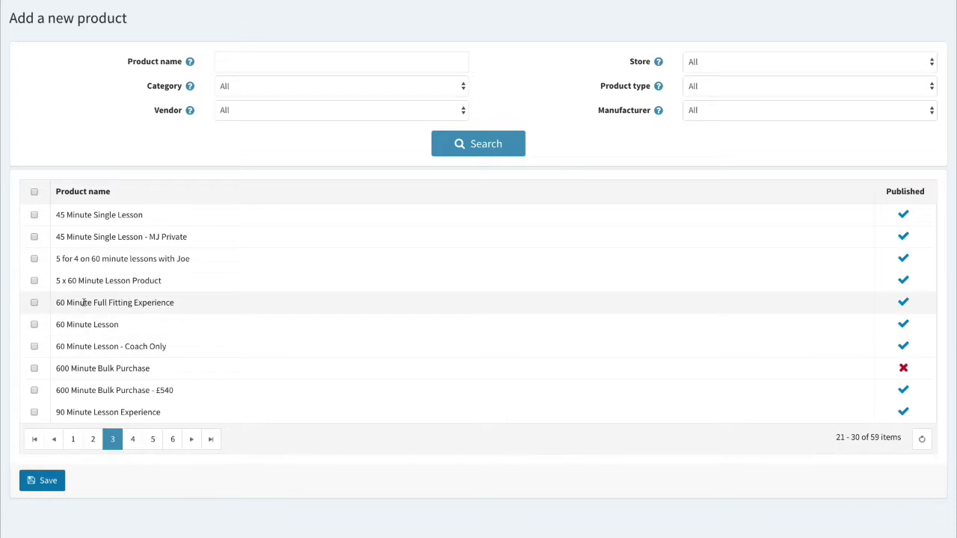
click(34, 412)
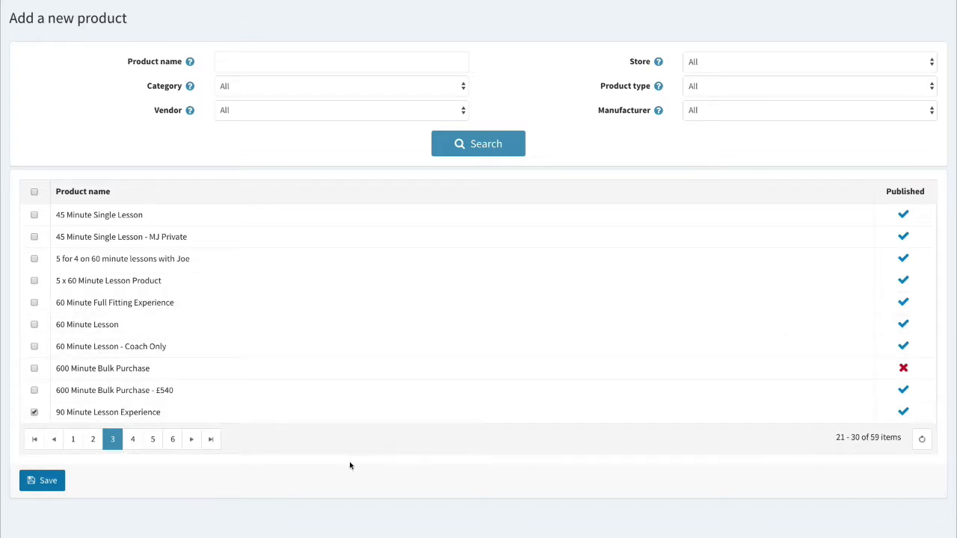
click(53, 480)
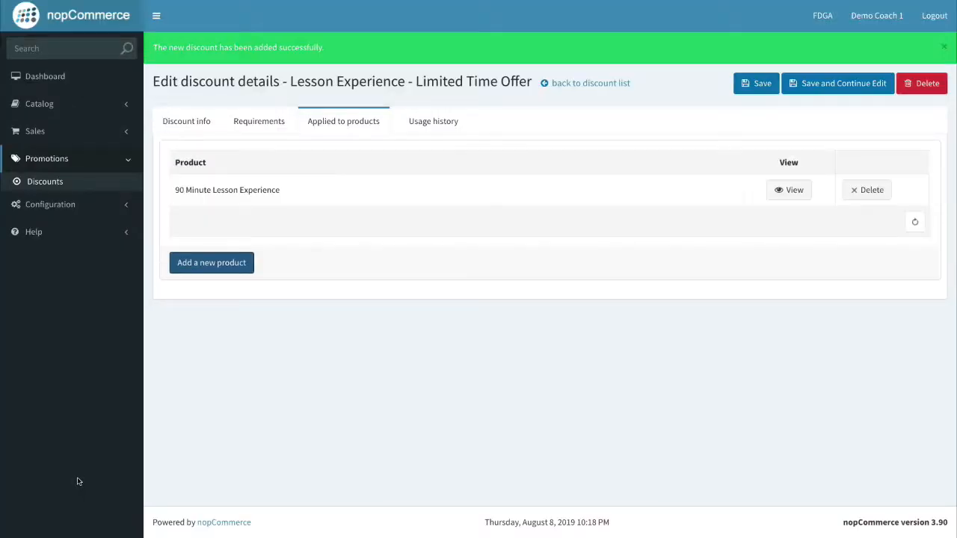
Save the discount and return to the Discounts list.
drag(280, 190, 175, 190)
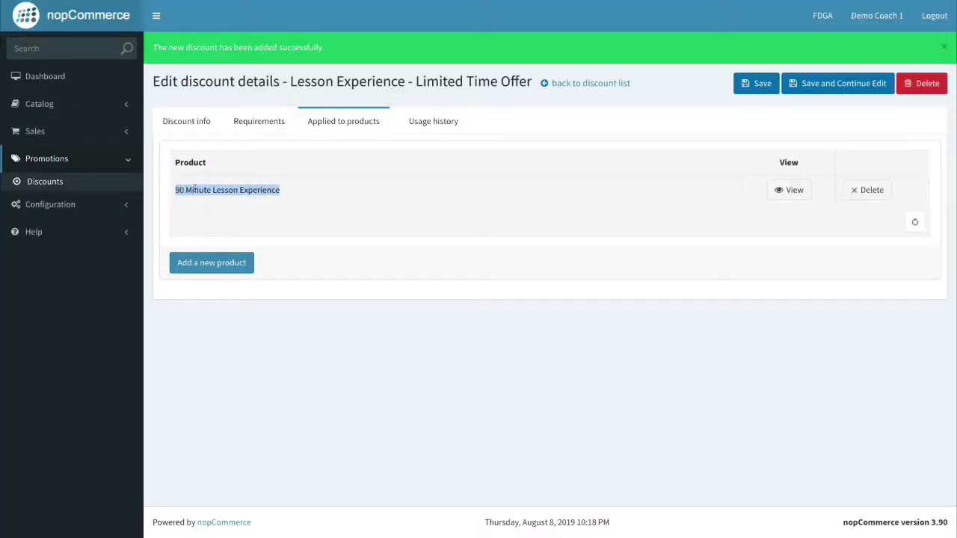
click(300, 185)
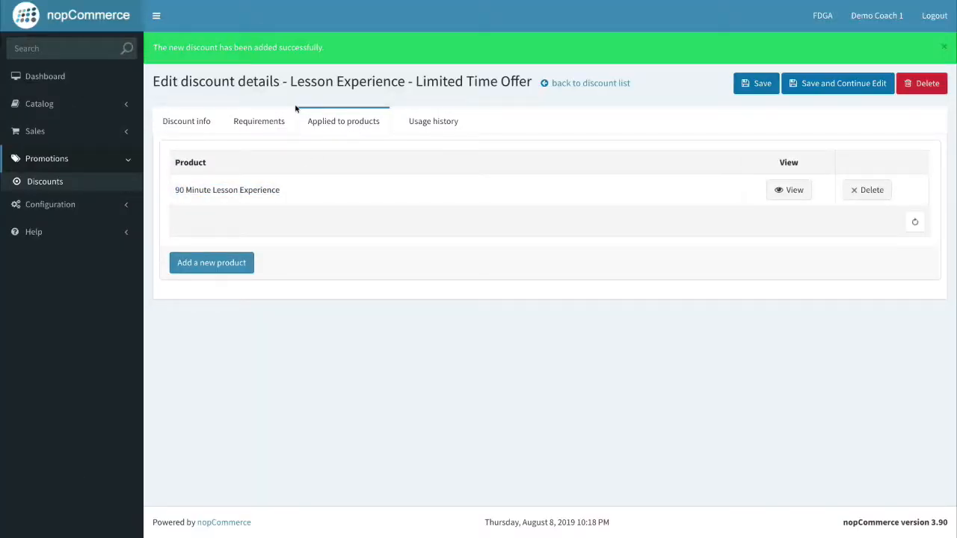
click(817, 85)
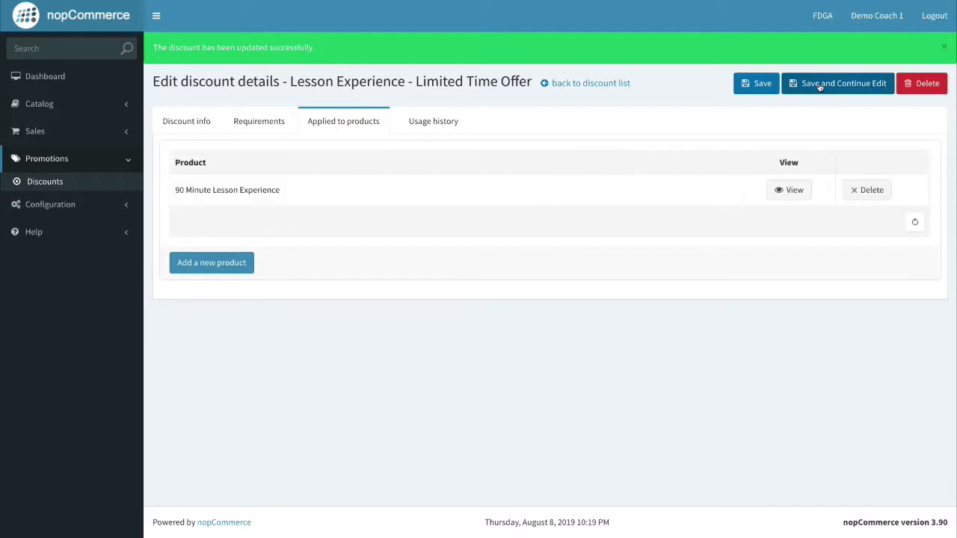
click(53, 182)
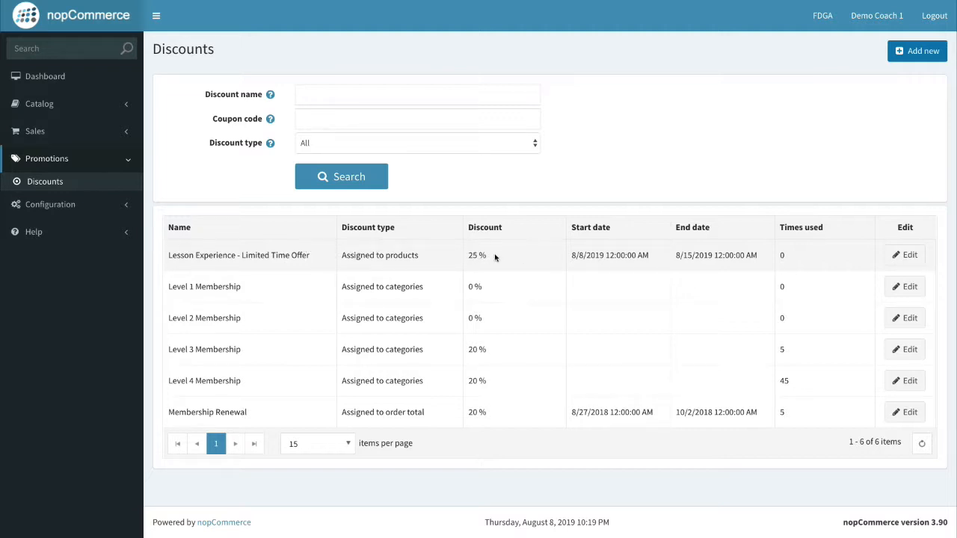
Open Lesson Experience - Limited Time Offer and select its coupon code EXPERIENCE25.
mouse_move(486, 257)
mouse_down()
mouse_move(457, 254)
mouse_move(479, 255)
mouse_up()
click(404, 254)
click(906, 255)
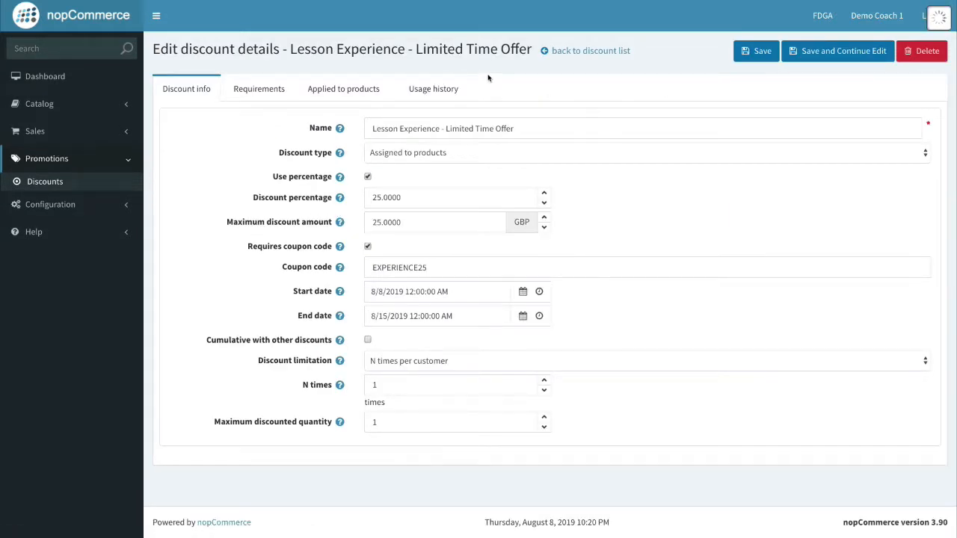
drag(433, 266, 340, 254)
key(ctrl+c)
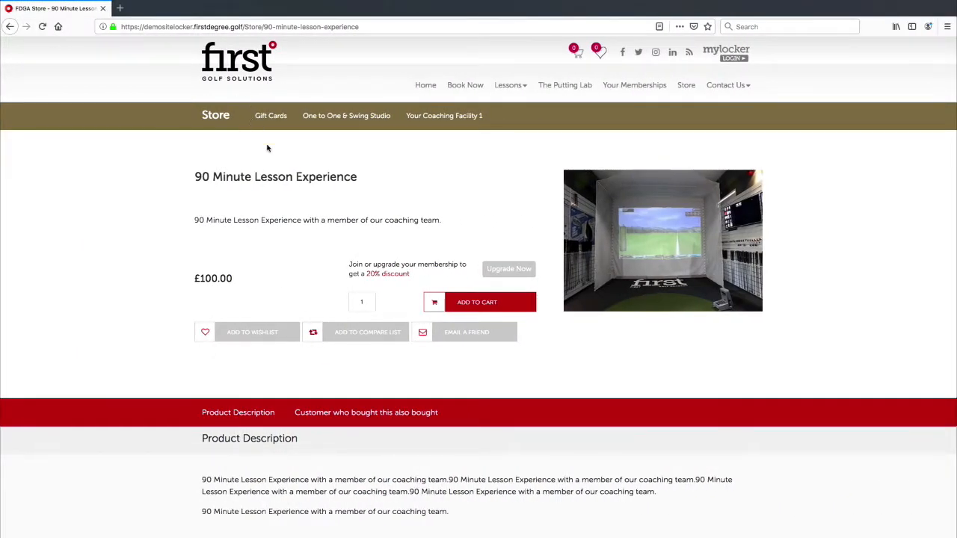
Add the 90 Minute Lesson Experience to the cart.
scroll(270, 154, down, 2)
scroll(331, 137, up, 2)
click(464, 303)
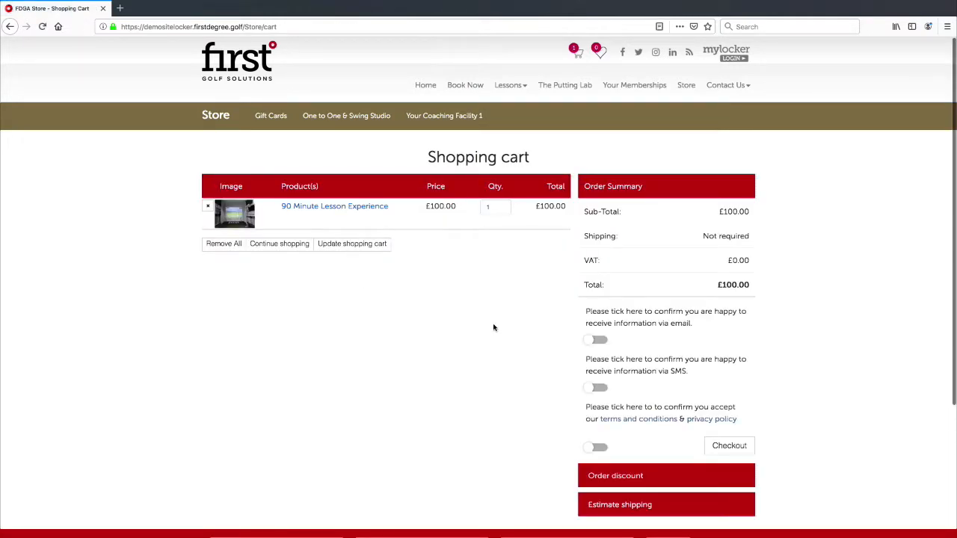
Paste and apply coupon code EXPERIENCE25 under Order discount.
scroll(489, 329, down, 2)
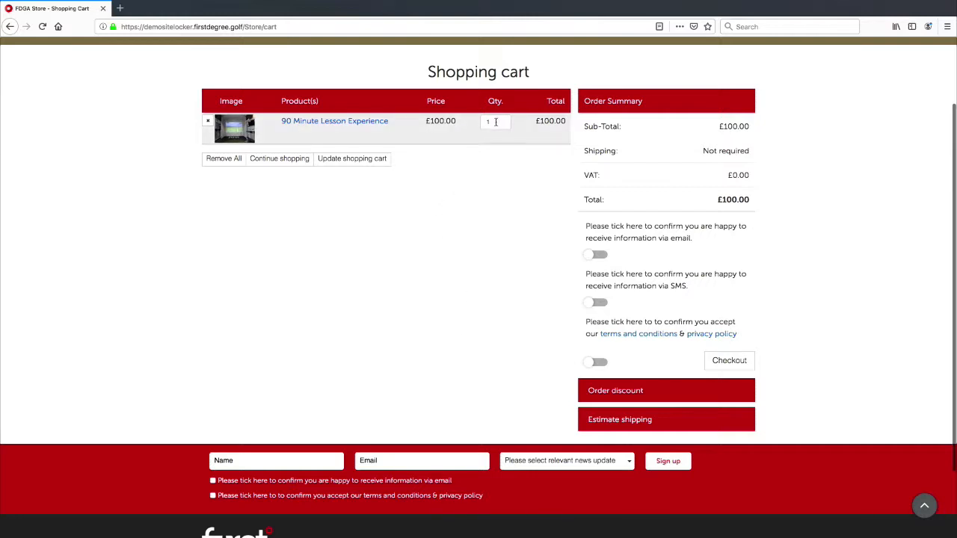
click(620, 393)
scroll(636, 381, down, 3)
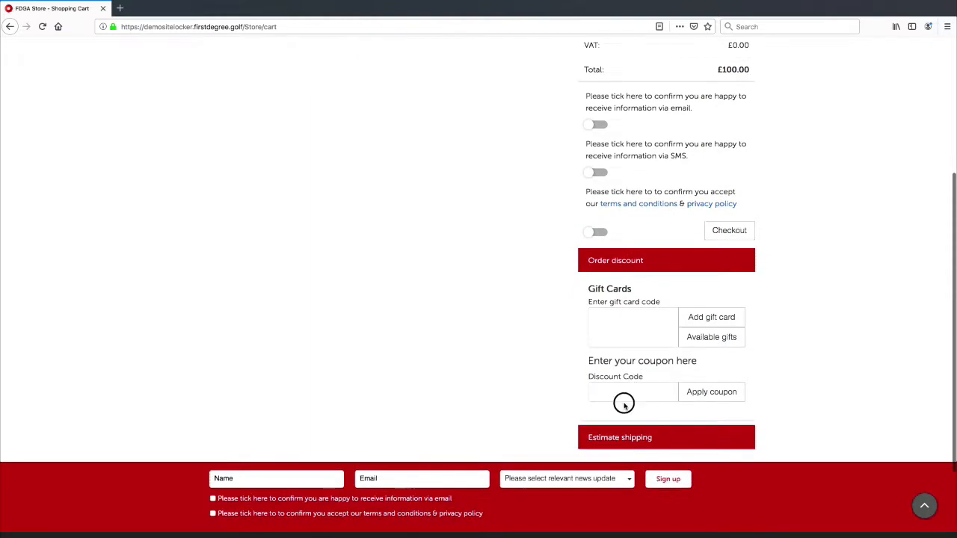
click(631, 394)
key(ctrl+v)
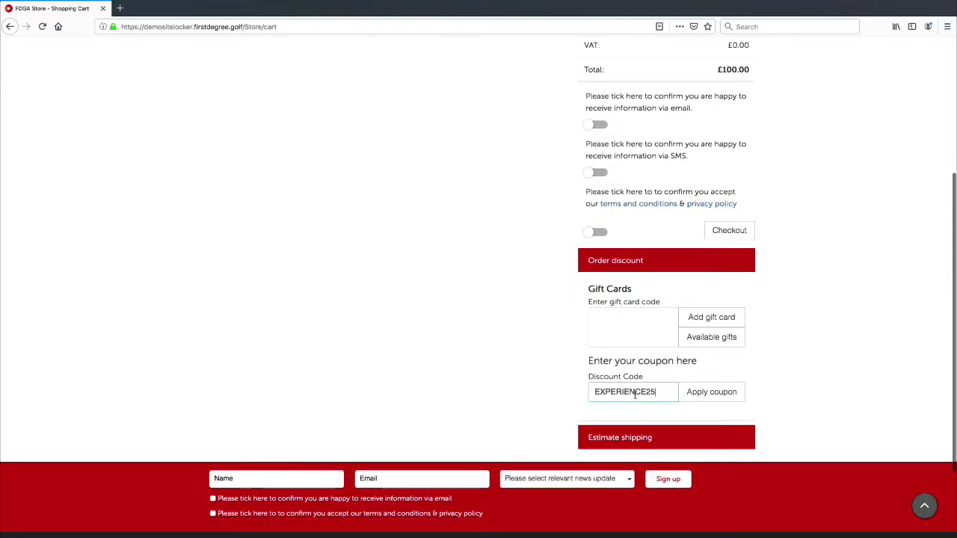
click(702, 393)
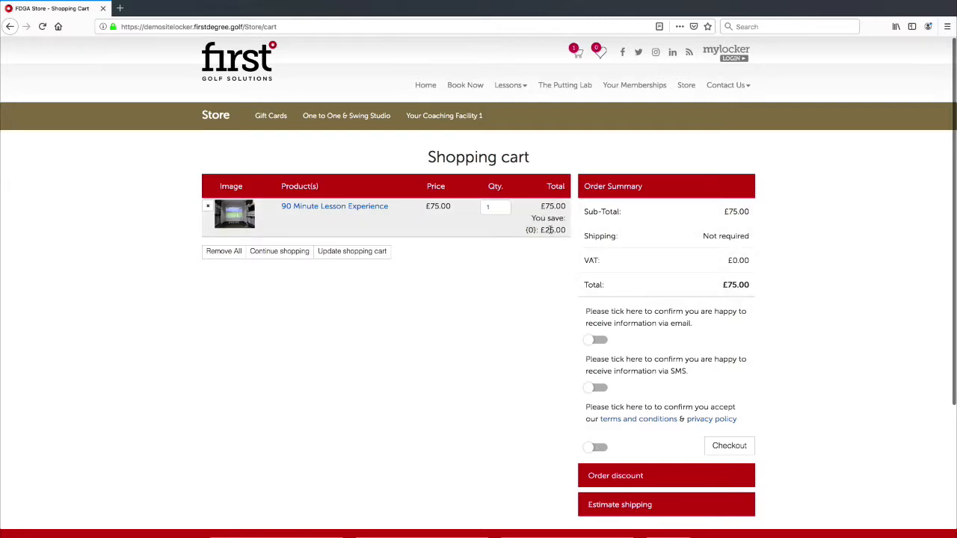
Check the cart's £25.00 saving and £75.00 order total.
mouse_move(542, 230)
mouse_down()
mouse_move(573, 228)
mouse_move(544, 229)
mouse_up()
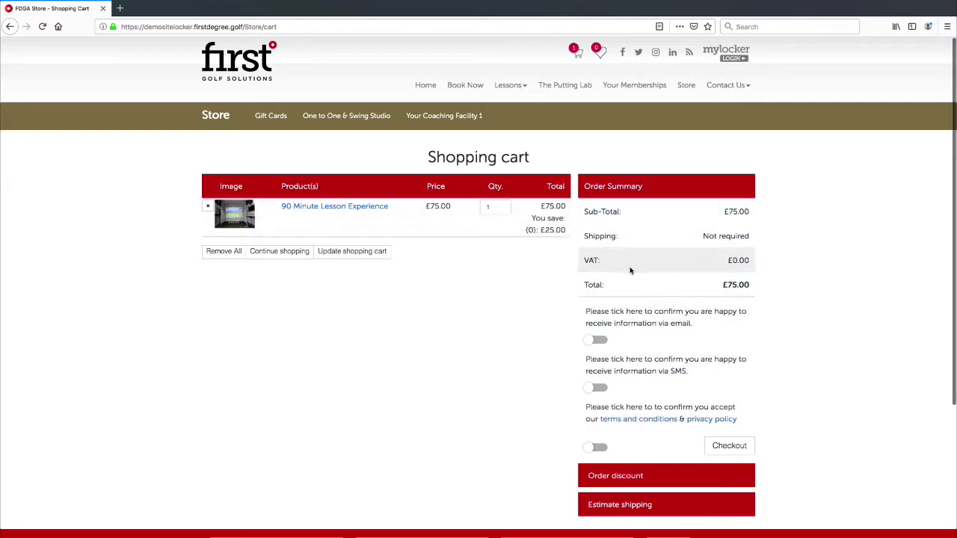
drag(751, 286, 696, 282)
click(799, 305)
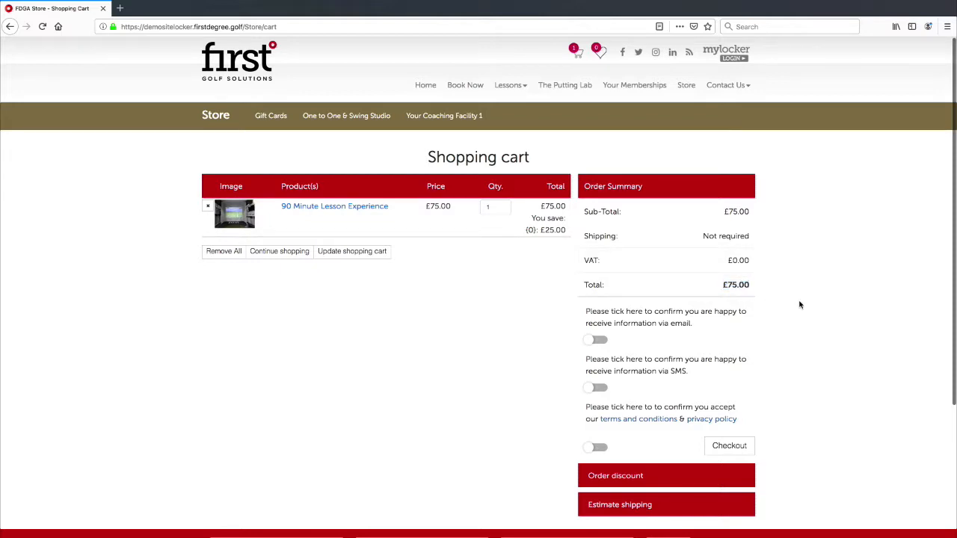
scroll(630, 314, down, 3)
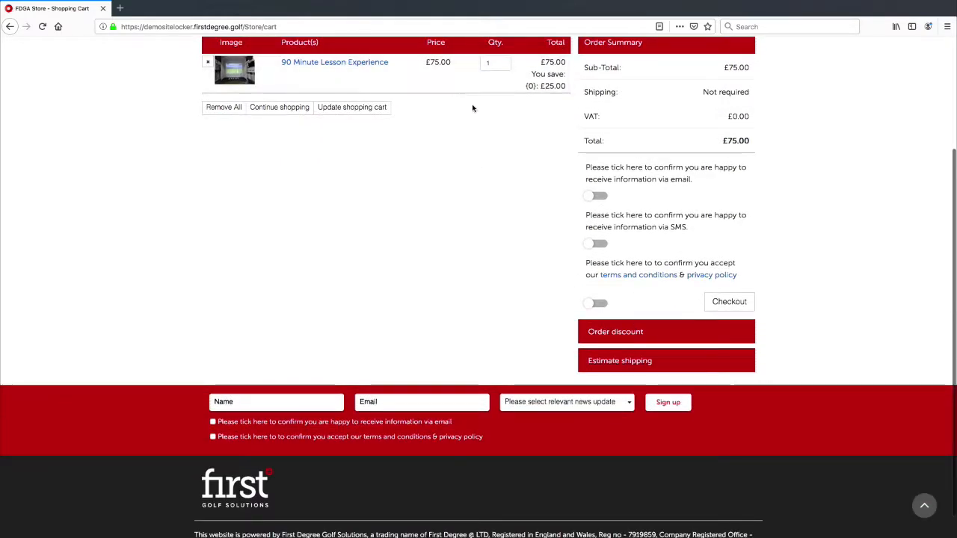
Change the lesson quantity to 2 and update the shopping cart.
click(502, 67)
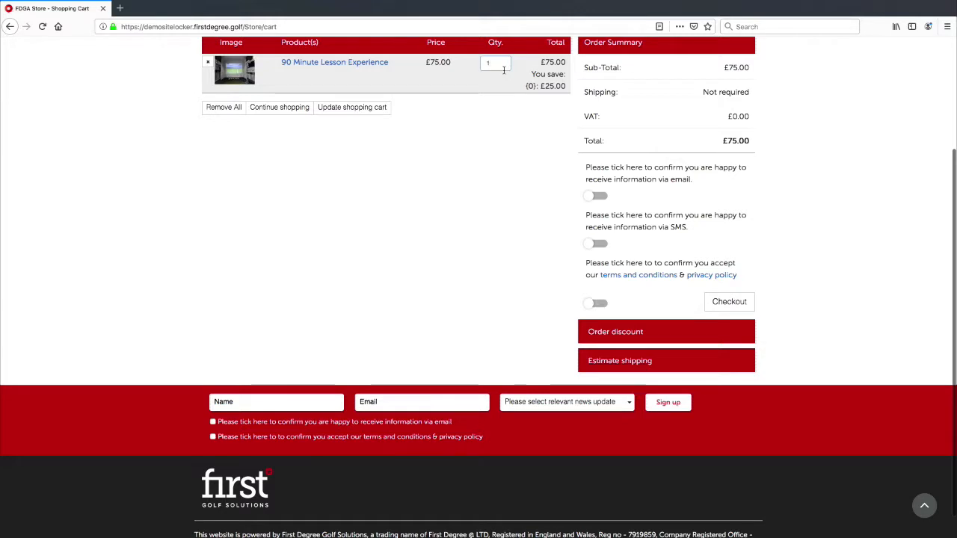
key(BackSpace)
text(2)
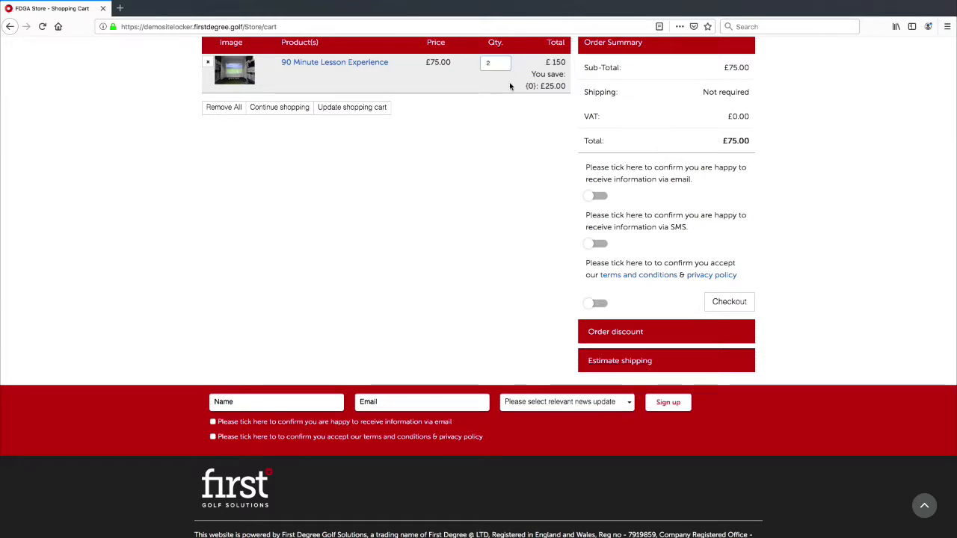
key(BackSpace)
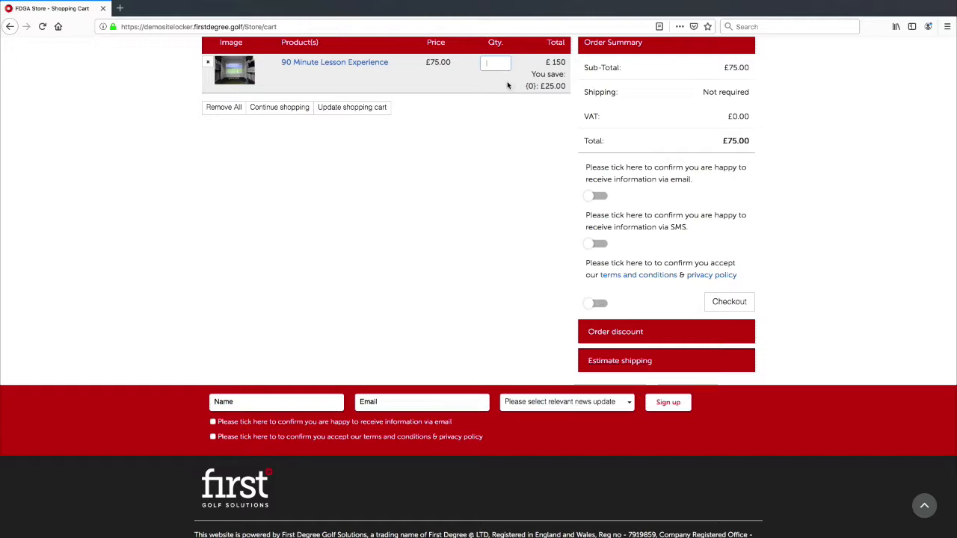
text(2)
click(527, 128)
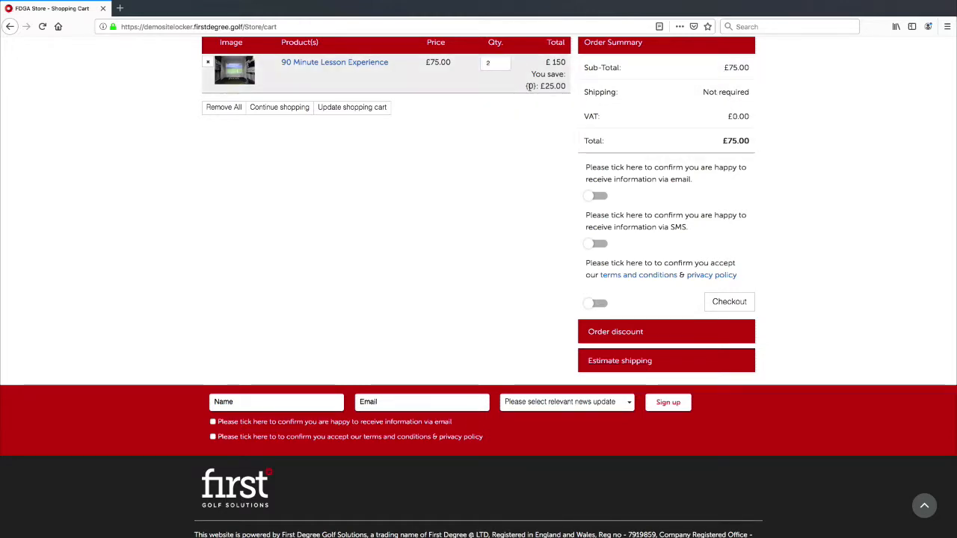
click(383, 109)
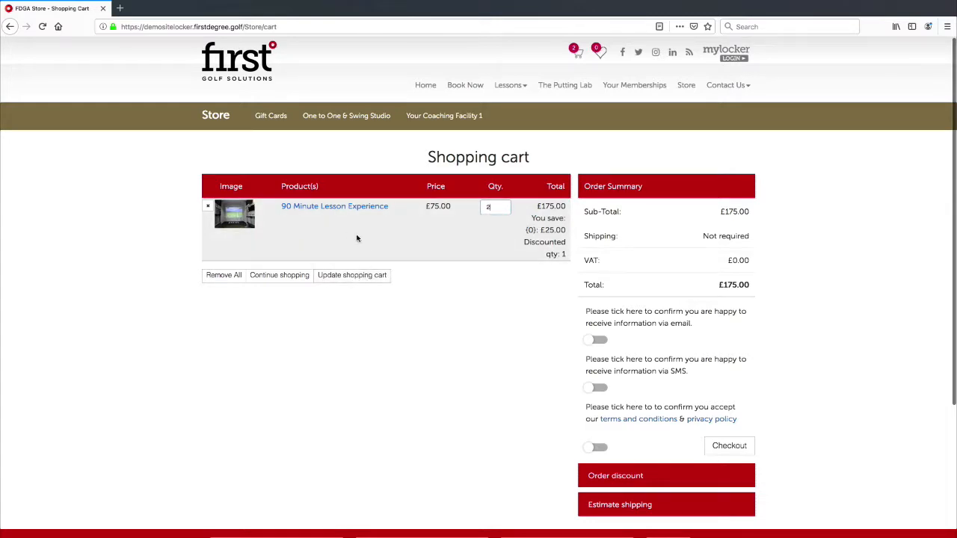
Confirm the £25.00 saving still covers only 1 discounted unit of the 2.
click(494, 206)
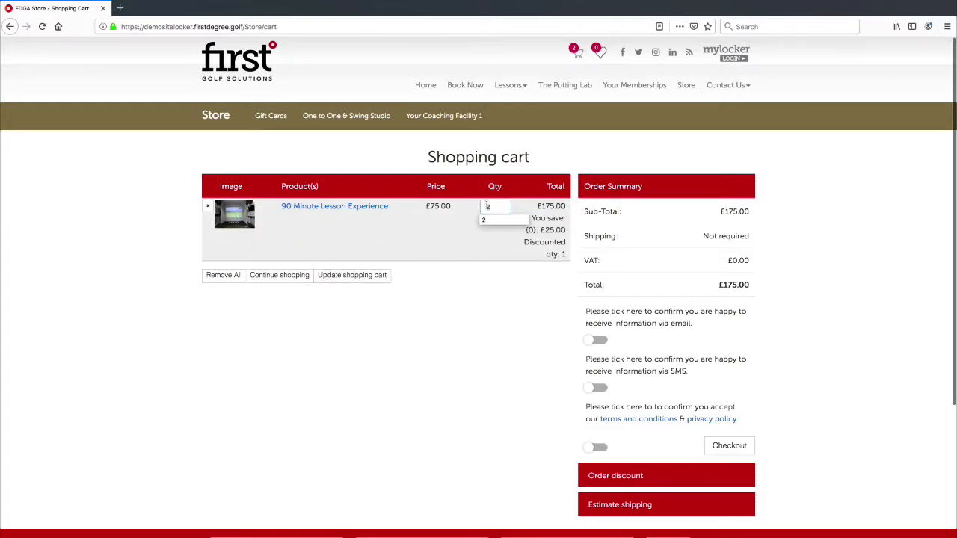
drag(543, 231, 570, 233)
click(552, 249)
drag(566, 252, 553, 254)
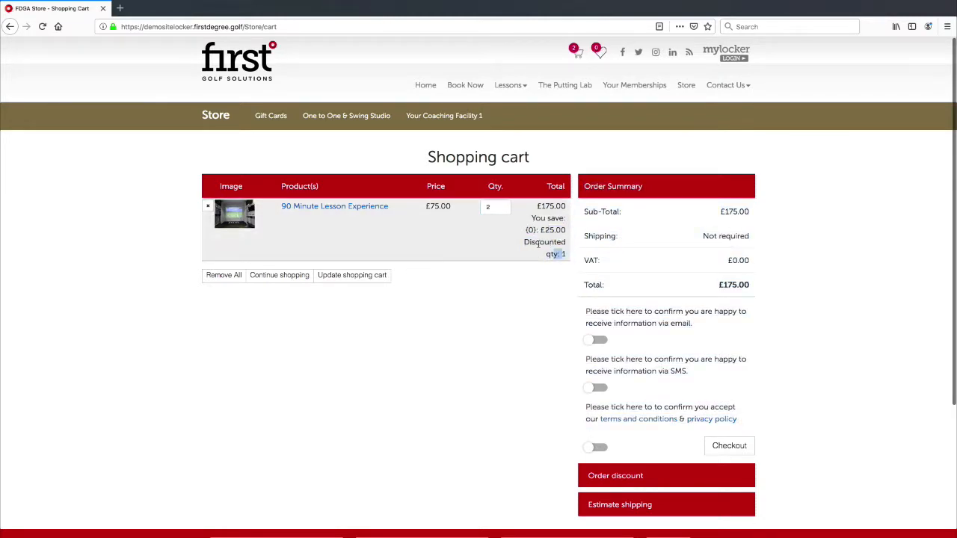
click(543, 232)
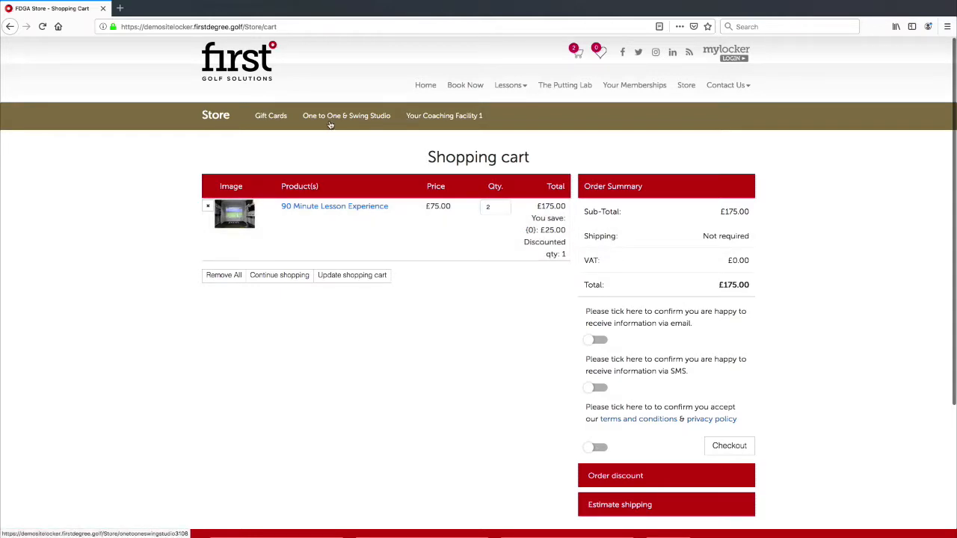
Add 150 Credits with Joe, with a coach chosen, from One to One & Swing Studio to the cart.
click(361, 118)
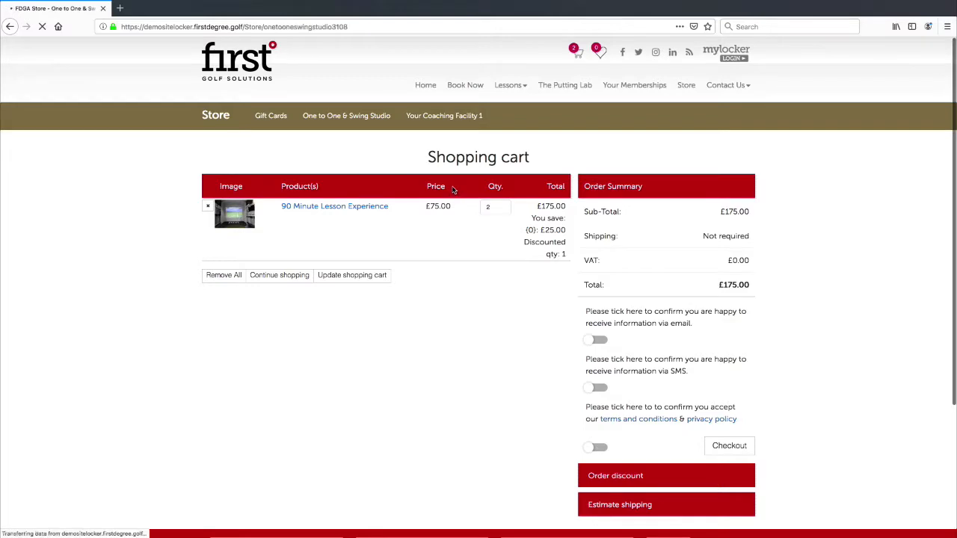
scroll(452, 285, down, 3)
scroll(451, 285, down, 6)
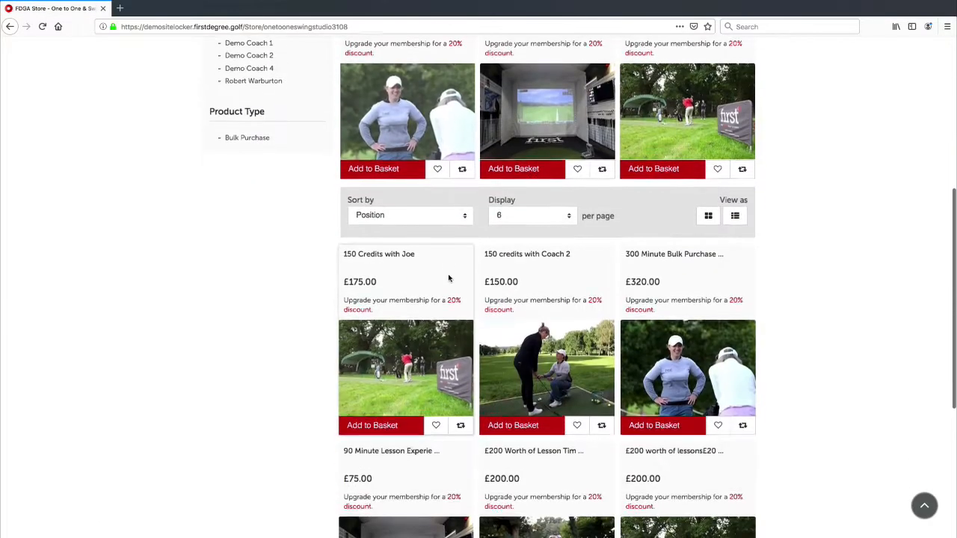
click(438, 320)
click(266, 285)
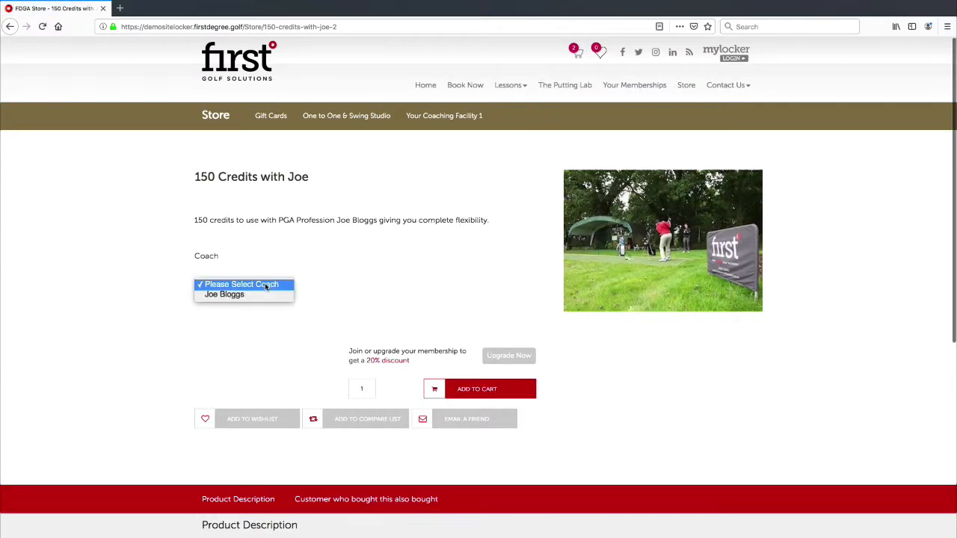
click(263, 294)
click(452, 387)
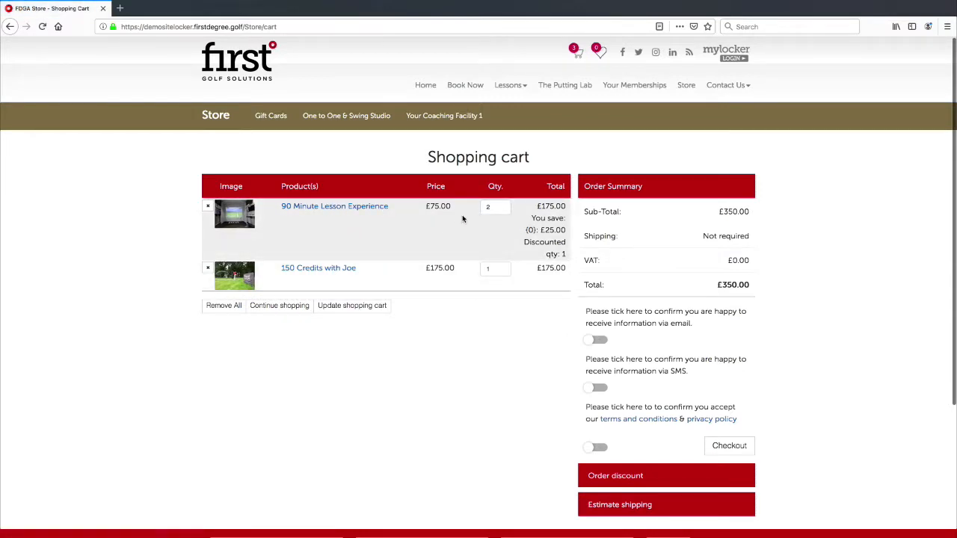
Review the cart's lesson quantity of 2 and the credits' £175.00 total.
drag(494, 206, 492, 207)
click(491, 207)
click(560, 232)
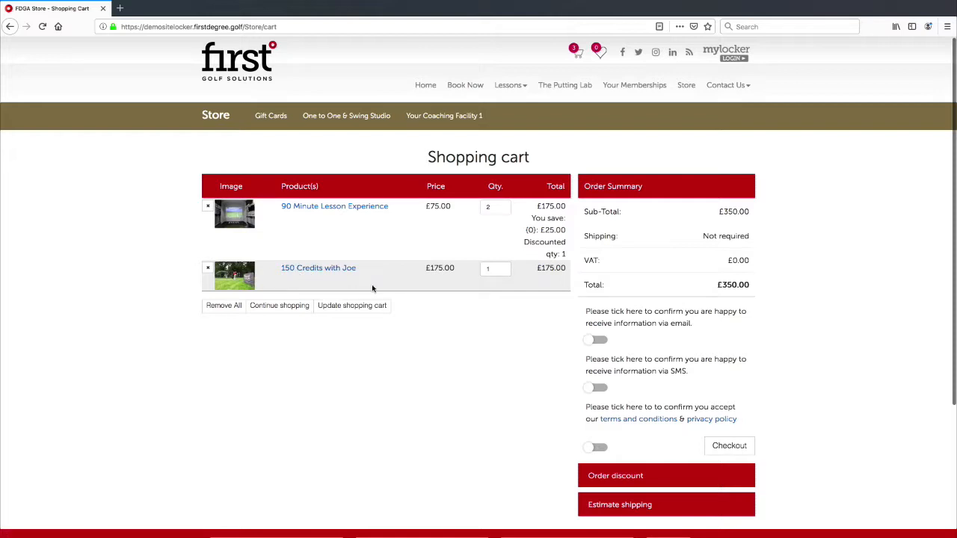
drag(567, 271, 532, 269)
click(541, 270)
click(538, 271)
click(541, 269)
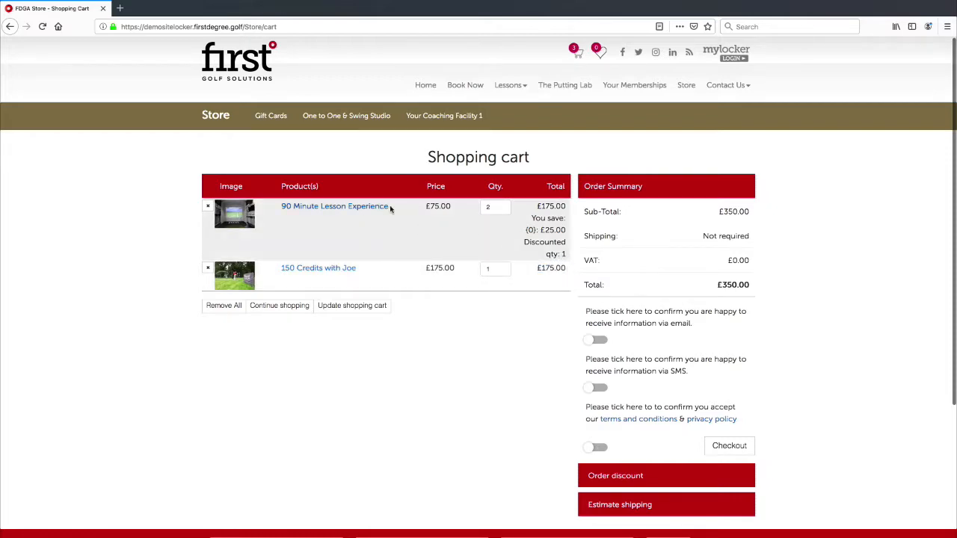
scroll(401, 208, down, 3)
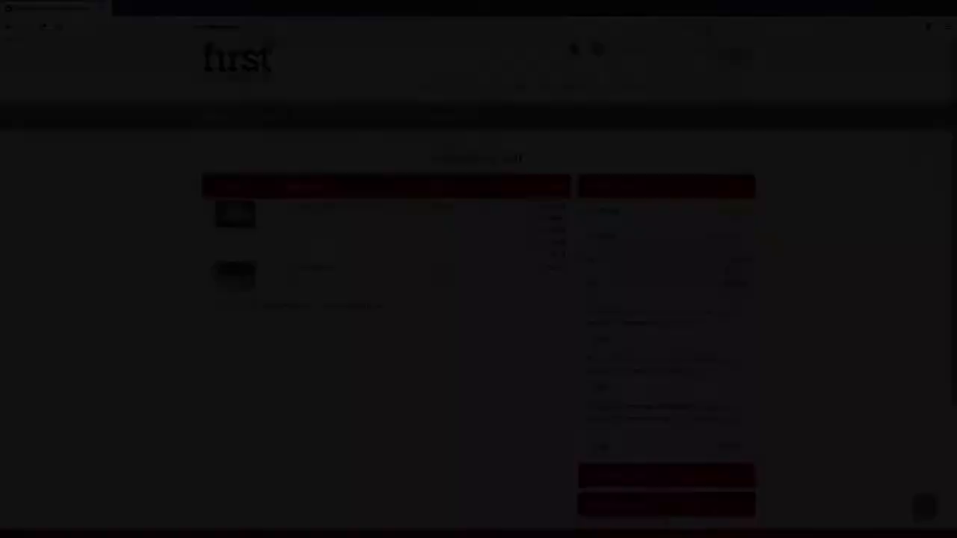
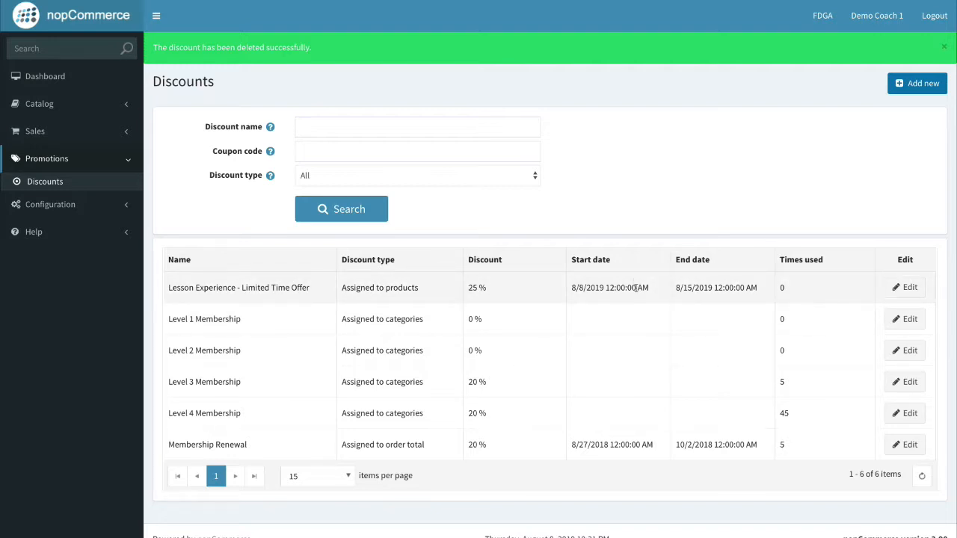
Create a new discount named '£10 OFF ORDER TOTAL', keeping the type Assigned to order total.
click(906, 90)
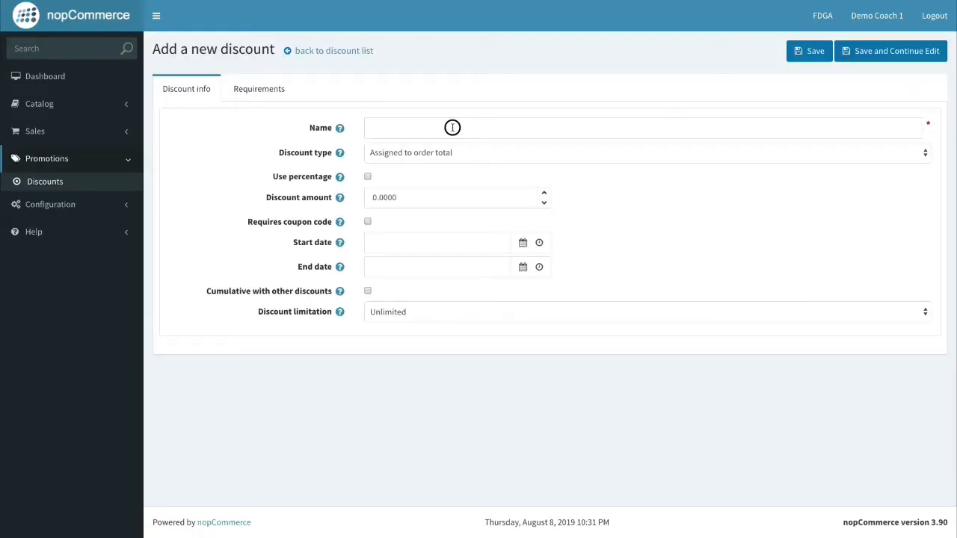
click(452, 127)
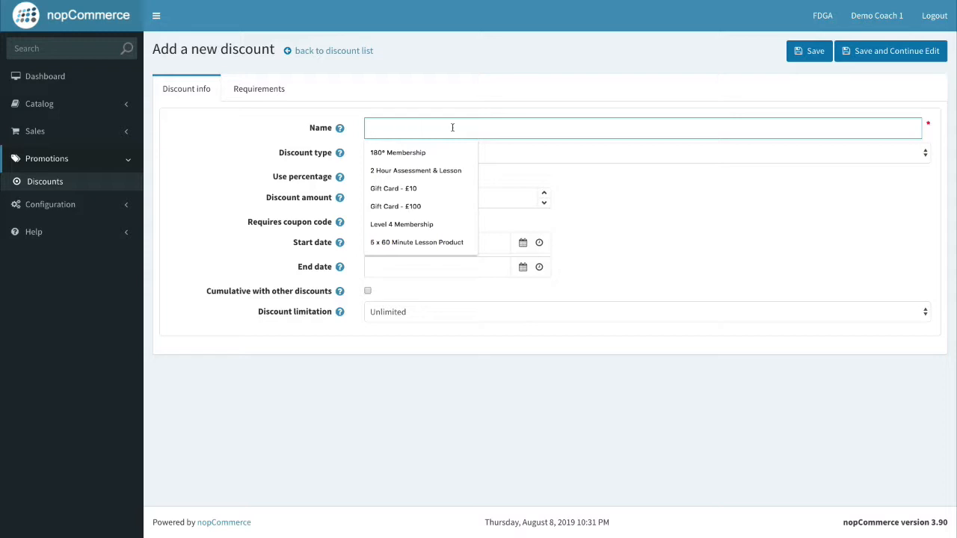
text(£10 )
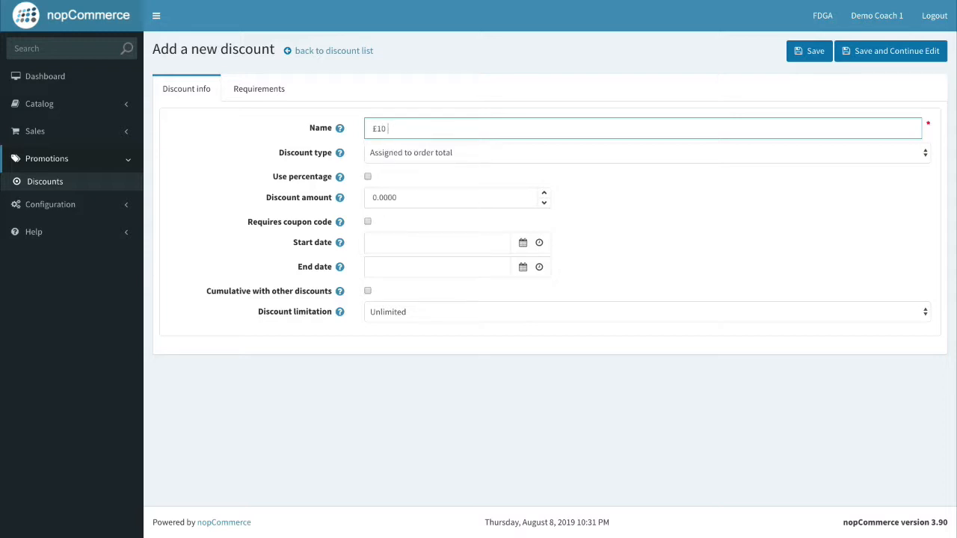
text(OFF ORDER TOTAL)
click(577, 176)
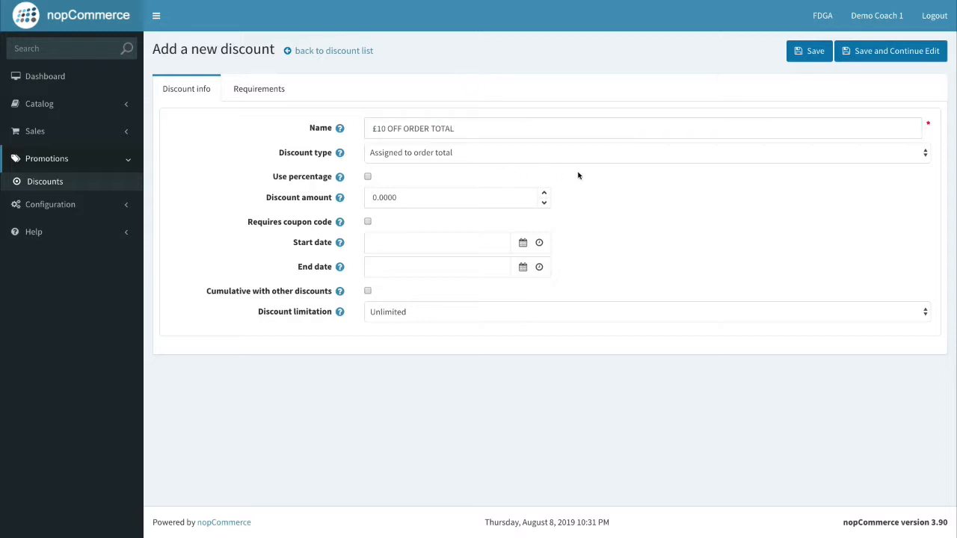
click(524, 157)
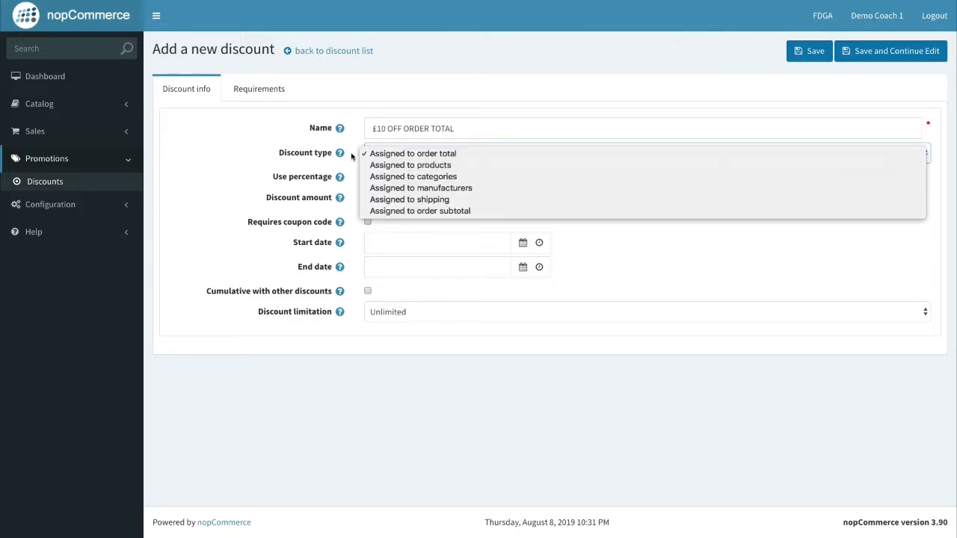
click(252, 145)
click(424, 160)
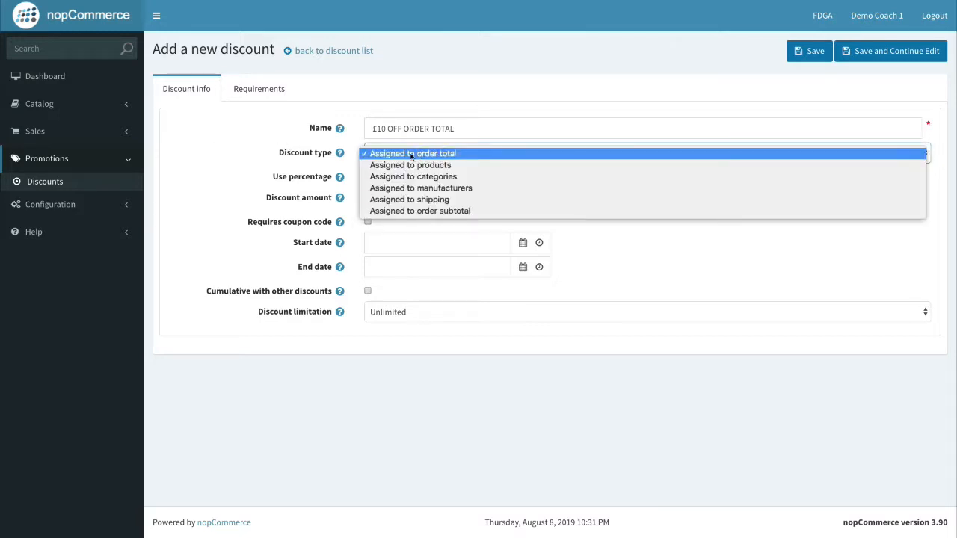
click(428, 154)
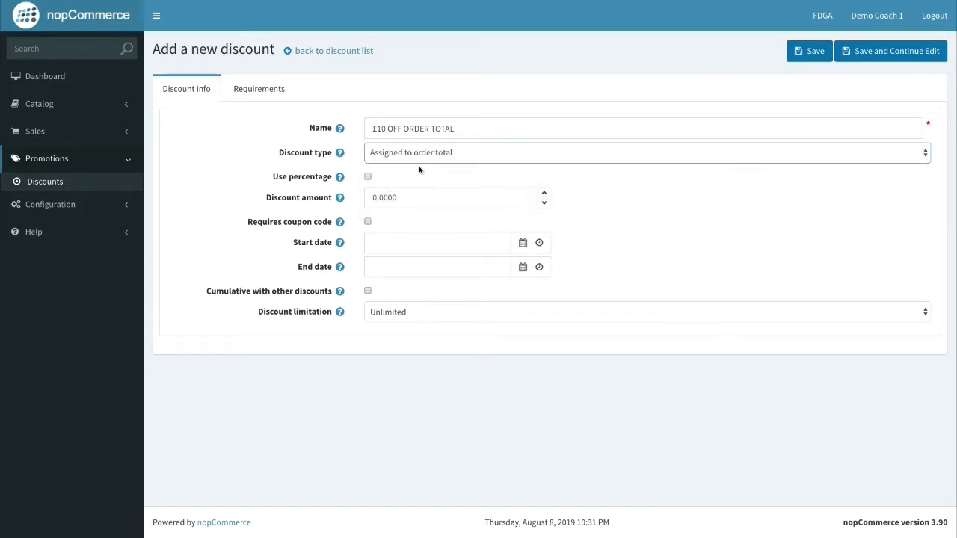
Set the discount amount to 10 and require coupon code £10OFF.
click(369, 198)
text(1)
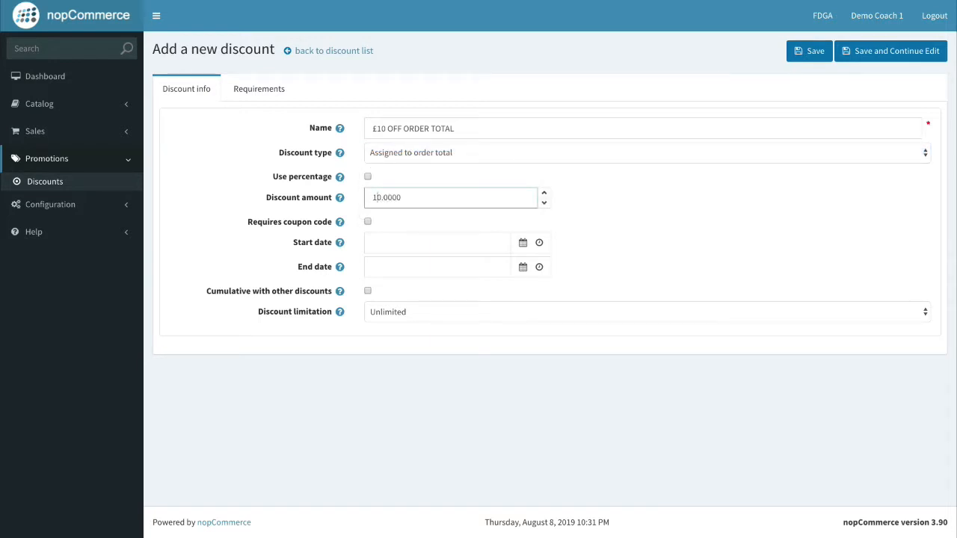
click(411, 225)
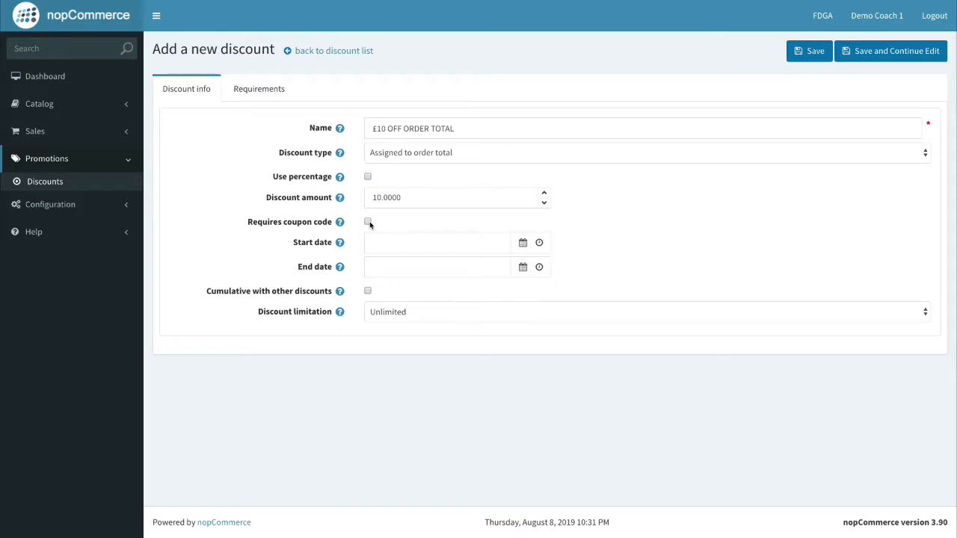
click(368, 222)
click(458, 243)
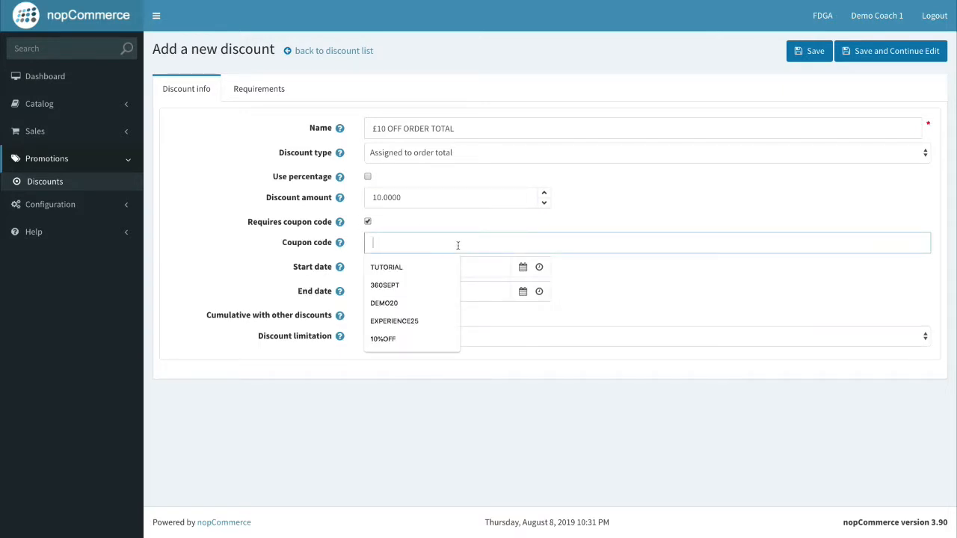
text(£10OFF)
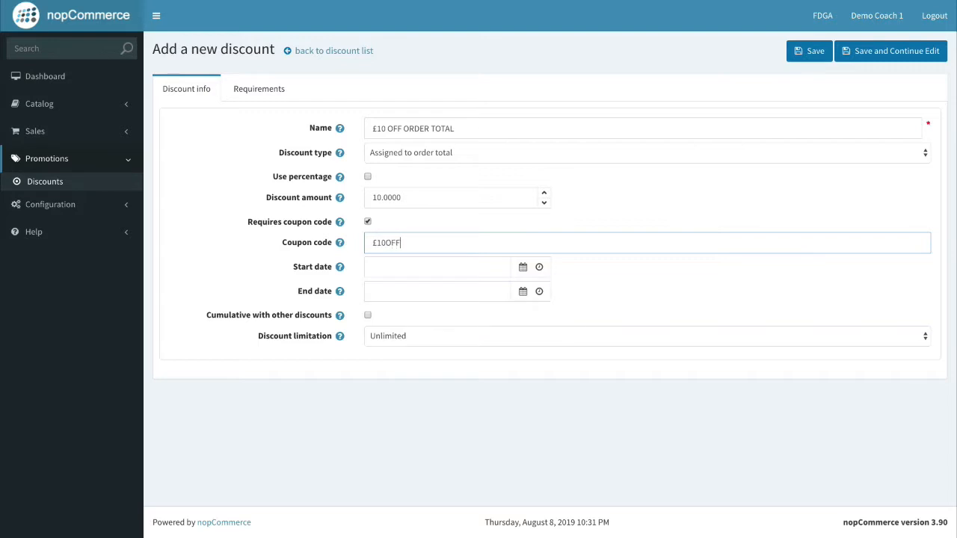
Make the discount valid 8/8/2019 to 8/10/2019 and limit it to N times only.
click(523, 266)
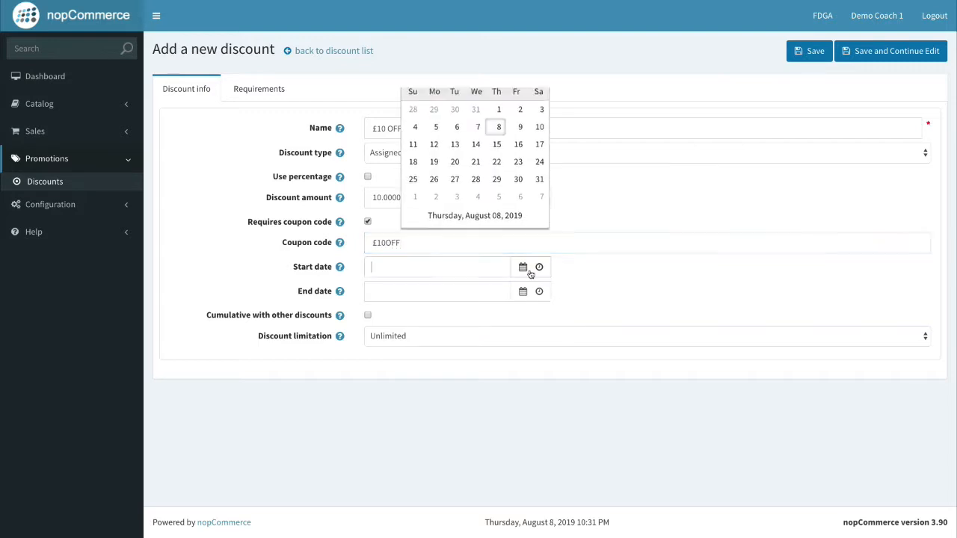
click(497, 151)
click(523, 291)
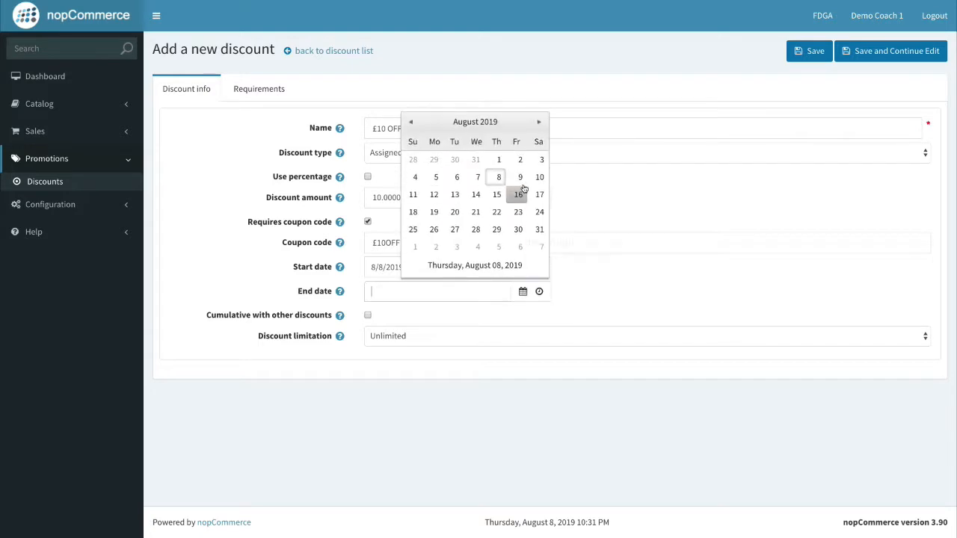
click(521, 178)
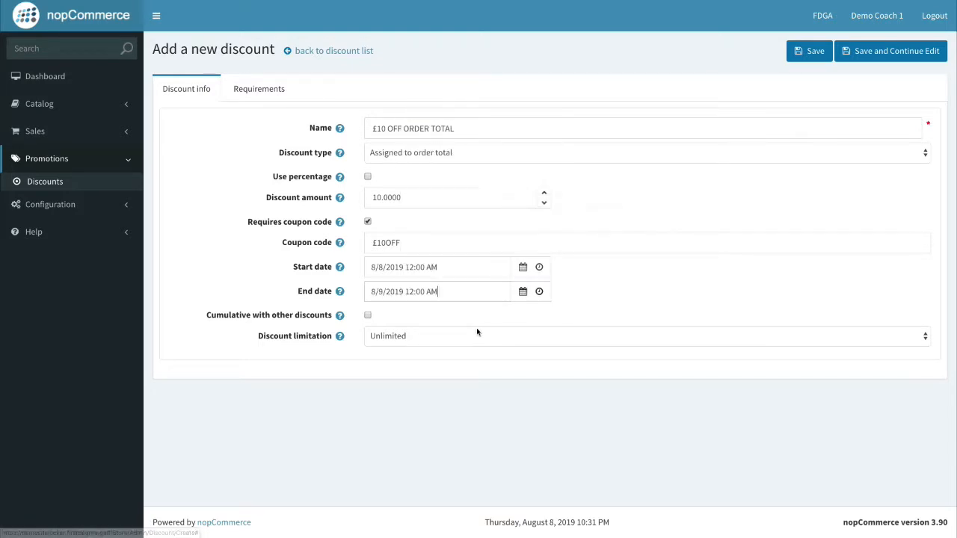
click(522, 290)
click(540, 178)
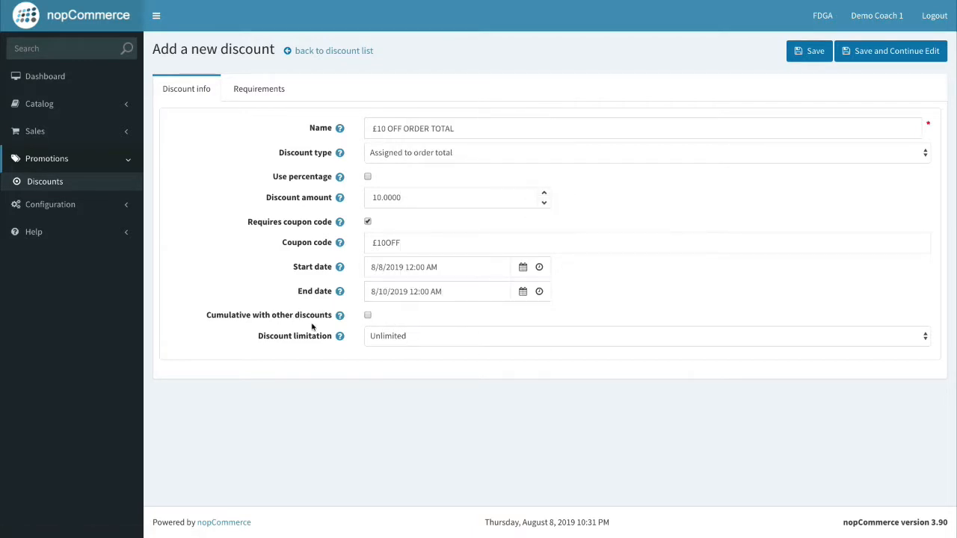
click(415, 340)
click(415, 349)
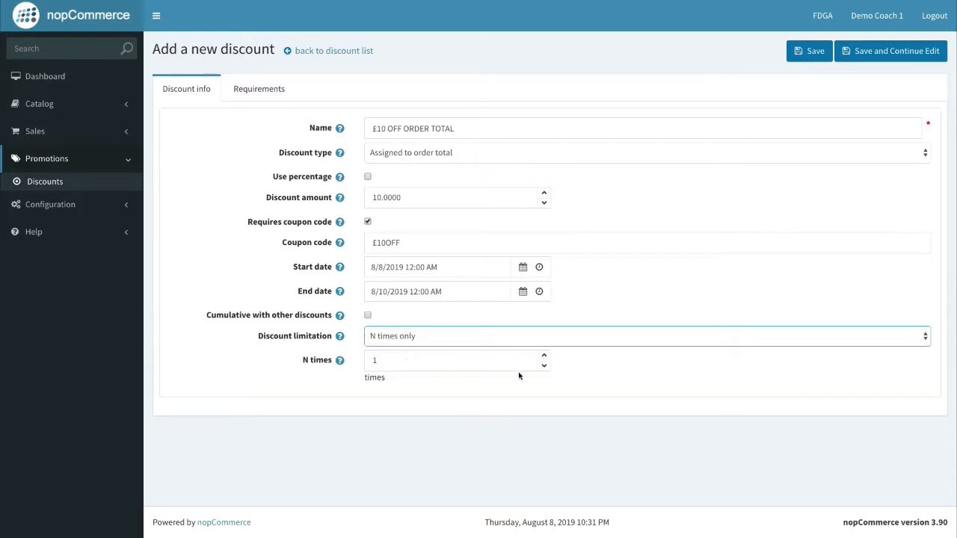
click(593, 378)
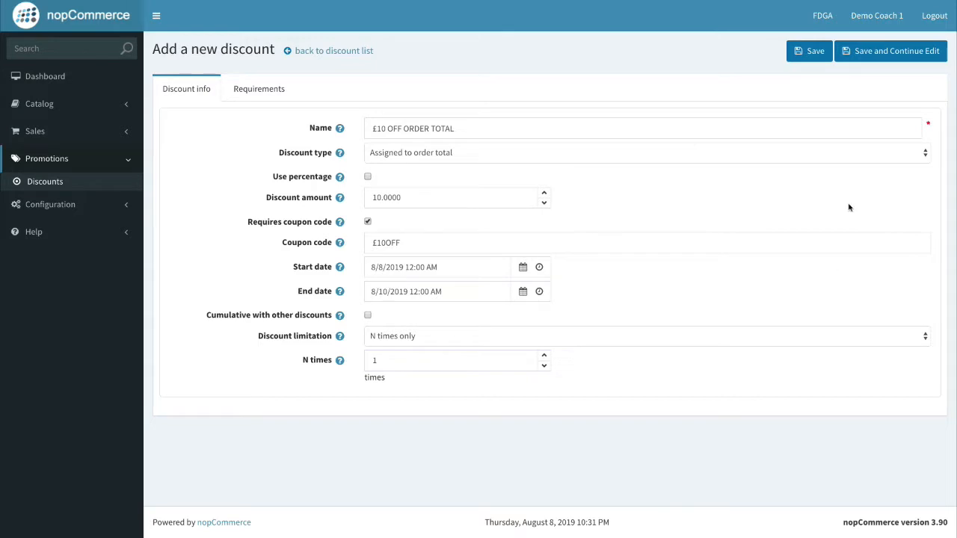
Save the discount, check its Usage history and Requirements tabs, and copy the £10OFF code.
click(876, 53)
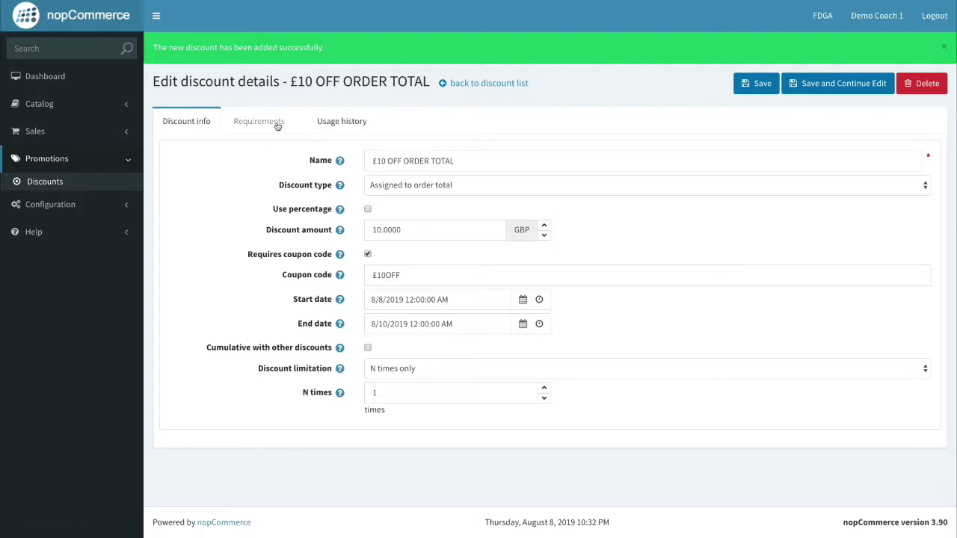
click(329, 124)
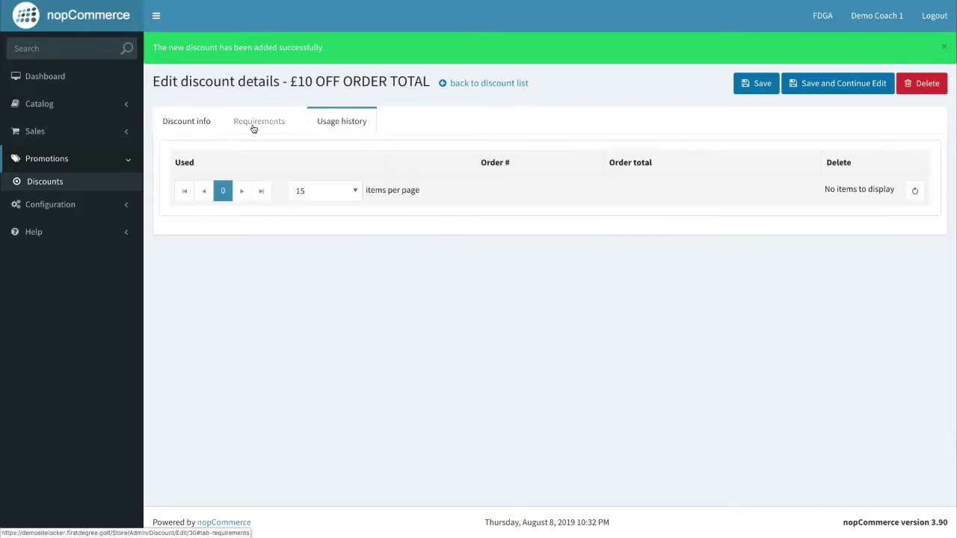
click(256, 128)
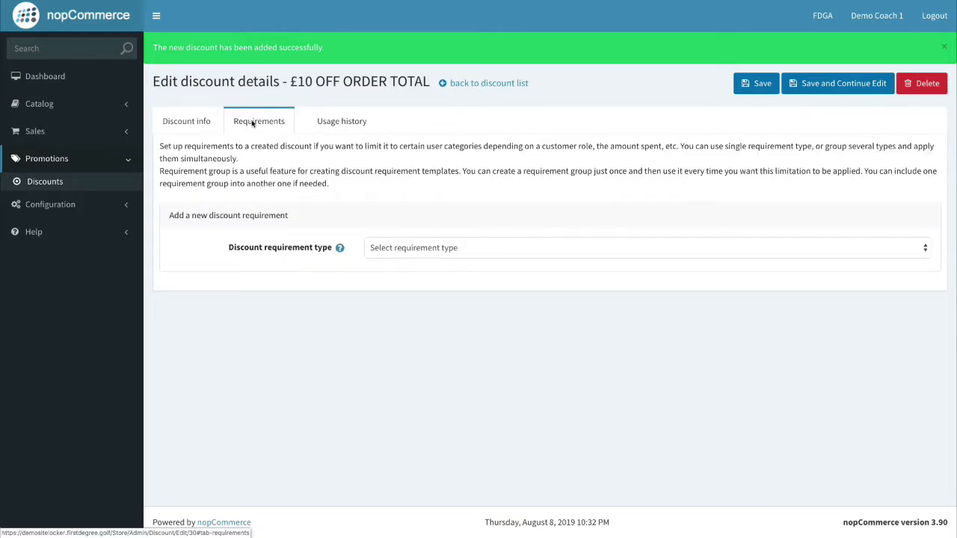
click(167, 126)
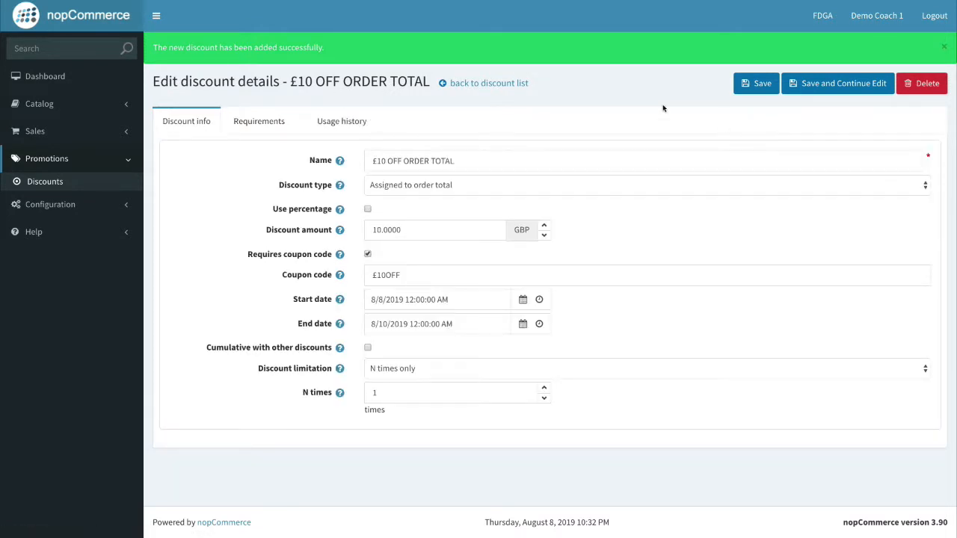
drag(461, 275, 363, 268)
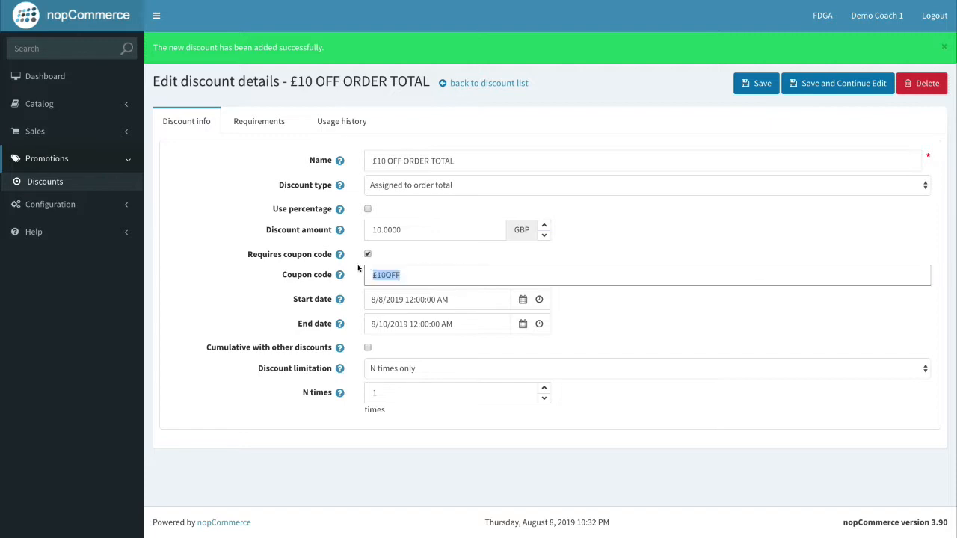
click(643, 253)
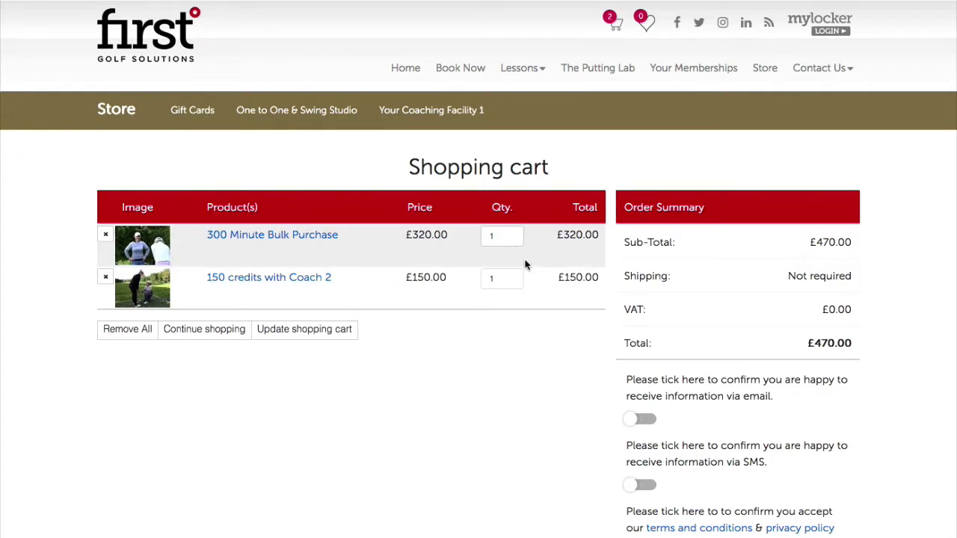
Review the first item's total and the cart's £470.00 order total.
drag(570, 235, 596, 235)
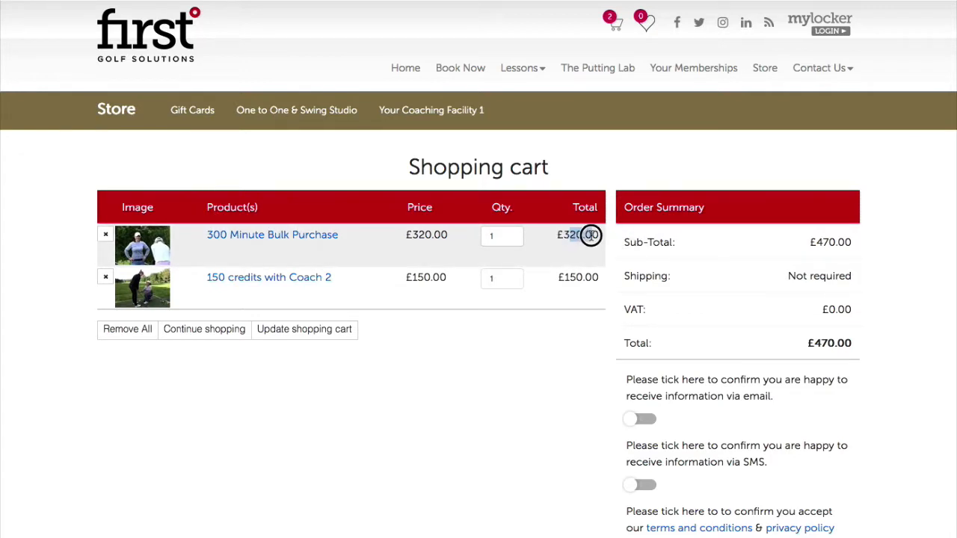
click(594, 270)
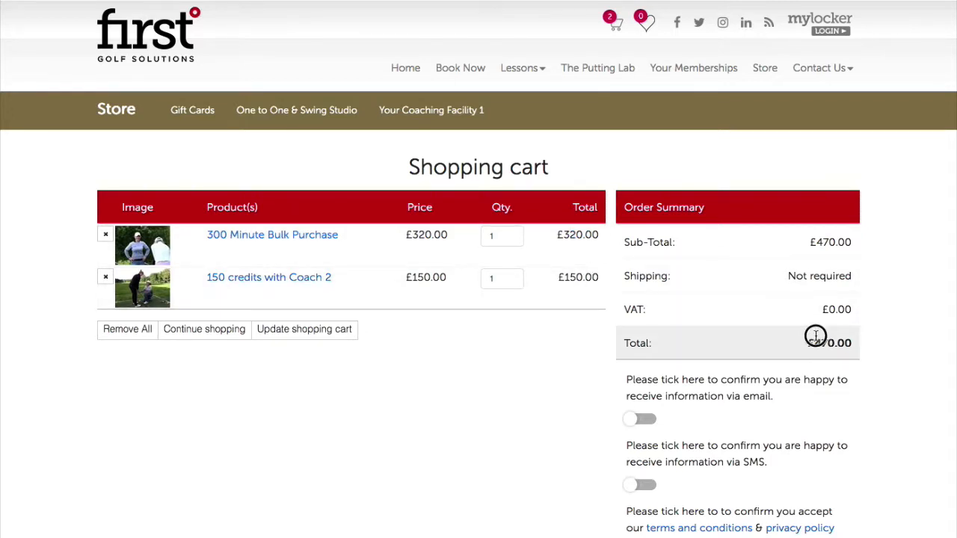
drag(814, 343, 871, 342)
click(871, 342)
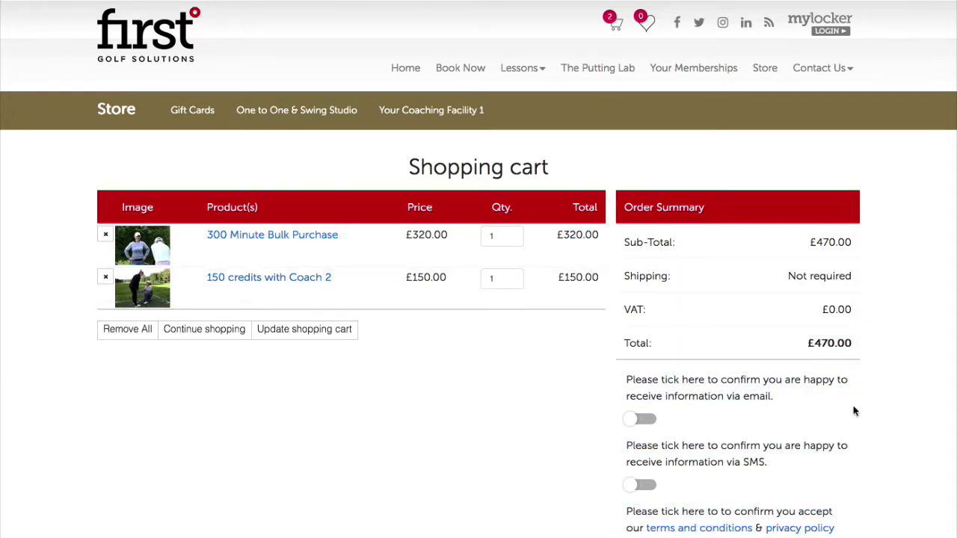
Apply coupon £10OFF and confirm the -£10.00 discount brings the total to £460.00.
scroll(857, 407, down, 3)
click(647, 383)
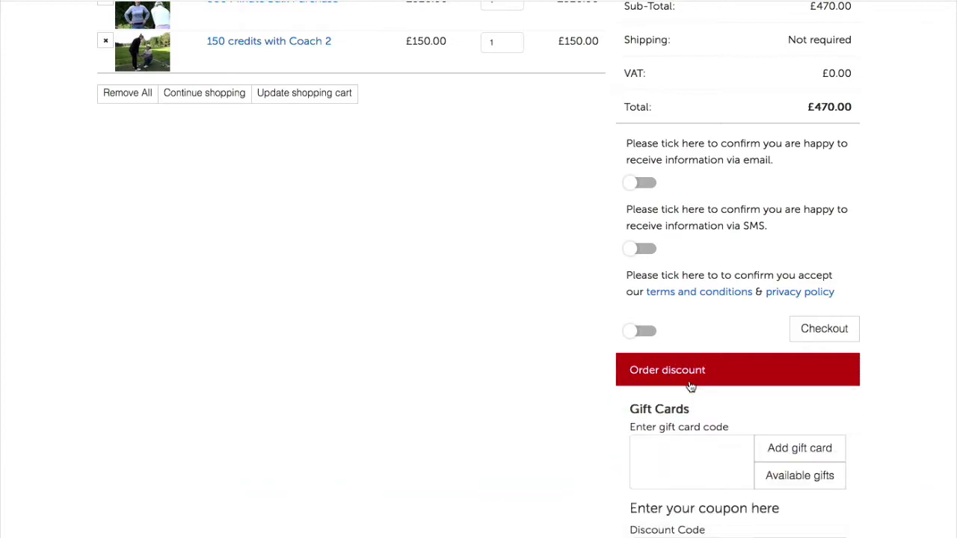
scroll(696, 404, down, 3)
click(684, 363)
text(£10OFF)
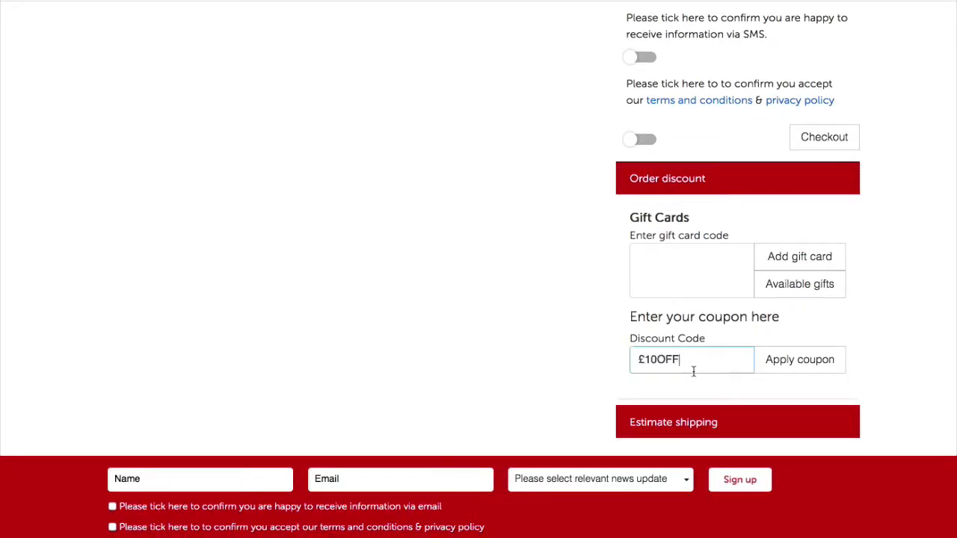
click(792, 361)
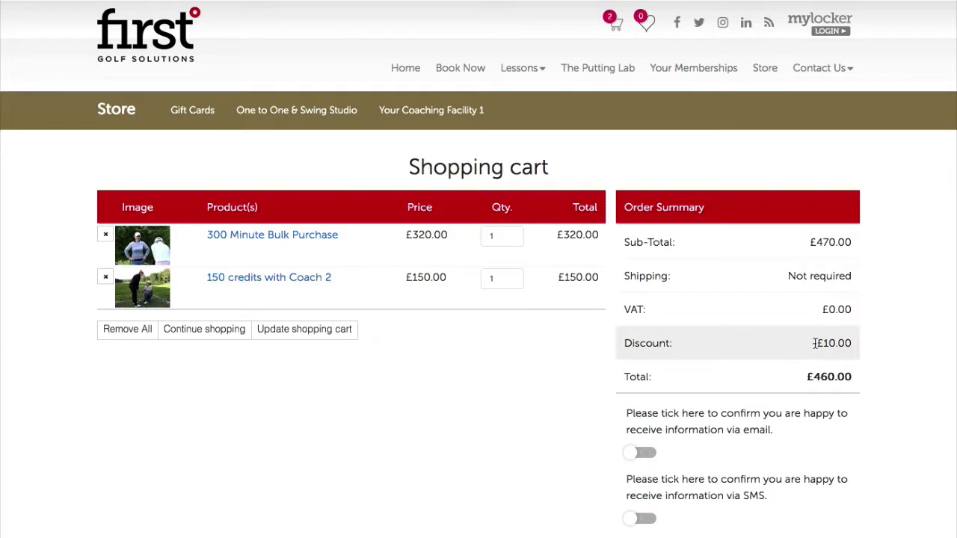
drag(813, 344, 854, 343)
click(877, 345)
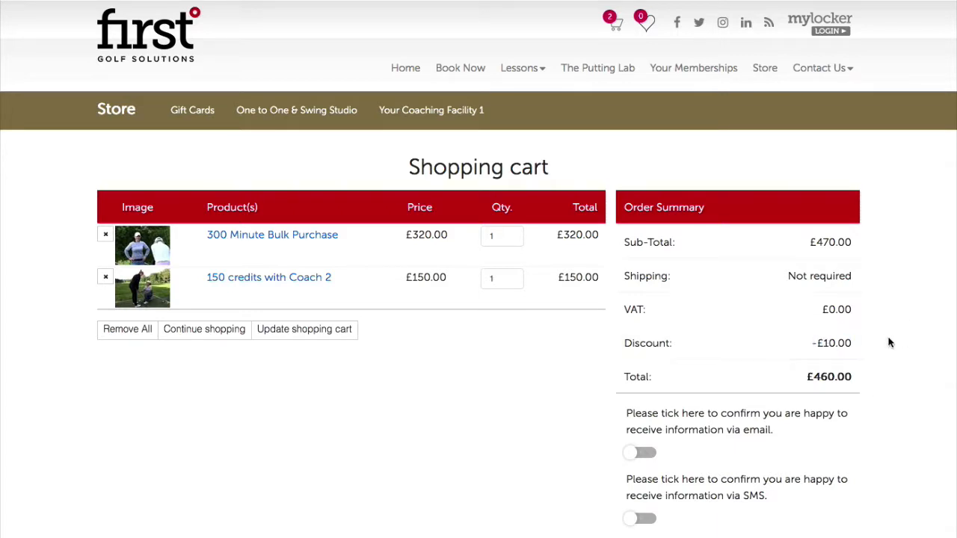
click(809, 343)
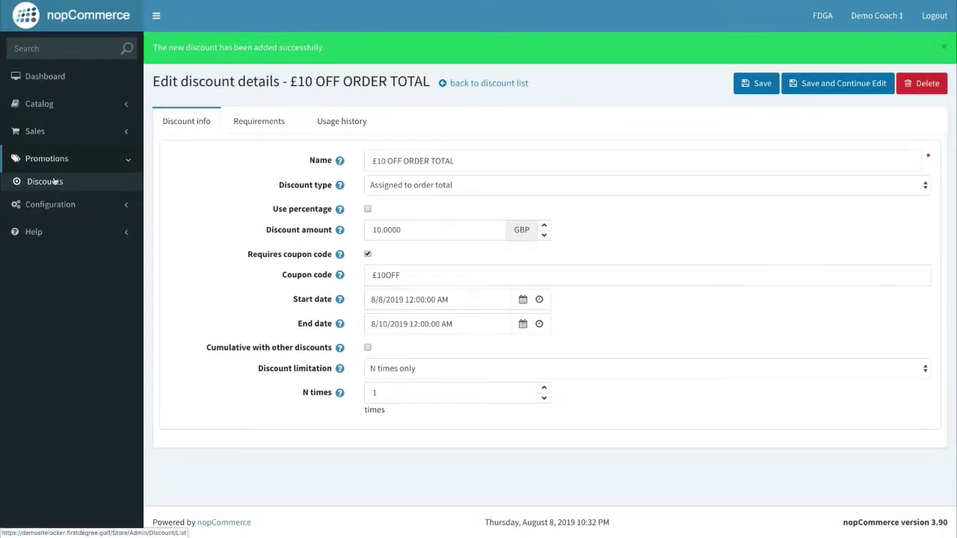
Return to the Discounts list and start a new discount.
click(51, 181)
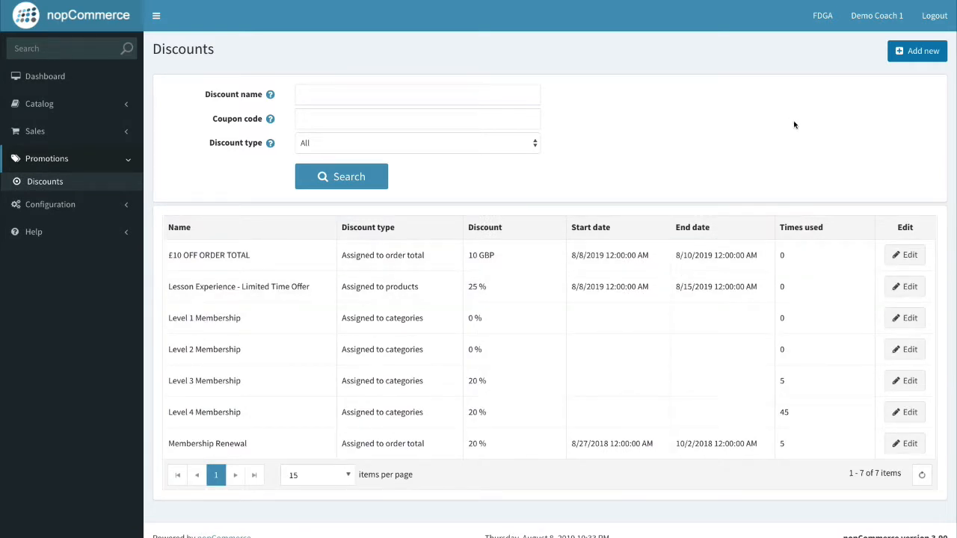
click(919, 51)
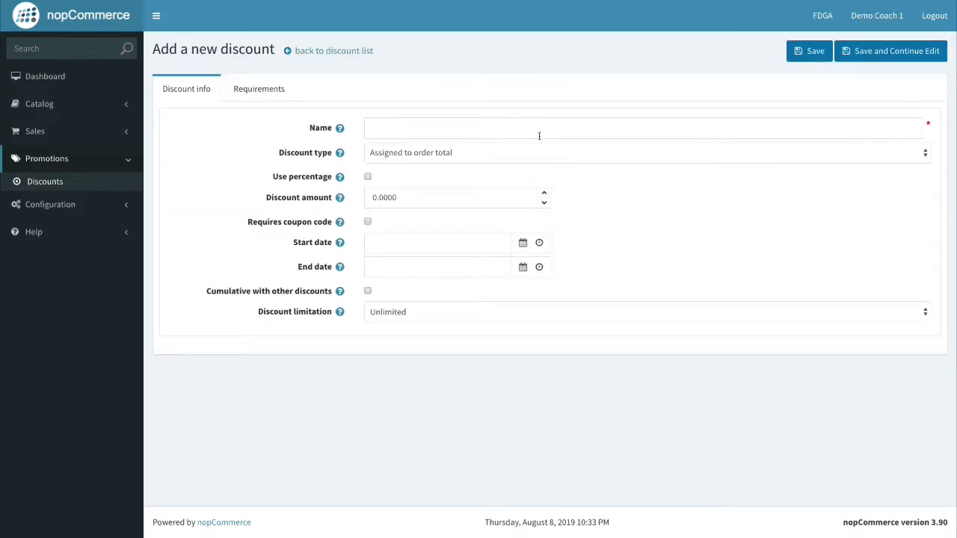
Name the new discount '£25.00 OFF COACHING FACILITY PRODUCTS'.
click(473, 133)
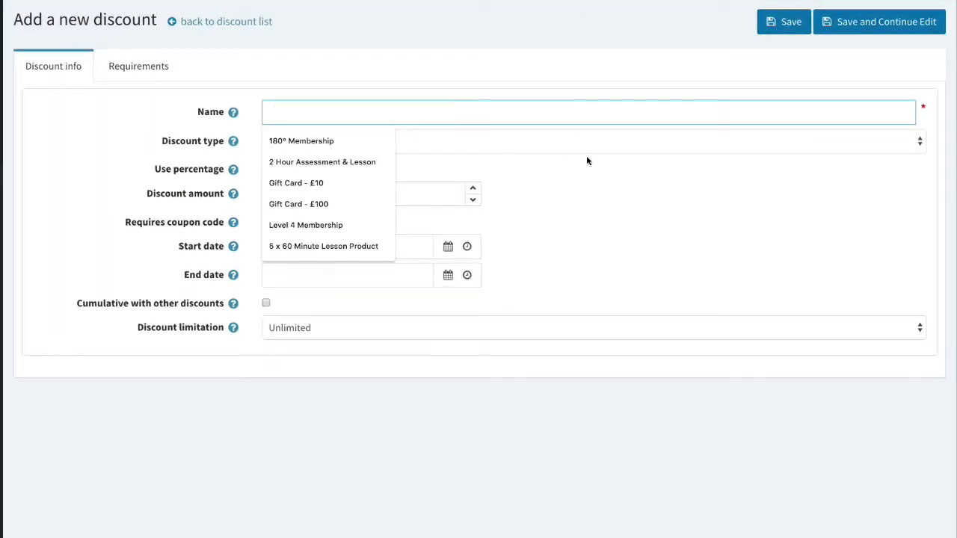
click(587, 160)
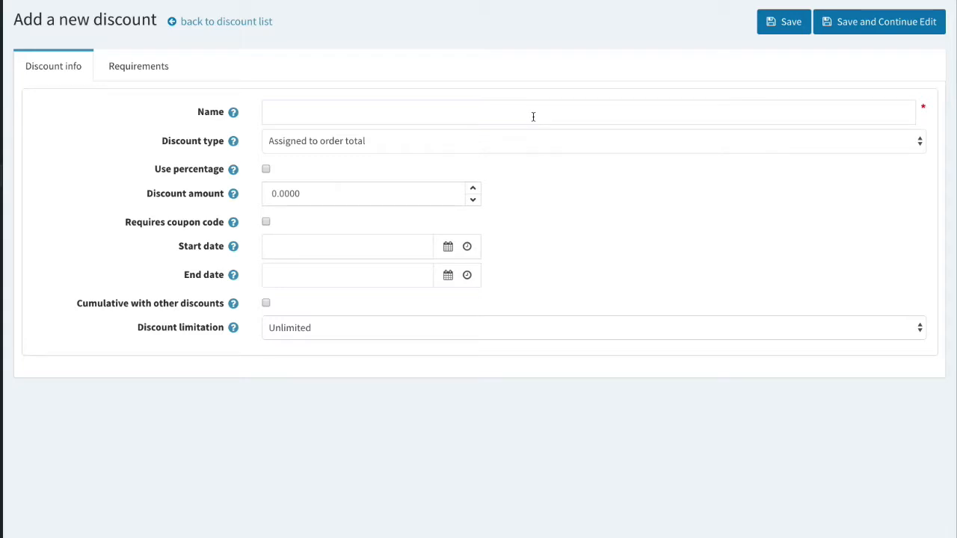
click(402, 114)
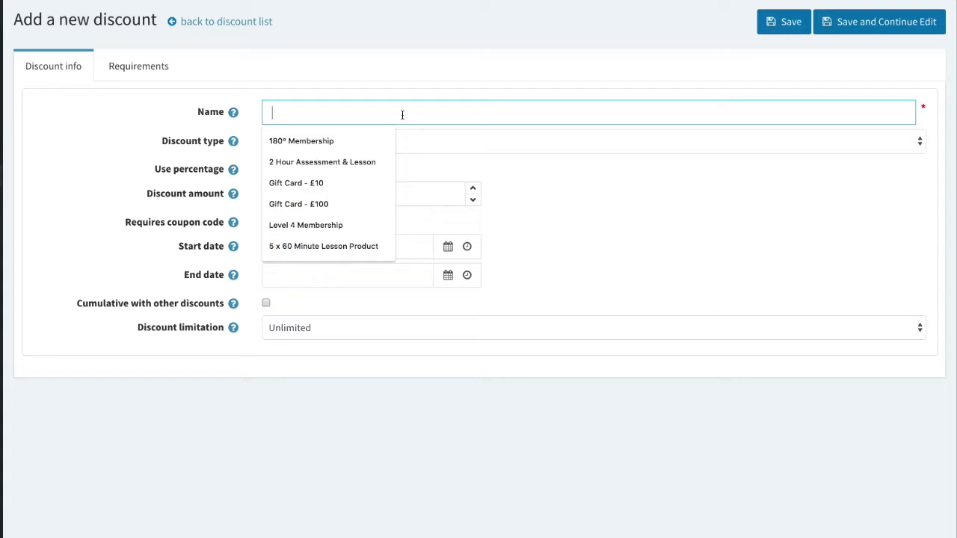
text(2)
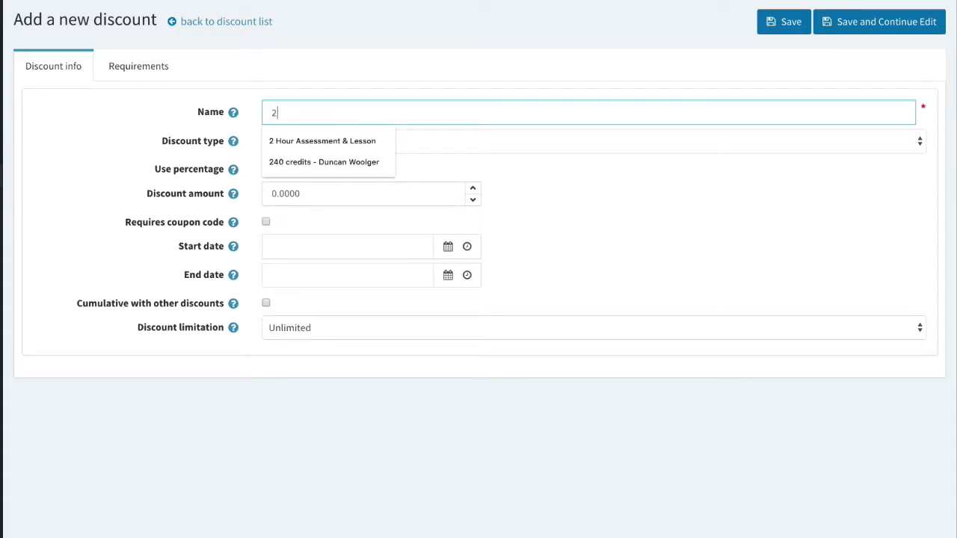
key(BackSpace)
text(£25)
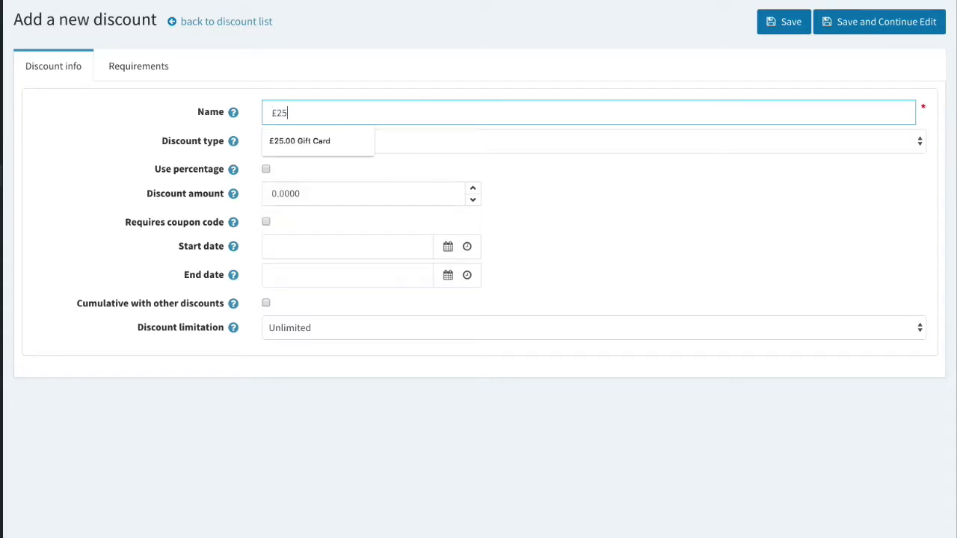
text(.00 O)
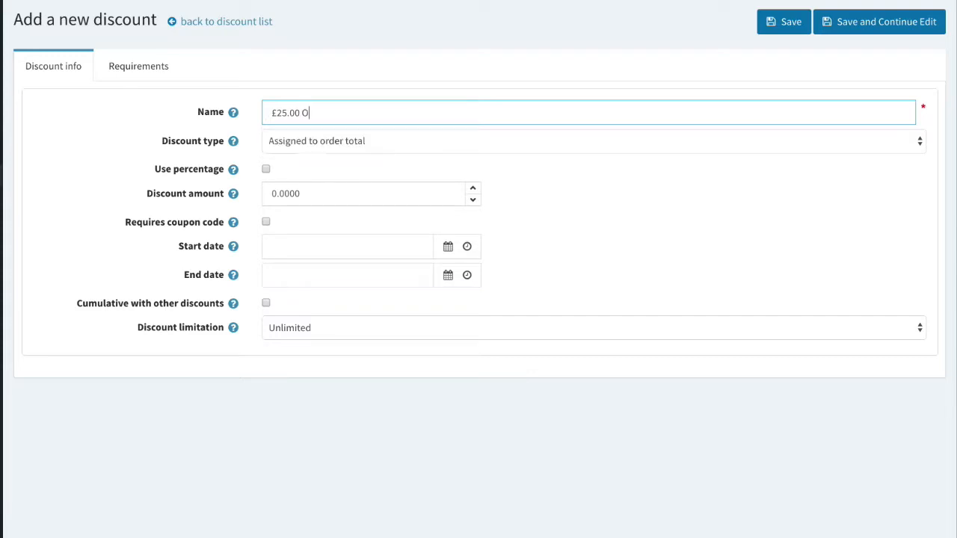
key(BackSpace)
text(off)
key(BackSpace)
key(BackSpace)
key(BackSpace)
text(OFF COACHING FACILITY PRODUCTS)
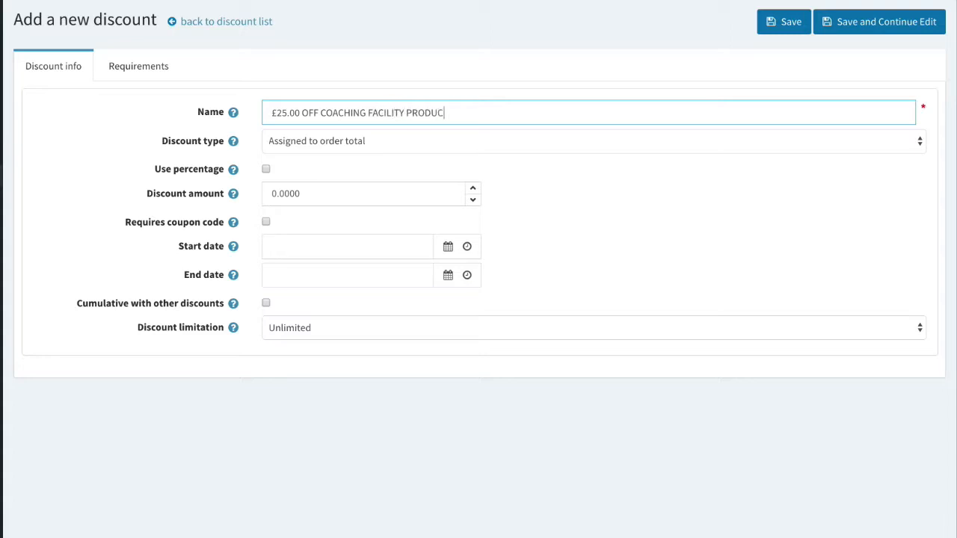
Look through the Discount type options without changing them yet.
click(416, 142)
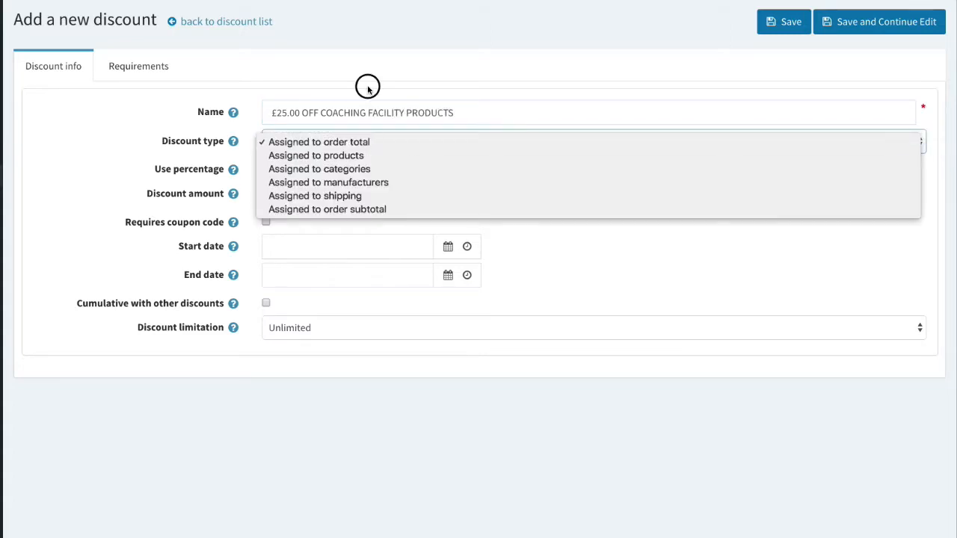
click(370, 93)
click(471, 112)
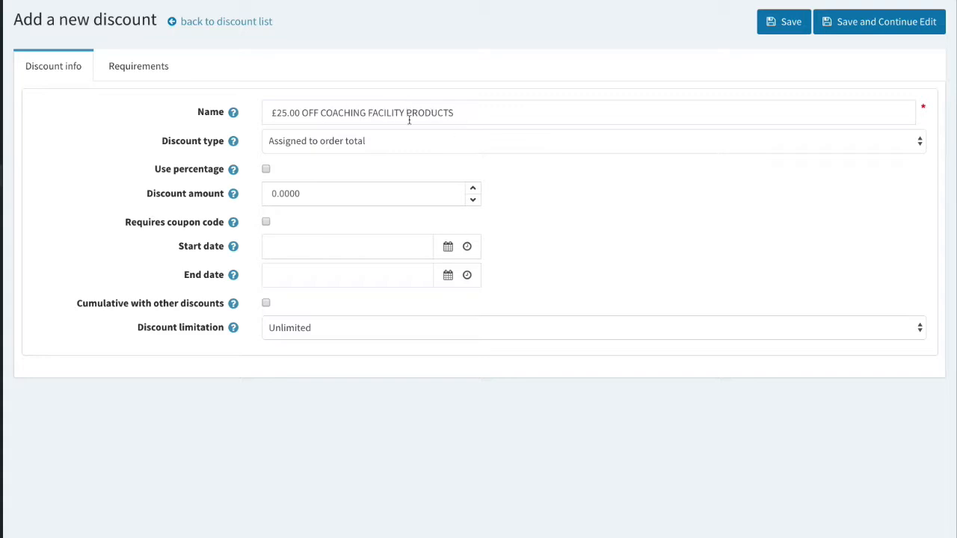
click(372, 146)
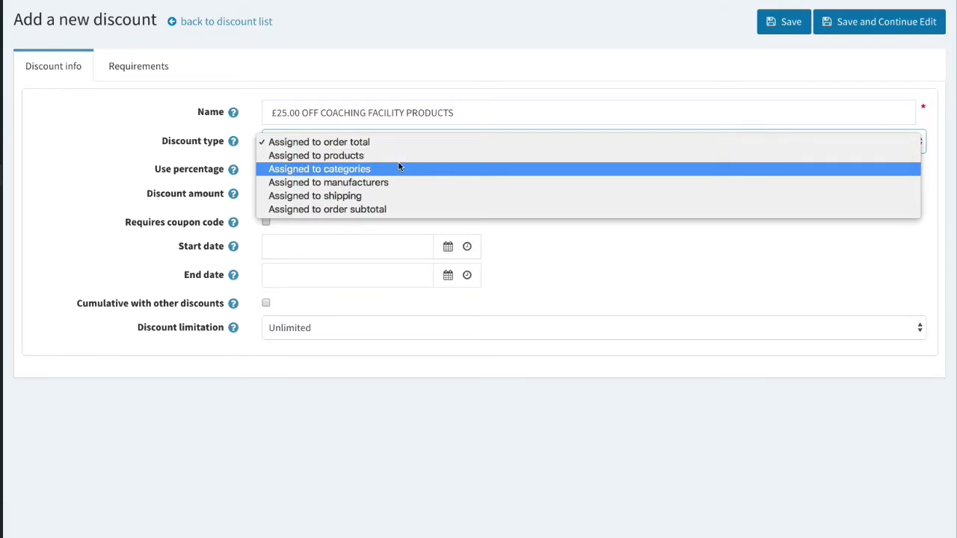
Assign the discount to categories with amount 25, requiring coupon code FACILITYPROMO.
click(335, 169)
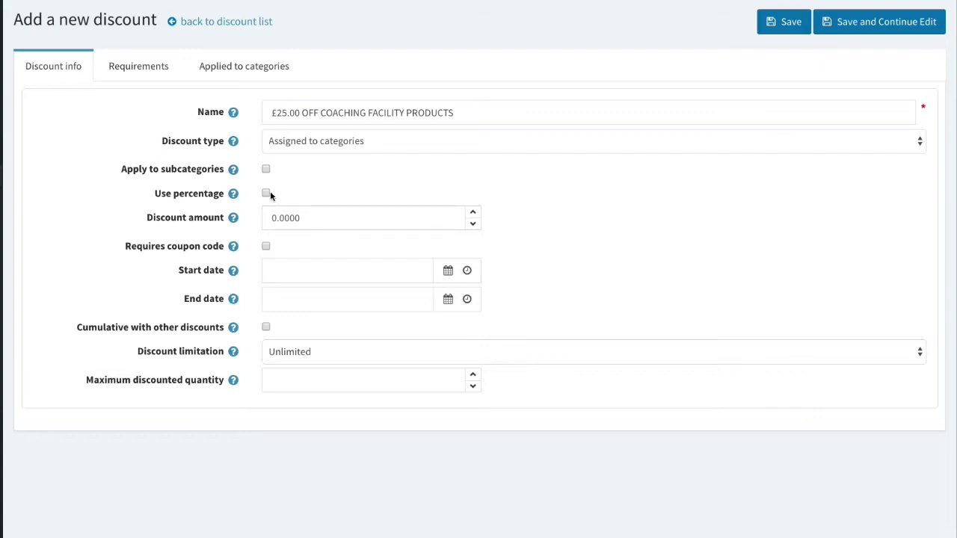
click(273, 218)
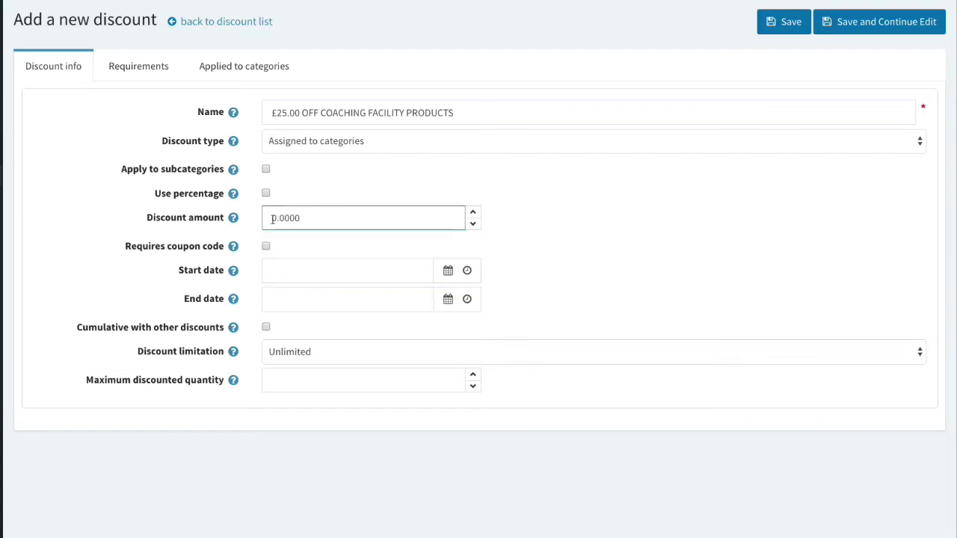
text(25)
click(321, 238)
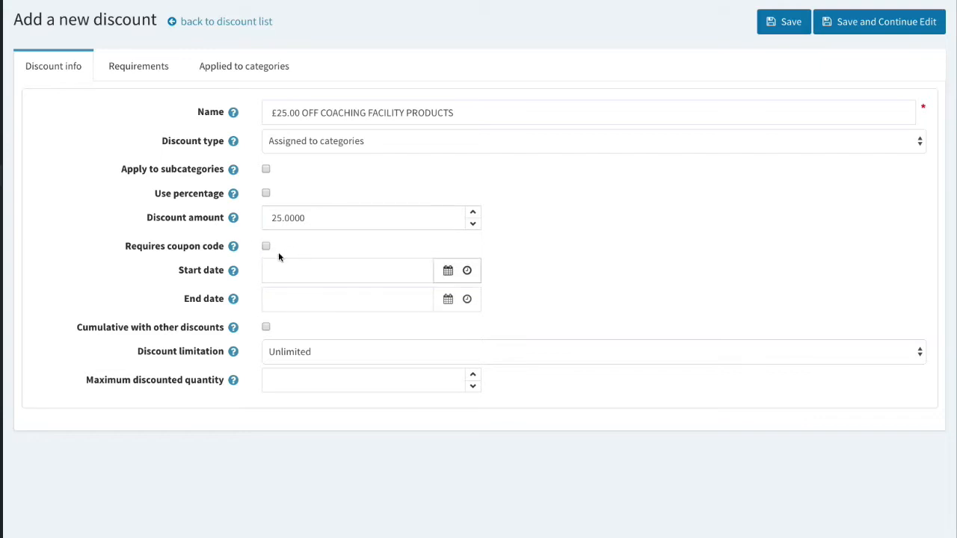
click(265, 246)
click(293, 268)
text(FACILITYPR)
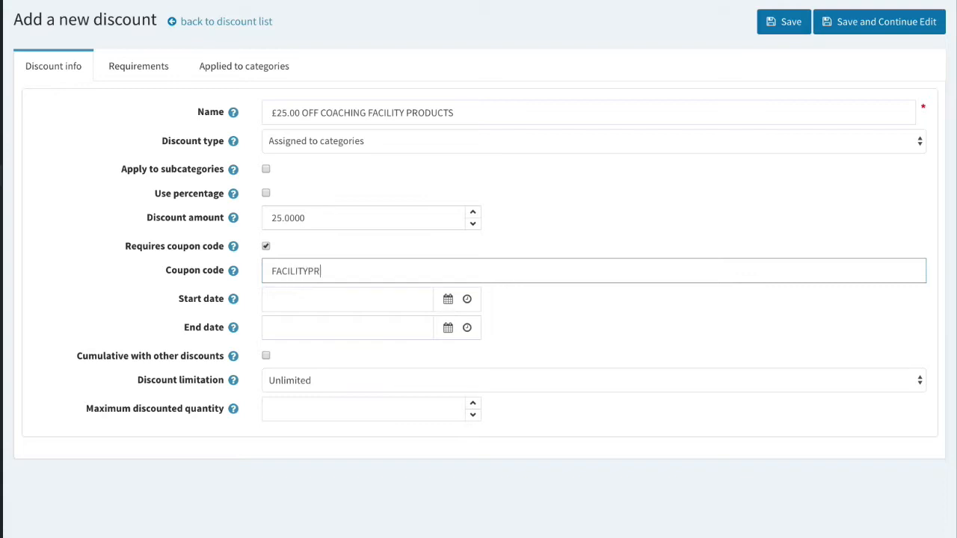
text(OMO)
Make the discount valid from 8/8/2019 to 8/31/2019.
click(448, 299)
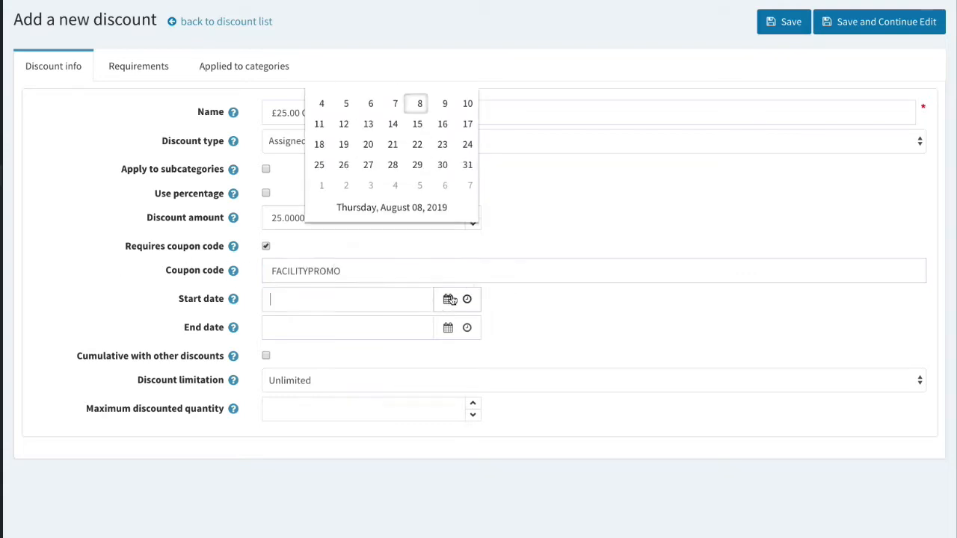
click(416, 165)
click(448, 328)
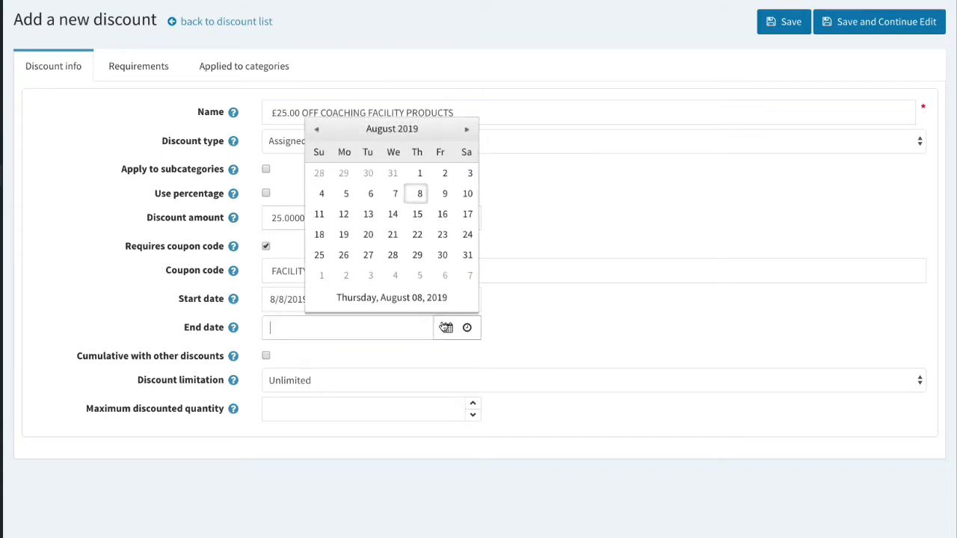
click(466, 255)
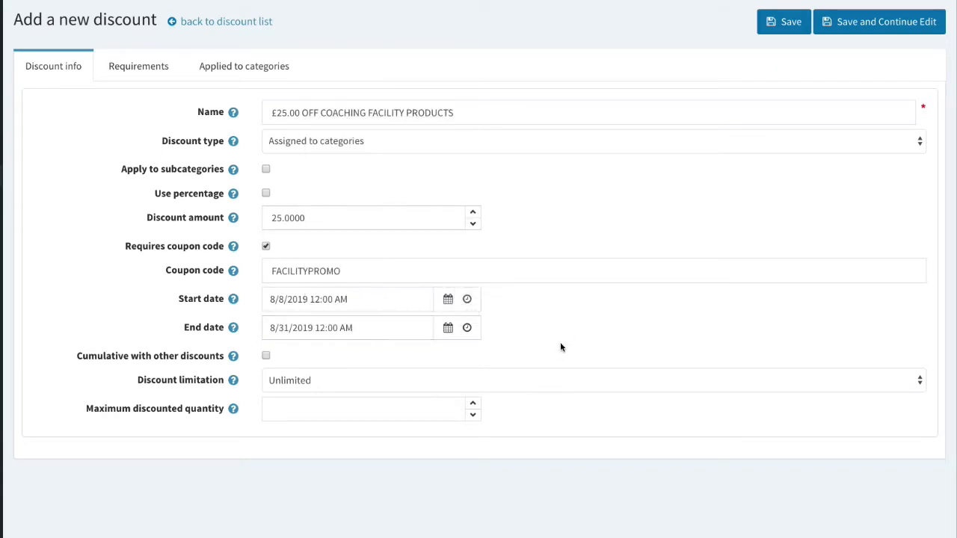
double_click(348, 270)
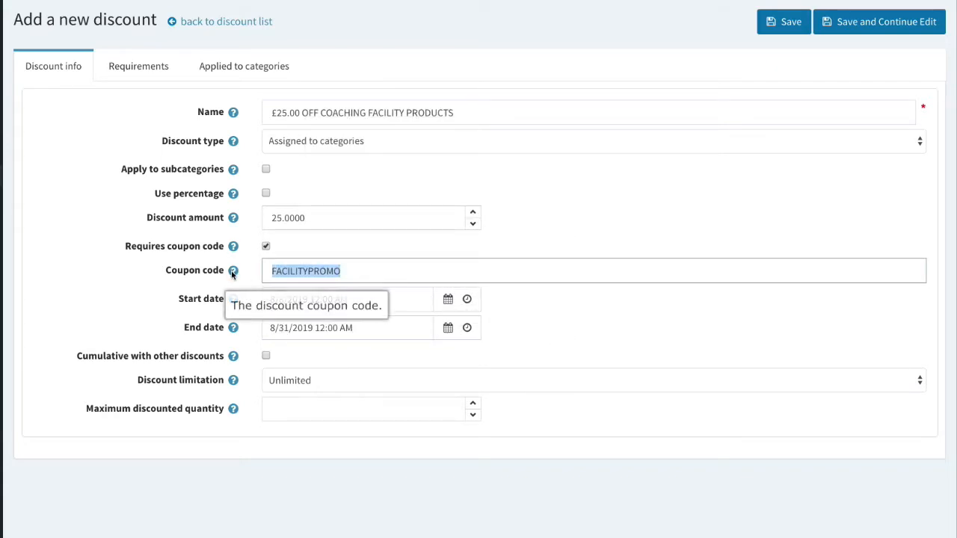
click(173, 341)
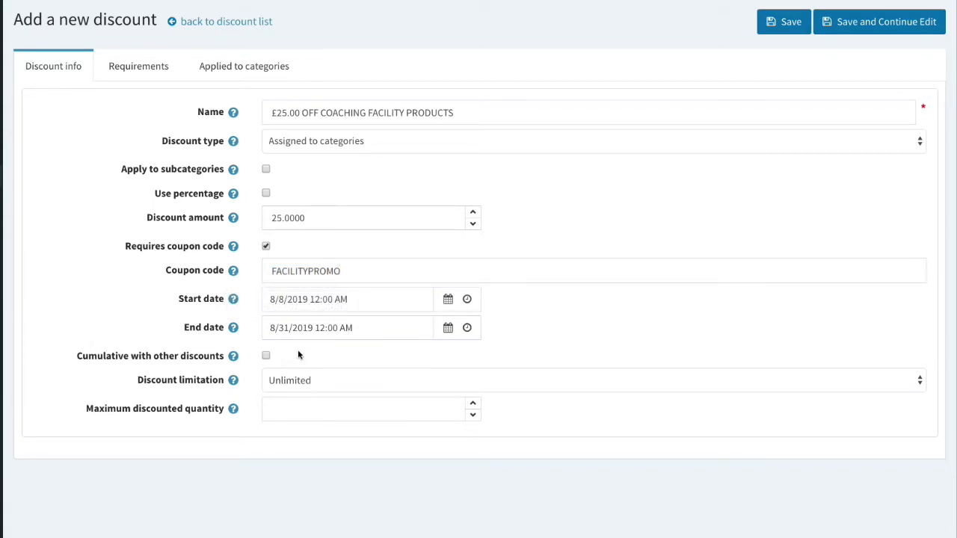
Keep the discount's usage limitation at Unlimited.
click(343, 382)
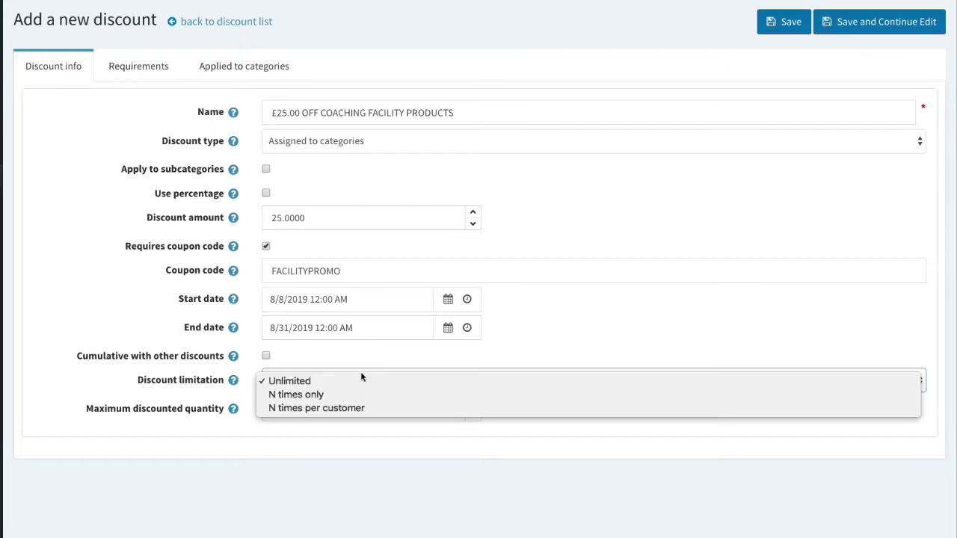
click(367, 361)
click(331, 378)
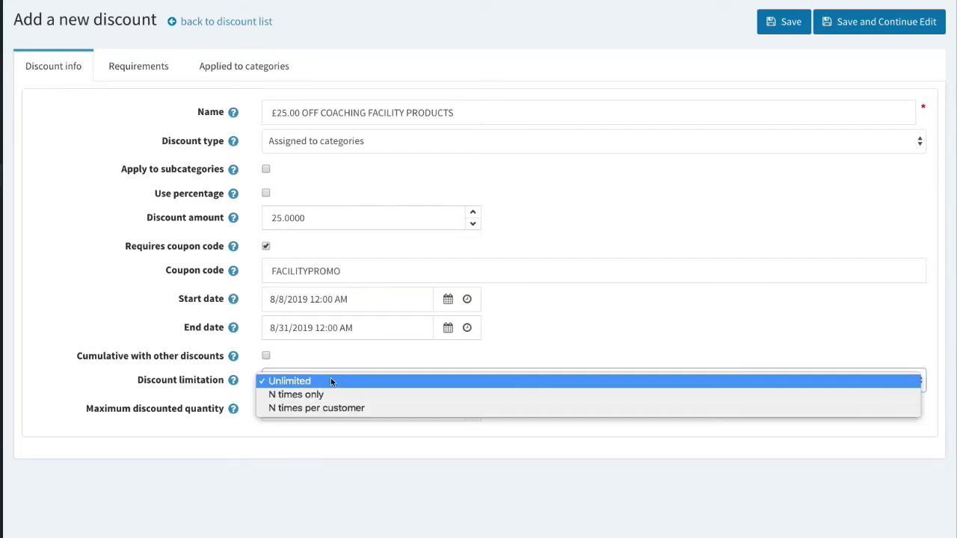
click(270, 383)
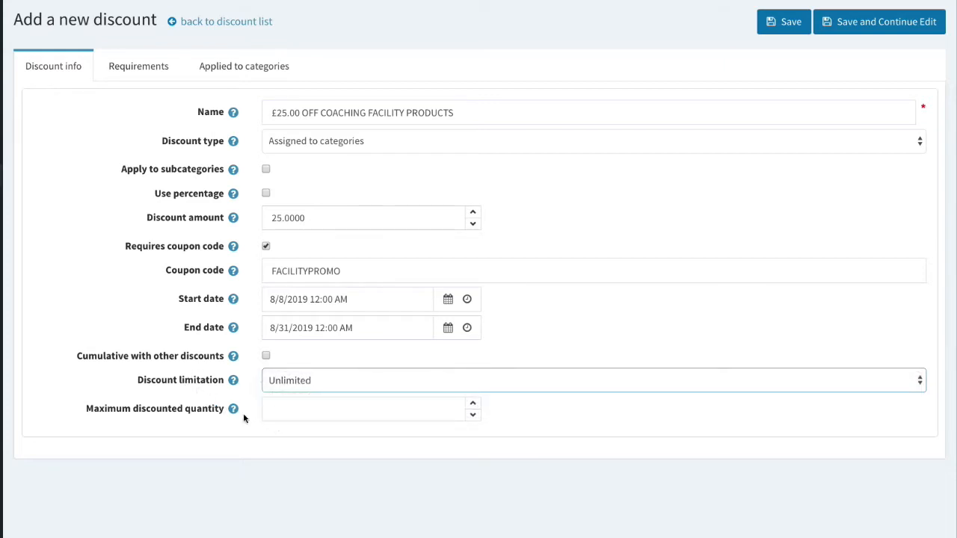
click(592, 406)
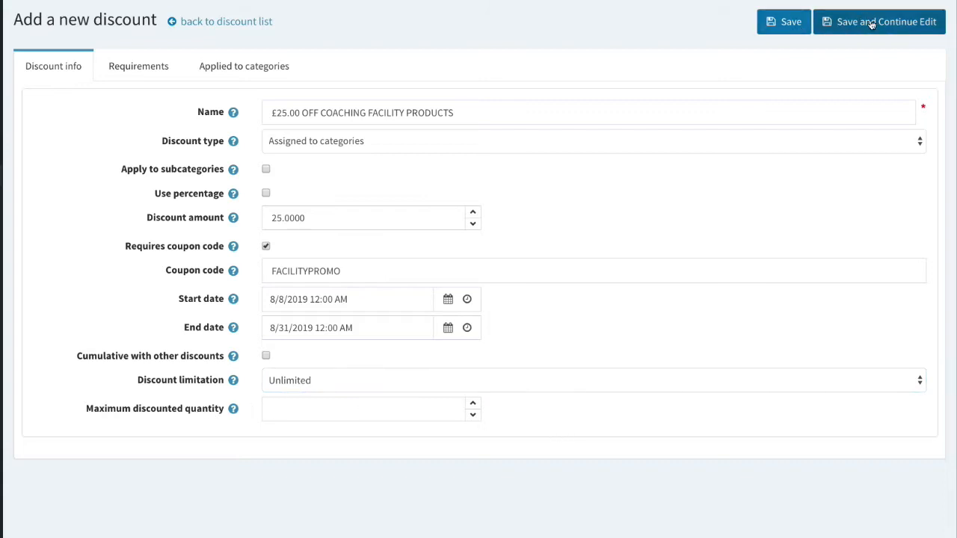
Save the discount and apply it to the Your Coaching Facility 1 category.
click(871, 24)
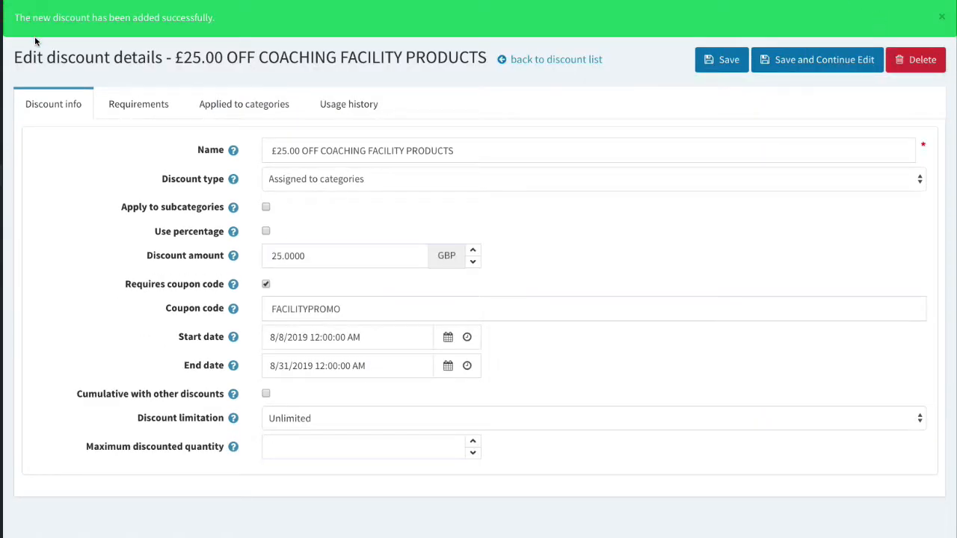
click(254, 100)
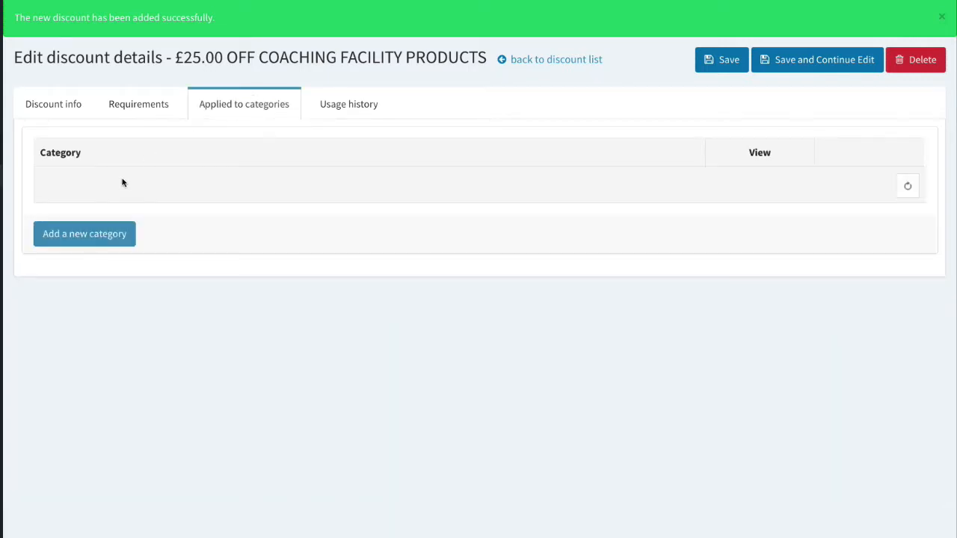
click(104, 238)
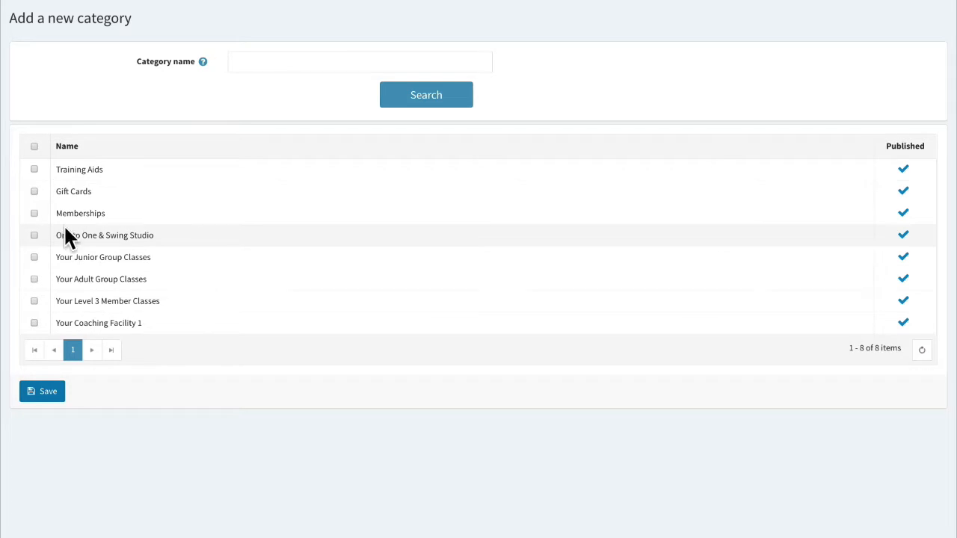
click(34, 323)
click(56, 392)
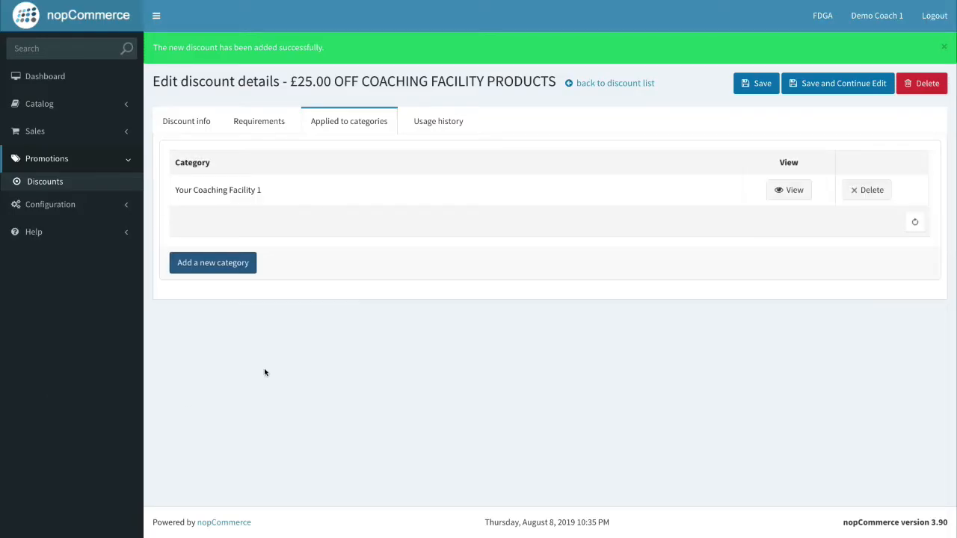
click(800, 84)
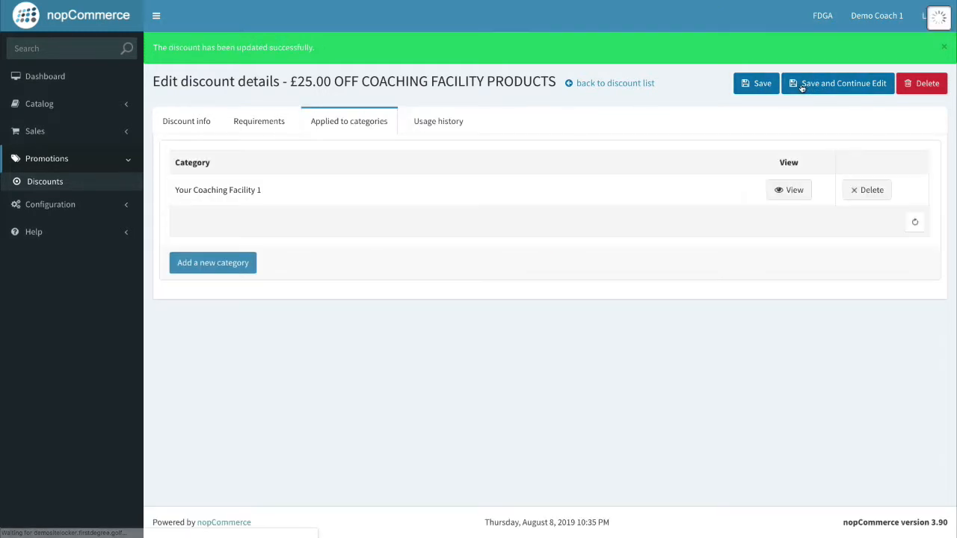
Copy the FACILITYPROMO coupon code from the Discount info tab.
click(180, 125)
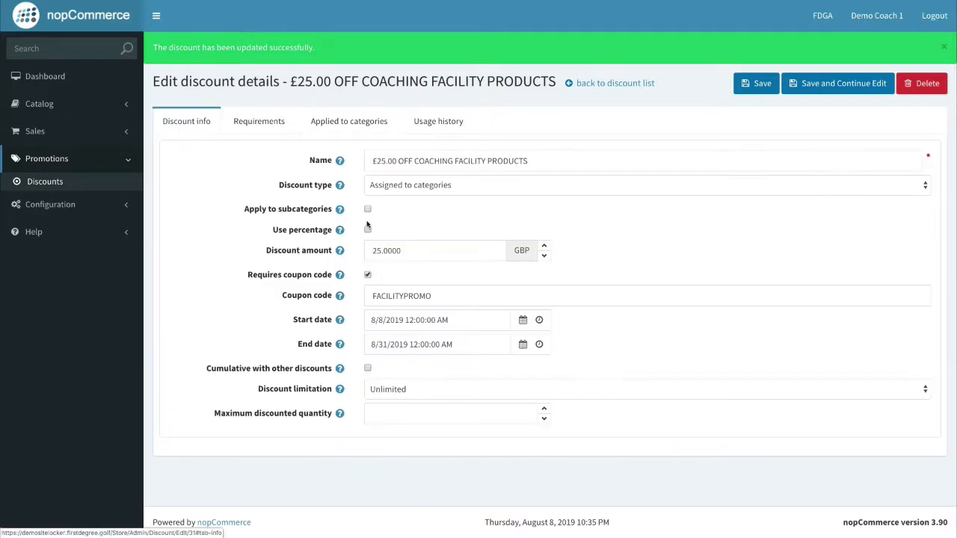
drag(442, 295, 325, 291)
key(ctrl+c)
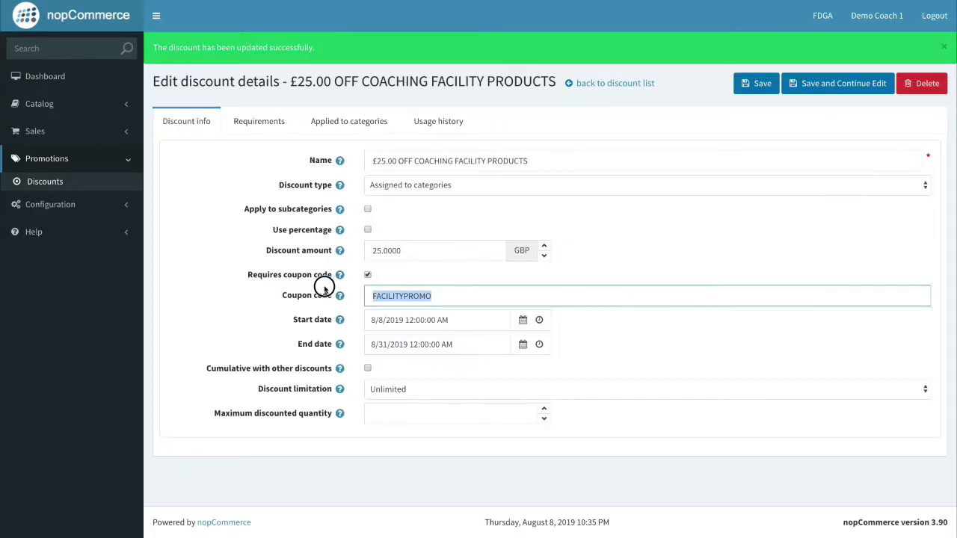
click(692, 267)
key(ctrl+Right)
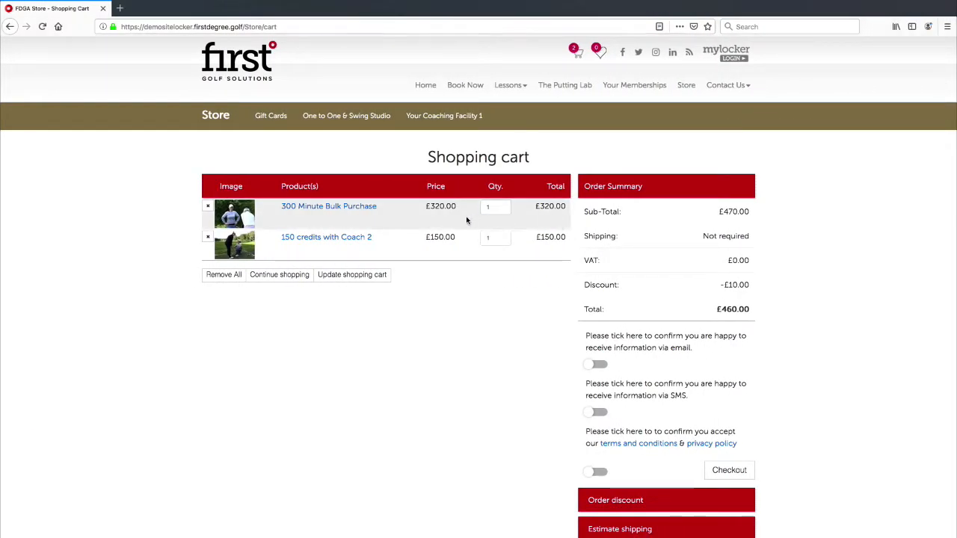
Empty the cart and add 10 x 60 Minute Lessons with Coach Number 2.
click(235, 276)
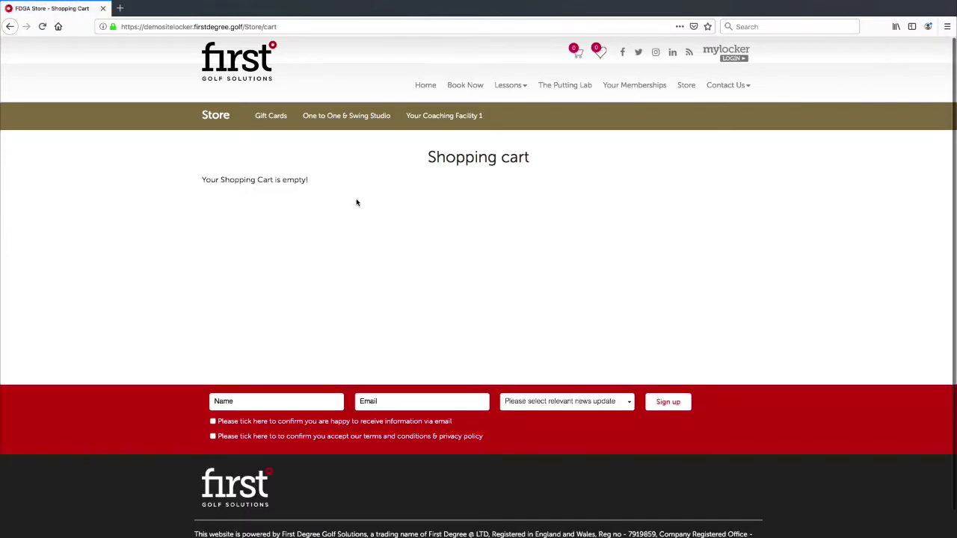
click(216, 121)
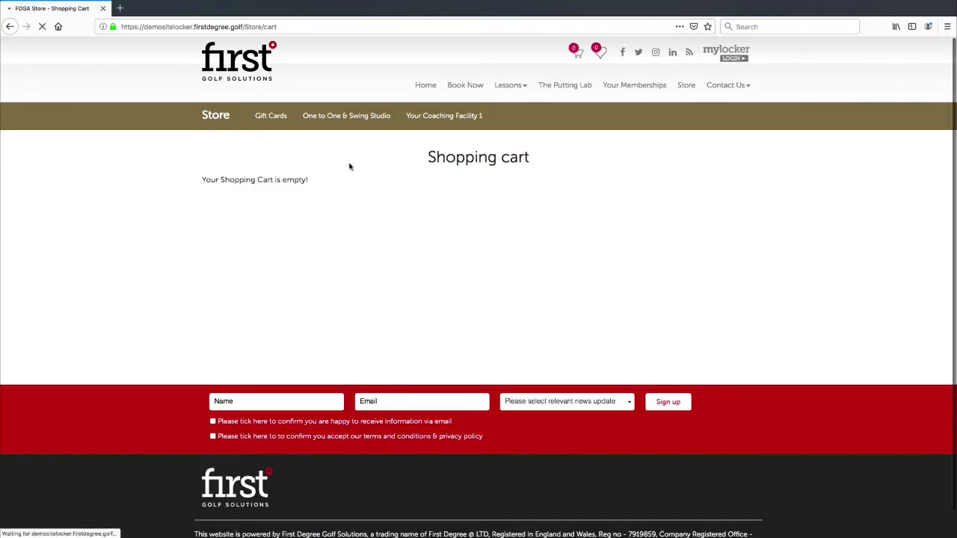
scroll(191, 123, down, 2)
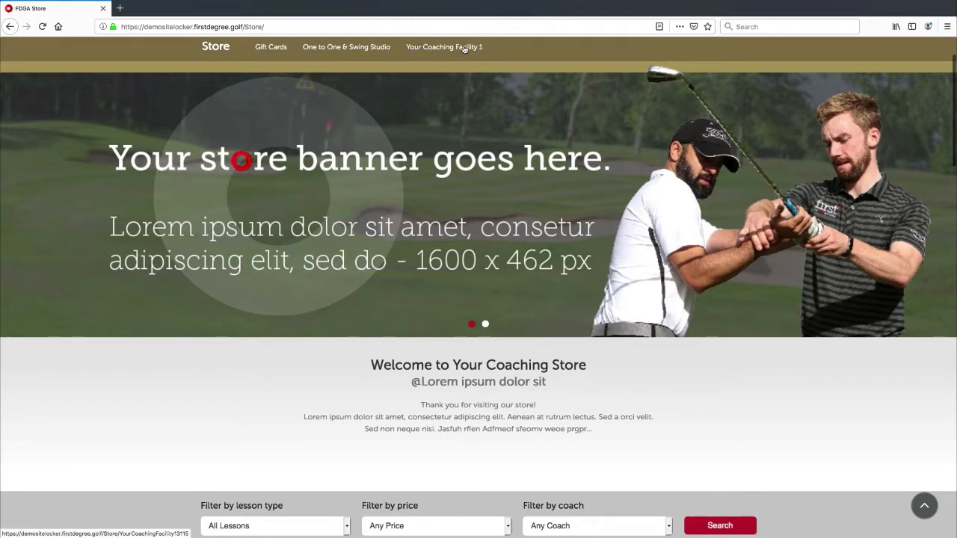
scroll(476, 188, down, 1)
scroll(475, 187, up, 3)
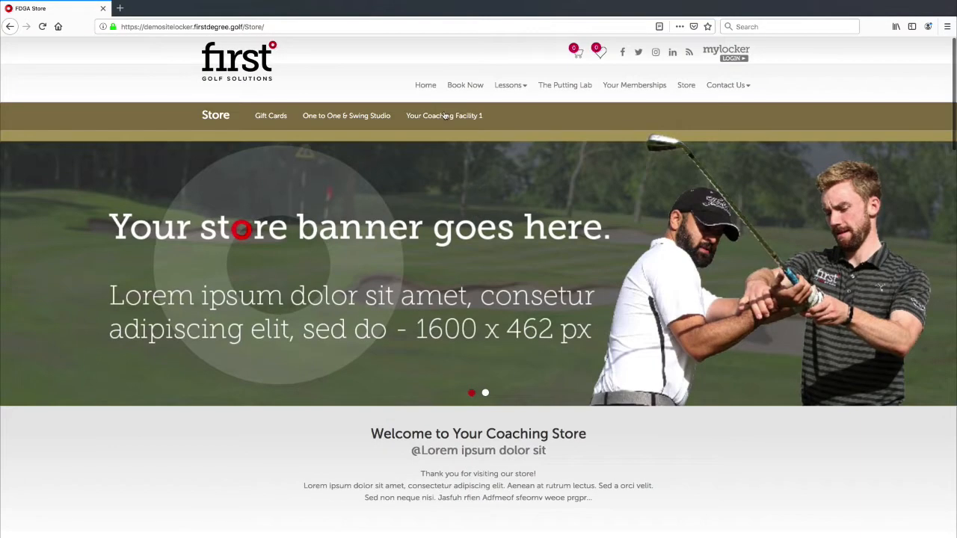
click(446, 117)
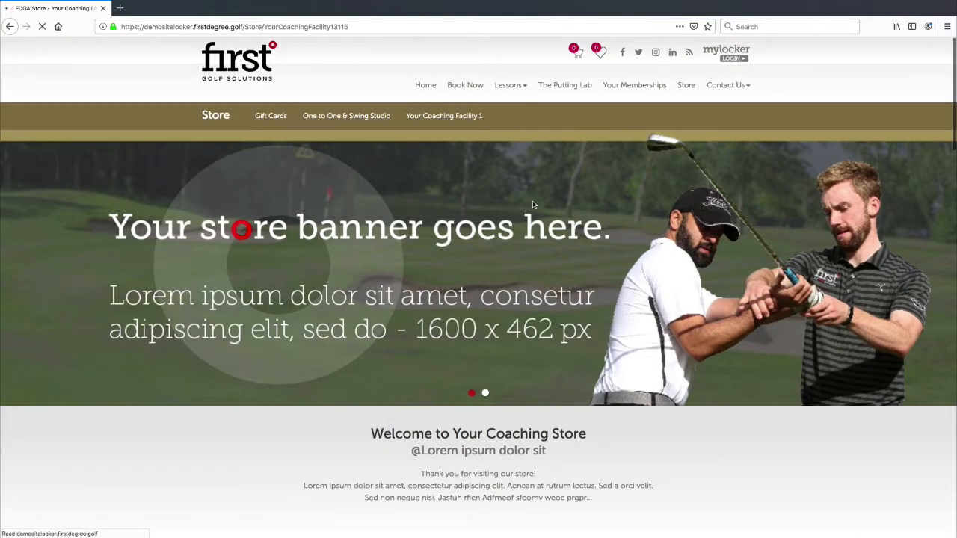
scroll(524, 207, down, 3)
scroll(516, 225, down, 3)
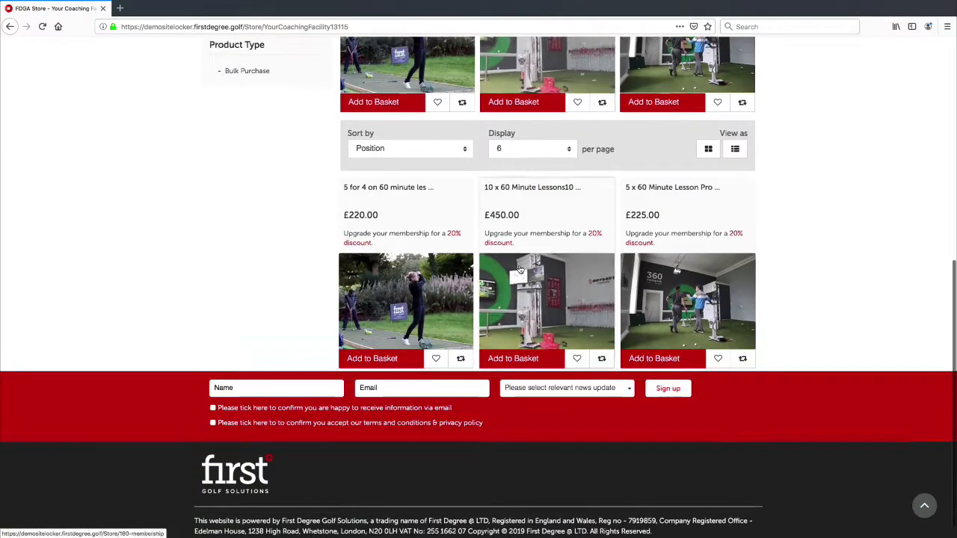
click(528, 285)
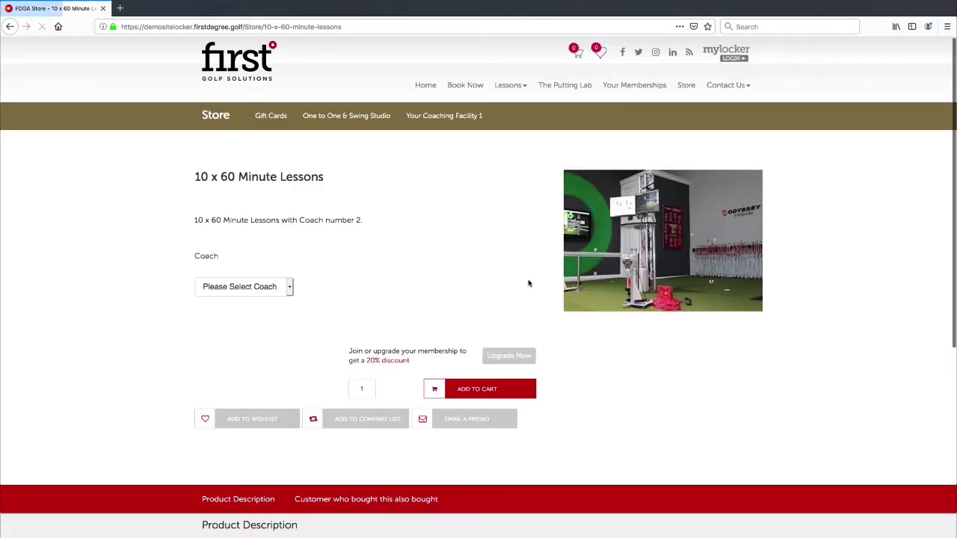
click(252, 290)
click(253, 296)
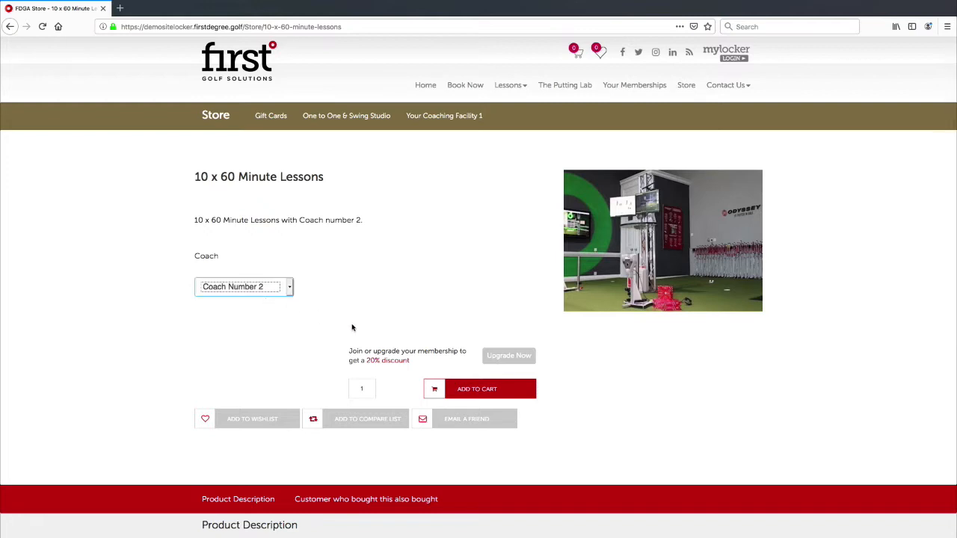
click(464, 386)
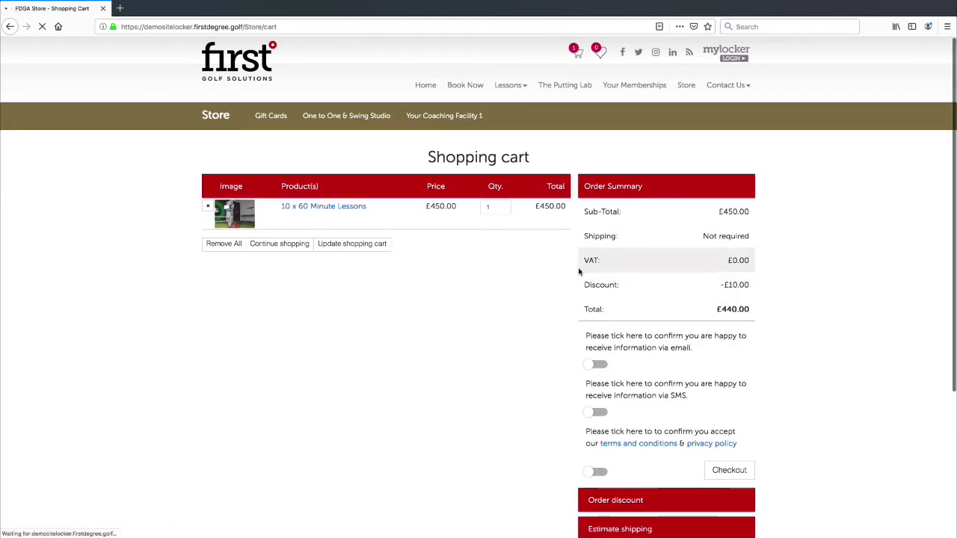
Add the 5 for 4 on 60 minute lessons package, with a coach chosen, to the cart.
scroll(545, 329, down, 5)
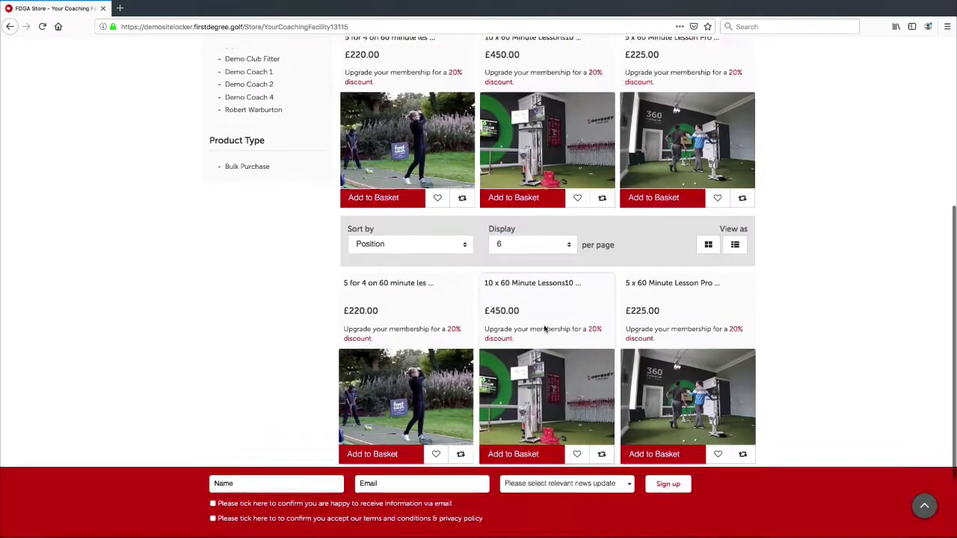
scroll(545, 329, down, 2)
click(473, 316)
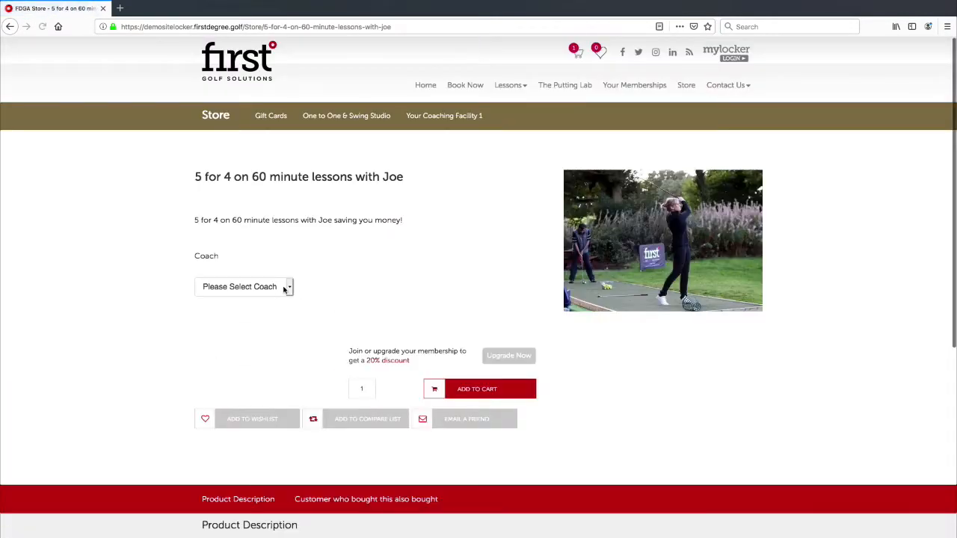
click(286, 290)
click(291, 290)
click(471, 388)
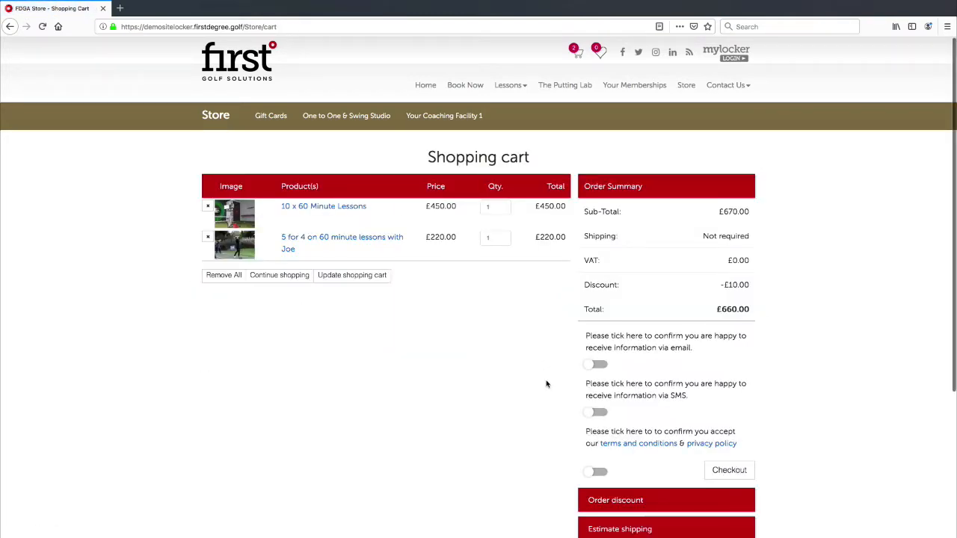
scroll(478, 339, down, 2)
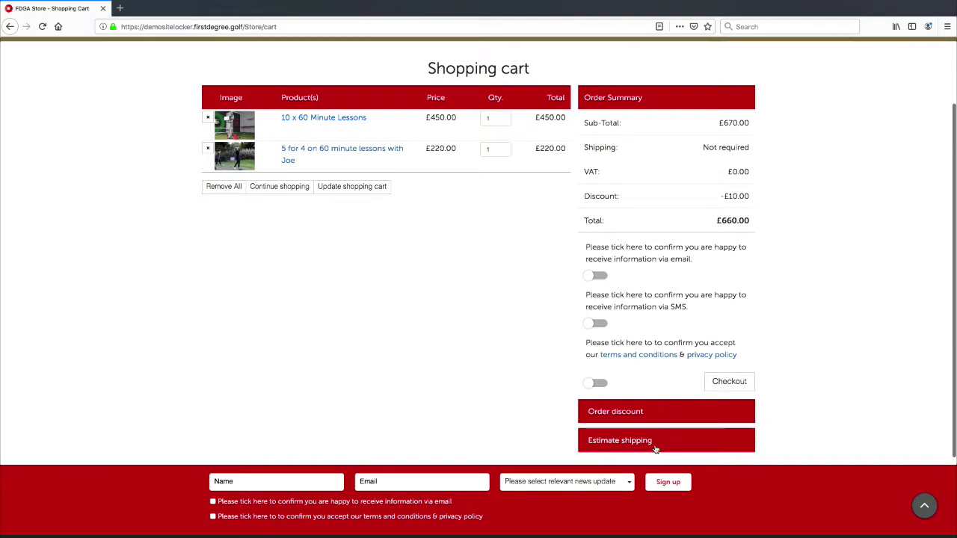
Remove the £10OFF coupon from the order.
click(649, 412)
scroll(649, 418, down, 4)
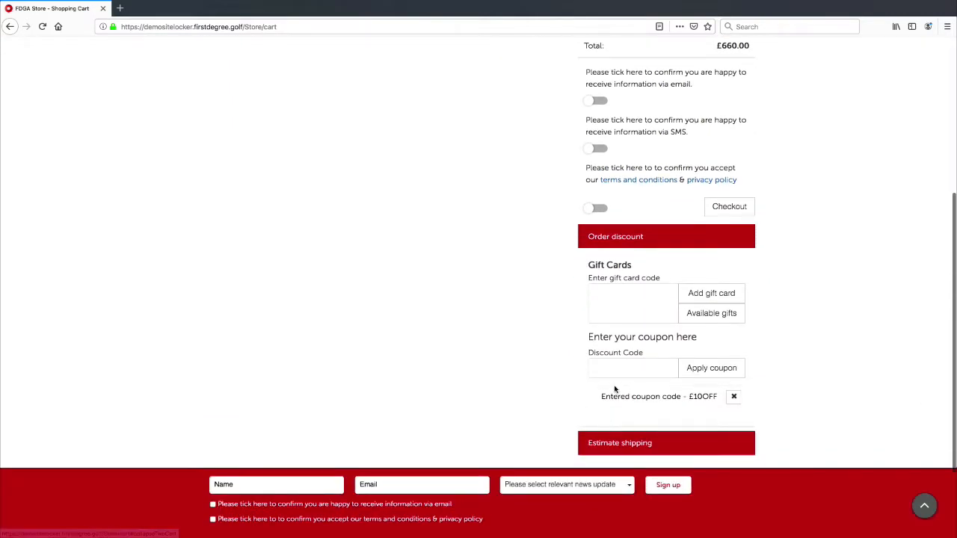
click(734, 396)
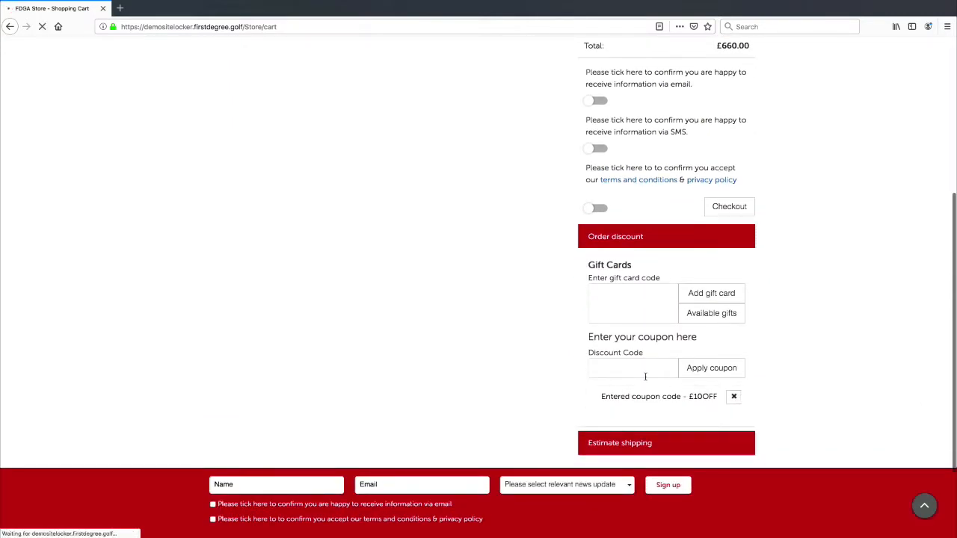
scroll(644, 425, down, 2)
Apply coupon FACILITYPROMO and confirm each item saves £25.00, totalling £620.00.
click(699, 416)
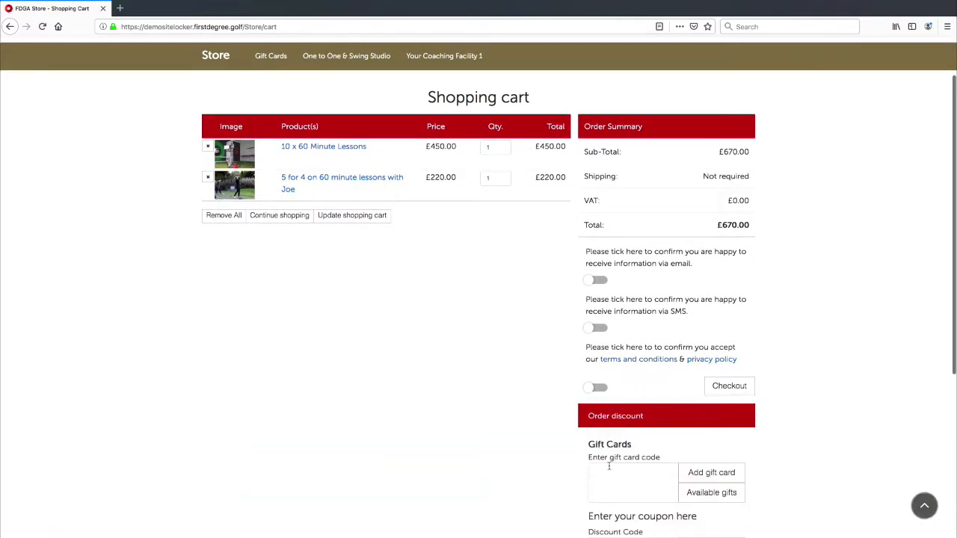
scroll(624, 486, down, 3)
click(624, 458)
key(ctrl+v)
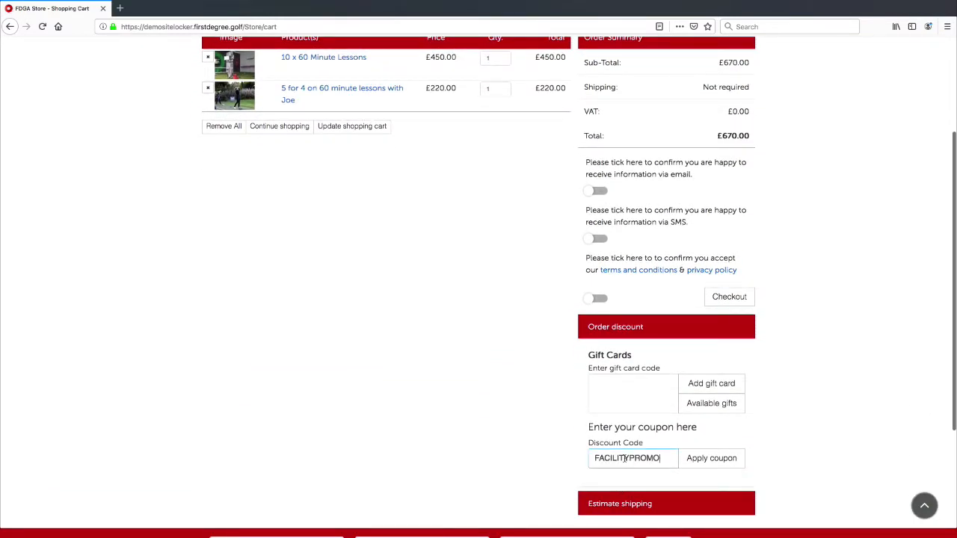
click(713, 459)
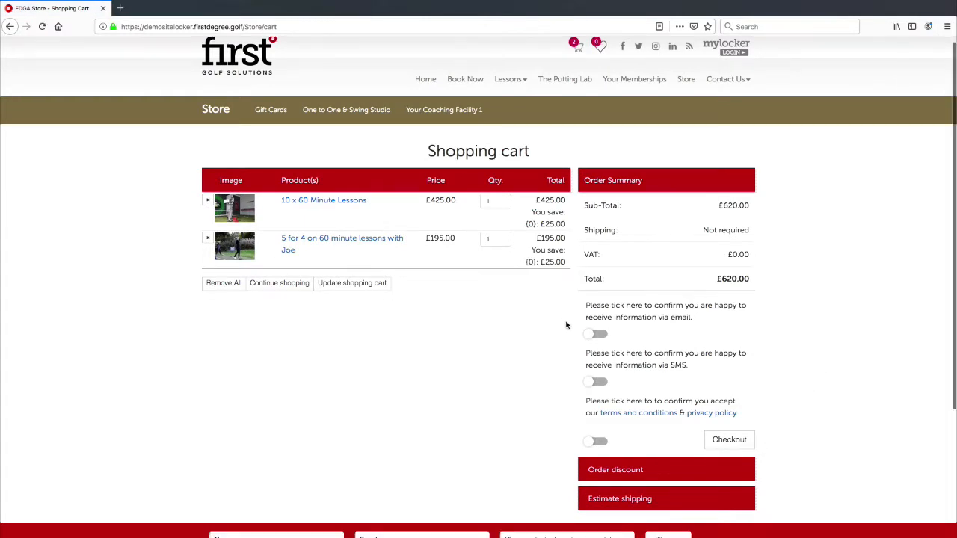
scroll(598, 247, down, 1)
drag(540, 197, 569, 198)
click(570, 198)
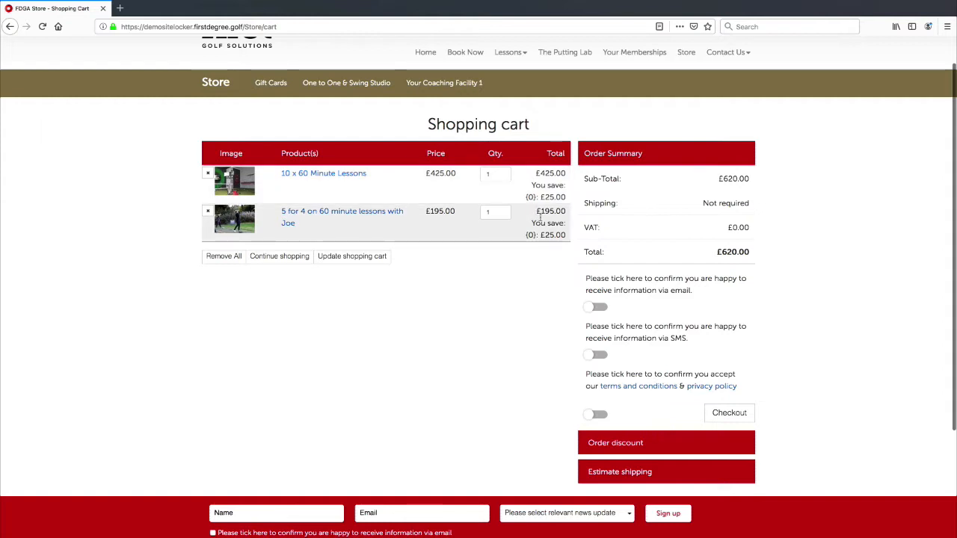
drag(542, 224, 542, 212)
click(548, 197)
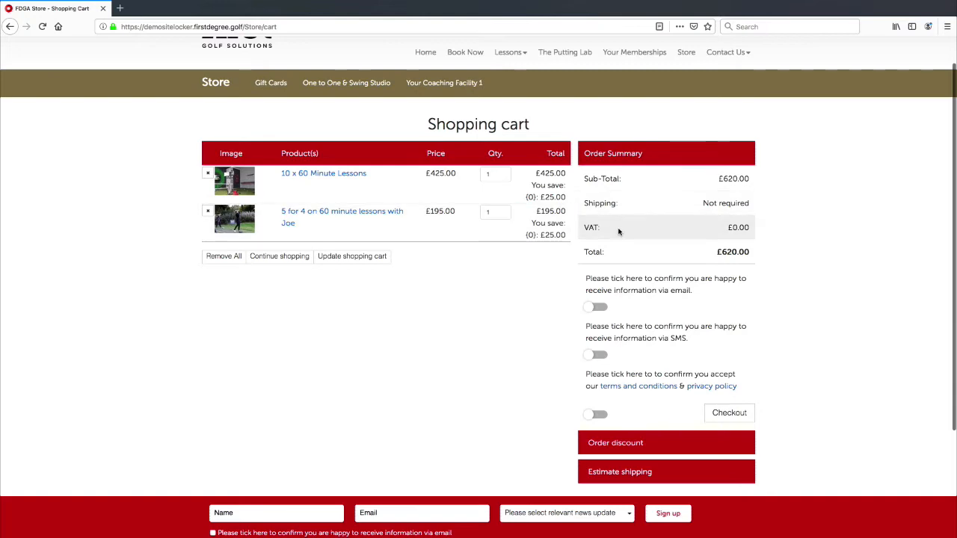
Add the 150 Credits with Joe product to the basket with its coach selected.
click(373, 94)
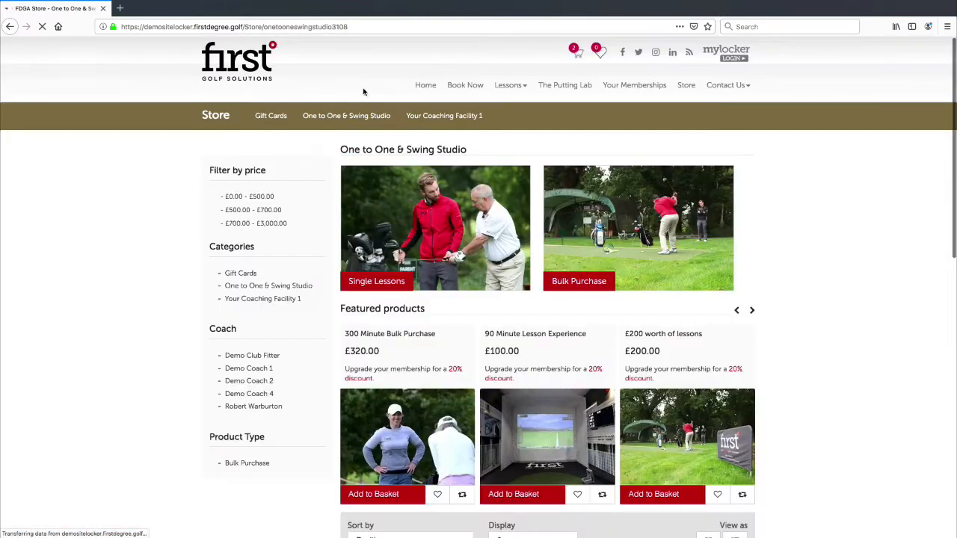
scroll(426, 456, down, 5)
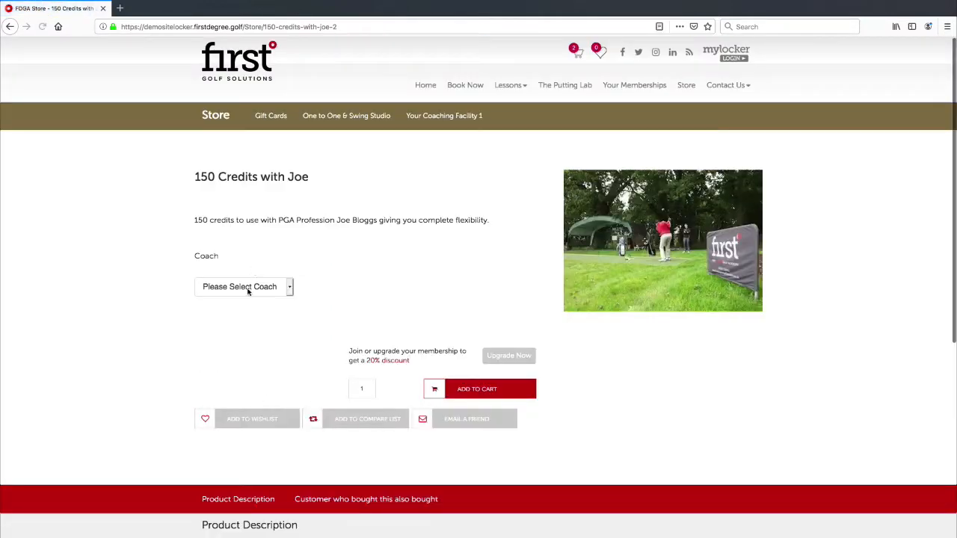
click(247, 289)
click(246, 296)
click(469, 389)
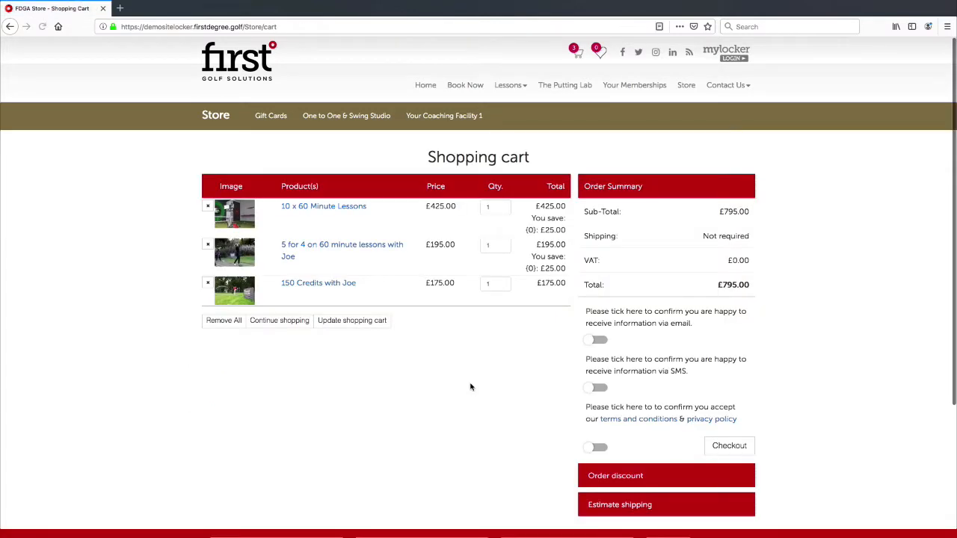
Highlight the cart's £25.00 saving on the first item and the £175.00 credits price.
drag(545, 230, 566, 229)
click(557, 225)
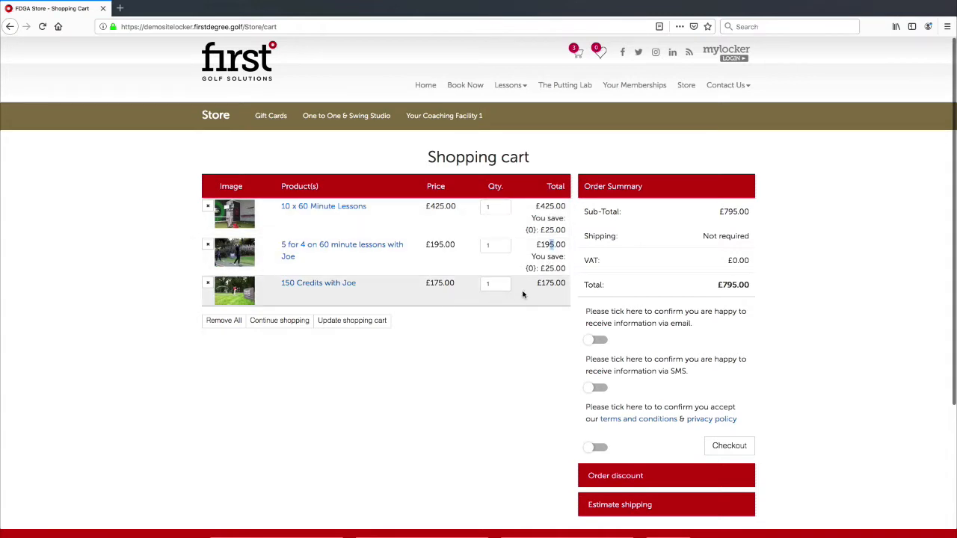
drag(546, 284, 559, 298)
click(551, 298)
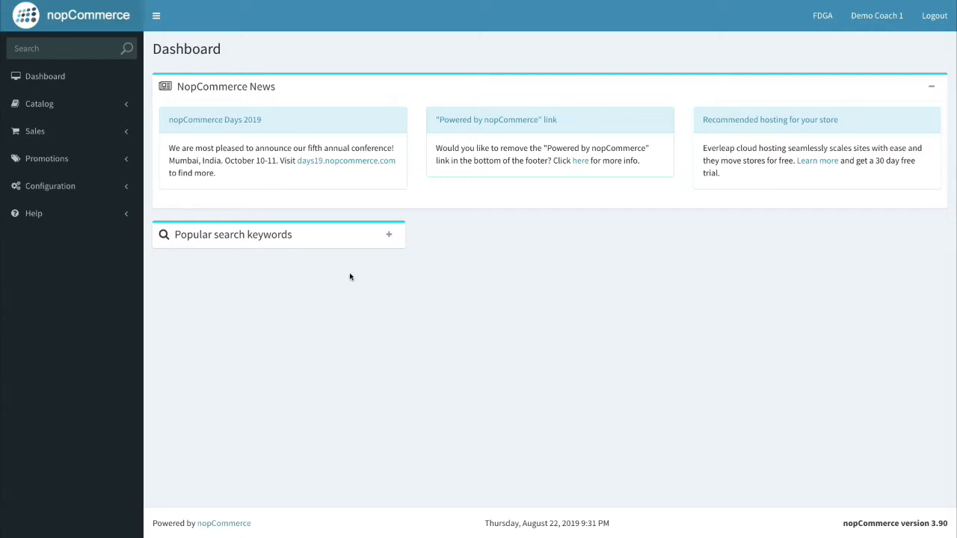
Start a new discount under Promotions > Discounts named '£10 OFF WITH JOE'.
click(69, 160)
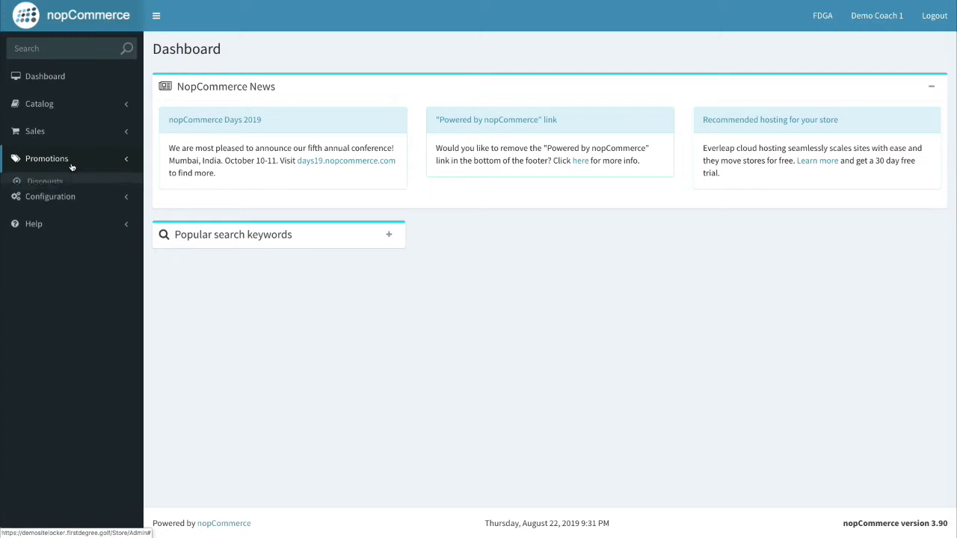
click(56, 184)
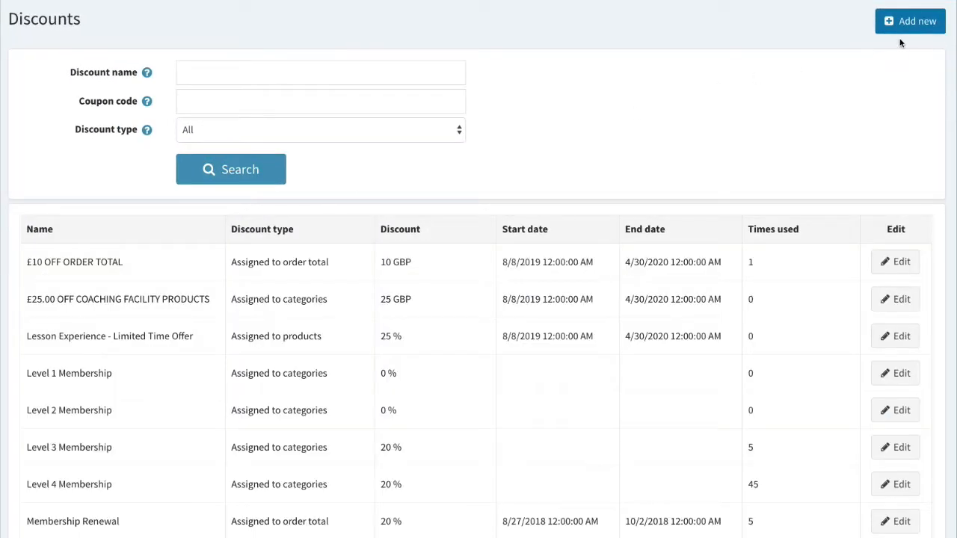
click(905, 33)
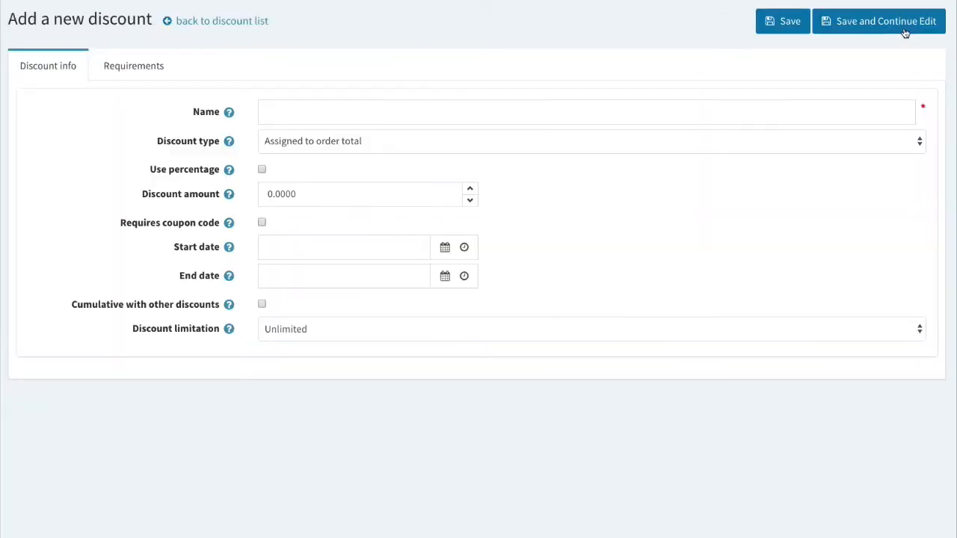
click(275, 109)
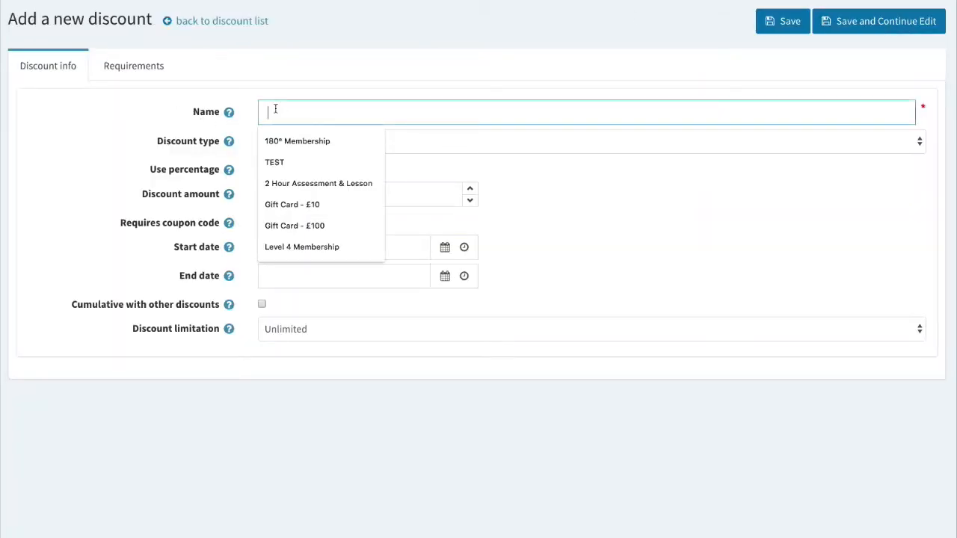
text(£1)
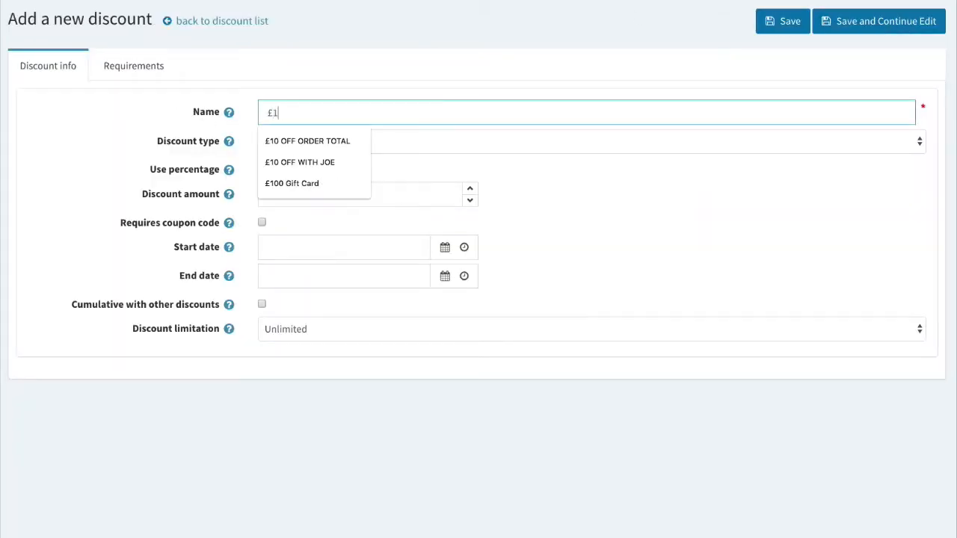
text(0 OFF WIT)
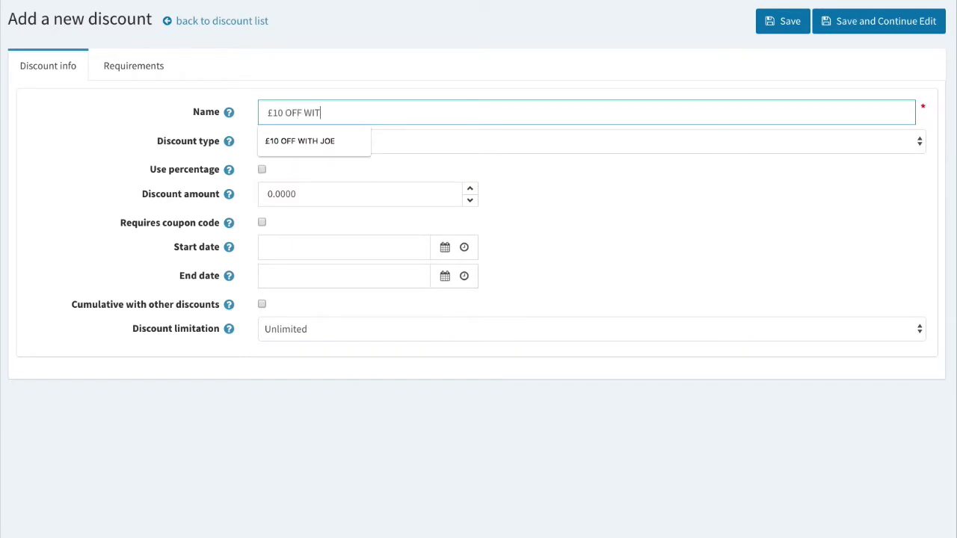
text(H JOE)
click(120, 134)
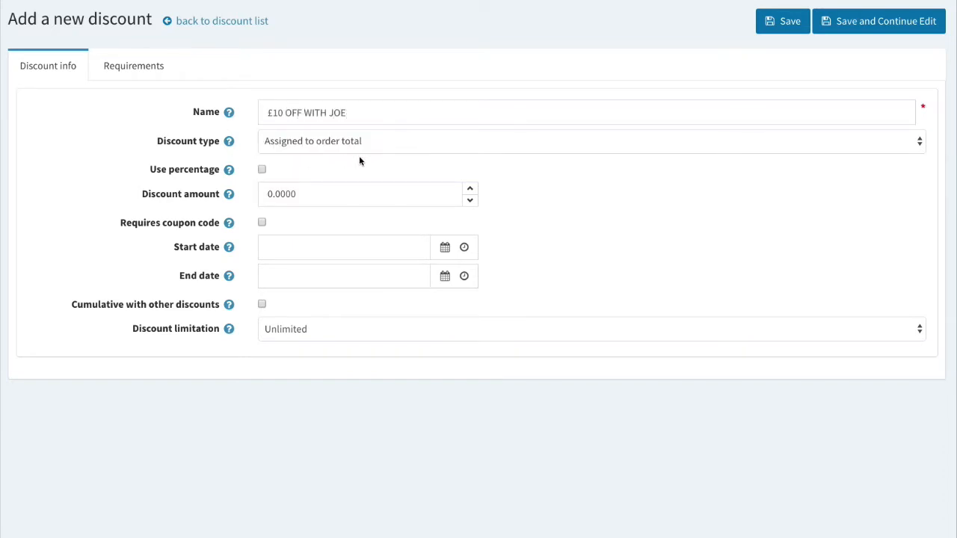
Set the discount type to Assigned to manufacturers with a discount amount of 10.
click(337, 135)
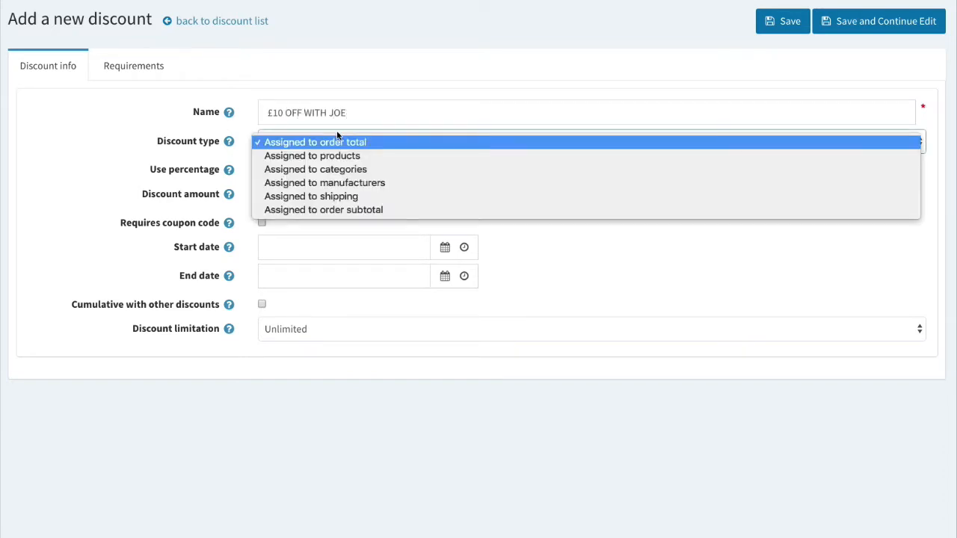
click(347, 184)
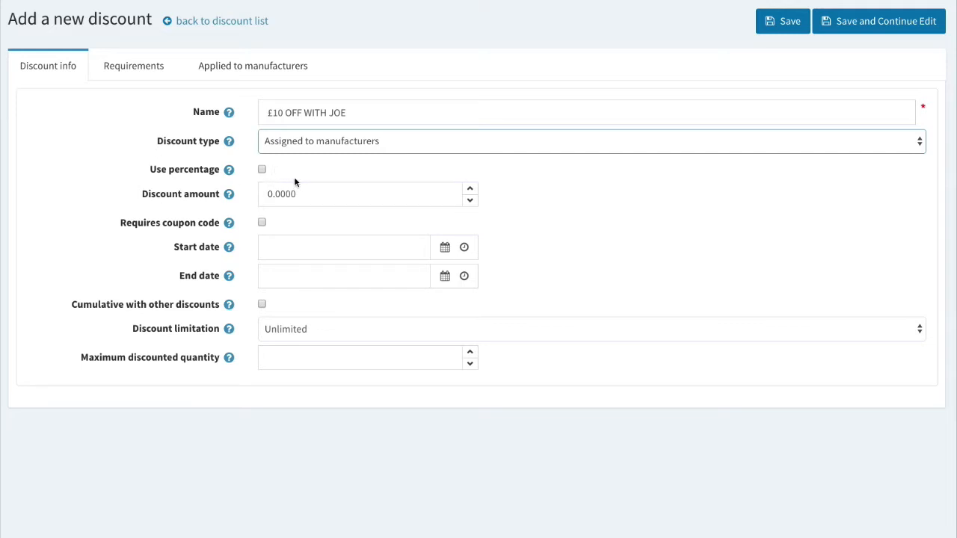
mouse_move(234, 173)
click(272, 193)
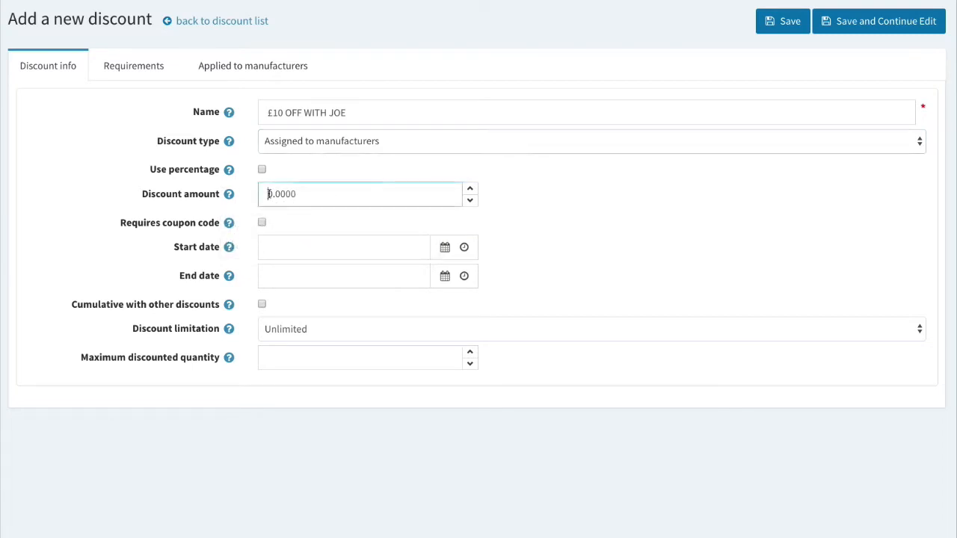
text(10)
key(BackSpace)
Require the coupon code £10OFFJOE for the discount.
click(262, 222)
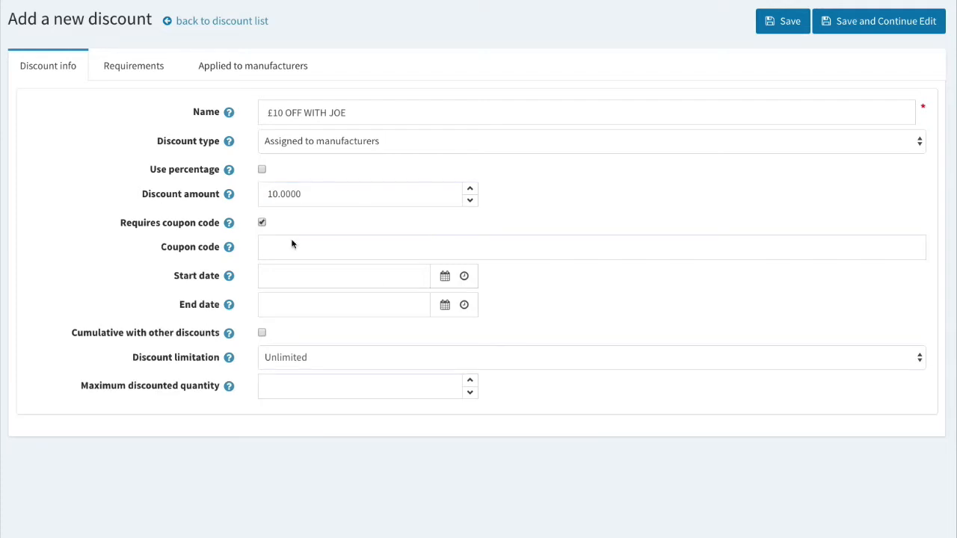
click(361, 254)
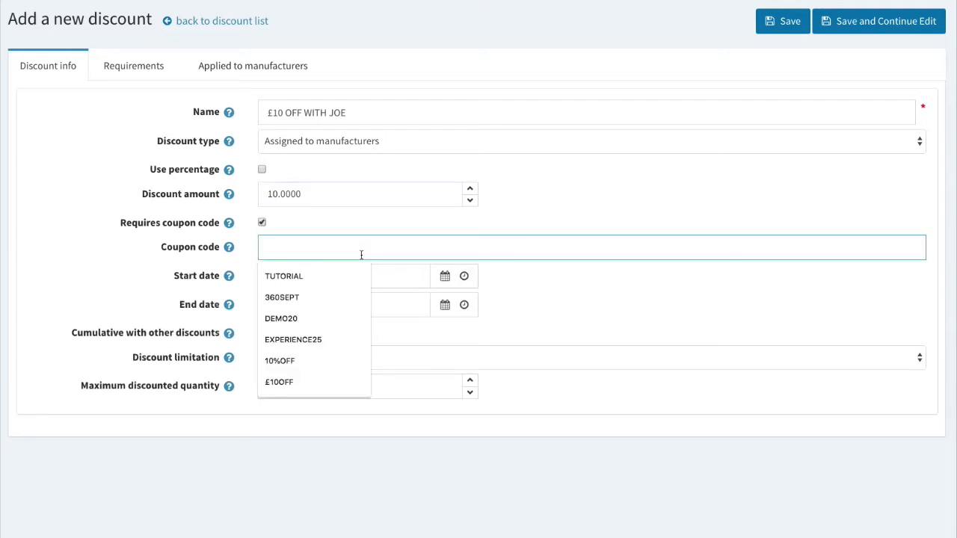
text(£10OFFJO)
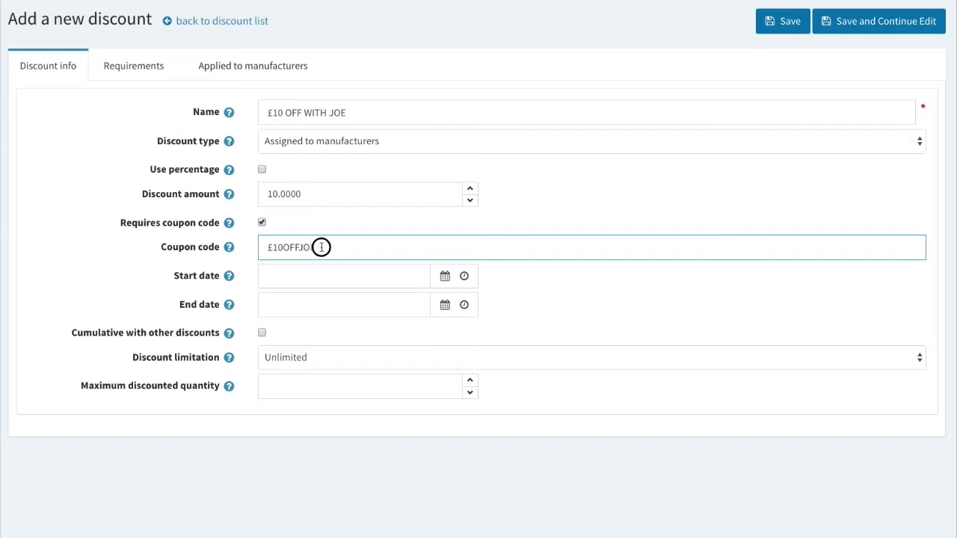
drag(321, 247, 187, 241)
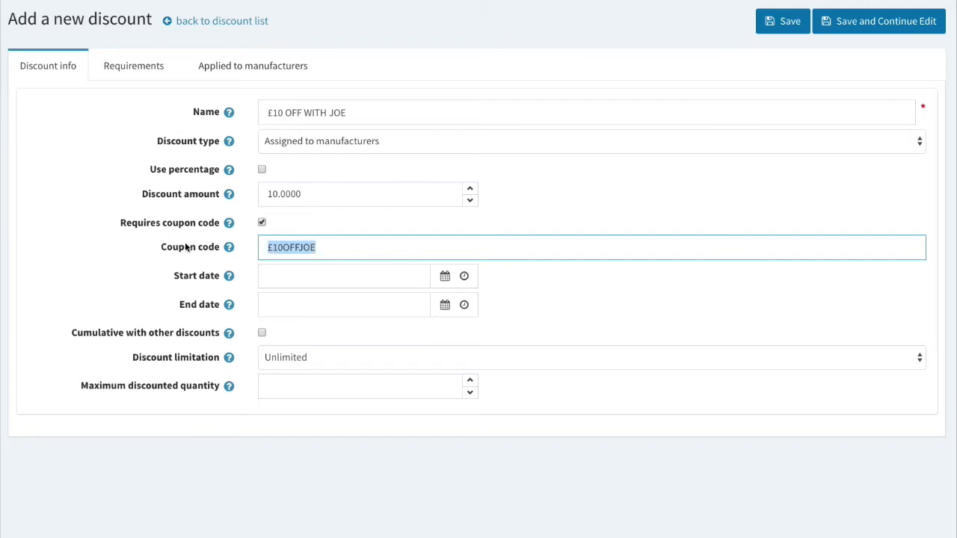
click(609, 303)
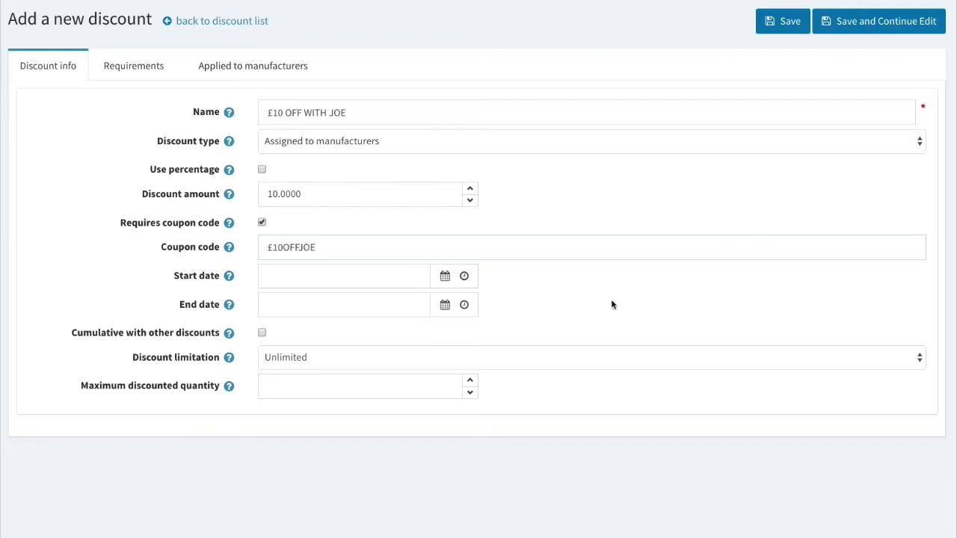
Make the discount valid from 22 August to 29 August 2019.
click(444, 277)
click(412, 181)
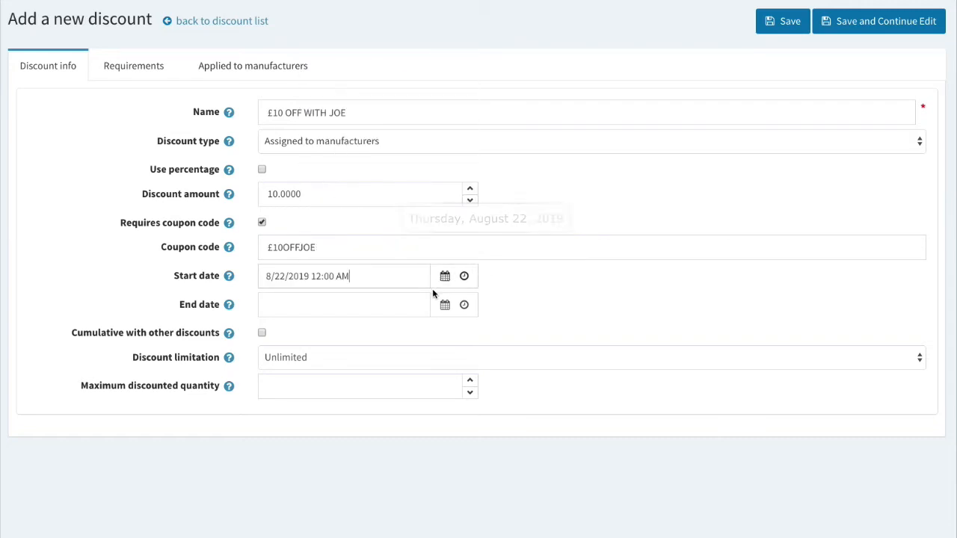
click(432, 294)
click(412, 230)
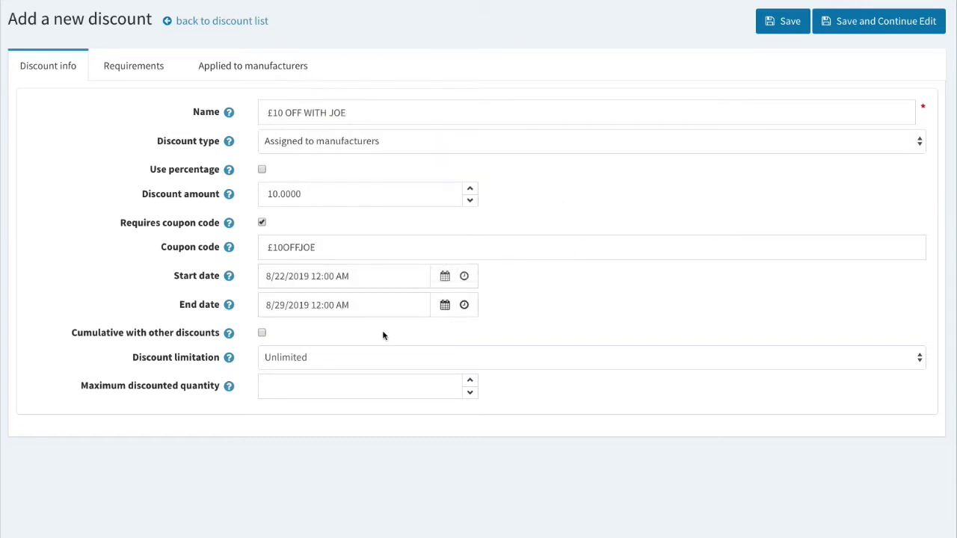
Limit the discount to N times per customer.
click(326, 359)
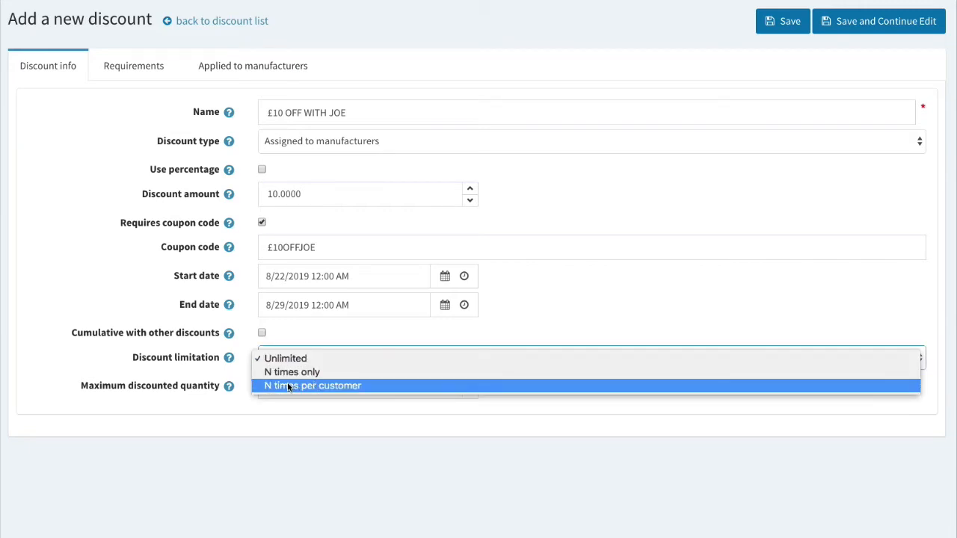
click(276, 381)
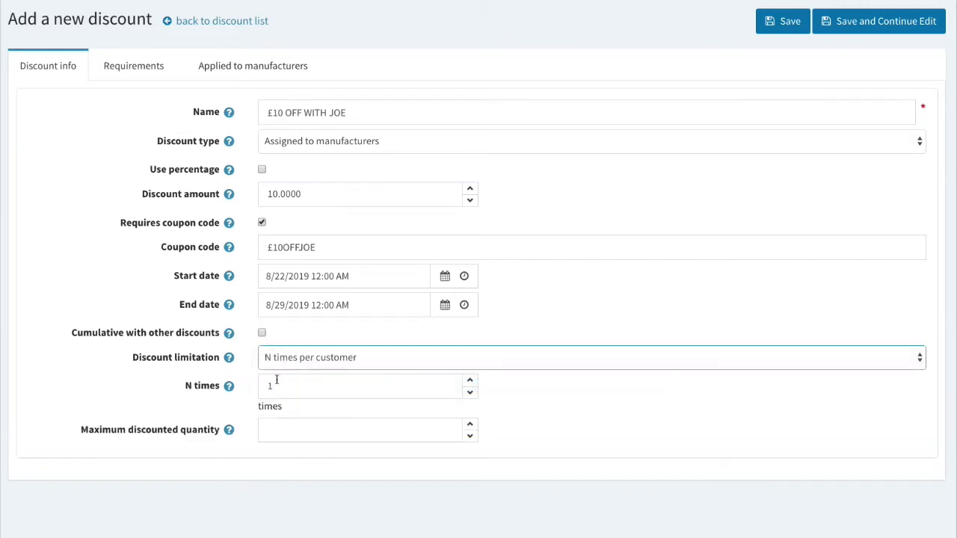
click(604, 442)
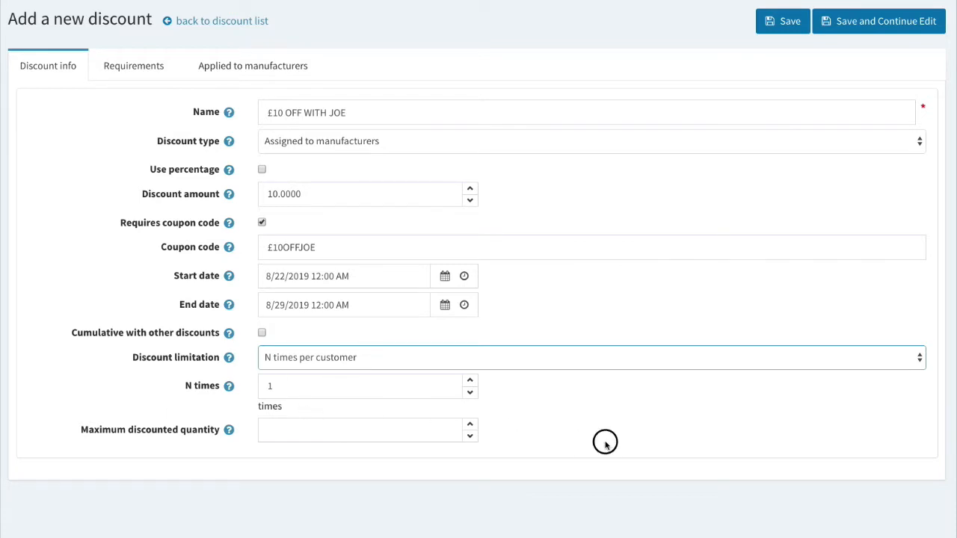
Save the discount, add the coach as its manufacturer, and save the discount again.
click(881, 32)
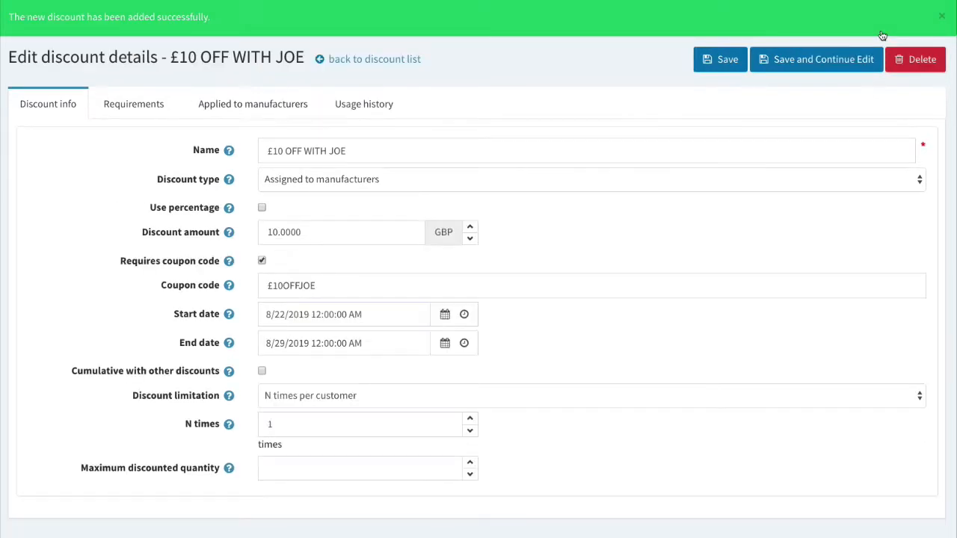
click(262, 109)
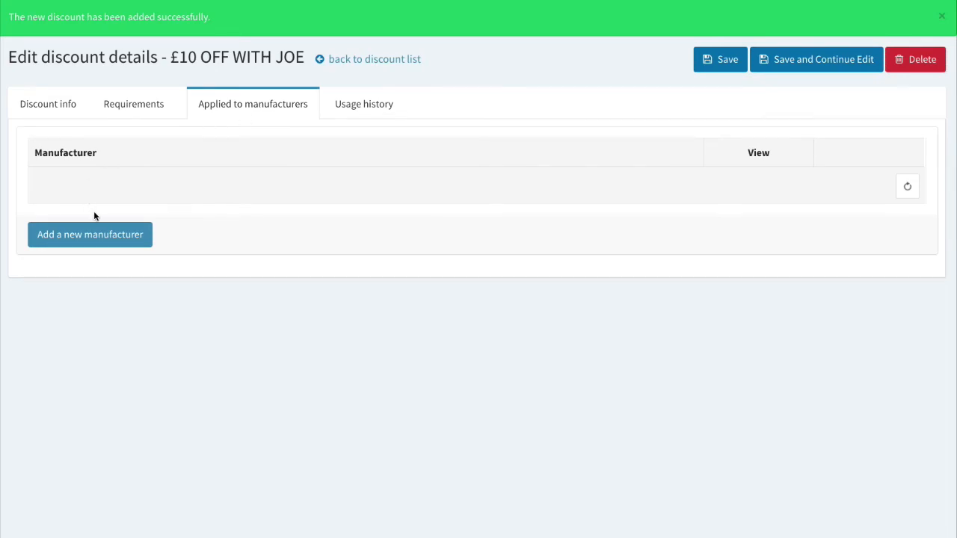
click(104, 240)
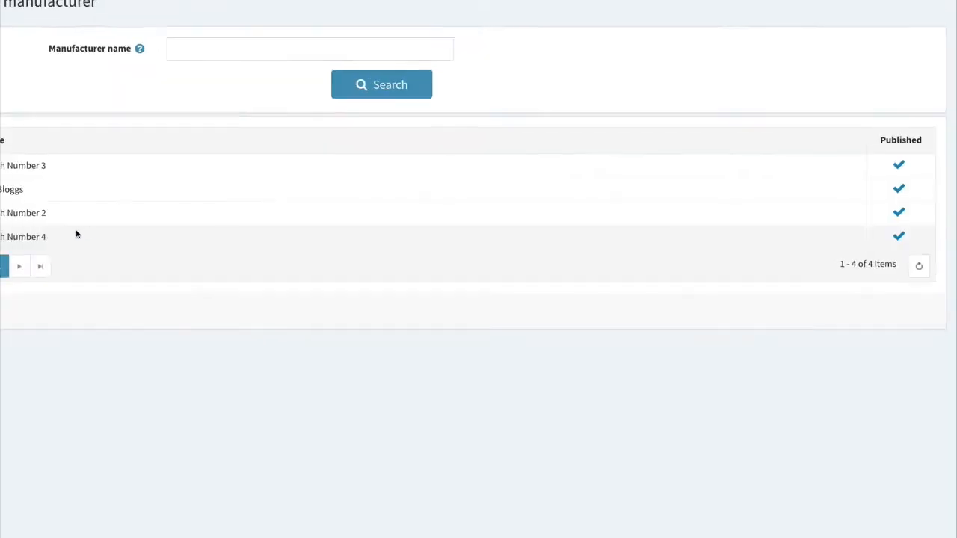
click(34, 191)
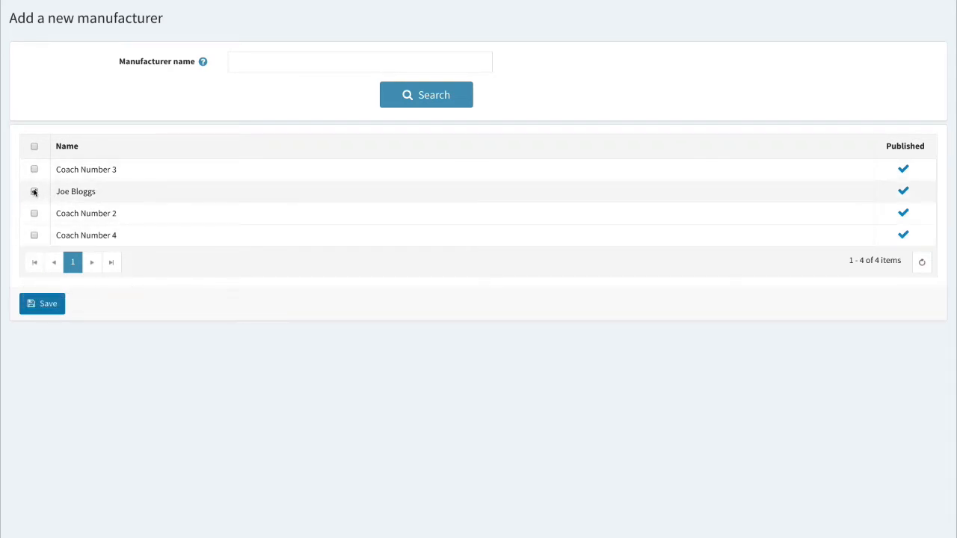
click(59, 311)
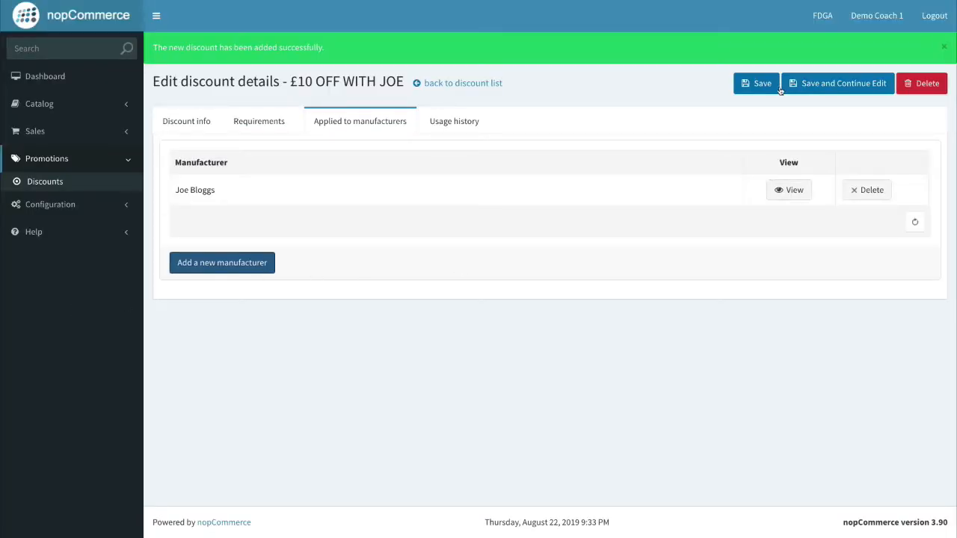
click(757, 84)
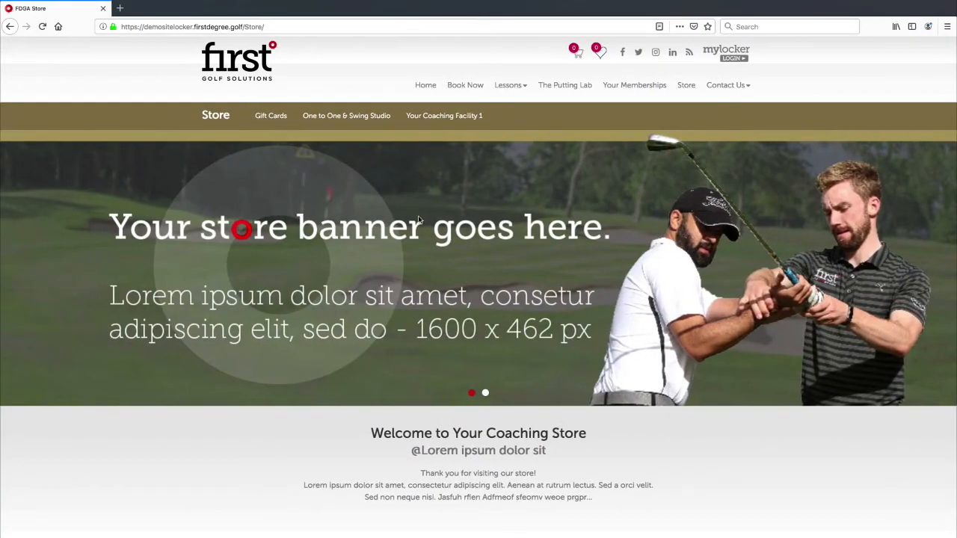
Add the 300 Minute Bulk Purchase from One to One & Swing Studio to the cart for the coach.
scroll(404, 209, down, 3)
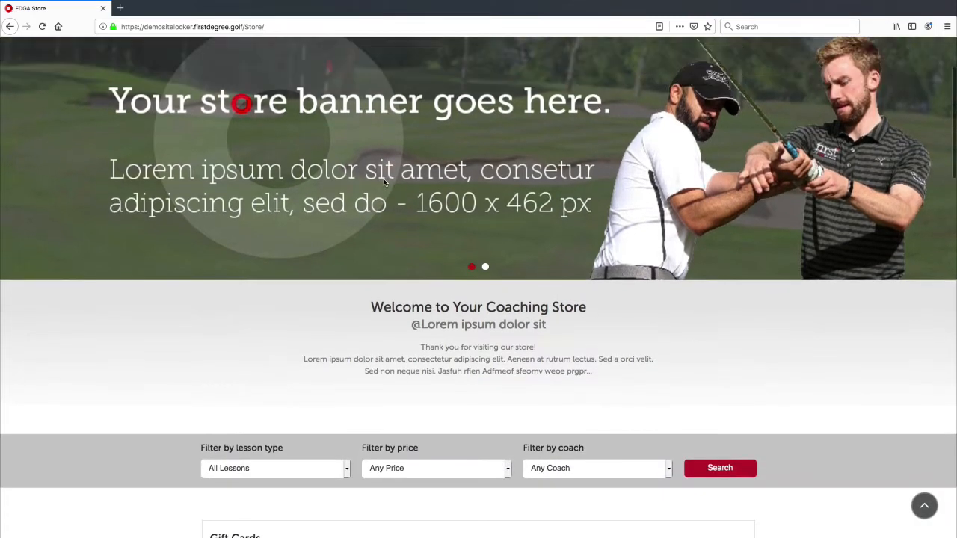
scroll(385, 182, up, 3)
click(353, 117)
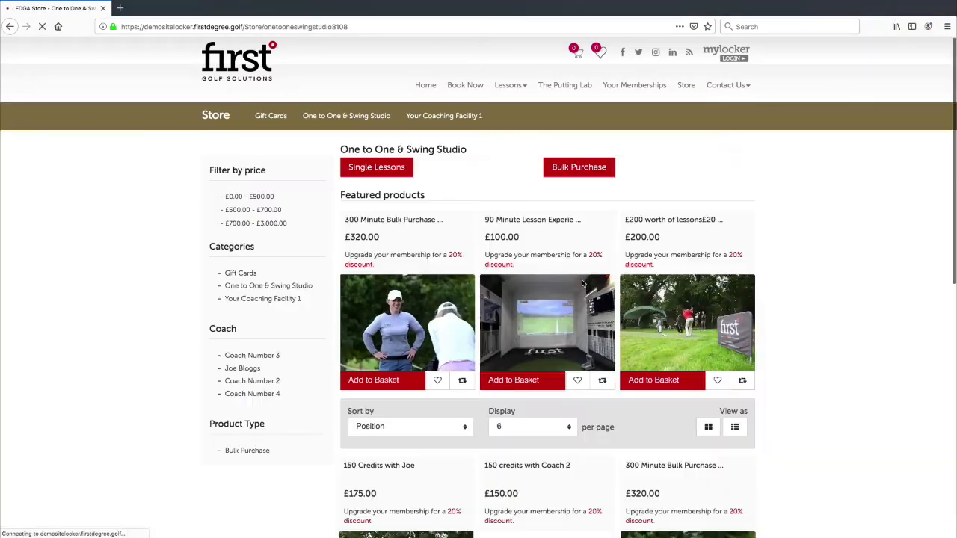
scroll(583, 284, down, 3)
scroll(583, 284, down, 5)
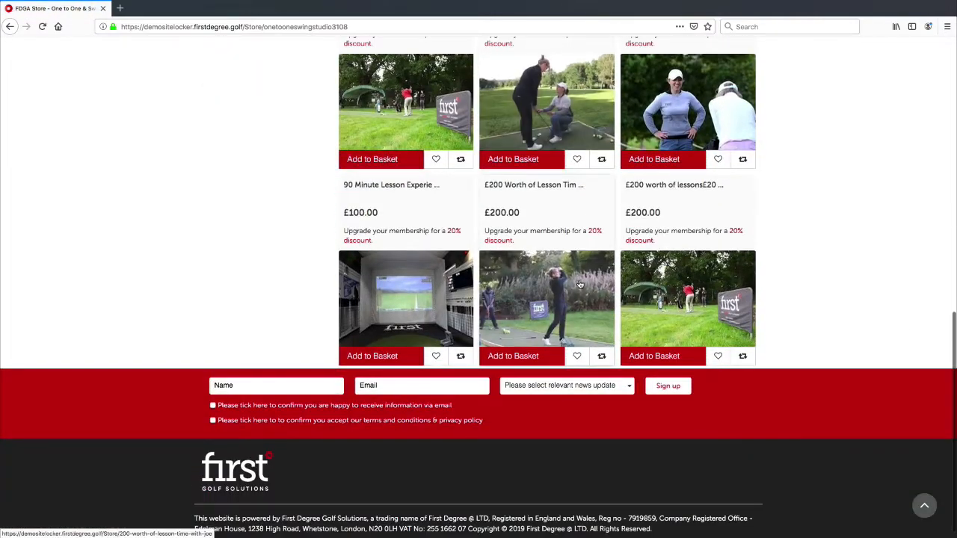
scroll(599, 279, up, 2)
click(672, 279)
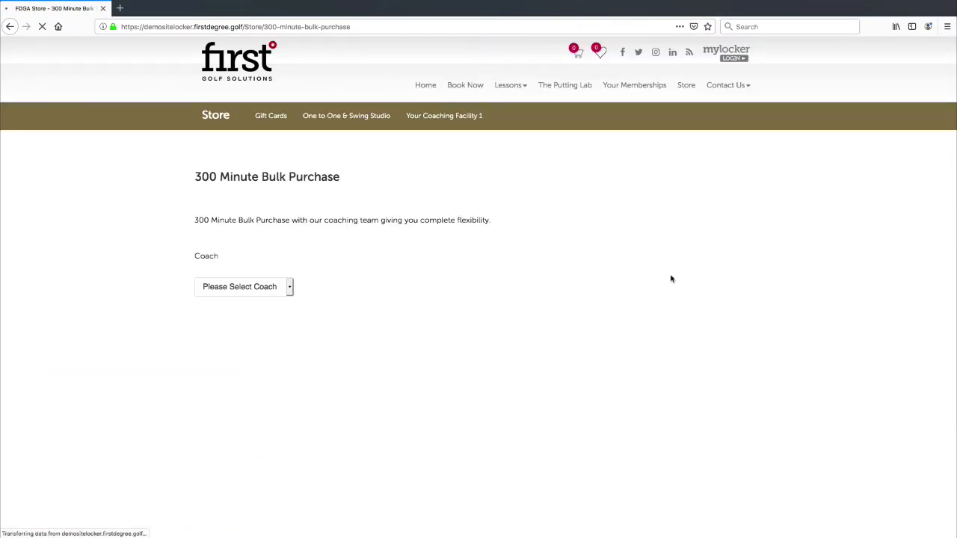
click(247, 287)
click(243, 293)
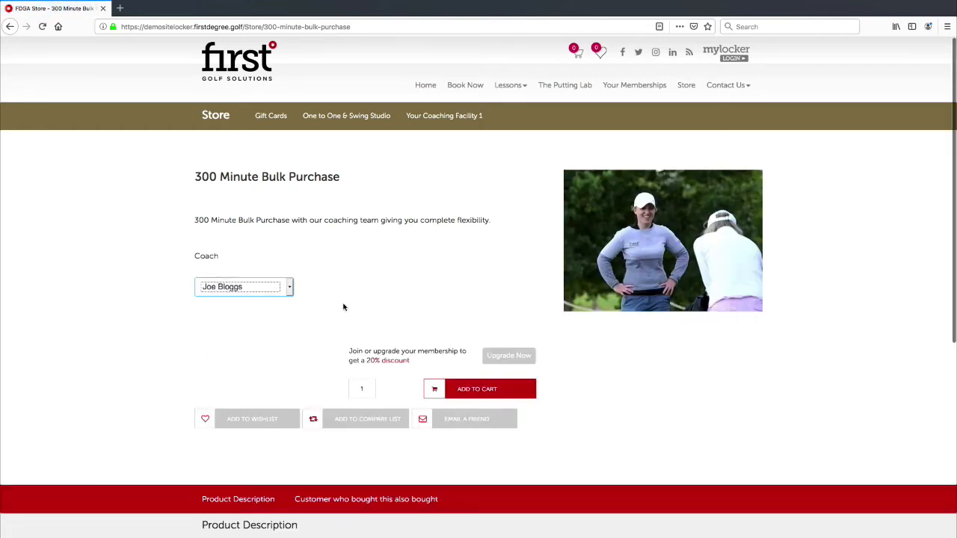
click(472, 389)
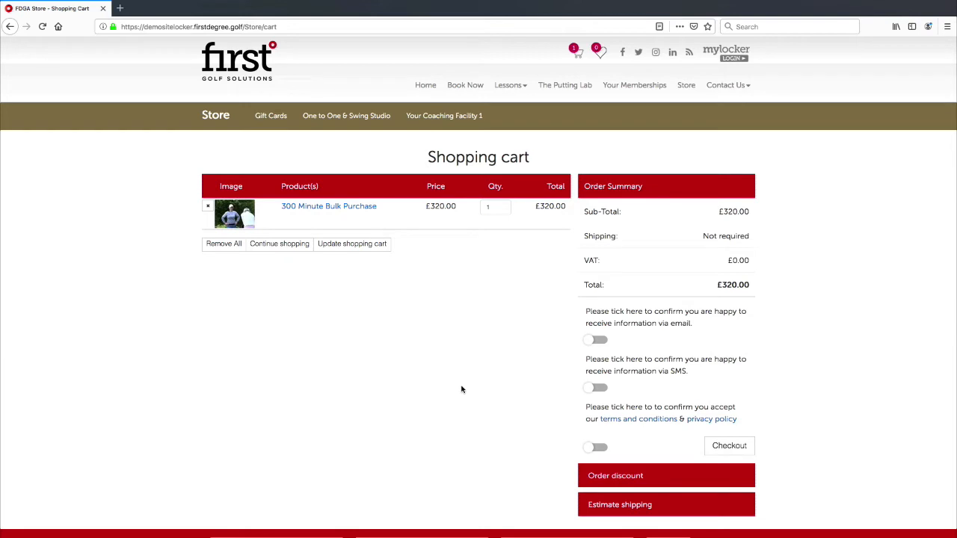
Paste the £10-off coupon code into the cart's discount field and apply it.
scroll(455, 238, down, 2)
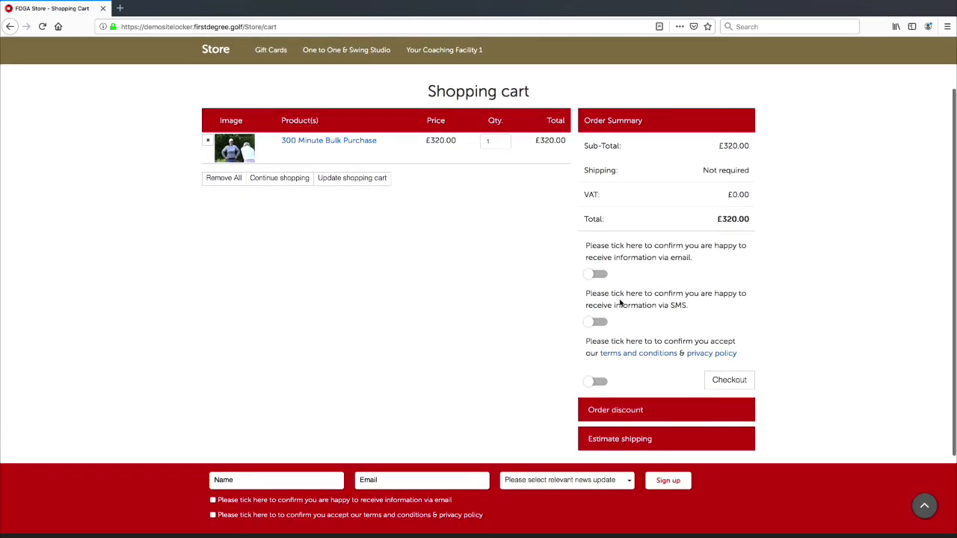
scroll(691, 338, down, 3)
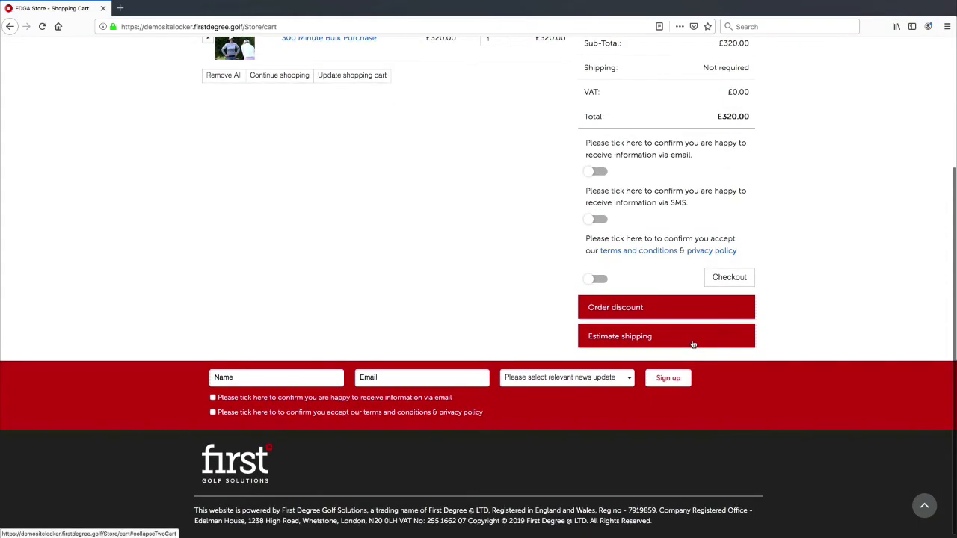
click(598, 307)
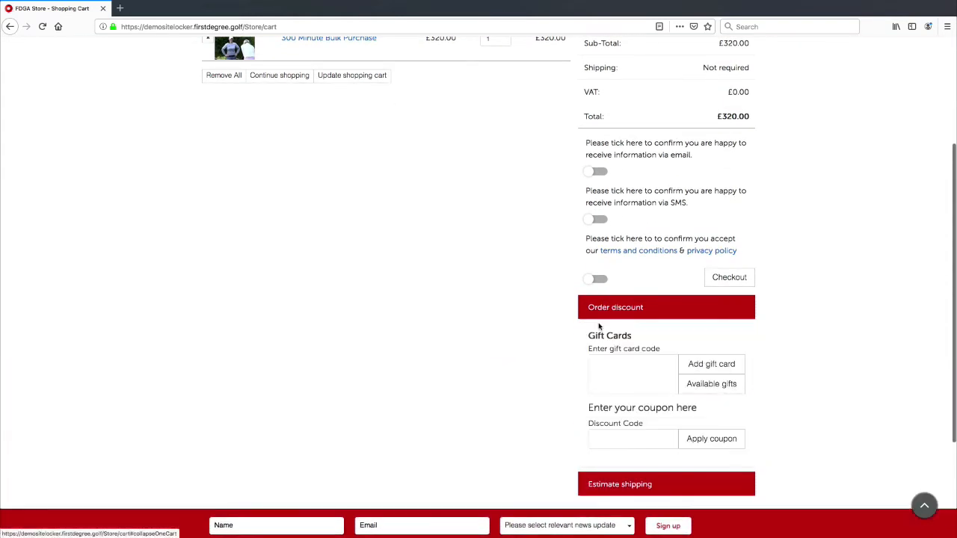
scroll(610, 325, down, 1)
scroll(618, 325, down, 2)
click(613, 335)
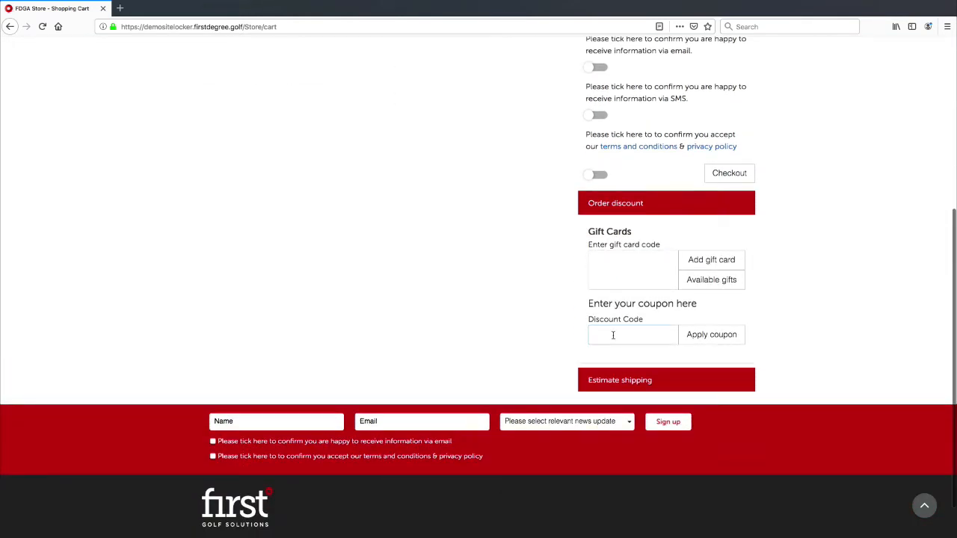
text(£10OFFJOE)
click(690, 336)
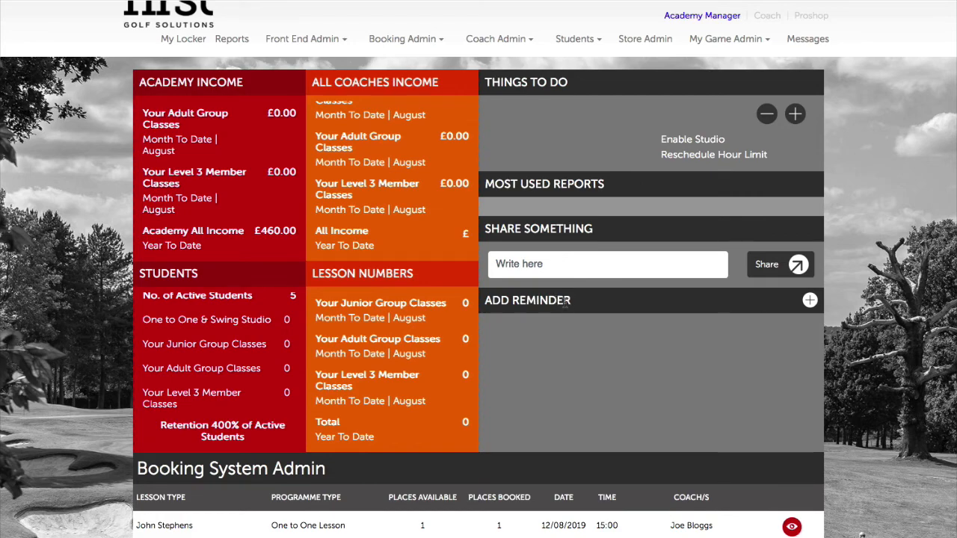
Add an active 48hrs Email (Available) reminder, save it, and confirm with Ok.
click(808, 302)
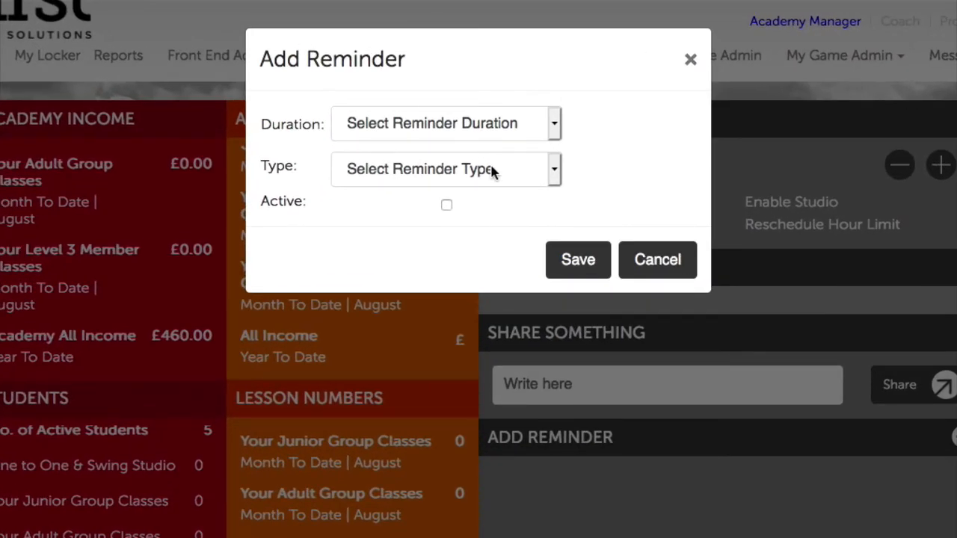
click(416, 124)
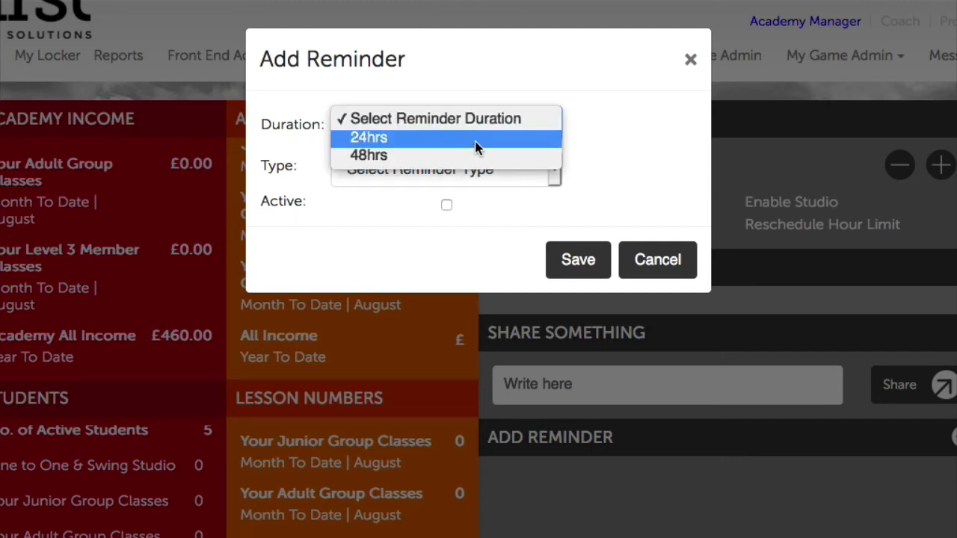
click(433, 139)
click(438, 141)
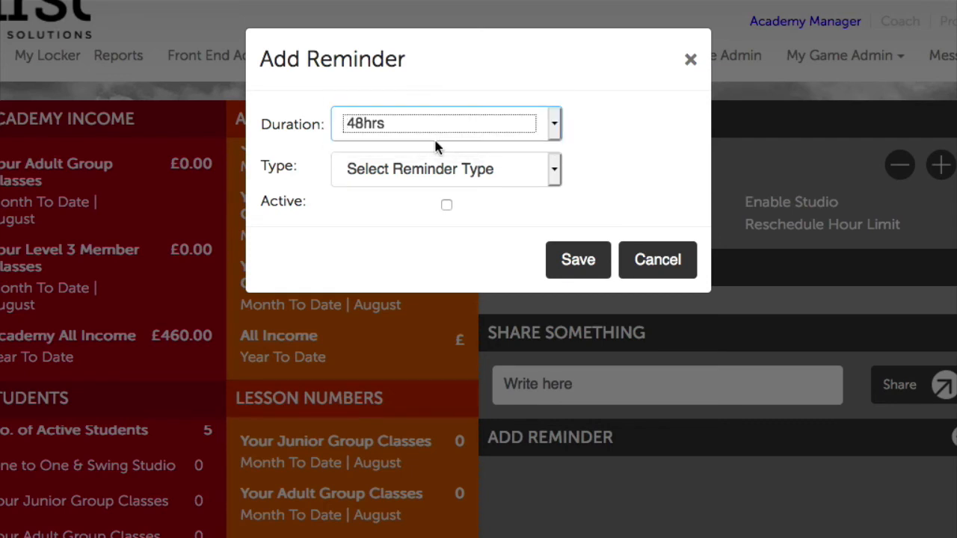
click(602, 153)
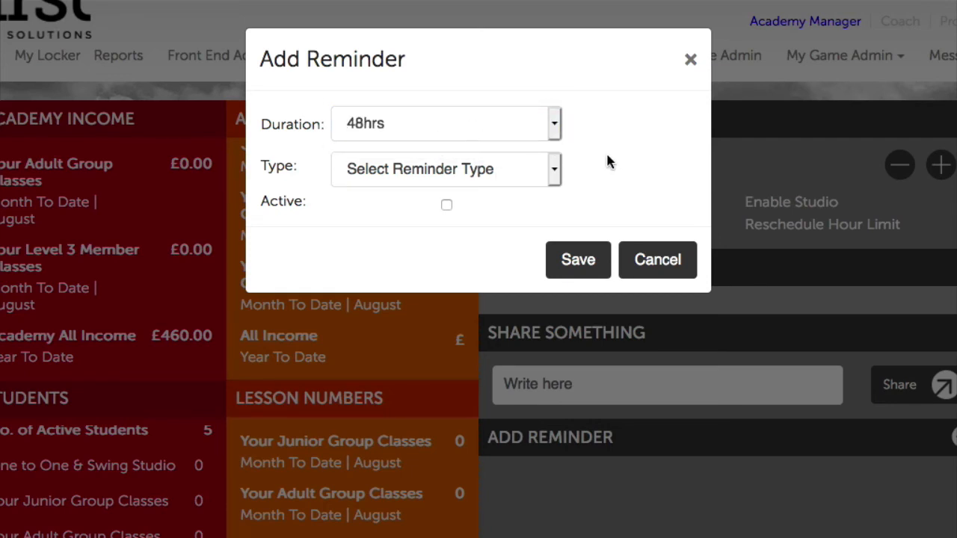
click(522, 176)
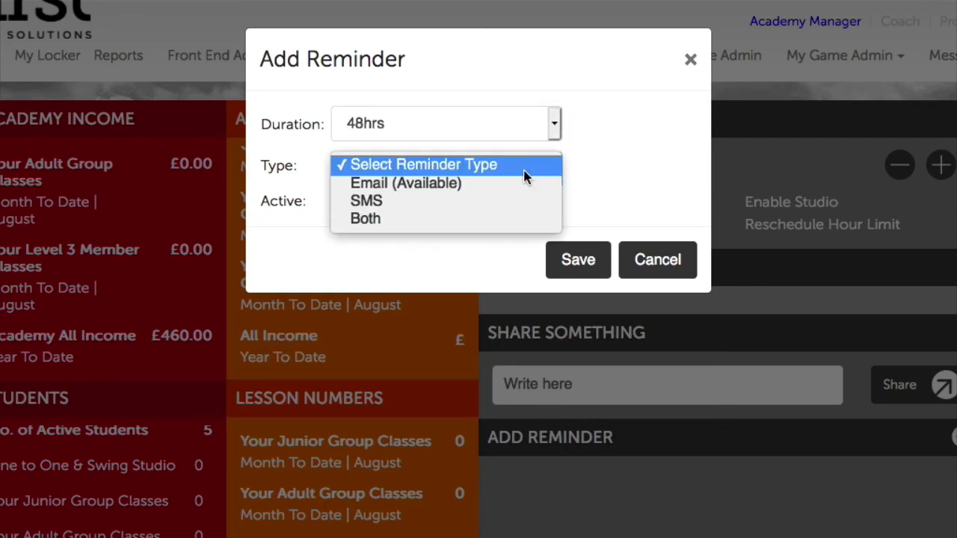
click(447, 186)
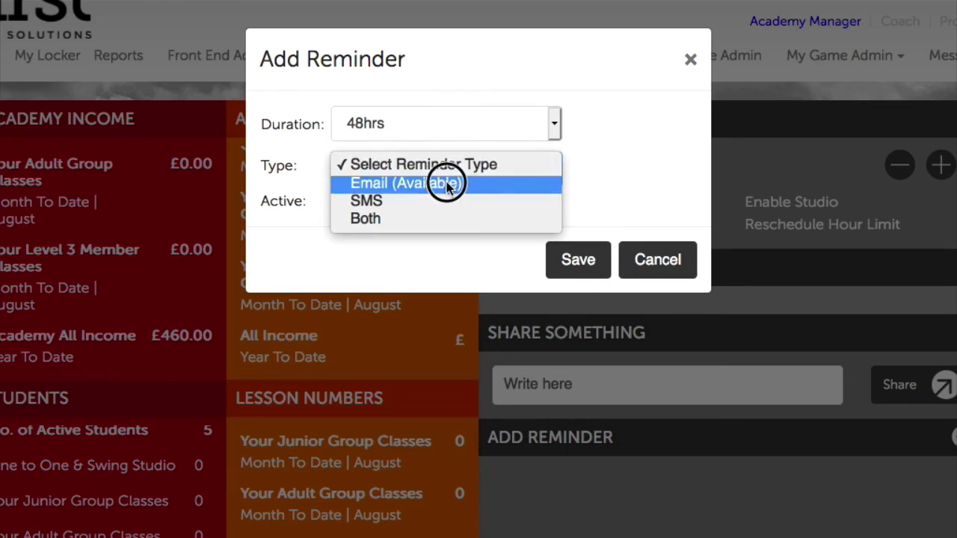
click(447, 206)
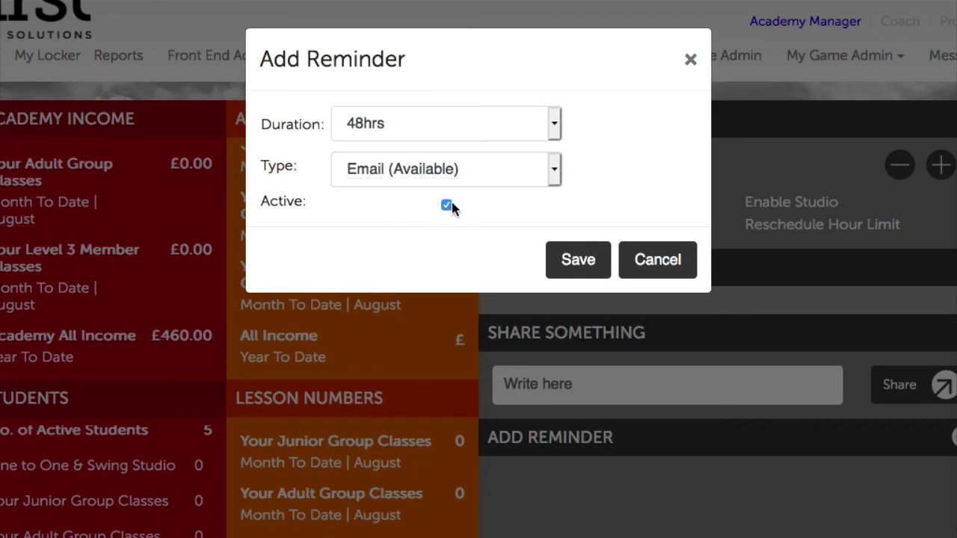
click(588, 260)
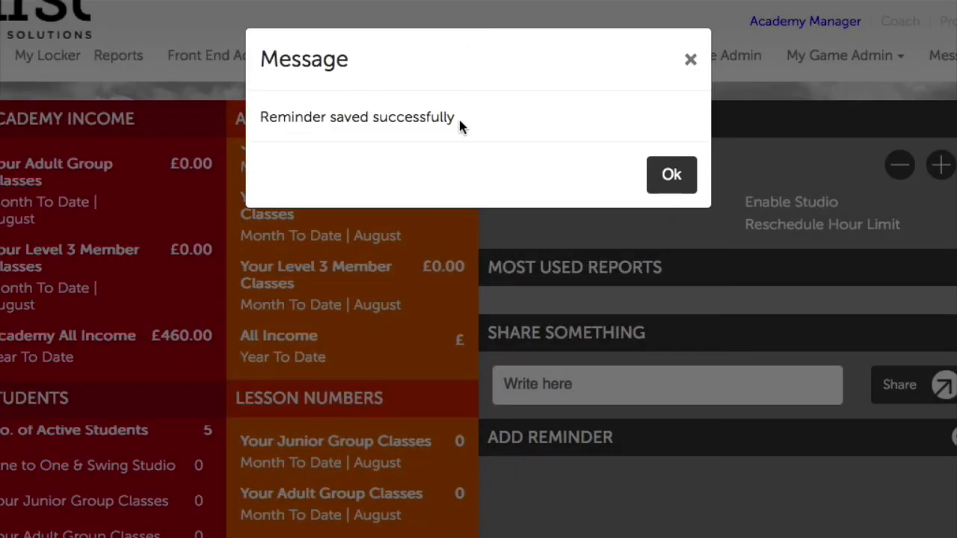
scroll(691, 176, down, 1)
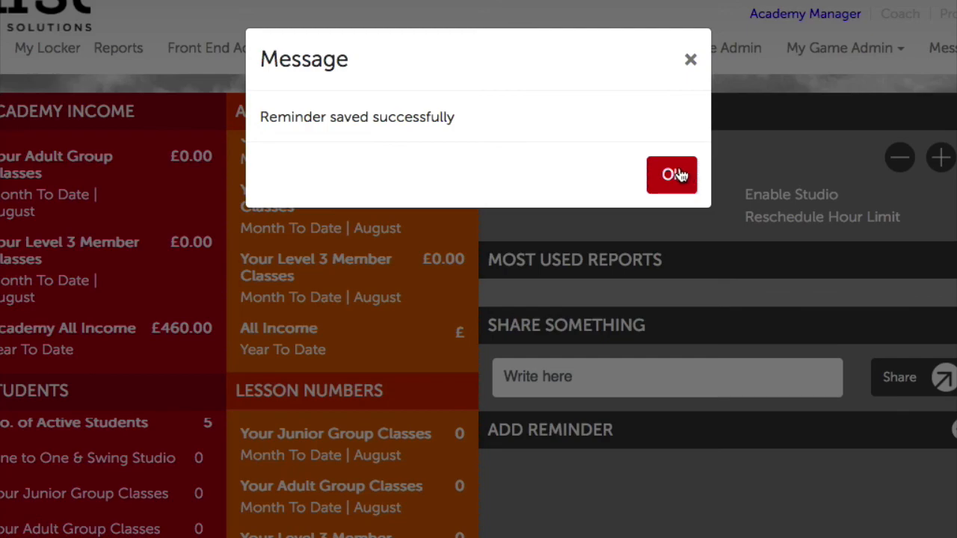
click(677, 175)
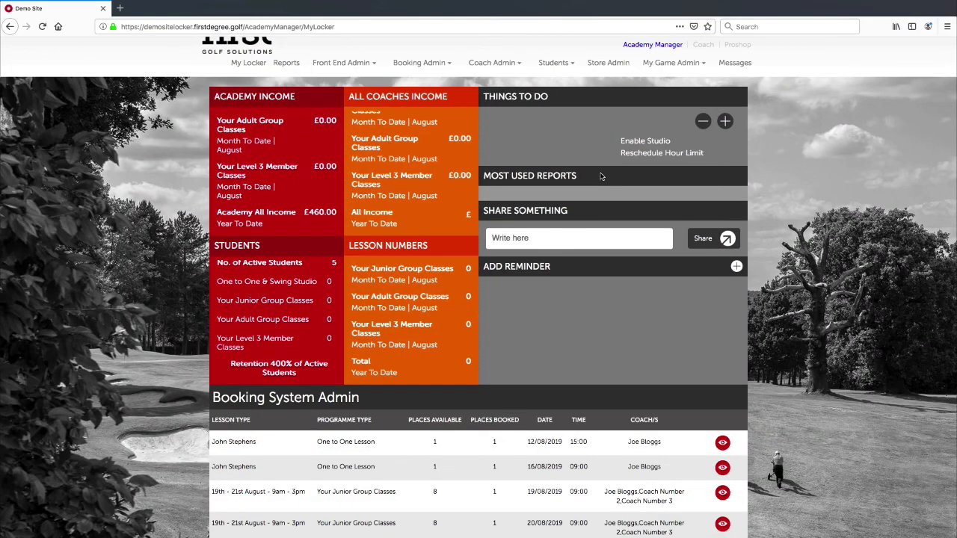